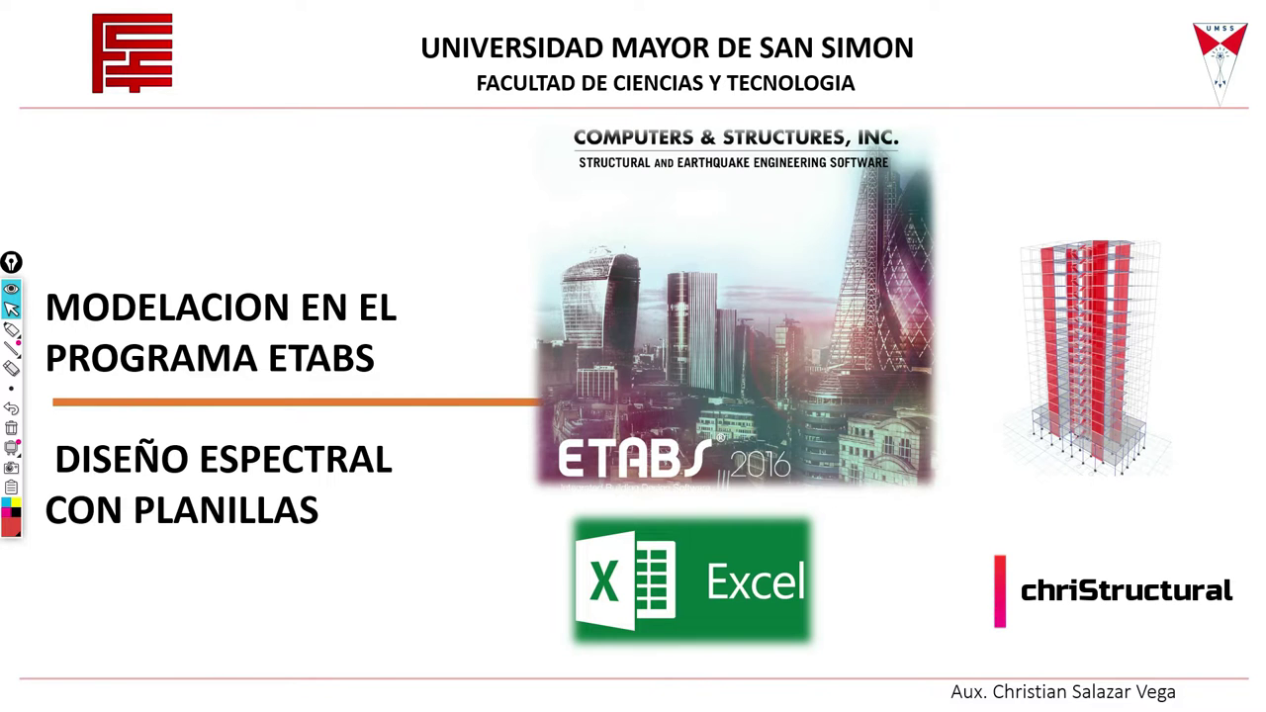
Advance to the 'EJEMPLO DE CARGADO AL PROGRAMA ETABS' slide showing the building plans.
click(417, 470)
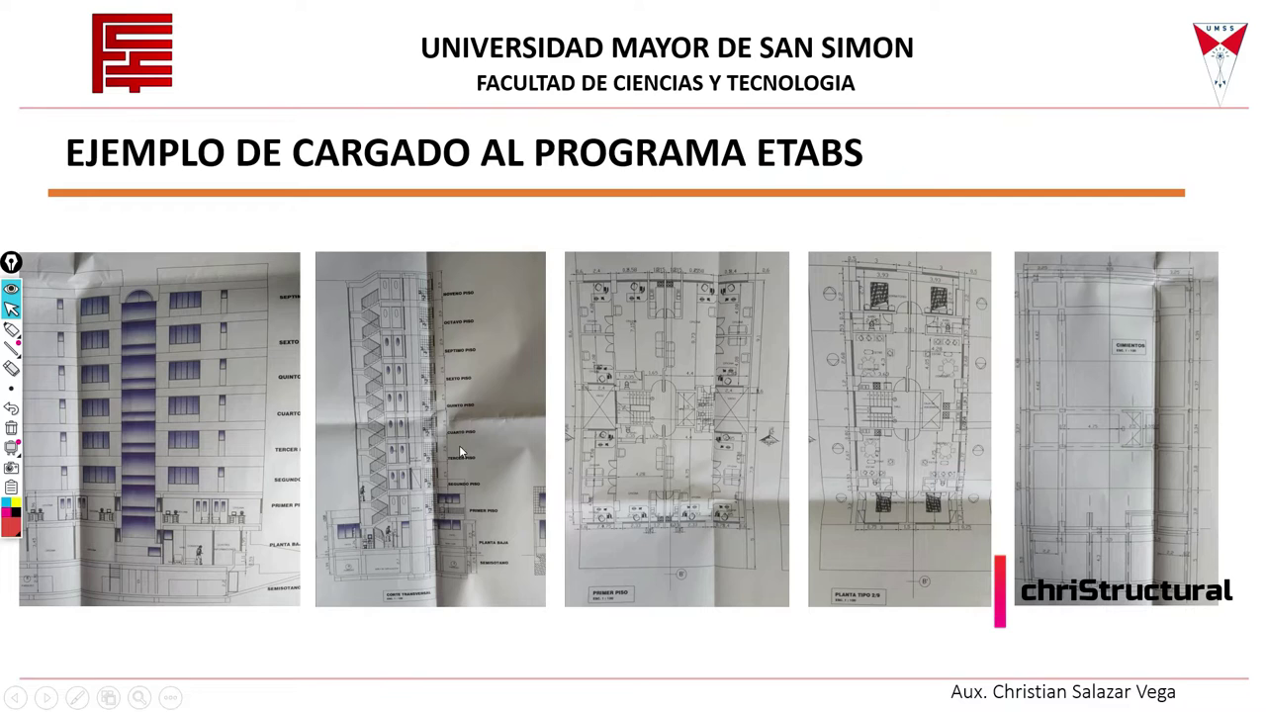
Circle the floor labels on the cross-section in red, then advance to 'CARACTERISTICAS DEL PROYECTO' and clear the ink.
click(11, 330)
mouse_move(426, 289)
mouse_down()
mouse_move(517, 345)
mouse_move(423, 302)
mouse_up()
click(11, 310)
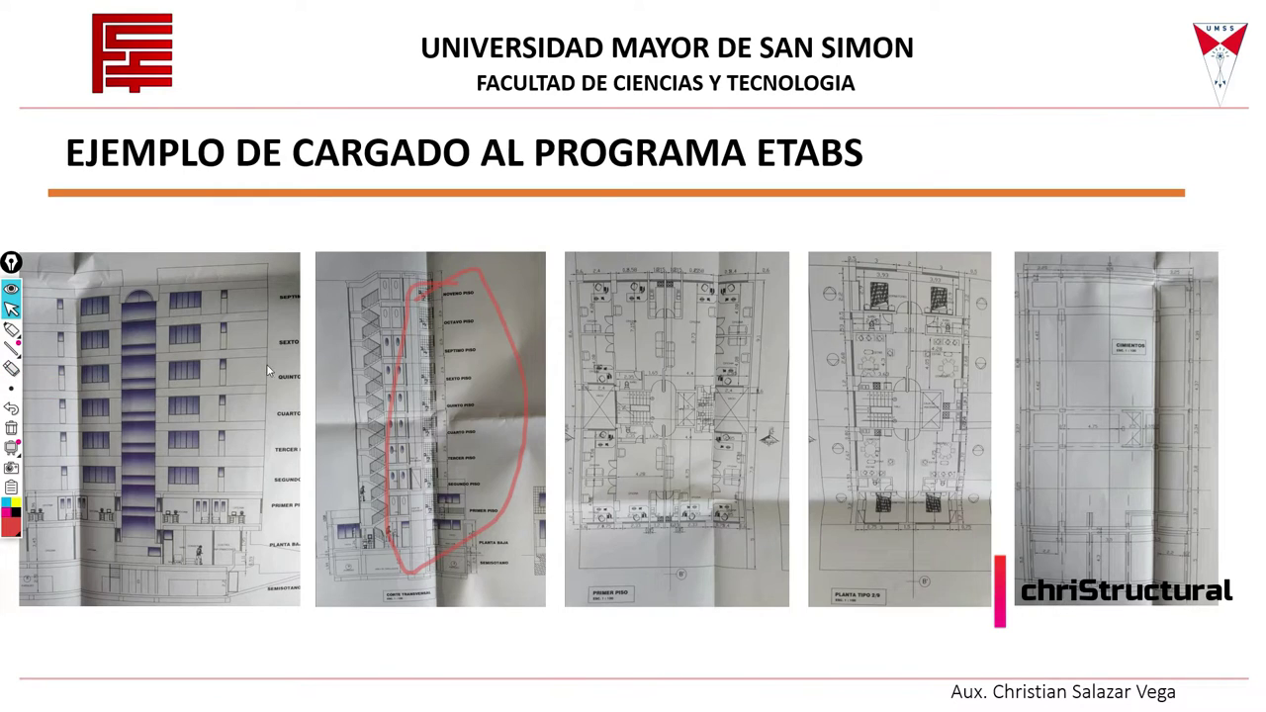
key(Right)
click(12, 427)
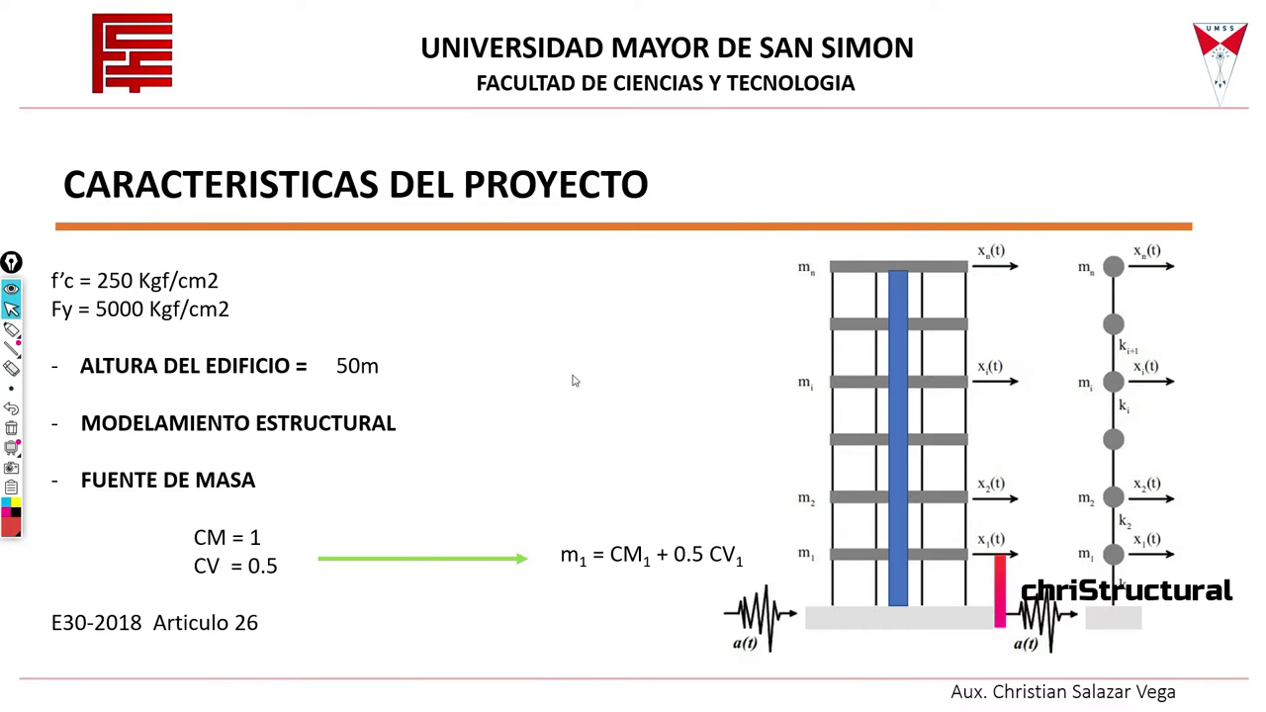
Switch to ETABS, orbit around the 3-D tower, and show the Story17 plan.
key(alt+Tab)
key(alt+Tab)
key(alt+Tab)
key(alt+Tab)
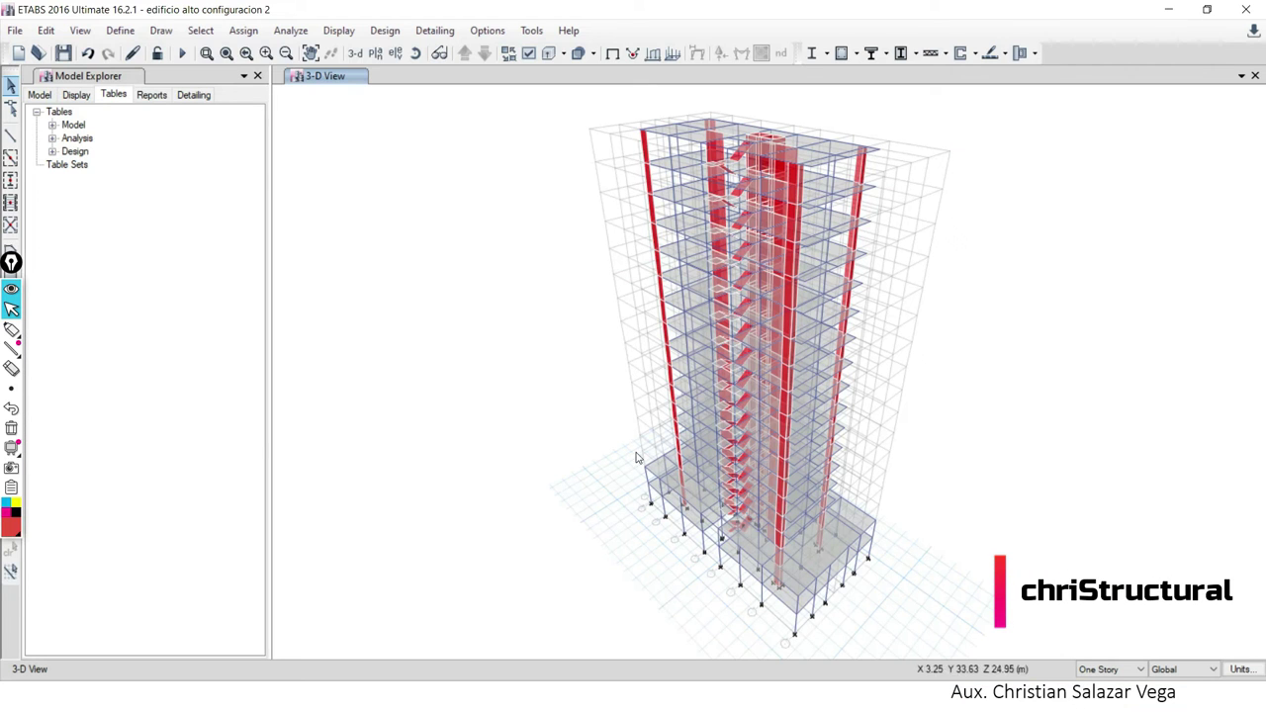
shift+middle_drag(942, 404, 888, 414)
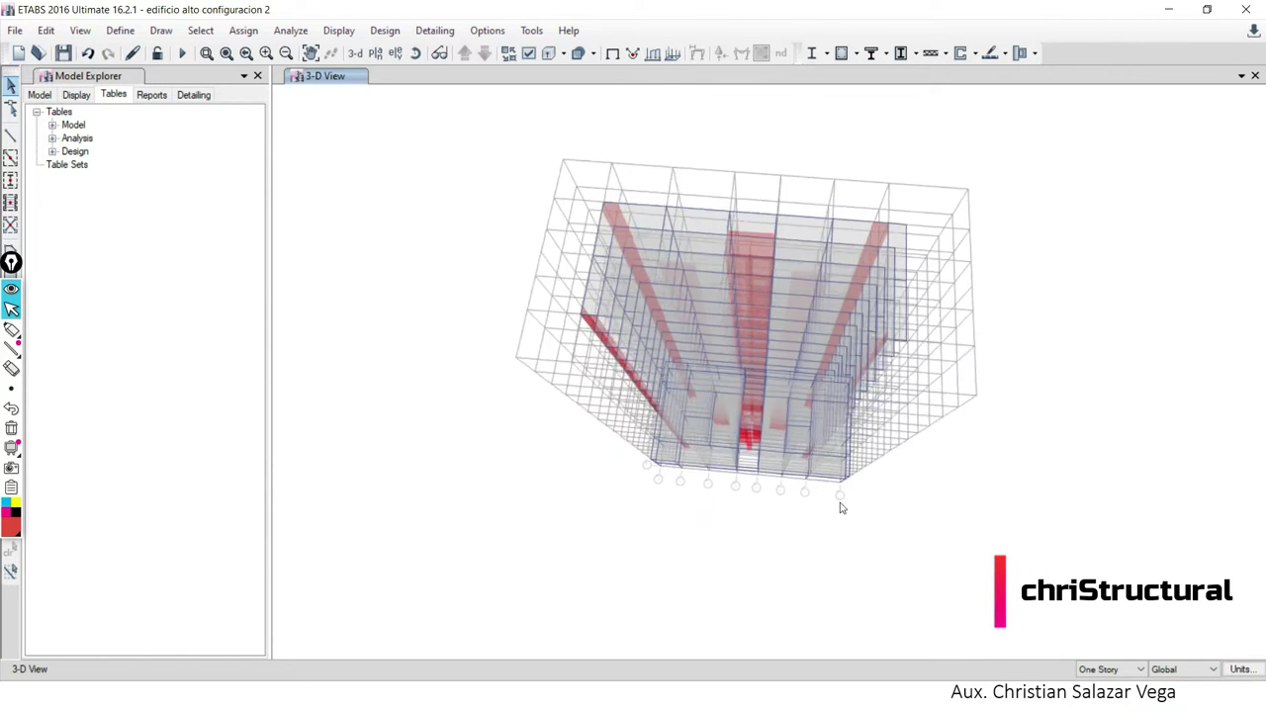
mouse_move(923, 551)
shift+middle_down()
mouse_move(854, 380)
mouse_move(735, 570)
shift+middle_up()
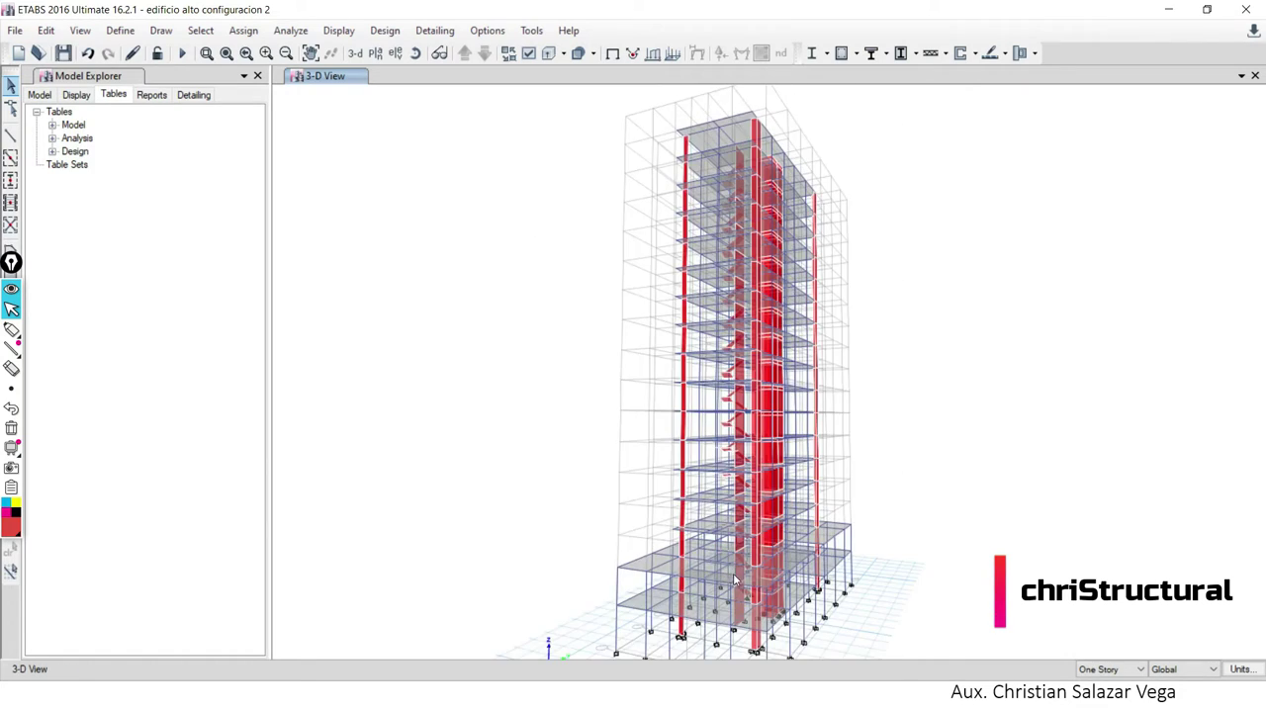
mouse_move(762, 514)
shift+middle_down()
mouse_move(767, 539)
mouse_move(876, 557)
mouse_move(596, 565)
shift+middle_up()
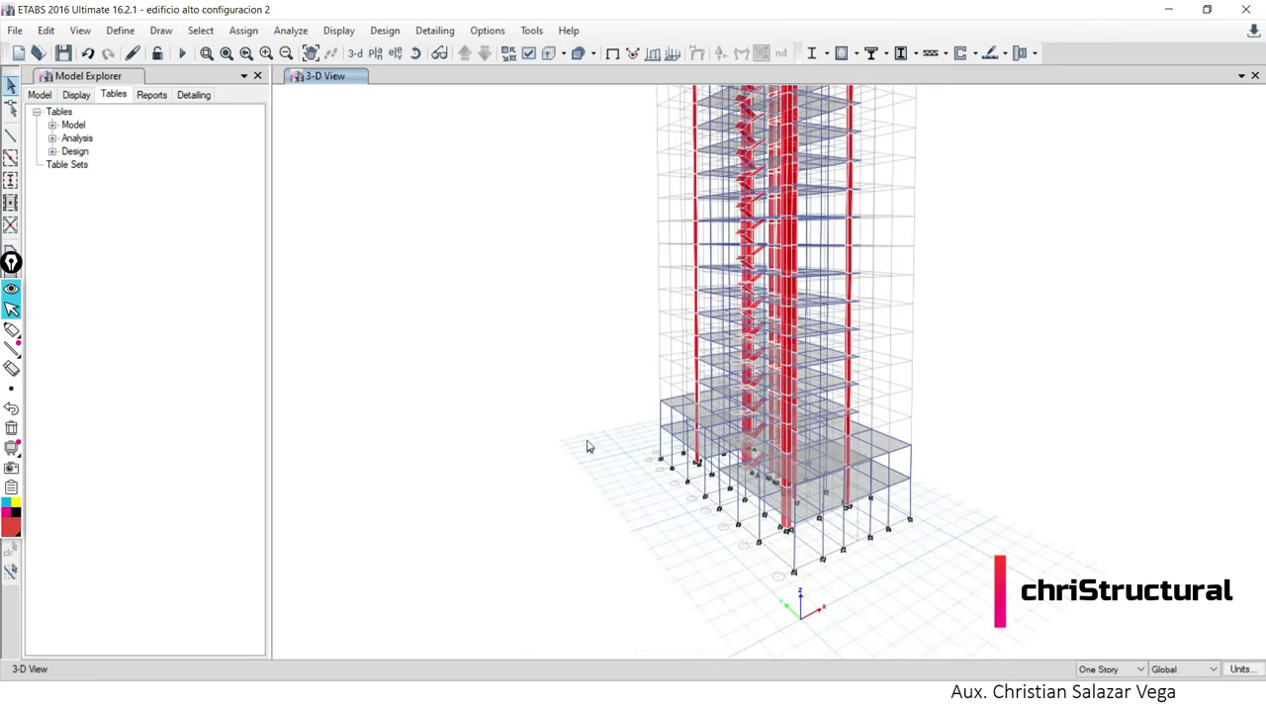
mouse_move(702, 482)
shift+middle_down()
mouse_move(760, 404)
mouse_move(859, 503)
mouse_move(874, 498)
mouse_move(857, 469)
mouse_move(410, 446)
mouse_move(517, 483)
mouse_move(723, 479)
mouse_move(511, 106)
shift+middle_up()
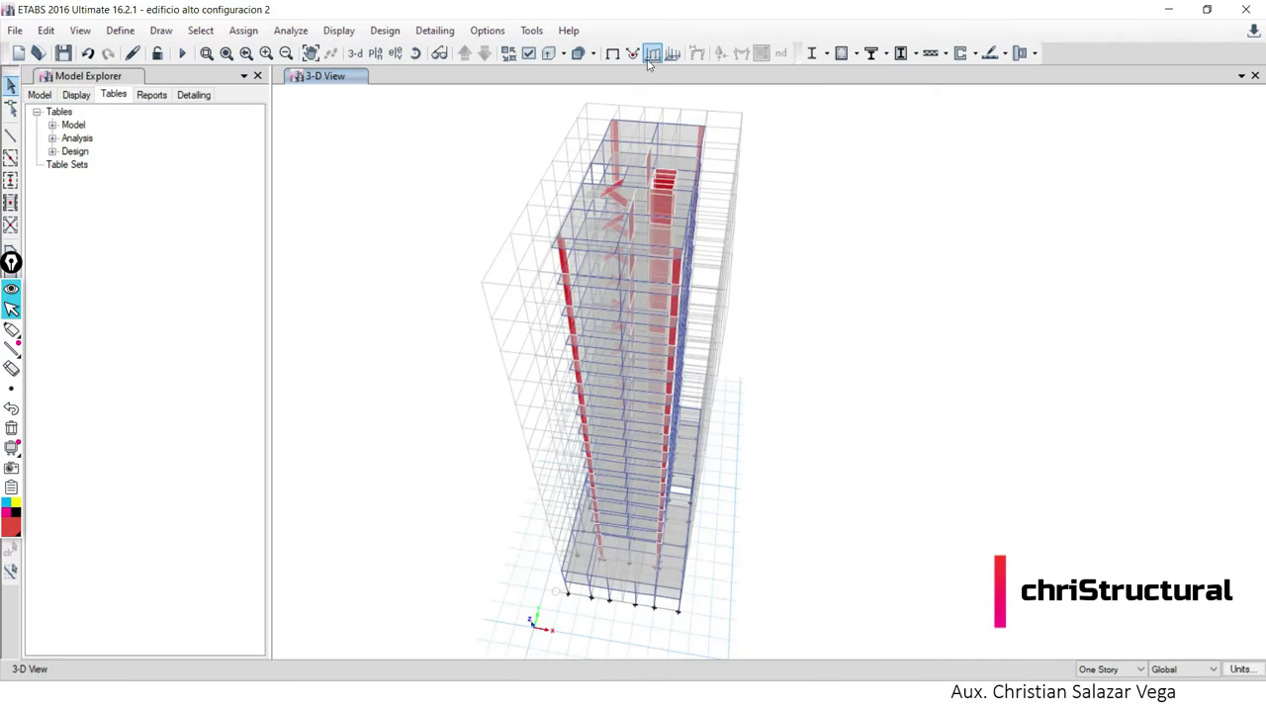
click(376, 52)
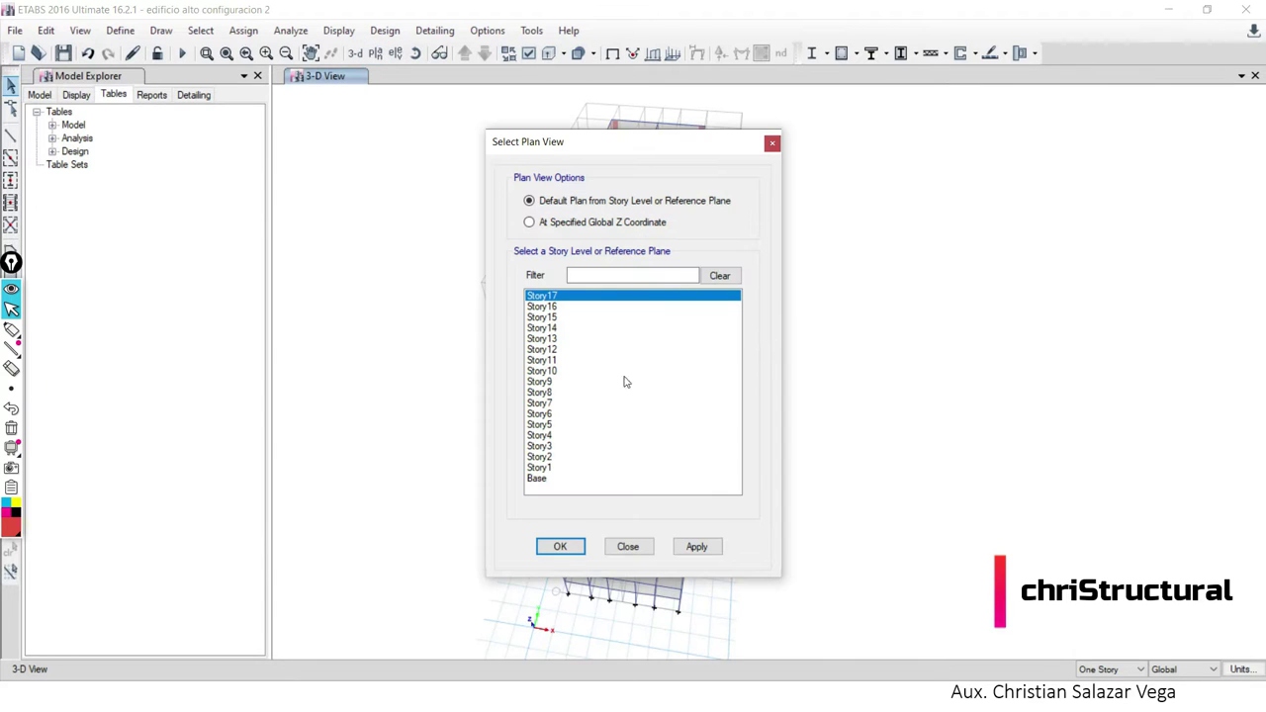
click(561, 547)
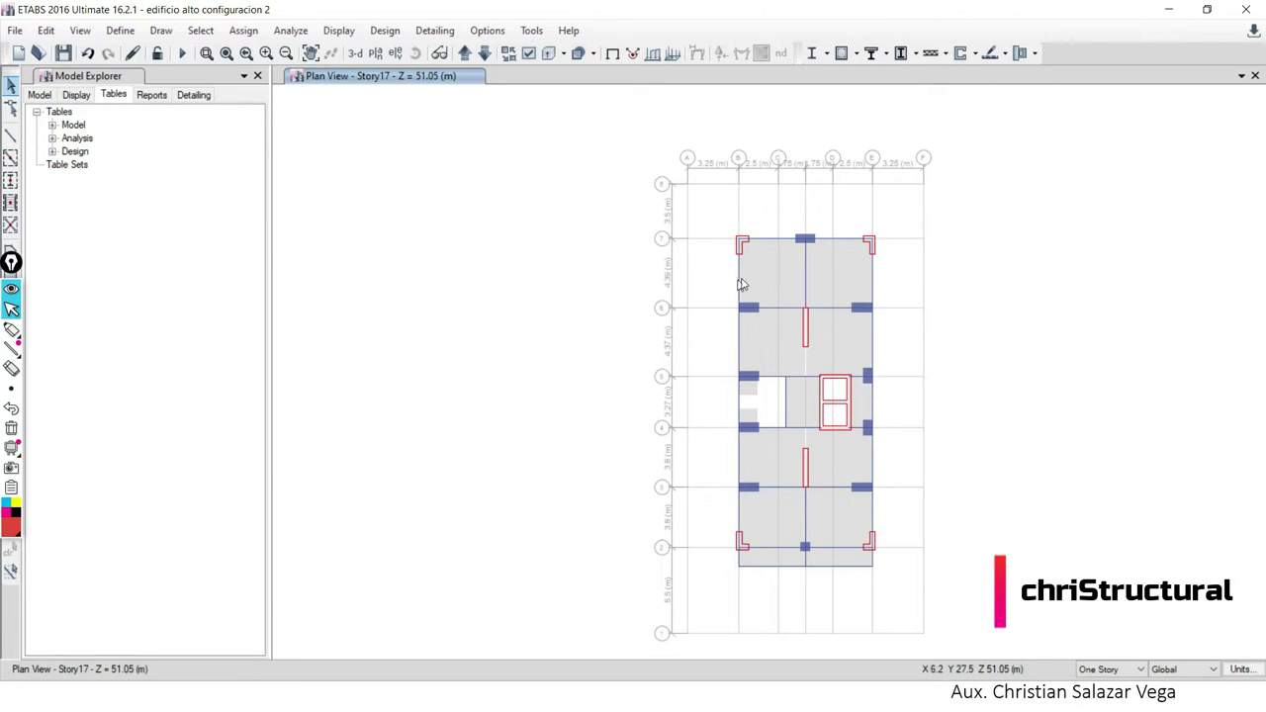
Circle the six walls on the Story17 plan, clear the ink, and return to the slideshow.
click(12, 329)
mouse_move(803, 307)
mouse_down()
mouse_move(815, 374)
mouse_move(803, 285)
mouse_up()
drag(802, 438, 797, 406)
drag(873, 531, 878, 525)
drag(741, 537, 744, 535)
drag(755, 240, 756, 247)
drag(871, 235, 885, 240)
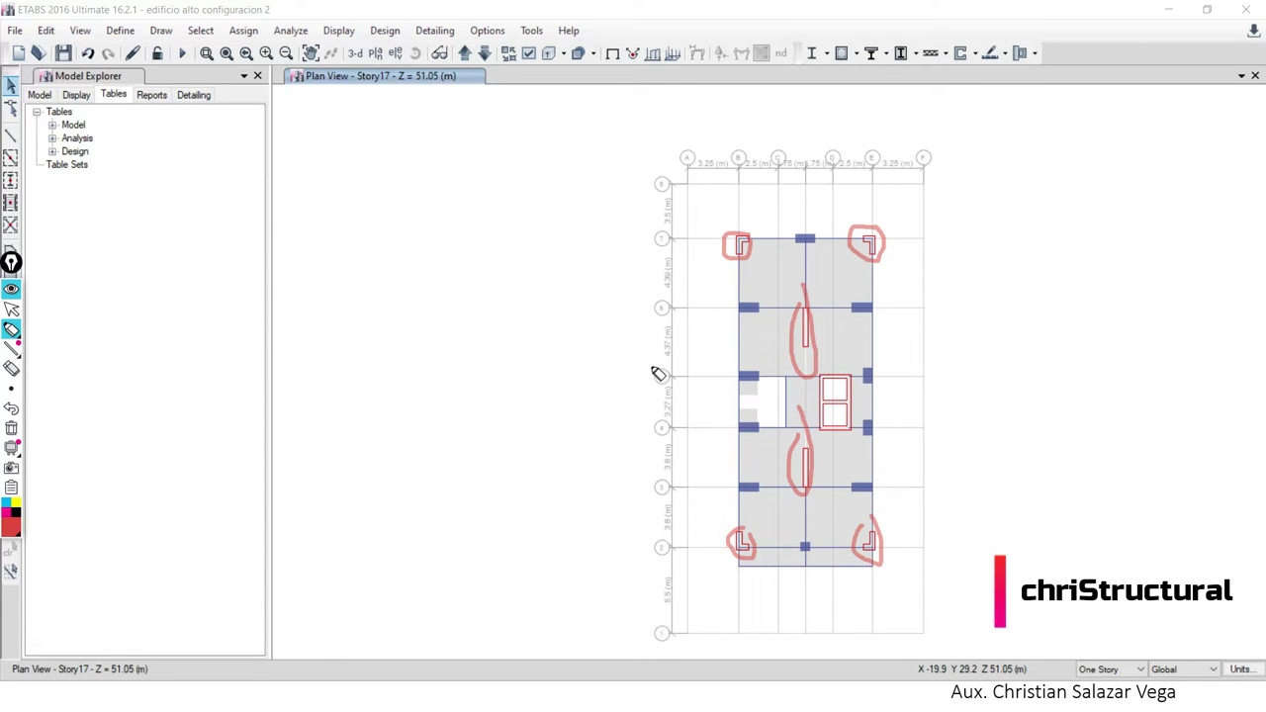
click(11, 309)
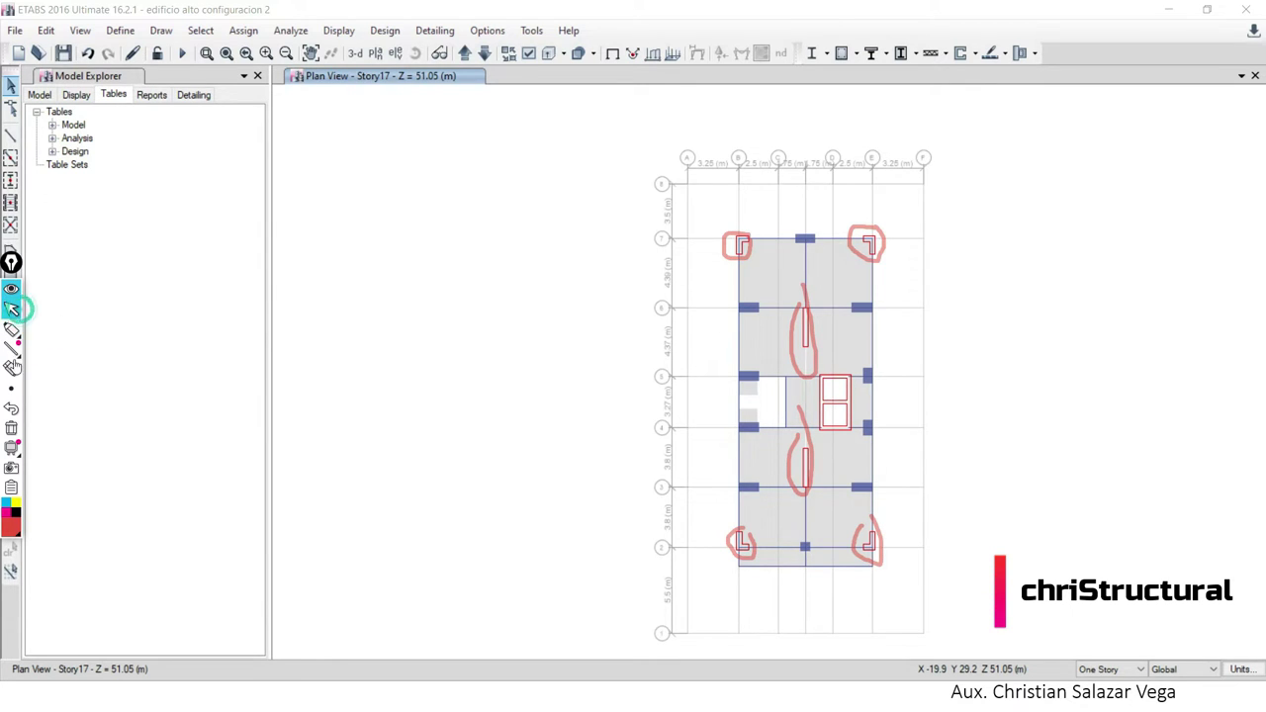
click(11, 432)
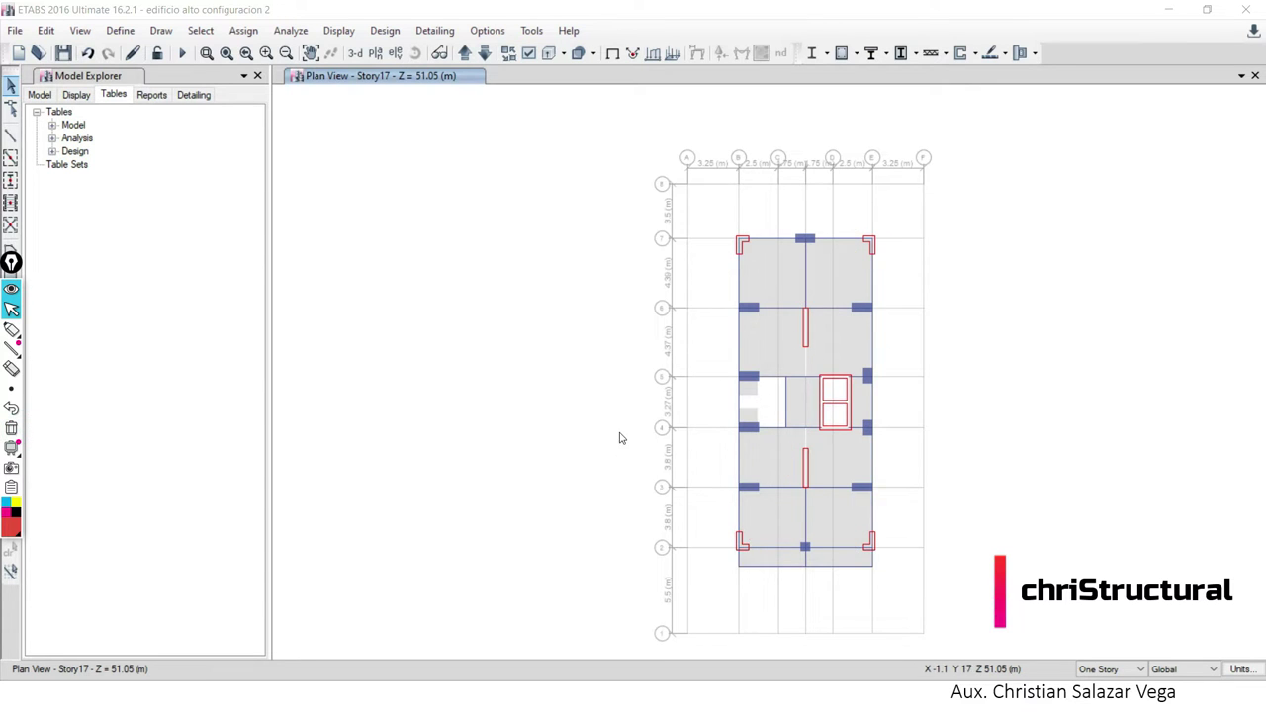
key(alt+Tab)
Step through the slides to 'PLANTEAR DIFERENTES CONFIGURACIONES' comparing five wall configurations.
key(Tab)
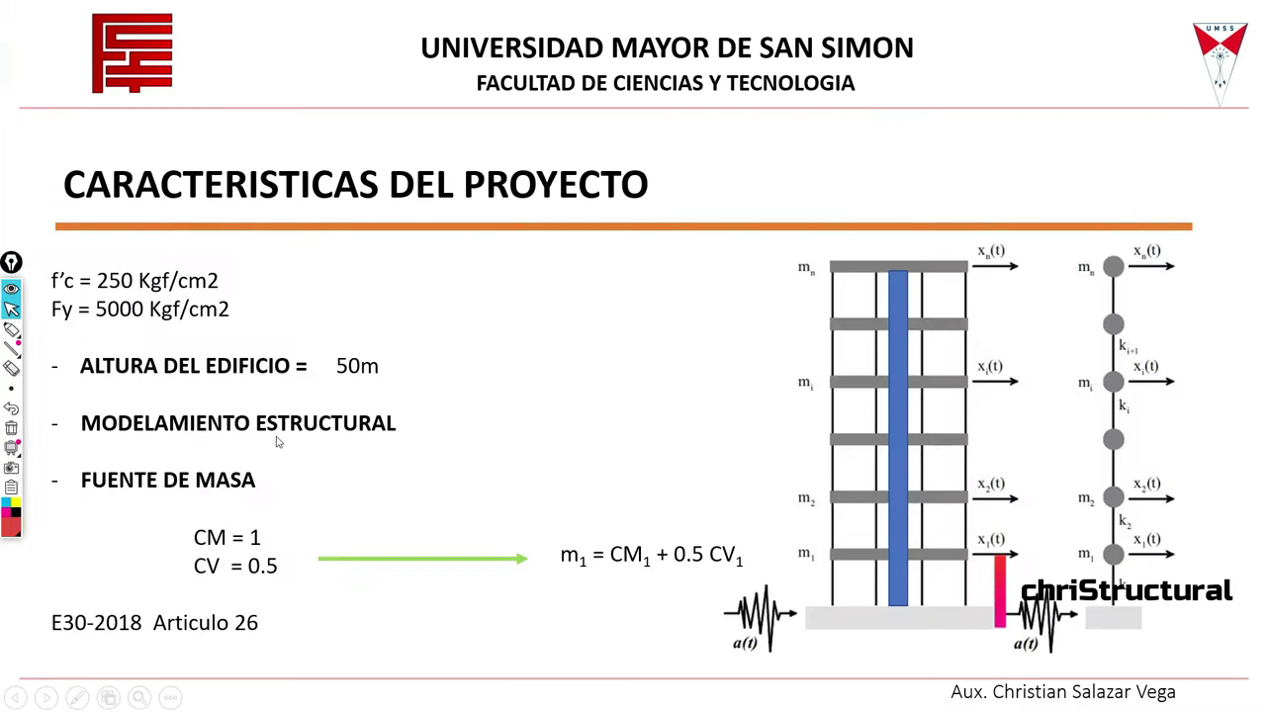
key(Right)
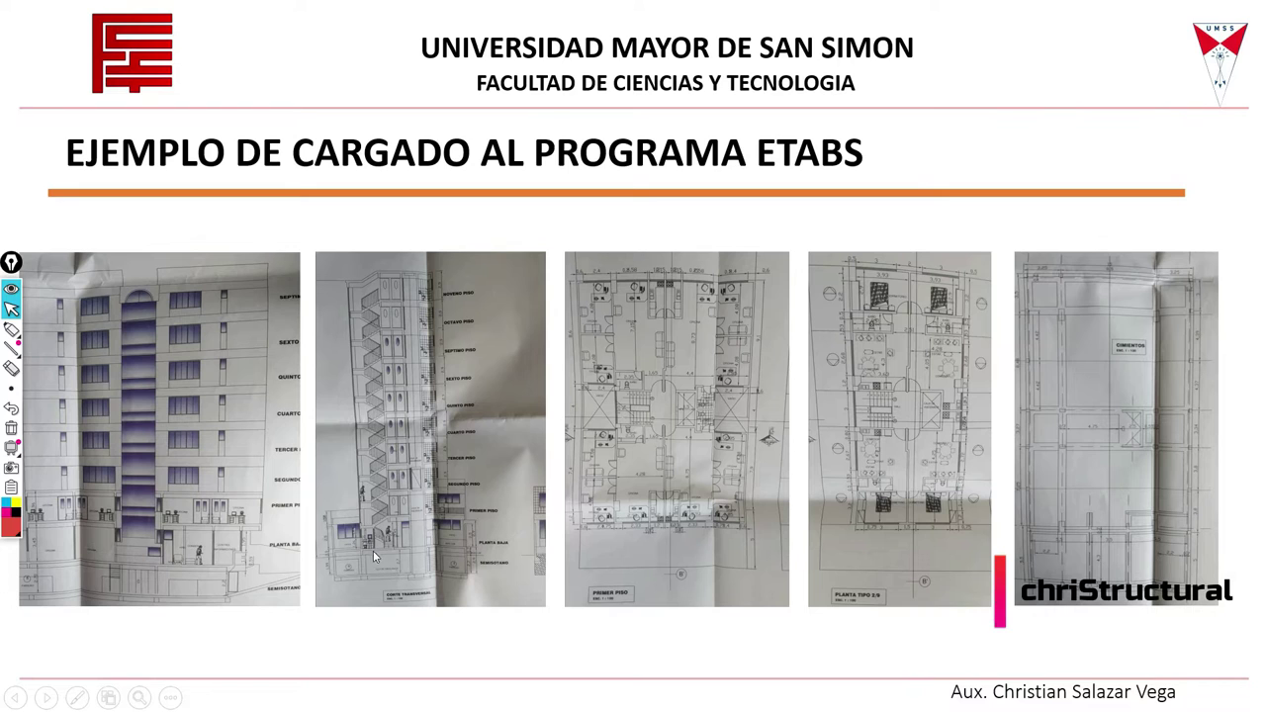
key(Right)
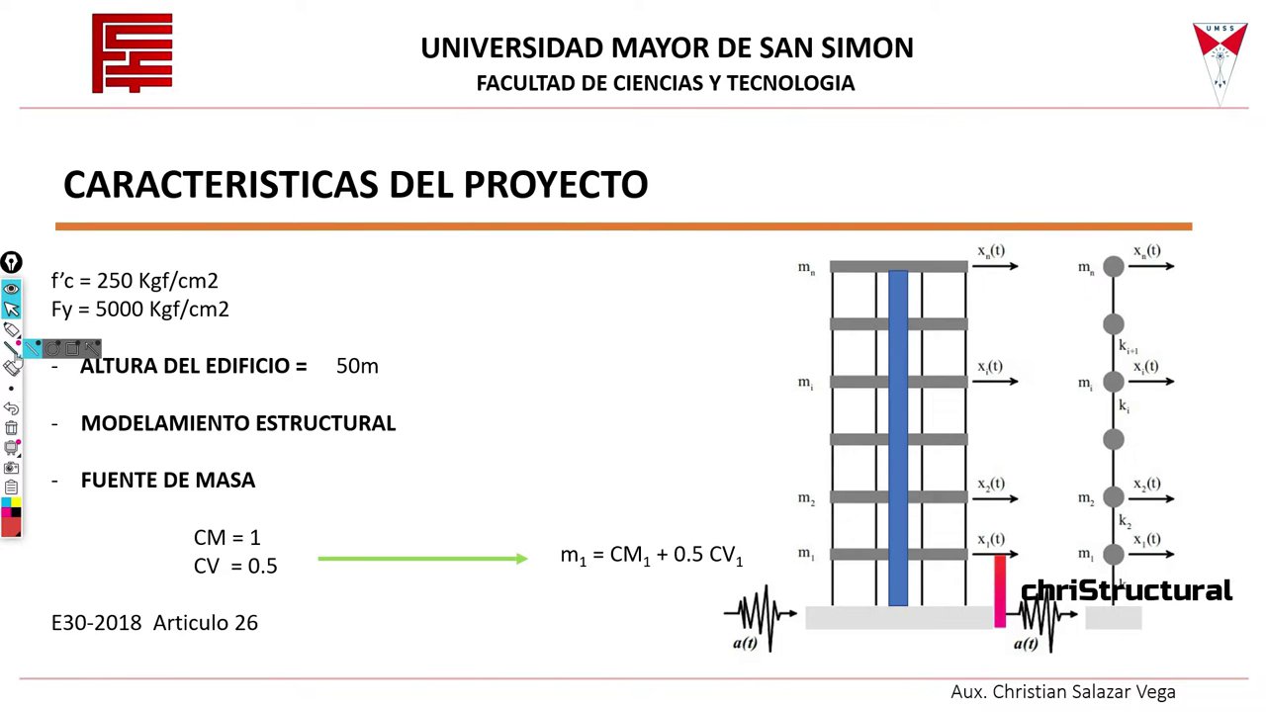
key(Right)
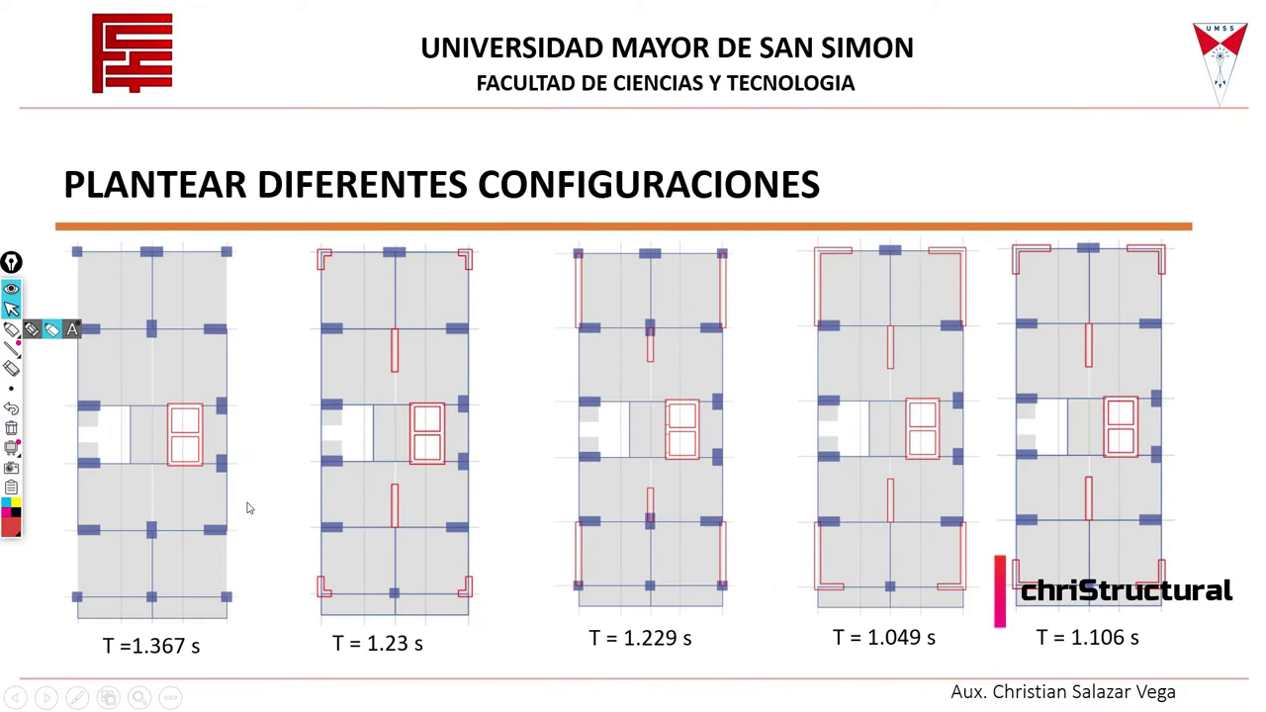
Highlight the periods T = 1.23, 1.367, 1.229, 1.049 and 1.106 s and the second configuration's plan.
click(11, 329)
mouse_move(356, 621)
mouse_down()
mouse_move(314, 644)
mouse_move(466, 663)
mouse_move(342, 625)
mouse_up()
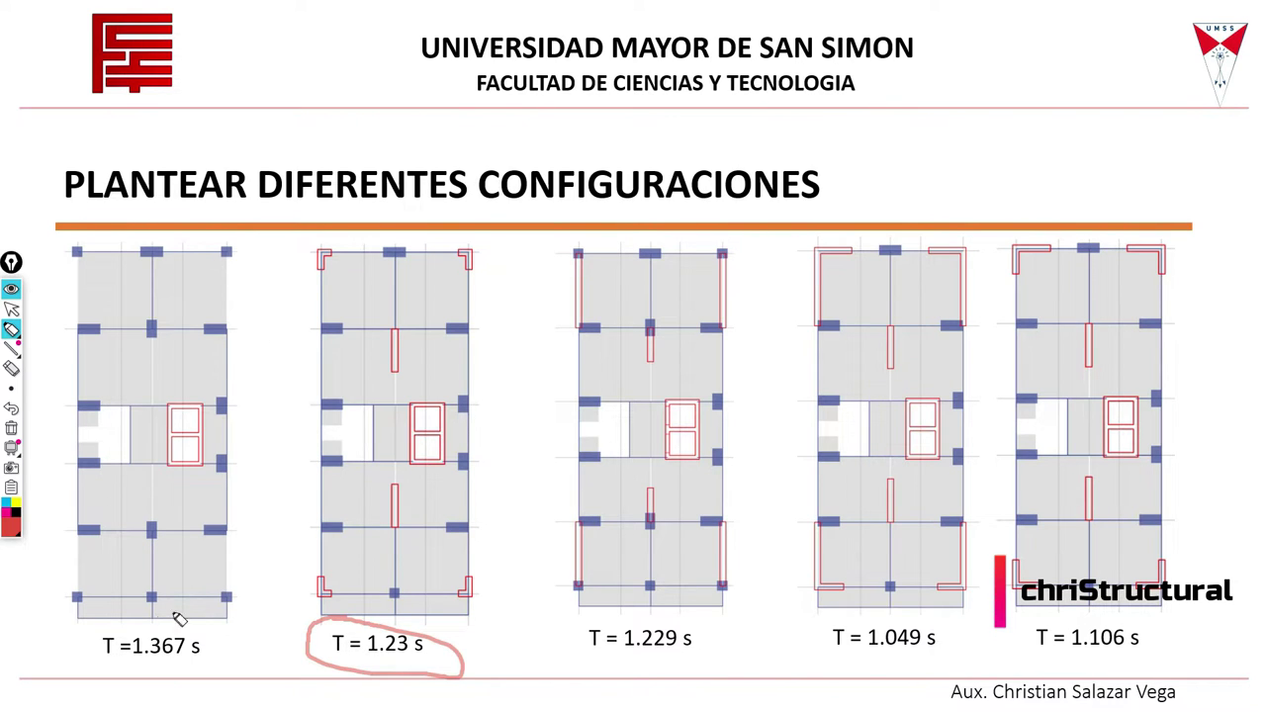
mouse_move(89, 629)
mouse_down()
mouse_move(237, 673)
mouse_move(113, 627)
mouse_up()
mouse_move(584, 614)
mouse_down()
mouse_move(582, 677)
mouse_move(712, 633)
mouse_move(627, 629)
mouse_up()
mouse_move(805, 605)
mouse_down()
mouse_move(964, 684)
mouse_move(846, 615)
mouse_up()
mouse_move(1001, 614)
mouse_down()
mouse_move(1187, 669)
mouse_move(1069, 613)
mouse_up()
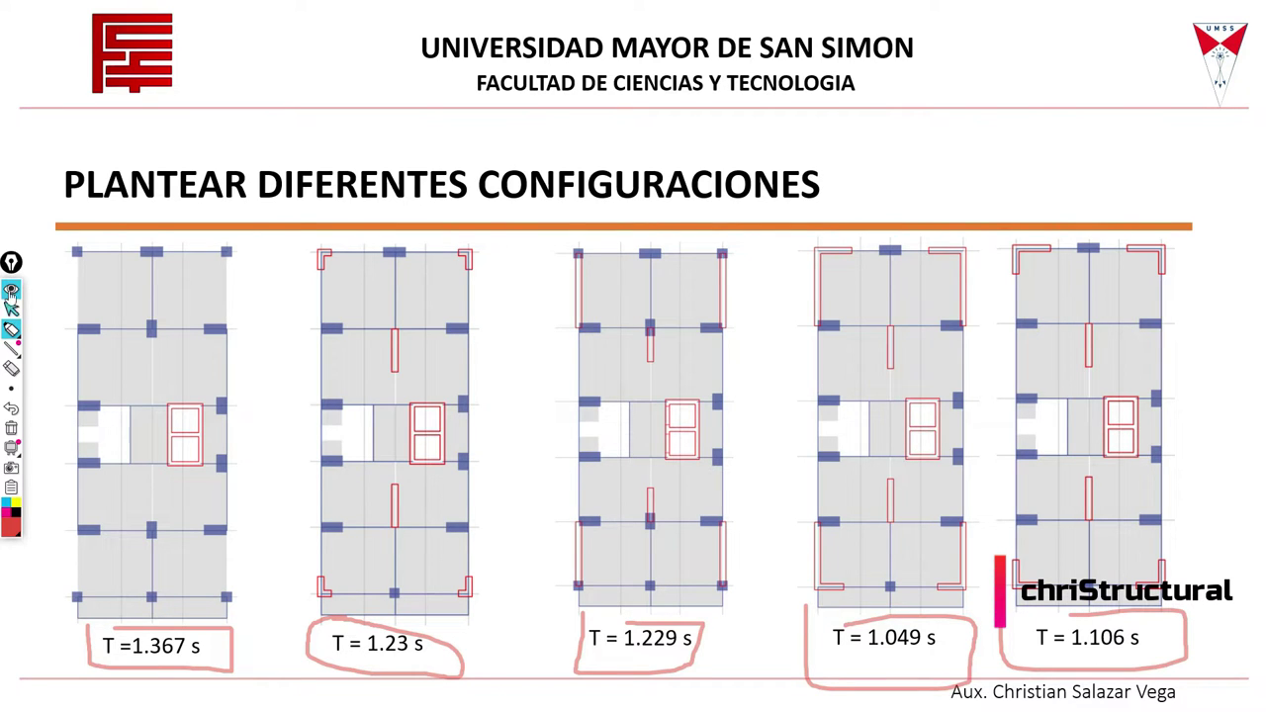
click(10, 329)
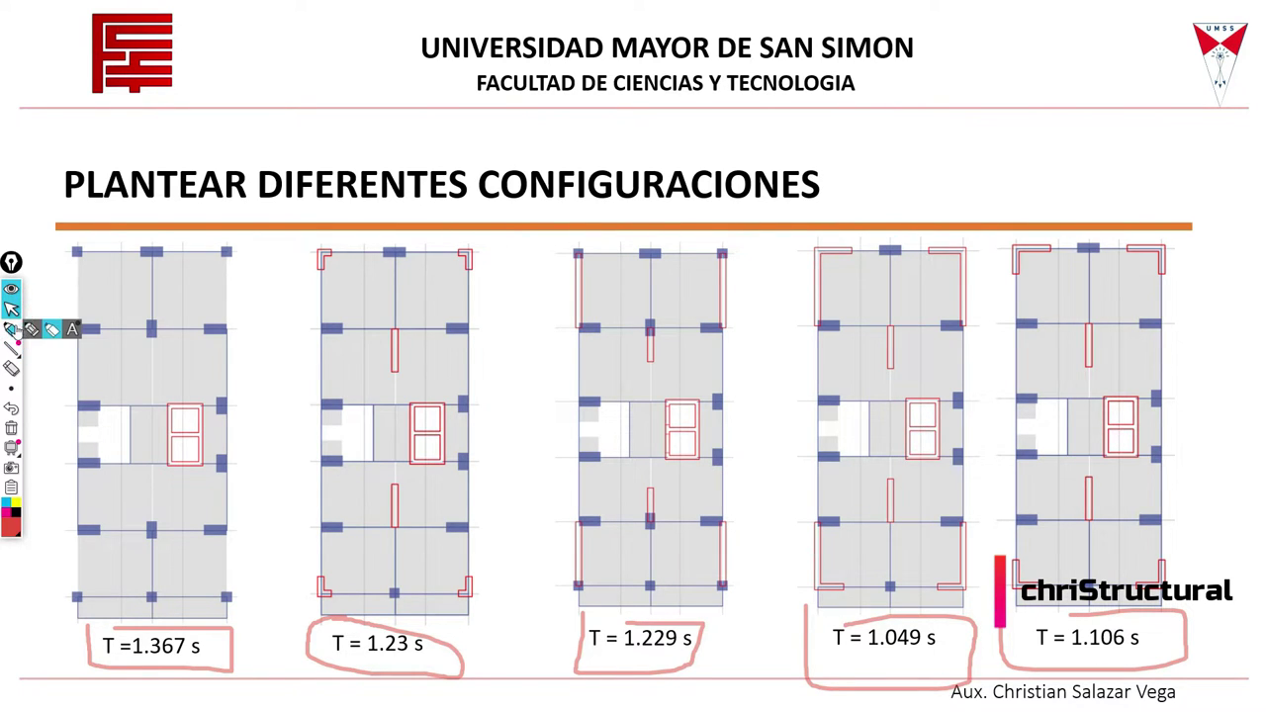
mouse_move(302, 612)
mouse_down()
mouse_move(356, 684)
mouse_move(486, 611)
mouse_move(298, 605)
mouse_up()
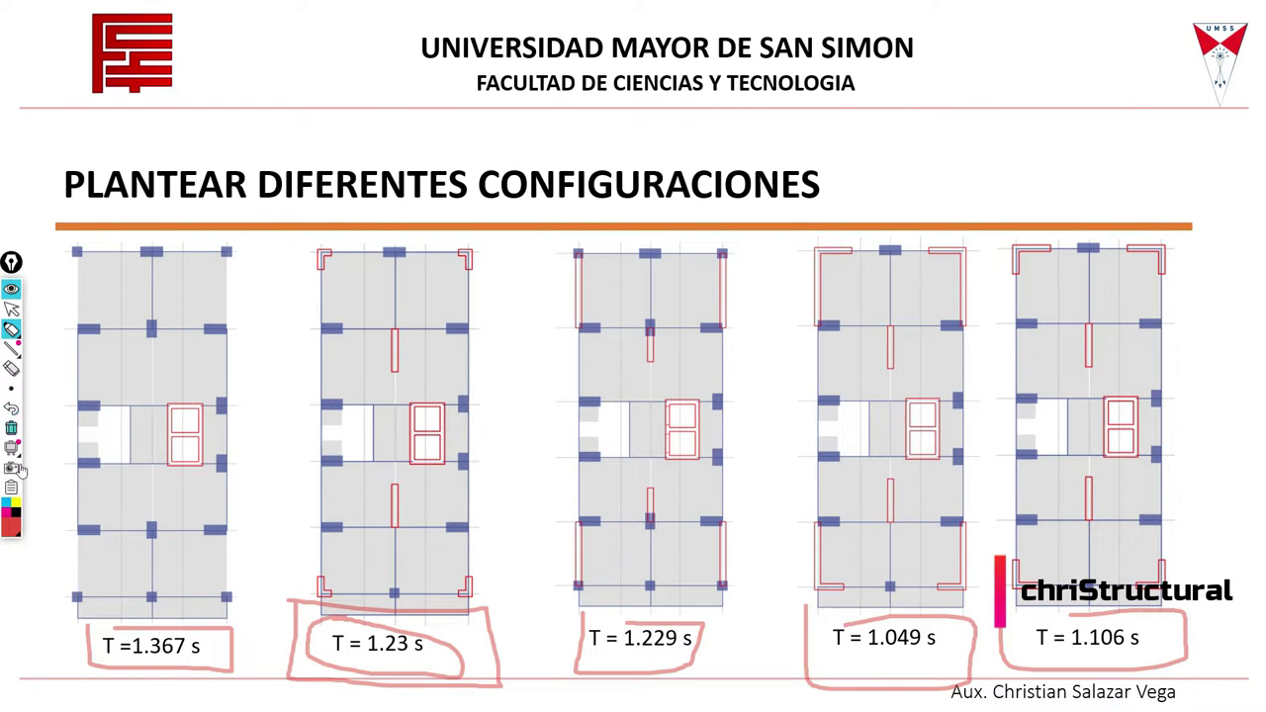
mouse_move(392, 282)
mouse_down()
mouse_move(336, 408)
mouse_move(411, 408)
mouse_up()
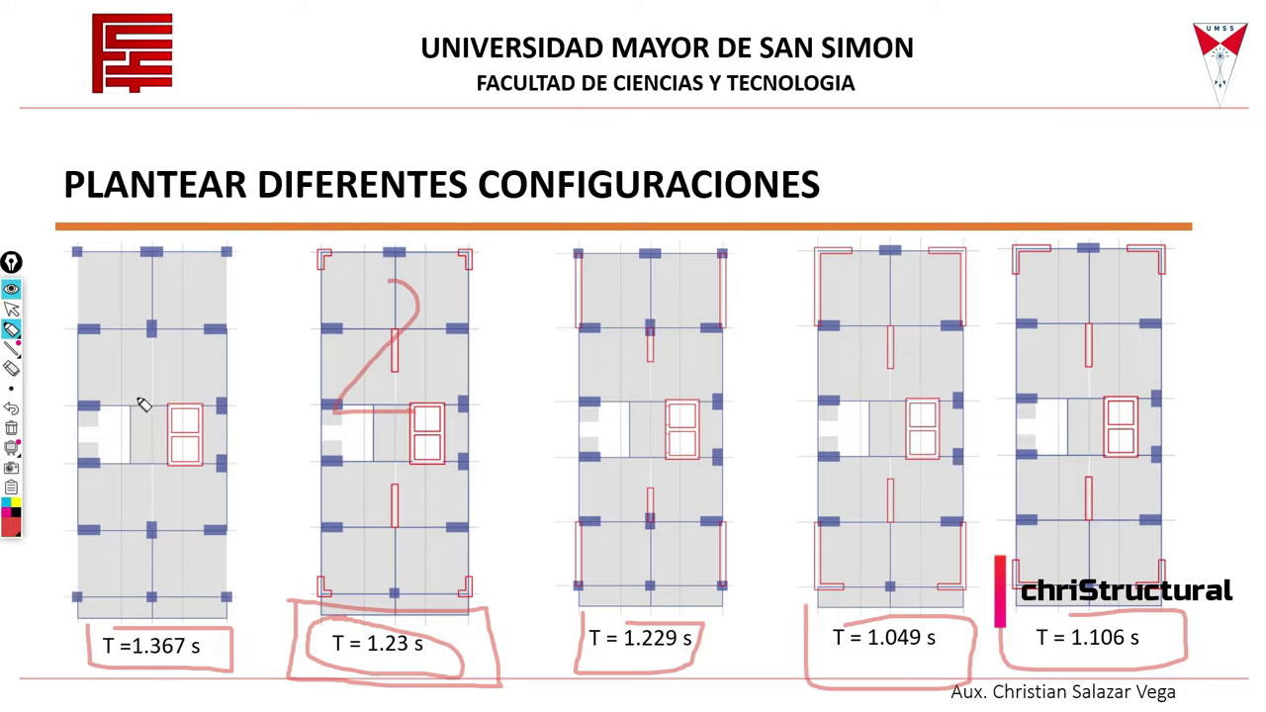
Clear the highlights, go back to the project characteristics slide, and switch to ETABS.
click(11, 428)
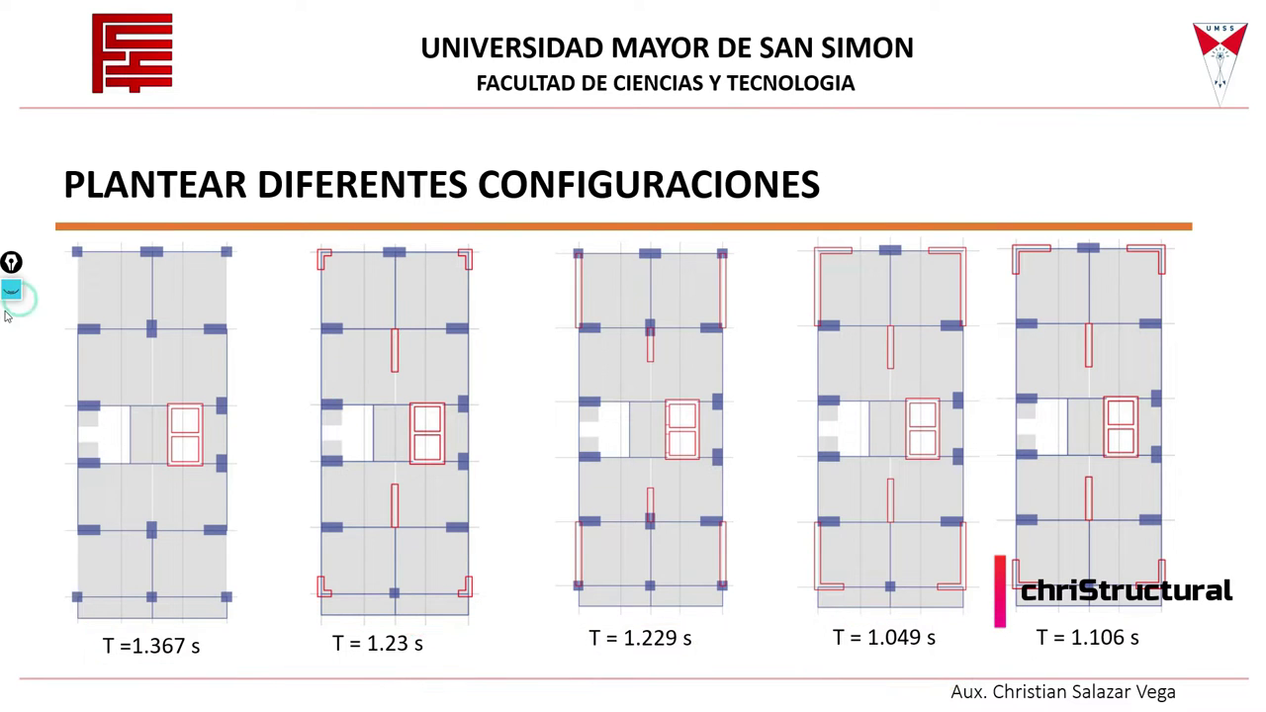
click(403, 500)
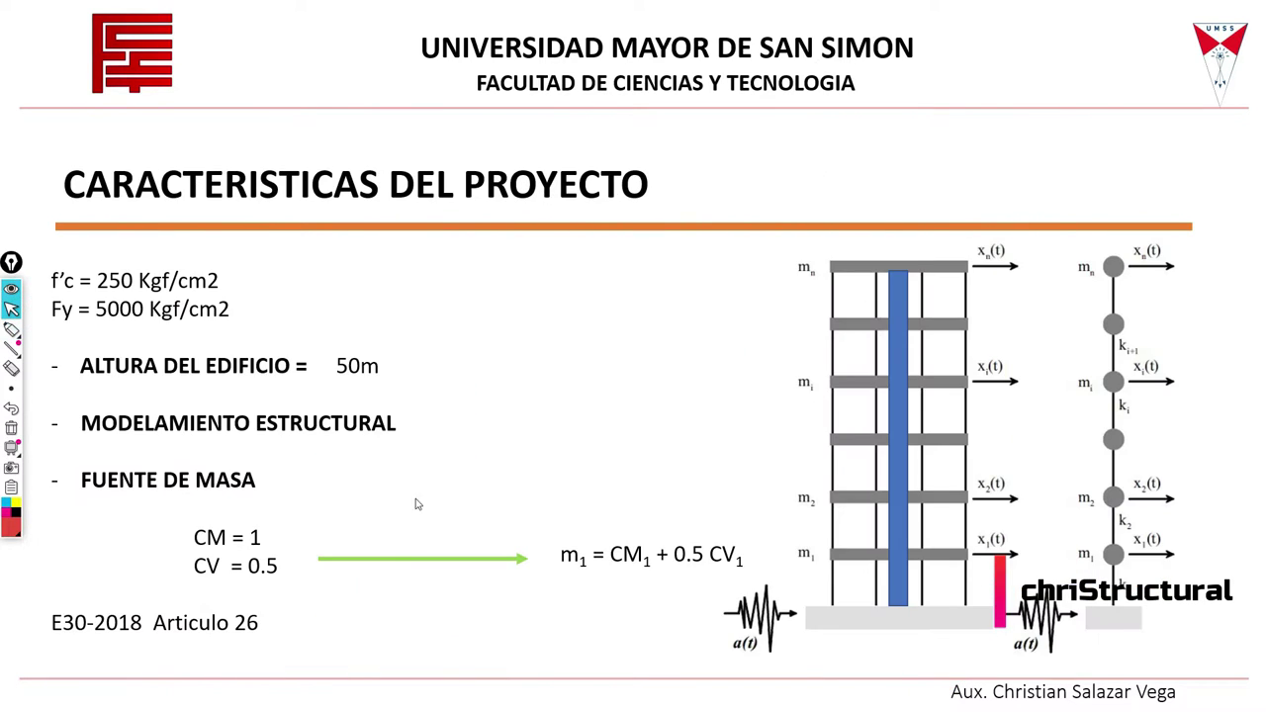
click(12, 332)
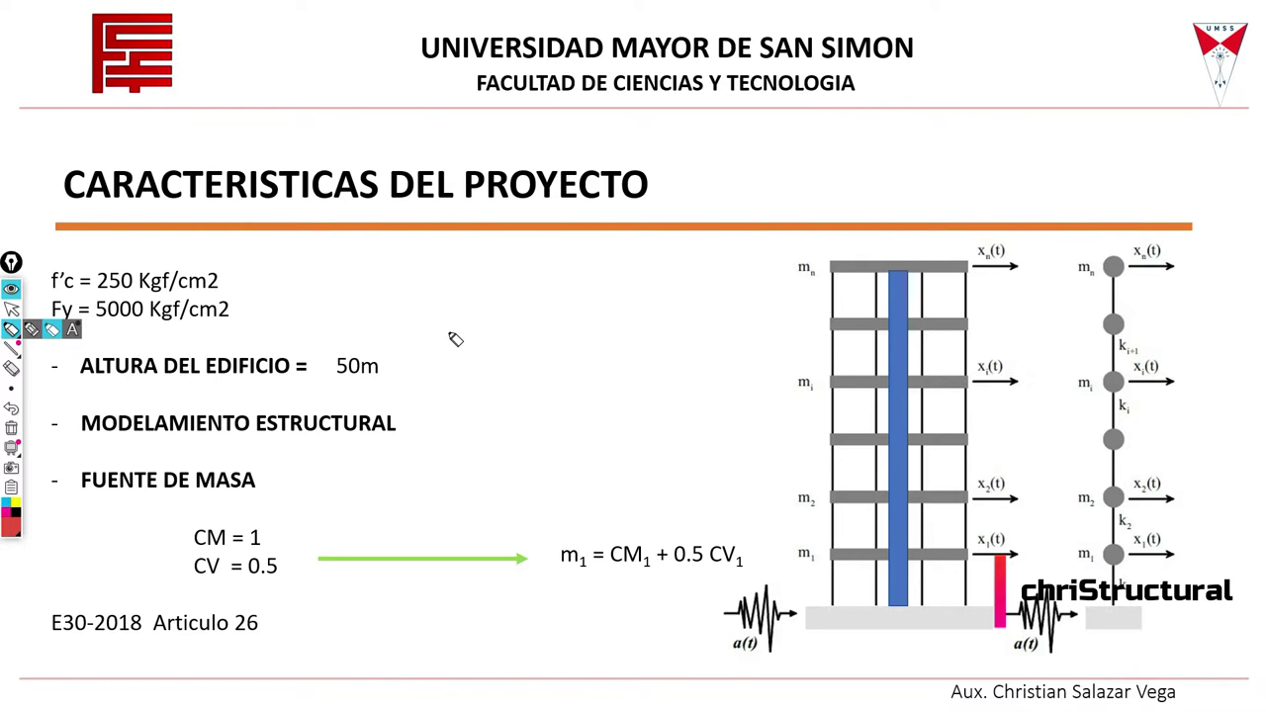
key(alt+Tab)
key(alt+Tab)
key(alt+Tab)
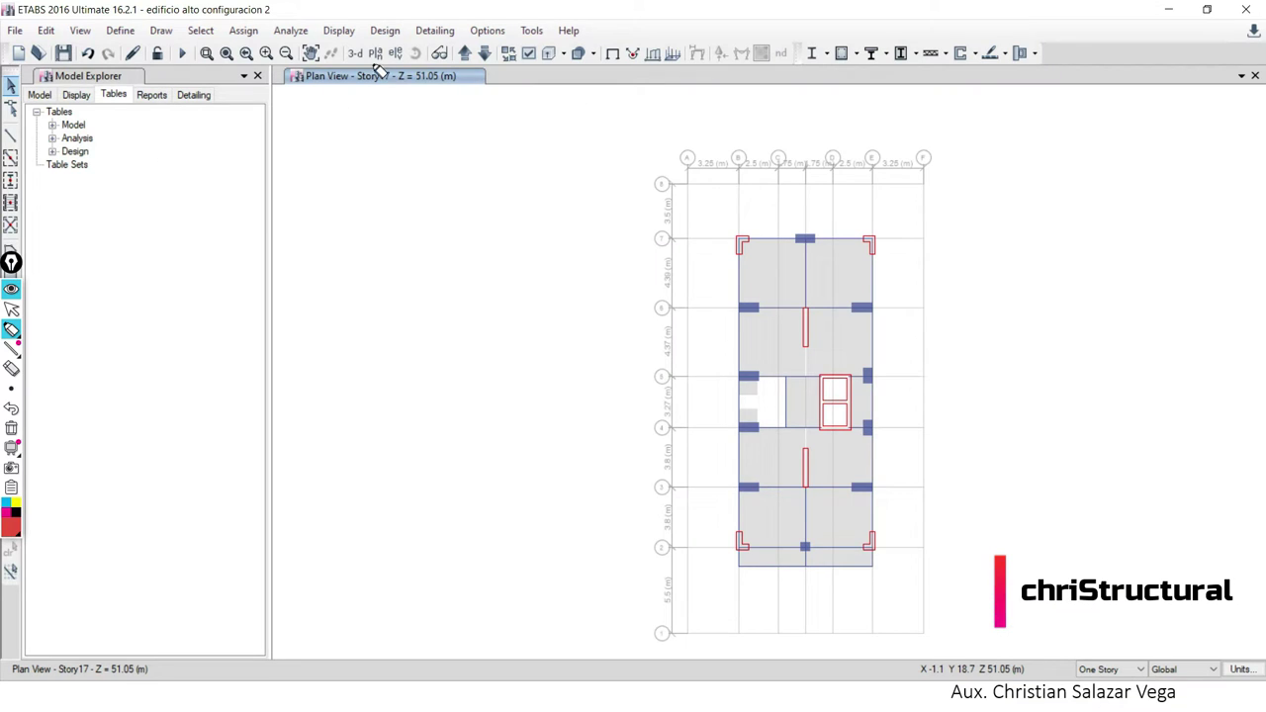
Switch the ETABS model to a 3-D view and orbit the tower to a frontal angle.
click(12, 309)
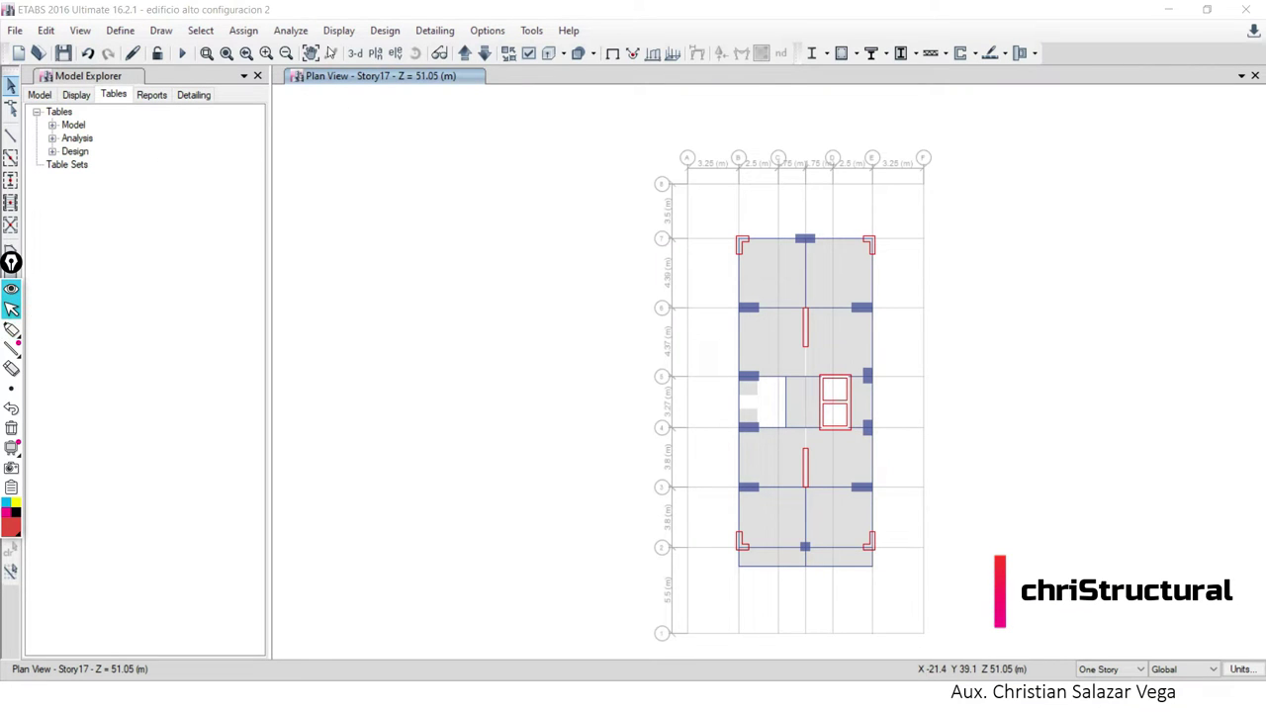
click(356, 53)
mouse_move(815, 557)
shift+middle_down()
mouse_move(609, 422)
mouse_move(929, 286)
mouse_move(724, 297)
shift+middle_up()
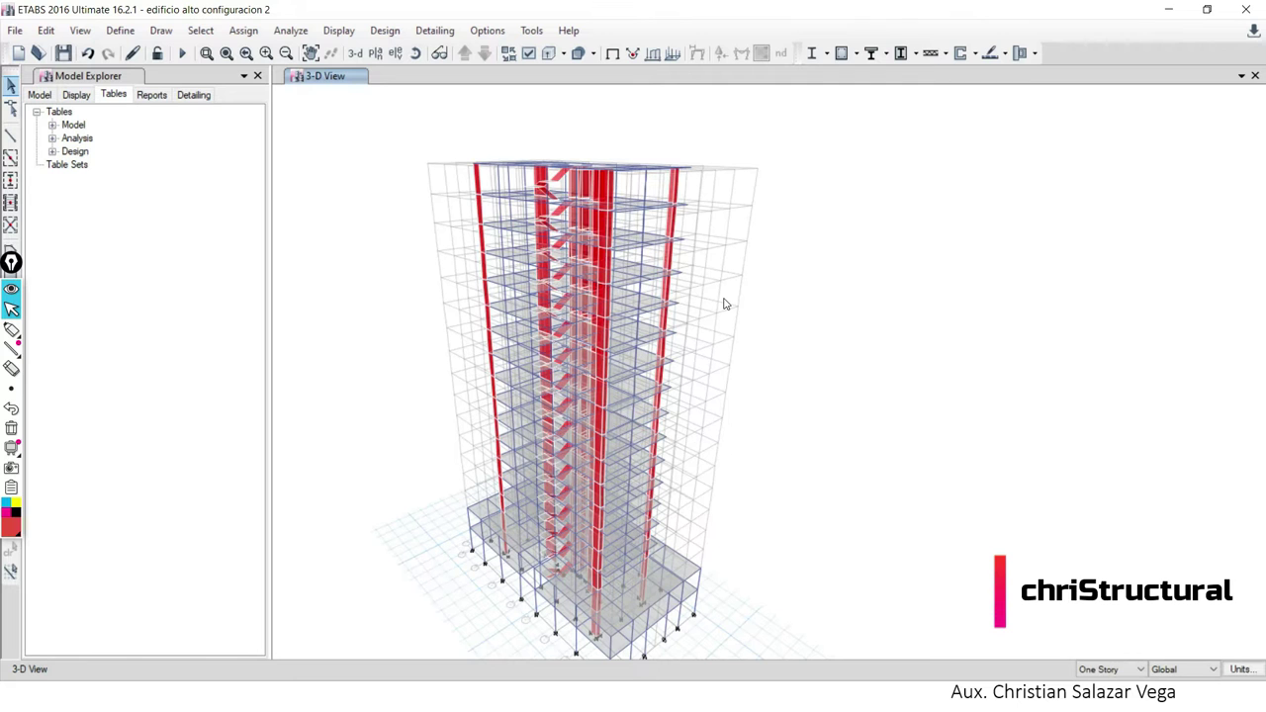
mouse_move(743, 303)
shift+middle_down()
mouse_move(807, 291)
mouse_move(801, 274)
shift+middle_up()
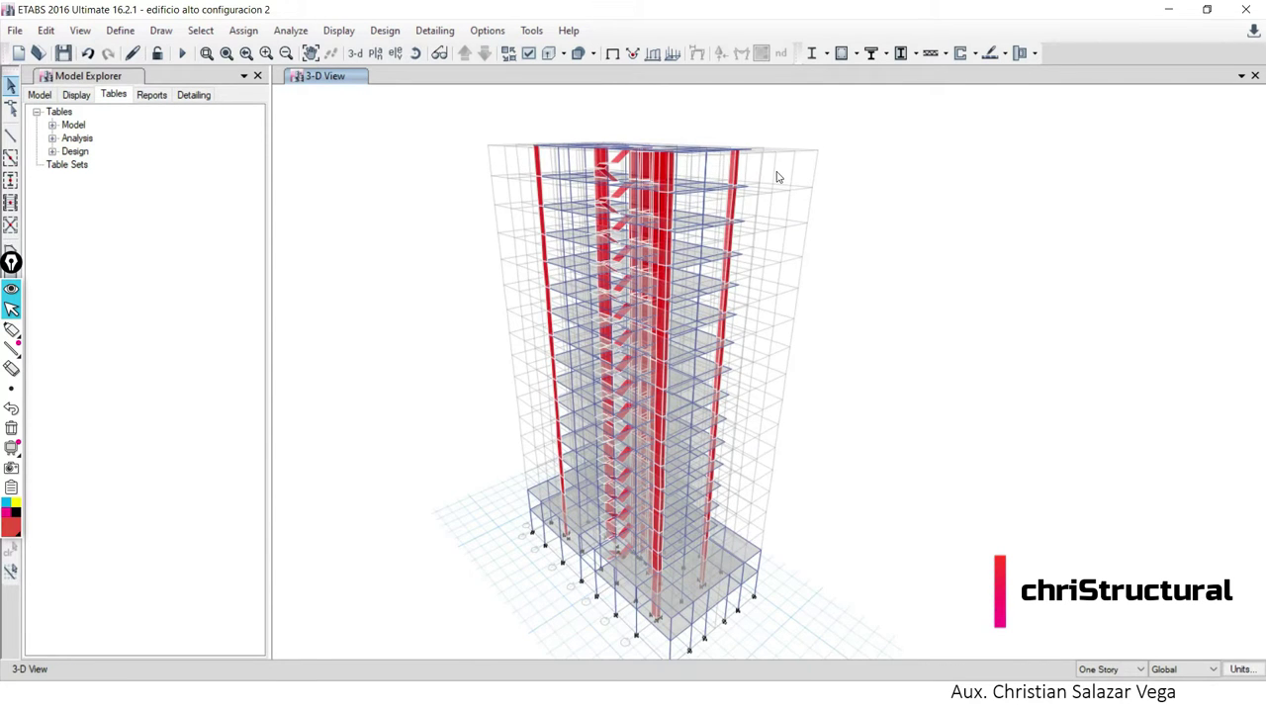
Open the Mass Source definitions showing Masas, then return to the slideshow.
click(119, 30)
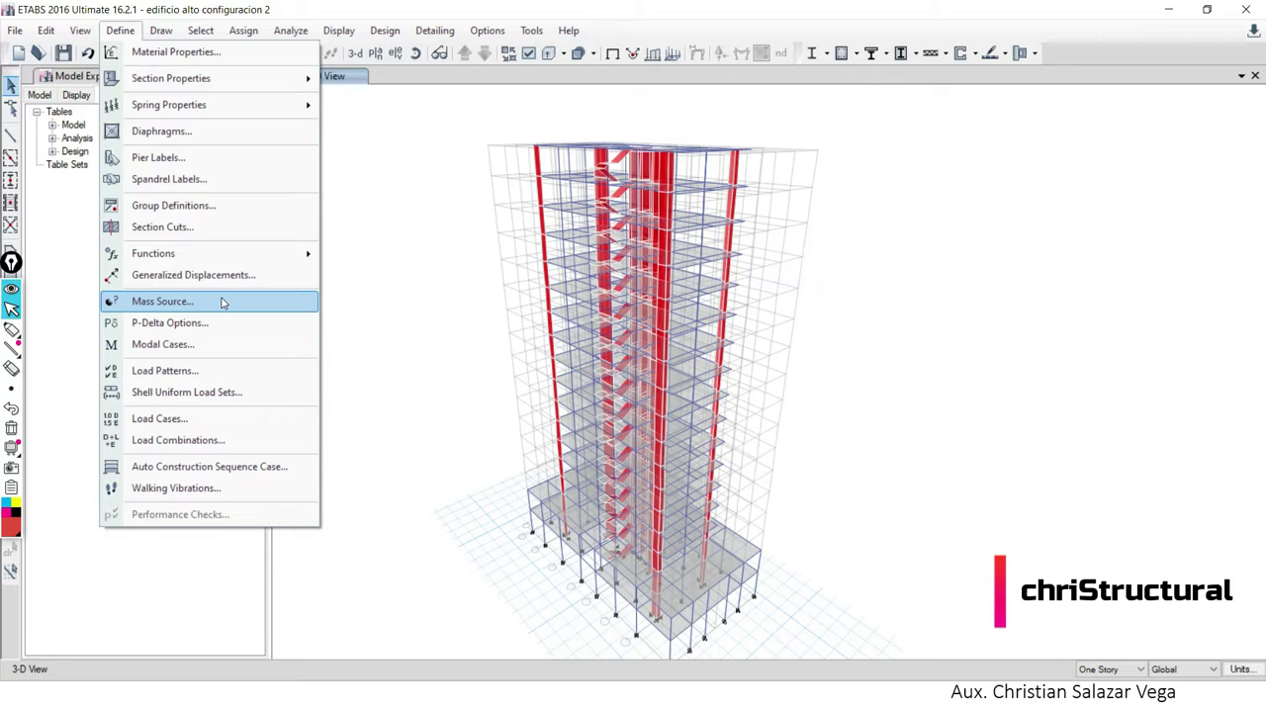
click(224, 303)
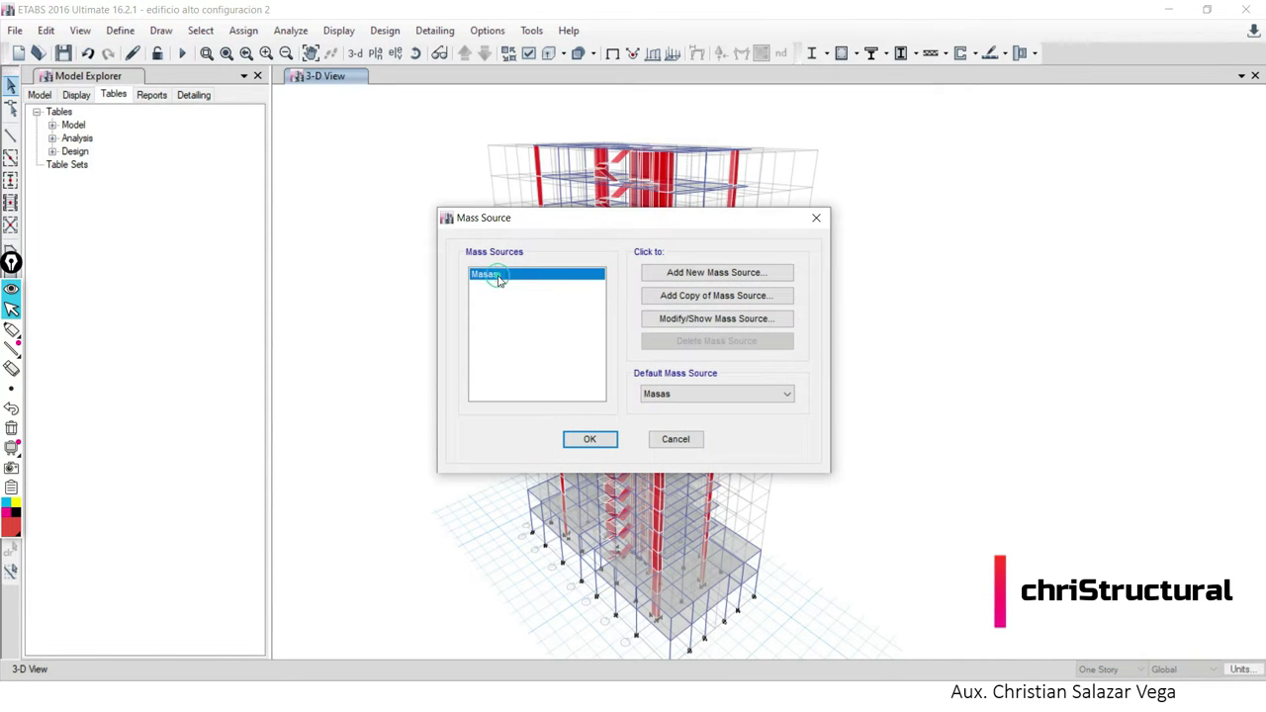
key(alt+Tab)
key(alt+Tab)
key(alt+Tab)
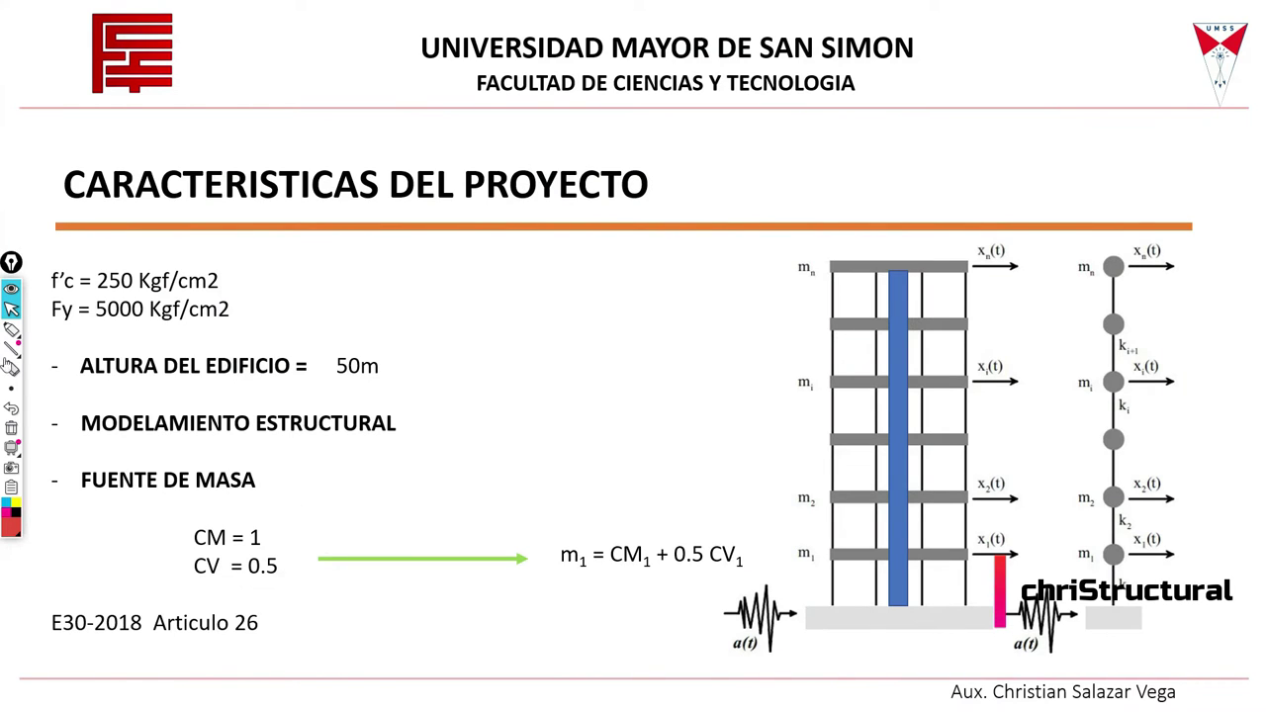
Mark the CM = 1 and CV = 0.5 factors and the floor mass levels m1, m2 in red.
click(164, 513)
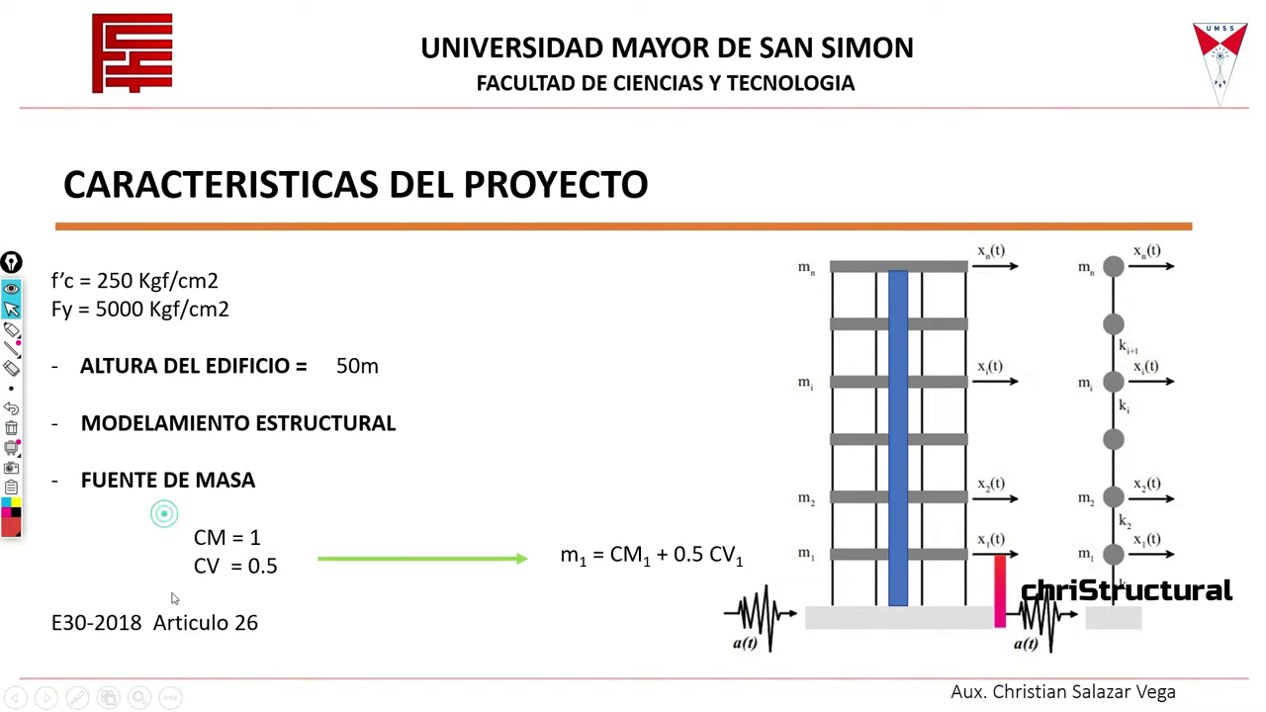
click(11, 328)
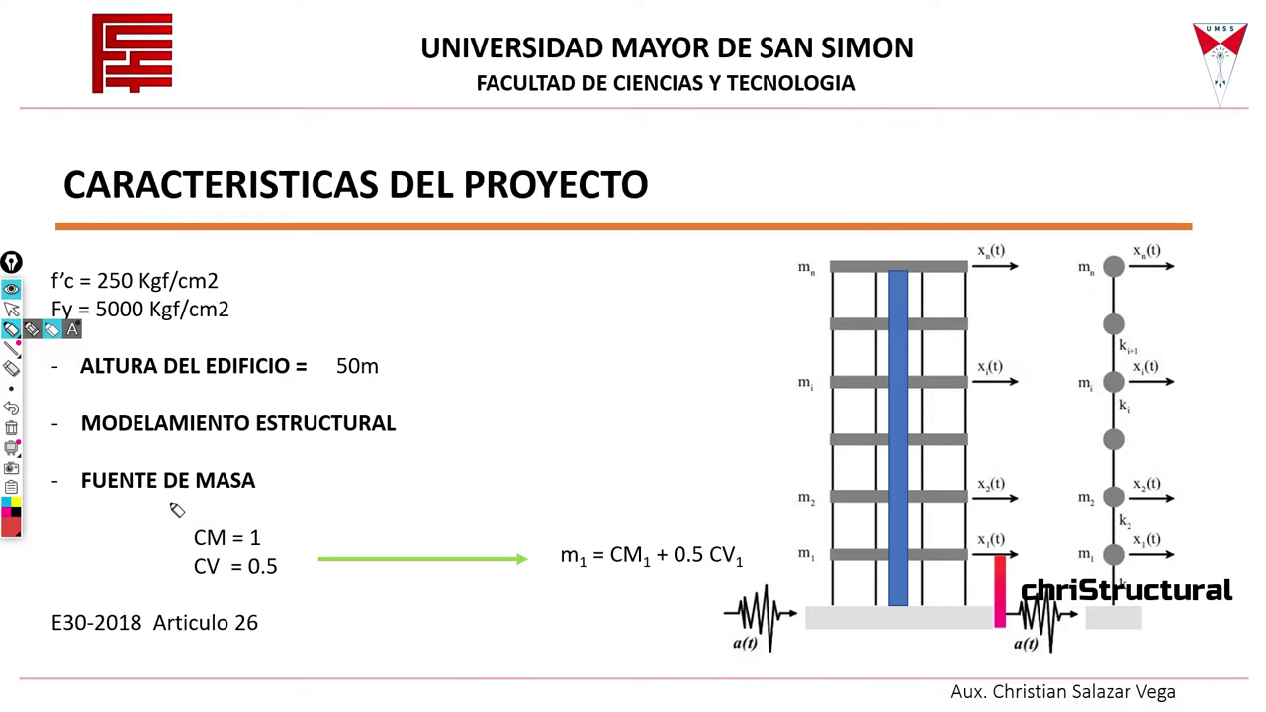
drag(170, 505, 172, 500)
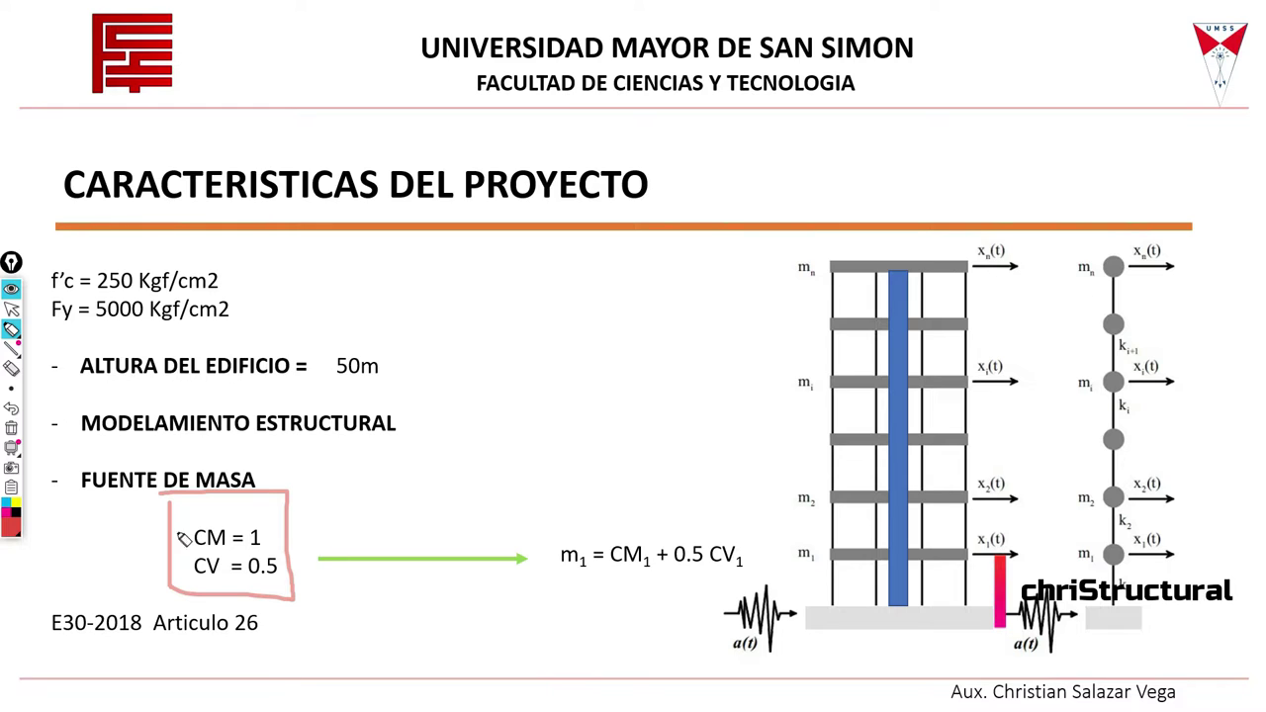
drag(170, 543, 282, 543)
mouse_move(836, 444)
mouse_down()
mouse_move(933, 424)
mouse_move(970, 442)
mouse_up()
mouse_move(839, 500)
mouse_down()
mouse_move(895, 484)
mouse_move(965, 490)
mouse_up()
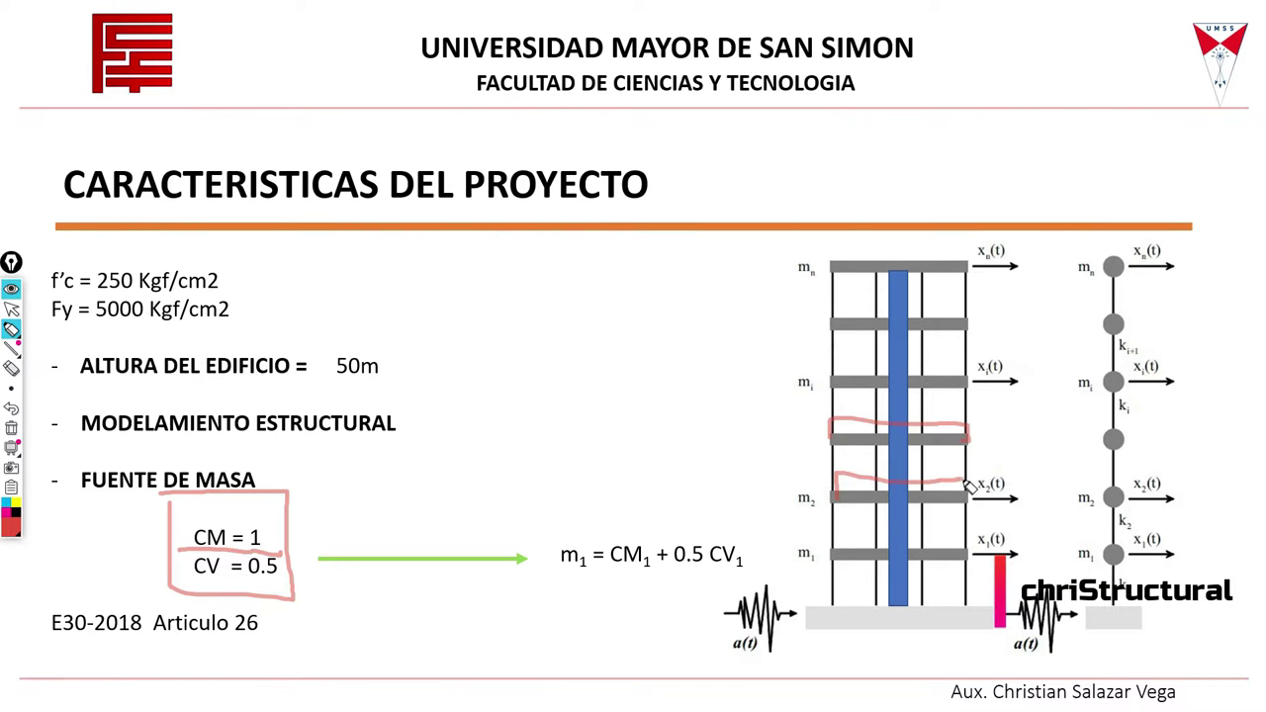
drag(837, 556, 977, 554)
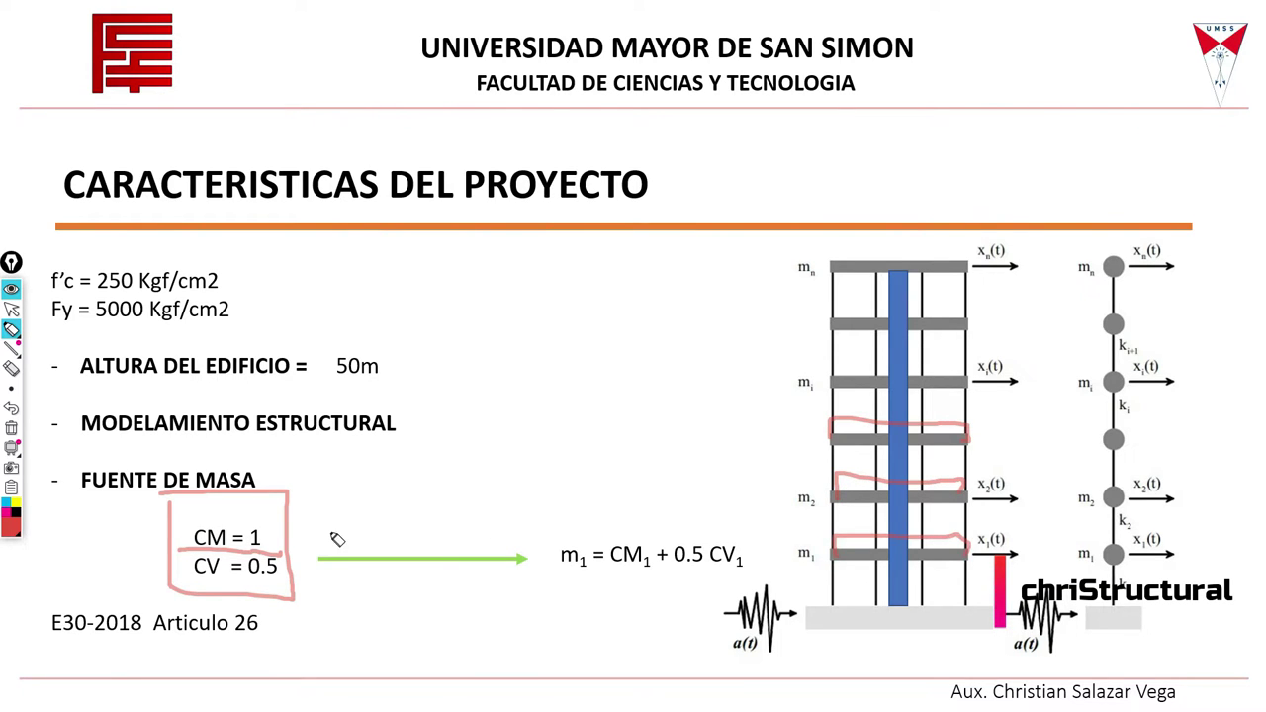
drag(265, 533, 253, 560)
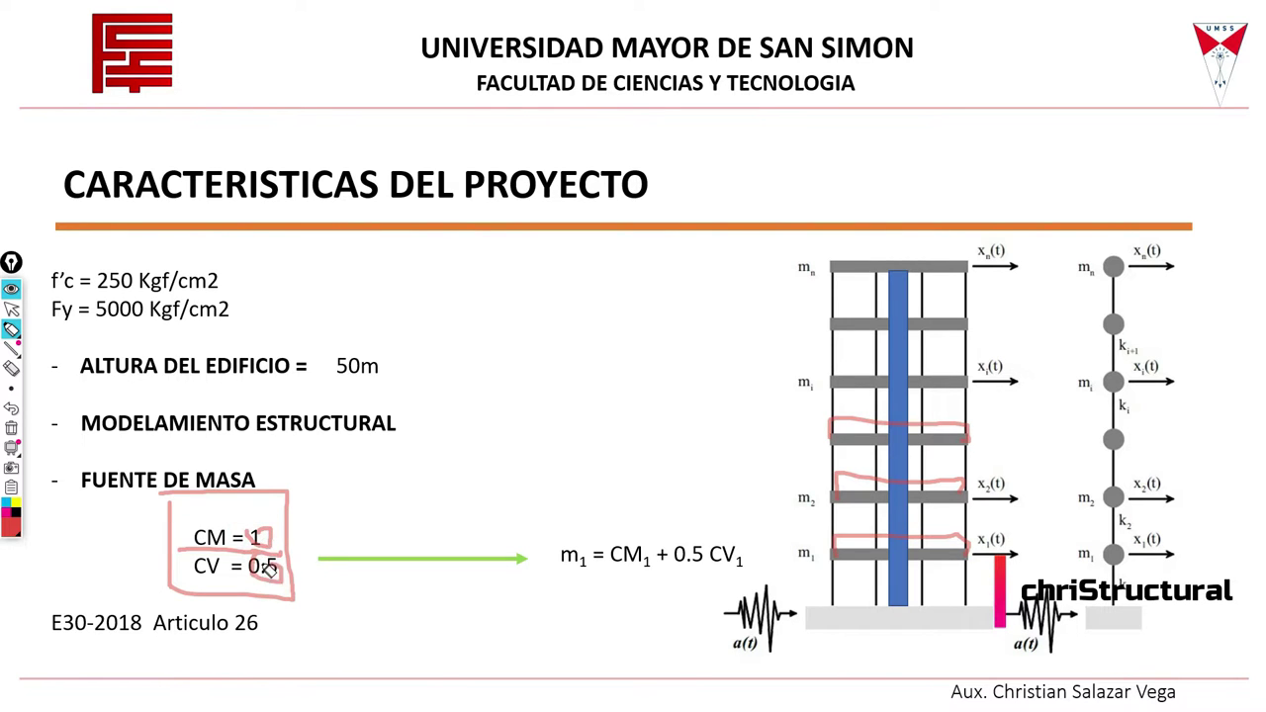
Clear the marks, box the 'E30-2018 Articulo 26' reference, and switch windows.
click(11, 310)
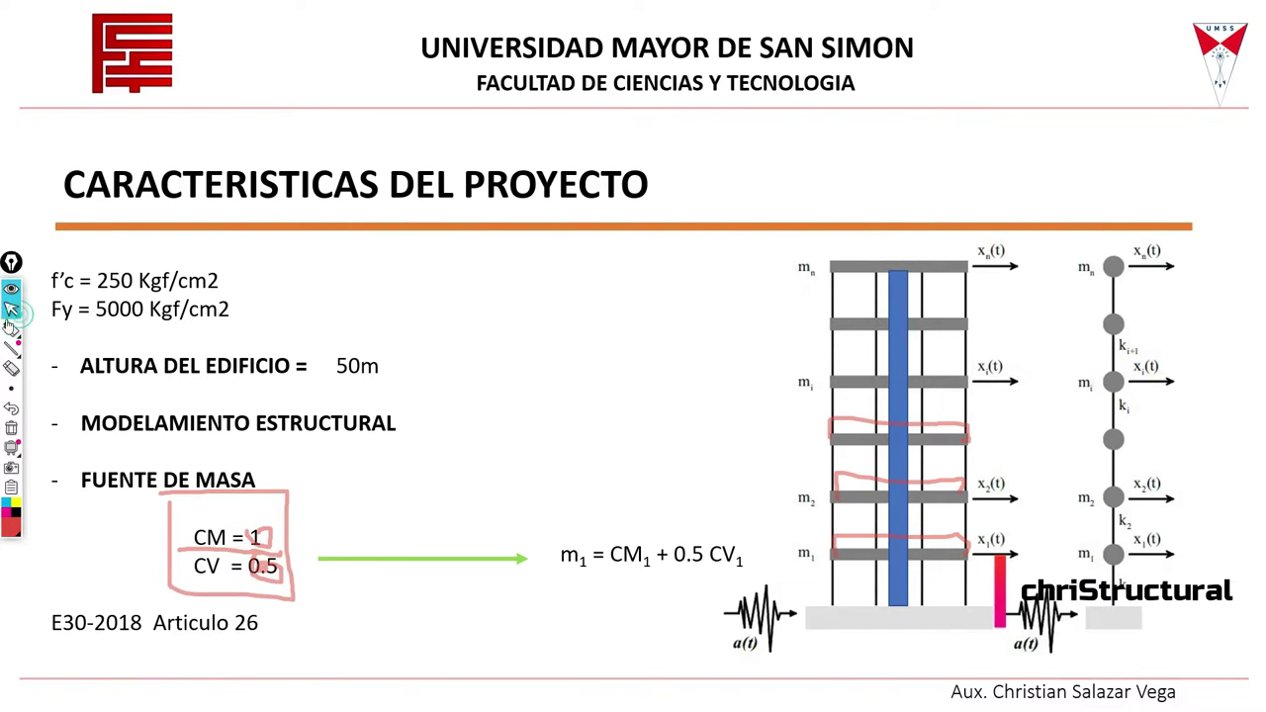
click(11, 427)
click(10, 329)
mouse_move(44, 603)
mouse_down()
mouse_move(71, 582)
mouse_move(42, 618)
mouse_up()
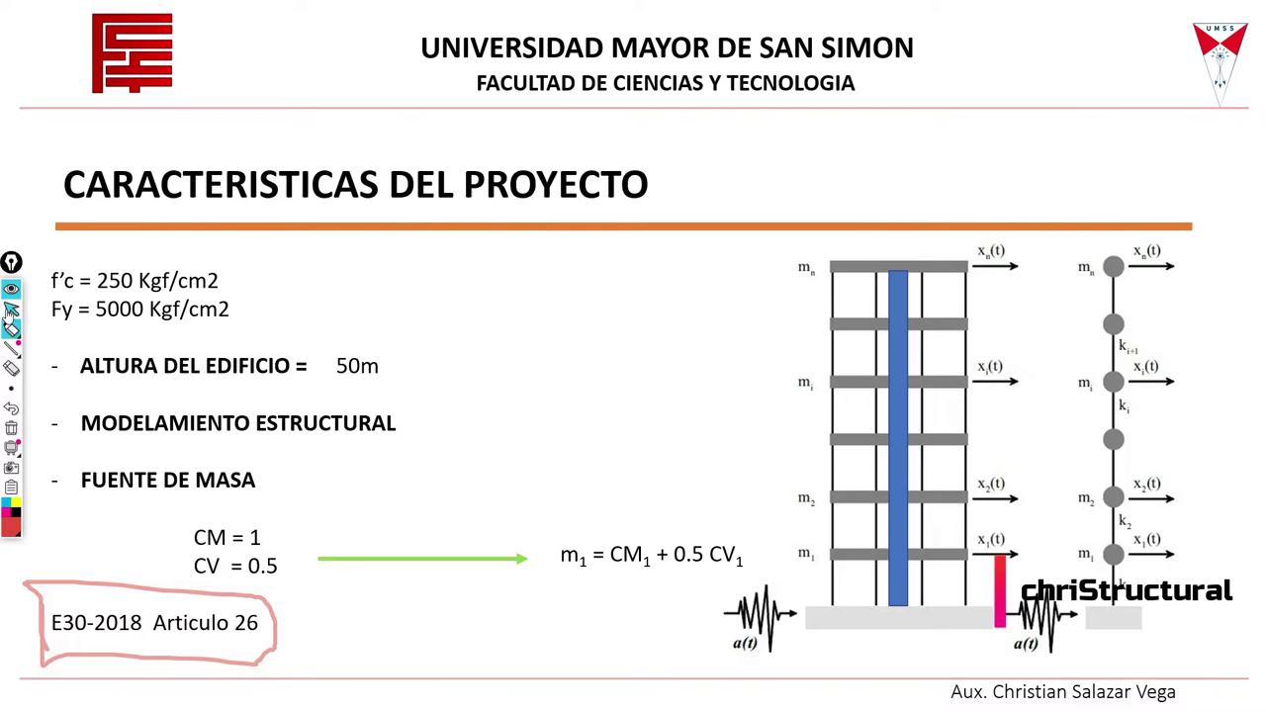
key(alt+Tab)
key(alt+Tab)
key(alt+Tab)
key(alt+Tab)
Open the RM-355 PDF and mark the Artículo 26 heading and categories A, B and C.
click(675, 364)
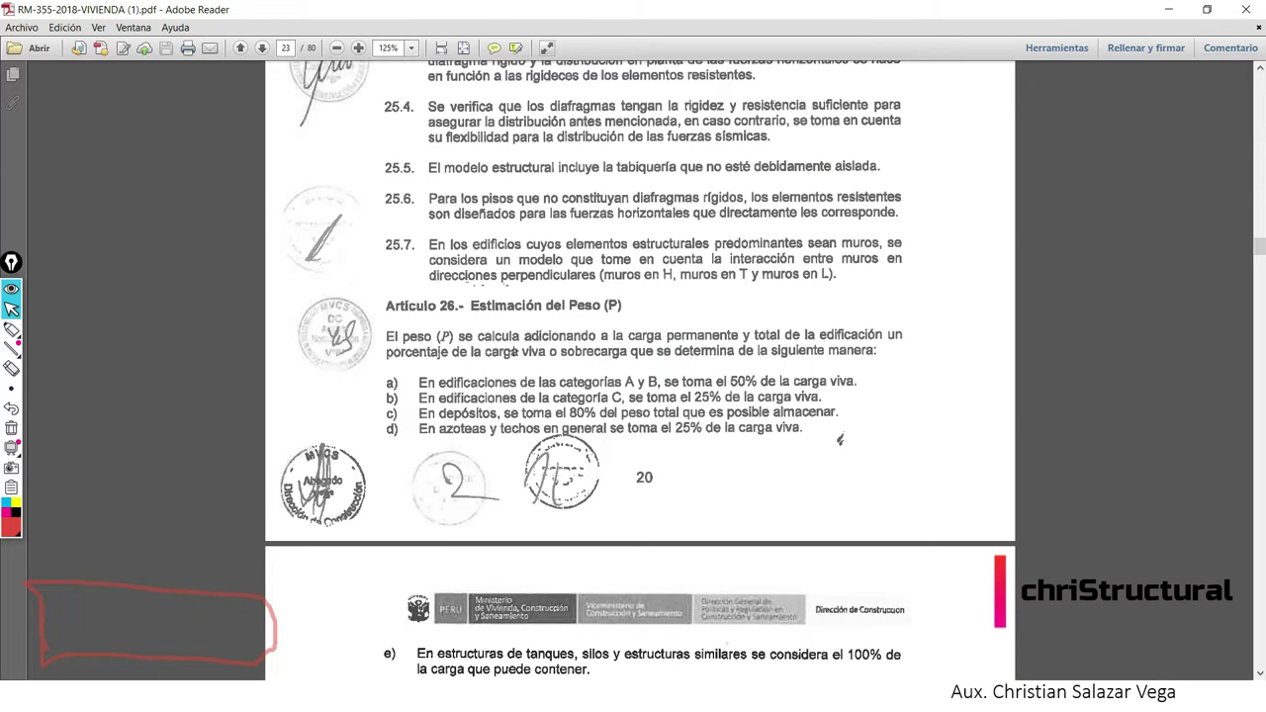
click(11, 329)
mouse_move(368, 315)
mouse_down()
mouse_move(608, 330)
mouse_move(638, 297)
mouse_move(366, 318)
mouse_up()
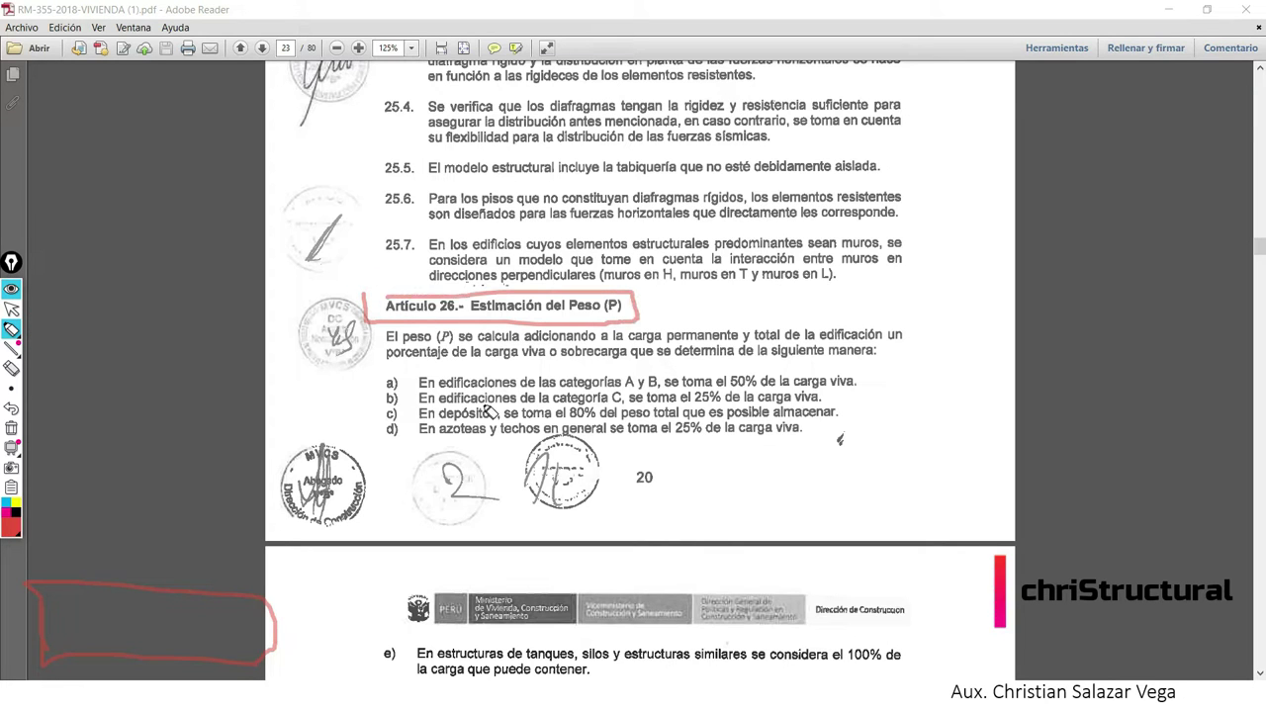
mouse_move(621, 366)
mouse_down()
mouse_move(646, 394)
mouse_move(673, 376)
mouse_move(819, 389)
mouse_move(727, 380)
mouse_up()
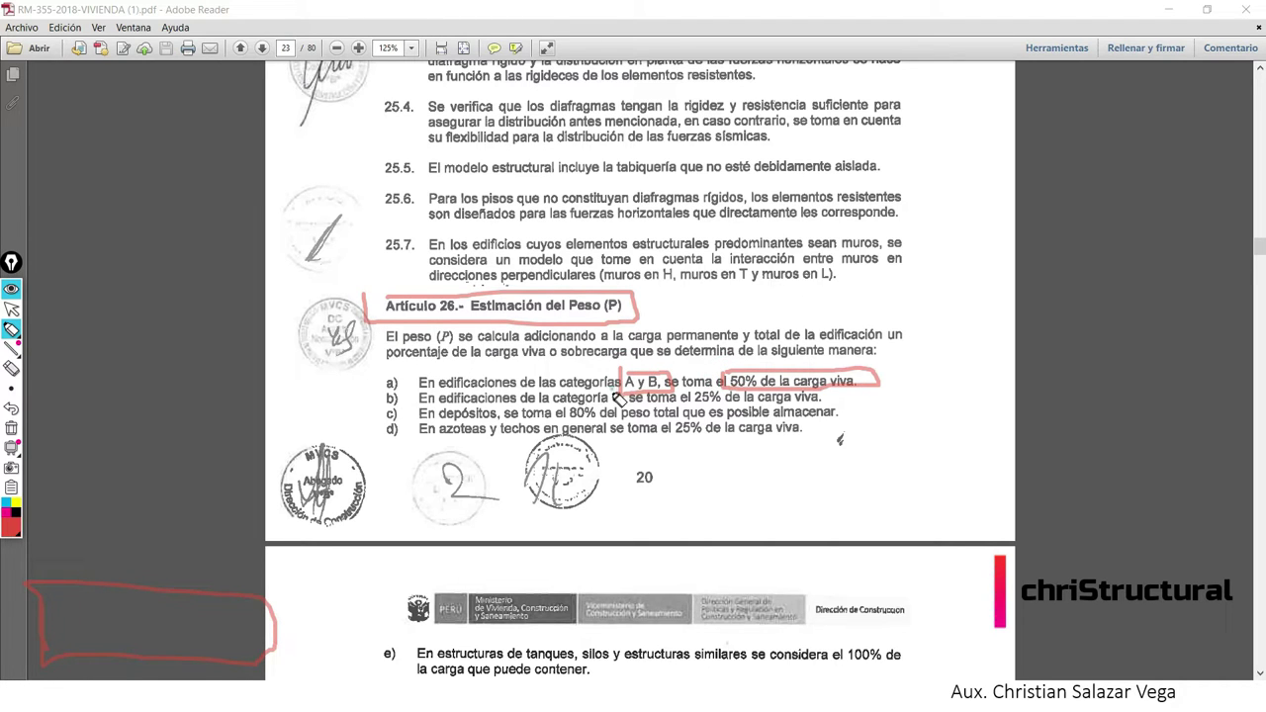
mouse_move(614, 390)
mouse_down()
mouse_move(627, 404)
mouse_move(836, 402)
mouse_up()
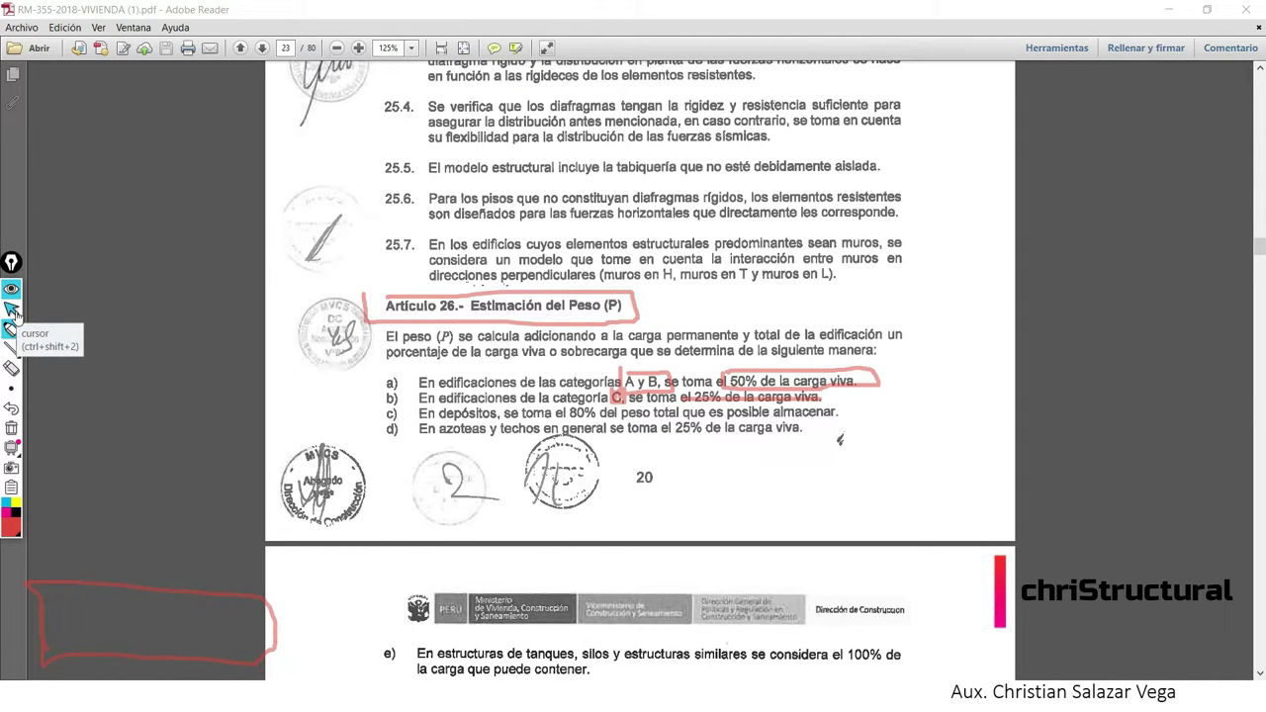
Clear the red marks from the PDF and switch back to the ETABS mass source window.
click(14, 311)
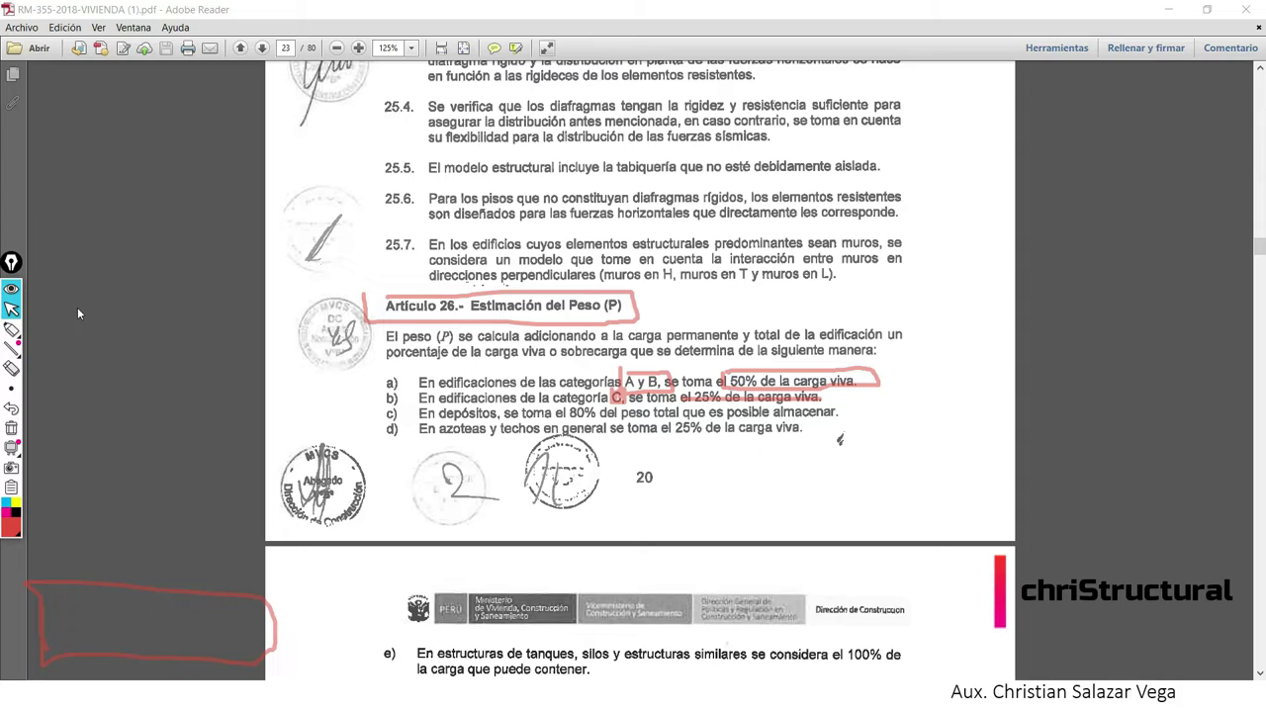
click(11, 428)
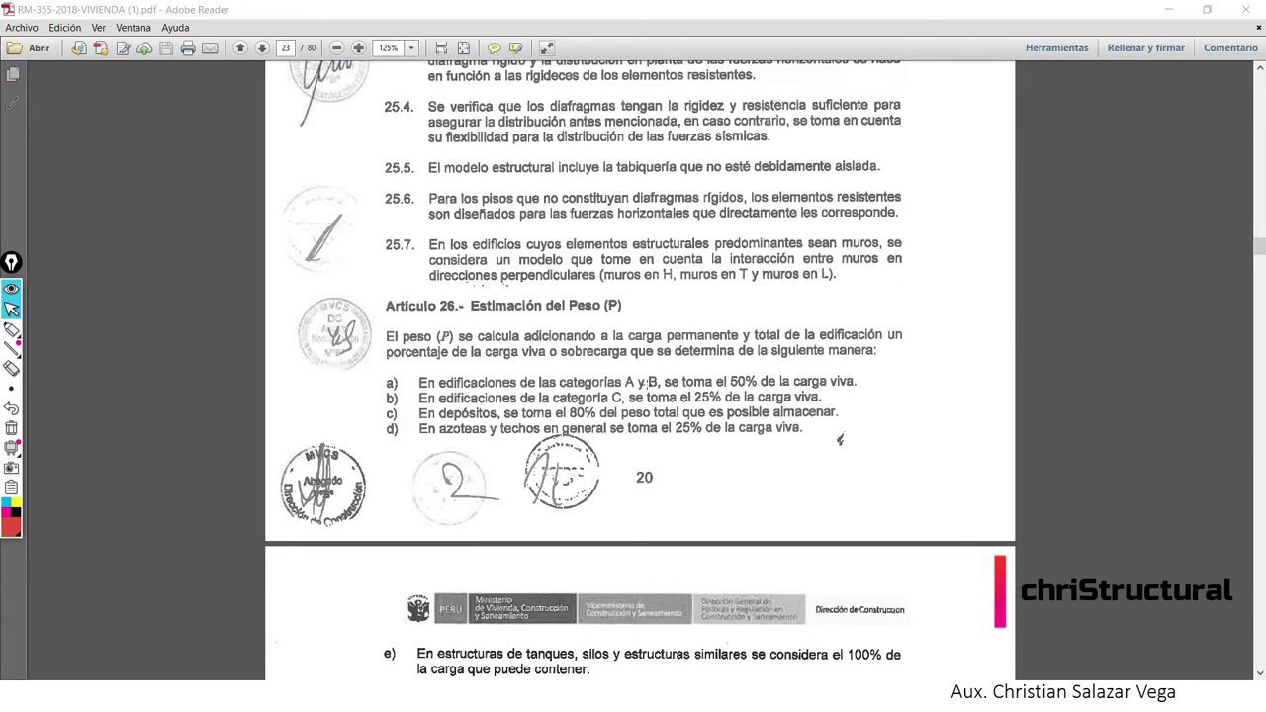
key(alt+Tab)
key(alt+Tab)
key(alt+Tab)
key(alt+Tab)
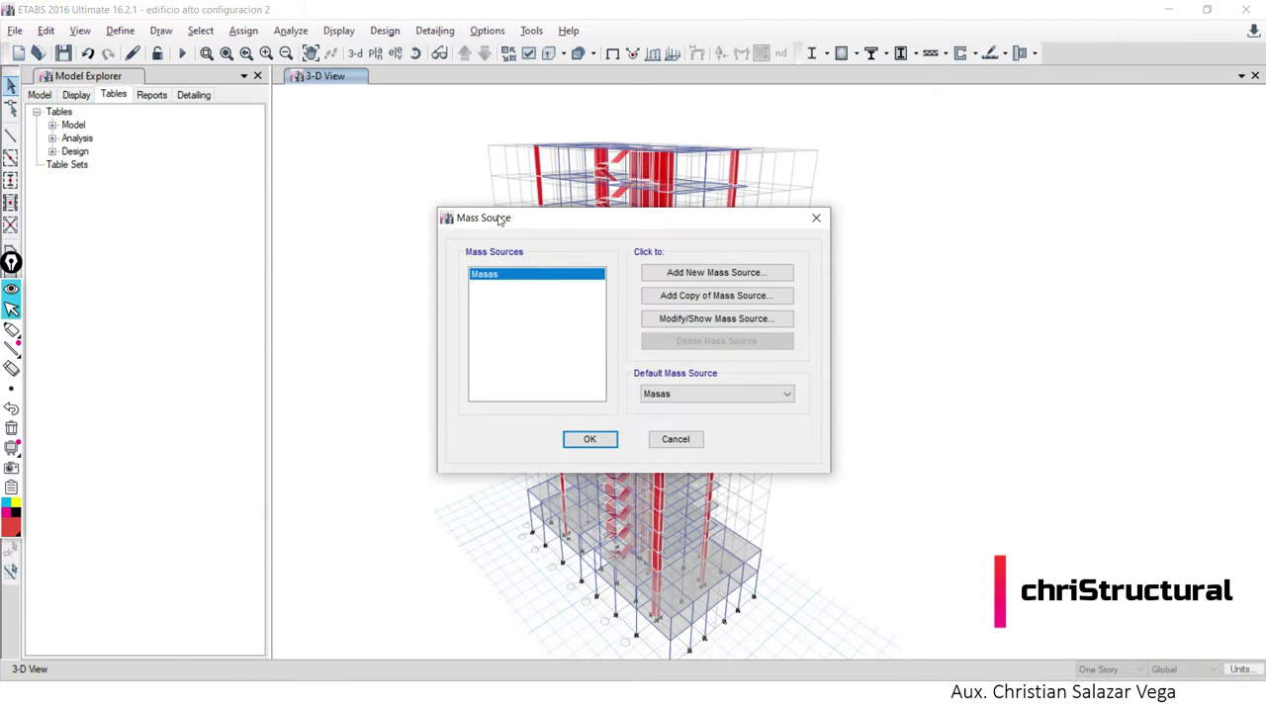
Open the Masas mass source for editing and delete its existing load pattern multipliers.
drag(512, 219, 512, 234)
click(694, 337)
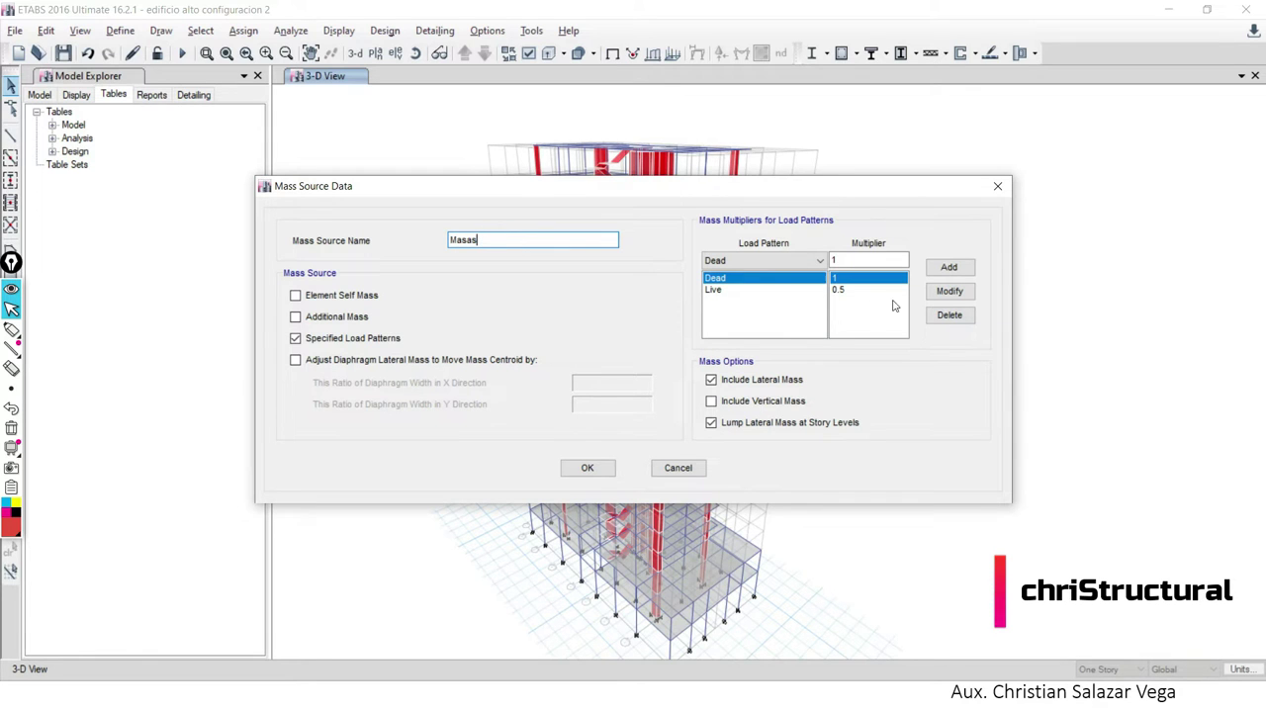
click(769, 263)
click(960, 319)
click(950, 316)
click(950, 316)
click(770, 261)
click(772, 272)
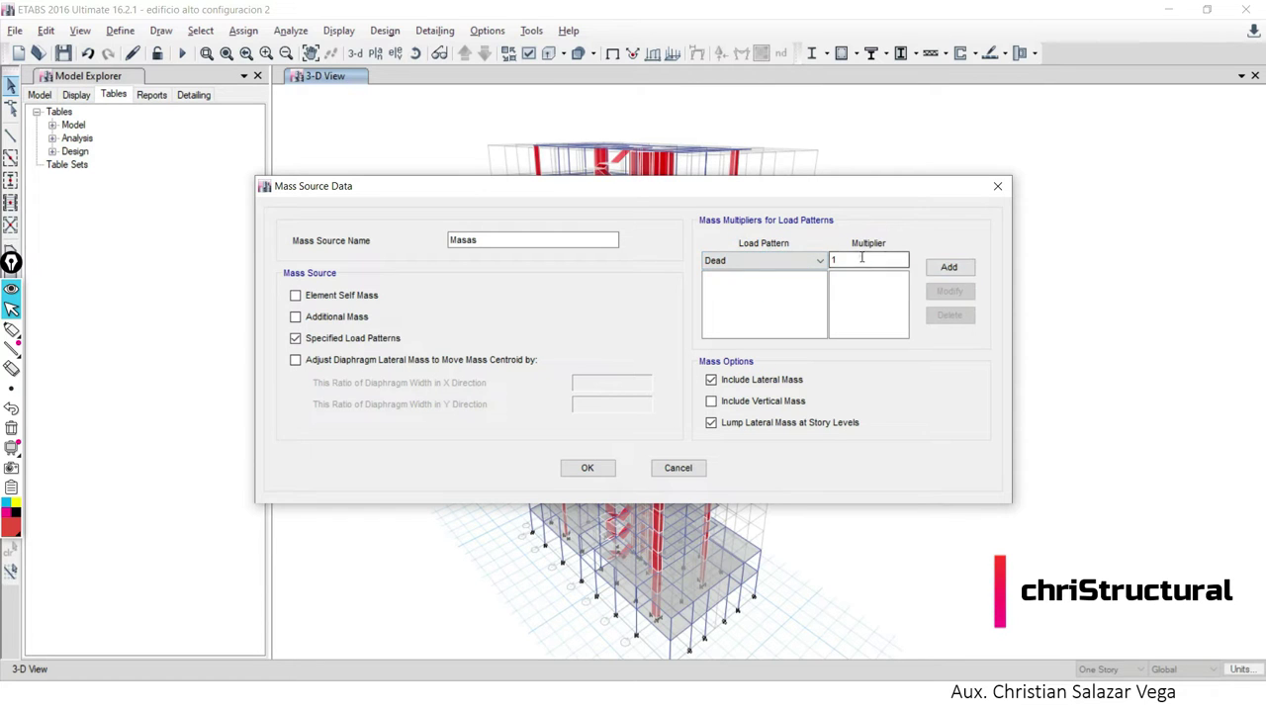
Add Dead with multiplier 1 and Live with 0.5, and tick Element Self Mass.
click(952, 269)
click(772, 260)
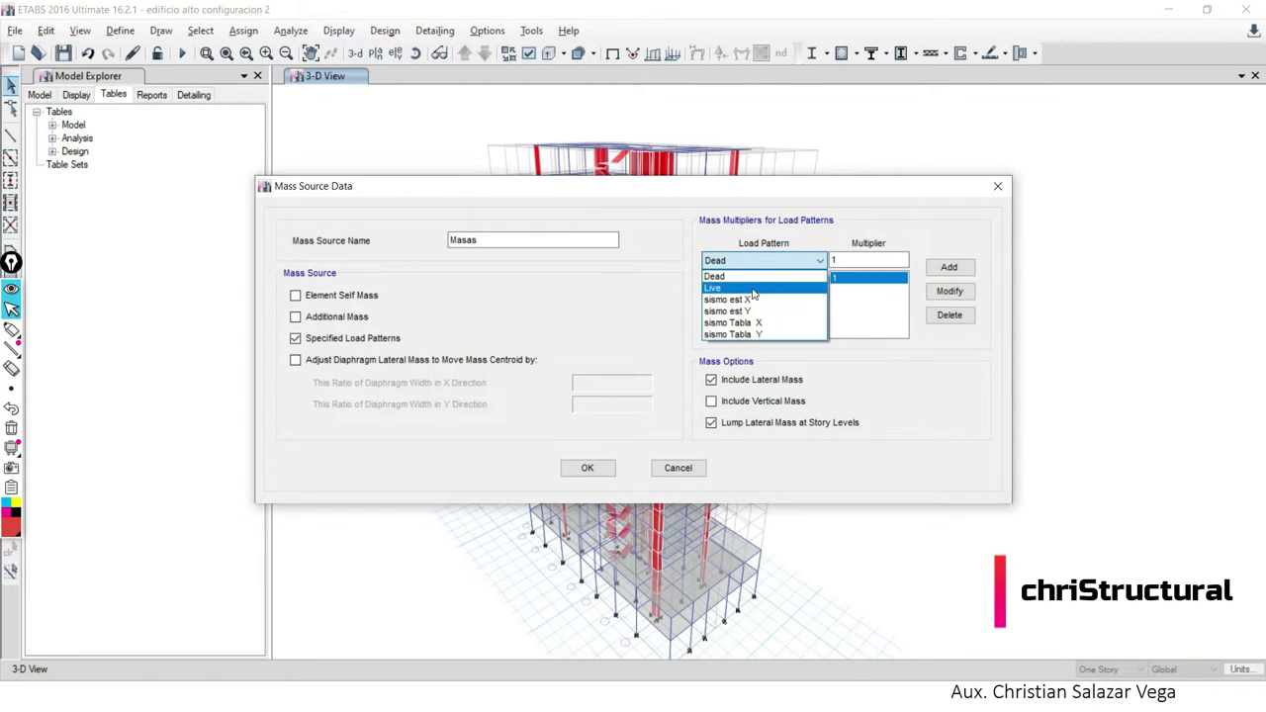
click(754, 290)
double_click(866, 261)
key(BackSpace)
text(0.5)
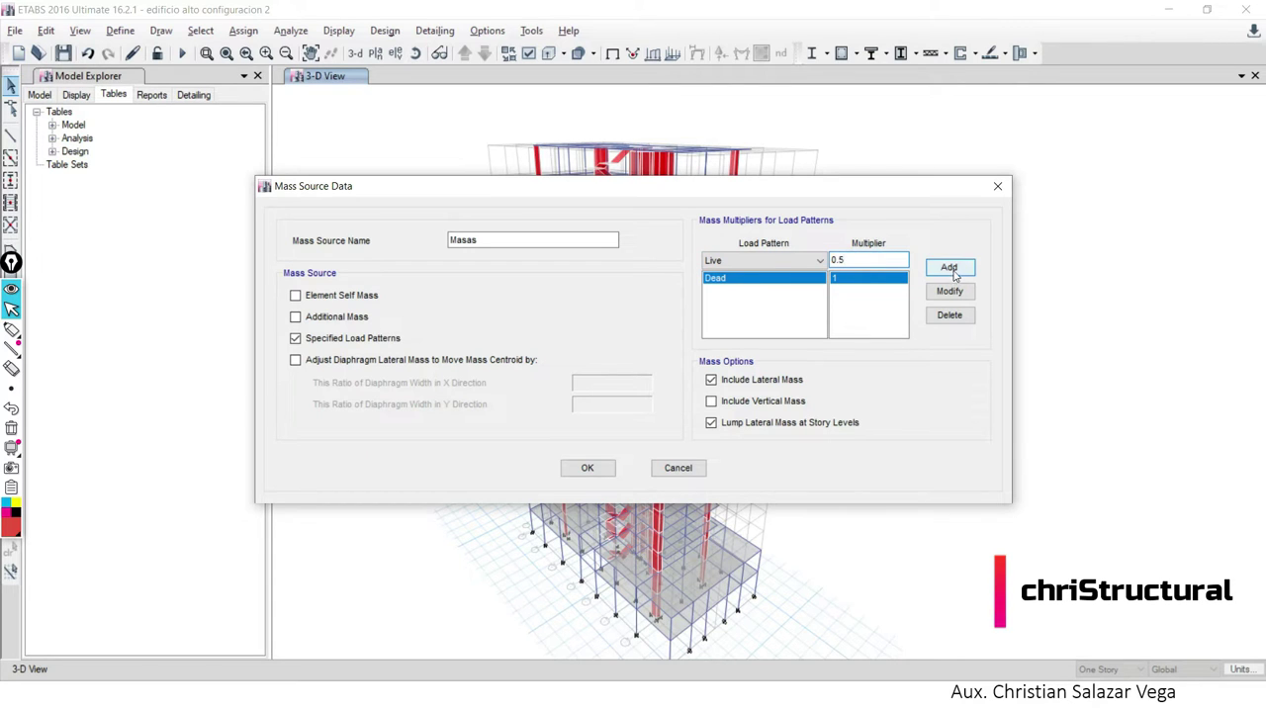
click(950, 267)
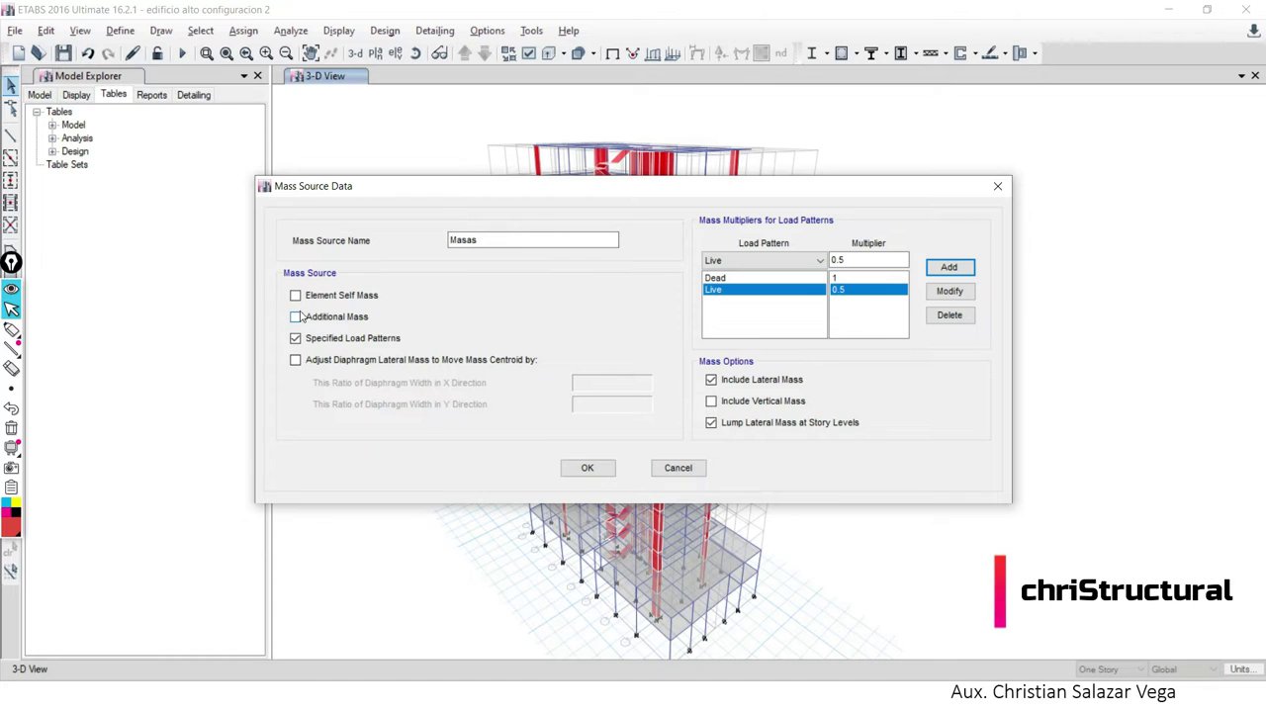
click(329, 302)
drag(797, 198, 797, 254)
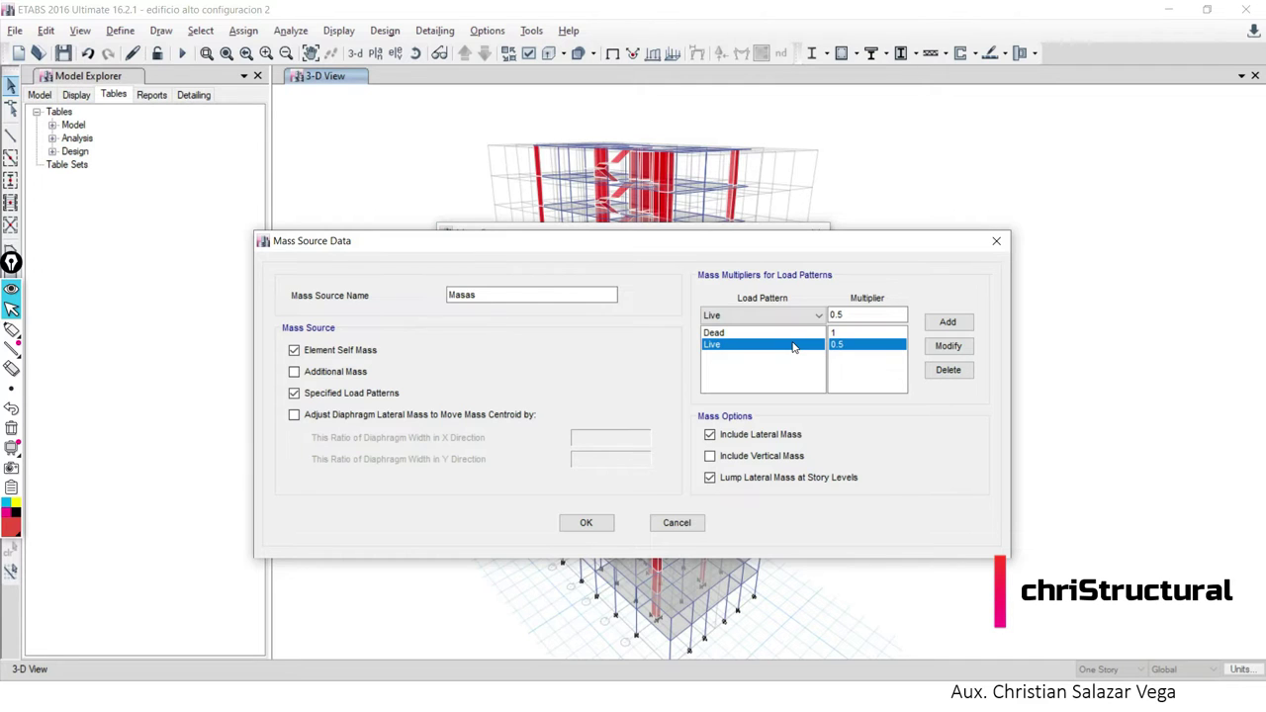
Write 'SD=' beside the model and circle the Dead load pattern and Element Self Mass option.
click(12, 332)
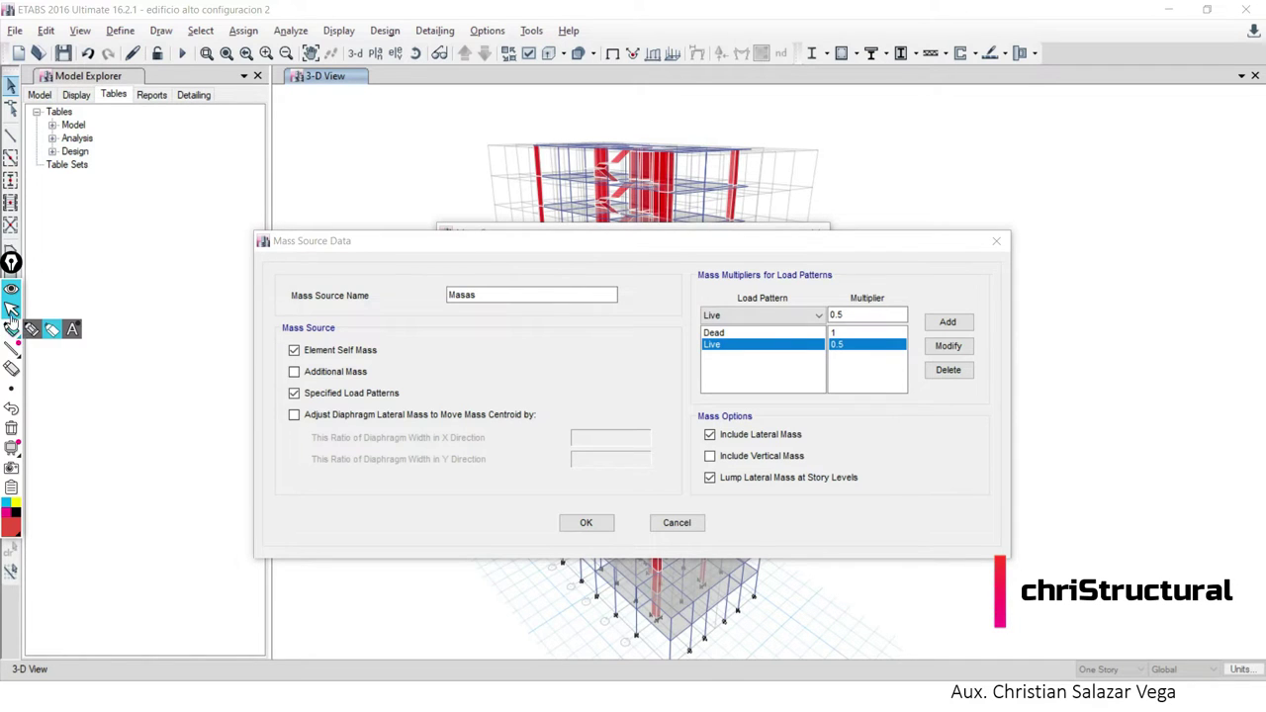
drag(934, 166, 877, 220)
mouse_move(952, 166)
mouse_down()
mouse_move(955, 224)
mouse_move(997, 219)
mouse_move(956, 221)
mouse_up()
drag(1039, 194, 1071, 202)
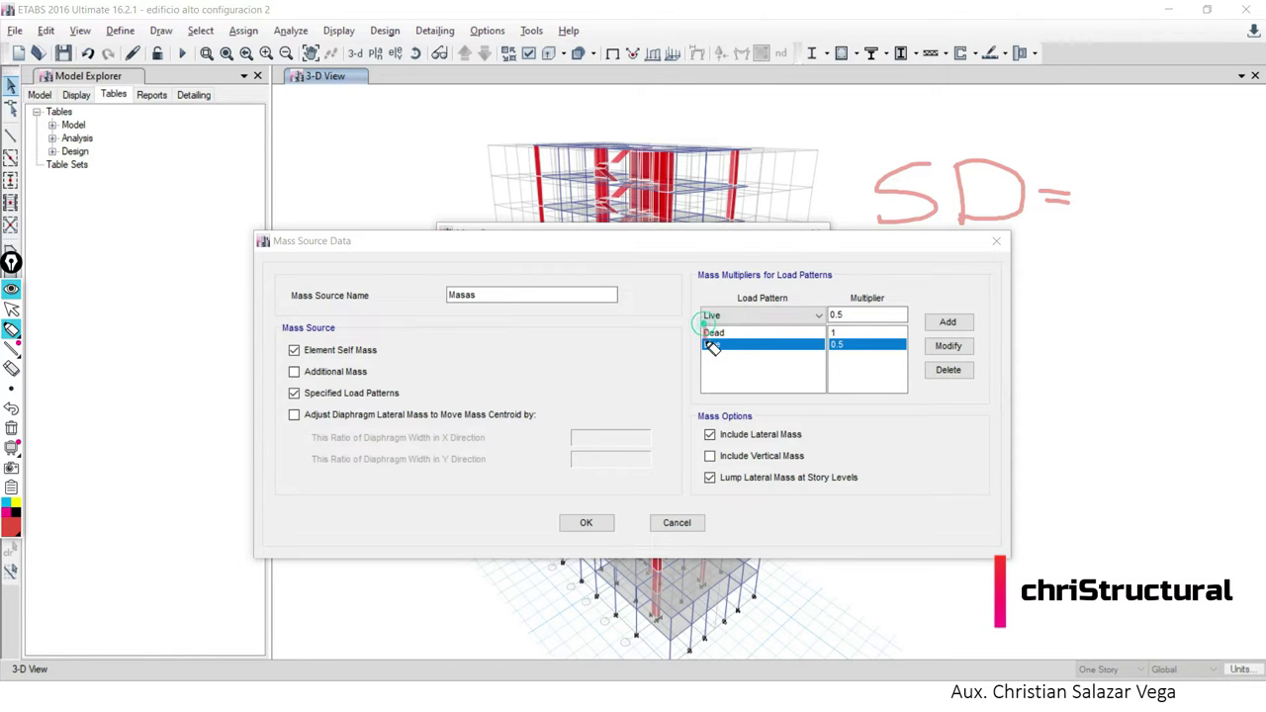
drag(733, 331, 723, 338)
click(11, 310)
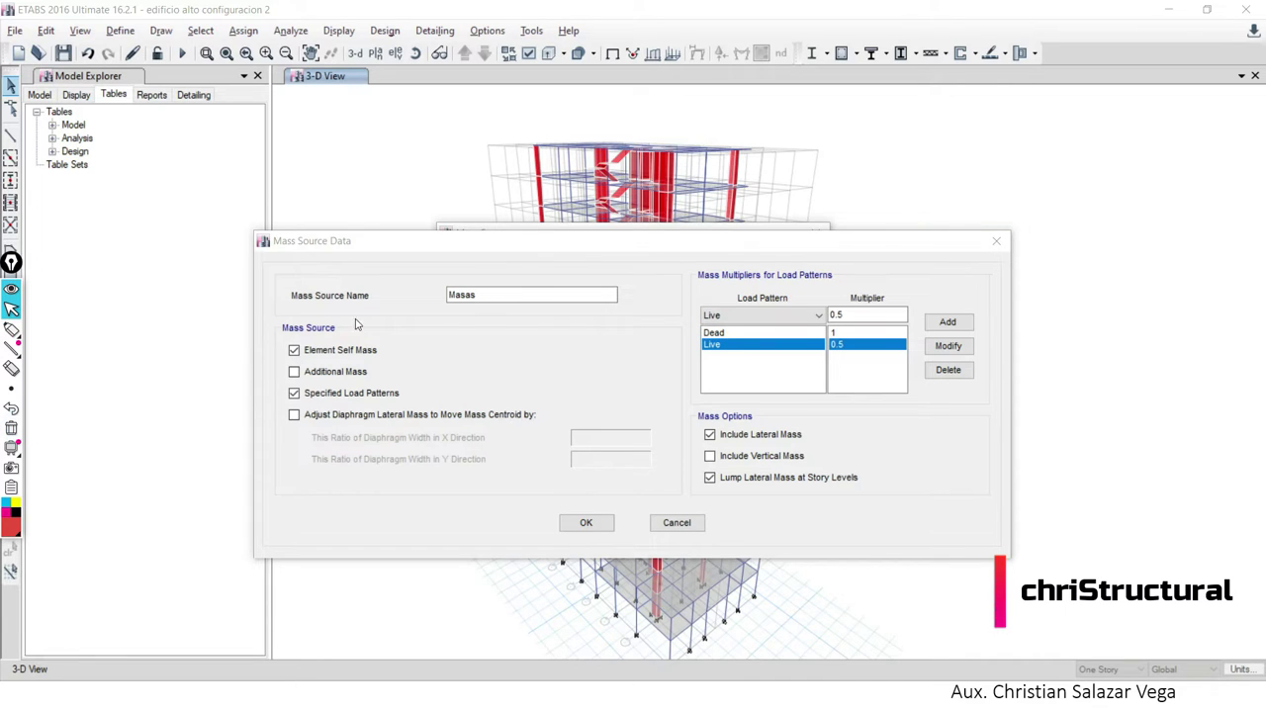
mouse_move(11, 329)
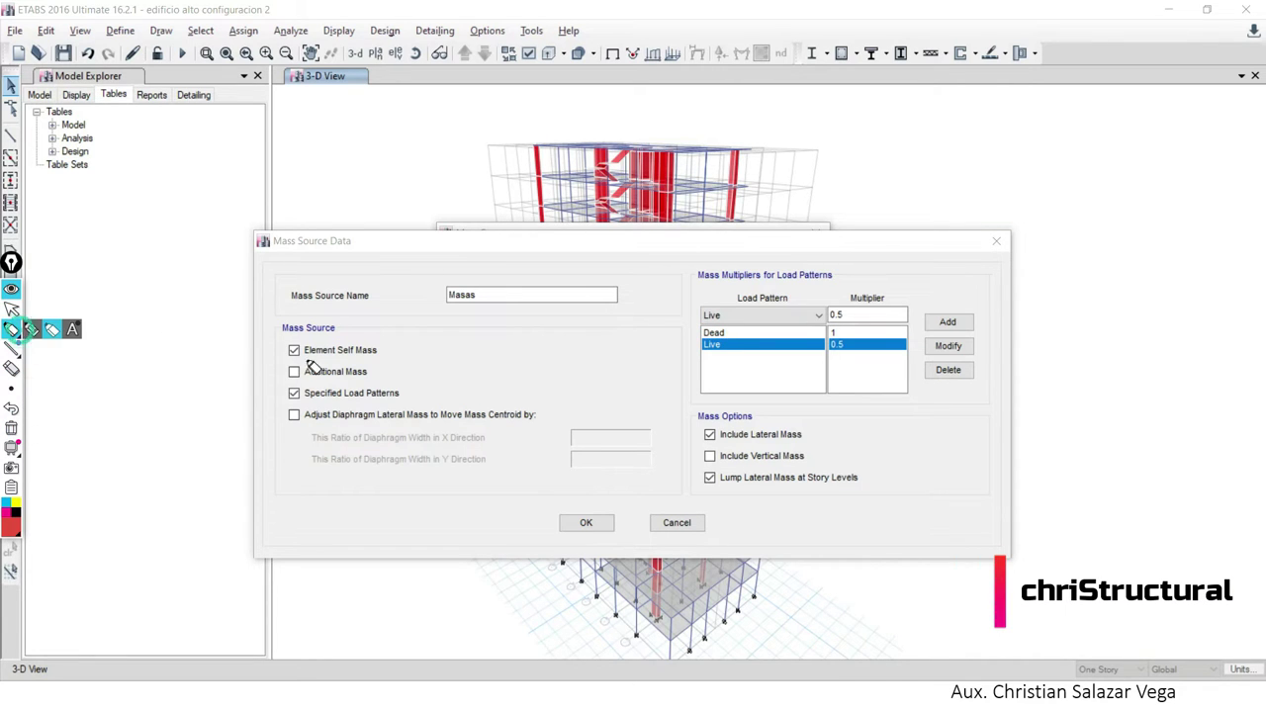
drag(286, 344, 374, 343)
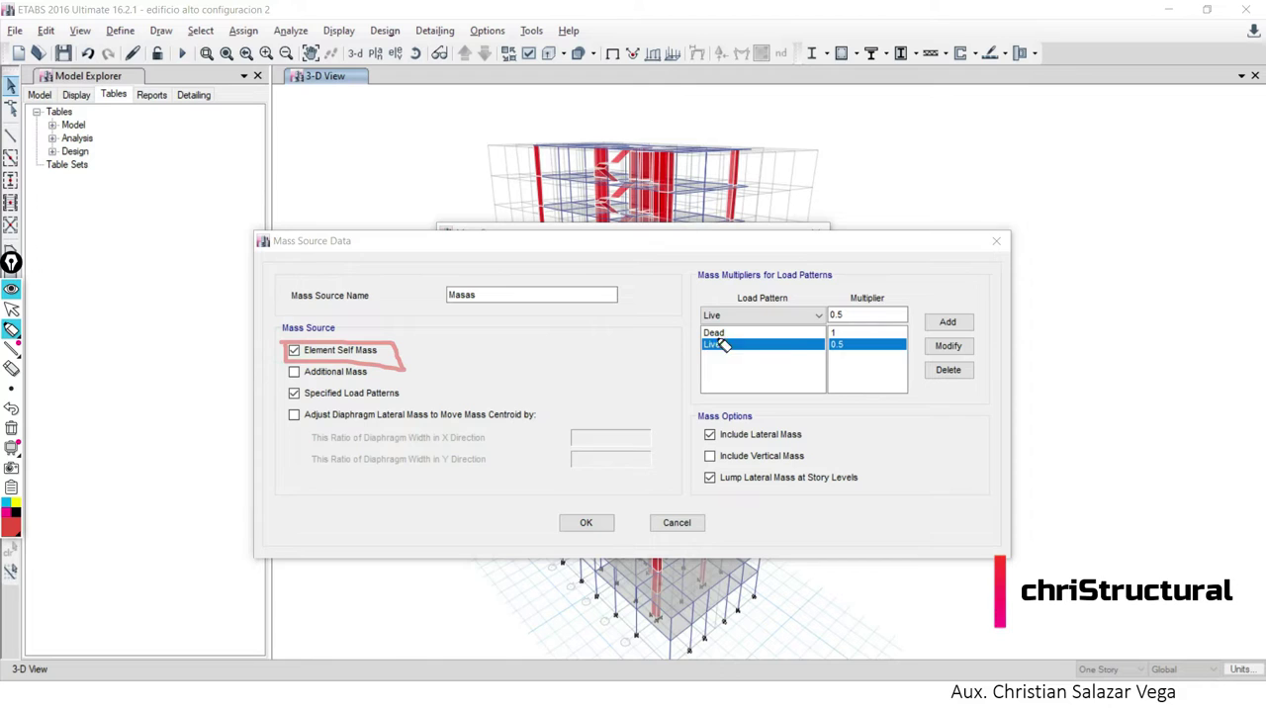
drag(727, 335, 718, 340)
click(11, 309)
Toggle Element Self Mass, clear the marks, and try confirming with self mass included.
click(295, 352)
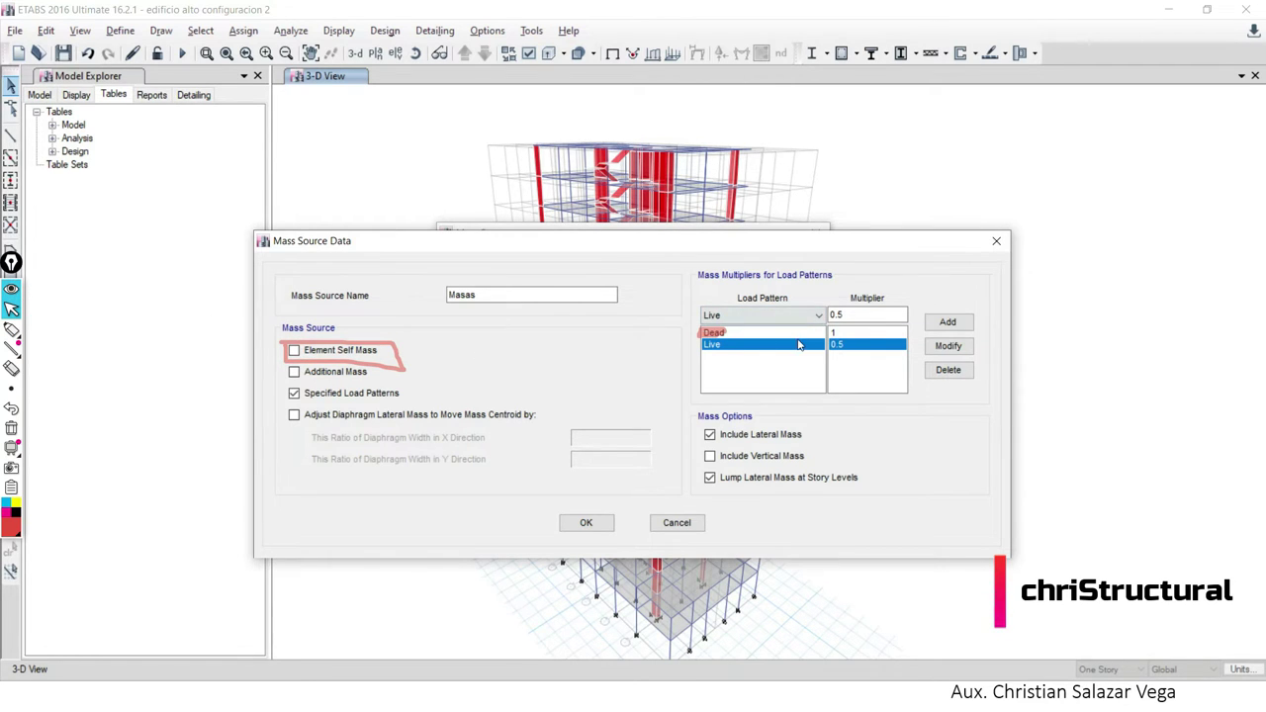
click(727, 334)
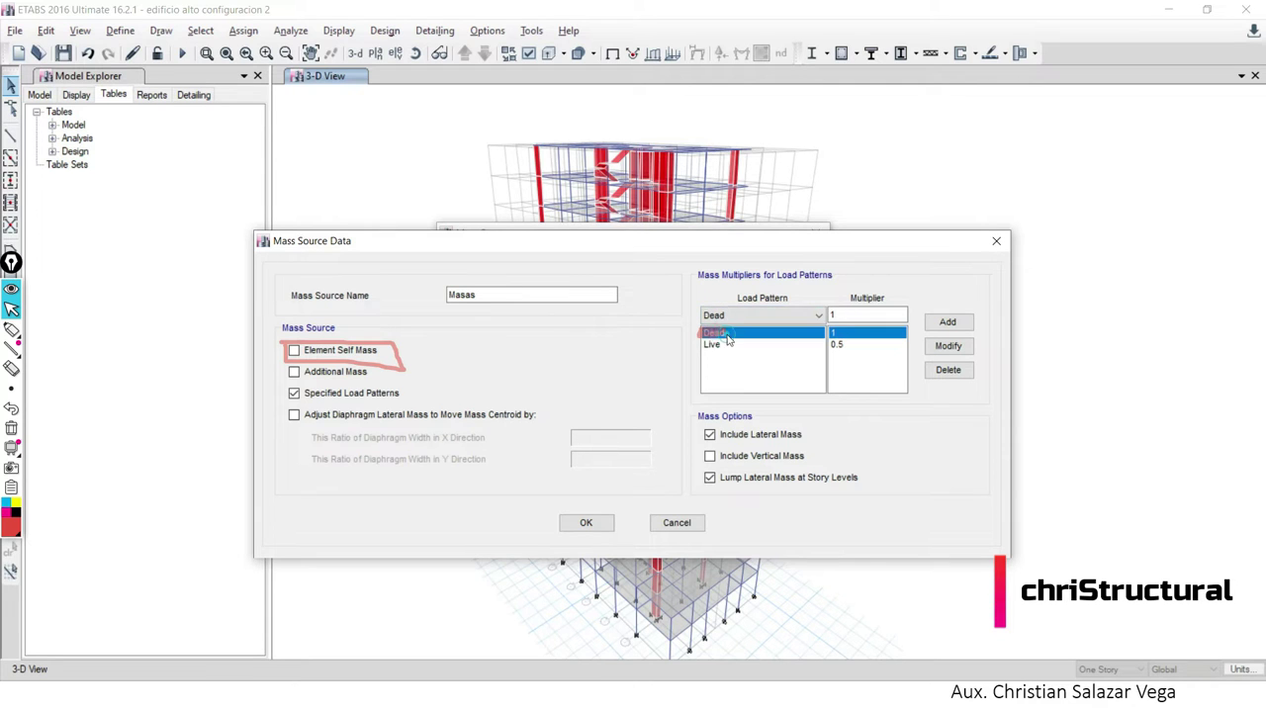
click(295, 352)
click(295, 352)
click(11, 427)
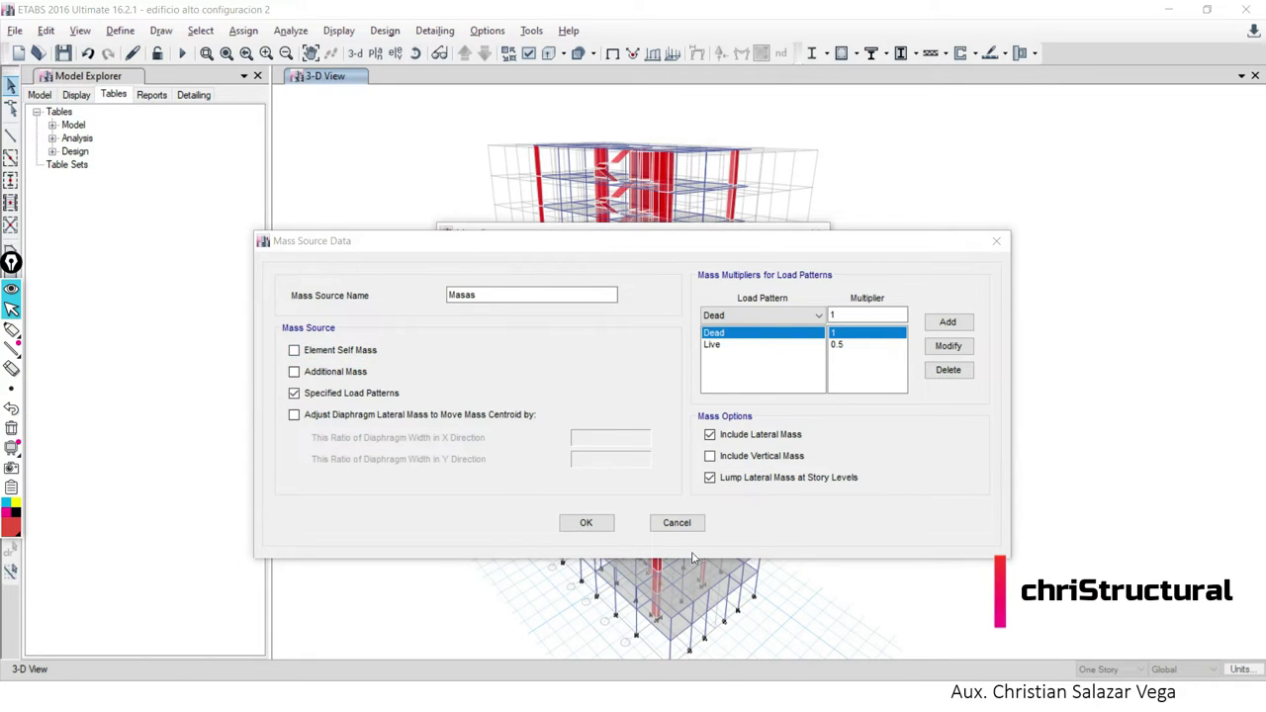
click(340, 350)
click(584, 522)
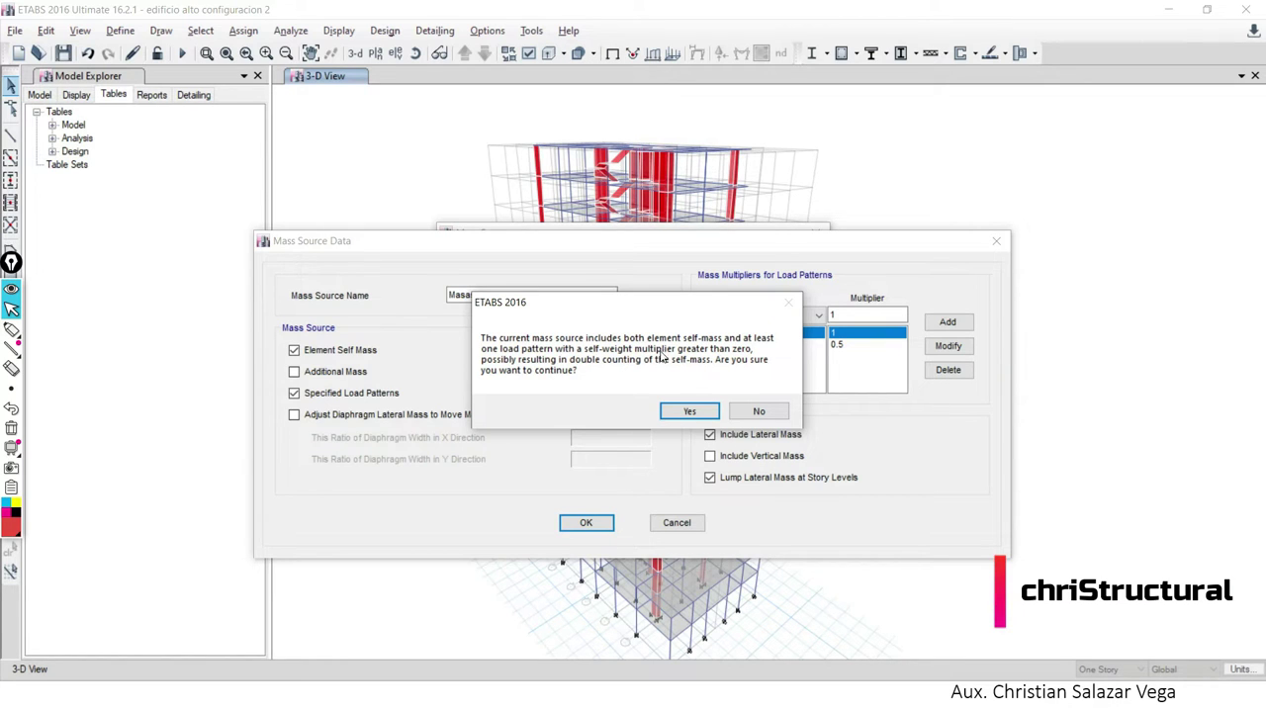
Answer No to the double-counting warning, uncheck Element Self Mass, and confirm the Masas source.
click(11, 330)
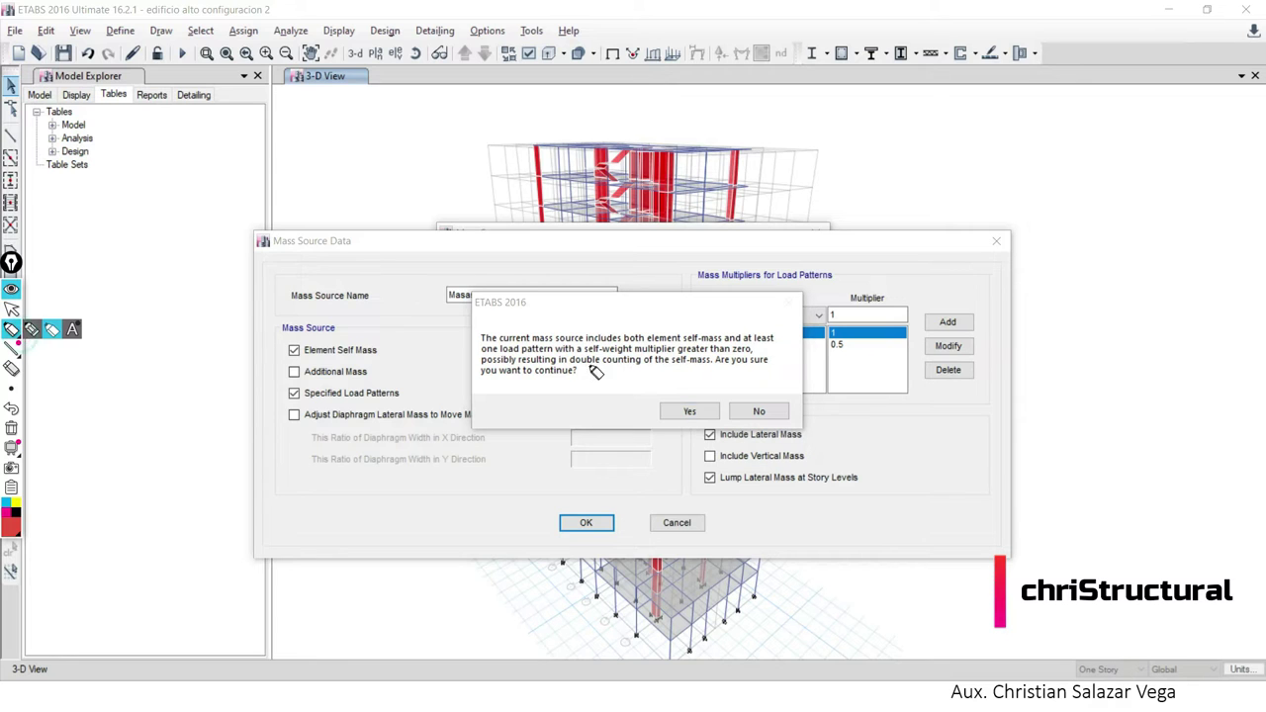
drag(584, 352, 707, 368)
click(11, 309)
click(10, 429)
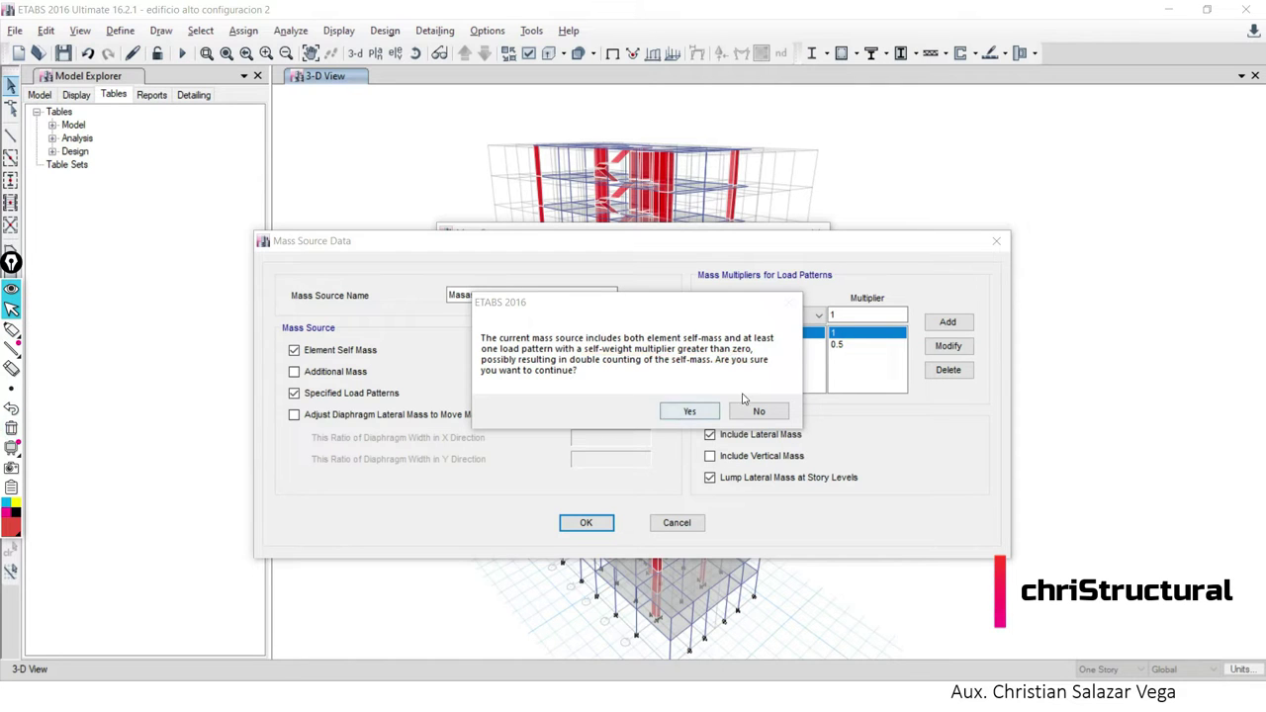
click(758, 410)
click(294, 350)
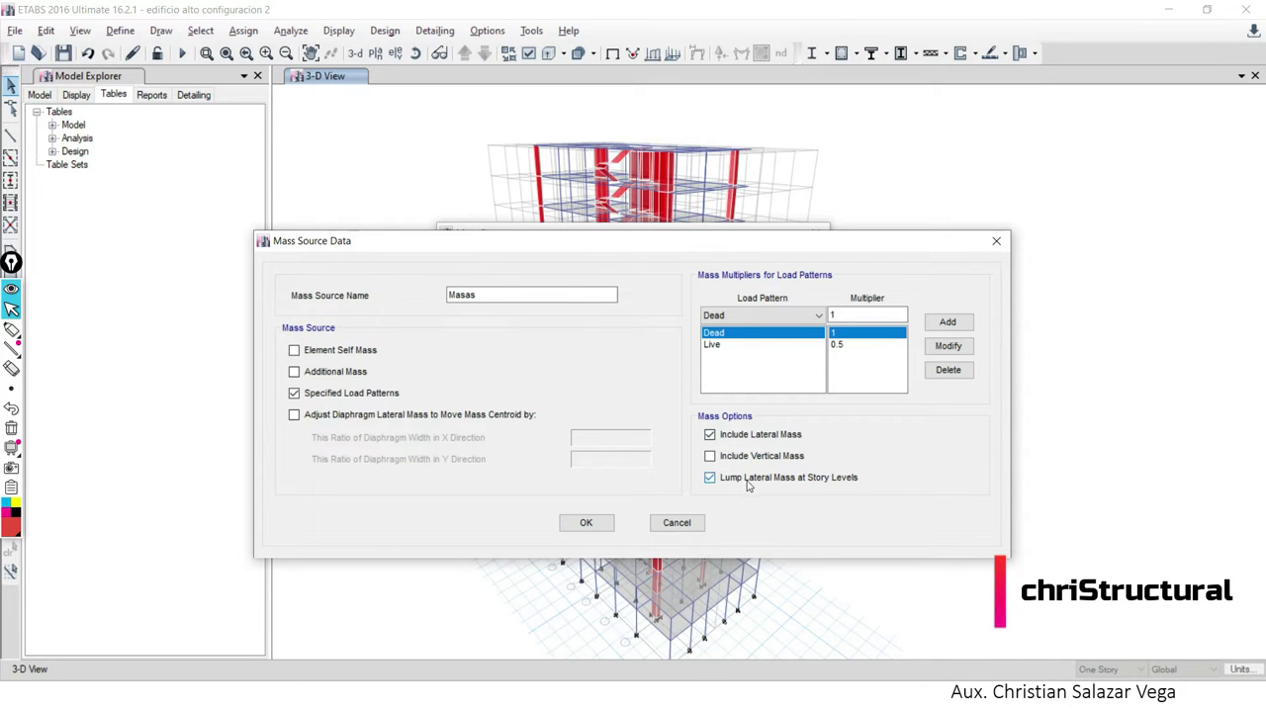
click(584, 524)
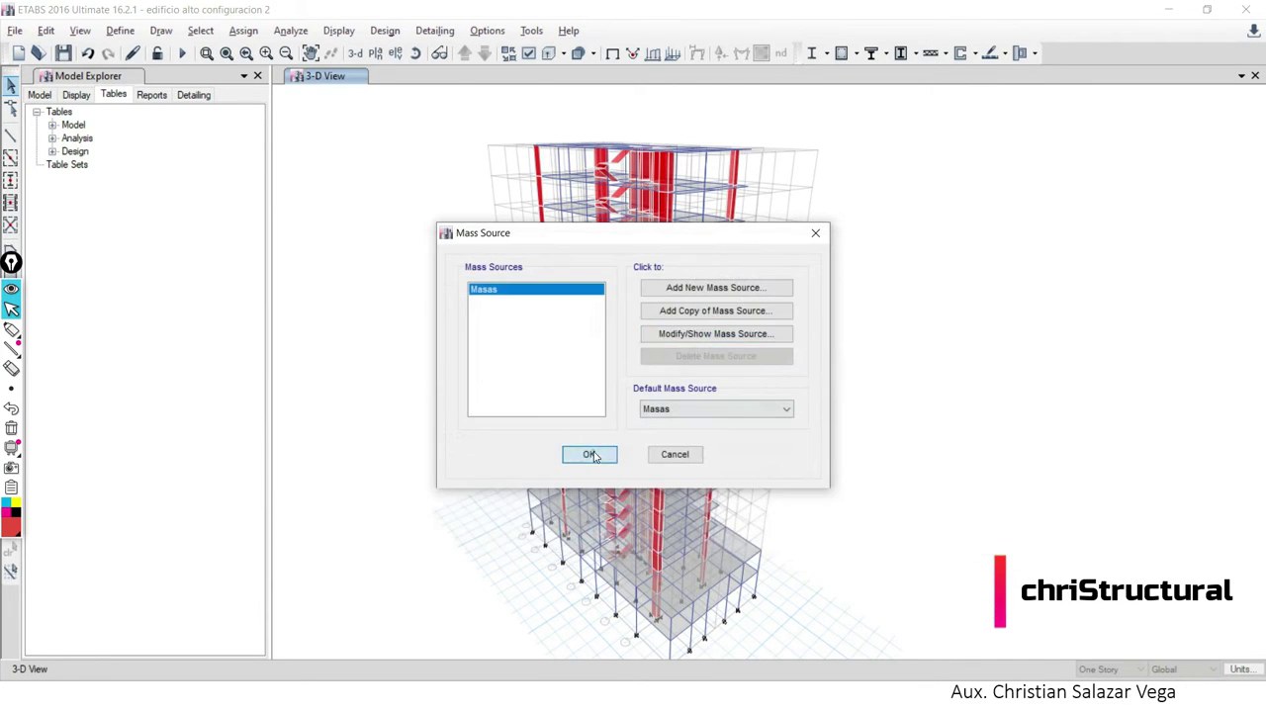
Accept Masas as default and delete the sismo est X/Y and sismo Tabla X/Y load patterns.
click(588, 452)
click(120, 30)
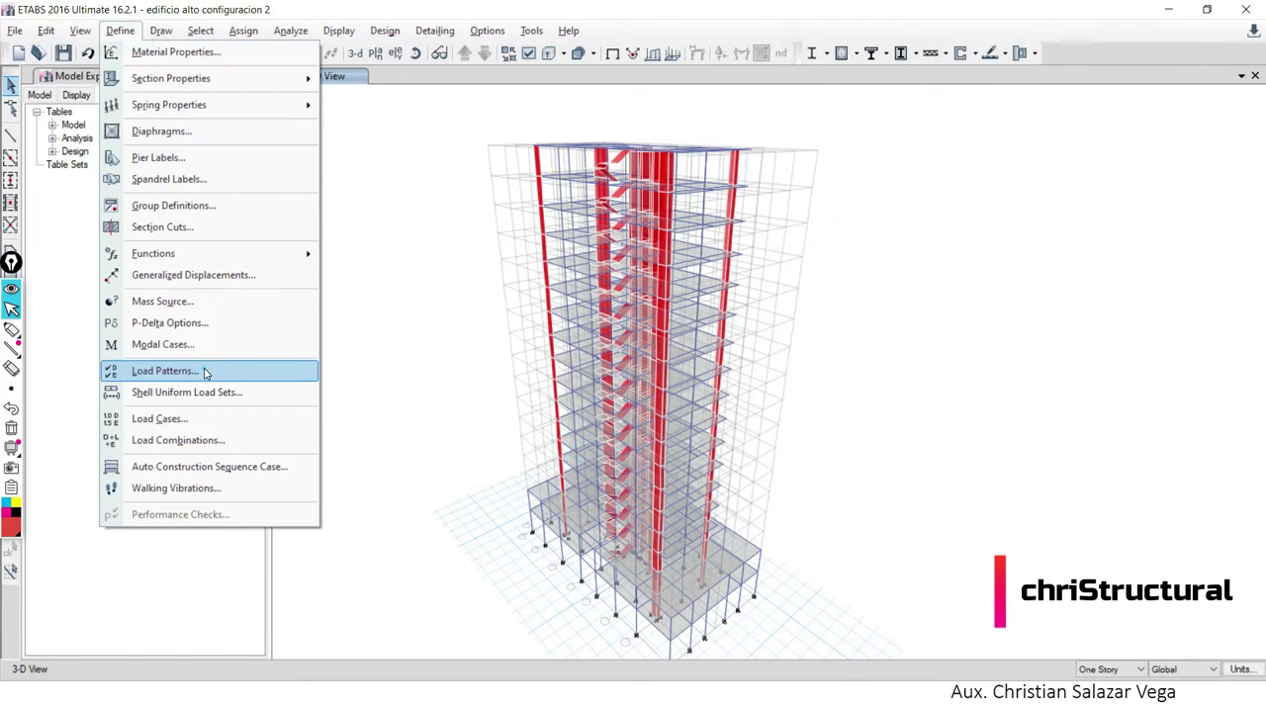
click(204, 370)
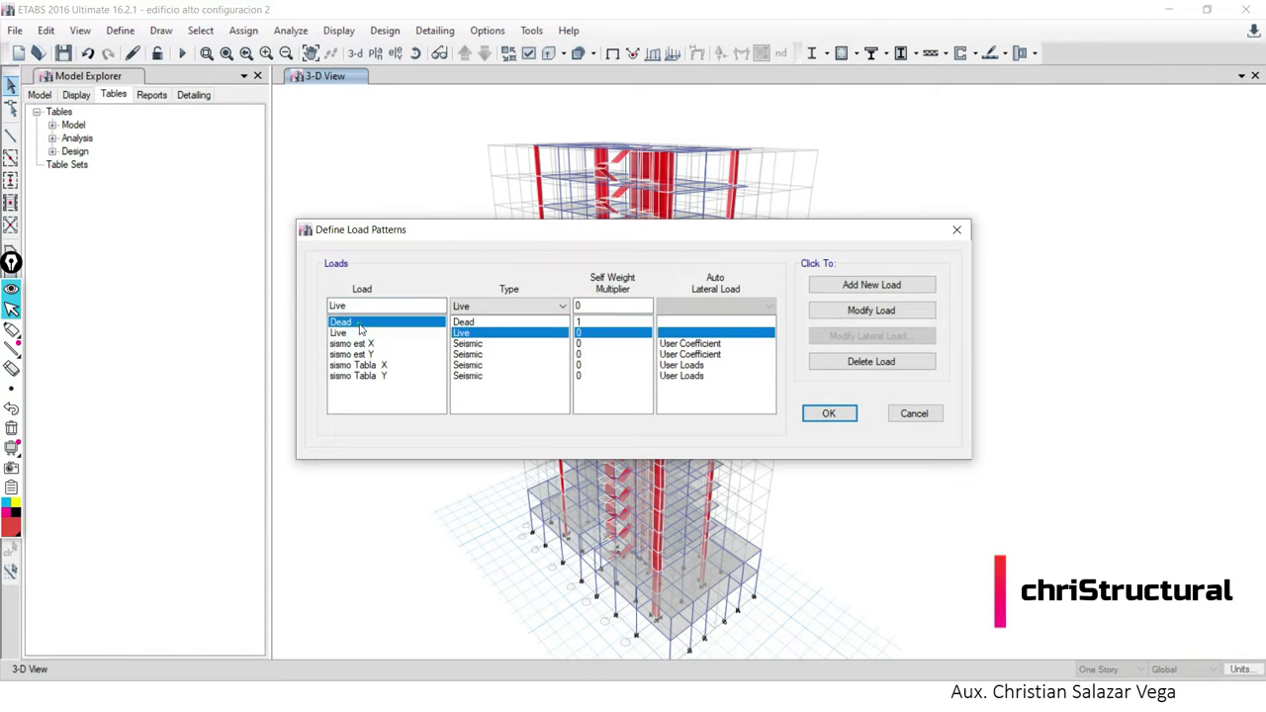
drag(367, 381, 361, 344)
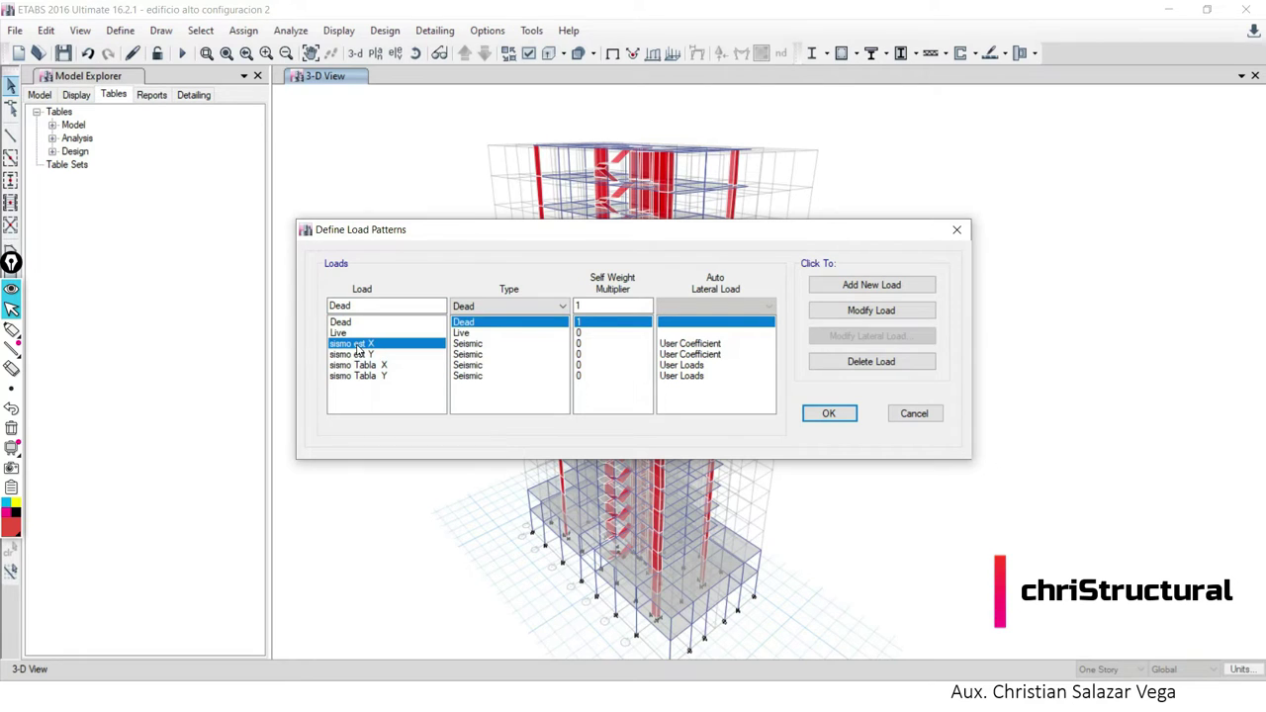
click(878, 362)
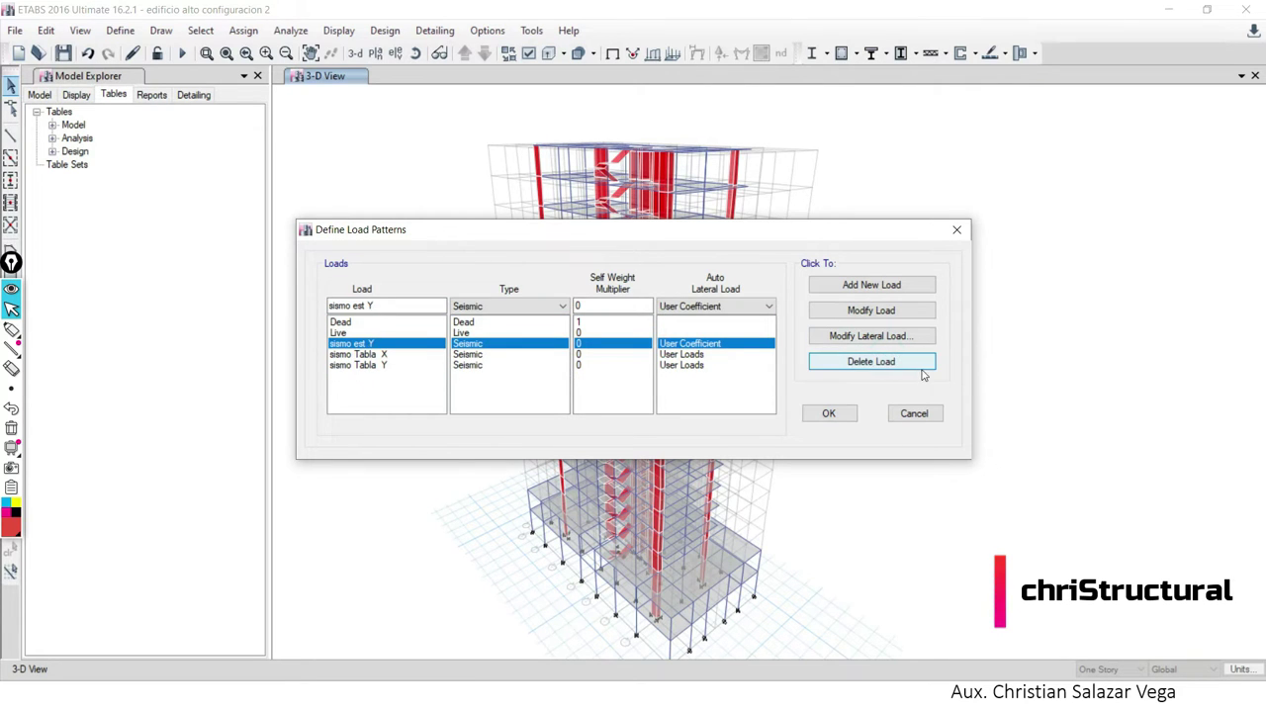
click(917, 369)
click(917, 368)
click(914, 366)
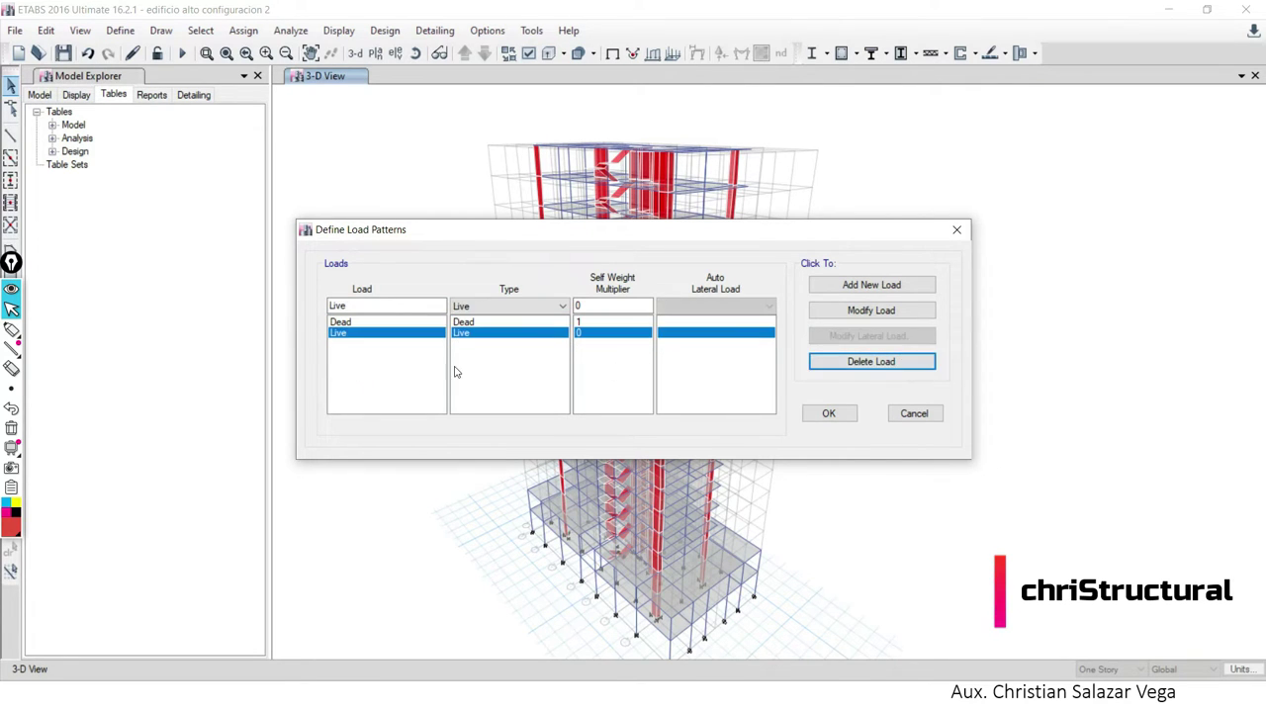
Check Dead (self-weight 1) and Live, confirm the load patterns, and choose a plan-view story.
click(396, 321)
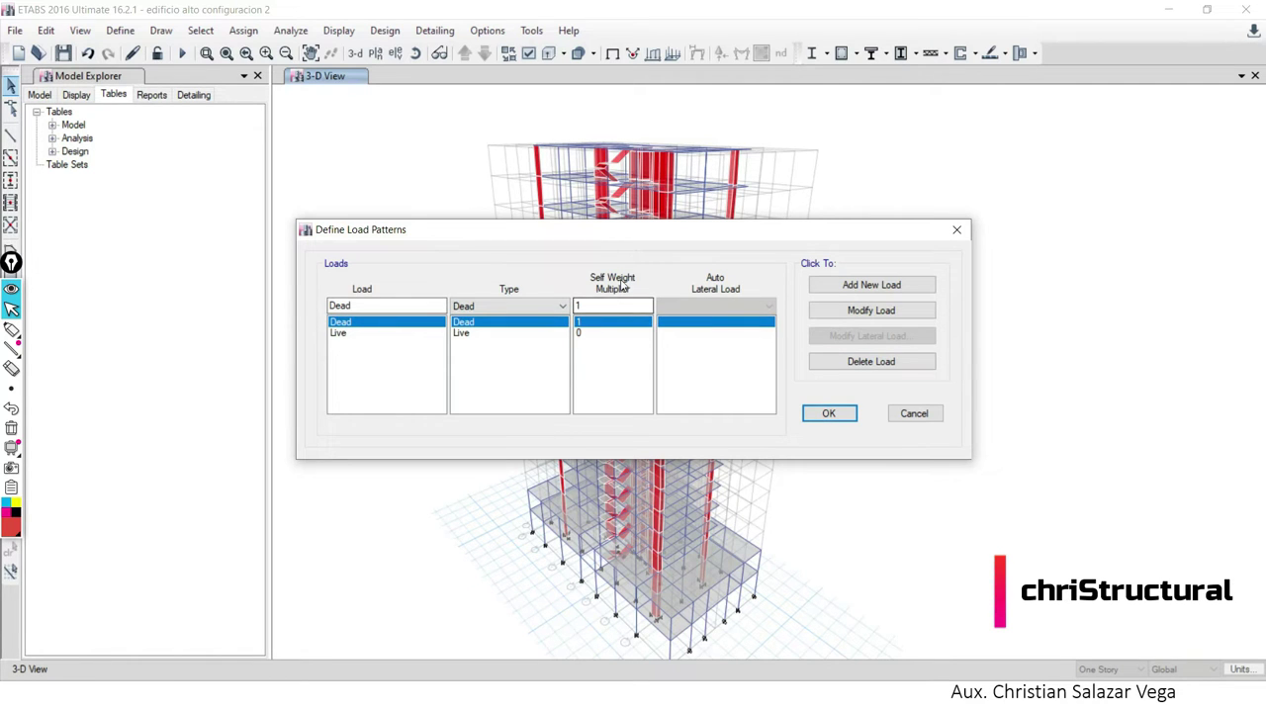
click(358, 333)
click(831, 413)
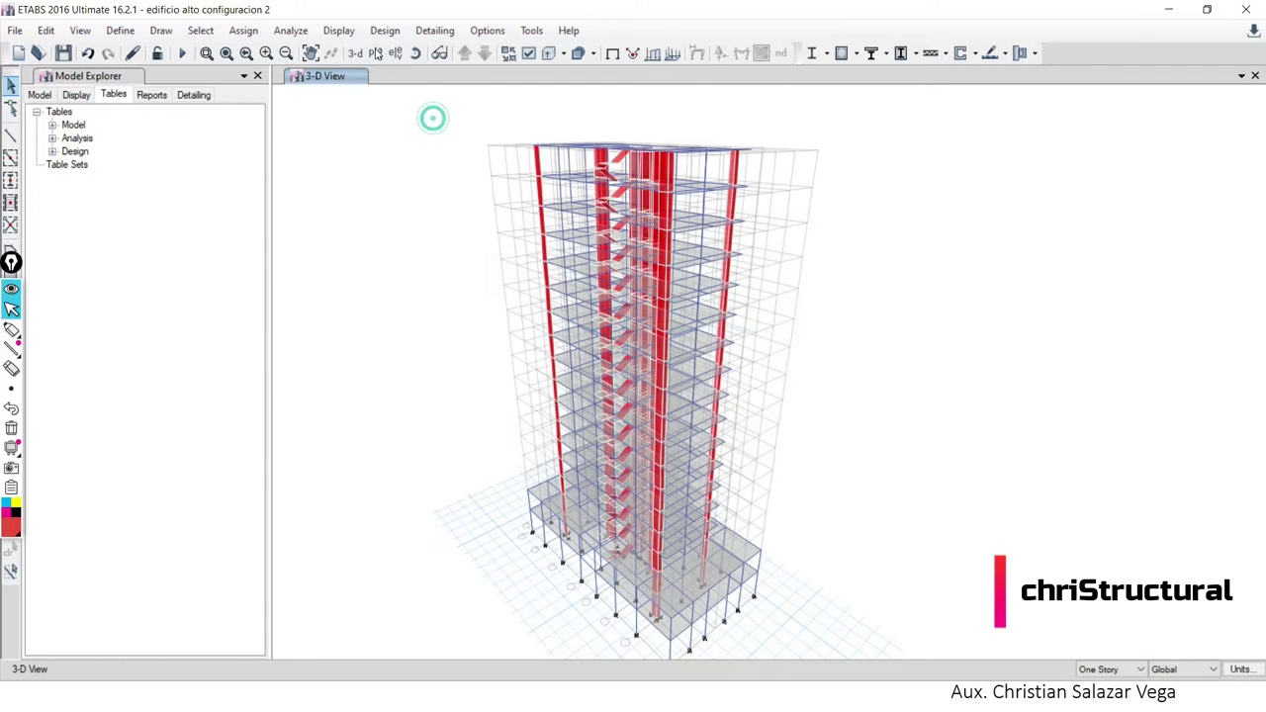
click(375, 52)
On the Story17 plan, inspect a wall's properties and a slab's assigned uniform loads.
click(560, 546)
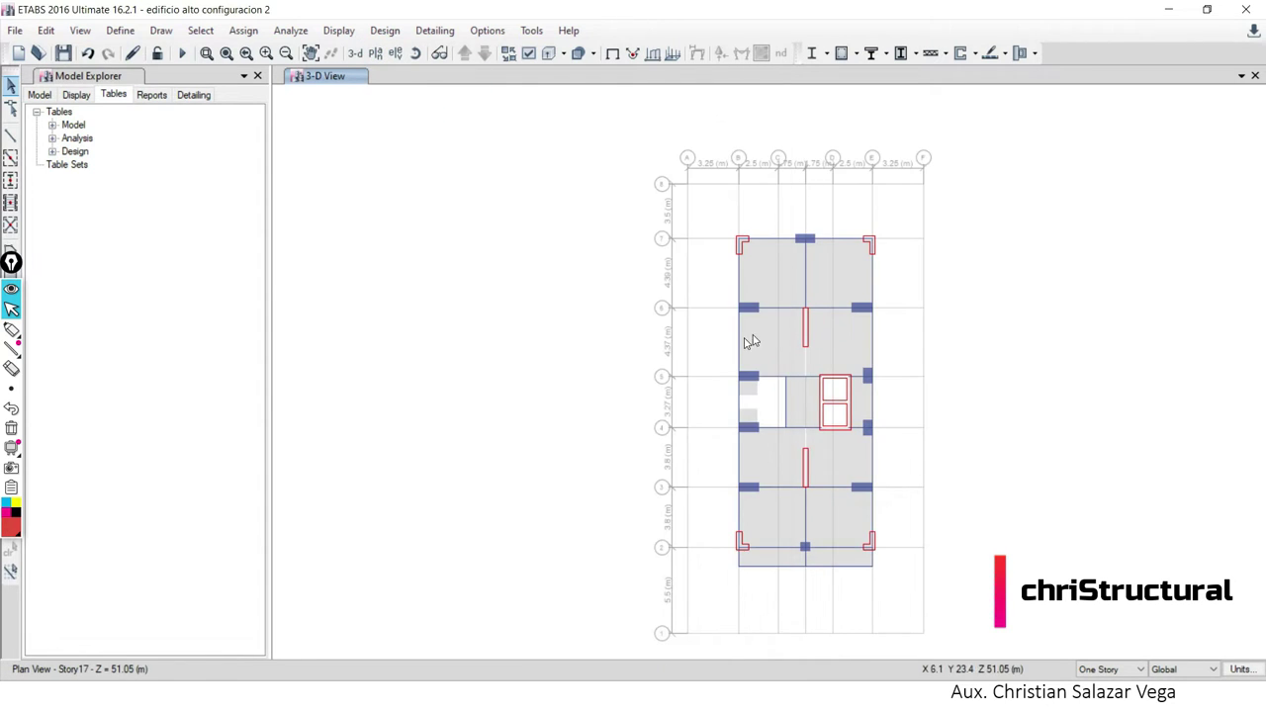
right_click(803, 349)
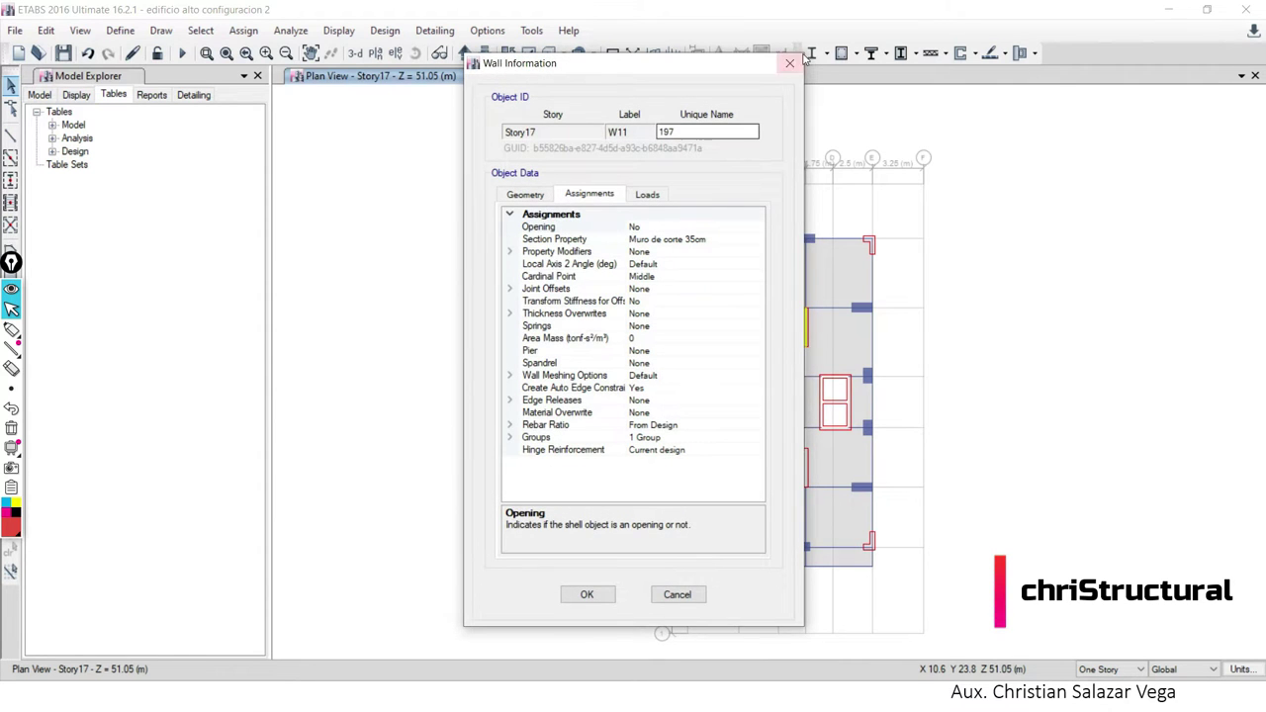
click(794, 102)
right_click(829, 336)
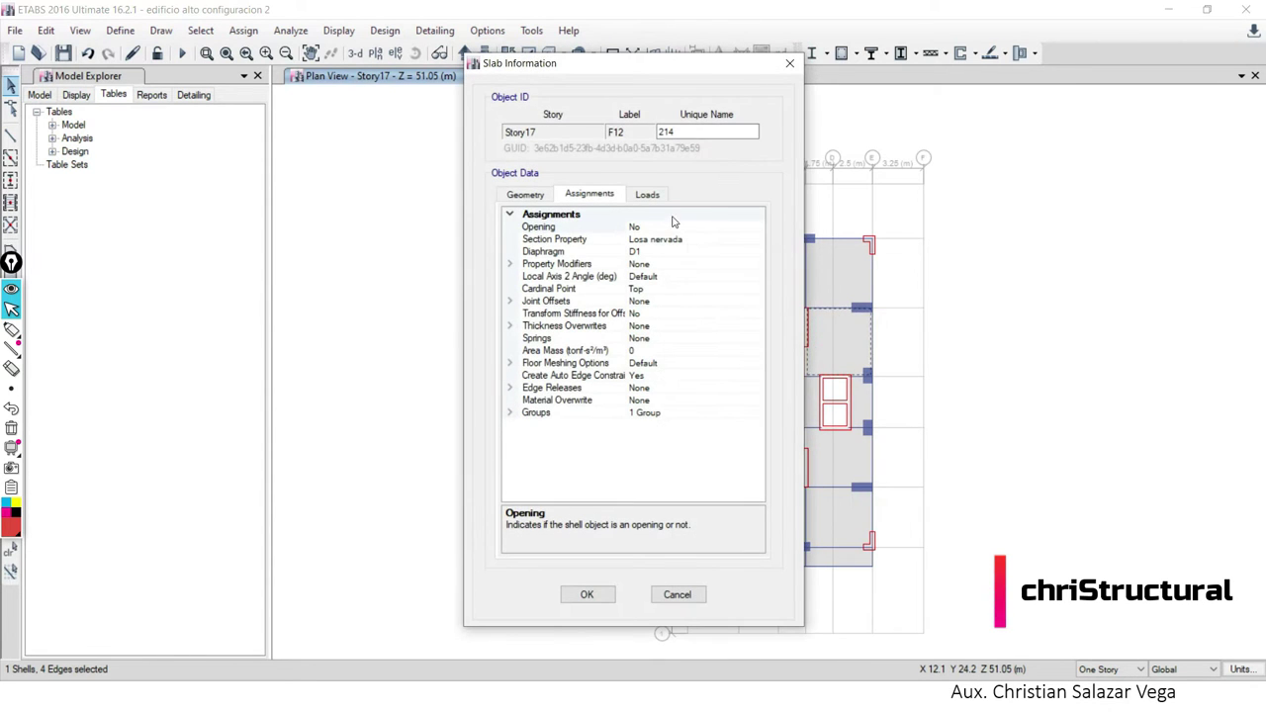
click(648, 195)
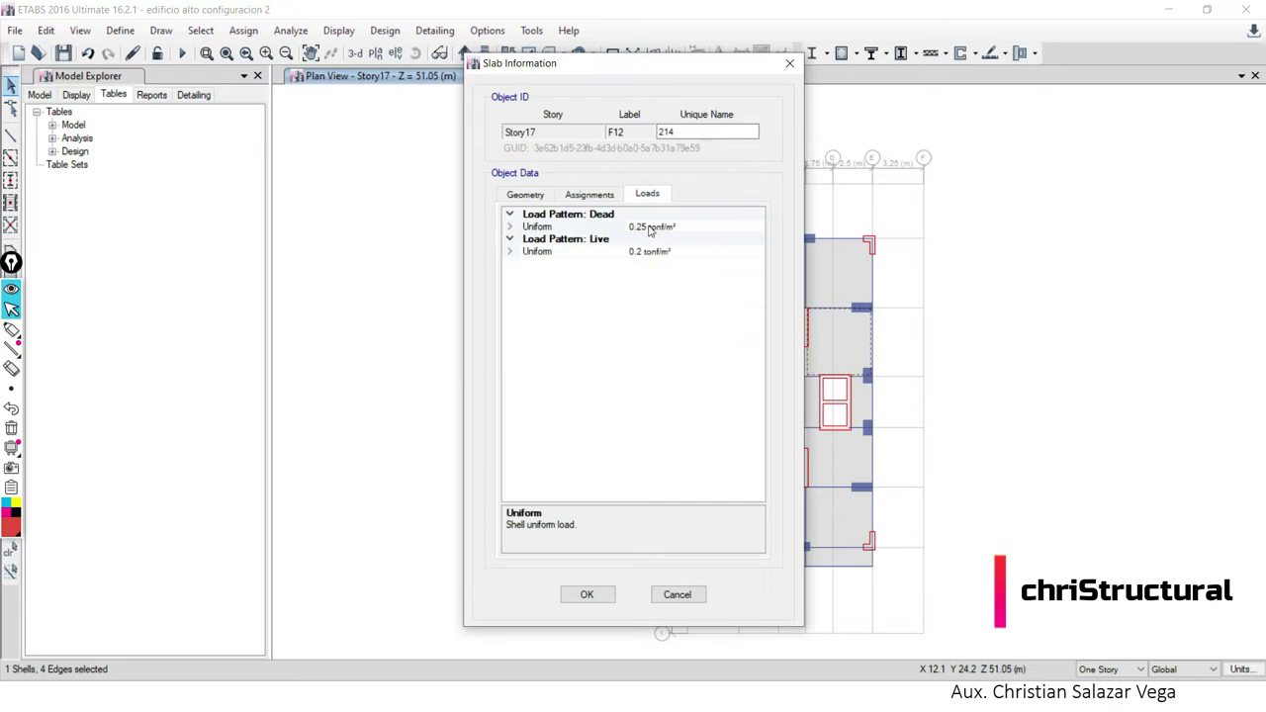
click(677, 595)
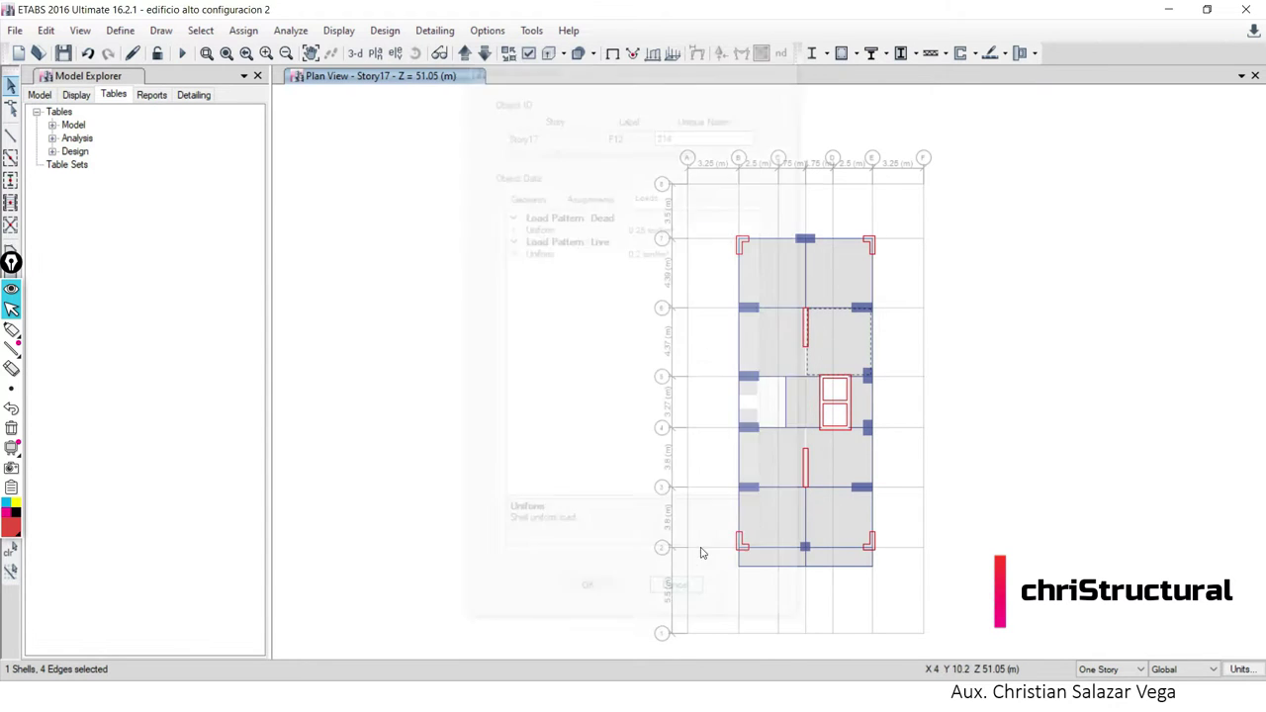
Switch display units to kgf-m and recheck the top-right slab's loads.
click(1242, 670)
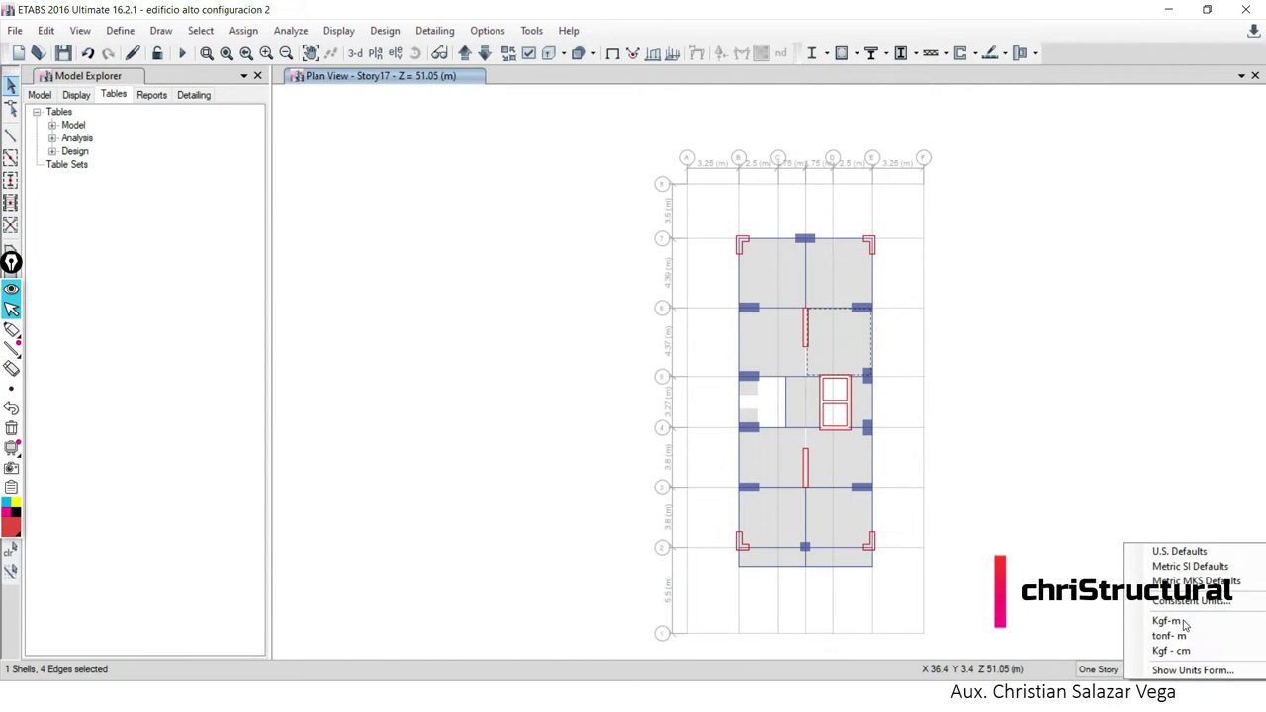
click(1177, 621)
right_click(848, 275)
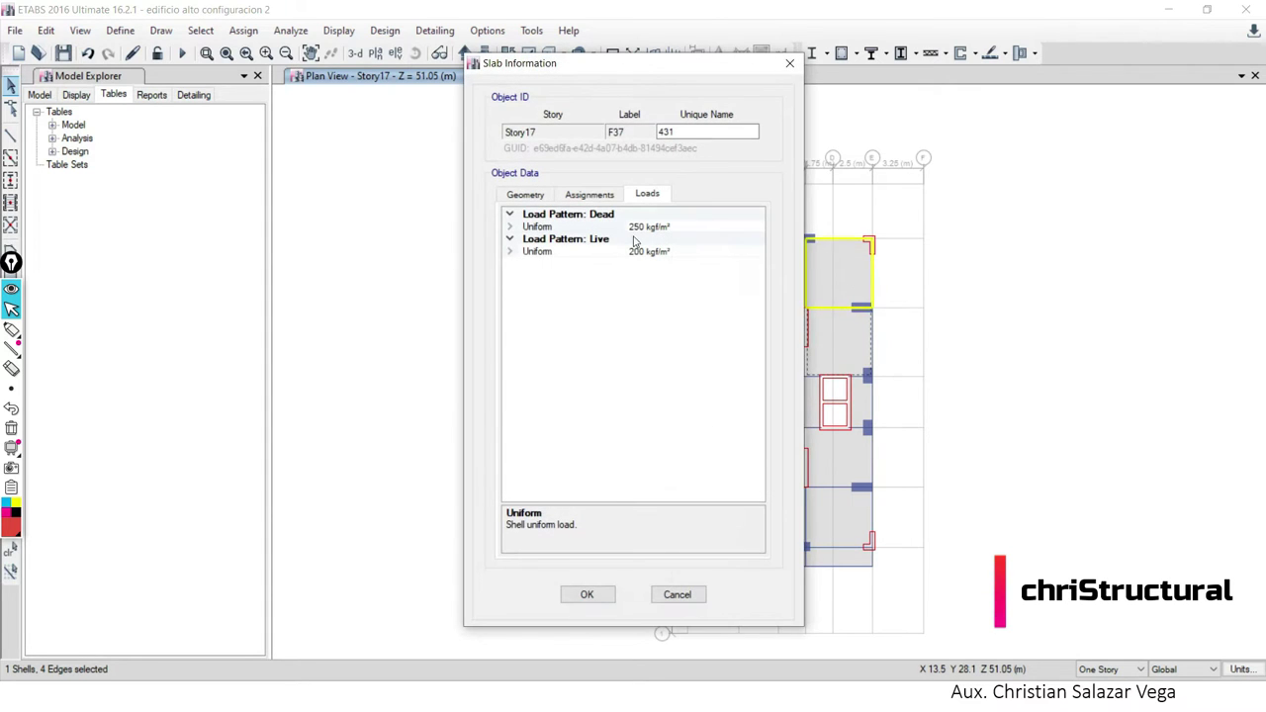
click(675, 595)
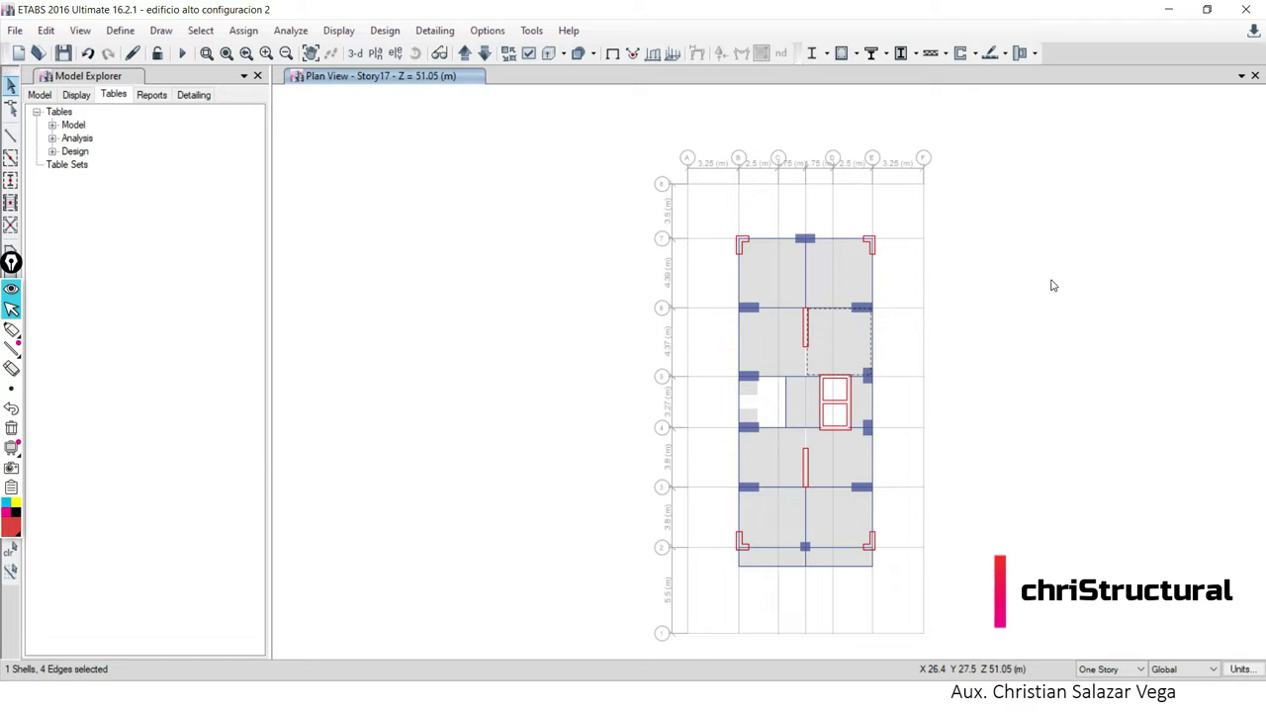
Check slab loads on Story1 and Story2 (Dead 350, Live 250 kgf/m²), then clear the selection.
click(462, 57)
click(461, 56)
click(710, 299)
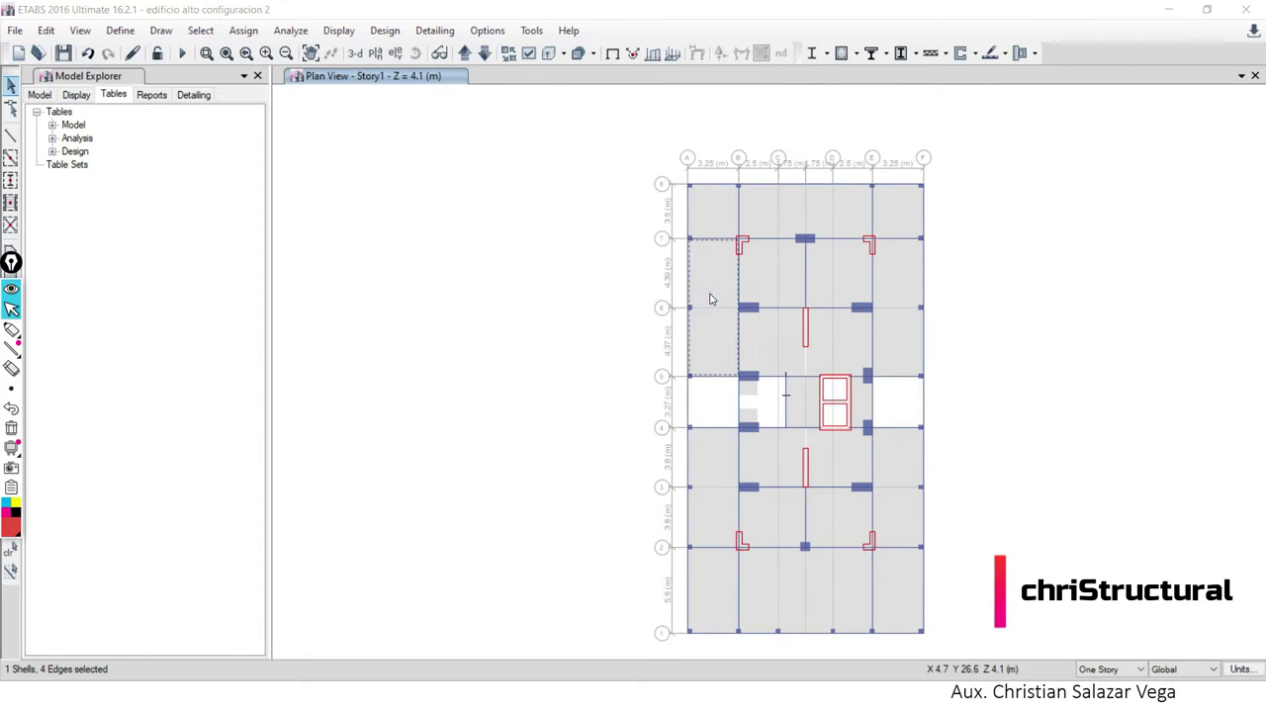
right_click(710, 299)
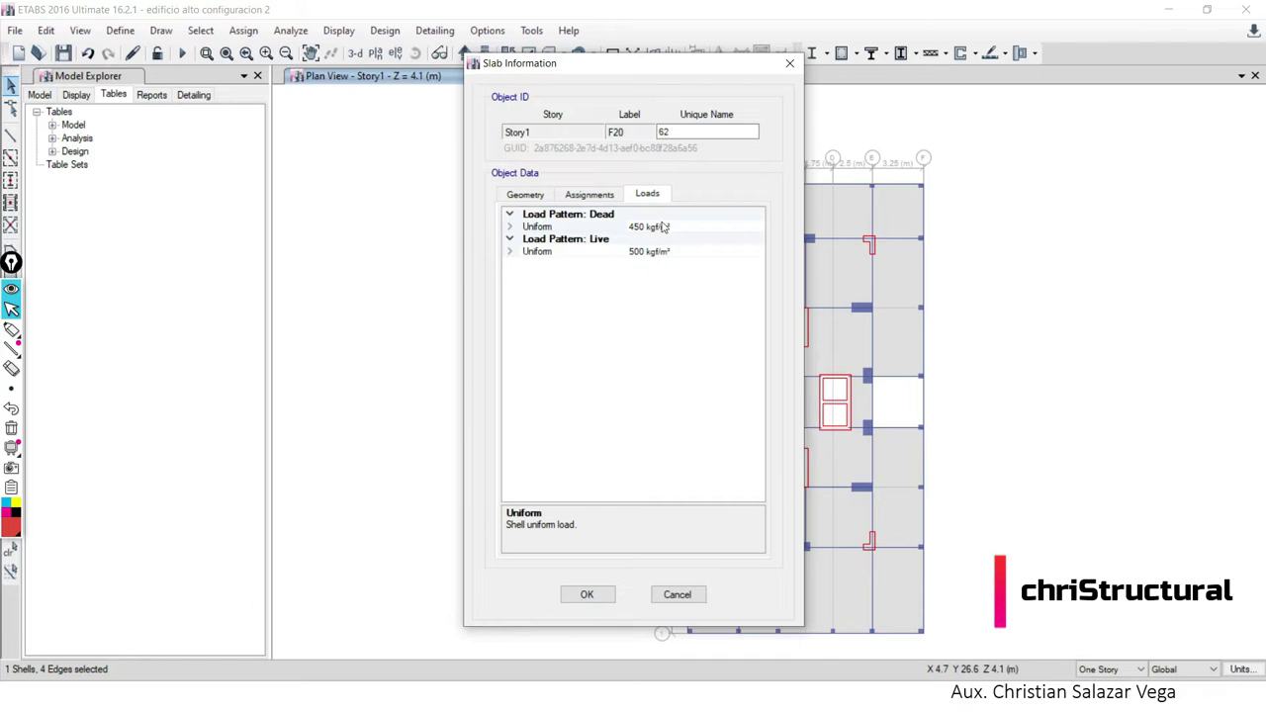
key(Escape)
click(462, 53)
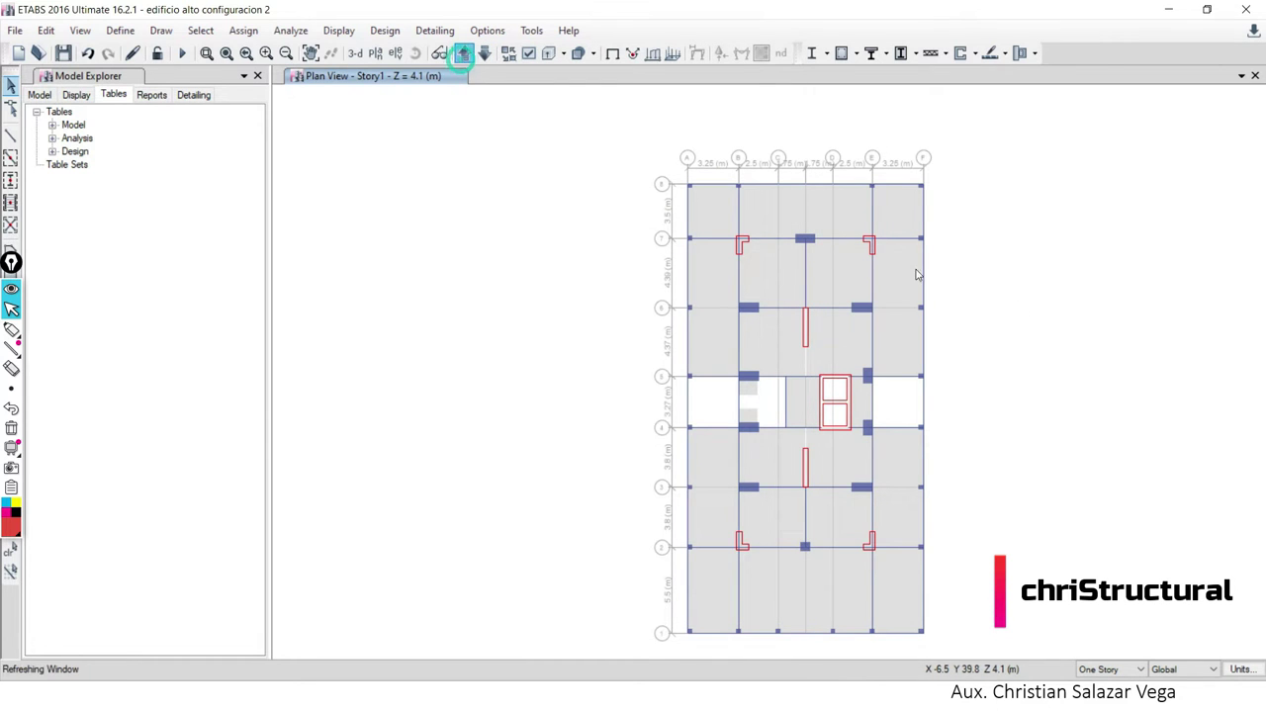
click(842, 282)
right_click(842, 281)
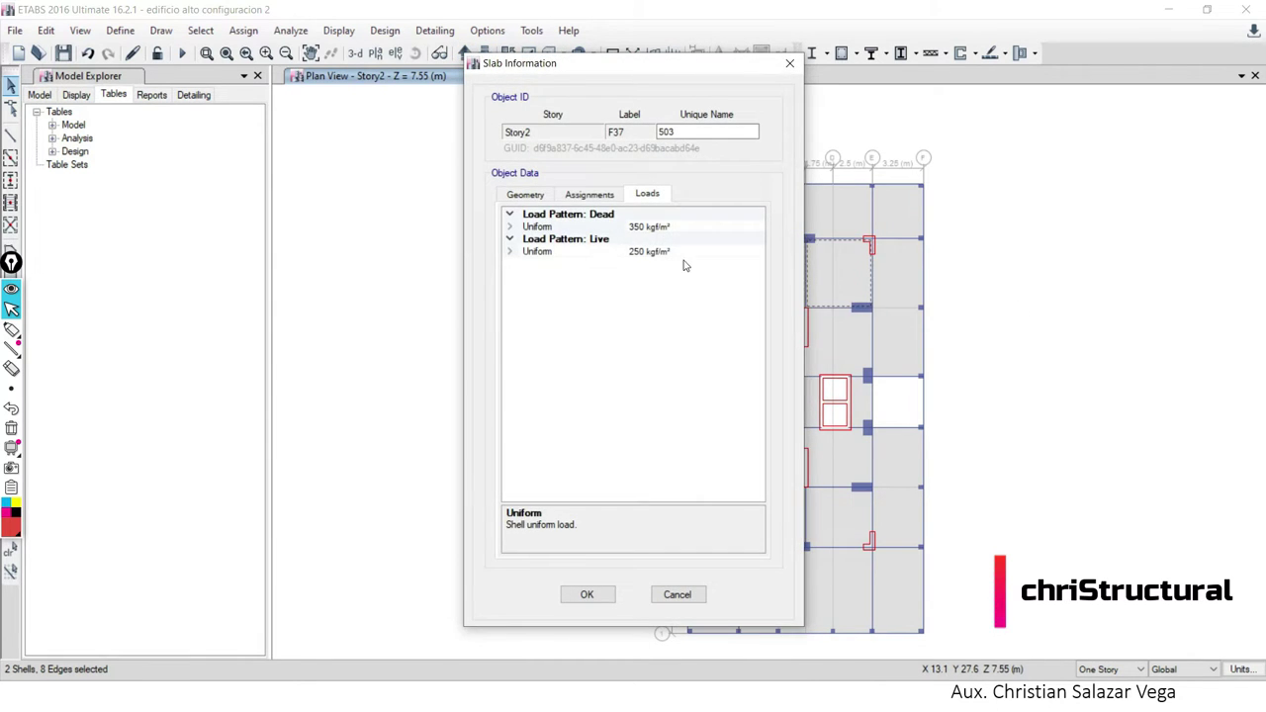
key(Escape)
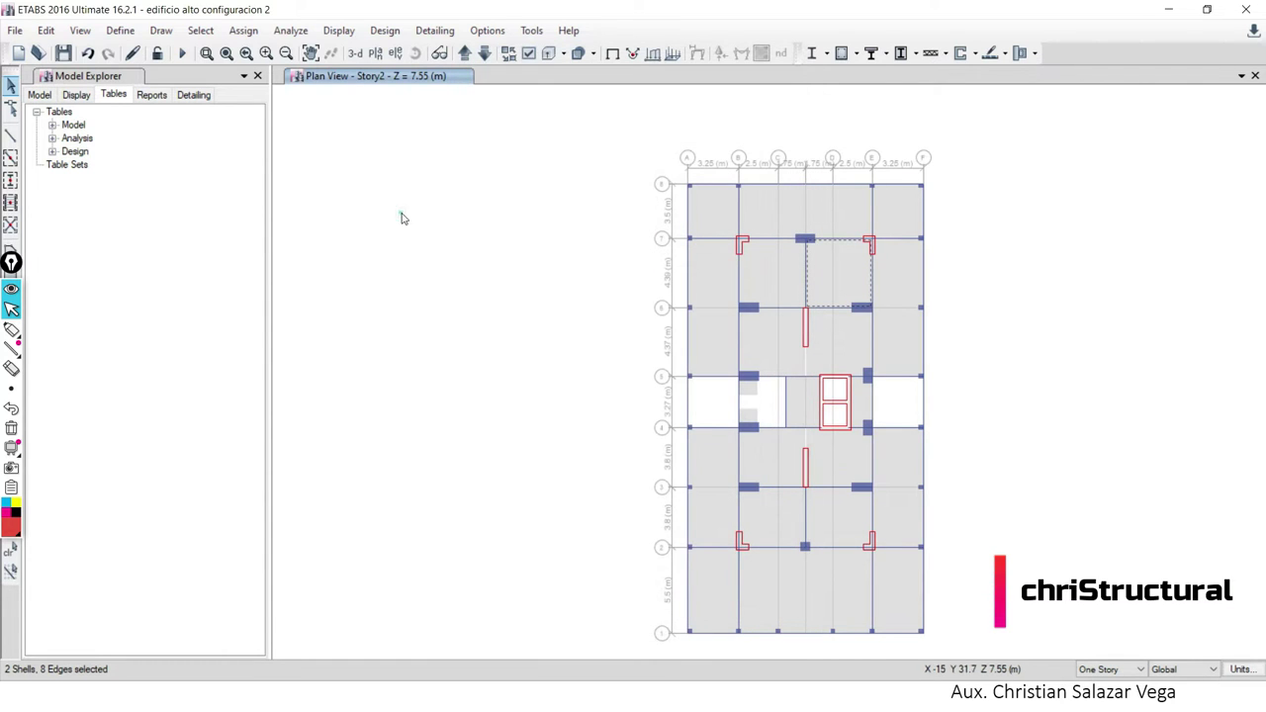
key(ctrl+q)
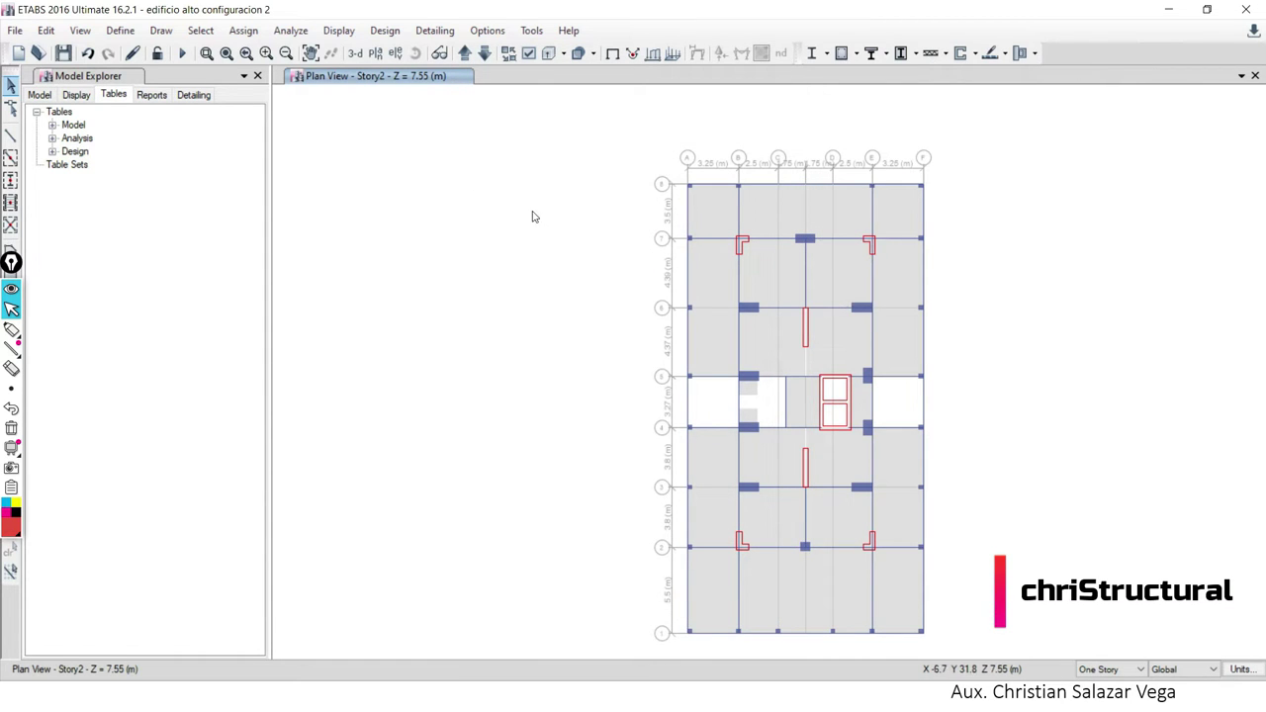
Review the Hormigon H25 and fy = 5000 material definitions without making changes.
click(126, 37)
click(117, 52)
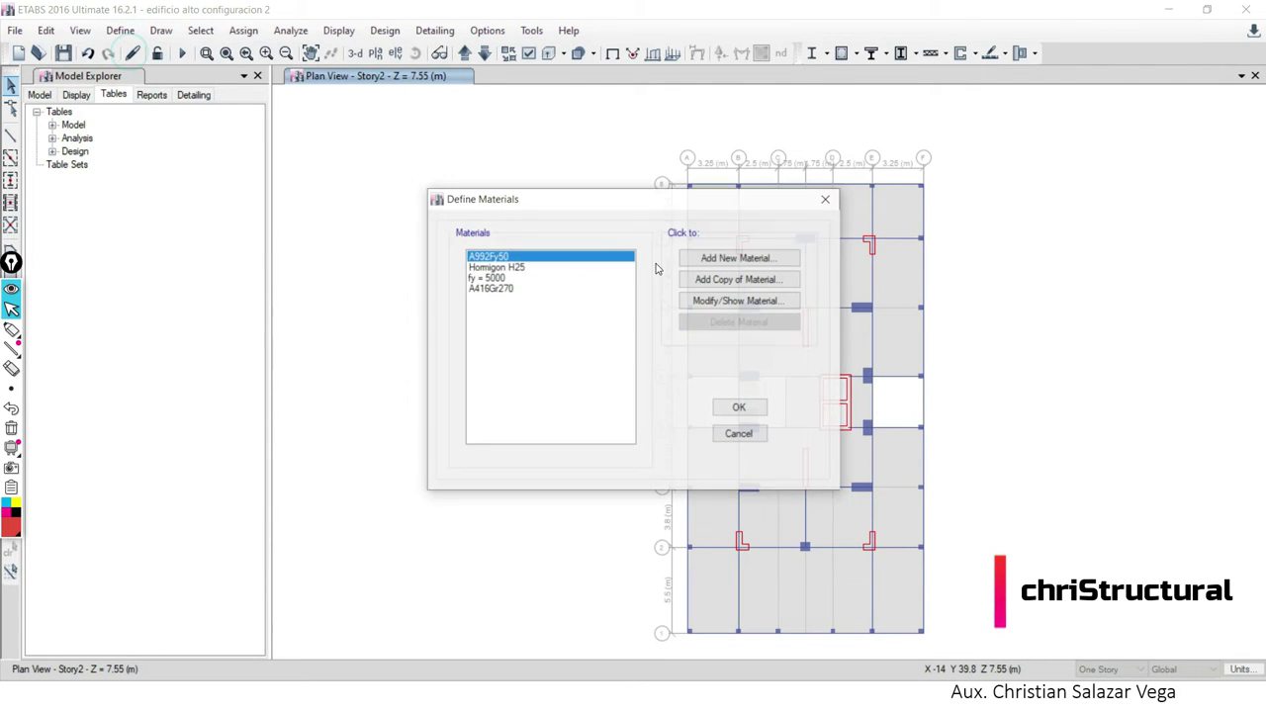
click(485, 267)
click(502, 279)
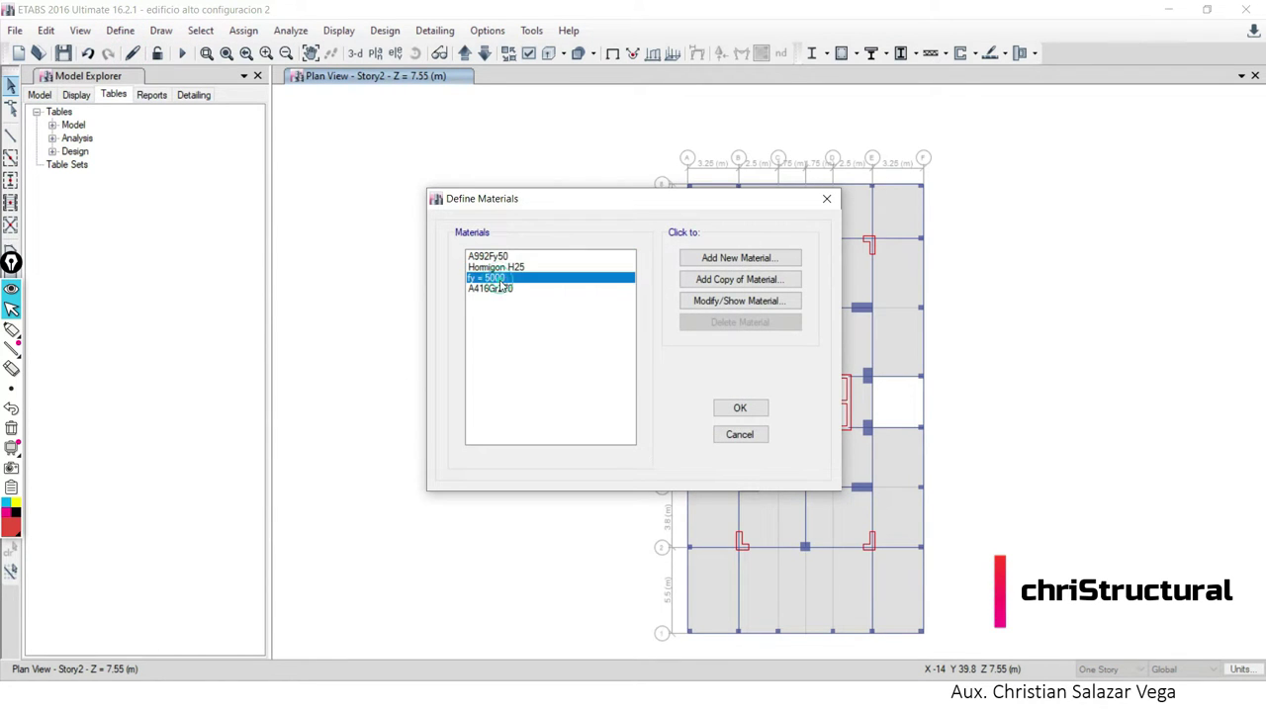
click(740, 436)
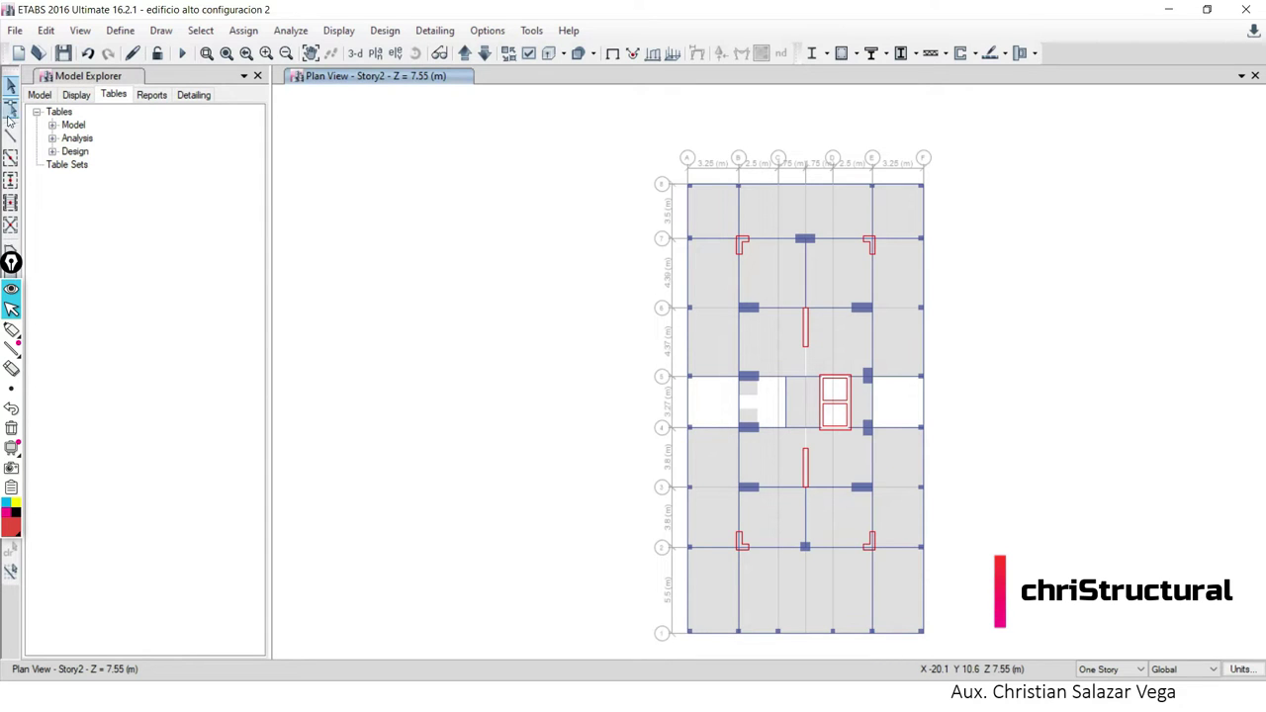
Open the still-empty Modal Cases list and switch to the PowerPoint slideshow.
click(119, 31)
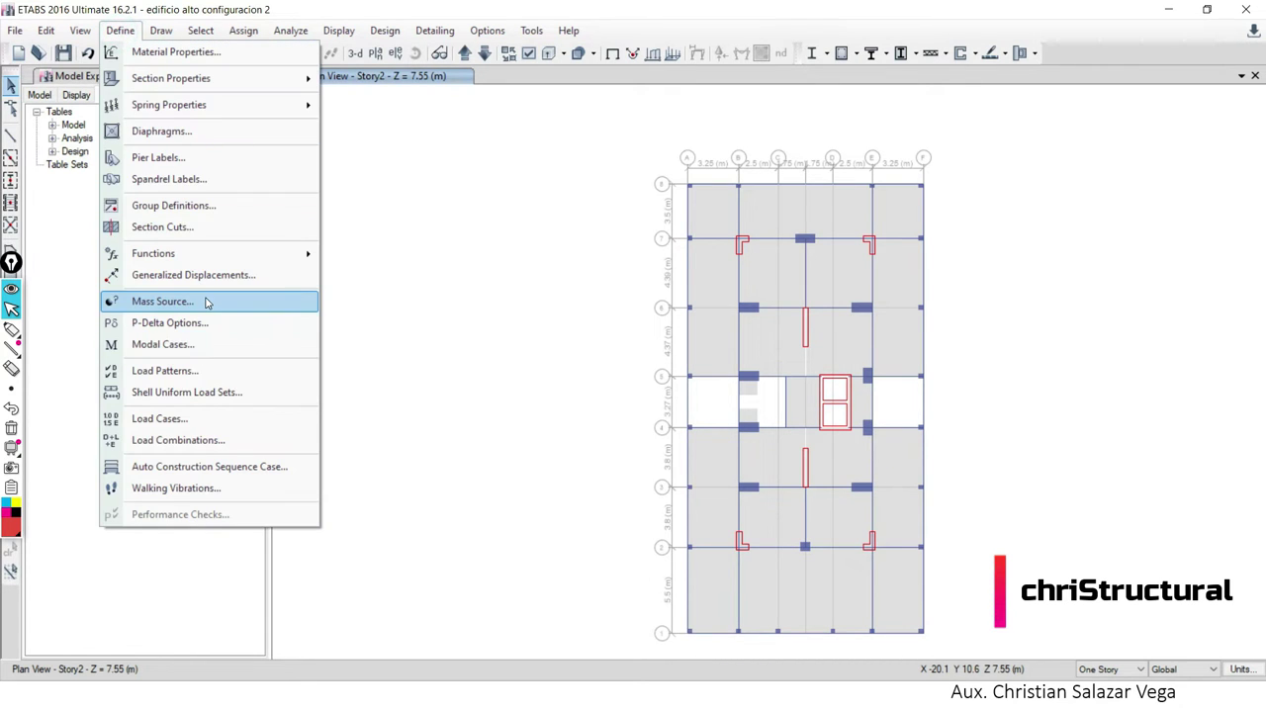
click(209, 352)
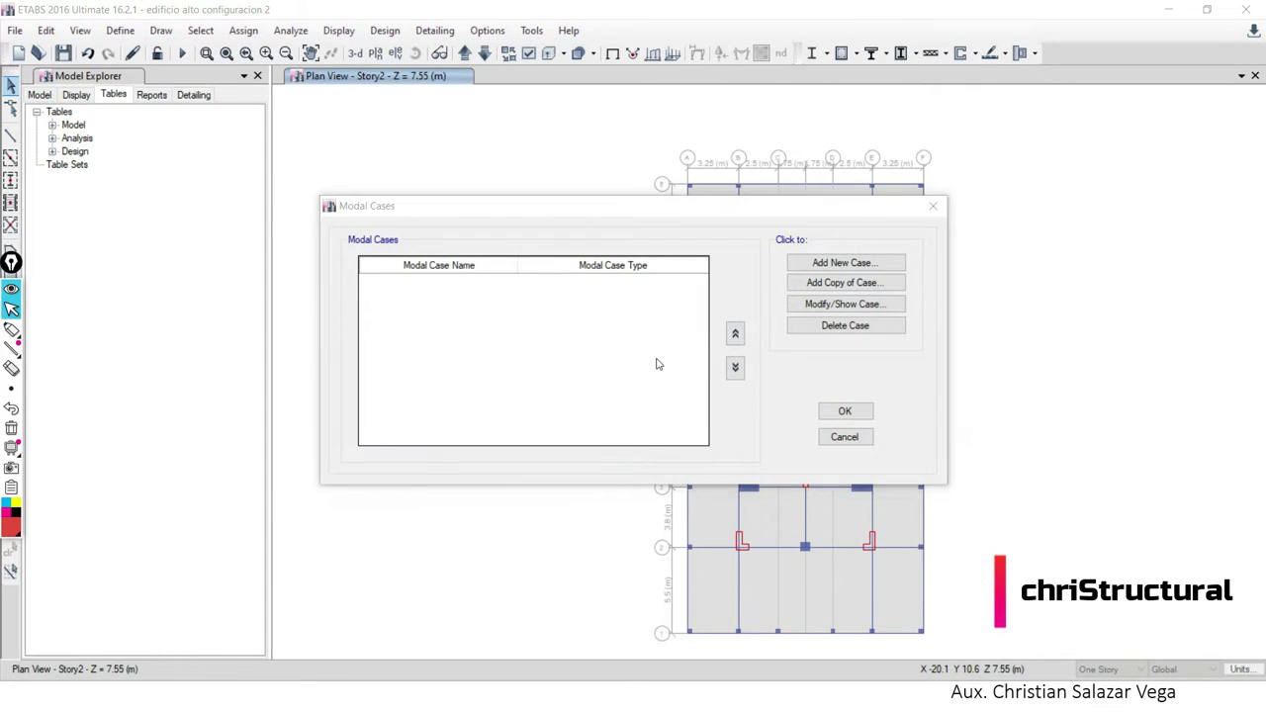
key(alt+Tab)
key(alt+Tab)
key(alt+Tab)
key(alt+Tab)
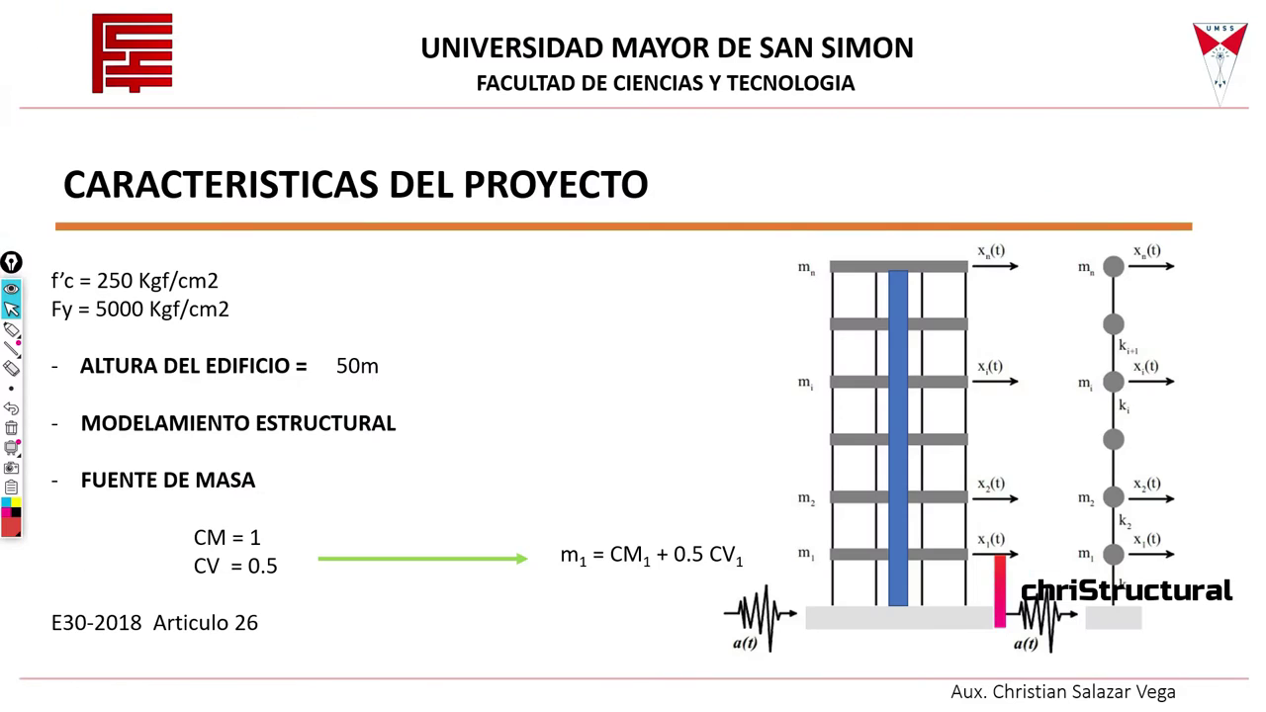
On the configurations comparison slide, mark periods T = 1.367, 1.23, 1.229, 1.049 and 1.106 s.
click(513, 467)
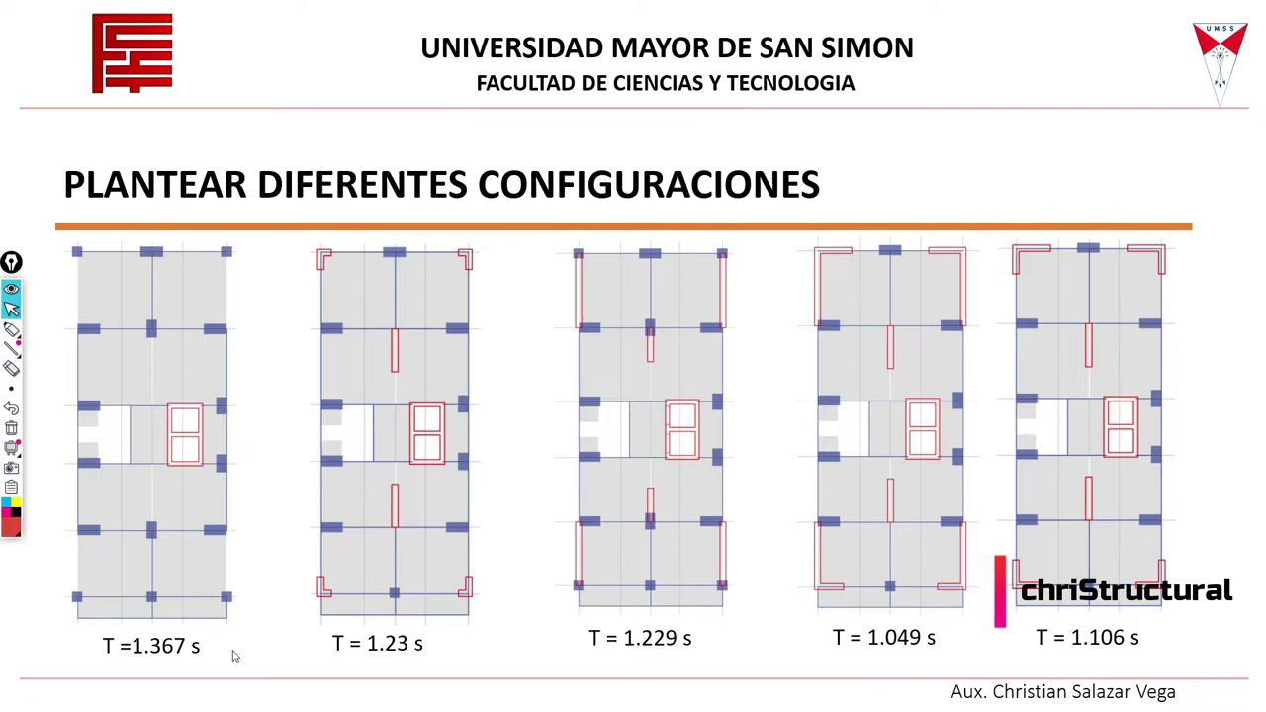
click(11, 331)
mouse_move(87, 629)
mouse_down()
mouse_move(211, 681)
mouse_move(168, 621)
mouse_move(63, 620)
mouse_up()
drag(301, 633, 356, 638)
mouse_move(576, 638)
mouse_down()
mouse_move(712, 659)
mouse_move(601, 621)
mouse_up()
mouse_move(825, 624)
mouse_down()
mouse_move(933, 680)
mouse_move(806, 621)
mouse_up()
mouse_move(1021, 623)
mouse_down()
mouse_move(1054, 683)
mouse_move(1037, 627)
mouse_up()
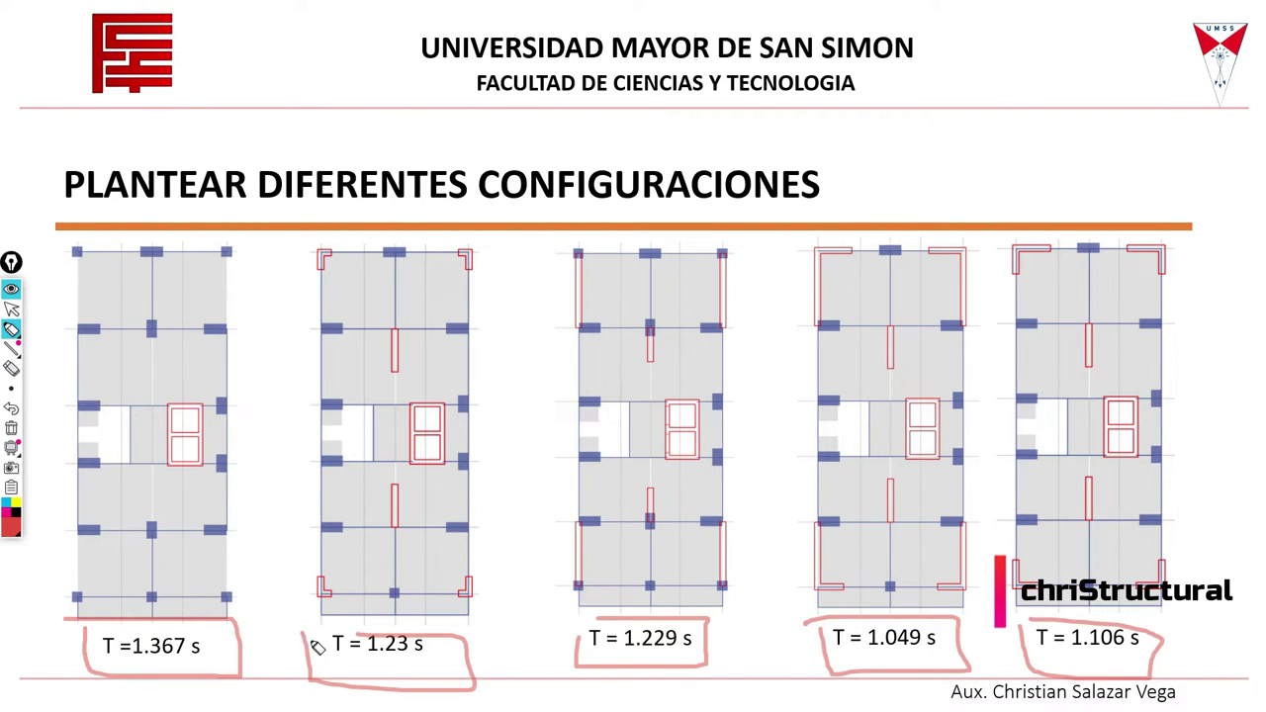
Clear the ink and advance to the CARGAS SOBRE LOSAS slide.
click(12, 309)
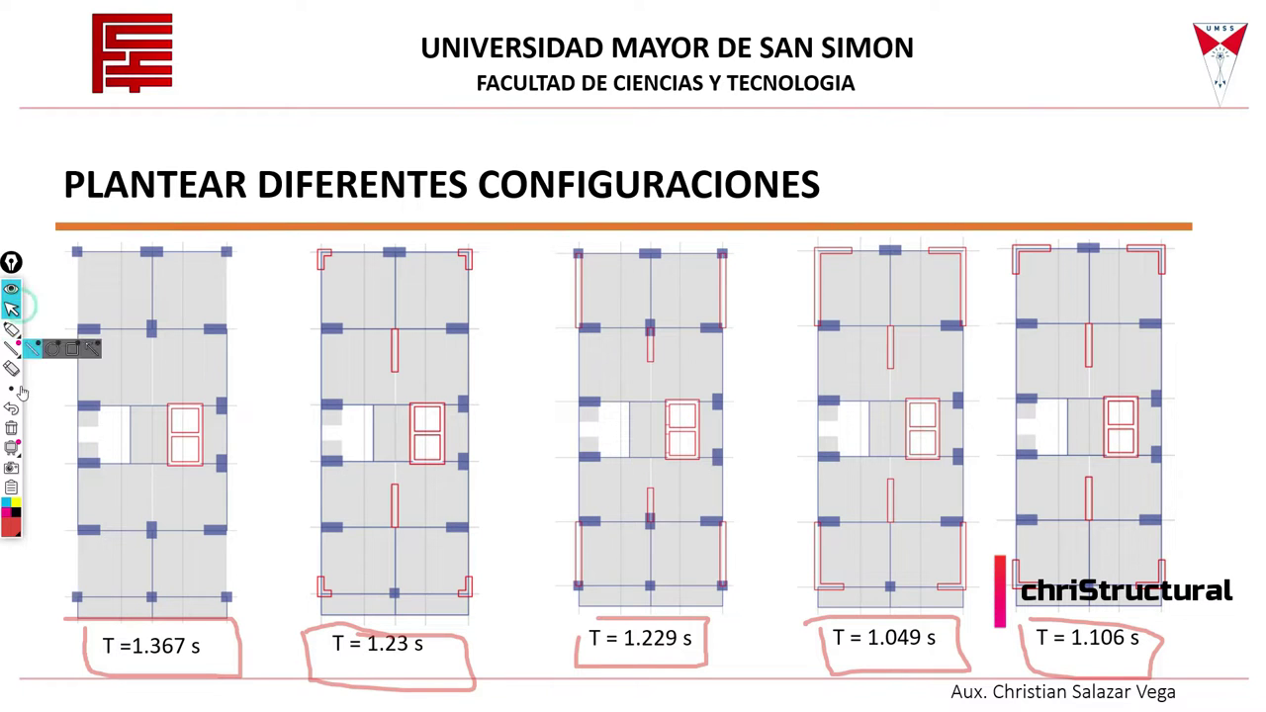
click(10, 427)
click(85, 357)
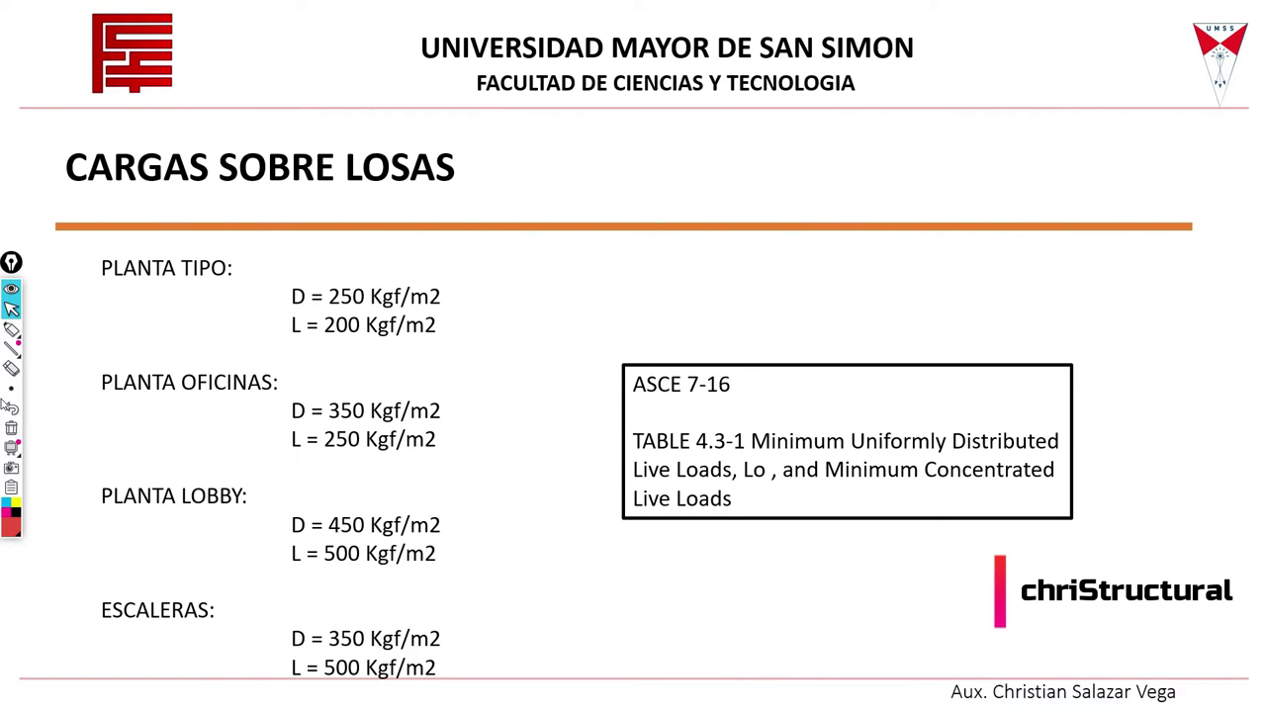
Box ASCE 7-16, TABLE 4.3-1 and dead loads D = 350, 250, 450, 350 kgf/m², then erase the ink.
click(12, 329)
mouse_move(605, 354)
mouse_down()
mouse_move(659, 402)
mouse_move(693, 348)
mouse_move(606, 364)
mouse_up()
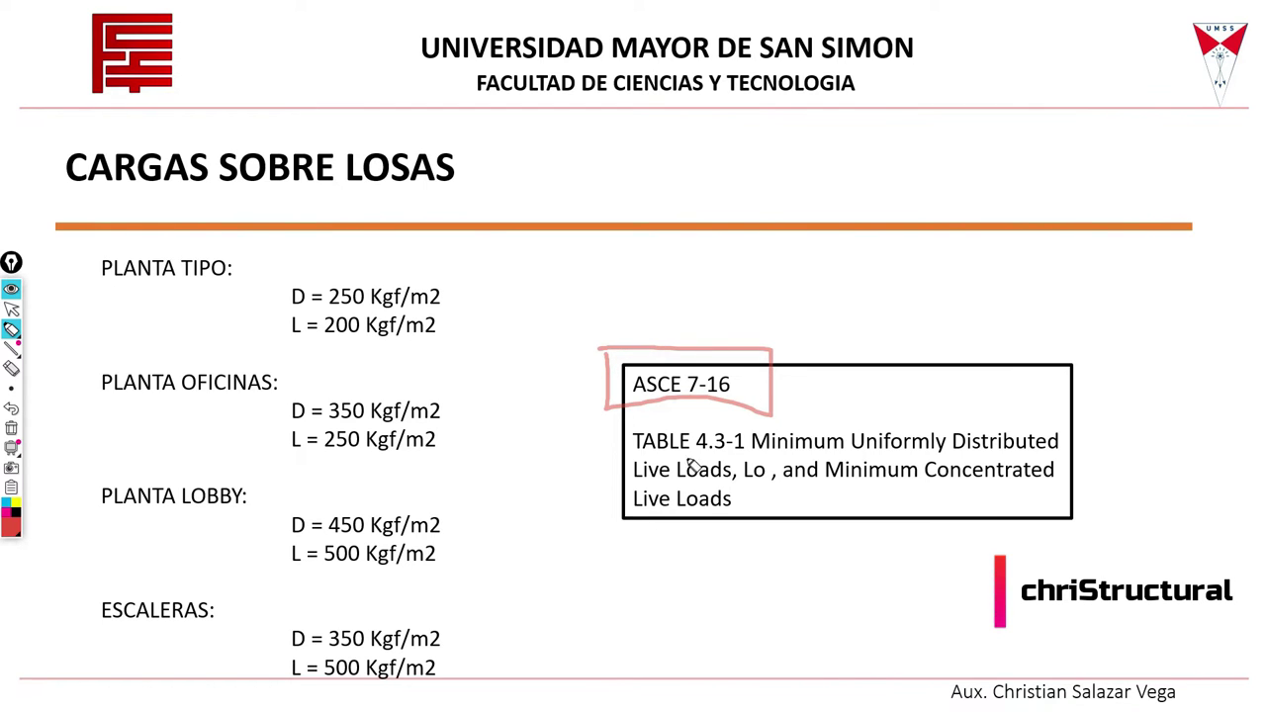
drag(633, 442, 586, 429)
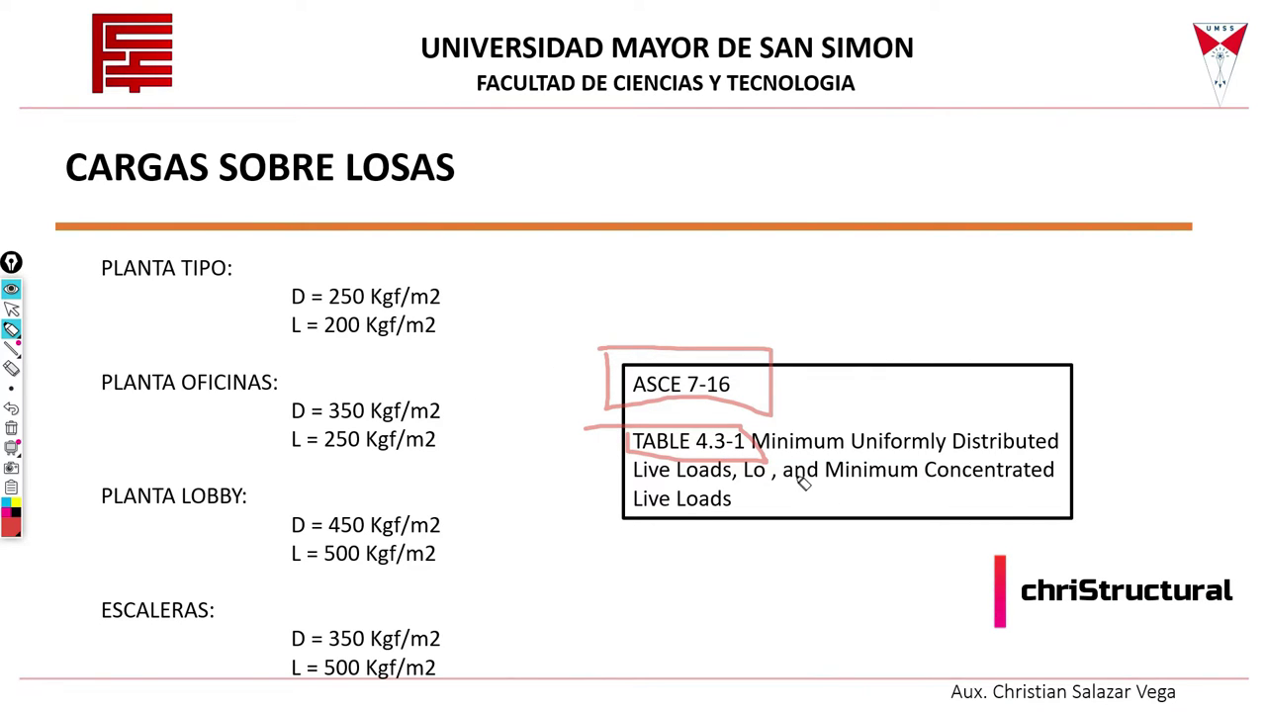
mouse_move(287, 414)
mouse_down()
mouse_move(327, 427)
mouse_move(447, 414)
mouse_move(294, 403)
mouse_up()
mouse_move(280, 294)
mouse_down()
mouse_move(324, 316)
mouse_move(466, 286)
mouse_move(274, 286)
mouse_move(286, 313)
mouse_up()
mouse_move(293, 525)
mouse_down()
mouse_move(357, 544)
mouse_move(459, 517)
mouse_move(285, 524)
mouse_up()
mouse_move(285, 626)
mouse_down()
mouse_move(285, 653)
mouse_move(467, 653)
mouse_move(291, 625)
mouse_up()
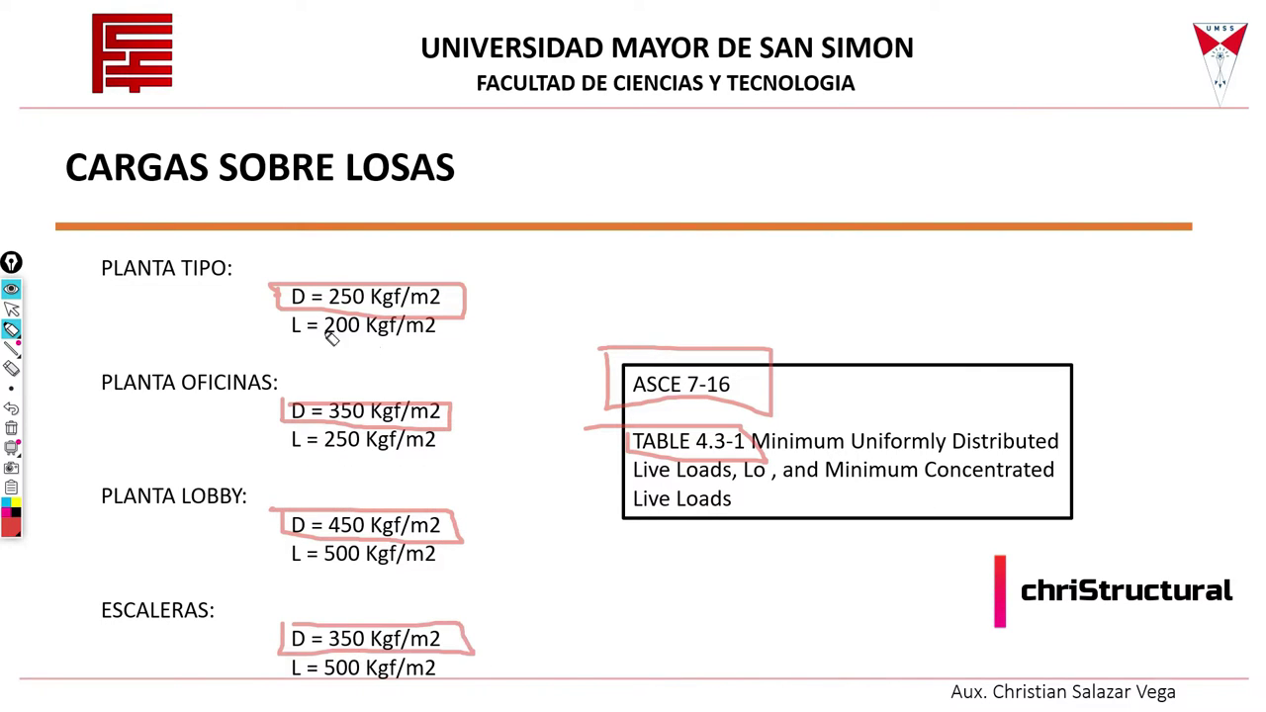
click(11, 309)
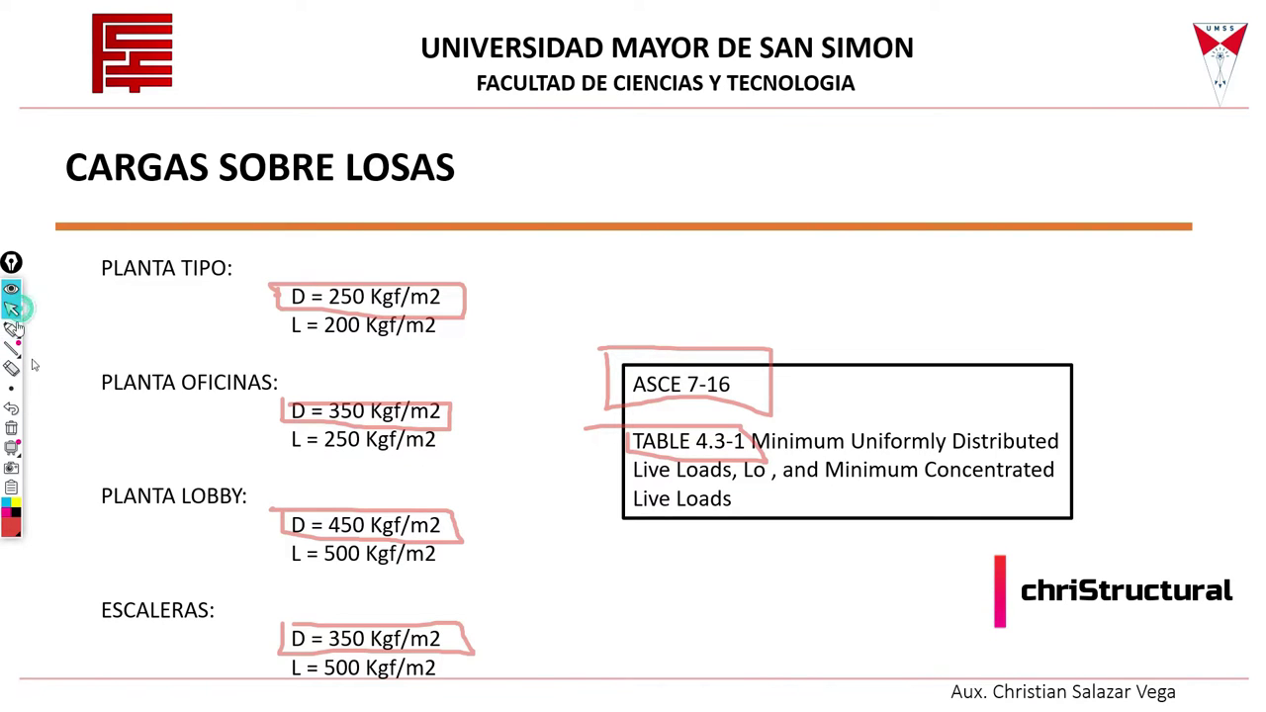
click(11, 447)
Loop the combinations list, box ASCE 7-16 and sections 2.3/2.3.6, and underline the seismic combination.
key(Right)
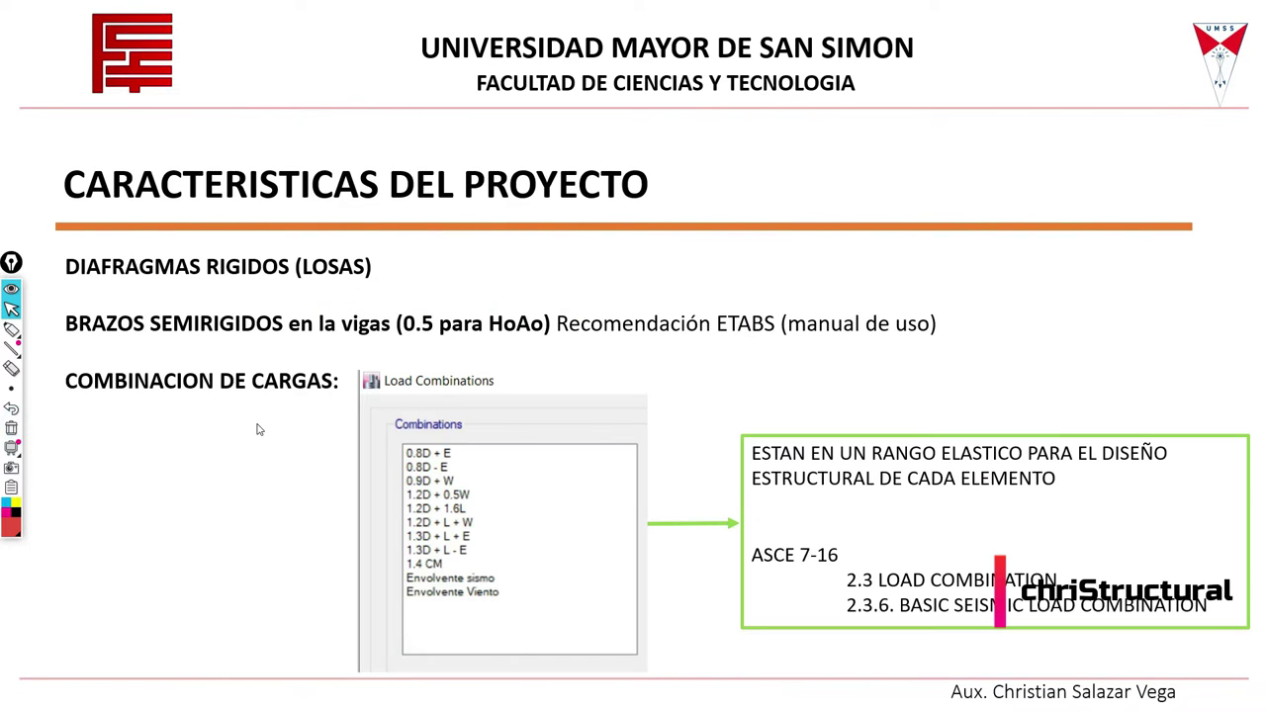
click(11, 329)
drag(374, 433, 376, 427)
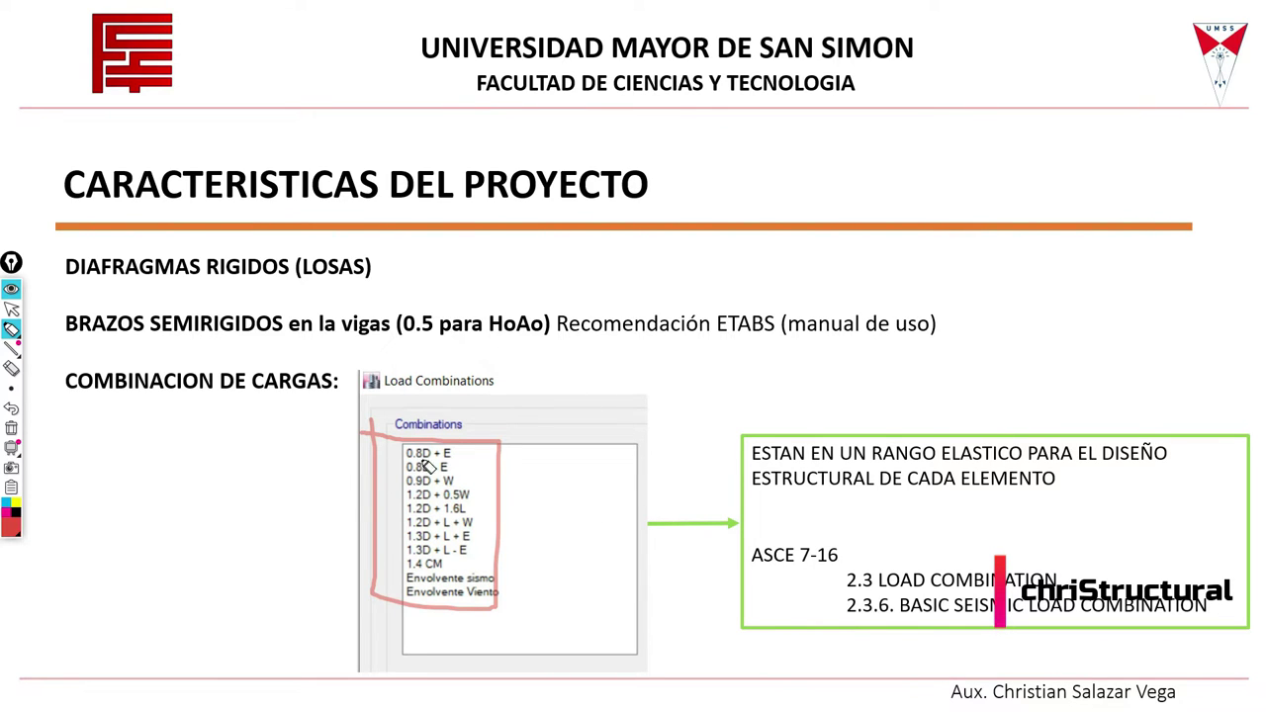
mouse_move(749, 571)
mouse_down()
mouse_move(869, 582)
mouse_move(741, 549)
mouse_up()
mouse_move(849, 578)
mouse_down()
mouse_move(839, 624)
mouse_move(902, 604)
mouse_move(865, 579)
mouse_move(989, 566)
mouse_move(1070, 584)
mouse_move(863, 598)
mouse_up()
drag(896, 620, 1229, 586)
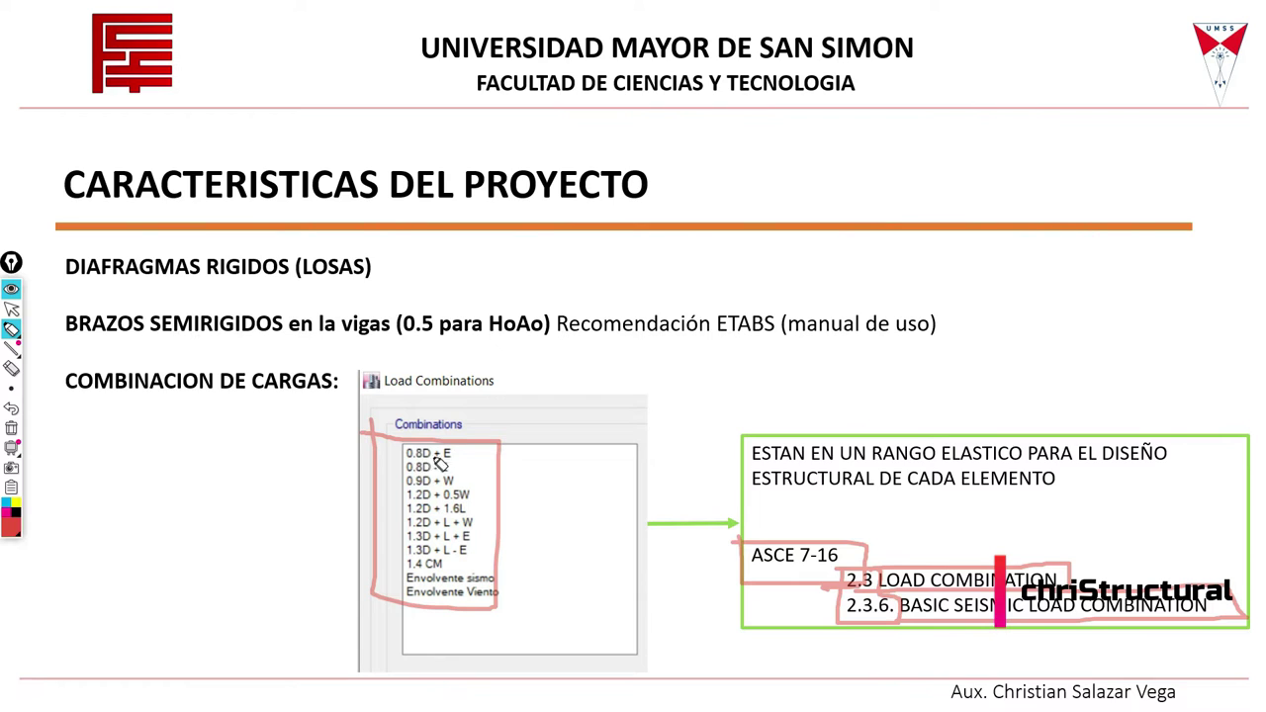
Handwrite 0,9 ±E and 12,4 above the combinations and circle the 0,9.
drag(654, 350, 682, 395)
mouse_move(727, 351)
mouse_down()
mouse_move(726, 383)
mouse_move(787, 368)
mouse_move(774, 381)
mouse_move(786, 392)
mouse_move(836, 396)
mouse_move(814, 355)
mouse_move(834, 348)
mouse_up()
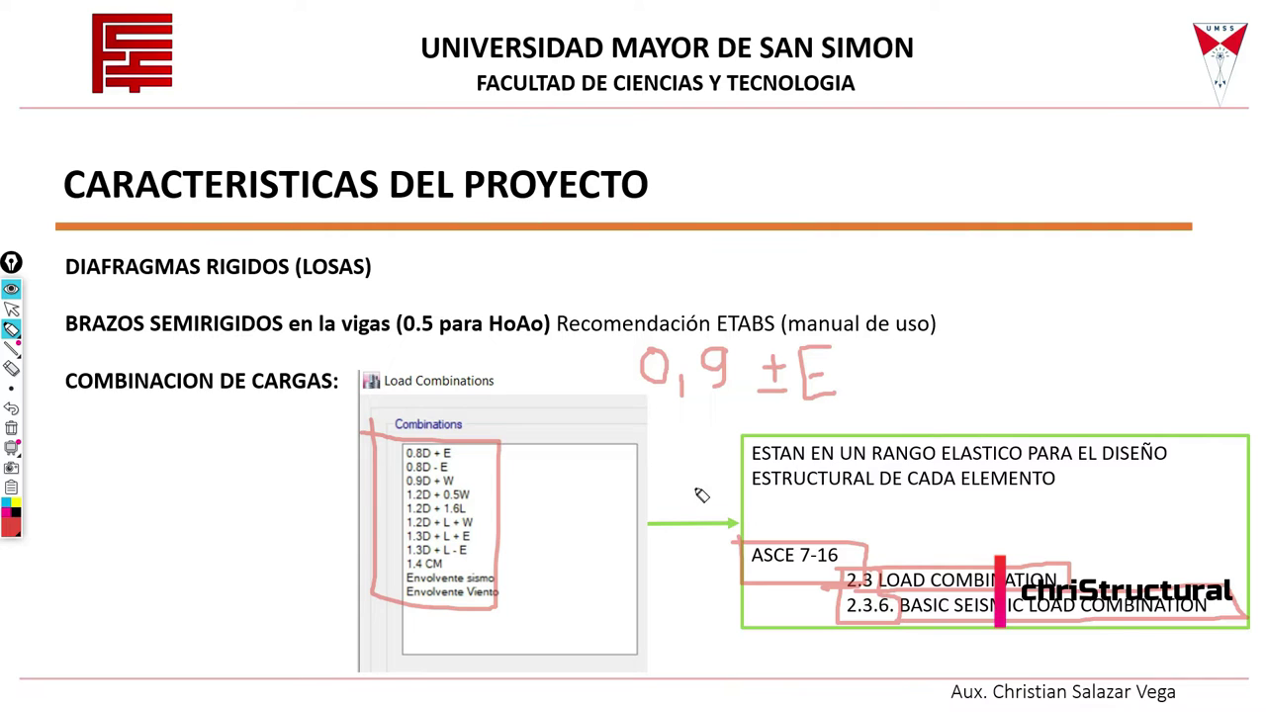
mouse_move(1025, 404)
mouse_down()
mouse_move(1025, 348)
mouse_move(1126, 418)
mouse_up()
drag(1140, 348, 1196, 391)
drag(1192, 340, 1192, 407)
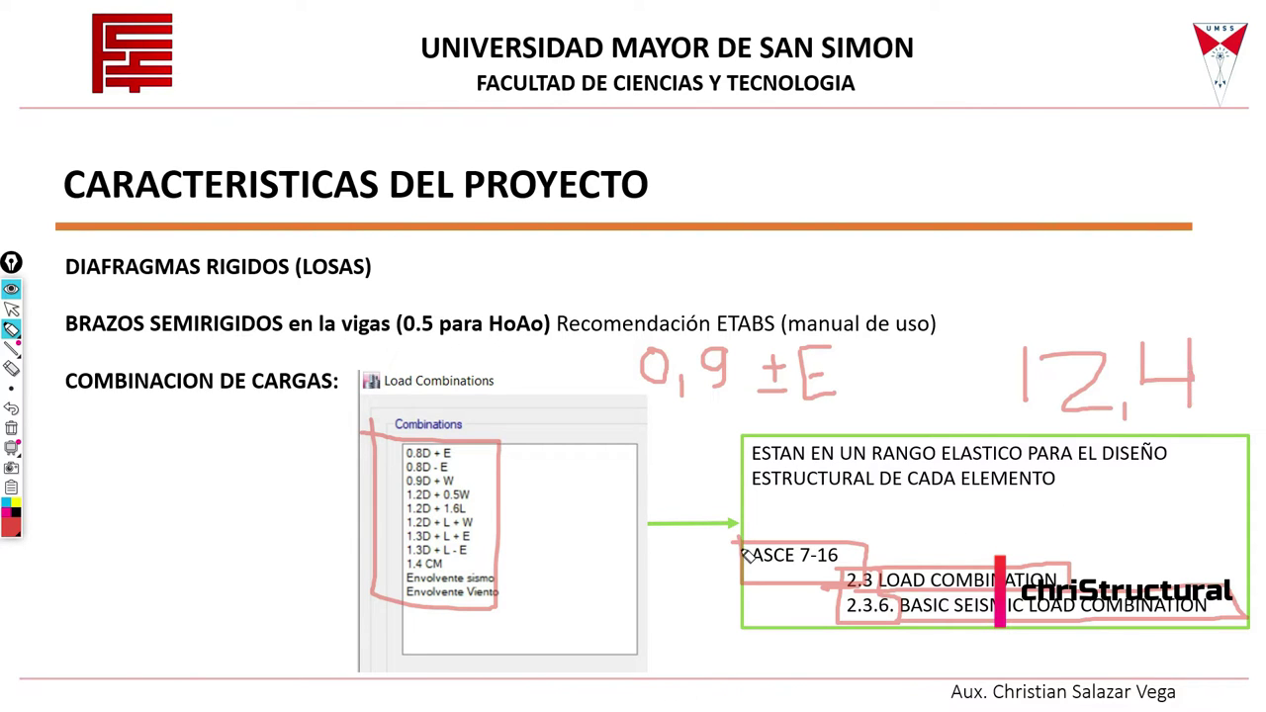
drag(693, 317, 675, 331)
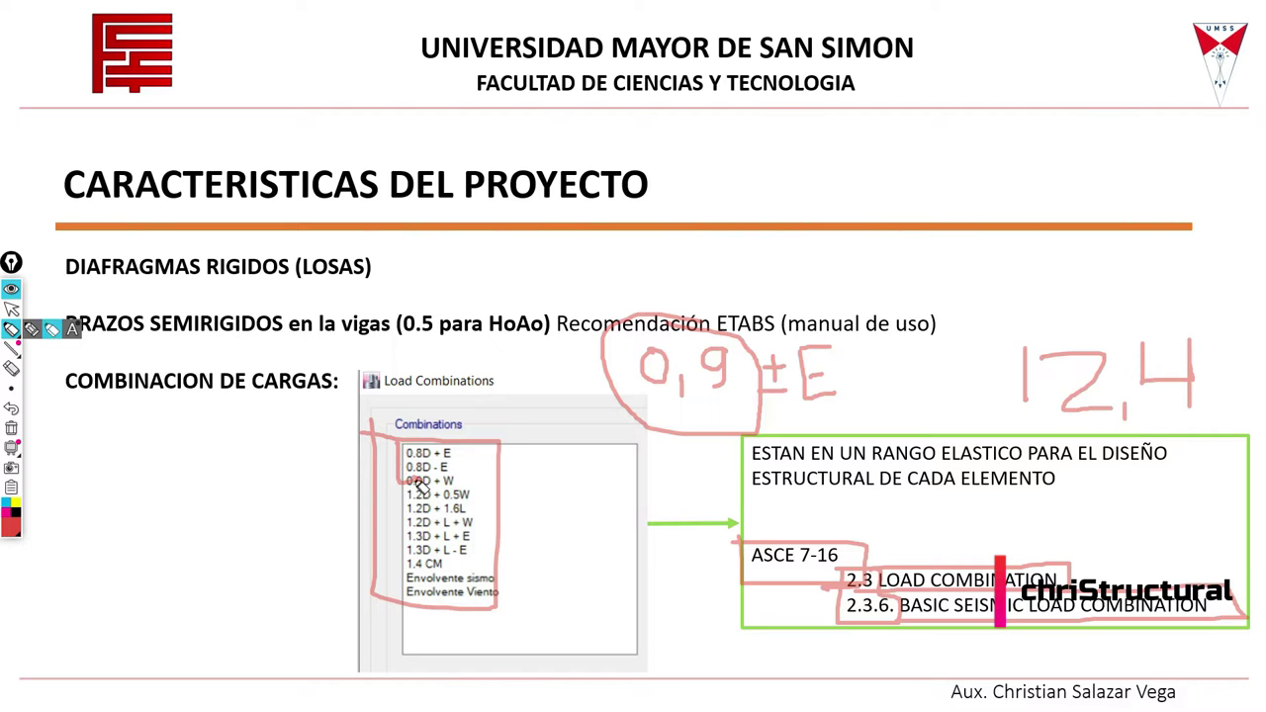
Box the 0.8D factors, recircle 0,9, and handwrite 0,9+0,25 S DE above the notes.
drag(421, 483, 416, 481)
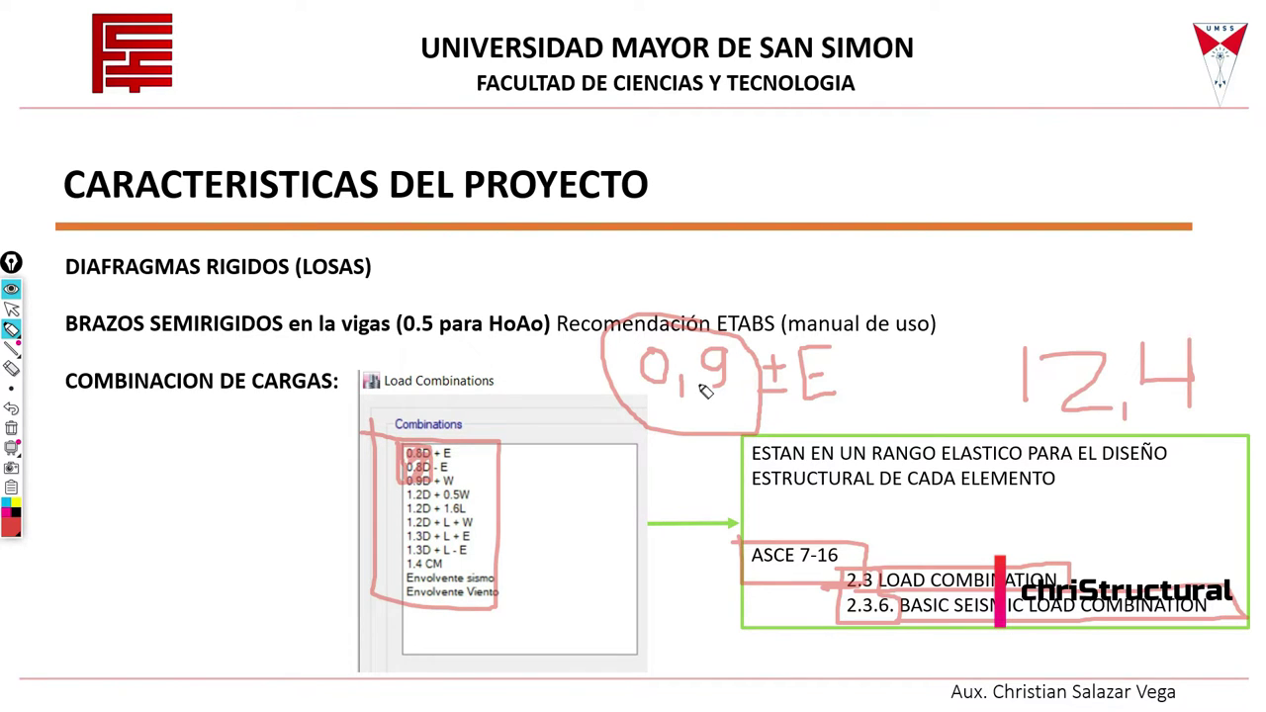
drag(722, 378, 725, 413)
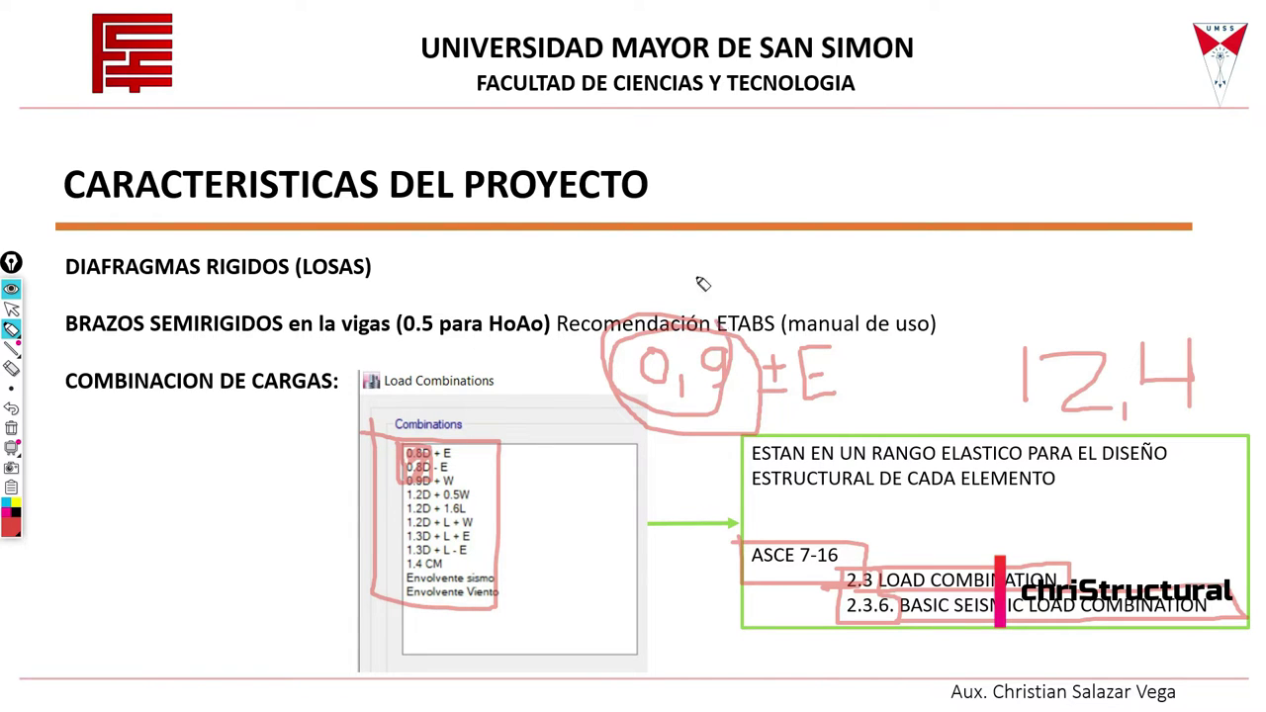
drag(655, 242, 700, 295)
mouse_move(736, 240)
mouse_down()
mouse_move(731, 293)
mouse_move(801, 245)
mouse_move(829, 291)
mouse_move(872, 290)
mouse_up()
mouse_move(940, 240)
mouse_down()
mouse_move(918, 293)
mouse_move(959, 306)
mouse_up()
Circle the S DE term, add a -0,1 note above it, and circle the 0,9+ part.
mouse_move(933, 221)
mouse_down()
mouse_move(876, 316)
mouse_move(976, 204)
mouse_move(908, 225)
mouse_up()
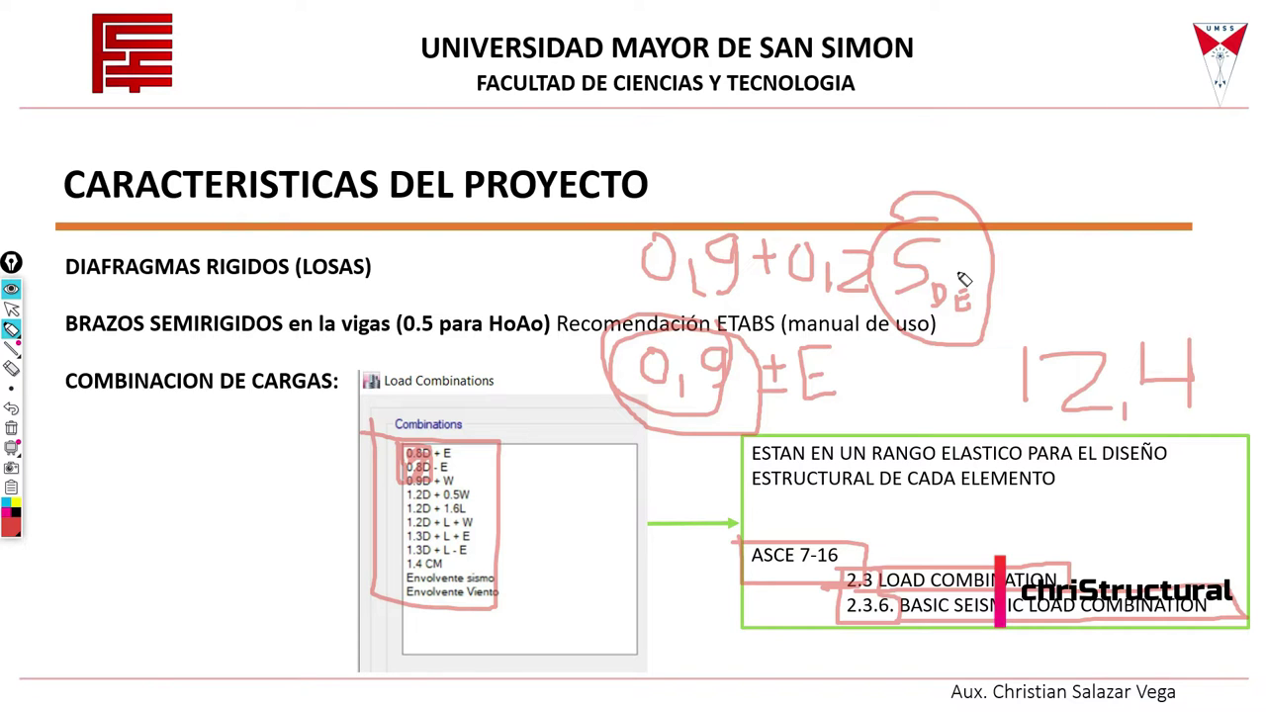
mouse_move(1014, 206)
mouse_down()
mouse_move(817, 313)
mouse_move(974, 212)
mouse_up()
drag(841, 144, 949, 163)
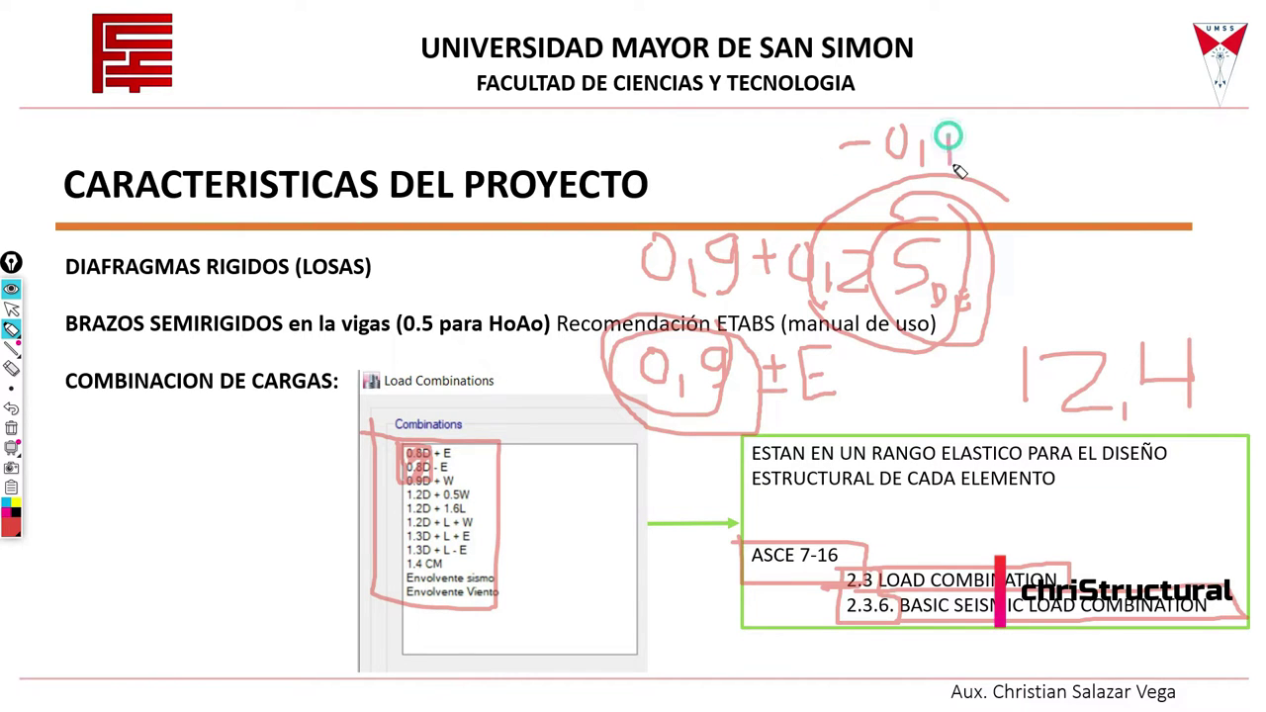
drag(766, 203, 754, 253)
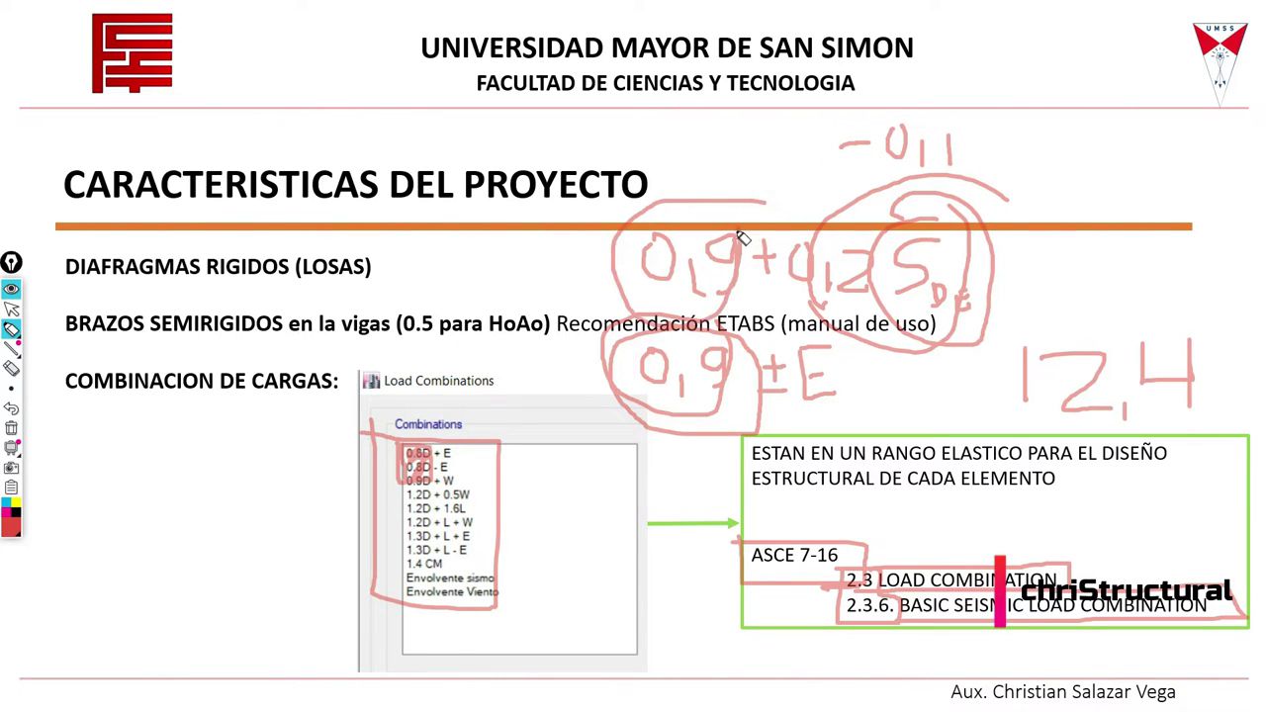
Erase the formula notes and box the DIAFRAGMAS RIGIDOS (LOSAS) and BRAZOS SEMIRIGIDOS lines.
click(12, 309)
click(11, 427)
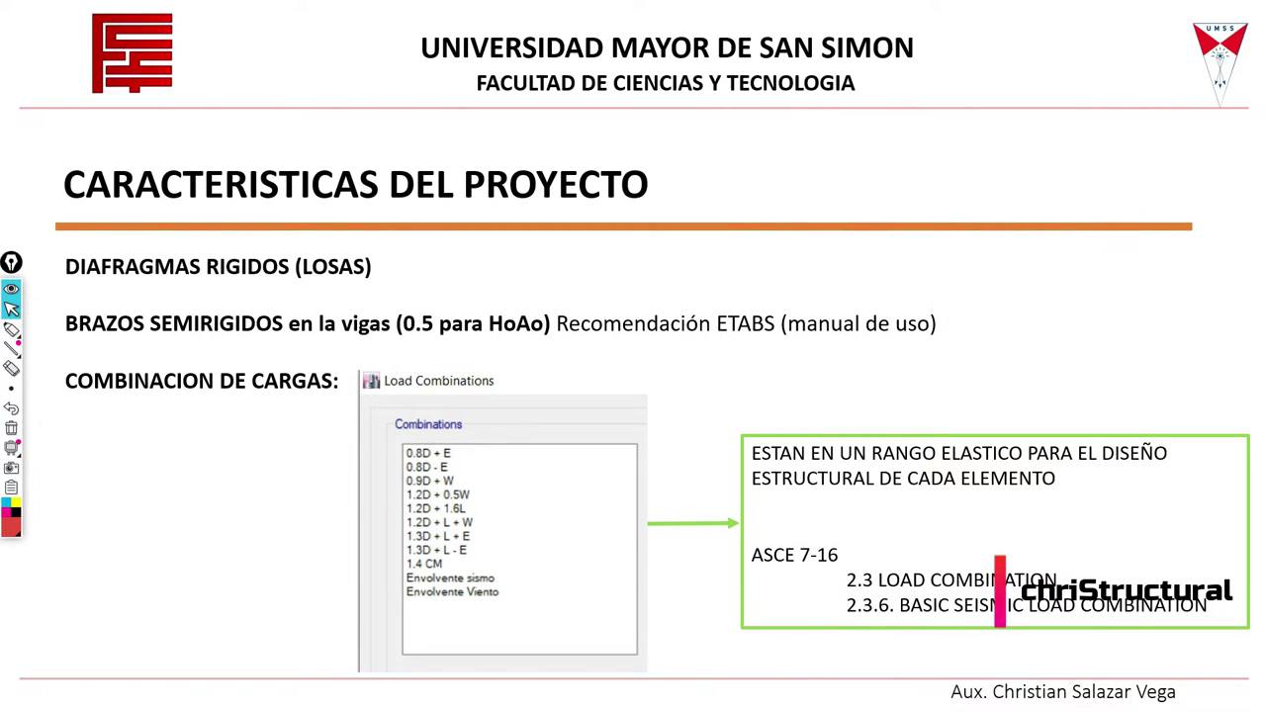
click(11, 329)
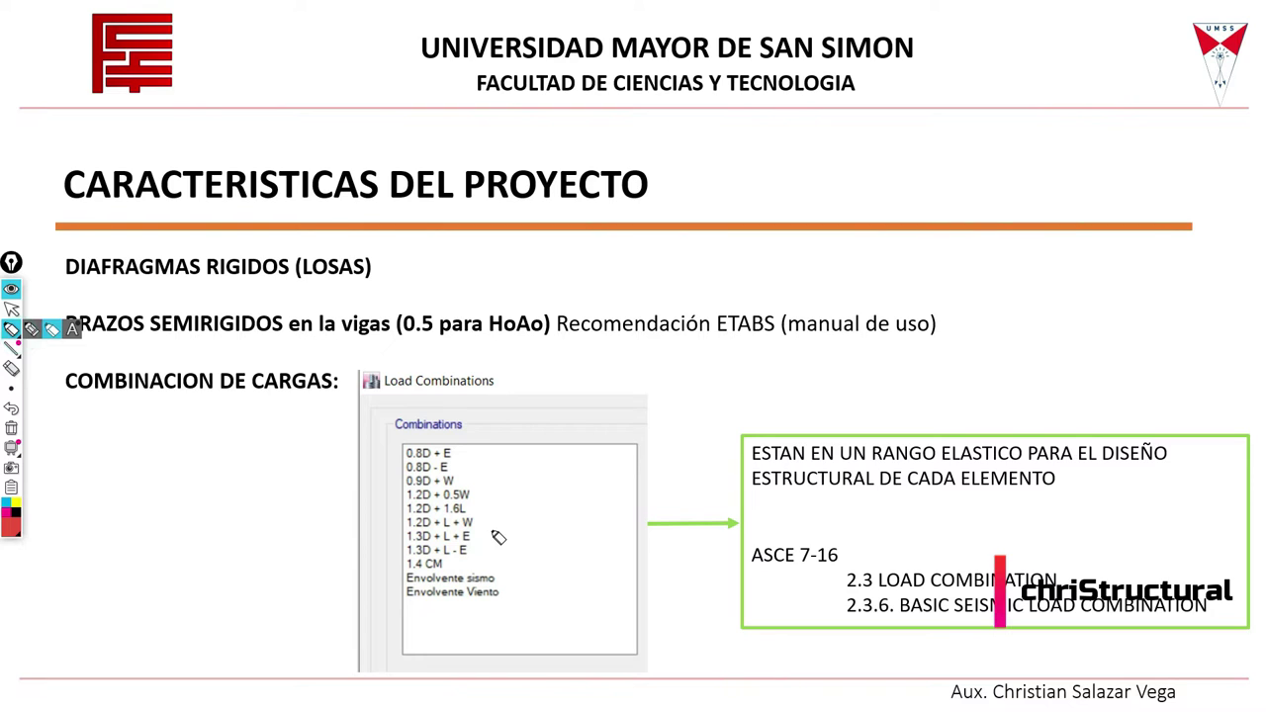
click(12, 309)
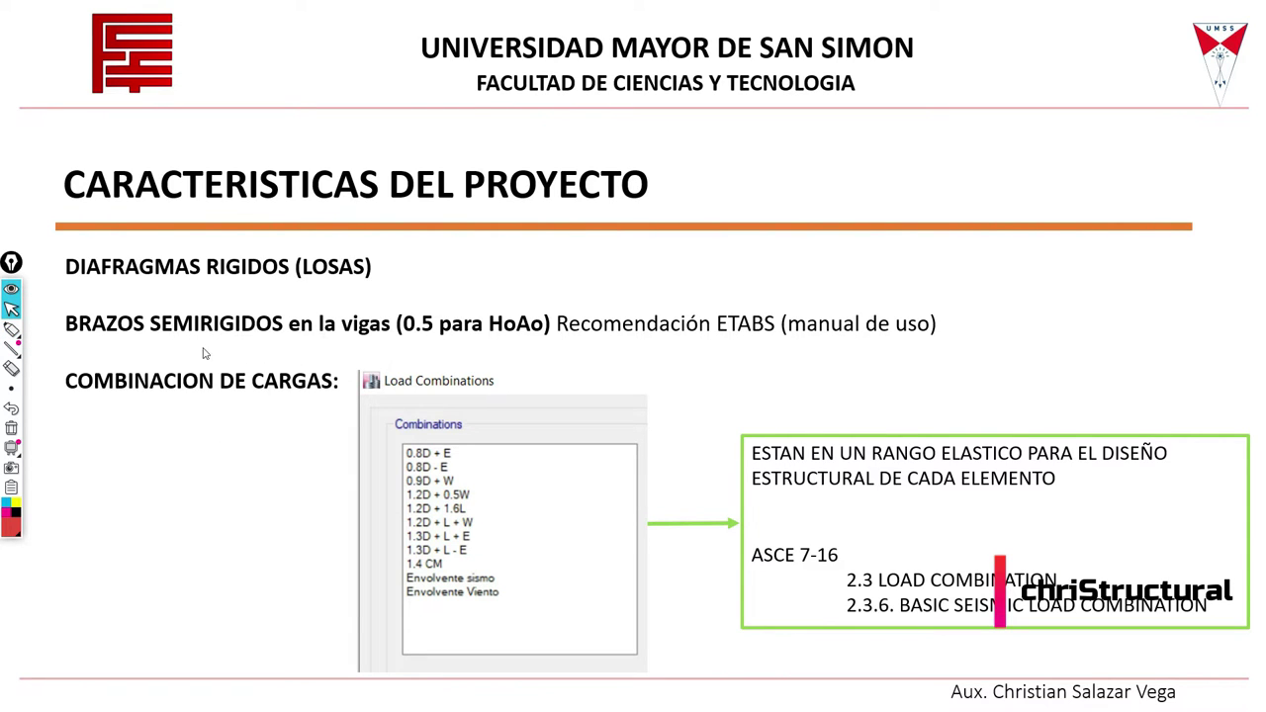
click(11, 328)
mouse_move(50, 249)
mouse_down()
mouse_move(283, 296)
mouse_move(424, 248)
mouse_move(51, 249)
mouse_up()
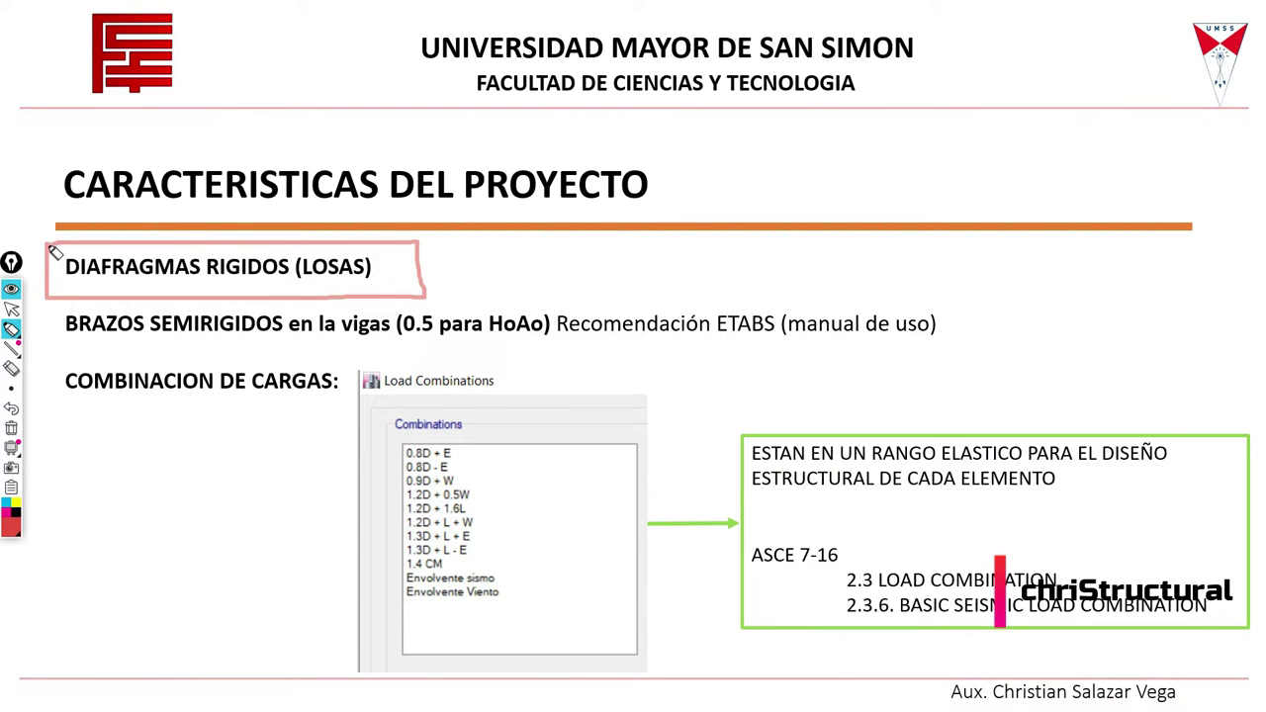
mouse_move(54, 297)
mouse_down()
mouse_move(984, 361)
mouse_move(813, 301)
mouse_move(420, 302)
mouse_up()
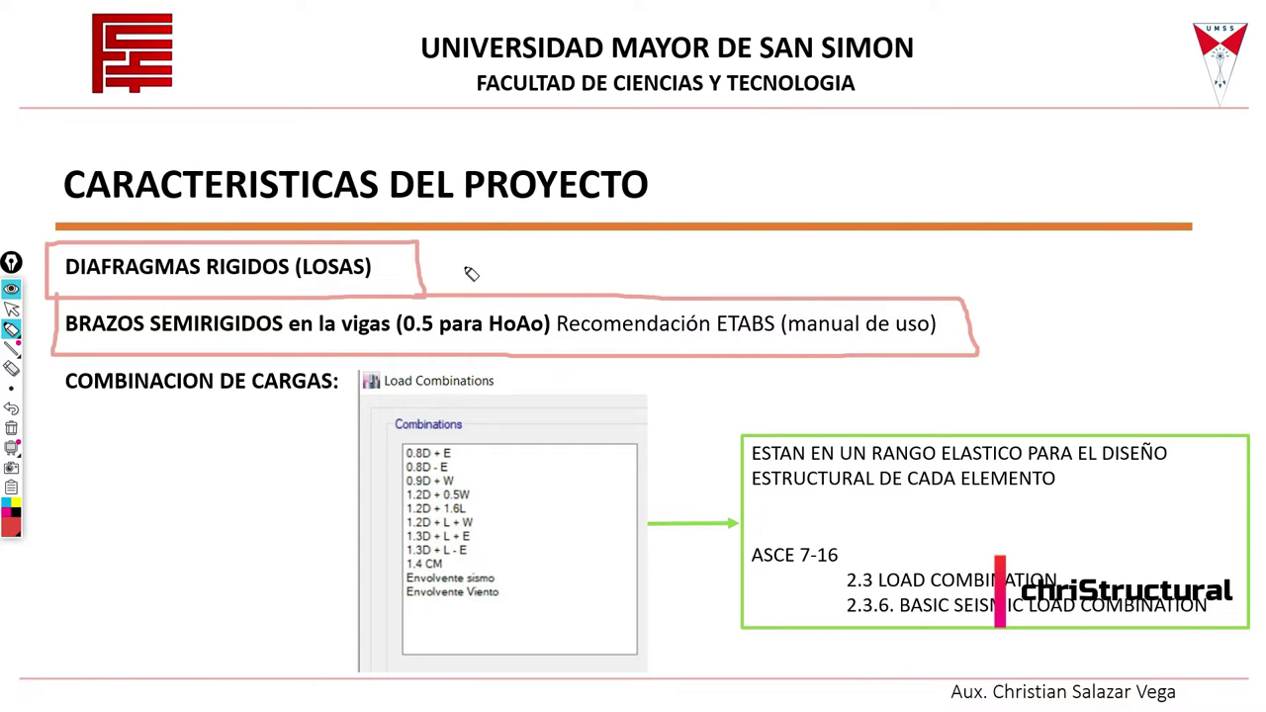
Draw an arrow at the diaphragms line, tick the semi-rigid beam arms line, and return to ETABS.
drag(503, 234, 482, 272)
drag(995, 313, 1057, 295)
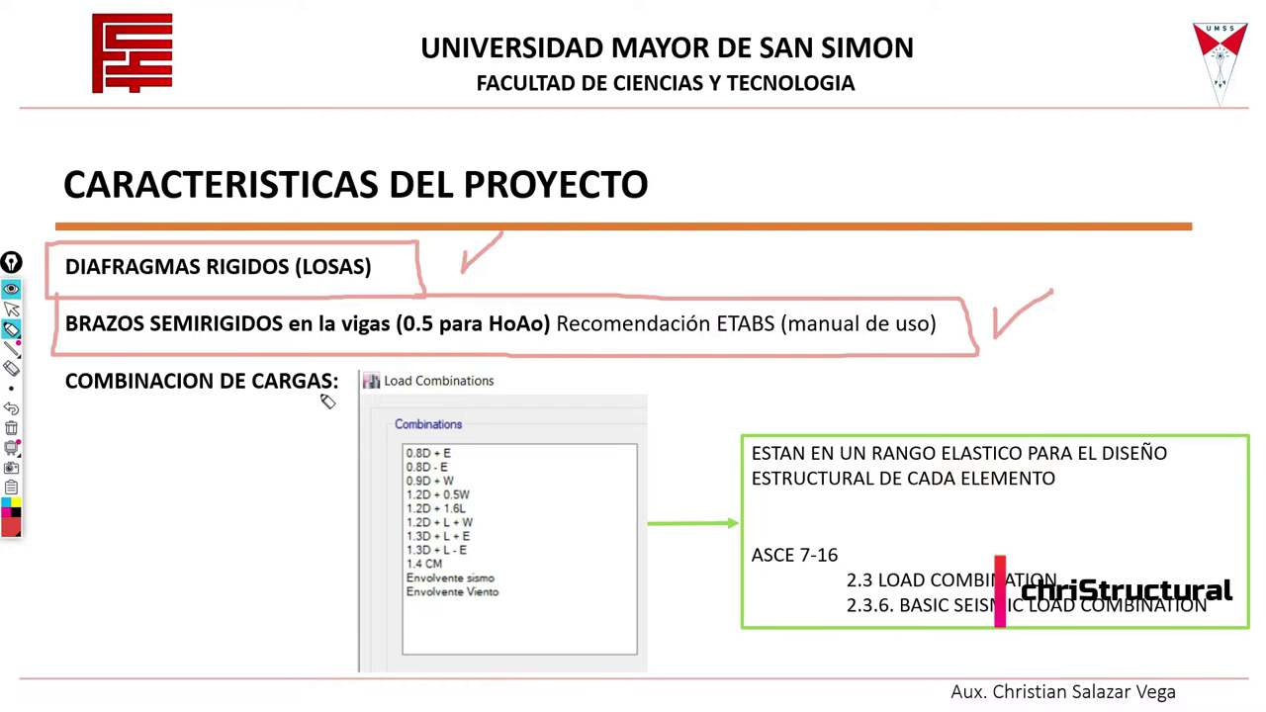
click(12, 309)
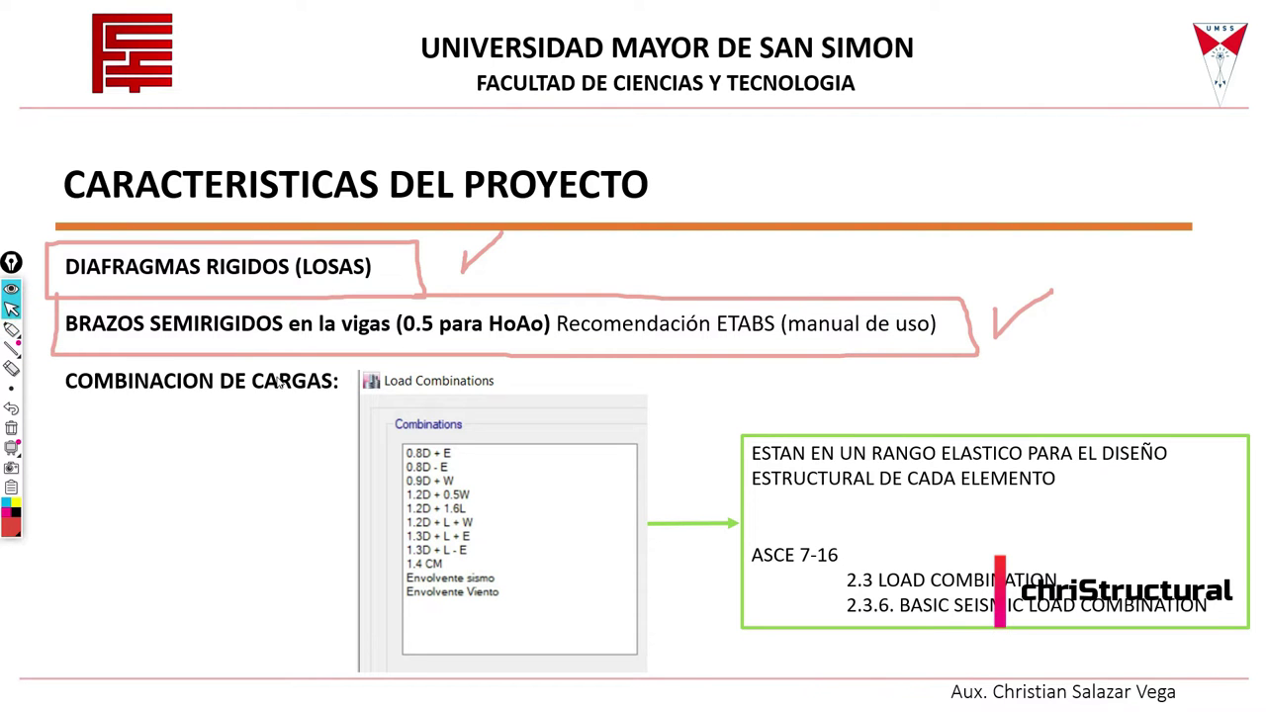
key(alt+Tab)
key(alt+Tab)
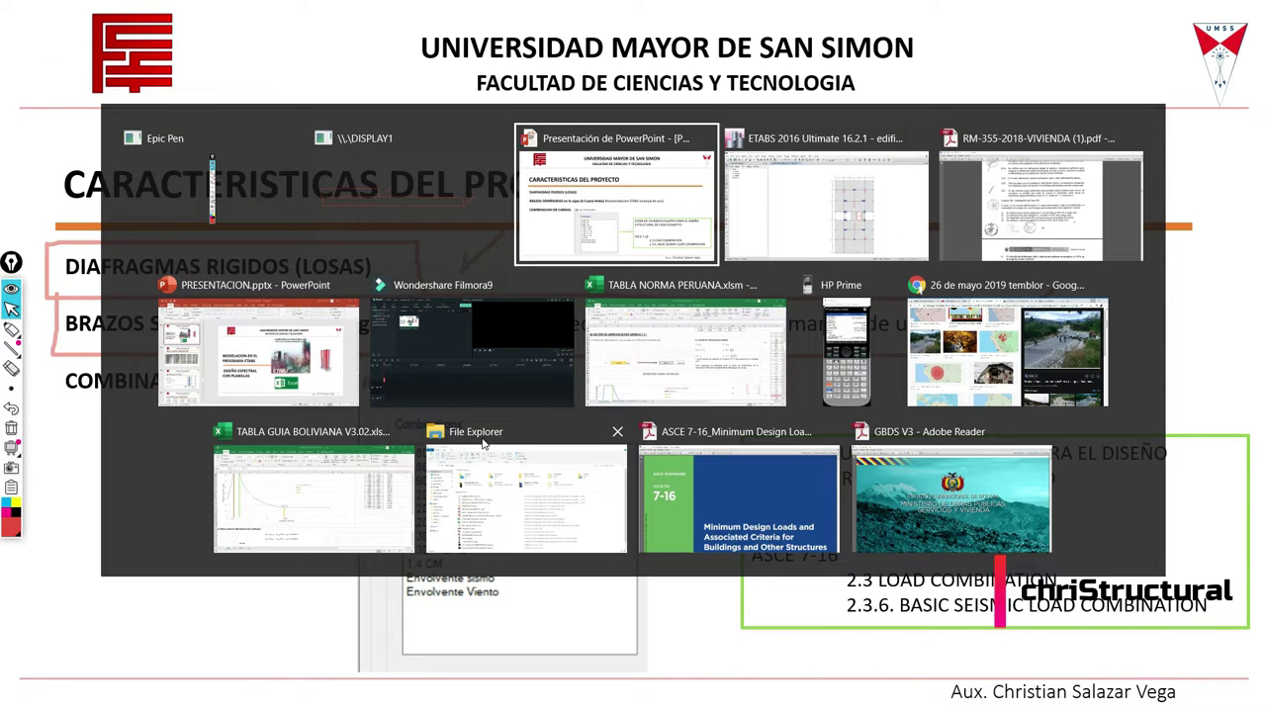
key(alt+Tab)
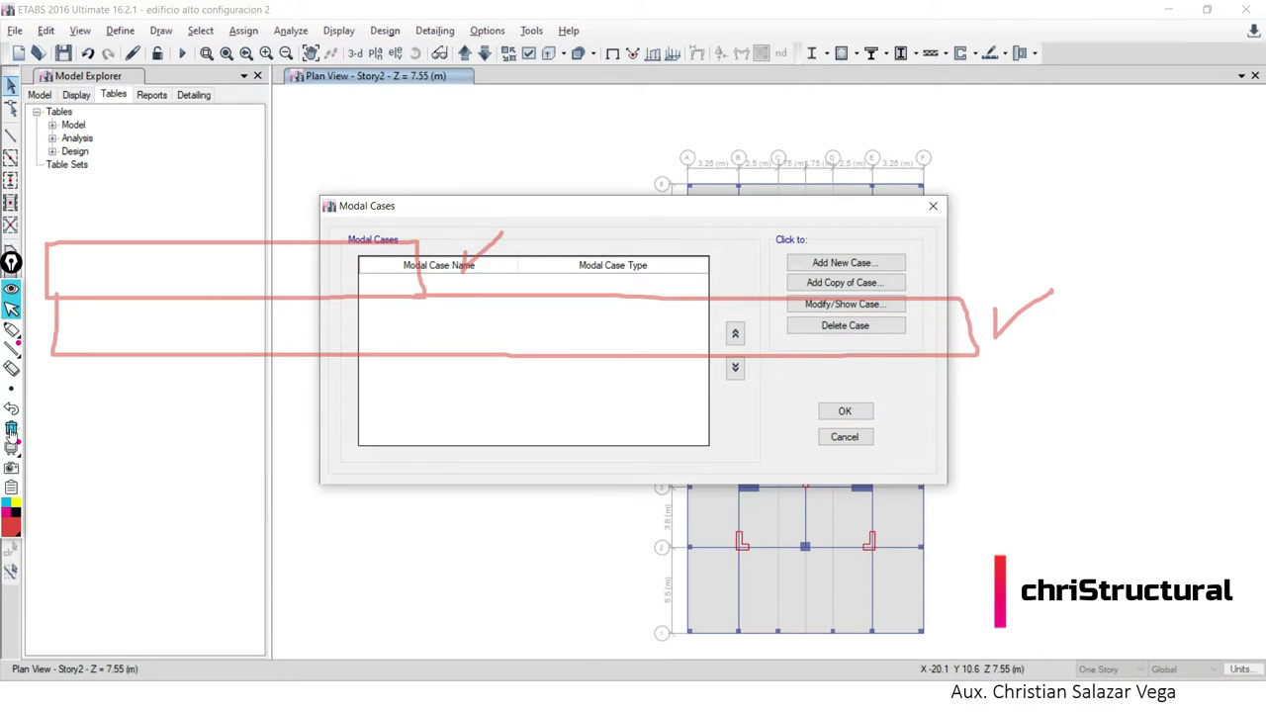
click(11, 427)
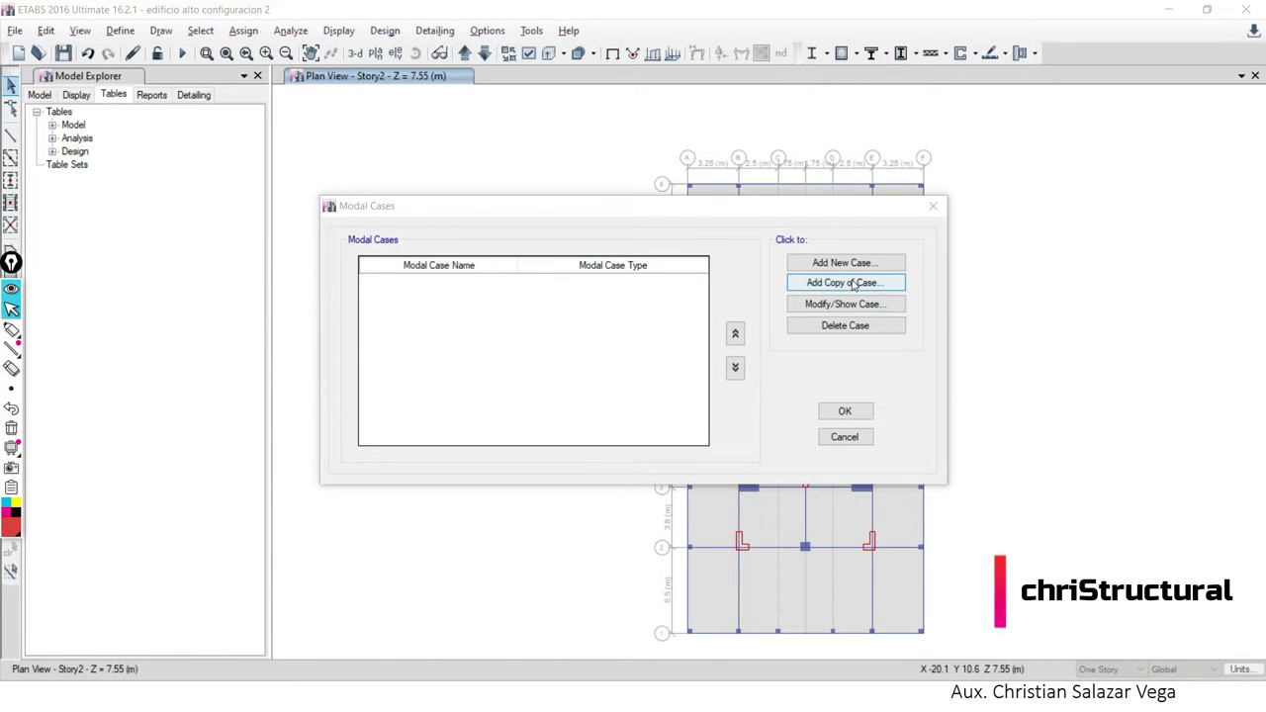
click(439, 204)
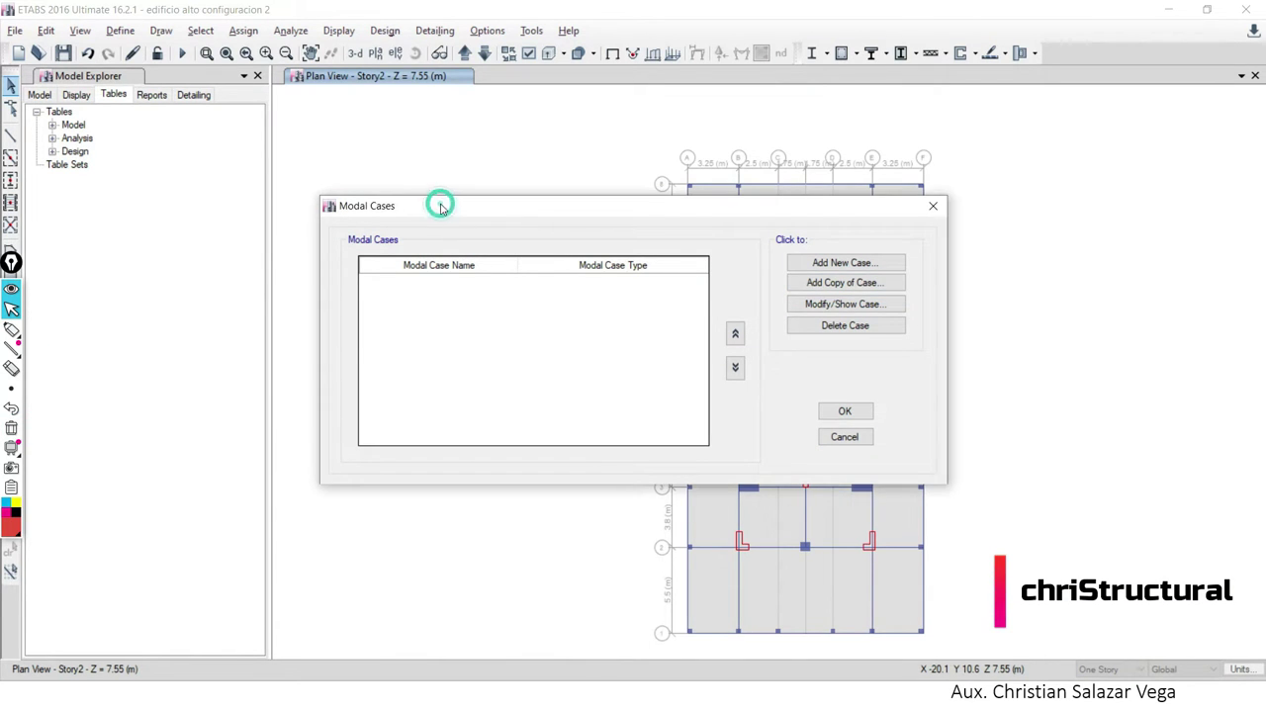
click(894, 265)
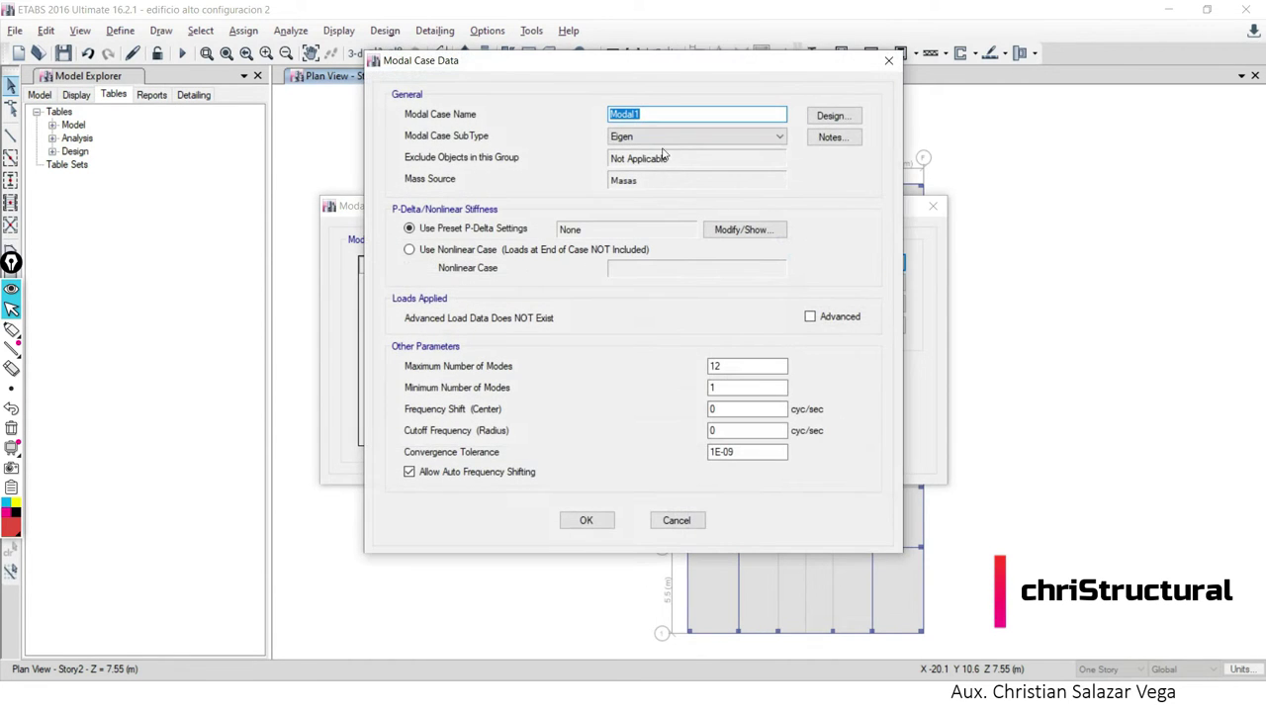
click(670, 138)
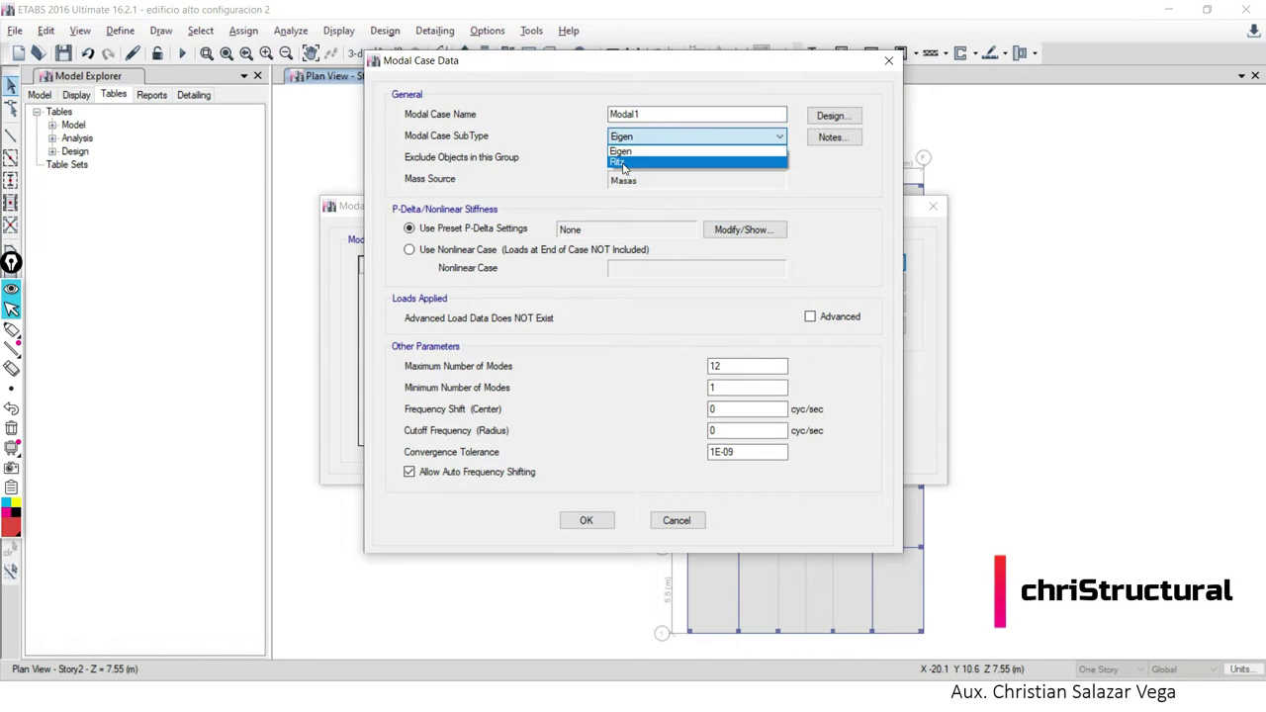
click(620, 162)
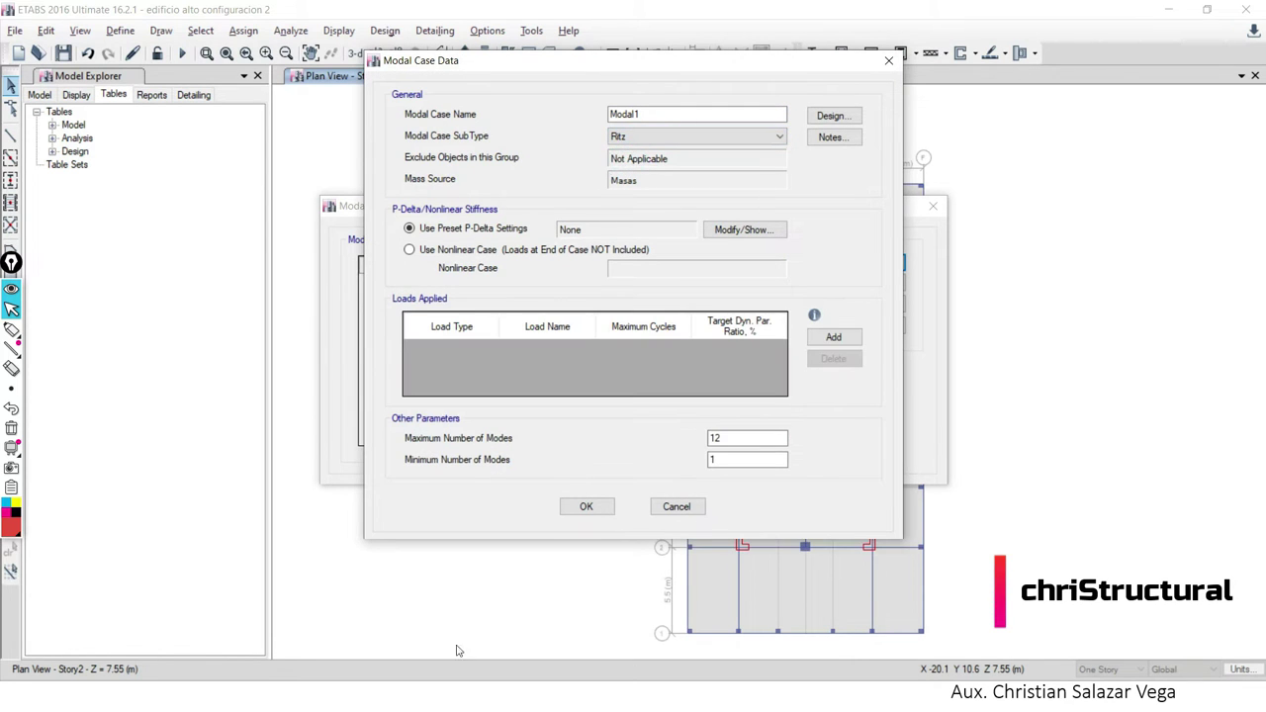
key(alt+Tab)
key(alt+Tab)
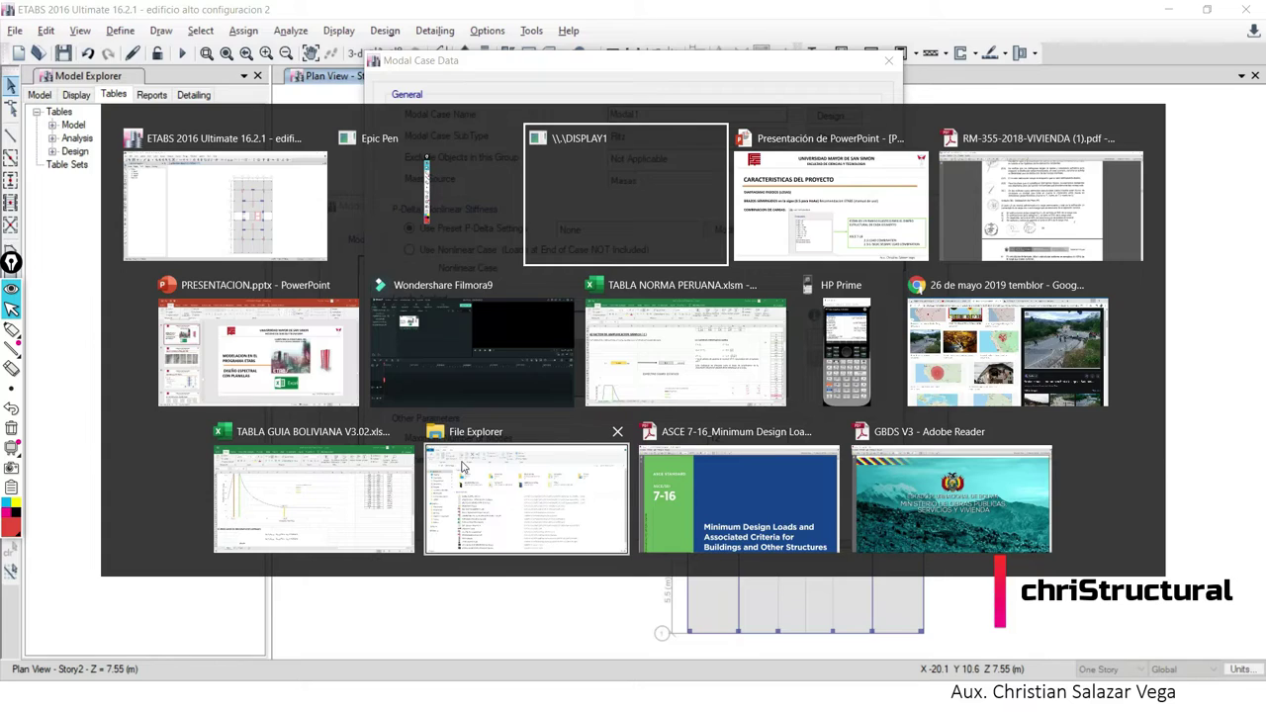
key(alt+Tab)
key(Right)
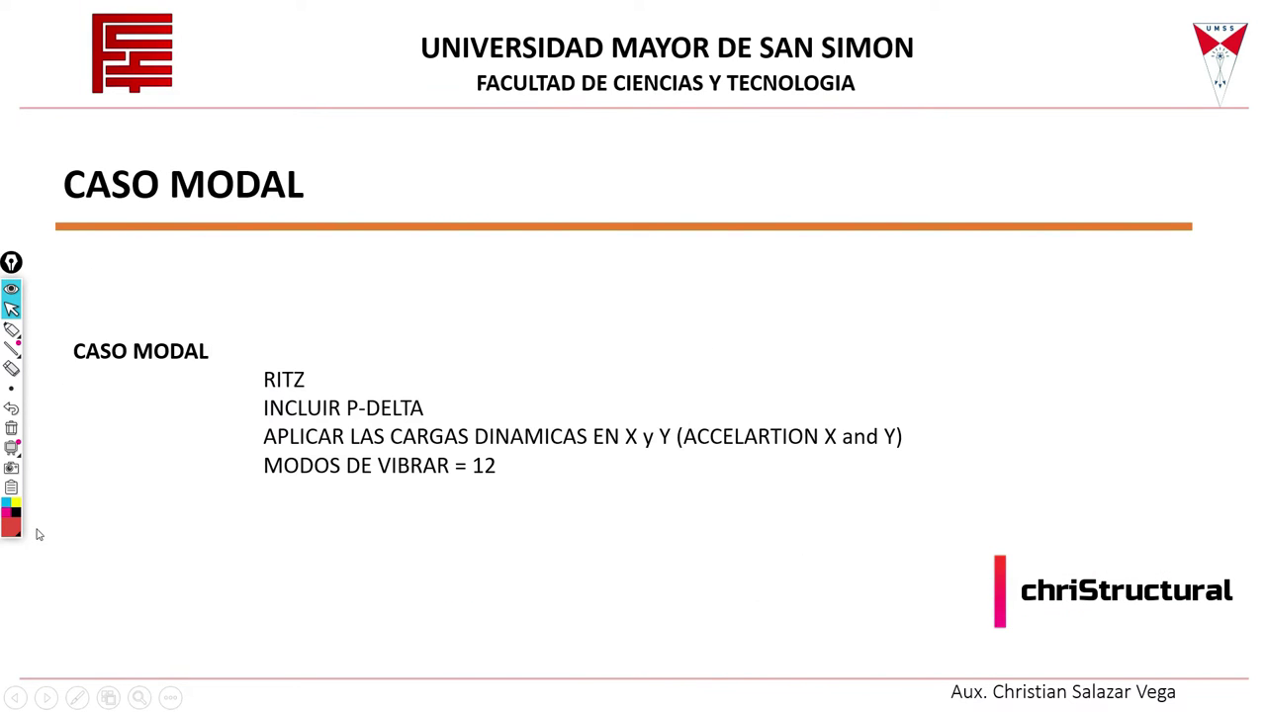
key(Left)
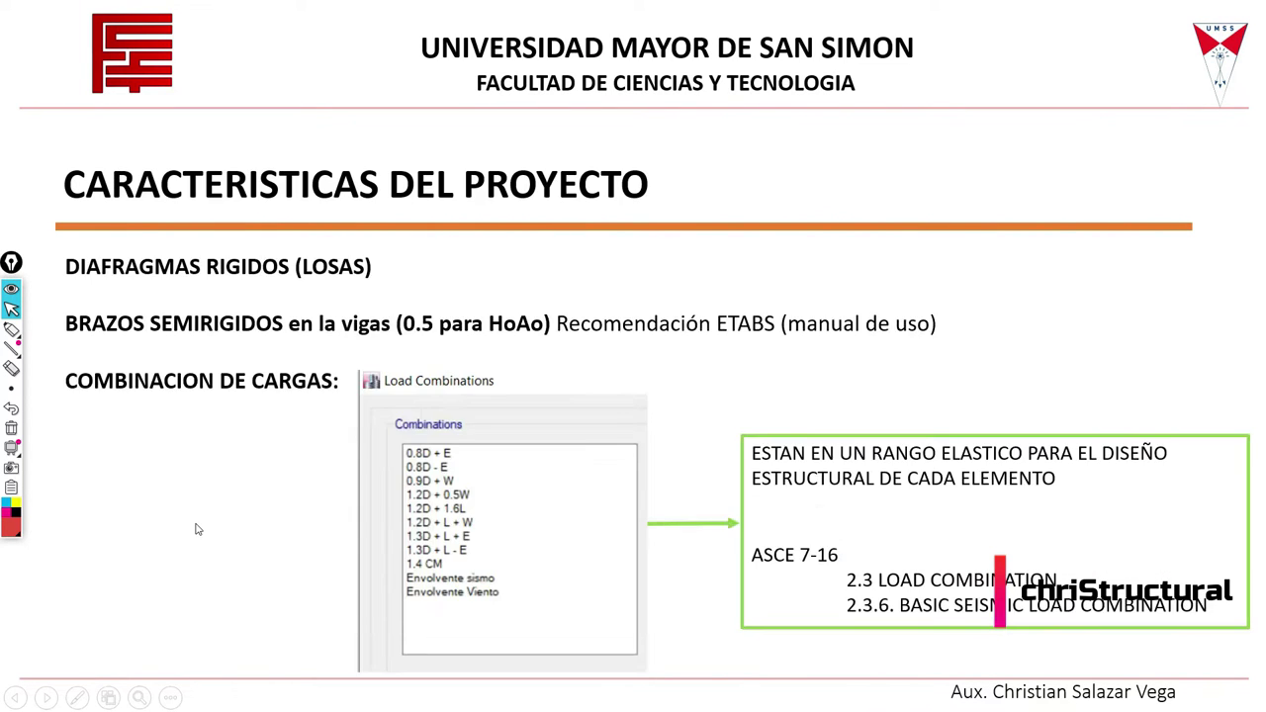
key(Left)
key(Right)
key(alt+Tab)
Discard the new modal case, close Modal Cases without saving, and step up one story.
click(677, 506)
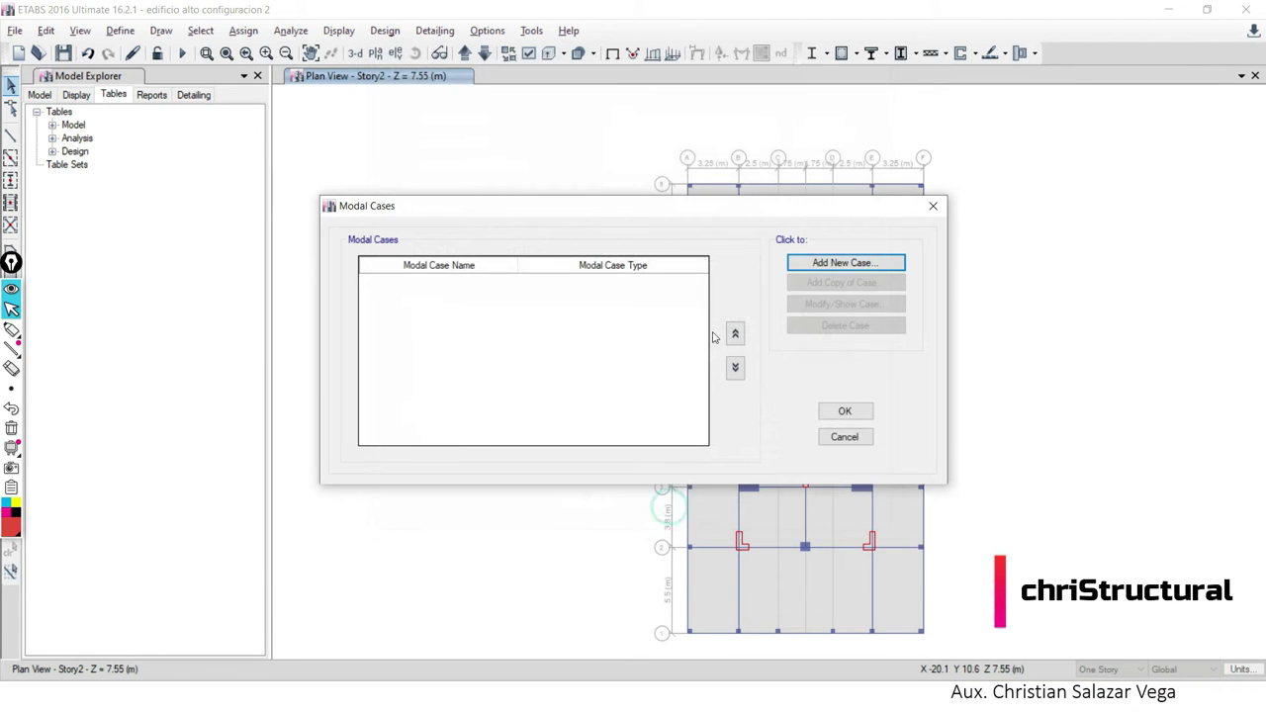
click(840, 436)
click(402, 334)
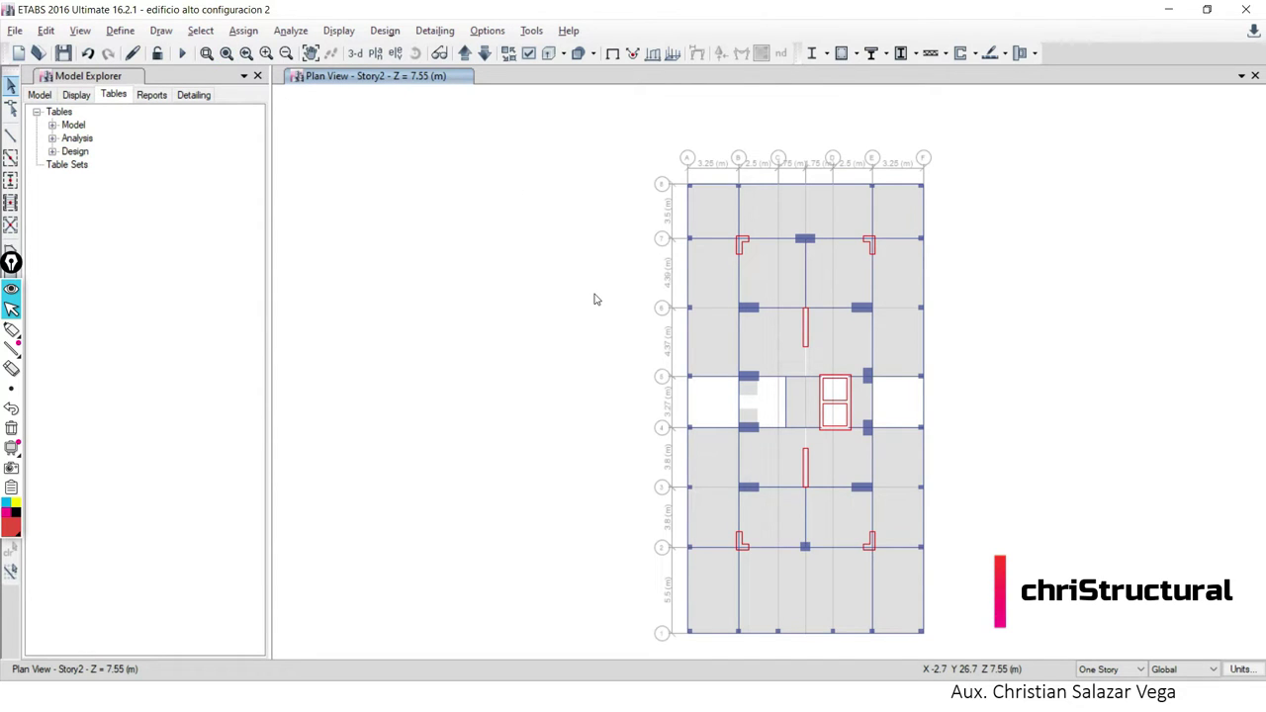
click(464, 53)
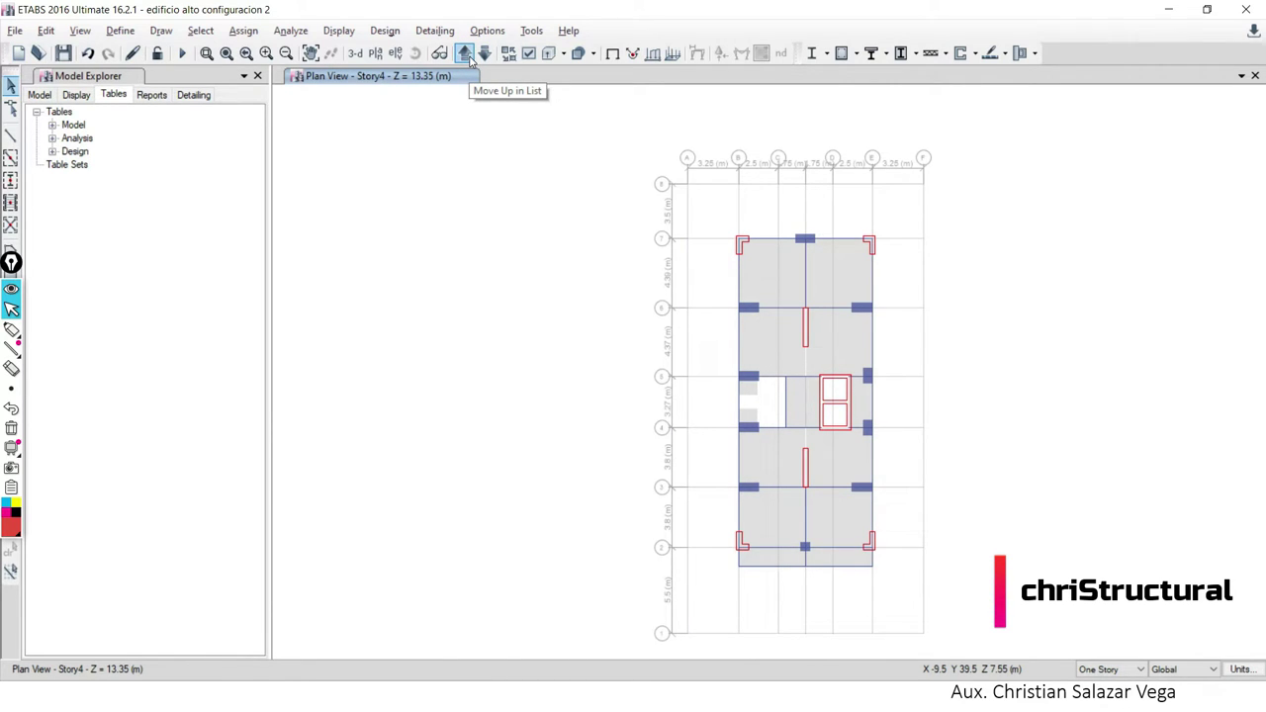
Show the building in 3-D, rotate to a front elevation, and browse menus for diaphragm settings.
click(355, 52)
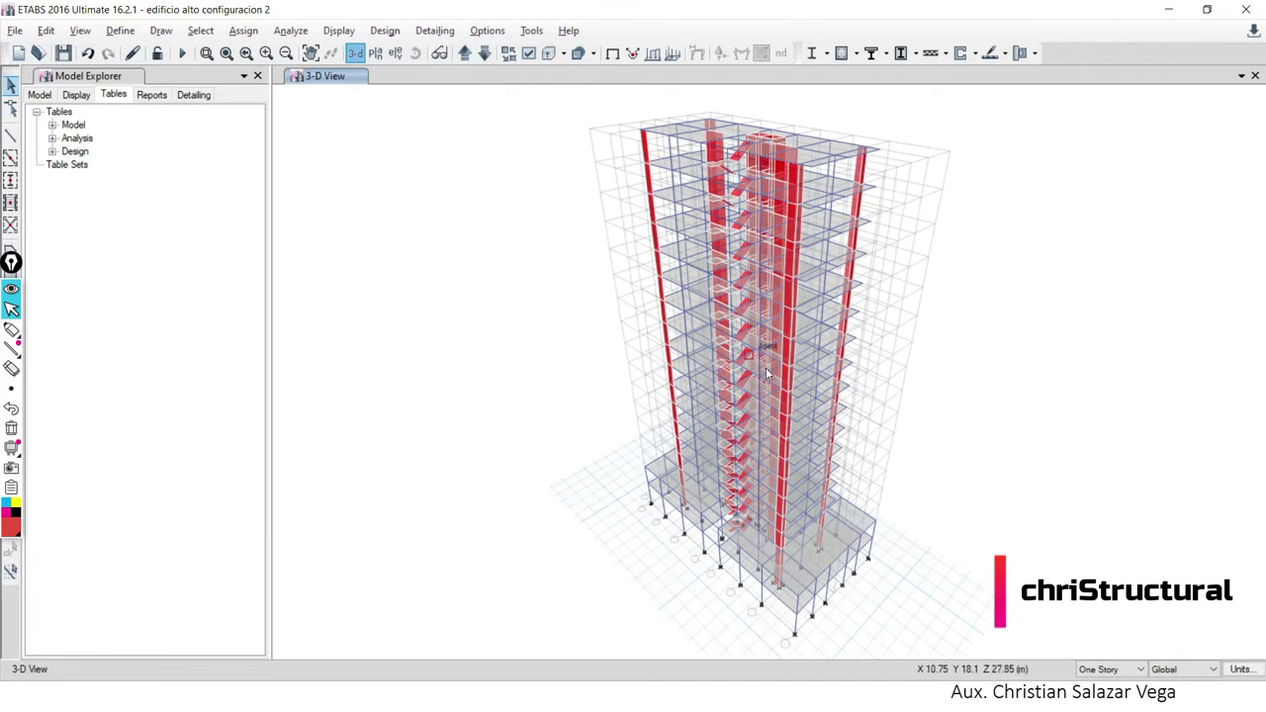
mouse_move(765, 370)
shift+middle_down()
mouse_move(939, 352)
mouse_move(870, 317)
shift+middle_up()
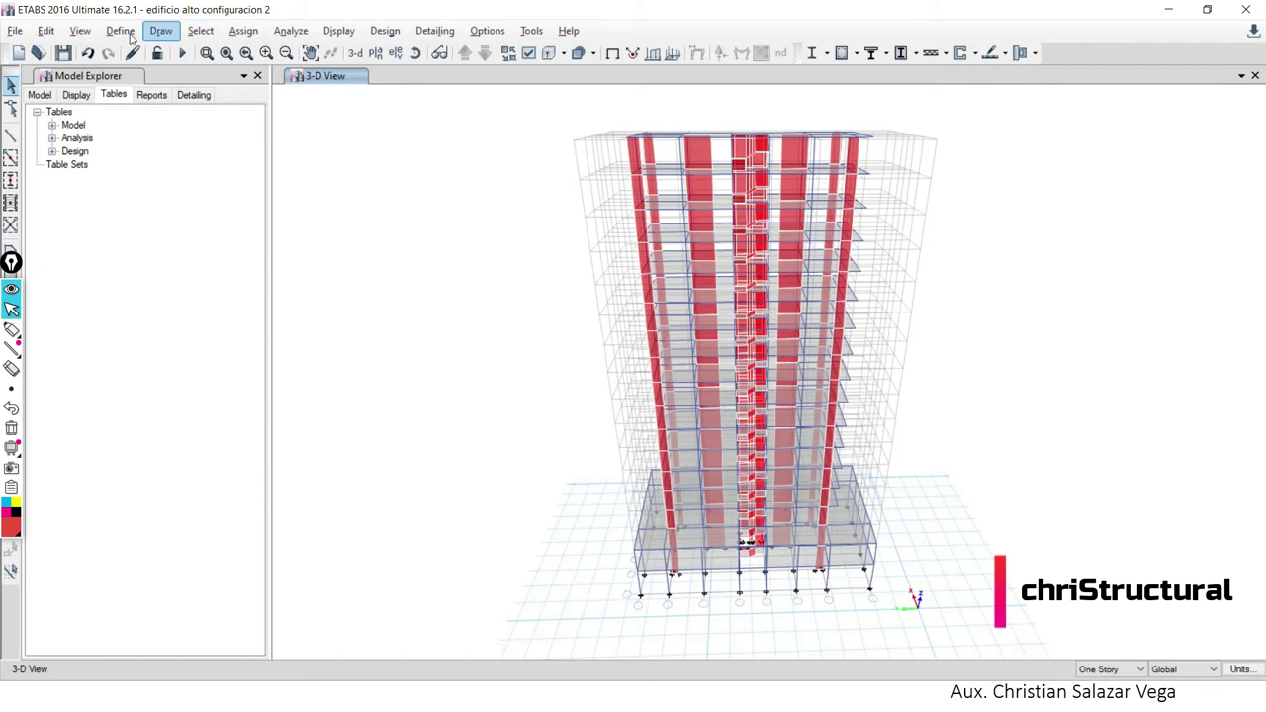
click(220, 34)
mouse_move(243, 31)
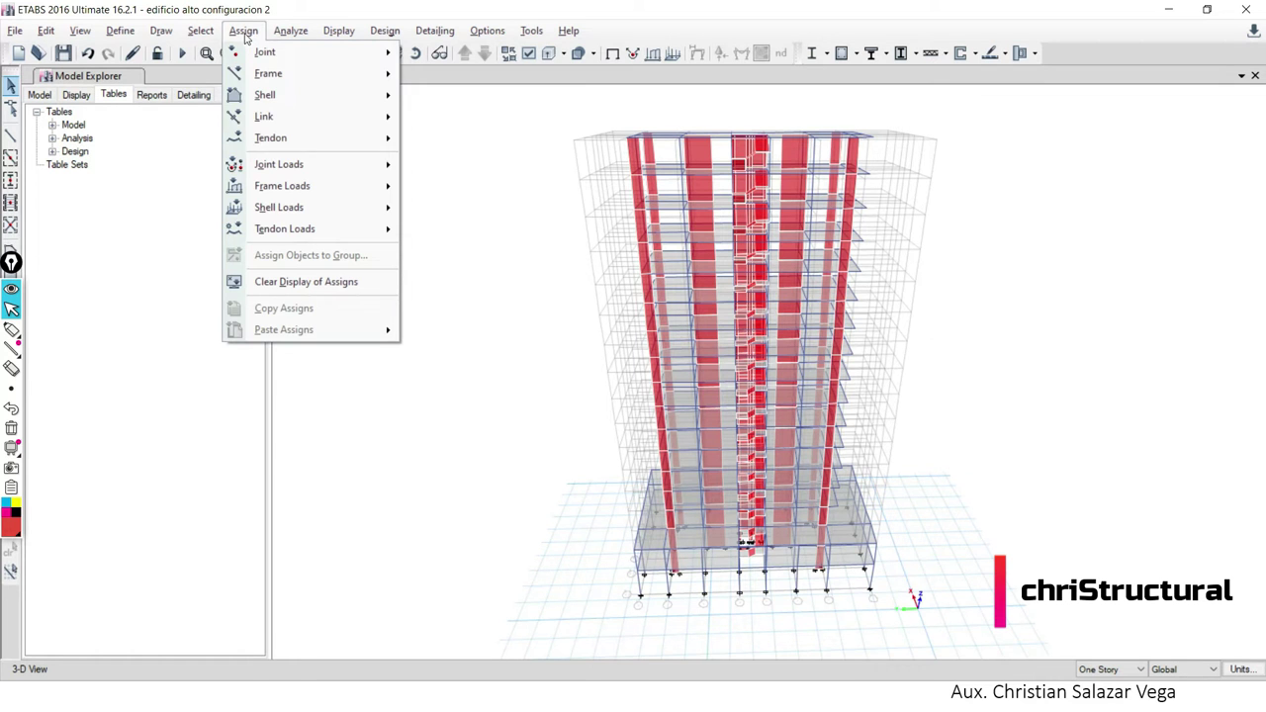
click(157, 33)
click(245, 32)
mouse_move(120, 31)
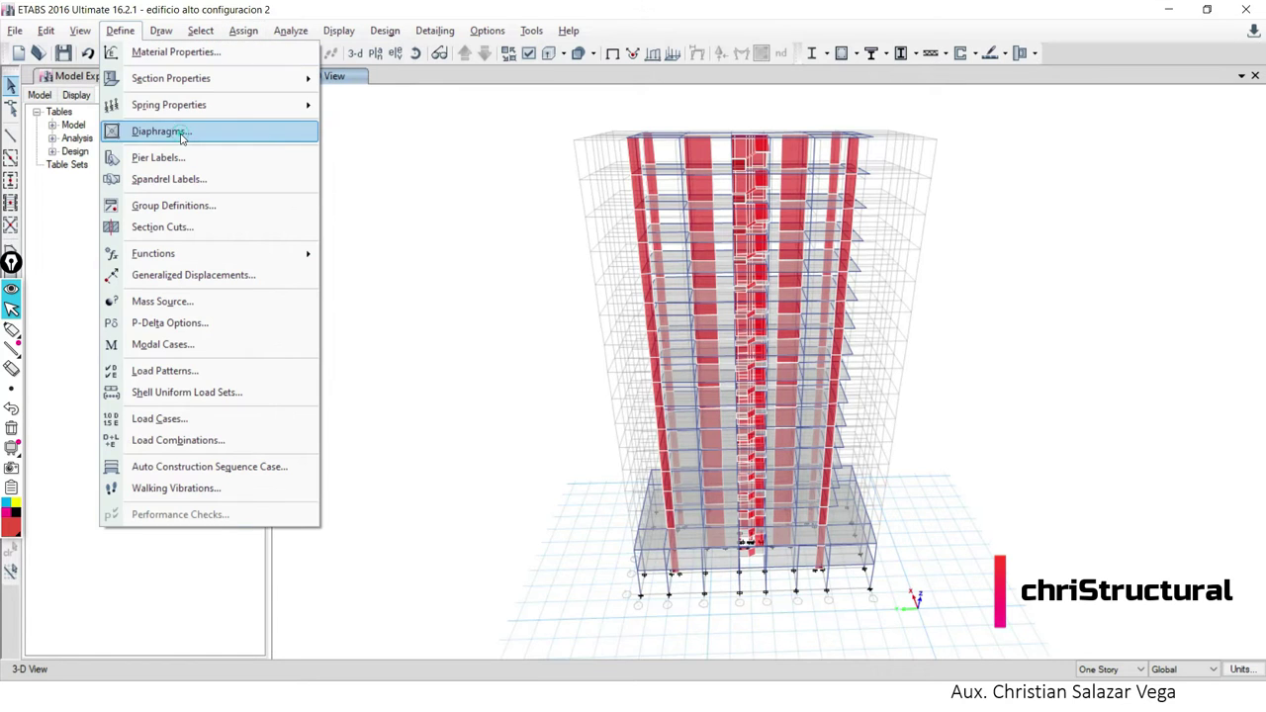
click(163, 132)
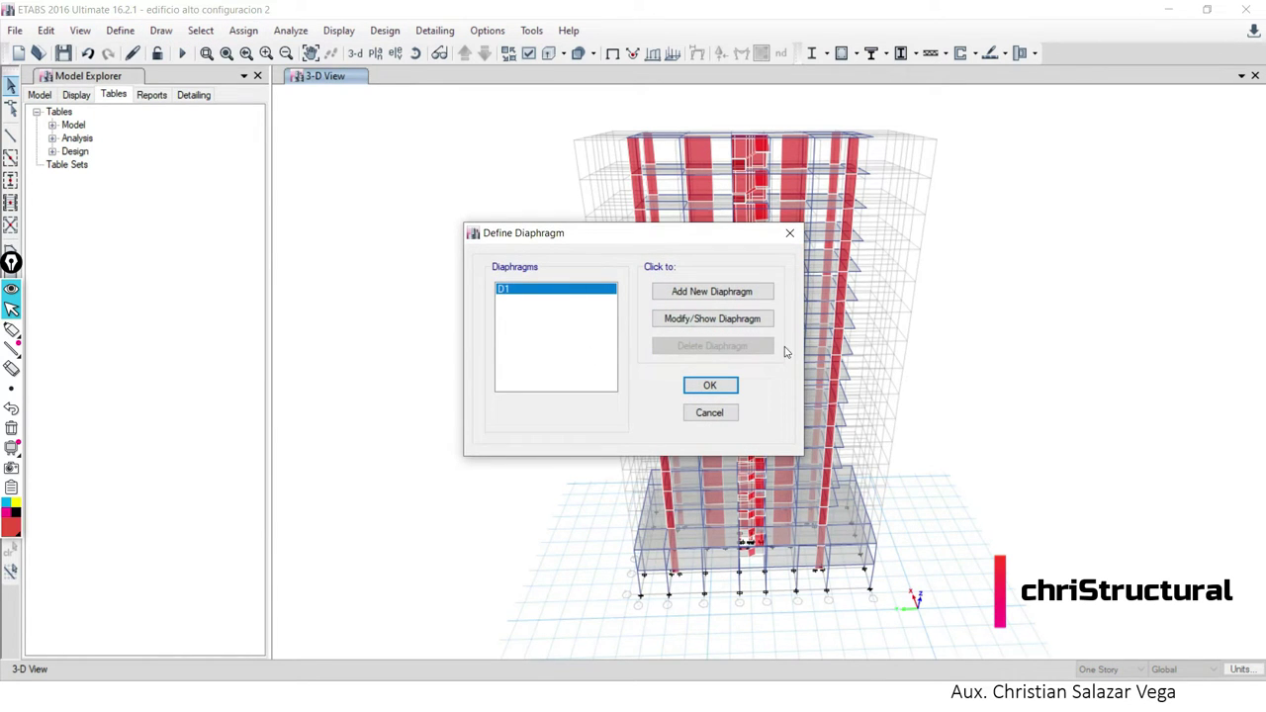
click(734, 325)
click(682, 401)
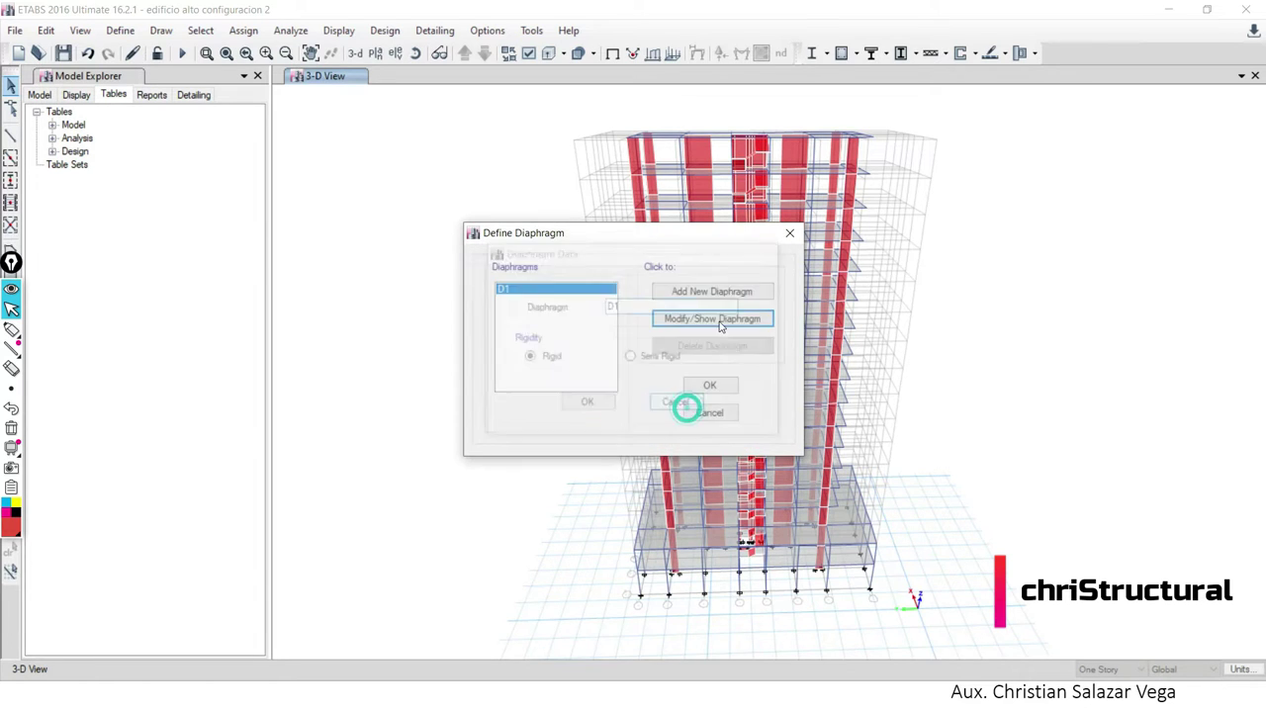
click(712, 291)
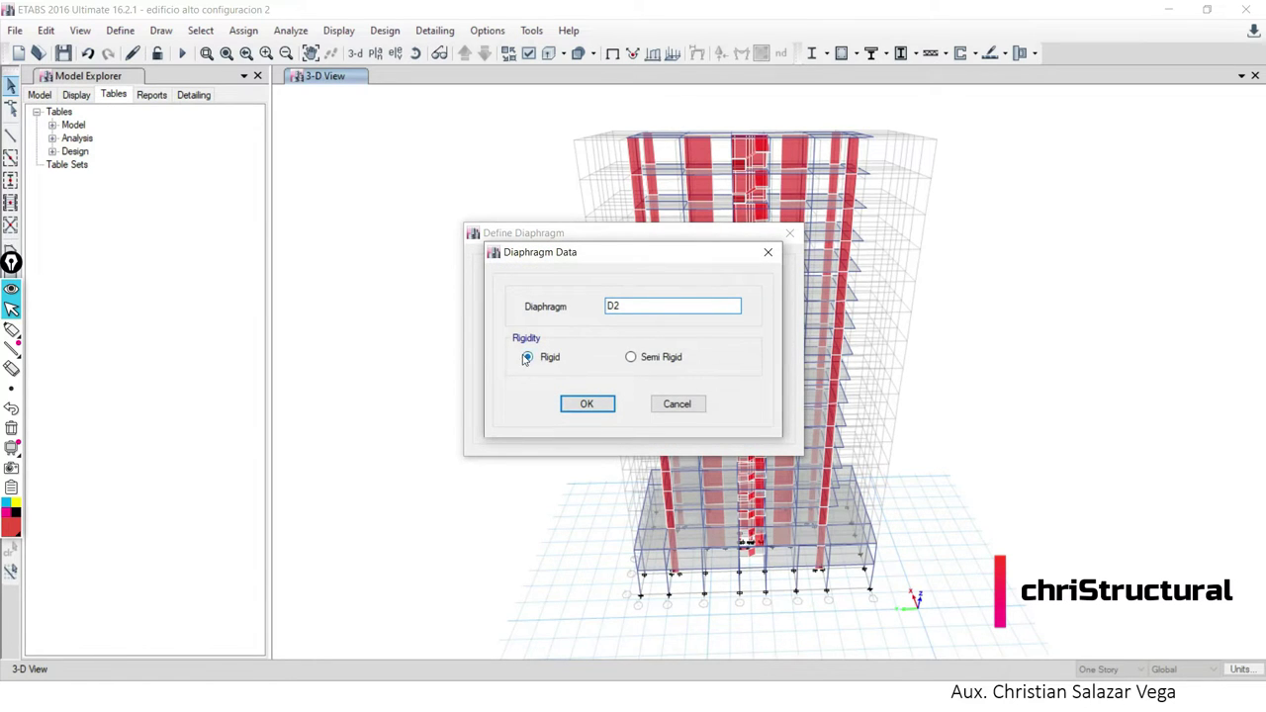
click(683, 401)
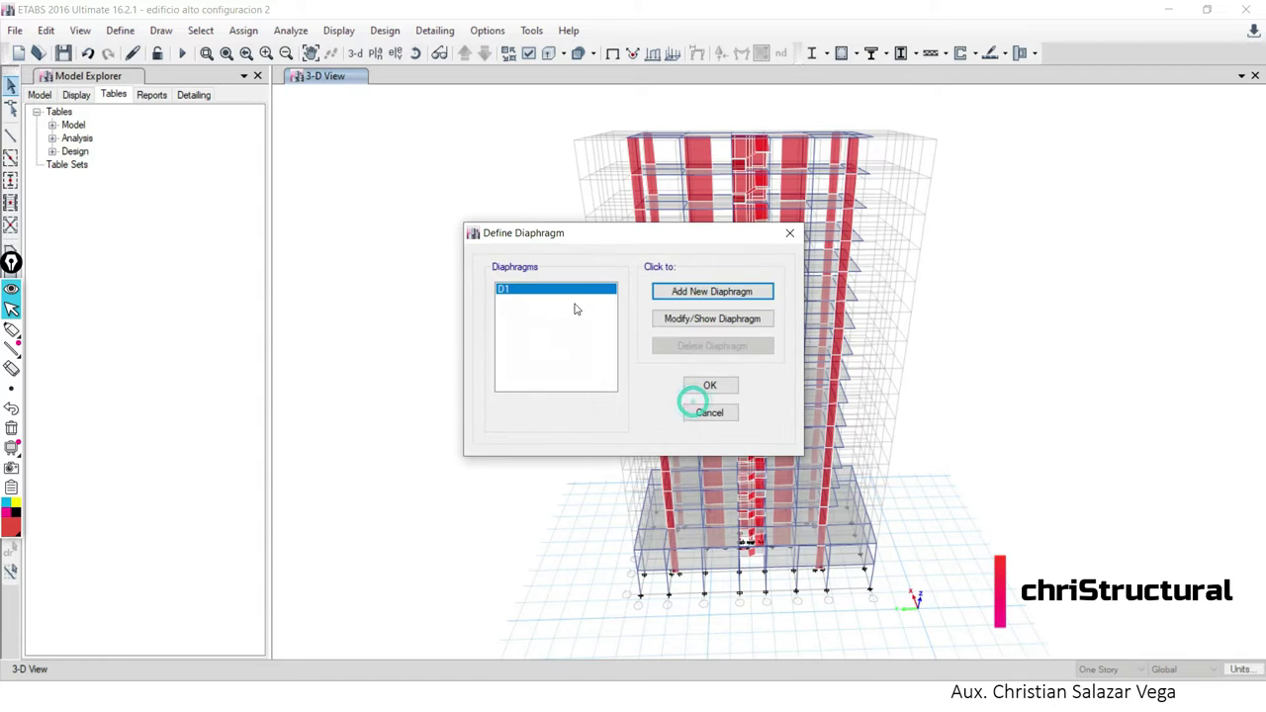
click(673, 322)
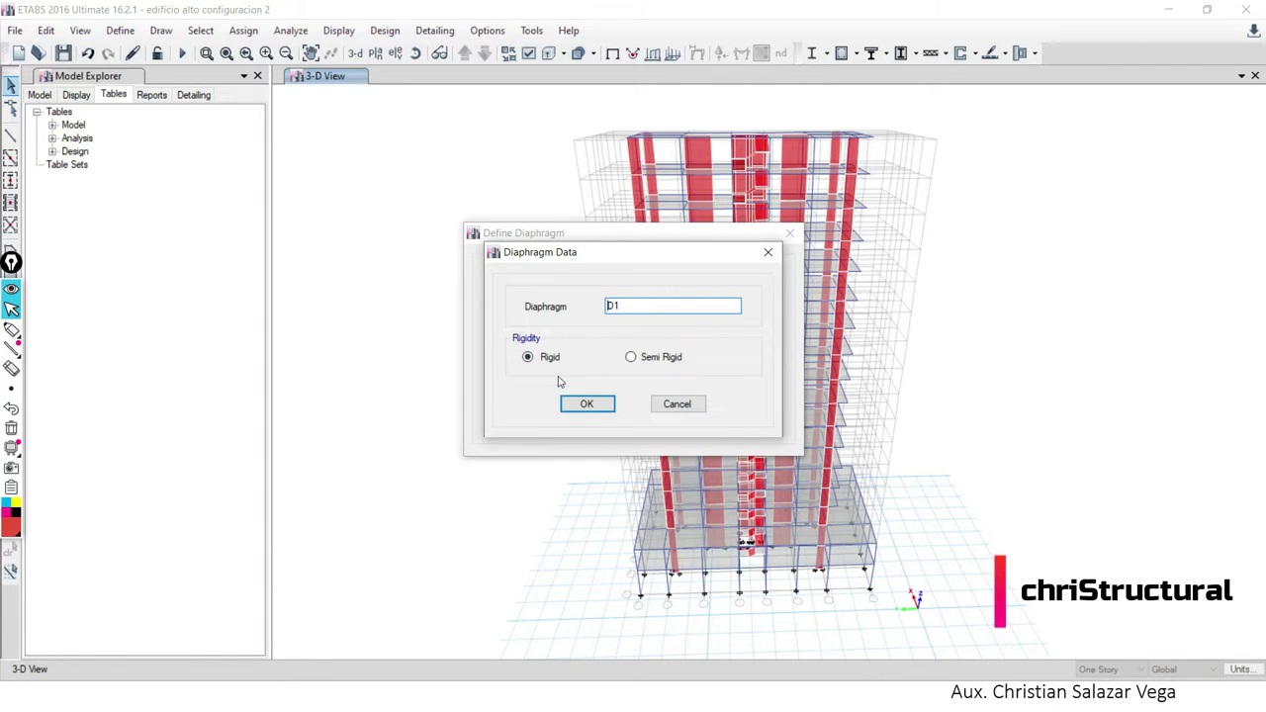
click(587, 403)
click(721, 385)
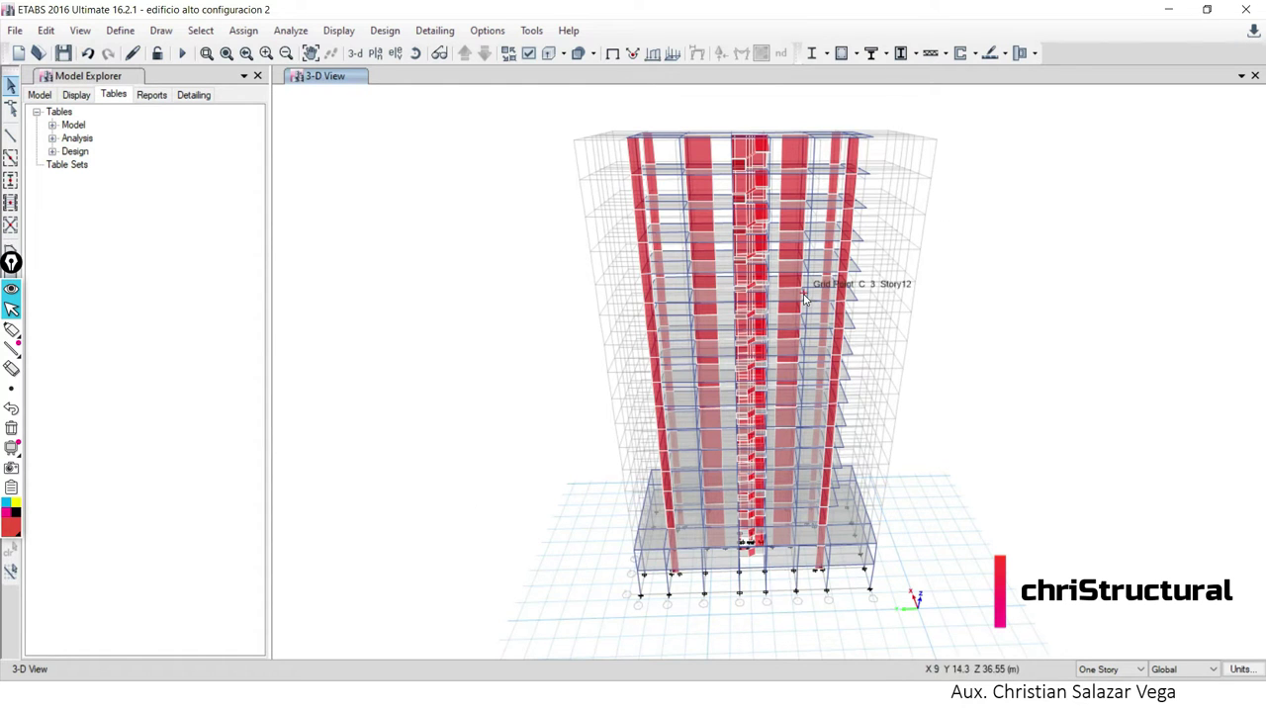
Reset to the default 3-D view, then display the Story17 floor plan.
click(504, 365)
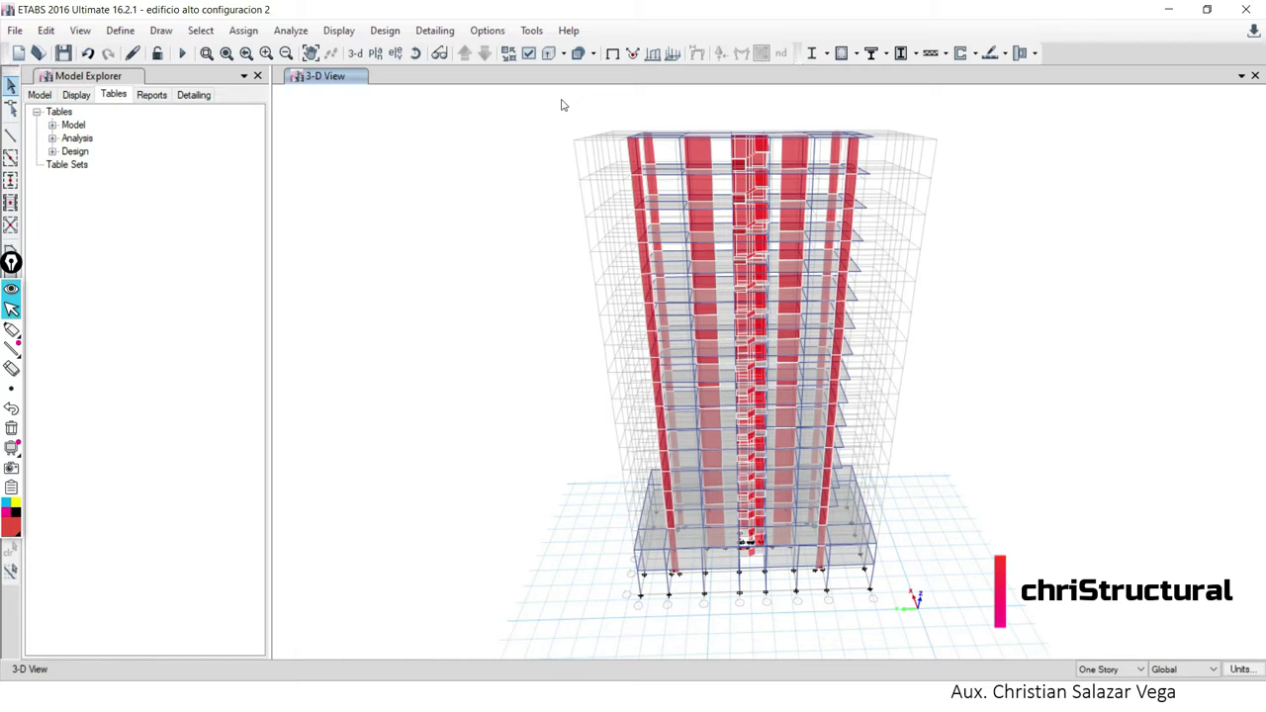
click(510, 173)
click(358, 55)
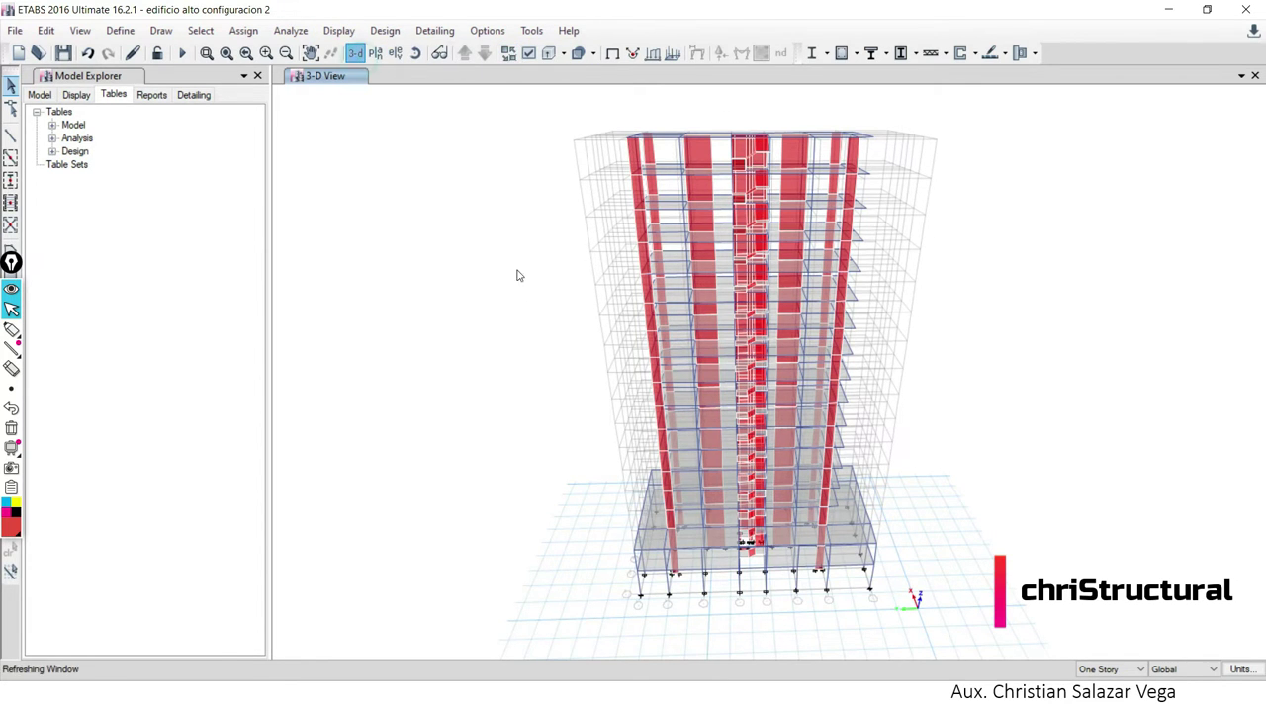
click(382, 57)
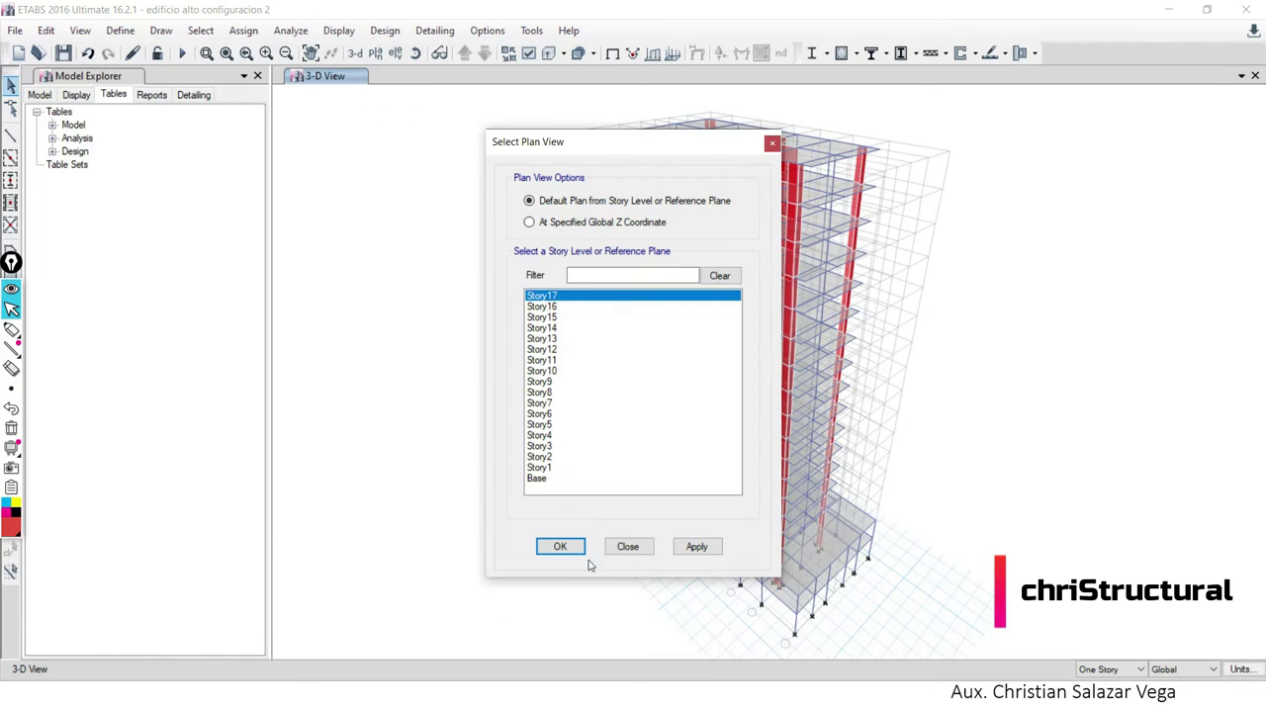
click(561, 547)
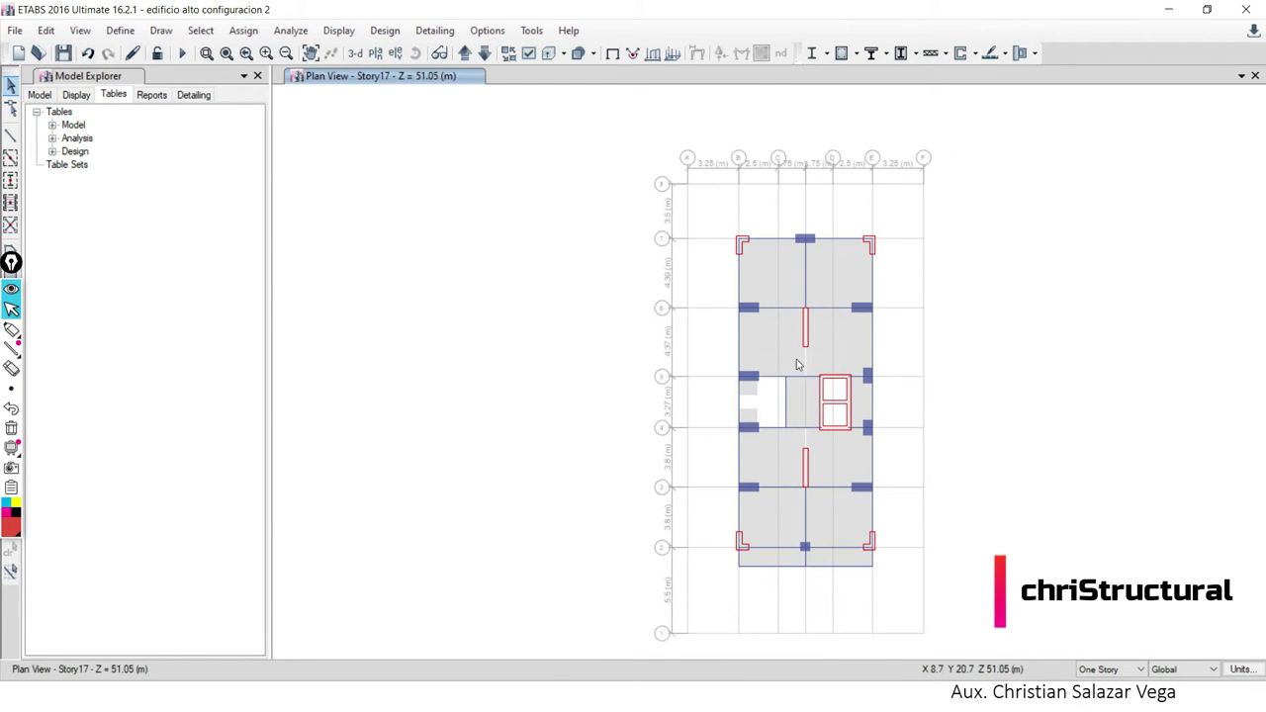
click(1097, 678)
Review Story Data with Story2 as master and Story1 similar to Story2, then confirm both dialogs.
right_click(481, 380)
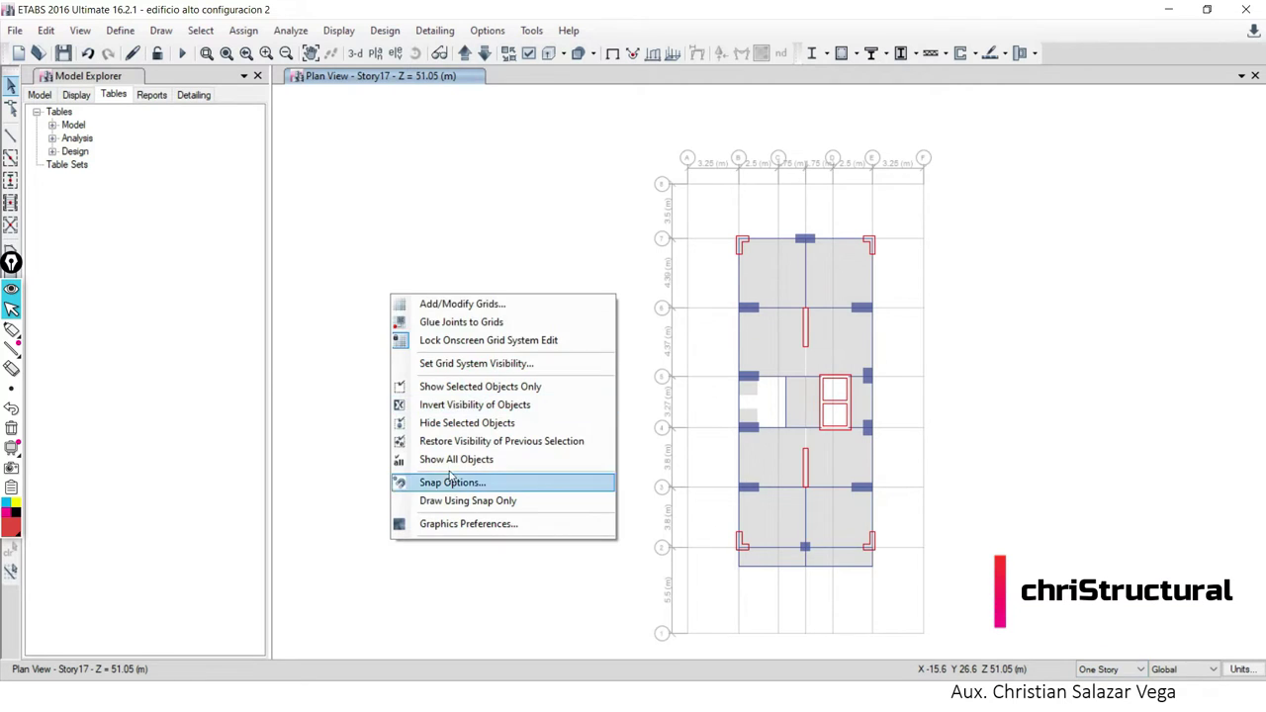
click(457, 304)
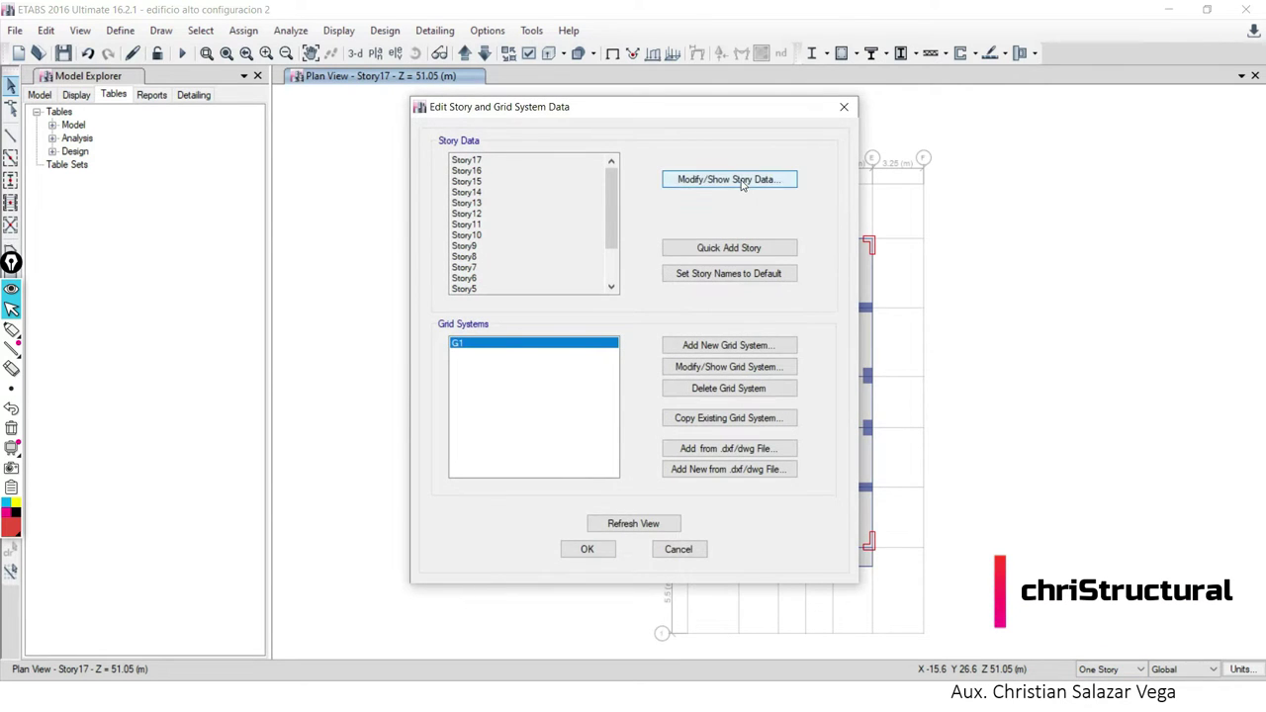
click(742, 184)
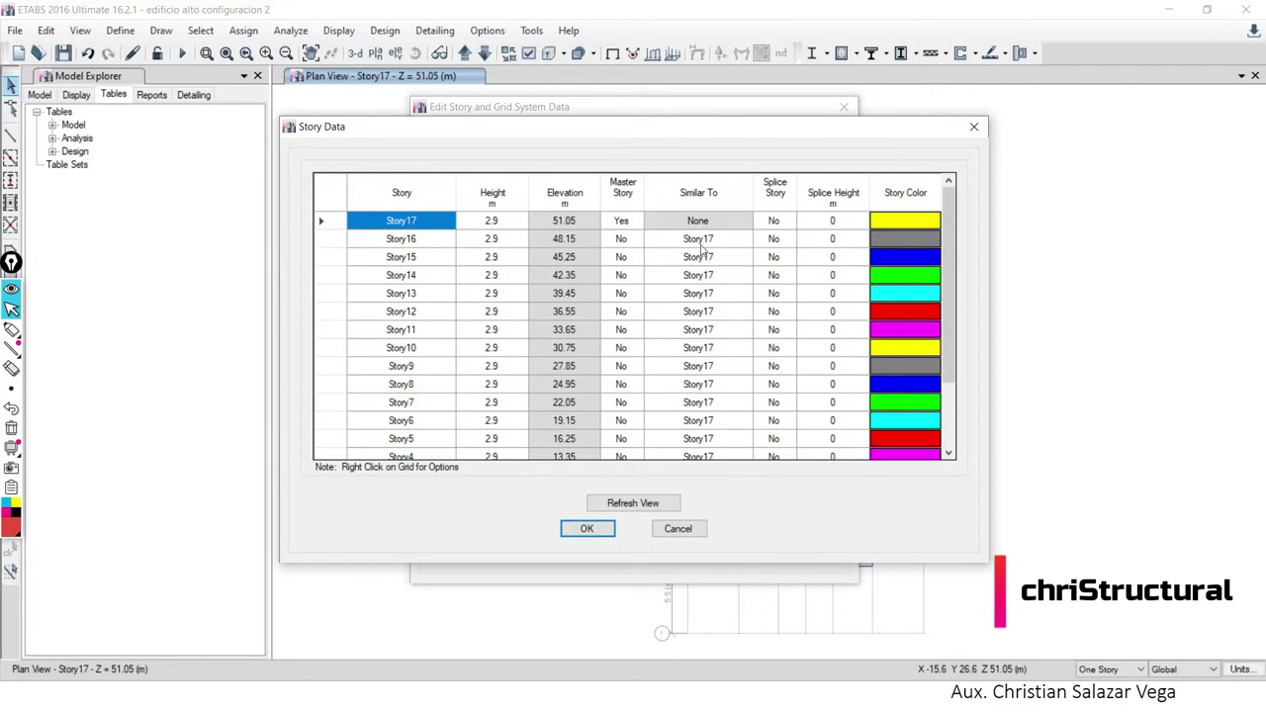
click(403, 225)
scroll(406, 275, down, 1)
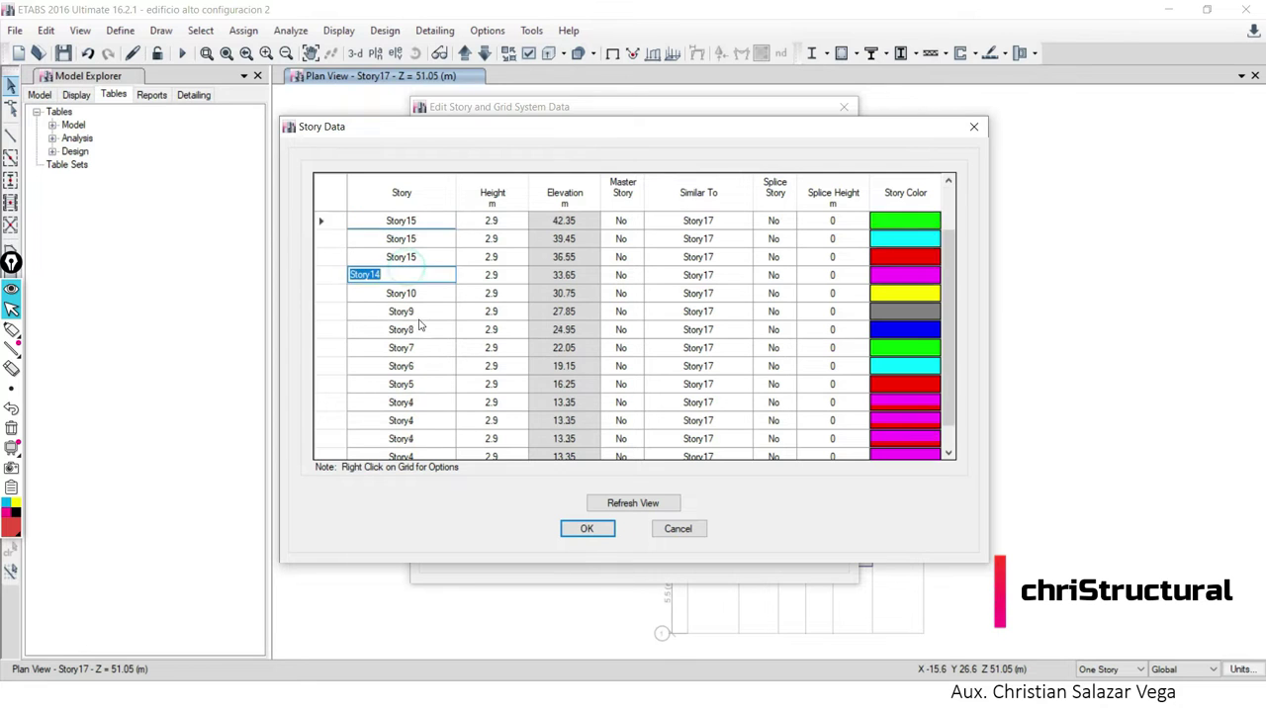
scroll(439, 414, down, 1)
click(424, 392)
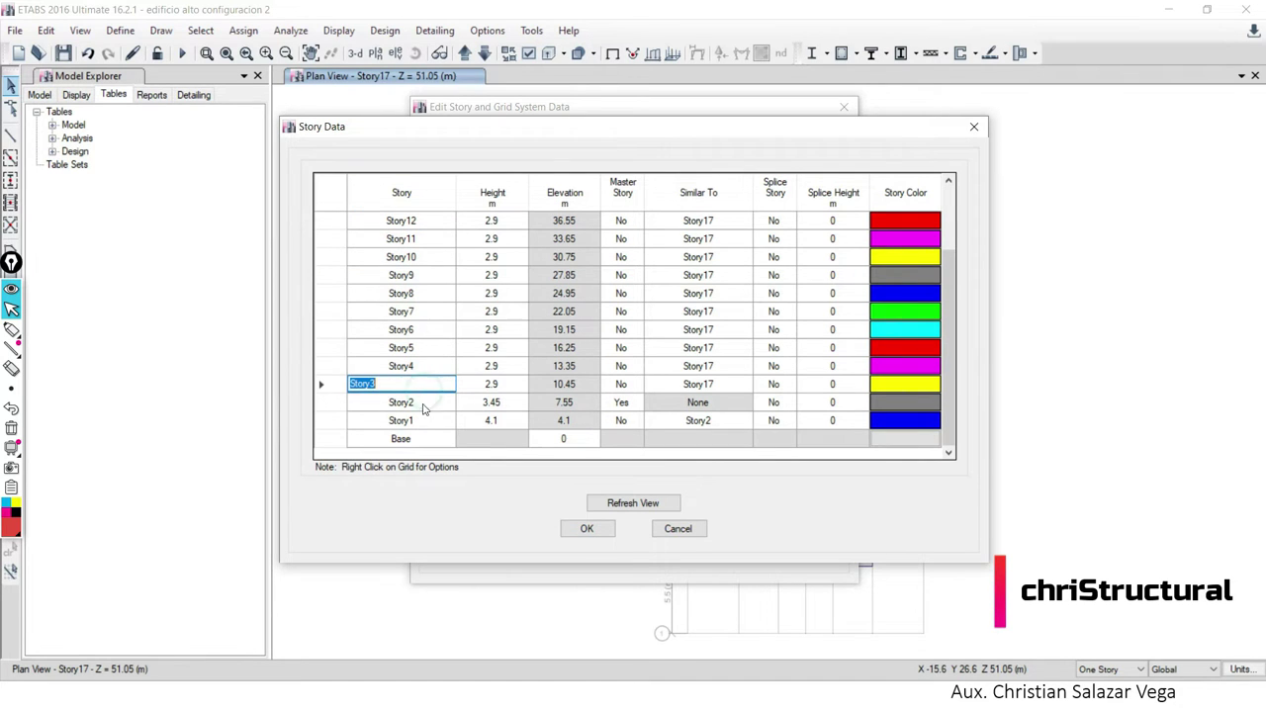
click(417, 427)
click(416, 403)
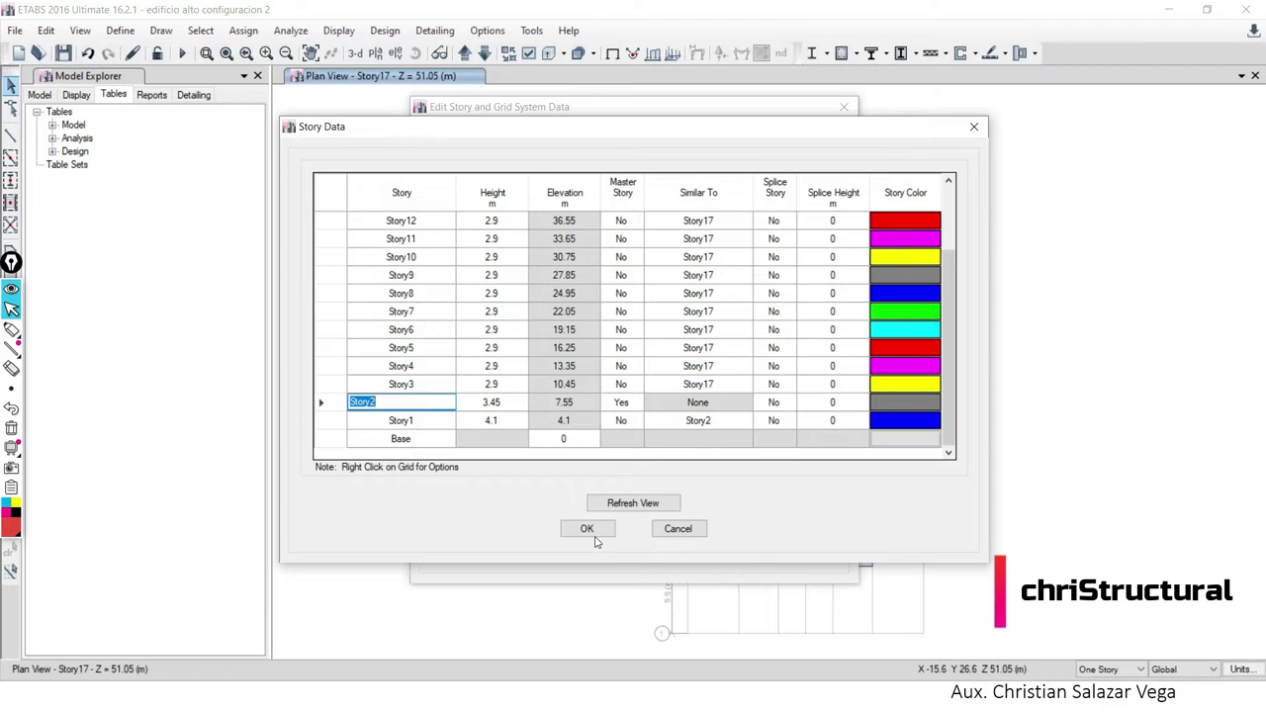
click(589, 532)
click(610, 550)
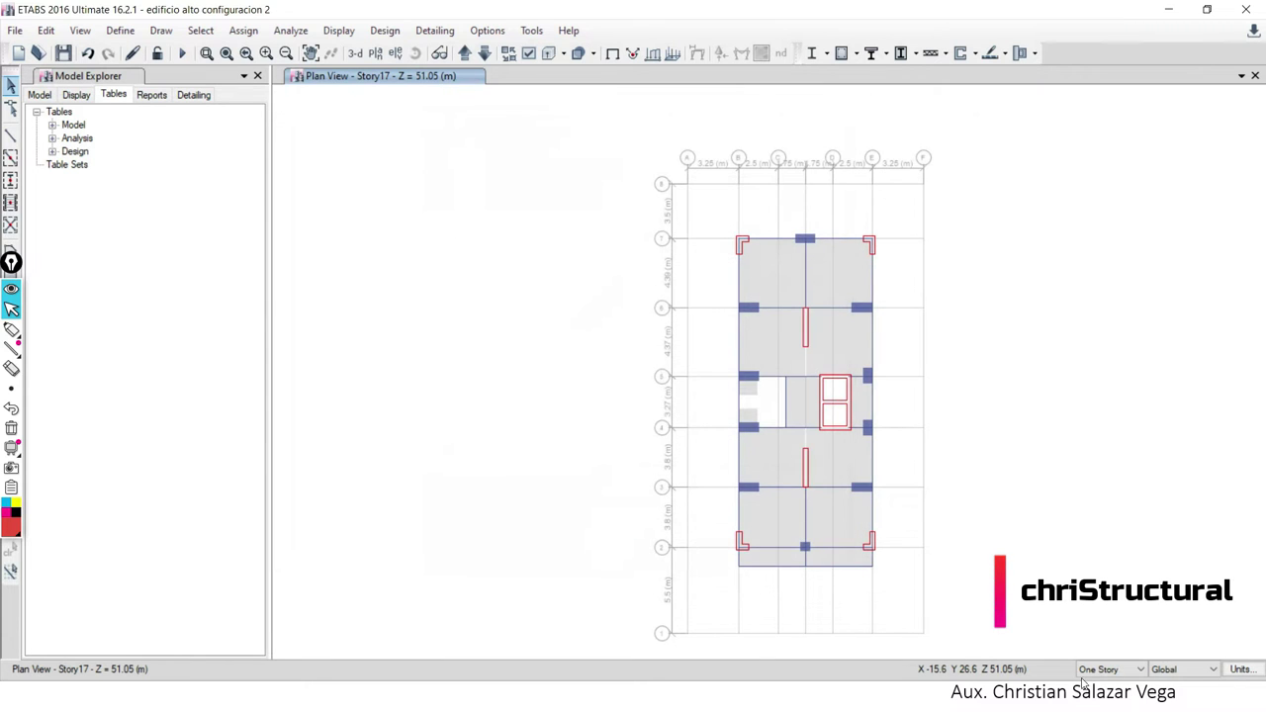
click(1138, 670)
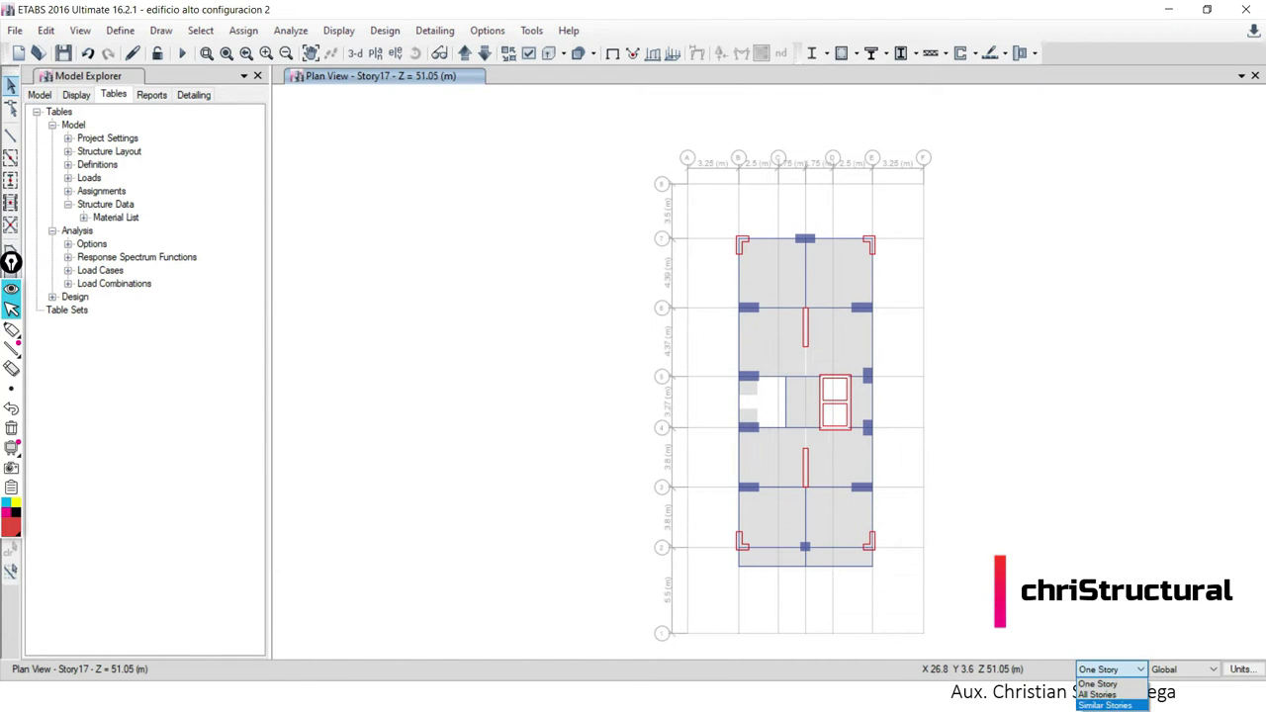
In Similar Stories mode, select the eleven Story17 slab bays (165 shells) for shell assignment.
click(1108, 704)
click(842, 292)
click(754, 282)
click(769, 358)
click(828, 355)
click(809, 409)
click(842, 455)
click(768, 455)
click(788, 523)
click(846, 520)
click(837, 552)
click(778, 554)
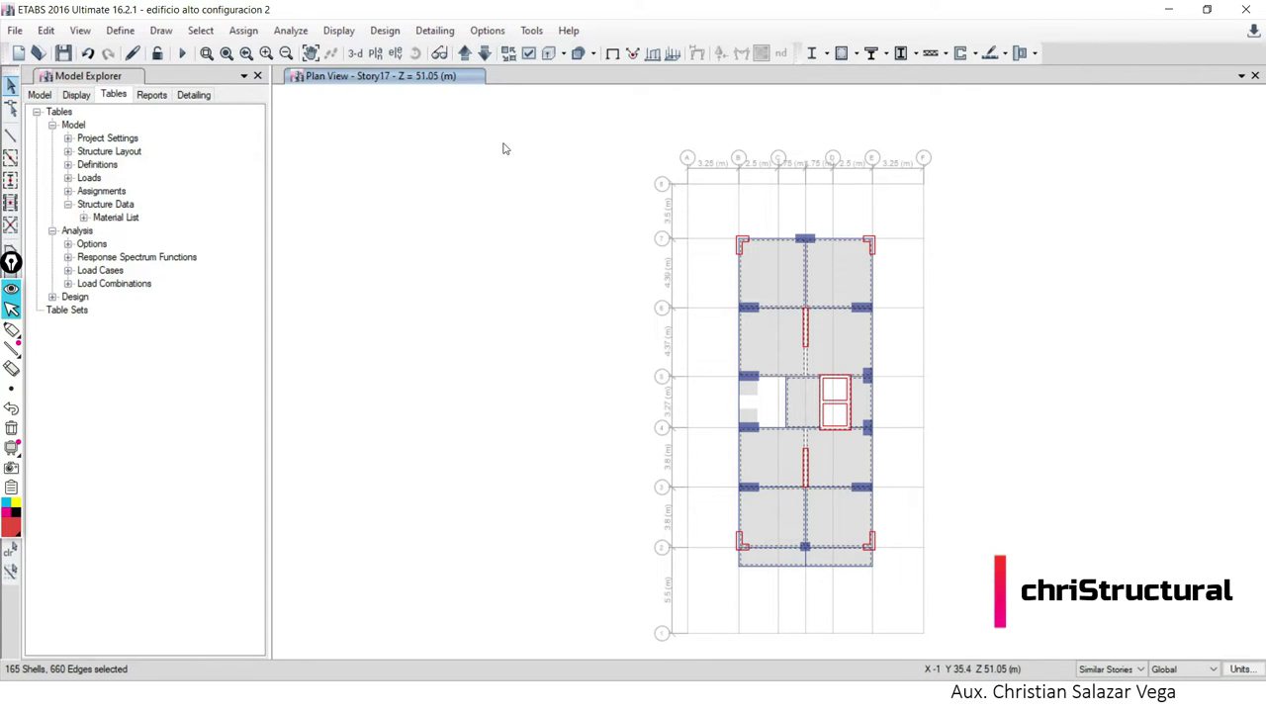
click(243, 32)
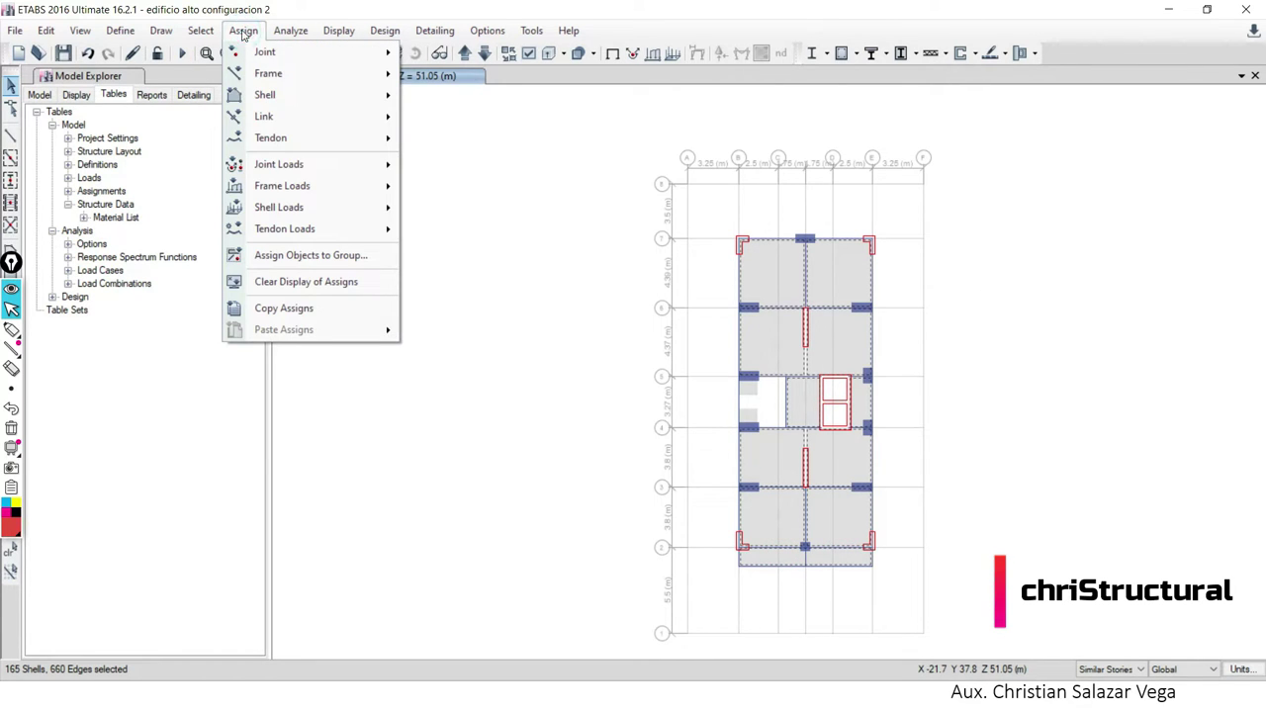
Assign diaphragm D1 to the selected upper-story floor slabs.
mouse_move(264, 95)
click(496, 261)
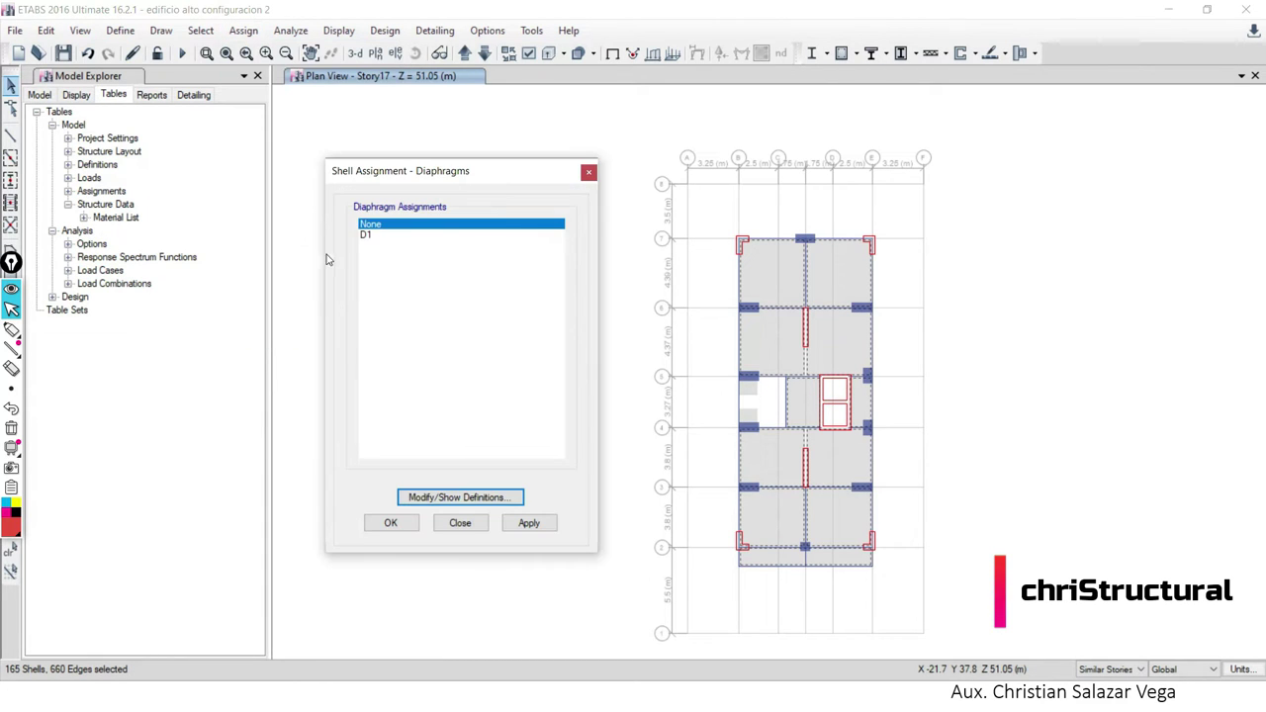
click(365, 235)
click(534, 522)
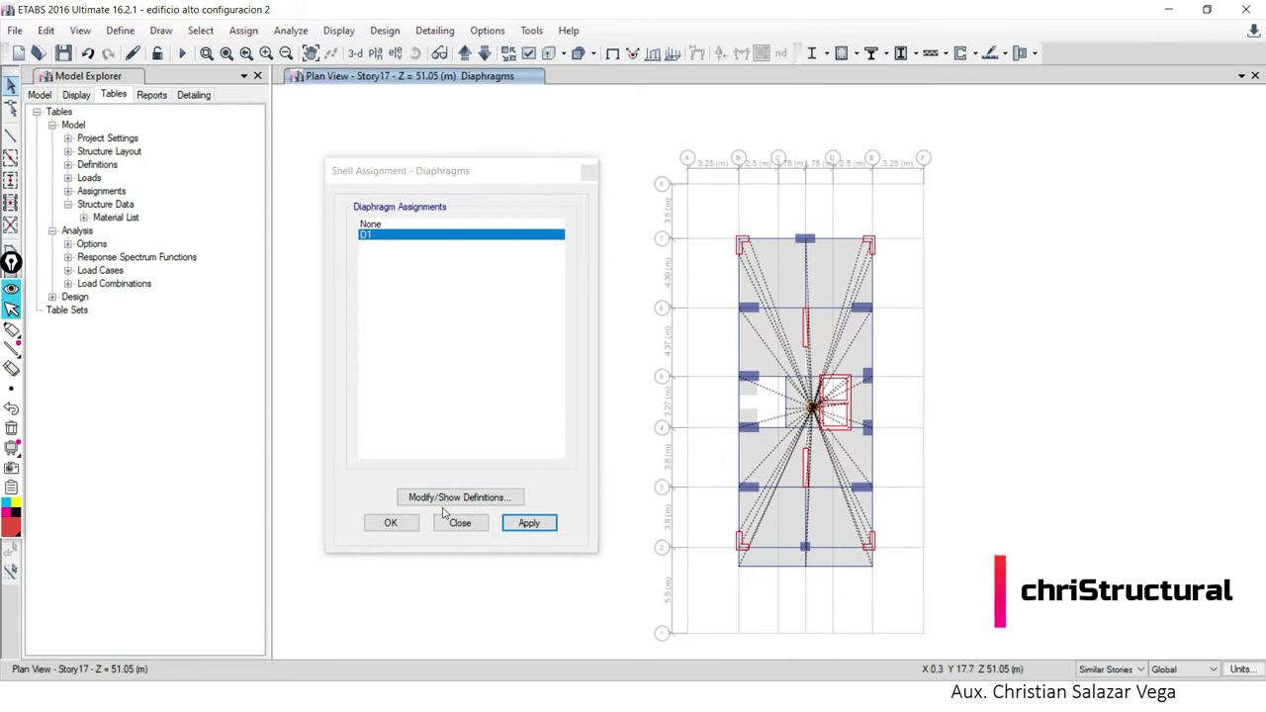
Show the Story1 plan with the diaphragm lines hidden.
click(465, 57)
click(465, 57)
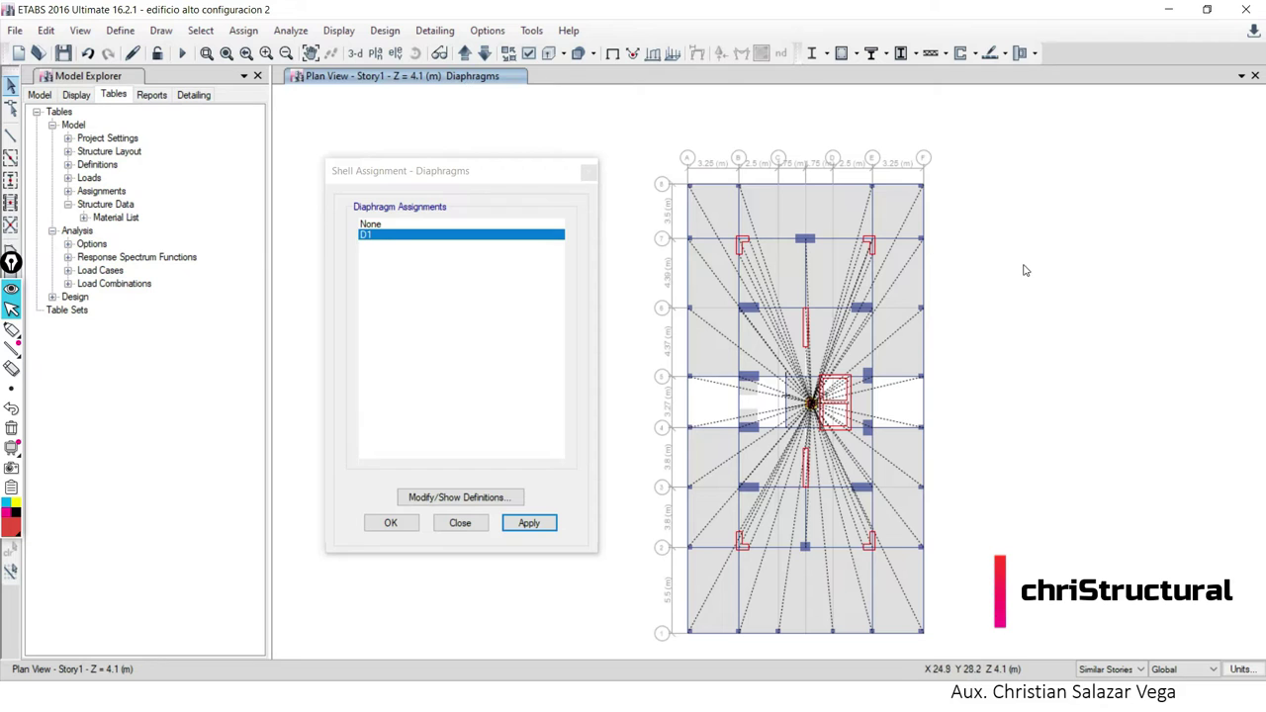
click(613, 53)
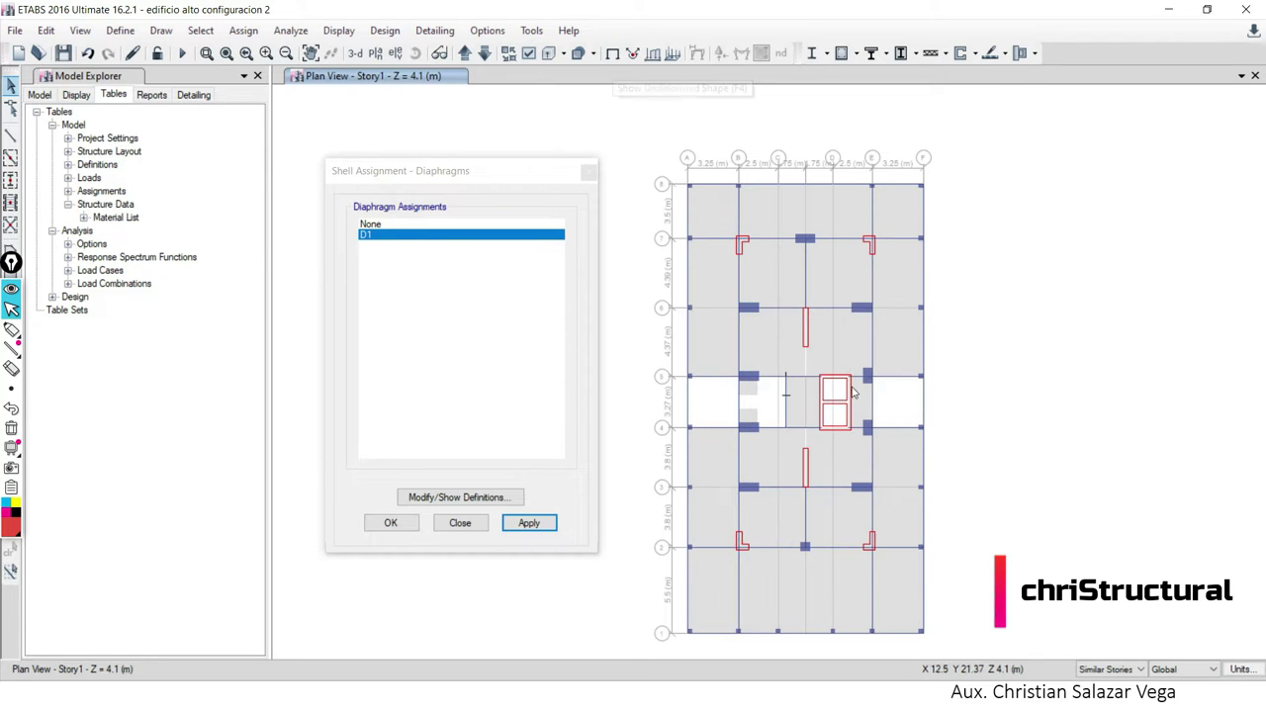
drag(539, 181, 458, 166)
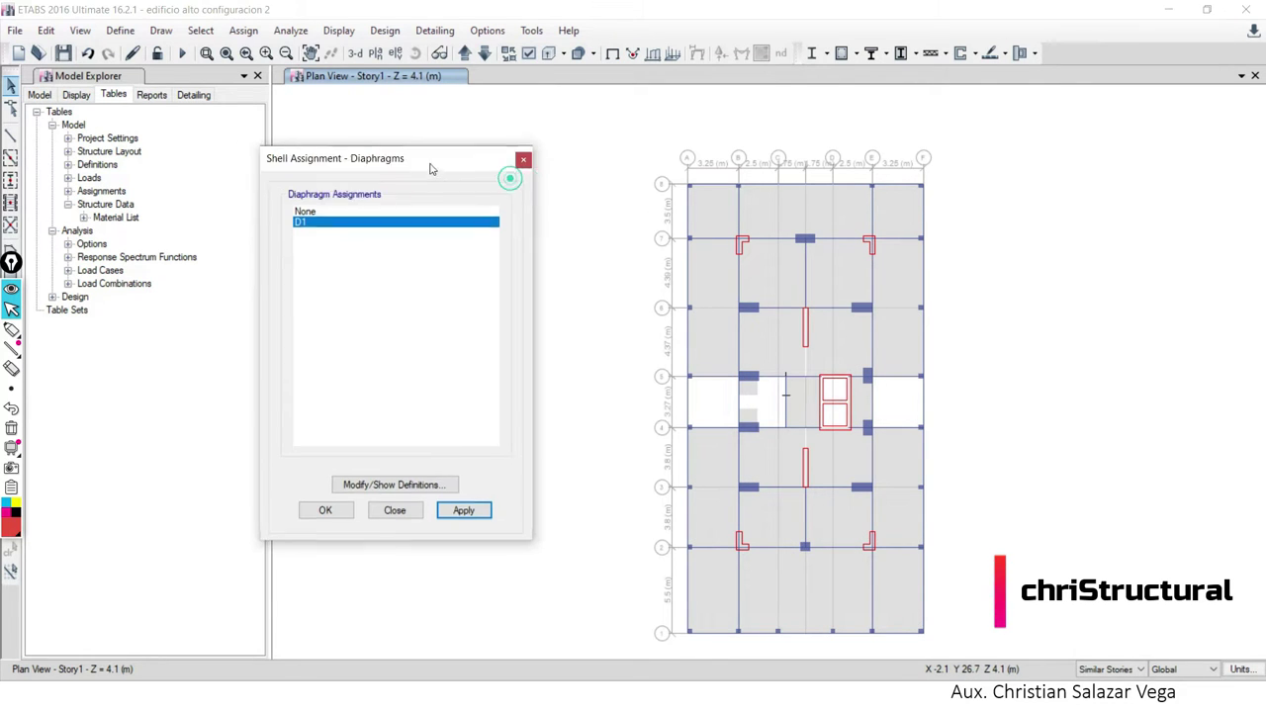
Select the bottom, middle-row and right-side Story1 floor slab bays.
click(896, 591)
click(826, 591)
click(732, 591)
click(719, 475)
click(778, 516)
click(776, 443)
click(854, 465)
click(849, 520)
click(910, 503)
click(895, 272)
click(889, 333)
click(836, 351)
Add the left, top and central Story1 slab bays to the selection and view the tower in 3-D.
click(730, 338)
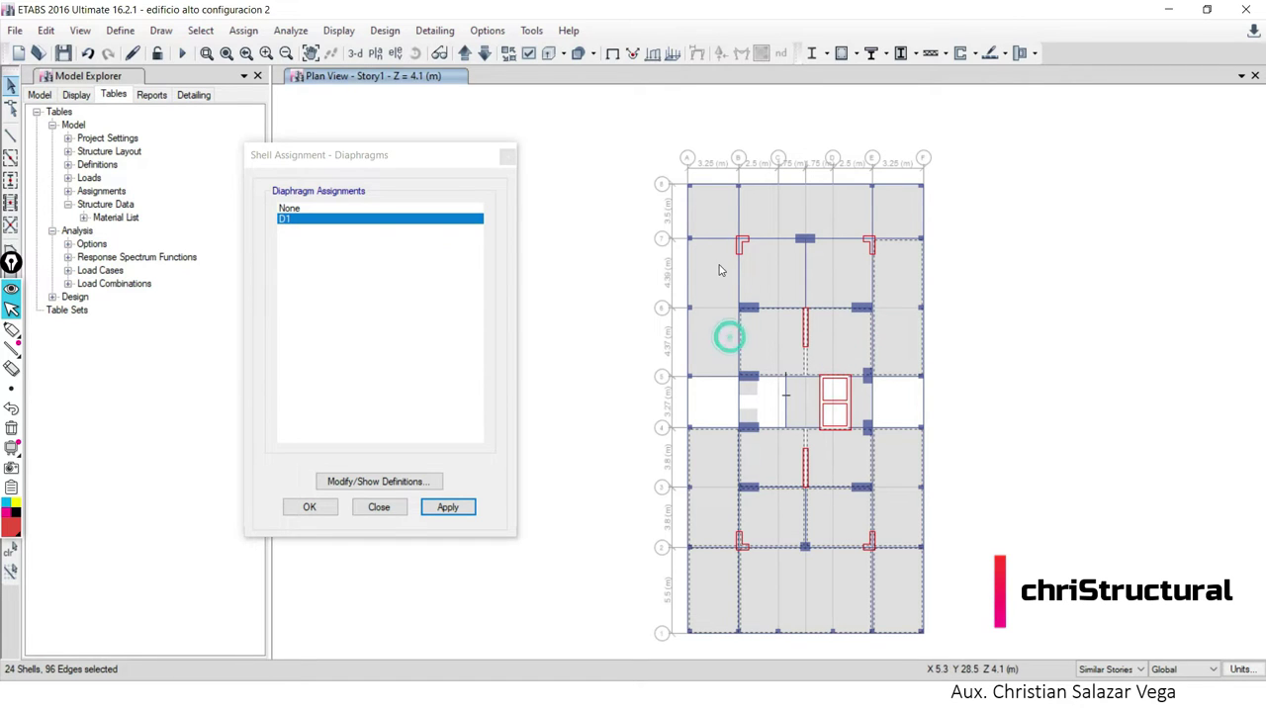
click(738, 331)
click(728, 329)
click(742, 327)
click(778, 261)
click(758, 210)
click(709, 207)
click(844, 268)
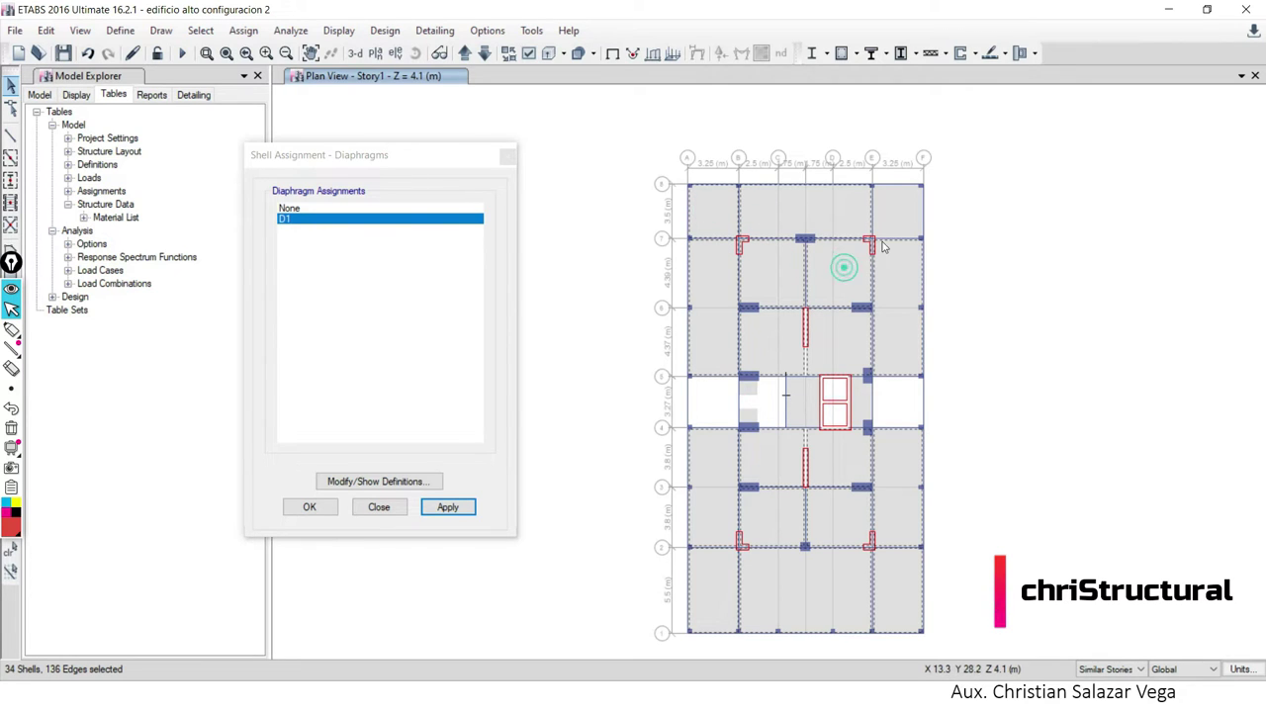
click(890, 220)
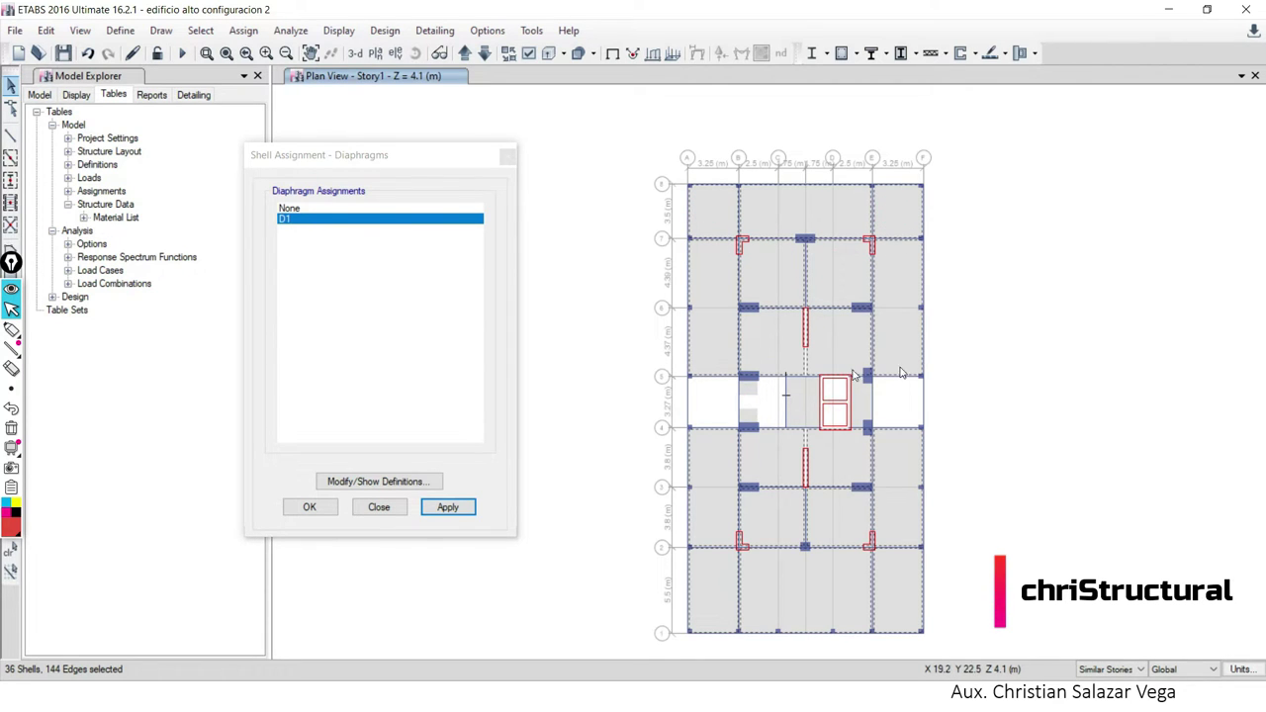
click(796, 404)
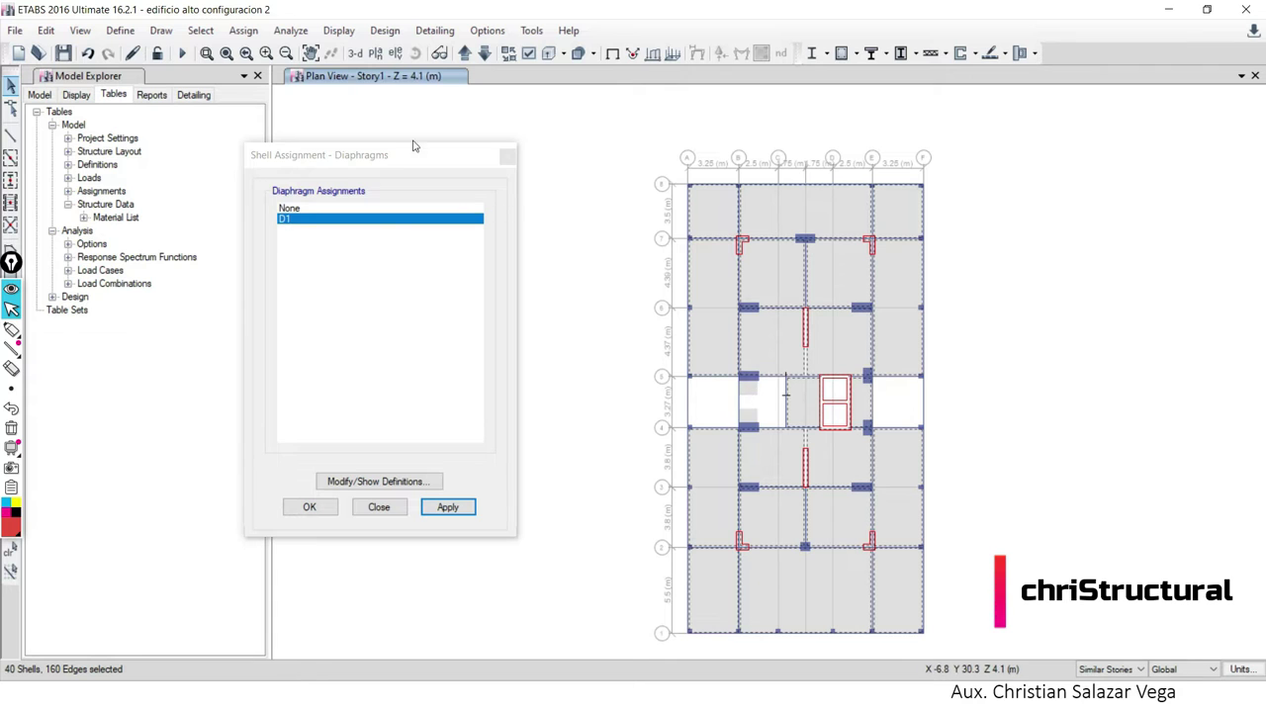
click(354, 52)
mouse_move(774, 571)
shift+middle_down()
mouse_move(790, 491)
mouse_move(836, 398)
mouse_move(797, 524)
mouse_move(750, 553)
mouse_move(927, 574)
mouse_move(901, 545)
shift+middle_up()
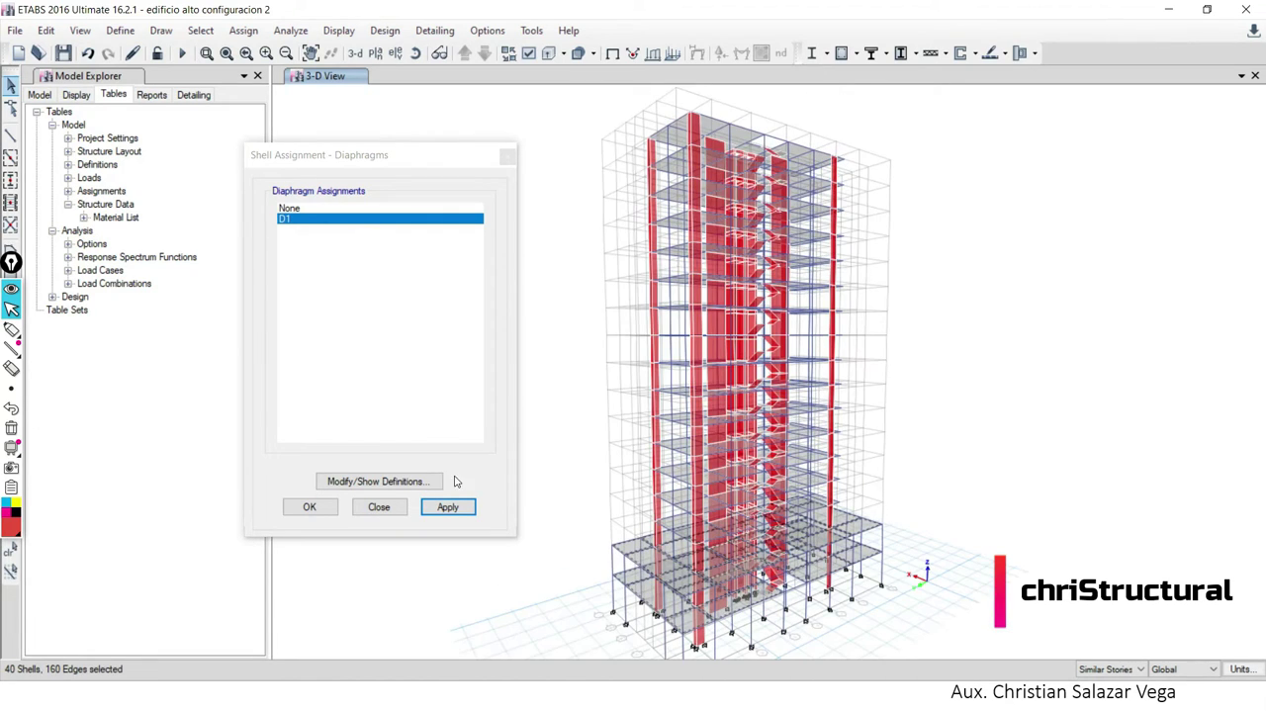
Apply D1 to the selected Story1 slabs and orbit the tower to inspect the diaphragms.
click(458, 509)
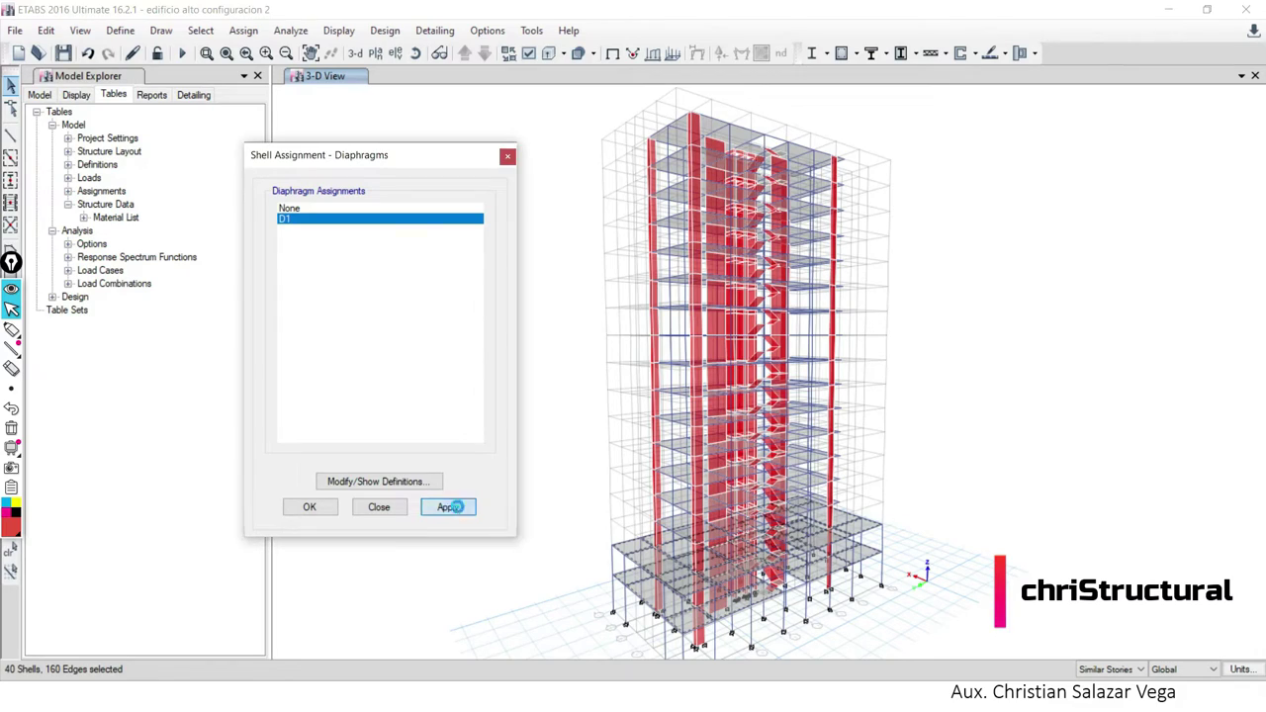
mouse_move(712, 386)
shift+middle_down()
mouse_move(749, 378)
mouse_move(769, 427)
mouse_move(768, 369)
mouse_move(594, 284)
mouse_move(489, 303)
mouse_move(506, 305)
shift+middle_up()
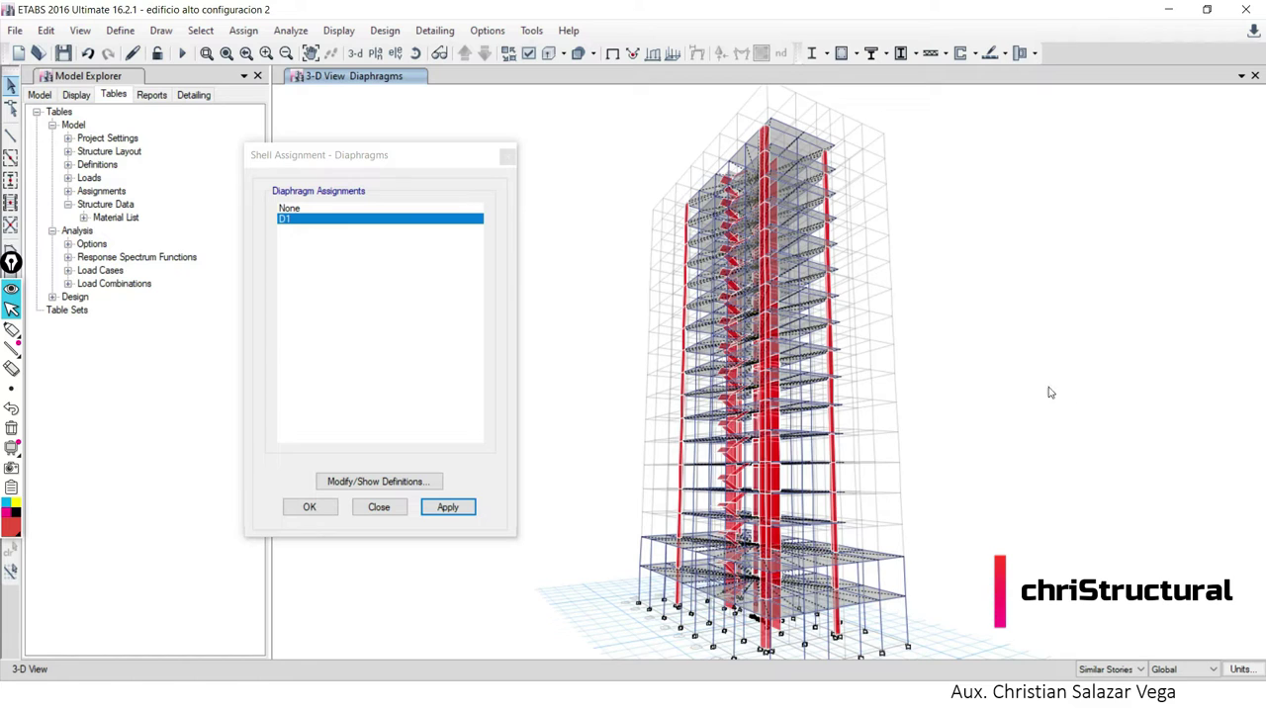
shift+middle_drag(883, 282, 841, 242)
shift+middle_drag(841, 241, 615, 24)
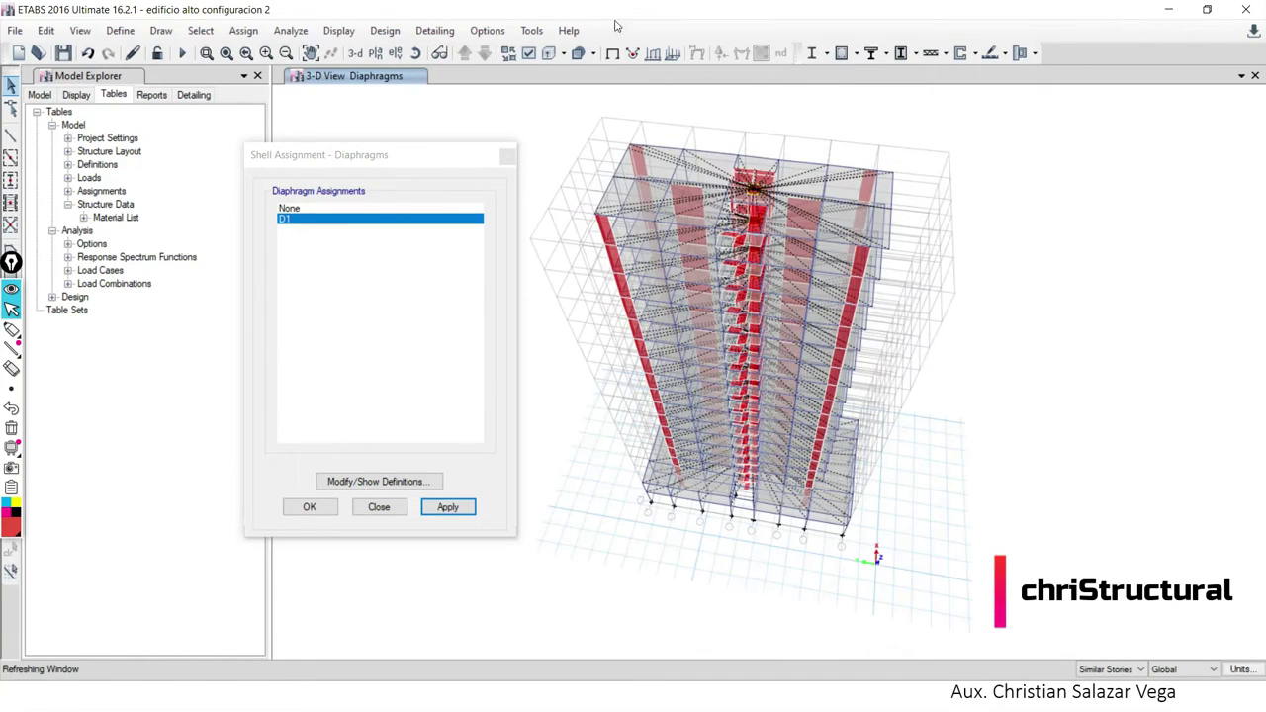
Show the Story17 plan and zoom in and out over it.
click(376, 54)
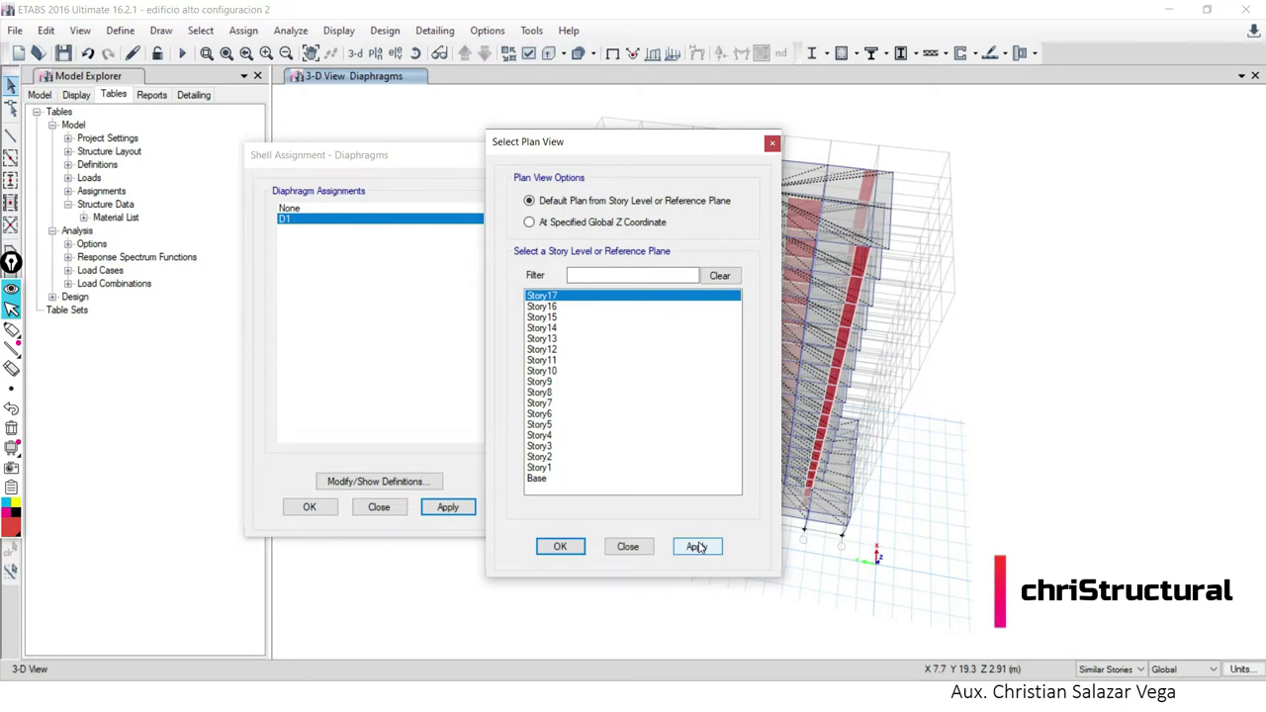
click(696, 546)
click(628, 547)
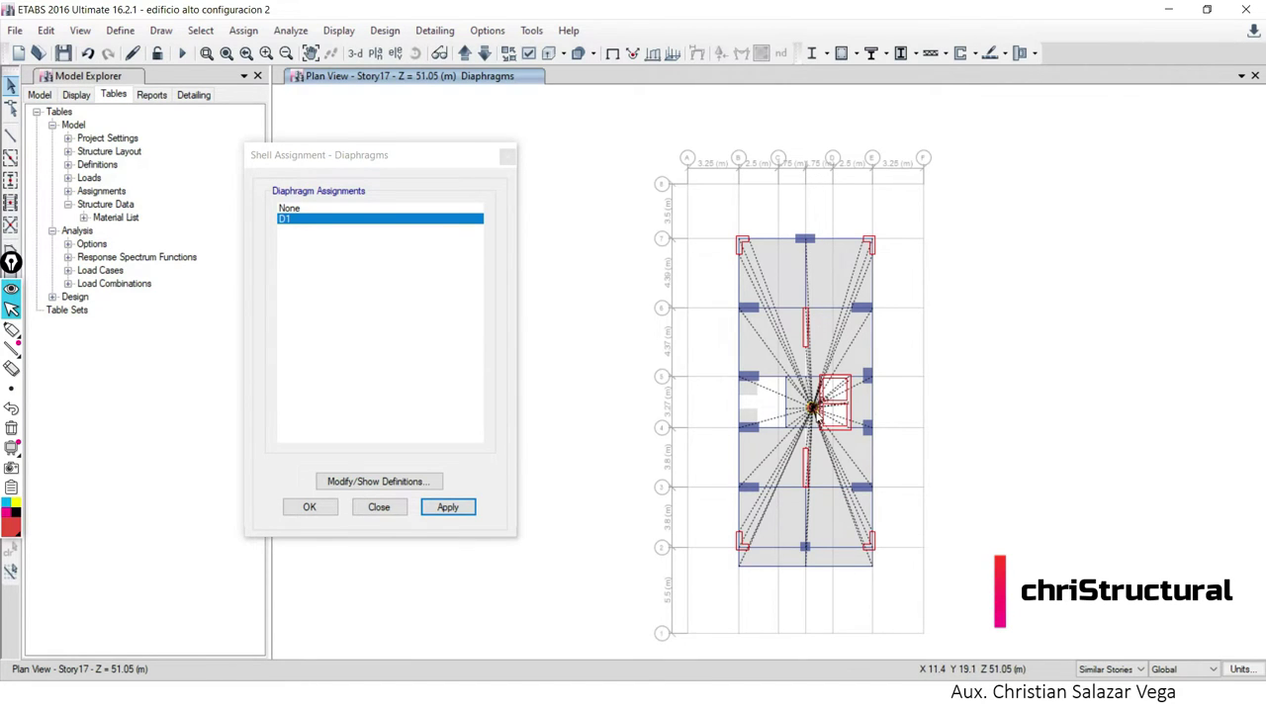
scroll(813, 405, up, 3)
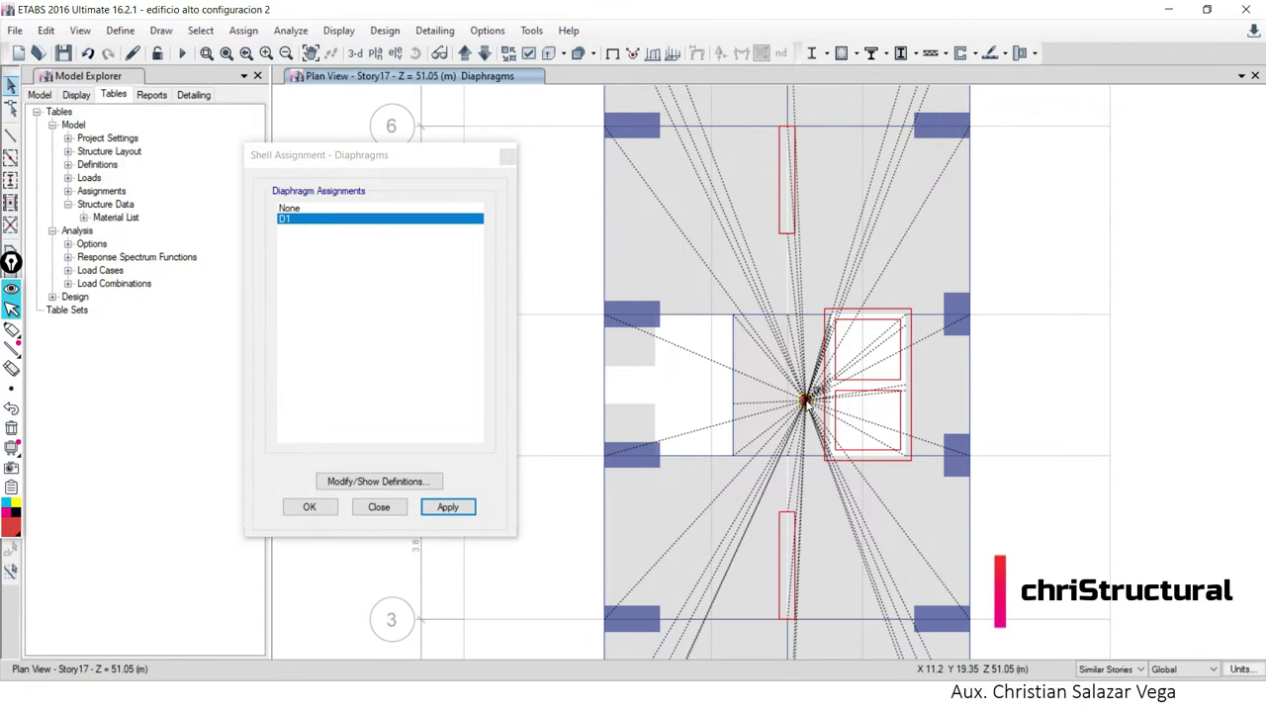
scroll(807, 400, down, 3)
Close the diaphragm assignment window and hide the diaphragm display on the plan.
click(383, 507)
click(530, 404)
click(547, 55)
click(585, 290)
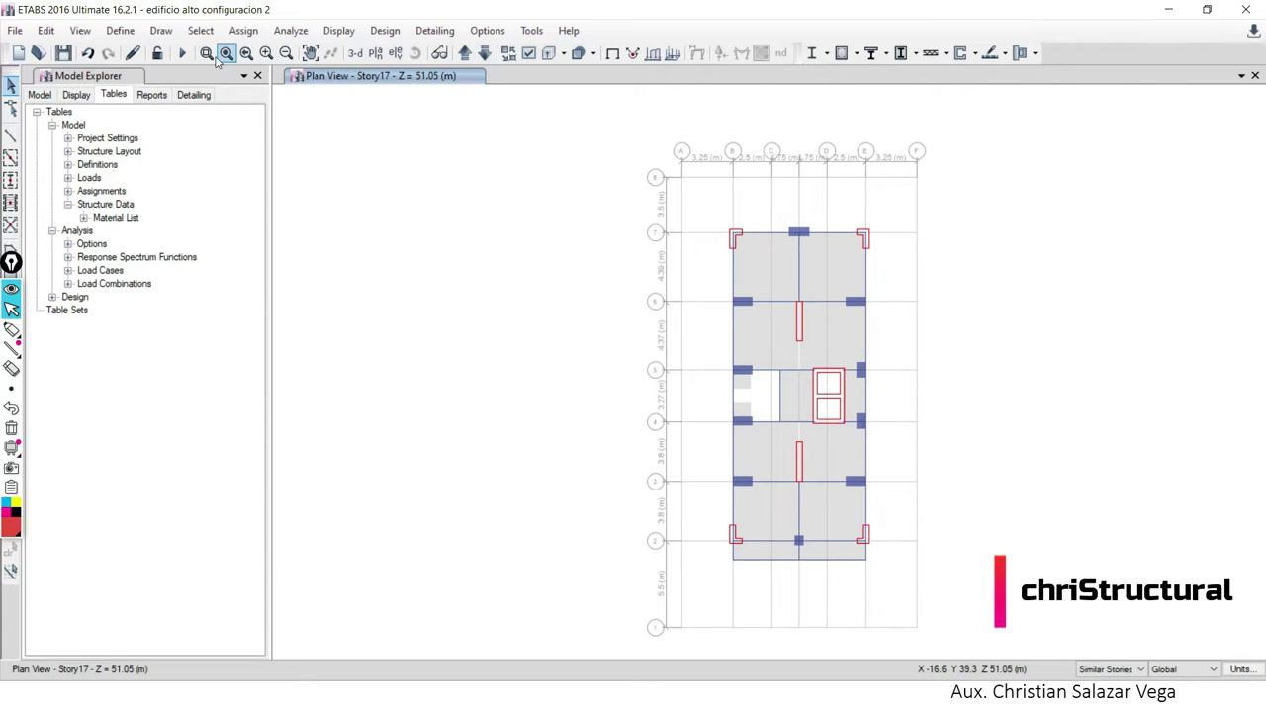
click(201, 30)
mouse_move(227, 51)
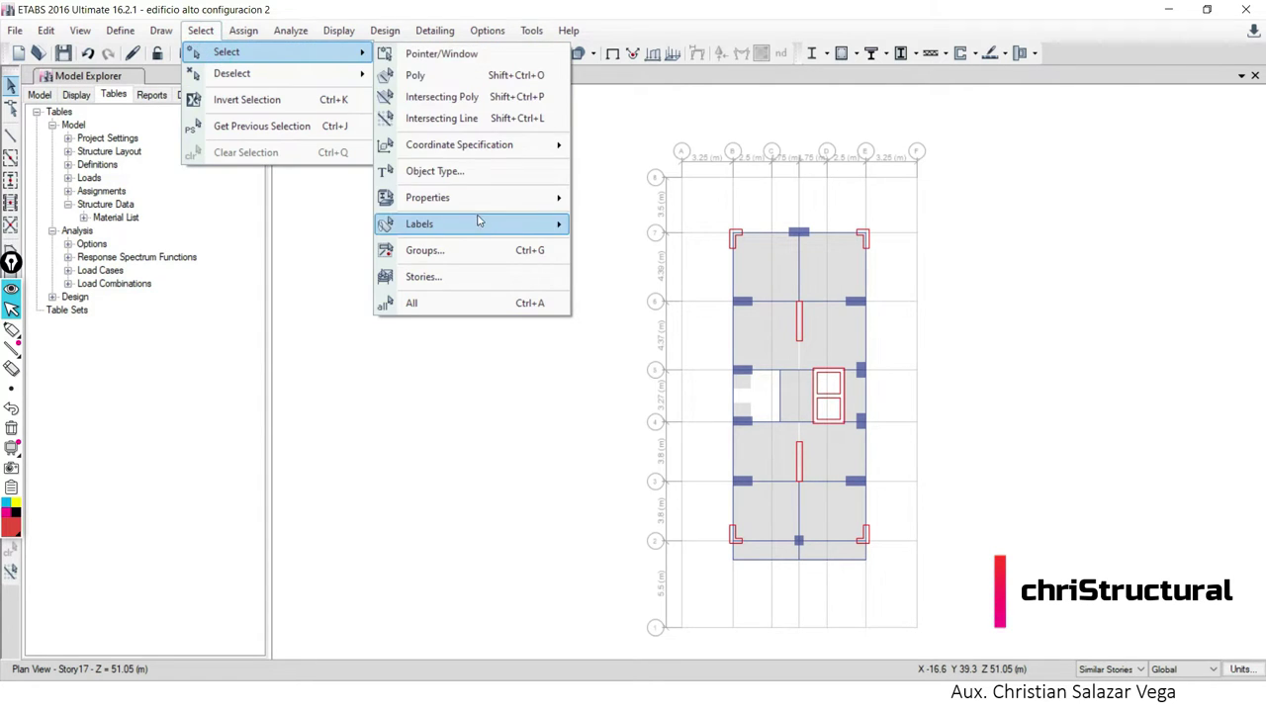
mouse_move(427, 198)
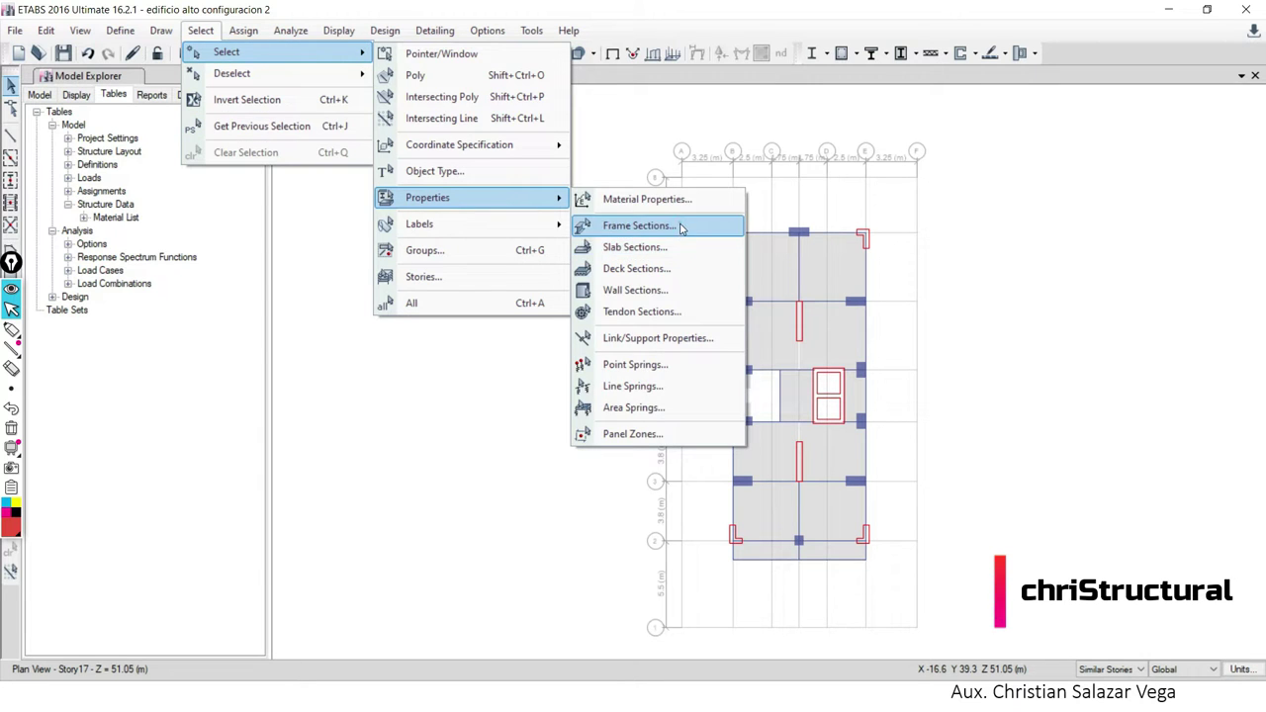
Select all 553 beams of sections VIGA 70x30, VIGA 70X35 and VIGA 80x40, viewed in 3-D.
click(681, 227)
click(156, 345)
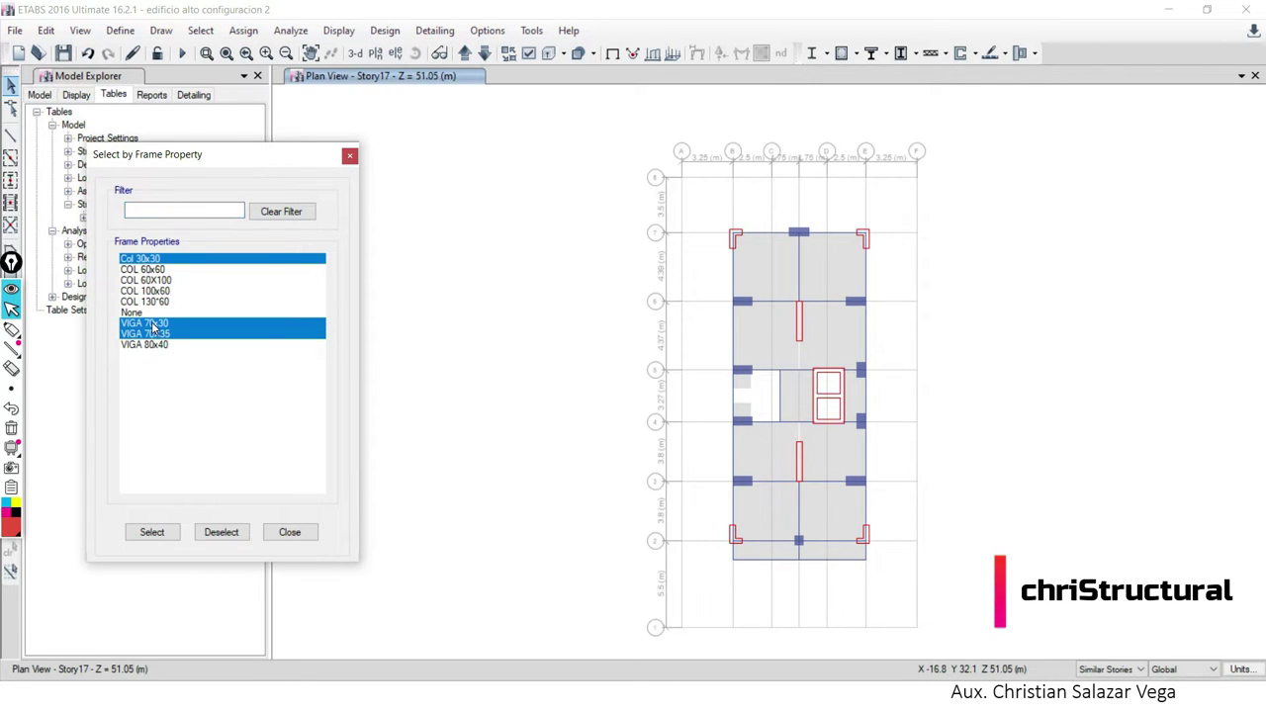
shift+click(157, 323)
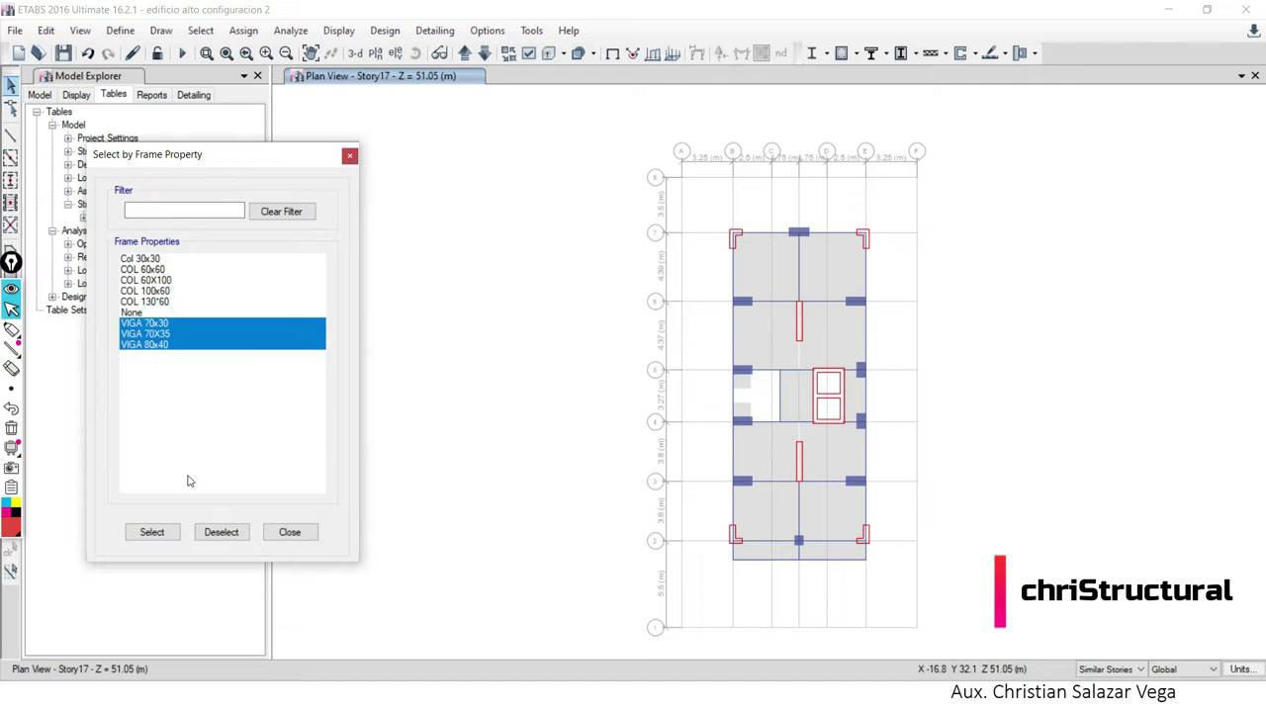
click(158, 532)
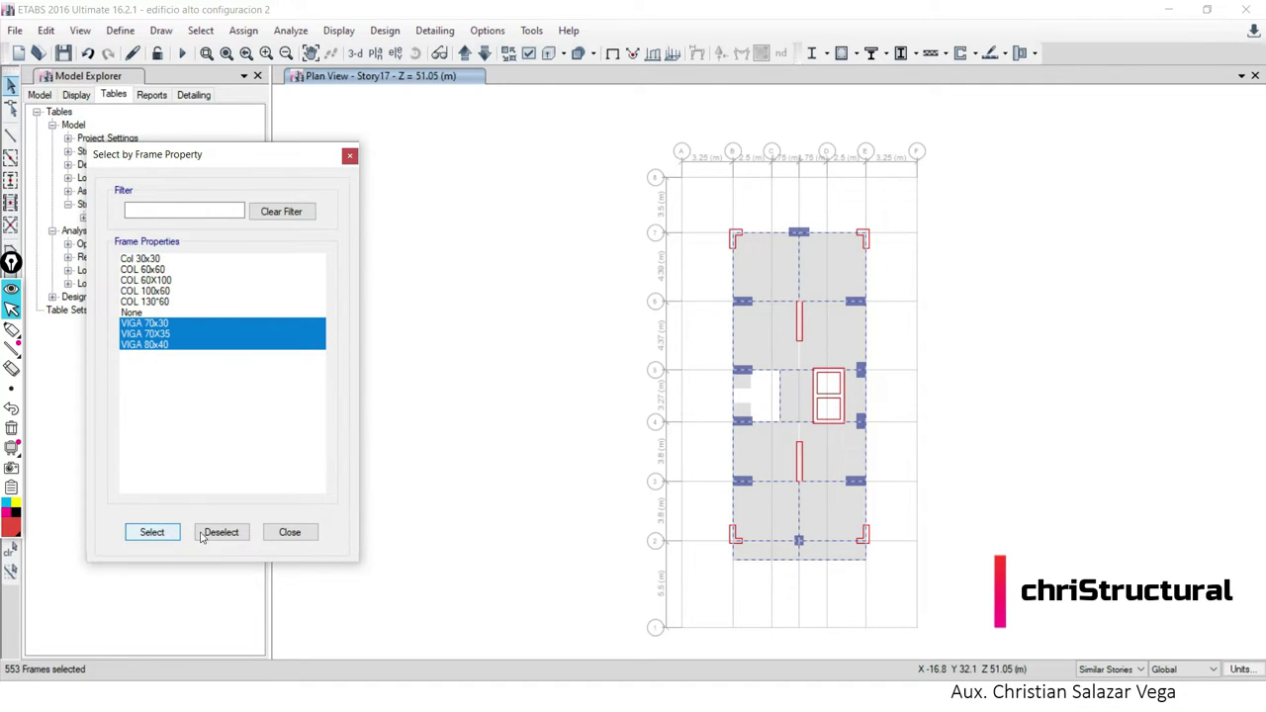
click(354, 53)
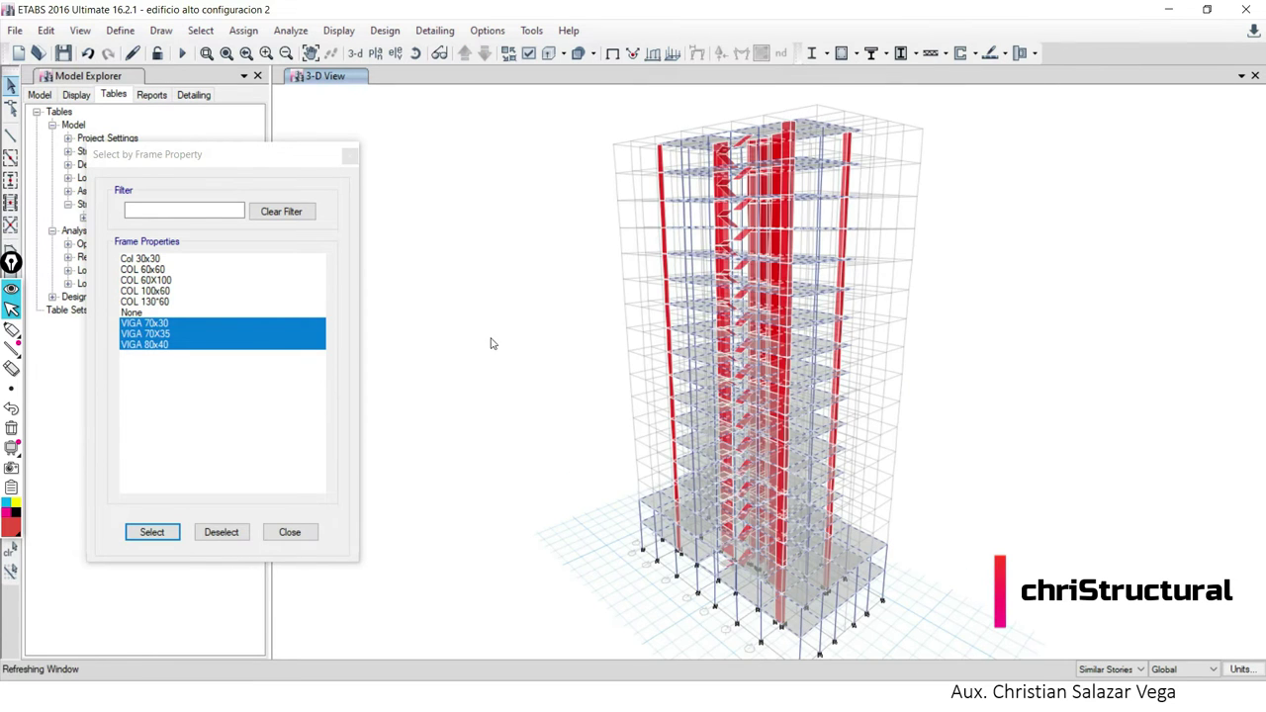
click(309, 537)
click(480, 295)
click(338, 29)
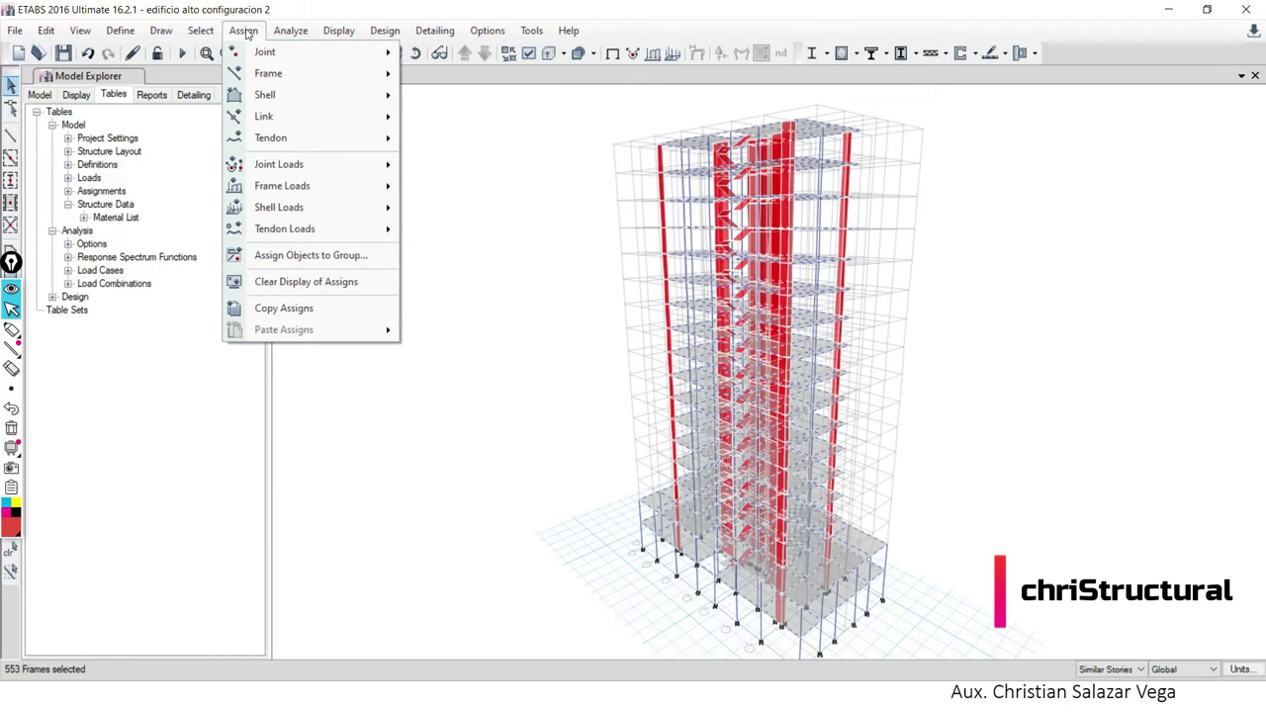
mouse_move(268, 74)
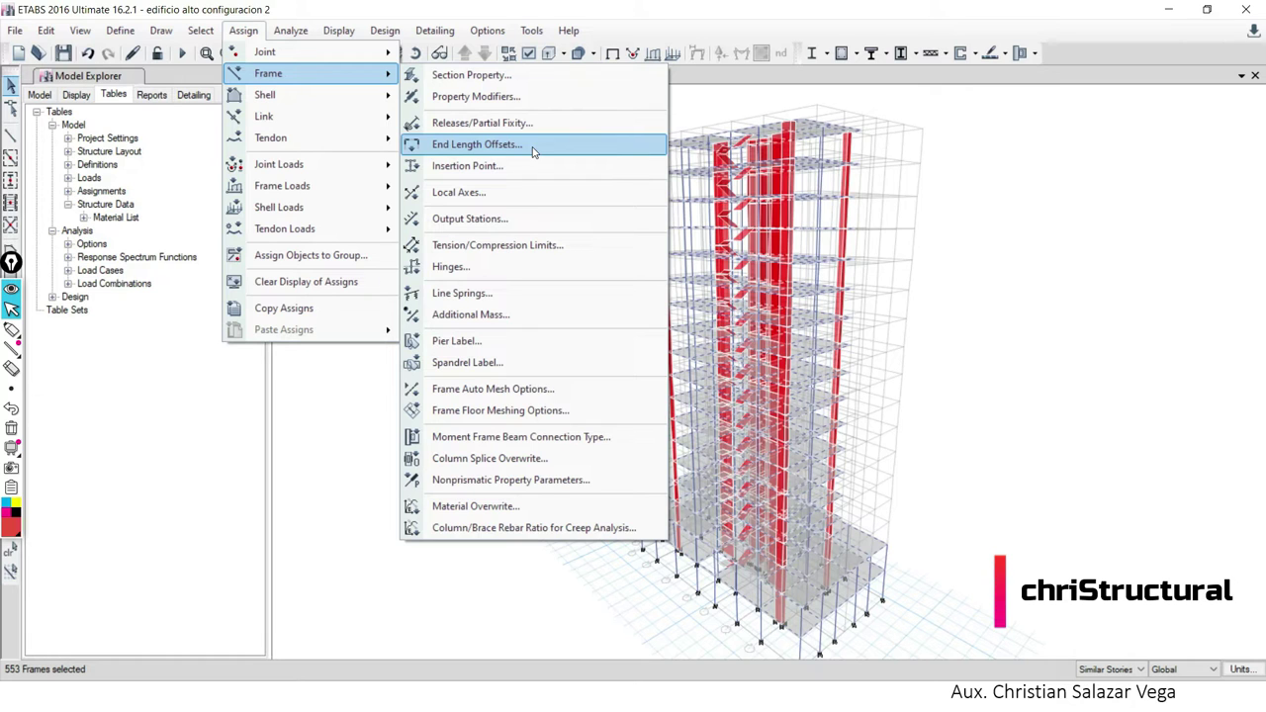
Apply automatic-from-connectivity end length offsets with rigid-zone factor 0.5 to the selected beams.
click(532, 152)
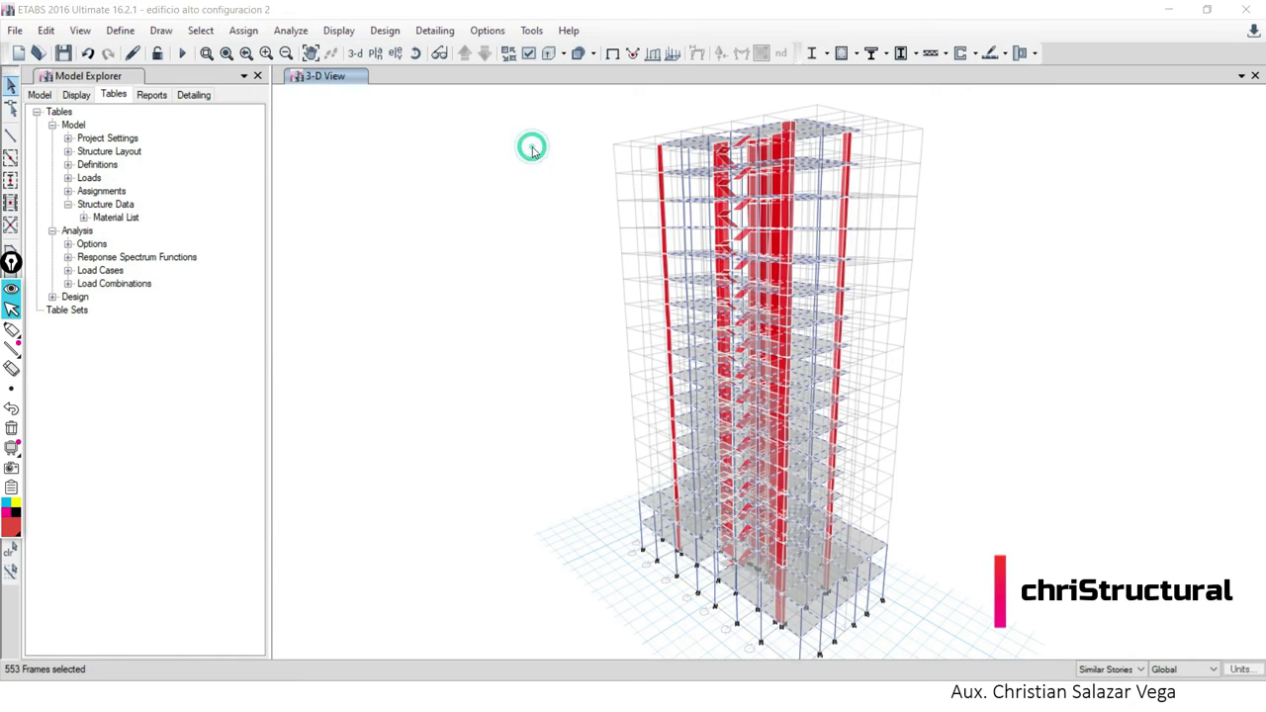
drag(398, 192, 313, 255)
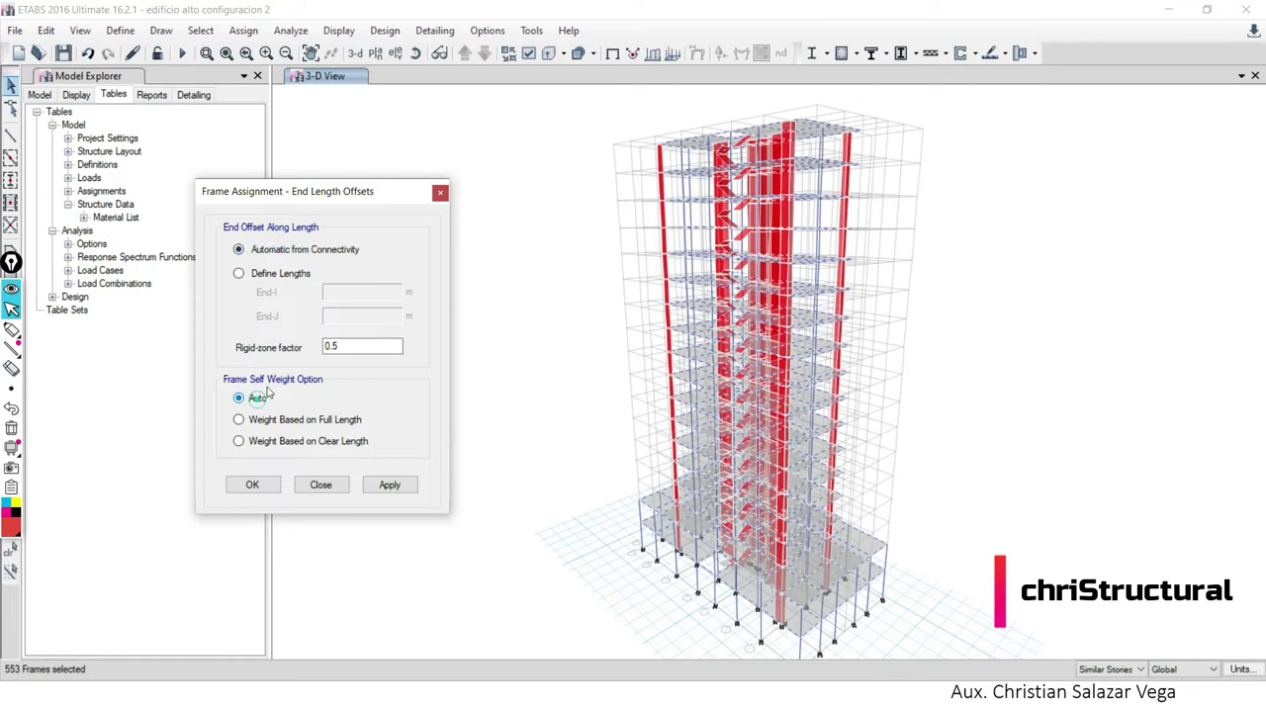
double_click(351, 347)
click(388, 486)
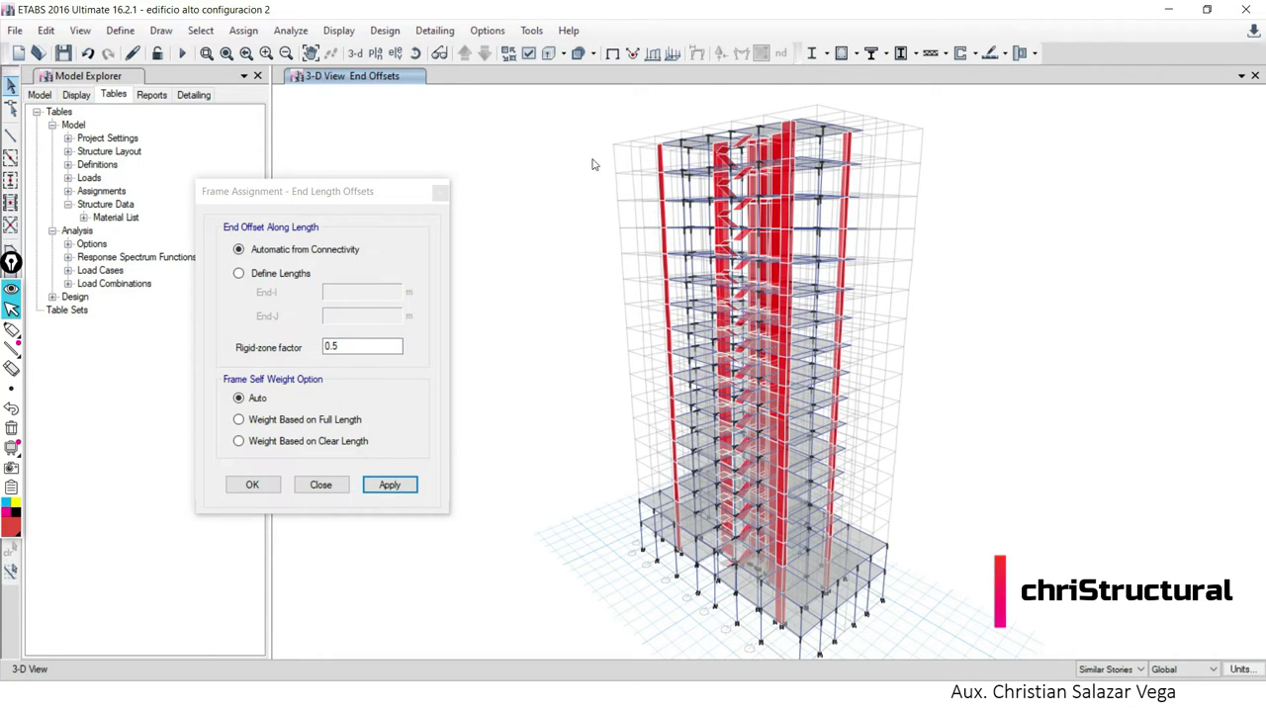
Show the Story17 plan and pan across it to the central core walls.
click(377, 53)
click(698, 547)
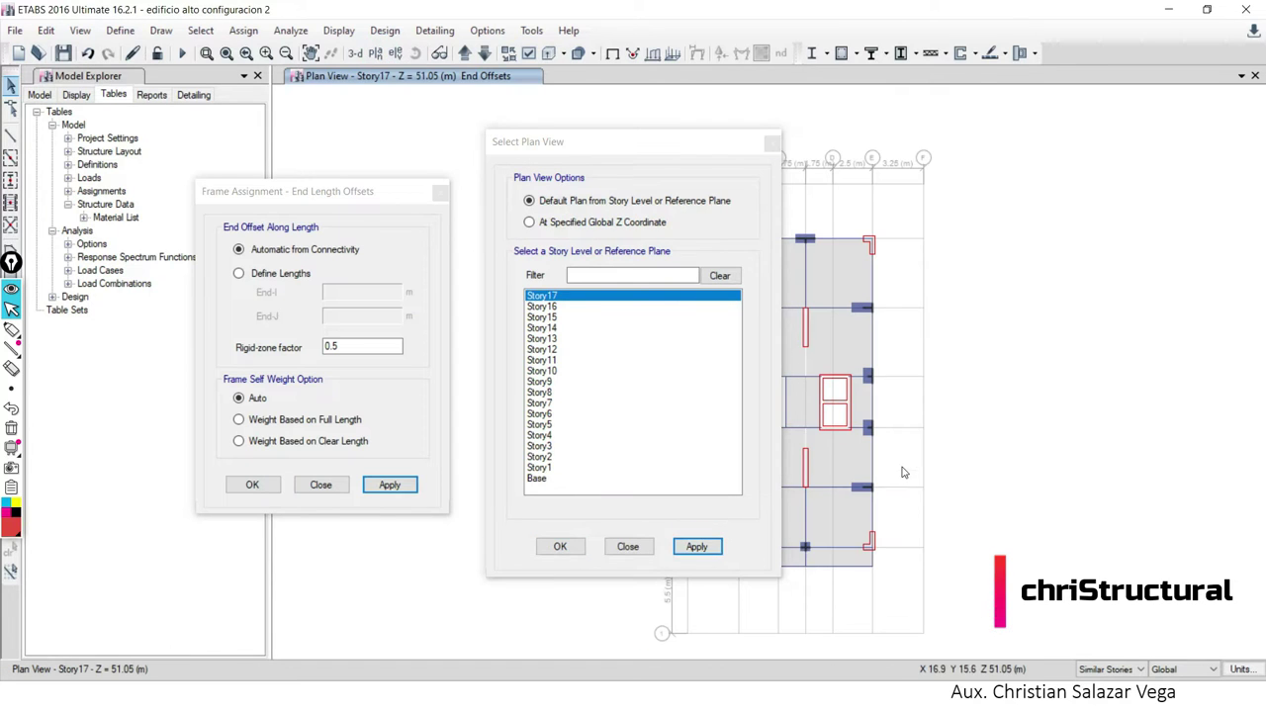
click(625, 546)
scroll(800, 564, up, 4)
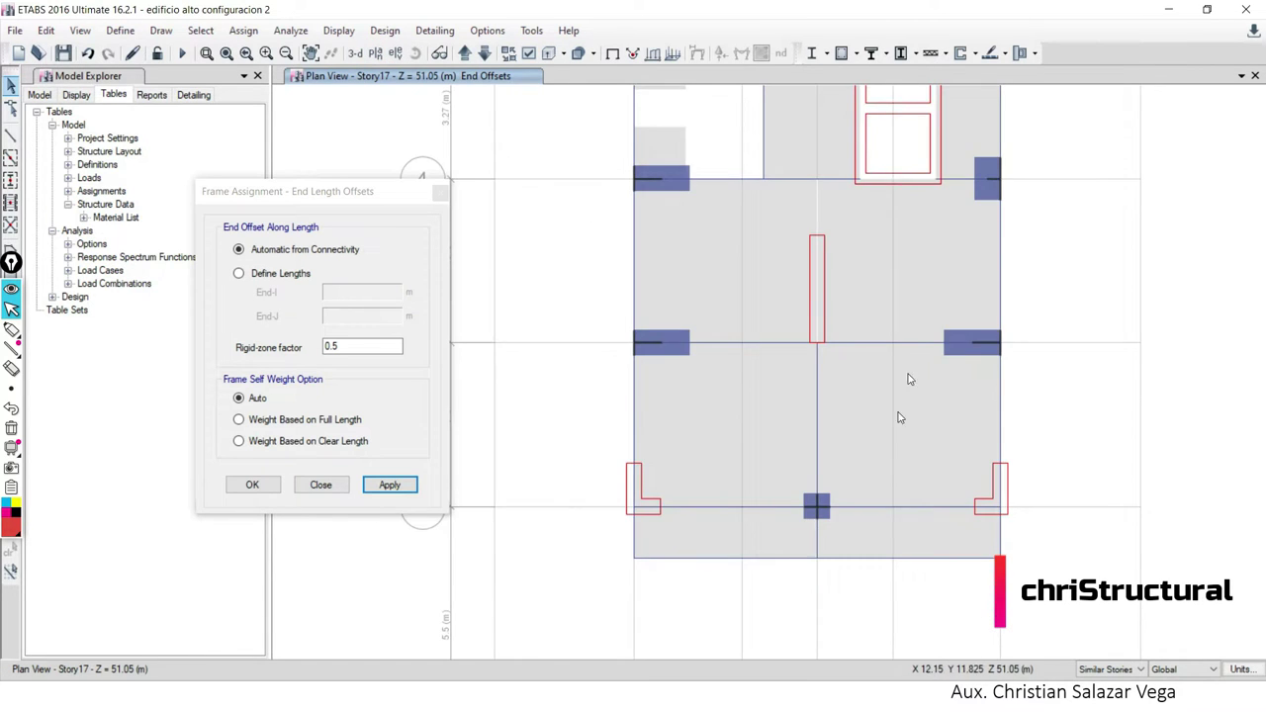
middle_drag(898, 418, 857, 472)
middle_drag(882, 359, 870, 459)
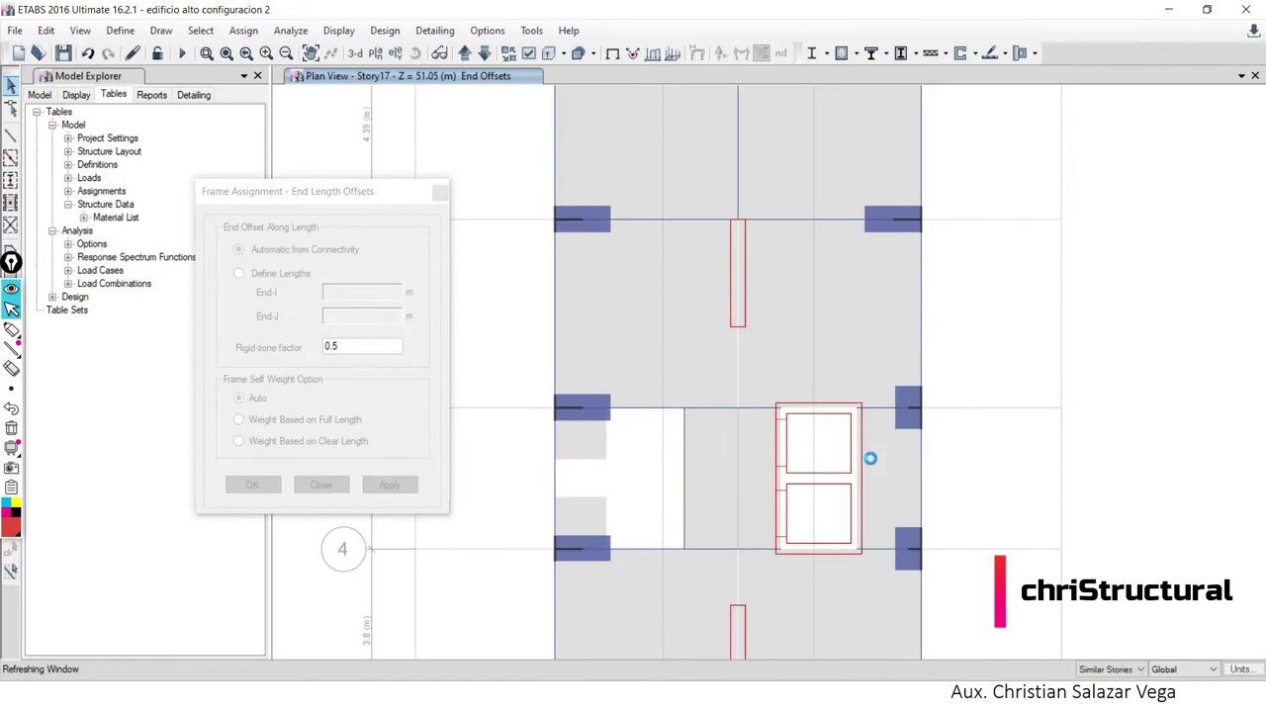
middle_drag(802, 314, 811, 446)
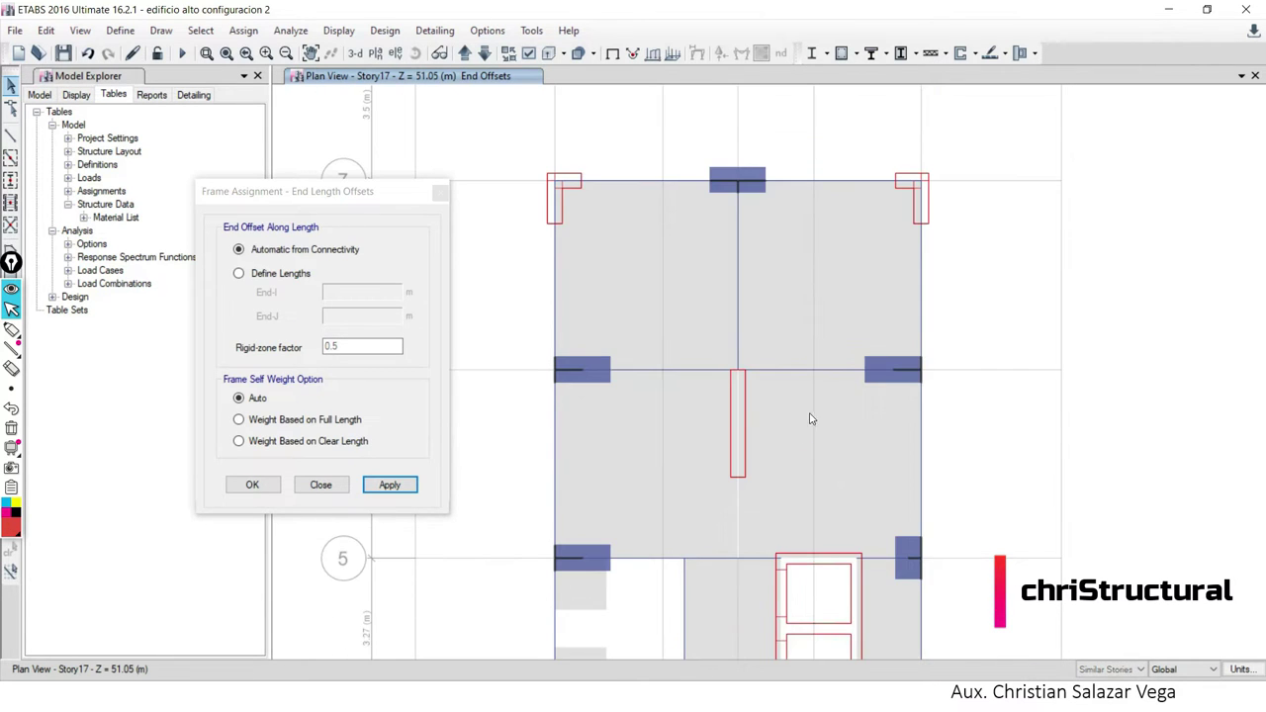
scroll(771, 379, down, 5)
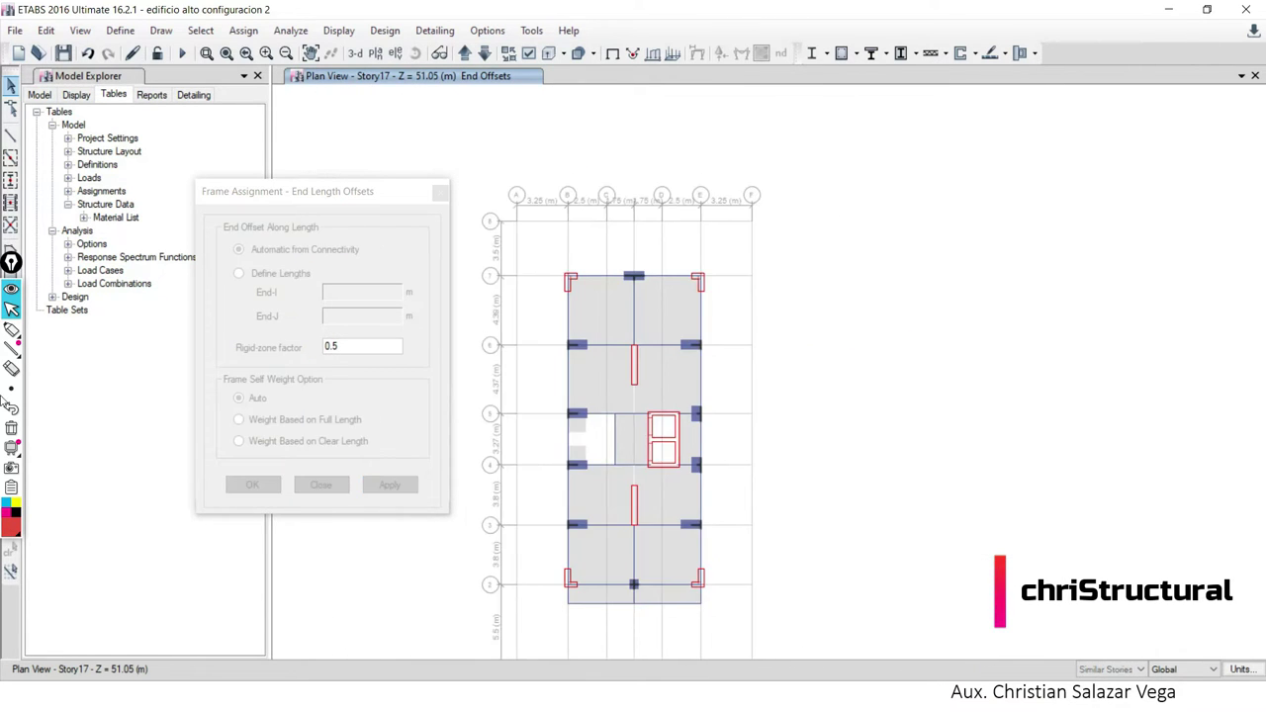
Sketch a vertical support mark over the plan with the pen tool.
click(12, 330)
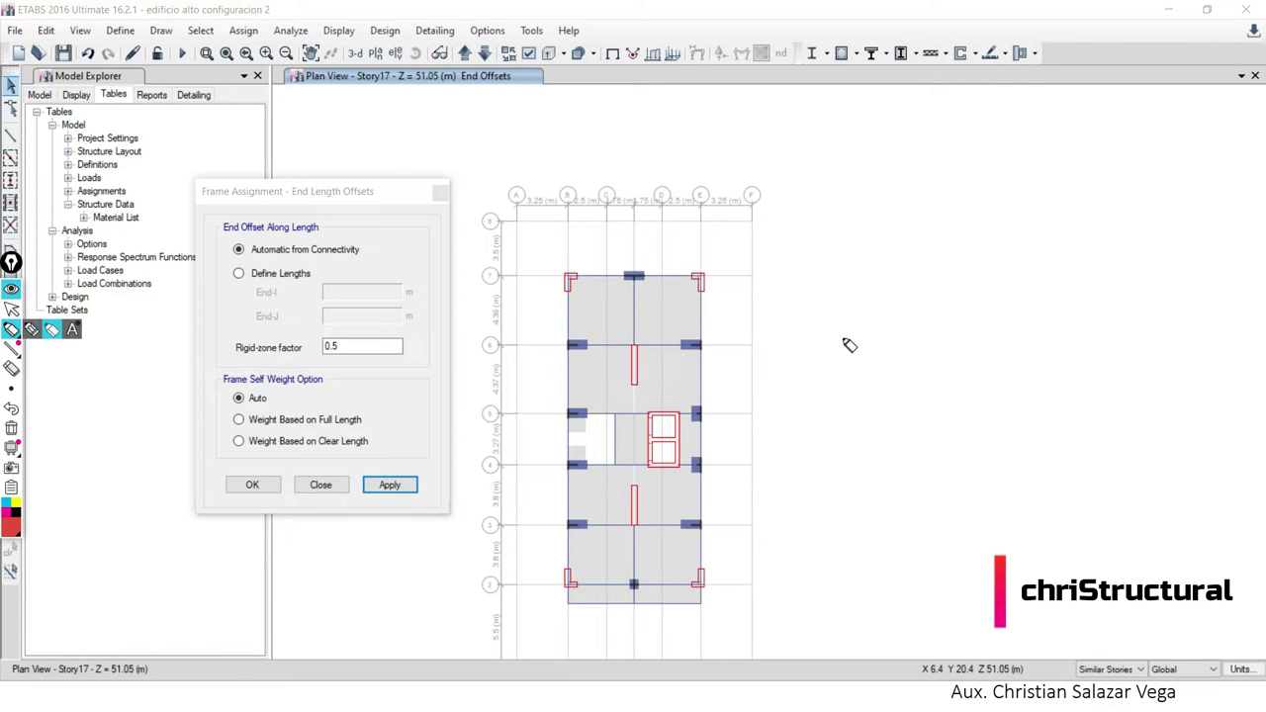
click(851, 253)
click(848, 264)
click(846, 285)
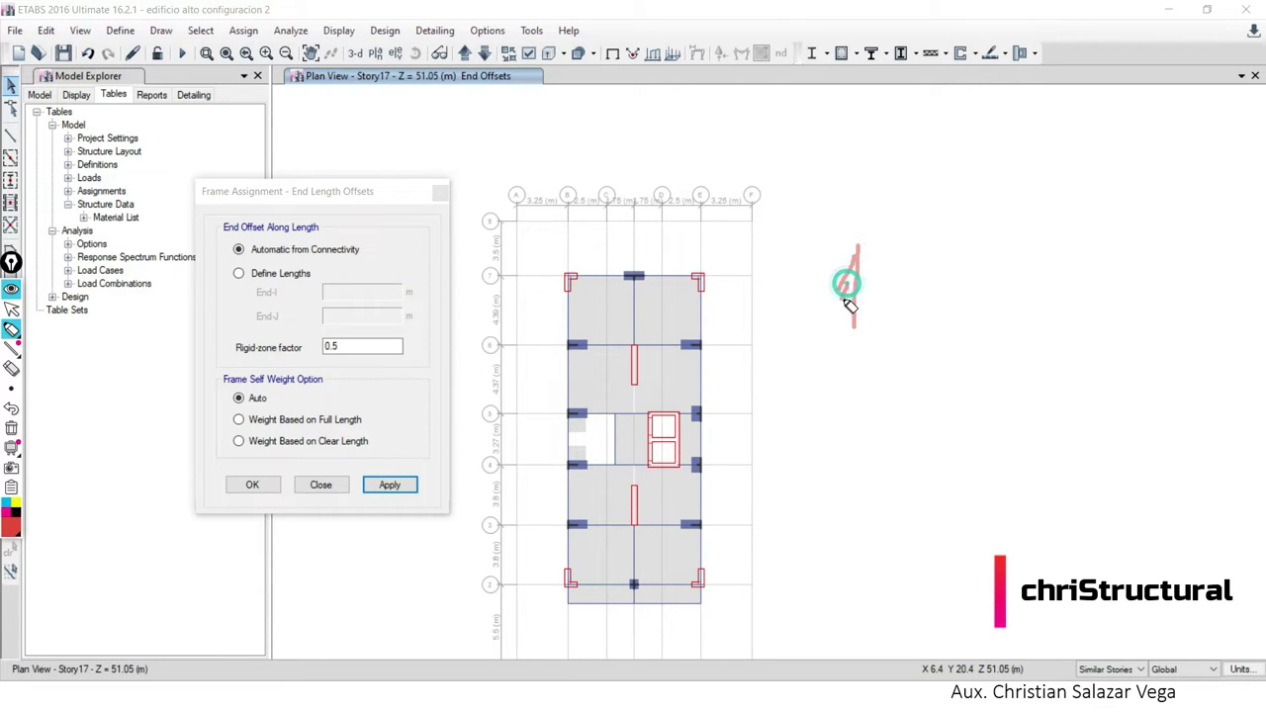
mouse_move(849, 306)
mouse_down()
mouse_move(839, 336)
mouse_move(1122, 294)
mouse_up()
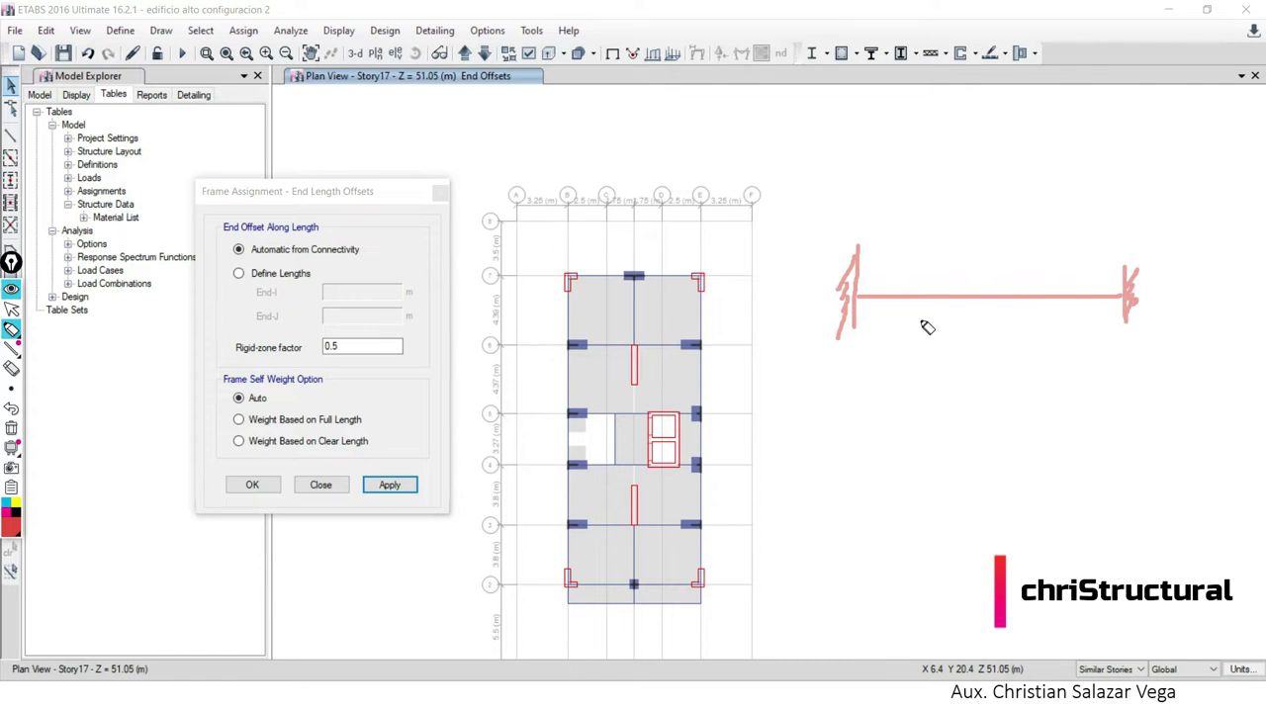
drag(855, 297, 903, 298)
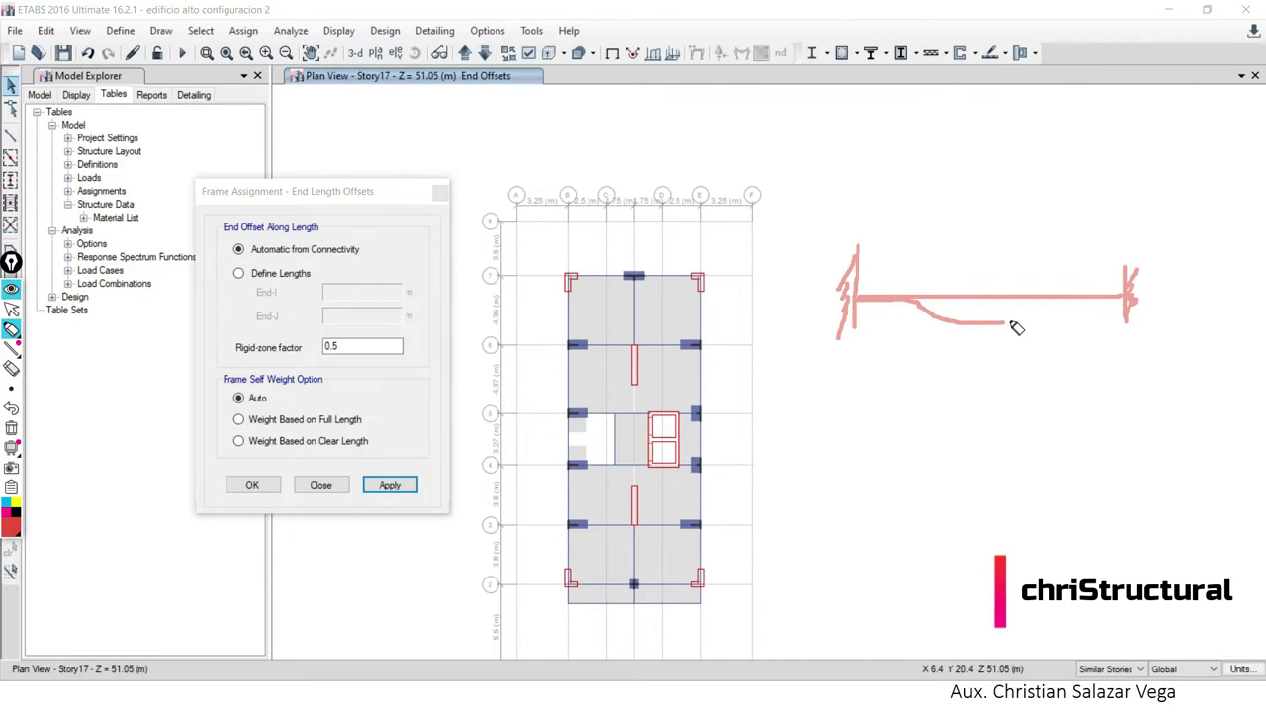
mouse_move(903, 273)
mouse_down()
mouse_move(839, 336)
mouse_move(912, 293)
mouse_up()
drag(1124, 349, 1082, 267)
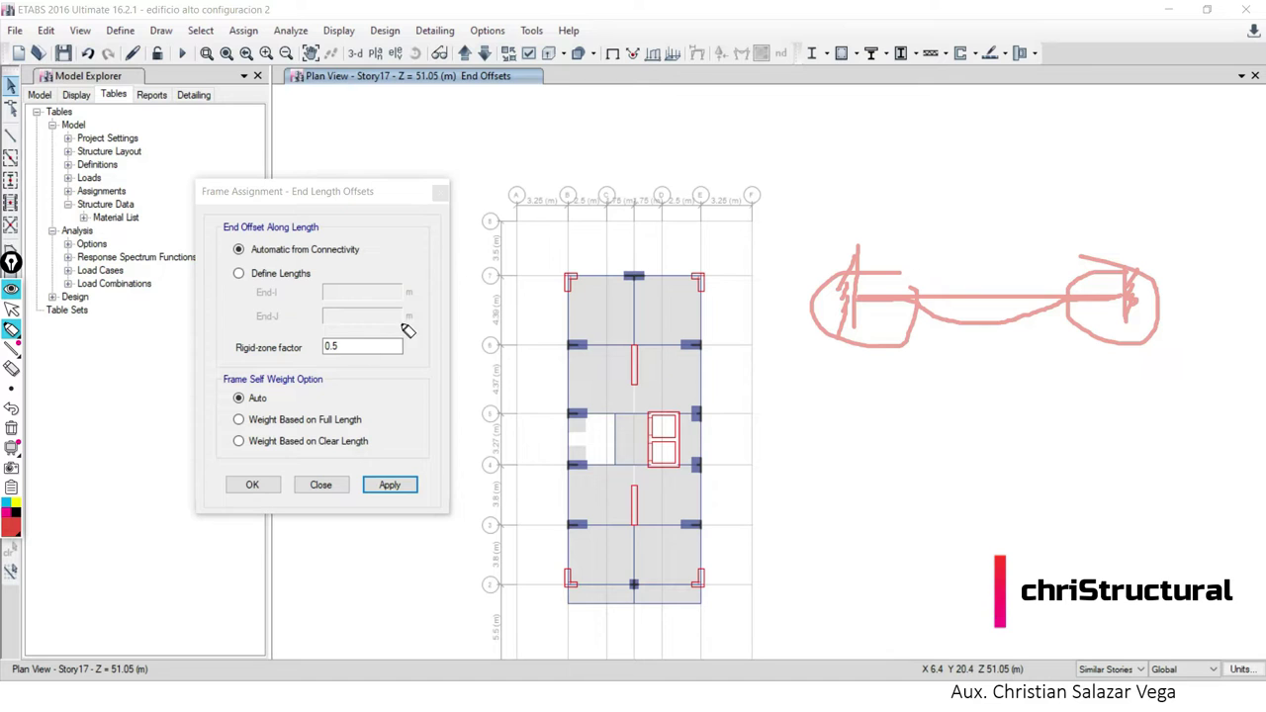
mouse_move(843, 417)
mouse_down()
mouse_move(843, 467)
mouse_move(827, 465)
mouse_move(822, 494)
mouse_up()
drag(849, 453, 1114, 451)
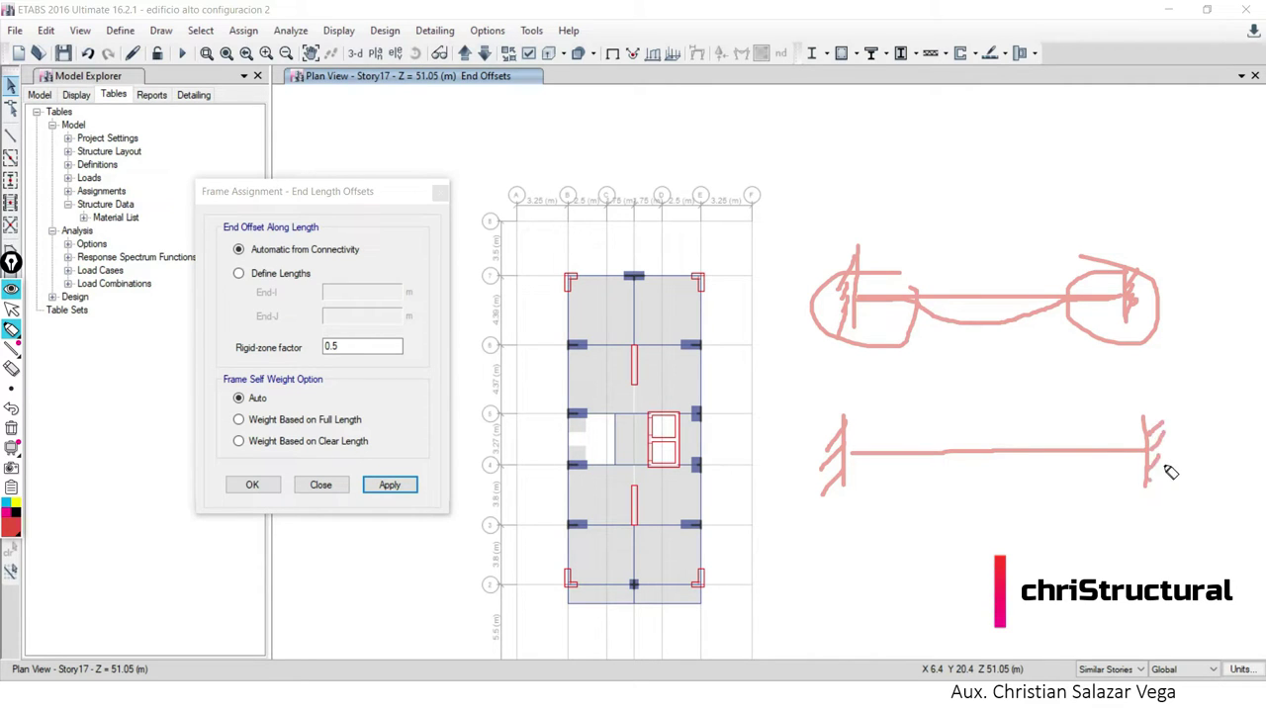
drag(876, 281, 893, 315)
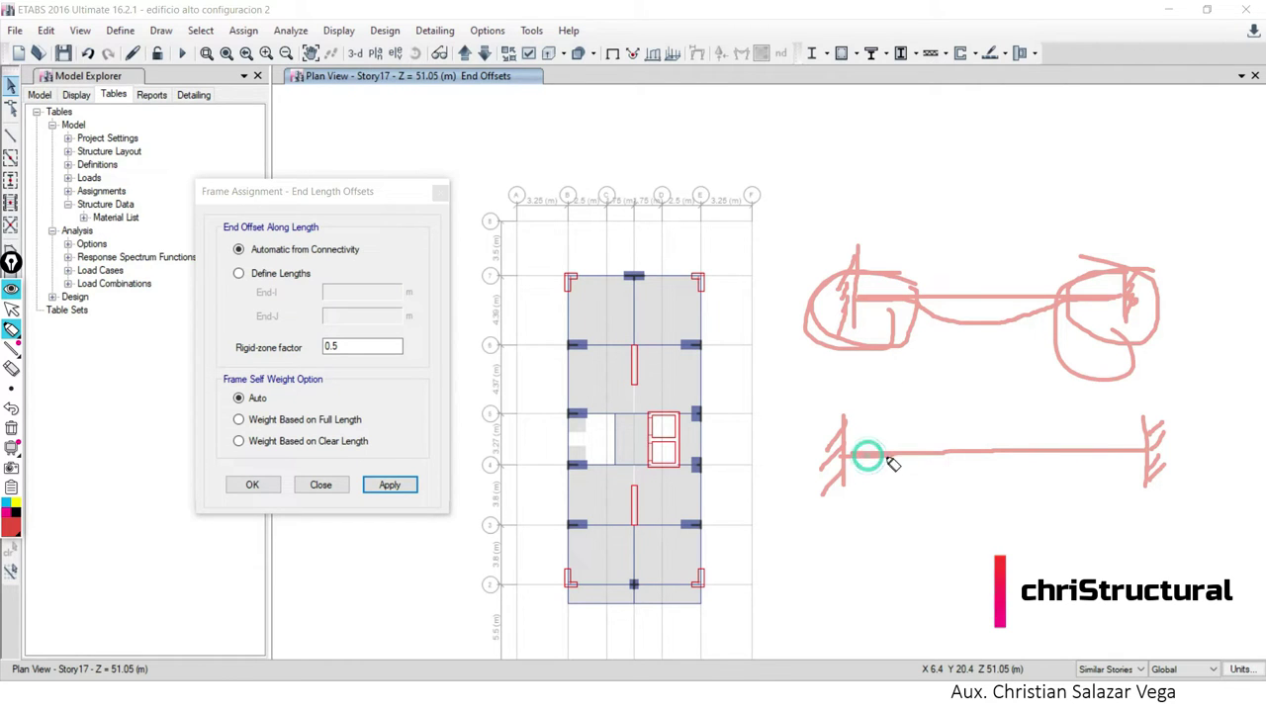
mouse_move(841, 455)
mouse_down()
mouse_move(880, 469)
mouse_move(1152, 453)
mouse_up()
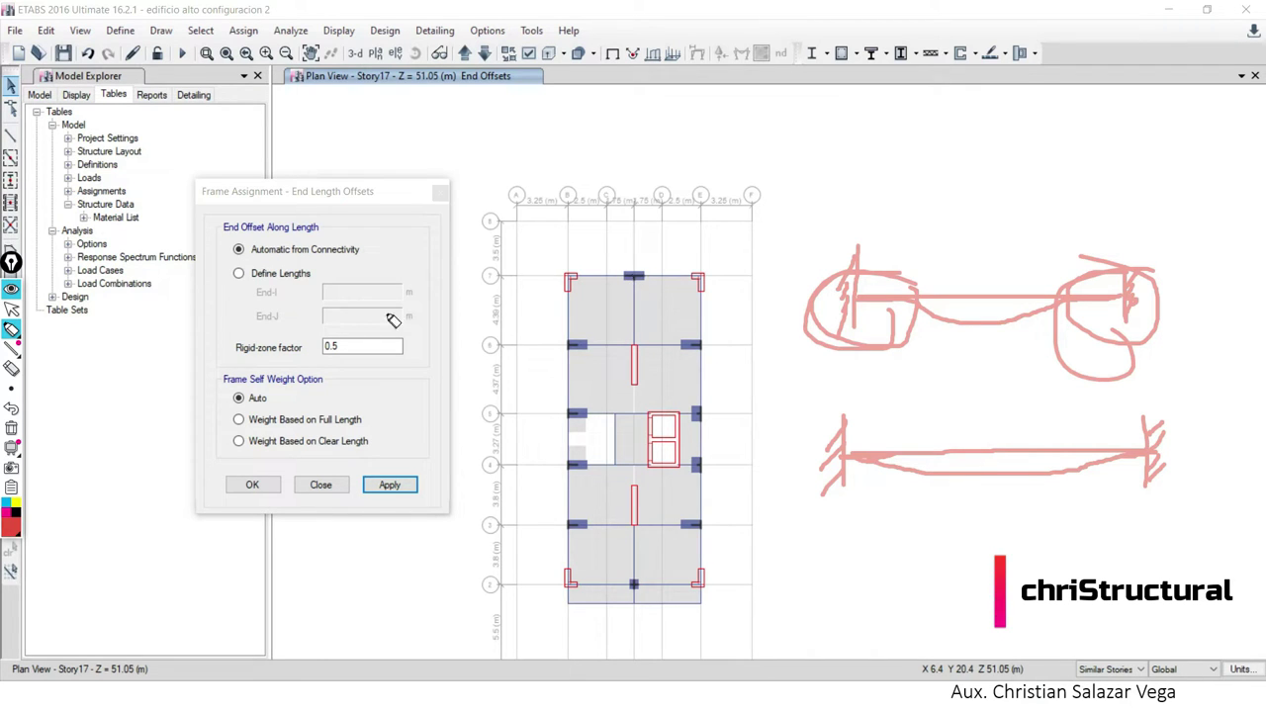
click(12, 328)
mouse_move(915, 237)
mouse_down()
mouse_move(828, 223)
mouse_move(954, 352)
mouse_move(867, 244)
mouse_up()
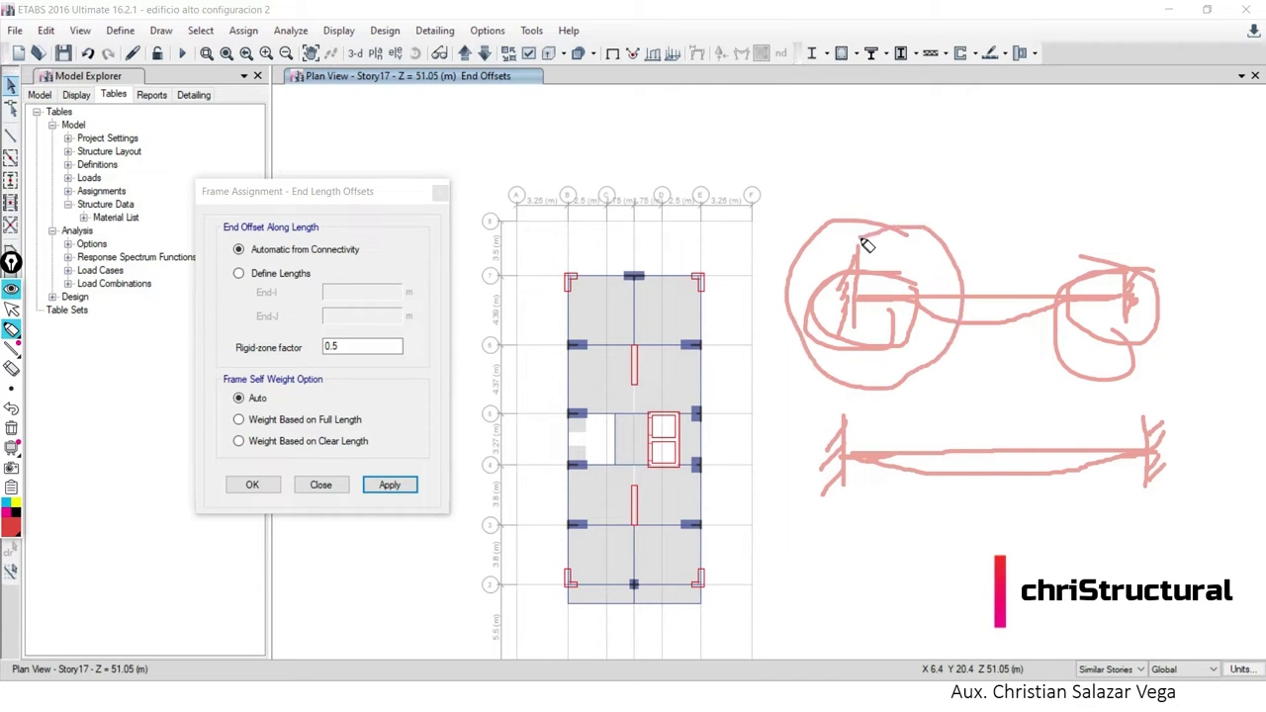
drag(888, 417, 874, 531)
drag(927, 495, 886, 397)
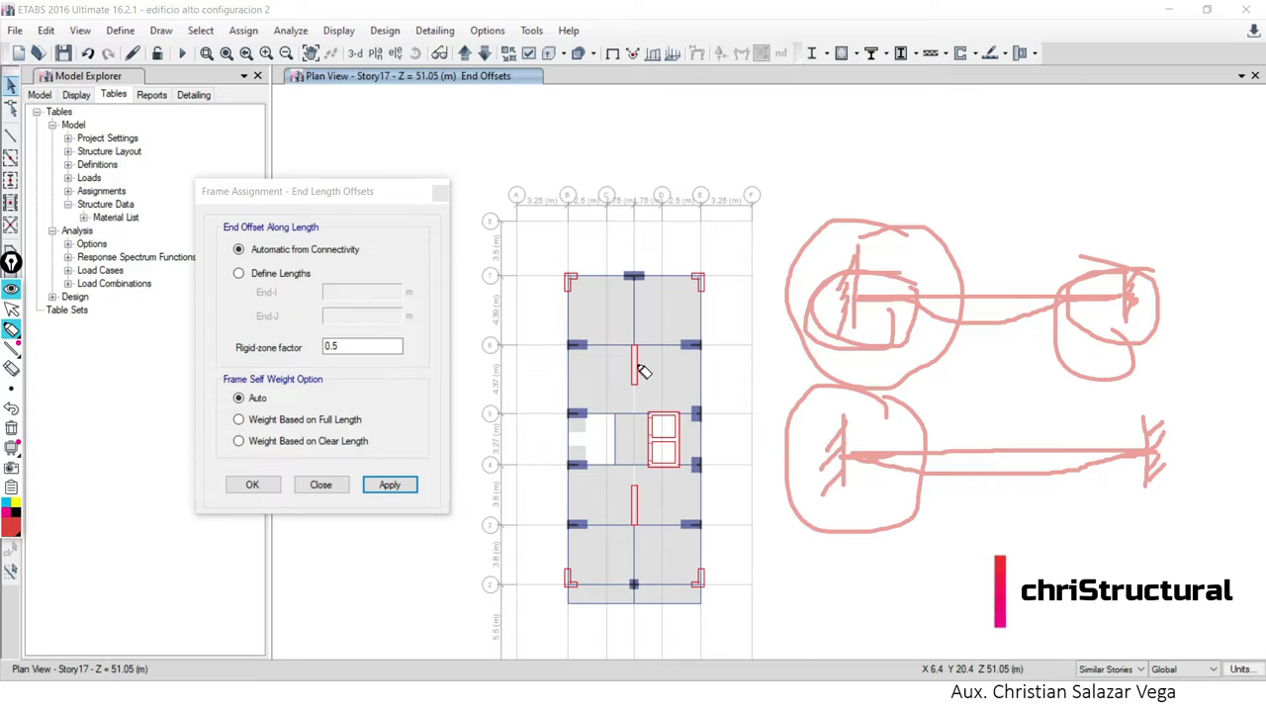
click(11, 310)
click(11, 427)
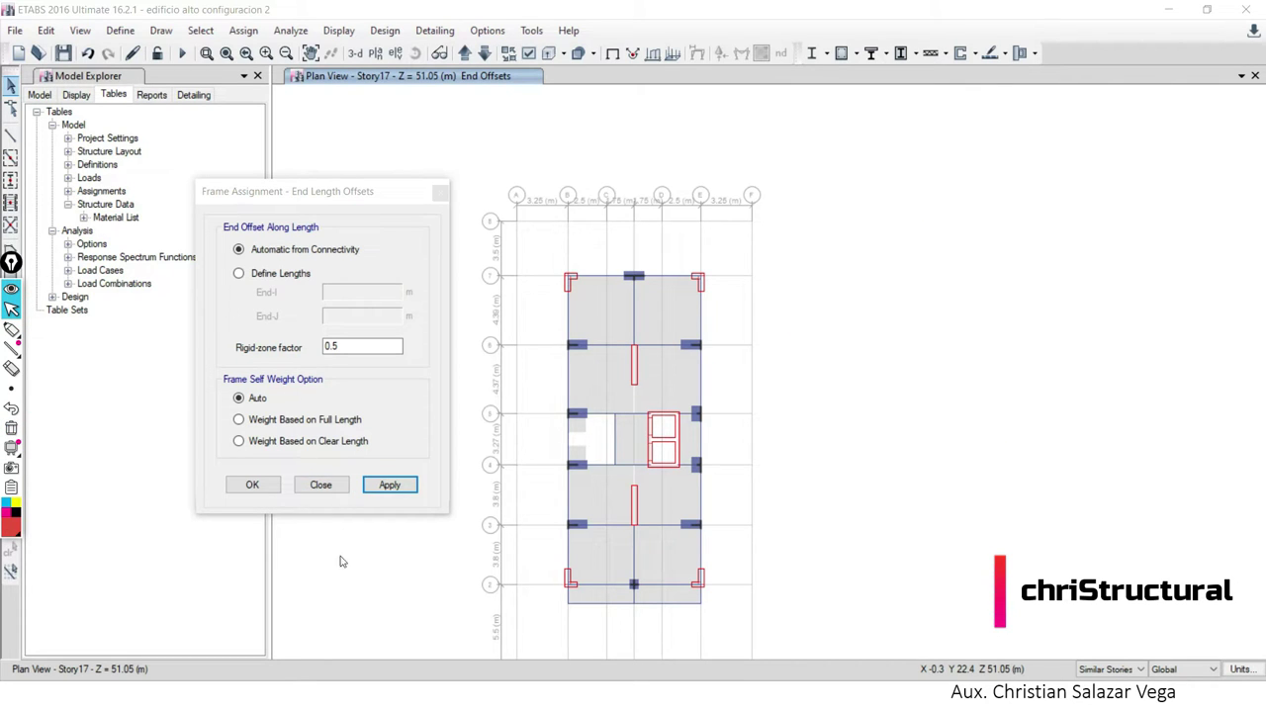
Close the End Length Offsets dialog and advance the presentation slideshow.
click(252, 485)
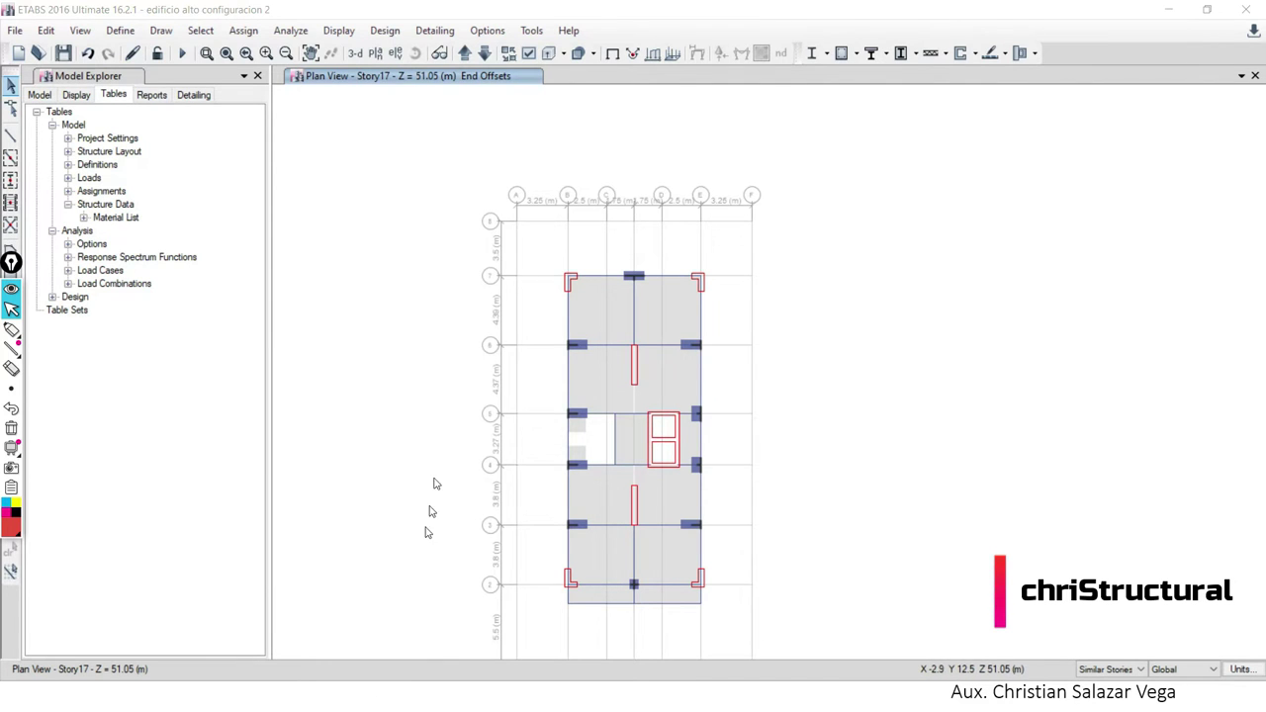
key(alt+Tab)
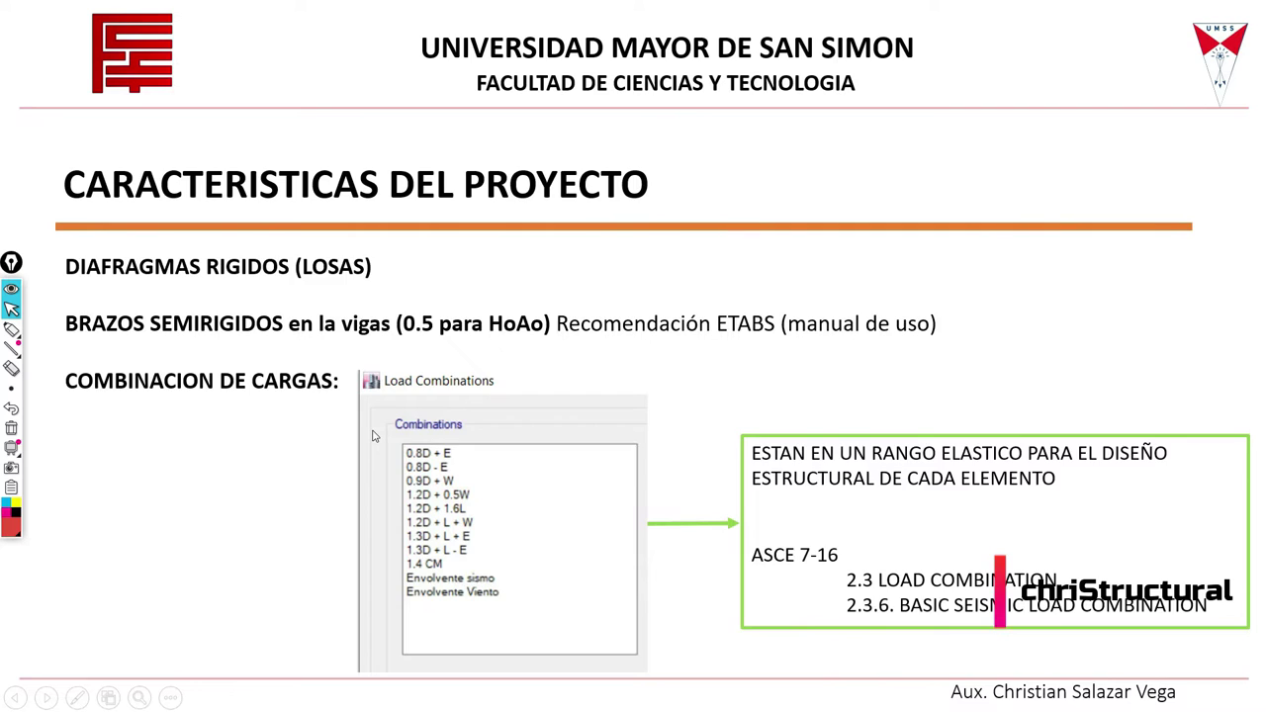
click(374, 436)
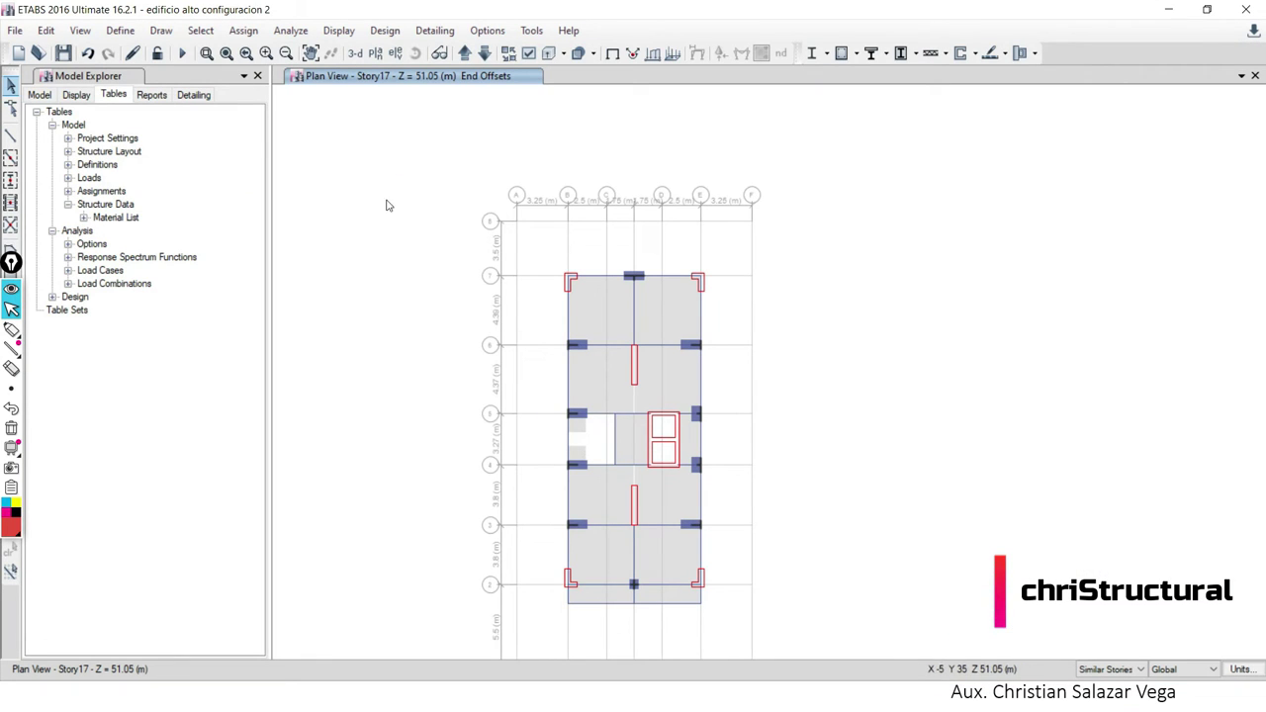
Set P-Delta to iterative based on loads: Dead factor 1, Live 0.25, tolerance 0.0001.
click(119, 32)
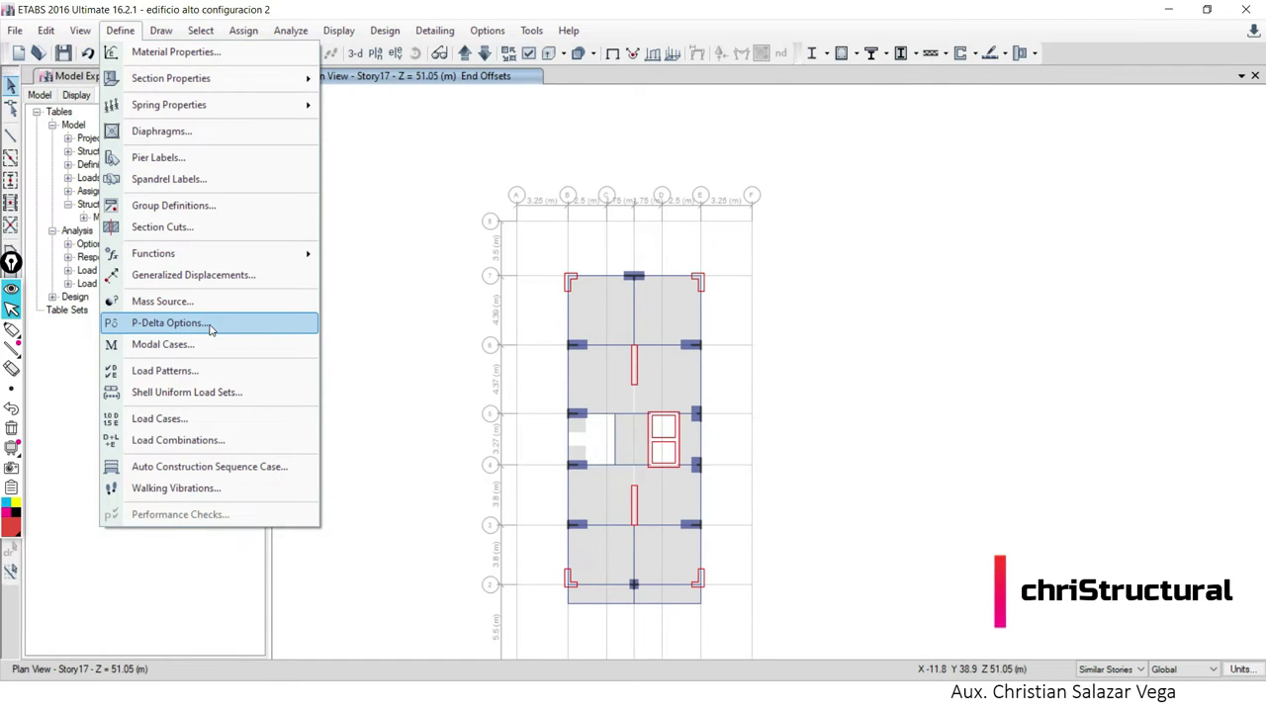
click(211, 325)
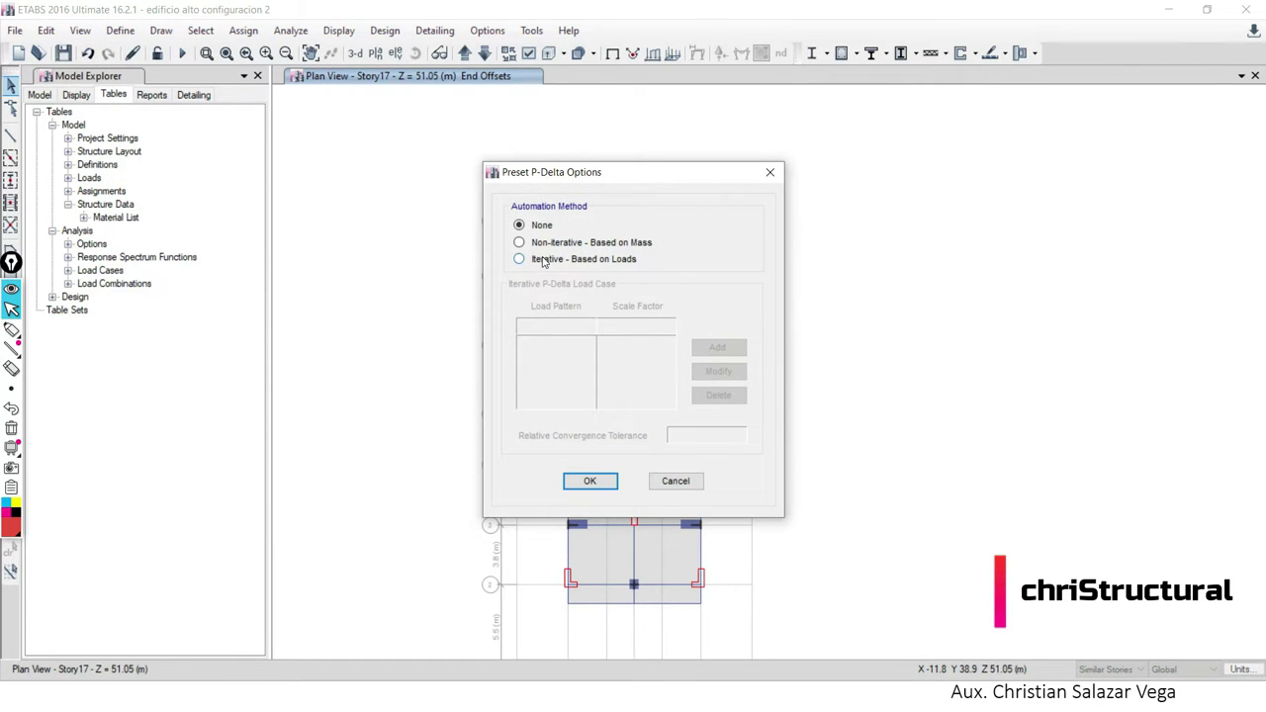
click(541, 260)
click(600, 340)
click(625, 332)
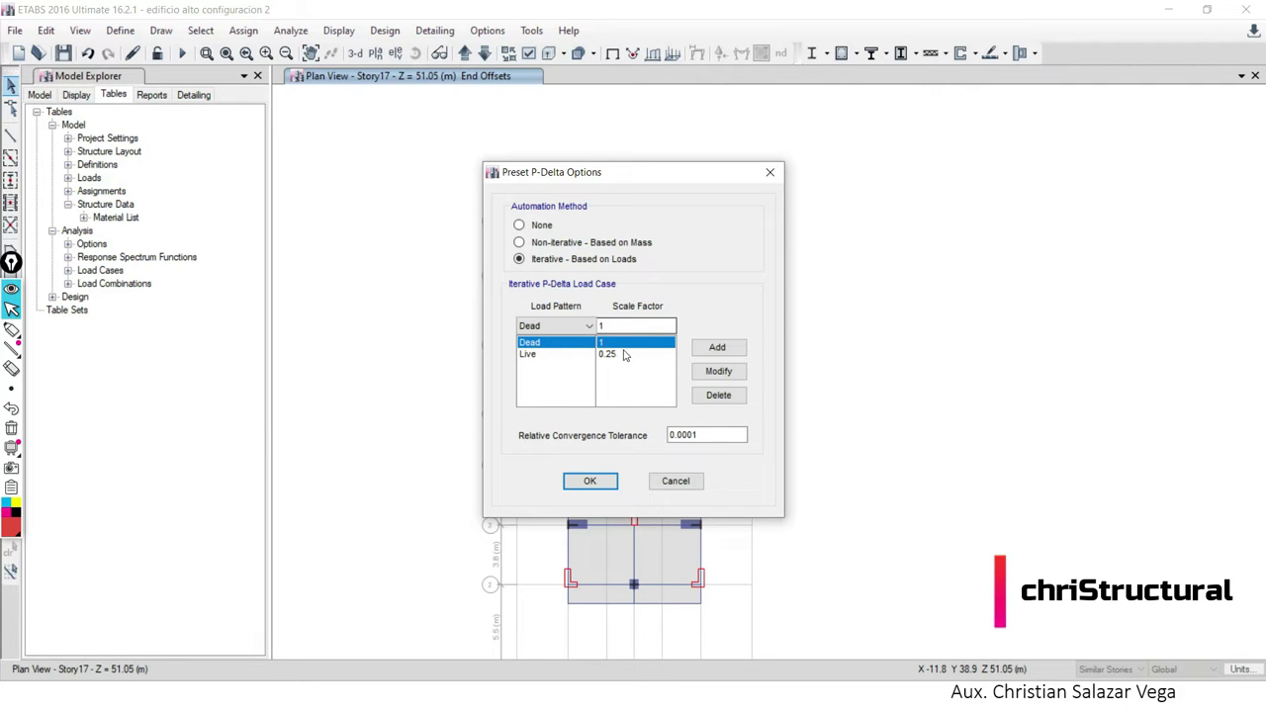
click(565, 354)
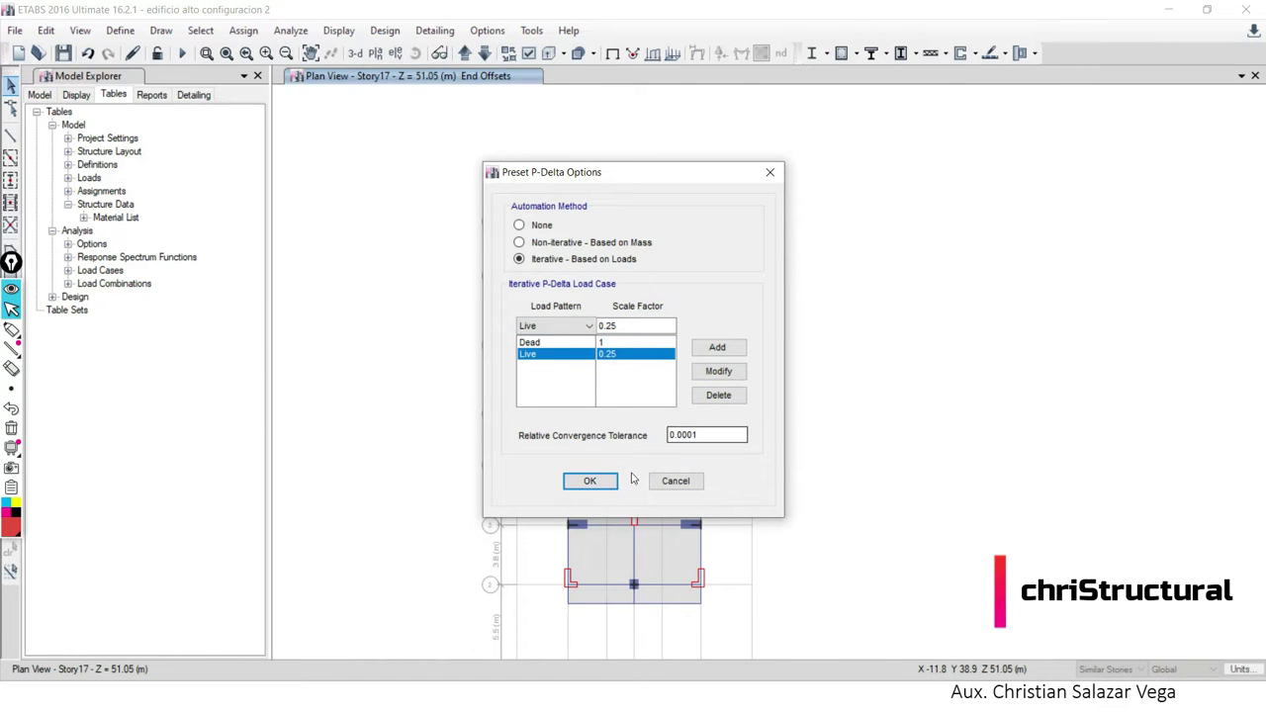
click(607, 491)
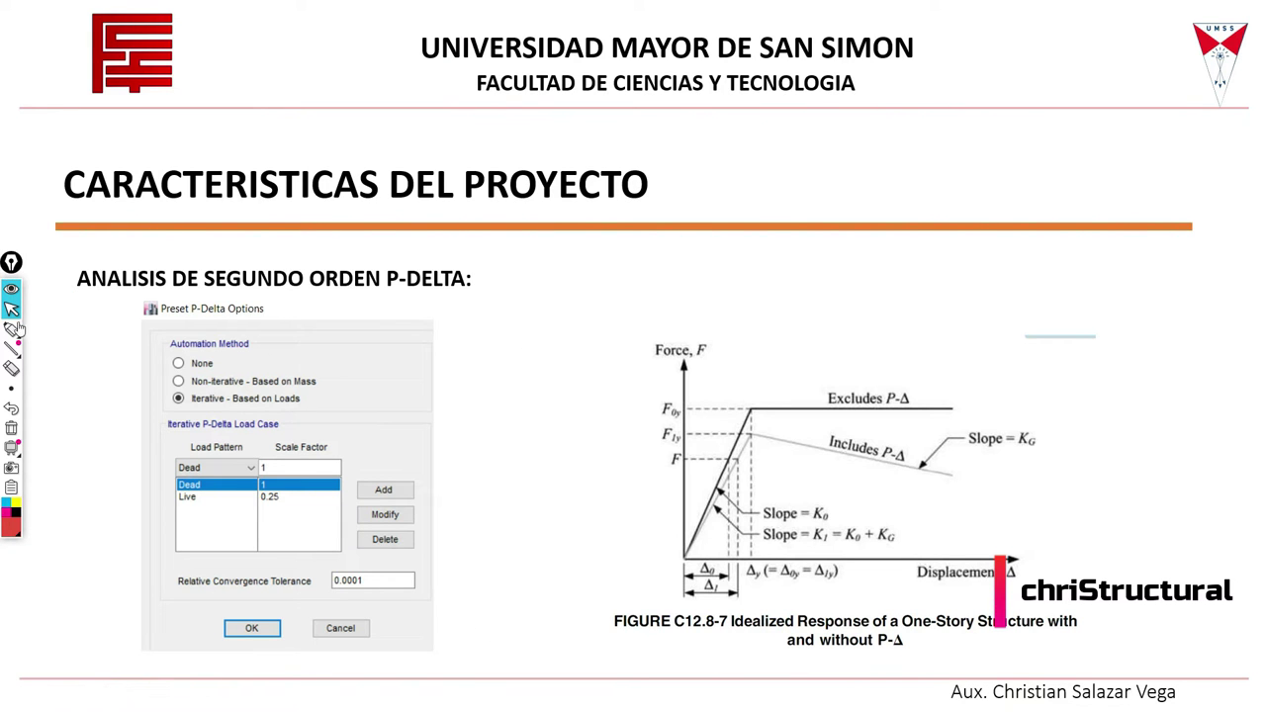
Highlight the K0 slope and the Includes/Excludes P-Δ branches, sketching a loaded column, then clear it.
click(12, 329)
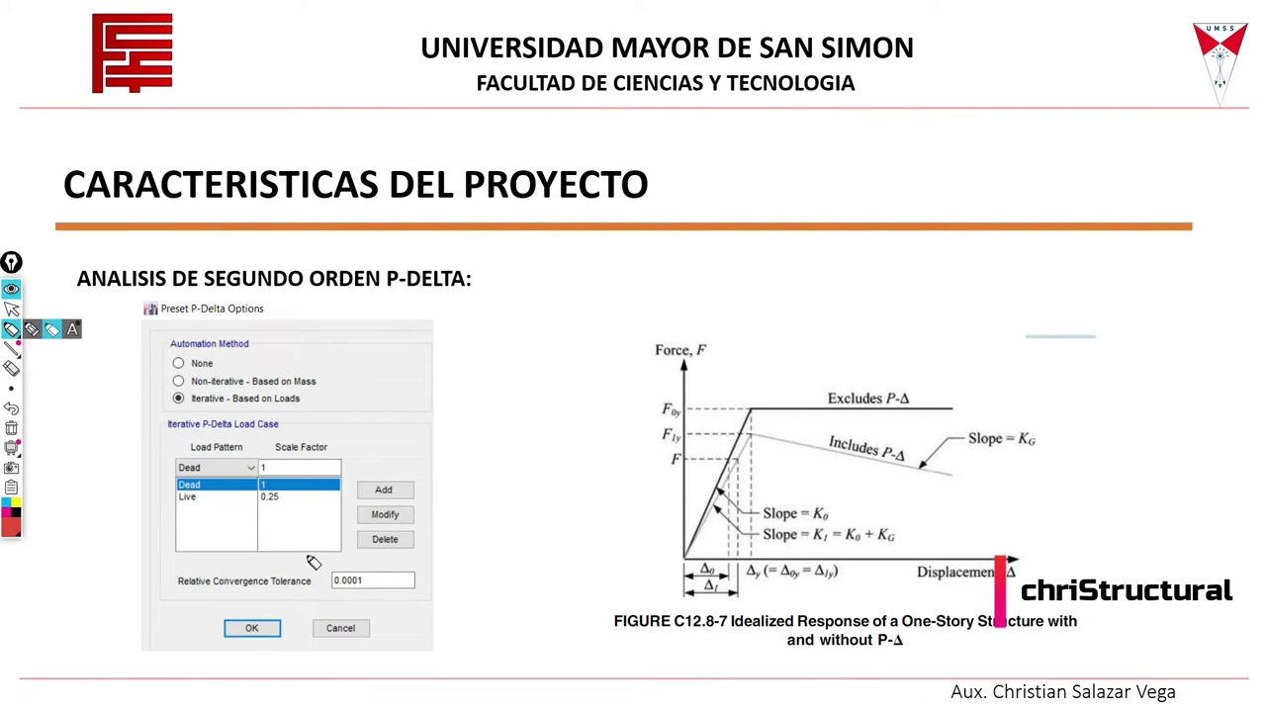
mouse_move(685, 558)
mouse_down()
mouse_move(752, 415)
mouse_move(974, 407)
mouse_up()
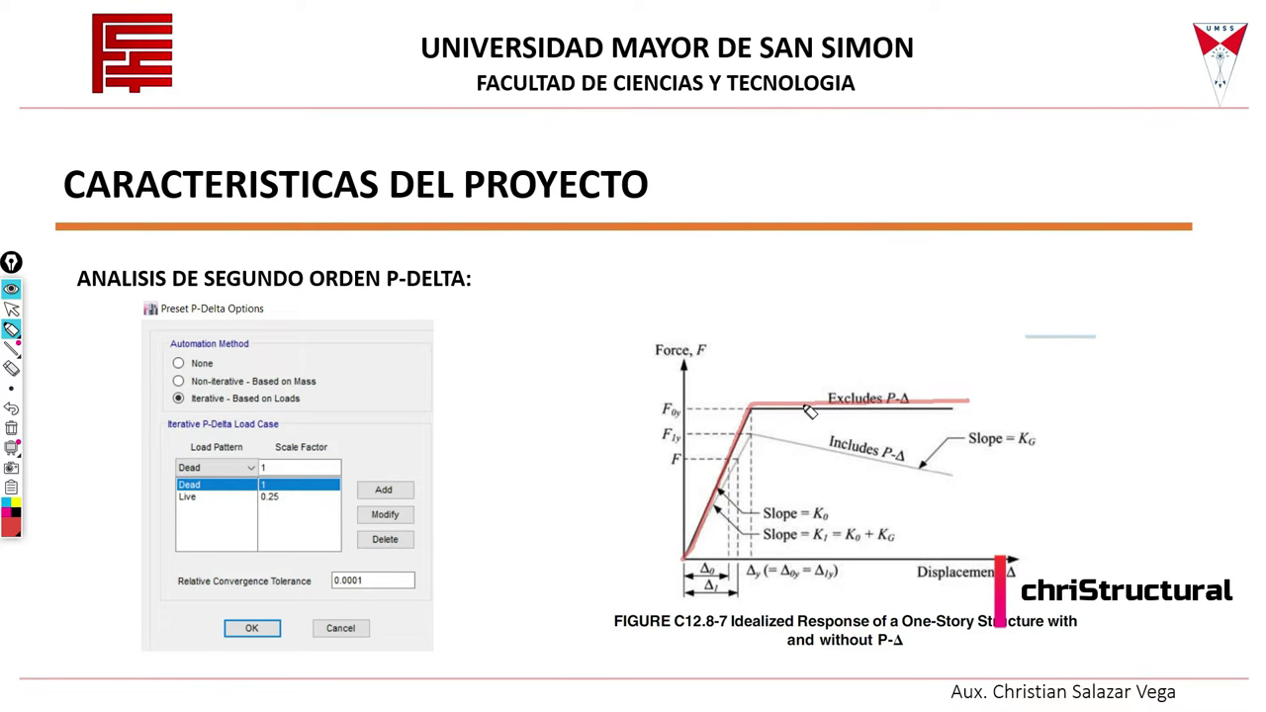
mouse_move(691, 560)
mouse_down()
mouse_move(740, 473)
mouse_move(945, 469)
mouse_up()
drag(1073, 453, 1163, 455)
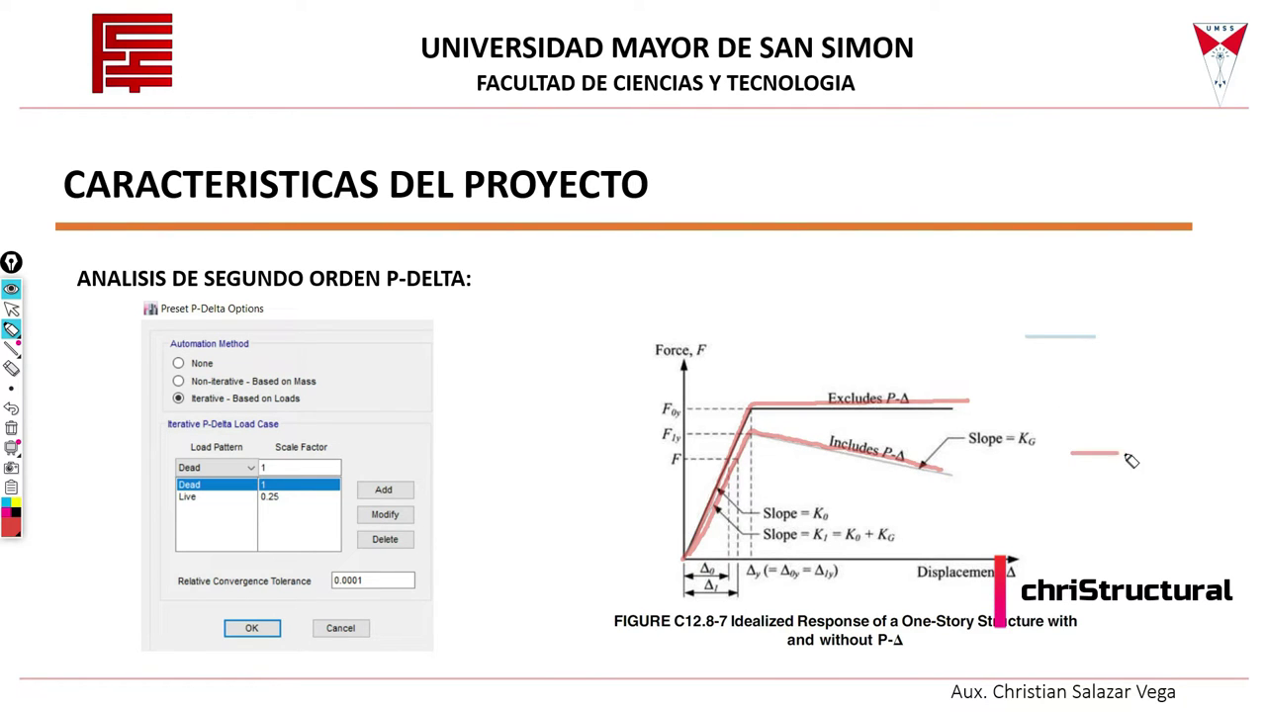
mouse_move(1098, 275)
mouse_down()
mouse_move(1098, 453)
mouse_move(1047, 451)
mouse_up()
drag(1092, 167, 1102, 248)
drag(1121, 153, 1122, 171)
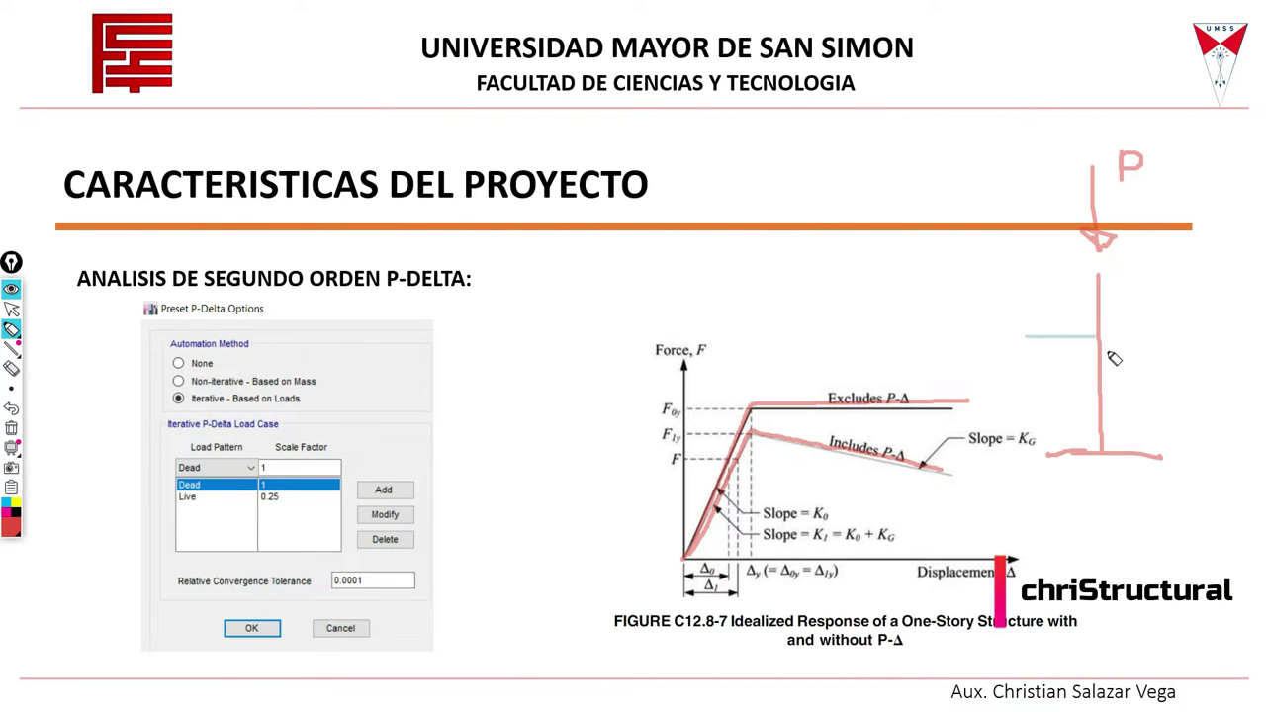
mouse_move(1100, 359)
mouse_down()
mouse_move(1139, 285)
mouse_move(1118, 278)
mouse_up()
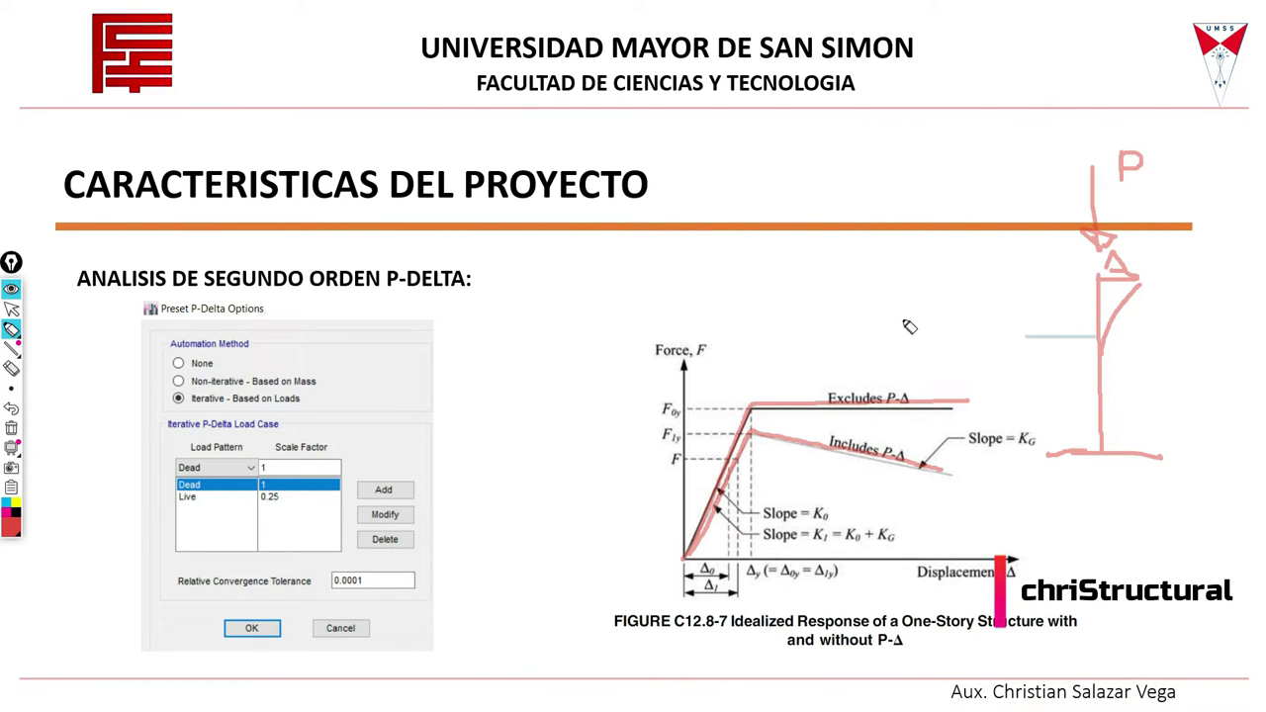
mouse_move(656, 436)
mouse_down()
mouse_move(752, 439)
mouse_move(896, 474)
mouse_up()
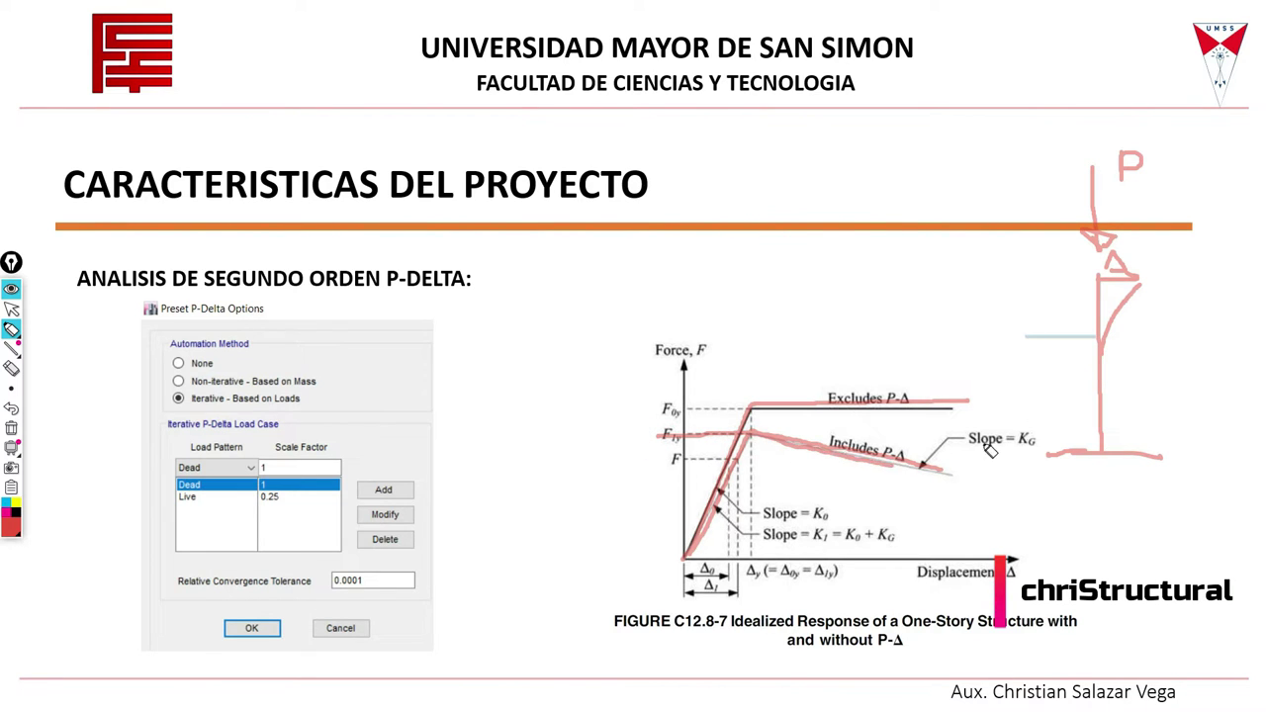
drag(890, 473, 964, 465)
drag(1170, 136, 1163, 149)
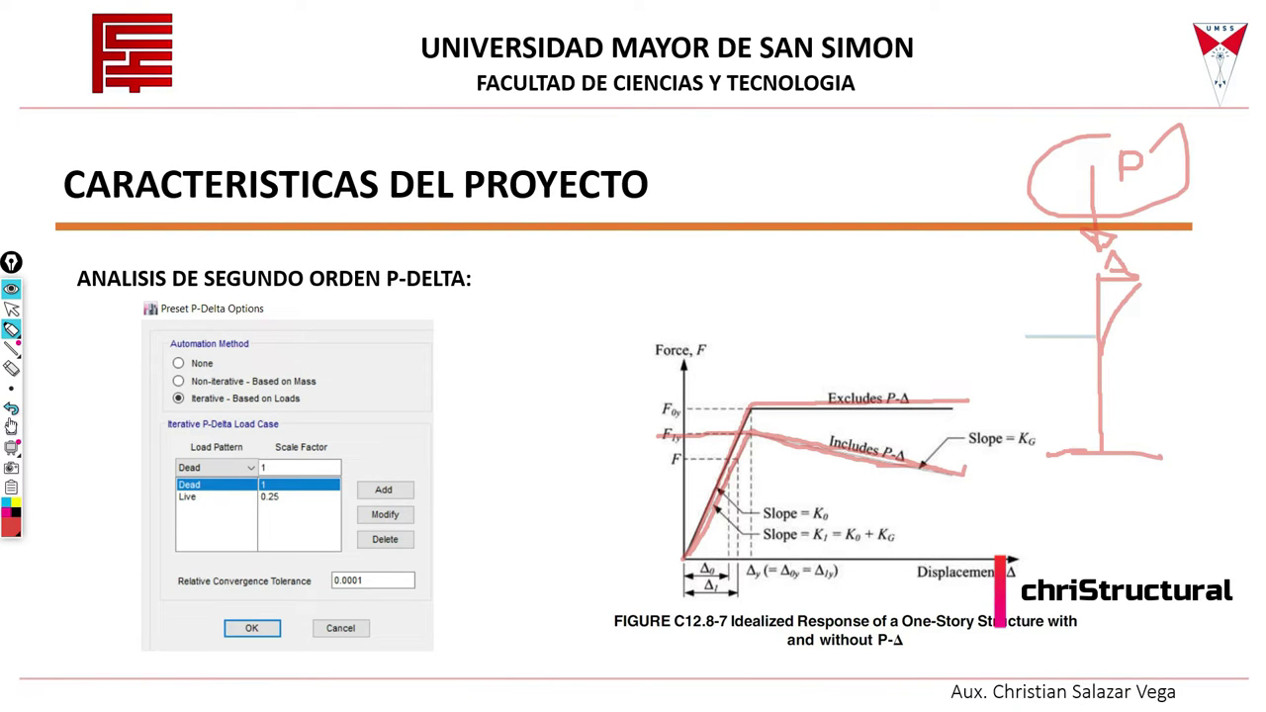
click(11, 427)
Sketch a column with deflected curves, erase it, and return to ETABS.
drag(1053, 424, 1170, 415)
drag(1093, 255, 1093, 426)
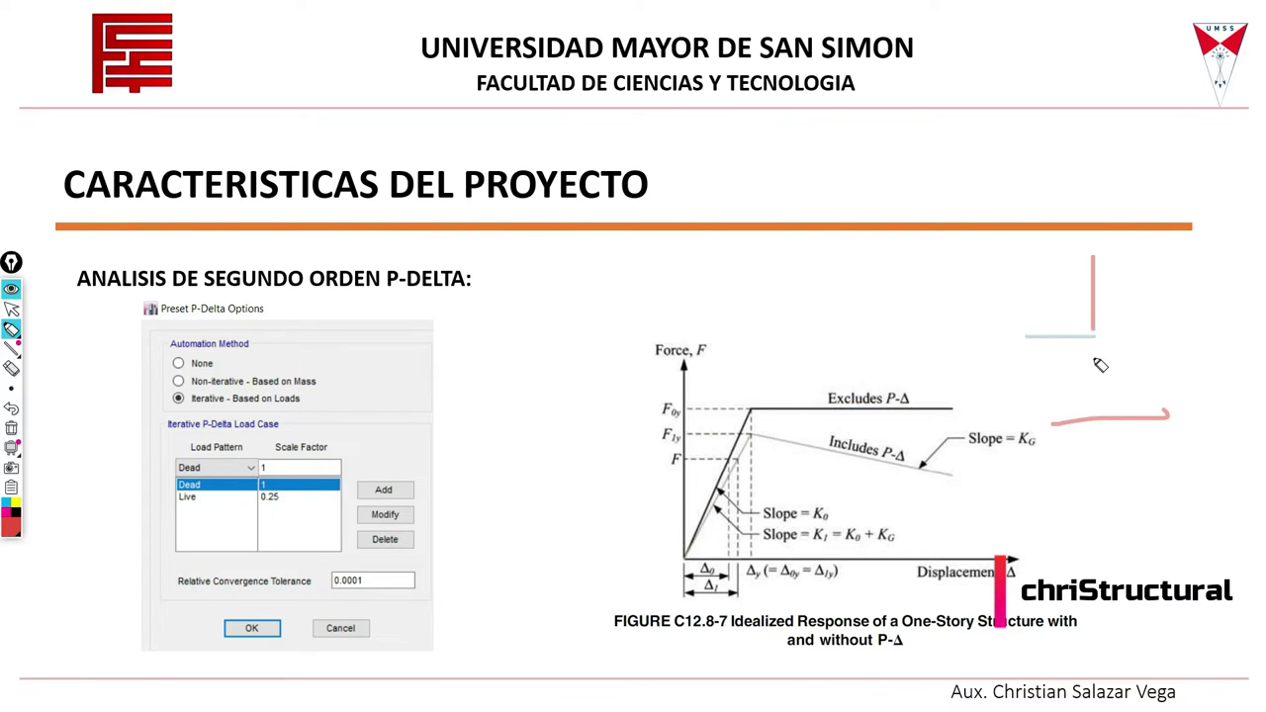
drag(1096, 190, 1101, 244)
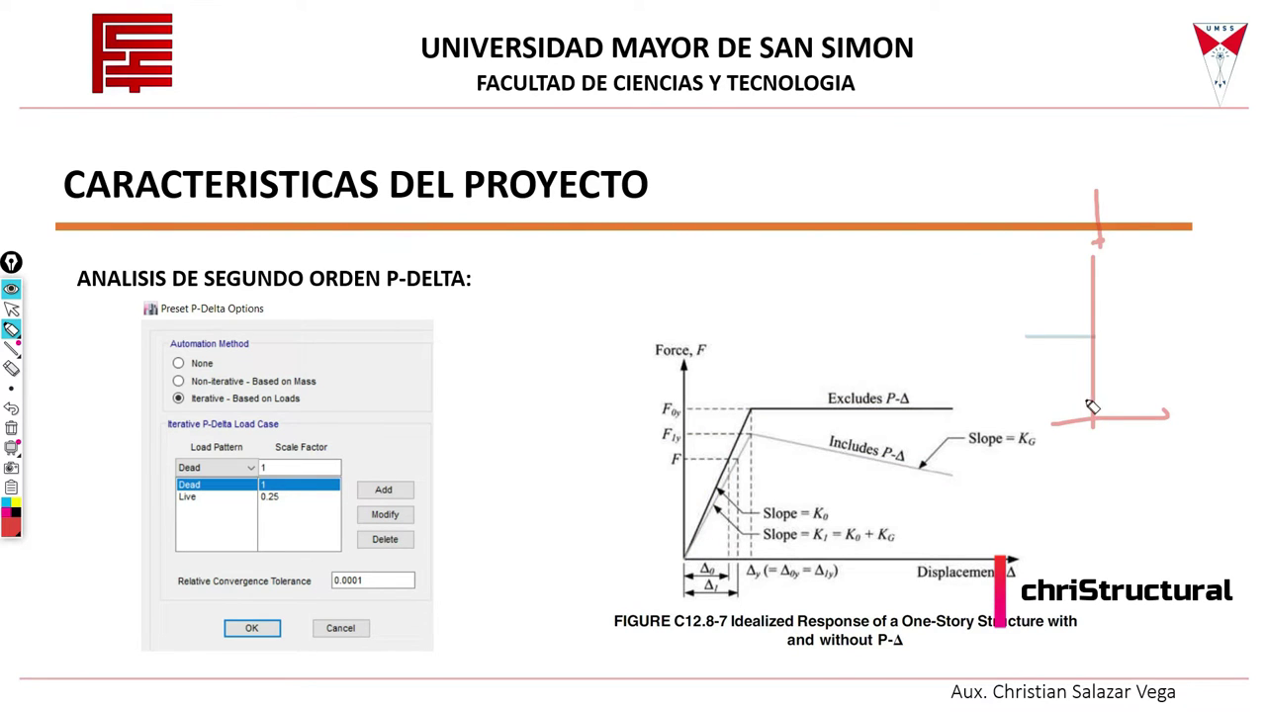
drag(1093, 396, 1145, 276)
drag(1095, 406, 1148, 325)
mouse_move(1099, 412)
mouse_down()
mouse_move(1187, 366)
mouse_move(1166, 410)
mouse_up()
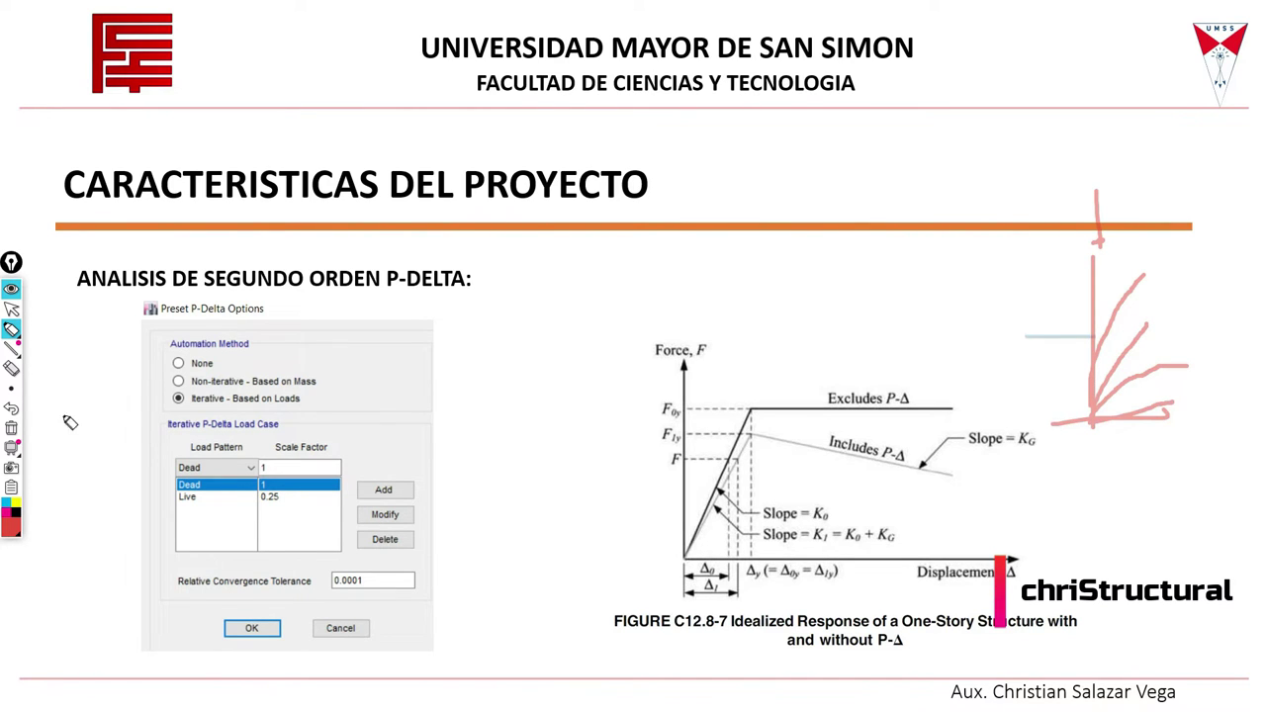
click(12, 309)
click(11, 428)
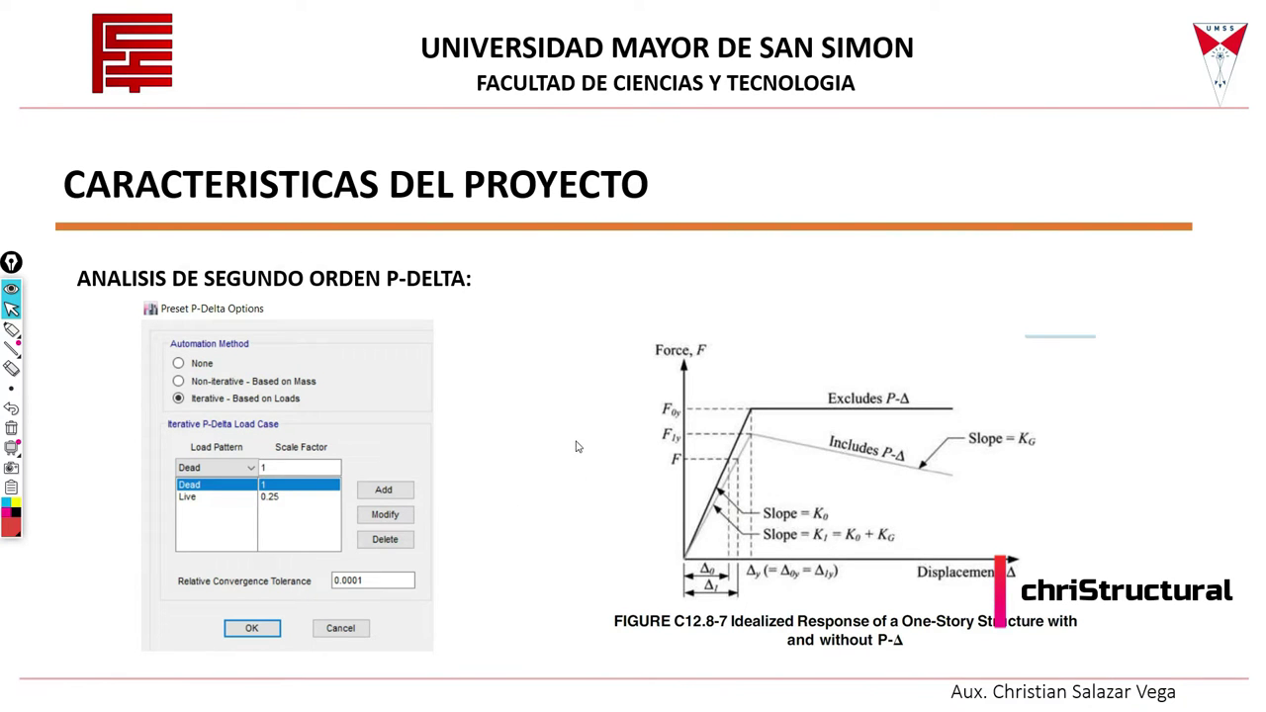
key(alt+Tab)
key(alt+Tab)
key(alt+Tab)
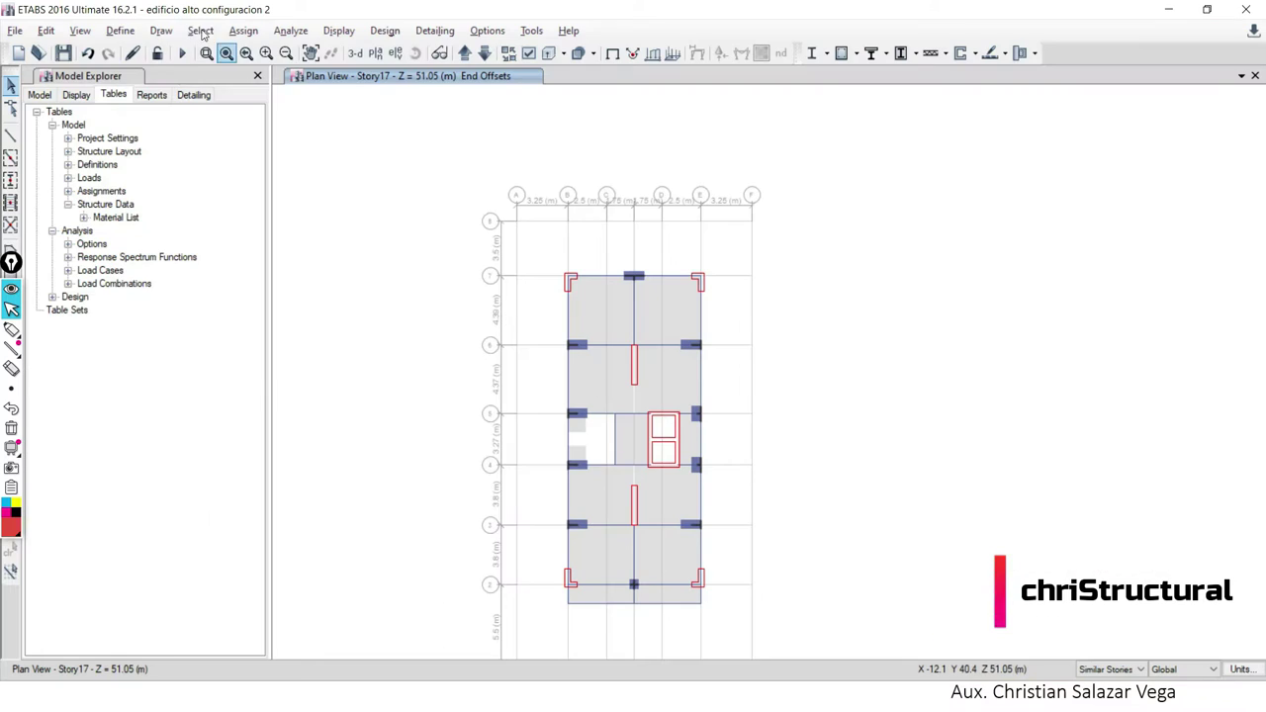
Confirm the P-Delta options remain unchanged.
click(120, 31)
click(226, 323)
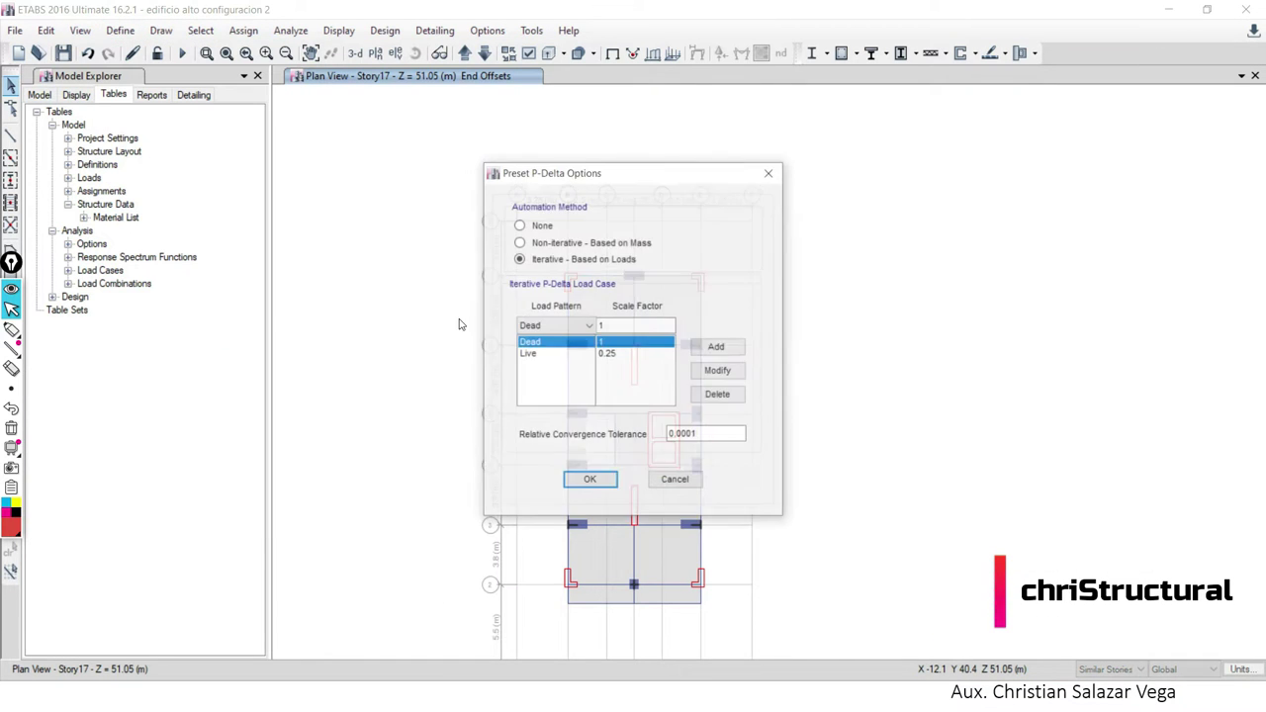
click(584, 480)
On the modal case slide, mark RITZ, INCLUIR P-DELTA and MODOS DE VIBRAR = 12, then clear and return.
key(alt+Tab)
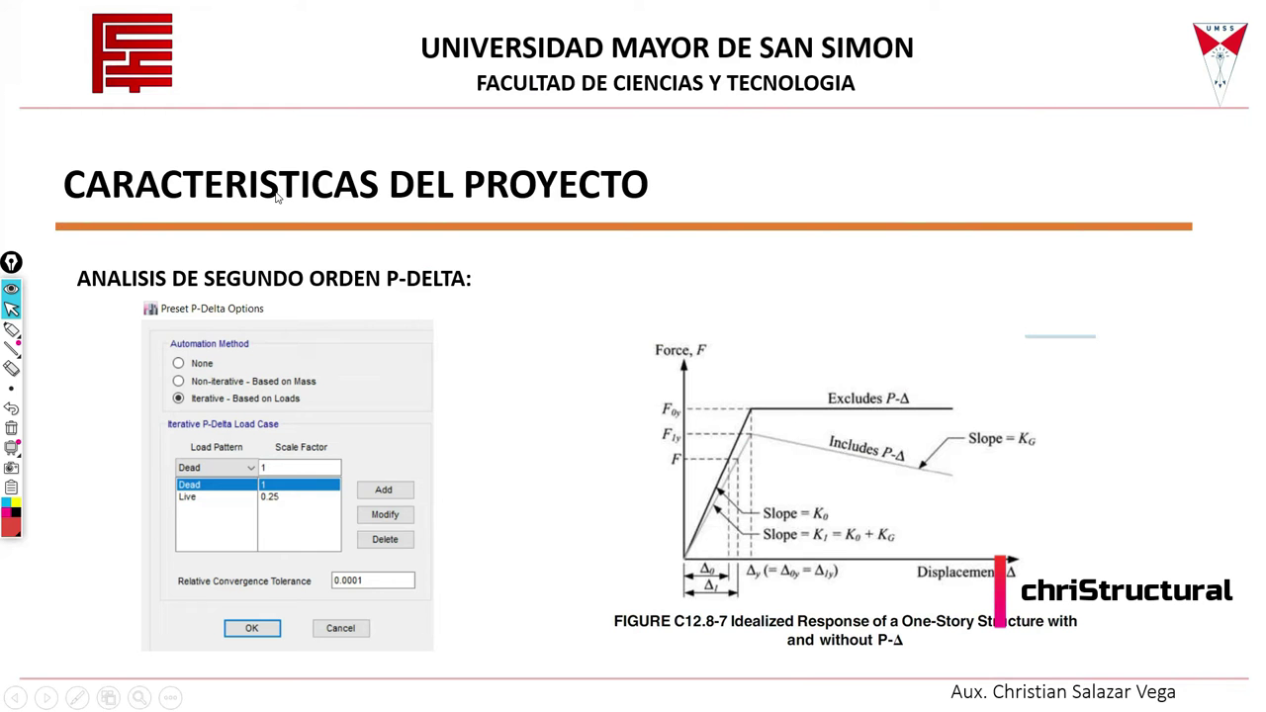
click(430, 406)
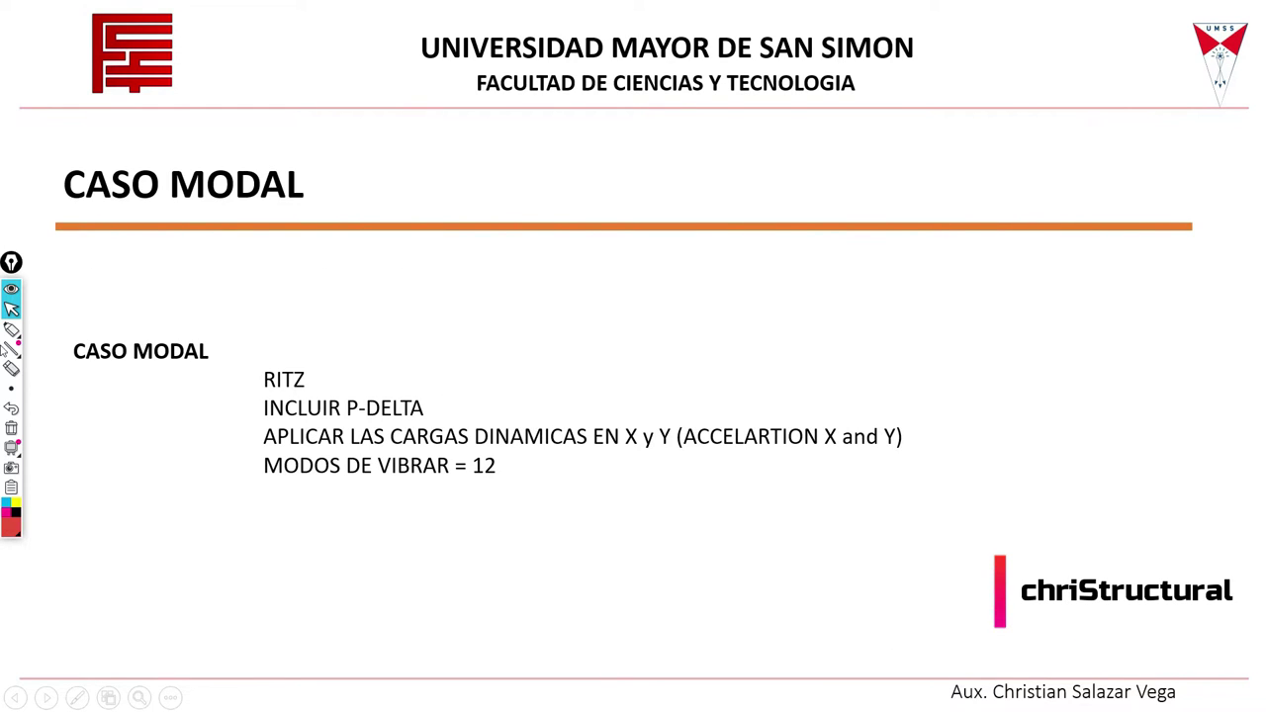
click(11, 330)
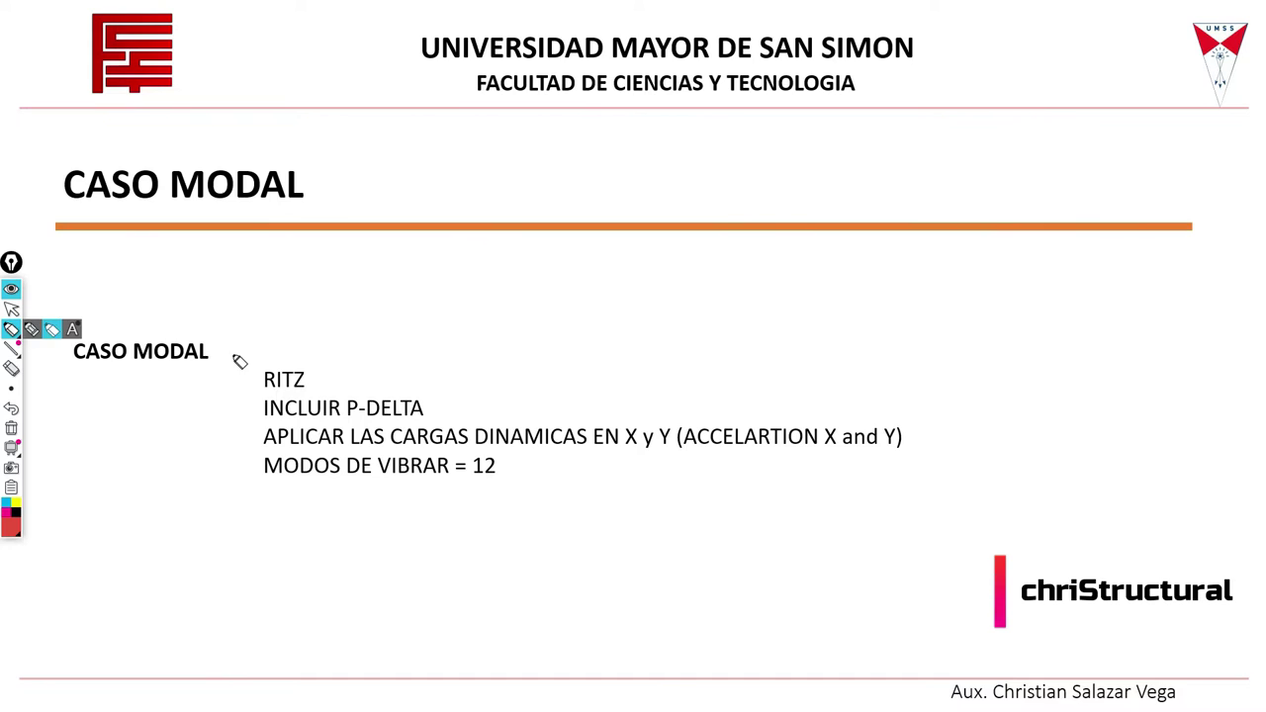
drag(238, 354, 245, 362)
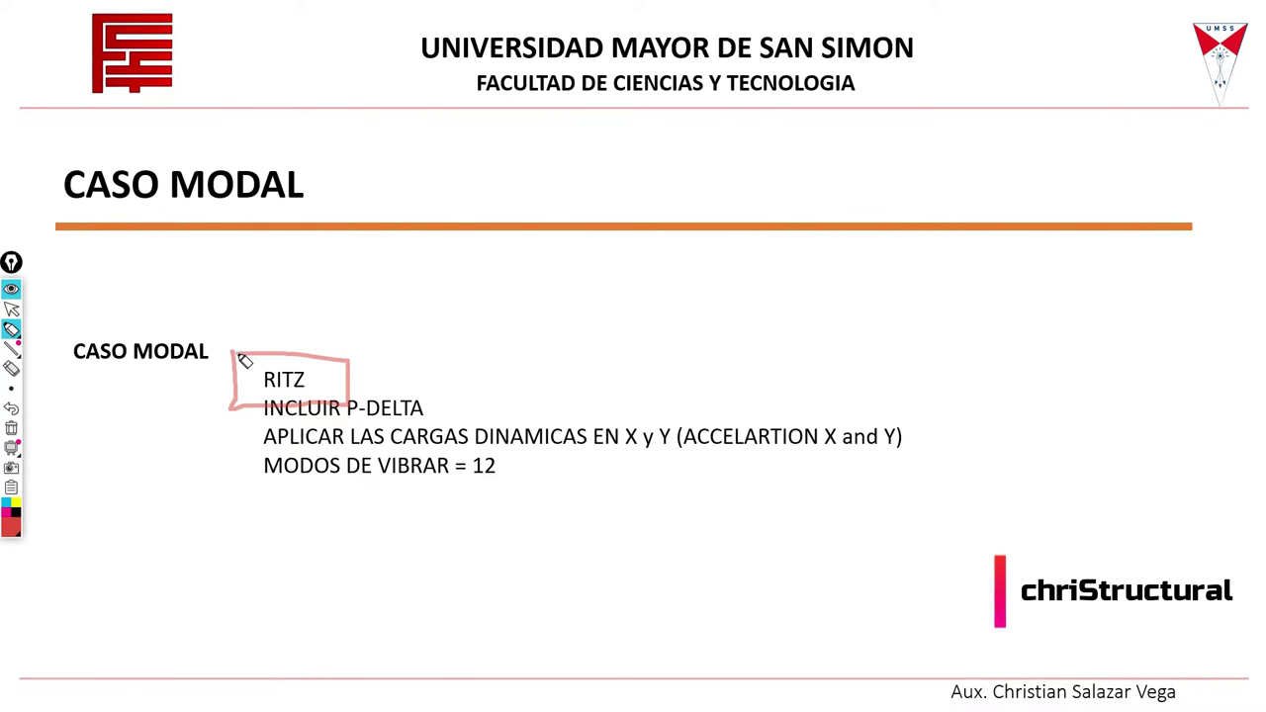
drag(261, 400, 407, 421)
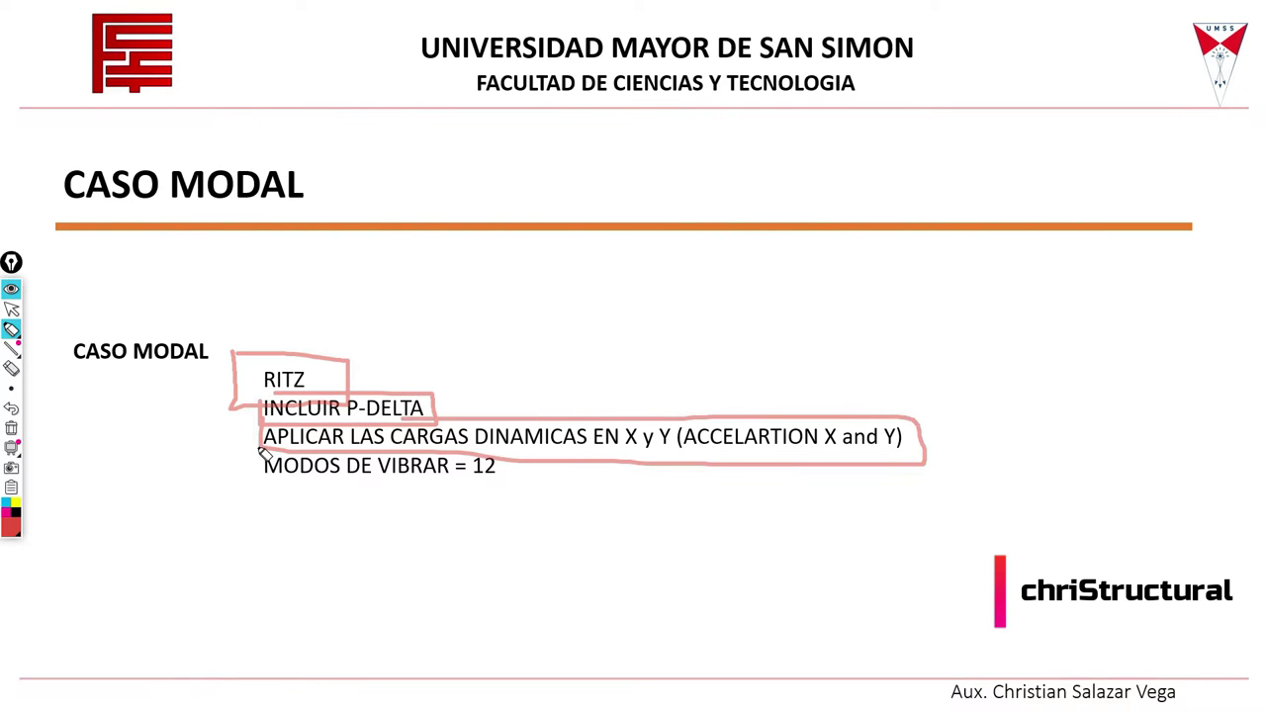
drag(263, 453, 506, 459)
click(11, 309)
click(11, 428)
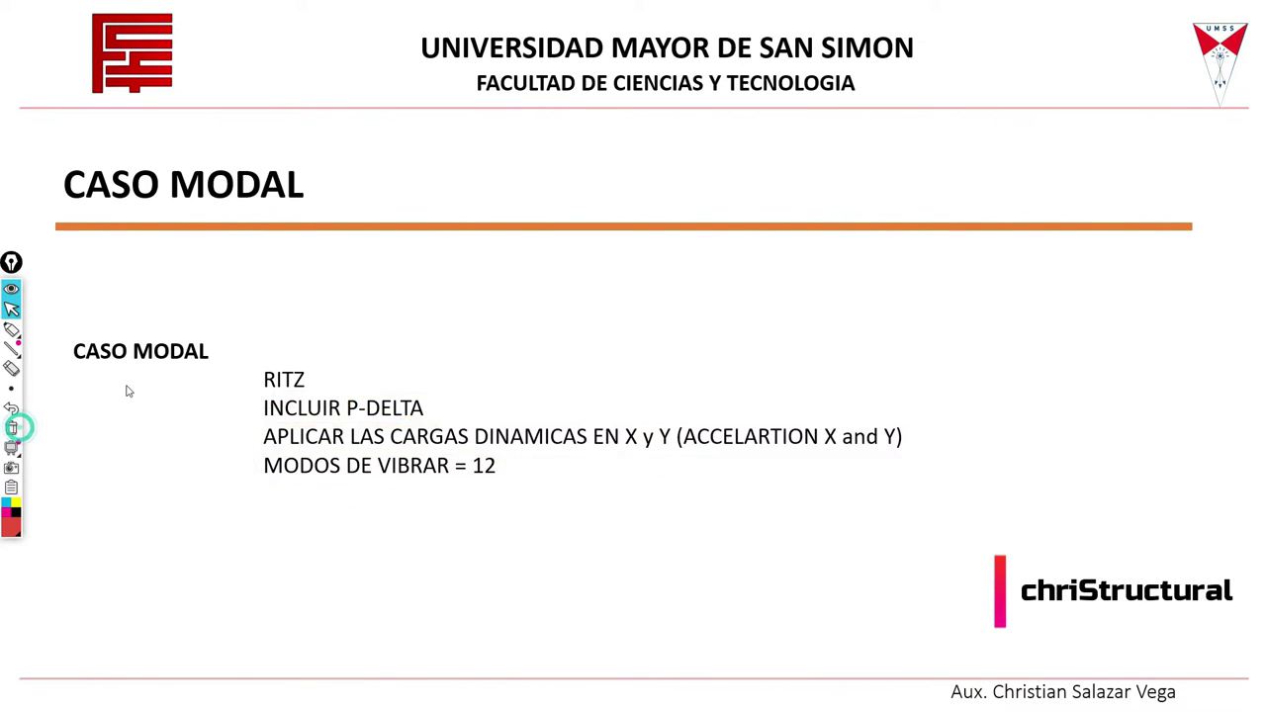
key(alt+Tab)
key(alt+Tab)
Rename the modal case to MODAL and set its subtype to Ritz.
click(118, 30)
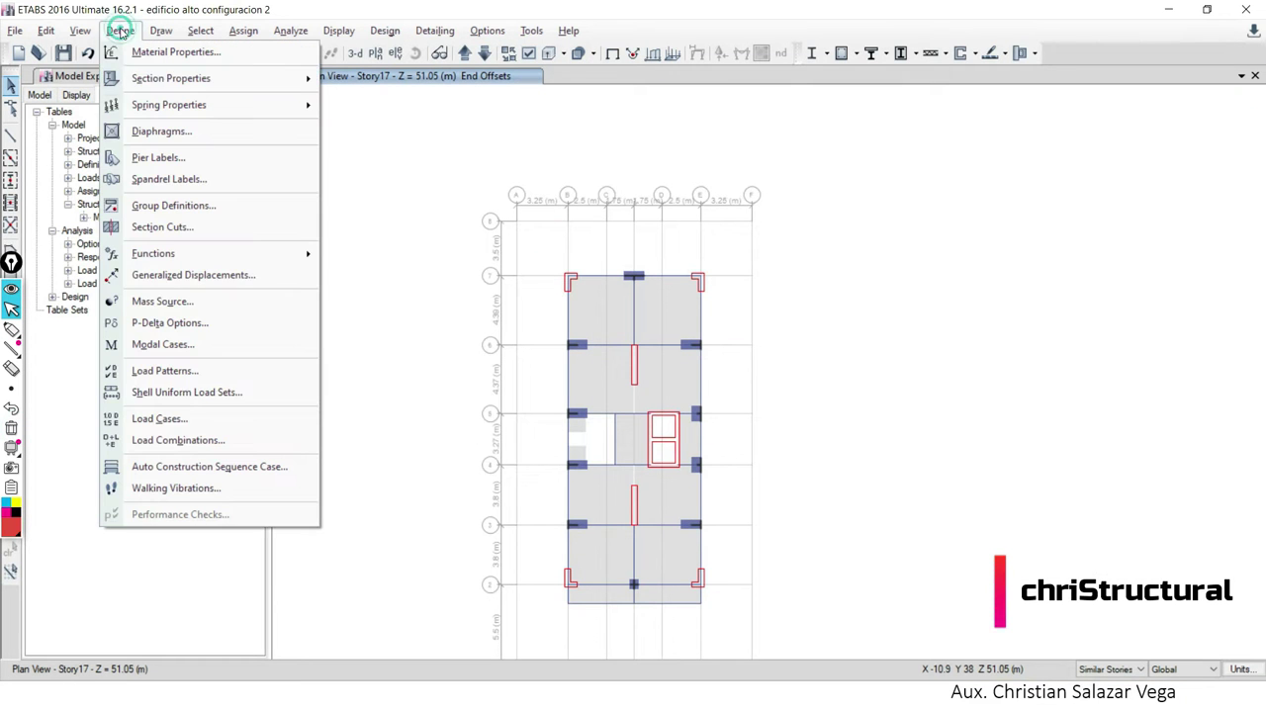
click(177, 351)
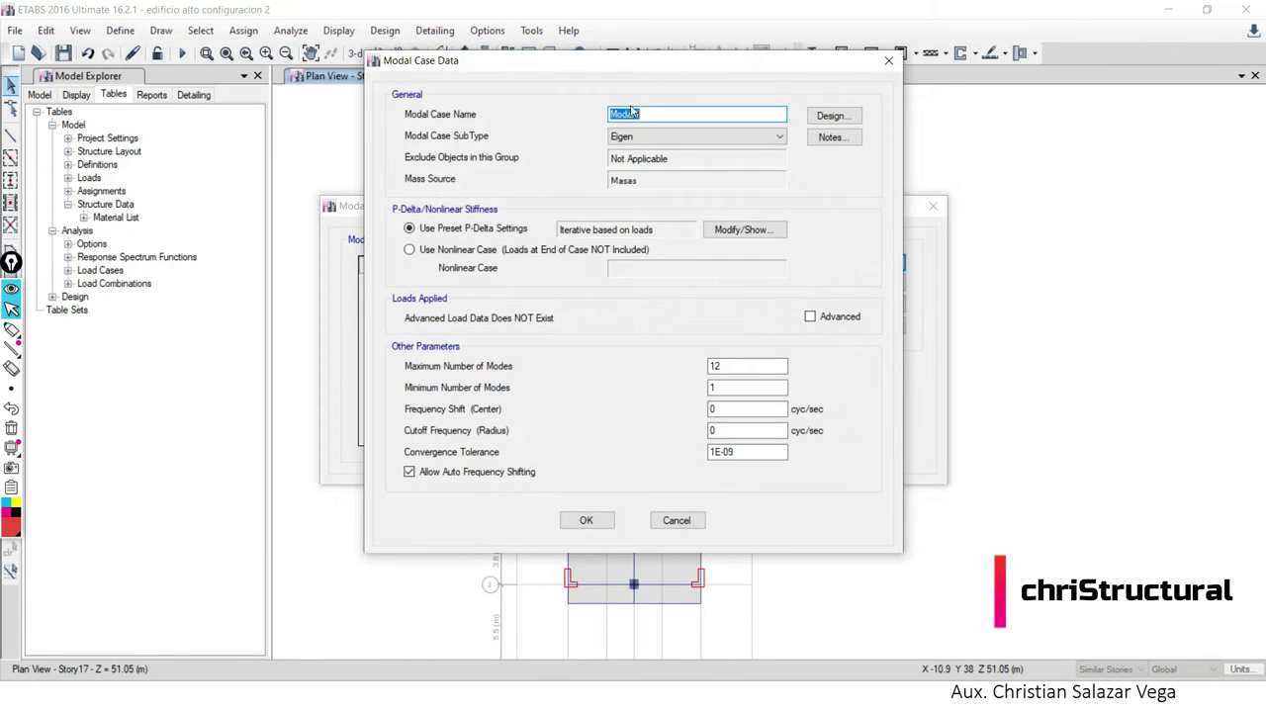
click(652, 112)
double_click(653, 114)
text(MODAL)
click(699, 140)
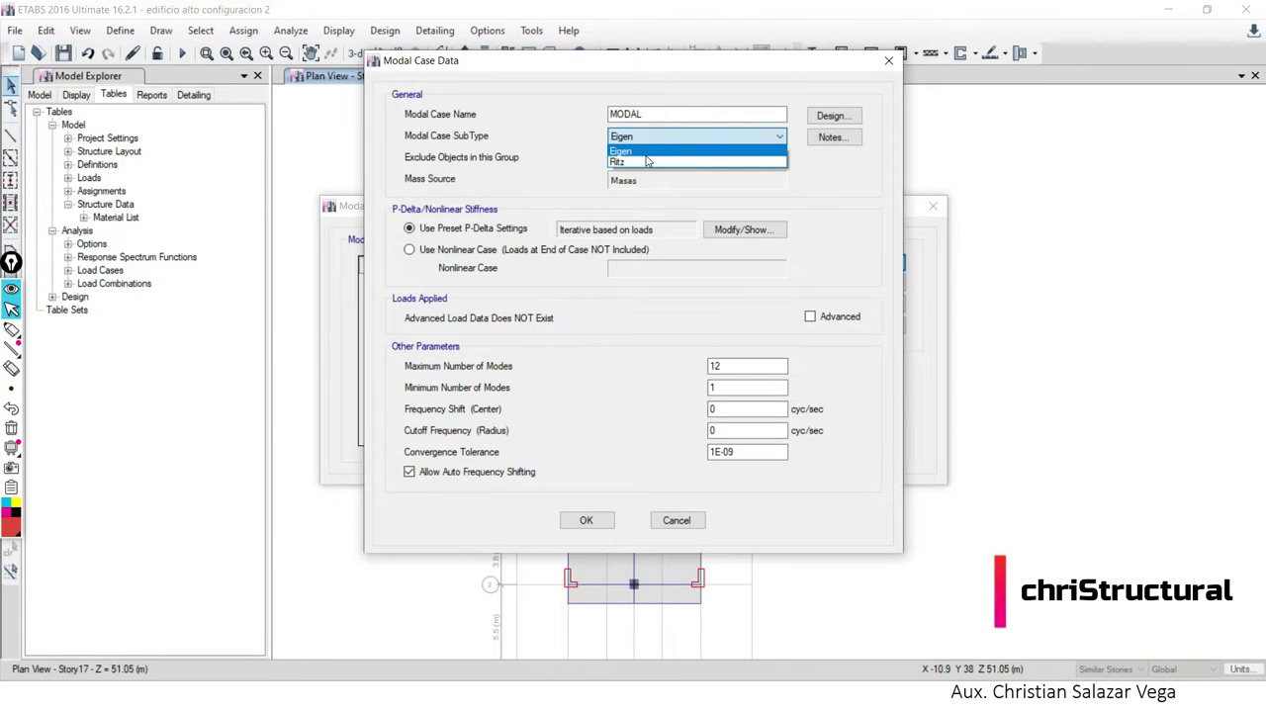
click(648, 161)
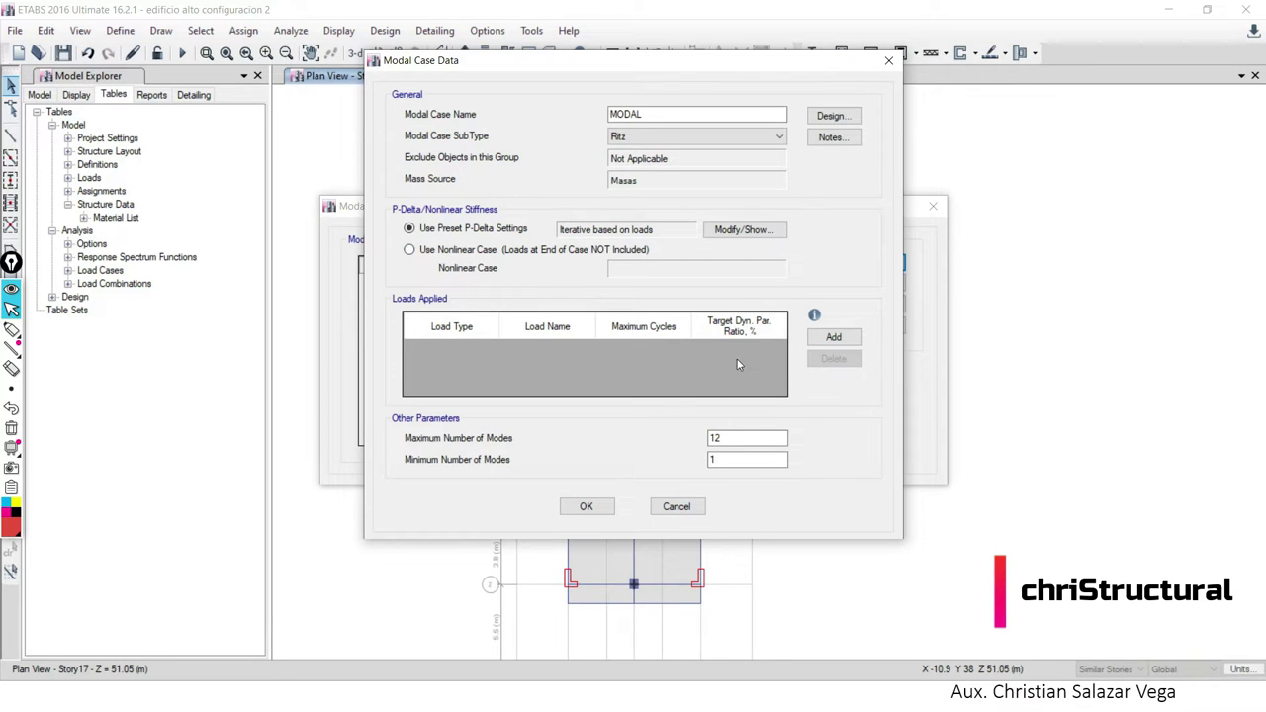
Add two Acceleration load rows, UX and UY, to the Ritz case.
click(834, 338)
click(834, 337)
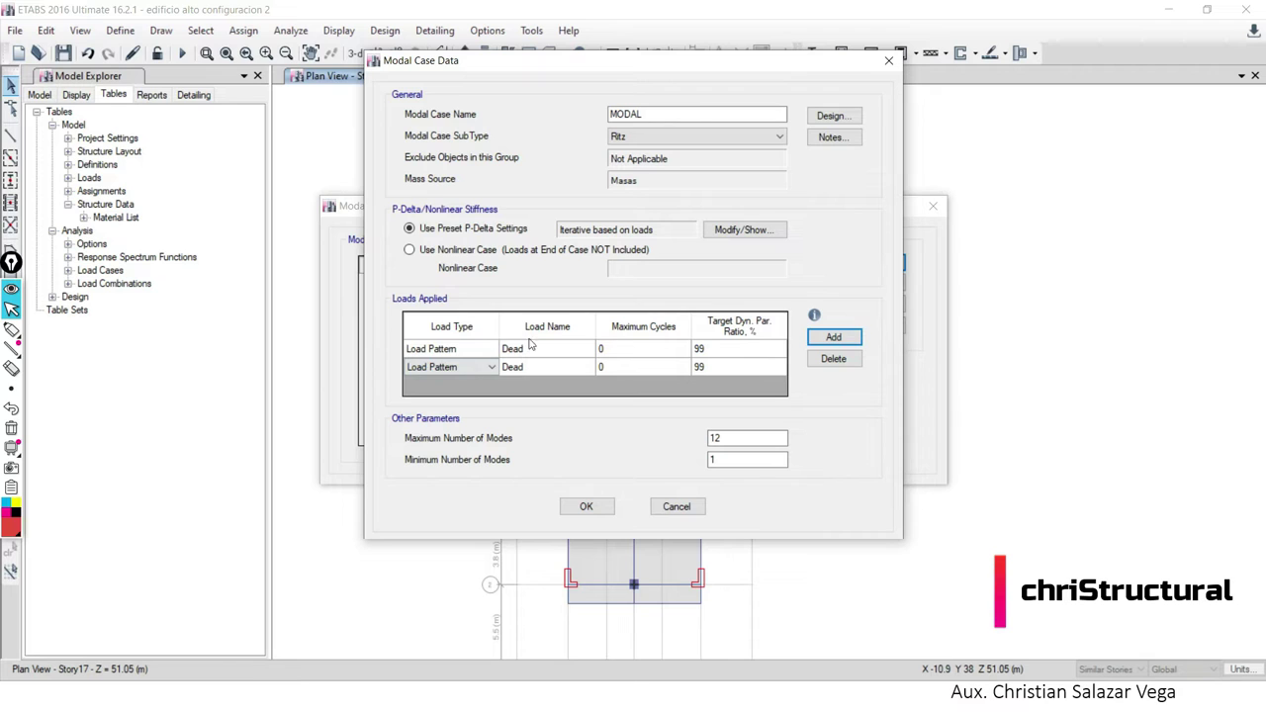
click(475, 348)
click(492, 349)
click(448, 375)
click(475, 367)
click(492, 367)
click(431, 392)
click(542, 368)
click(552, 368)
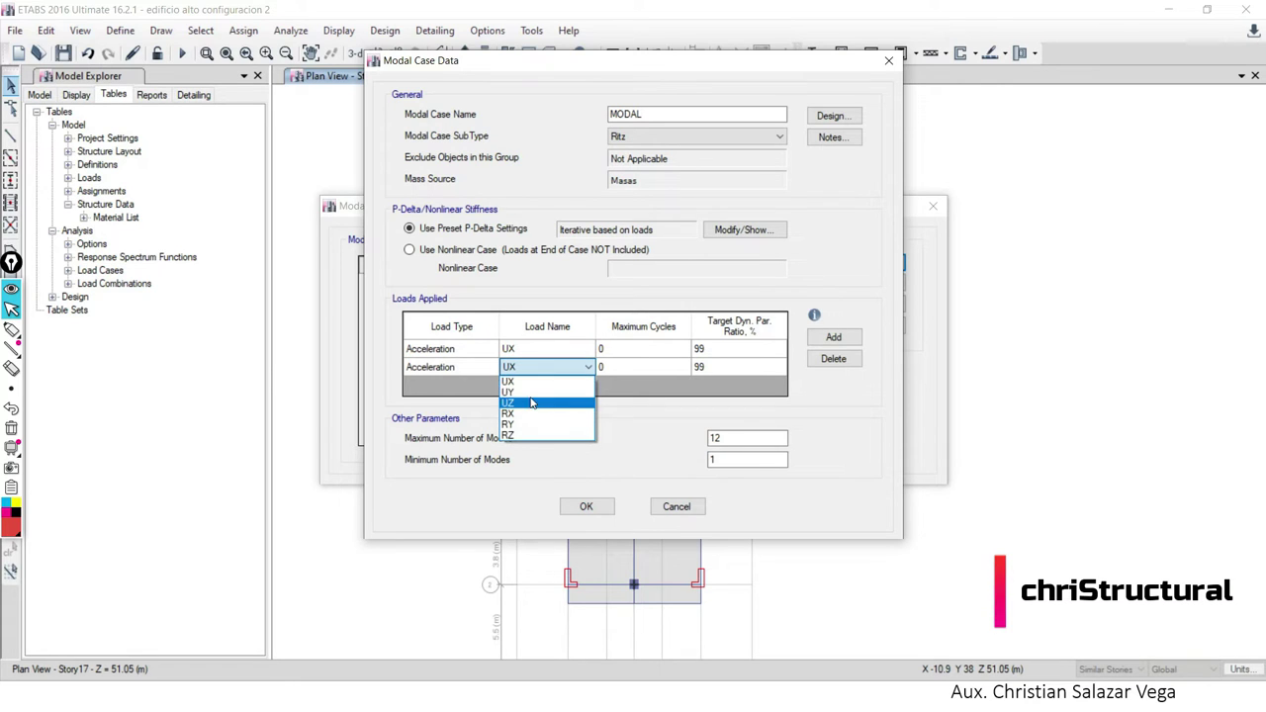
click(535, 394)
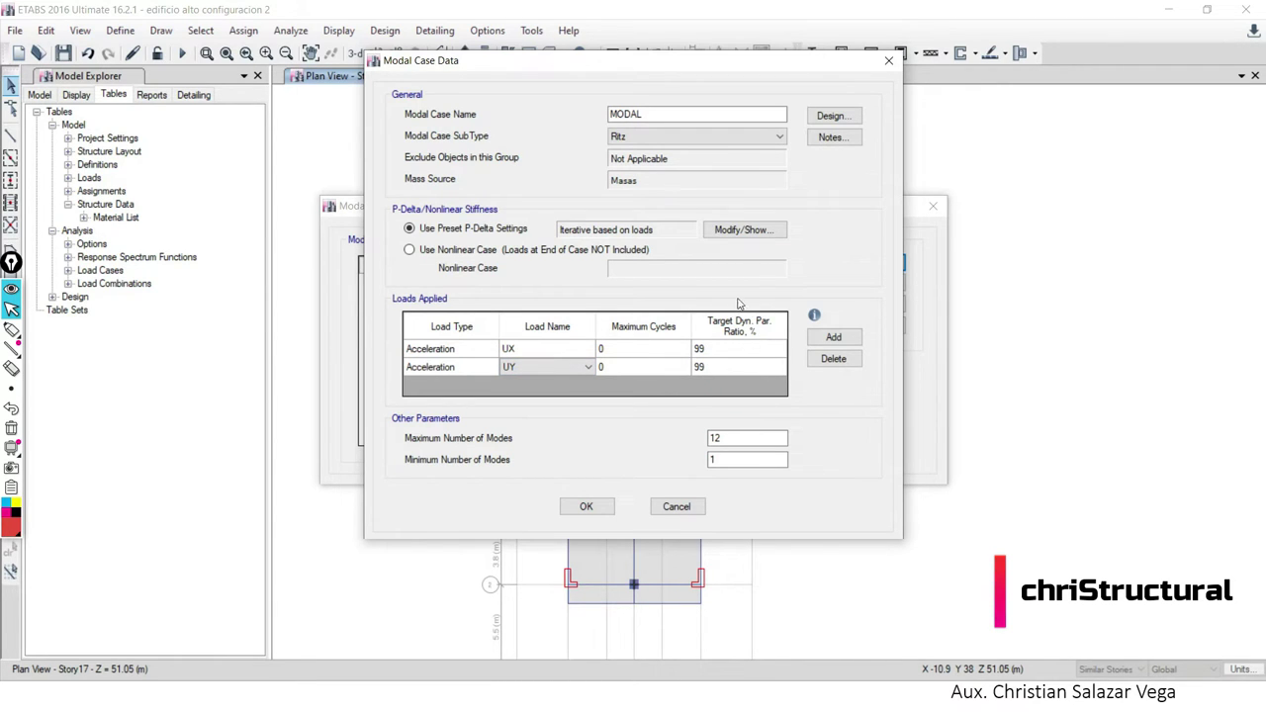
Keep the maximum number of modes at 12.
click(728, 435)
click(723, 455)
key(shift+Tab)
click(736, 441)
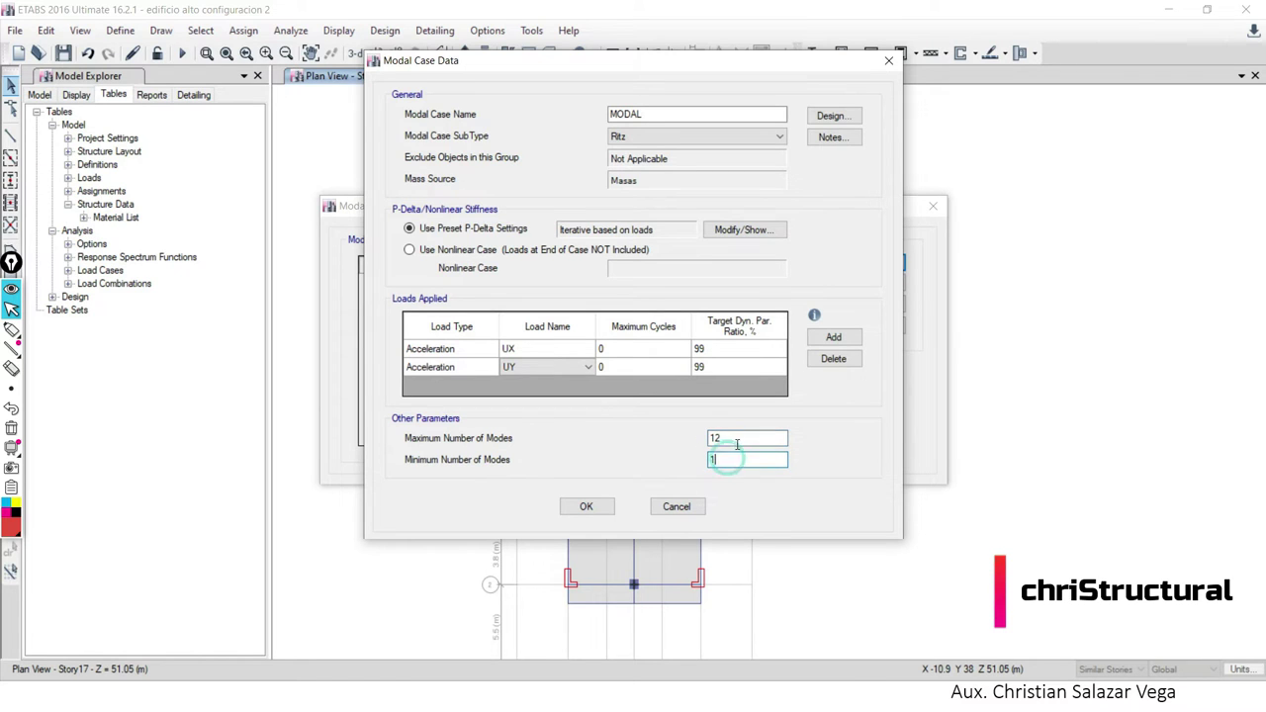
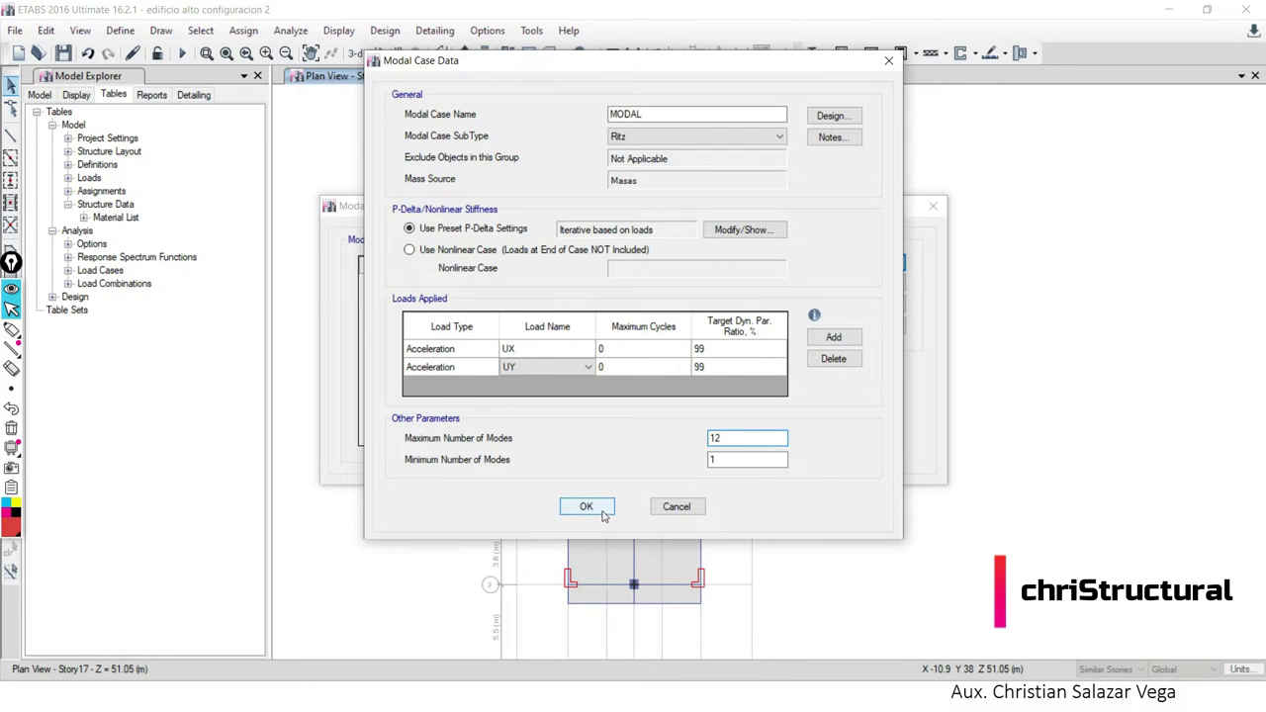
Bring the RM-355-2018-VIVIENDA (1).pdf seismic code in Adobe Reader to the front.
key(alt+Tab)
key(alt+Tab)
key(alt+Tab)
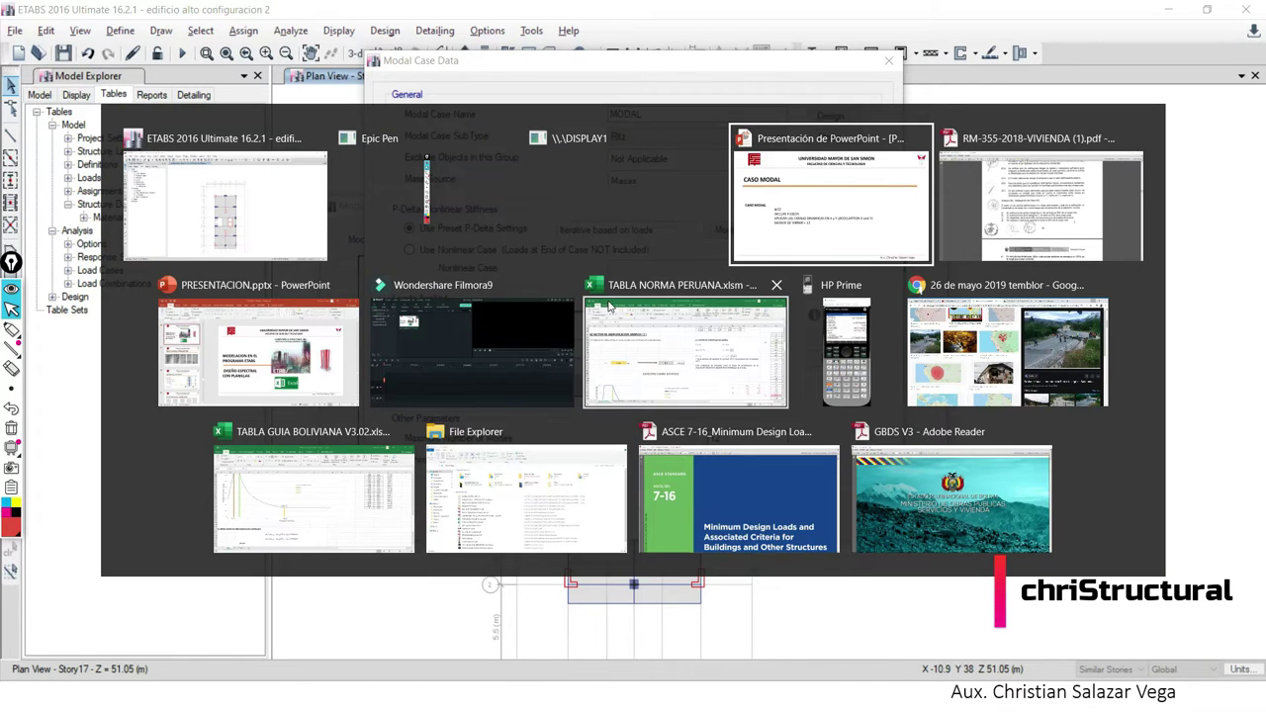
key(alt+Tab)
Scroll the seismic code to Artículo 29.1, Modos de Vibración.
scroll(599, 400, down, 2)
scroll(599, 396, down, 1)
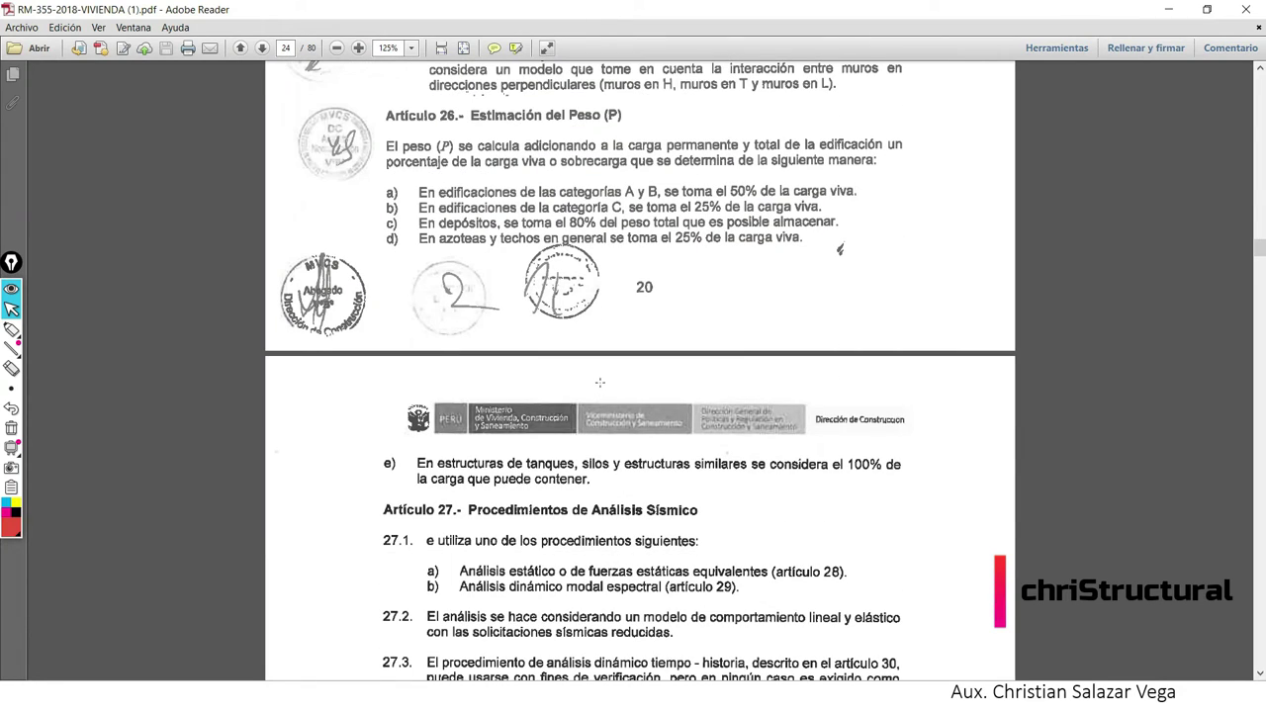
scroll(600, 381, down, 2)
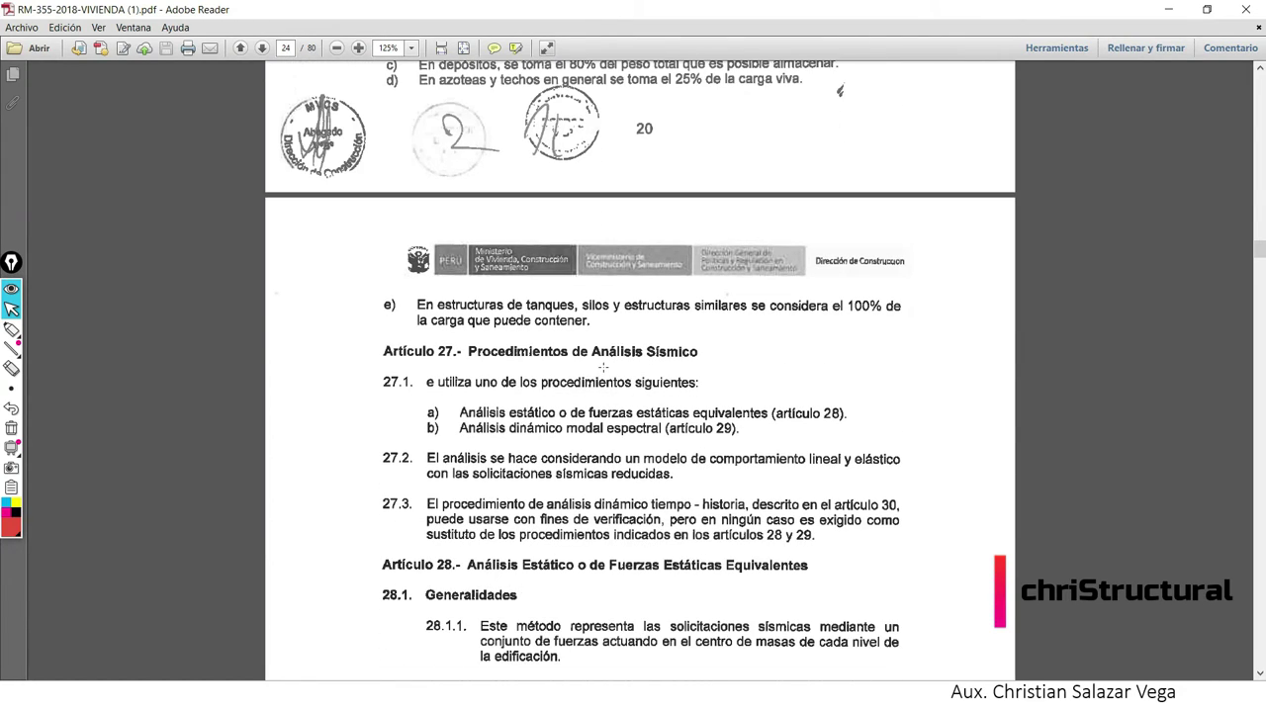
scroll(602, 367, down, 3)
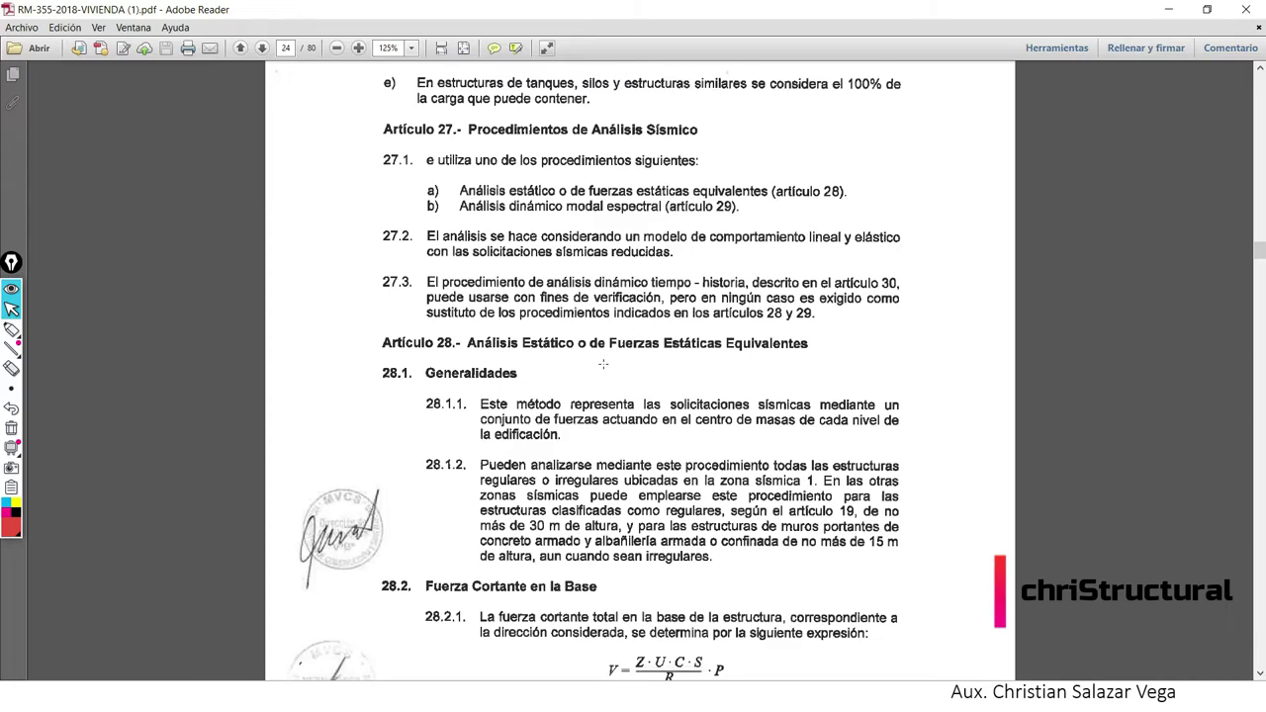
scroll(605, 354, down, 3)
scroll(606, 354, up, 3)
scroll(633, 366, up, 5)
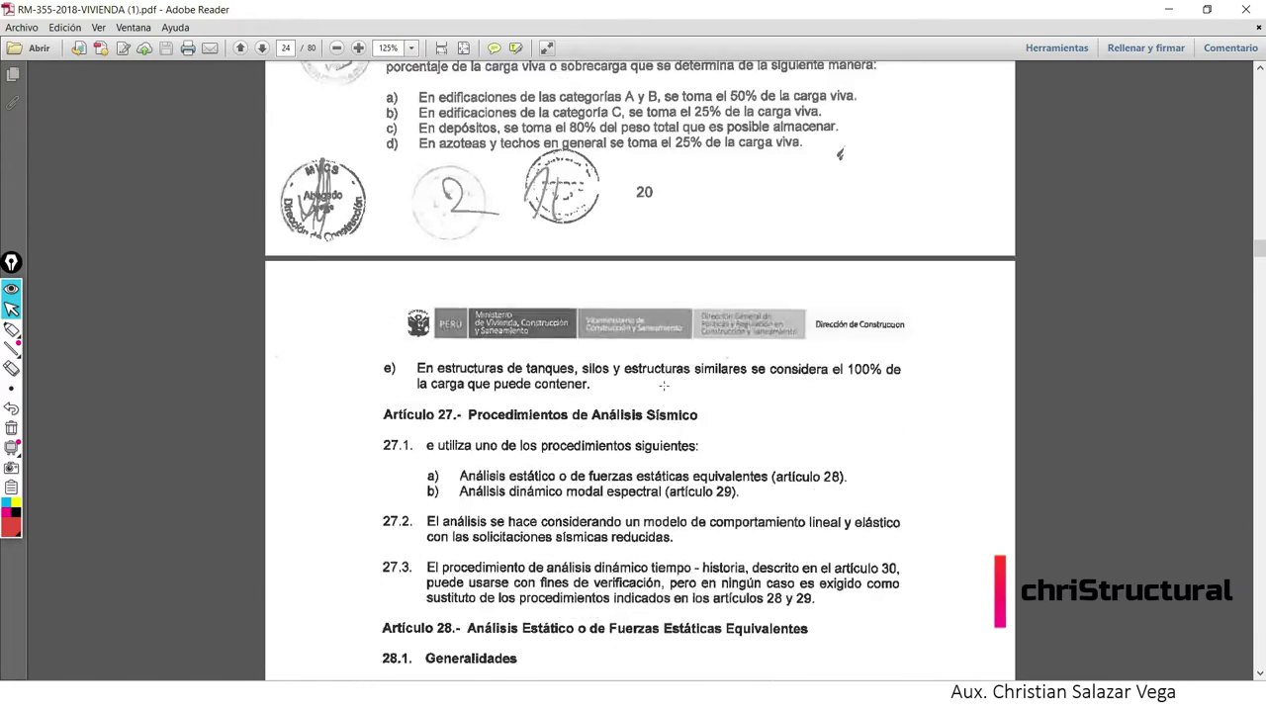
scroll(663, 384, up, 5)
scroll(663, 384, down, 5)
scroll(681, 393, up, 1)
scroll(680, 393, down, 1)
scroll(679, 394, down, 1)
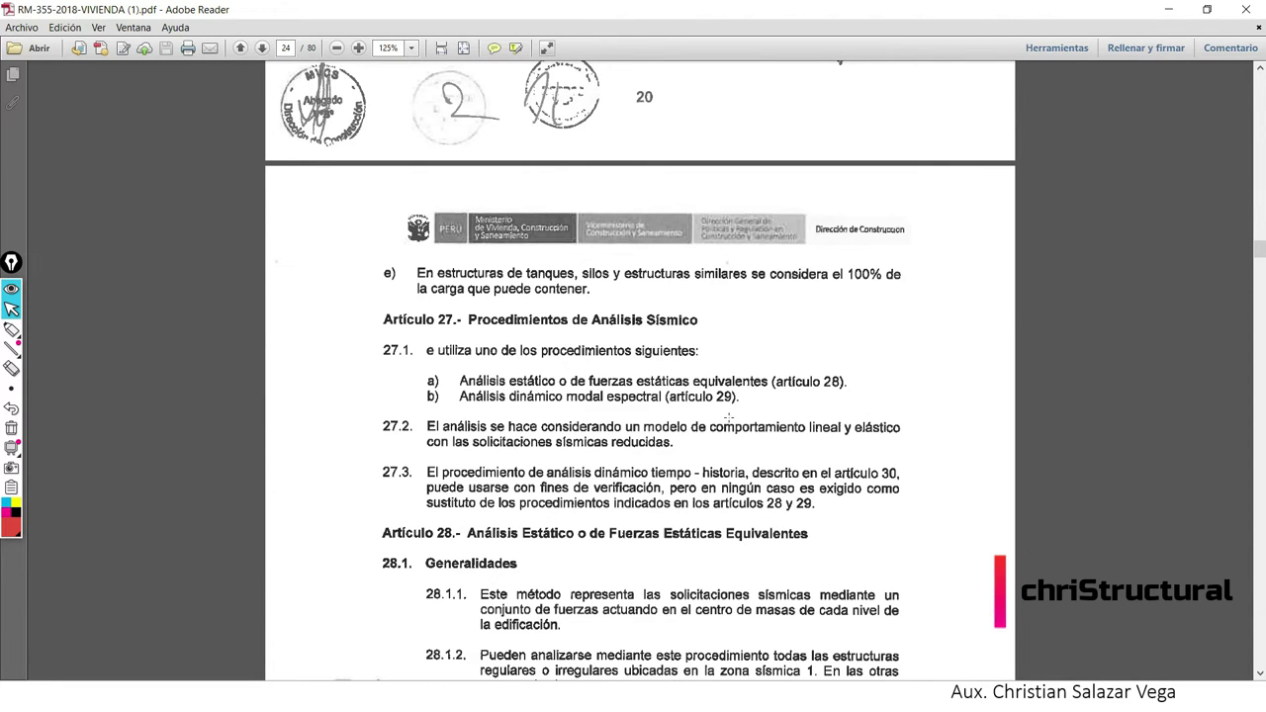
scroll(729, 418, down, 2)
scroll(729, 415, down, 1)
scroll(729, 410, down, 5)
scroll(729, 407, down, 1)
scroll(729, 408, down, 2)
scroll(729, 408, down, 3)
scroll(726, 407, down, 7)
scroll(724, 408, down, 10)
scroll(724, 407, down, 8)
scroll(724, 407, down, 1)
scroll(724, 408, down, 8)
scroll(725, 408, down, 2)
scroll(724, 408, up, 3)
scroll(725, 408, down, 10)
scroll(726, 408, up, 4)
scroll(727, 407, up, 2)
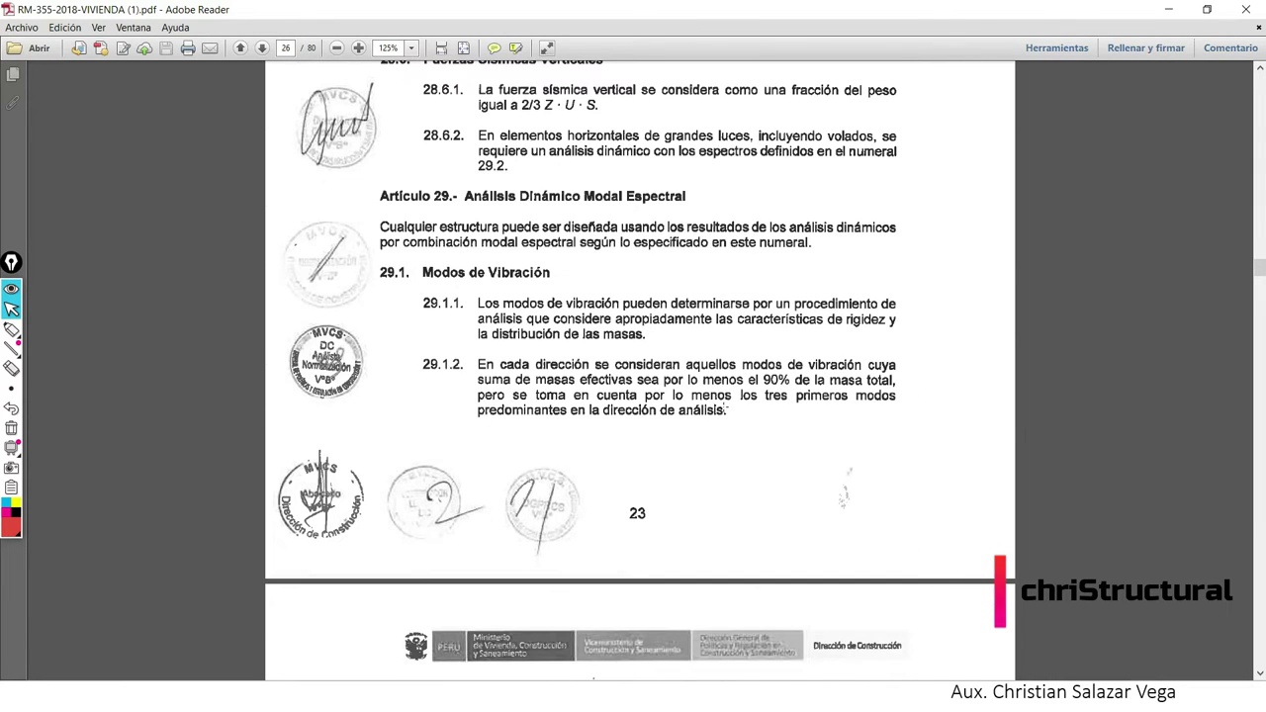
scroll(726, 406, down, 4)
scroll(727, 406, up, 2)
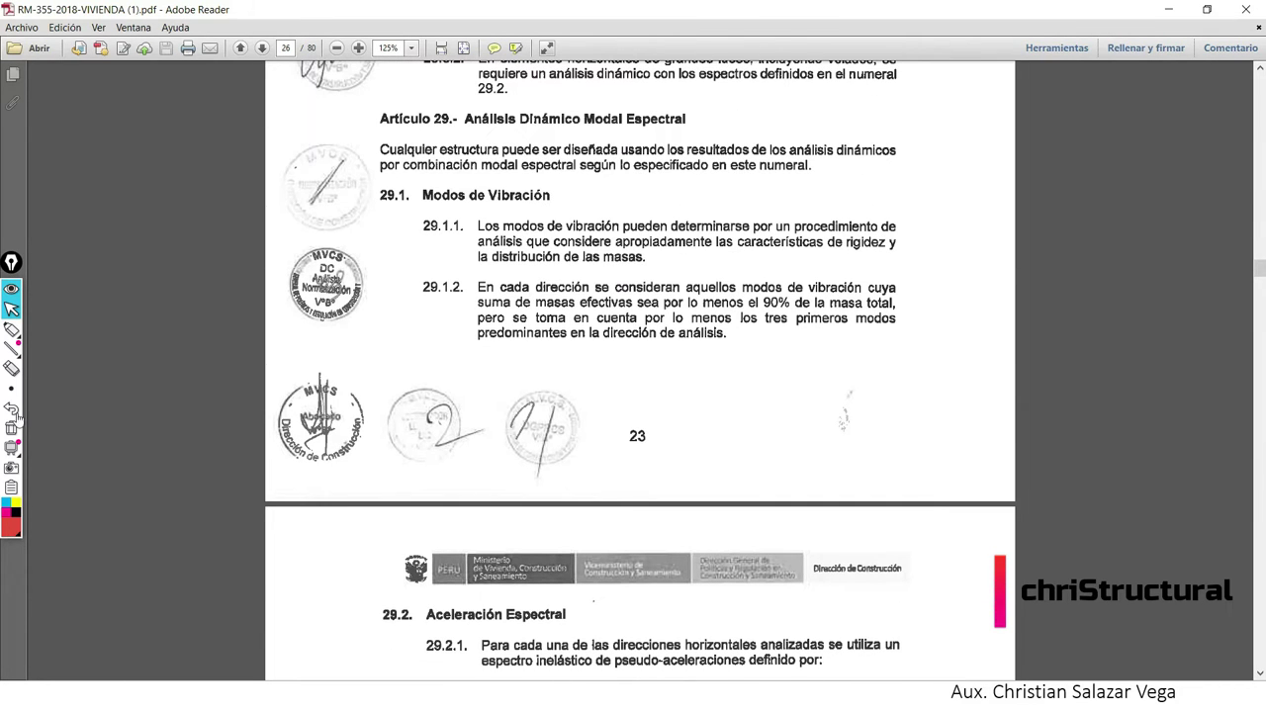
Mark the 29.1 heading, clause 29.1.2 and the 90% total mass requirement, then clear the ink.
click(11, 330)
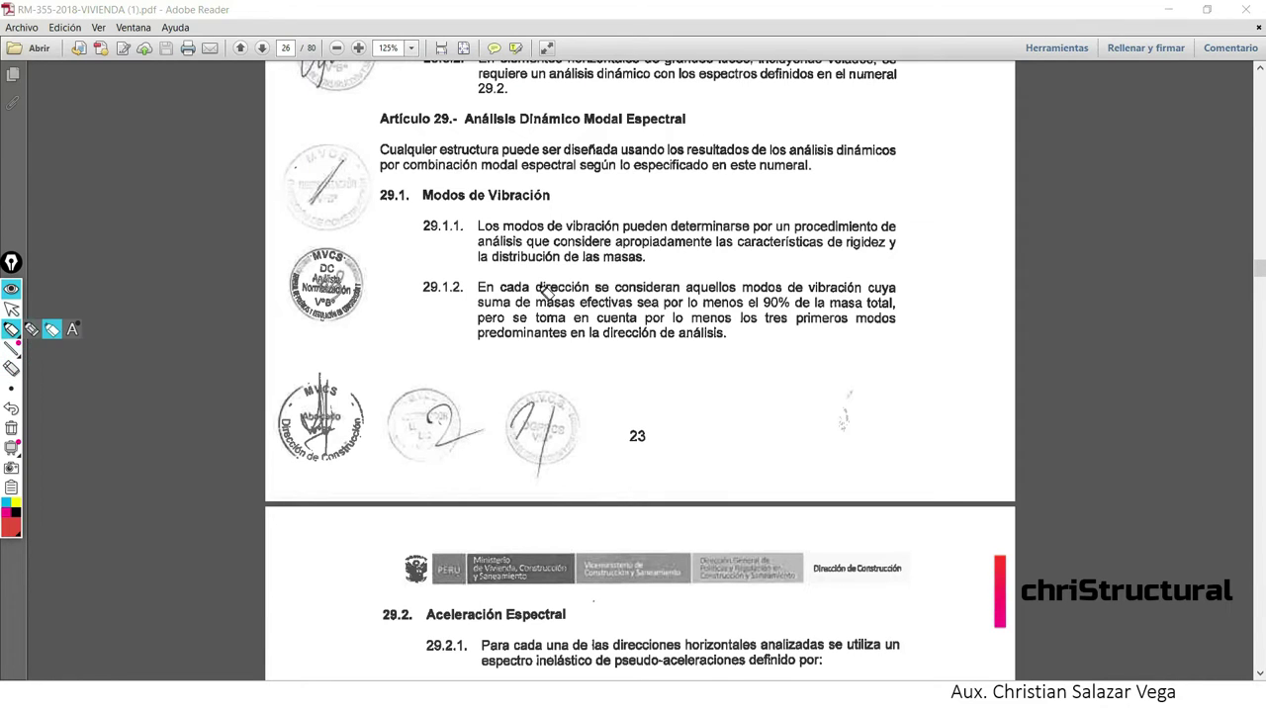
drag(371, 202, 566, 204)
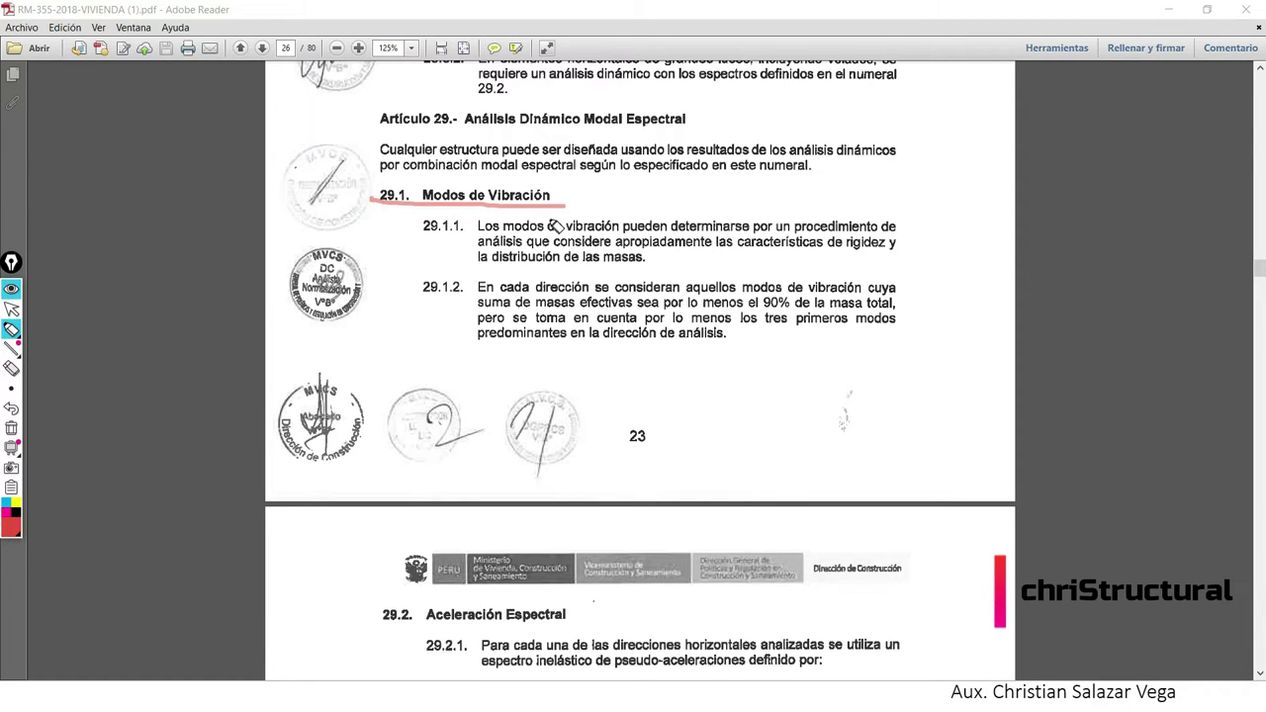
drag(400, 274, 409, 275)
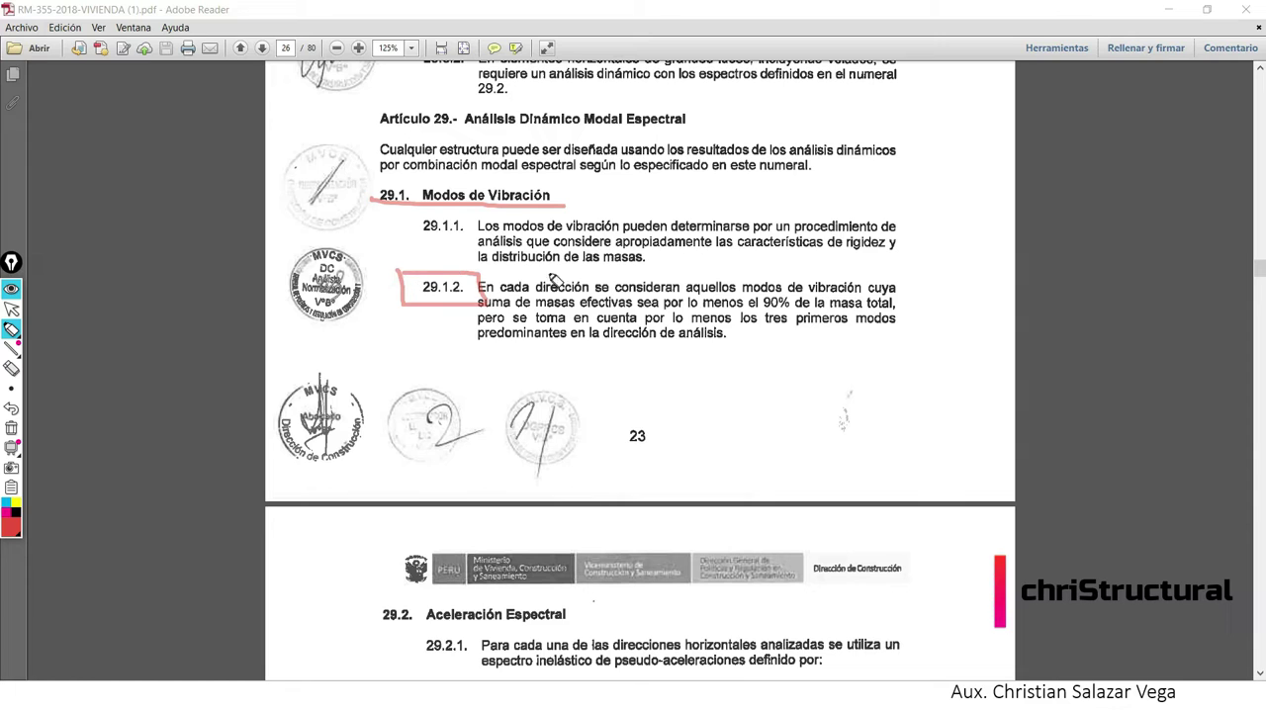
mouse_move(663, 308)
mouse_down()
mouse_move(896, 305)
mouse_move(701, 297)
mouse_up()
click(11, 308)
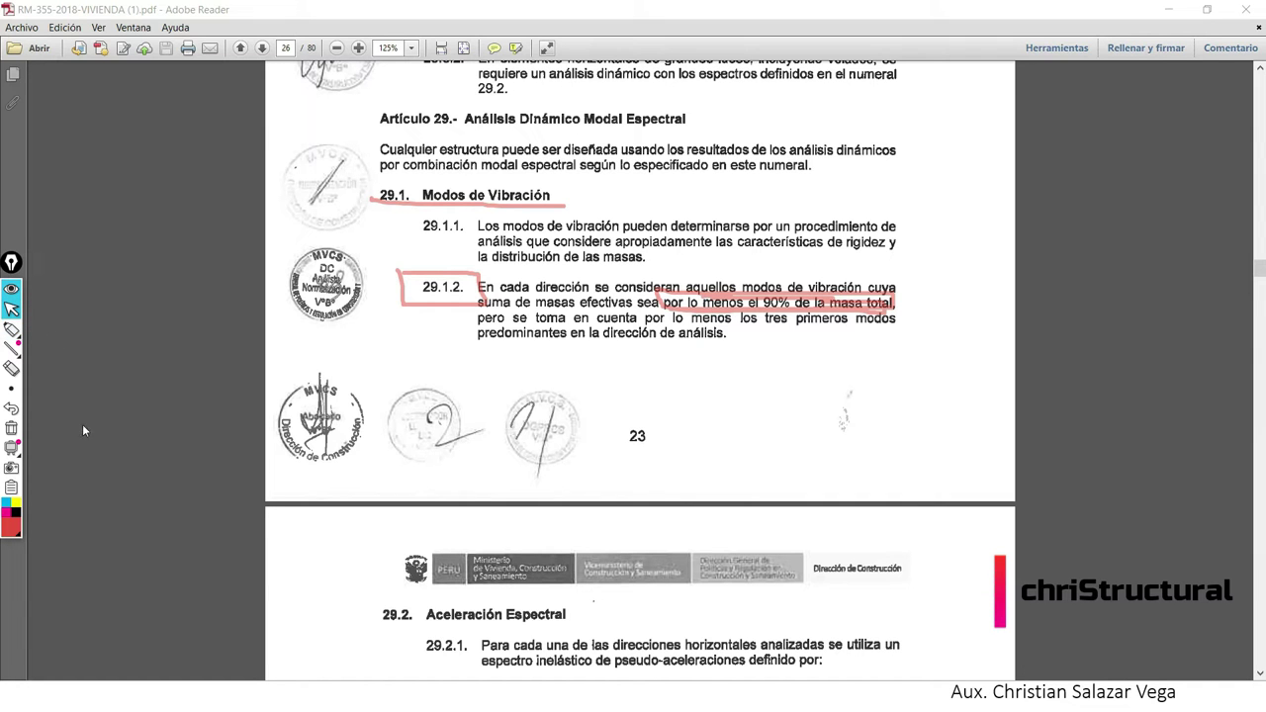
click(11, 429)
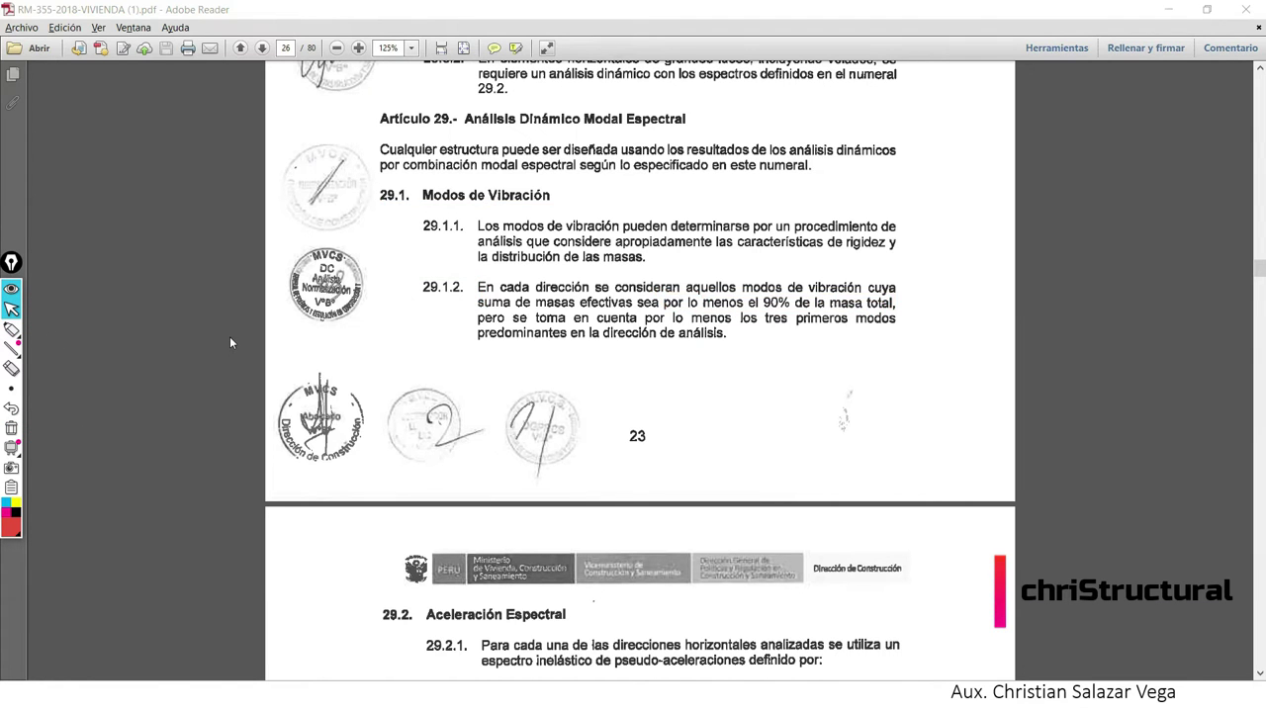
key(alt+Tab)
key(alt+Tab)
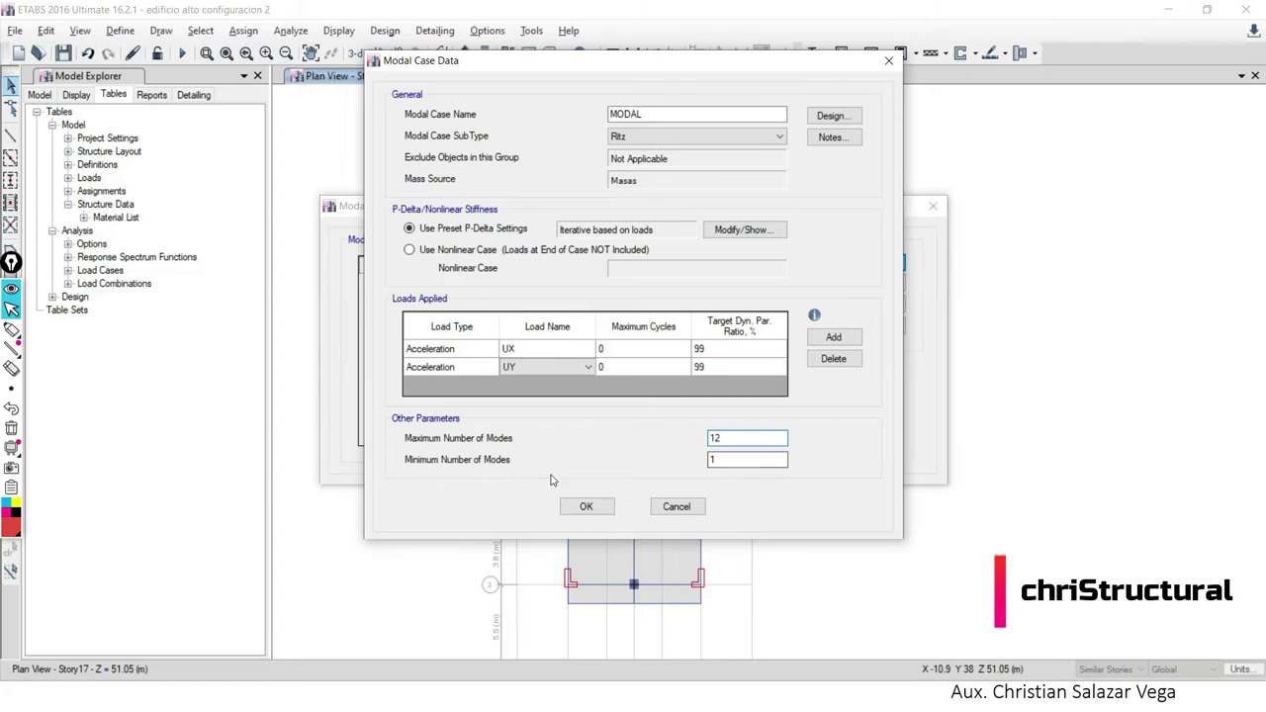
Keep 12 as Maximum Number of Modes, confirm the MODAL case and close Modal Cases.
double_click(751, 442)
text(12)
click(585, 506)
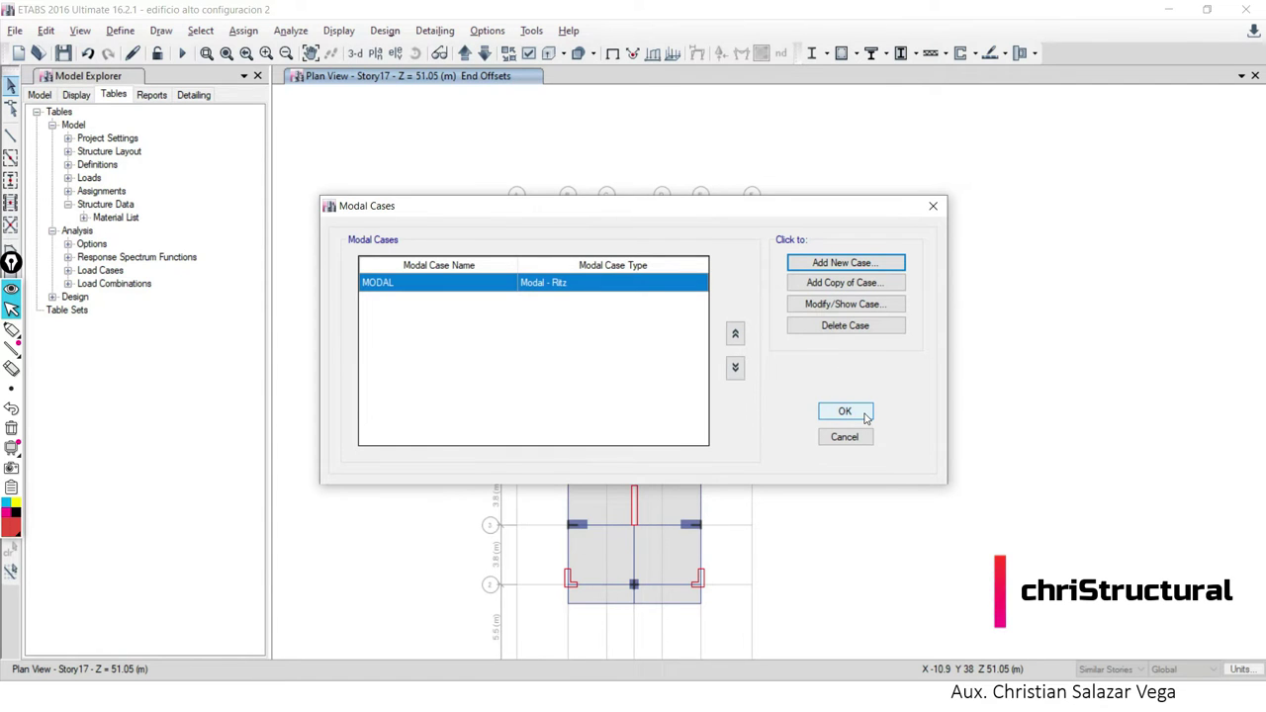
click(865, 418)
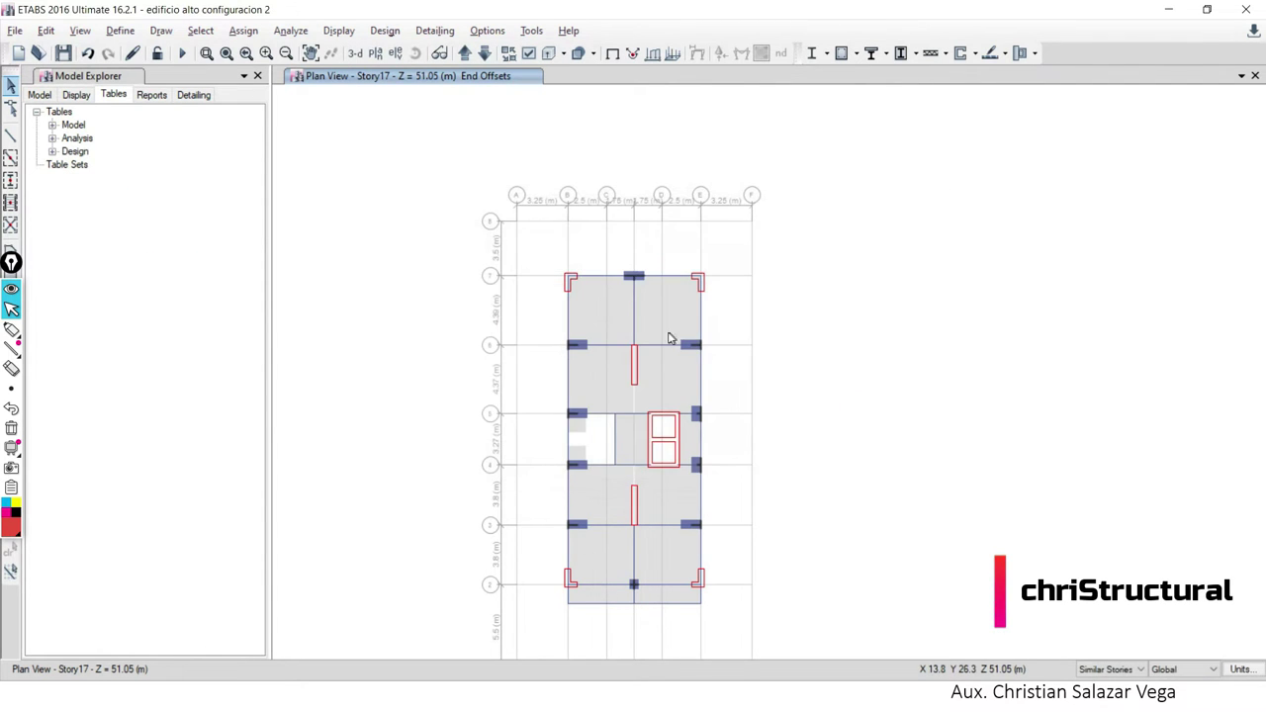
key(alt+Tab)
key(alt+Tab)
key(alt+Tab)
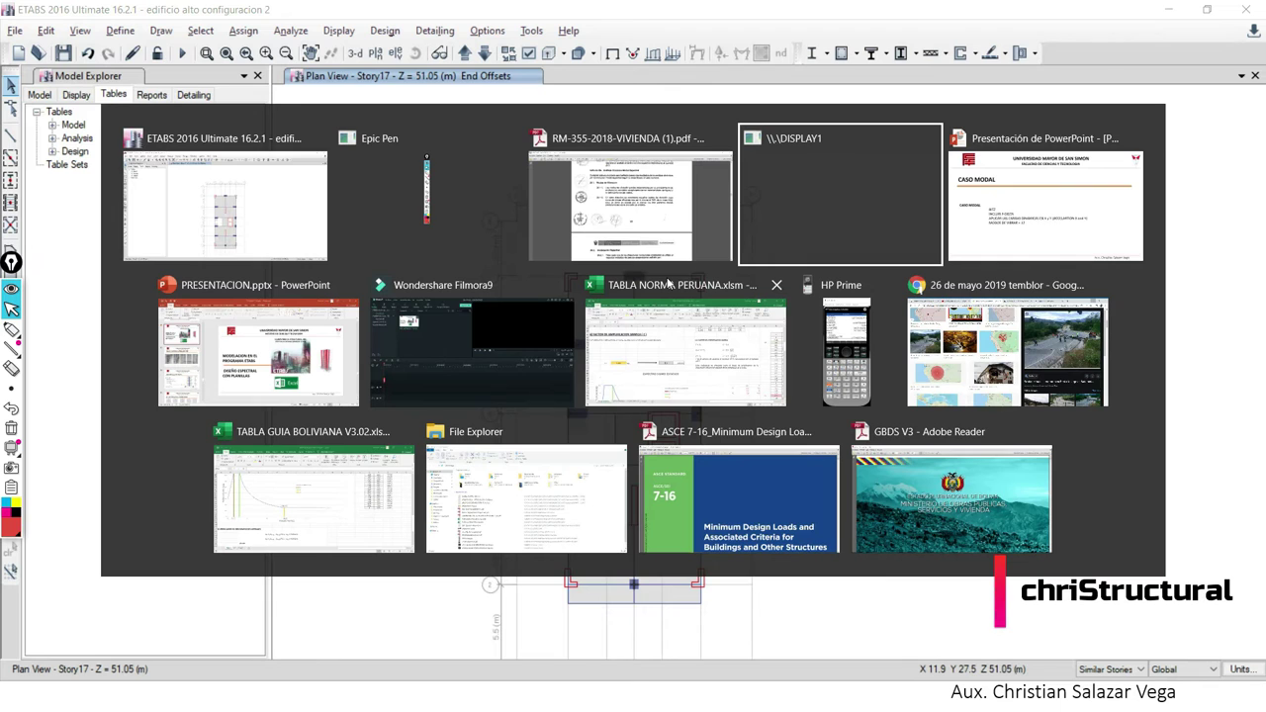
key(alt+Tab)
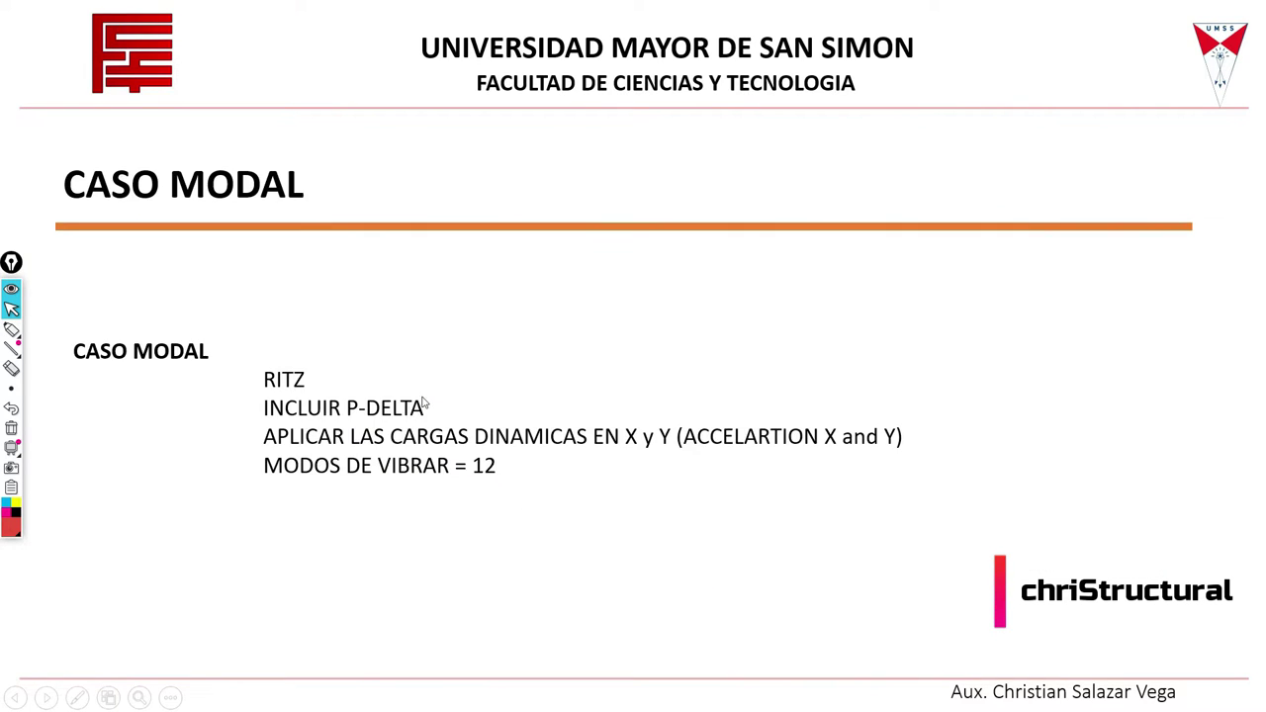
On the VERIFICACION DEL MODELO slide, mark FUNDAMENTAL, MENOR PERIODO, the 90% mass and per-floor mass bullets.
key(Right)
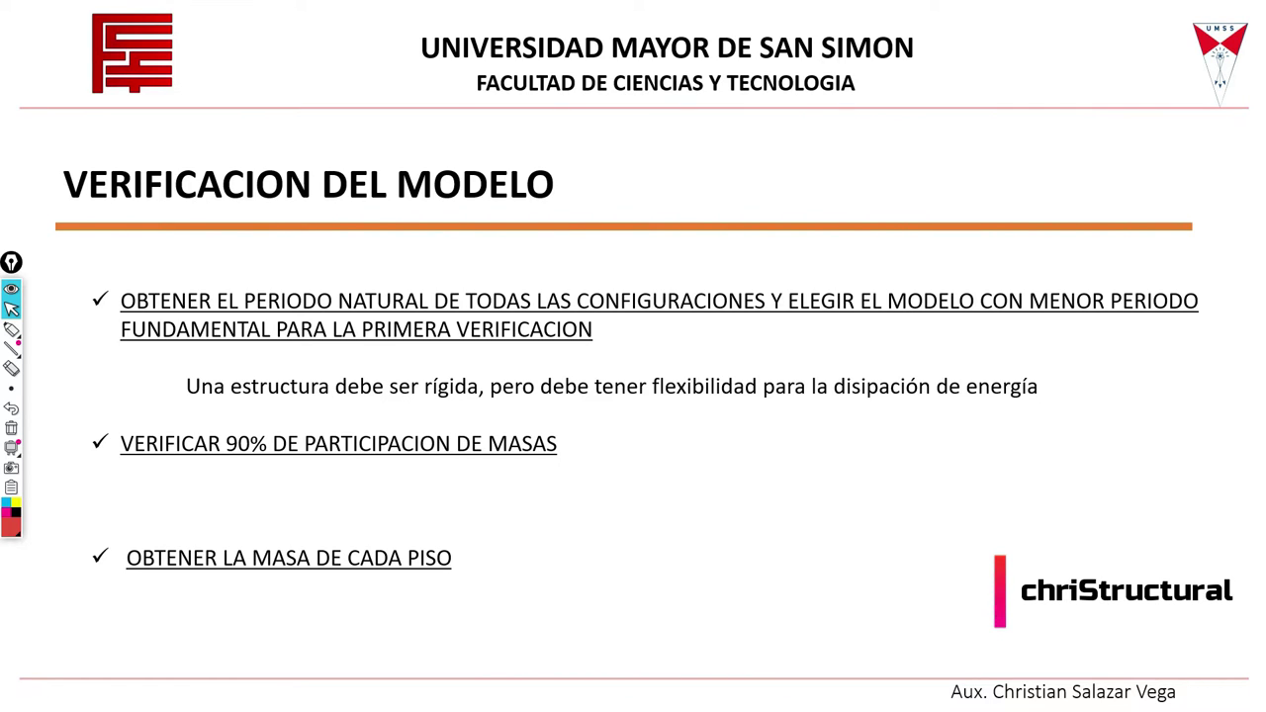
click(12, 331)
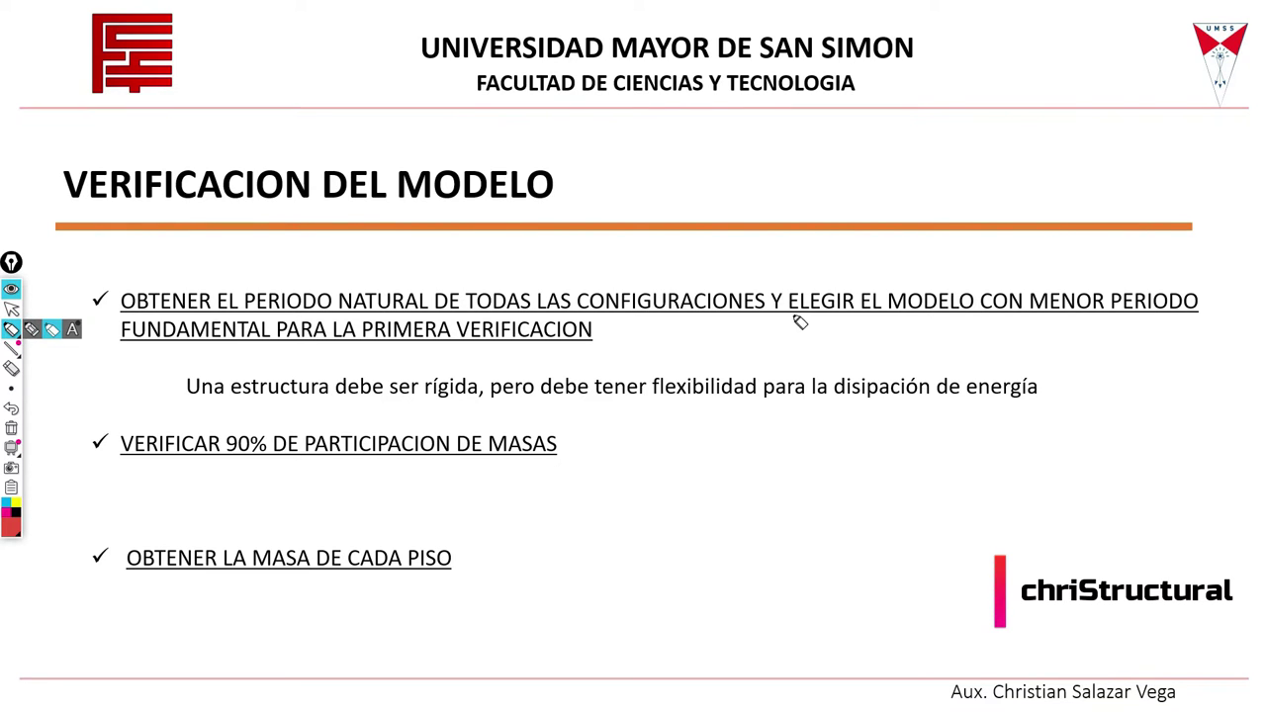
drag(121, 344, 237, 350)
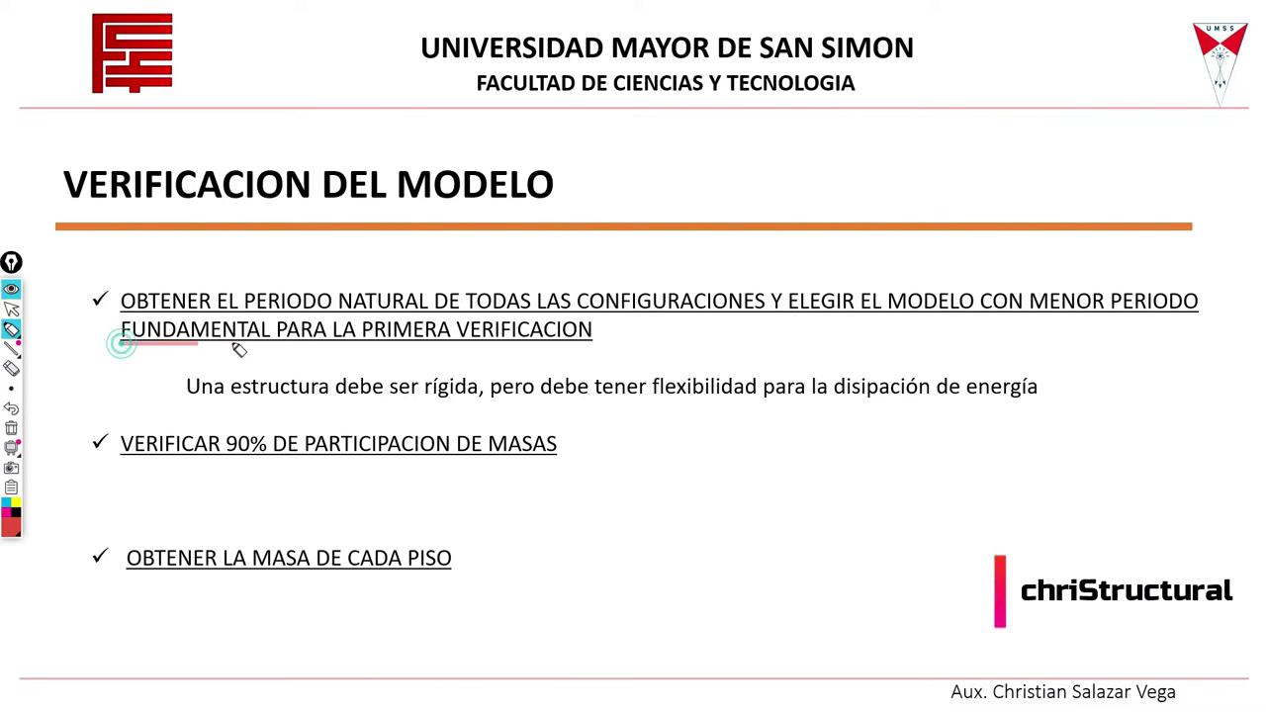
drag(1095, 317, 1200, 316)
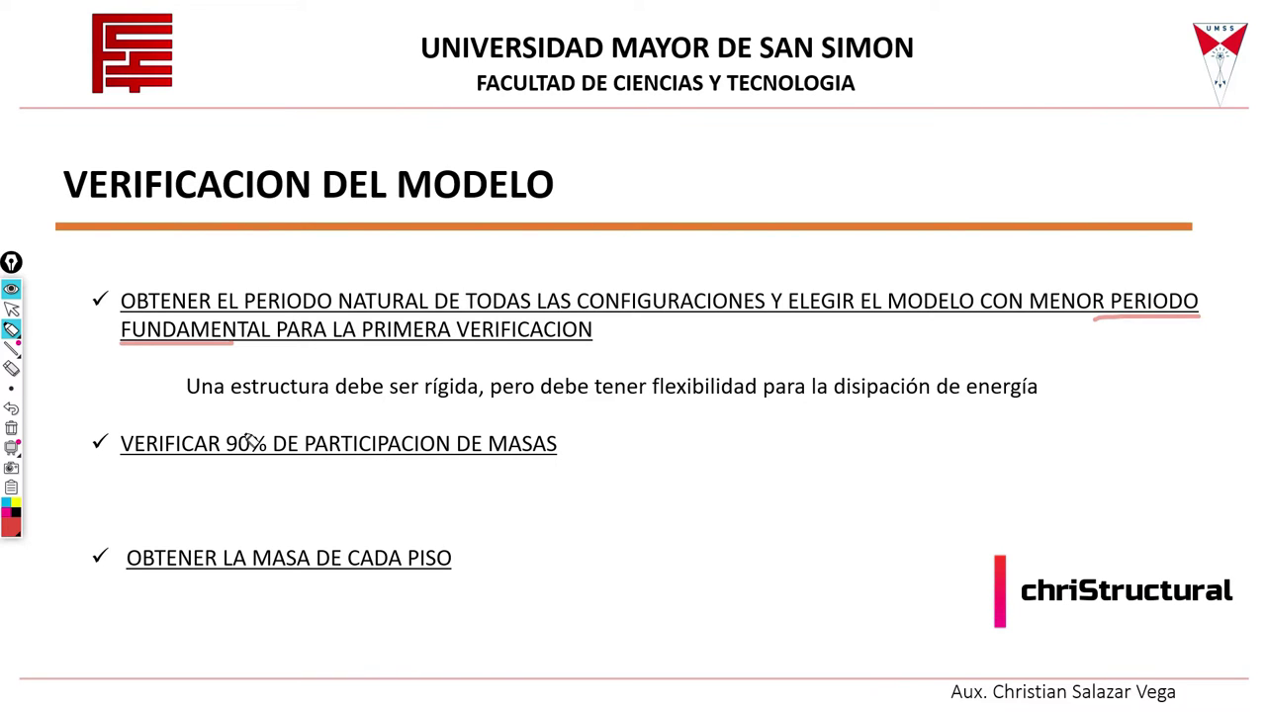
mouse_move(97, 416)
mouse_down()
mouse_move(55, 407)
mouse_move(78, 431)
mouse_up()
mouse_move(77, 540)
mouse_down()
mouse_move(119, 535)
mouse_move(54, 535)
mouse_up()
drag(597, 444, 674, 383)
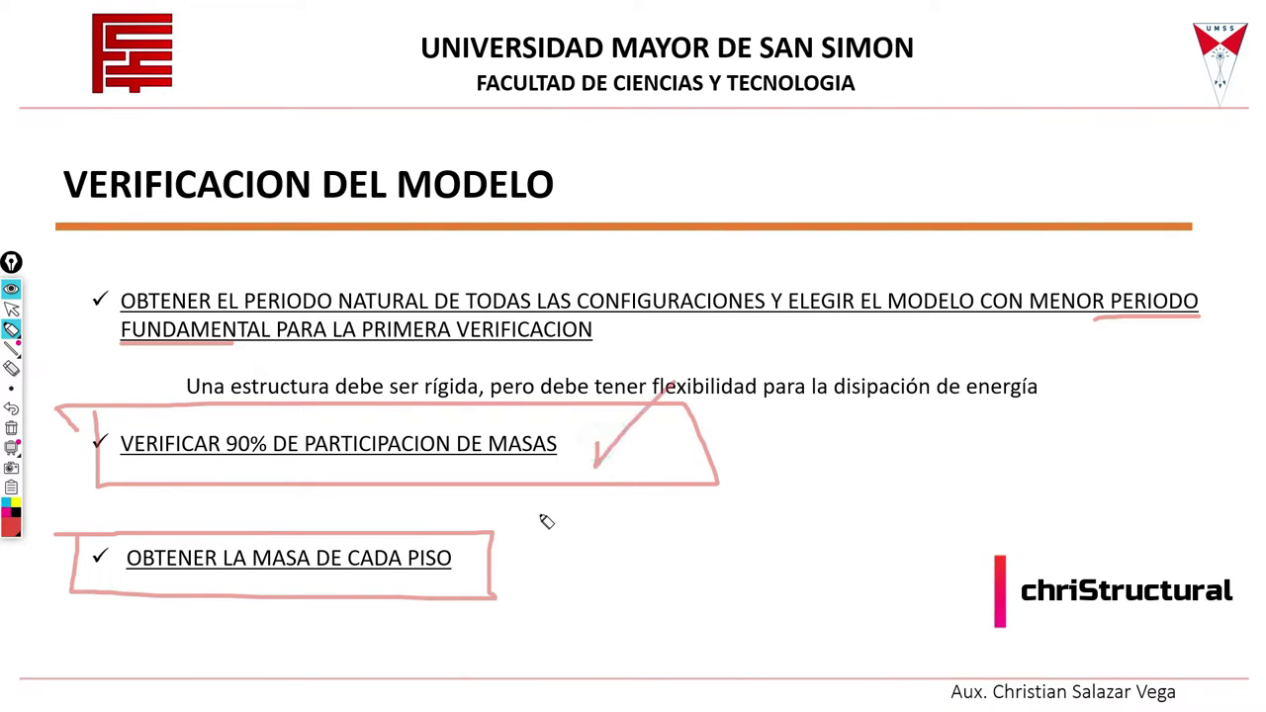
click(13, 310)
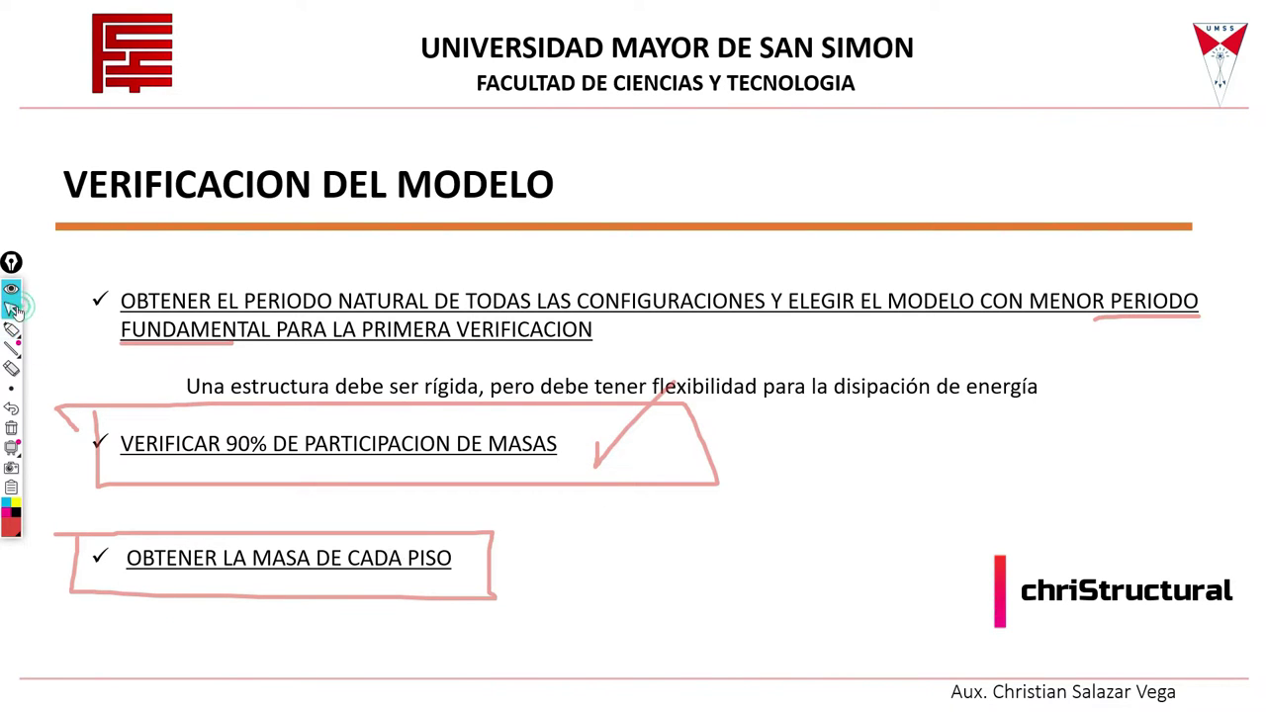
click(13, 428)
key(alt+Tab)
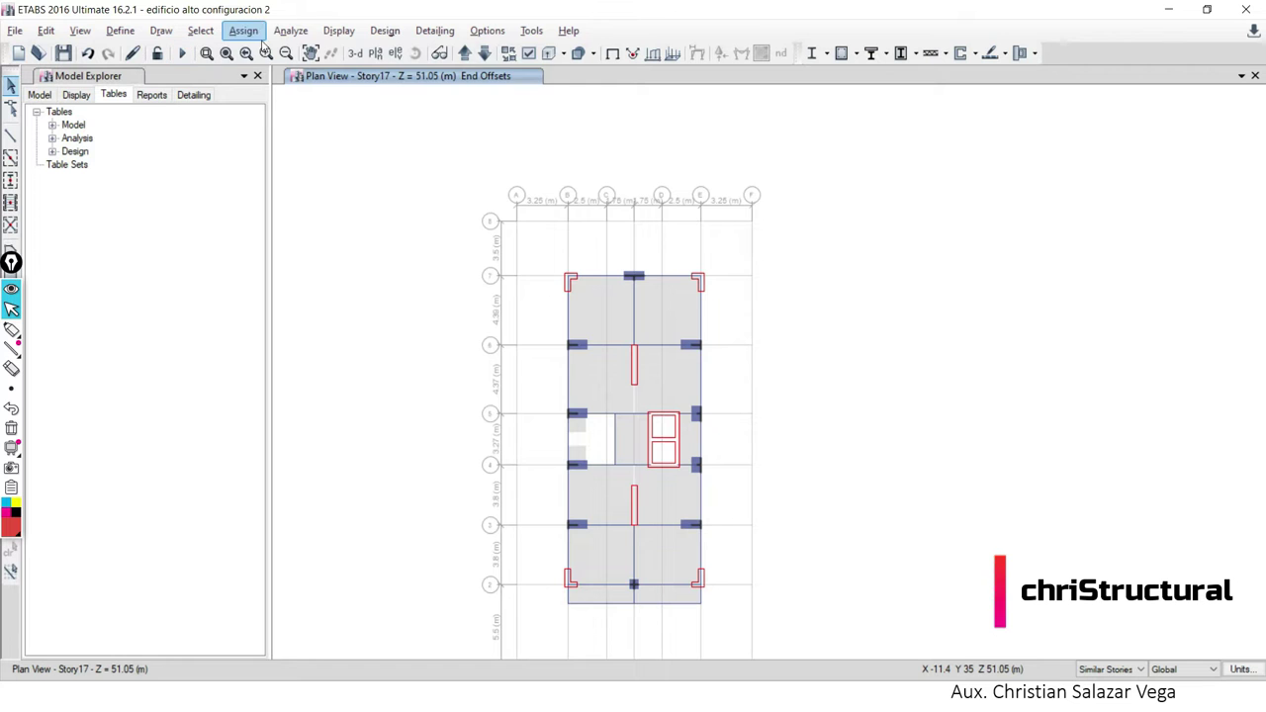
Review the active degrees of freedom and the MODAL, Dead and Live load cases set to run.
click(291, 31)
click(349, 78)
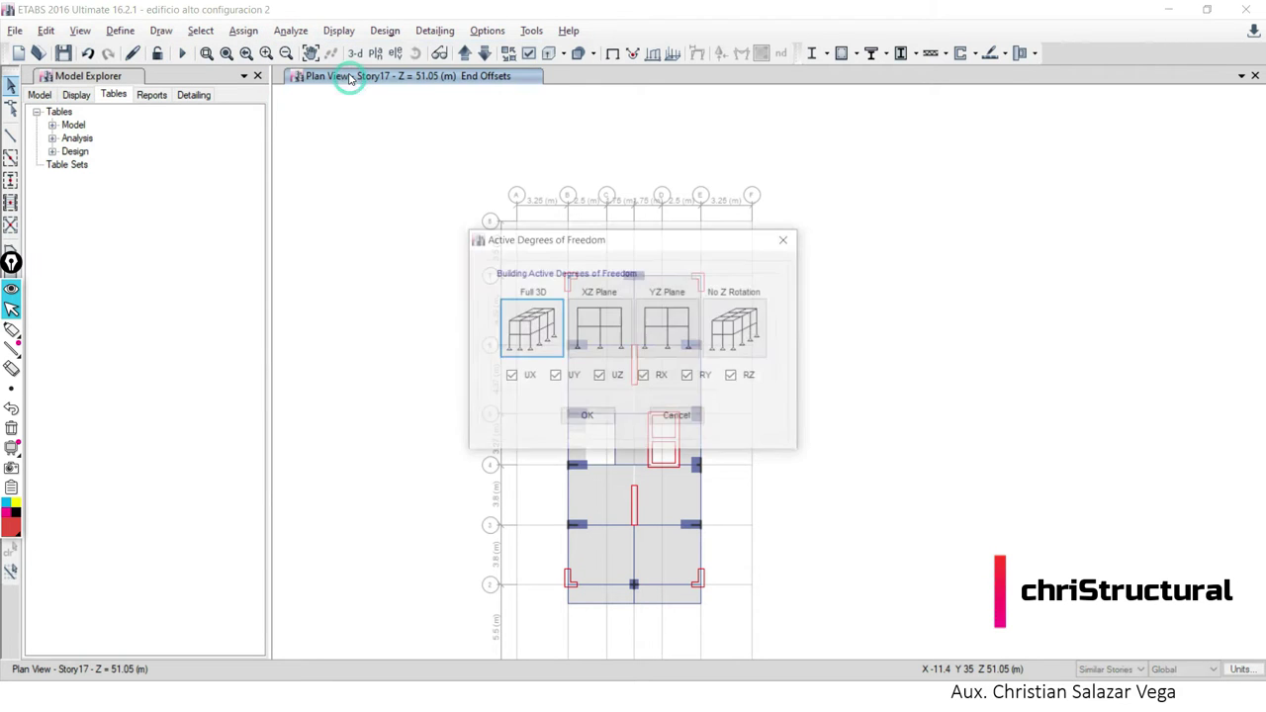
click(677, 416)
click(290, 30)
click(349, 102)
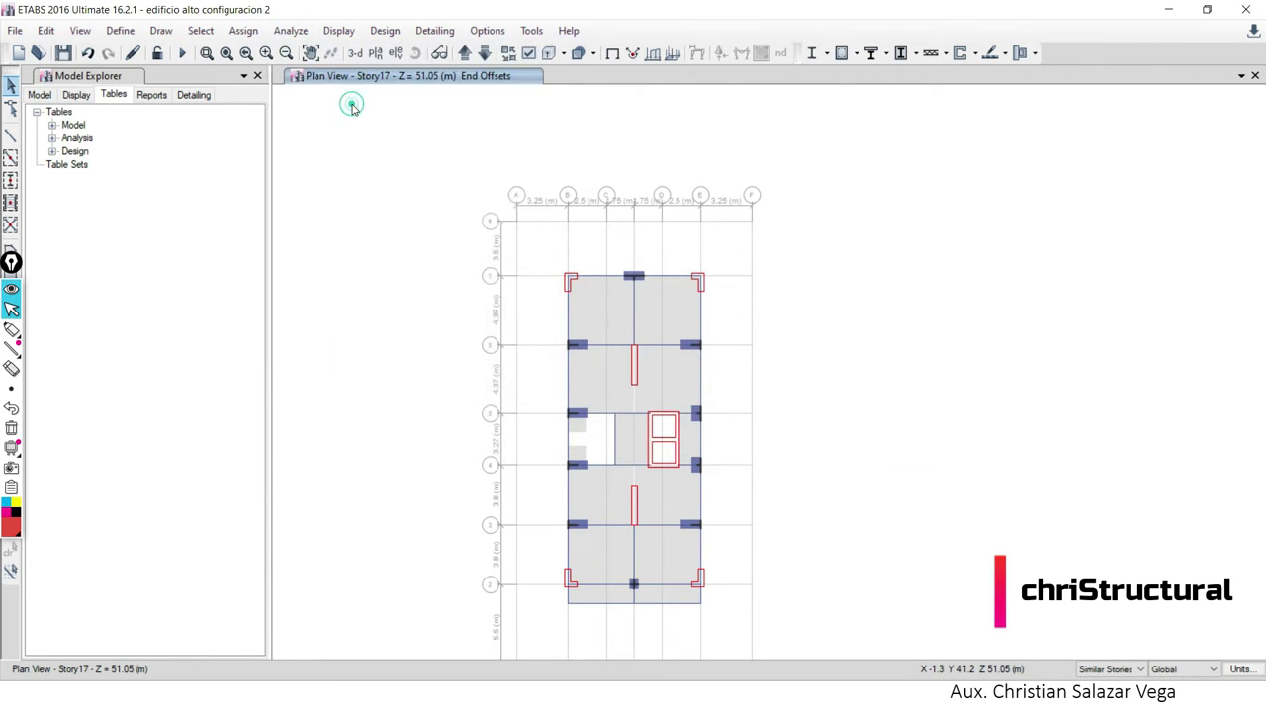
mouse_move(380, 238)
mouse_down()
mouse_move(379, 252)
mouse_move(379, 217)
mouse_move(378, 253)
mouse_up()
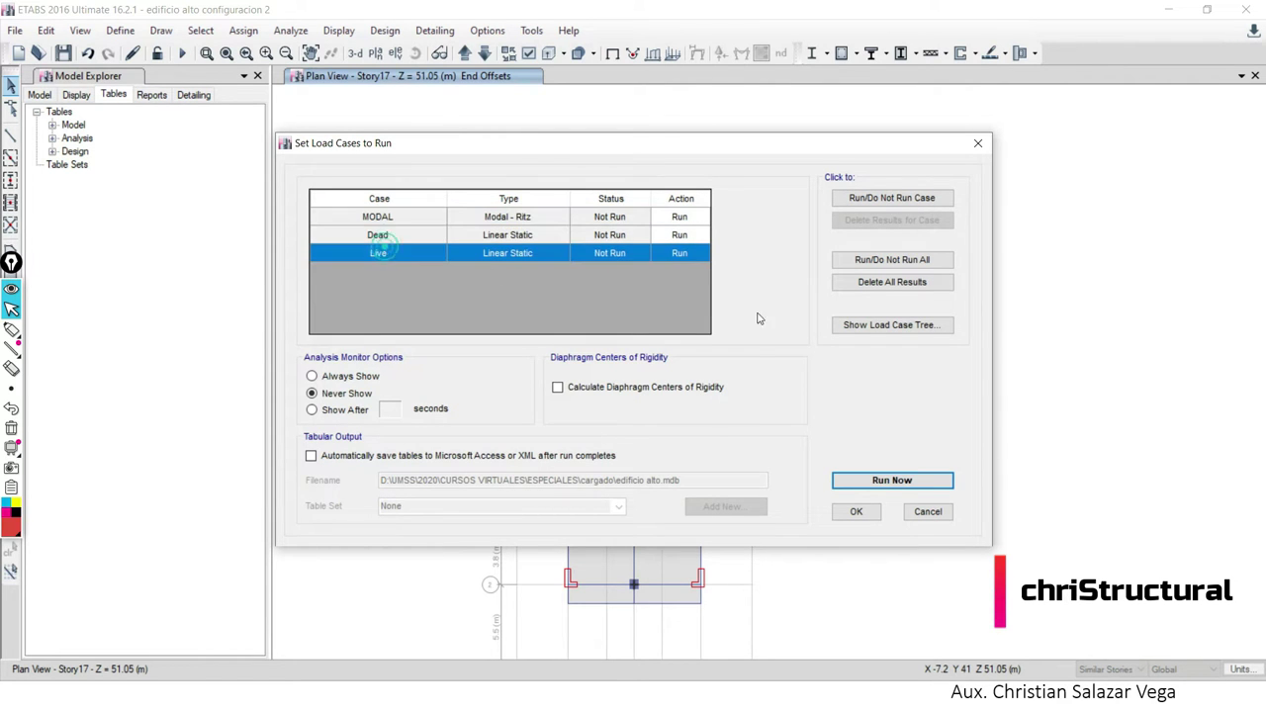
click(907, 483)
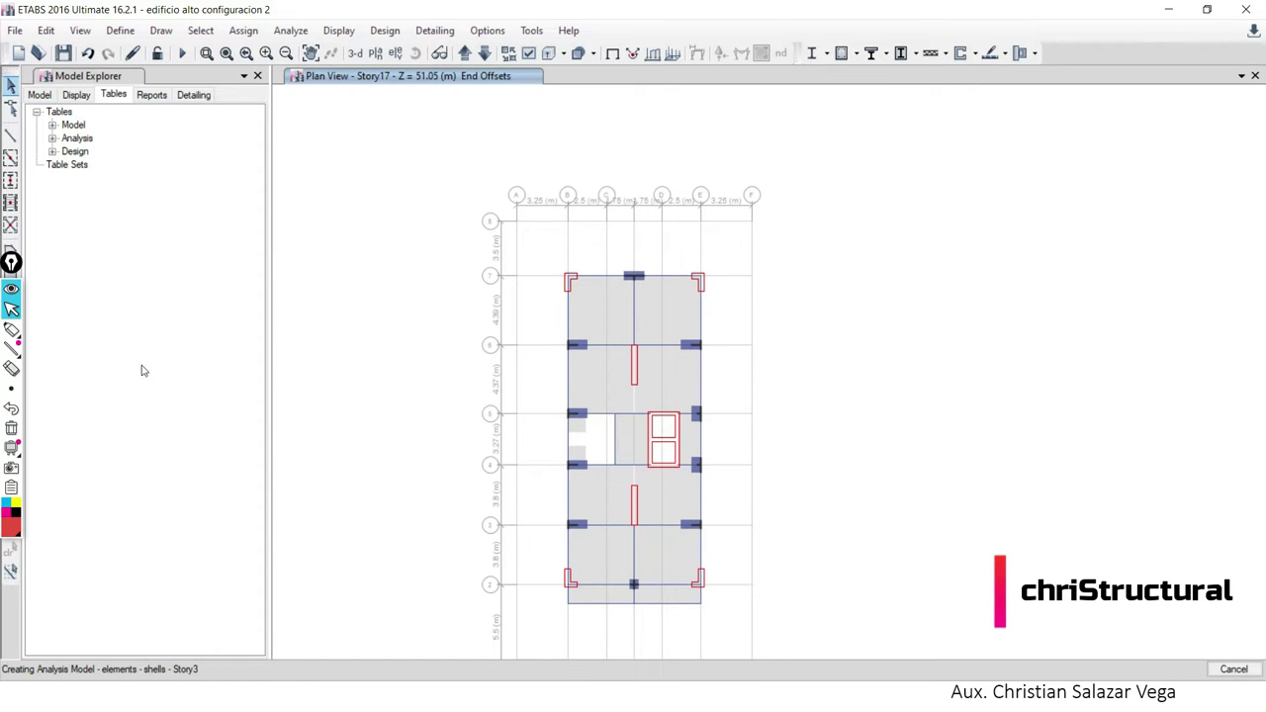
Highlight the Run Analysis button and run the analysis until it completes.
click(11, 330)
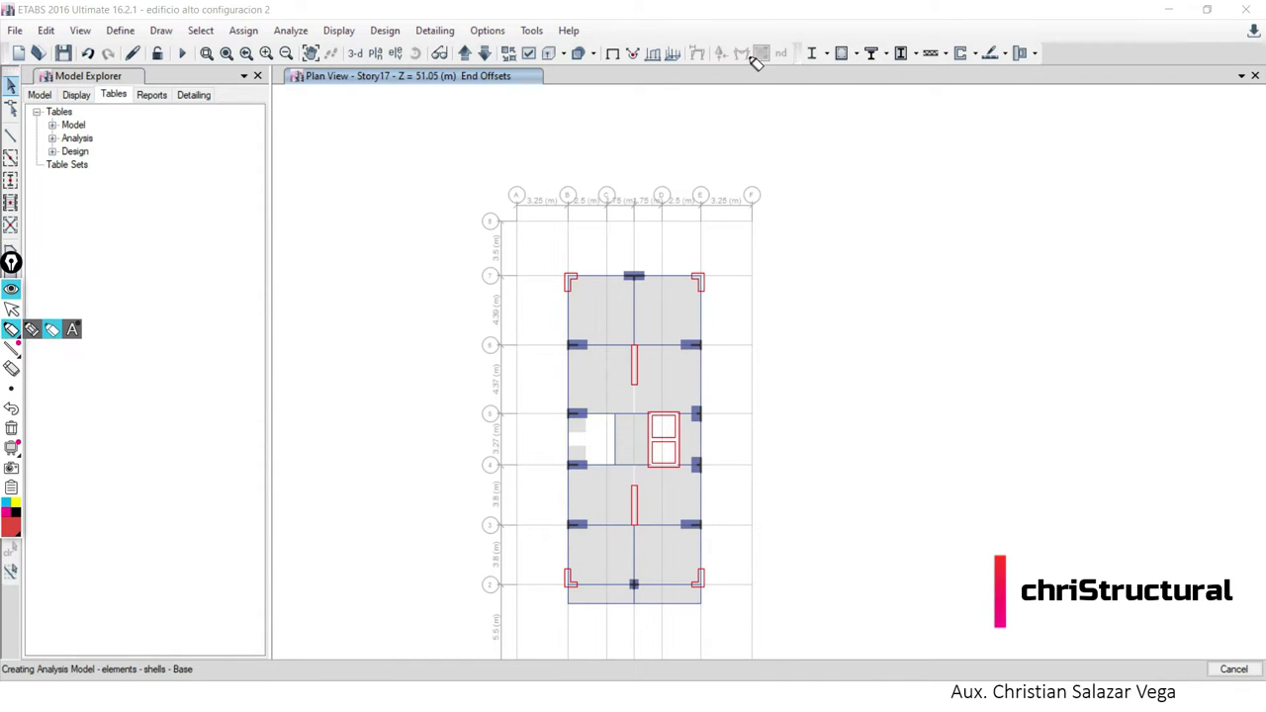
drag(692, 57, 690, 54)
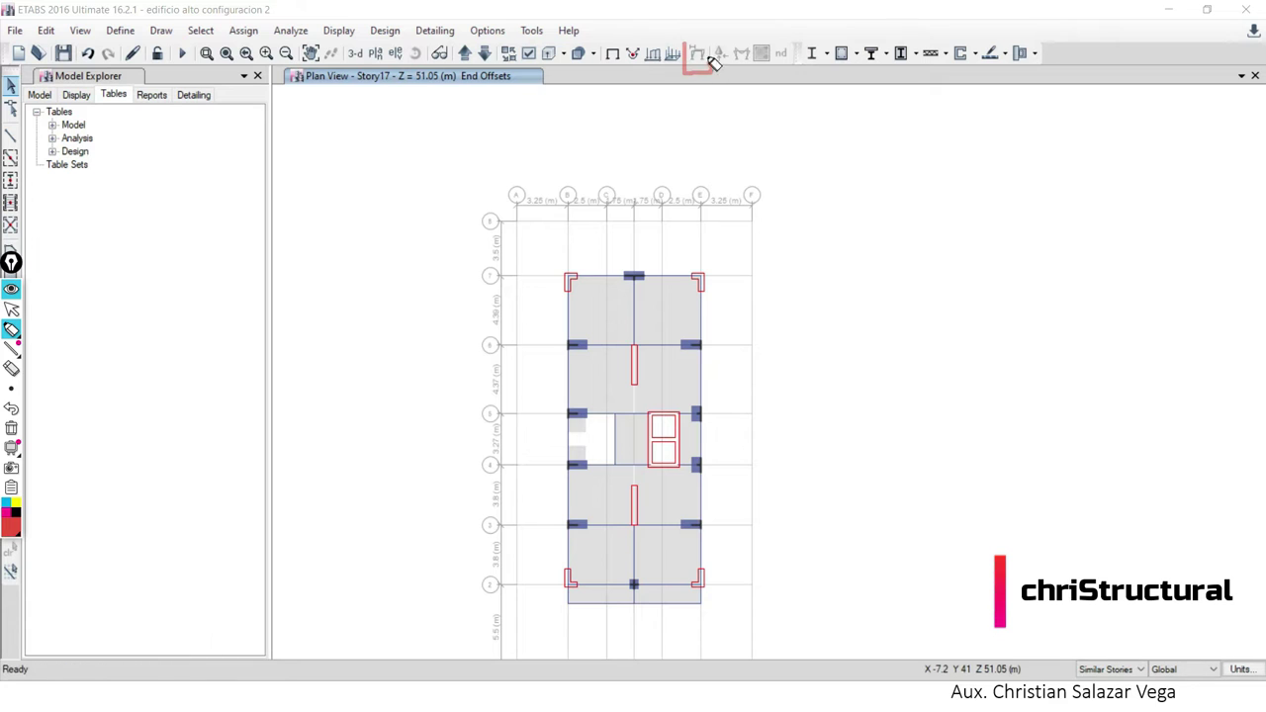
click(690, 54)
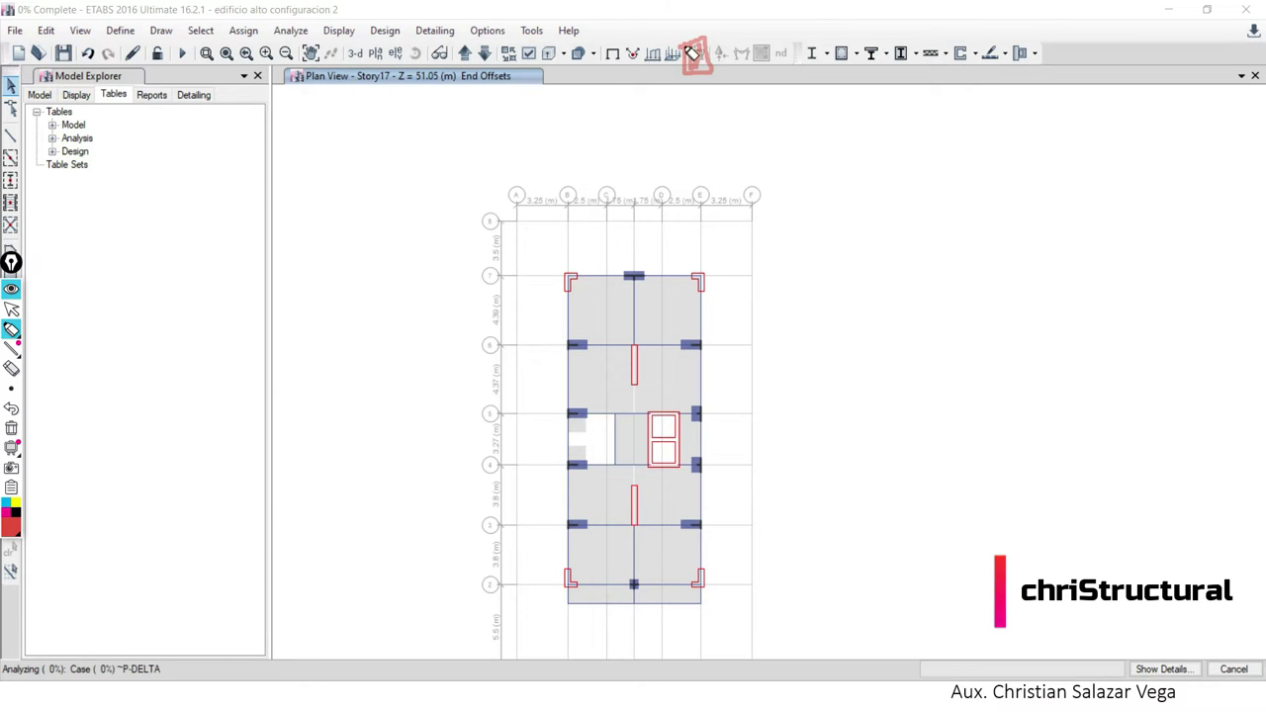
click(11, 428)
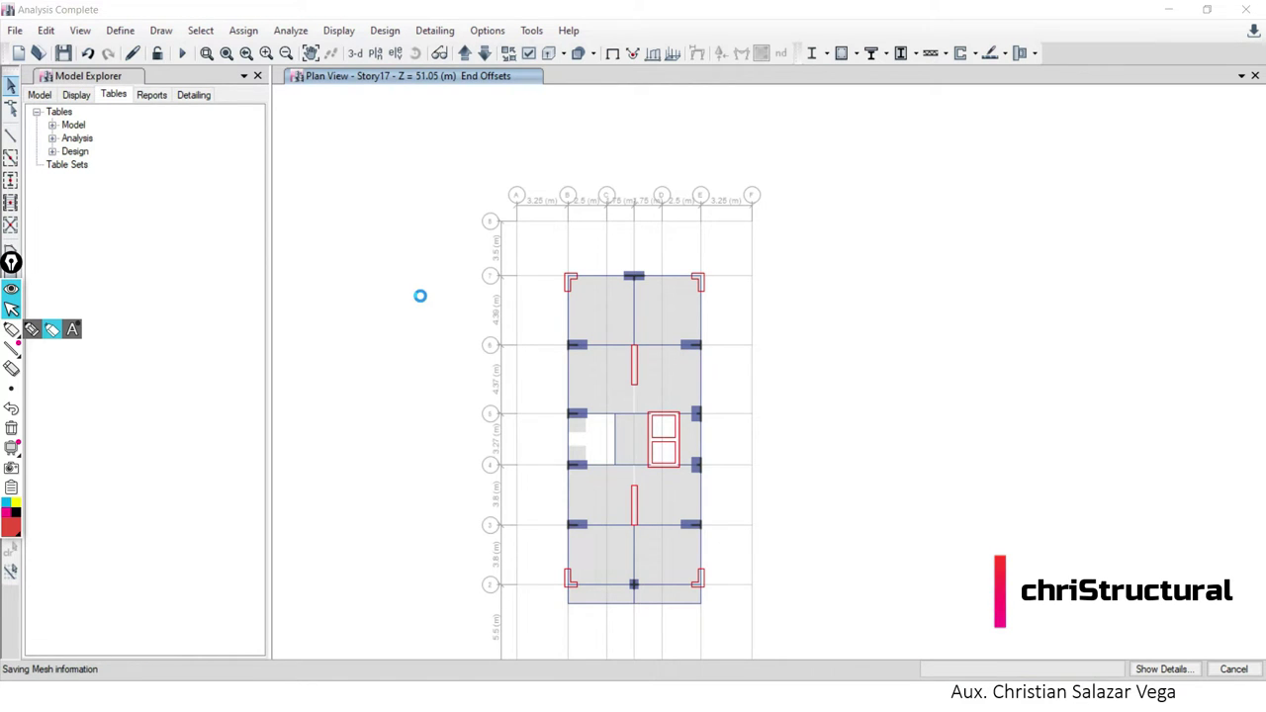
Display the deformed shape for MODAL case, Mode Number 1.
click(697, 54)
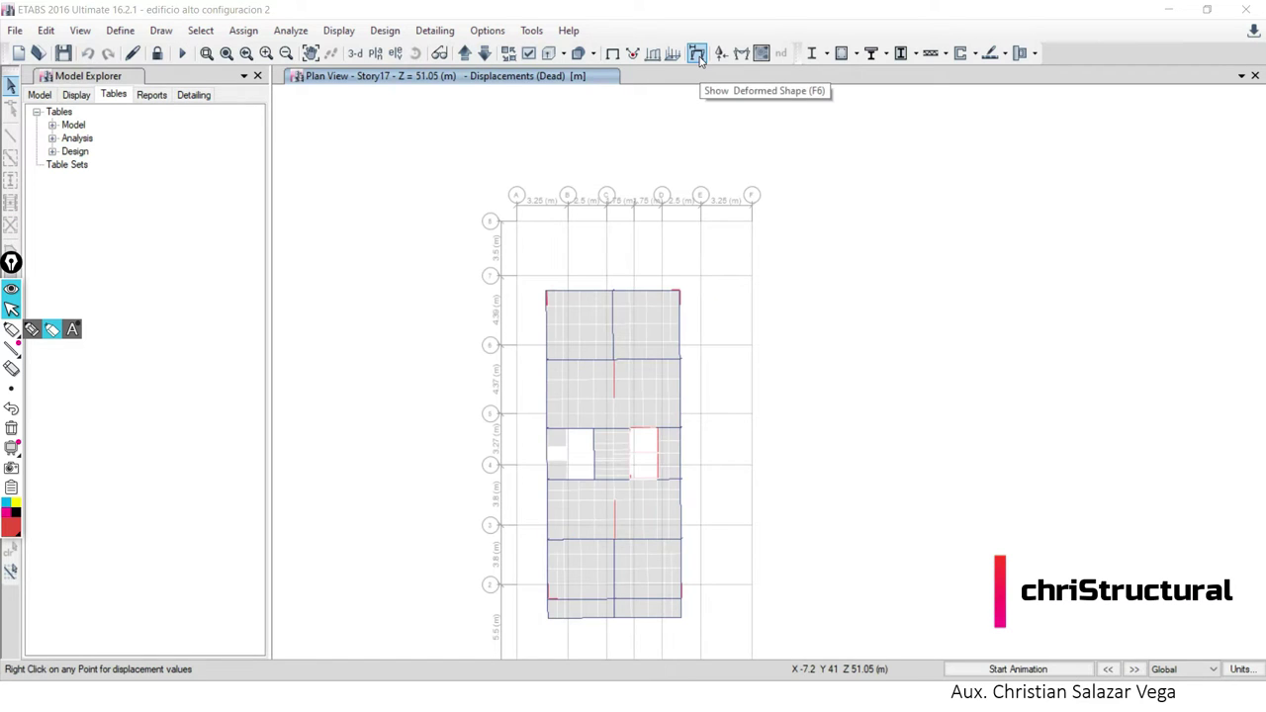
click(698, 55)
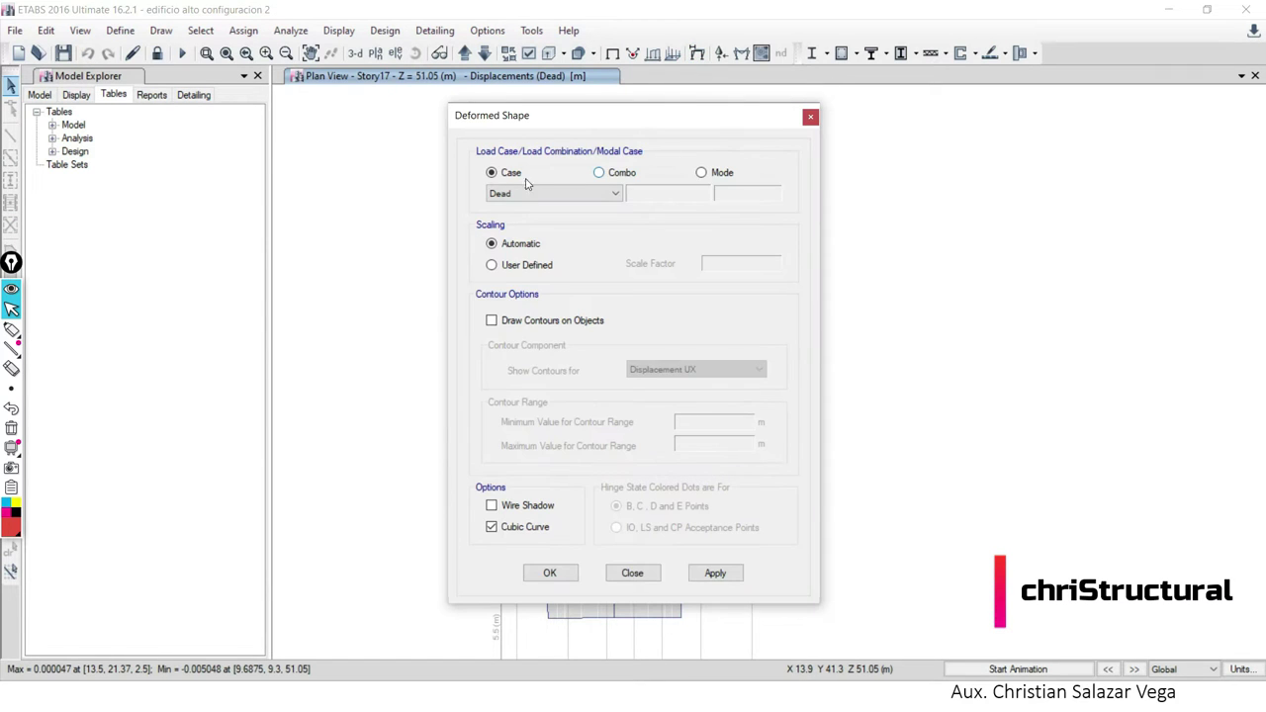
click(703, 172)
drag(703, 119, 531, 112)
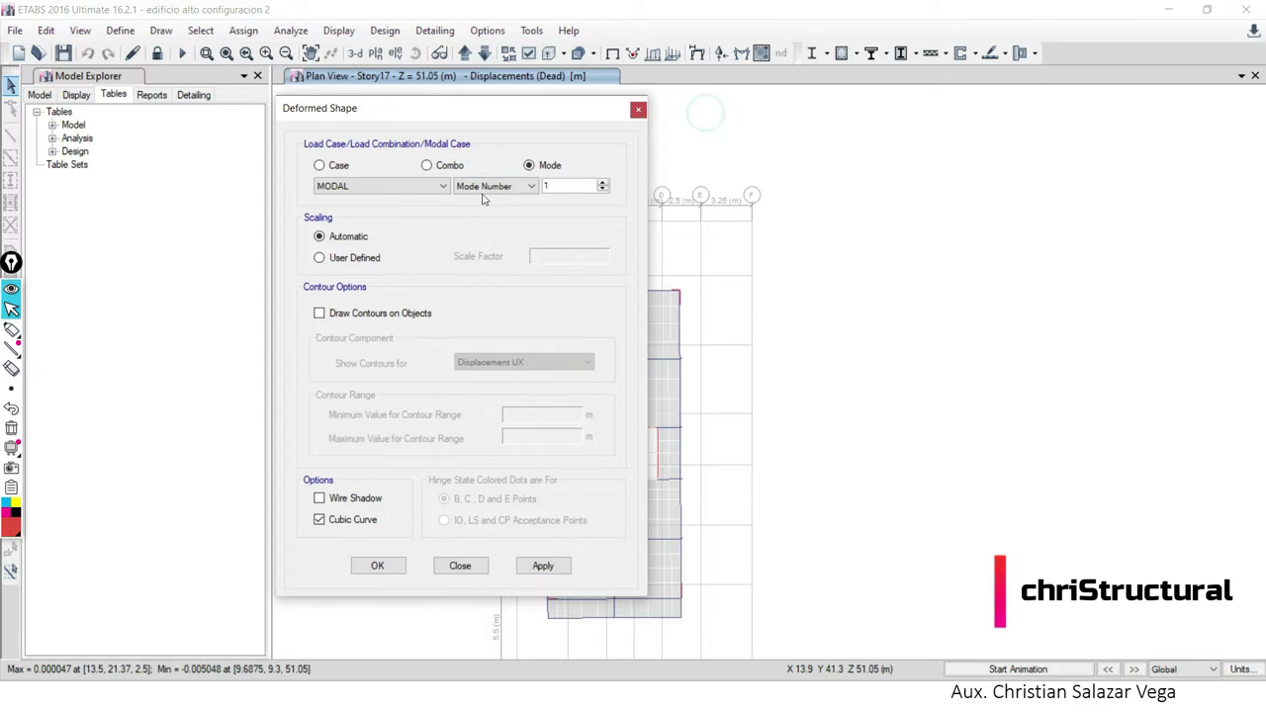
click(584, 186)
click(400, 567)
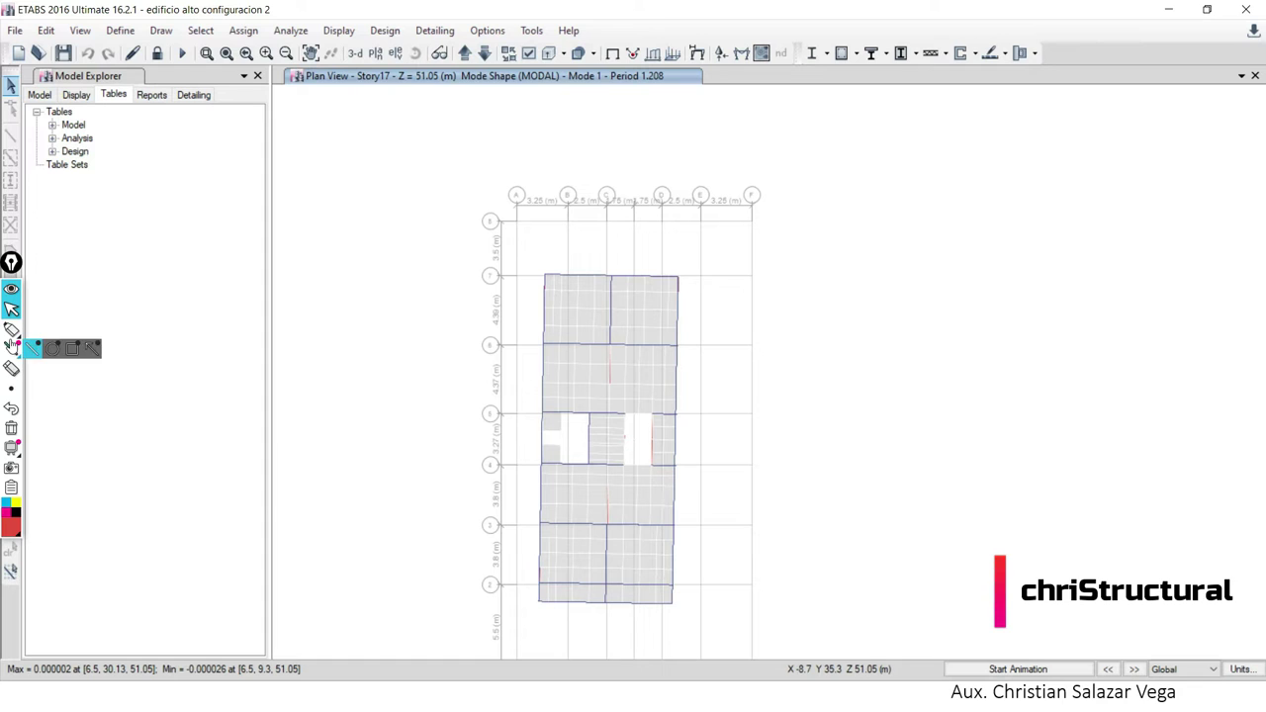
Circle the 1.208 s period in red, then switch to the TABLA NORMA PERUANA.xlsm sheet.
click(11, 330)
drag(603, 65, 605, 70)
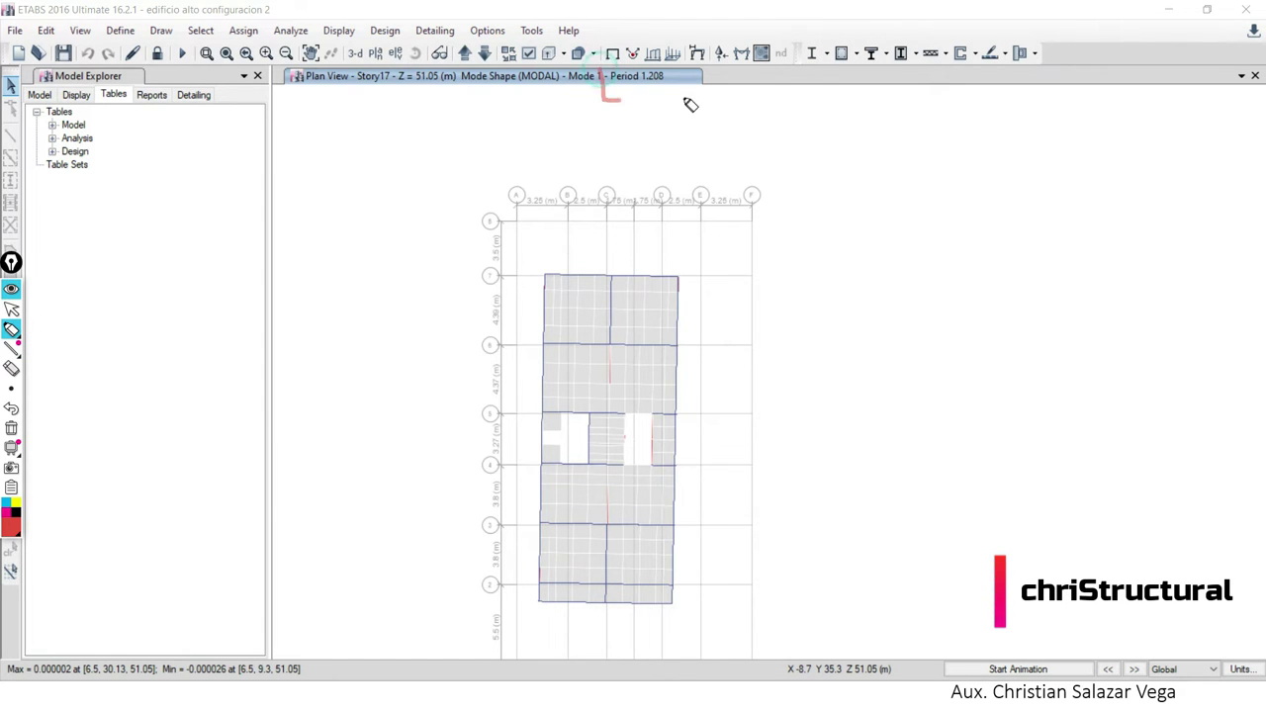
click(11, 310)
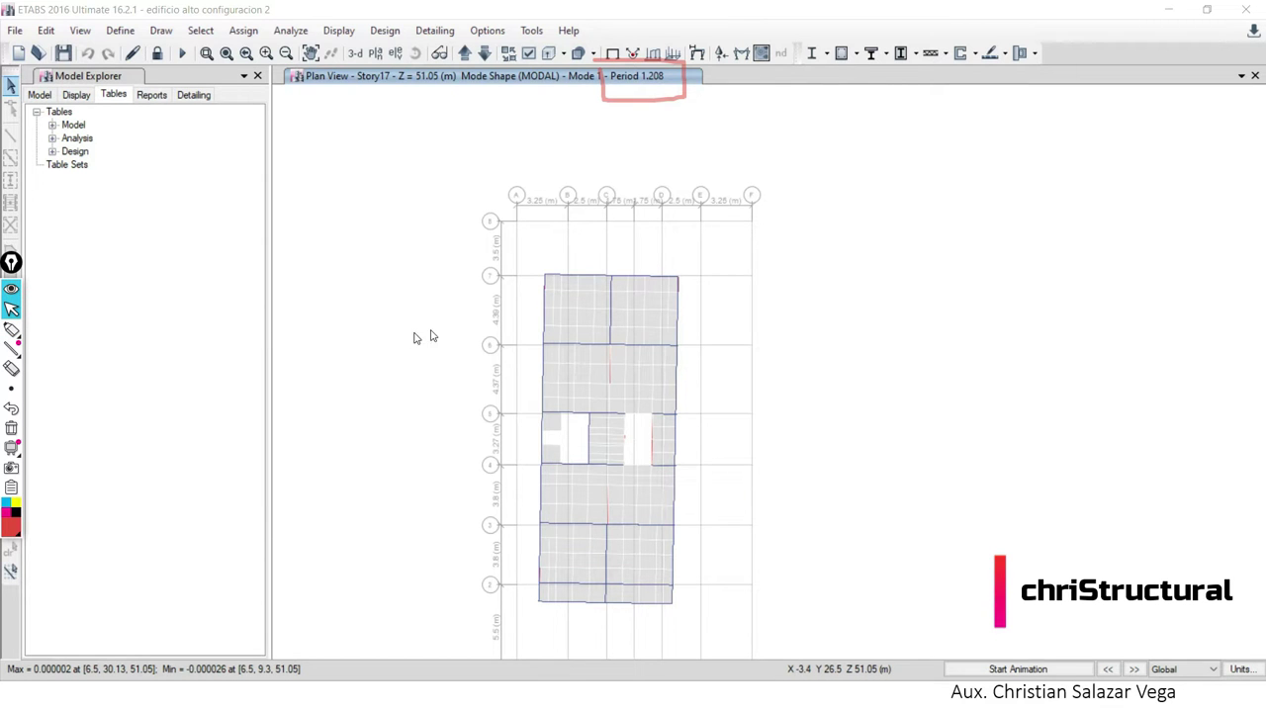
key(alt+Tab)
click(641, 374)
Scroll to the Factor de Amplificacion Sismica section and select period cell C62.
scroll(249, 444, up, 3)
scroll(249, 444, up, 6)
scroll(249, 444, up, 6)
scroll(250, 445, down, 6)
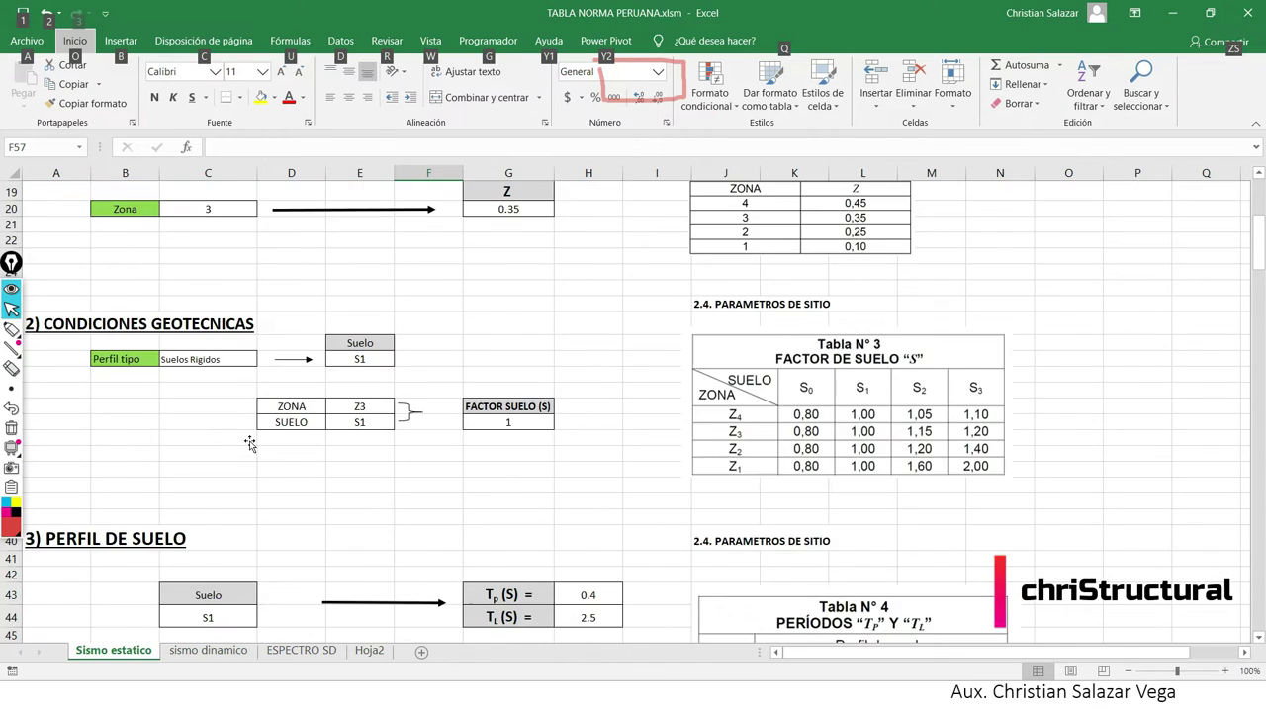
scroll(249, 444, down, 4)
scroll(250, 440, up, 10)
scroll(251, 444, down, 2)
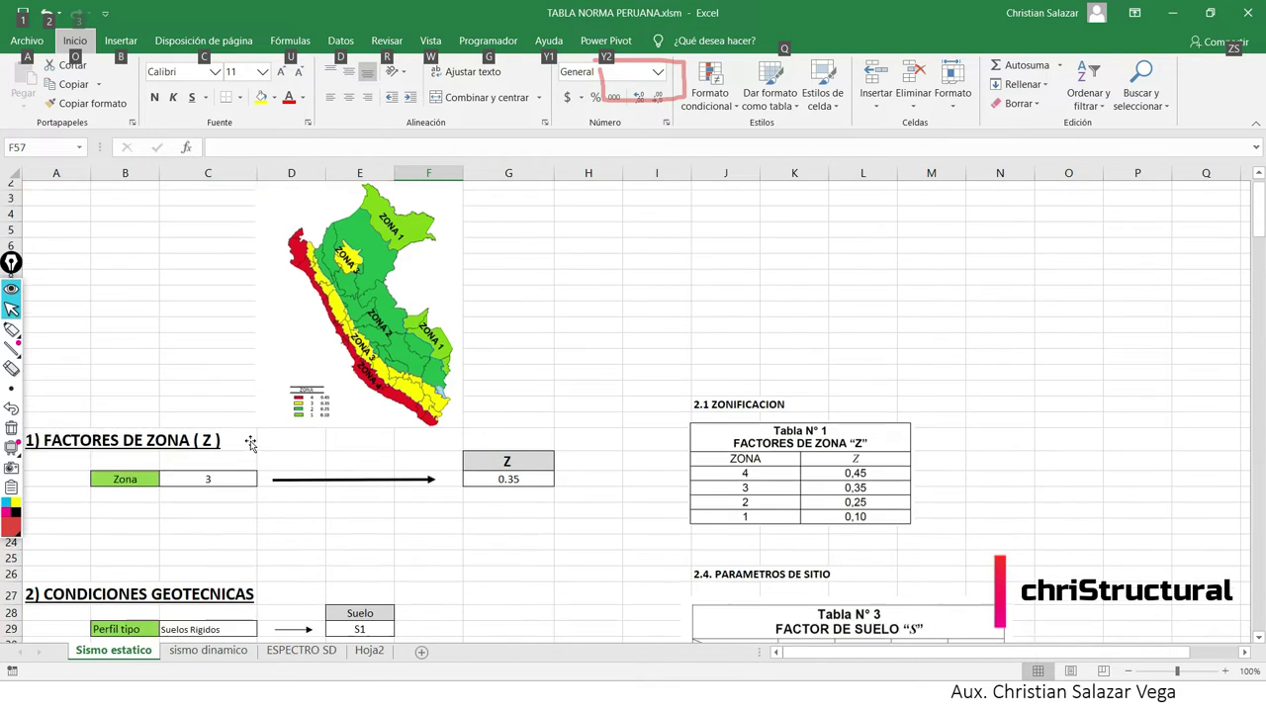
scroll(251, 442, down, 4)
scroll(254, 437, down, 2)
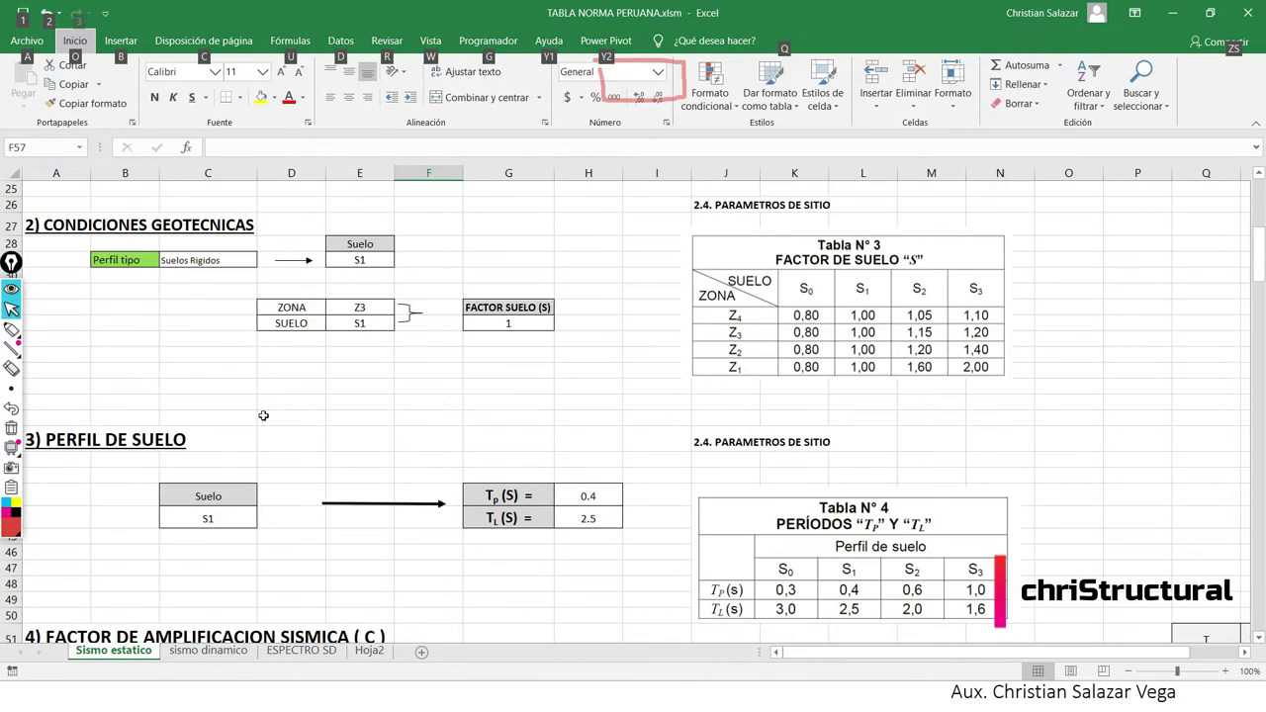
scroll(248, 425, down, 4)
scroll(228, 415, down, 1)
scroll(193, 401, down, 2)
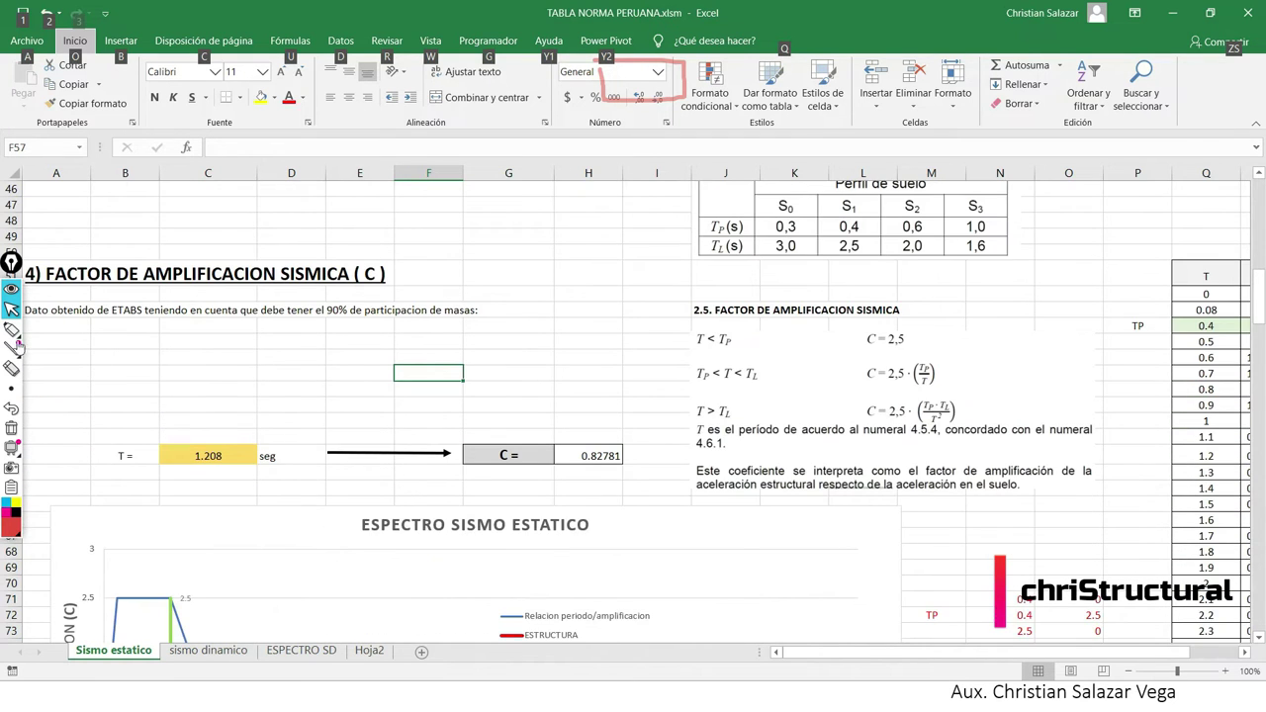
scroll(338, 389, down, 2)
click(228, 346)
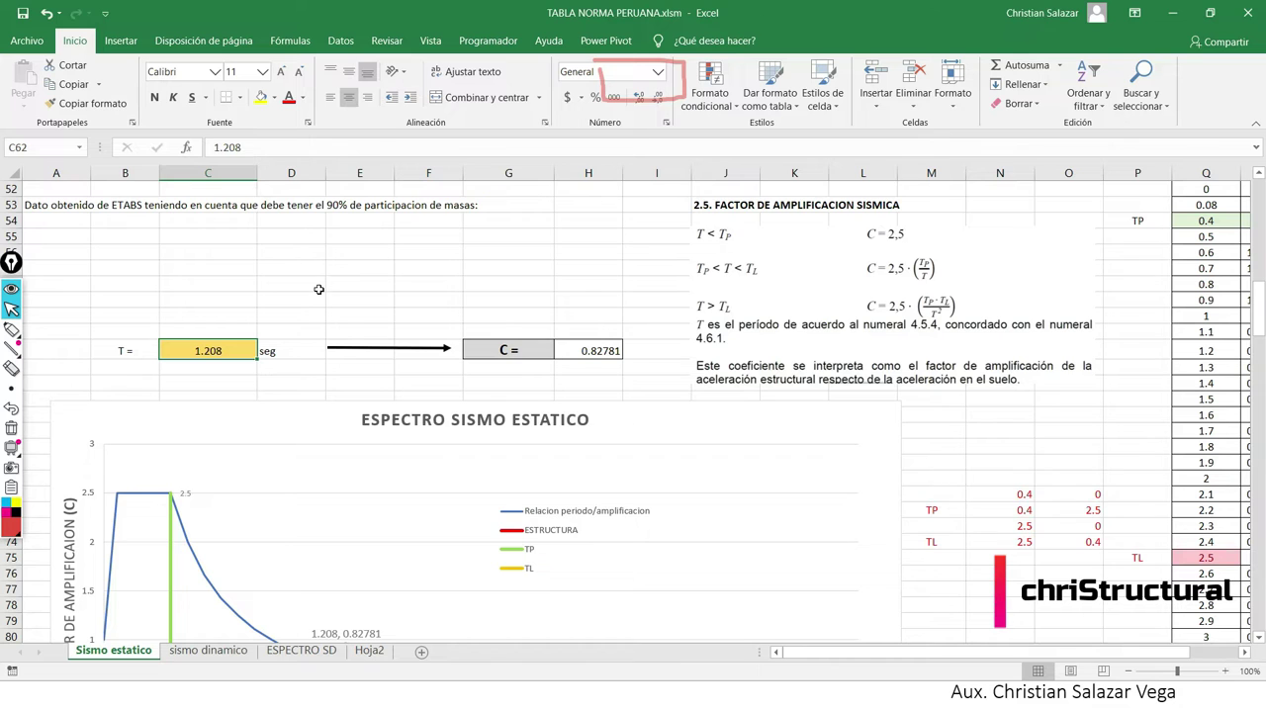
click(318, 295)
Enter period T = 1.208 in C62, giving C = 0.82781, and return to ETABS.
key(alt+Tab)
key(alt+Tab)
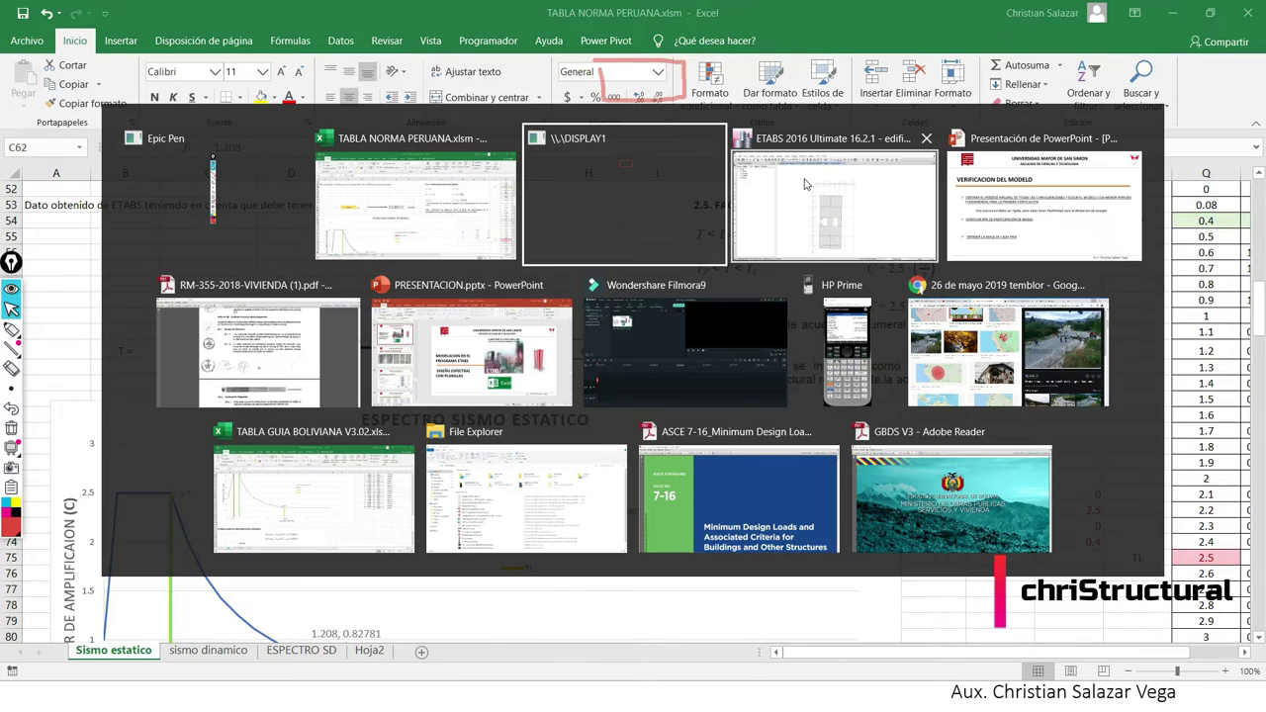
key(alt+Tab)
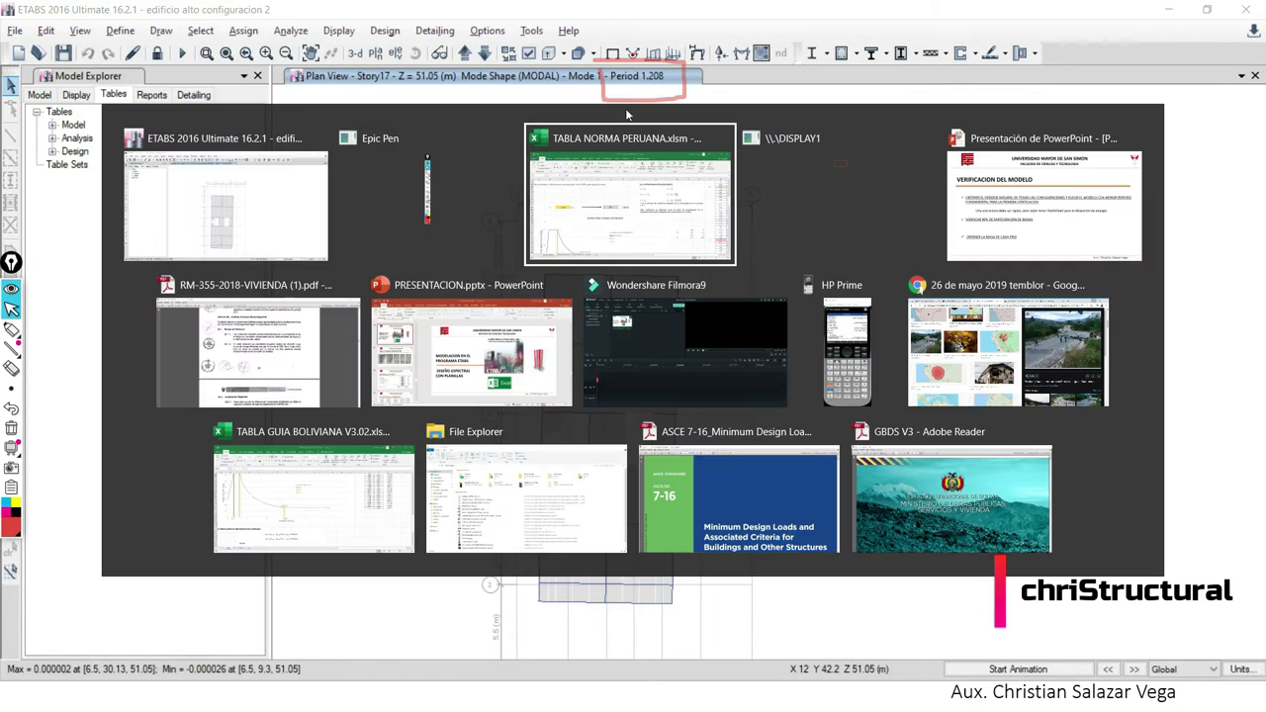
click(212, 329)
click(208, 351)
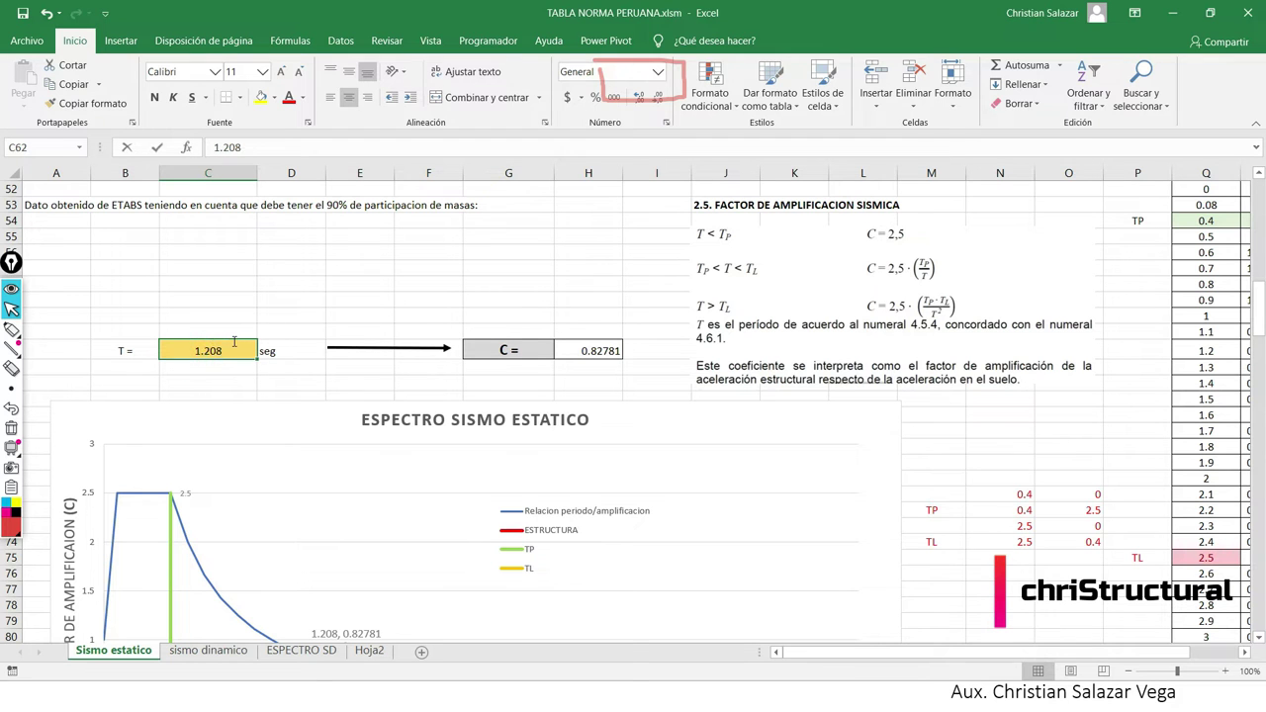
text(1.208)
key(Return)
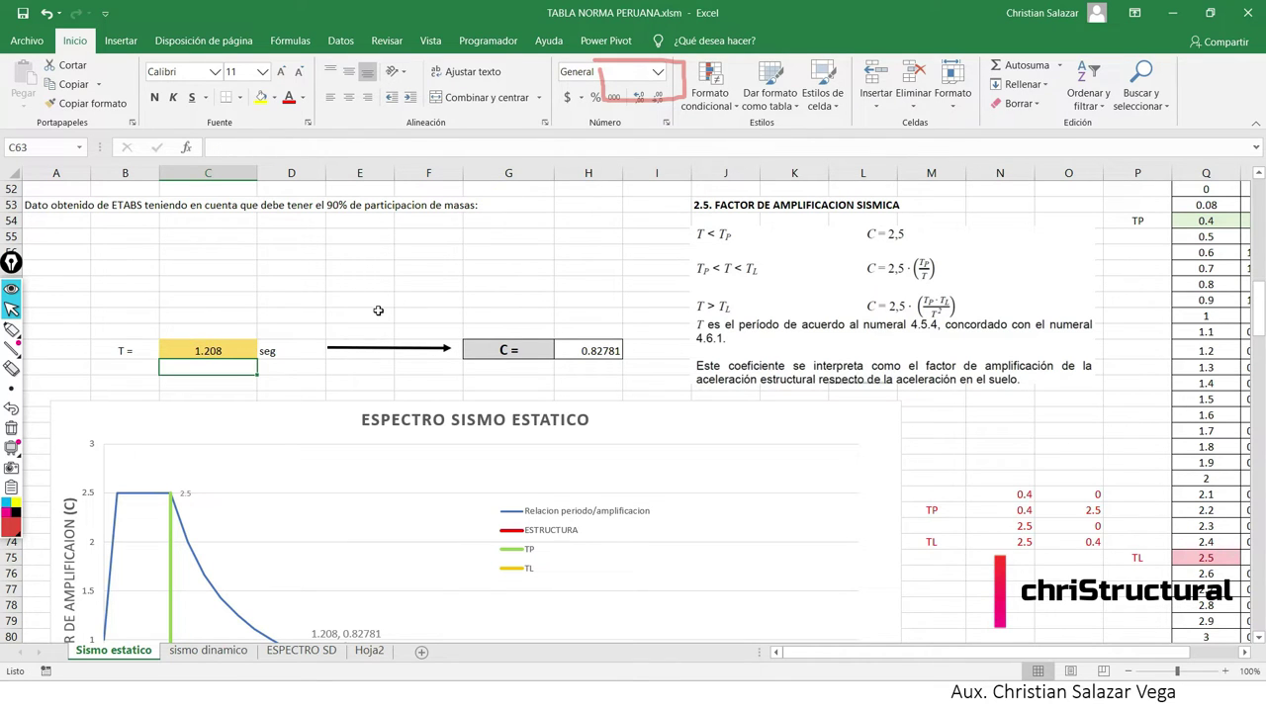
click(174, 306)
key(alt+Tab)
key(Tab)
click(446, 242)
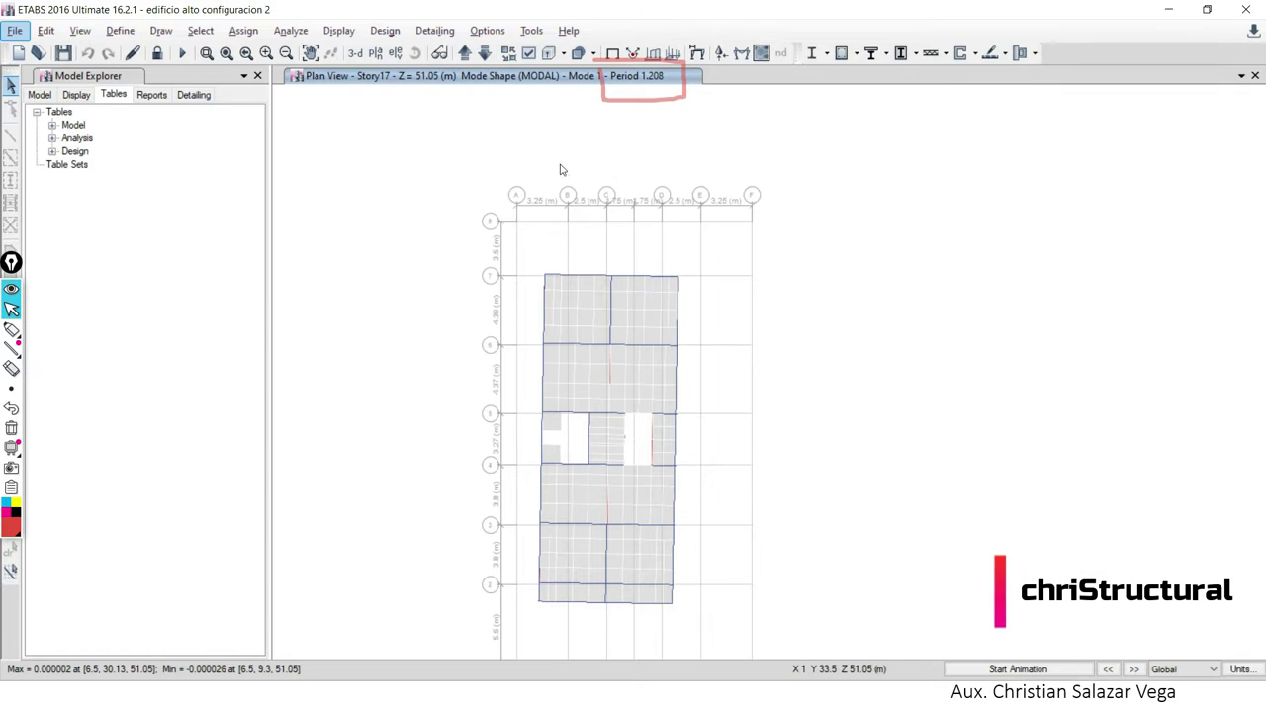
Clear the red annotation around the period.
drag(15, 266, 96, 293)
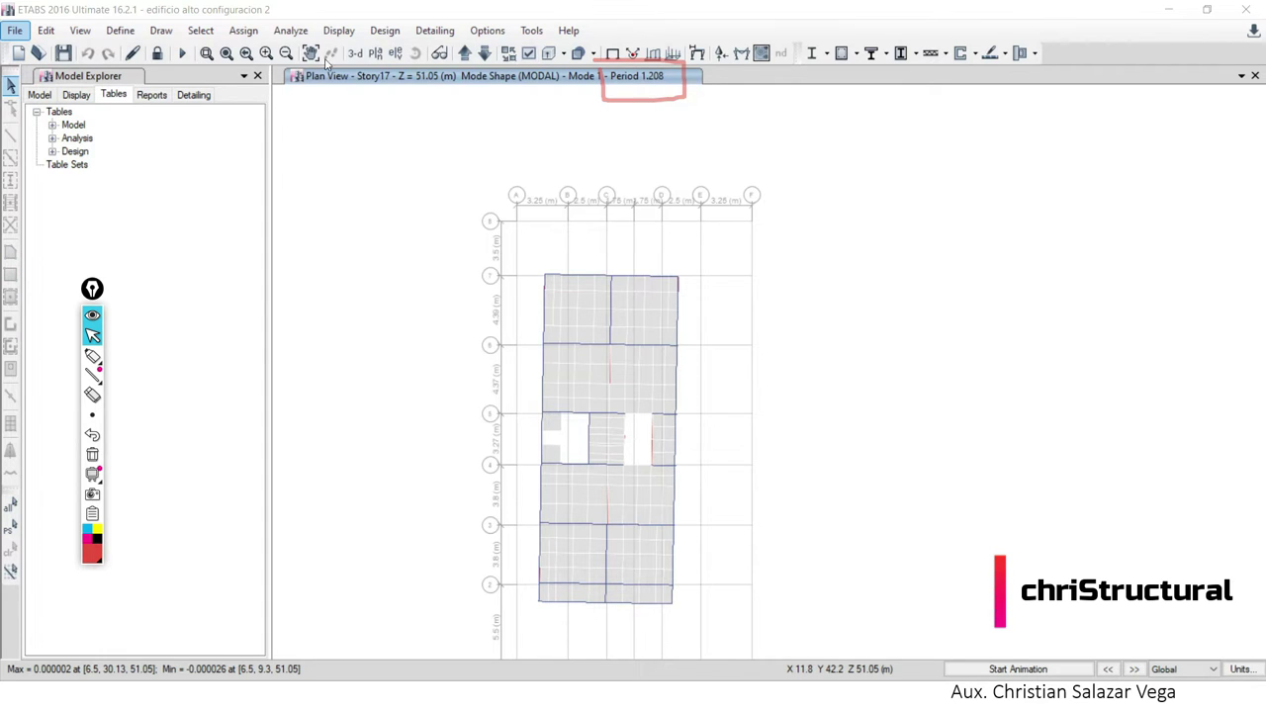
click(94, 454)
click(93, 289)
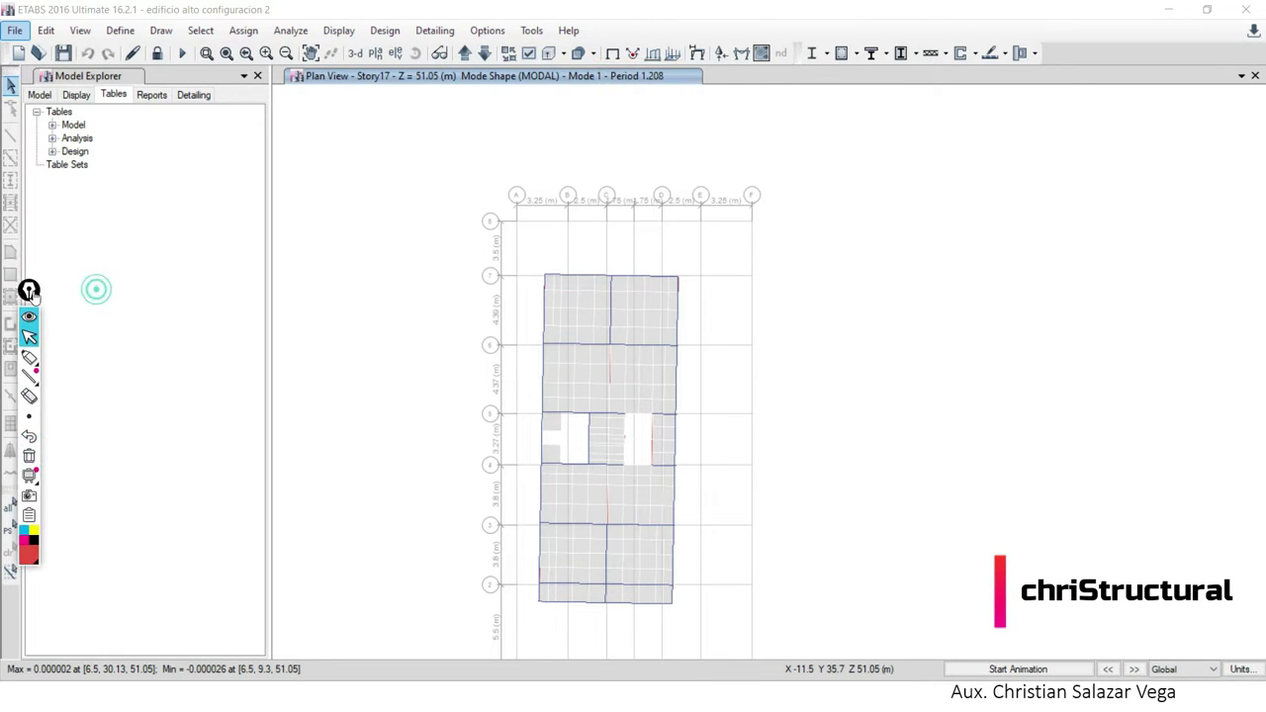
Expand Analysis > Results > Modal Results and select Modal Participating Mass Ratios.
click(157, 202)
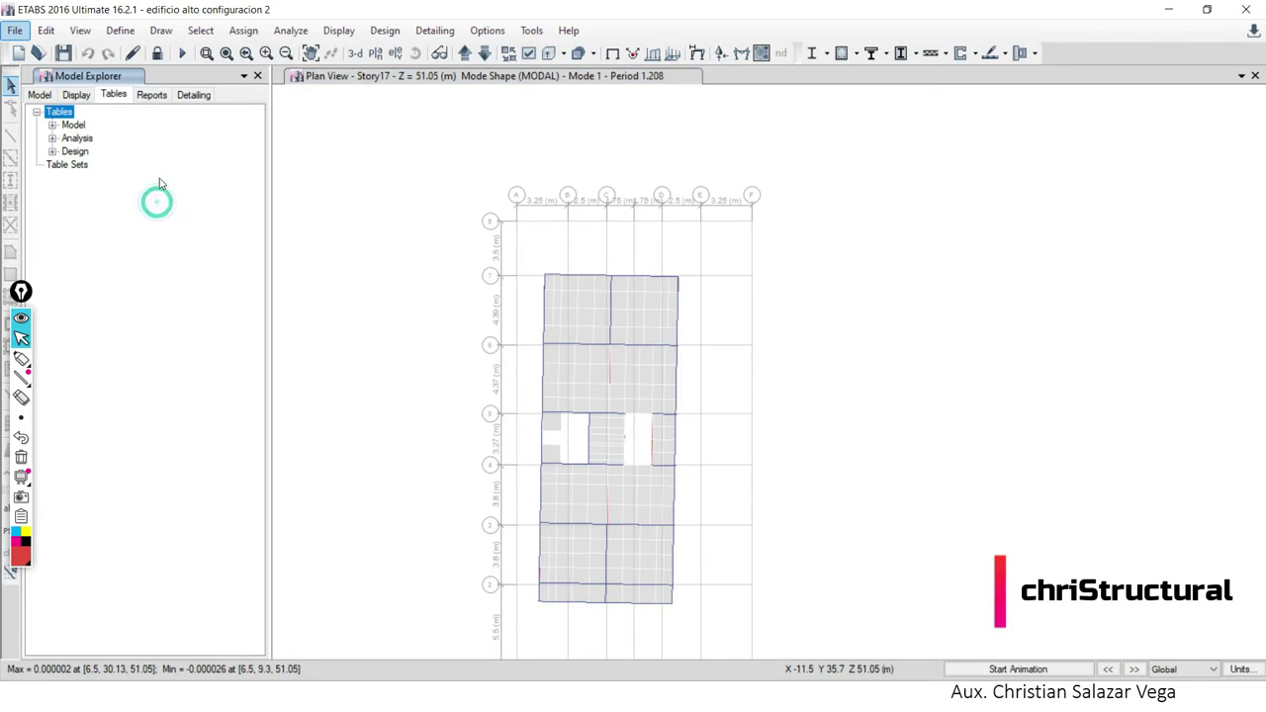
click(53, 140)
click(68, 205)
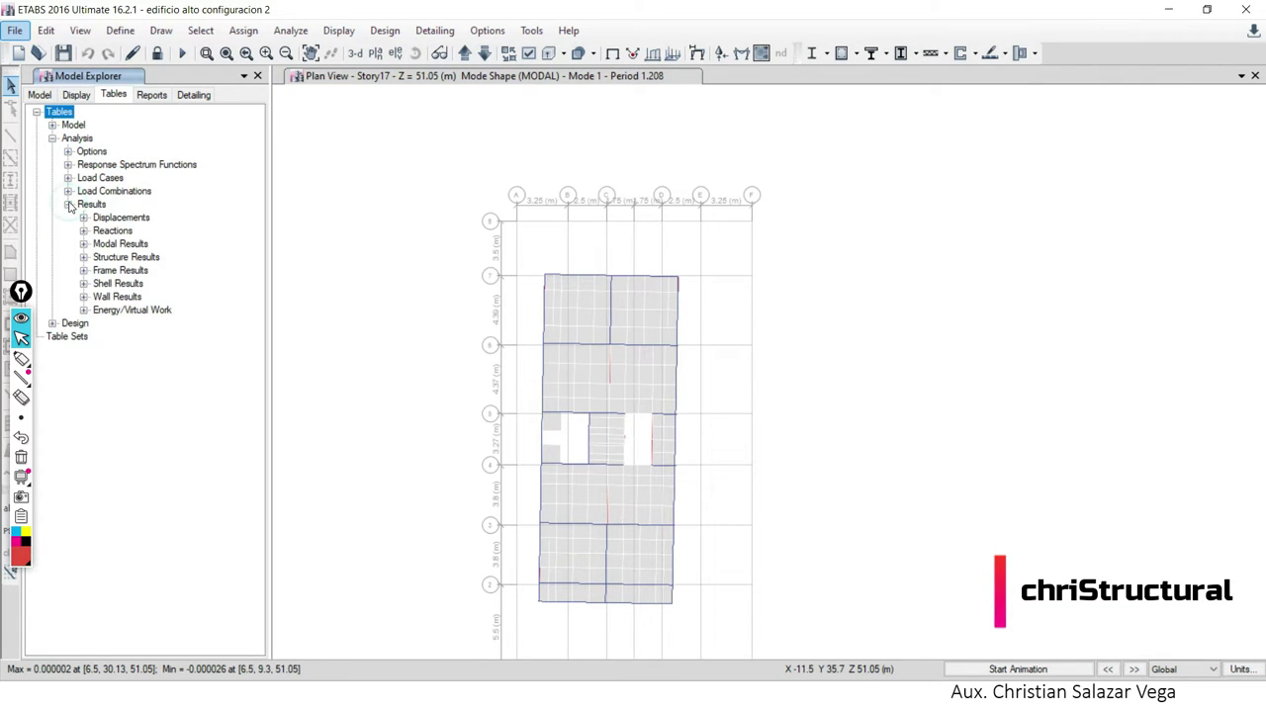
click(84, 257)
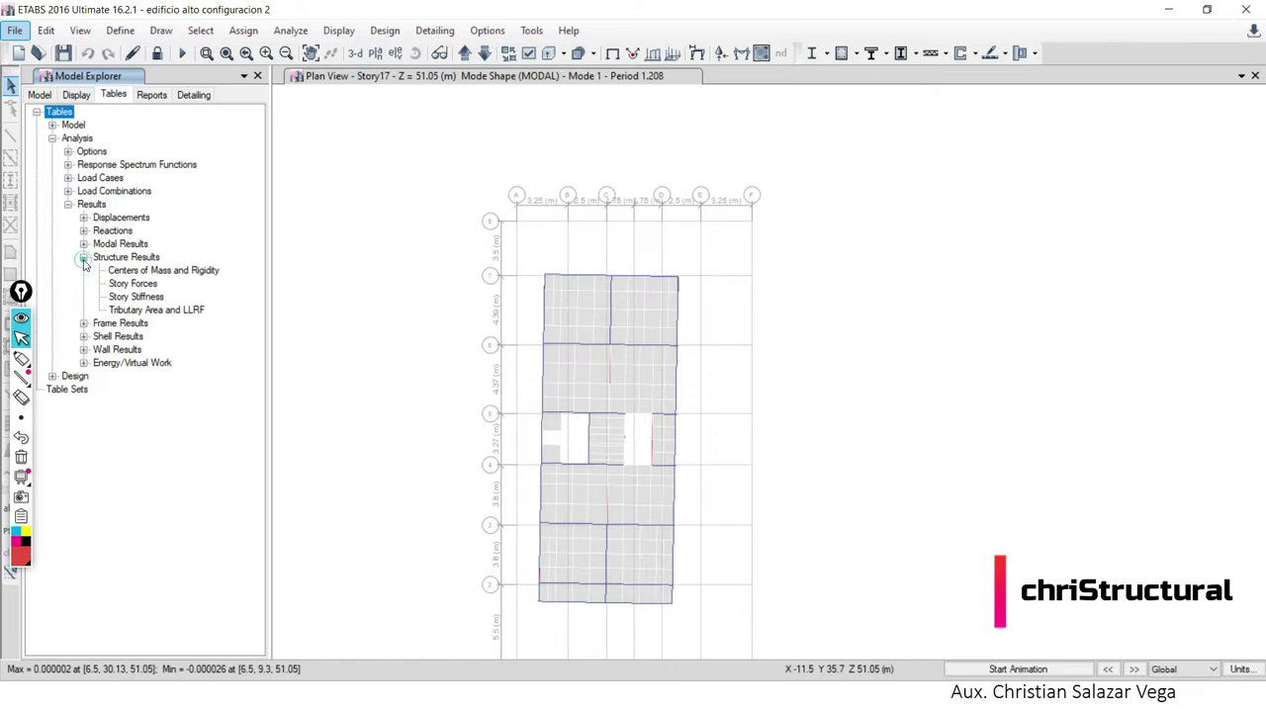
click(84, 257)
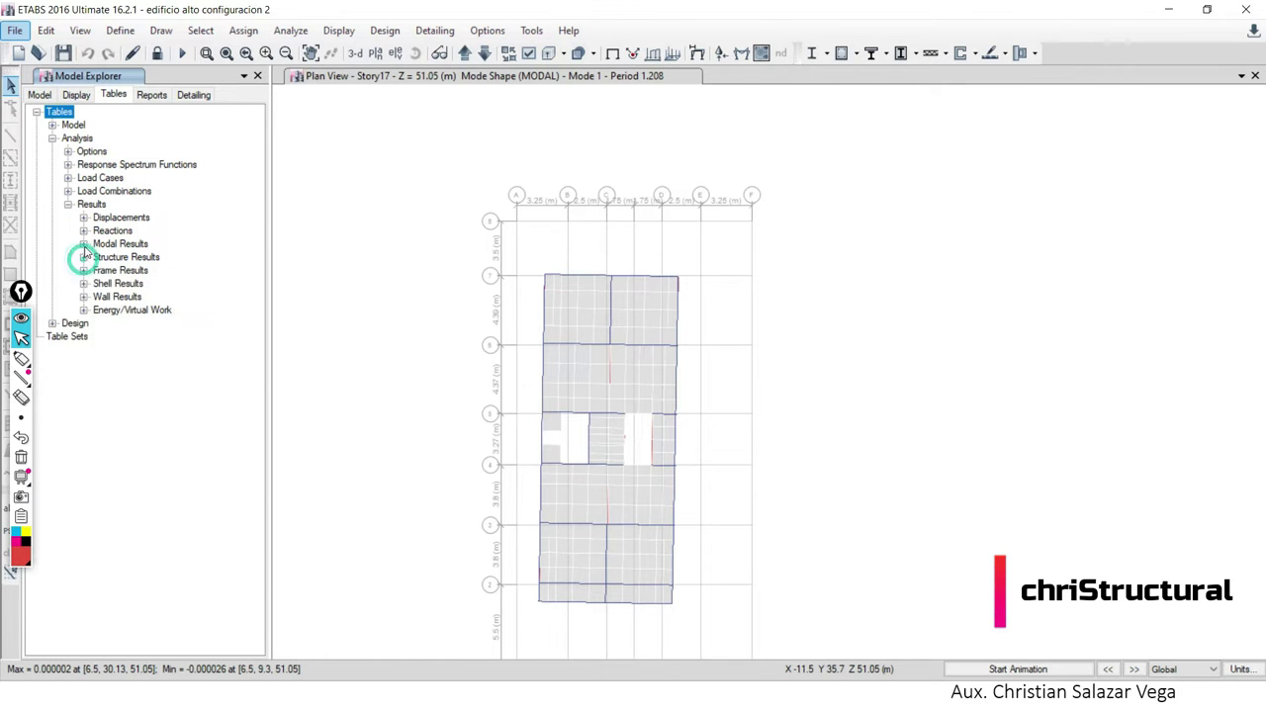
click(84, 244)
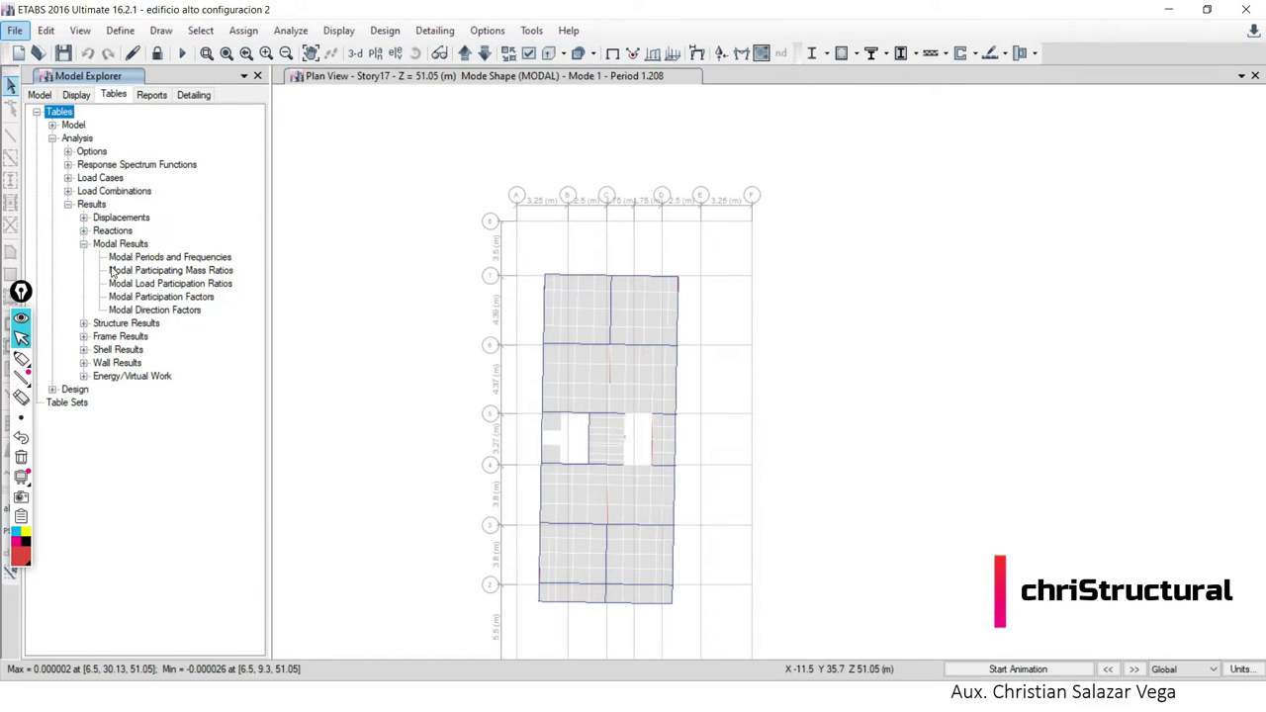
click(150, 273)
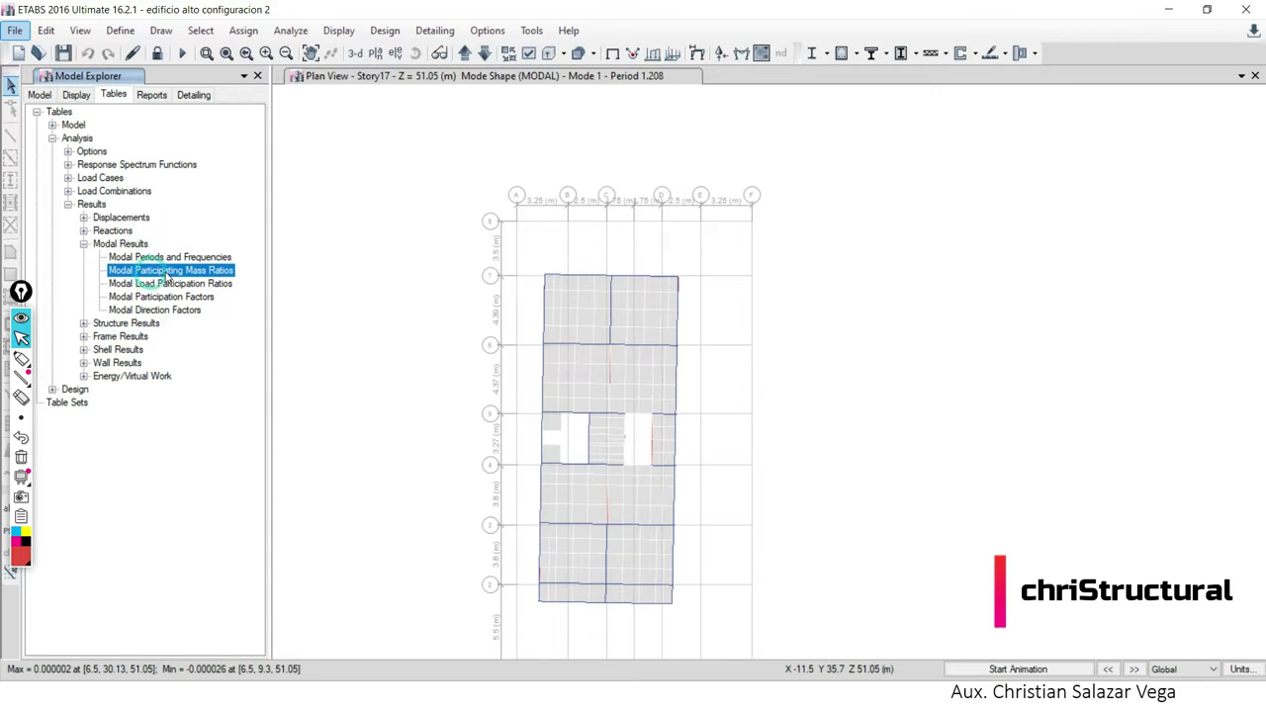
double_click(229, 270)
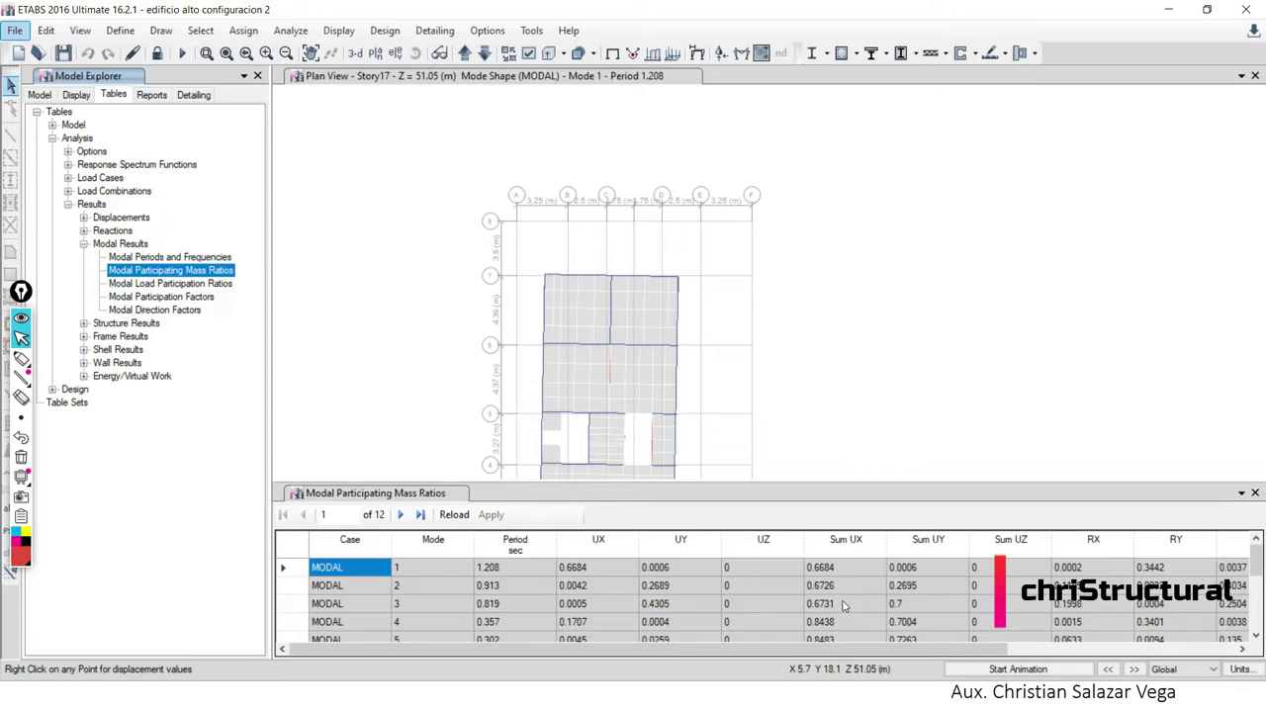
scroll(850, 571, down, 1)
scroll(850, 572, down, 1)
scroll(850, 572, down, 1)
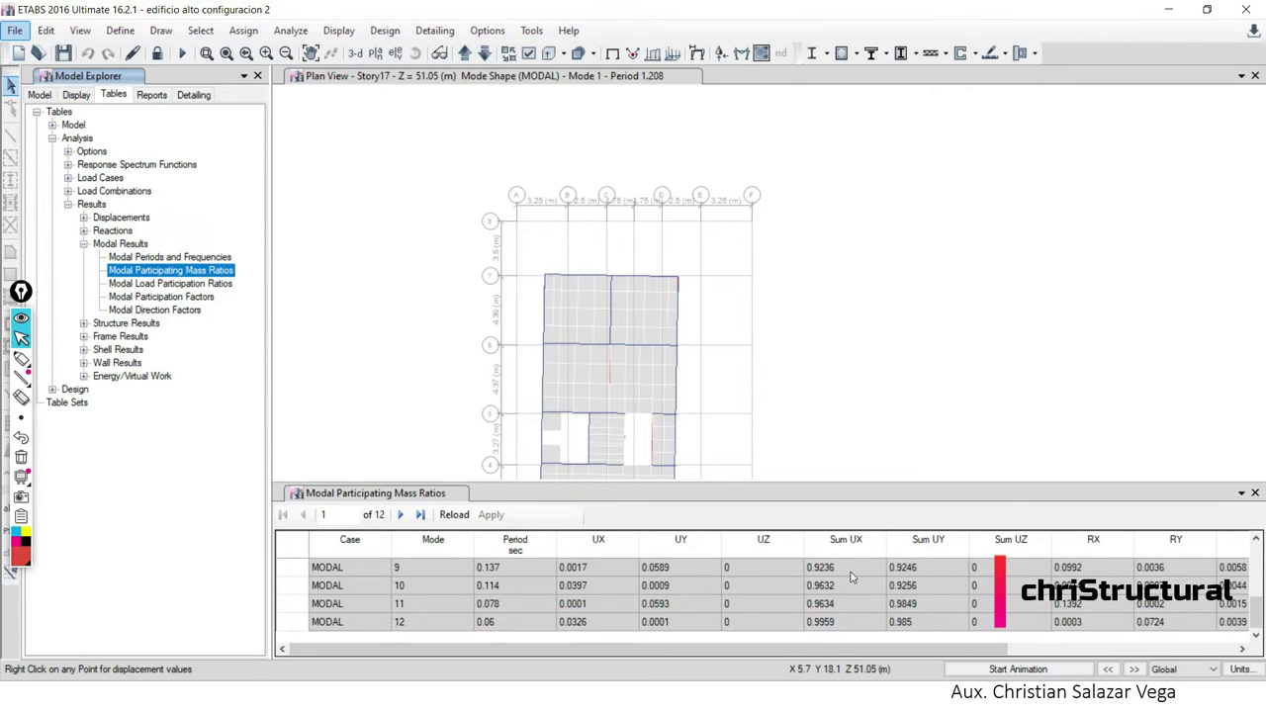
click(20, 358)
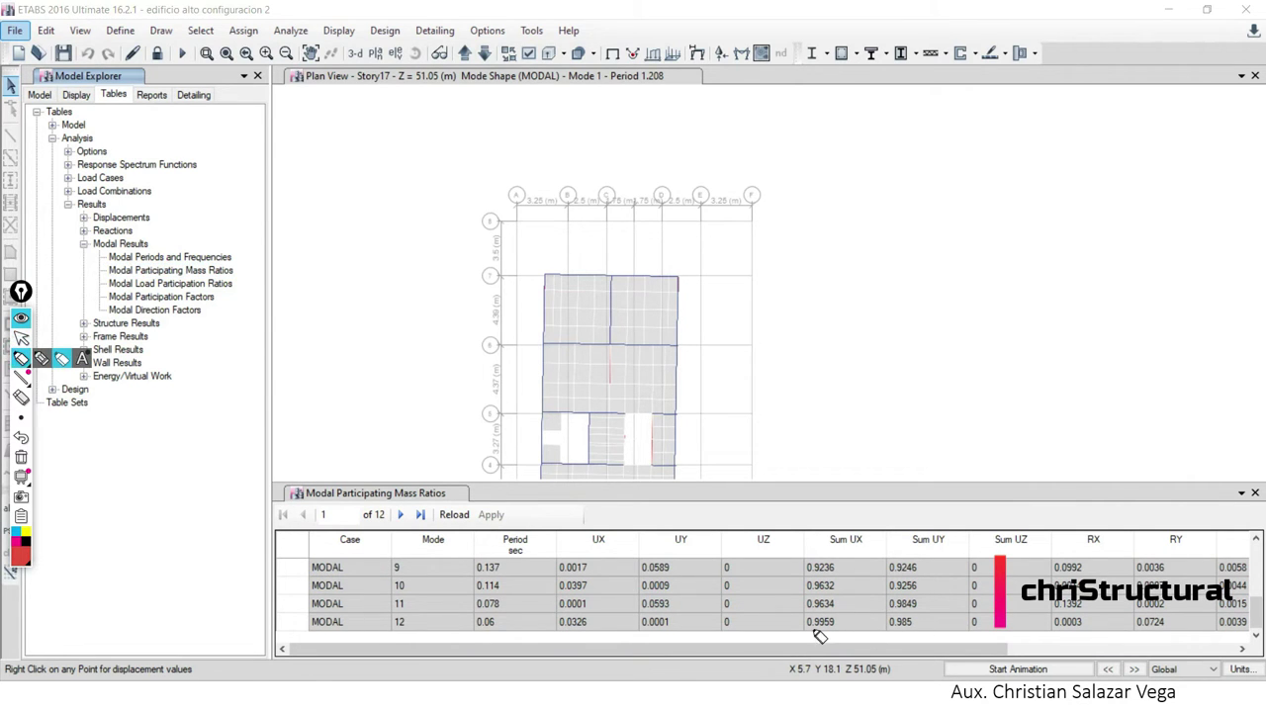
mouse_move(807, 600)
mouse_down()
mouse_move(812, 621)
mouse_move(871, 630)
mouse_move(809, 556)
mouse_move(792, 562)
mouse_up()
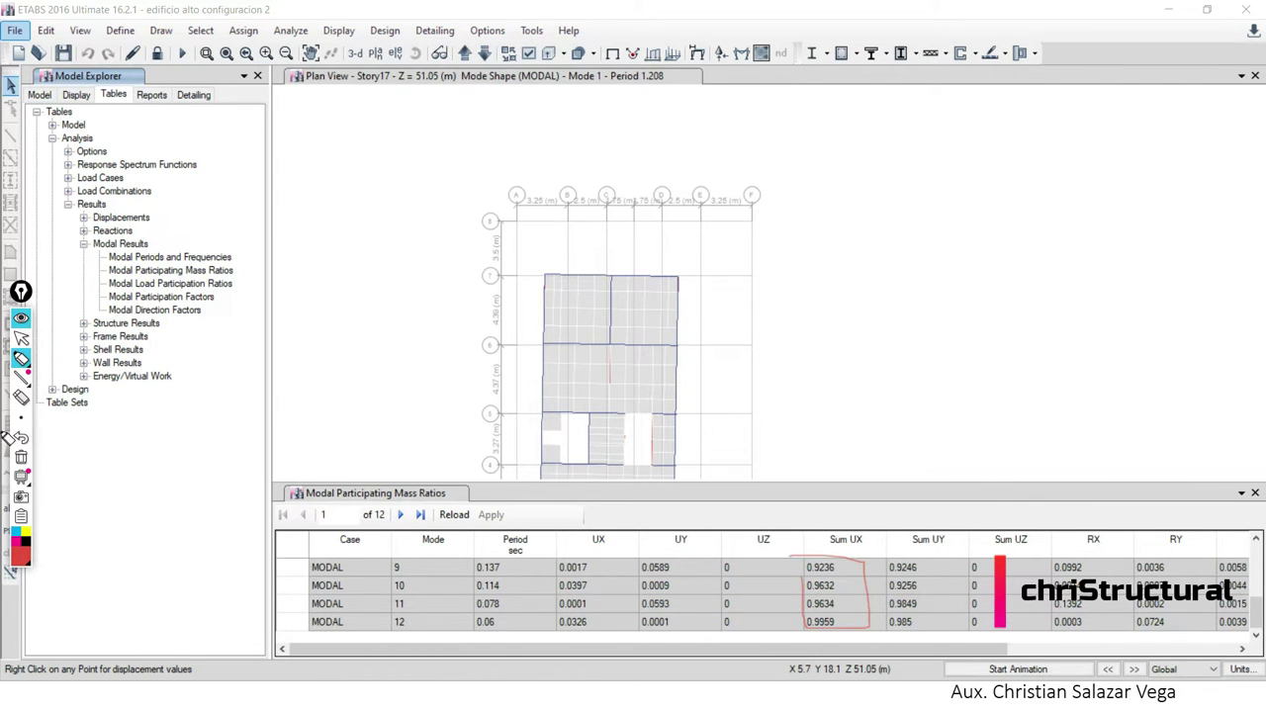
click(84, 421)
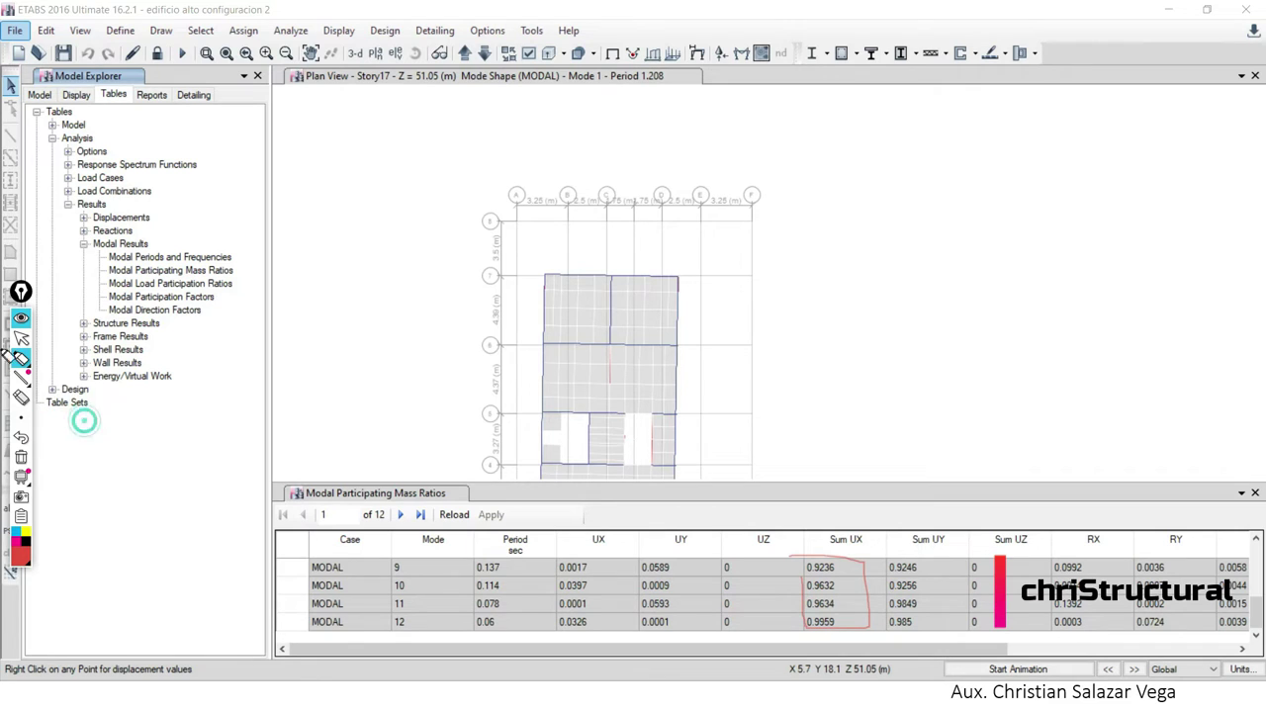
click(21, 339)
scroll(831, 584, up, 1)
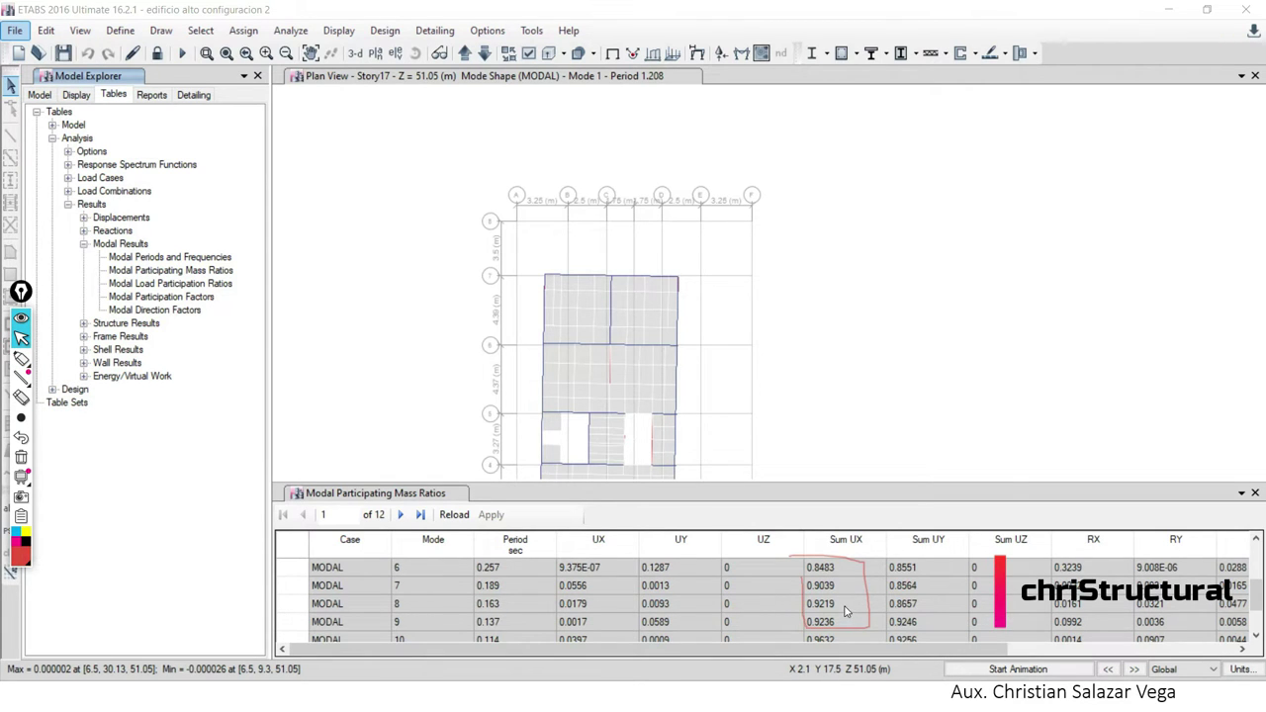
click(21, 358)
mouse_move(370, 573)
mouse_down()
mouse_move(395, 605)
mouse_move(431, 586)
mouse_up()
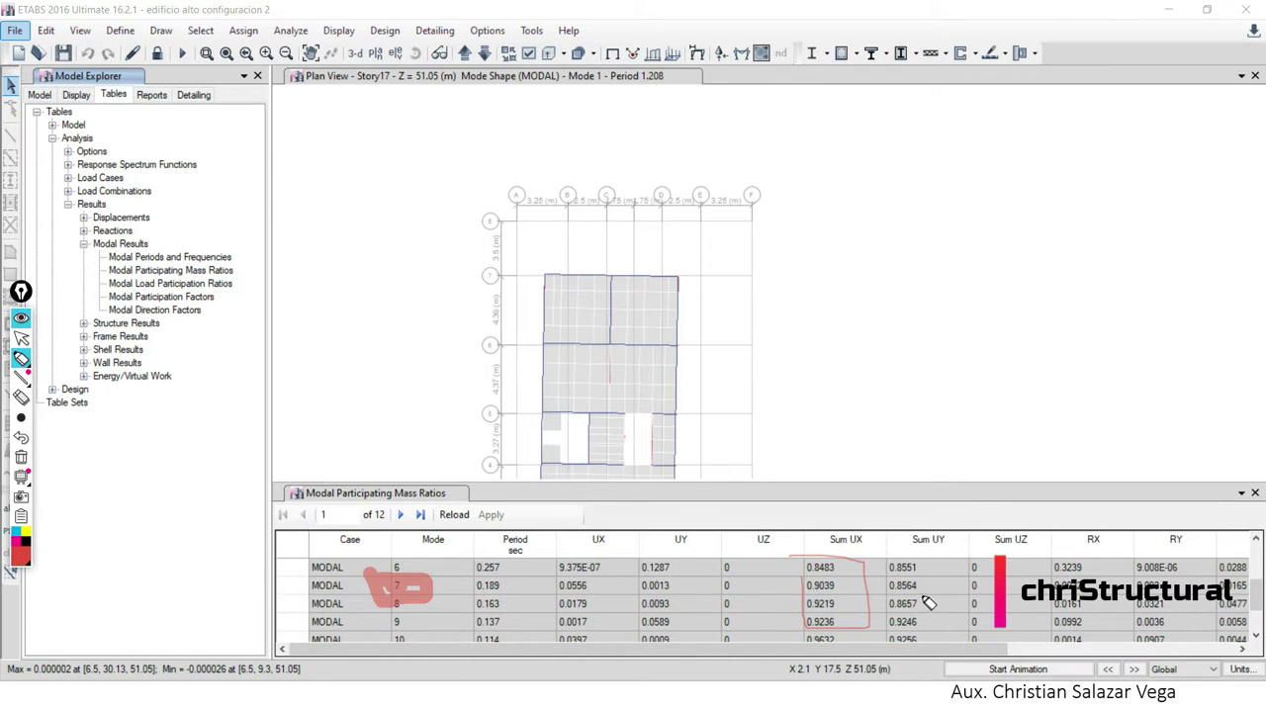
drag(795, 586, 876, 592)
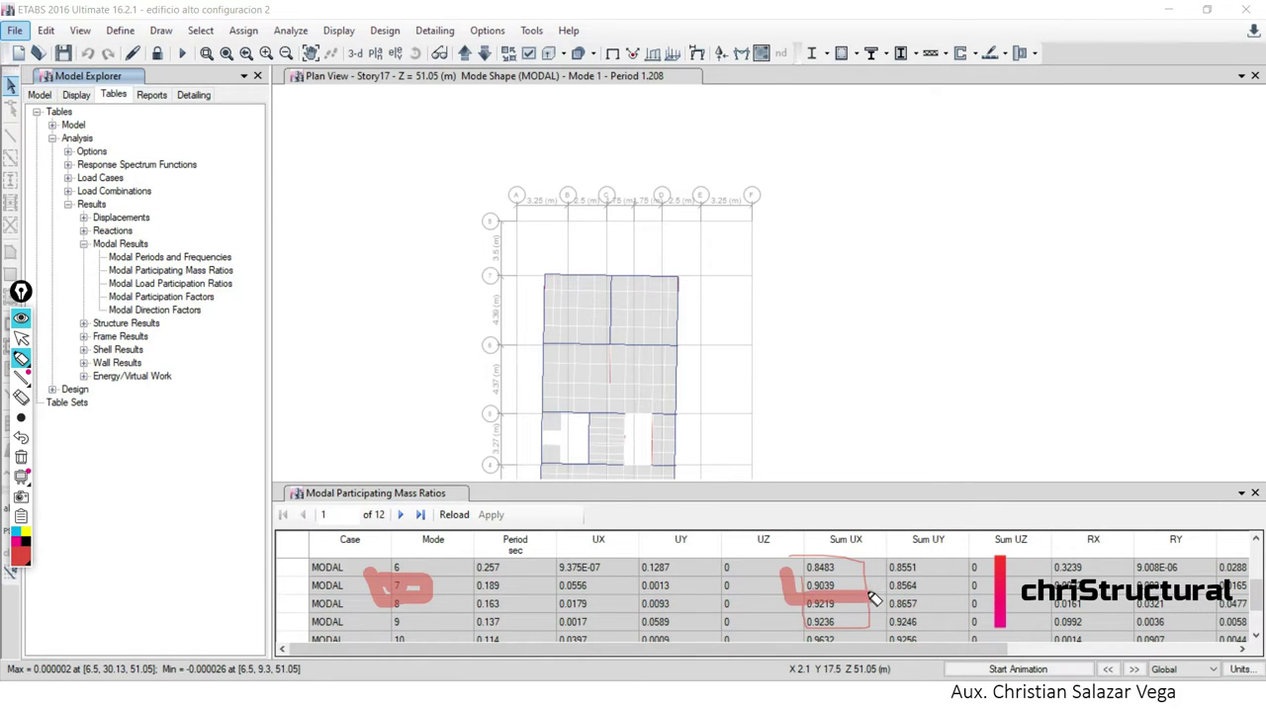
click(21, 339)
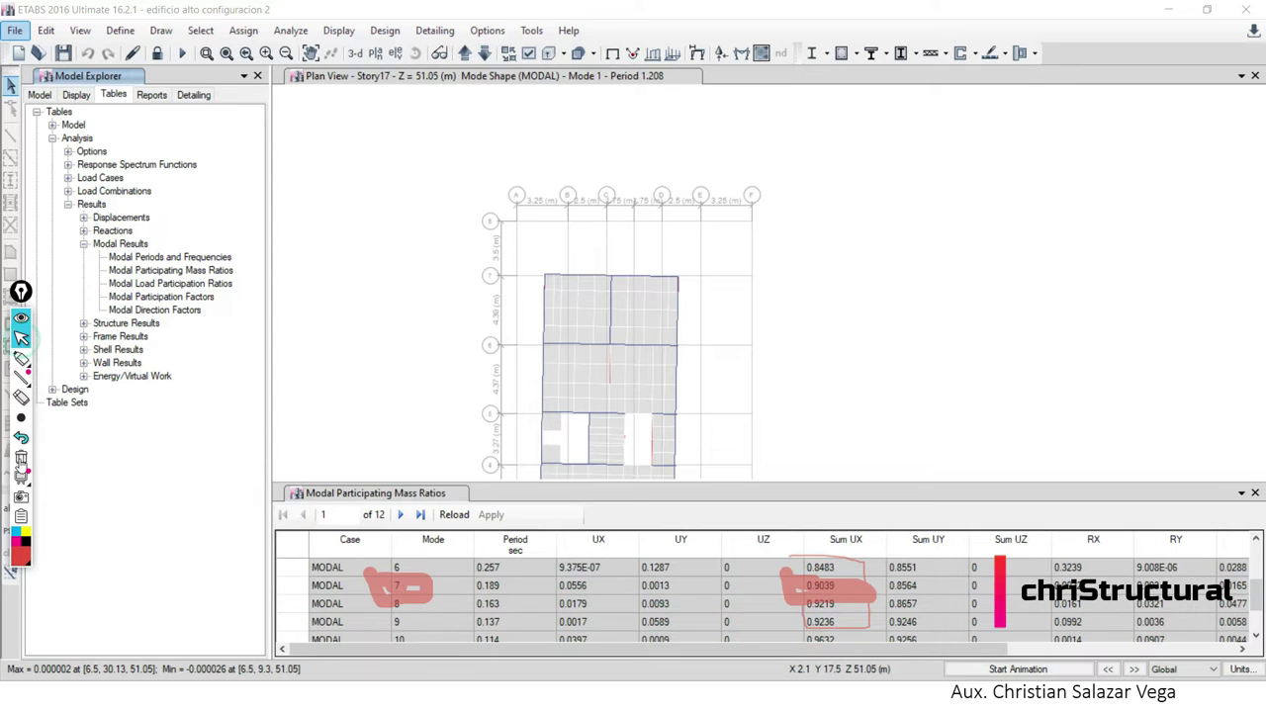
click(21, 456)
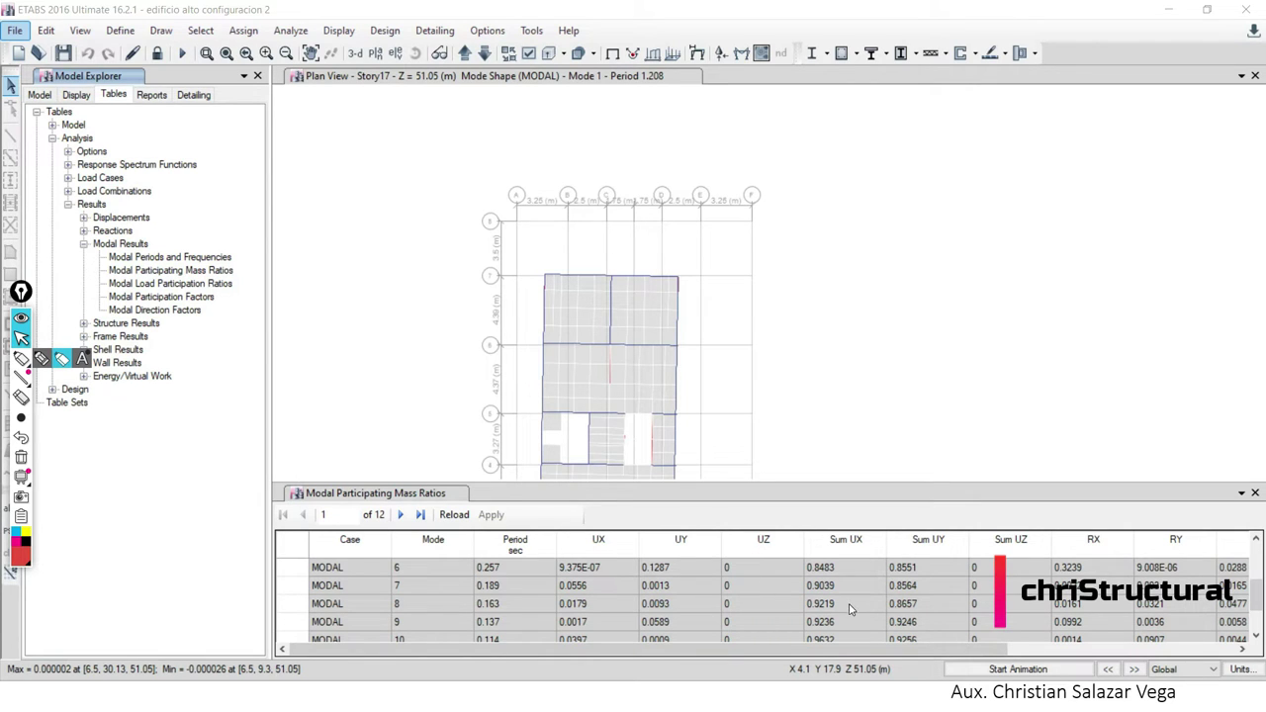
scroll(847, 615, down, 1)
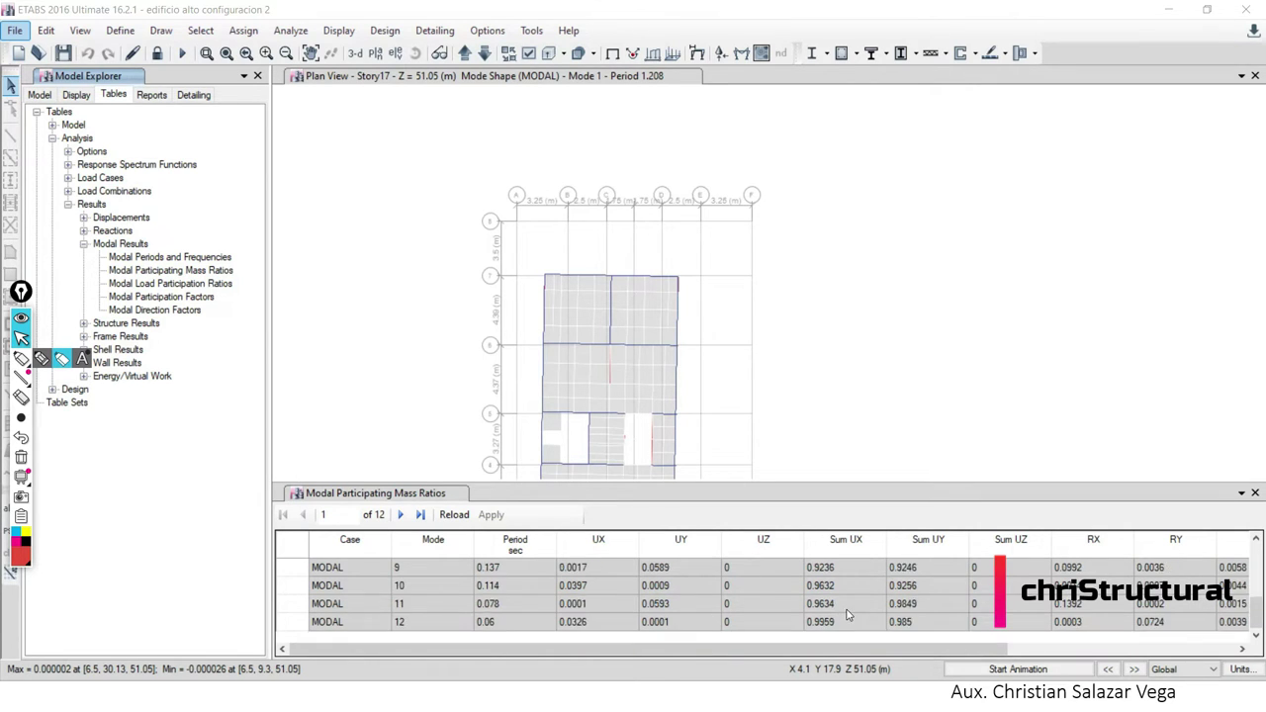
mouse_move(21, 417)
click(21, 358)
mouse_move(797, 613)
mouse_down()
mouse_move(855, 637)
mouse_move(853, 622)
mouse_move(924, 635)
mouse_move(924, 623)
mouse_up()
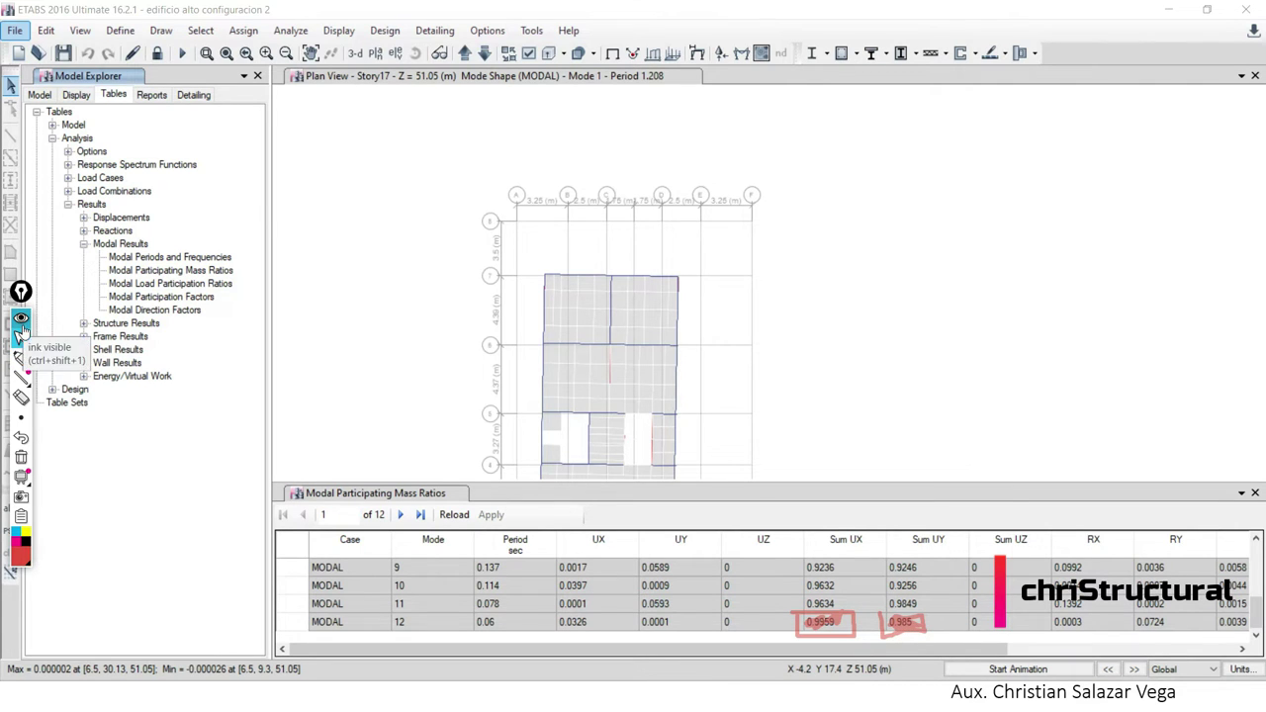
click(21, 457)
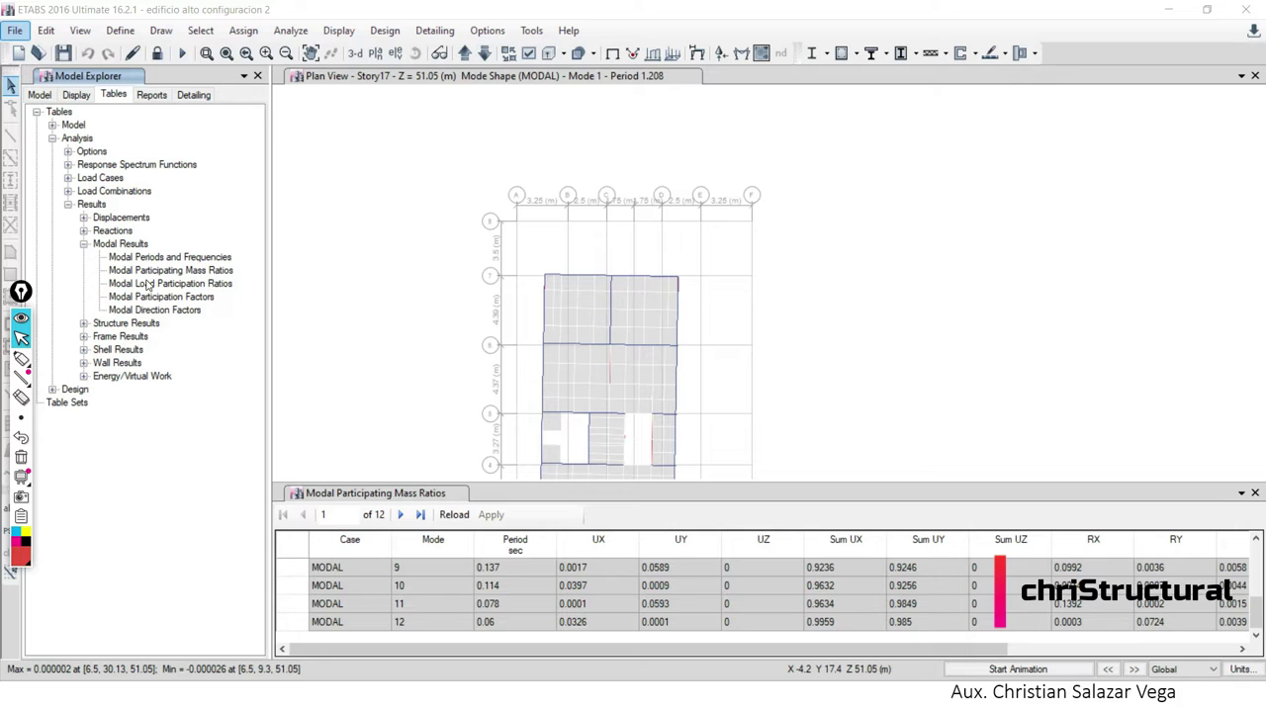
click(378, 169)
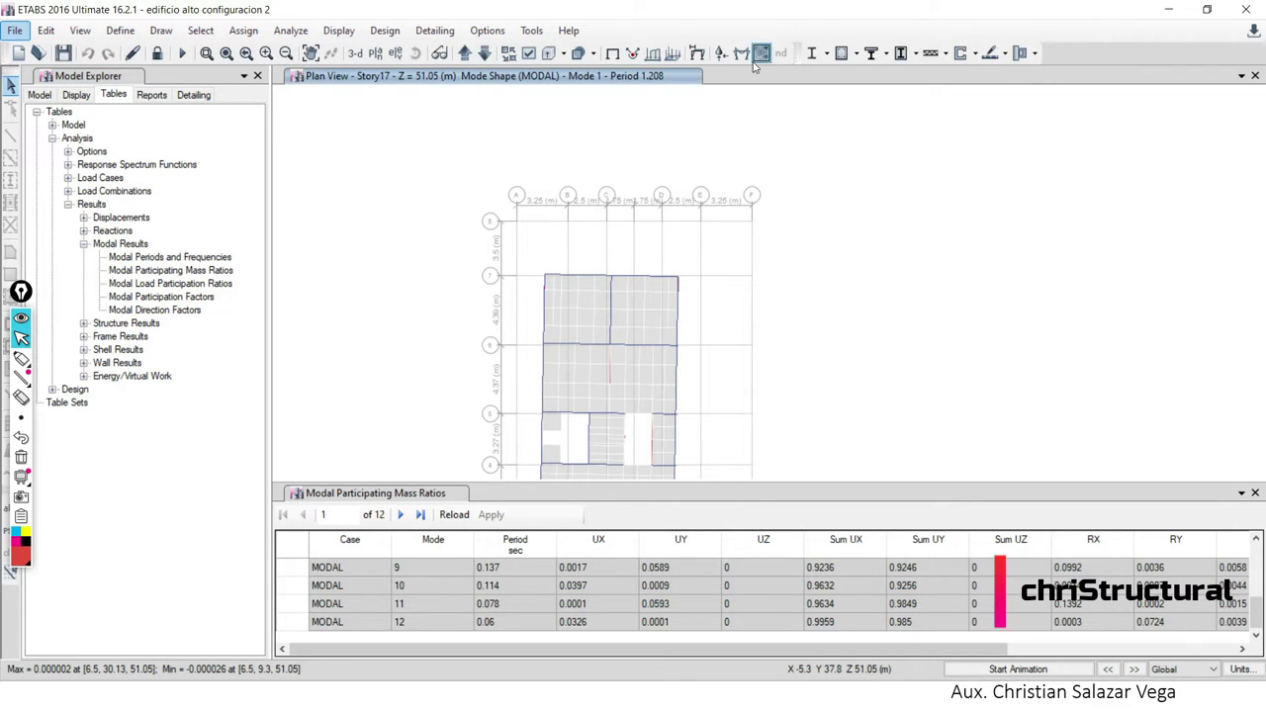
Close the modal mass table, switch to 3-D view, and expand Model > Structure Data > Mass Summary.
click(1254, 493)
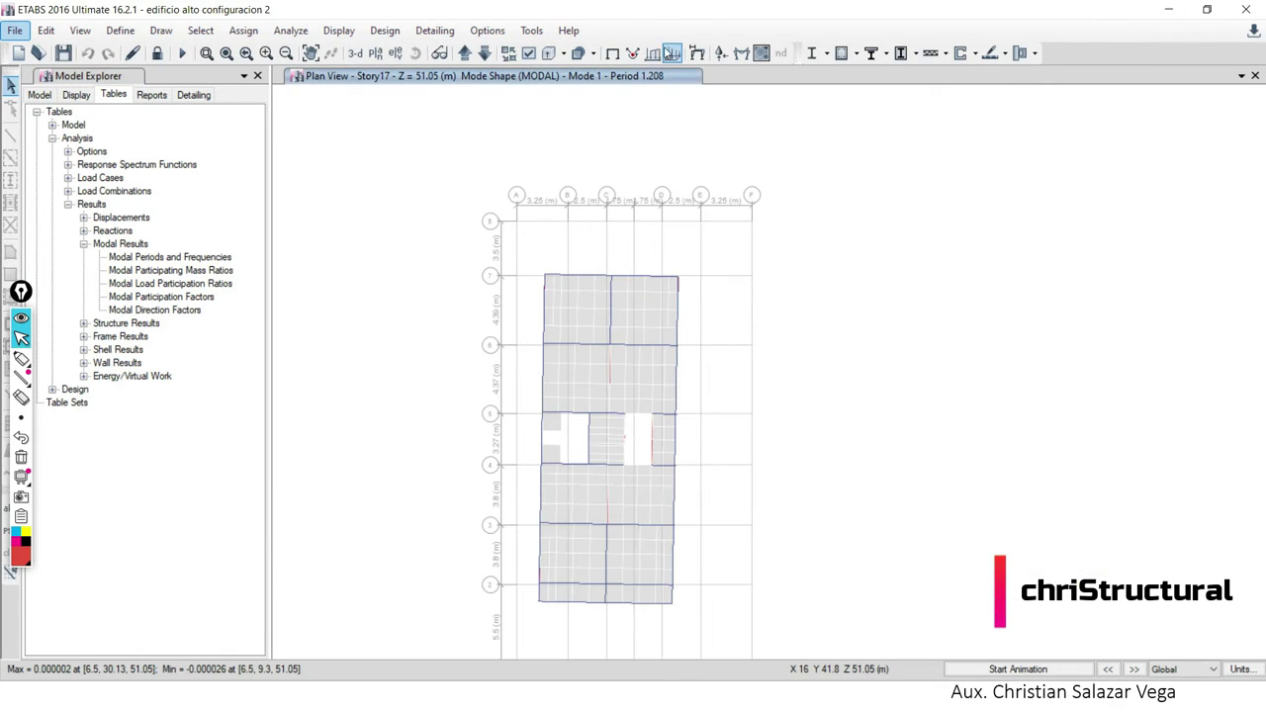
click(362, 54)
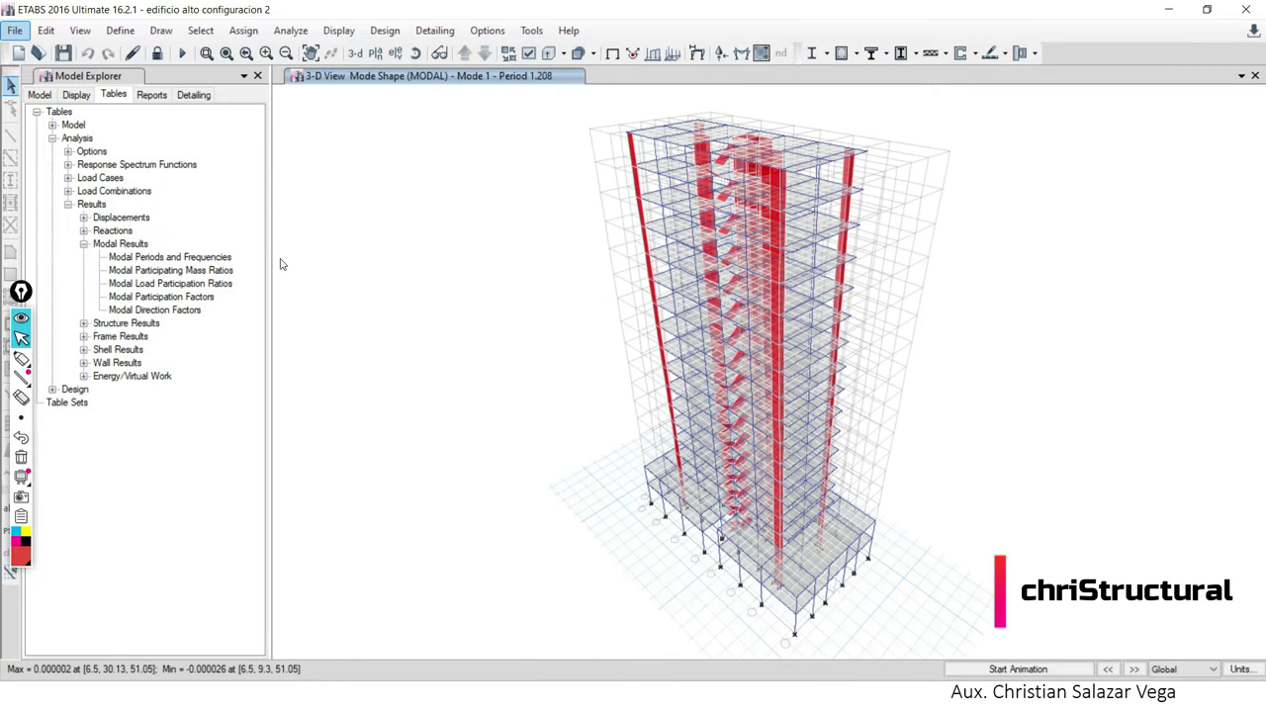
click(52, 124)
click(68, 205)
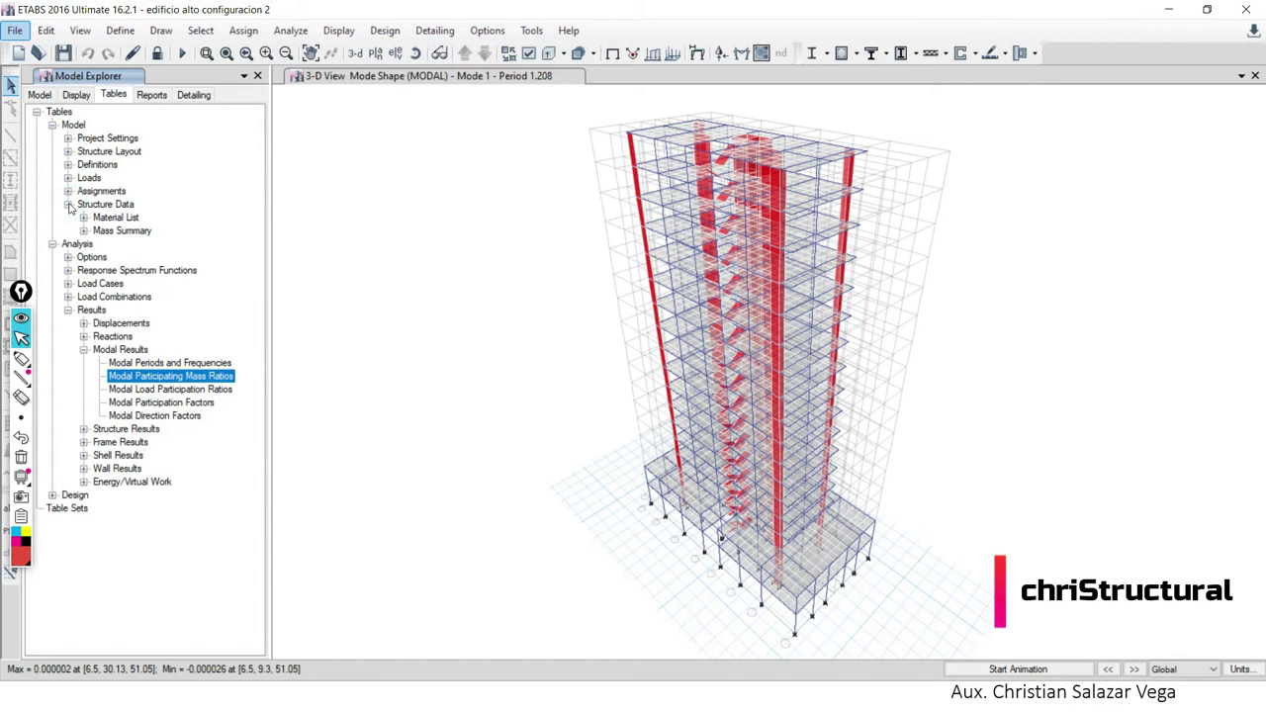
click(84, 231)
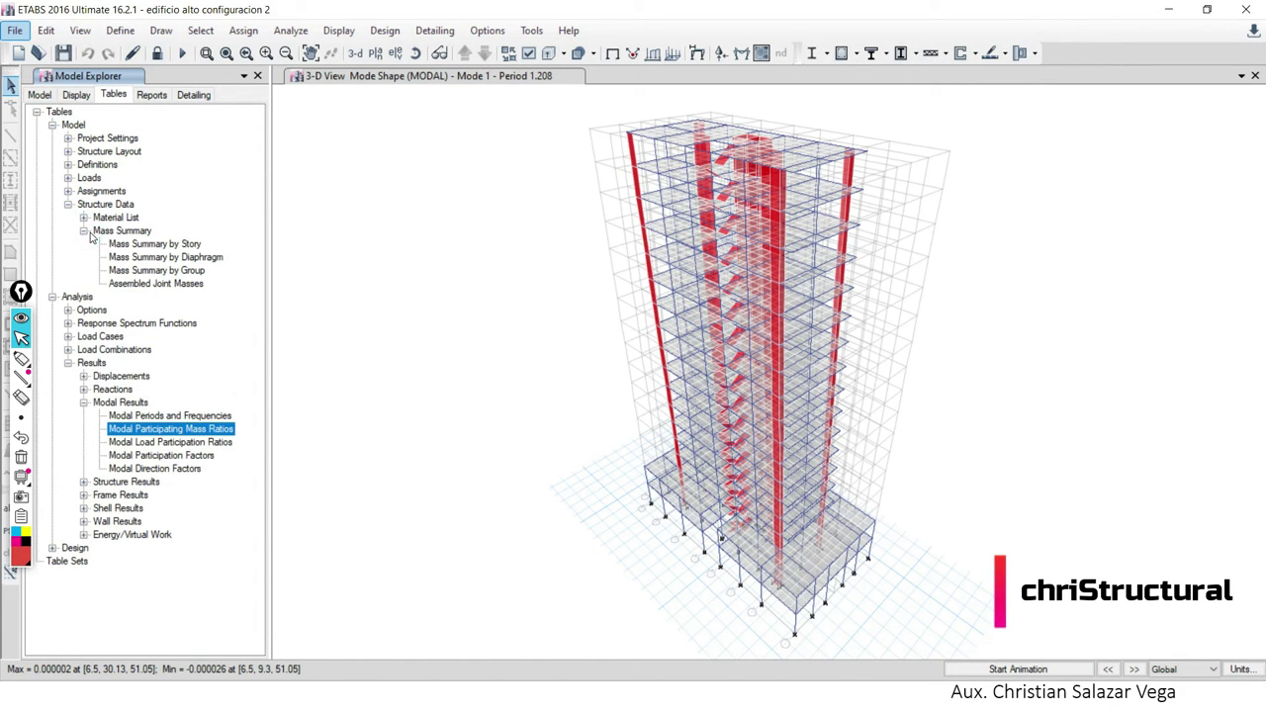
click(168, 244)
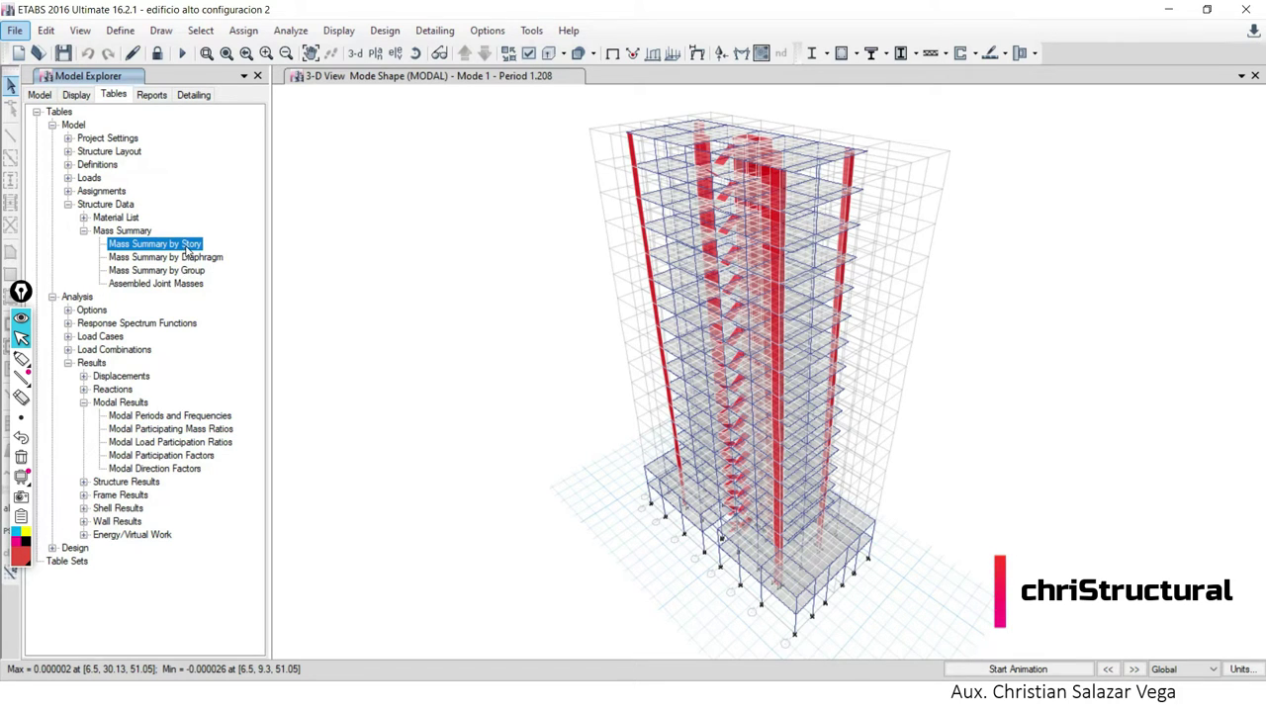
Open the Mass Summary by Story table and show masses in tonf-m units.
double_click(186, 252)
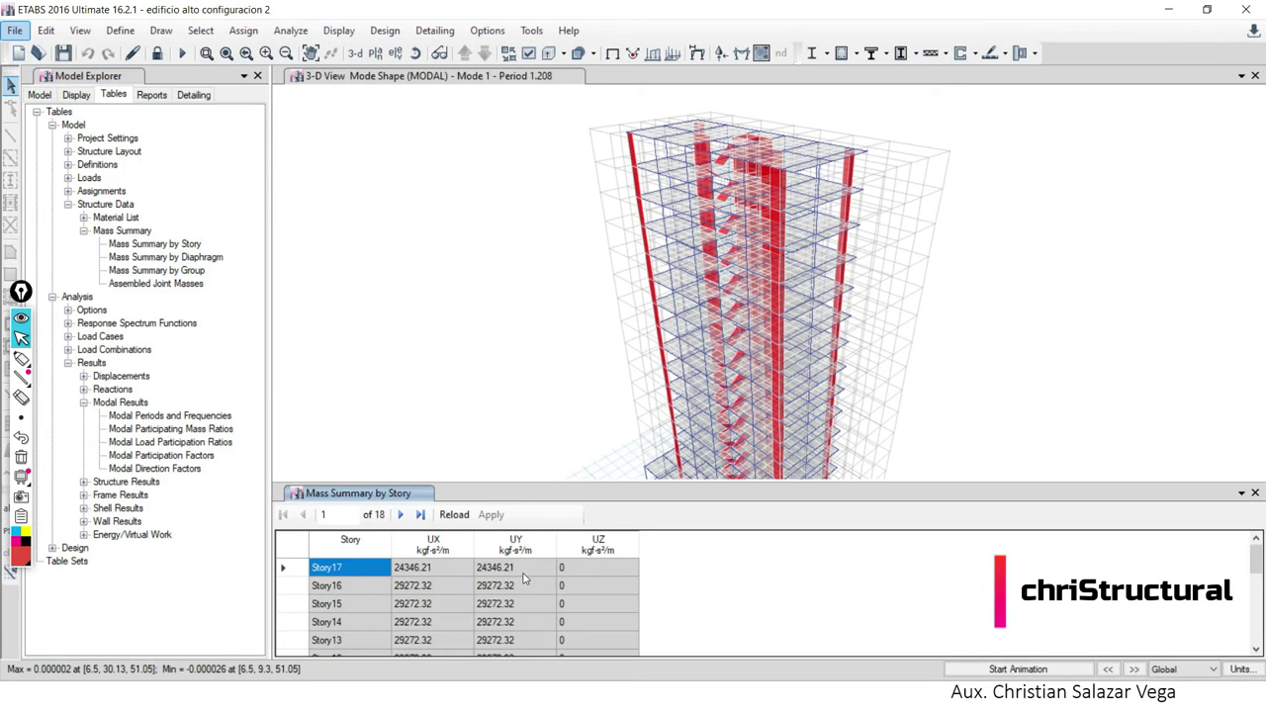
scroll(356, 599, down, 5)
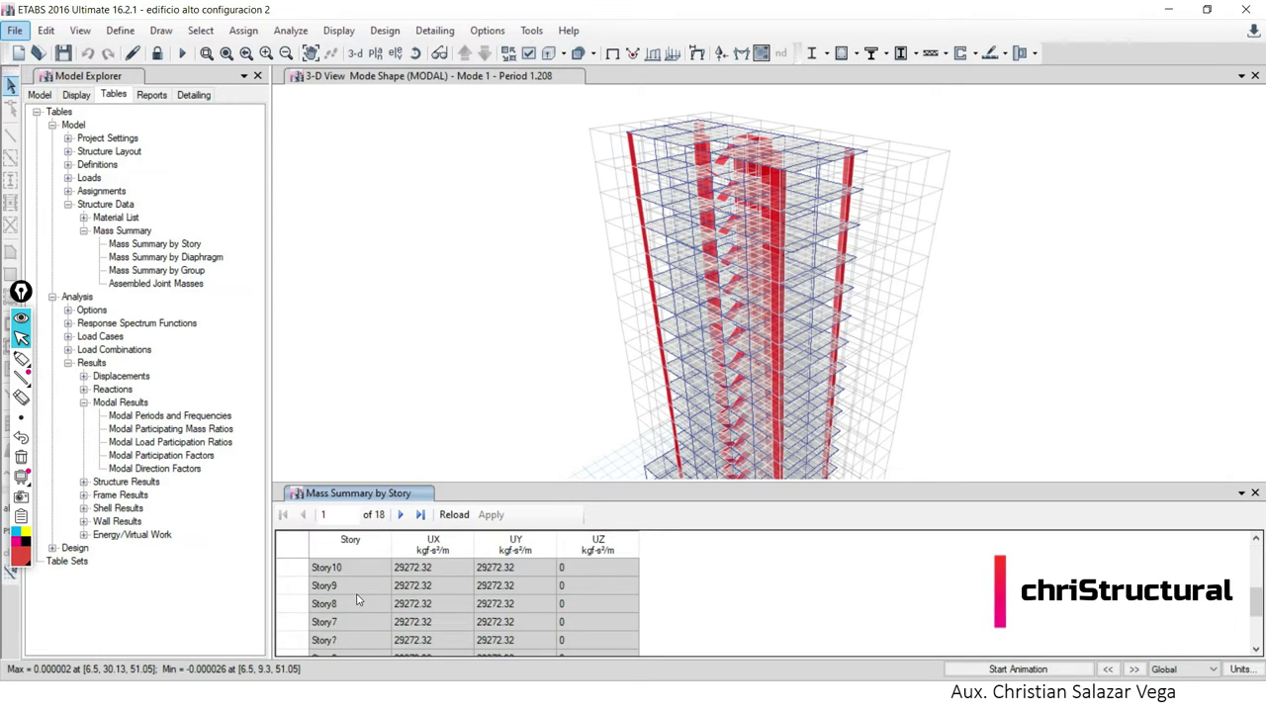
scroll(358, 603, up, 5)
click(423, 568)
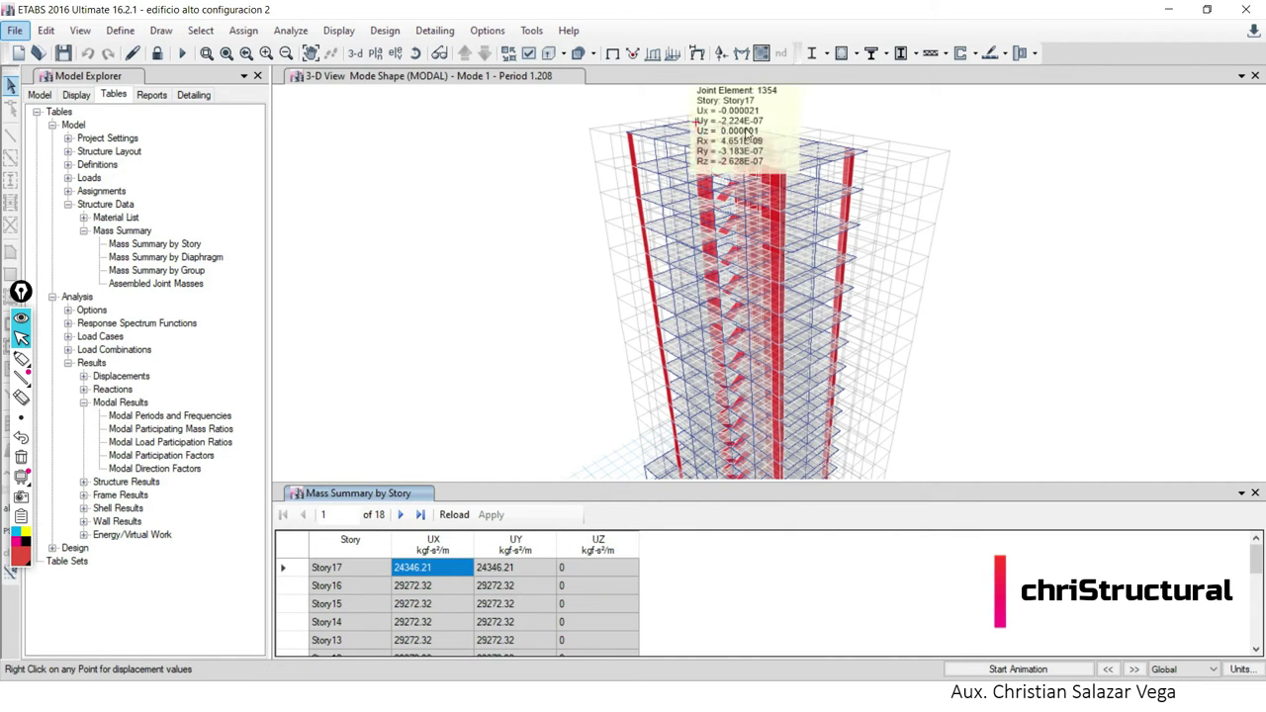
click(1249, 671)
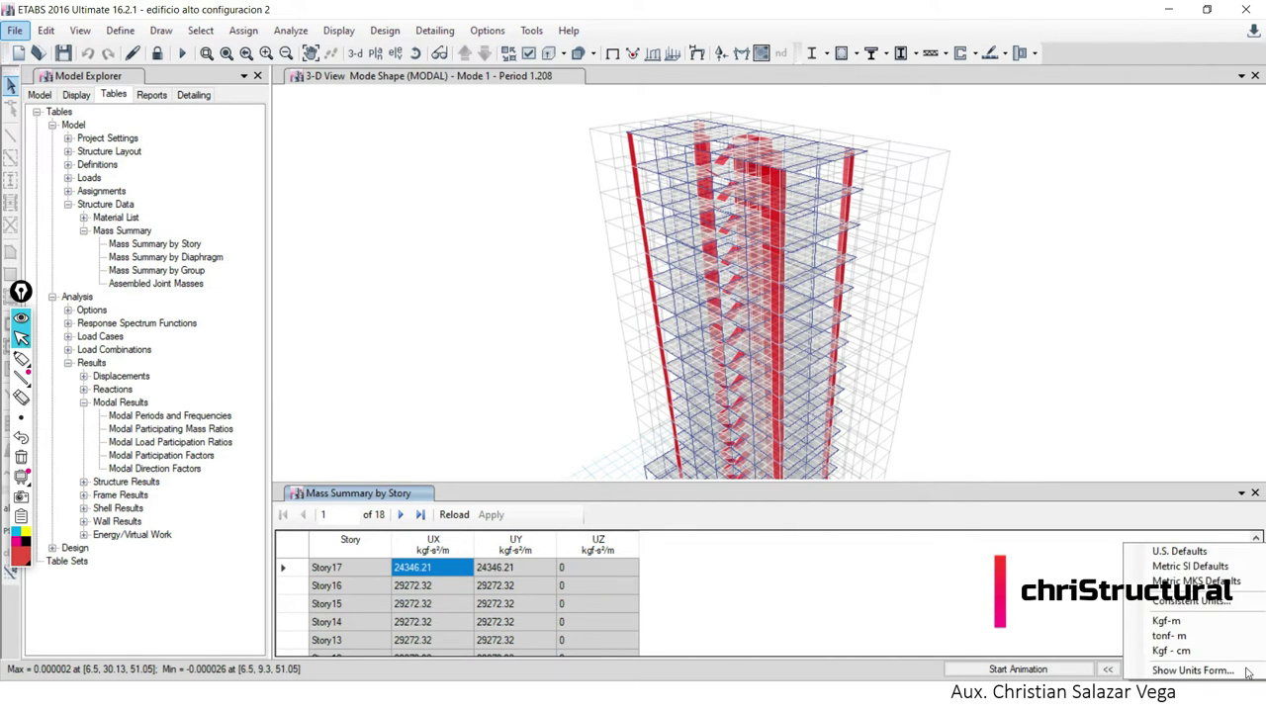
click(1186, 644)
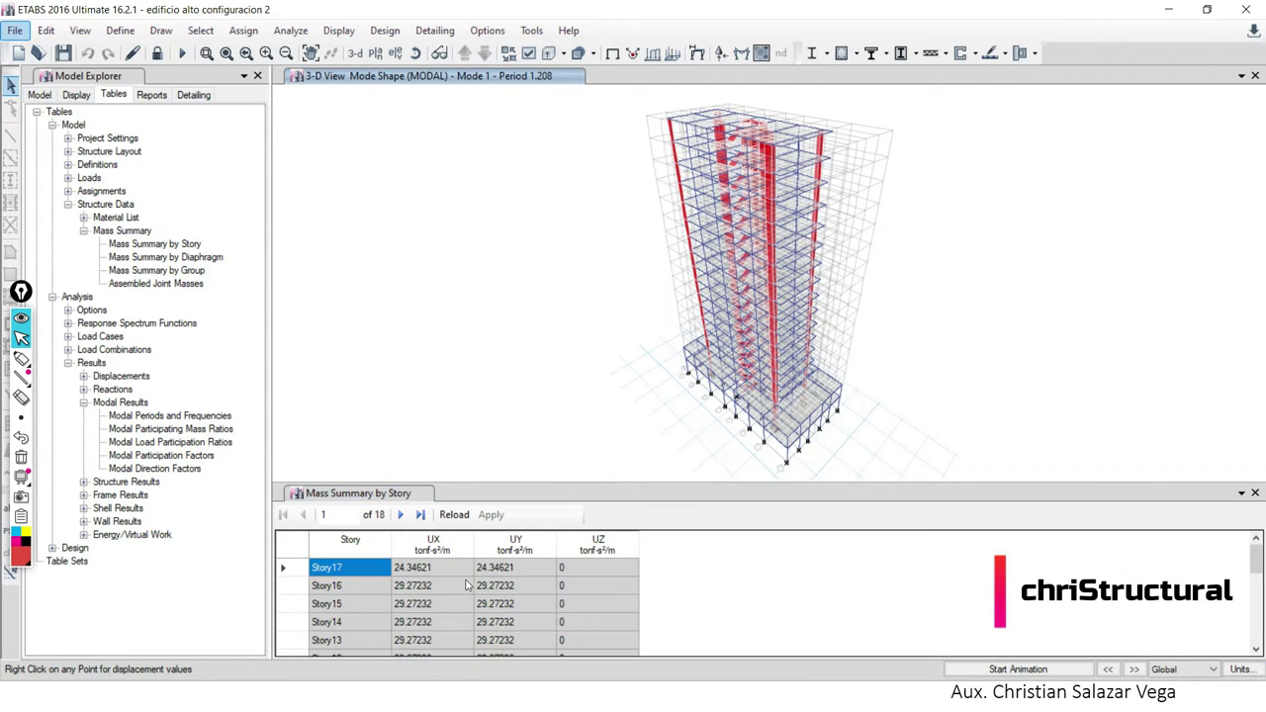
click(428, 568)
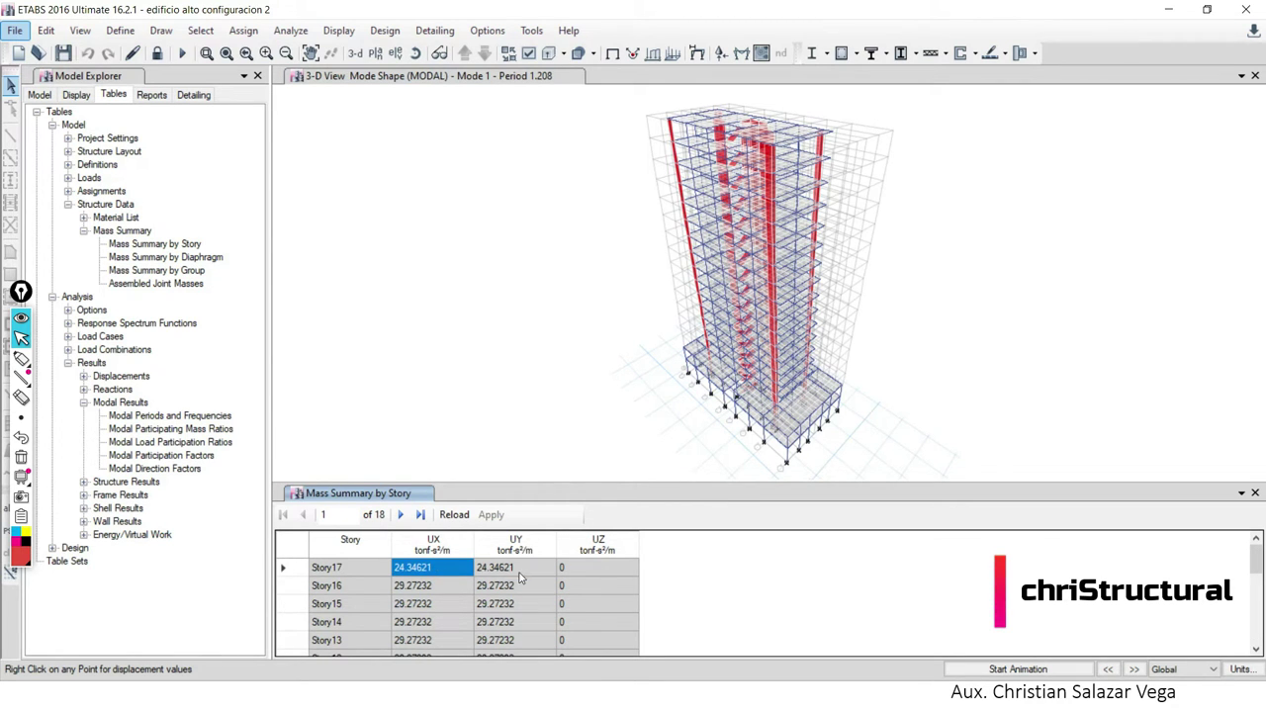
Step through story masses and select the UX column from Story17 (24.34621) to Base (7.79005).
key(Right)
key(Down)
key(Down)
key(Left)
key(Down)
key(Down)
key(Down)
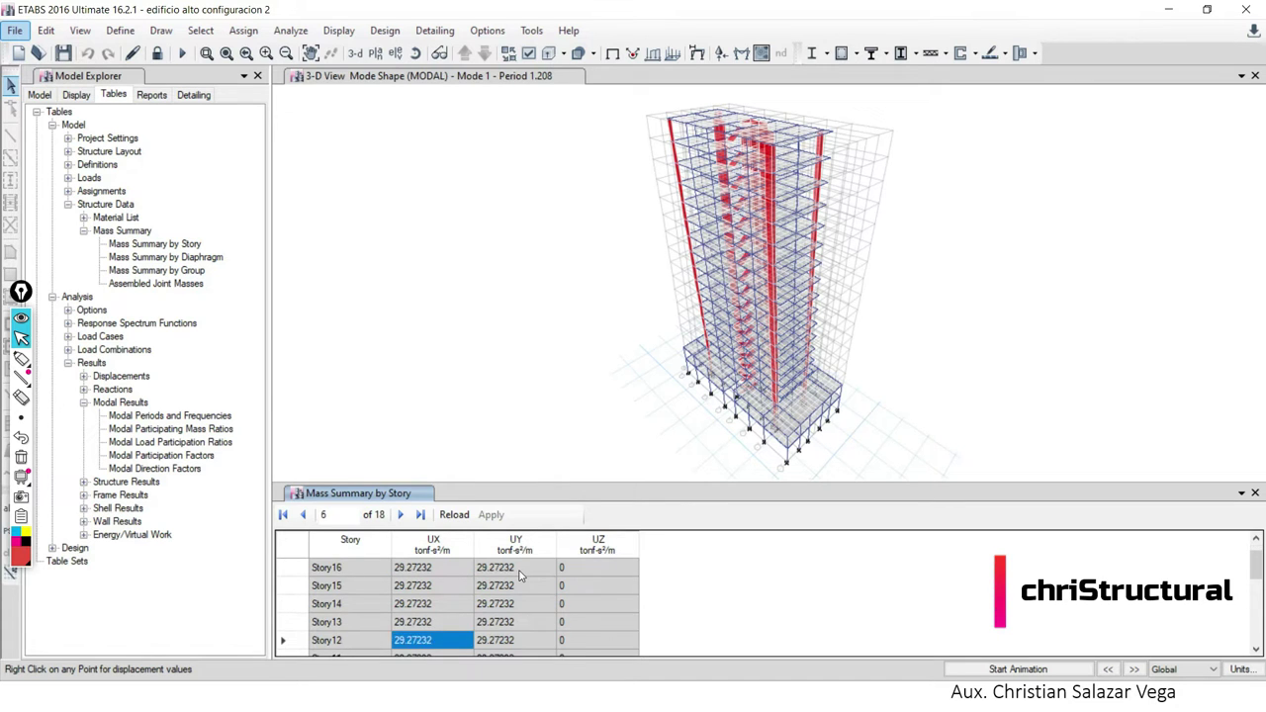
key(Right)
key(Down)
key(Down)
key(Down)
key(Down)
key(Down)
key(Down)
key(Down)
key(Down)
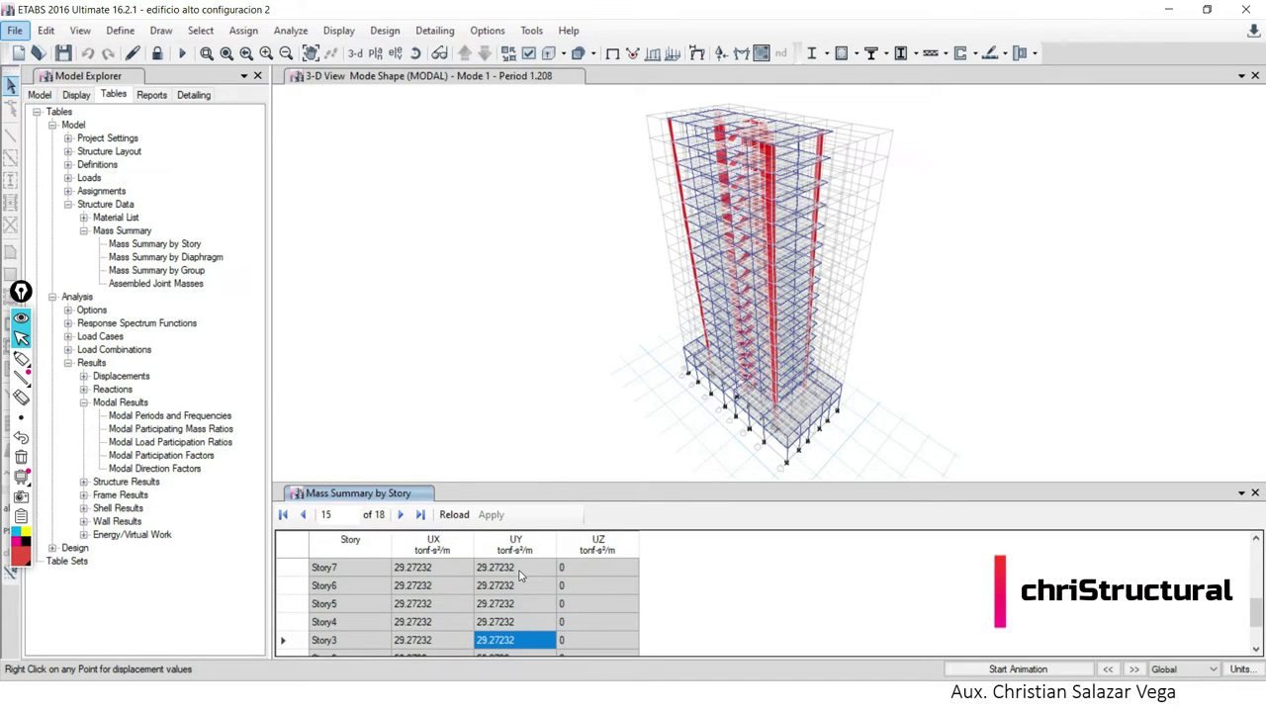
key(Down)
key(Down)
key(Down)
key(Up)
key(Left)
key(Up)
scroll(500, 594, up, 5)
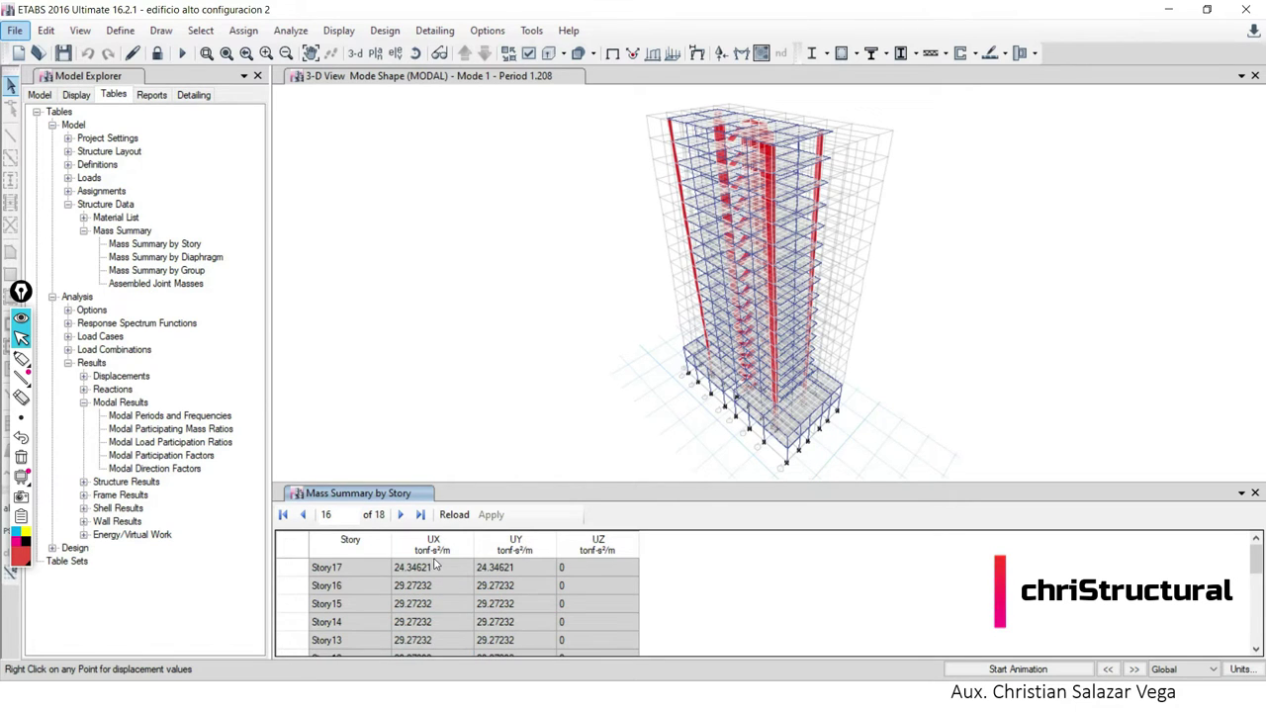
drag(431, 570, 436, 671)
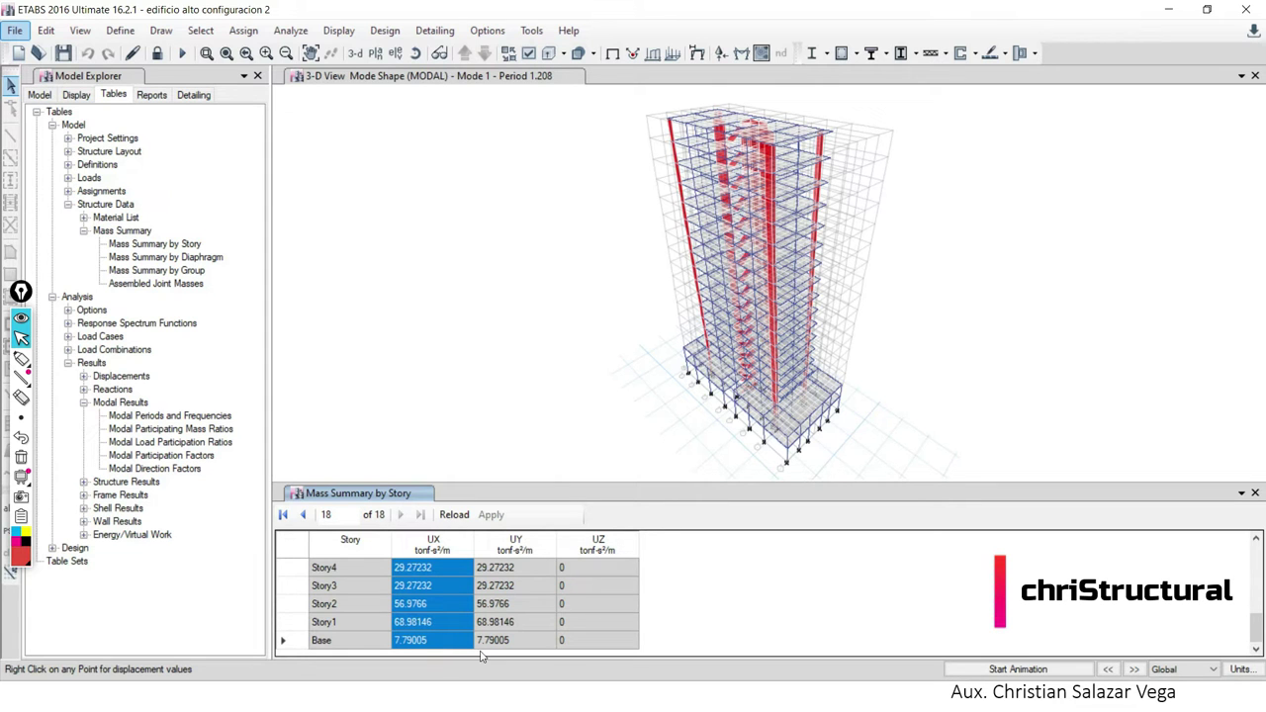
key(alt+Tab)
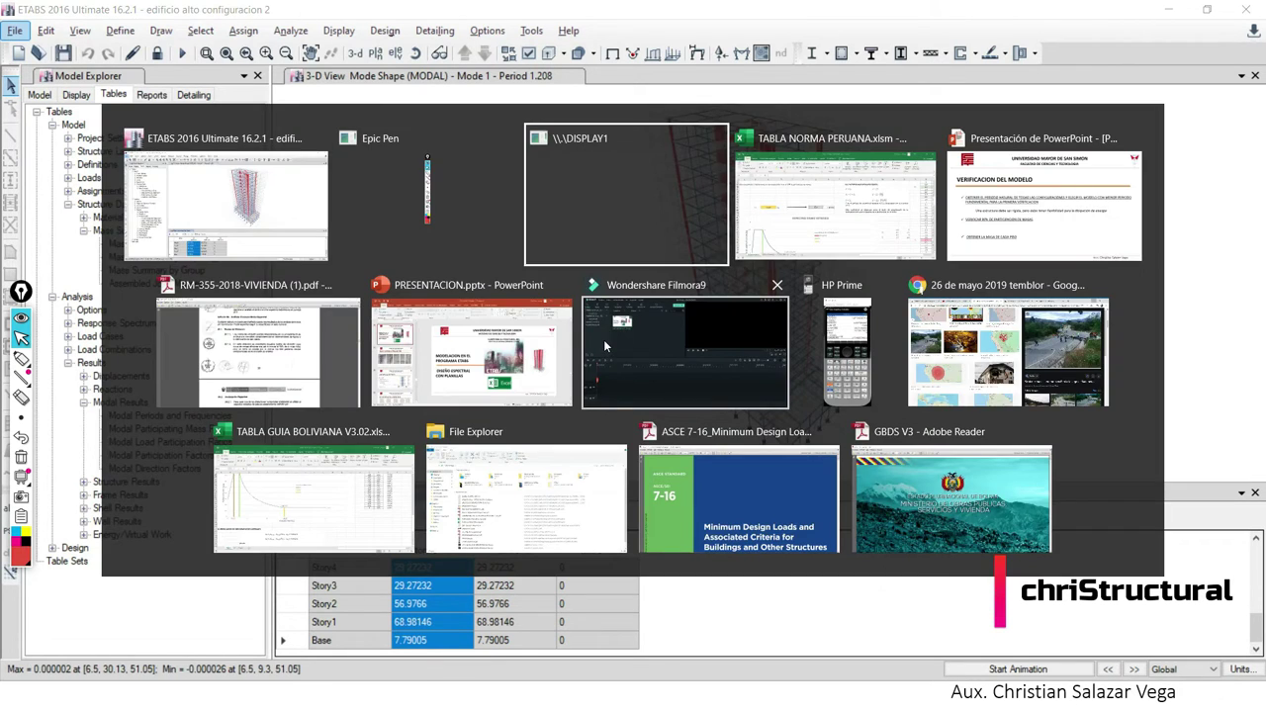
Scroll down to the ETABS mass column and select cell C183.
scroll(237, 366, down, 3)
scroll(198, 446, down, 5)
scroll(168, 544, down, 2)
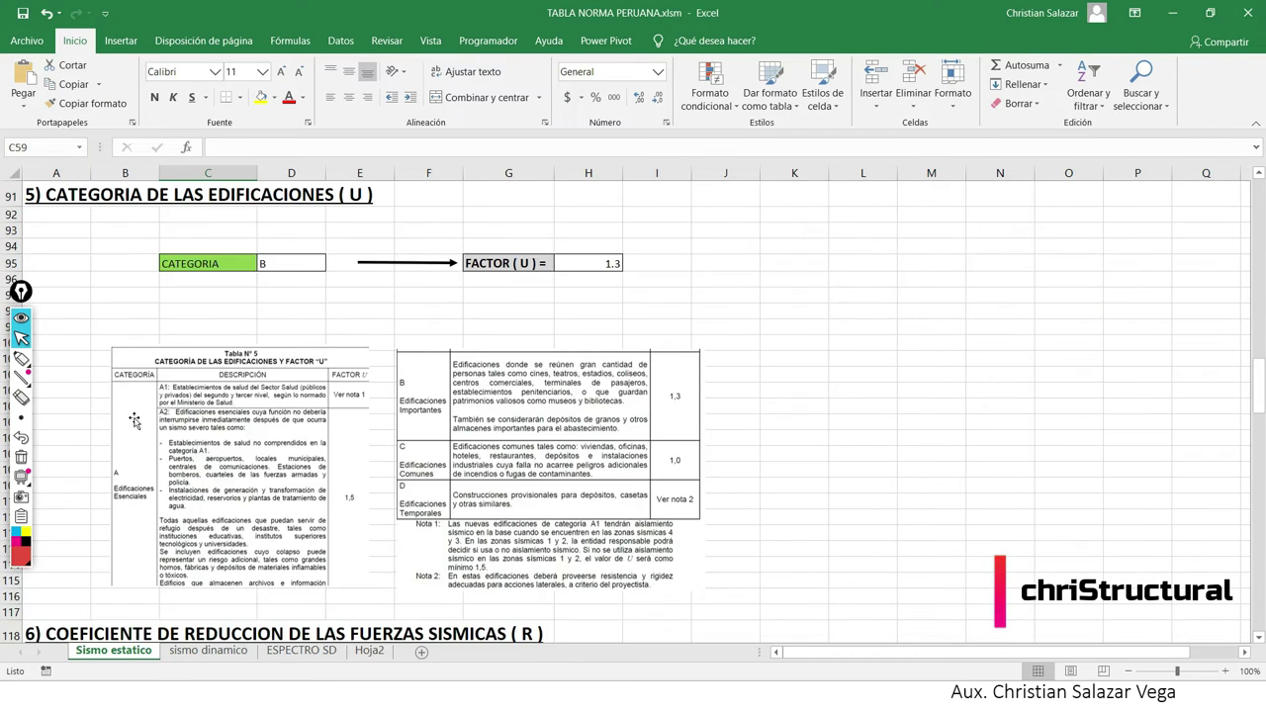
scroll(140, 616, down, 3)
scroll(178, 554, down, 2)
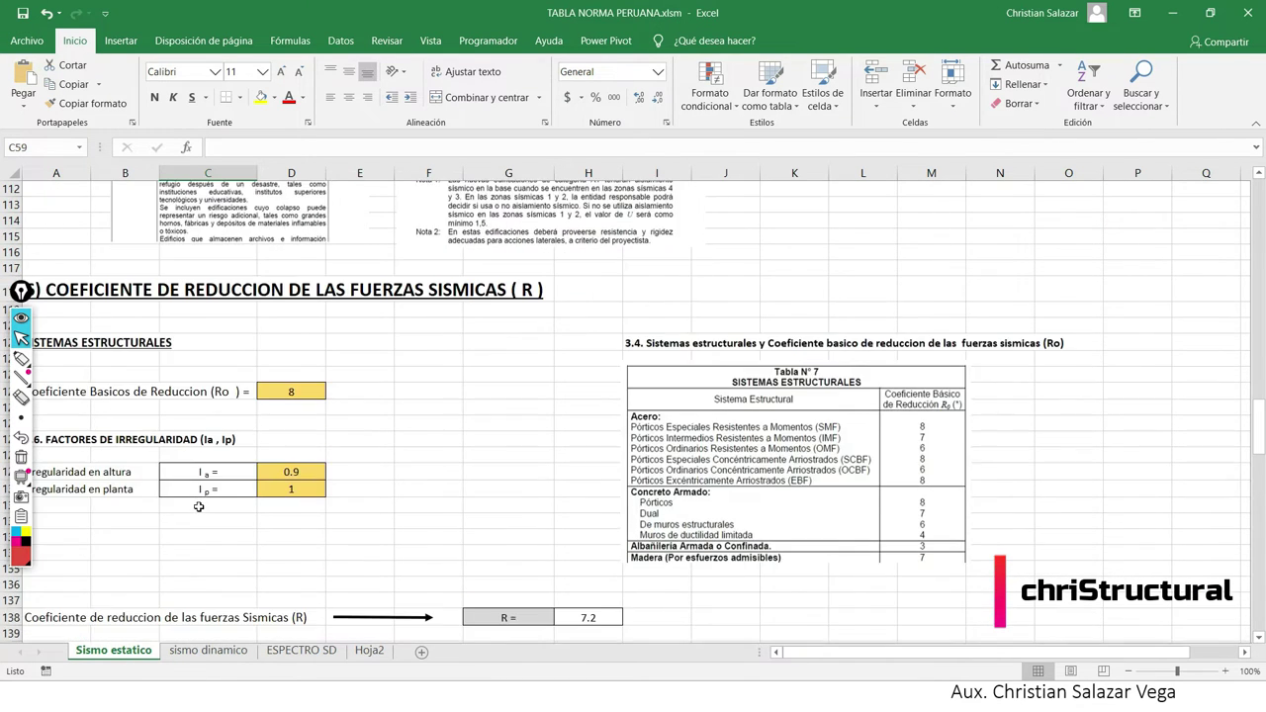
scroll(178, 555, down, 5)
scroll(277, 455, down, 3)
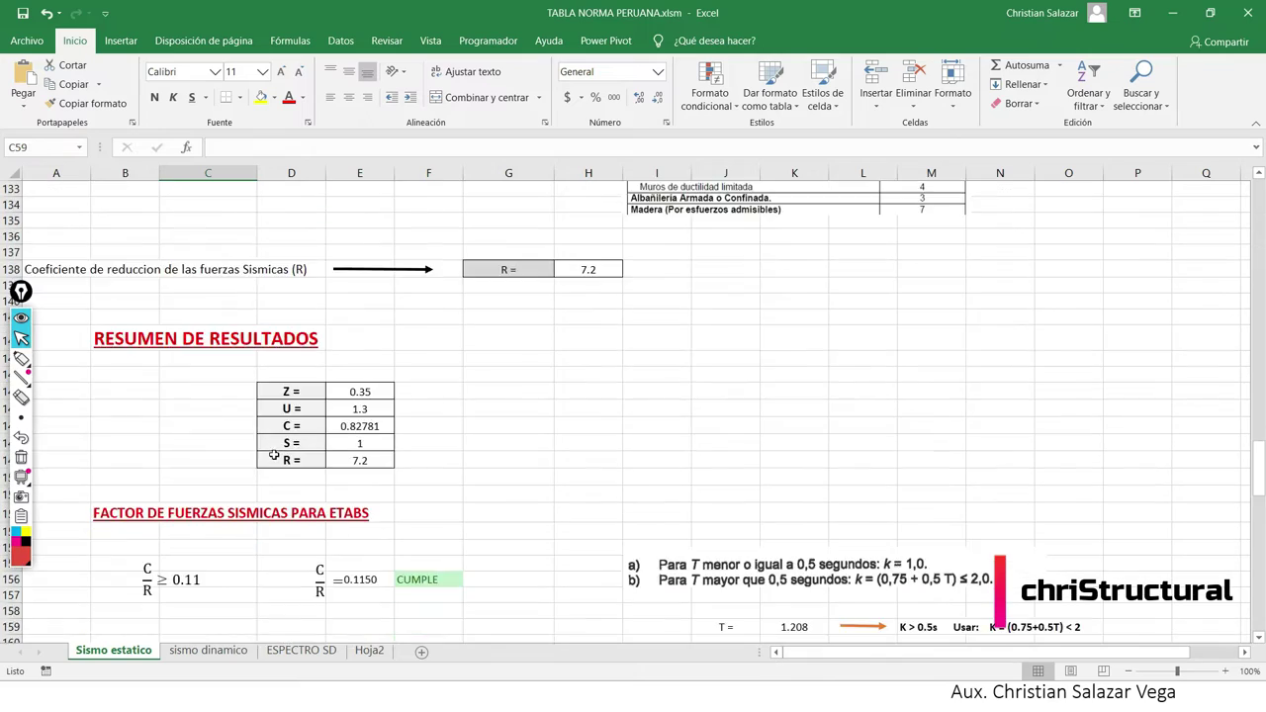
scroll(277, 455, down, 10)
scroll(277, 455, down, 3)
scroll(277, 456, down, 3)
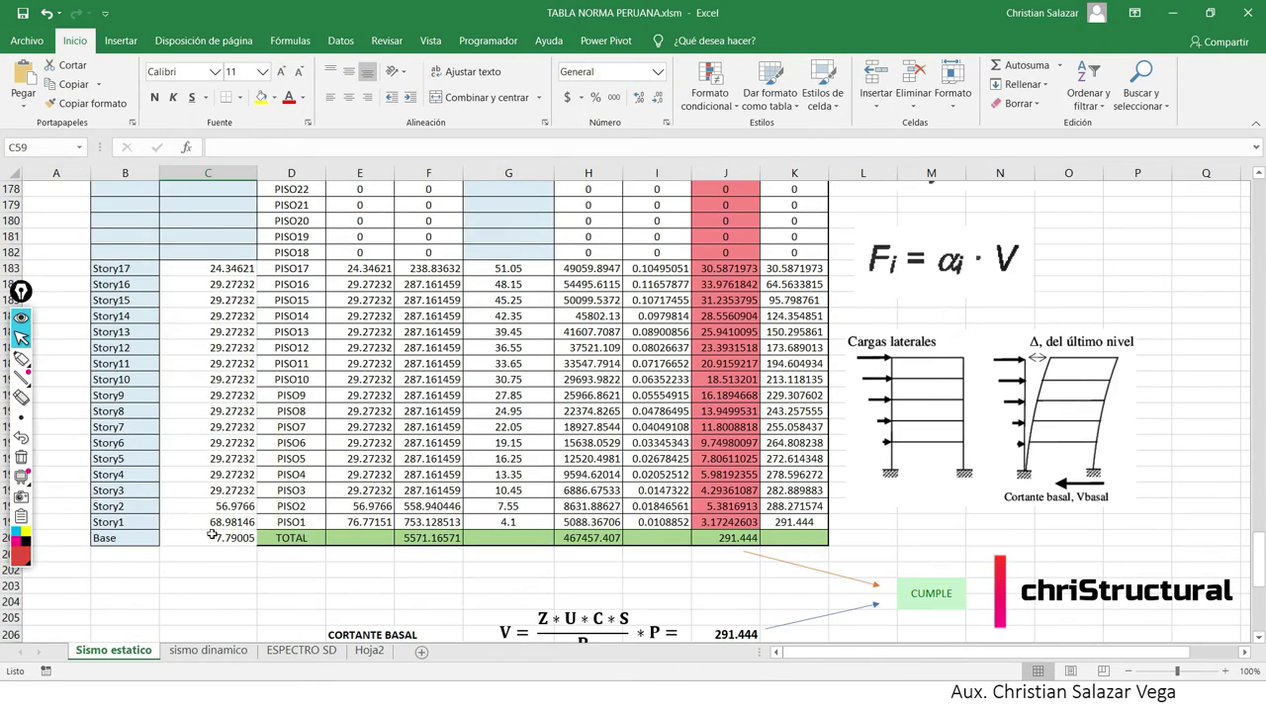
click(154, 588)
scroll(179, 540, up, 2)
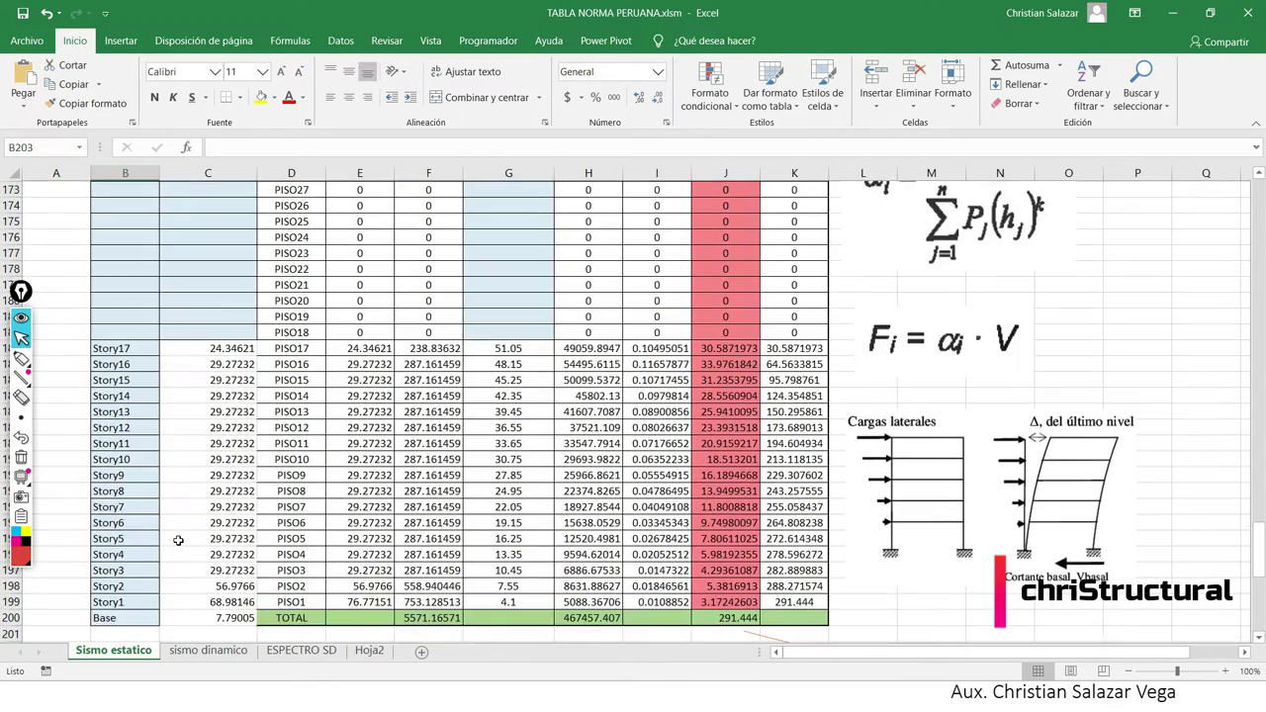
scroll(179, 541, up, 1)
scroll(192, 538, up, 2)
scroll(239, 456, down, 1)
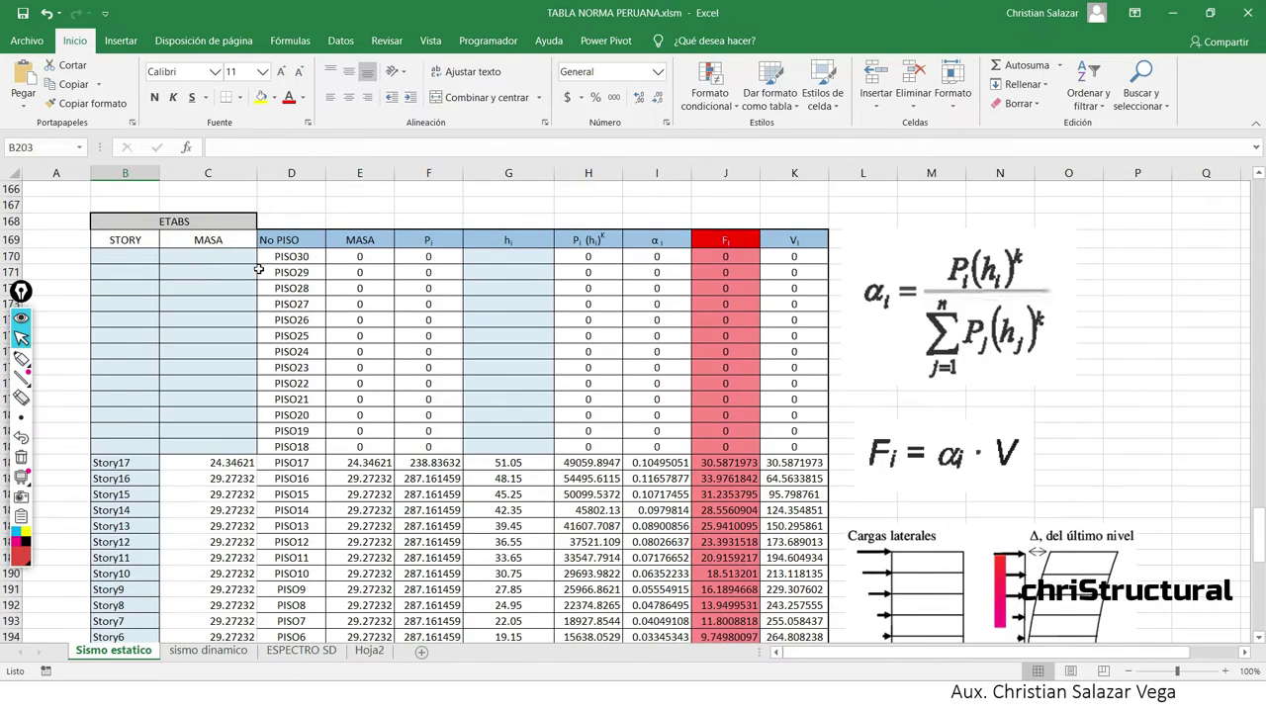
scroll(229, 427, down, 2)
click(238, 363)
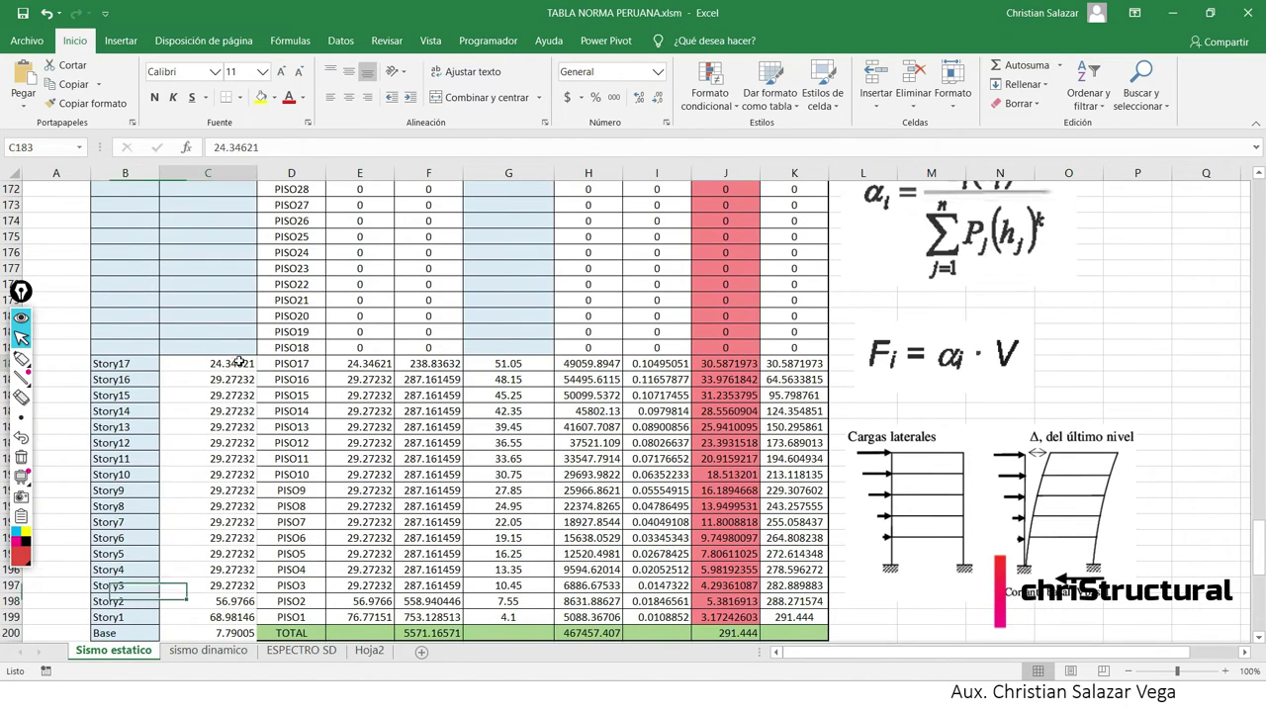
Copy the UX story masses from ETABS and paste them into C183:C200 (24.34621 to 7.79005).
key(alt+Tab)
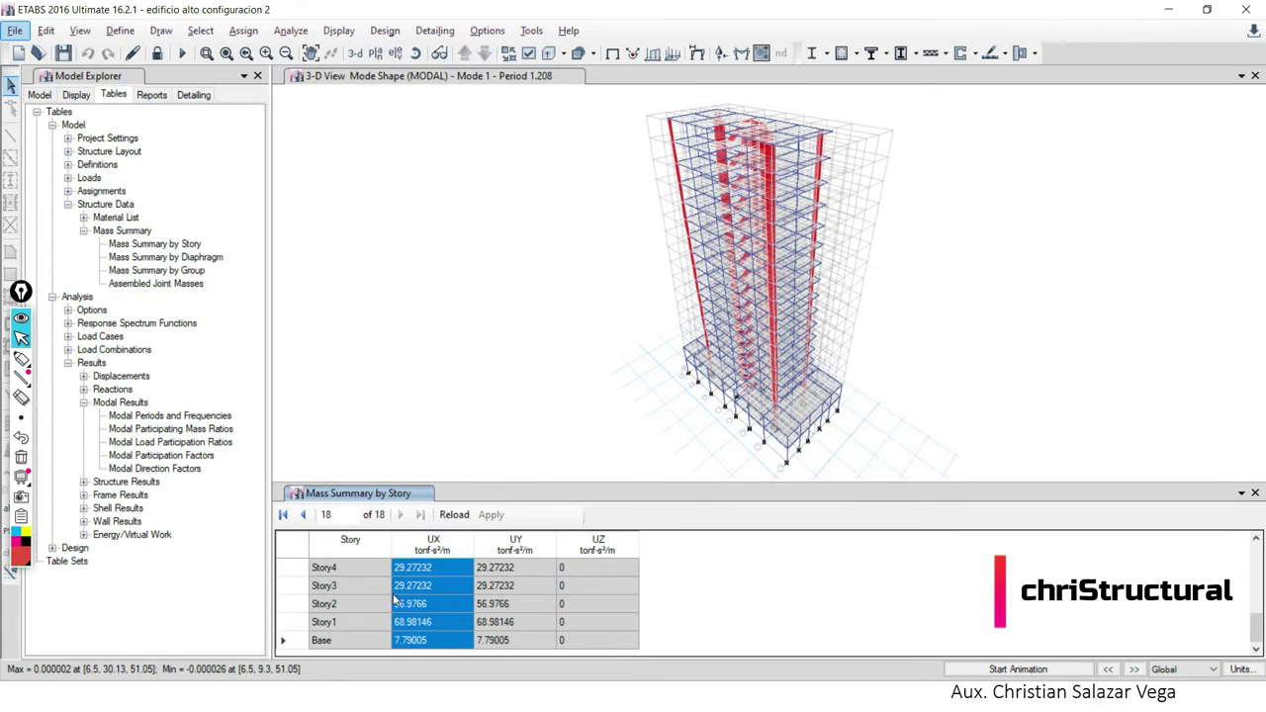
key(alt+Tab)
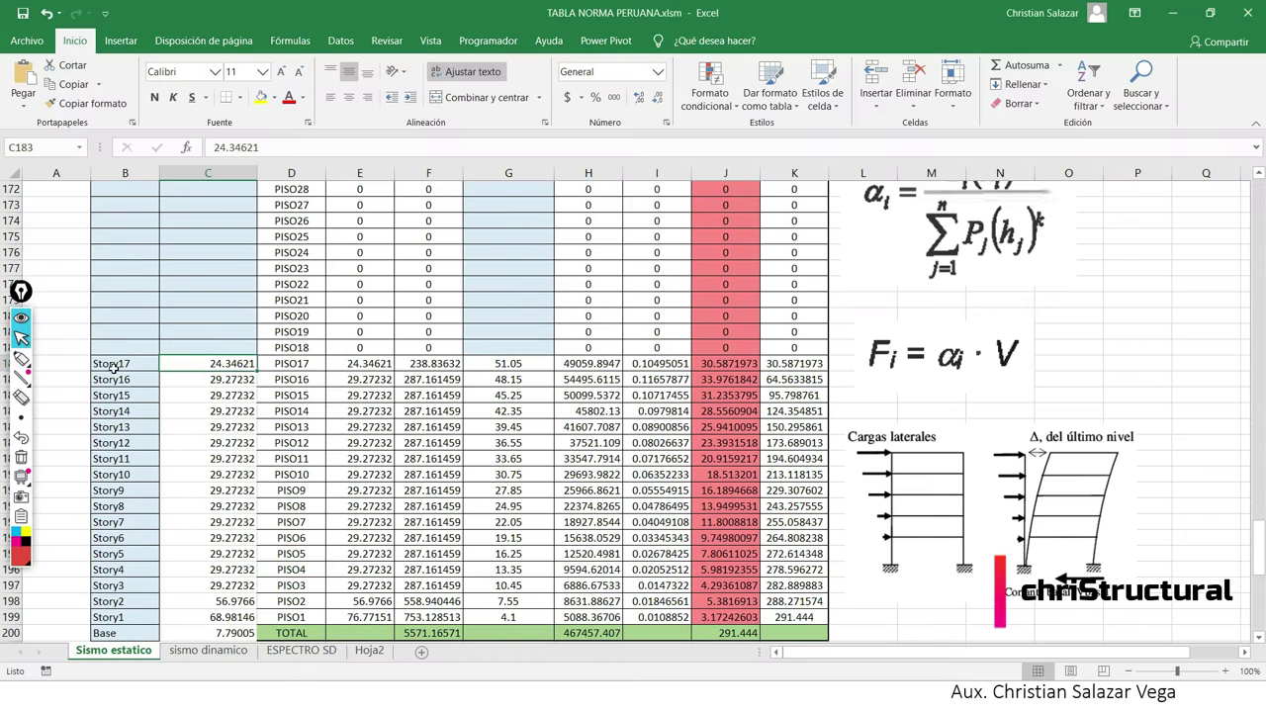
click(198, 349)
click(199, 363)
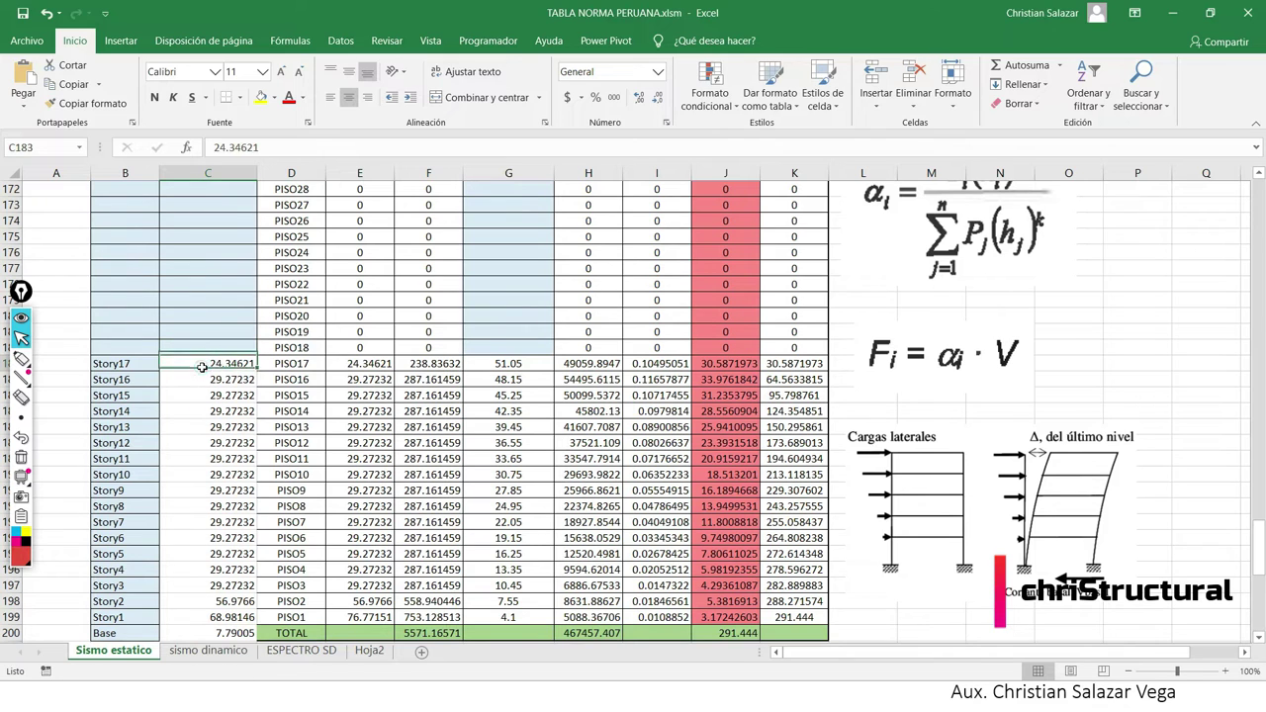
key(ctrl+v)
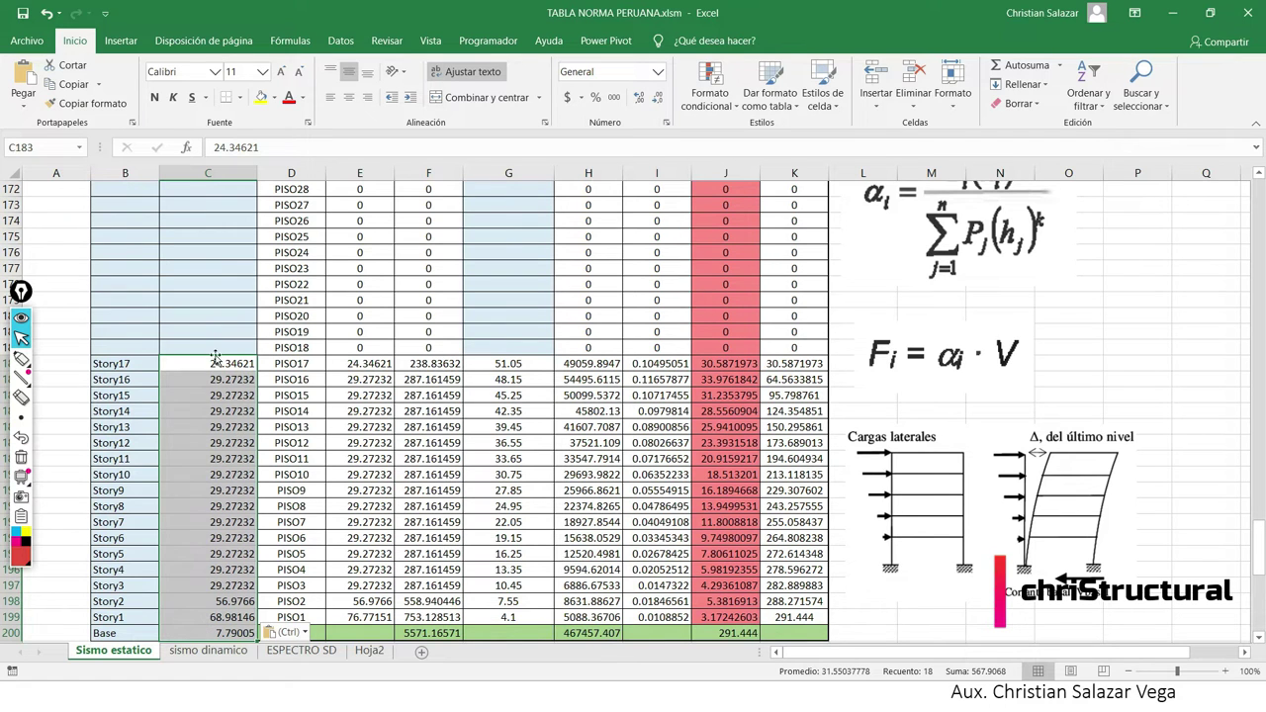
Scroll back up to review the R value, then return to ETABS.
click(208, 633)
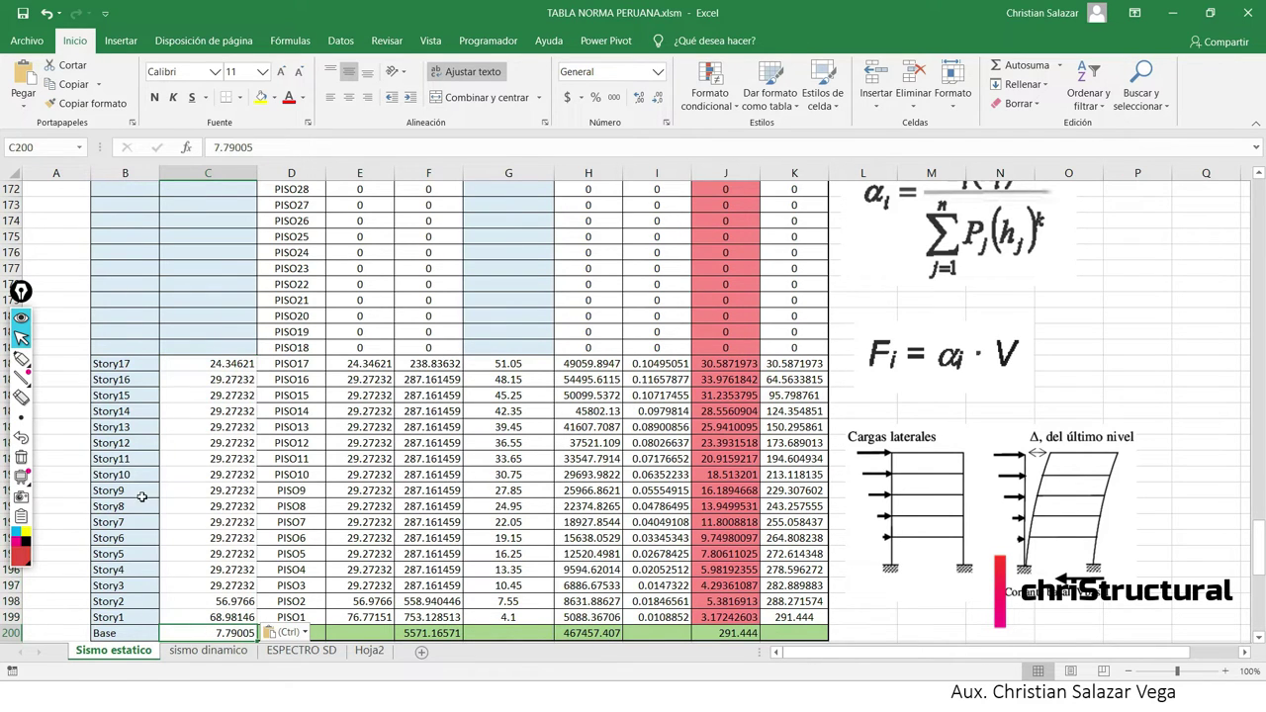
scroll(63, 437, up, 2)
scroll(75, 435, up, 5)
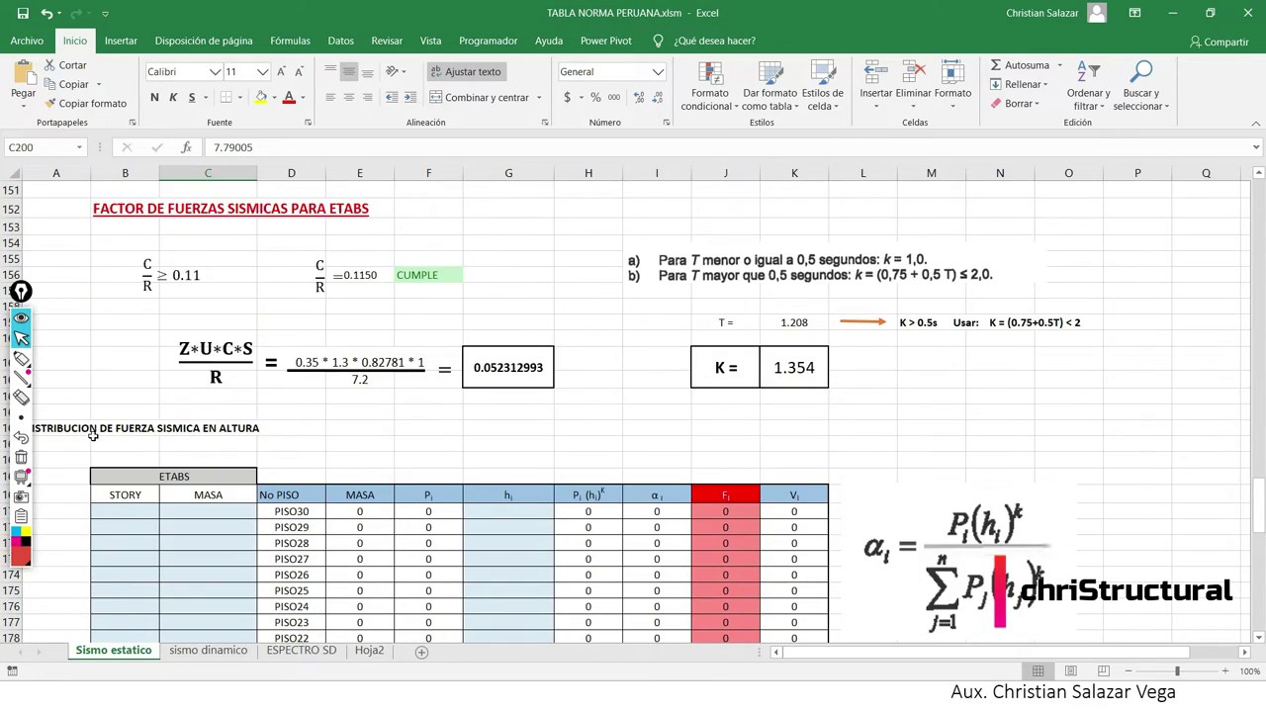
scroll(94, 398, up, 3)
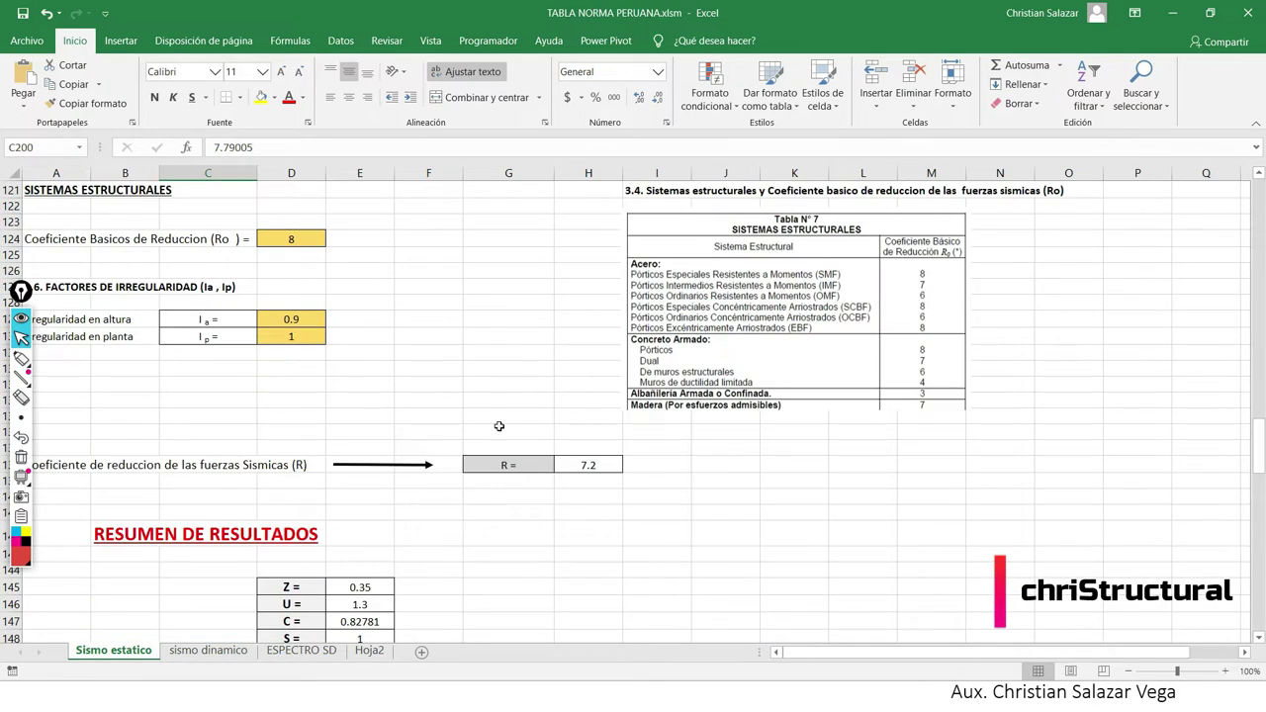
scroll(500, 426, up, 1)
key(alt+Tab)
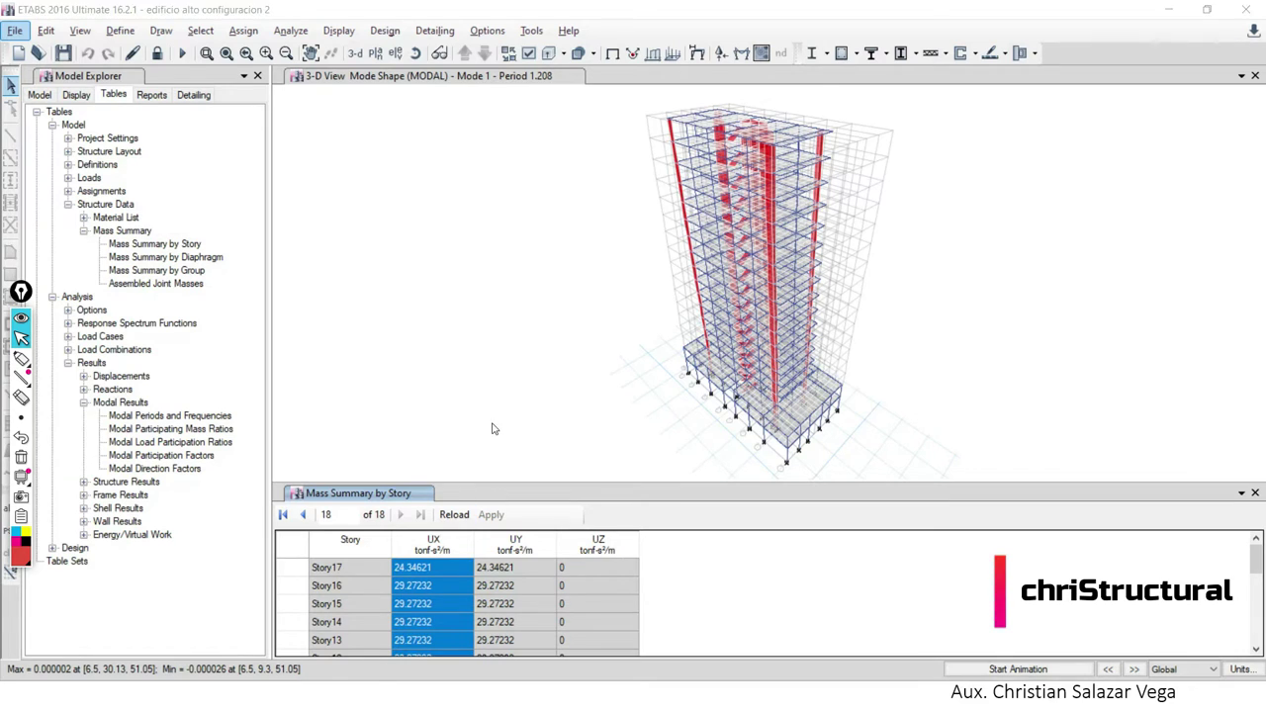
Advance the PowerPoint slideshow to the USAR PLANTILLAS DE DISEÑO slide.
key(alt+Tab)
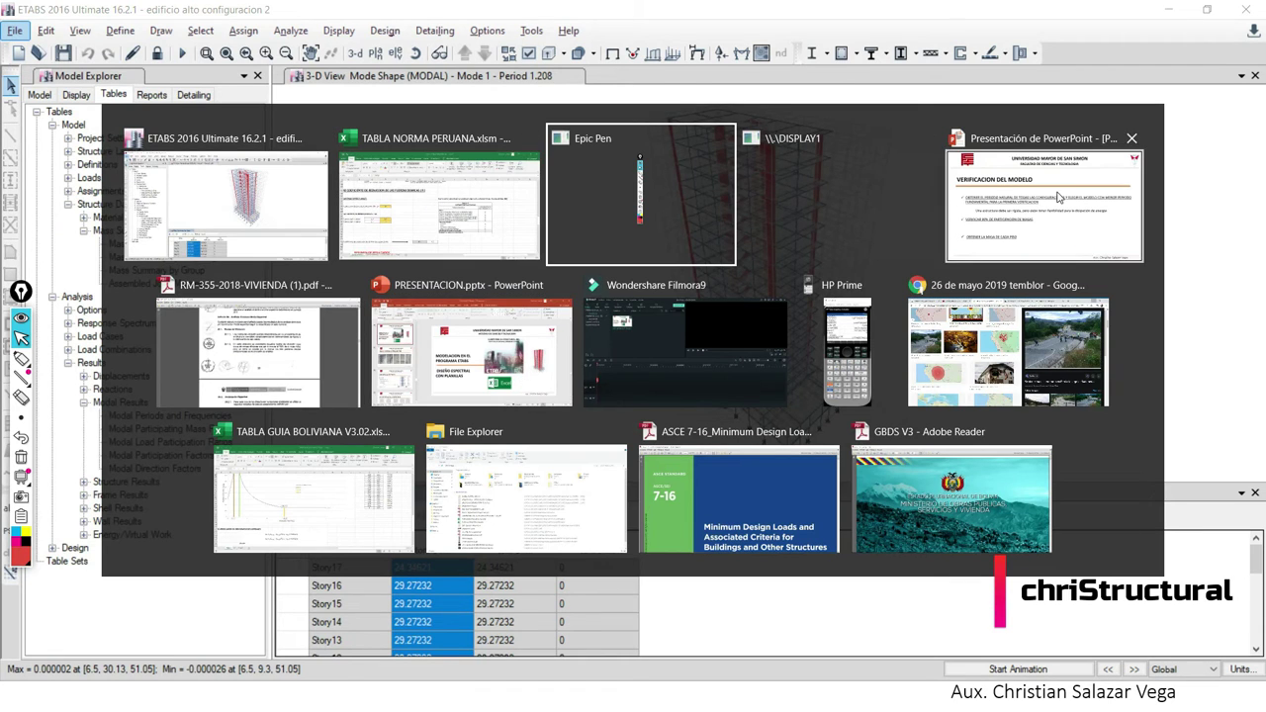
click(1058, 198)
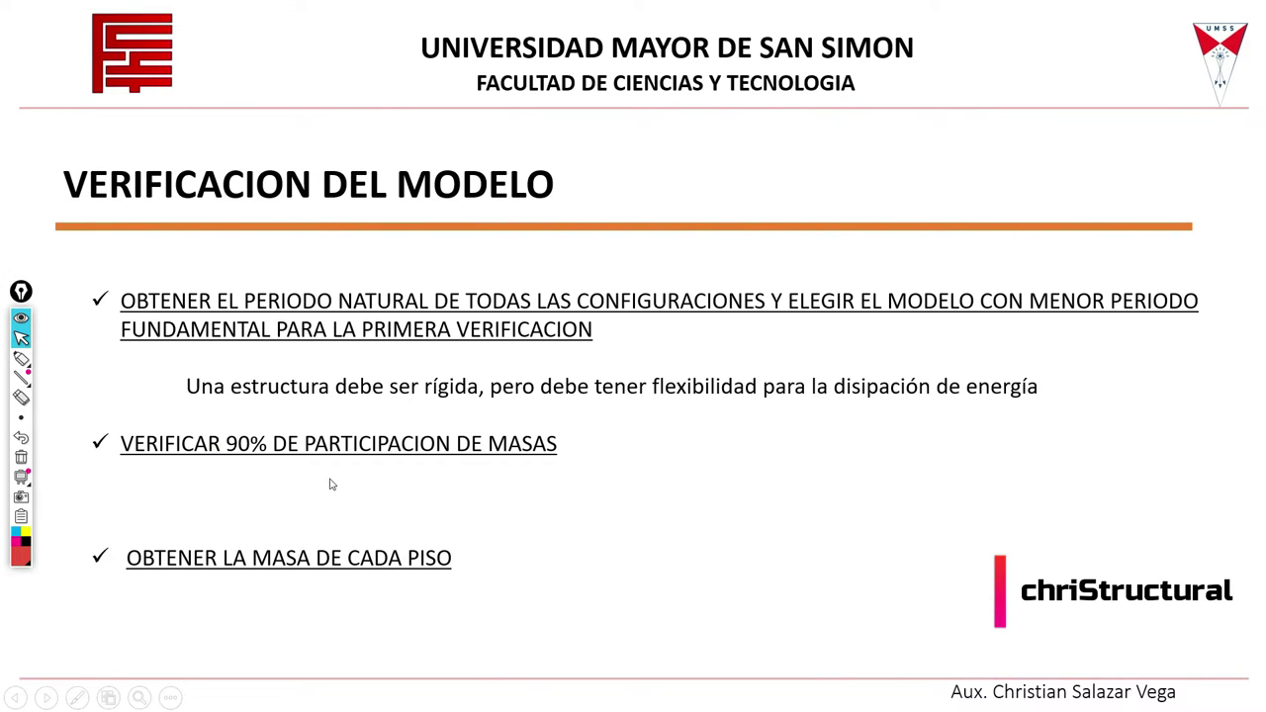
click(331, 484)
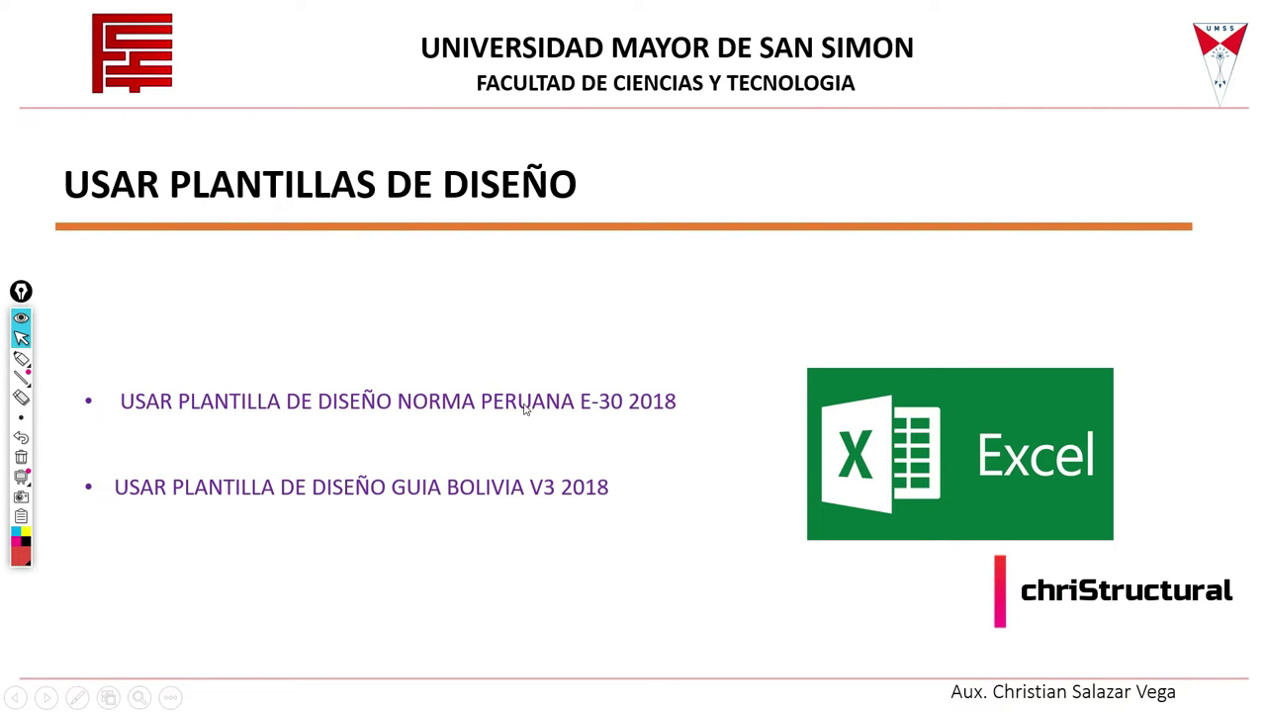
Return to the TABLA NORMA PERUANA.xlsm Sismo estatico sheet, scrolled up to the Peru zoning map.
key(alt+Tab)
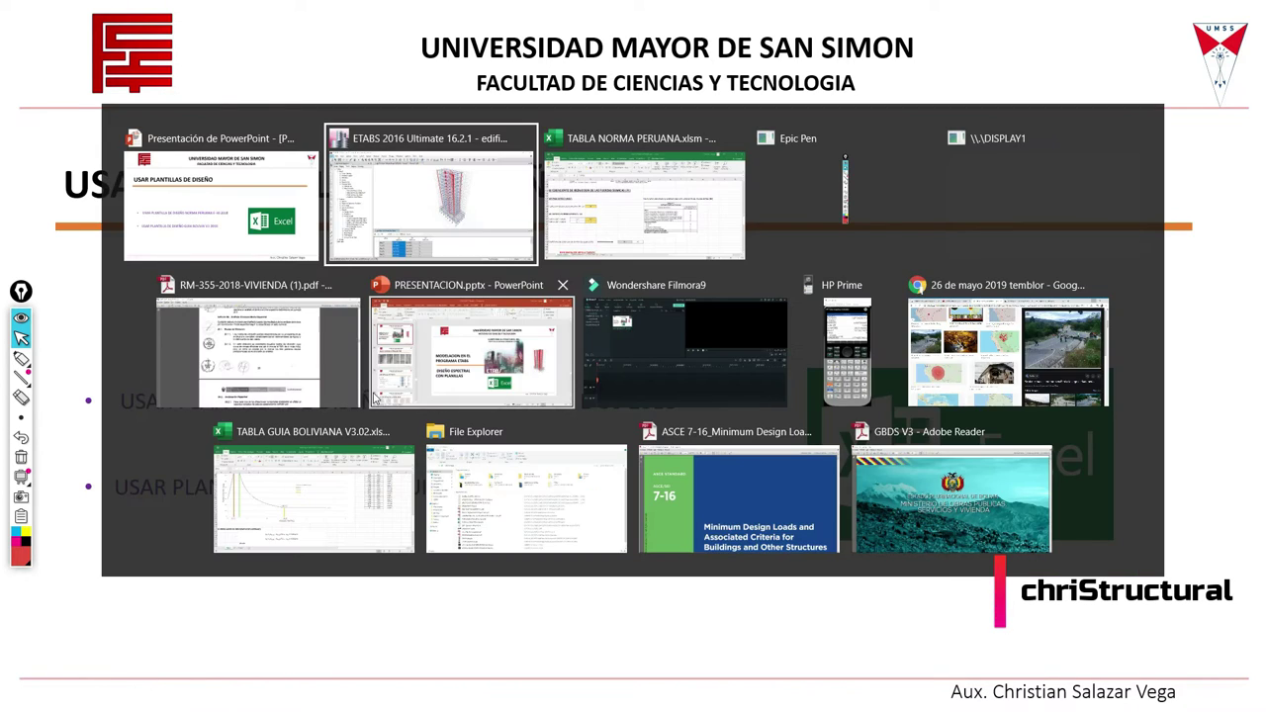
key(alt+Tab)
scroll(371, 411, up, 5)
scroll(371, 410, up, 5)
scroll(371, 410, up, 10)
scroll(371, 410, up, 10)
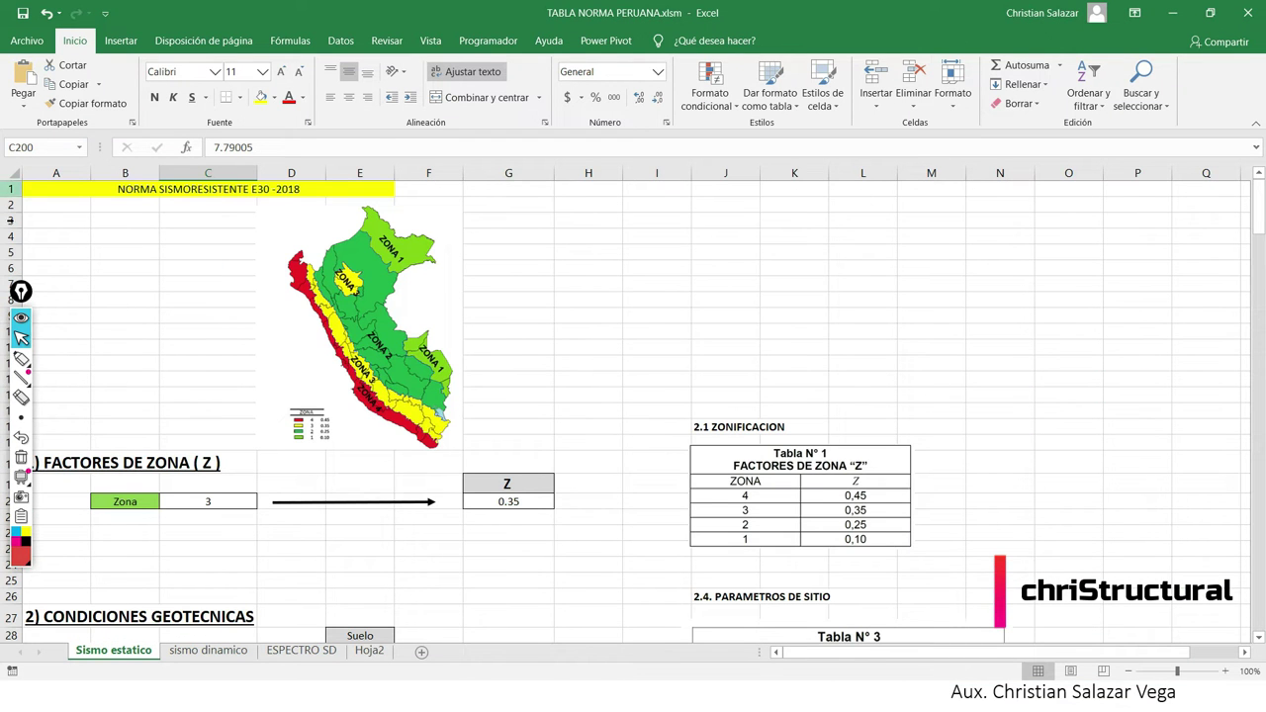
Highlight the coastal zone 3 strip and the legend's 3 / 0.35 row, then scroll to the soil section.
drag(21, 295, 14, 295)
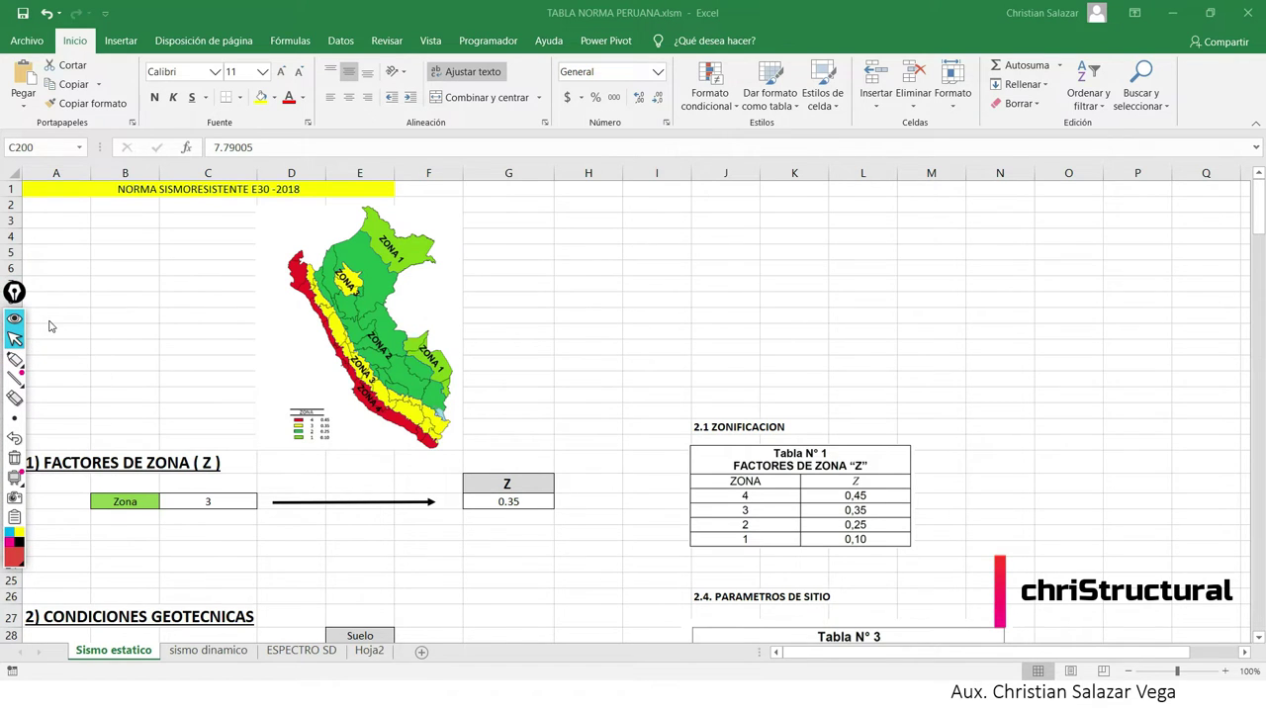
mouse_move(21, 359)
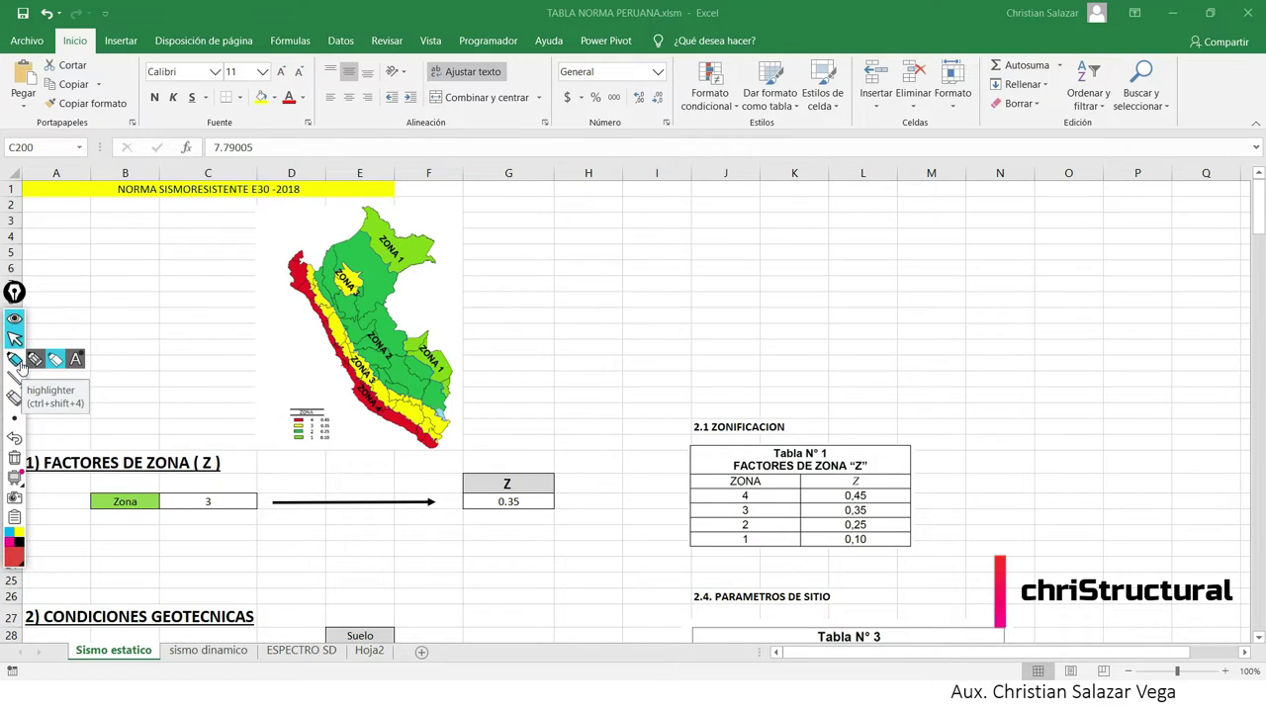
click(15, 360)
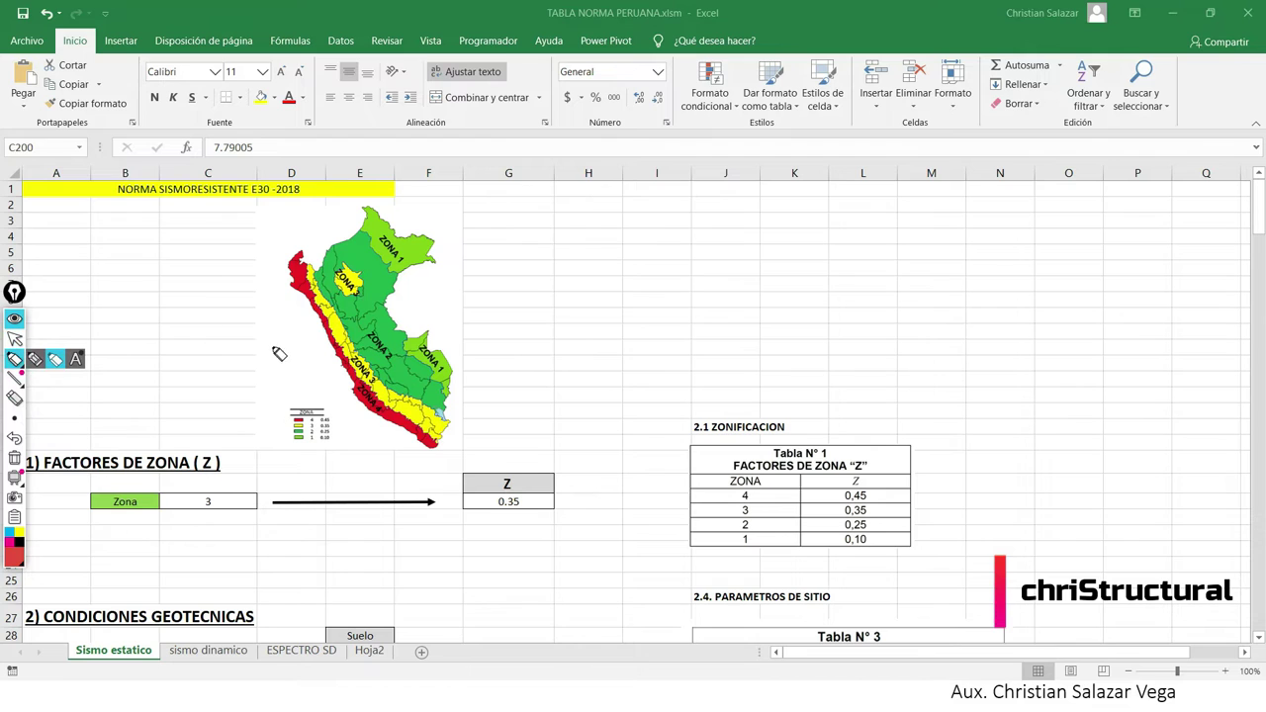
drag(307, 277, 426, 421)
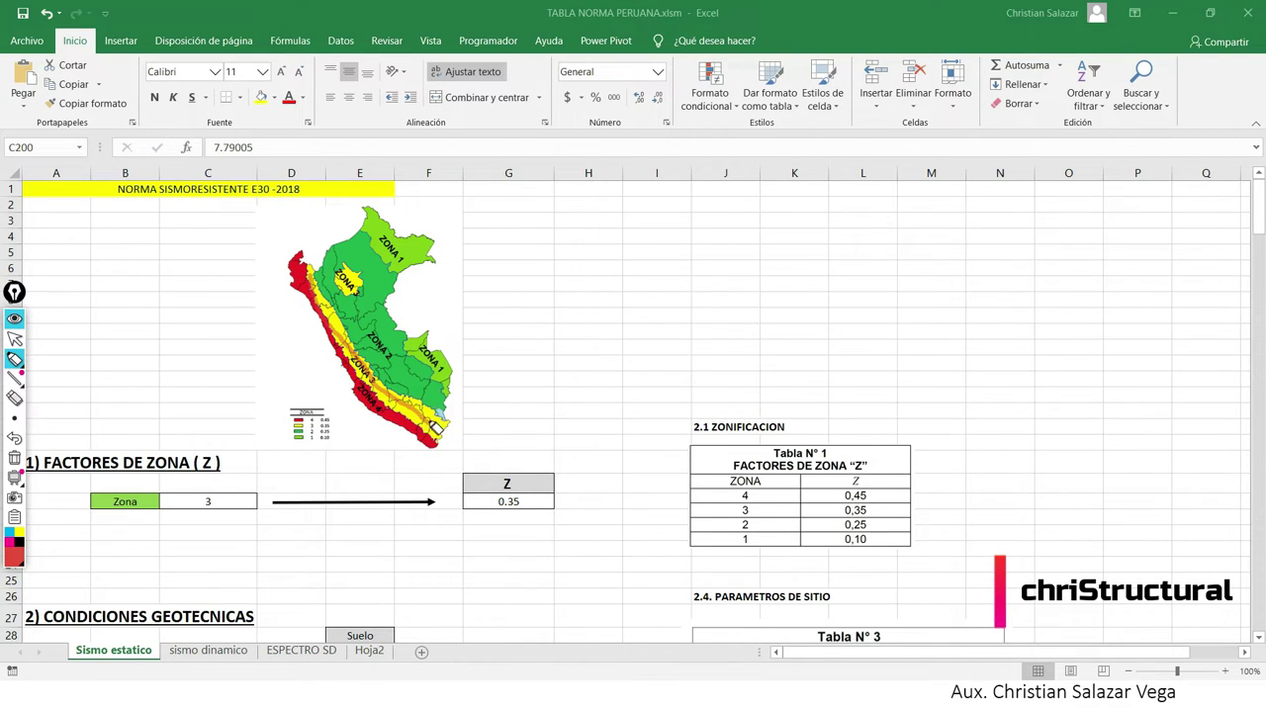
drag(320, 427, 330, 427)
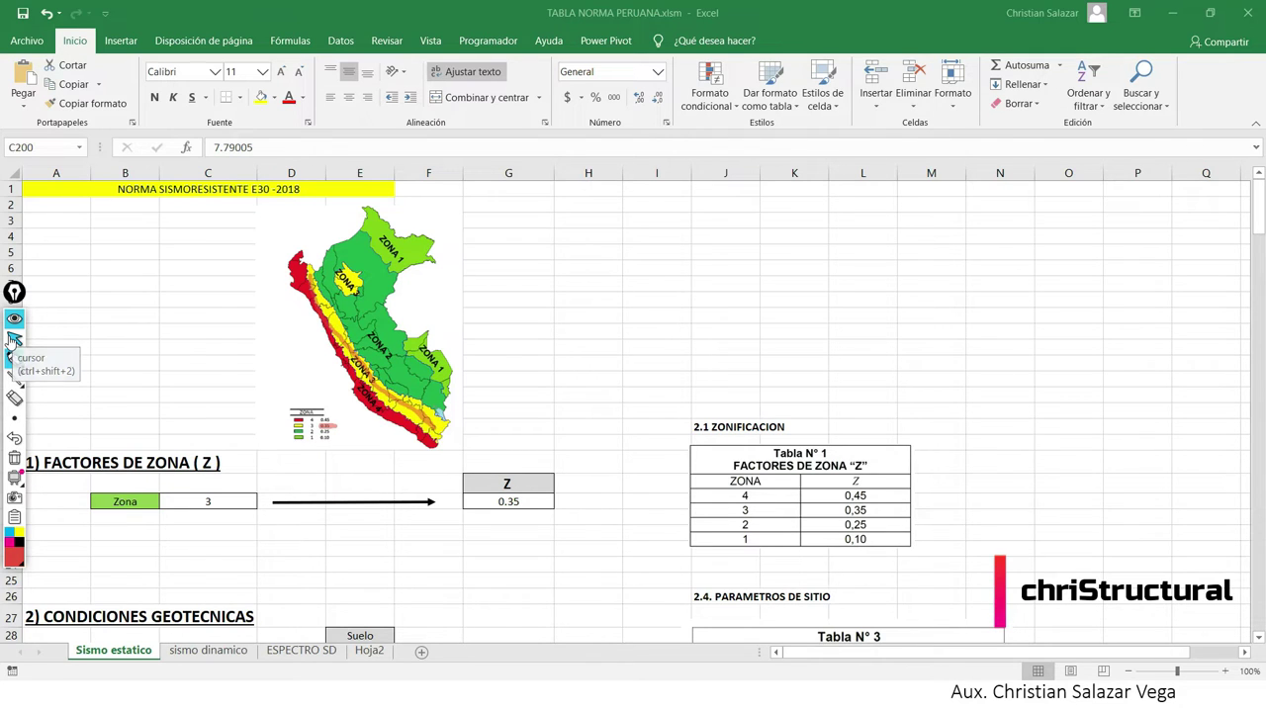
click(16, 340)
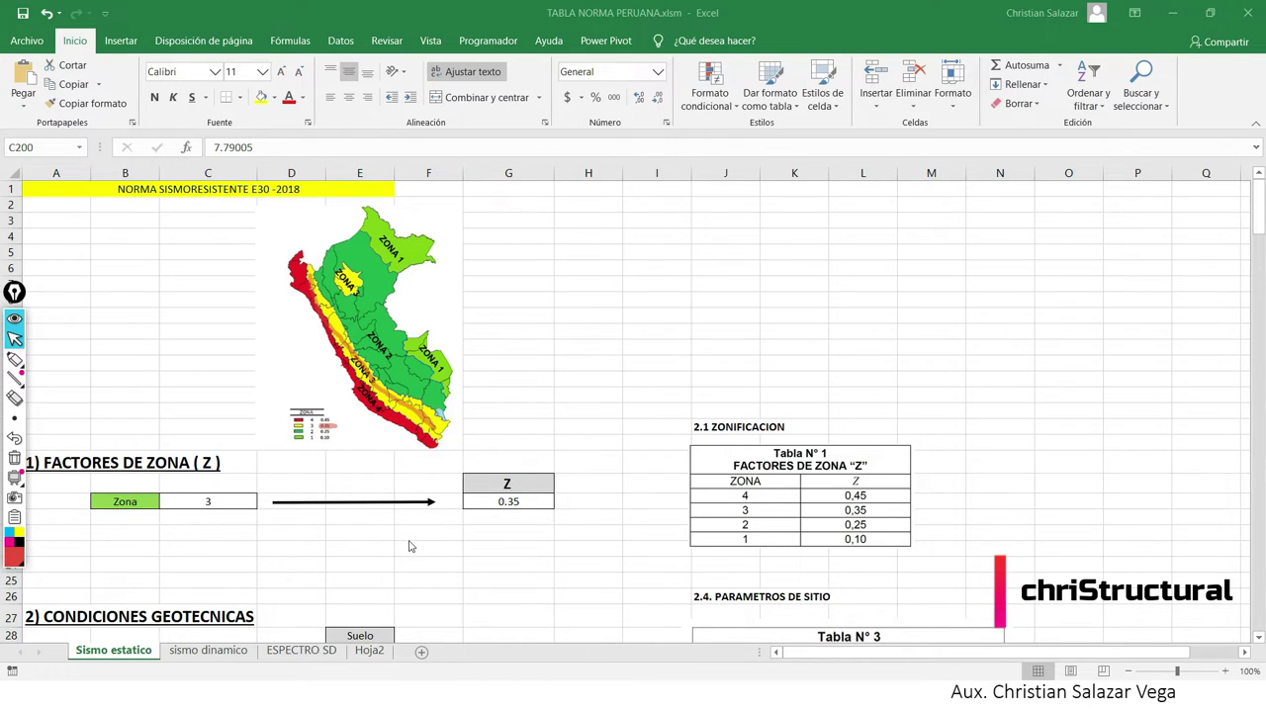
scroll(410, 546, down, 1)
scroll(412, 543, down, 2)
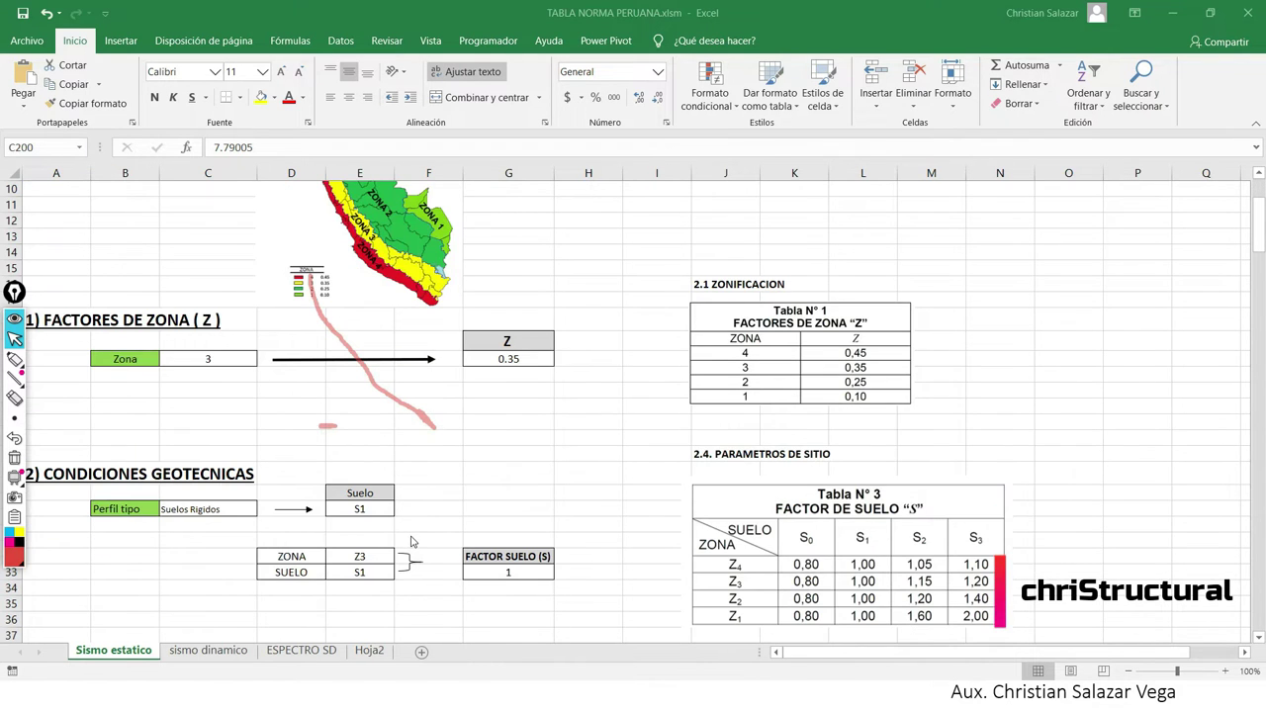
Cycle the Zona dropdown through zones 1, 2 and 3, leaving zone 3 with Z = 0.35.
scroll(200, 379, up, 2)
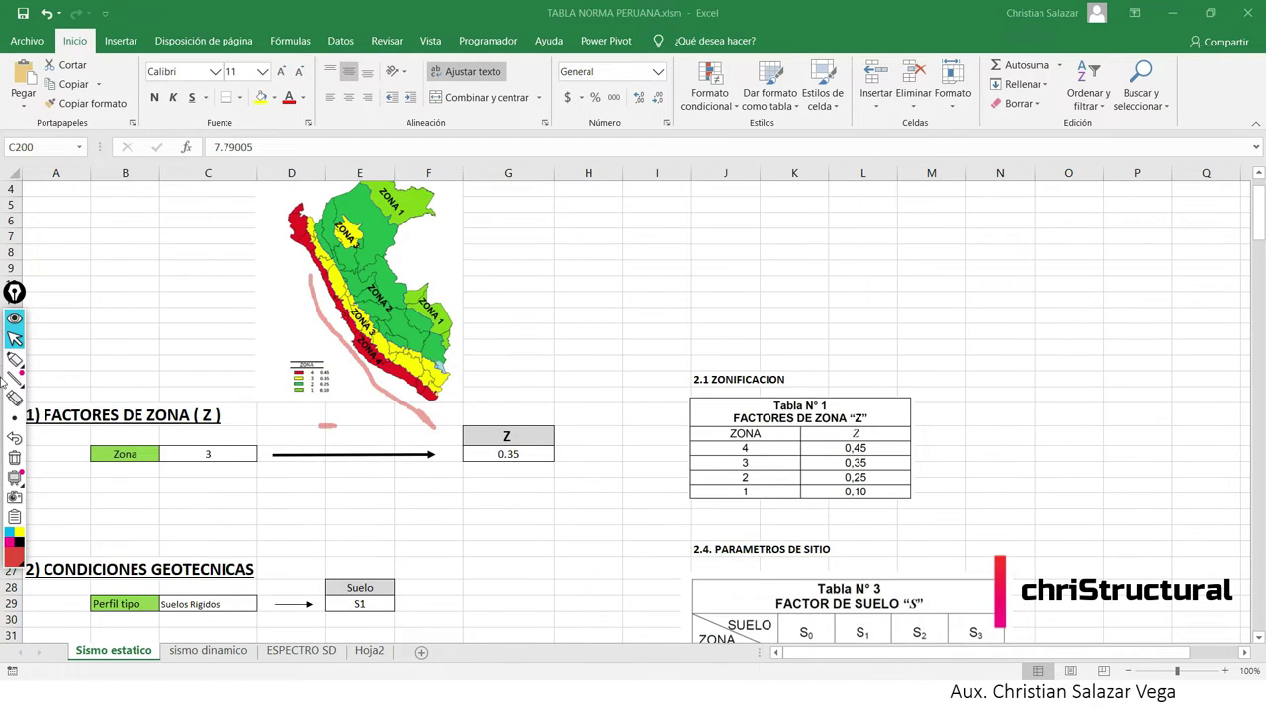
click(248, 456)
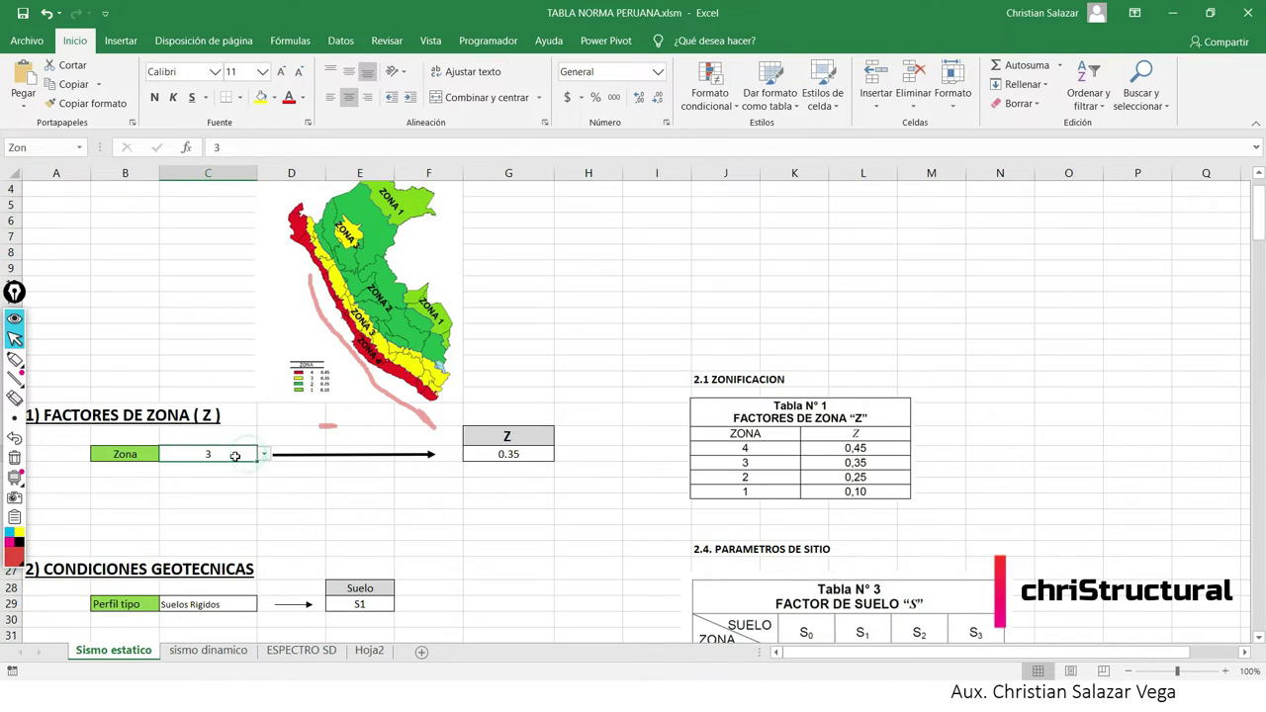
click(265, 454)
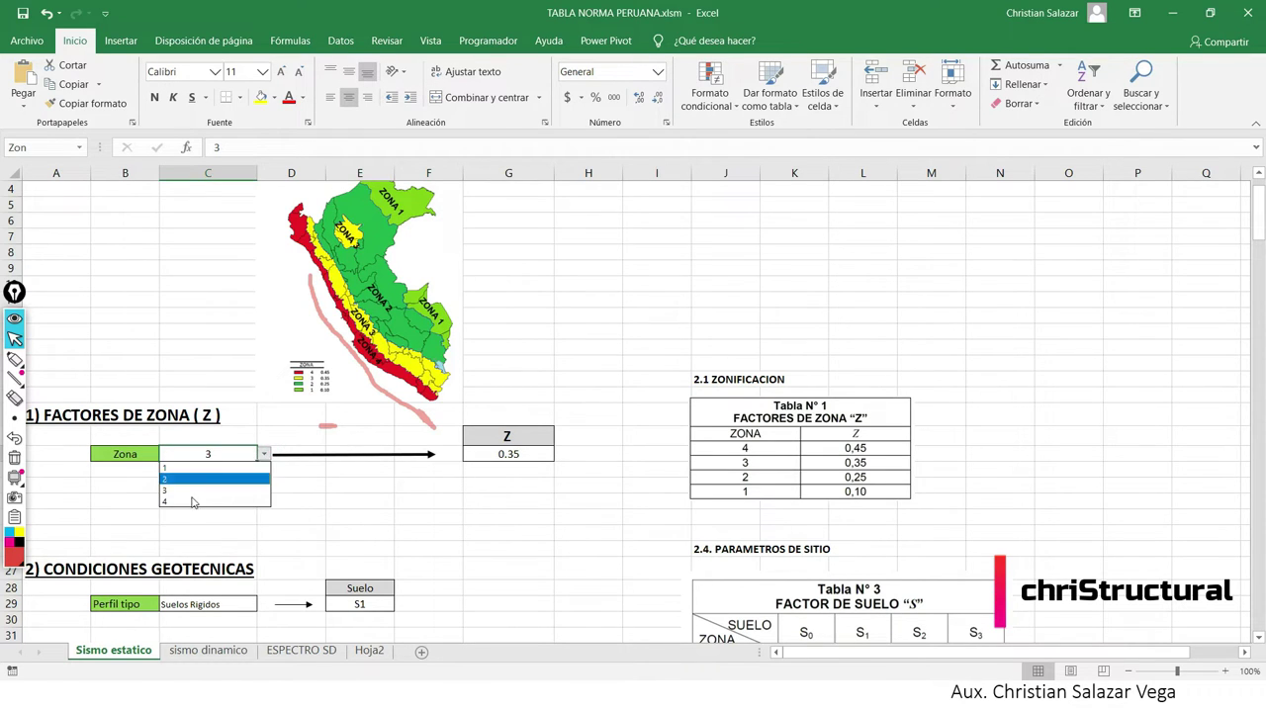
click(202, 469)
click(265, 454)
click(228, 479)
click(264, 454)
click(208, 491)
click(617, 524)
click(218, 454)
click(264, 454)
click(201, 492)
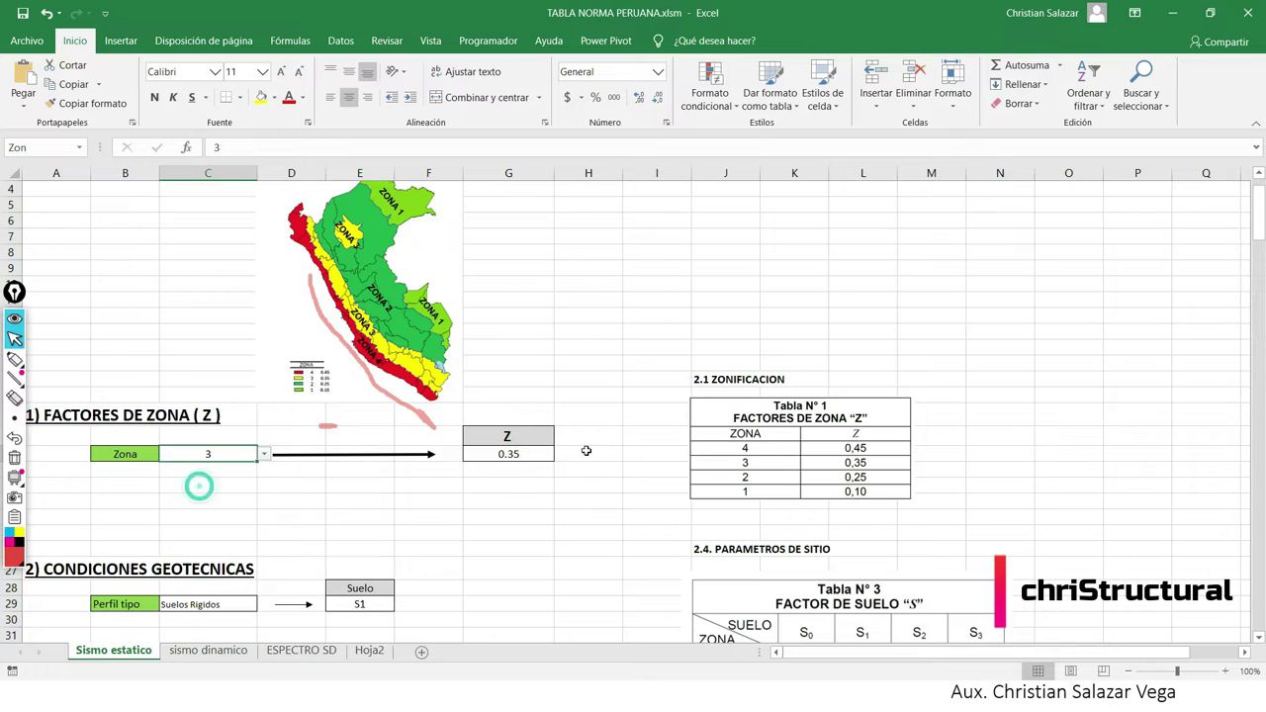
Inspect the BUSCARV lookup behind Z, highlight the Tabla N° 1 zoning heading, then clear the marks.
click(509, 454)
click(546, 502)
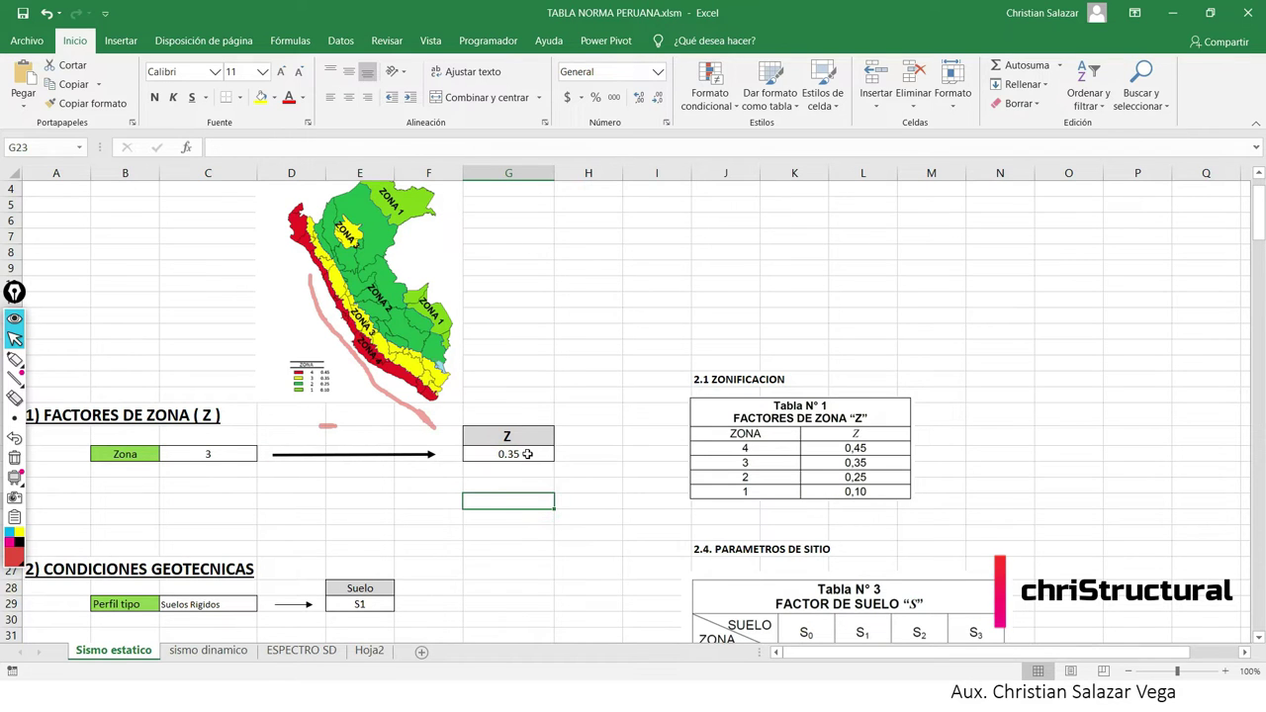
click(878, 468)
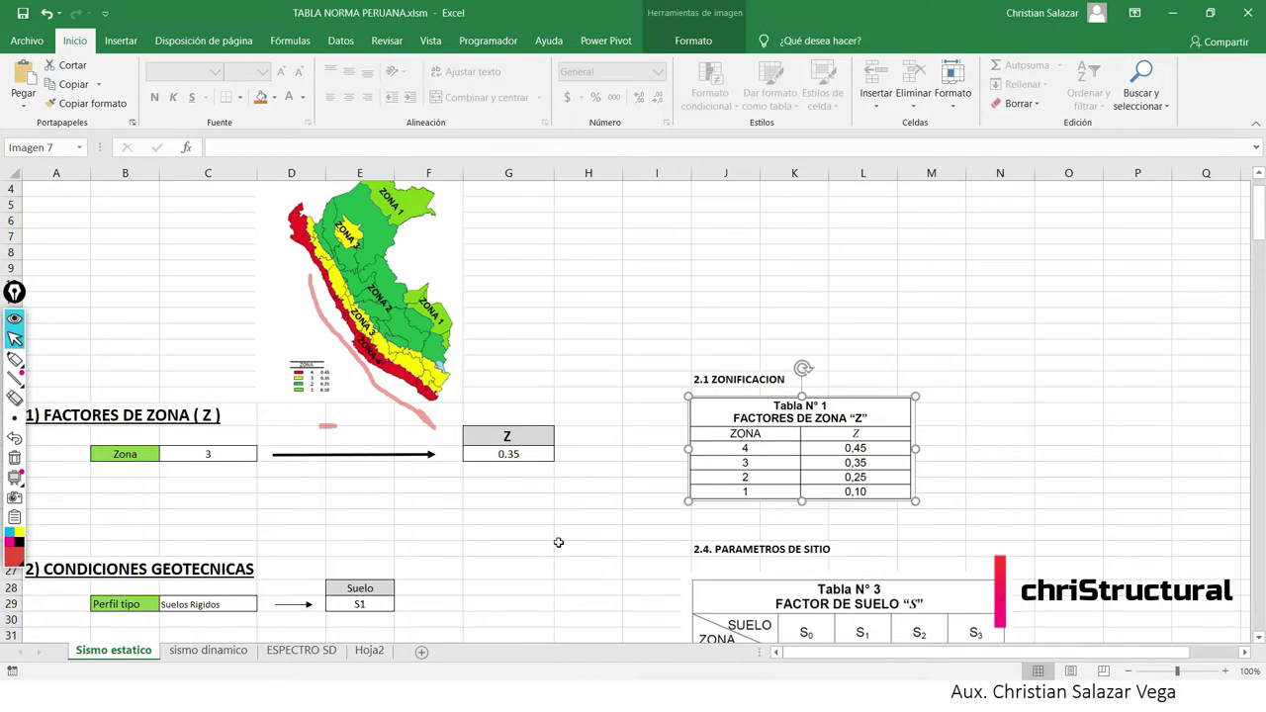
click(564, 546)
click(14, 360)
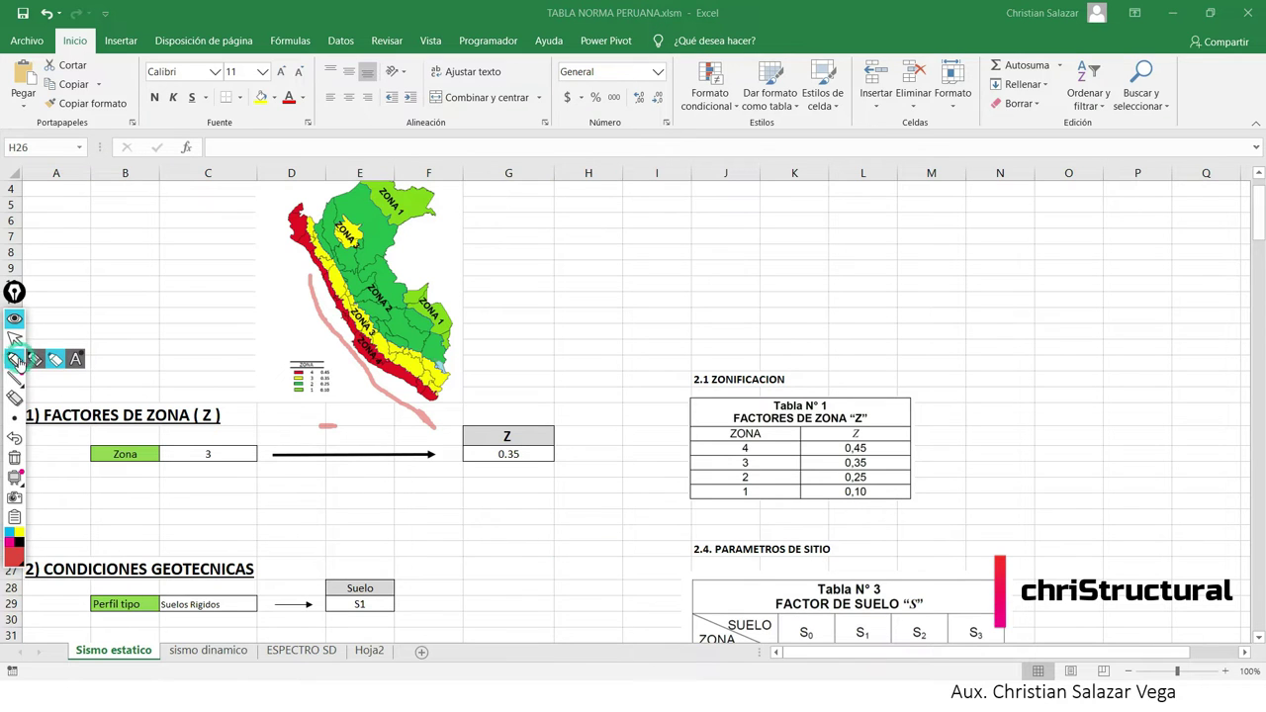
mouse_move(677, 346)
mouse_down()
mouse_move(839, 394)
mouse_move(678, 363)
mouse_move(704, 388)
mouse_move(852, 405)
mouse_up()
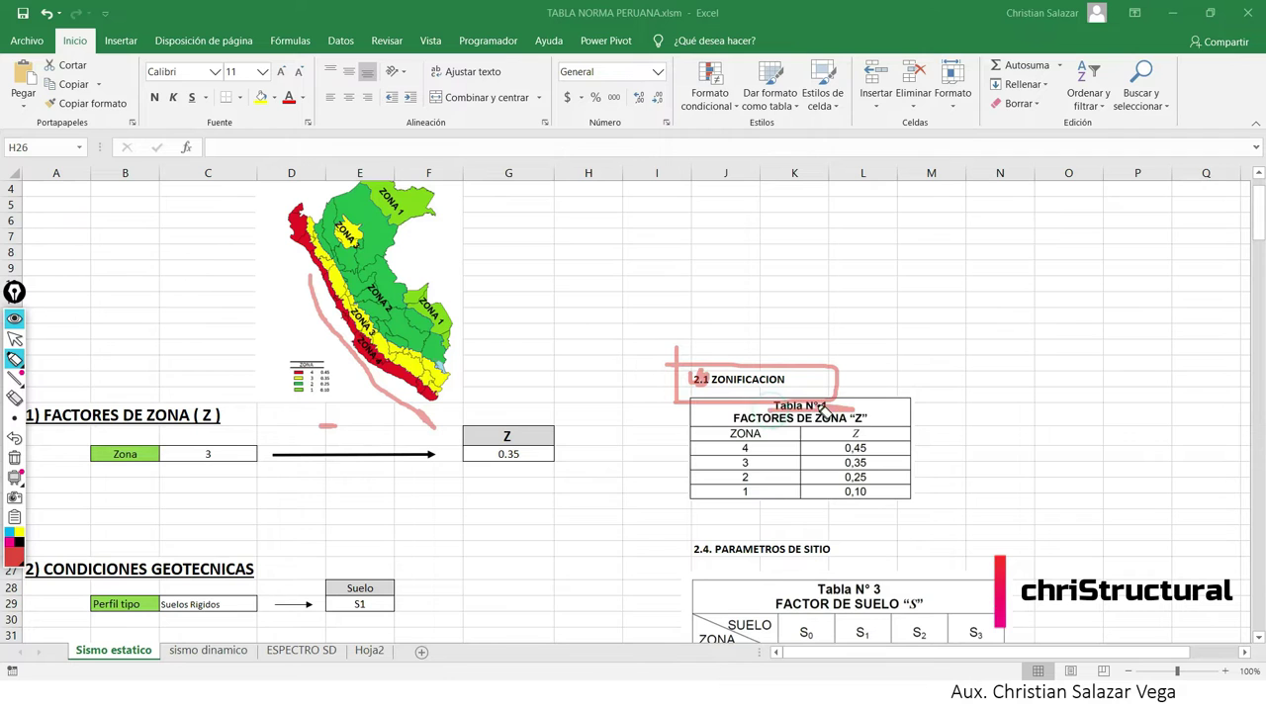
click(15, 338)
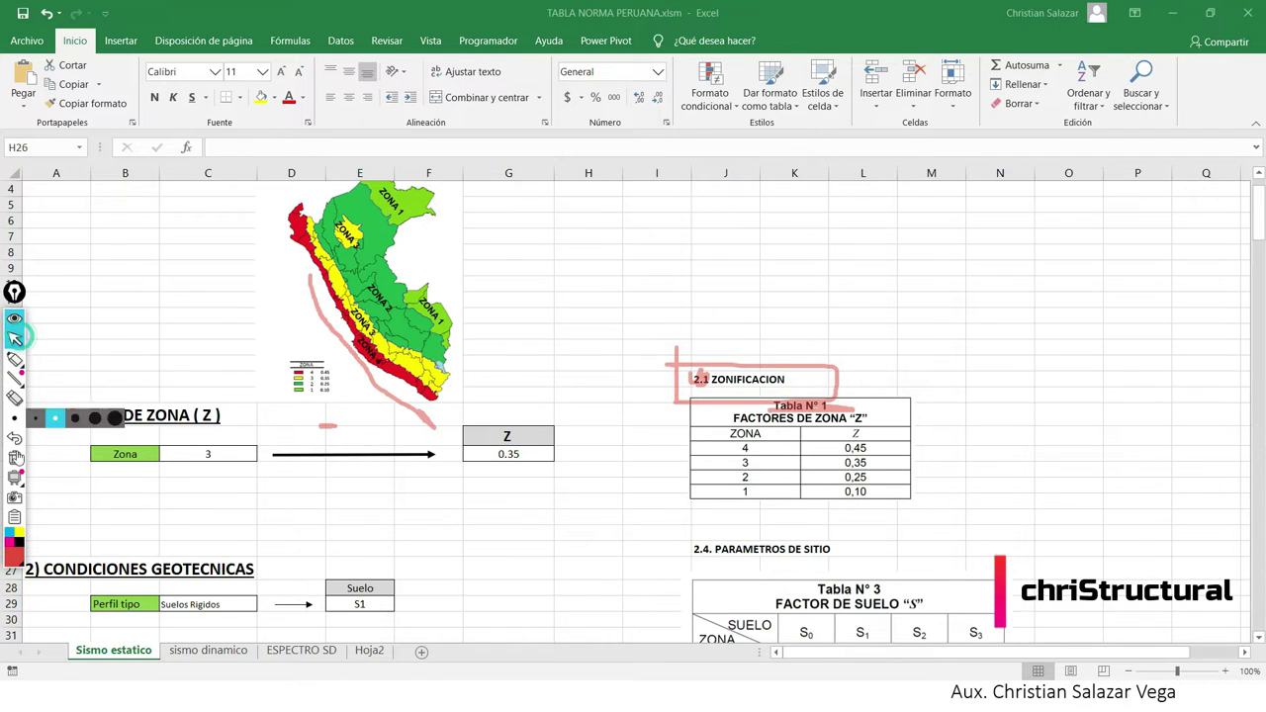
click(15, 457)
scroll(524, 507, down, 1)
scroll(524, 508, down, 1)
scroll(524, 508, down, 1)
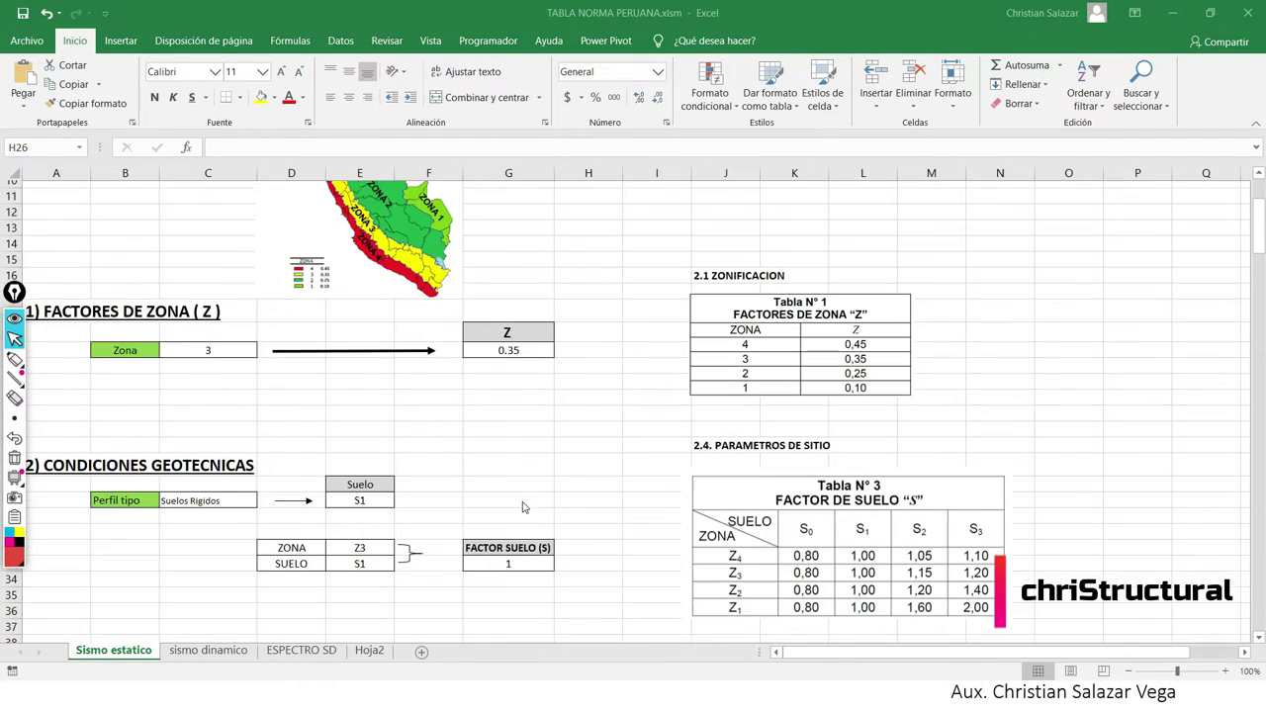
scroll(211, 402, up, 1)
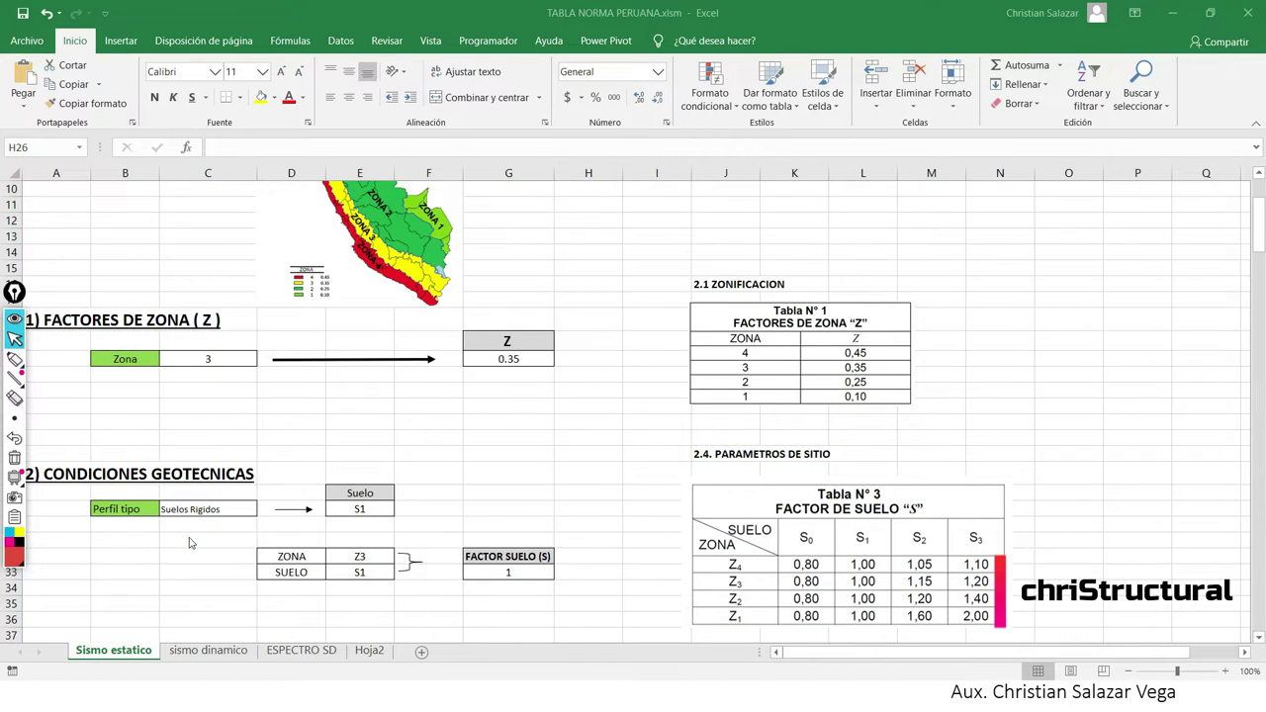
scroll(147, 506, up, 1)
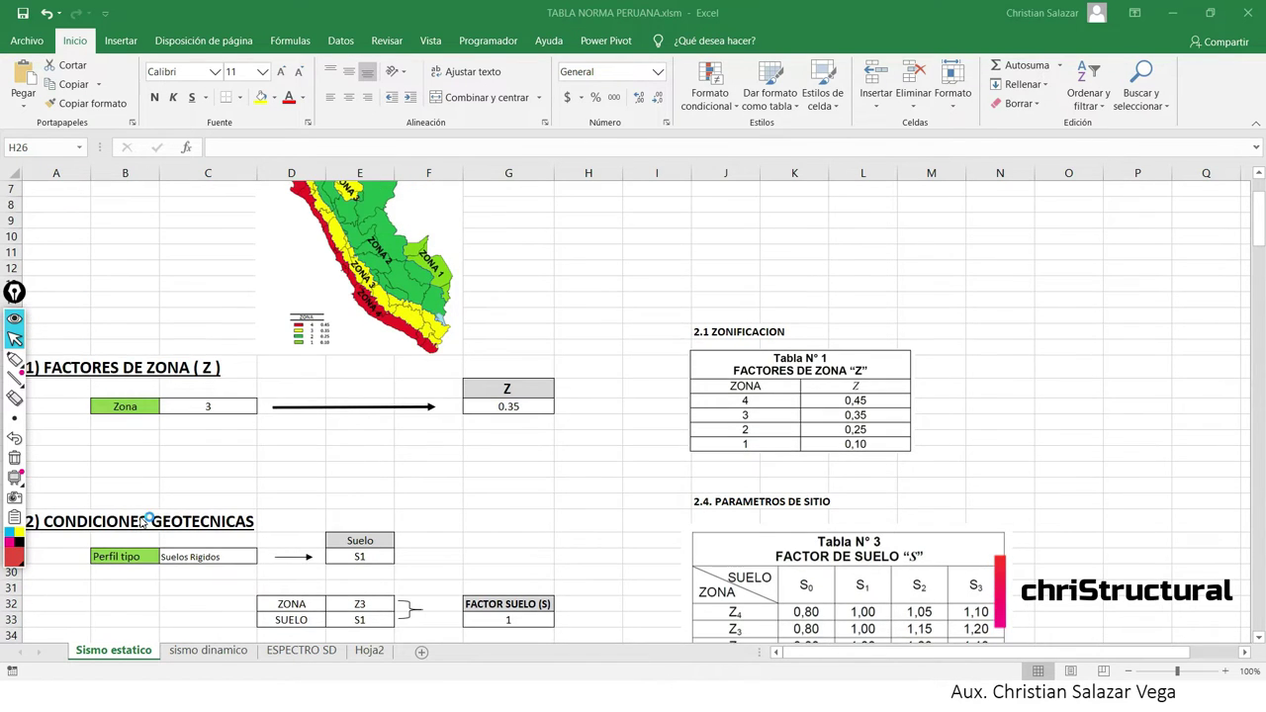
scroll(145, 521, down, 2)
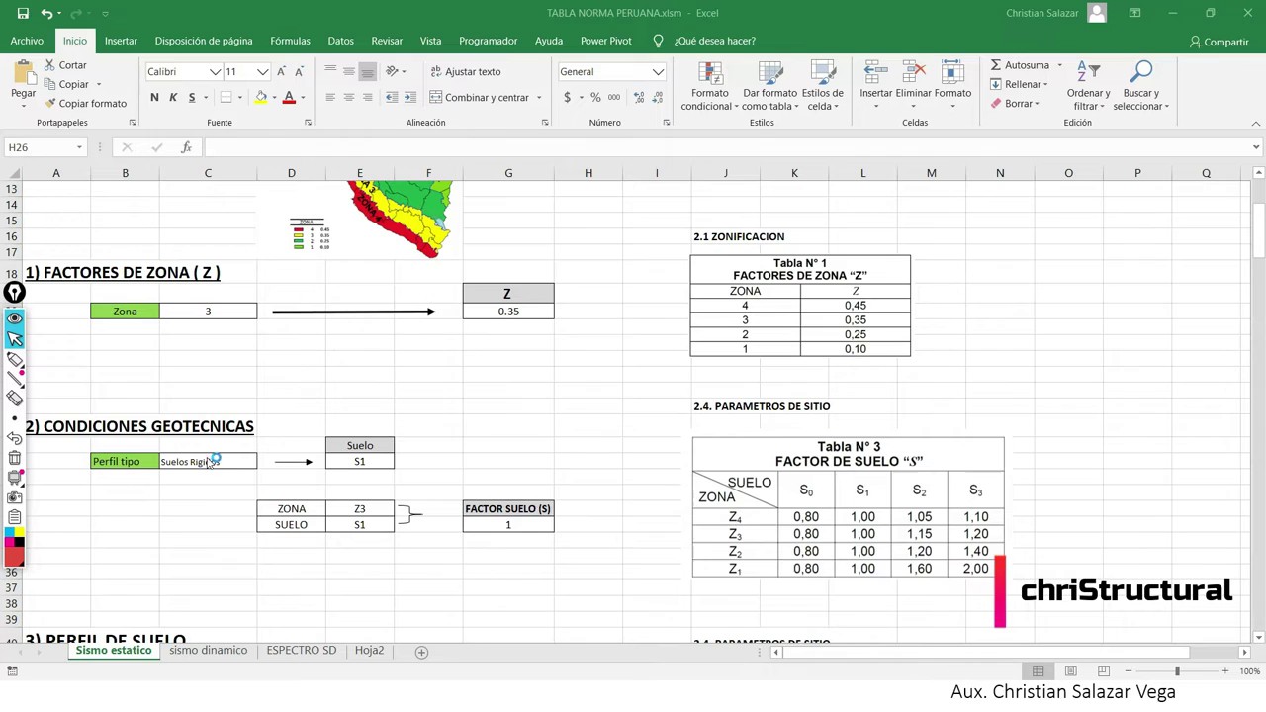
click(251, 461)
click(251, 461)
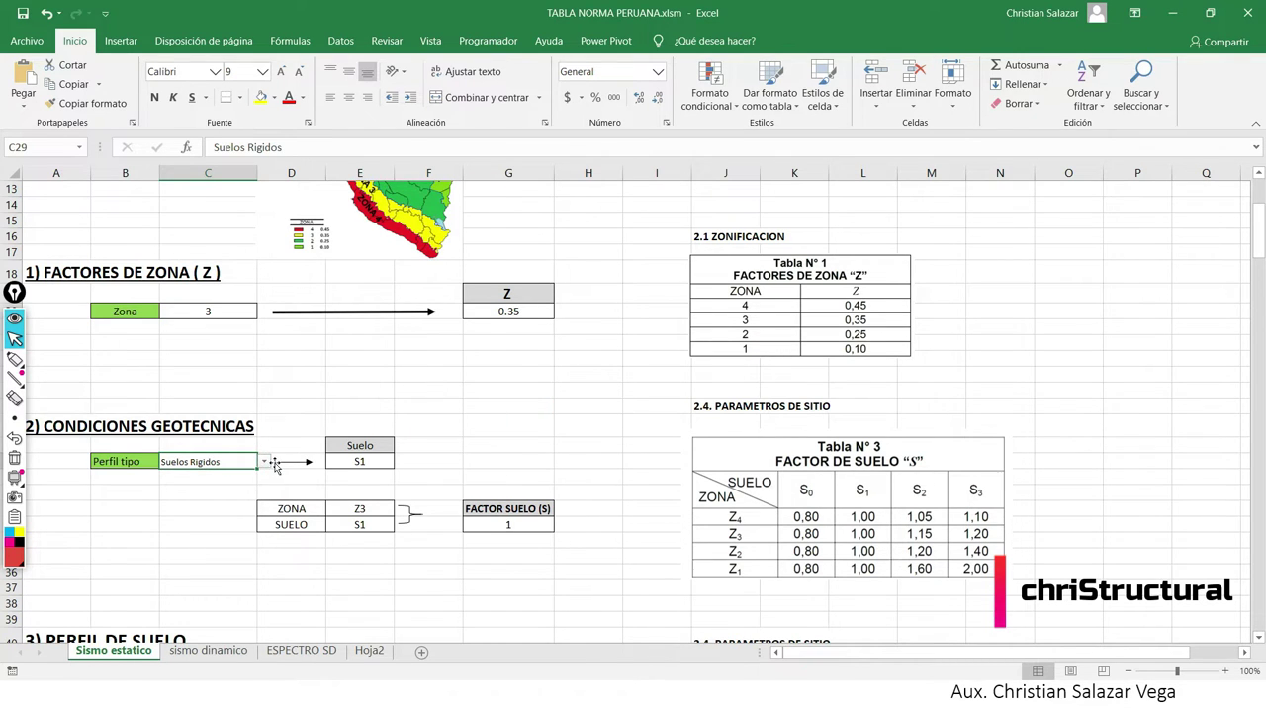
click(264, 463)
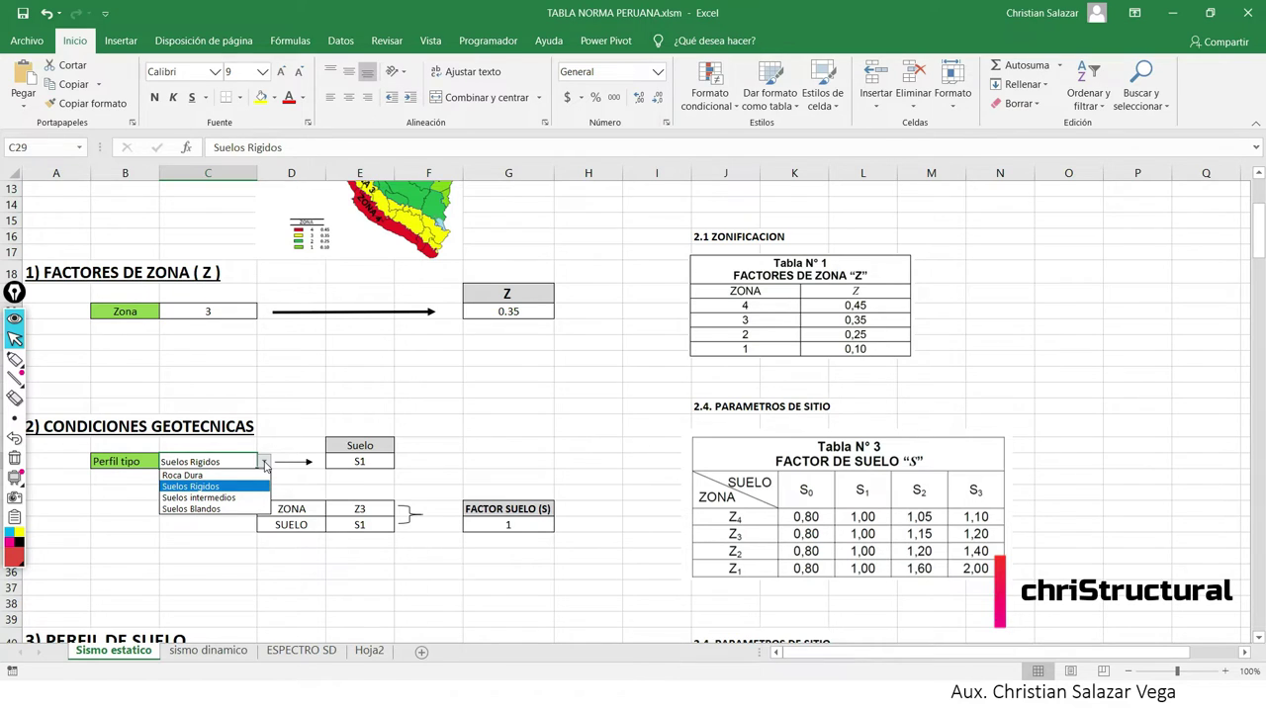
Sketch a building on ground labelled ROCA and a second building on ground labelled Suelo S.
click(15, 360)
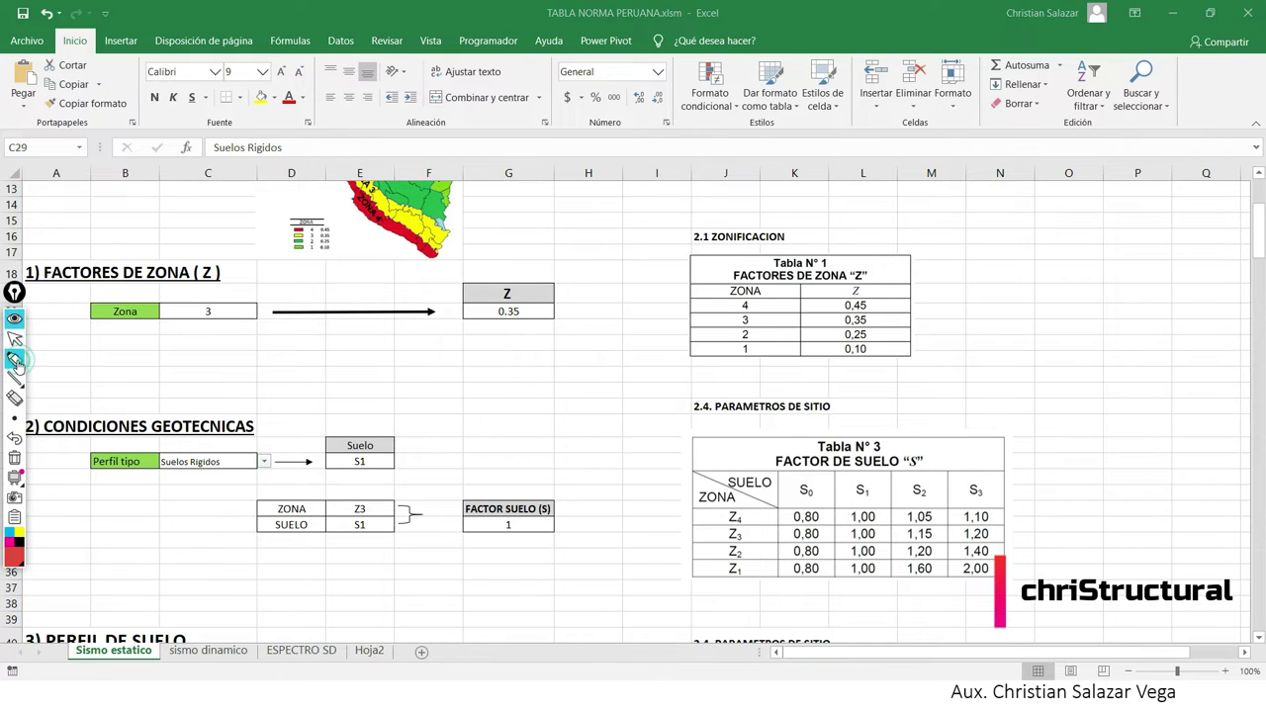
drag(946, 376, 1151, 379)
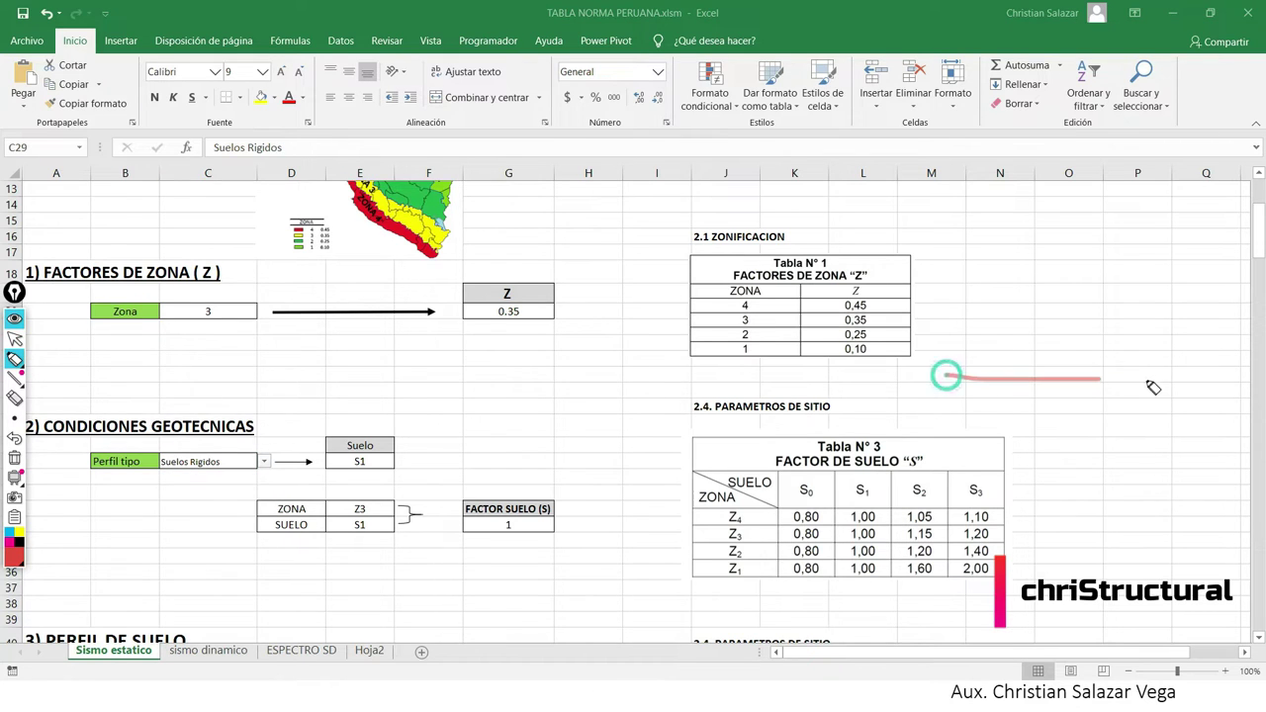
drag(1019, 138, 1011, 381)
drag(1019, 132, 1058, 384)
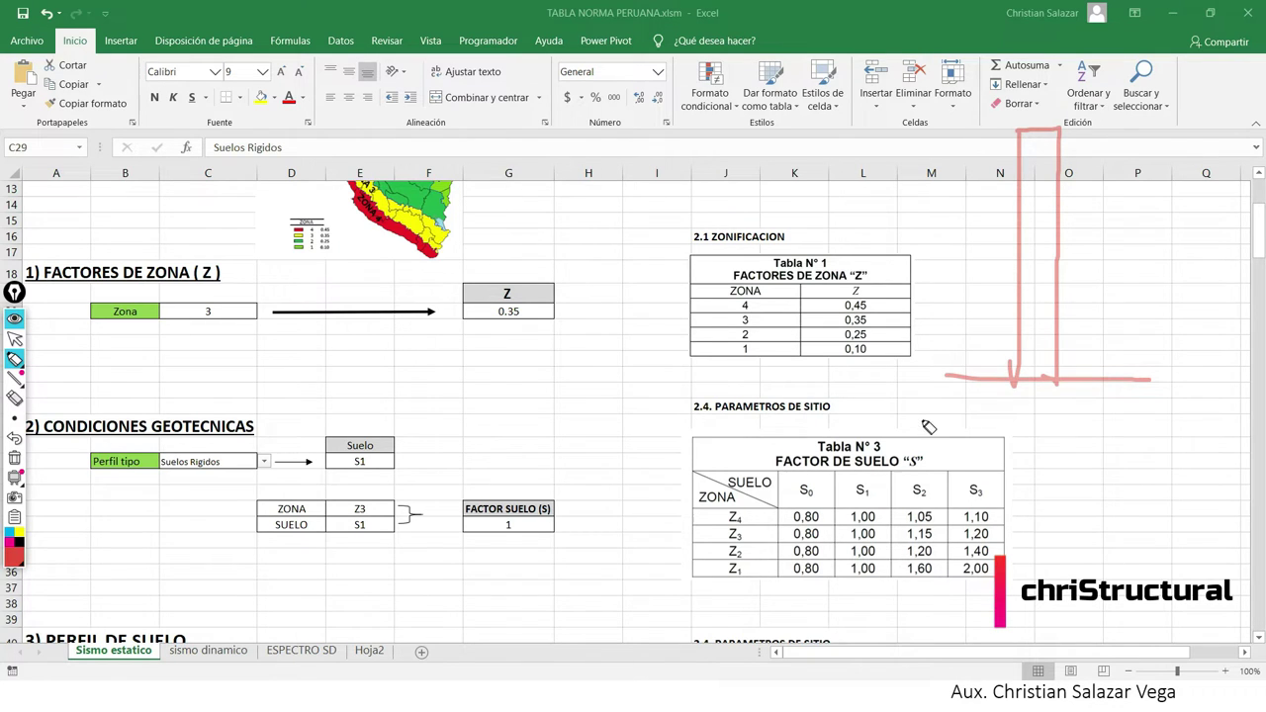
mouse_move(995, 404)
mouse_down()
mouse_move(1033, 441)
mouse_move(1051, 420)
mouse_move(1085, 449)
mouse_move(1112, 412)
mouse_move(1120, 451)
mouse_move(1118, 434)
mouse_up()
drag(561, 374, 777, 374)
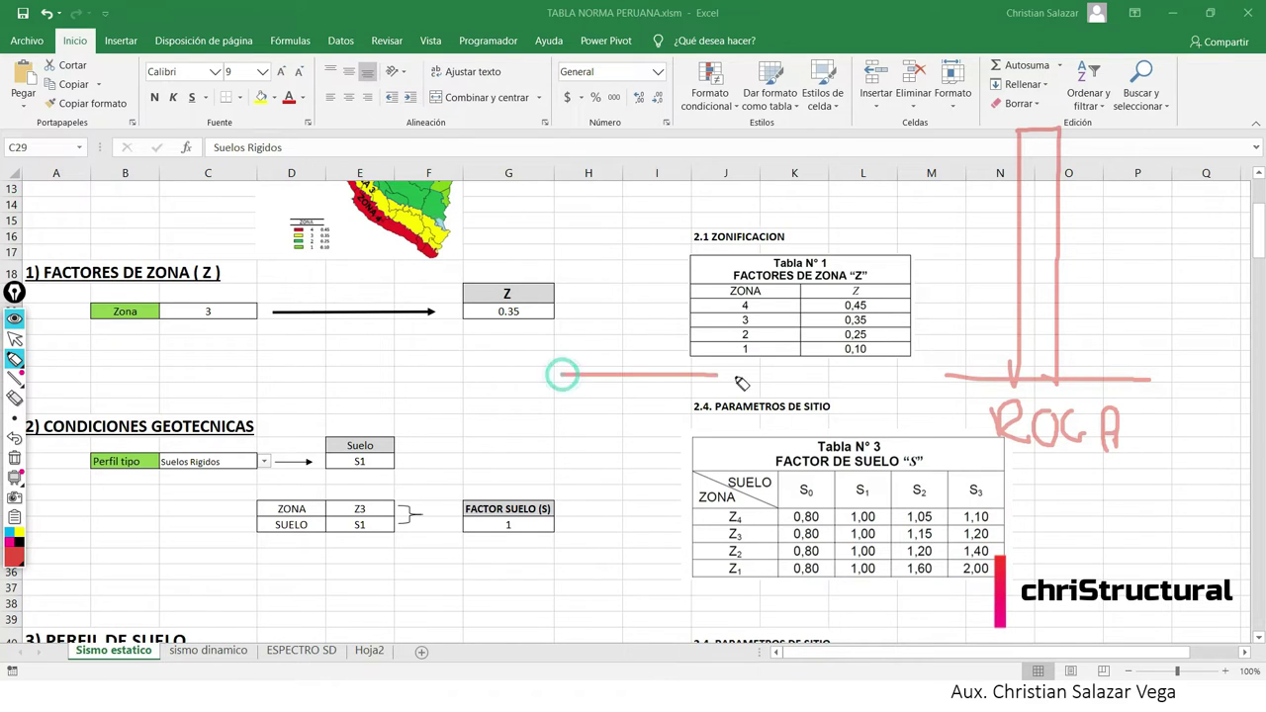
mouse_move(660, 374)
mouse_down()
mouse_move(660, 99)
mouse_move(721, 372)
mouse_up()
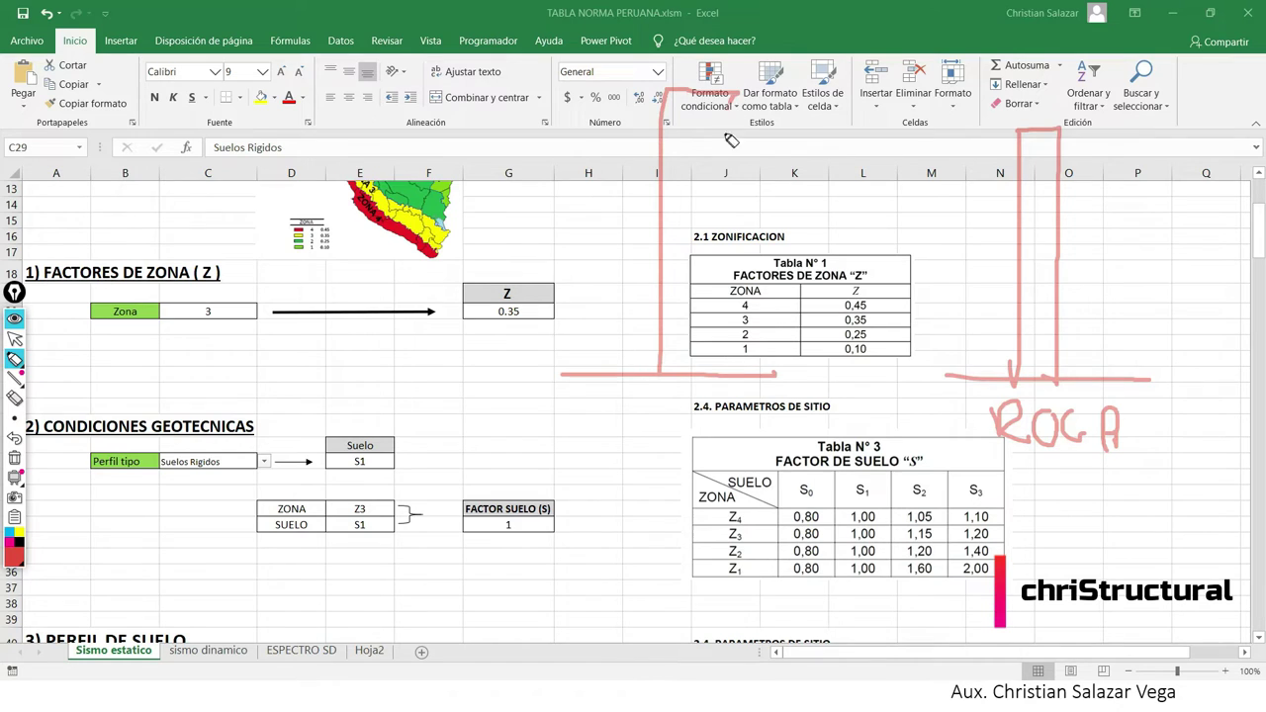
mouse_move(616, 415)
mouse_down()
mouse_move(600, 447)
mouse_move(659, 449)
mouse_up()
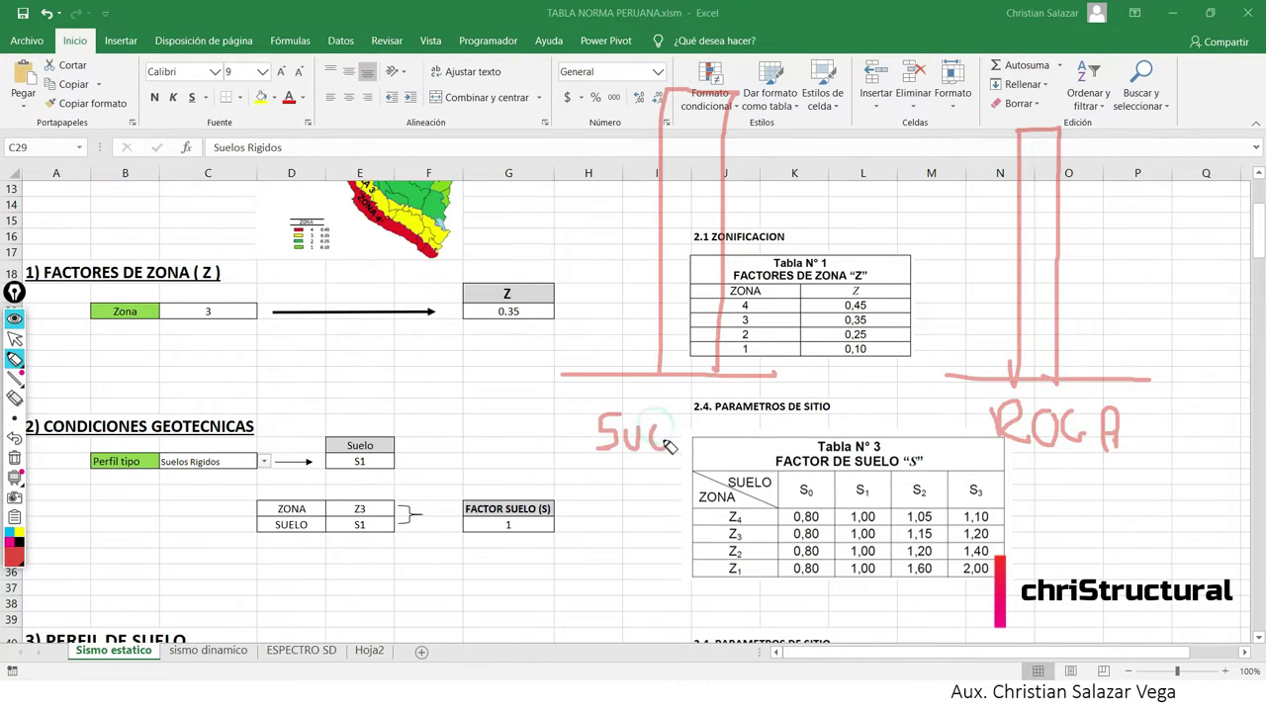
mouse_move(670, 397)
mouse_down()
mouse_move(672, 447)
mouse_move(687, 436)
mouse_move(710, 444)
mouse_up()
click(733, 442)
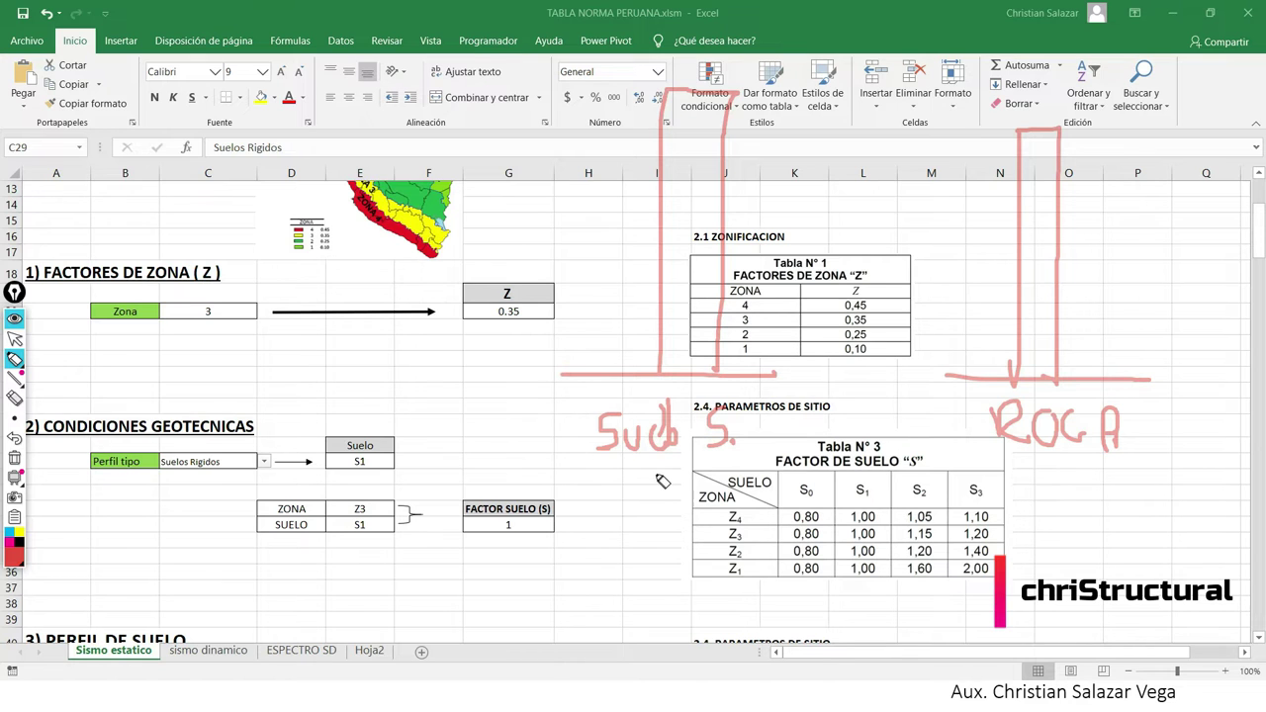
Draw a seismic wave through the ground, circle the soil building and add its floor lines.
mouse_move(432, 497)
mouse_down()
mouse_move(690, 436)
mouse_move(826, 425)
mouse_up()
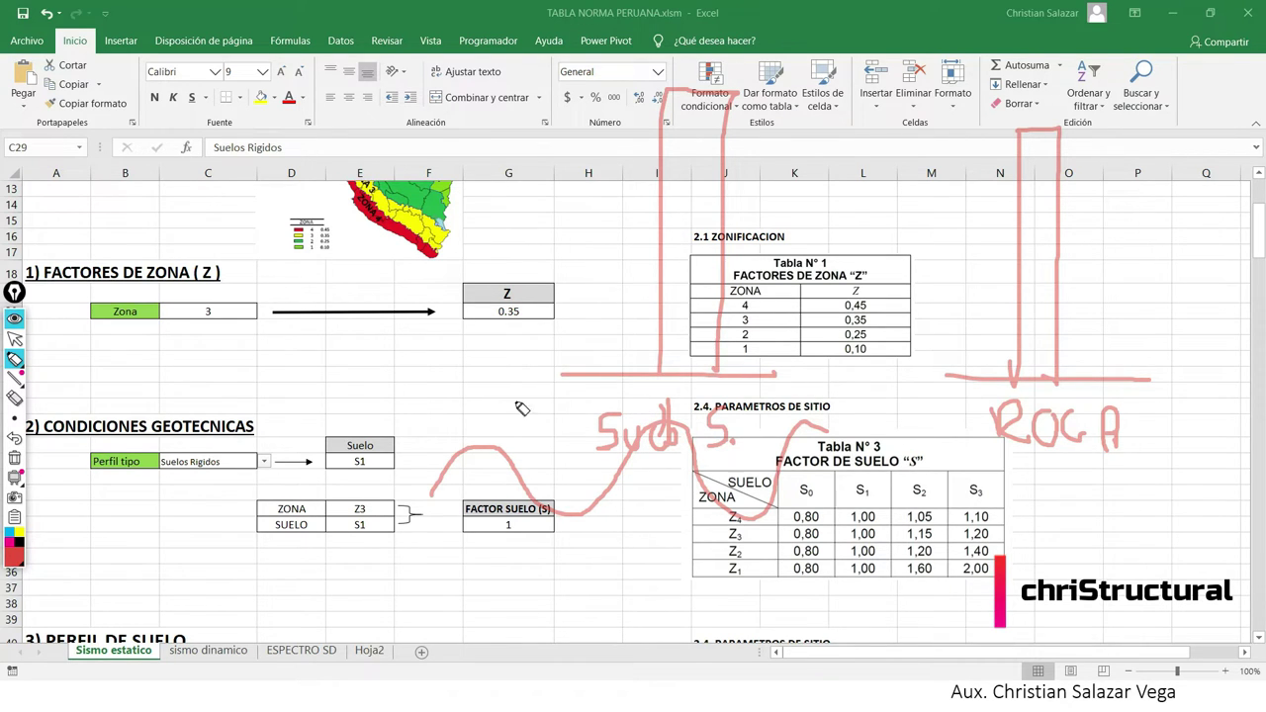
drag(781, 94, 829, 212)
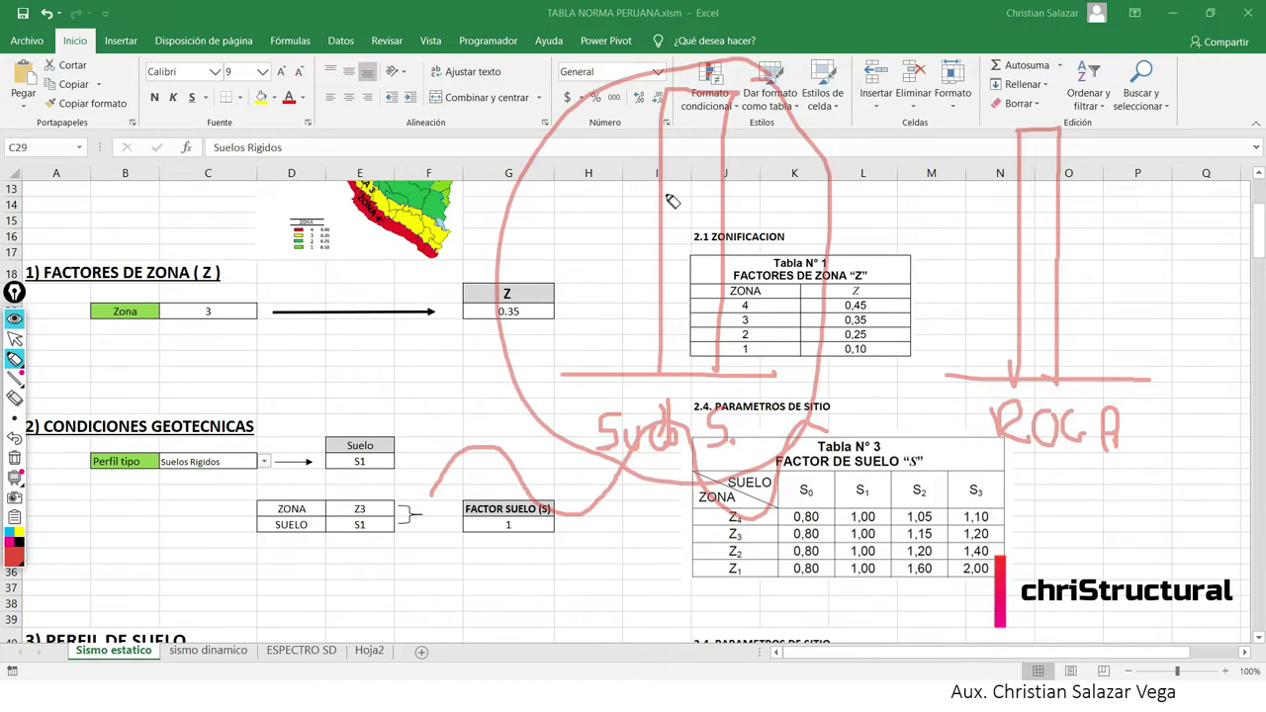
drag(584, 359, 658, 352)
drag(593, 324, 658, 325)
drag(568, 290, 653, 294)
drag(539, 262, 653, 262)
drag(534, 213, 642, 212)
drag(519, 181, 655, 184)
drag(473, 126, 661, 126)
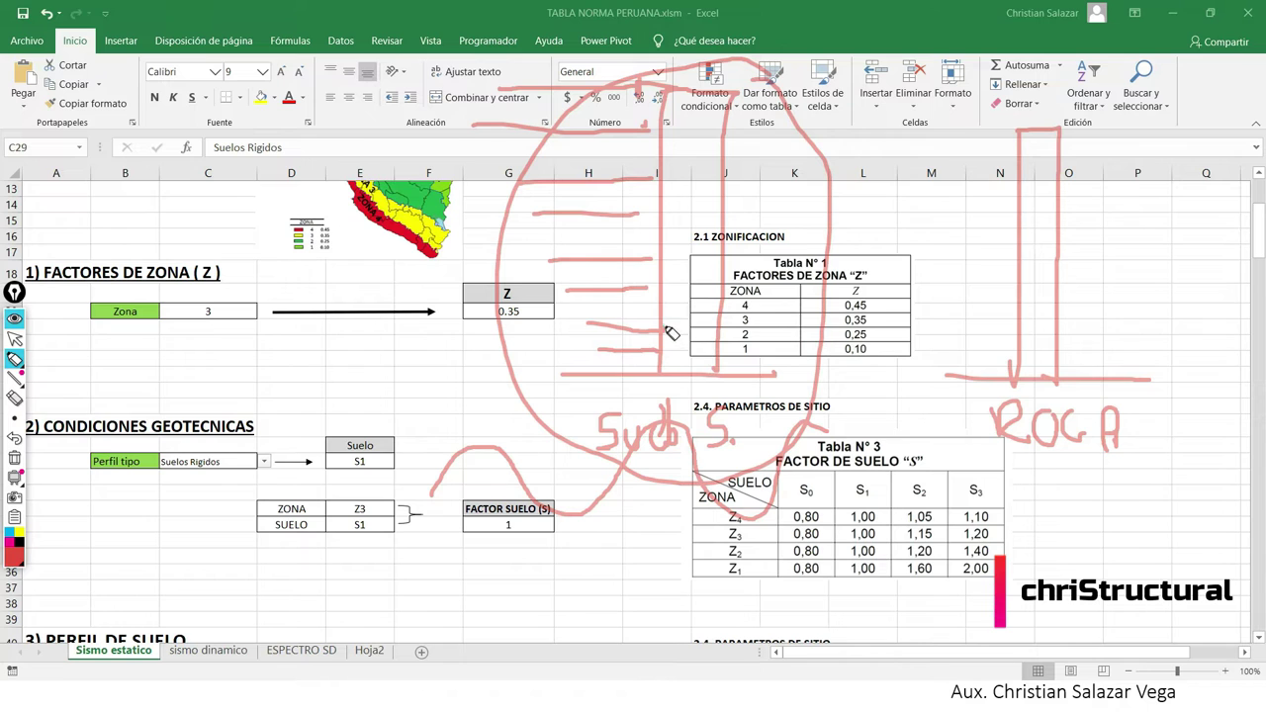
drag(672, 333, 693, 351)
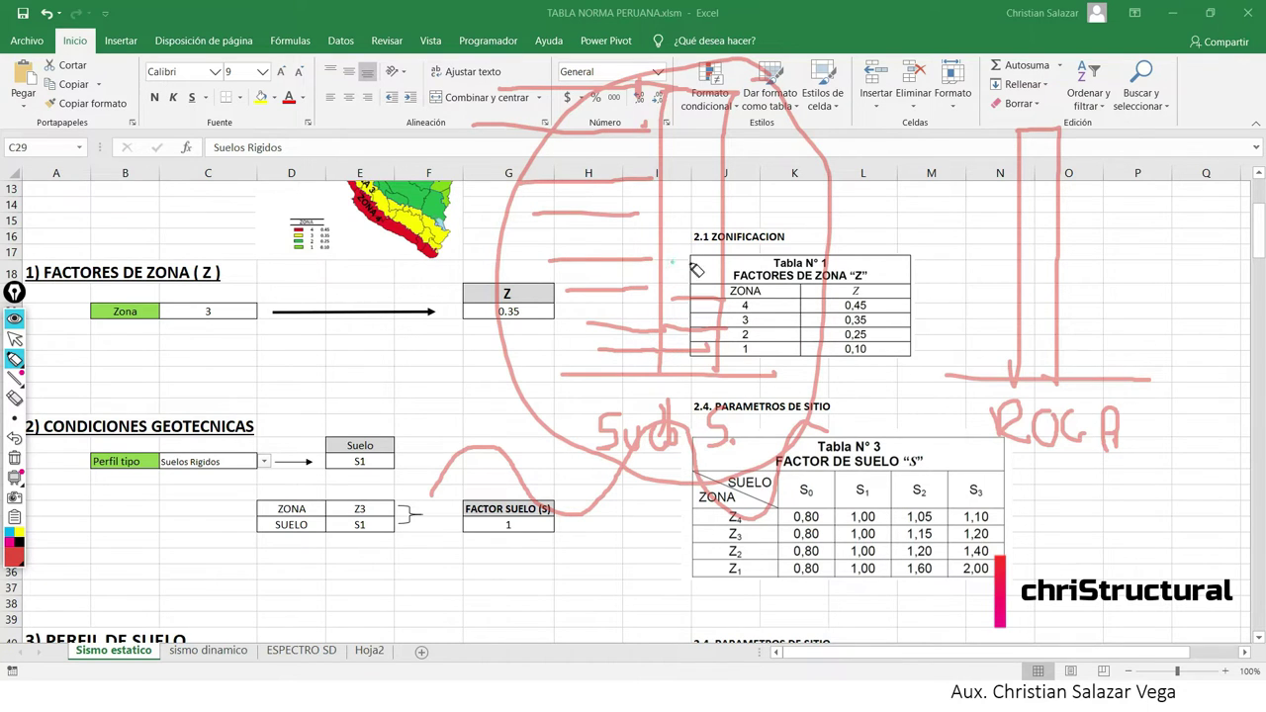
drag(651, 212, 721, 209)
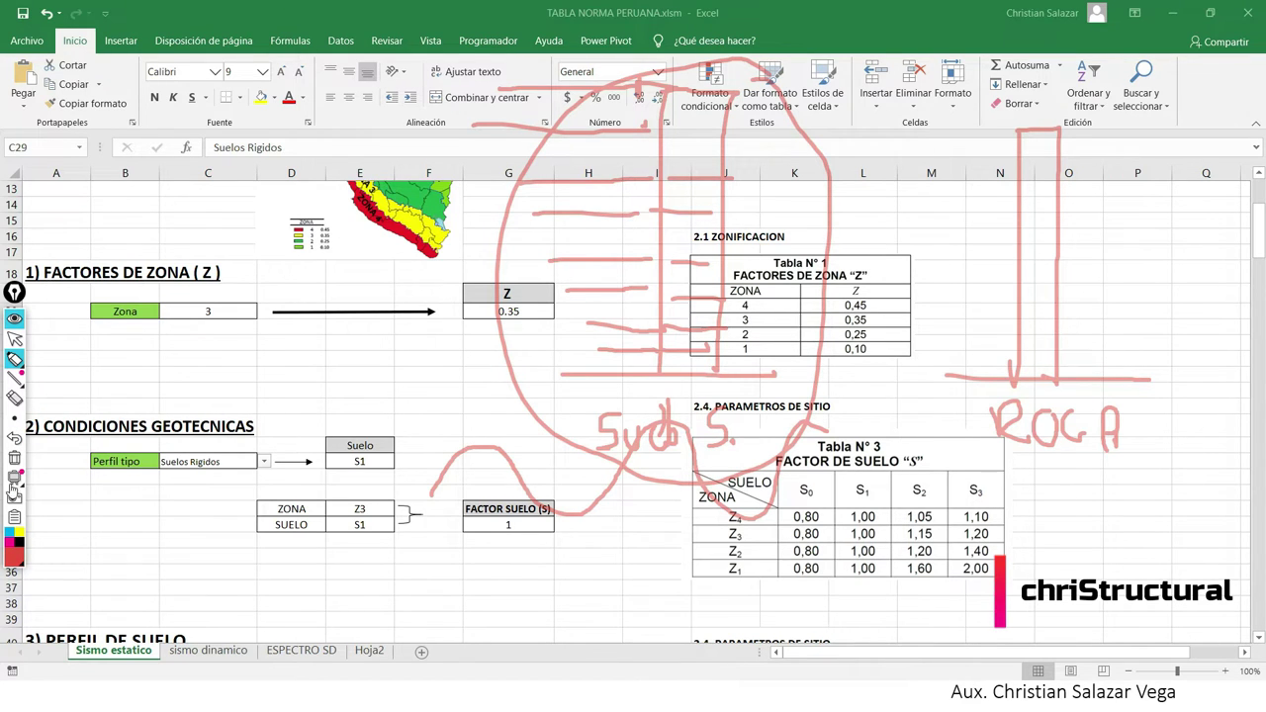
Circle the building on rock, erase all the ink, and start a new ground line above Tabla N°3.
mouse_move(1172, 140)
mouse_down()
mouse_move(848, 448)
mouse_move(1184, 160)
mouse_up()
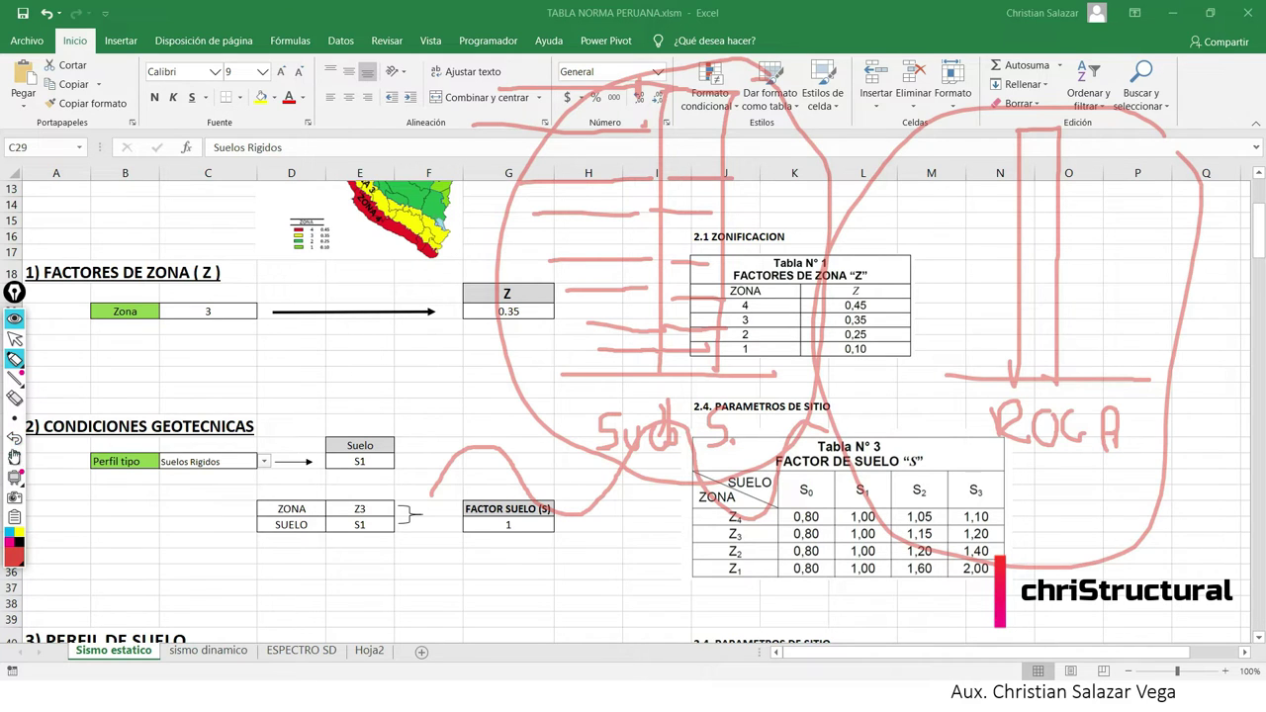
click(14, 458)
drag(575, 432, 934, 443)
Sketch a building on wavy shaking ground with lateral force arrows at each floor.
drag(683, 188, 690, 424)
drag(680, 190, 805, 438)
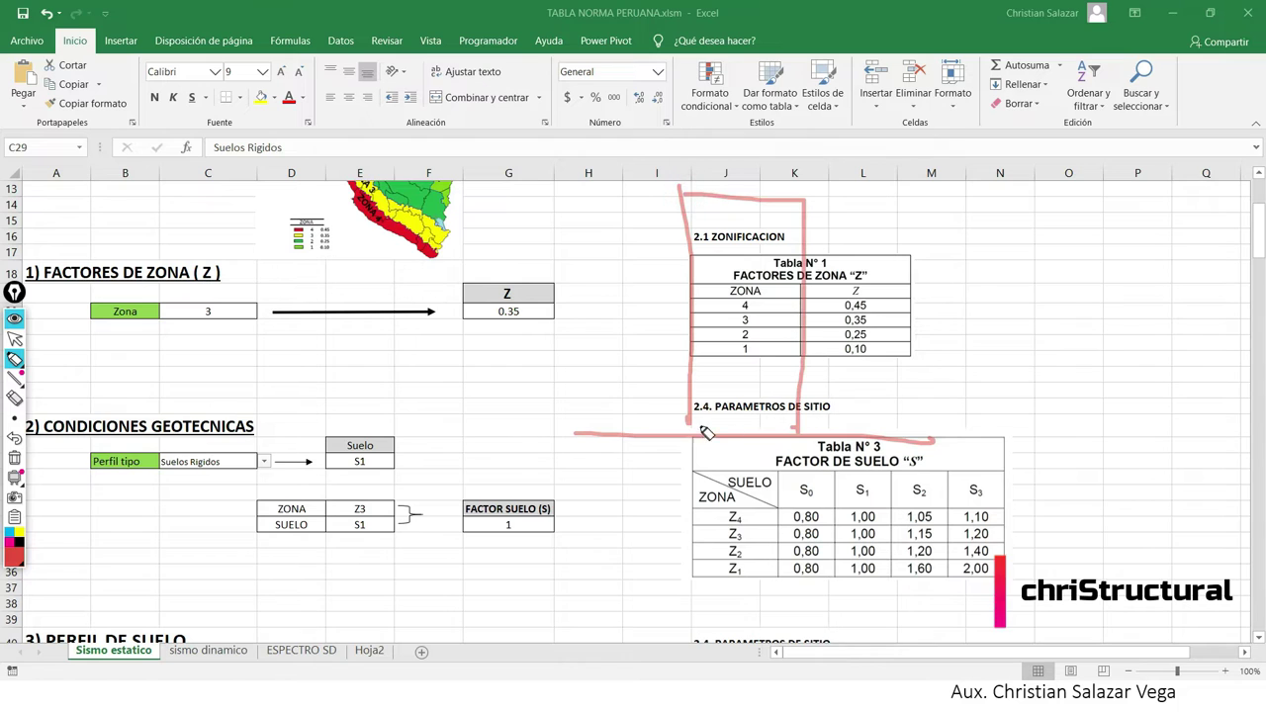
drag(584, 505, 903, 507)
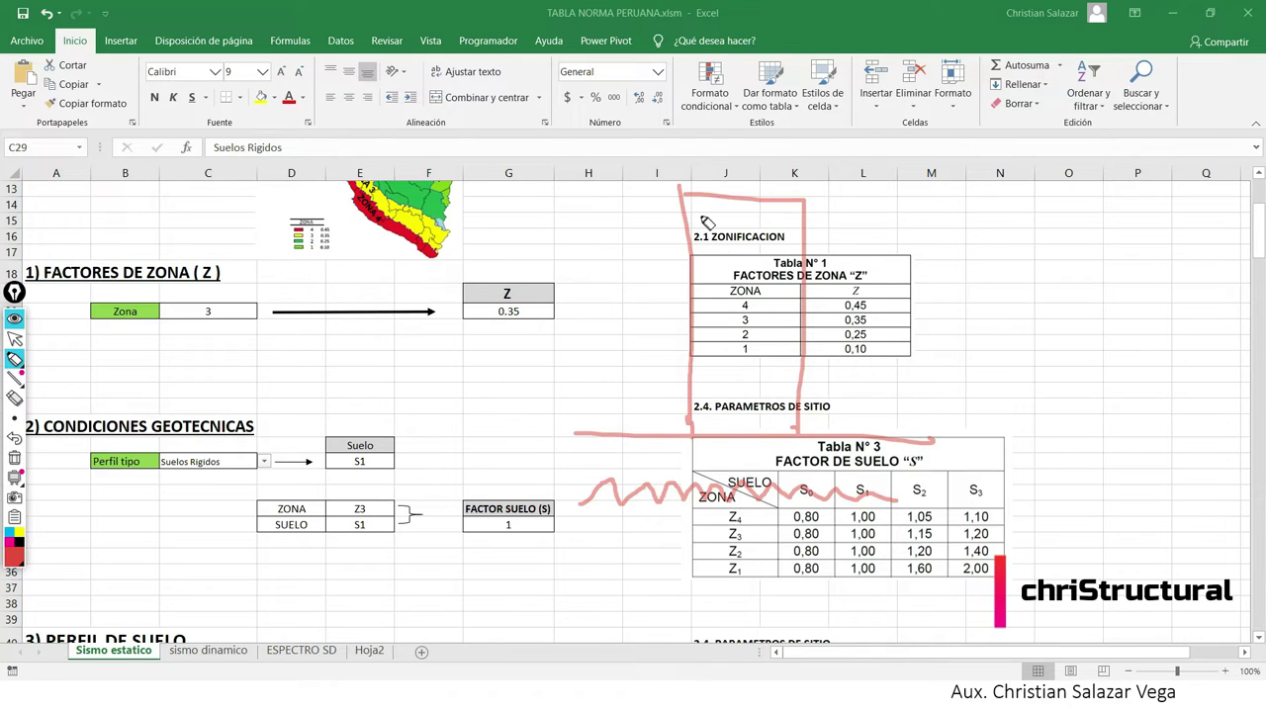
drag(824, 202, 849, 238)
mouse_move(634, 410)
mouse_down()
mouse_move(681, 409)
mouse_move(619, 387)
mouse_up()
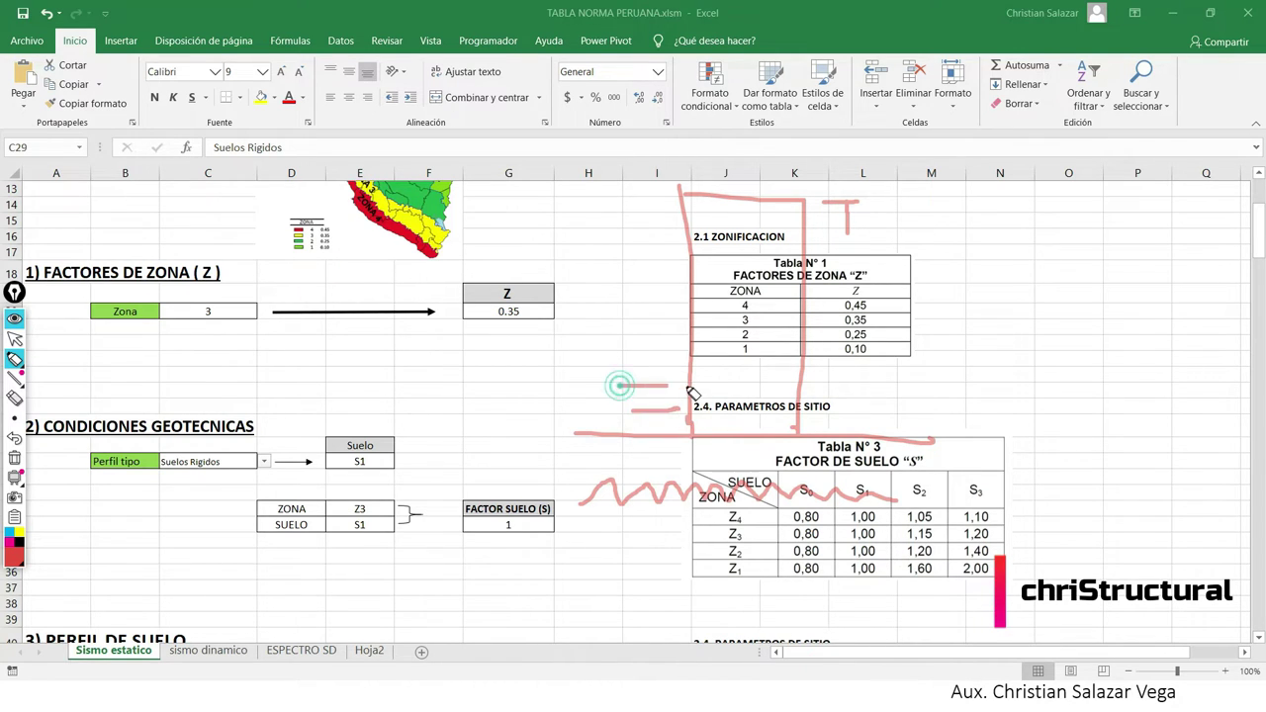
drag(686, 353, 593, 354)
drag(691, 324, 605, 323)
drag(690, 290, 571, 290)
drag(679, 248, 566, 248)
mouse_move(678, 215)
mouse_down()
mouse_move(564, 215)
mouse_move(676, 194)
mouse_up()
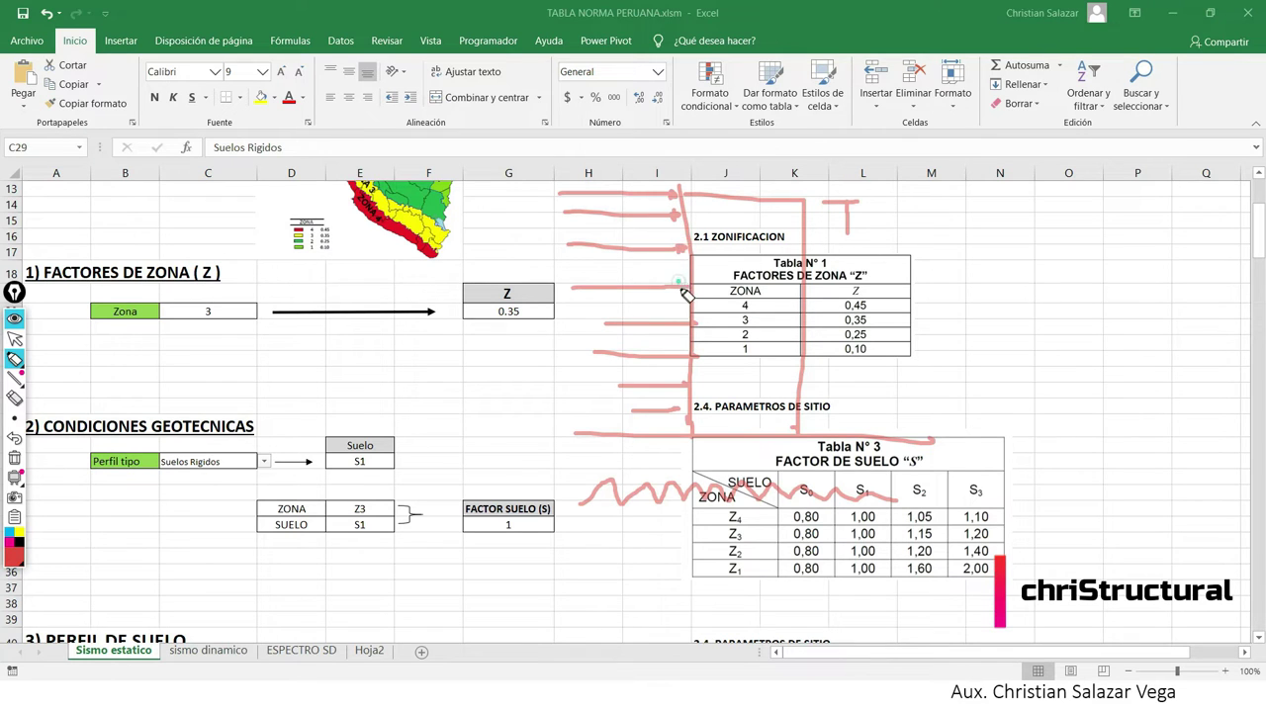
drag(673, 314, 691, 326)
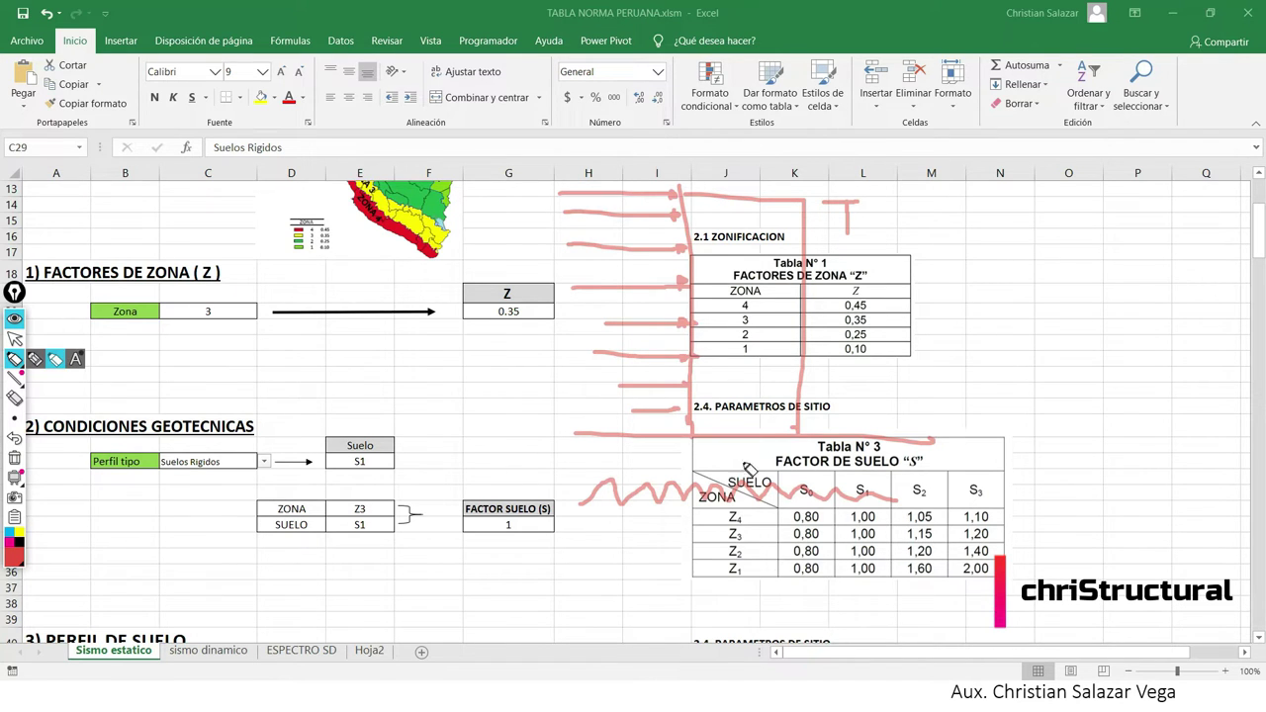
Circle Tabla N°3, confirm the soil profile stays Suelos Rigidos, and clear all the ink.
drag(669, 450, 891, 594)
drag(1113, 547, 655, 451)
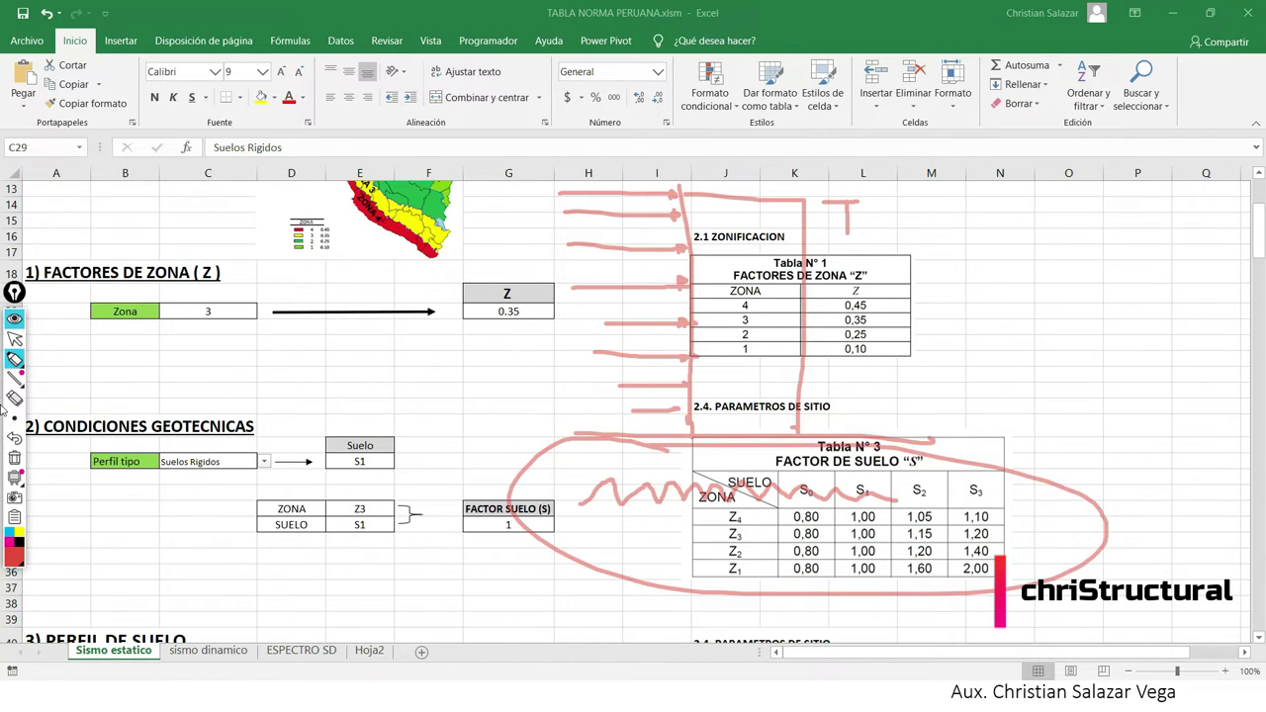
click(15, 337)
click(264, 461)
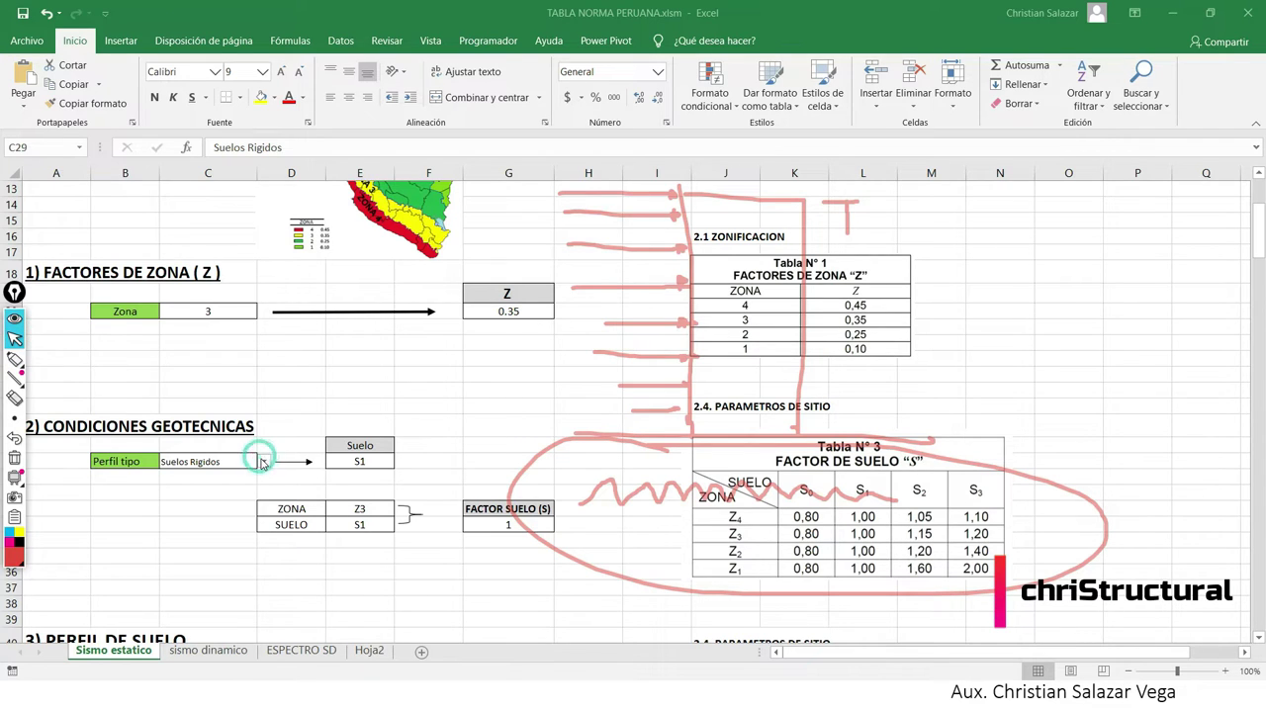
key(Escape)
click(198, 500)
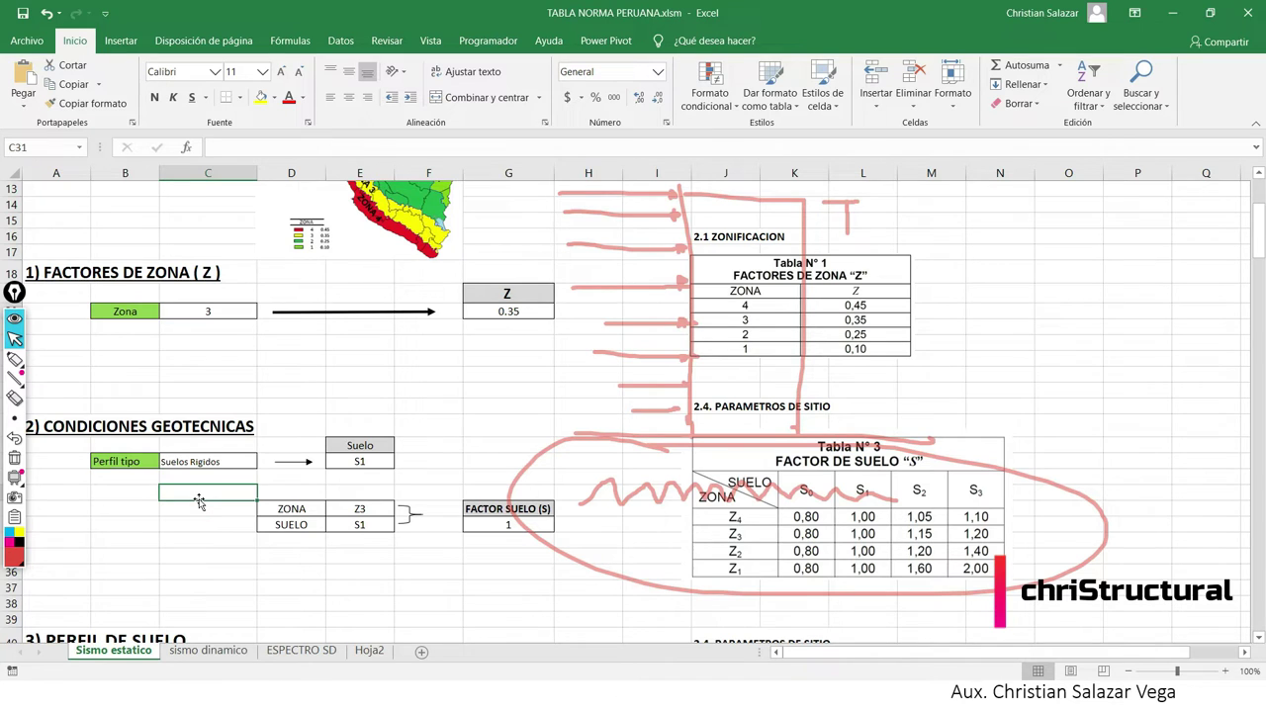
scroll(528, 543, down, 1)
scroll(528, 544, up, 1)
click(15, 458)
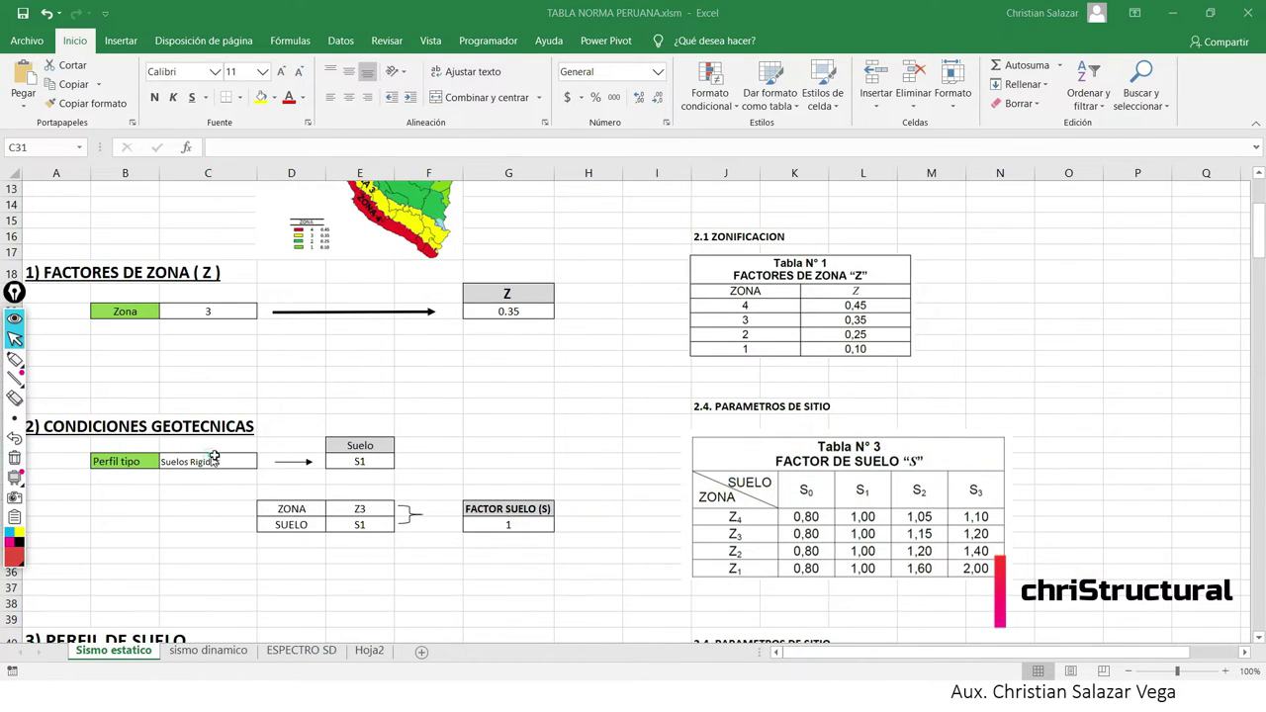
Inspect the lookup formulas behind soil type S1, zone label Z3 and the FACTOR SUELO value.
click(213, 461)
click(212, 520)
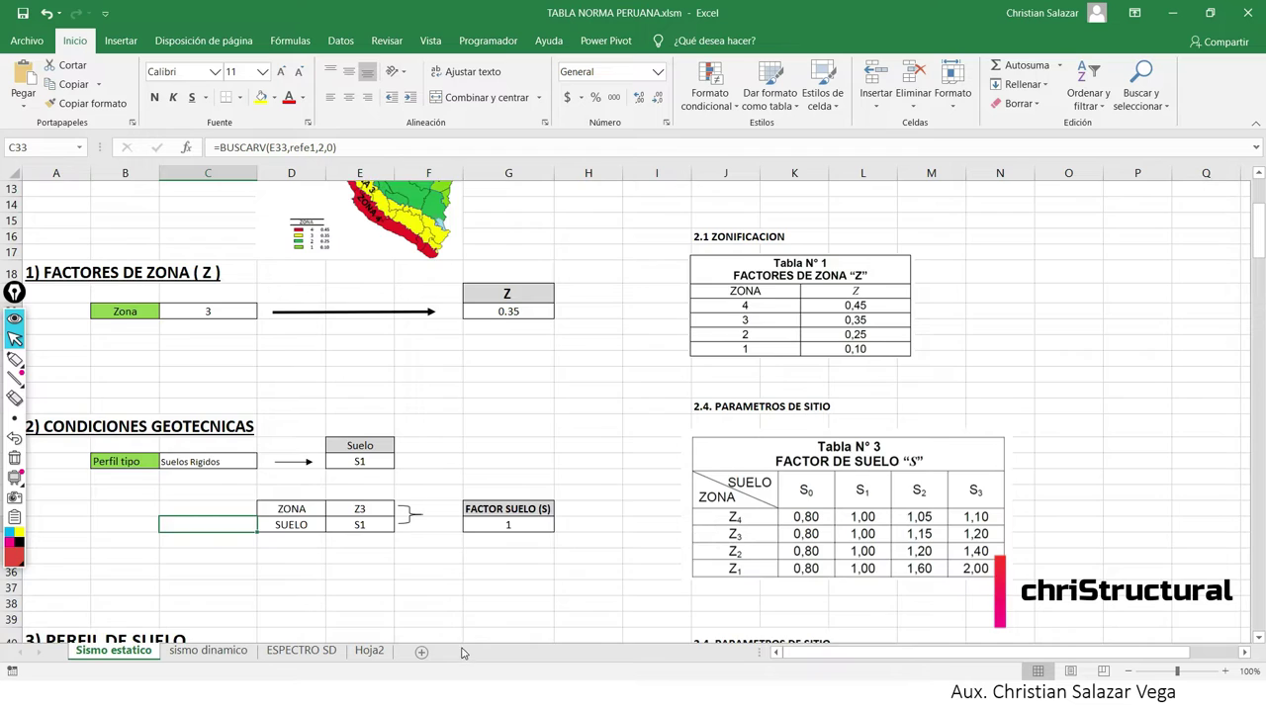
scroll(250, 484, down, 1)
click(363, 420)
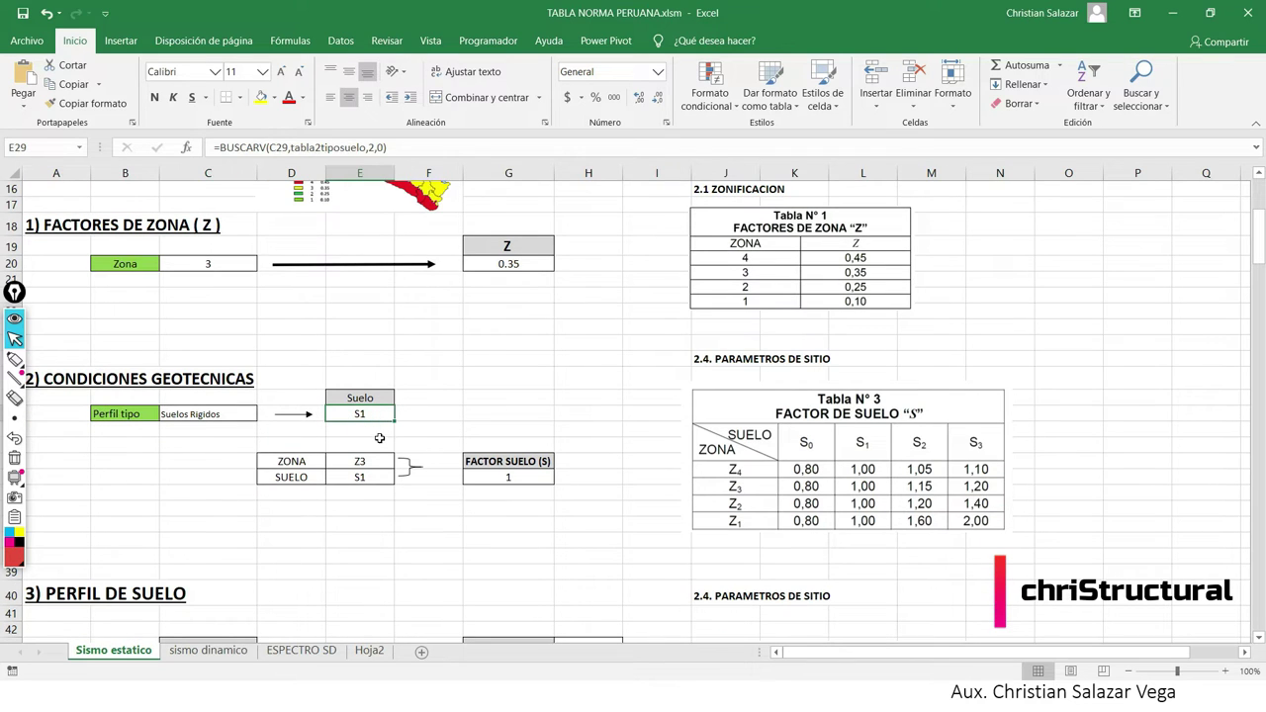
click(372, 460)
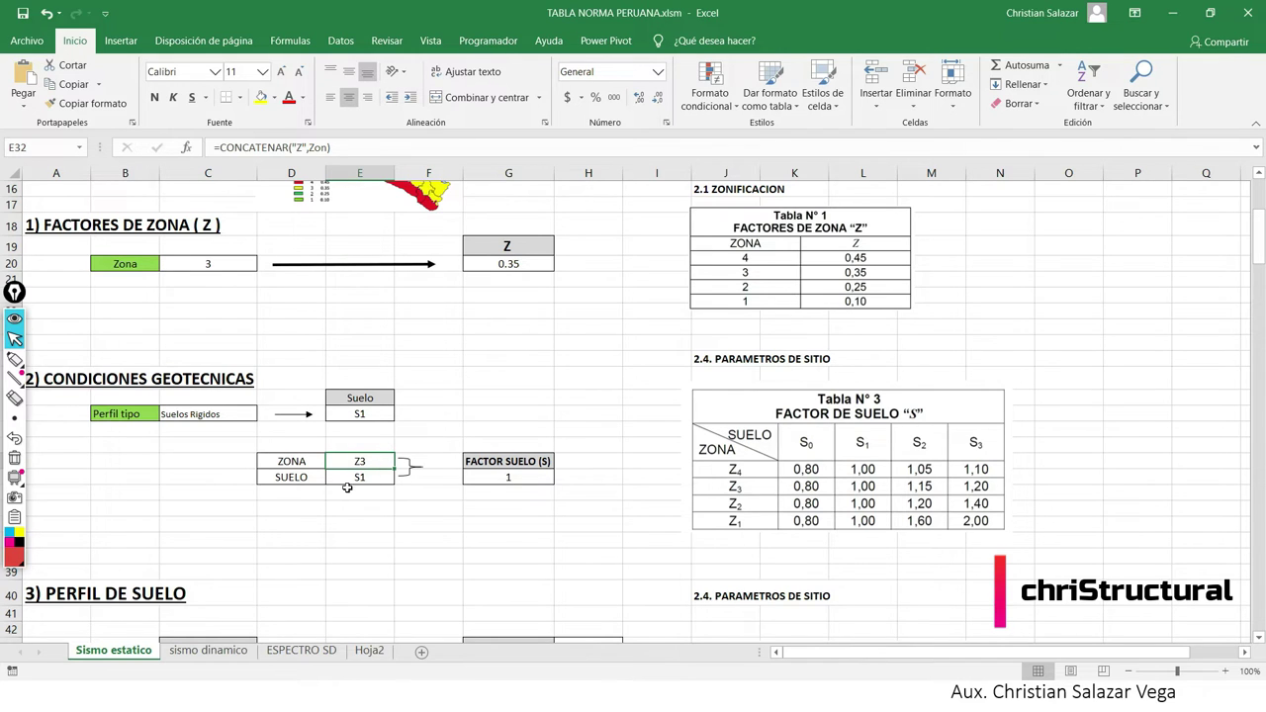
click(348, 483)
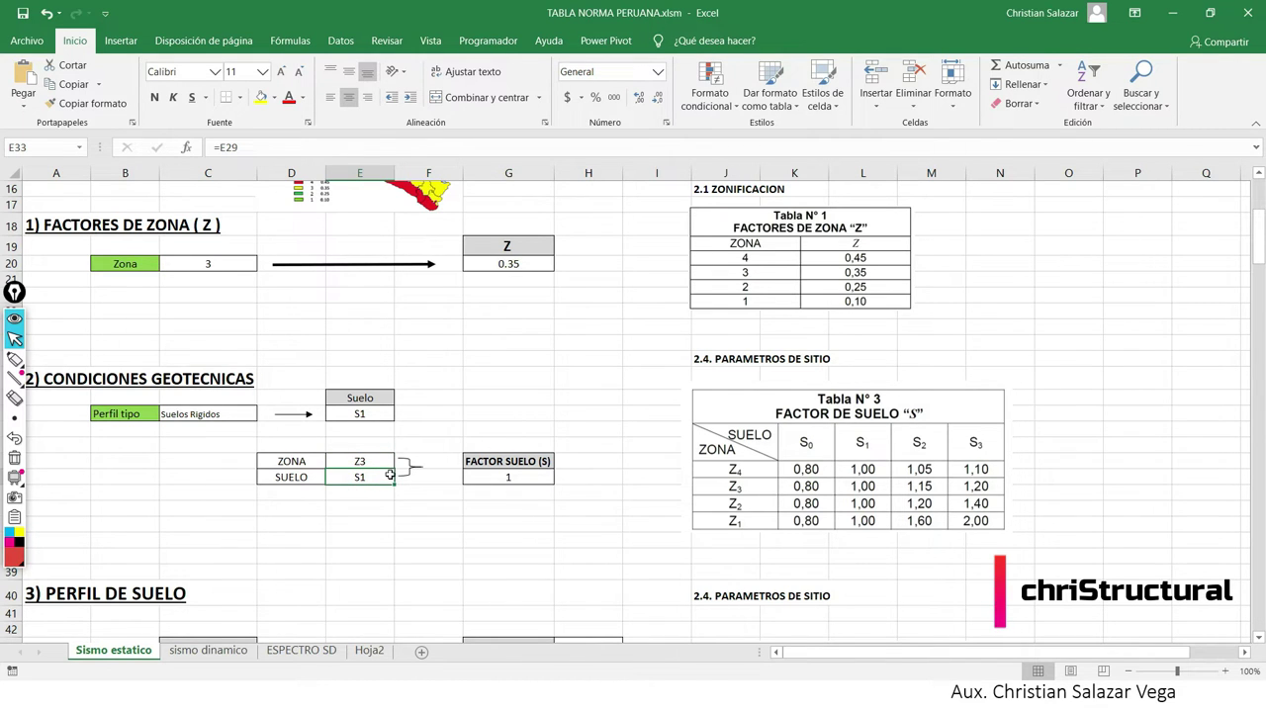
scroll(451, 453, up, 1)
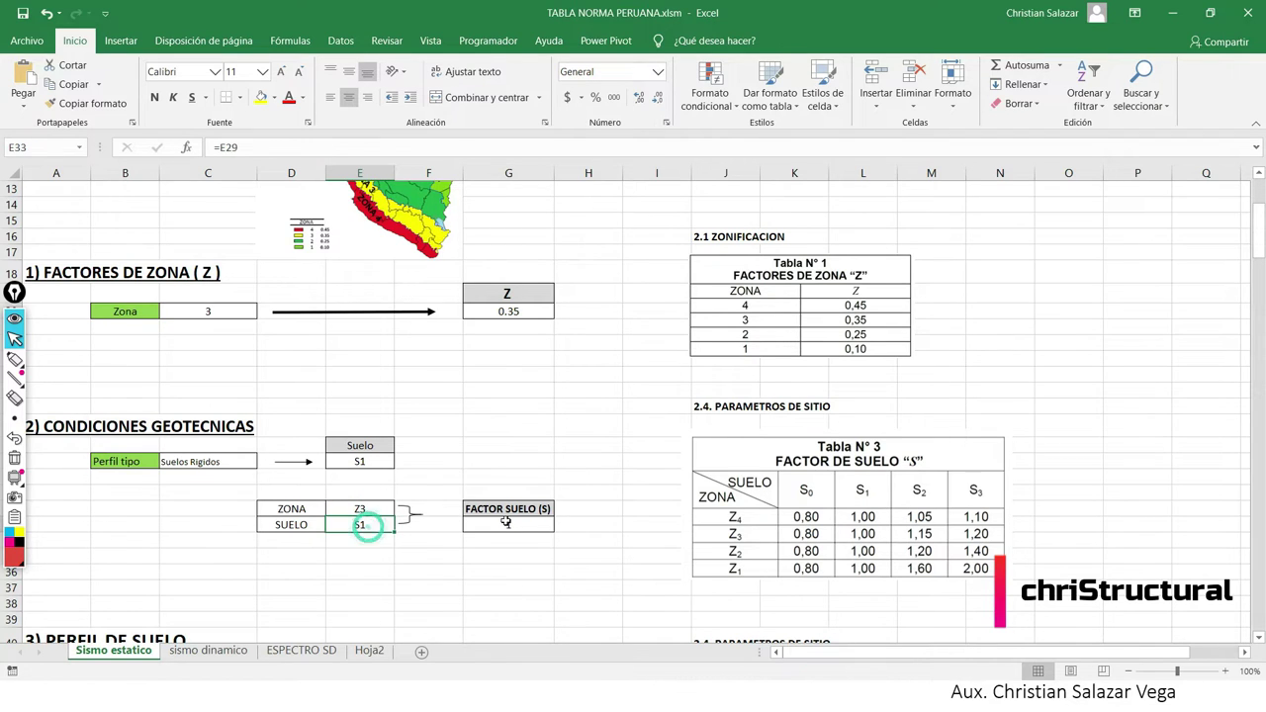
click(544, 524)
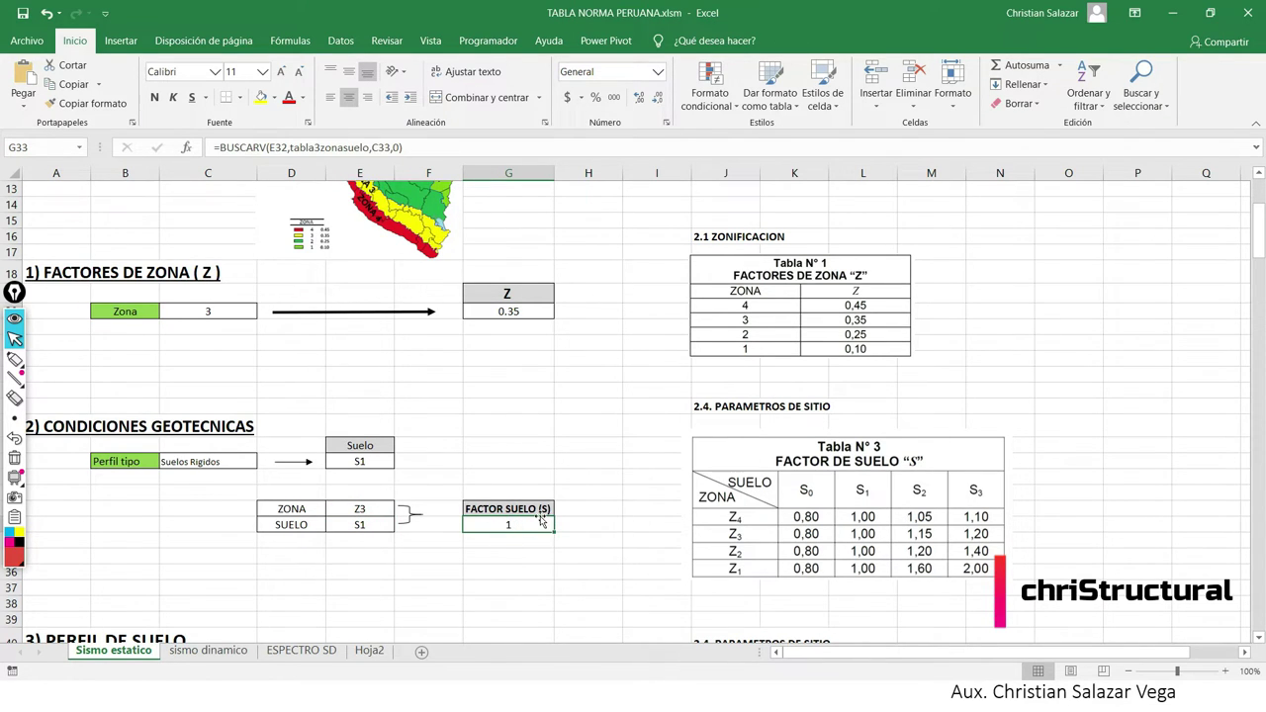
click(366, 510)
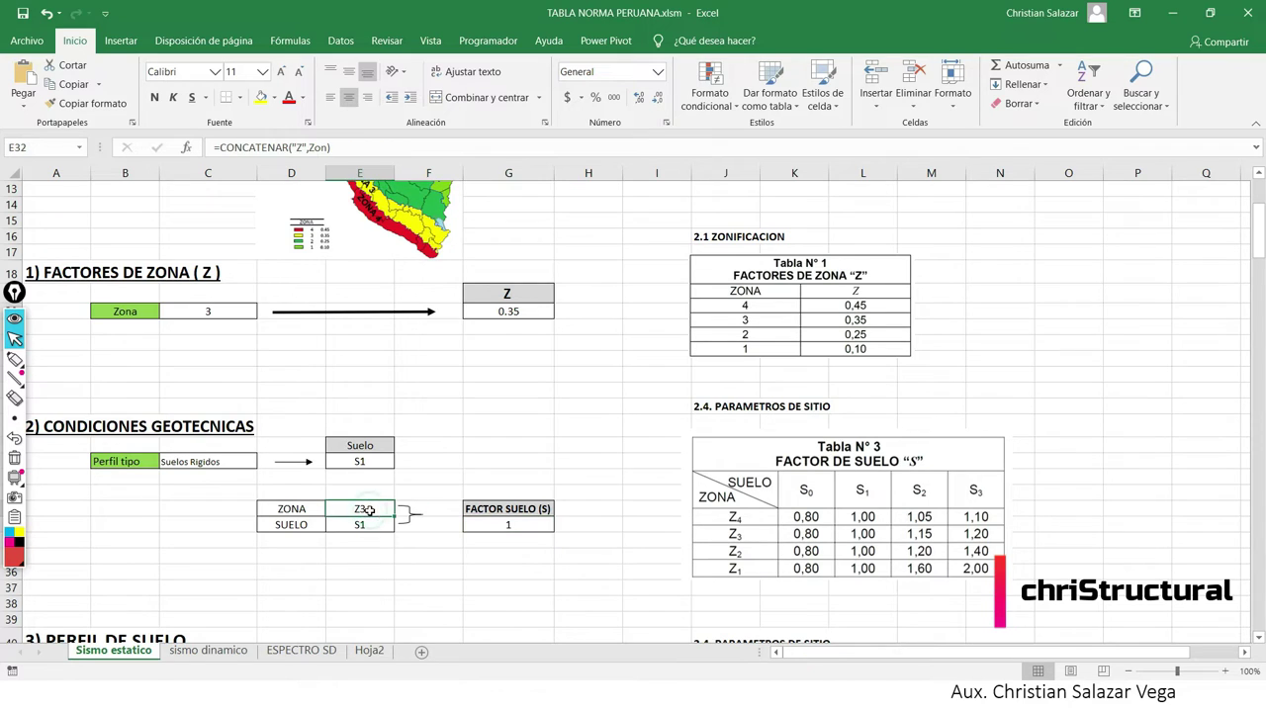
click(301, 510)
drag(301, 527, 364, 527)
click(551, 600)
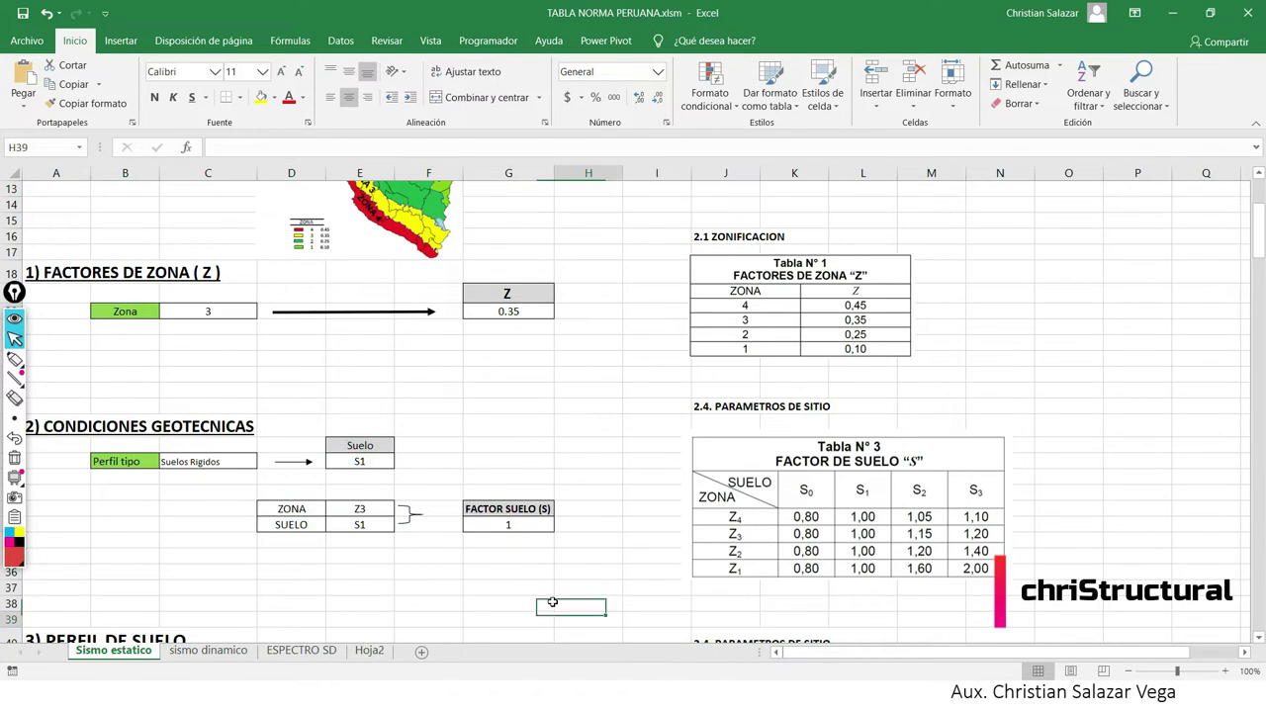
click(527, 523)
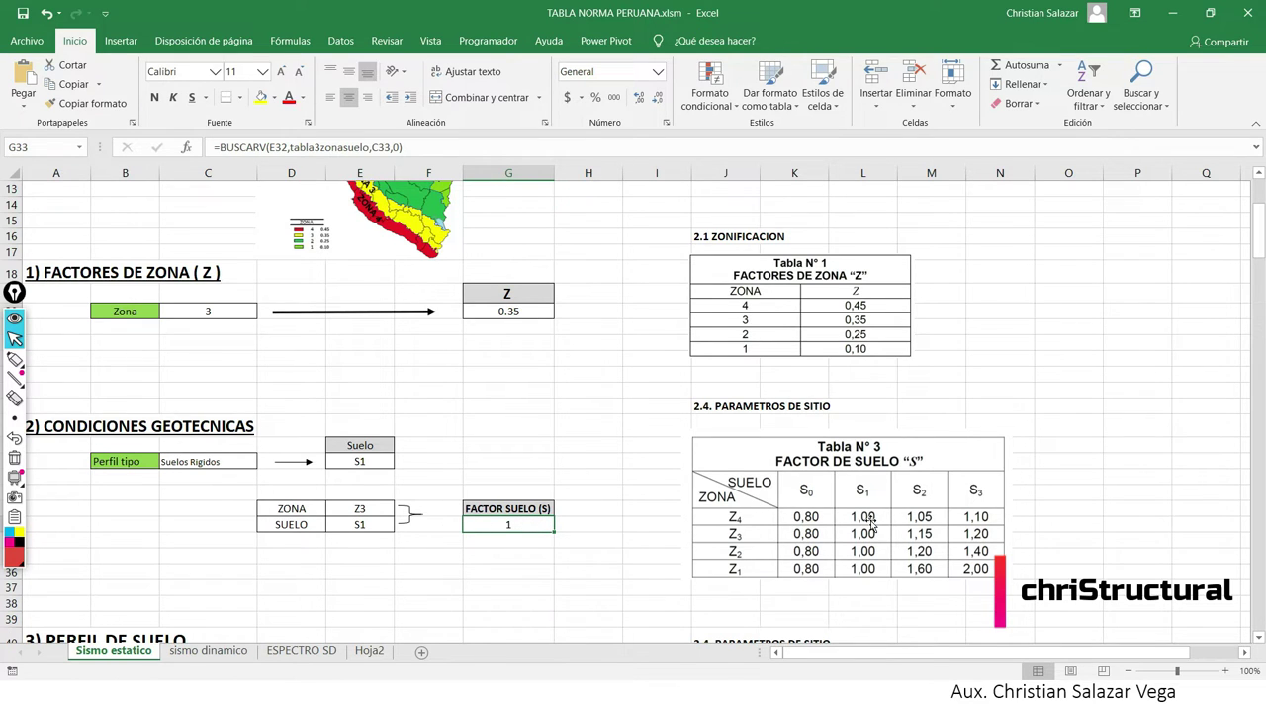
Circle the Z3–S1 soil factor 1,00 in Tabla N° 3 and the FACTOR SUELO result.
click(15, 361)
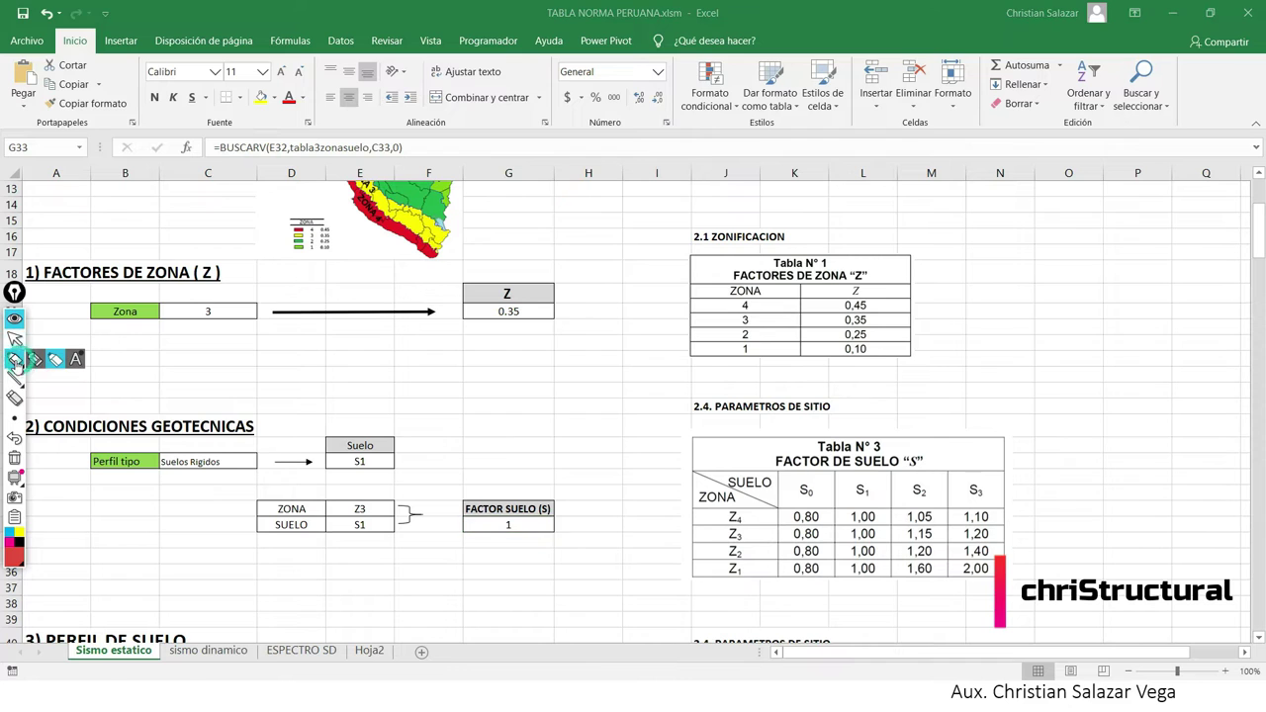
mouse_move(861, 539)
mouse_down()
mouse_move(841, 519)
mouse_move(885, 554)
mouse_move(851, 537)
mouse_up()
click(435, 491)
drag(437, 527, 523, 503)
Scroll down to section 3, where Tp = 0.4 and TL = 2.5, and clear the old markup.
click(15, 338)
scroll(276, 396, down, 2)
scroll(276, 395, down, 1)
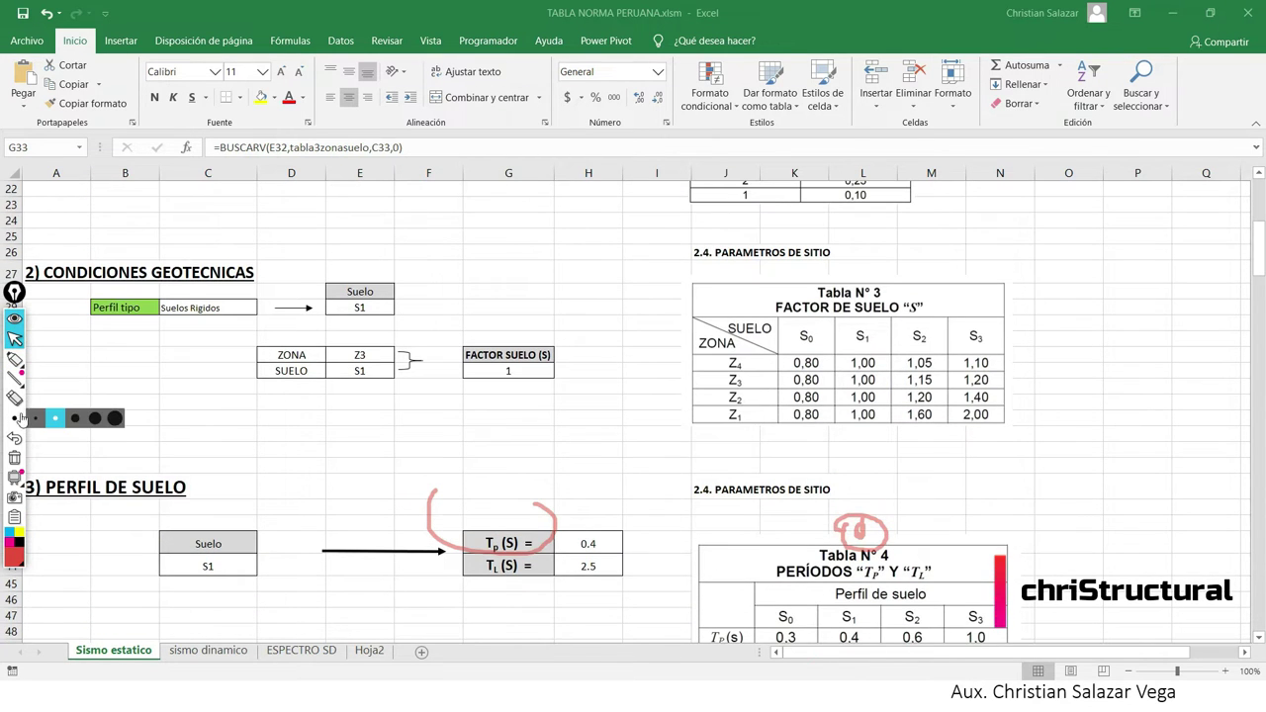
scroll(150, 407, down, 1)
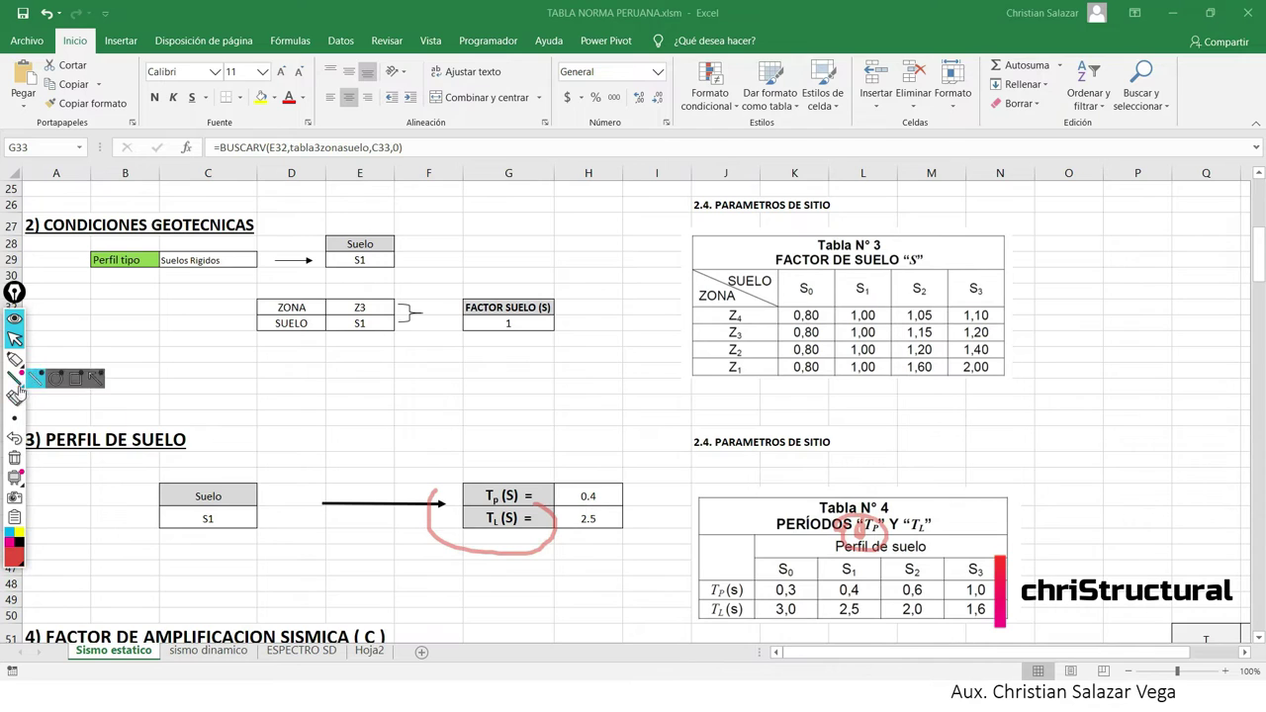
click(15, 458)
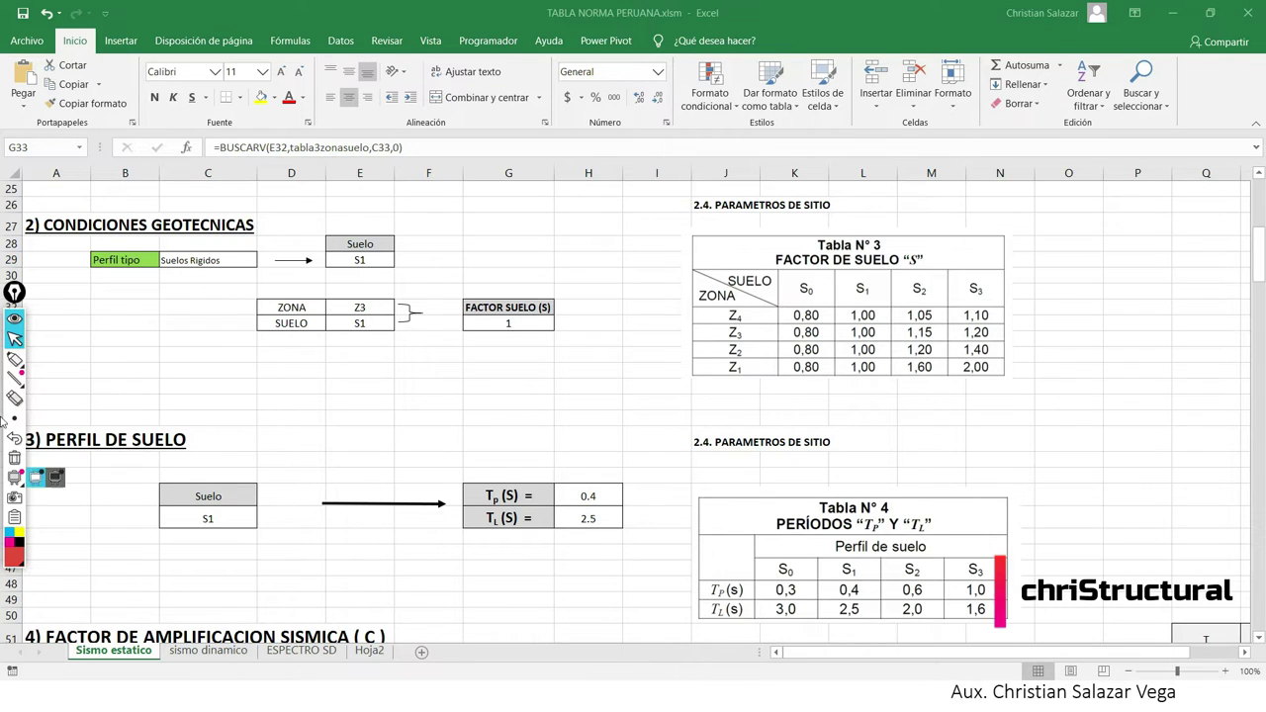
Circle Tp(S) and TL(S), link them to FACTOR SUELO with pen strokes, then erase the ink.
click(14, 359)
drag(473, 472, 494, 467)
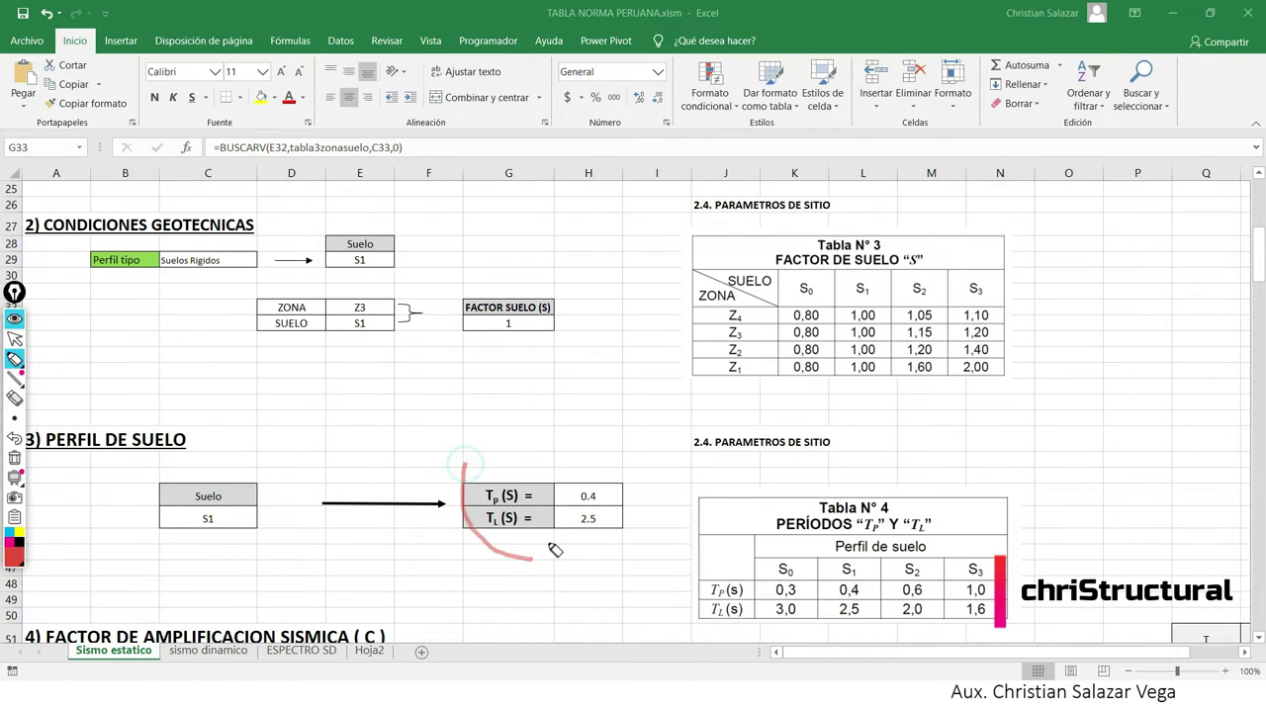
mouse_move(329, 428)
mouse_down()
mouse_move(510, 320)
mouse_move(700, 457)
mouse_up()
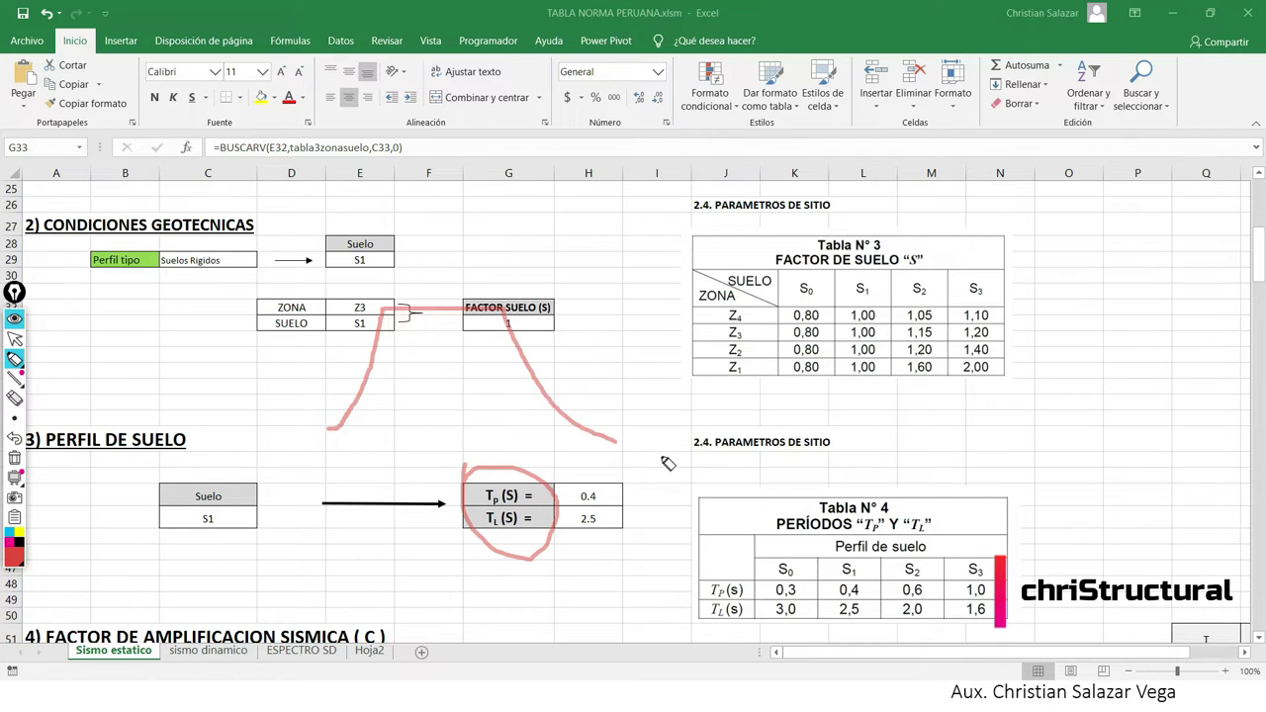
drag(495, 309, 497, 455)
drag(635, 416, 635, 460)
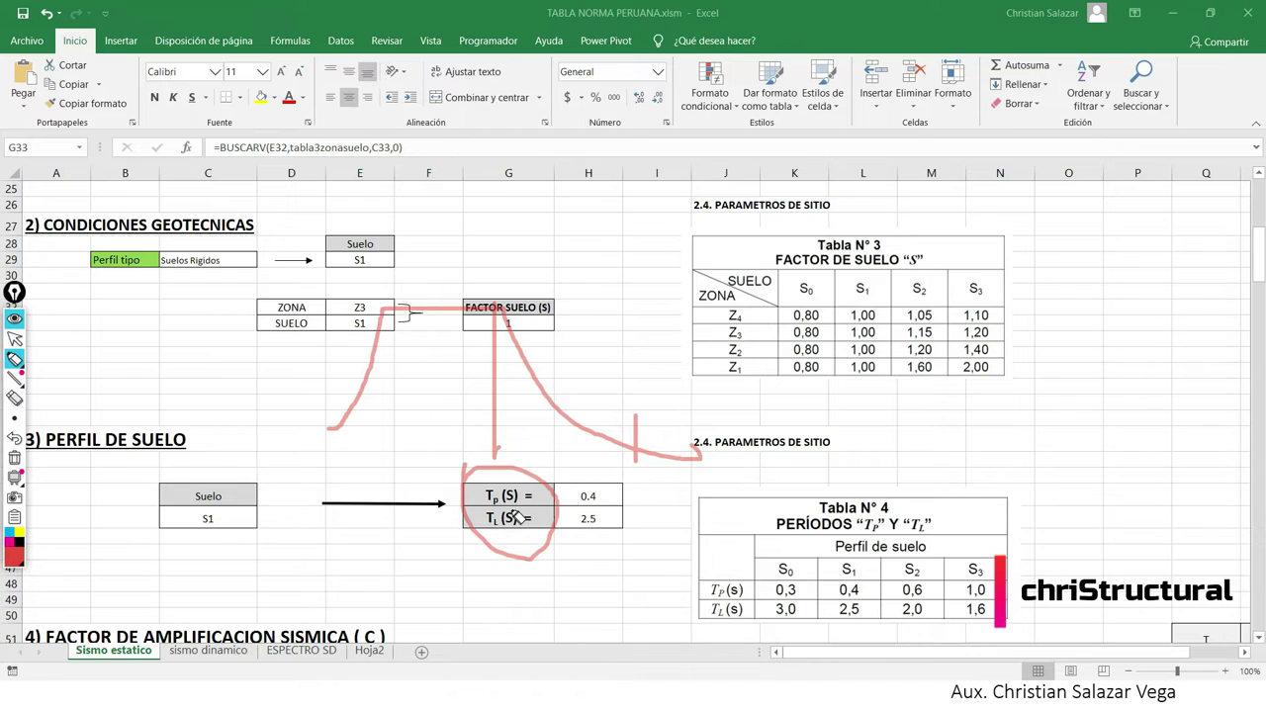
mouse_move(438, 433)
mouse_down()
mouse_move(459, 437)
mouse_move(460, 453)
mouse_up()
drag(588, 450, 623, 464)
click(15, 339)
click(15, 457)
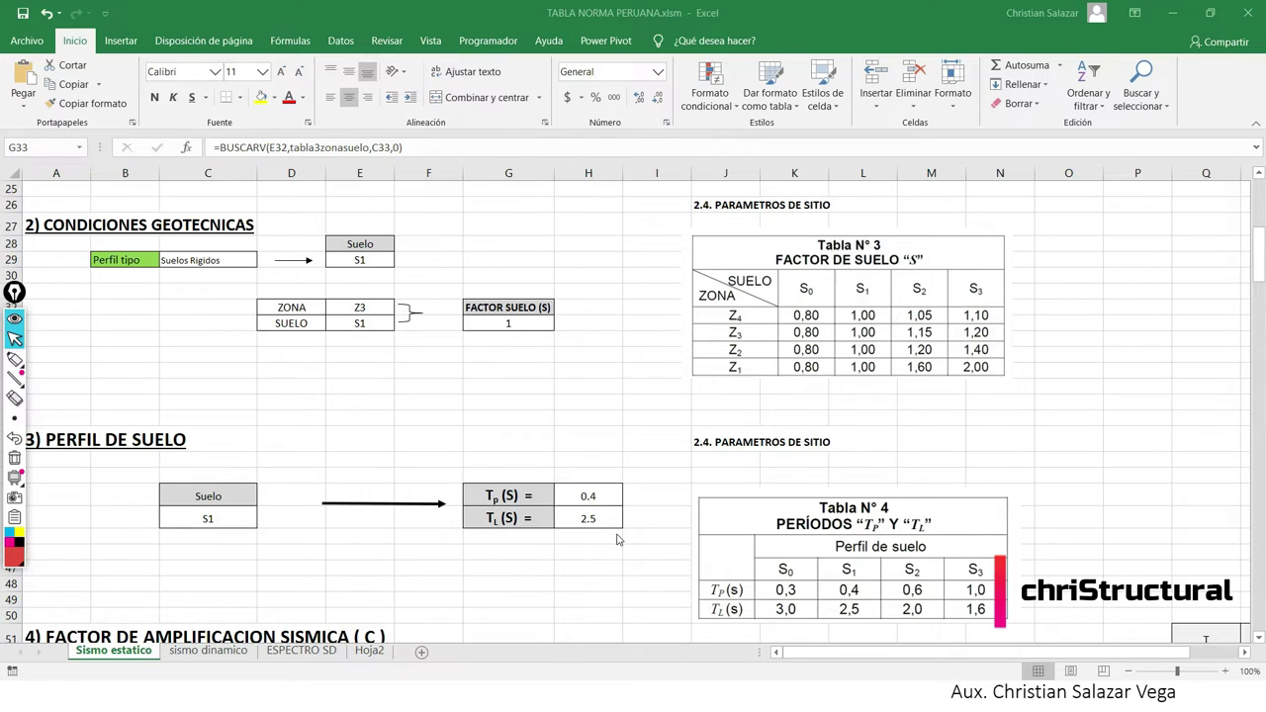
Circle the S0–S3 soil profile columns and Tp row of Tabla N° 4.
scroll(616, 539, down, 1)
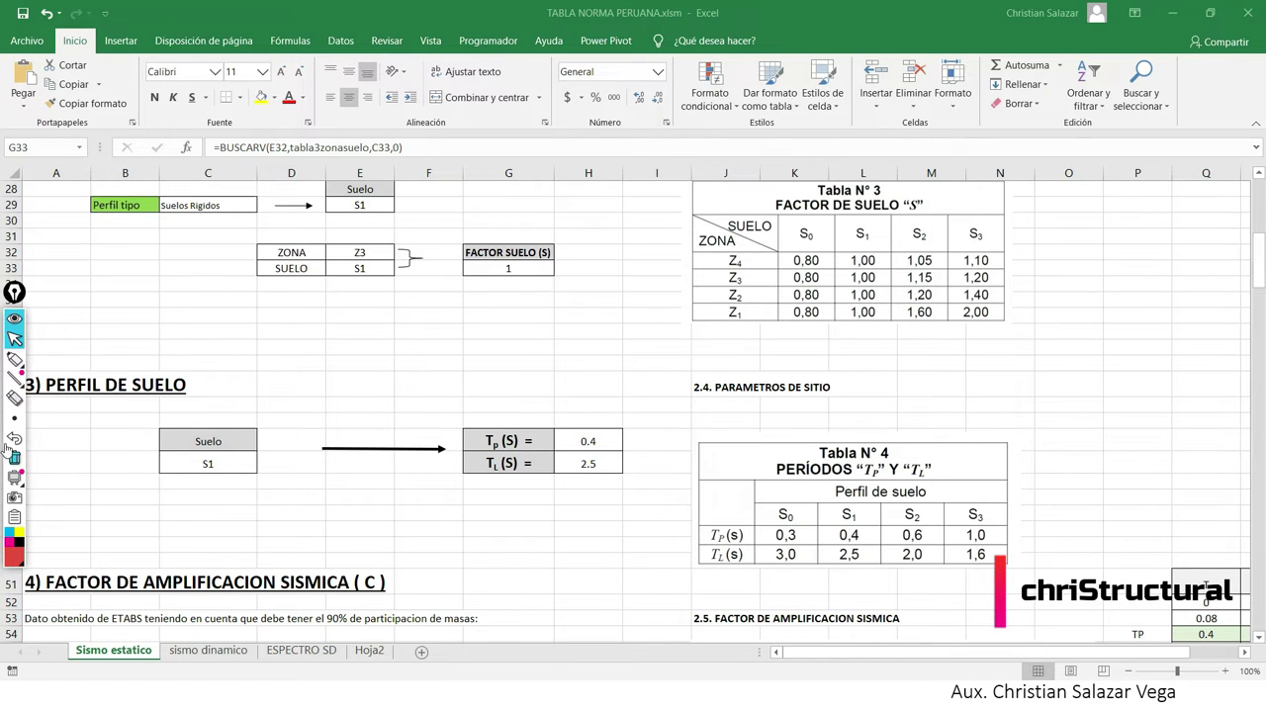
click(15, 358)
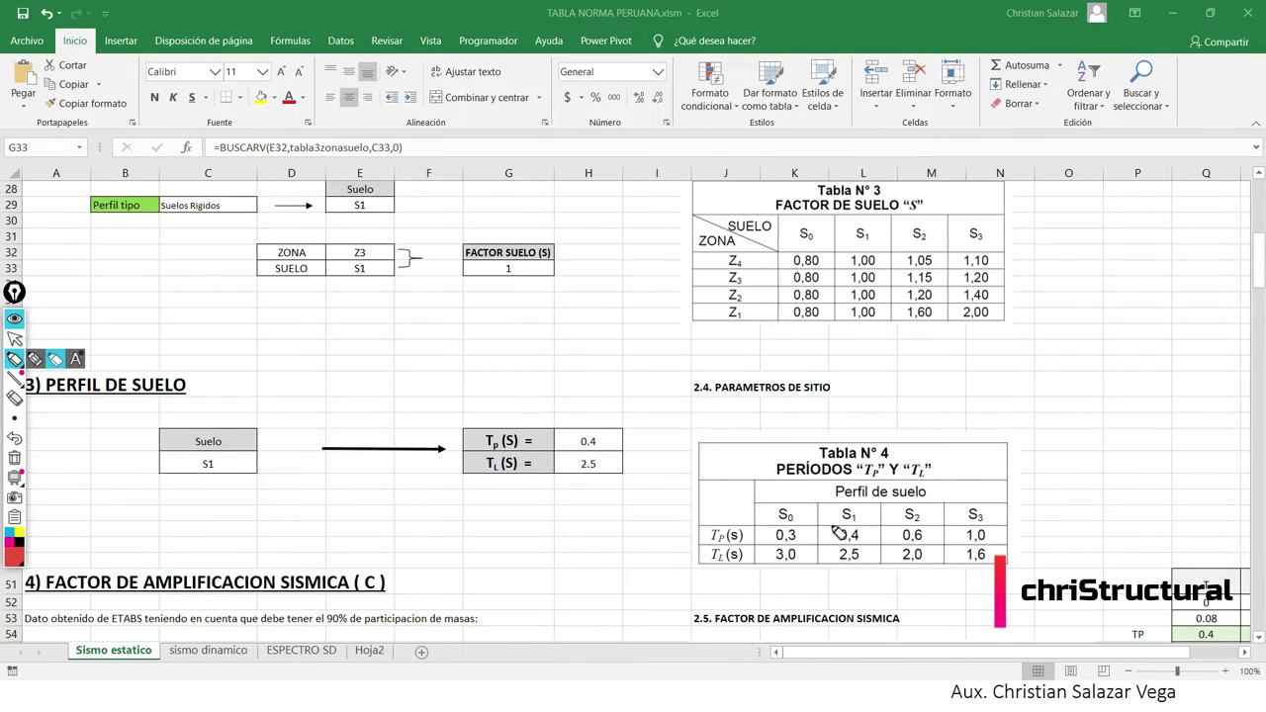
mouse_move(784, 512)
mouse_down()
mouse_move(1003, 537)
mouse_move(786, 510)
mouse_up()
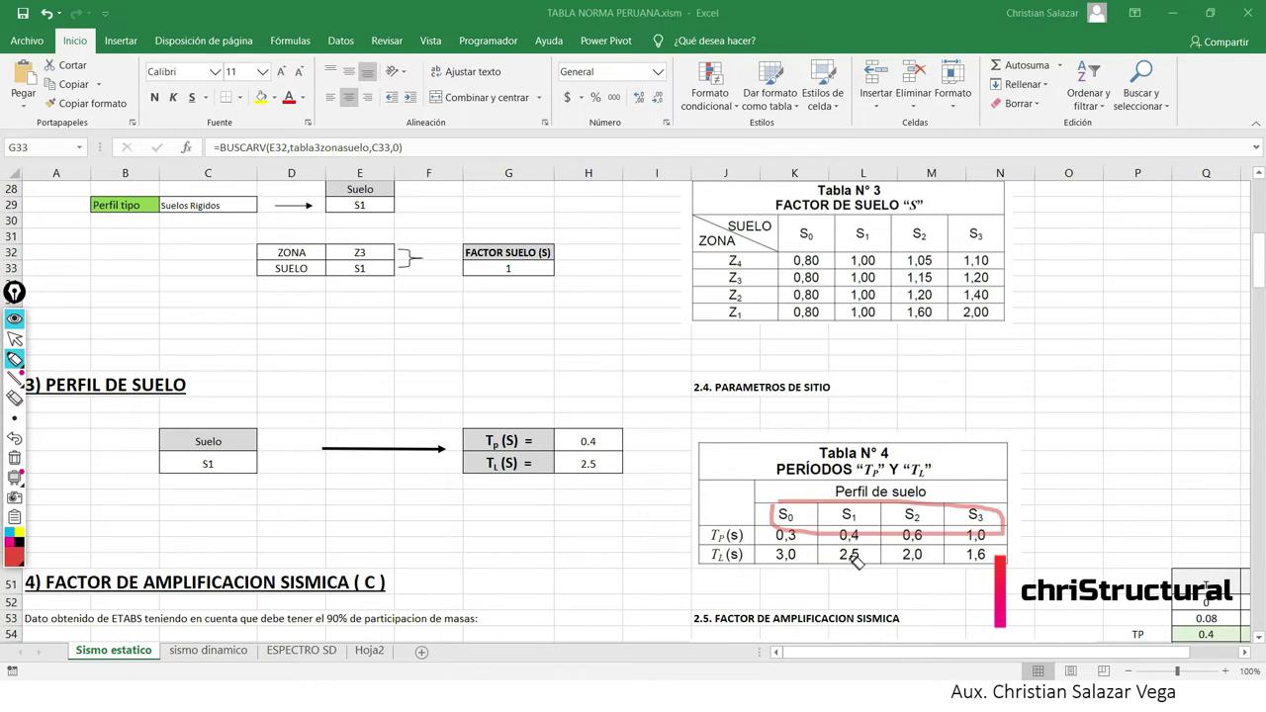
click(15, 338)
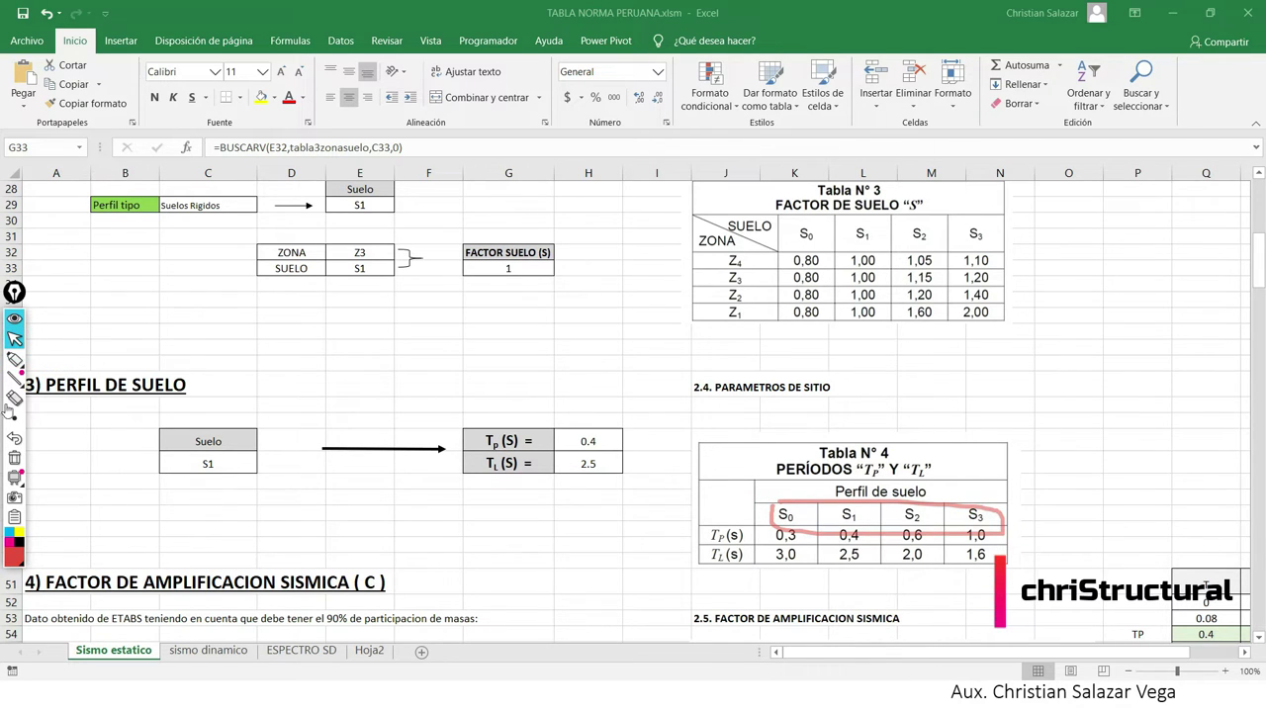
Erase the loop around Tabla N° 4 and scroll down to section 4.
click(14, 417)
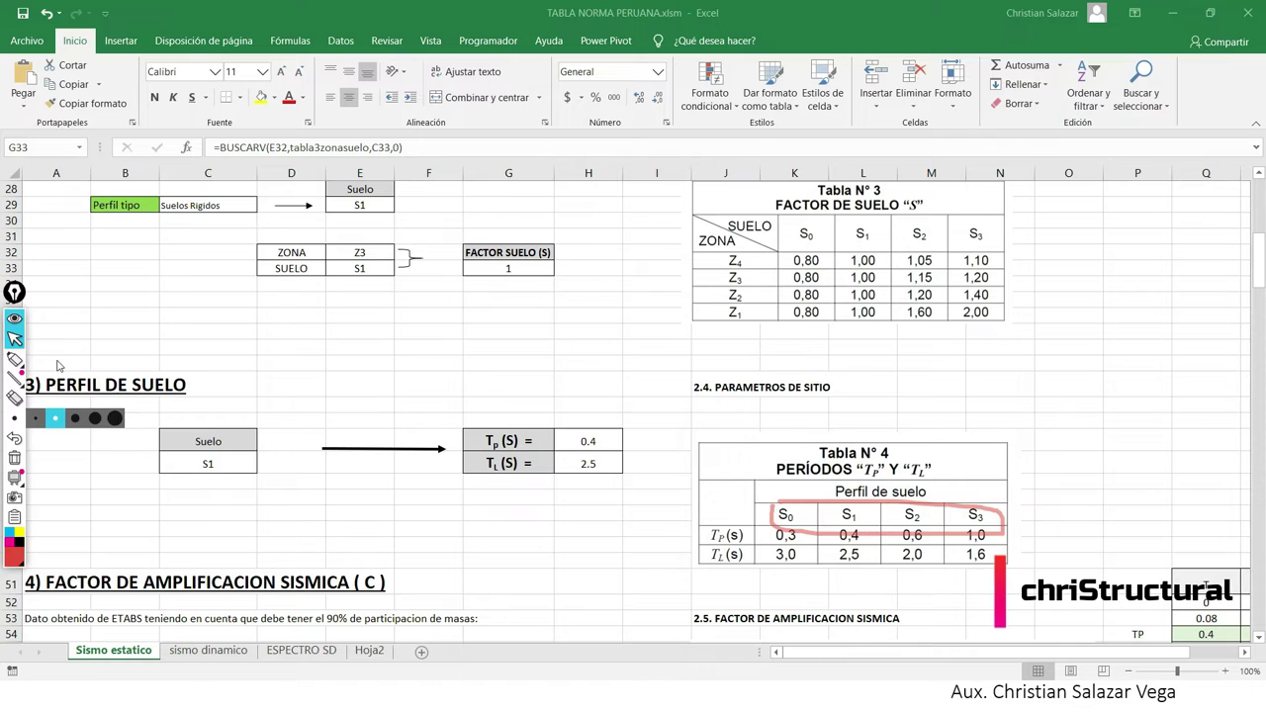
click(14, 396)
click(15, 456)
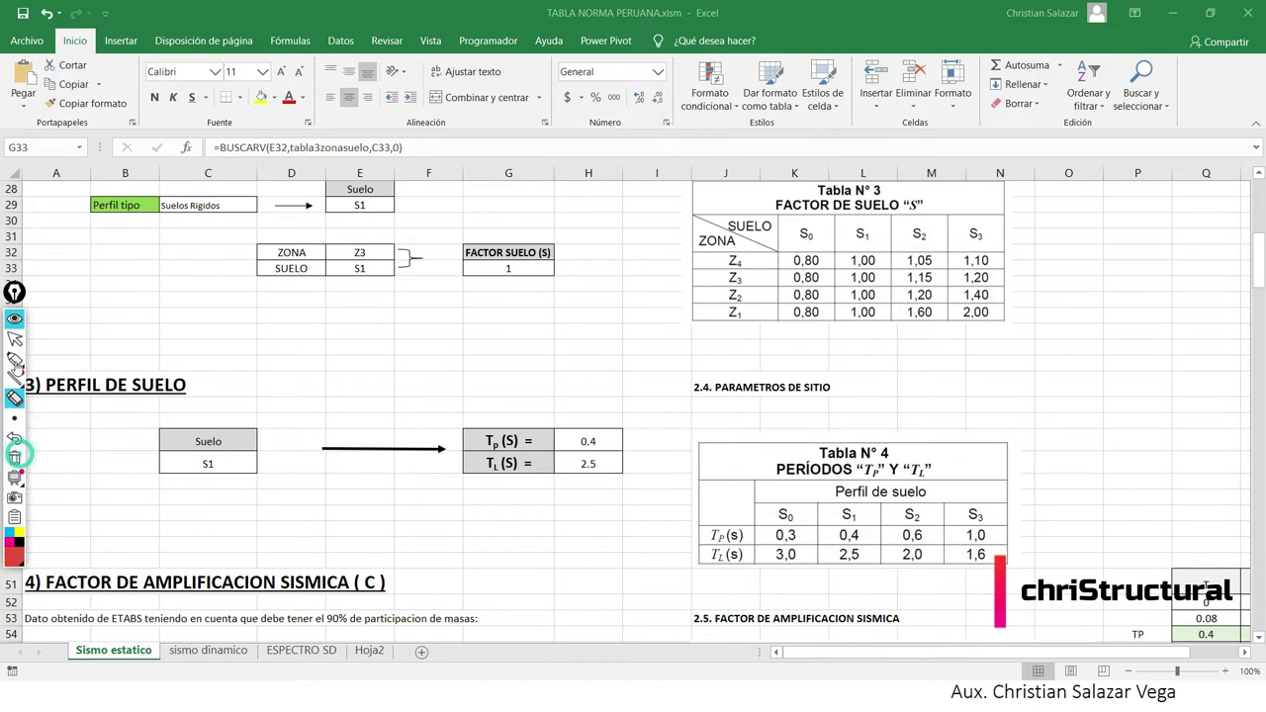
click(15, 338)
scroll(373, 495, down, 1)
scroll(373, 495, down, 2)
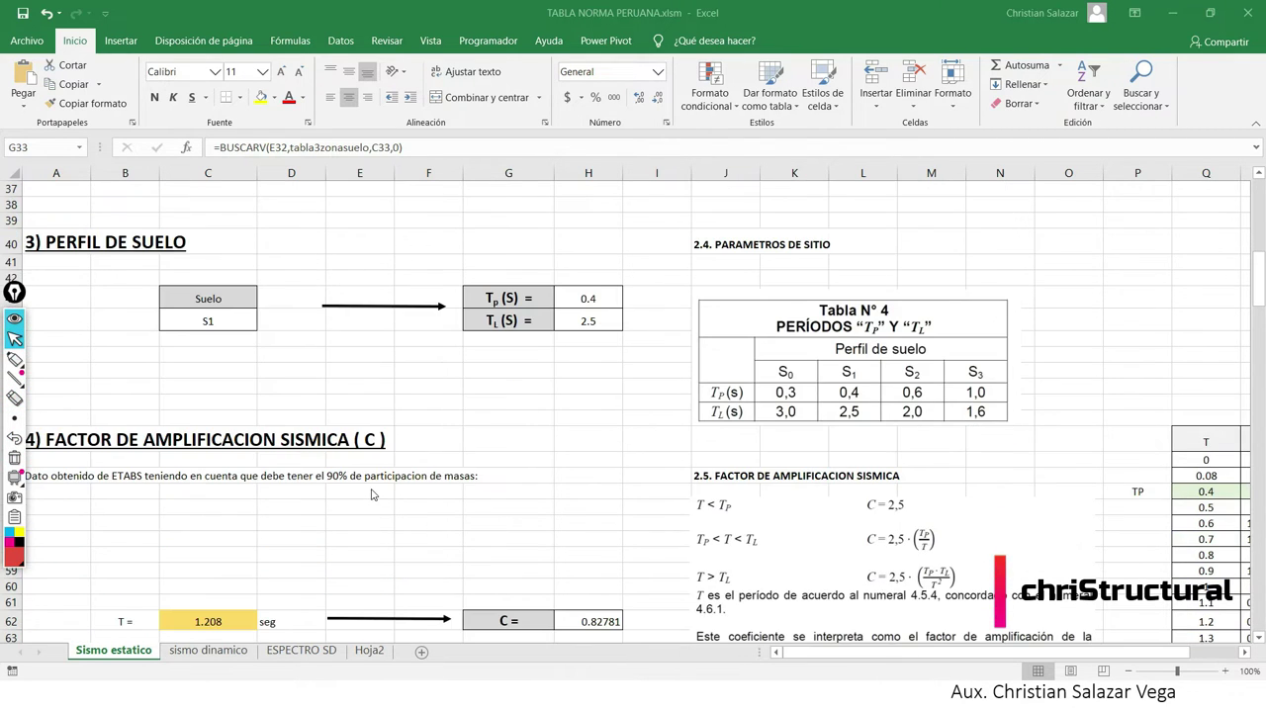
Circle the period T = 1.208 seg in the amplification section.
scroll(264, 471, down, 1)
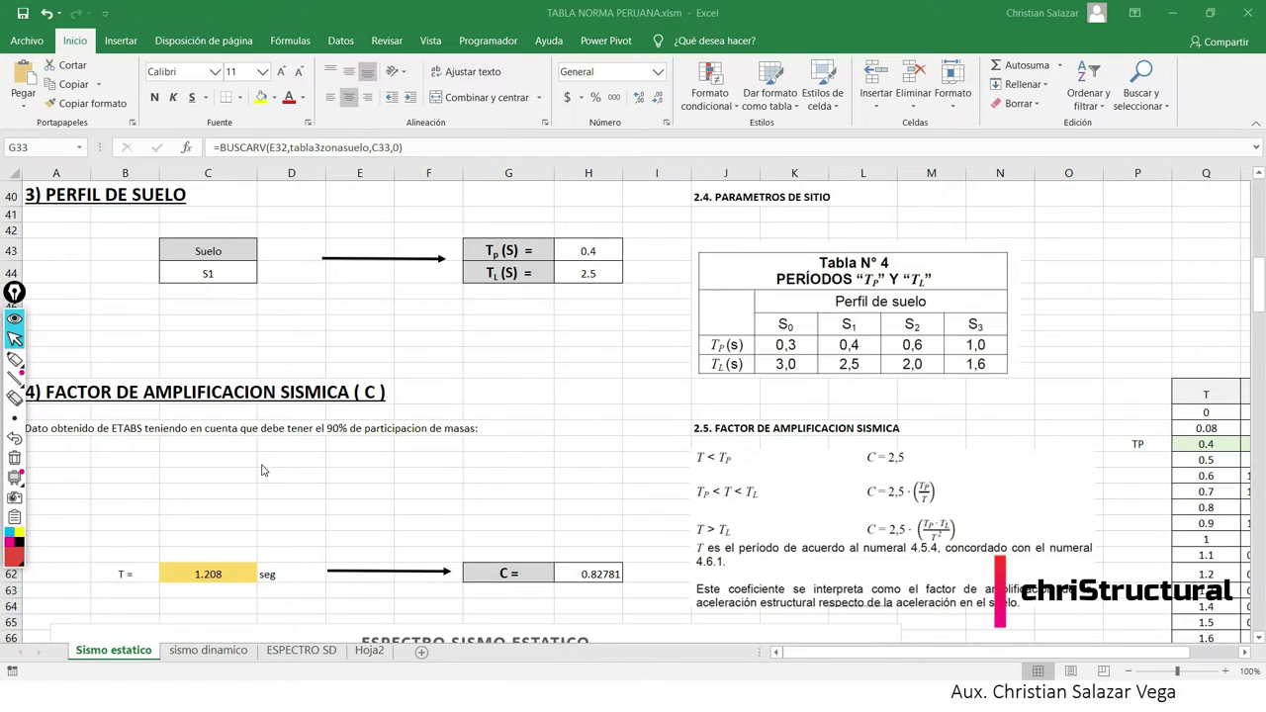
scroll(264, 471, down, 2)
click(14, 358)
drag(83, 438, 86, 435)
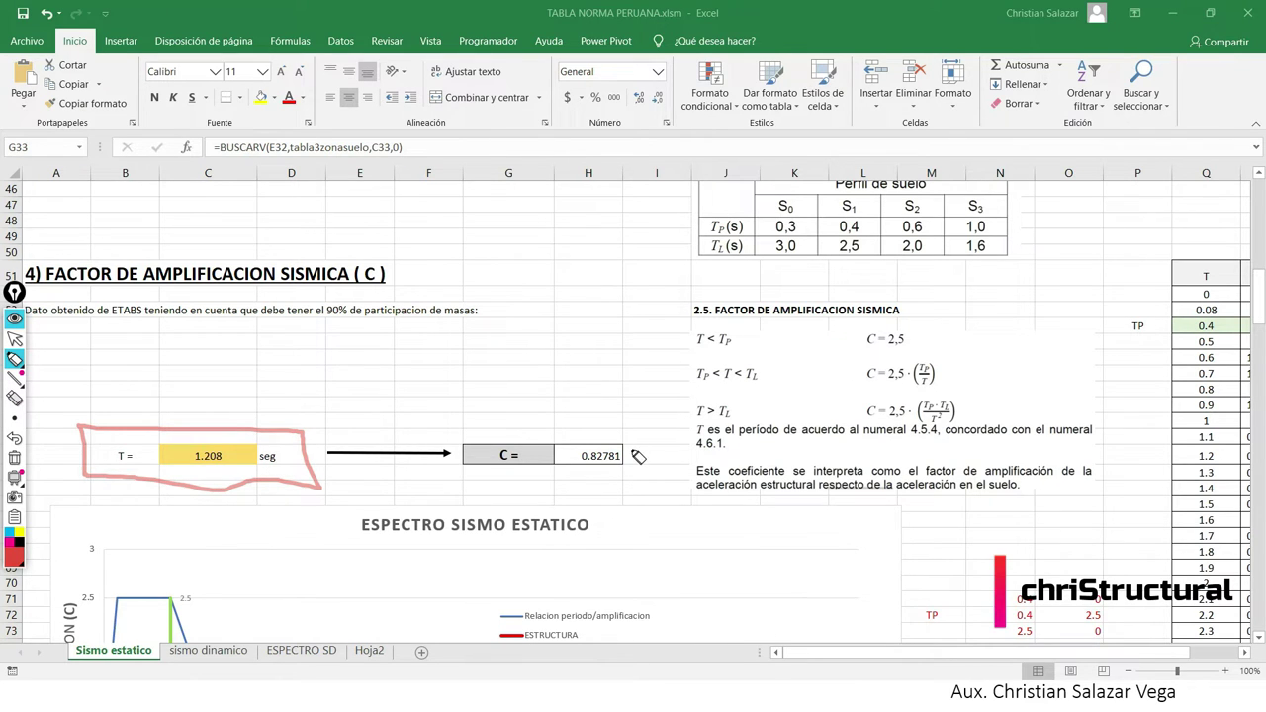
click(15, 339)
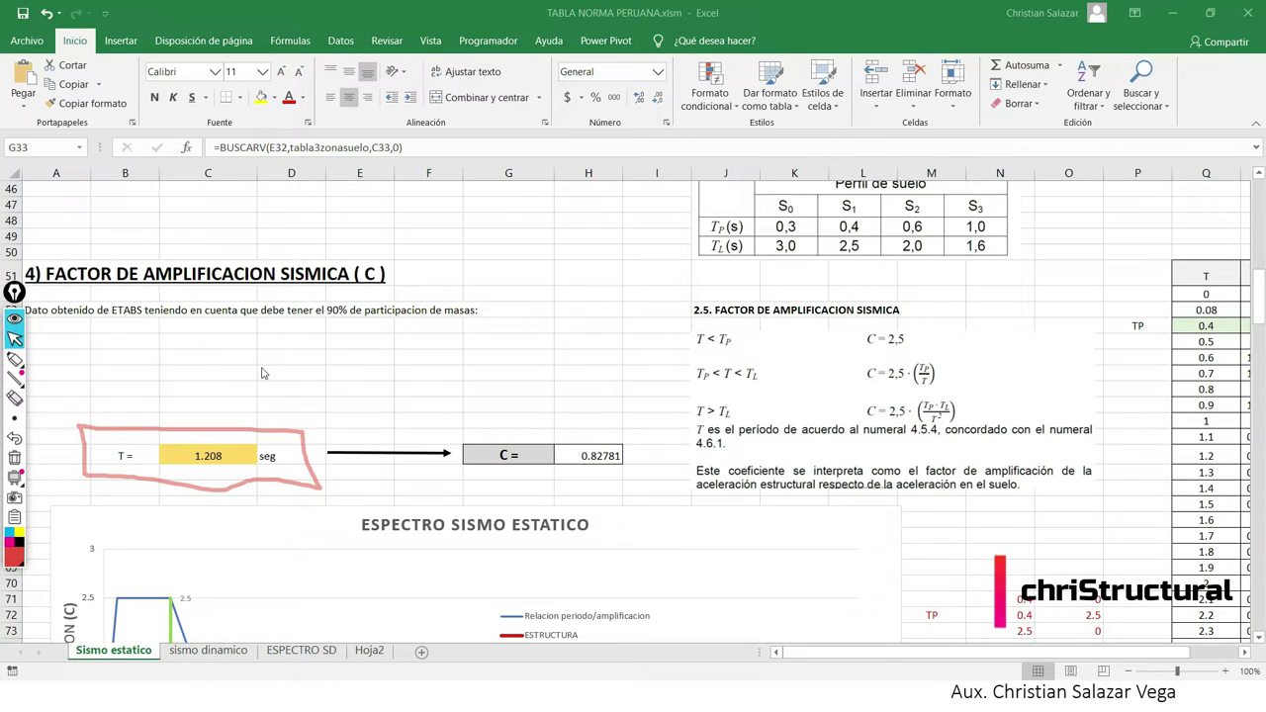
Bring up the ESPECTRO SISMO ESTATICO chart at C = 0.82781 and clear the red markup.
scroll(364, 380, down, 1)
scroll(364, 380, down, 1)
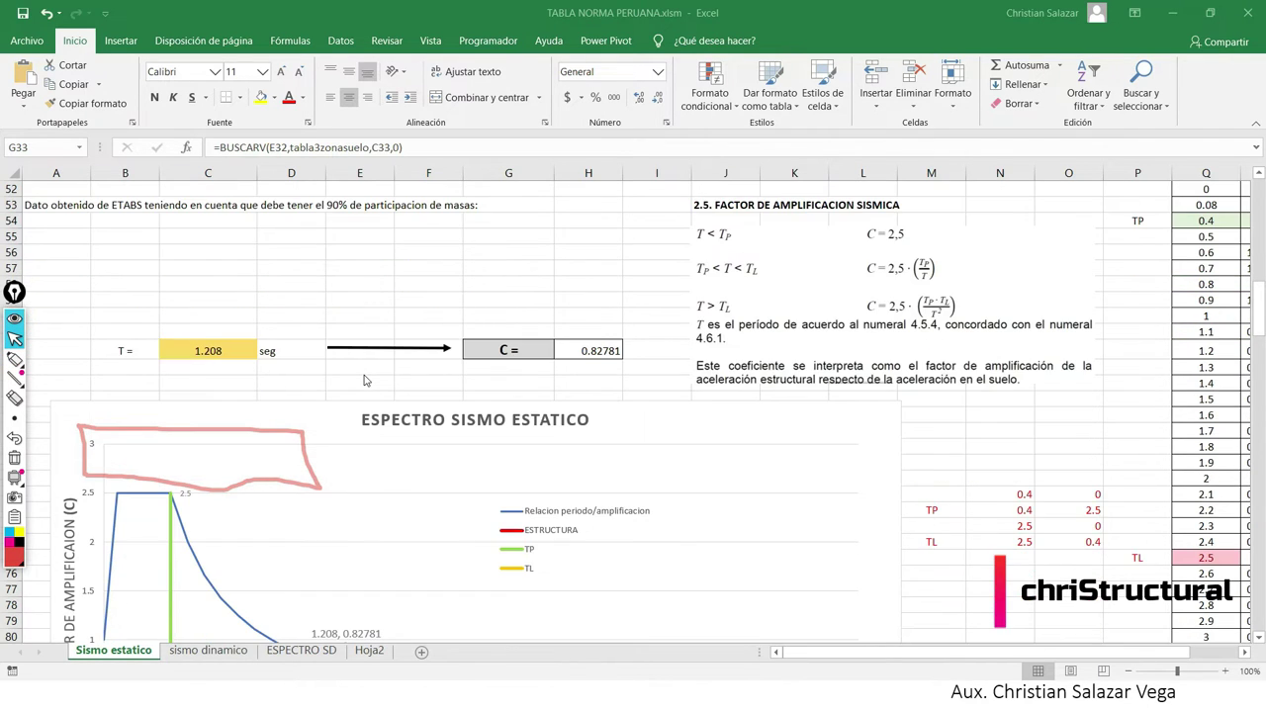
scroll(364, 380, down, 1)
scroll(364, 380, up, 1)
scroll(364, 380, down, 1)
scroll(366, 396, down, 1)
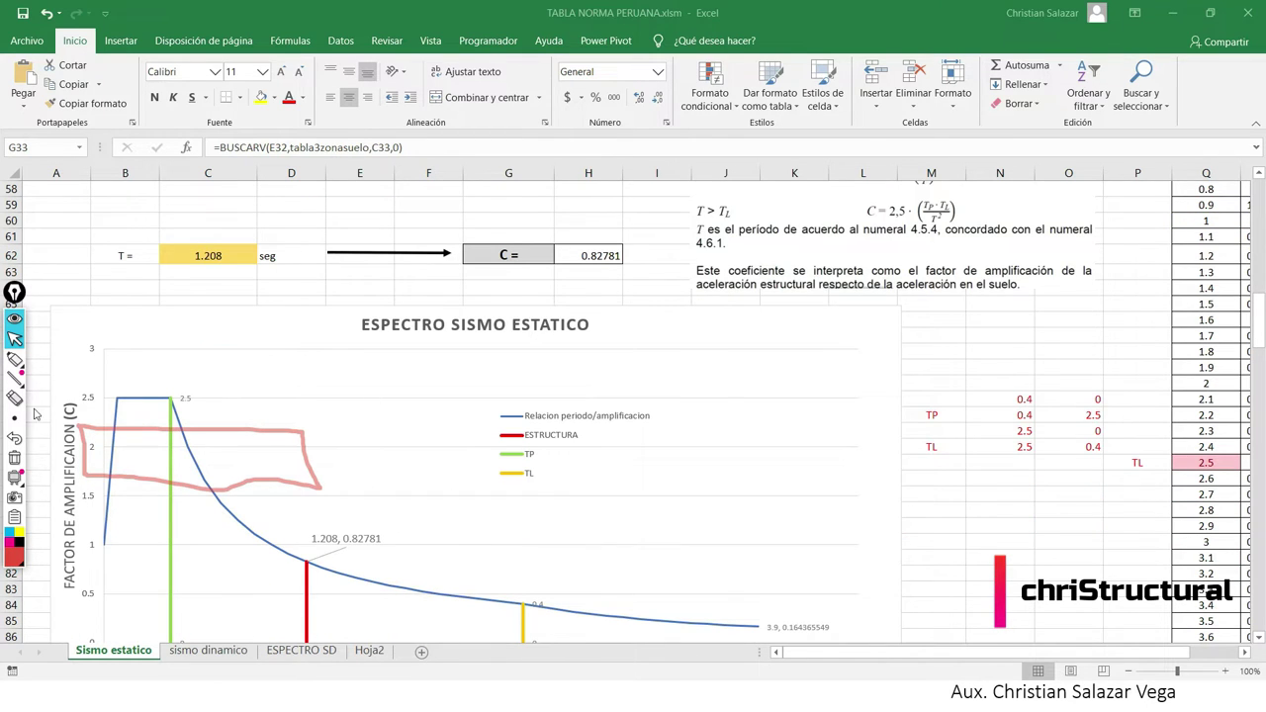
scroll(59, 405, up, 1)
scroll(89, 396, down, 2)
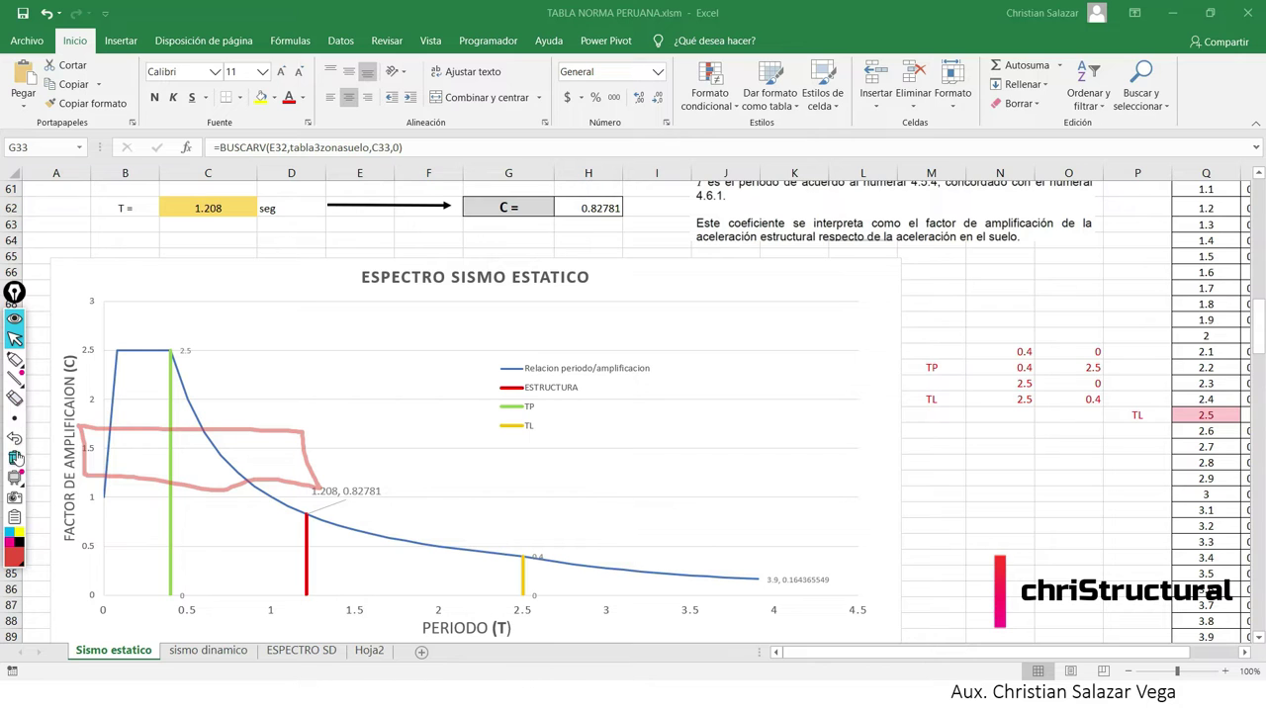
click(14, 457)
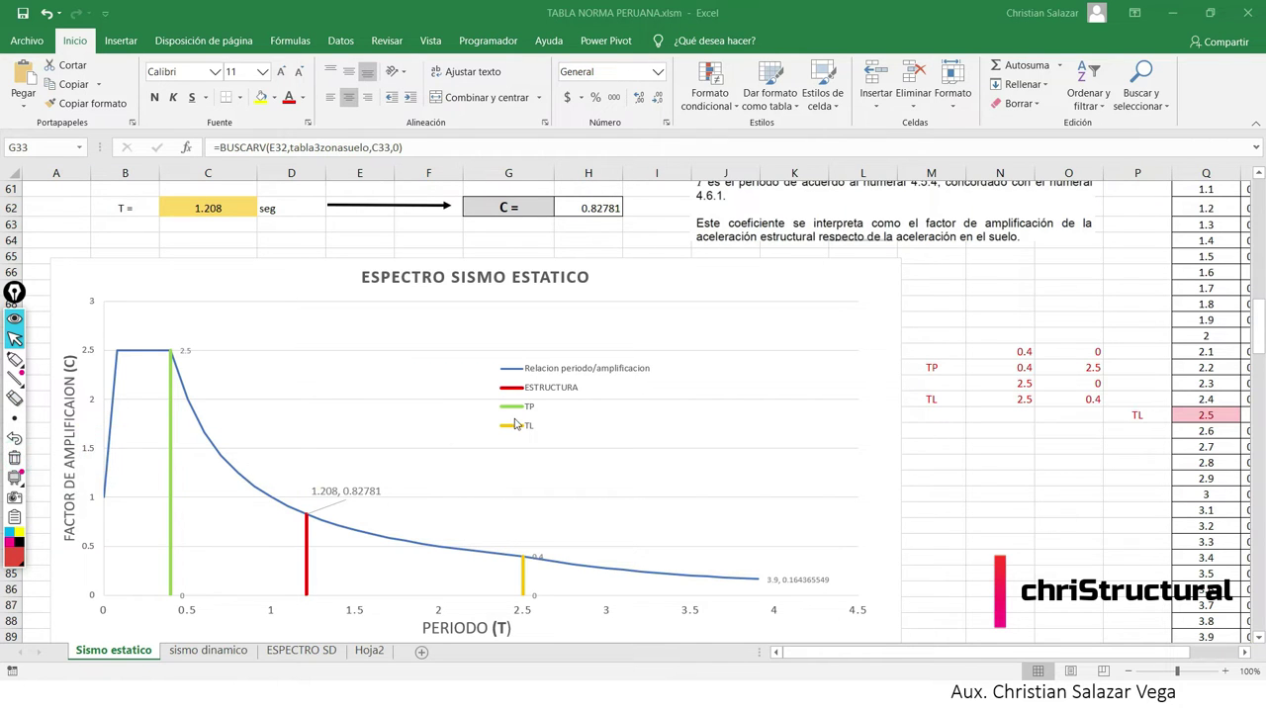
scroll(514, 423, up, 1)
scroll(597, 490, up, 2)
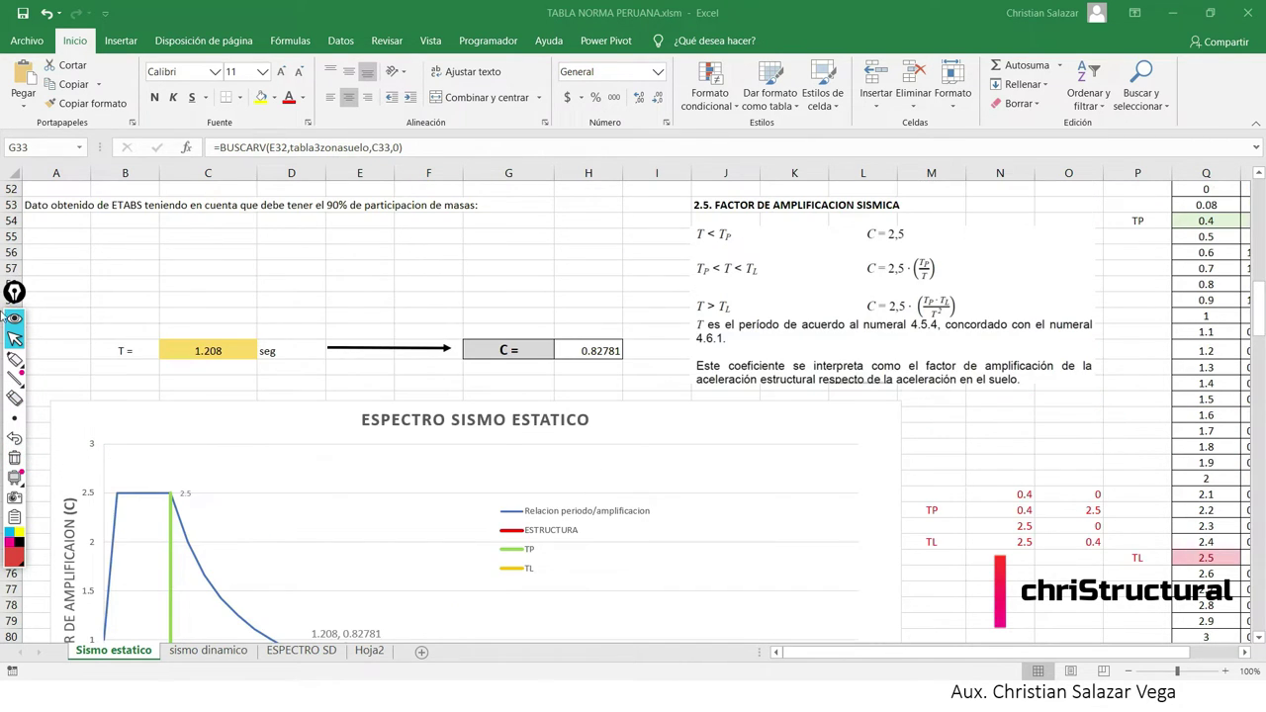
Highlight the T < Tp case, the Tp < T < TL condition and the three C formulas.
click(14, 359)
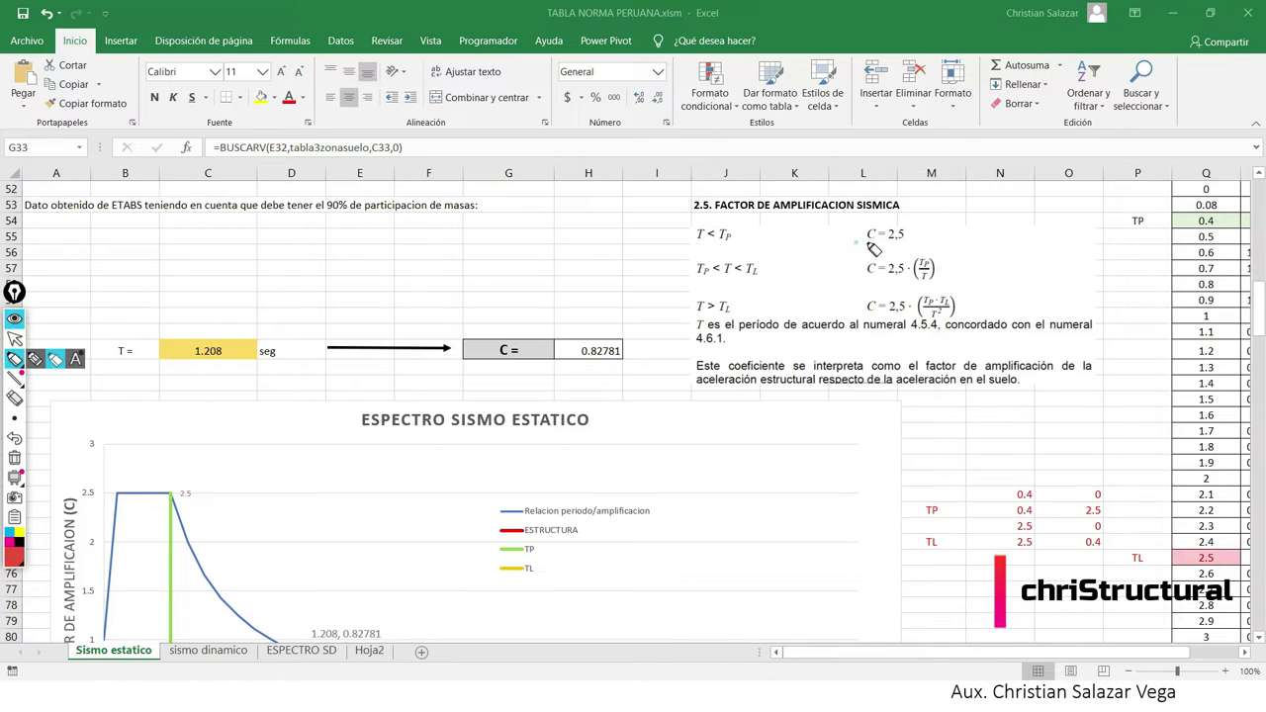
drag(856, 240, 935, 240)
drag(677, 220, 683, 211)
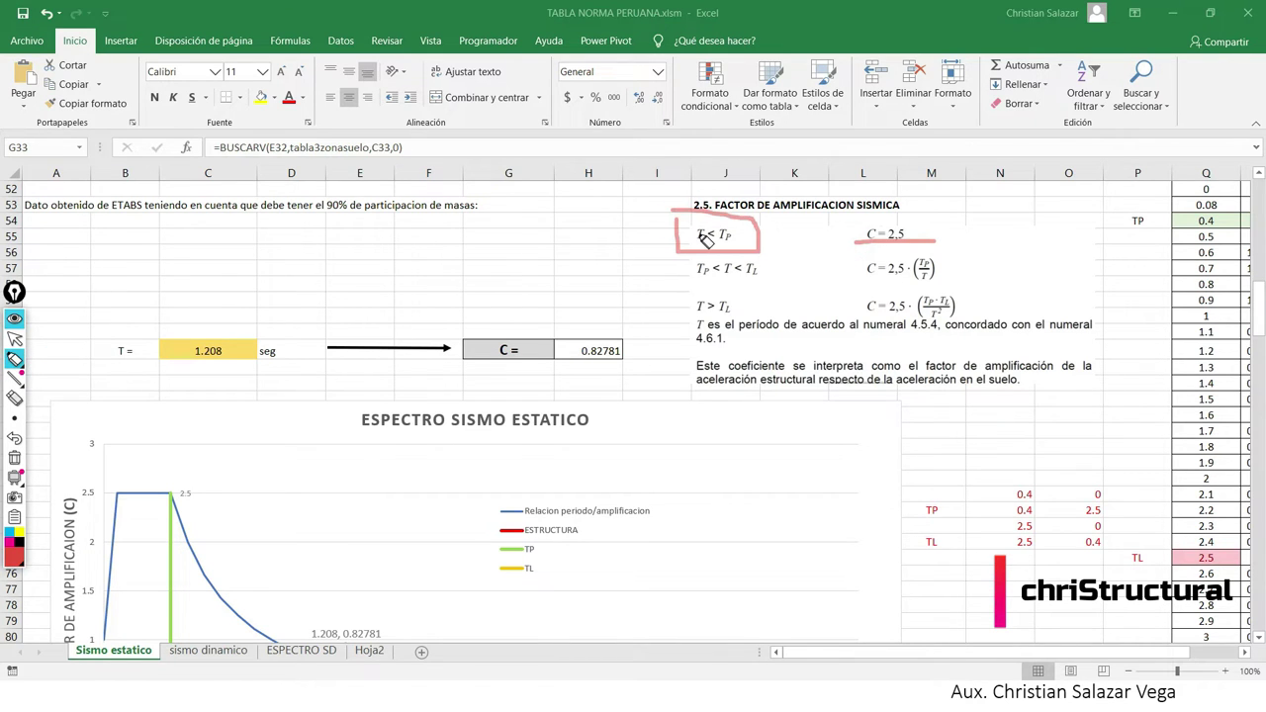
drag(693, 274, 720, 275)
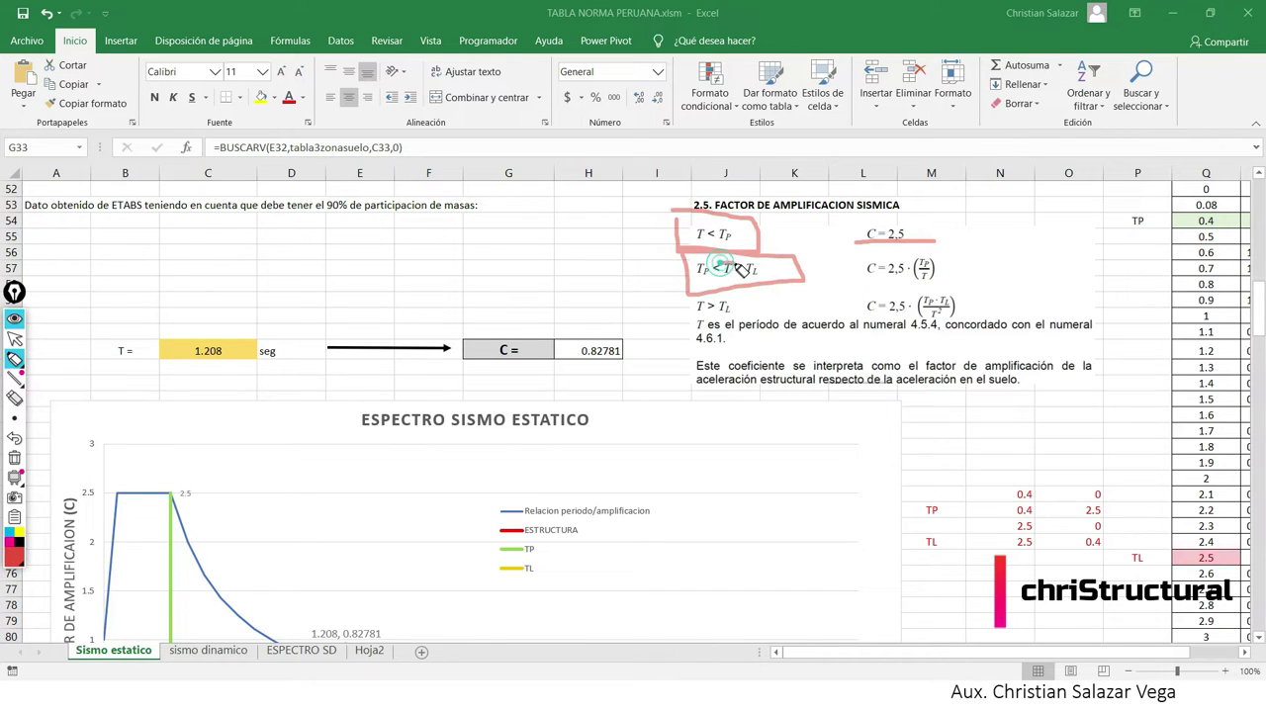
mouse_move(857, 249)
mouse_down()
mouse_move(964, 213)
mouse_move(859, 293)
mouse_up()
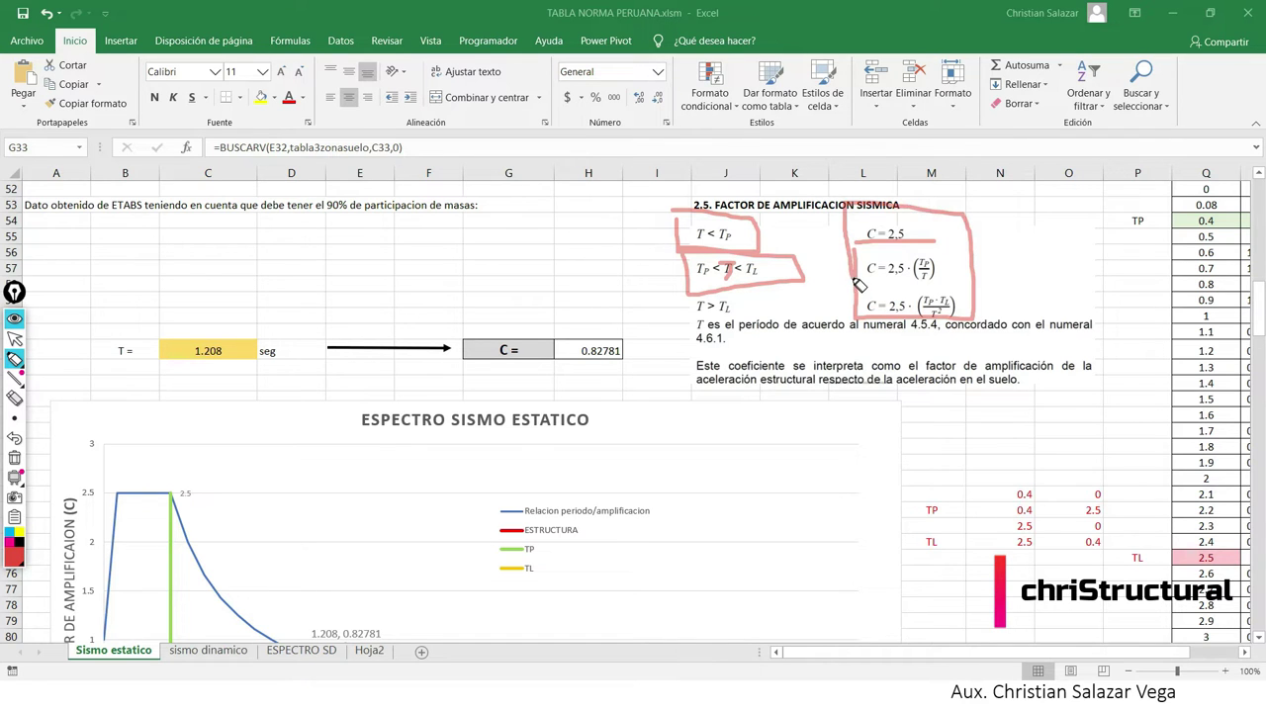
click(14, 338)
Erase all the pink marks from the amplification-factor section.
scroll(372, 394, down, 3)
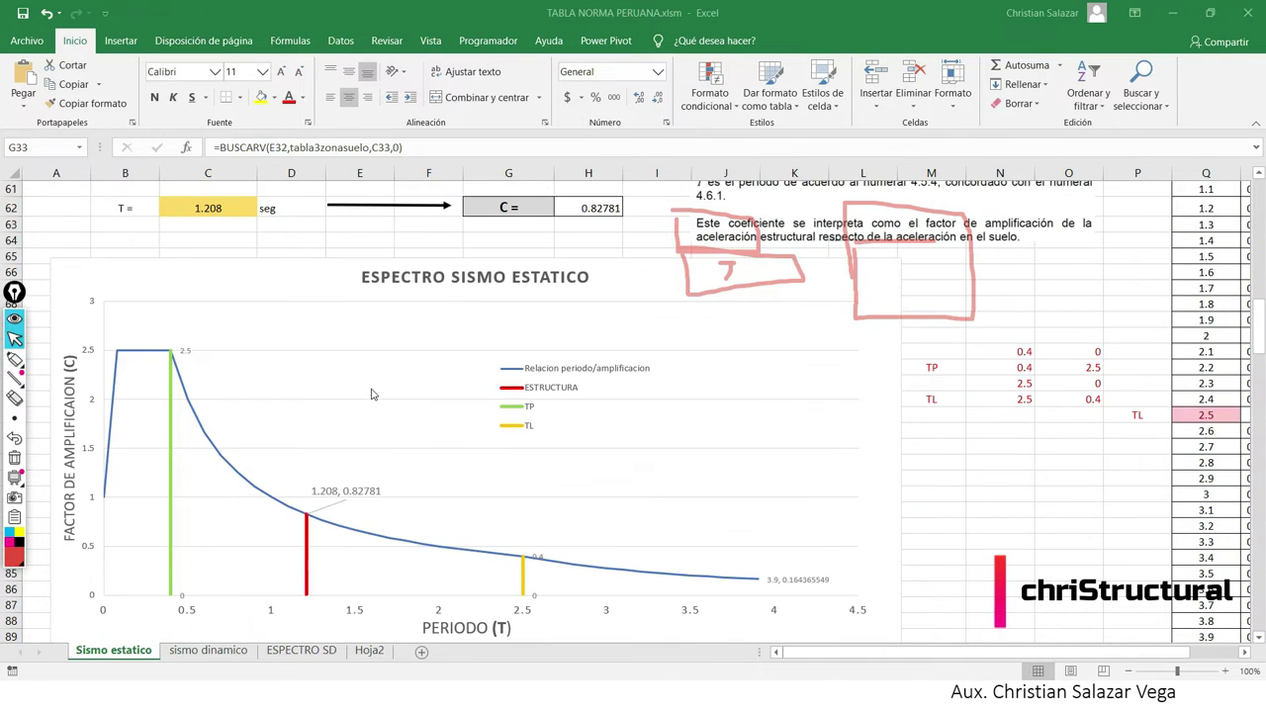
scroll(534, 395, up, 2)
scroll(534, 396, up, 1)
scroll(547, 342, down, 1)
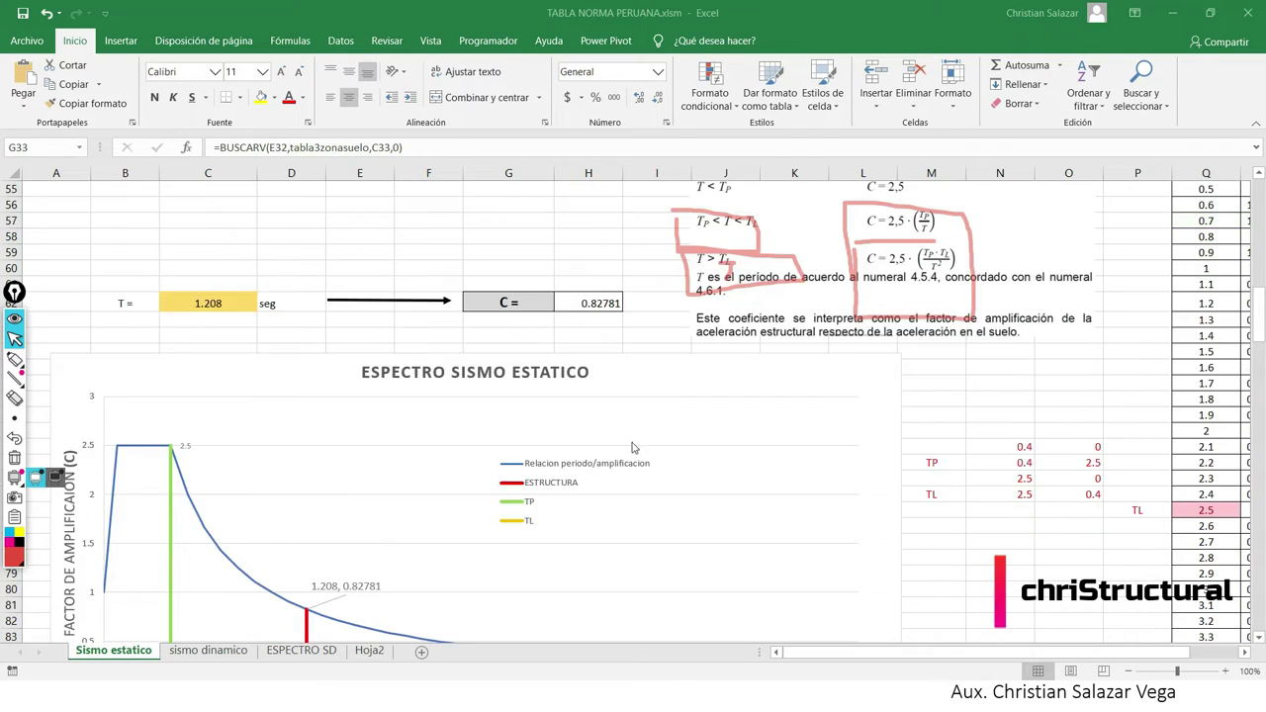
scroll(515, 495, down, 4)
scroll(515, 494, up, 1)
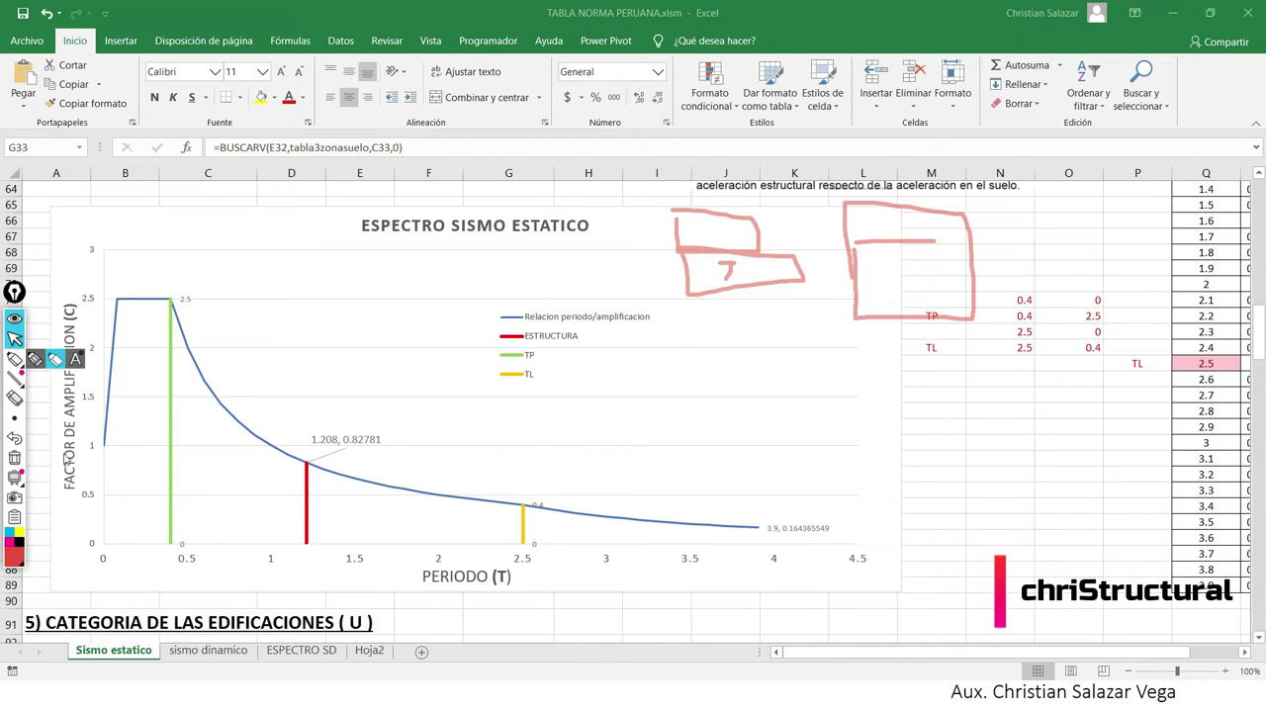
click(15, 457)
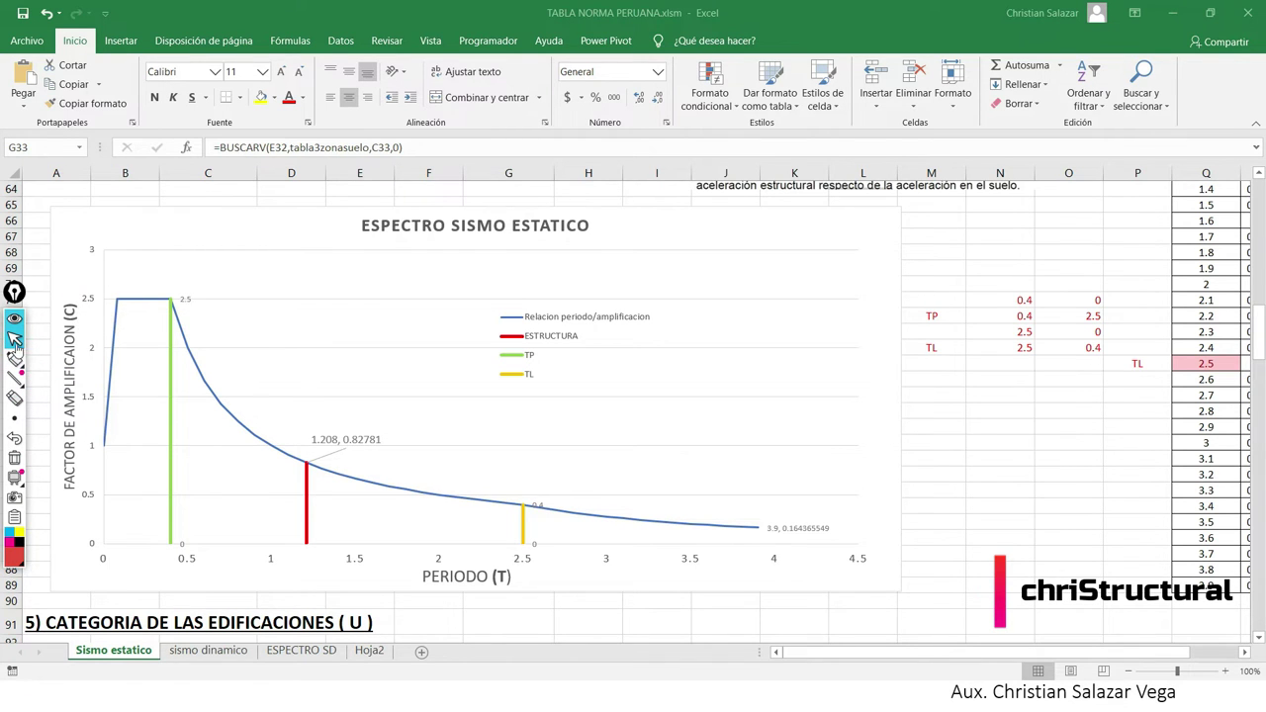
scroll(436, 445, up, 2)
scroll(435, 445, up, 1)
scroll(603, 404, up, 2)
scroll(578, 395, down, 1)
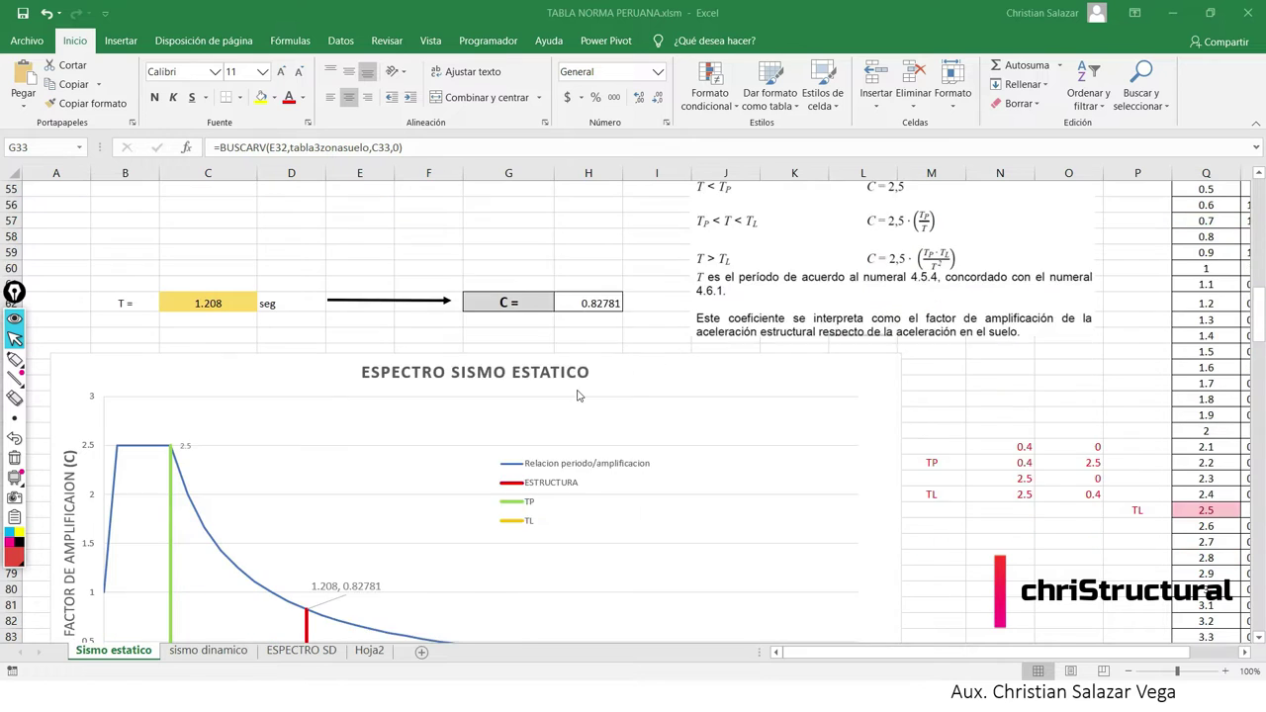
scroll(579, 395, down, 1)
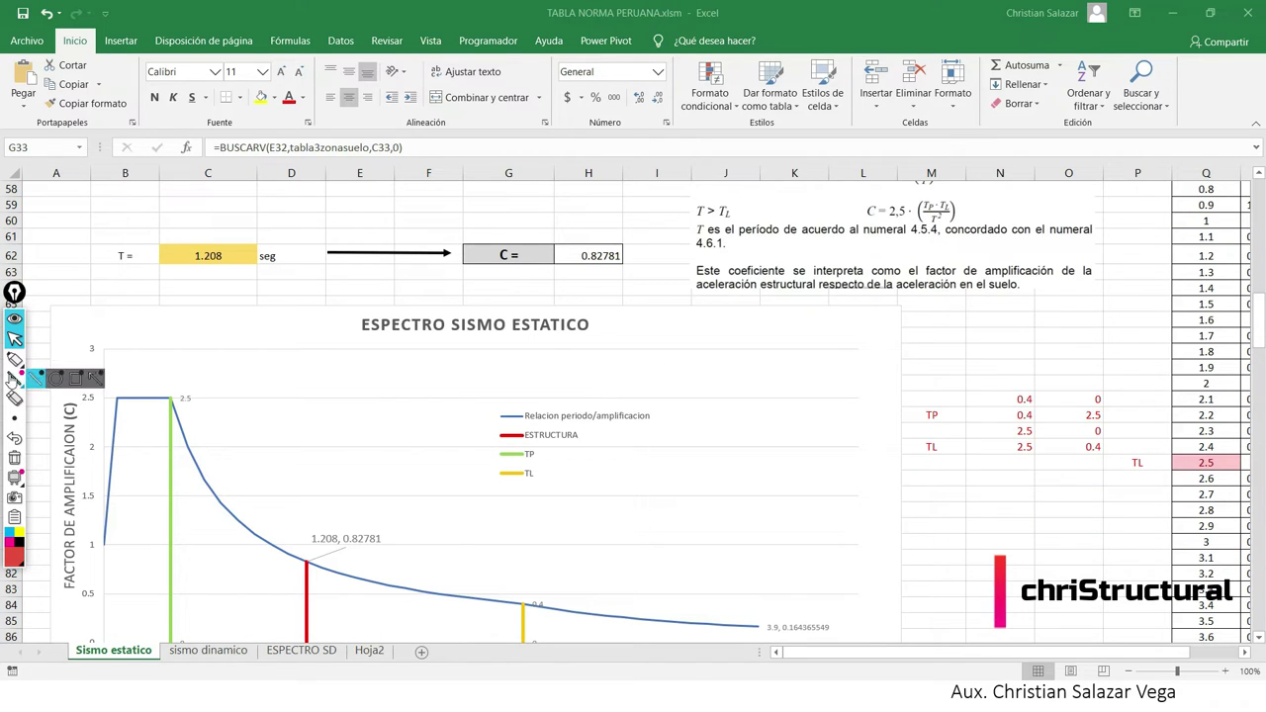
click(15, 359)
mouse_move(95, 540)
mouse_down()
mouse_move(109, 427)
mouse_move(183, 406)
mouse_move(201, 450)
mouse_move(388, 575)
mouse_move(533, 604)
mouse_move(788, 616)
mouse_up()
click(15, 338)
scroll(471, 408, up, 2)
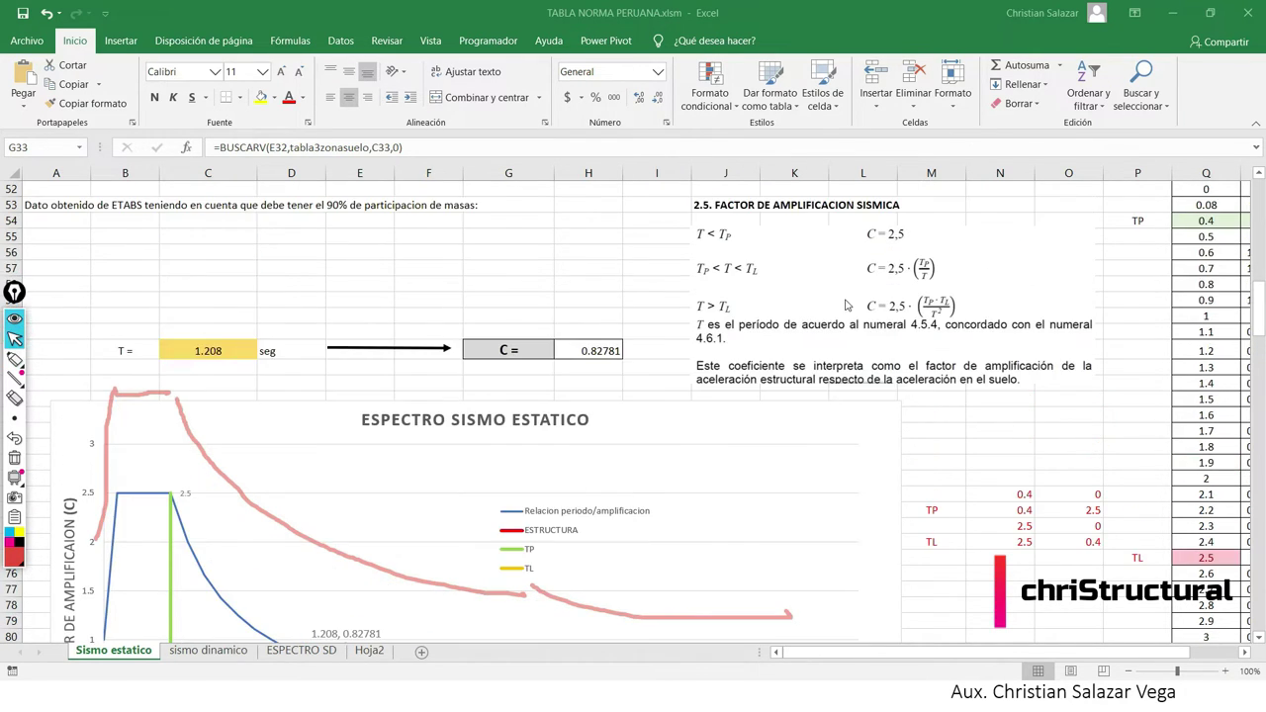
scroll(705, 351, down, 2)
scroll(683, 364, down, 1)
scroll(673, 366, up, 1)
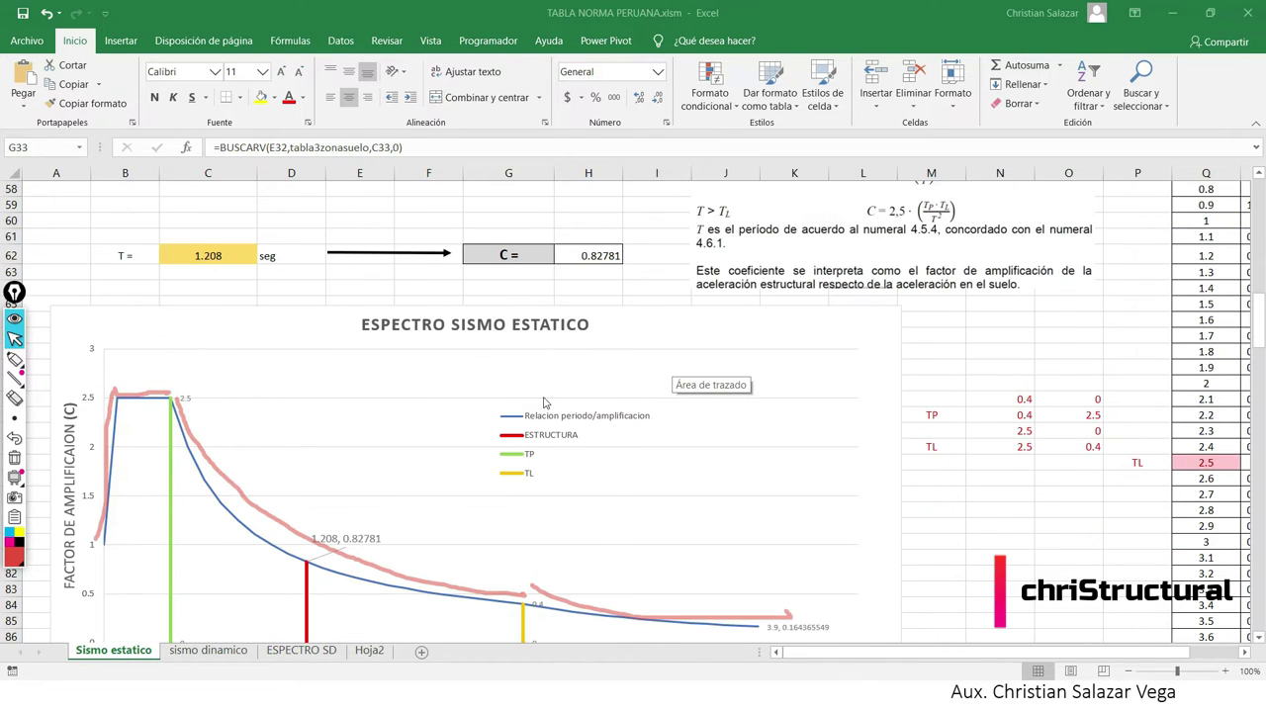
click(14, 457)
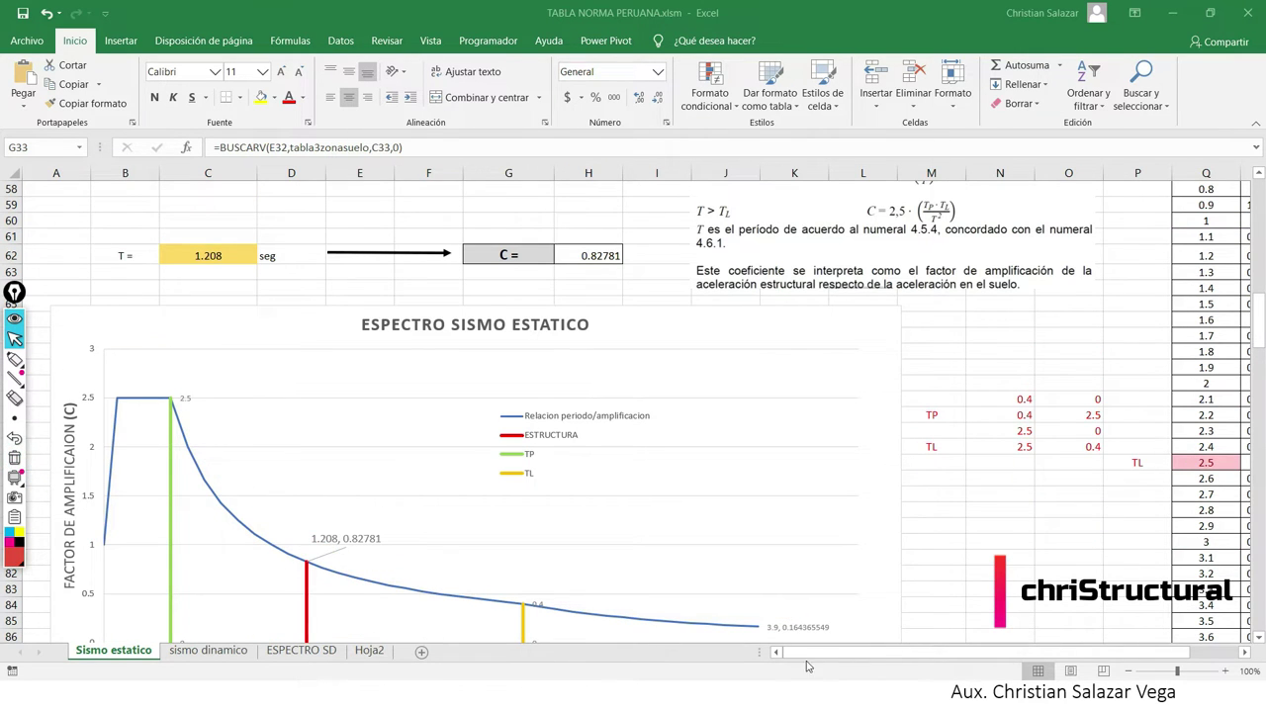
click(915, 658)
drag(932, 657, 984, 657)
scroll(974, 579, up, 2)
scroll(1074, 381, up, 2)
scroll(1068, 393, down, 3)
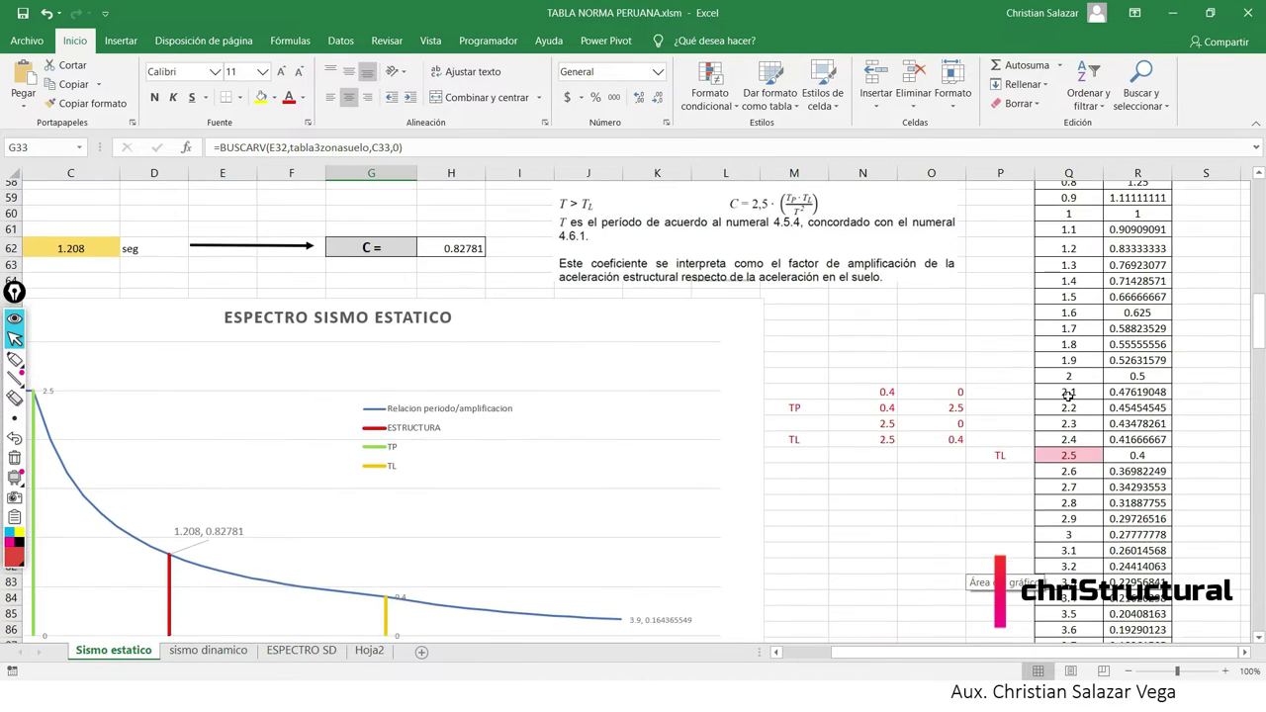
scroll(1068, 393, down, 3)
drag(1056, 656, 1017, 656)
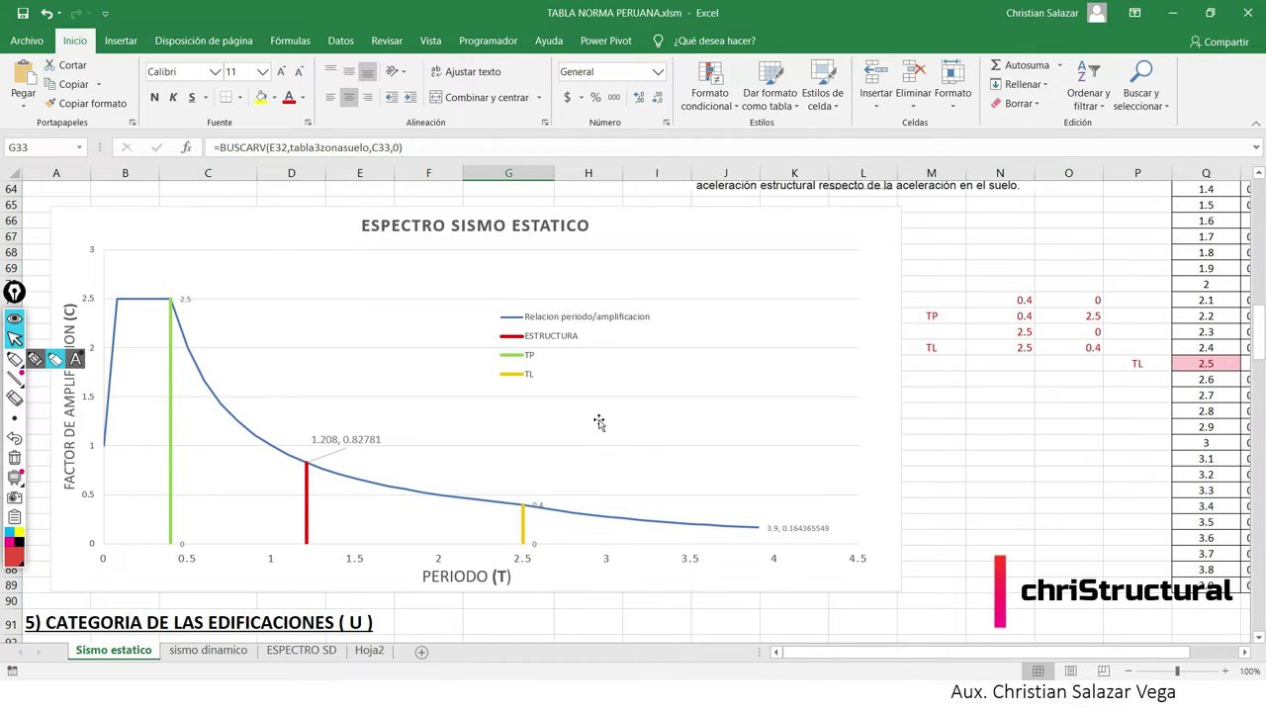
mouse_move(14, 360)
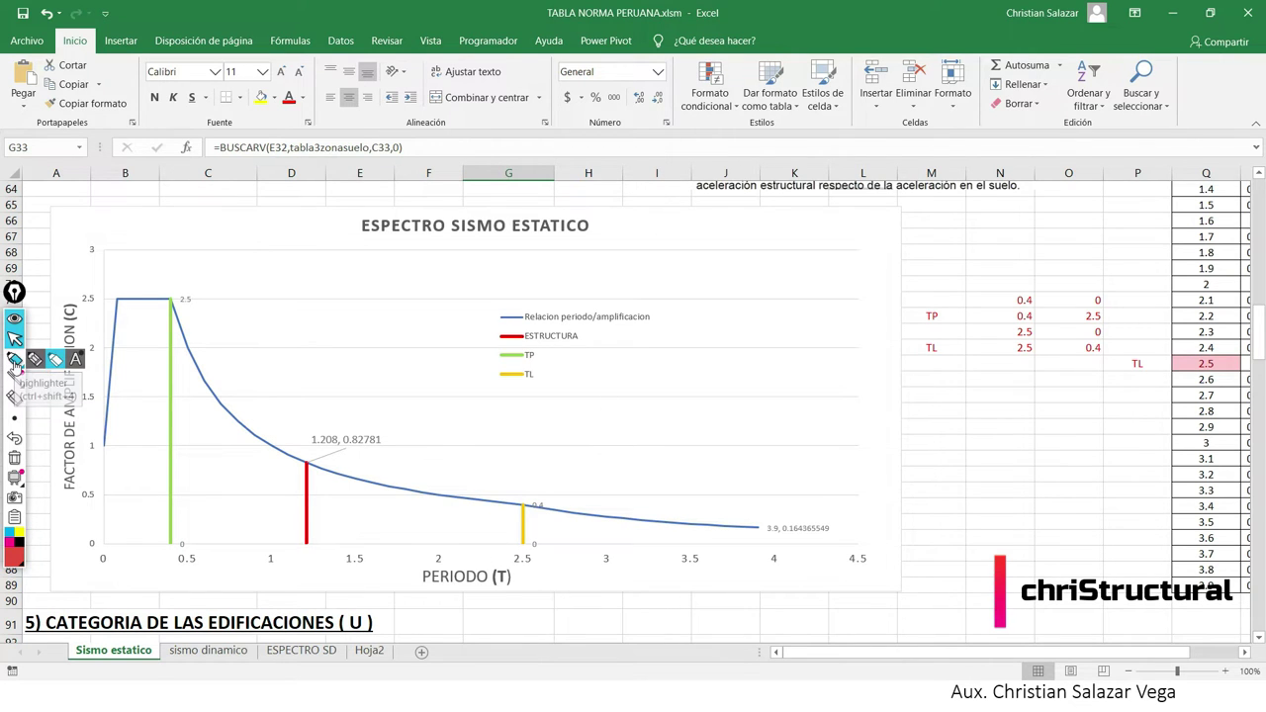
click(15, 359)
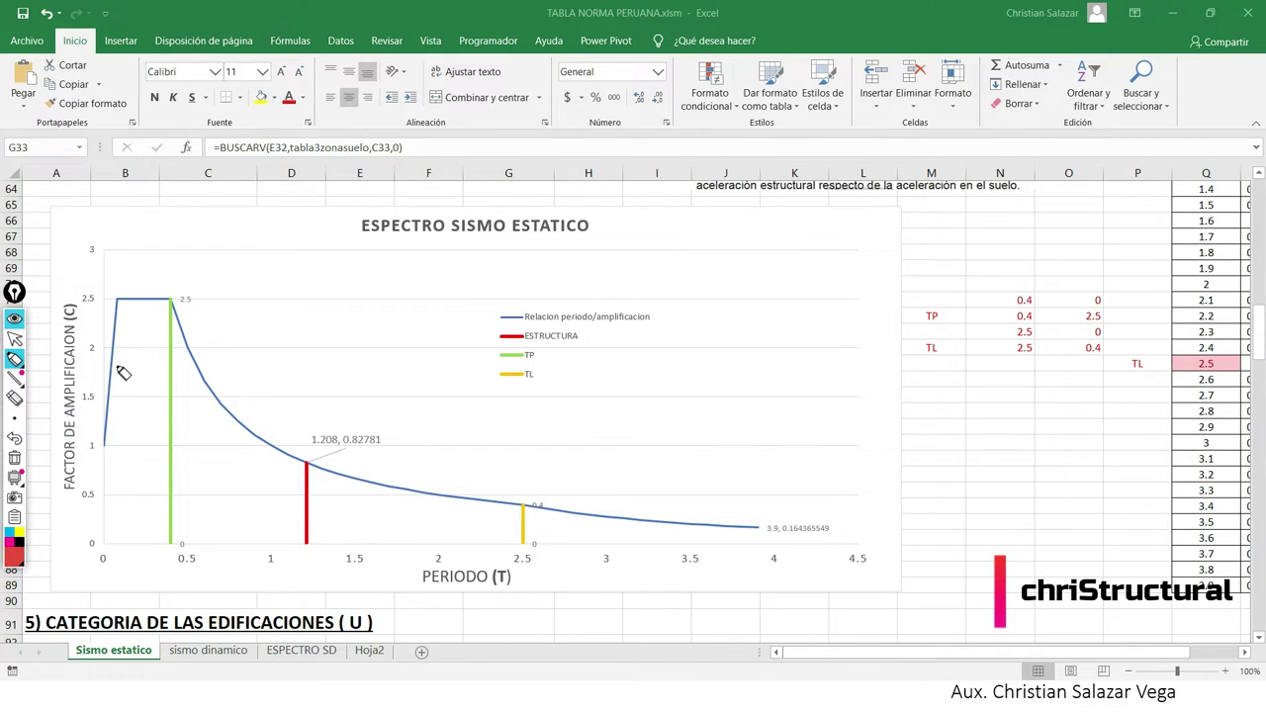
click(15, 338)
scroll(215, 368, up, 2)
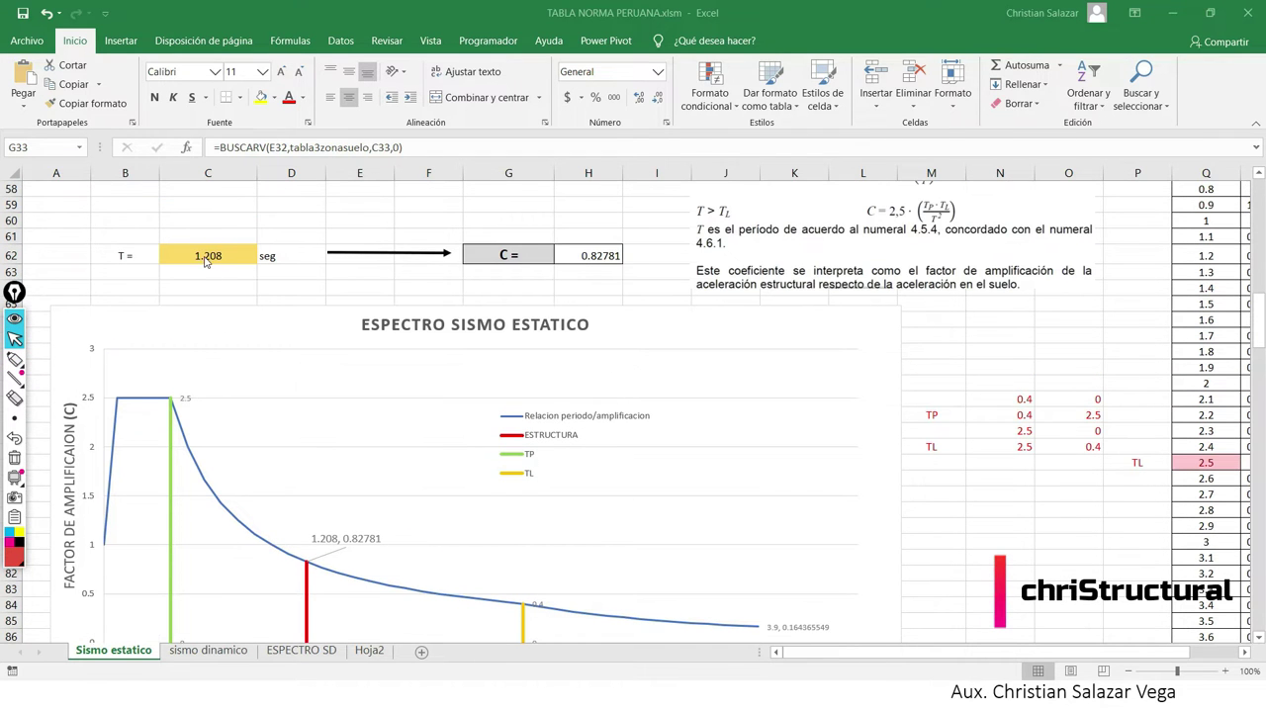
scroll(224, 267, down, 1)
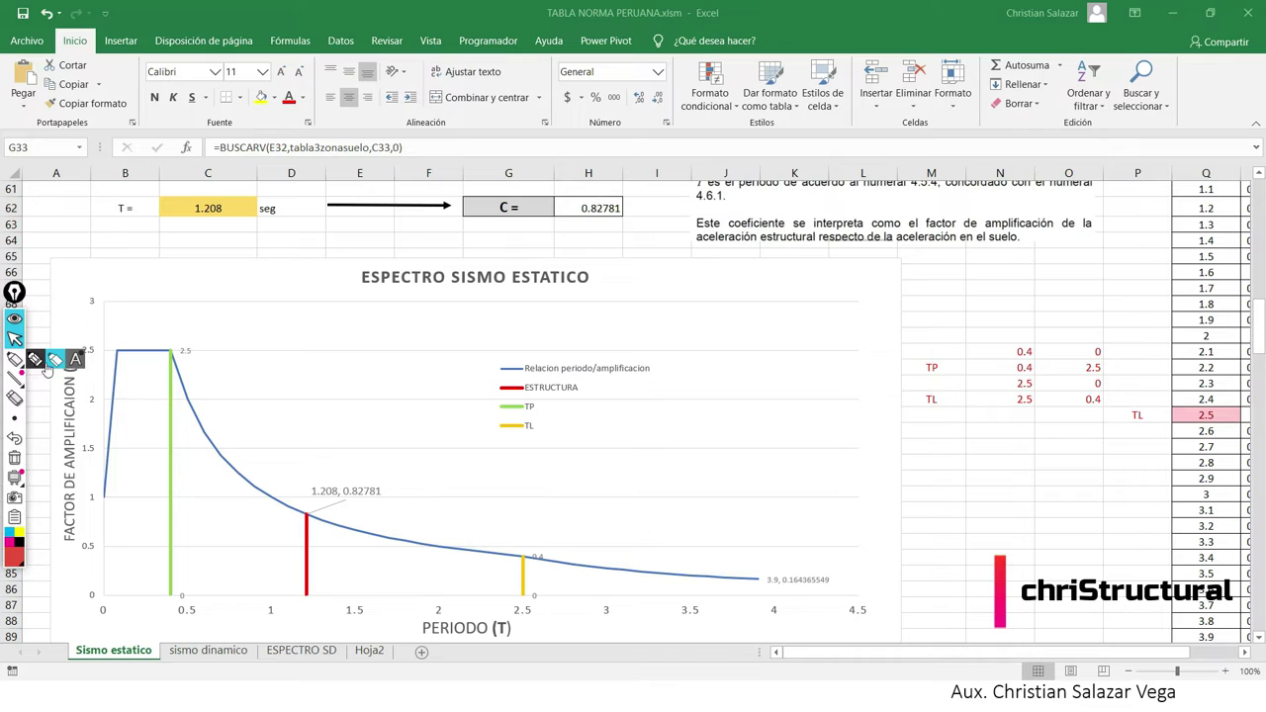
click(15, 358)
drag(311, 492, 289, 453)
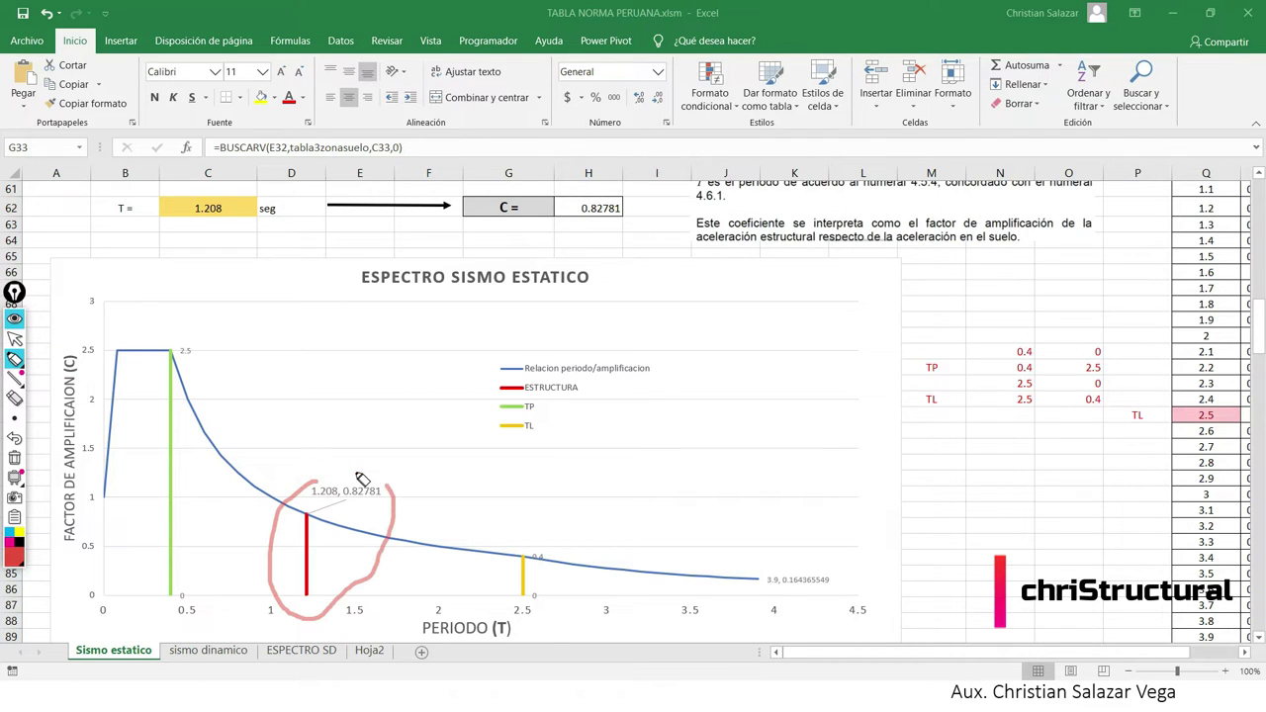
drag(309, 550, 313, 609)
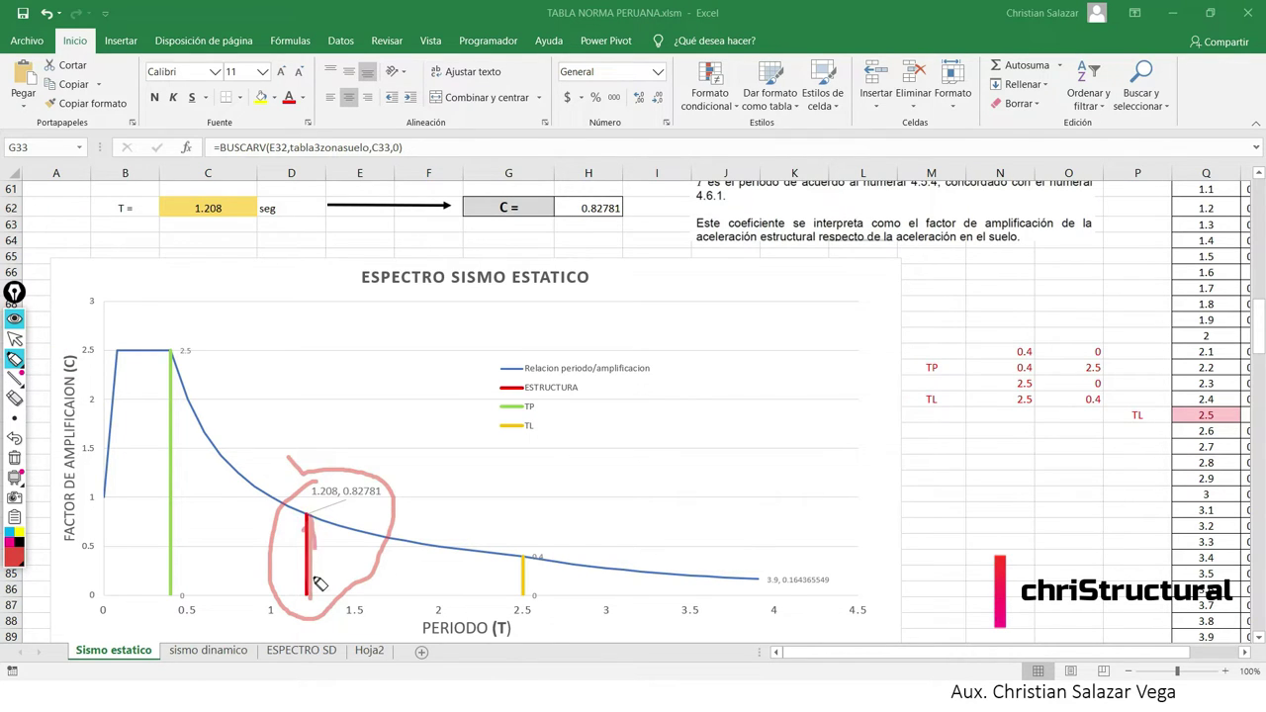
click(15, 457)
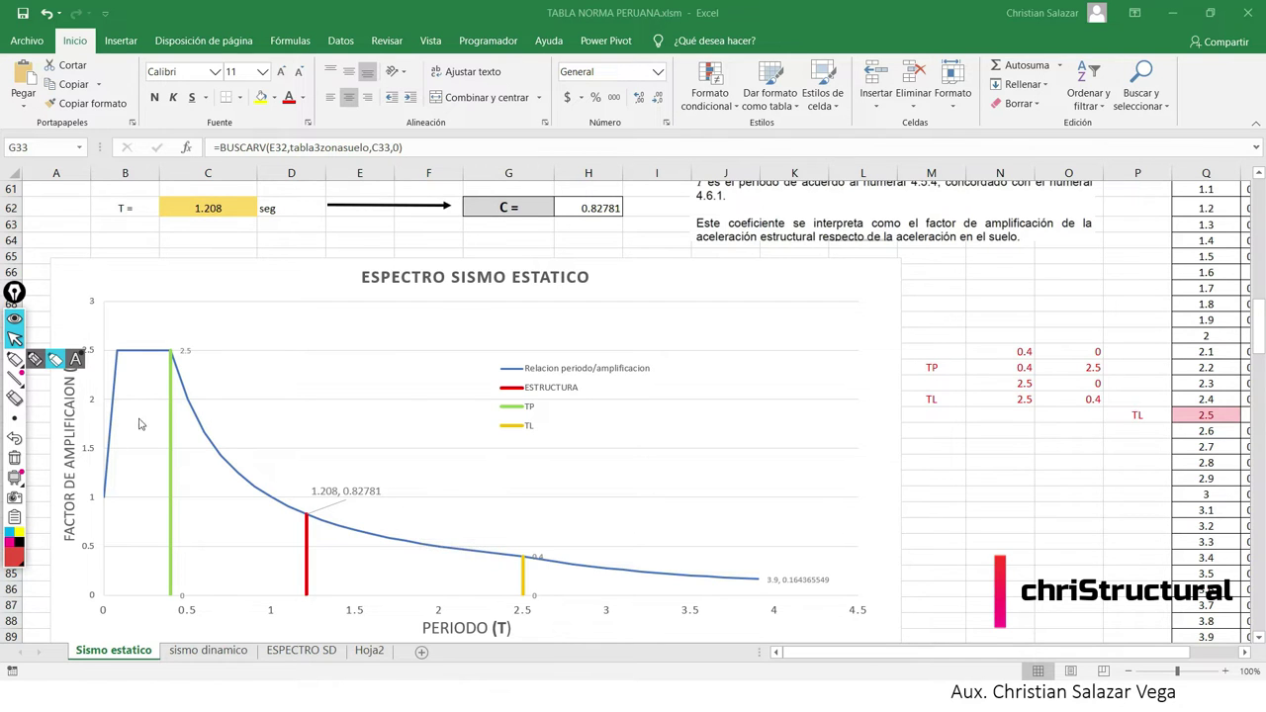
Scroll down to section 5, the building category (U) table.
scroll(401, 516, down, 2)
scroll(402, 517, down, 3)
scroll(402, 517, down, 2)
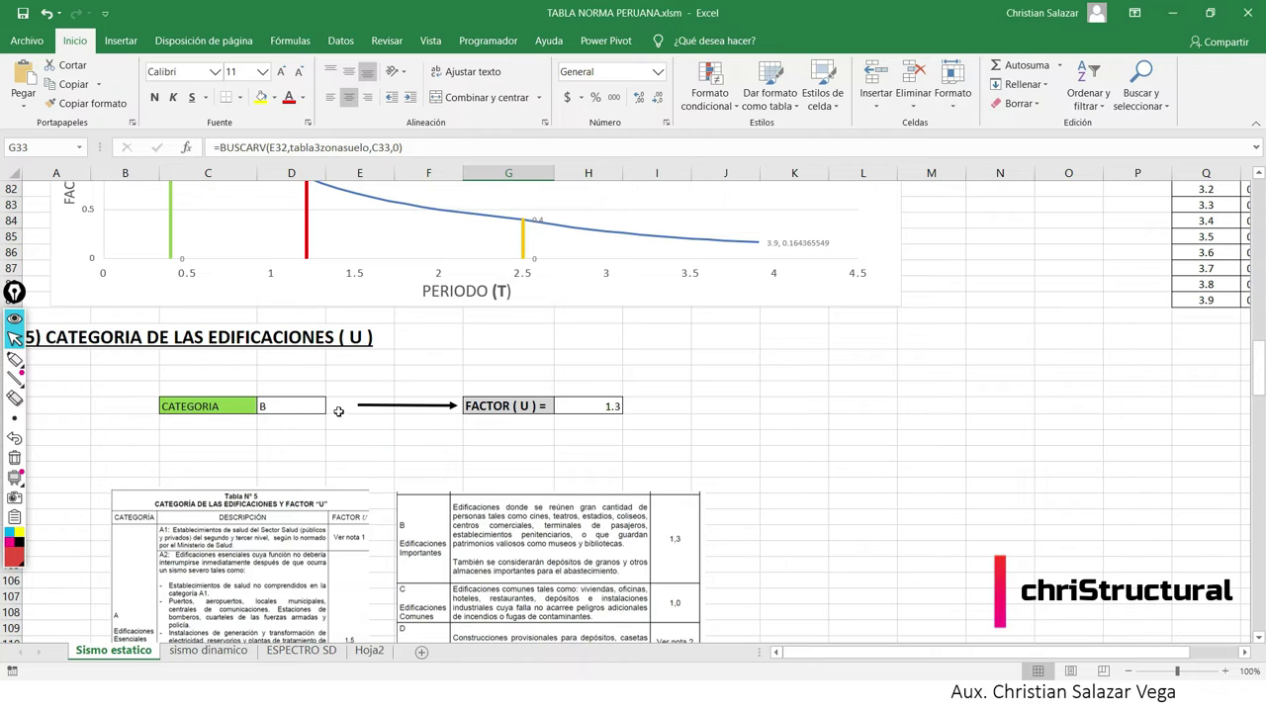
scroll(319, 453, down, 1)
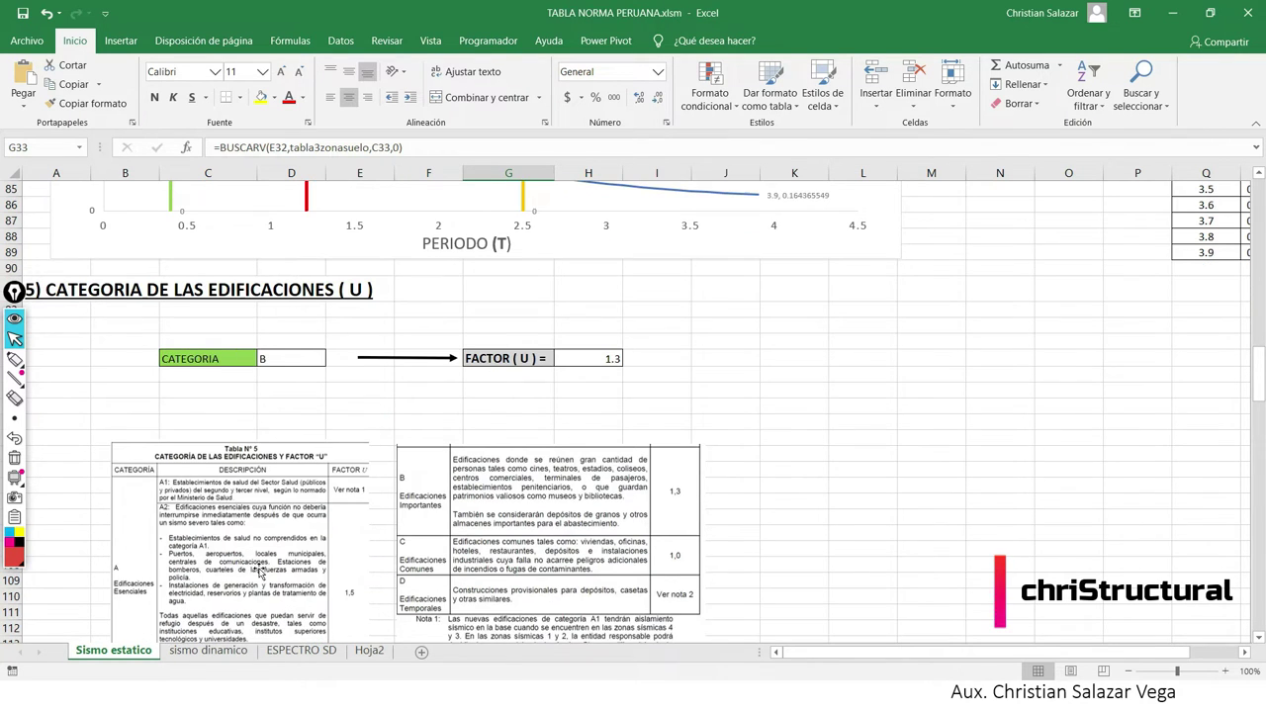
scroll(260, 572, down, 1)
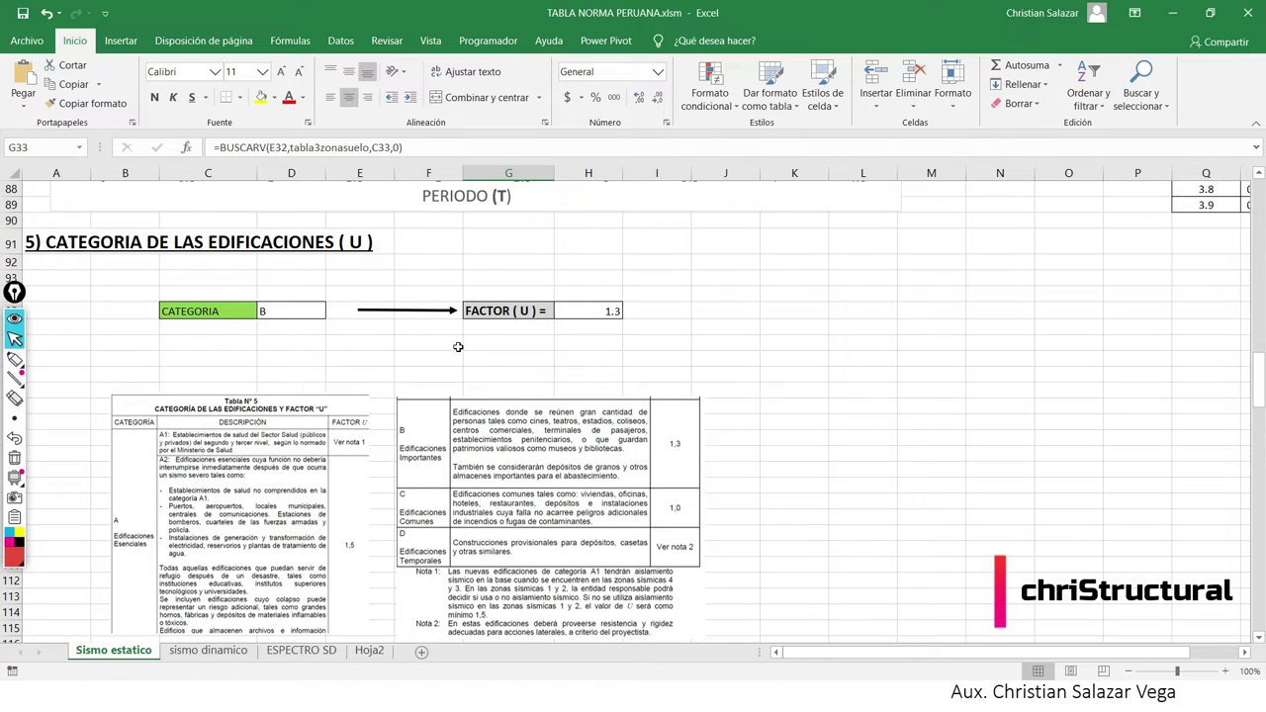
scroll(468, 356, down, 2)
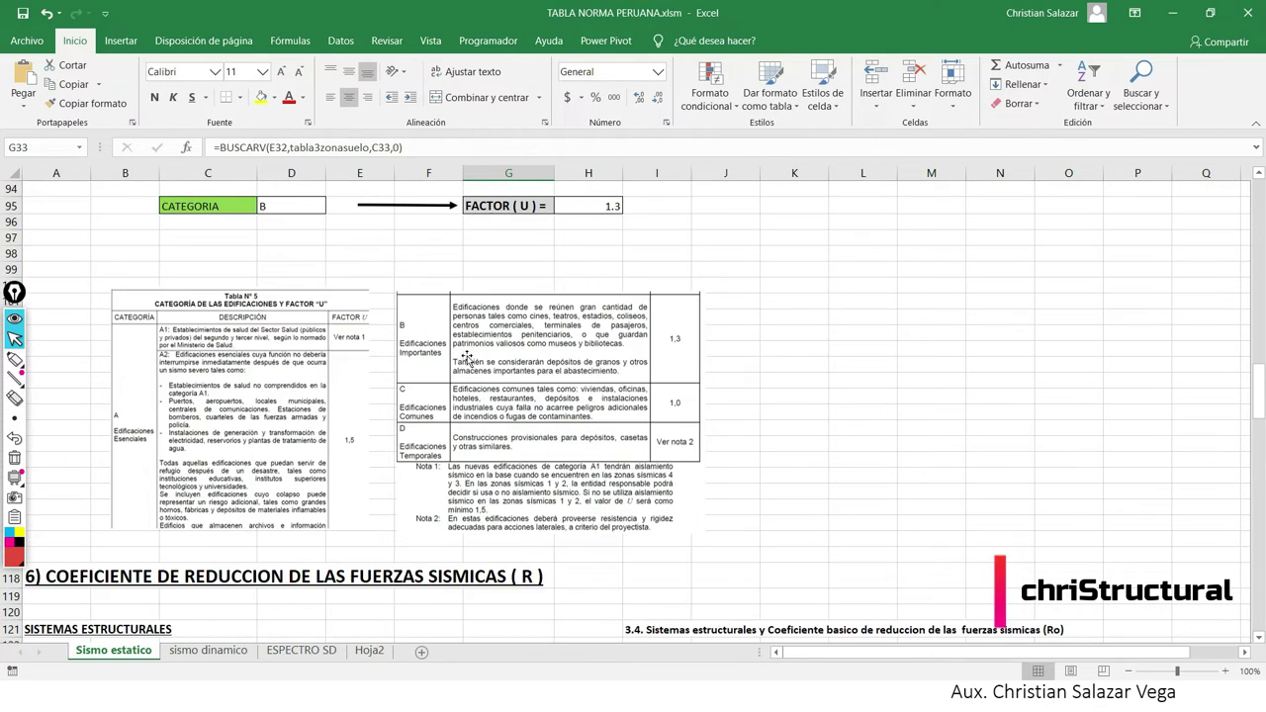
scroll(441, 404, up, 1)
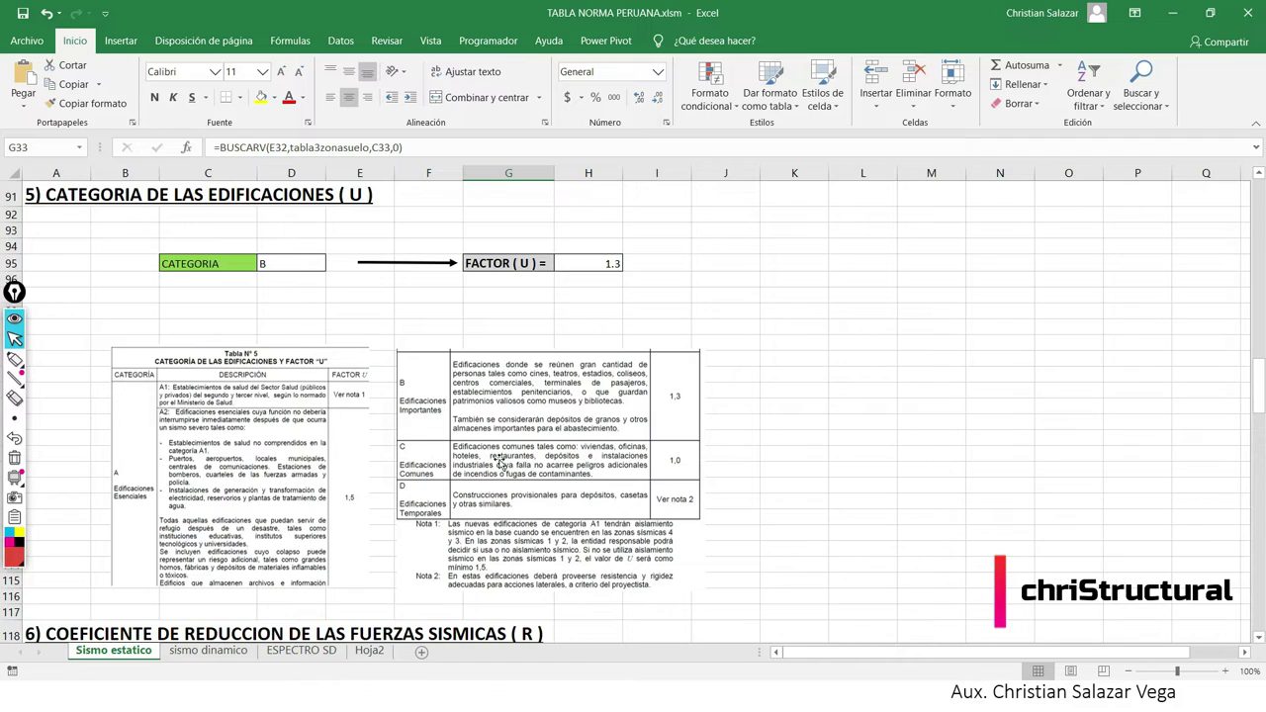
click(722, 294)
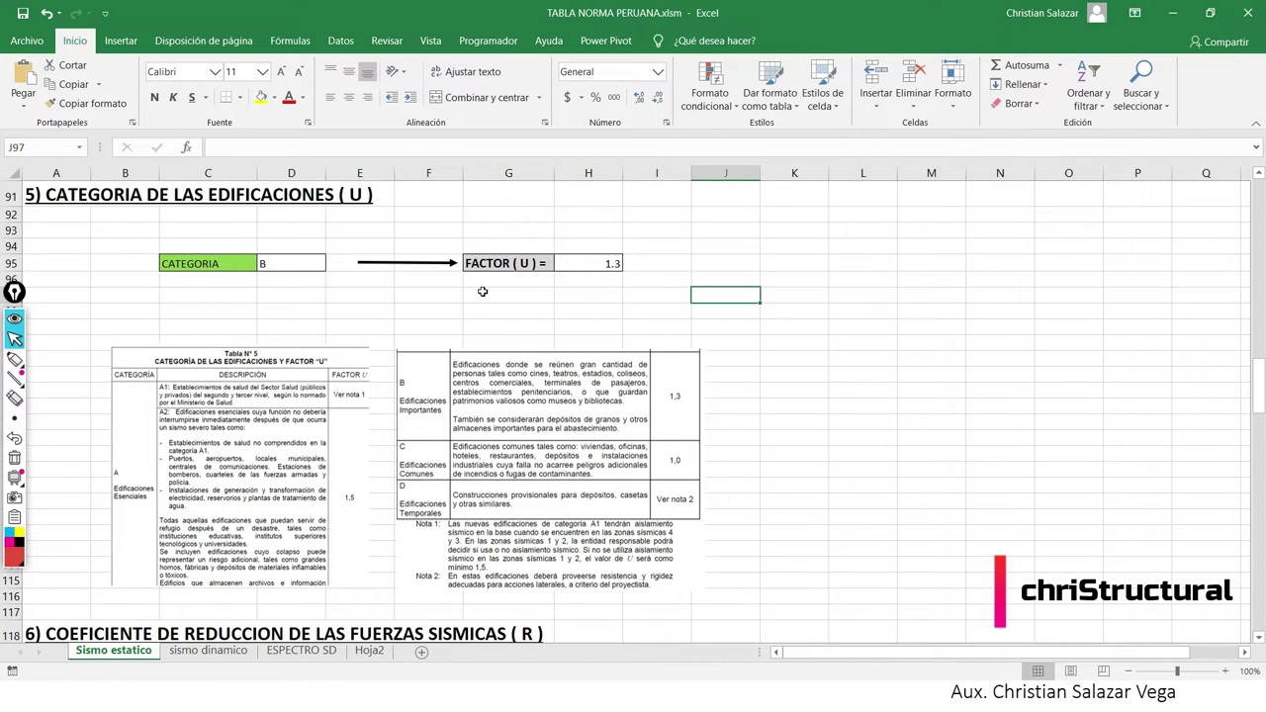
Set cell D95 to category C (U = 1), then back to category B (U = 1.3).
click(282, 266)
click(334, 265)
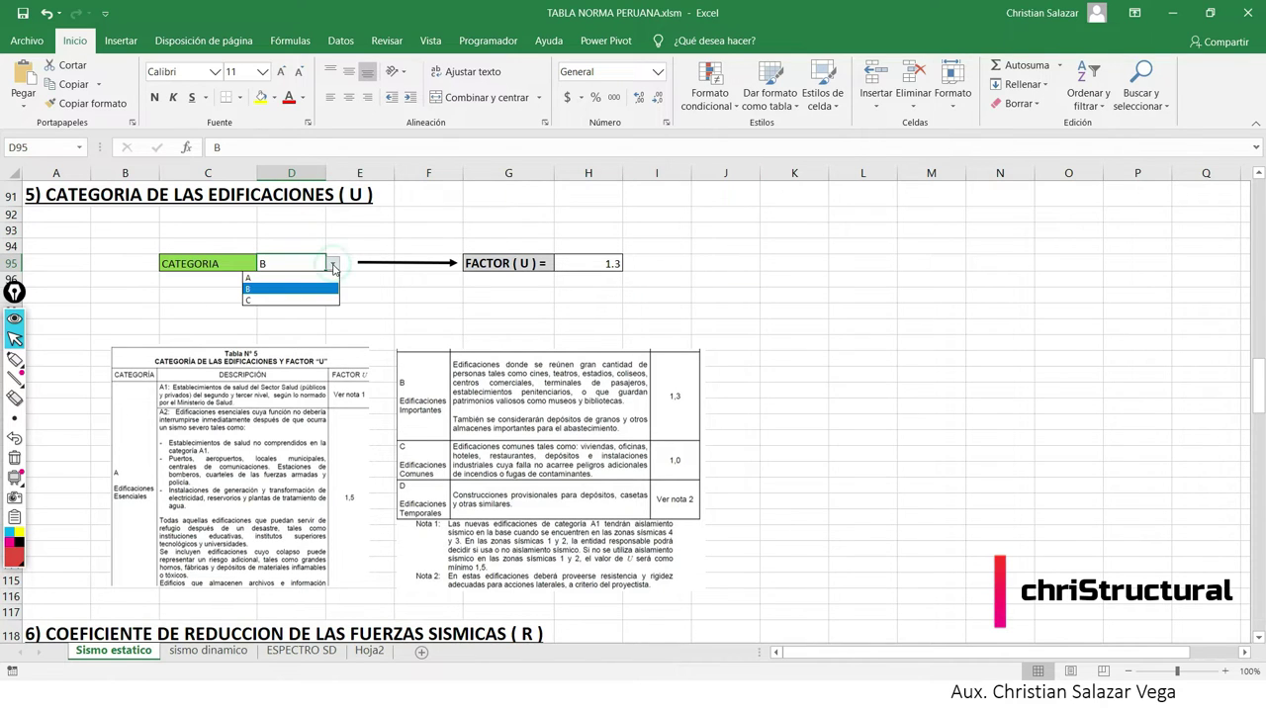
click(264, 299)
click(333, 263)
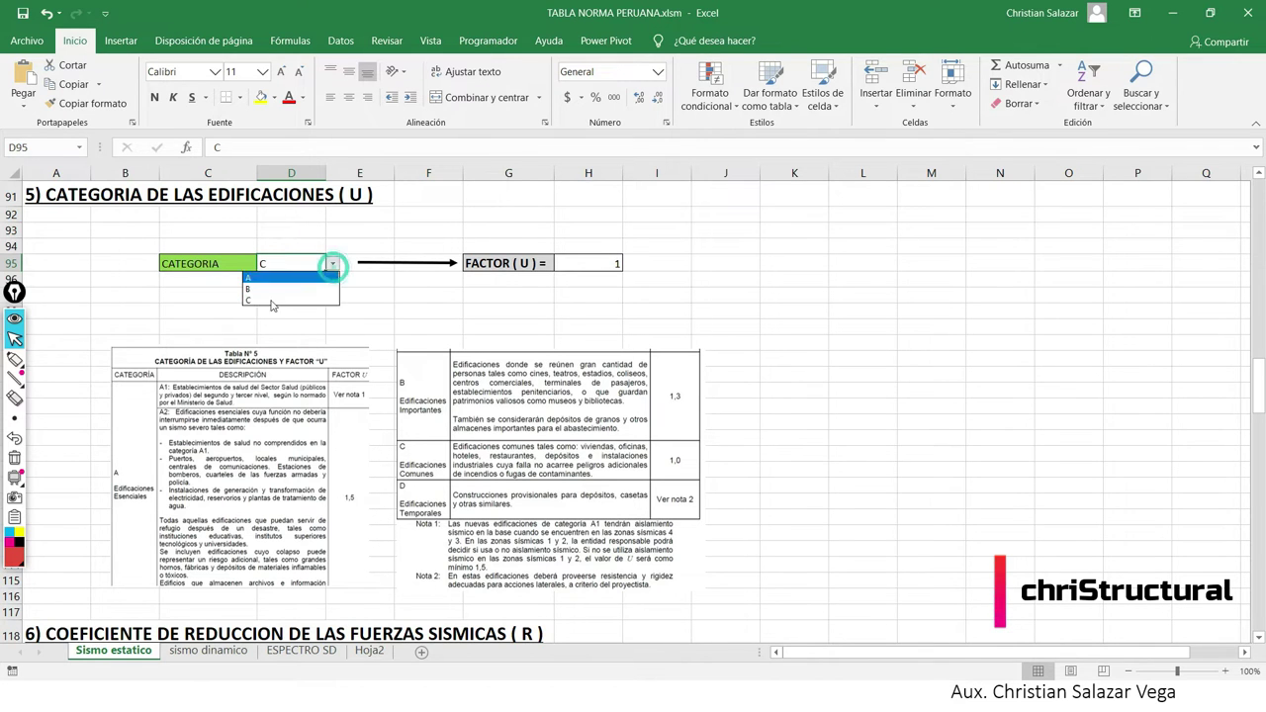
click(264, 286)
click(353, 317)
scroll(353, 336, up, 1)
Scroll back up to recheck the Suelos Rigidos soil type and period T = 1.208.
scroll(353, 336, up, 3)
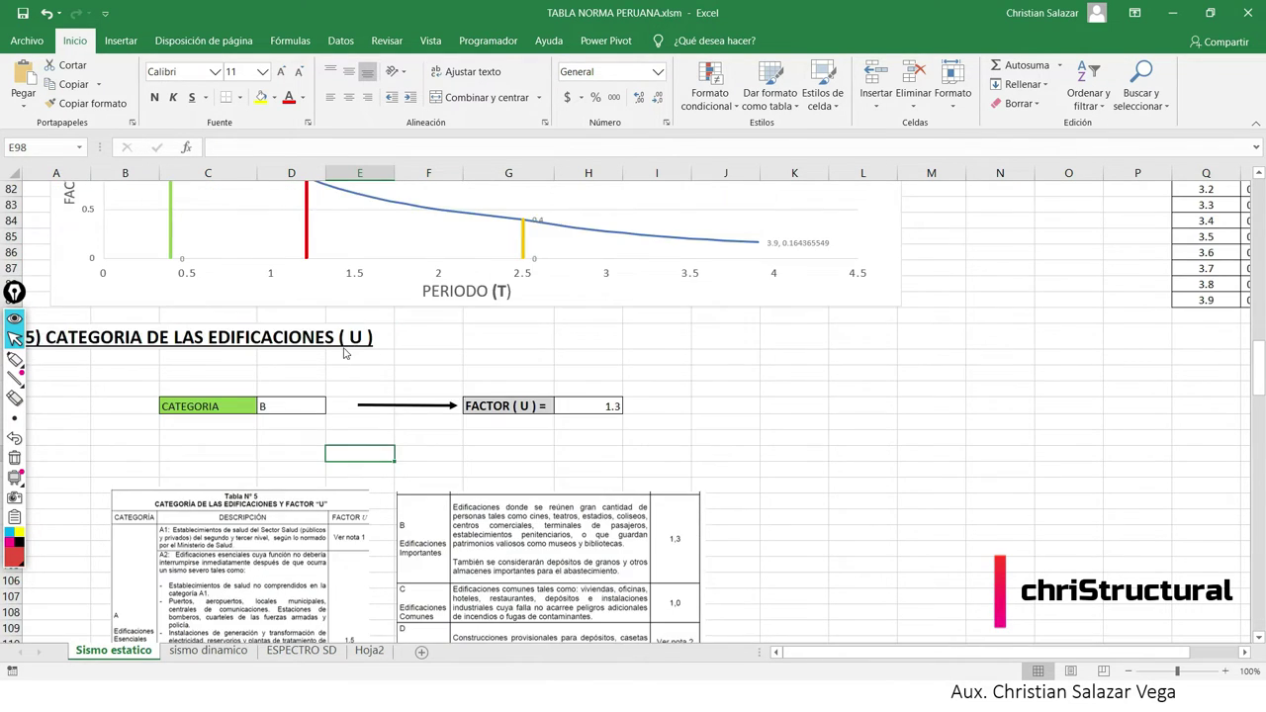
scroll(297, 386, up, 7)
scroll(234, 431, up, 7)
scroll(227, 383, up, 5)
scroll(227, 383, up, 2)
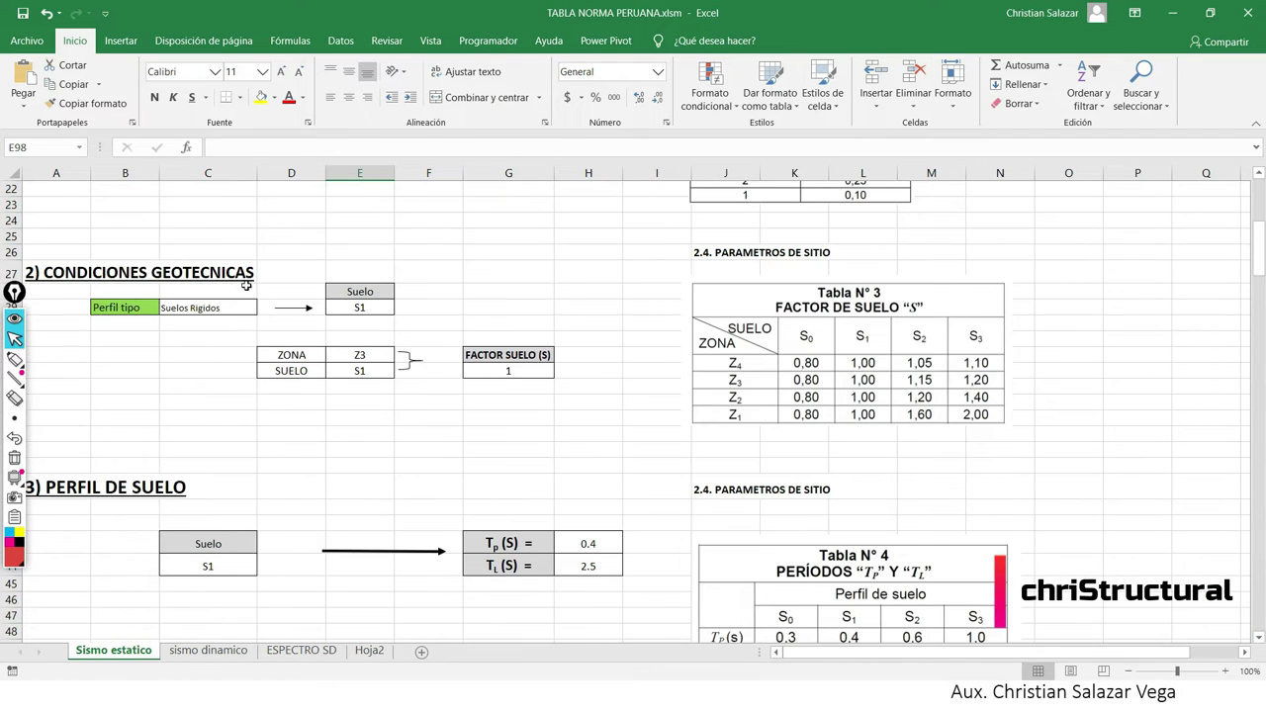
click(254, 307)
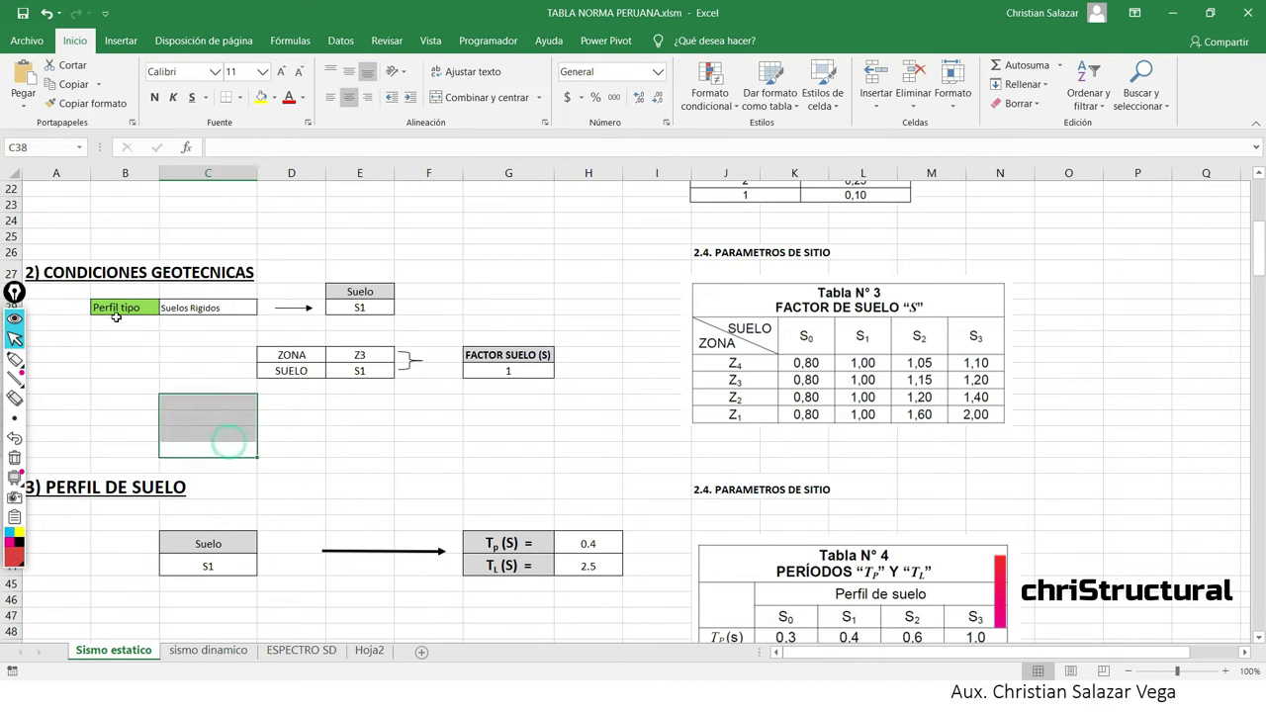
click(159, 404)
scroll(158, 404, up, 7)
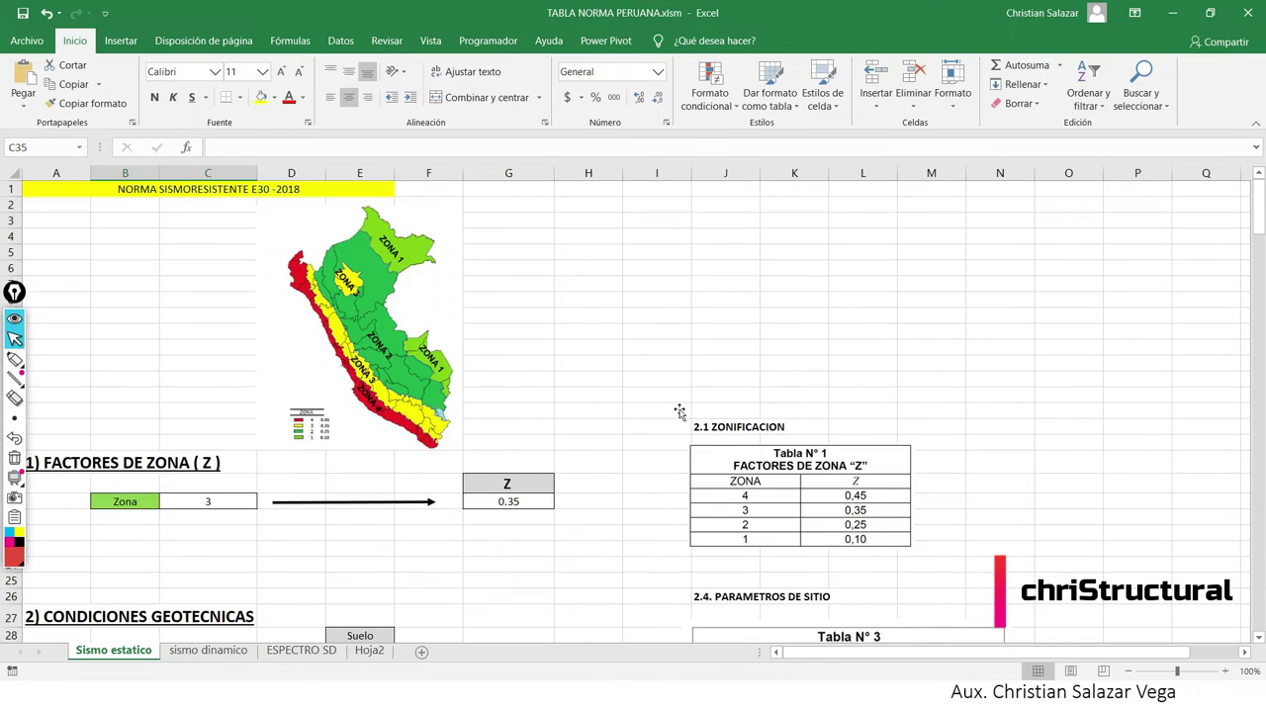
scroll(482, 401, down, 10)
scroll(558, 481, down, 4)
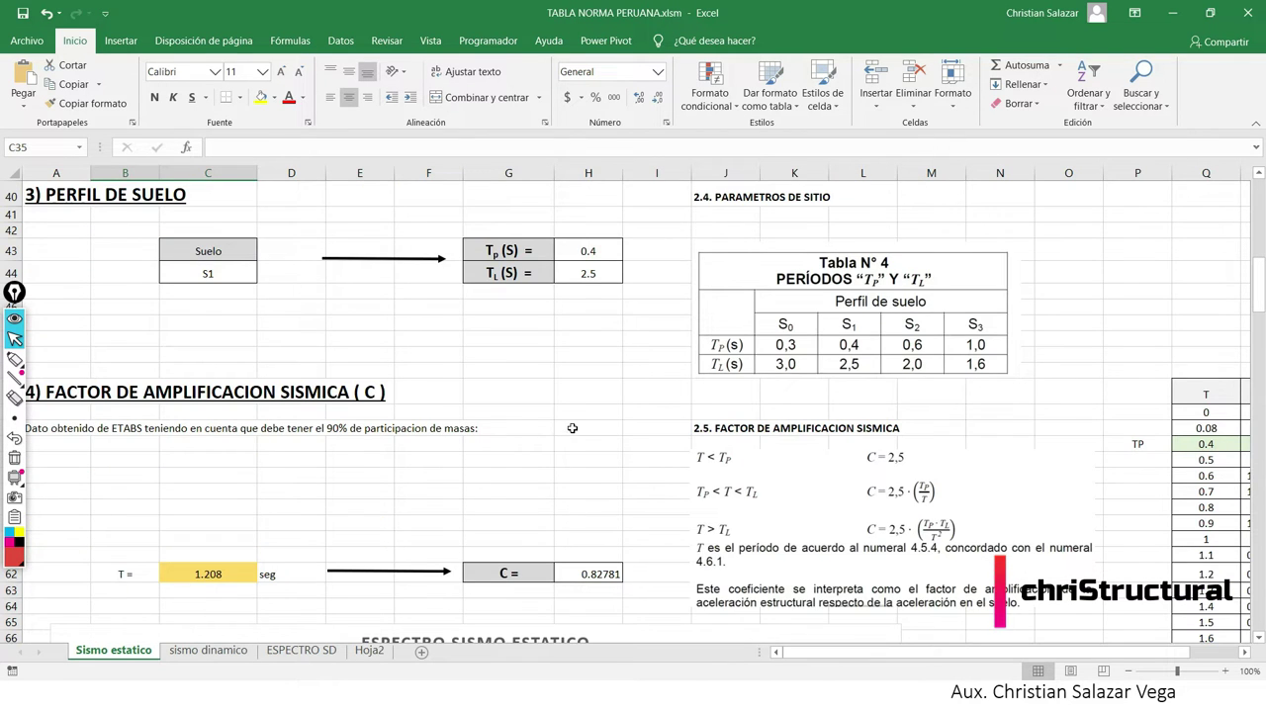
click(578, 419)
scroll(395, 420, down, 1)
click(200, 408)
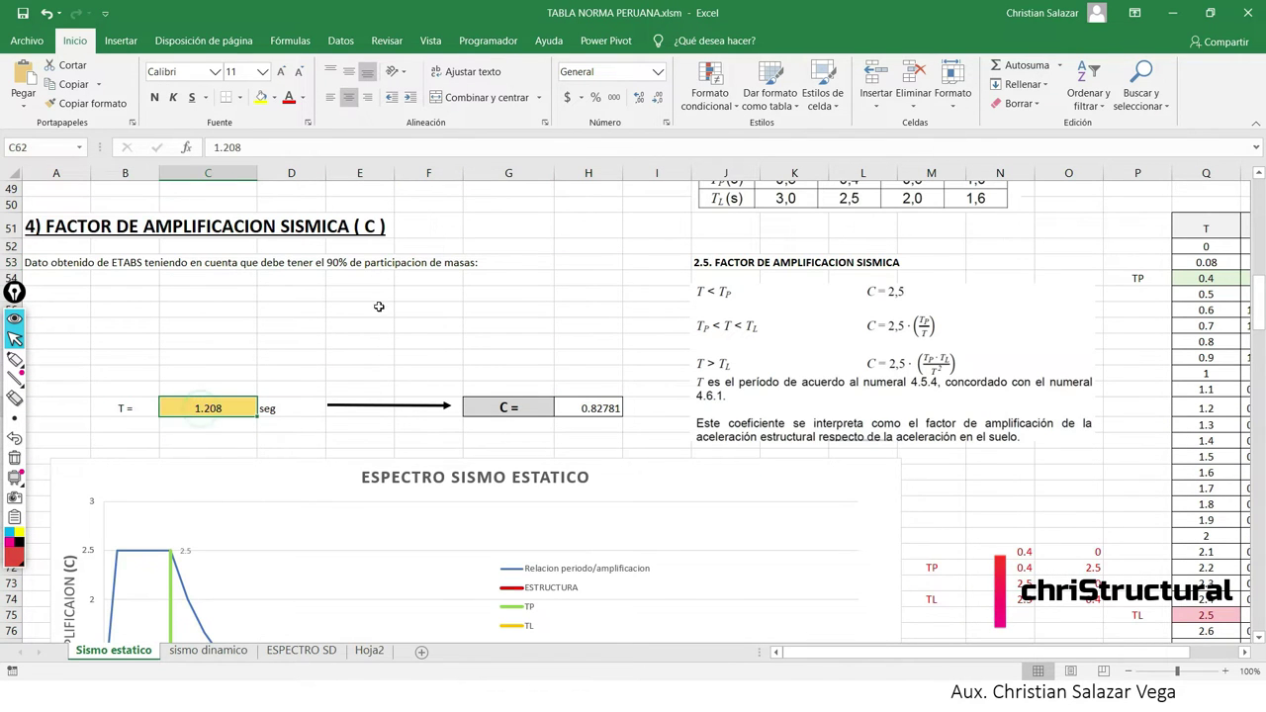
Scroll down to section 6, where Ro = 8 and Ia = 0.9 give R = 7.2.
scroll(371, 336, down, 3)
scroll(381, 376, down, 2)
scroll(391, 416, down, 2)
scroll(402, 453, down, 2)
scroll(402, 453, down, 2)
click(402, 453)
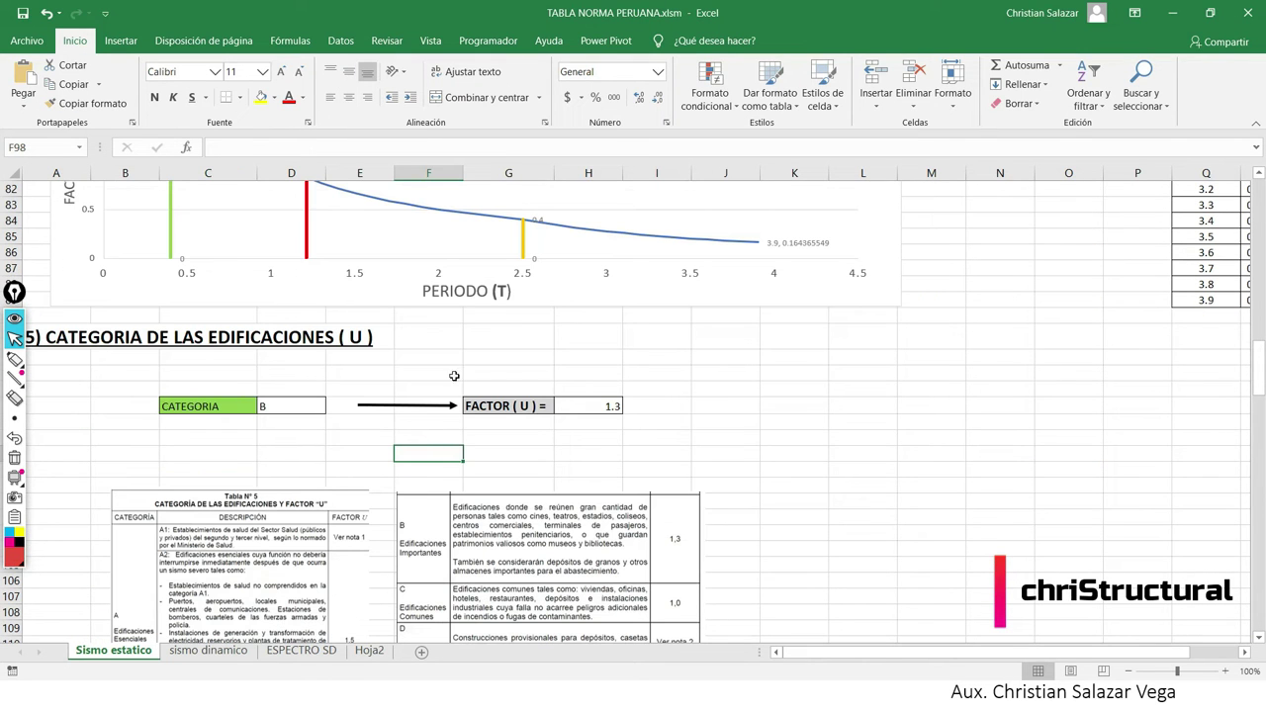
scroll(305, 435, down, 2)
scroll(305, 435, down, 5)
scroll(306, 432, down, 1)
scroll(306, 431, down, 2)
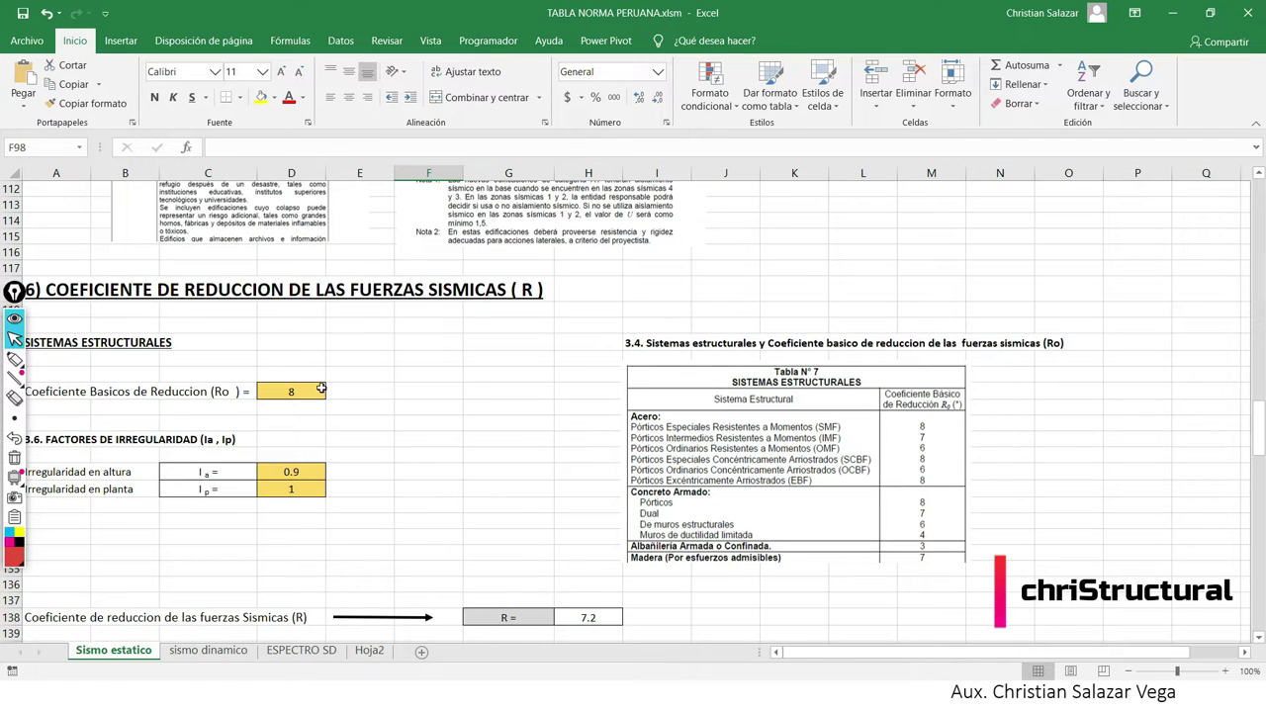
Outline the Ro = 8 row and underline its basic reduction coefficient label in red.
scroll(377, 407, down, 1)
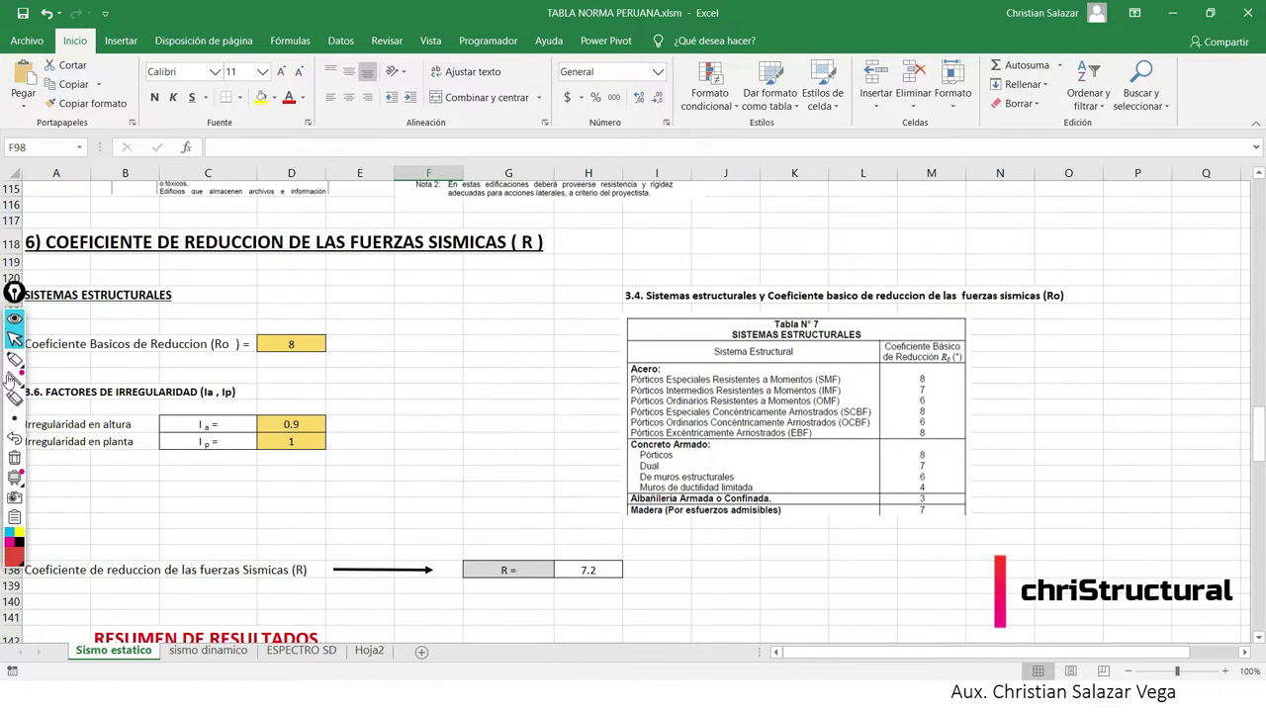
click(15, 360)
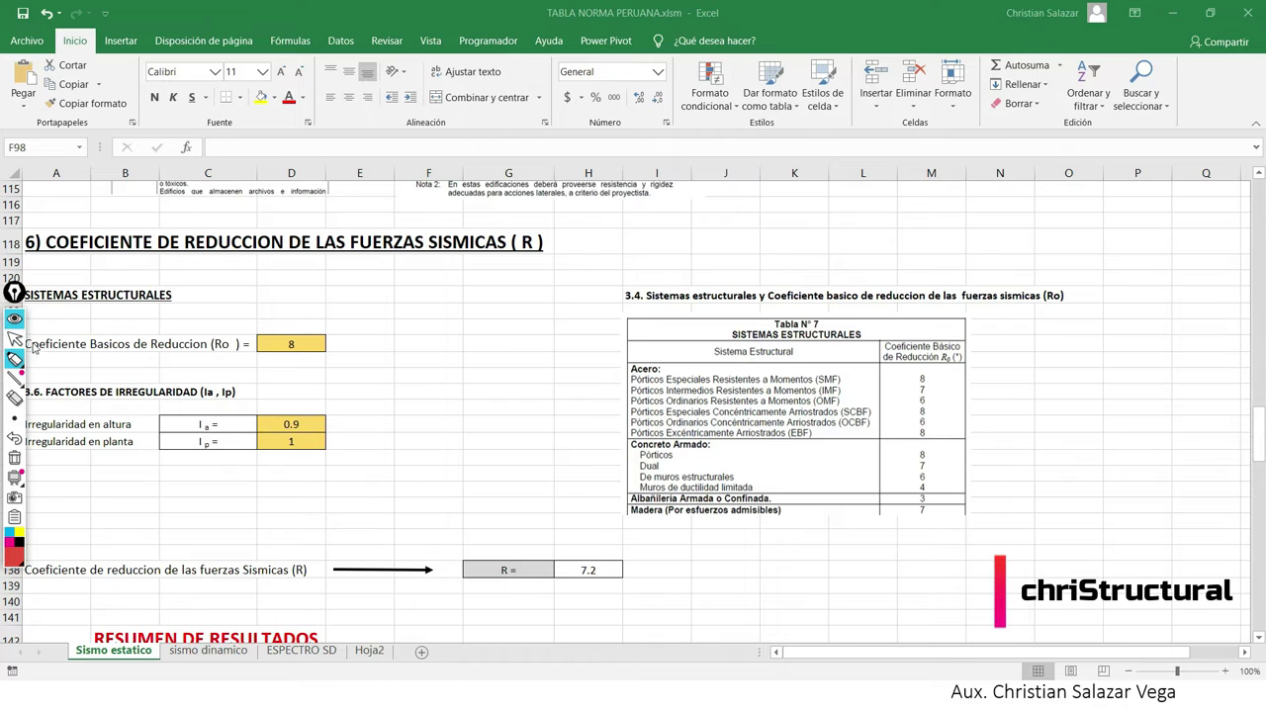
drag(58, 334, 203, 335)
drag(51, 351, 296, 337)
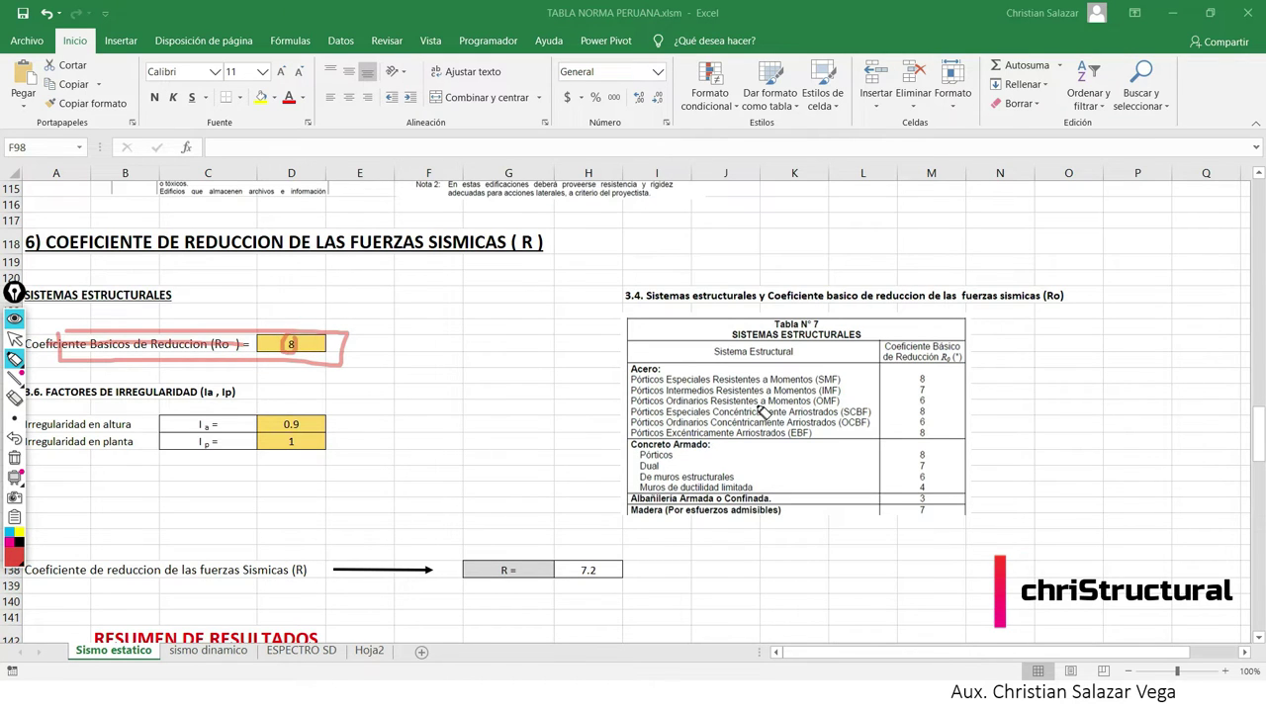
Mark Tabla N° 7's Concreto Armado group, Pórticos coefficient 8 and muros estructurales row, sketching walls beside it.
mouse_move(624, 452)
mouse_down()
mouse_move(730, 441)
mouse_move(624, 441)
mouse_up()
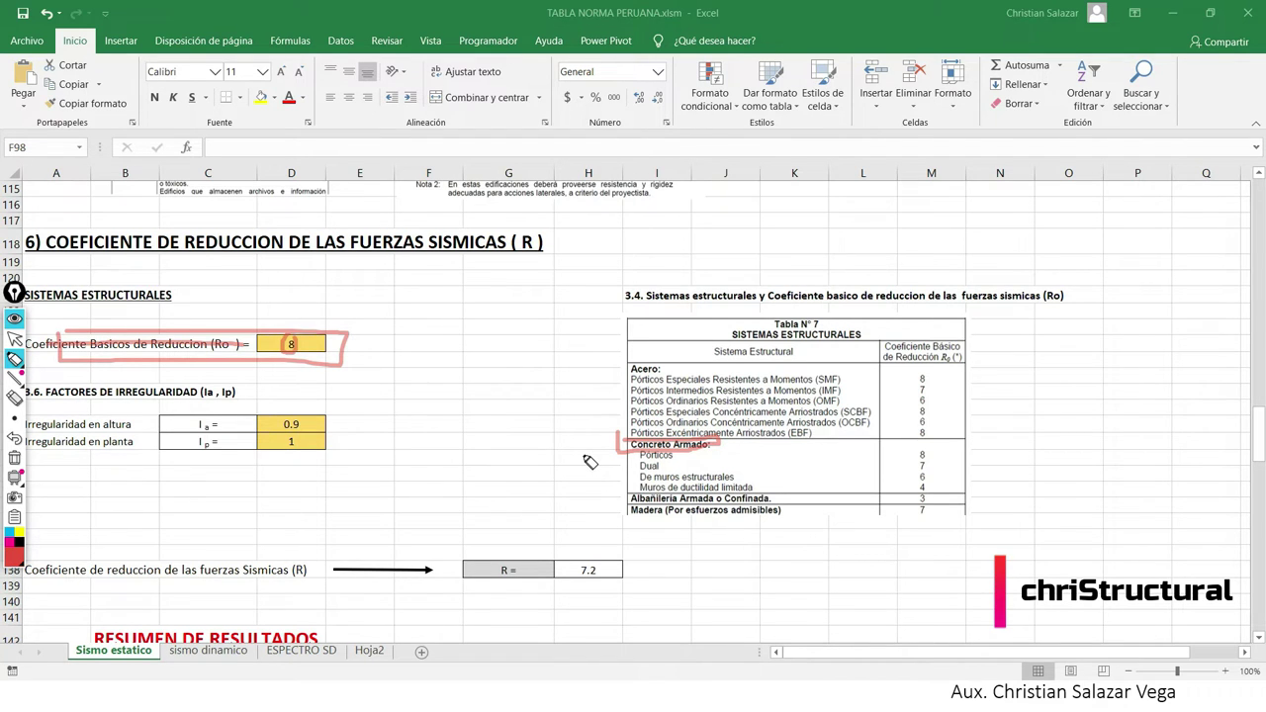
drag(914, 449, 928, 460)
drag(639, 479, 734, 479)
drag(1094, 360, 1078, 569)
mouse_move(1086, 351)
mouse_down()
mouse_move(1115, 358)
mouse_move(1101, 542)
mouse_move(1085, 560)
mouse_up()
drag(1145, 354, 1155, 562)
drag(1019, 350, 1009, 566)
click(14, 338)
key(alt+Tab)
In ETABS, show the undeformed 3-D tower and orbit it from several sides before returning to Excel.
key(alt+Tab)
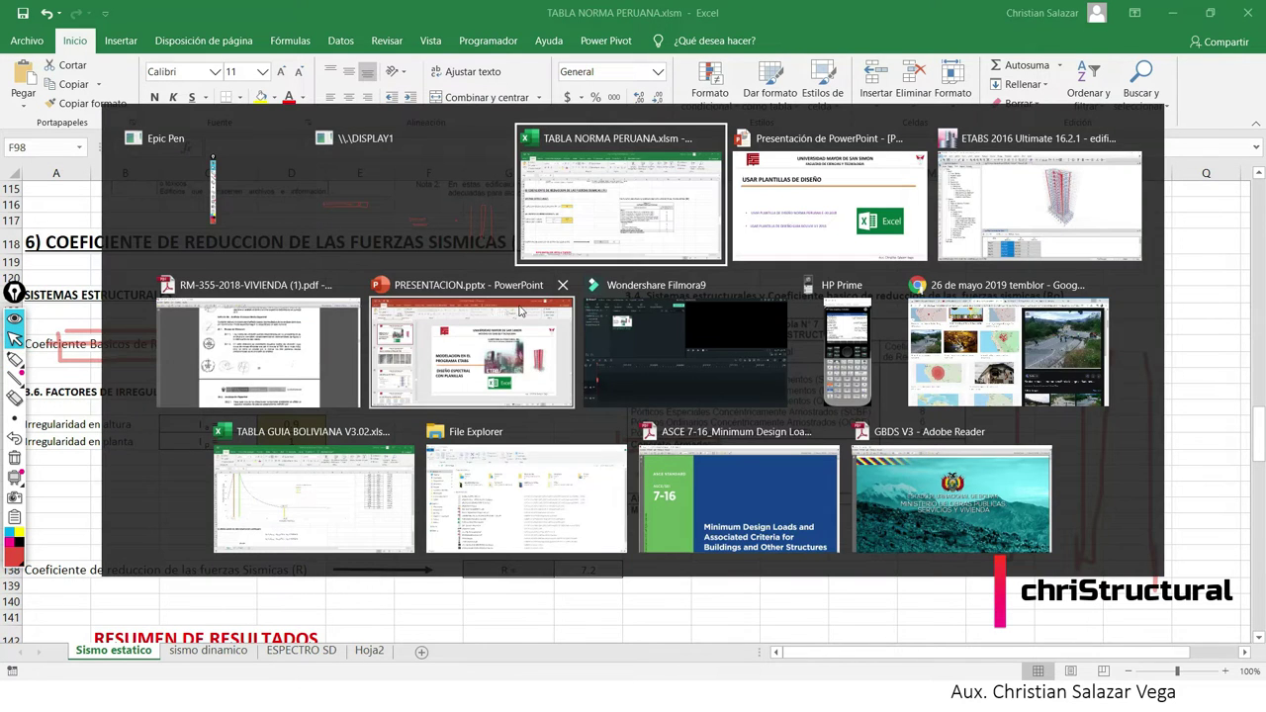
key(alt+Tab)
key(alt+Tab)
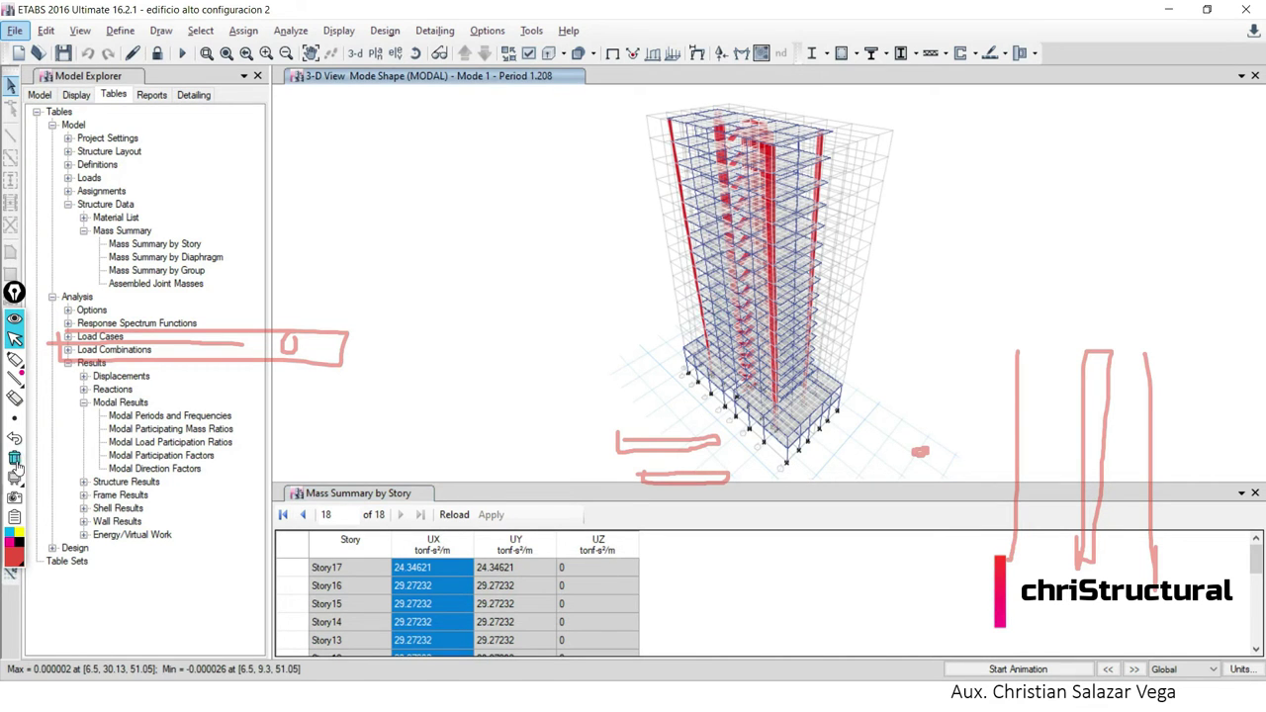
click(14, 457)
mouse_move(1039, 287)
shift+middle_down()
mouse_move(767, 327)
mouse_move(799, 394)
mouse_move(887, 397)
mouse_move(896, 325)
mouse_move(676, 97)
shift+middle_up()
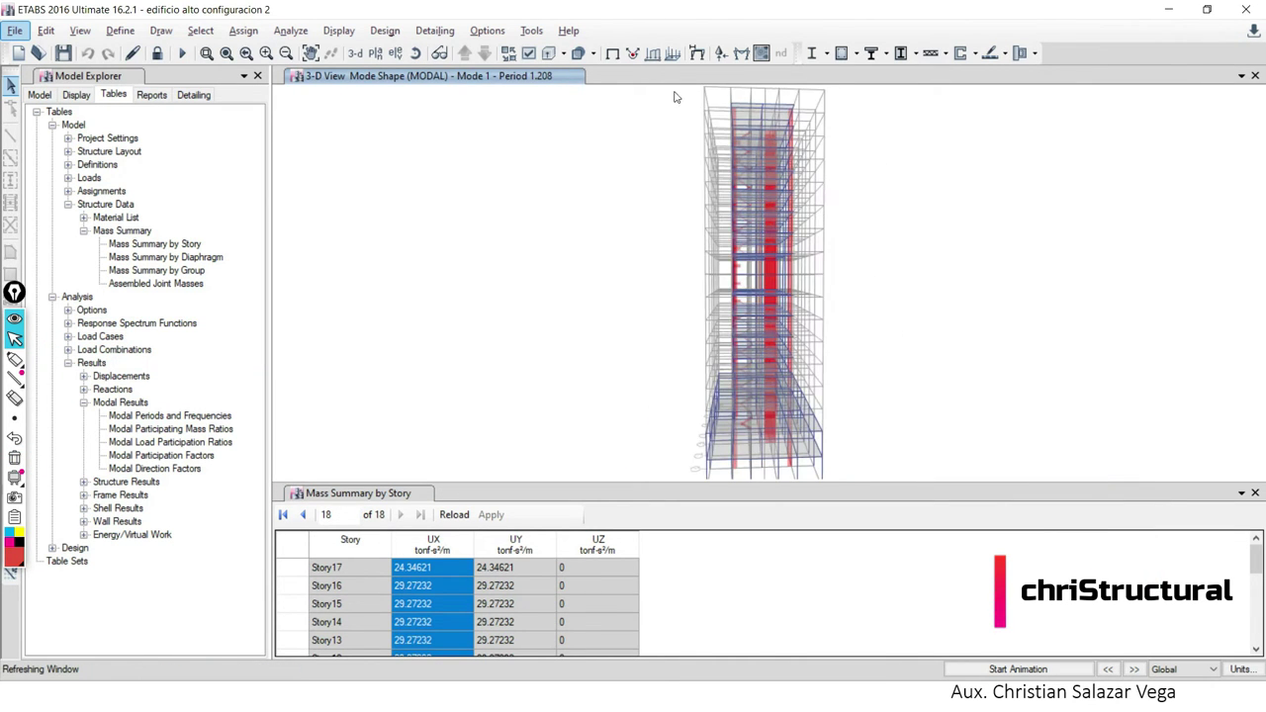
click(612, 53)
mouse_move(913, 283)
shift+middle_down()
mouse_move(893, 334)
mouse_move(877, 306)
mouse_move(877, 396)
mouse_move(921, 388)
mouse_move(924, 346)
mouse_move(673, 327)
mouse_move(926, 330)
shift+middle_up()
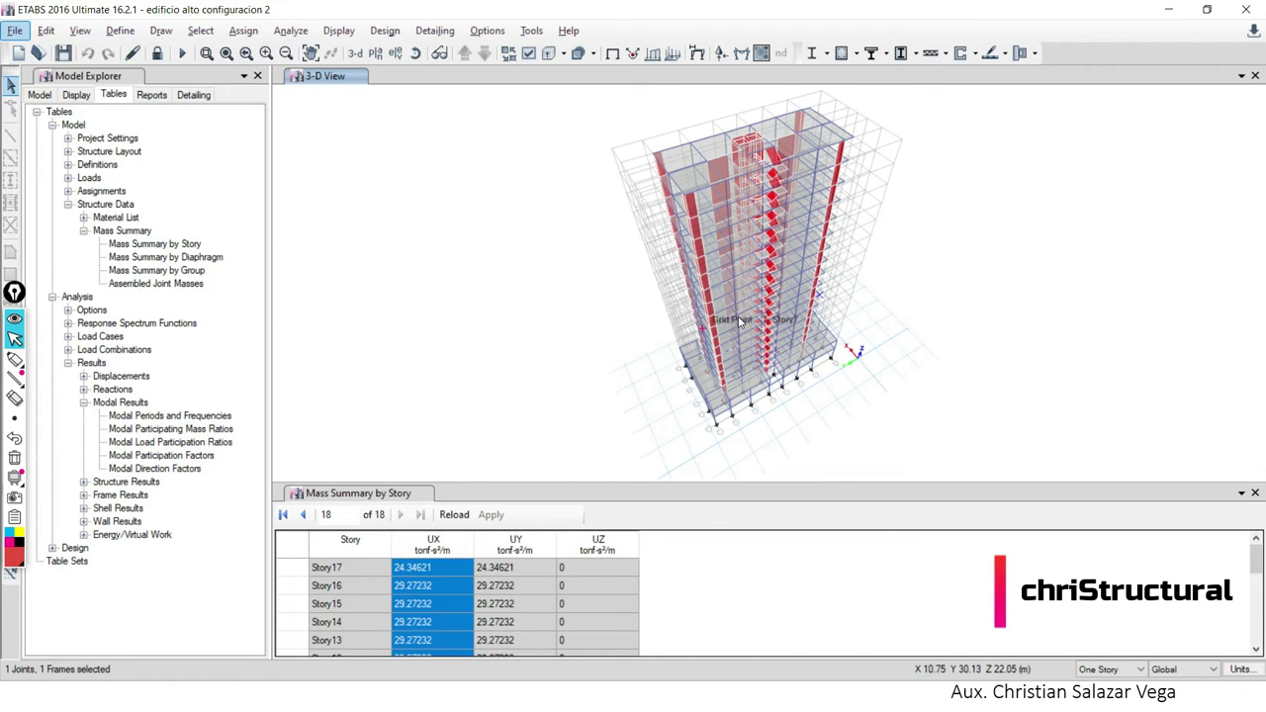
mouse_move(817, 176)
shift+middle_down()
mouse_move(639, 226)
mouse_move(597, 224)
shift+middle_up()
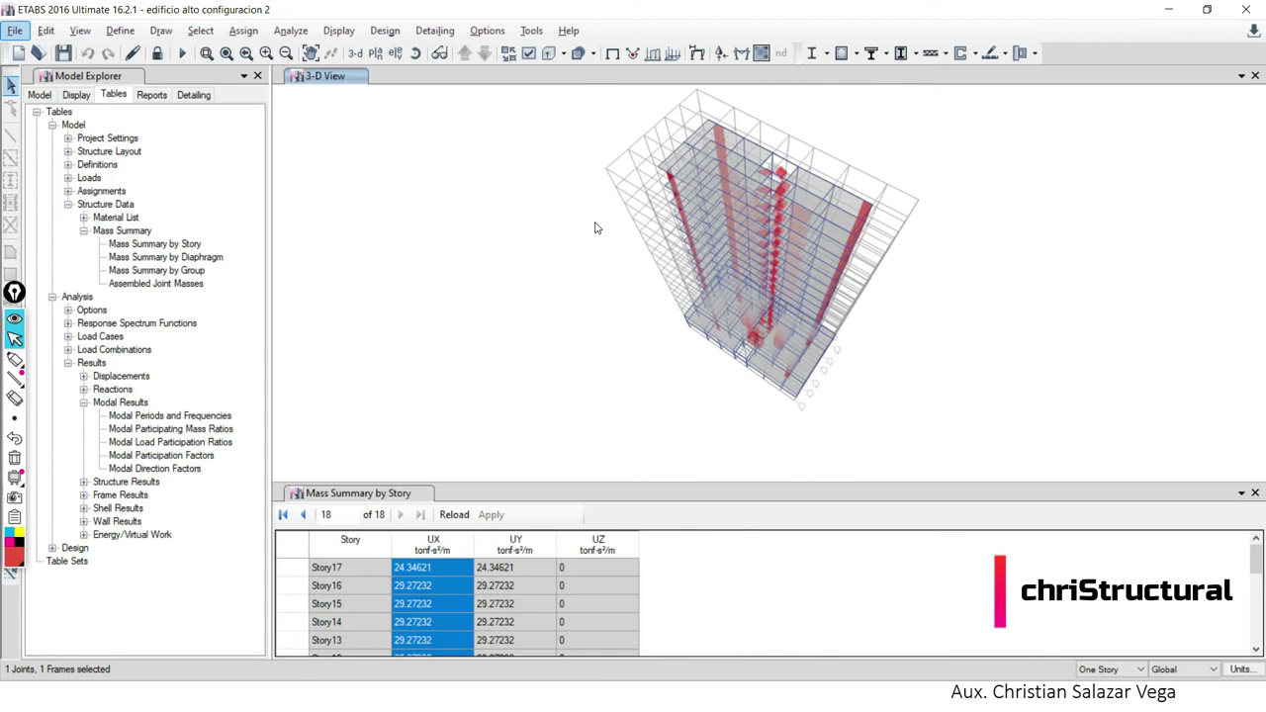
mouse_move(837, 393)
shift+middle_down()
mouse_move(999, 325)
mouse_move(1022, 251)
shift+middle_up()
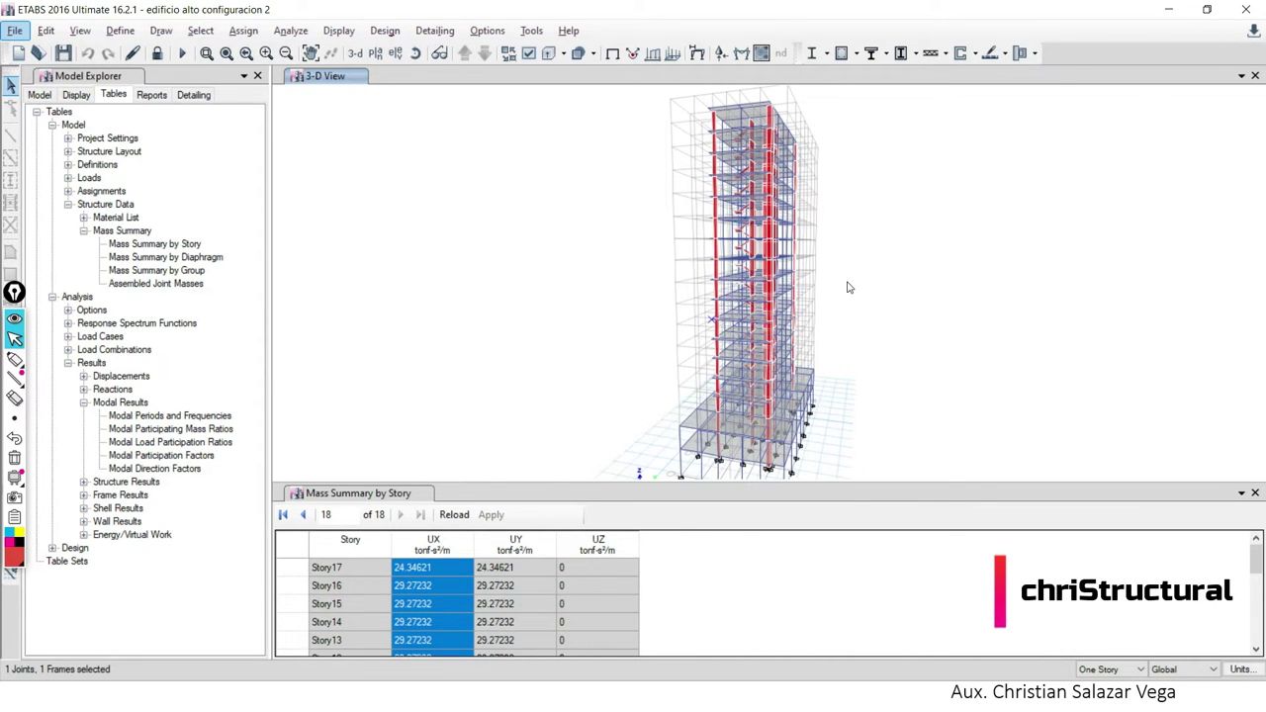
key(alt+Tab)
key(alt+Tab)
key(alt+Tab)
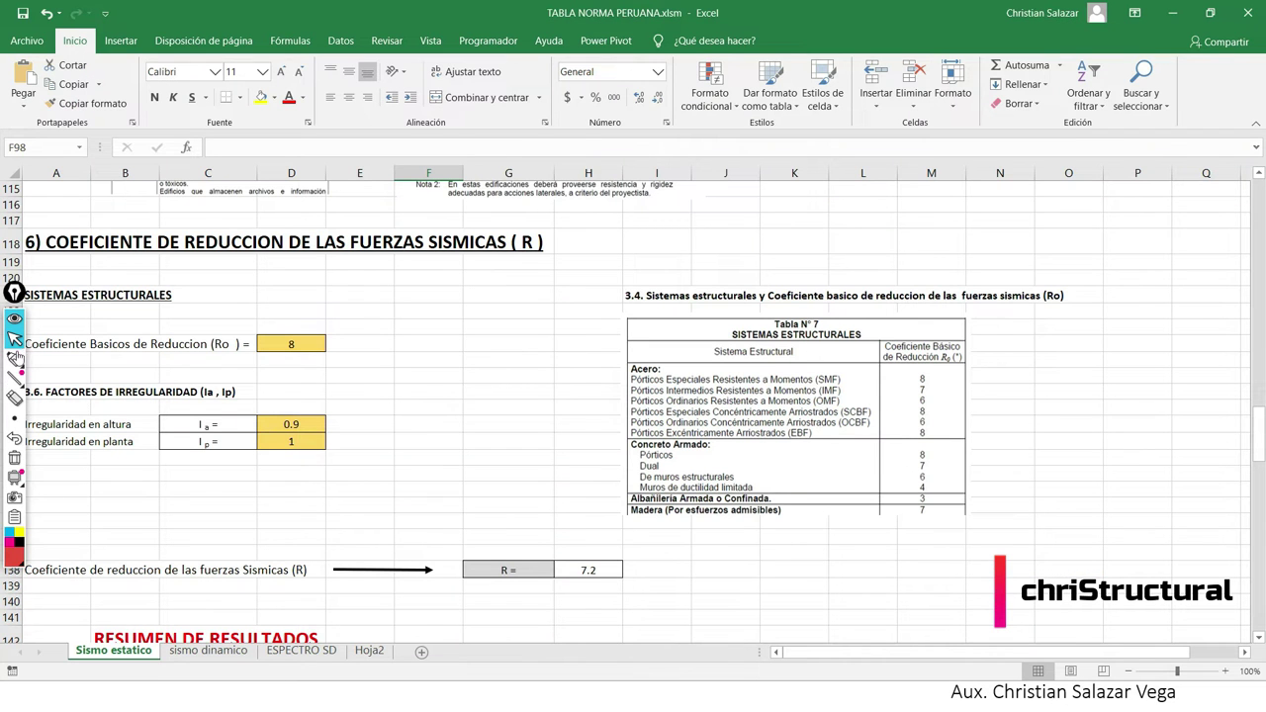
Circle the structural-wall coefficient 6 under Concreto Armado, then go back to ETABS.
click(14, 398)
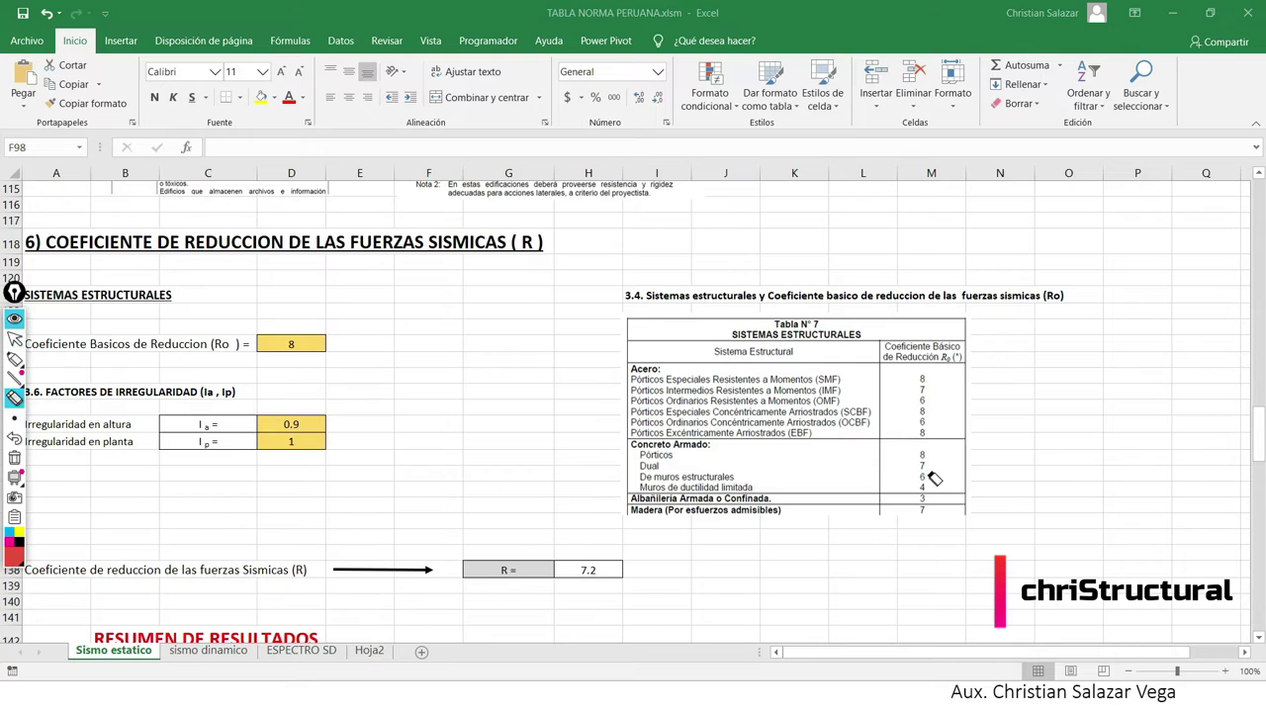
click(14, 359)
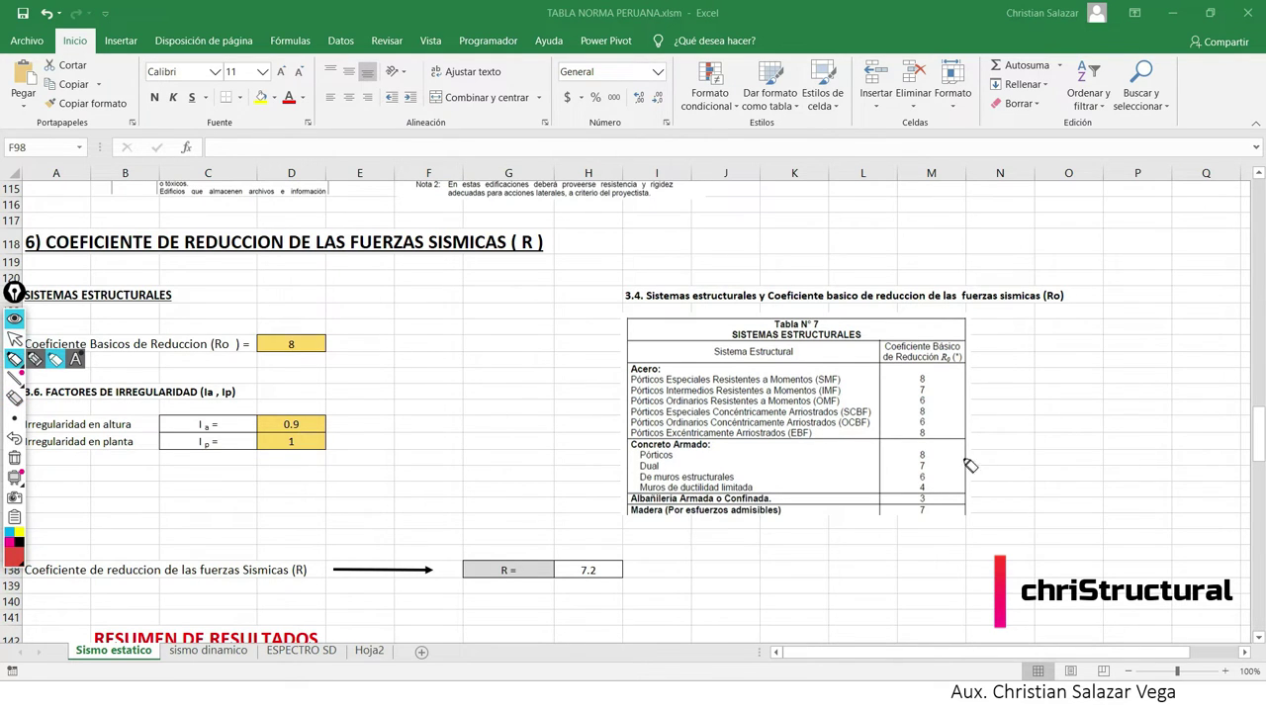
drag(935, 482, 930, 489)
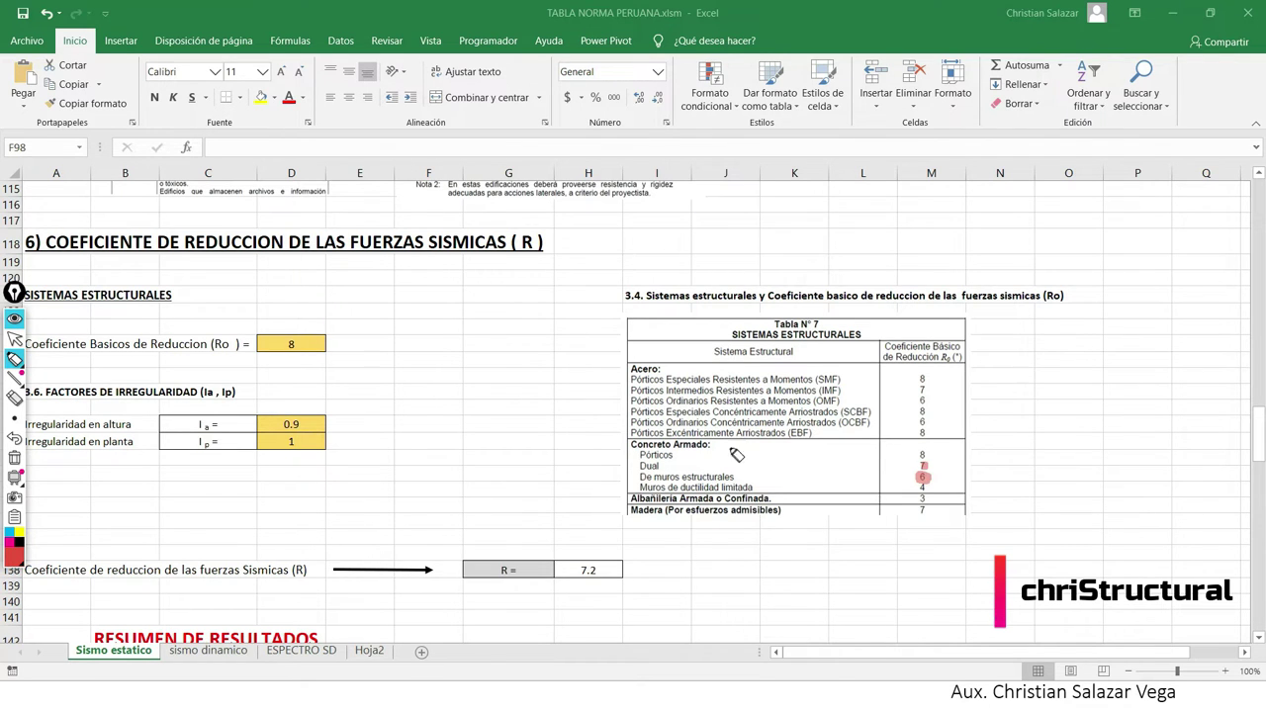
key(alt+Tab)
key(alt+Tab)
key(alt+Tab)
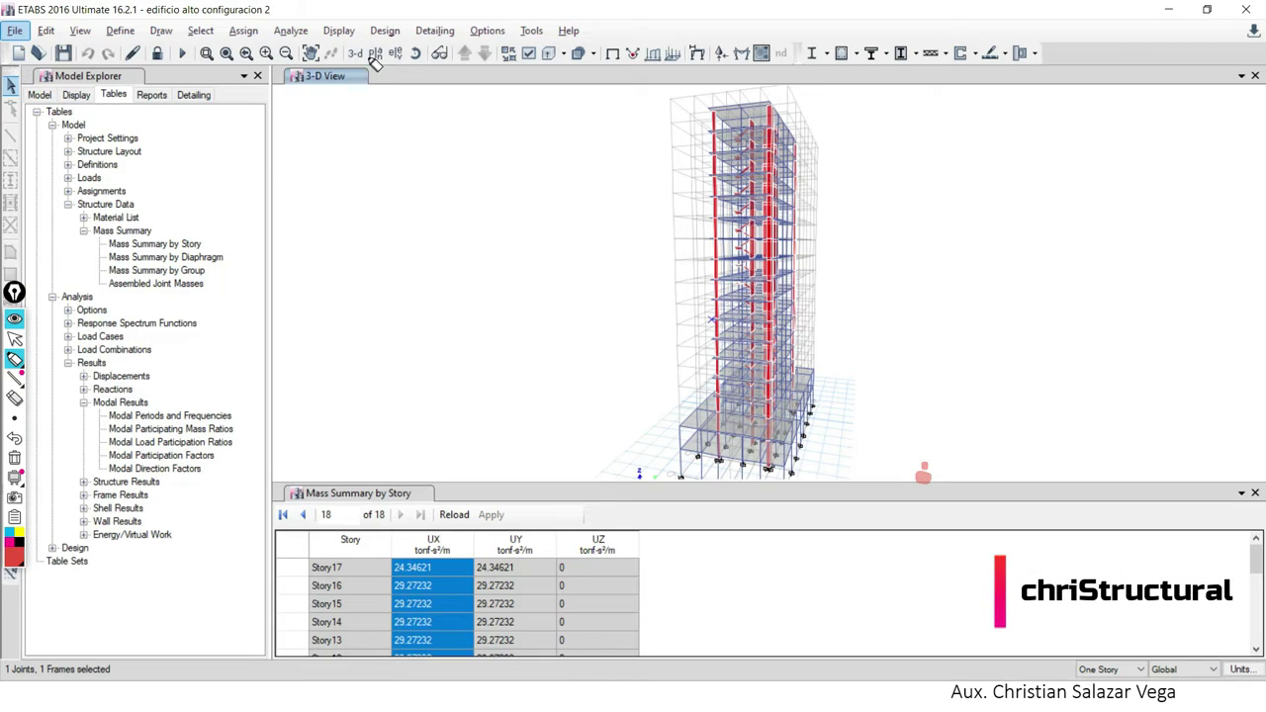
Show the Story17 plan view and highlight its top and bottom beams in red.
click(15, 338)
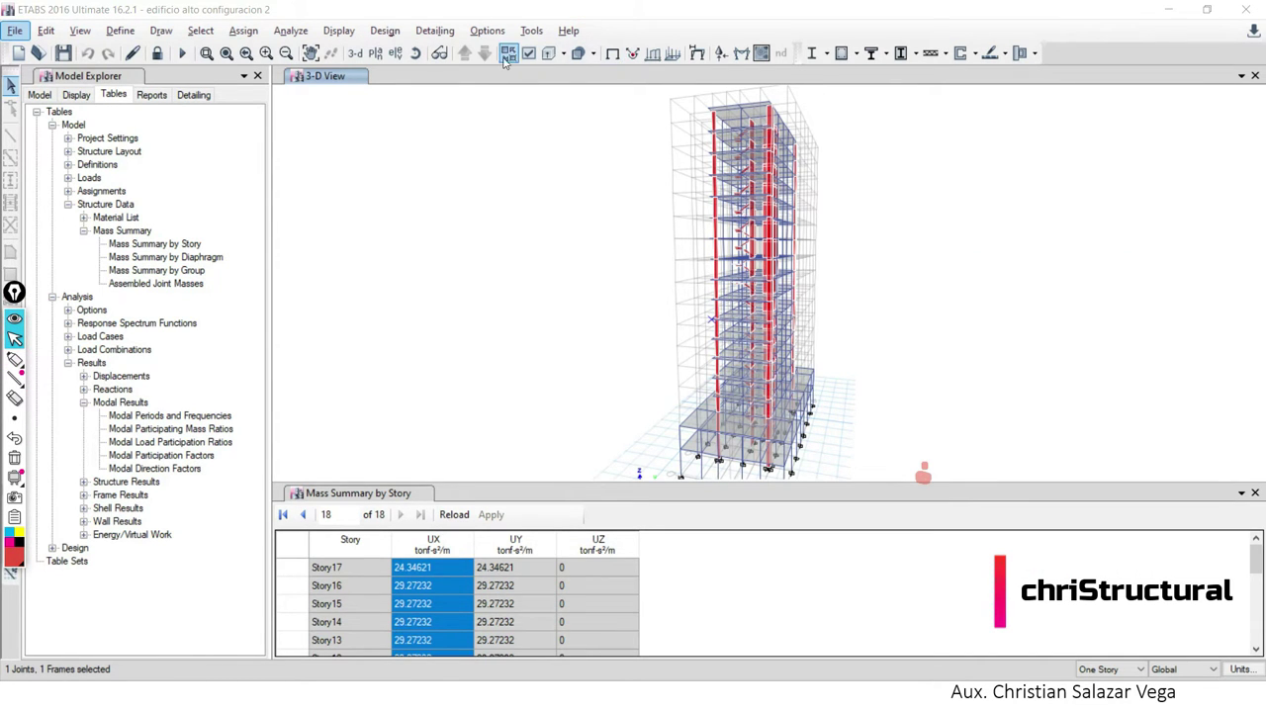
click(376, 53)
click(560, 546)
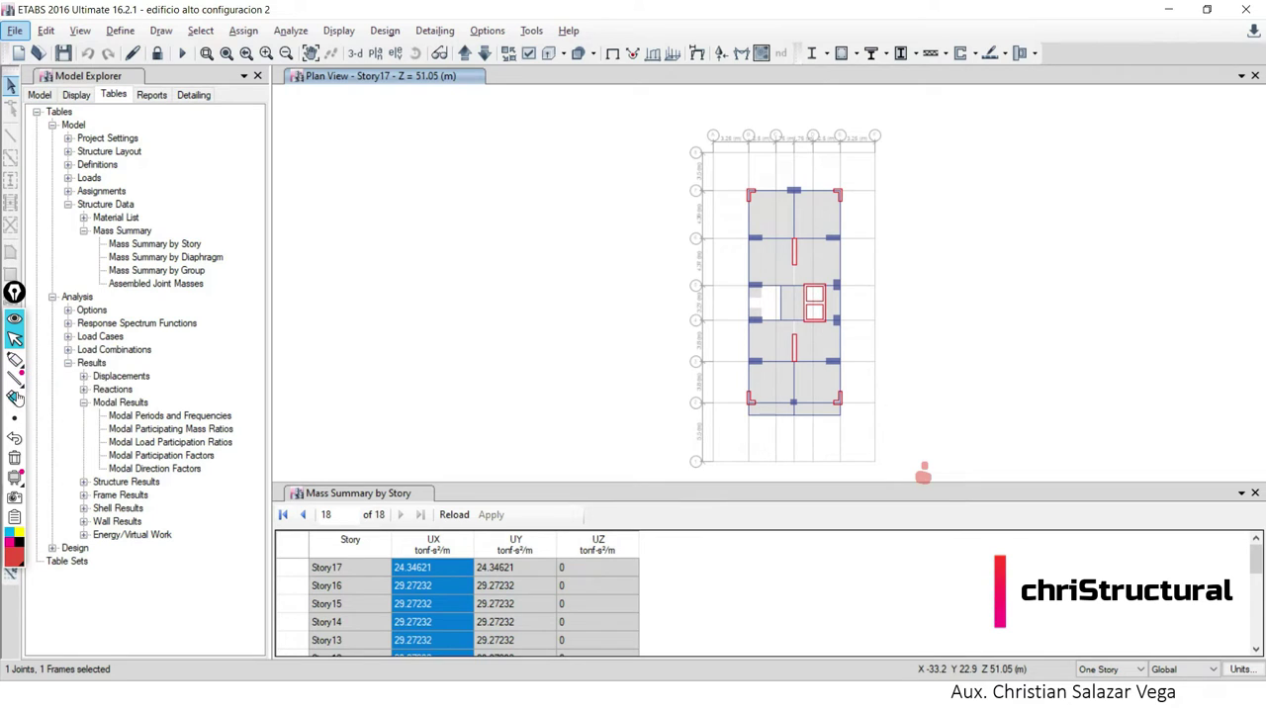
click(14, 359)
drag(749, 192, 841, 196)
drag(751, 404, 840, 403)
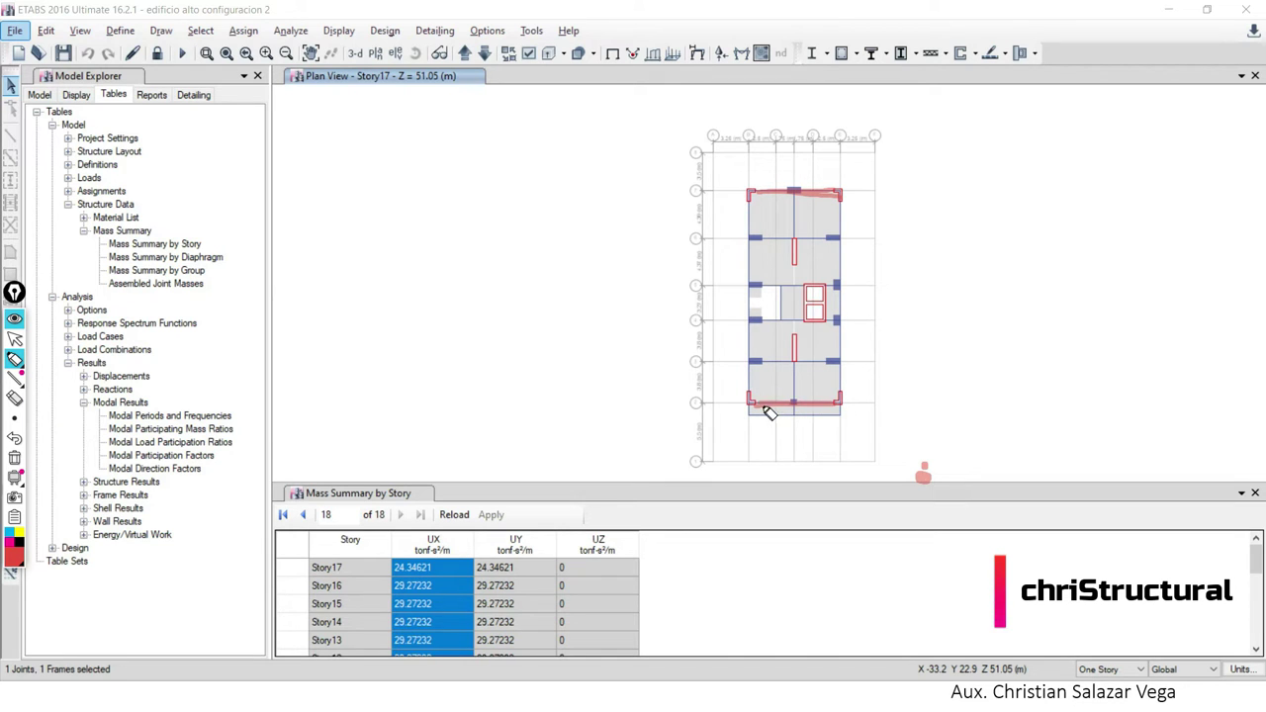
drag(775, 195, 831, 198)
Mark the plan's interior walls with arrows, clear the ink, and select Excel's Ro = 8 cell D124.
drag(480, 258, 651, 262)
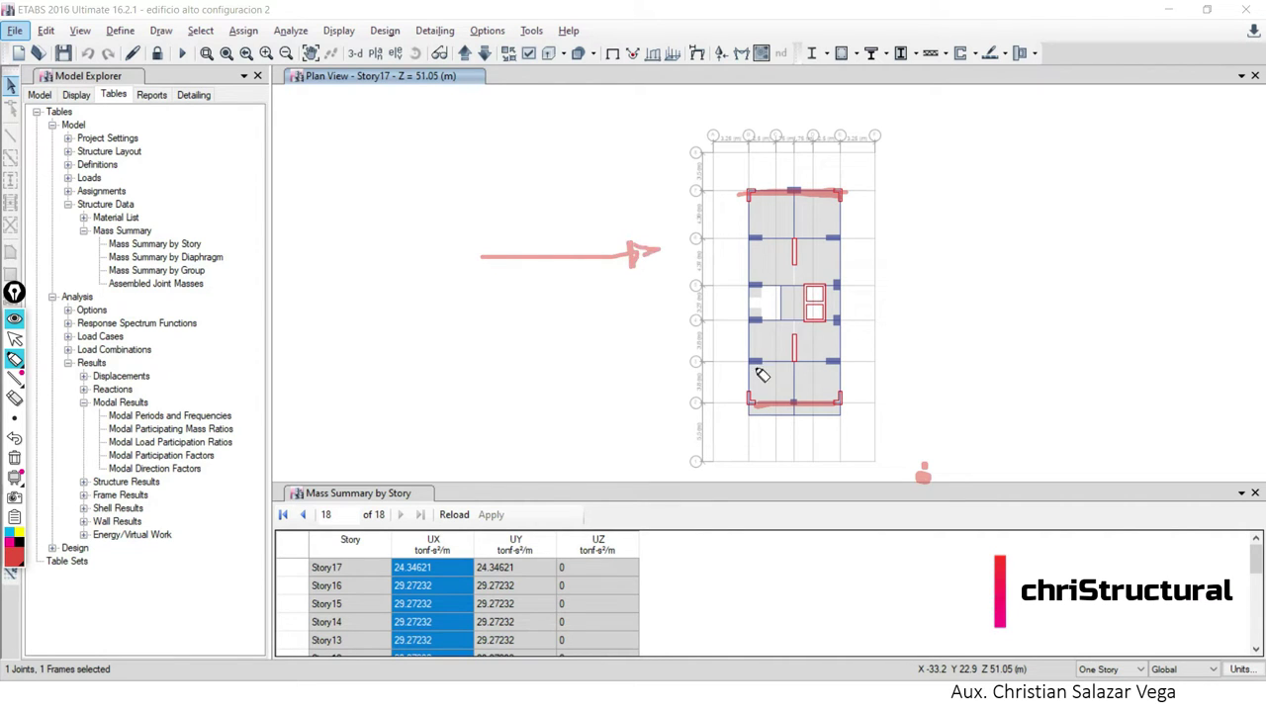
mouse_move(788, 477)
mouse_down()
mouse_move(788, 428)
mouse_move(797, 447)
mouse_up()
mouse_move(784, 263)
mouse_down()
mouse_move(802, 238)
mouse_move(802, 260)
mouse_up()
drag(782, 354, 801, 337)
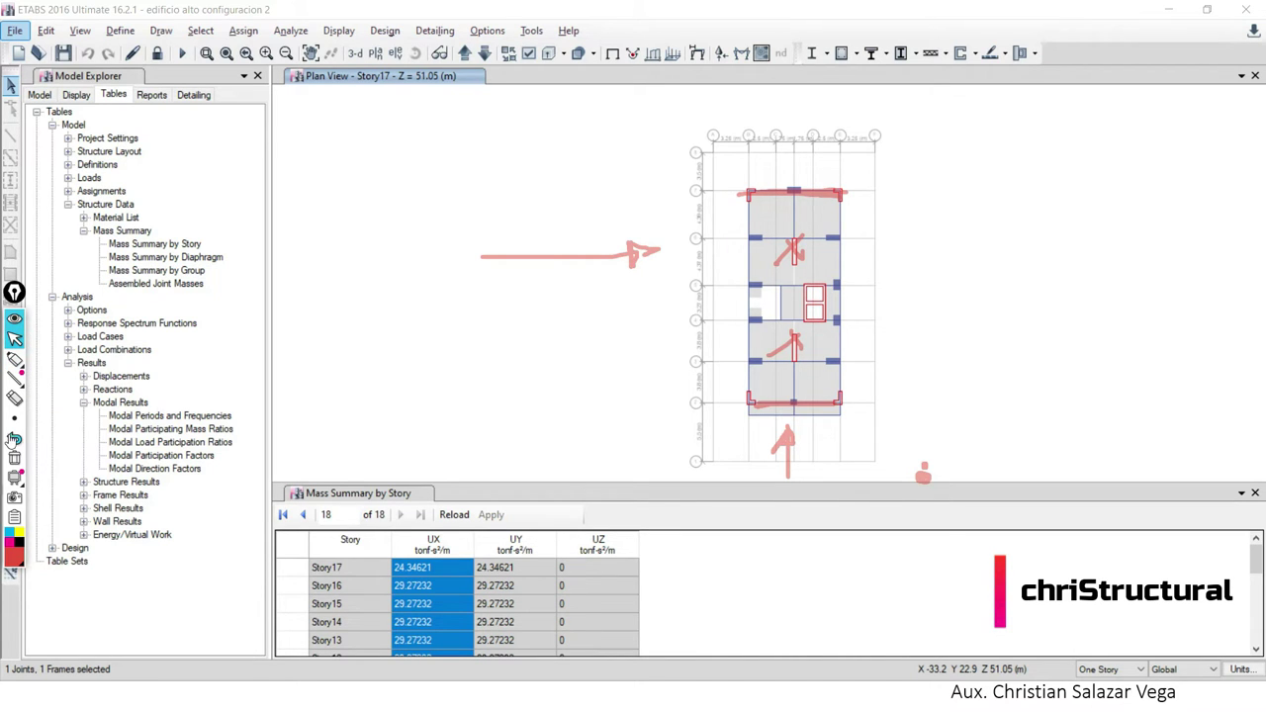
click(15, 458)
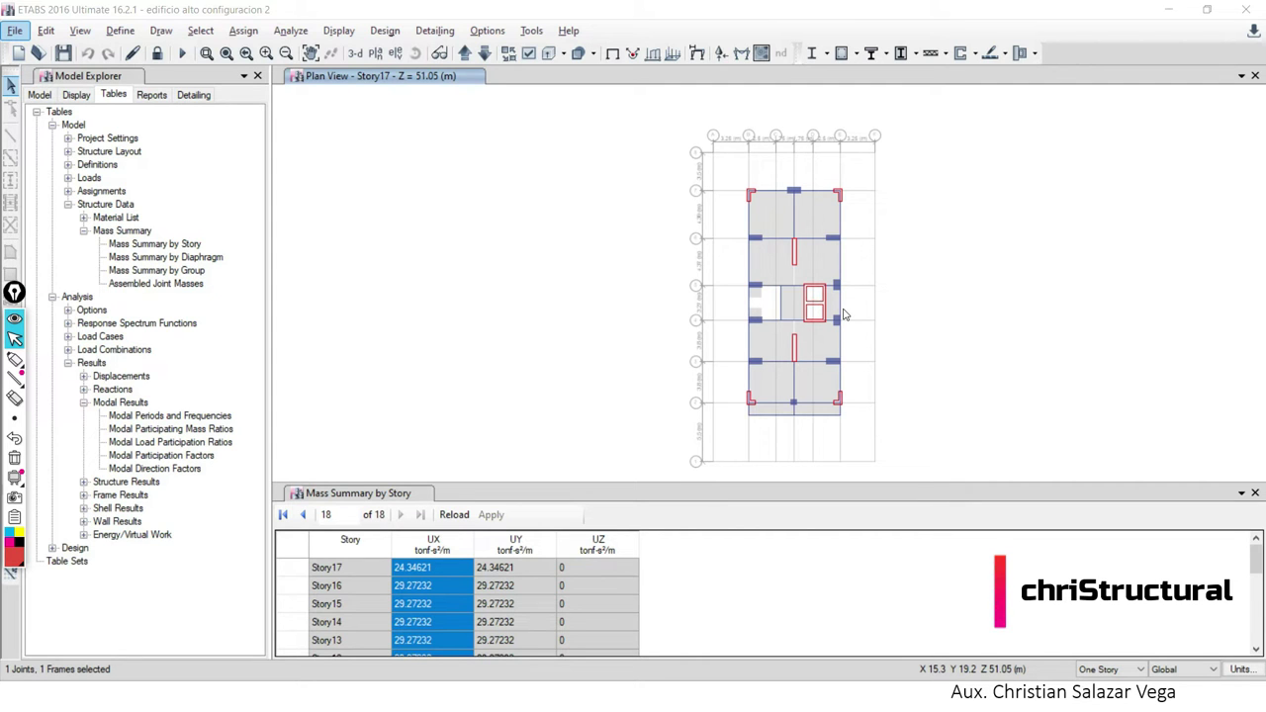
key(alt+Tab)
key(alt+Tab)
key(alt+Tab)
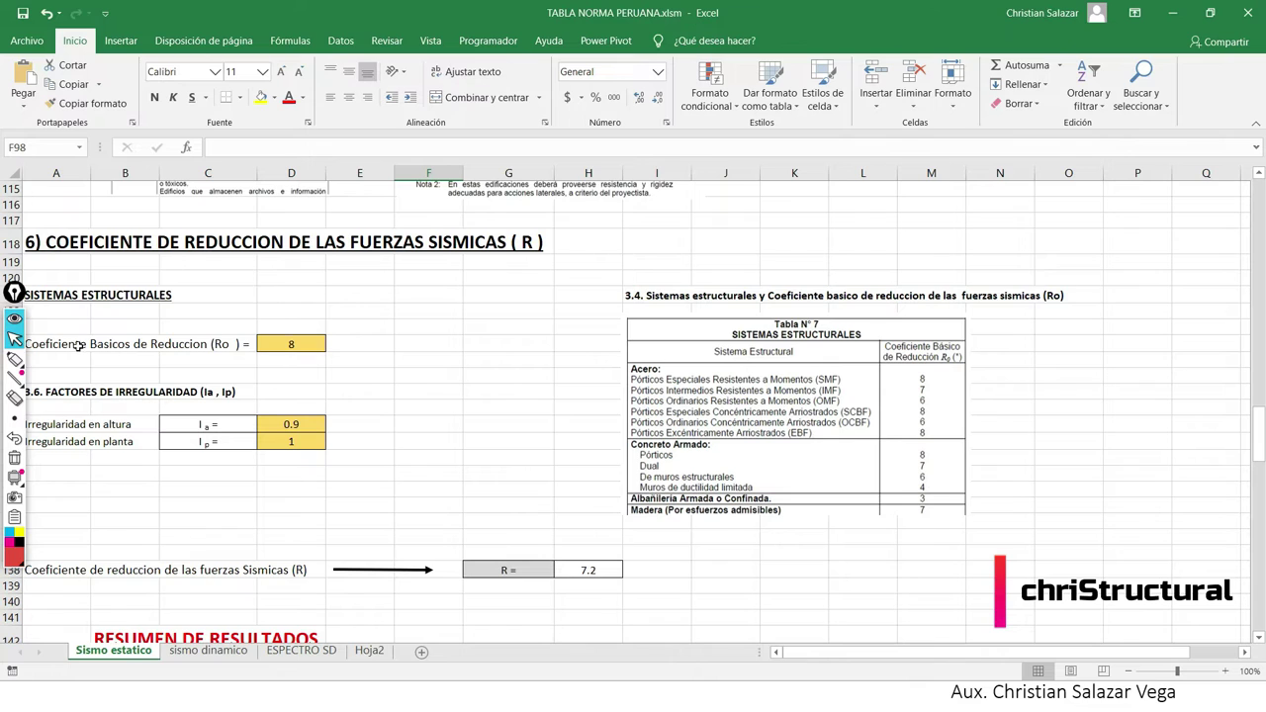
click(314, 342)
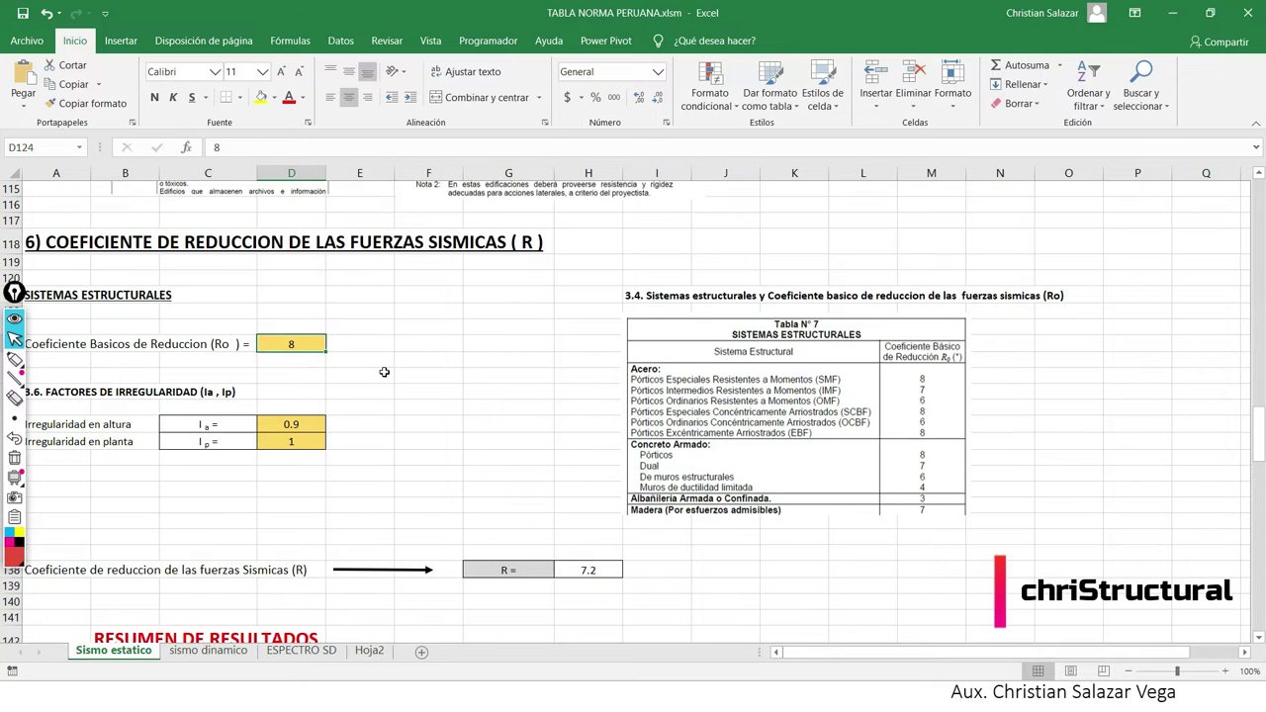
Enter 6 as the basic reduction coefficient Ro so R recalculates to 5.4, stepping past Ia and Ip.
text(6)
key(Return)
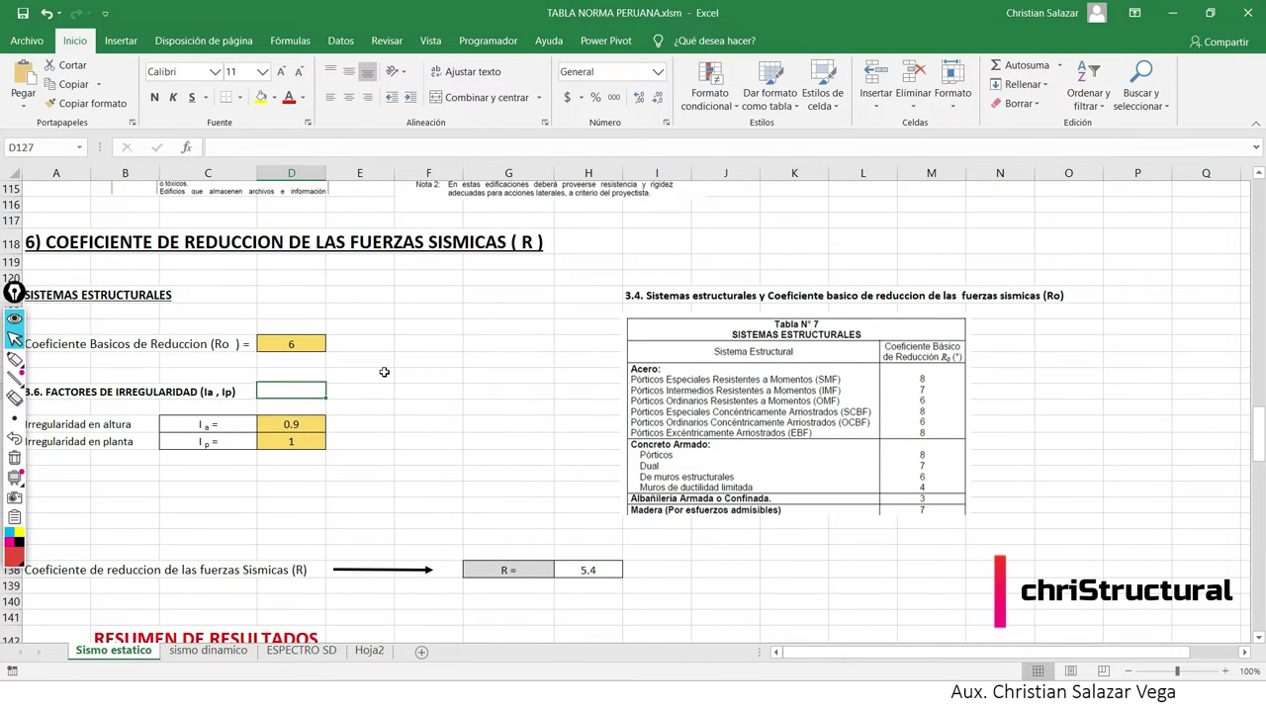
key(Down)
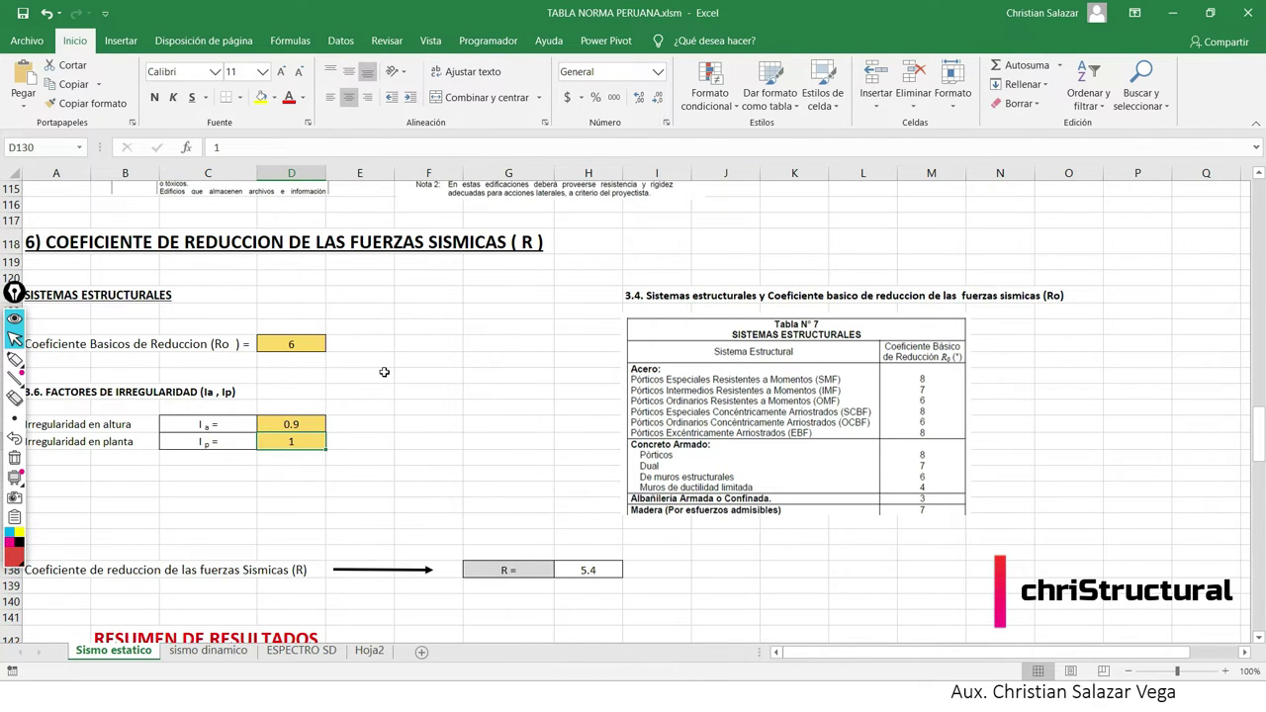
key(Down)
key(alt+Tab)
key(alt+Tab)
key(alt+Tab)
key(alt+Tab)
key(alt+Tab)
Scroll the RM-355-2018 PDF to page 20, Tabla N° 8 of height irregularity factors Ia.
scroll(531, 481, down, 5)
scroll(531, 481, down, 8)
scroll(640, 396, down, 5)
scroll(640, 395, down, 7)
scroll(640, 396, down, 4)
scroll(640, 396, down, 7)
scroll(843, 165, down, 5)
scroll(843, 165, down, 6)
scroll(843, 166, down, 5)
scroll(843, 165, down, 6)
scroll(583, 386, down, 5)
scroll(583, 387, down, 6)
scroll(583, 387, down, 5)
scroll(585, 388, down, 4)
scroll(585, 387, down, 5)
scroll(584, 387, down, 8)
scroll(584, 387, up, 10)
scroll(585, 386, down, 3)
scroll(584, 387, up, 10)
scroll(585, 387, up, 10)
scroll(585, 387, up, 10)
scroll(587, 389, up, 10)
scroll(586, 389, up, 8)
scroll(689, 194, up, 6)
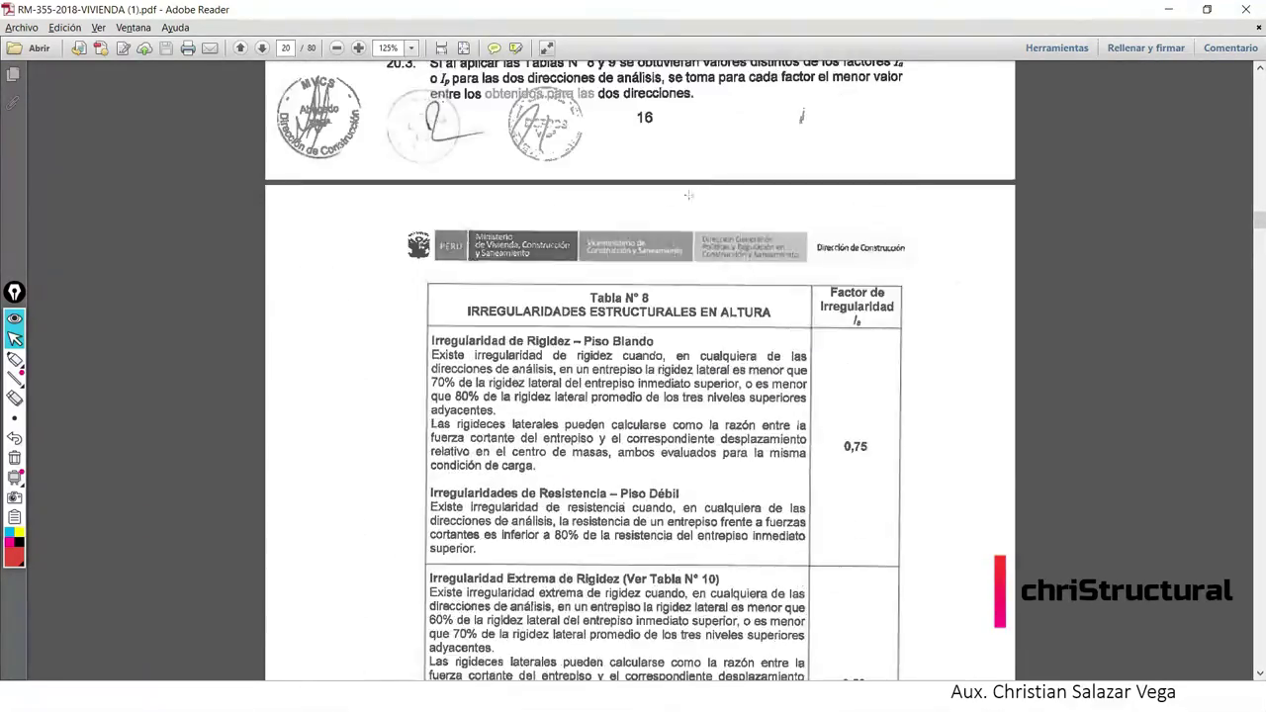
scroll(591, 396, up, 10)
scroll(633, 386, up, 1)
scroll(672, 371, down, 1)
scroll(719, 354, down, 10)
scroll(716, 354, down, 2)
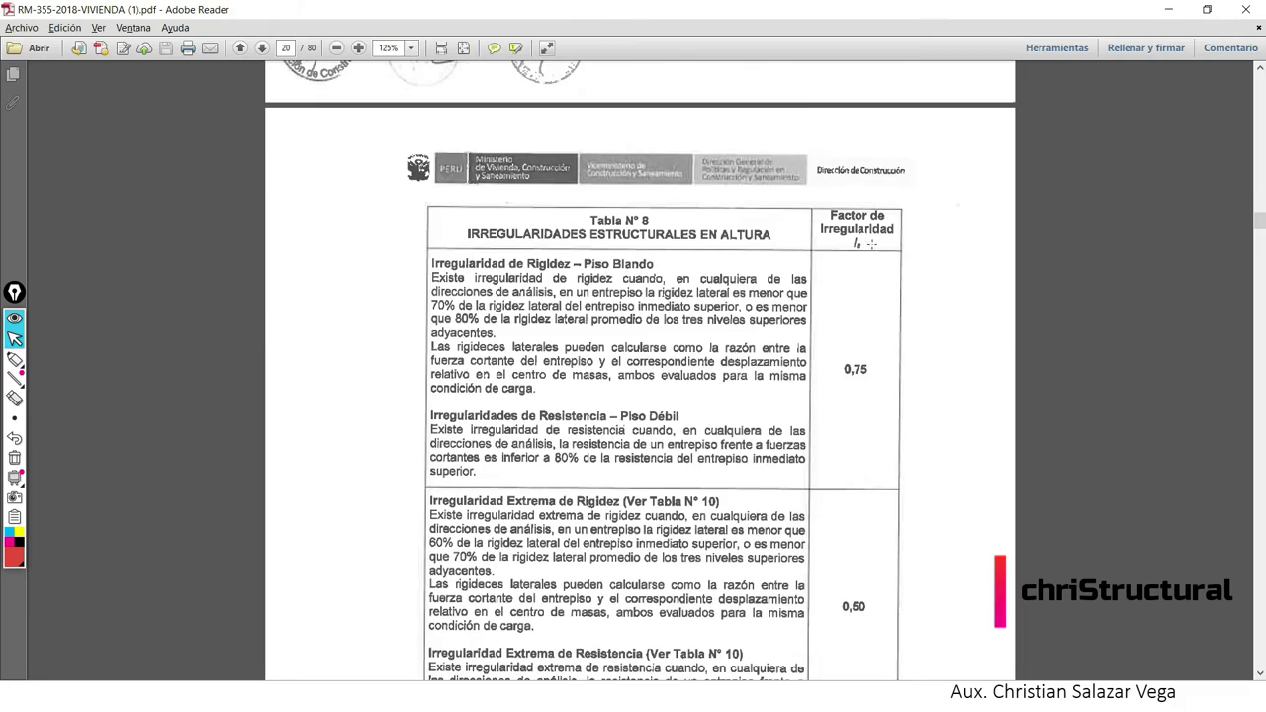
scroll(871, 244, down, 2)
scroll(861, 272, down, 20)
scroll(851, 297, down, 10)
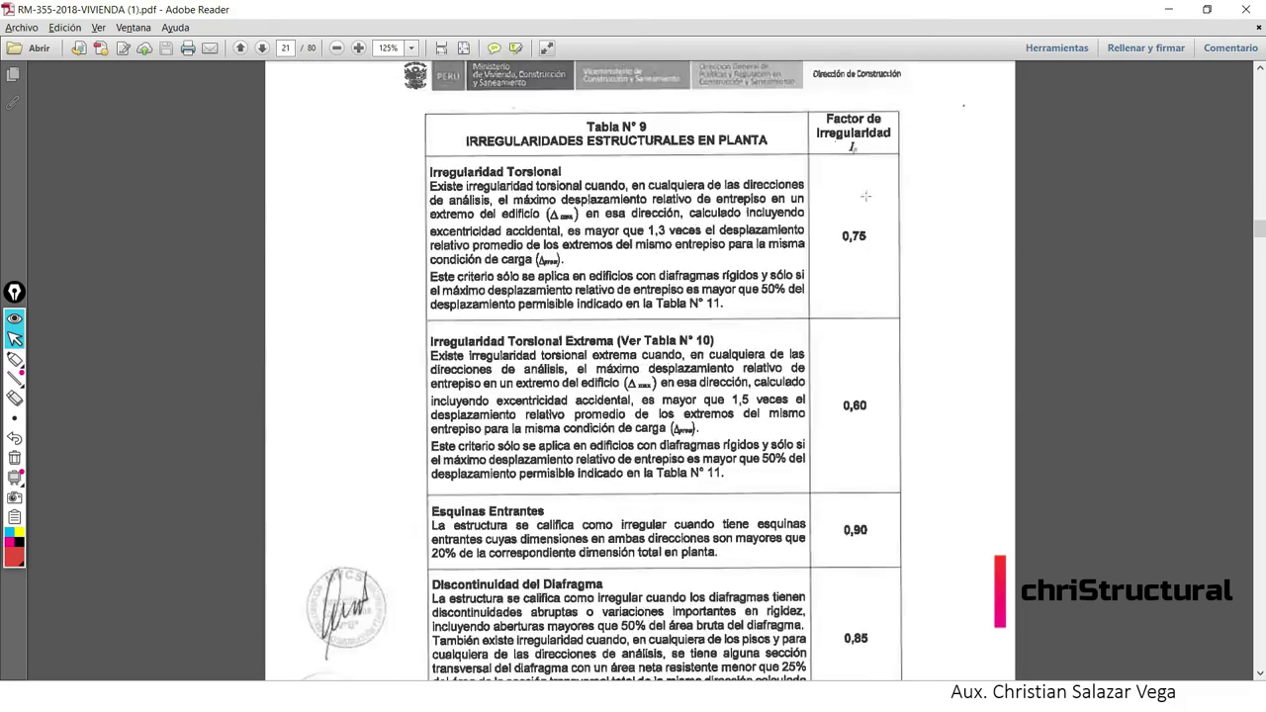
scroll(734, 291, up, 15)
scroll(712, 282, up, 11)
scroll(692, 277, up, 2)
scroll(676, 271, down, 5)
scroll(671, 270, up, 4)
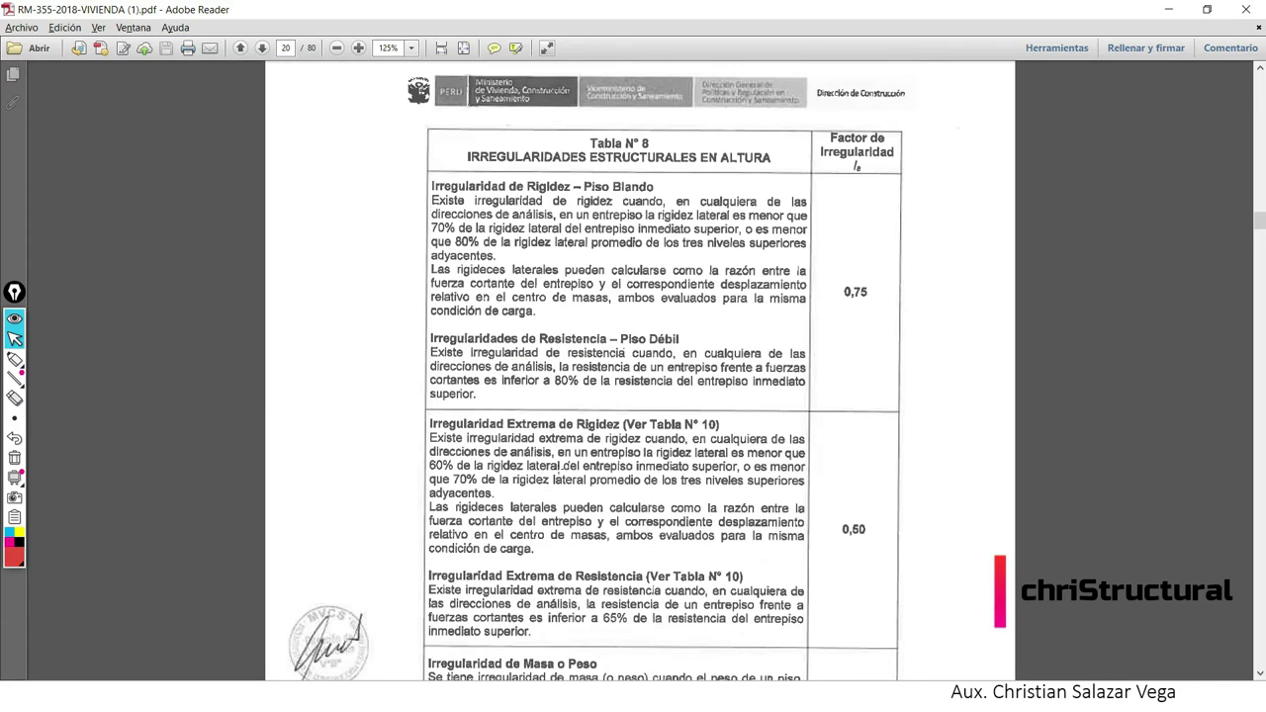
scroll(566, 441, down, 4)
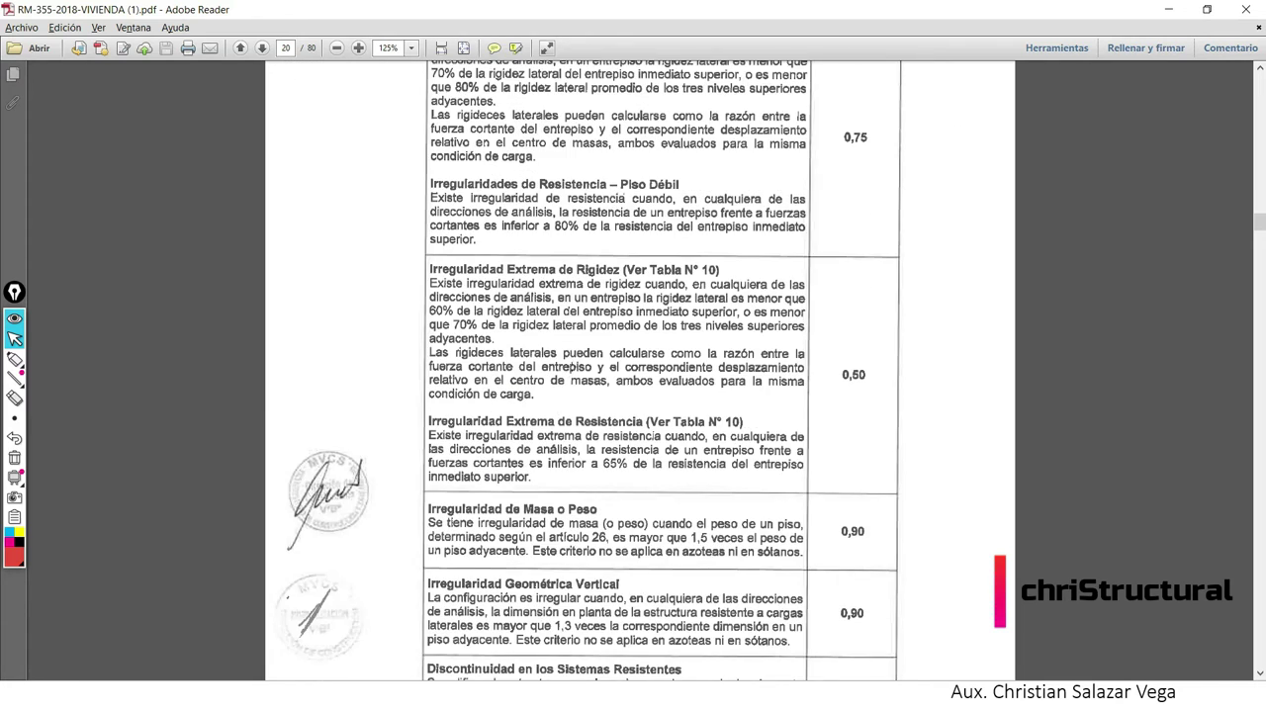
scroll(560, 403, down, 2)
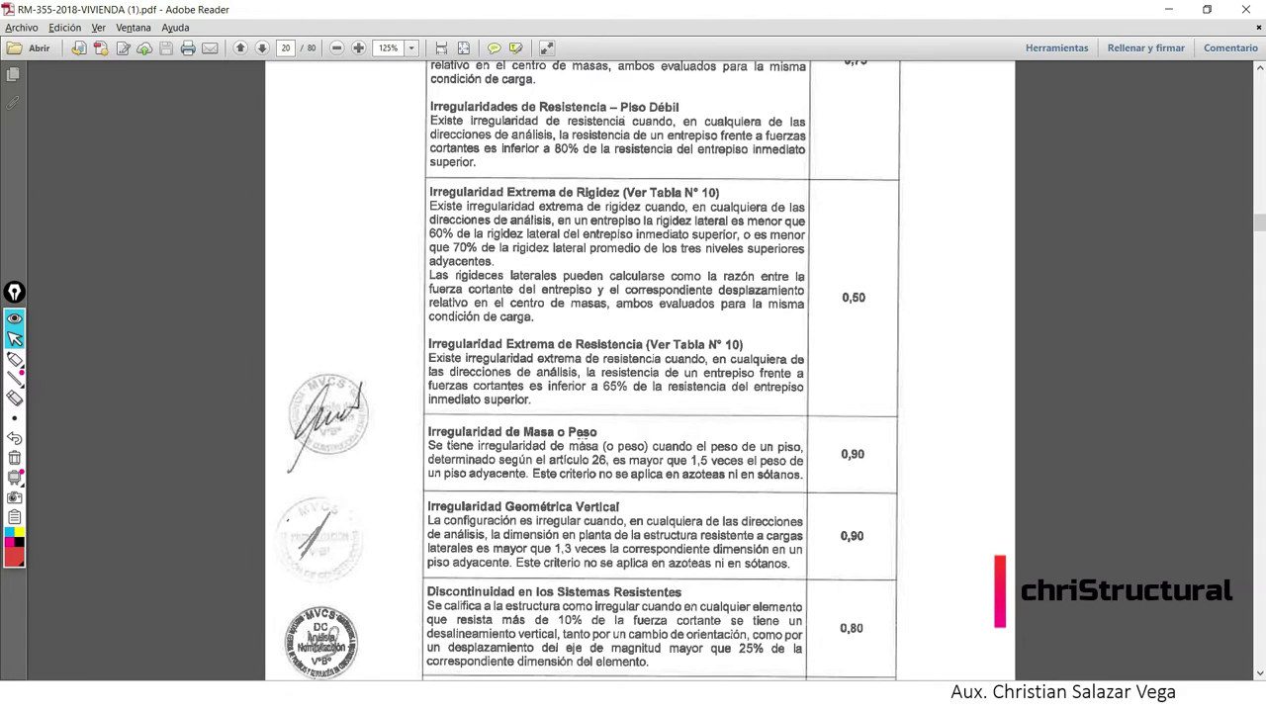
scroll(583, 435, down, 2)
scroll(607, 423, down, 2)
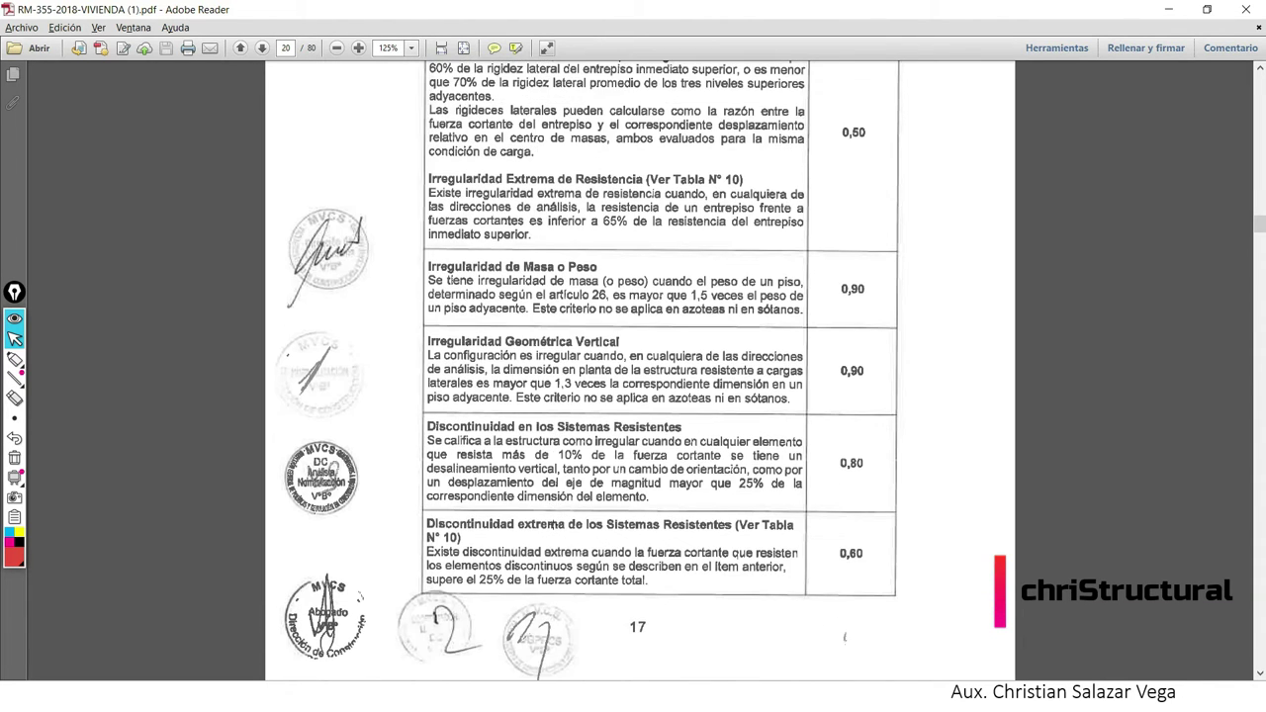
scroll(615, 460, up, 3)
scroll(616, 460, up, 3)
scroll(615, 460, down, 3)
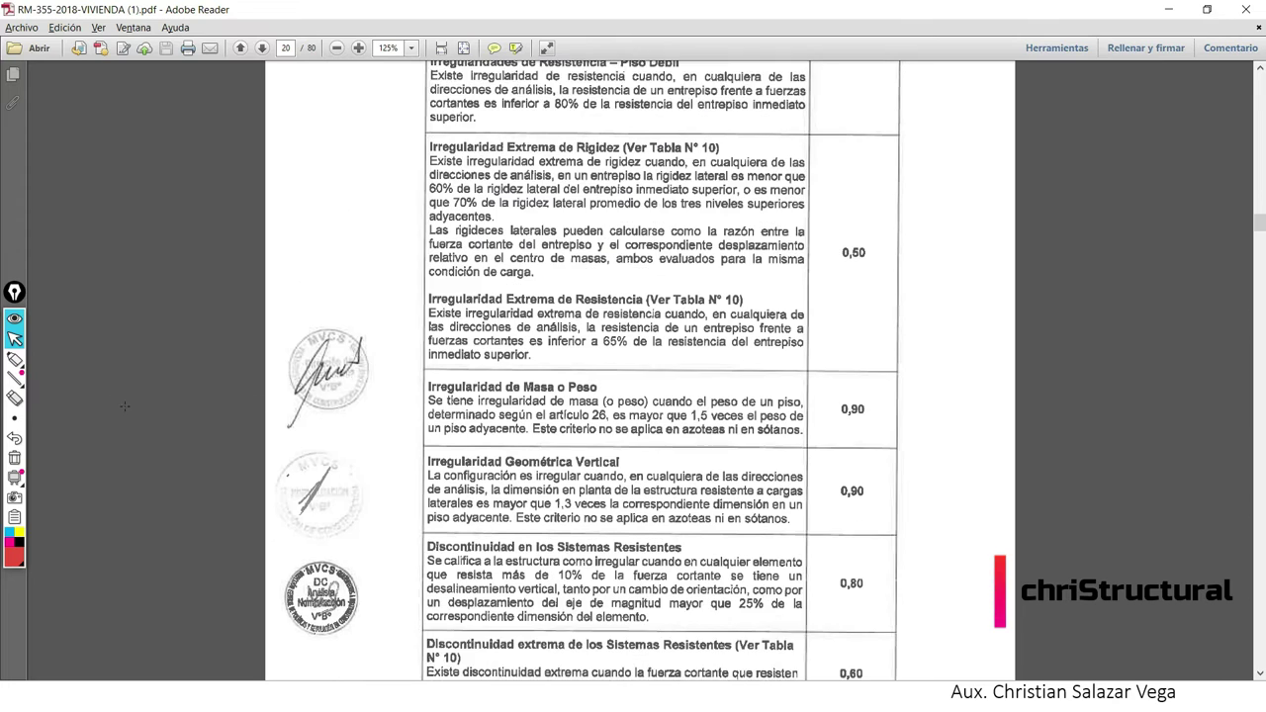
scroll(615, 460, down, 2)
Outline the Irregularidad de Masa o Peso and Geométrica Vertical rows in red.
click(14, 360)
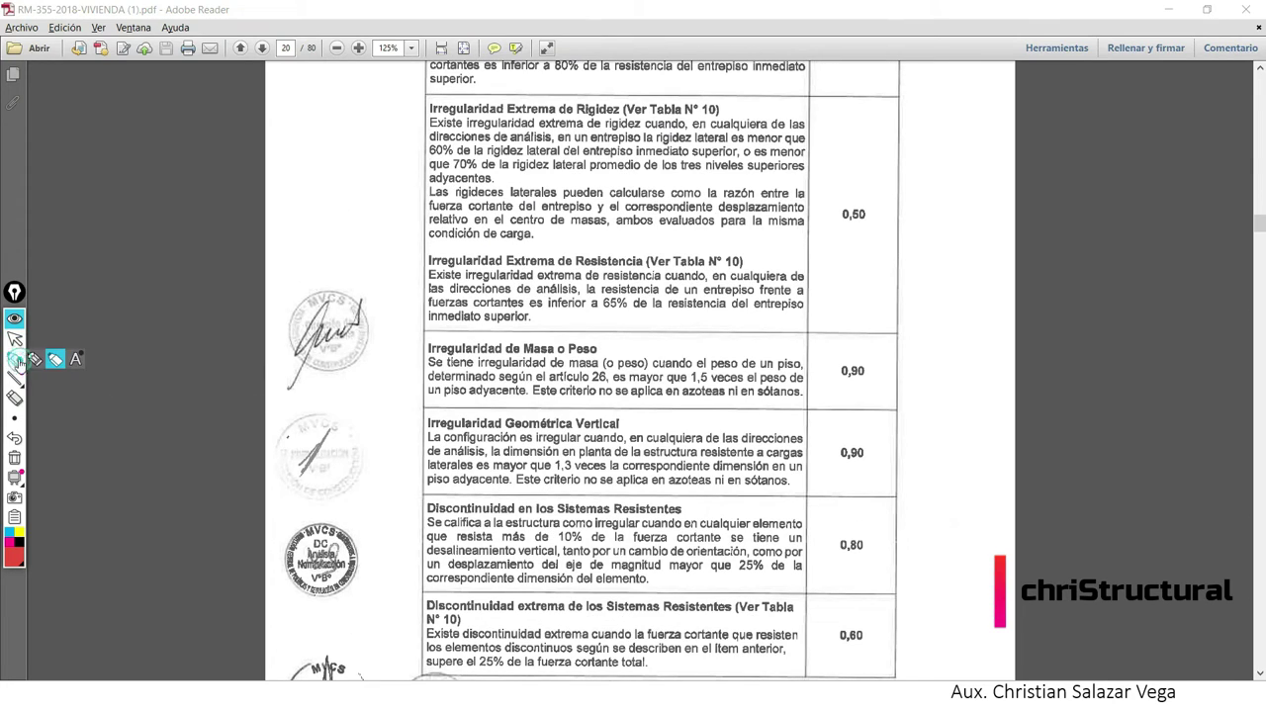
drag(413, 346, 358, 331)
mouse_move(410, 405)
mouse_down()
mouse_move(867, 489)
mouse_move(905, 420)
mouse_up()
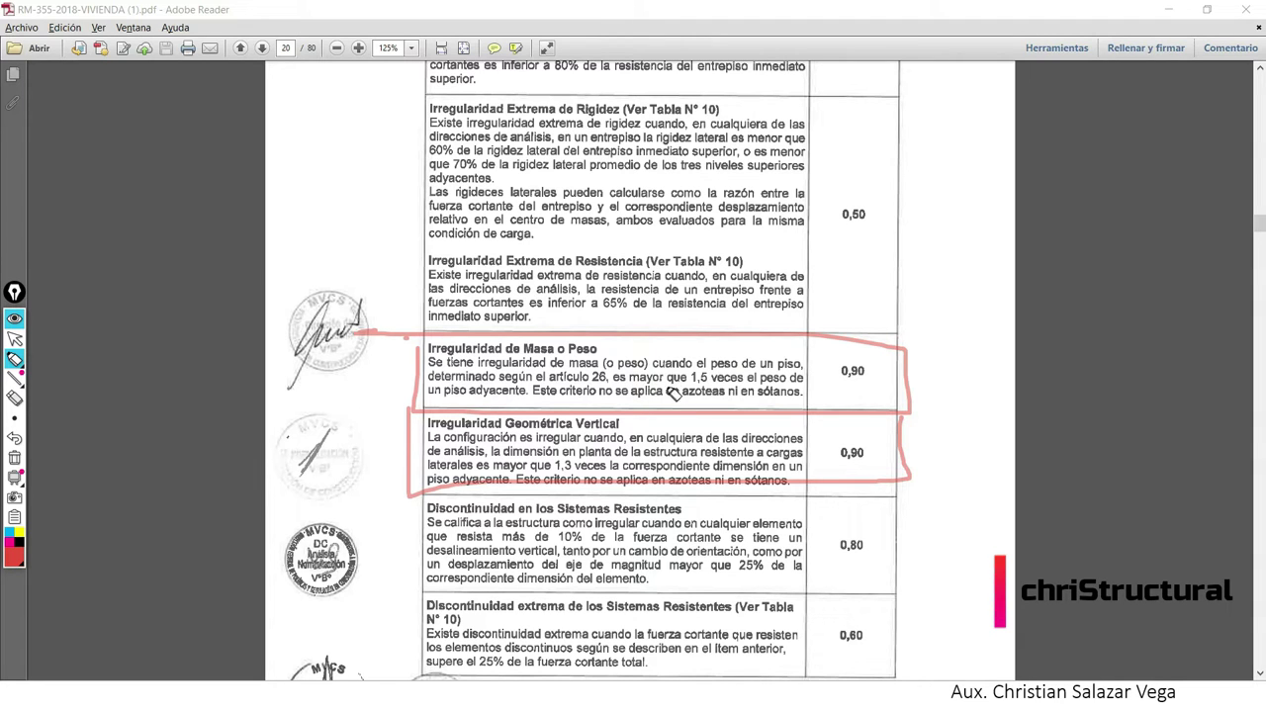
Underline the mass row's conditions and exclusions, and circle its 0,90 factor.
drag(631, 380, 742, 377)
drag(442, 397, 528, 395)
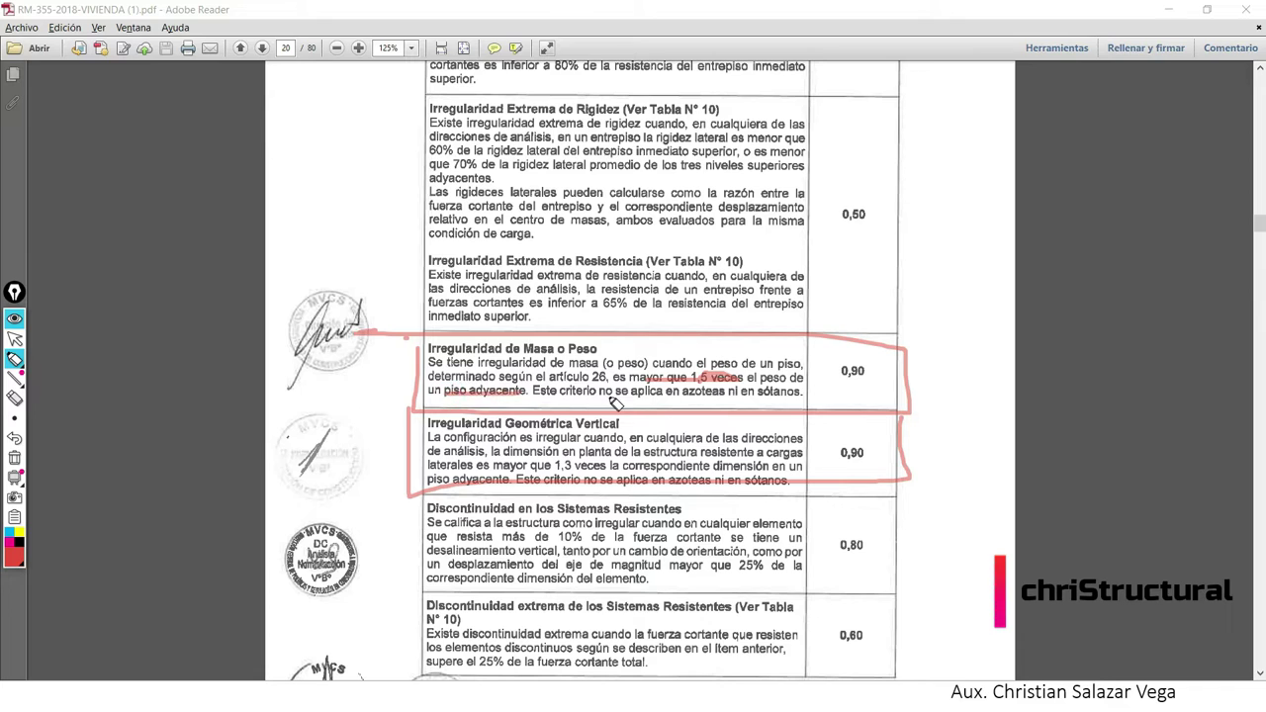
drag(875, 362, 868, 368)
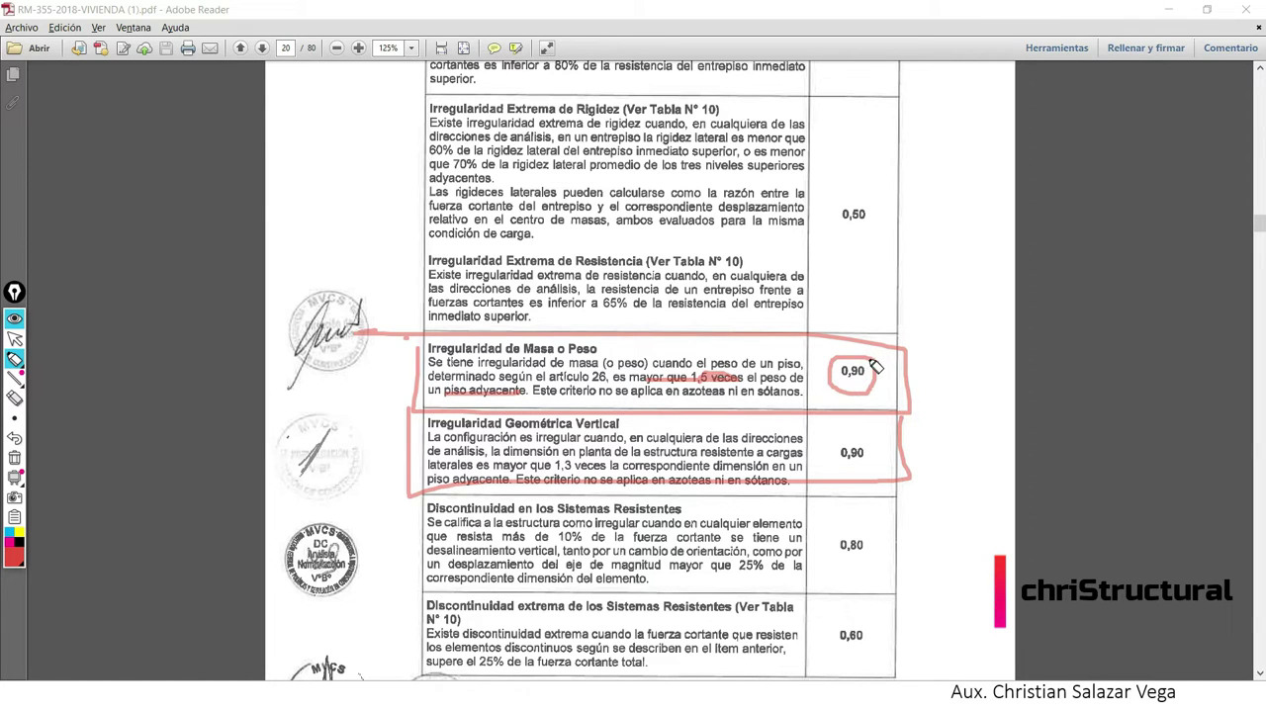
drag(544, 401, 779, 412)
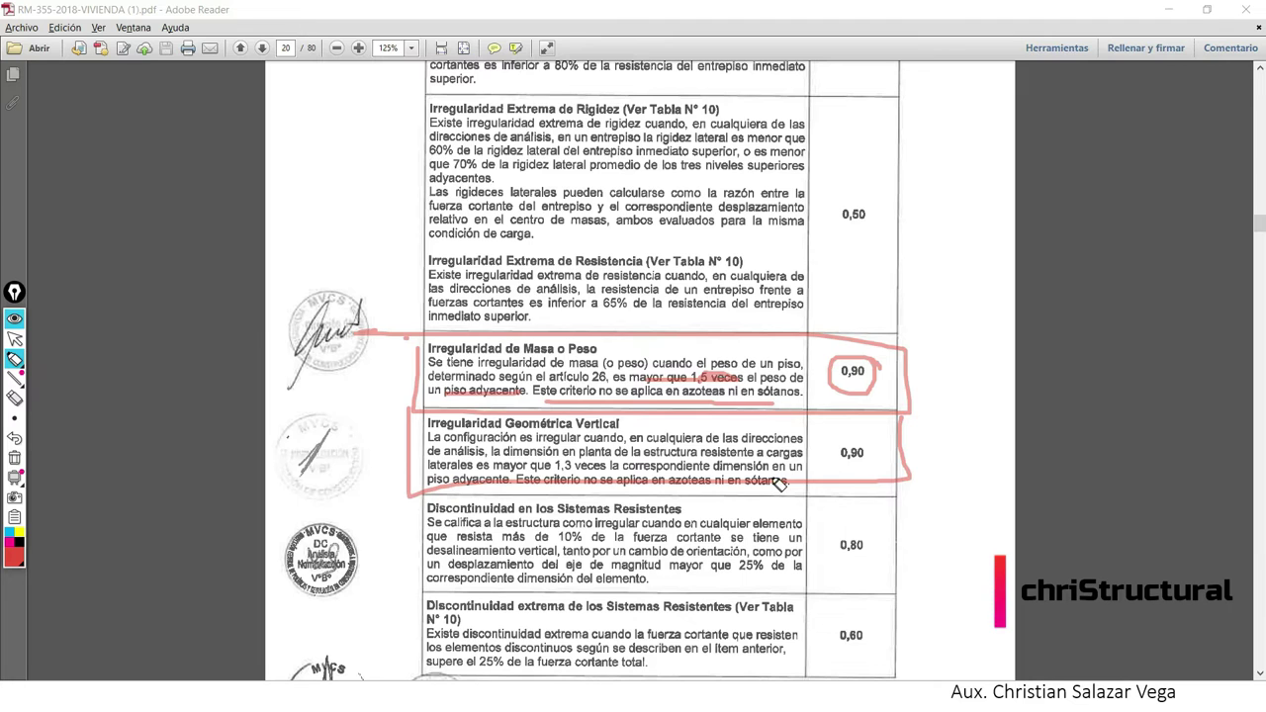
key(alt+Tab)
Clear the pen marks, show the ETABS tower in 3-D and close the Mass Summary by Story table.
key(alt+Tab)
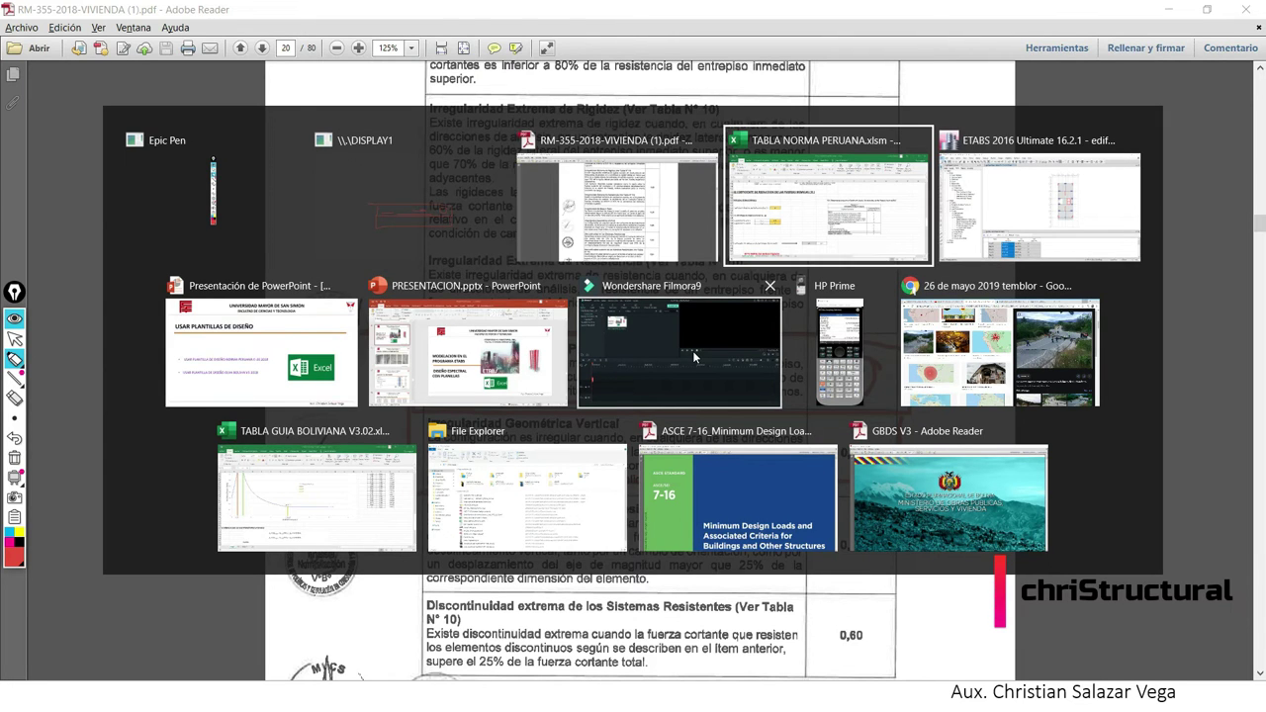
key(alt+Tab)
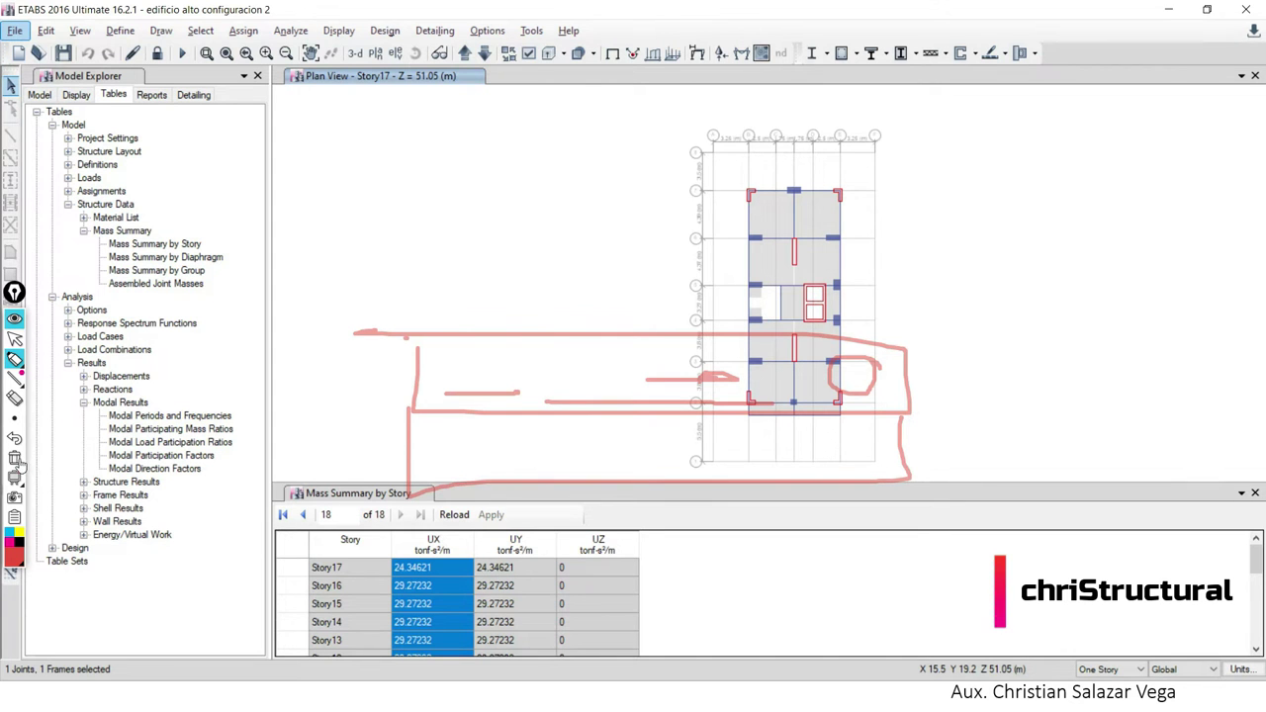
click(15, 338)
click(14, 459)
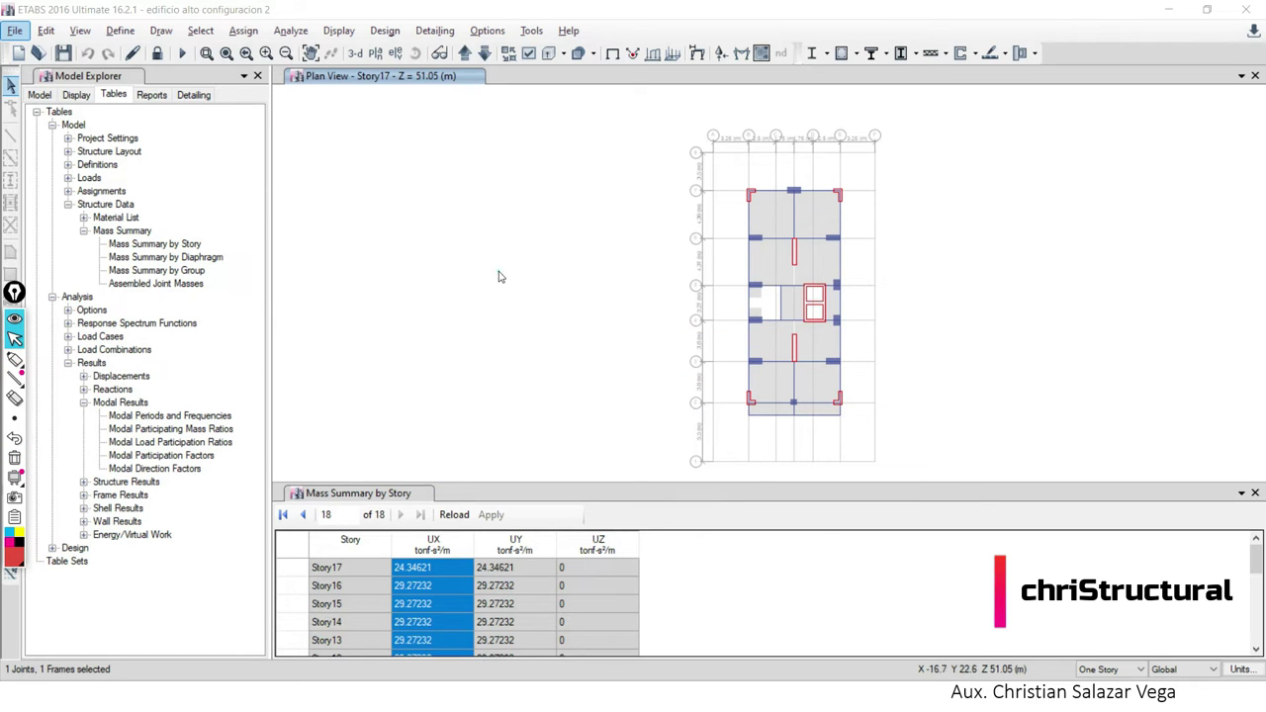
click(354, 52)
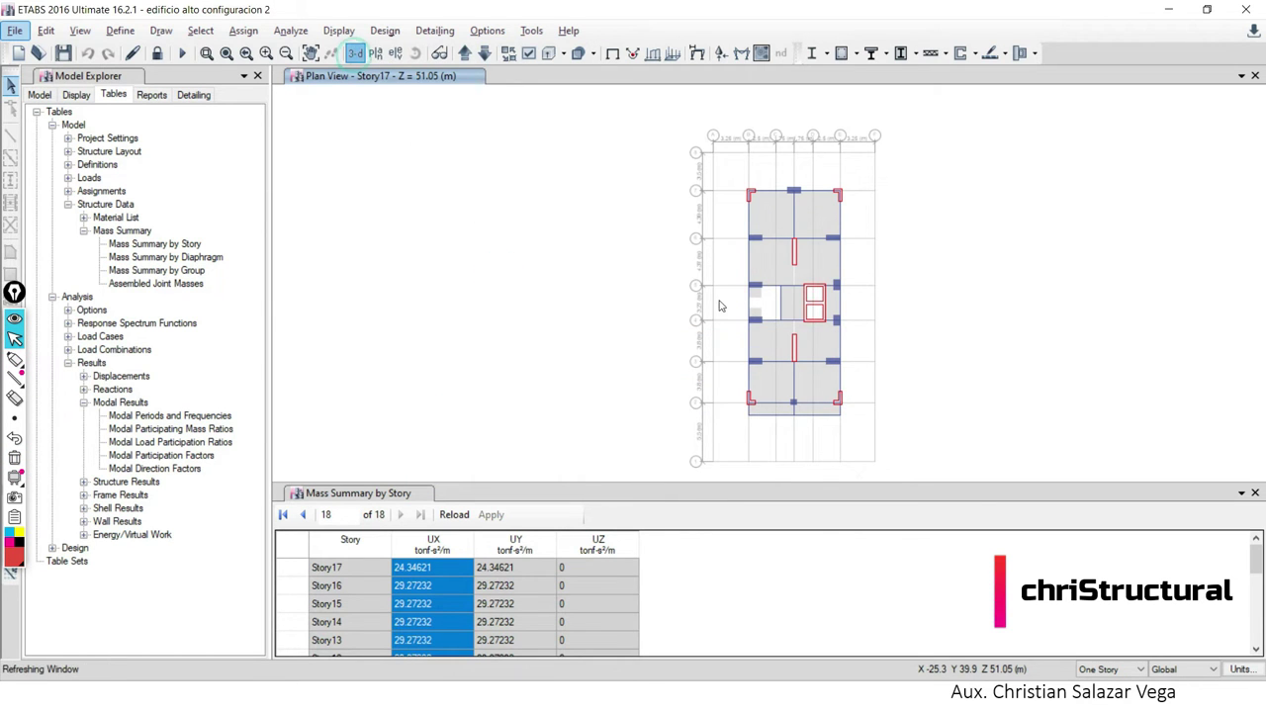
click(1255, 492)
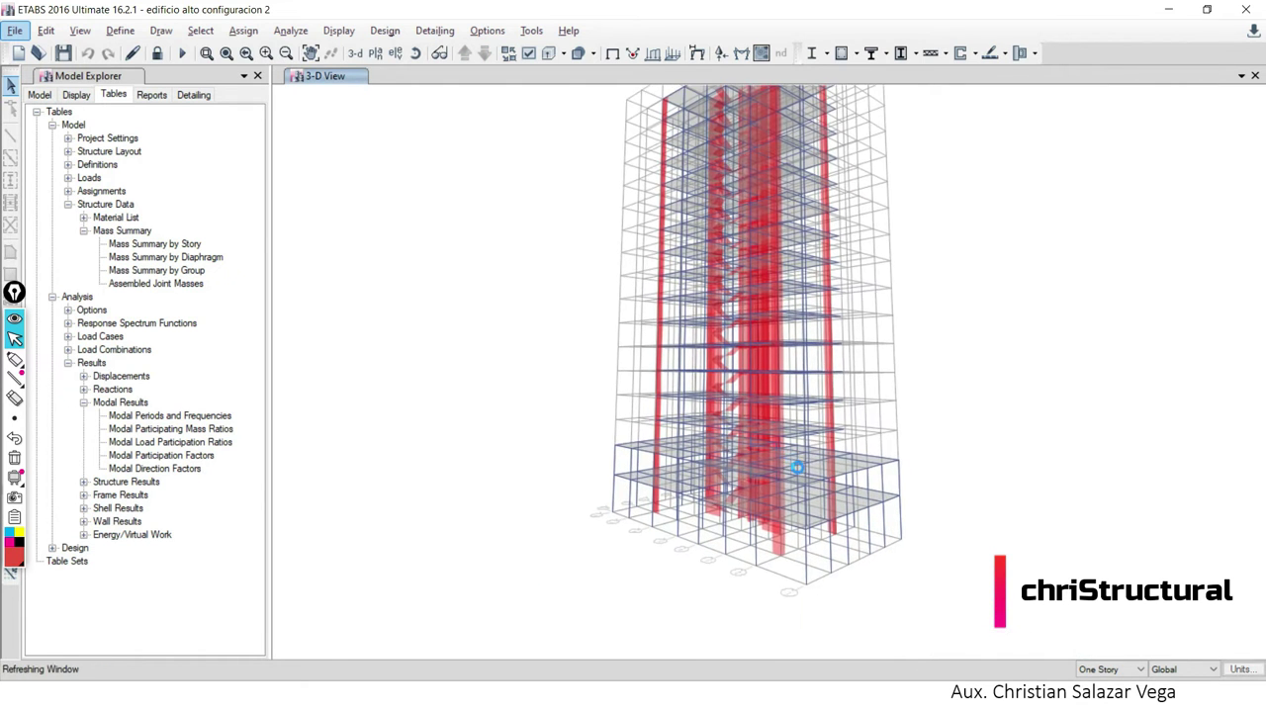
Circle the tower's wider lower floors in red, then go back to the RM-355 PDF.
click(15, 358)
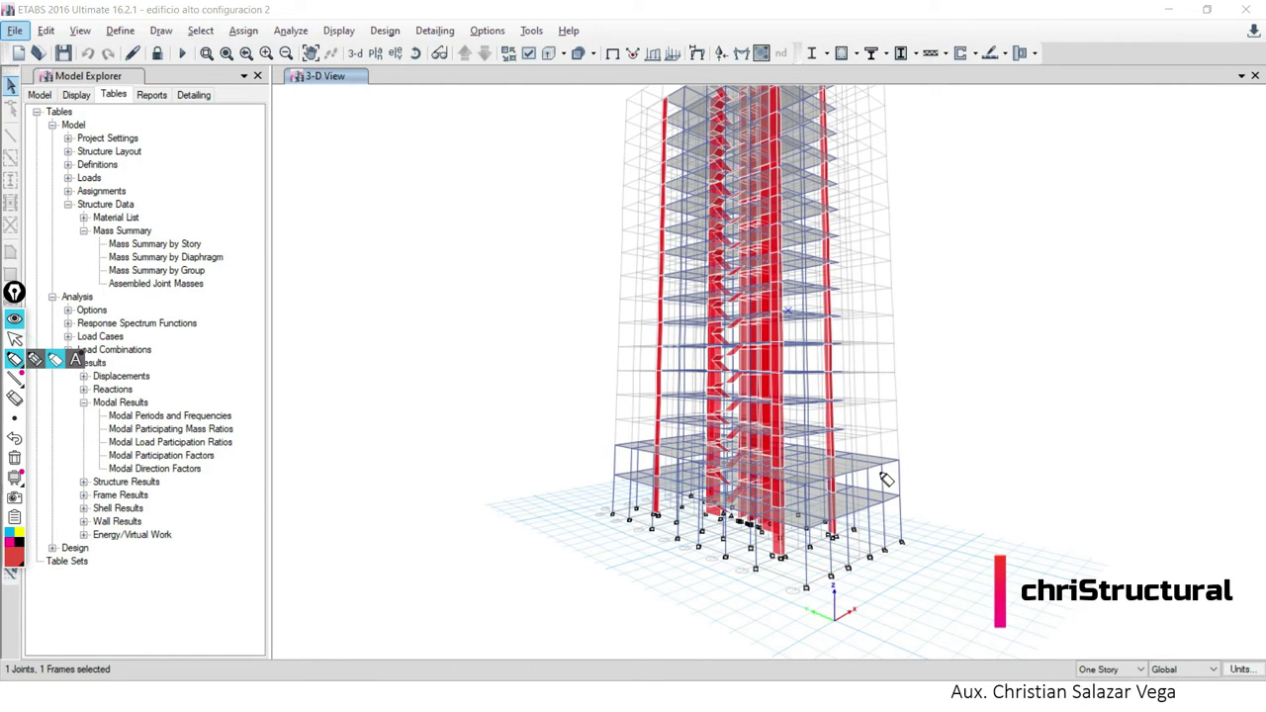
drag(897, 455, 900, 465)
drag(841, 419, 895, 457)
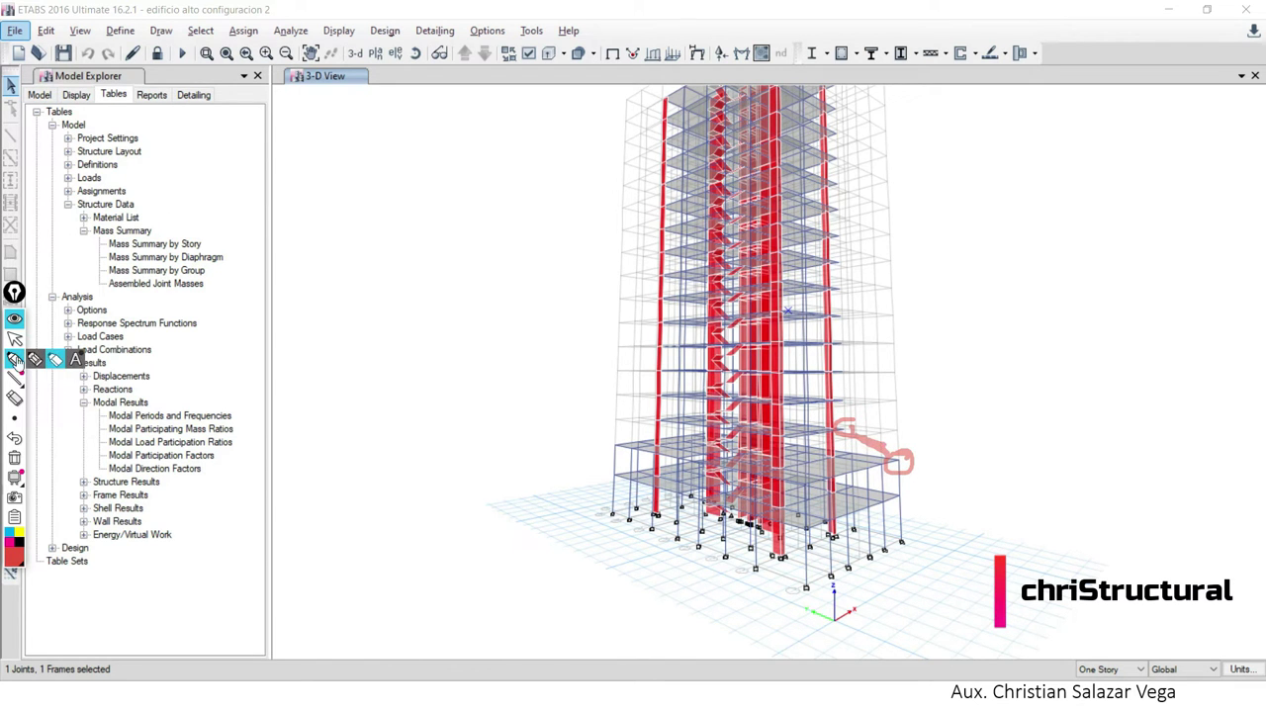
key(alt+Tab)
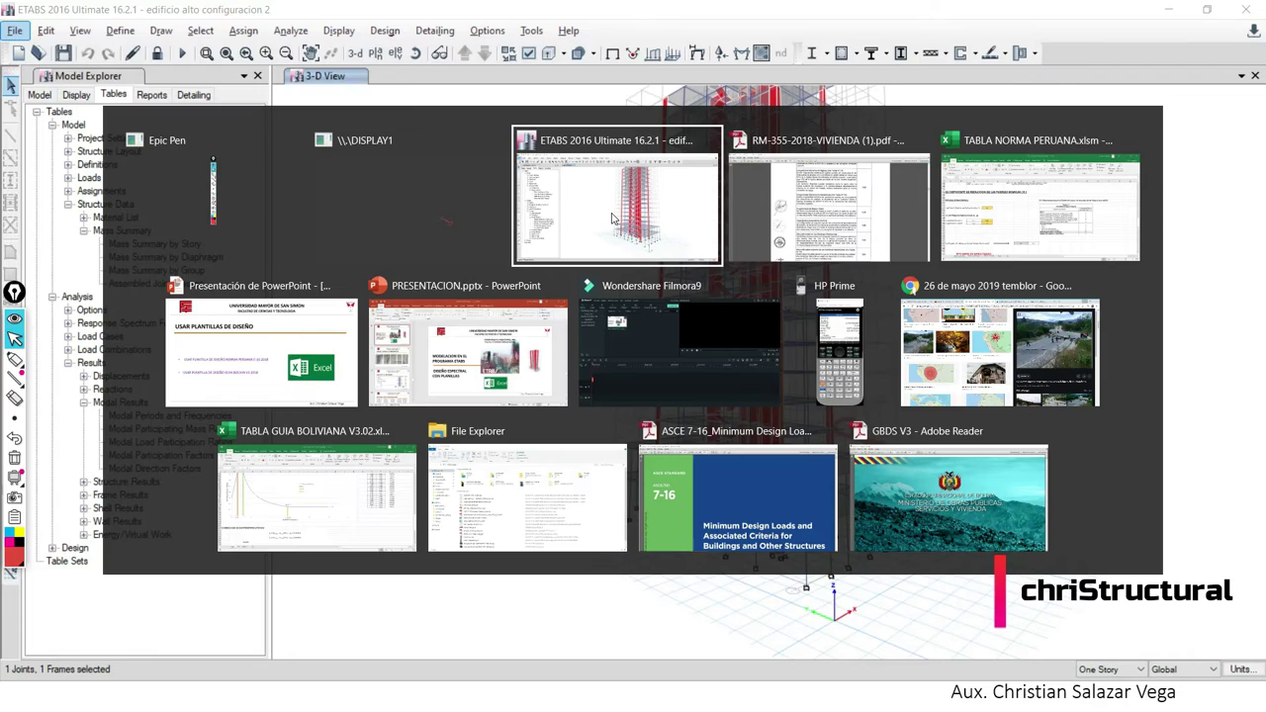
key(alt+Tab)
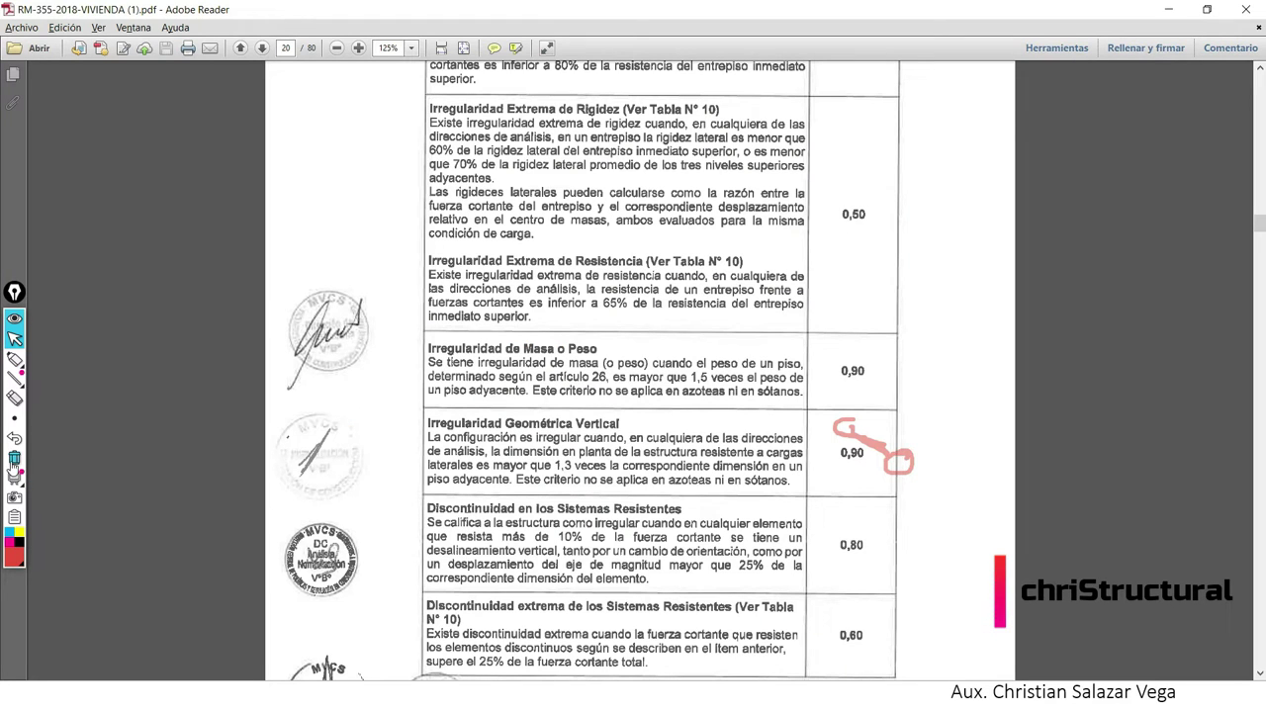
Redraw the red outline around both rows and circle each row's 0,90 factor.
click(13, 457)
click(14, 359)
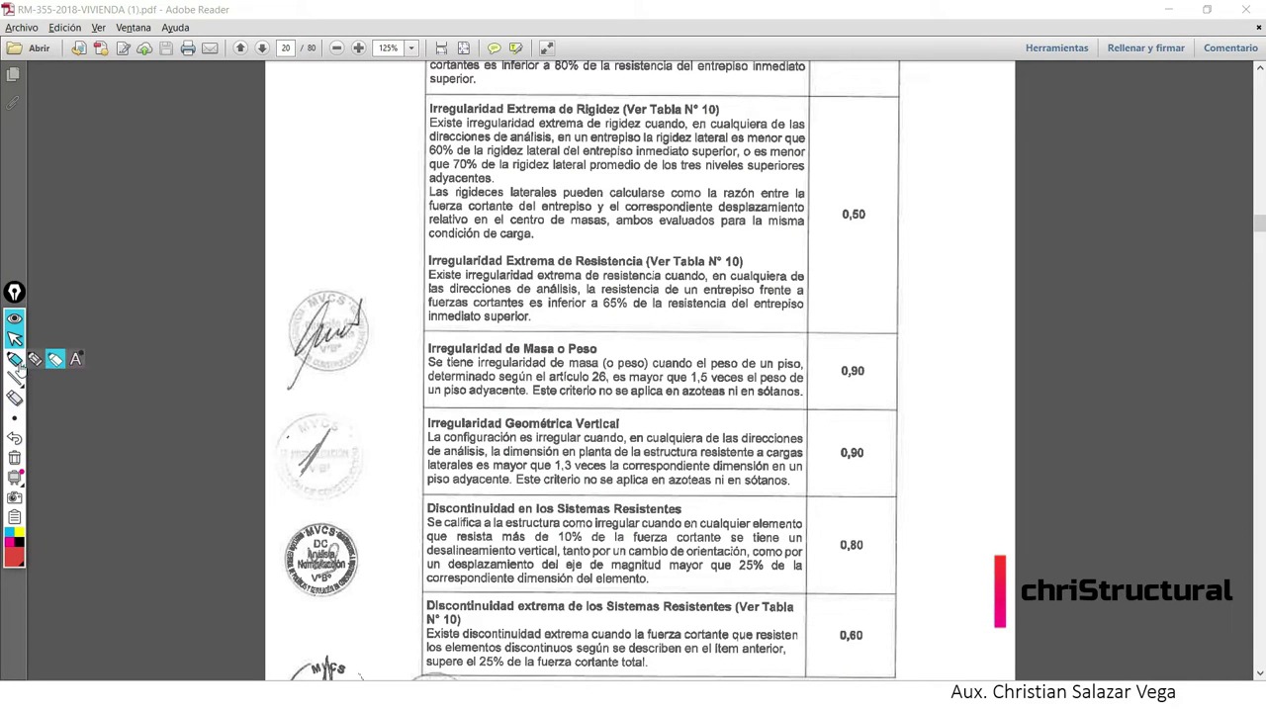
drag(411, 348, 435, 348)
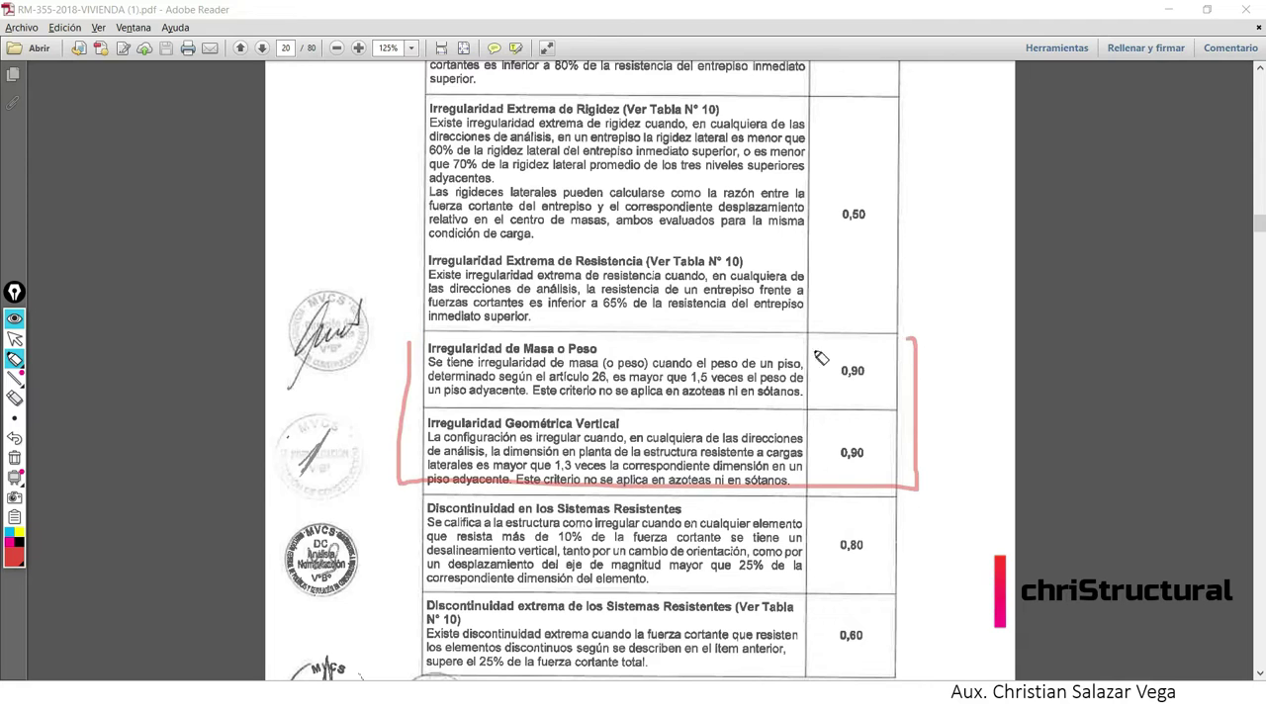
drag(873, 447, 871, 459)
drag(862, 372, 869, 366)
click(15, 339)
Switch back to the TABLA NORMA PERUANA workbook.
key(alt+Tab)
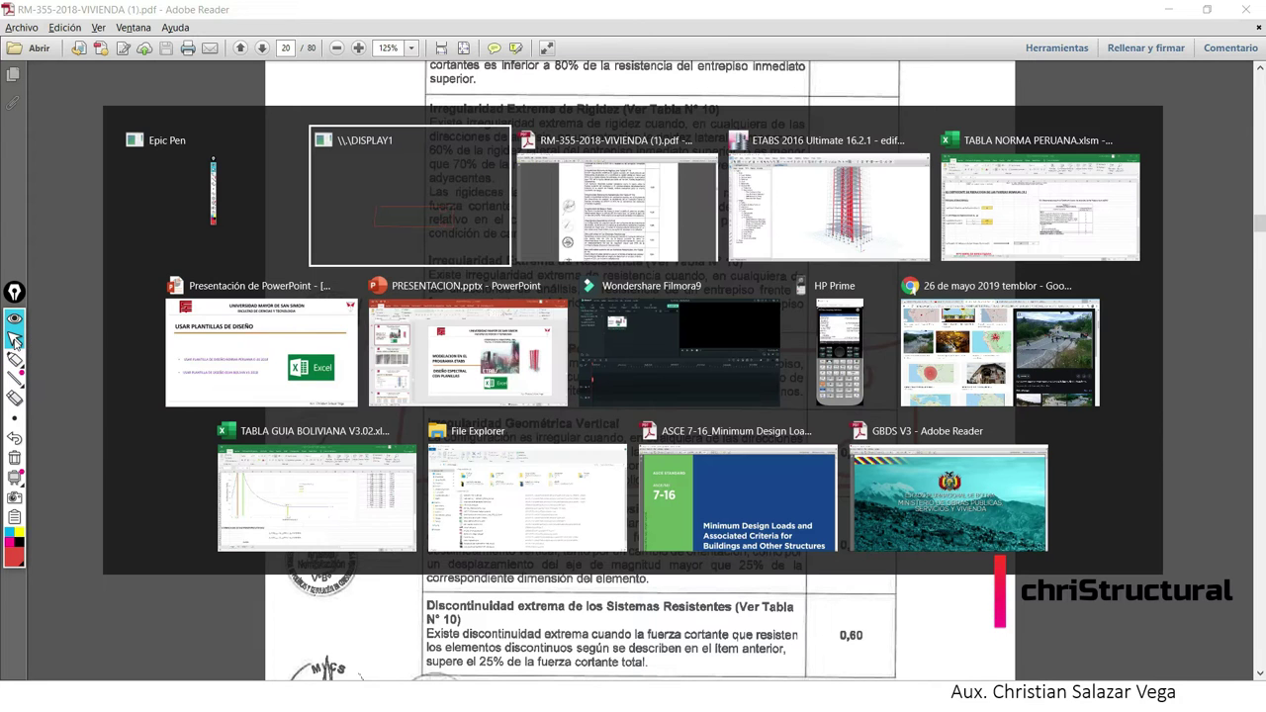
key(alt+Tab)
key(alt+Tab)
mouse_move(829, 203)
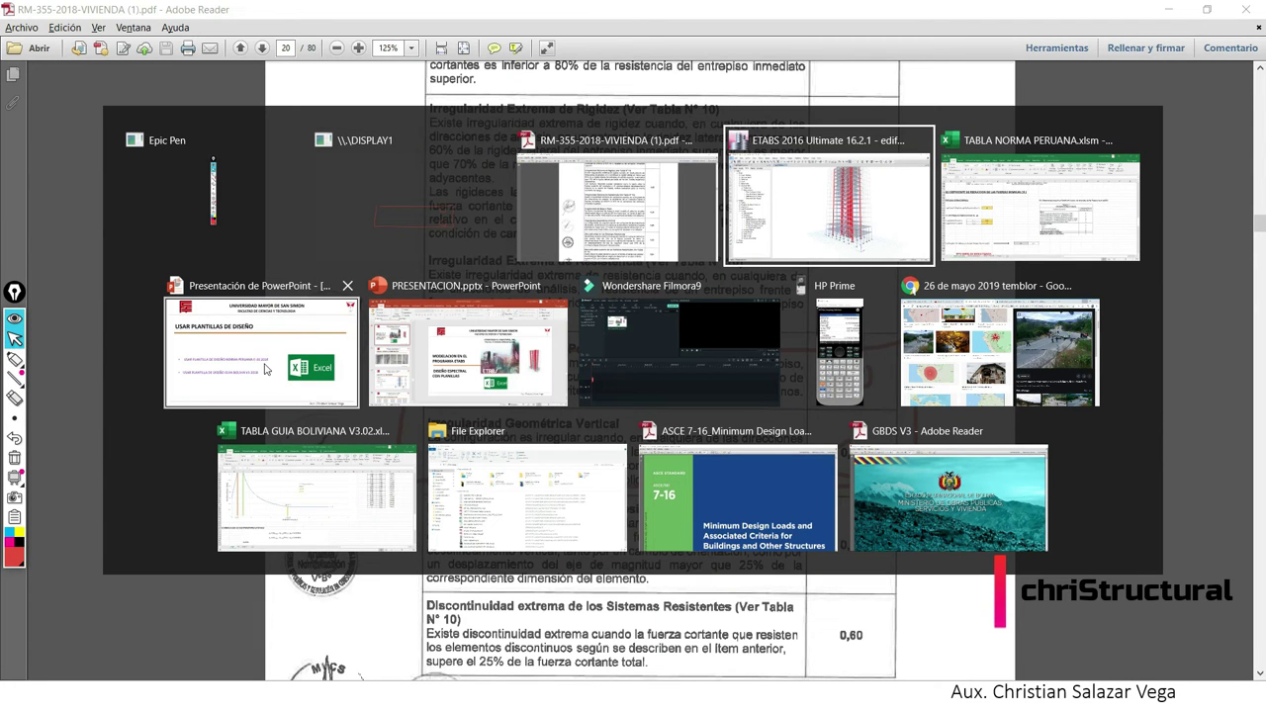
key(alt+Tab)
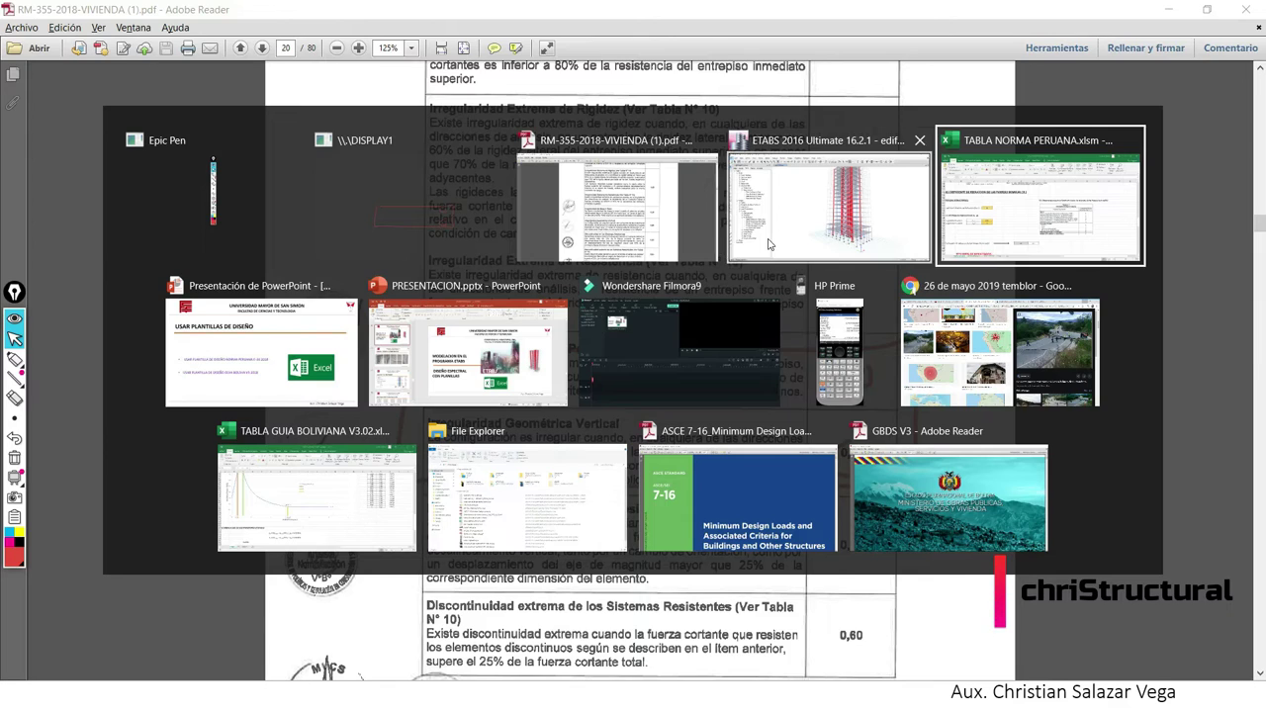
Erase the red ink over the sheet and check Ia = 0.9 in cell D129.
click(14, 458)
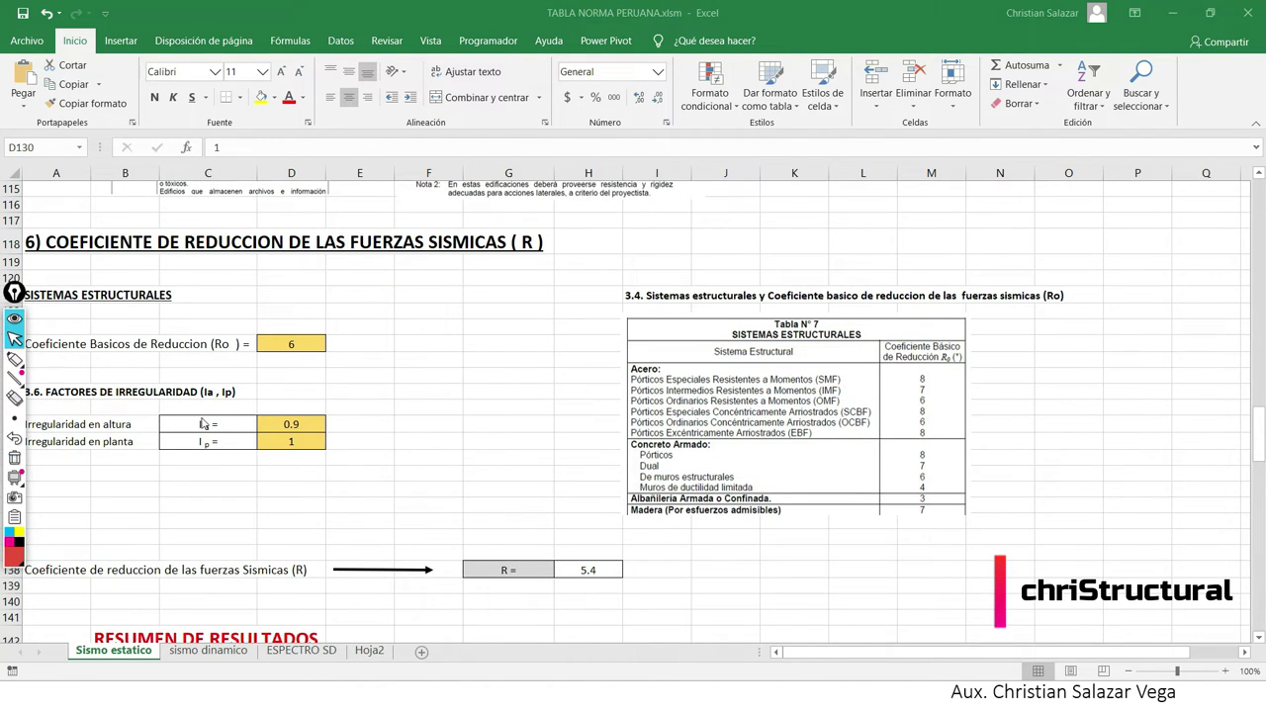
click(310, 424)
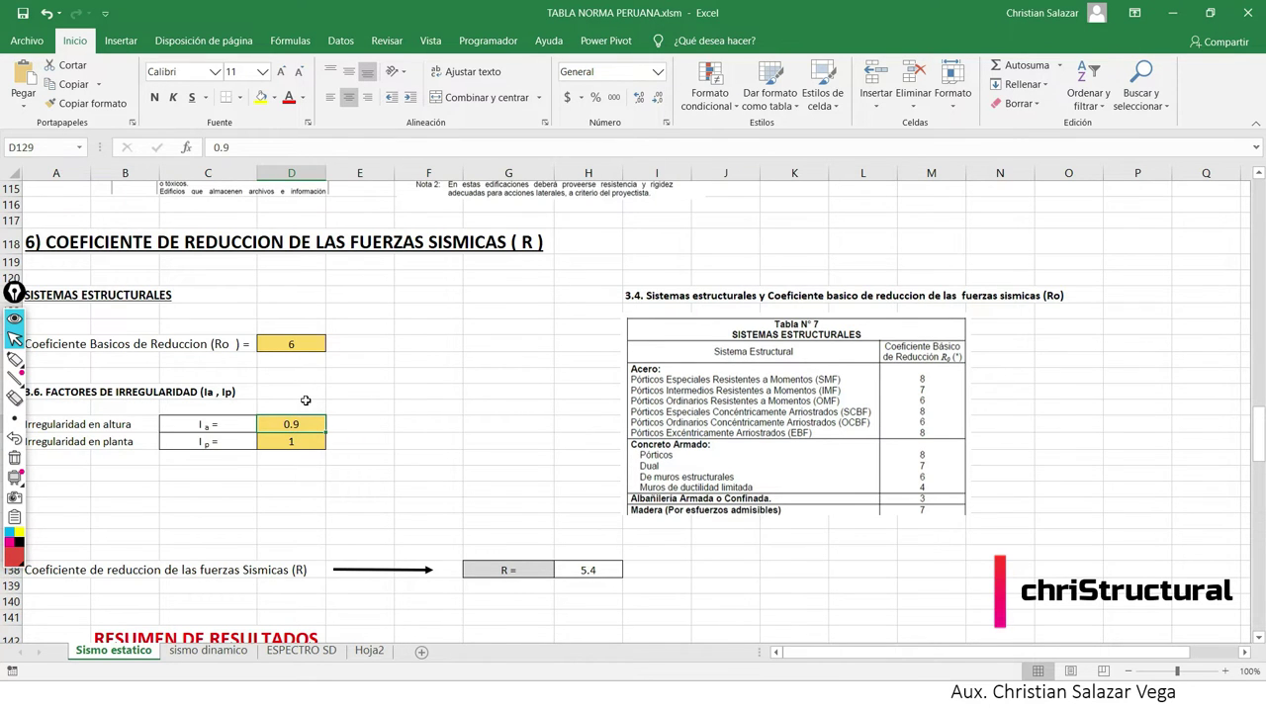
key(alt+Tab)
key(alt+Tab)
key(alt+Tab)
Scroll through Tabla N° 9 and the page 20 structural irregularity tables.
scroll(617, 557, down, 3)
scroll(616, 557, down, 5)
scroll(603, 509, down, 1)
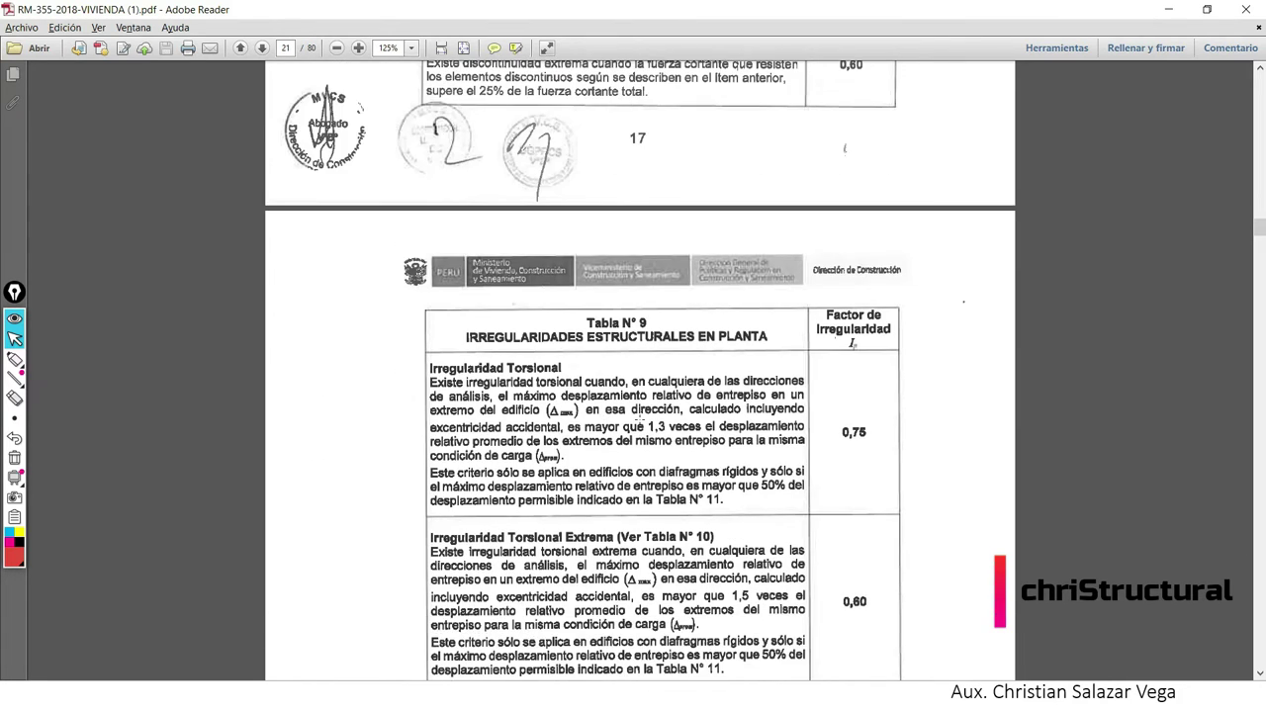
scroll(643, 416, down, 2)
scroll(645, 416, down, 3)
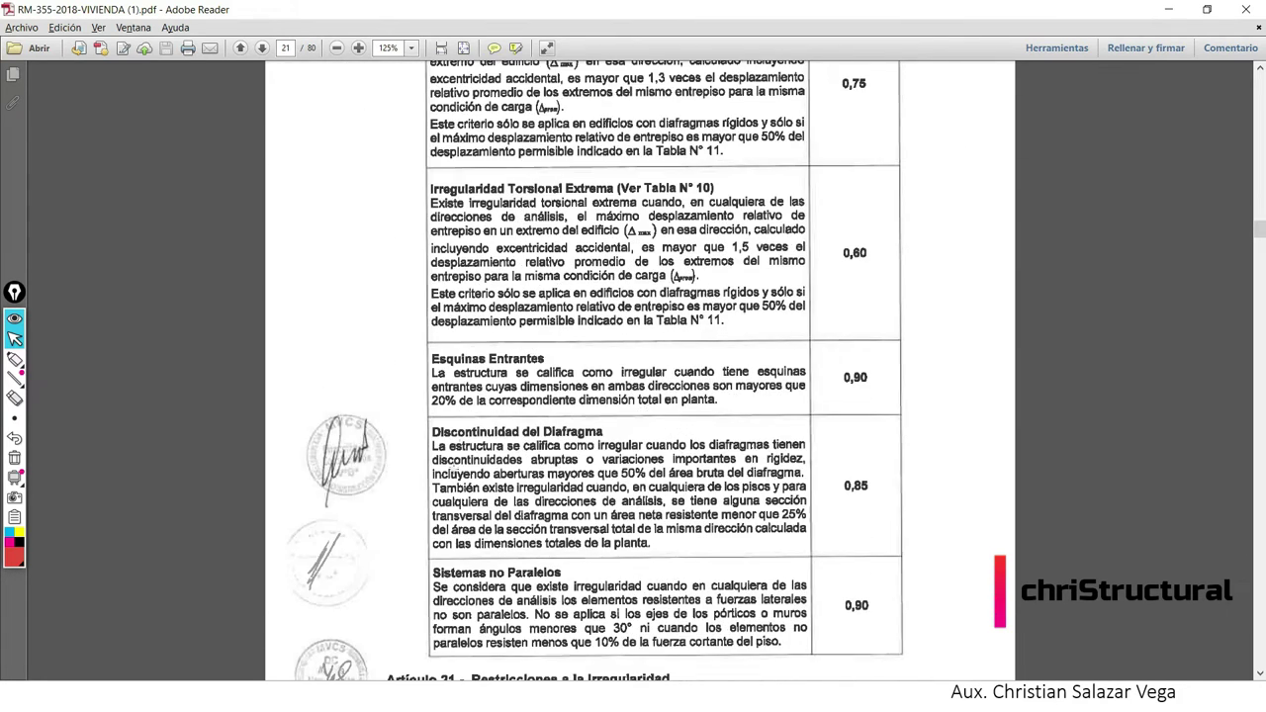
scroll(645, 417, down, 1)
scroll(646, 417, down, 1)
scroll(645, 417, up, 2)
scroll(645, 416, up, 2)
scroll(542, 504, up, 2)
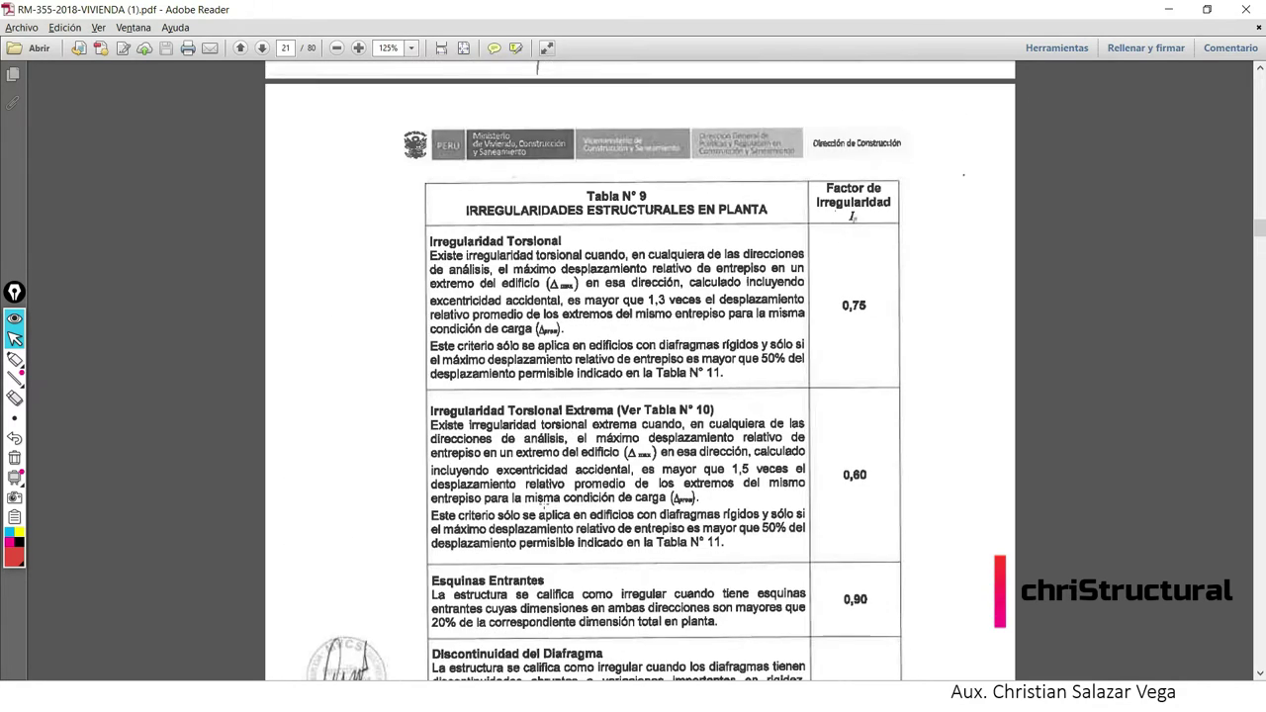
scroll(674, 486, down, 3)
scroll(674, 487, up, 5)
scroll(674, 487, up, 7)
scroll(673, 487, up, 1)
scroll(674, 487, down, 7)
scroll(674, 487, up, 8)
scroll(676, 490, up, 1)
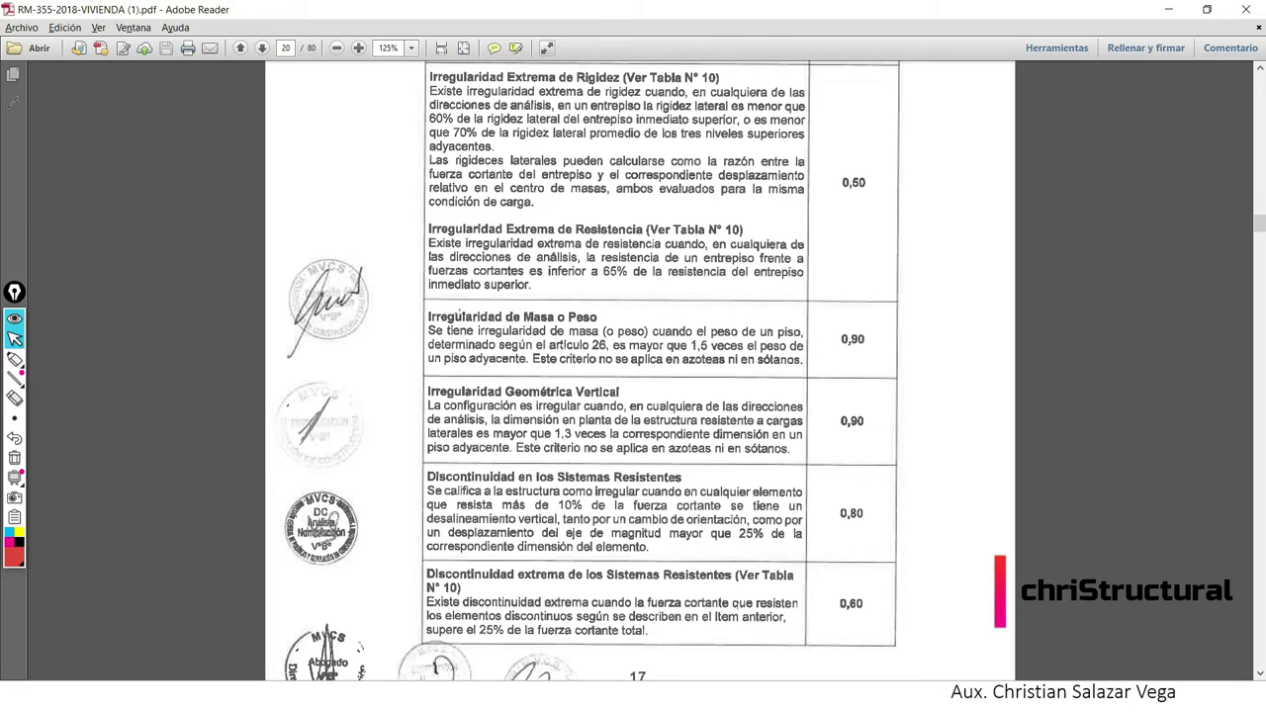
Highlight the Irregularidad de Masa o Peso heading, then return to the Excel workbook.
click(14, 358)
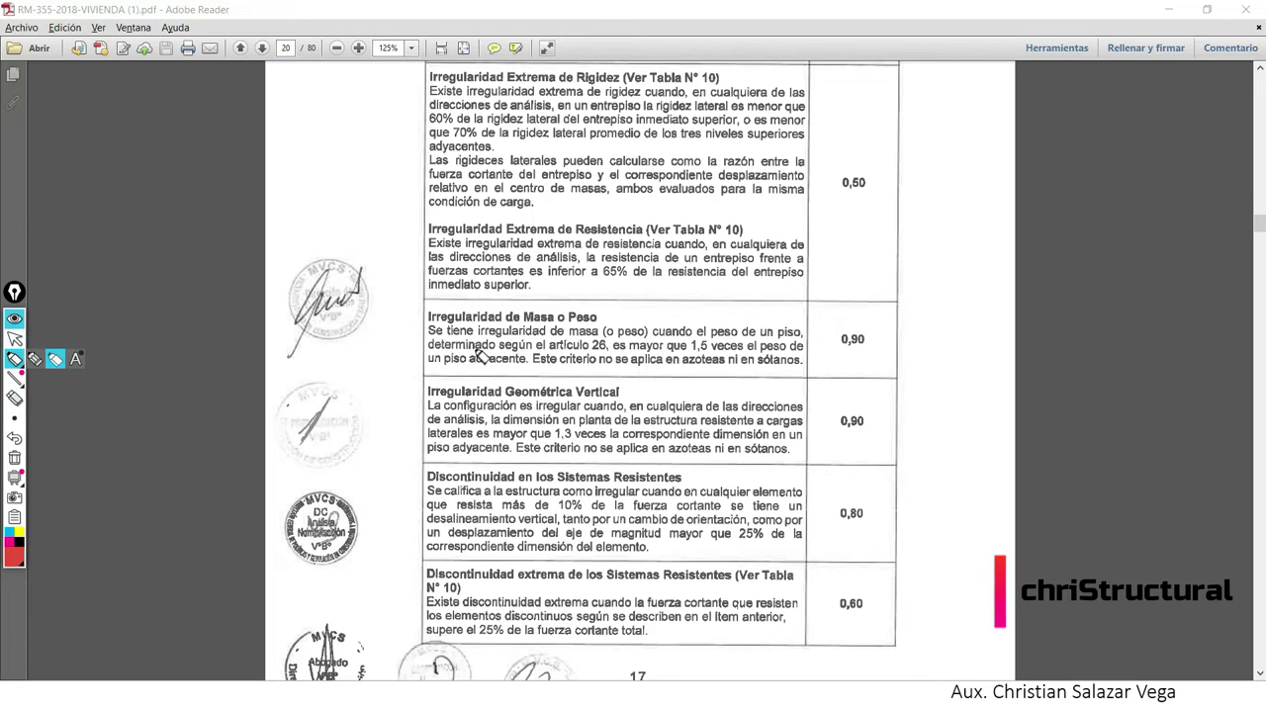
drag(422, 316, 567, 323)
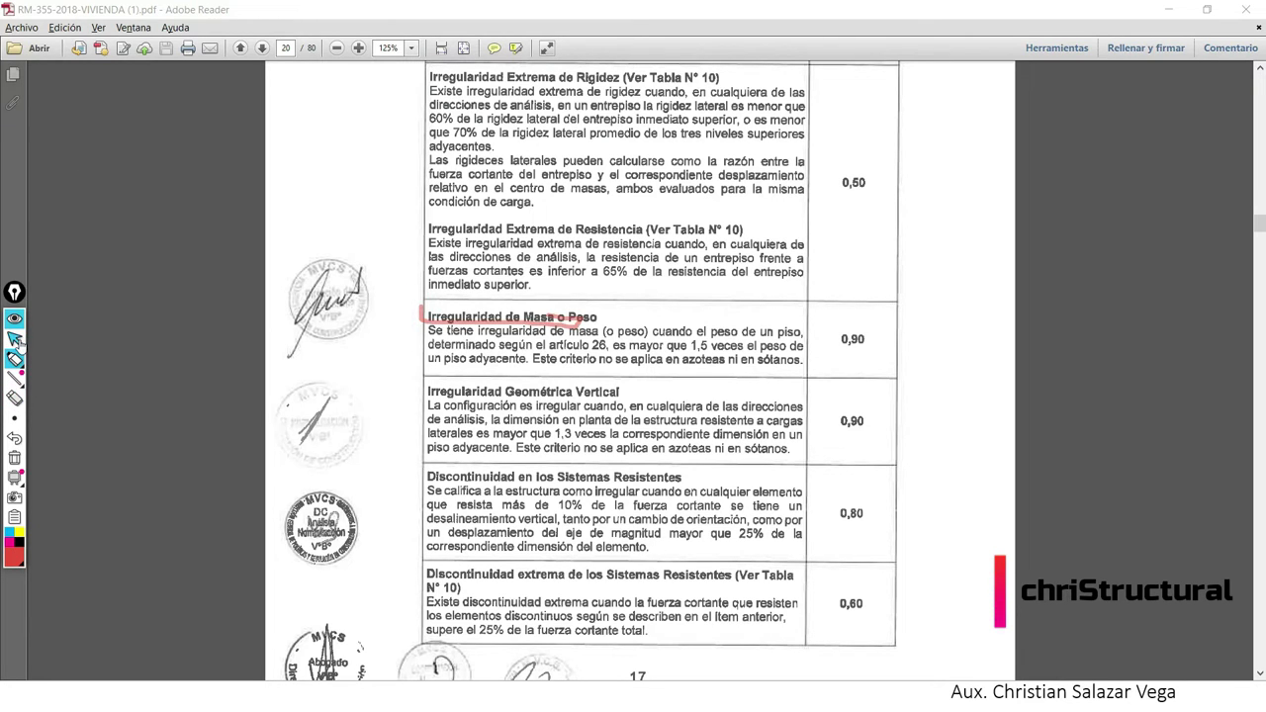
key(alt+Tab)
Compare the Story1 (68.98146), Story2 and Story3 (29.27232) masses in the Fi table, then return to ETABS.
scroll(376, 458, down, 5)
scroll(376, 457, down, 10)
scroll(371, 460, down, 6)
scroll(368, 461, down, 2)
scroll(297, 495, down, 1)
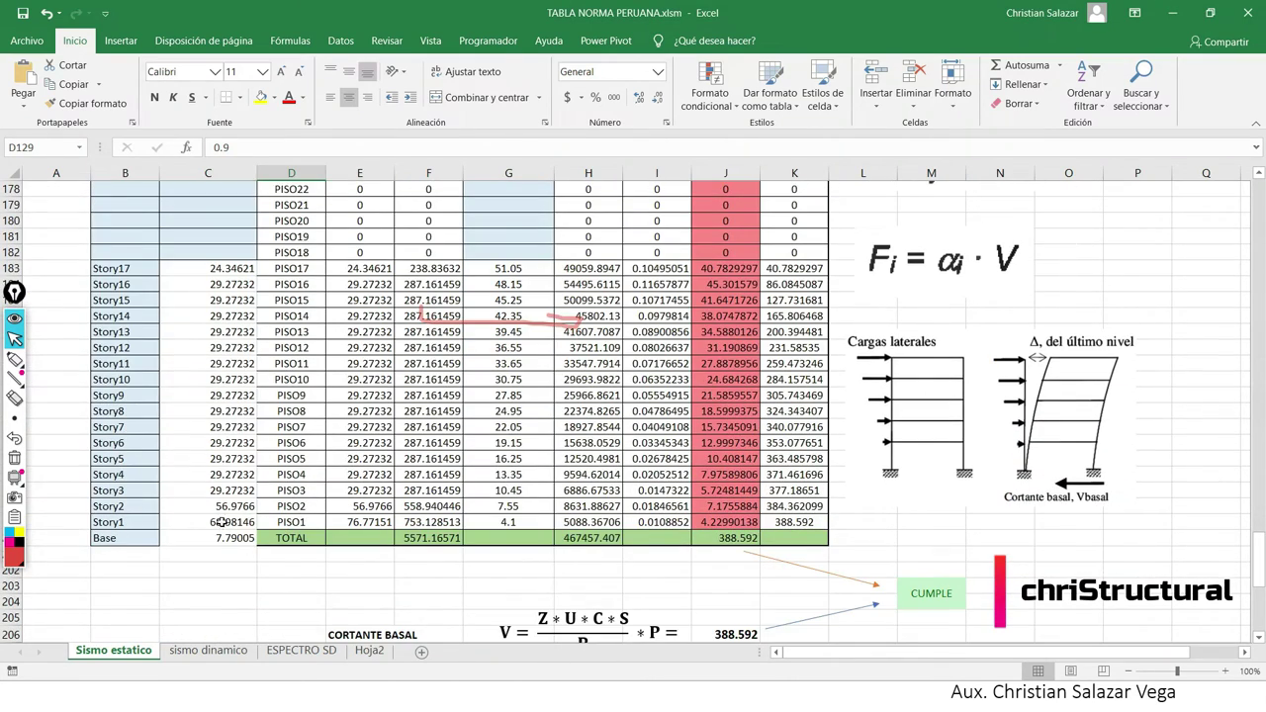
click(230, 520)
key(Up)
key(Up)
key(Down)
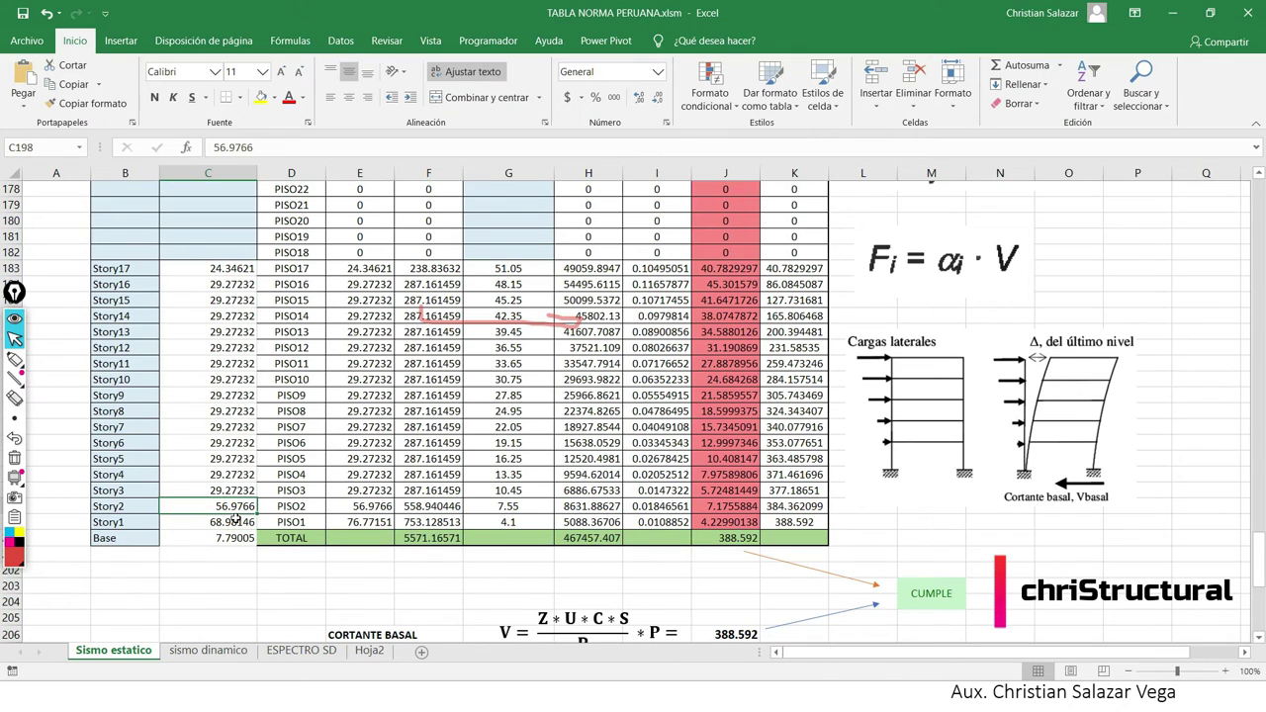
key(Up)
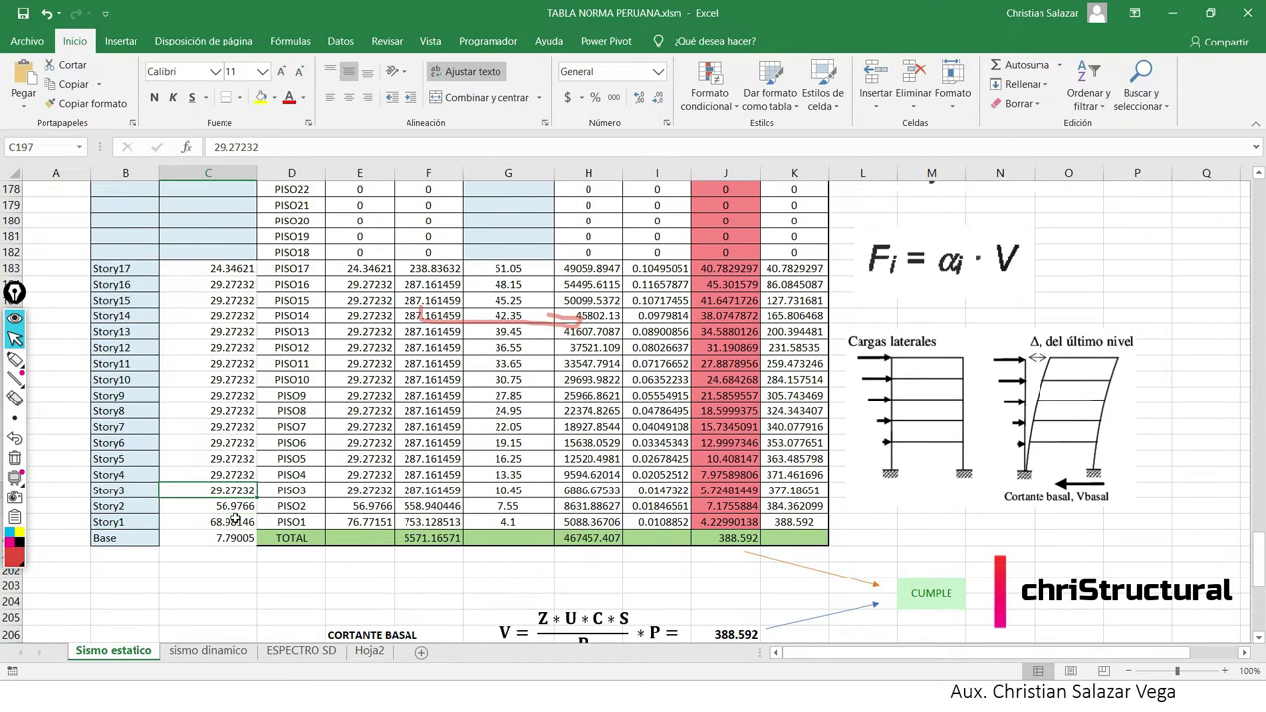
key(Down)
key(Up)
key(Down)
key(Up)
key(alt+Tab)
key(alt+Tab)
key(alt+Tab)
key(alt+Tab)
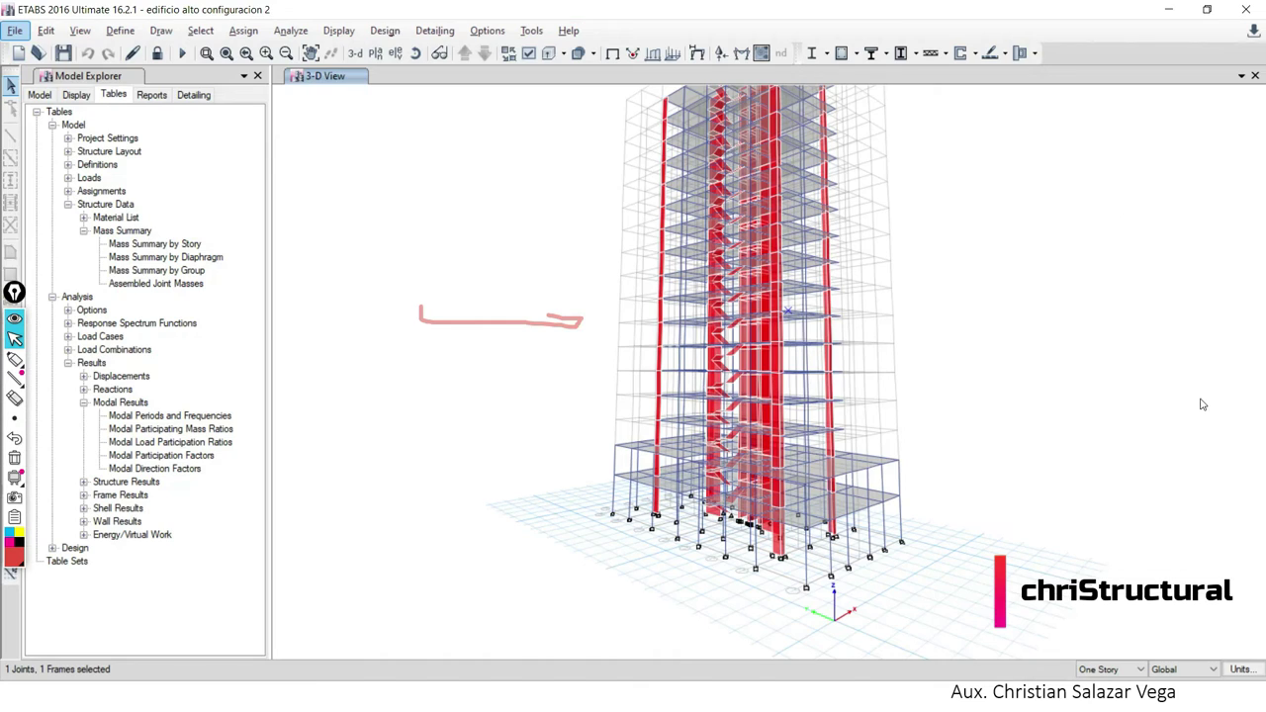
Display the Story2 floor plan at Z = 7.55 m and erase the red markup.
click(377, 54)
key(Escape)
click(377, 53)
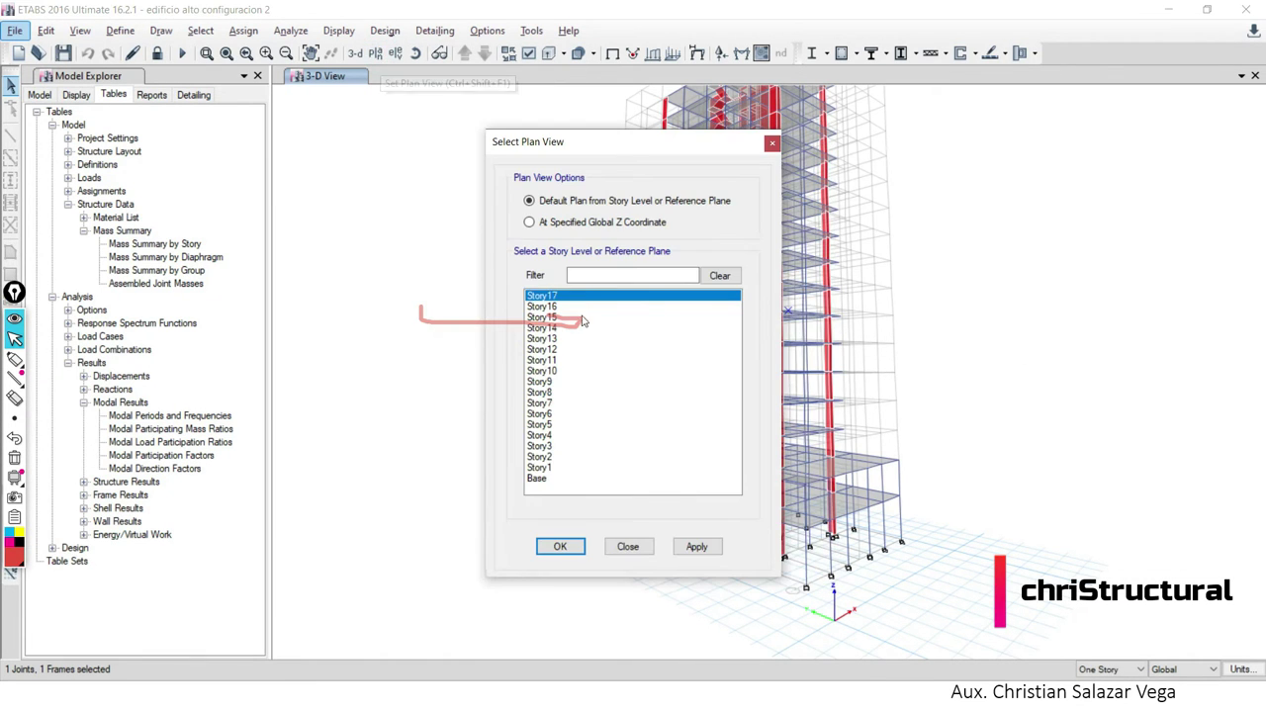
click(550, 457)
click(560, 546)
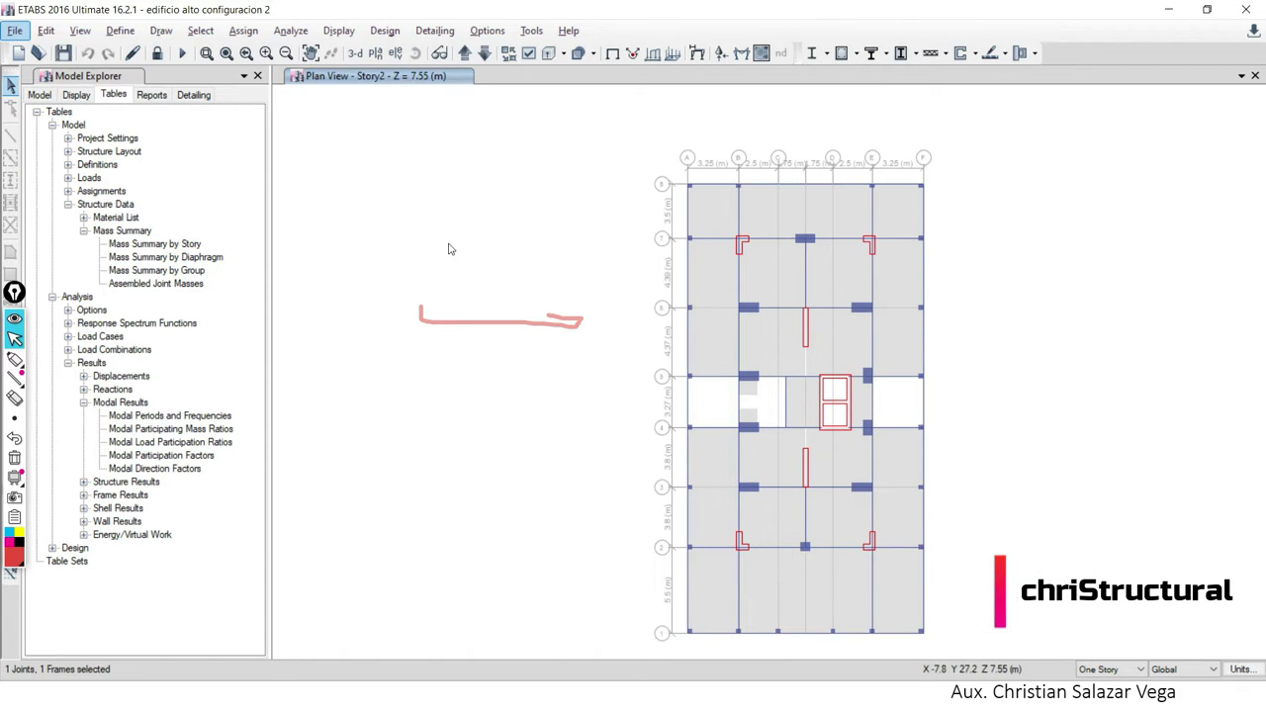
click(14, 458)
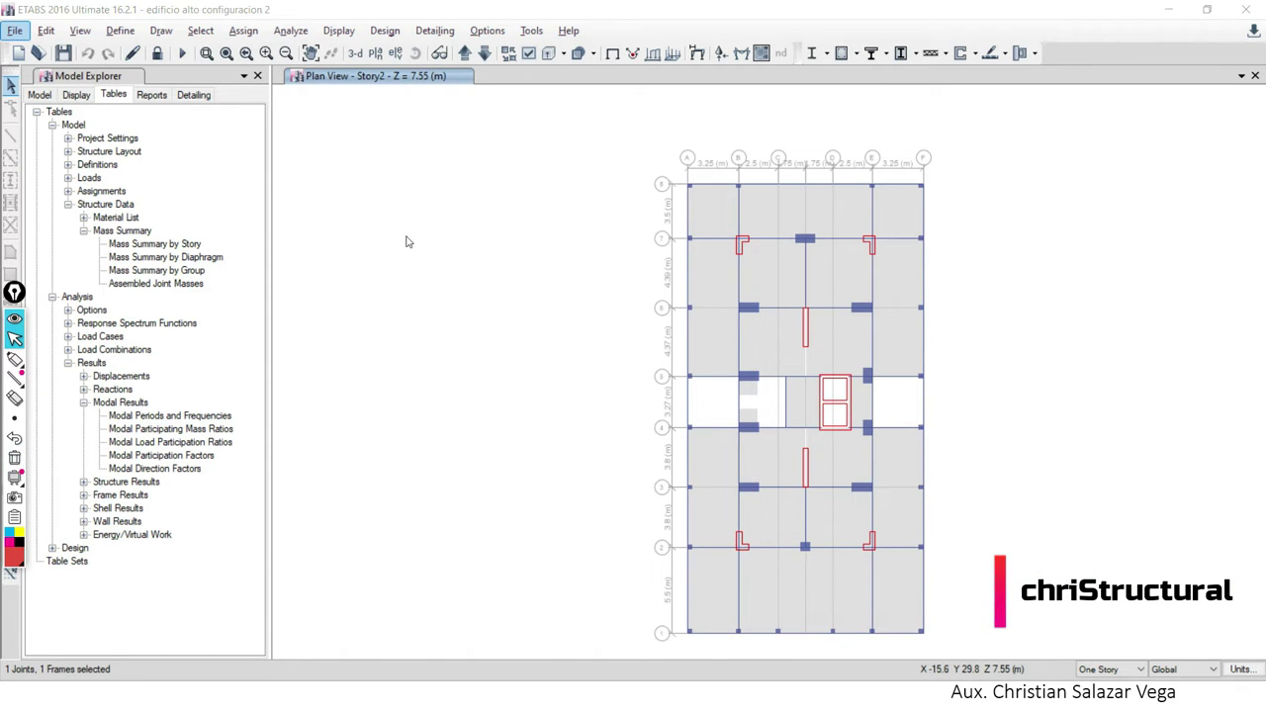
click(625, 237)
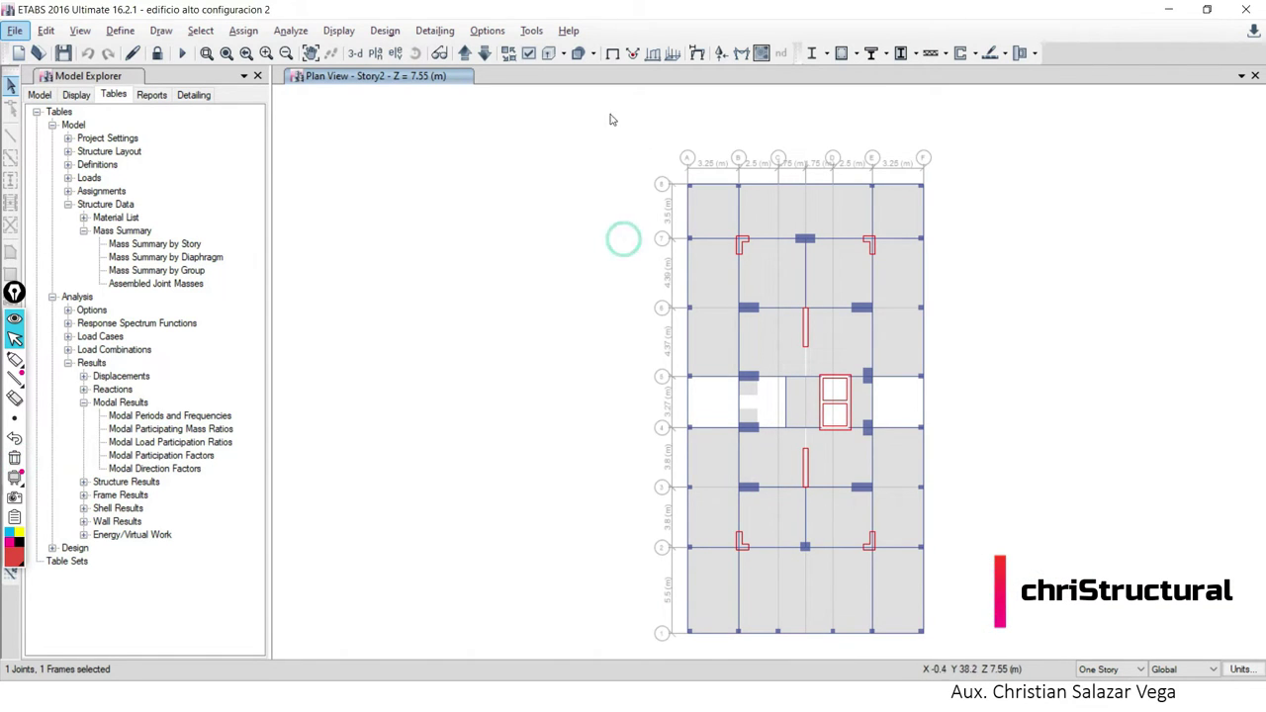
Step the plan view up to Story3 and back to Story2, then return to Excel.
click(464, 57)
click(483, 57)
click(464, 58)
click(464, 54)
click(485, 54)
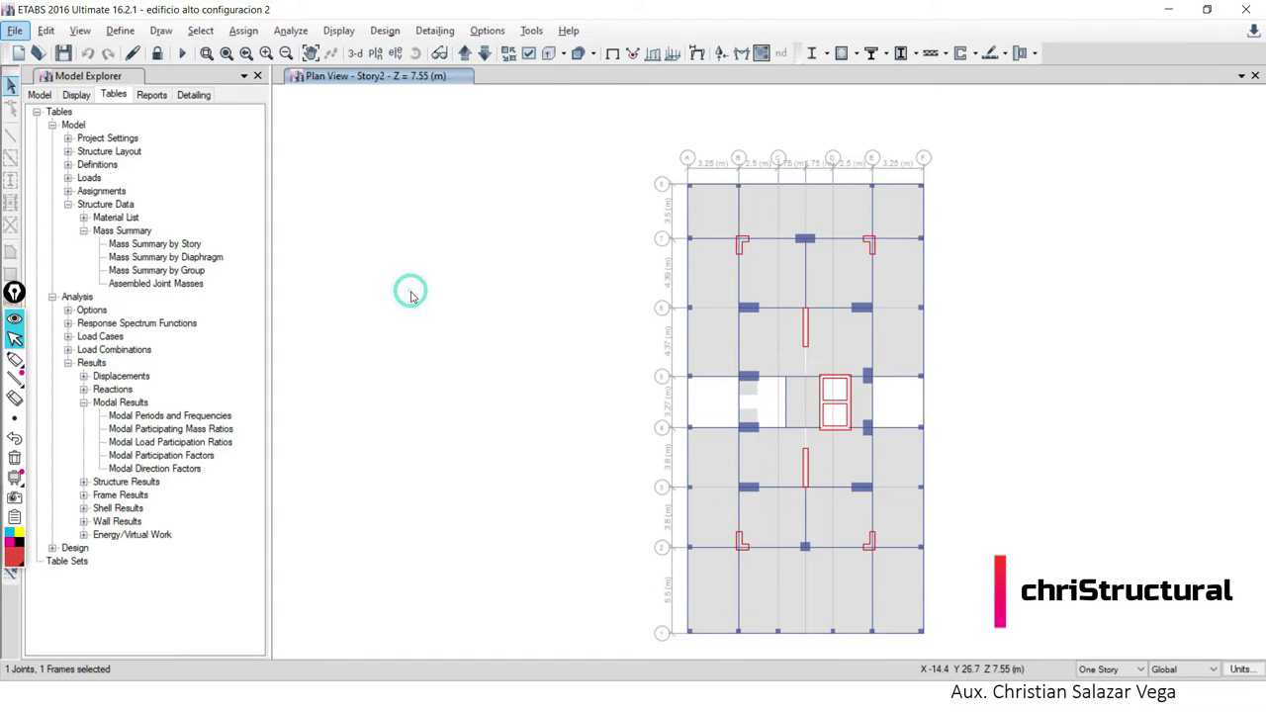
key(alt+Tab)
key(alt+Tab)
key(alt+Tab)
key(alt+shift+Tab)
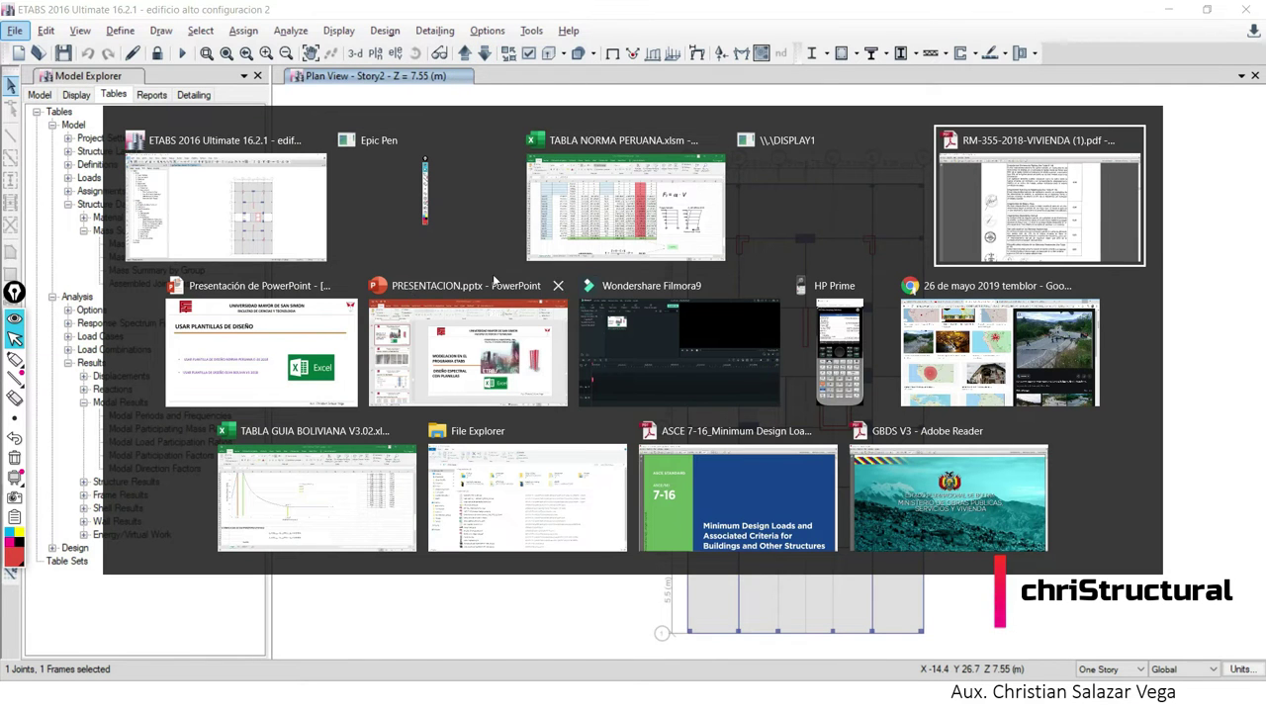
Inspect the R = 5.4 formula in H138 and trace the source of Z = 0.35.
scroll(170, 395, up, 3)
scroll(194, 417, up, 10)
scroll(193, 416, up, 3)
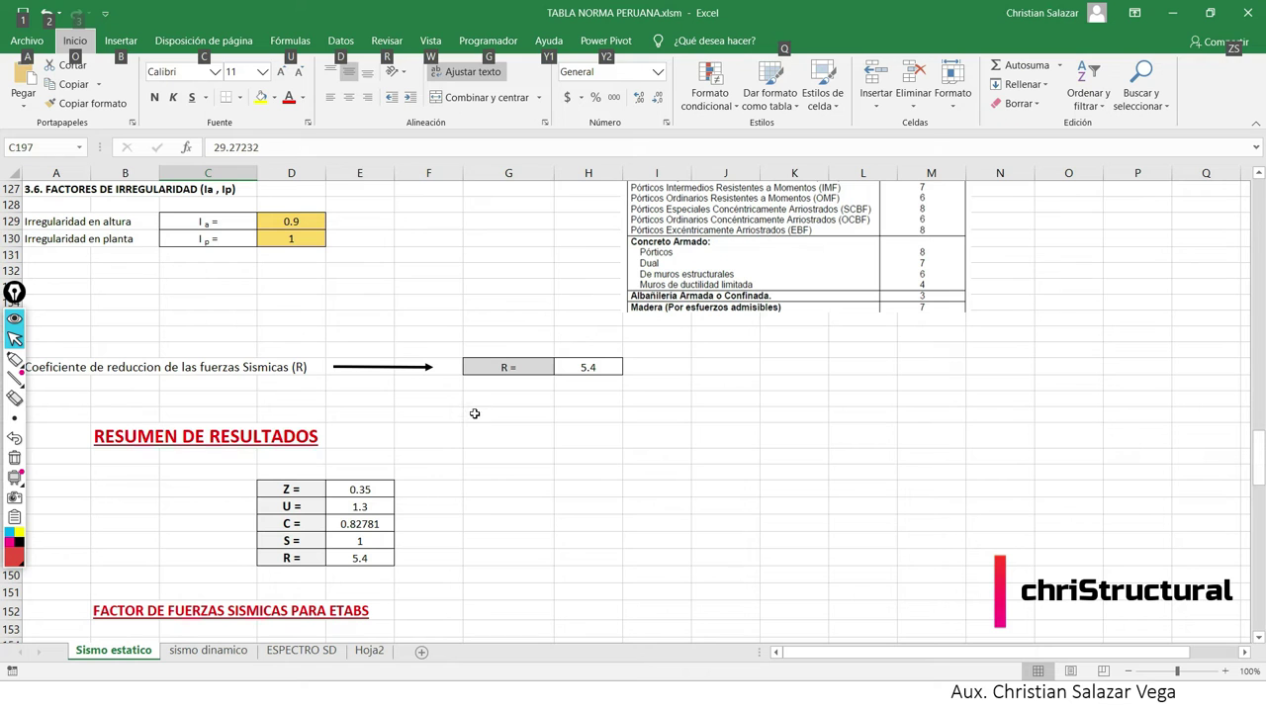
click(361, 348)
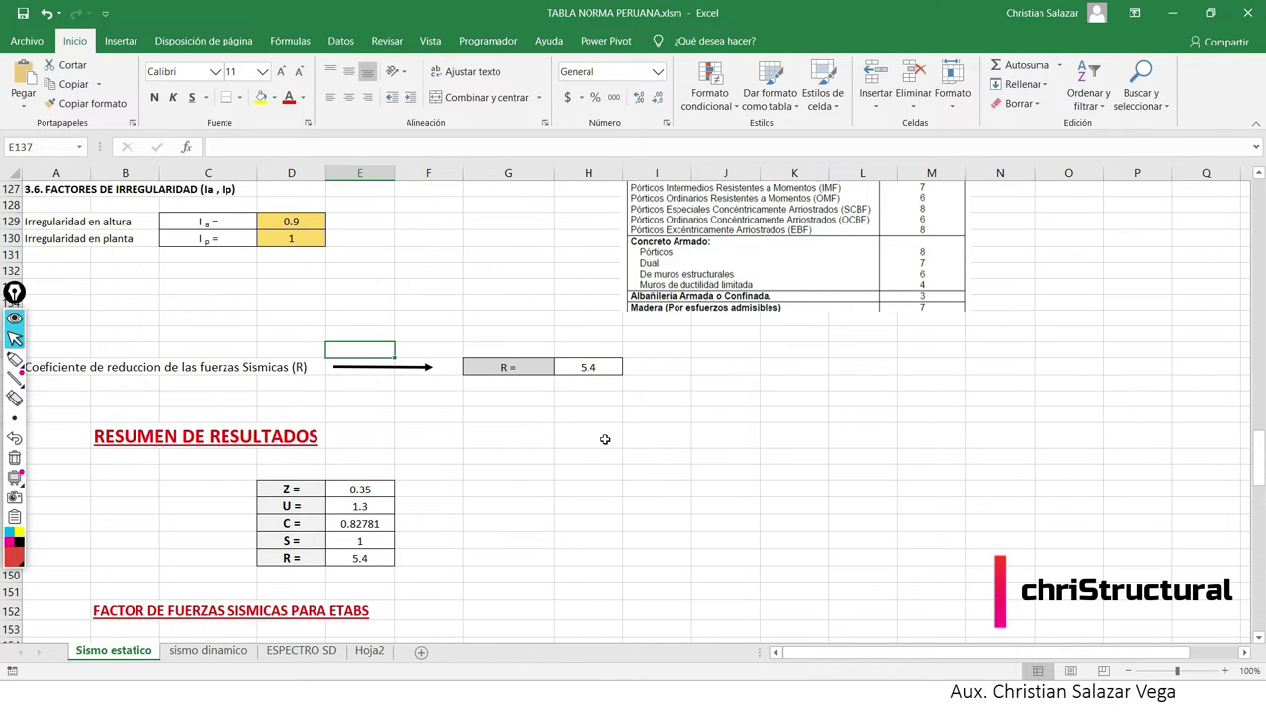
click(605, 439)
scroll(605, 439, down, 1)
click(593, 316)
scroll(569, 466, up, 2)
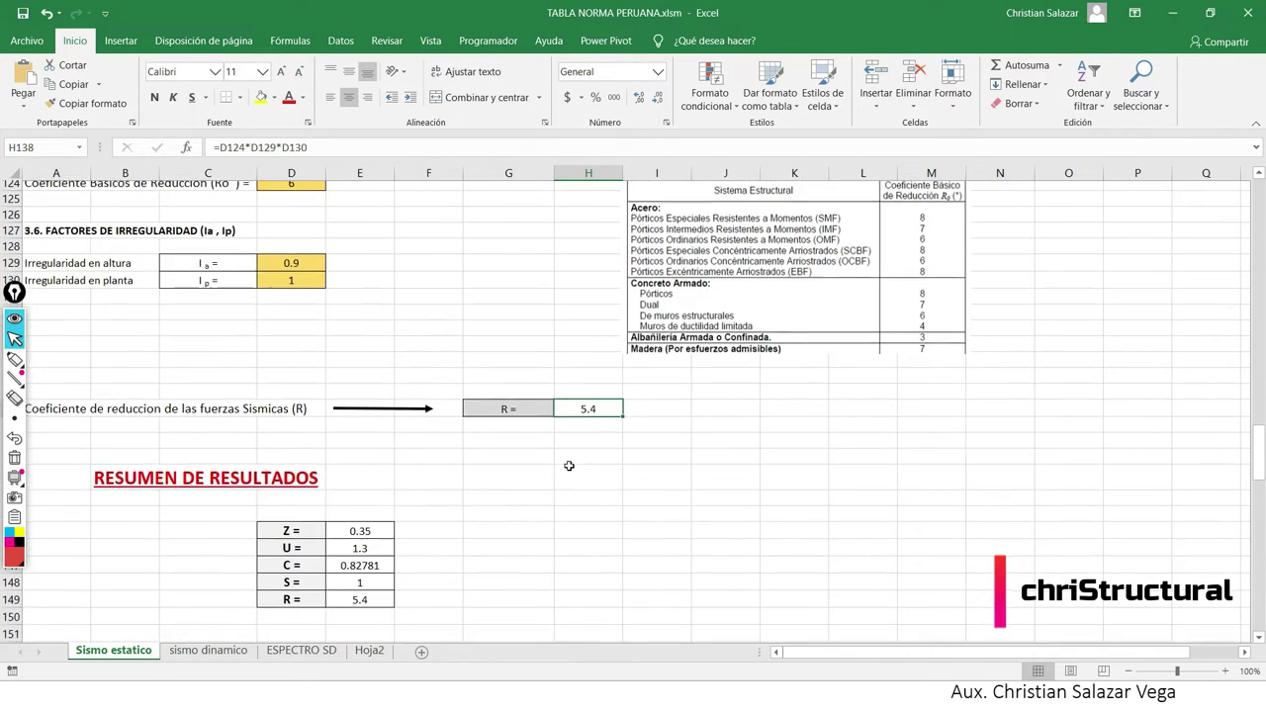
scroll(376, 455, down, 1)
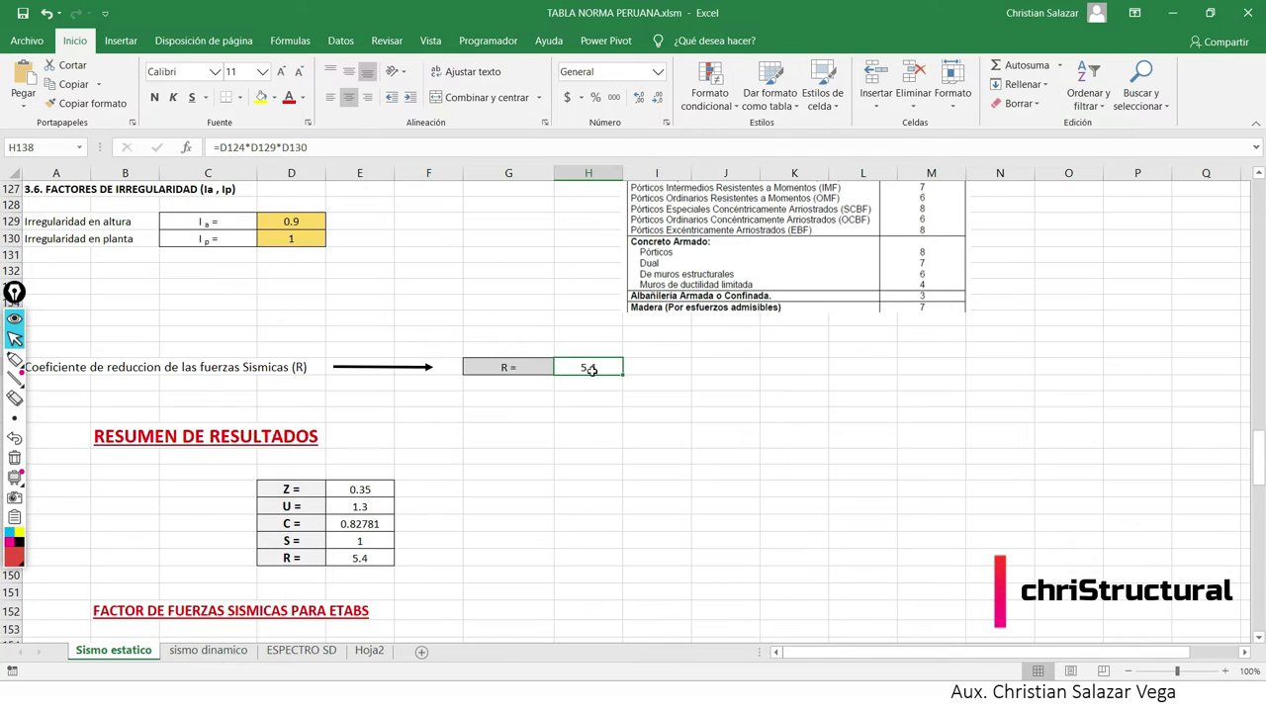
click(594, 484)
scroll(599, 485, down, 1)
scroll(594, 445, down, 1)
click(383, 392)
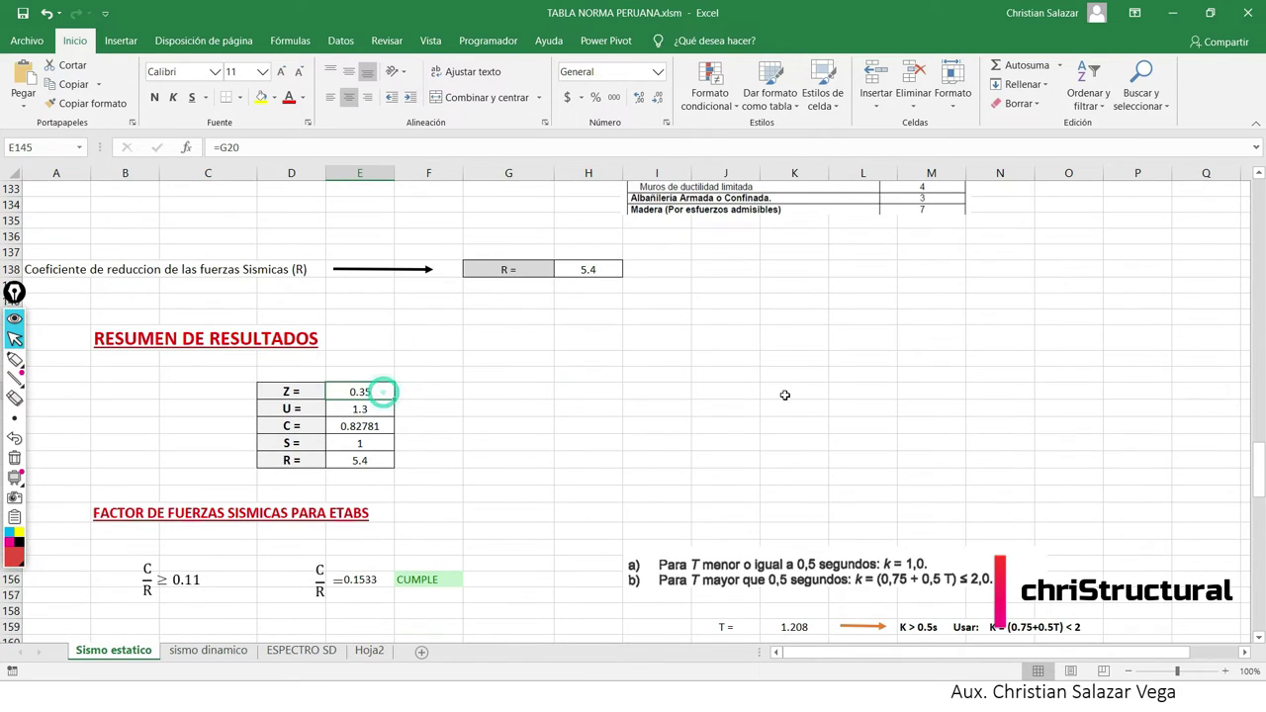
scroll(614, 425, down, 1)
scroll(465, 450, up, 2)
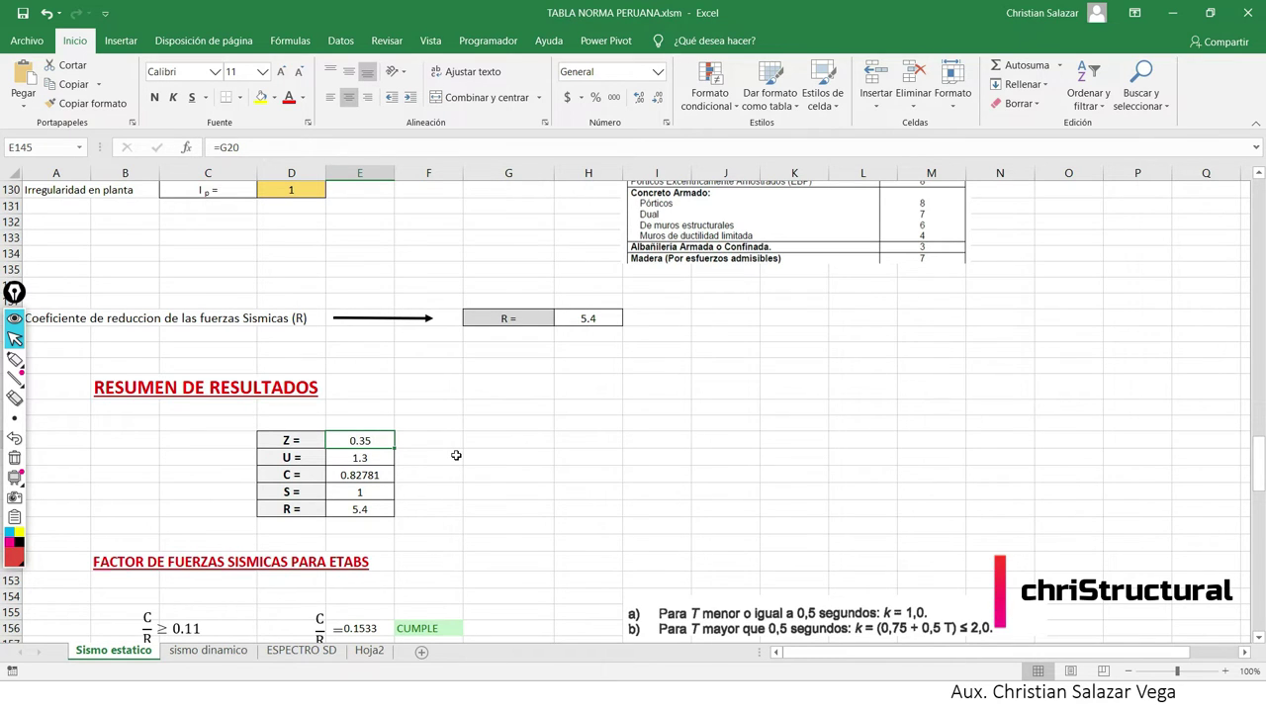
Check the sources of U 1.3, C 0.82781, S 1 and R 5.4, then the seismic factor formula.
key(Down)
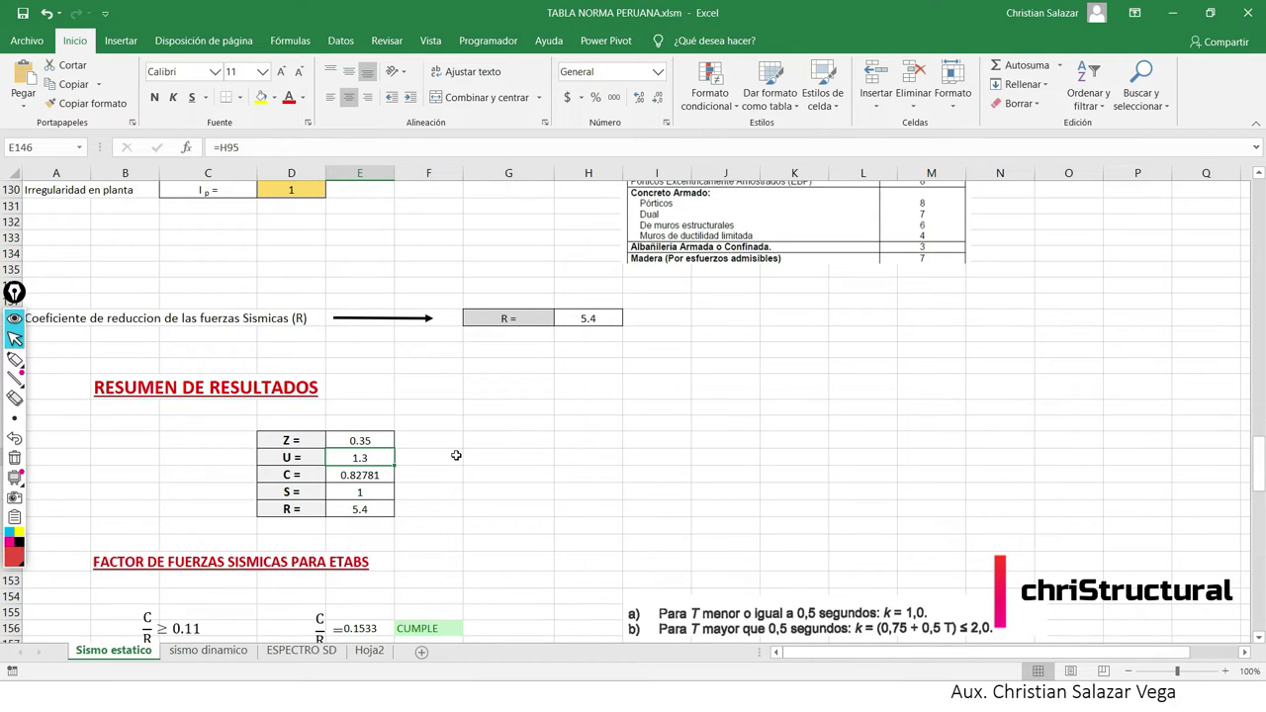
key(Down)
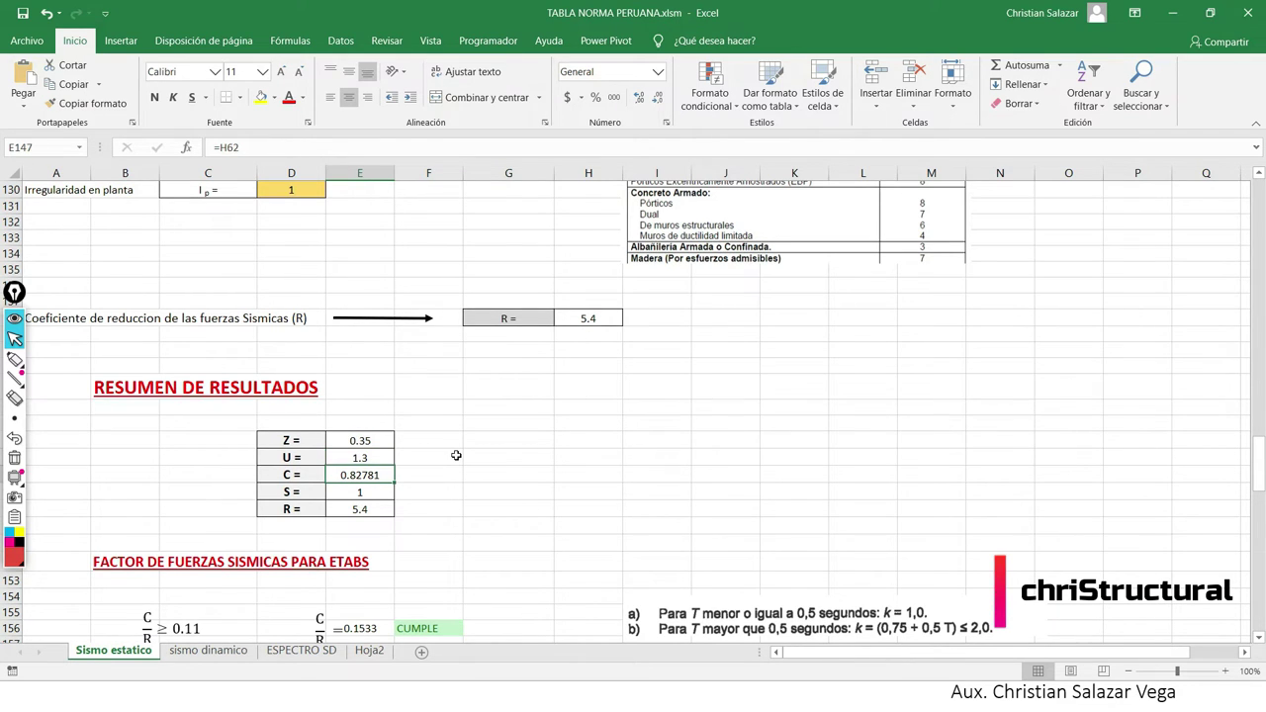
key(Down)
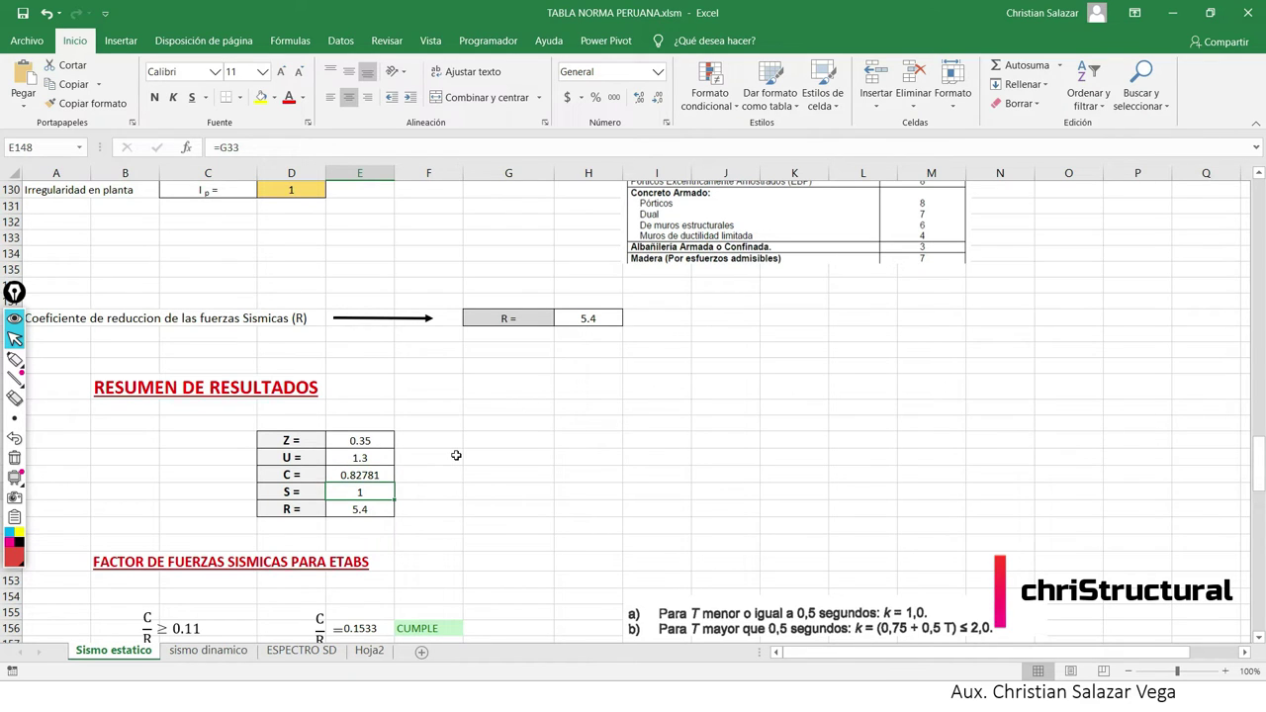
key(Down)
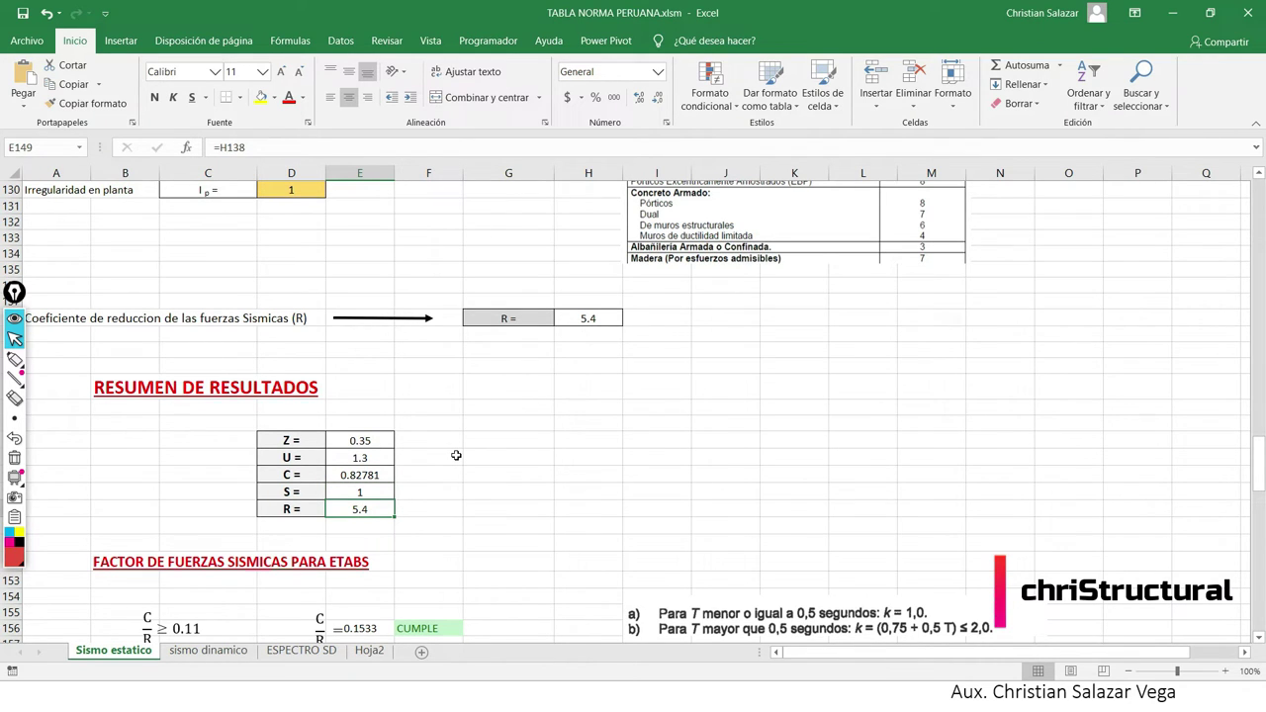
scroll(456, 455, down, 2)
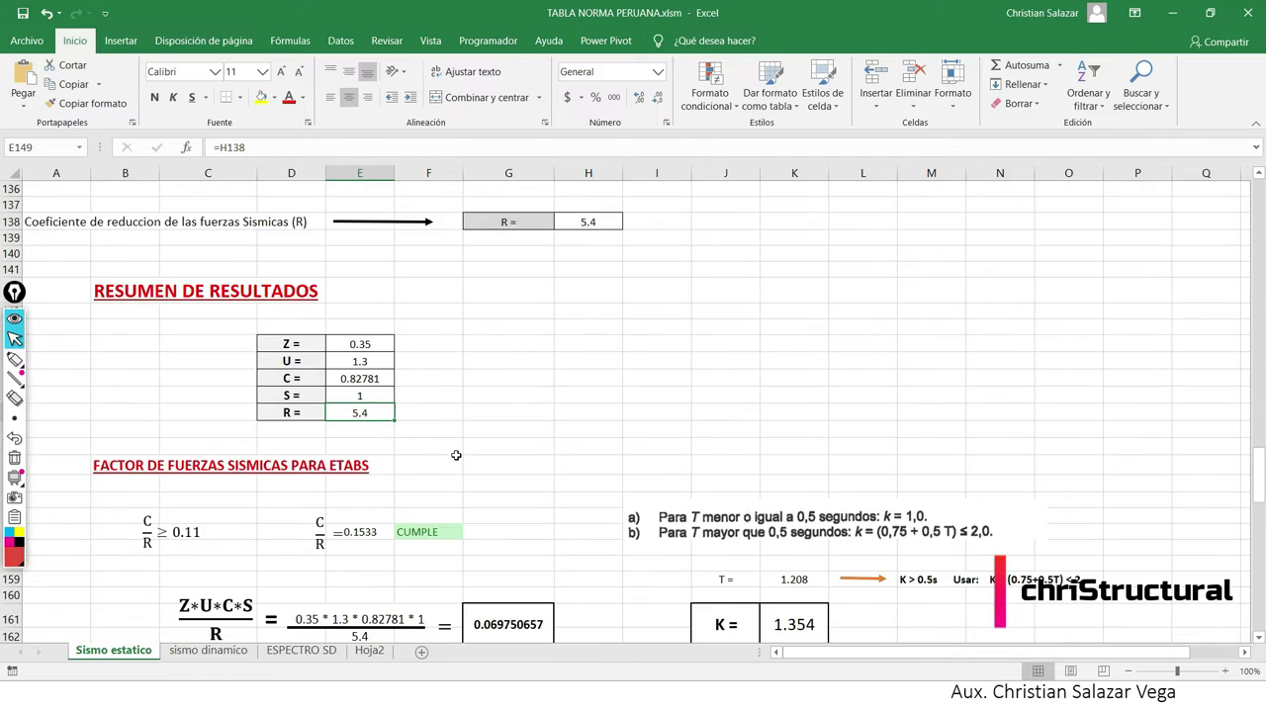
scroll(456, 455, down, 1)
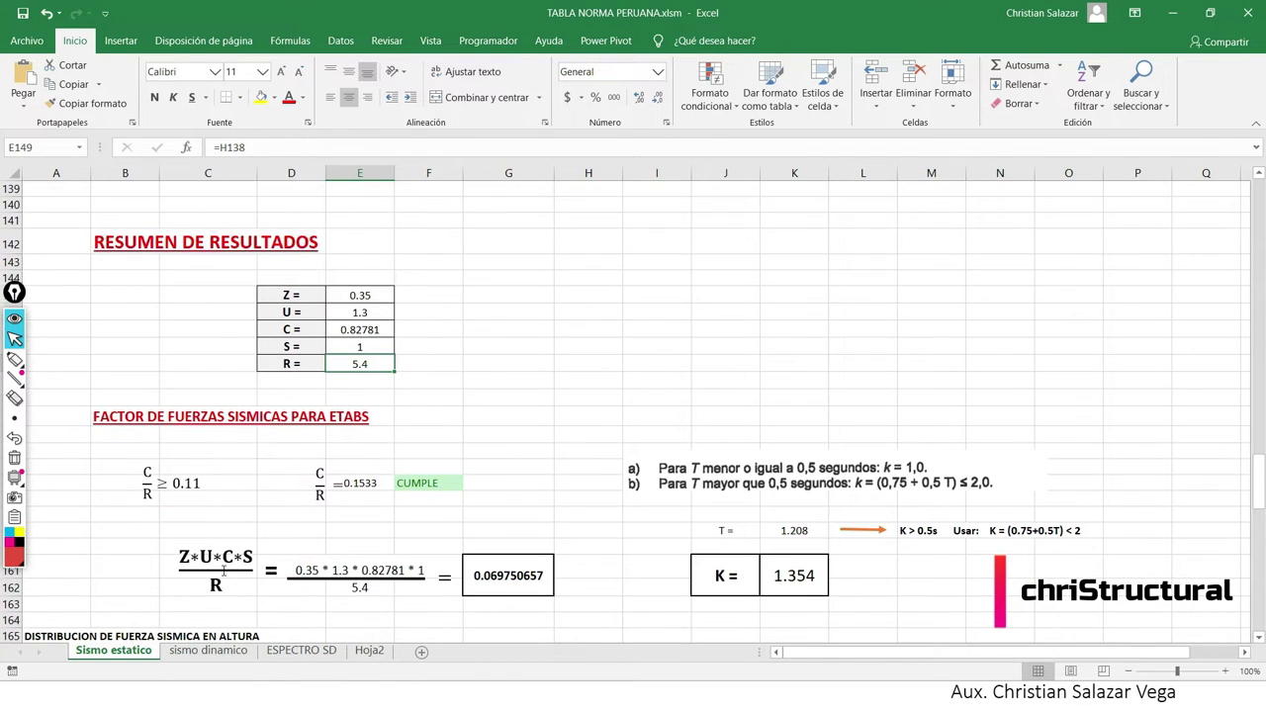
scroll(466, 555, down, 1)
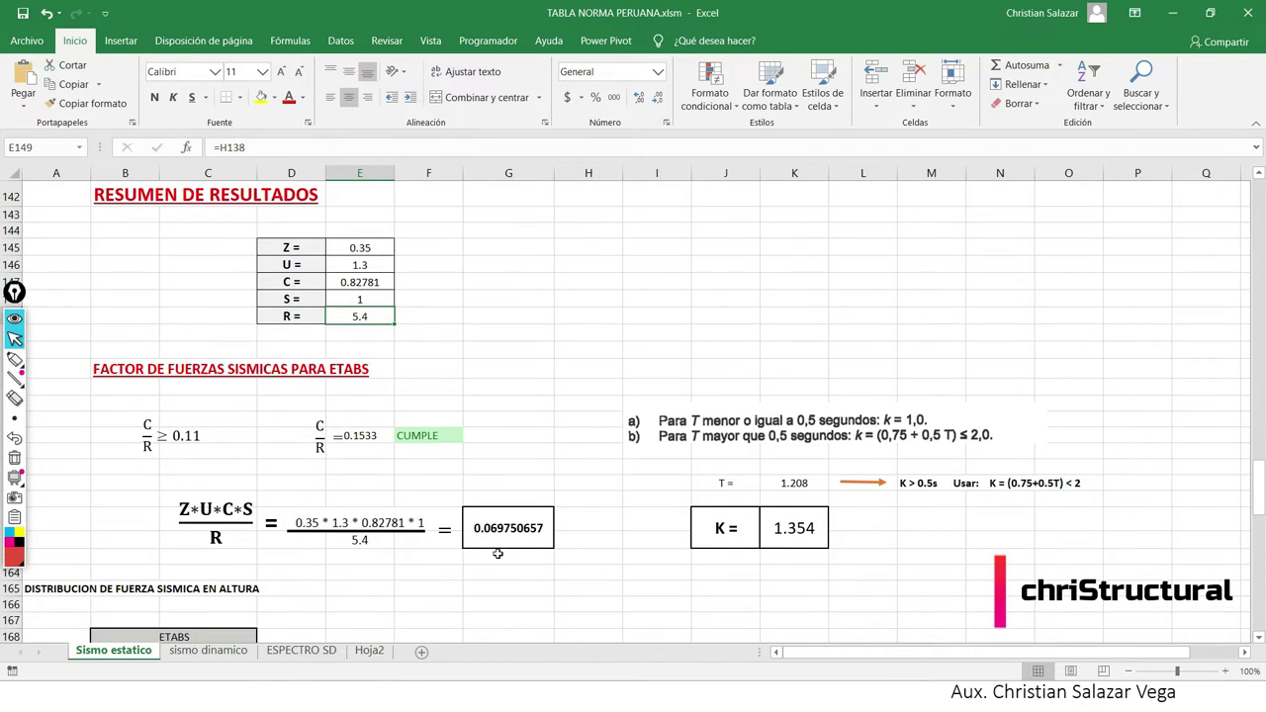
click(503, 532)
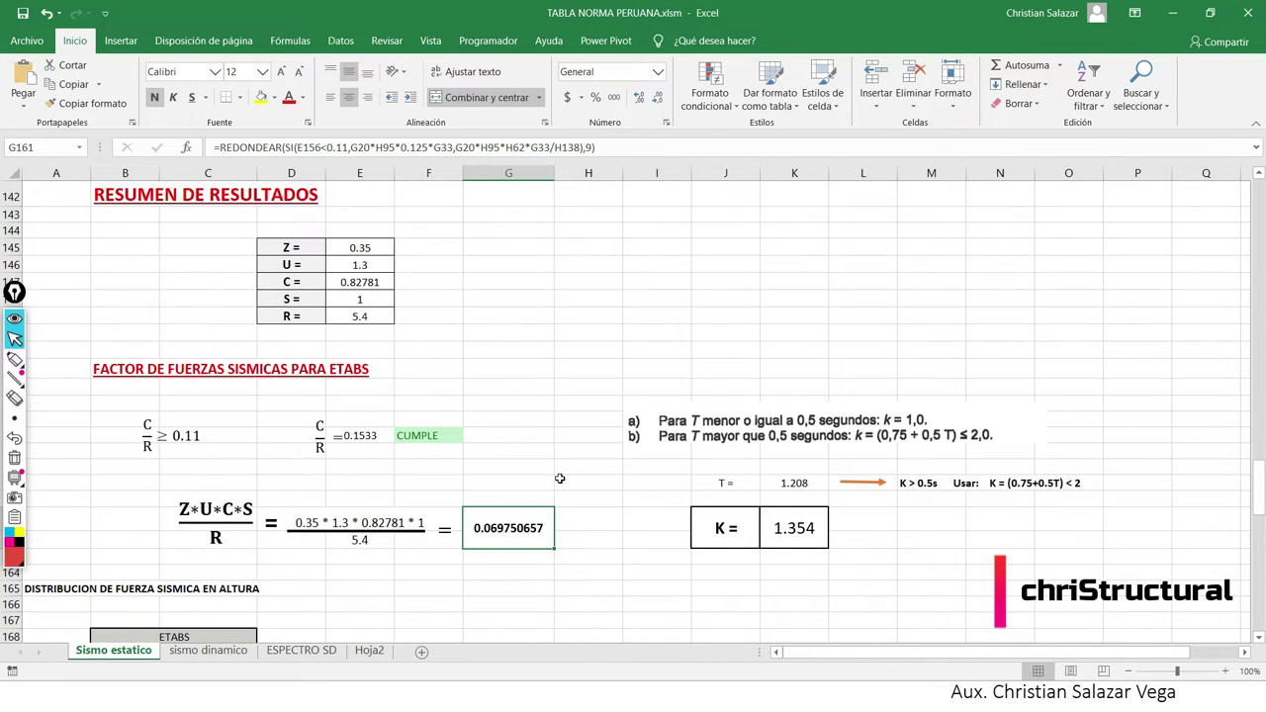
scroll(560, 479, down, 1)
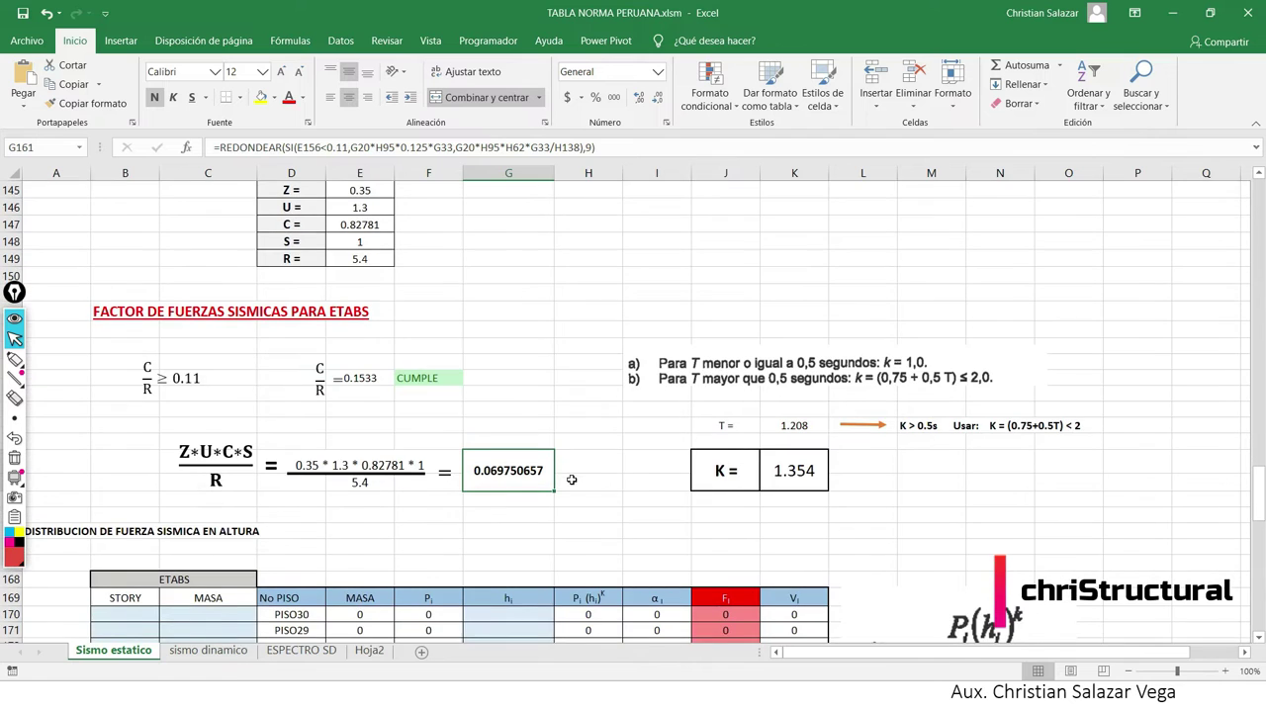
click(777, 470)
click(524, 469)
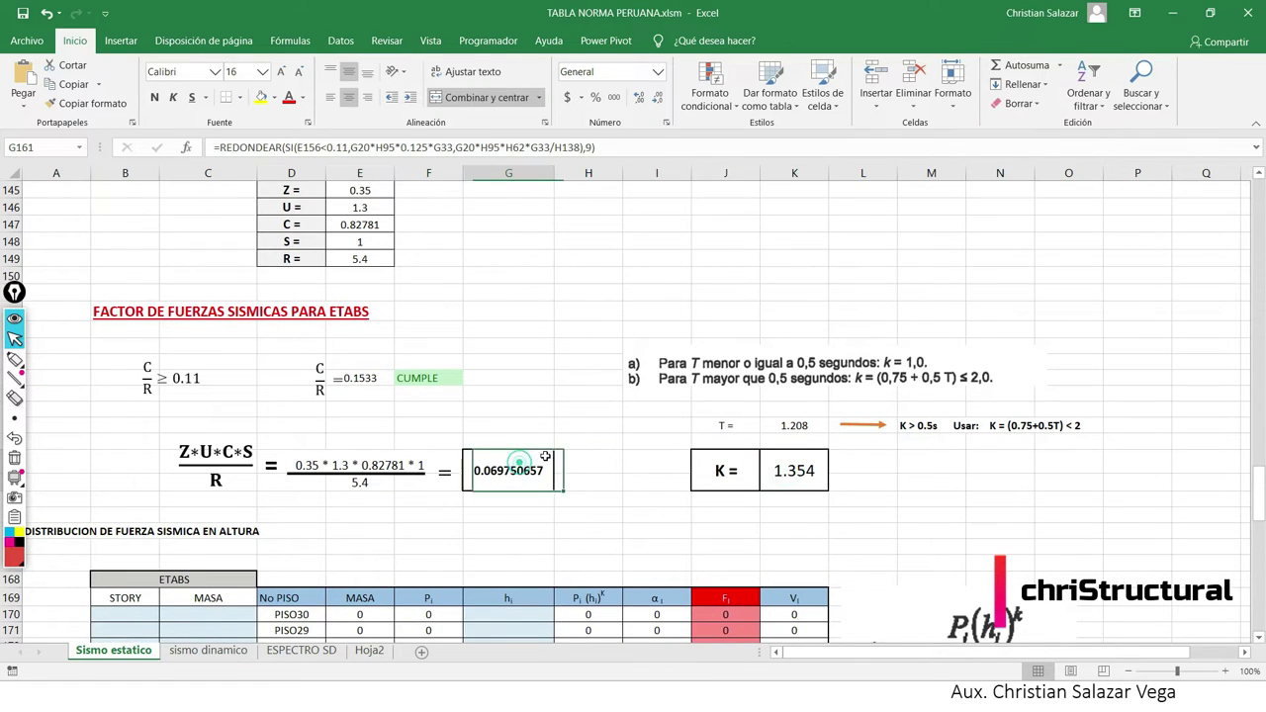
click(778, 470)
click(650, 499)
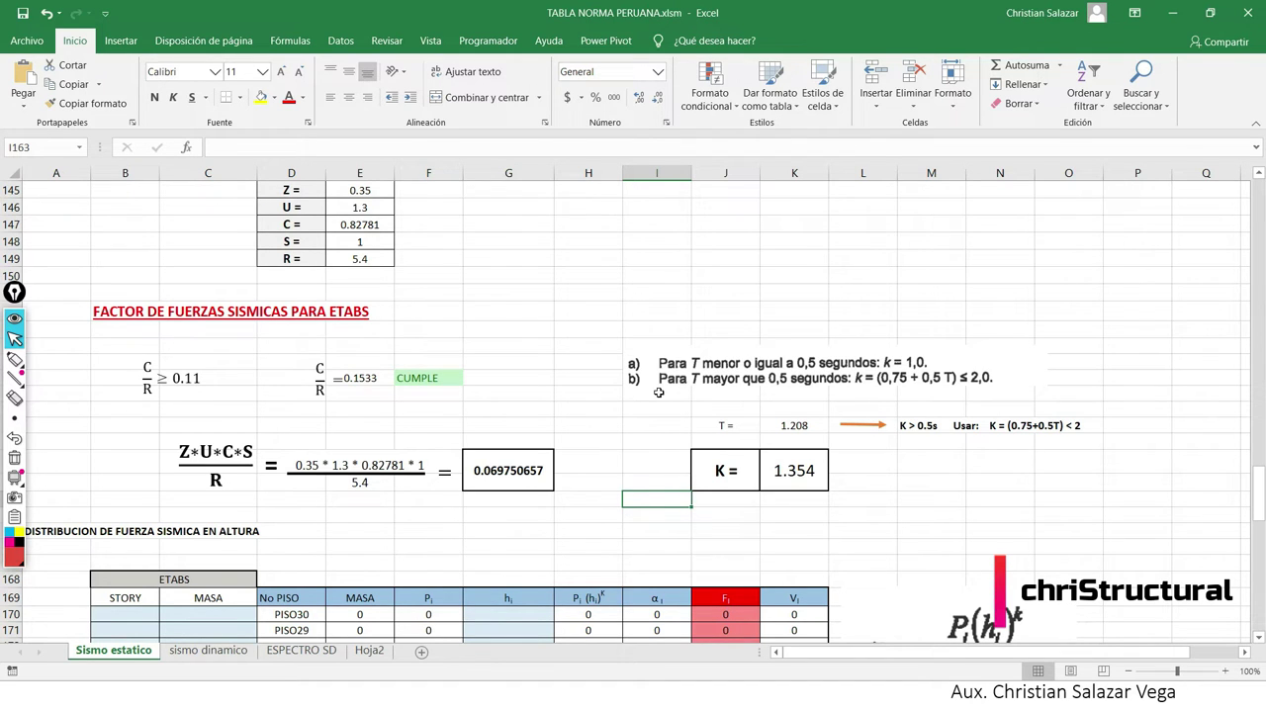
click(580, 279)
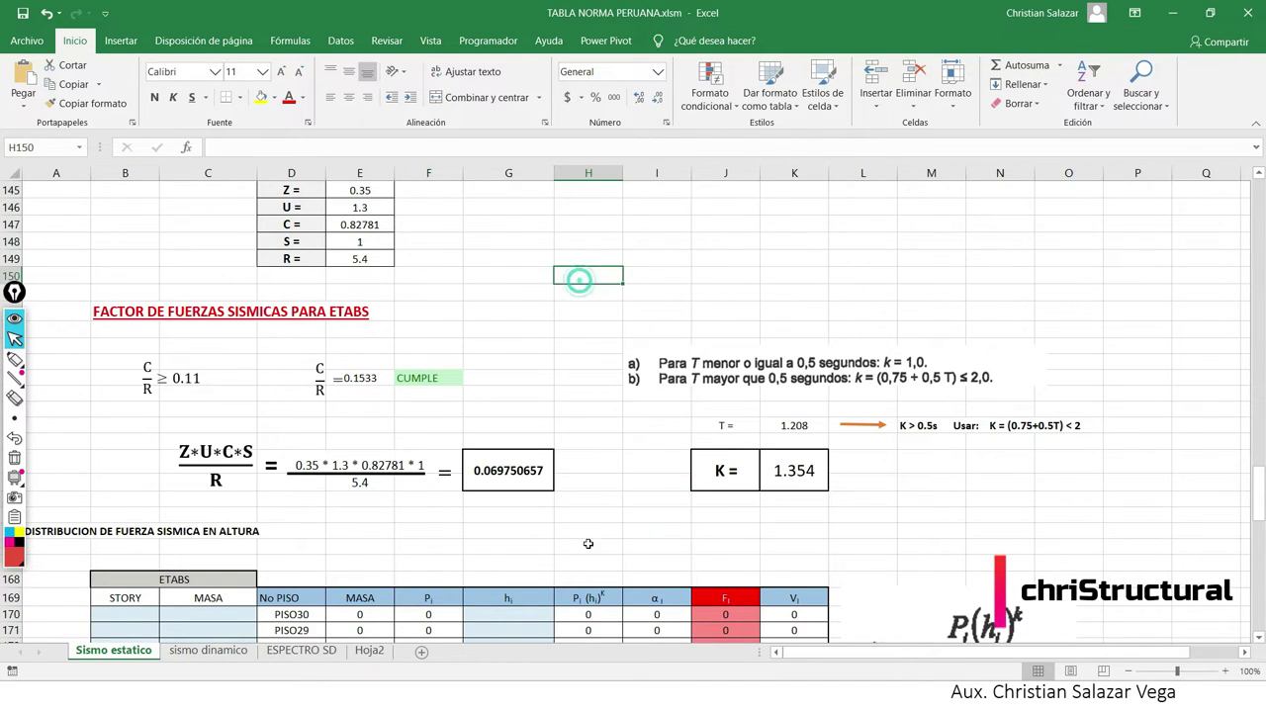
scroll(597, 503, down, 1)
click(497, 417)
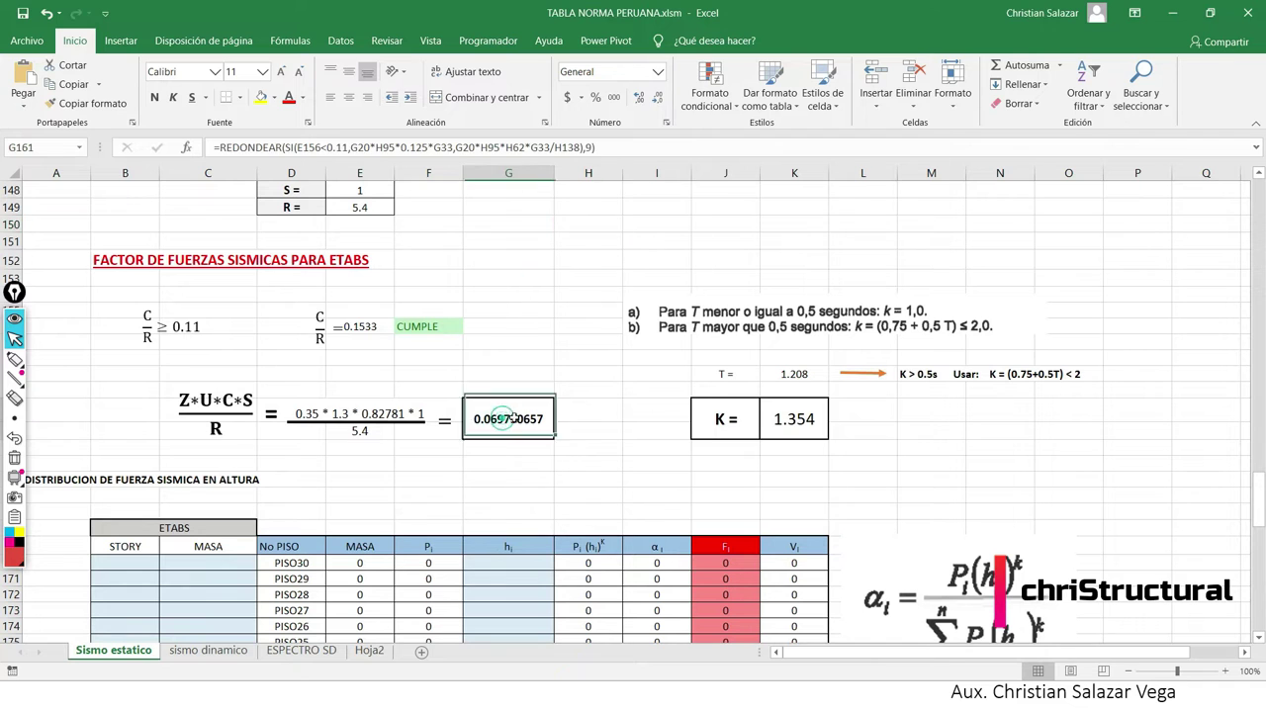
click(791, 420)
click(506, 420)
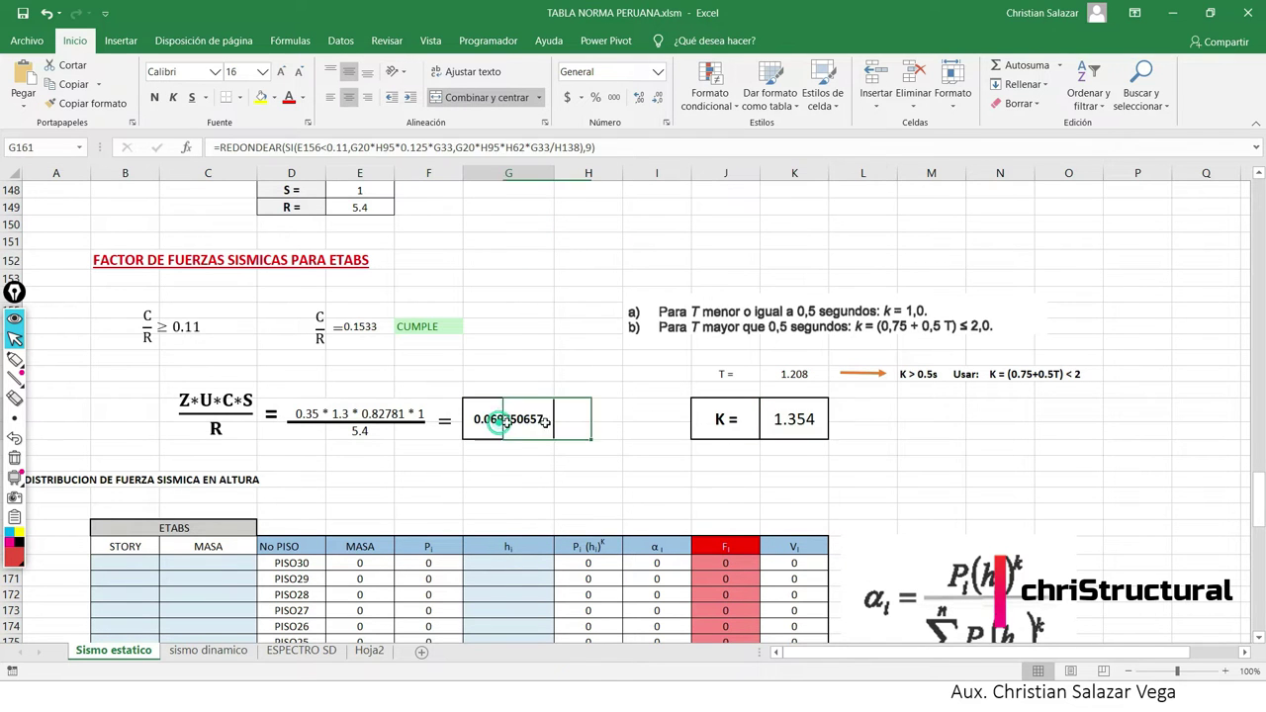
click(792, 421)
scroll(565, 480, down, 3)
scroll(609, 478, down, 4)
scroll(611, 477, down, 2)
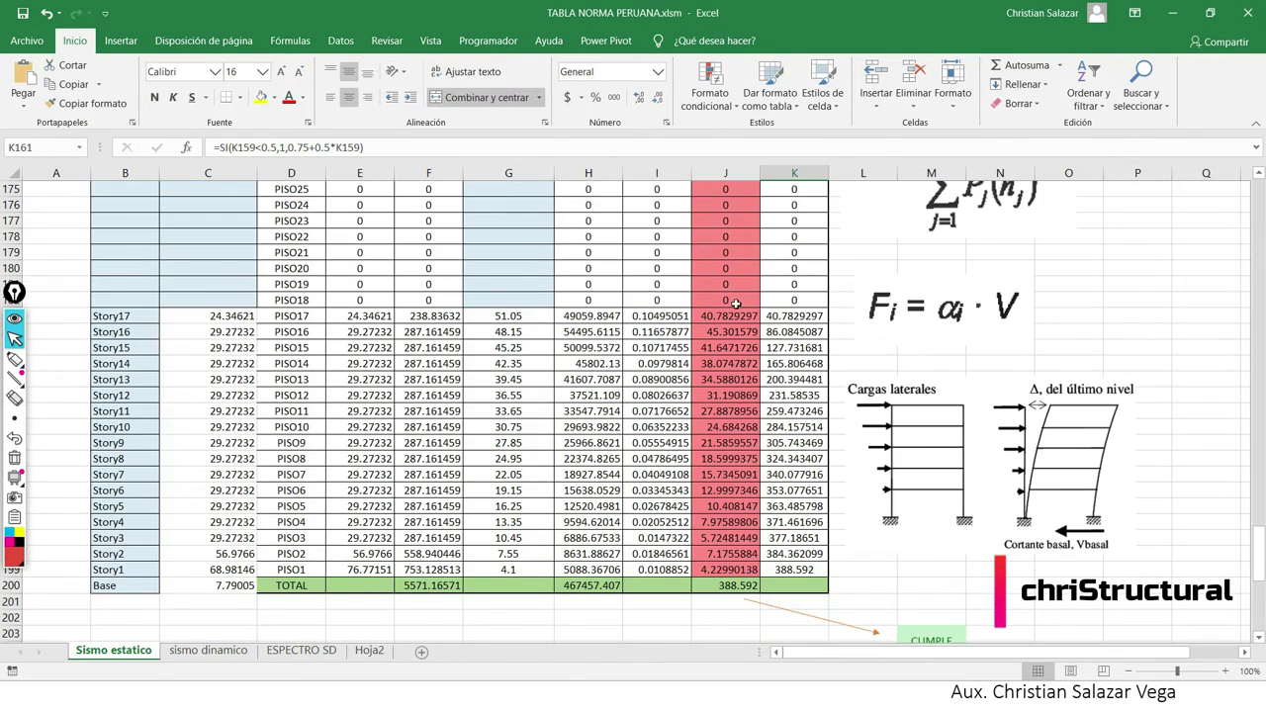
drag(719, 315, 712, 569)
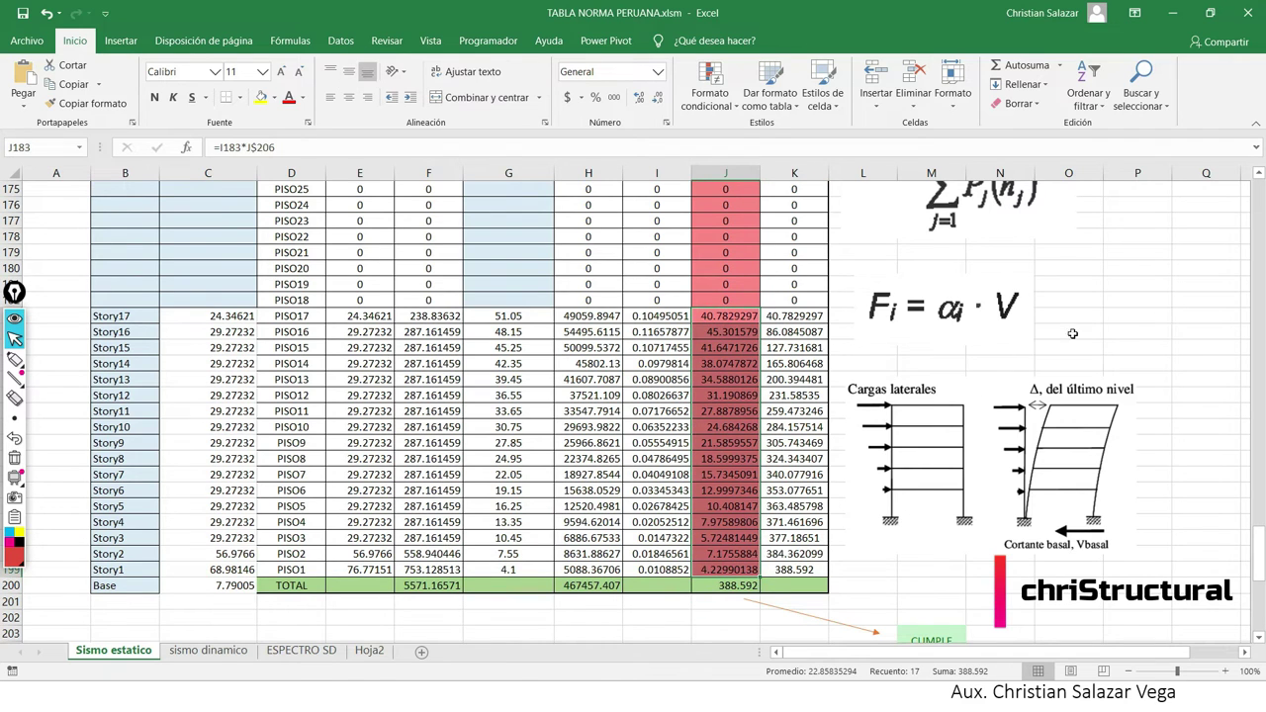
click(1138, 316)
scroll(756, 483, up, 2)
scroll(756, 483, up, 3)
scroll(756, 483, down, 3)
scroll(756, 482, up, 1)
scroll(755, 482, up, 5)
scroll(602, 438, up, 2)
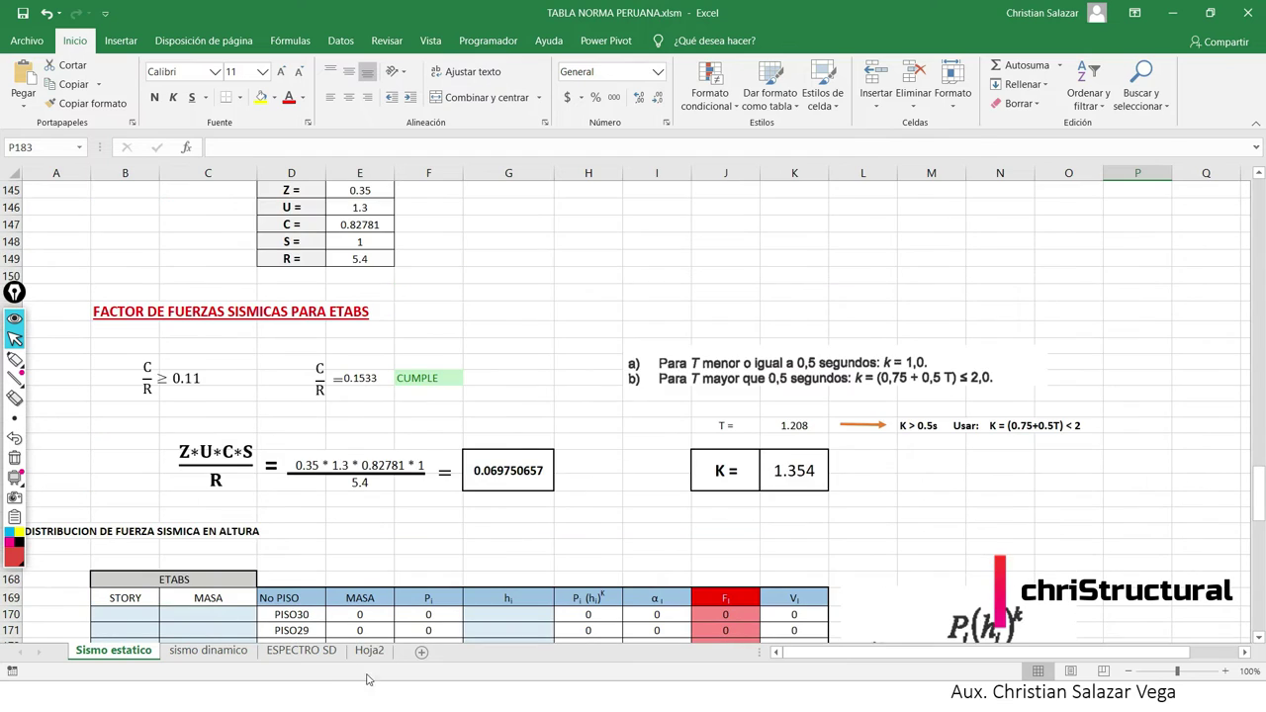
key(alt+Tab)
Bring ETABS forward and unlock the model, deleting its analysis results.
click(393, 187)
drag(392, 187, 461, 310)
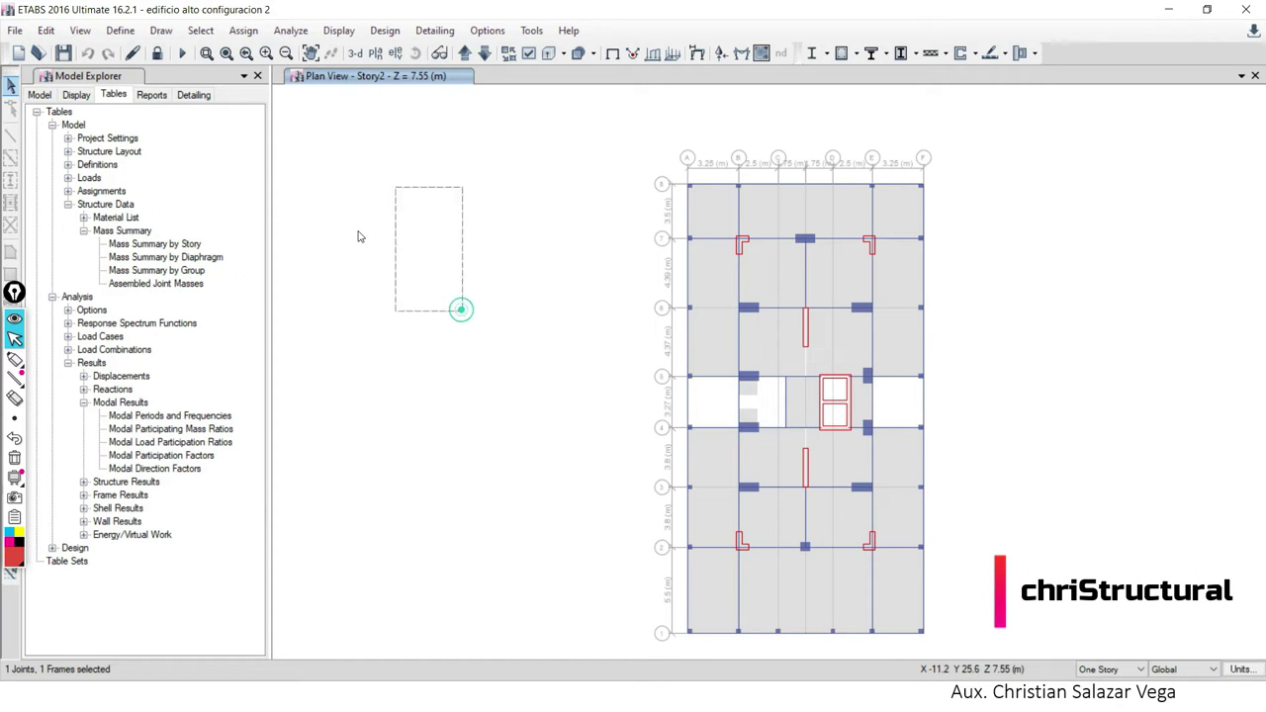
click(157, 52)
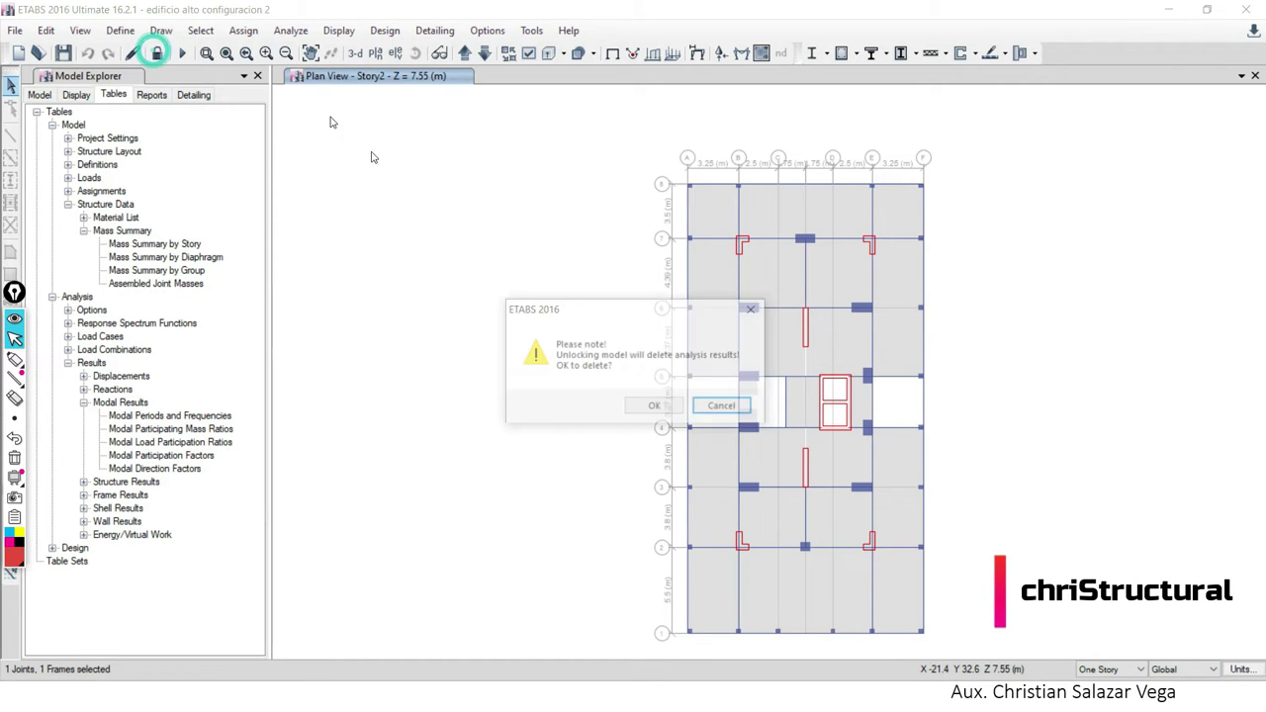
click(656, 408)
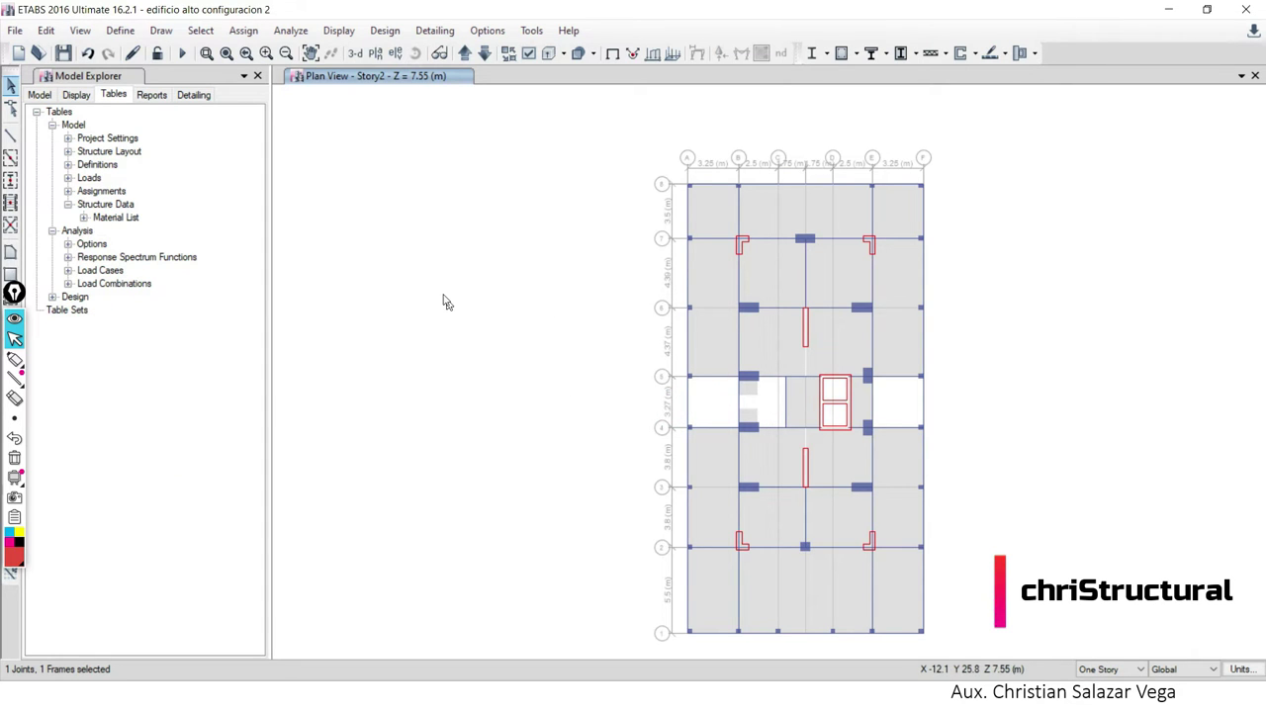
Open Define Load Patterns and start replacing the load name with SISMO.
click(120, 31)
click(168, 367)
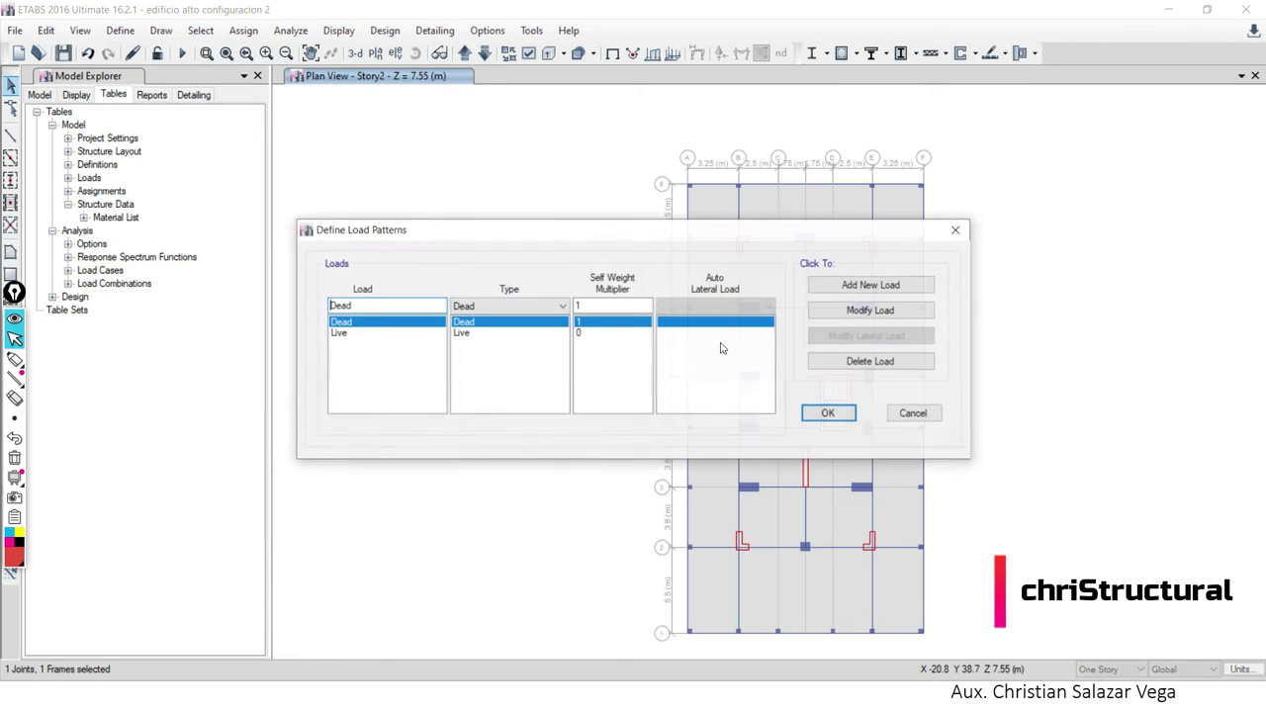
double_click(376, 308)
text(SISMO)
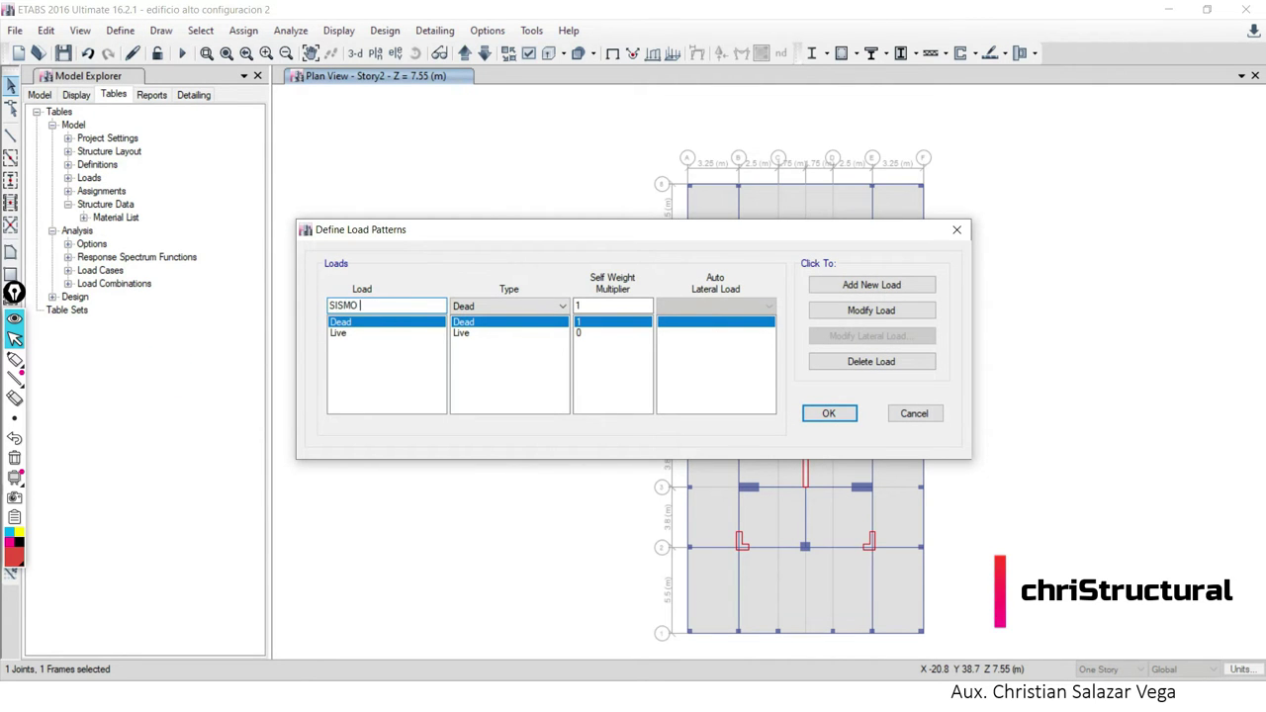
key(alt+Tab)
key(alt+Tab)
key(alt+Tab)
key(alt+Tab)
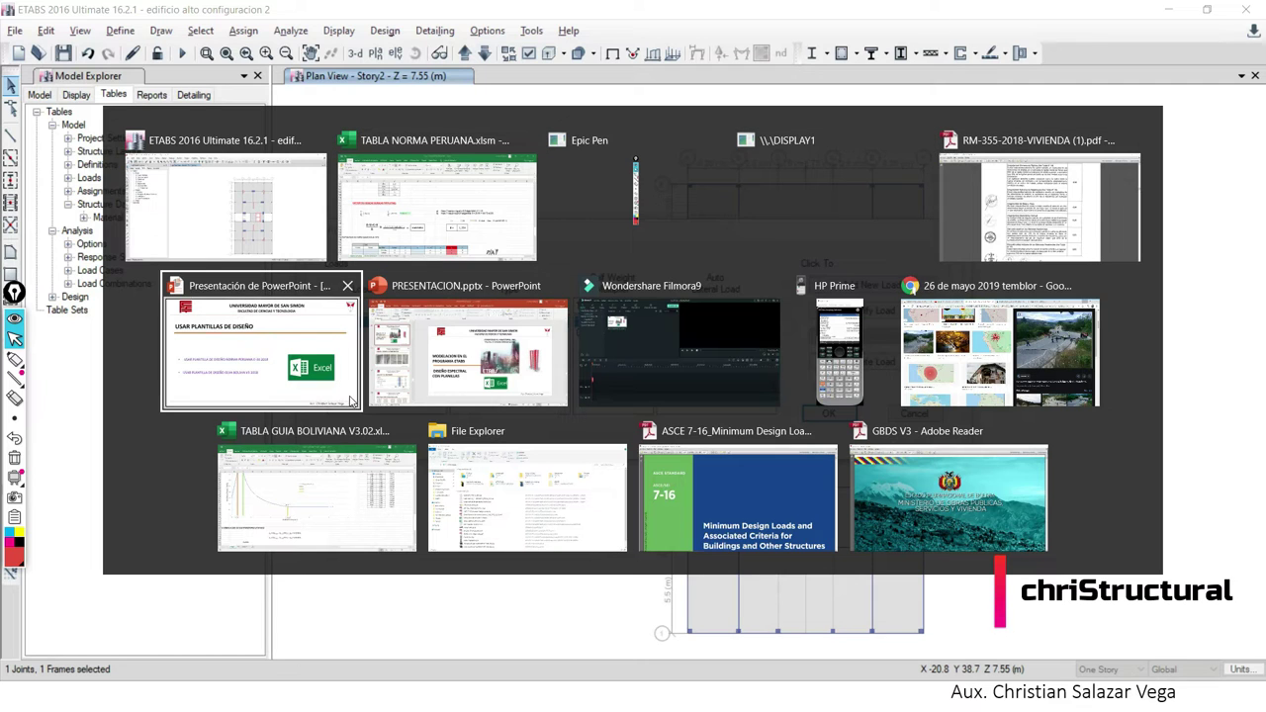
Review the PATRONES DE CARGA slide, then continue the ETABS load name as SISMO ESTATICO X.
key(Right)
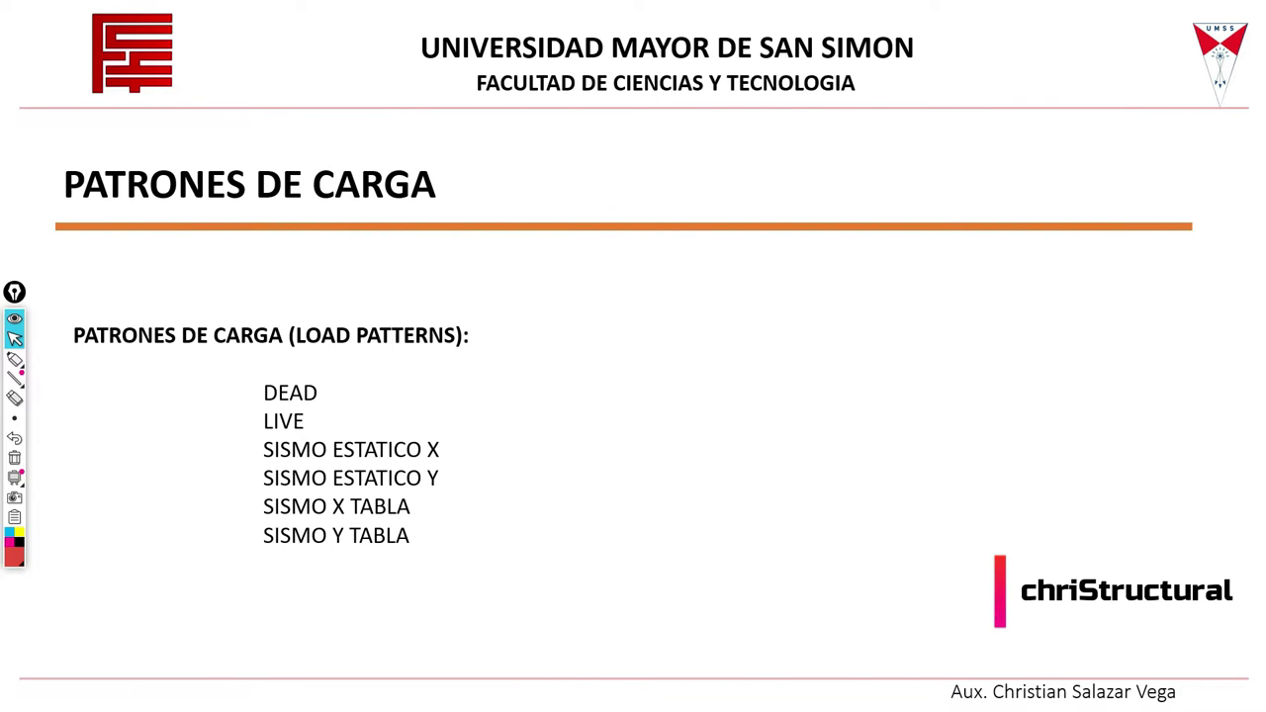
key(alt+Tab)
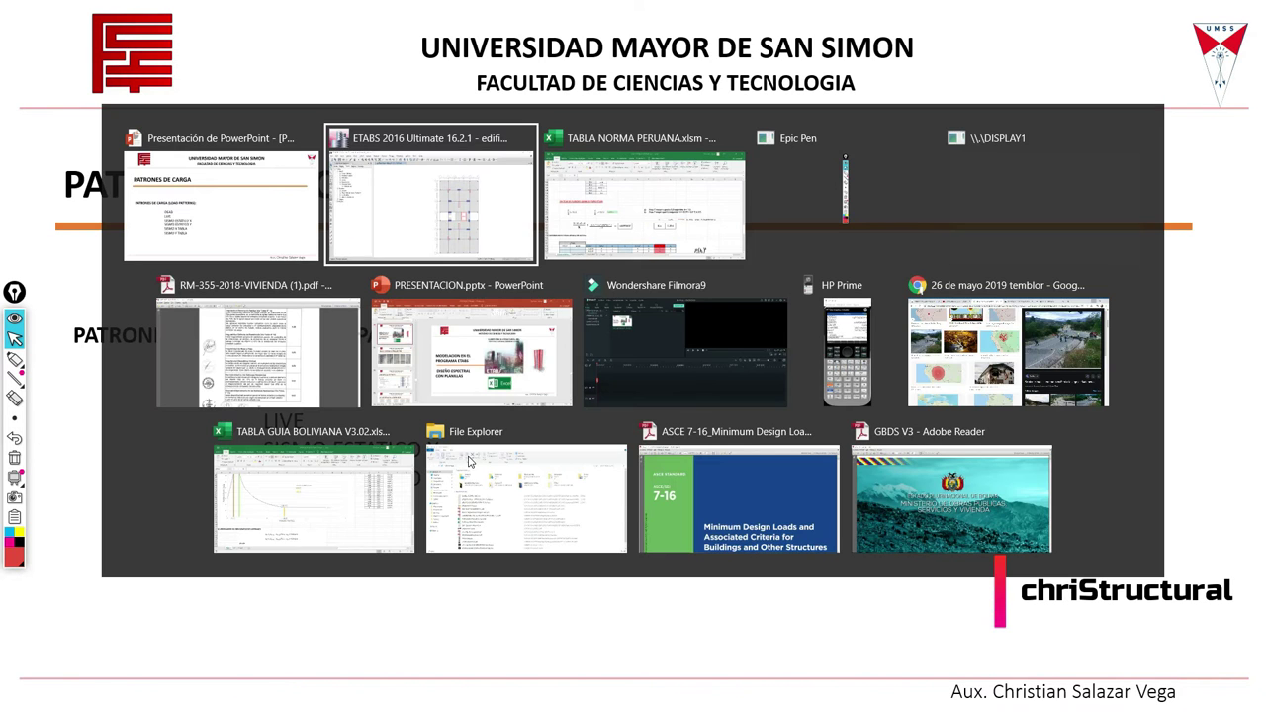
click(427, 218)
click(363, 305)
text(ESTATICO X)
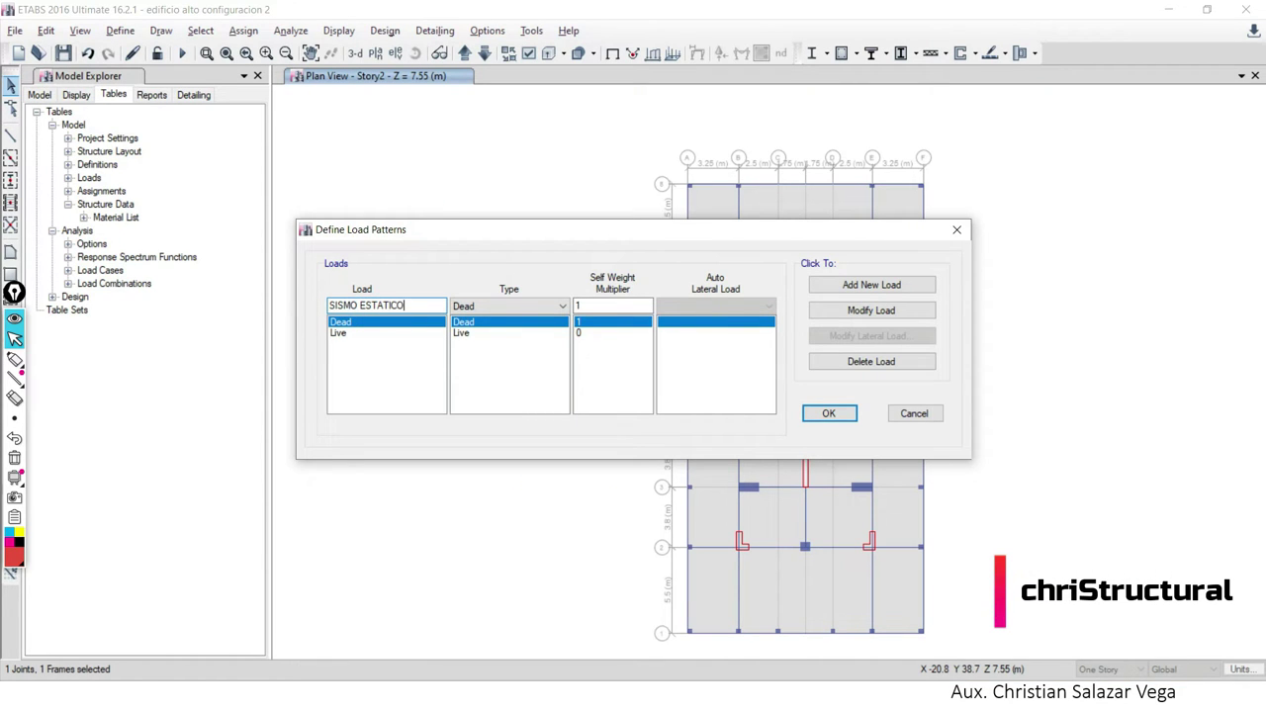
Add SISMO ESTATICO X and SISMO ESTATICO Y as Seismic patterns using User Coefficient.
click(500, 306)
click(509, 385)
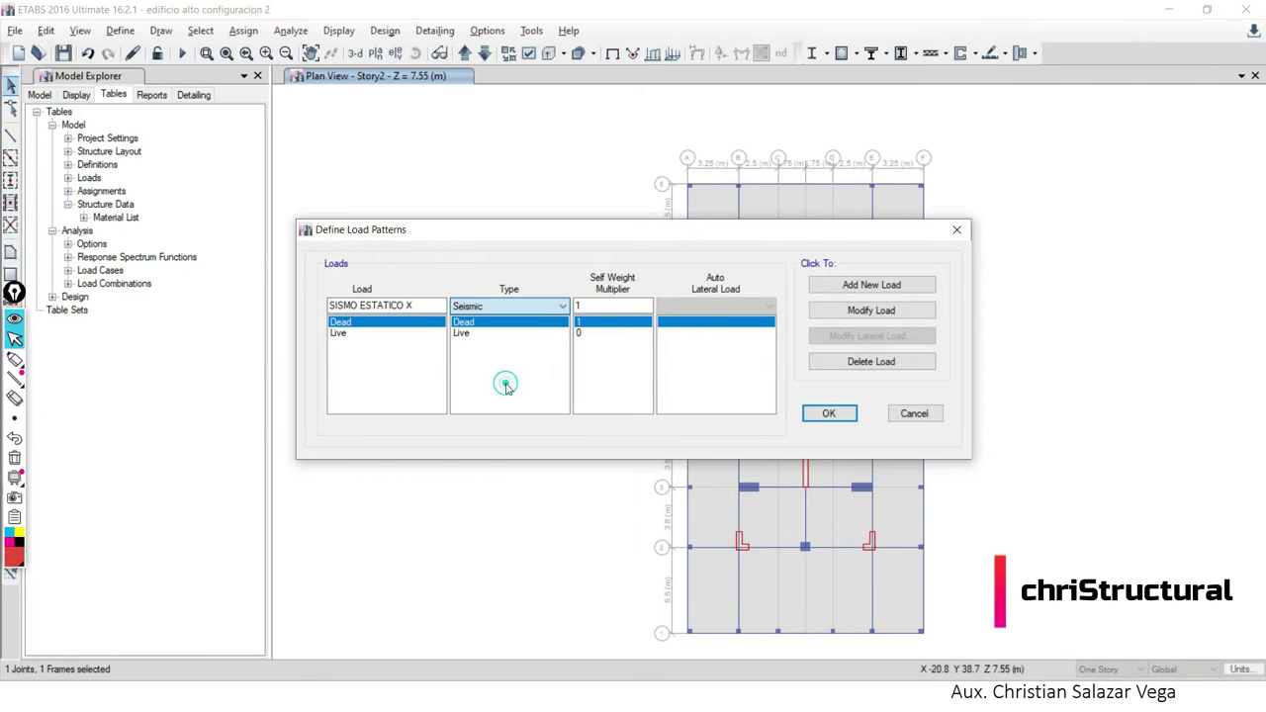
text(0)
click(745, 309)
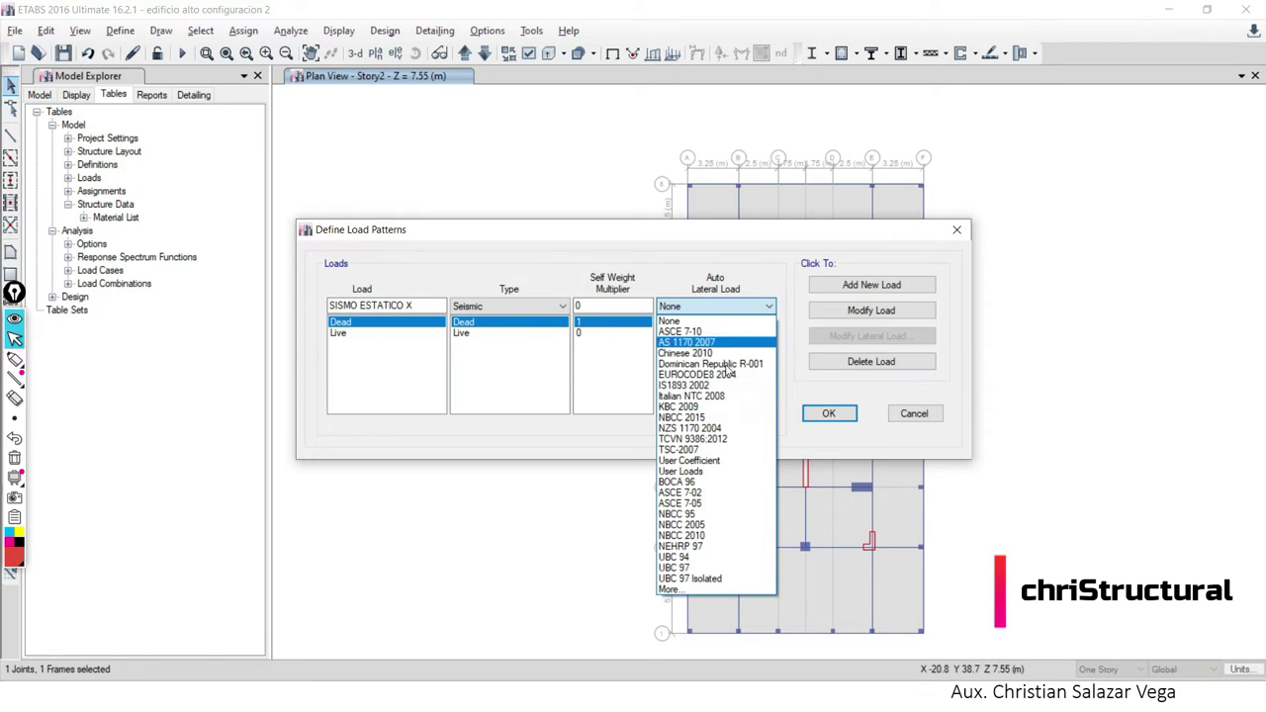
click(710, 461)
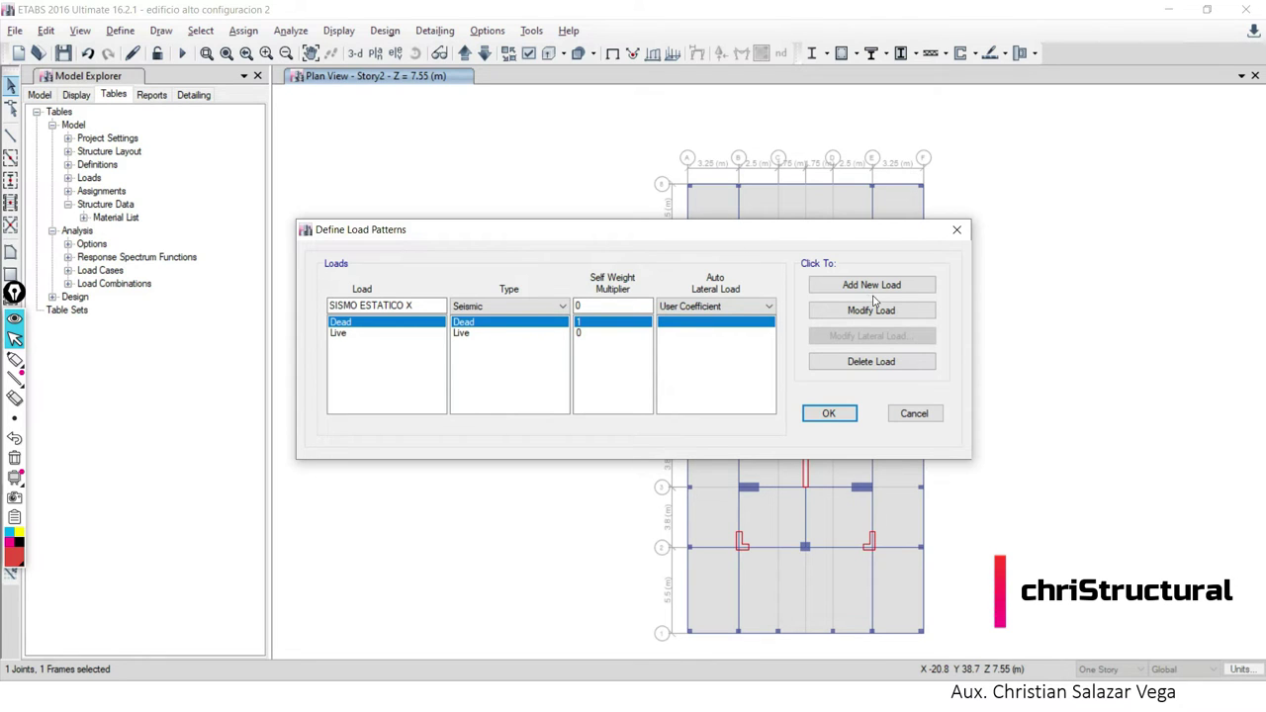
click(884, 289)
click(411, 303)
text(Y)
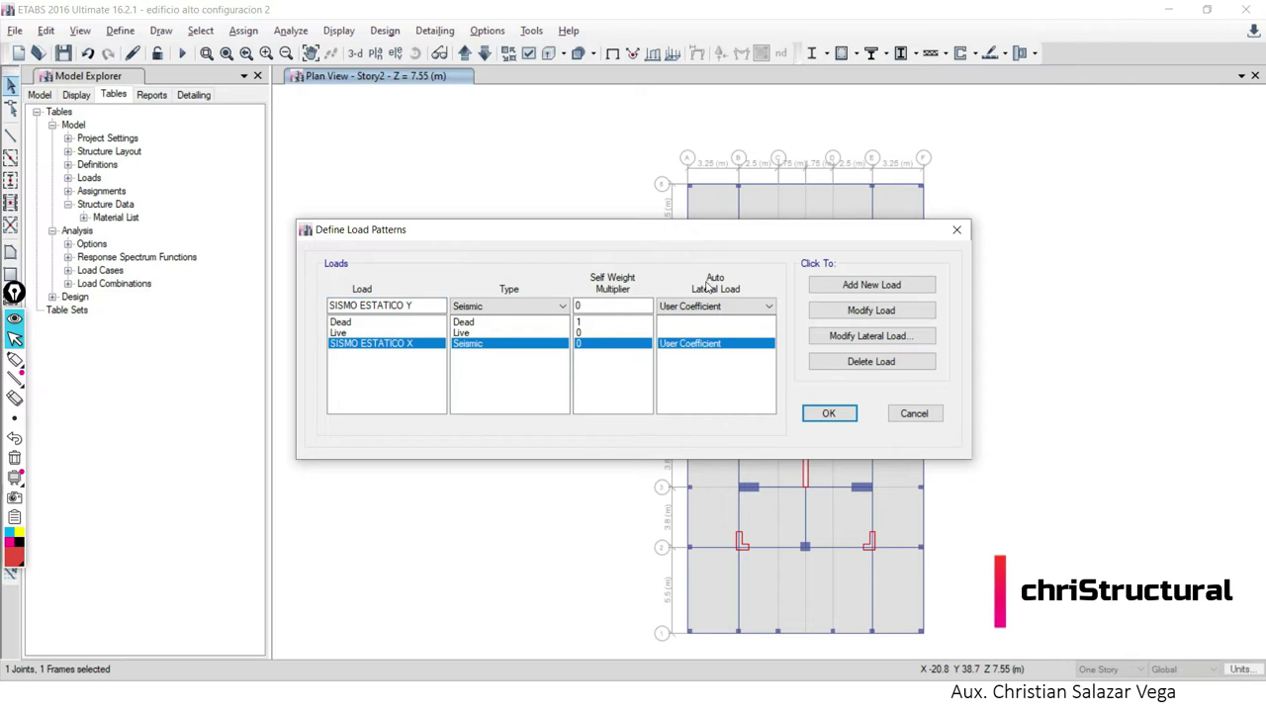
click(861, 289)
Add SISMO X TABLA as a Seismic pattern with User Loads lateral load.
click(417, 307)
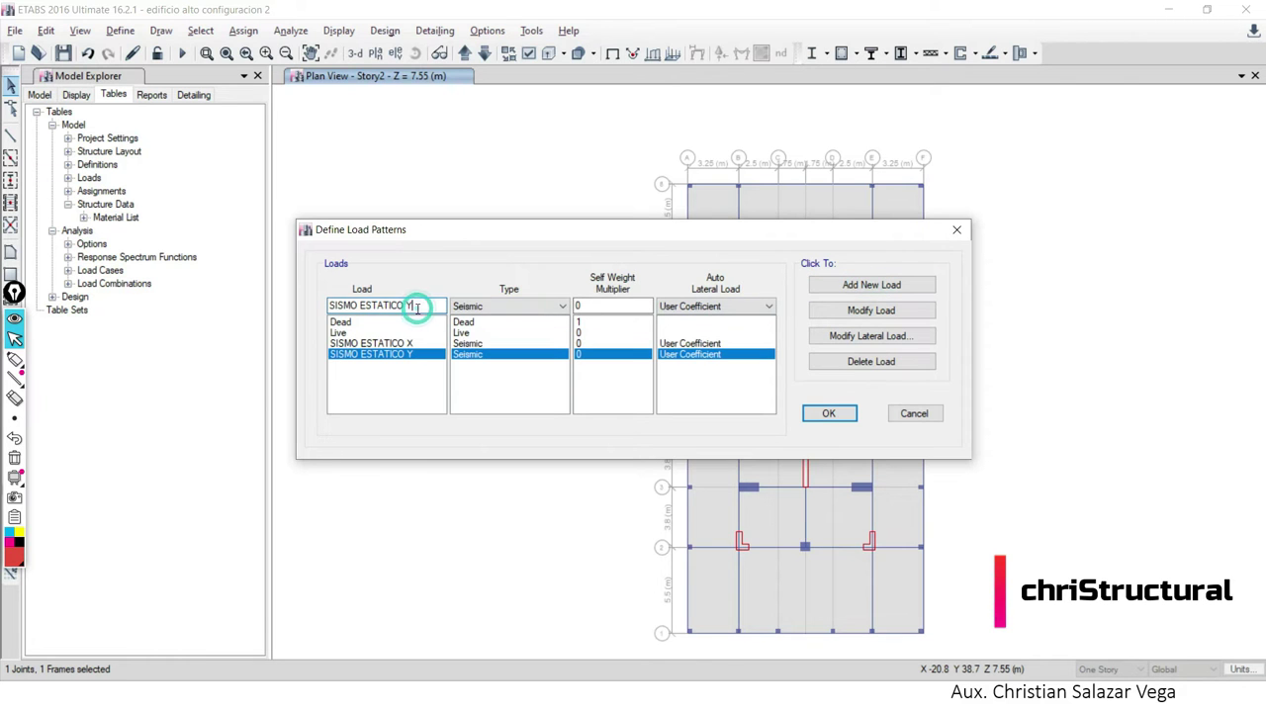
key(alt+Tab)
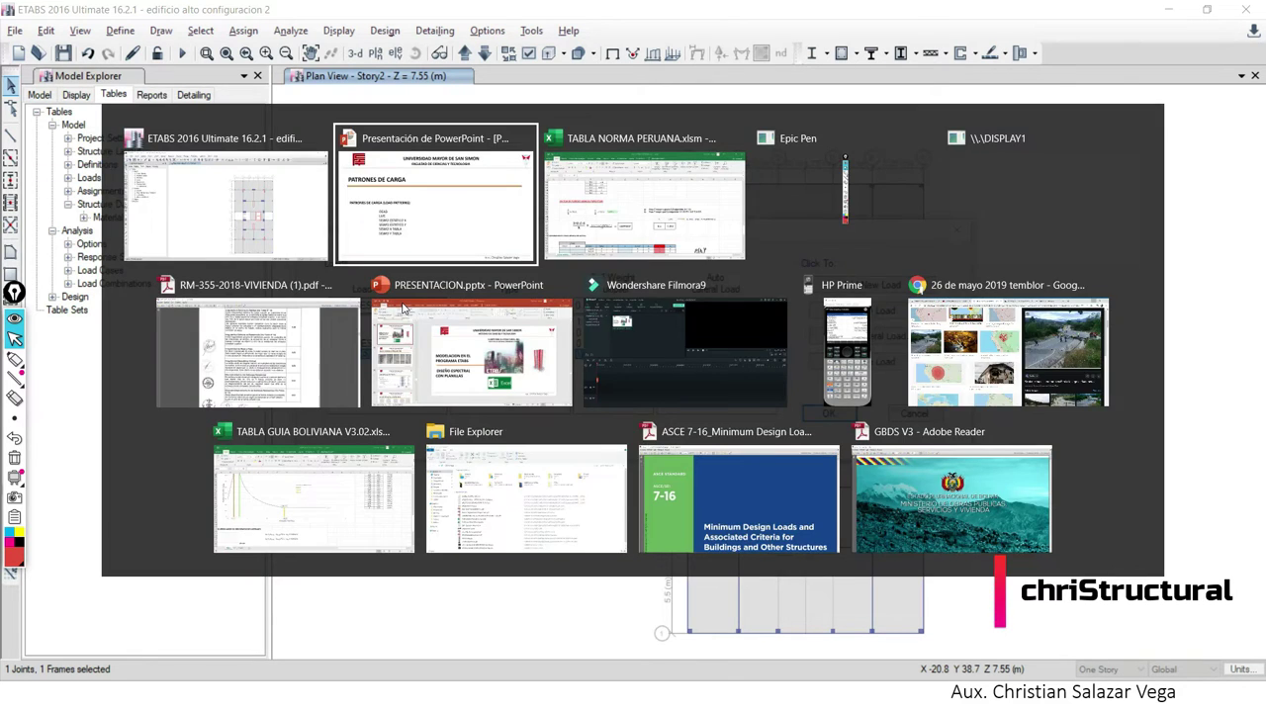
key(alt+Tab)
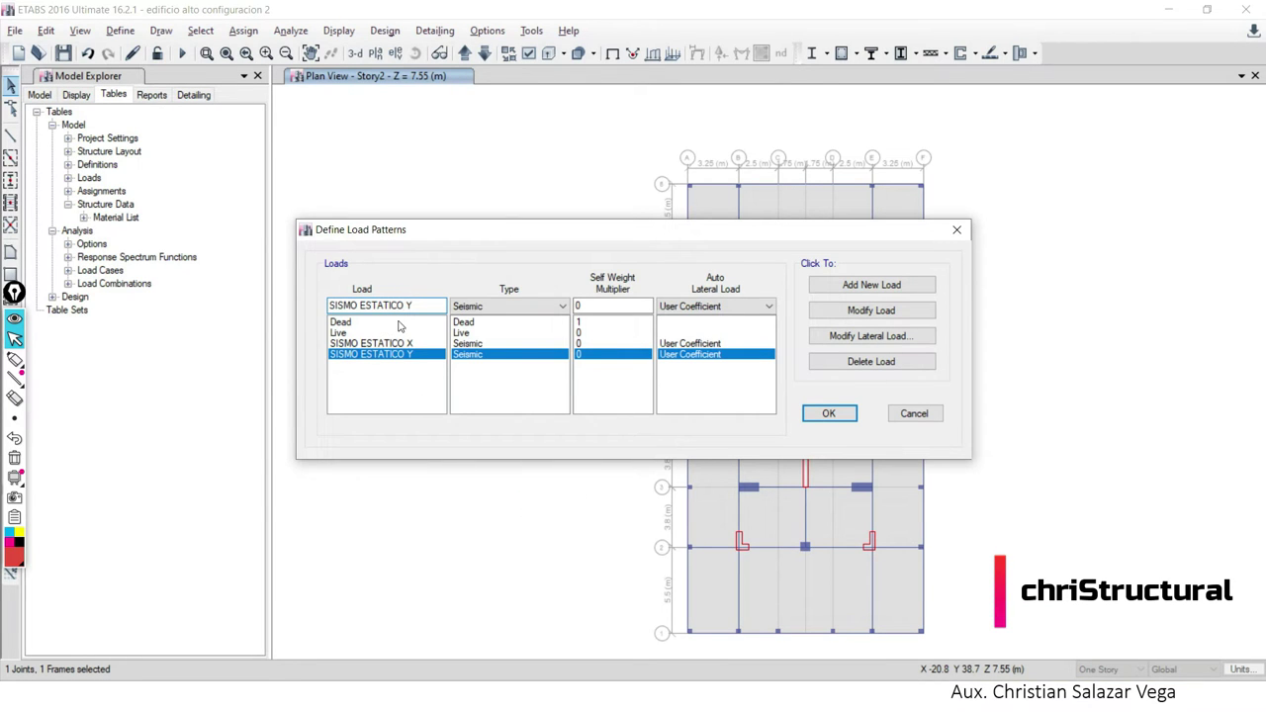
click(400, 343)
click(406, 306)
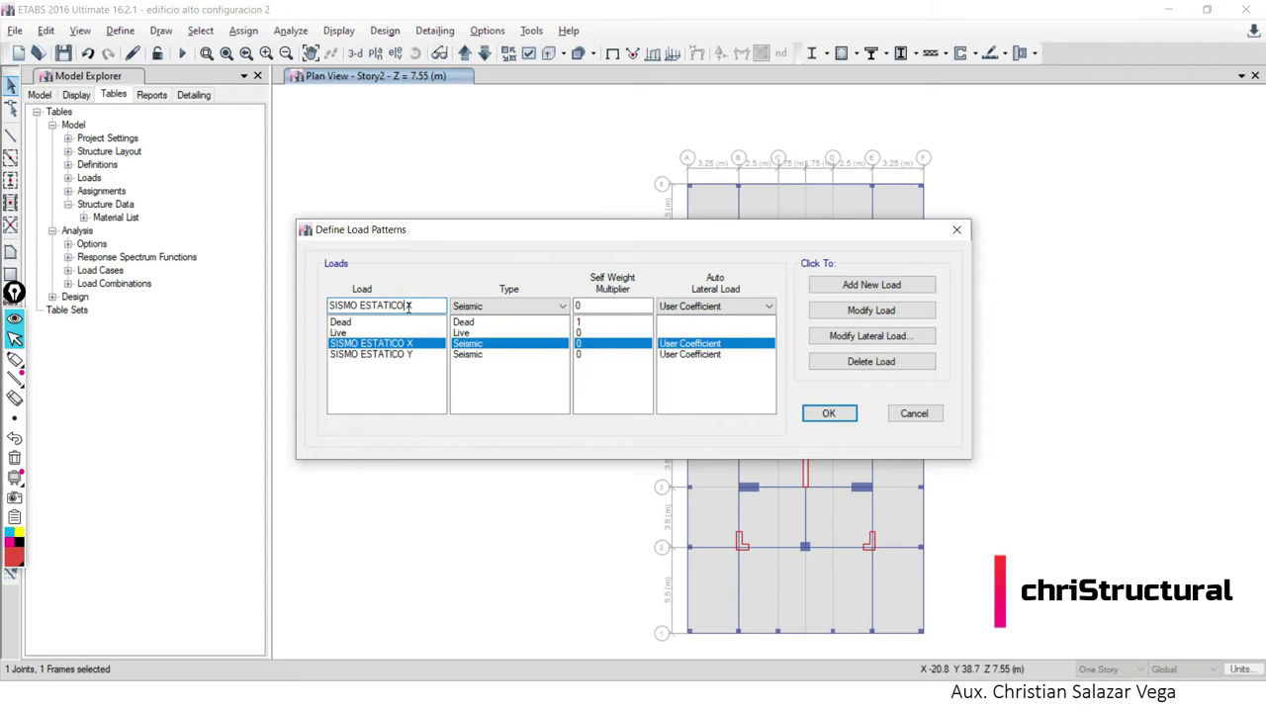
key(BackSpace)
key(BackSpace)
text(X TABLA)
click(713, 308)
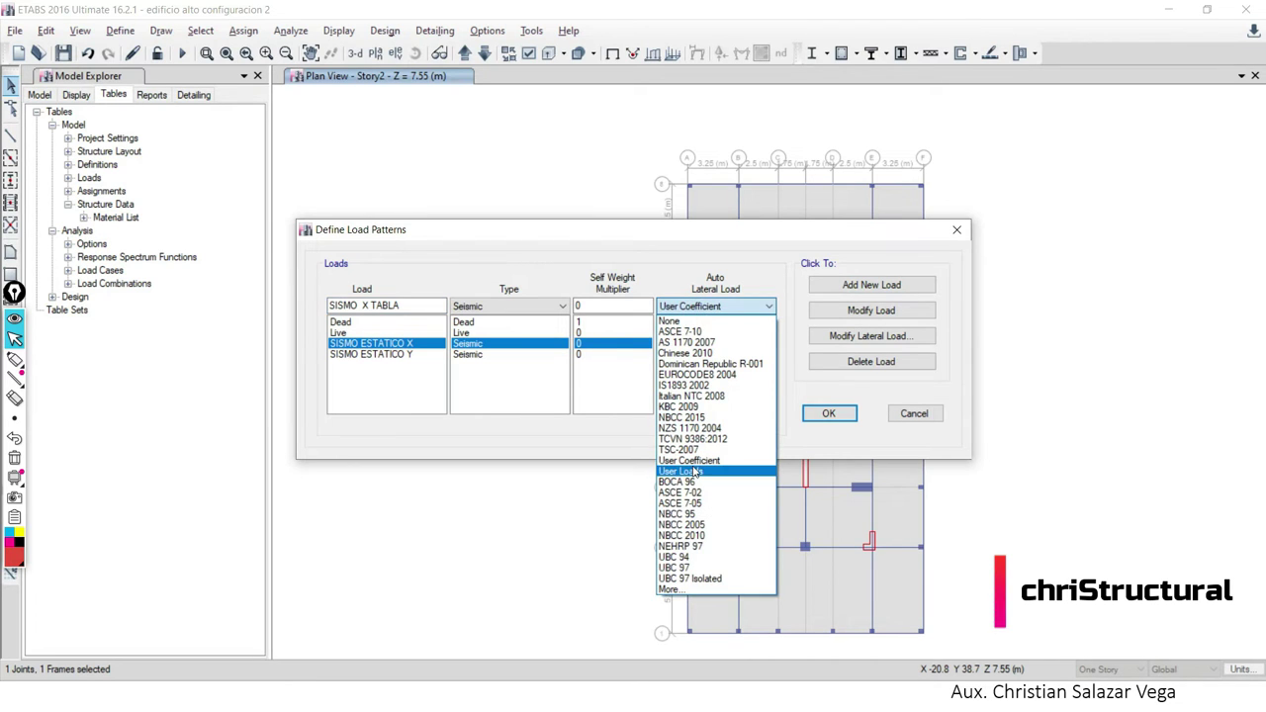
click(696, 473)
click(876, 286)
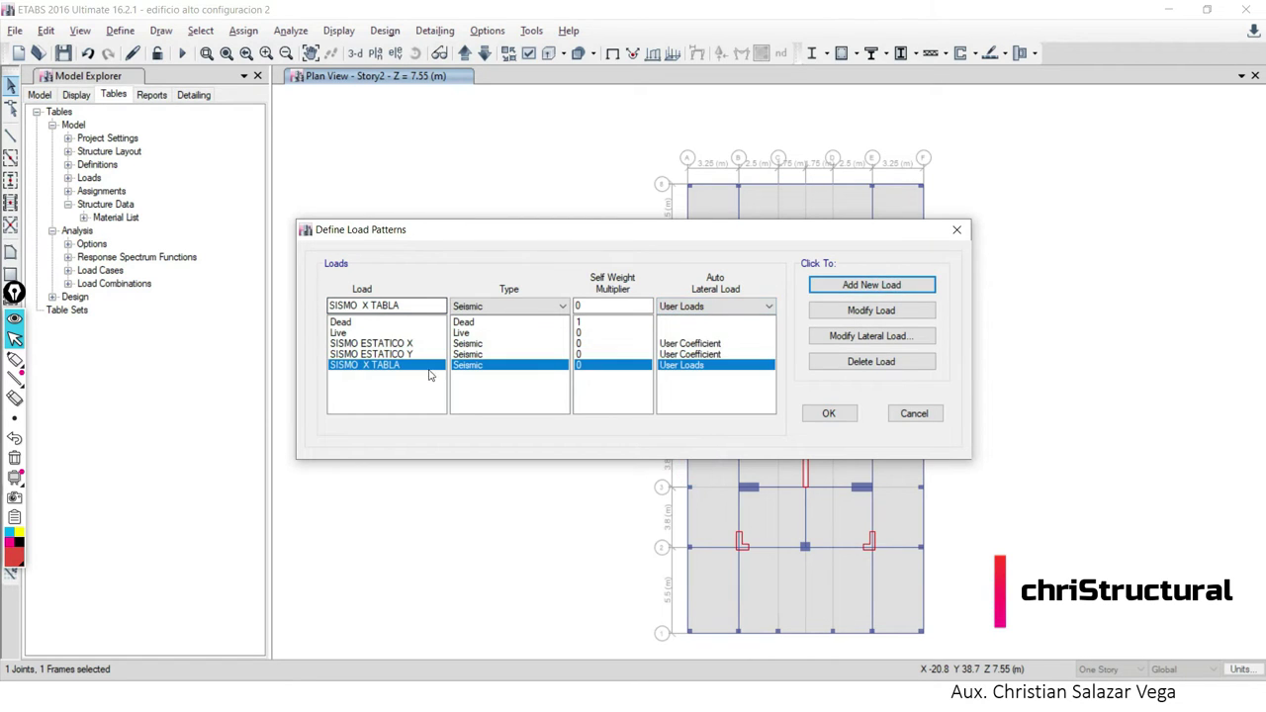
Add SISMO Y TABLA, then bring up SISMO ESTATICO X's lateral load settings.
click(410, 305)
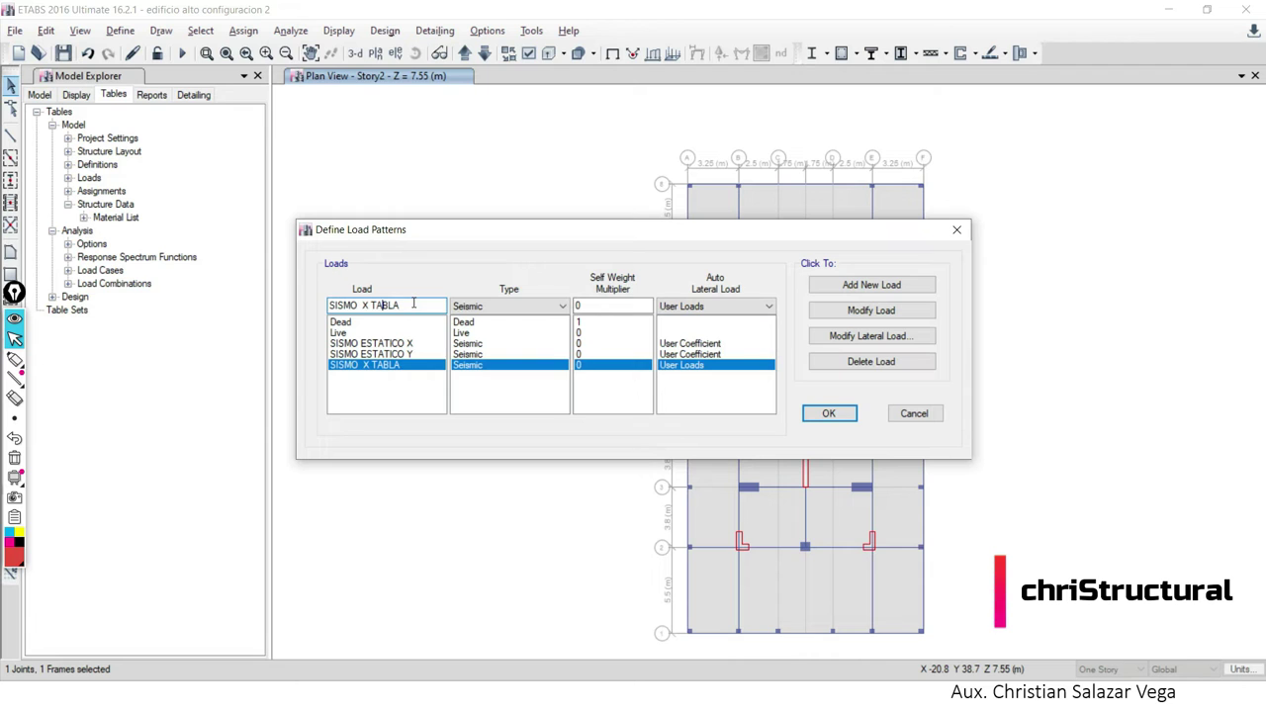
click(881, 286)
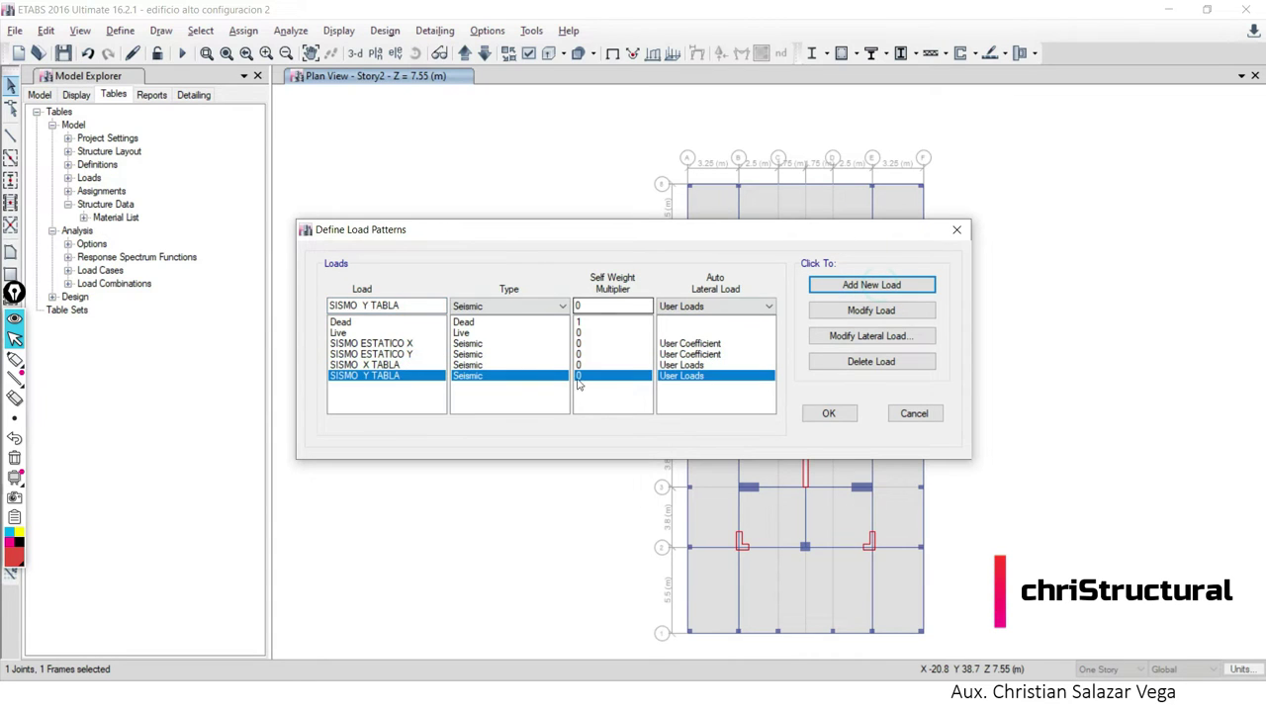
click(403, 344)
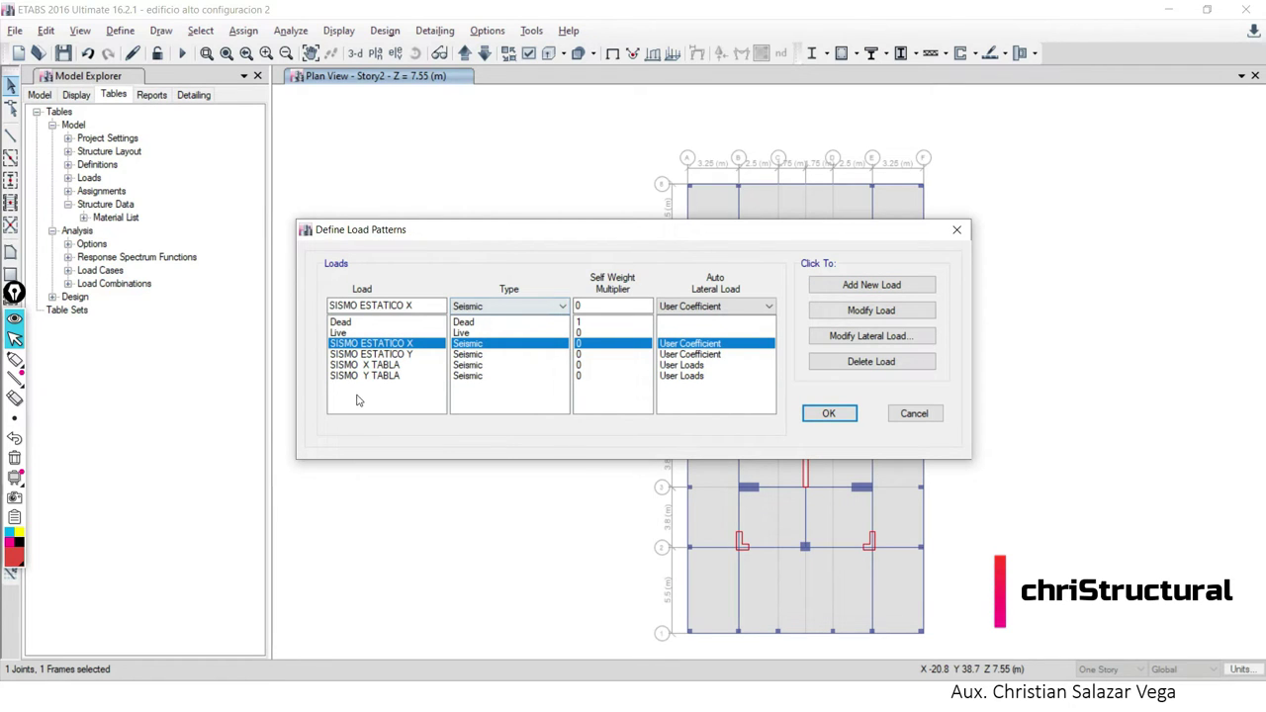
click(930, 337)
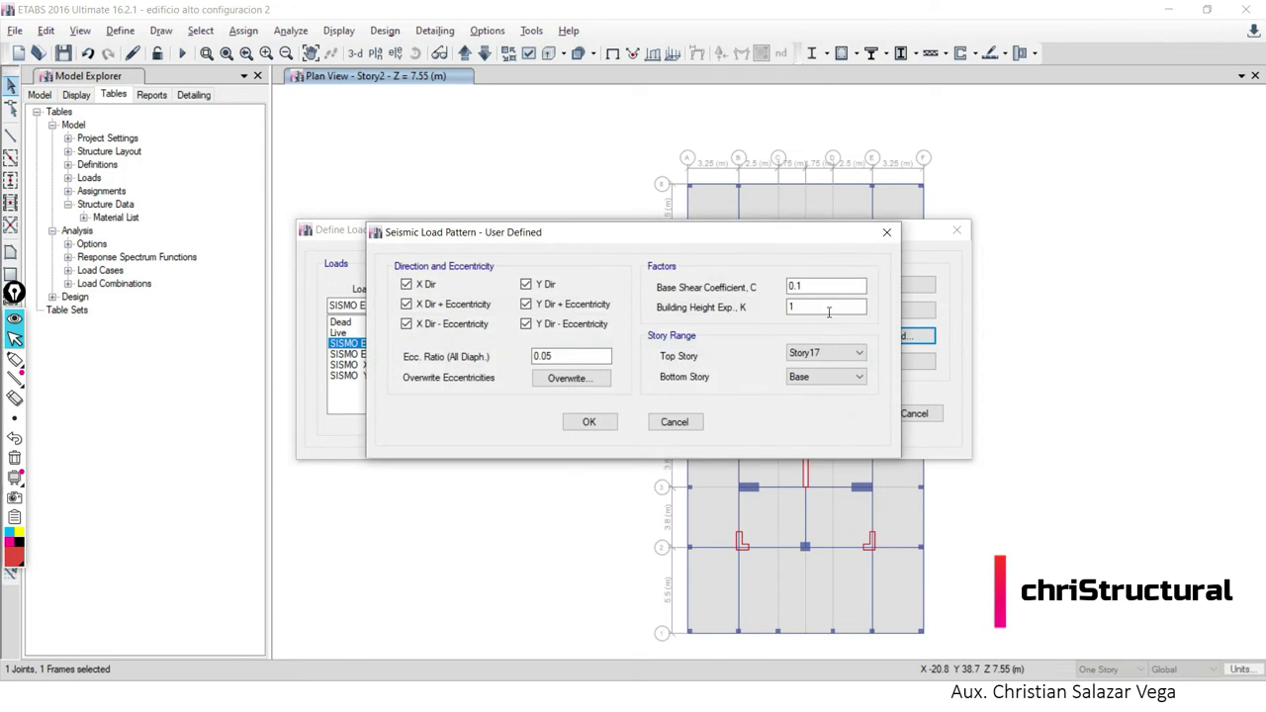
Limit SISMO ESTATICO X to X Dir + Eccentricity with eccentricity ratio 0.05.
click(406, 324)
click(405, 284)
click(525, 284)
click(526, 303)
click(526, 323)
drag(598, 239, 435, 233)
click(402, 350)
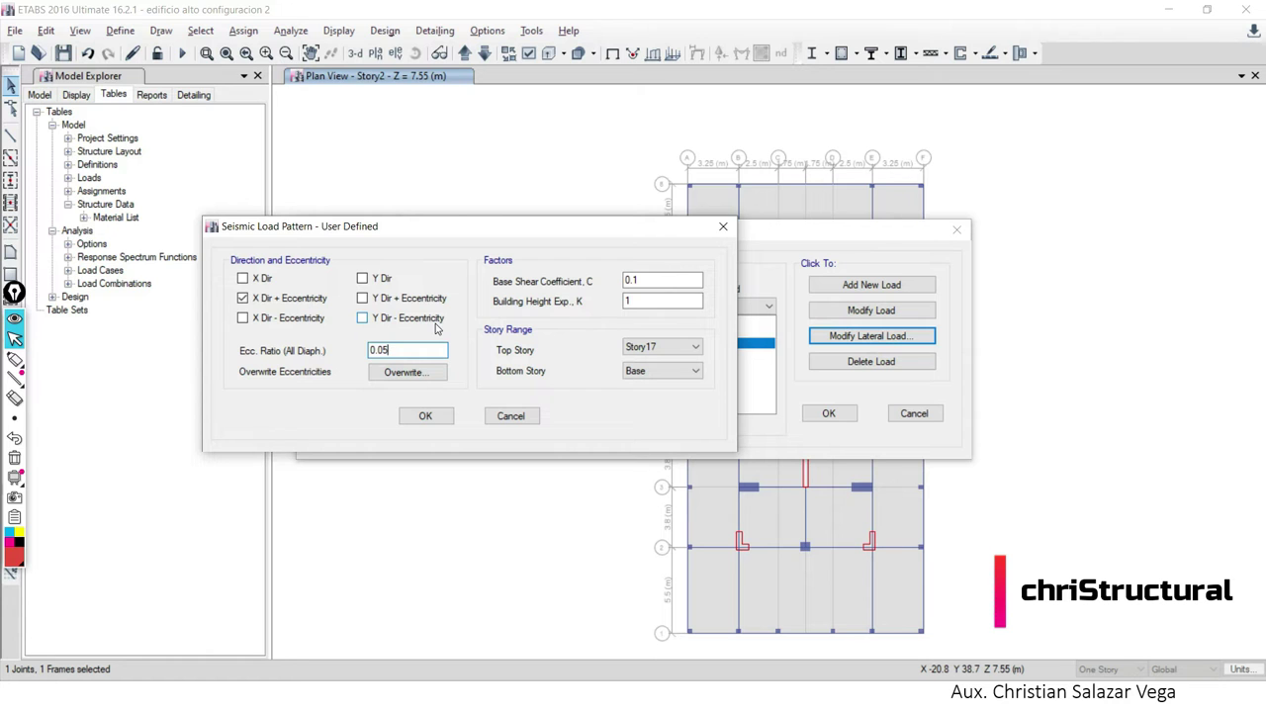
click(676, 280)
drag(643, 234, 516, 241)
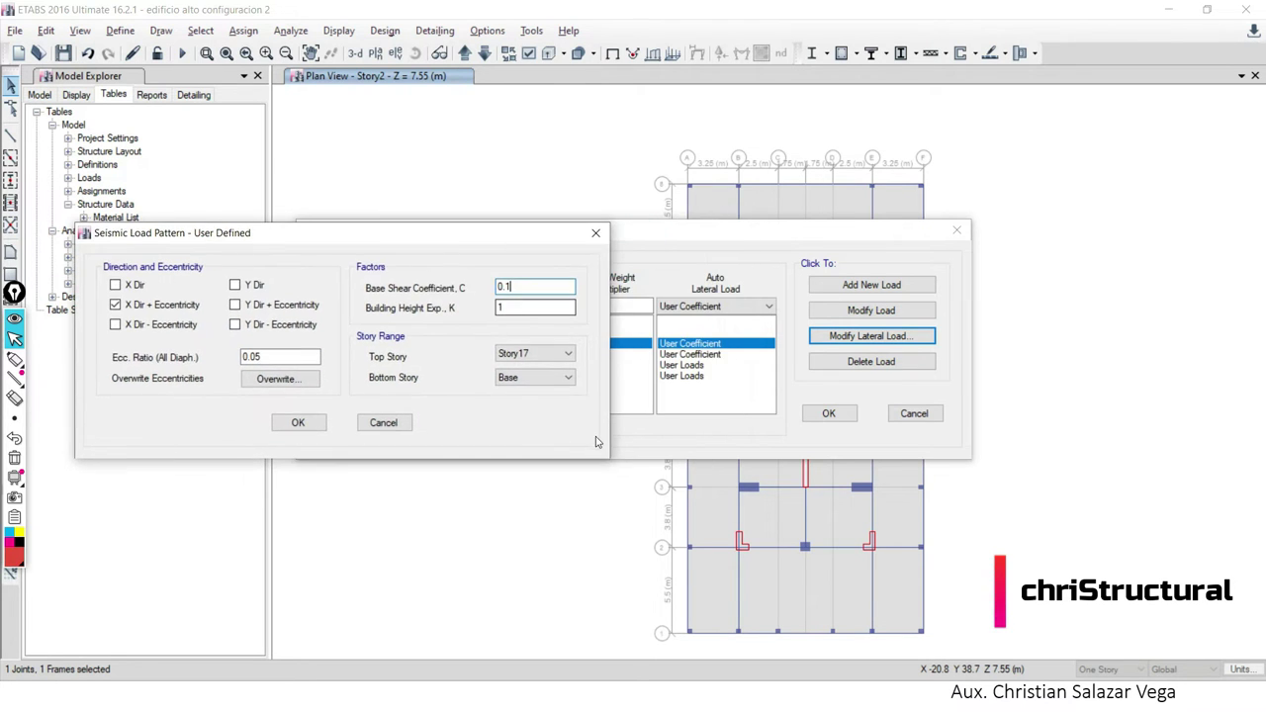
Paste C = 0.069750657 and K = 1.354 from Excel into SISMO ESTATICO X and confirm.
key(alt+Tab)
click(506, 470)
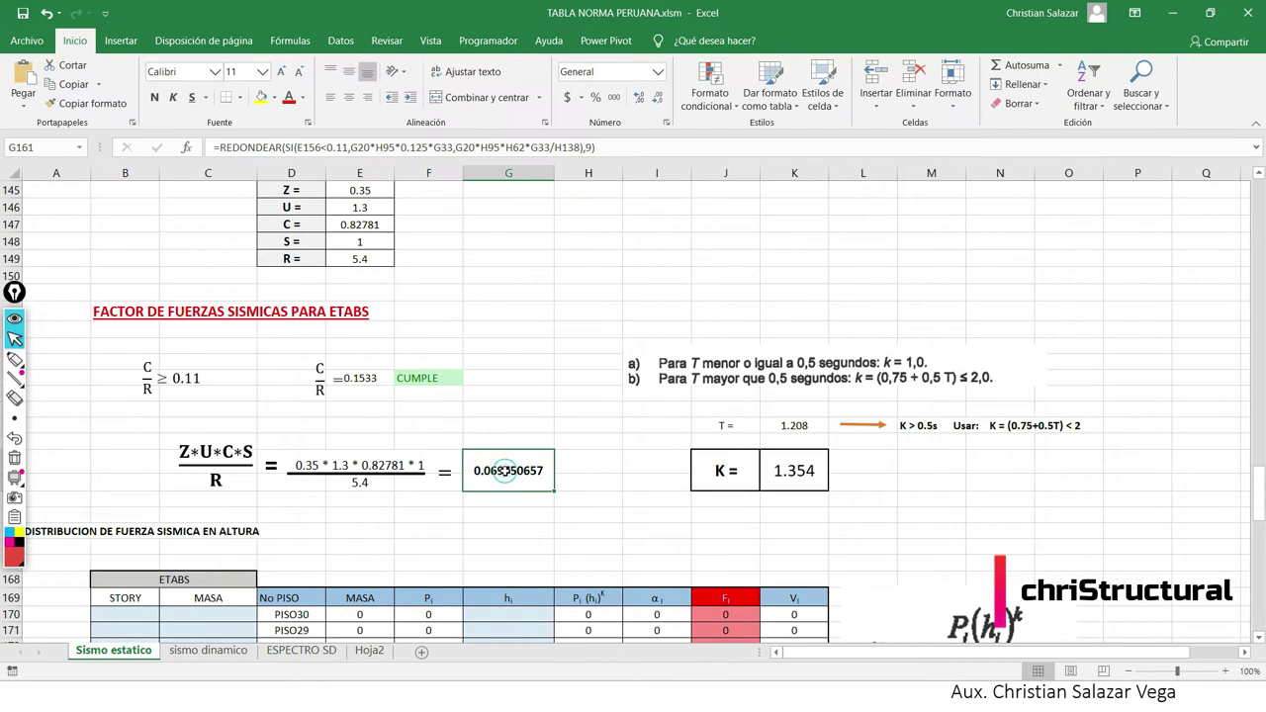
key(alt+Tab)
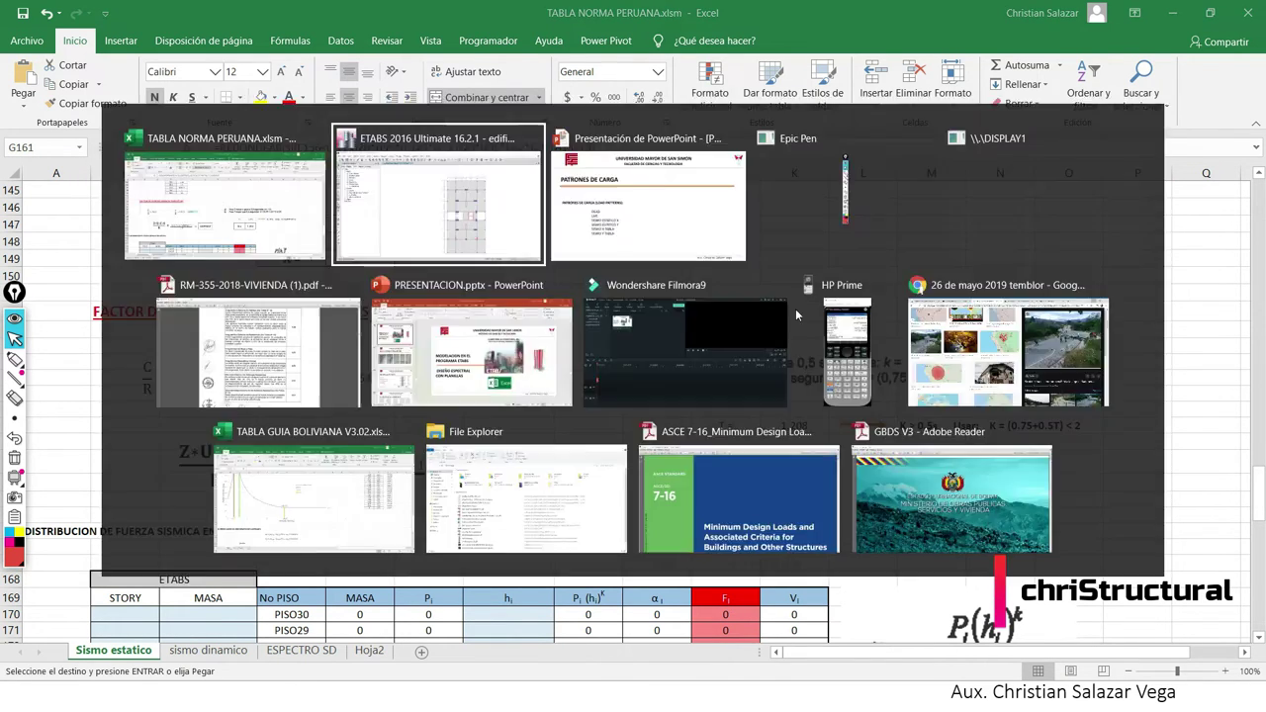
double_click(535, 286)
text(0.069750657)
key(Tab)
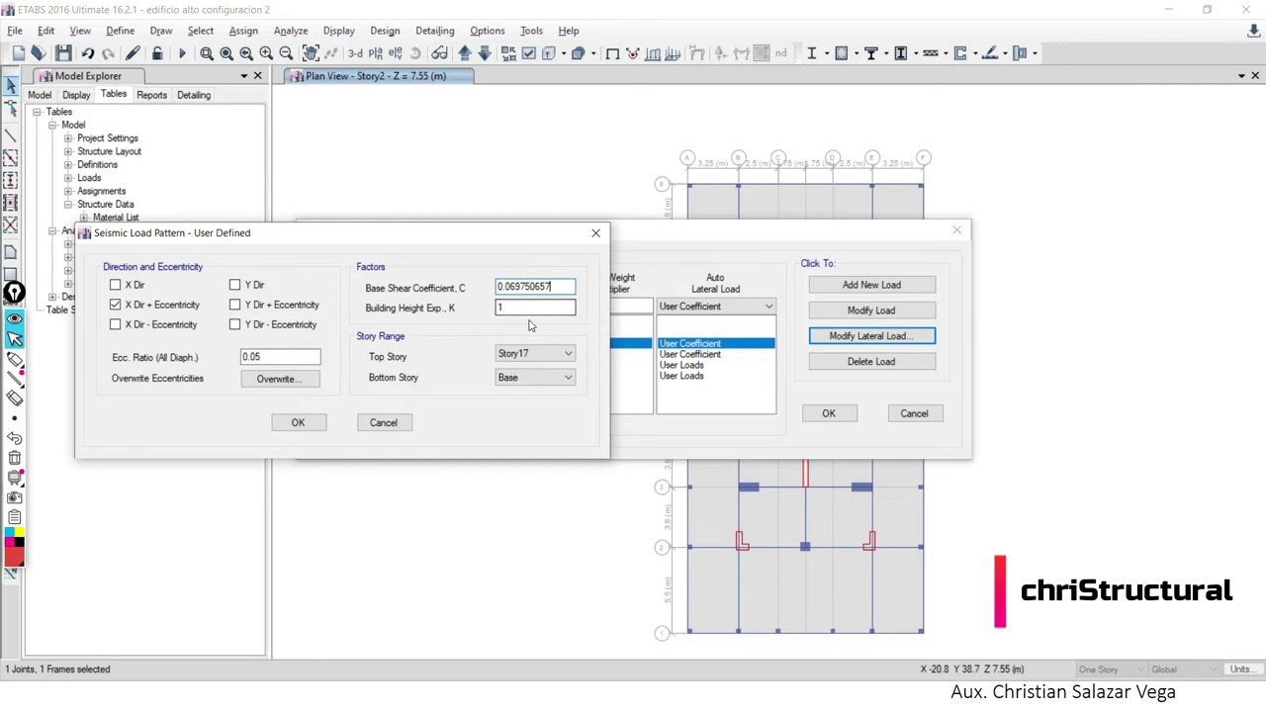
key(alt+Tab)
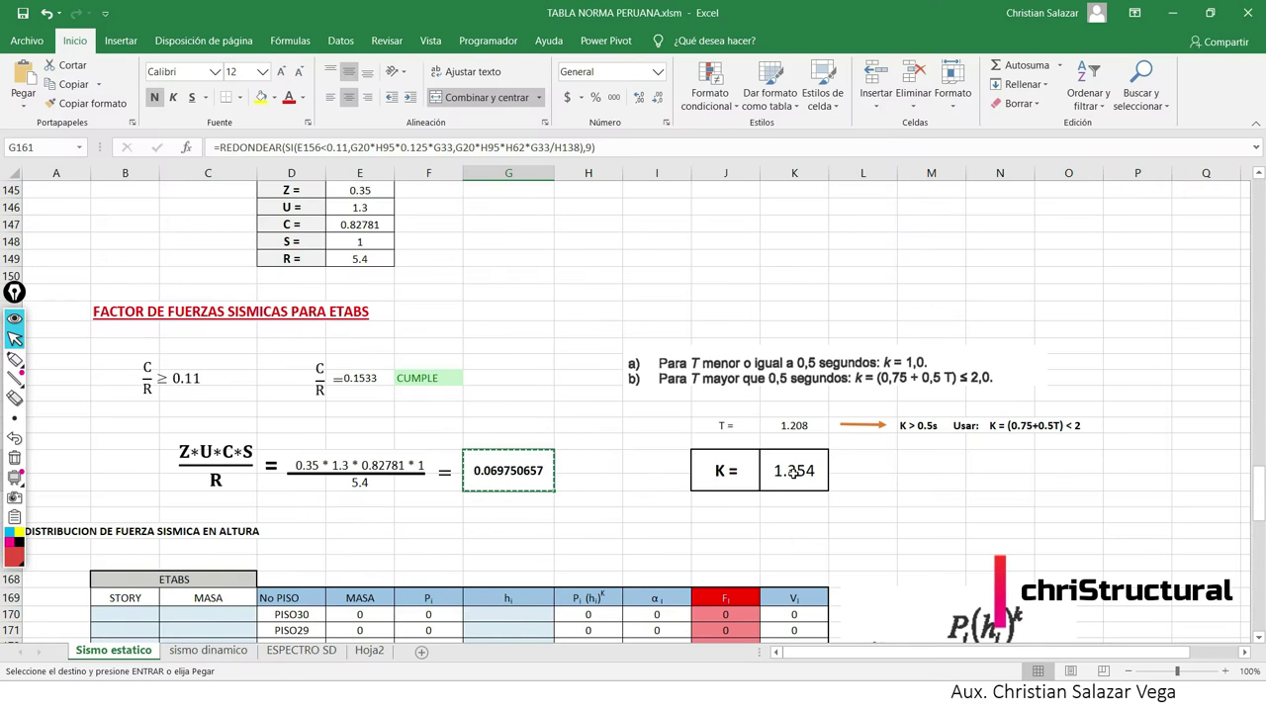
click(795, 473)
key(ctrl+c)
key(alt+Tab)
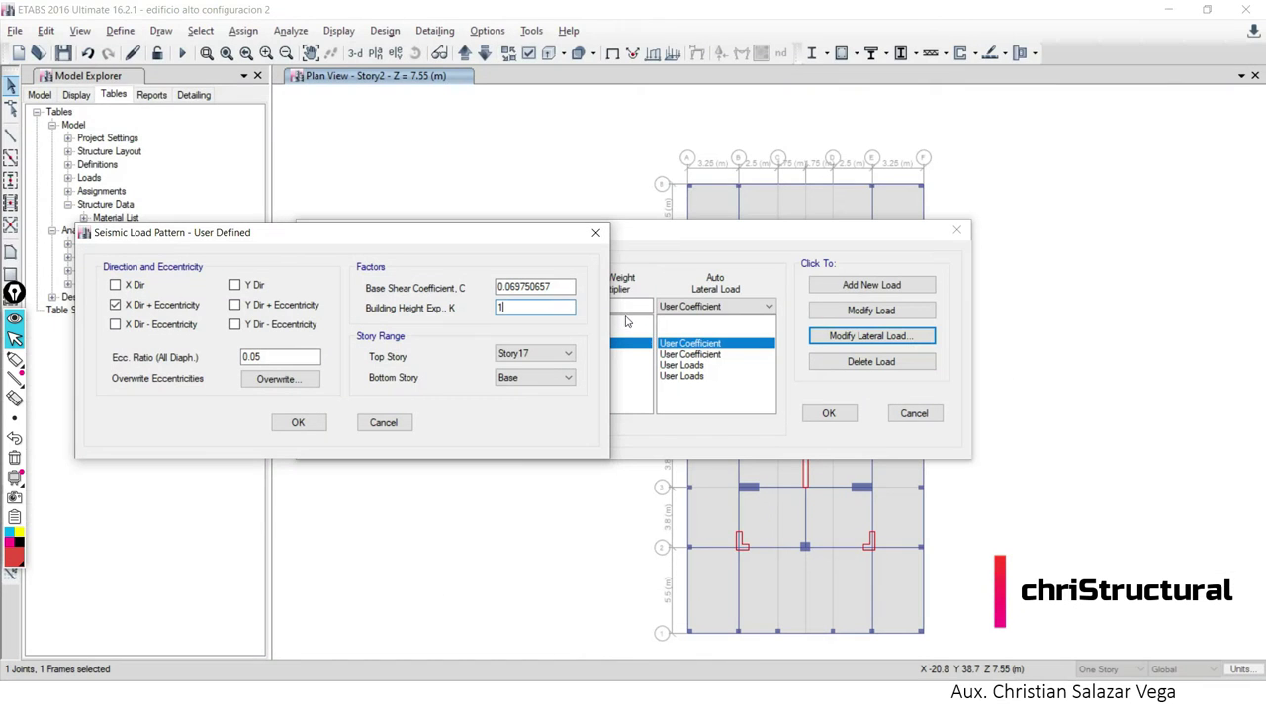
double_click(525, 305)
key(ctrl+v)
click(298, 422)
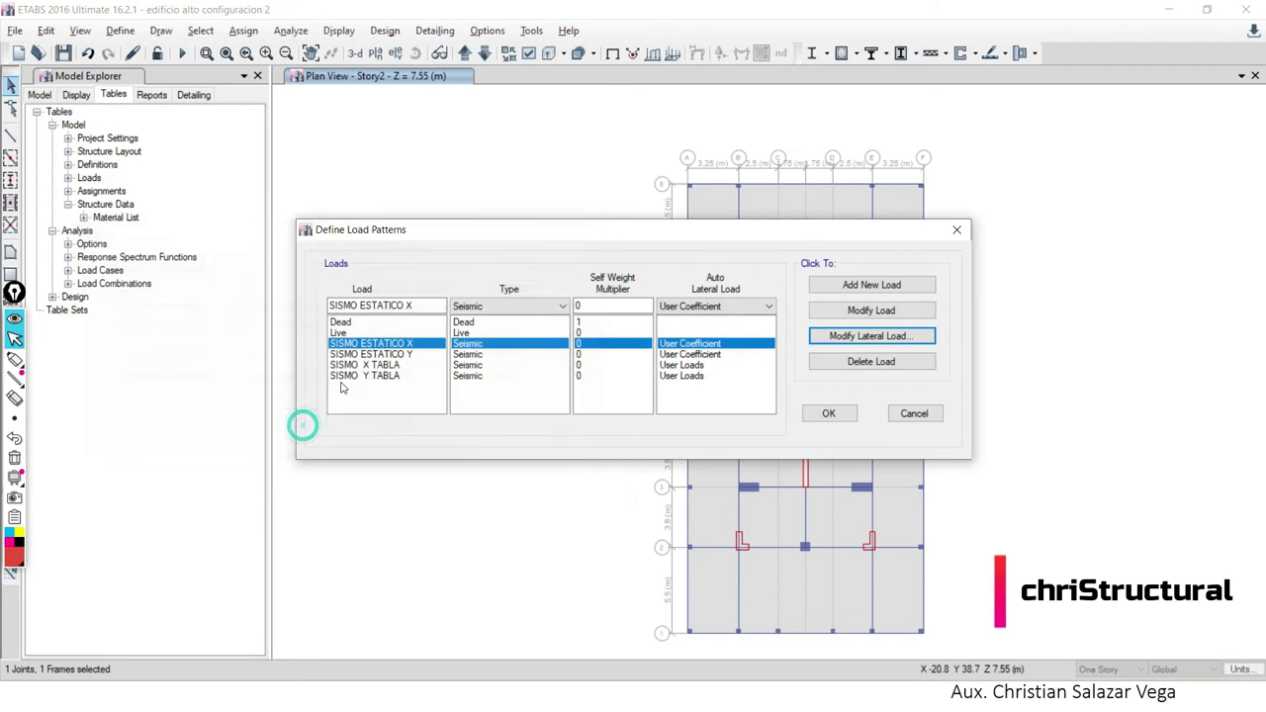
Limit SISMO ESTATICO Y's lateral load to Y Dir + Eccentricity only.
click(384, 353)
click(895, 336)
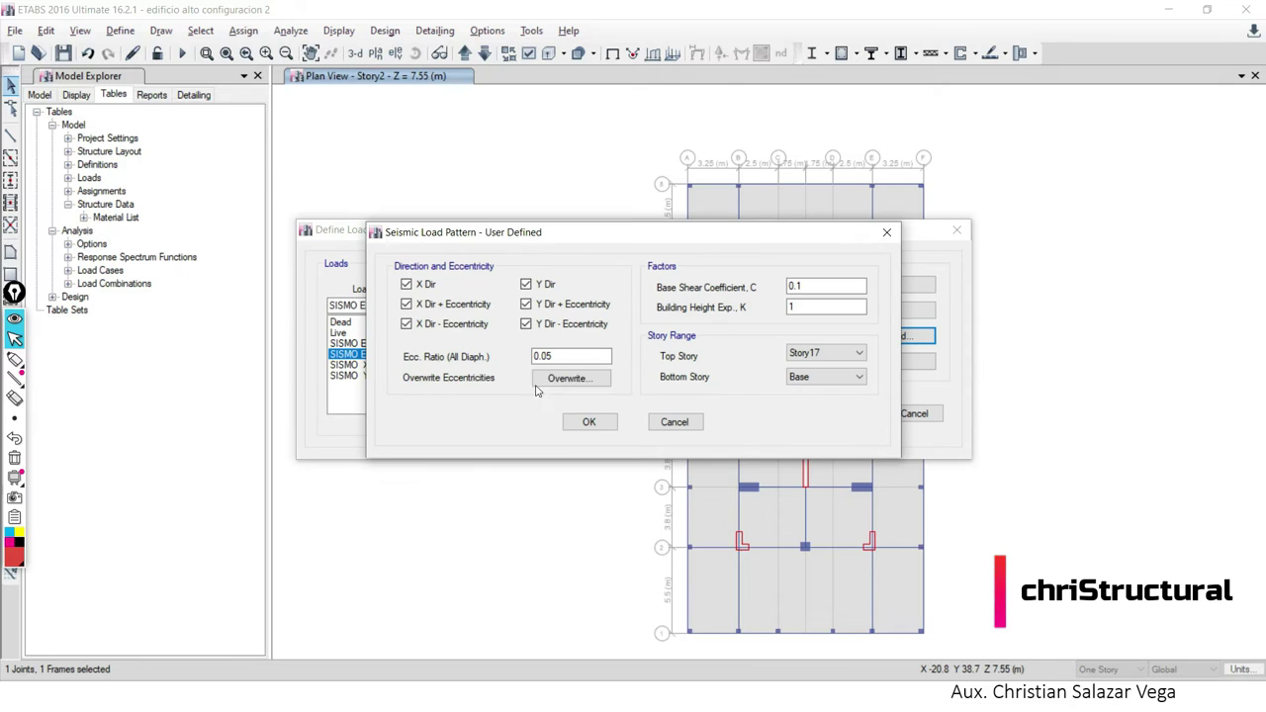
click(405, 284)
click(405, 304)
click(405, 324)
click(526, 284)
click(527, 324)
Paste C = 0.069750657 from Excel G161 into SISMO ESTATICO Y and confirm.
double_click(823, 306)
key(alt+Tab)
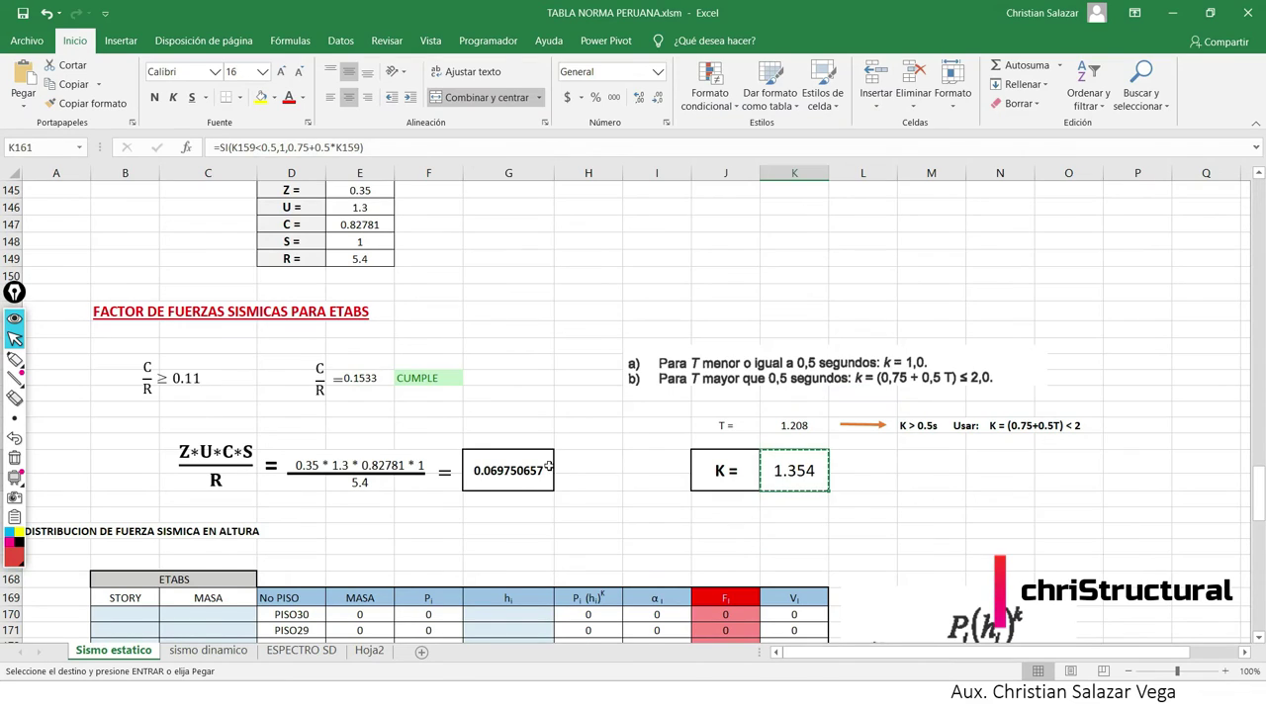
click(541, 469)
key(ctrl+c)
key(alt+Tab)
key(shift+Tab)
key(ctrl+v)
click(589, 423)
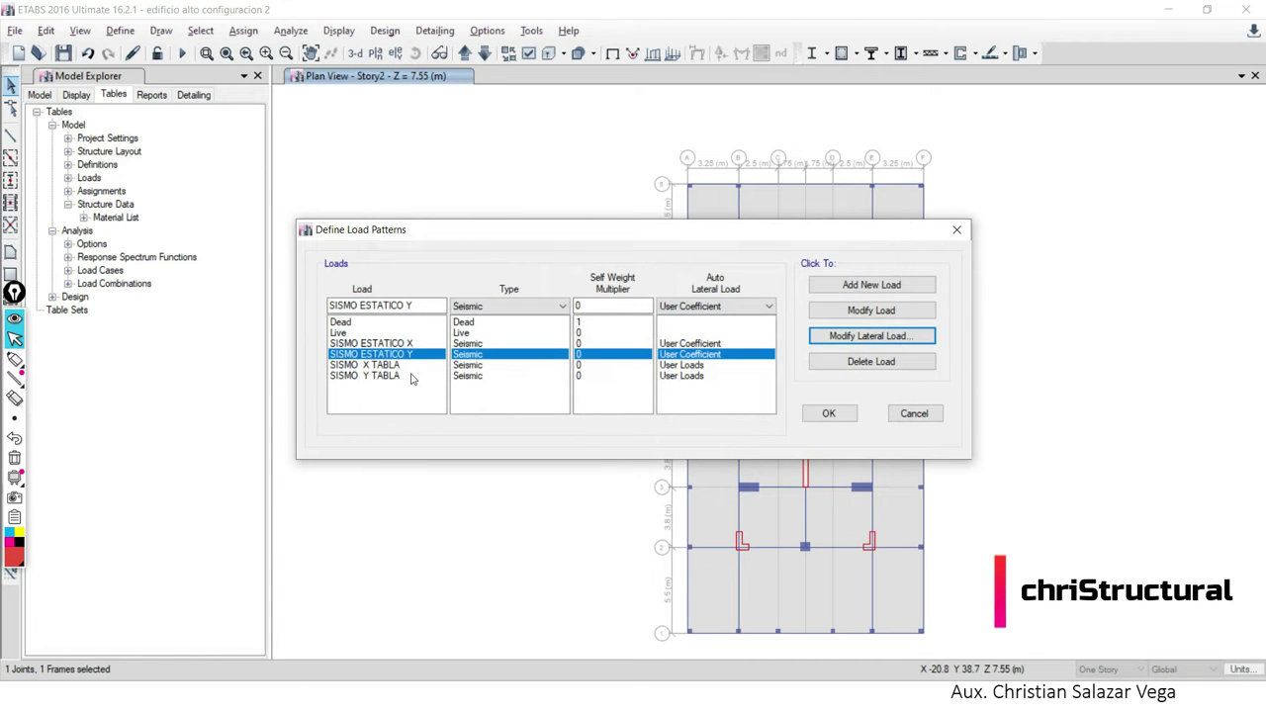
click(405, 366)
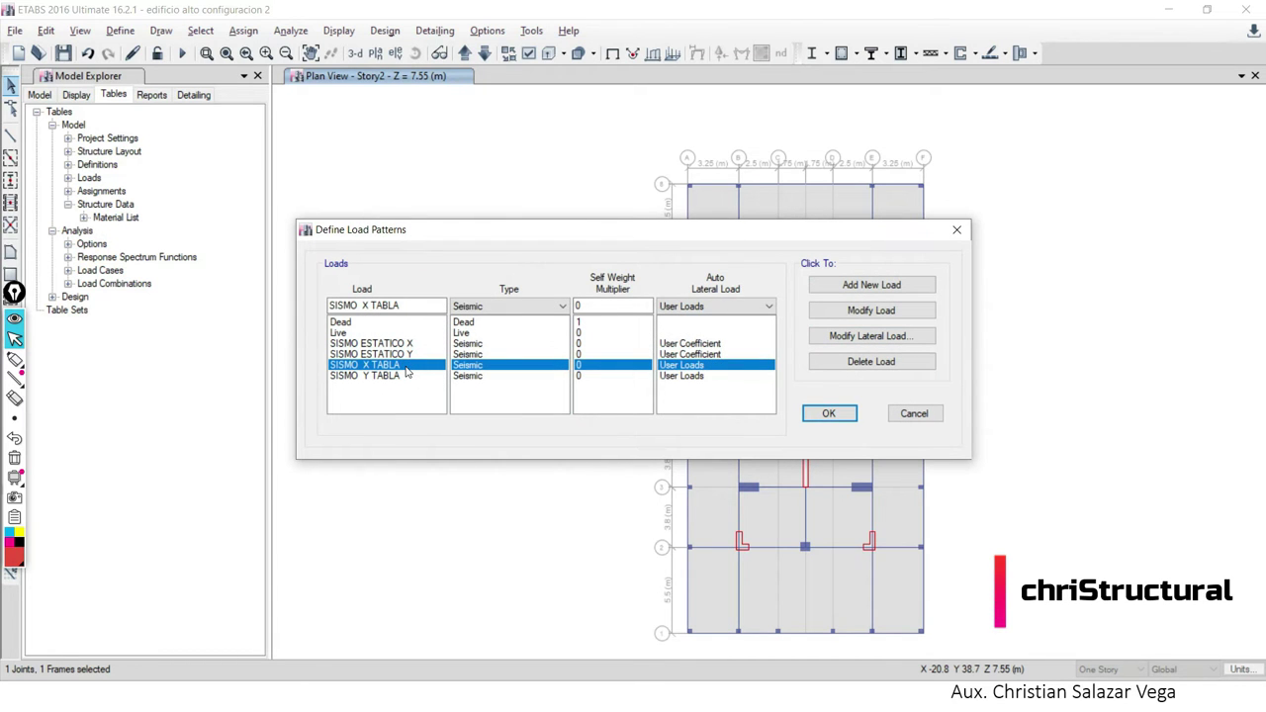
key(alt+Tab)
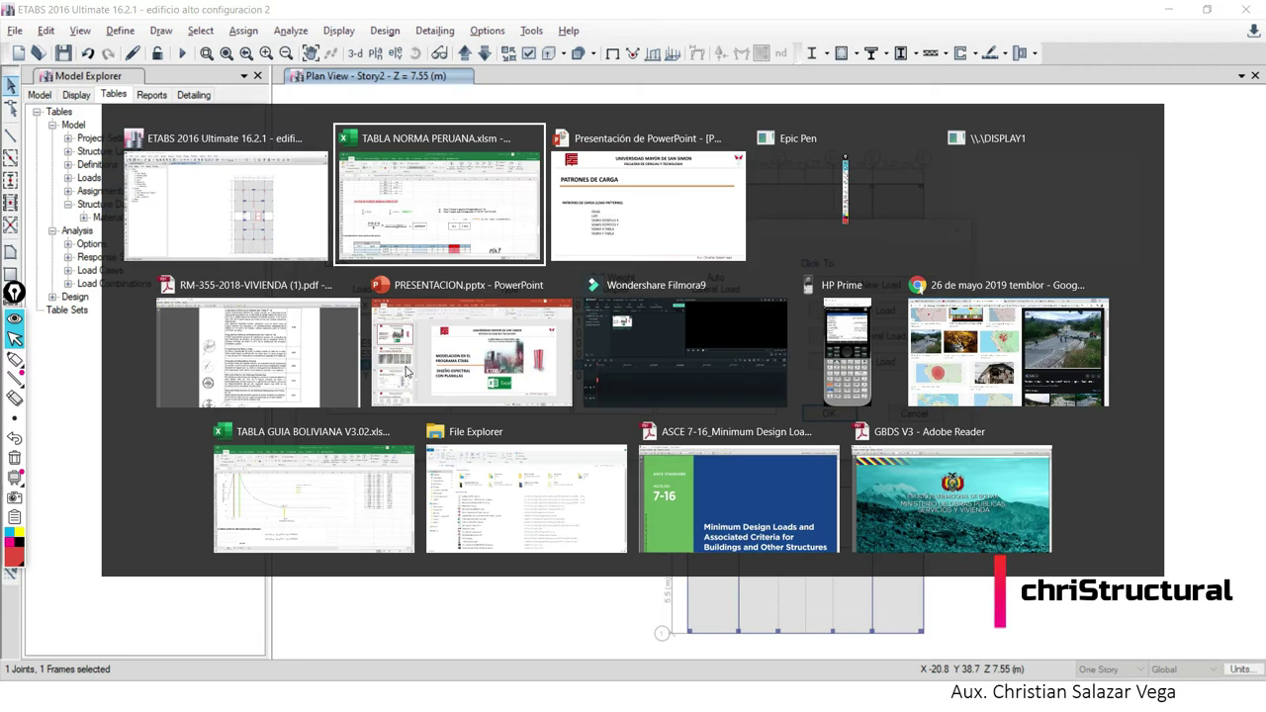
scroll(617, 351, down, 4)
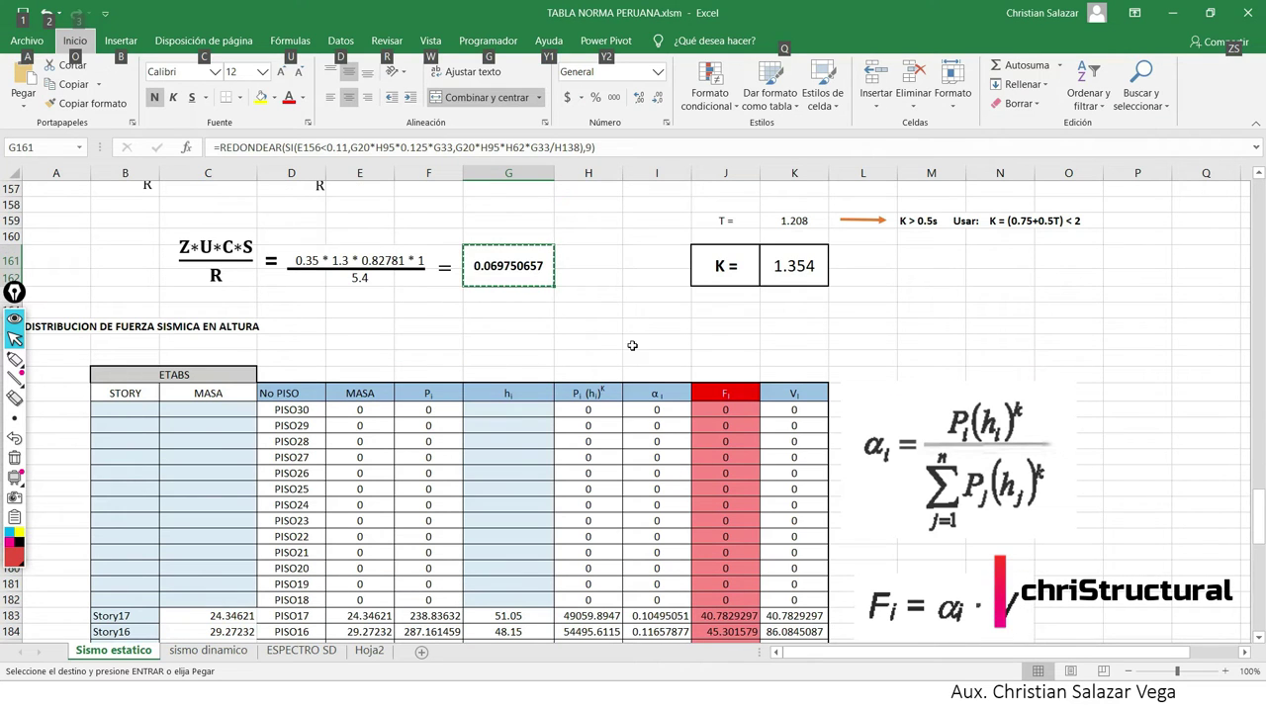
key(Down)
key(Down)
key(Down)
key(Escape)
scroll(636, 333, down, 4)
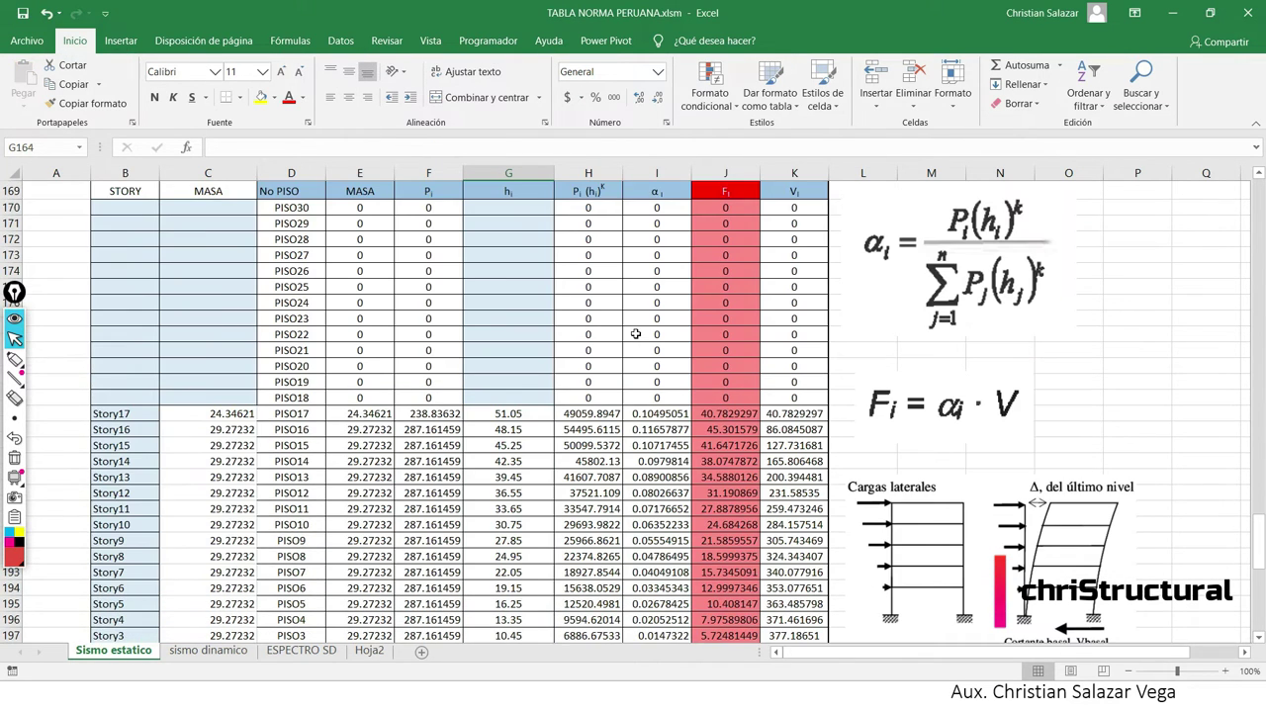
scroll(656, 334, down, 2)
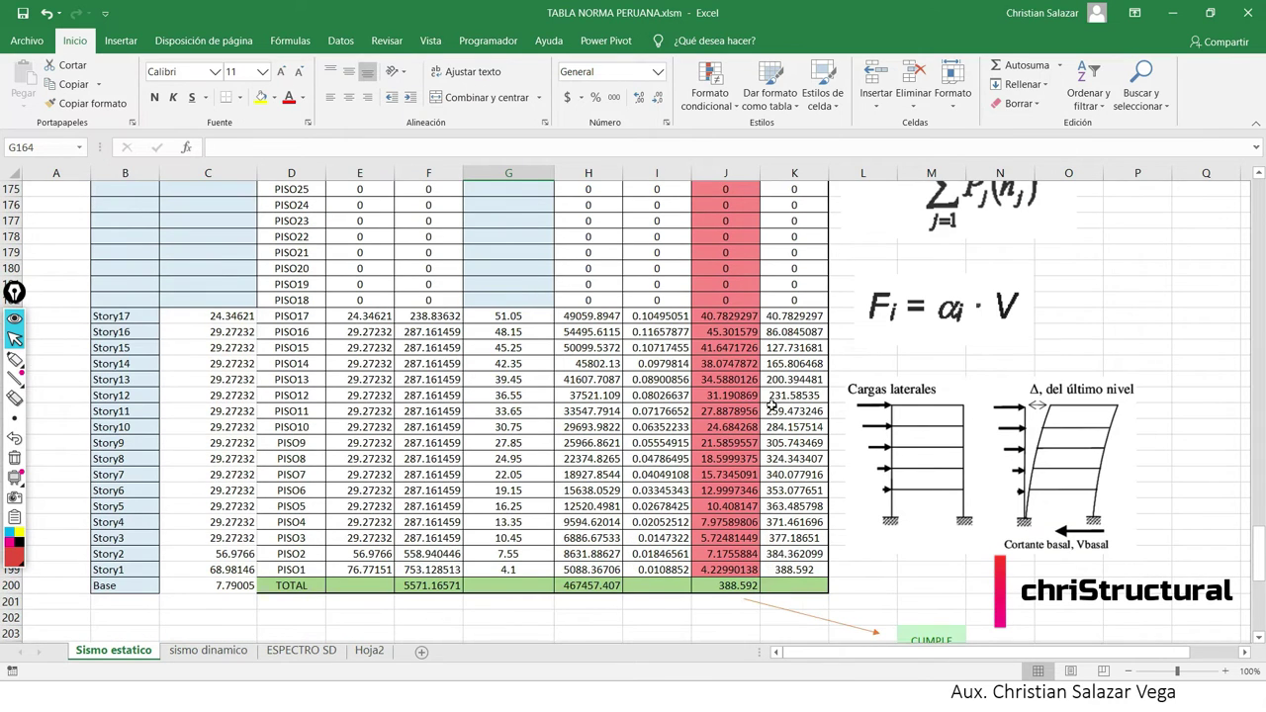
click(15, 359)
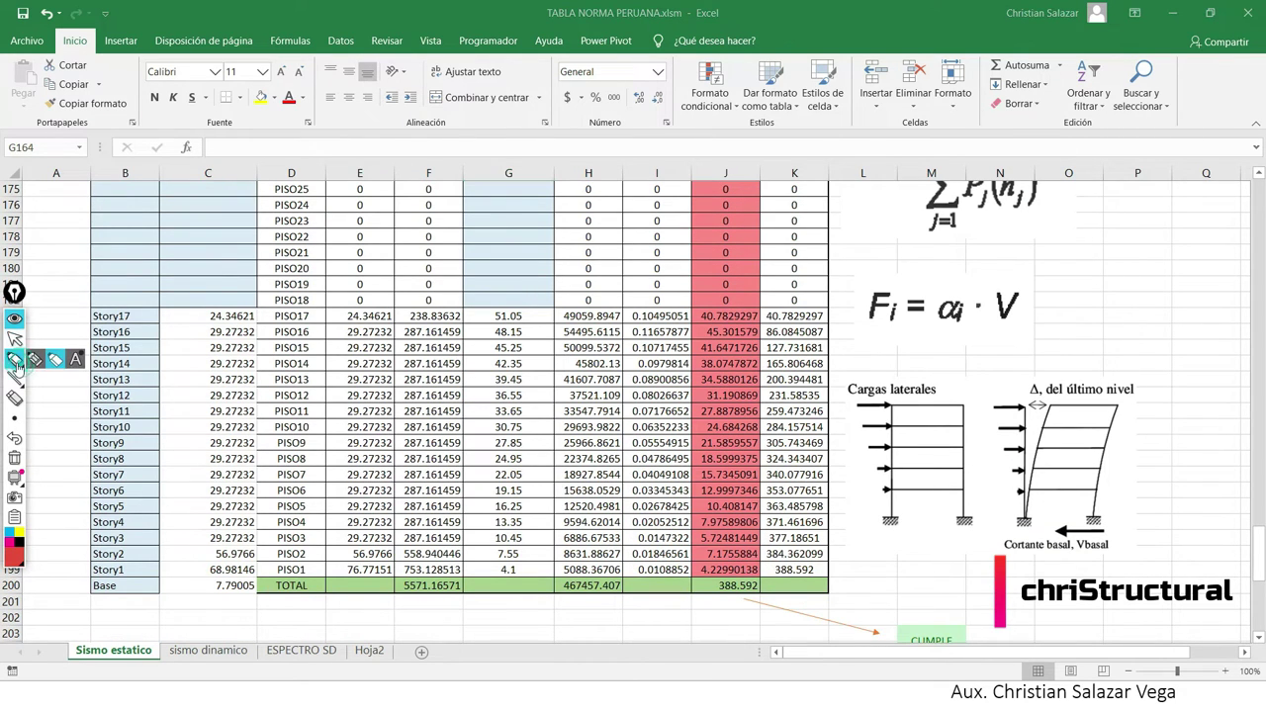
drag(871, 364, 869, 558)
drag(955, 582, 901, 381)
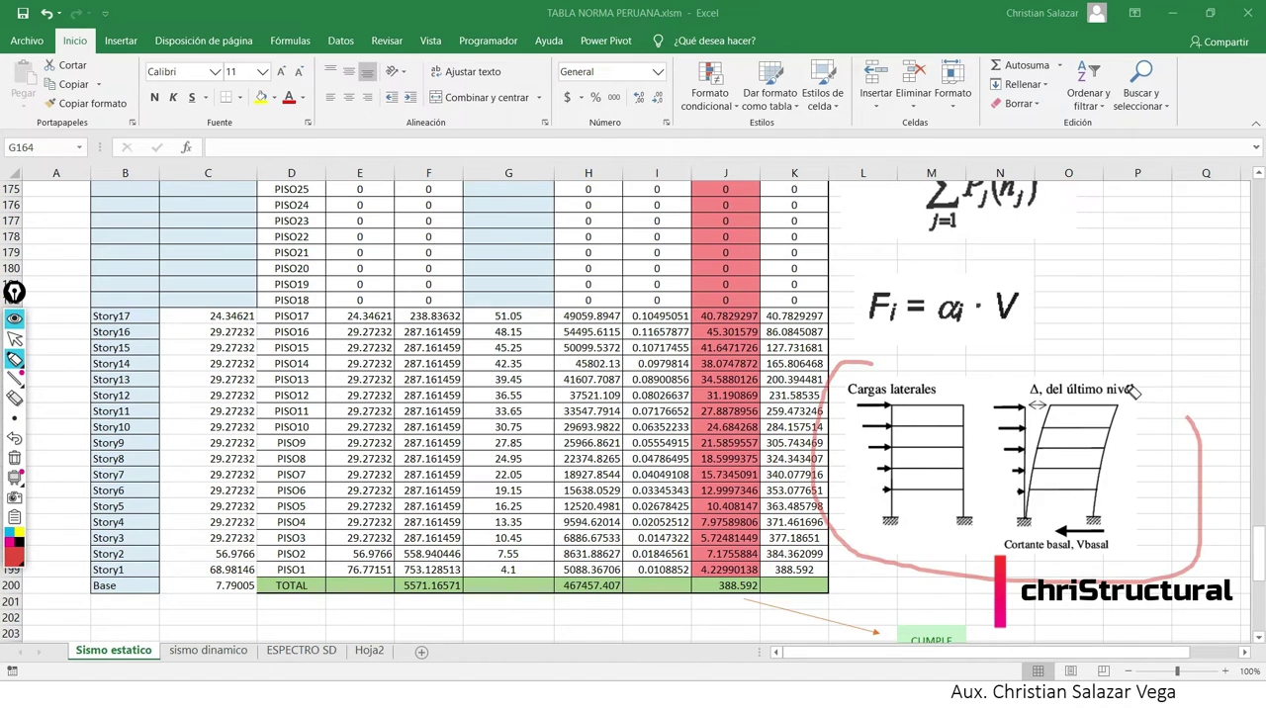
click(14, 339)
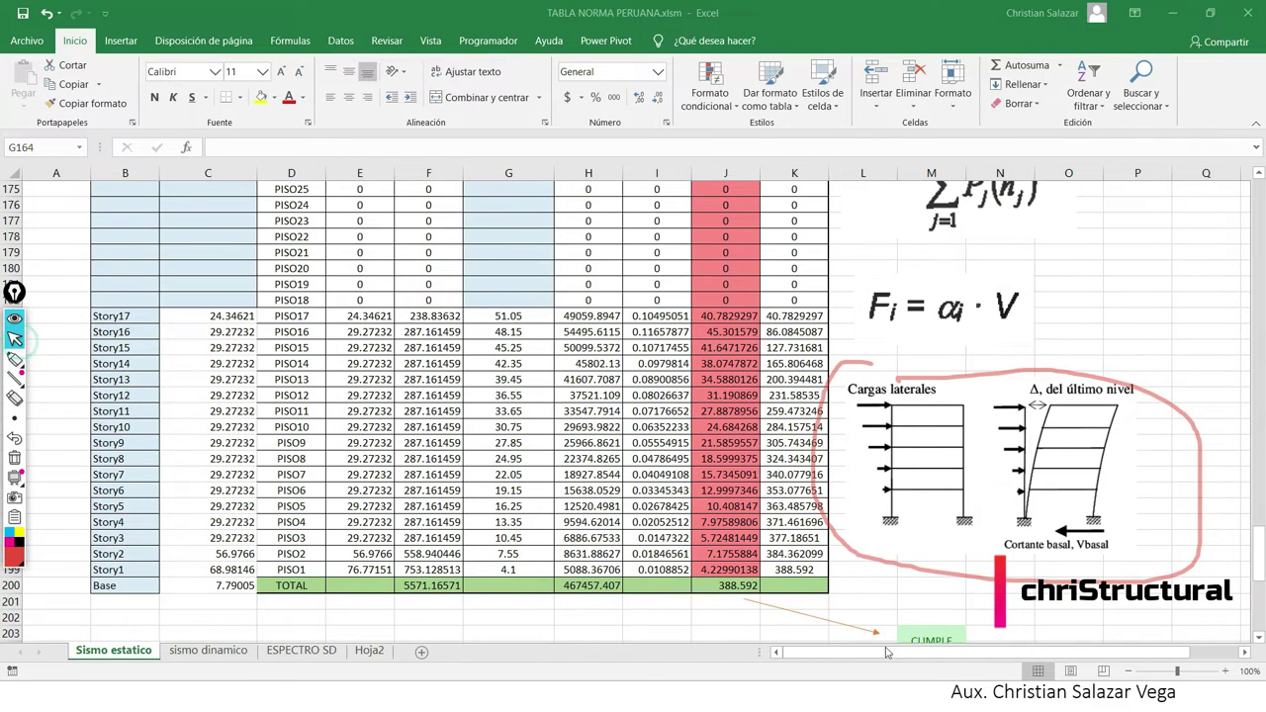
click(879, 598)
scroll(871, 594, up, 4)
scroll(867, 590, up, 5)
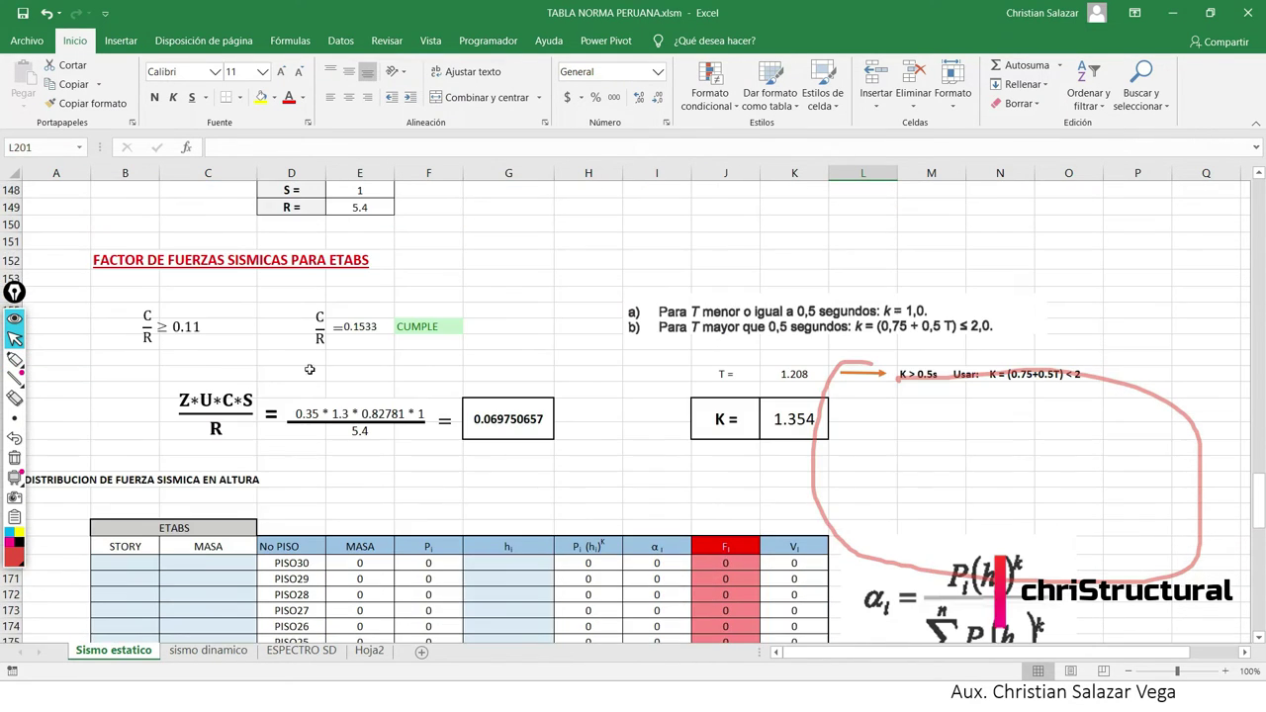
scroll(270, 418, down, 5)
scroll(396, 445, down, 6)
scroll(427, 461, down, 1)
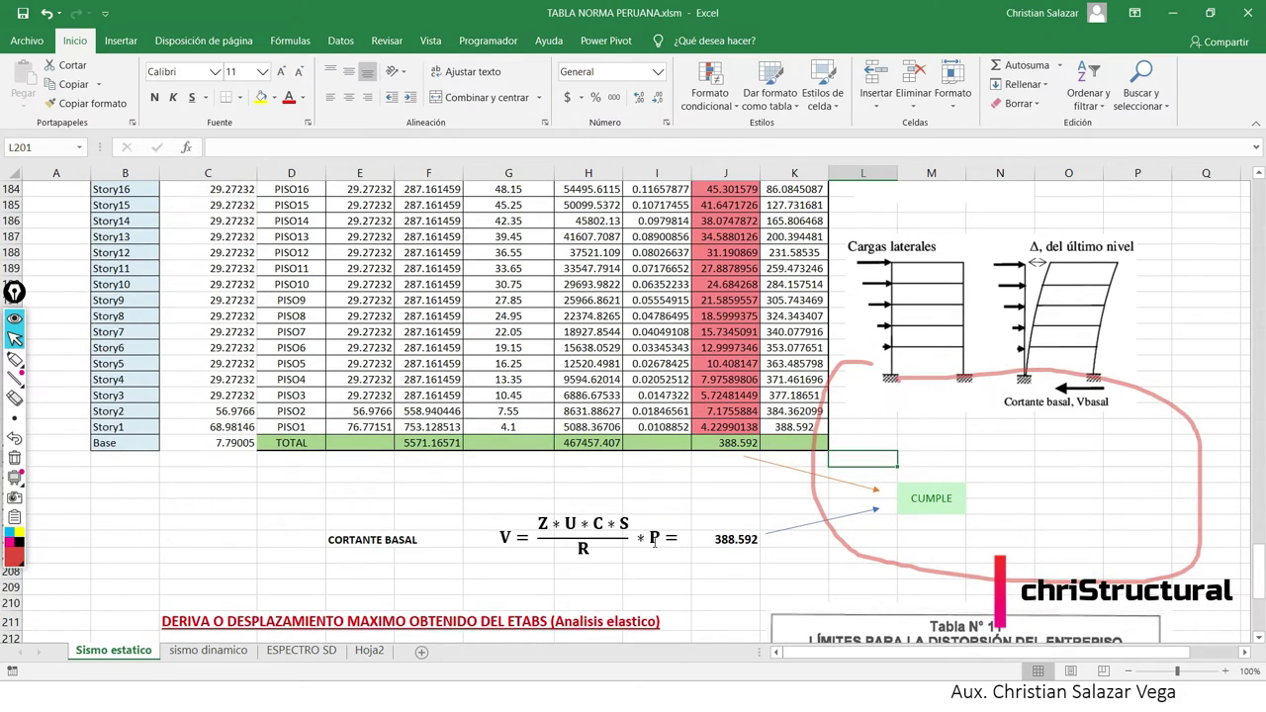
scroll(355, 554, up, 1)
scroll(355, 554, up, 2)
scroll(356, 556, up, 2)
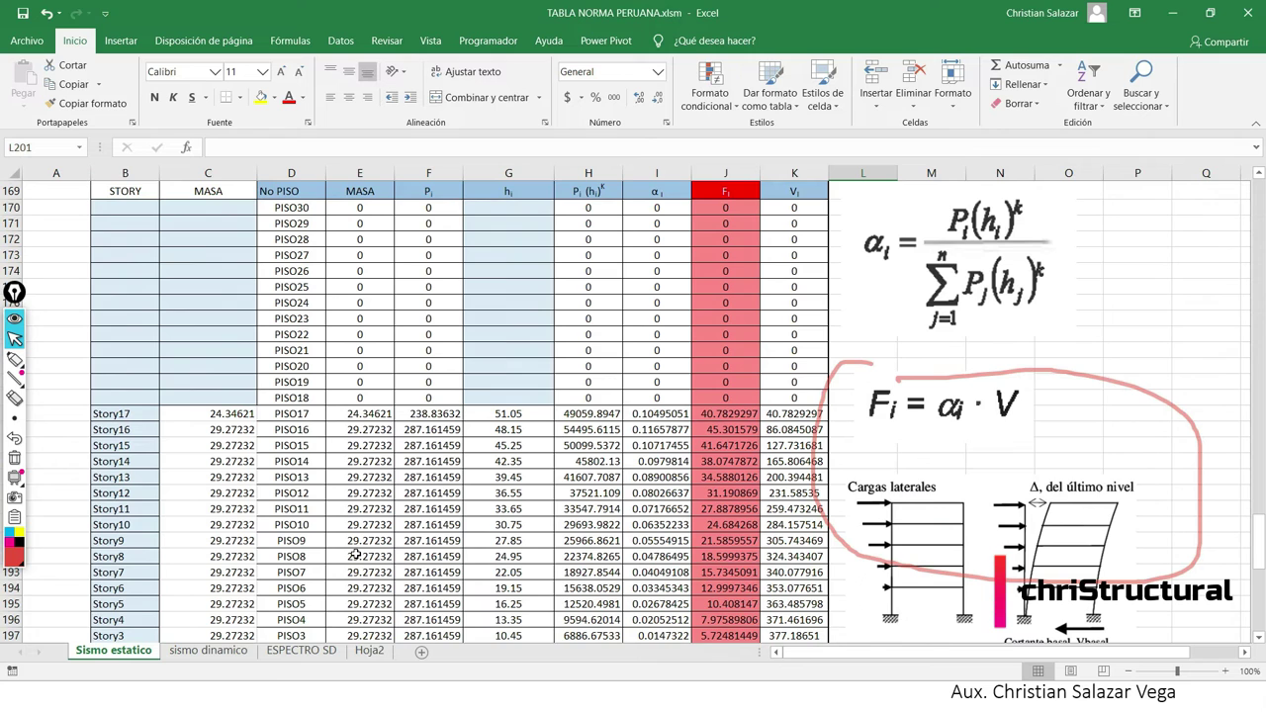
scroll(355, 555, down, 2)
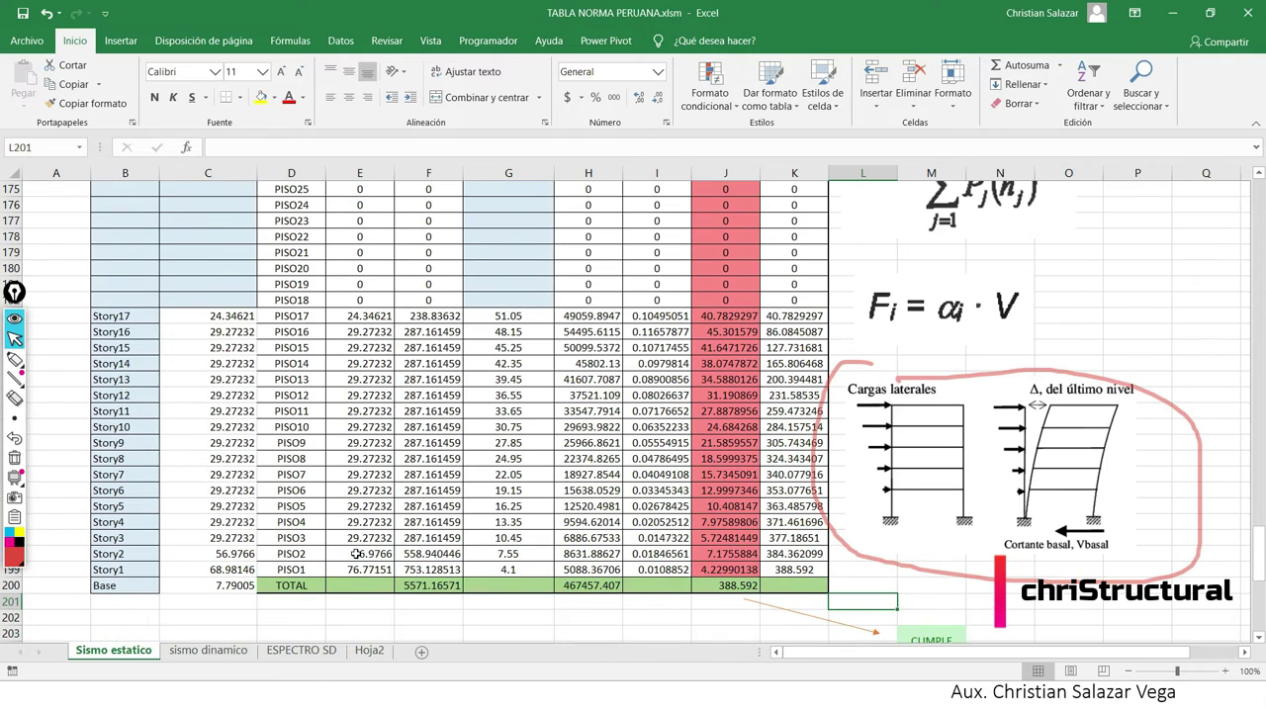
click(455, 315)
scroll(443, 355, up, 1)
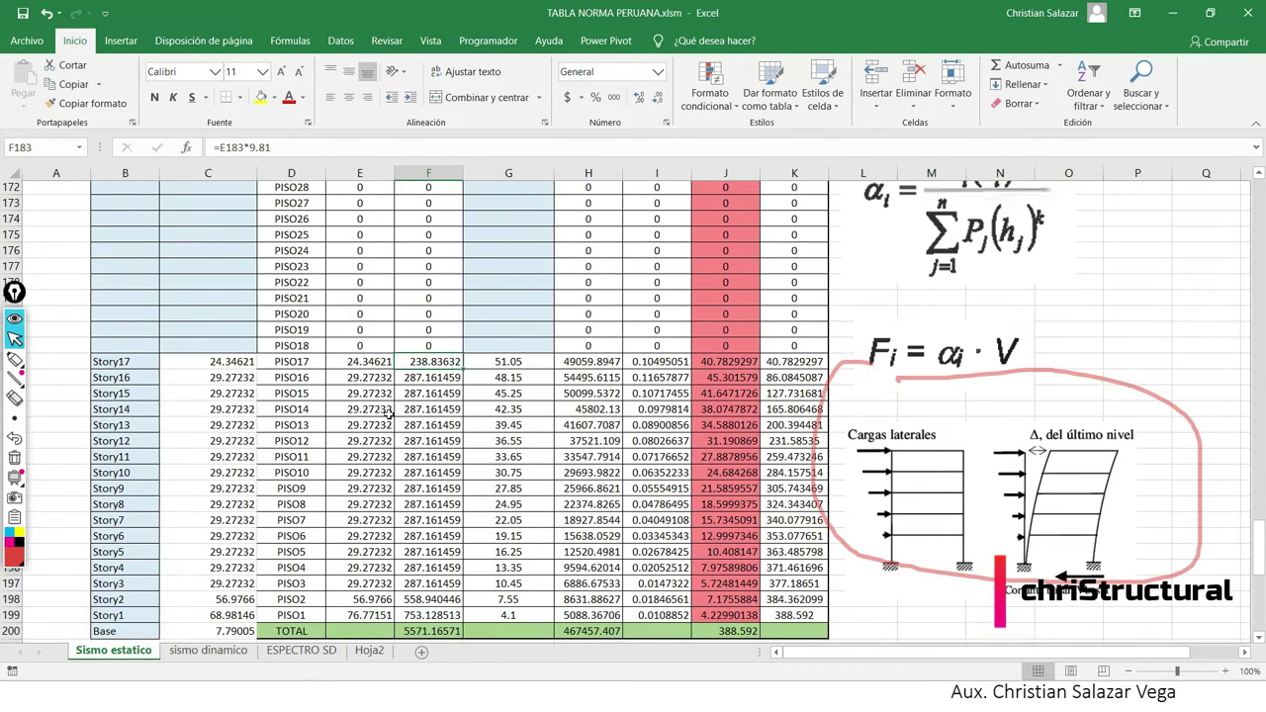
click(225, 361)
scroll(250, 383, down, 2)
scroll(248, 384, up, 5)
scroll(225, 309, up, 3)
scroll(221, 309, down, 3)
scroll(227, 424, down, 4)
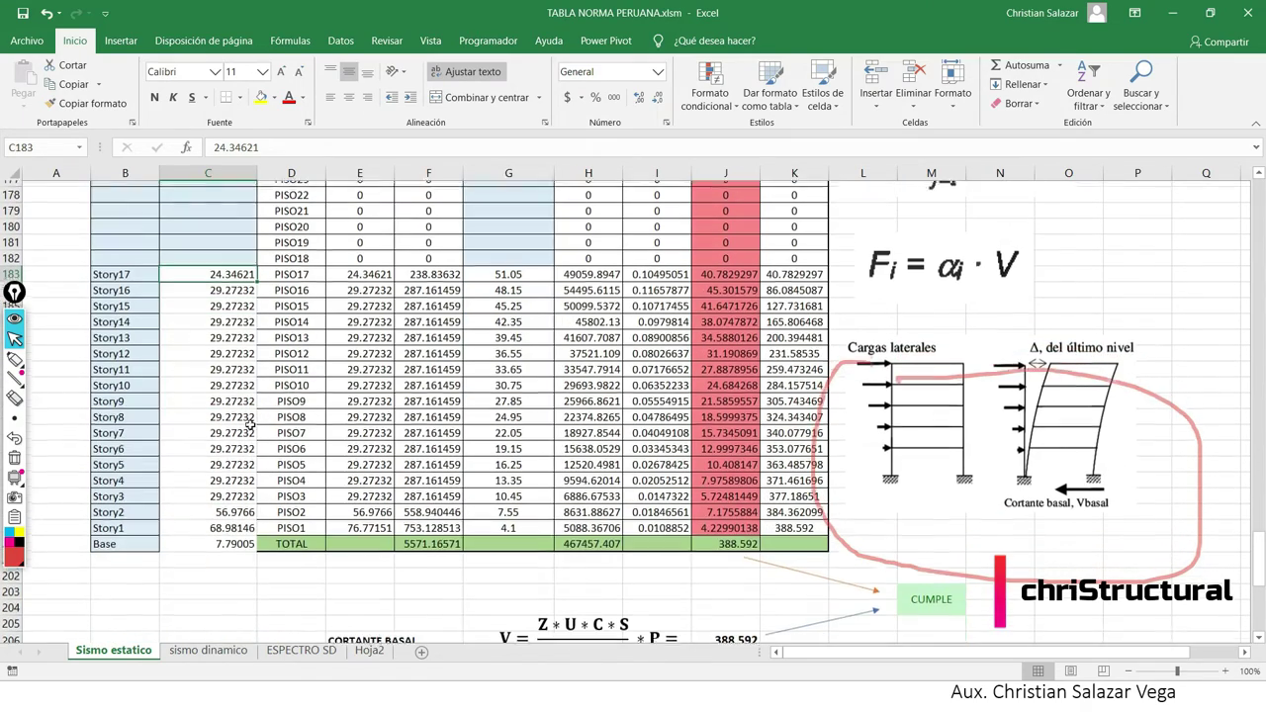
scroll(228, 424, down, 1)
click(703, 572)
scroll(537, 564, up, 1)
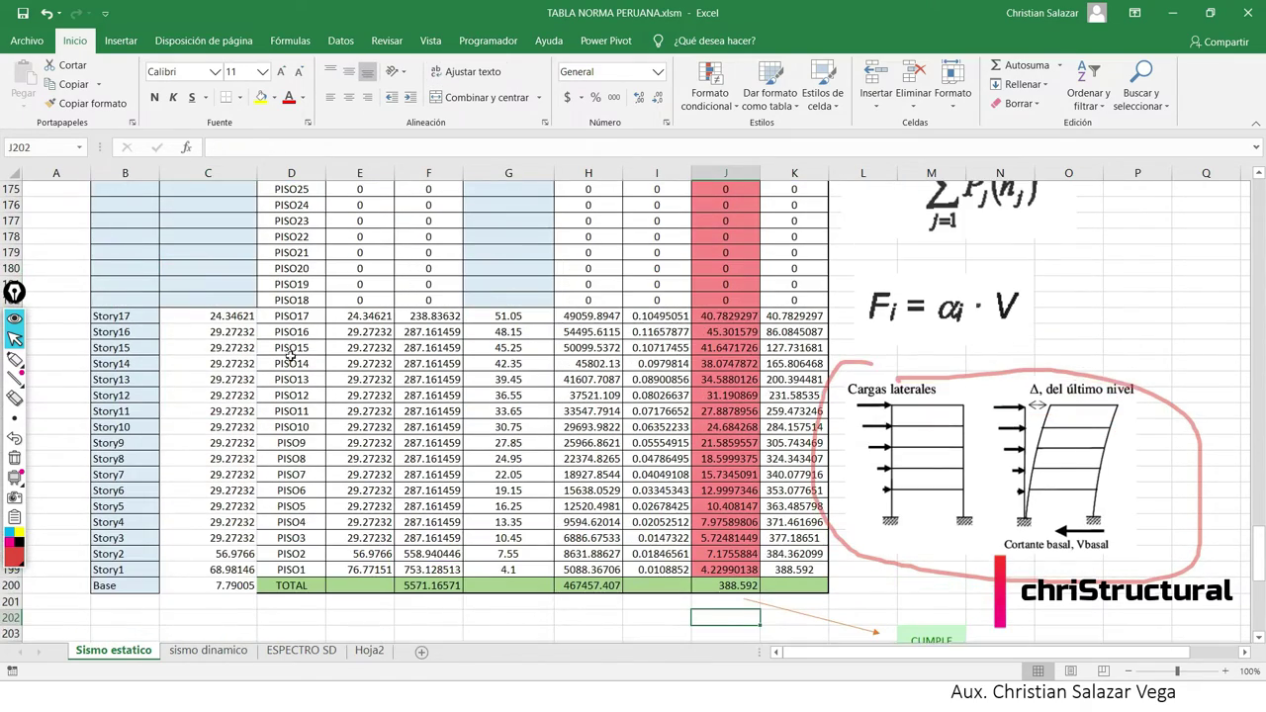
click(381, 314)
click(450, 316)
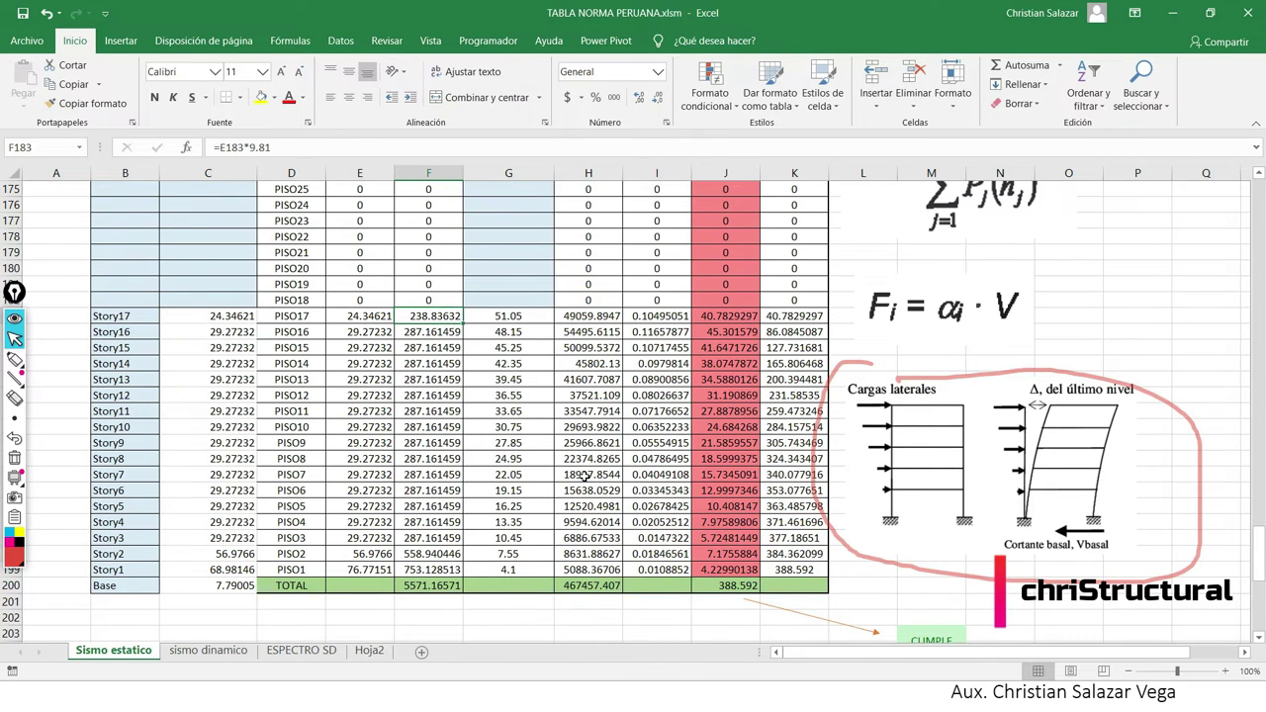
scroll(408, 334, down, 1)
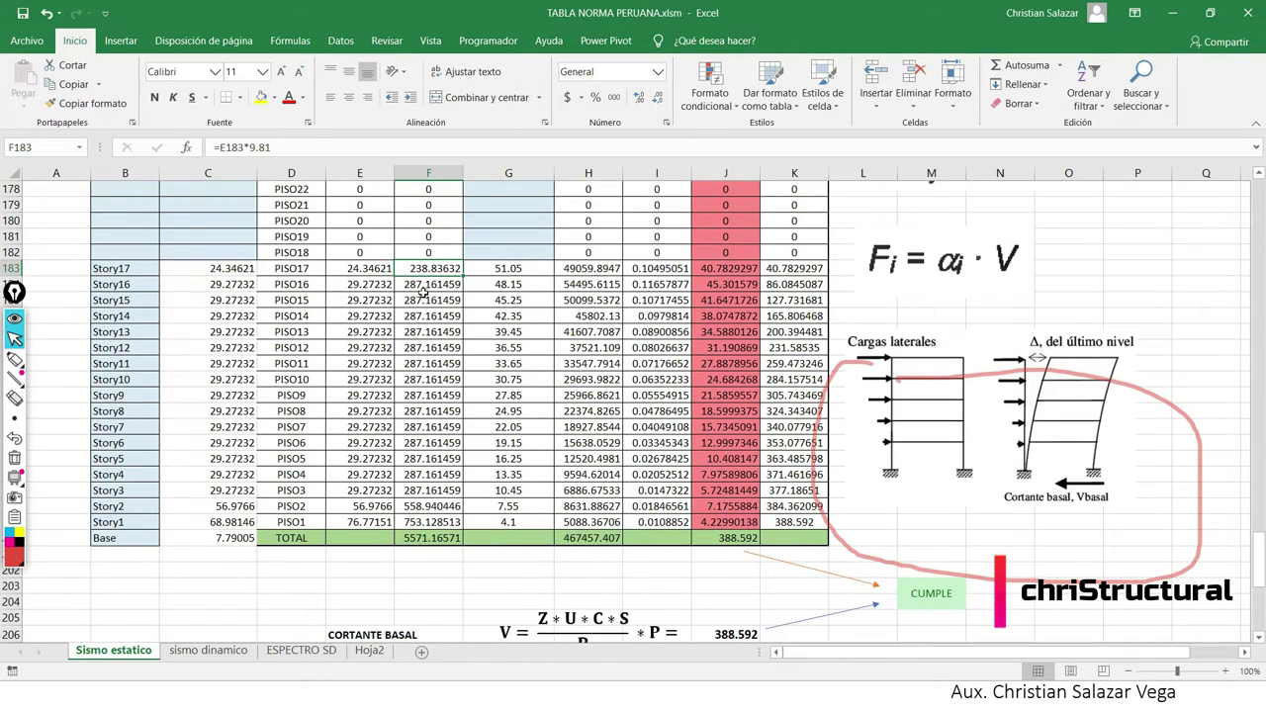
drag(428, 269, 433, 534)
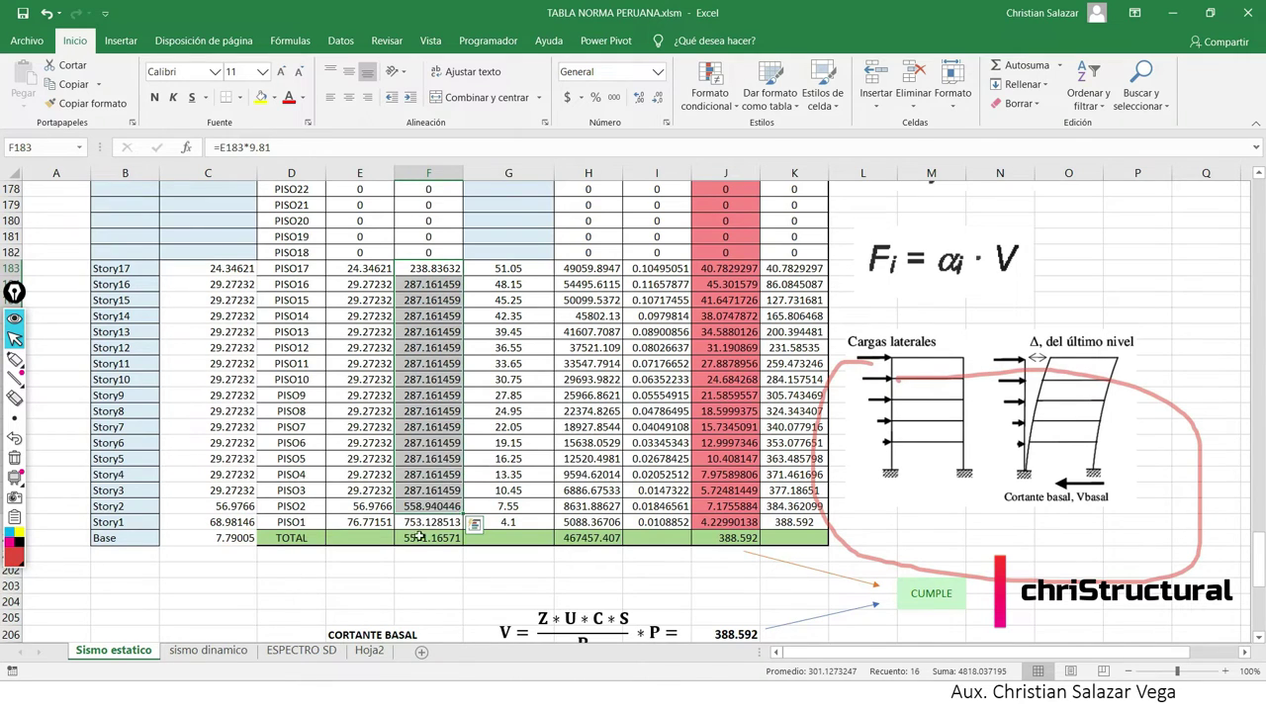
click(431, 539)
click(431, 560)
scroll(432, 560, down, 2)
click(432, 444)
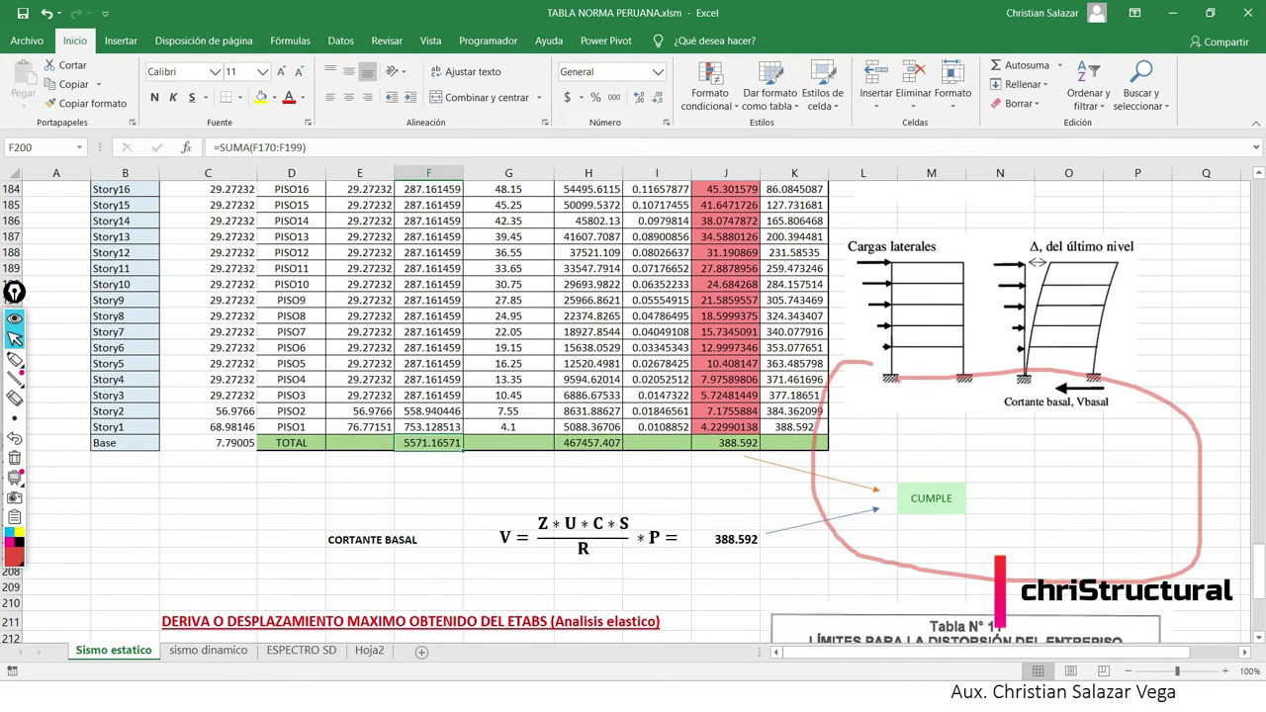
click(725, 540)
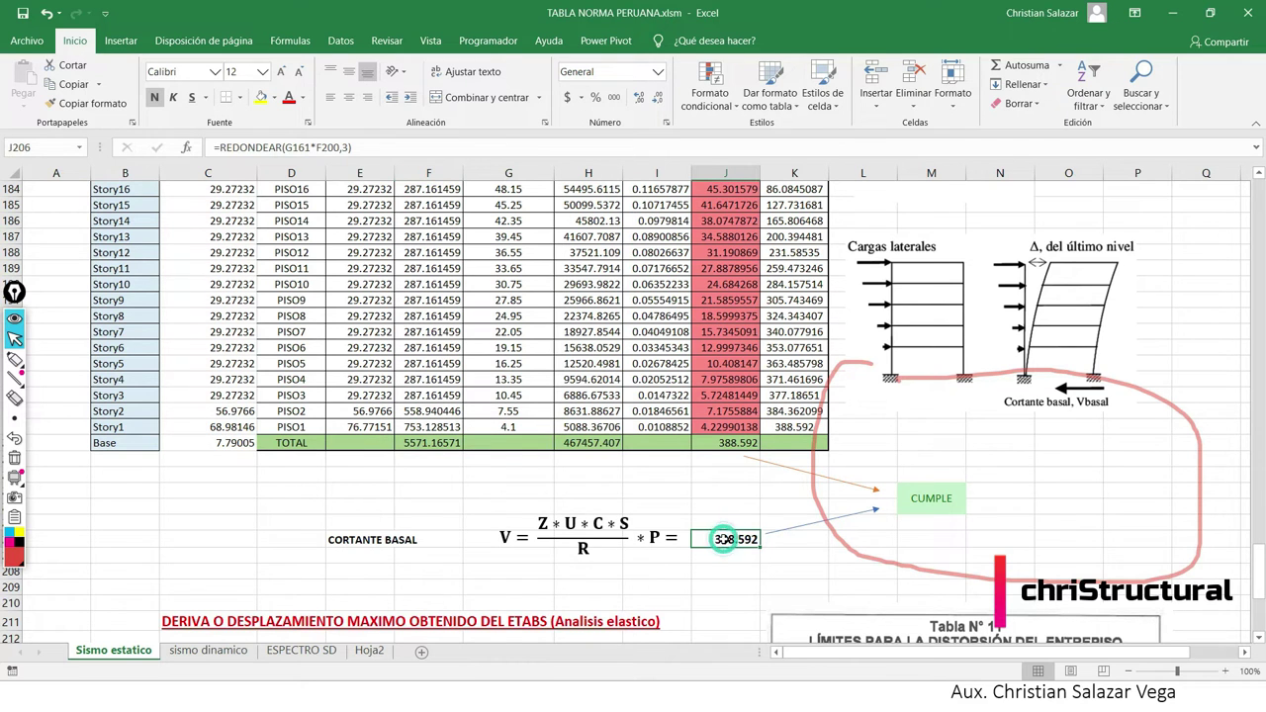
scroll(465, 523, down, 1)
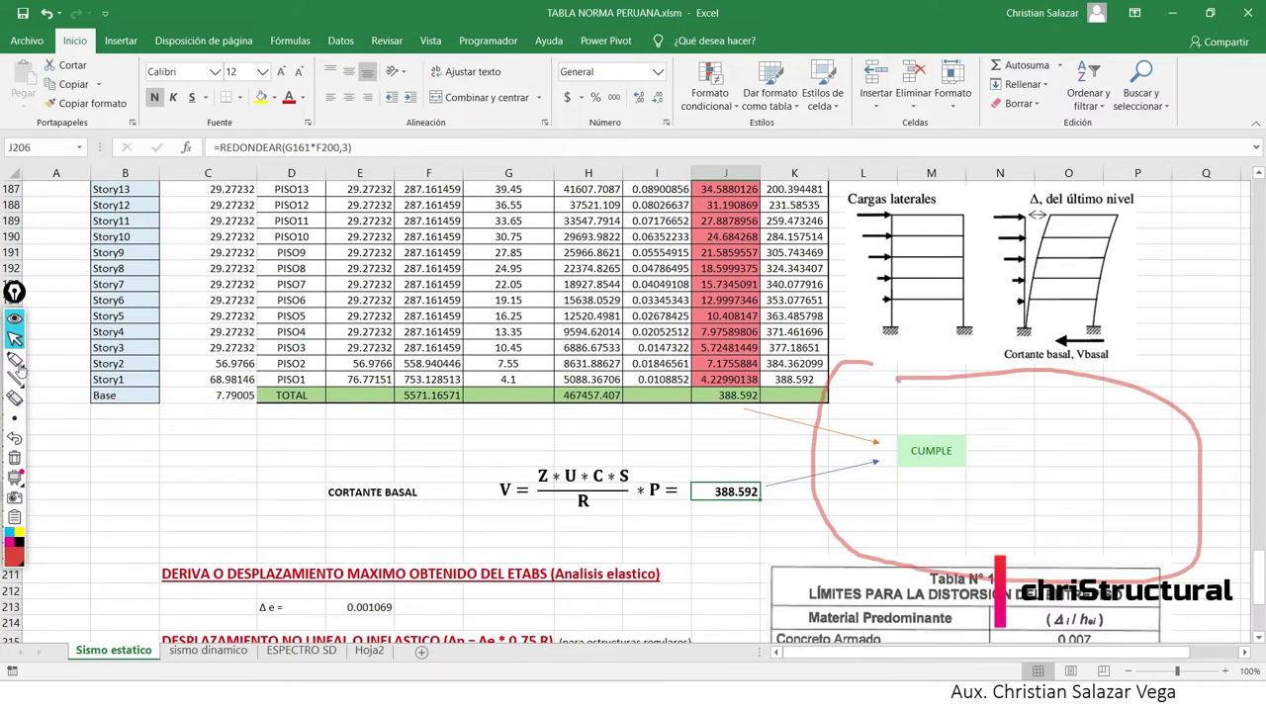
click(14, 457)
click(14, 359)
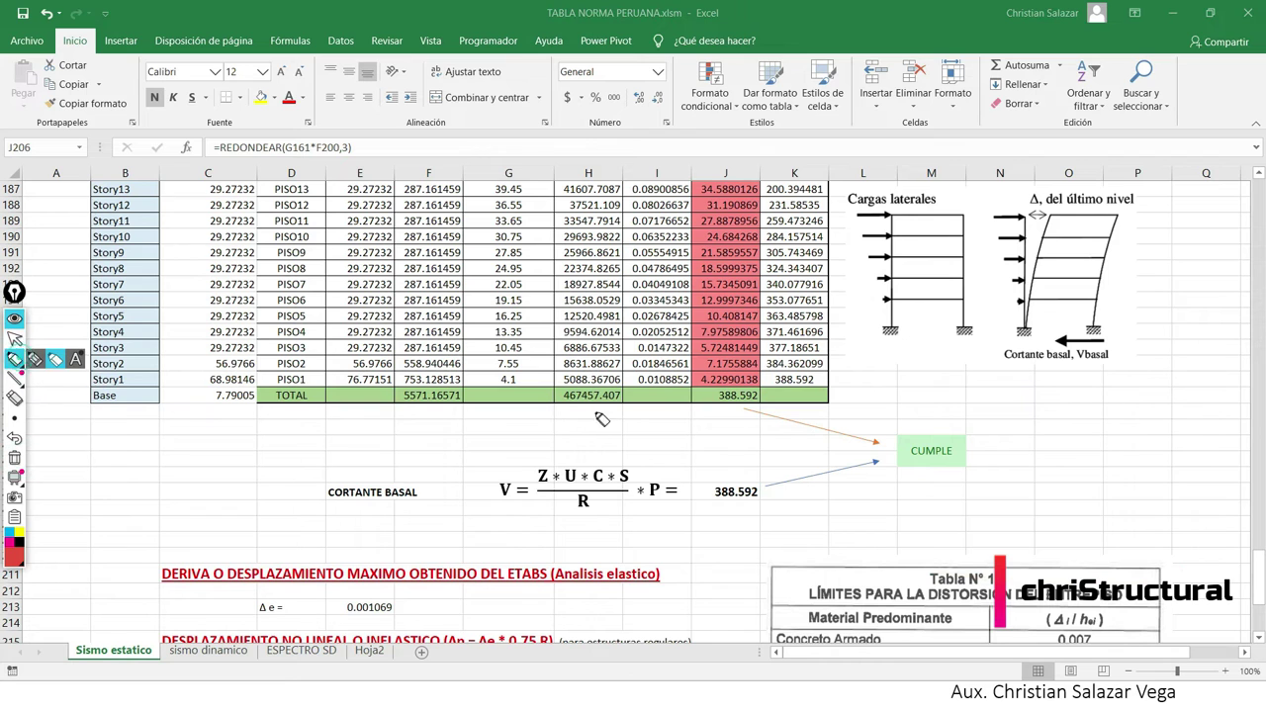
click(14, 338)
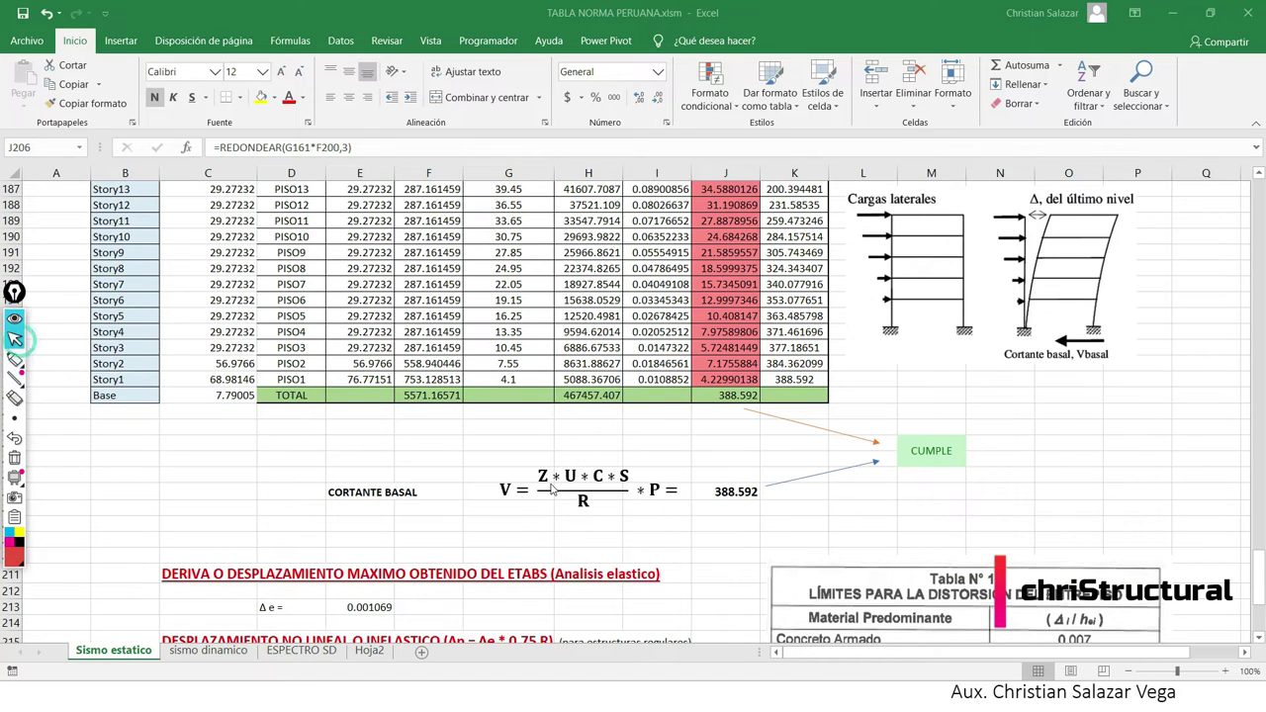
scroll(10, 469, up, 1)
click(14, 358)
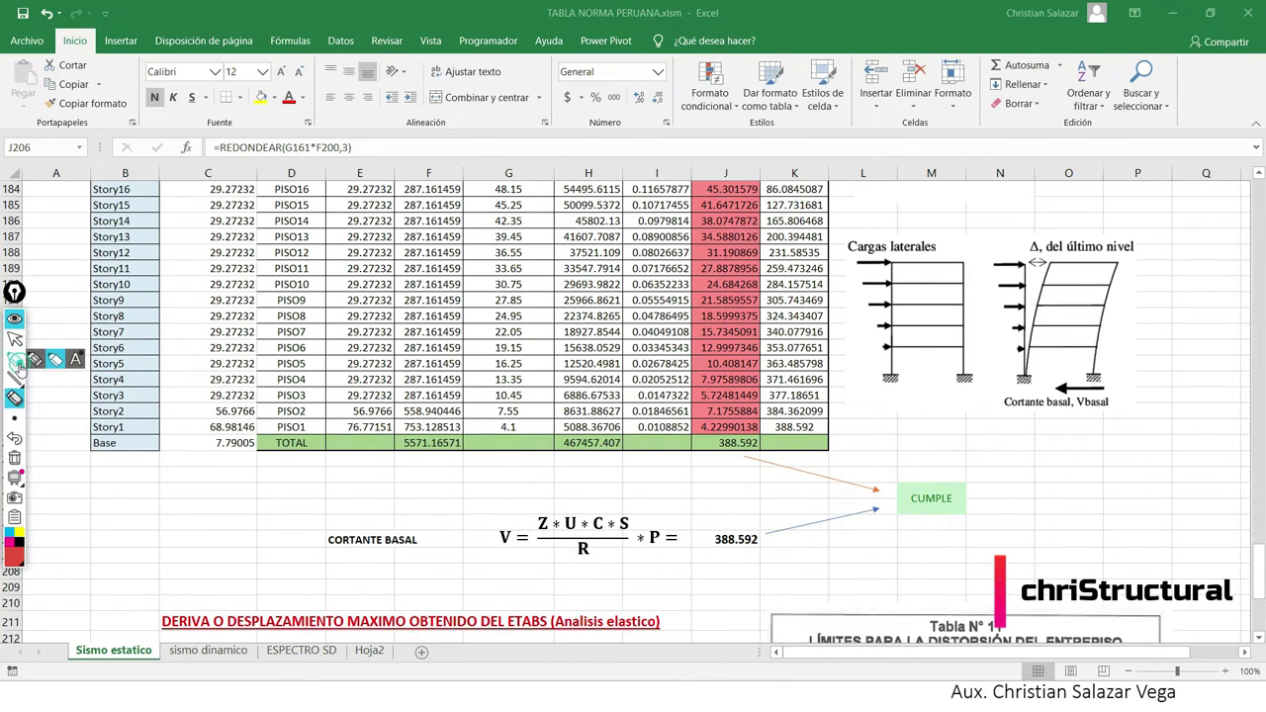
drag(1131, 391, 1070, 389)
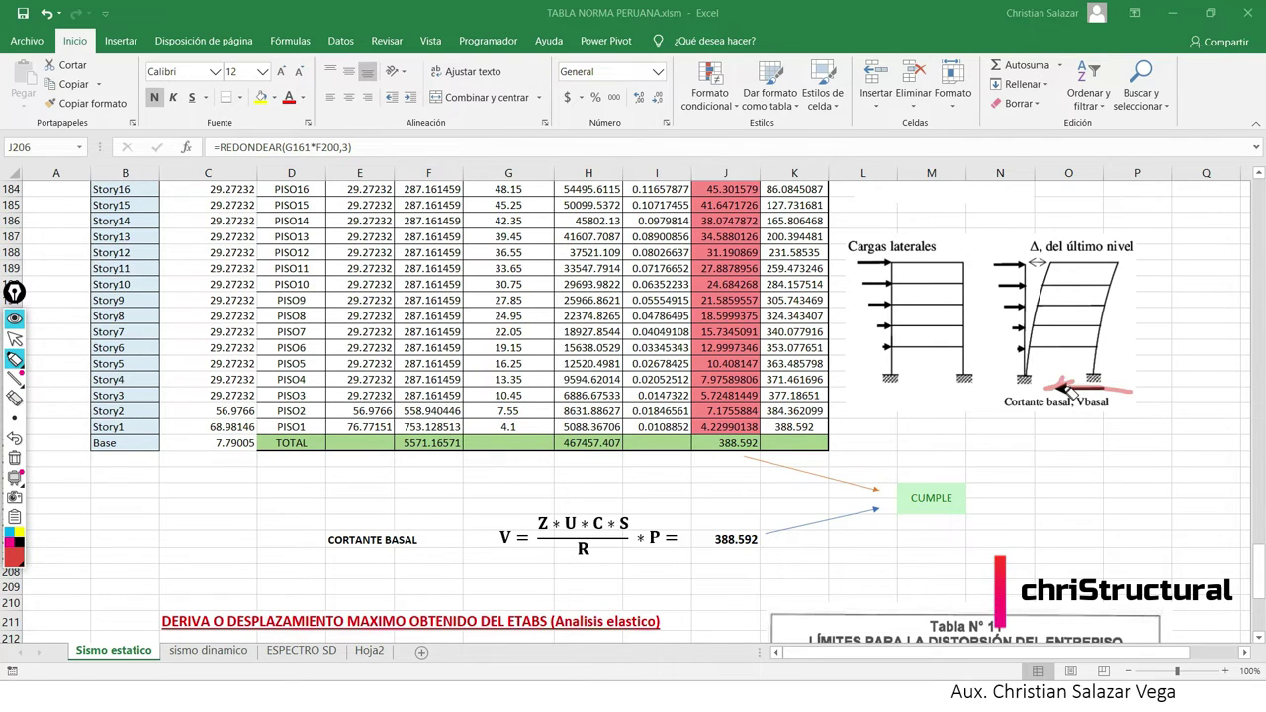
mouse_move(1031, 345)
mouse_down()
mouse_move(1002, 345)
mouse_move(997, 264)
mouse_up()
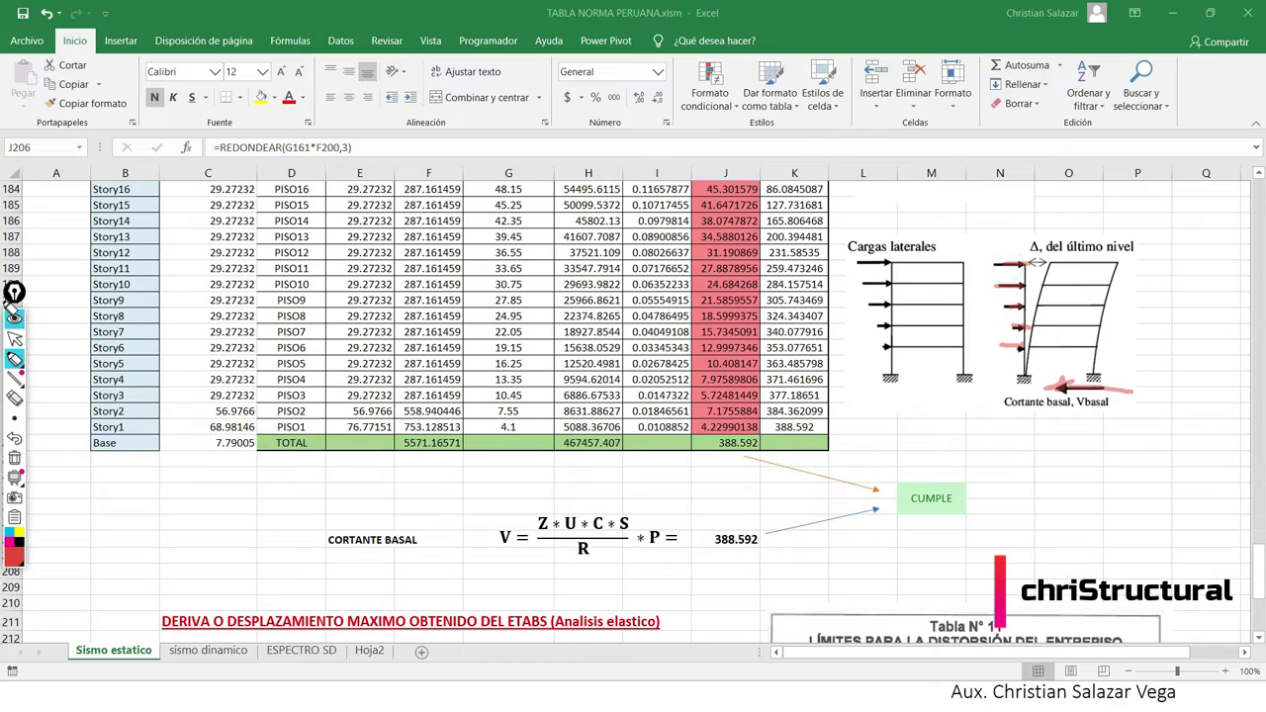
click(15, 459)
scroll(321, 510, up, 2)
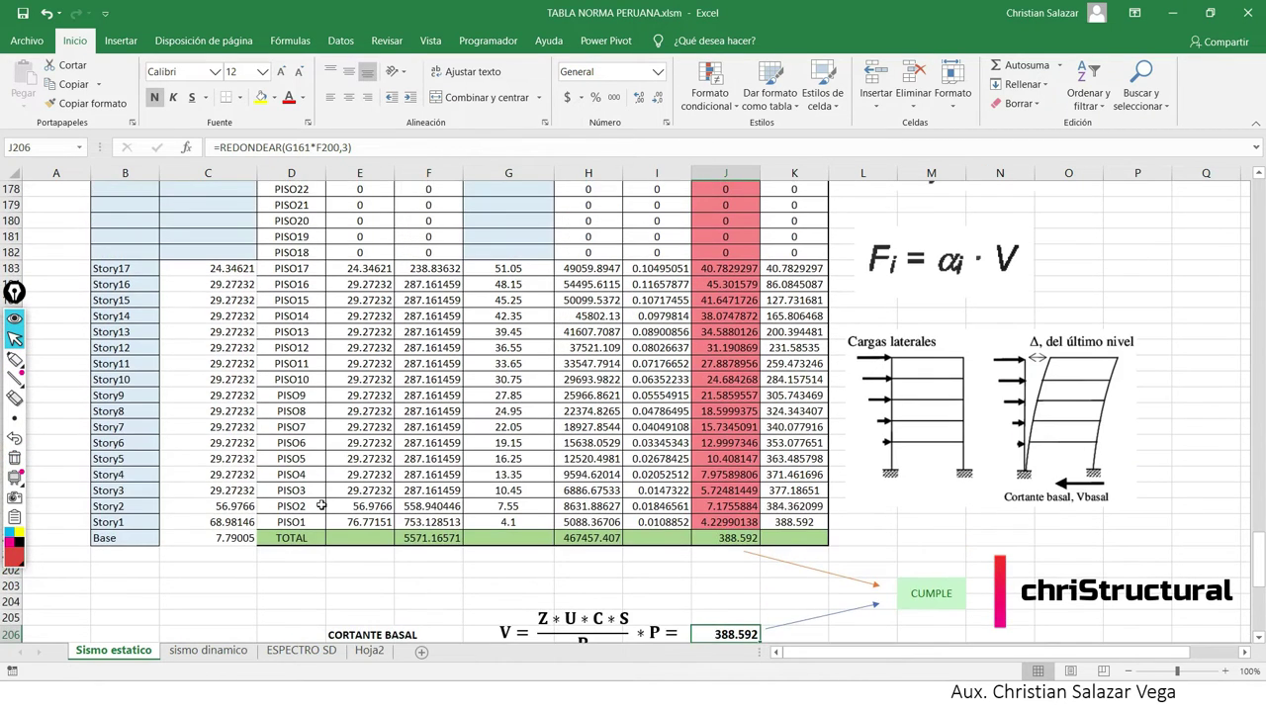
scroll(377, 522, up, 1)
Review the E199 formula (C199 + C200) and the Story17/Story16 force formulas in F183:F184.
drag(246, 315, 230, 583)
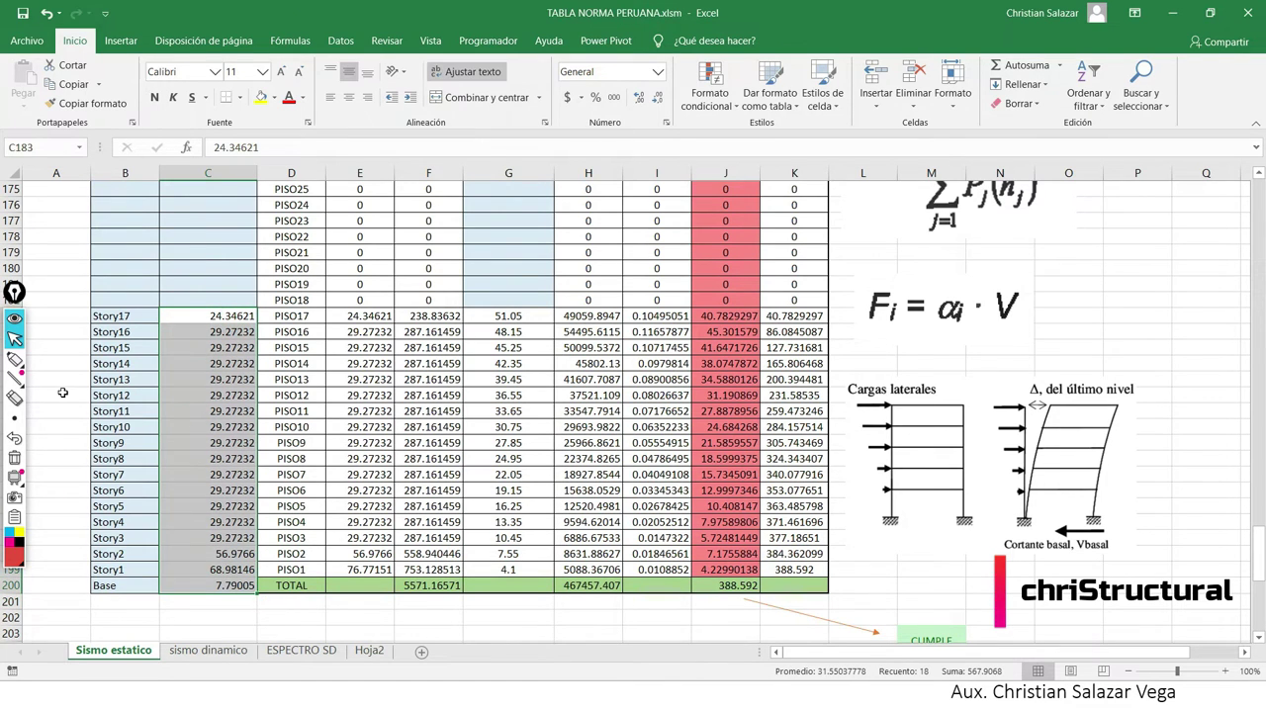
click(61, 393)
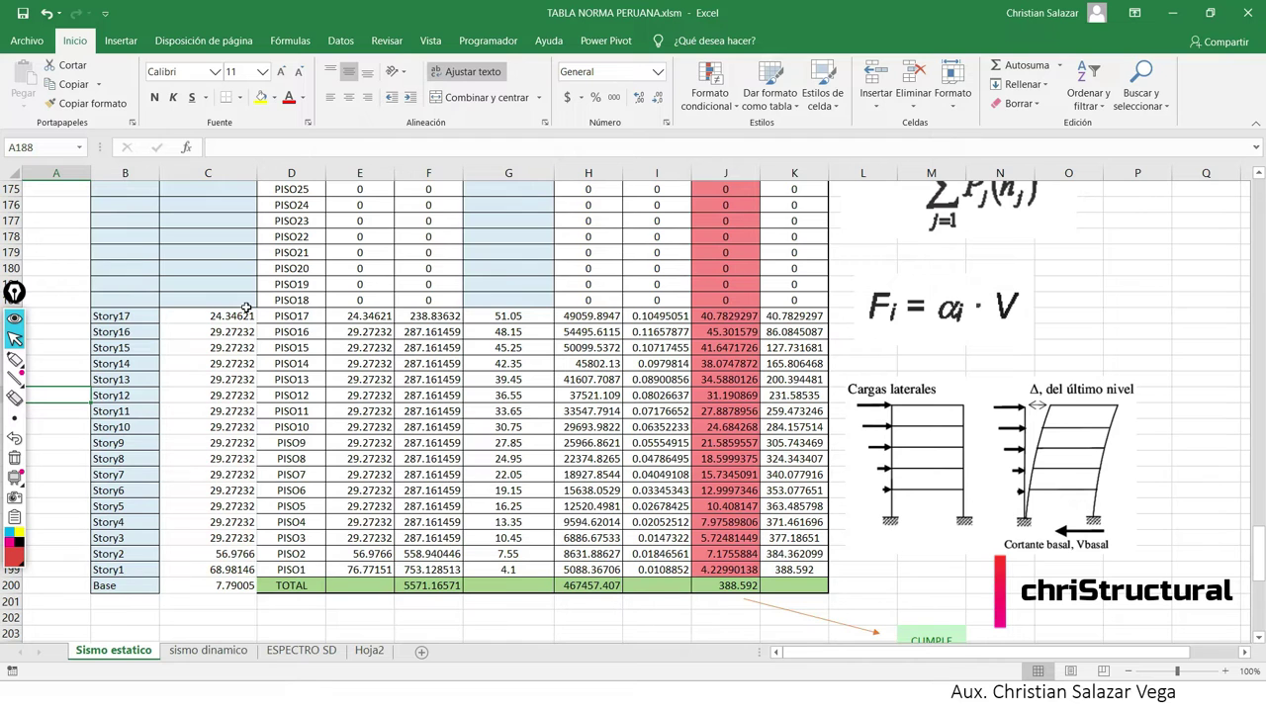
scroll(366, 442, up, 1)
scroll(326, 392, down, 1)
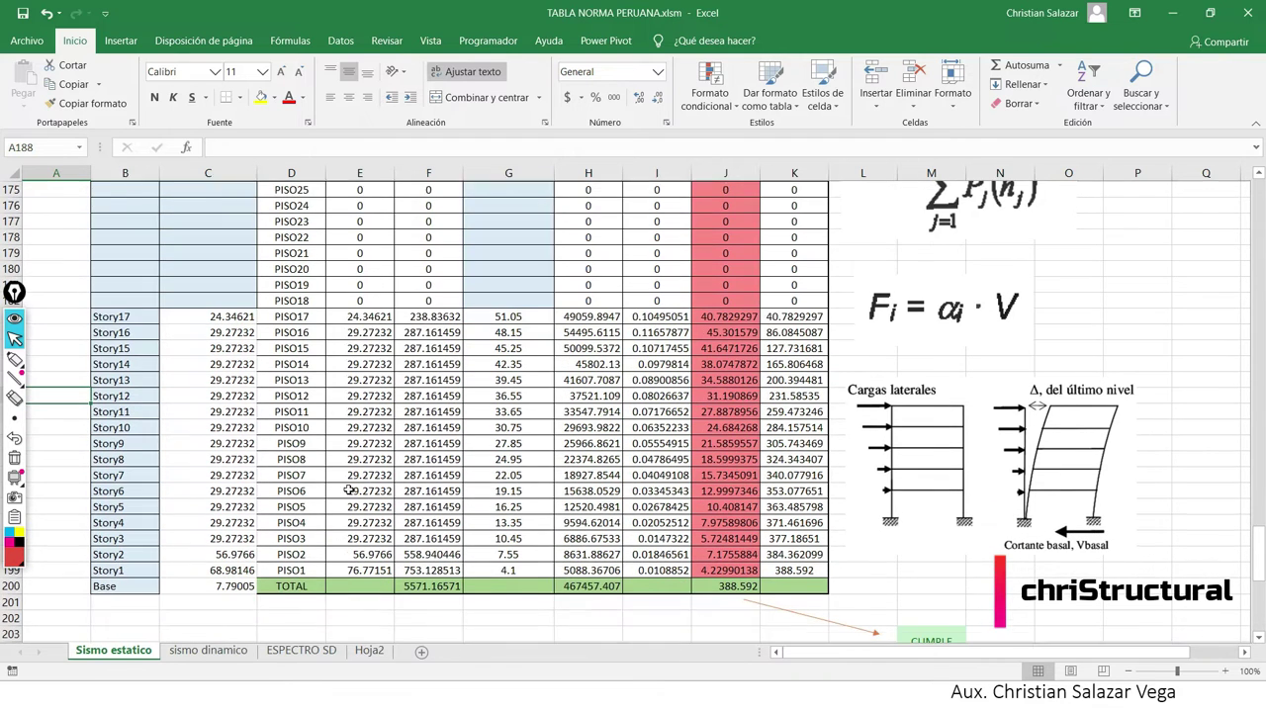
click(344, 567)
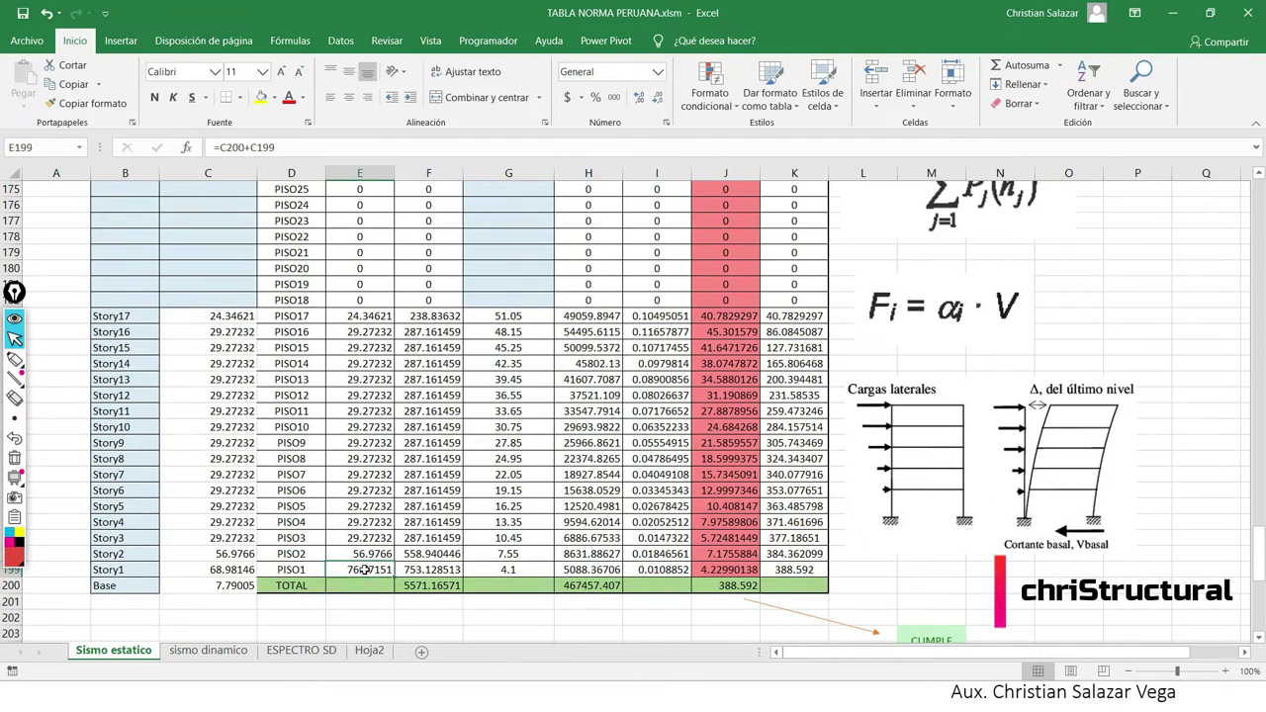
double_click(346, 569)
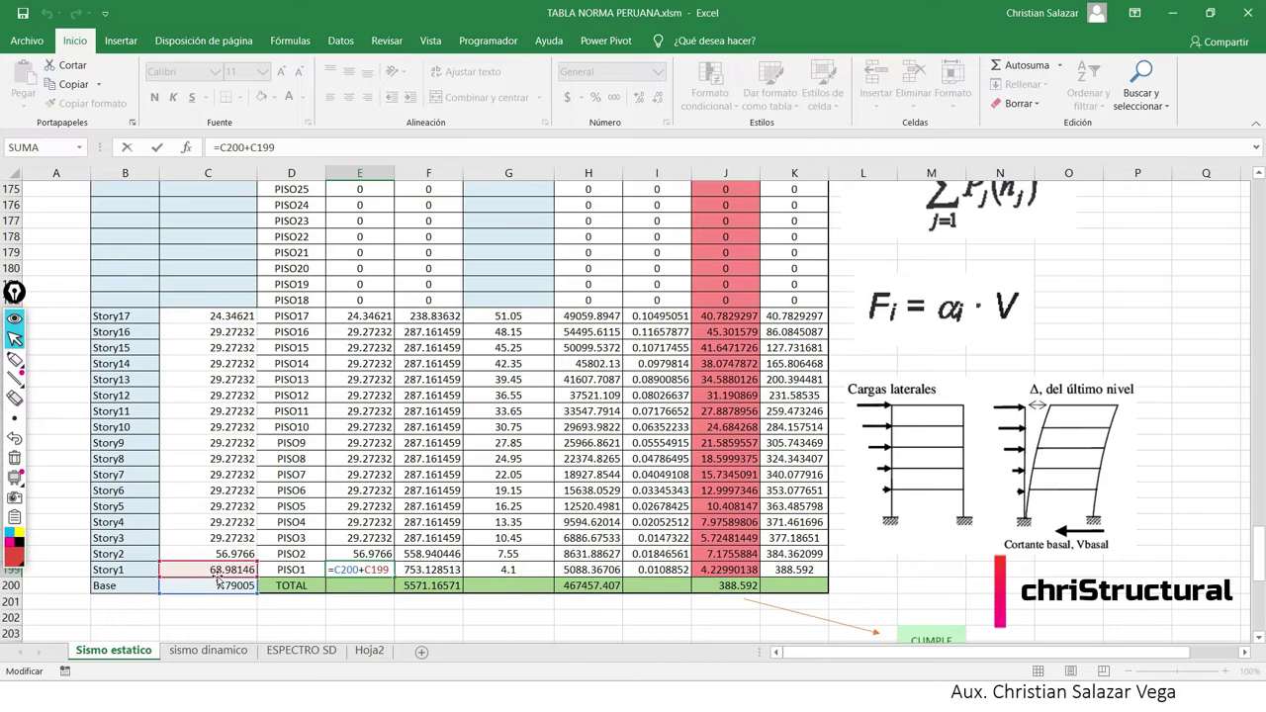
key(ctrl+Return)
click(380, 316)
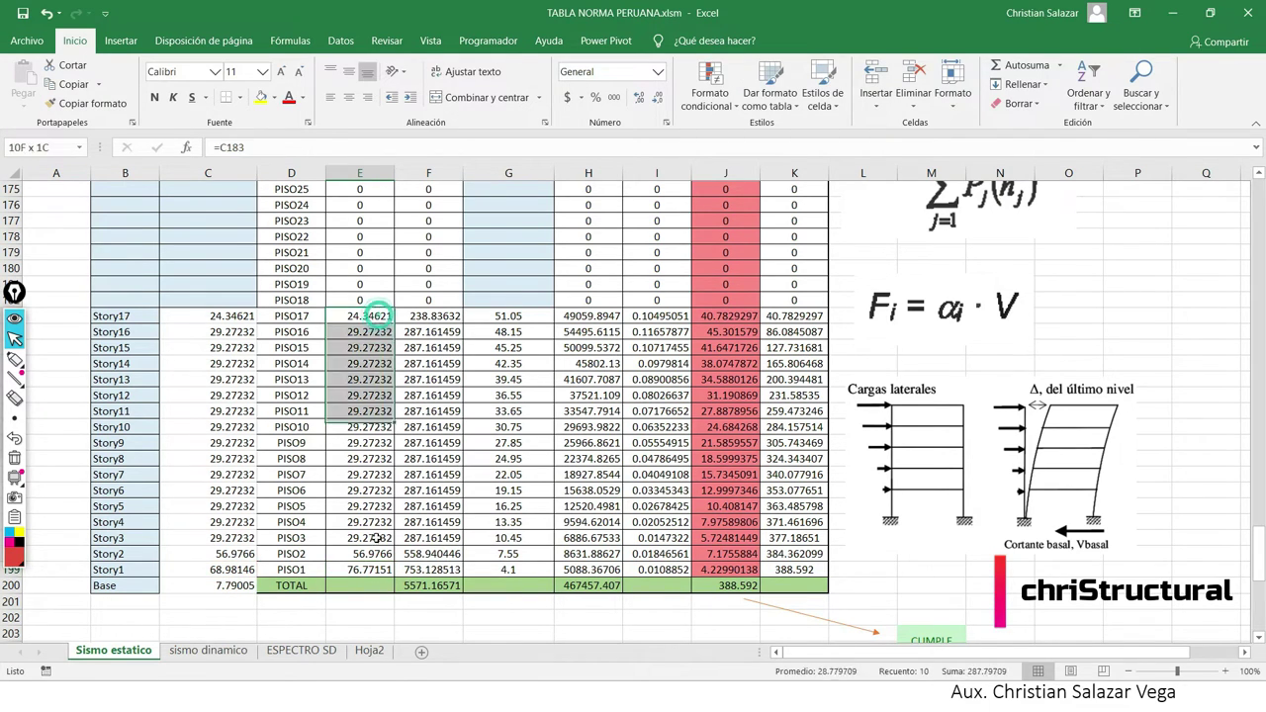
click(447, 315)
click(453, 302)
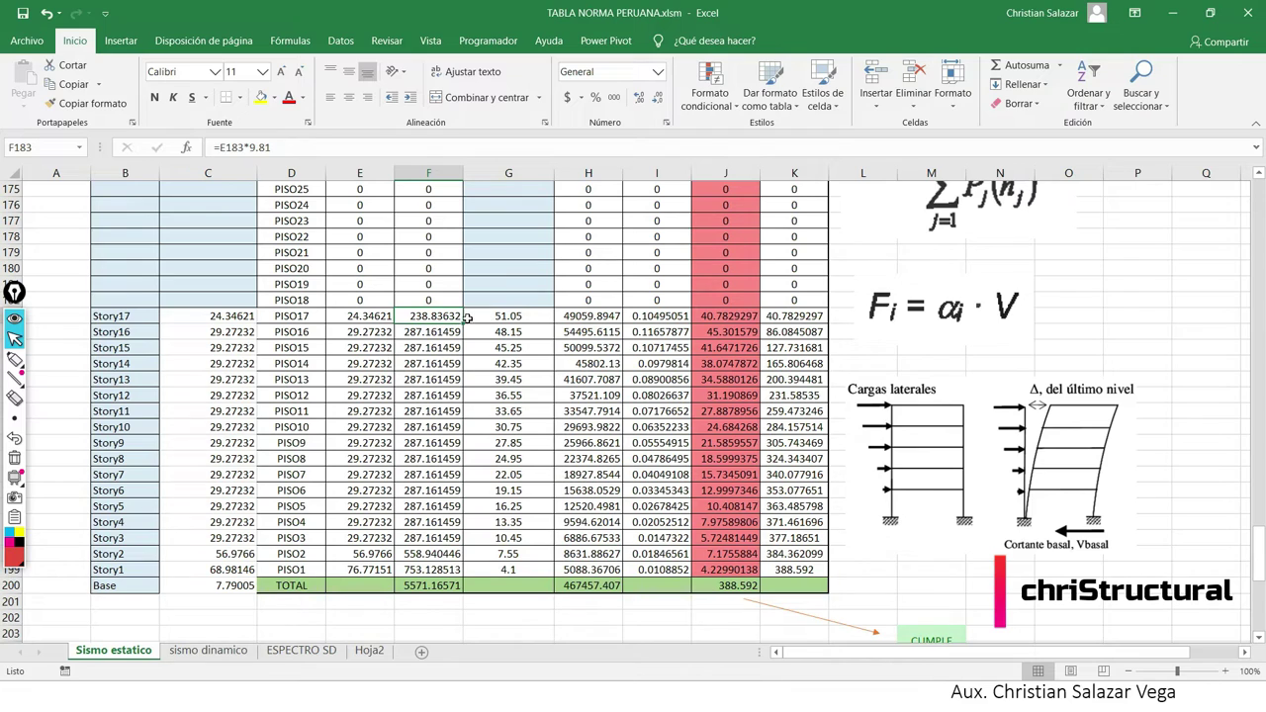
Delete the column G story heights from 51.05 down to Story1.
click(508, 316)
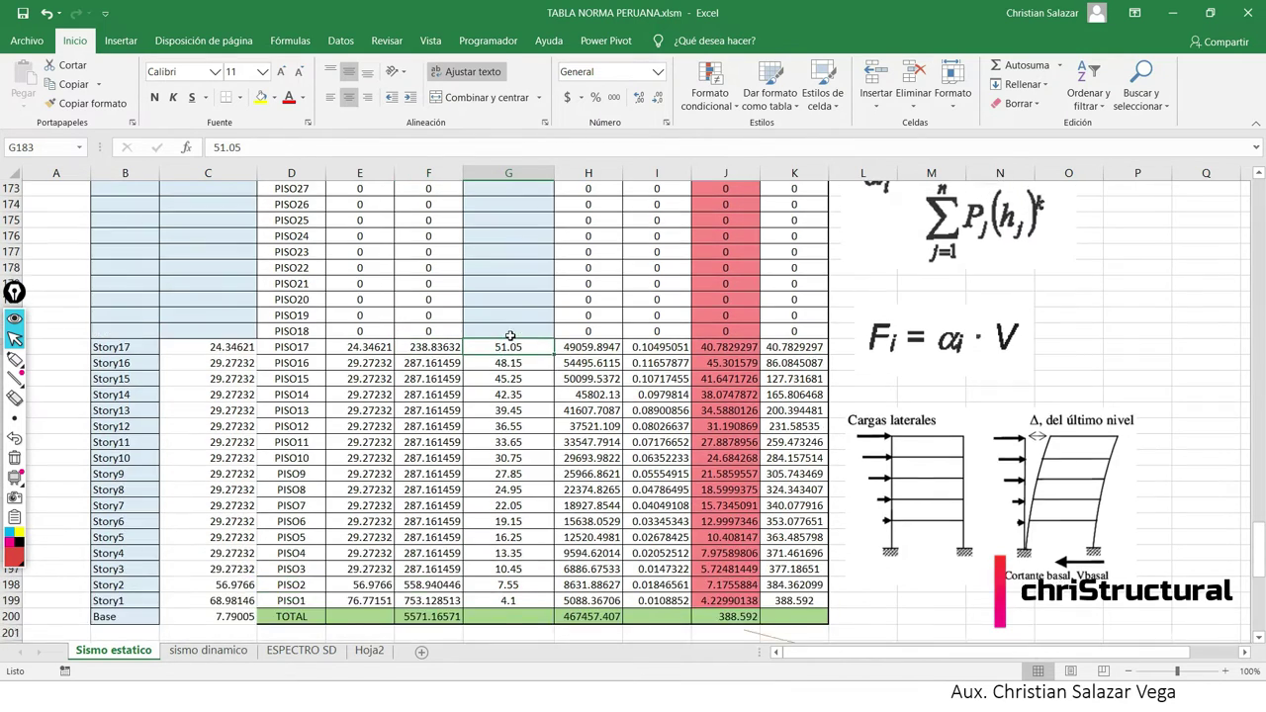
scroll(472, 427, up, 6)
scroll(472, 427, down, 4)
scroll(472, 426, down, 1)
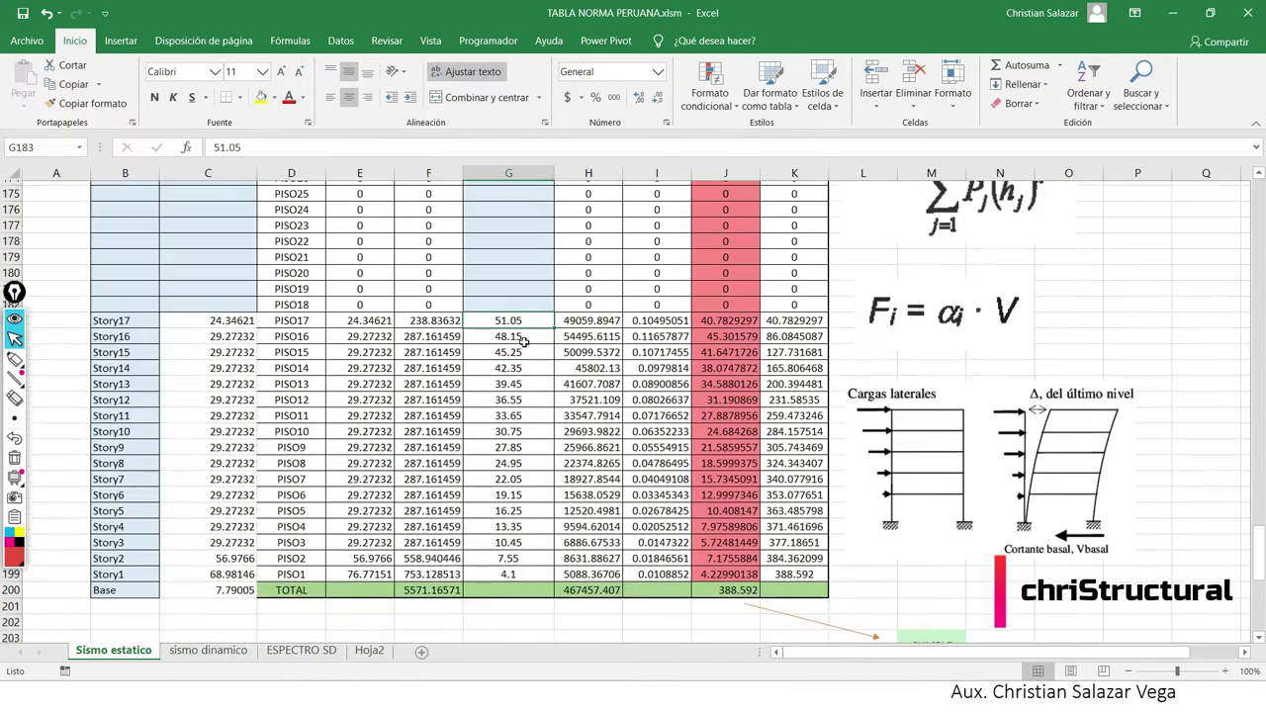
scroll(472, 426, down, 1)
drag(525, 316, 527, 569)
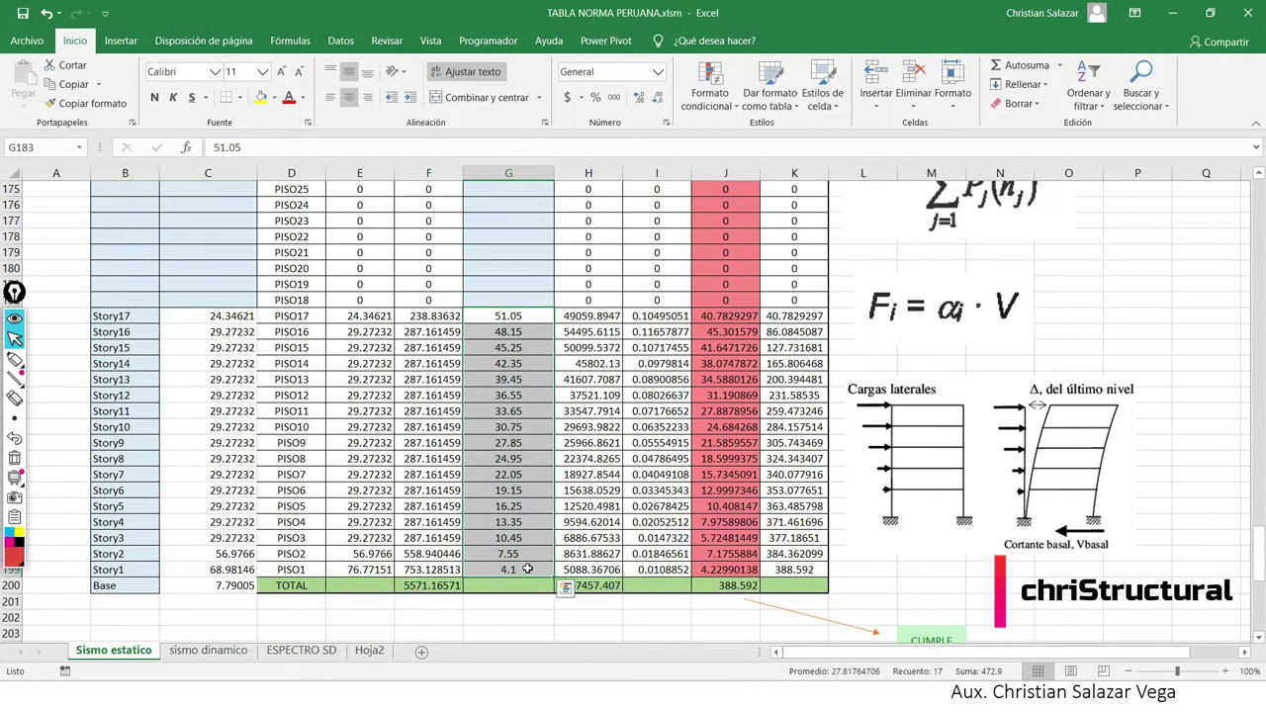
key(Delete)
click(542, 616)
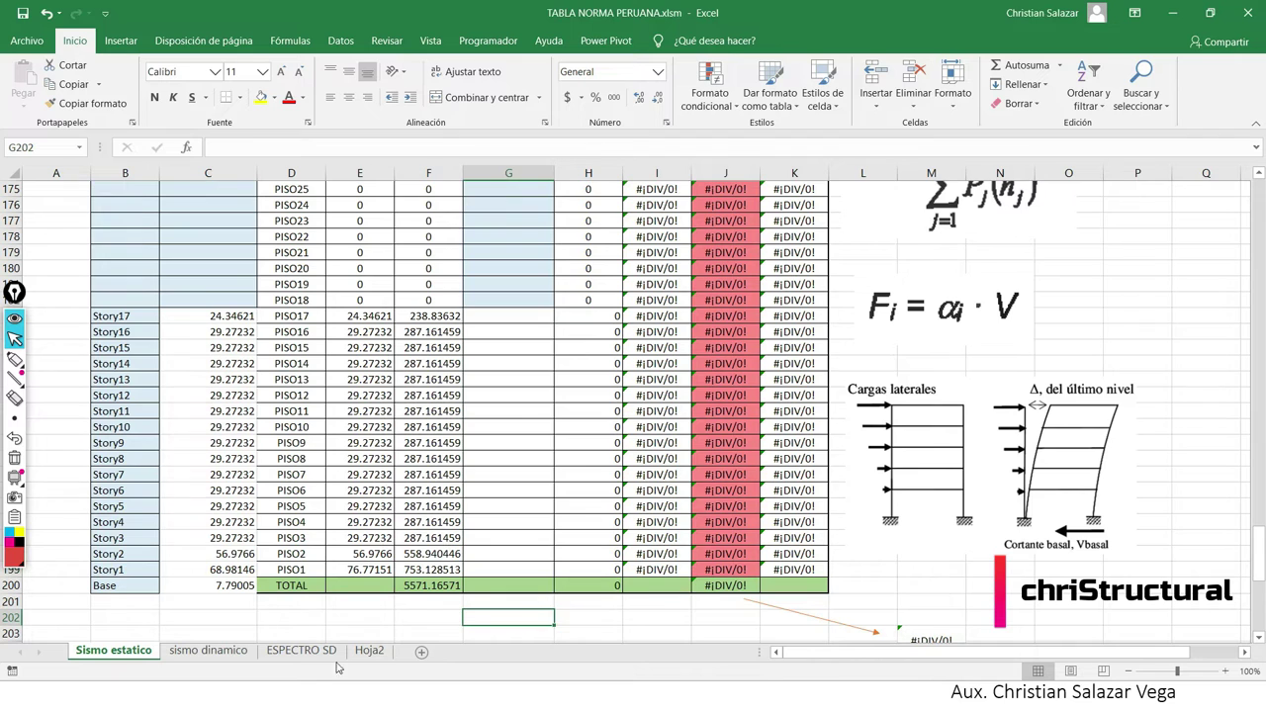
key(alt+Tab)
key(alt+Tab)
key(alt+Tab)
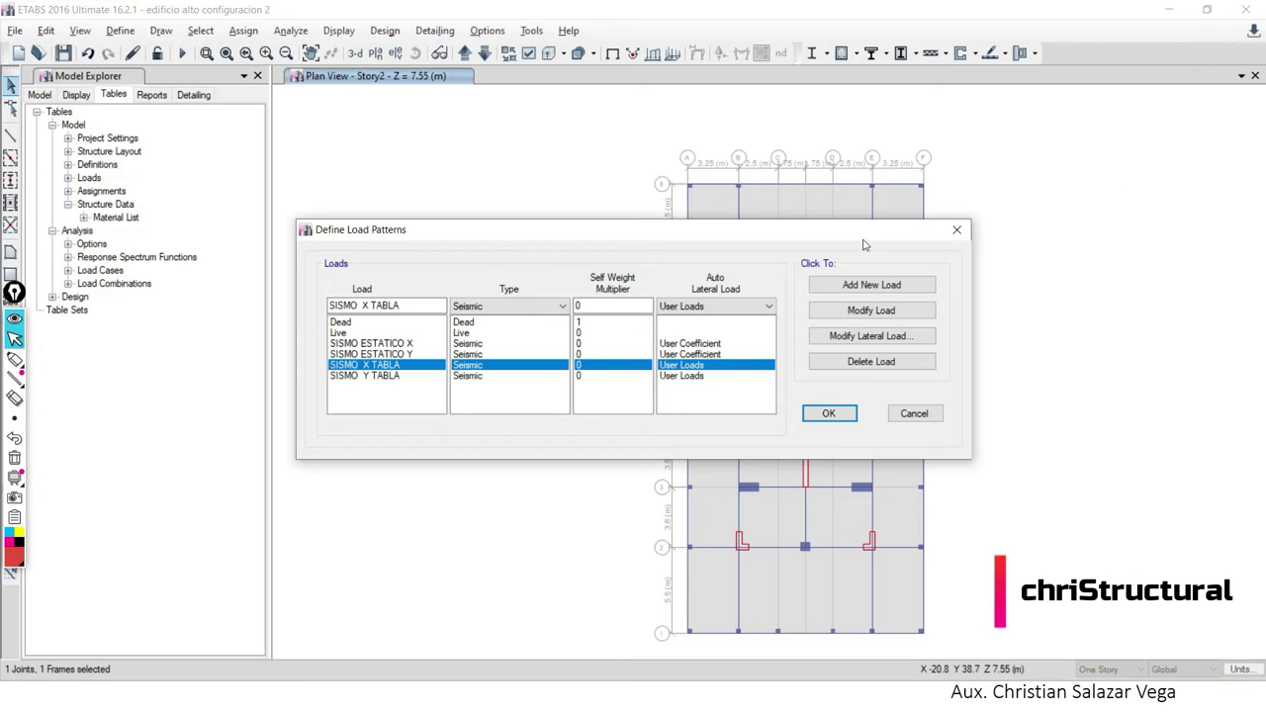
Close the load patterns and open the Structure Layout > Story Data table.
click(829, 414)
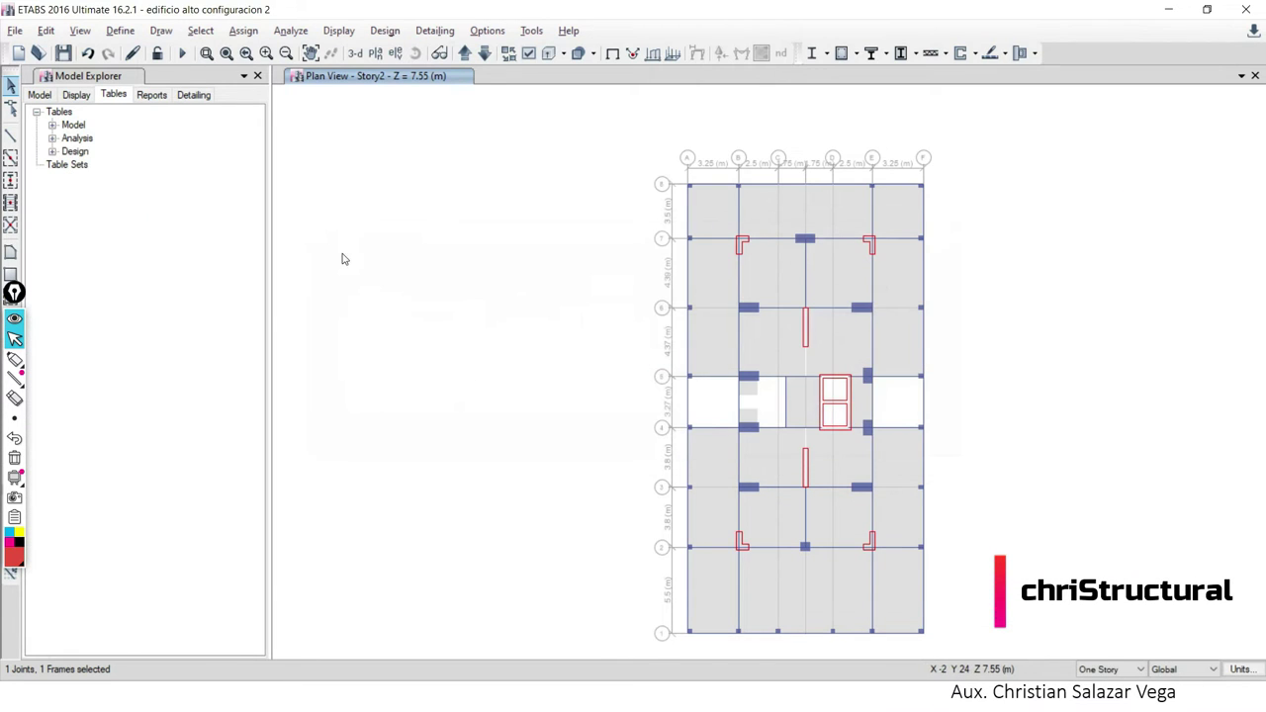
click(52, 126)
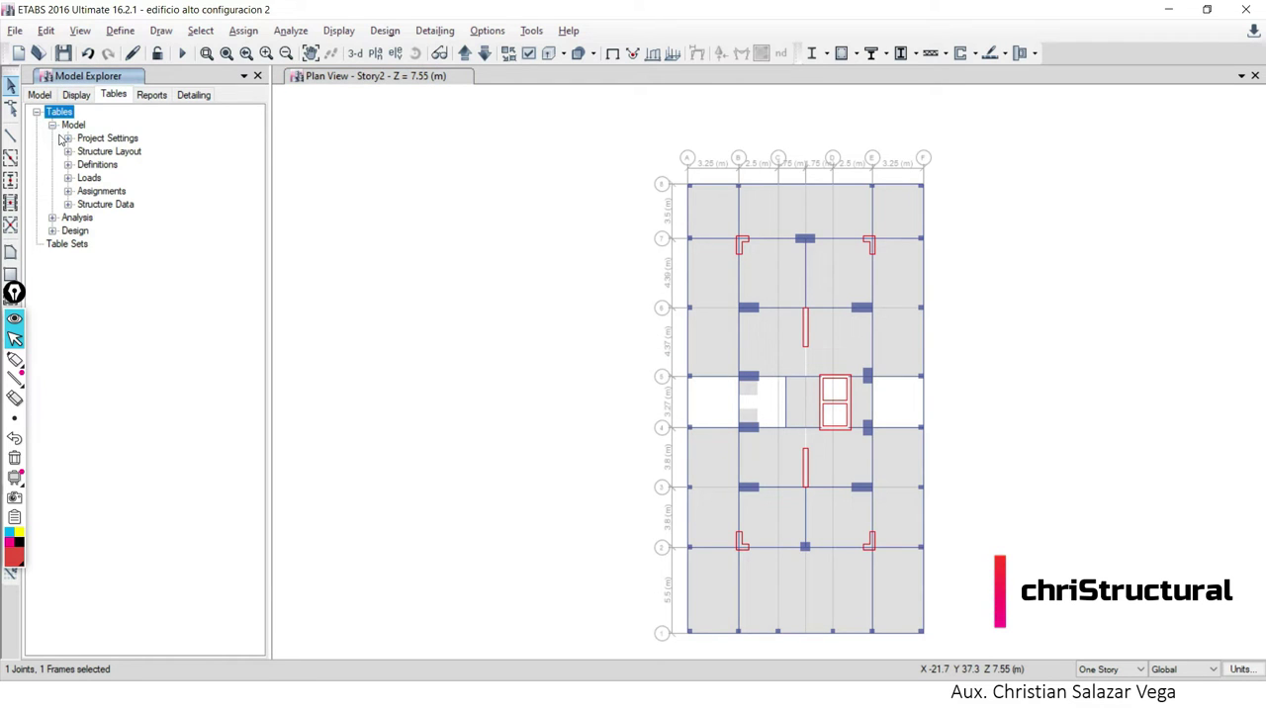
click(67, 151)
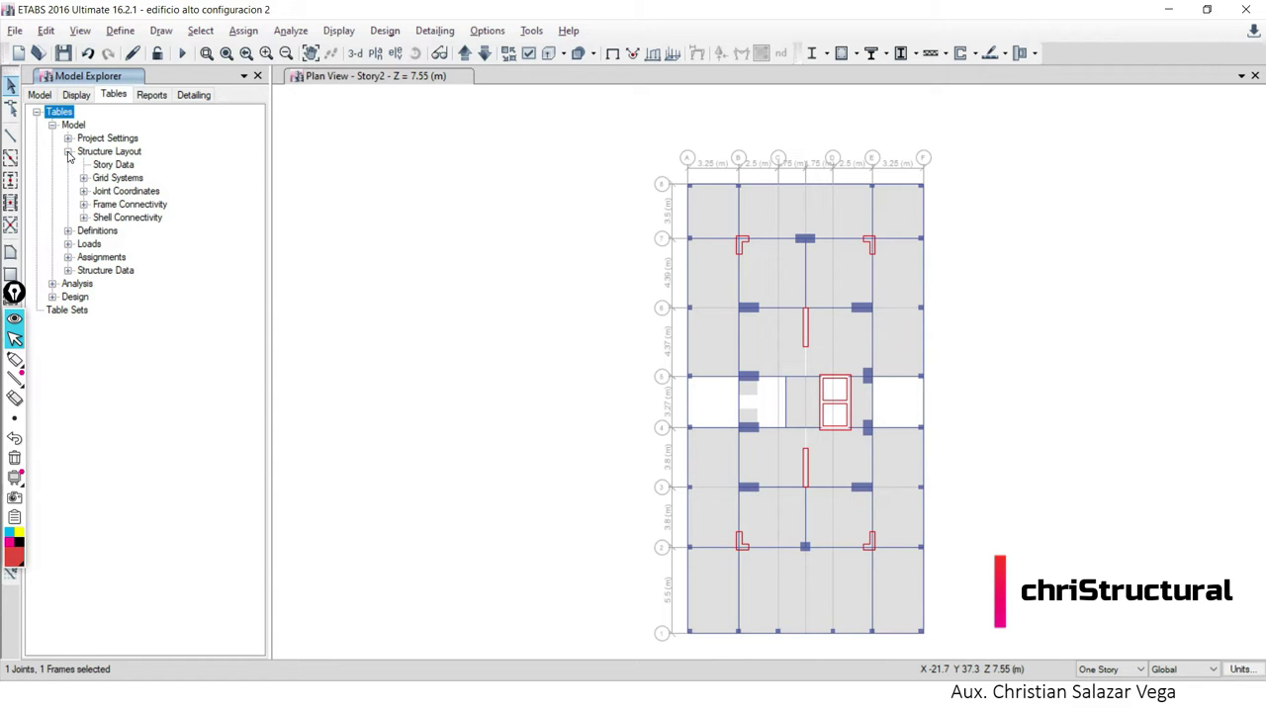
click(68, 151)
click(67, 139)
click(67, 139)
click(68, 204)
click(83, 217)
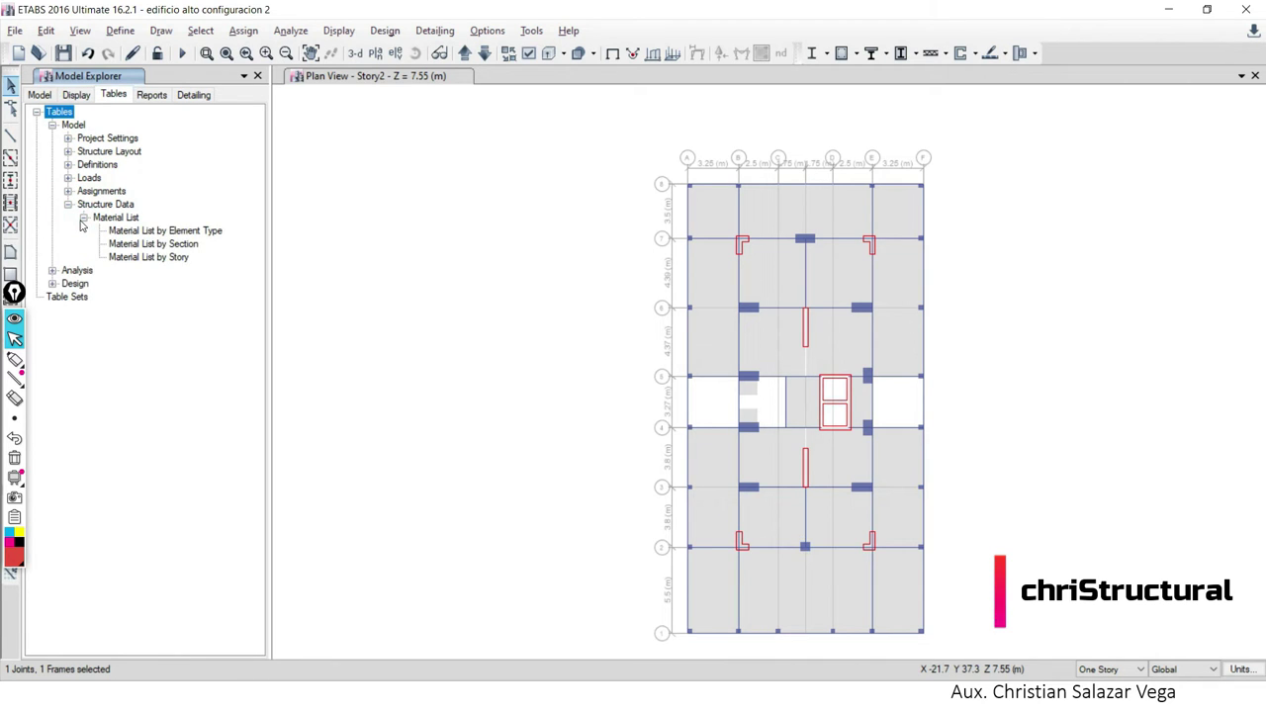
click(83, 218)
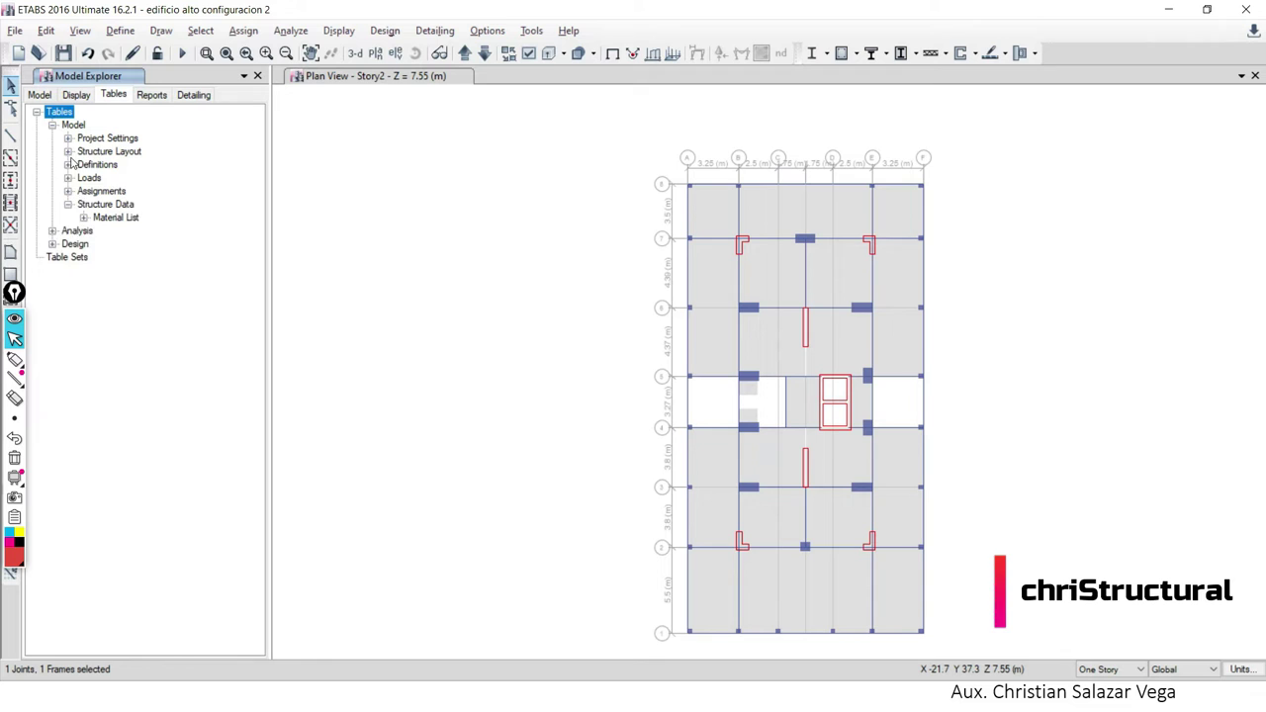
click(67, 152)
click(121, 165)
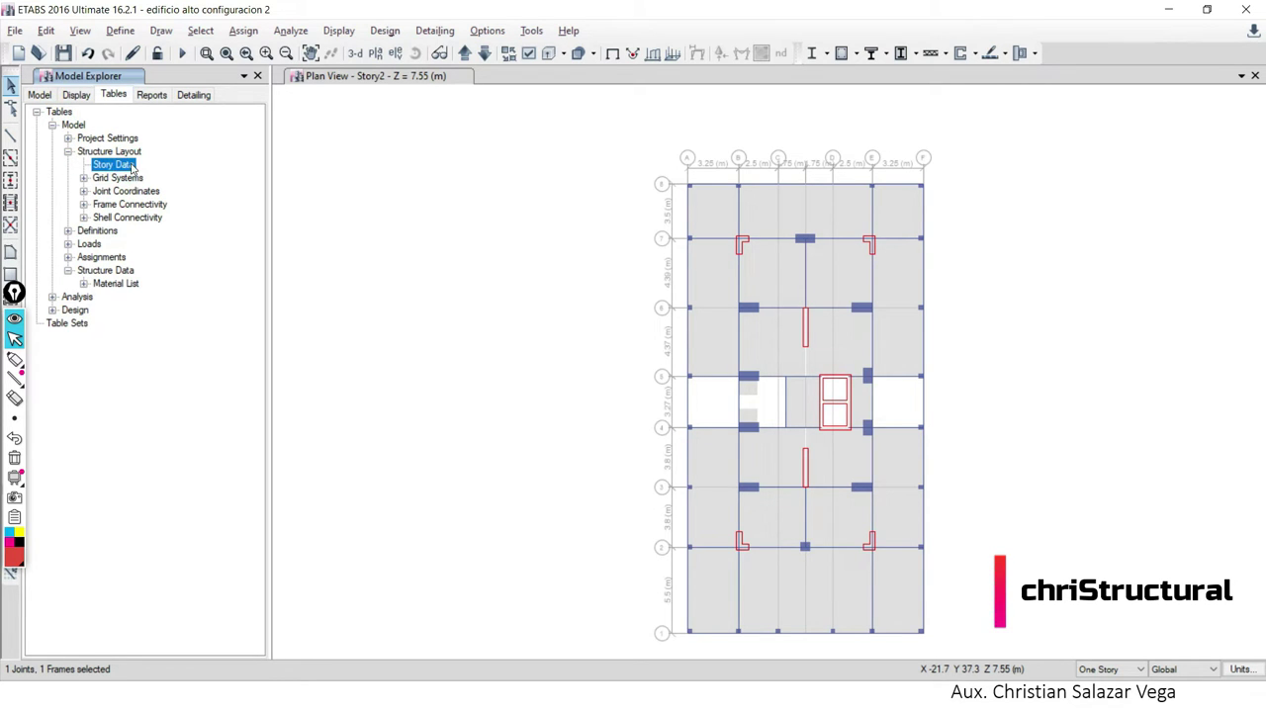
double_click(118, 165)
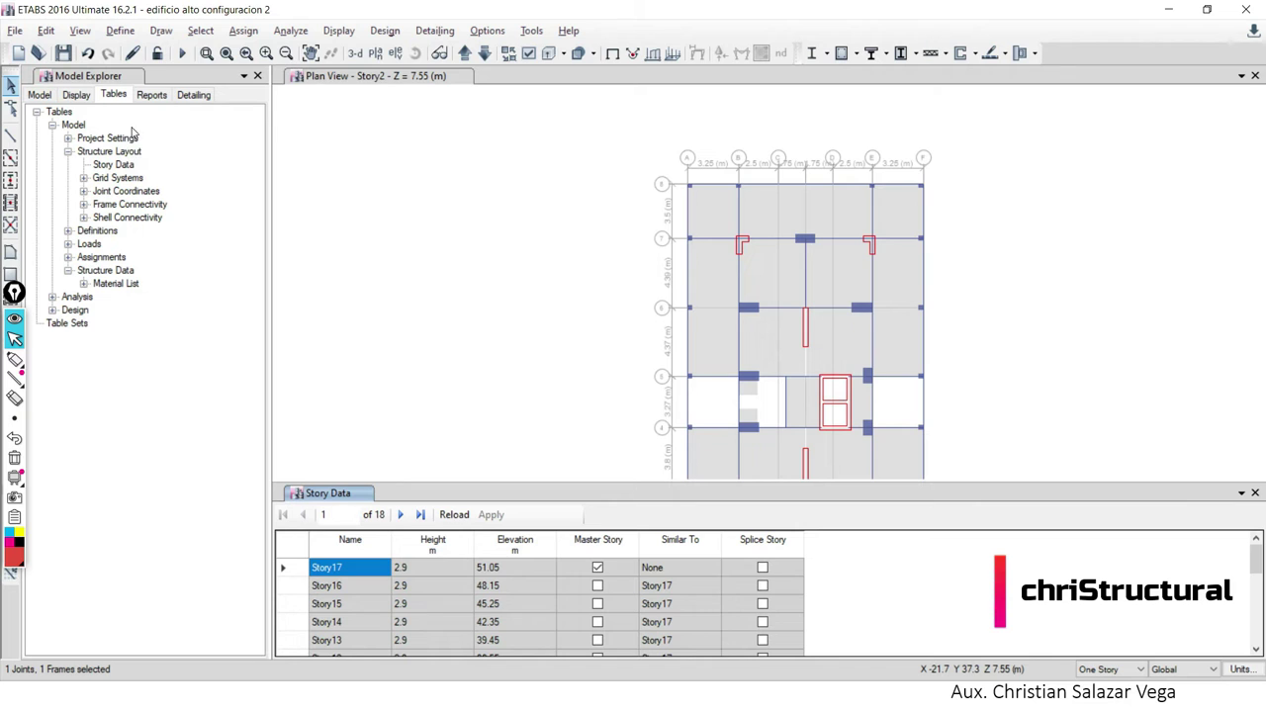
Copy the elevations from Story17 (51.05) down to Base.
click(514, 543)
click(514, 584)
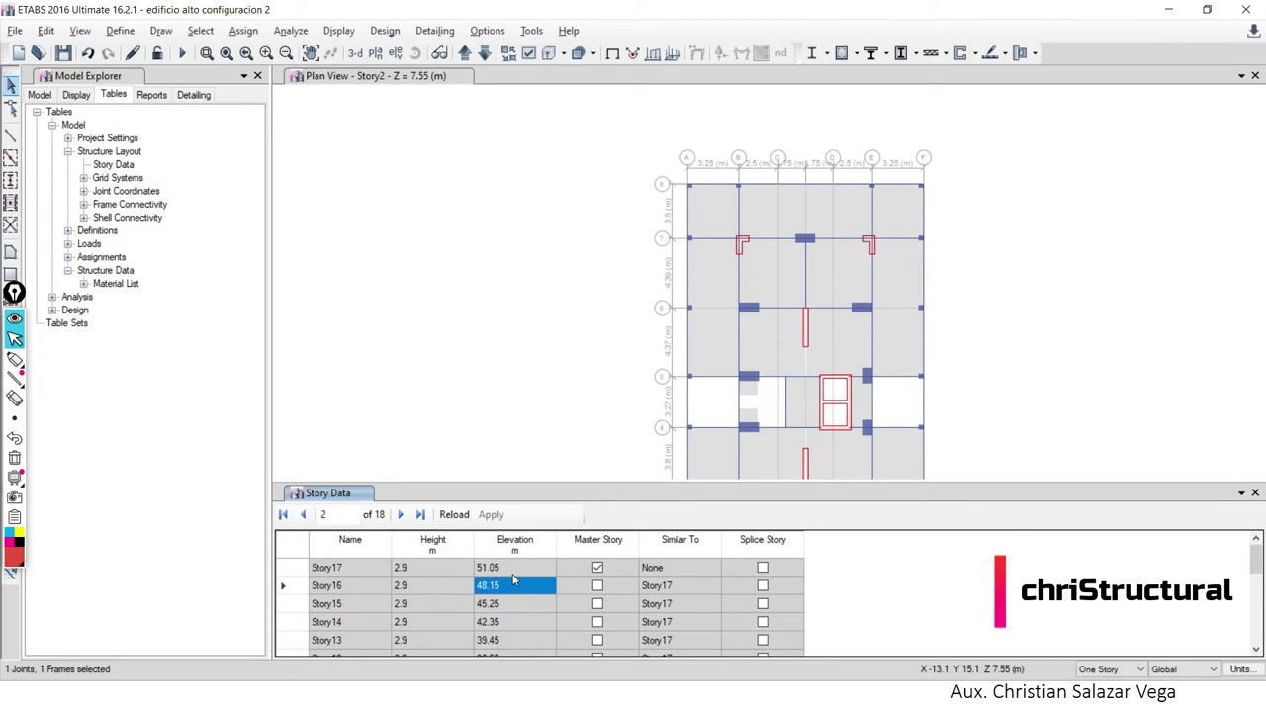
click(518, 572)
click(350, 572)
scroll(356, 594, down, 1)
scroll(371, 606, down, 4)
scroll(528, 580, up, 5)
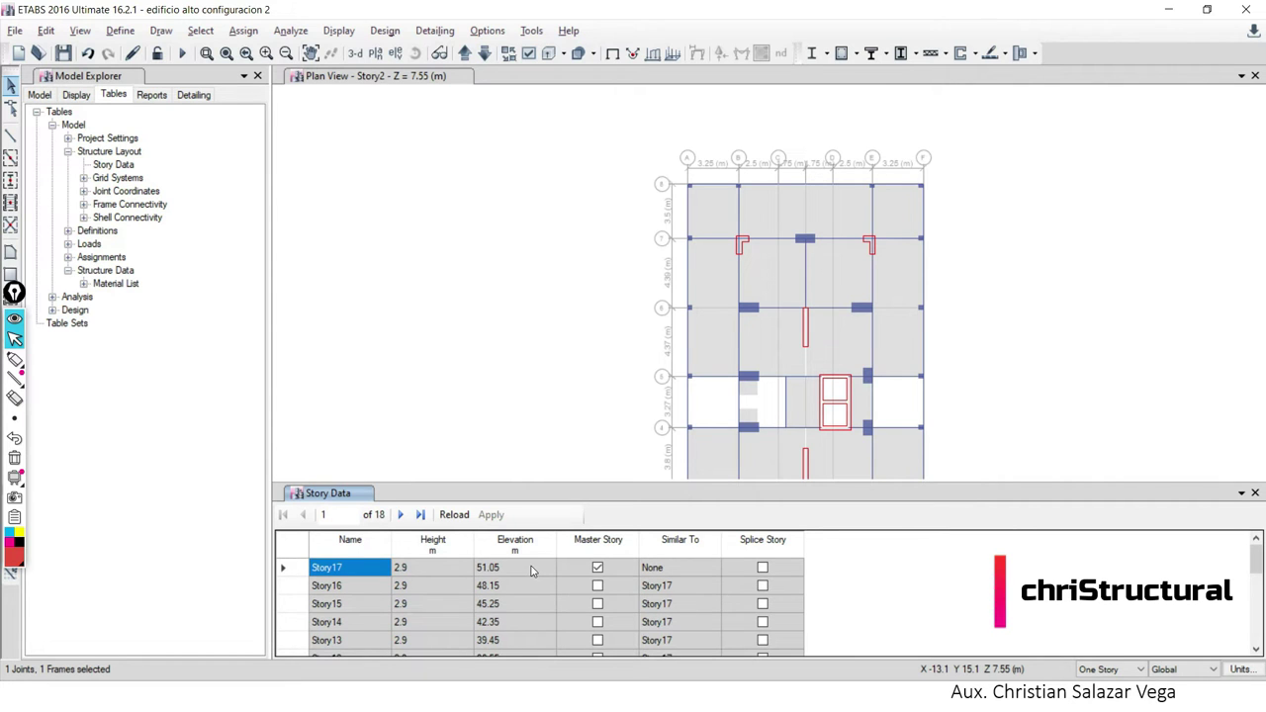
drag(531, 569, 518, 710)
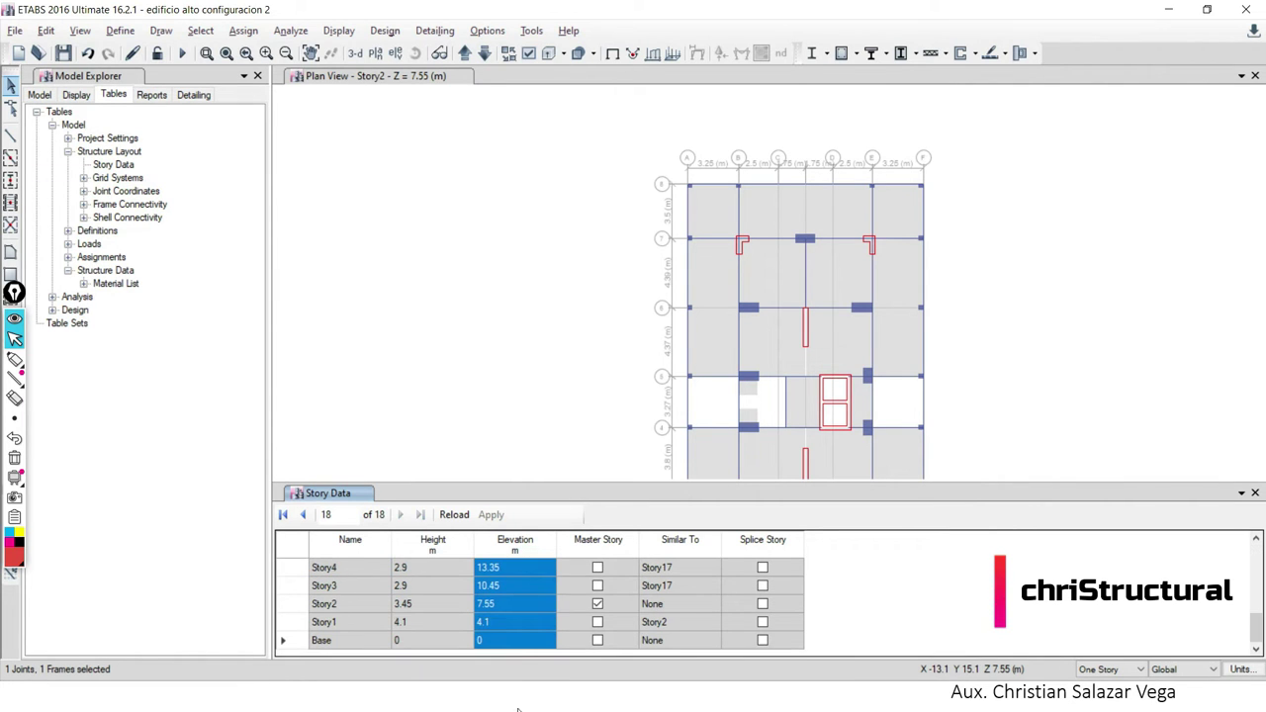
key(ctrl+c)
Paste the elevations at G183 in Excel, then recopy them from the ETABS Story Data table.
key(alt+Tab)
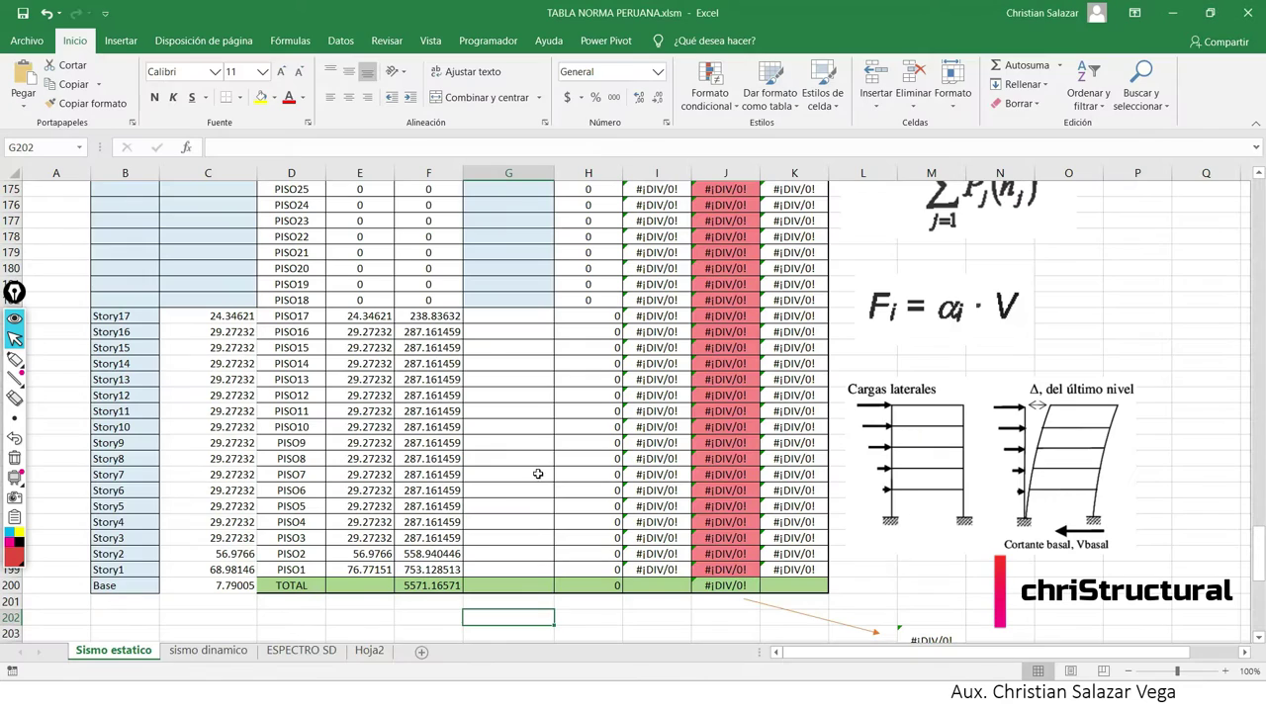
click(515, 318)
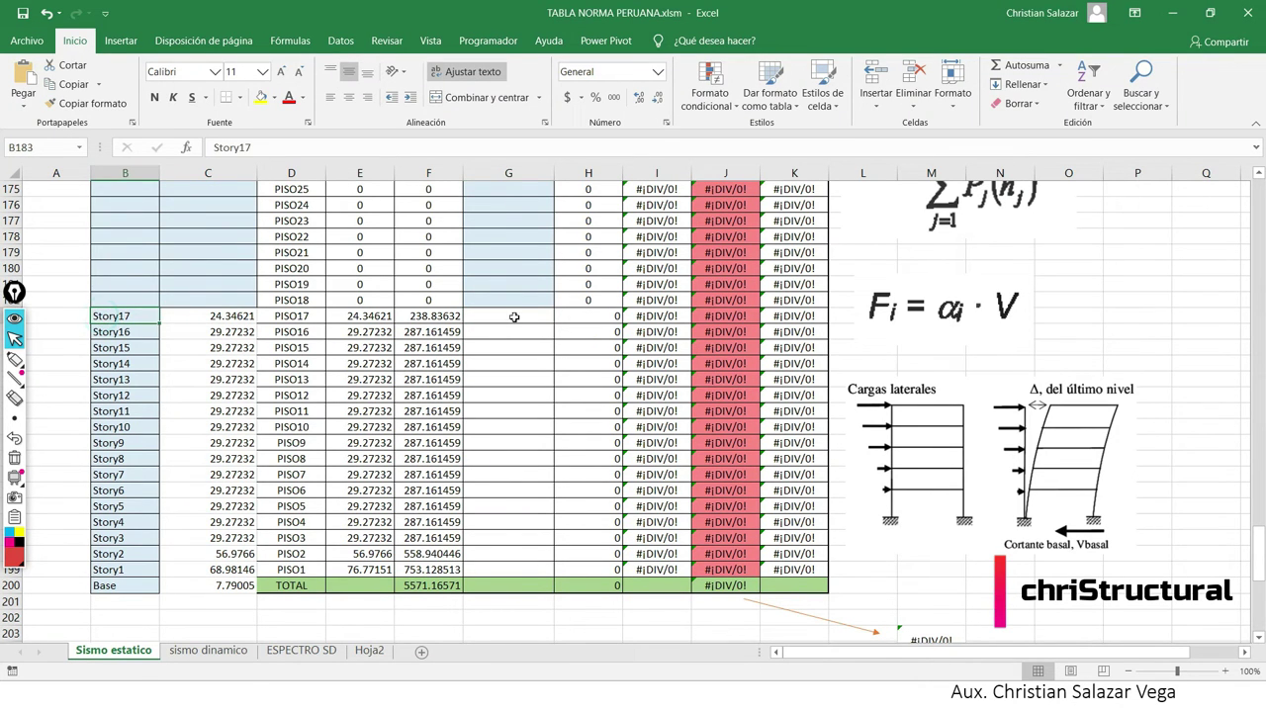
key(ctrl+v)
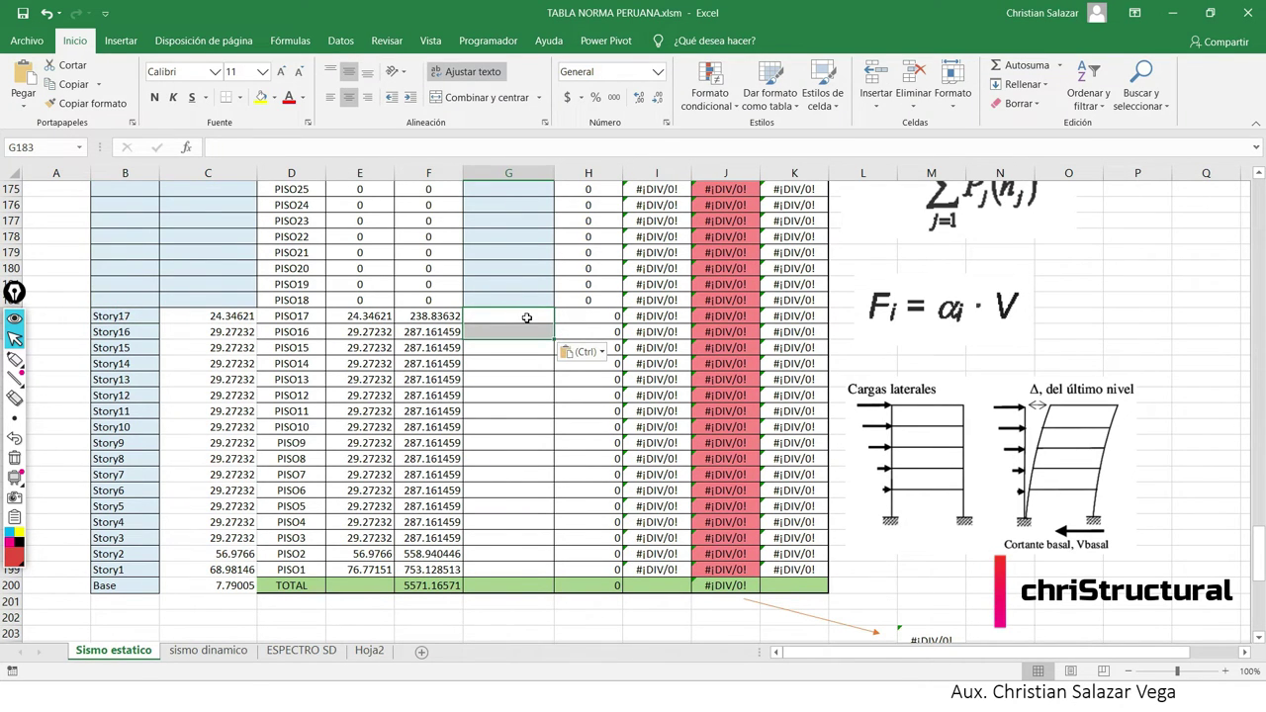
key(alt+Tab)
right_click(515, 594)
click(556, 627)
Paste the elevations at G183 again, then undo the paste so column G is empty.
key(alt+Tab)
click(510, 318)
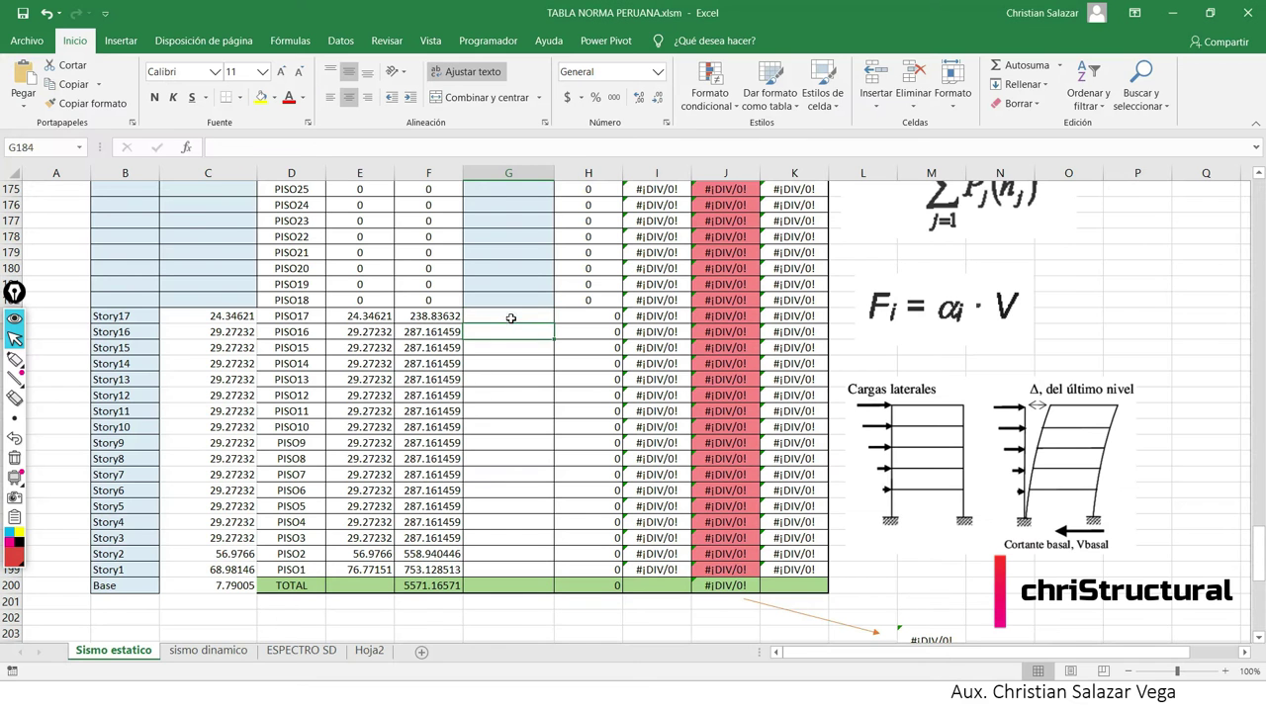
key(ctrl+v)
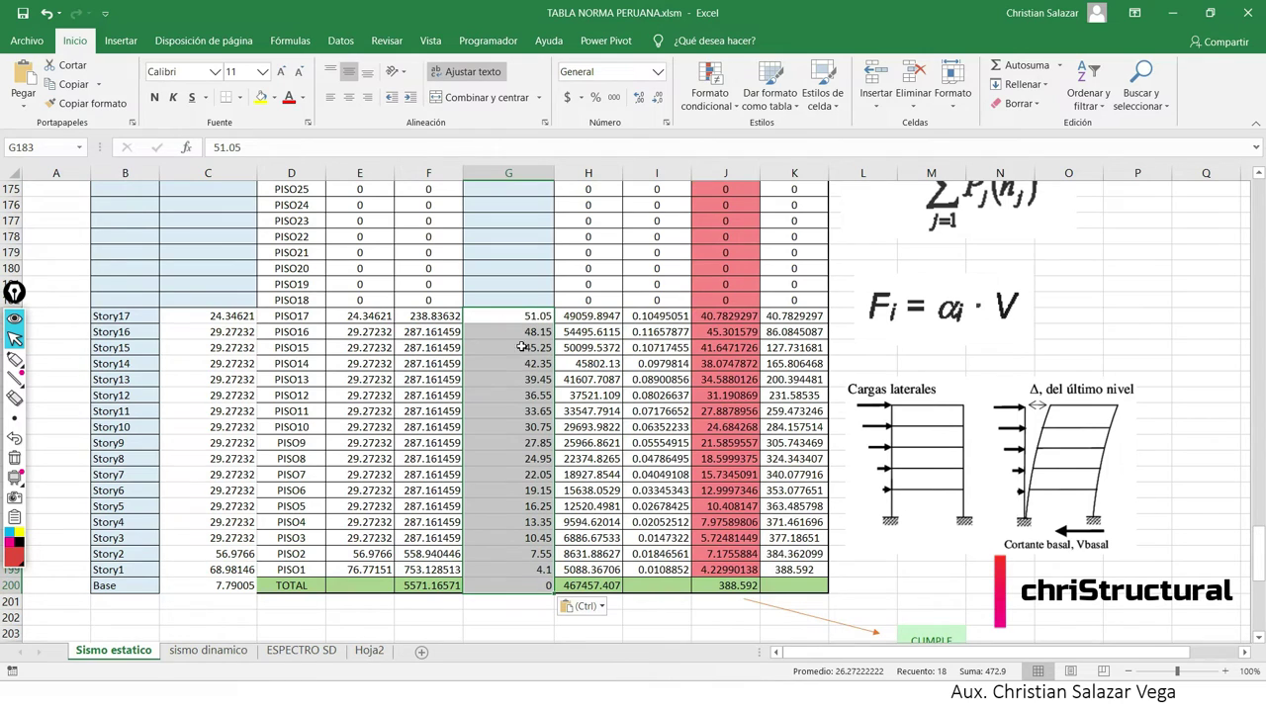
click(542, 632)
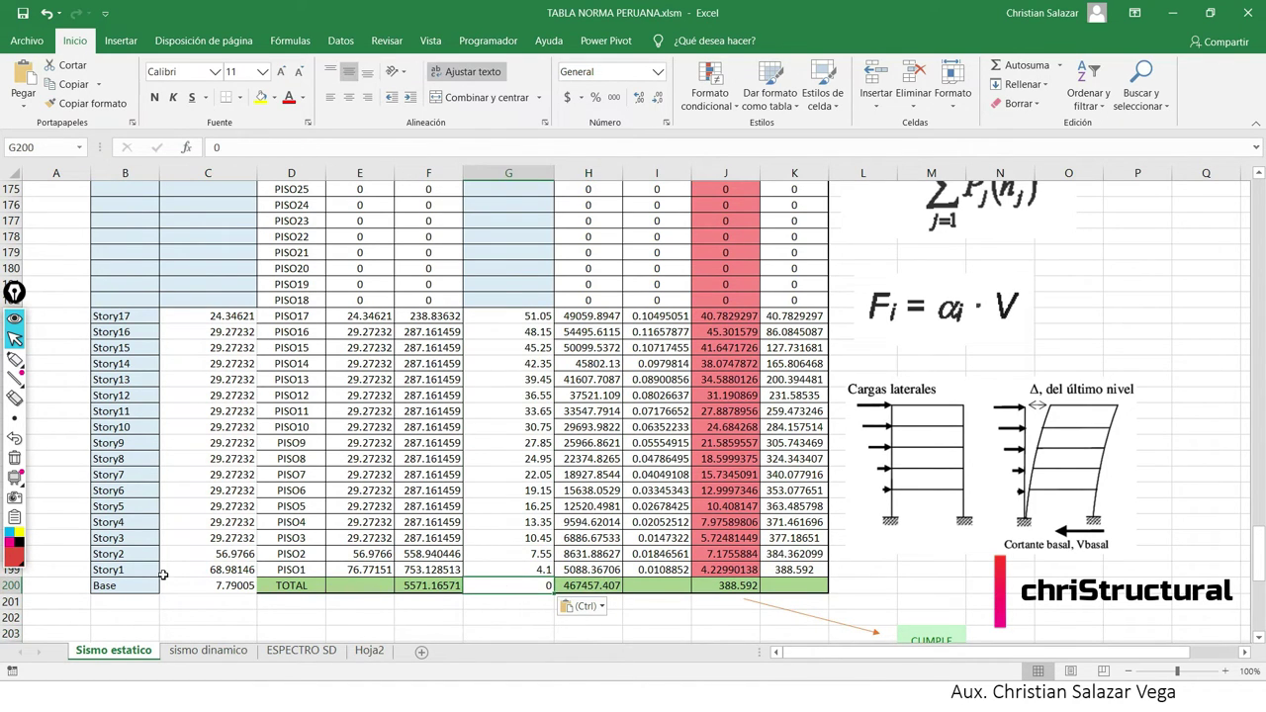
click(131, 584)
key(ctrl+z)
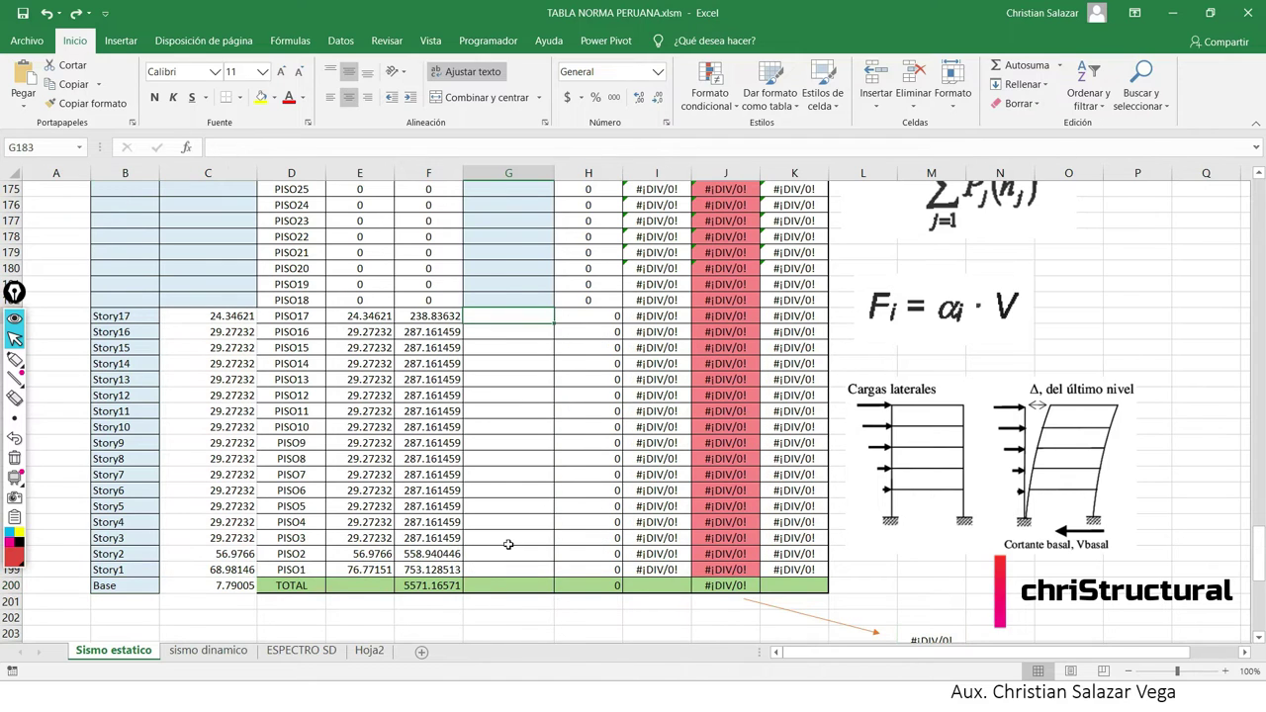
key(alt+Tab)
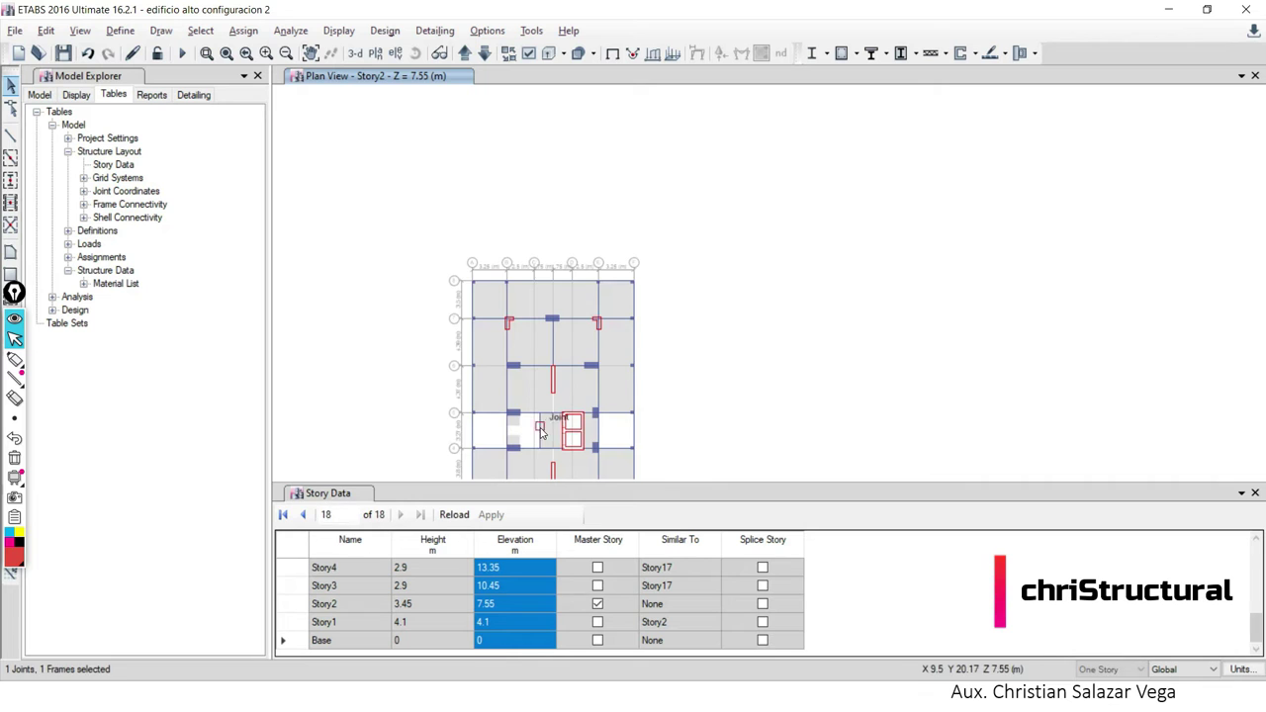
Copy the Story17 to Story1 elevations from the Story Data table, excluding Base.
click(517, 620)
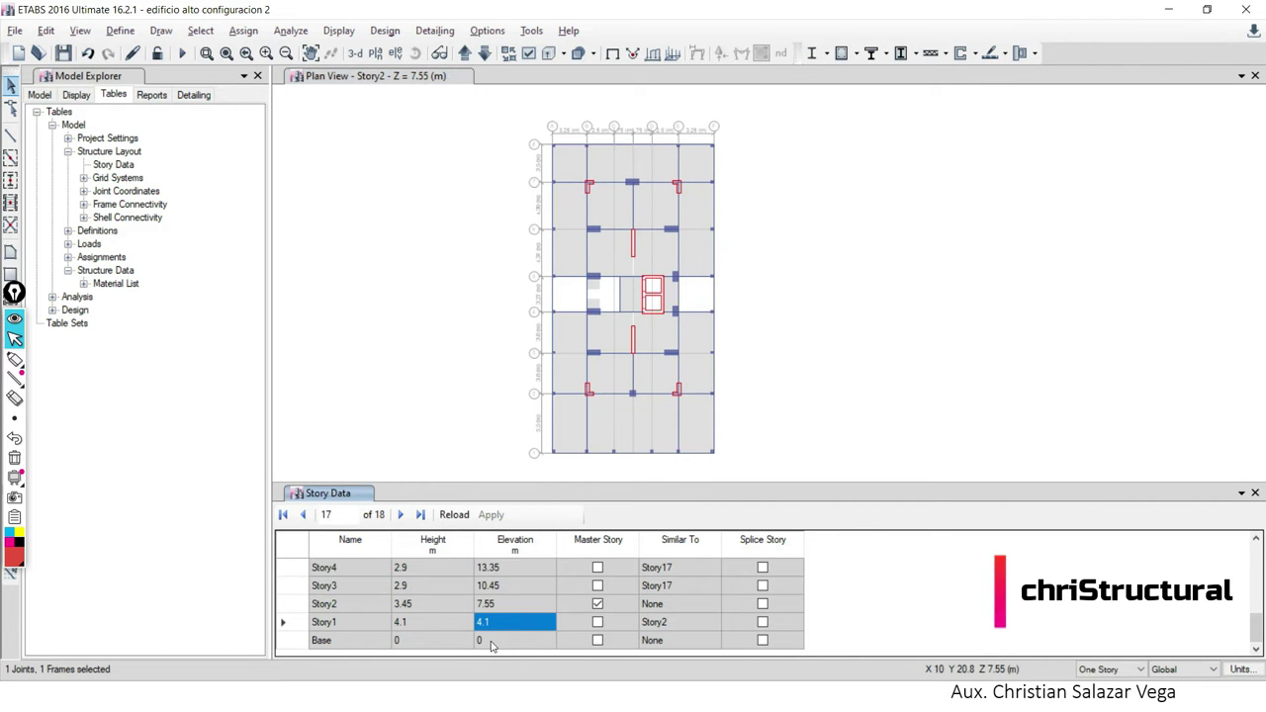
scroll(515, 624, up, 5)
drag(524, 567, 514, 655)
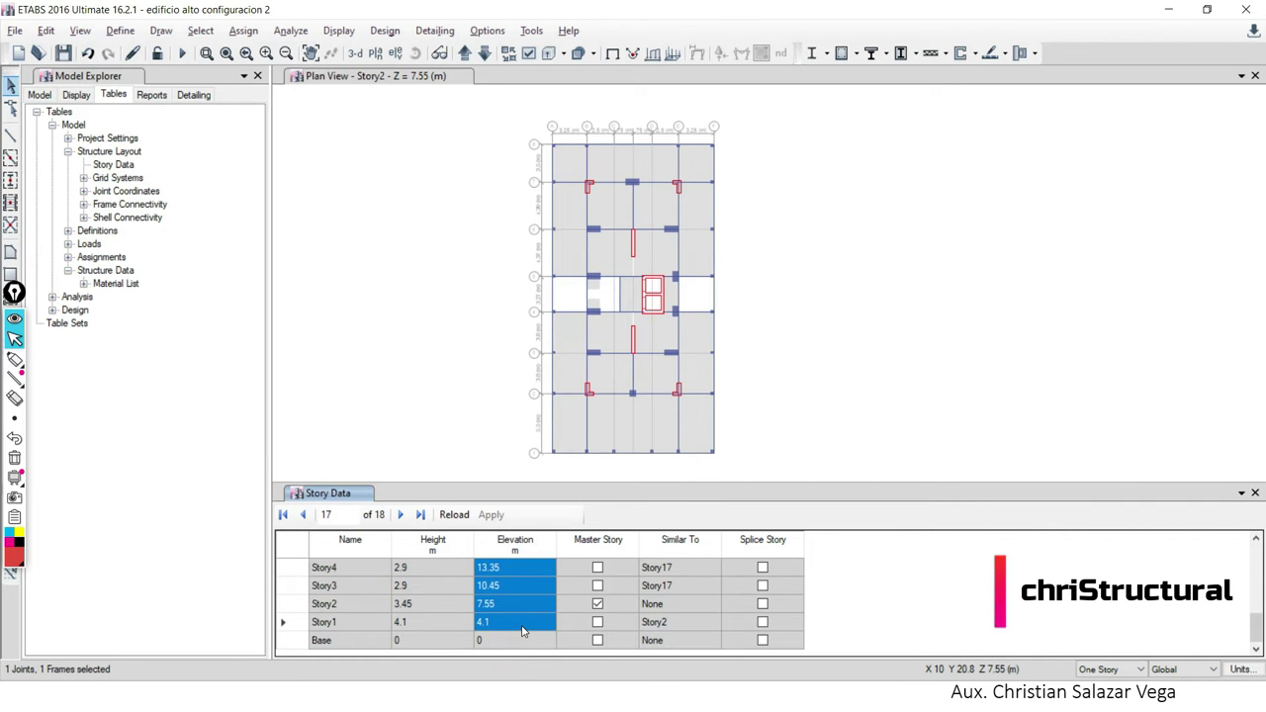
right_click(522, 631)
click(552, 645)
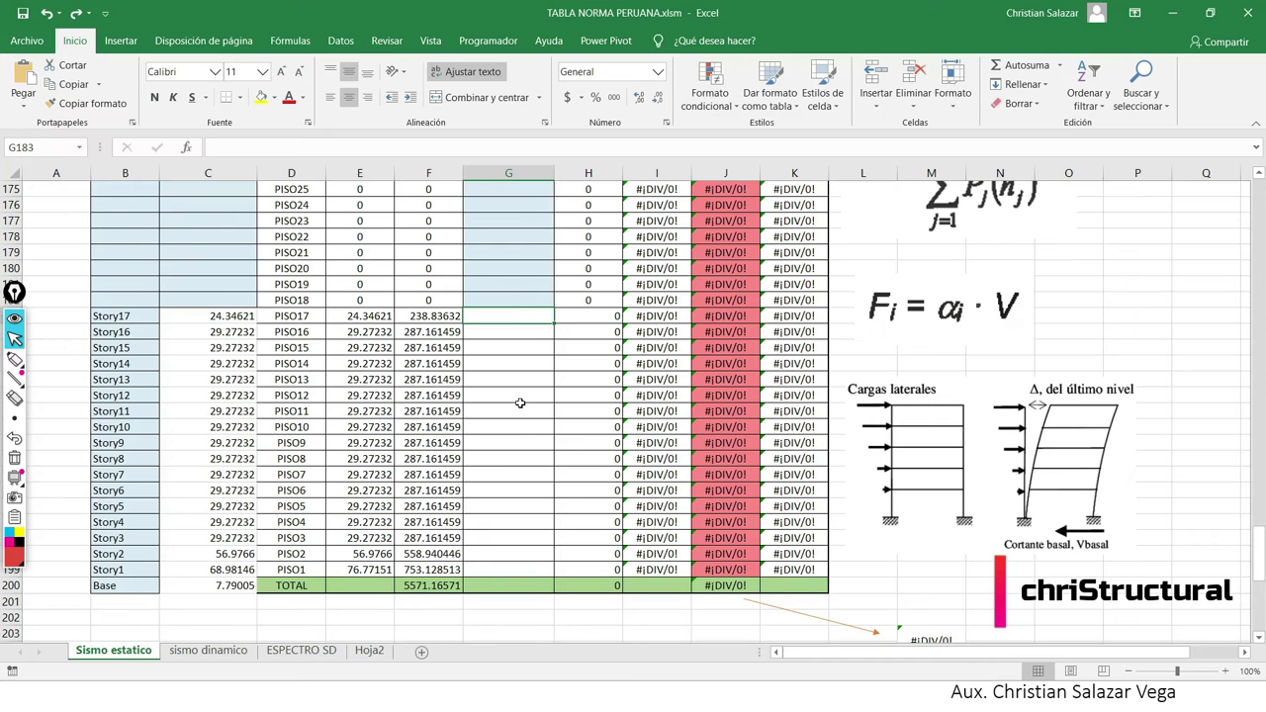
Paste the elevations 51.05 to 4.1 into G183:G199 and centre them.
key(ctrl+v)
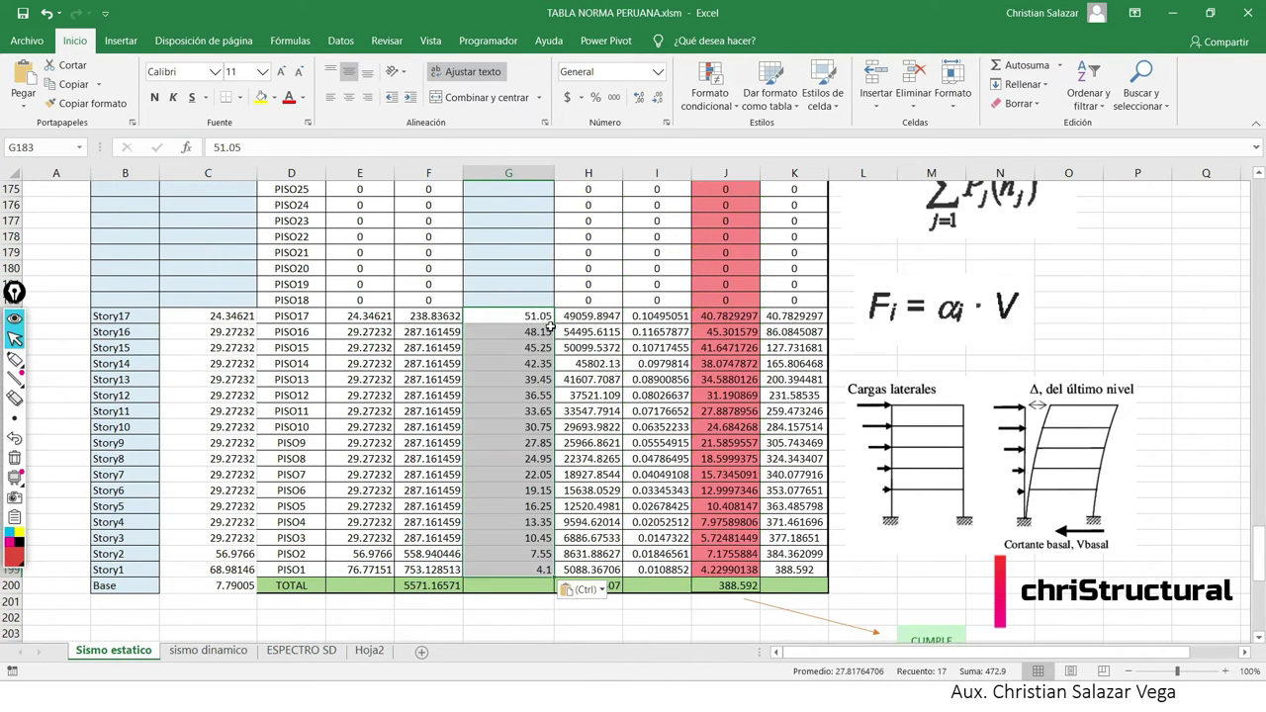
click(821, 617)
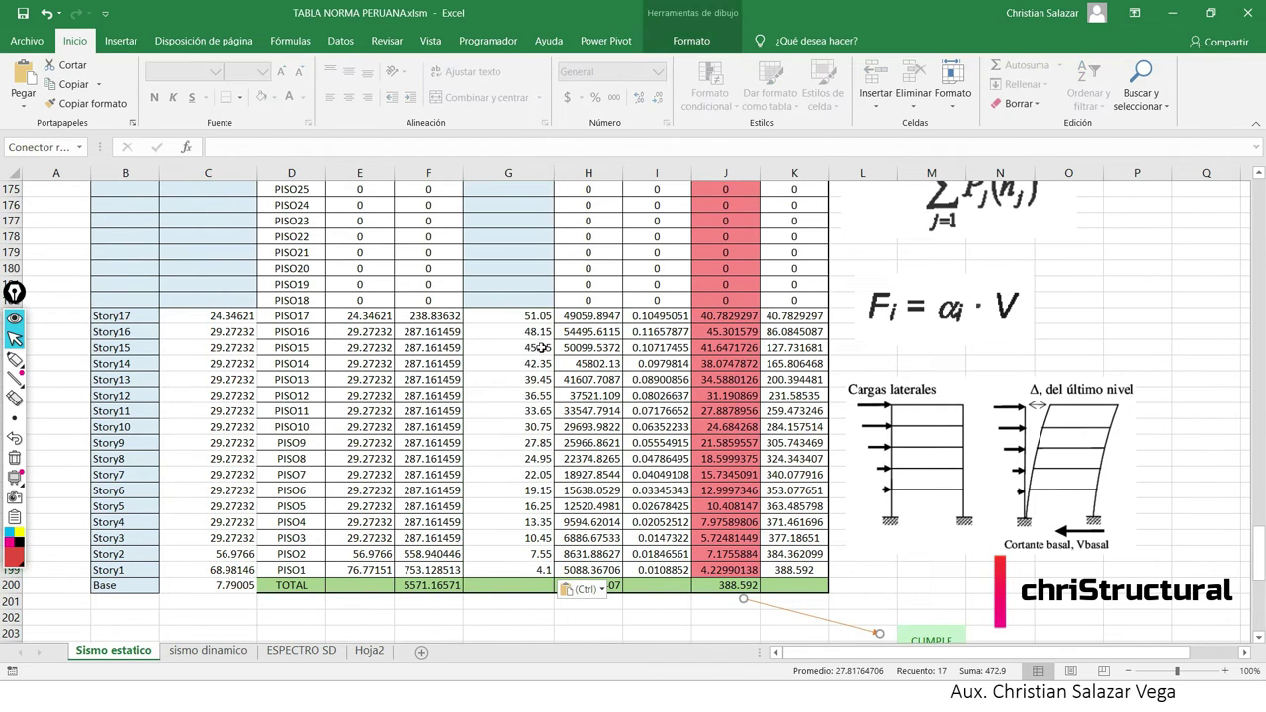
drag(524, 317, 525, 571)
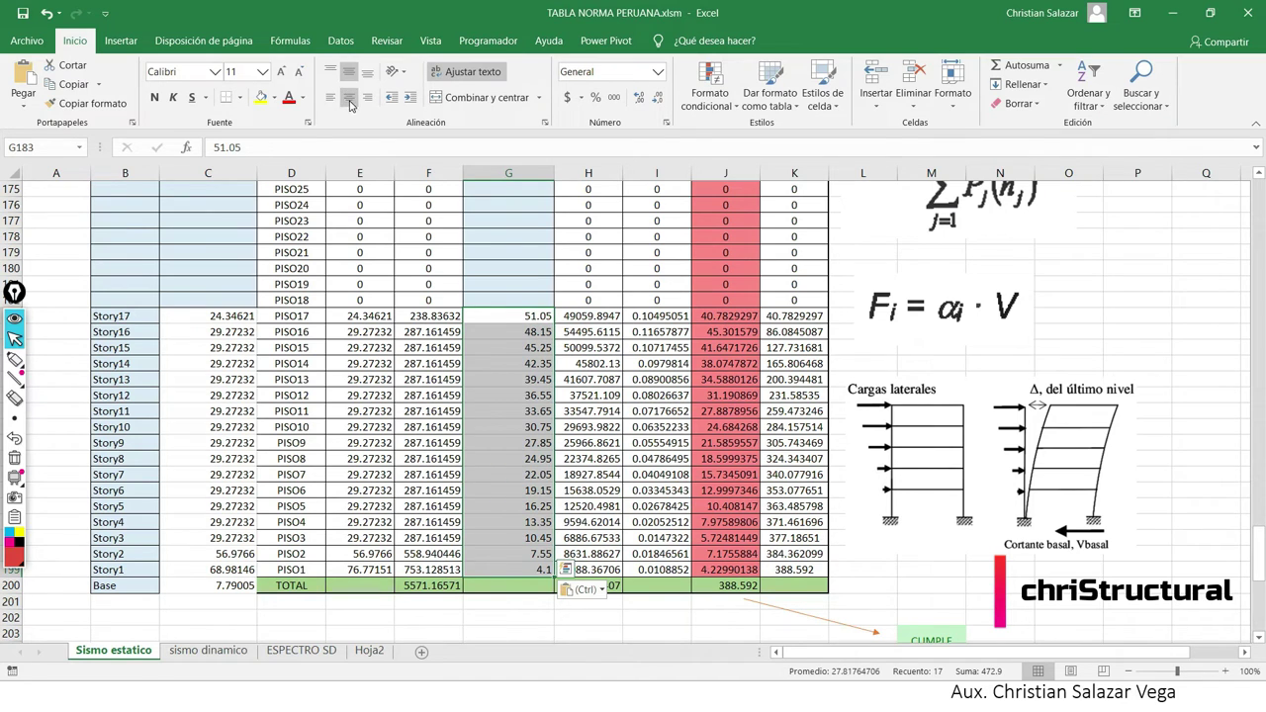
click(348, 97)
click(519, 539)
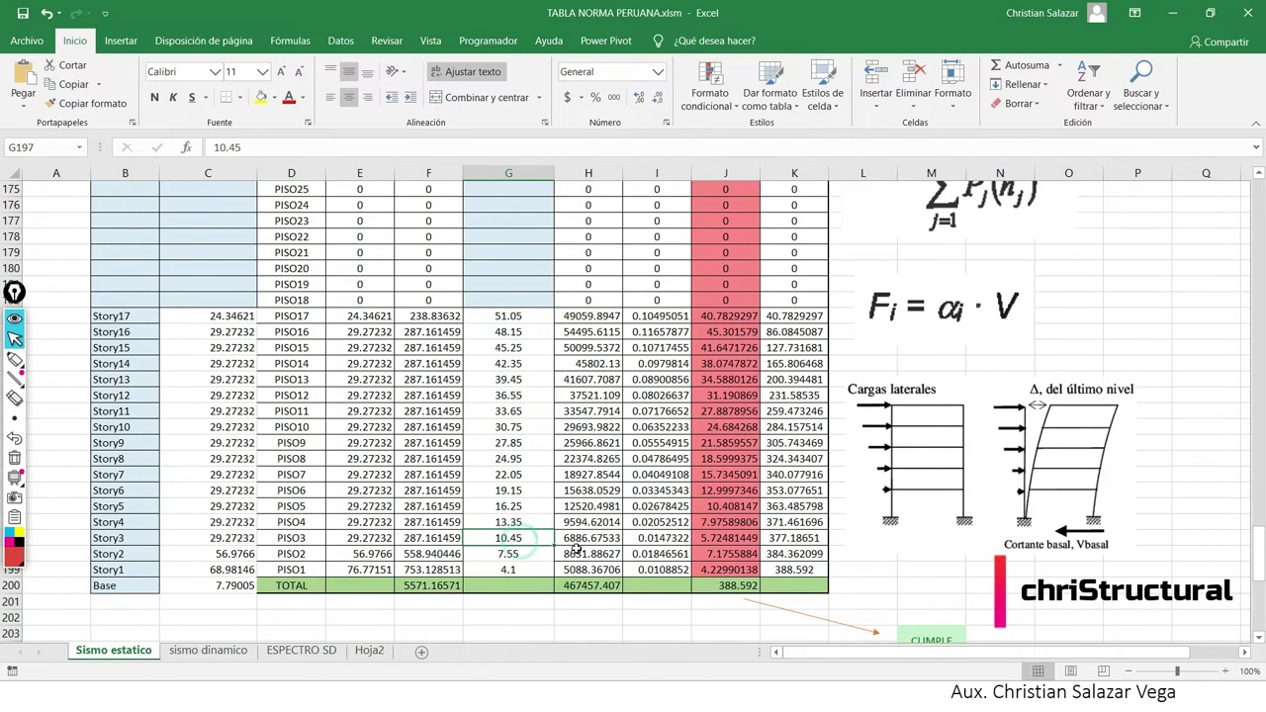
key(Up)
key(Up)
key(Up)
scroll(584, 494, up, 2)
scroll(589, 425, up, 3)
scroll(589, 426, down, 1)
scroll(692, 396, down, 1)
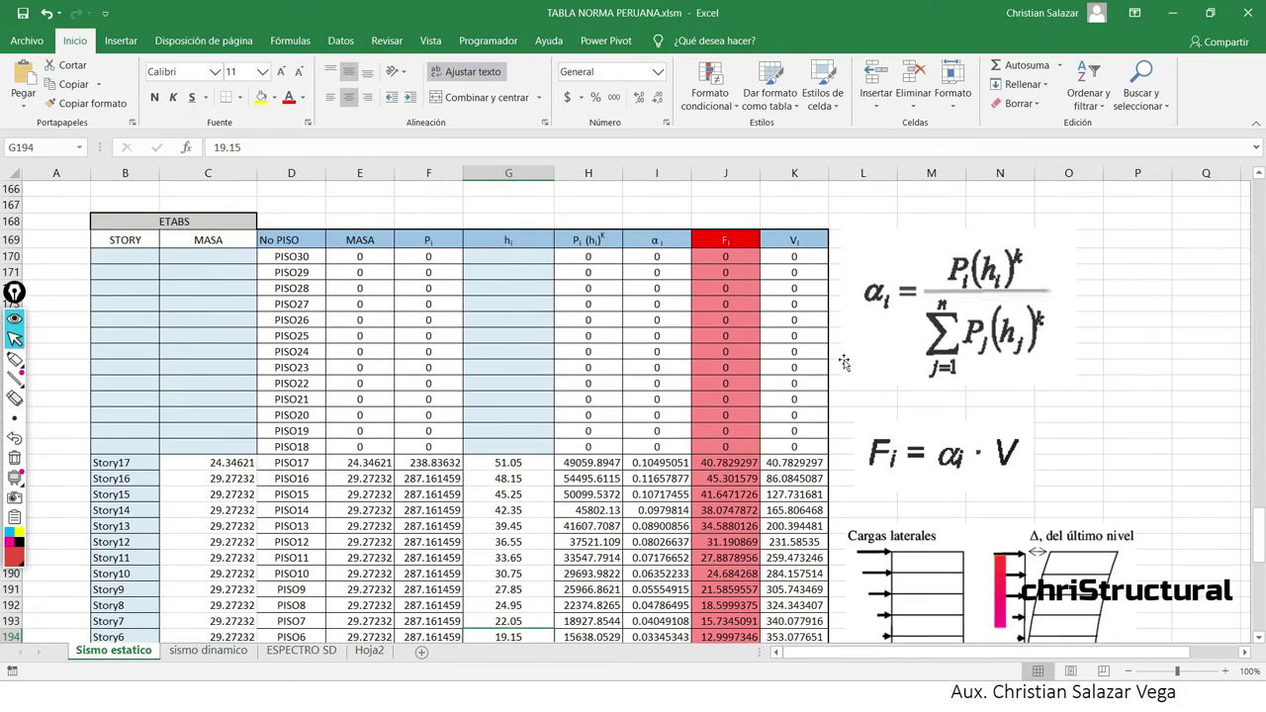
Inspect the H183 formula and its inputs, F183 and the 51.05 elevation in G183.
click(604, 241)
click(589, 461)
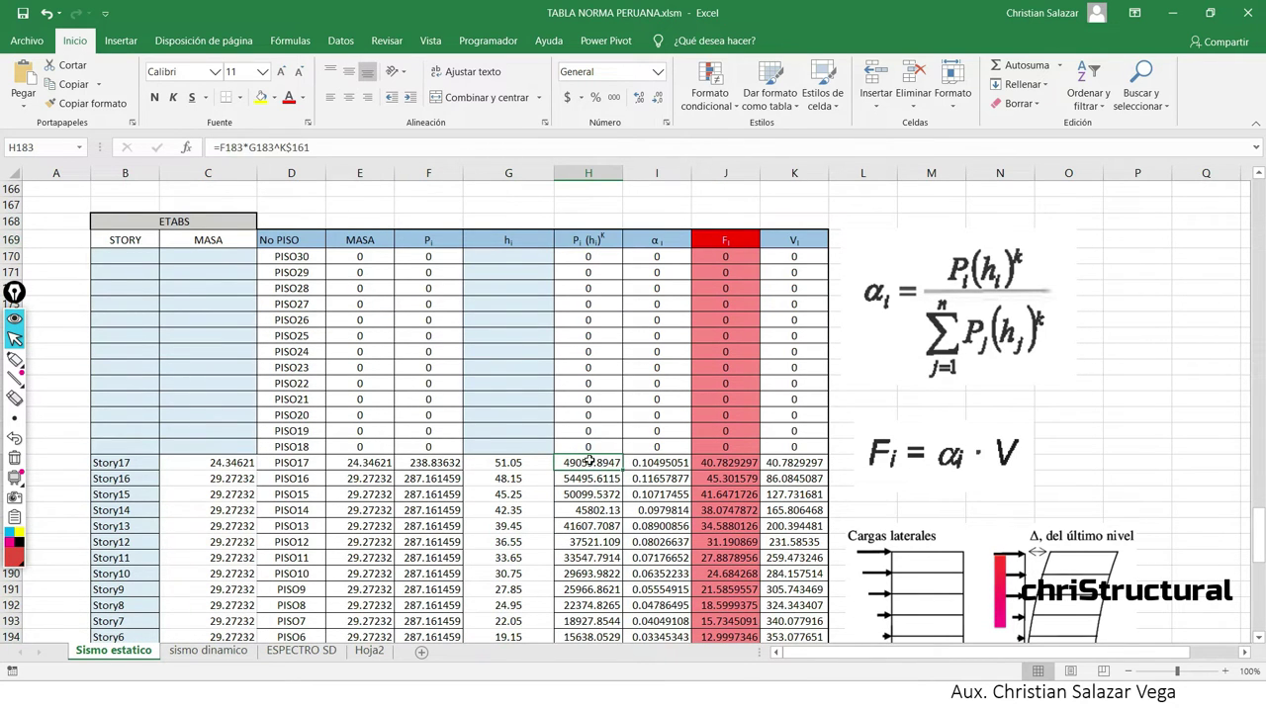
click(423, 462)
click(584, 463)
click(509, 462)
scroll(509, 462, down, 2)
scroll(583, 451, up, 2)
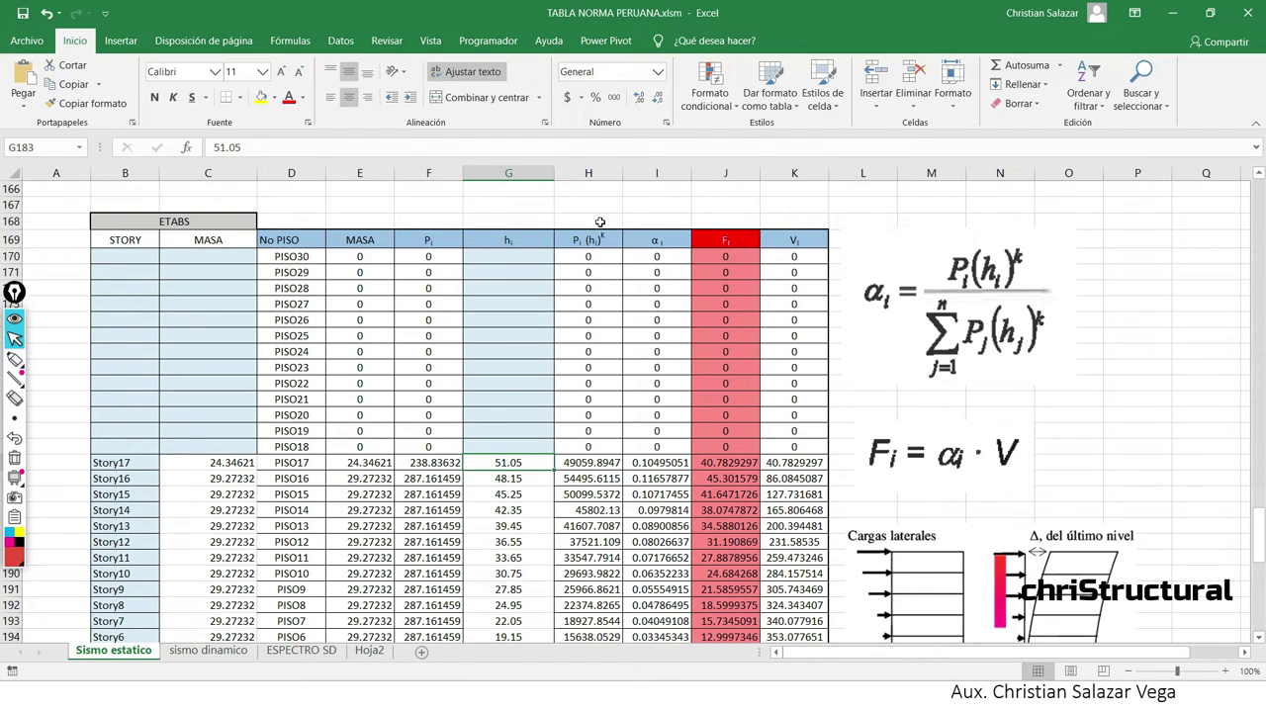
click(602, 463)
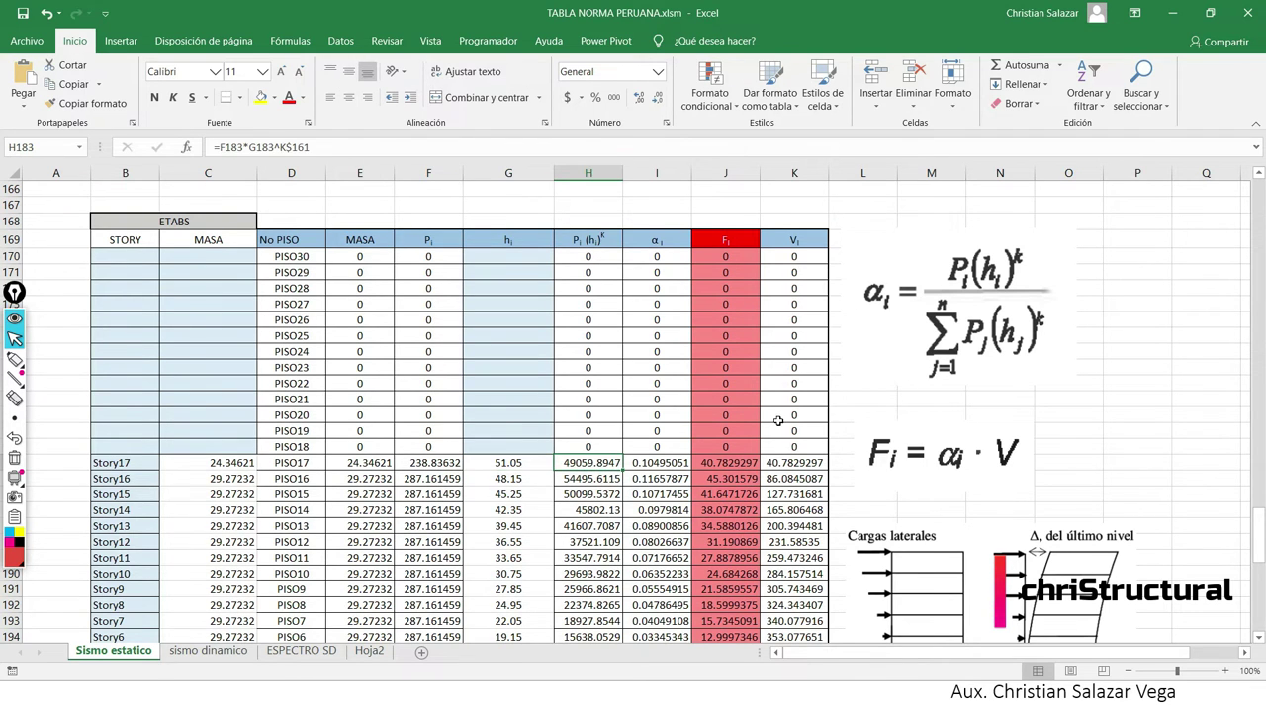
Show the K exponent formula in K161, giving K = 1.354 from T = 1.208.
scroll(811, 474, up, 3)
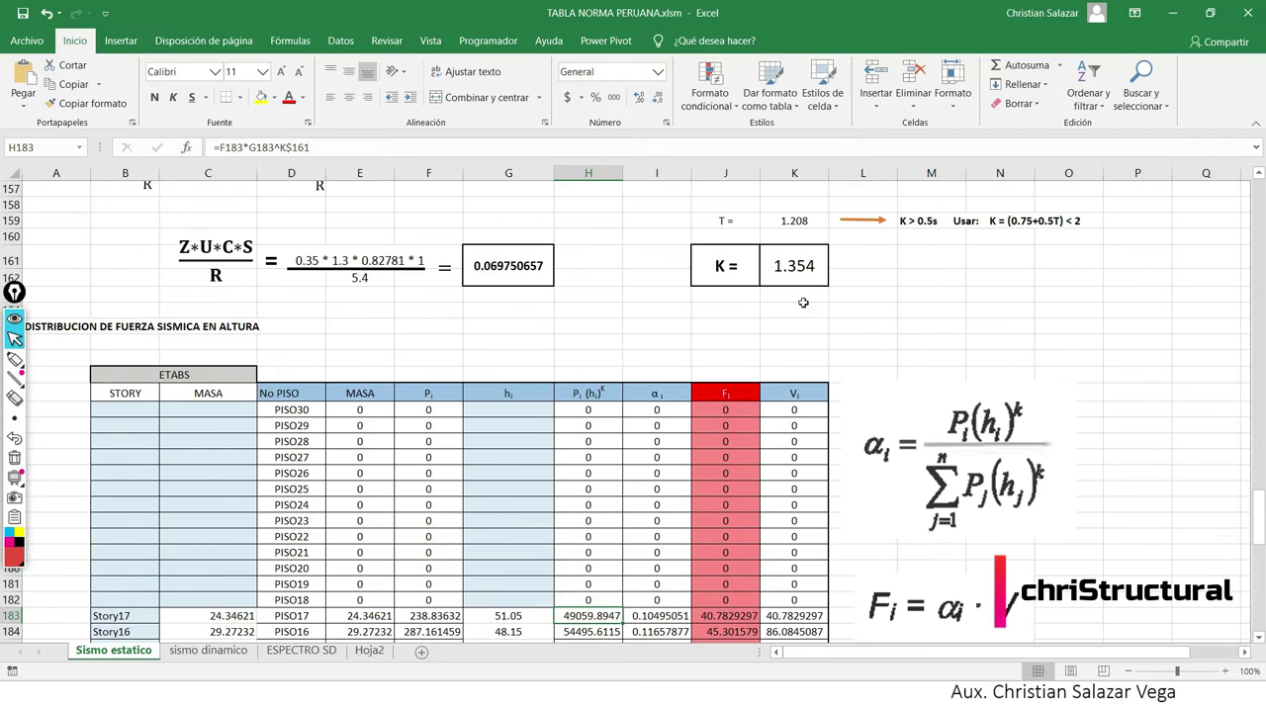
click(794, 269)
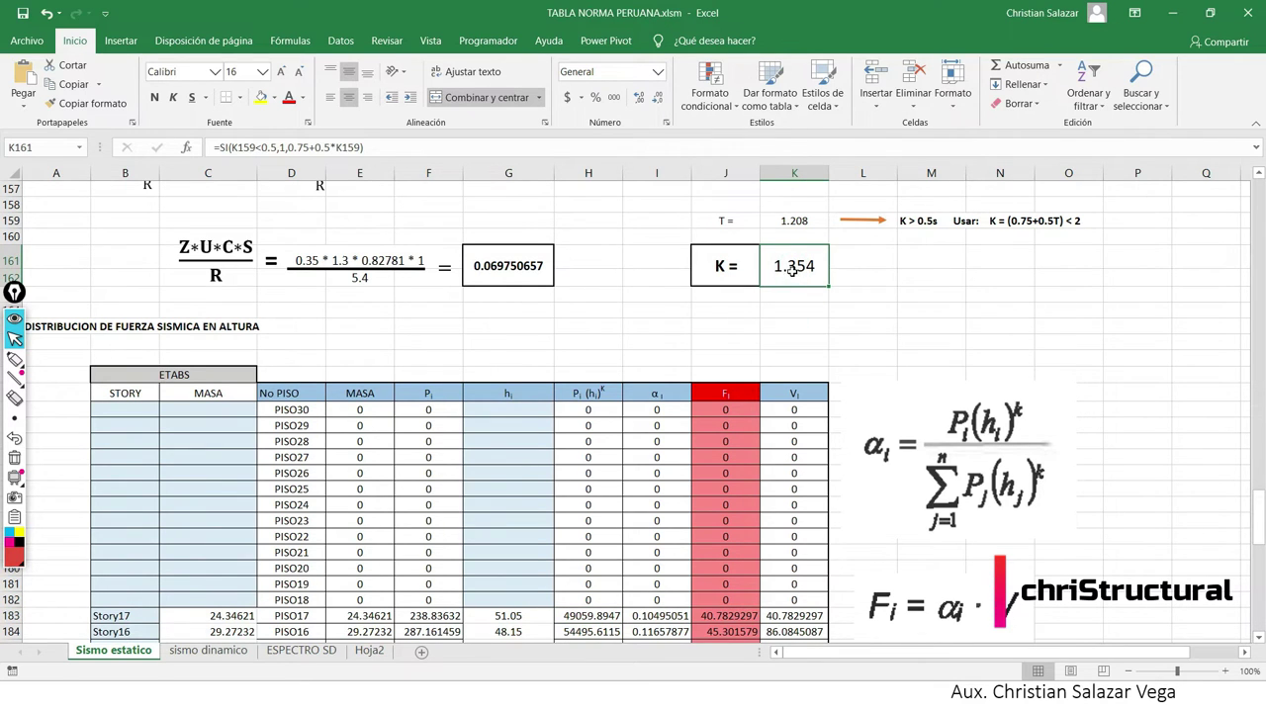
scroll(869, 363, up, 1)
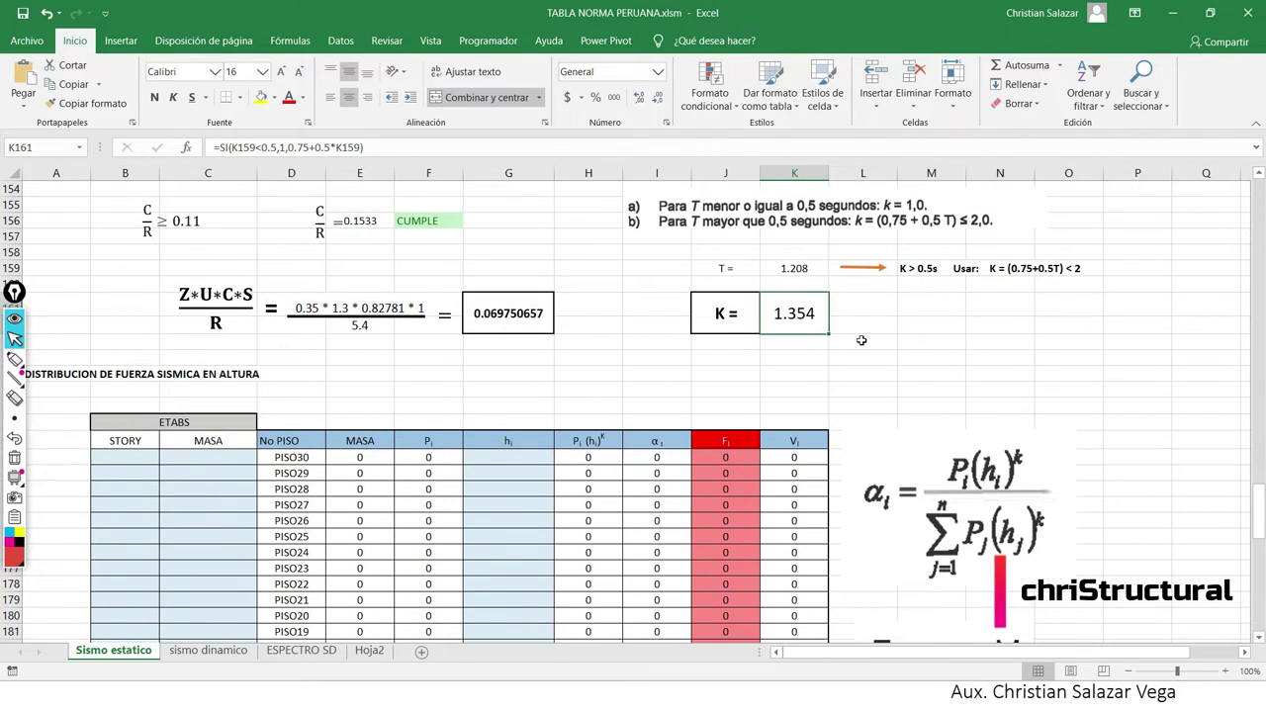
scroll(731, 383, up, 1)
Mark up the K rules, T = 1.208 and K = 1.354 with the pen, then clear the marks.
click(14, 360)
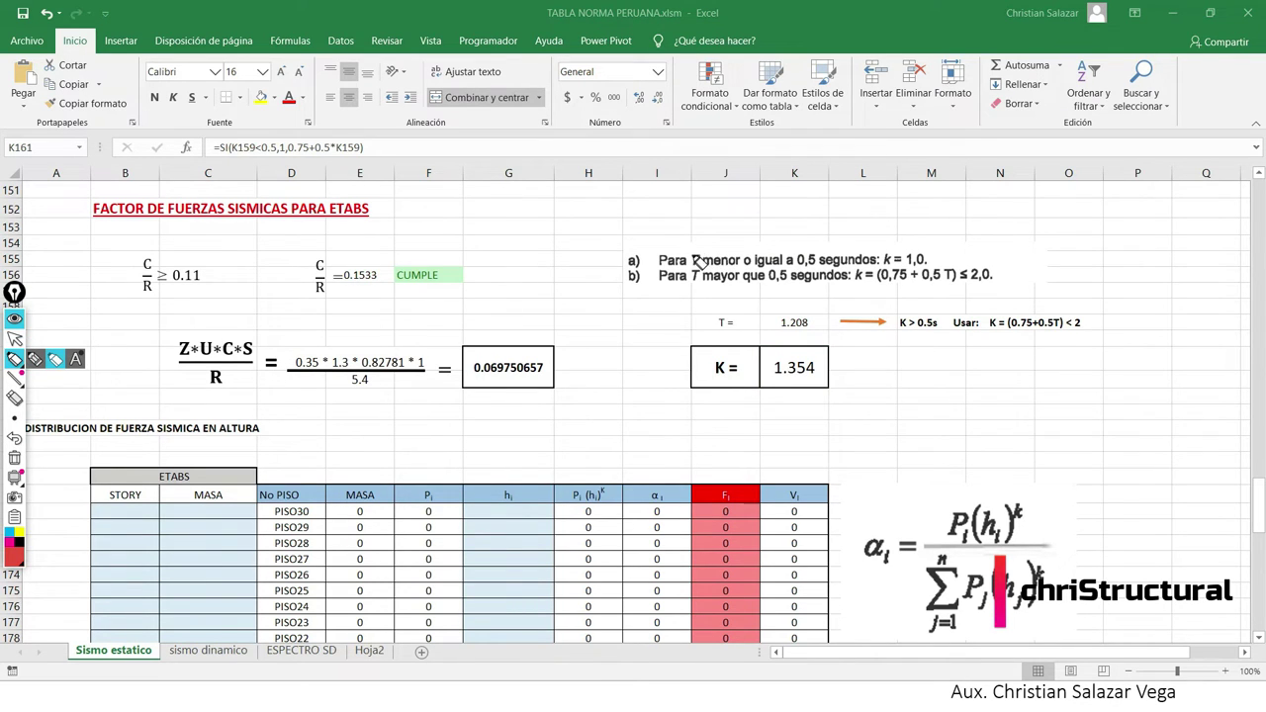
drag(698, 259, 699, 267)
drag(798, 260, 816, 261)
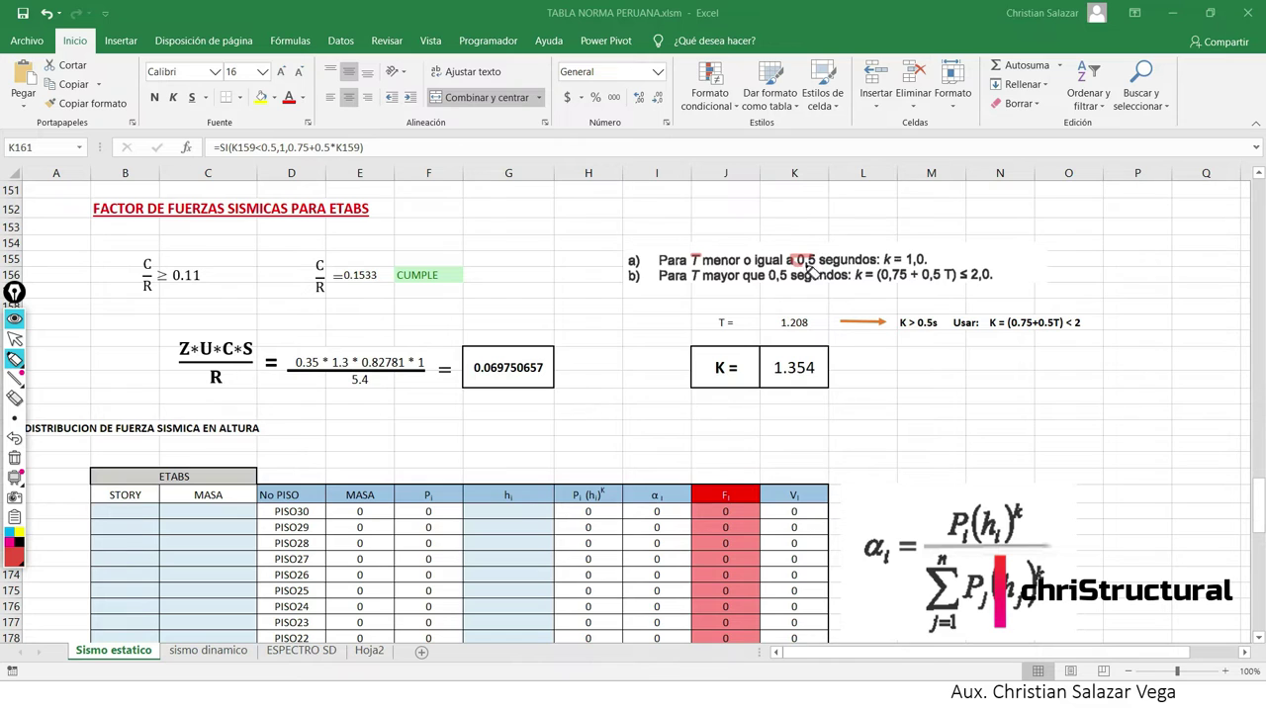
drag(801, 368, 810, 382)
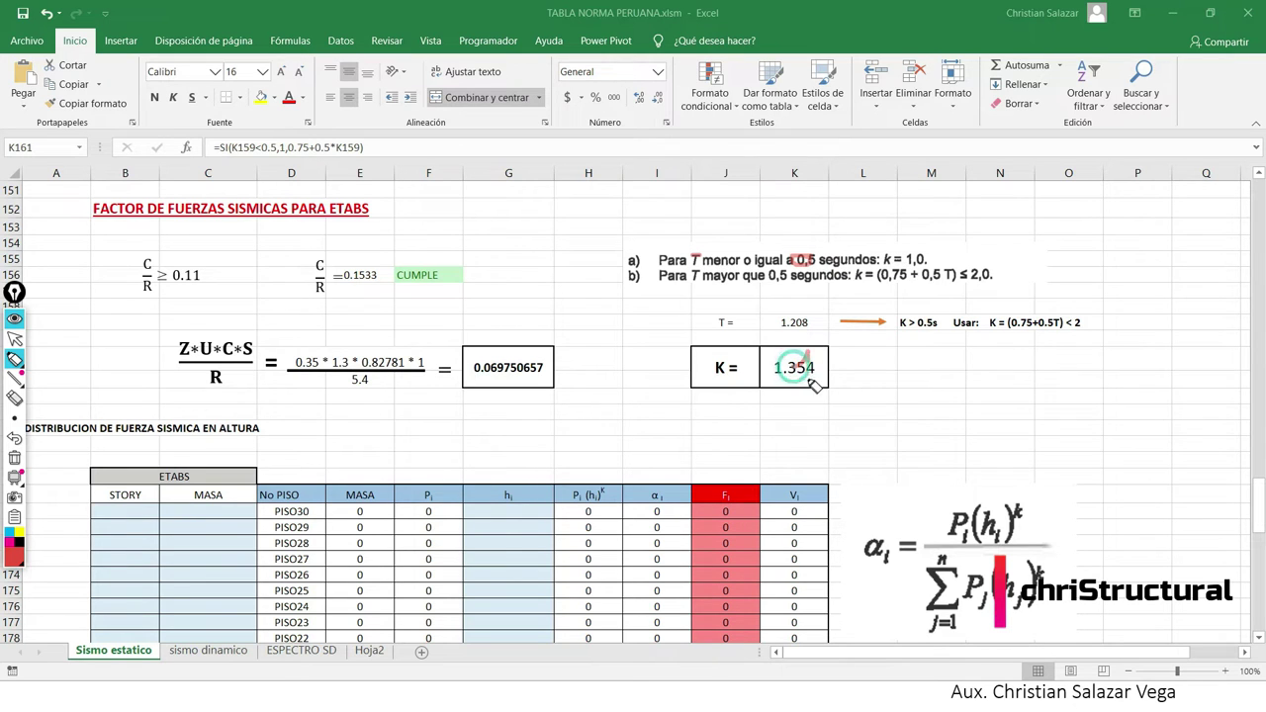
drag(715, 312, 705, 297)
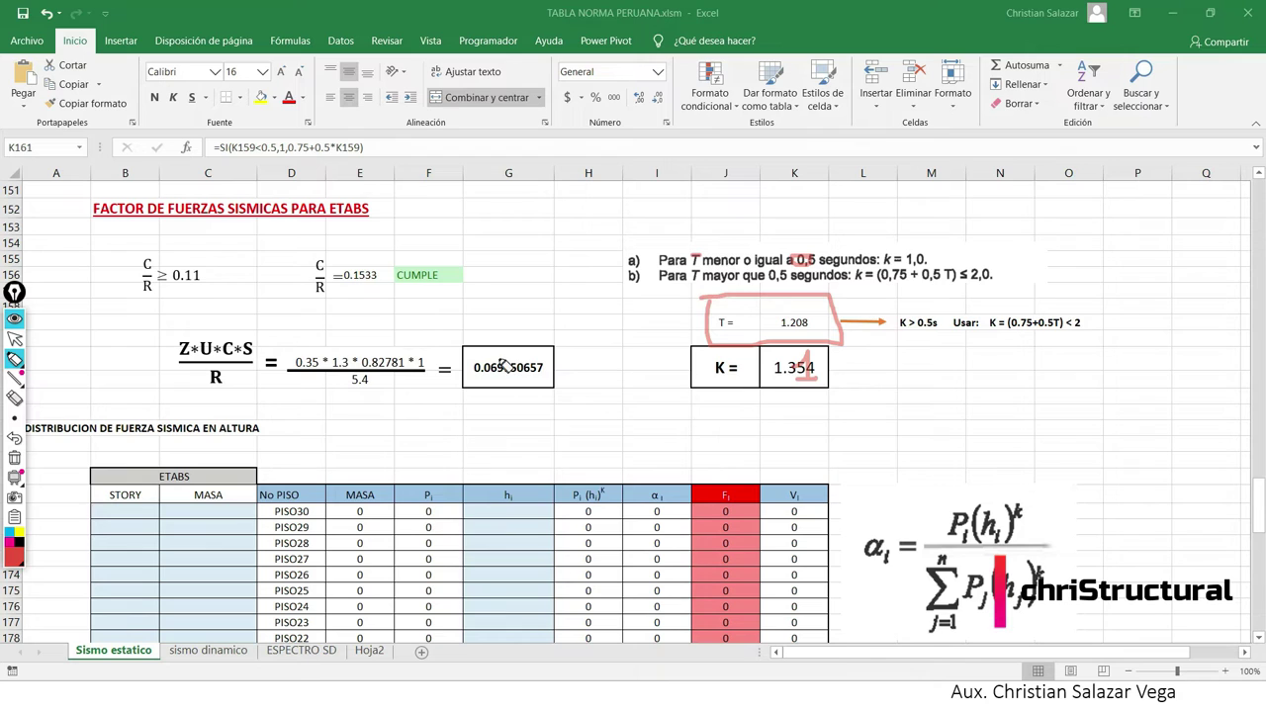
drag(833, 265, 903, 271)
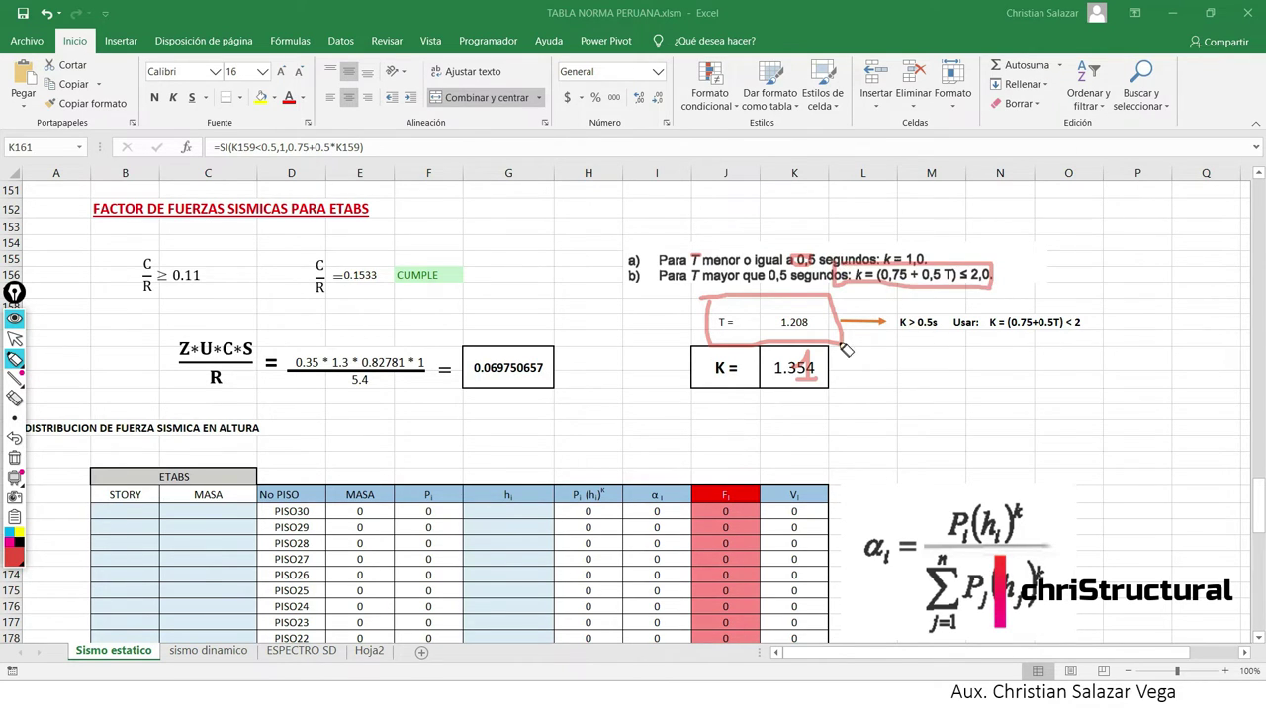
click(14, 457)
click(14, 339)
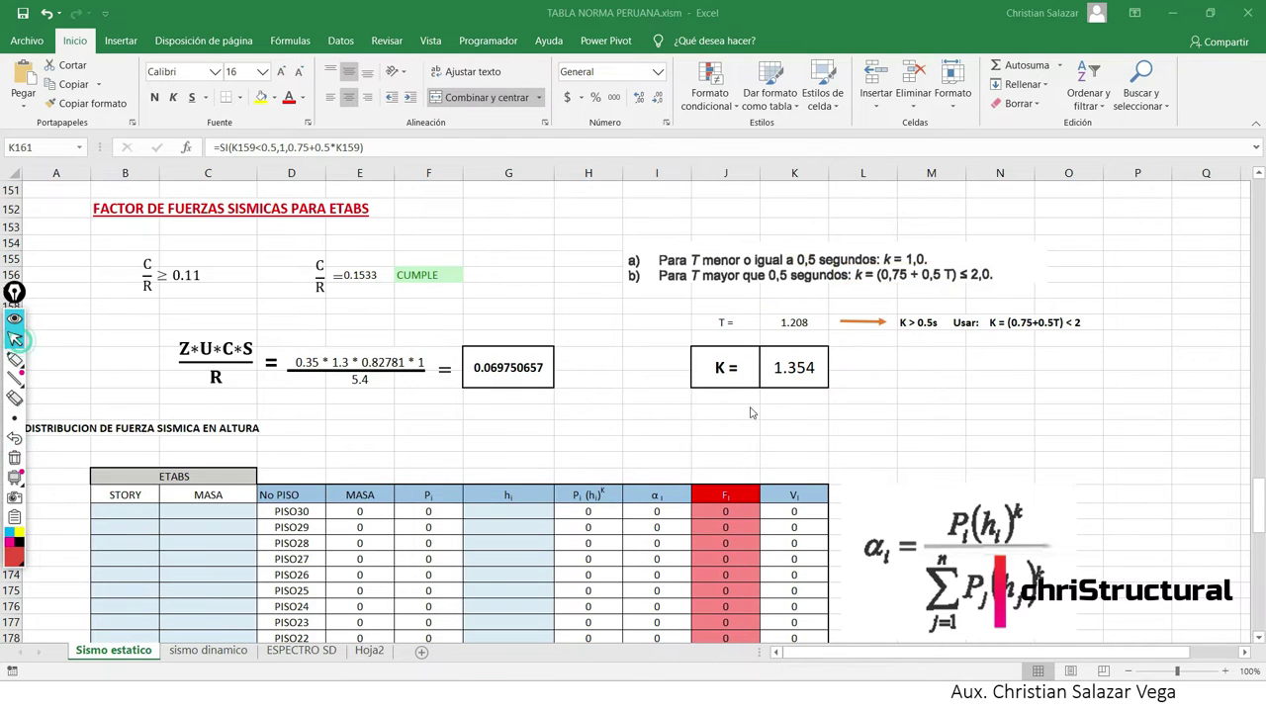
Inspect the α formula in I183 and Pi·hi^K in H183, then select column H to its total.
scroll(824, 434, down, 2)
scroll(658, 514, down, 2)
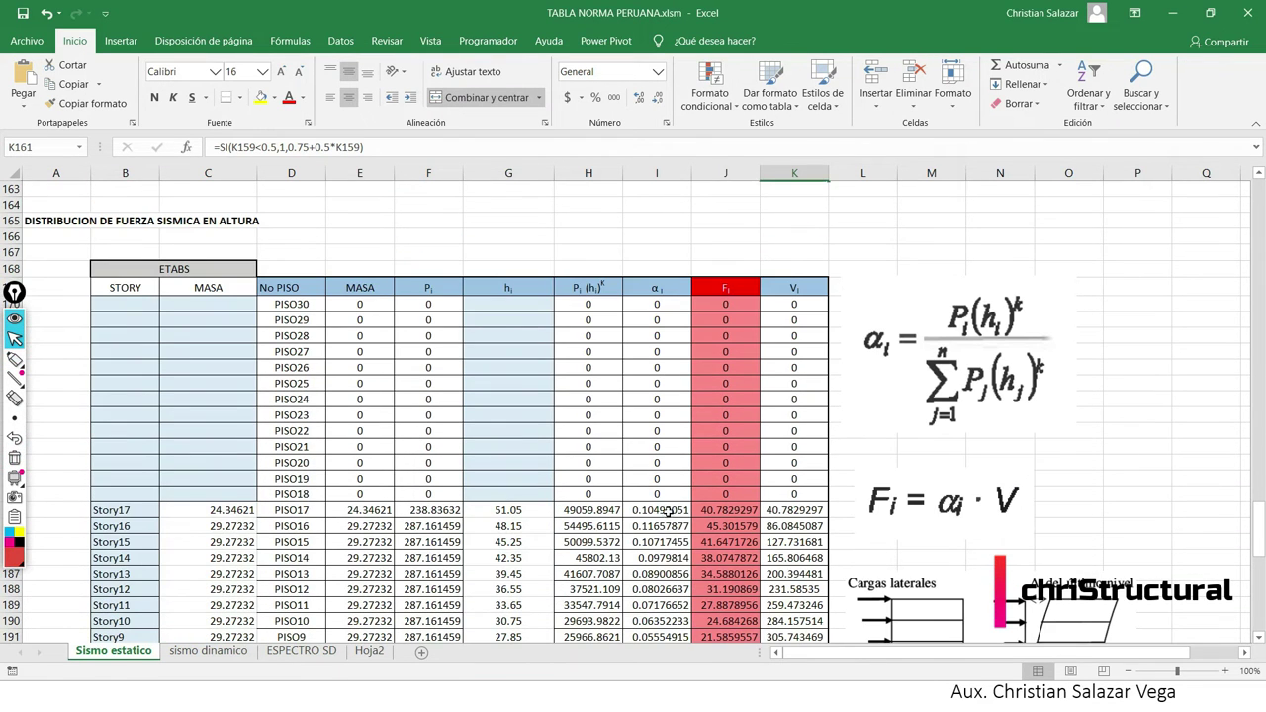
click(669, 512)
click(584, 513)
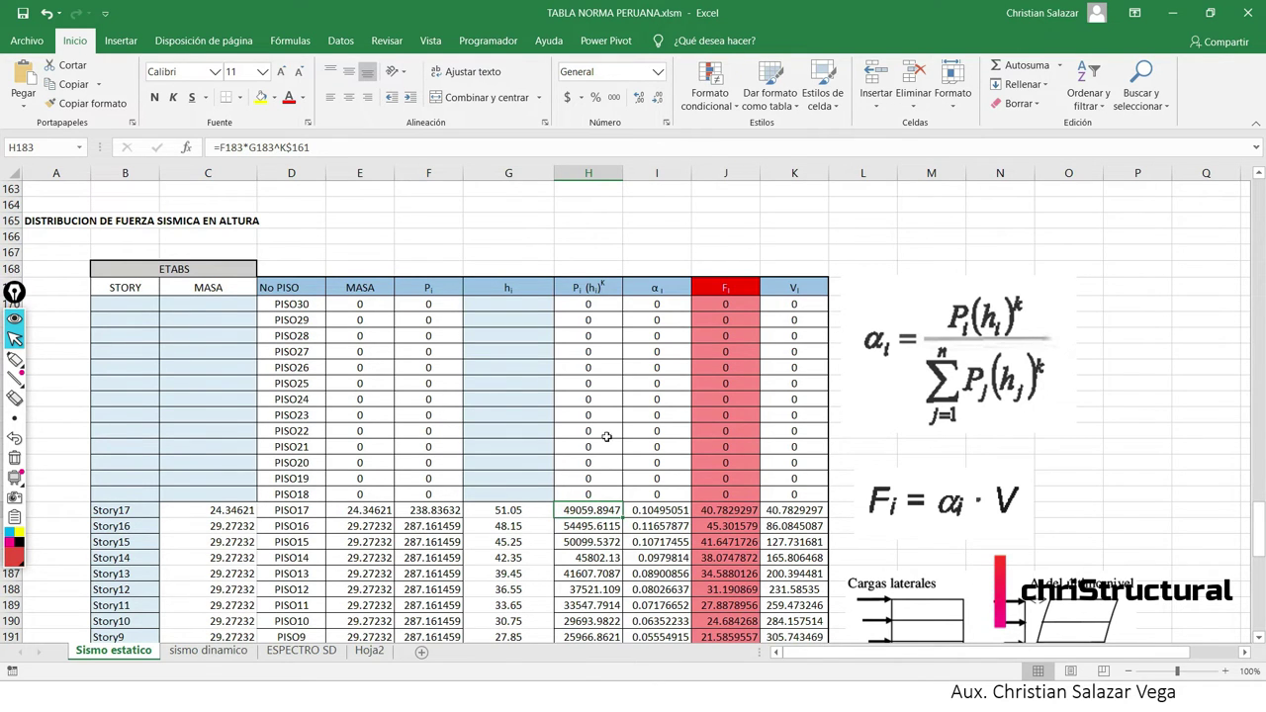
scroll(607, 436, down, 4)
scroll(561, 266, down, 1)
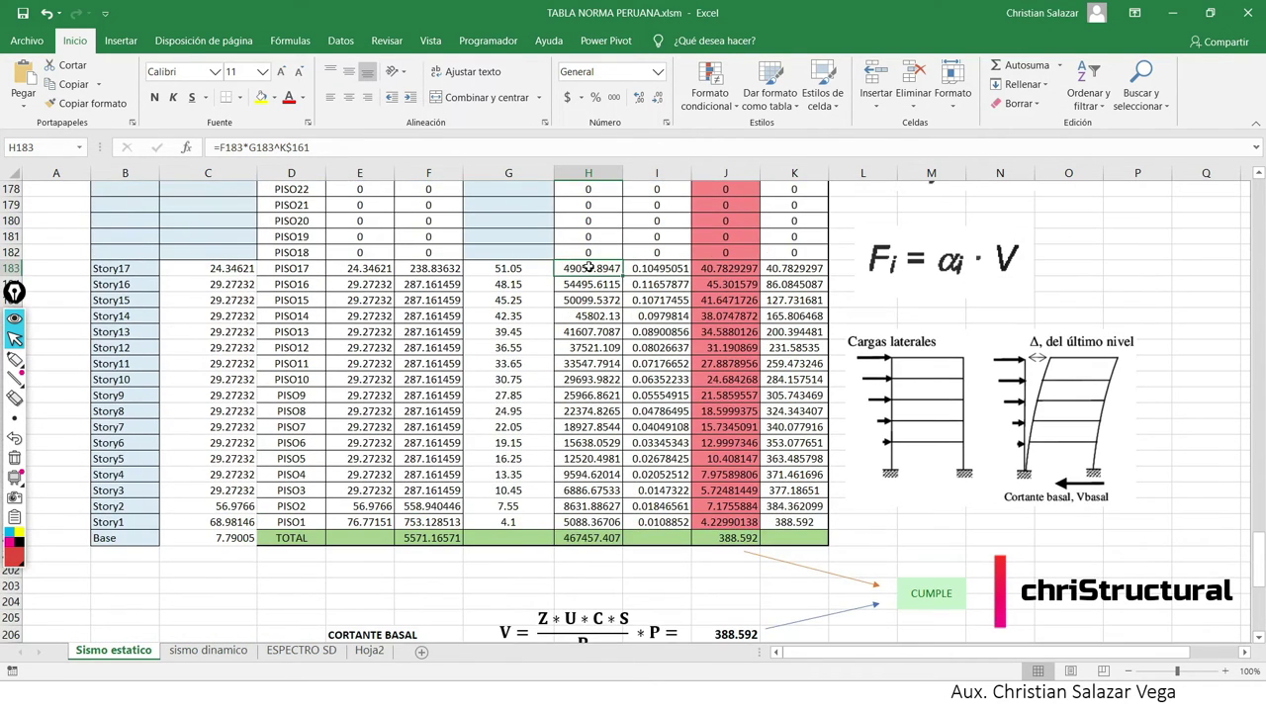
drag(588, 268, 588, 537)
click(588, 537)
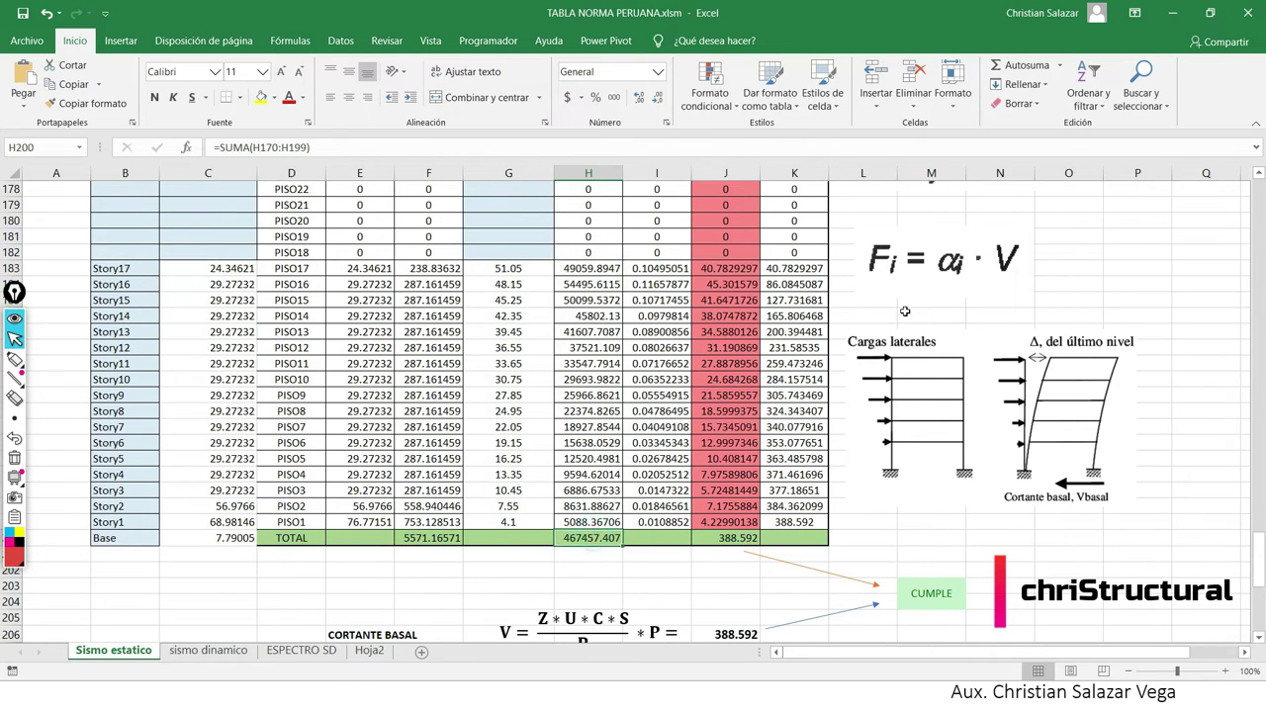
scroll(904, 311, up, 4)
click(1116, 352)
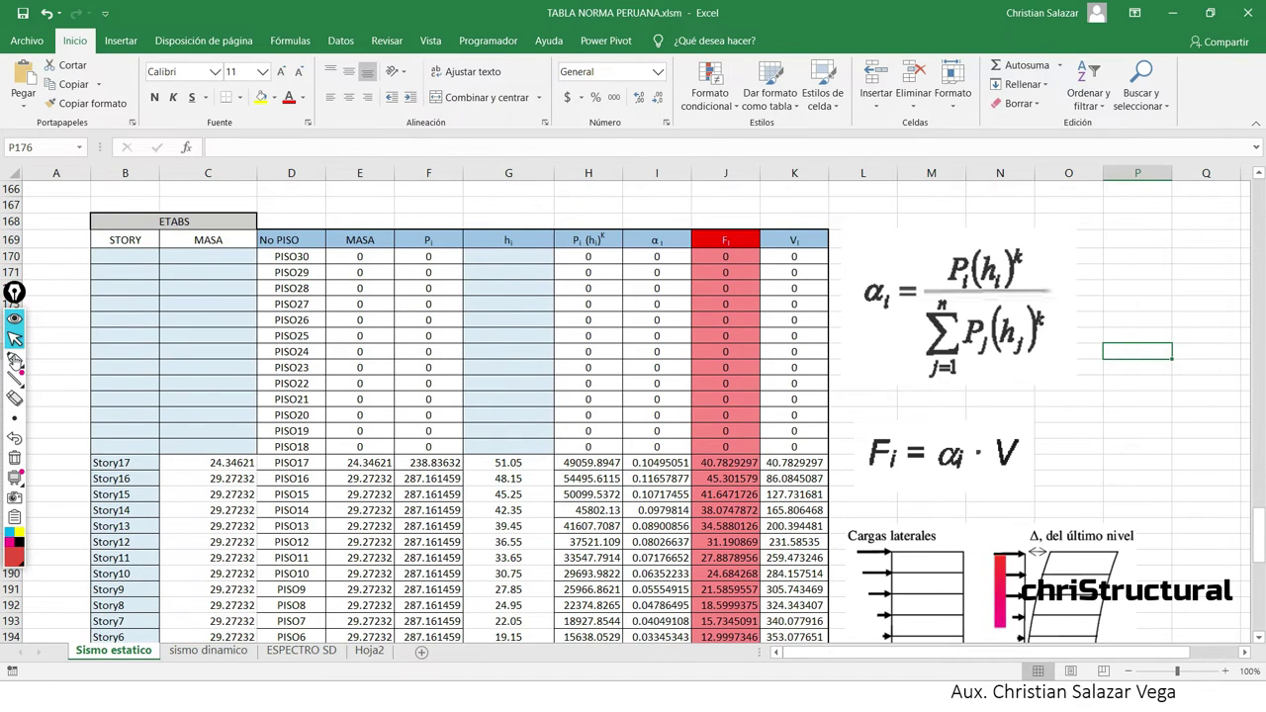
click(14, 358)
mouse_move(845, 205)
mouse_down()
mouse_move(1145, 408)
mouse_move(875, 213)
mouse_move(908, 242)
mouse_up()
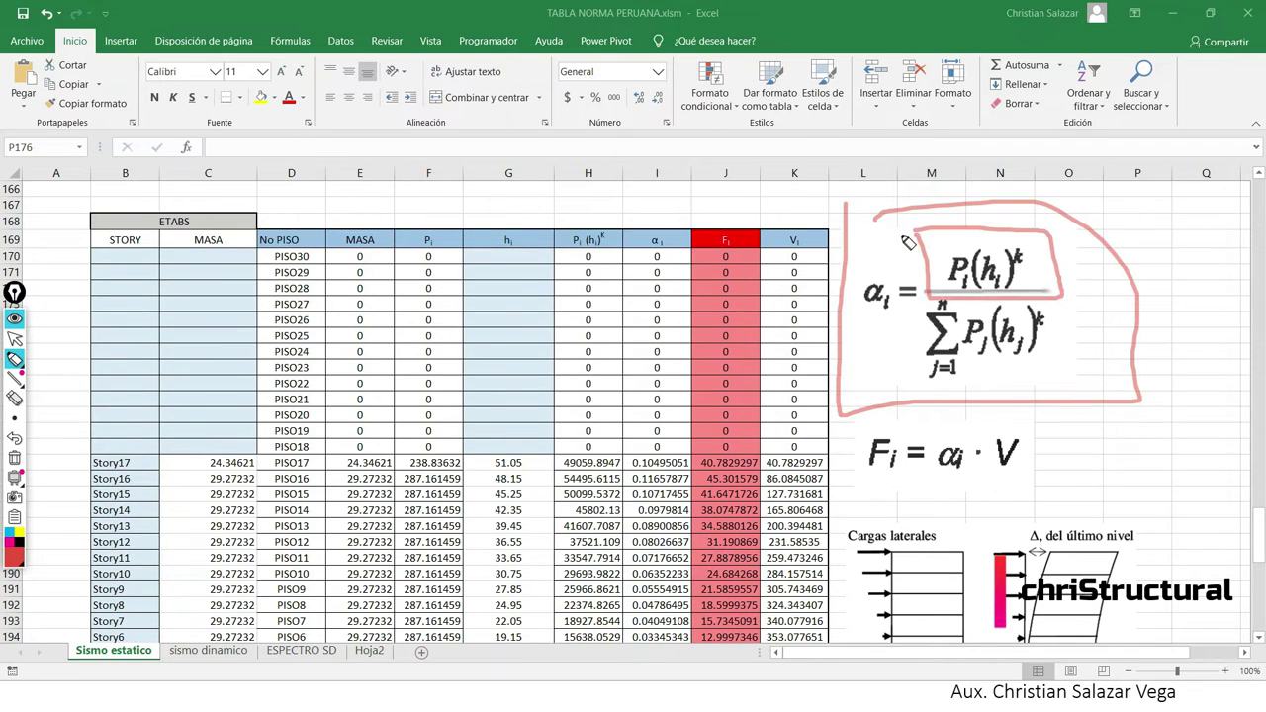
drag(912, 291, 925, 293)
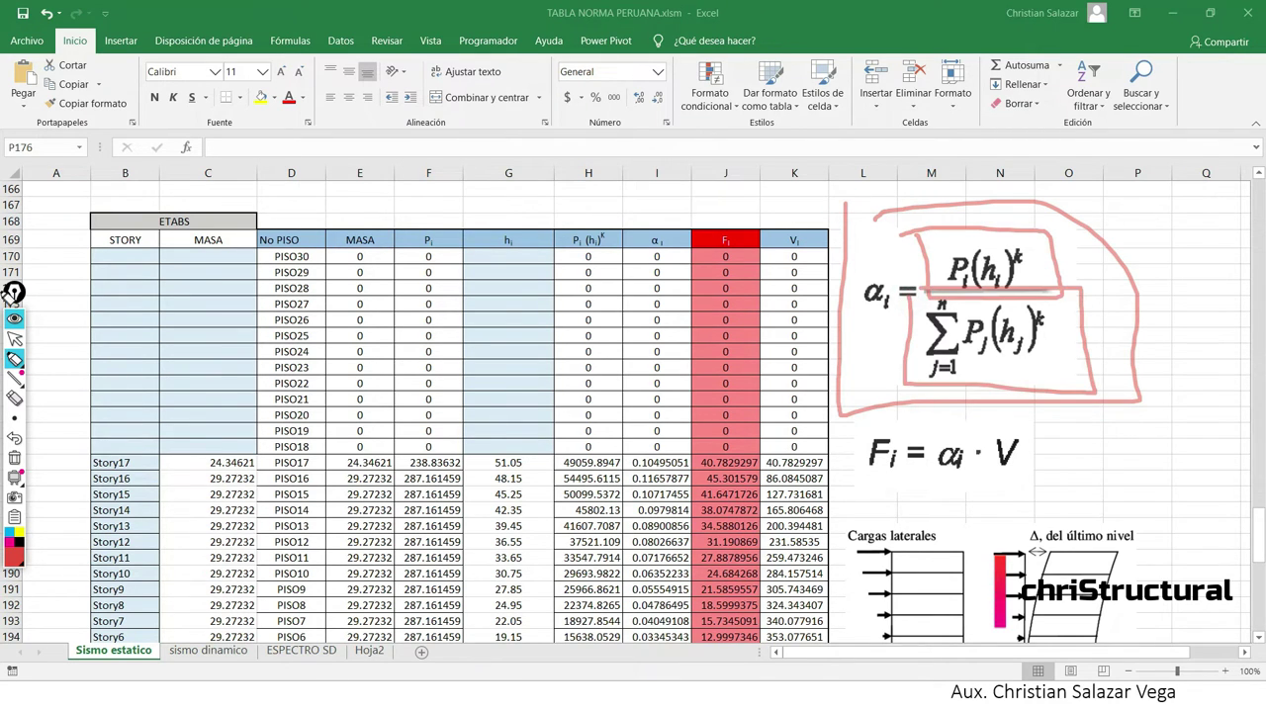
click(14, 339)
click(14, 457)
scroll(639, 471, down, 1)
scroll(653, 473, up, 1)
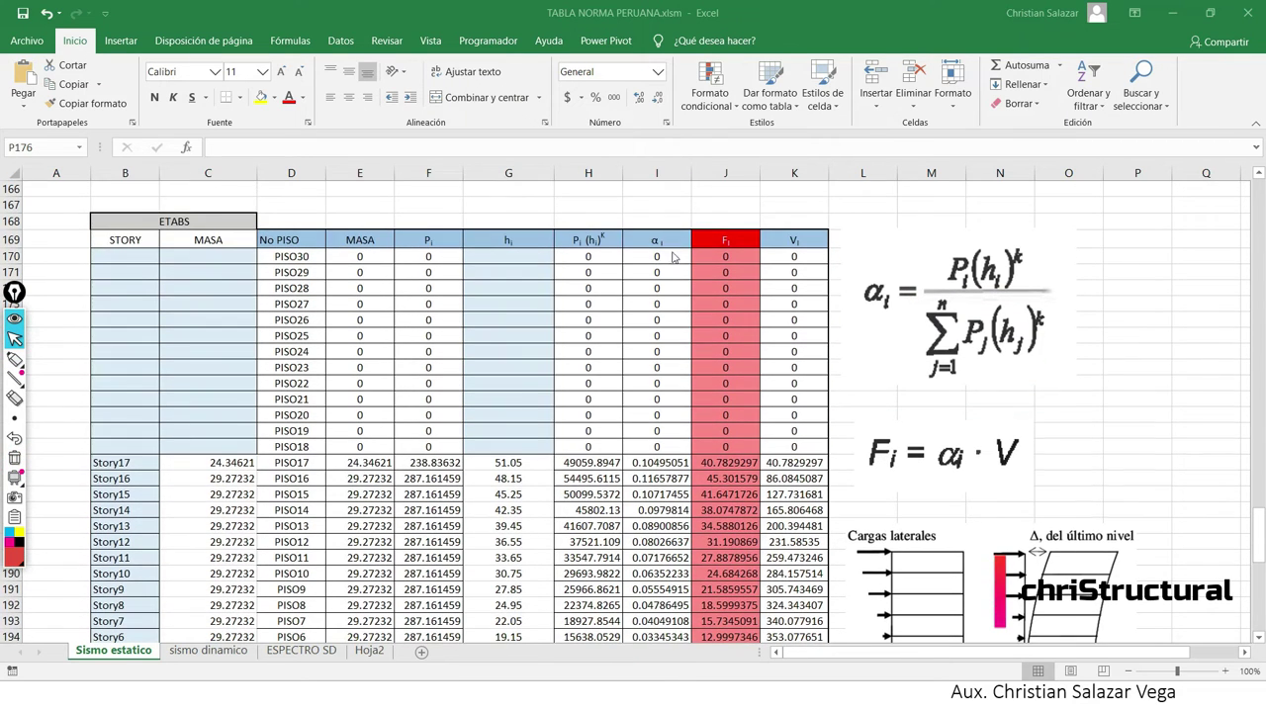
click(657, 465)
scroll(671, 476, down, 4)
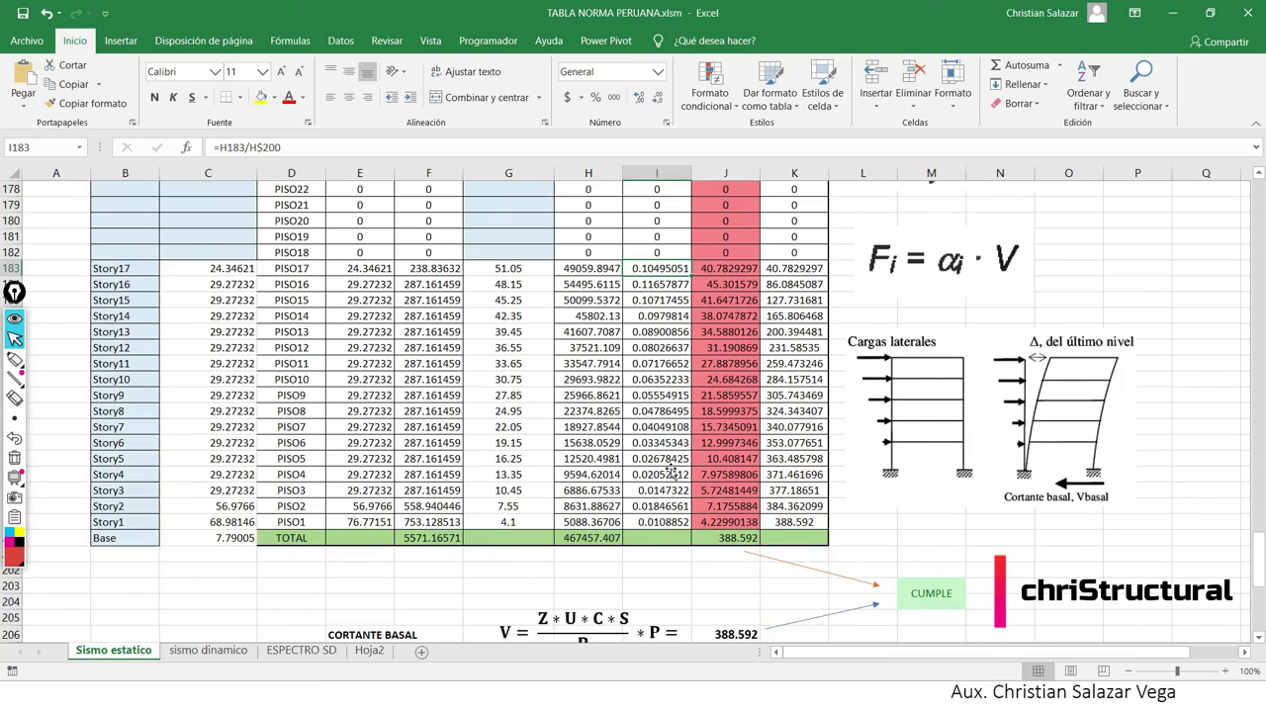
scroll(672, 470, up, 1)
scroll(672, 364, up, 1)
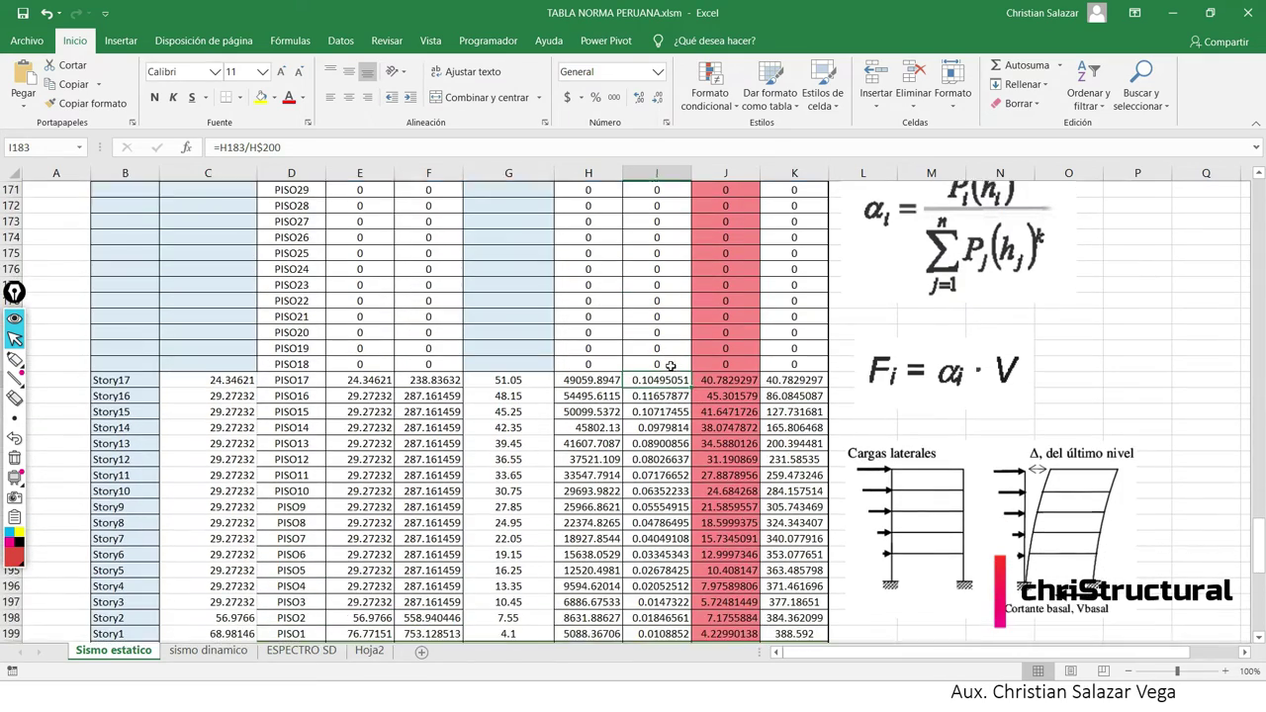
scroll(1065, 629, down, 1)
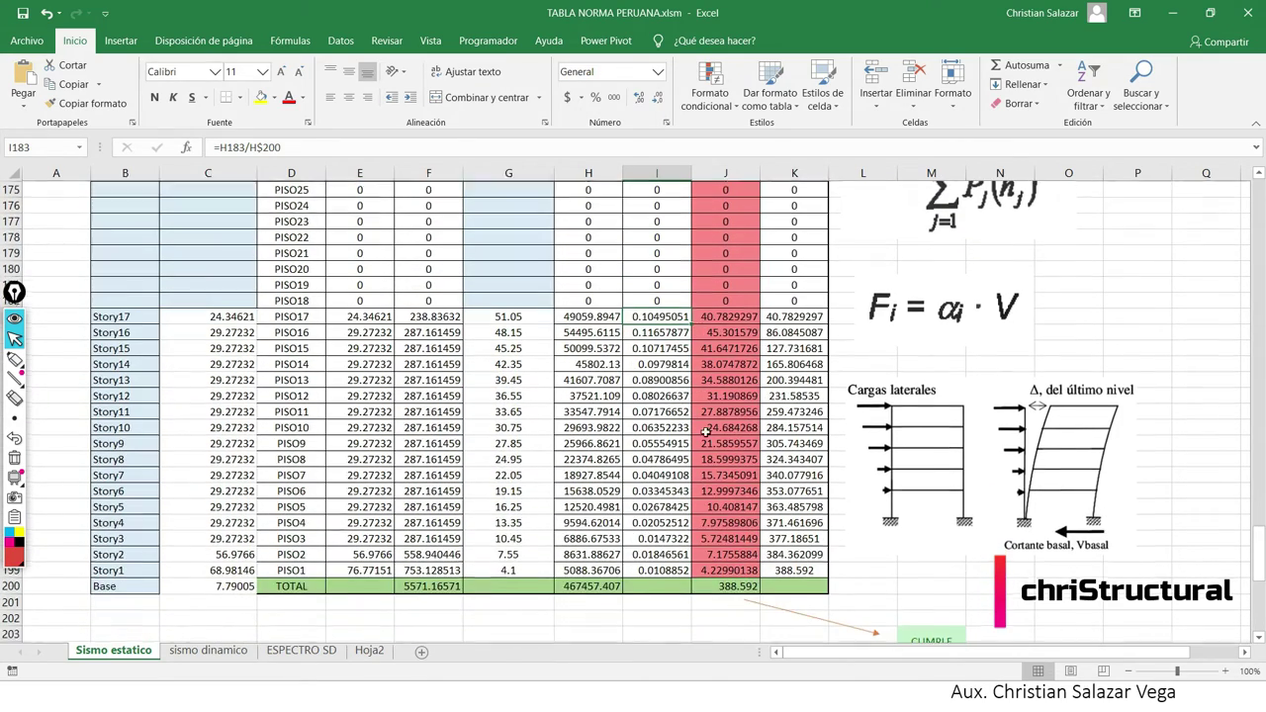
click(735, 333)
key(Down)
key(Down)
key(Up)
key(Up)
key(Up)
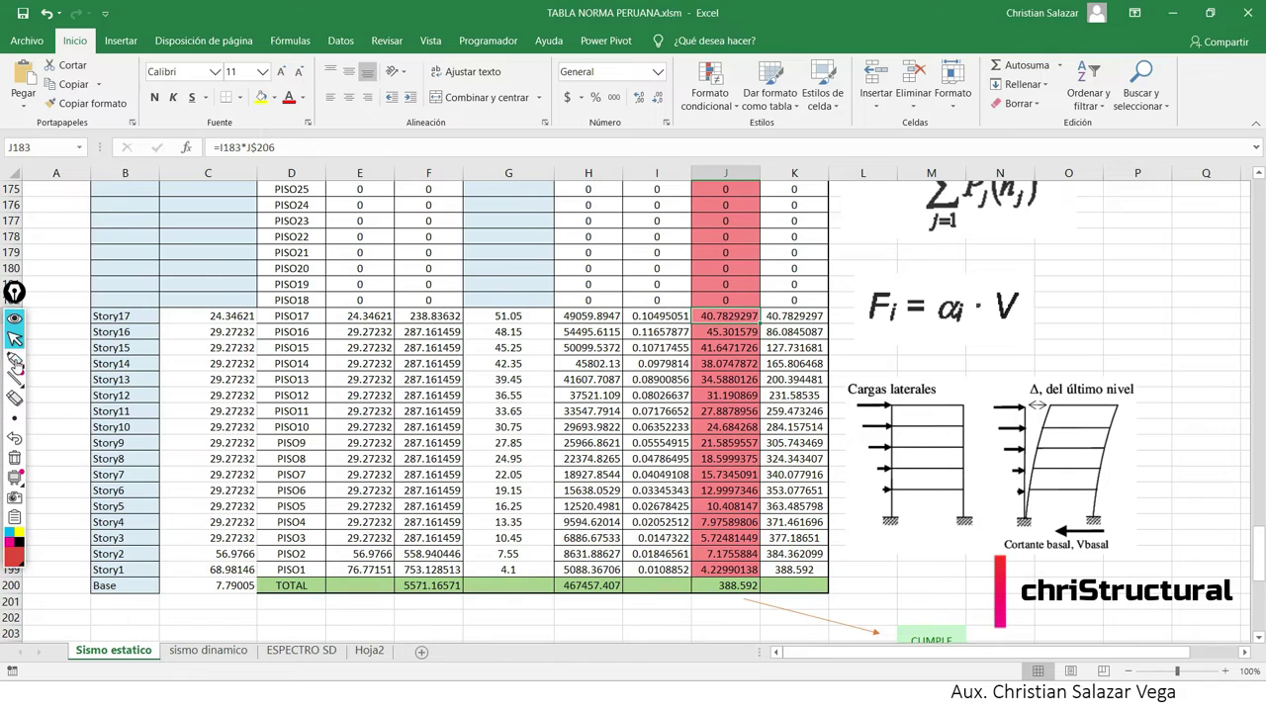
Highlight the lateral load arrows and the Story17 mass 24.34621, then erase the annotations.
click(15, 359)
mouse_move(895, 492)
mouse_down()
mouse_move(856, 446)
mouse_move(891, 429)
mouse_move(860, 405)
mouse_up()
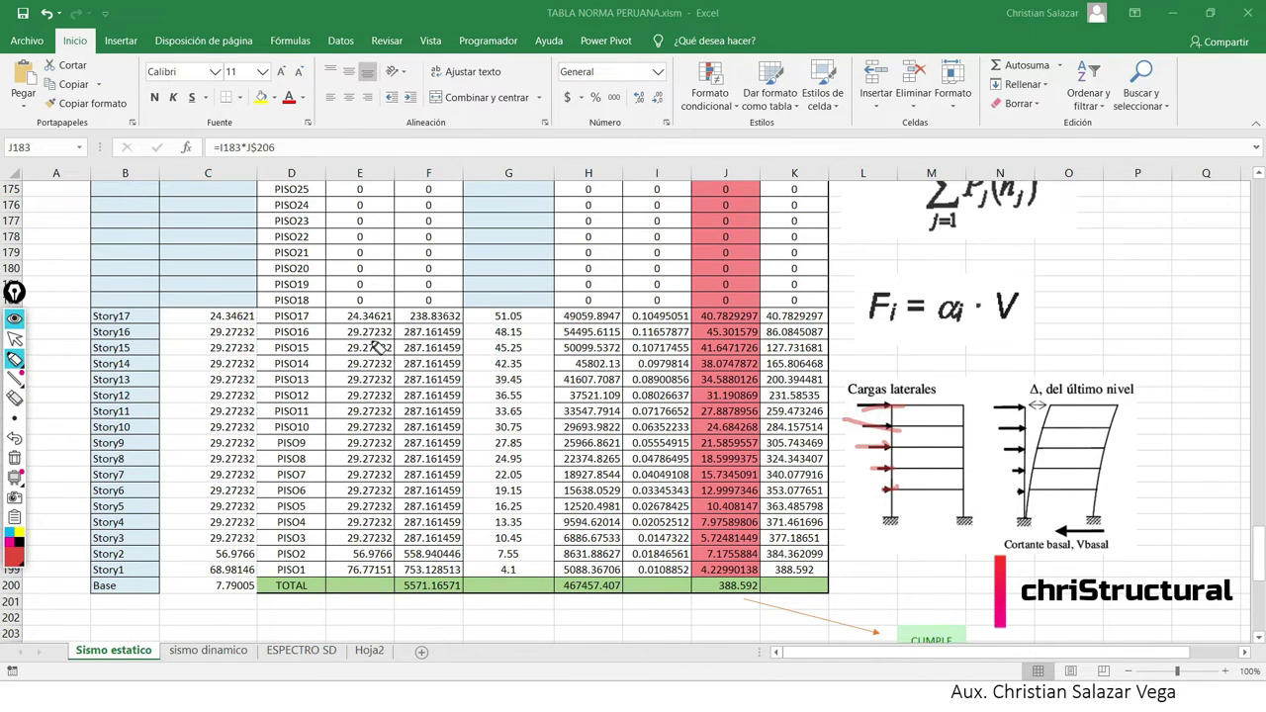
click(21, 420)
click(14, 459)
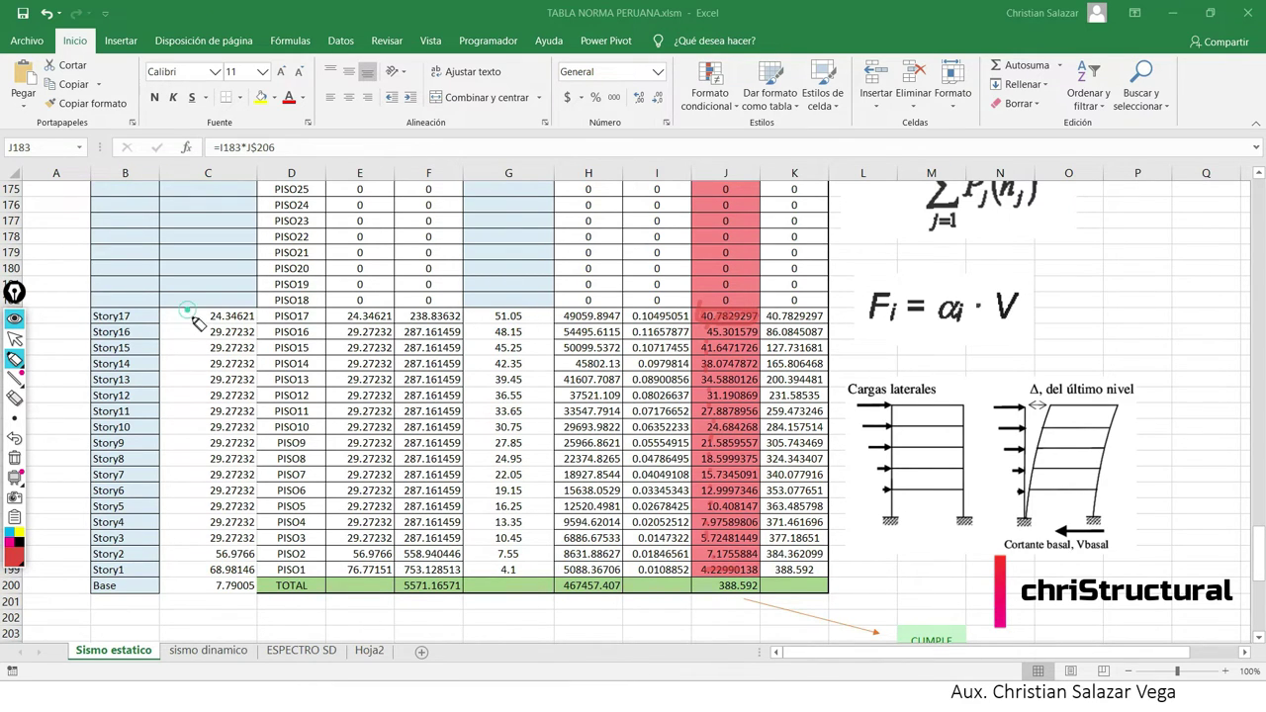
mouse_move(247, 315)
mouse_down()
mouse_move(217, 334)
mouse_move(207, 542)
mouse_up()
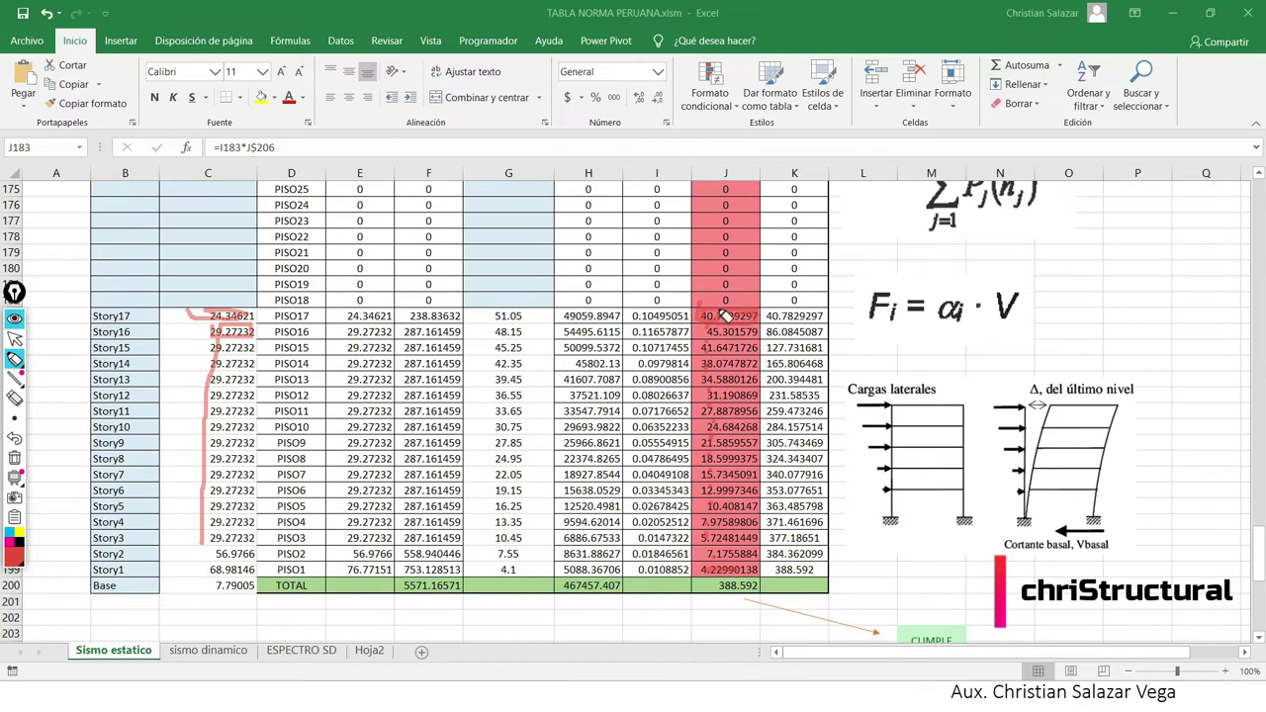
click(14, 457)
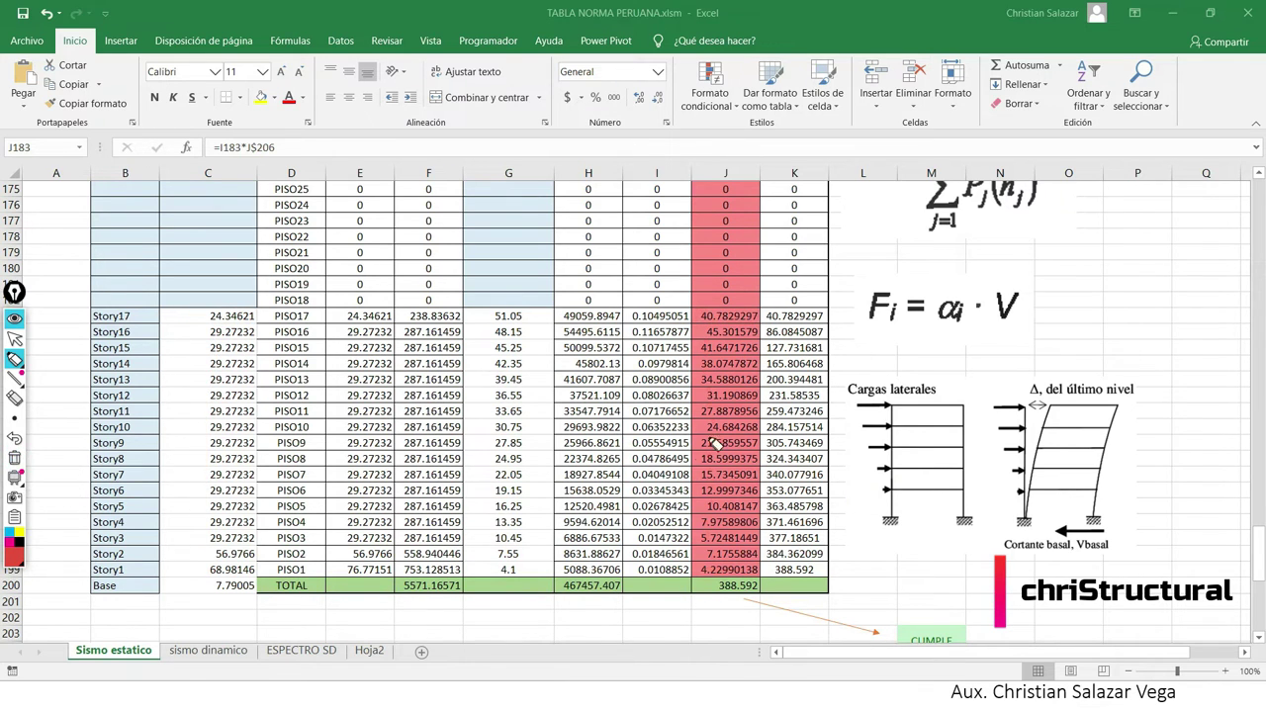
click(14, 339)
Select the Fi story forces from J183 down column J, then return to ETABS.
click(723, 315)
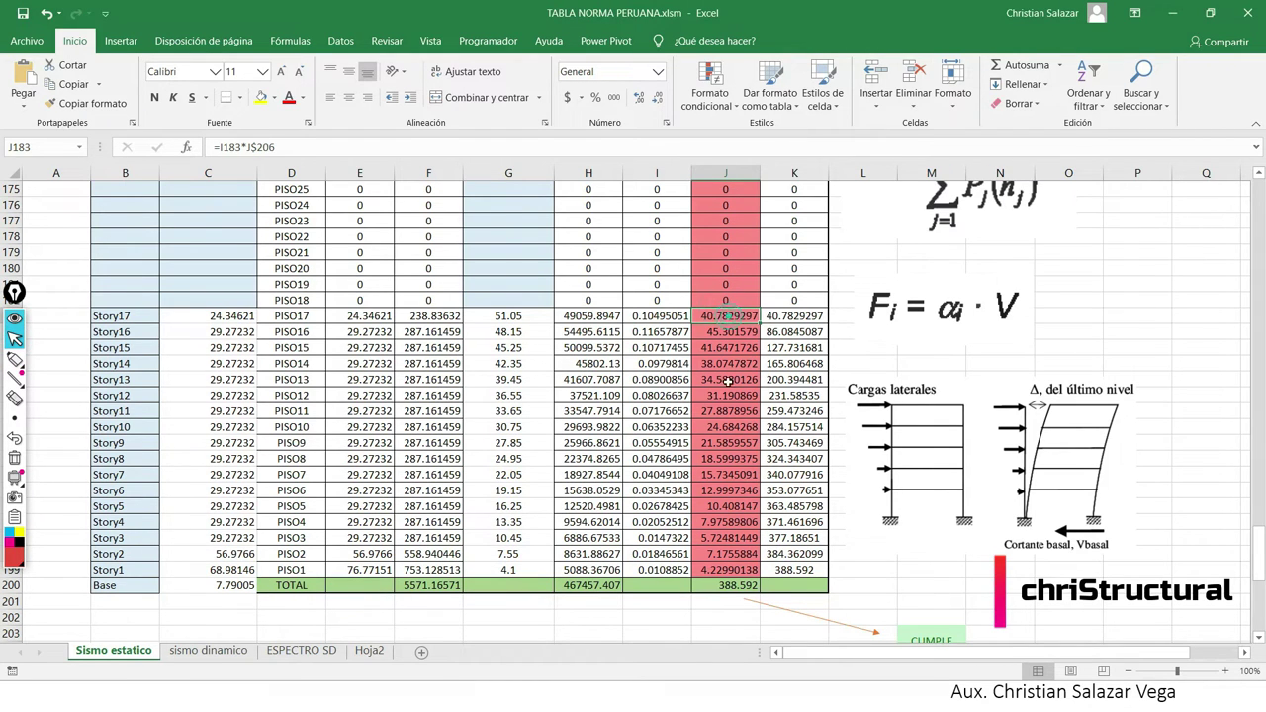
drag(728, 381, 727, 583)
click(859, 584)
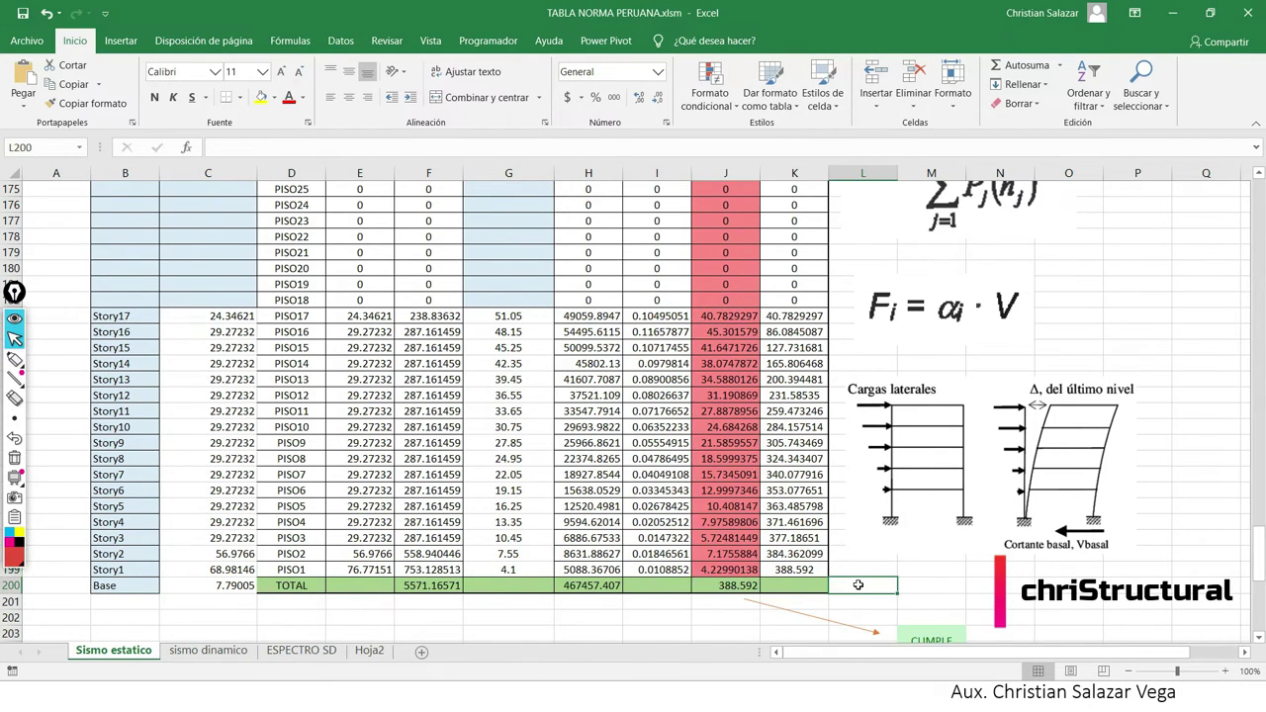
key(alt+Tab)
key(alt+Tab)
key(alt+Tab)
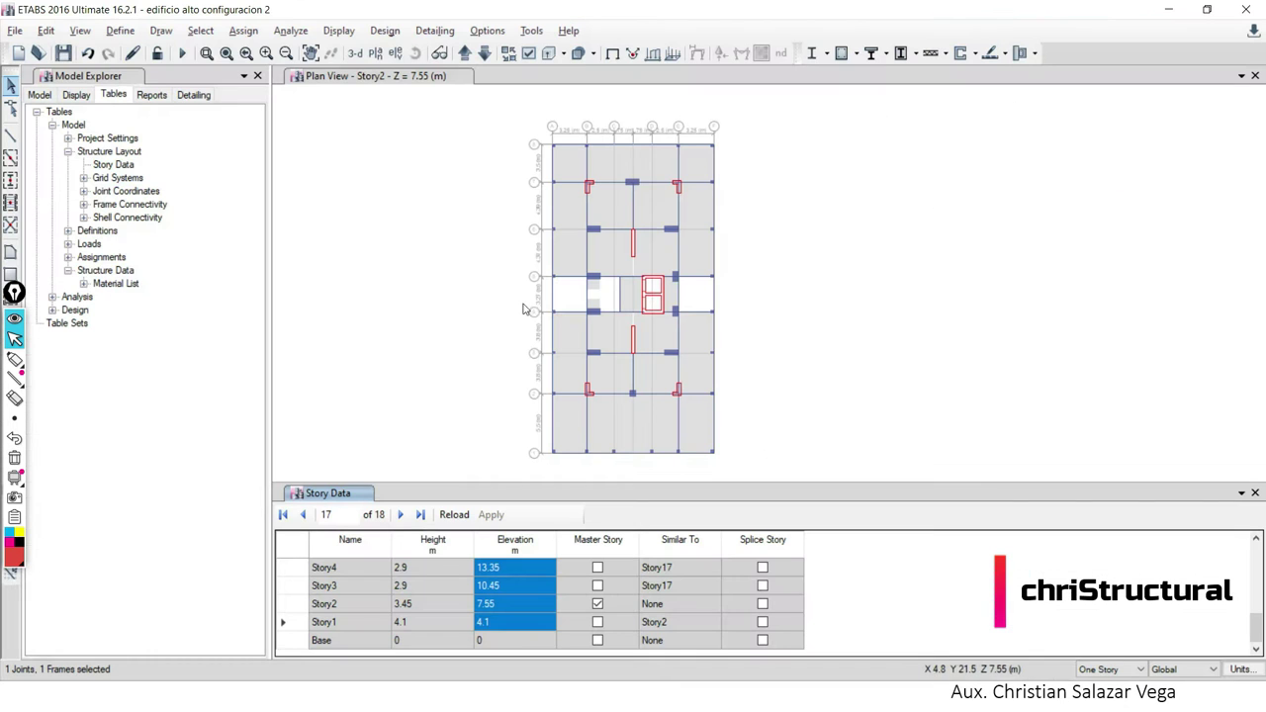
Open the user lateral loads of the SISMO X TABLA pattern, with Story17's Fx cell selected.
click(119, 31)
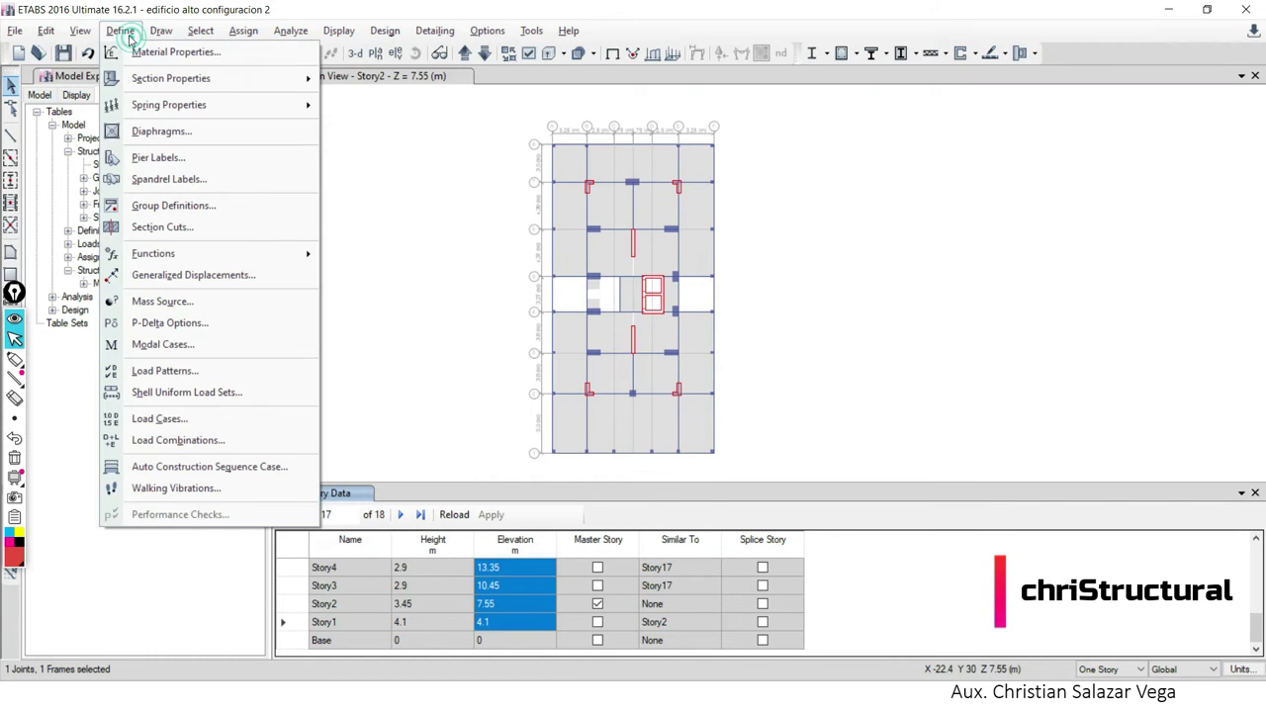
click(184, 374)
click(397, 354)
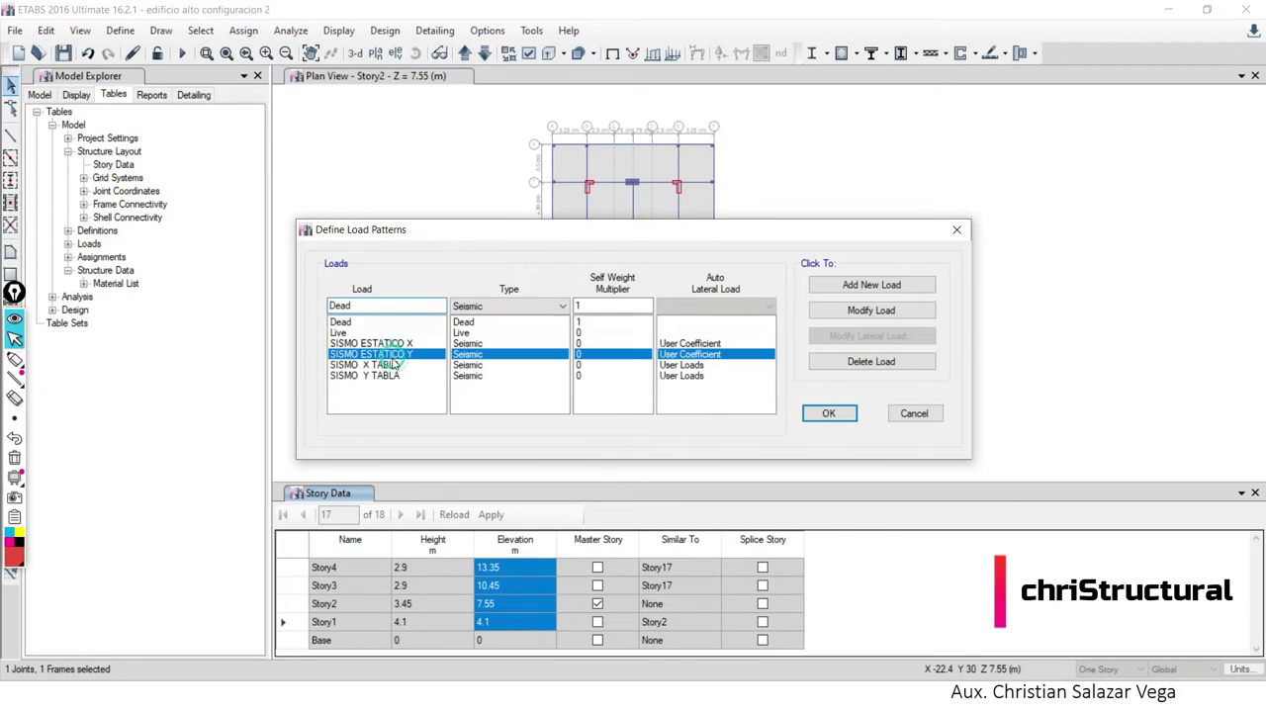
click(398, 365)
click(898, 336)
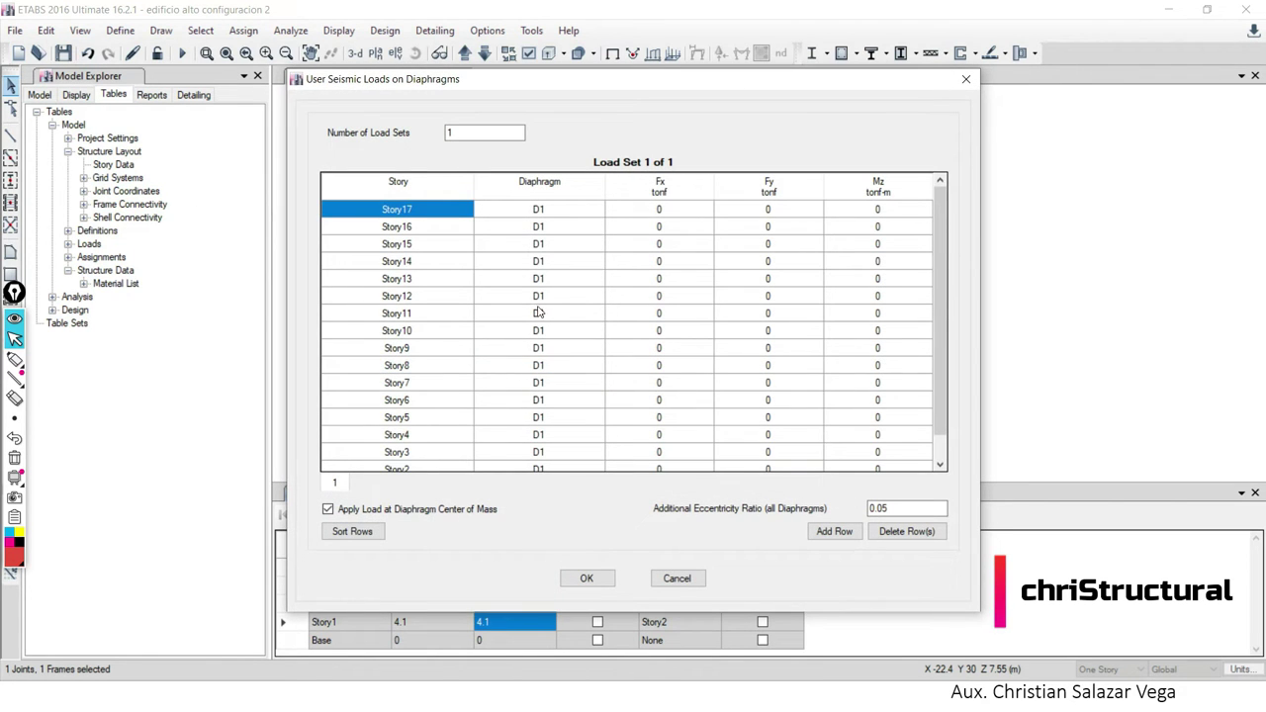
click(680, 212)
click(760, 212)
click(878, 212)
click(680, 212)
Paste the Excel forces J183:J199 as Fx loads, 40.783 to 4.230 tonf, and confirm.
key(alt+Tab)
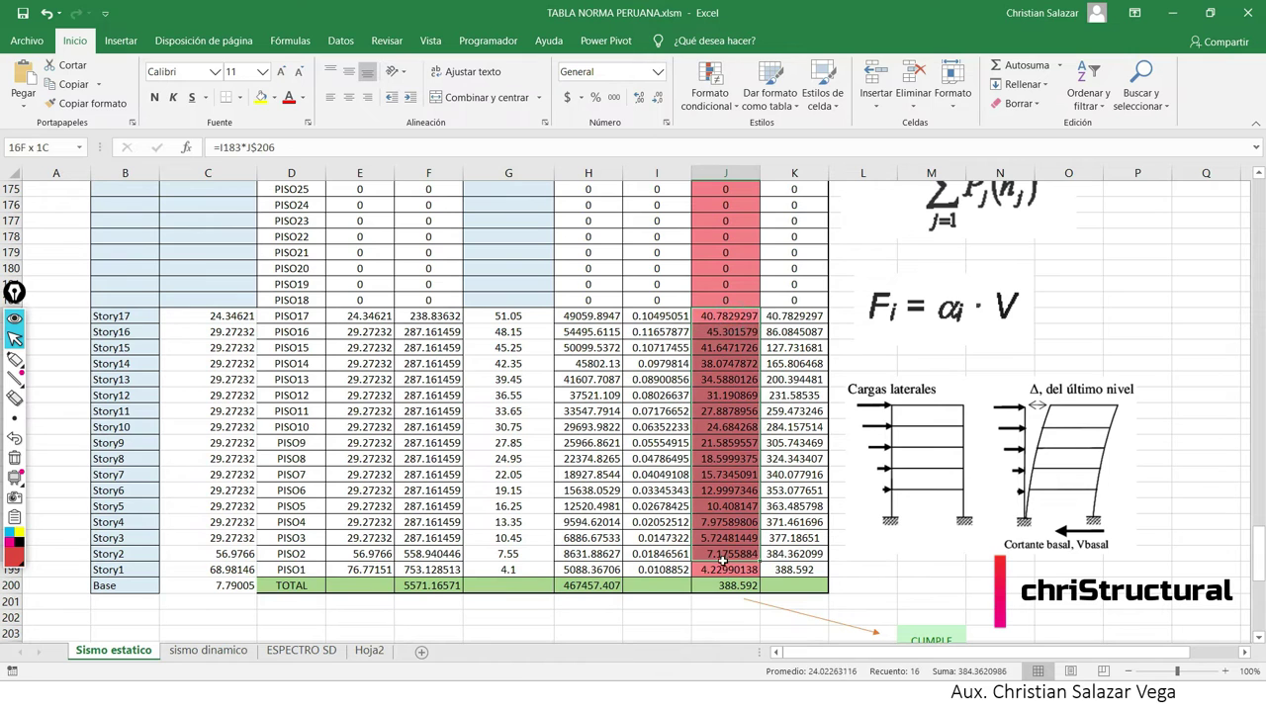
drag(732, 316, 737, 570)
key(ctrl+c)
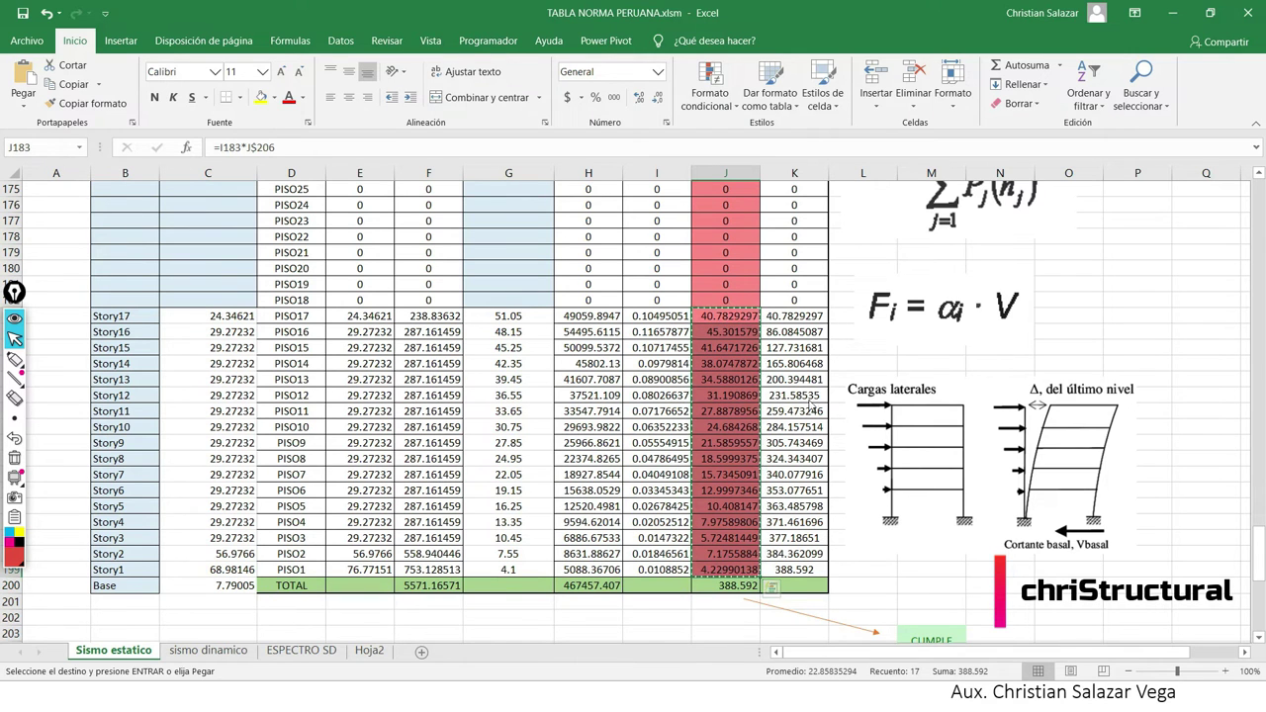
key(alt+Tab)
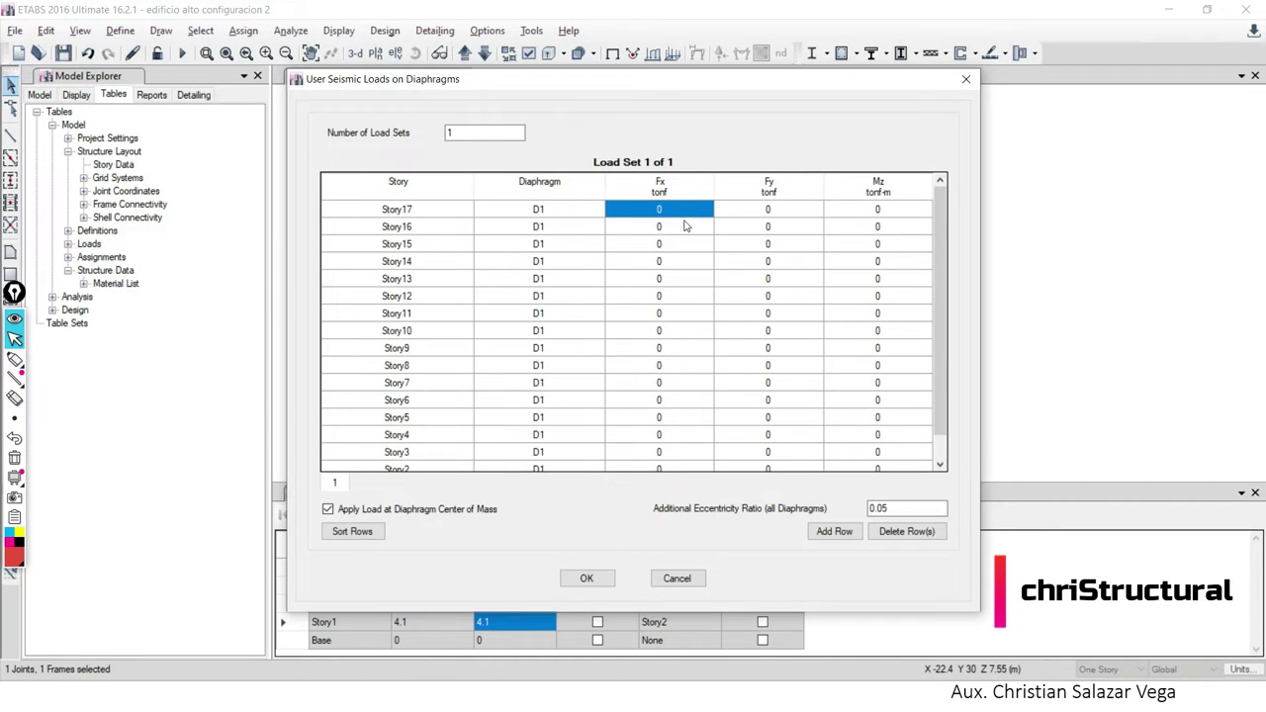
key(ctrl+v)
scroll(735, 366, down, 1)
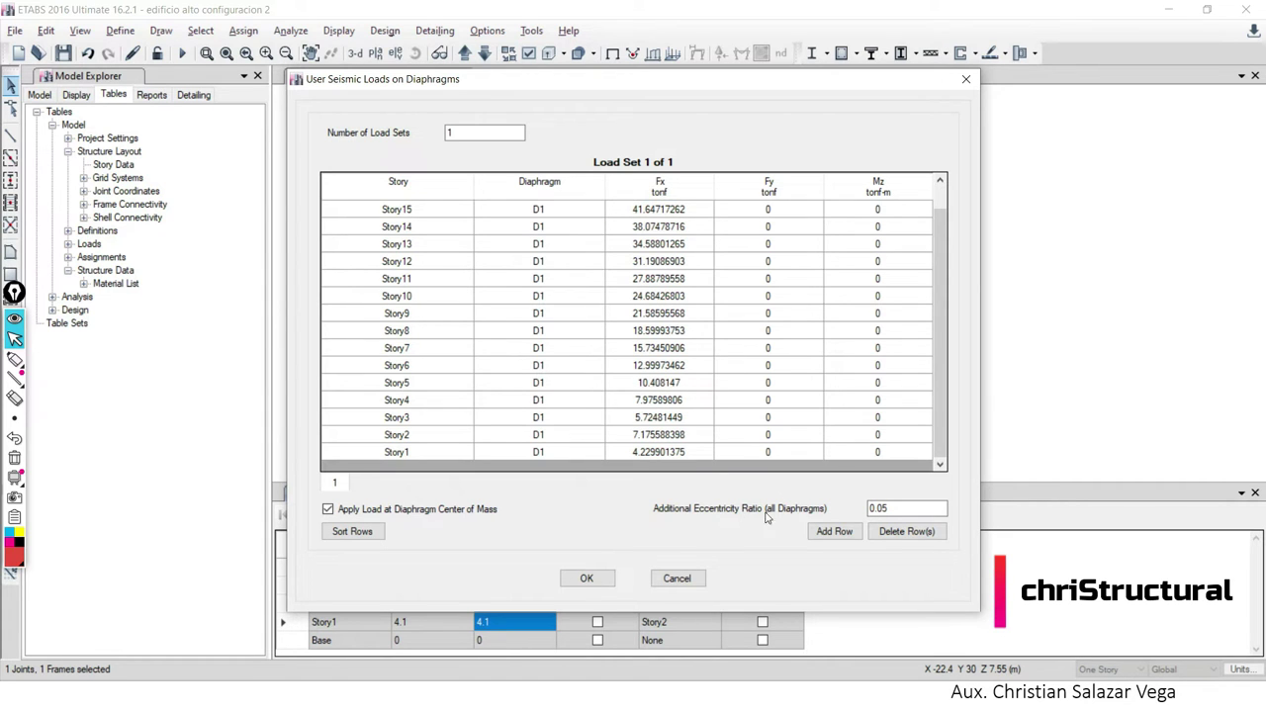
click(900, 511)
scroll(731, 346, up, 1)
scroll(731, 347, down, 1)
click(580, 580)
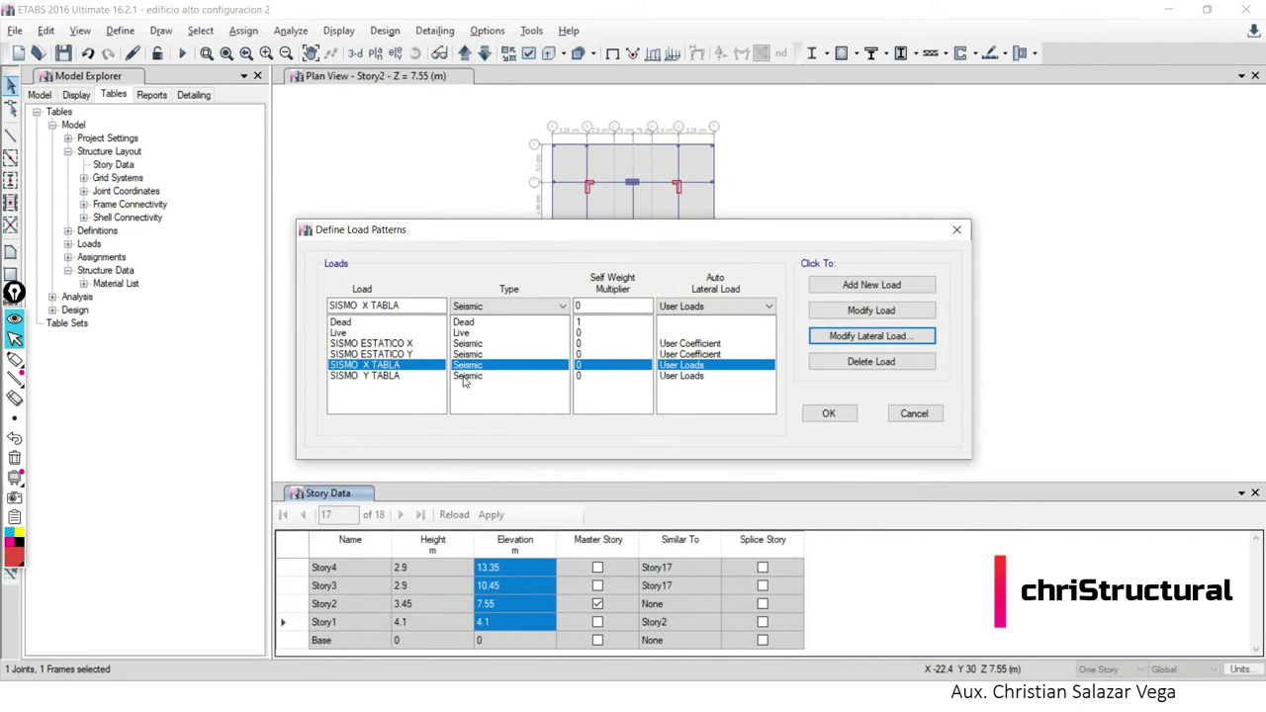
Paste the story forces as SISMO Y TABLA Fy loads, accept the load patterns, and close Story Data.
click(886, 337)
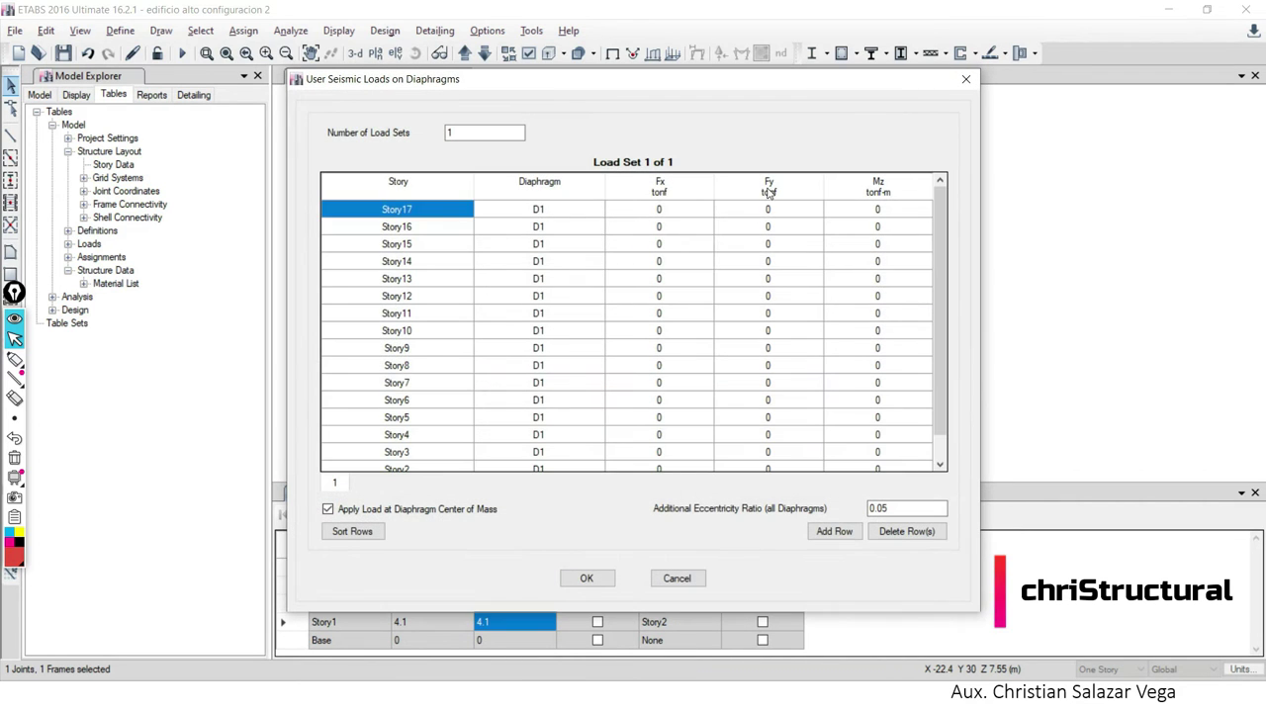
click(744, 209)
key(ctrl+v)
scroll(732, 433, down, 1)
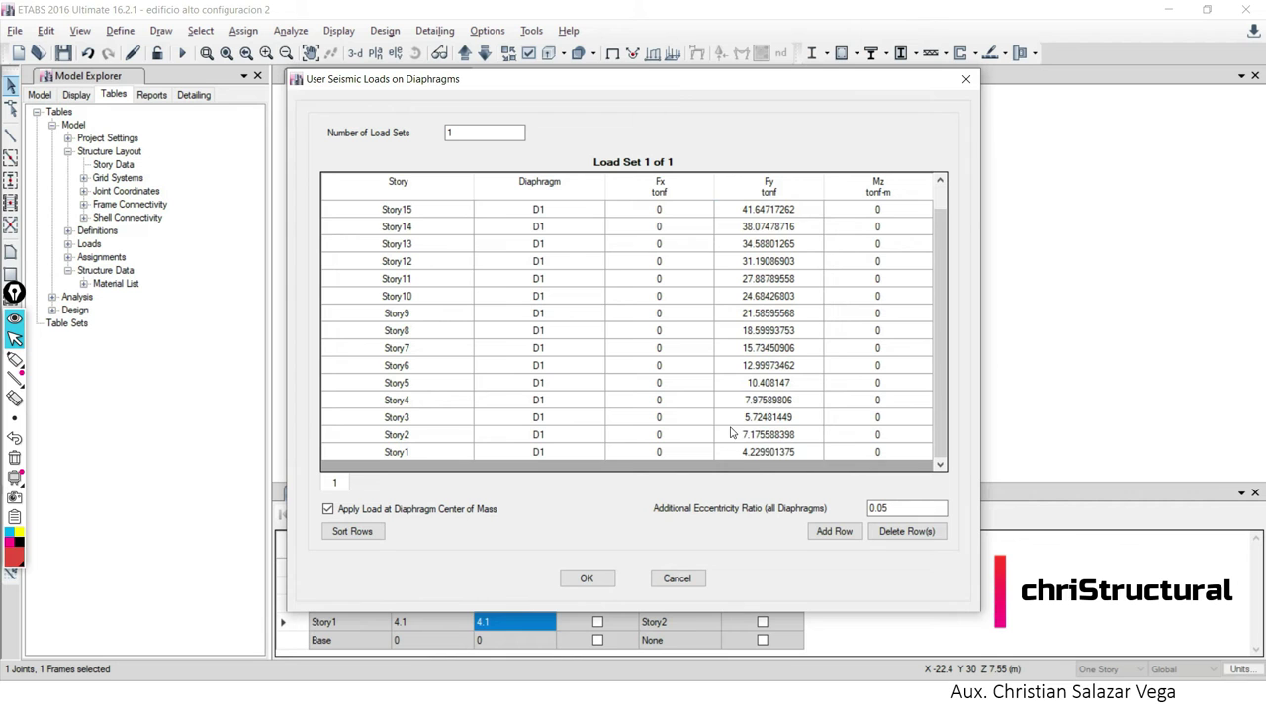
scroll(549, 462, up, 1)
click(873, 508)
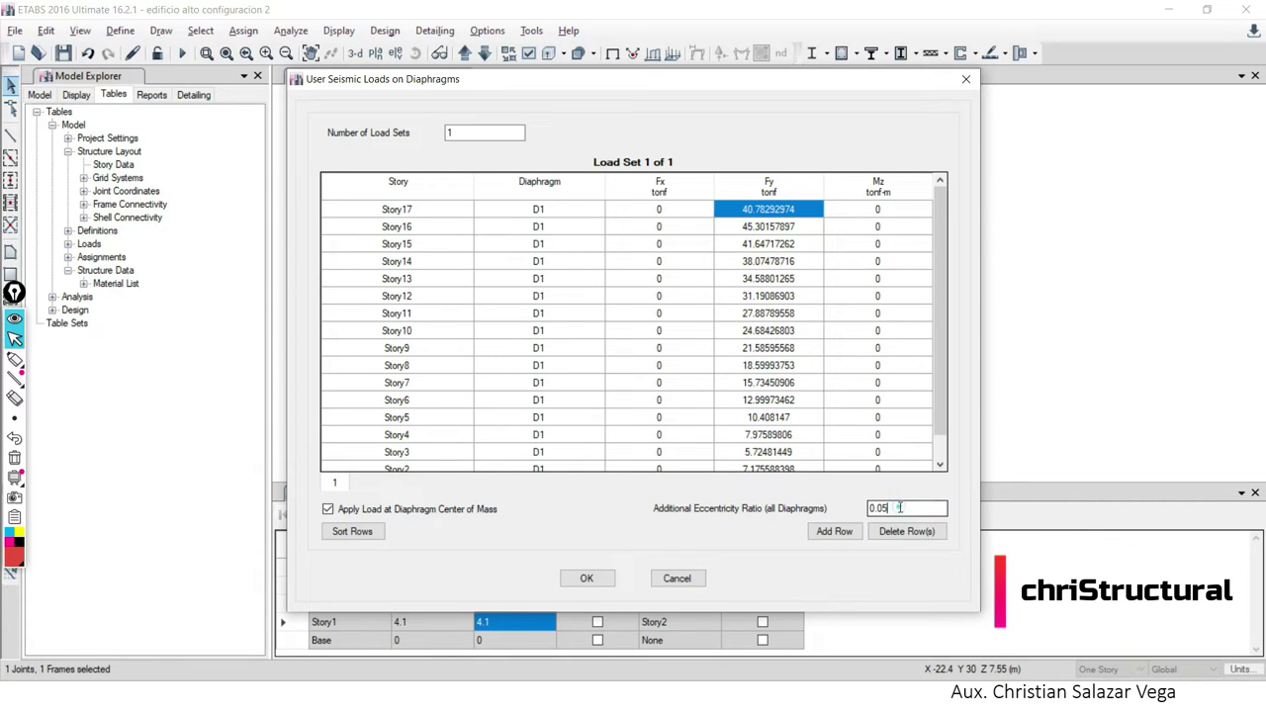
click(586, 579)
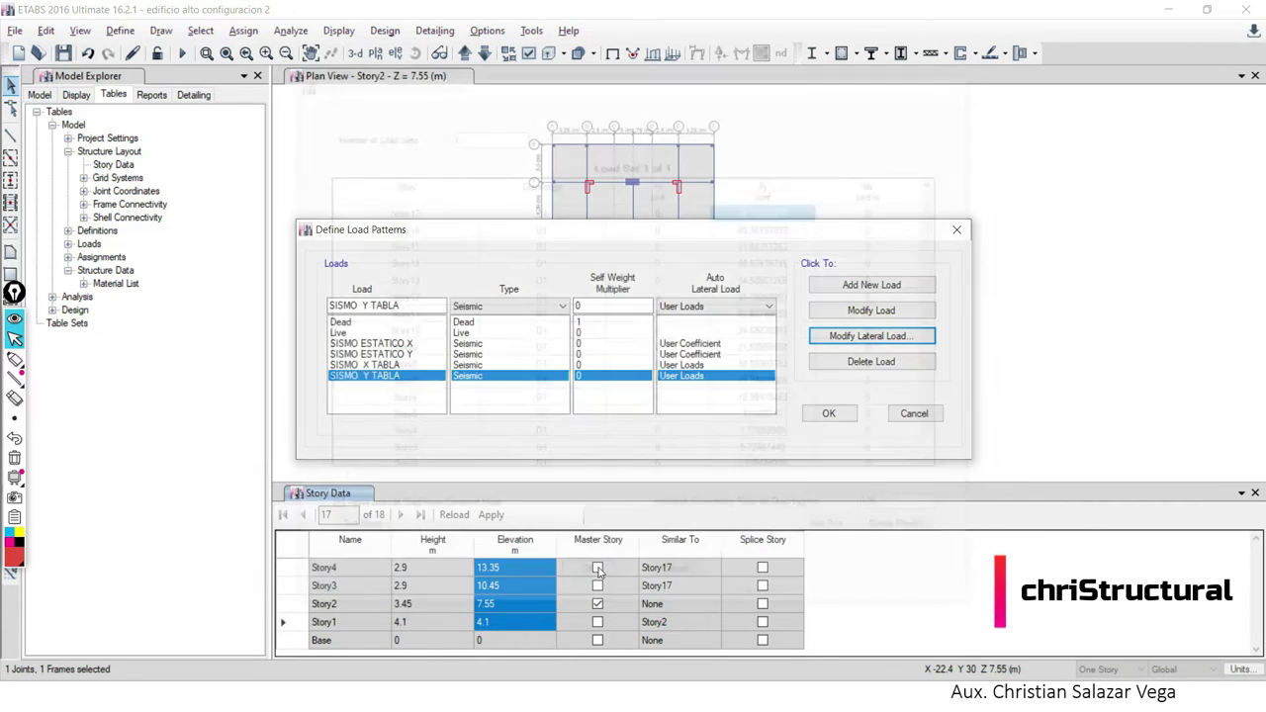
click(829, 414)
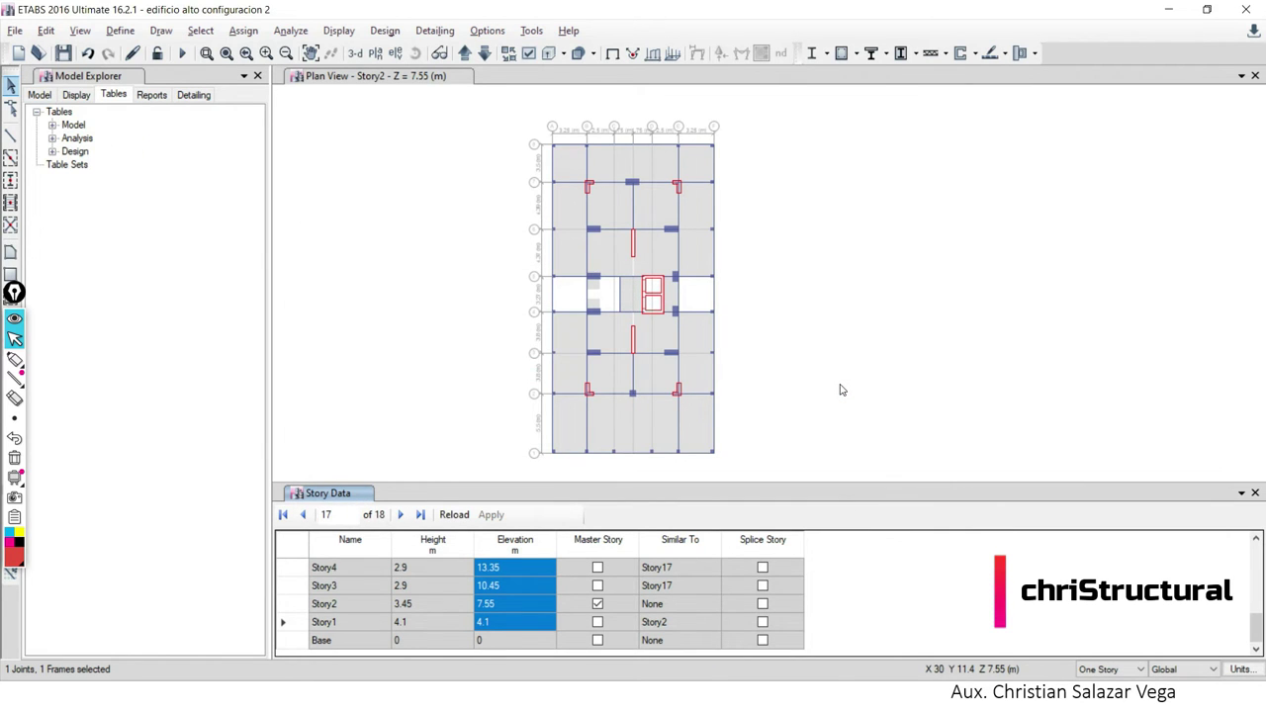
click(1255, 493)
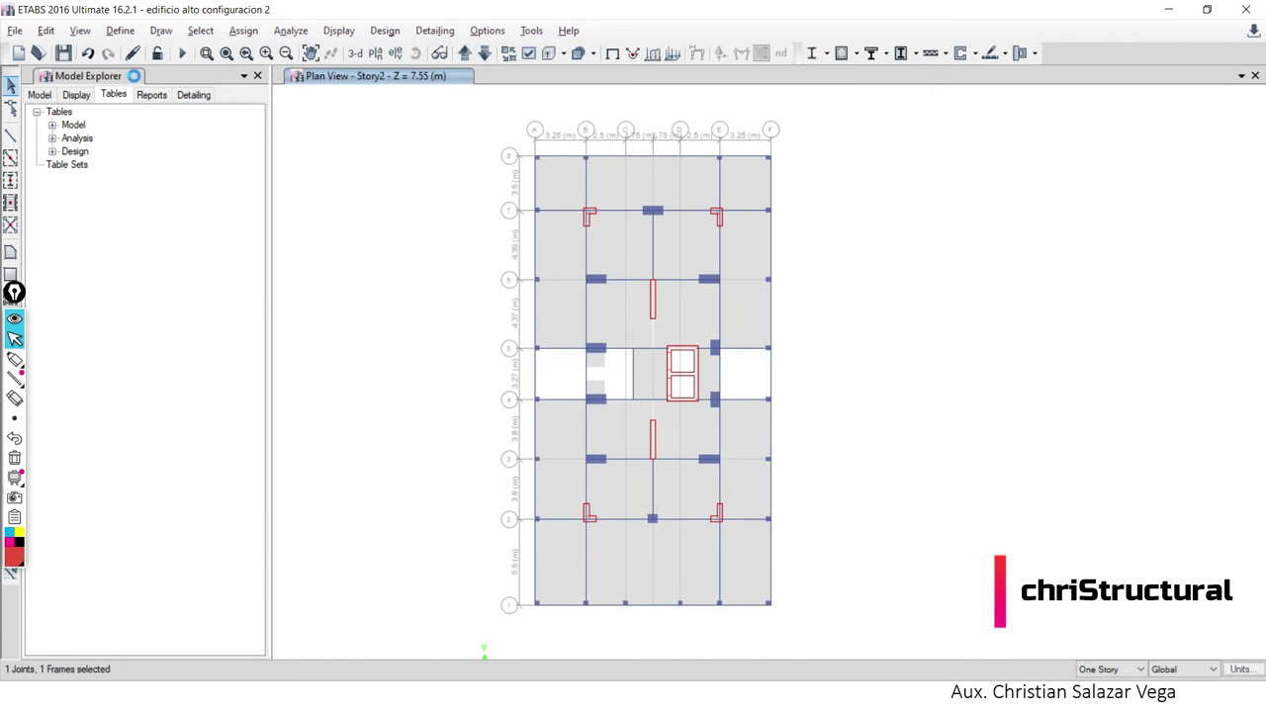
Run the ETABS analysis and let it proceed through the MODAL case.
click(183, 55)
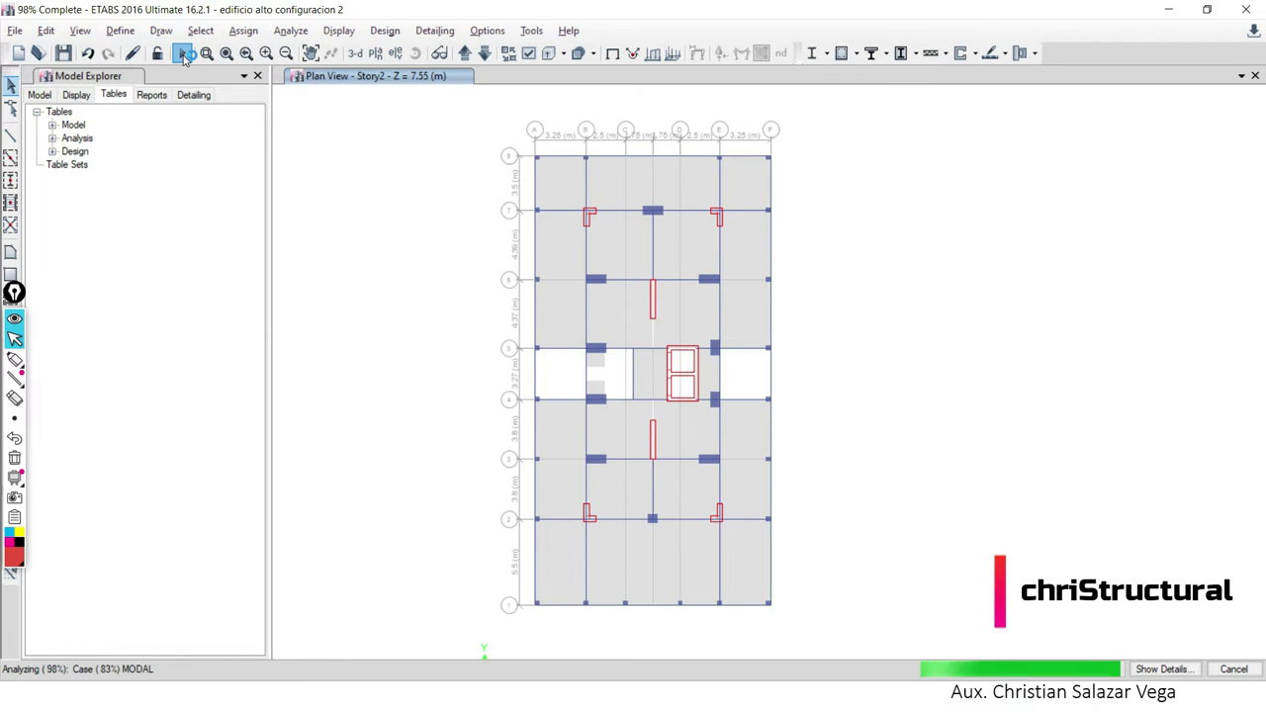
Switch to the PowerPoint slideshow and advance to the Derivas slide.
key(alt+Tab)
key(alt+Tab)
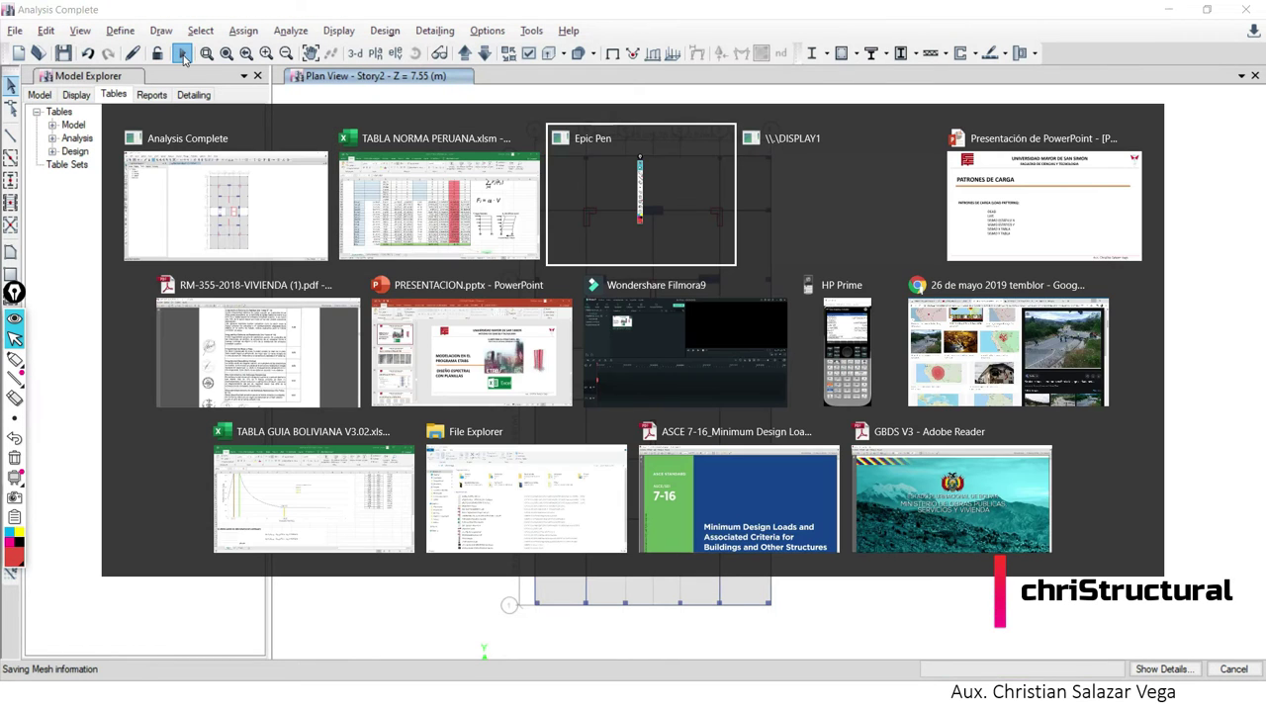
key(alt+Tab)
key(Right)
key(Right)
key(Right)
key(Right)
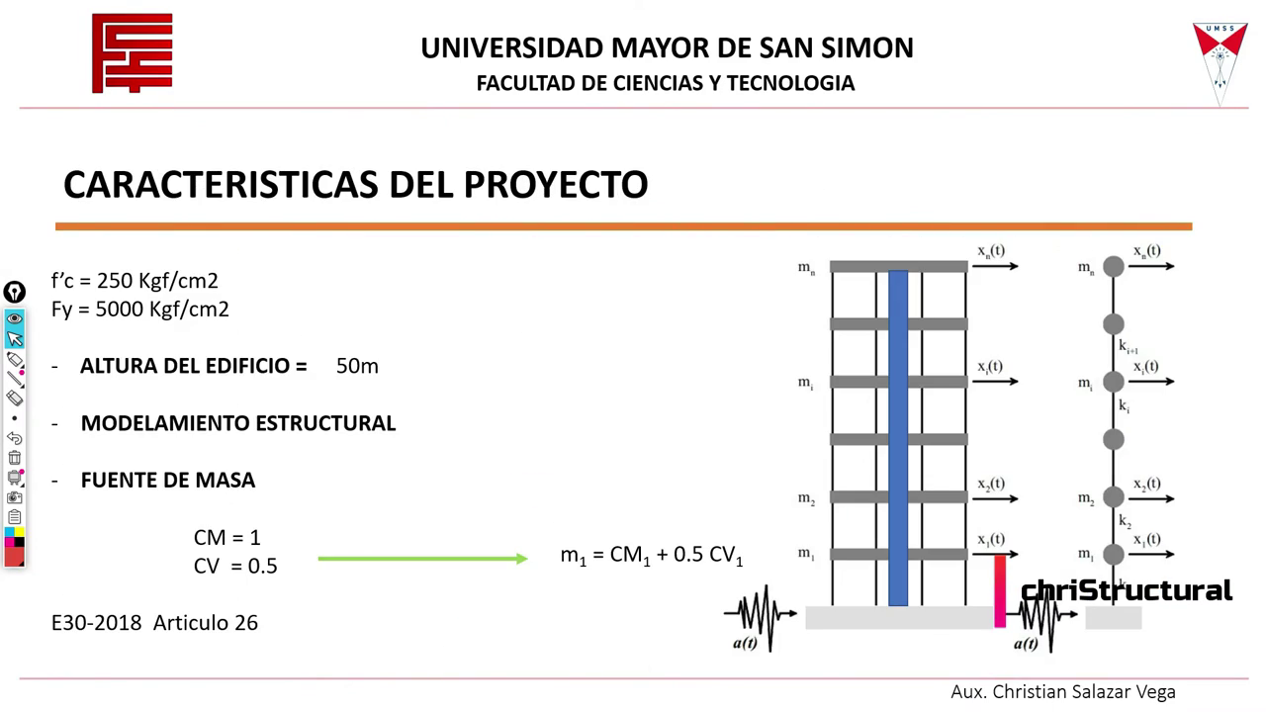
key(Right)
key(Right)
key(Right)
key(Right)
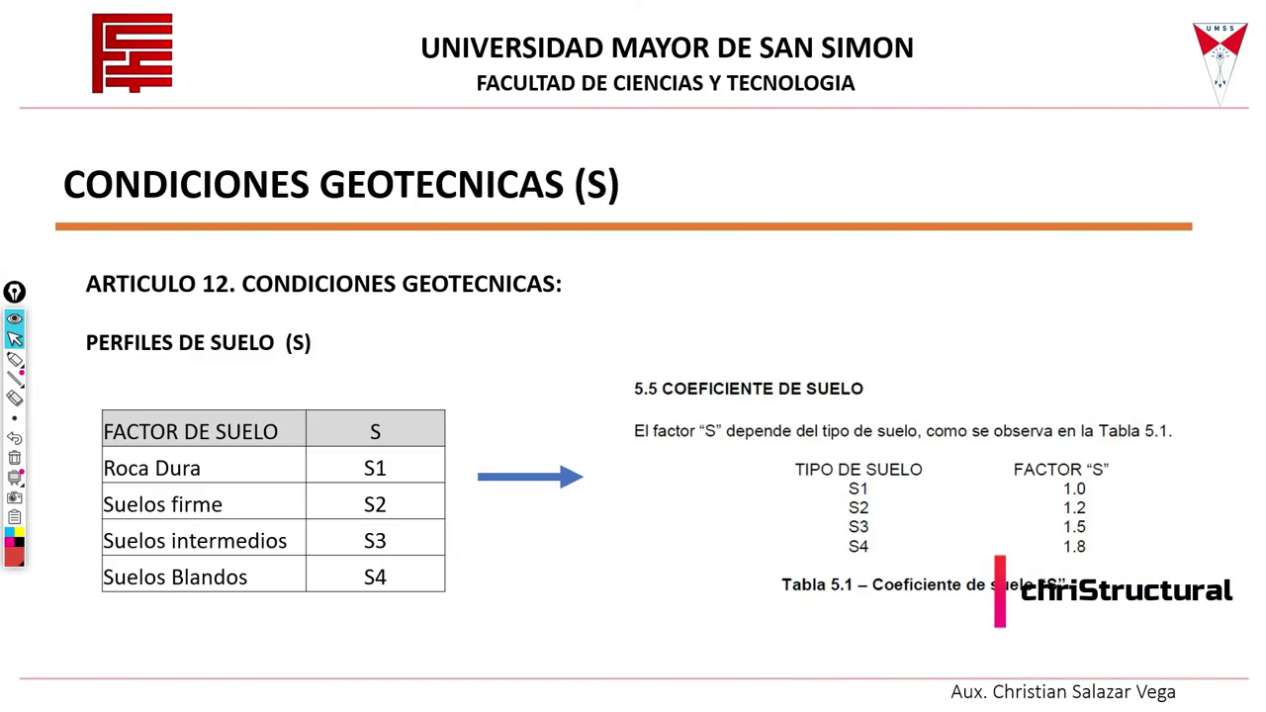
key(Right)
key(Right)
key(Right)
key(Right)
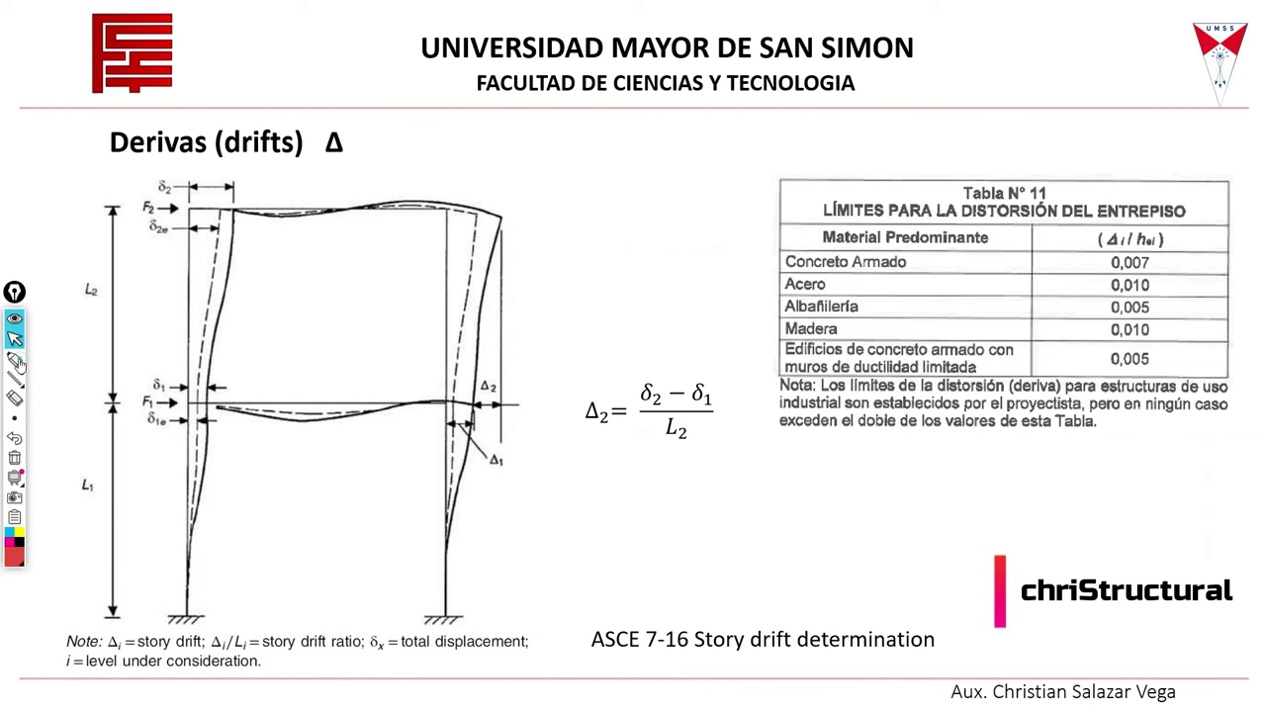
Annotate the drift formula (δ2 − δ1)/L2 and the frame displacements in red, then erase them.
click(16, 360)
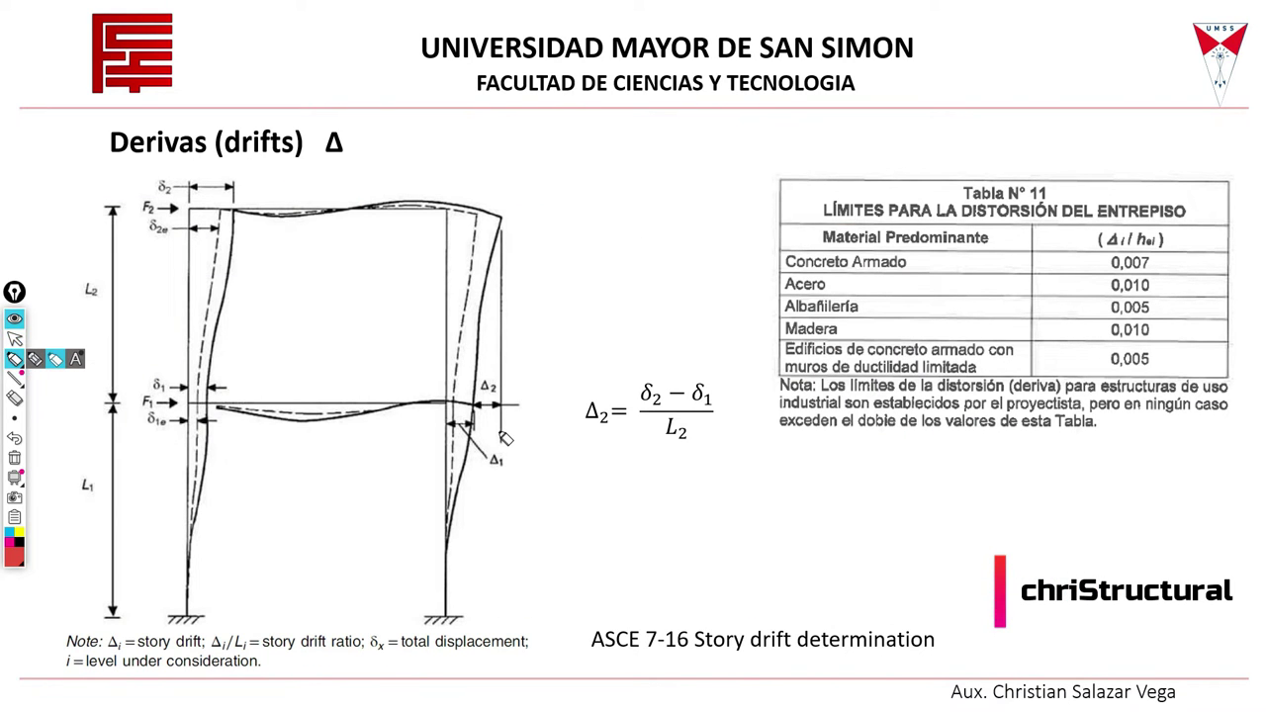
drag(745, 153, 777, 186)
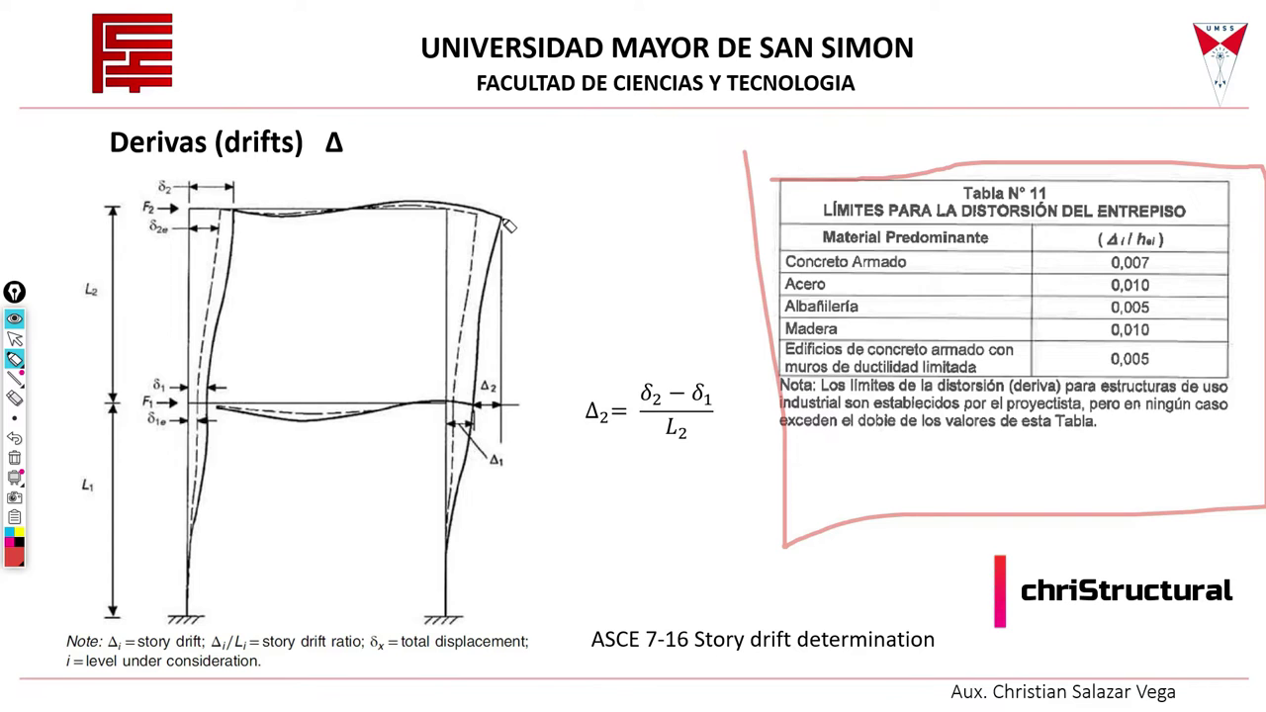
drag(184, 182, 182, 187)
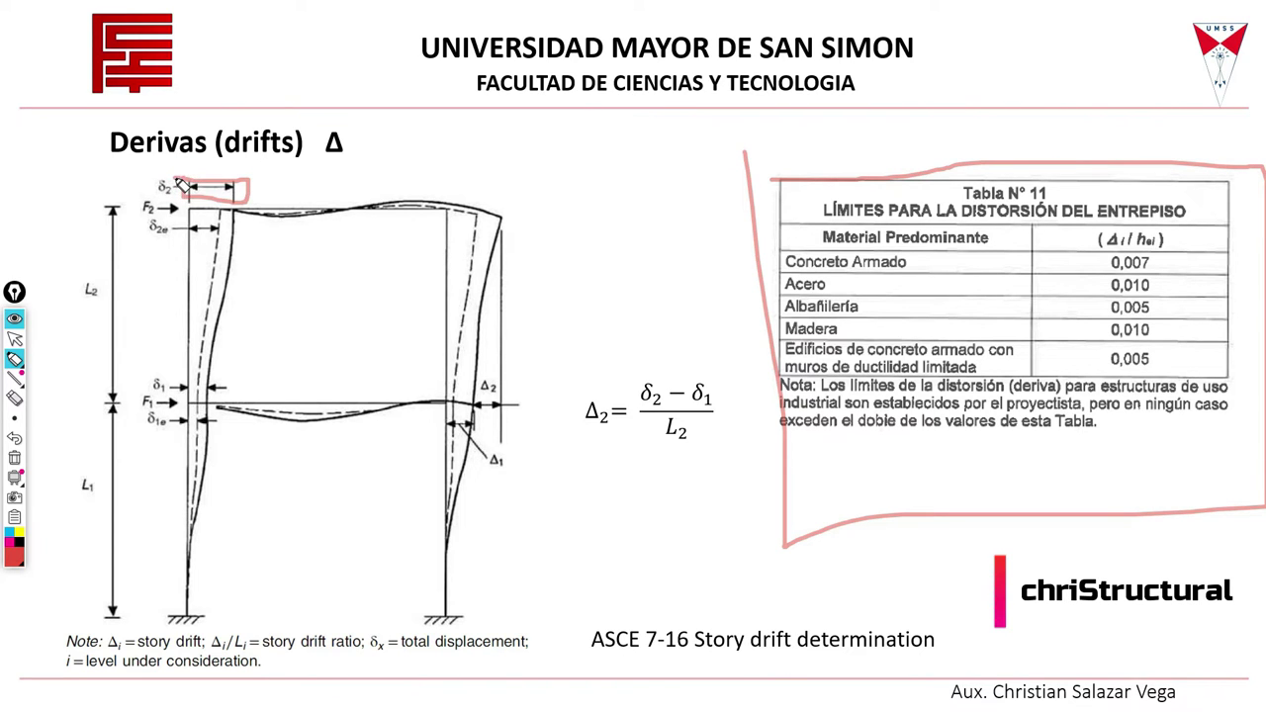
drag(156, 376, 220, 394)
mouse_move(573, 391)
mouse_down()
mouse_move(585, 438)
mouse_move(575, 407)
mouse_up()
drag(158, 183, 171, 189)
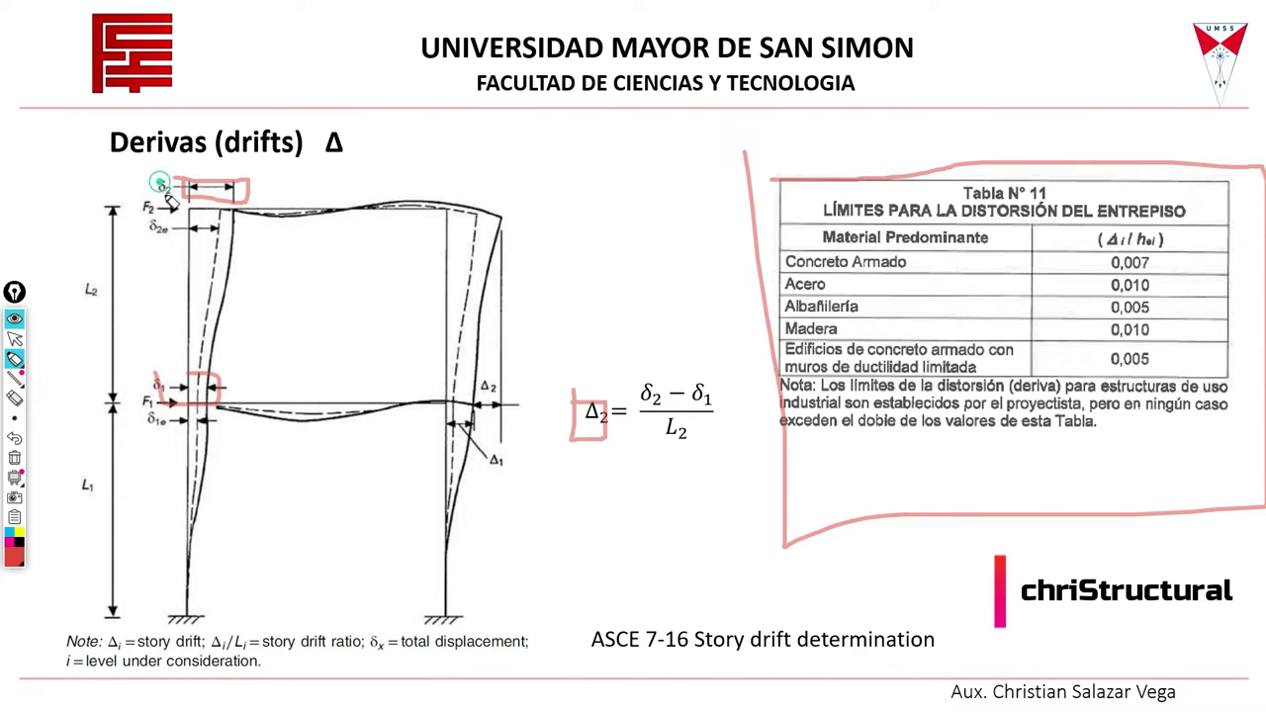
drag(157, 378, 178, 384)
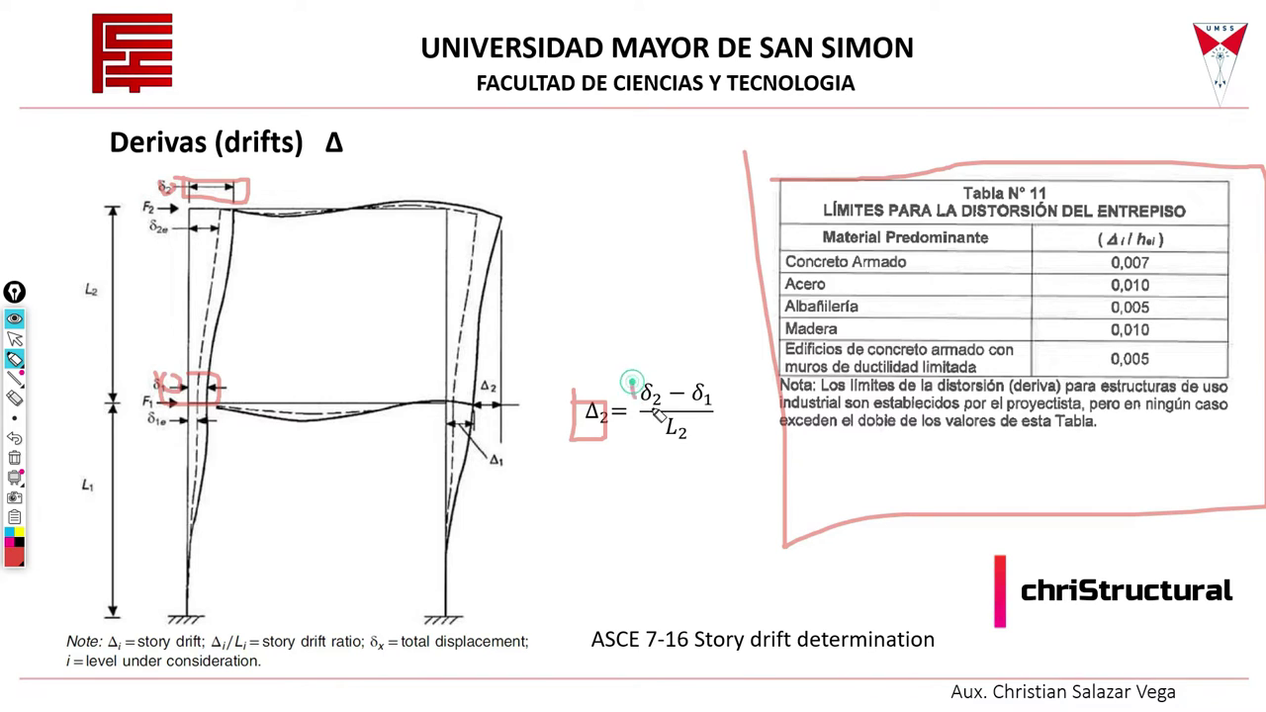
drag(631, 376, 725, 399)
drag(667, 447, 708, 429)
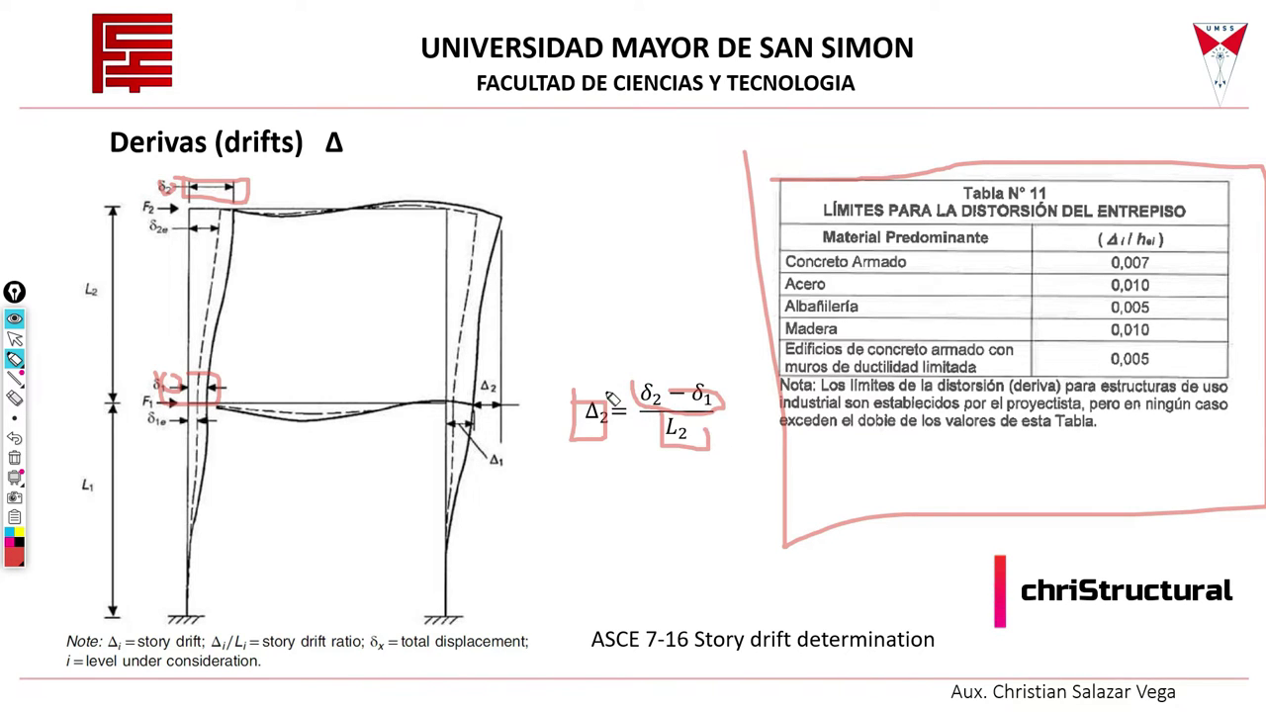
drag(124, 223, 119, 384)
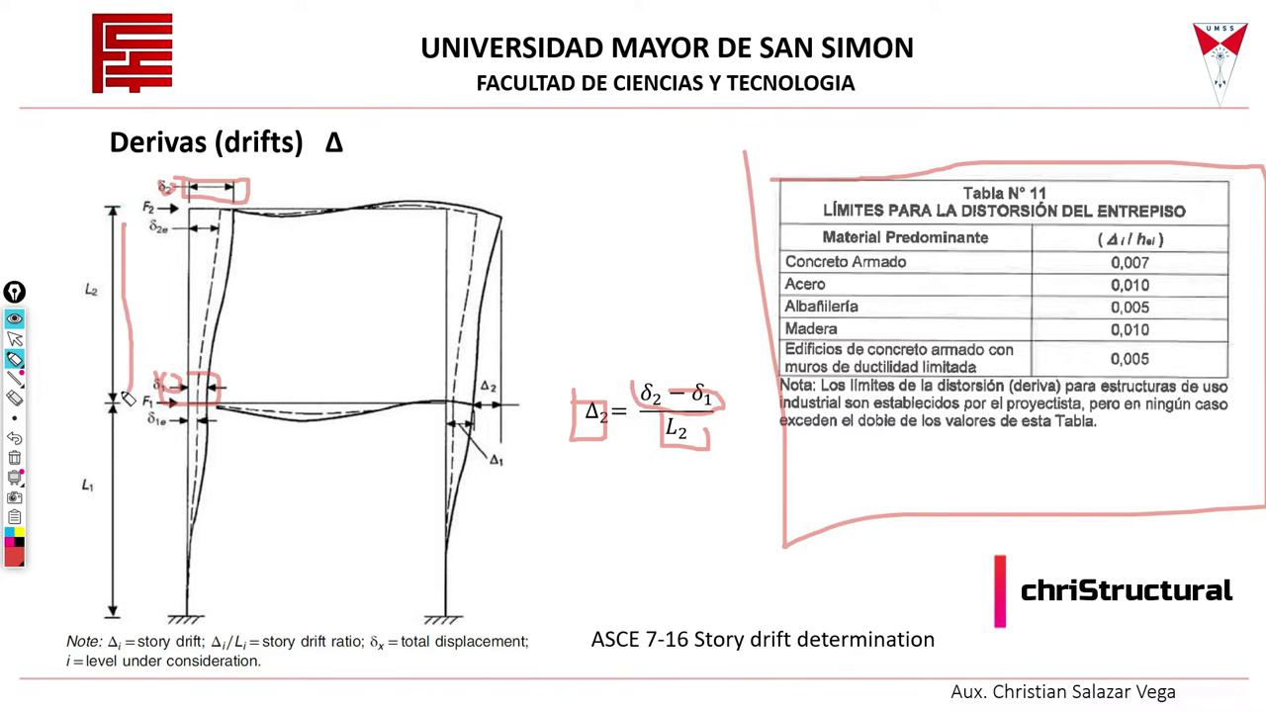
click(14, 337)
click(14, 457)
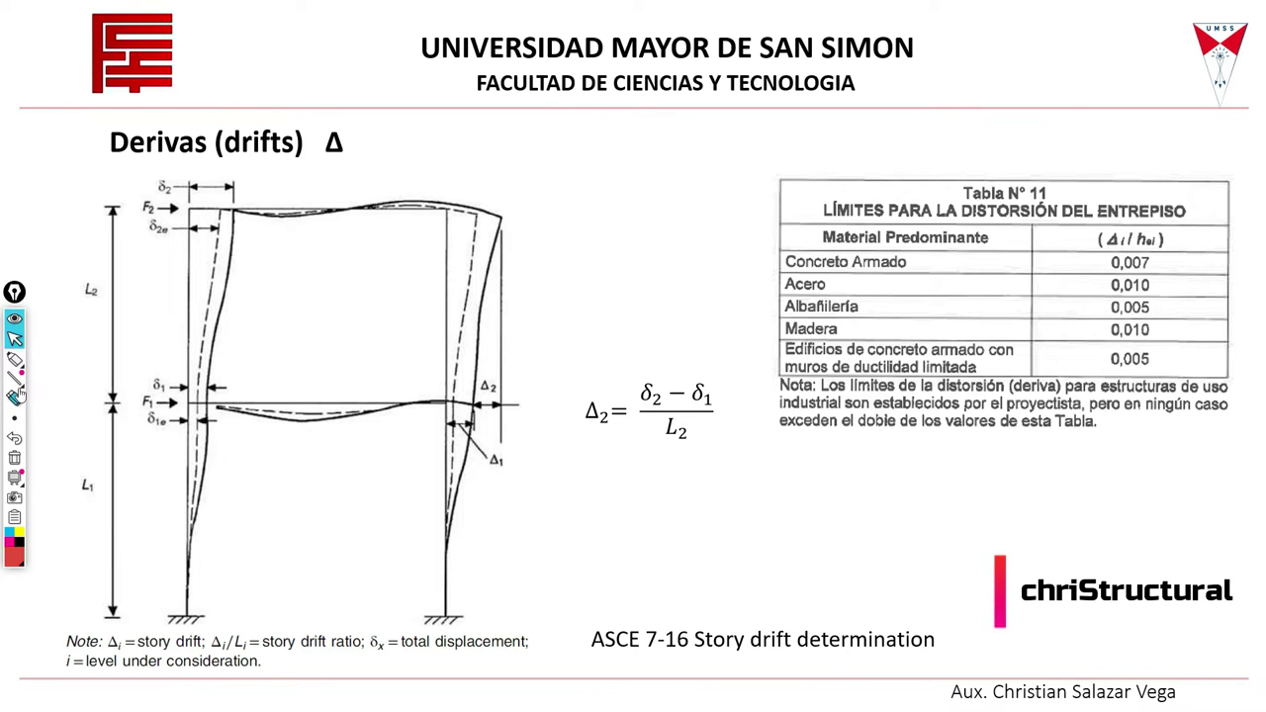
Box the 0,007 drift limit for Concreto Armado in red.
click(14, 360)
mouse_move(1110, 256)
mouse_down()
mouse_move(1173, 280)
mouse_move(1122, 257)
mouse_up()
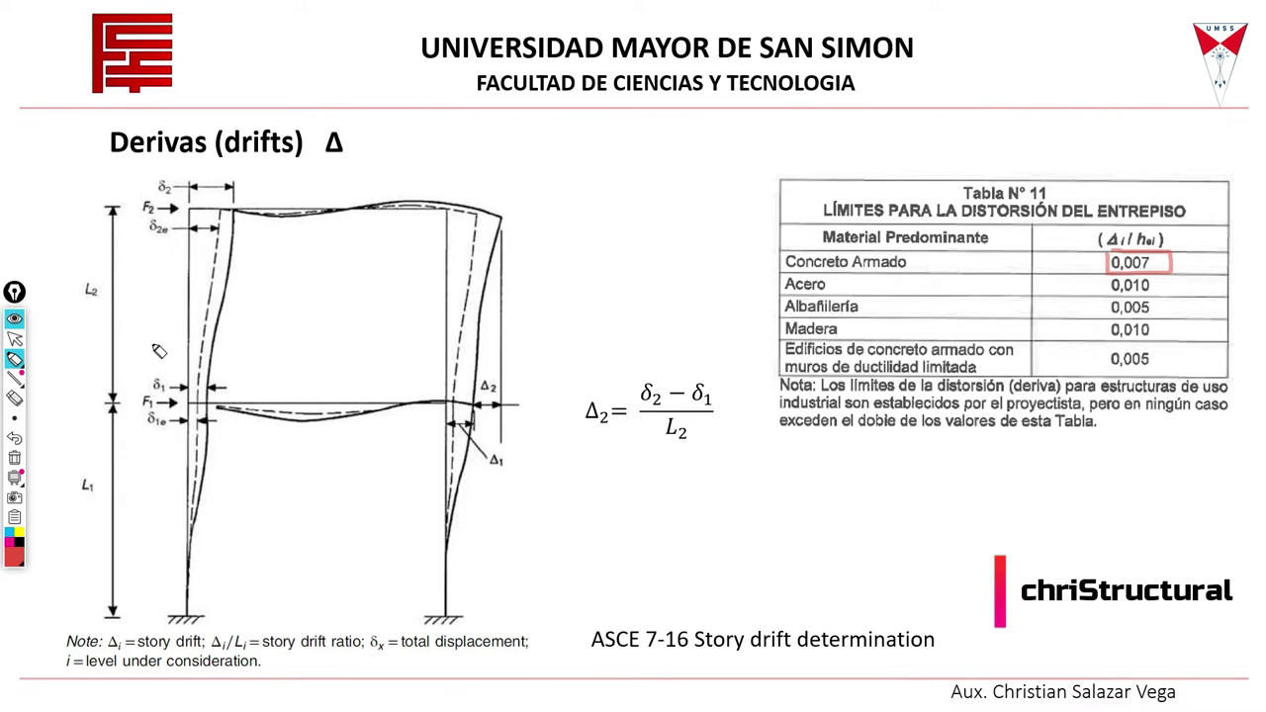
click(17, 336)
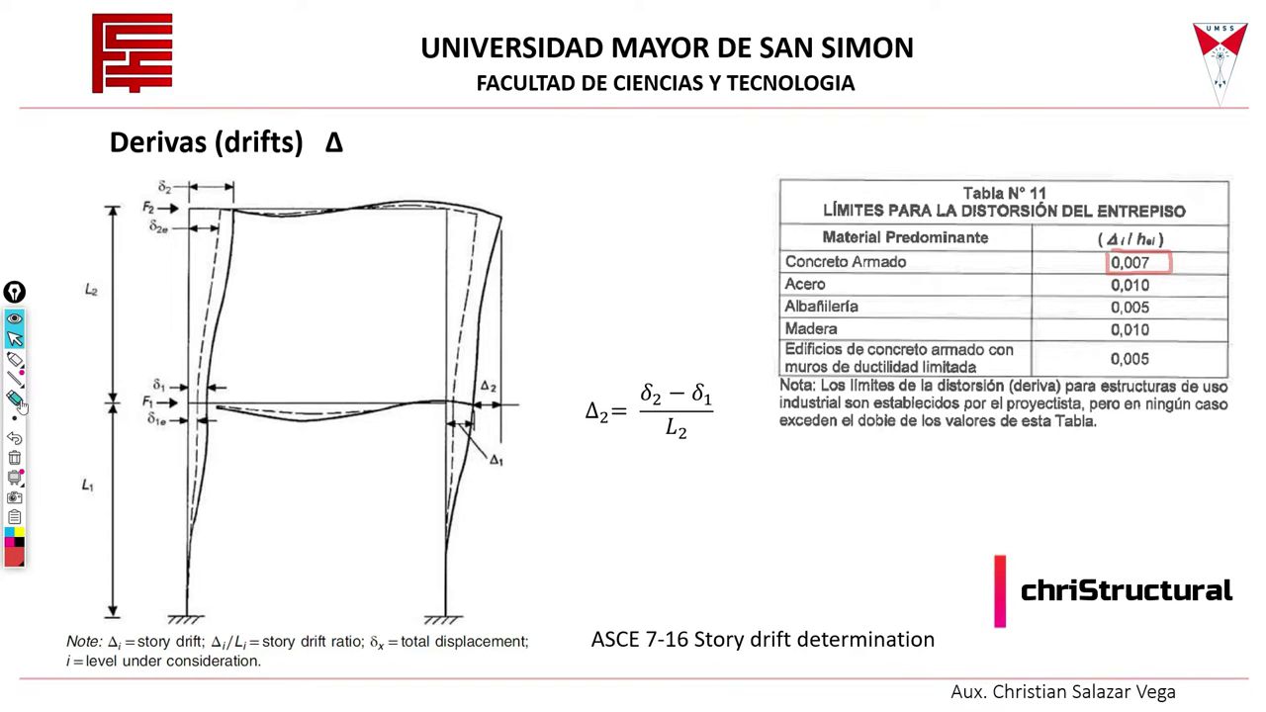
Erase the pen markup around the 0,007 drift limit on the slide.
click(695, 508)
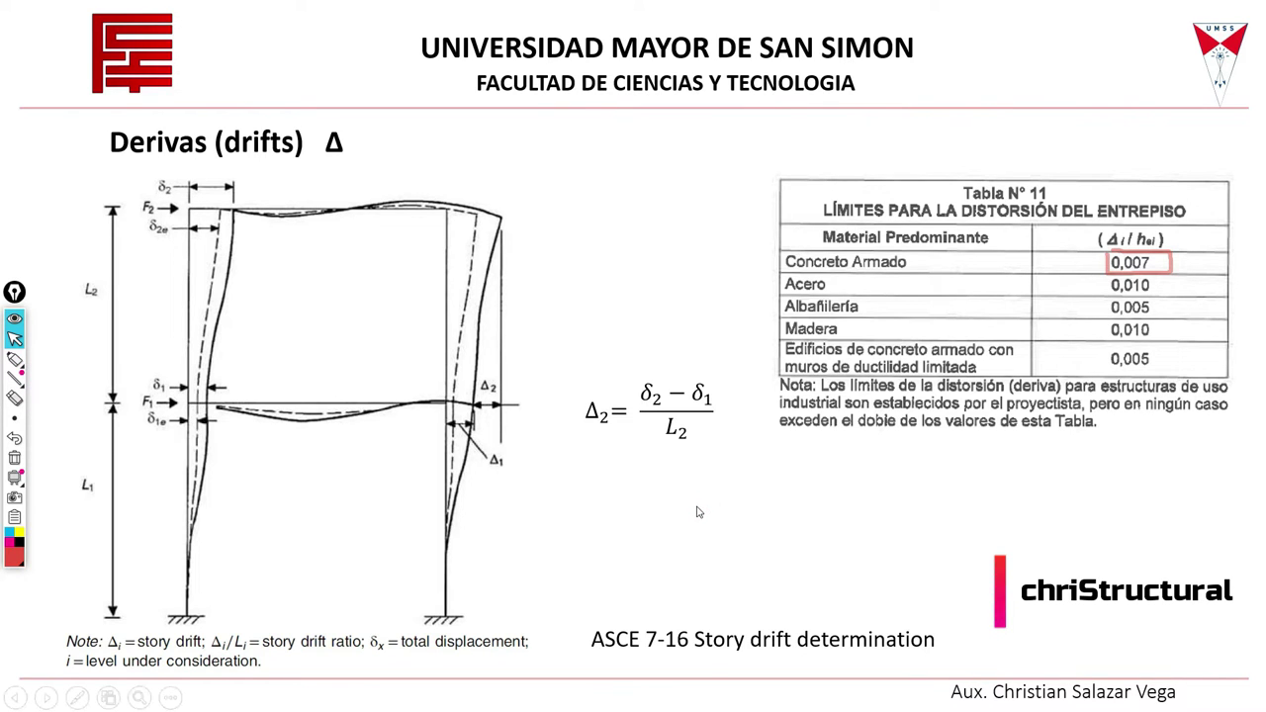
click(15, 458)
click(709, 536)
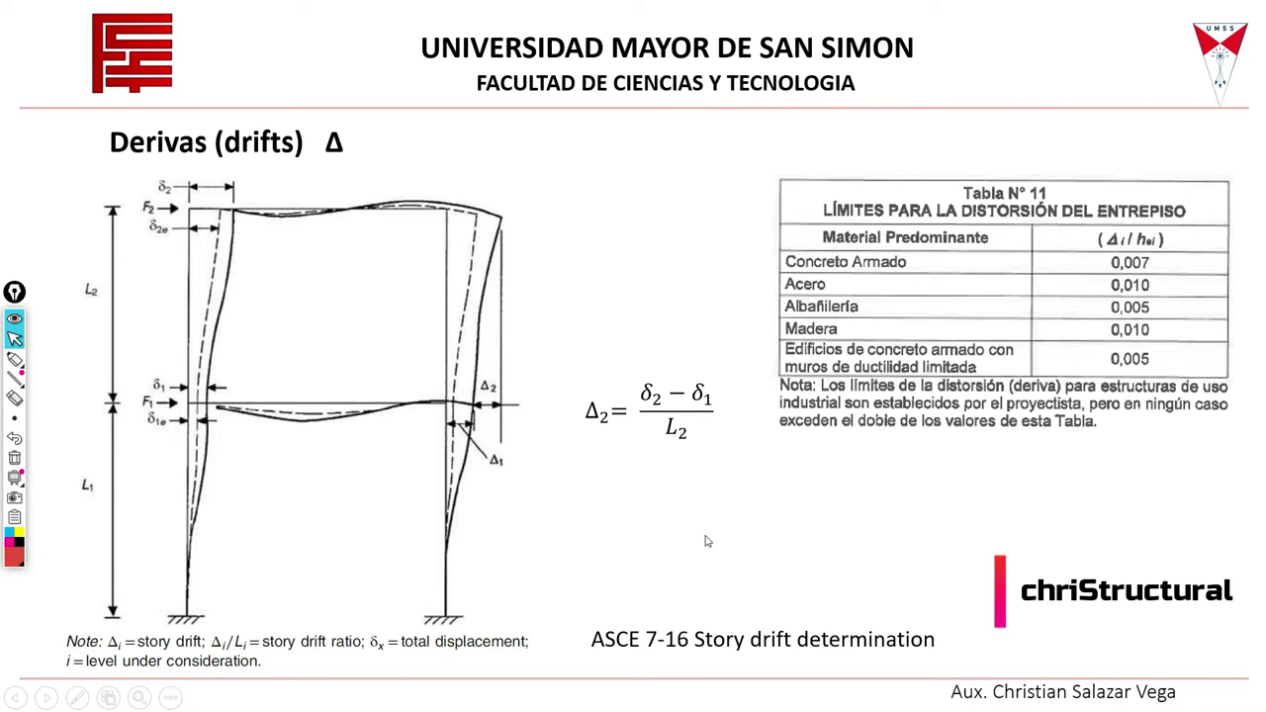
Advance past the building-categories slide to the P-Delta analysis slide, then bring up ETABS.
key(Right)
key(Right)
key(Right)
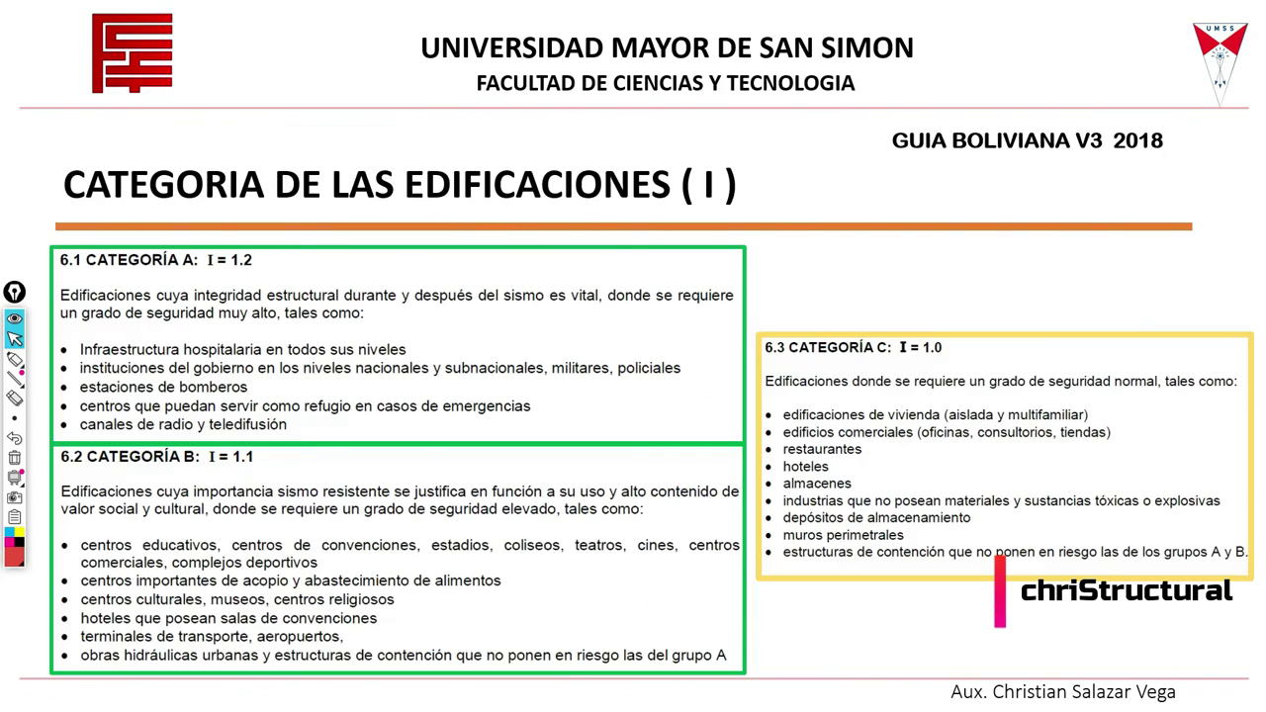
key(Right)
key(Right)
key(Right)
key(Right)
key(Right)
key(Right)
key(Right)
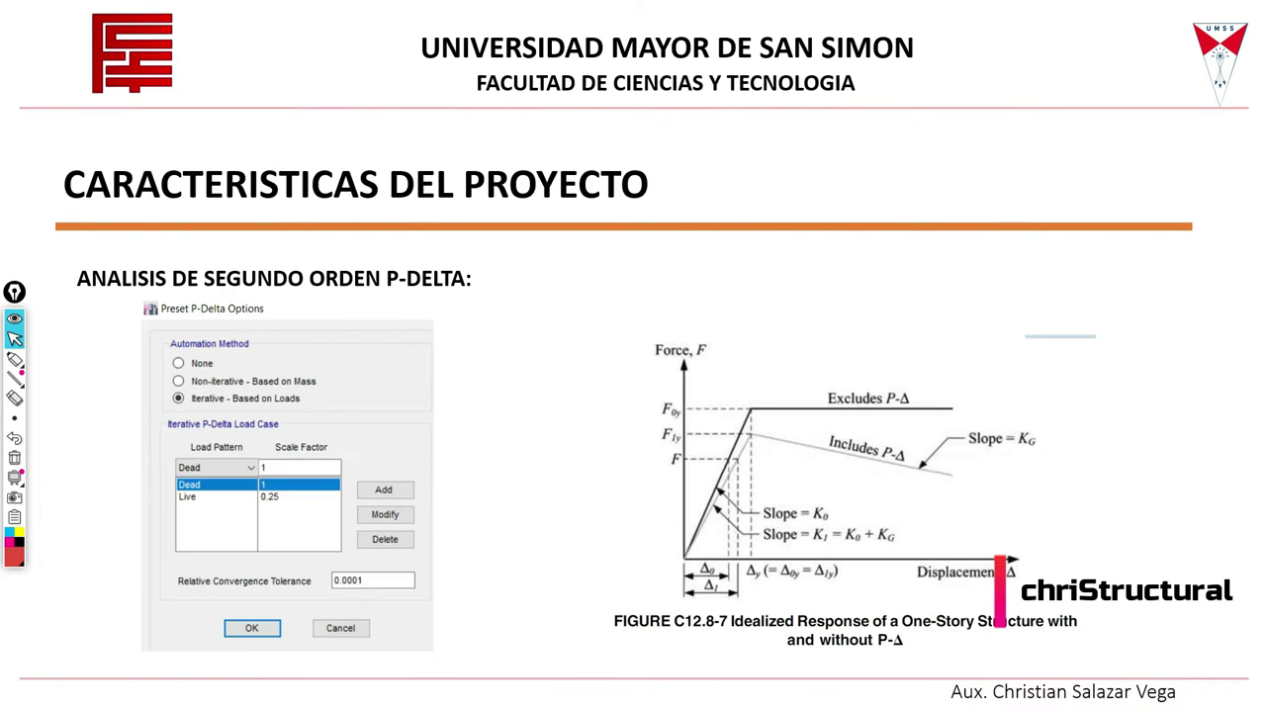
key(Right)
key(alt+Tab)
key(alt+Tab)
key(alt+Tab)
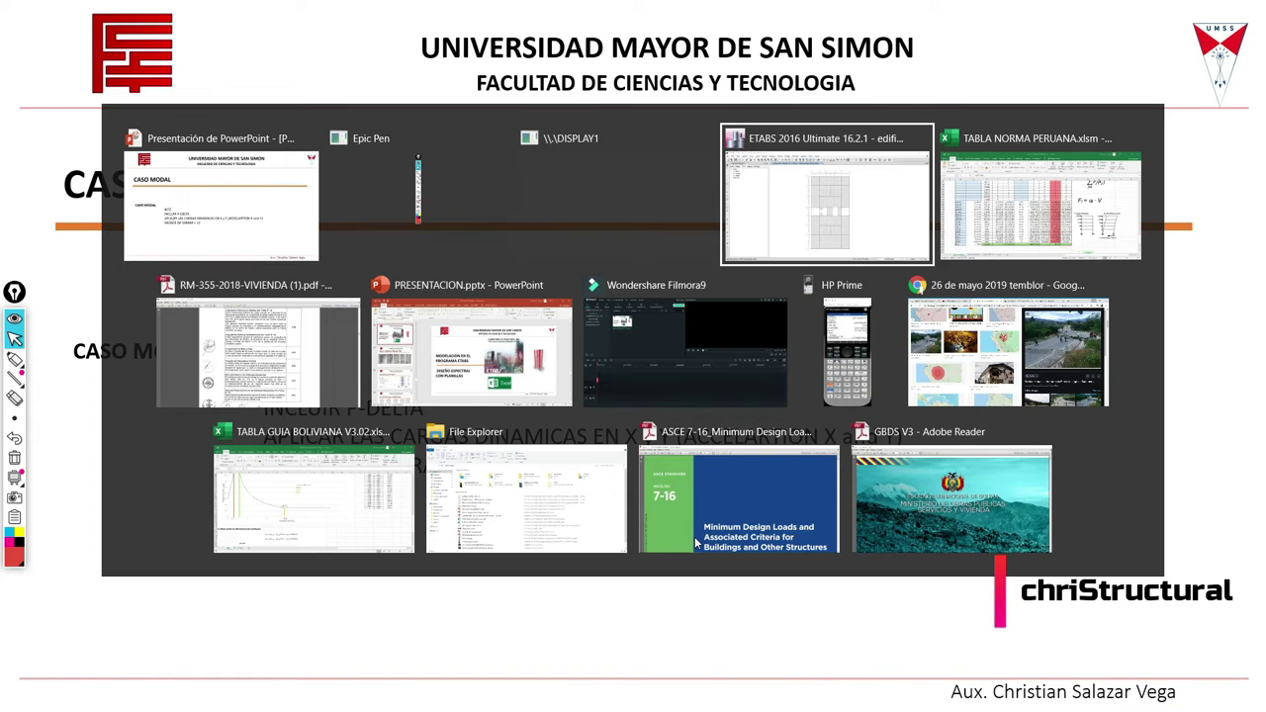
Open a Story Response plot showing story shears for the SISMO X TABLA case.
click(346, 247)
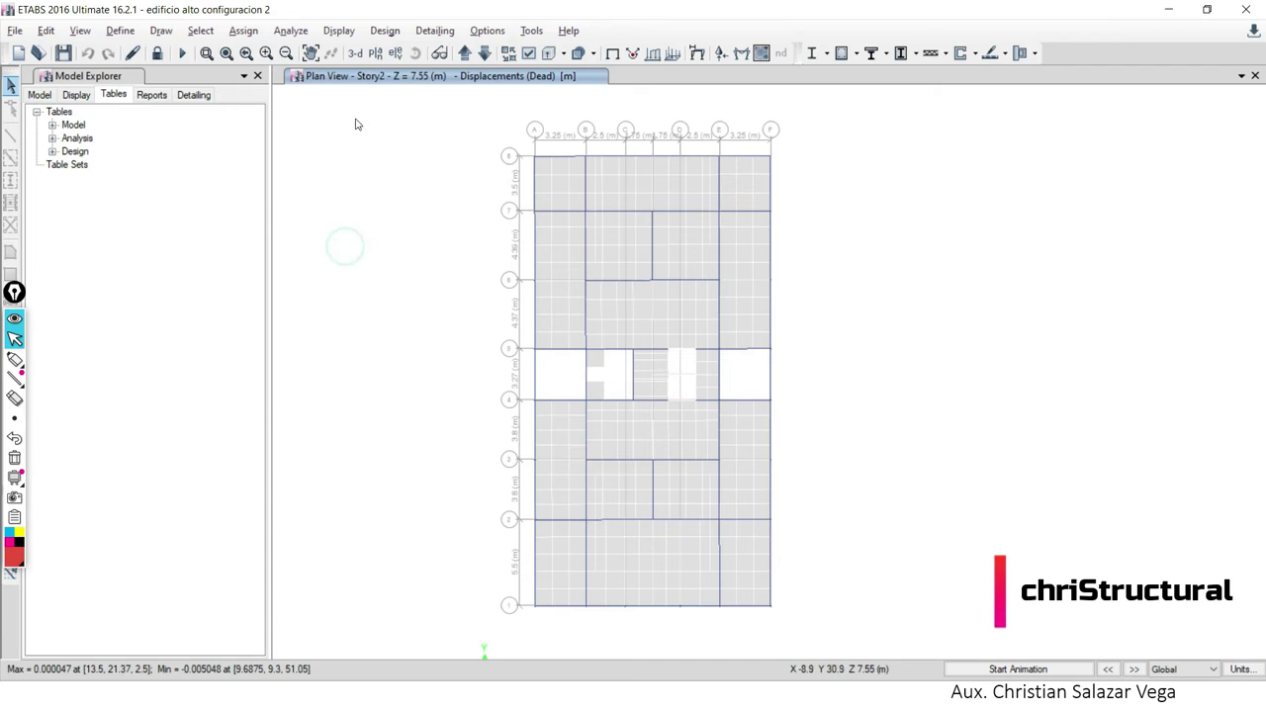
click(339, 30)
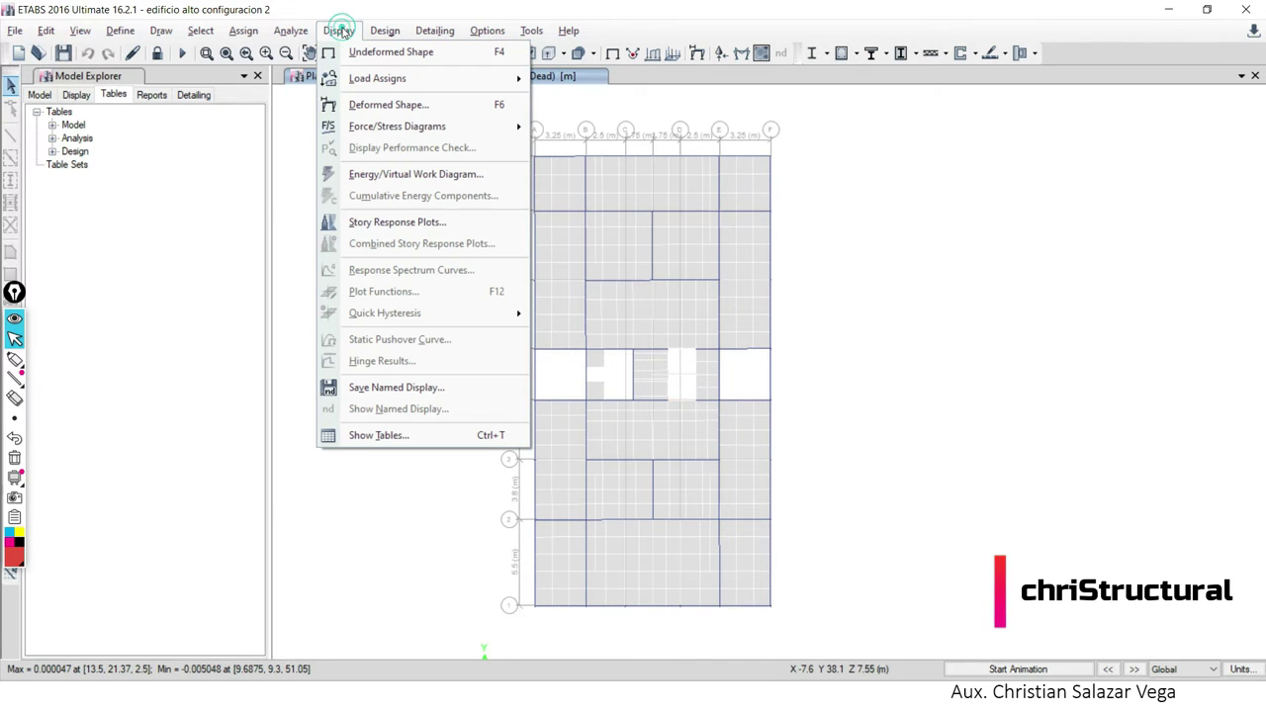
click(409, 223)
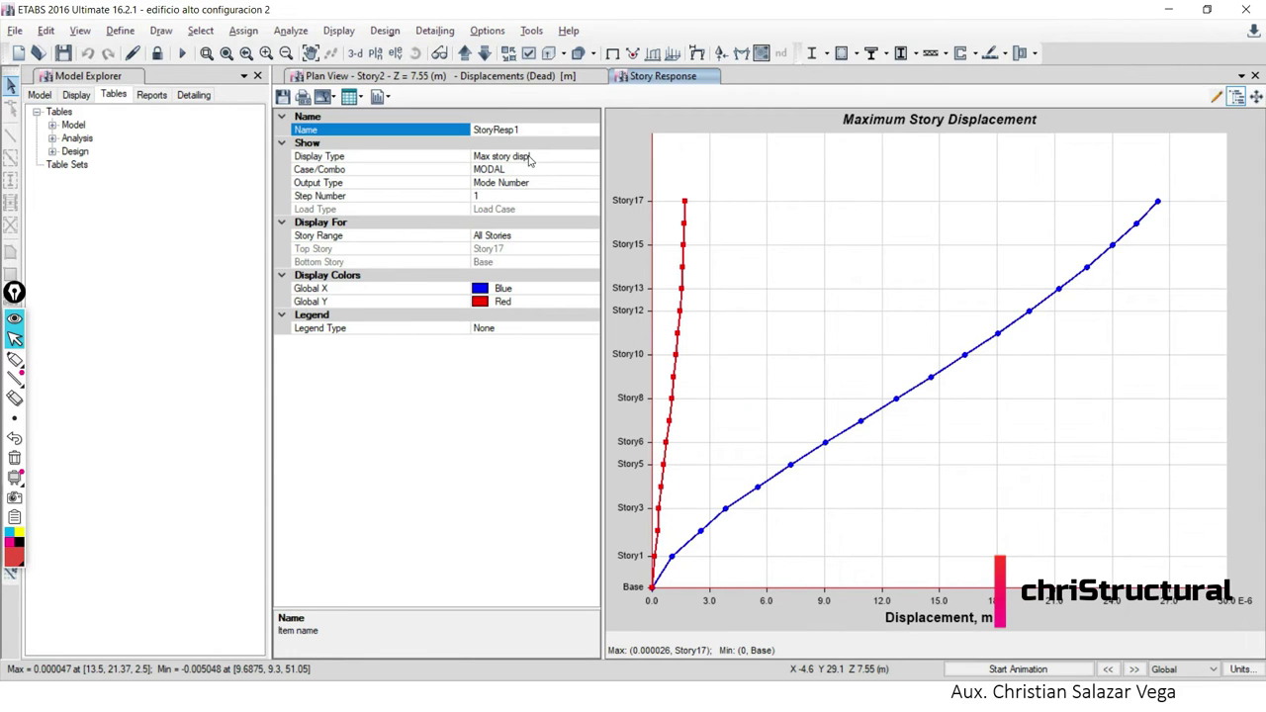
click(530, 158)
click(592, 158)
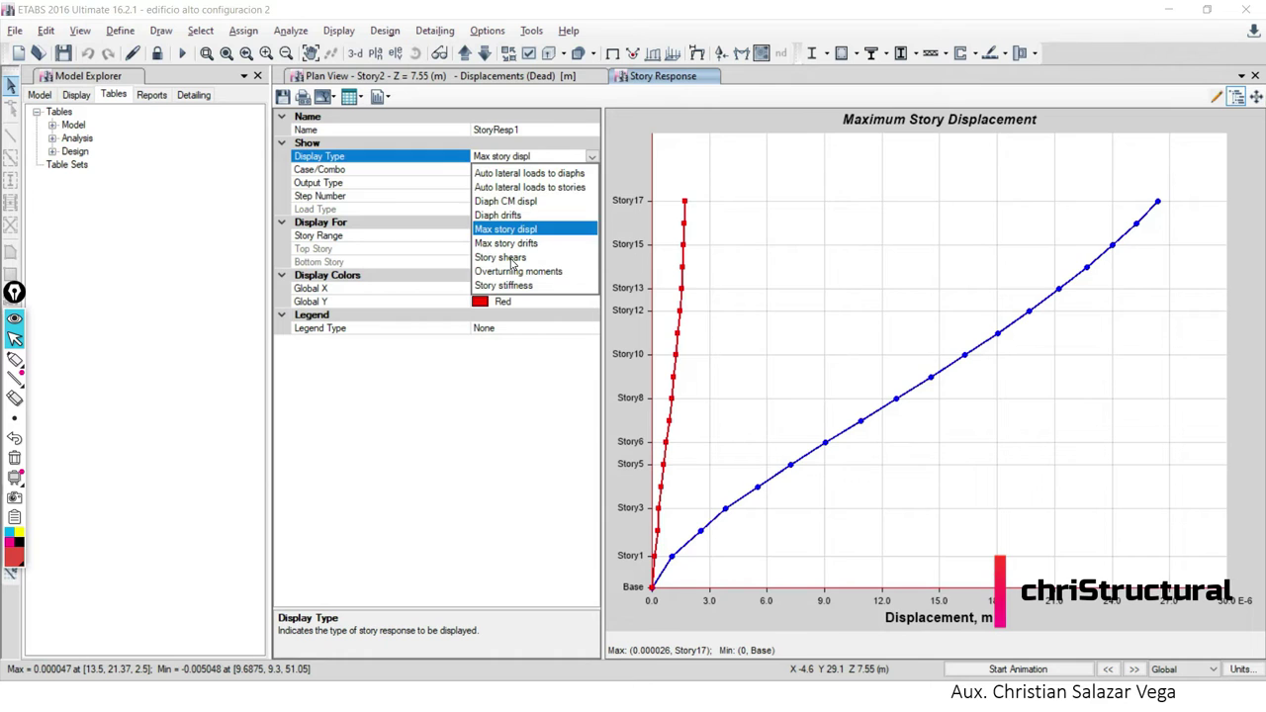
click(510, 257)
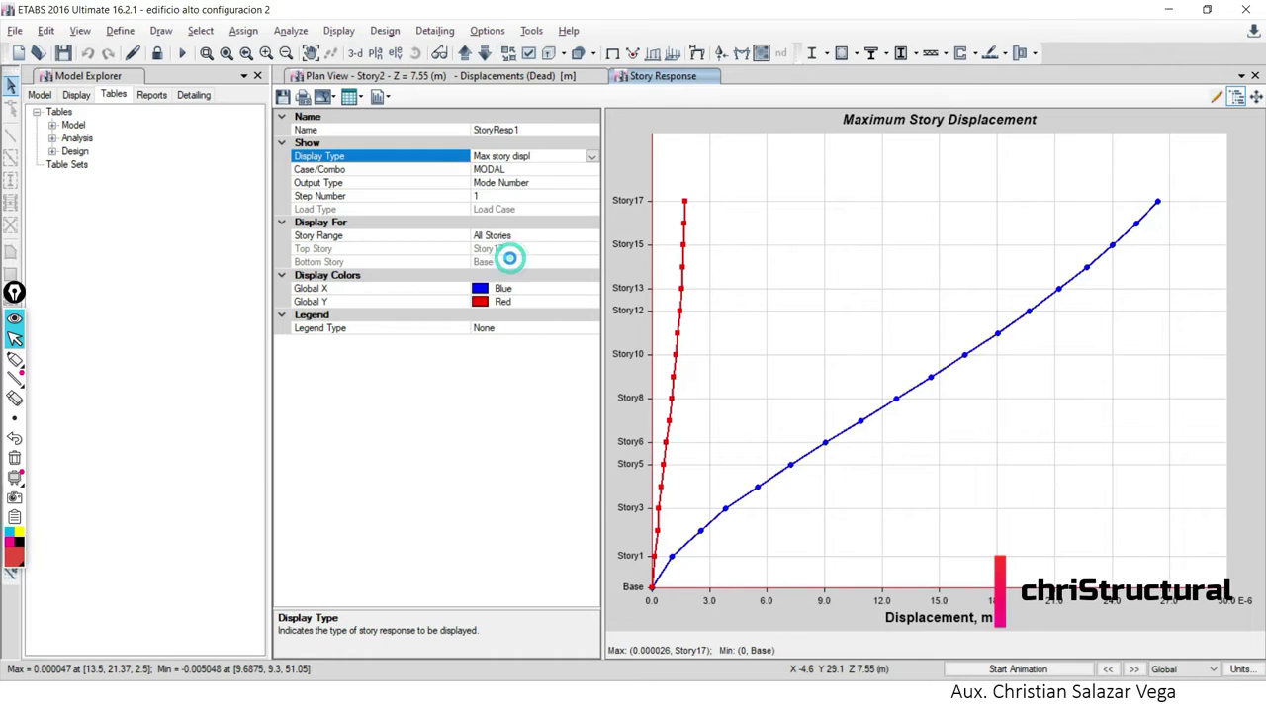
click(500, 170)
click(592, 169)
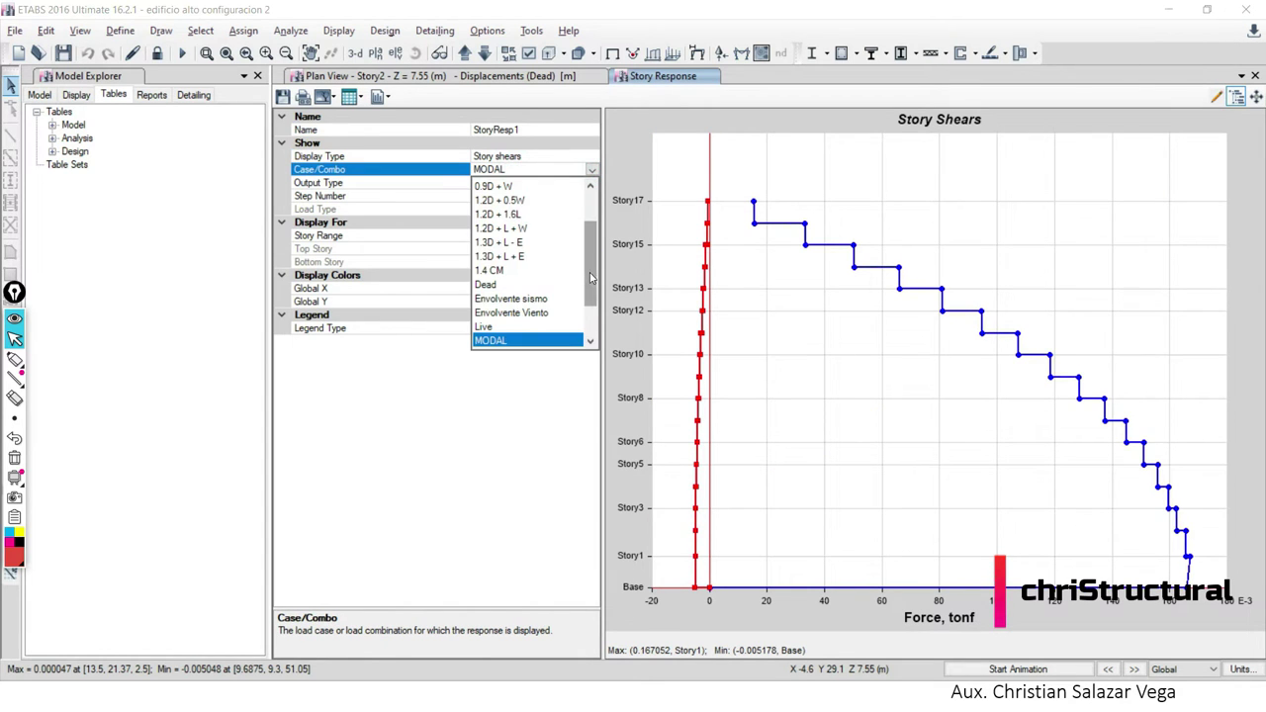
scroll(592, 278, down, 2)
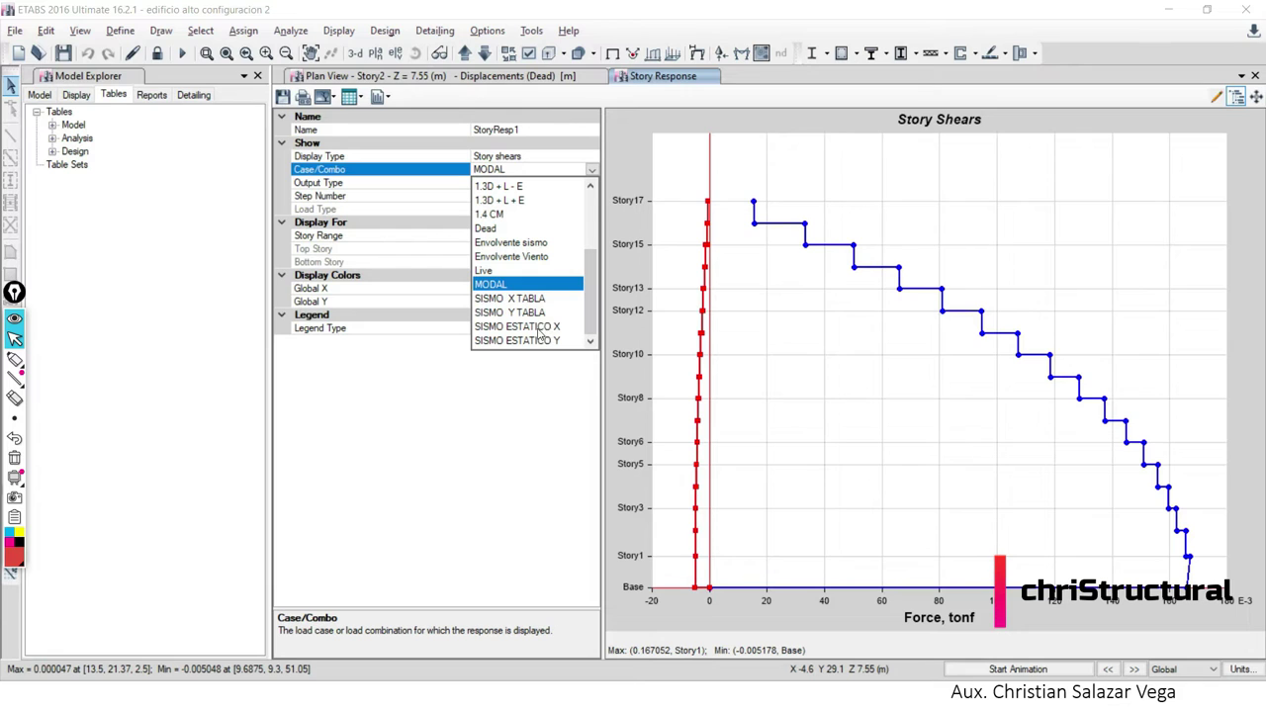
click(541, 298)
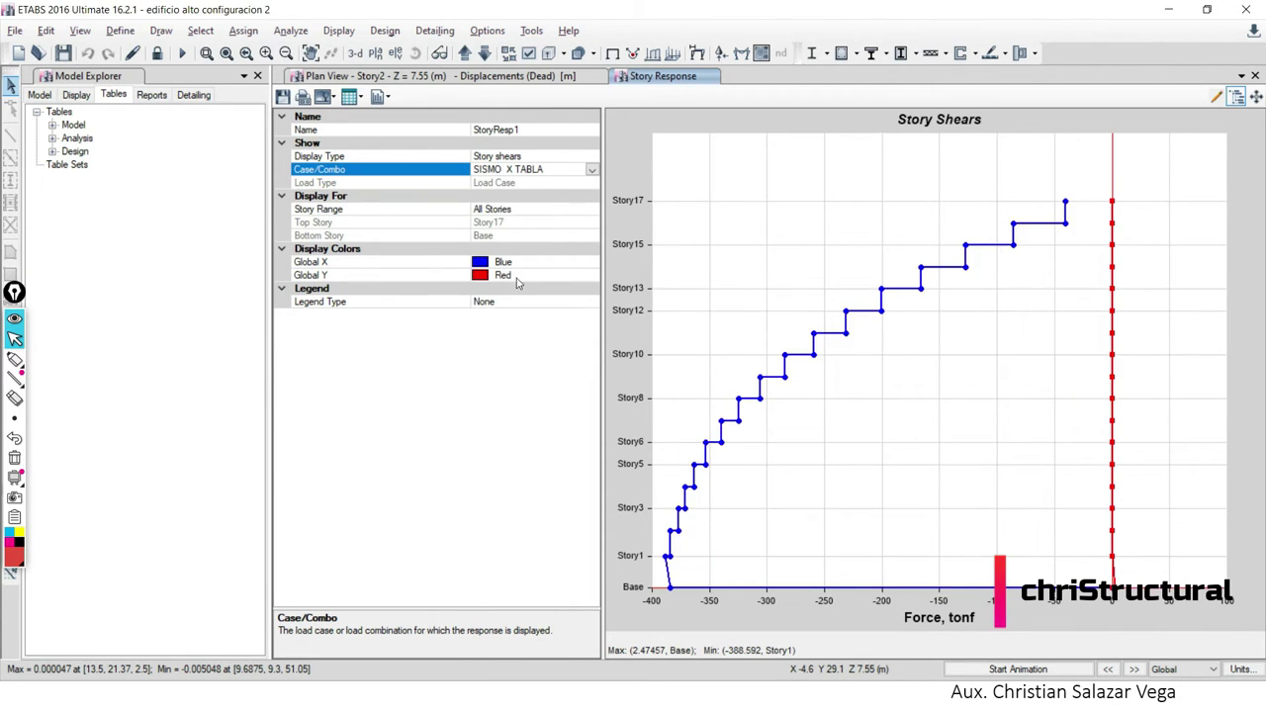
Highlight the plot's Max/Min shear readout of 388.592 tonf, then switch to Excel.
click(14, 360)
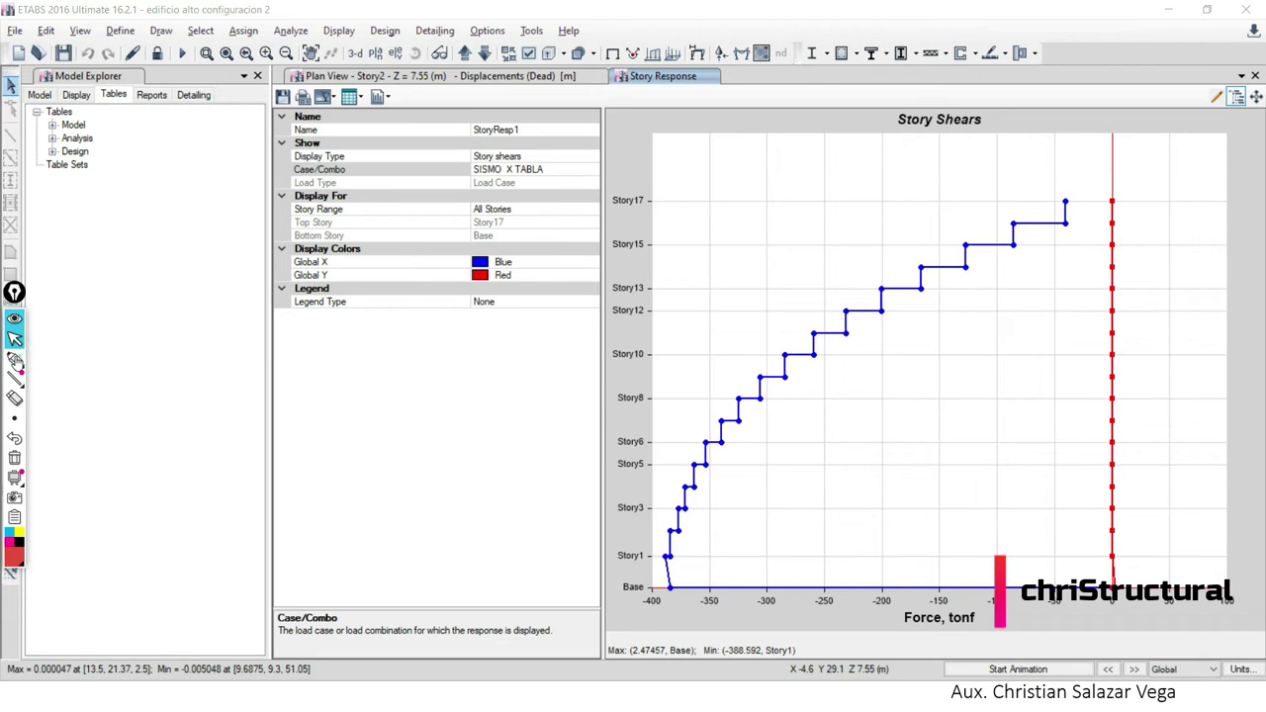
mouse_move(616, 643)
mouse_down()
mouse_move(791, 666)
mouse_move(617, 643)
mouse_up()
drag(706, 639, 708, 676)
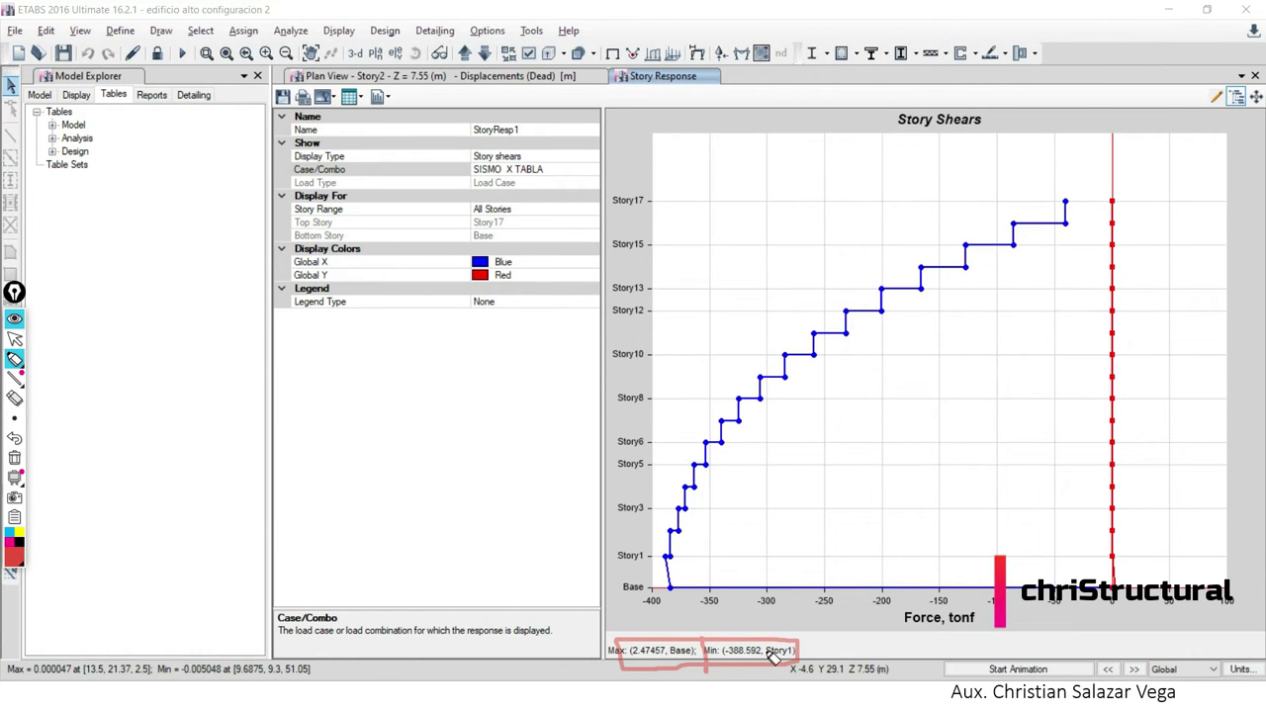
key(alt+Tab)
key(alt+Tab)
key(alt+Tab)
key(alt+Tab)
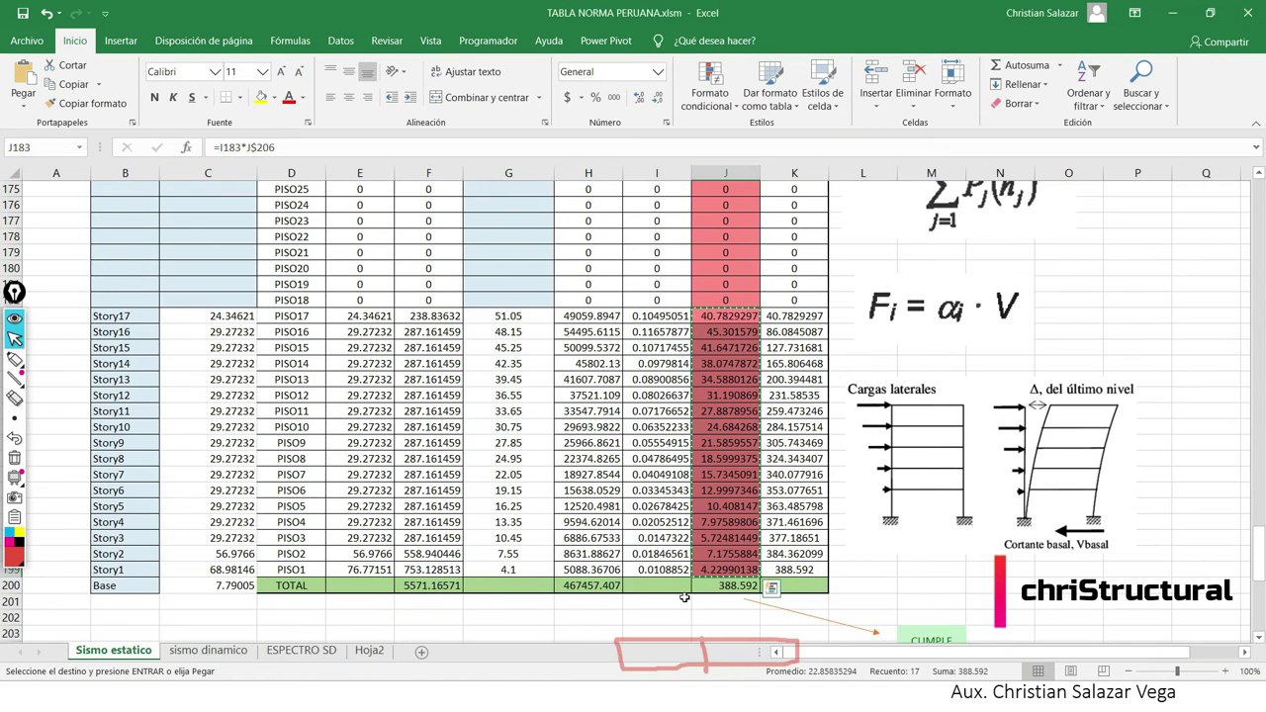
Check the 388.592 total base shear in cell J200, then return to ETABS.
click(752, 586)
key(Escape)
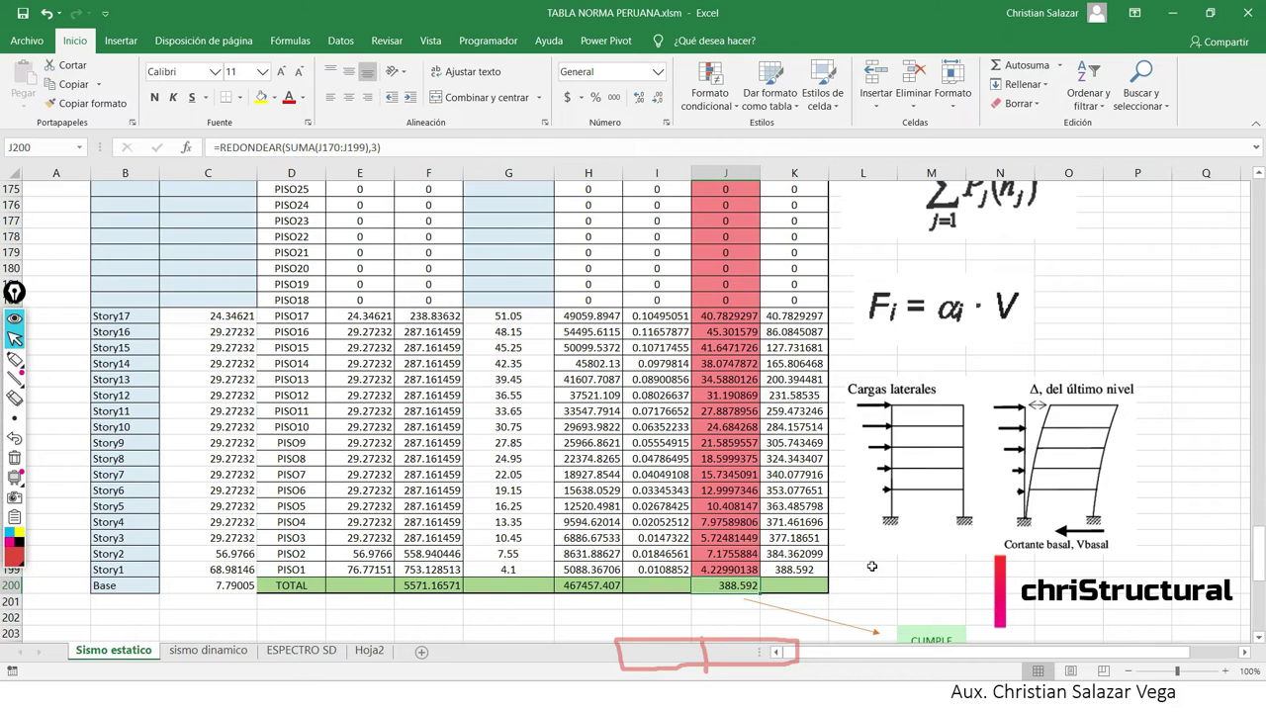
key(alt+Tab)
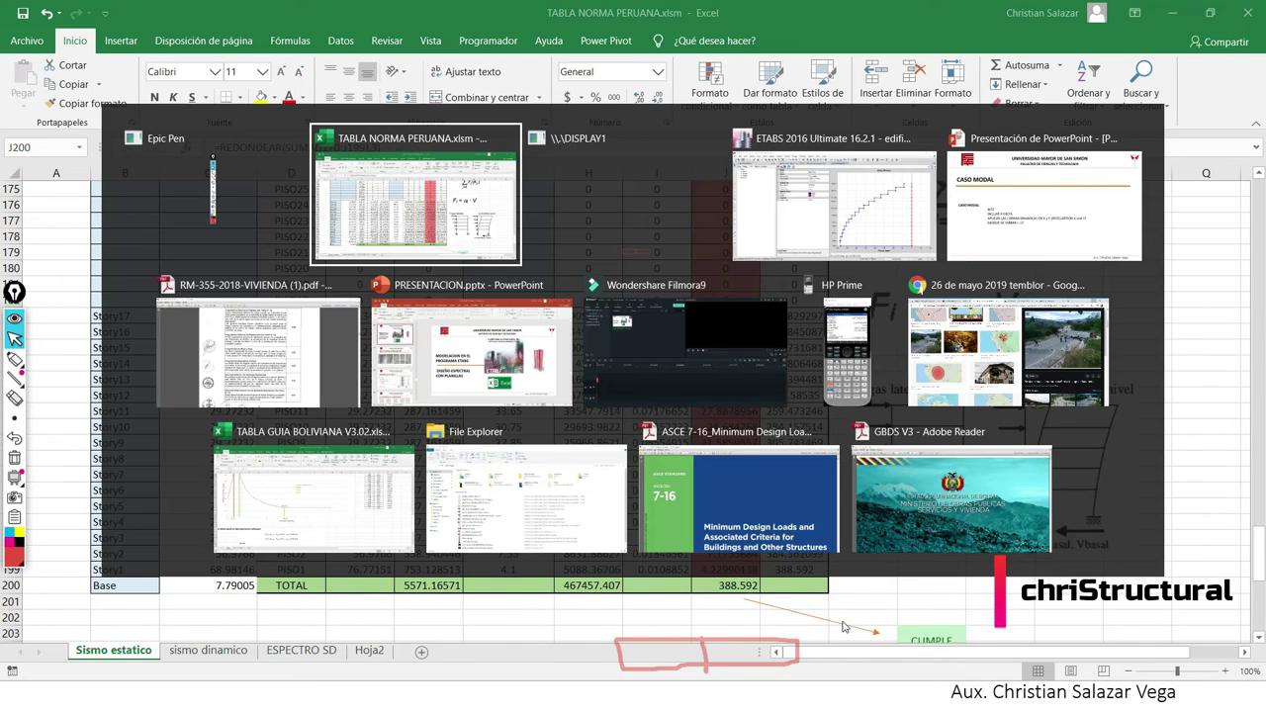
key(alt+Tab)
key(alt+Tab)
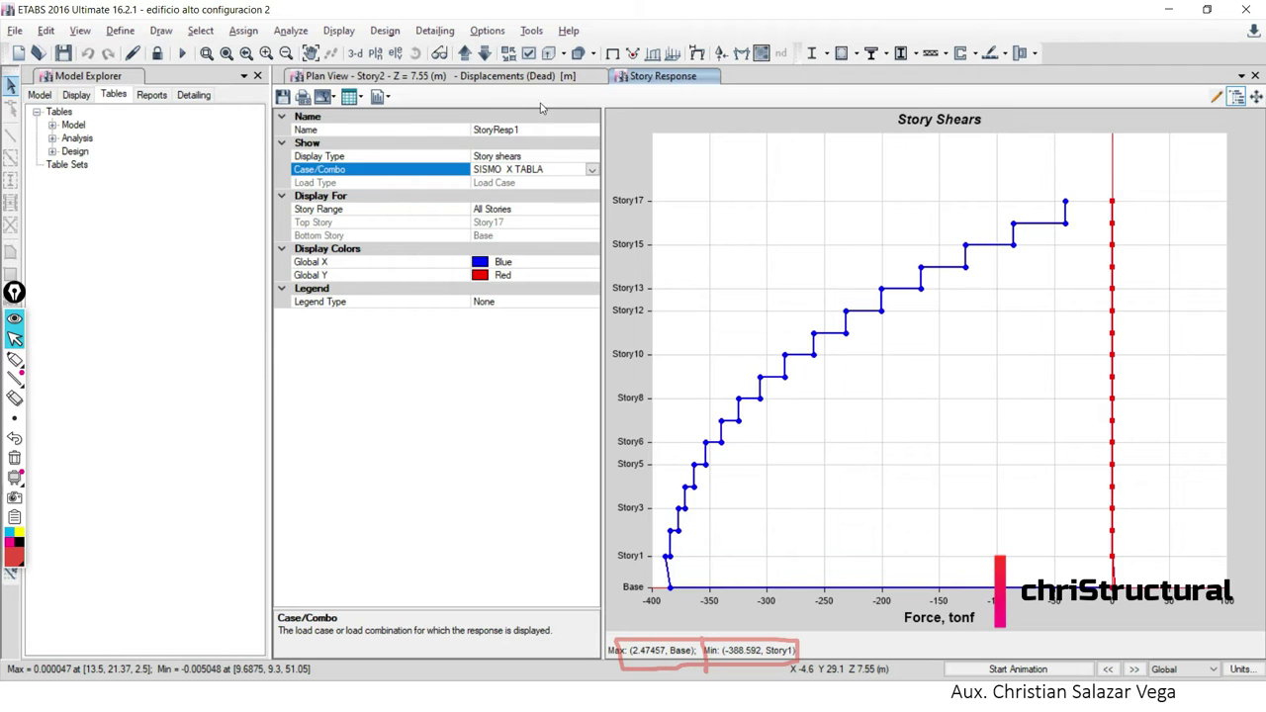
Switch the story-shear plot to SISMO ESTATICO X, 383.099 tonf at Story1, then go to Excel.
click(588, 169)
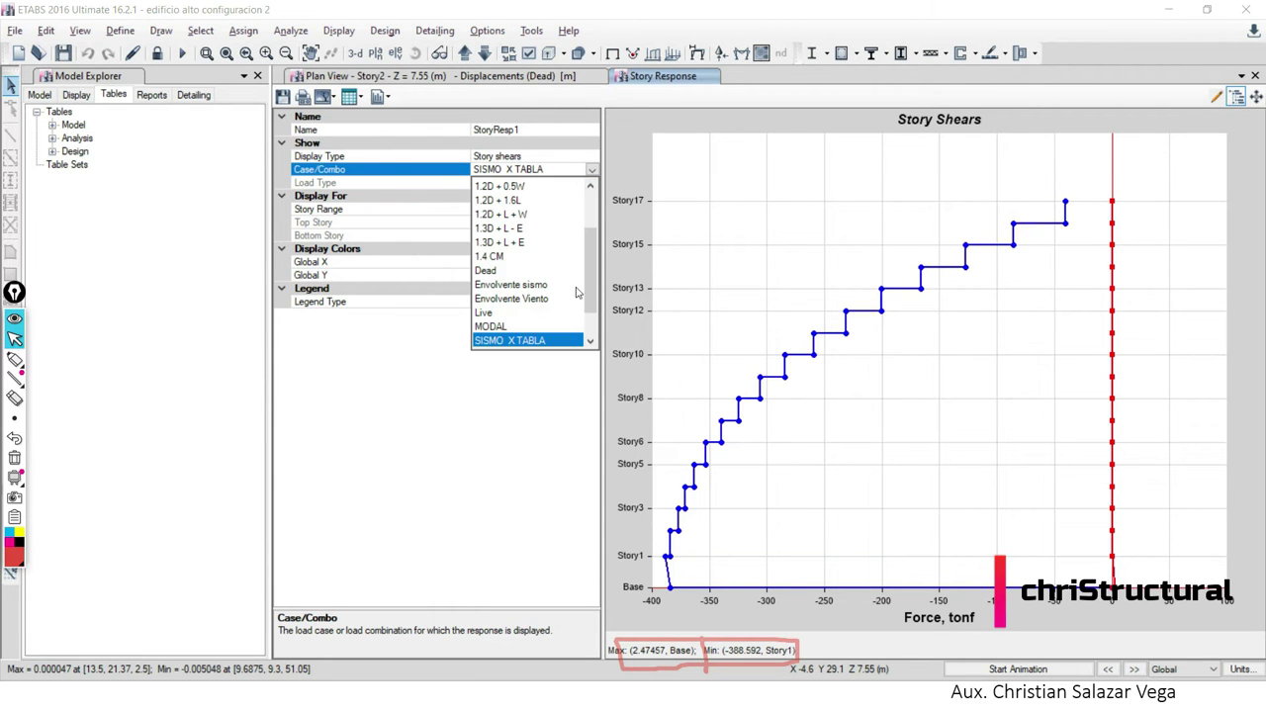
scroll(588, 305, down, 1)
click(529, 327)
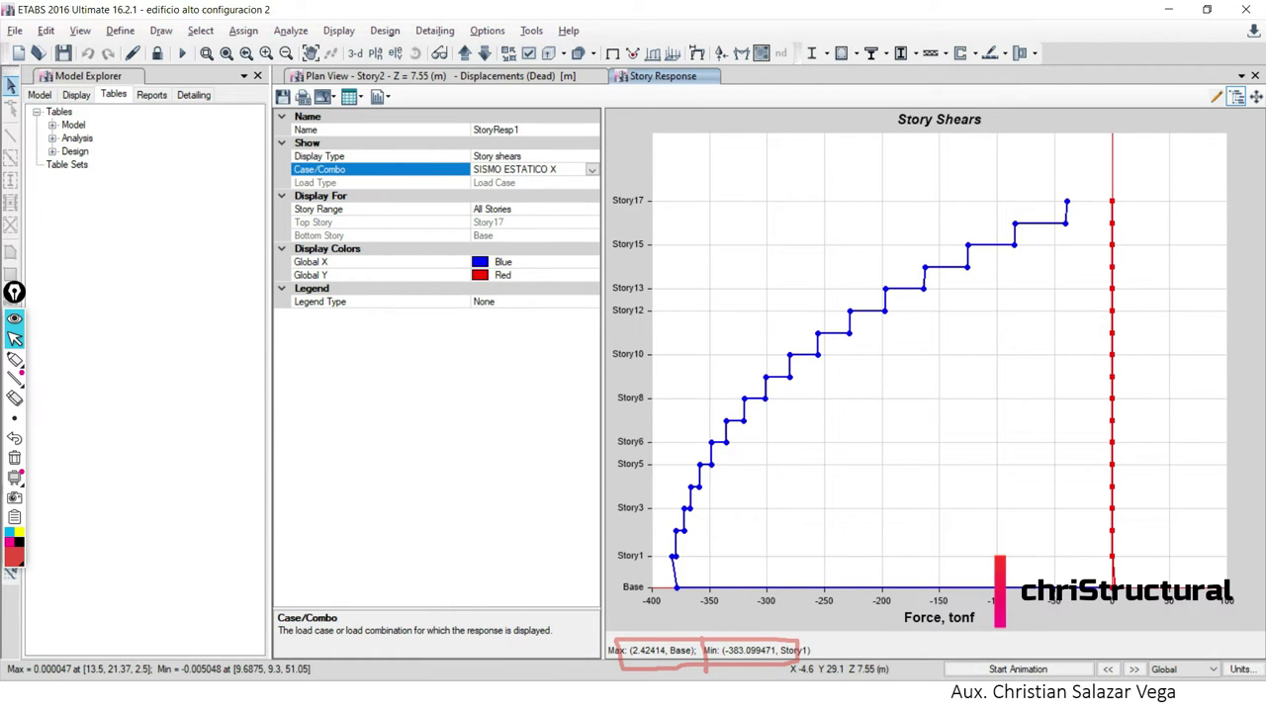
key(alt+Tab)
Review the 0.069750657 seismic coefficient and K = 1.354 on the Sismo estatico sheet.
scroll(567, 469, up, 6)
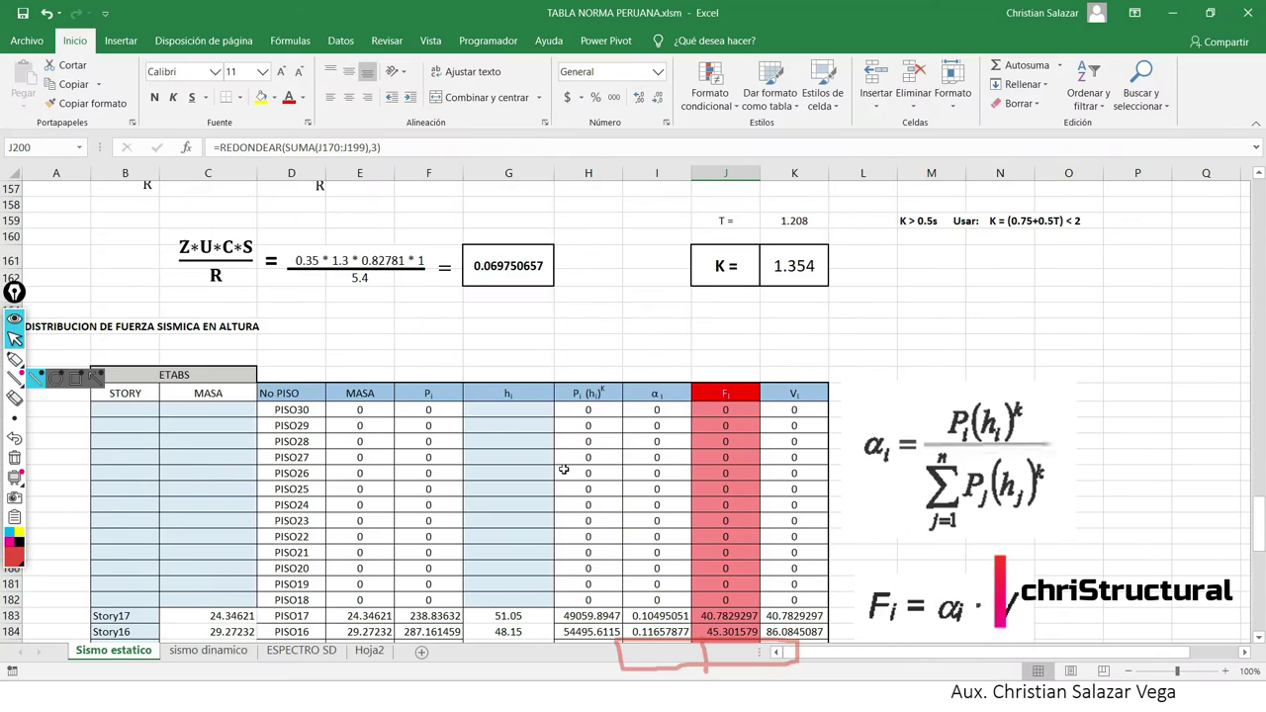
scroll(567, 469, up, 3)
click(508, 418)
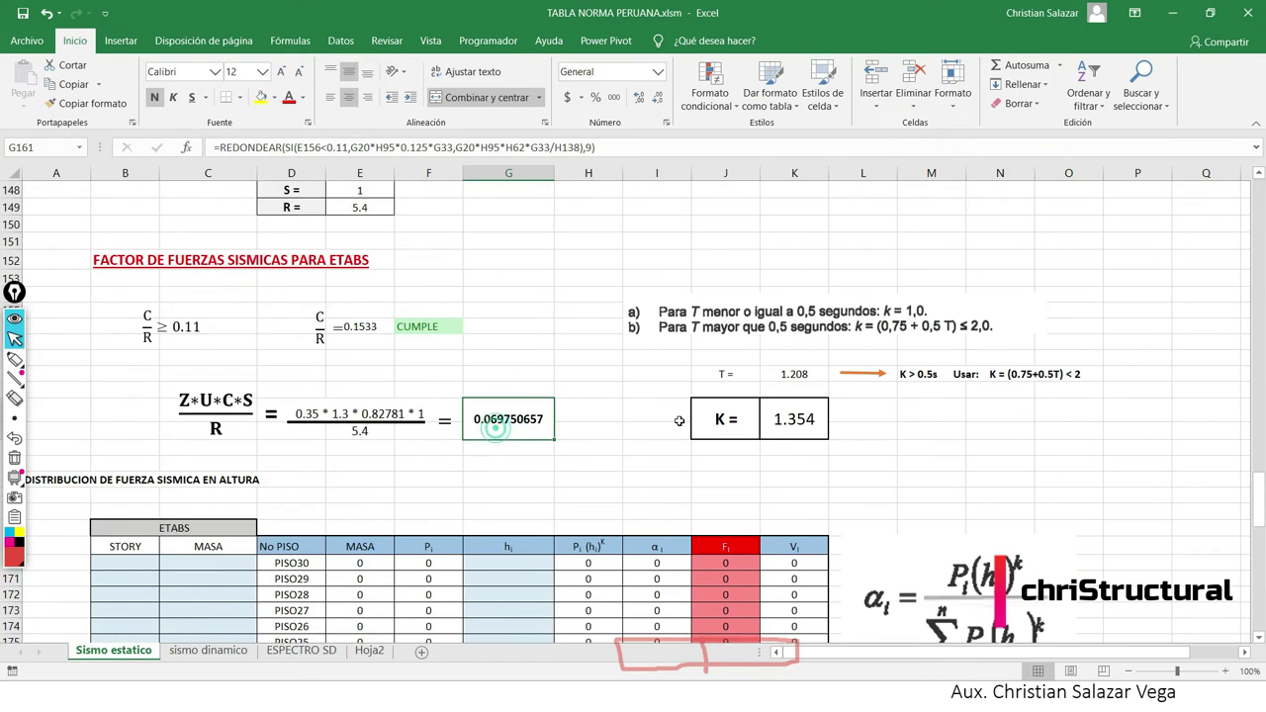
click(702, 478)
scroll(706, 476, down, 2)
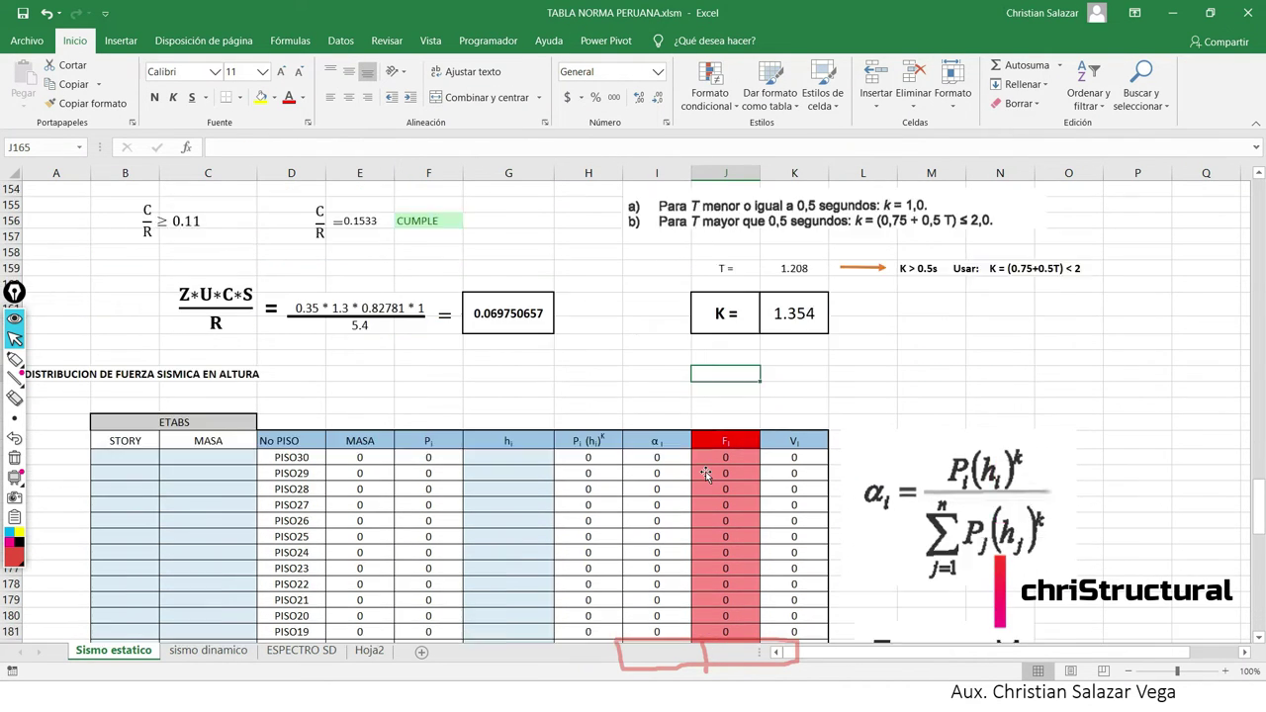
scroll(705, 476, down, 6)
scroll(706, 476, down, 4)
scroll(706, 476, up, 2)
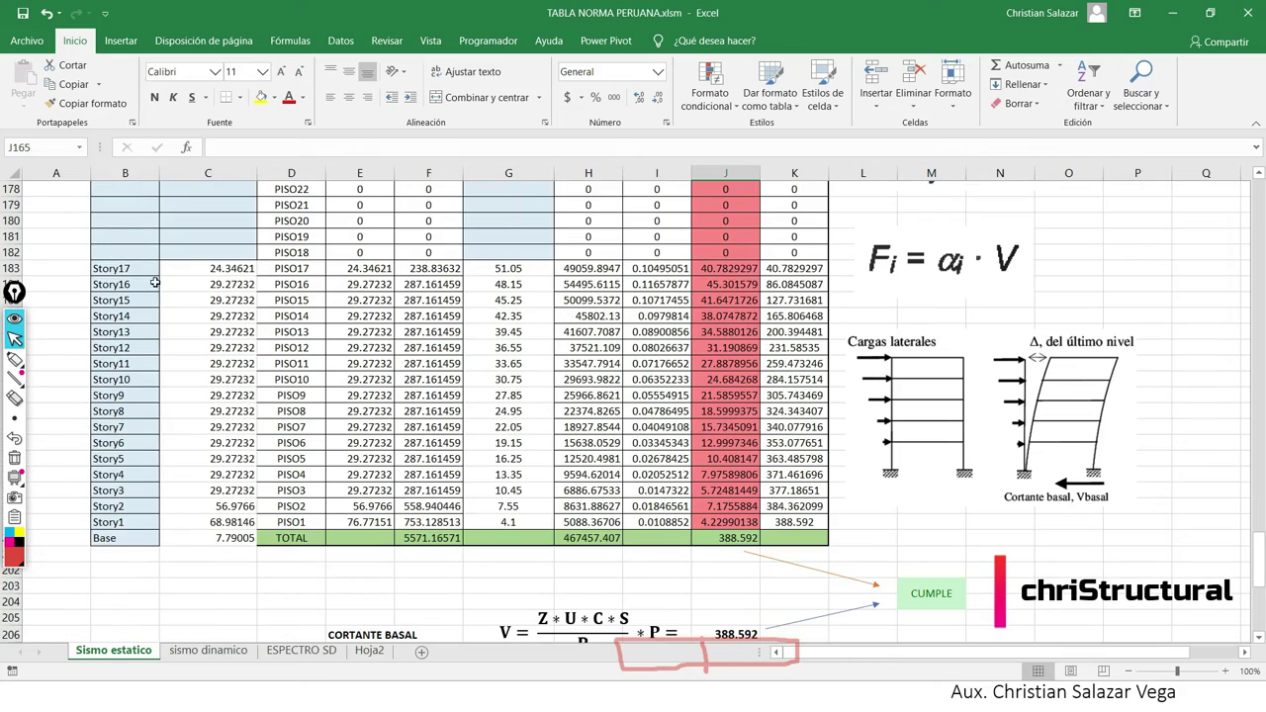
Select the Fi force distribution and recheck the coefficient, then return to ETABS.
drag(57, 268, 775, 561)
click(775, 561)
scroll(772, 554, up, 3)
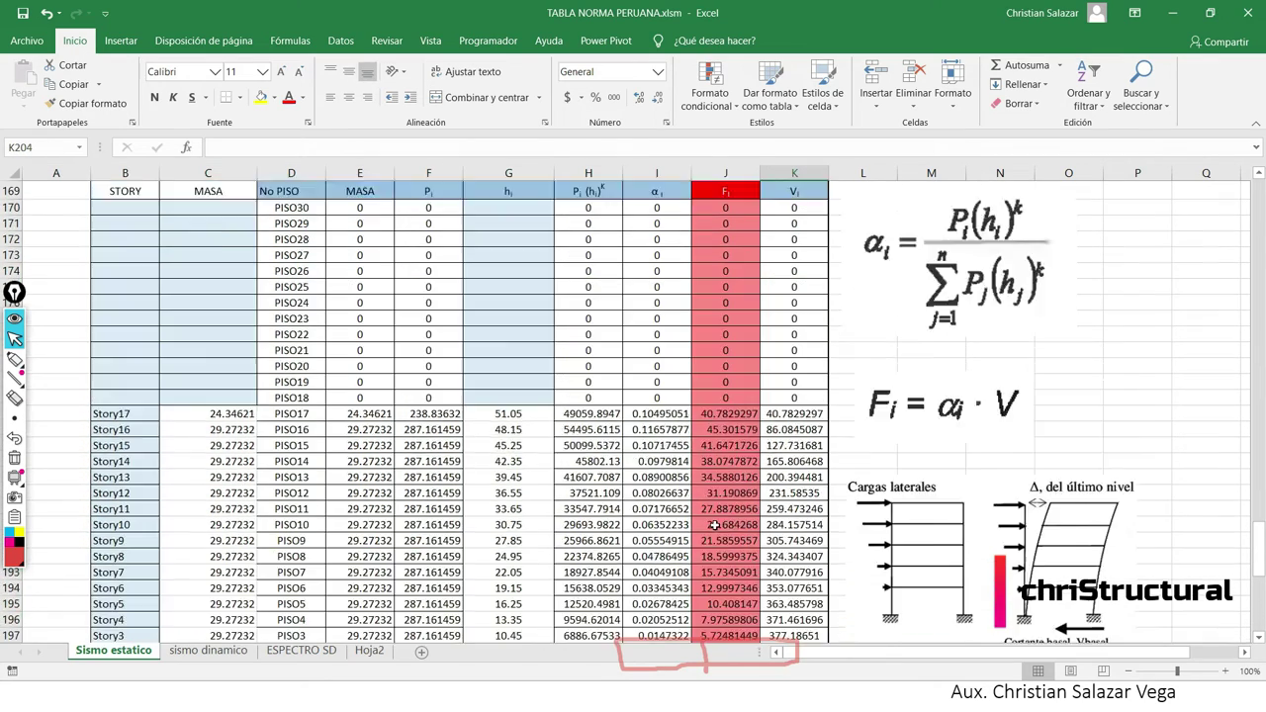
scroll(772, 554, up, 7)
click(471, 418)
click(710, 422)
click(658, 479)
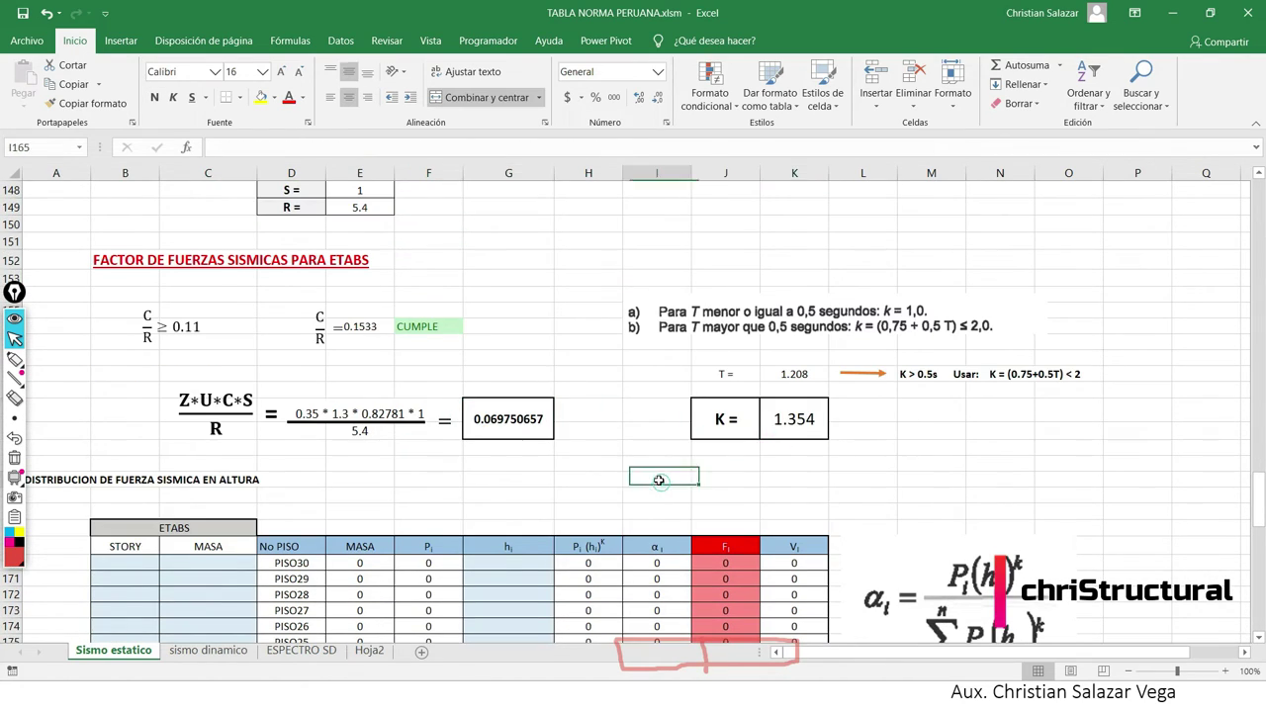
scroll(661, 485, down, 4)
key(alt+Tab)
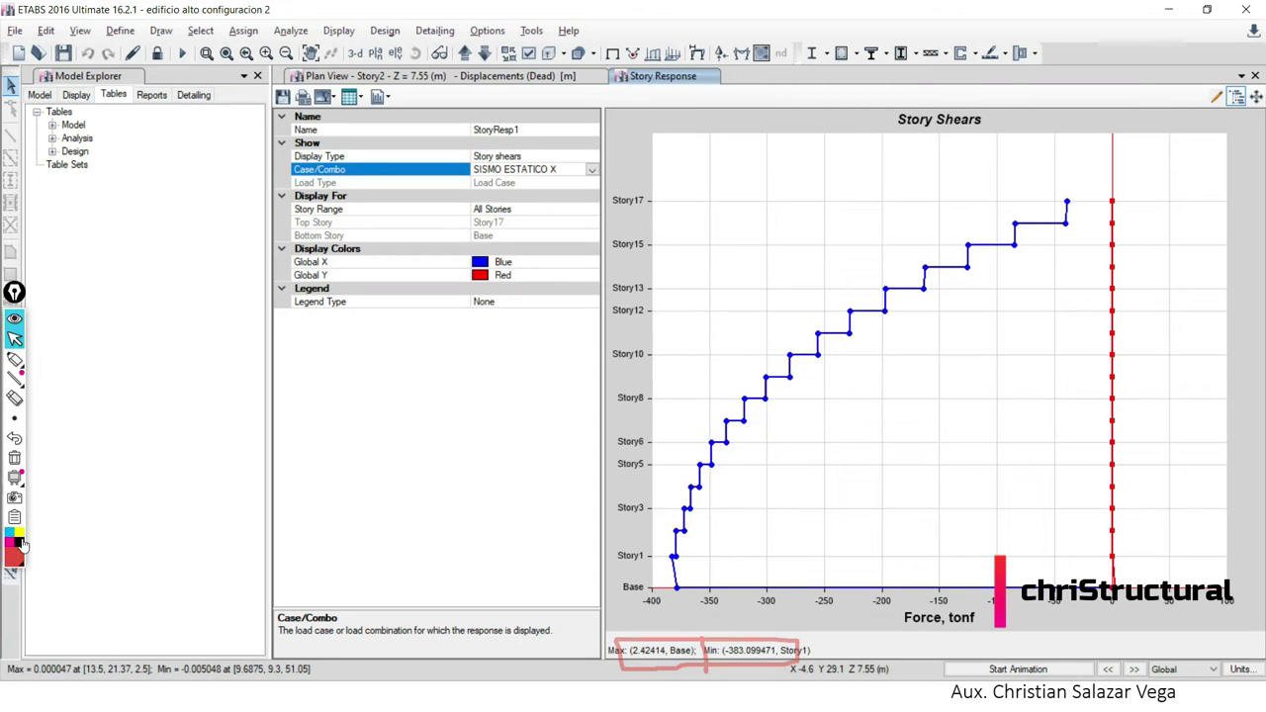
Replace the earlier markup with a highlight on the Min shear readout.
click(14, 458)
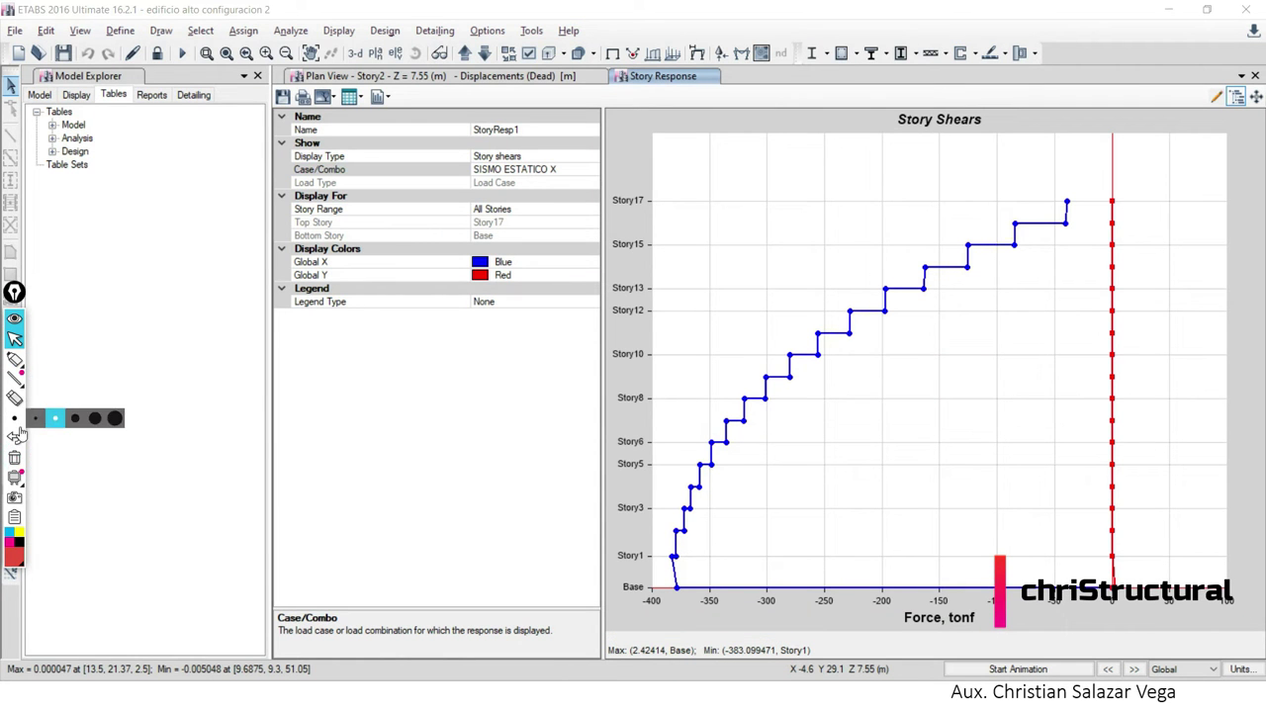
click(14, 359)
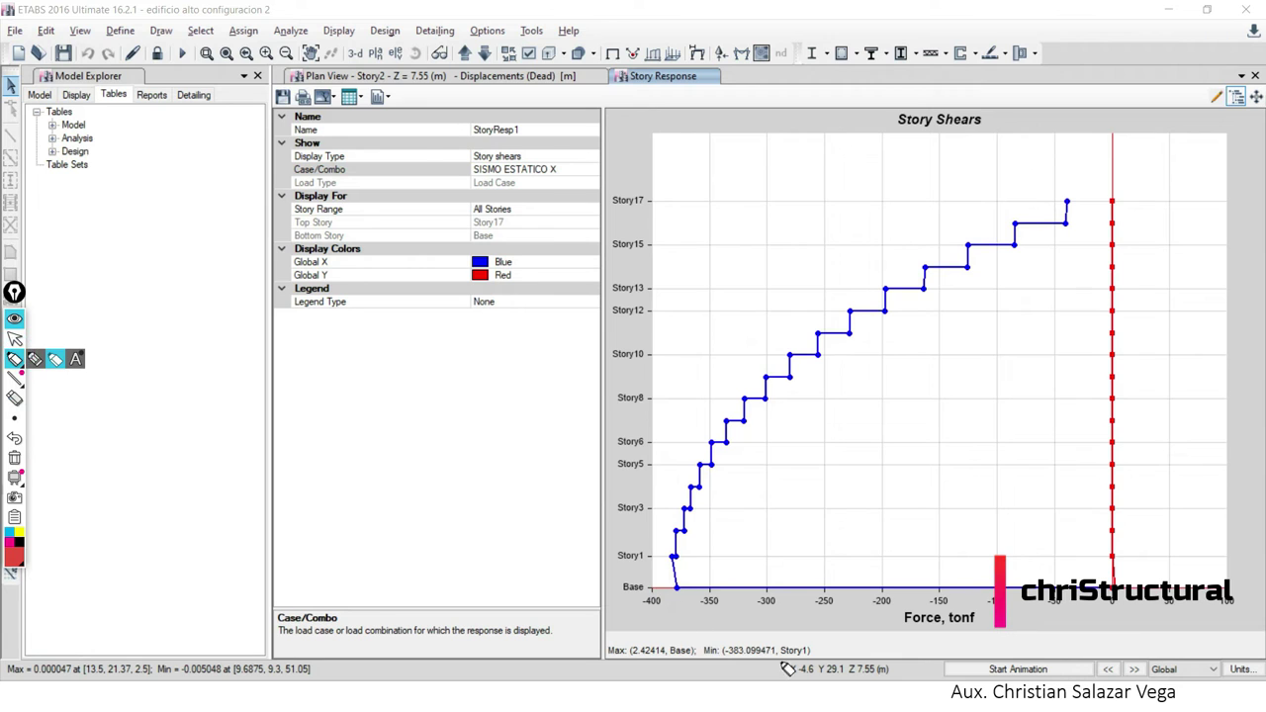
mouse_move(708, 648)
mouse_down()
mouse_move(778, 666)
mouse_move(706, 645)
mouse_up()
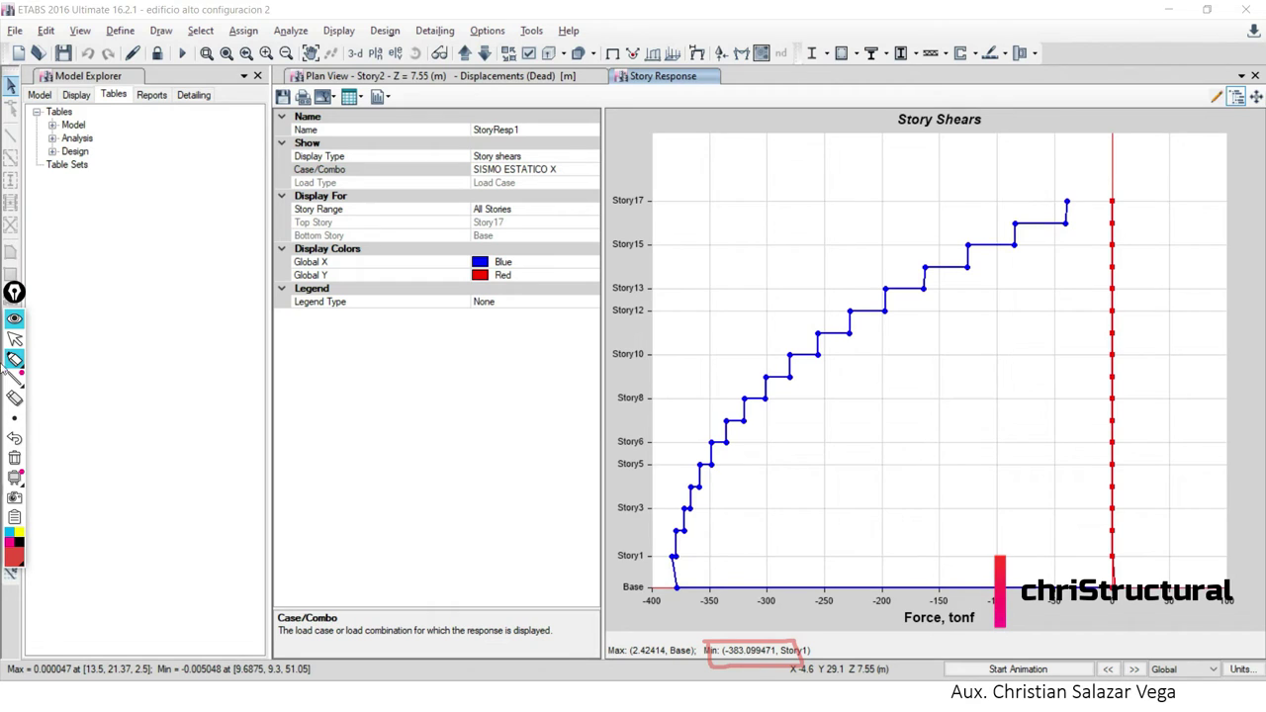
click(15, 339)
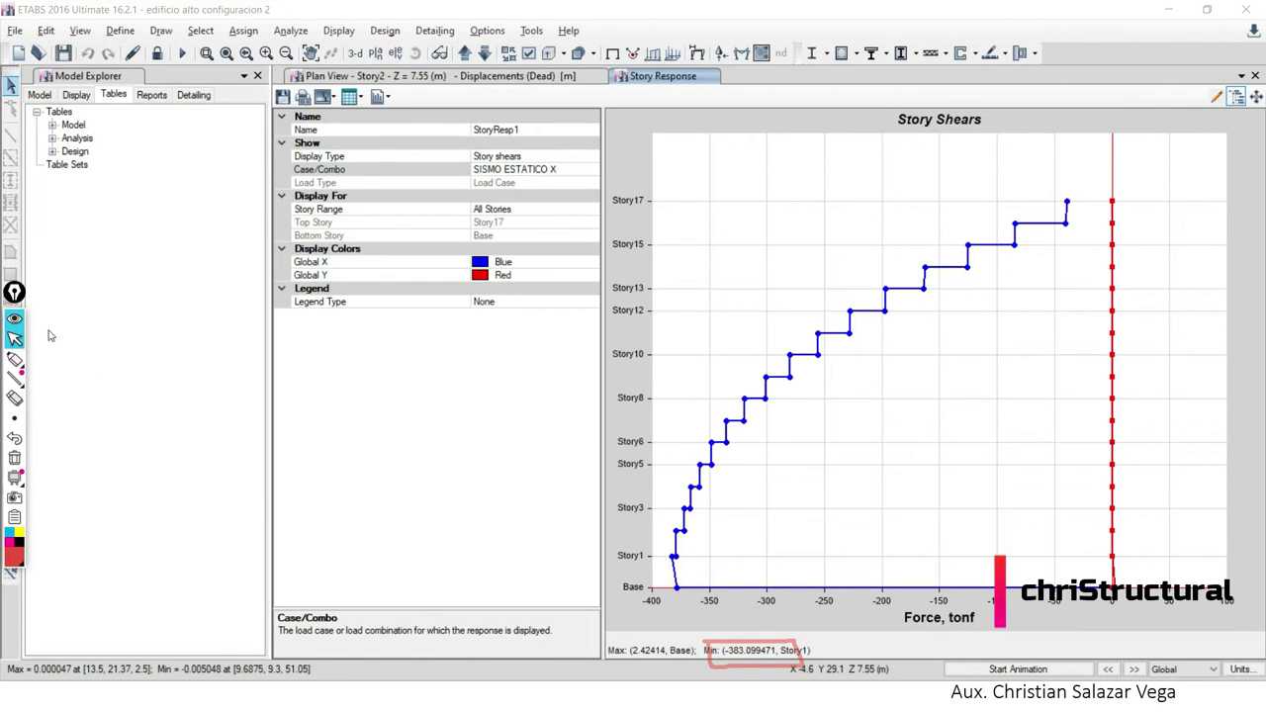
Set the story-shear plot back to SISMO X TABLA, minimum -388.592 at Story1.
click(594, 171)
click(592, 170)
click(539, 315)
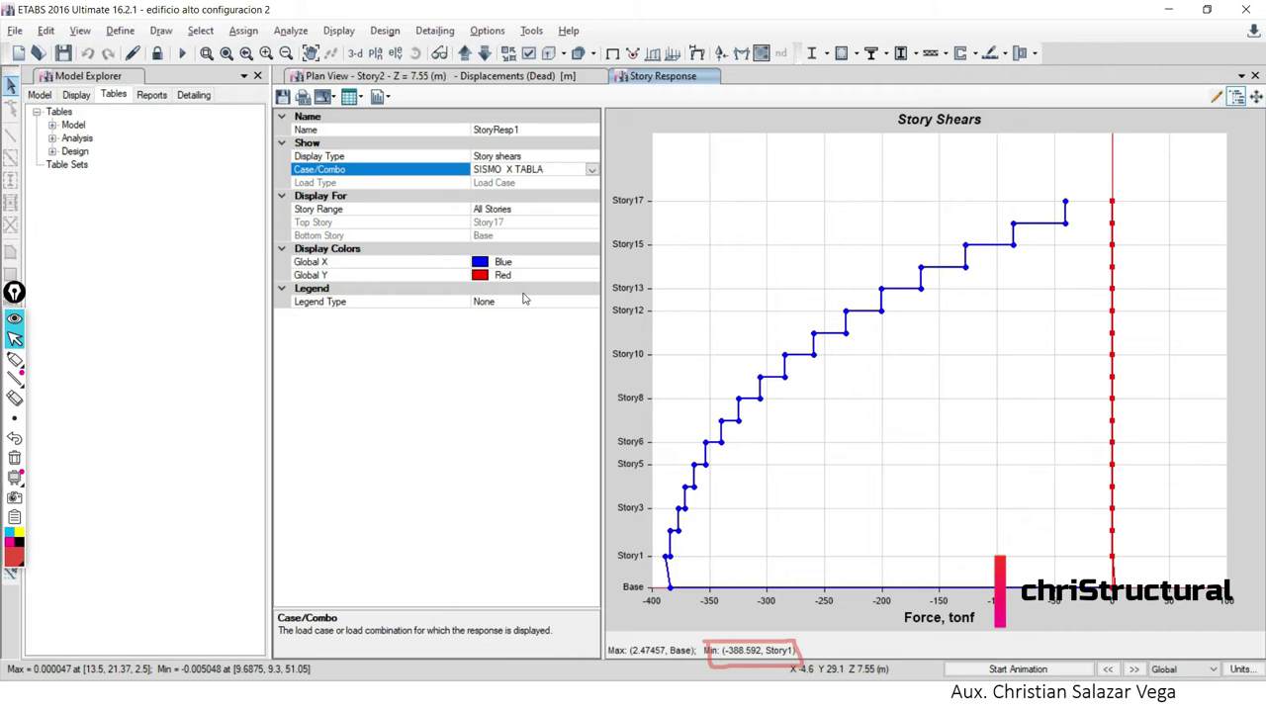
key(alt+Tab)
key(alt+Tab)
key(alt+Tab)
key(alt+Tab)
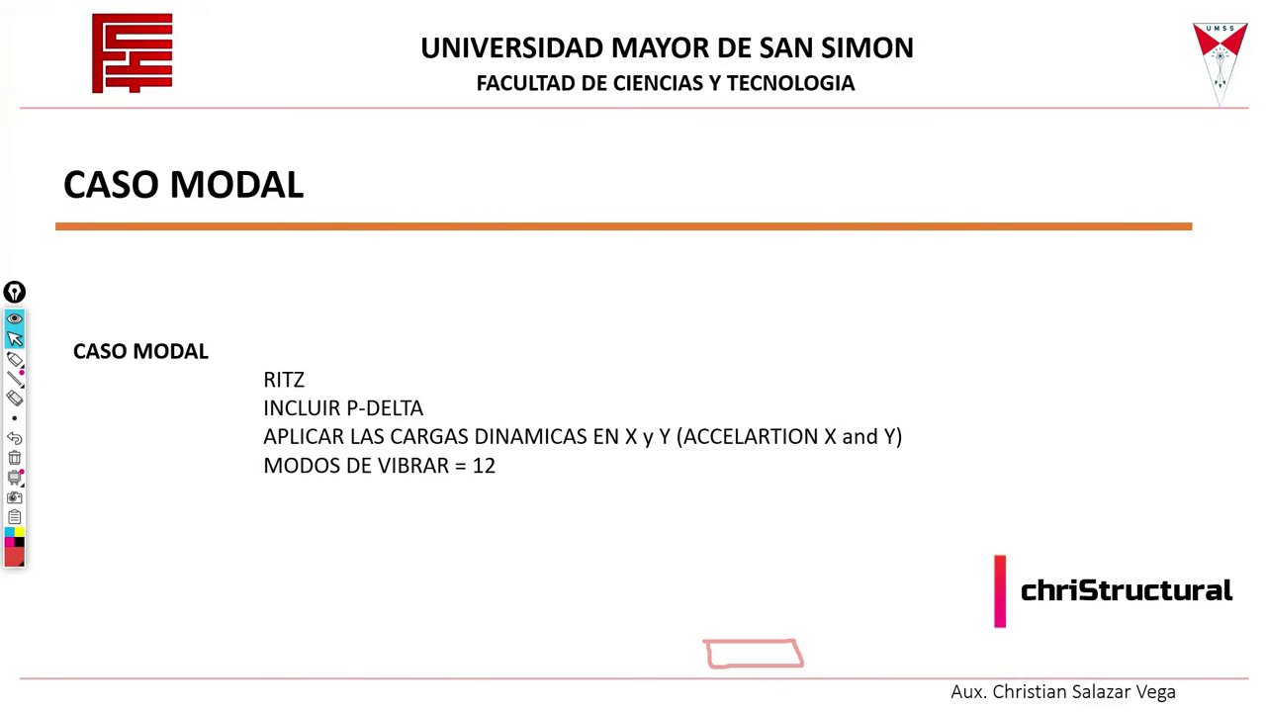
Advance through the load-patterns slide to the slide on inserting forces and spectra.
key(Right)
key(Right)
key(Right)
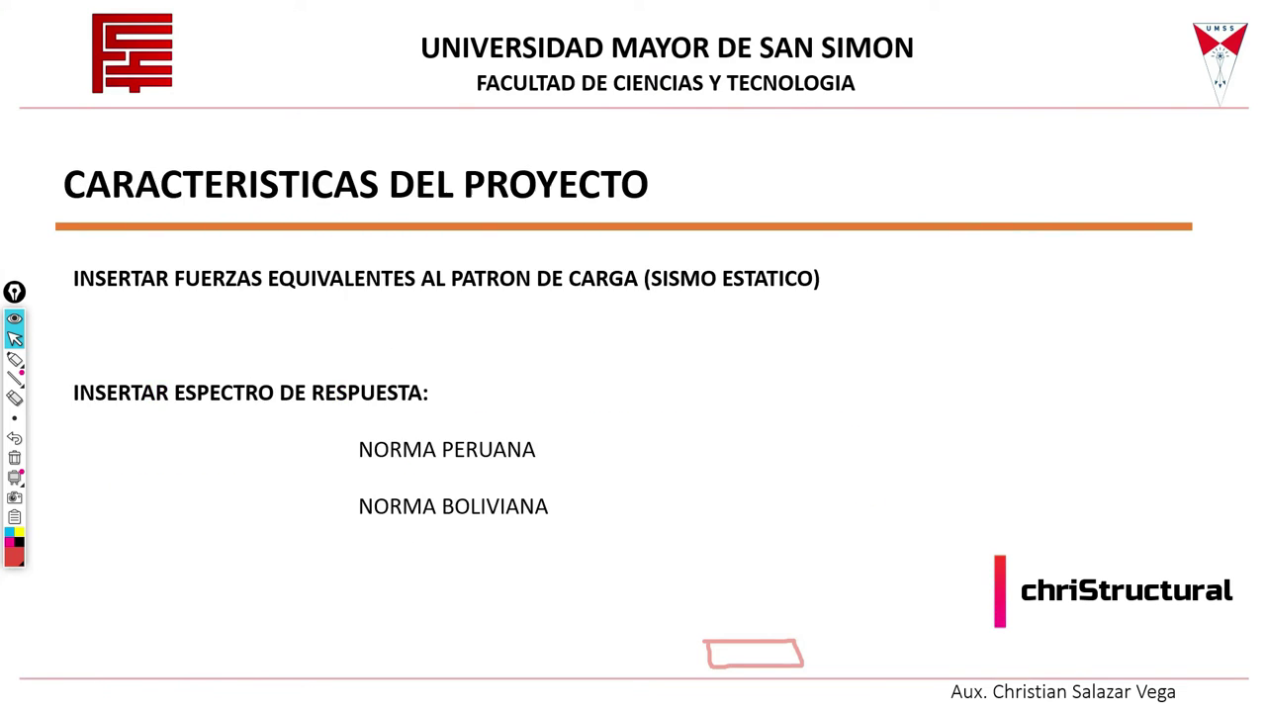
key(Right)
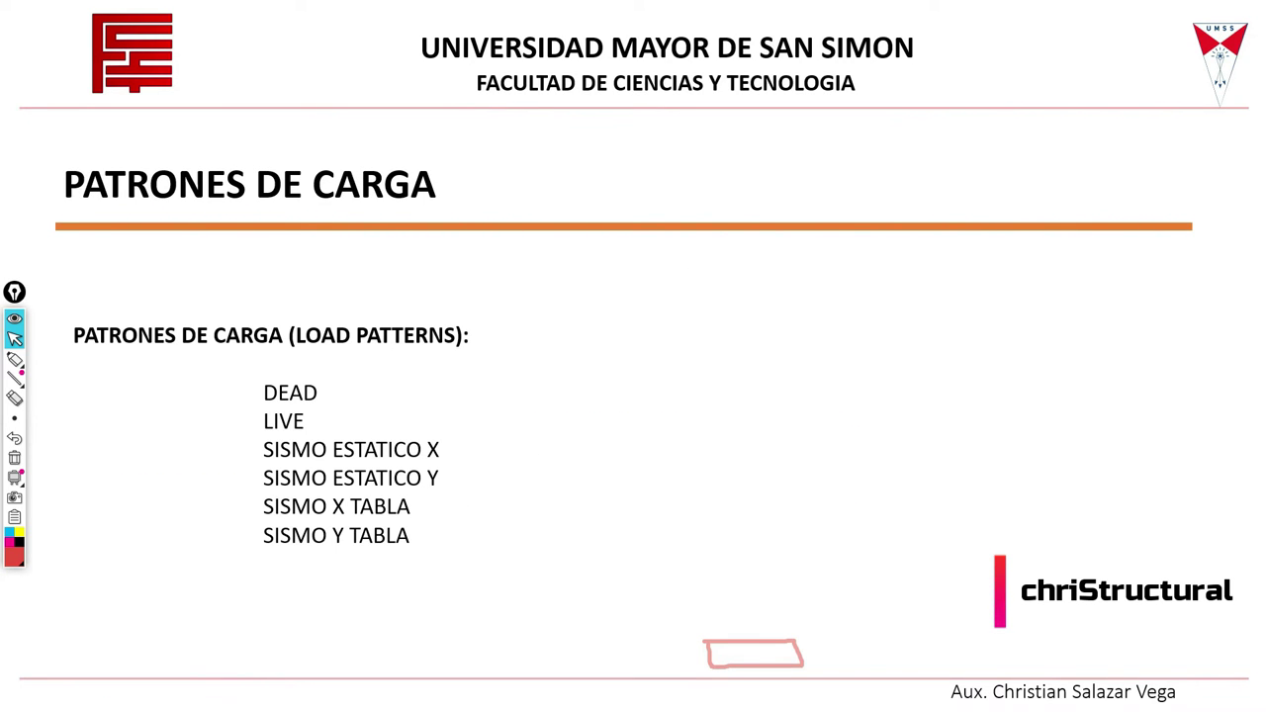
key(Right)
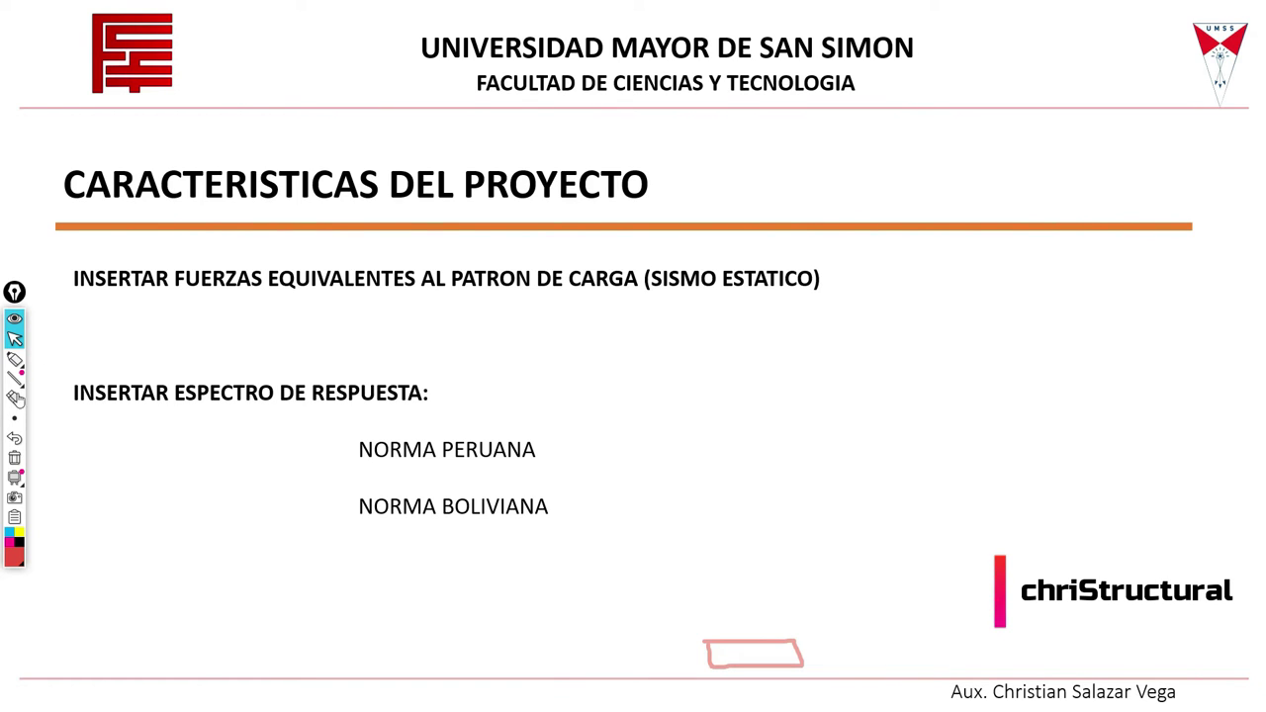
click(14, 358)
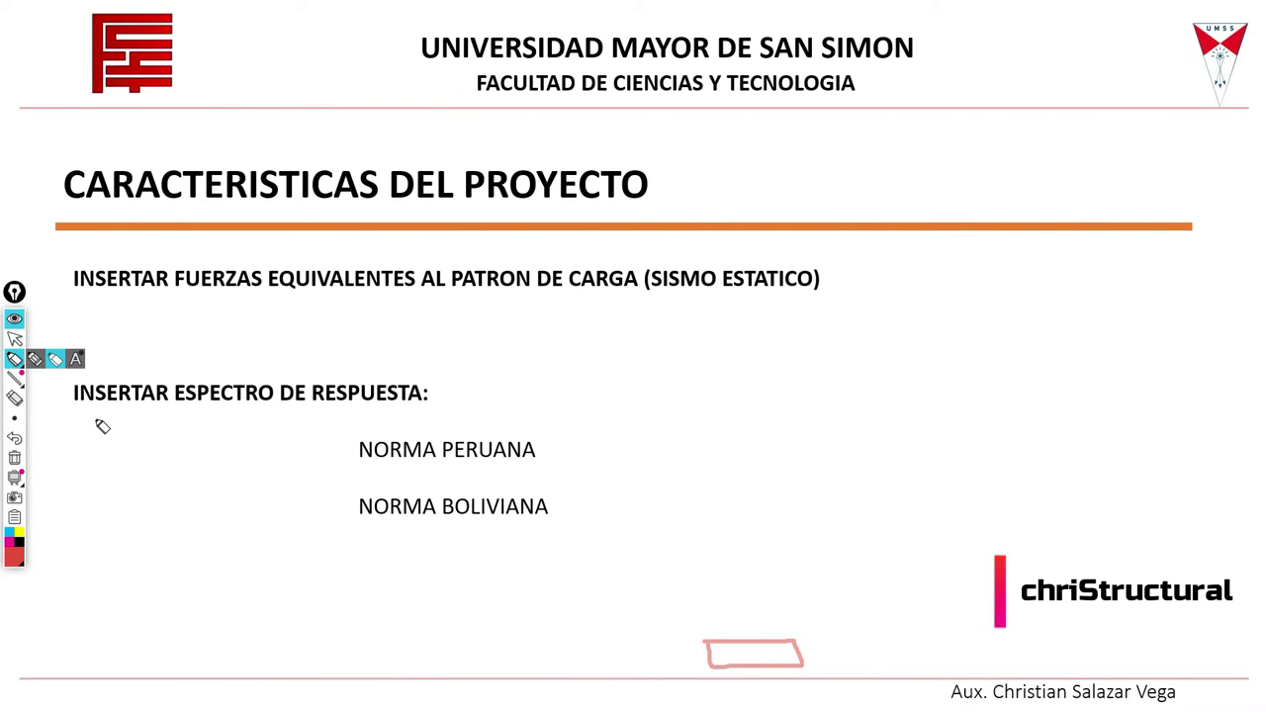
click(13, 338)
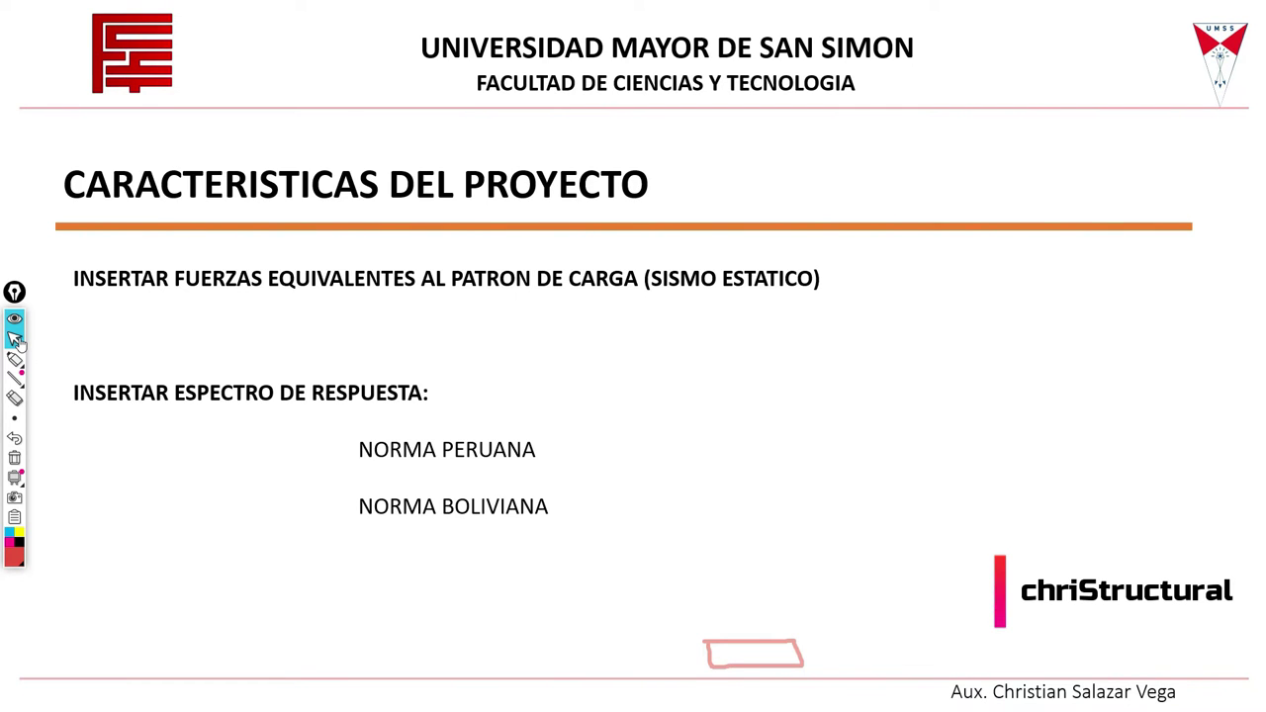
Settle on the CASOS DE CARGA slide (CQC, SRSS) after a brief ETABS check, then return to ETABS.
click(245, 516)
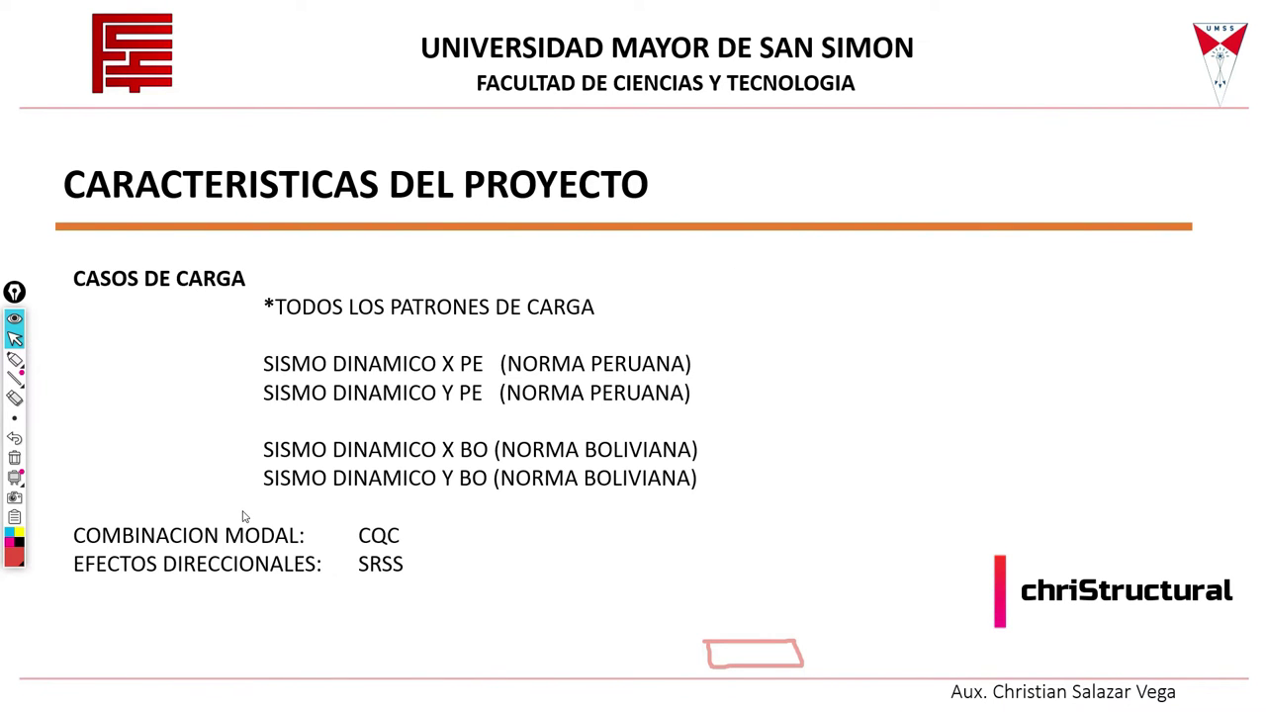
key(Left)
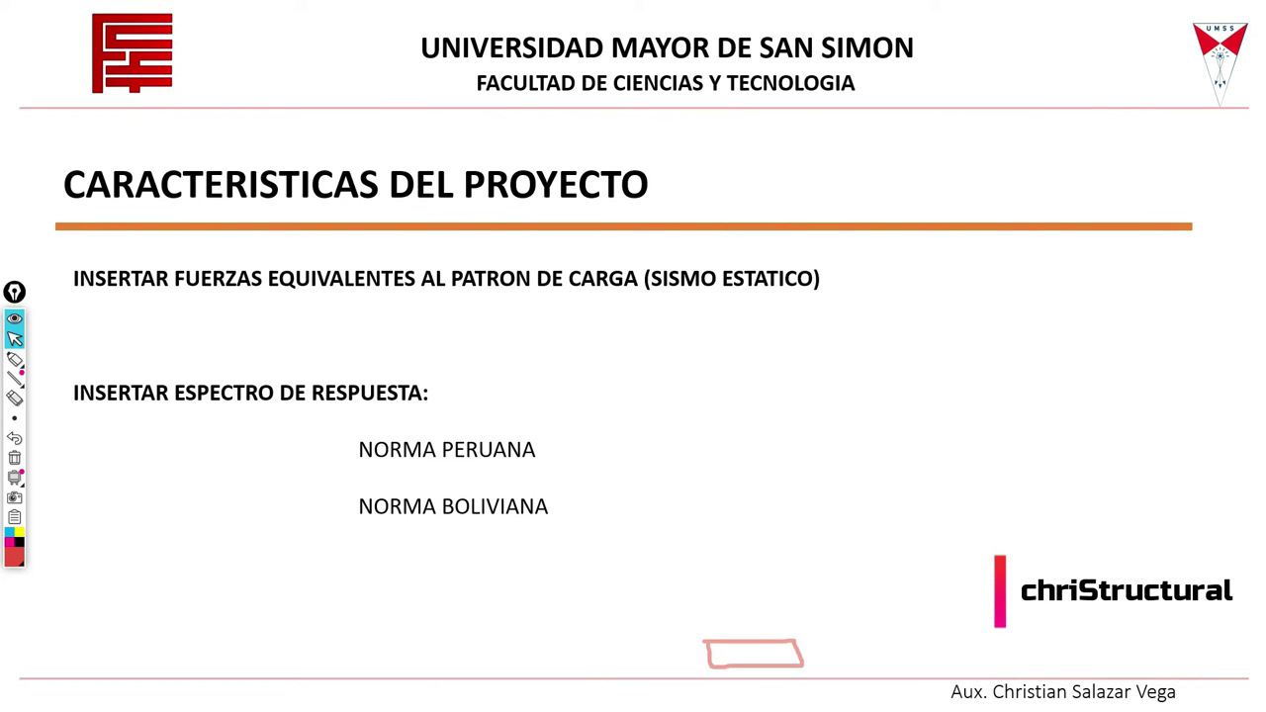
key(alt+Tab)
key(alt+Tab)
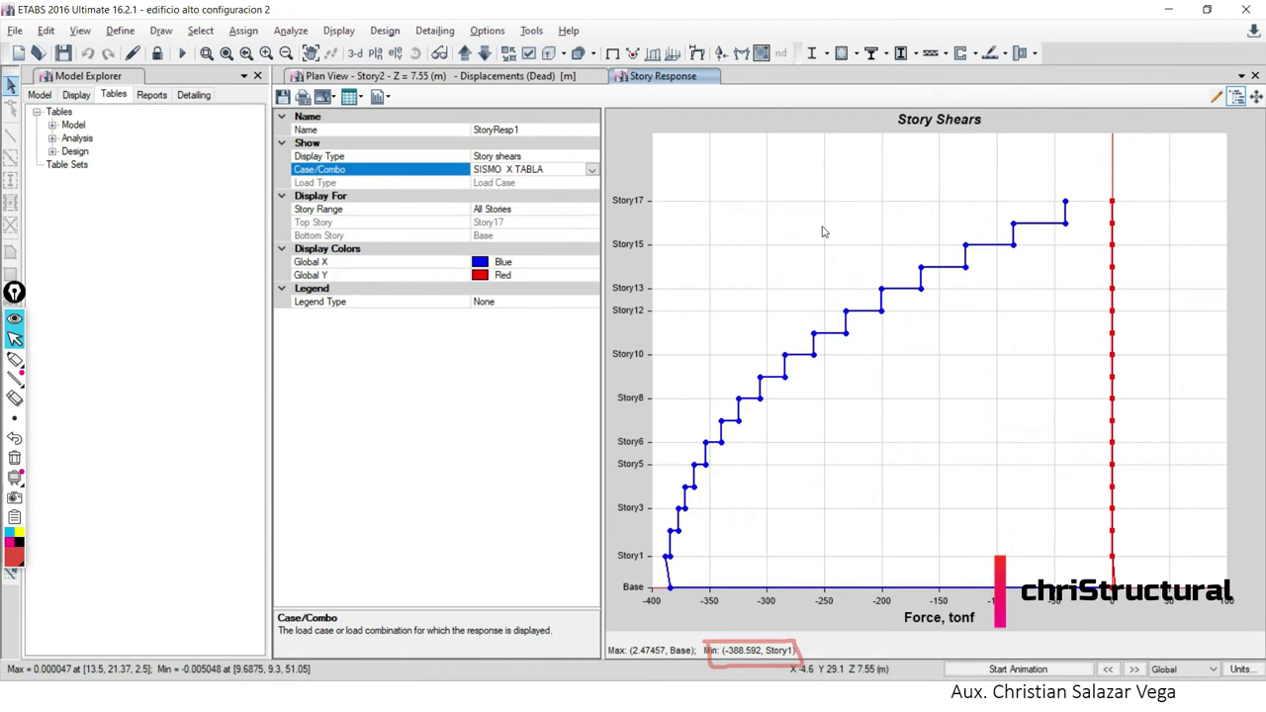
key(alt+Tab)
key(Right)
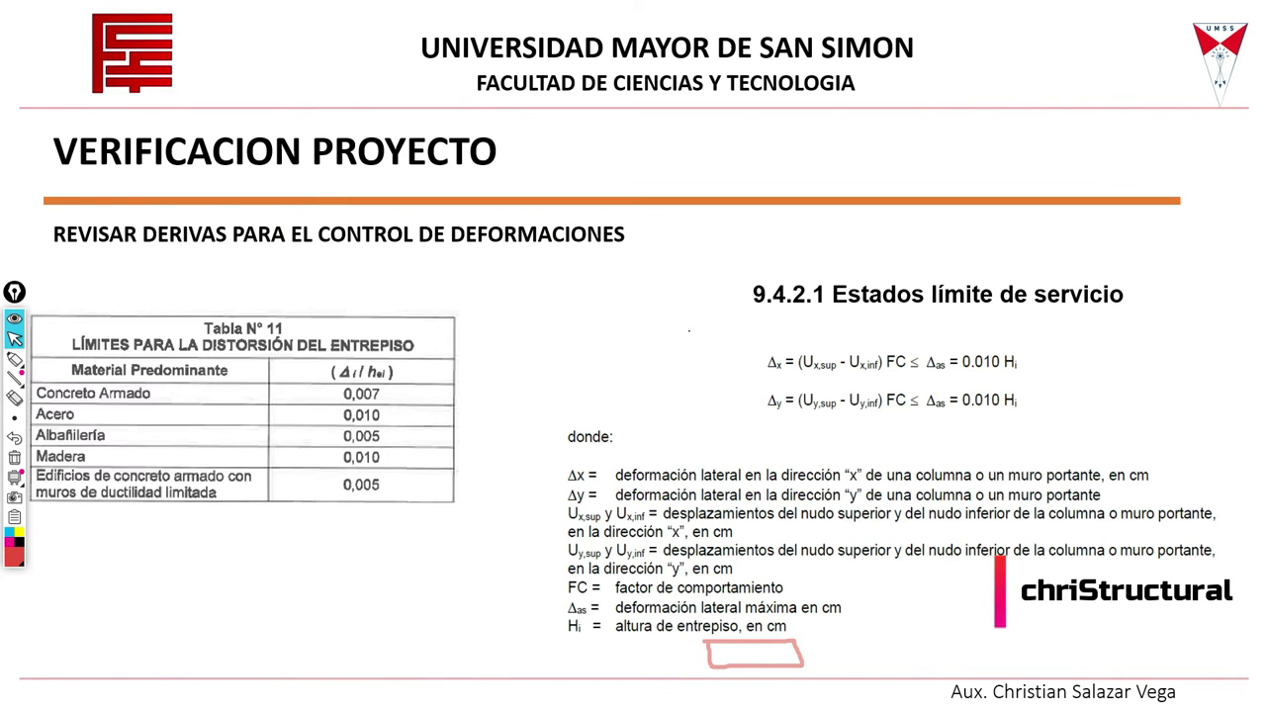
key(Left)
key(Left)
key(Right)
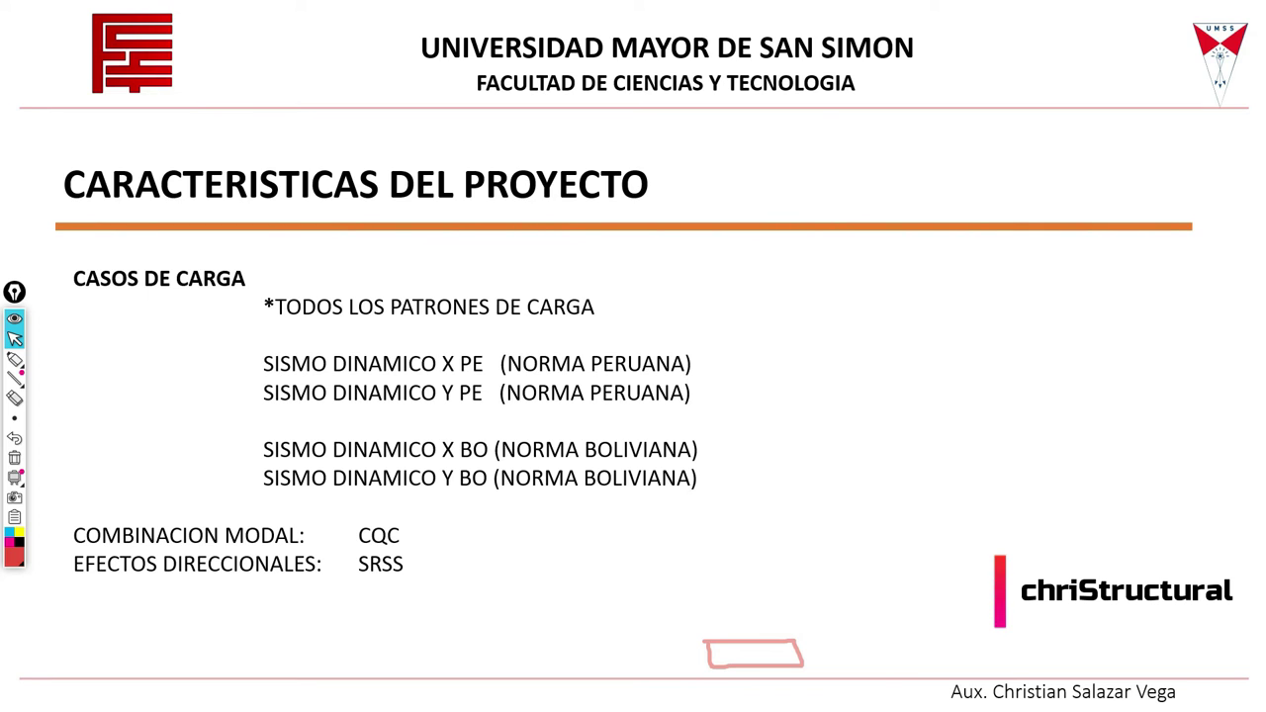
key(alt+Tab)
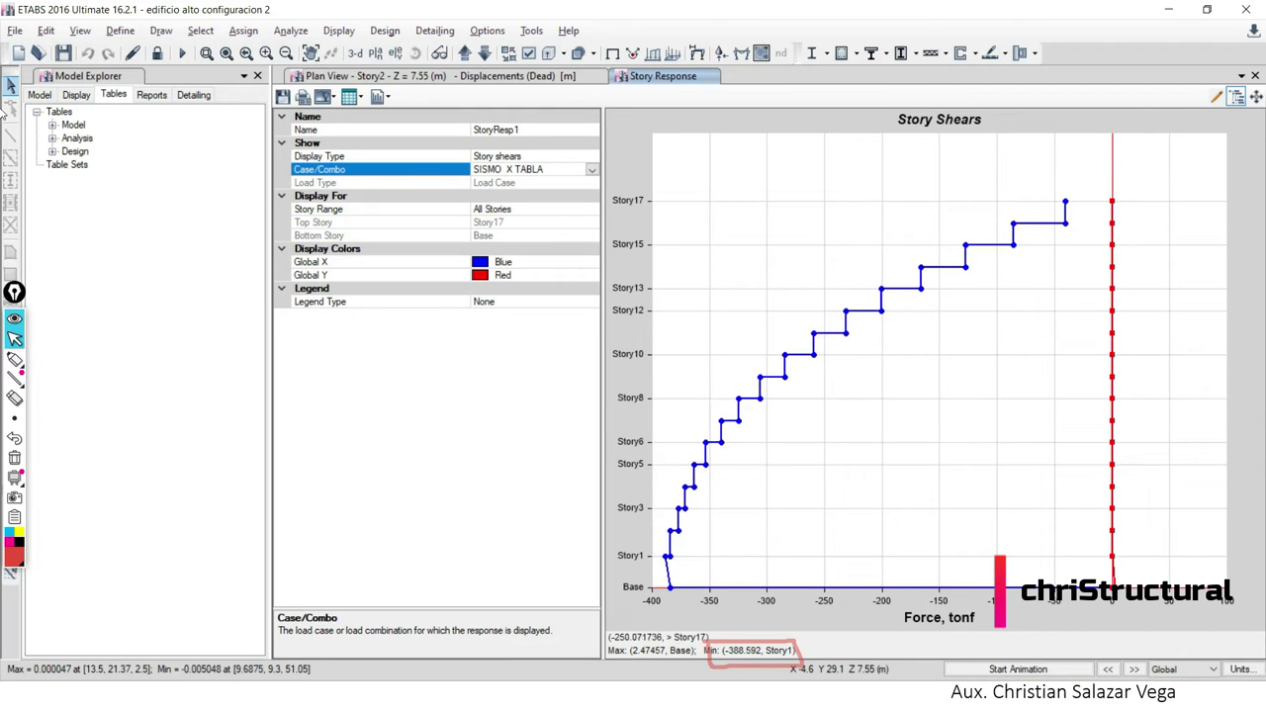
Close the story-shears plot to reveal the Story2 plan view and clear the pen marks.
click(1255, 76)
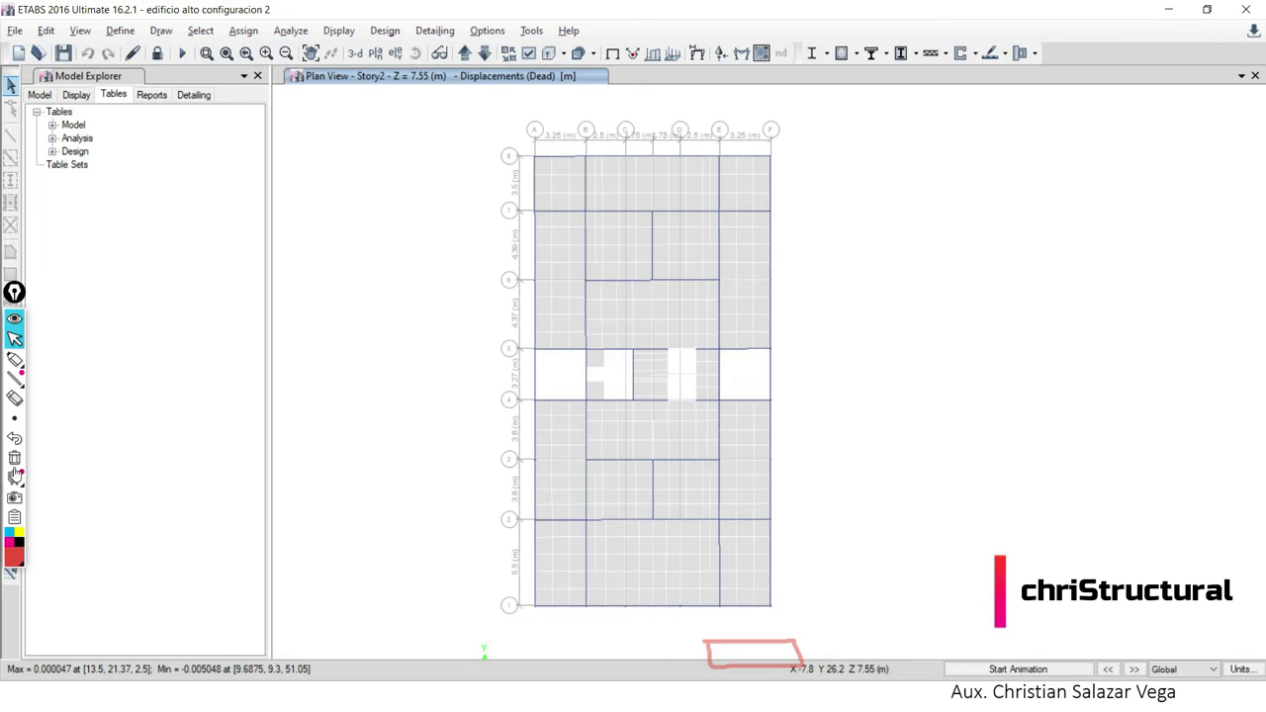
click(14, 457)
click(15, 339)
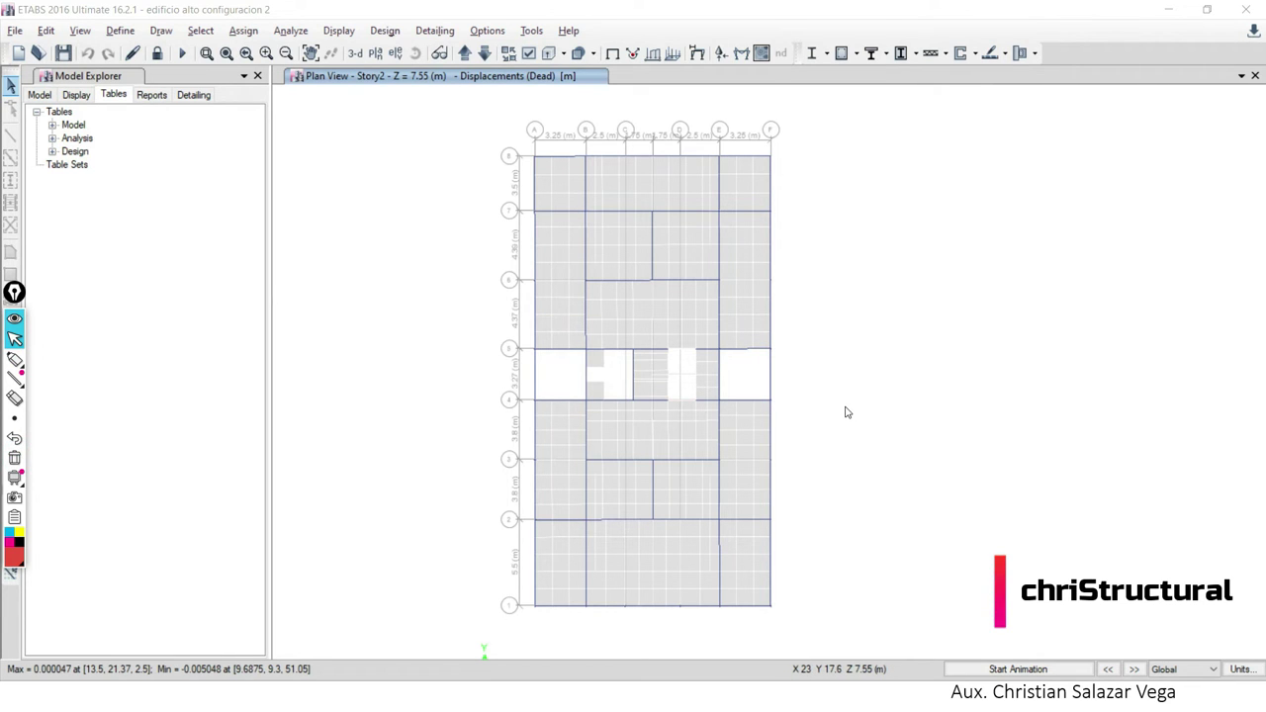
key(alt+Tab)
key(alt+Tab)
key(alt+Tab)
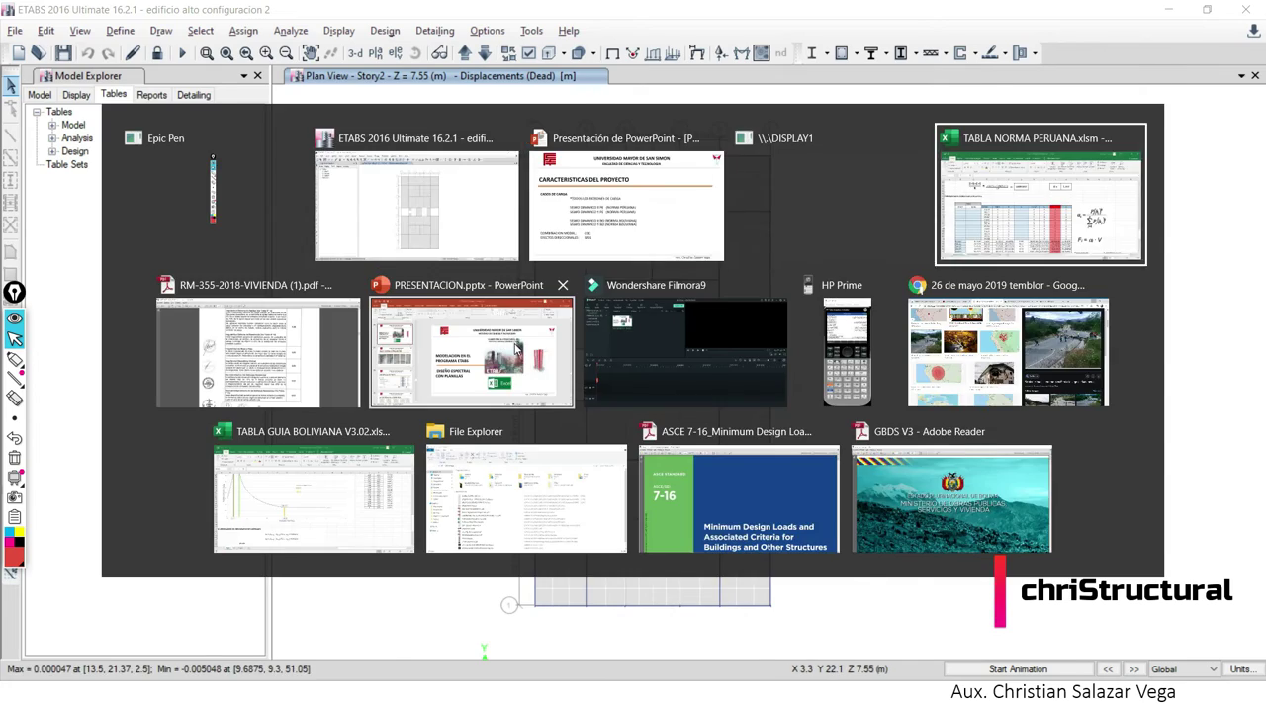
Scroll up the Sismo estatico sheet and check the 1.208 period in C62.
click(236, 429)
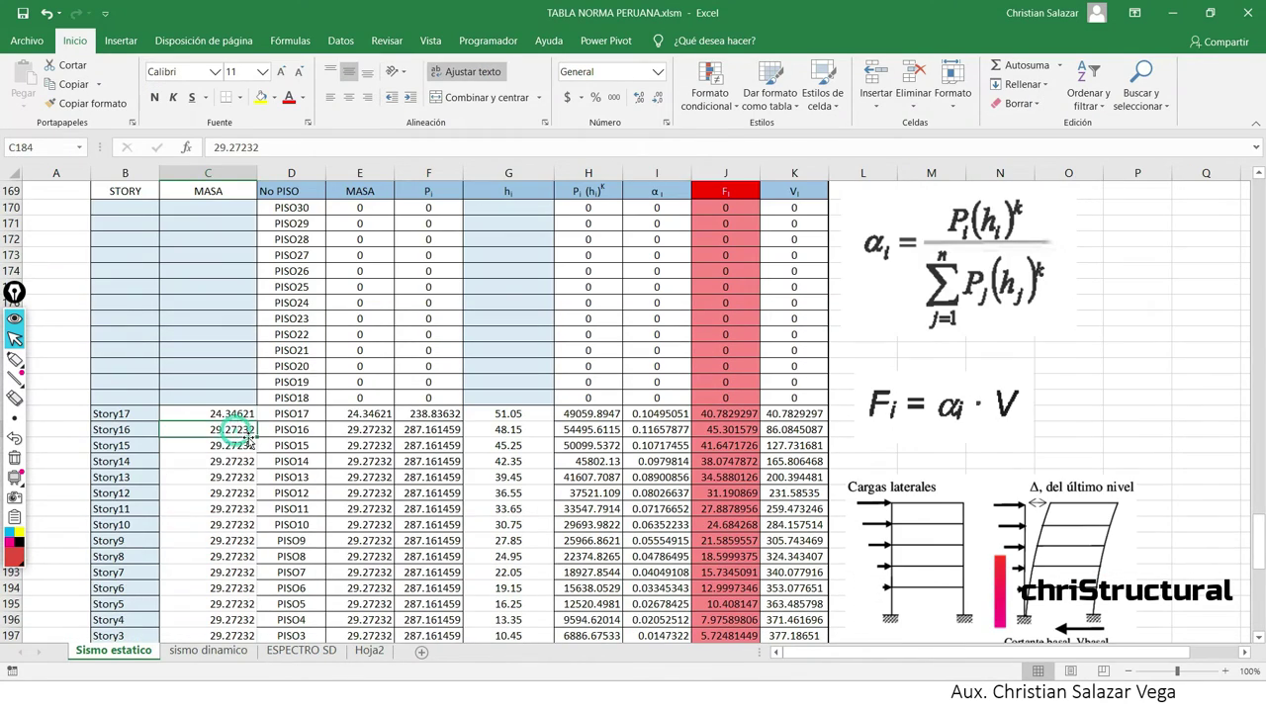
scroll(327, 452, up, 2)
scroll(337, 455, up, 8)
scroll(338, 455, up, 6)
scroll(331, 454, up, 7)
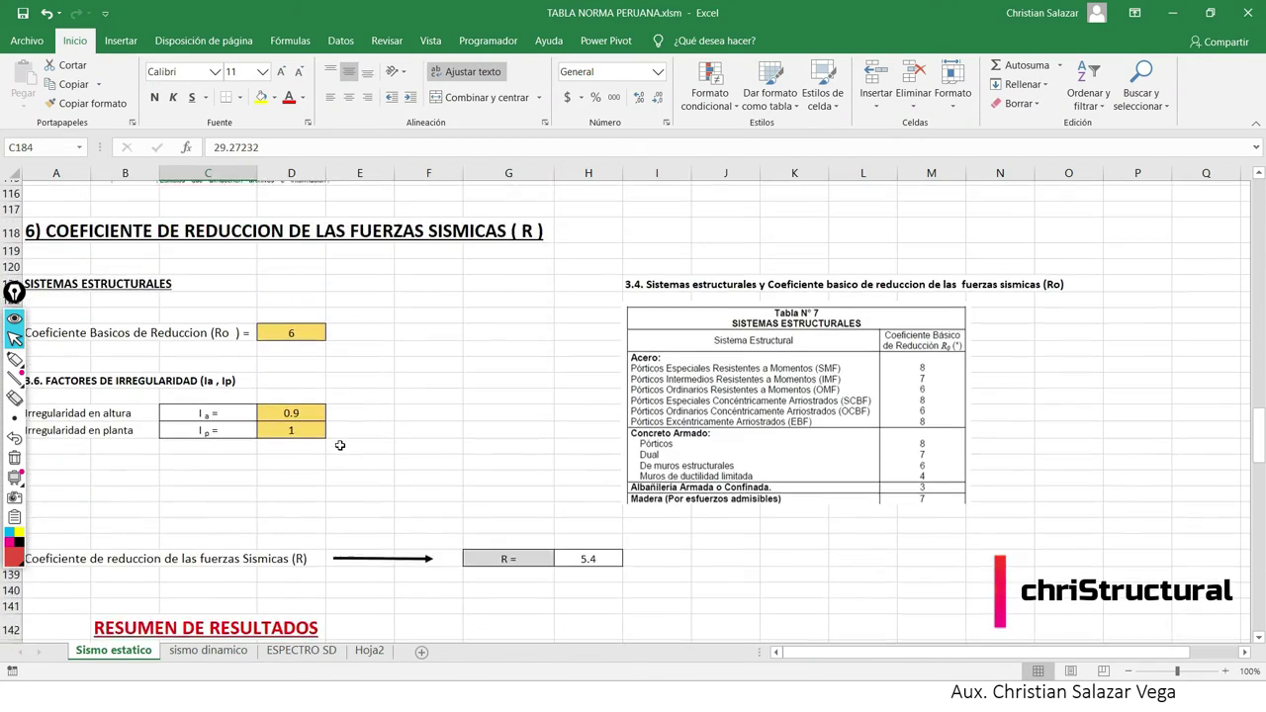
scroll(317, 453, up, 7)
scroll(301, 452, up, 8)
scroll(301, 452, up, 3)
click(207, 414)
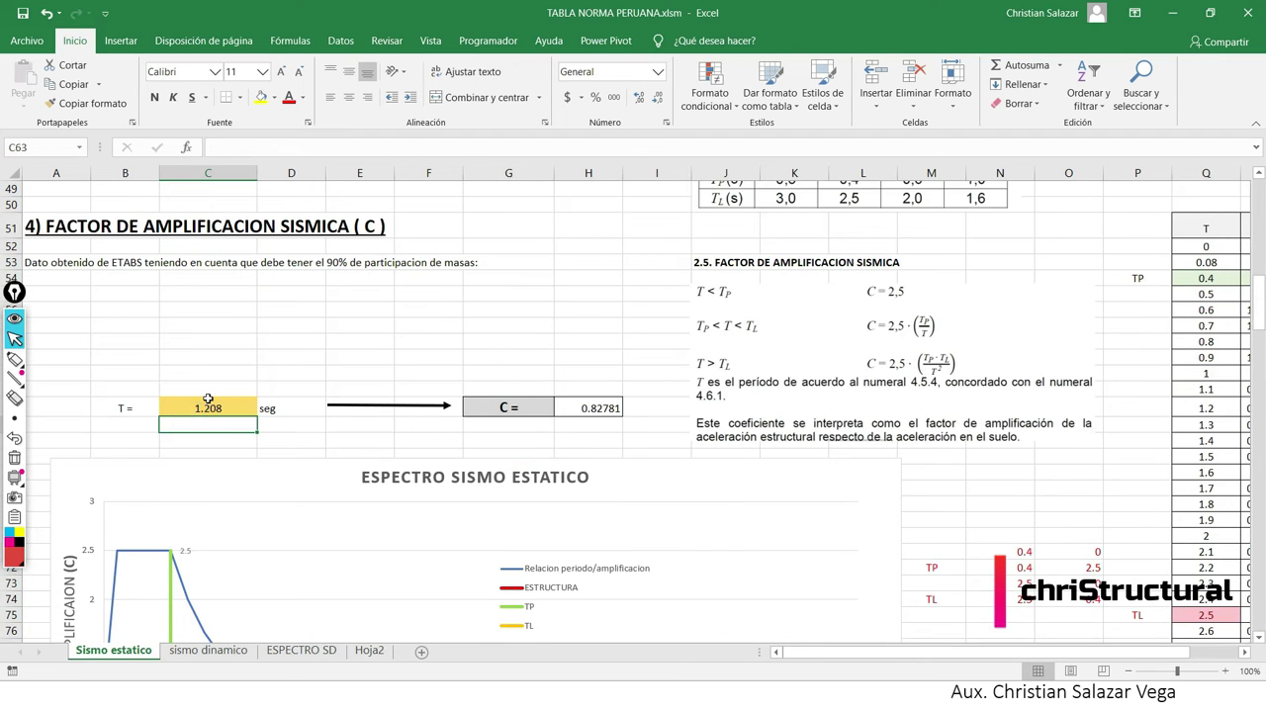
Move the Tabla N° 11 image slightly up beside the drift results (Δp = 0.00432945), then return to ETABS.
scroll(396, 385, down, 12)
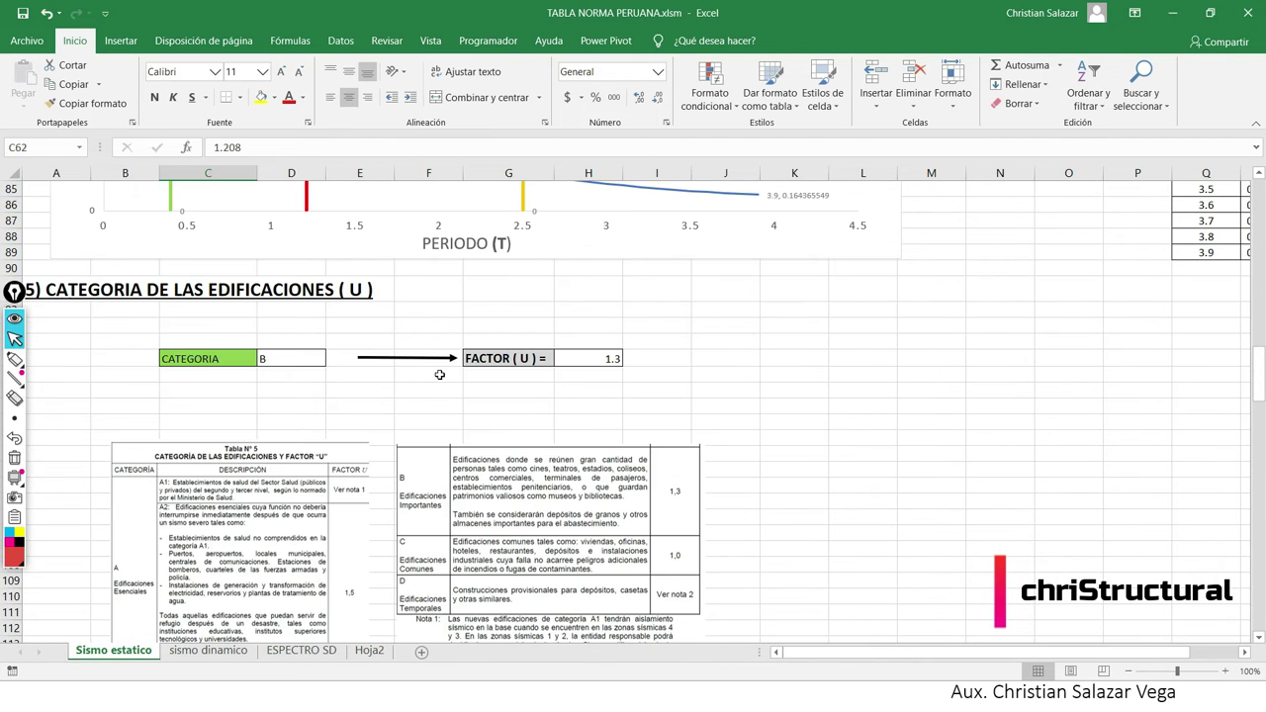
scroll(439, 374, down, 6)
scroll(440, 376, down, 5)
scroll(441, 377, down, 4)
scroll(443, 379, down, 4)
scroll(444, 379, down, 8)
scroll(443, 379, down, 5)
scroll(443, 379, down, 2)
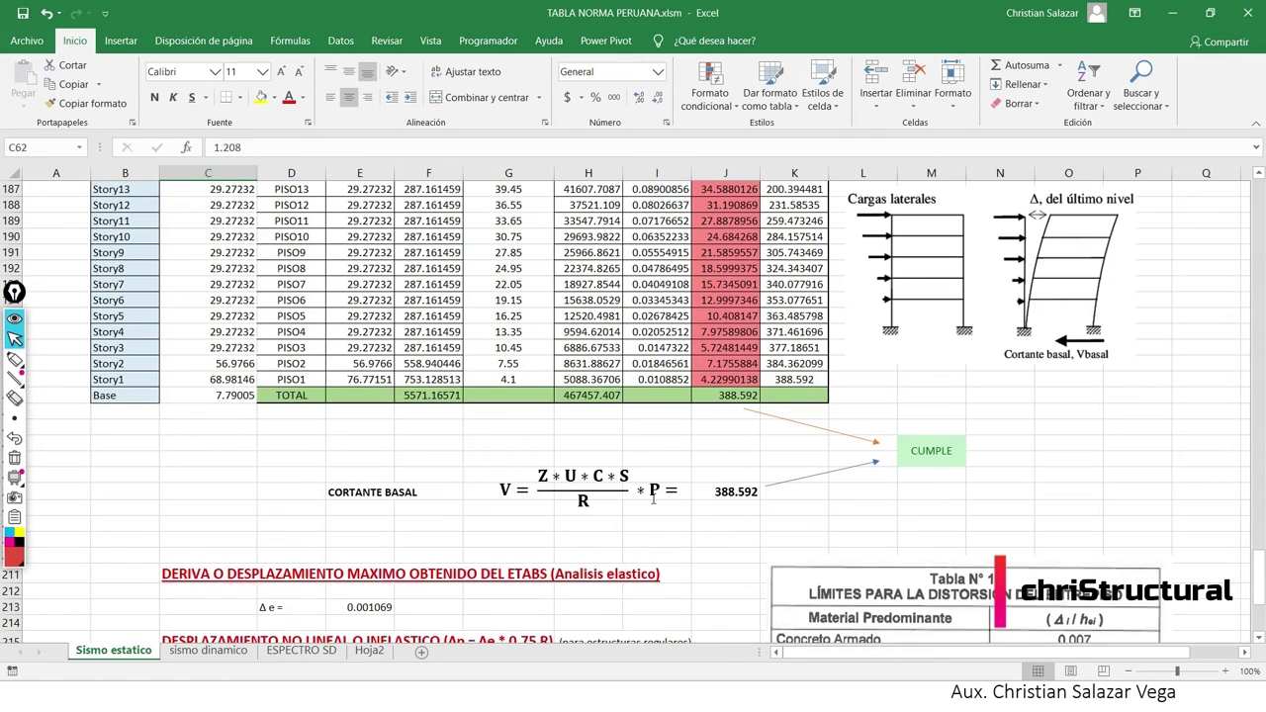
scroll(396, 524, up, 3)
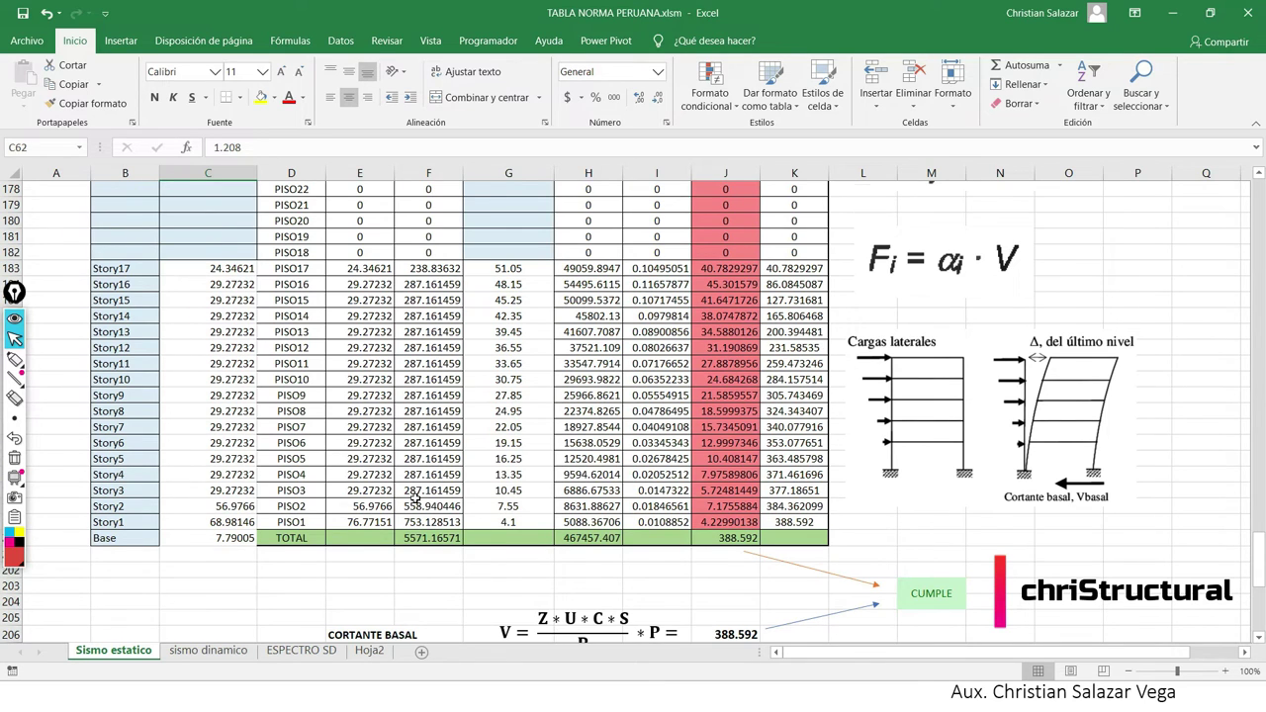
scroll(416, 500, down, 2)
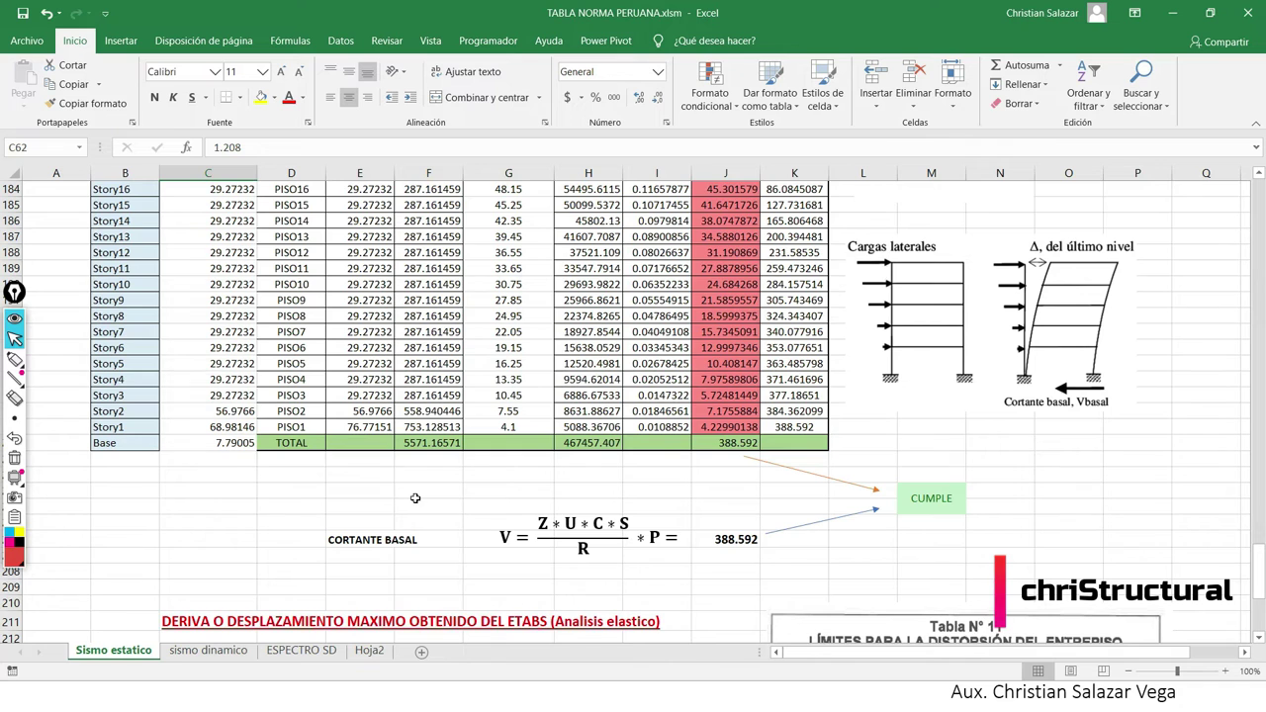
scroll(415, 498, down, 5)
scroll(416, 497, down, 1)
click(1077, 416)
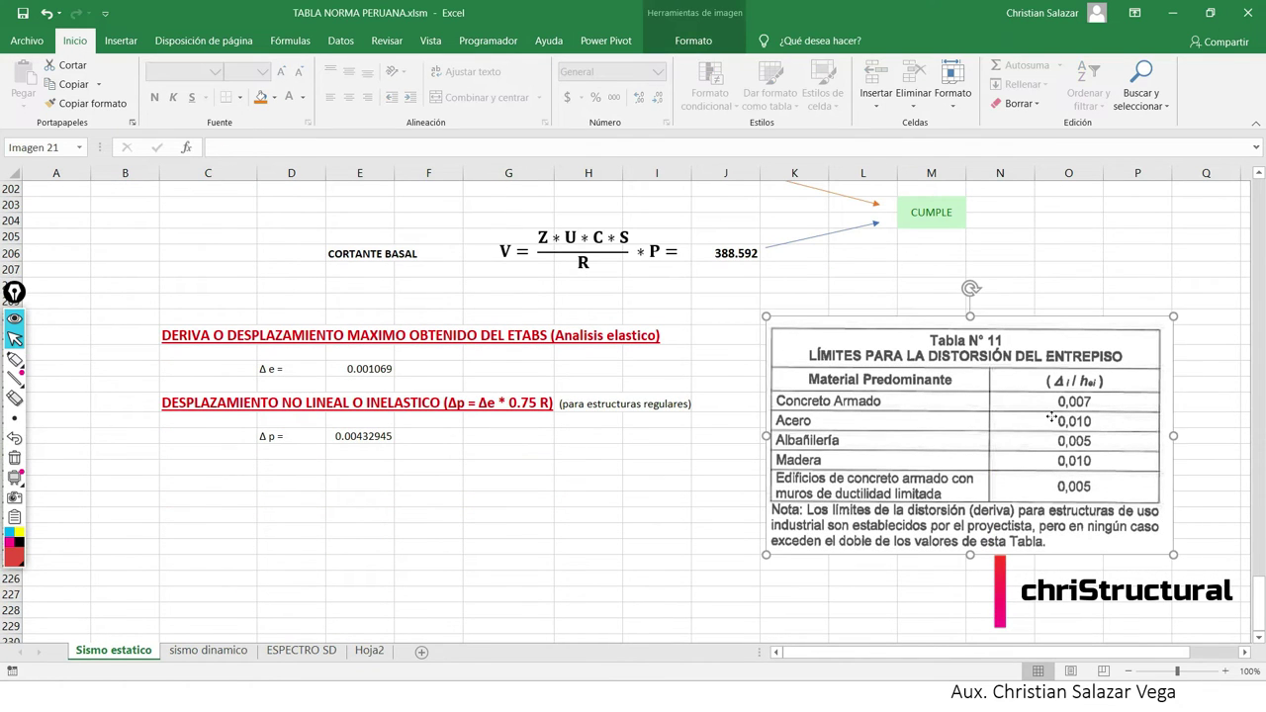
drag(1051, 417, 1059, 384)
click(594, 500)
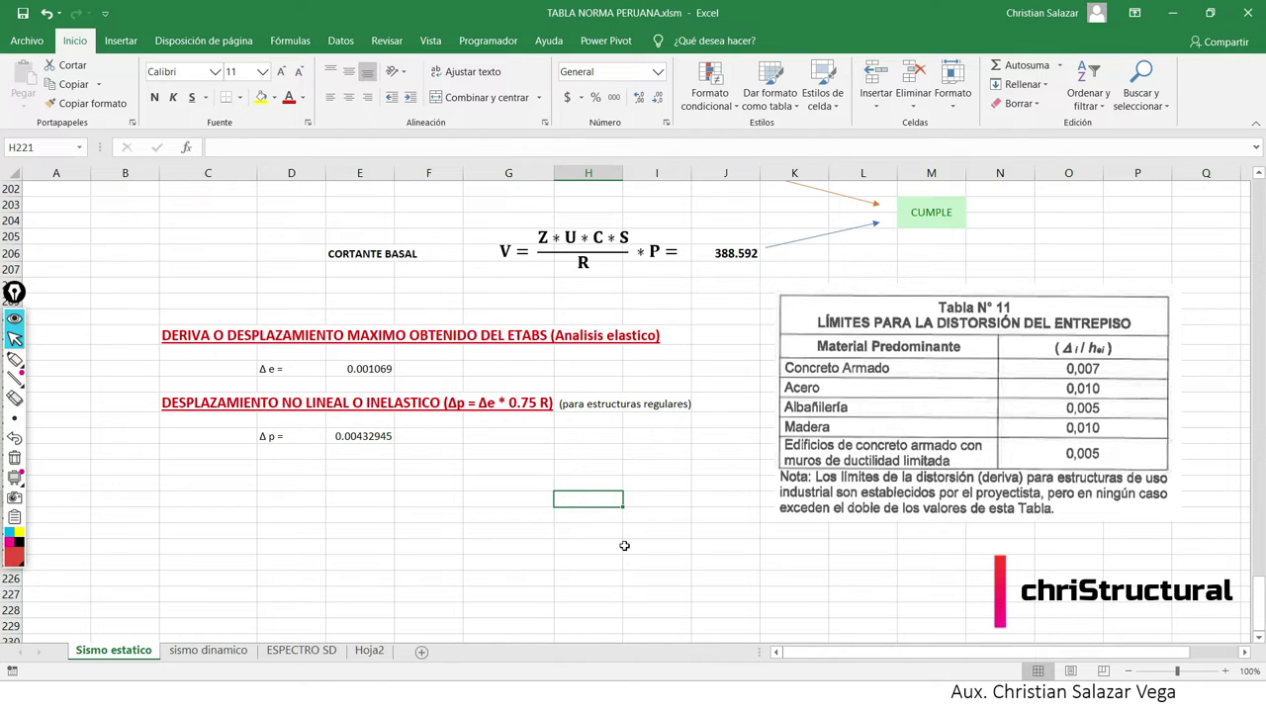
click(613, 535)
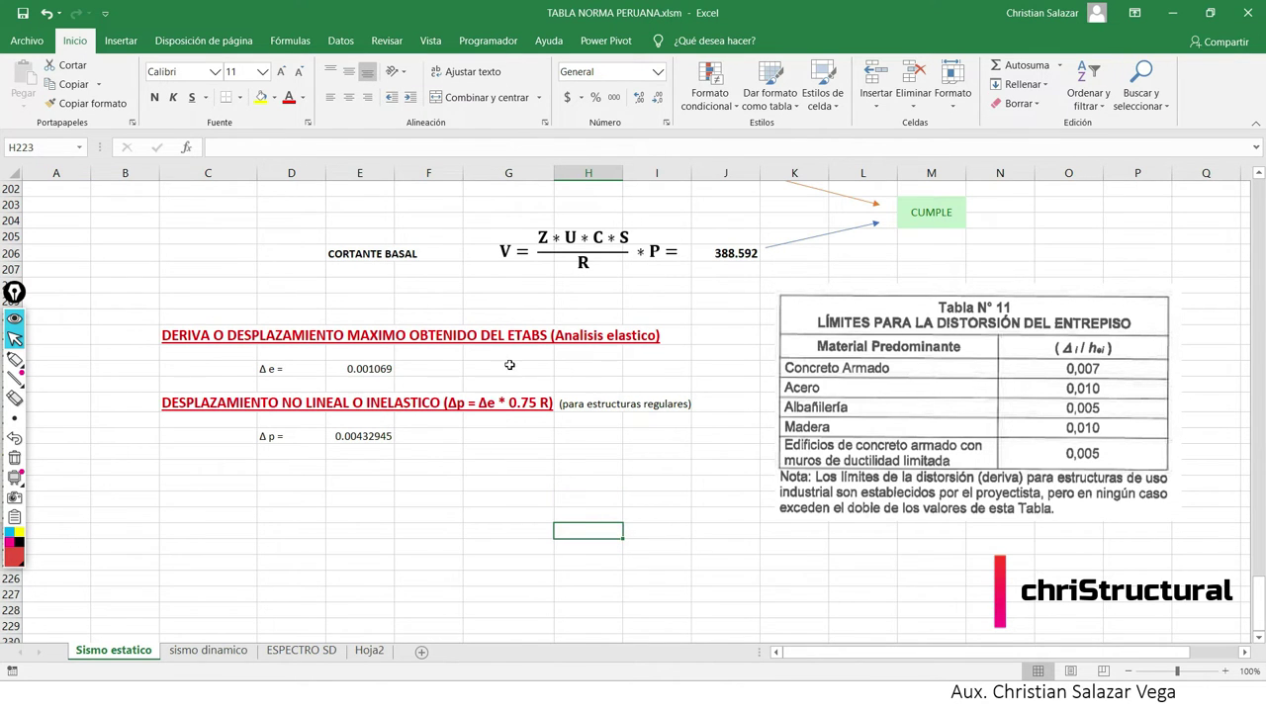
key(alt+Tab)
key(alt+Tab)
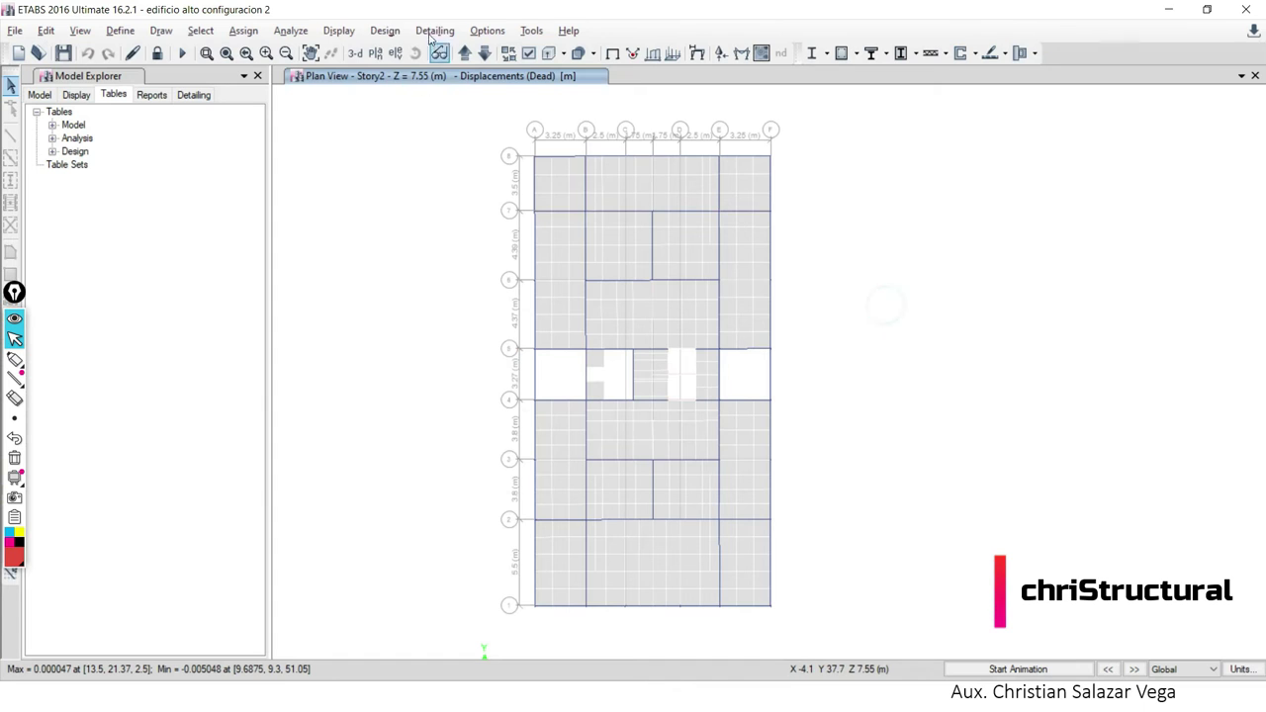
Open a Story Response plot of maximum story drifts for SISMO X TABLA.
click(344, 38)
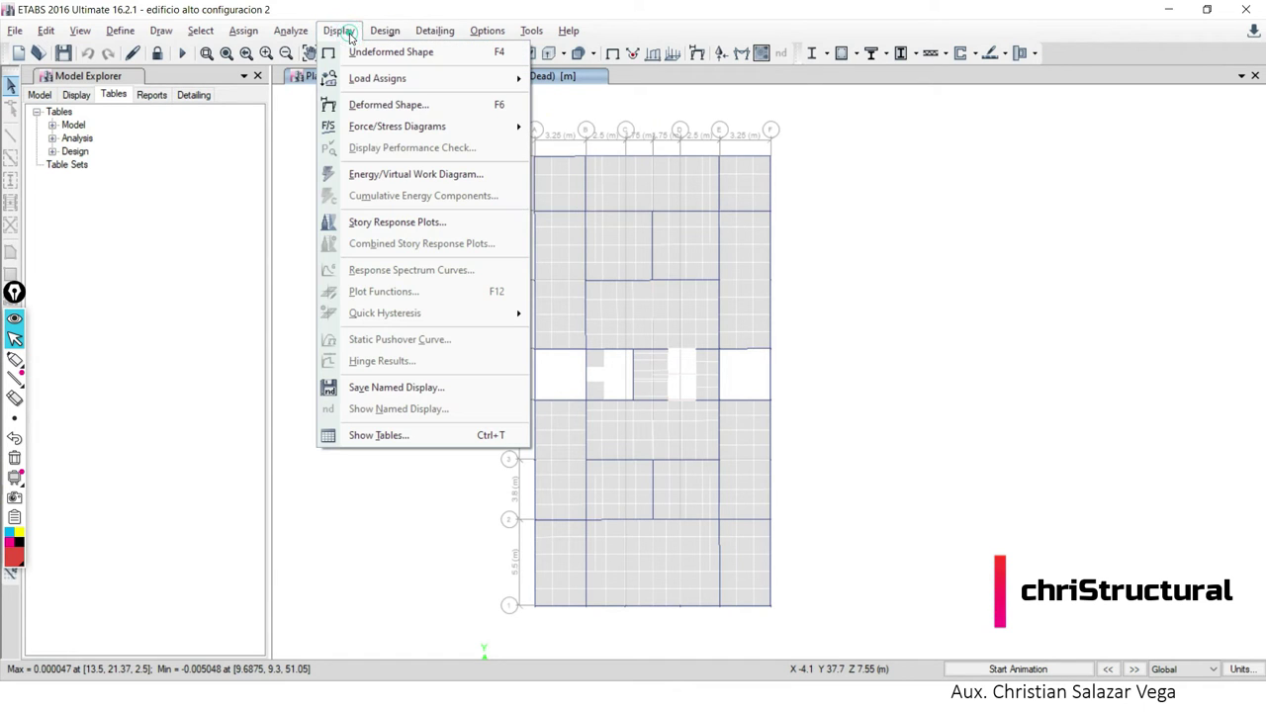
click(394, 221)
click(536, 172)
click(579, 170)
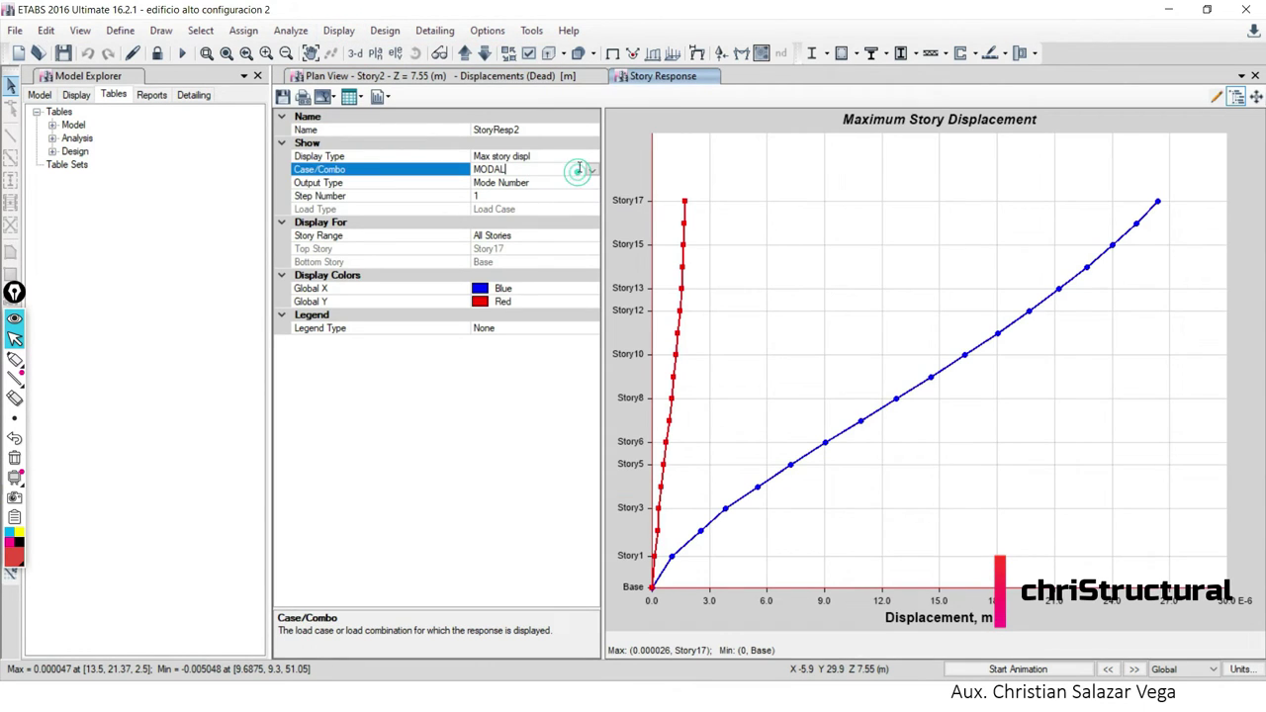
click(580, 157)
click(591, 156)
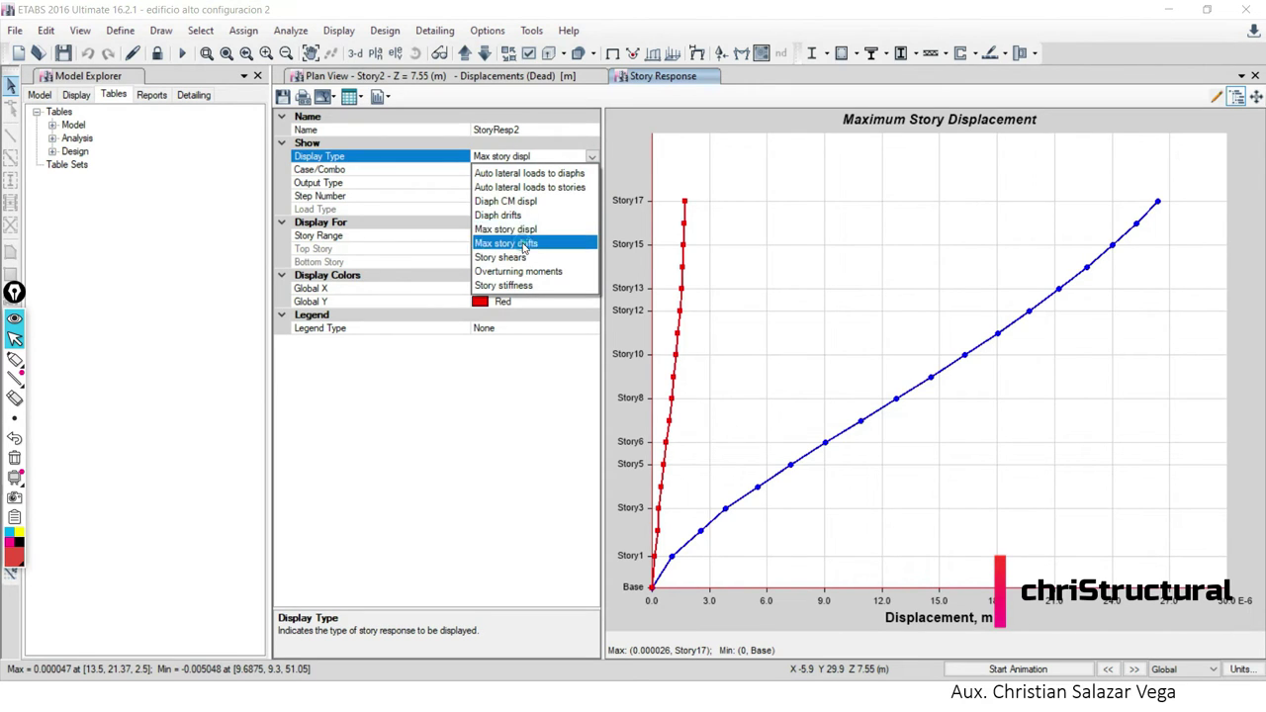
click(522, 243)
click(585, 170)
click(589, 170)
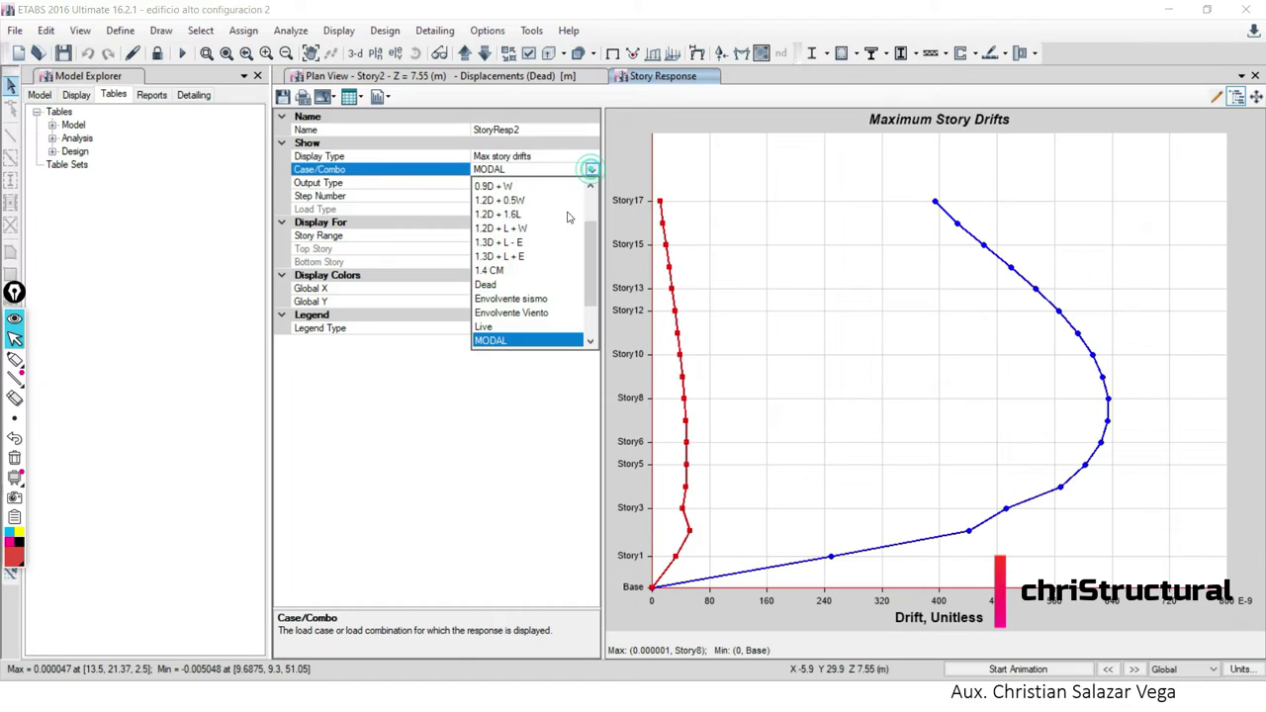
scroll(542, 317, down, 2)
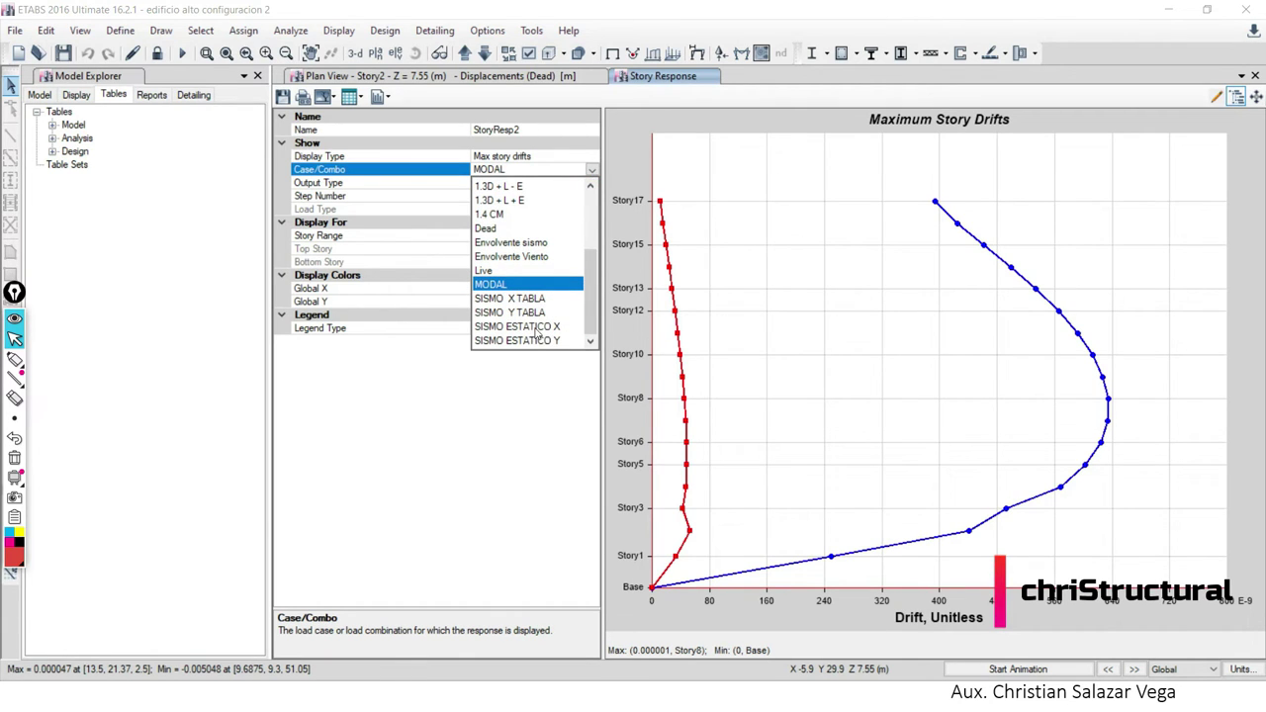
click(535, 299)
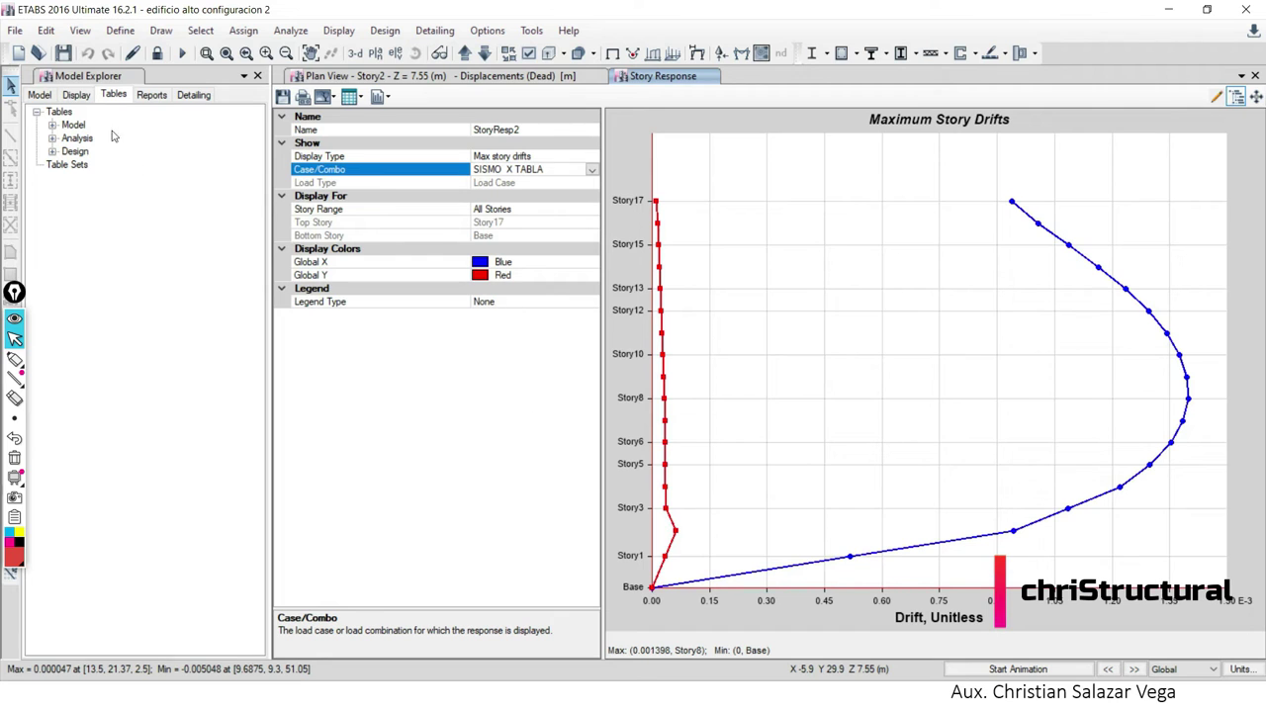
Circle the 0.001398 maximum drift at Story8, then switch to the Excel drift sheet.
click(15, 360)
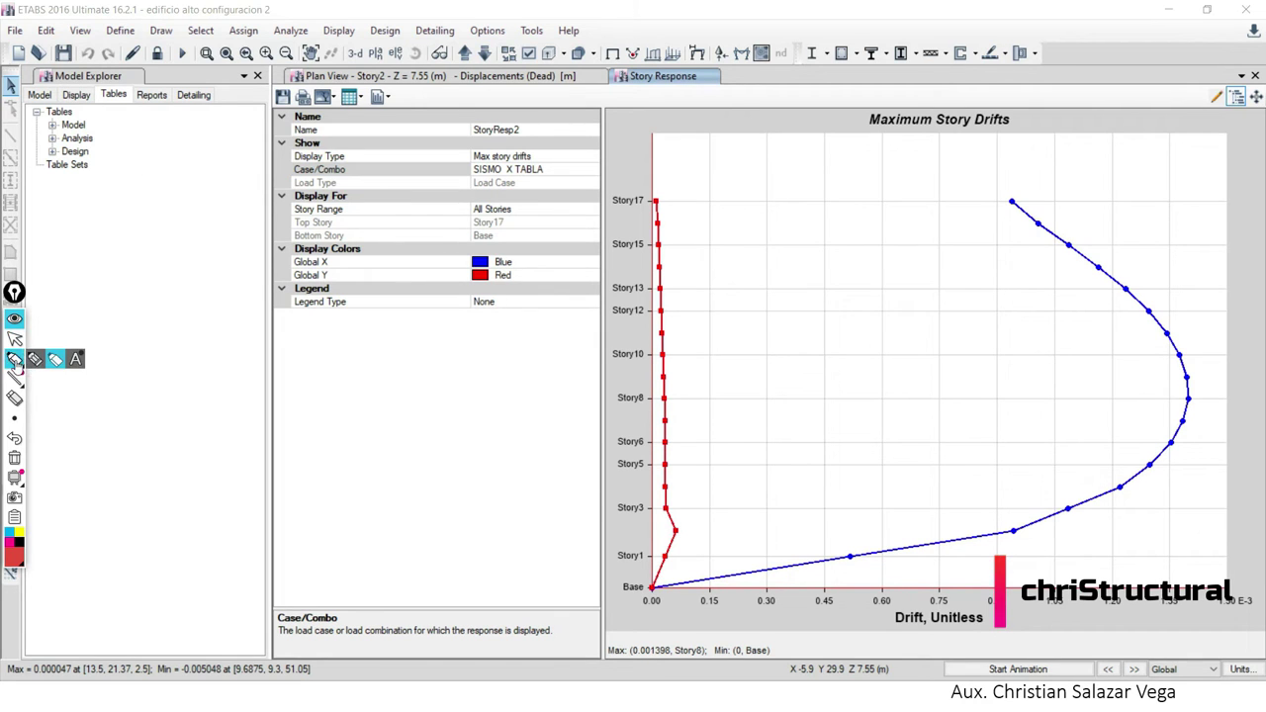
mouse_move(602, 639)
mouse_down()
mouse_move(644, 670)
mouse_move(700, 666)
mouse_move(690, 649)
mouse_move(600, 642)
mouse_up()
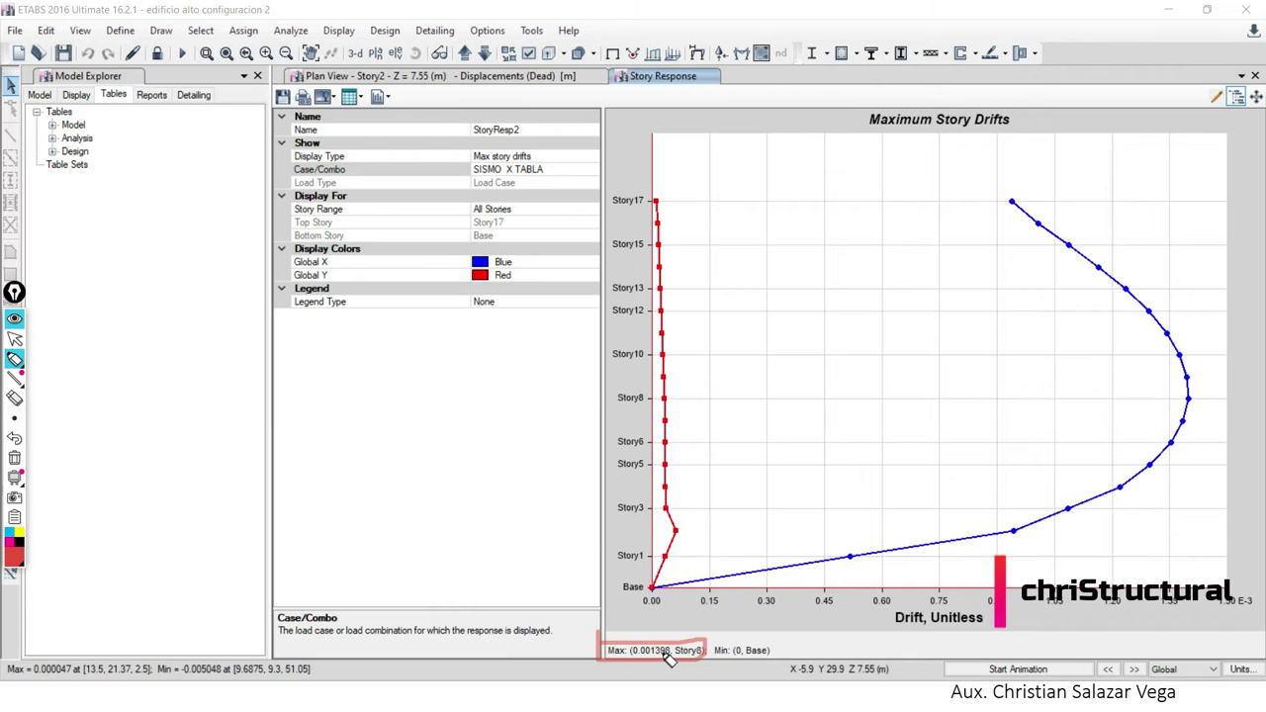
click(14, 338)
click(514, 428)
key(alt+Tab)
key(alt+Tab)
key(alt+Tab)
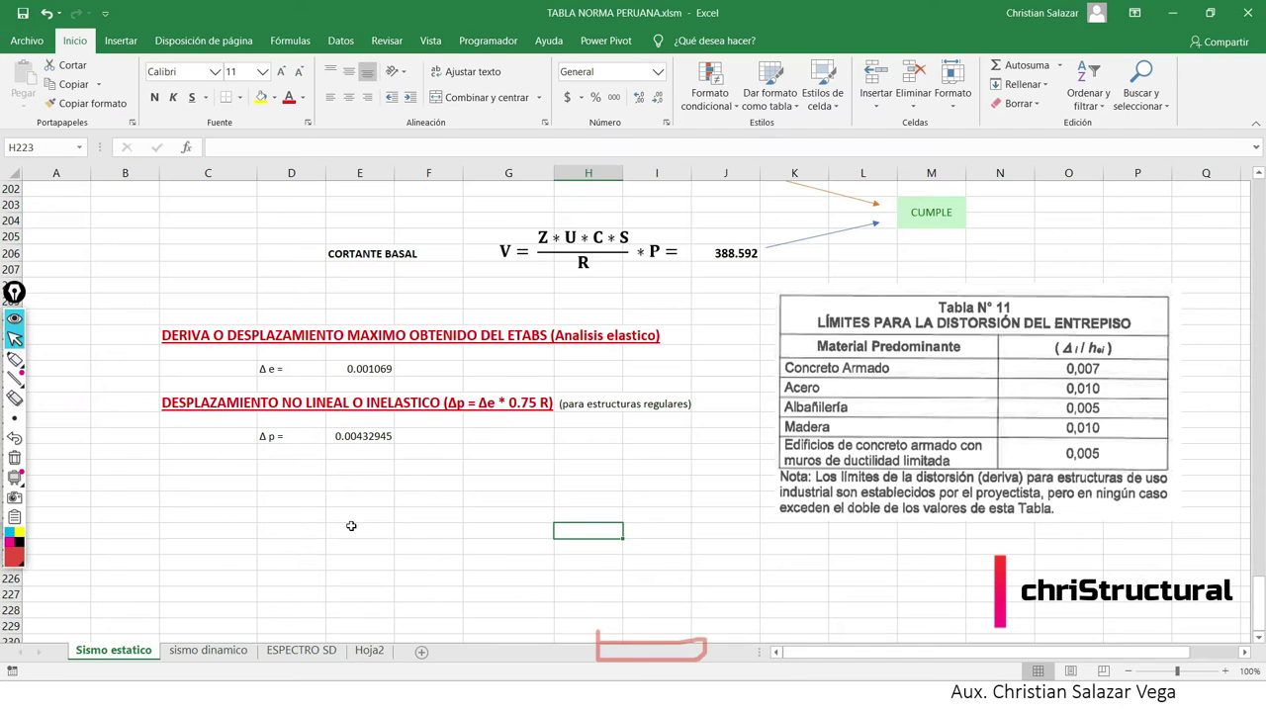
Change the elastic drift Δe in cell E213 from 0.001069 to 0.001398.
click(382, 368)
key(alt+Tab)
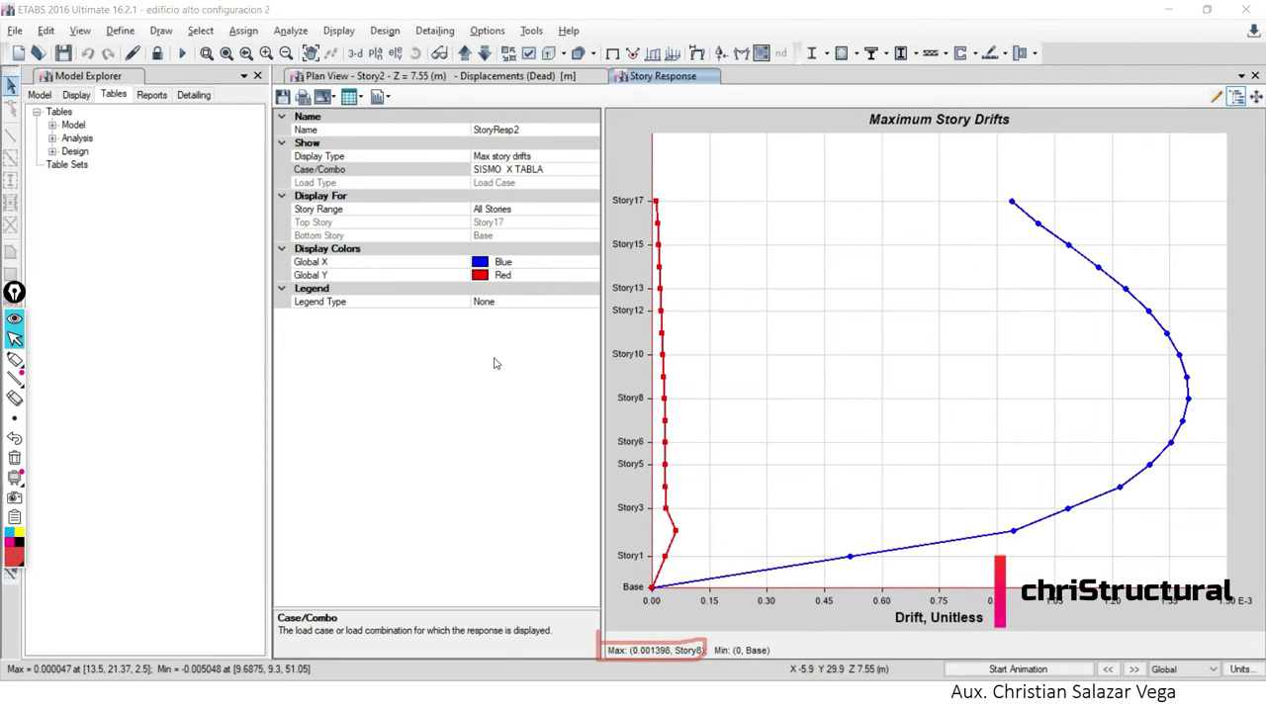
key(alt+Tab)
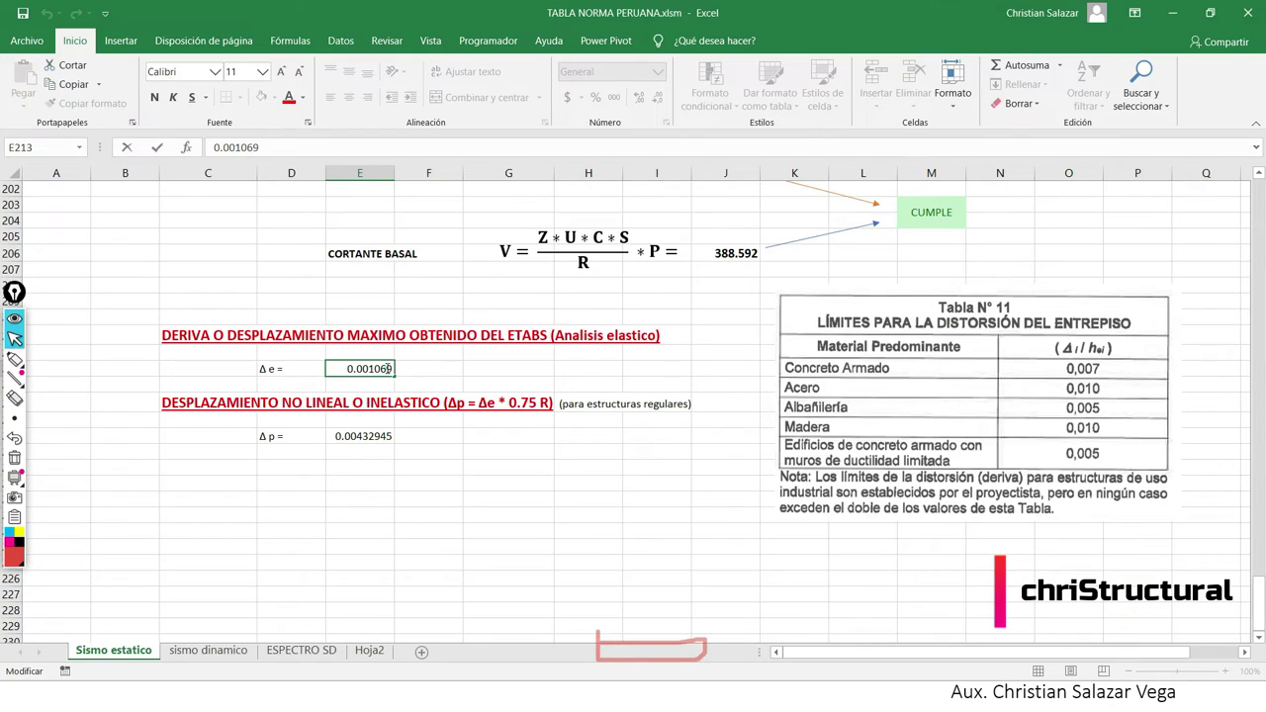
key(BackSpace)
key(BackSpace)
text(98)
key(Return)
Recheck the ETABS drift plot, clear the old red markup and reselect cell E213.
key(alt+Tab)
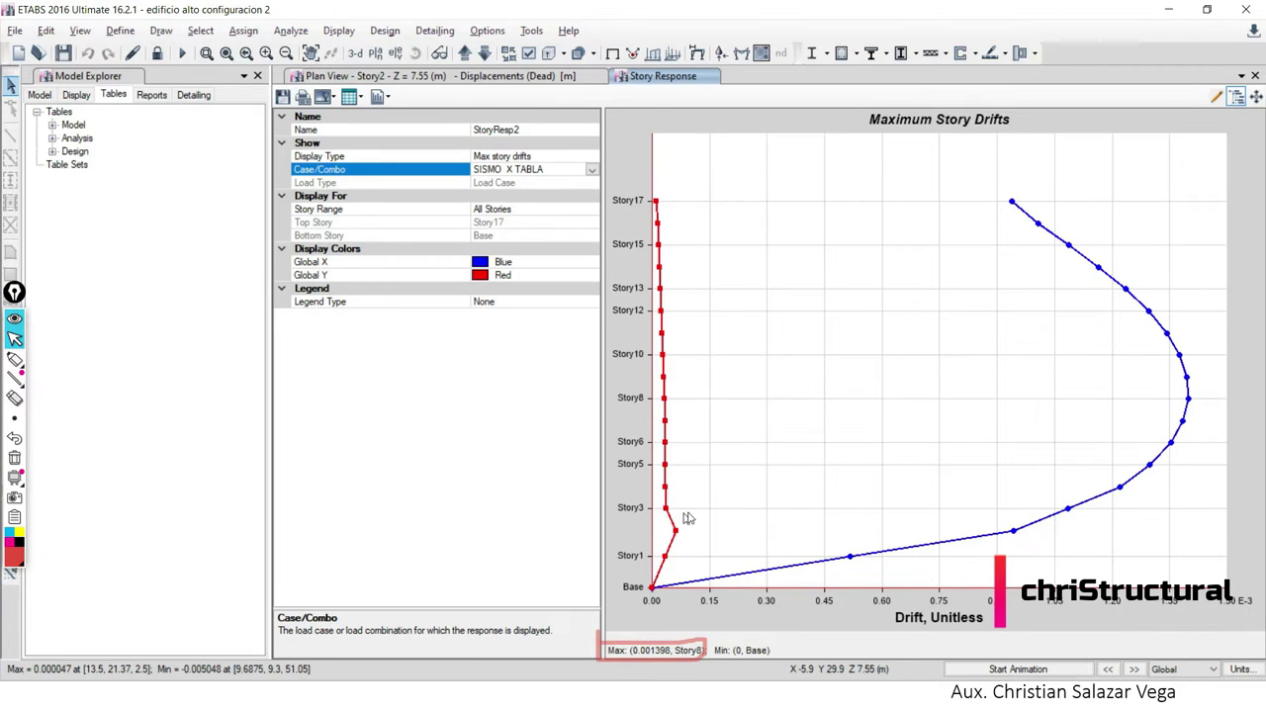
key(alt+Tab)
click(14, 336)
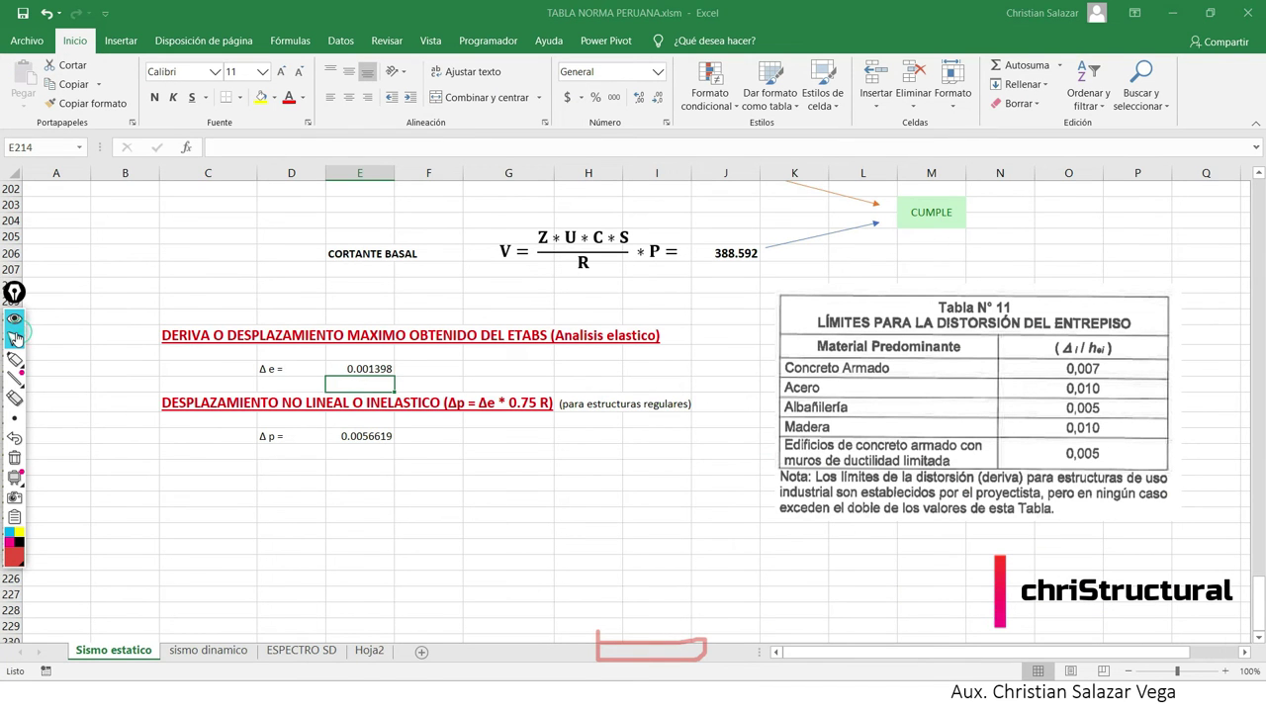
click(17, 461)
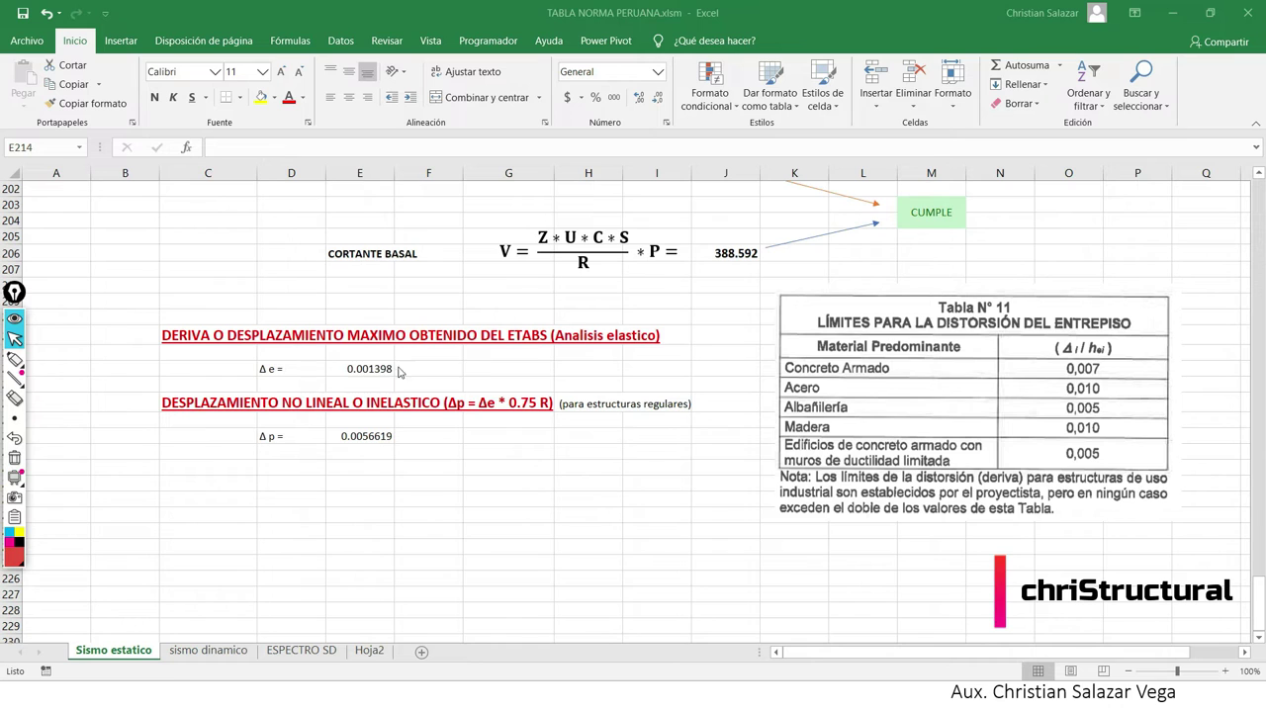
click(360, 368)
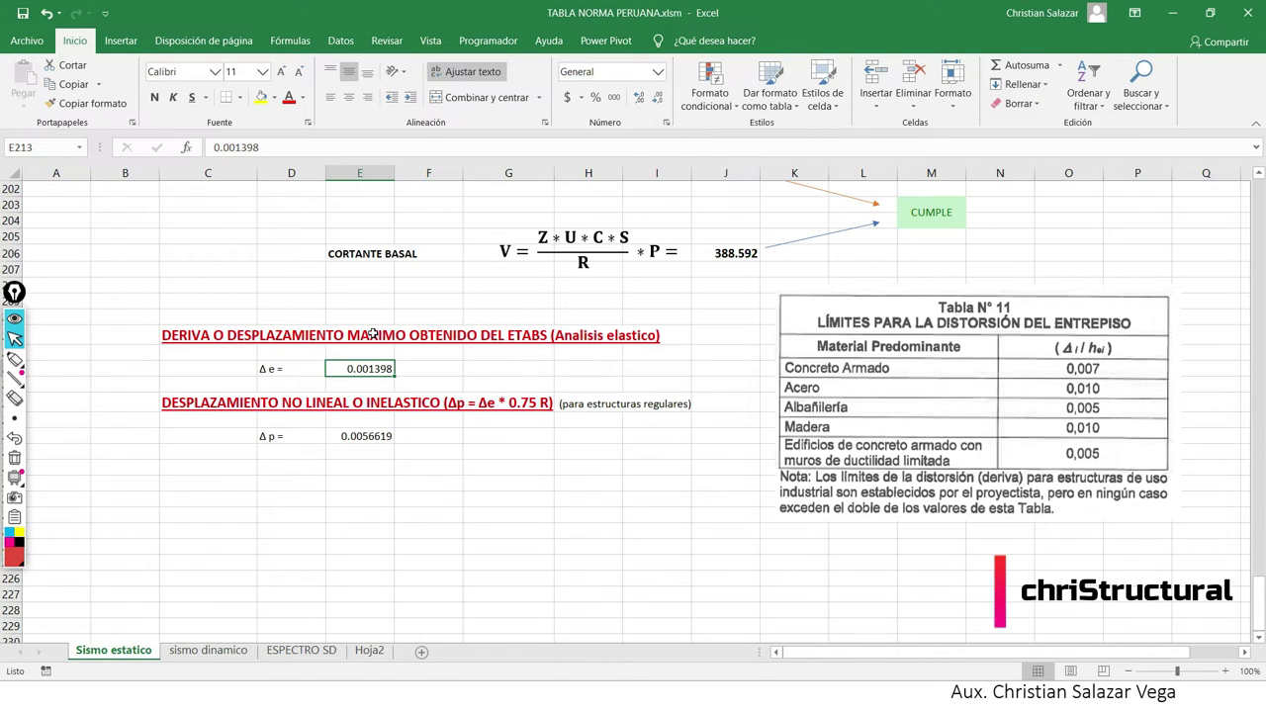
click(14, 358)
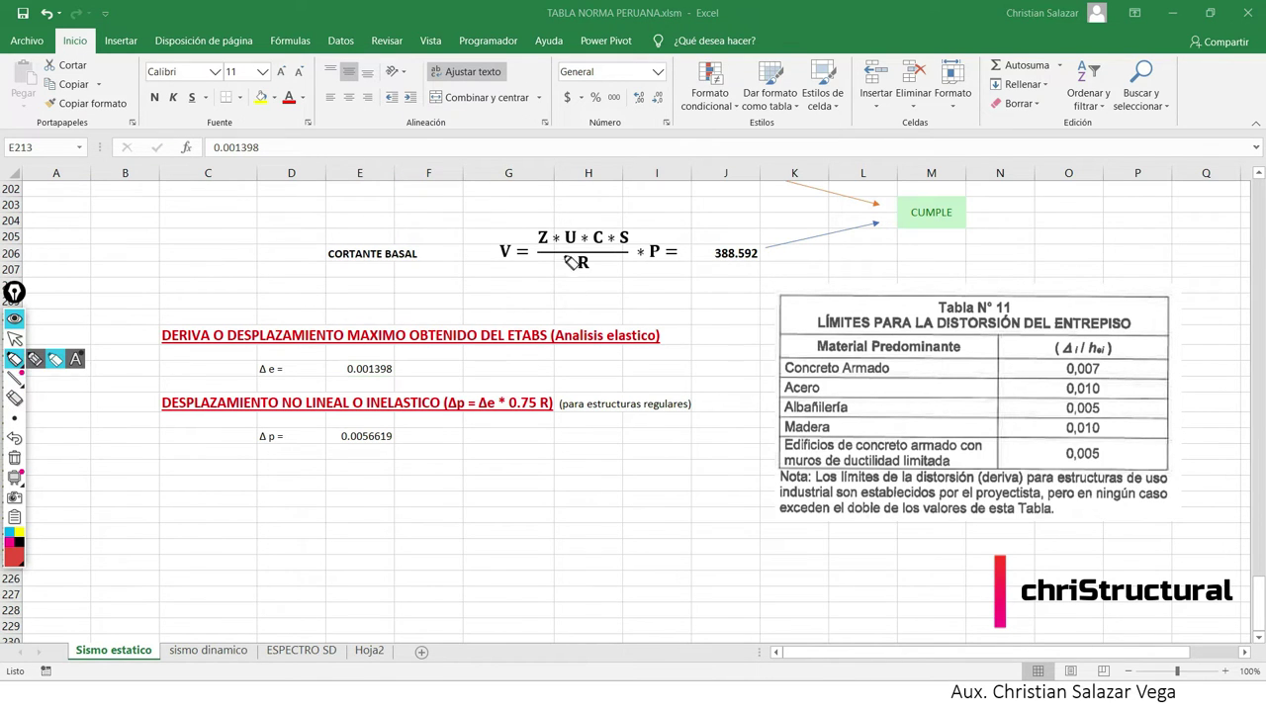
In red ink, box R and the 388.592 base shear formula, and bracket the Δe and Δp rows with ×0,75×R.
drag(571, 260, 572, 258)
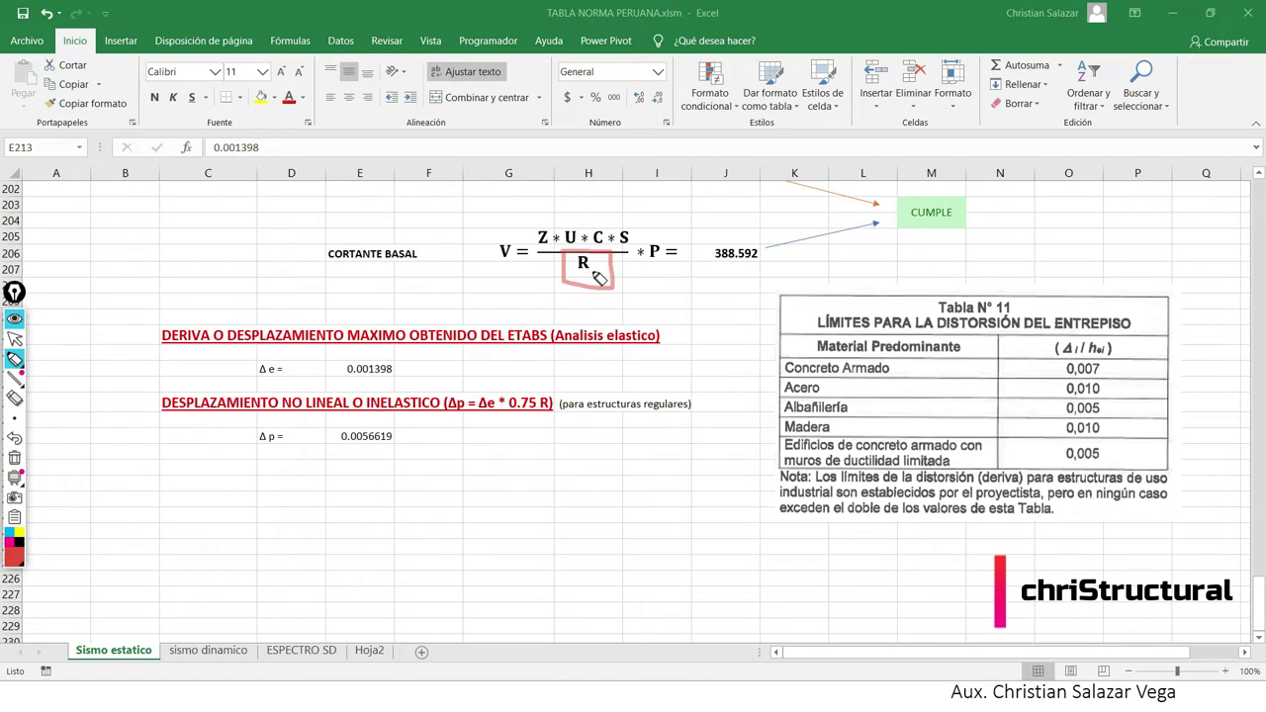
mouse_move(476, 203)
mouse_down()
mouse_move(756, 313)
mouse_move(534, 211)
mouse_up()
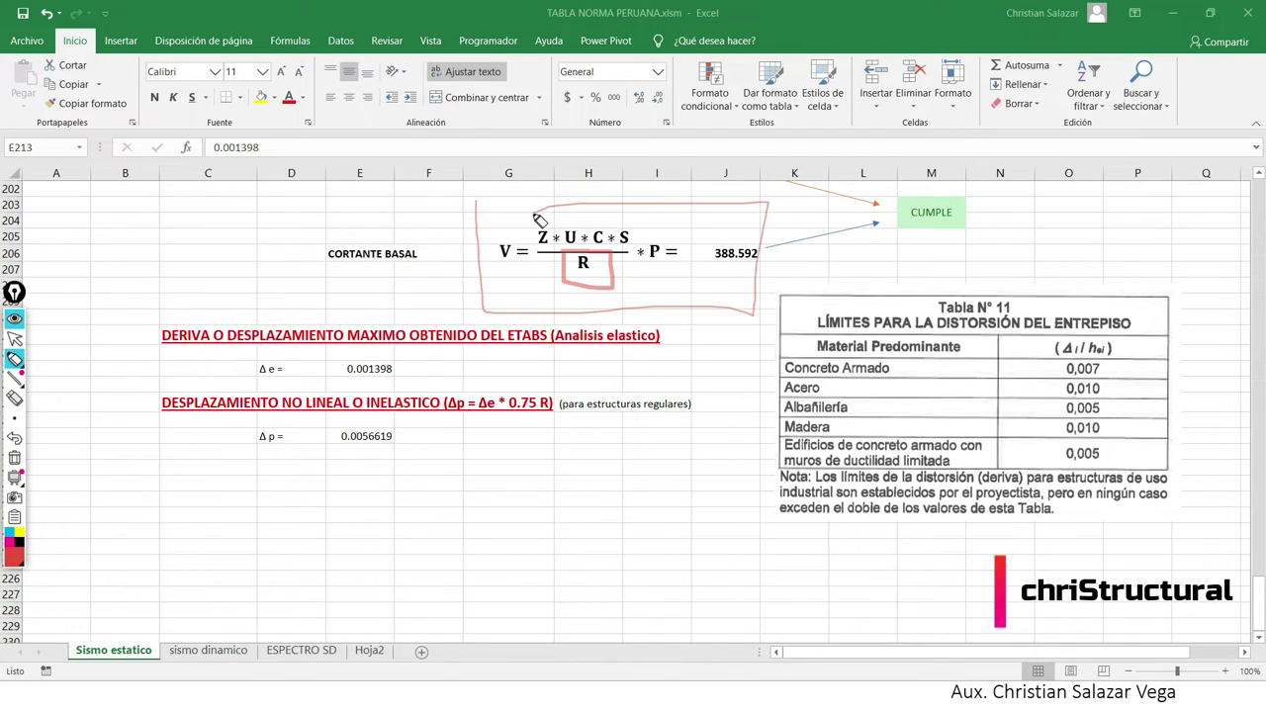
mouse_move(777, 256)
mouse_down()
mouse_move(885, 277)
mouse_move(900, 263)
mouse_move(898, 277)
mouse_move(940, 269)
mouse_up()
click(840, 259)
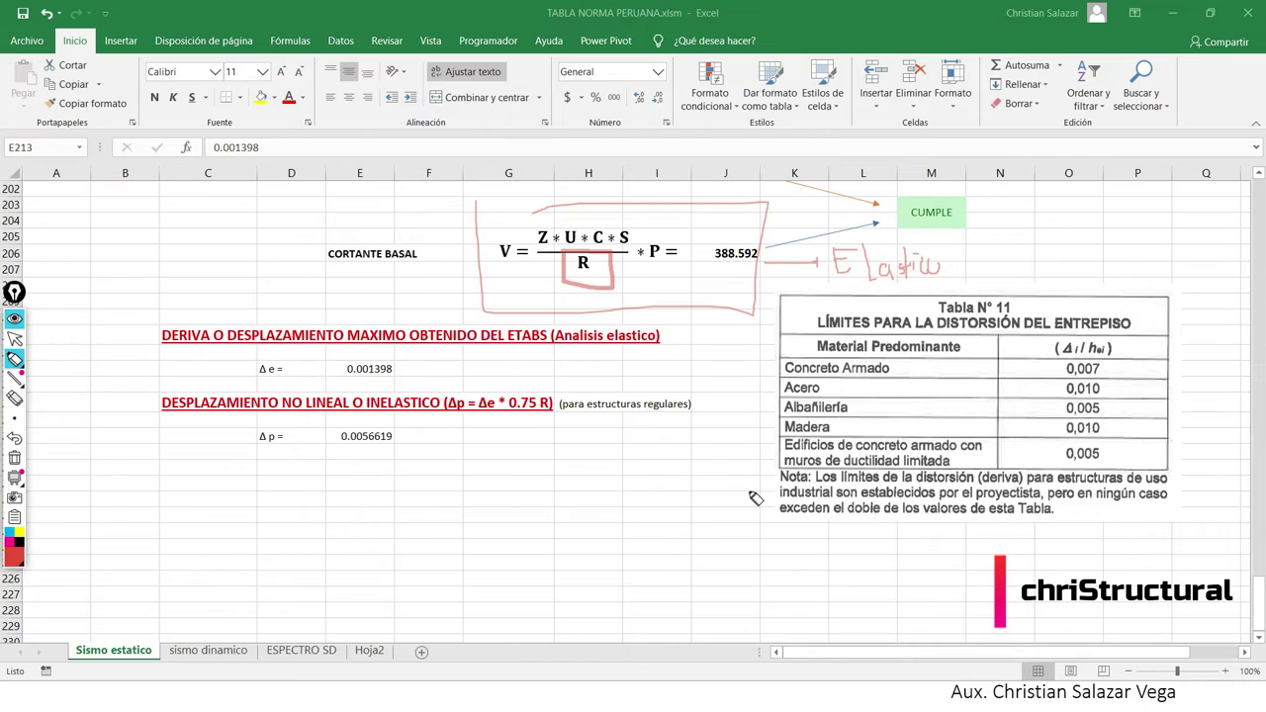
mouse_move(252, 427)
mouse_down()
mouse_move(433, 469)
mouse_move(310, 434)
mouse_up()
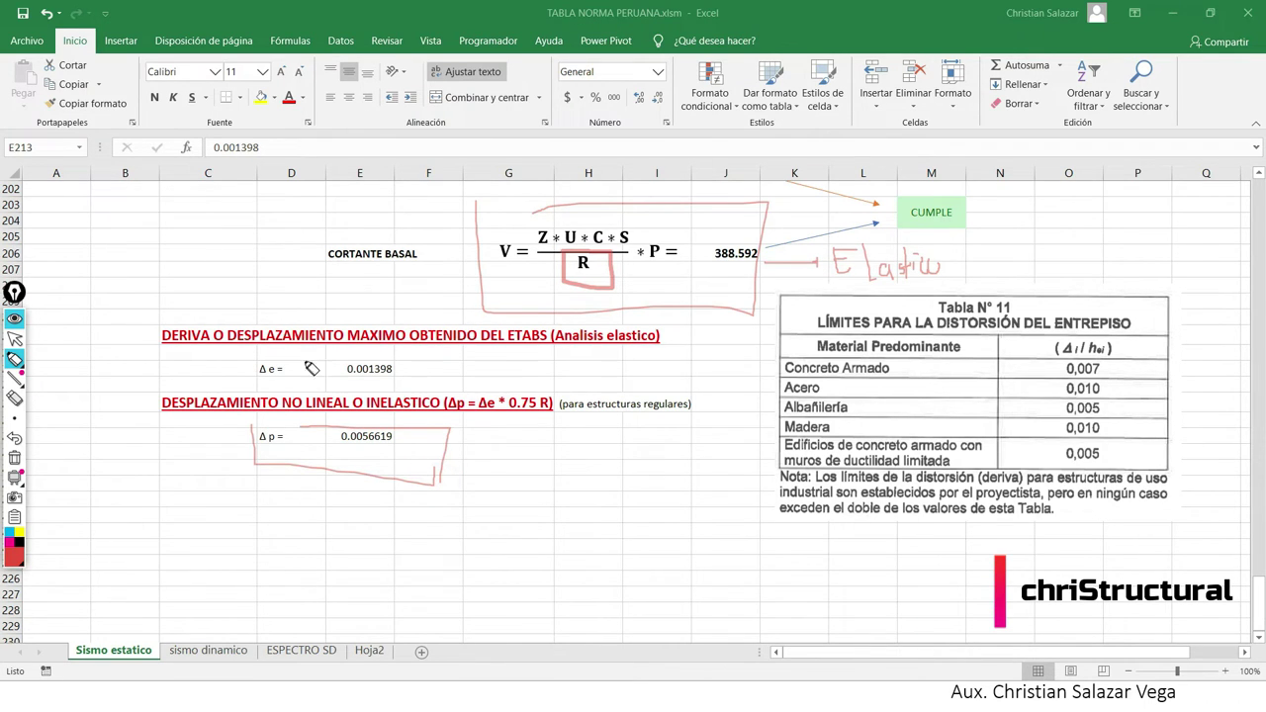
drag(237, 356, 252, 359)
mouse_move(475, 362)
mouse_down()
mouse_move(494, 378)
mouse_move(474, 377)
mouse_move(523, 362)
mouse_move(545, 380)
mouse_move(588, 367)
mouse_move(584, 380)
mouse_move(633, 381)
mouse_up()
Clear the markup and review section 6: Ro = 6, Ia = 0.9, Ip = 1, R = 5.4.
click(14, 339)
click(12, 457)
scroll(269, 435, up, 8)
scroll(257, 450, up, 9)
scroll(256, 455, up, 5)
scroll(267, 485, up, 3)
scroll(270, 489, up, 5)
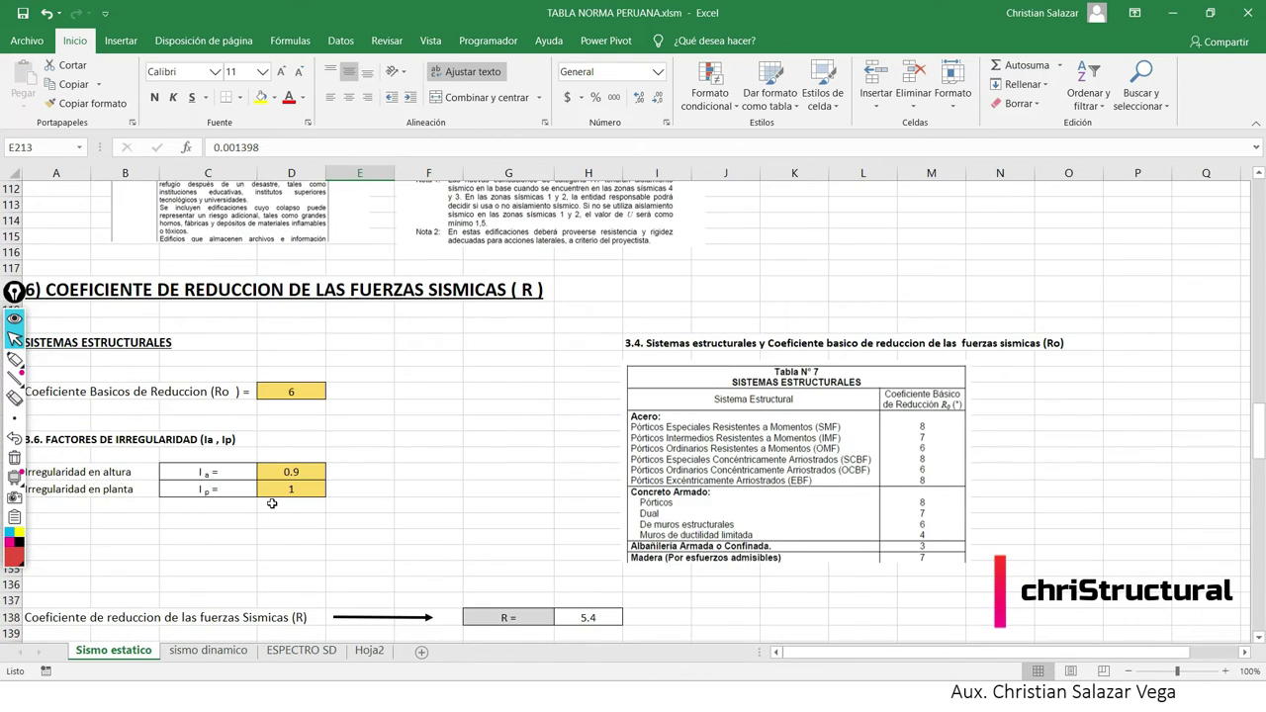
scroll(272, 504, down, 1)
click(296, 424)
click(293, 343)
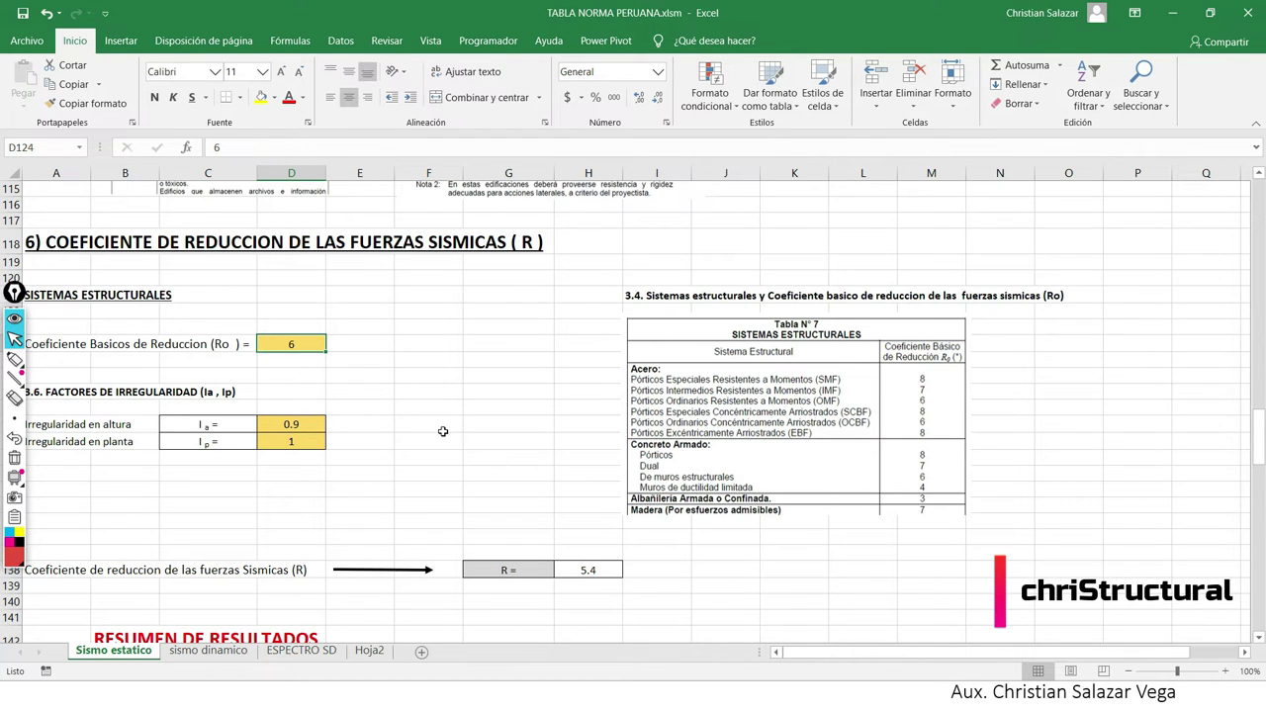
Inspect the Δp formula in E217, =E213*0.75*E149, giving 0.0056619.
scroll(440, 431, down, 4)
scroll(440, 432, up, 2)
drag(301, 222, 295, 352)
click(537, 321)
scroll(452, 370, down, 10)
scroll(525, 436, down, 7)
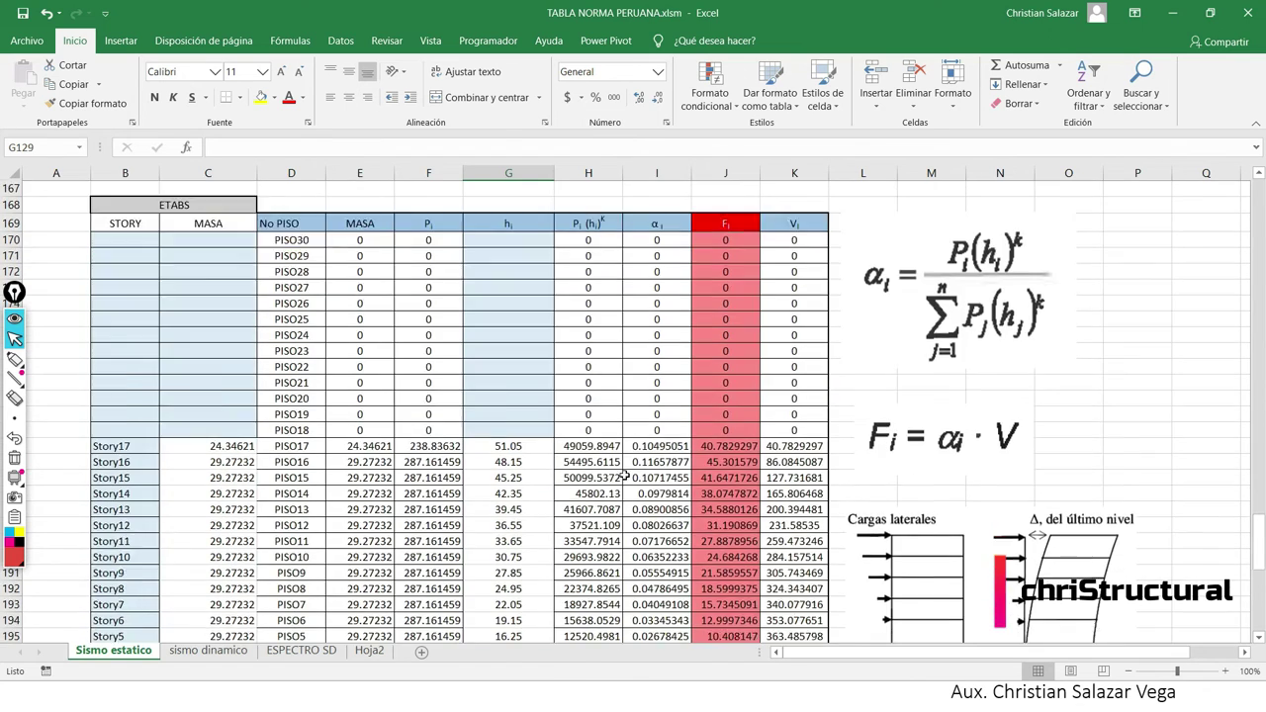
scroll(599, 501, down, 6)
scroll(599, 500, down, 2)
click(377, 487)
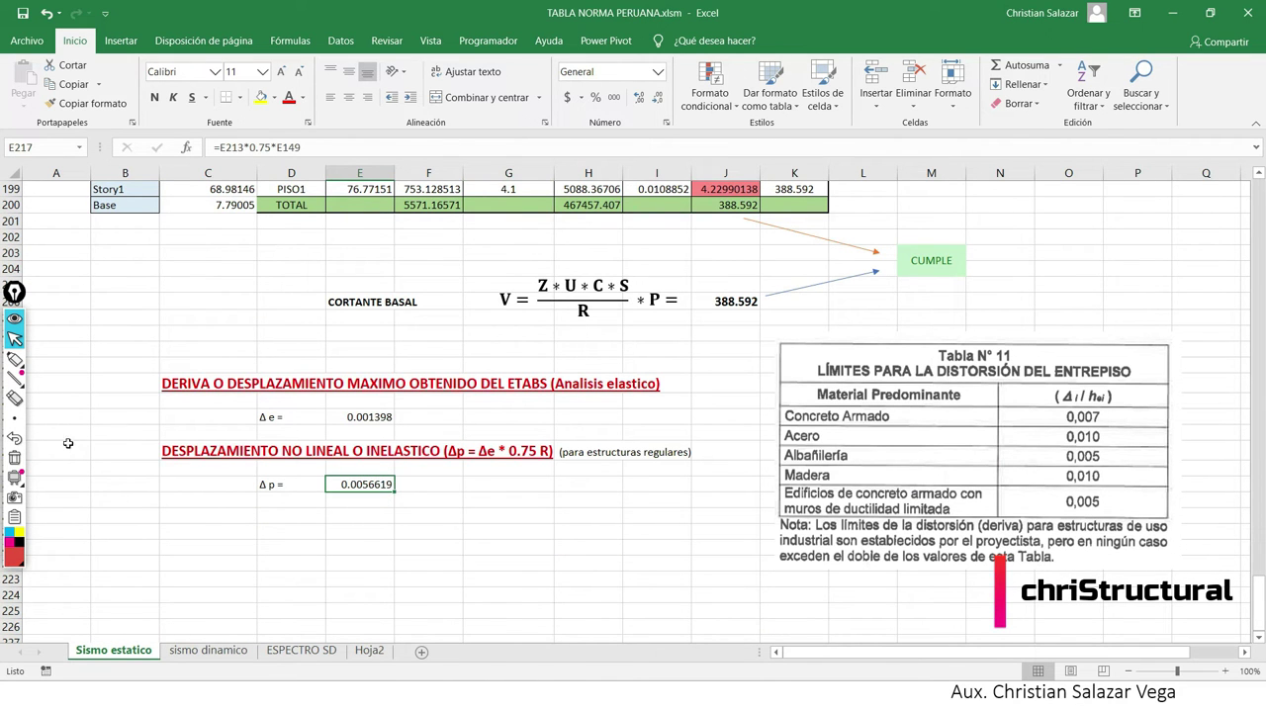
Underline Δp 0.0056619 and circle the Table N°11 drift limits, including 0,007, 0,010 and 0,005.
click(15, 360)
mouse_move(312, 476)
mouse_down()
mouse_move(345, 519)
mouse_move(354, 485)
mouse_move(373, 493)
mouse_up()
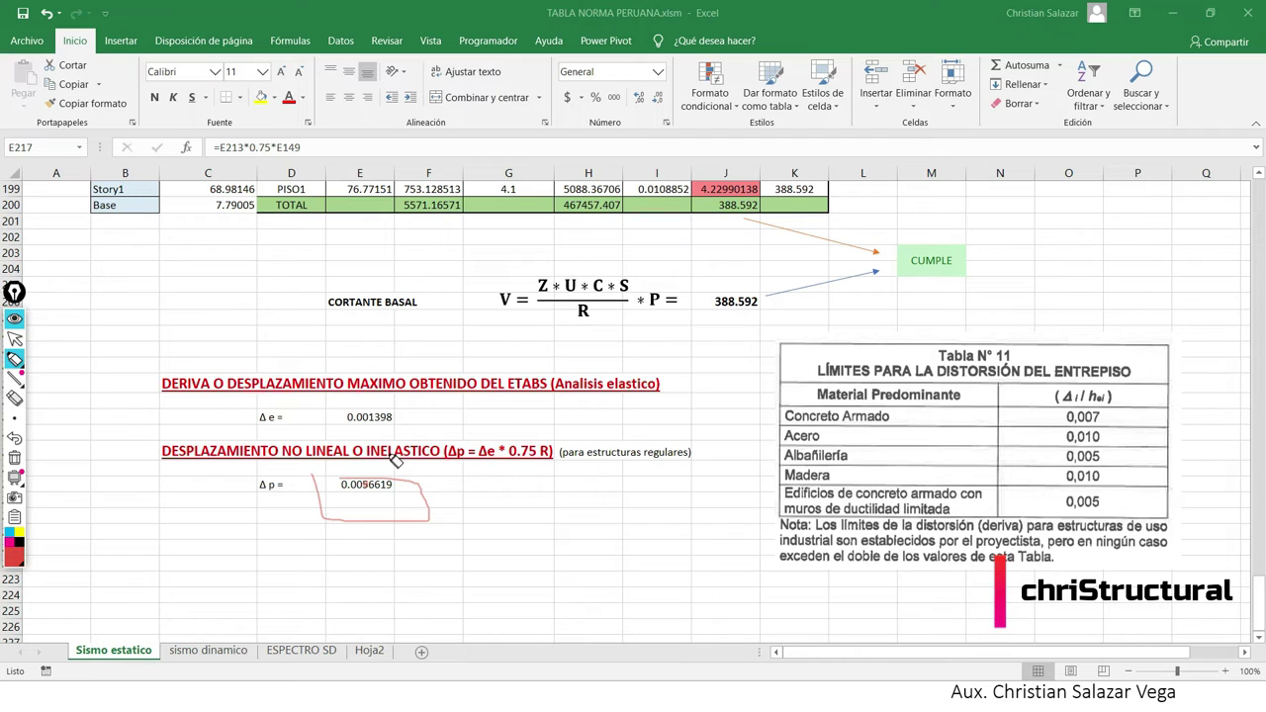
mouse_move(1055, 414)
mouse_down()
mouse_move(1138, 436)
mouse_move(1065, 414)
mouse_up()
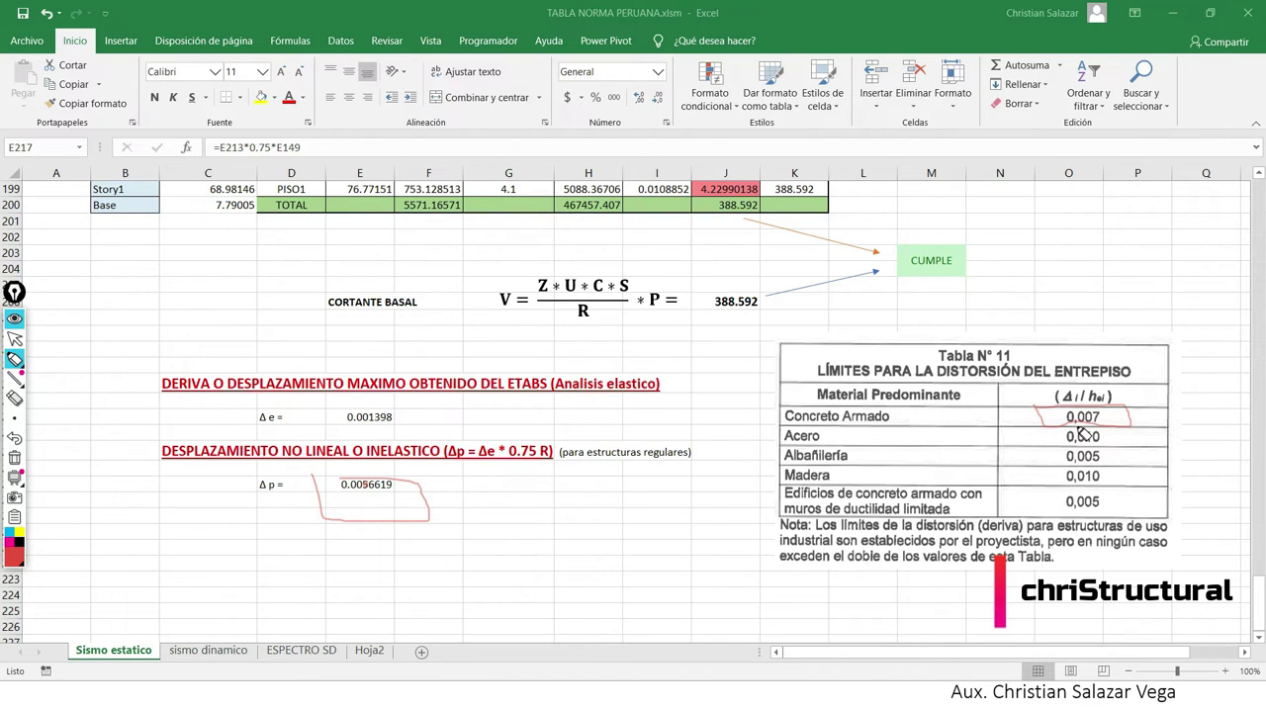
drag(1065, 451, 1125, 451)
drag(1059, 429, 1110, 449)
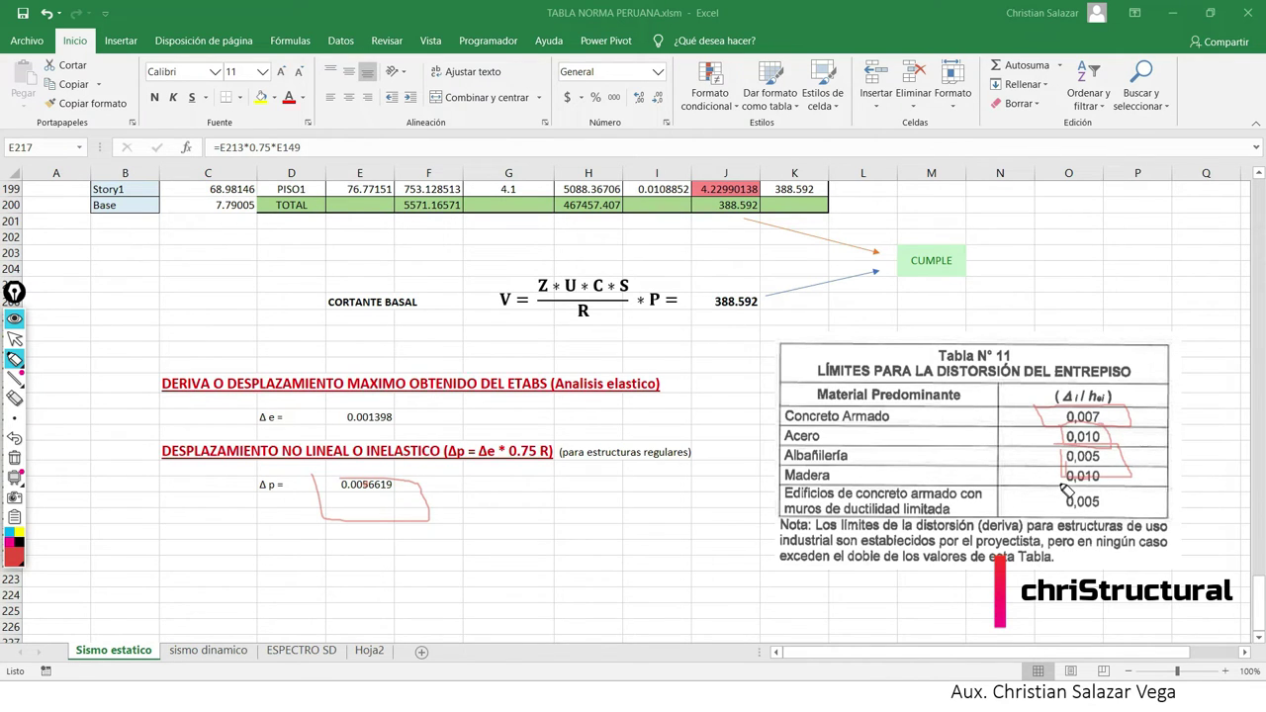
drag(1051, 502, 1056, 495)
Clear the ink, re-mark Concreto Armado 0,007 and the limited-ductility walls row, then return to ETABS.
click(13, 457)
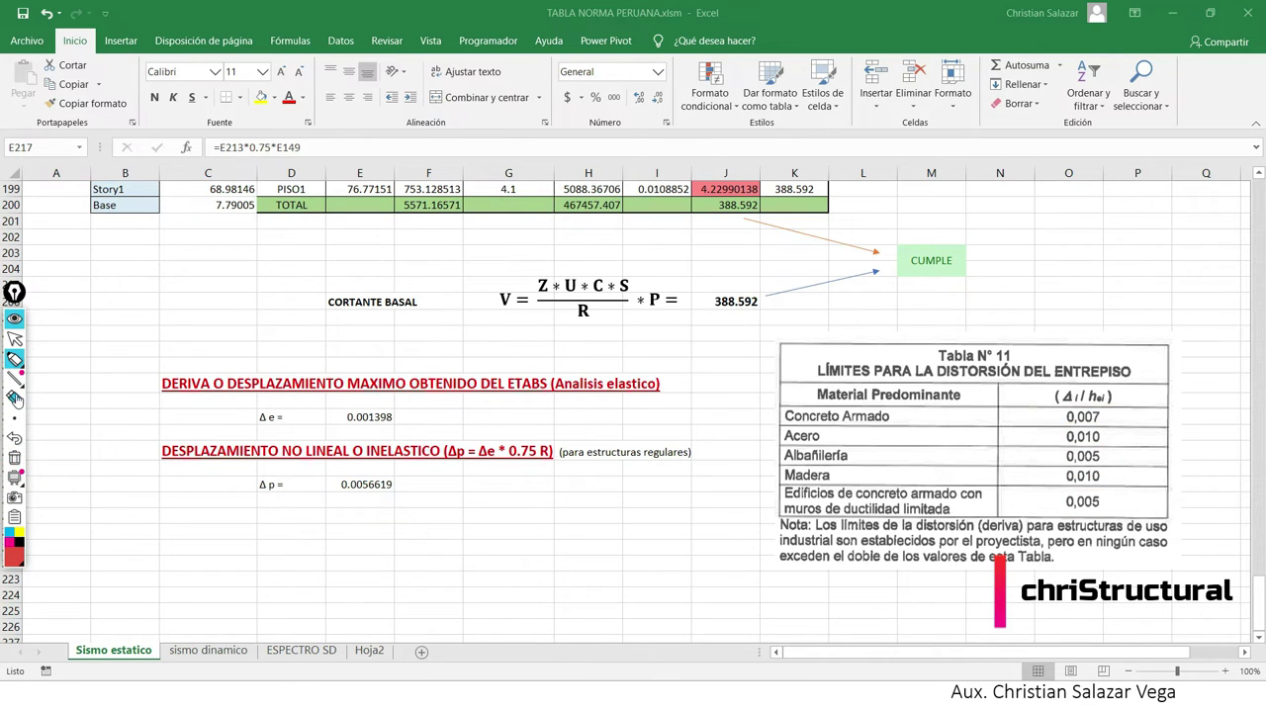
mouse_move(1069, 413)
mouse_down()
mouse_move(1067, 425)
mouse_move(1106, 410)
mouse_up()
mouse_move(777, 411)
mouse_down()
mouse_move(906, 424)
mouse_move(791, 412)
mouse_up()
mouse_move(792, 472)
mouse_down()
mouse_move(1138, 532)
mouse_move(777, 499)
mouse_up()
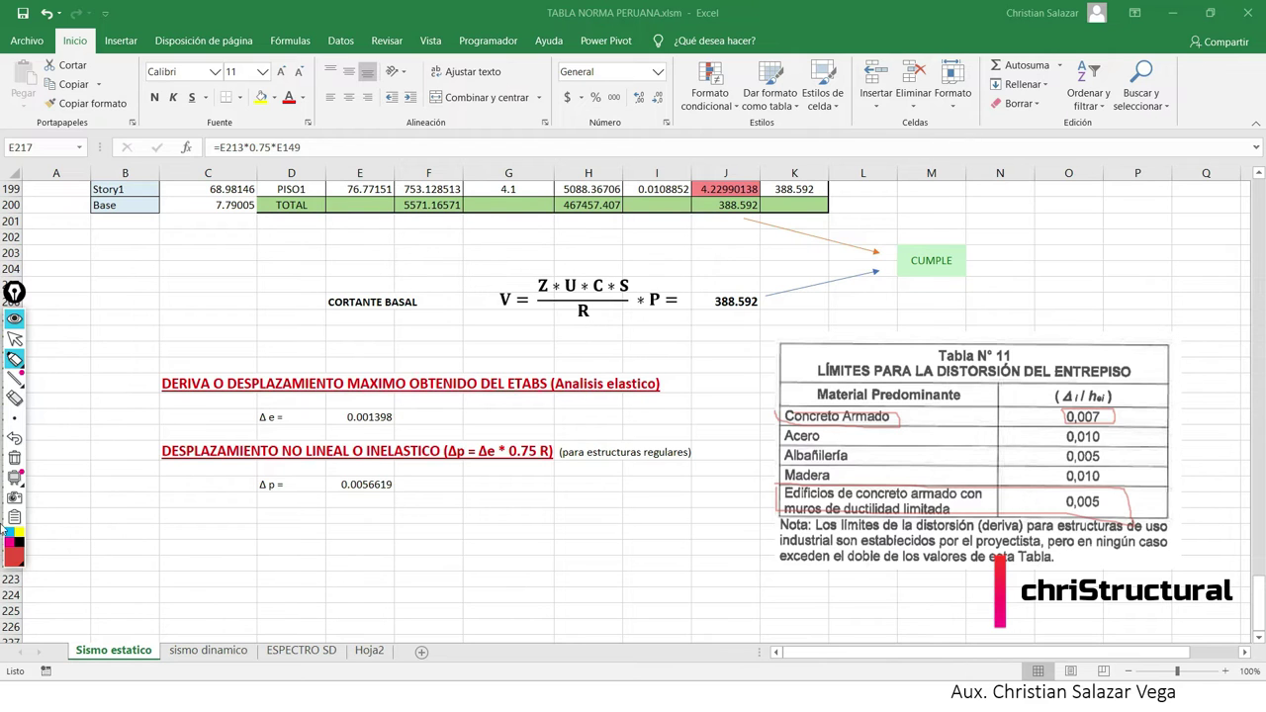
click(15, 339)
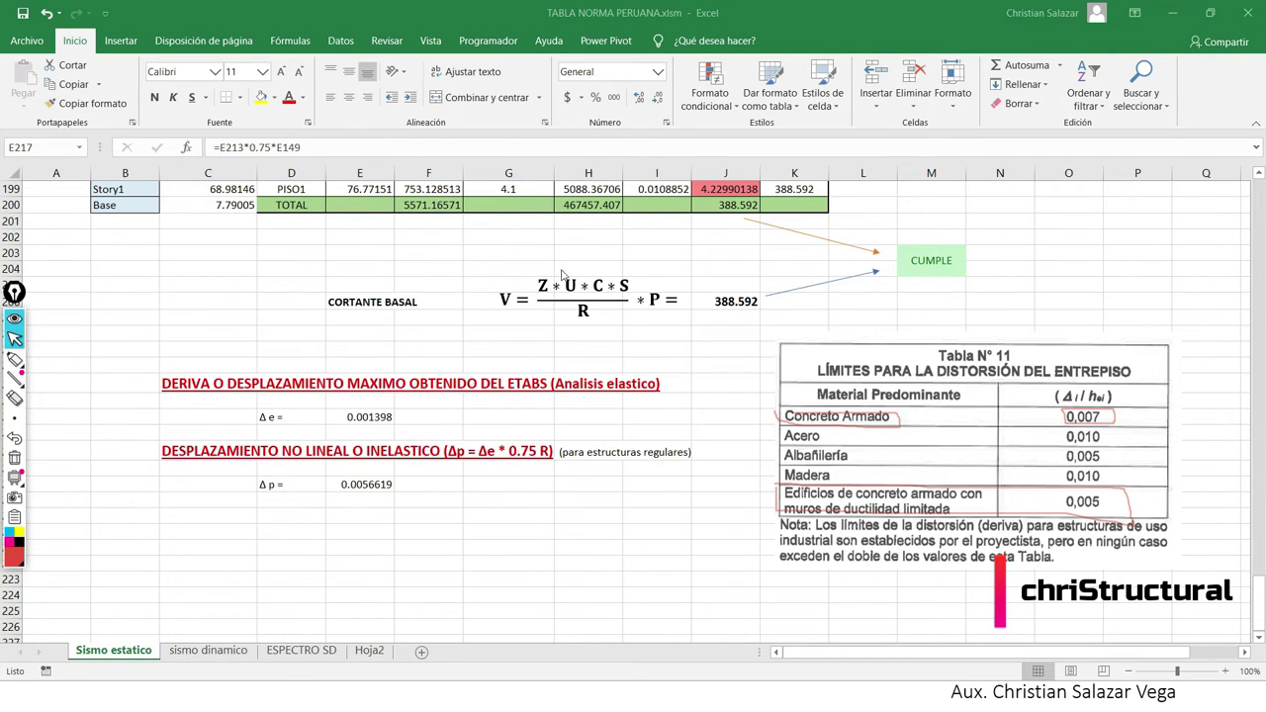
key(alt+Tab)
key(alt+Tab)
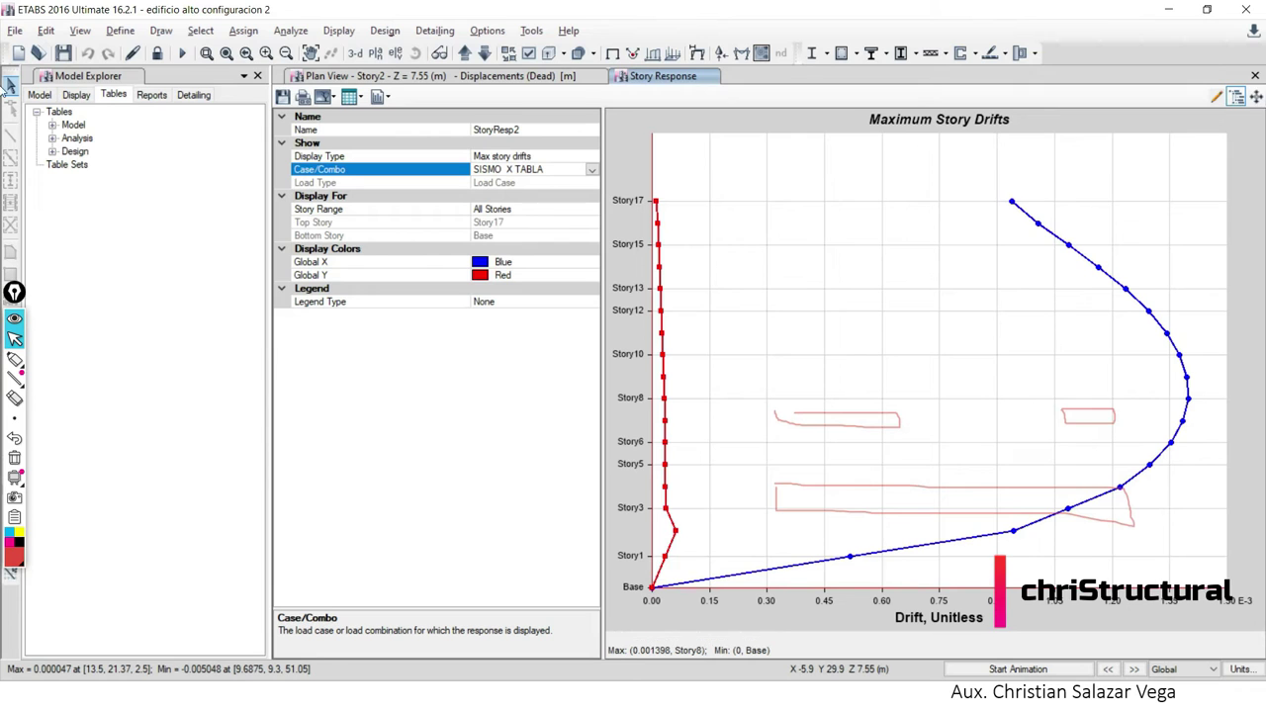
Display the Dead-load displacements of the whole tower in an upright 3-D perspective.
click(384, 79)
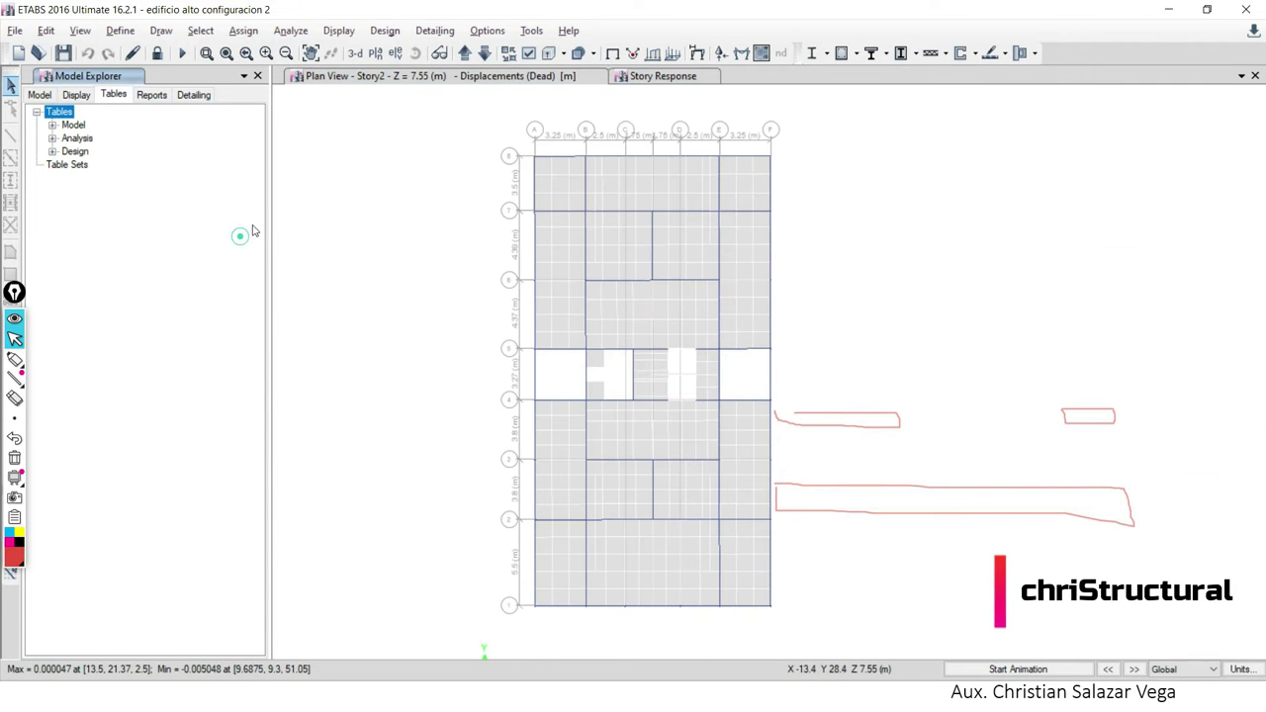
click(355, 53)
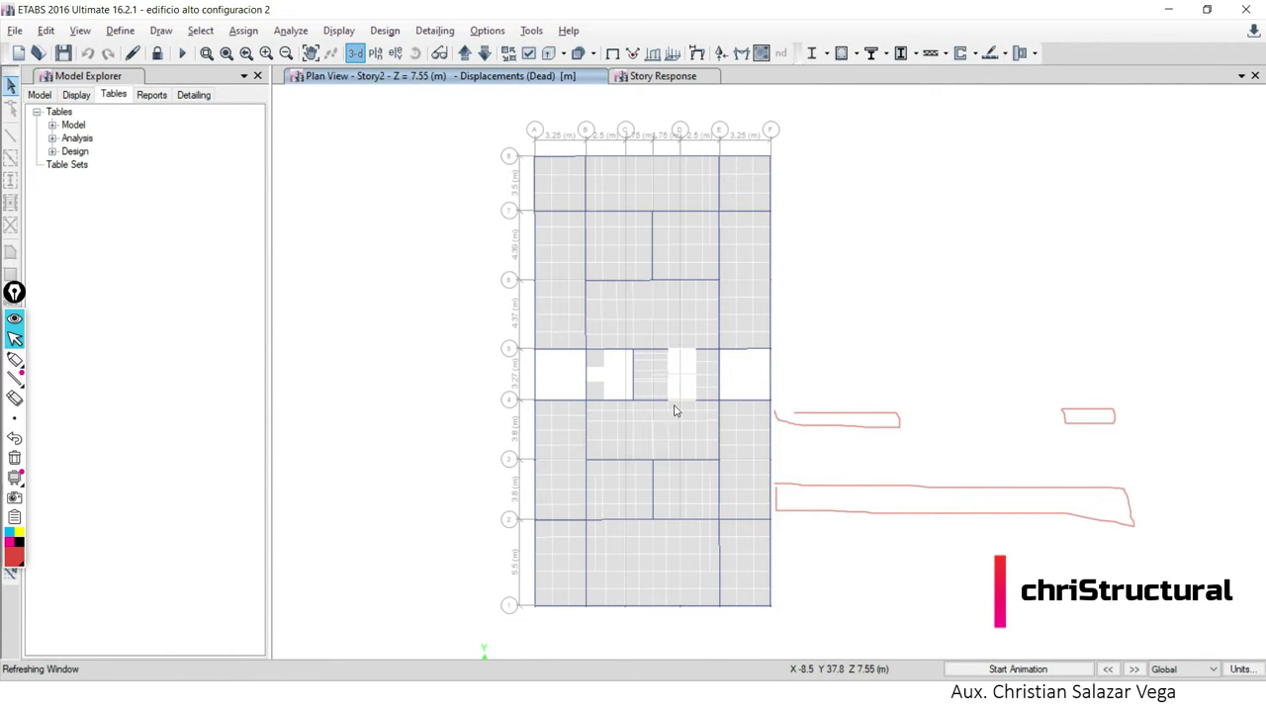
mouse_move(976, 311)
shift+middle_down()
mouse_move(905, 359)
mouse_move(887, 463)
mouse_move(883, 449)
shift+middle_up()
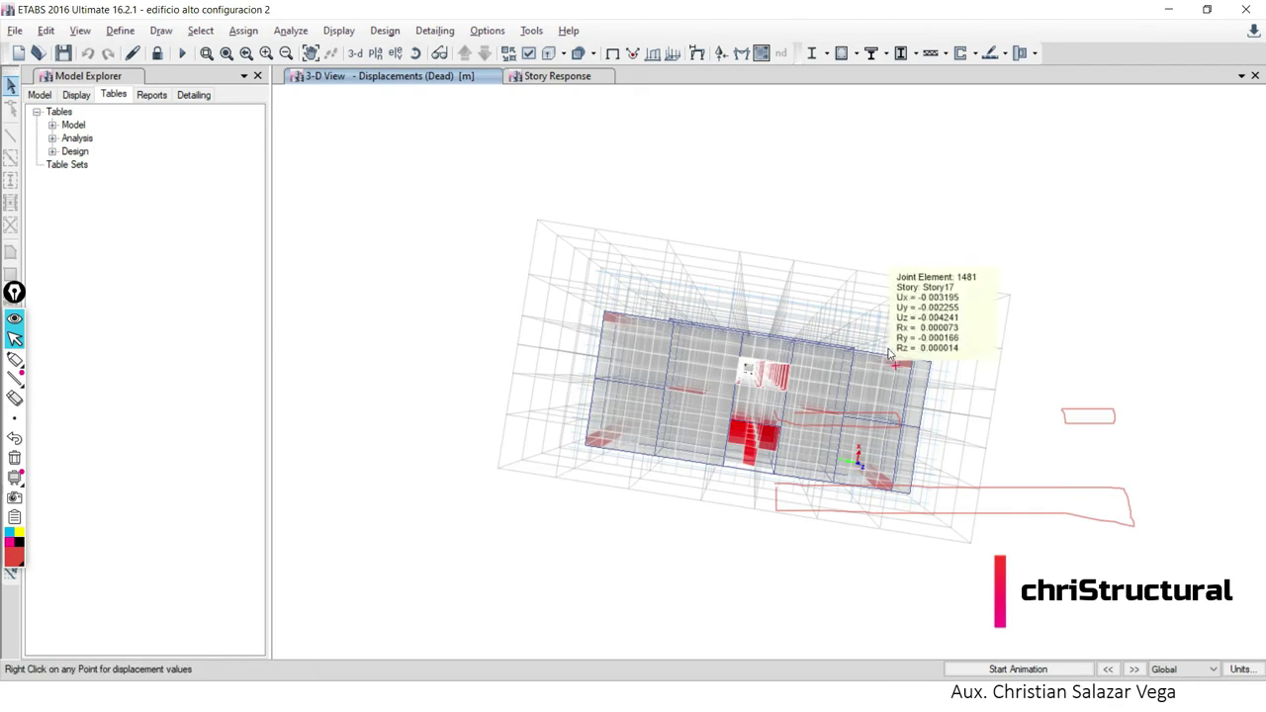
mouse_move(916, 425)
shift+middle_down()
mouse_move(763, 424)
mouse_move(665, 201)
shift+middle_up()
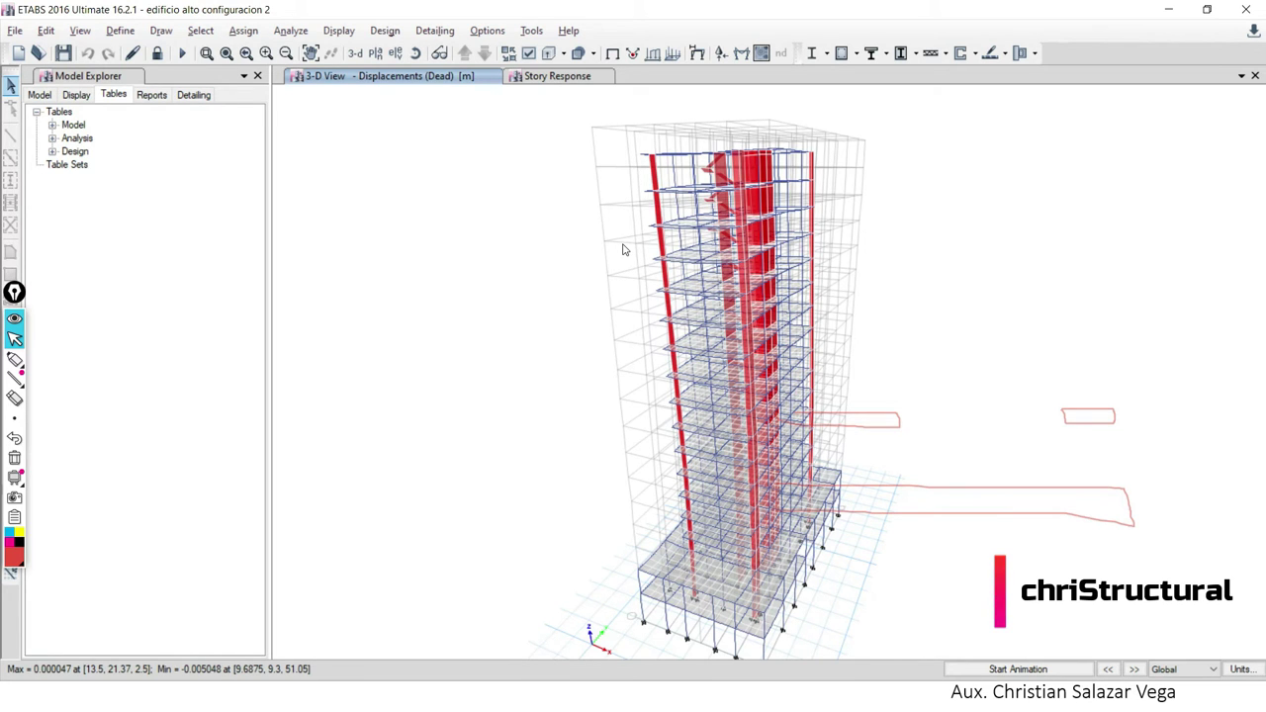
click(13, 457)
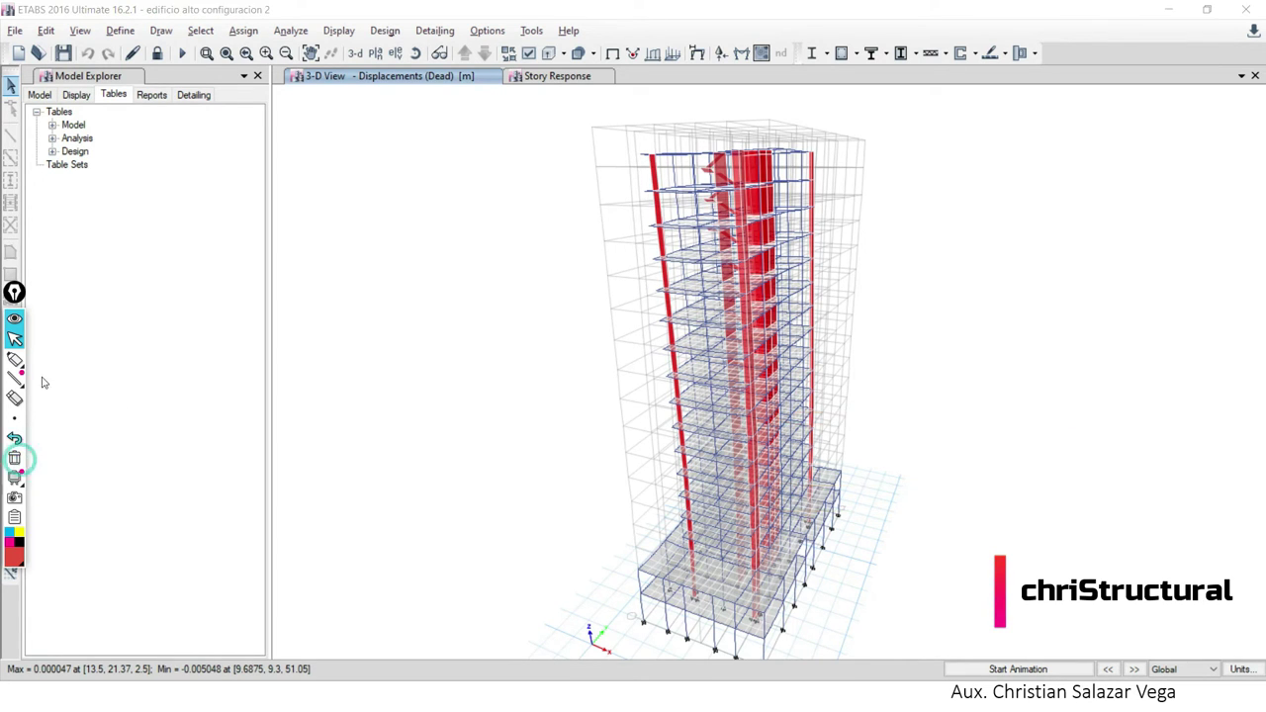
key(alt+Tab)
Set the basic reduction coefficient Ro in D124 to 4.
key(alt+Tab)
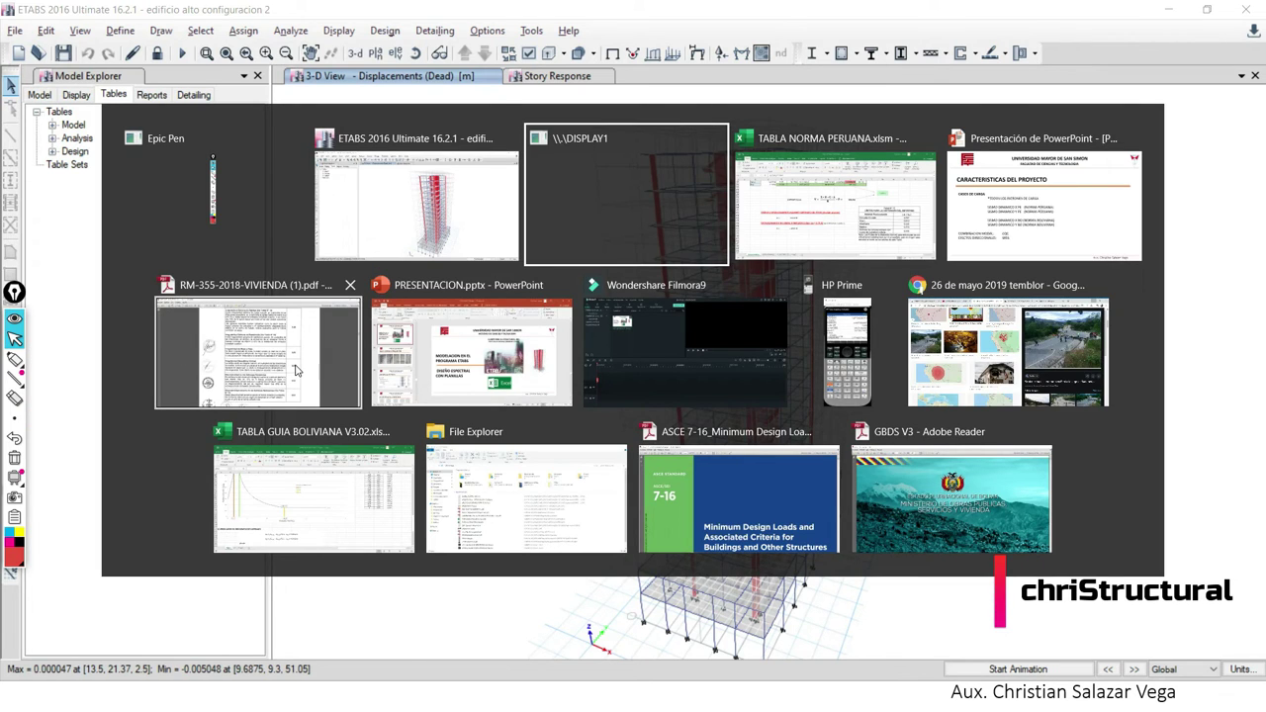
key(alt+Tab)
click(426, 509)
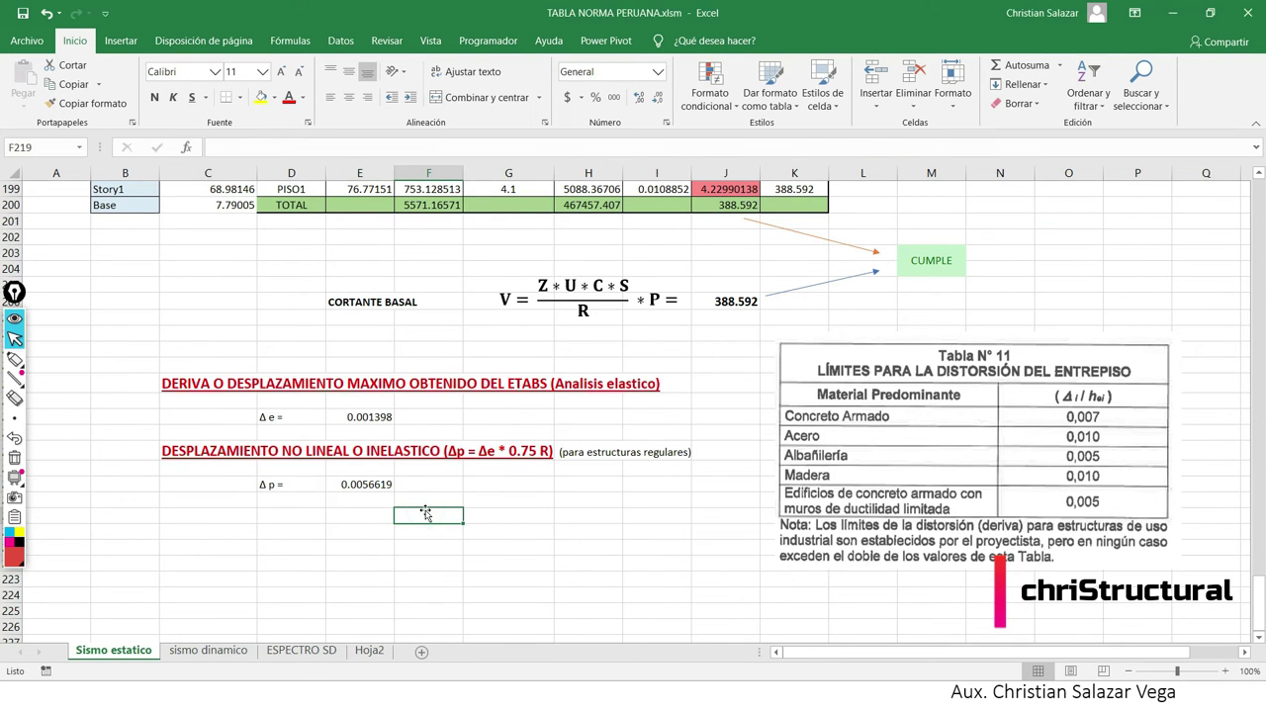
scroll(671, 506, up, 2)
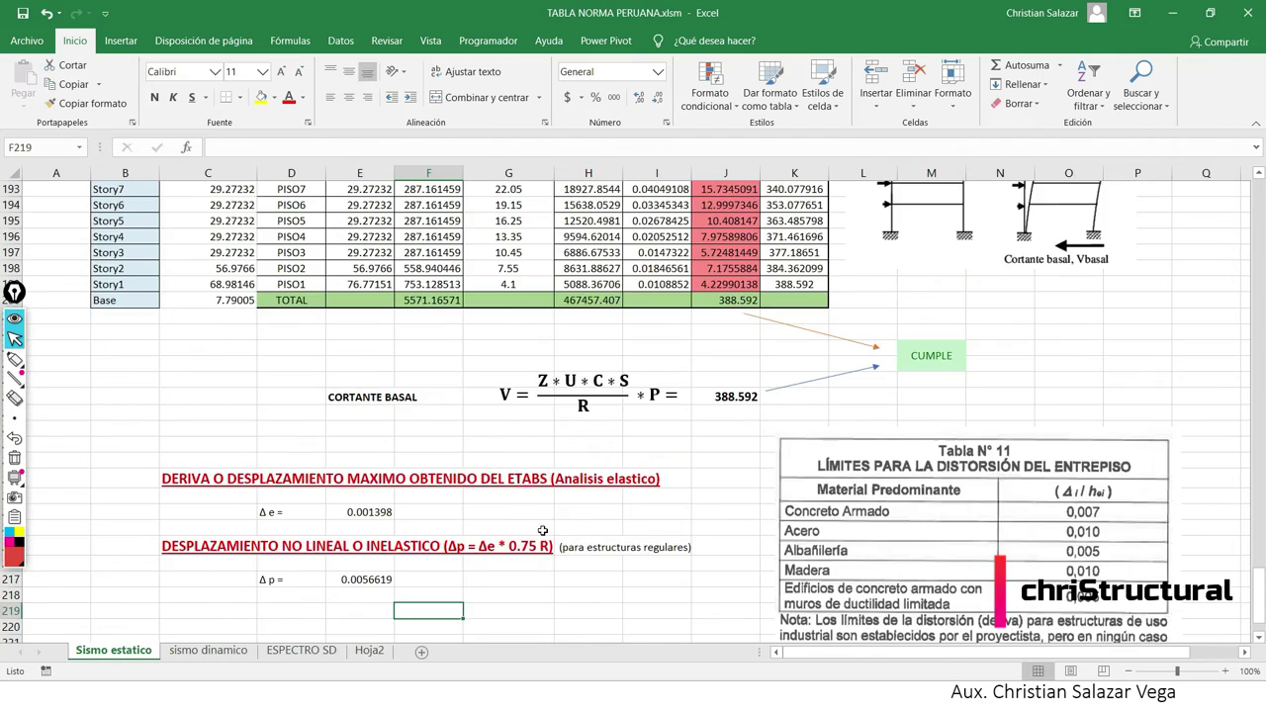
scroll(672, 505, up, 9)
scroll(396, 484, up, 10)
scroll(176, 465, up, 5)
scroll(176, 465, up, 1)
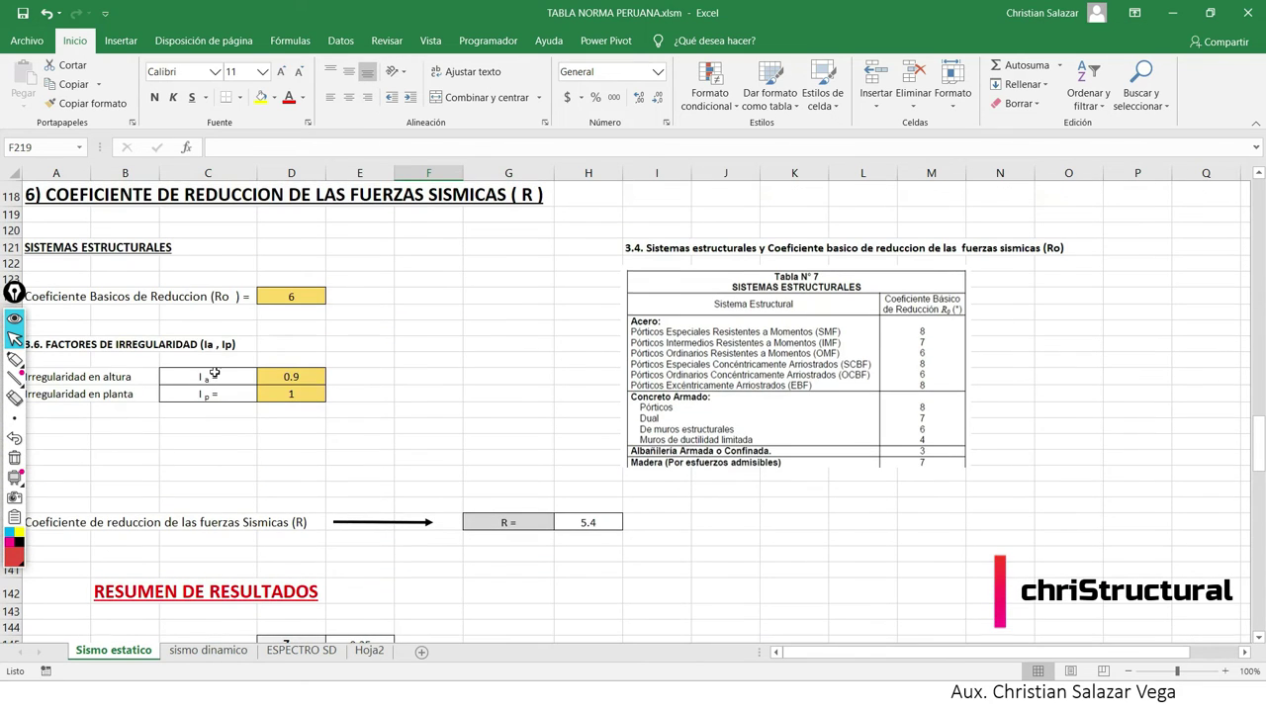
click(316, 299)
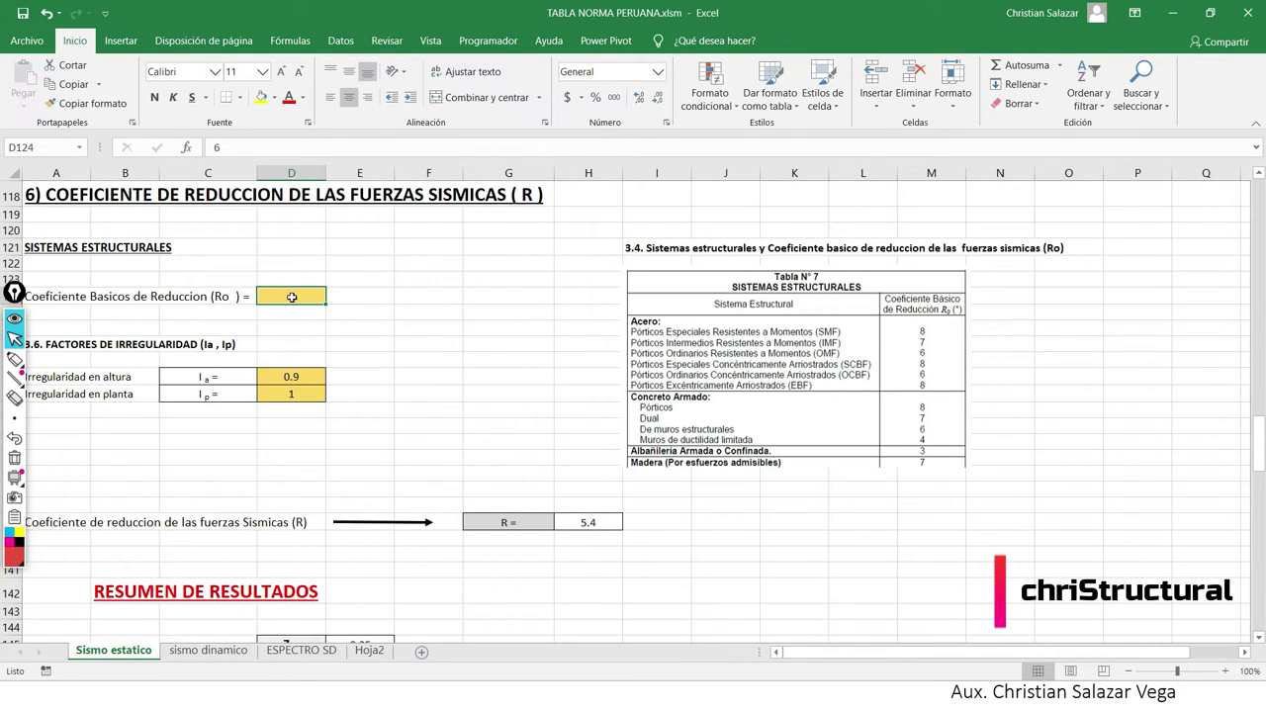
text(4)
key(Return)
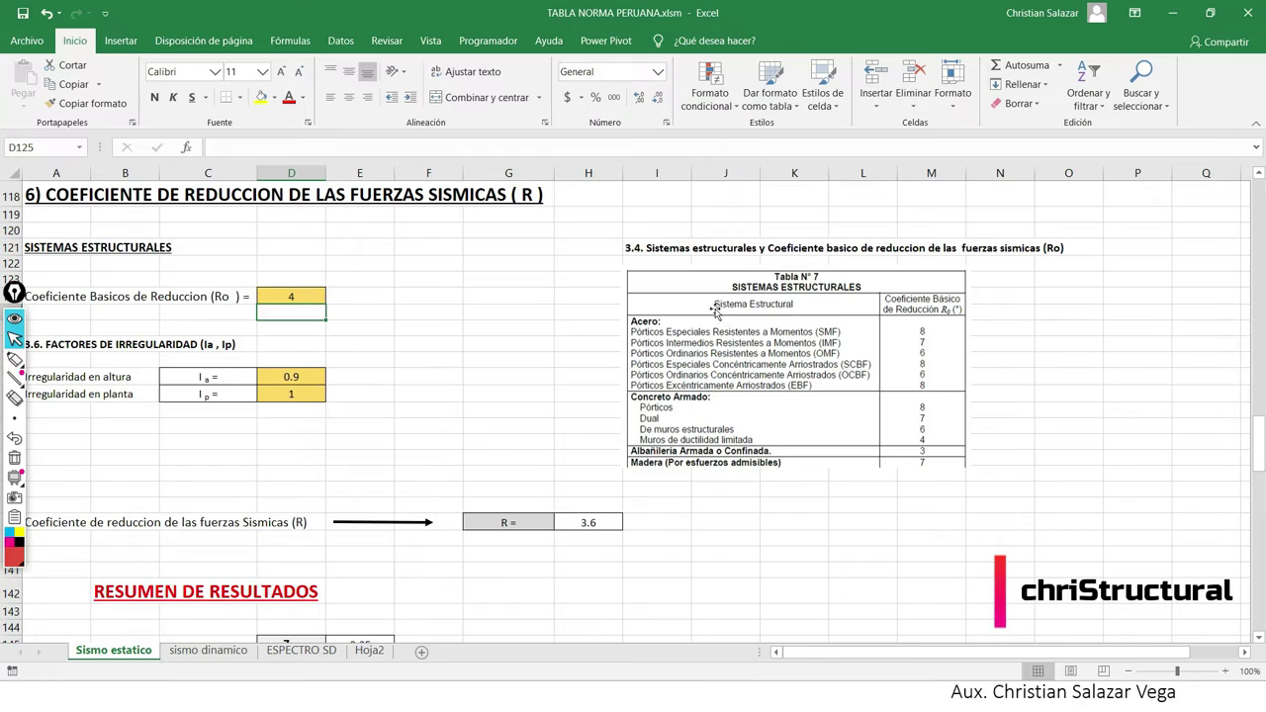
Scroll through the sheet to review the updated R of 3.6 and base shear 582.889.
scroll(546, 386, down, 14)
scroll(545, 387, down, 5)
scroll(545, 386, down, 7)
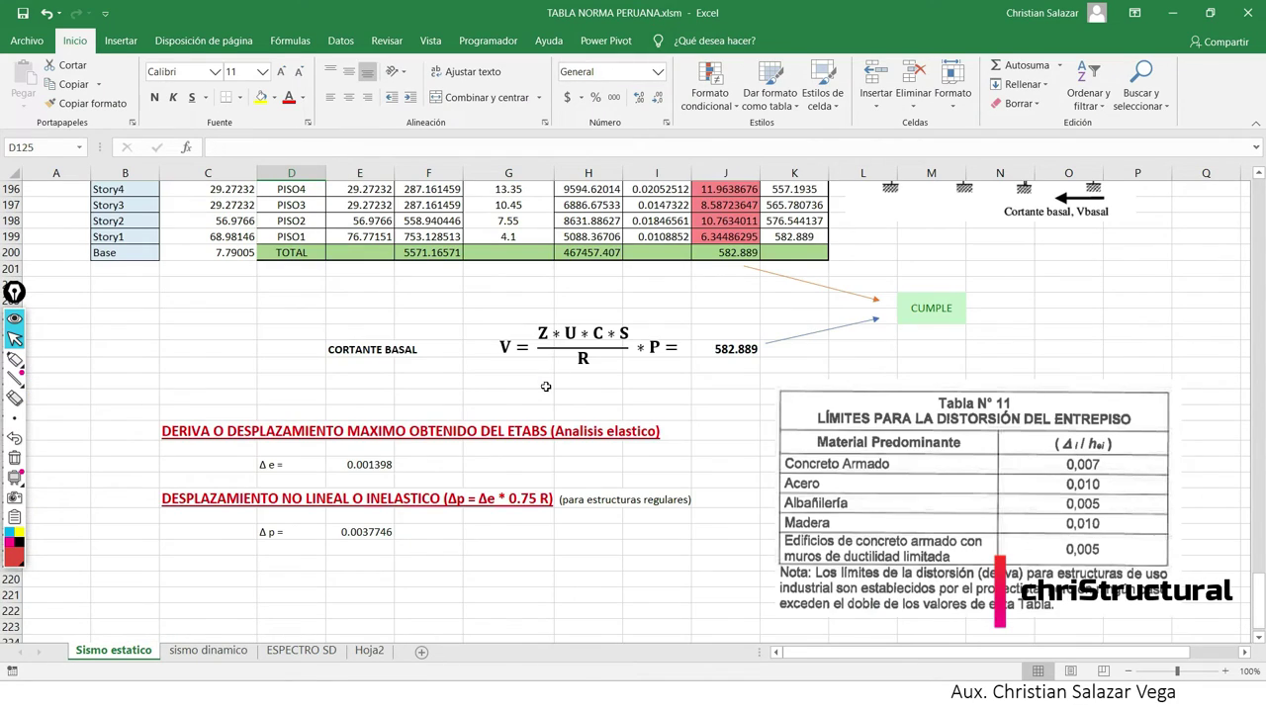
scroll(545, 387, up, 5)
scroll(545, 387, up, 8)
scroll(546, 387, up, 8)
scroll(301, 407, up, 1)
scroll(301, 406, up, 1)
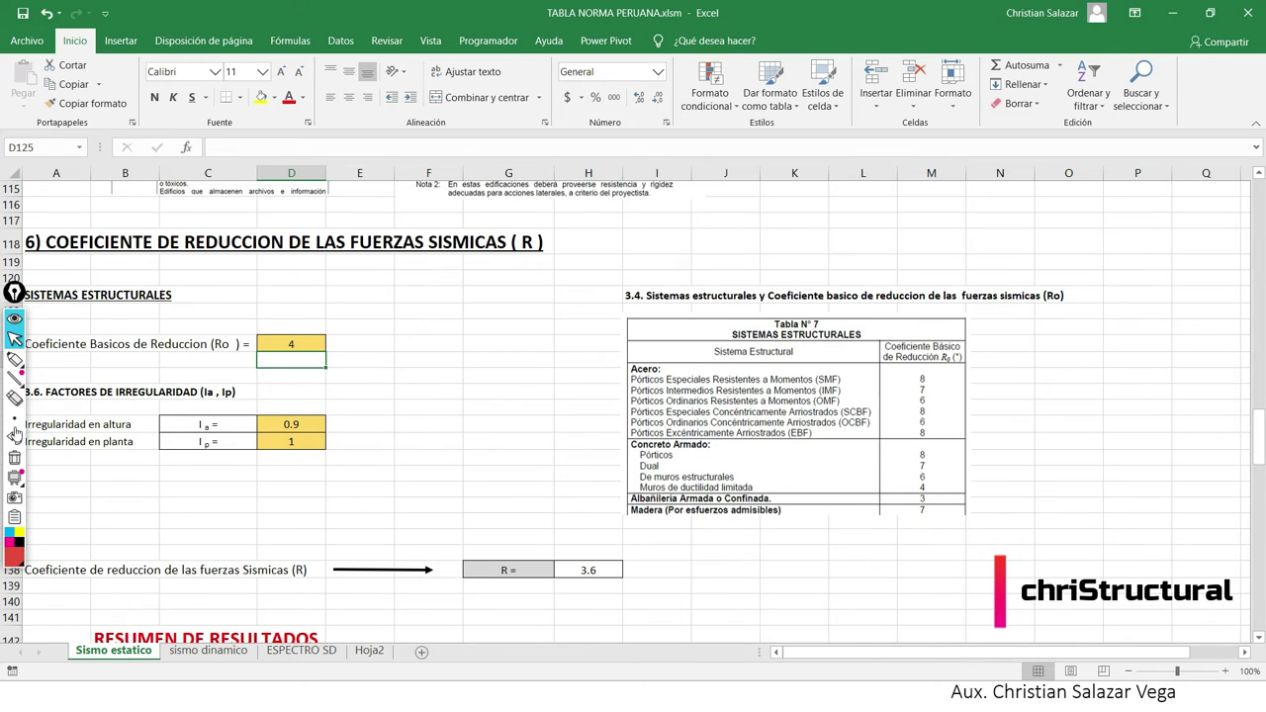
Strike through the Muros de ductilidad limitada row (Ro = 4) of Tabla N°7 in red.
click(15, 360)
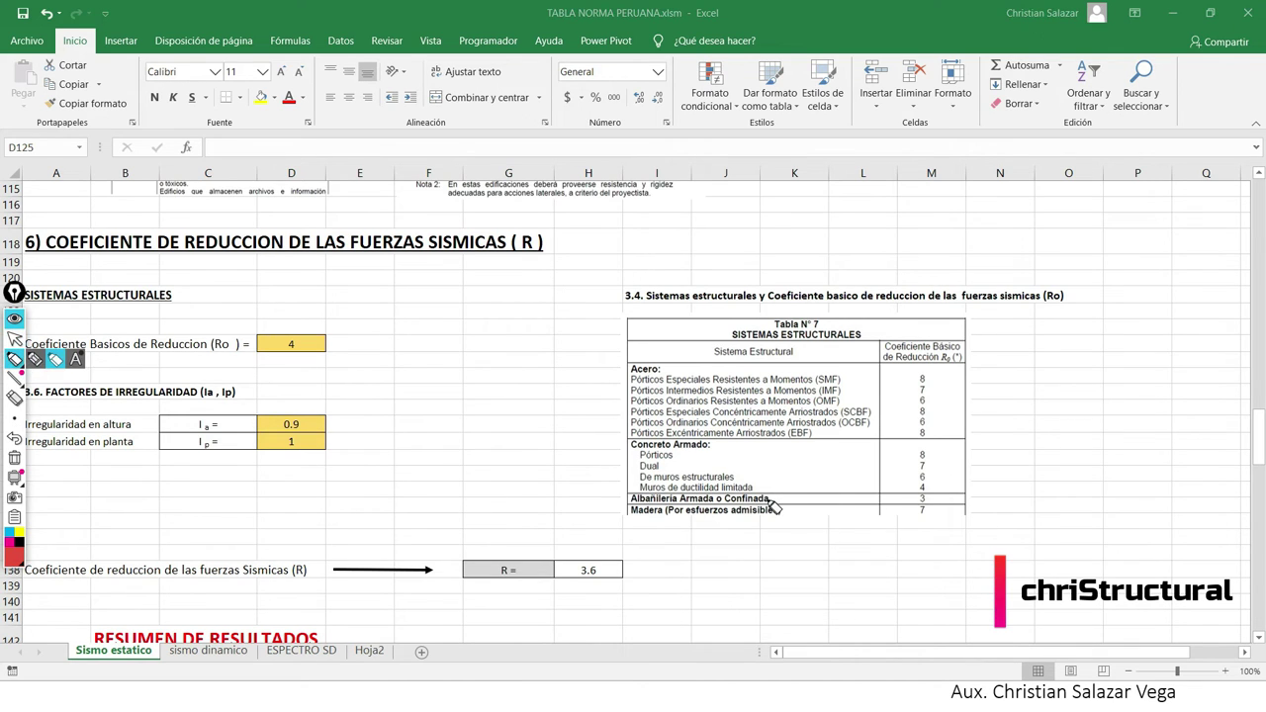
mouse_move(639, 488)
mouse_down()
mouse_move(754, 488)
mouse_move(668, 492)
mouse_up()
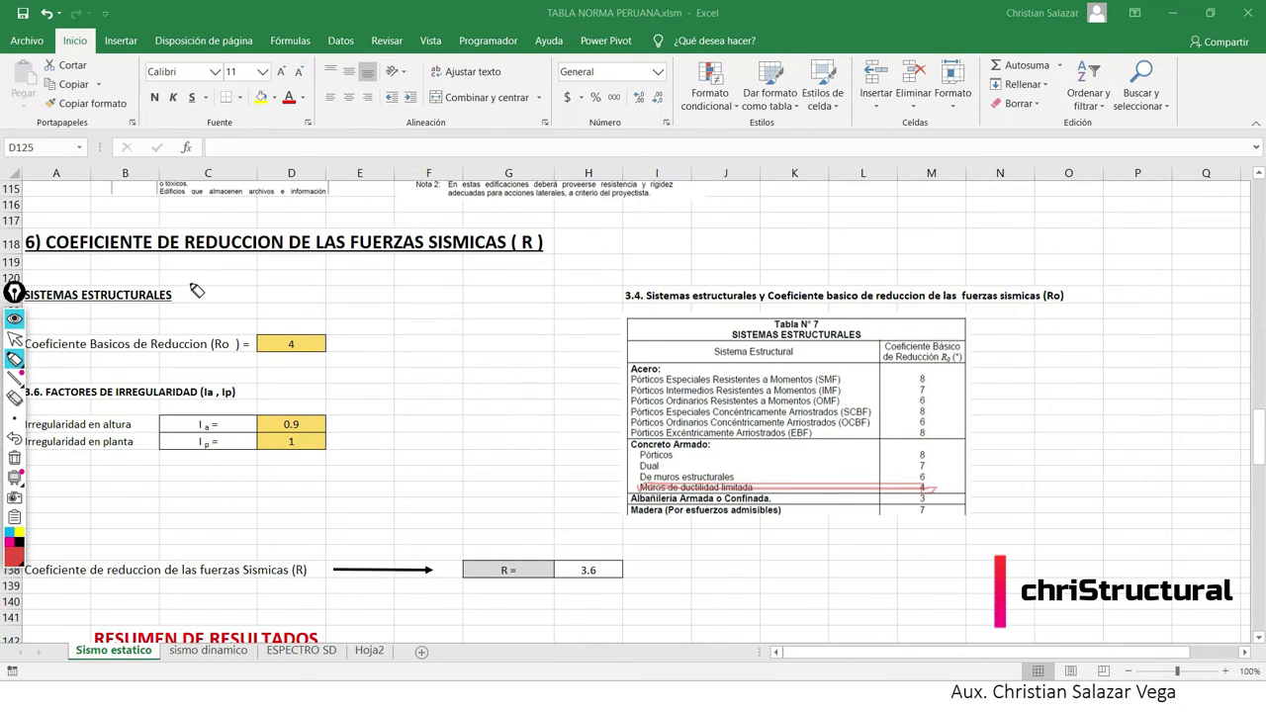
click(15, 340)
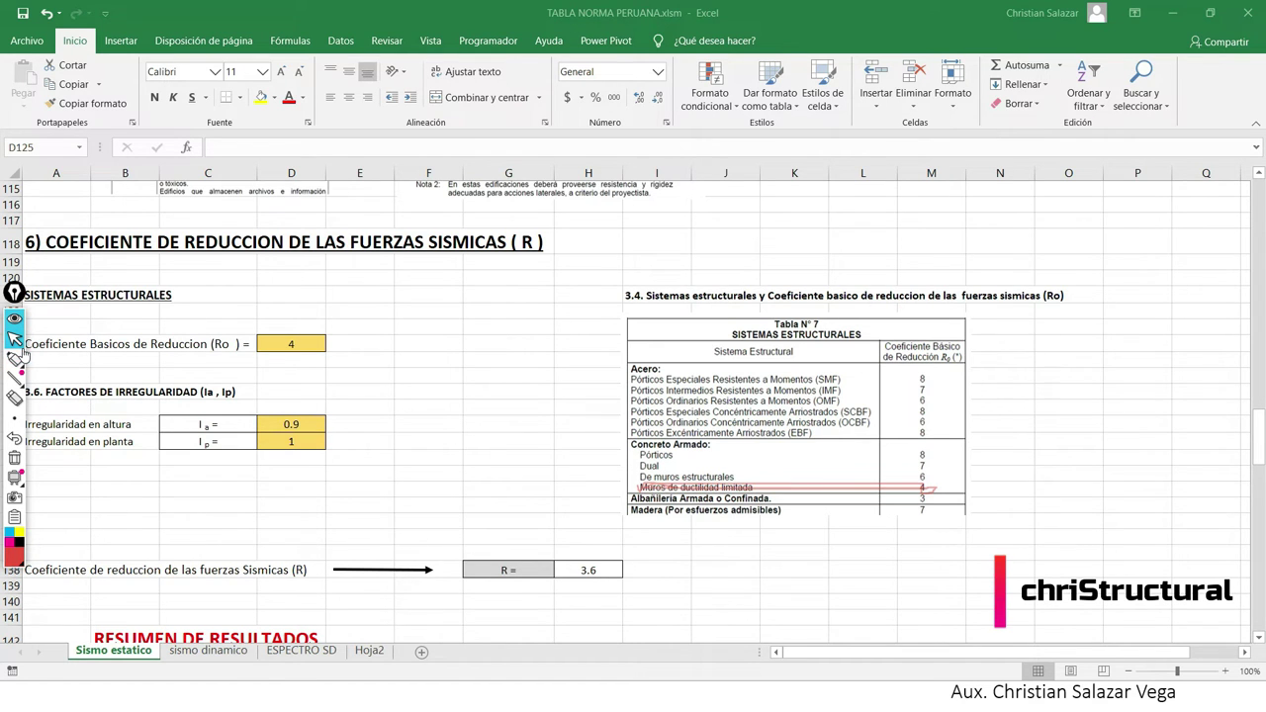
click(318, 344)
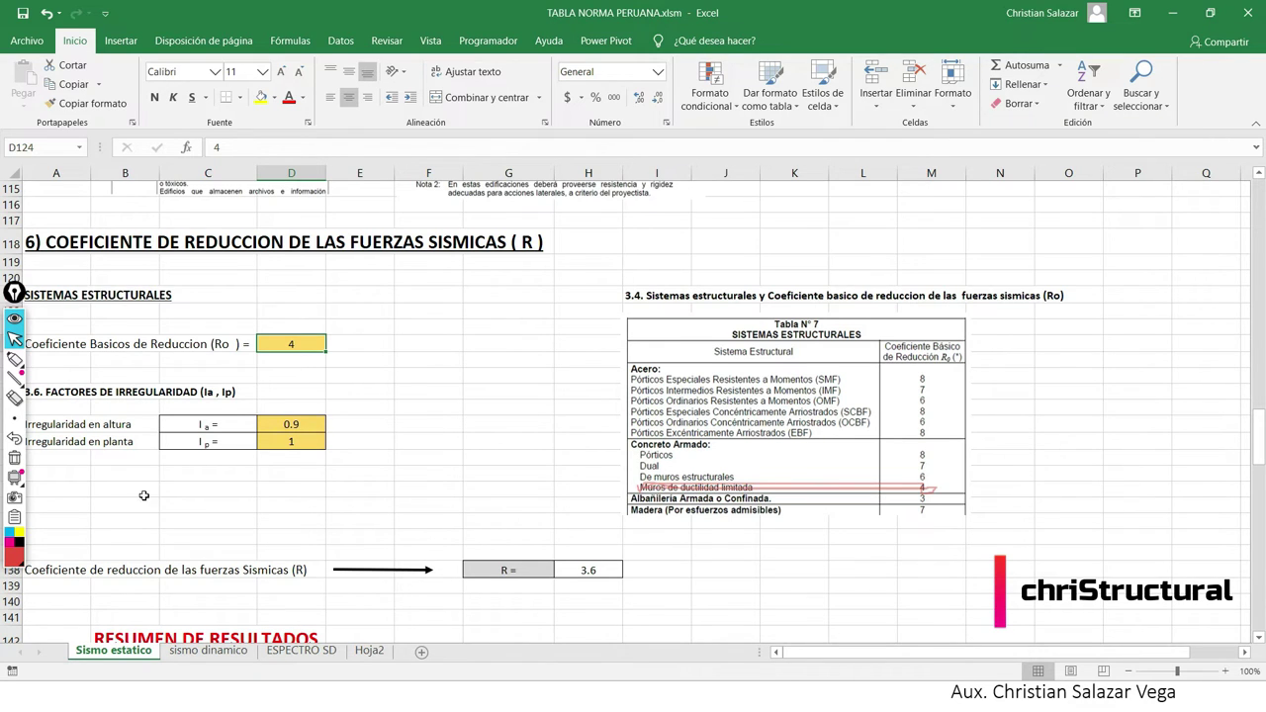
click(361, 388)
click(295, 344)
mouse_move(14, 359)
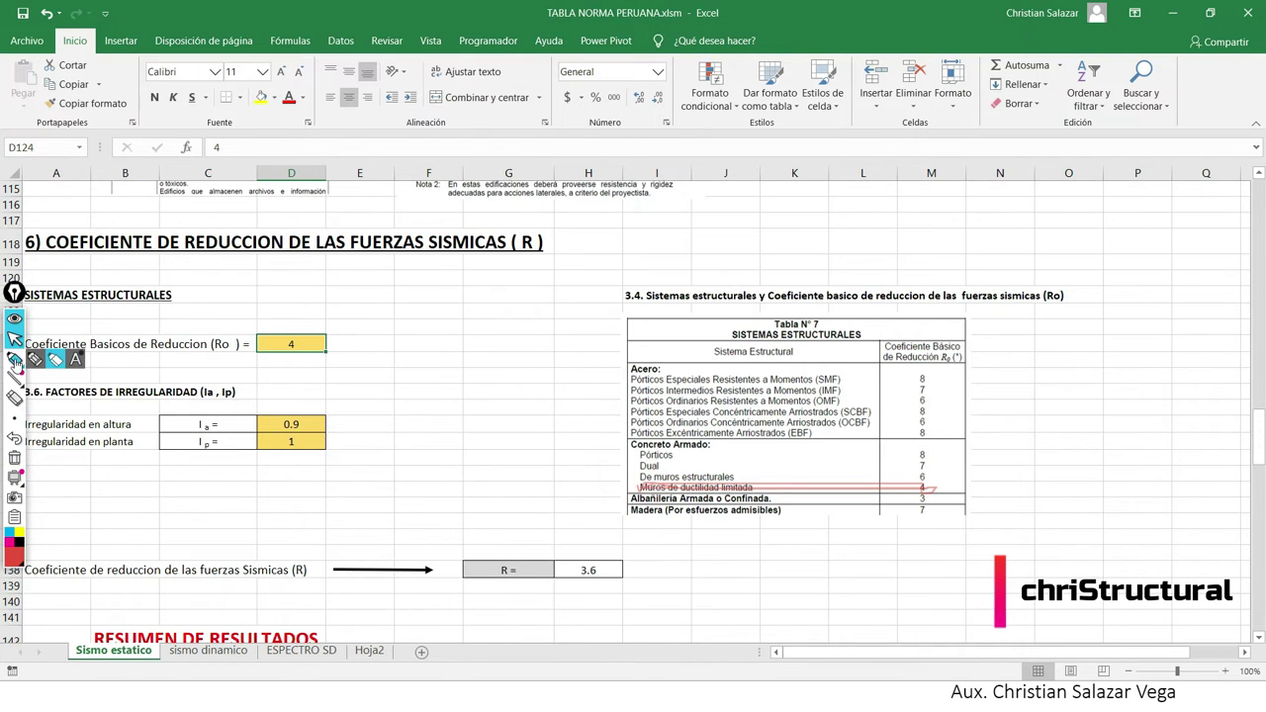
click(15, 358)
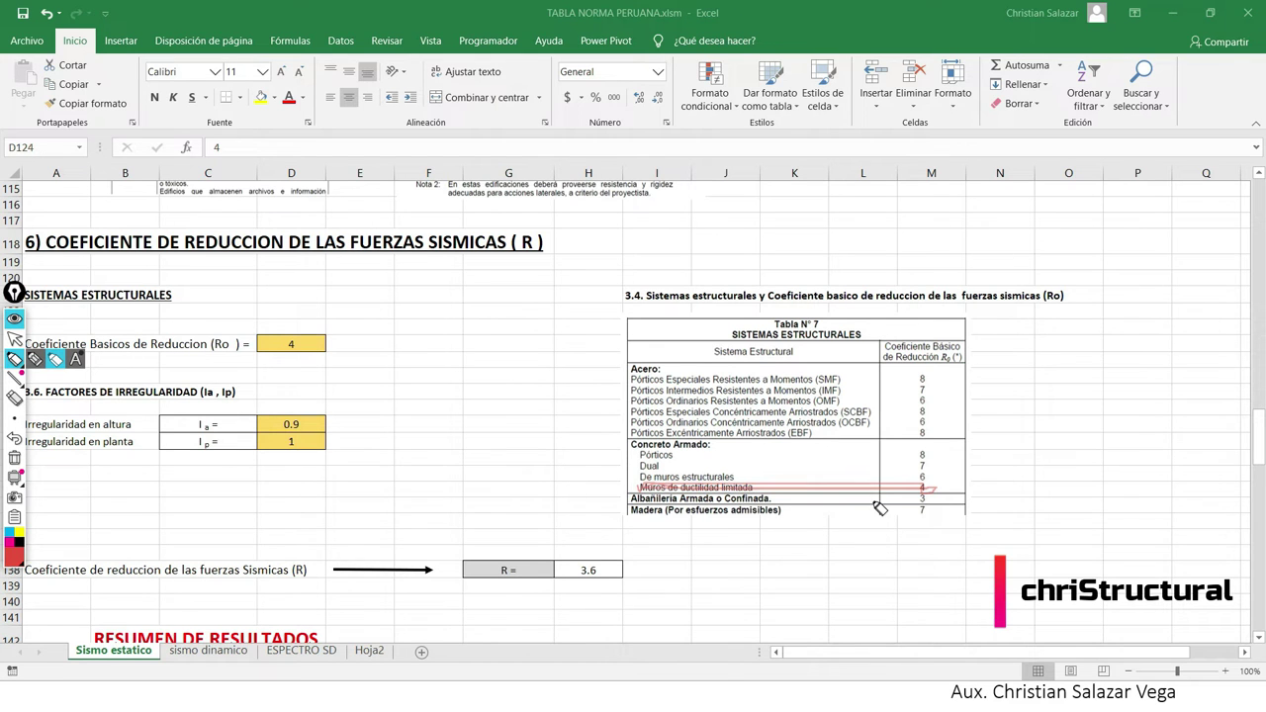
Review the per-story Fi forces in J183:J200, totalling 582.889 in J200.
click(15, 338)
scroll(419, 491, down, 1)
click(293, 378)
scroll(498, 452, down, 5)
scroll(498, 452, down, 8)
scroll(499, 450, down, 4)
scroll(498, 450, up, 3)
scroll(782, 337, down, 4)
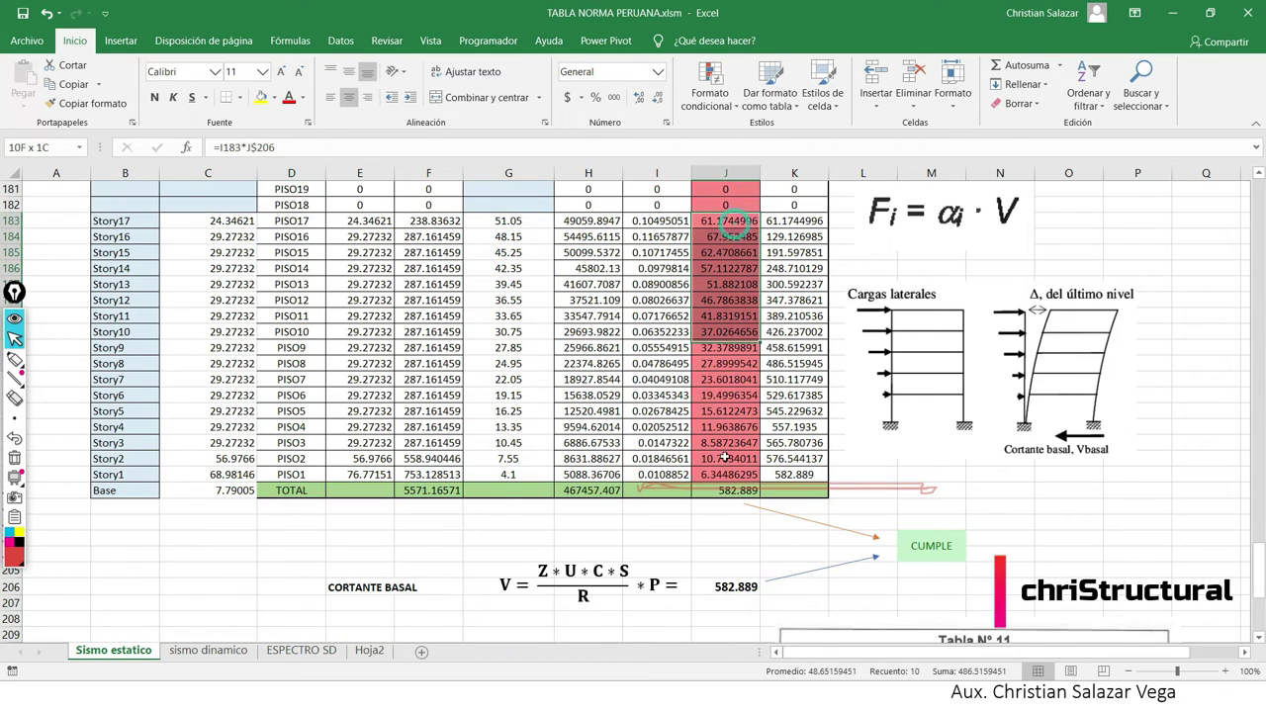
drag(734, 222, 727, 491)
scroll(607, 479, up, 4)
scroll(606, 479, up, 3)
scroll(607, 479, down, 6)
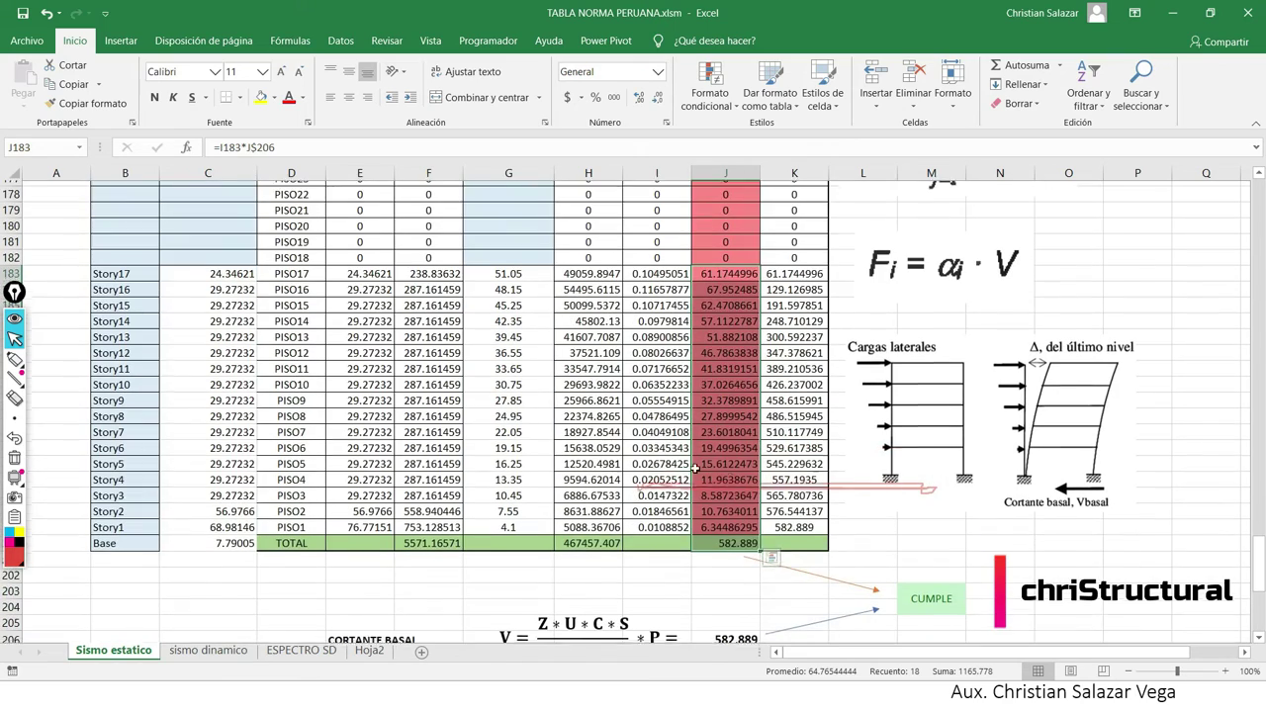
click(727, 542)
scroll(696, 524, down, 3)
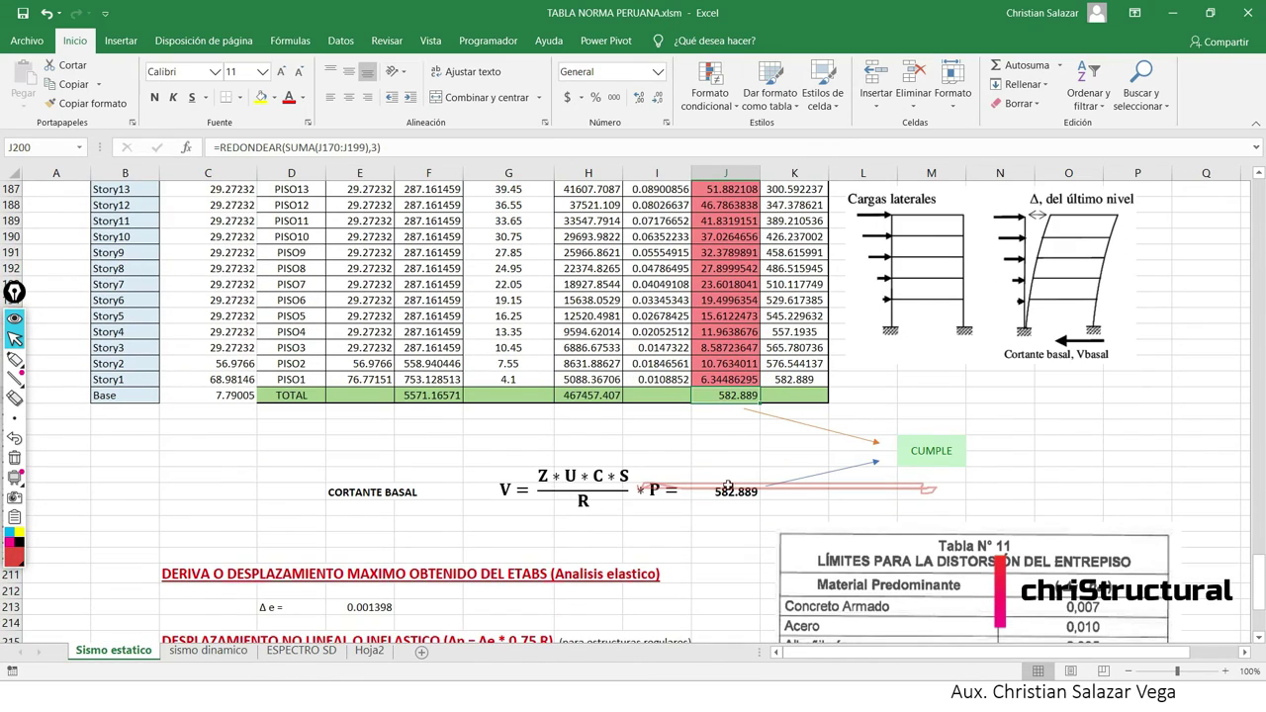
Erase the red annotation around 582.889 and return to ETABS.
click(19, 460)
scroll(740, 483, up, 3)
scroll(740, 483, down, 2)
scroll(740, 483, up, 2)
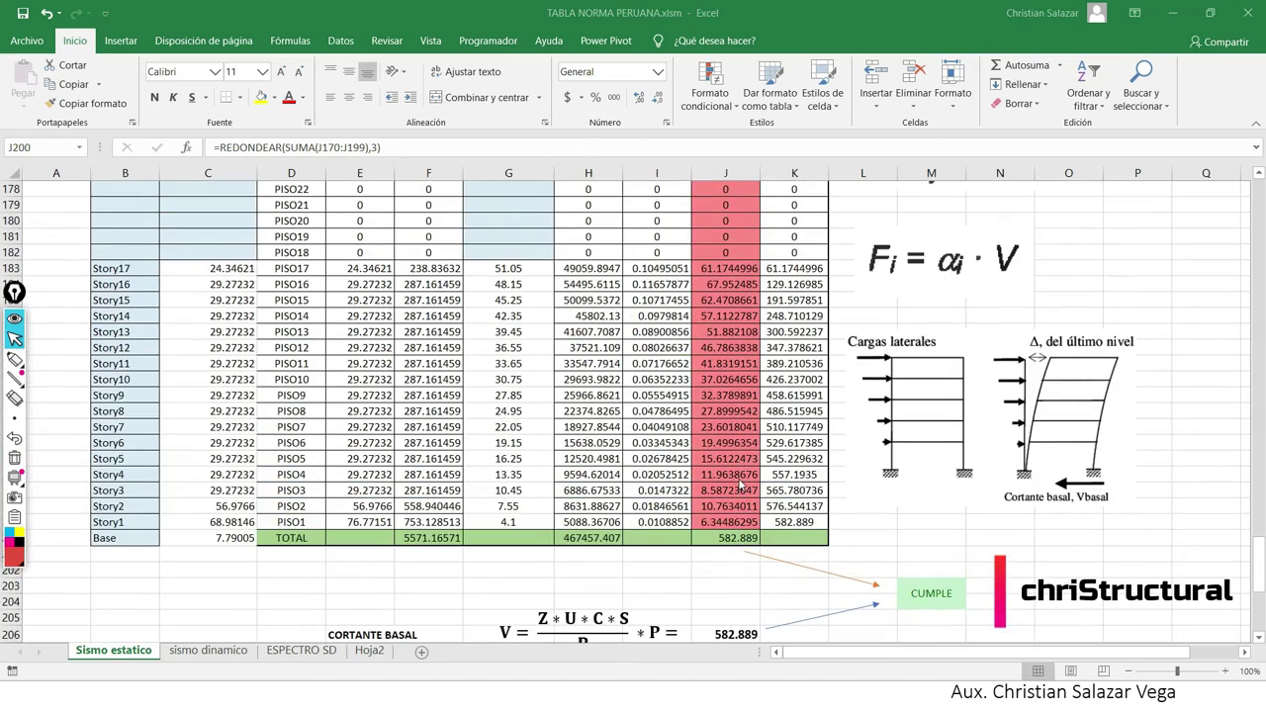
scroll(711, 467, down, 1)
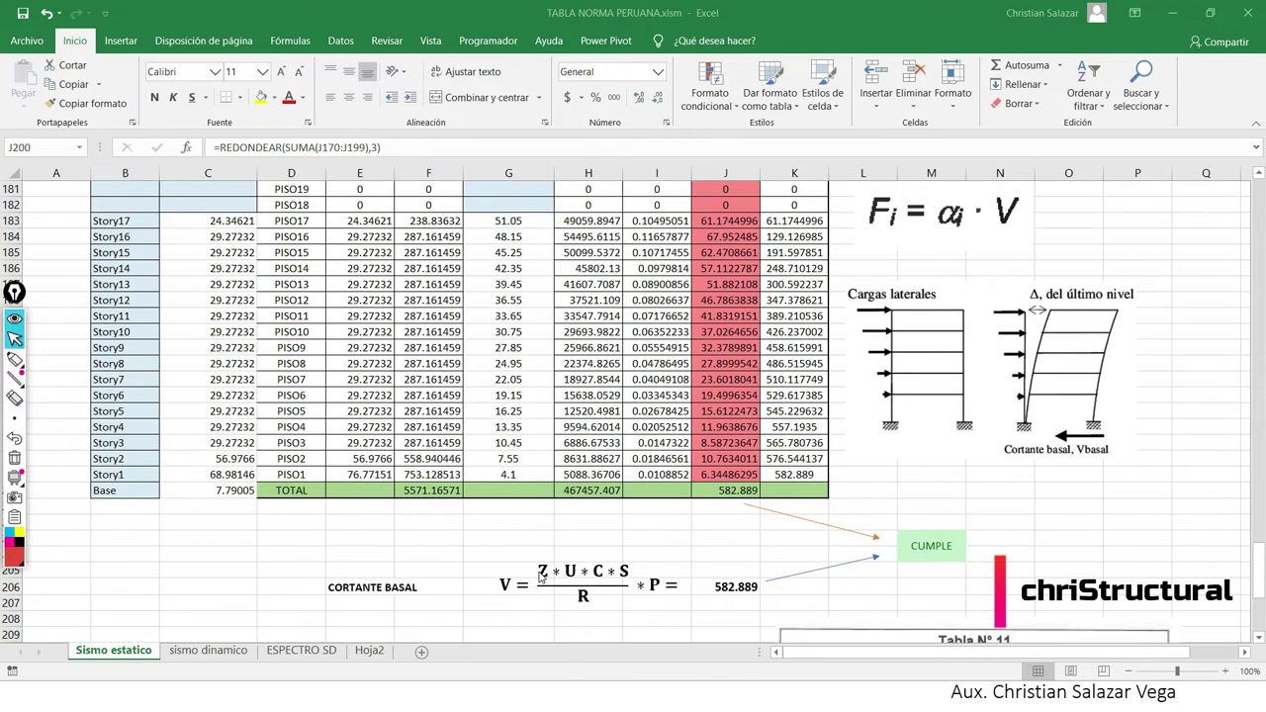
scroll(478, 586, down, 3)
scroll(478, 585, up, 3)
scroll(475, 579, up, 4)
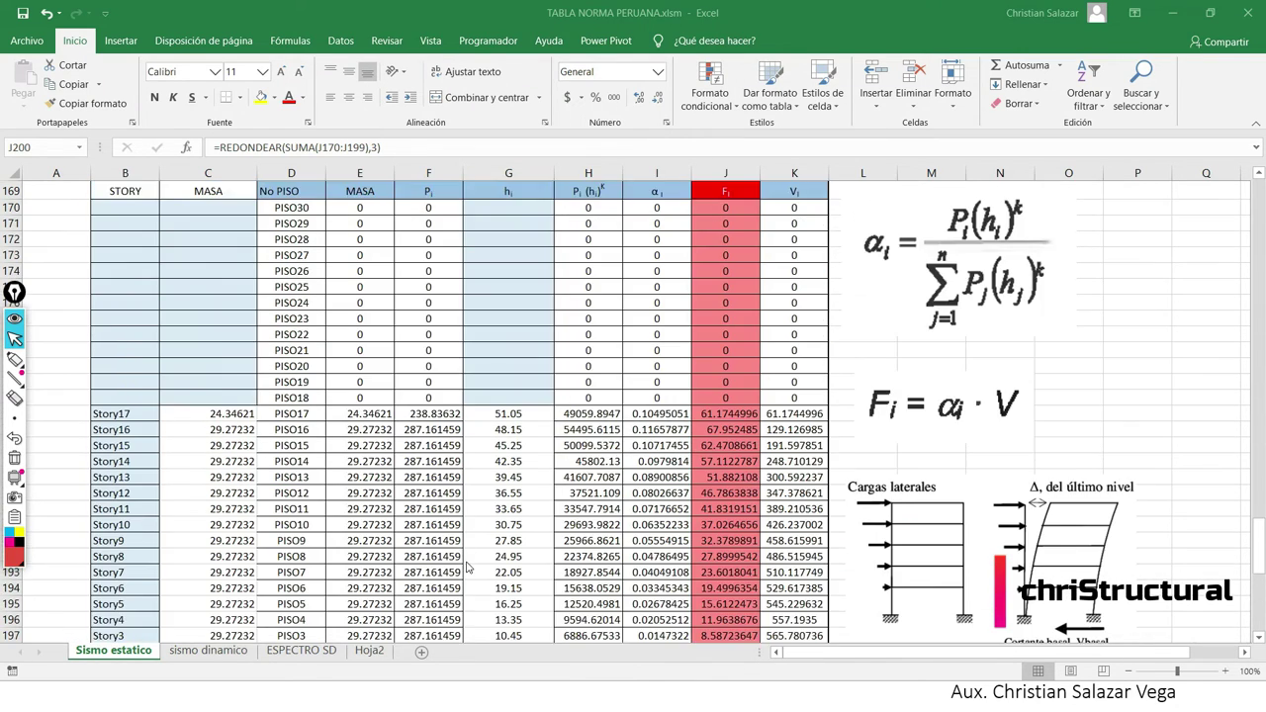
scroll(470, 569, down, 2)
key(alt+Tab)
key(alt+Tab)
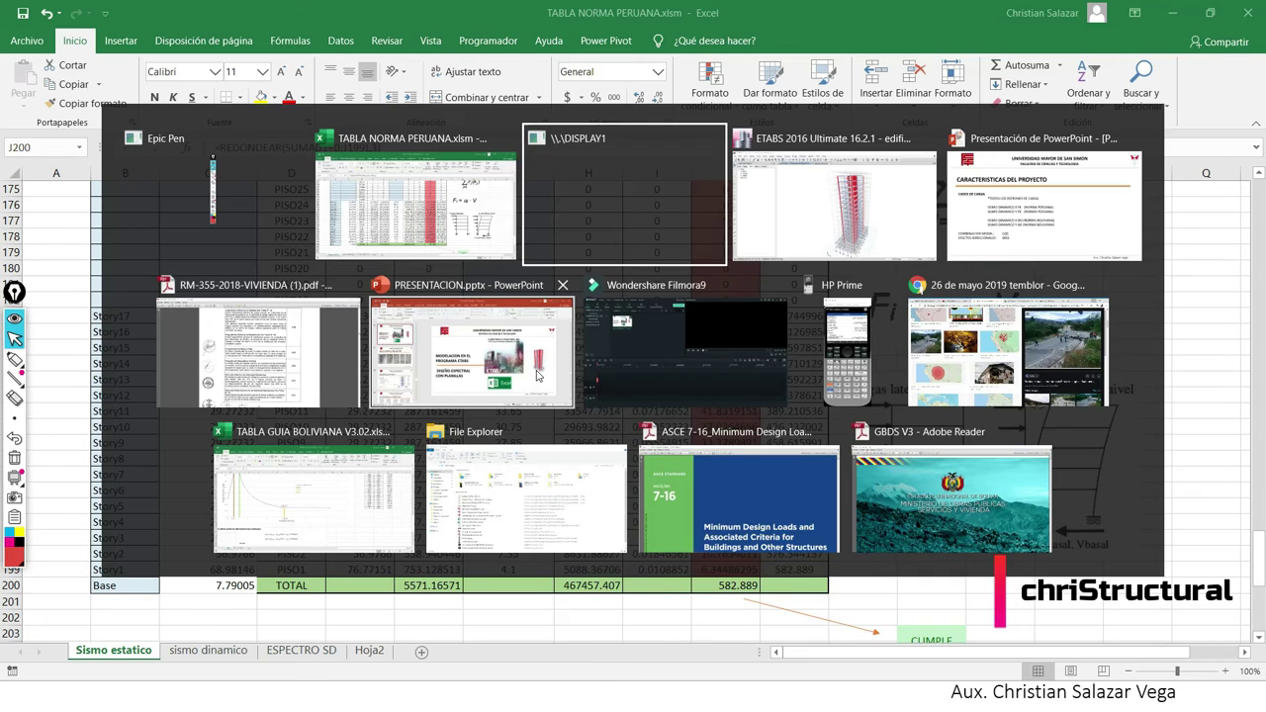
Unlock the model and open the user story loads of the SISMO X TABLA pattern.
click(156, 54)
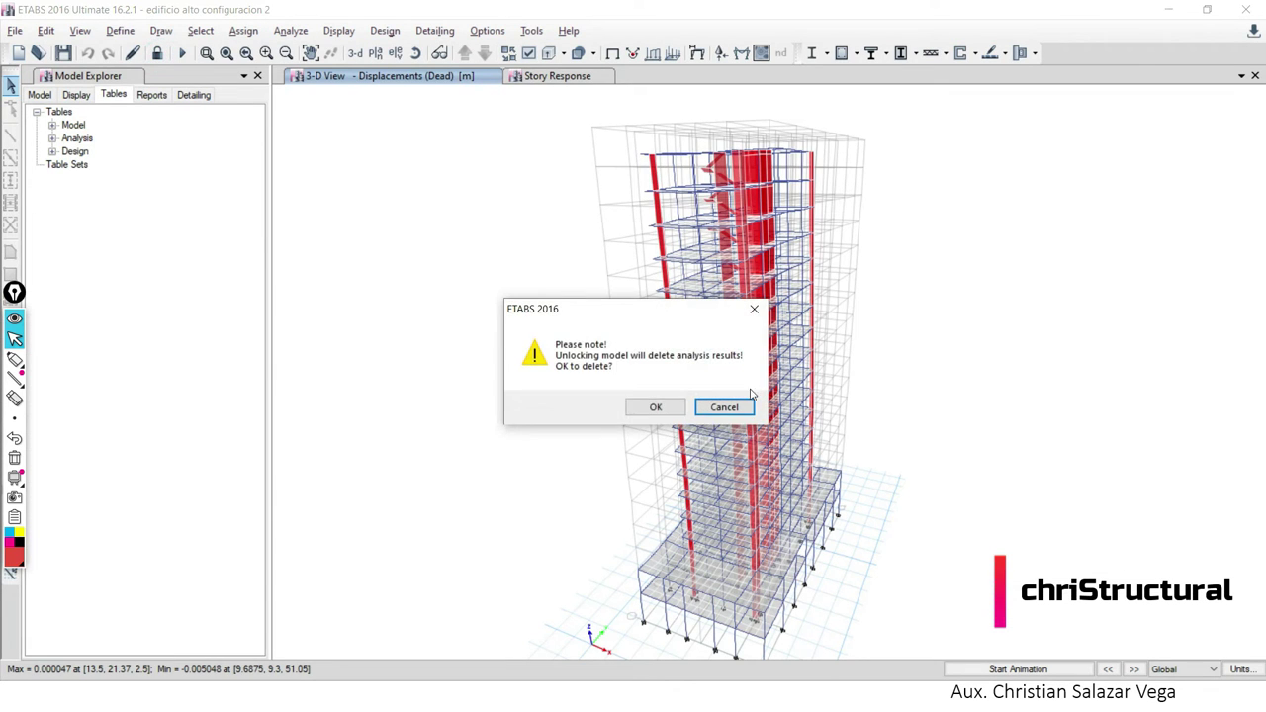
click(120, 29)
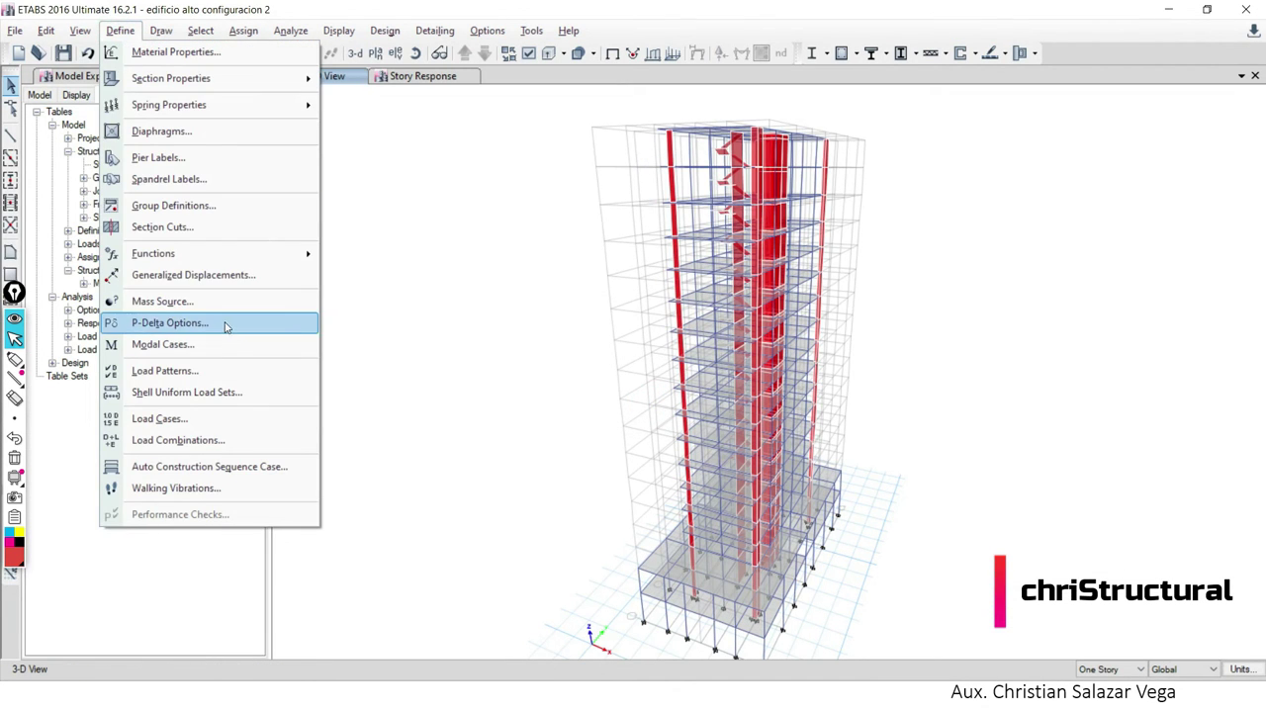
click(233, 374)
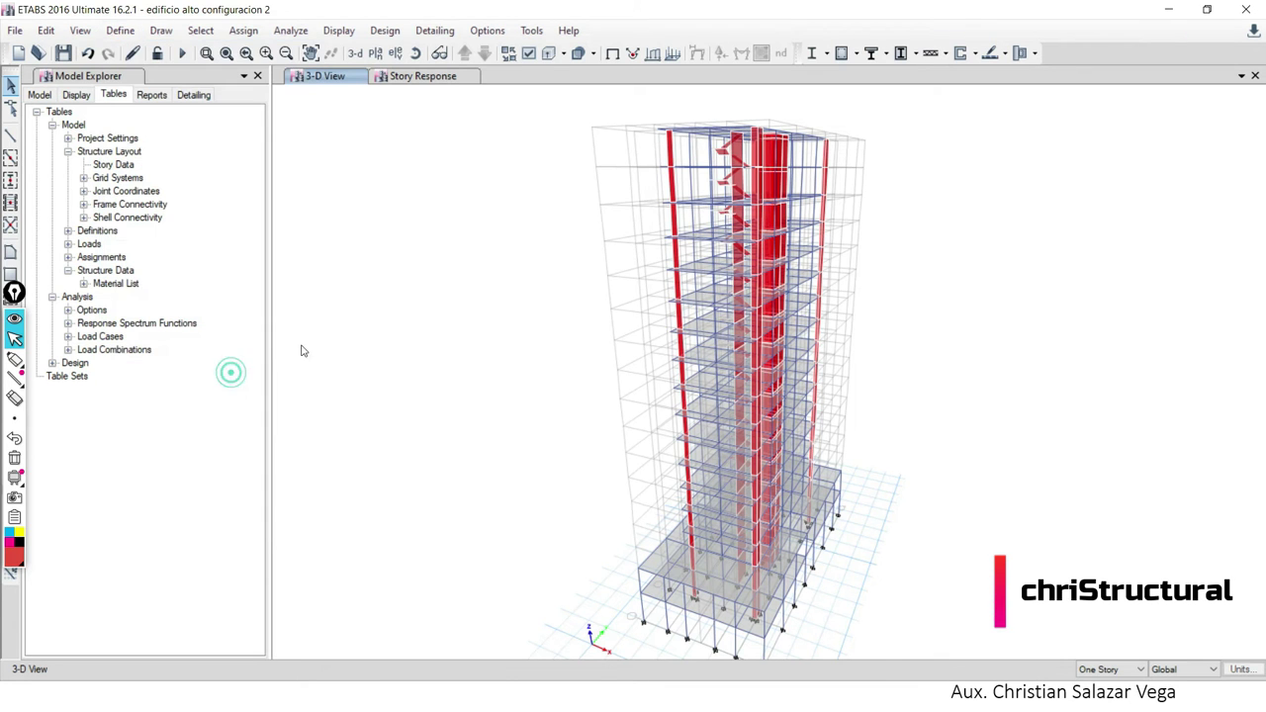
click(379, 365)
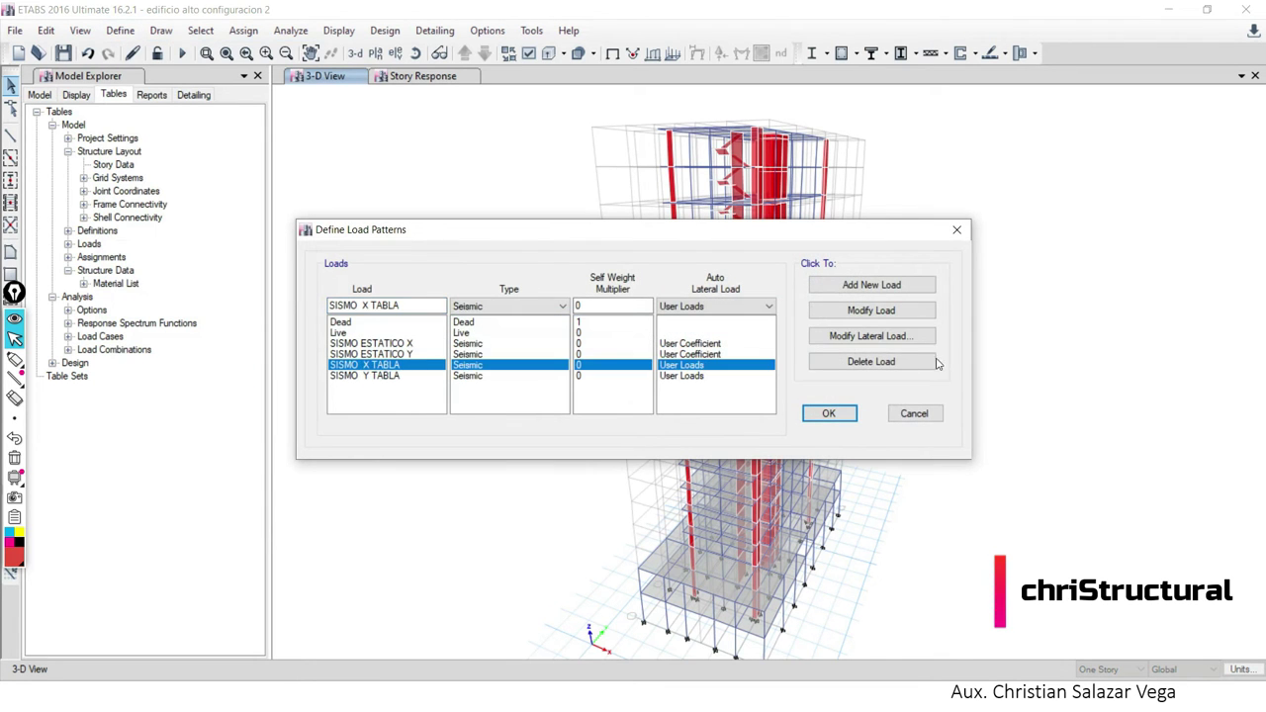
click(864, 335)
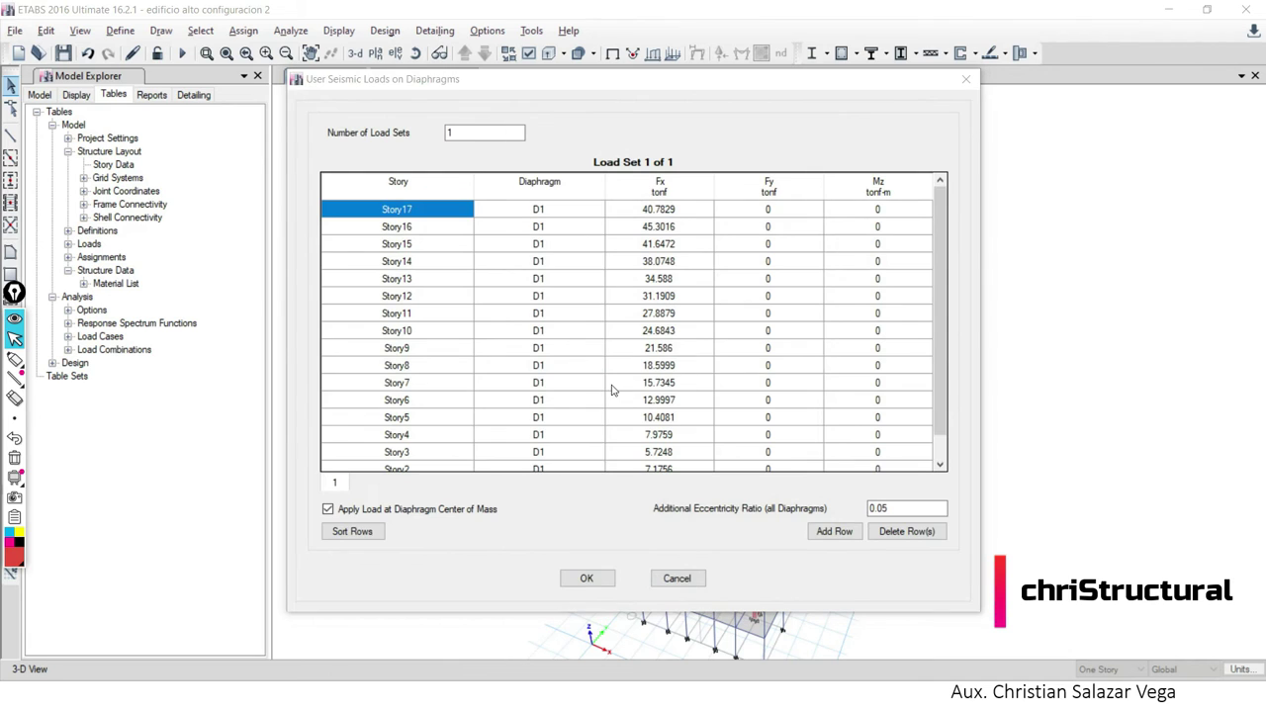
Copy Excel's story forces J183:J199 into the SISMO X TABLA Fx column and accept.
key(alt+Tab)
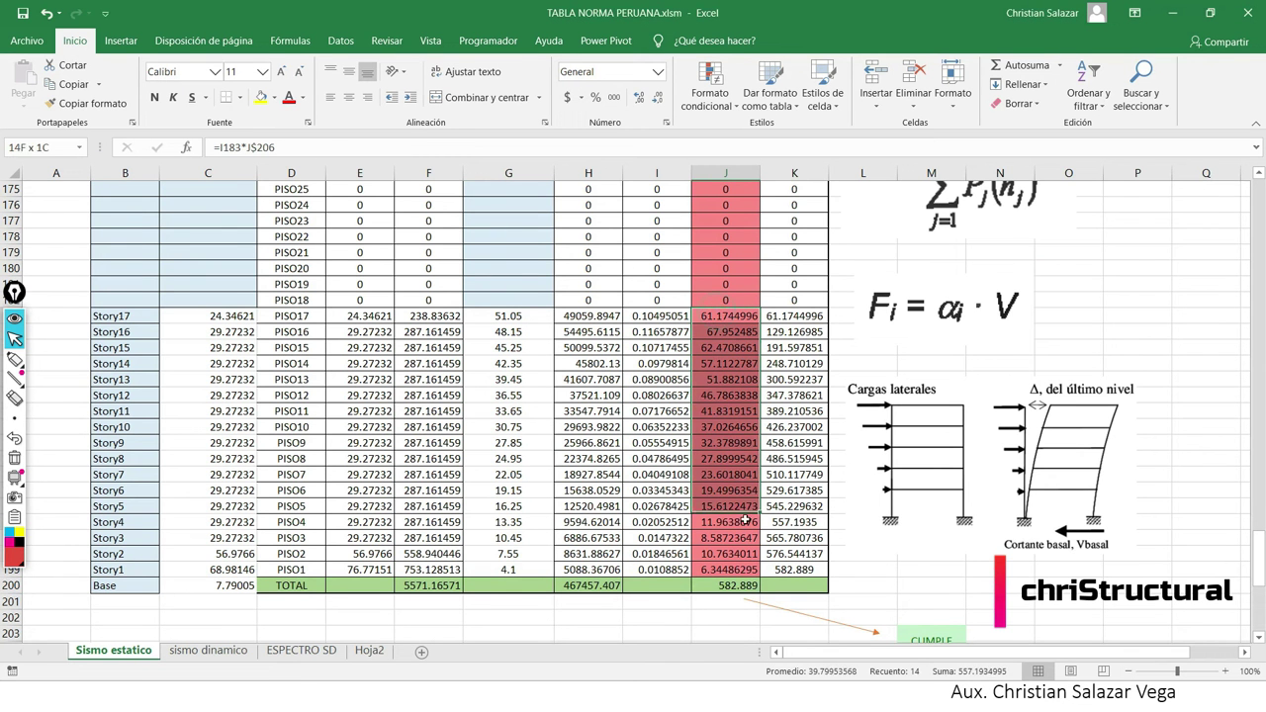
drag(718, 311, 727, 570)
key(ctrl+c)
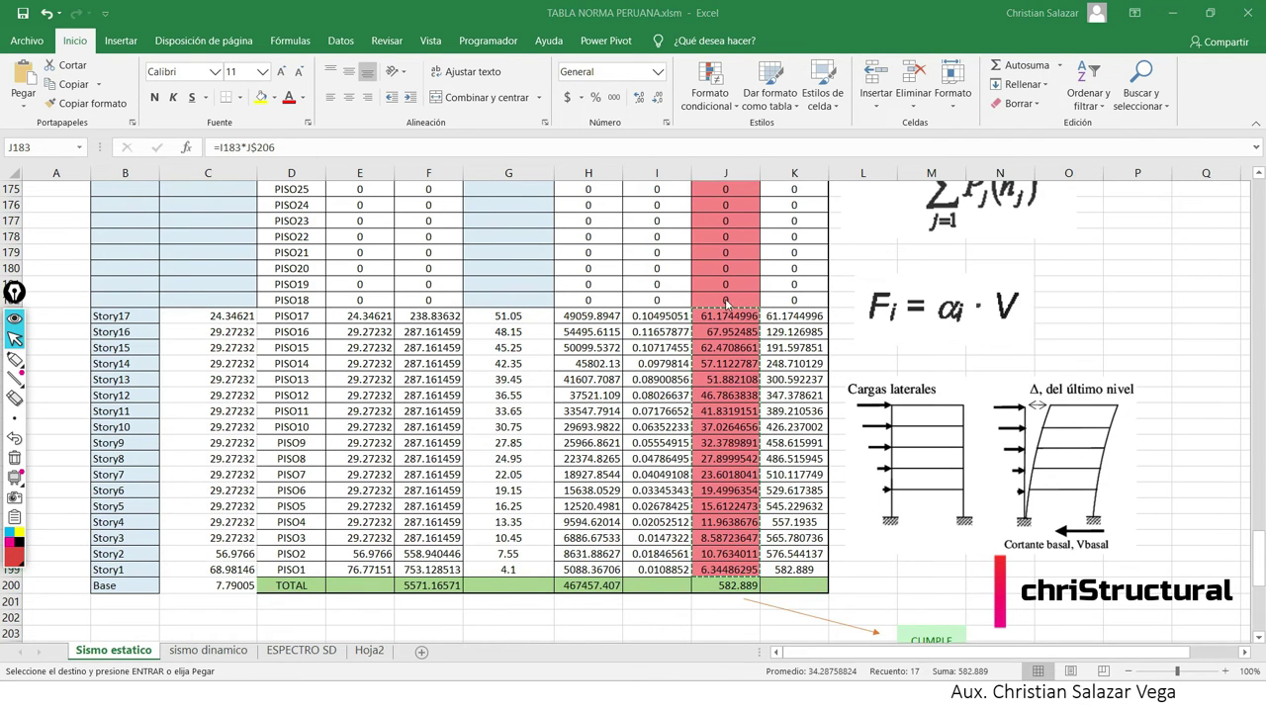
key(alt+Tab)
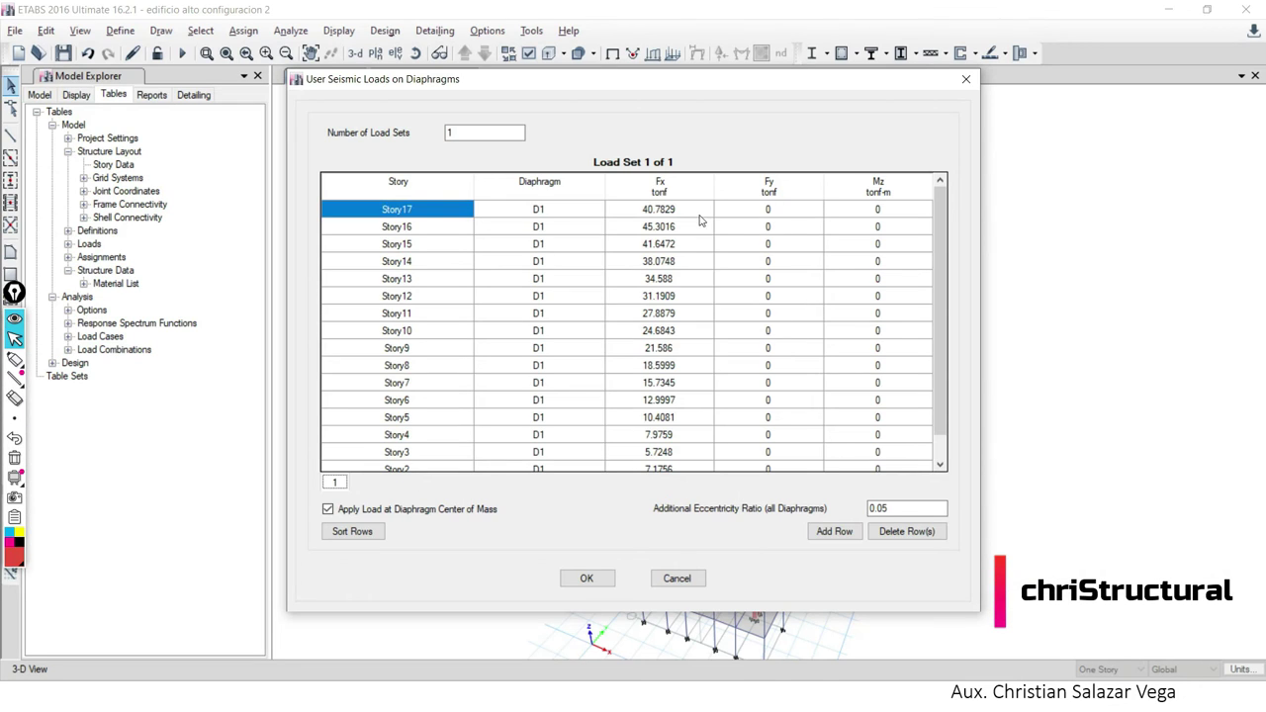
click(695, 208)
key(ctrl+v)
scroll(699, 434, down, 1)
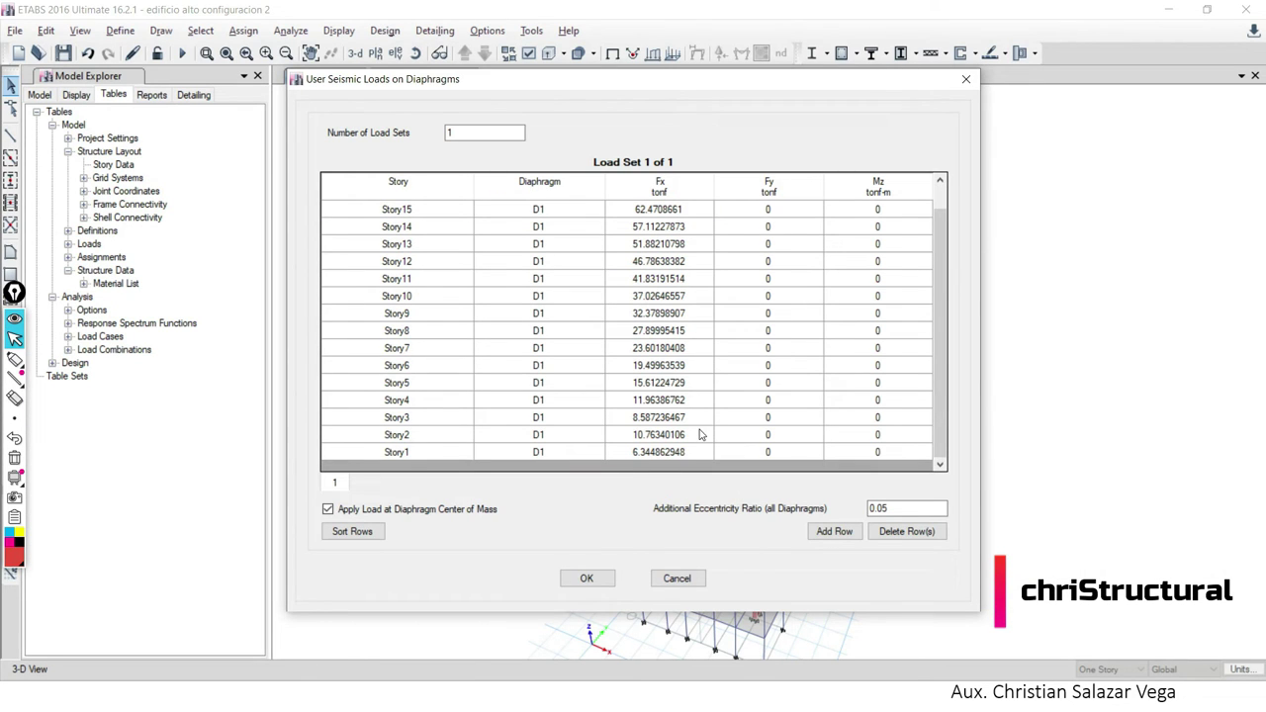
click(588, 579)
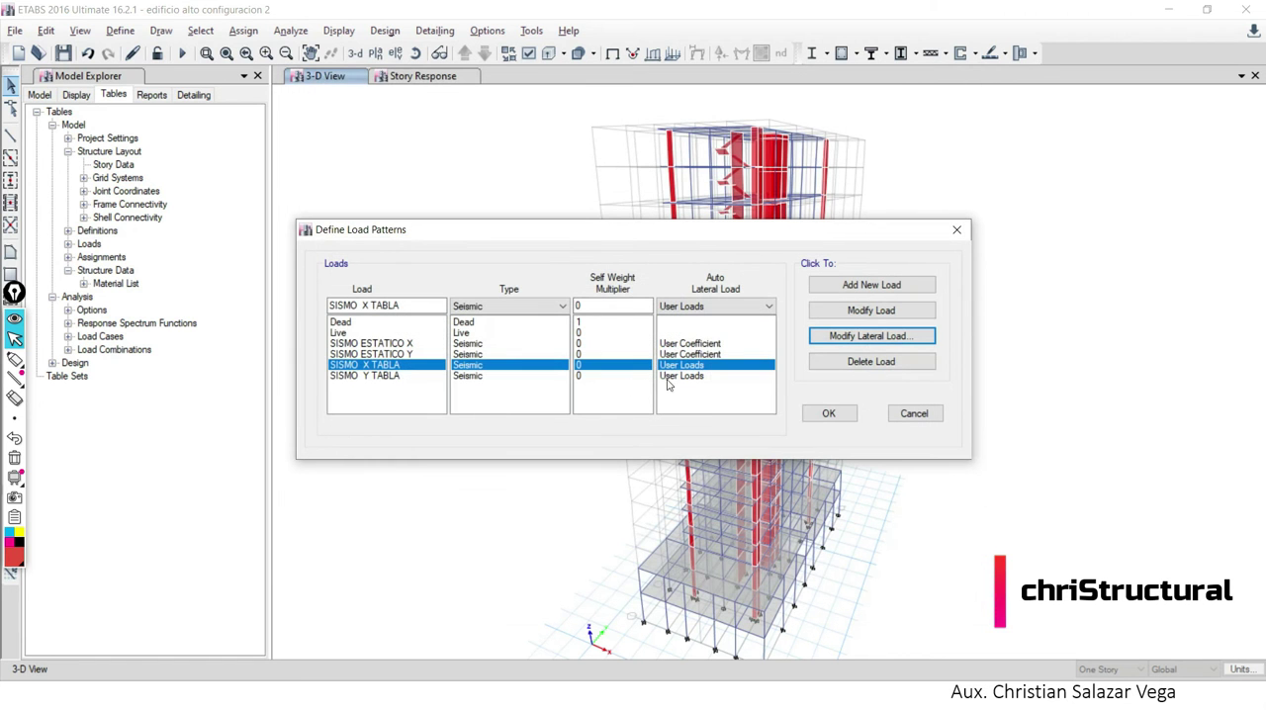
Paste the same story forces into the SISMO Y TABLA Fy column and confirm the load patterns.
click(888, 342)
click(760, 211)
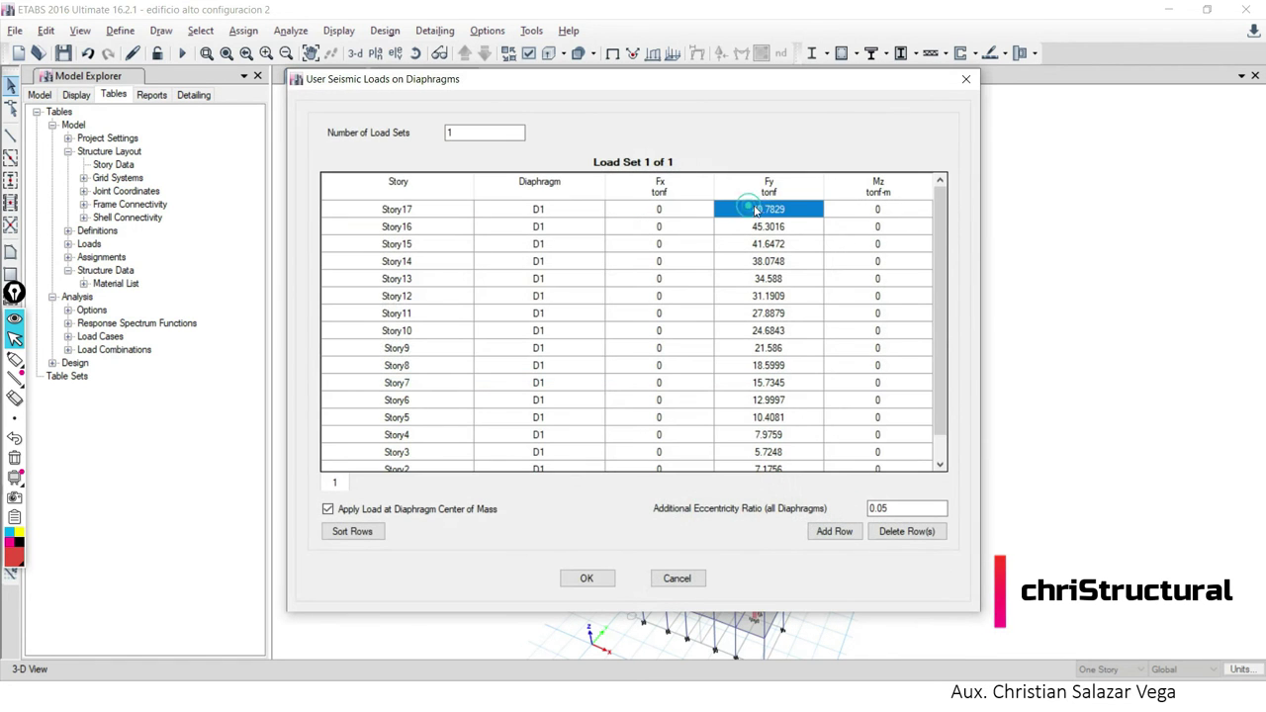
key(ctrl+v)
click(587, 578)
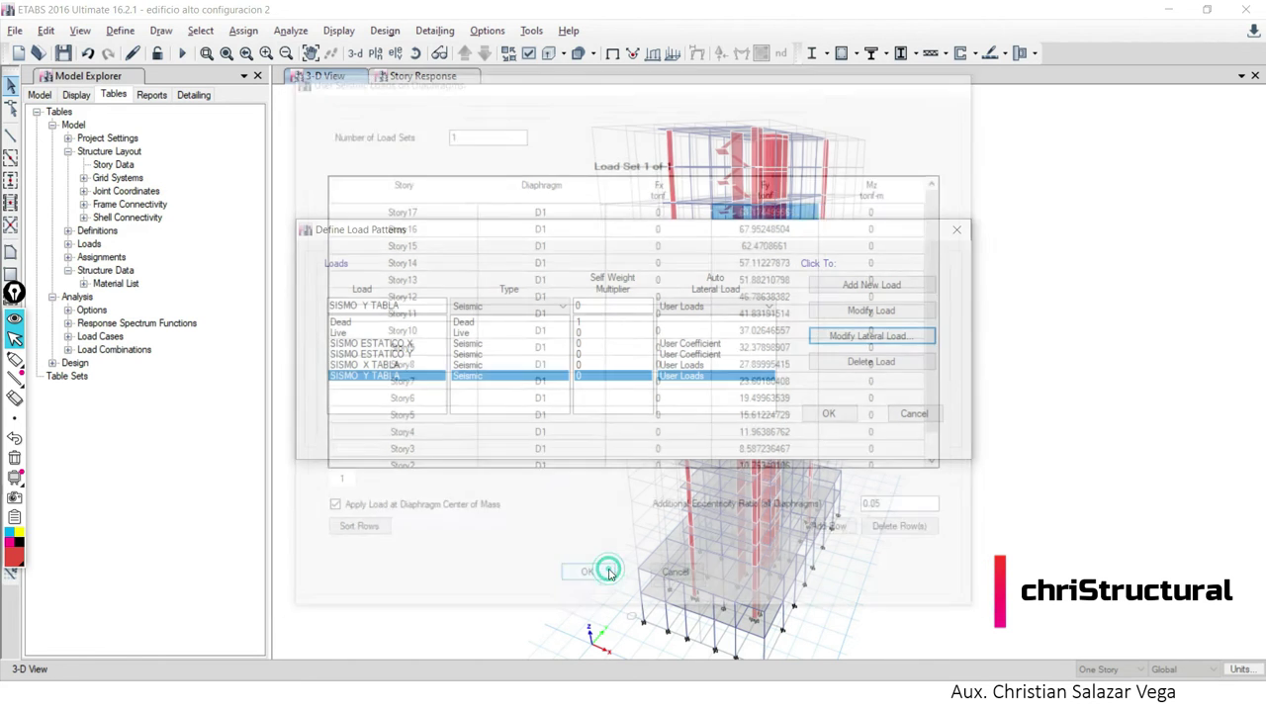
click(846, 412)
click(505, 415)
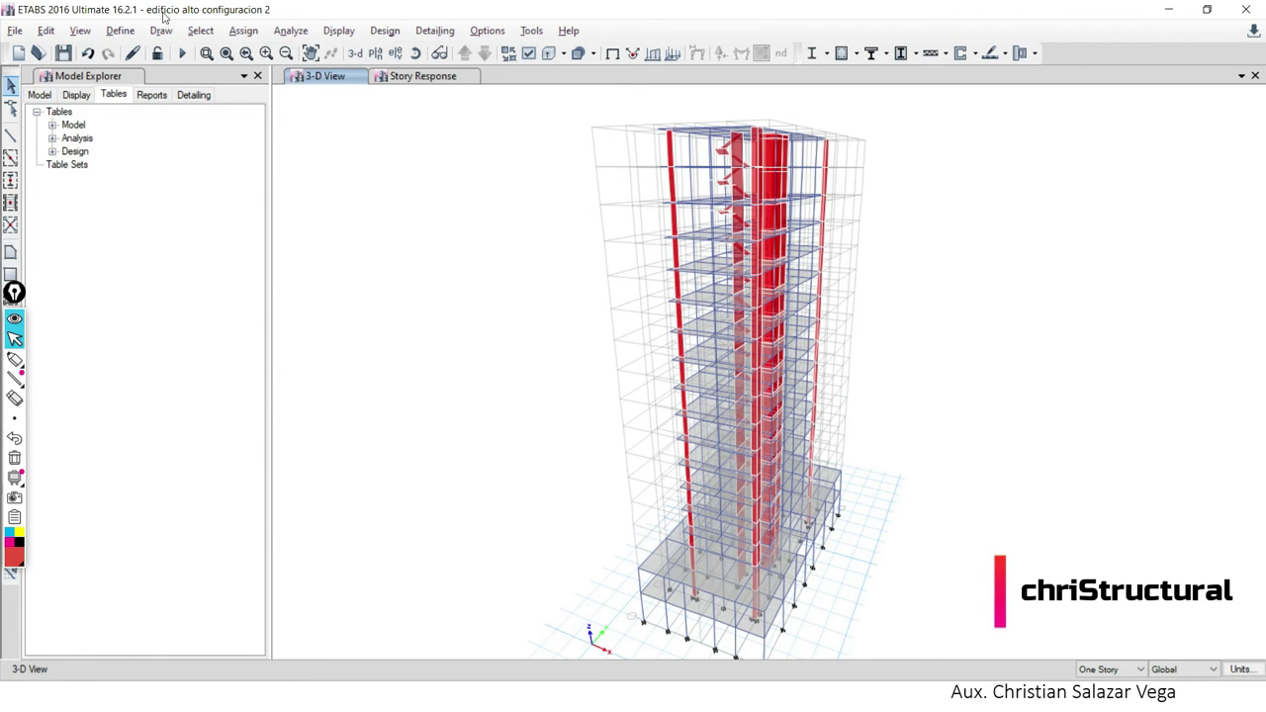
Run the analysis with the updated seismic loads and switch to TABLA NORMA PERUANA.xlsm.
click(183, 53)
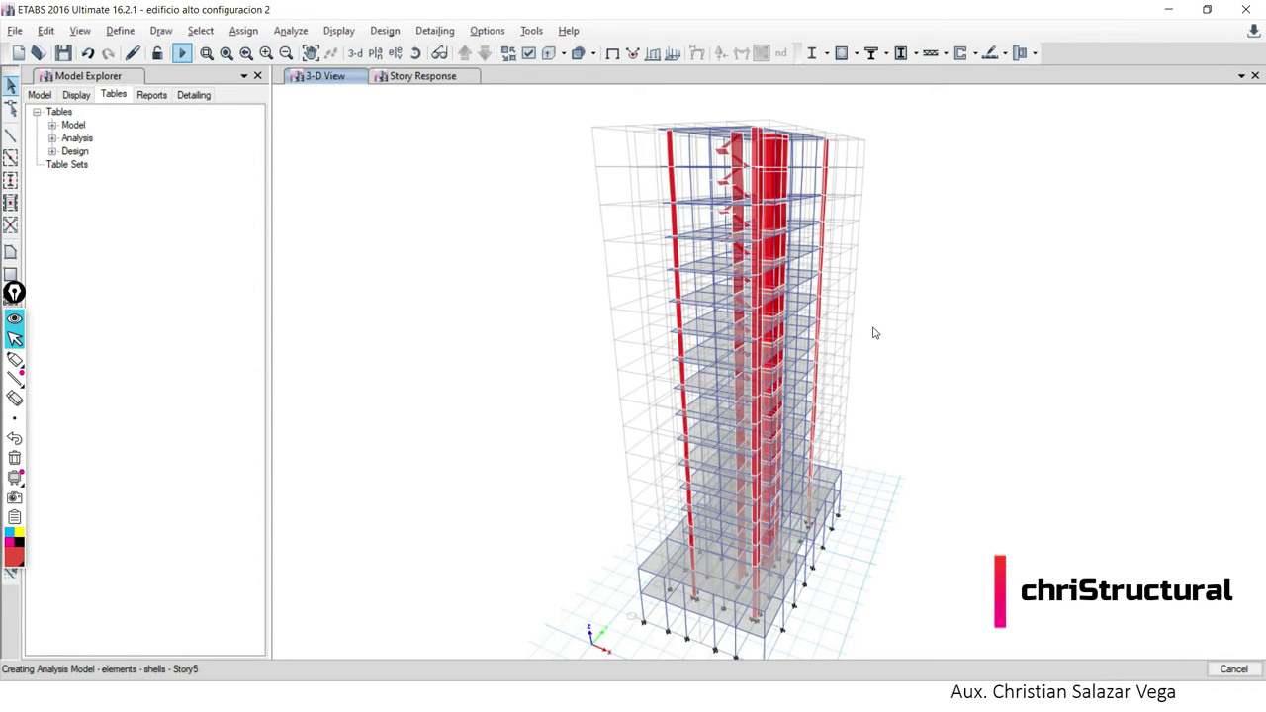
key(alt+Tab)
key(alt+Tab)
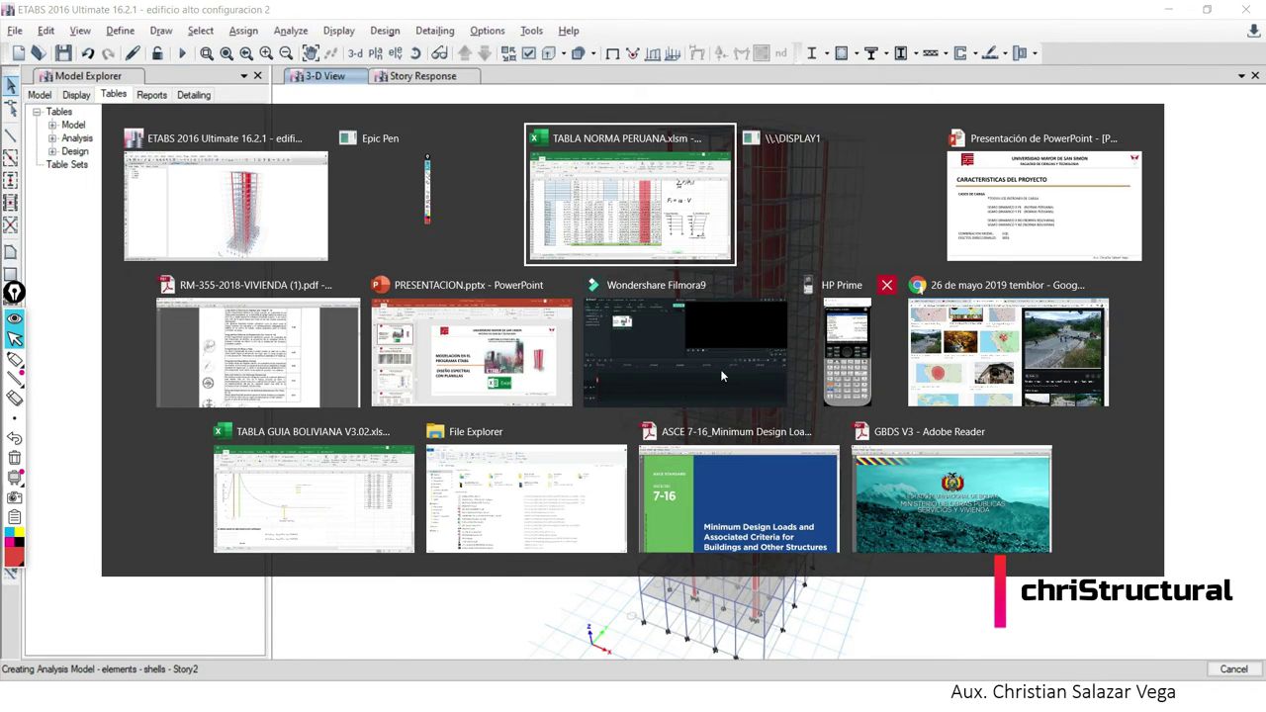
Cancel the copy of column J and scroll down to the drift section.
click(509, 633)
key(Escape)
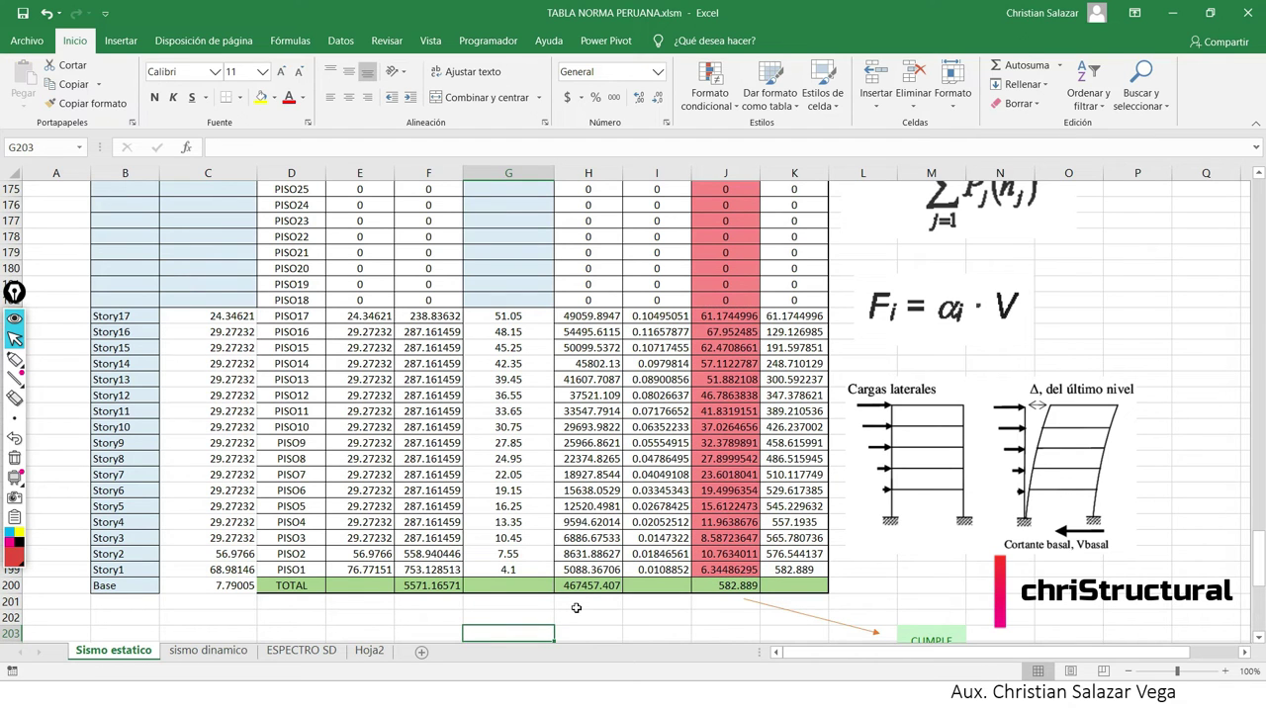
scroll(590, 564, down, 2)
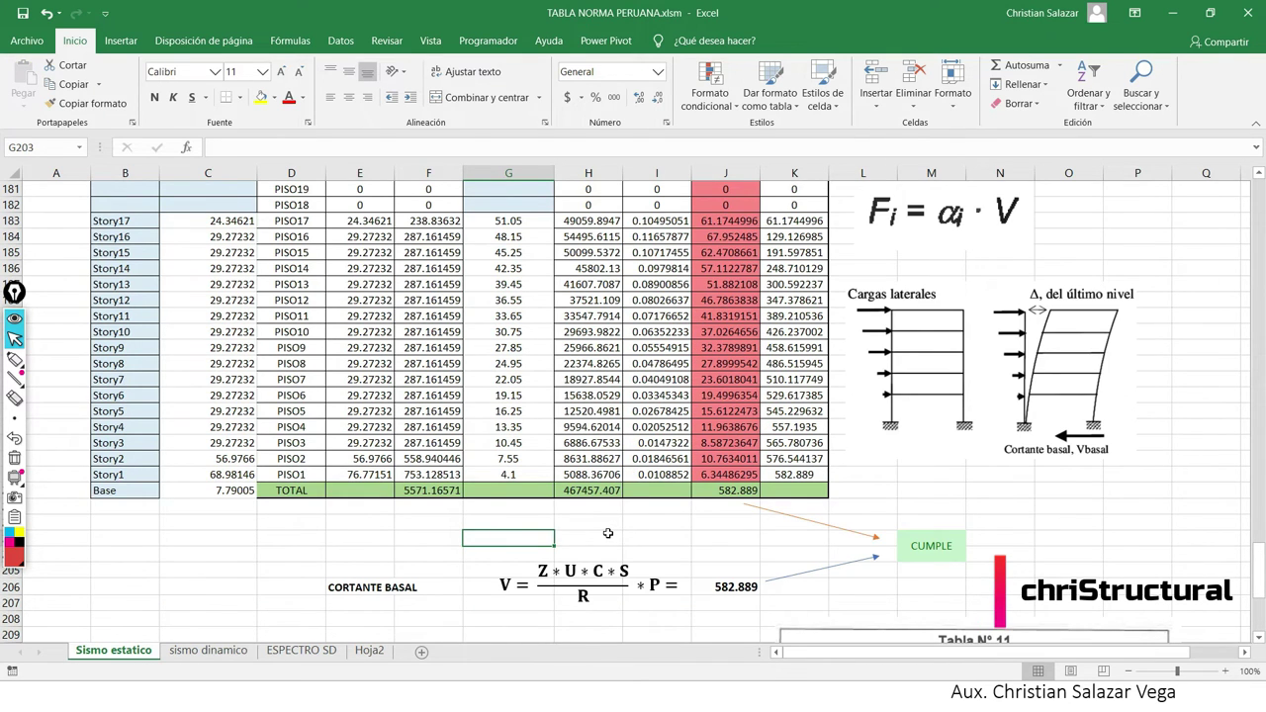
scroll(588, 532, down, 3)
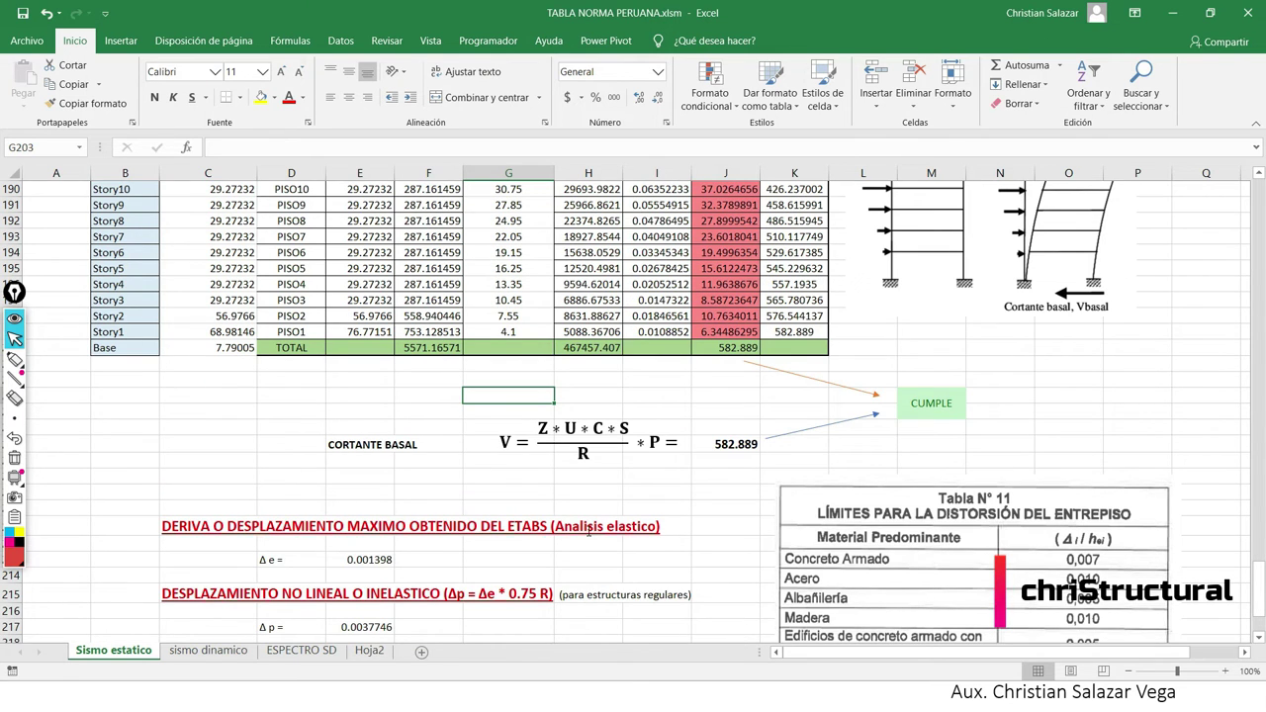
scroll(559, 476, down, 1)
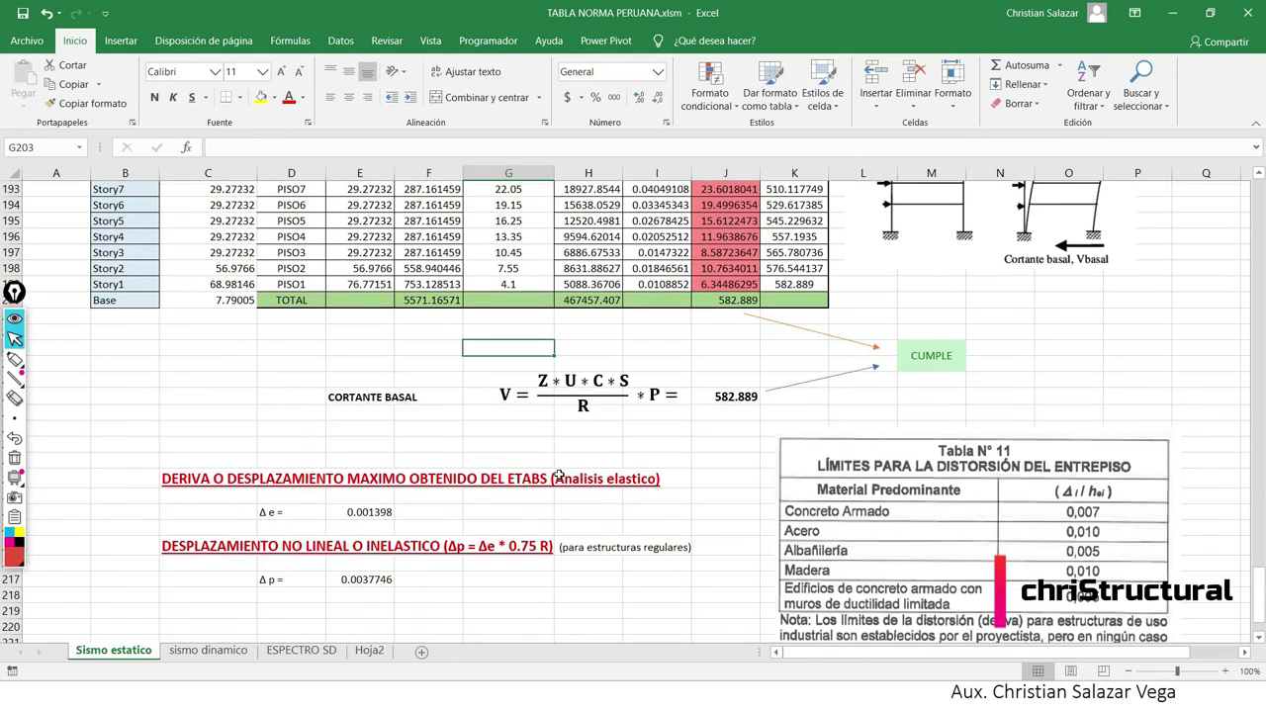
Inspect the elastic drift in E213 and the 582.889 base shear in J206, then return to ETABS.
click(382, 509)
scroll(515, 413, up, 4)
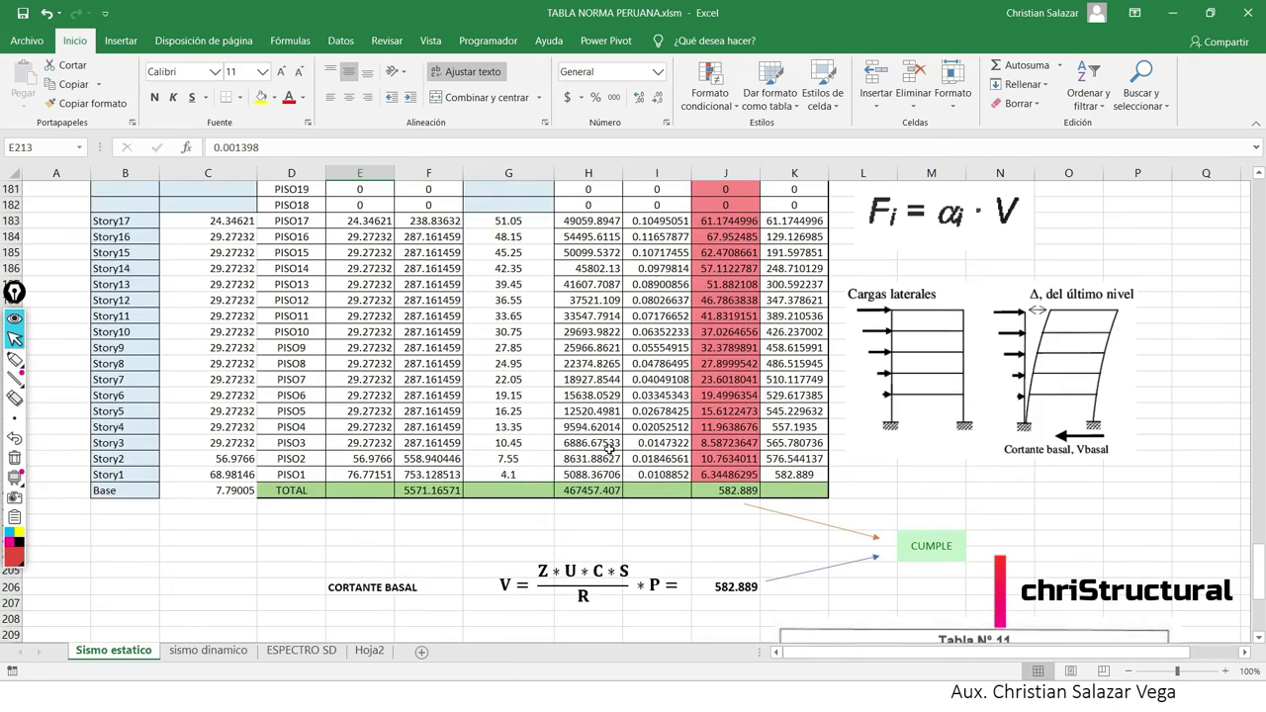
scroll(611, 448, down, 1)
click(734, 539)
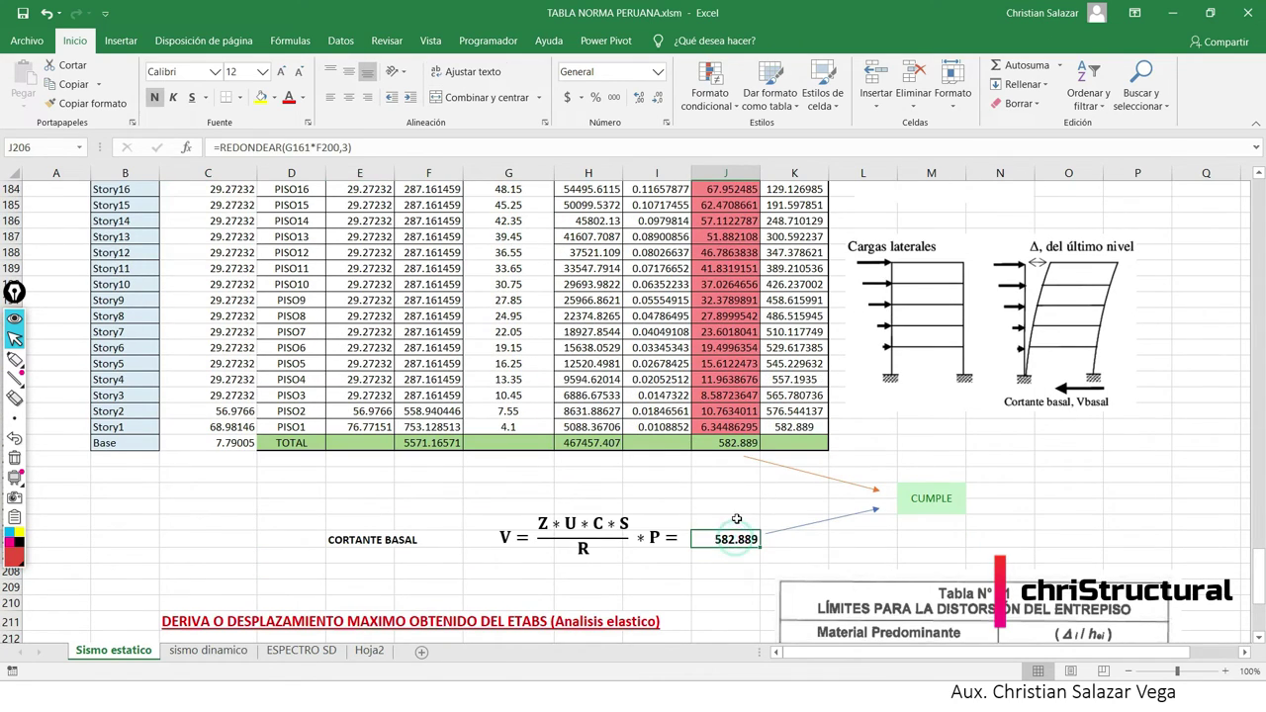
key(alt+Tab)
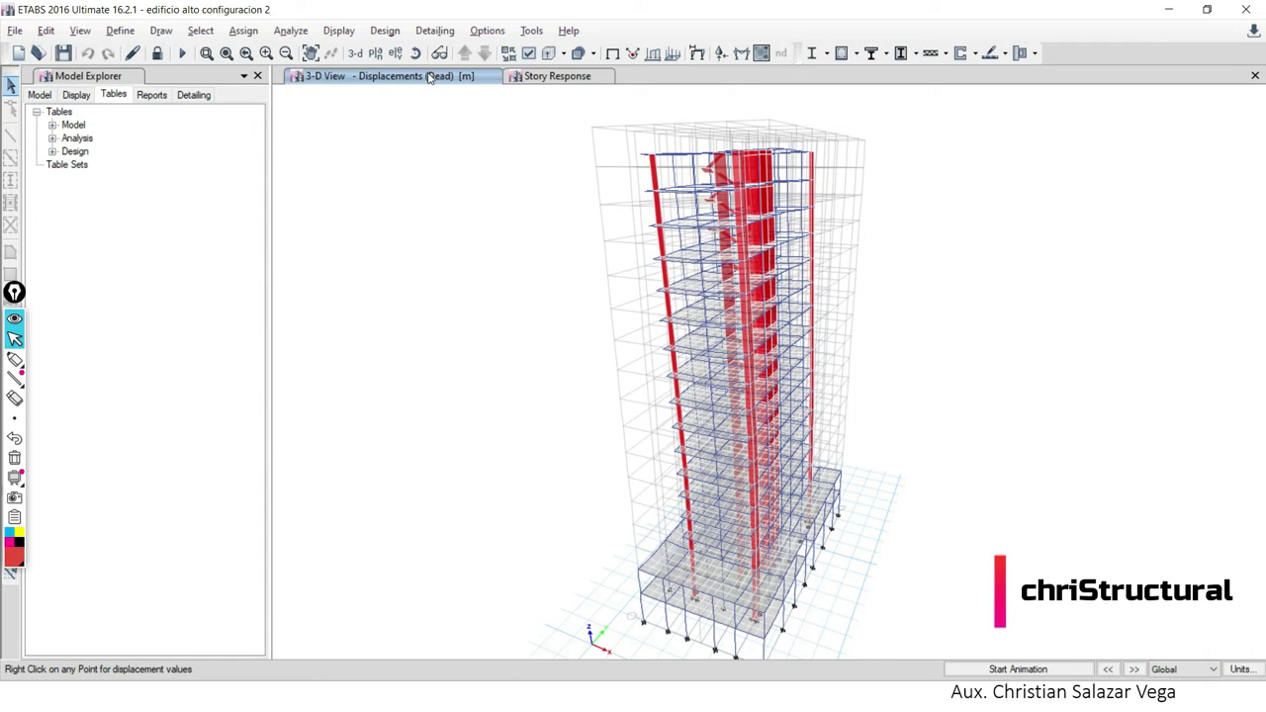
Show the SISMO X TABLA Maximum Story Drifts plot, peaking at 0.002098 at Story8.
click(564, 77)
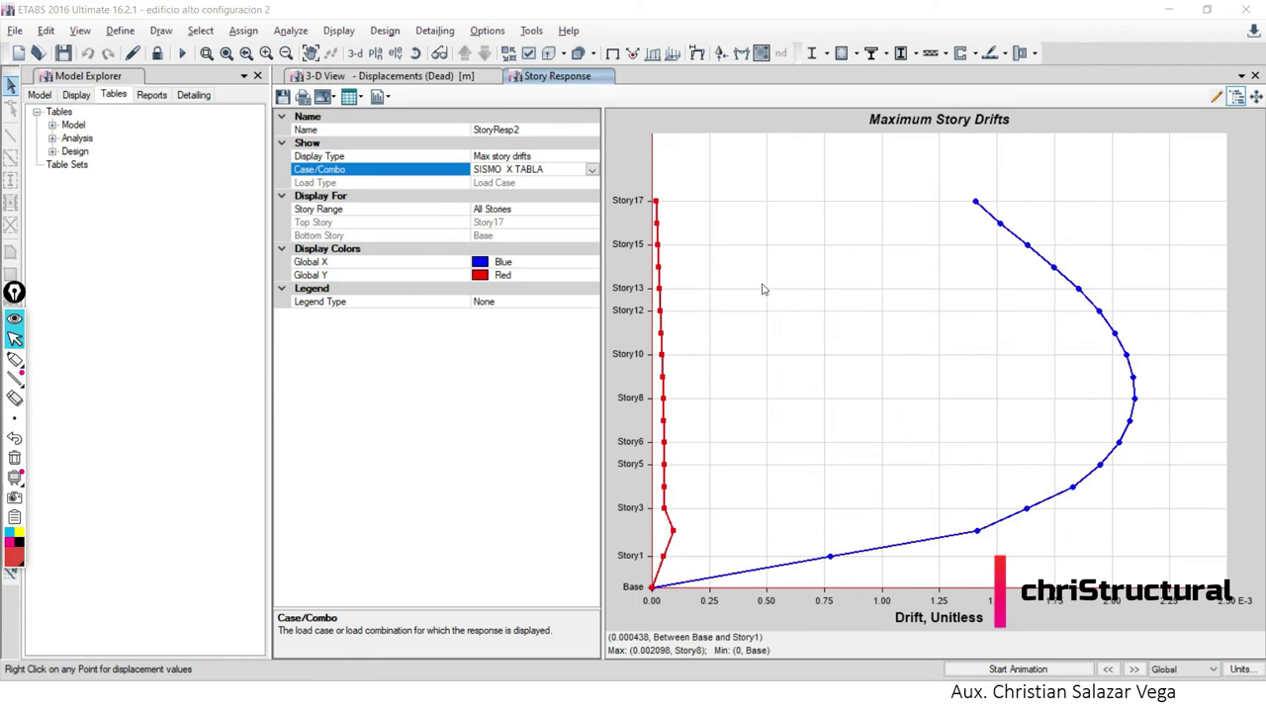
key(alt+Tab)
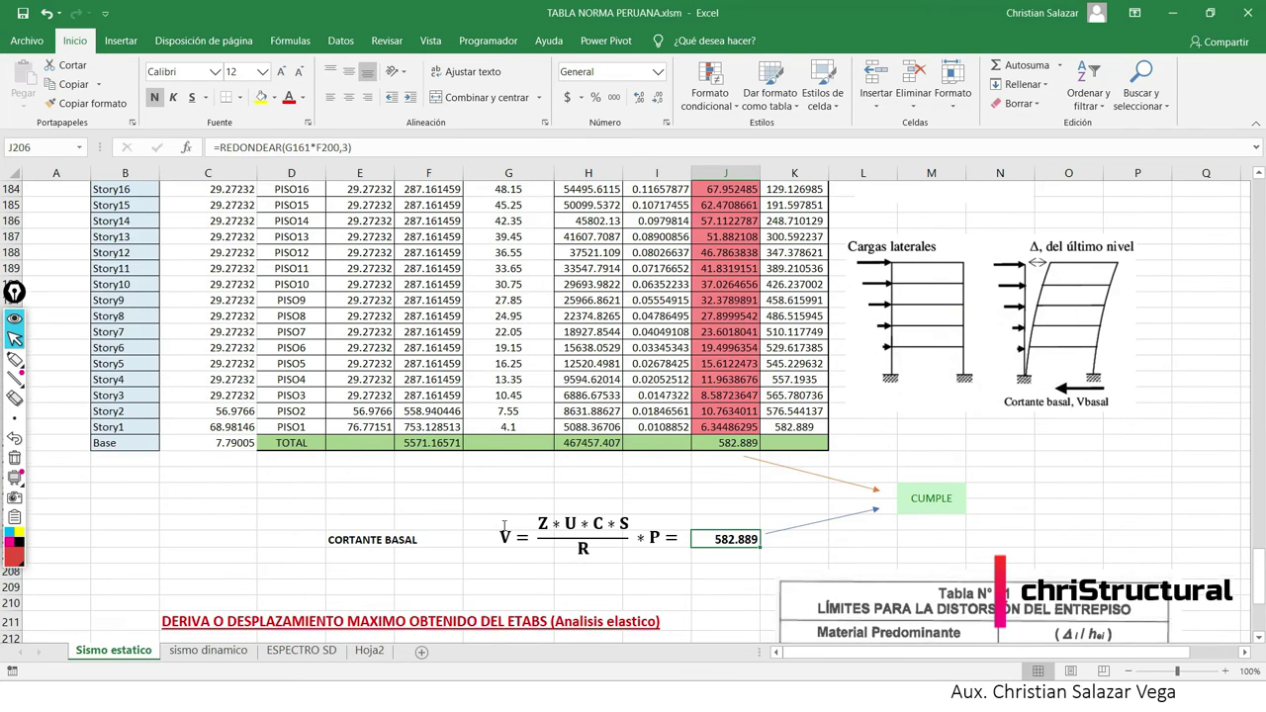
Change the elastic drift in E213 from 0.001398 to 0.002098.
scroll(503, 527, down, 4)
click(376, 464)
double_click(374, 464)
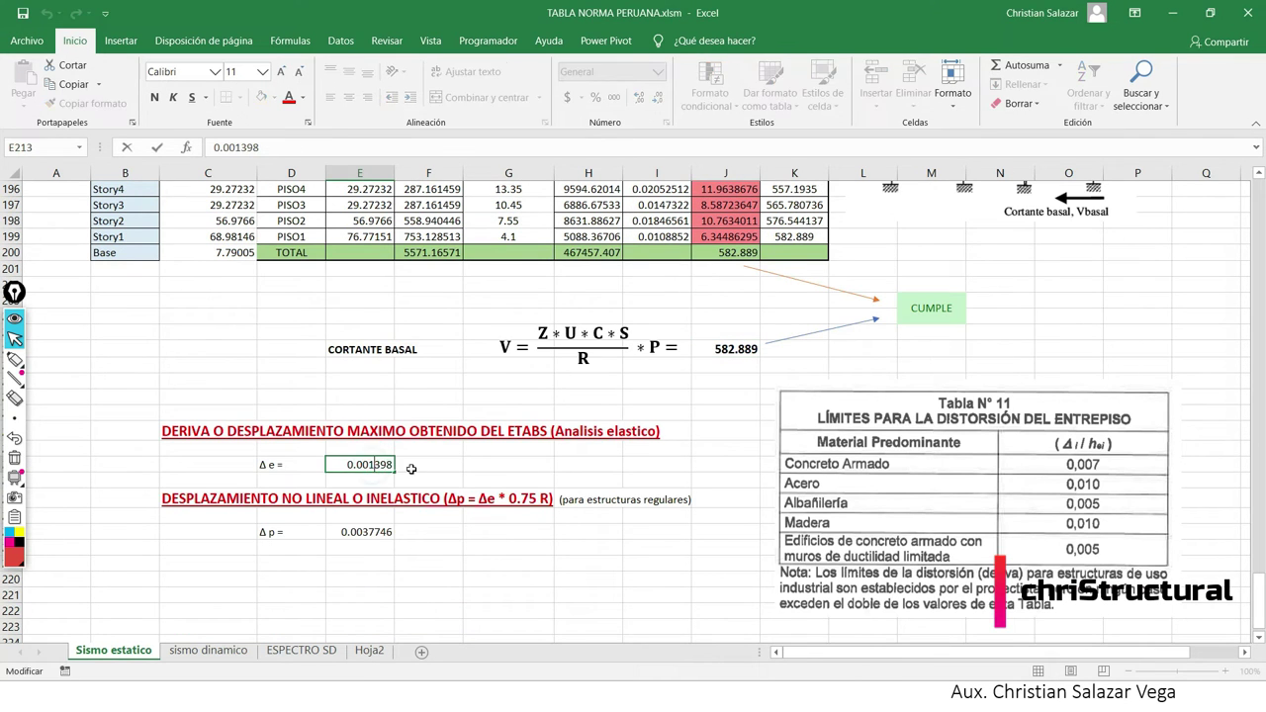
key(shift+Right)
key(shift+Right)
key(shift+Right)
text(2098)
key(Return)
key(Down)
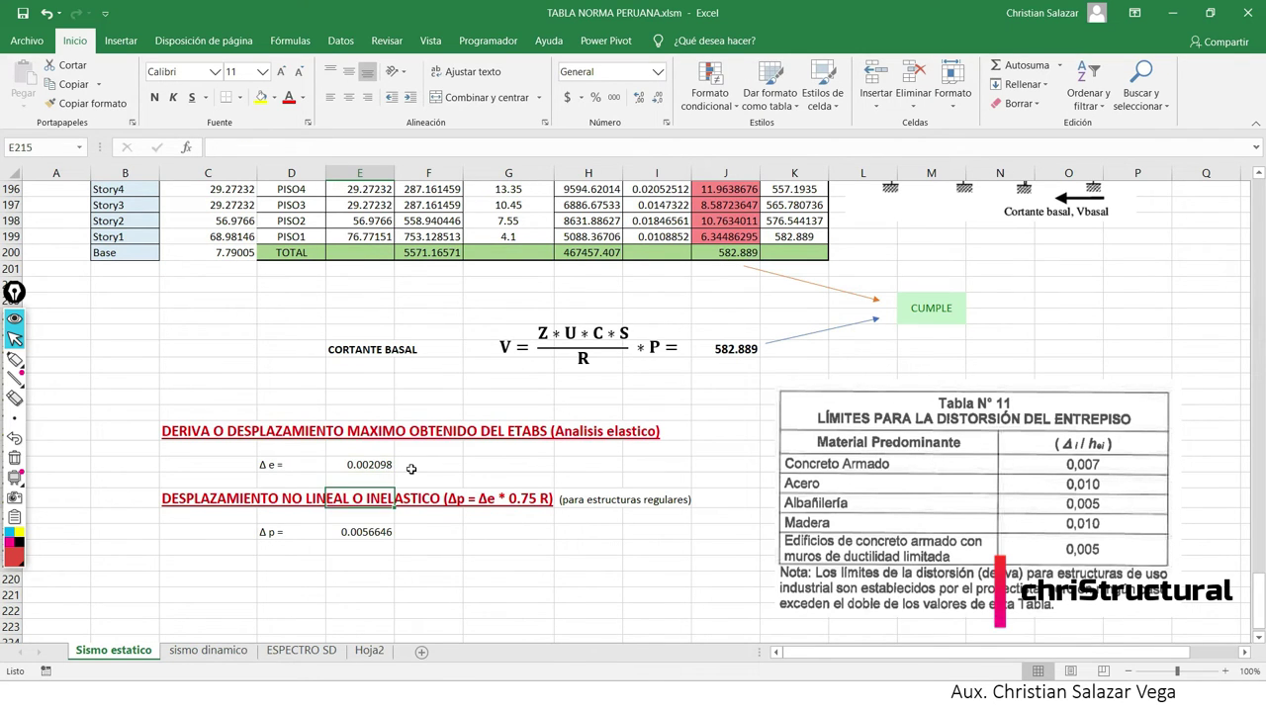
key(Down)
key(Down)
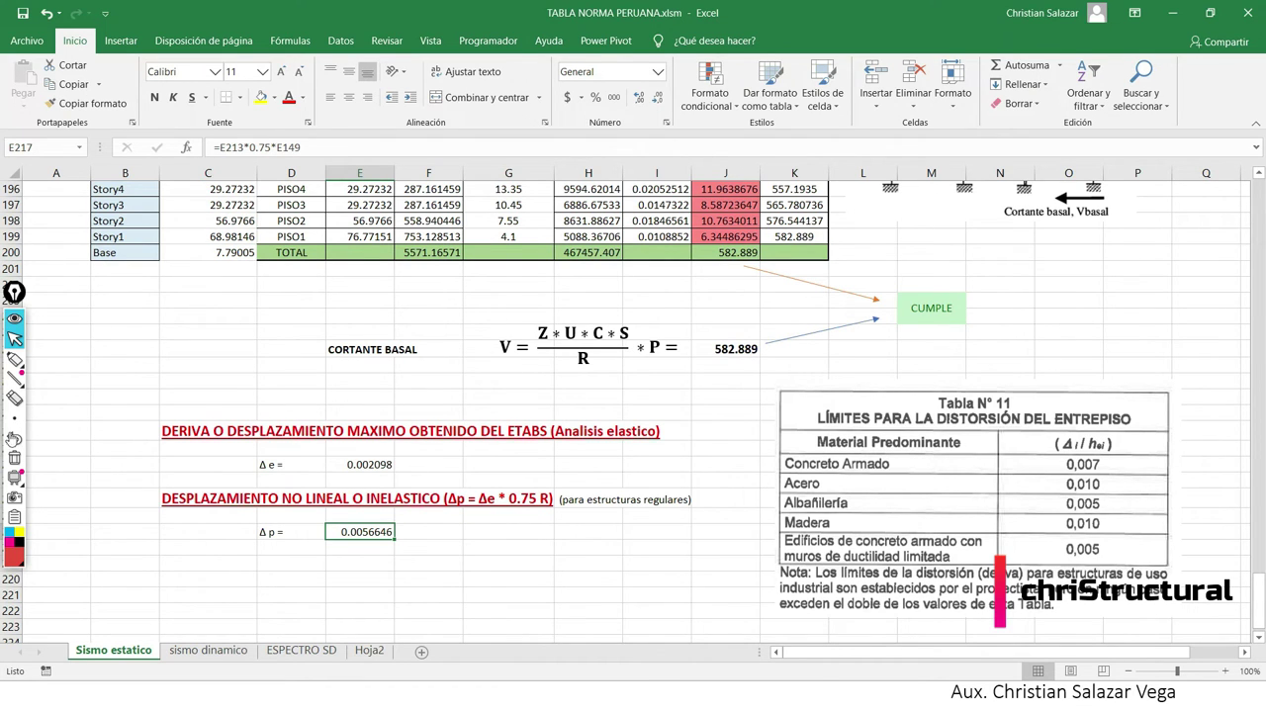
Annotate the concrete-wall drift limit row and the Δp = 0.0056646 result in red.
click(15, 398)
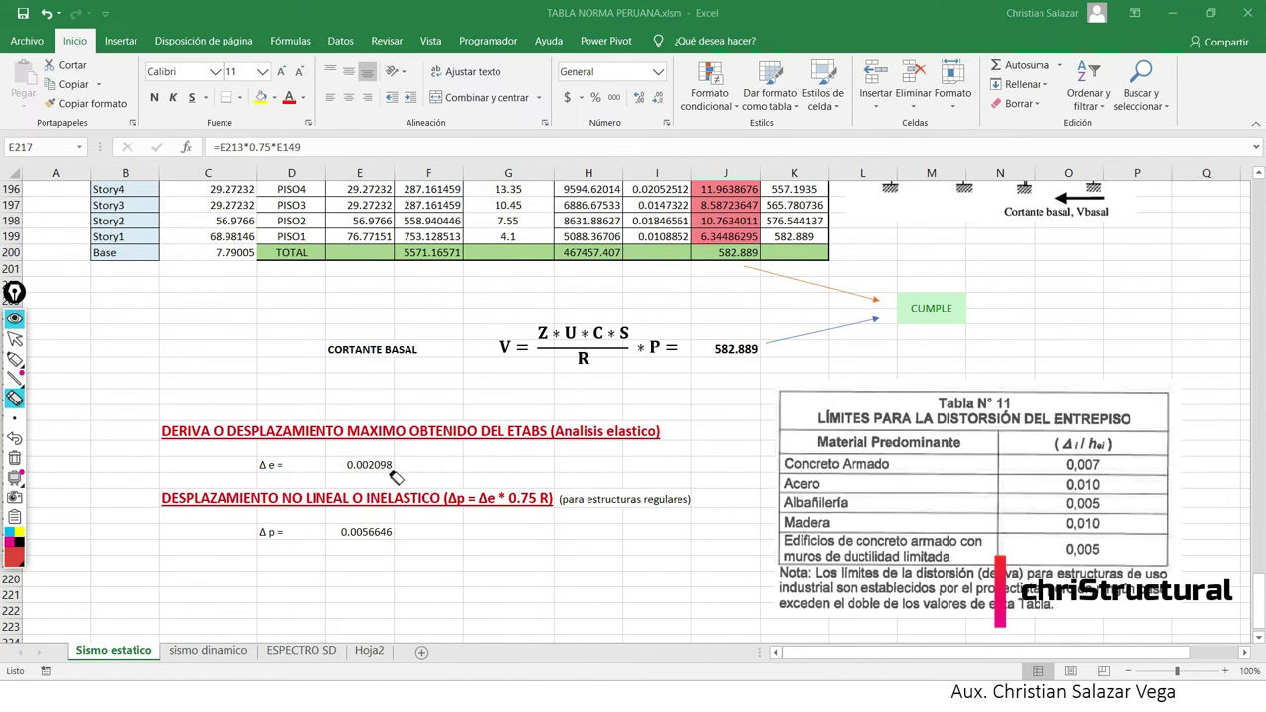
click(15, 359)
mouse_move(766, 542)
mouse_down()
mouse_move(866, 546)
mouse_move(760, 527)
mouse_up()
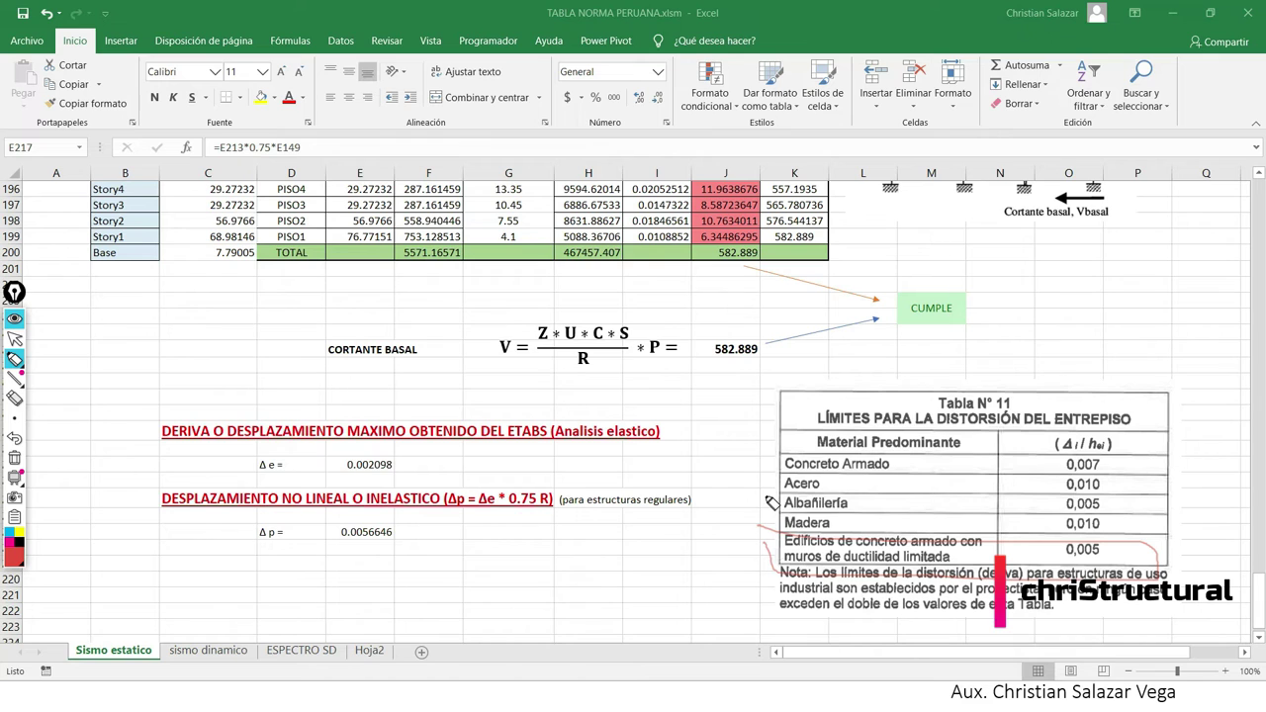
mouse_move(242, 517)
mouse_down()
mouse_move(427, 562)
mouse_move(293, 513)
mouse_move(248, 512)
mouse_up()
click(15, 338)
Scroll back up and clear the red annotations from the sheet.
scroll(85, 343, up, 1)
scroll(99, 396, up, 6)
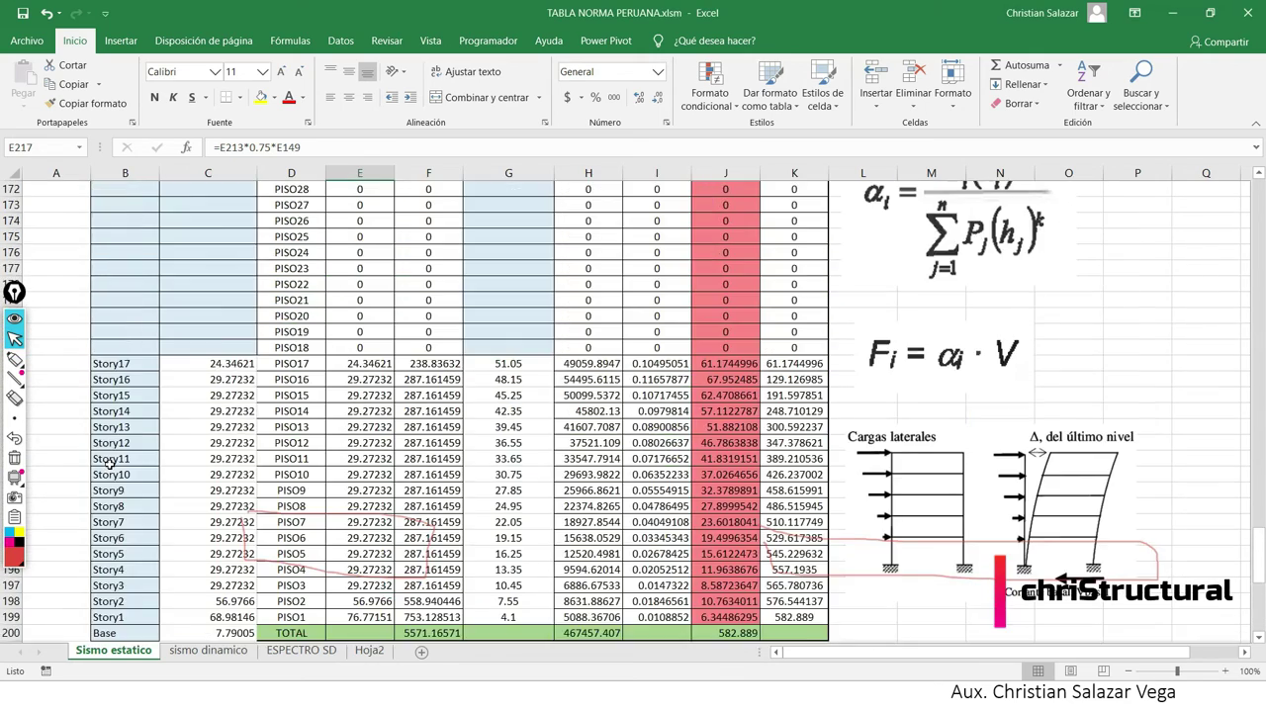
scroll(110, 464, up, 9)
scroll(110, 464, up, 4)
scroll(110, 464, up, 8)
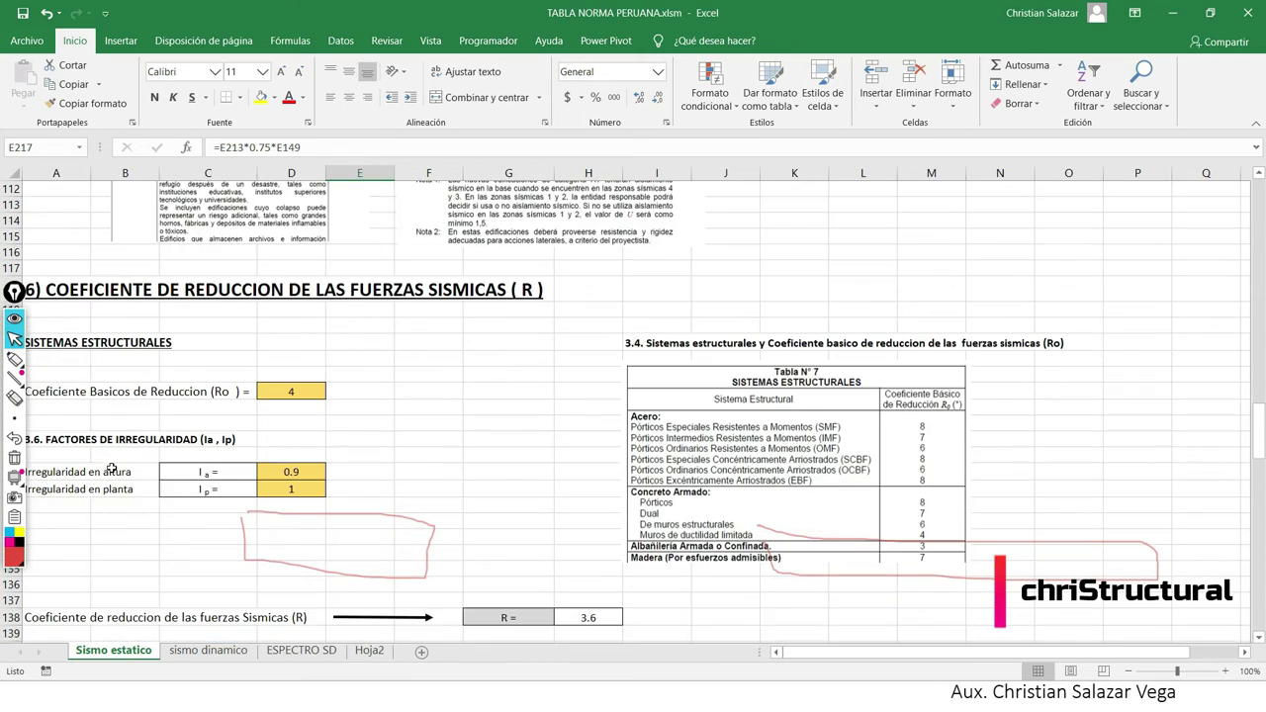
scroll(112, 469, up, 1)
click(15, 457)
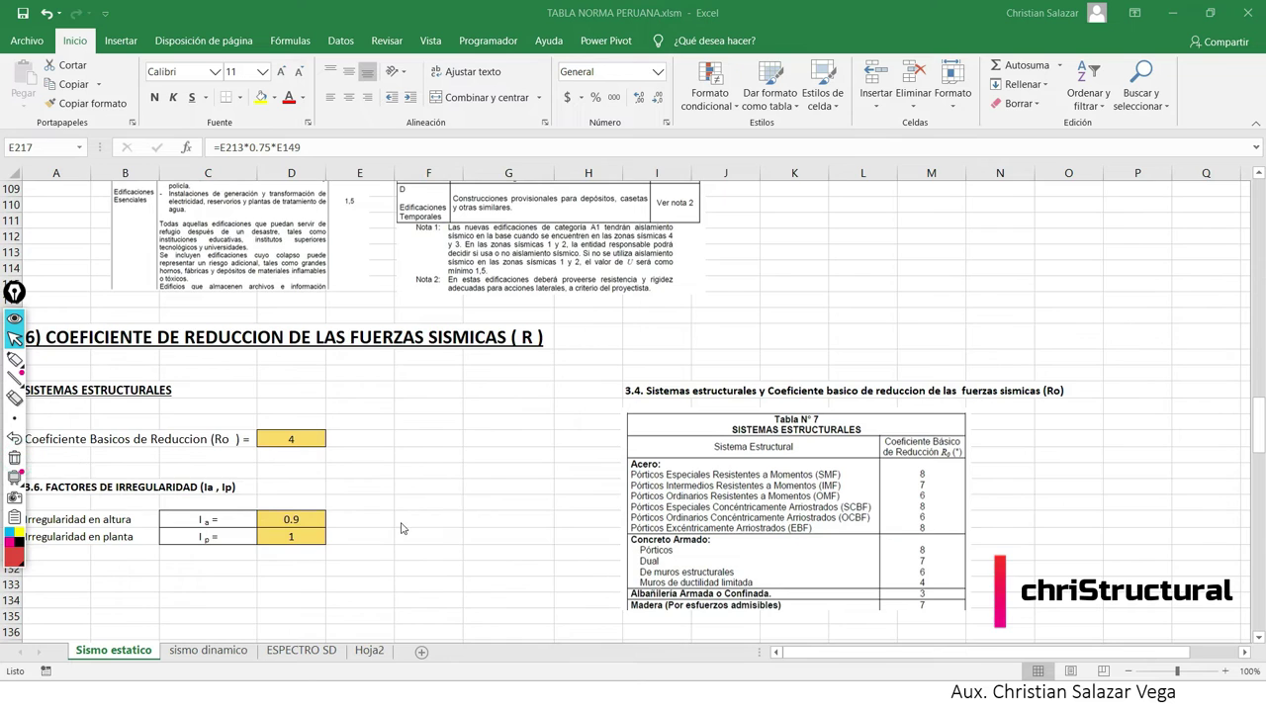
scroll(402, 529, down, 3)
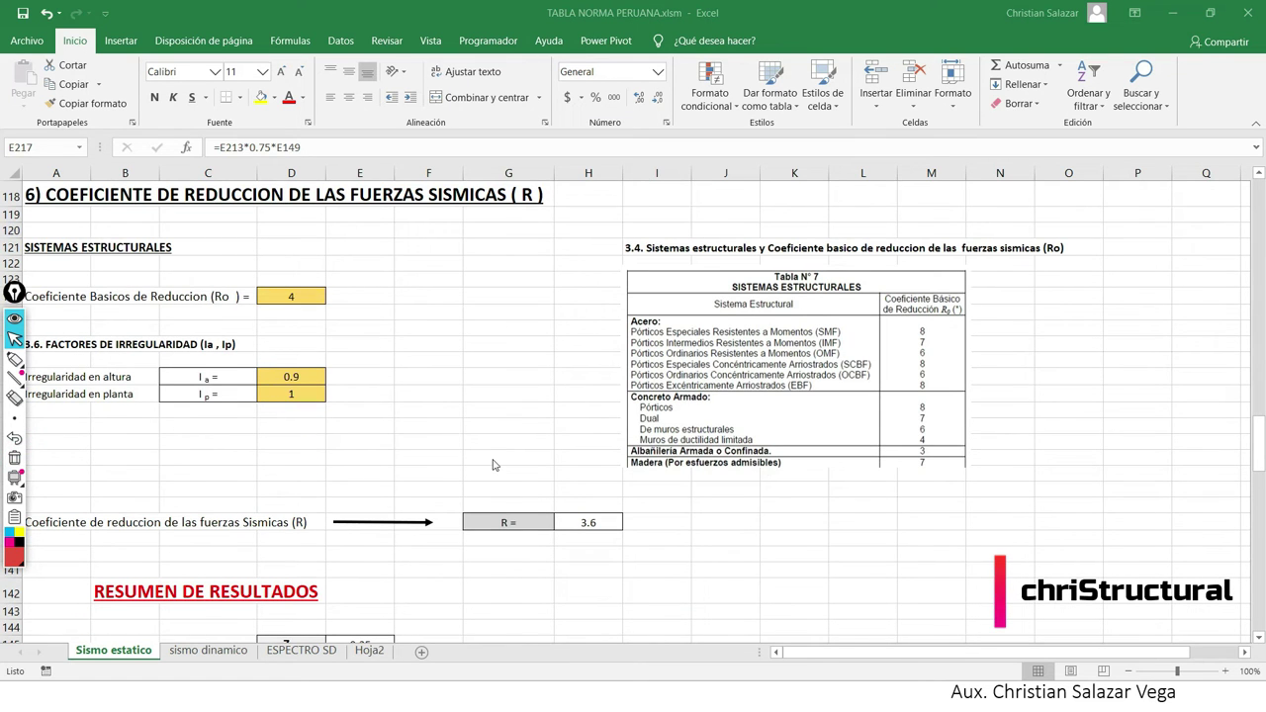
key(alt+Tab)
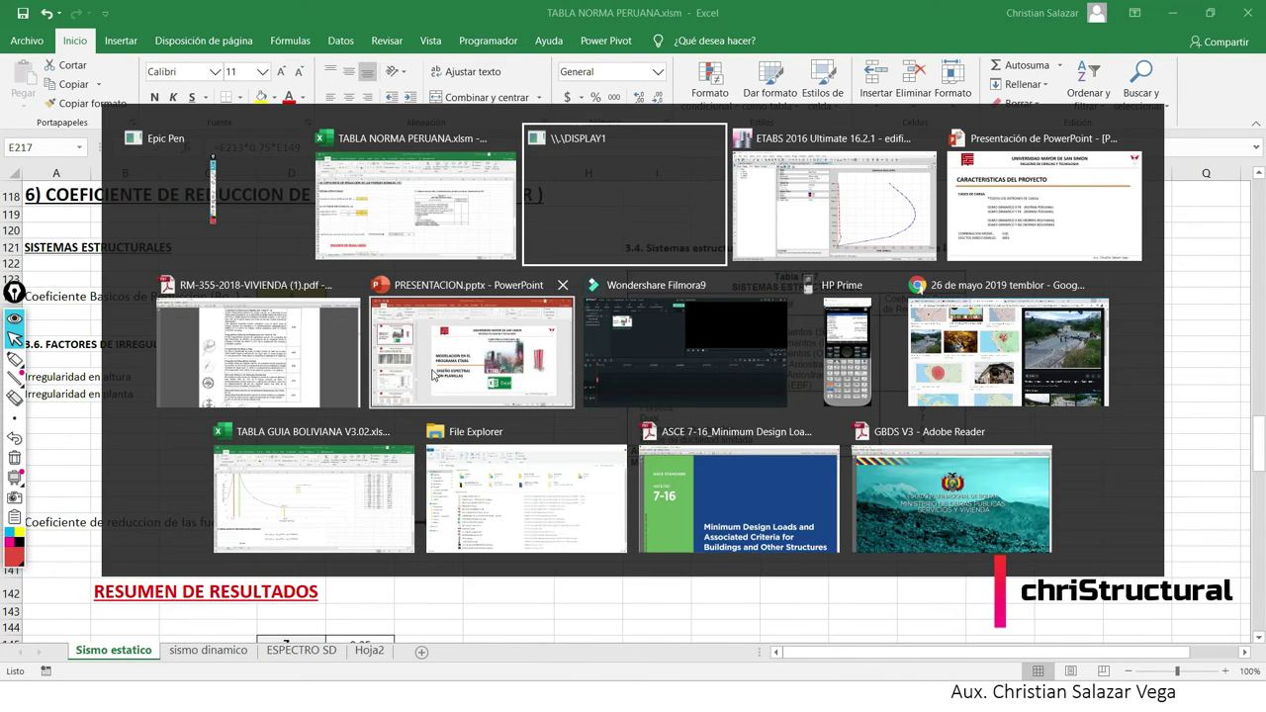
Mark the periods T = 1.229 s, 1.049 s and 1.106 s on the comparison slide.
click(434, 378)
scroll(130, 368, down, 1)
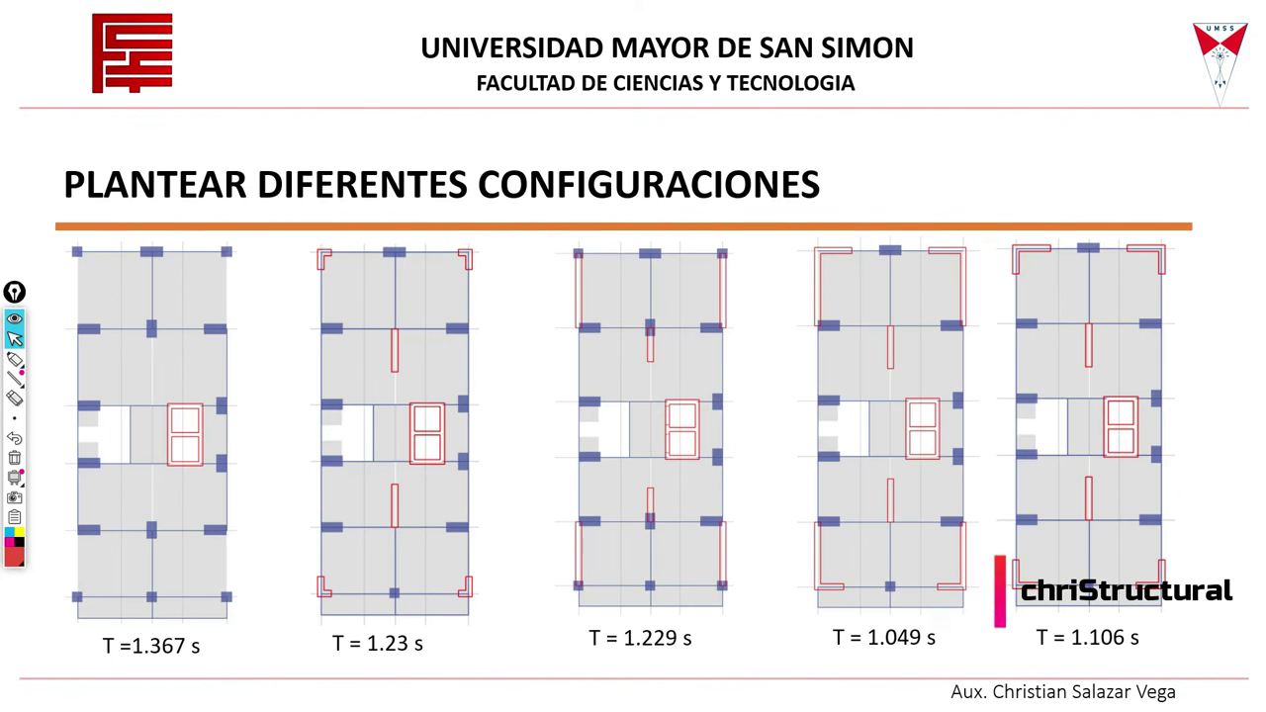
click(15, 359)
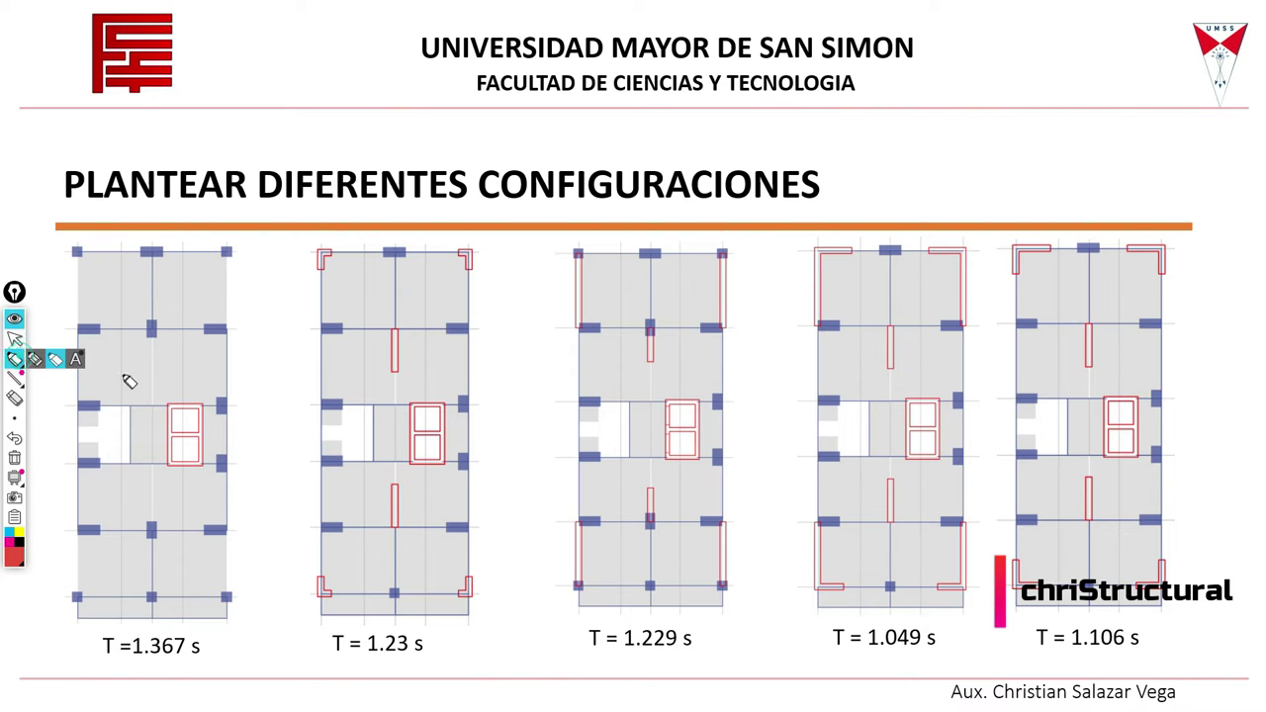
mouse_move(572, 633)
mouse_down()
mouse_move(648, 615)
mouse_move(546, 615)
mouse_up()
drag(810, 623, 839, 608)
drag(1017, 645, 1164, 619)
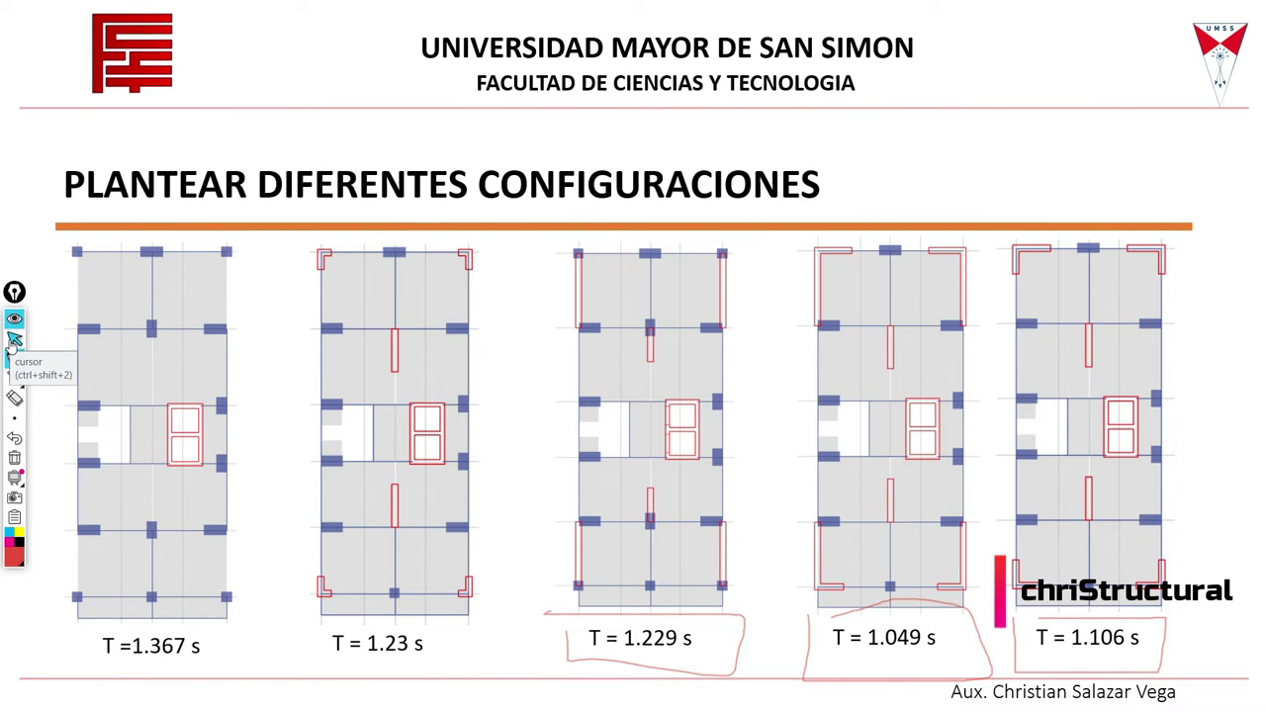
click(11, 340)
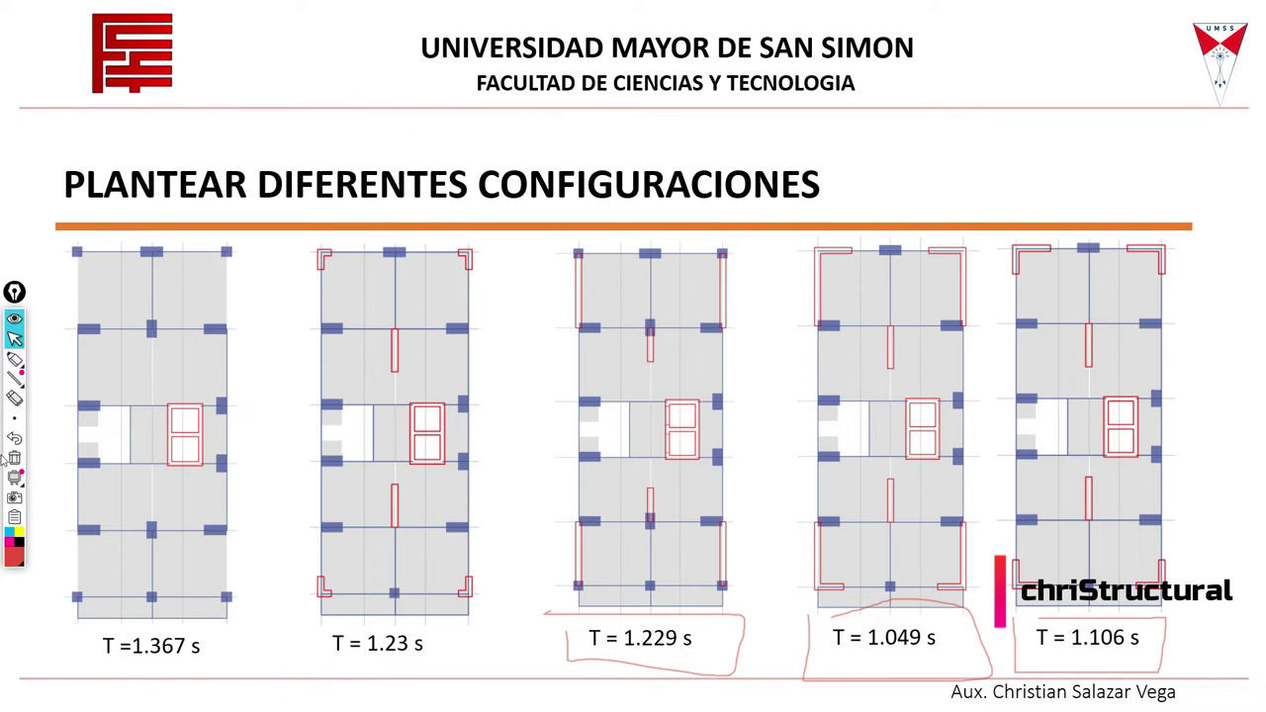
Mark the beams in the third and fourth plans, erase them, then mark points on the fourth plan.
click(14, 358)
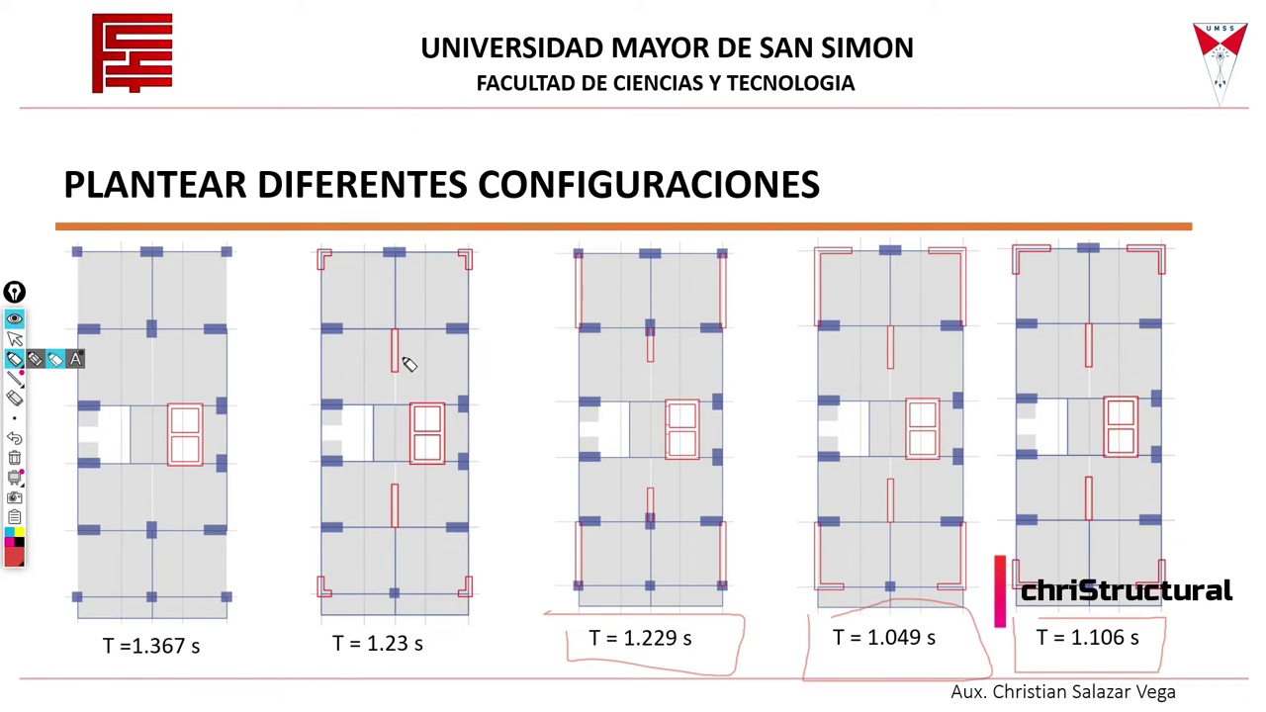
drag(659, 331, 730, 327)
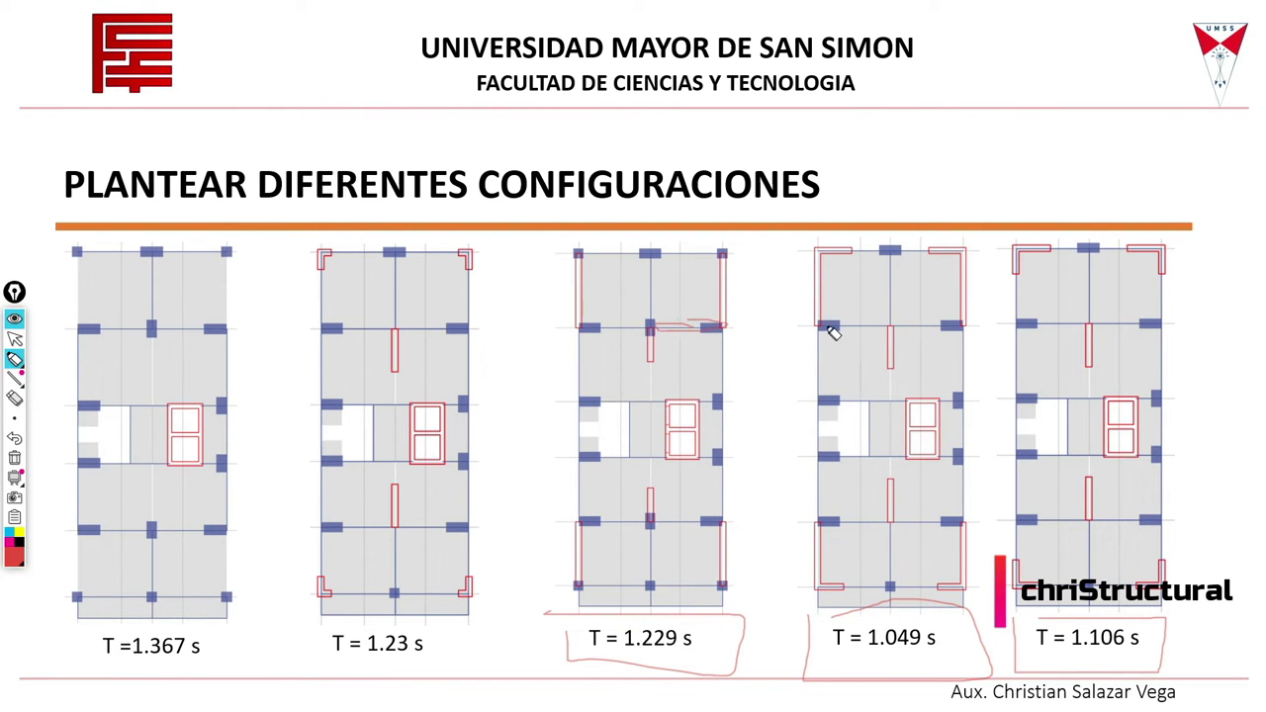
mouse_move(826, 331)
mouse_down()
mouse_move(884, 327)
mouse_move(893, 258)
mouse_up()
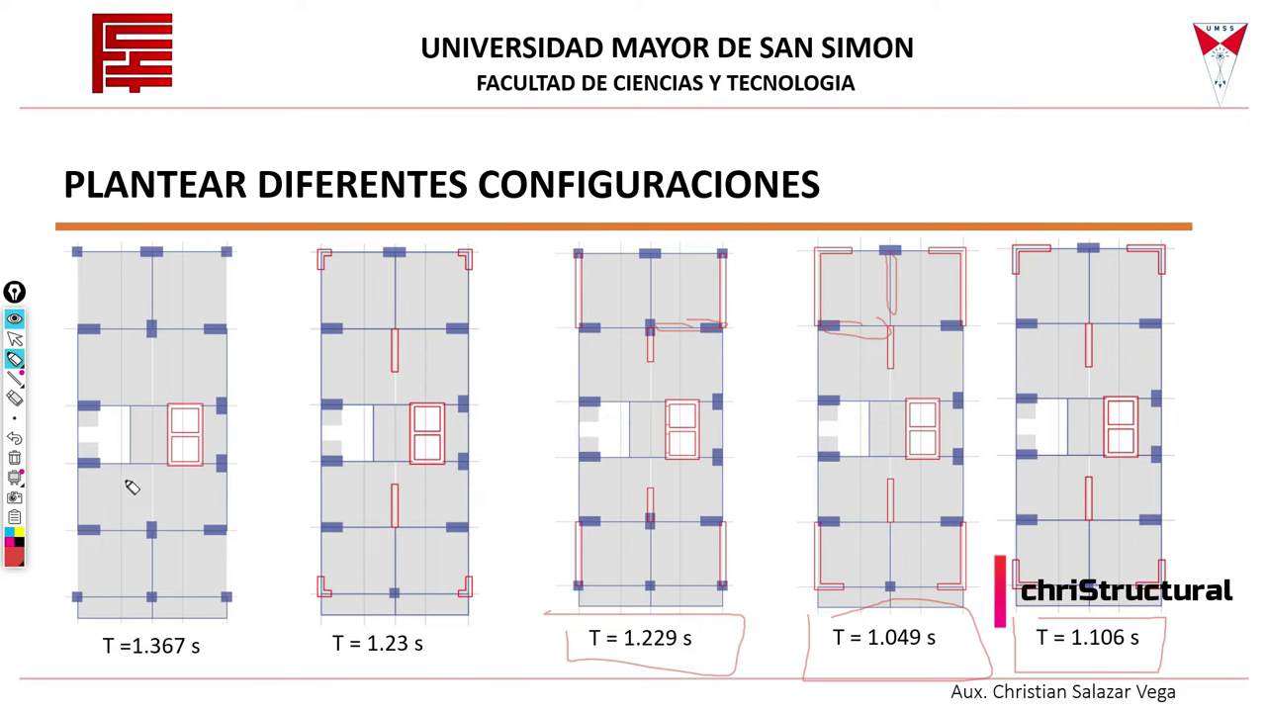
click(15, 458)
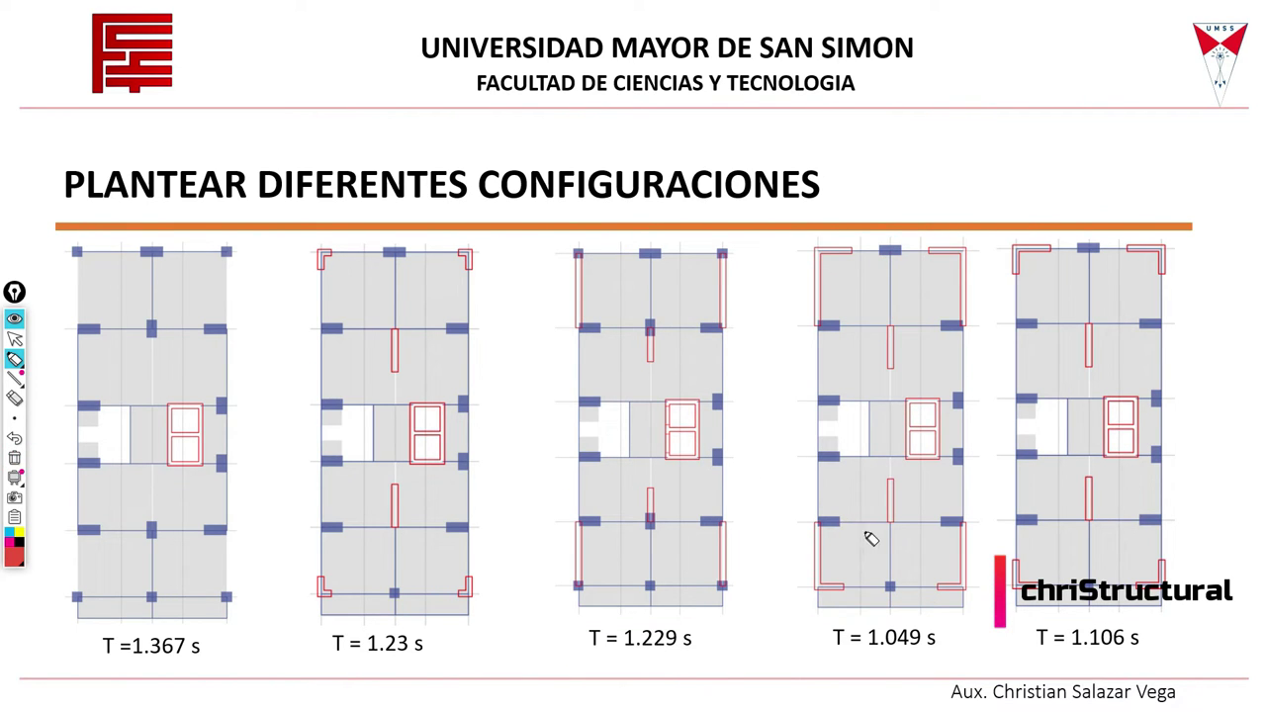
click(836, 522)
click(879, 521)
click(900, 522)
click(945, 523)
Turn off the pen and advance past the configuration-comparison slides.
click(16, 340)
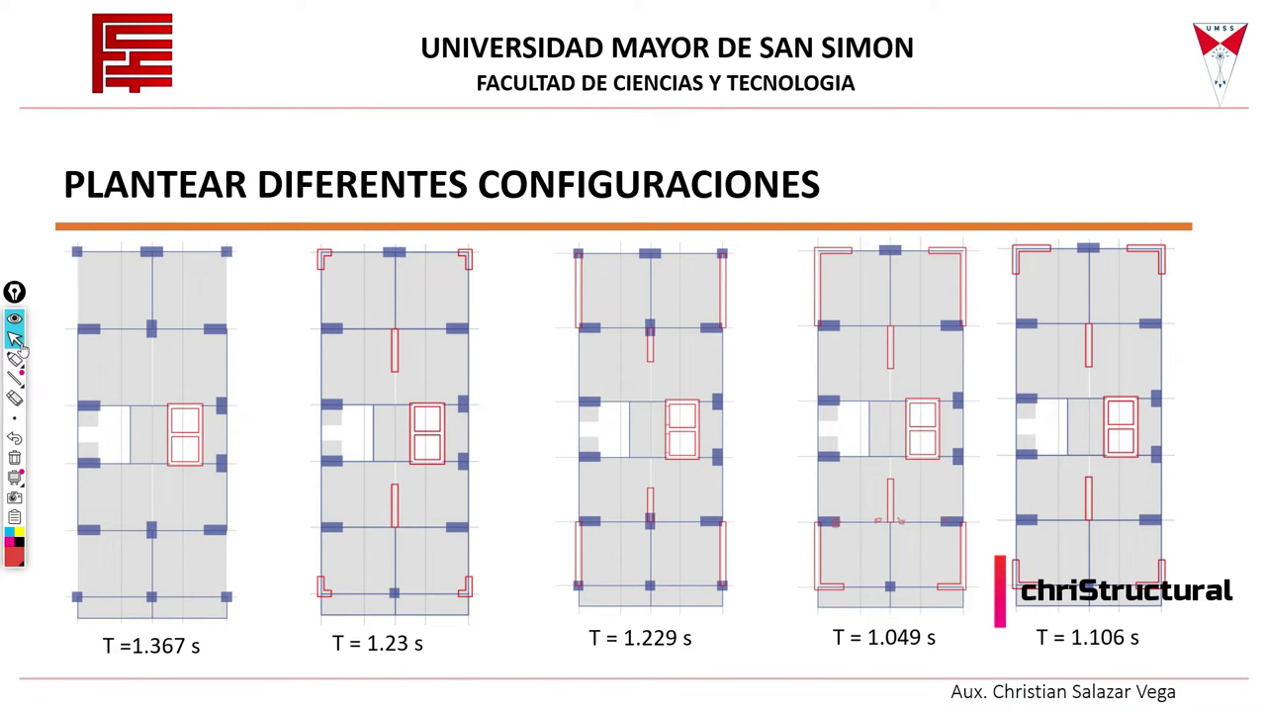
mouse_move(14, 359)
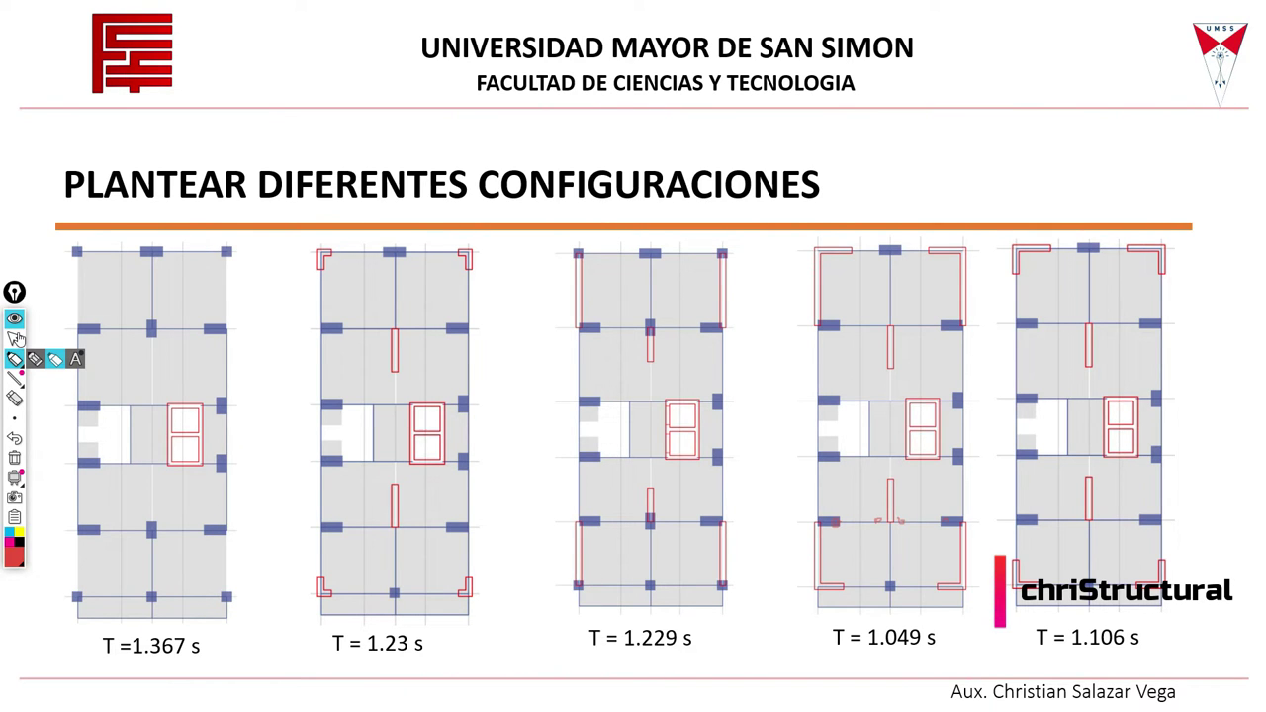
click(15, 337)
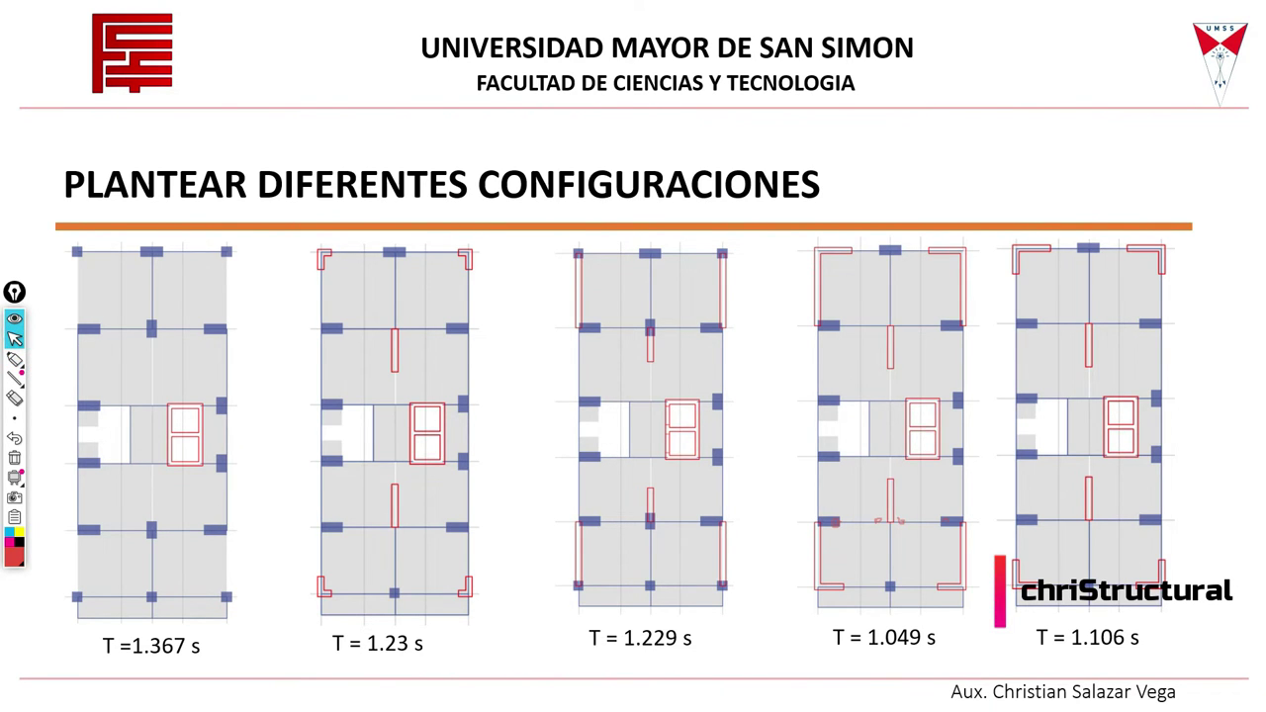
key(Right)
key(Right)
key(Right)
key(Right)
key(Right)
key(Right)
key(Right)
key(Right)
key(Right)
key(Right)
key(Right)
key(Right)
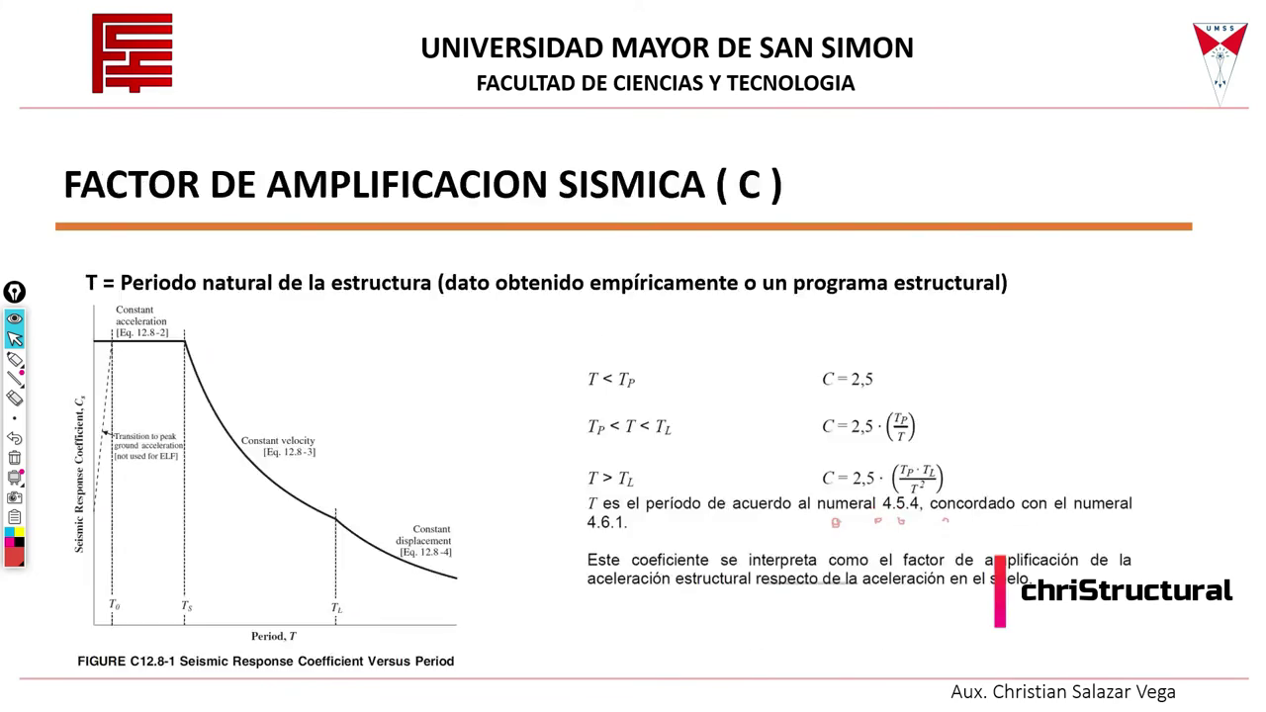
key(Right)
On the lateral loads slide, mark the braced steel frame photo and the braced 3-D bay in red.
key(Right)
key(Right)
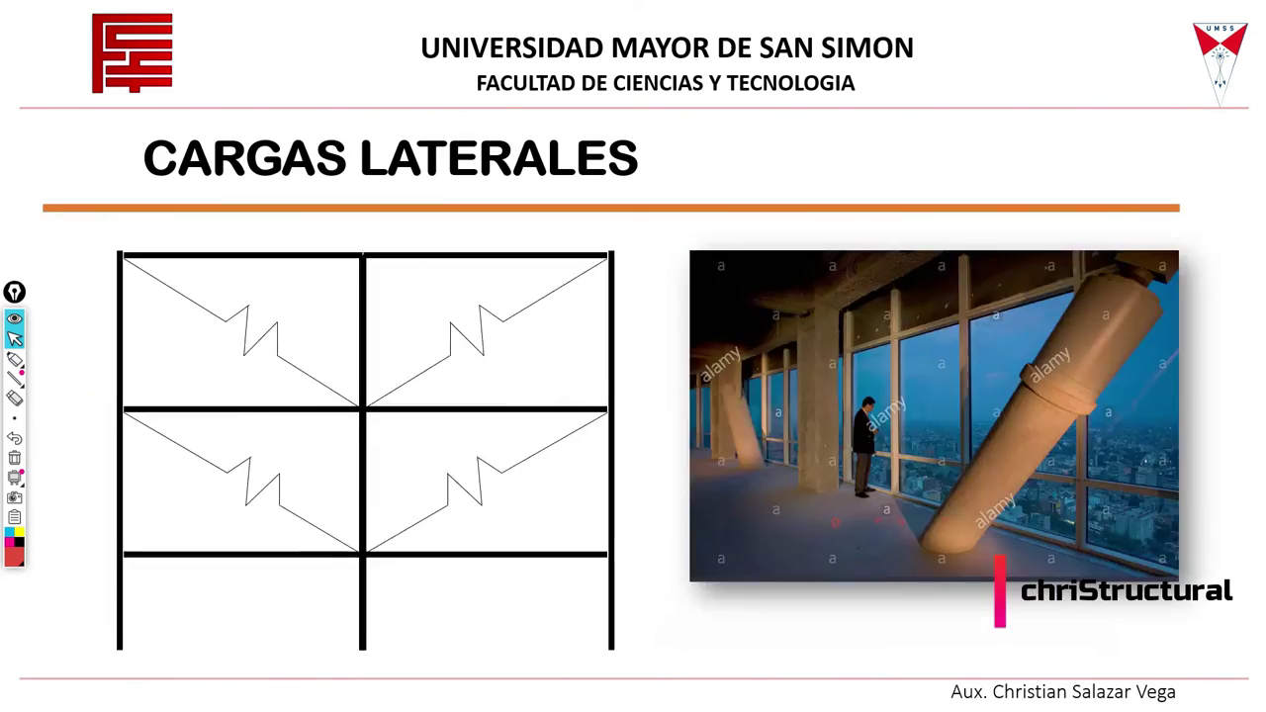
key(Right)
key(Right)
key(Right)
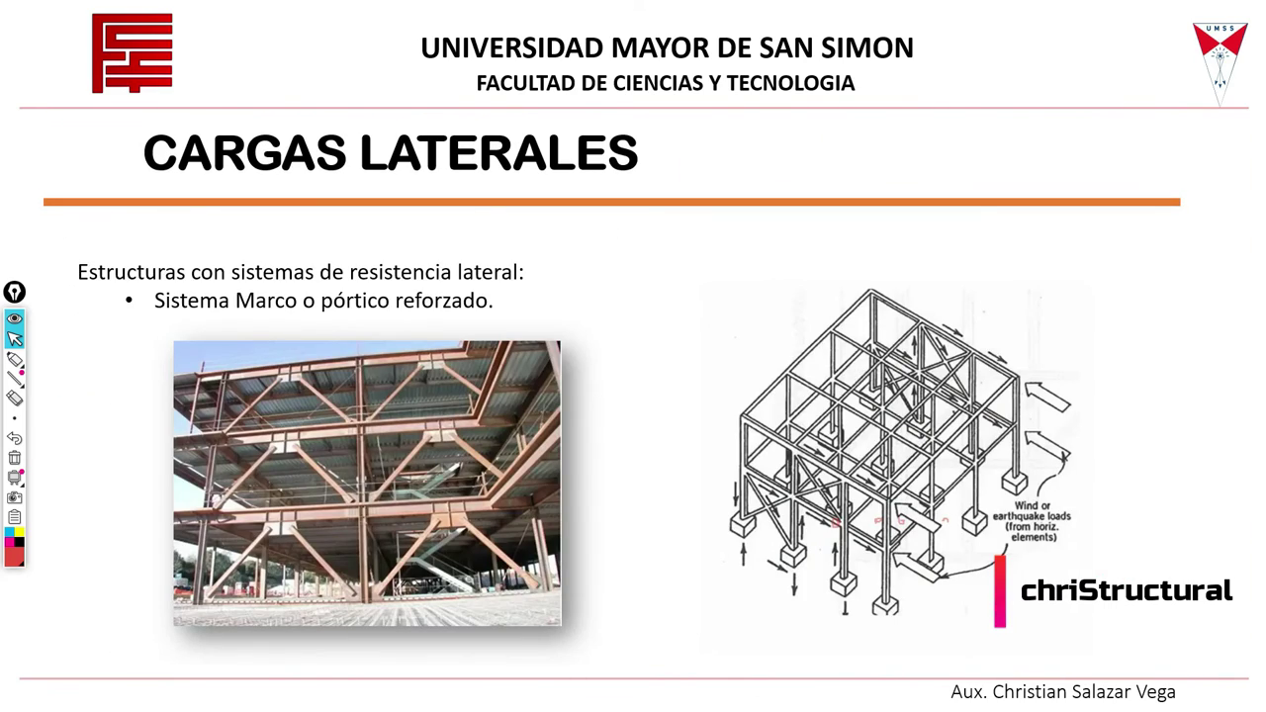
click(20, 364)
mouse_move(146, 334)
mouse_down()
mouse_move(156, 634)
mouse_move(588, 446)
mouse_move(362, 340)
mouse_move(156, 332)
mouse_up()
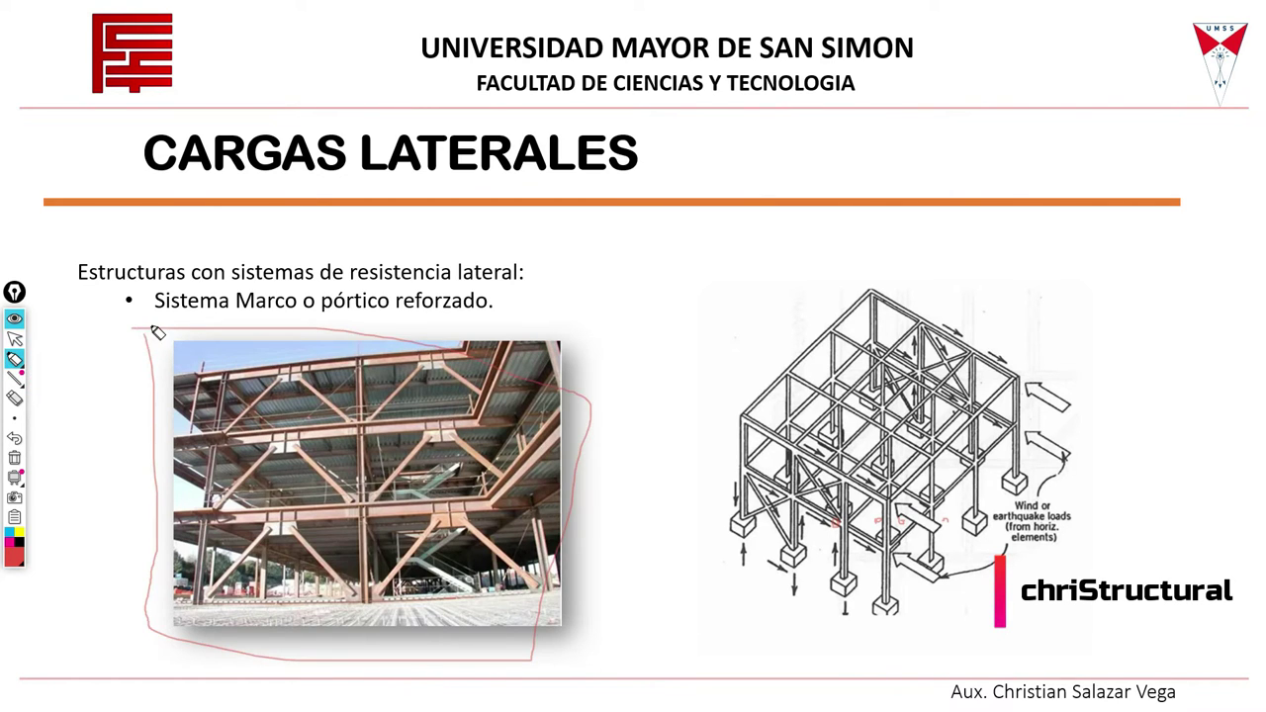
mouse_move(798, 459)
mouse_down()
mouse_move(839, 520)
mouse_move(839, 465)
mouse_up()
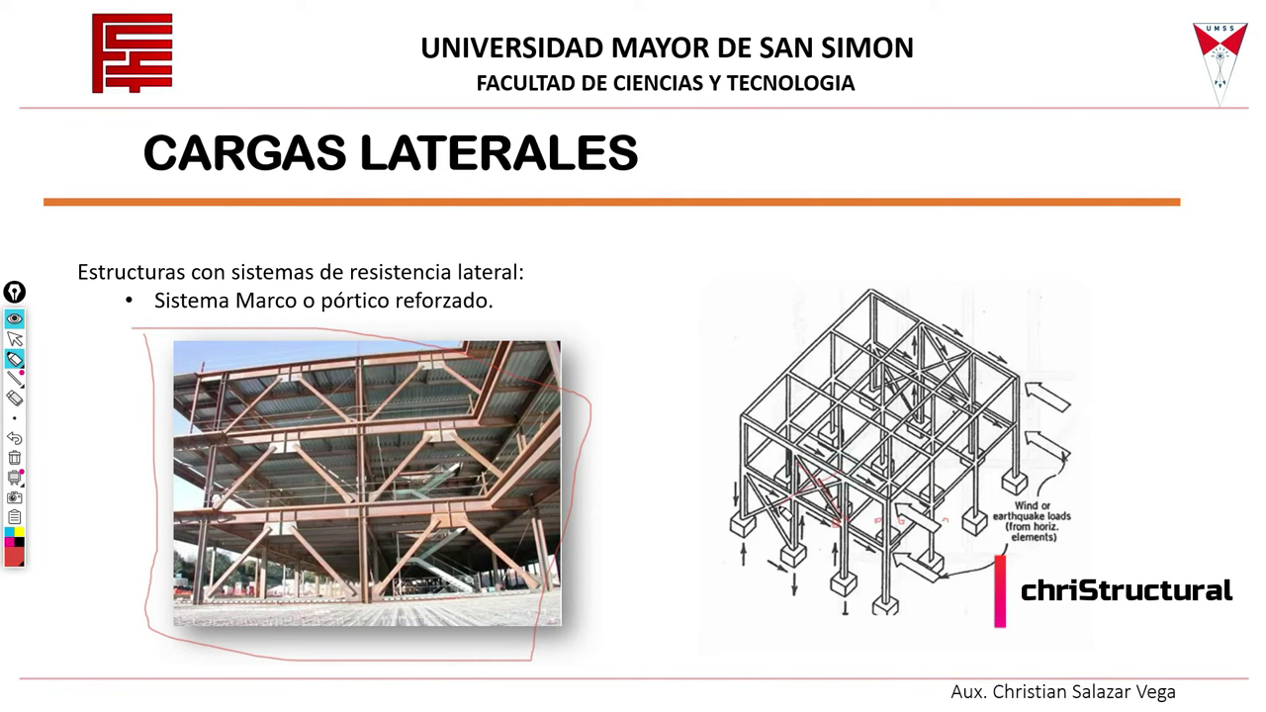
click(15, 338)
Move to the combined concrete-and-steel slide, clear the ink, and continue to CARGAS GRAVITACIONALES.
key(Right)
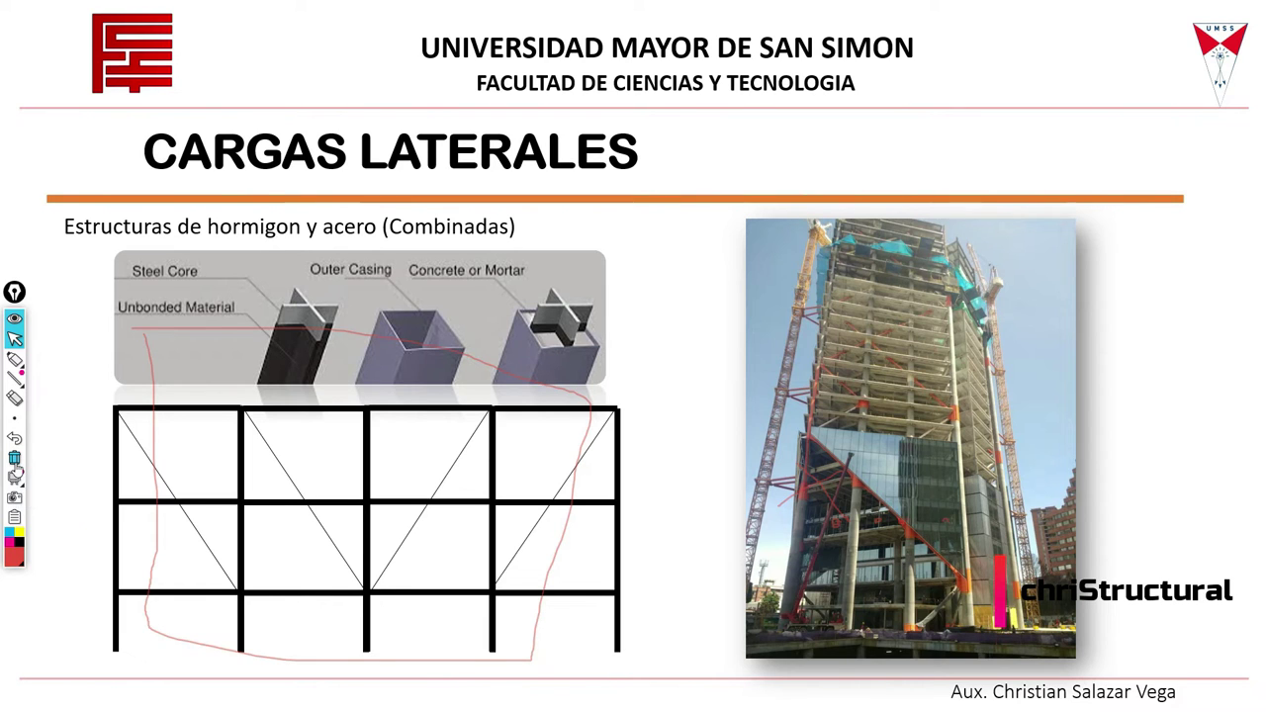
click(16, 459)
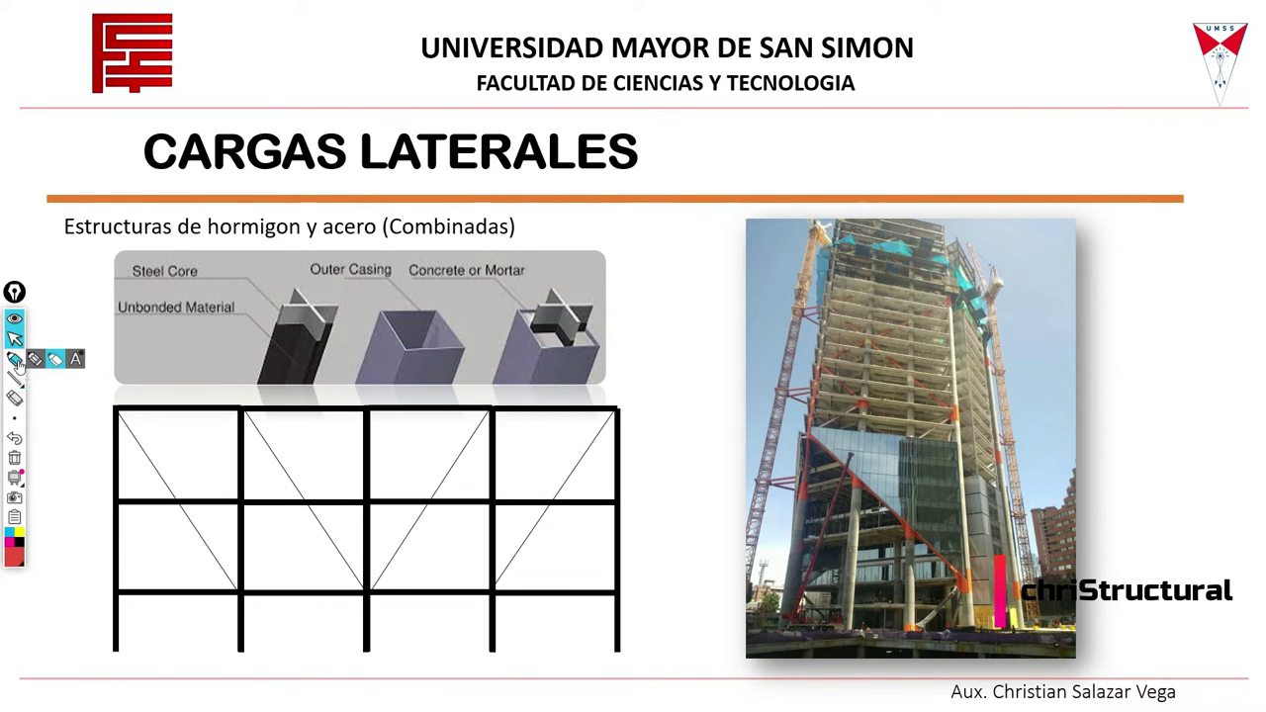
click(14, 360)
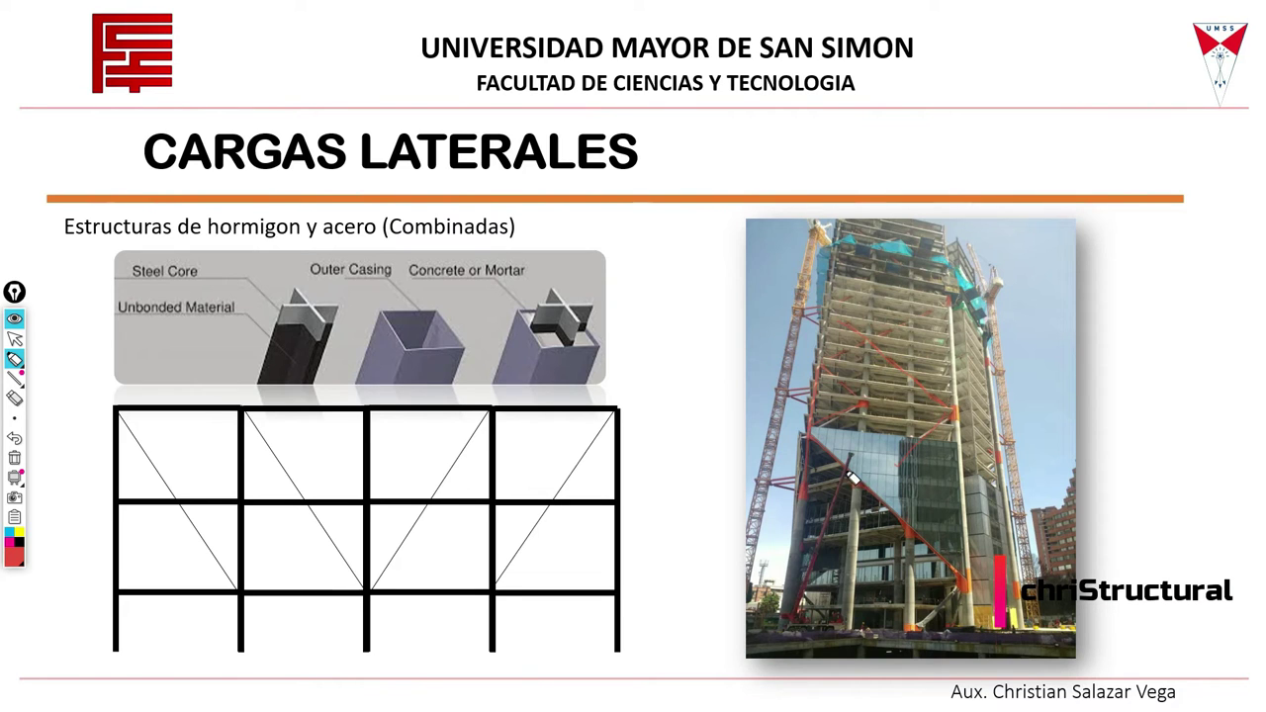
click(13, 338)
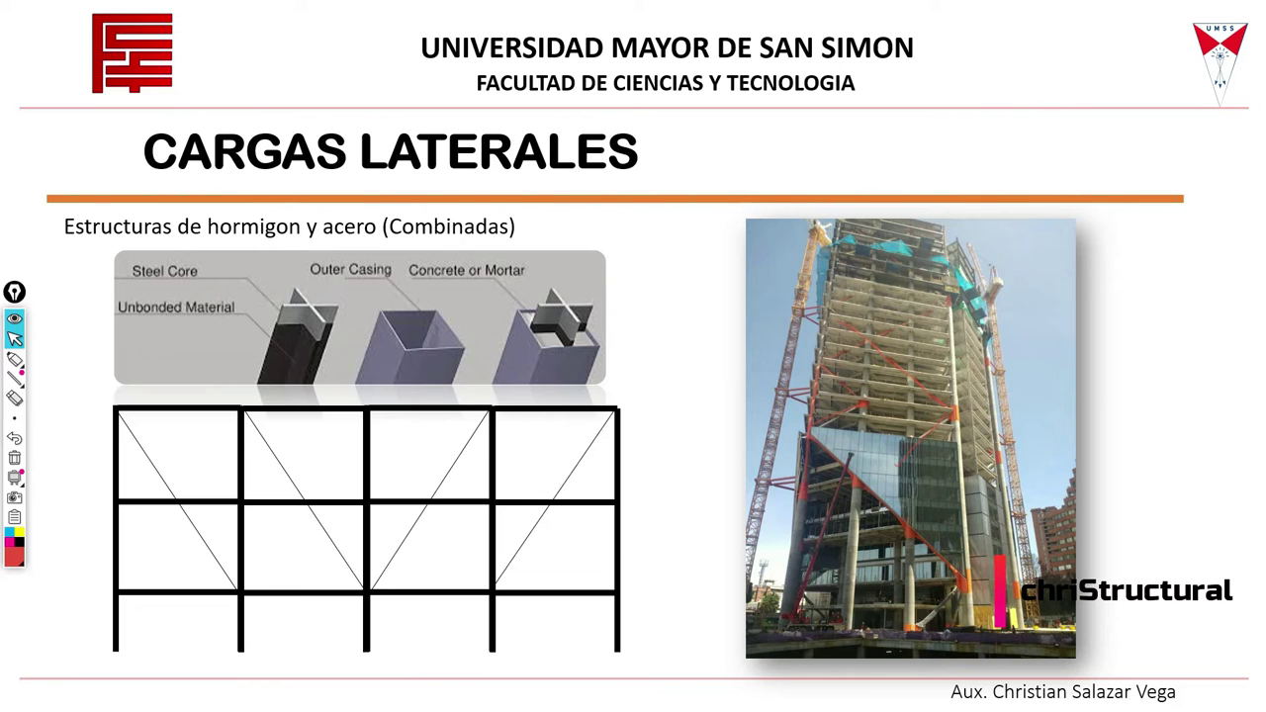
key(Left)
key(Left)
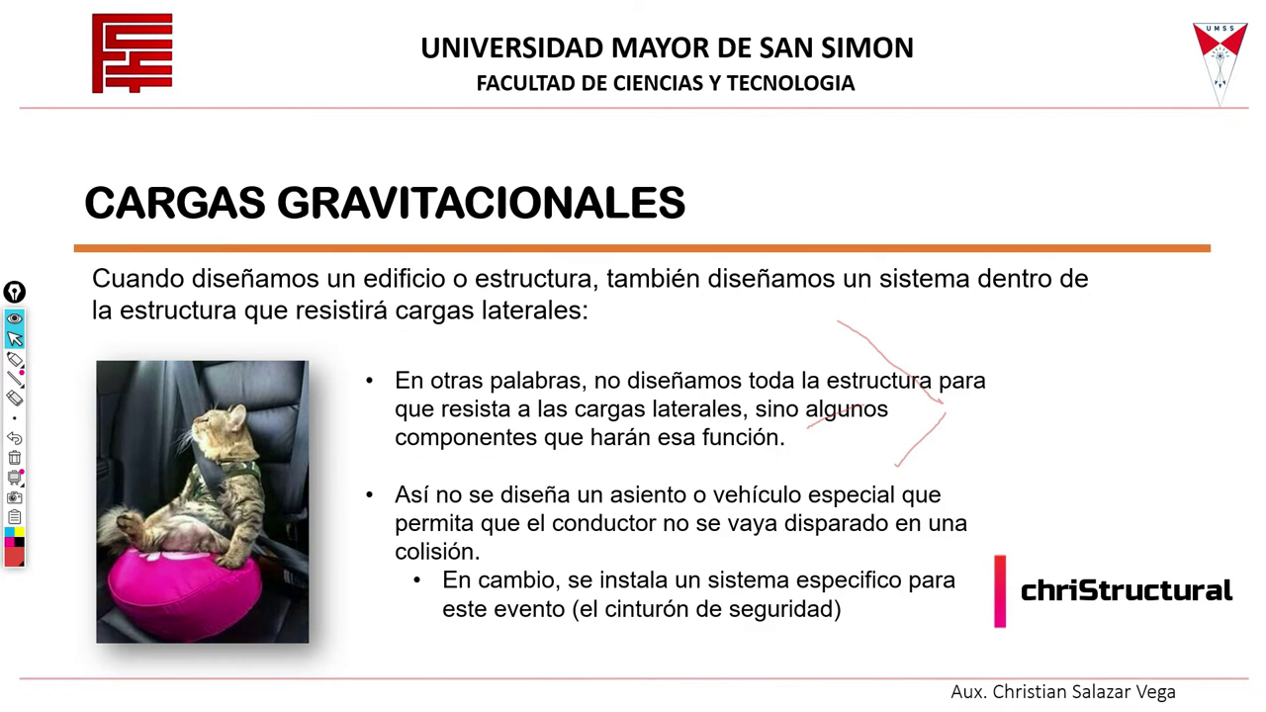
Return to the combined concrete-and-steel CARGAS LATERALES slide, toggling the highlighter on and off.
key(Right)
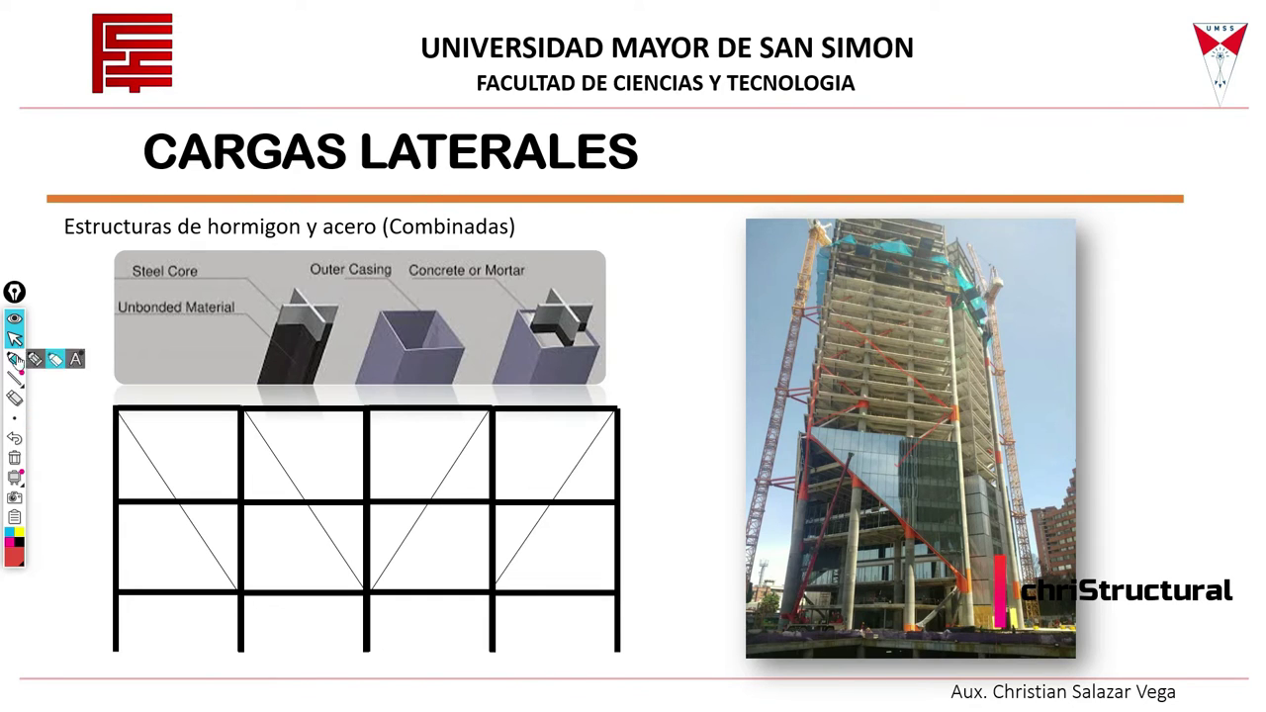
click(18, 362)
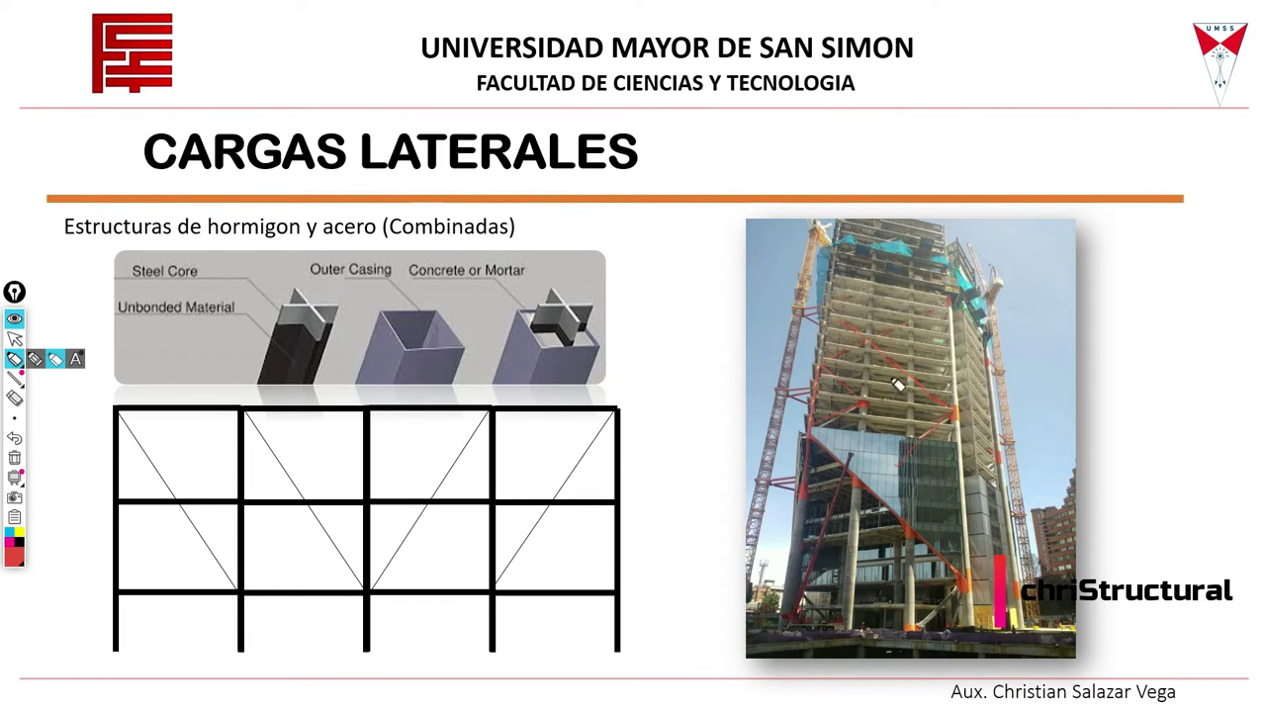
click(14, 338)
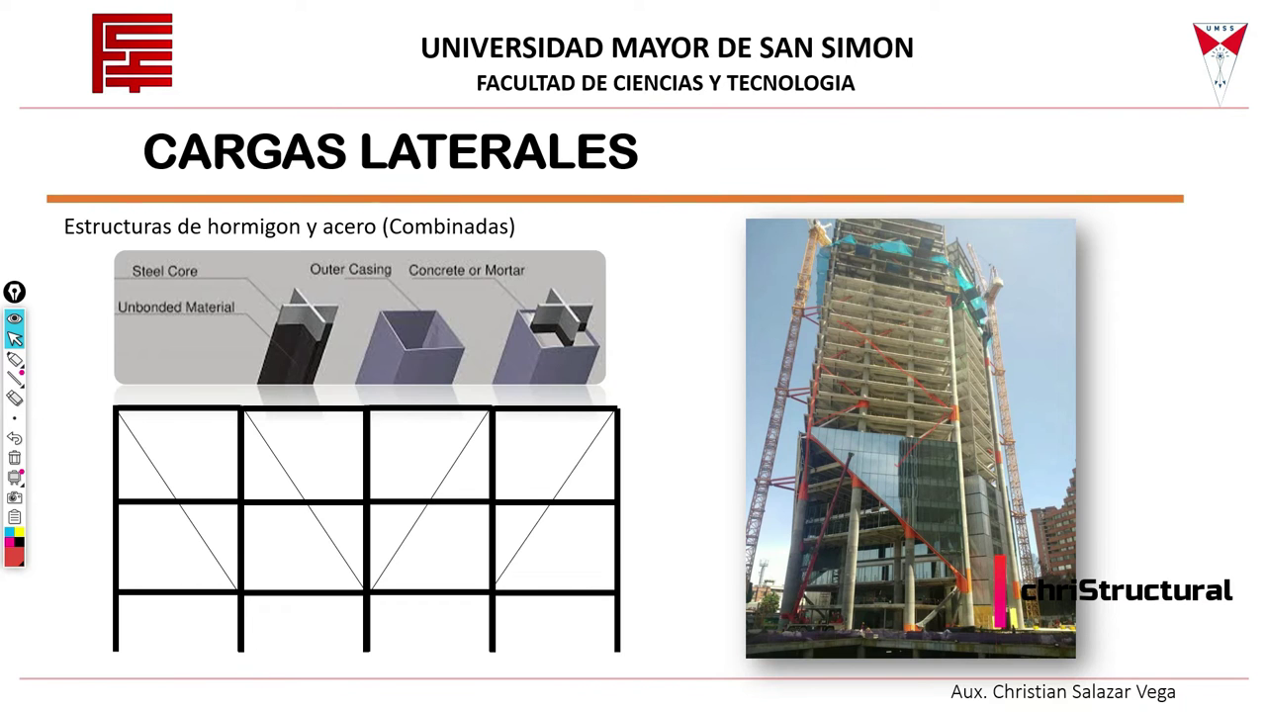
Switch to the TABLA NORMA PERUANA workbook and scroll the Sismo estatico sheet.
key(alt+Tab)
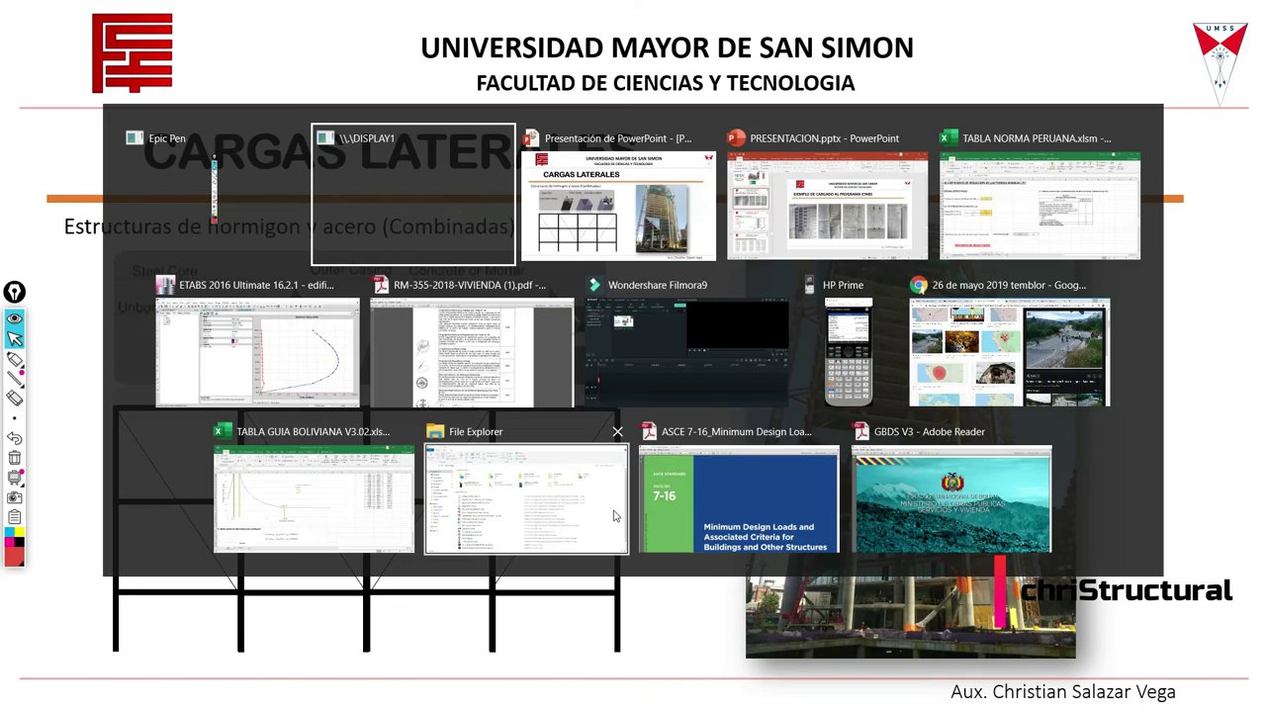
key(alt+Tab)
key(alt+Tab)
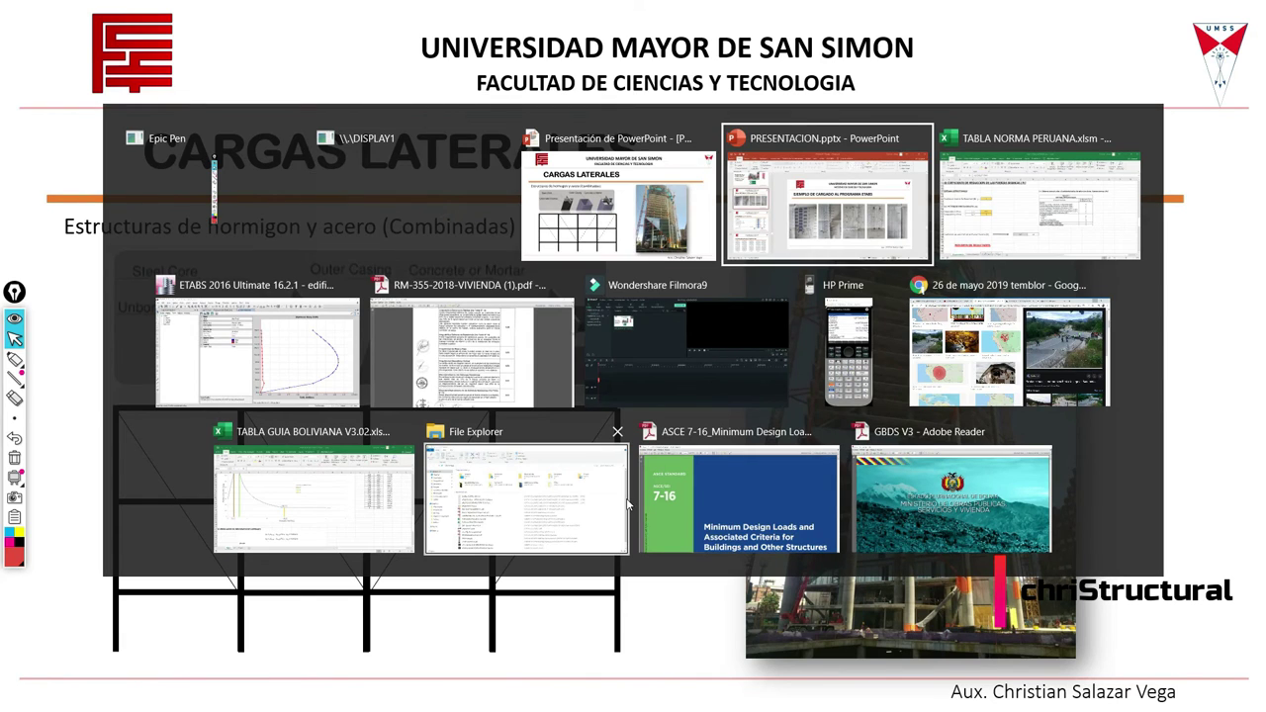
key(alt+Tab)
scroll(416, 491, down, 3)
scroll(418, 495, up, 10)
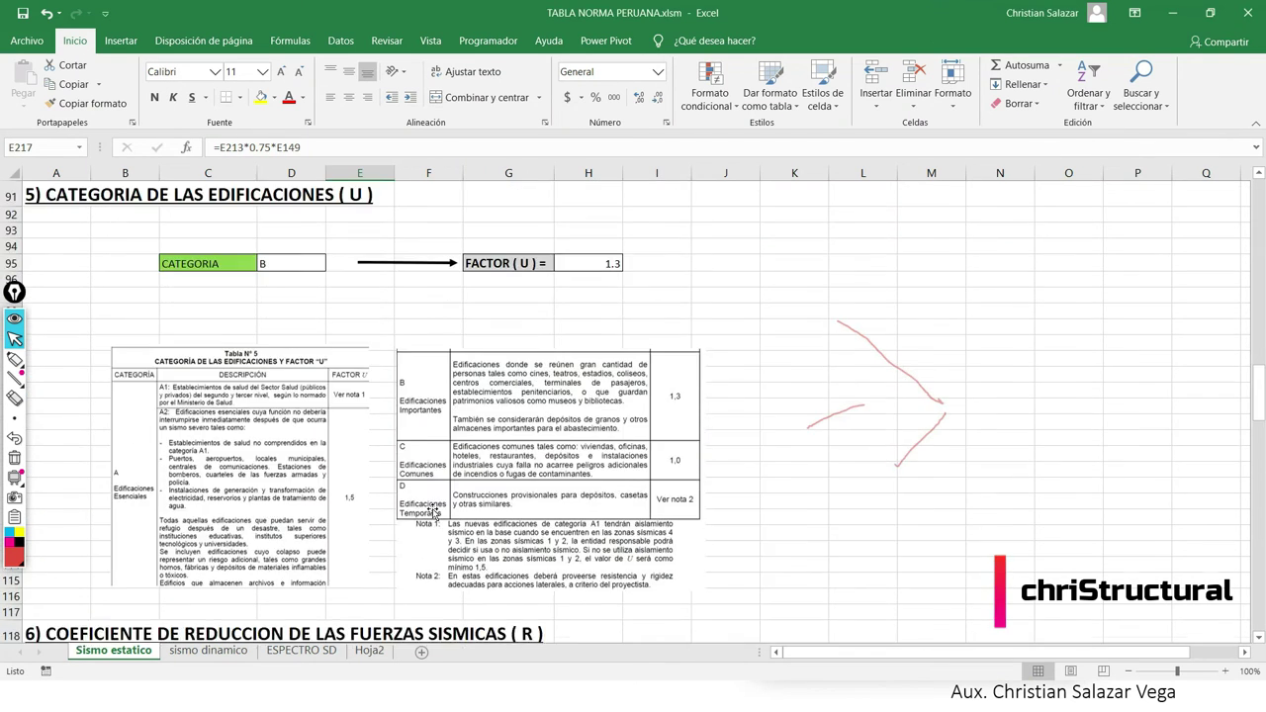
scroll(420, 500, up, 10)
scroll(424, 506, up, 2)
scroll(425, 506, down, 3)
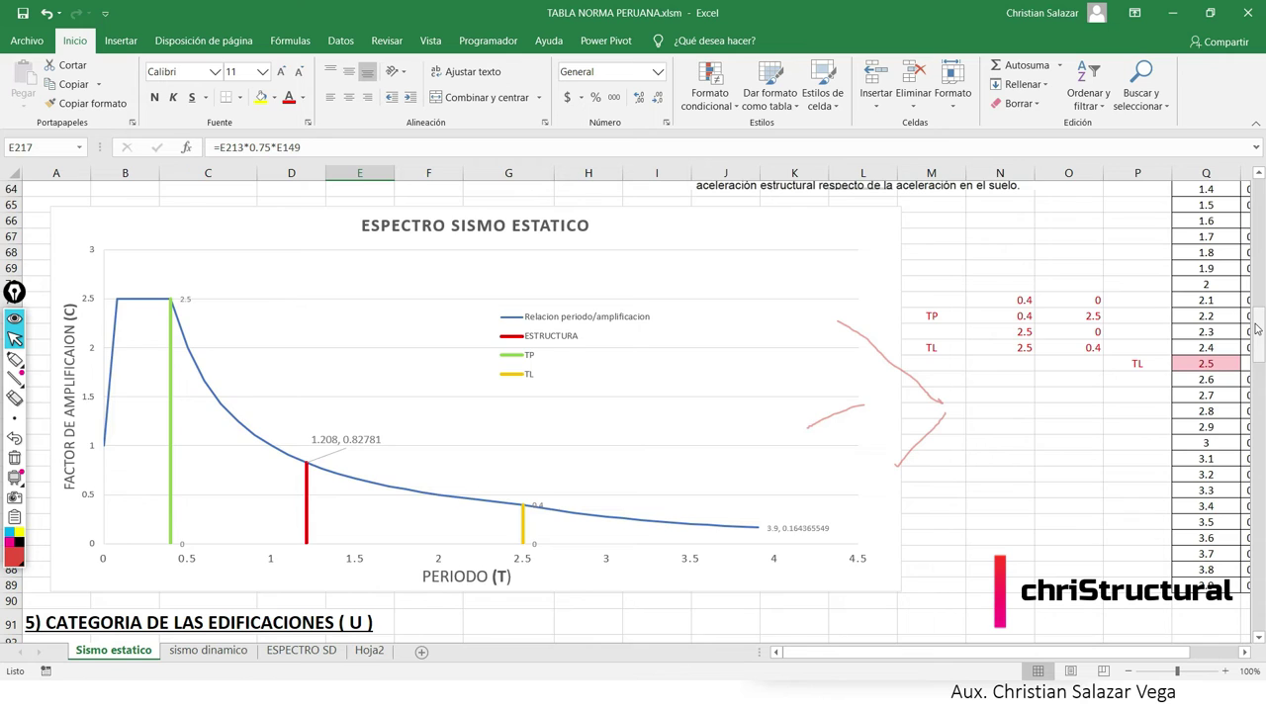
drag(1256, 341, 1255, 441)
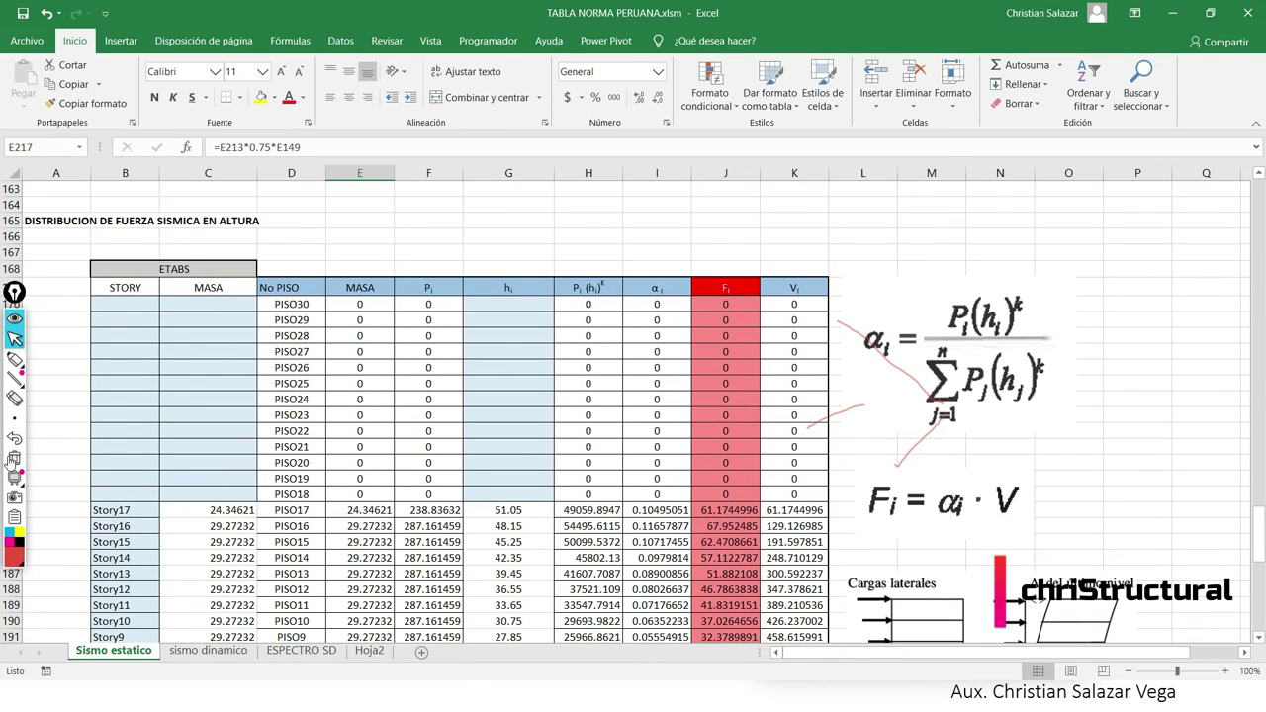
Clear the red ink and scroll to the story force table totalling 582.889, selecting J204.
click(15, 457)
scroll(493, 461, down, 7)
scroll(492, 463, down, 2)
scroll(490, 465, down, 3)
scroll(487, 469, up, 4)
scroll(488, 469, up, 2)
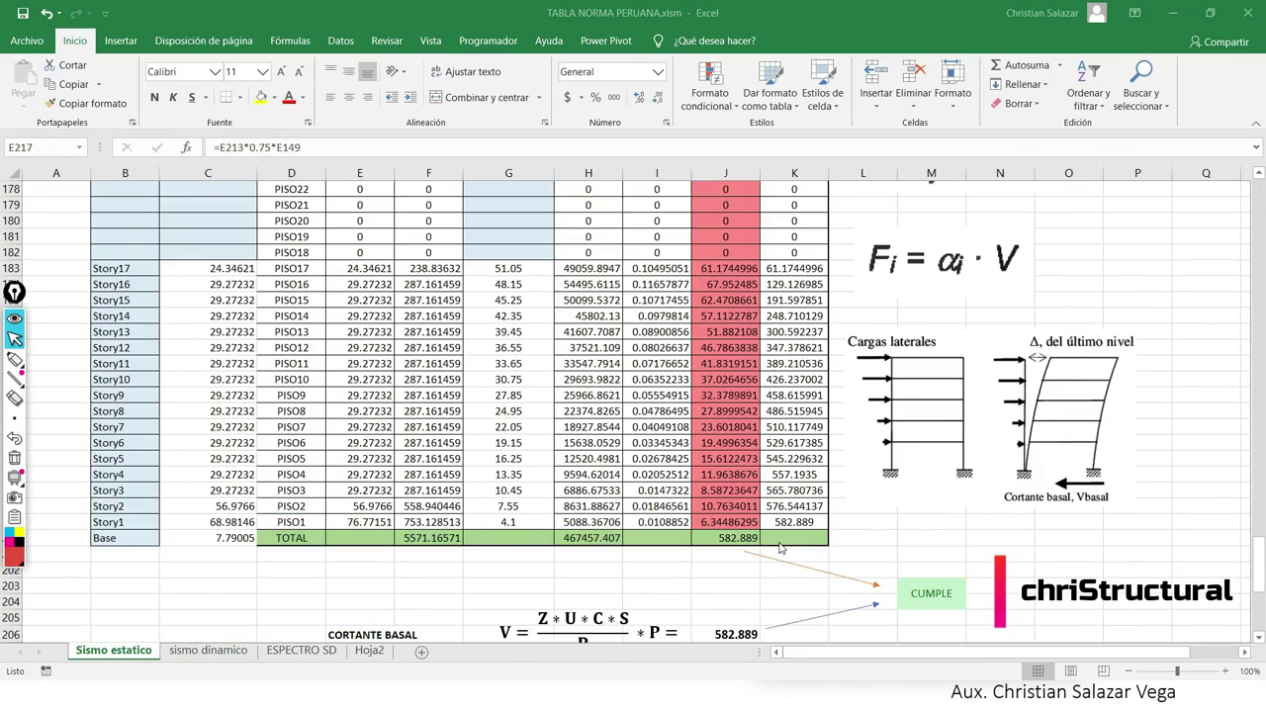
scroll(782, 547, down, 1)
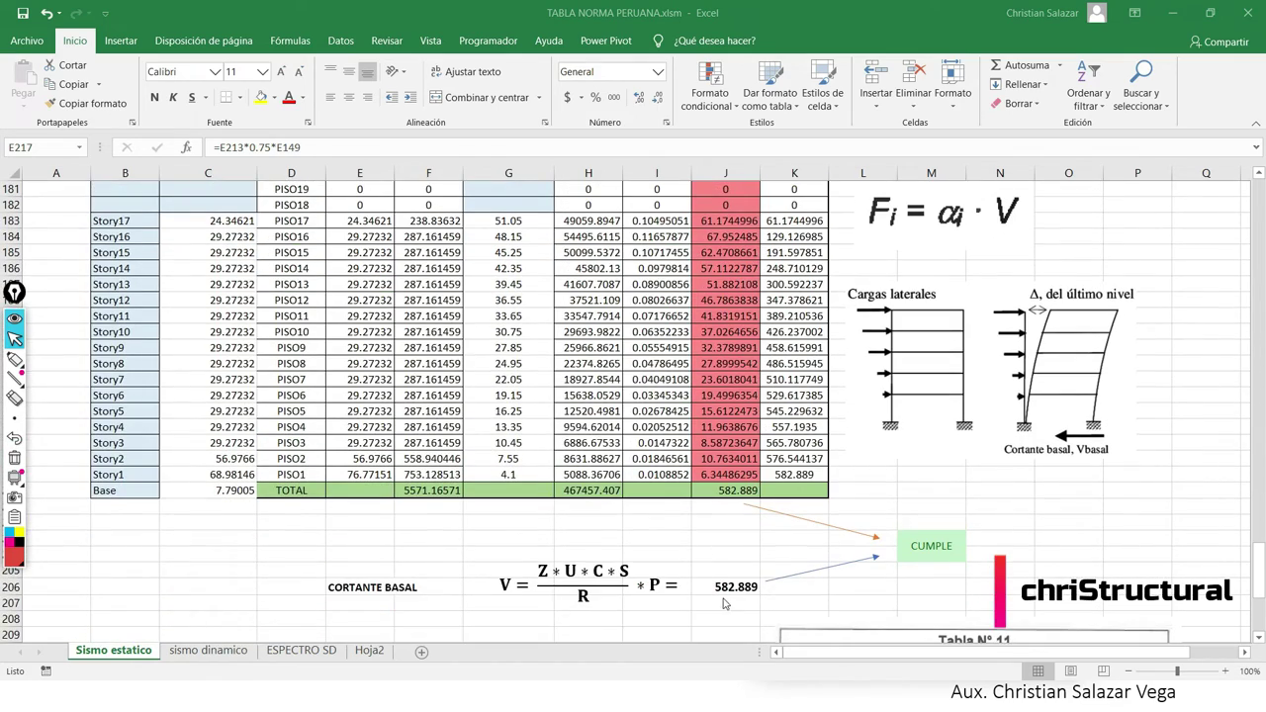
click(723, 554)
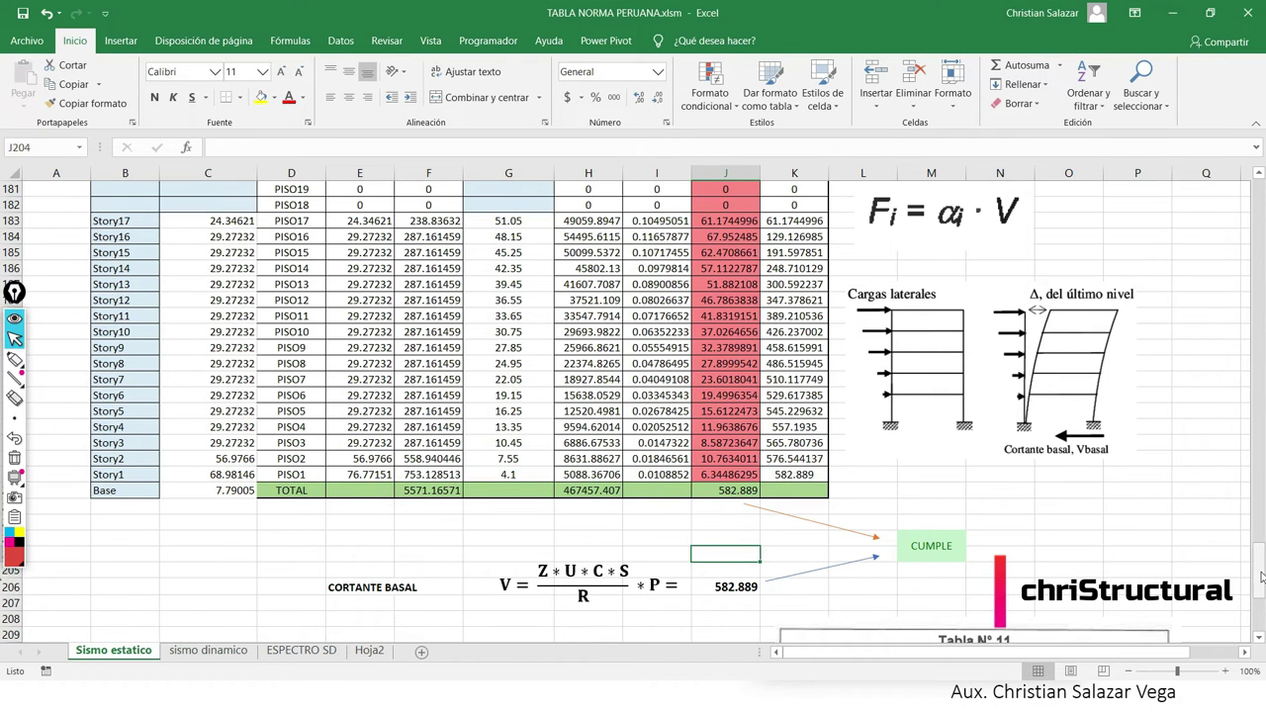
Set the soil profile in C29 to Suelos intermedios, giving S = 1.15.
drag(1262, 577, 1260, 203)
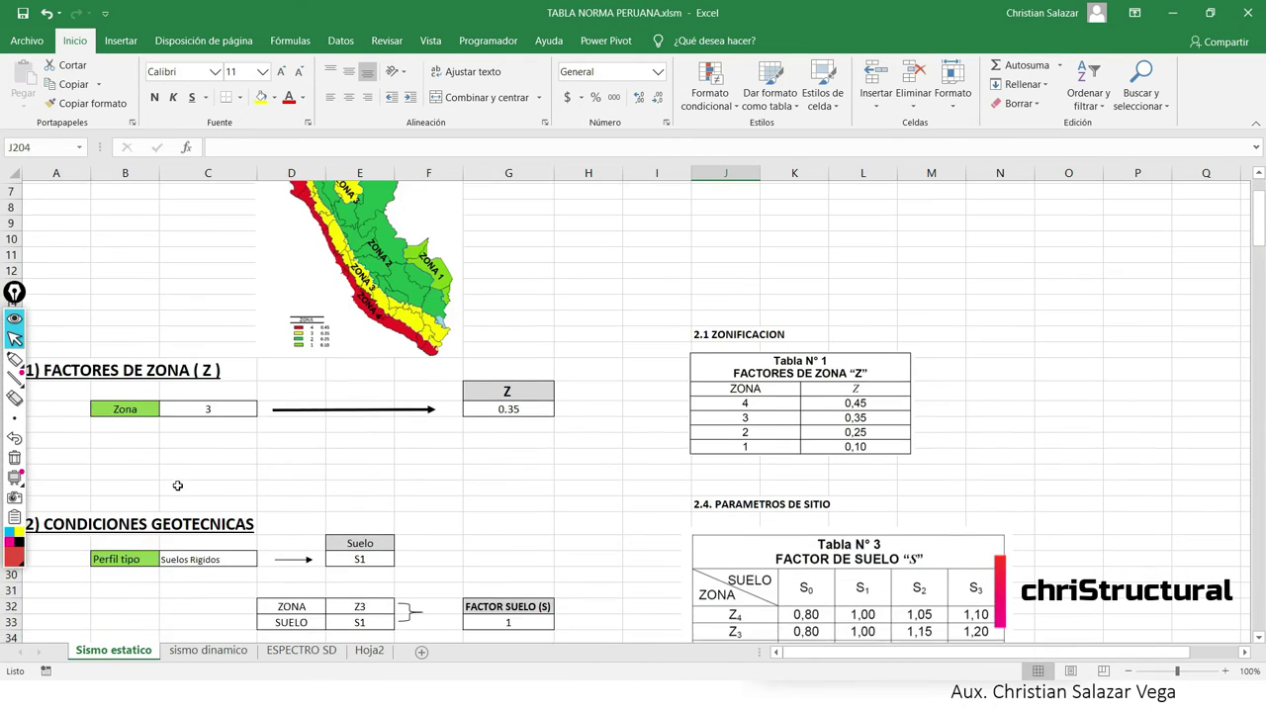
scroll(177, 486, down, 2)
click(213, 462)
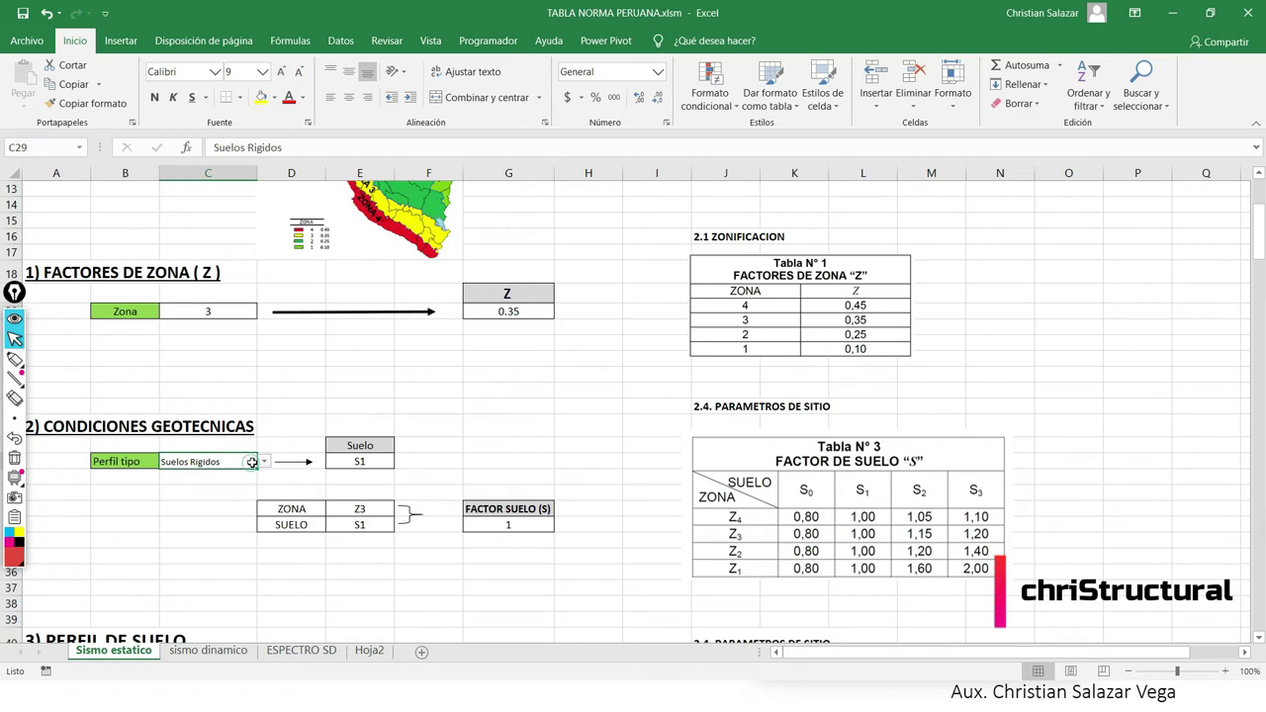
click(263, 462)
click(202, 500)
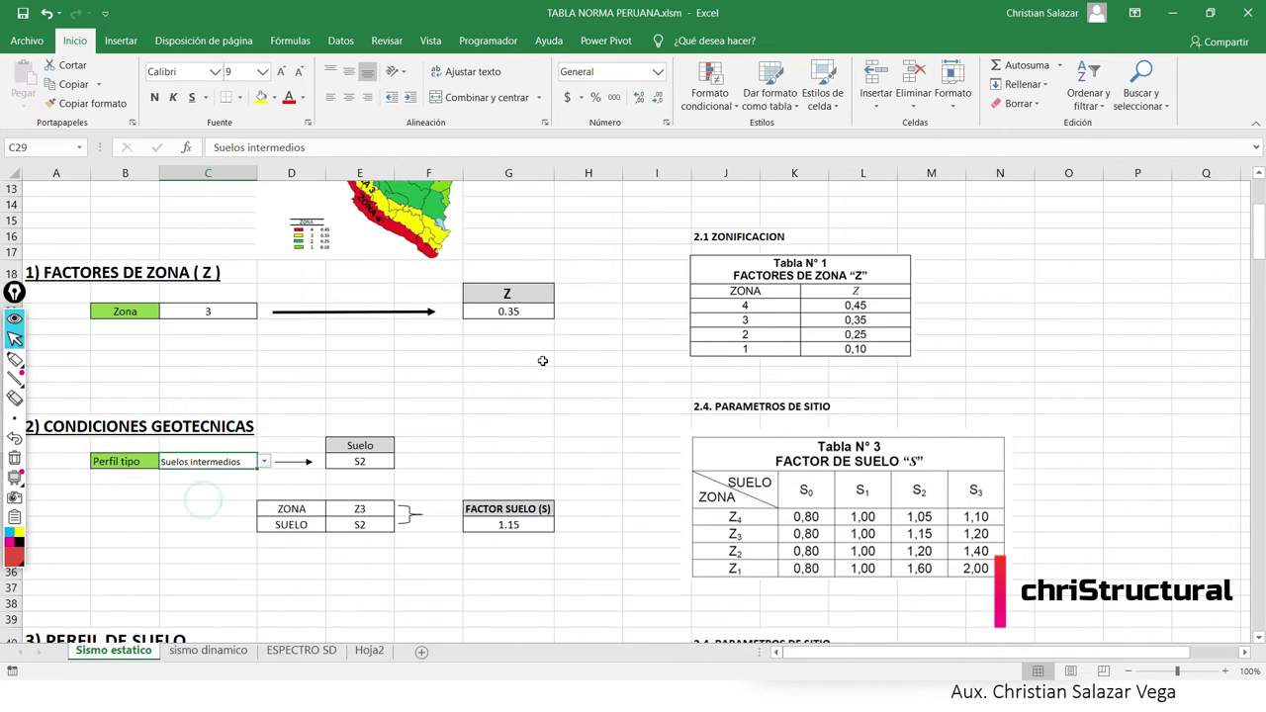
click(534, 389)
Check the new 1005.487 base shear in J206 and the drift values in E213 and E217.
mouse_move(1262, 235)
mouse_down()
mouse_move(1262, 456)
mouse_move(1248, 504)
mouse_up()
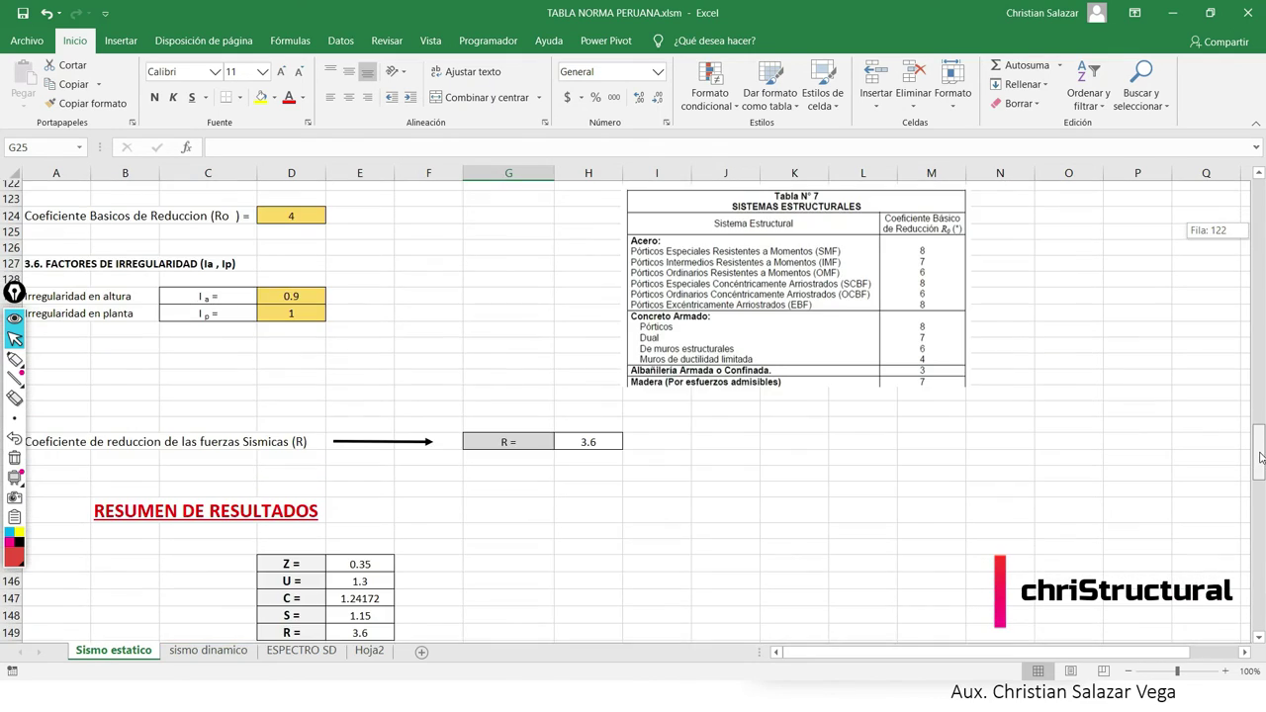
scroll(866, 480, down, 15)
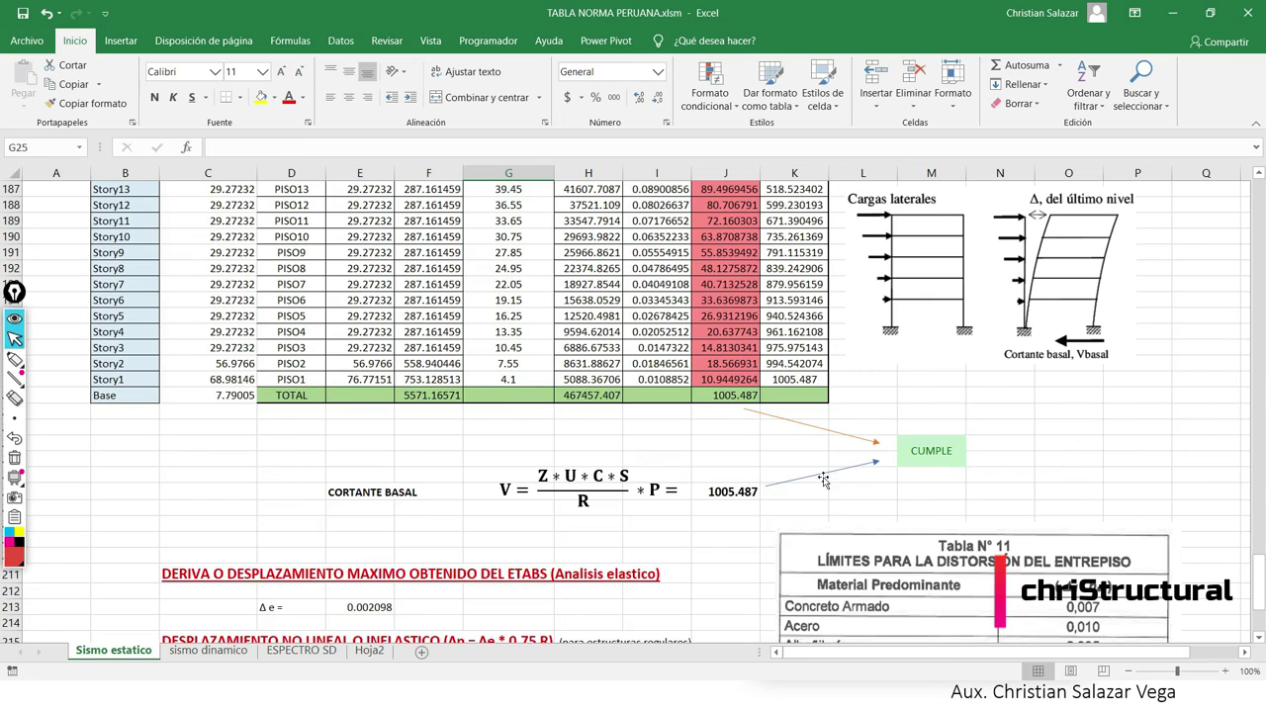
click(729, 484)
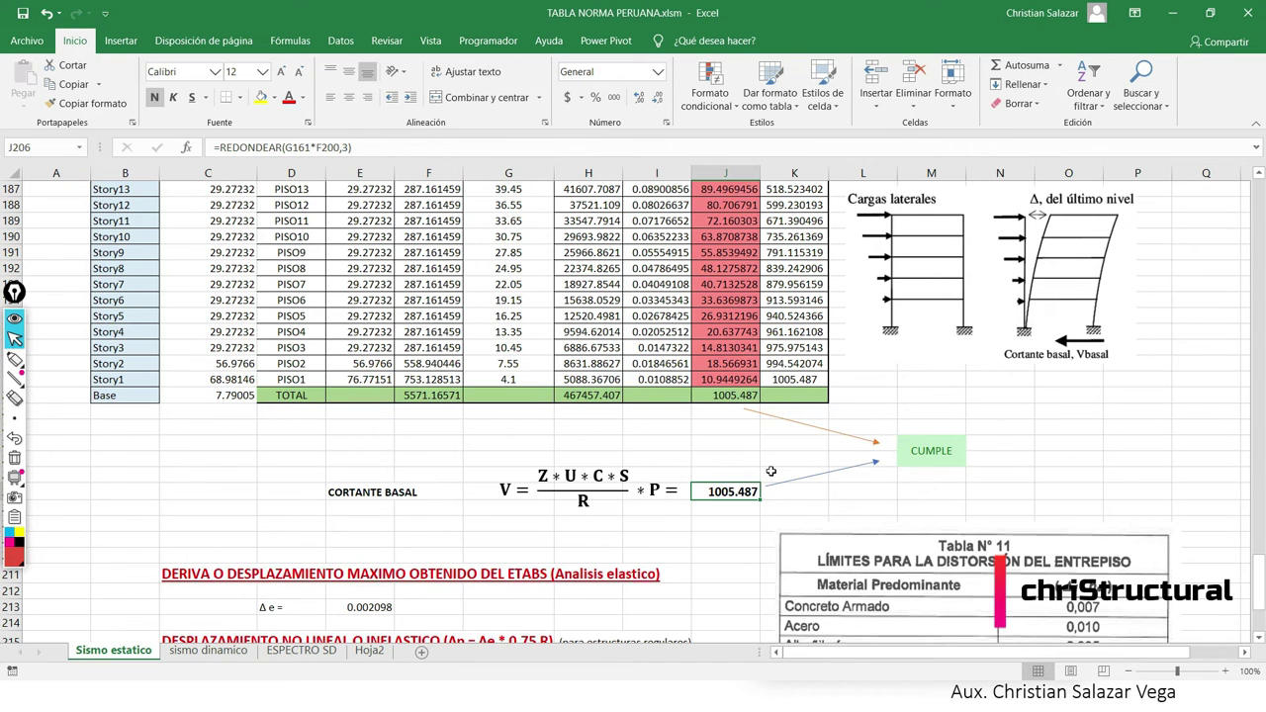
scroll(770, 468, up, 2)
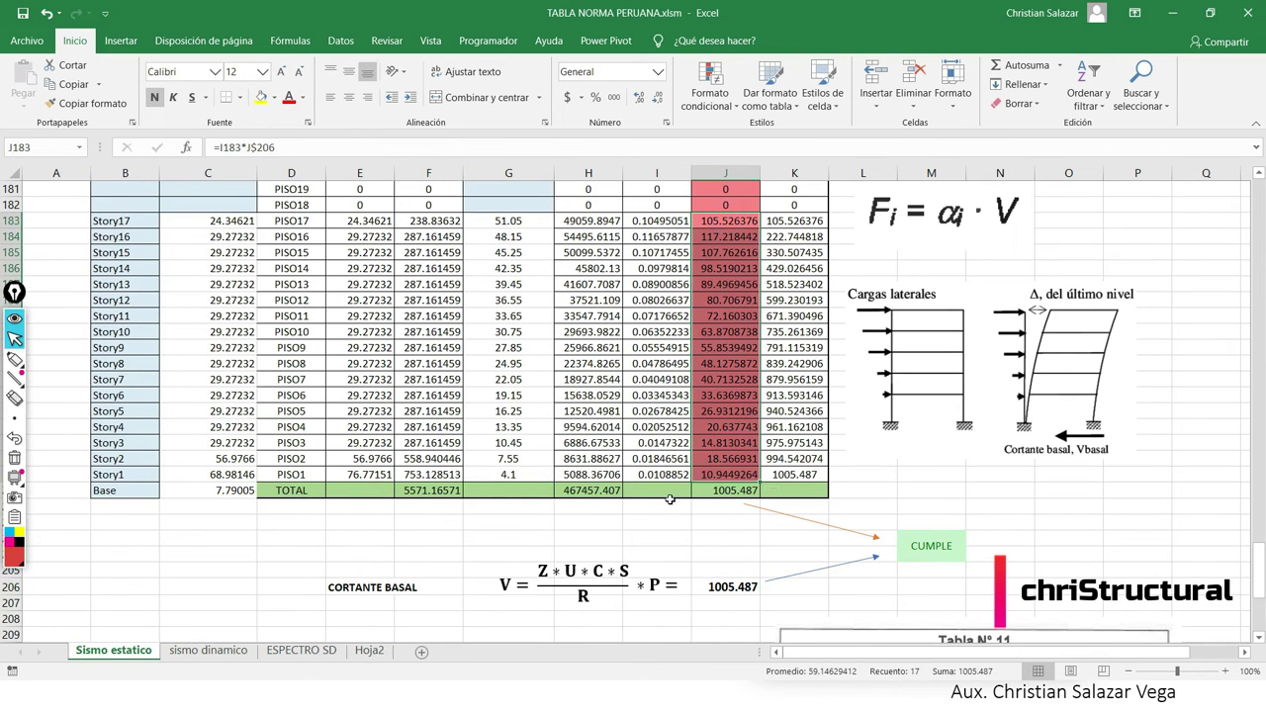
click(542, 555)
scroll(537, 536, down, 4)
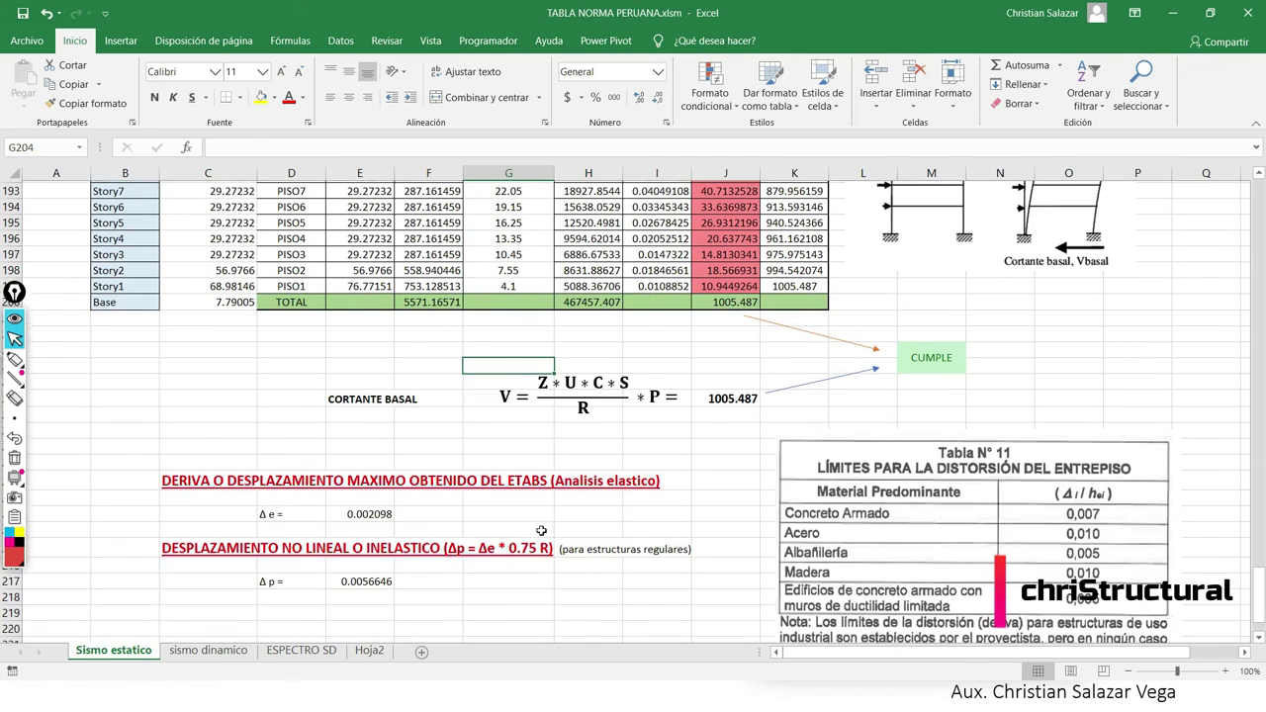
click(364, 513)
click(356, 582)
click(594, 444)
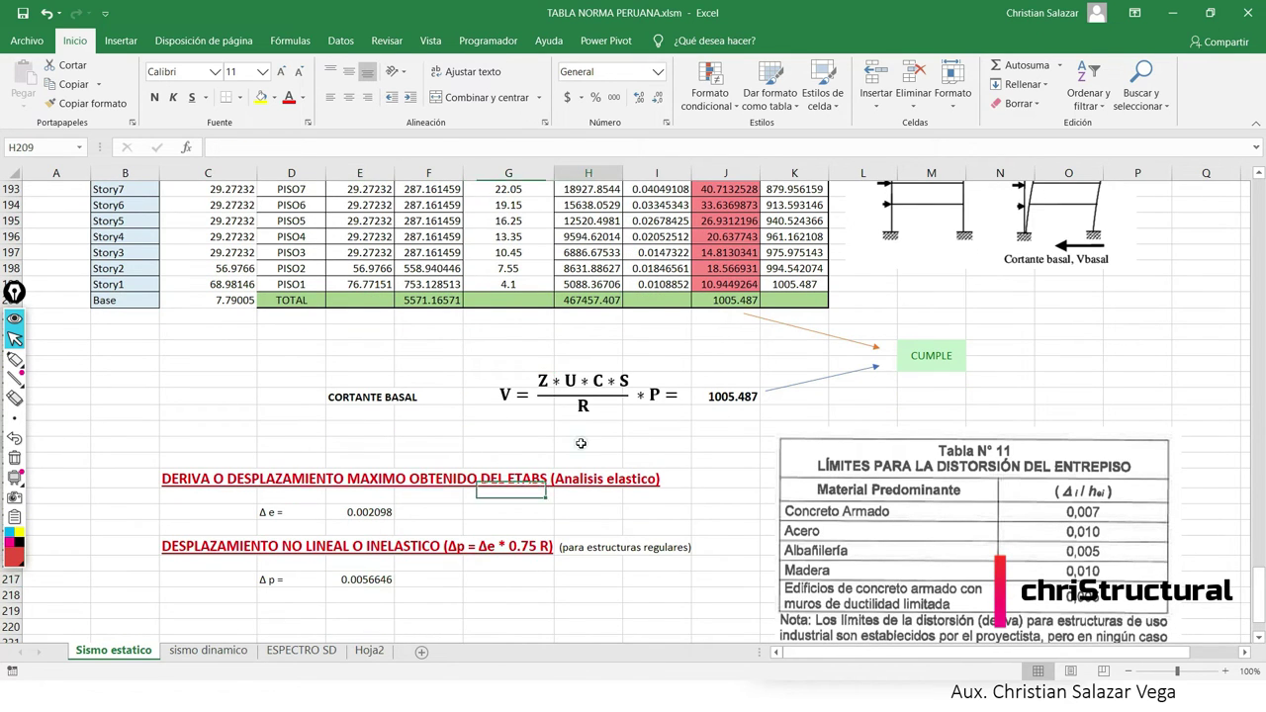
drag(1262, 598, 1260, 198)
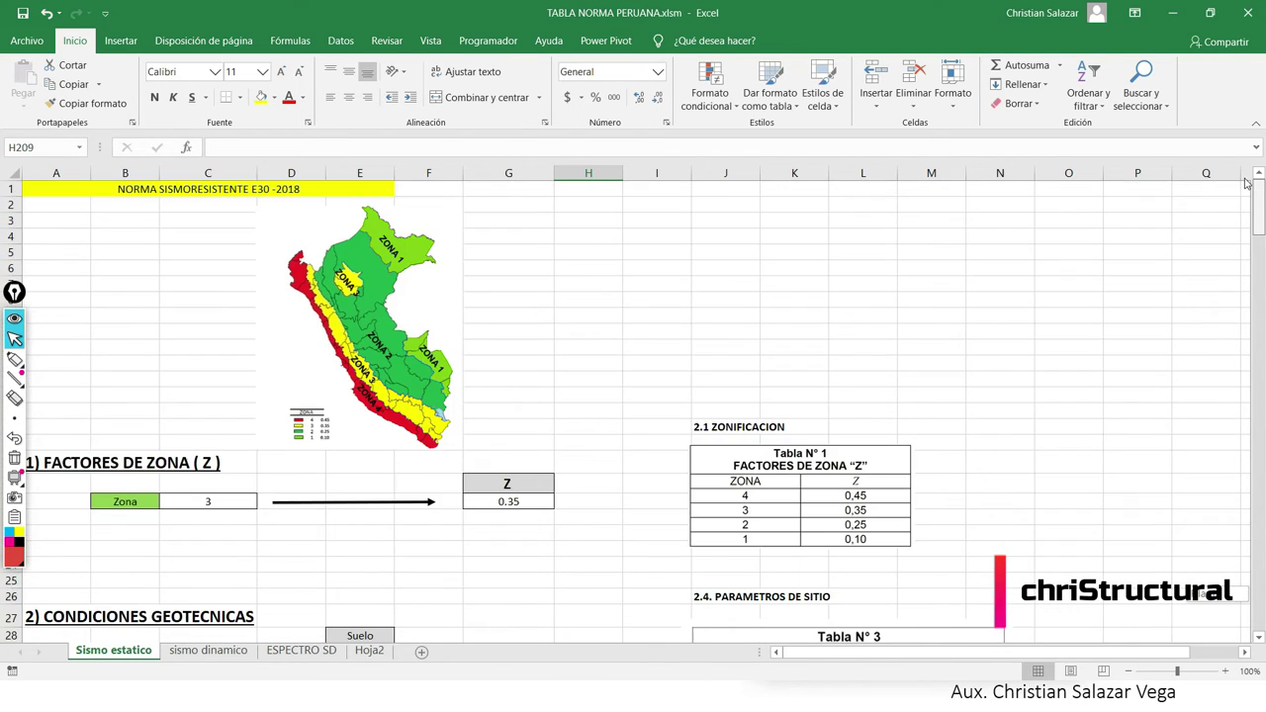
scroll(136, 565, down, 3)
Set the soil profile in C29 to Roca Dura, giving soil type So with S = 0.8.
click(211, 513)
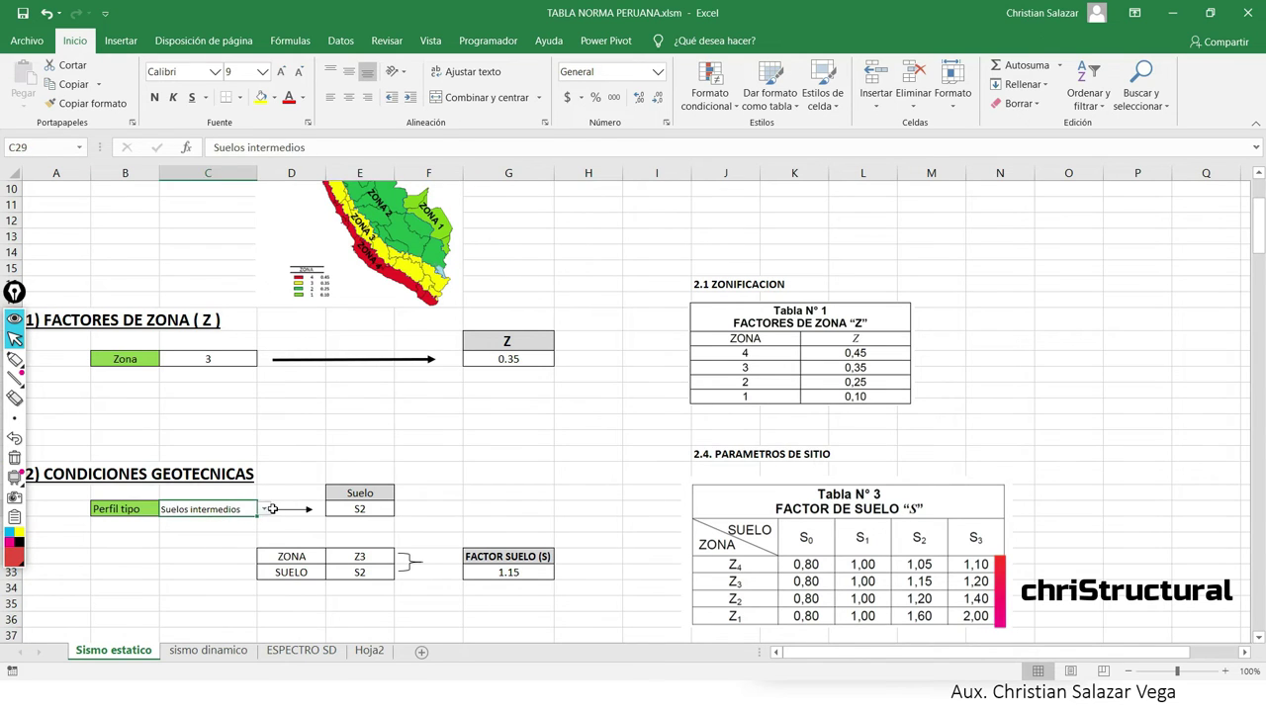
click(269, 508)
click(253, 509)
click(264, 509)
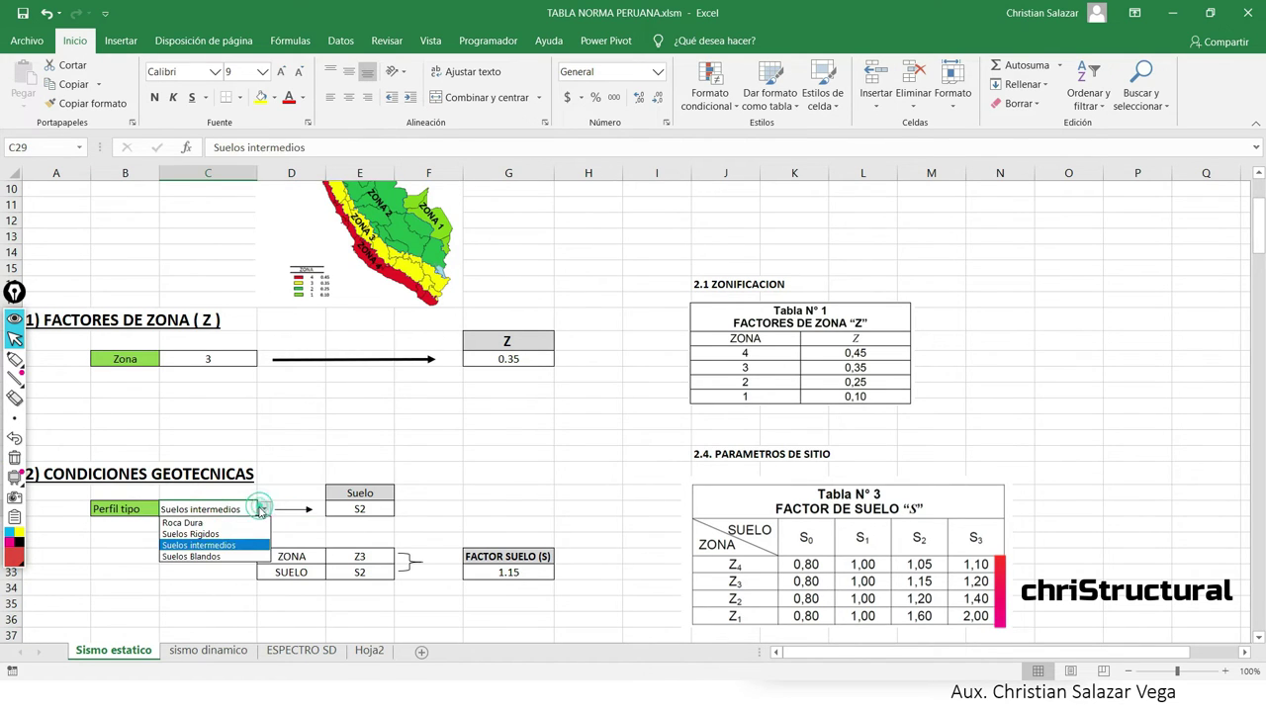
click(197, 522)
drag(1261, 237, 1257, 594)
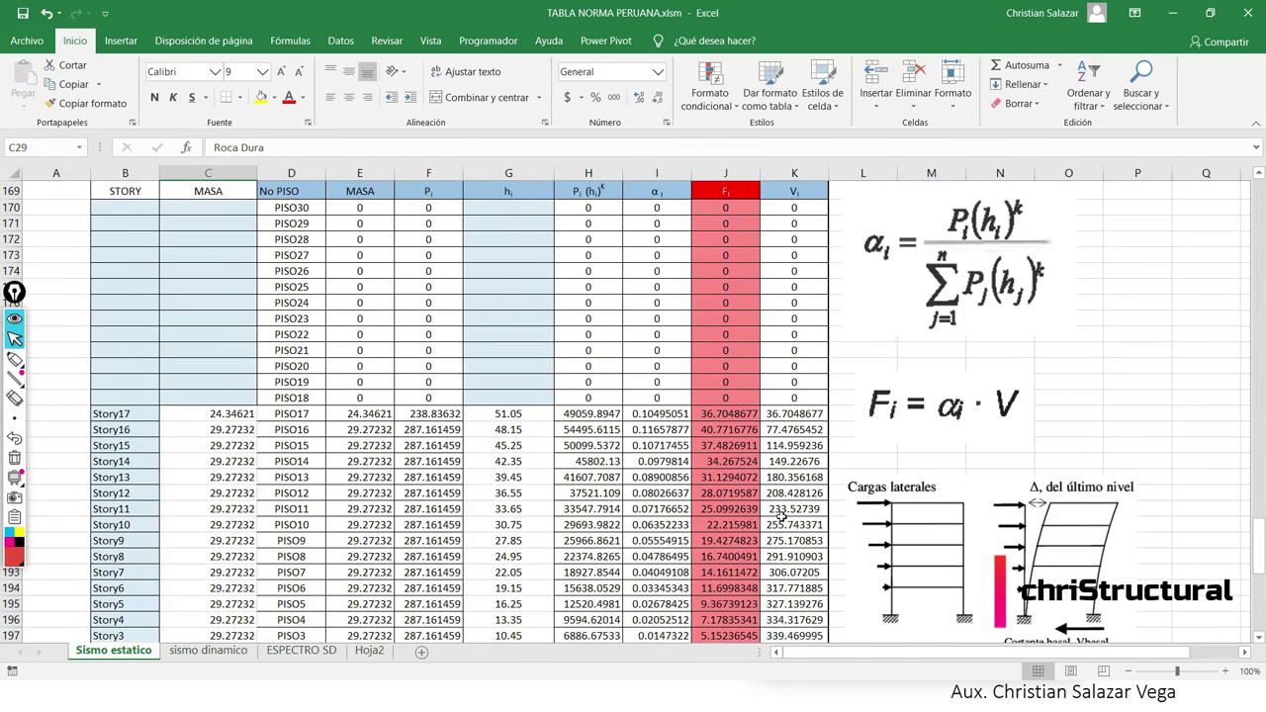
Check the J206 basal shear formula, now 349.735 and CUMPLE.
scroll(781, 515, down, 7)
scroll(732, 475, up, 1)
click(729, 442)
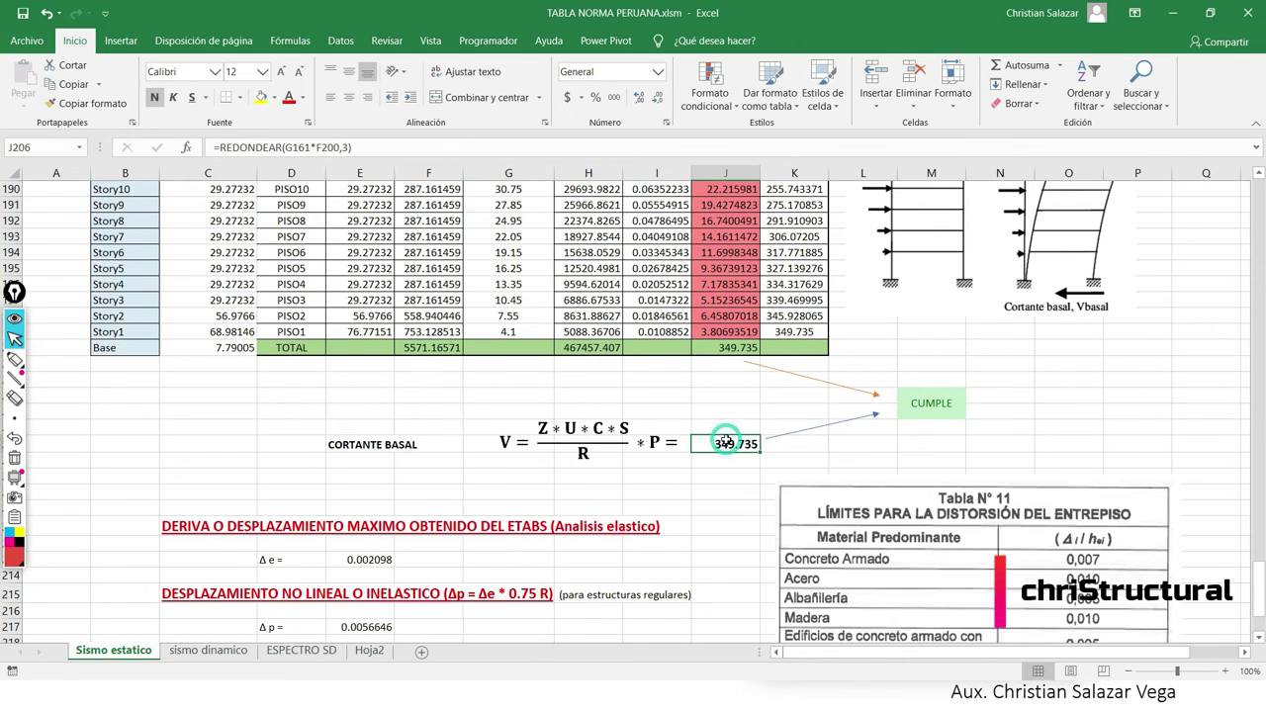
scroll(645, 424, up, 3)
scroll(646, 424, up, 3)
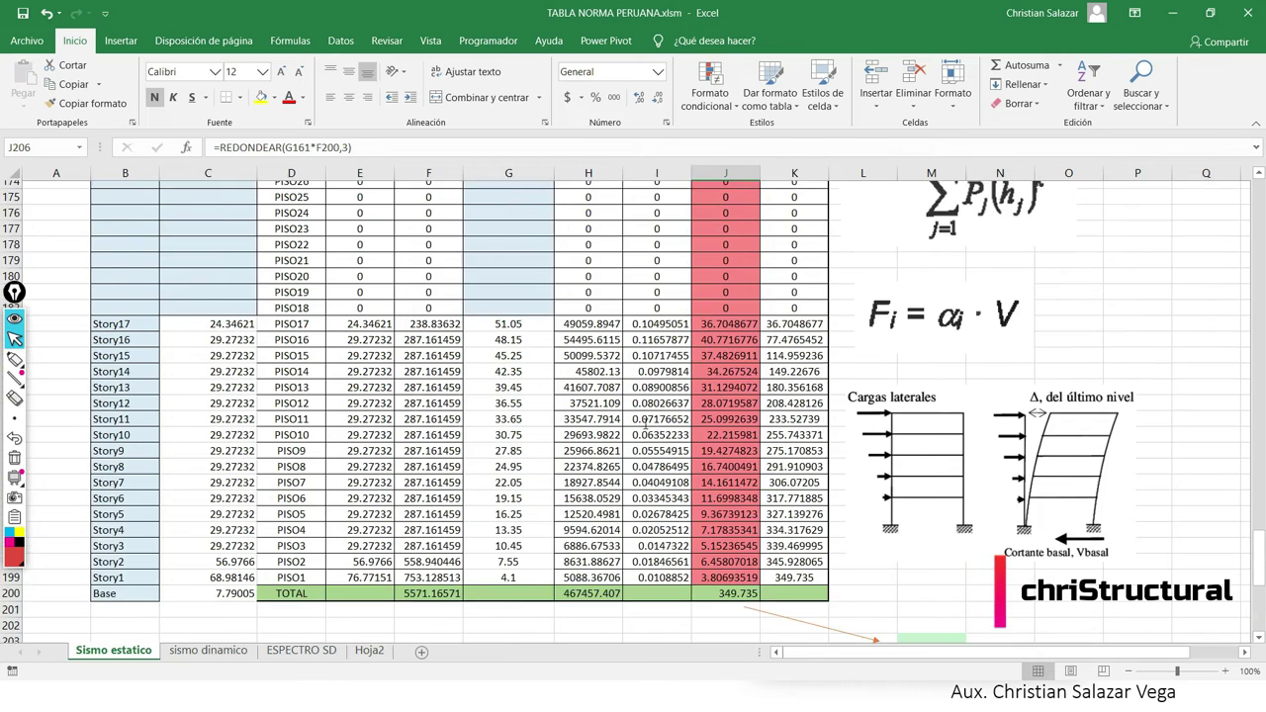
scroll(645, 424, up, 4)
scroll(645, 424, up, 3)
scroll(645, 386, up, 1)
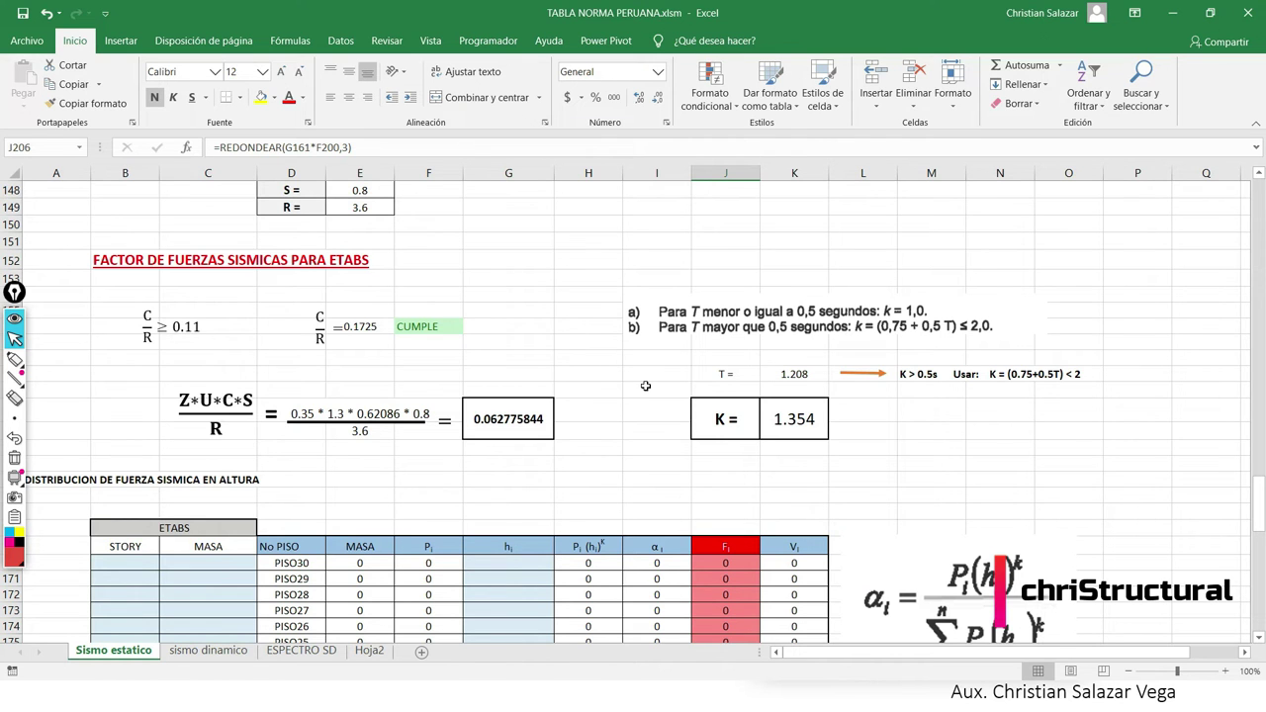
Scroll through the sheet to review the K value and the CORTANTE BASAL section.
scroll(613, 465, down, 2)
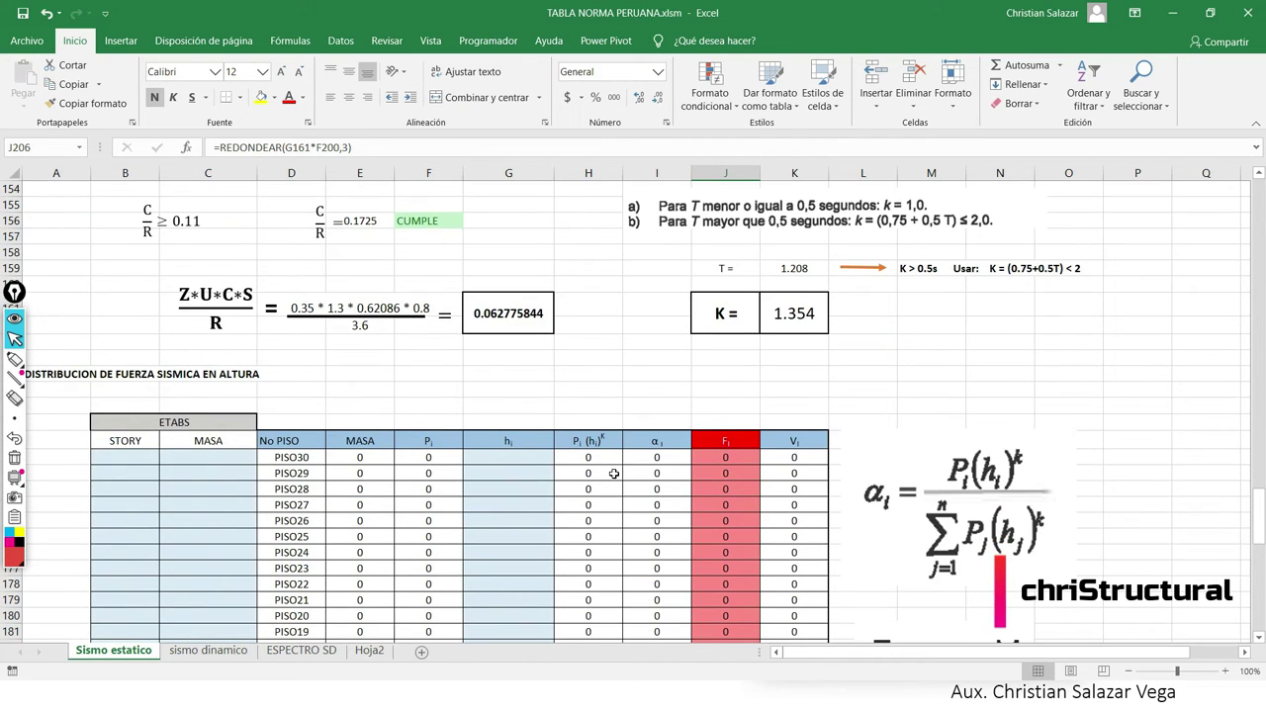
scroll(614, 474, down, 2)
scroll(624, 395, up, 1)
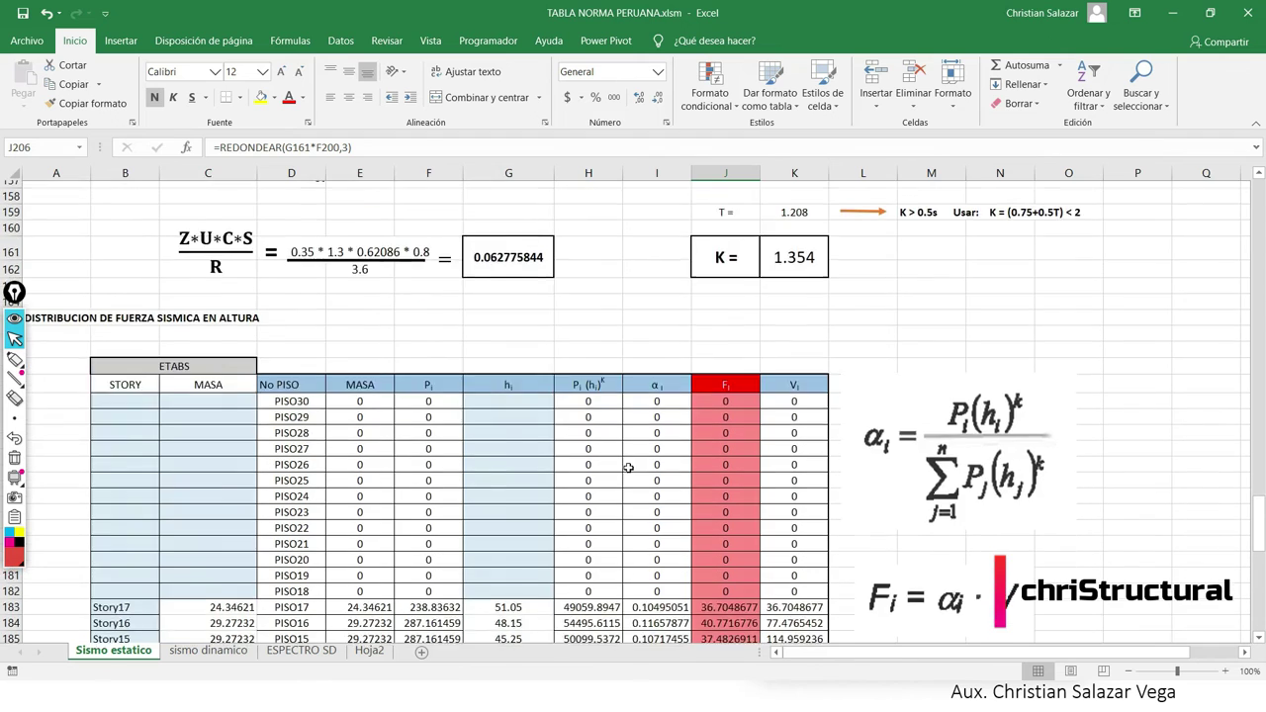
scroll(623, 395, up, 1)
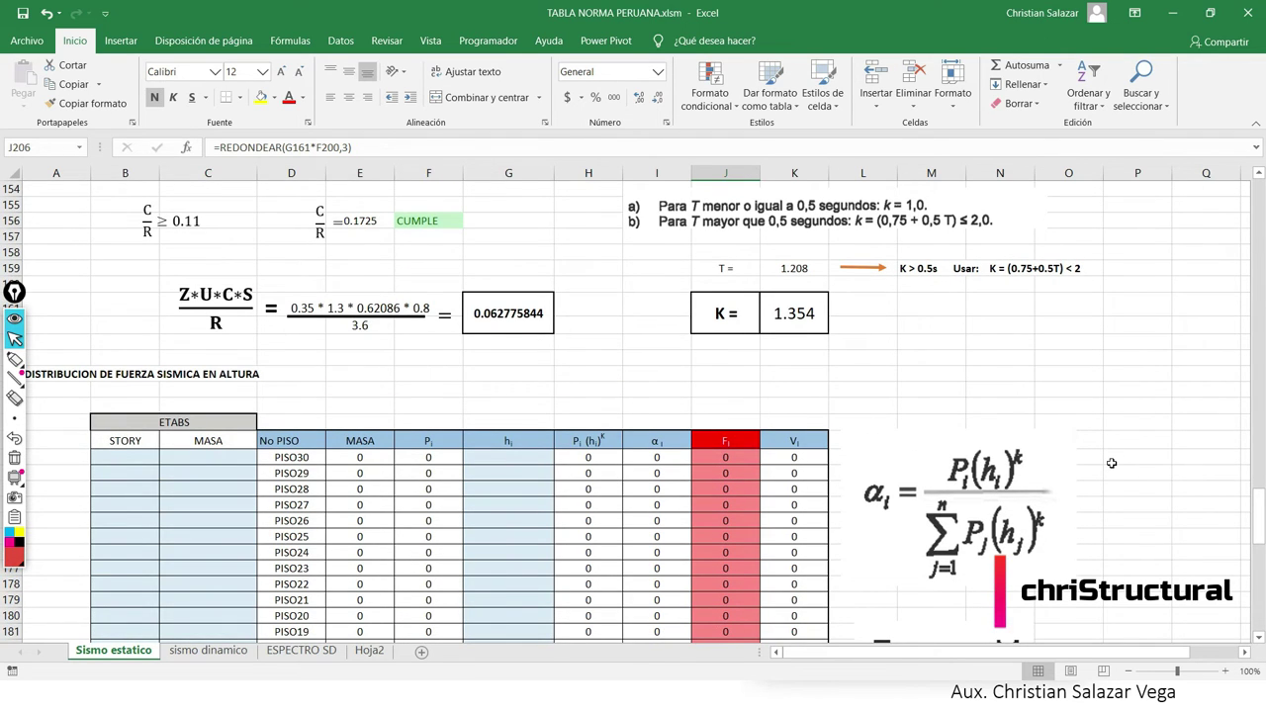
scroll(989, 470, down, 3)
scroll(791, 480, down, 4)
scroll(607, 495, down, 1)
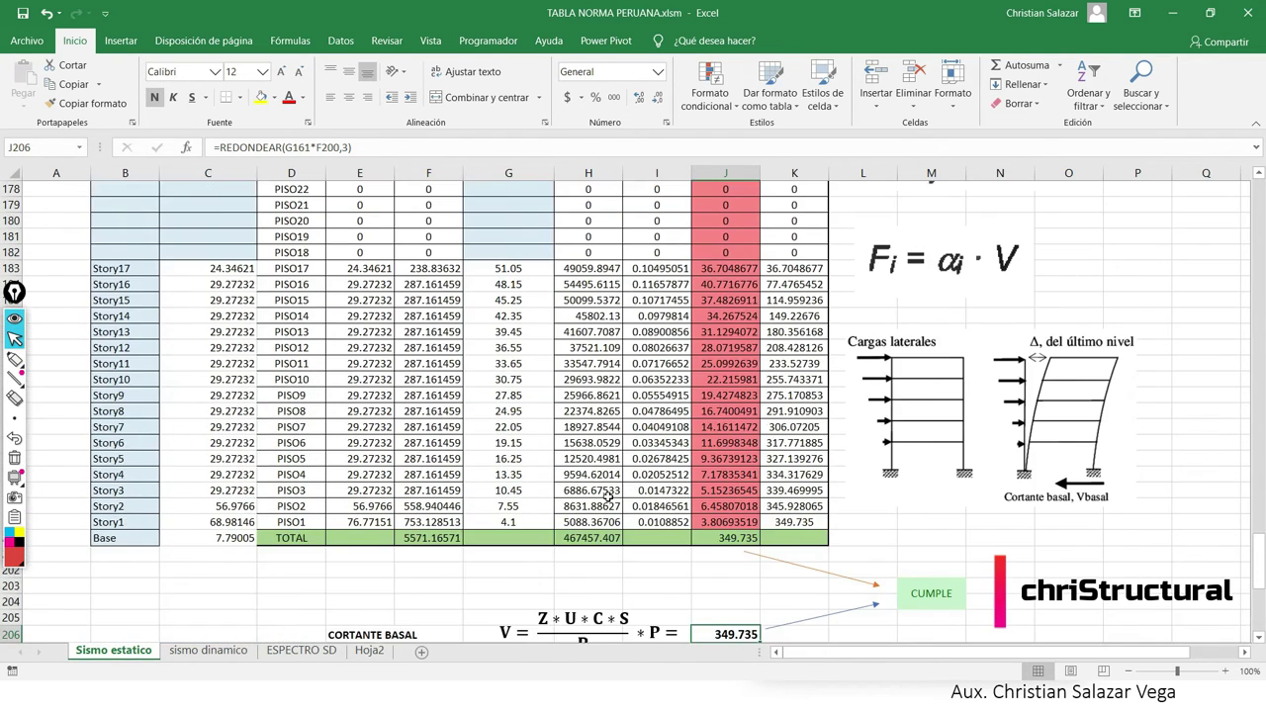
scroll(607, 493, down, 1)
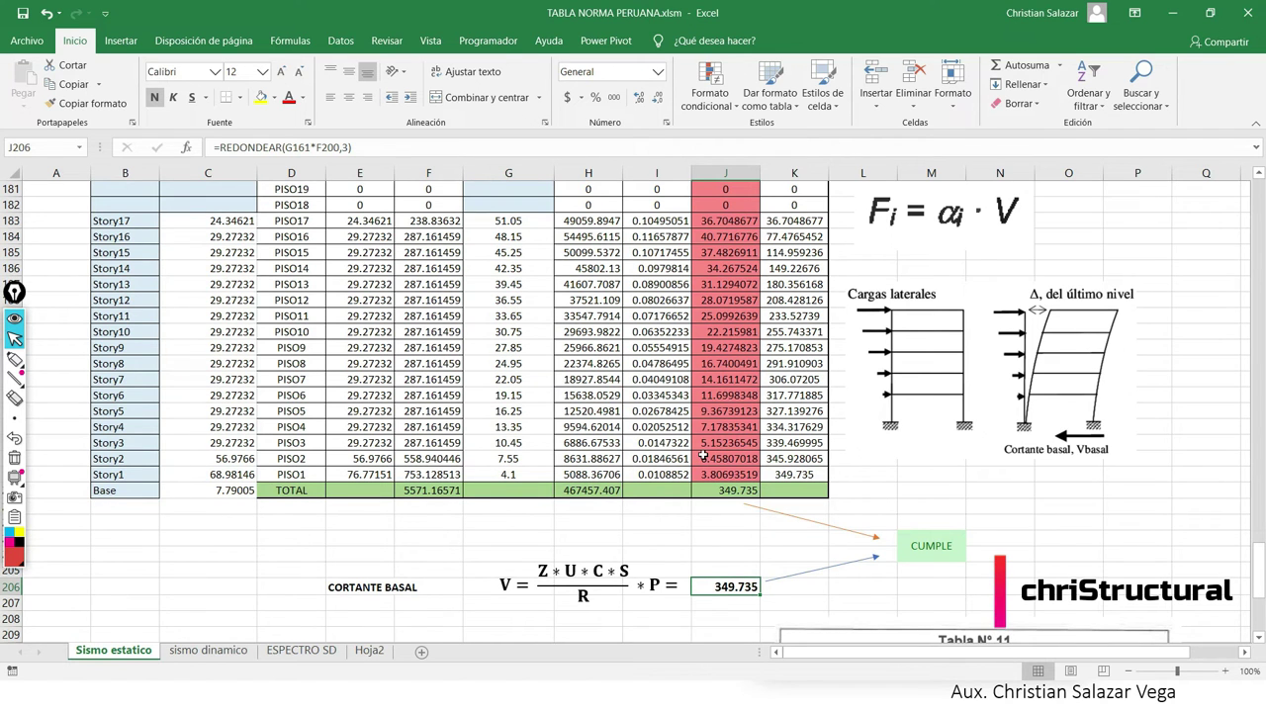
scroll(671, 535, up, 1)
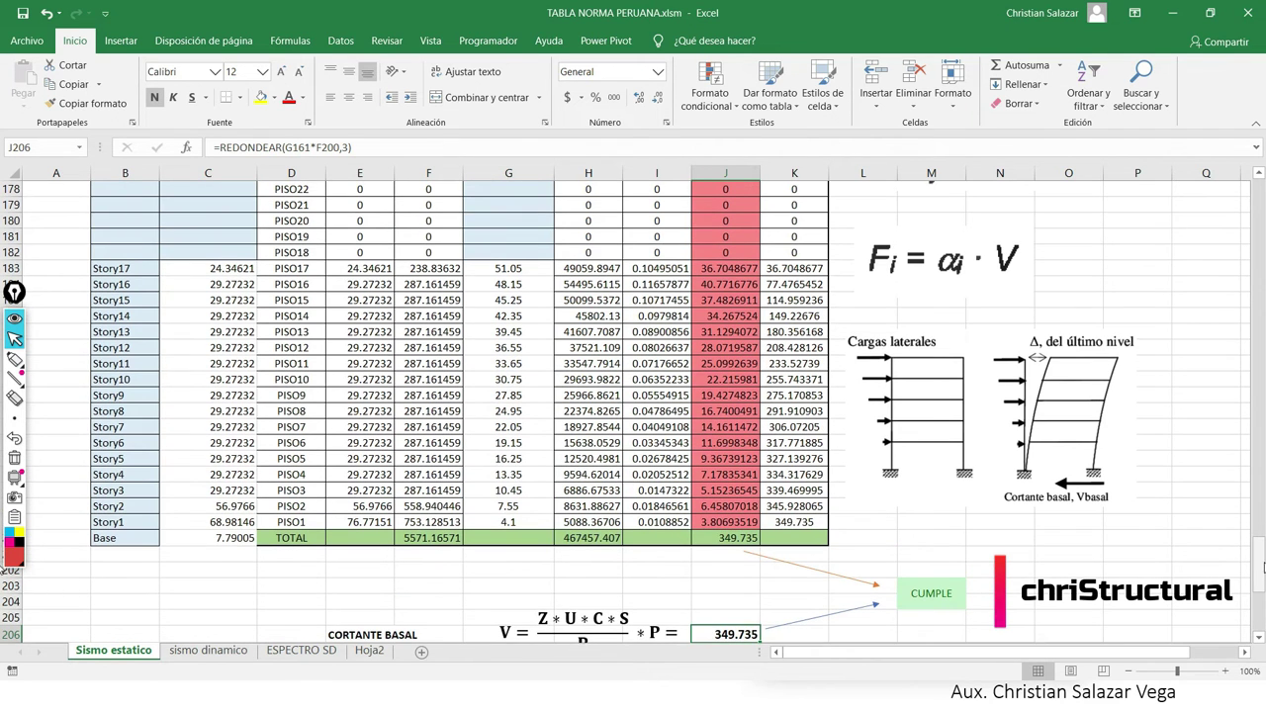
drag(1248, 158, 1254, 183)
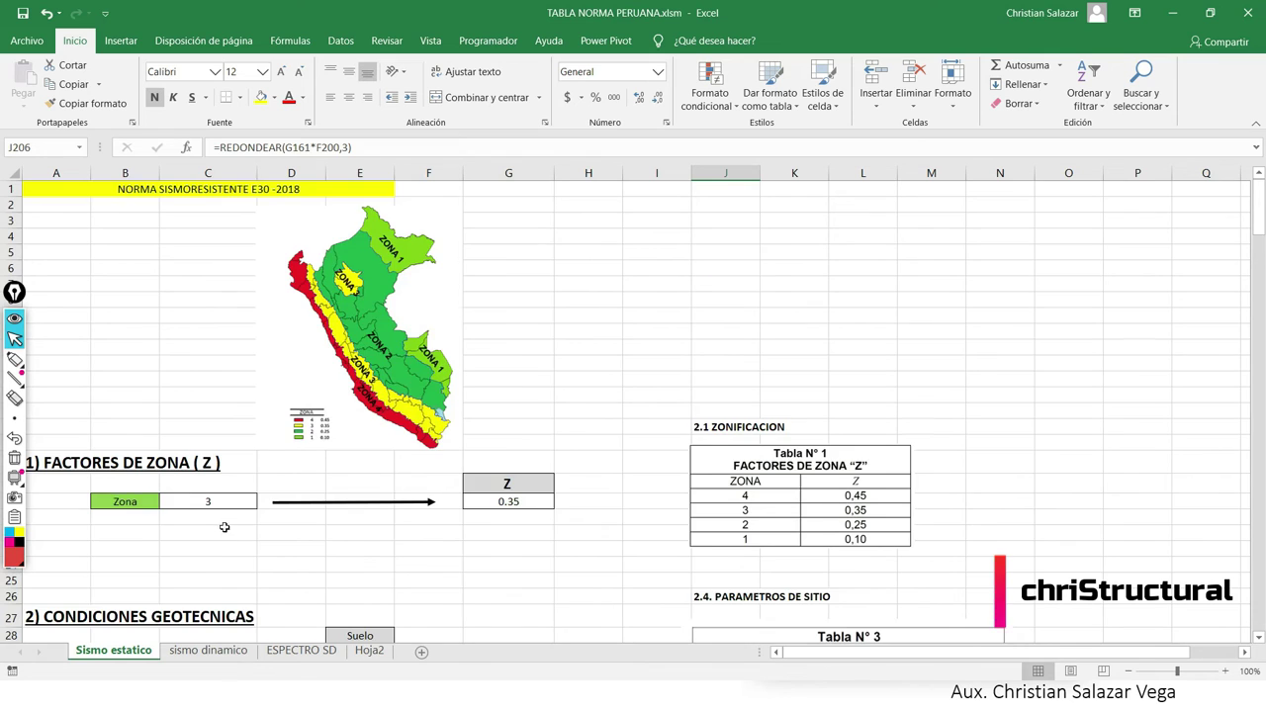
Set the soil profile in C29 to Suelos Rigidos, raising the basal shear to 582.889.
scroll(226, 525, down, 3)
click(210, 509)
click(263, 509)
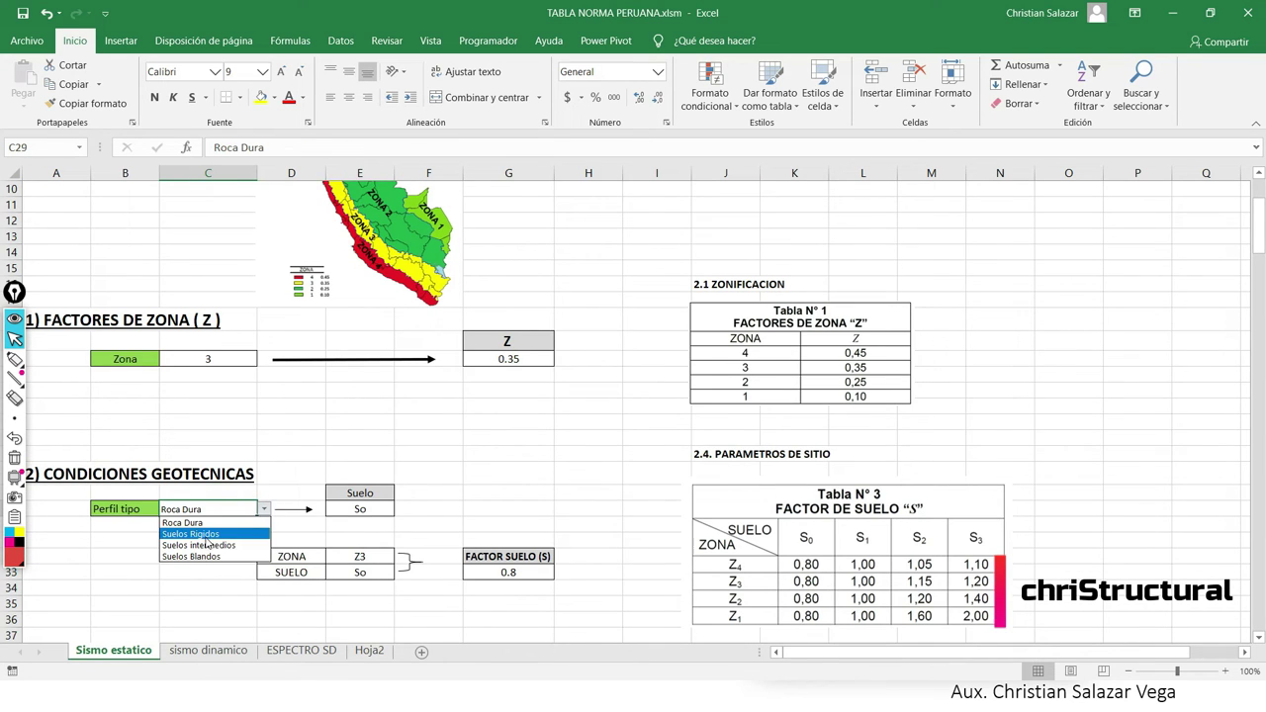
click(216, 538)
click(506, 472)
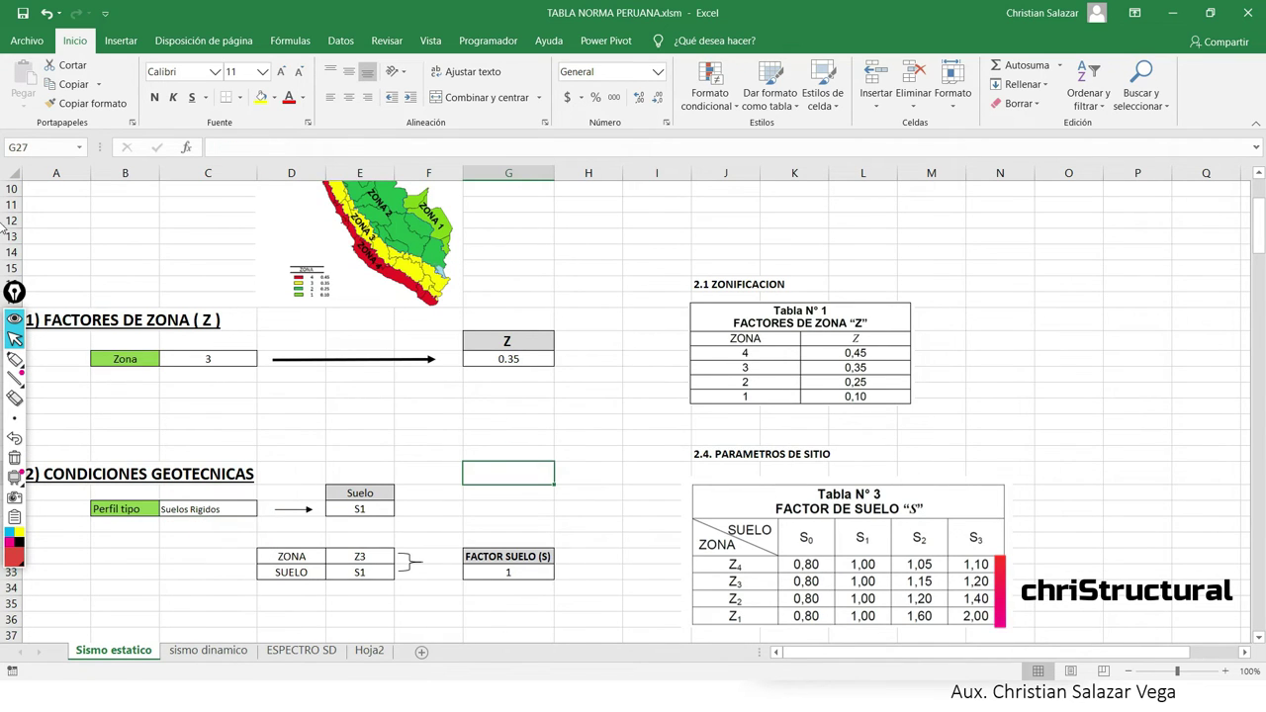
Check the elastic drift in E214 and inelastic drift in E217, then return to ETABS.
drag(1261, 229, 1260, 604)
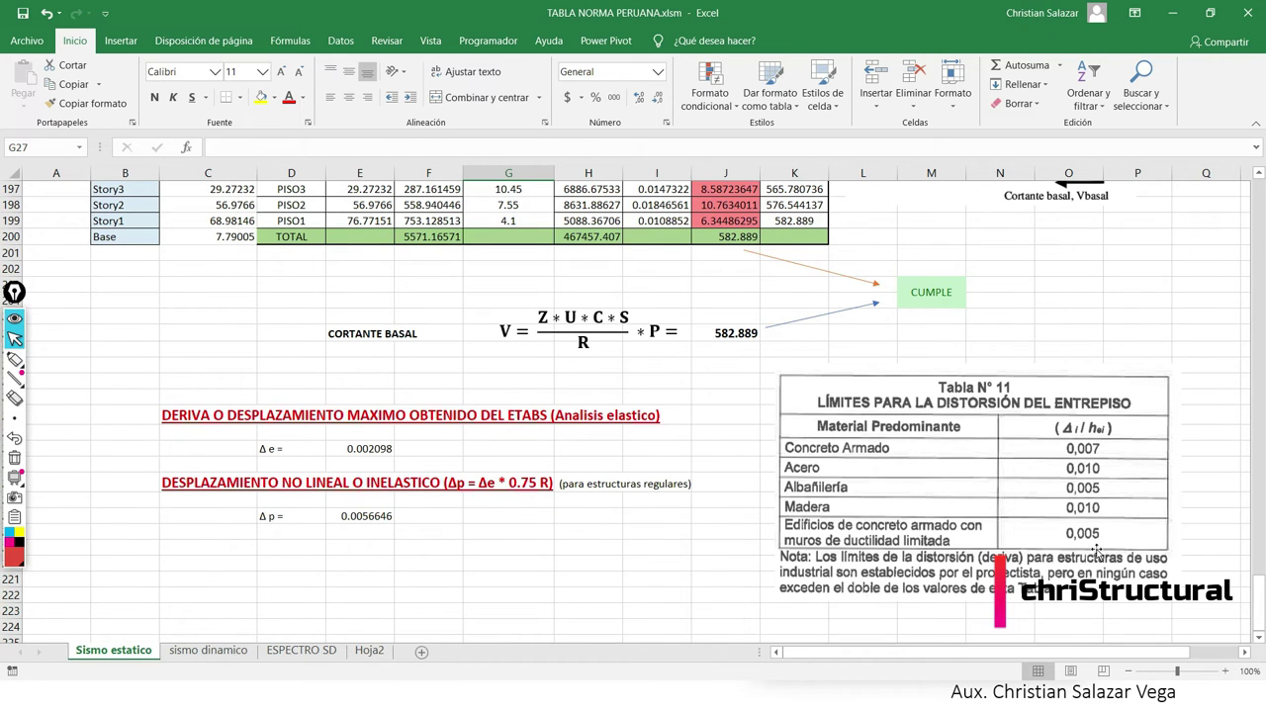
click(506, 562)
click(377, 521)
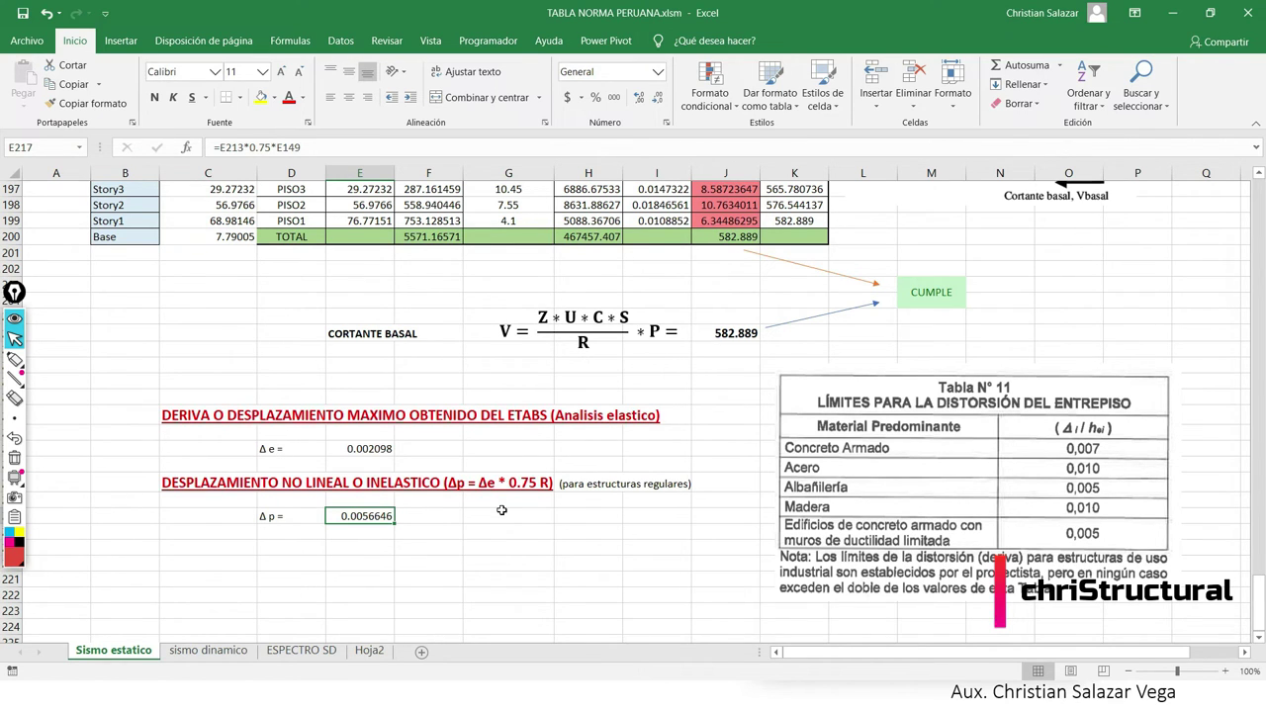
scroll(502, 510, up, 5)
scroll(475, 519, up, 7)
scroll(416, 534, down, 5)
scroll(374, 550, down, 7)
click(362, 448)
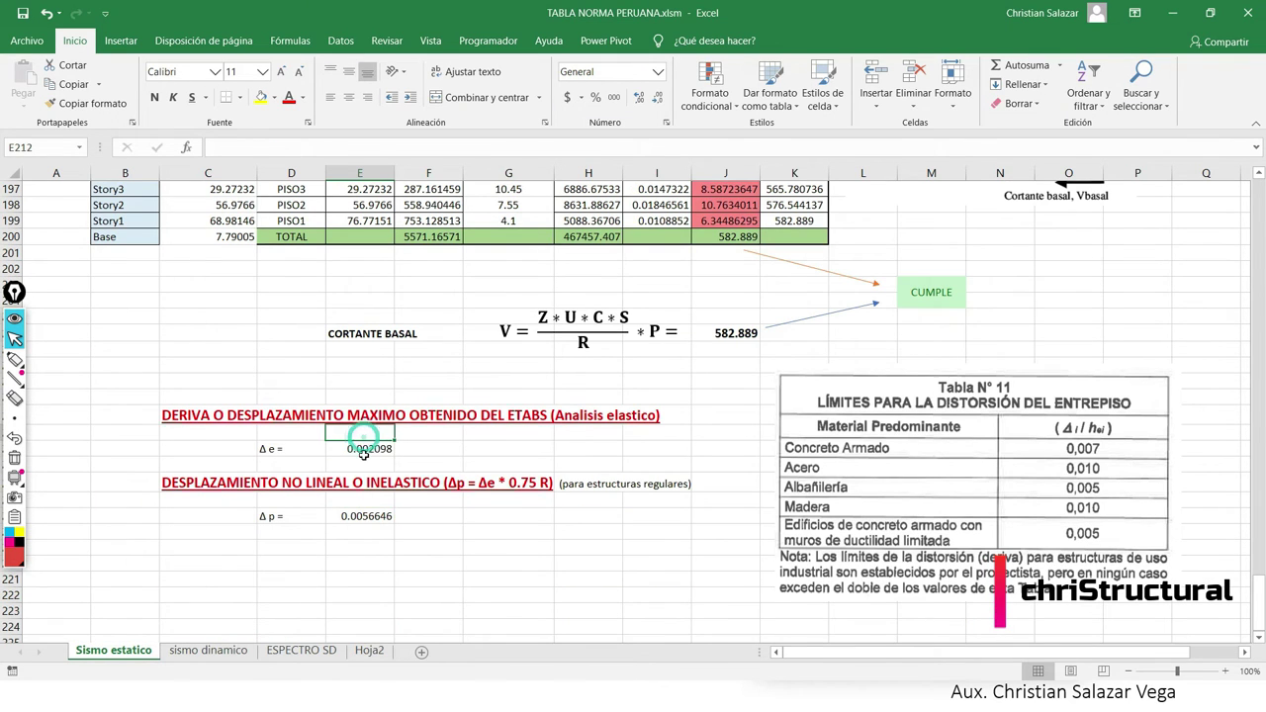
click(359, 522)
scroll(493, 483, up, 4)
scroll(495, 490, up, 10)
scroll(497, 493, up, 3)
scroll(500, 497, up, 2)
key(alt+Tab)
key(alt+Tab)
key(alt+Tab)
key(alt+Tab)
key(alt+Tab)
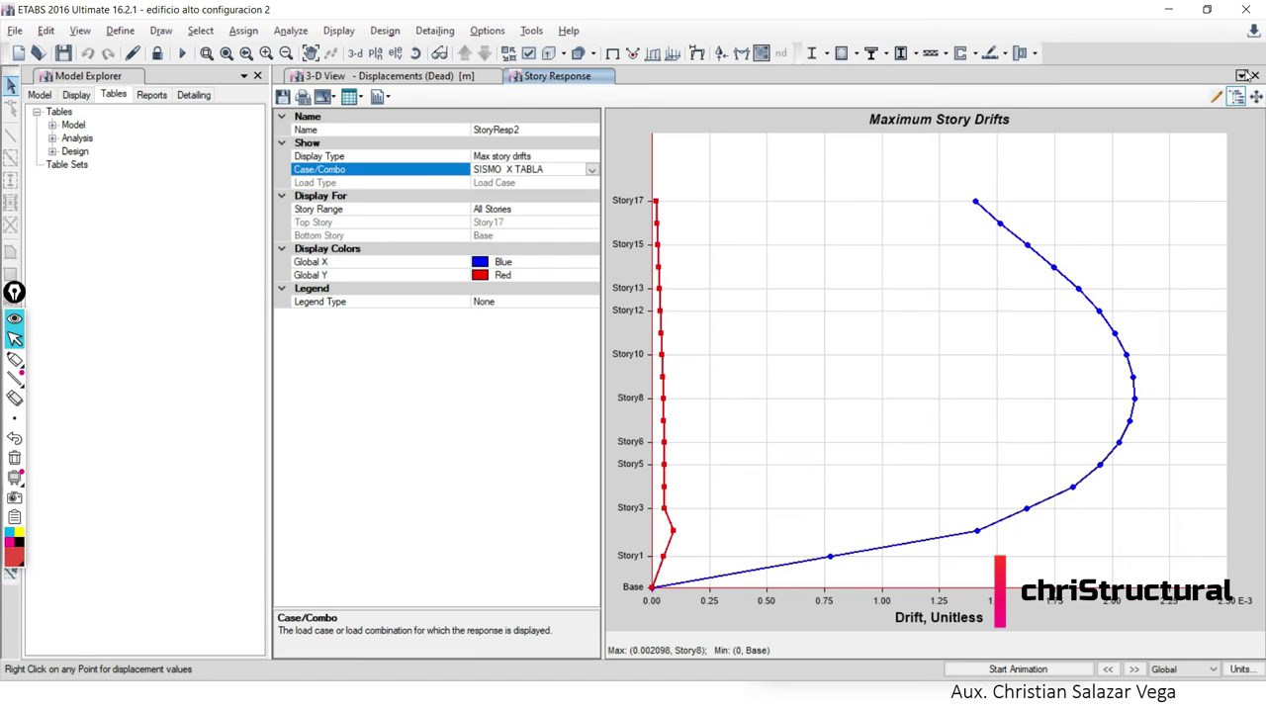
Close the story drift plot and unlock the model, discarding the analysis results.
click(1255, 75)
click(184, 347)
click(547, 284)
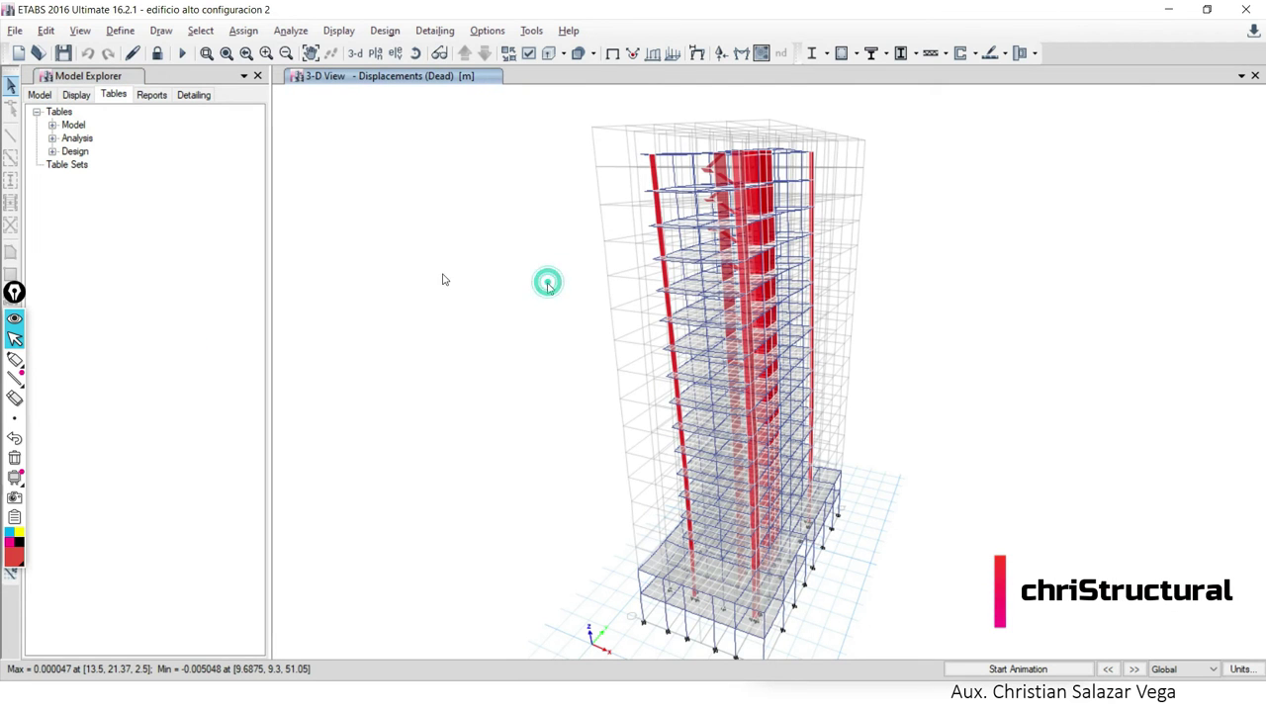
click(156, 52)
click(650, 410)
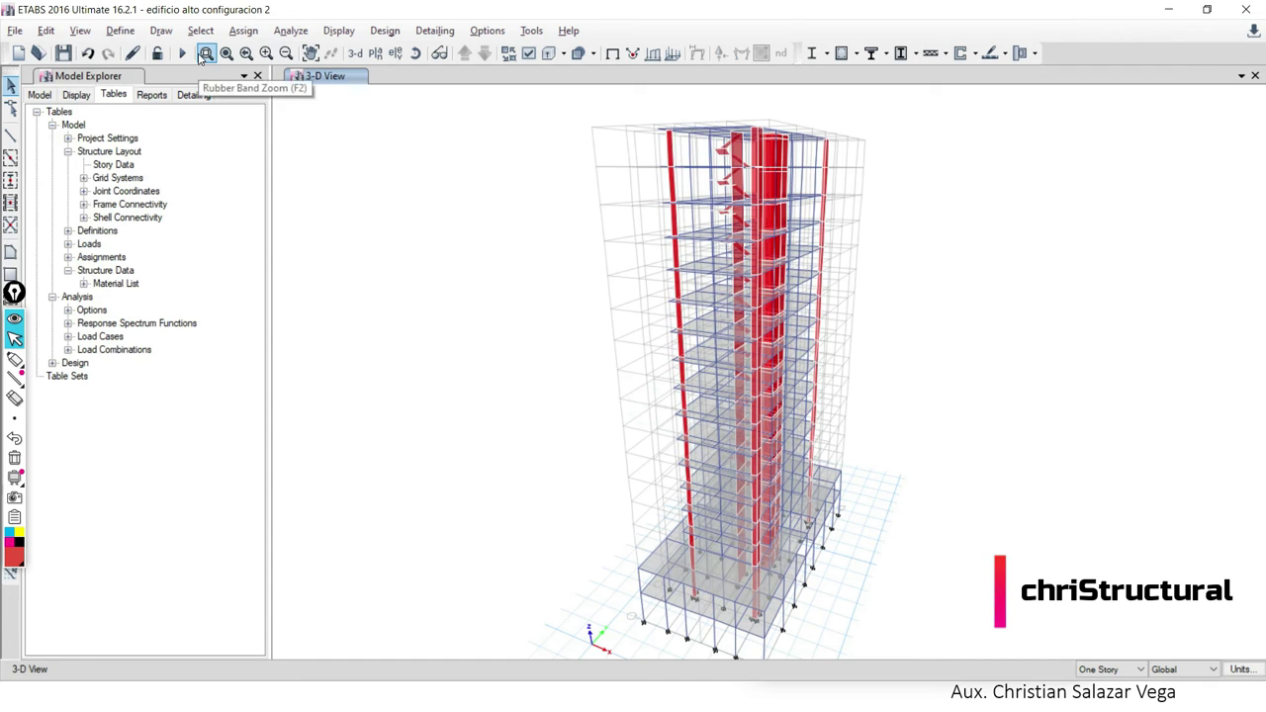
Add a new load case from the Define > Load Cases list.
click(118, 33)
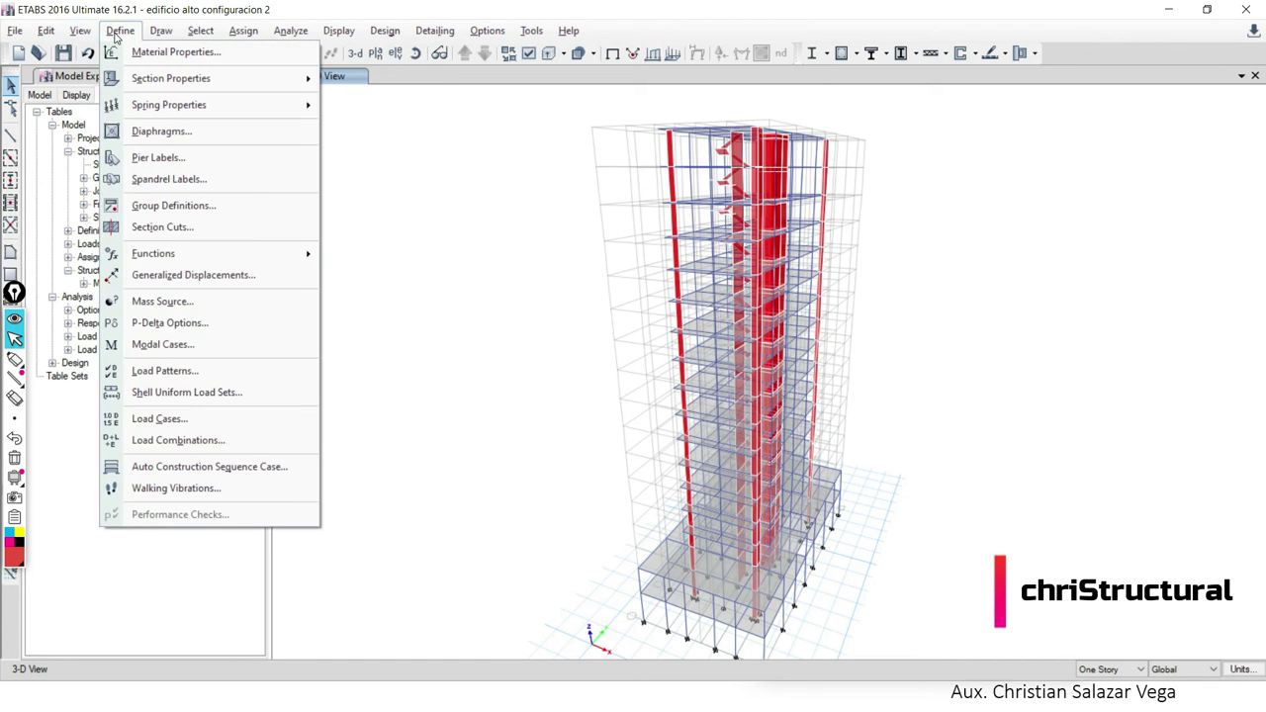
click(115, 34)
click(120, 31)
click(216, 419)
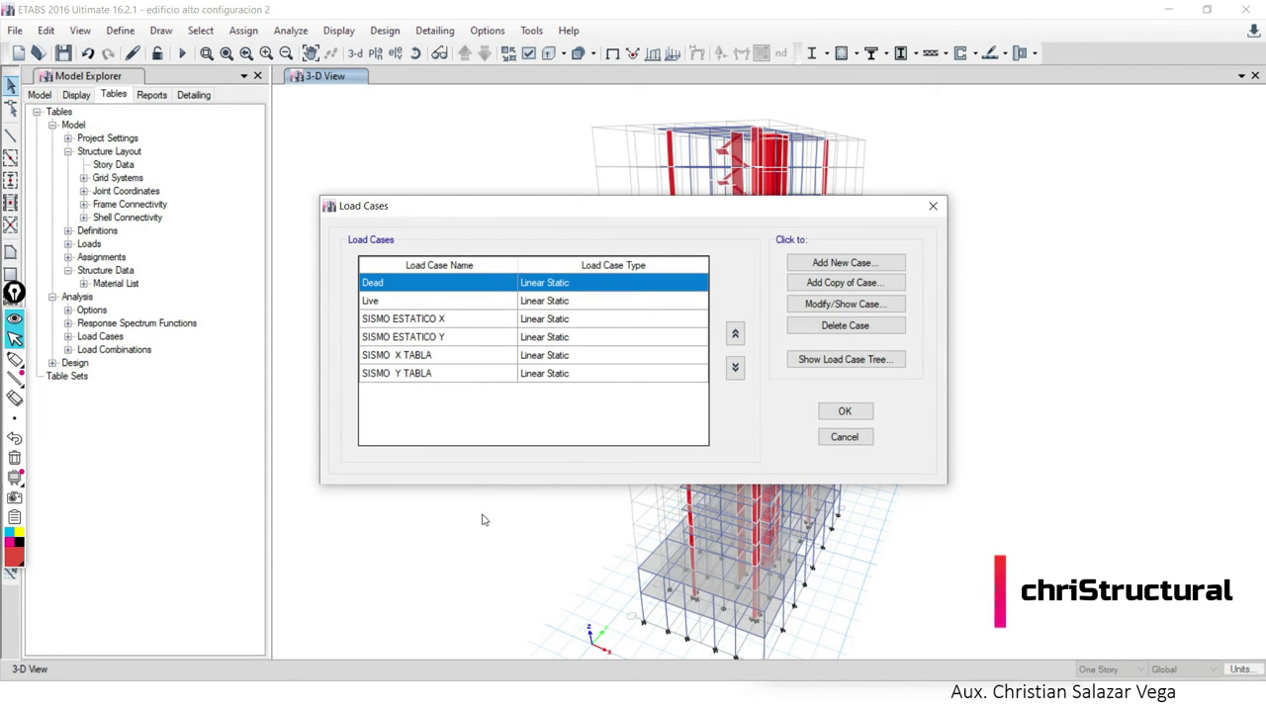
click(517, 431)
click(839, 263)
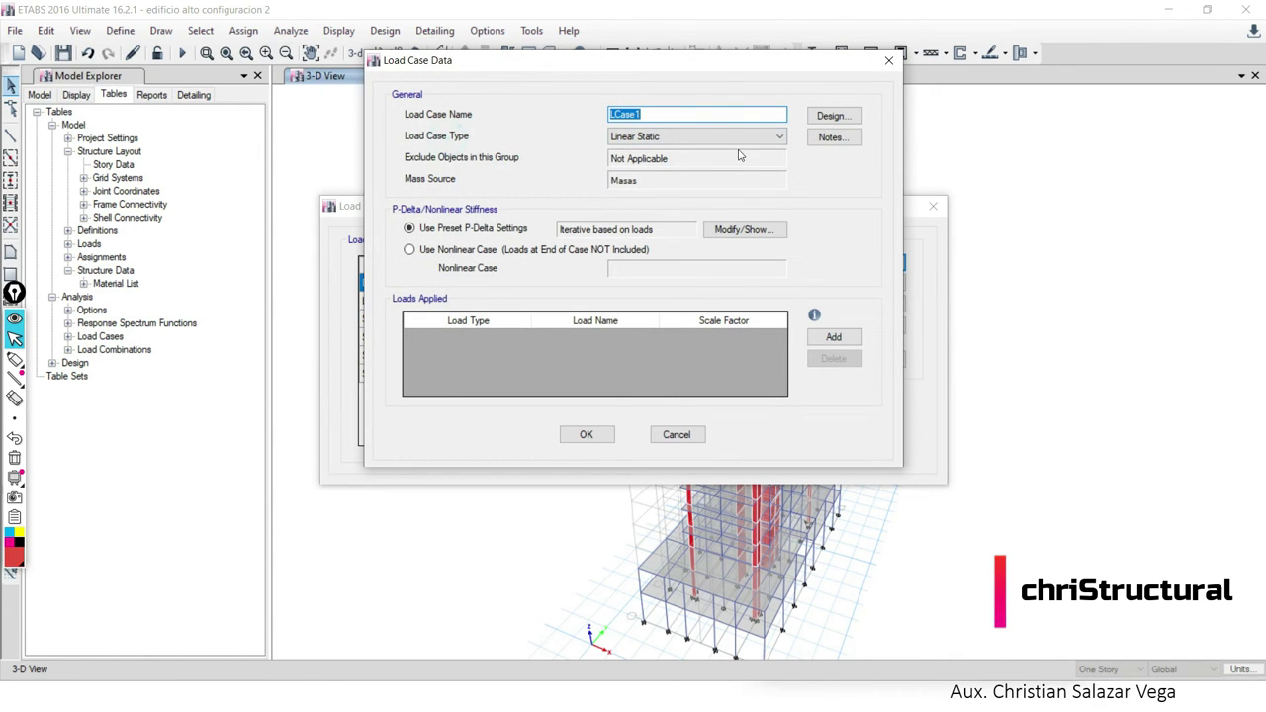
Make the new case a Response Spectrum type named SISMO X DIN-PE.
click(734, 140)
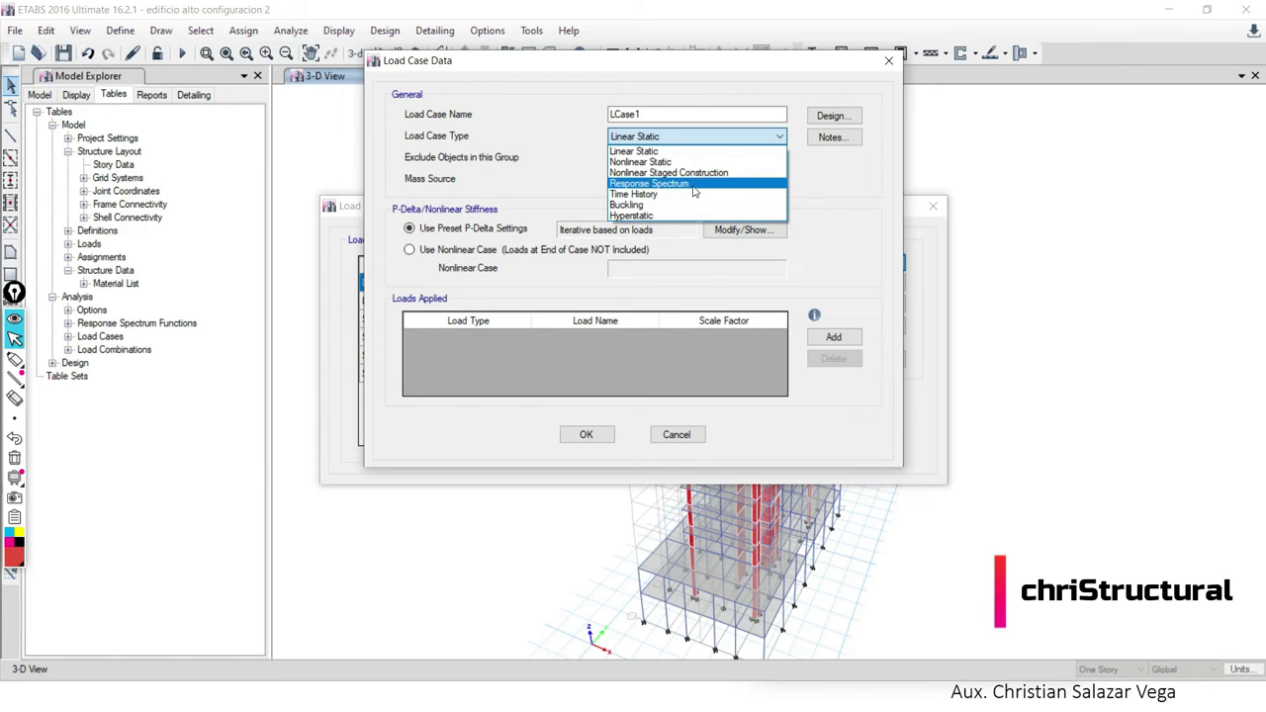
click(690, 185)
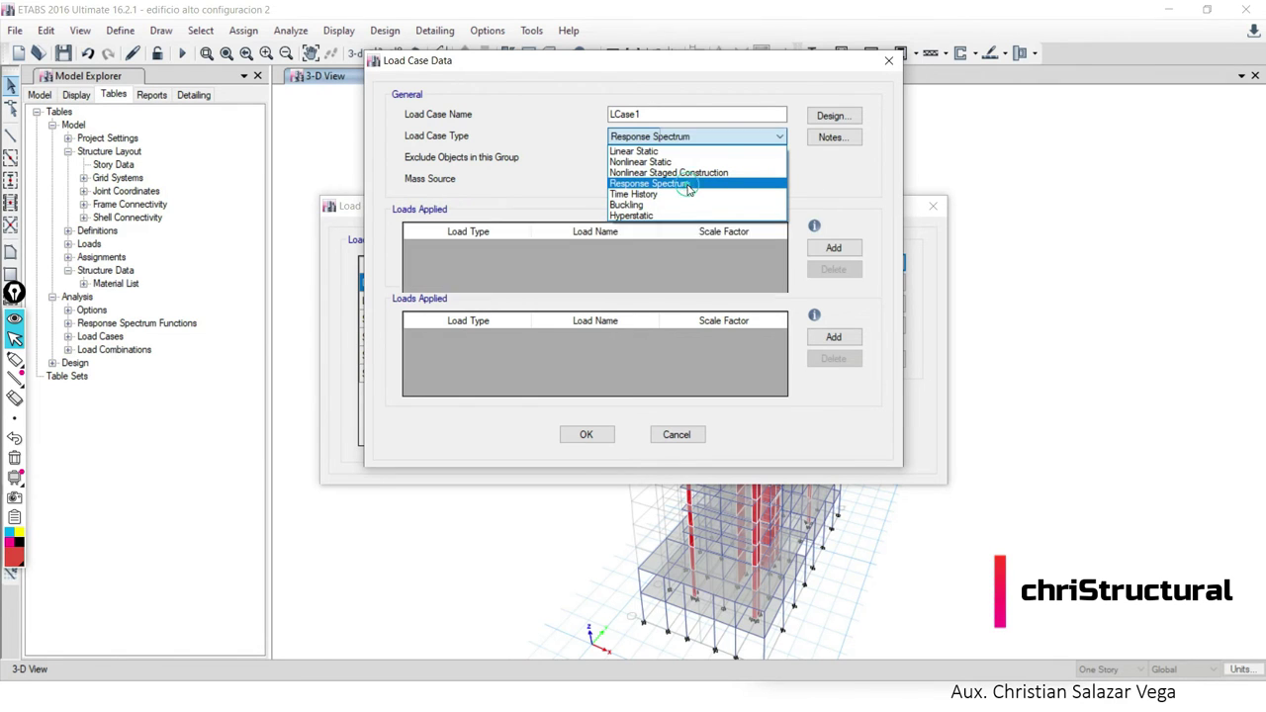
double_click(730, 113)
text(SISMO X DIN-PE)
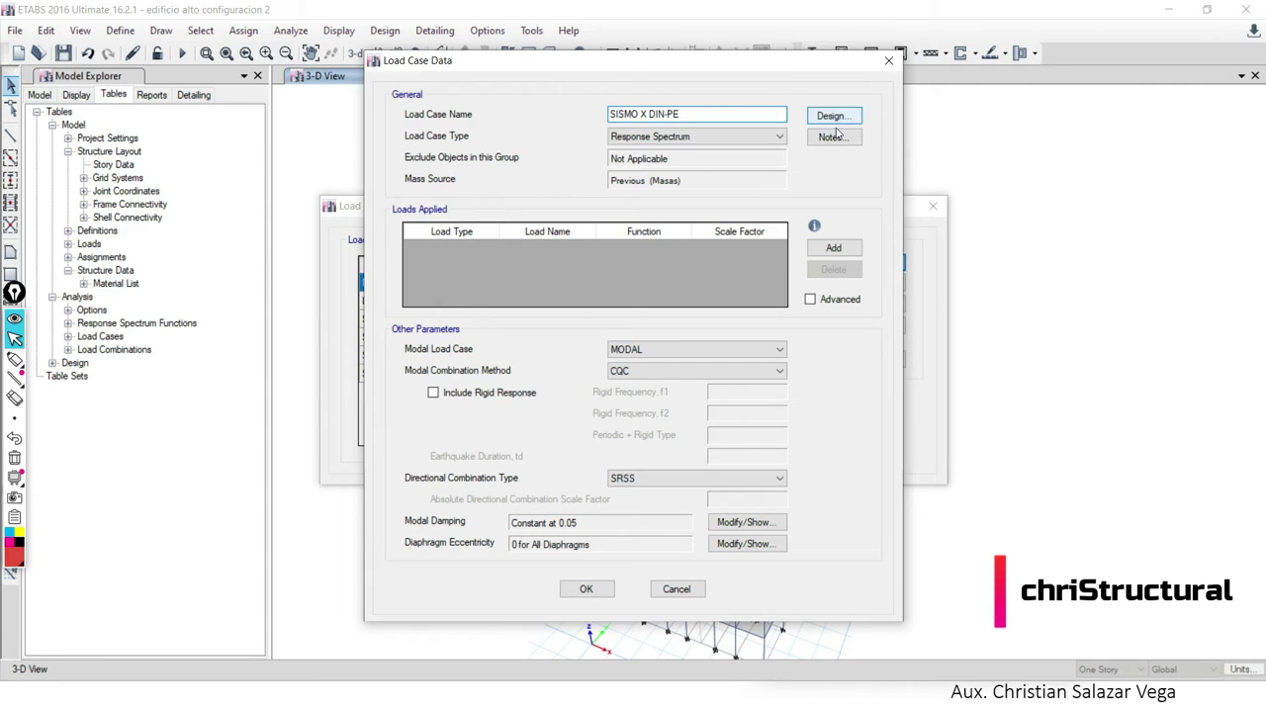
Add two U1 acceleration load rows, giving the first a scale factor of 1.
click(855, 255)
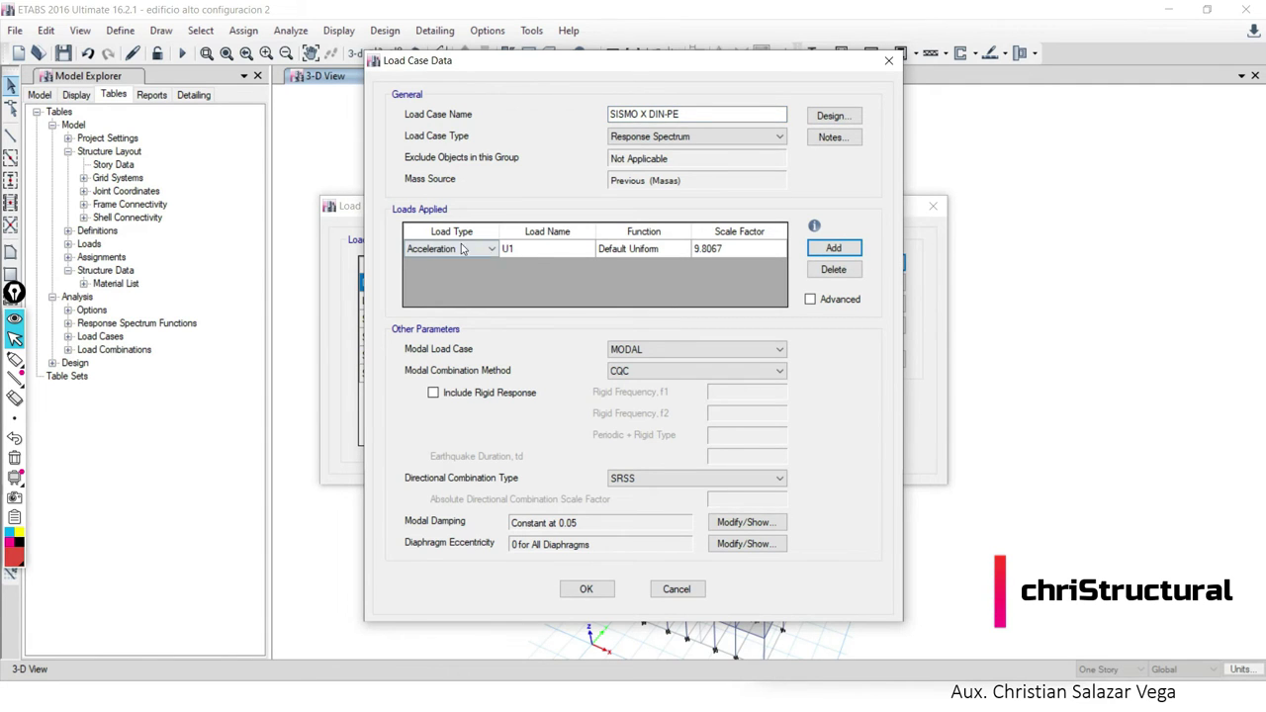
click(567, 251)
click(492, 261)
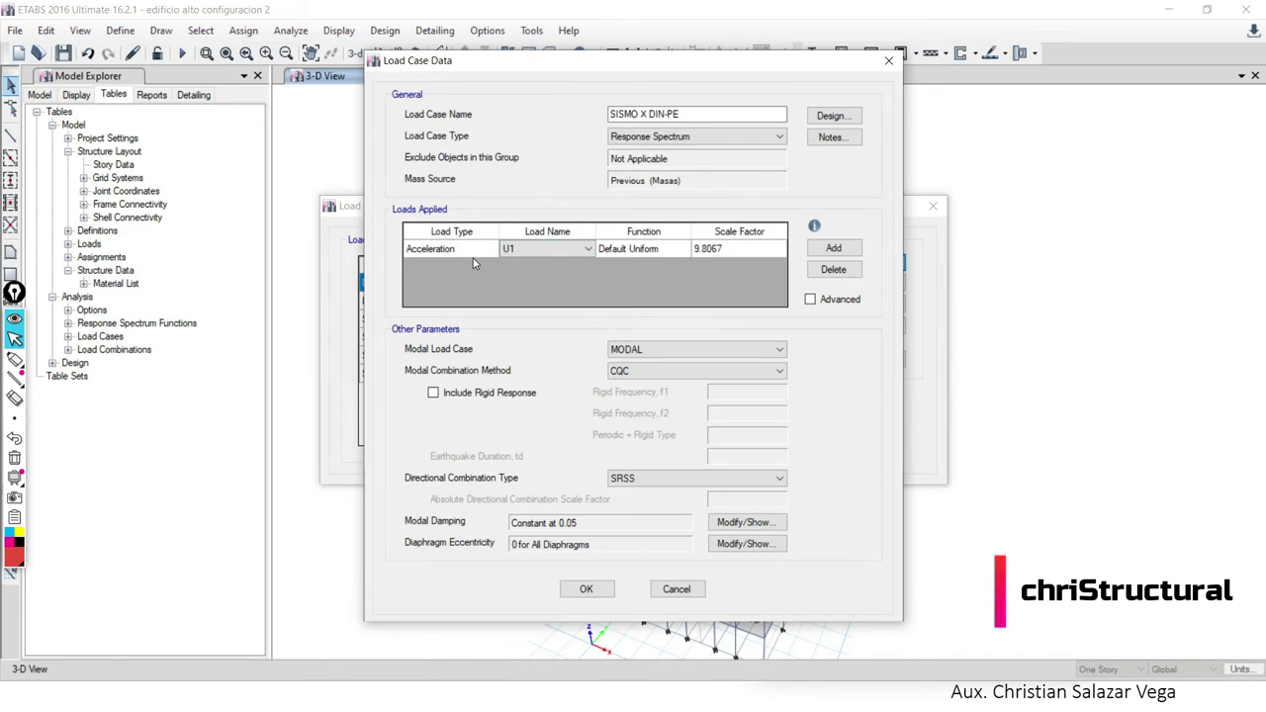
double_click(714, 249)
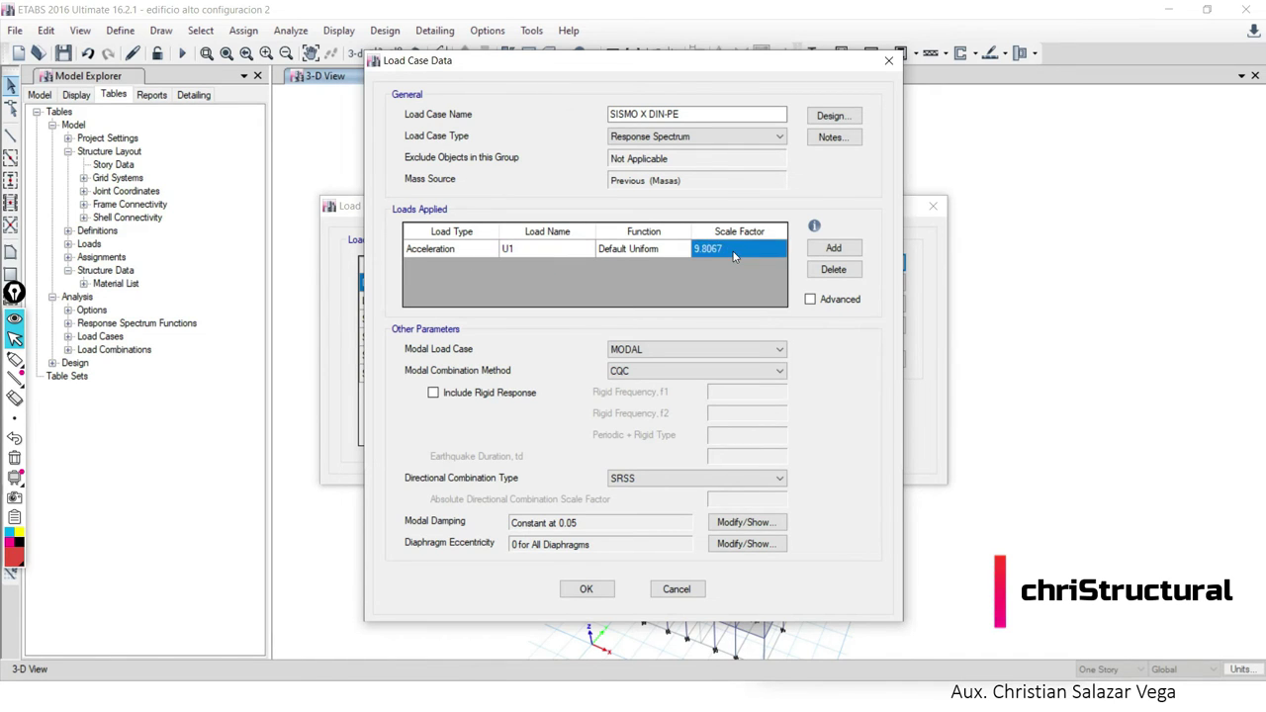
text(1)
click(834, 247)
click(715, 269)
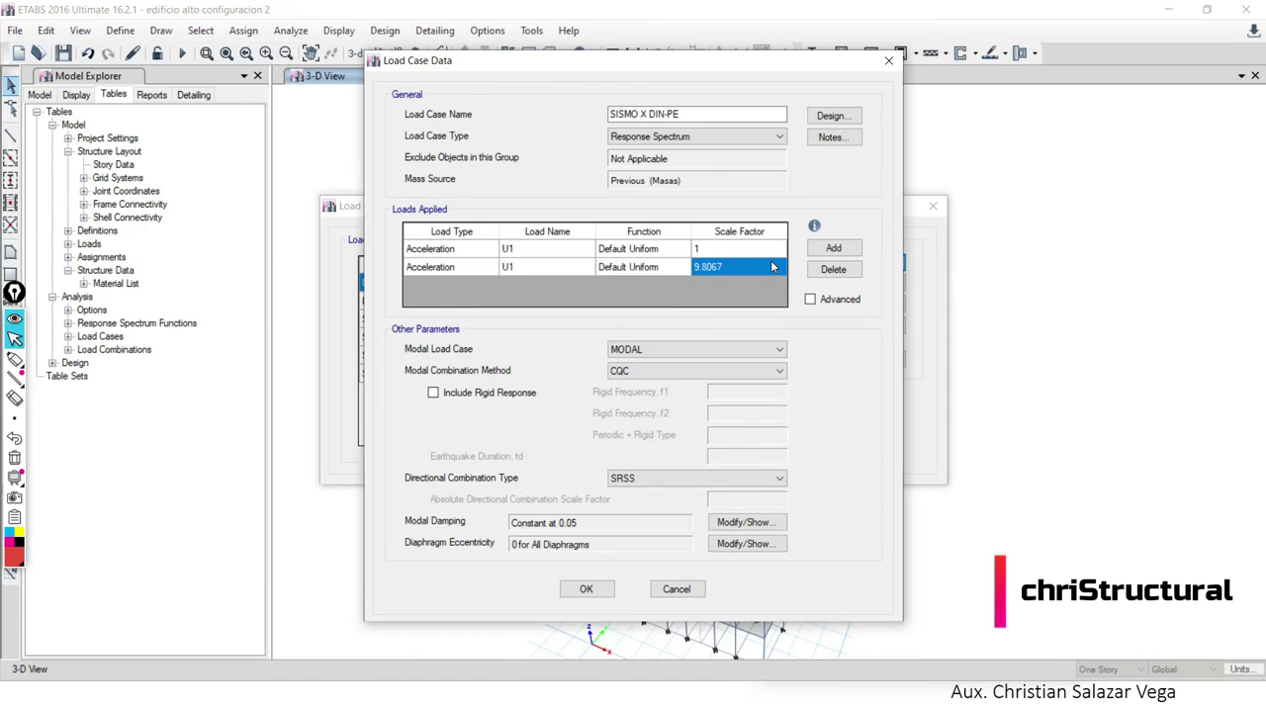
Delete the 9.8067 acceleration row from SISMO X DIN-PE, leaving a single U1 load.
click(833, 270)
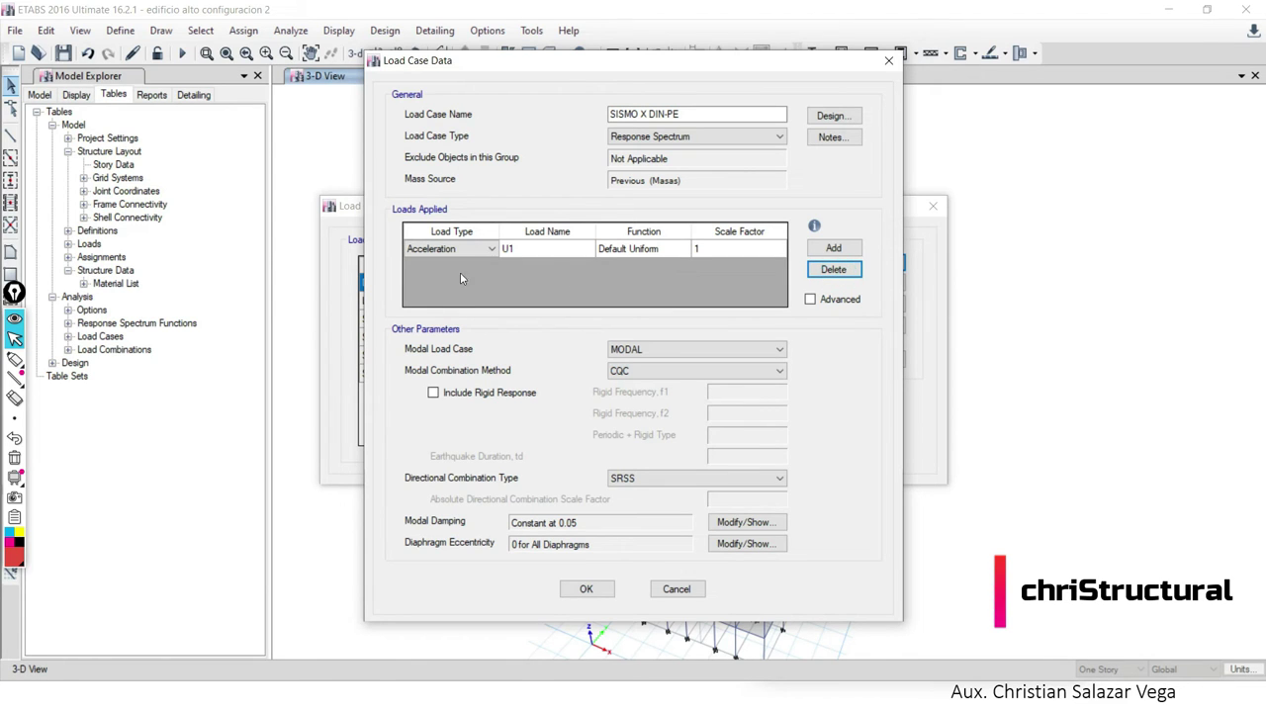
click(712, 277)
key(alt+Tab)
key(alt+Tab)
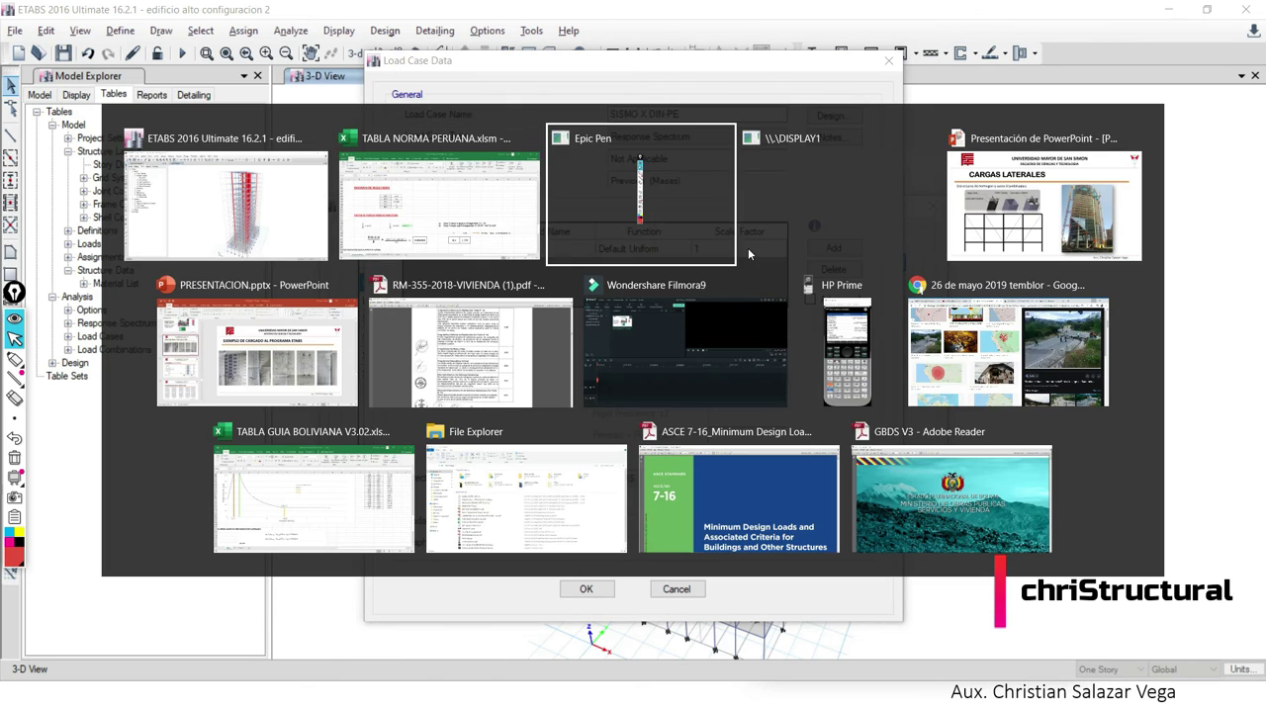
Bring up the 'sismo dinamico' sheet and select the Z, U, C, S, R input values.
click(410, 214)
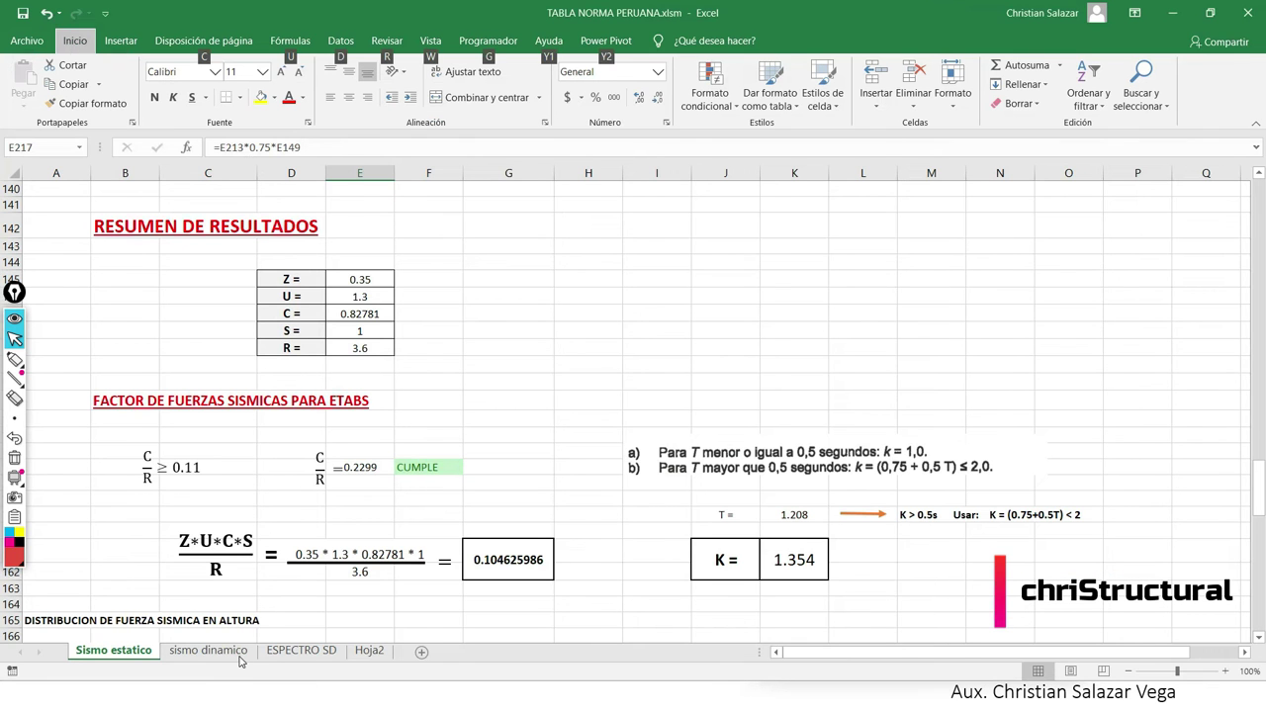
click(230, 653)
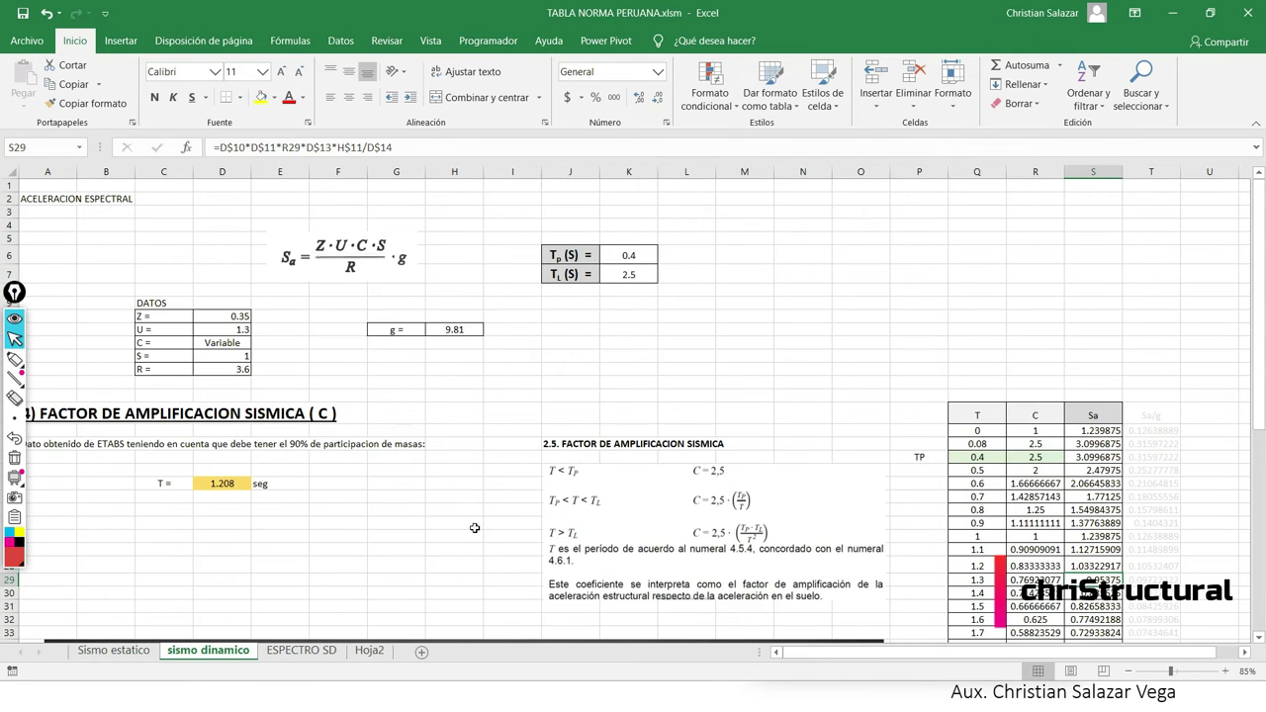
scroll(406, 500, down, 3)
scroll(405, 495, up, 1)
click(457, 497)
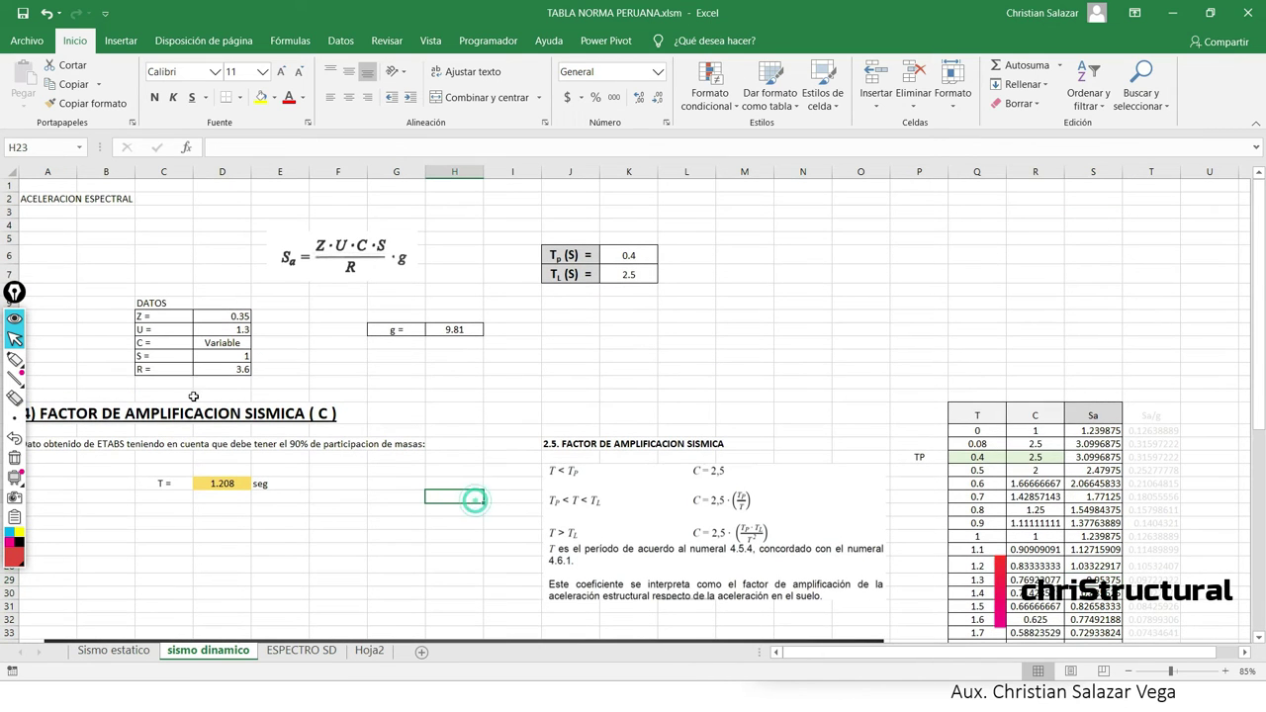
drag(222, 342, 227, 366)
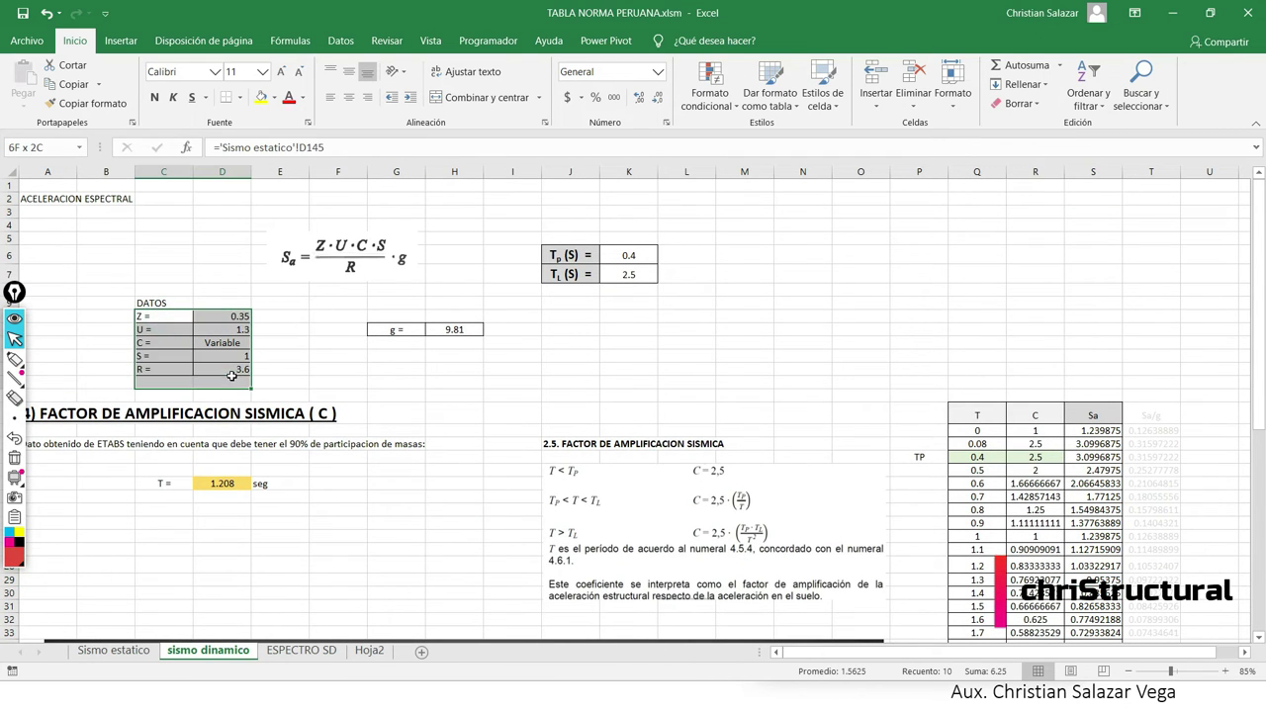
click(232, 343)
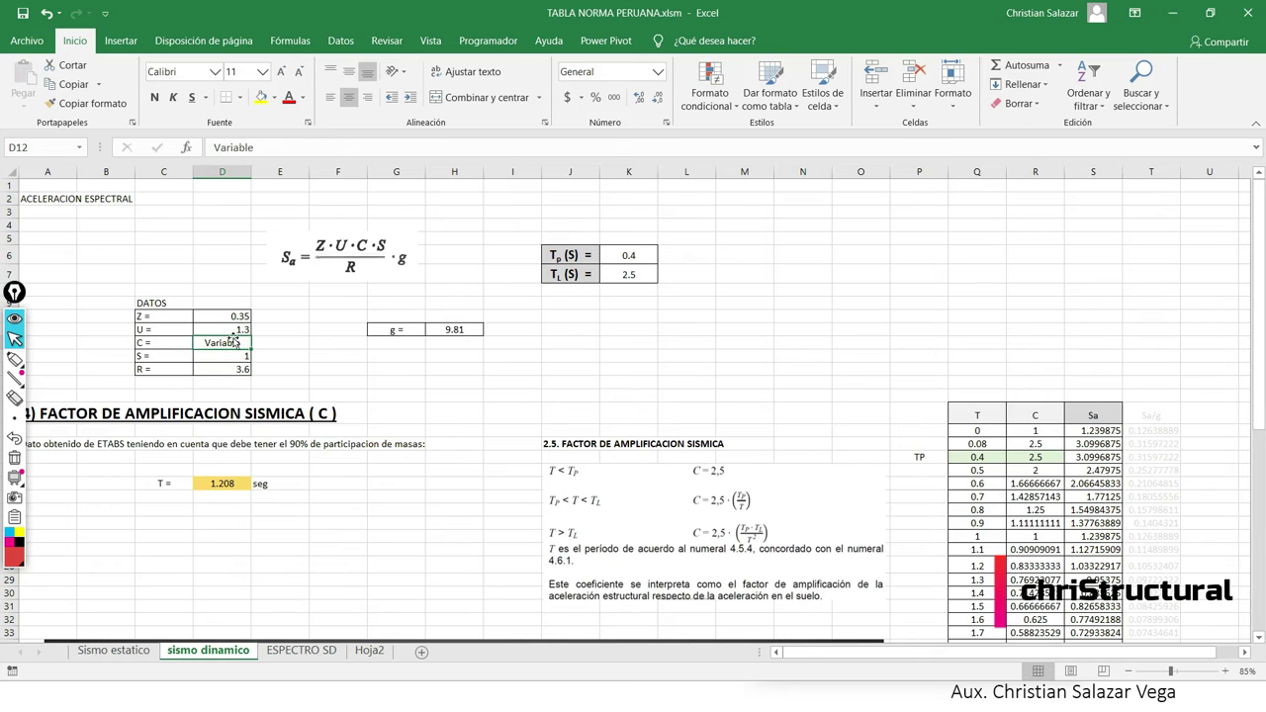
scroll(380, 360, down, 2)
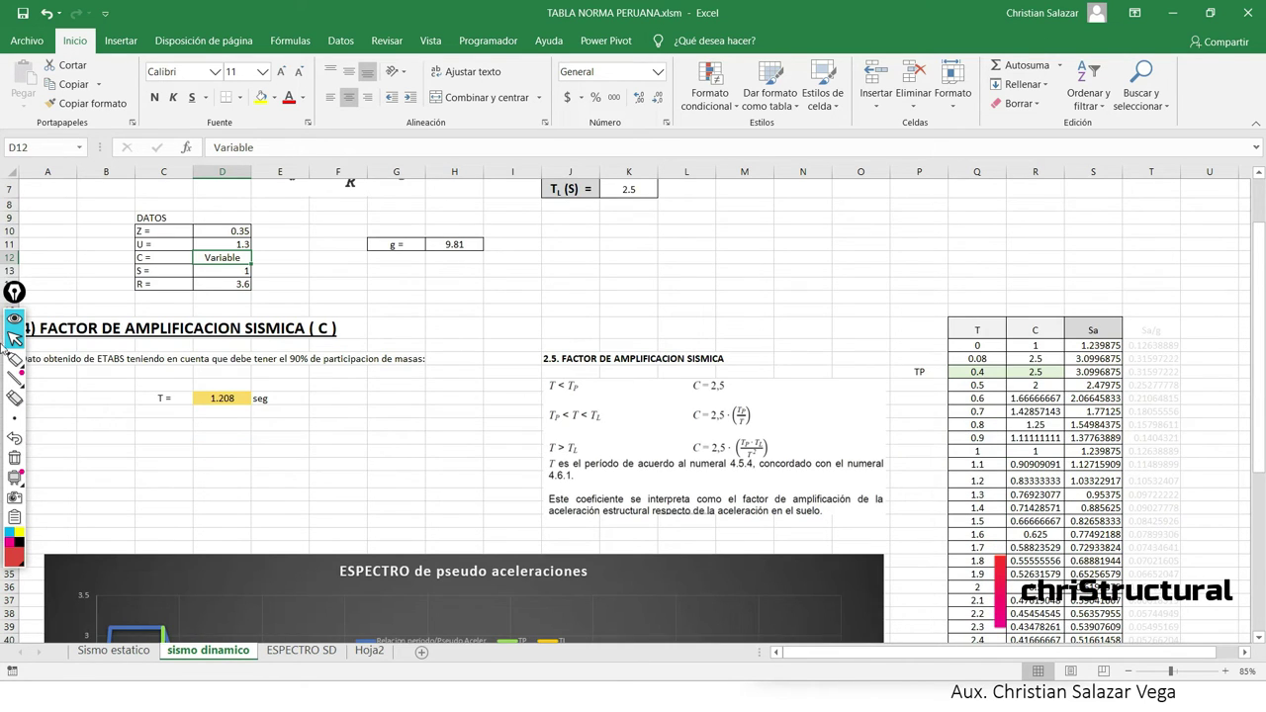
Mark the T < Tp condition of the C formulas in red on screen.
click(15, 358)
drag(524, 376, 582, 377)
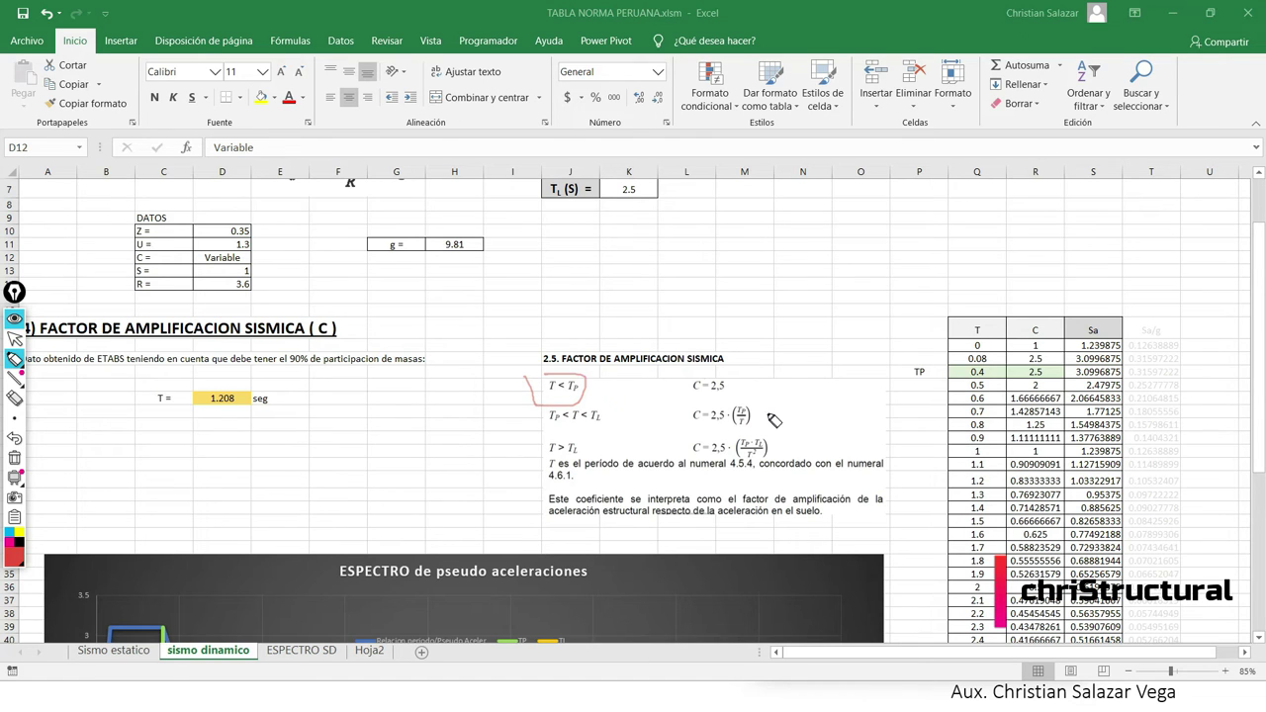
click(14, 338)
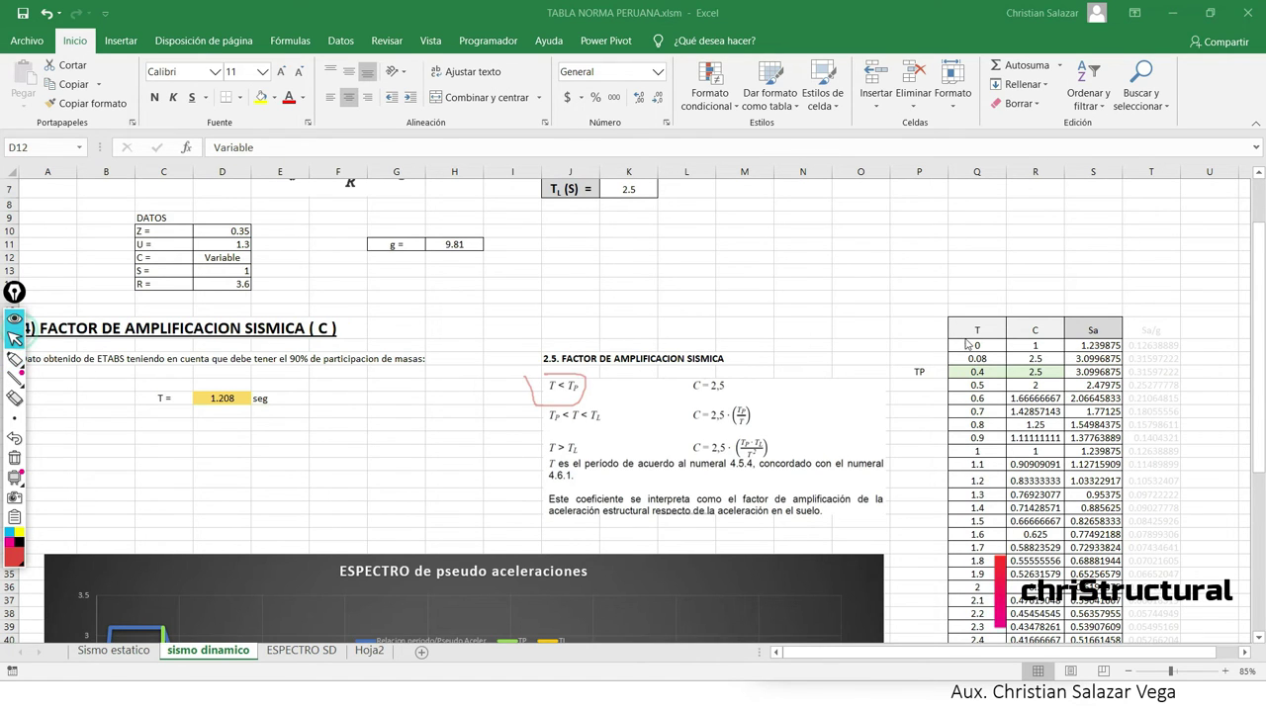
scroll(973, 354, down, 2)
scroll(973, 354, down, 2)
scroll(974, 355, down, 1)
scroll(974, 354, down, 3)
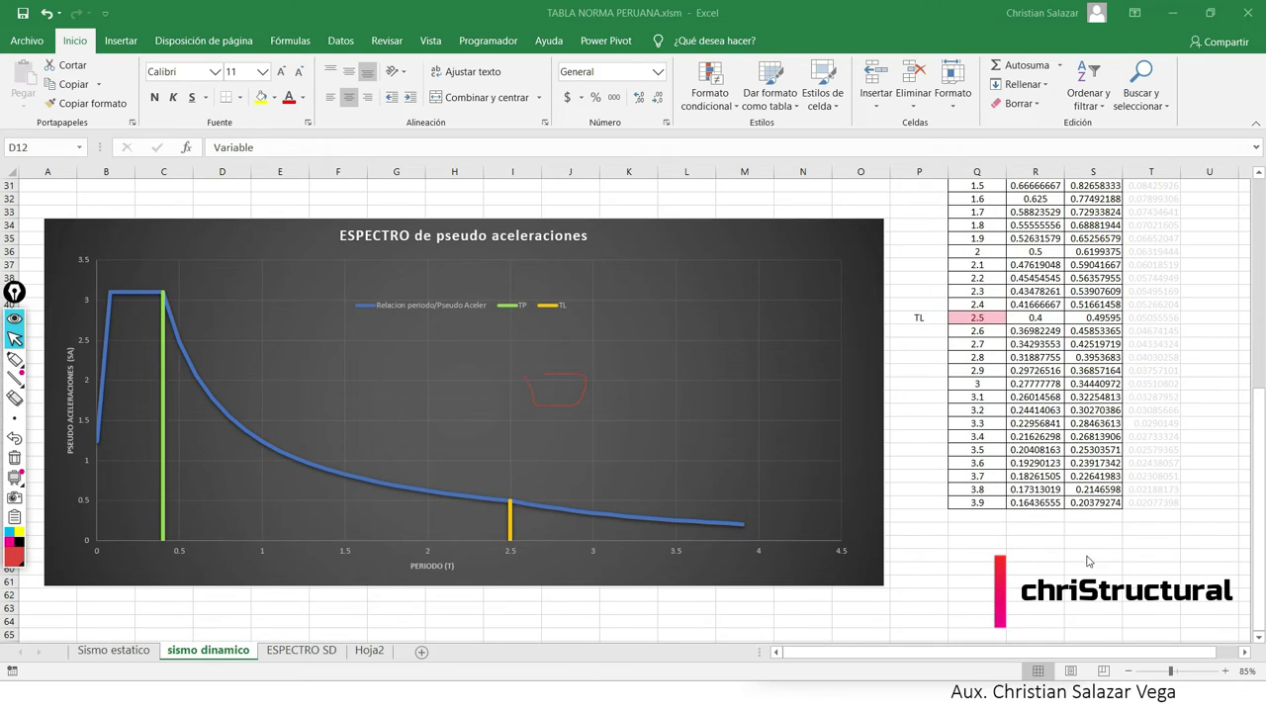
Inspect the T and C spectrum columns and the C formula in cell R27.
drag(1035, 503, 993, 215)
scroll(990, 227, up, 4)
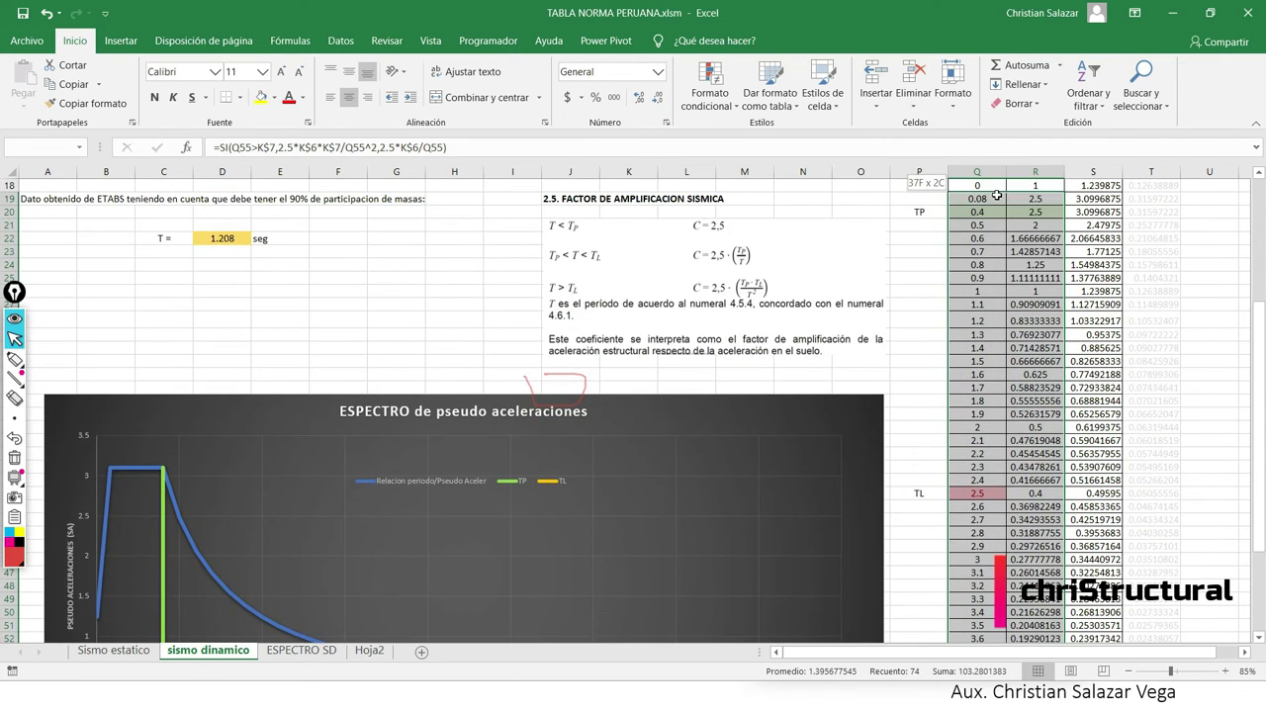
click(1035, 320)
click(1039, 293)
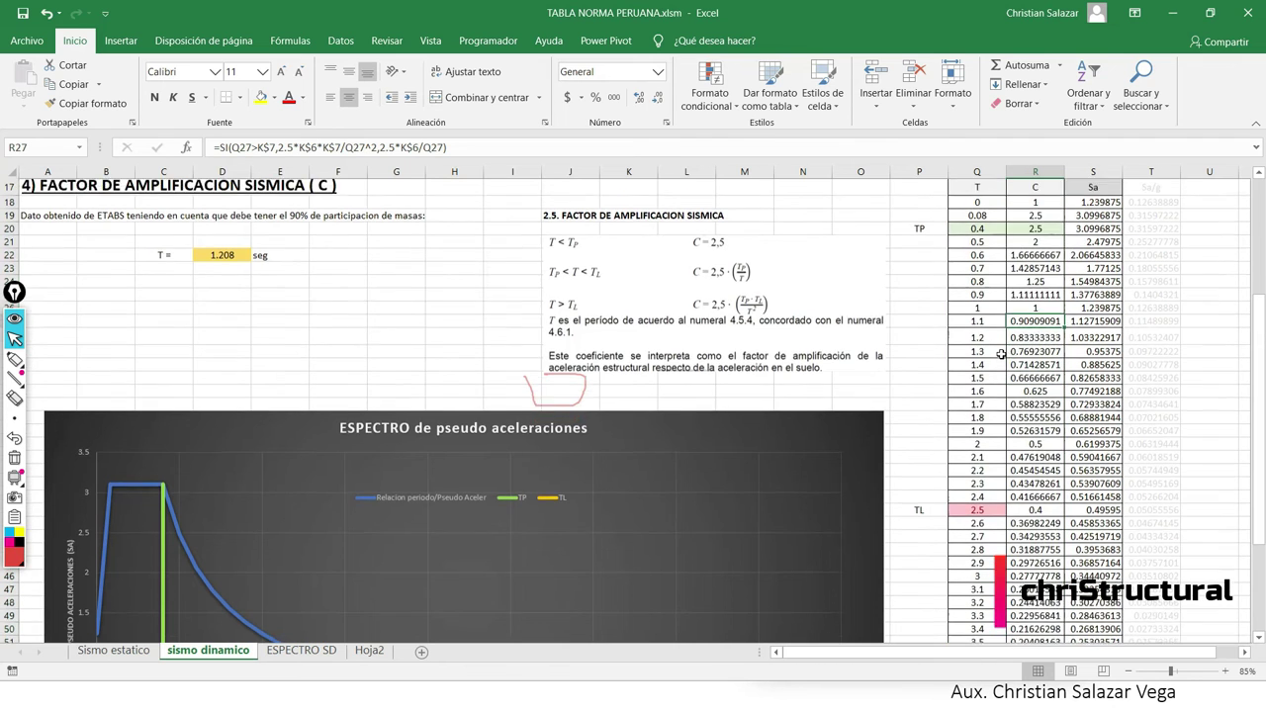
scroll(1078, 309, up, 3)
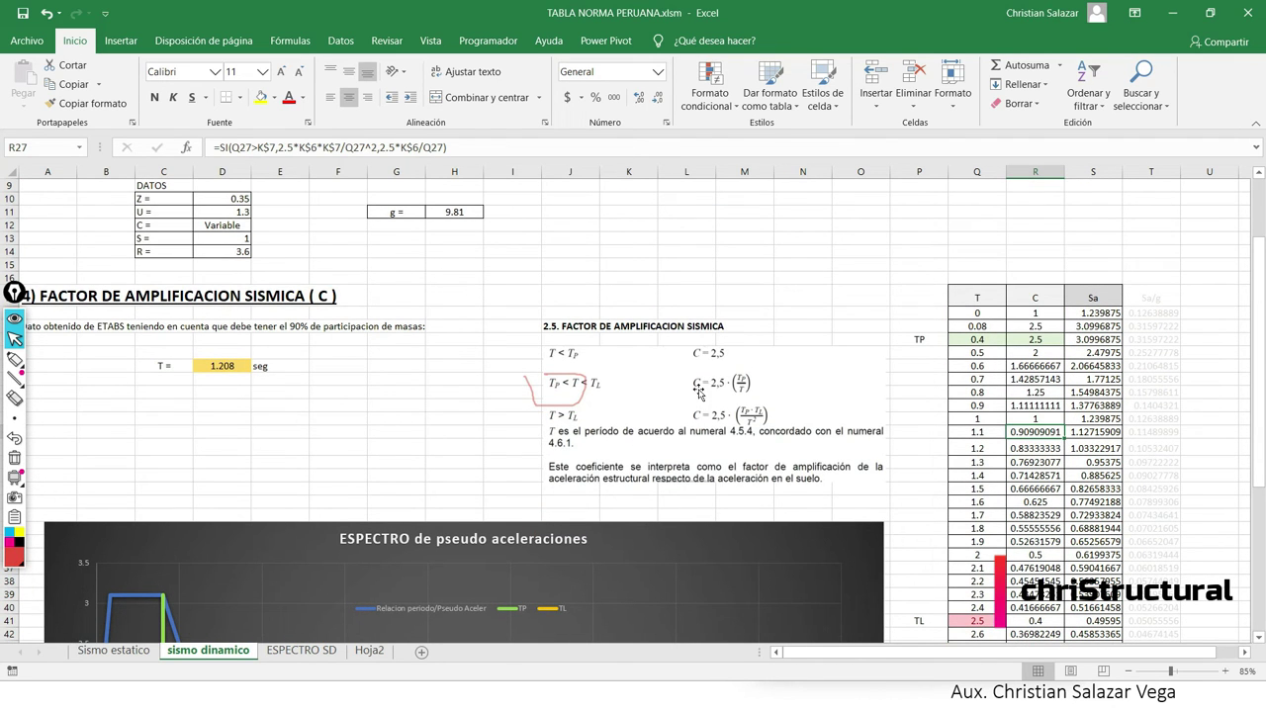
click(15, 360)
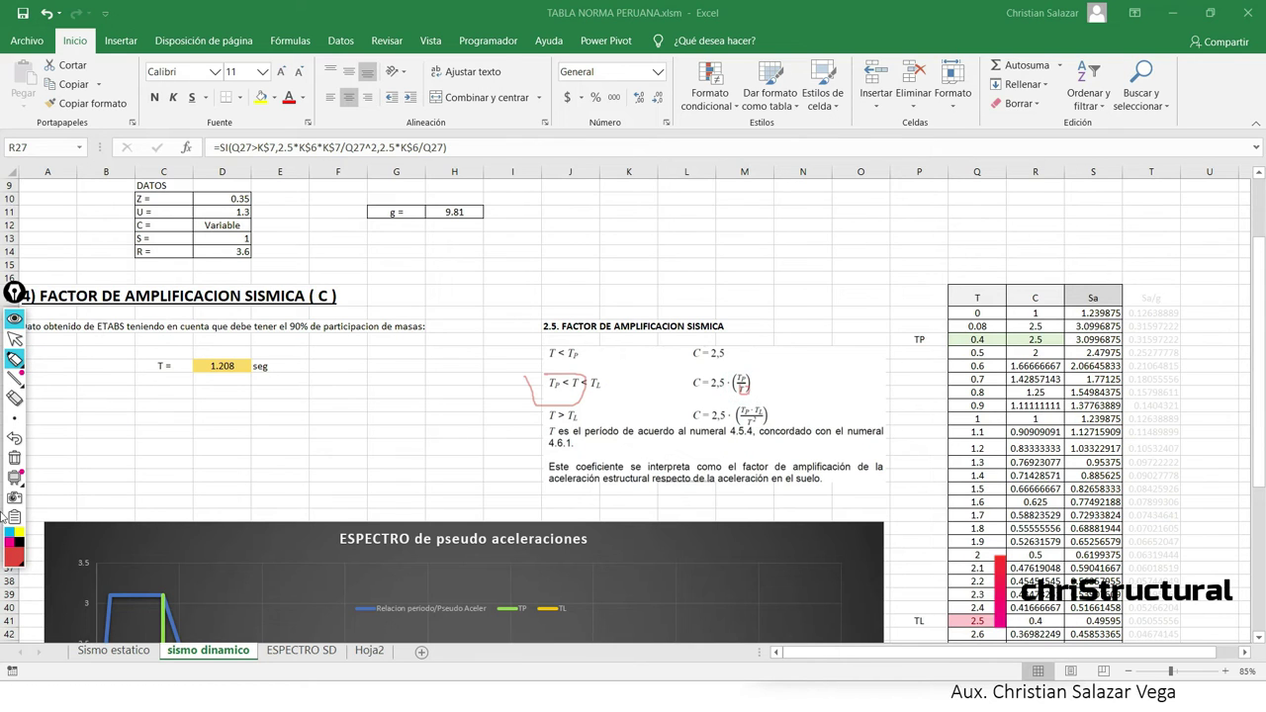
click(14, 338)
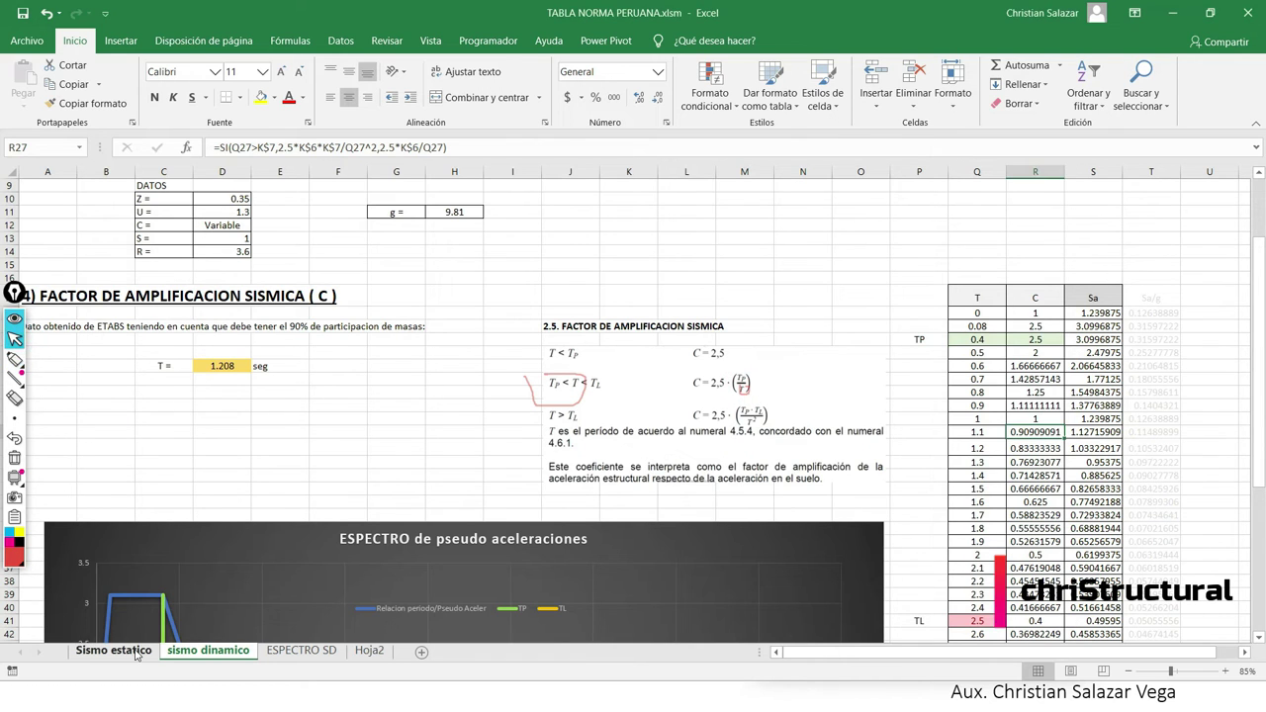
click(136, 653)
scroll(483, 510, up, 2)
scroll(482, 510, up, 10)
scroll(483, 510, down, 8)
scroll(483, 509, down, 1)
click(367, 557)
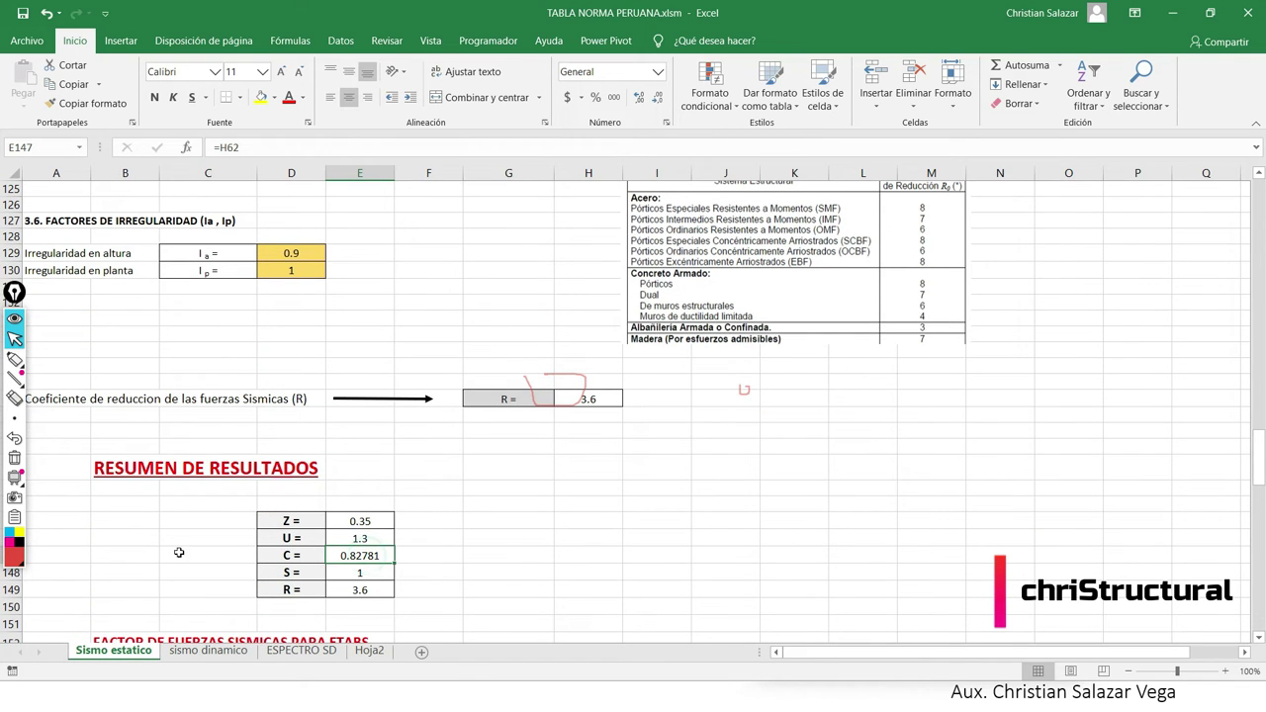
click(208, 651)
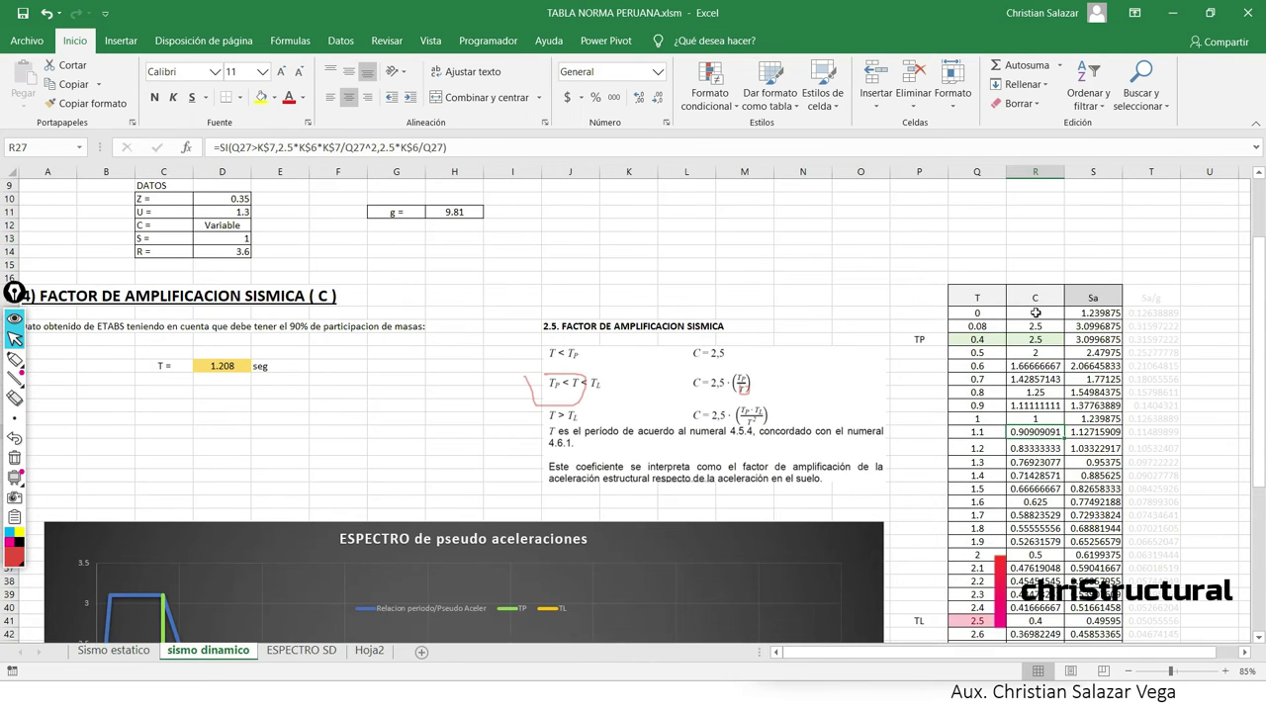
click(1036, 313)
scroll(695, 296, down, 7)
scroll(695, 287, up, 5)
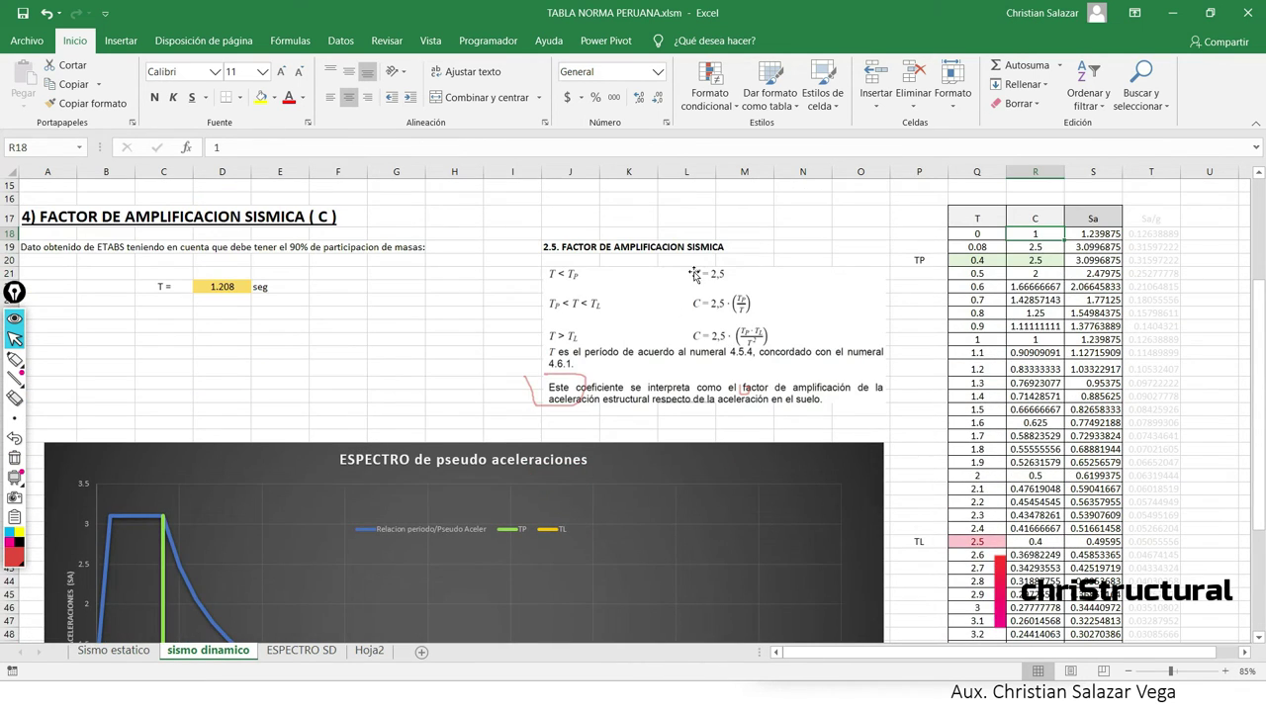
click(15, 358)
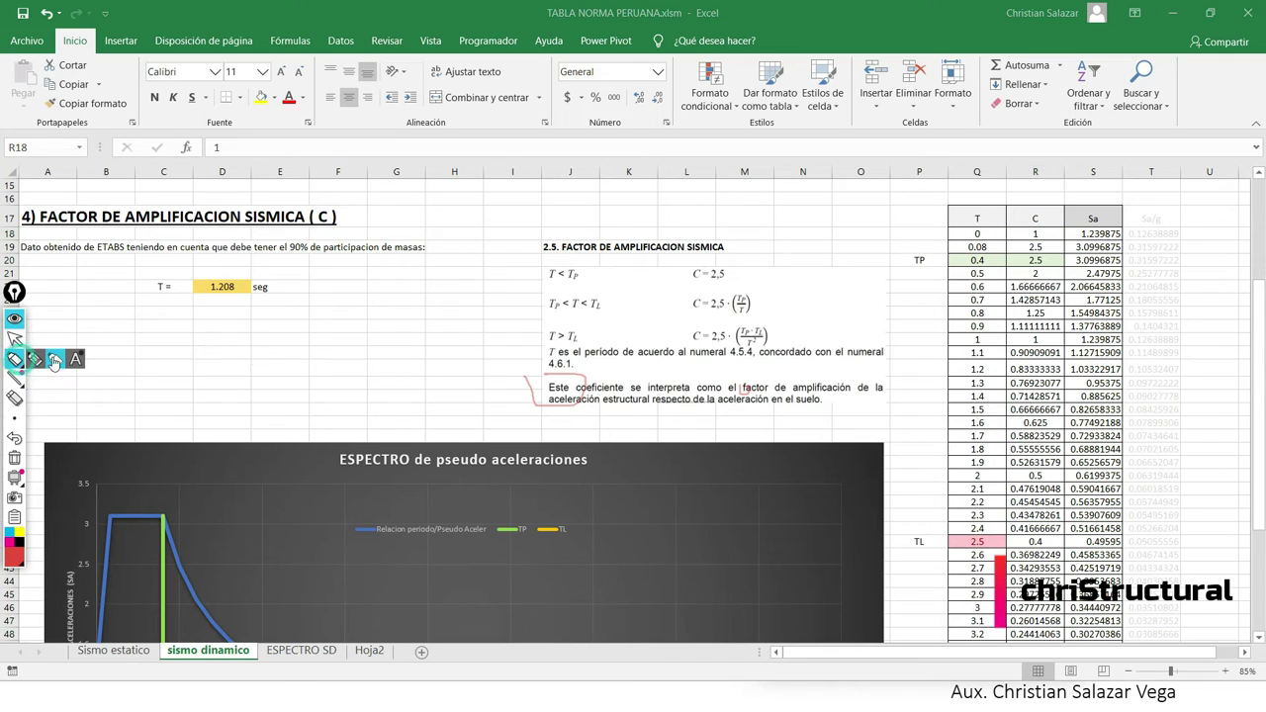
drag(737, 315, 762, 342)
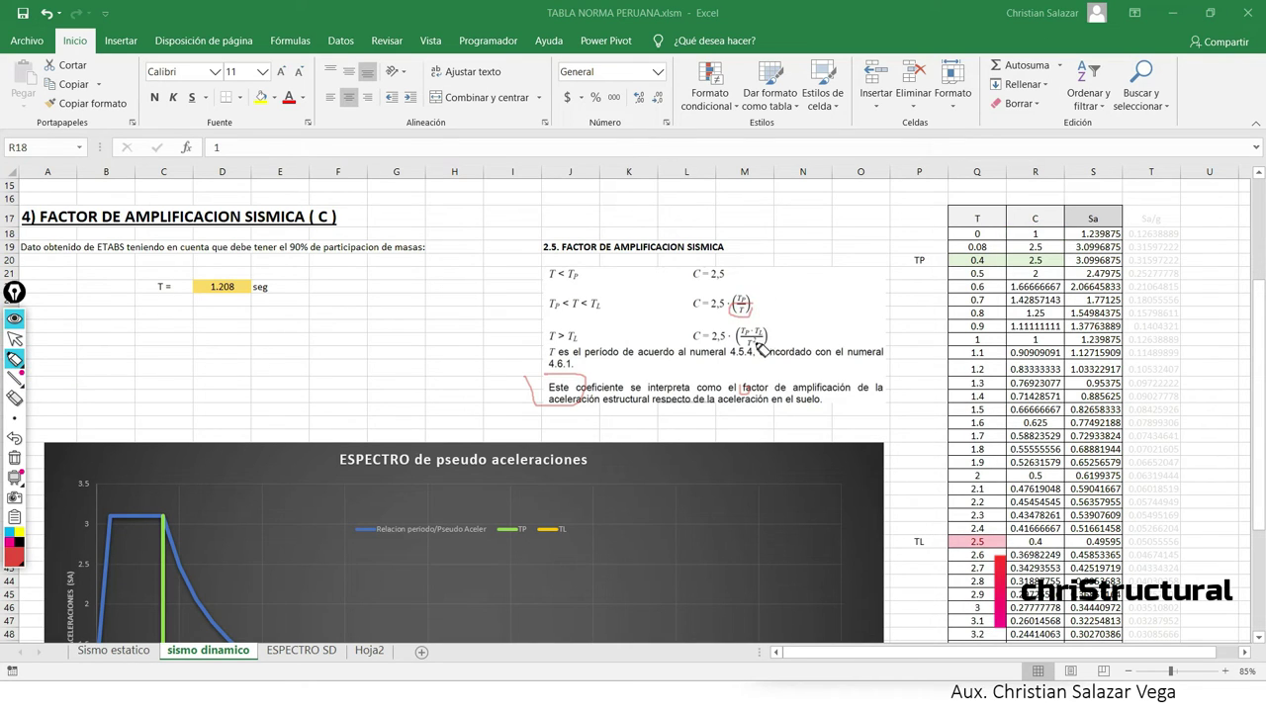
click(156, 275)
drag(151, 323, 156, 277)
click(15, 339)
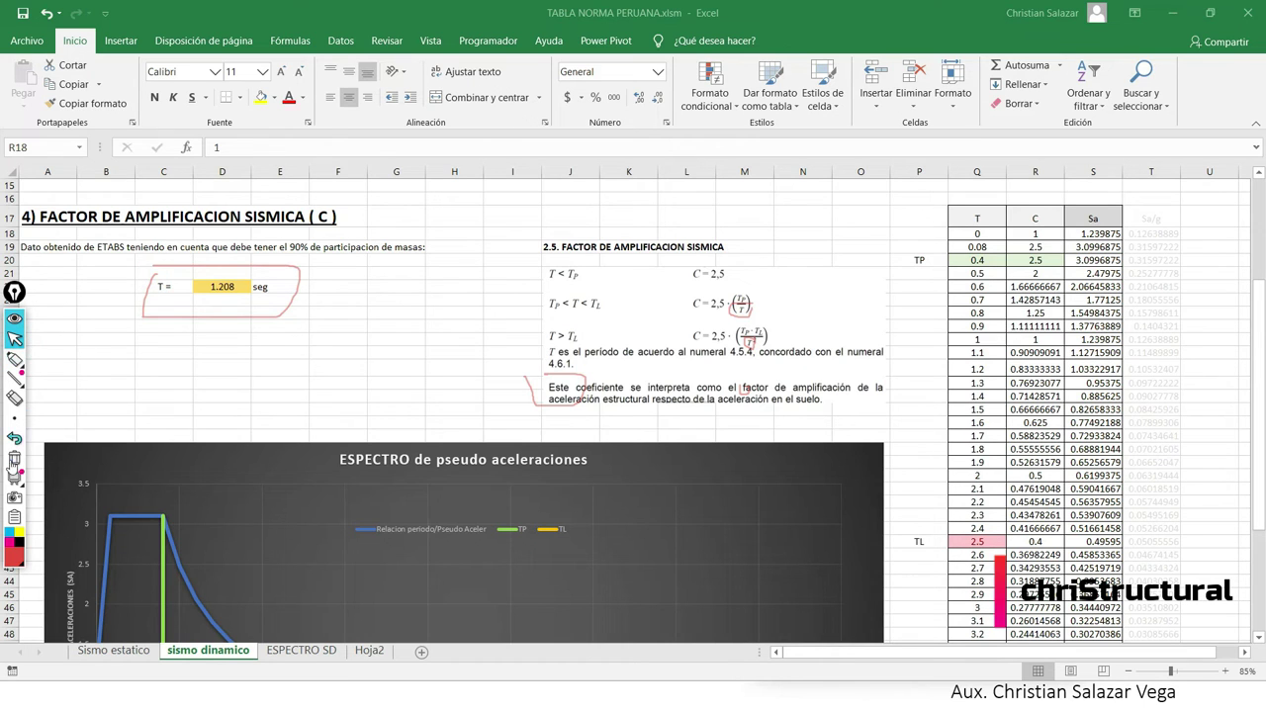
click(15, 458)
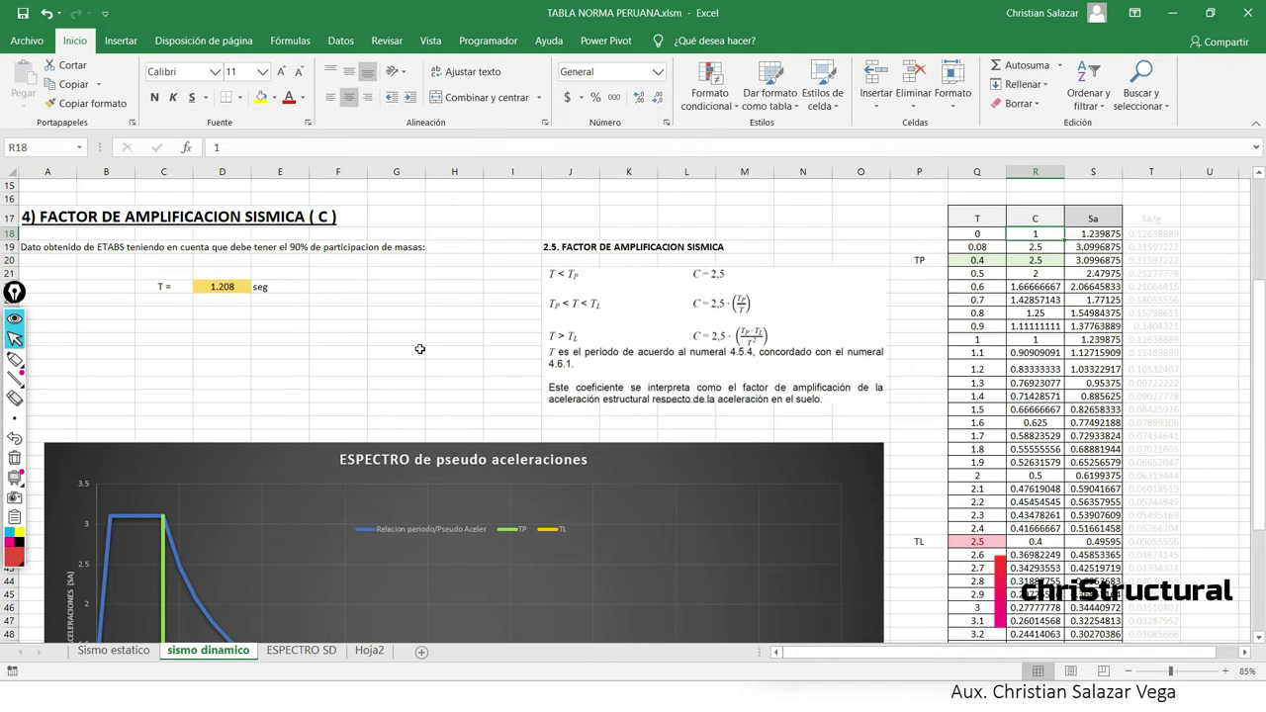
scroll(420, 349, up, 5)
scroll(419, 349, down, 6)
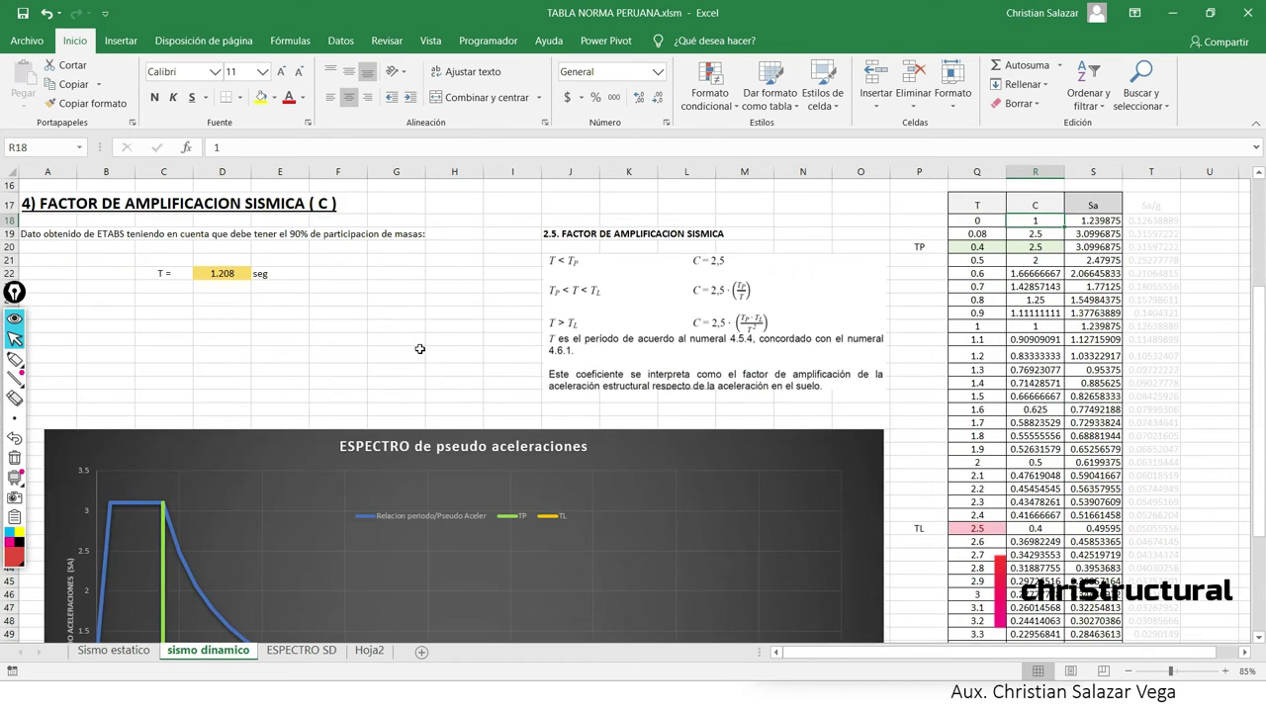
scroll(419, 349, up, 2)
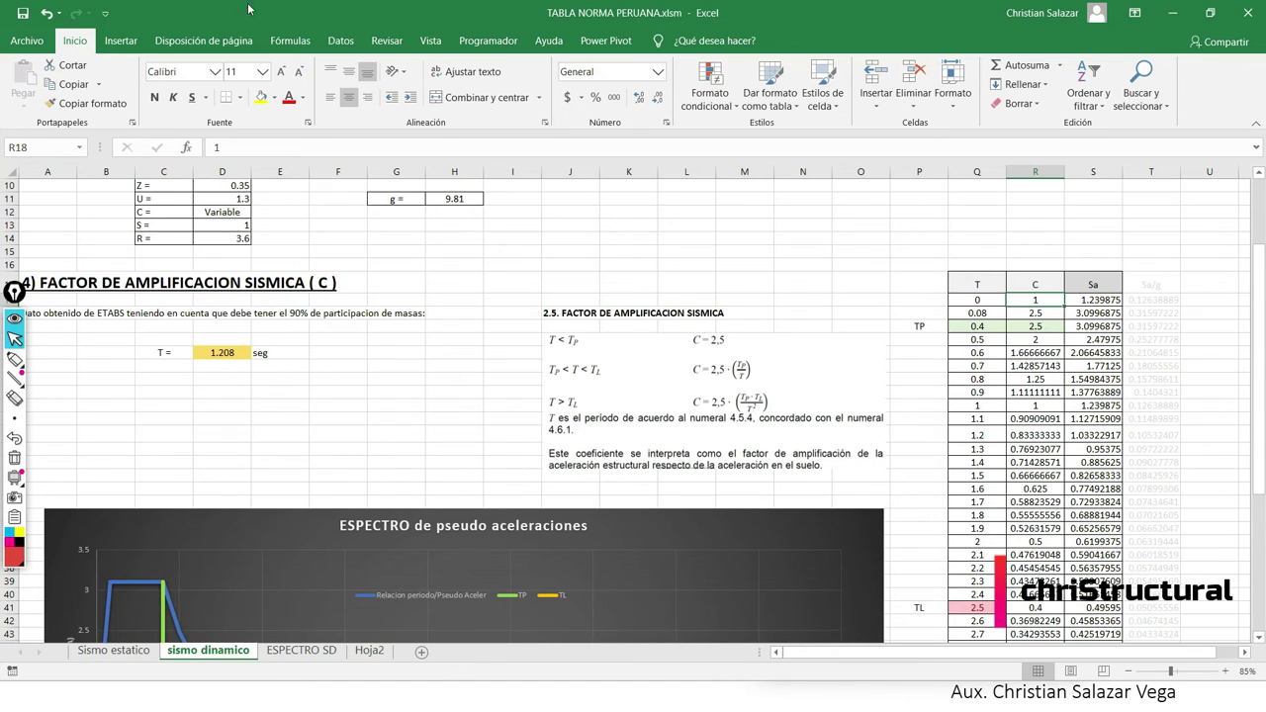
scroll(496, 405, down, 3)
scroll(499, 408, down, 3)
scroll(514, 420, down, 2)
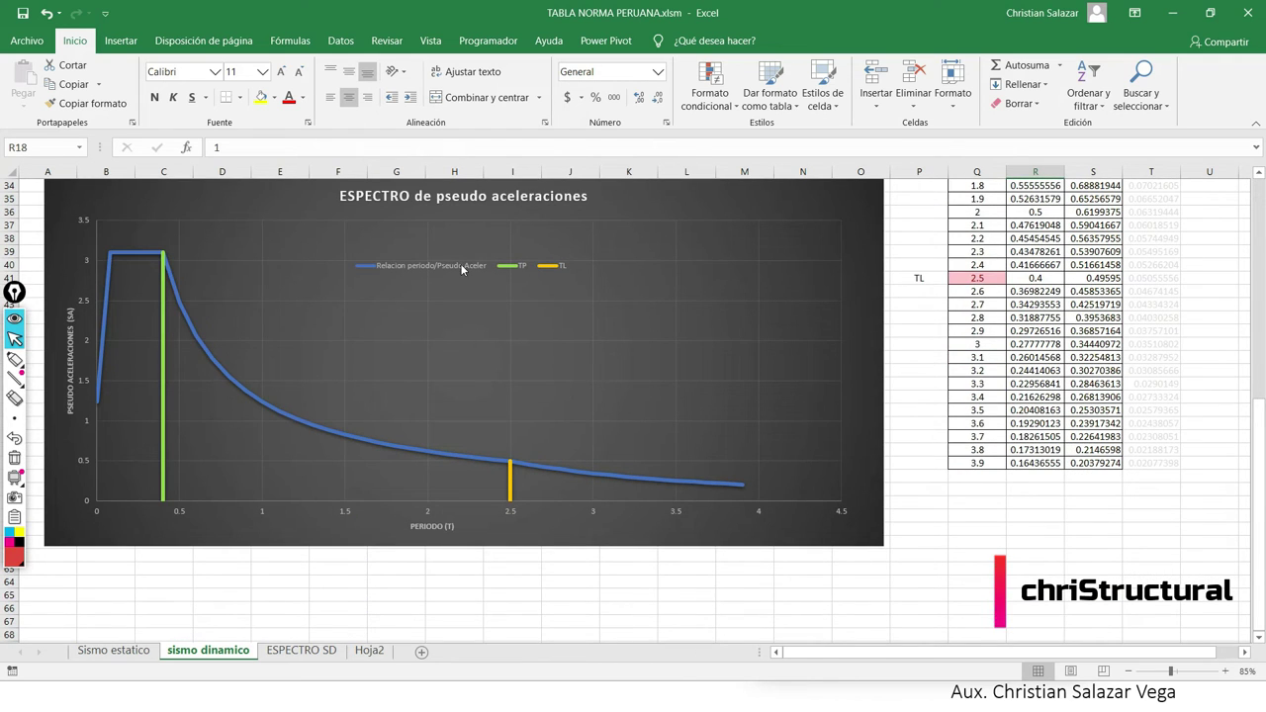
scroll(670, 482, up, 1)
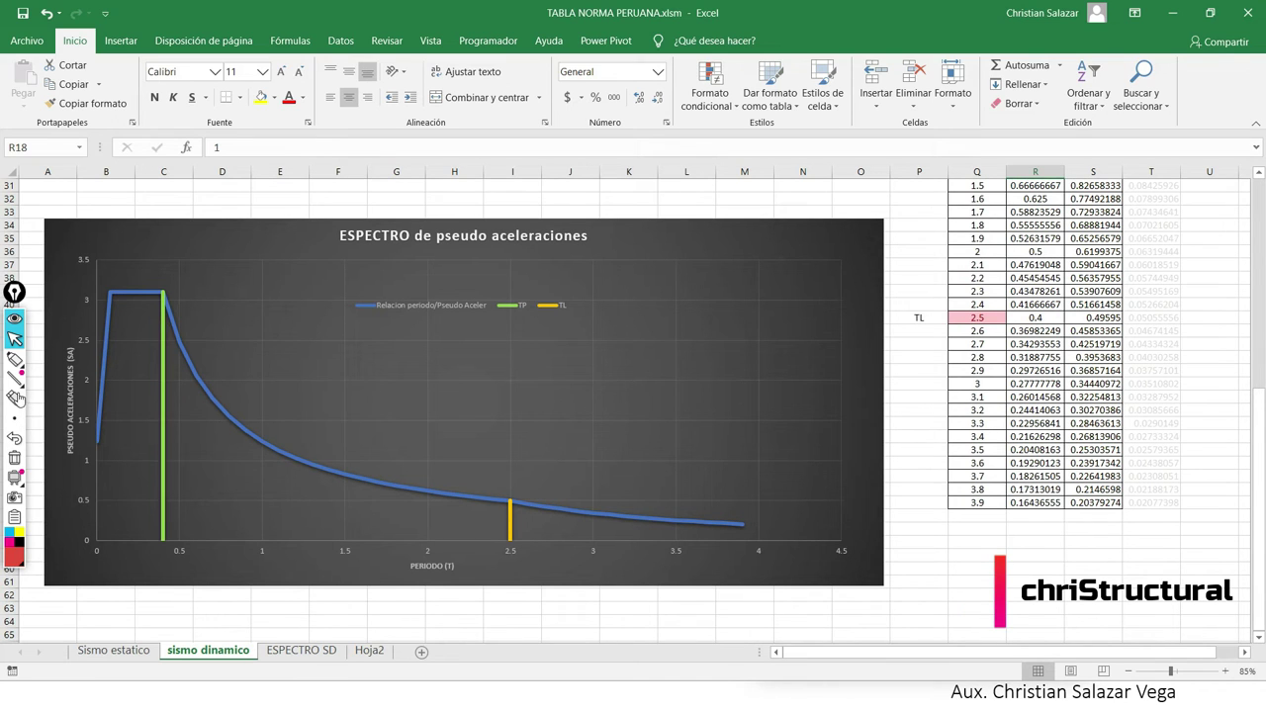
click(15, 358)
click(54, 358)
mouse_move(15, 359)
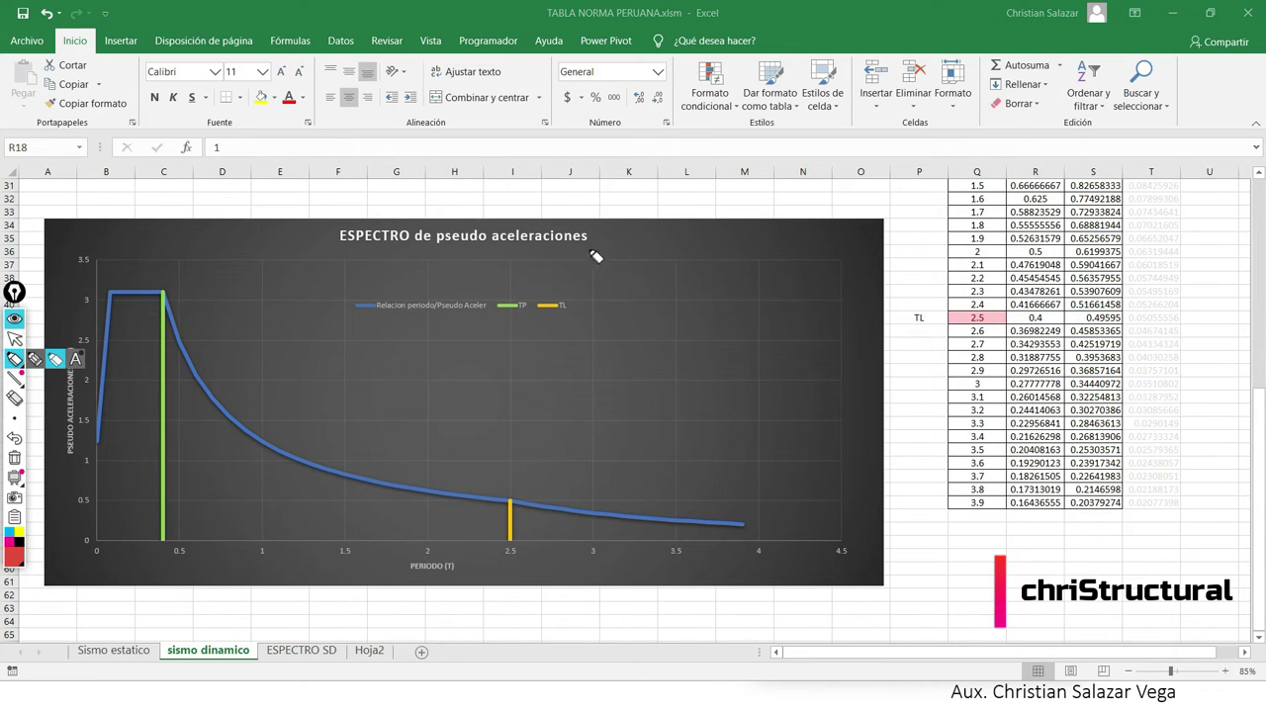
mouse_move(614, 234)
mouse_down()
mouse_move(627, 234)
mouse_move(626, 250)
mouse_up()
drag(104, 436, 461, 507)
mouse_move(85, 330)
mouse_down()
mouse_move(52, 461)
mouse_move(94, 425)
mouse_move(79, 331)
mouse_up()
click(73, 354)
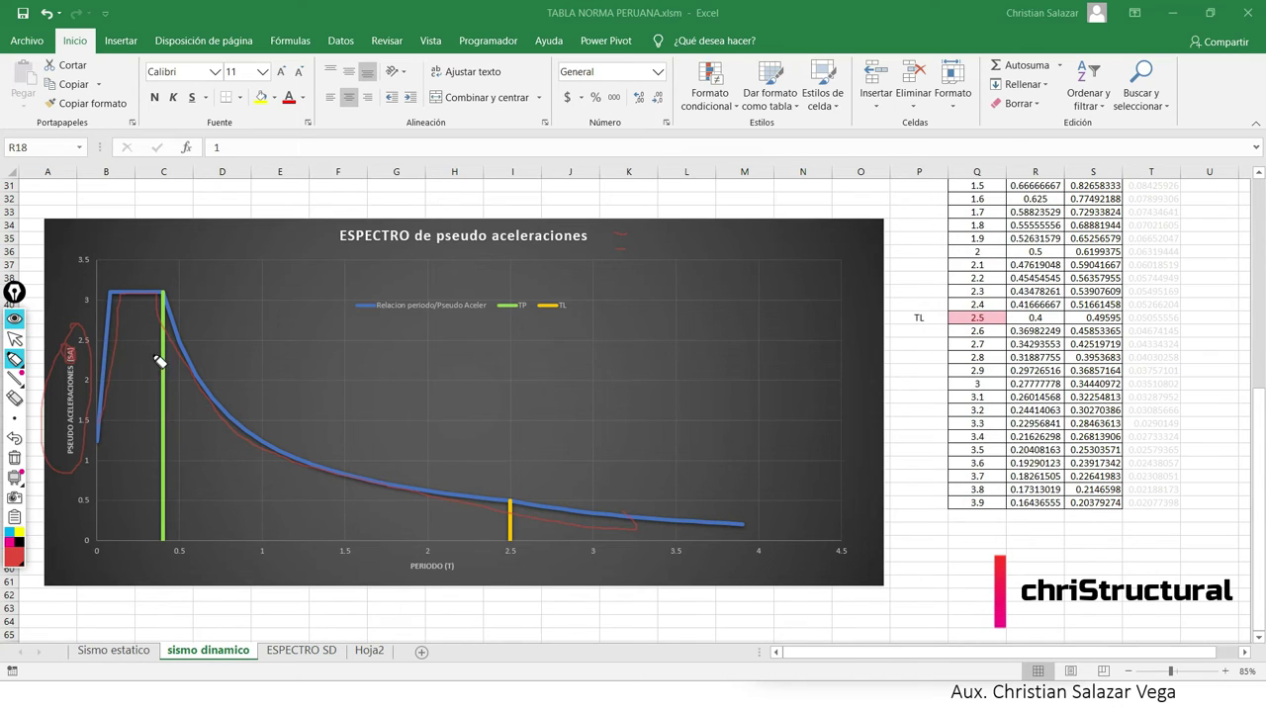
drag(391, 559, 401, 557)
click(21, 458)
click(15, 338)
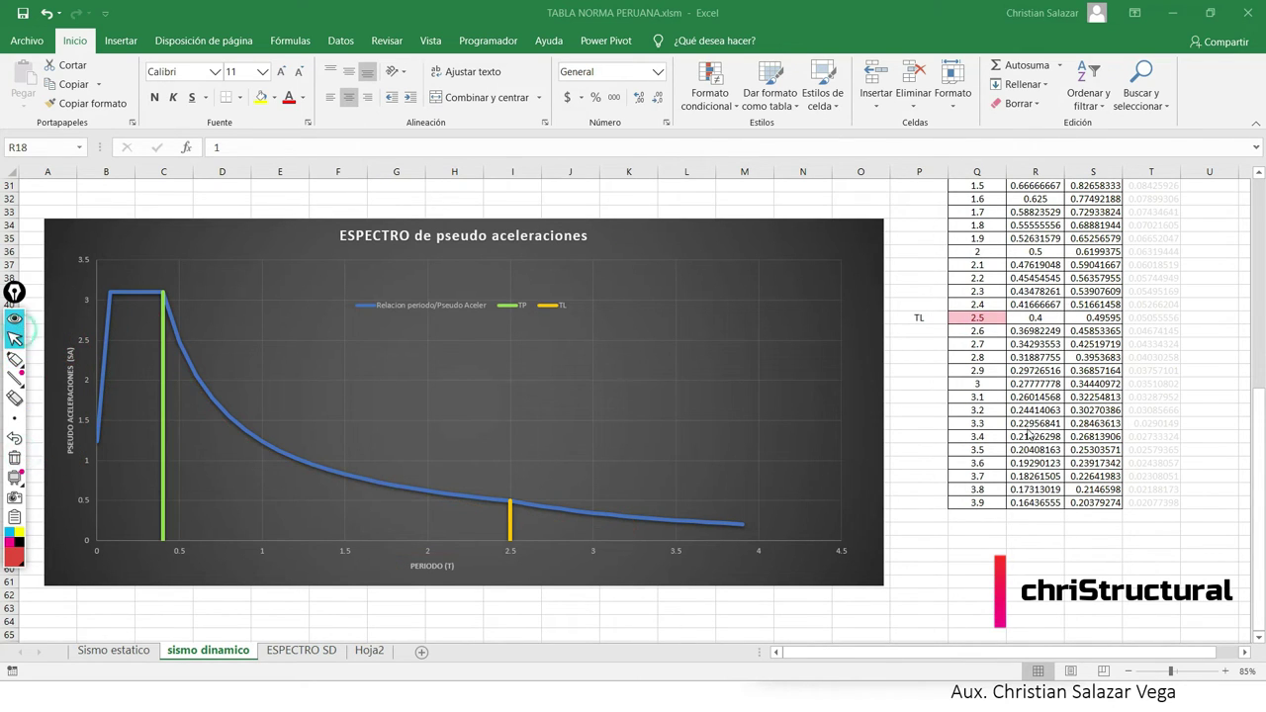
scroll(933, 491, up, 3)
scroll(933, 491, up, 3)
click(1091, 261)
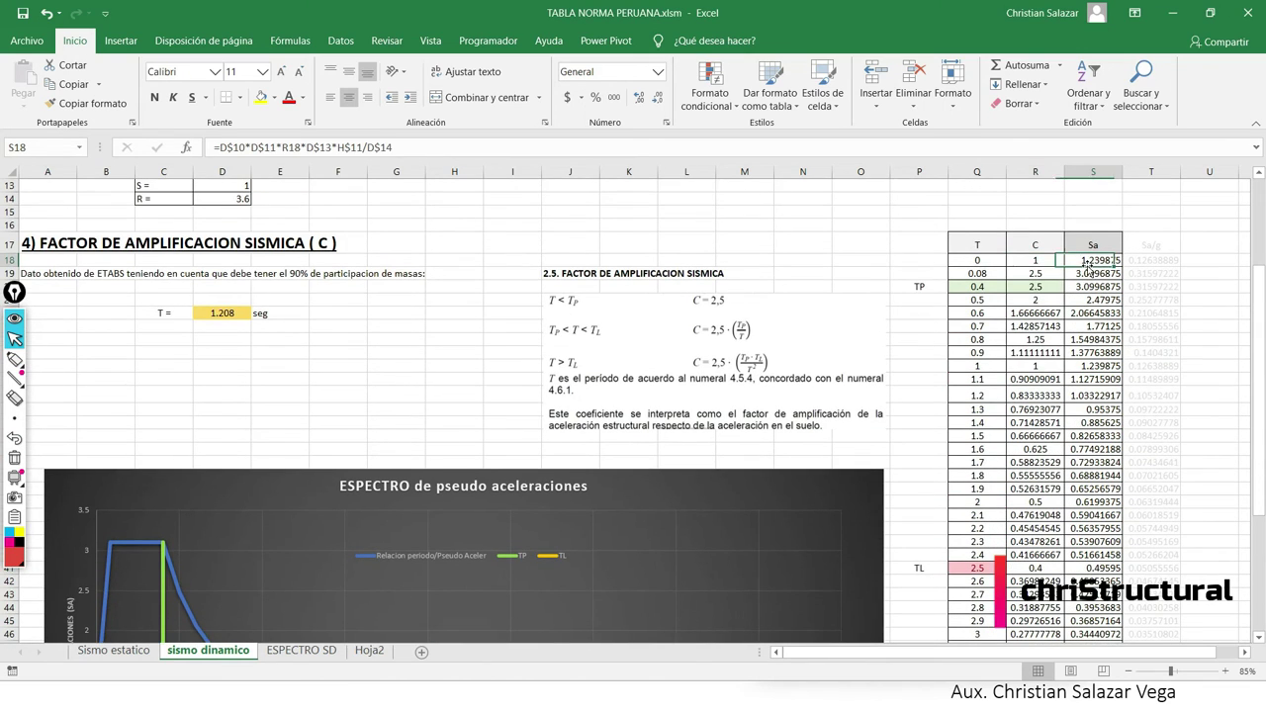
scroll(1096, 314, down, 2)
scroll(1101, 446, down, 1)
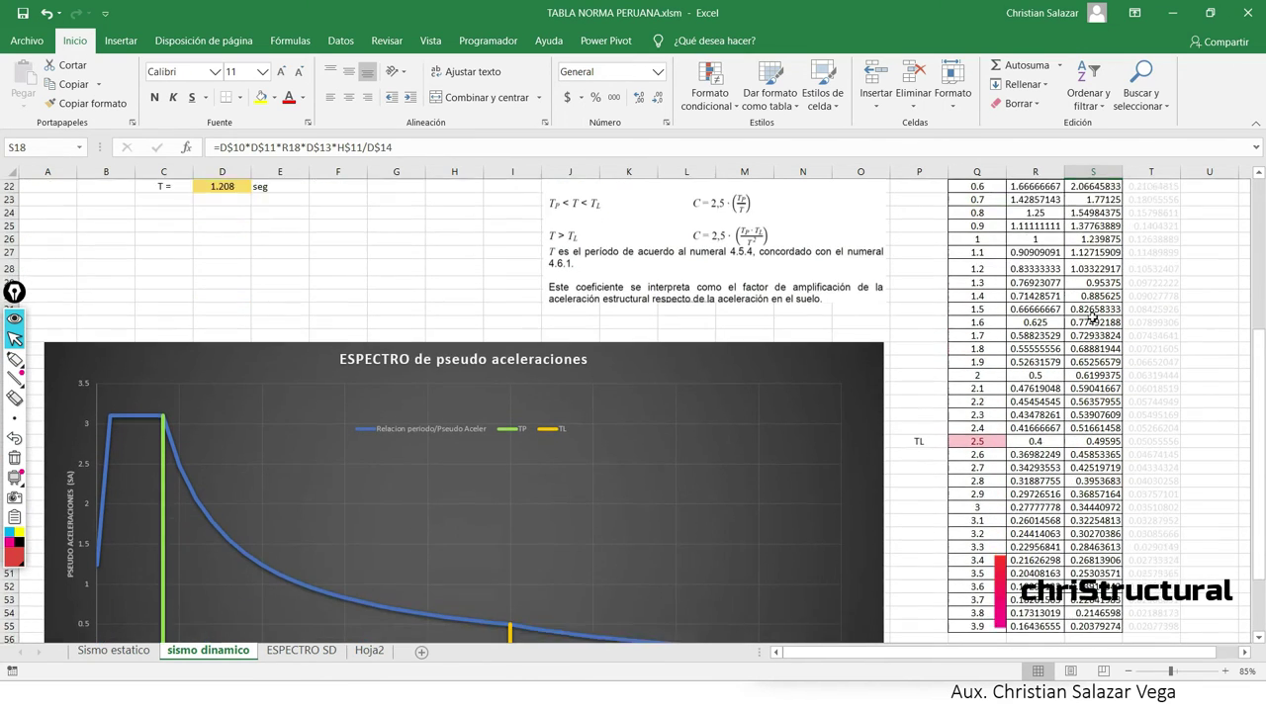
scroll(1110, 596, down, 1)
scroll(990, 446, up, 1)
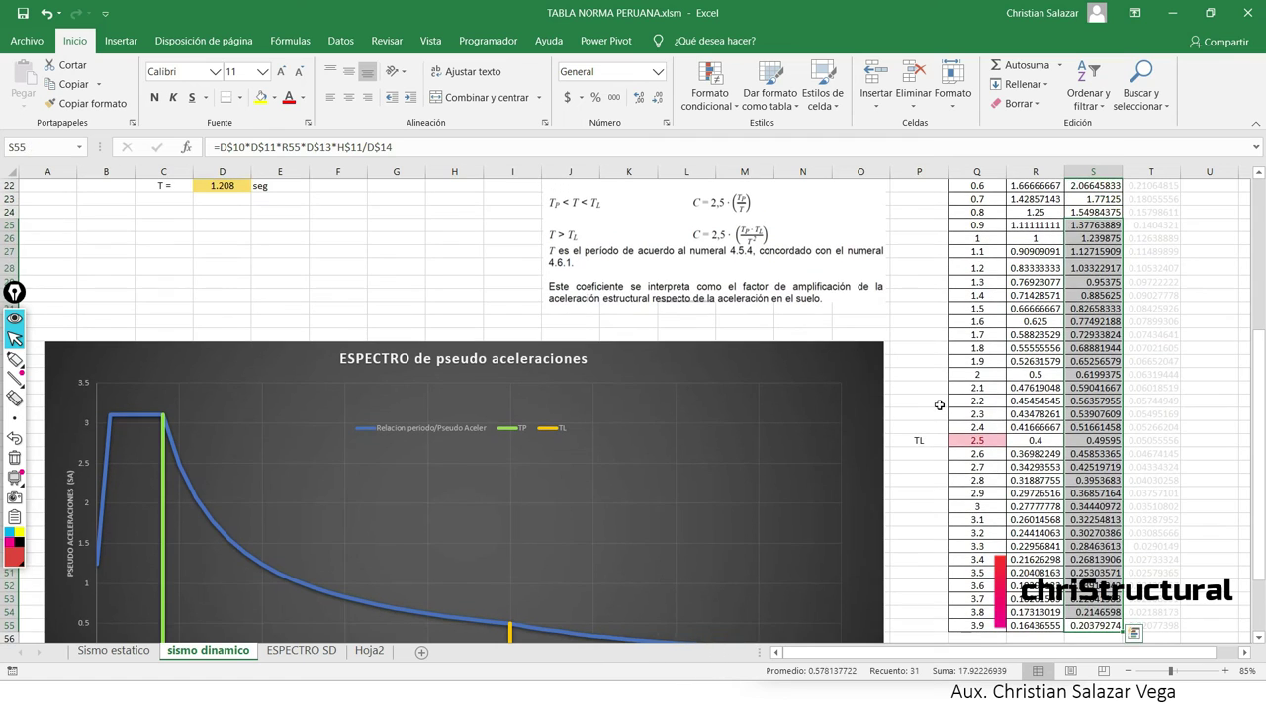
click(925, 400)
Show the ESPECTRO SD sheet and launch Notepad from the Start search.
click(316, 656)
scroll(274, 464, up, 4)
scroll(260, 472, up, 4)
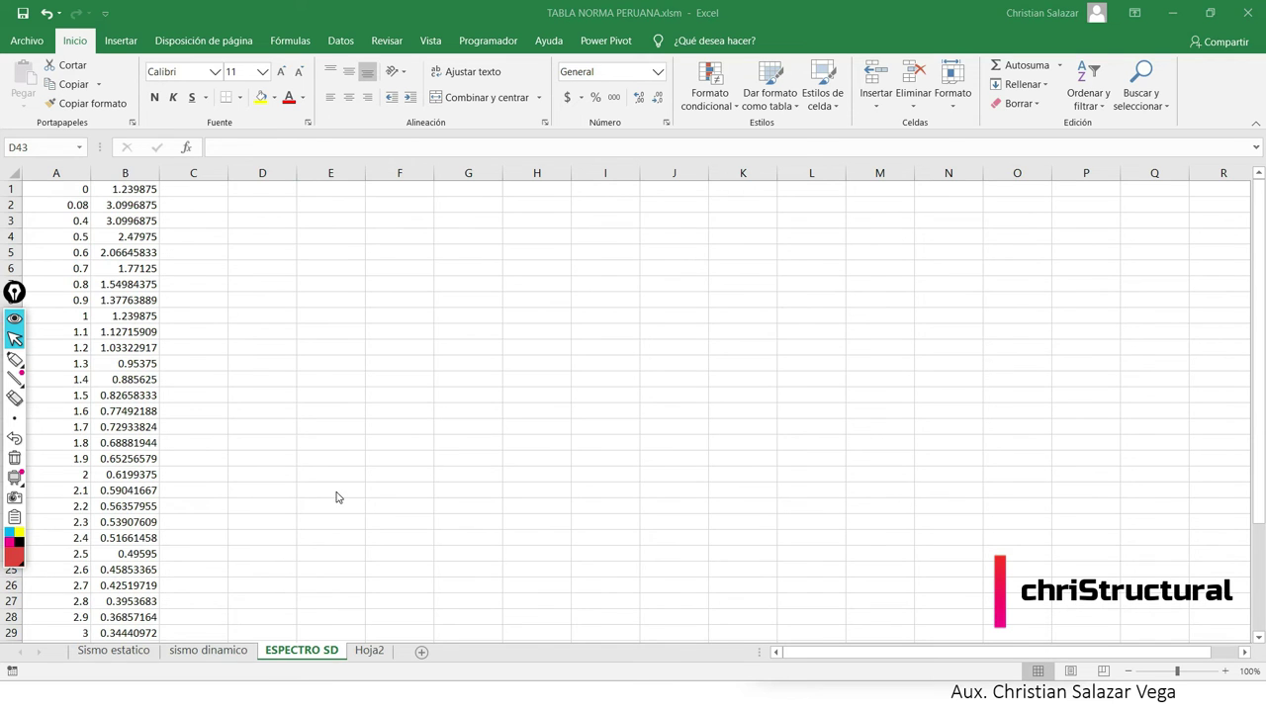
key(super)
text(TXT)
key(Return)
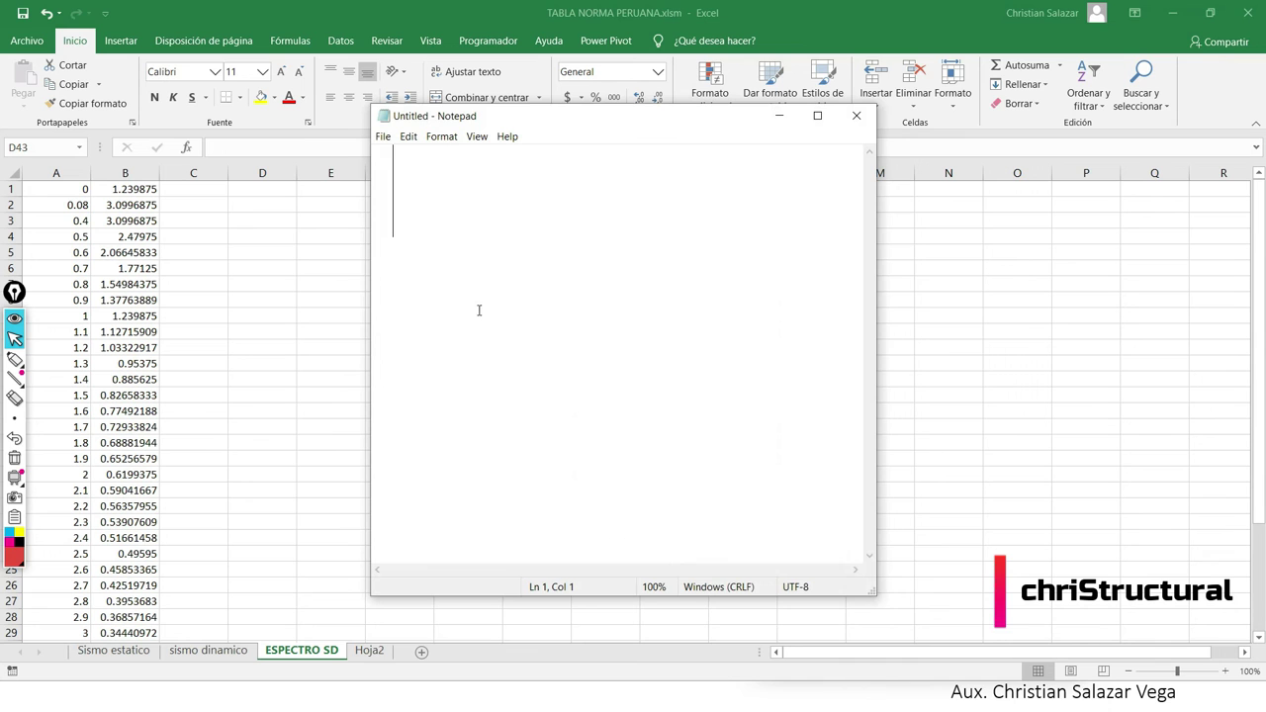
Copy the T–Sa pairs in A1:B38 of ESPECTRO SD to the clipboard.
click(256, 313)
click(125, 442)
mouse_move(55, 189)
mouse_down()
mouse_move(92, 709)
mouse_move(121, 599)
mouse_up()
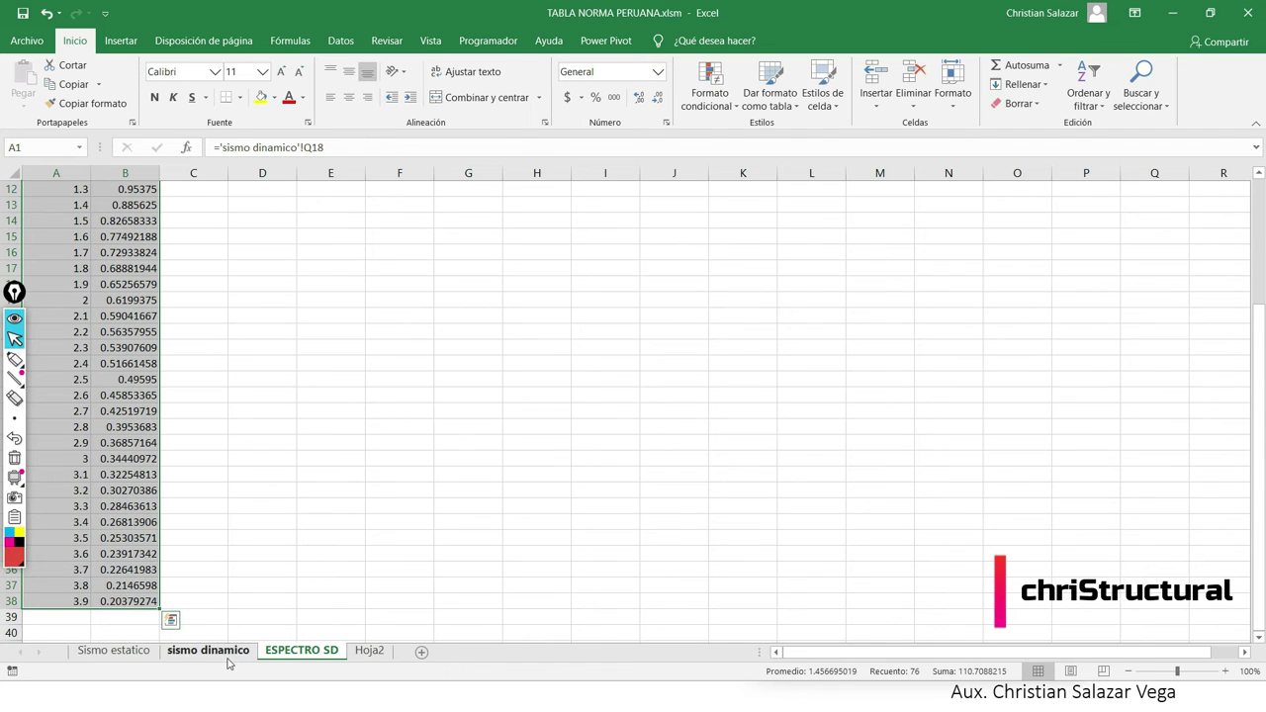
click(263, 653)
key(ctrl+c)
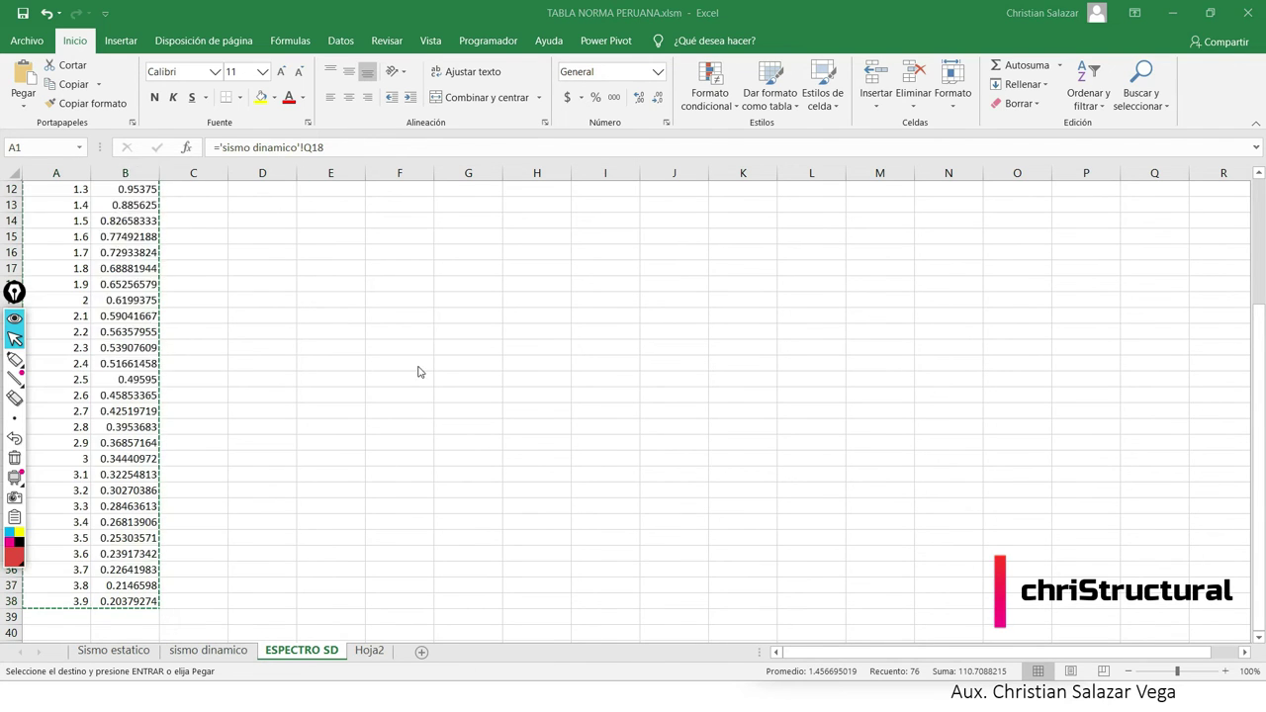
key(alt+Tab)
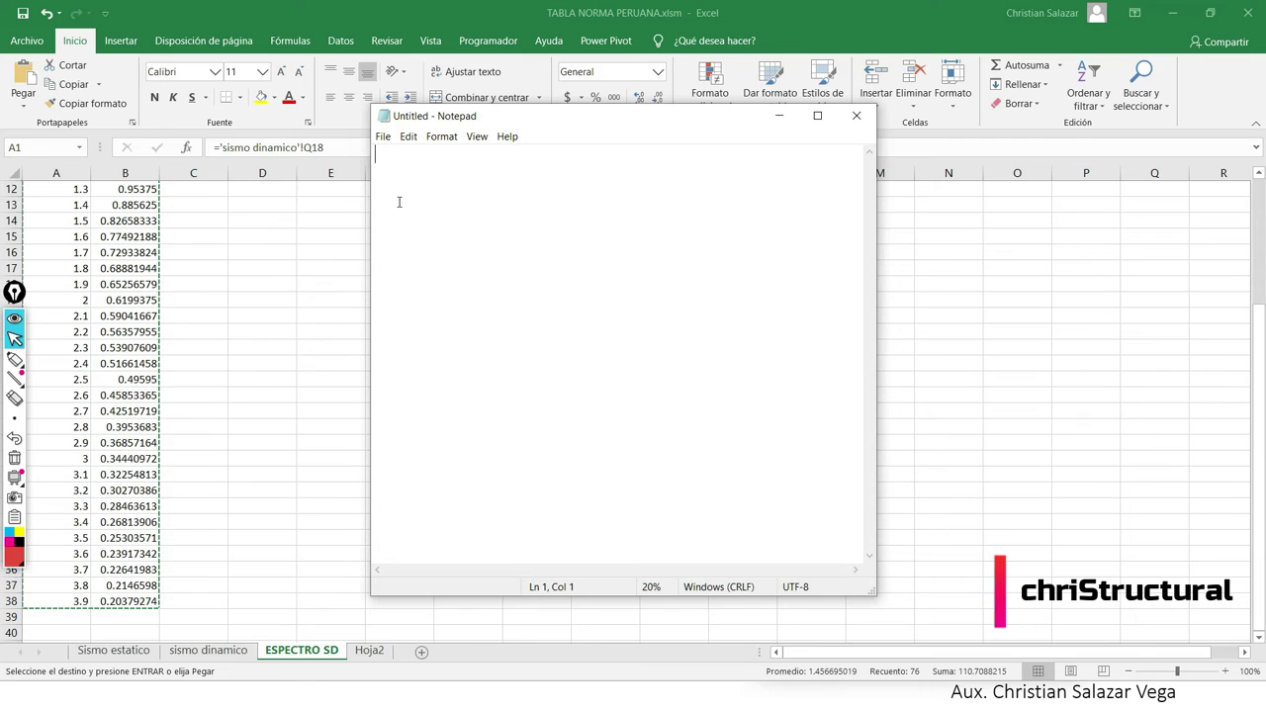
Paste the spectrum values into Notepad and start Save As.
key(ctrl+v)
click(627, 358)
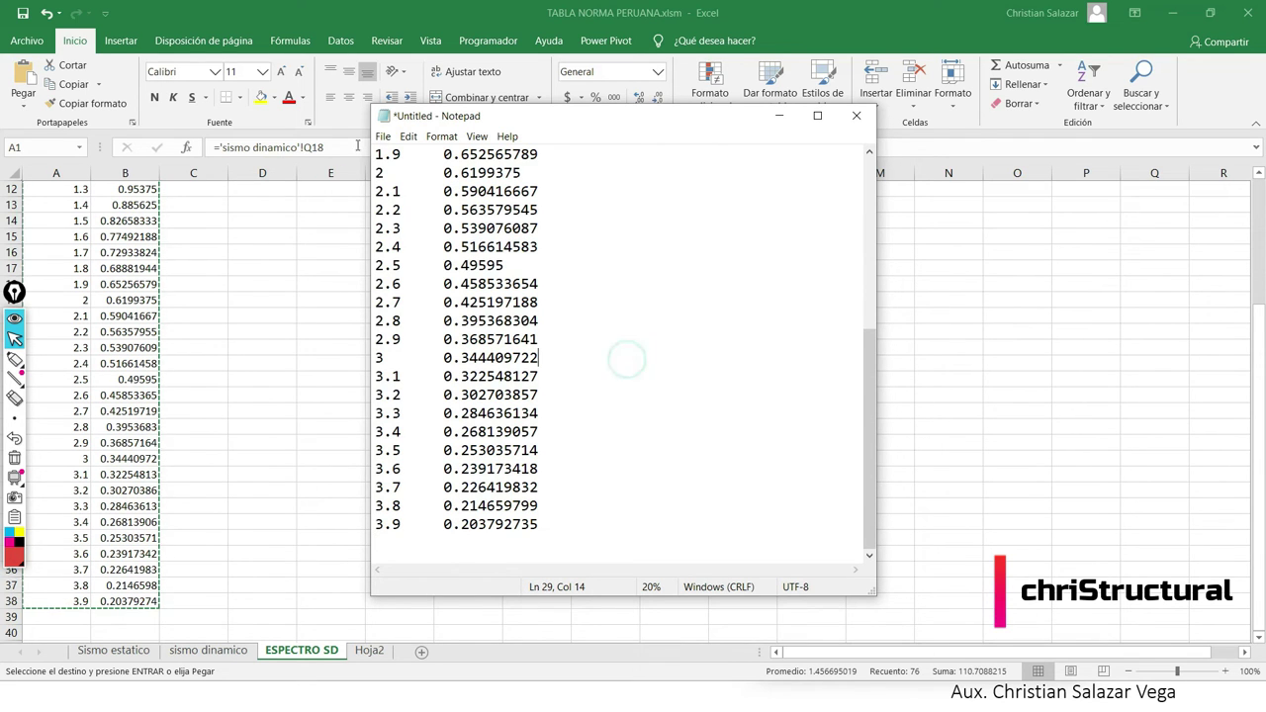
click(385, 138)
click(425, 216)
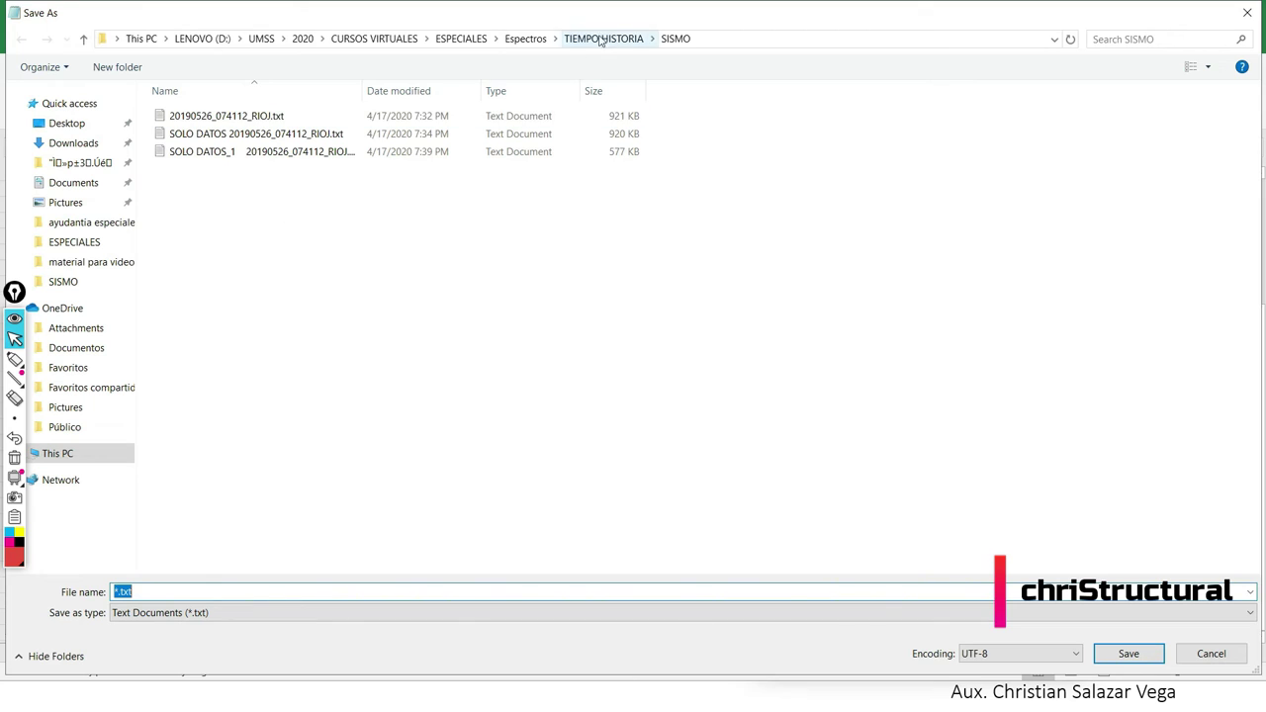
Create a new MODELO3 folder under Espectros and go into it.
click(525, 40)
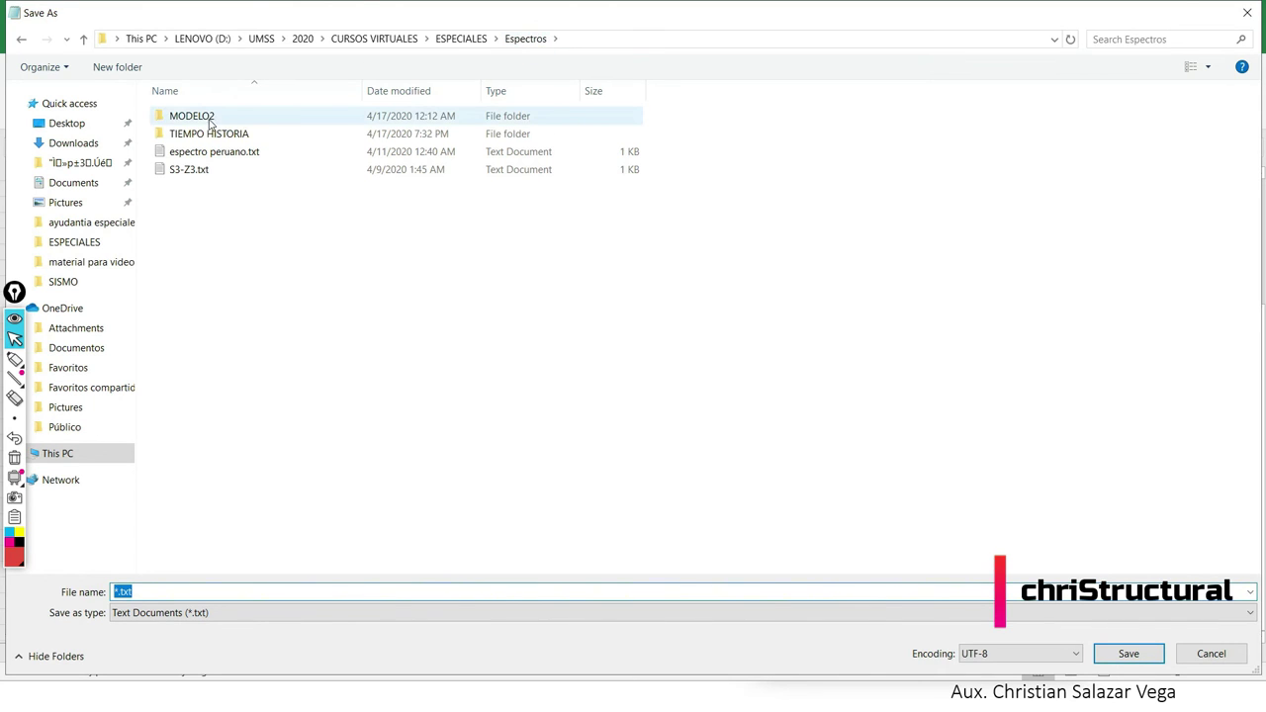
right_click(344, 281)
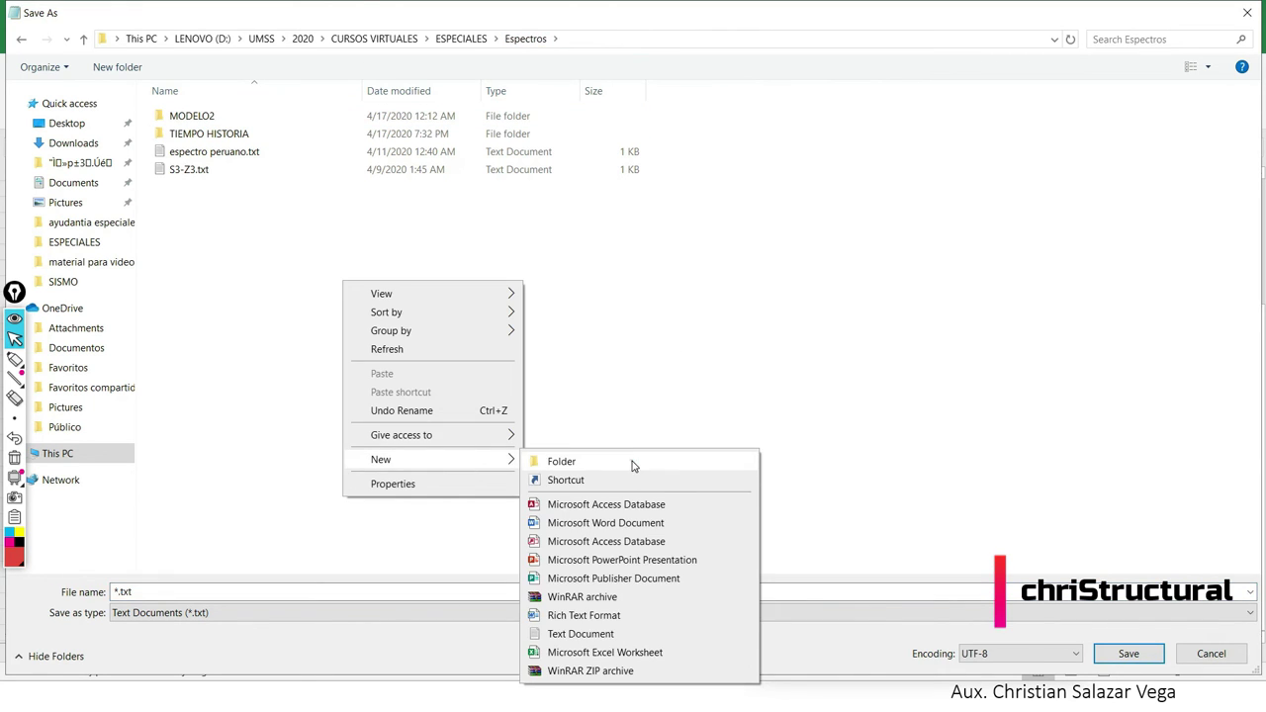
click(561, 461)
key(Caps_Lock)
text(MO)
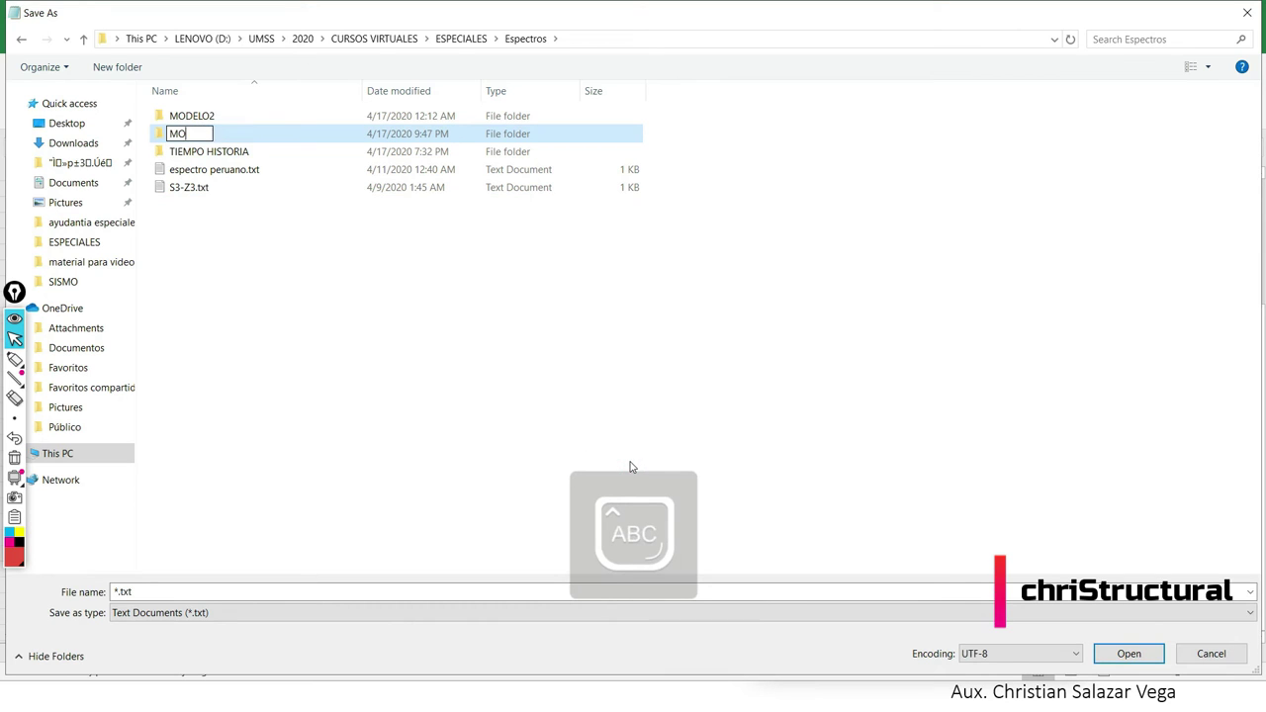
text(DELO3)
key(Return)
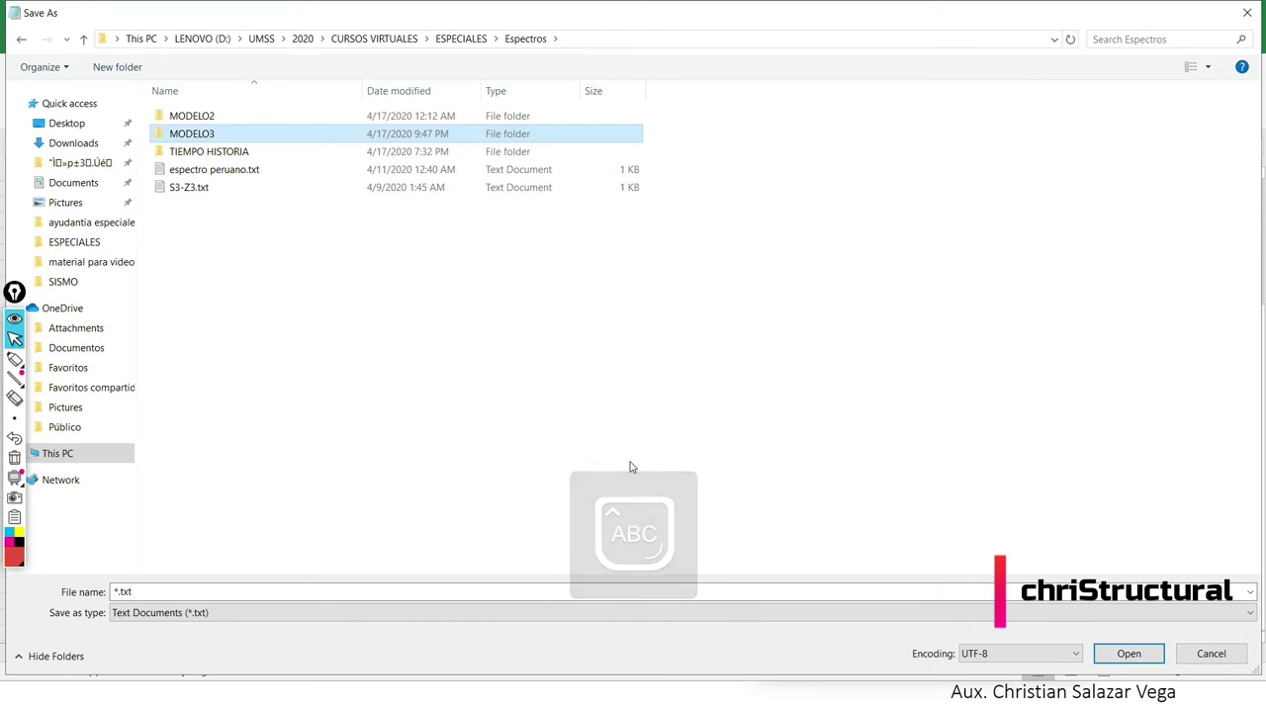
double_click(203, 135)
Enter SISMO DINAMICO PE as the file name and try to save, repositioning the dialog.
drag(112, 590, 117, 592)
text(SISMO DINAMICO-PE)
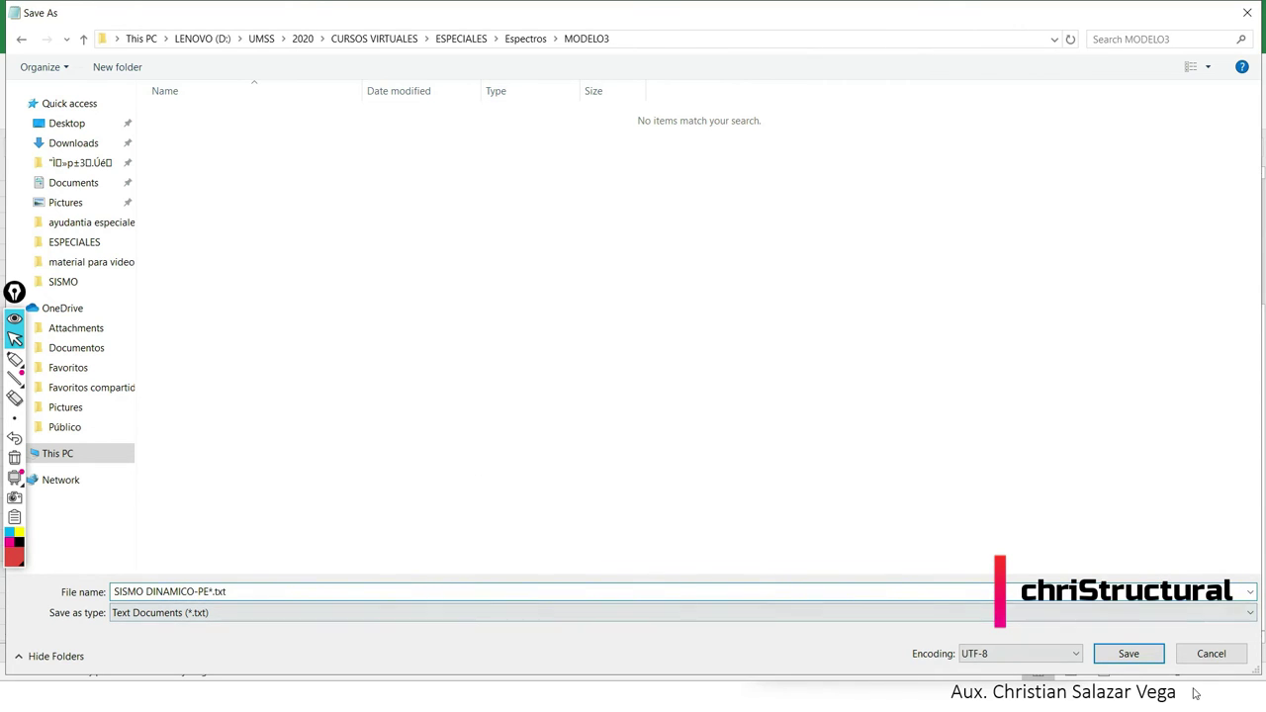
click(1138, 657)
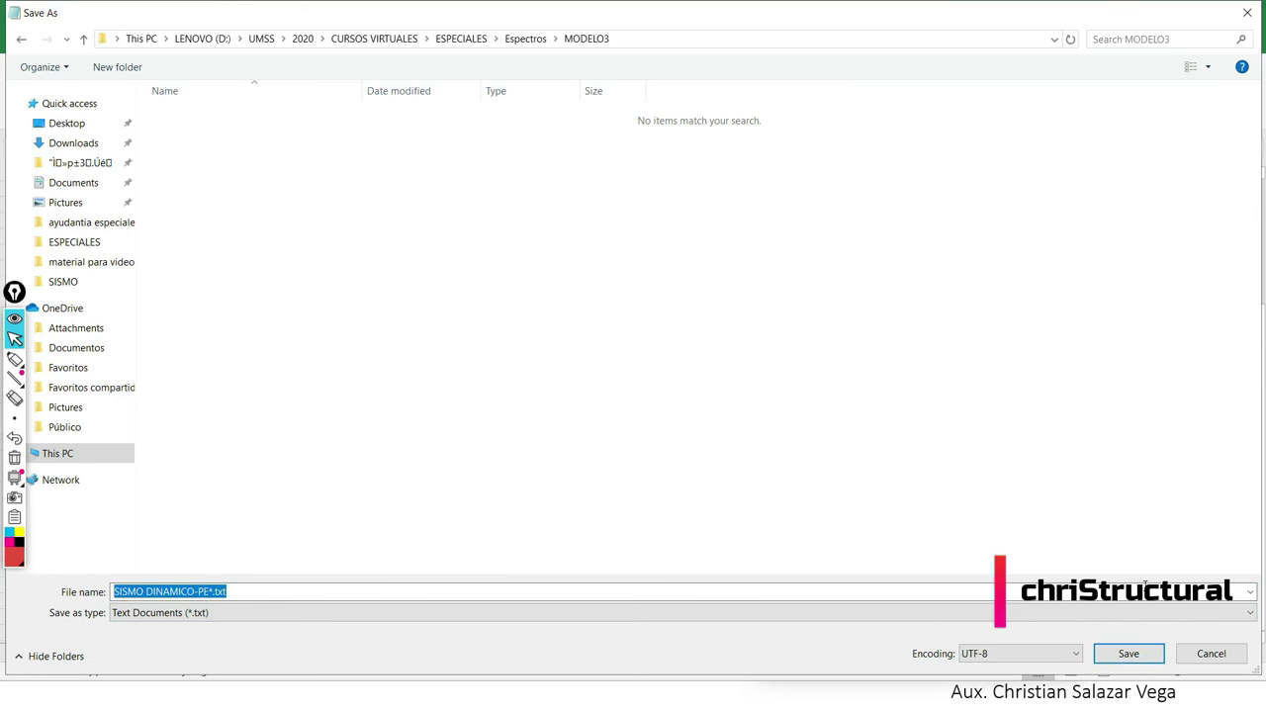
click(1129, 655)
click(199, 592)
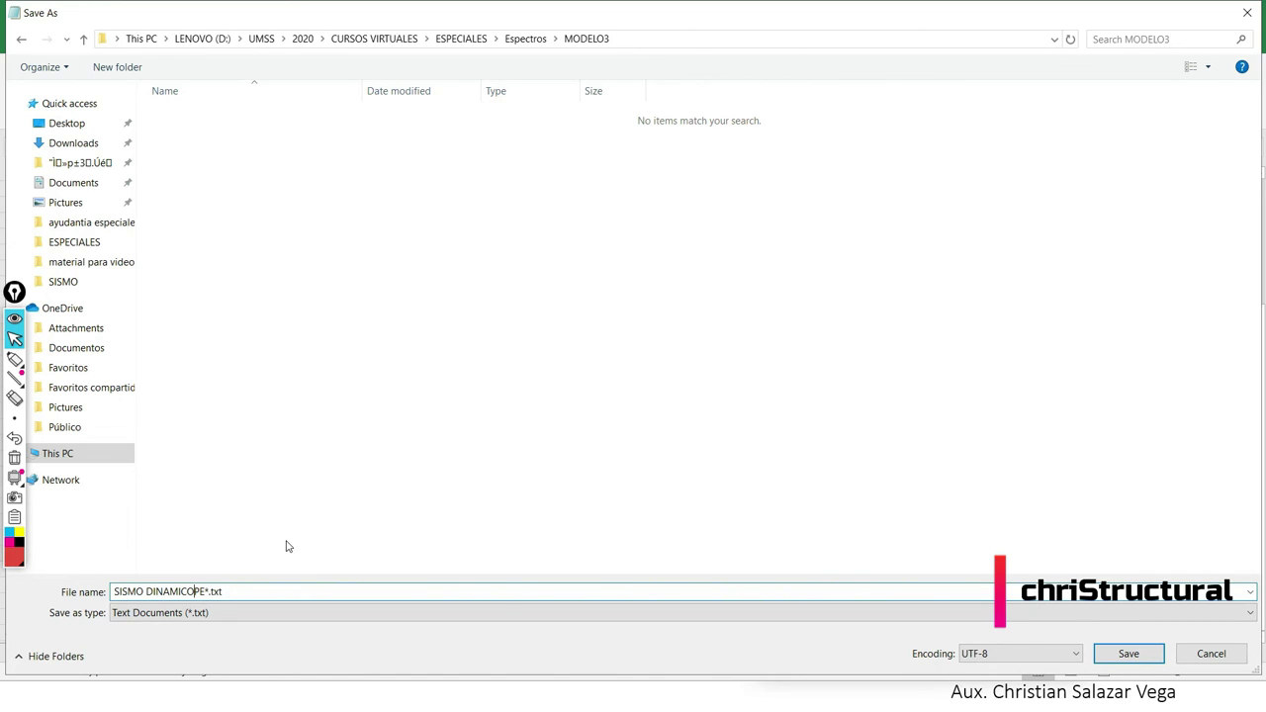
click(1136, 655)
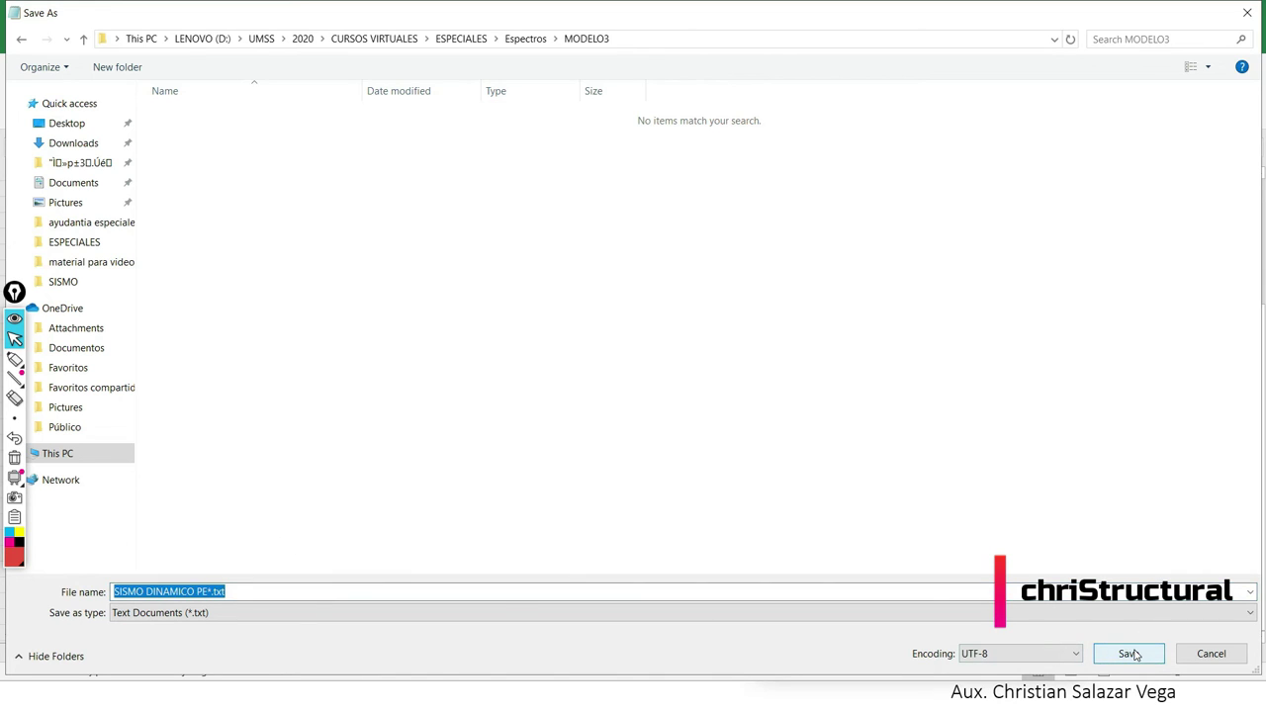
double_click(599, 17)
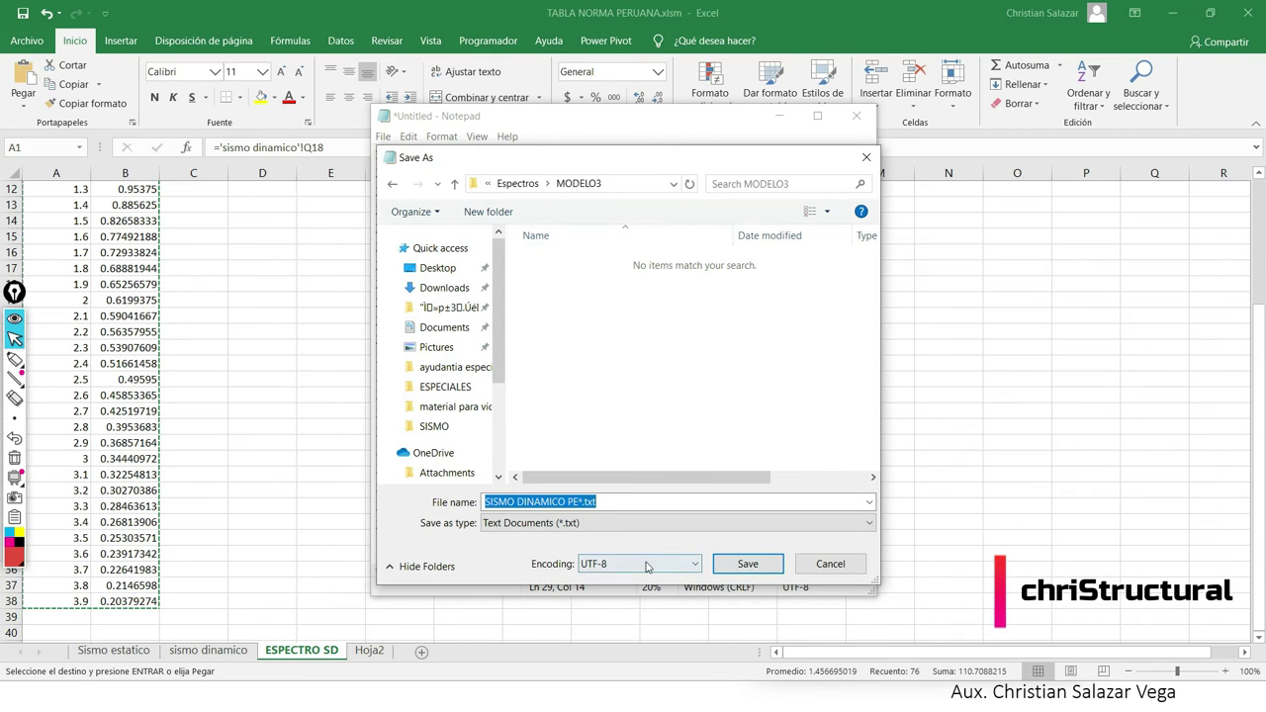
click(741, 563)
drag(573, 170, 777, 153)
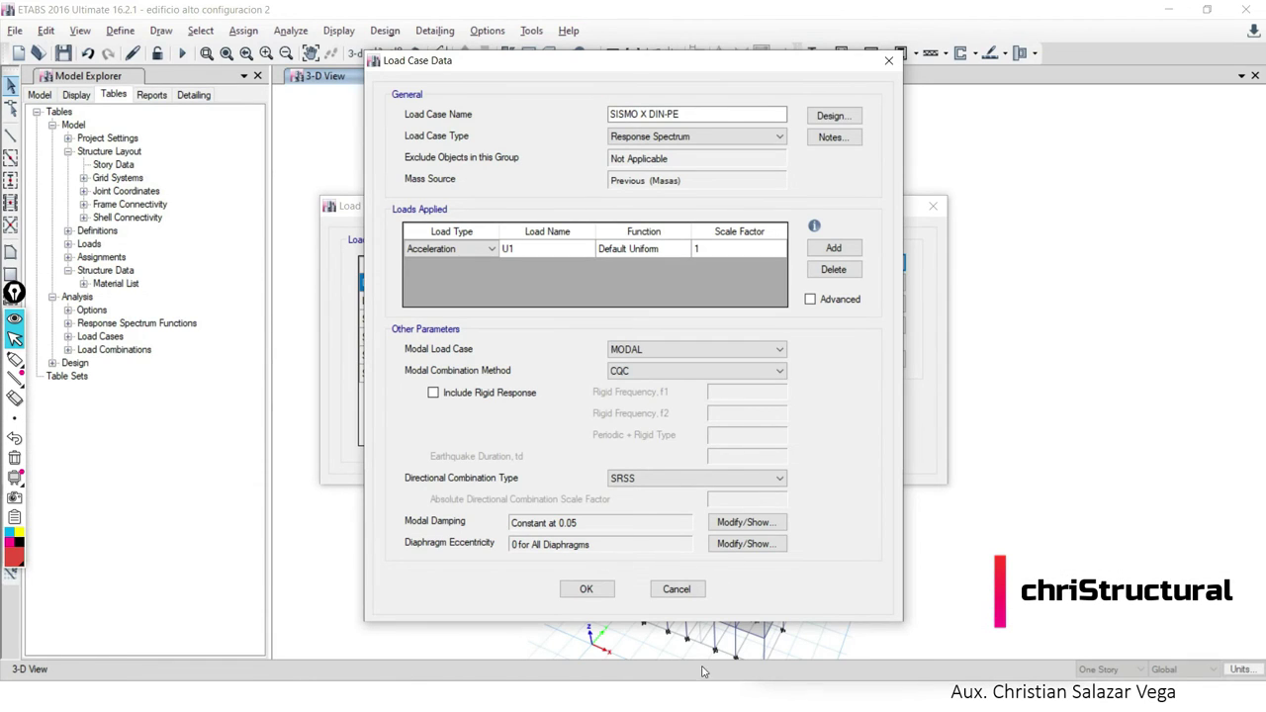
Cycle through the open windows, closing DISPLAY1, to get back to the save dialog.
key(alt+Tab)
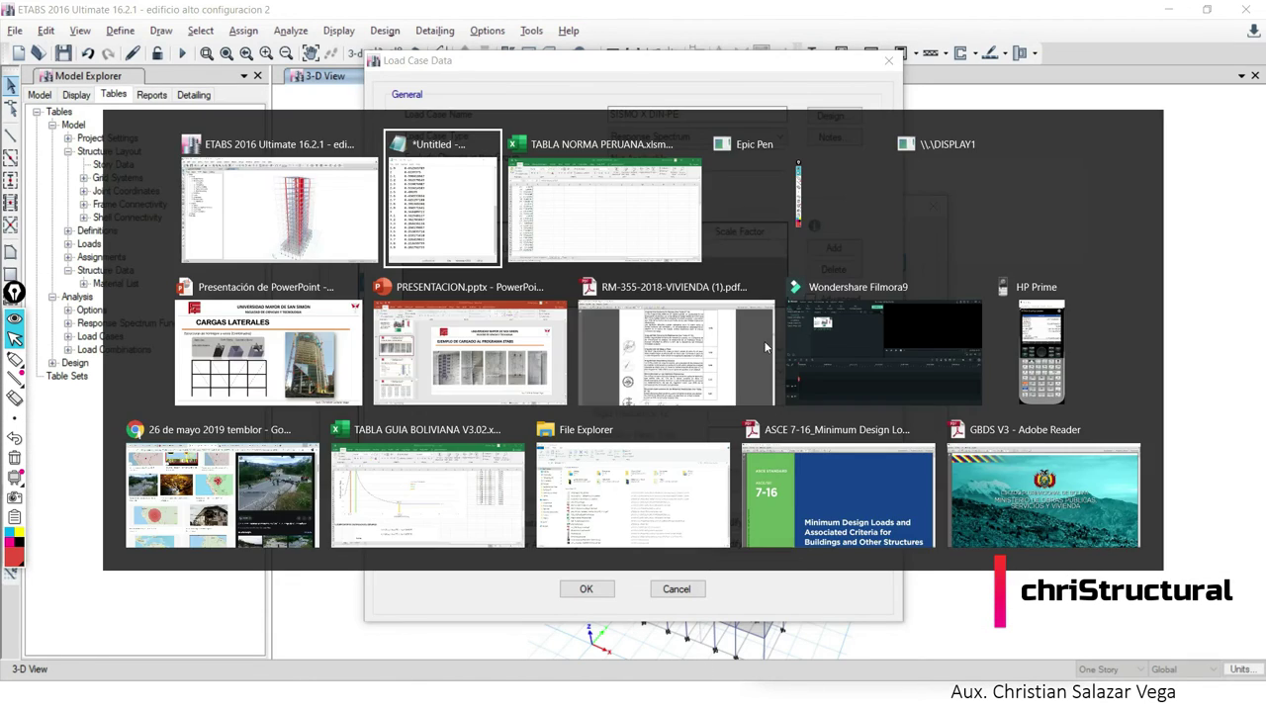
key(Escape)
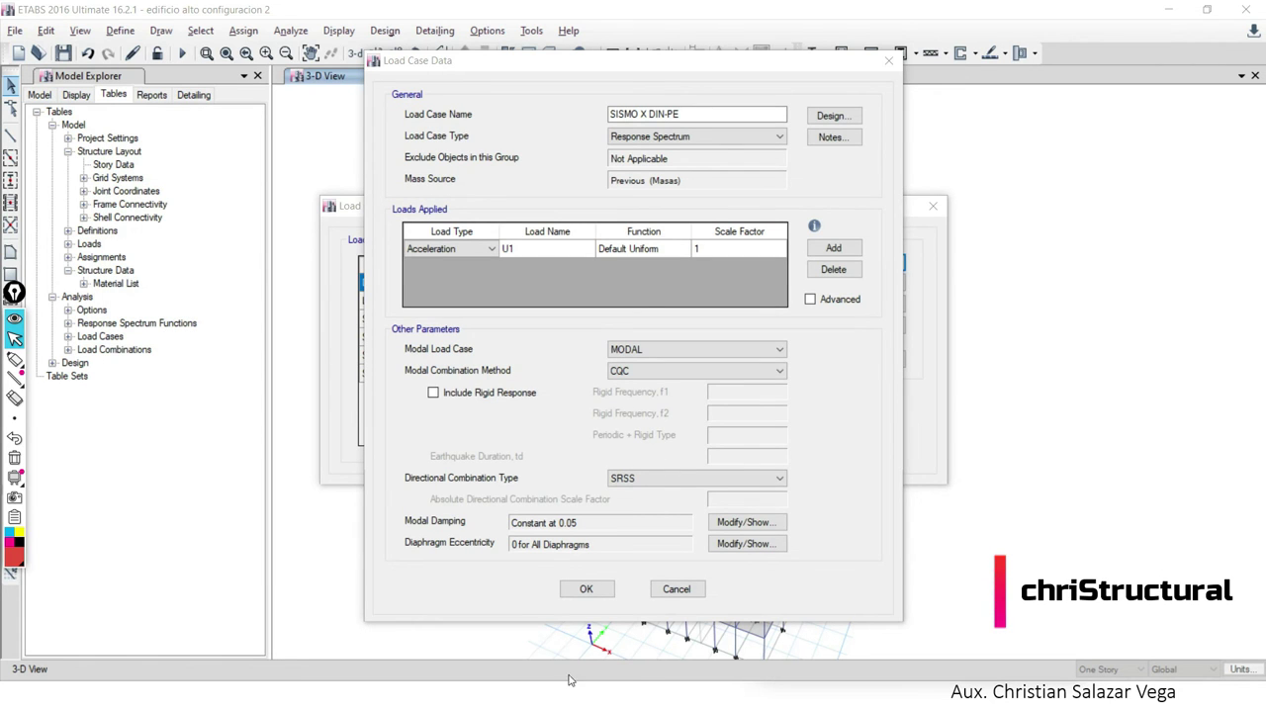
key(alt+Tab)
click(466, 424)
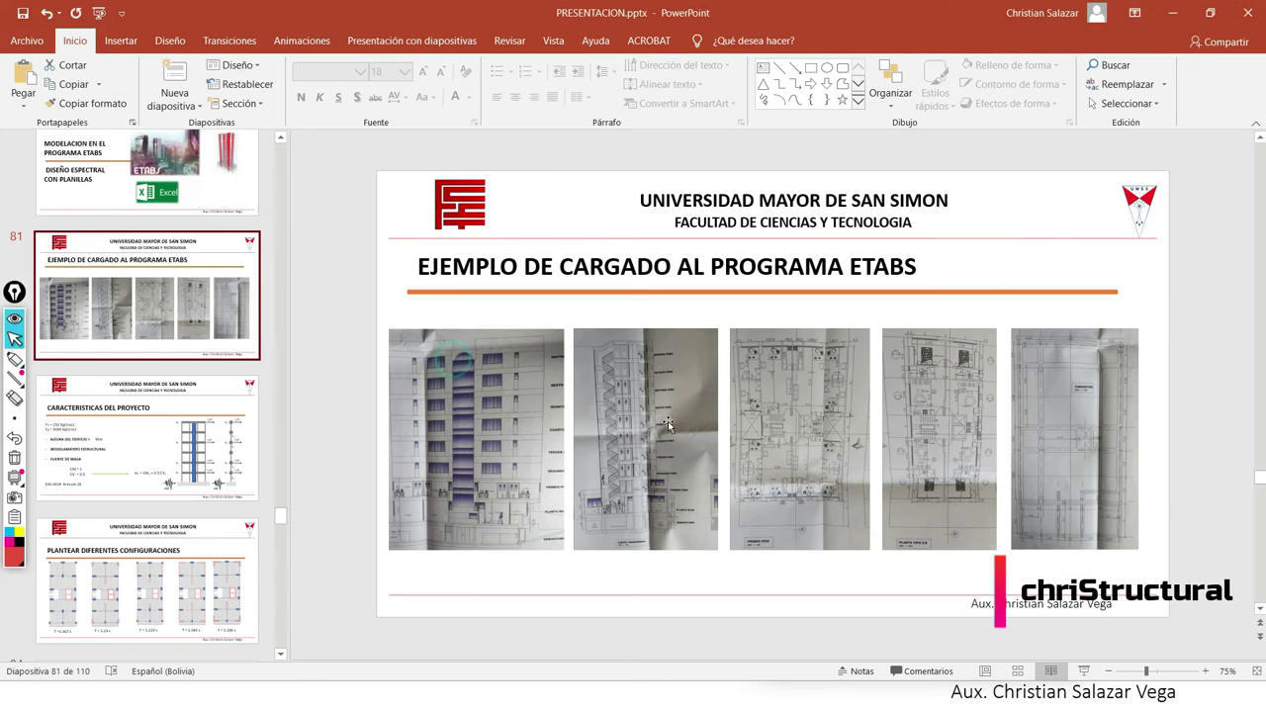
key(alt+Tab)
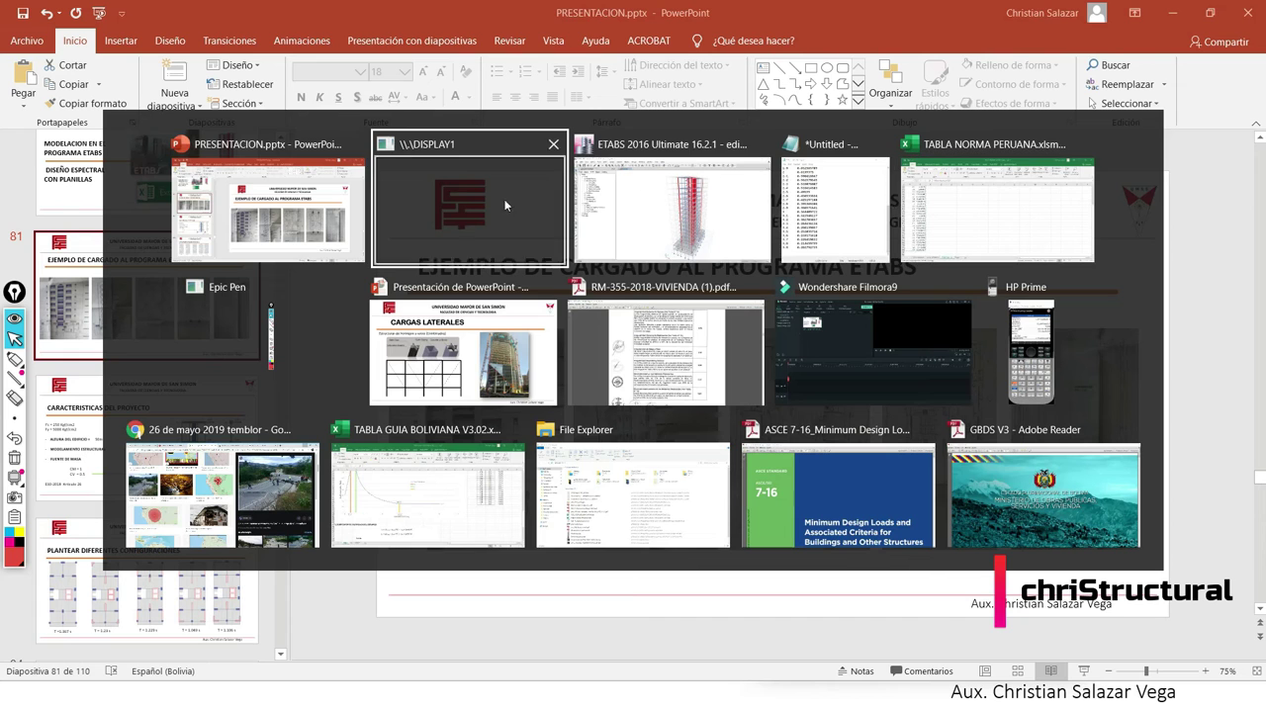
click(554, 140)
click(559, 179)
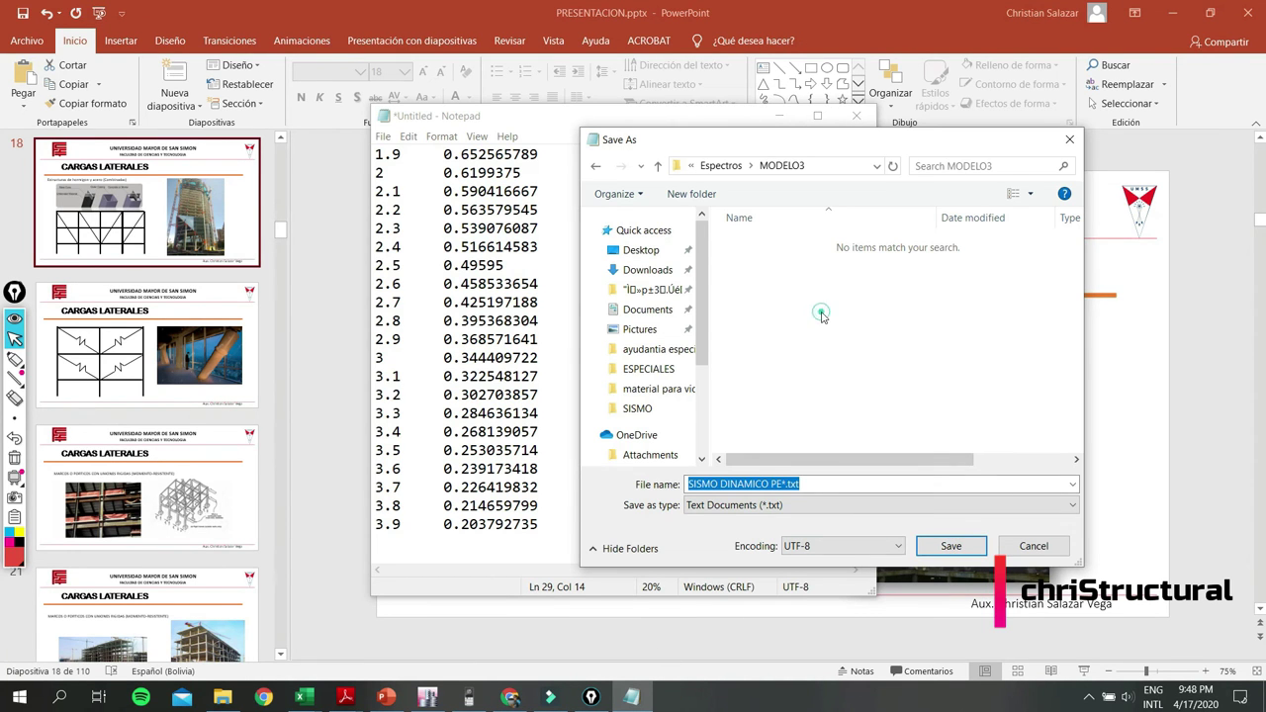
Cancel the stuck Save As dialog and start saving the Notepad text again.
click(777, 484)
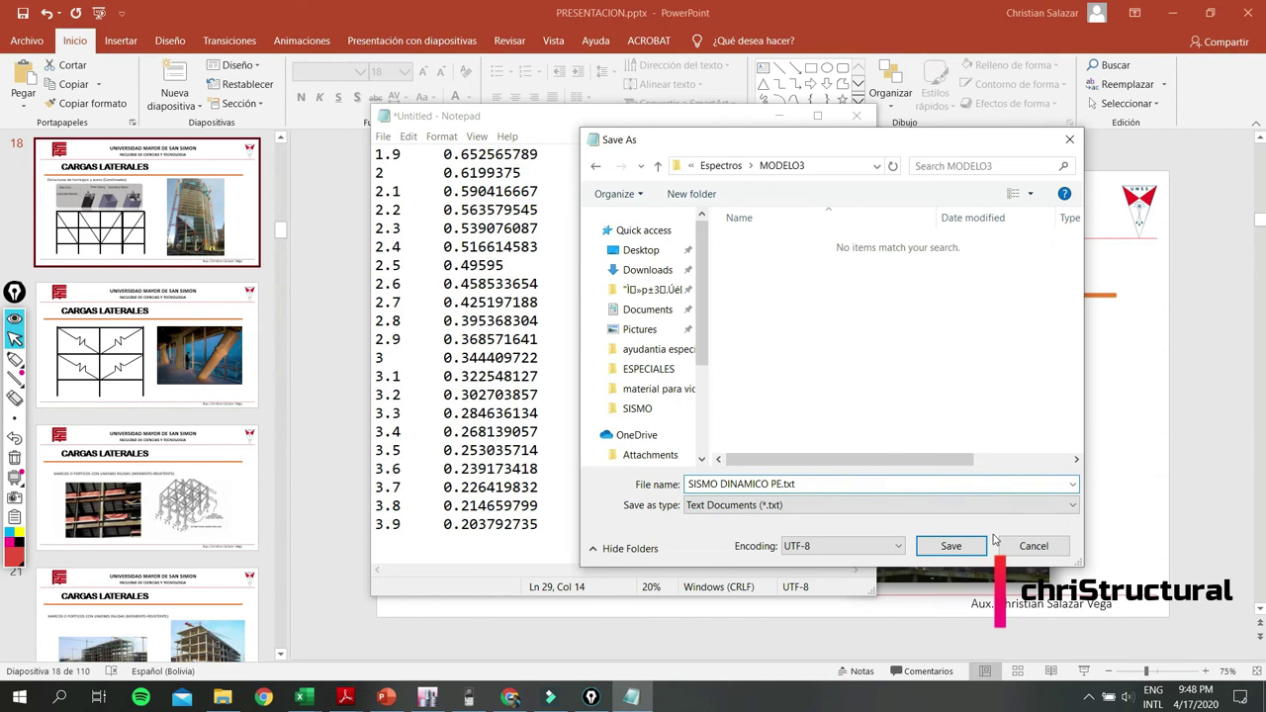
click(1029, 547)
click(404, 135)
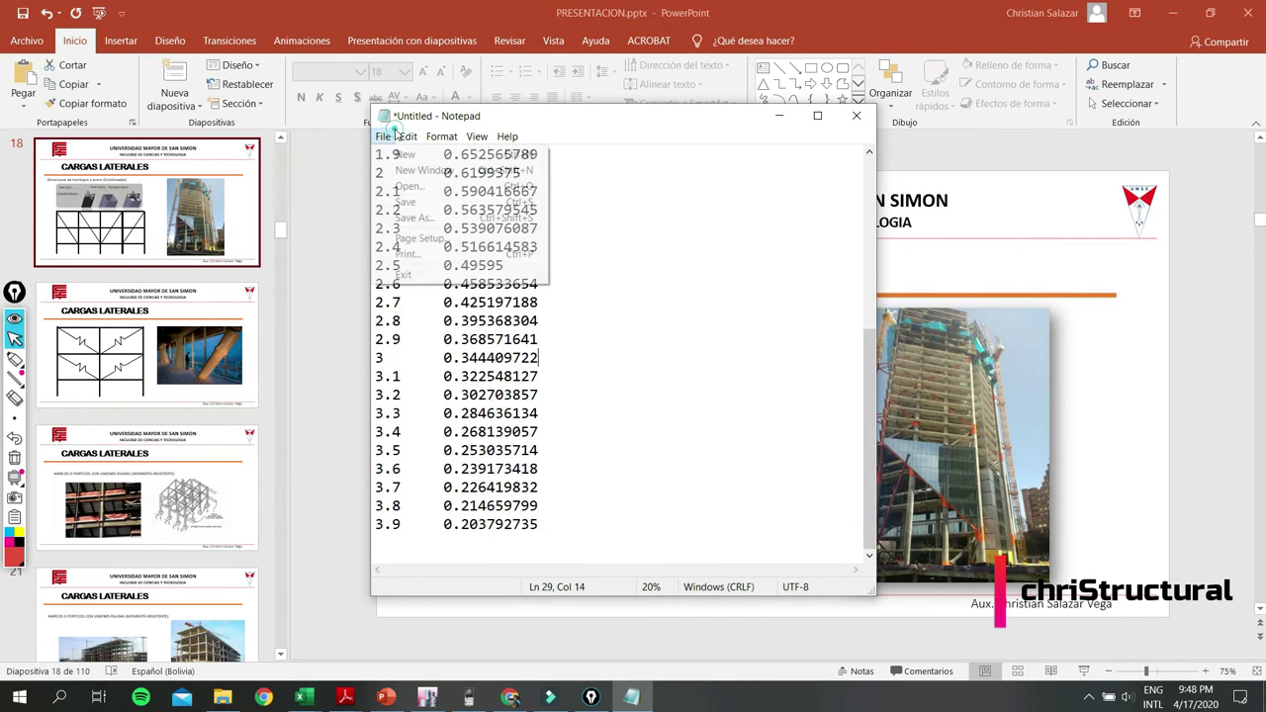
click(403, 204)
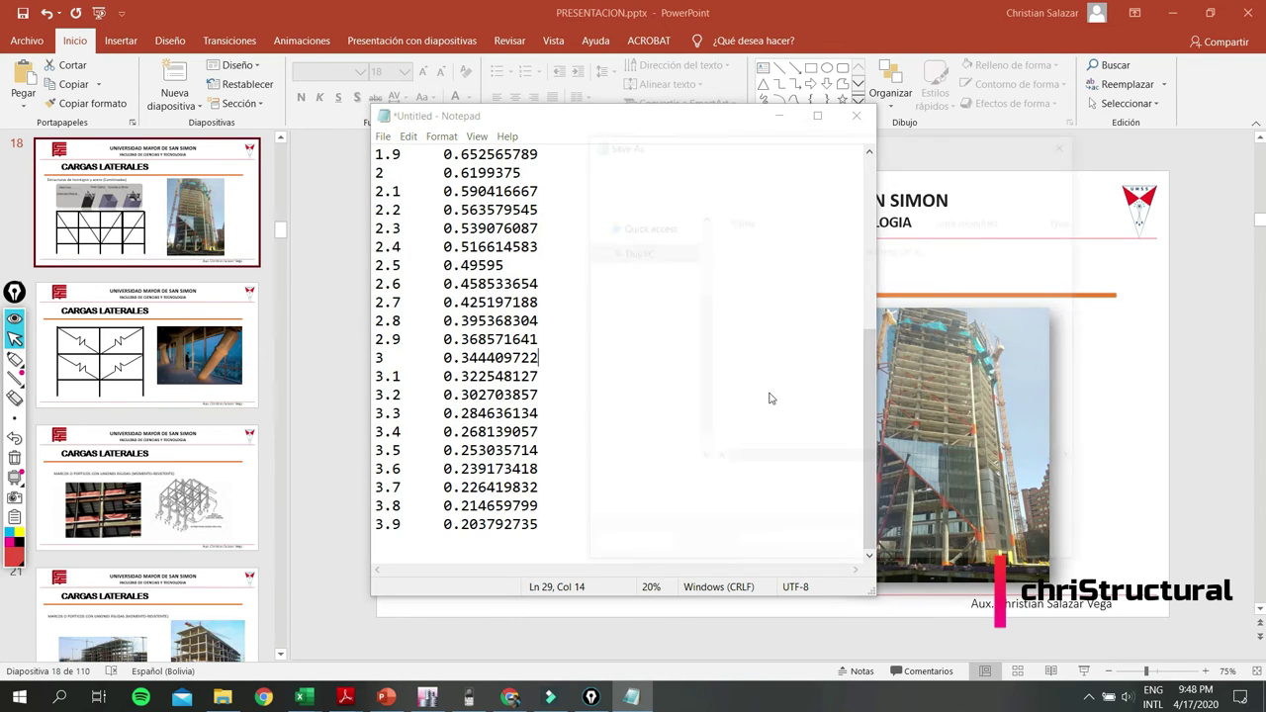
Save the spectrum table in MODELO3 as SISMO DINAMICO PE.txt.
click(761, 170)
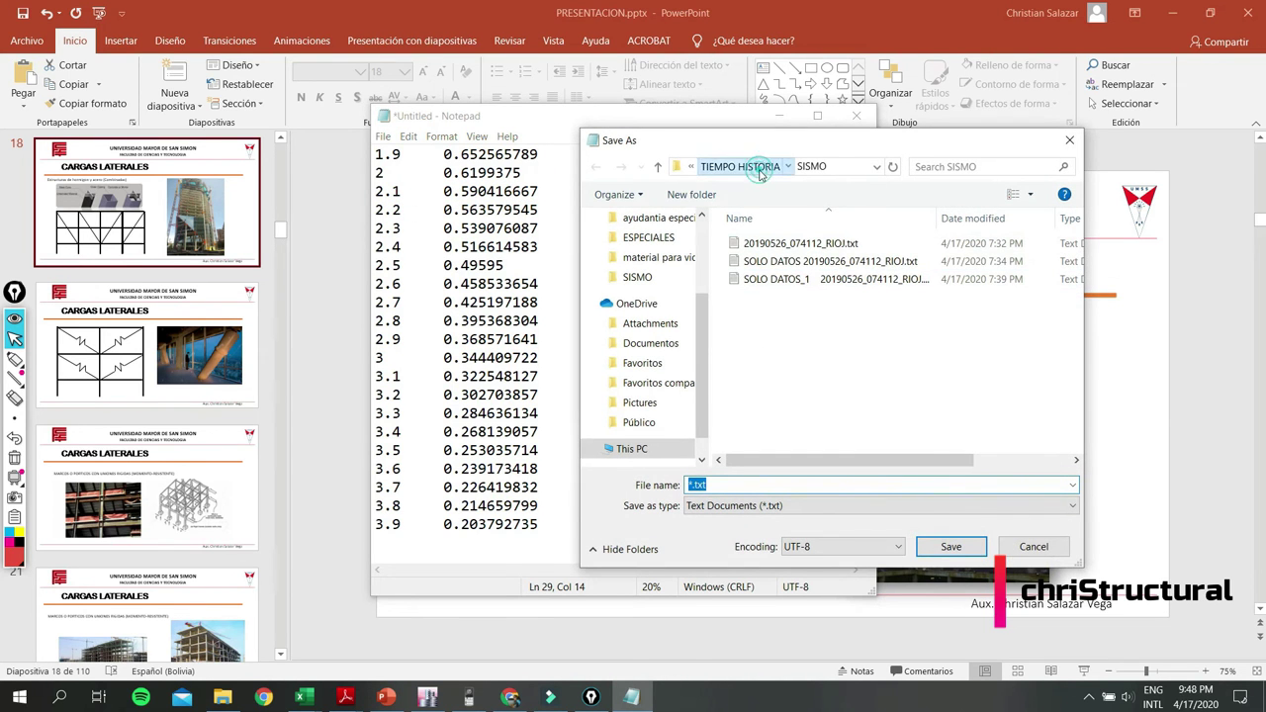
click(750, 246)
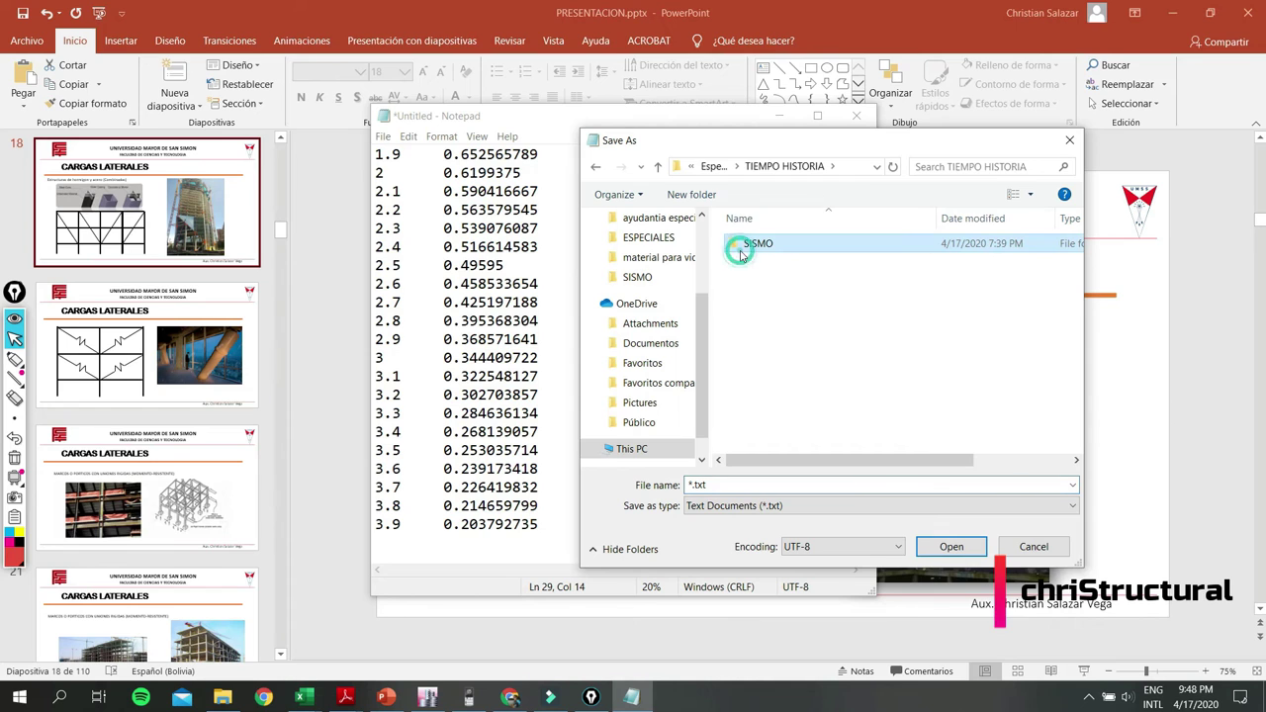
double_click(788, 261)
double_click(750, 485)
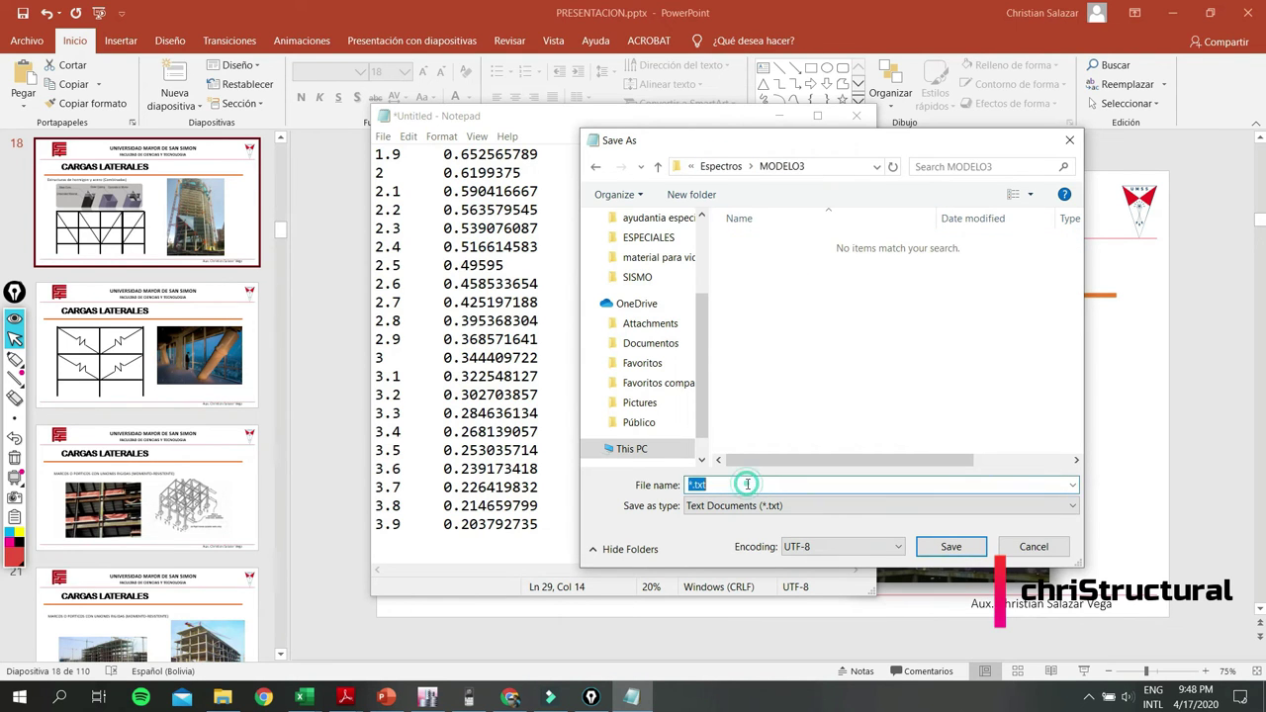
text(SISMO DINAMICA)
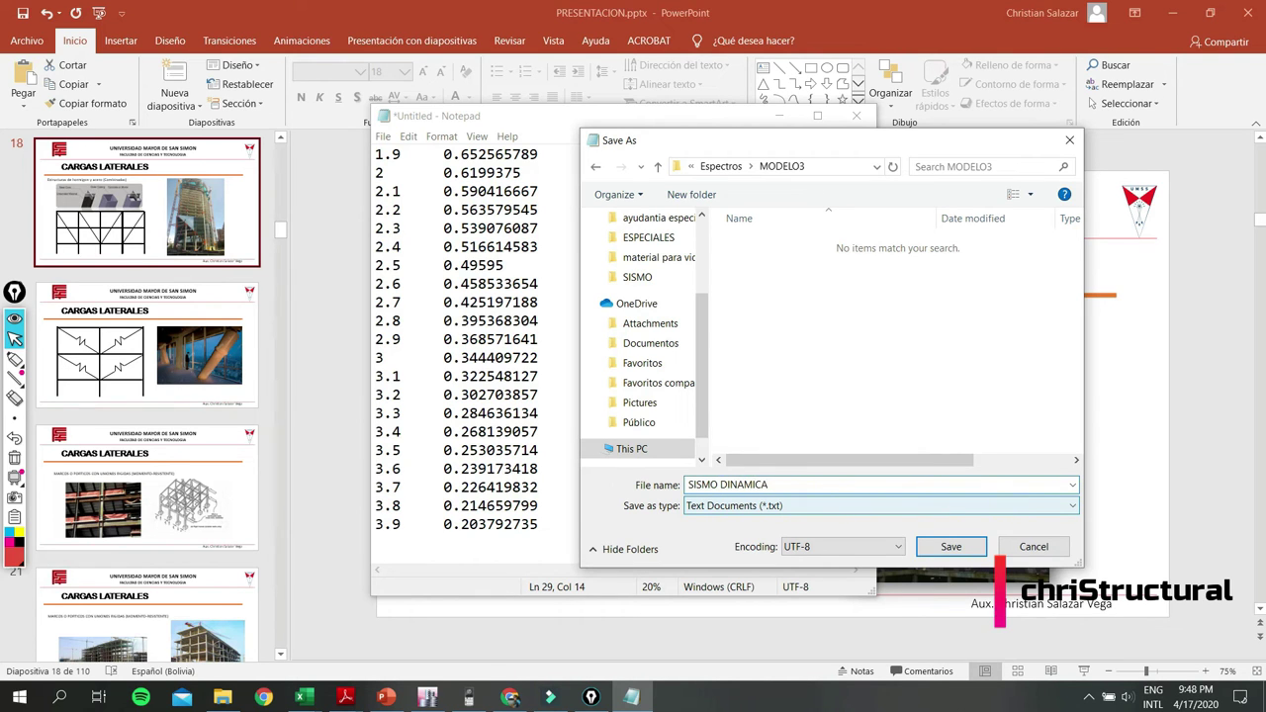
key(Return)
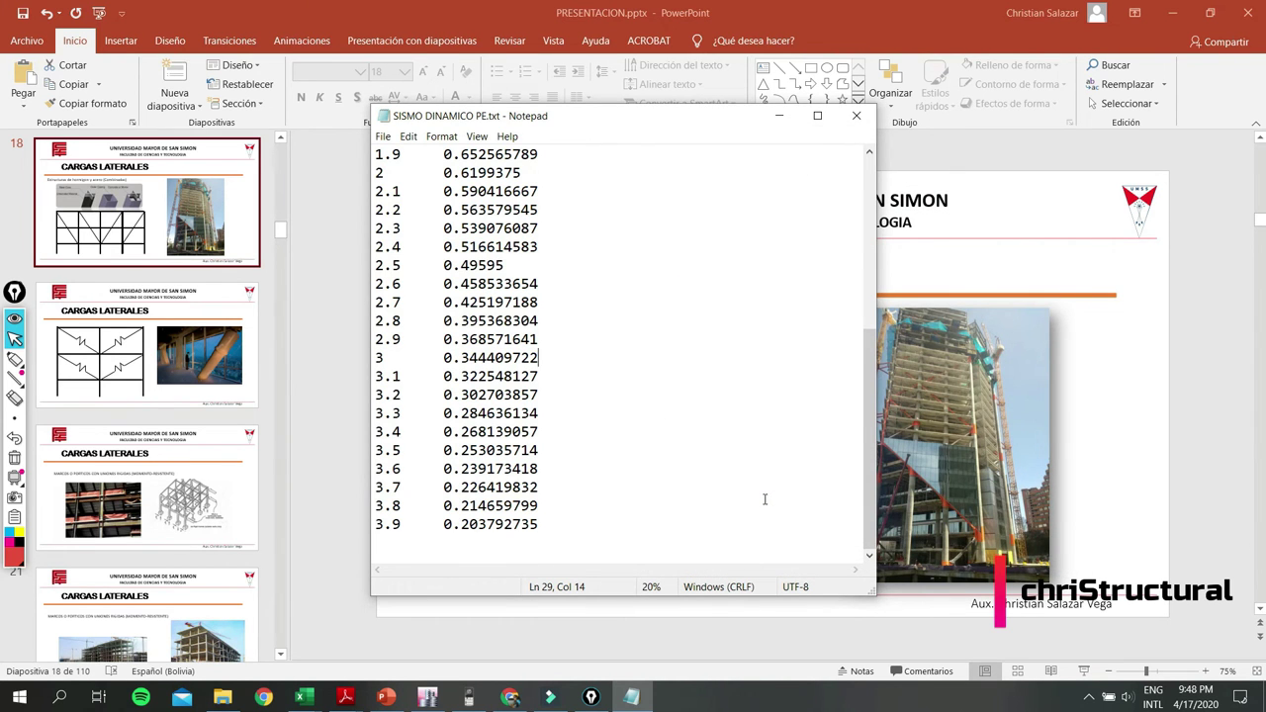
key(alt+Tab)
key(alt+Tab)
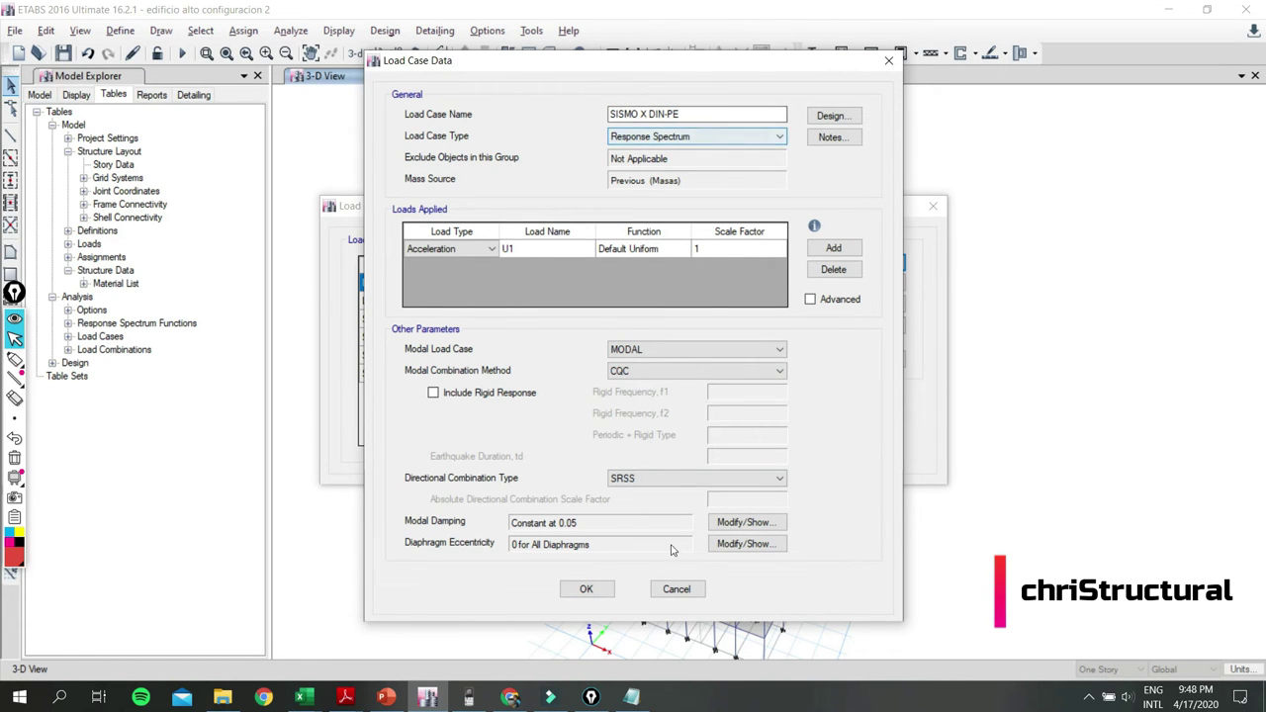
Close the load case dialogs and add a new response spectrum function of type From File.
click(594, 591)
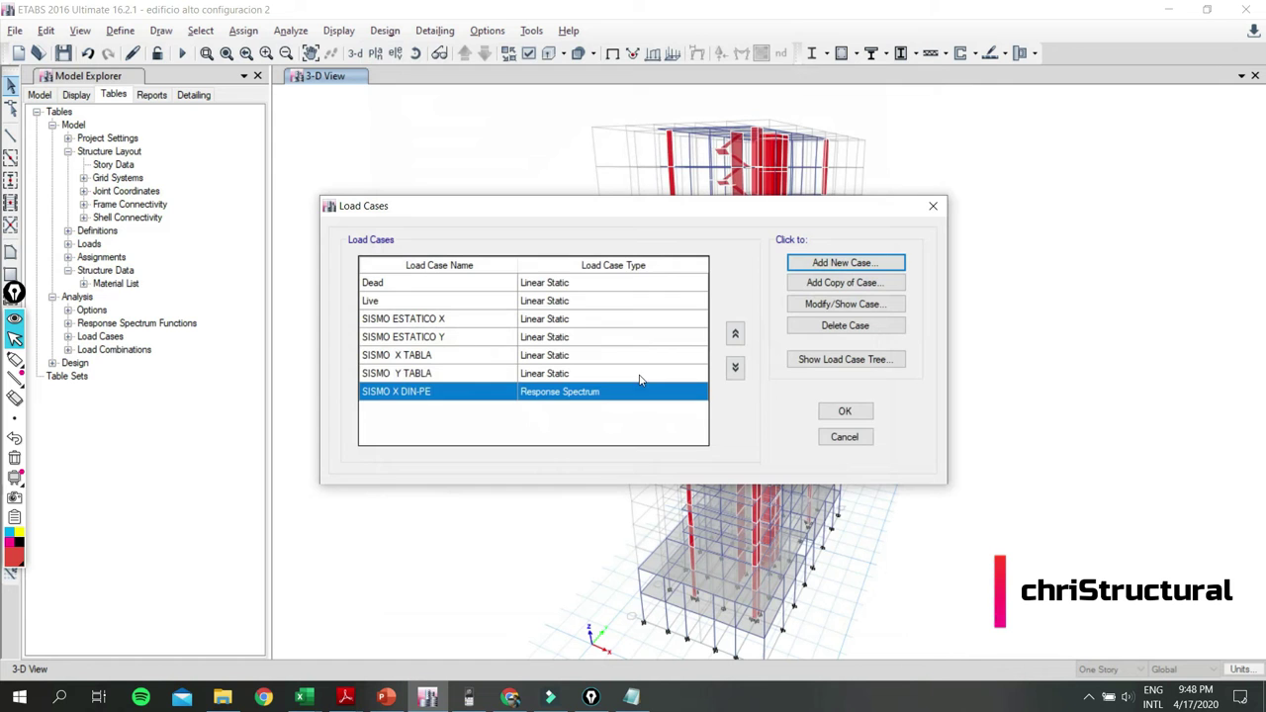
click(842, 416)
click(120, 31)
mouse_move(154, 254)
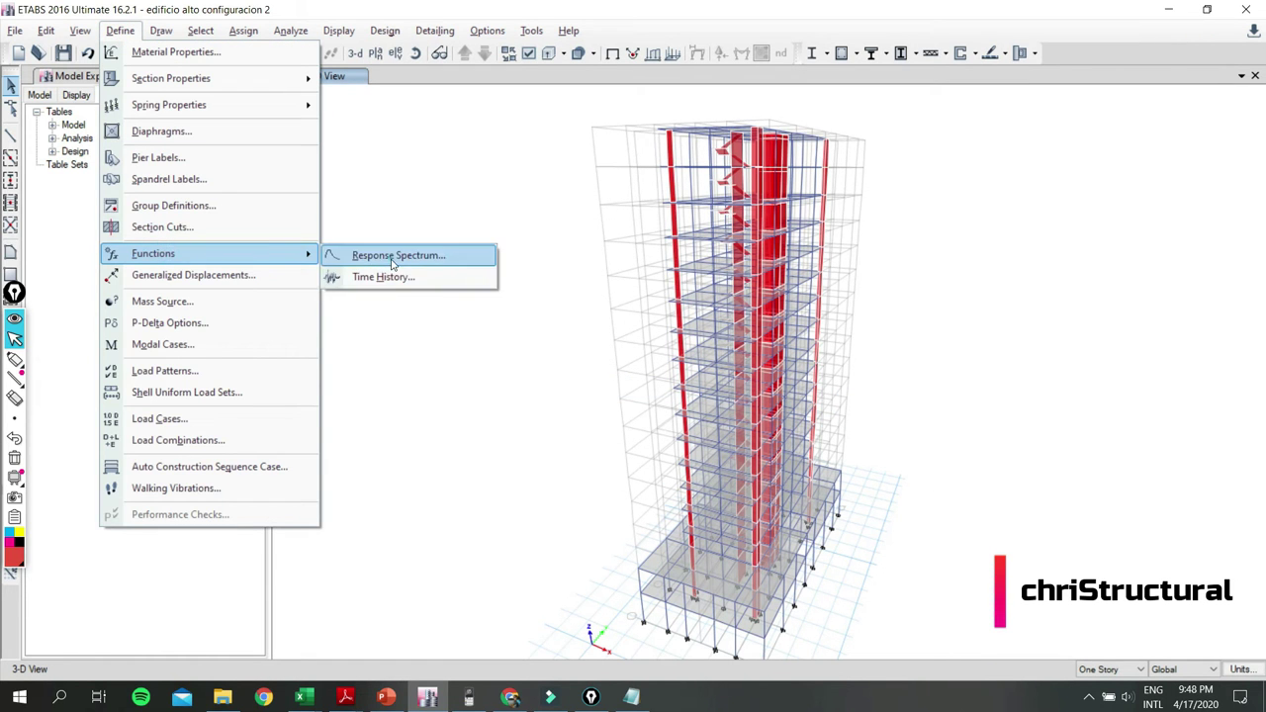
click(388, 261)
click(706, 336)
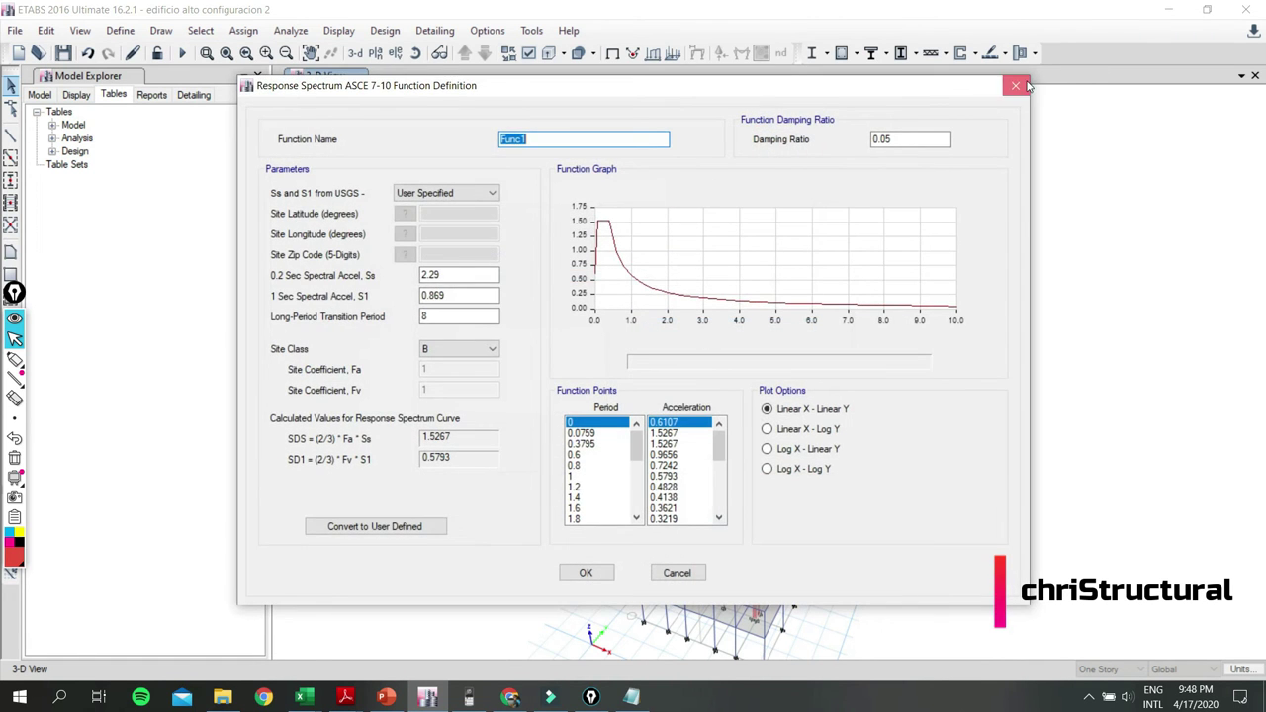
click(1011, 87)
click(752, 277)
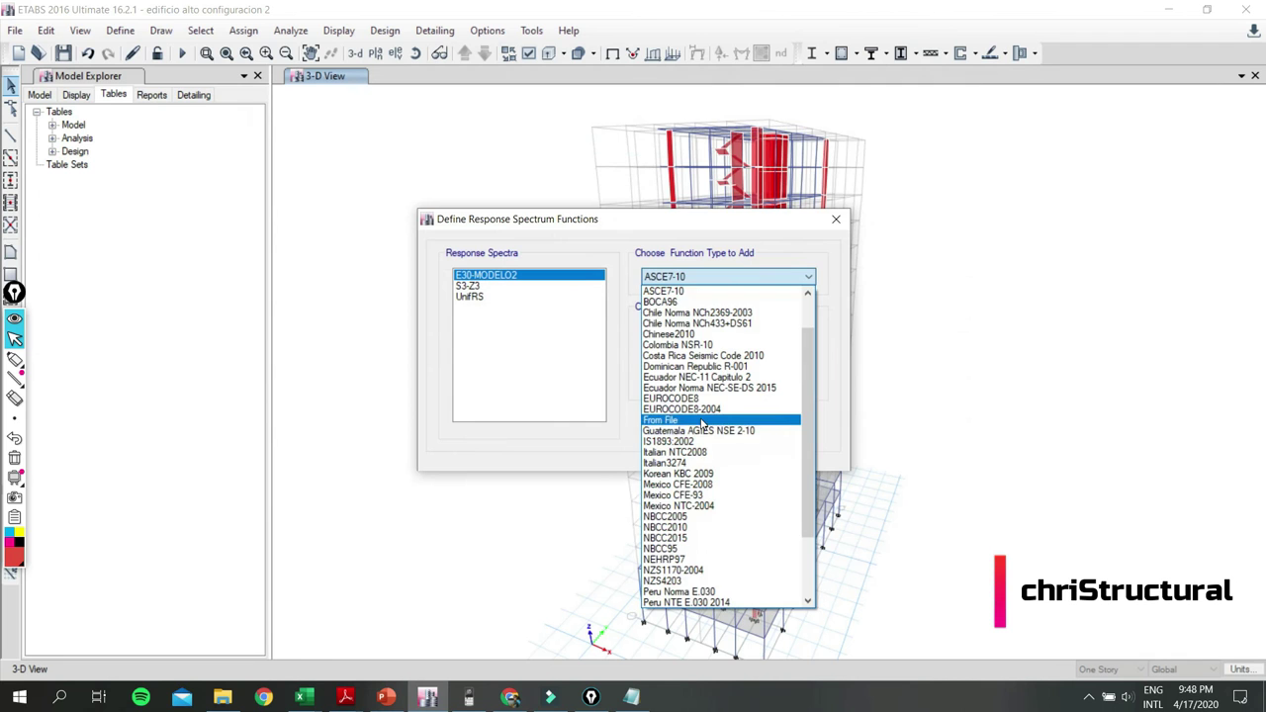
click(661, 419)
click(696, 330)
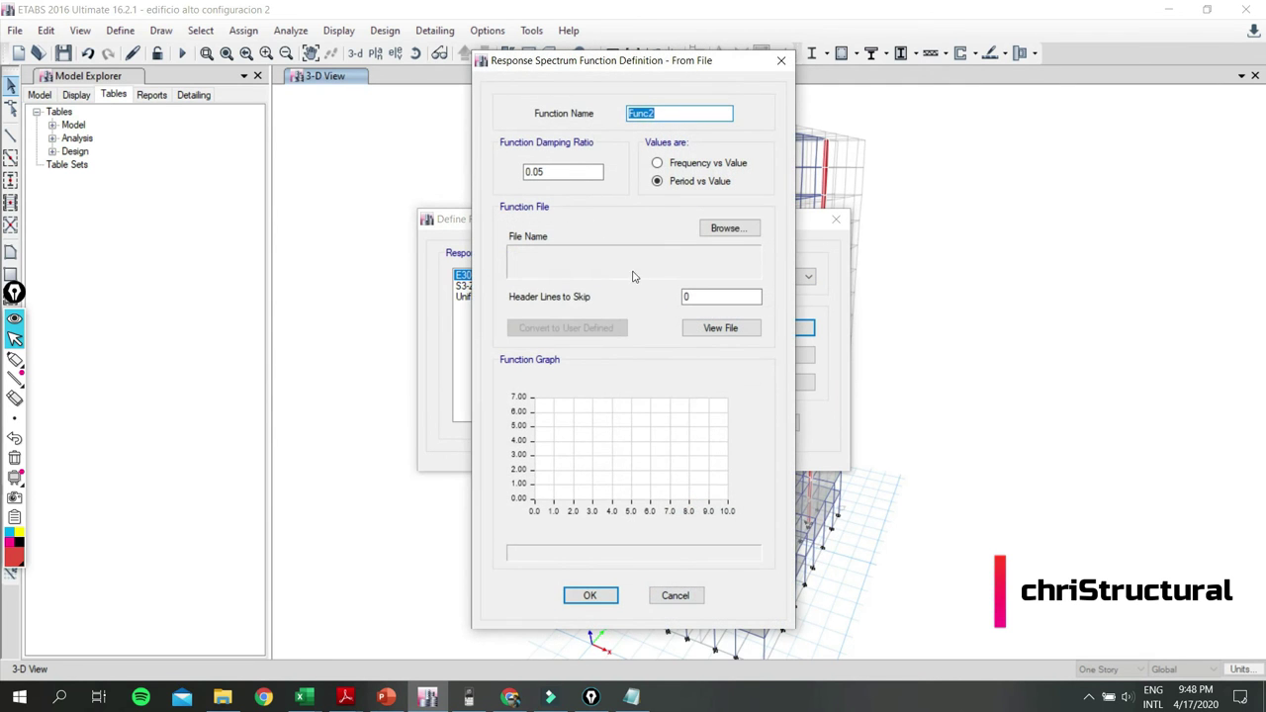
Load SISMO DINAMICO PE.txt from MODELO3 and convert it to a user-defined function.
click(719, 230)
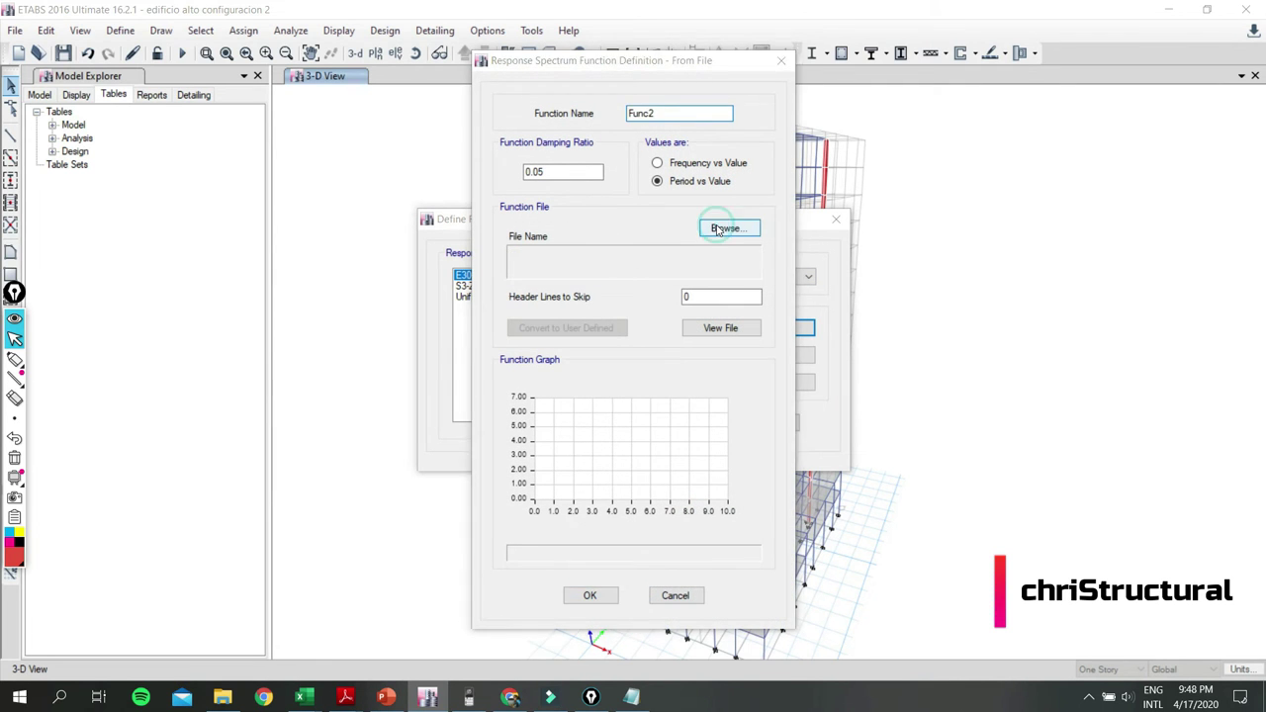
click(525, 41)
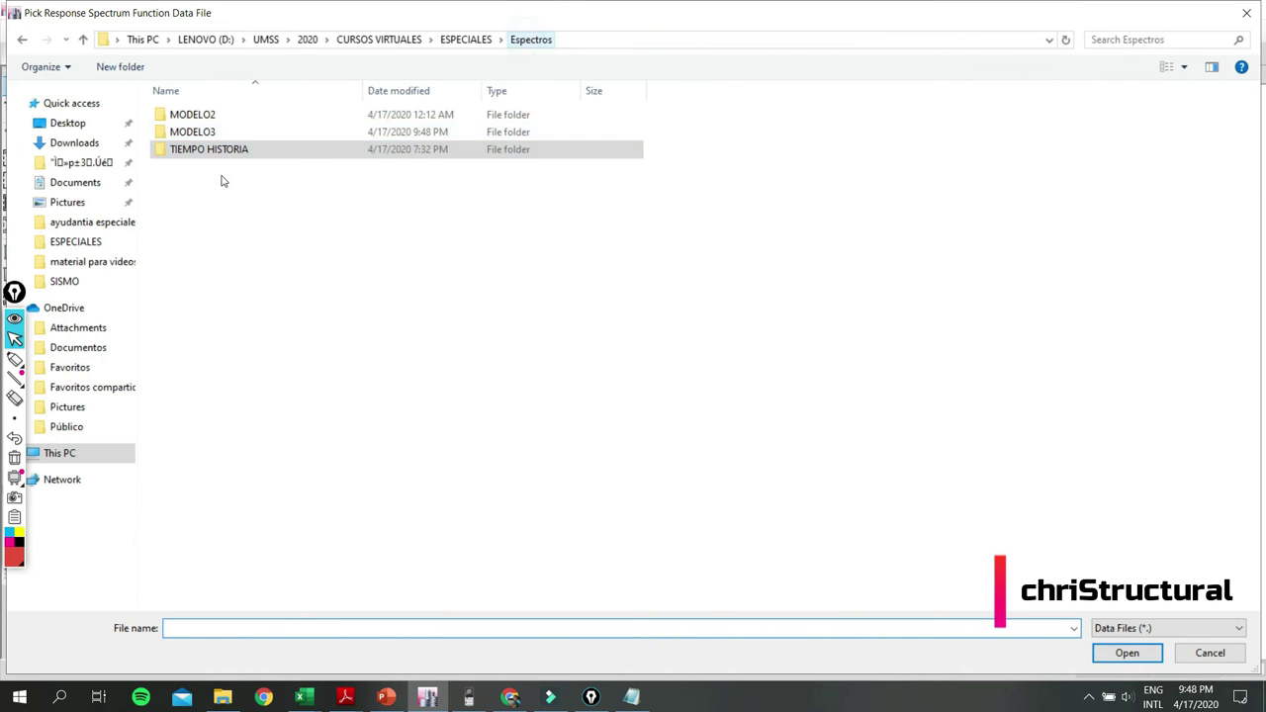
double_click(204, 132)
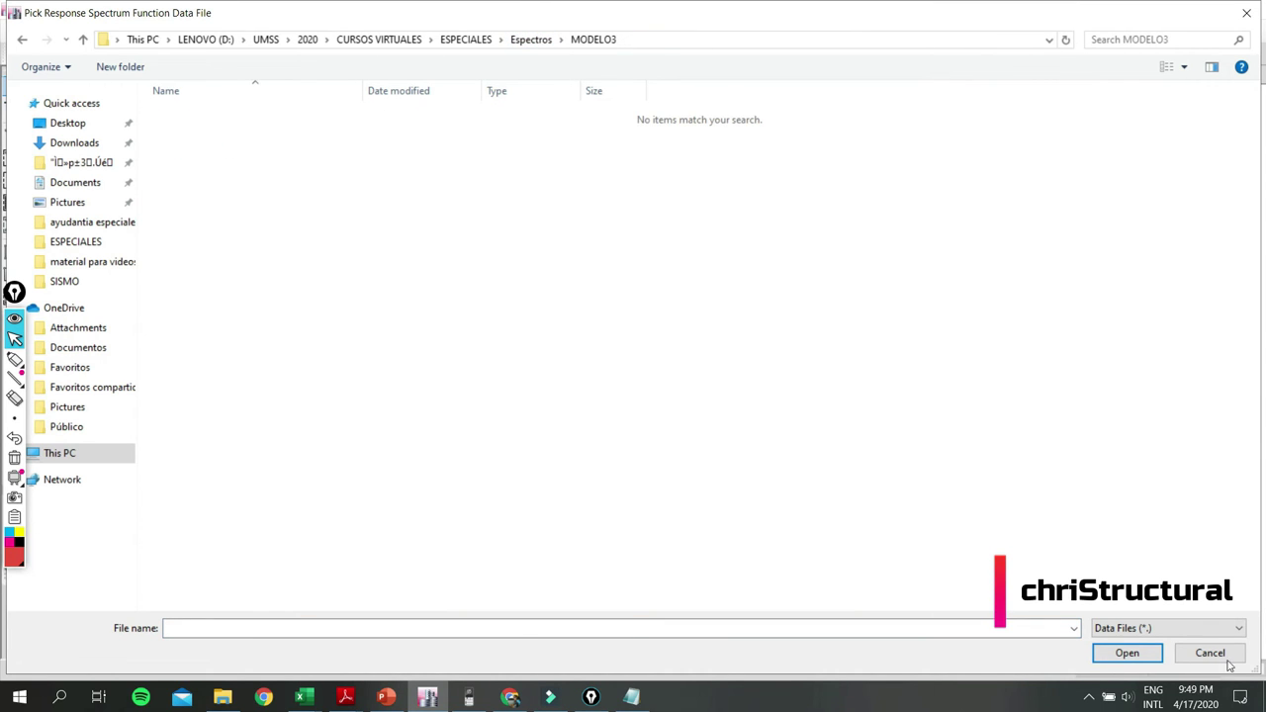
click(1198, 627)
click(1116, 670)
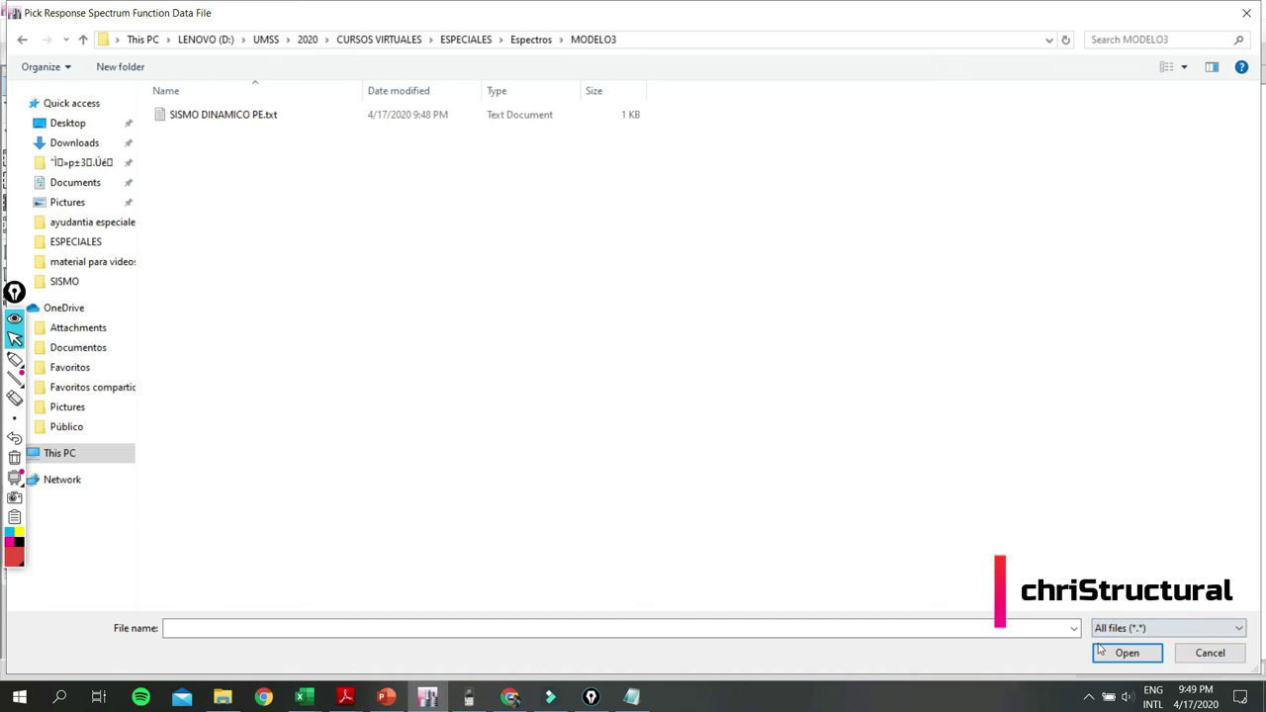
click(262, 122)
click(1127, 653)
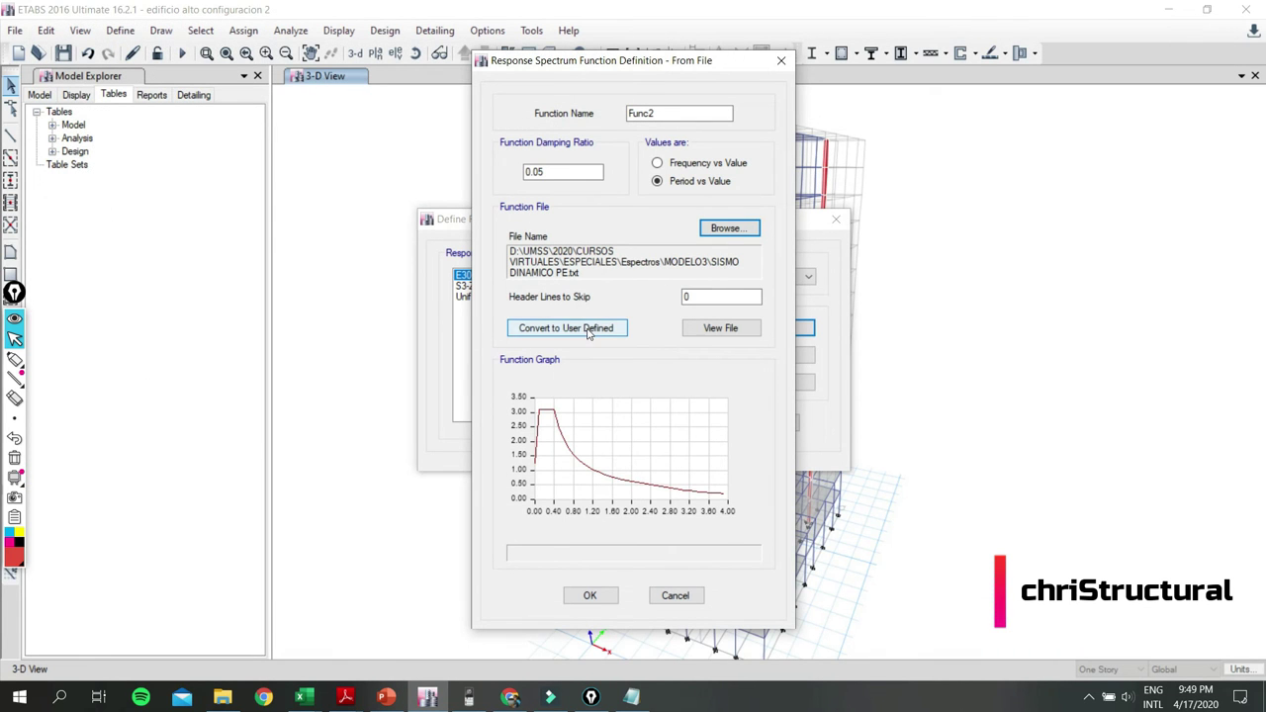
click(588, 331)
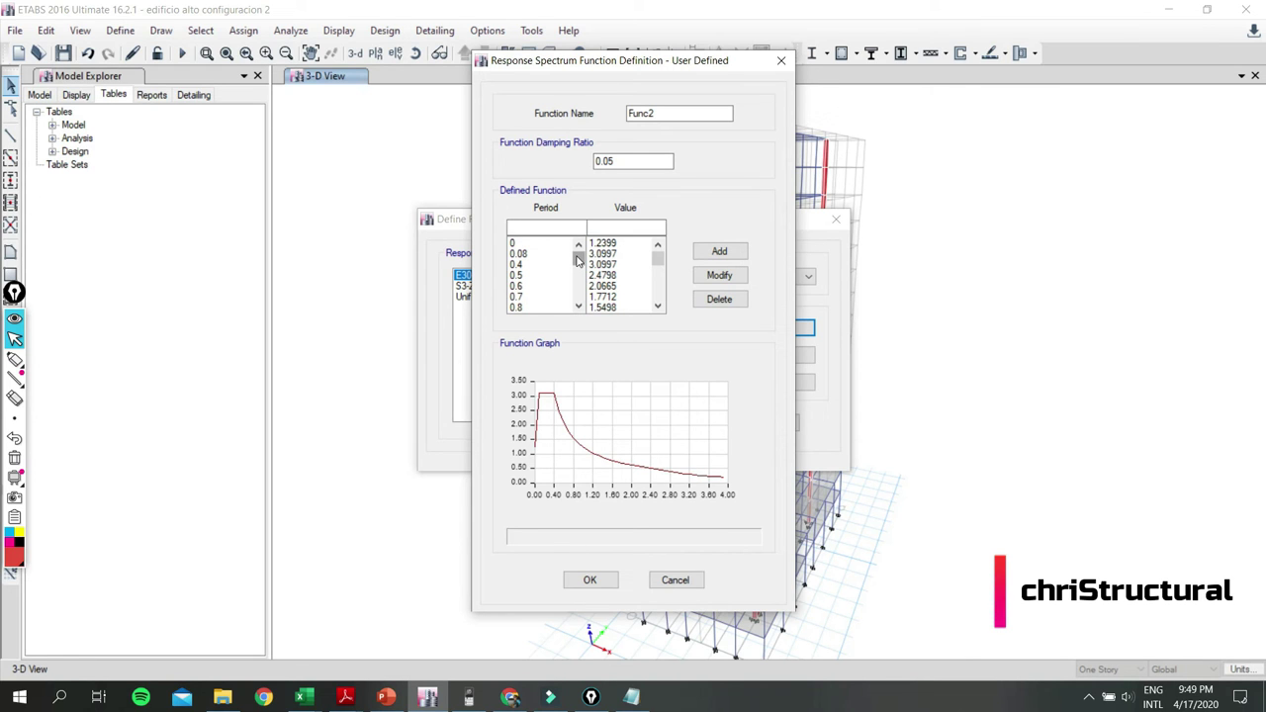
mouse_move(579, 259)
mouse_down()
mouse_move(585, 302)
mouse_move(580, 249)
mouse_up()
Rename the function to SISMO ESTATICO PE and confirm it.
double_click(648, 113)
text(SISMO ESTATICO PE)
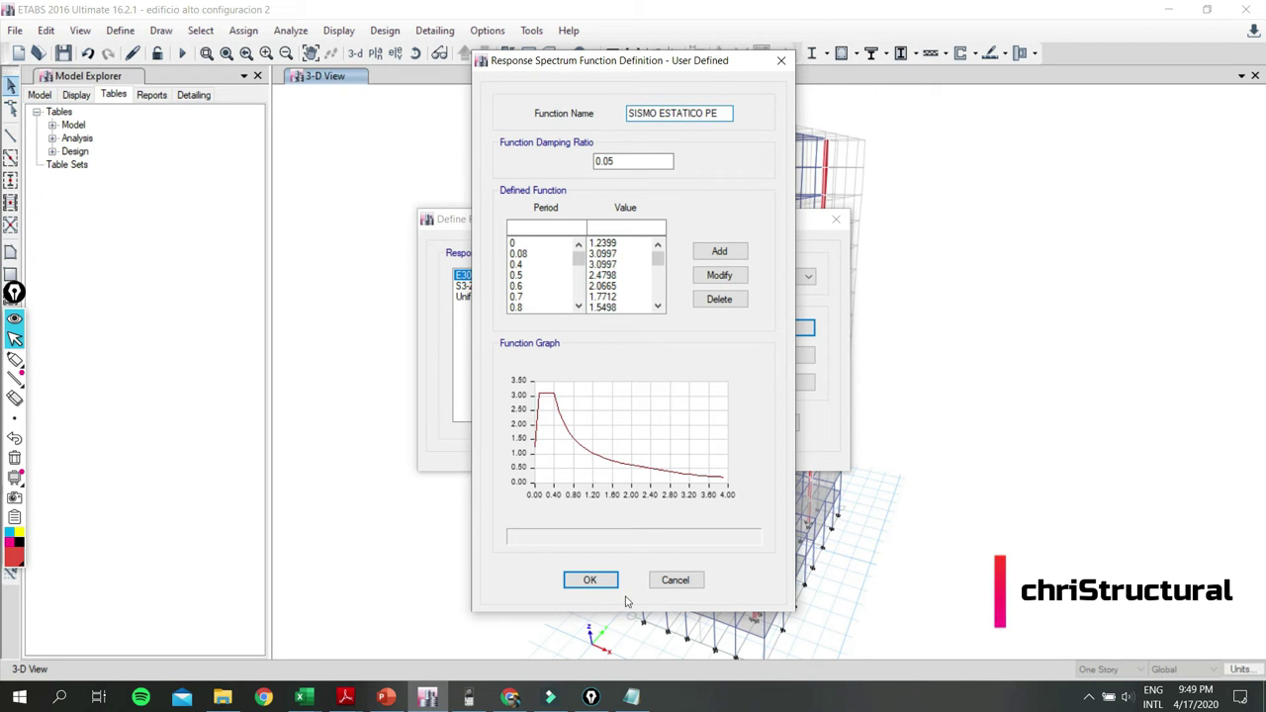
click(598, 581)
click(696, 425)
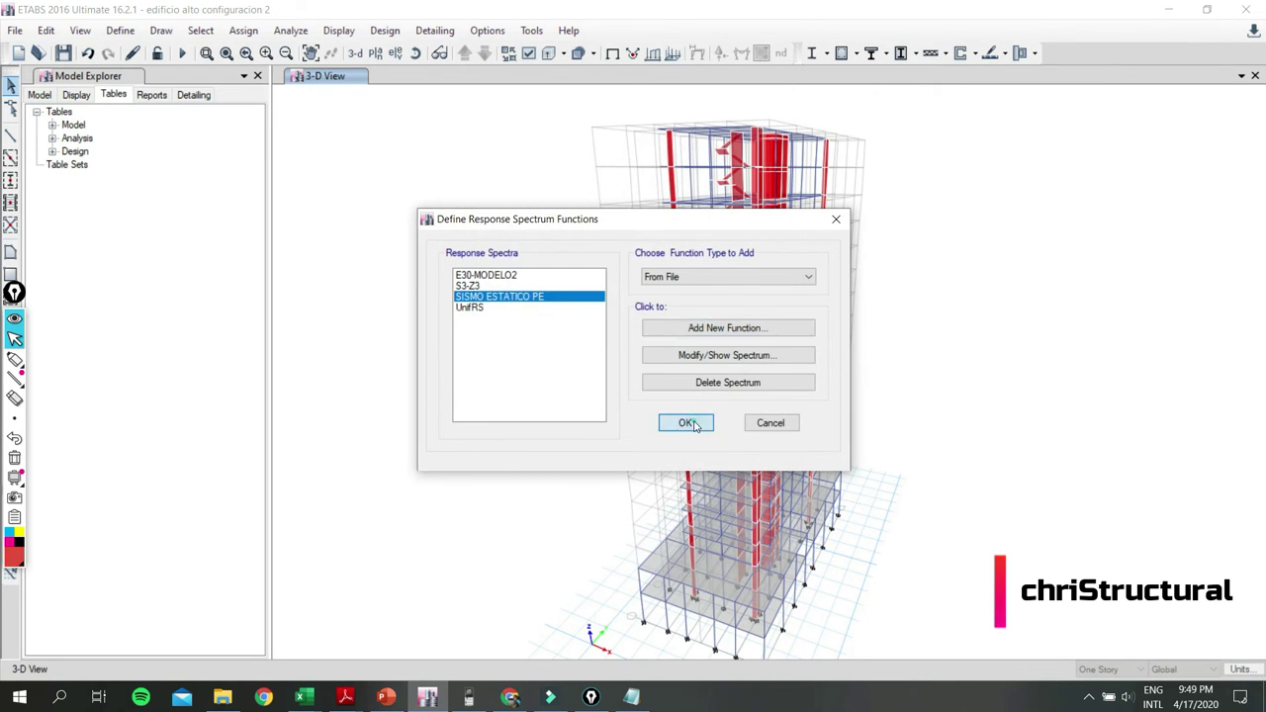
click(119, 29)
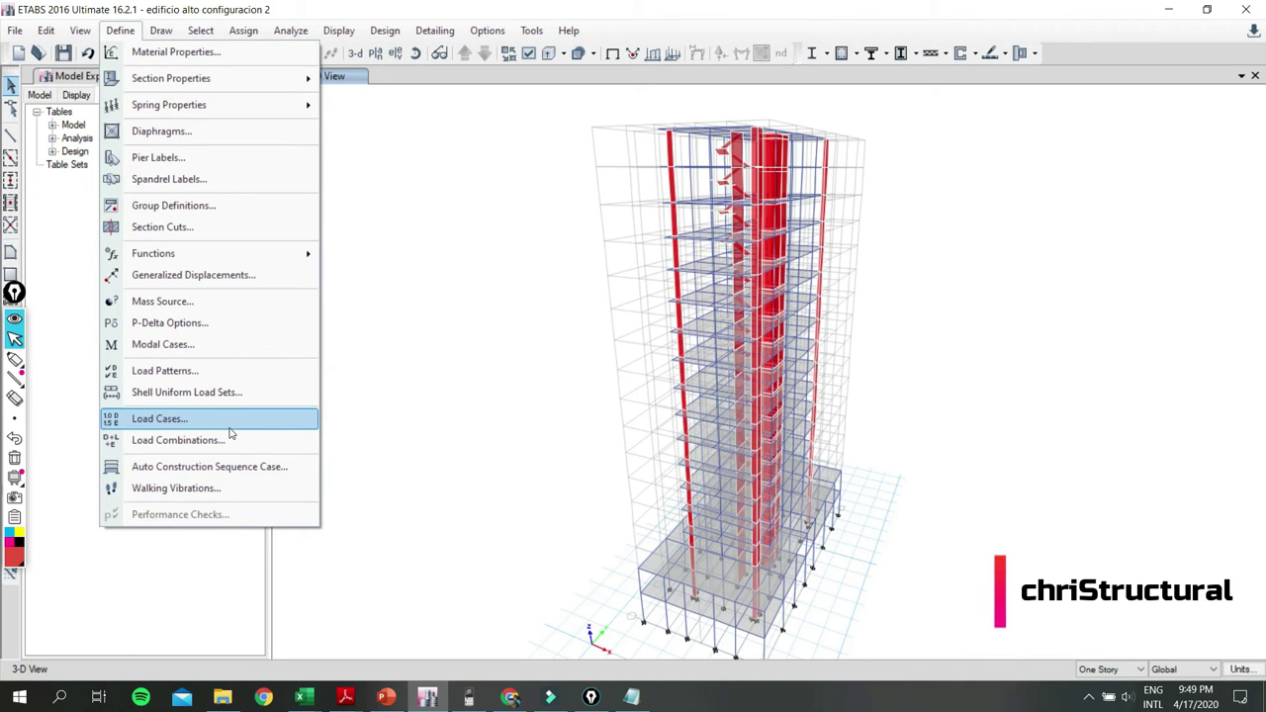
Assign SISMO ESTATICO PE as the U1 spectrum function of load case SISMO X DIN-PE.
click(232, 425)
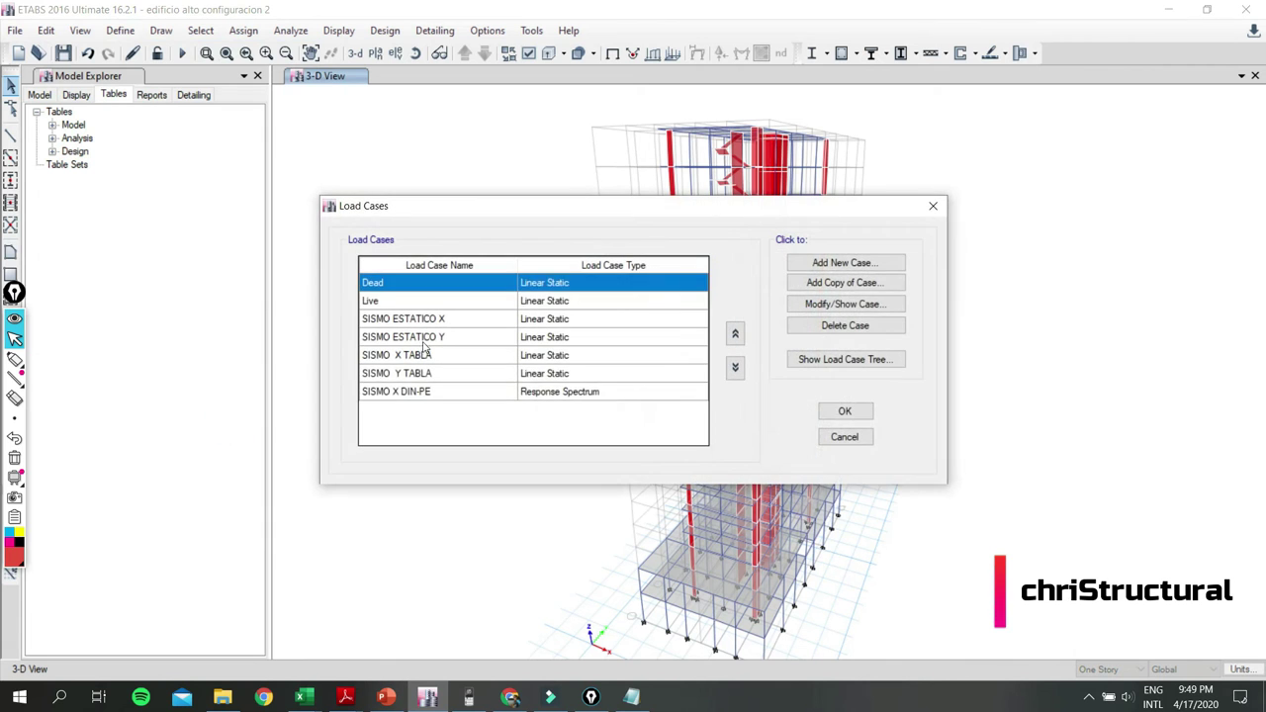
click(414, 390)
click(831, 310)
click(641, 253)
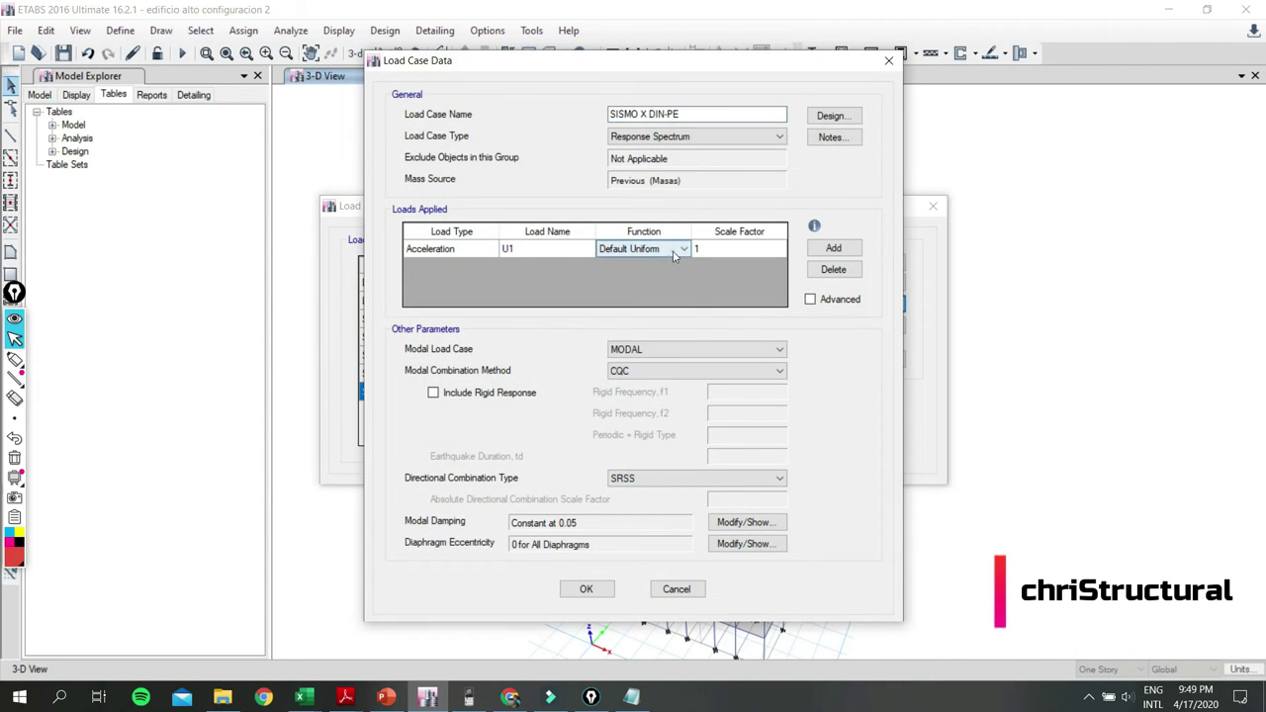
click(640, 253)
click(657, 308)
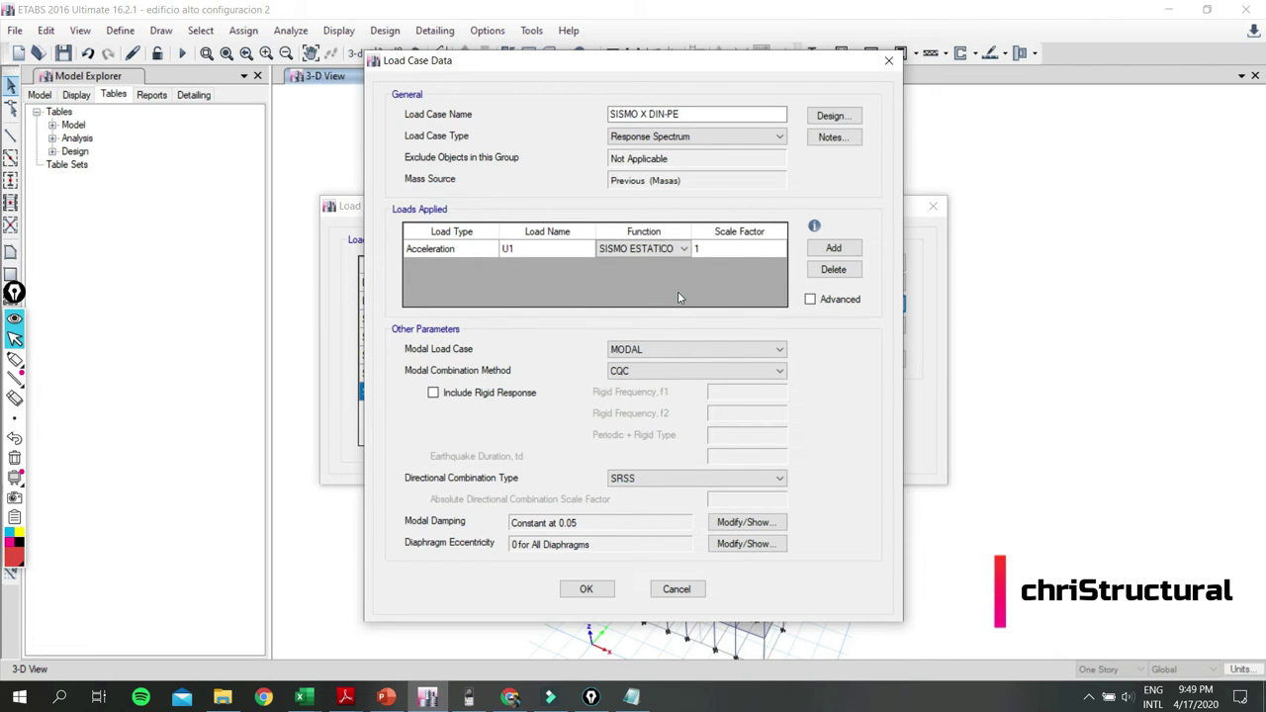
key(alt+Tab)
key(alt+Tab)
key(alt+Tab)
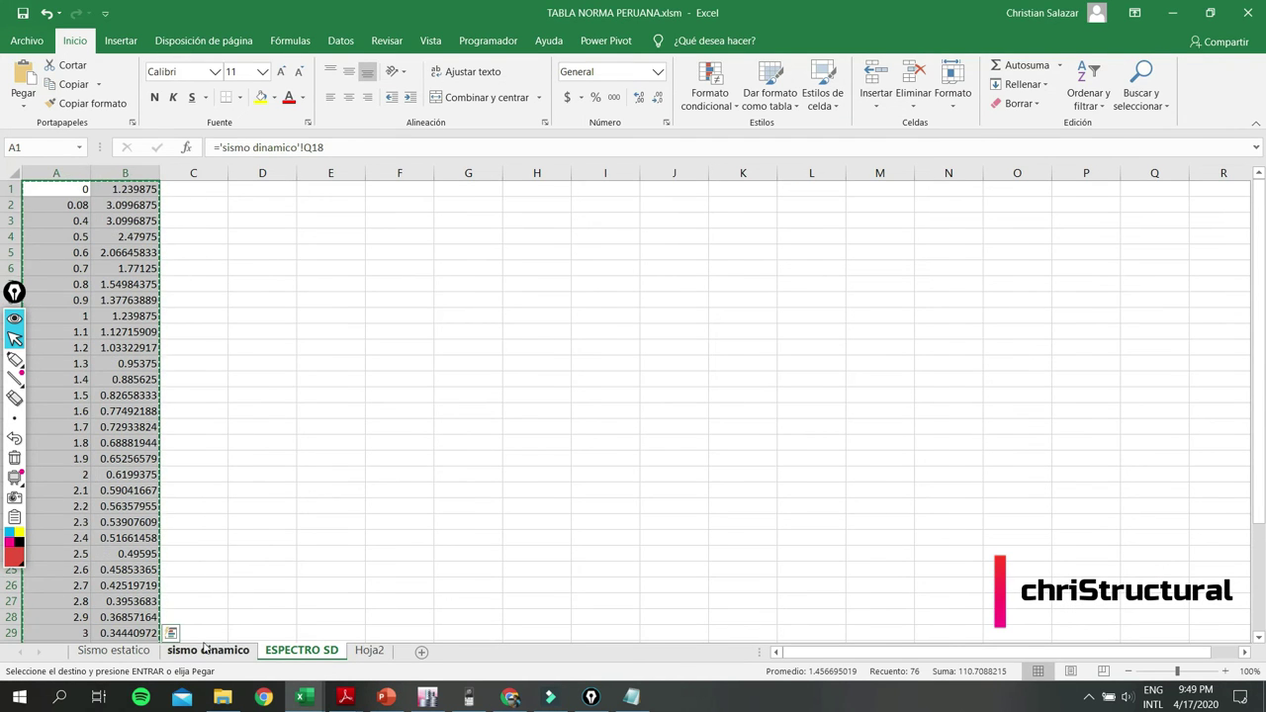
Check the gravity value in H11 and the Sa formula in S18 on 'sismo dinamico'.
click(208, 650)
scroll(920, 445, up, 3)
scroll(920, 415, up, 4)
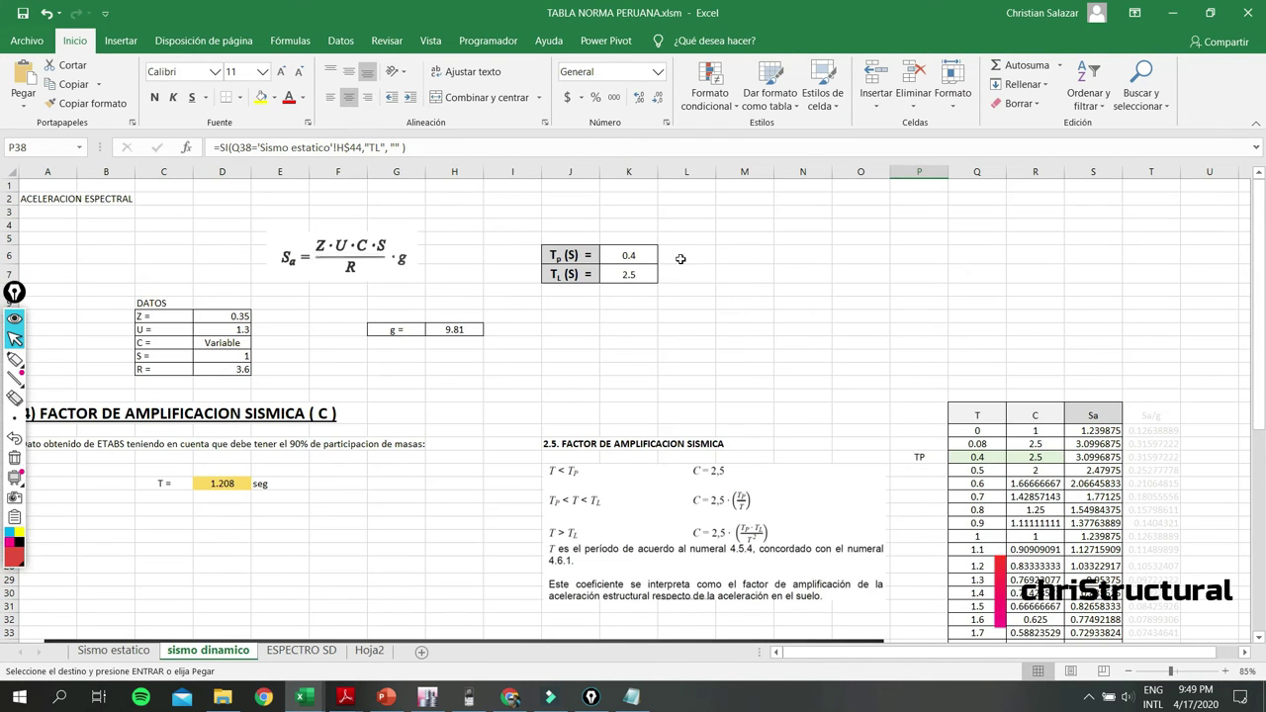
click(736, 312)
click(454, 334)
click(1094, 431)
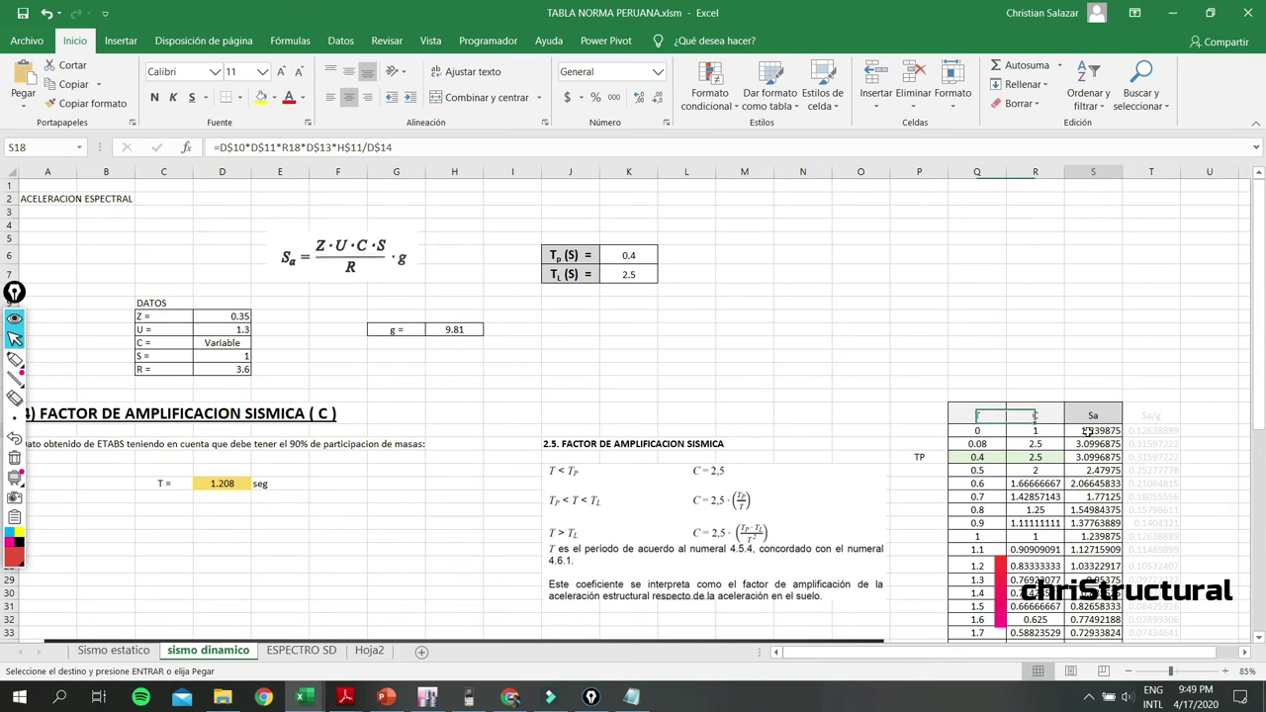
scroll(829, 423, down, 3)
scroll(829, 423, up, 3)
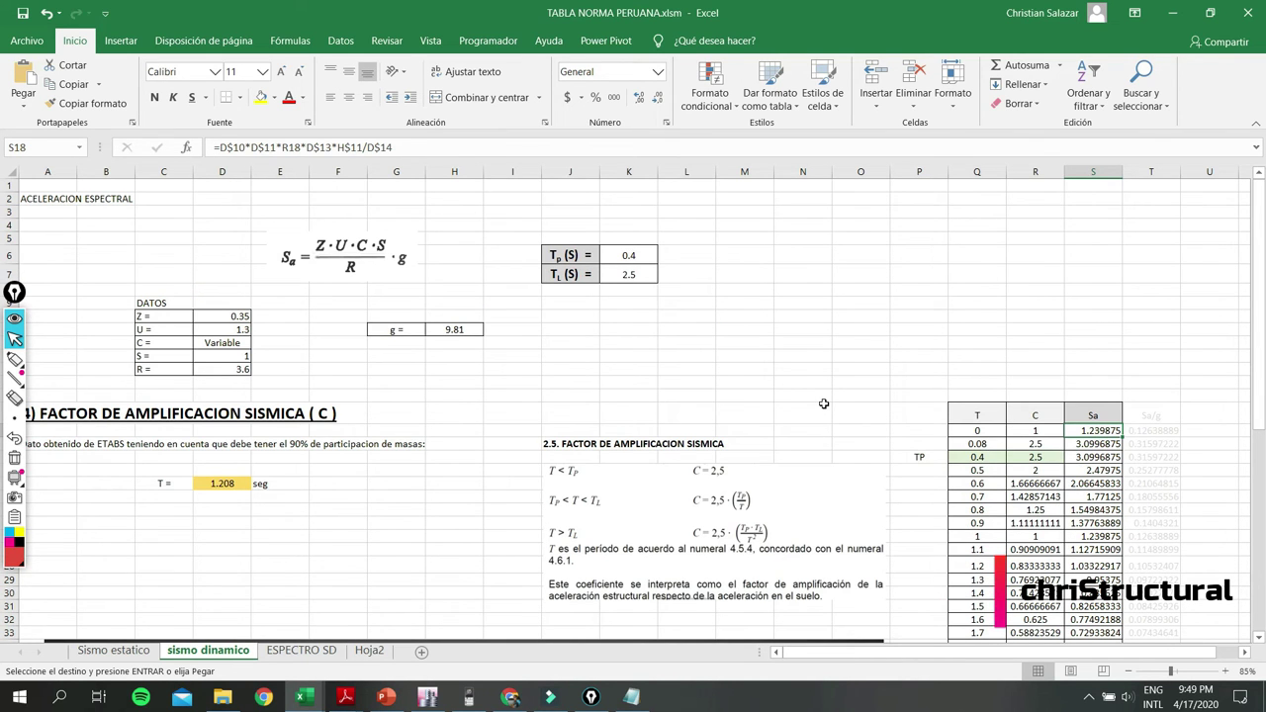
key(alt+Tab)
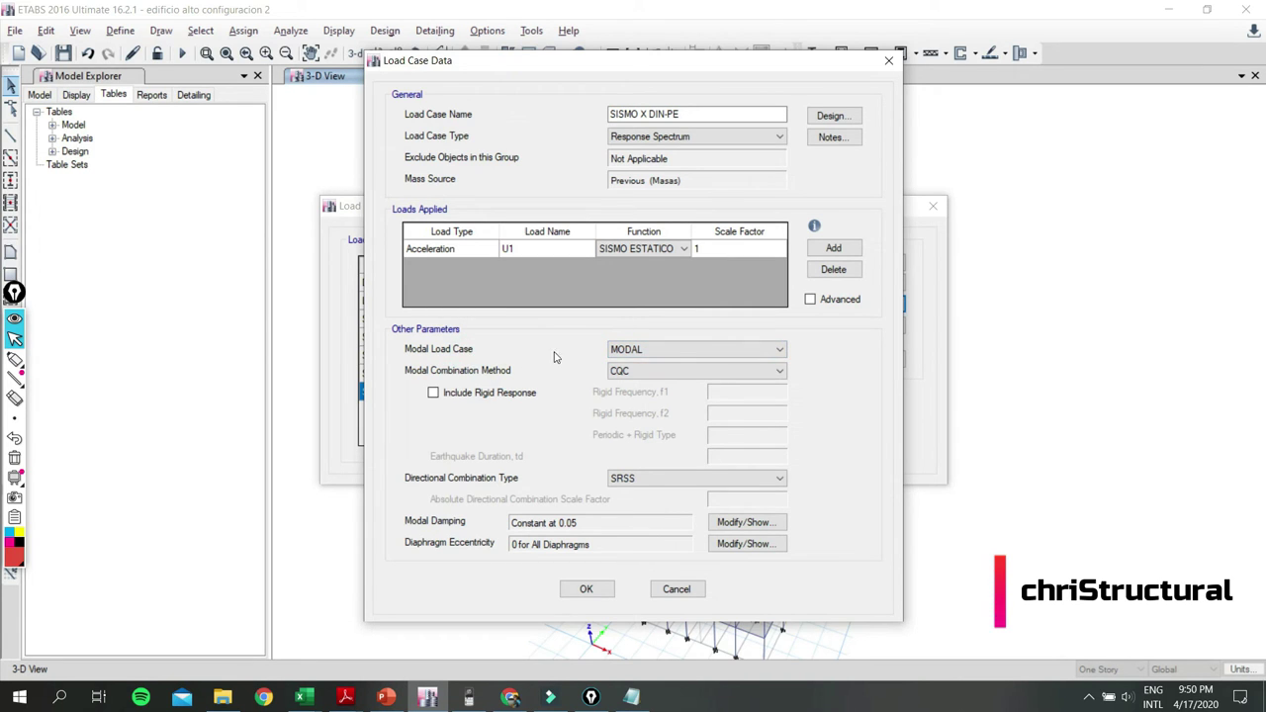
Keep CQC as the modal combination and SRSS as the directional combination.
click(618, 374)
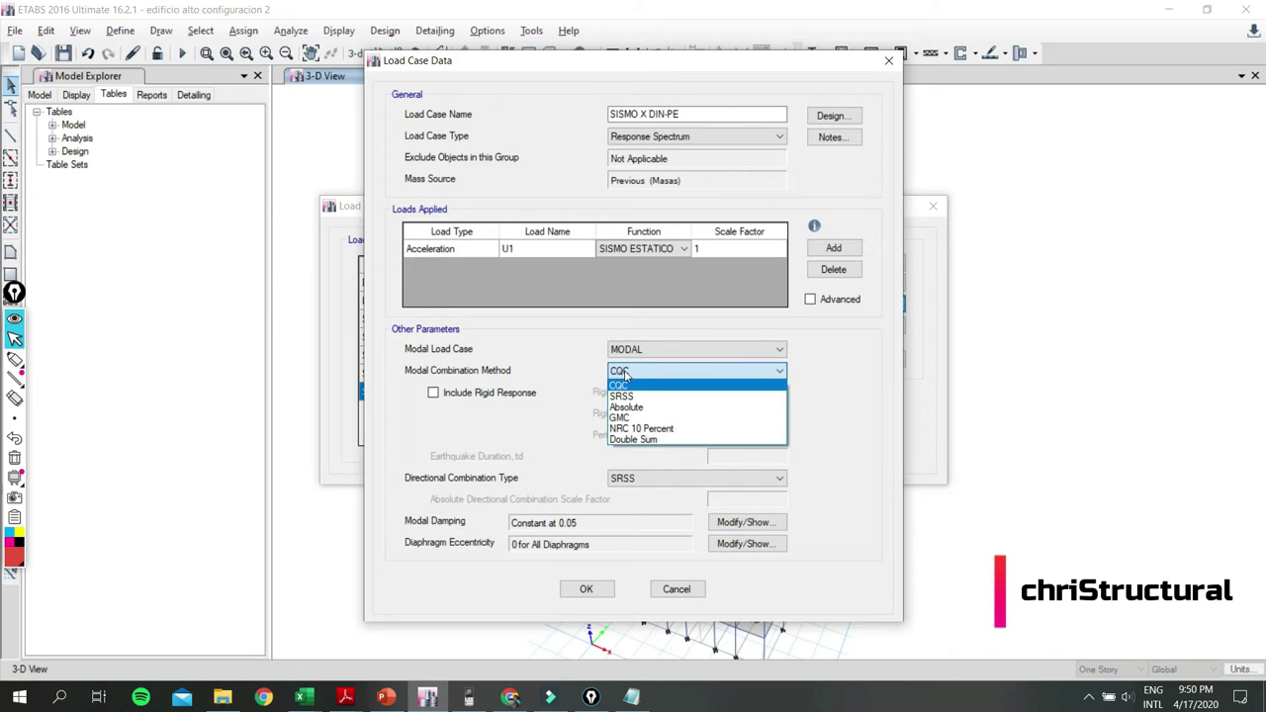
click(647, 372)
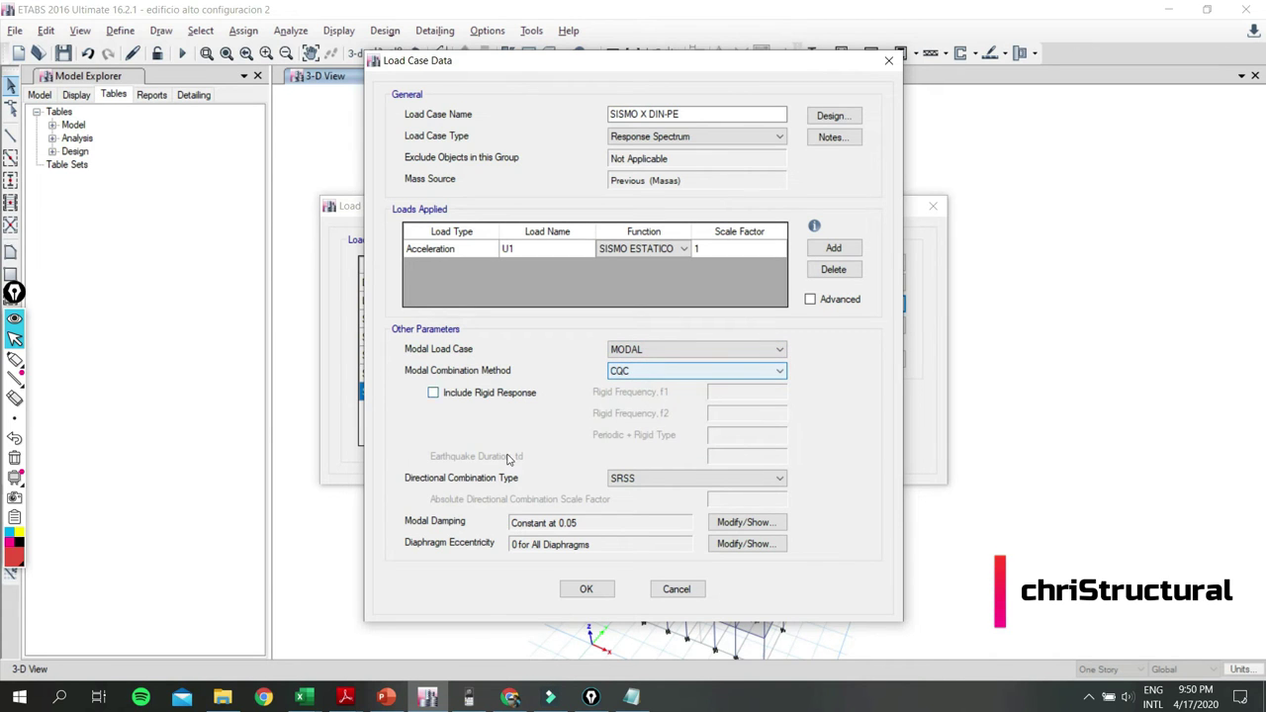
click(657, 479)
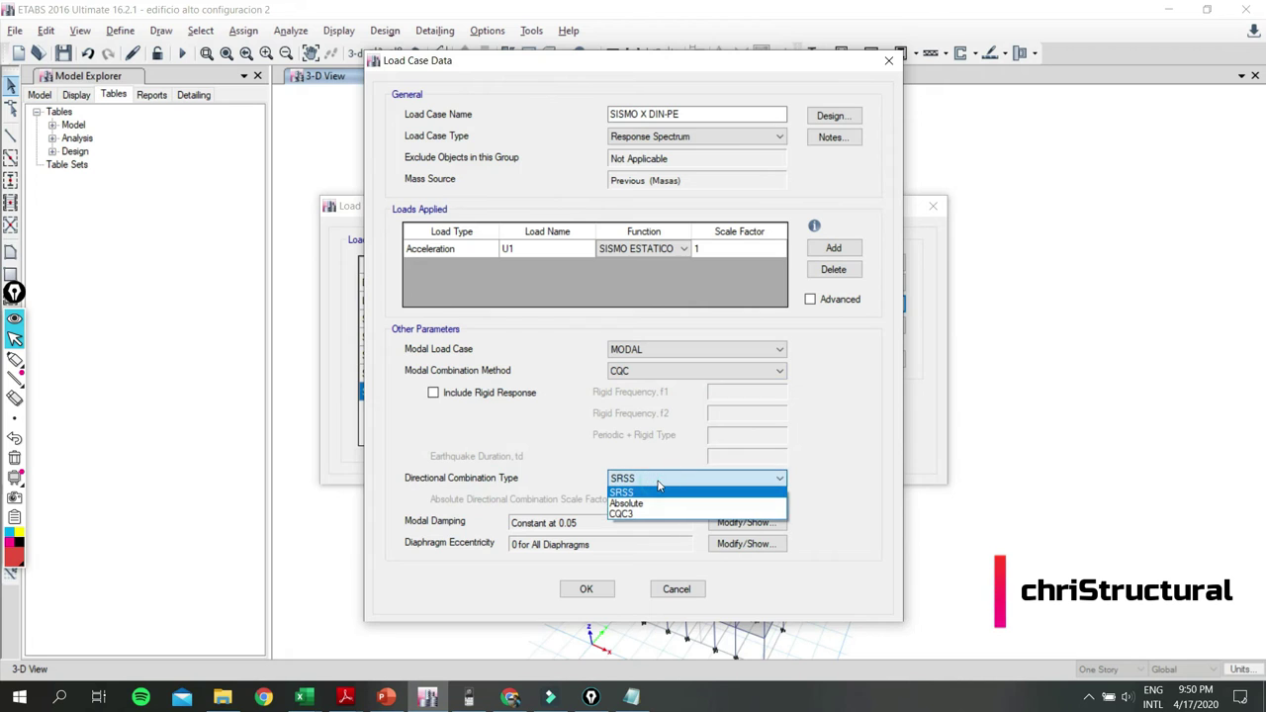
click(529, 453)
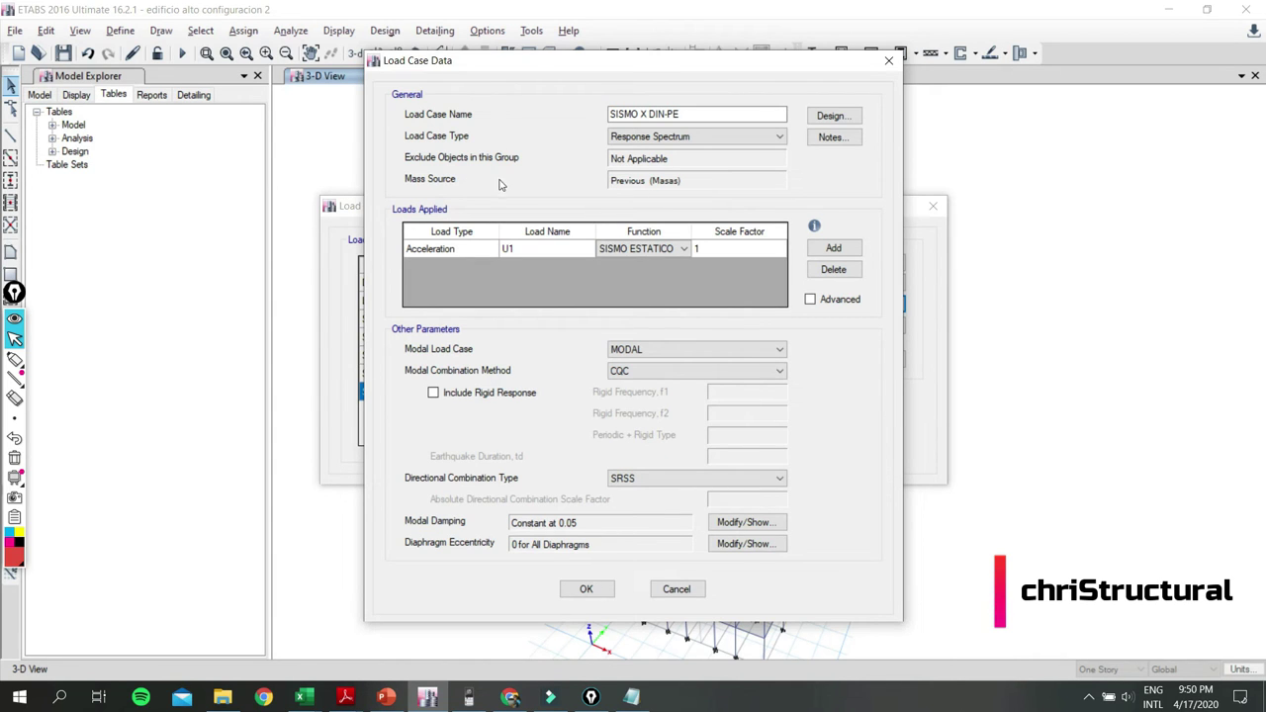
Mark up the load case settings with on-screen annotations, then accept the SISMO X DIN-PE case.
click(16, 361)
click(388, 174)
click(36, 360)
click(392, 167)
click(35, 360)
click(600, 186)
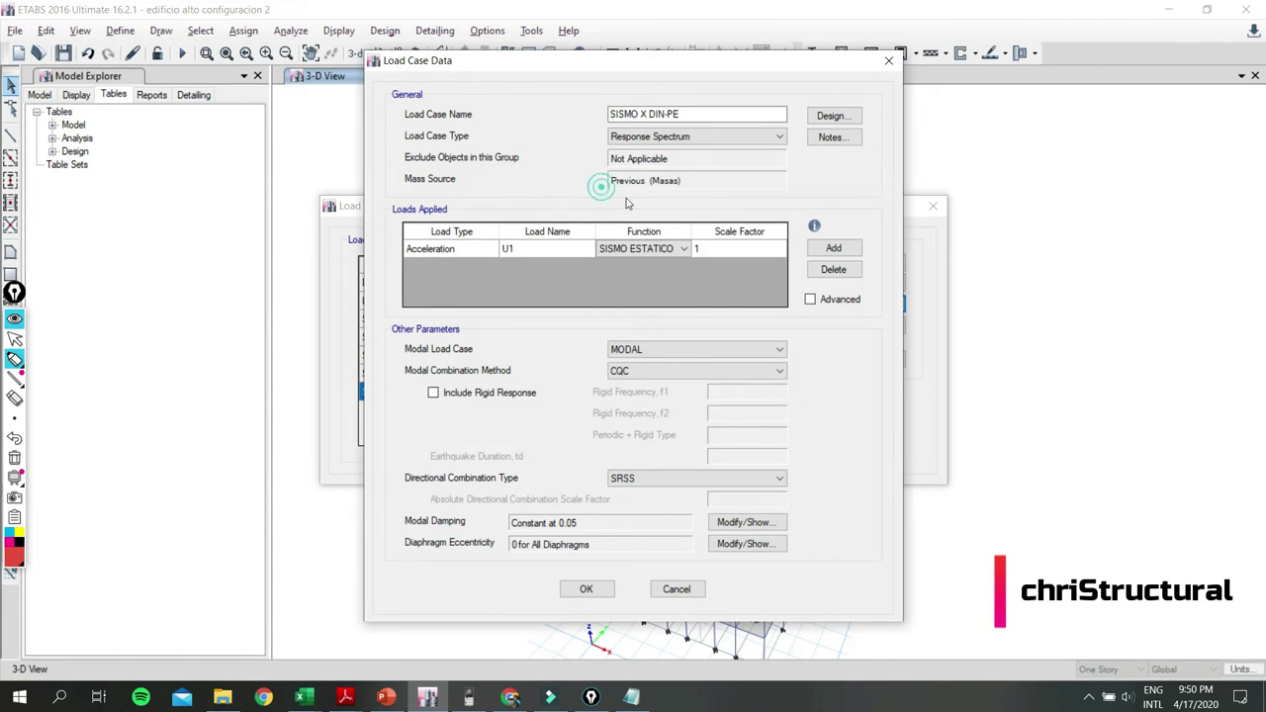
drag(689, 57, 682, 60)
click(15, 339)
click(587, 194)
click(13, 359)
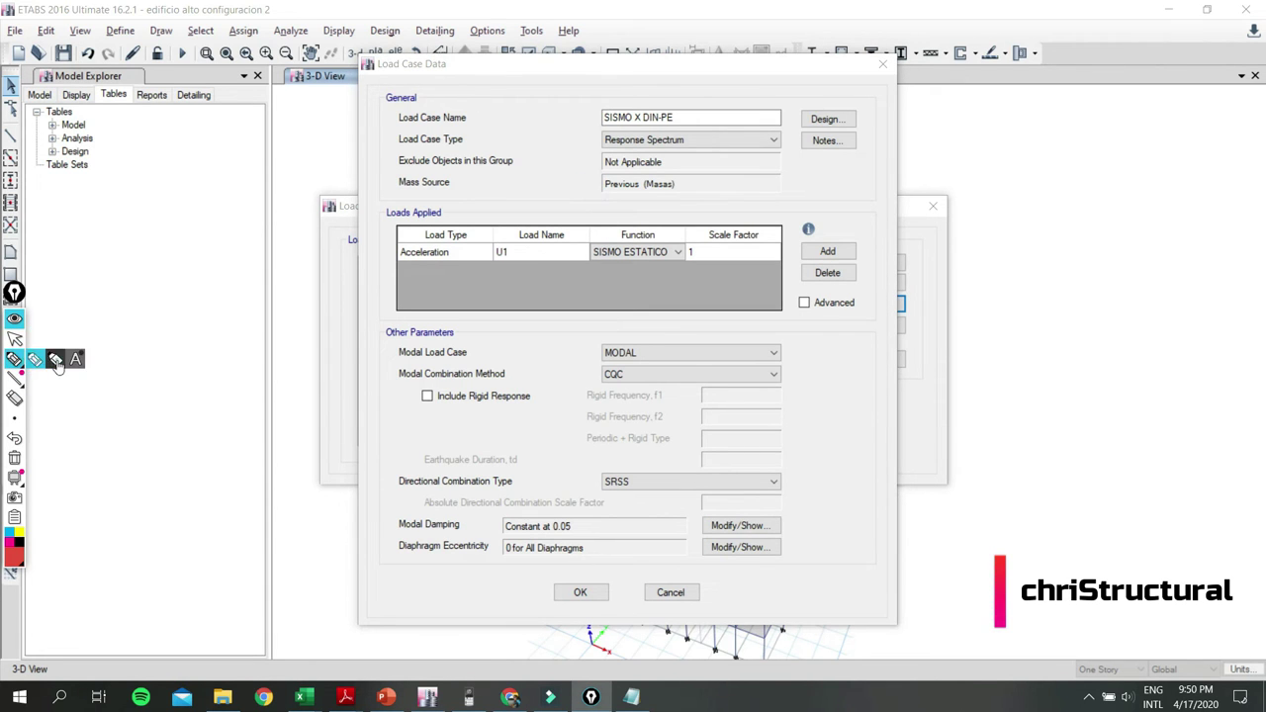
click(57, 364)
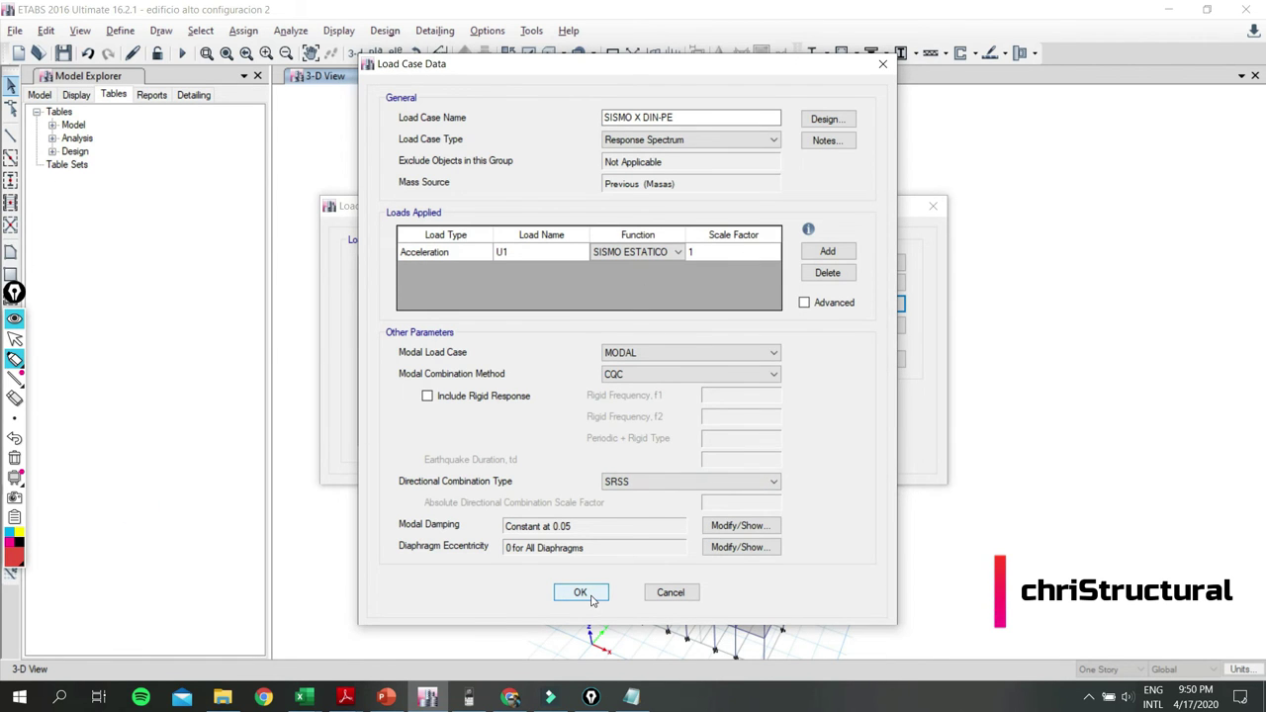
click(581, 592)
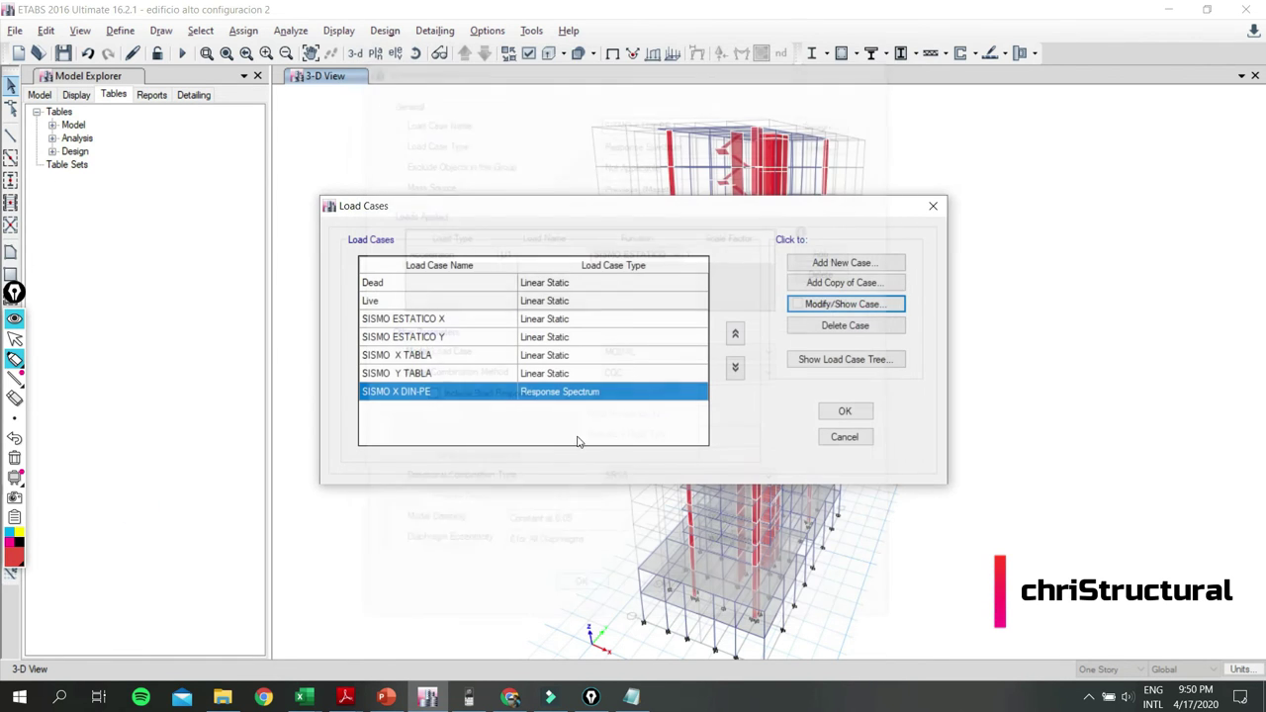
Copy the SISMO X DIN-PE load case and rename the copy SISMO Y DIN -PE.
right_click(591, 698)
click(605, 662)
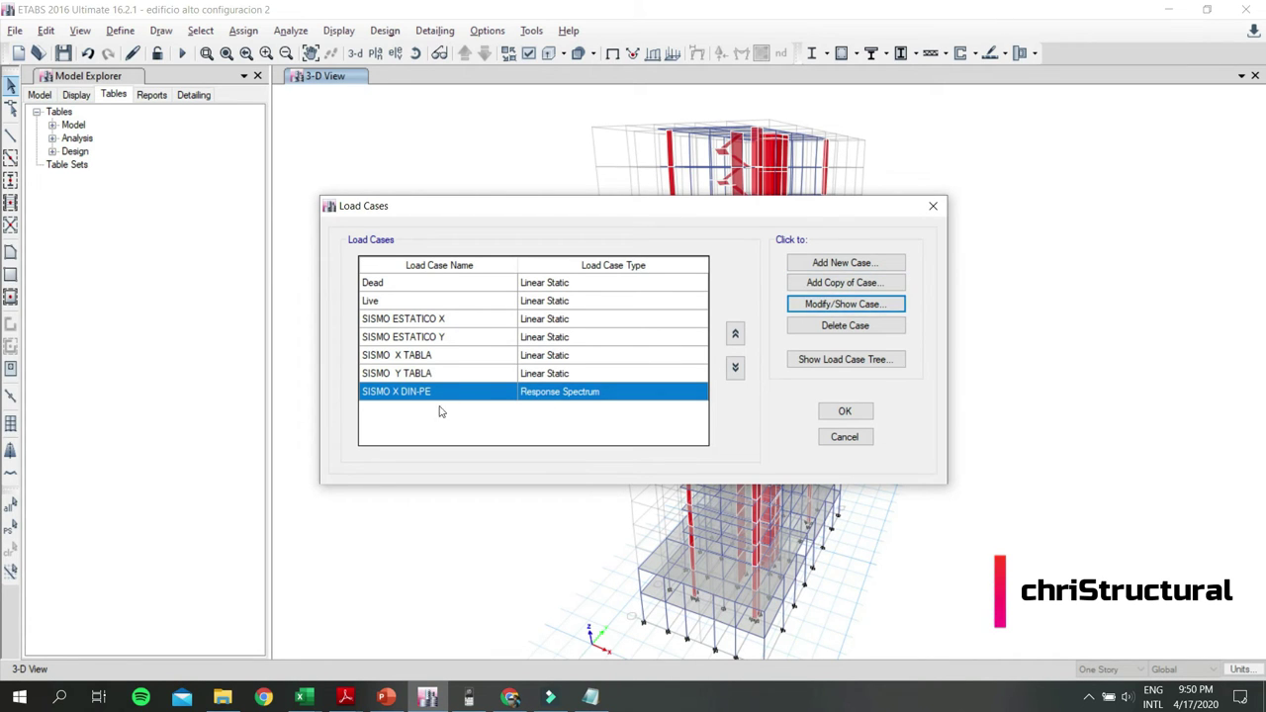
click(831, 302)
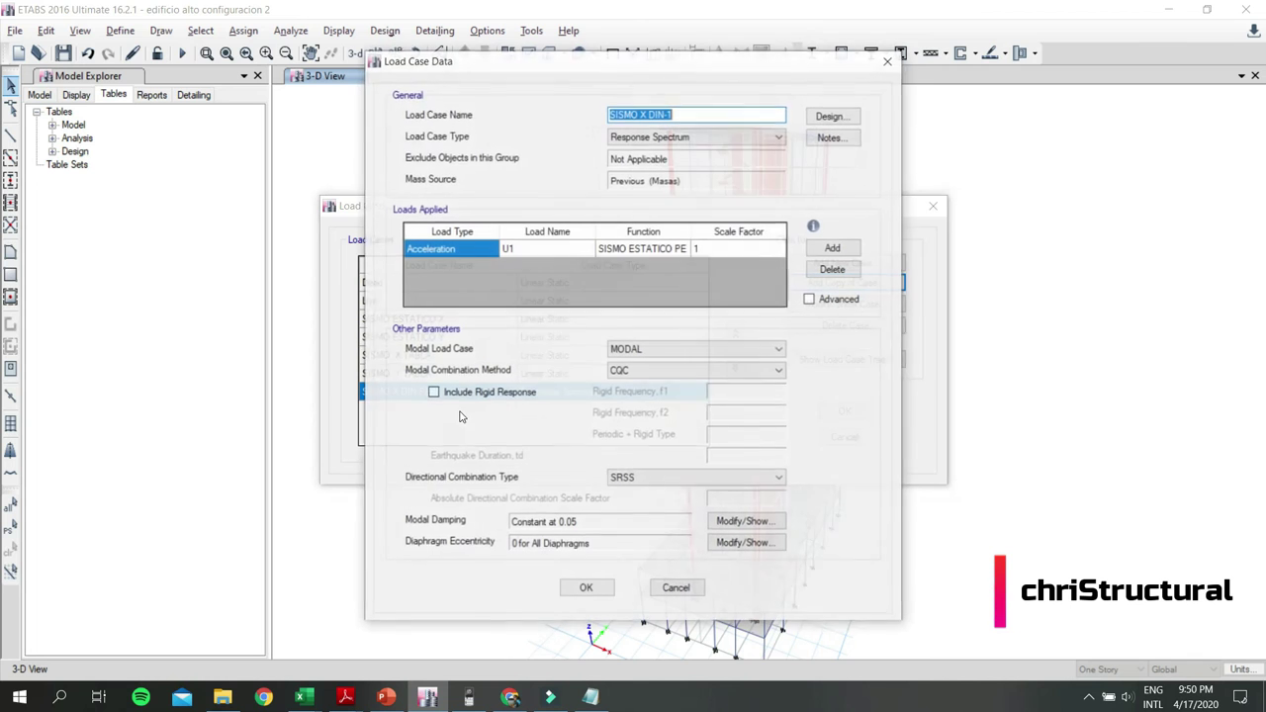
click(681, 117)
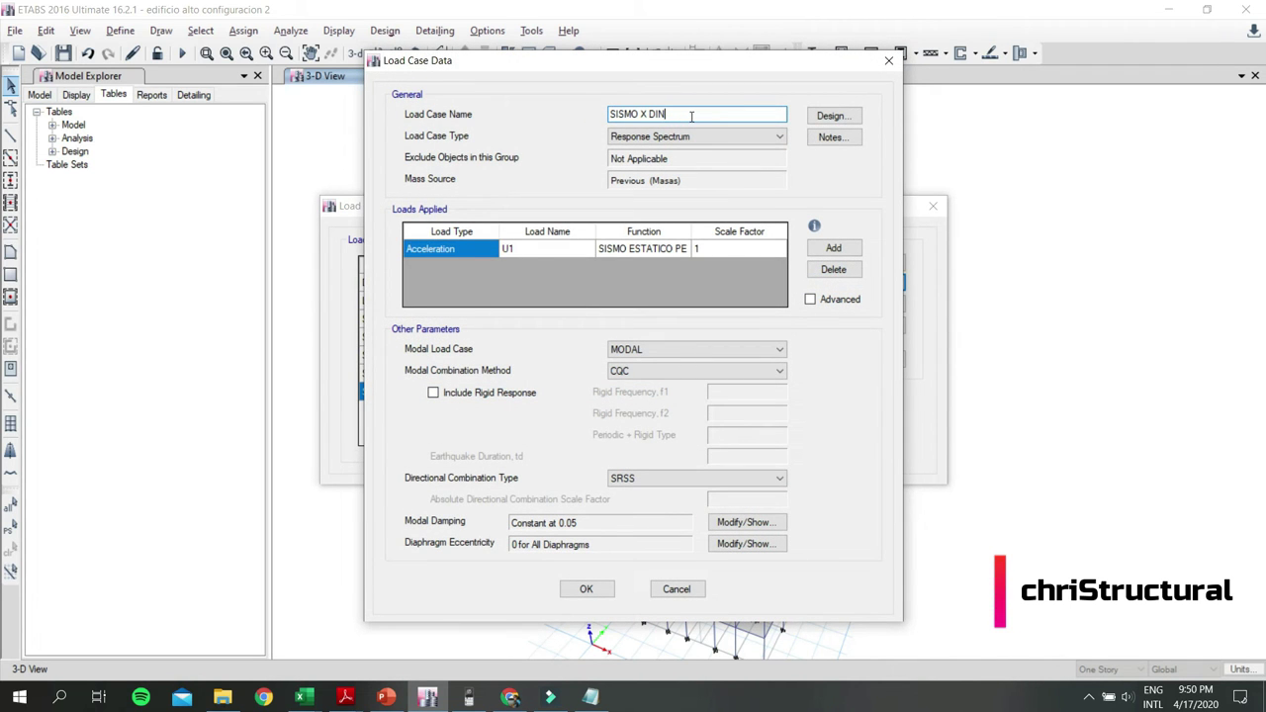
drag(686, 65, 888, 70)
text(-PE)
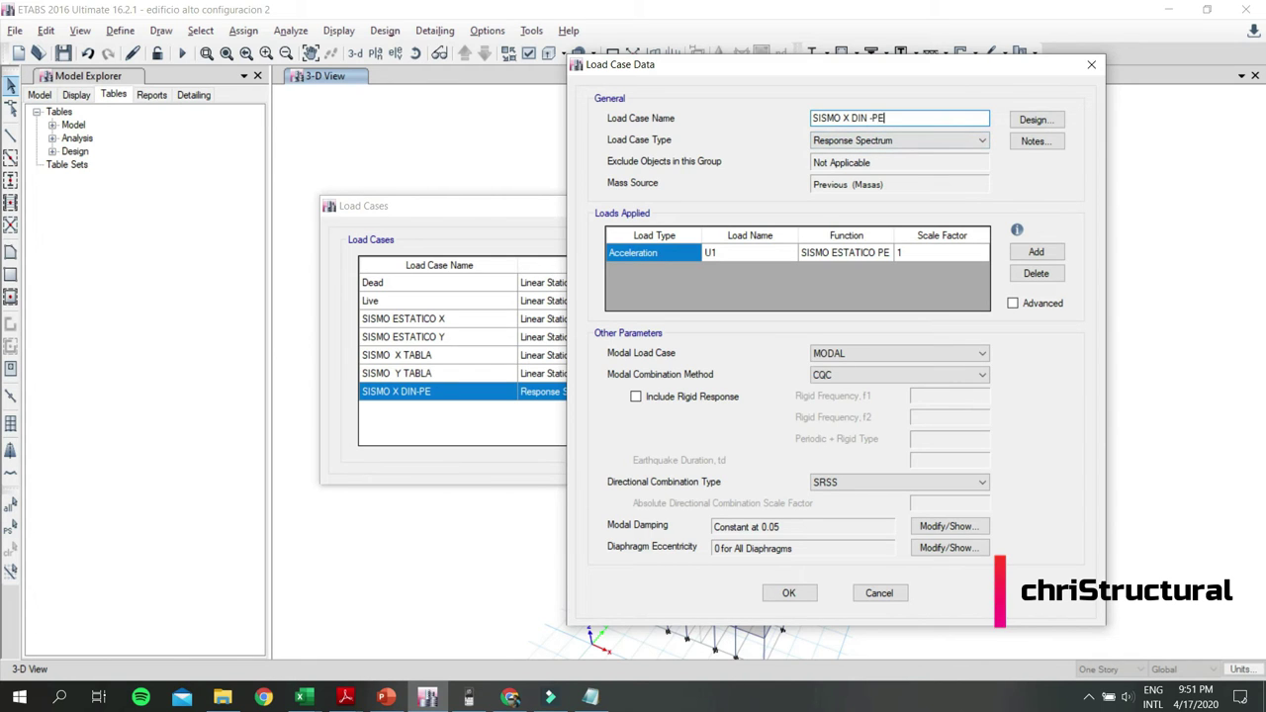
key(BackSpace)
text(Y)
Set the new case's acceleration direction to U2, save it, and run the analysis.
click(767, 254)
click(750, 282)
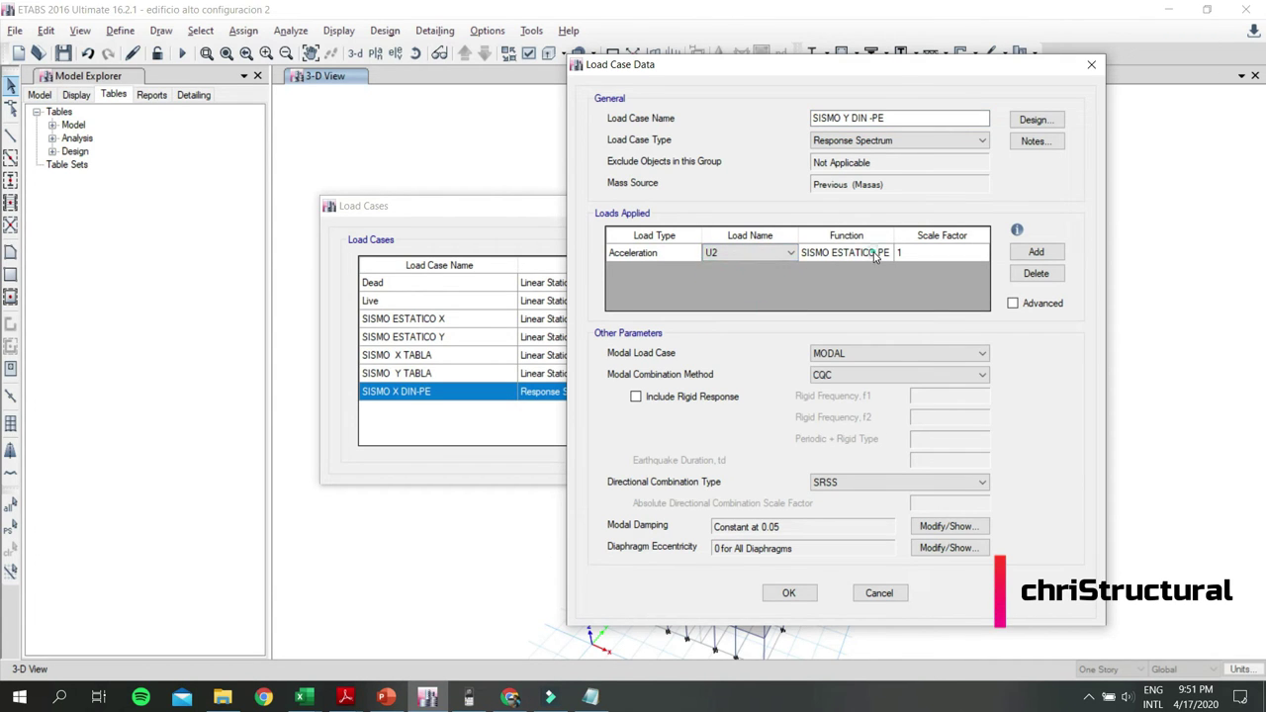
click(875, 254)
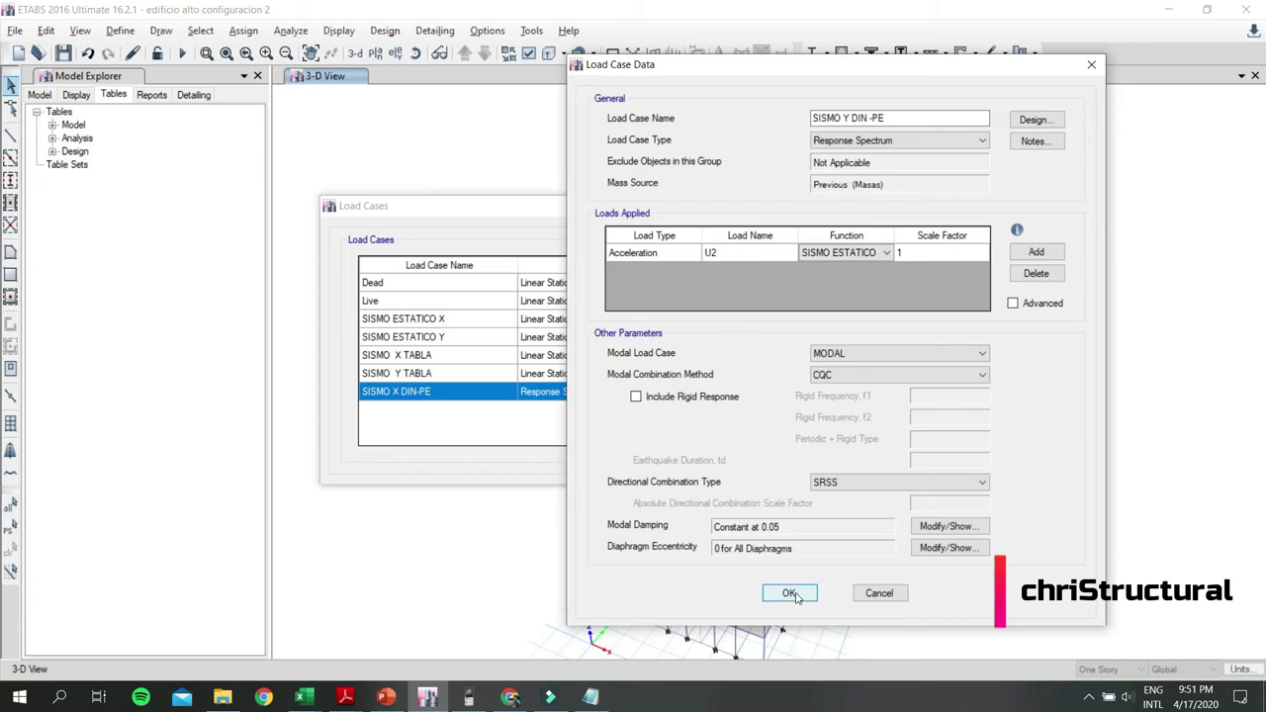
click(788, 594)
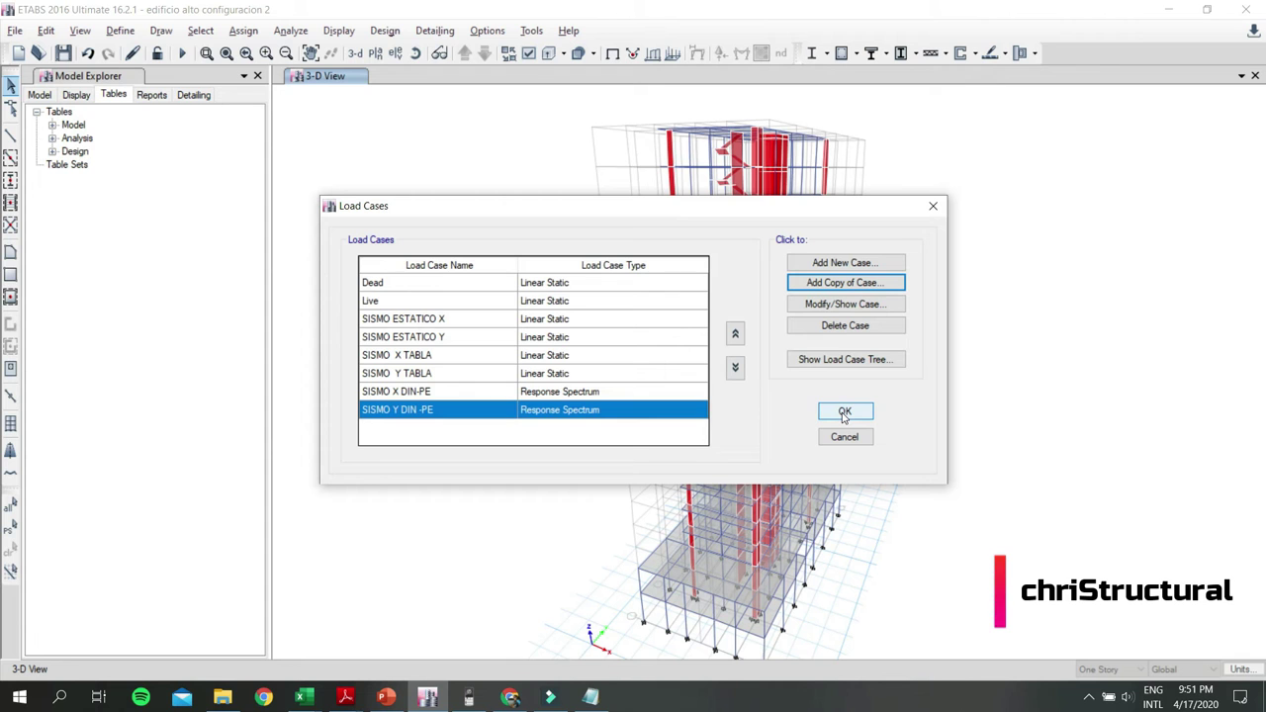
click(844, 413)
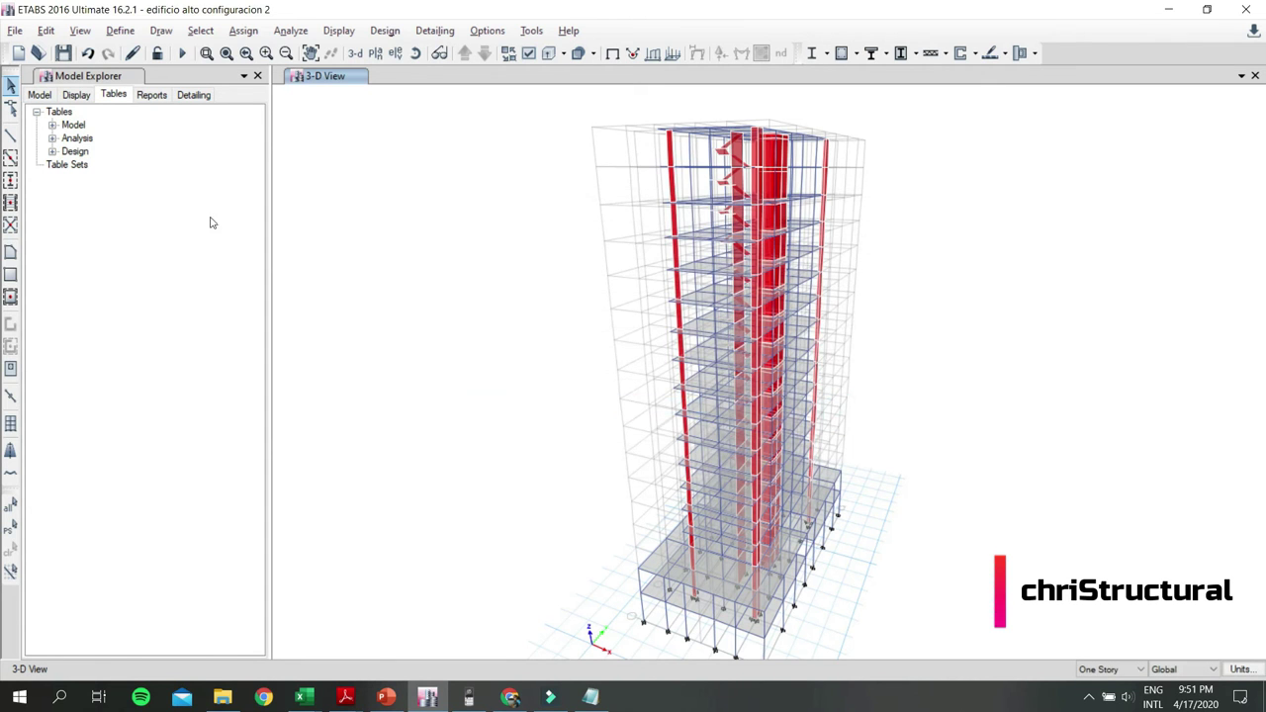
click(180, 53)
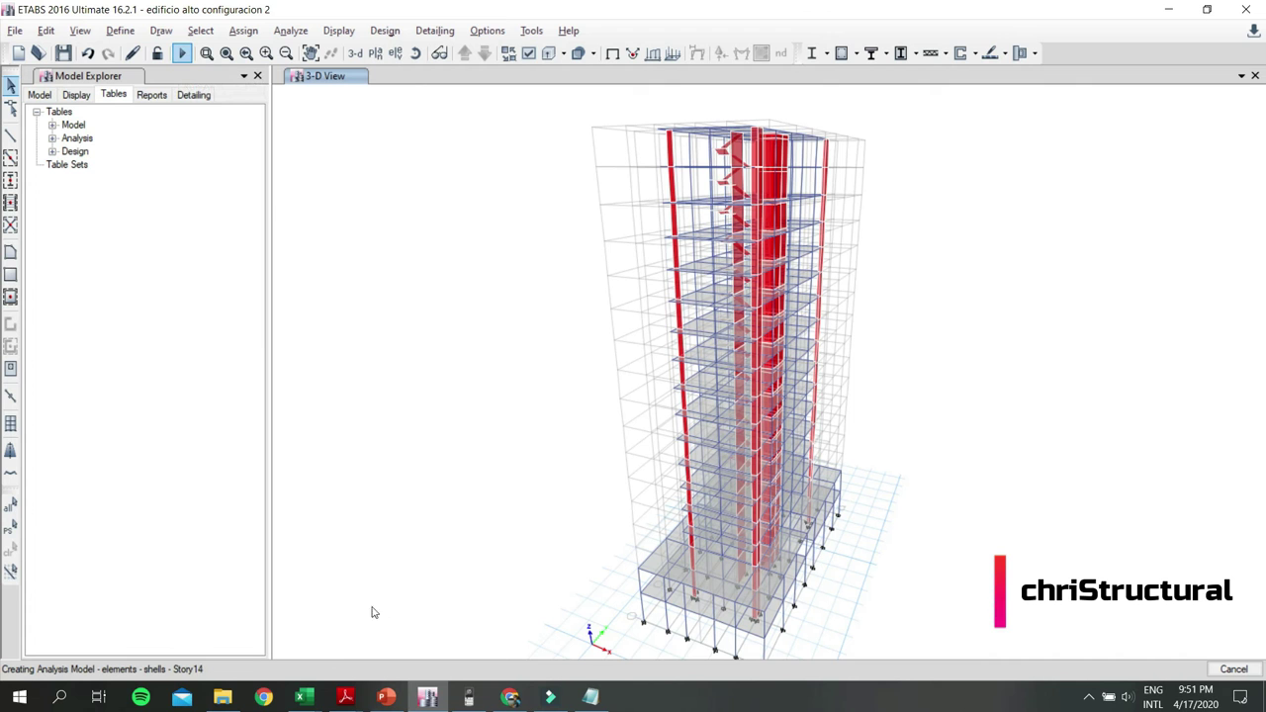
Review slide 92 (required load cases) and slide 93 (drift verification), then return to ETABS.
click(386, 695)
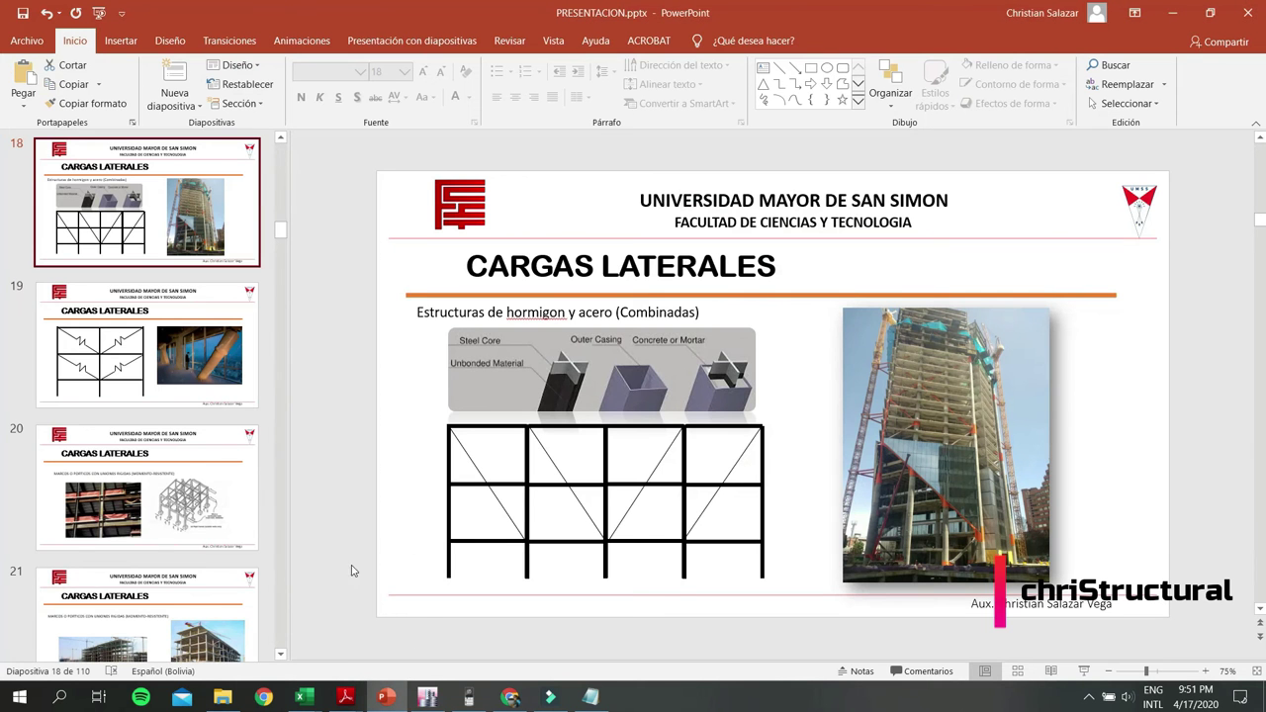
drag(280, 229, 278, 564)
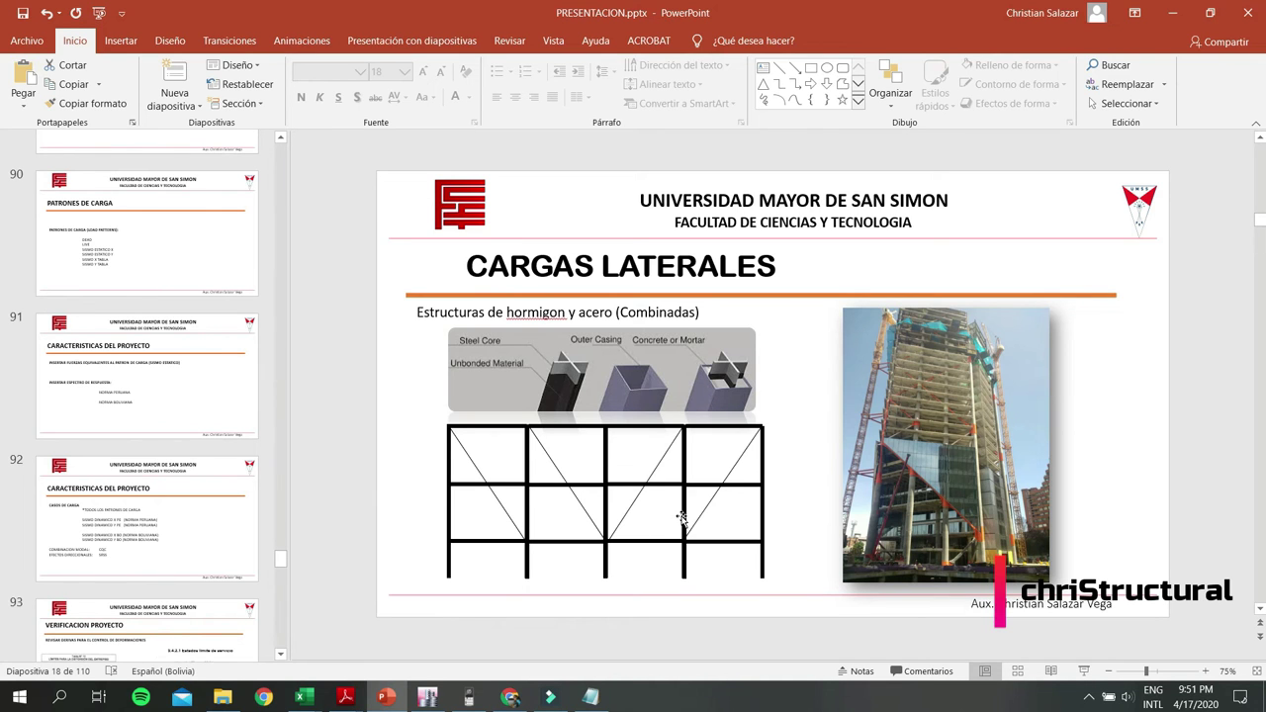
scroll(168, 436, down, 2)
scroll(191, 431, down, 2)
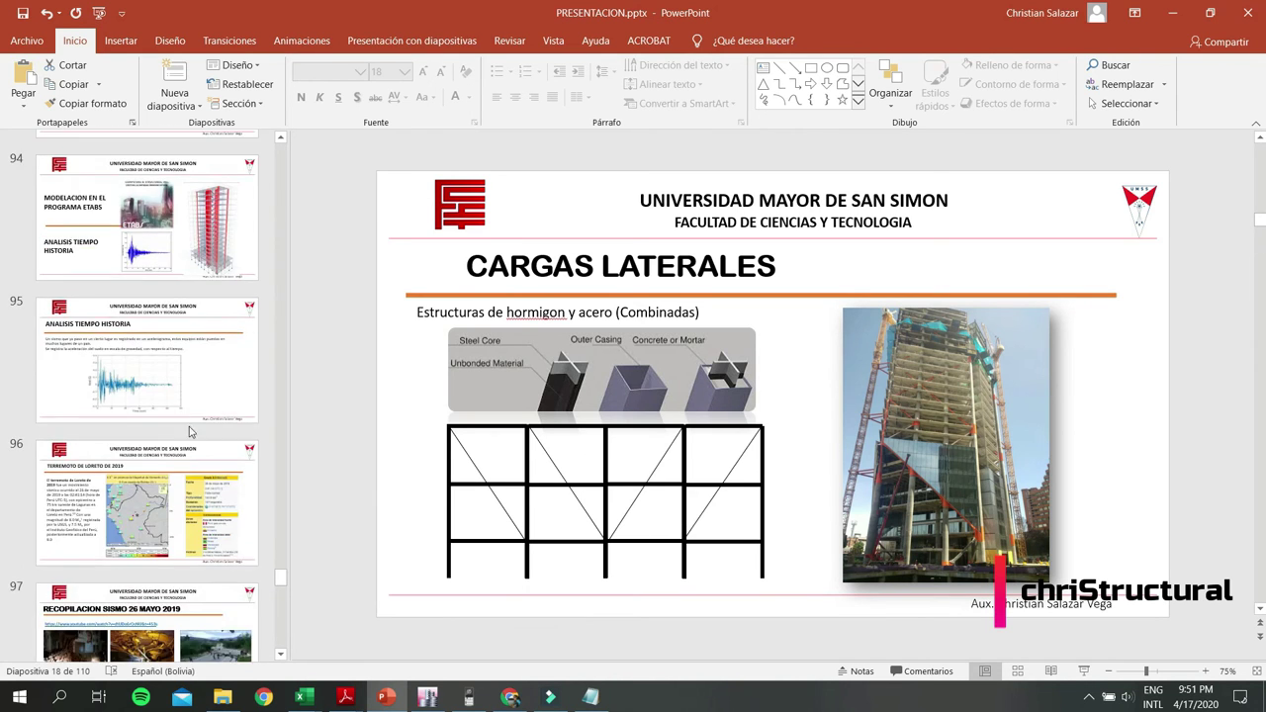
scroll(188, 435, up, 3)
click(170, 453)
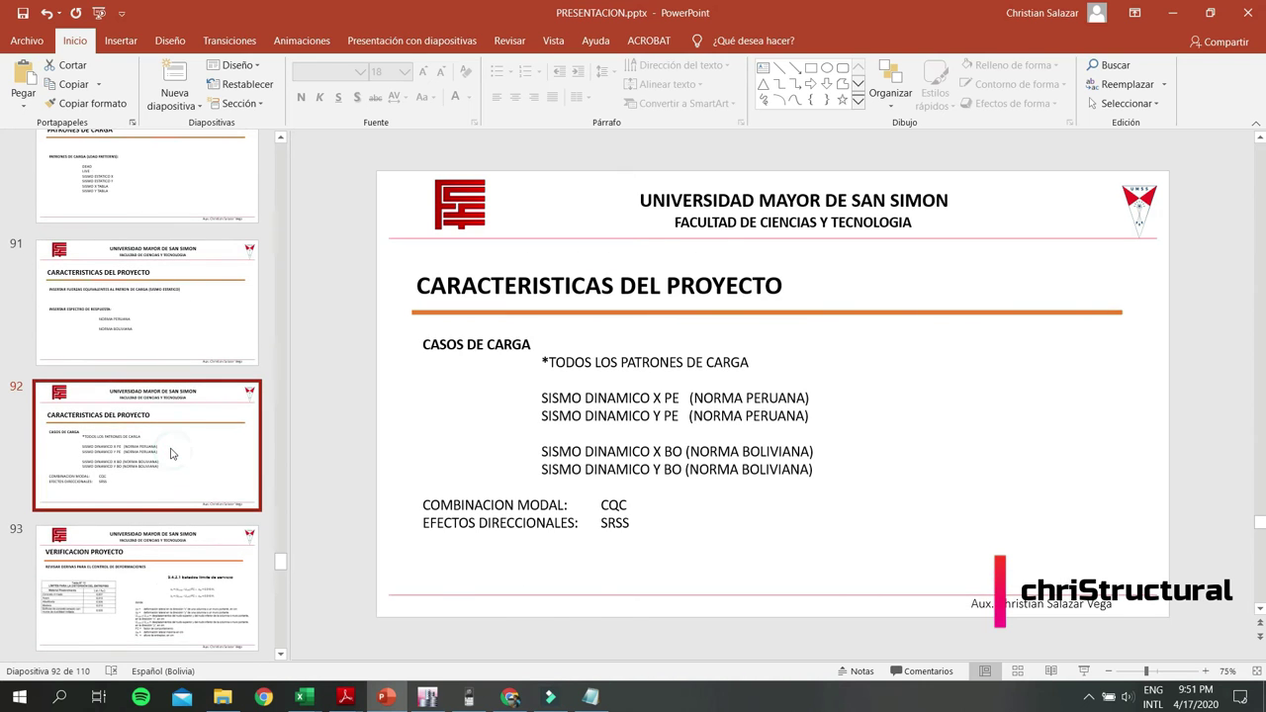
click(181, 552)
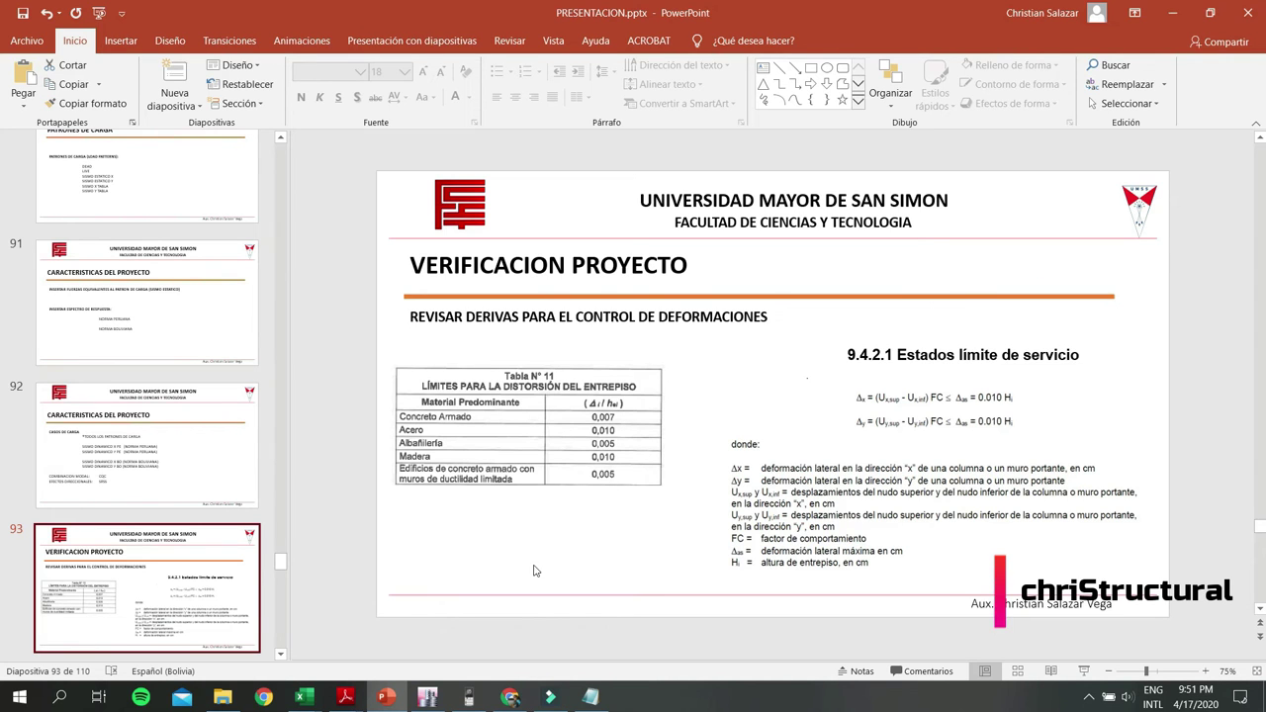
click(431, 700)
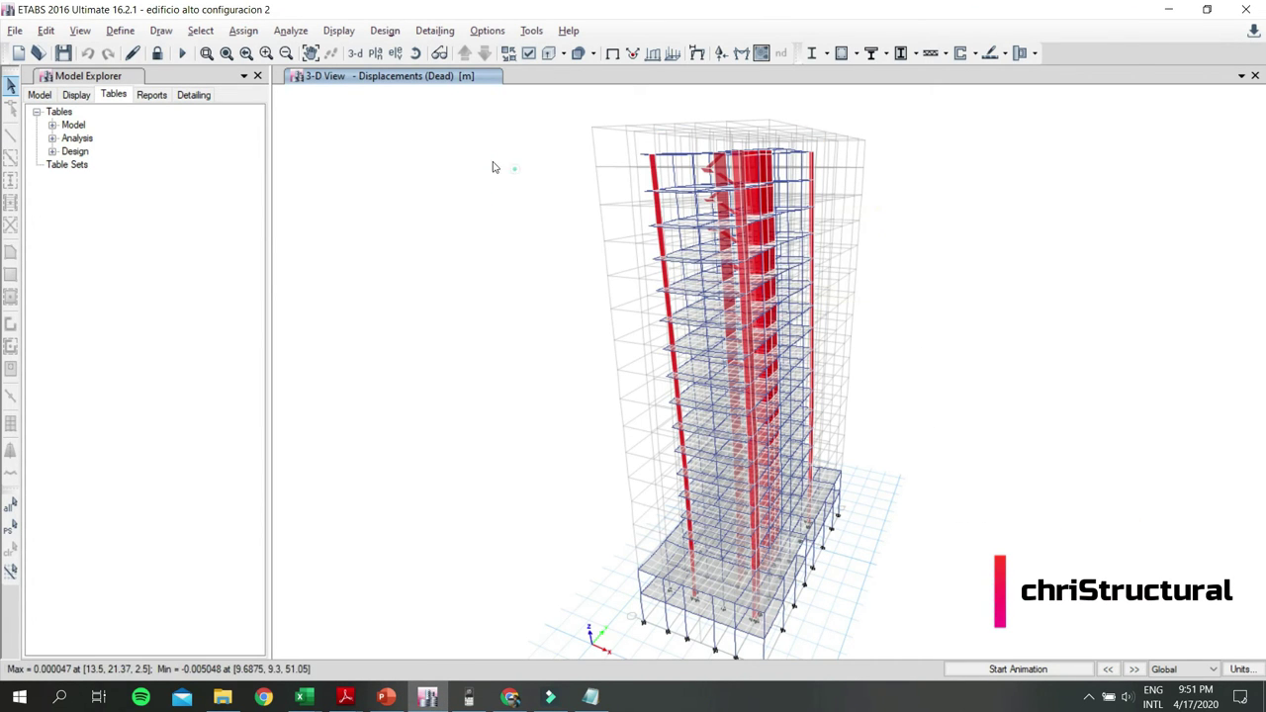
Open a Story Response plot and try diaphragm drifts as the display type.
click(338, 30)
key(Escape)
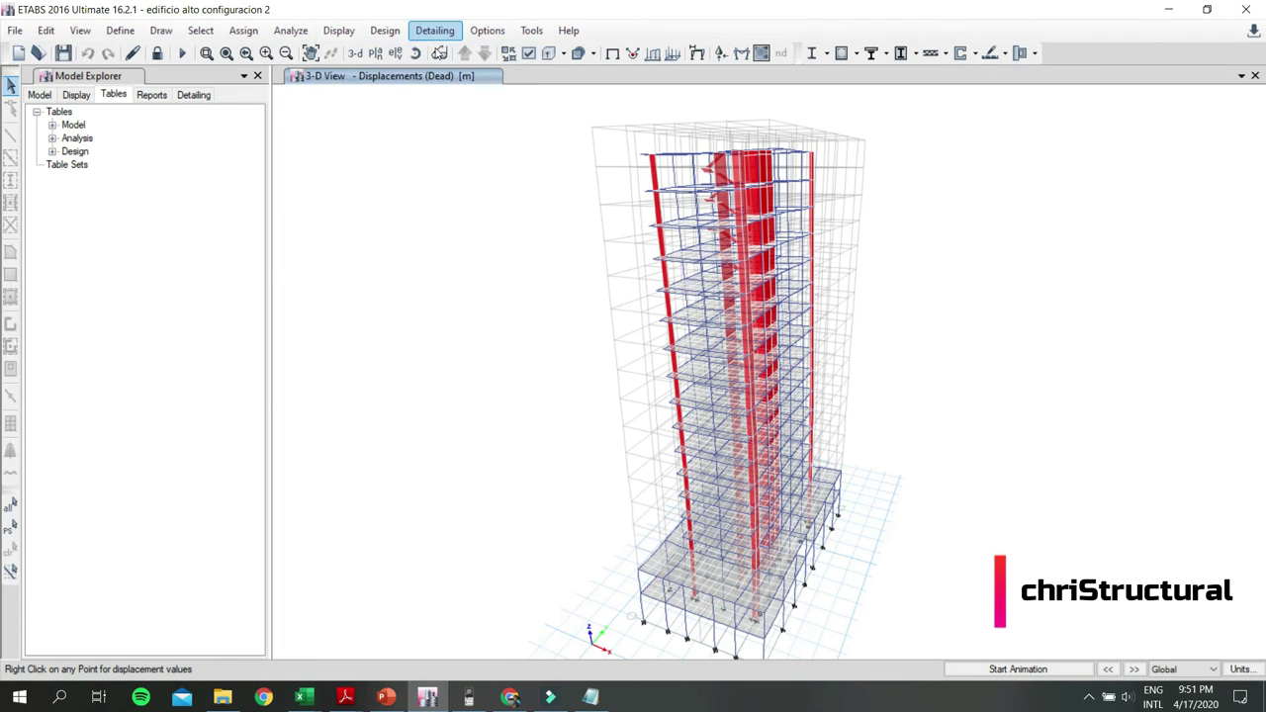
click(338, 30)
click(402, 223)
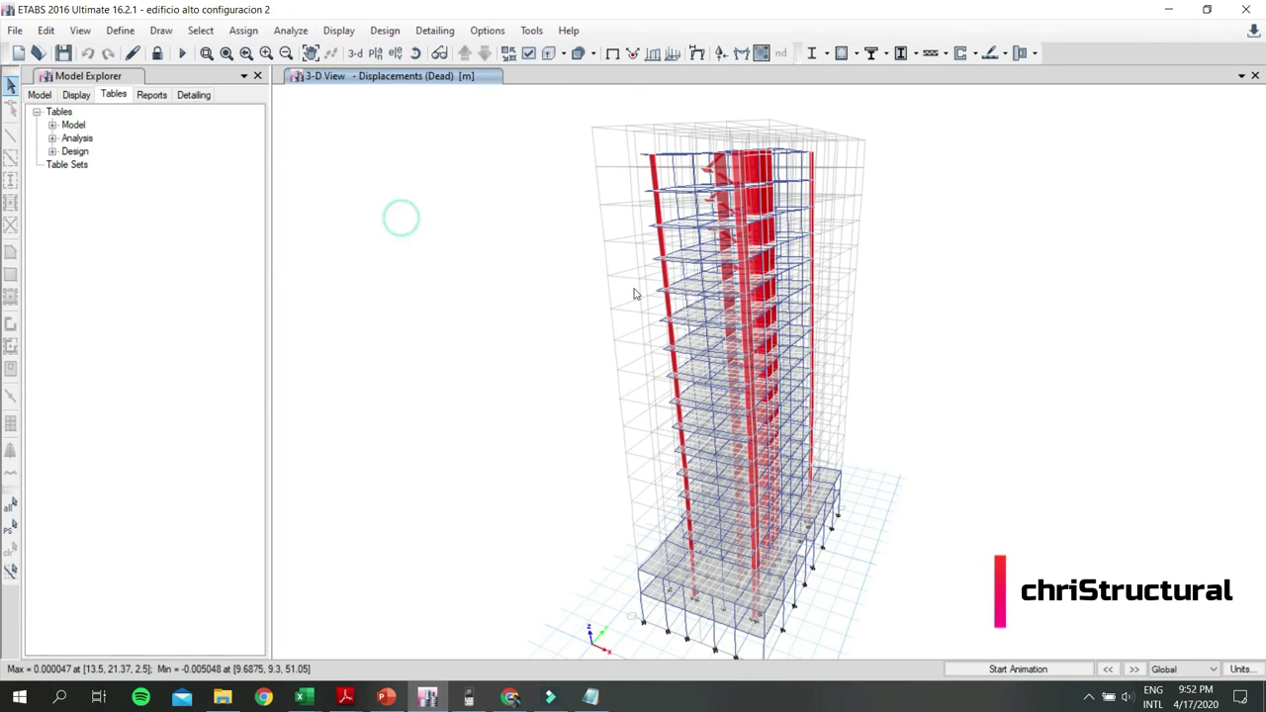
click(548, 158)
click(592, 156)
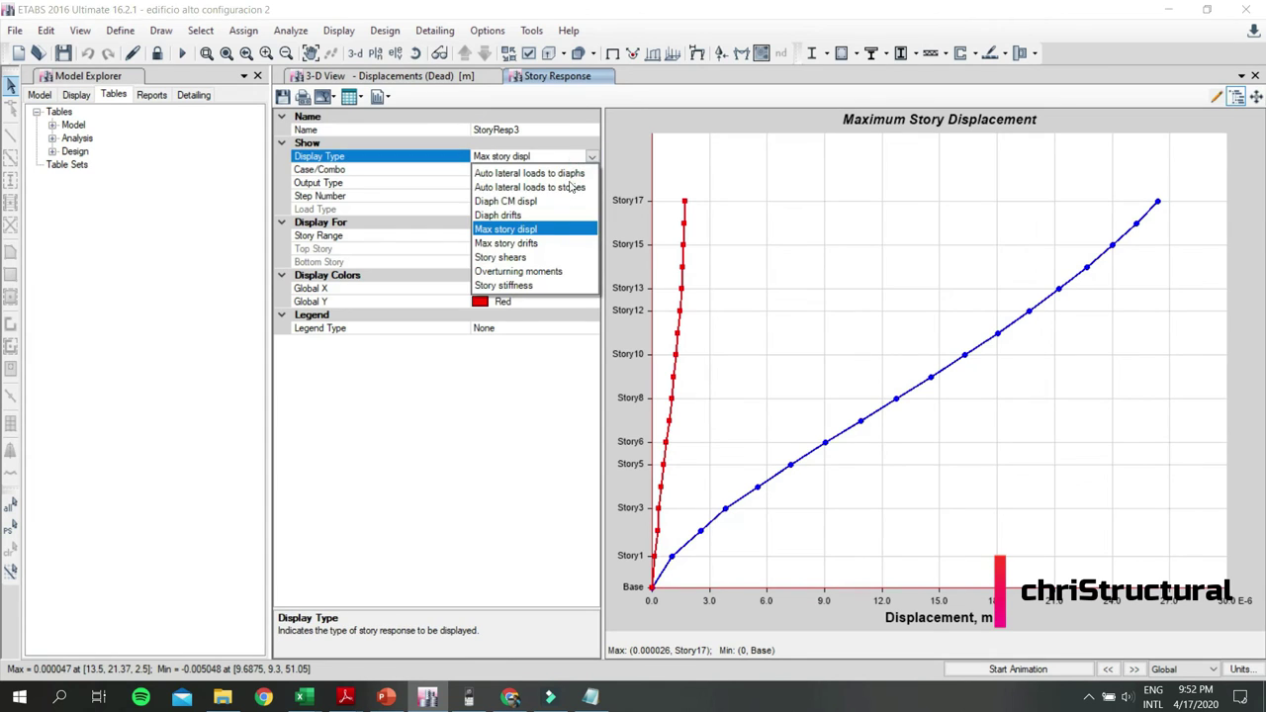
click(506, 215)
click(566, 169)
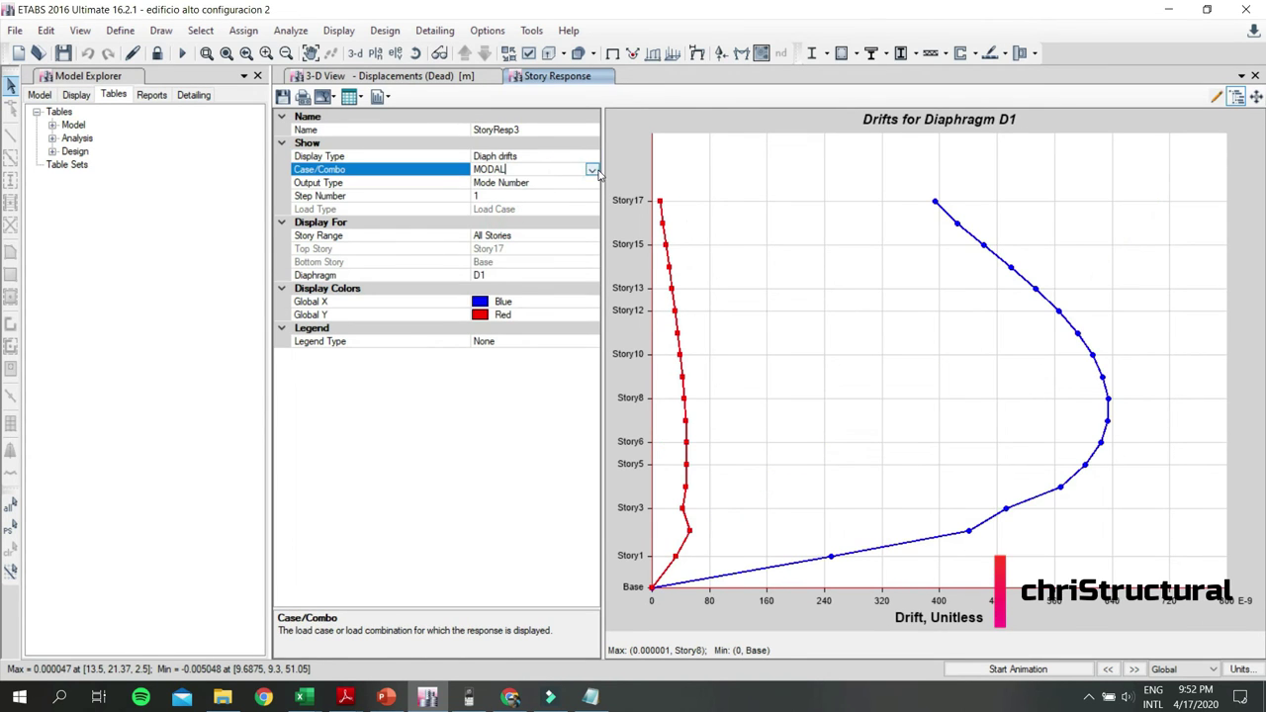
click(590, 170)
Plot story shears for the SISMO X TABLA case.
click(588, 154)
click(587, 156)
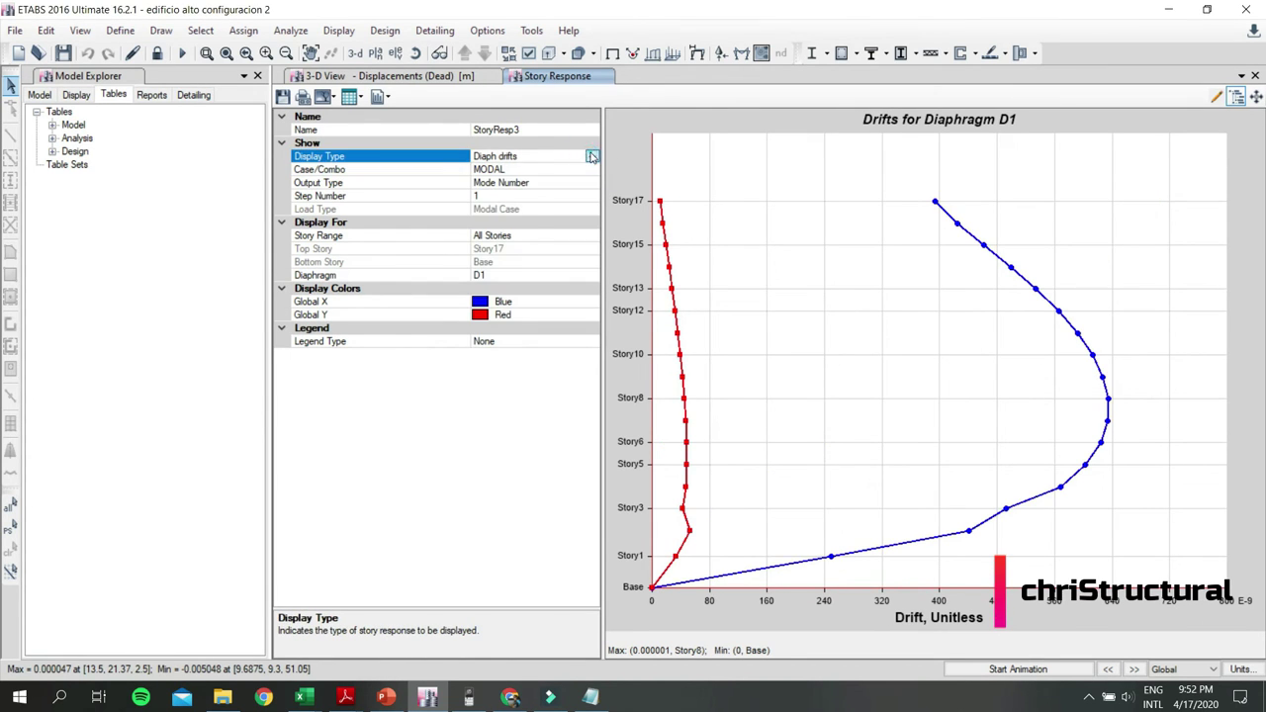
click(592, 156)
click(501, 257)
click(580, 174)
click(590, 169)
scroll(541, 322, down, 2)
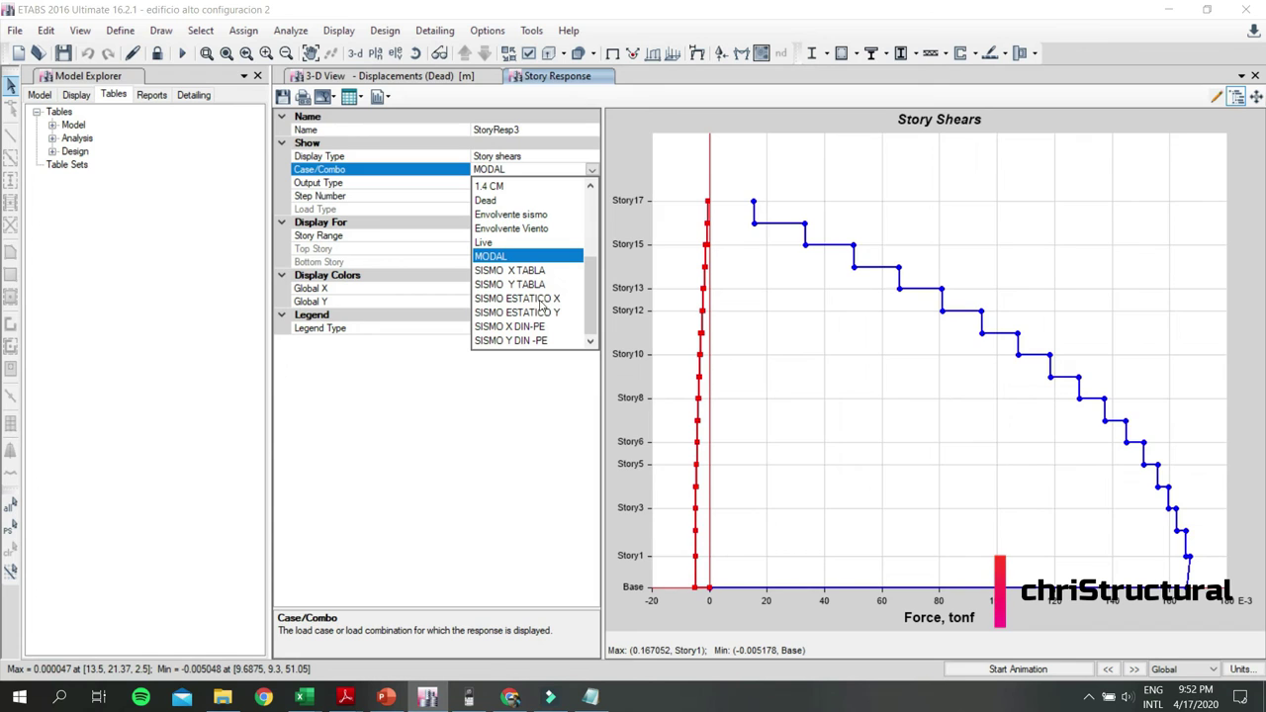
click(537, 270)
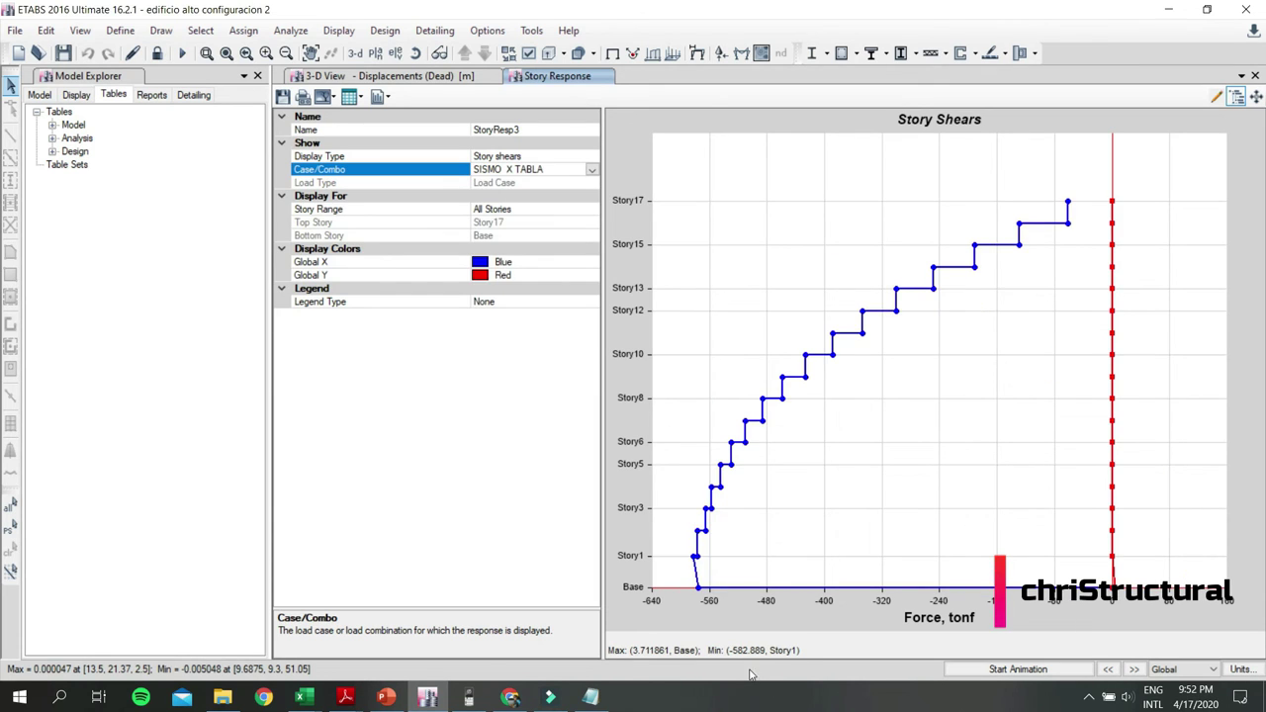
click(307, 699)
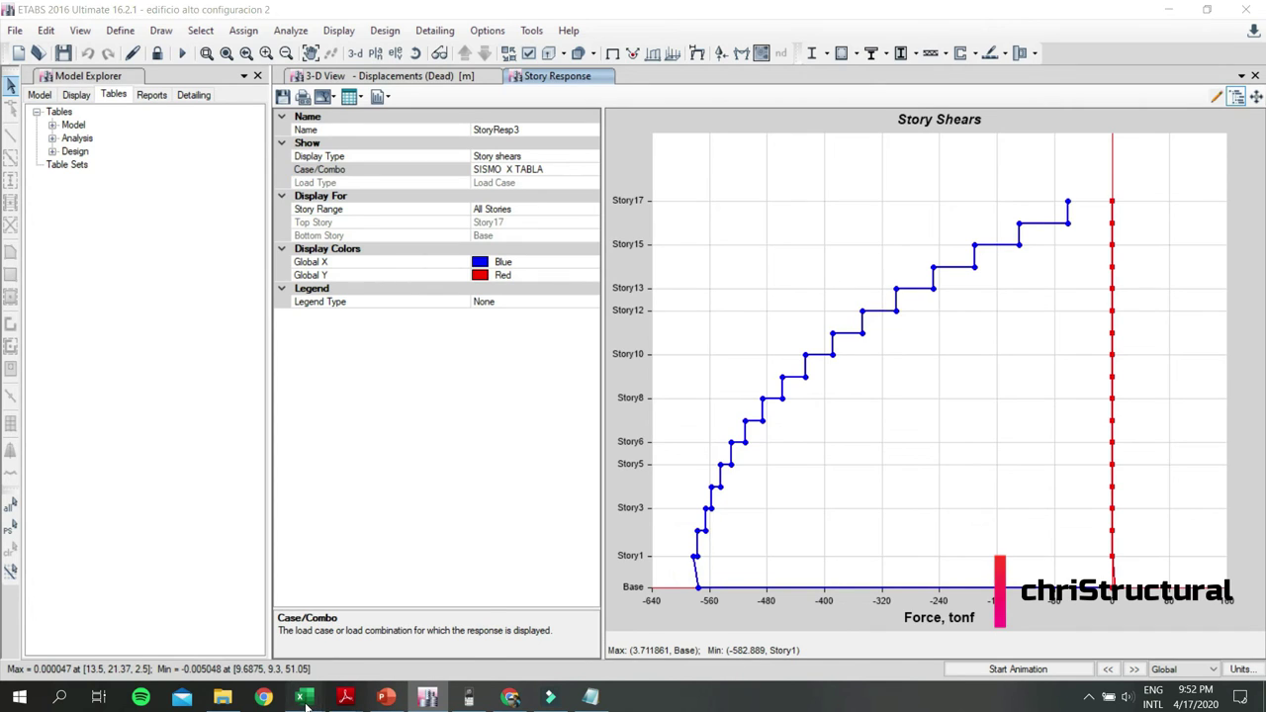
mouse_move(393, 623)
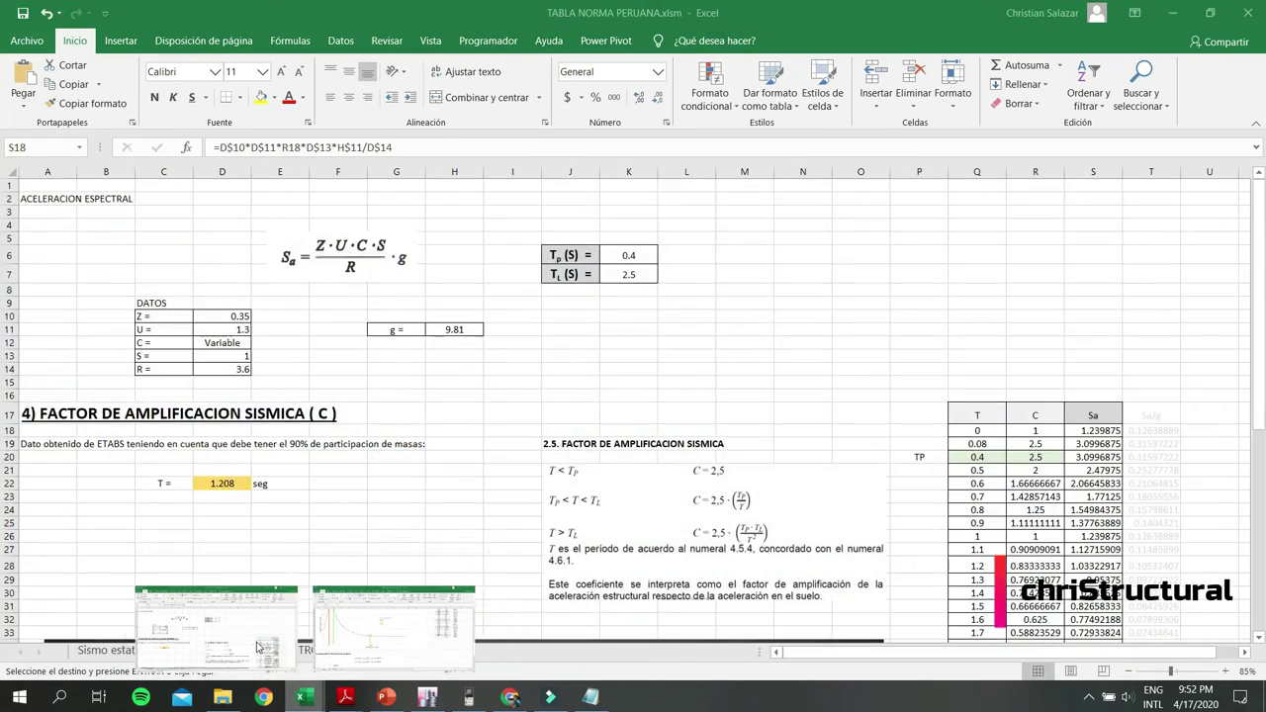
Check the 582.889 static base shear on TABLA NORMA PERUANA's Sismo estatico sheet.
click(218, 618)
scroll(437, 448, down, 10)
scroll(437, 449, down, 6)
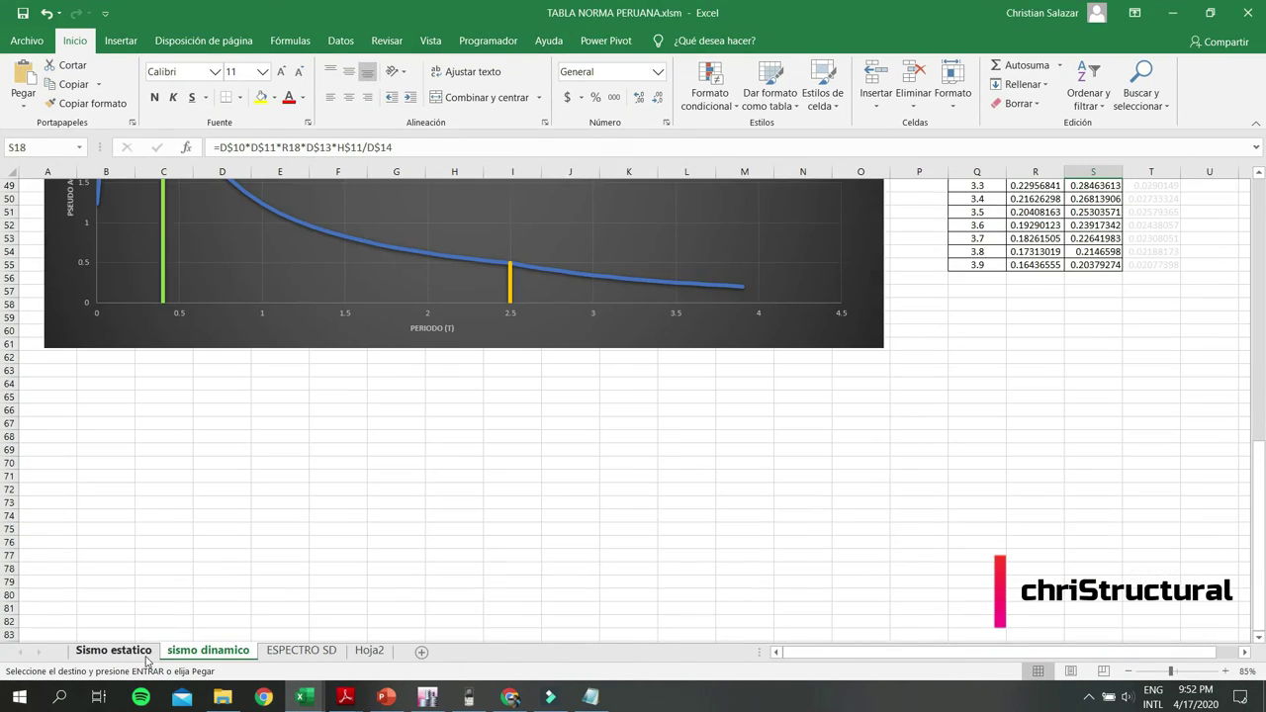
key(ctrl+Page_Up)
scroll(485, 504, down, 12)
scroll(504, 501, down, 2)
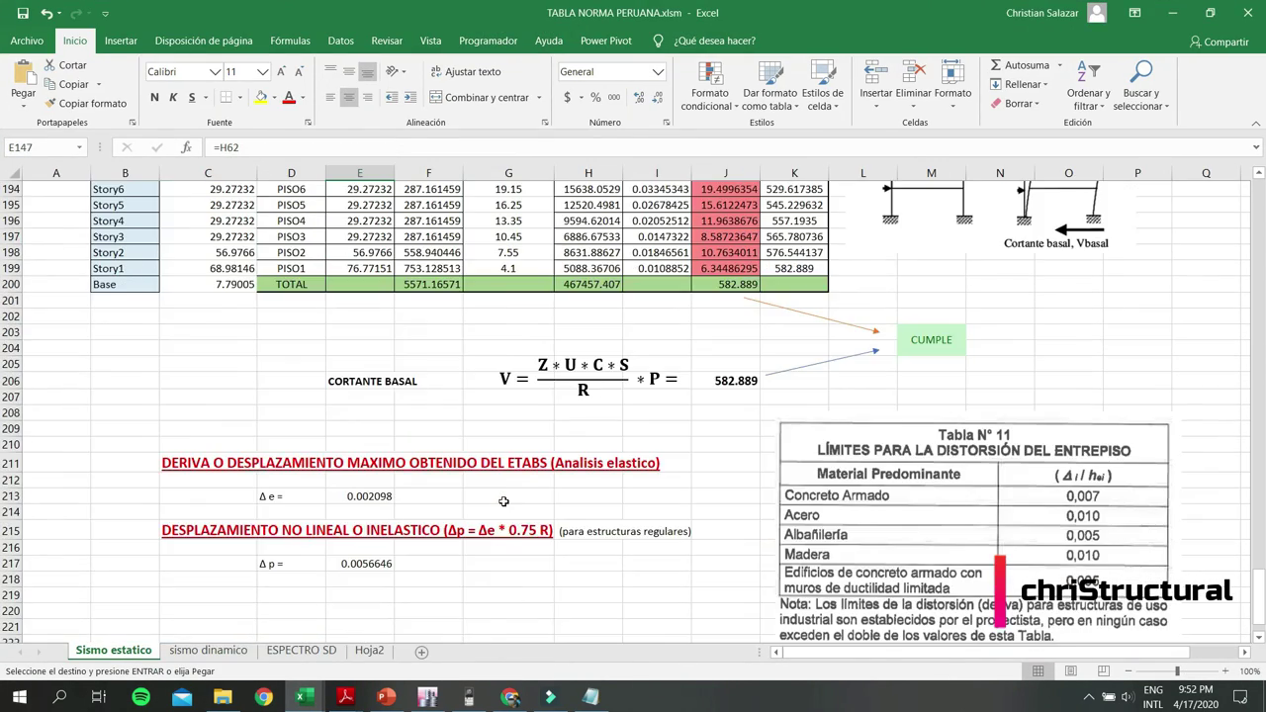
scroll(504, 500, up, 1)
key(alt+Tab)
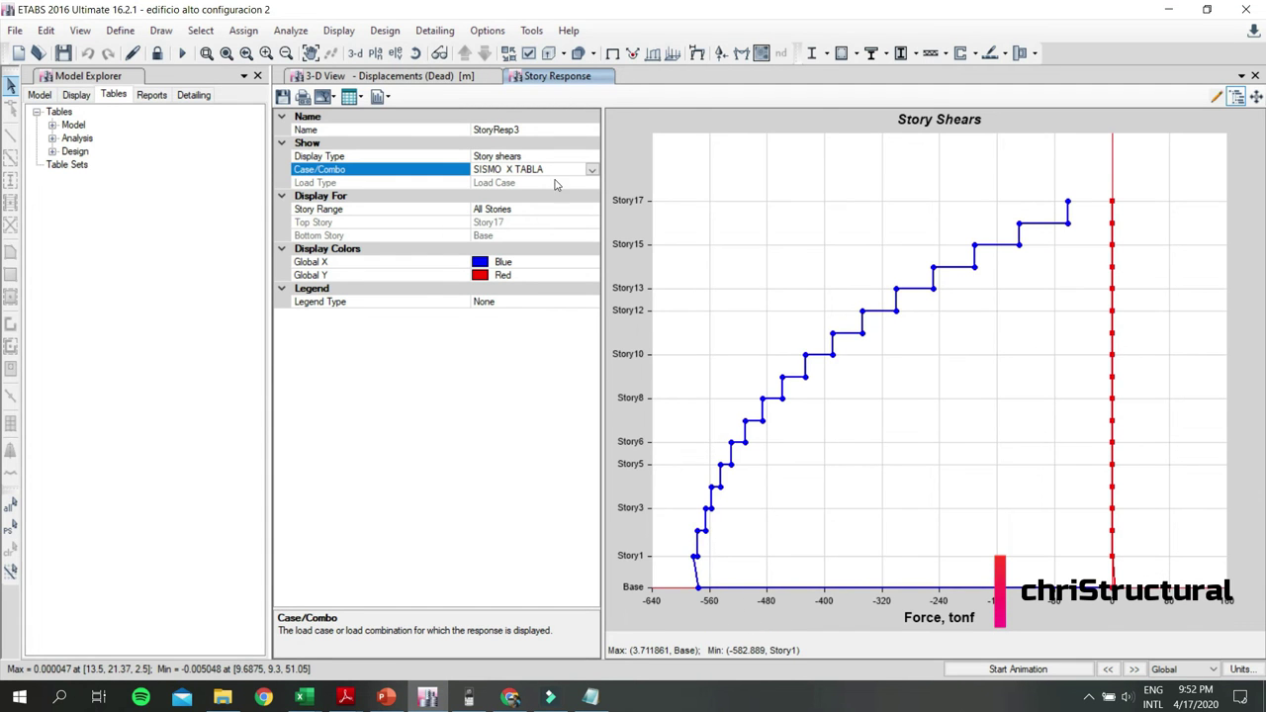
Switch the story shear plot to SISMO X DIN-PE, peaking at 510.498 tonf at Story1.
click(593, 172)
scroll(511, 326, down, 2)
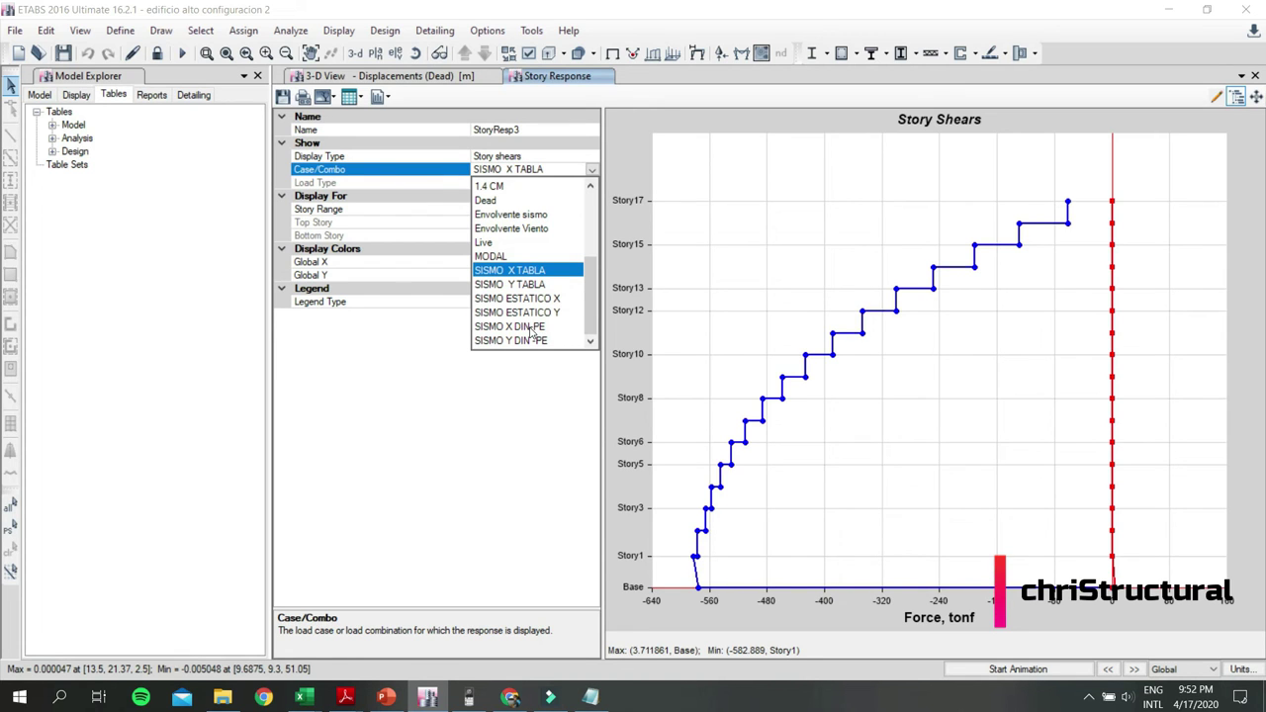
click(532, 327)
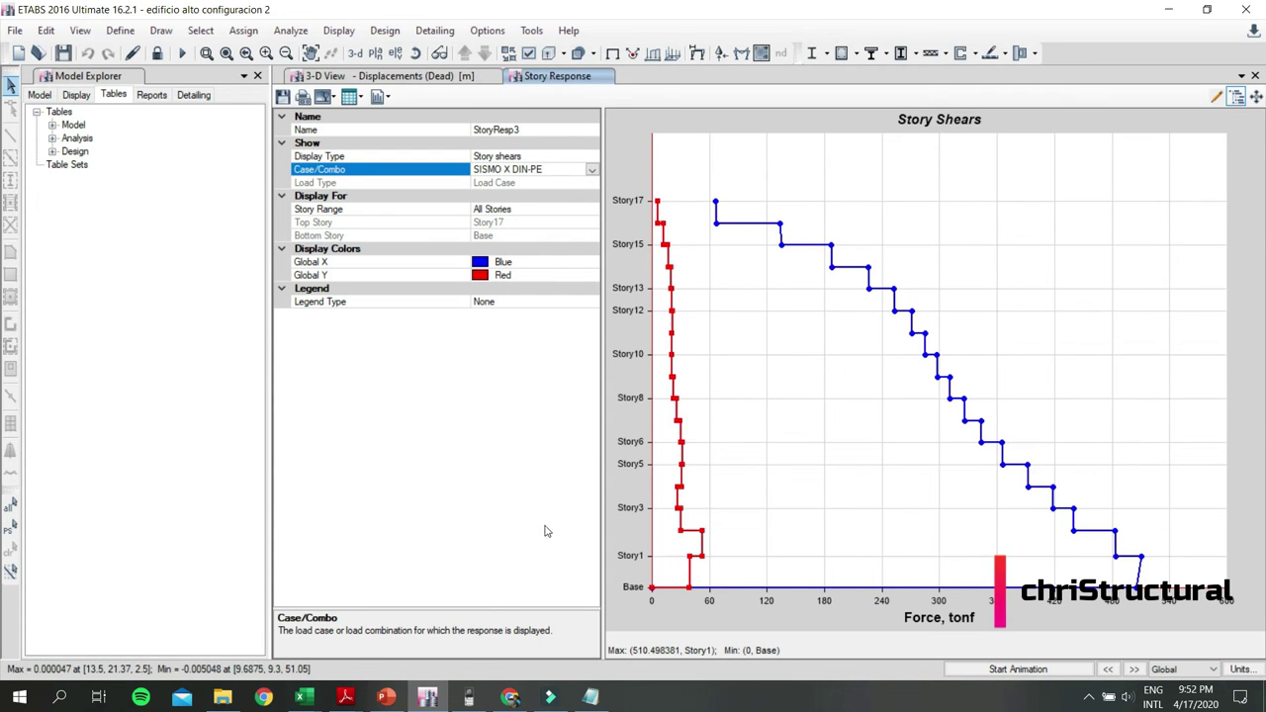
click(470, 701)
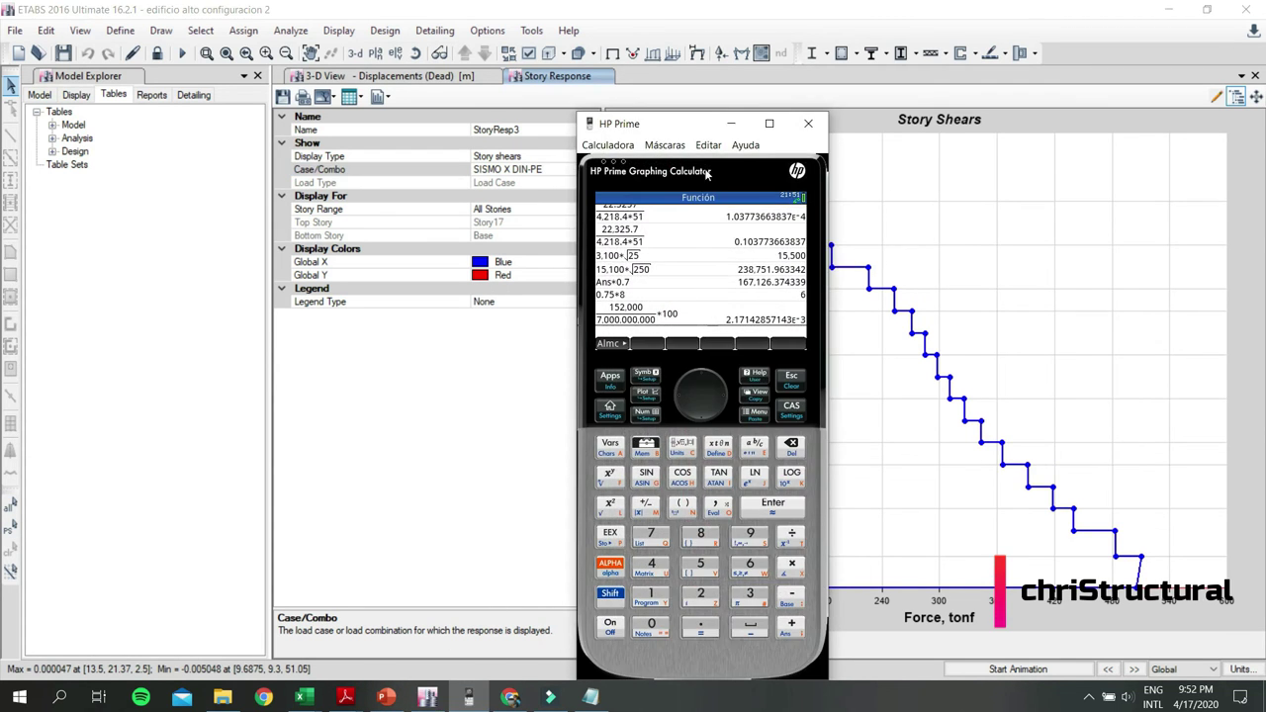
Compute 582 × 0.8 = 465.6 in HP Prime, then return to the ETABS shear plot.
drag(644, 124, 352, 70)
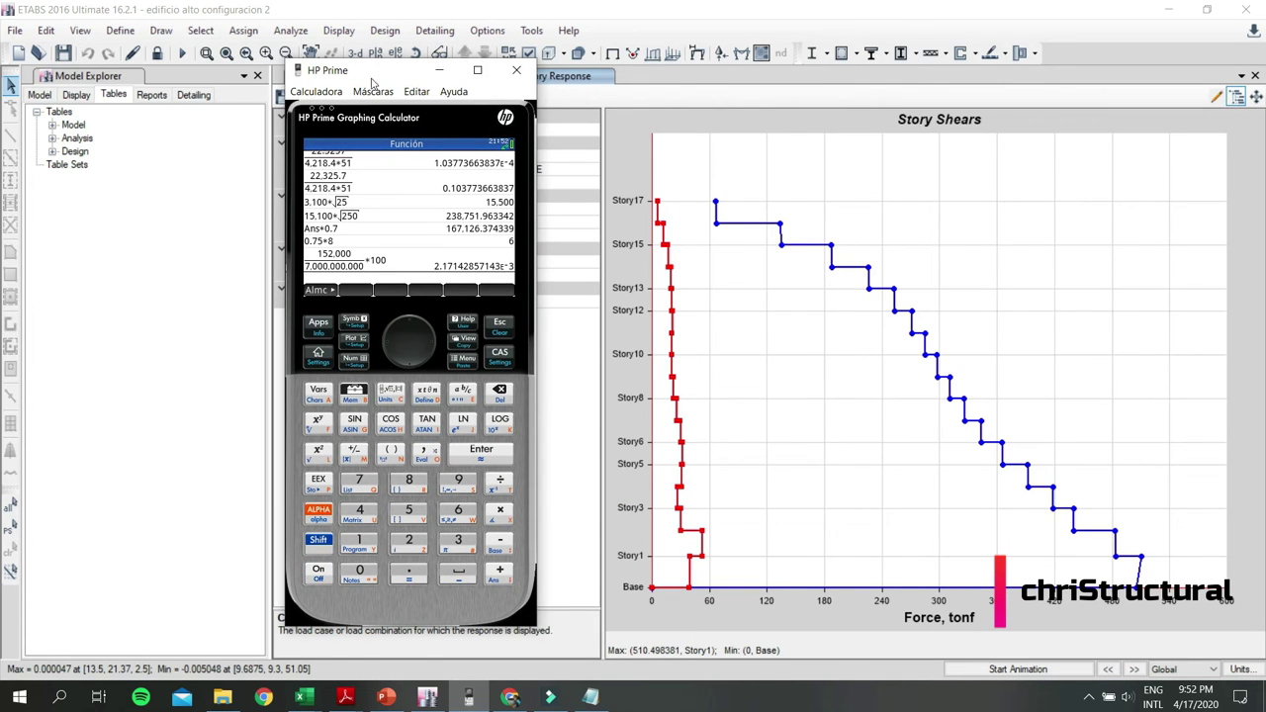
drag(372, 81, 236, 60)
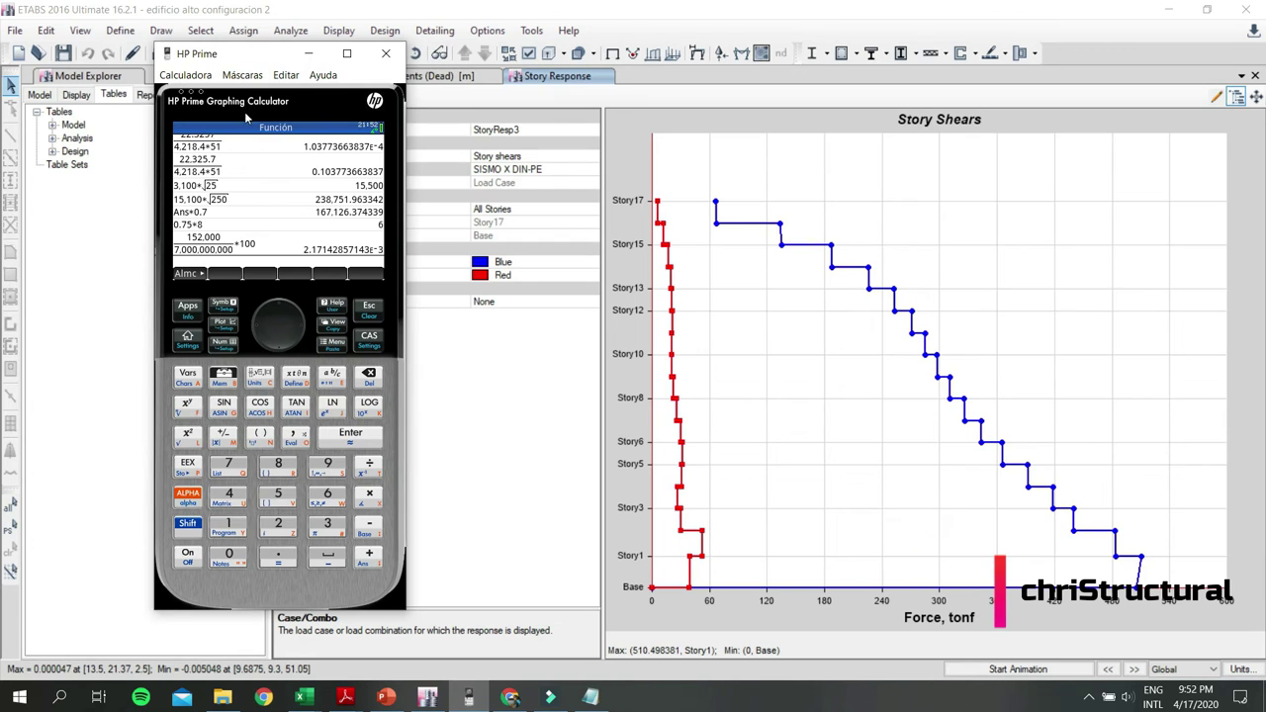
text(582)
text(*)
key(Return)
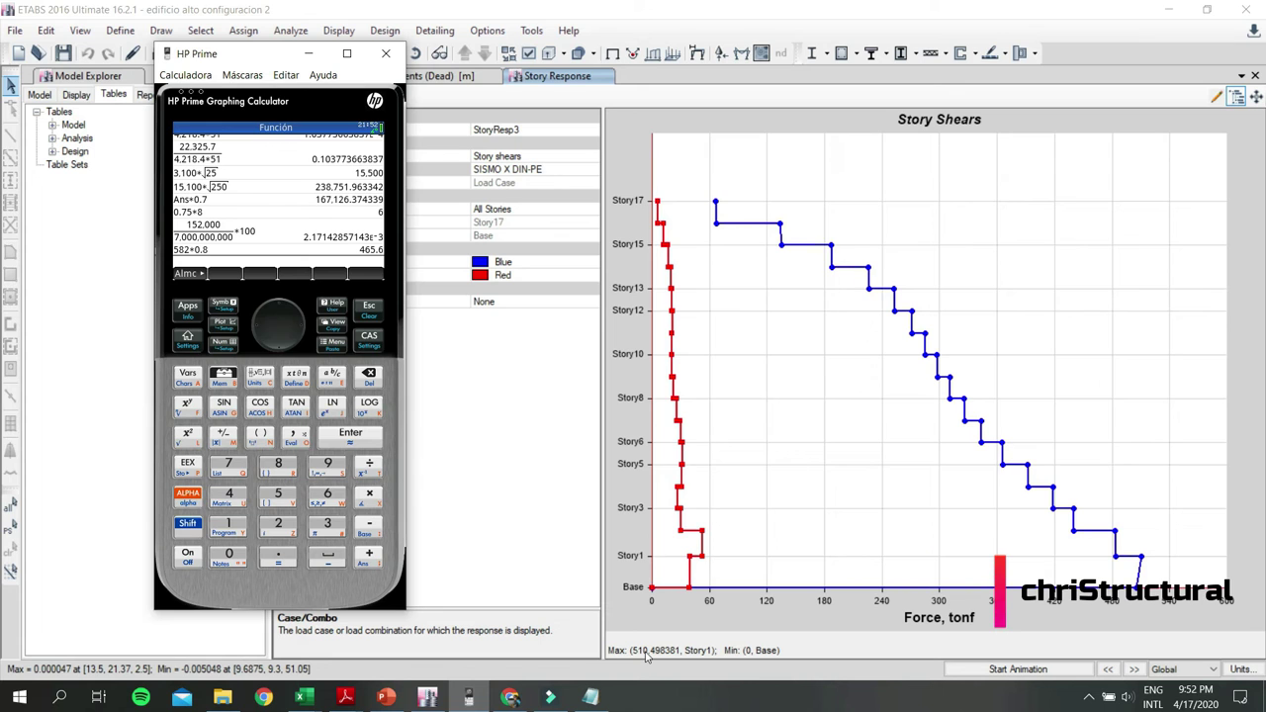
click(554, 506)
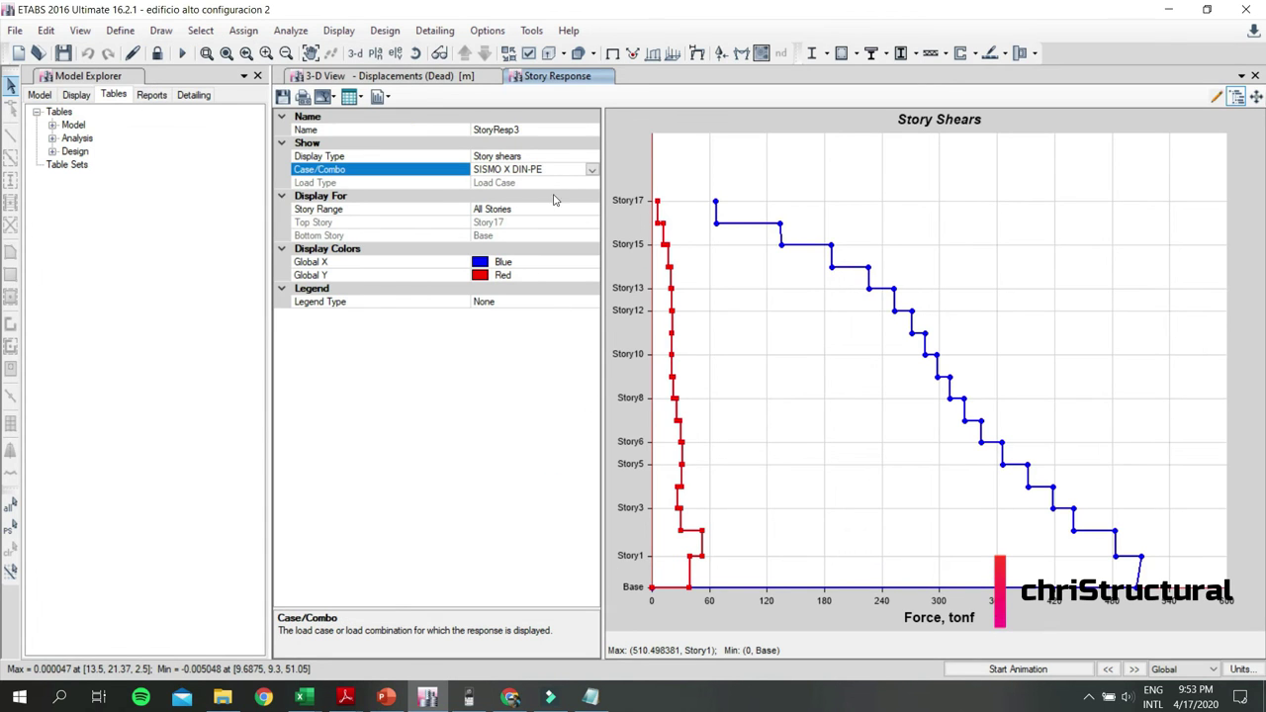
Compare story shears for SISMO Y DIN-PE and SISMO Y TABLA, ending on SISMO Y DIN-PE.
click(592, 169)
scroll(528, 341, down, 1)
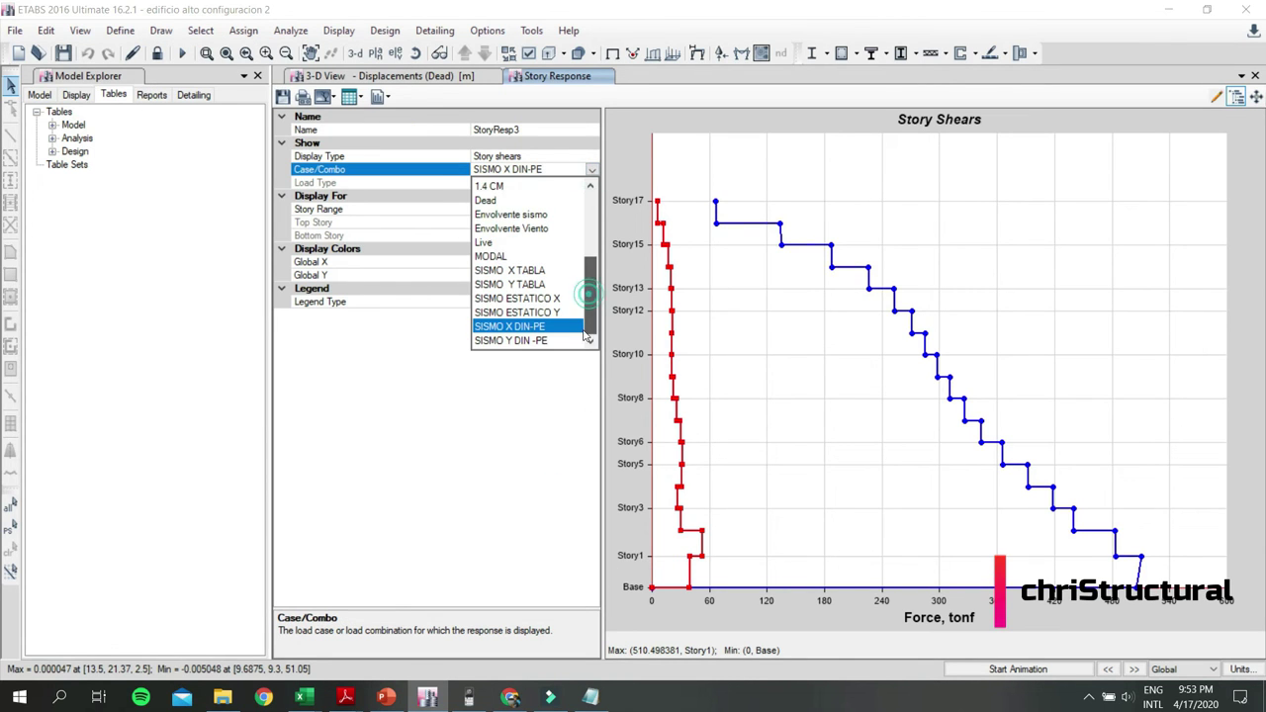
click(527, 342)
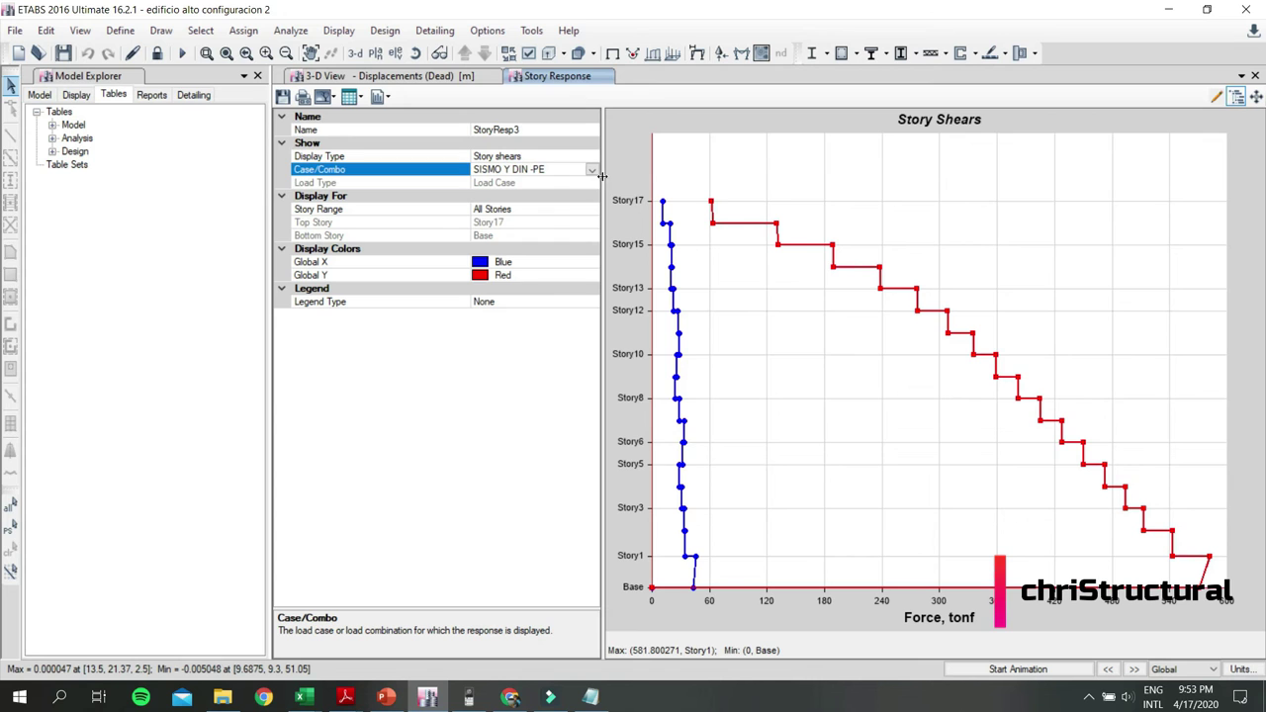
click(591, 170)
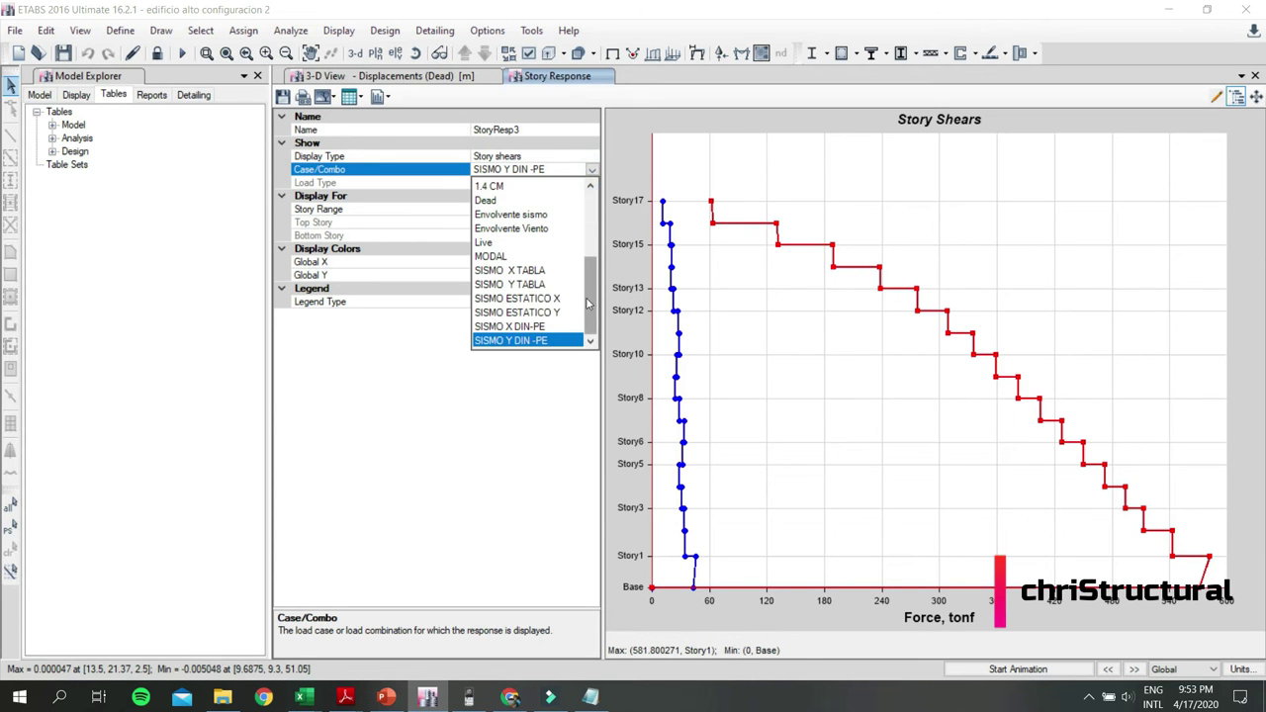
click(521, 284)
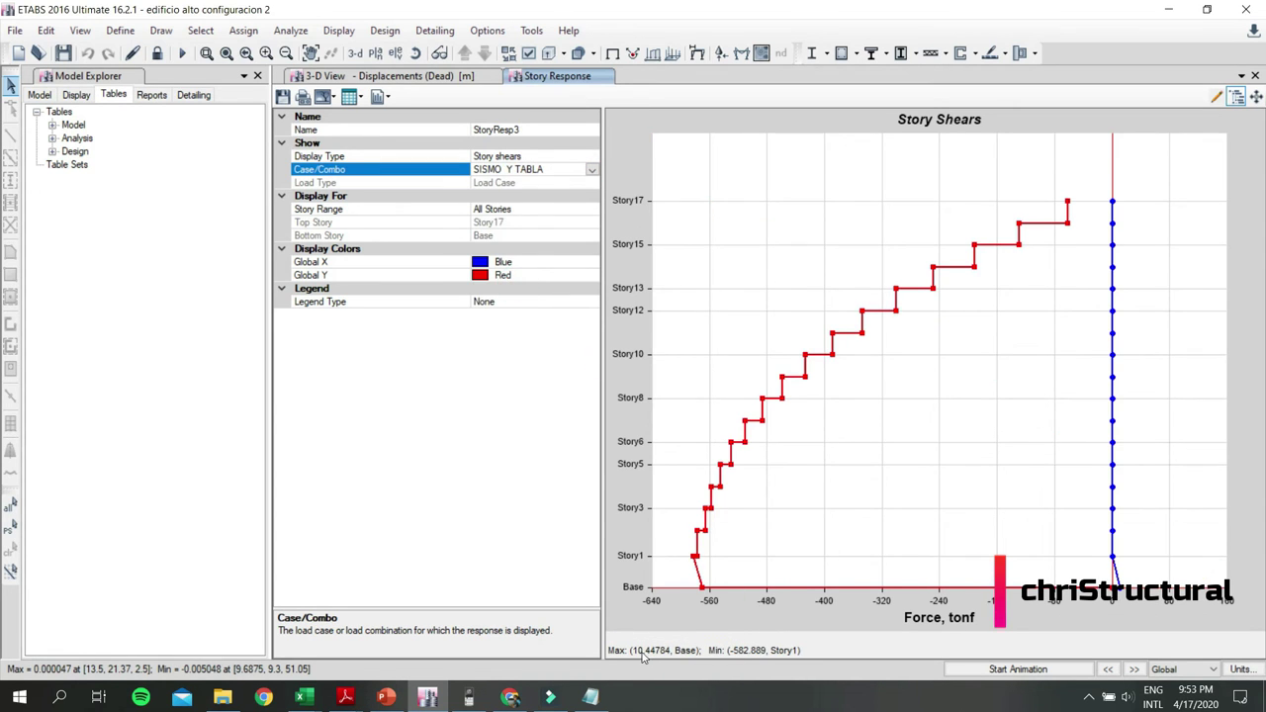
click(591, 169)
scroll(525, 326, down, 1)
click(524, 341)
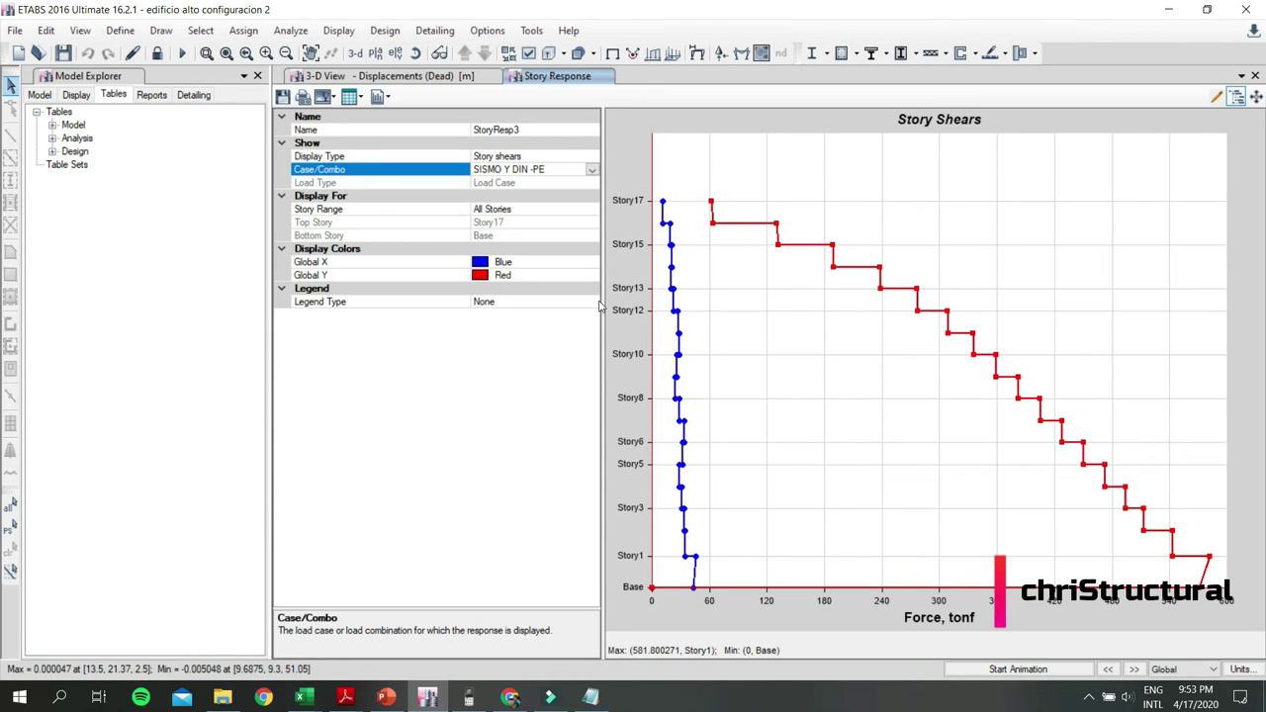
Show the undeformed Story17 plan view without displacement contours.
click(447, 77)
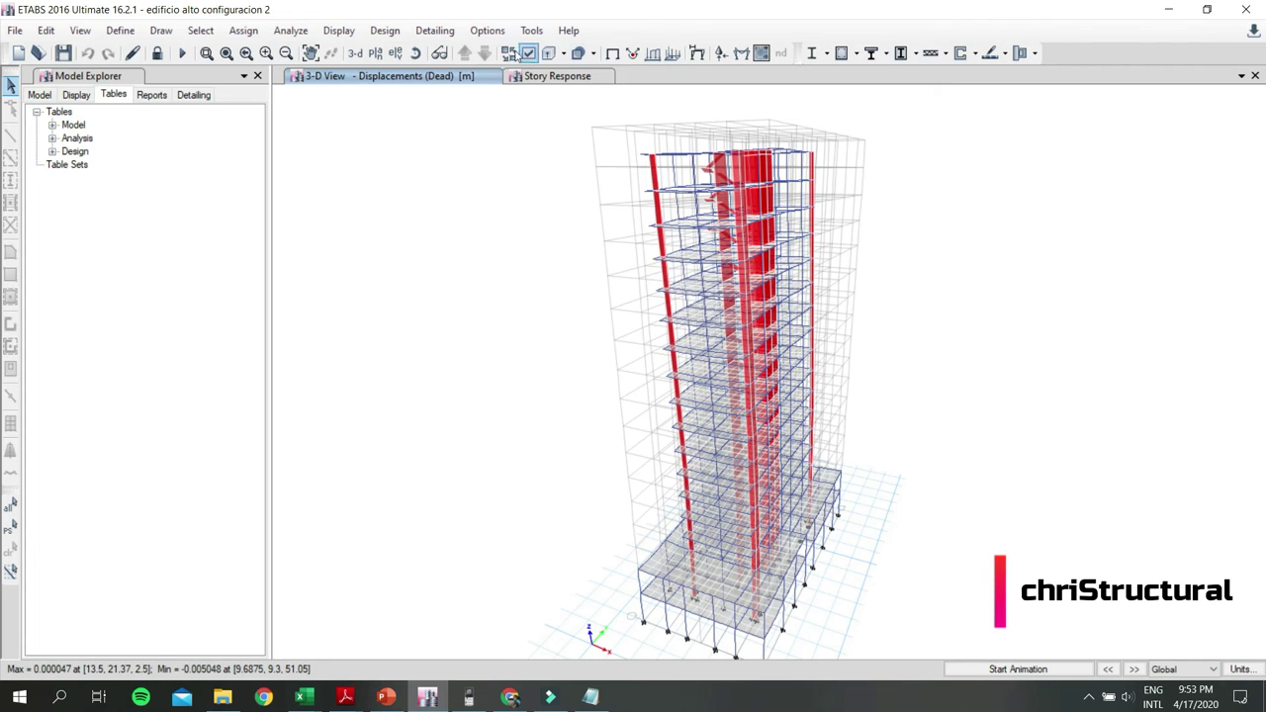
click(376, 54)
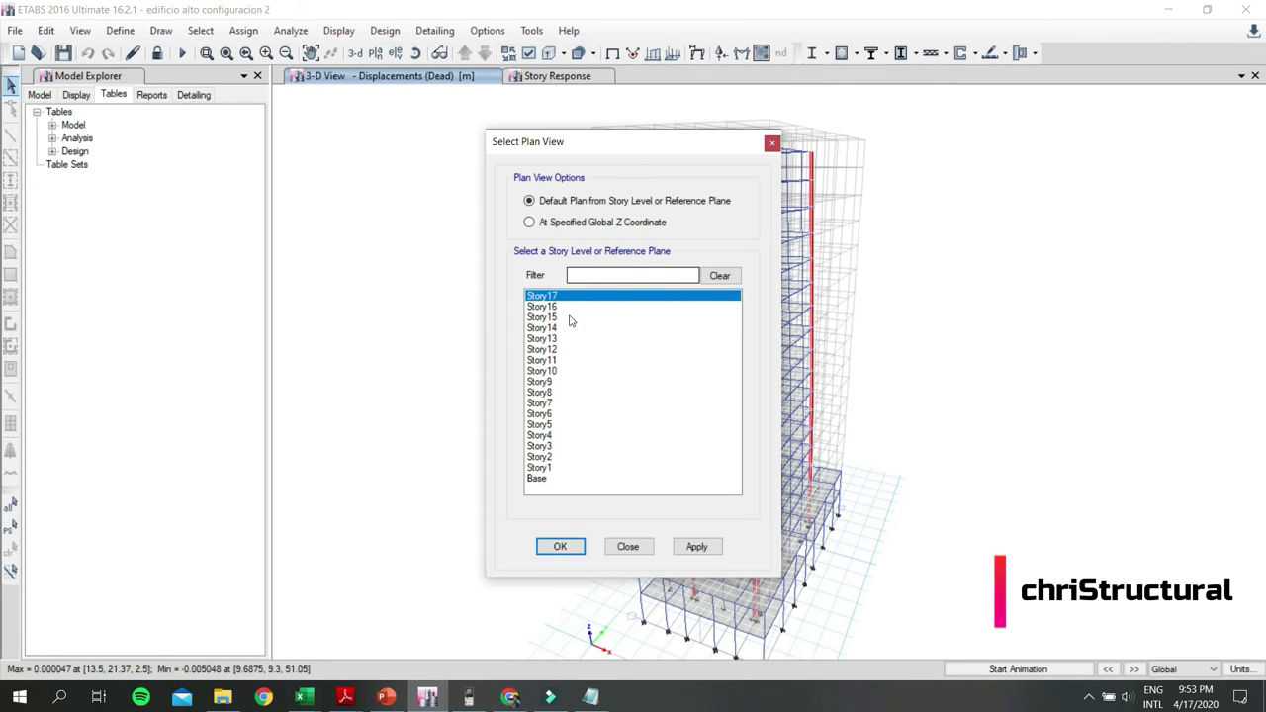
click(560, 546)
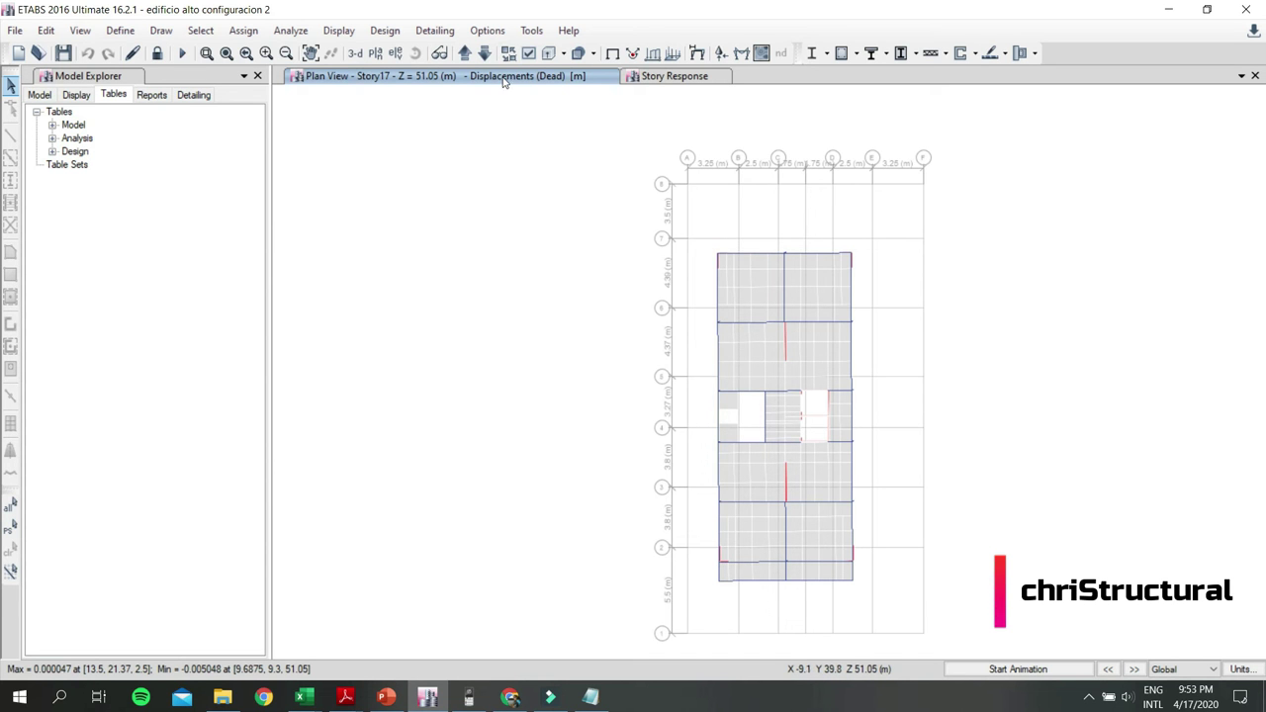
click(612, 55)
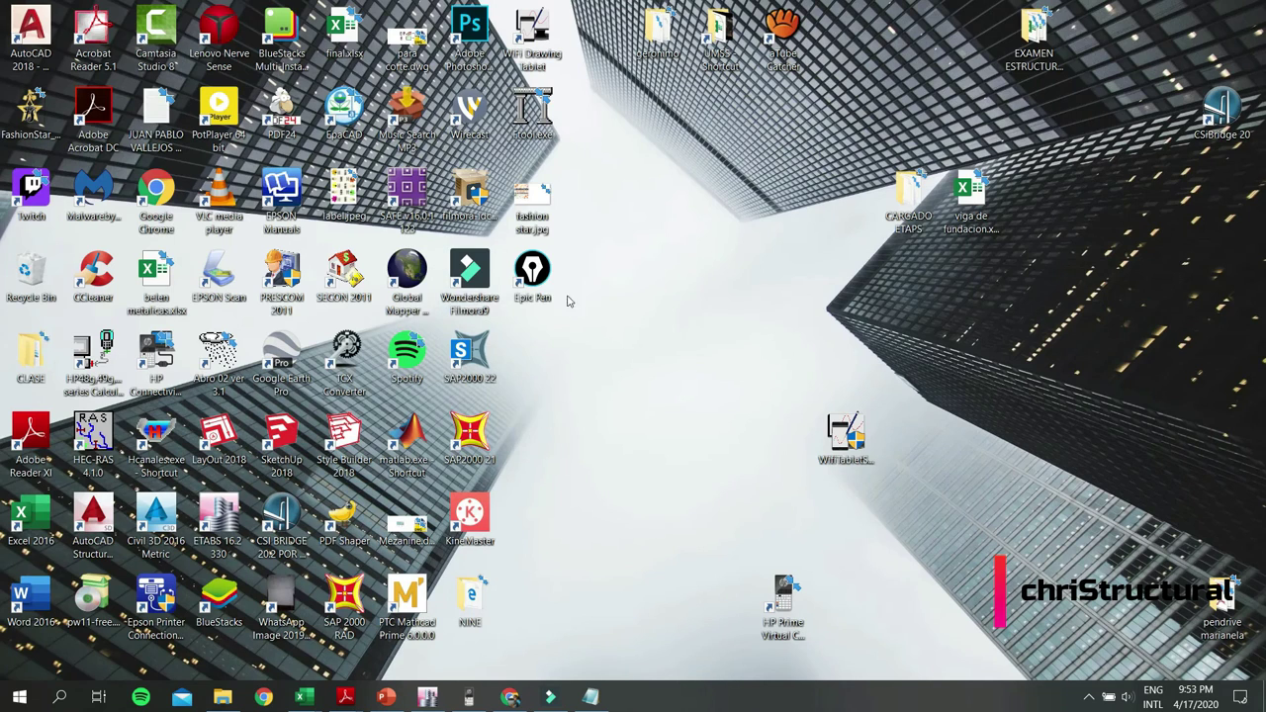
Launch Epic Pen and draw a horizontal arrow marking the X direction on the plan.
double_click(533, 274)
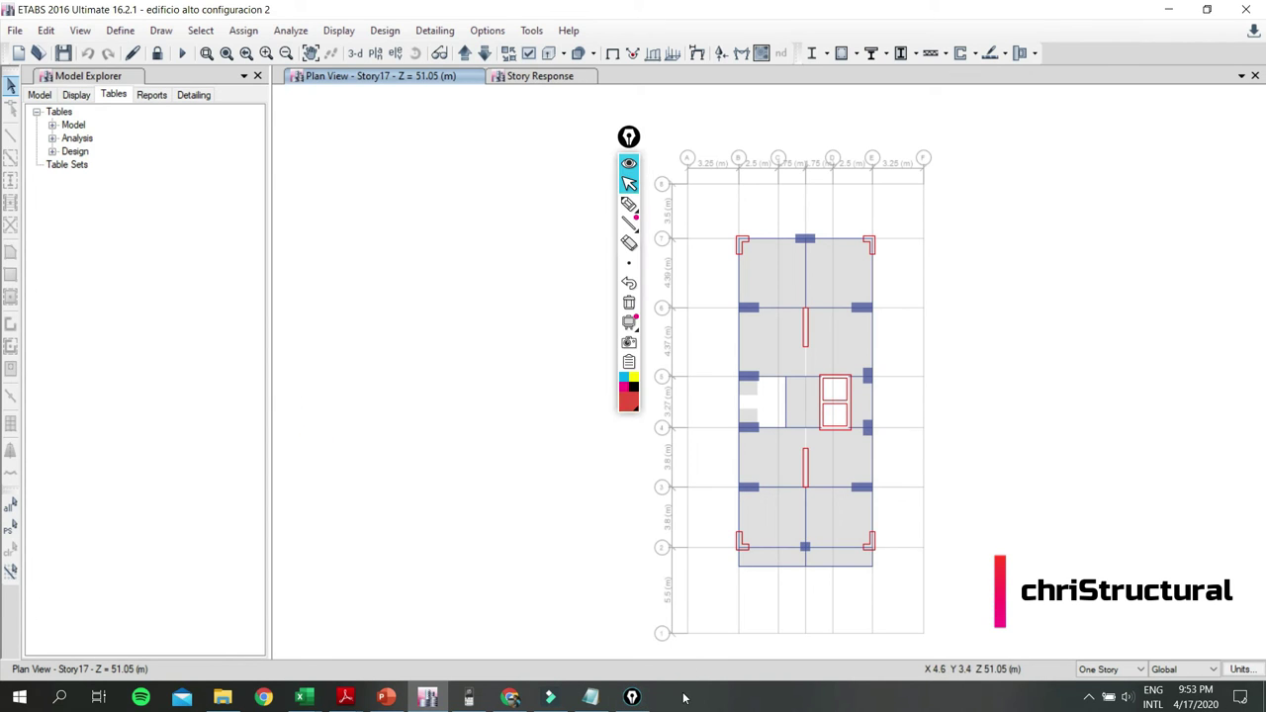
click(633, 699)
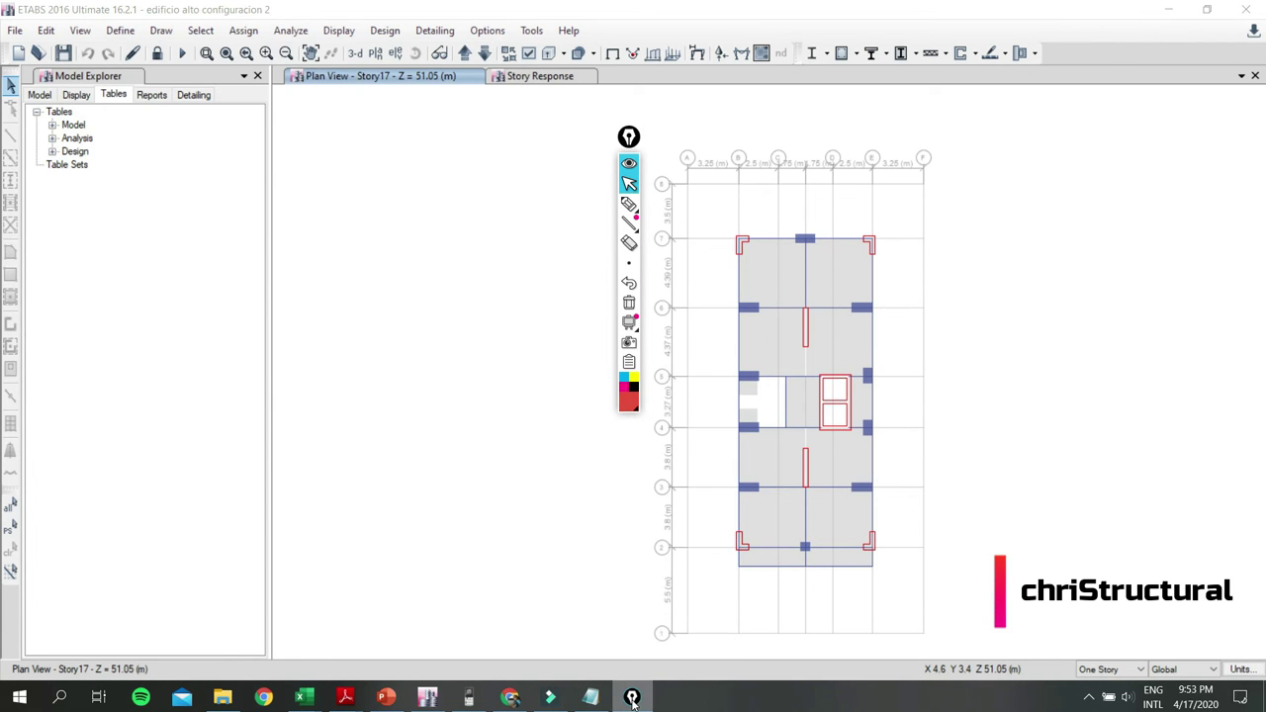
drag(629, 136, 334, 163)
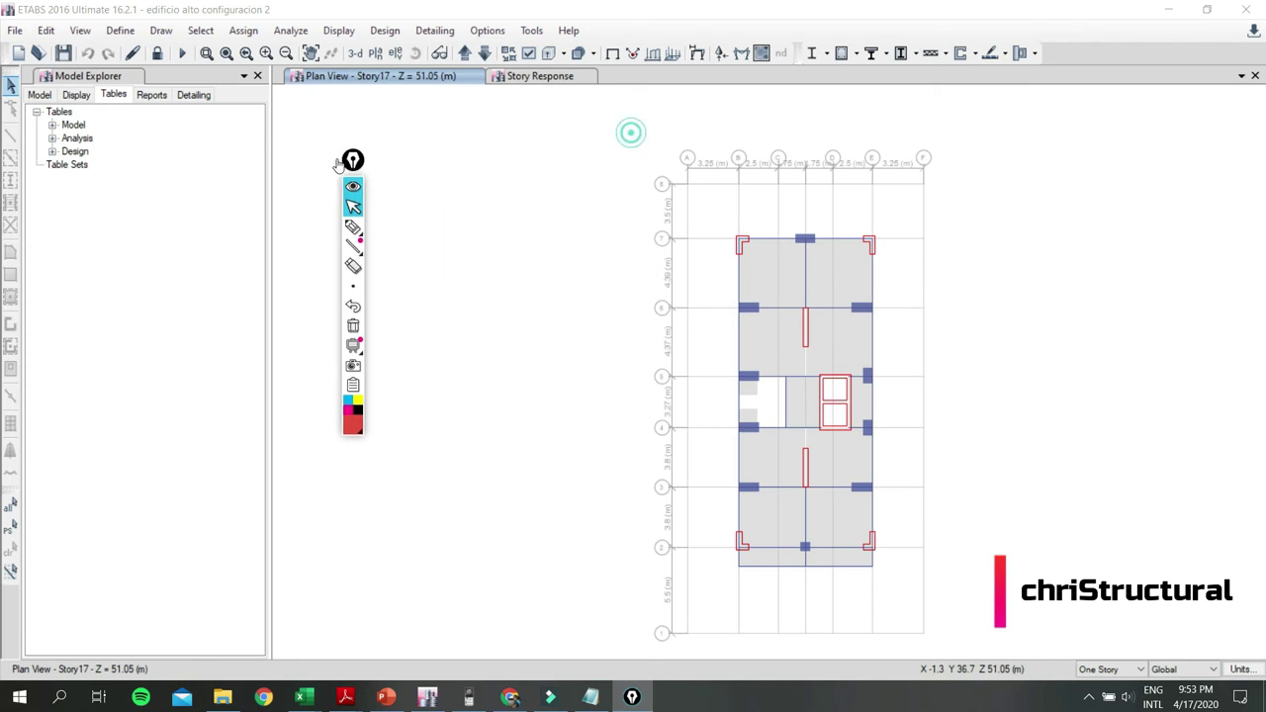
click(334, 230)
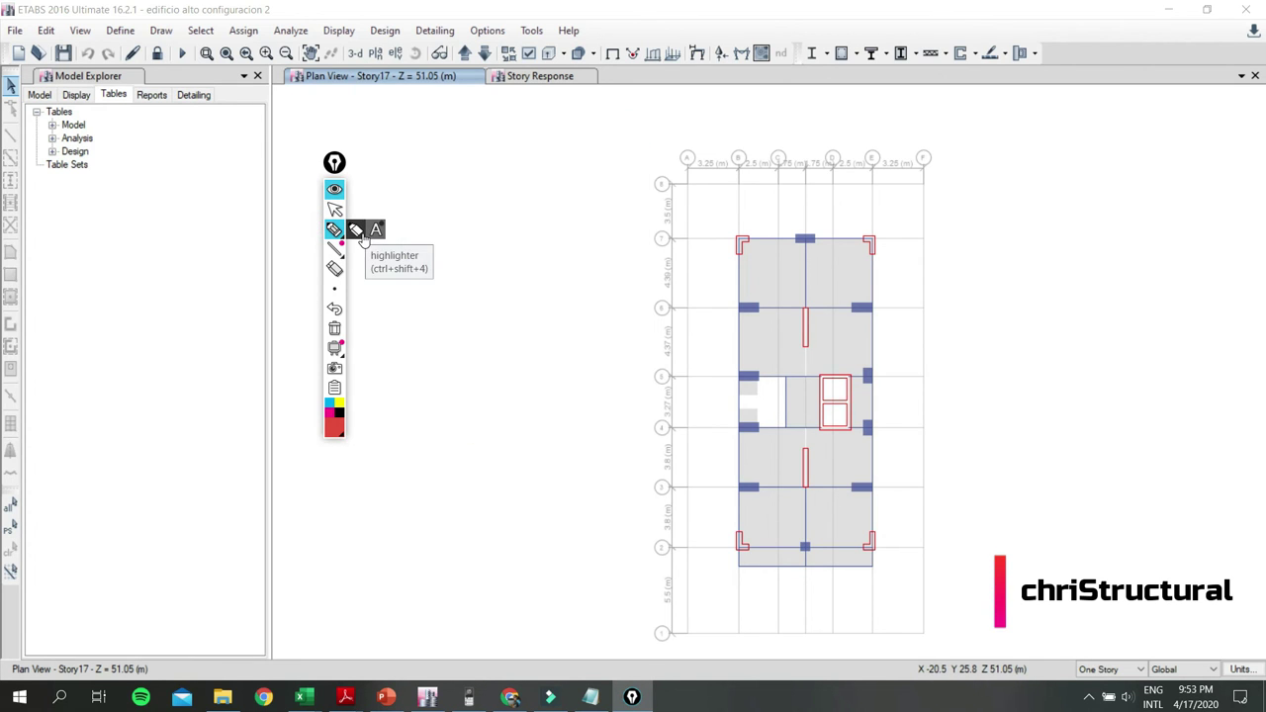
drag(521, 394, 660, 394)
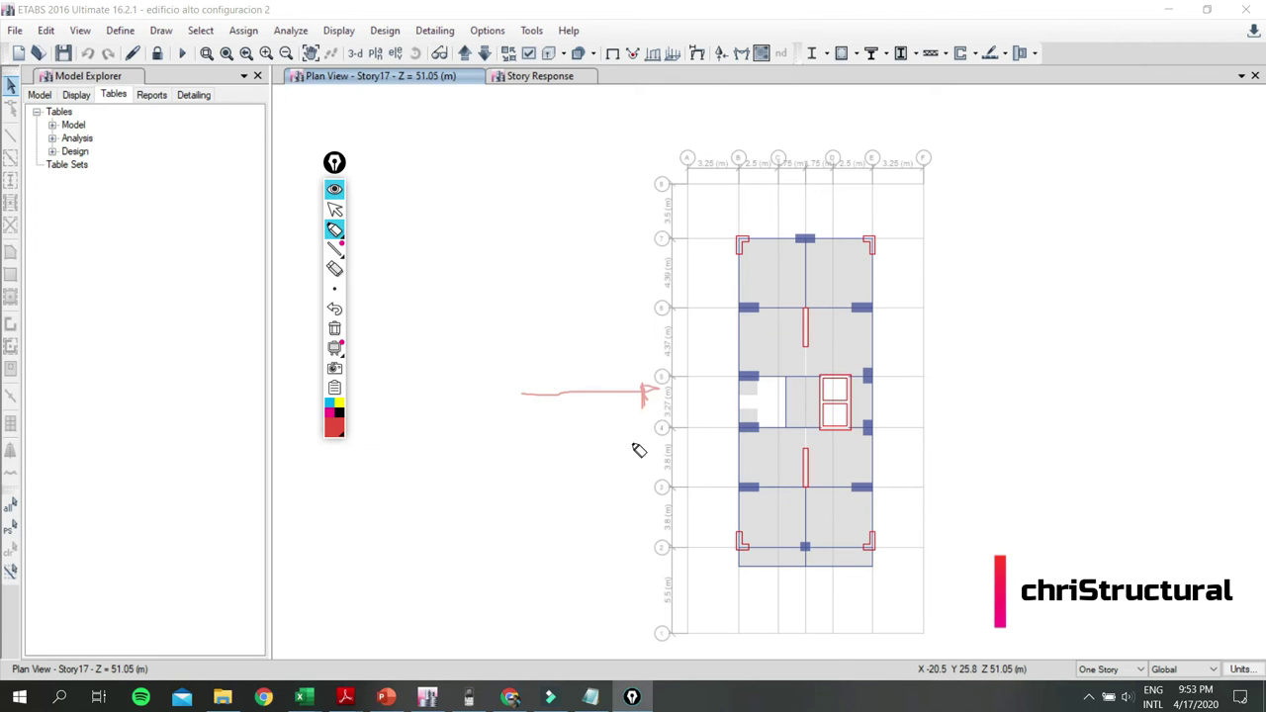
mouse_move(526, 346)
mouse_down()
mouse_move(549, 366)
mouse_move(525, 370)
mouse_up()
Draw and label the y-direction arrow plus extra guide lines, then erase all annotations.
drag(805, 105, 809, 191)
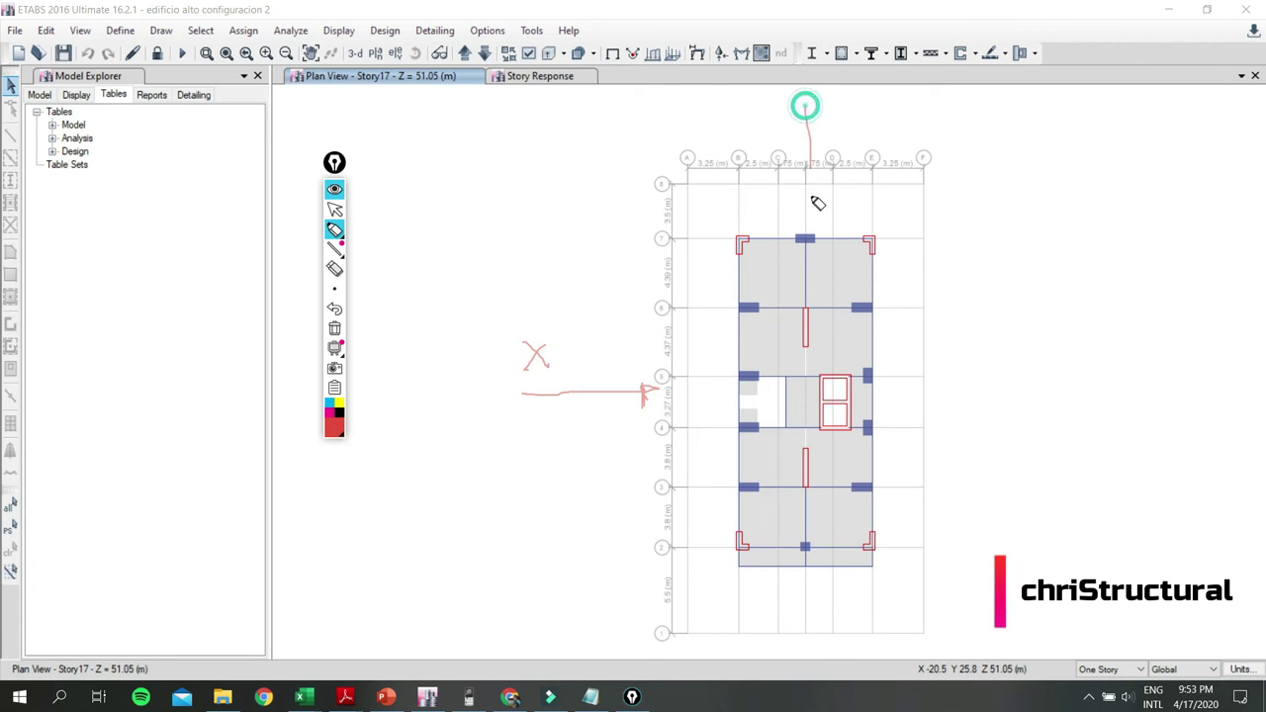
drag(837, 100, 847, 171)
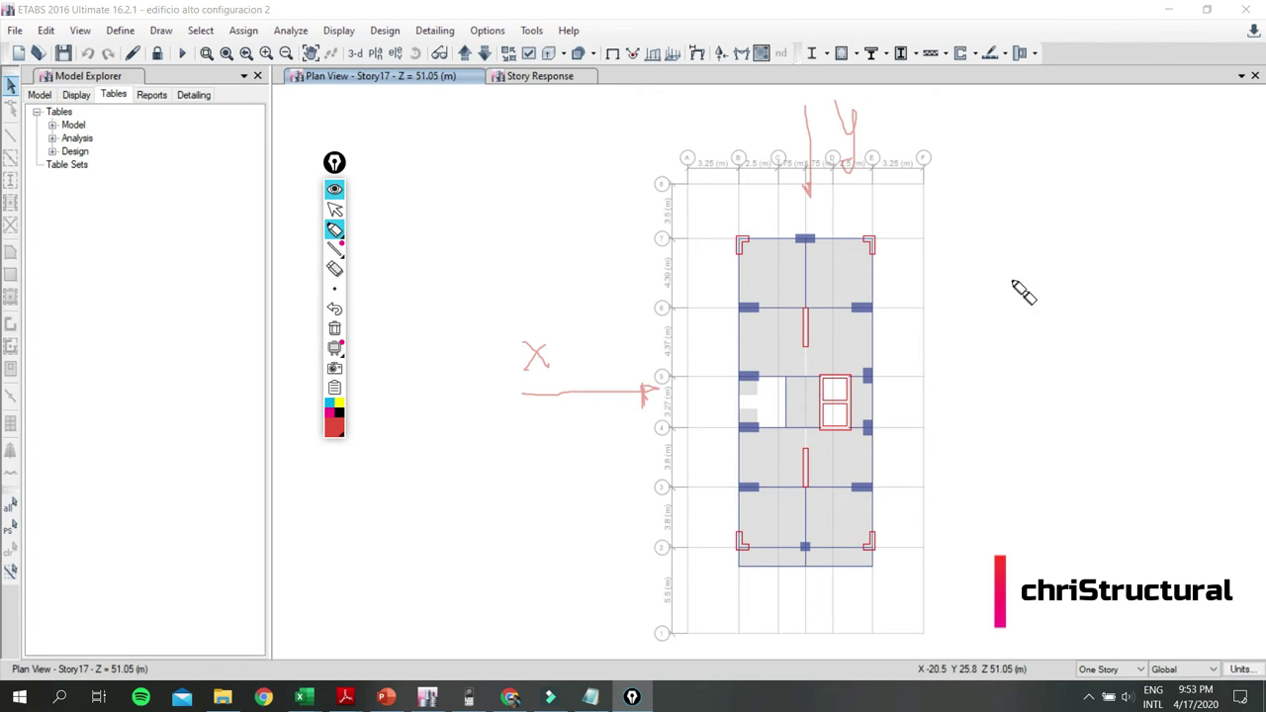
drag(996, 238, 1005, 534)
drag(984, 249, 1010, 248)
drag(531, 430, 719, 430)
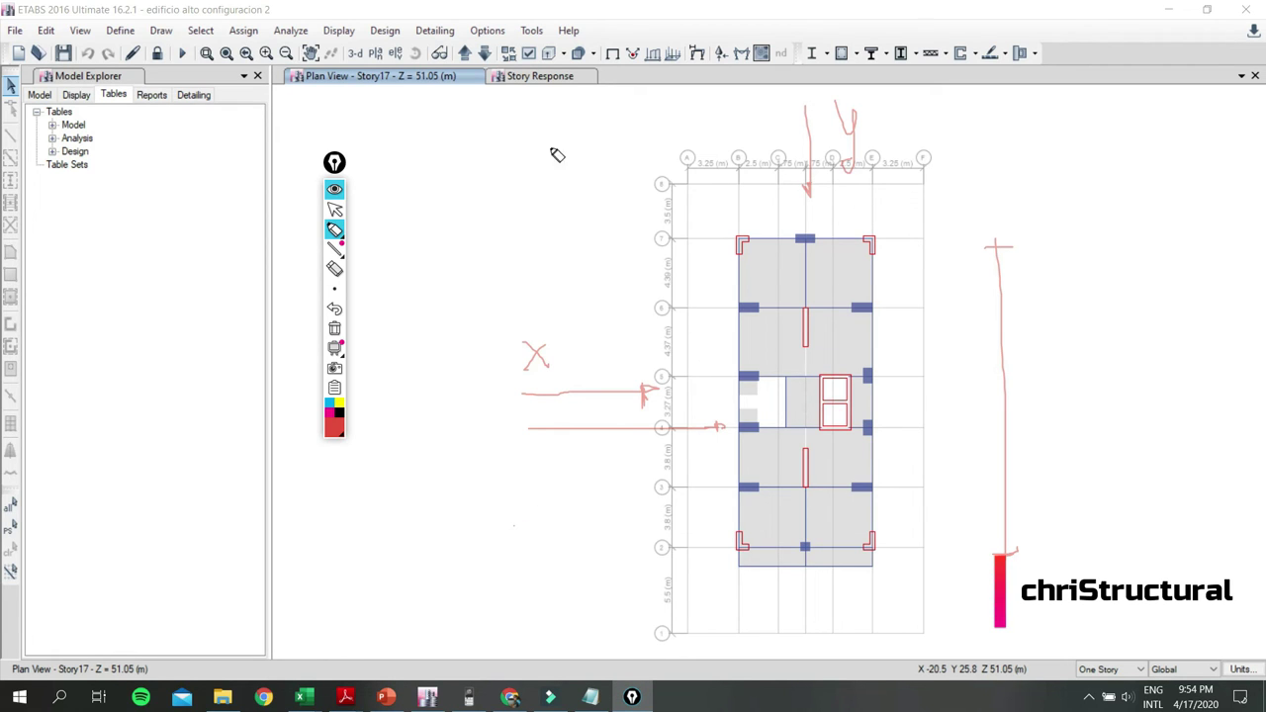
click(335, 209)
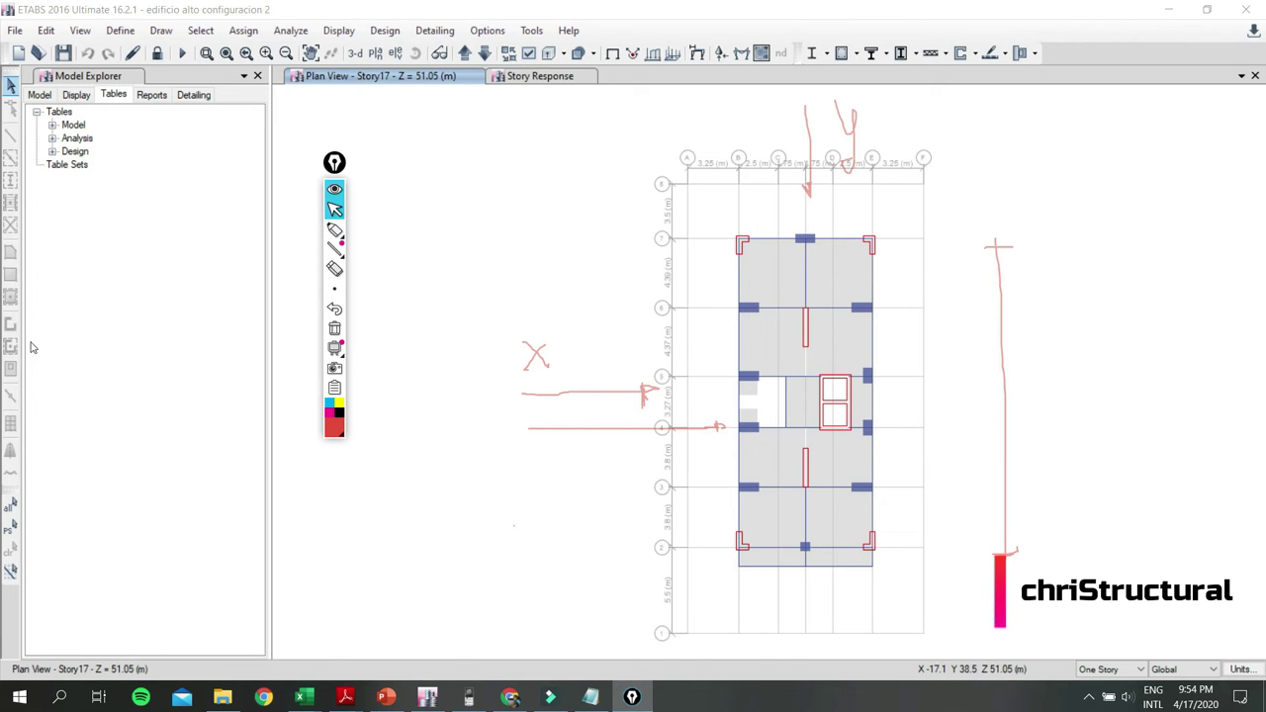
click(335, 329)
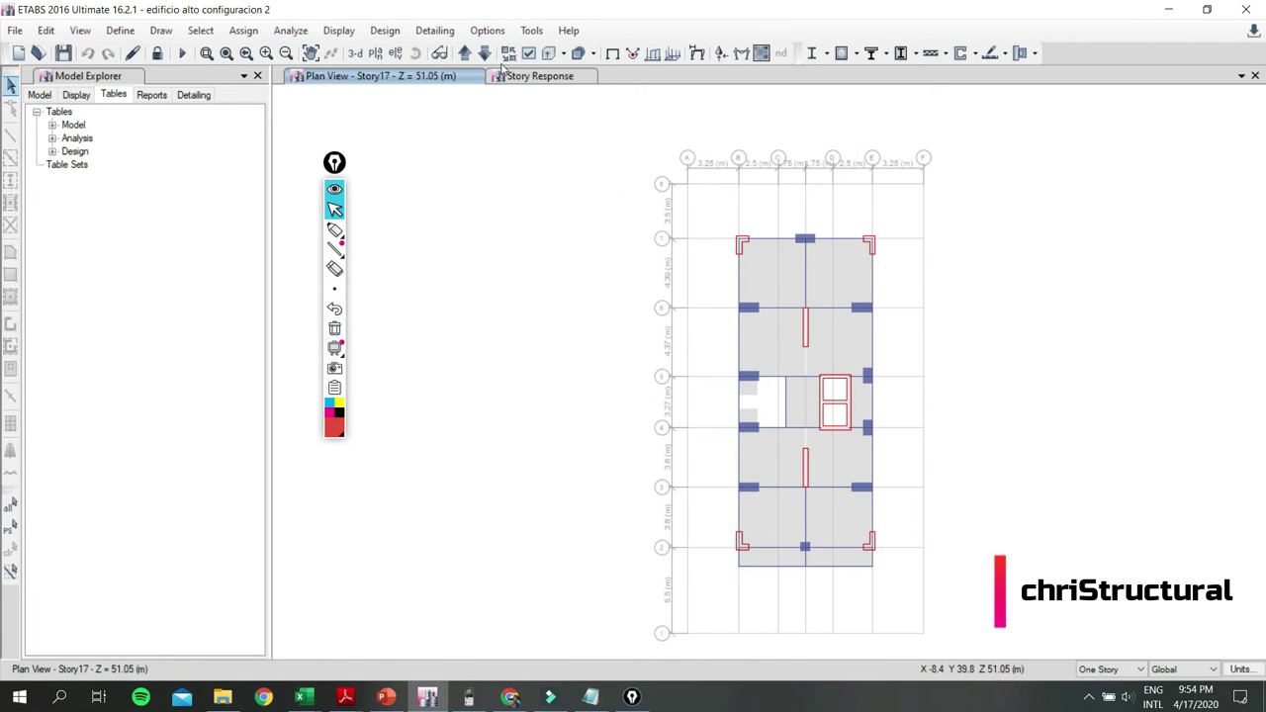
Plot diaphragm drifts for SISMO X DIN-PE, peaking at 0.001486 at Story10.
click(519, 80)
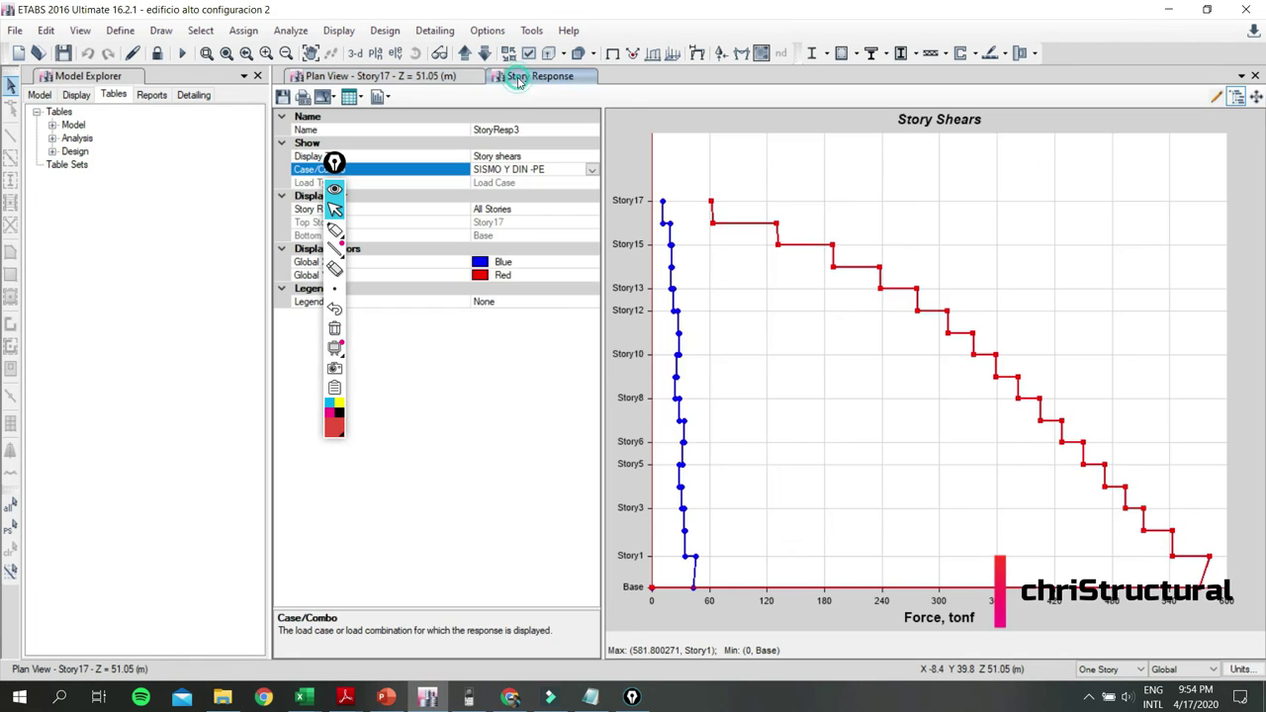
click(591, 169)
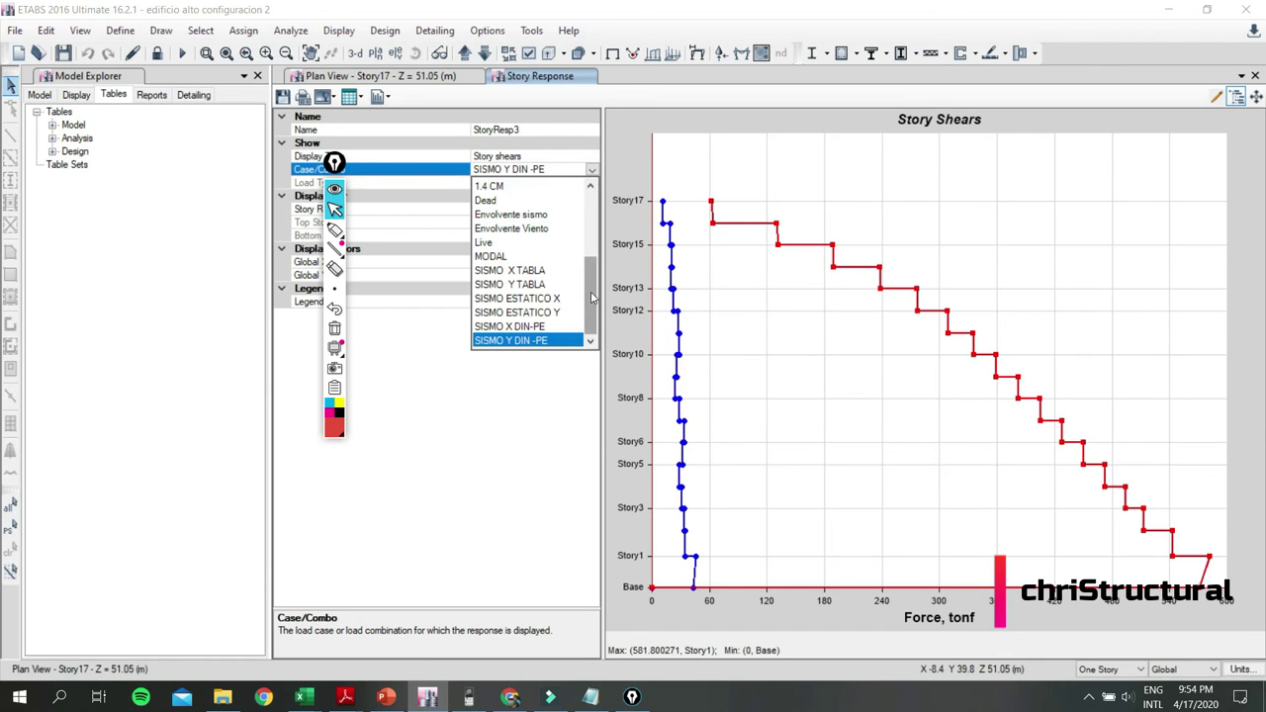
click(567, 168)
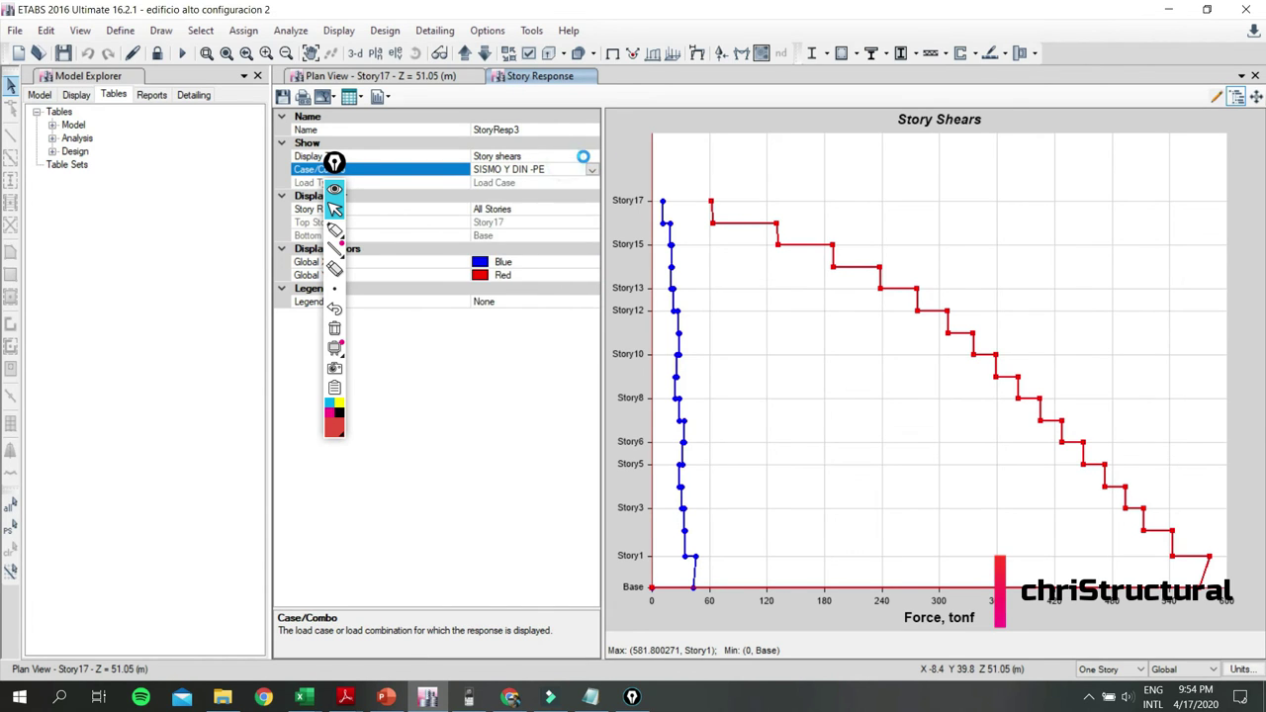
click(591, 156)
click(591, 156)
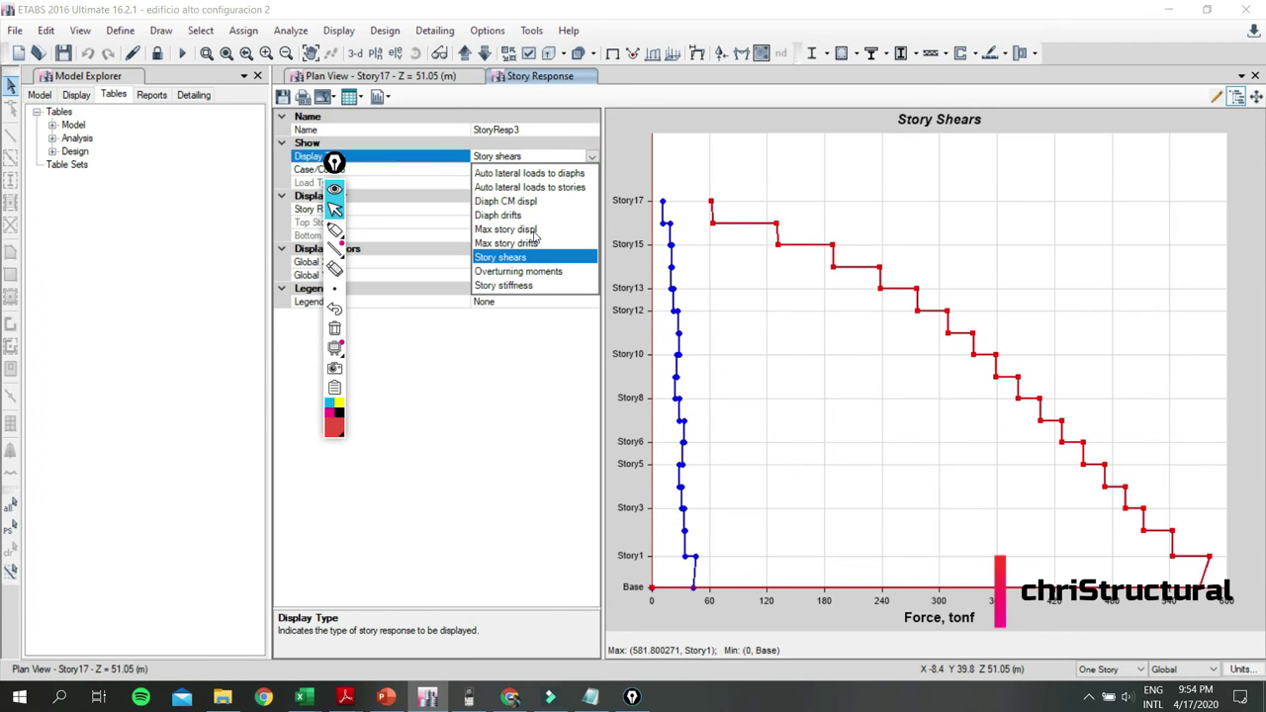
click(510, 215)
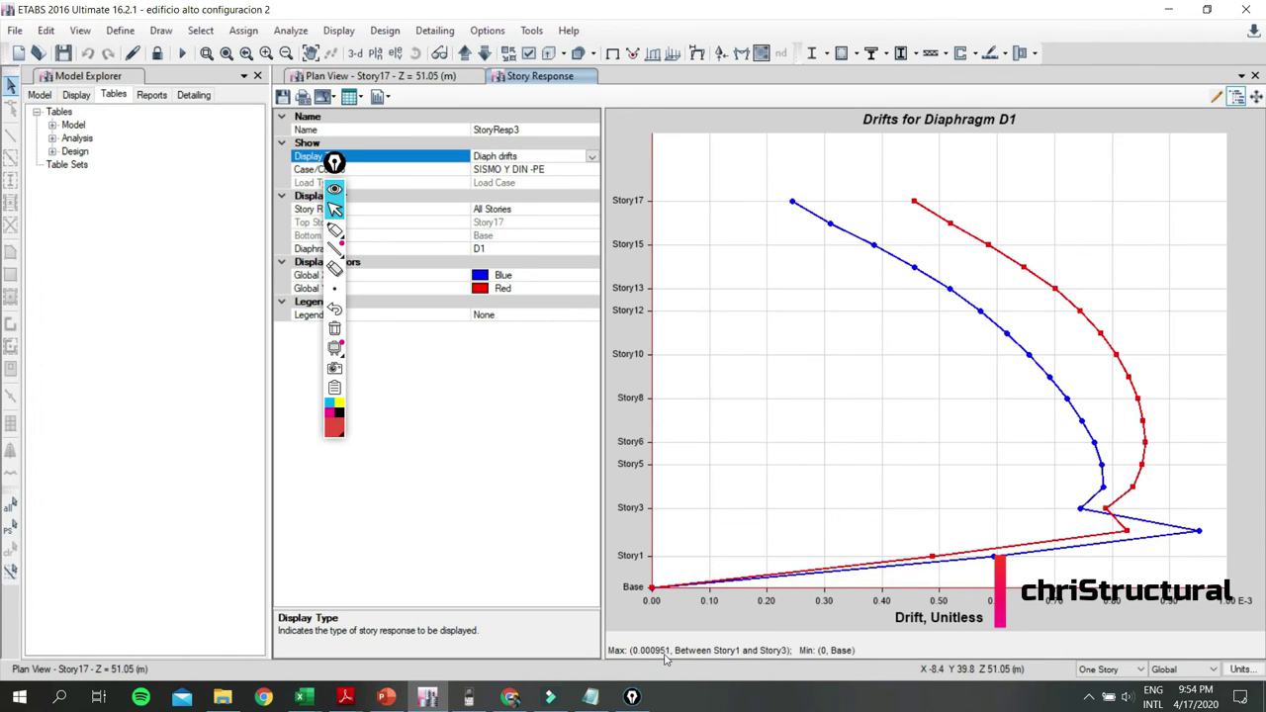
click(575, 174)
click(591, 169)
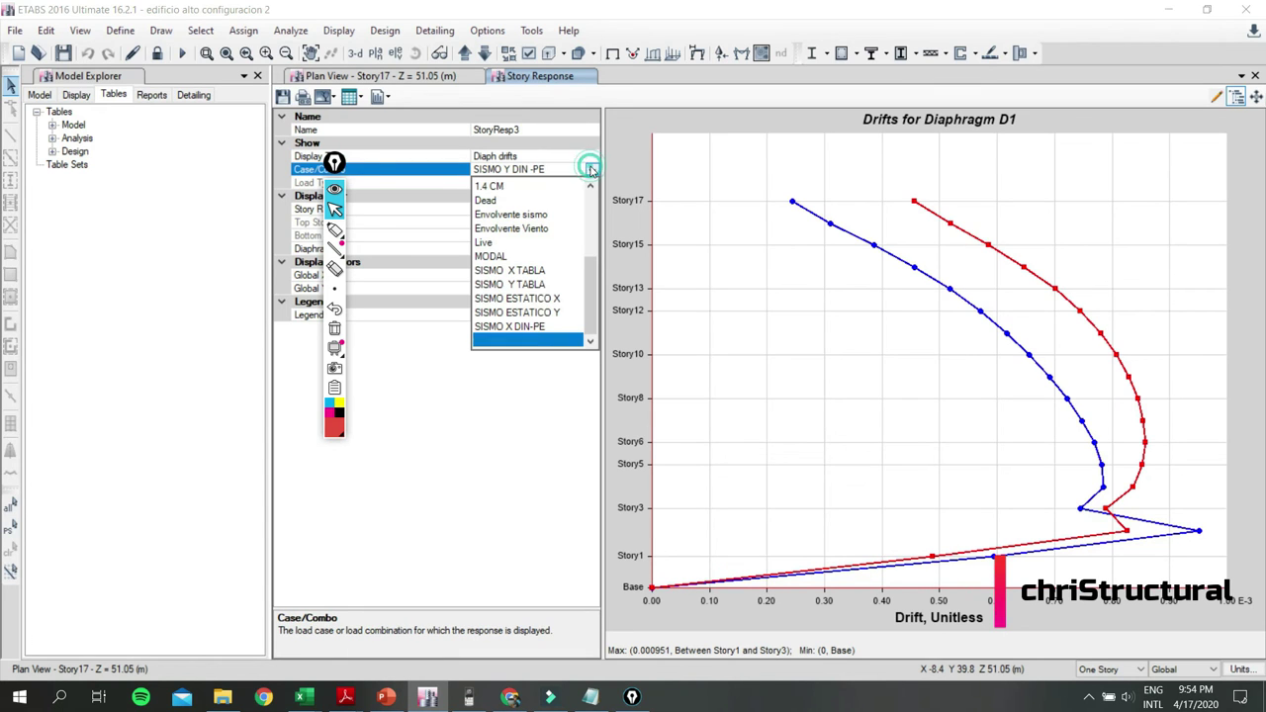
click(547, 326)
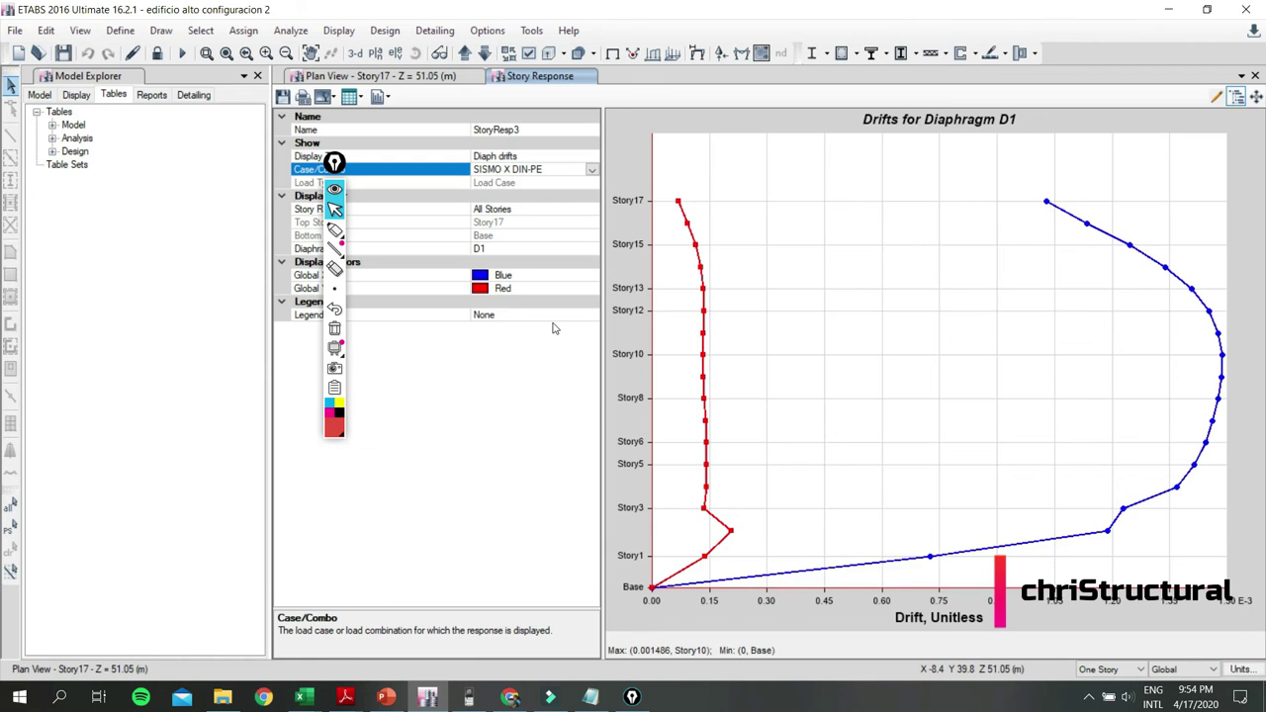
key(alt+Tab)
key(alt+Tab)
key(alt+Tab)
key(alt+Tab)
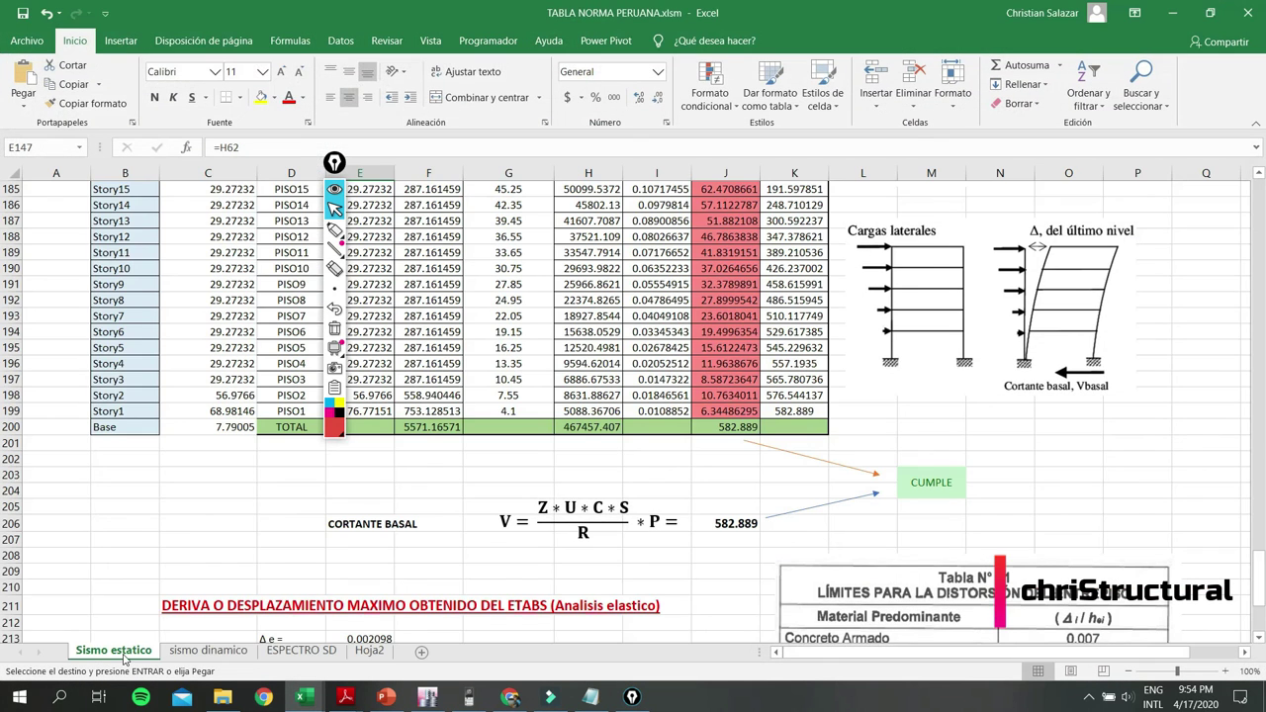
Compare the Excel drift check section against the ETABS drift plot.
scroll(362, 525, down, 1)
scroll(361, 524, down, 4)
scroll(364, 521, up, 2)
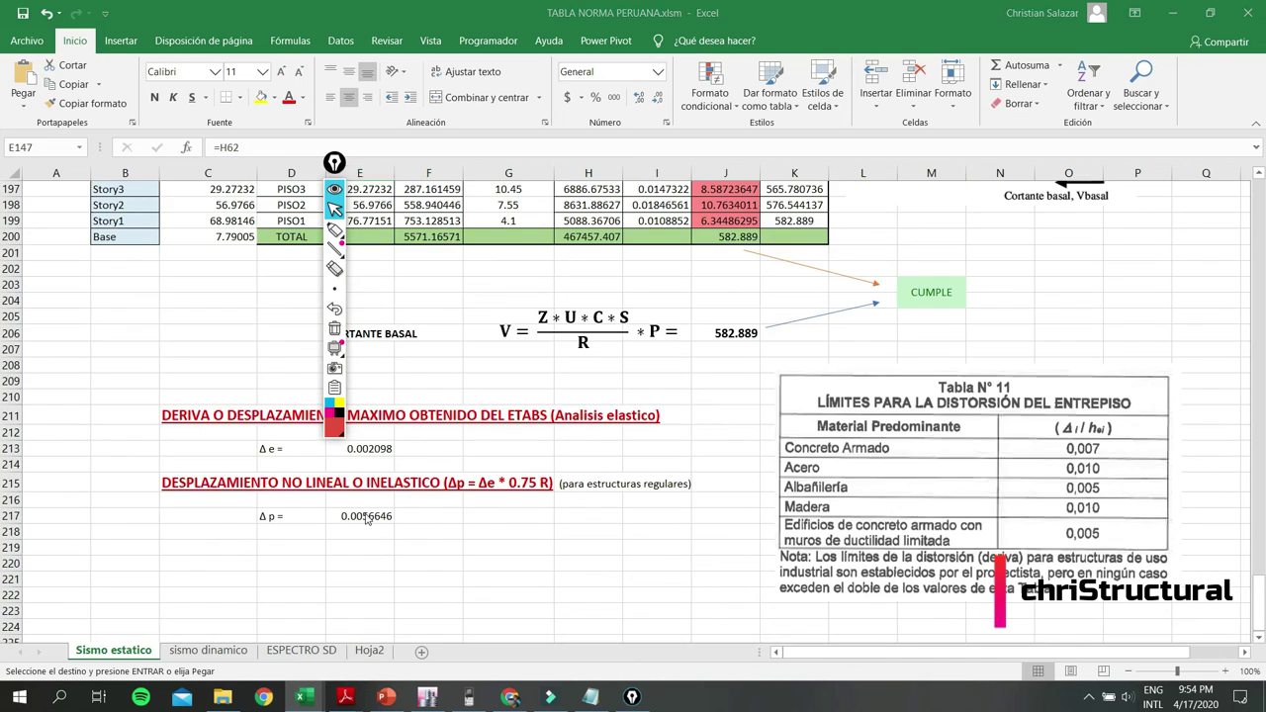
key(alt+Tab)
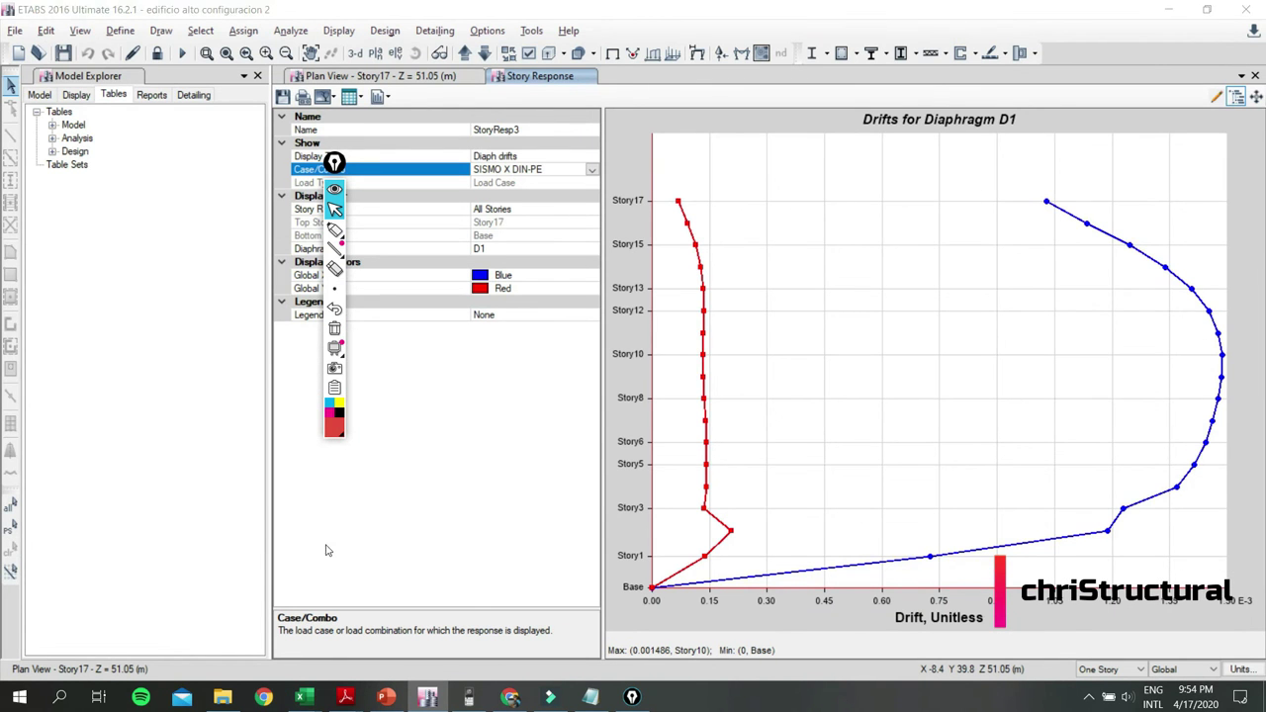
key(alt+Tab)
Change the elastic drift Δe in E213 to 0.001486.
click(376, 451)
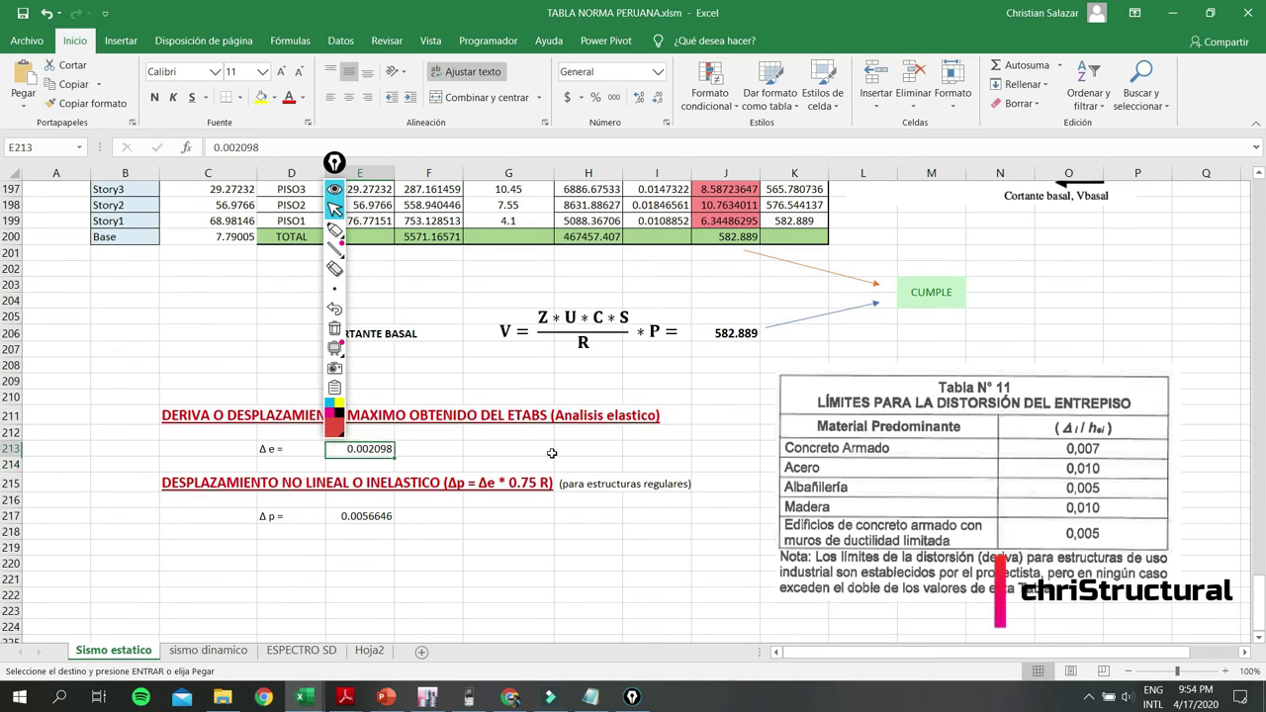
click(299, 148)
key(BackSpace)
key(BackSpace)
key(BackSpace)
text(1486)
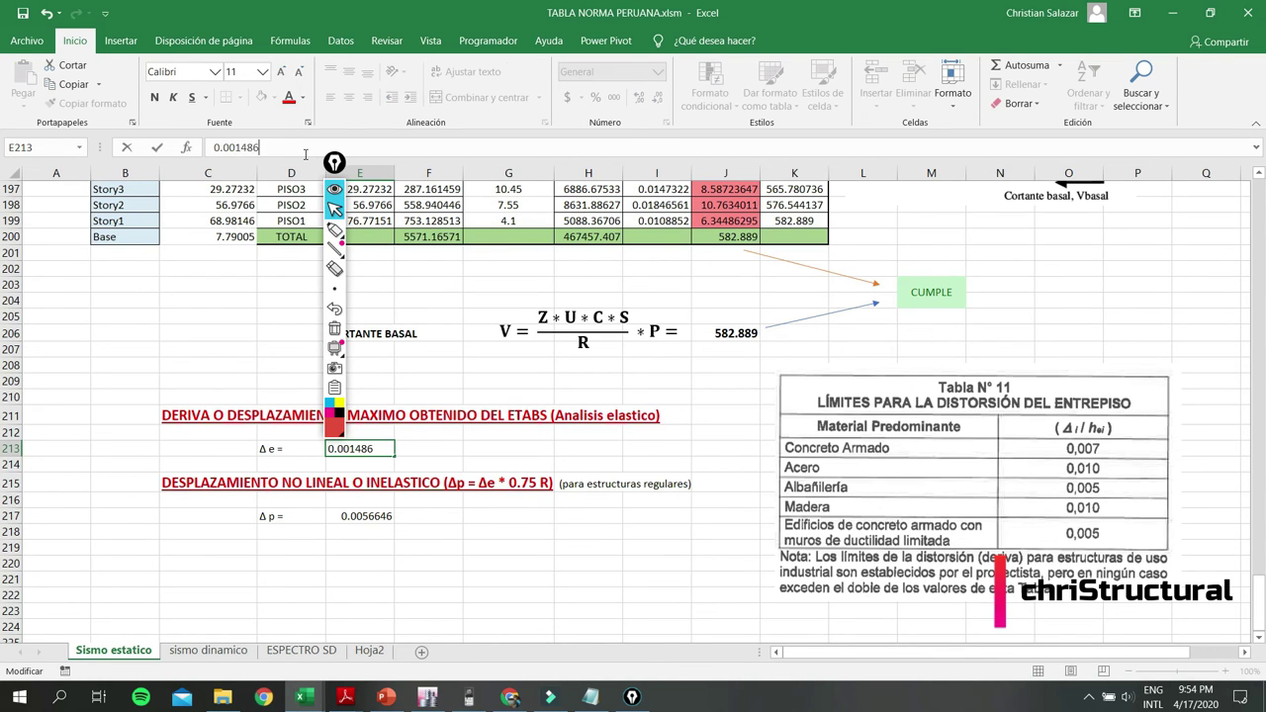
key(Return)
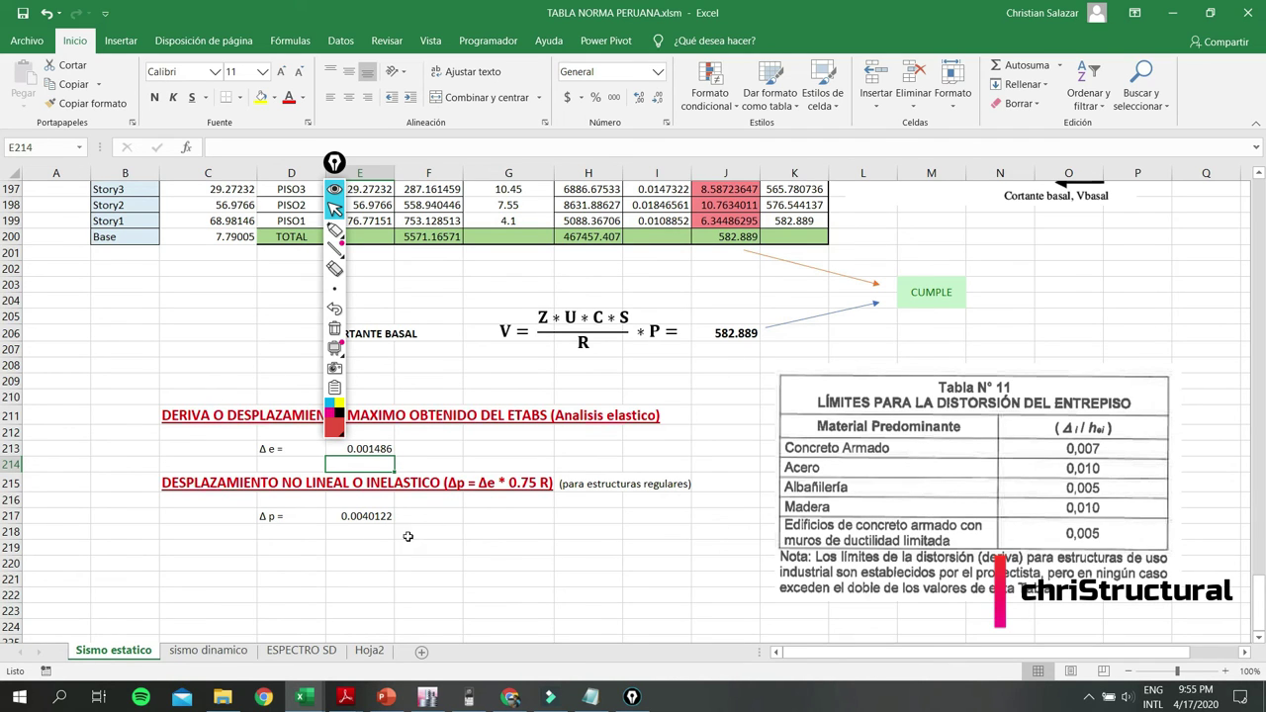
Verify the inelastic drift Δp recalculated to 0.0040122, then return to ETABS.
click(367, 518)
click(372, 449)
scroll(495, 562, up, 3)
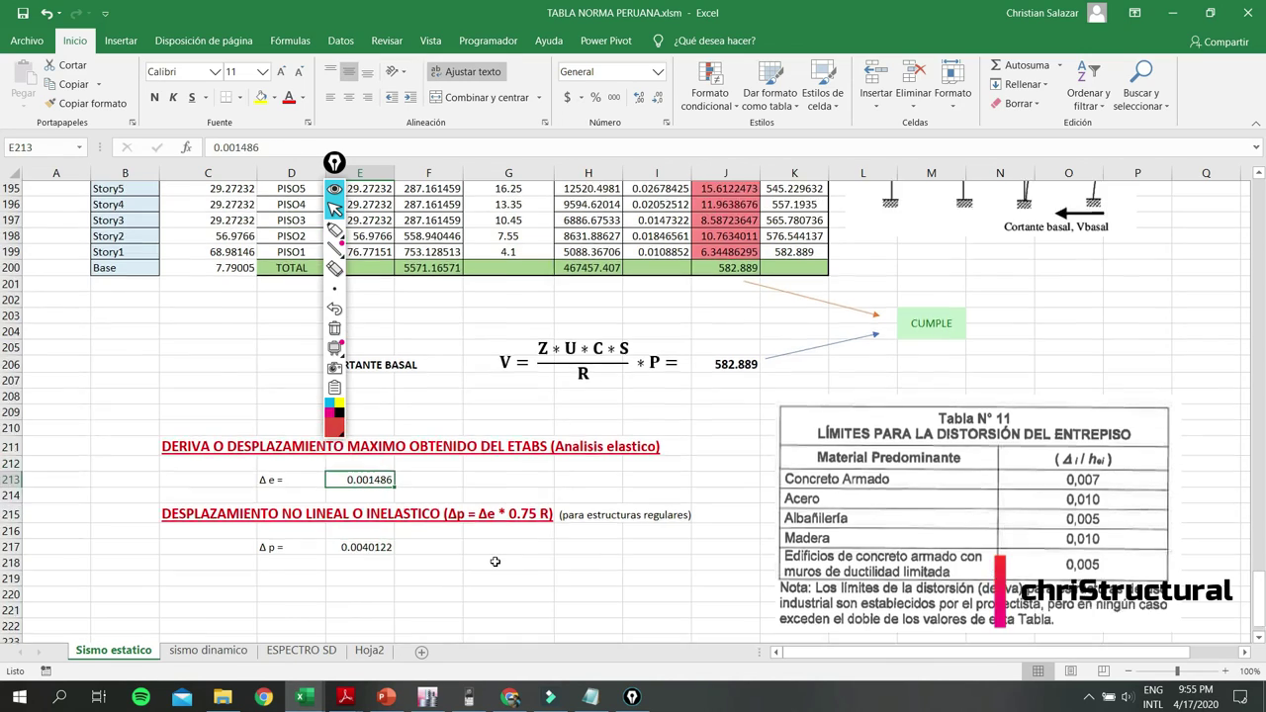
scroll(495, 562, up, 2)
scroll(495, 562, up, 4)
scroll(496, 559, down, 5)
scroll(496, 551, down, 3)
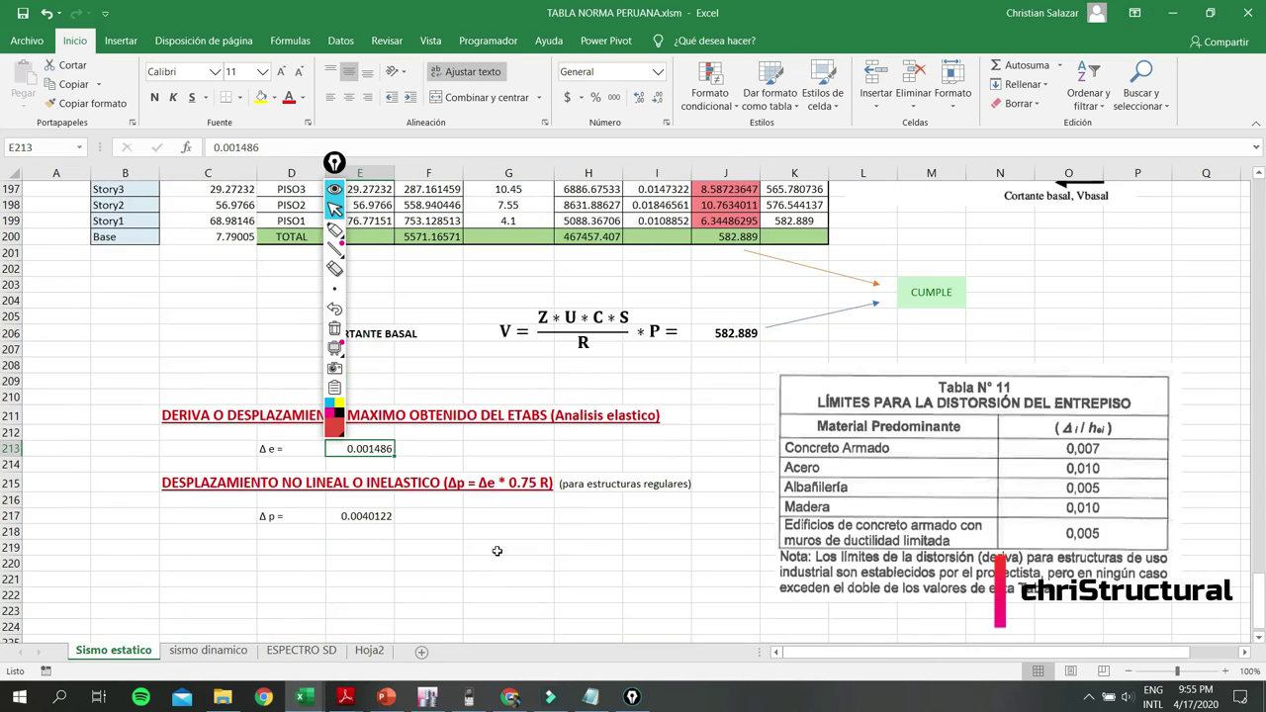
key(alt+Tab)
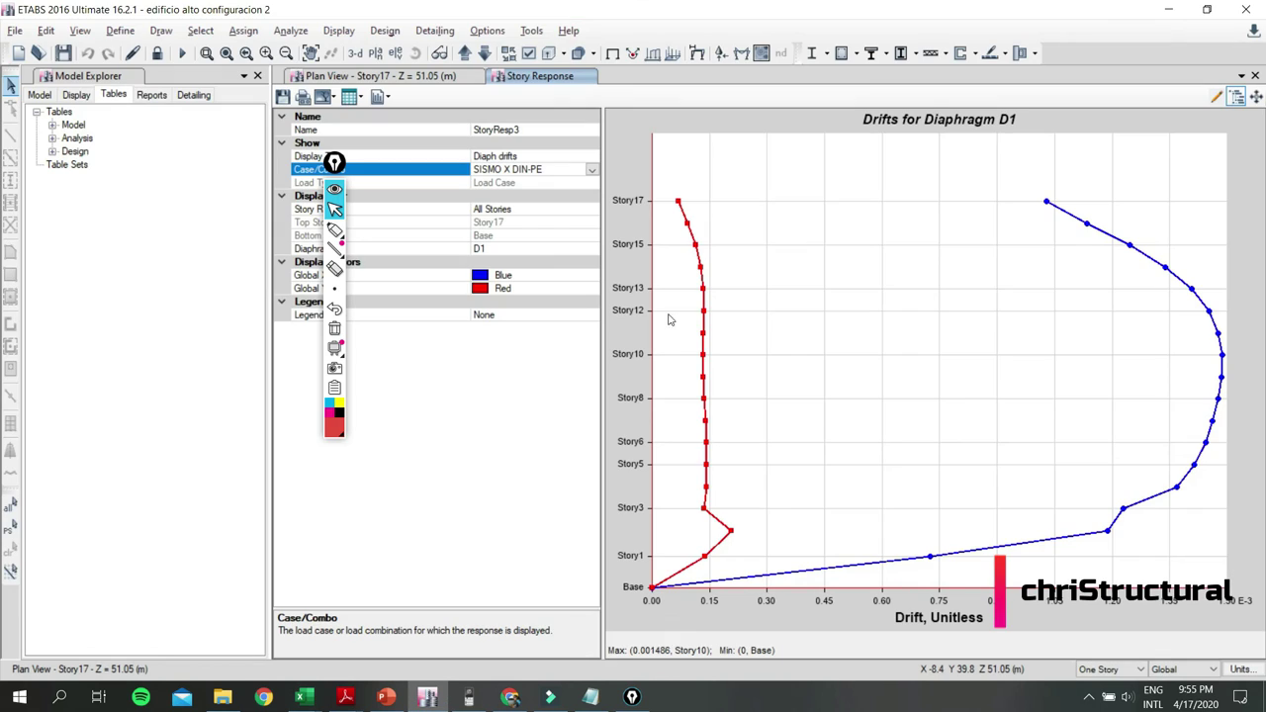
Close the story drift plot and bring the Bolivian guide workbook to the front.
click(1255, 76)
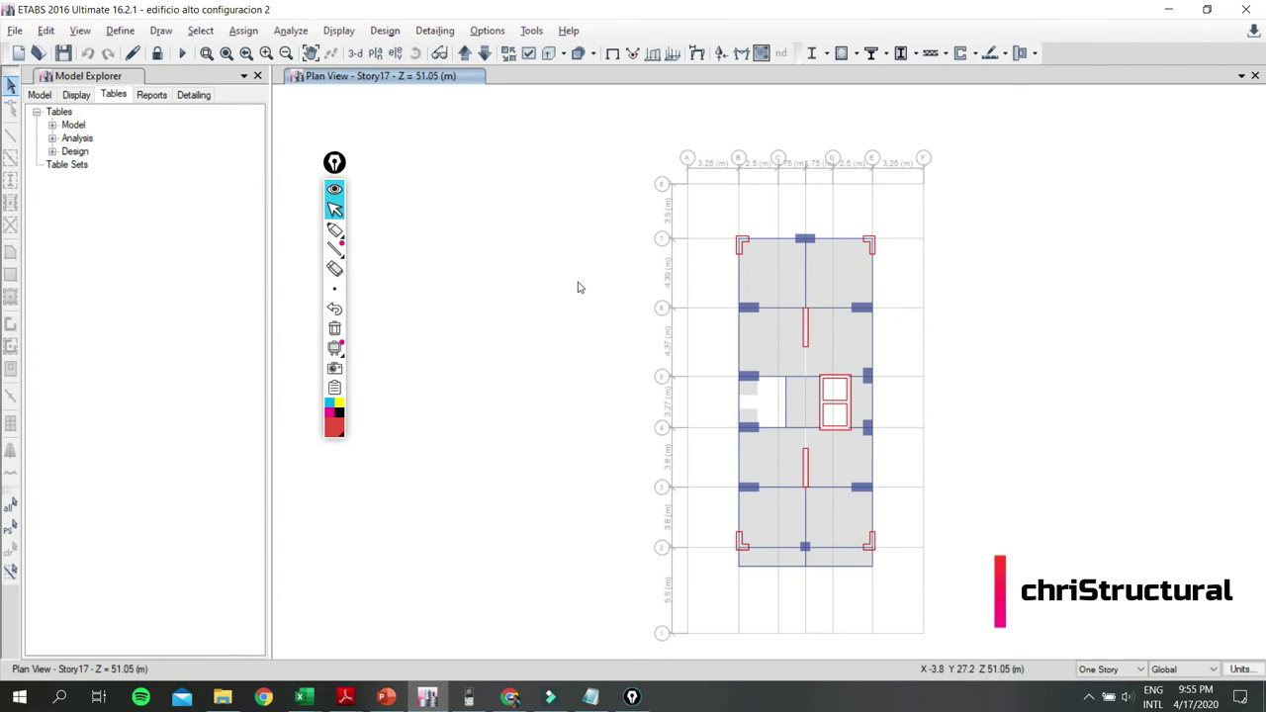
drag(334, 162, 261, 162)
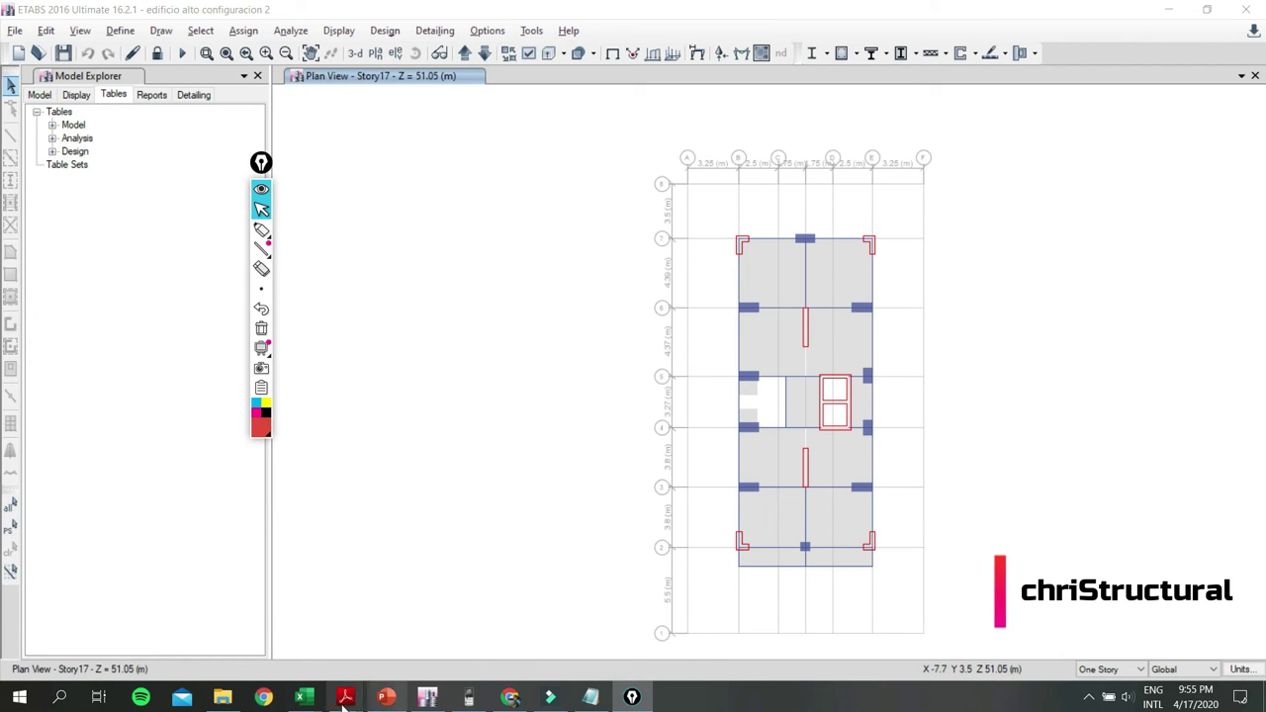
mouse_move(304, 697)
click(406, 643)
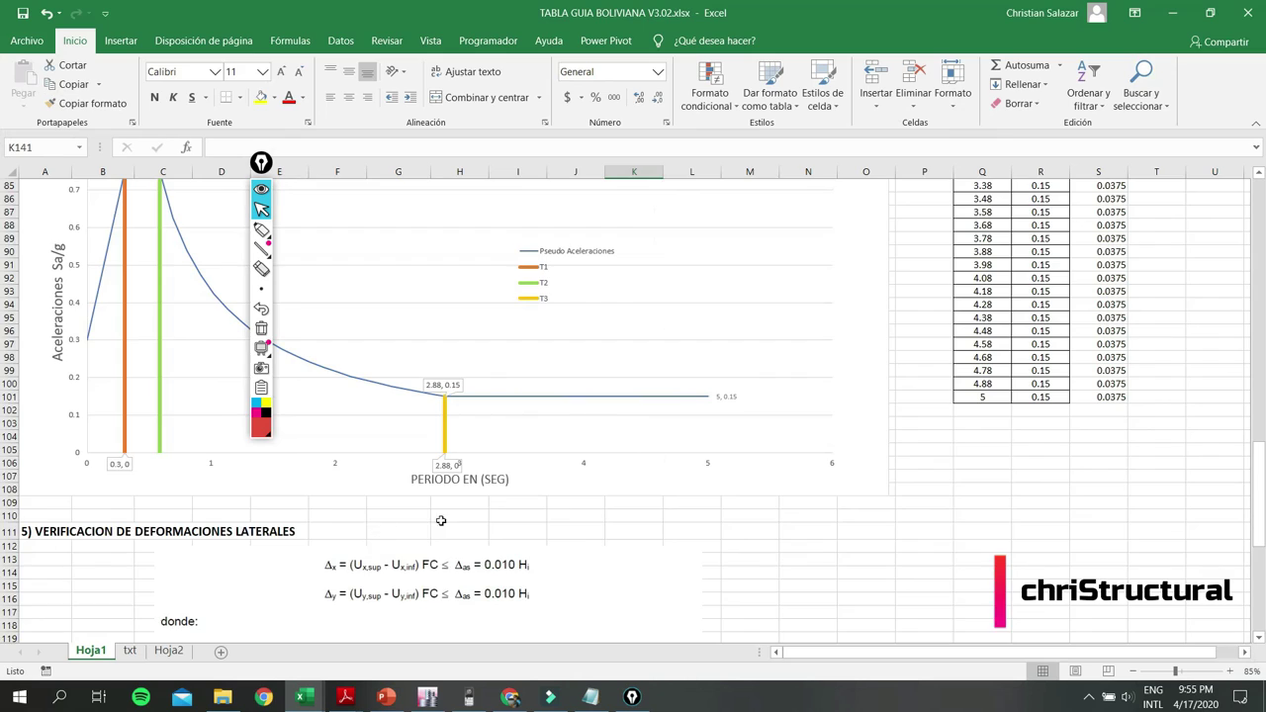
scroll(480, 507, up, 3)
scroll(482, 507, up, 8)
scroll(485, 507, up, 3)
scroll(487, 507, down, 2)
scroll(487, 507, up, 6)
scroll(374, 519, up, 7)
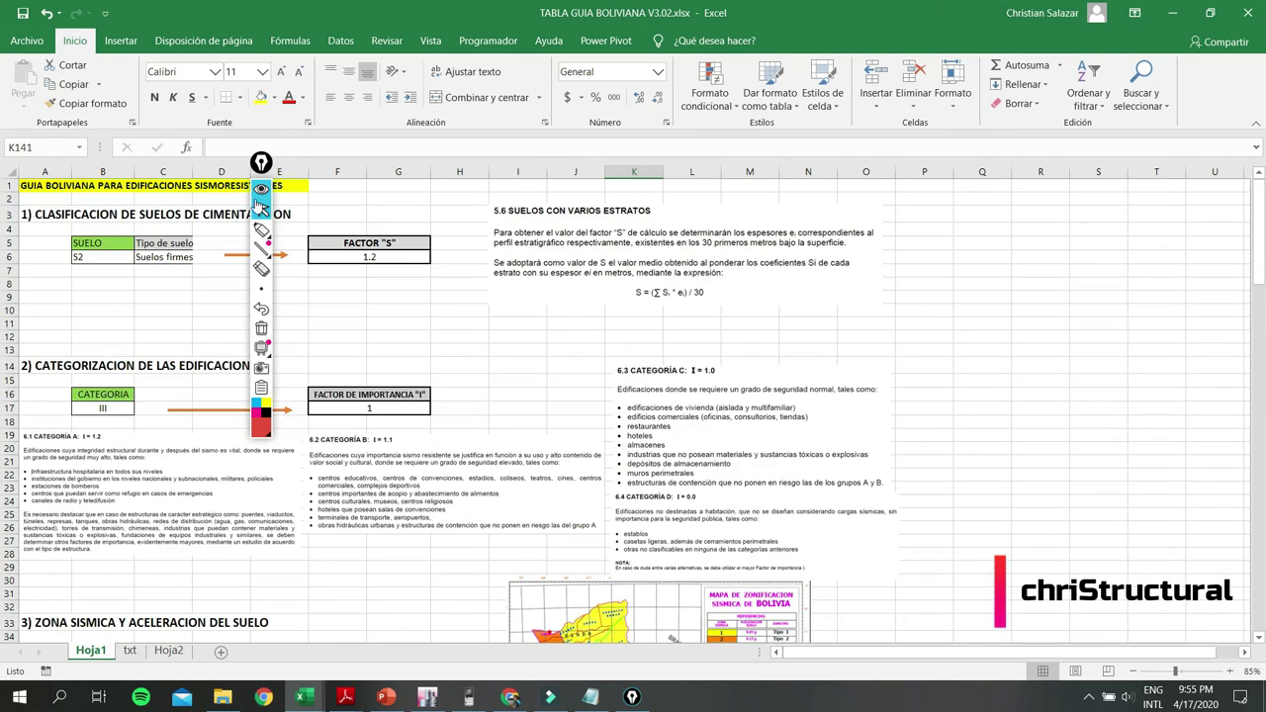
Set the soil type to S2 and check the soil description formula.
drag(260, 161, 36, 317)
click(158, 280)
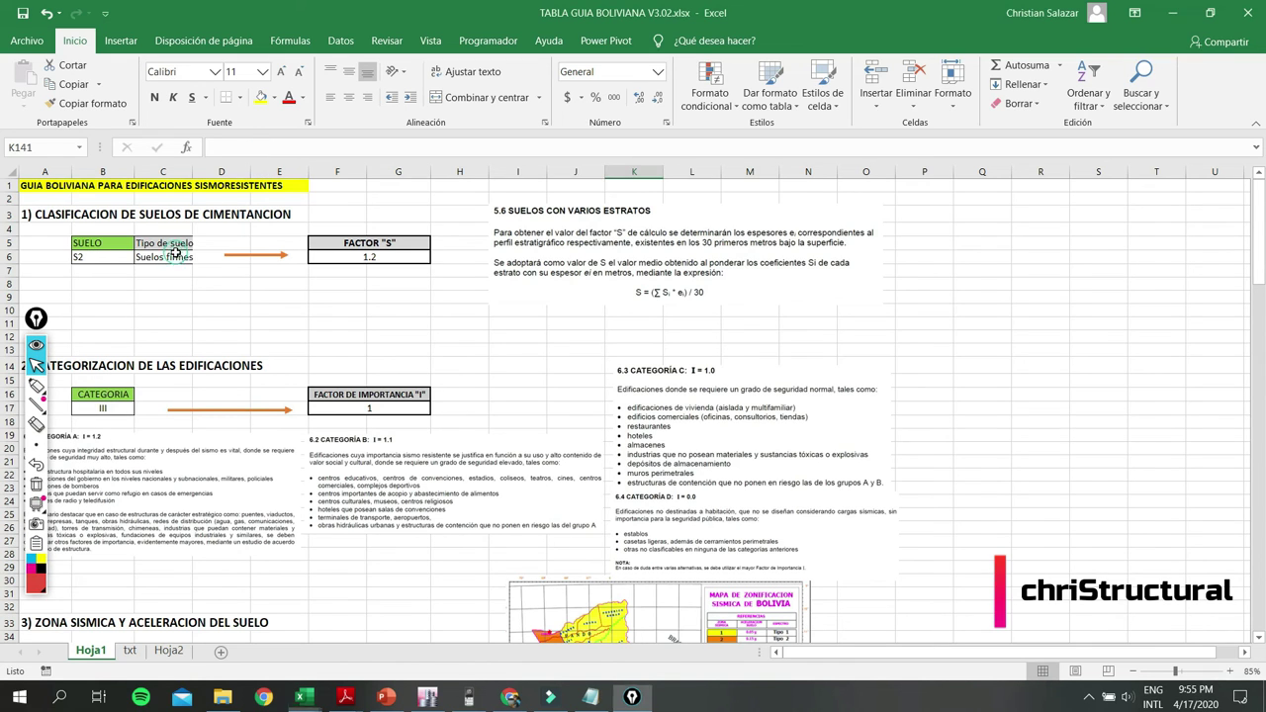
click(153, 260)
click(130, 260)
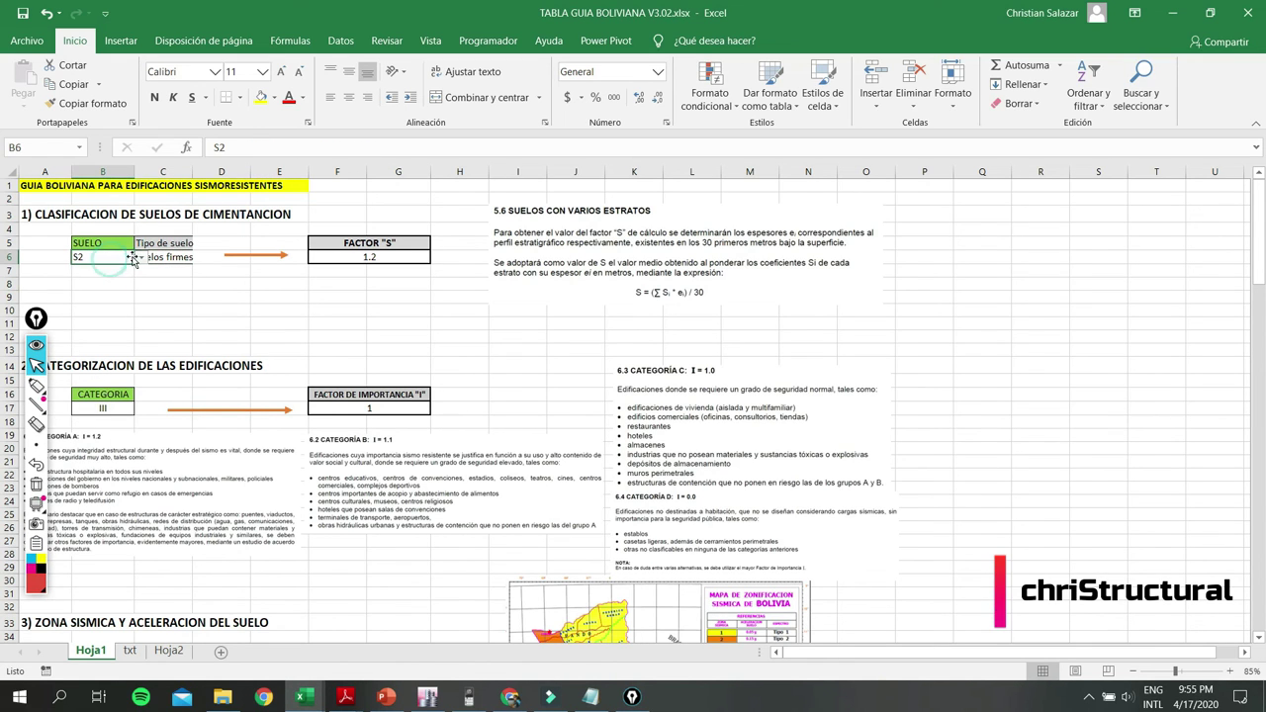
click(140, 257)
click(115, 280)
click(141, 260)
click(104, 279)
click(168, 259)
click(255, 325)
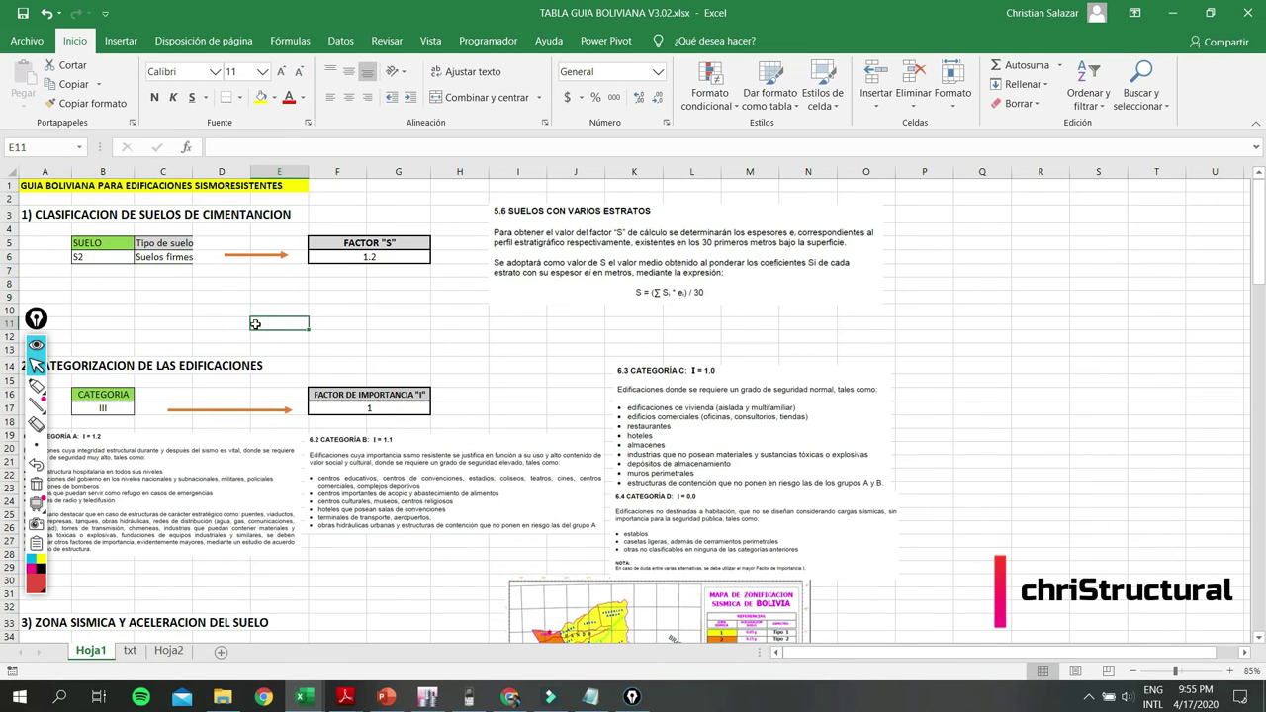
Inspect the ground acceleration lookup formula further down the sheet.
scroll(281, 334, down, 2)
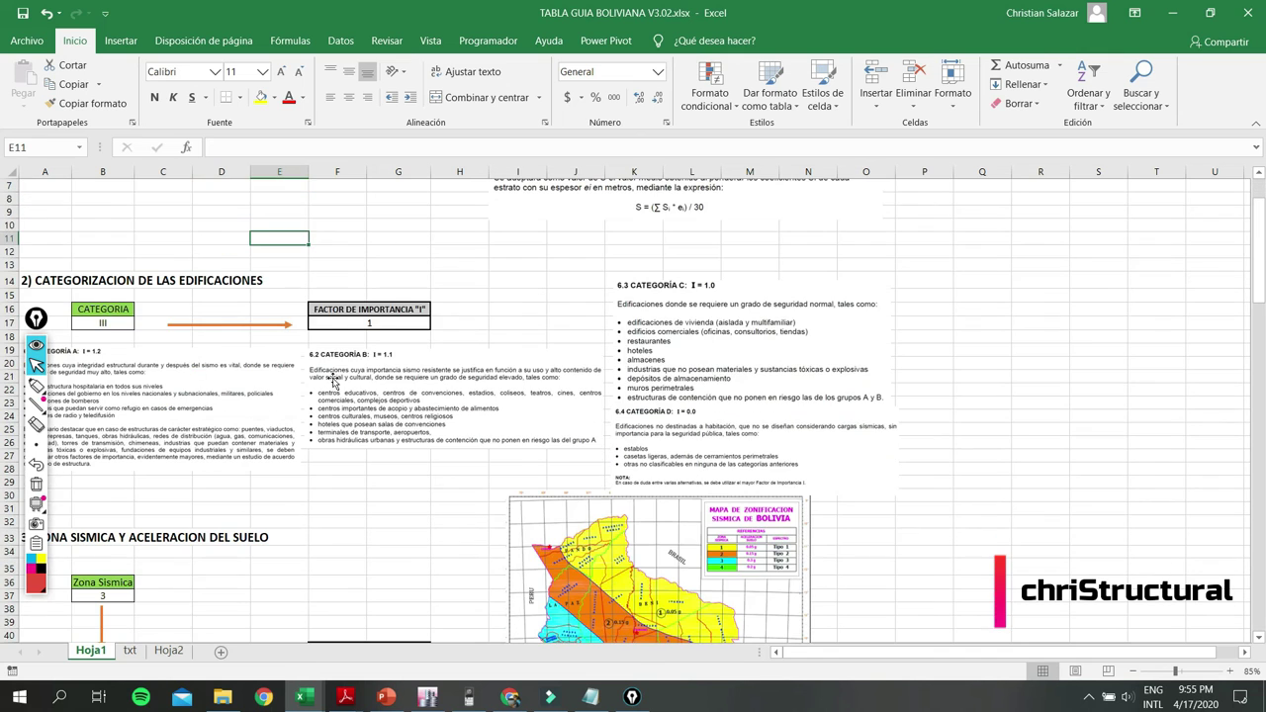
click(399, 323)
click(398, 470)
scroll(186, 472, down, 2)
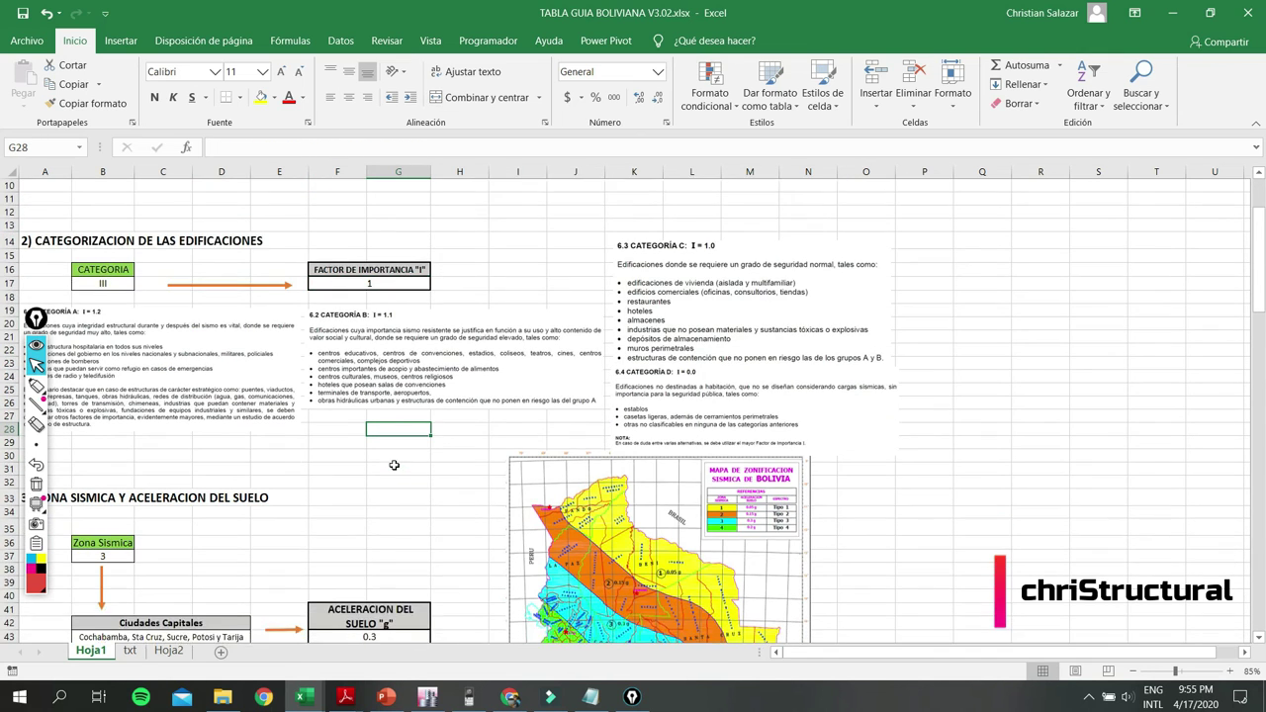
scroll(186, 472, down, 2)
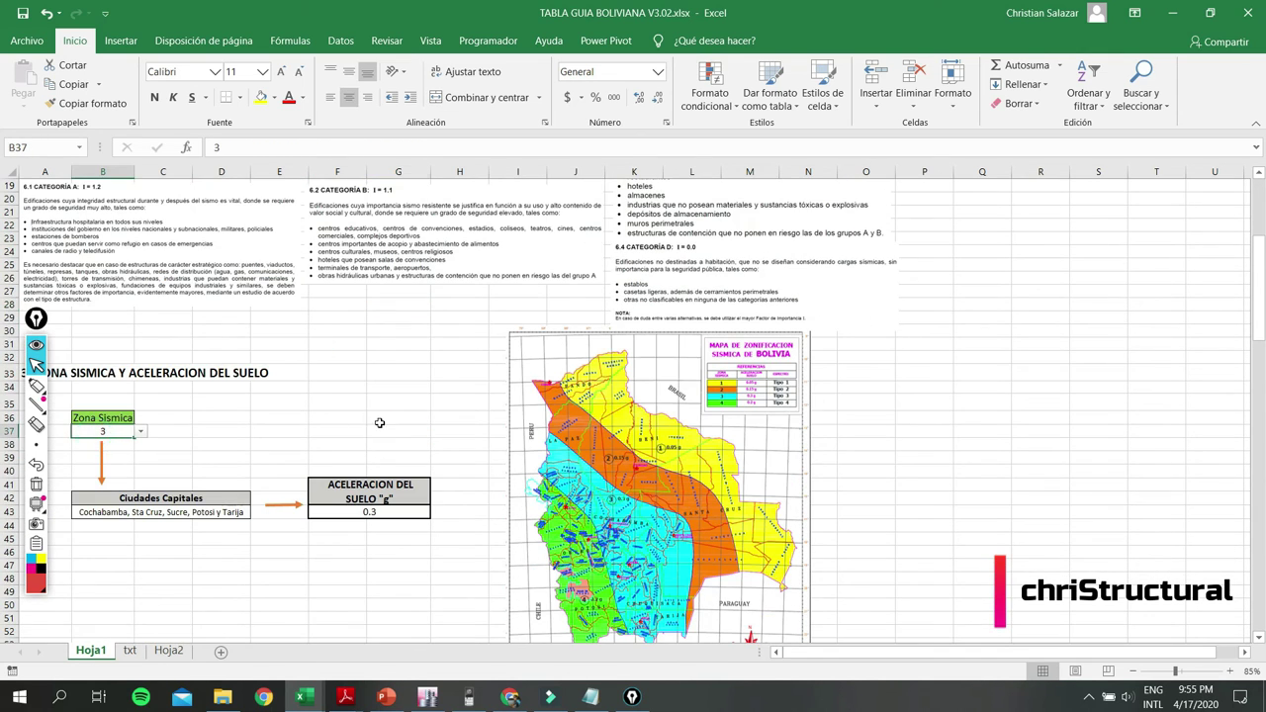
click(380, 419)
scroll(649, 457, down, 2)
scroll(255, 497, down, 2)
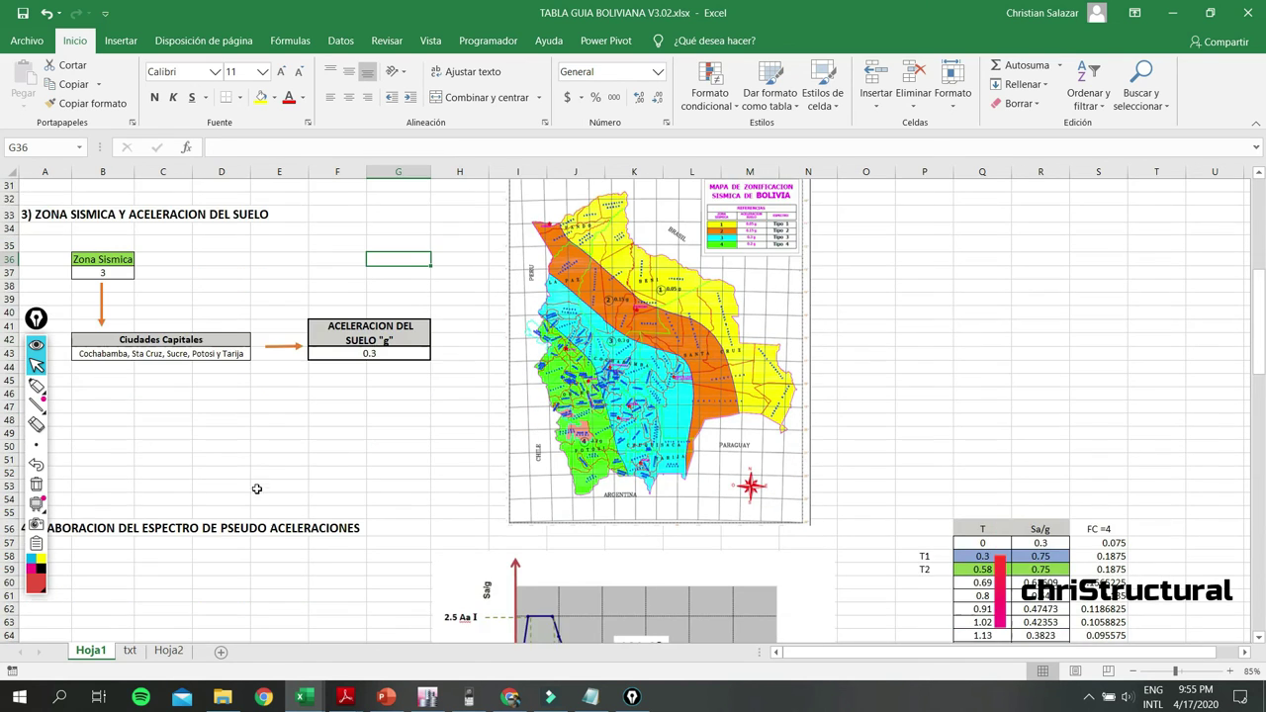
scroll(275, 471, down, 1)
click(370, 309)
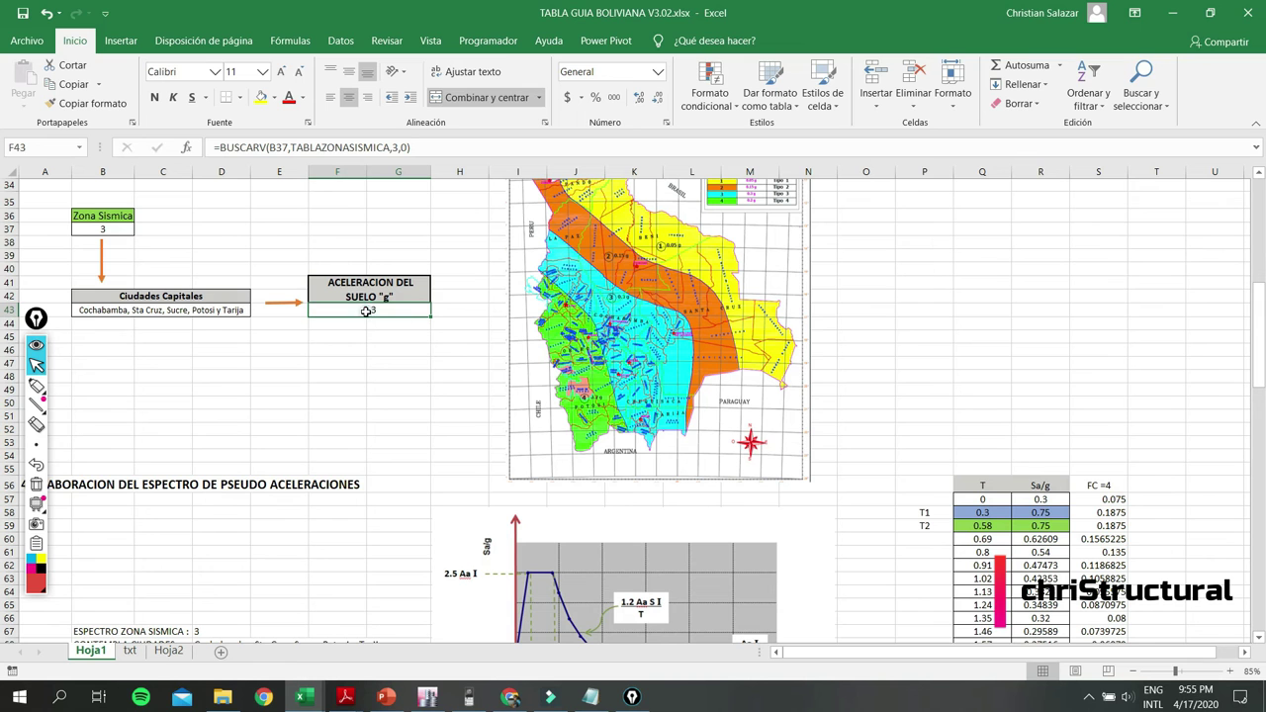
Scroll down to the Espectro o Pseudo Aceleraciones chart.
scroll(409, 388, down, 2)
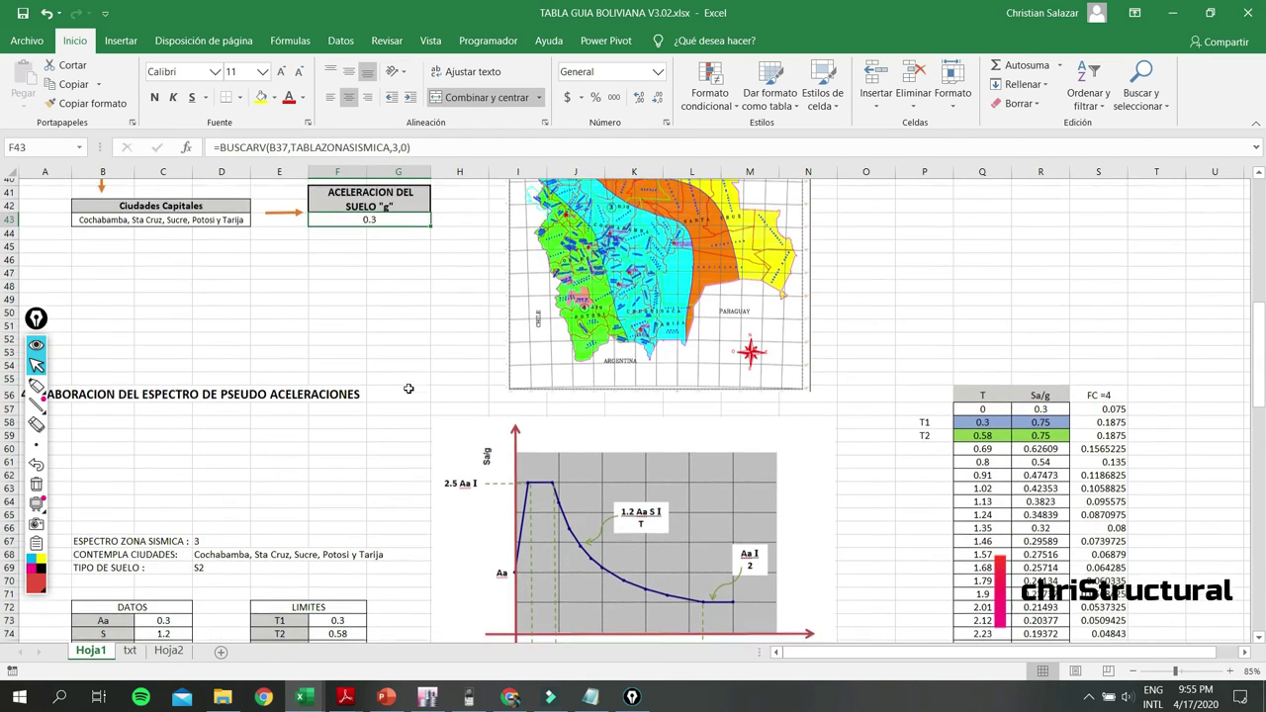
scroll(409, 388, down, 3)
scroll(297, 455, down, 3)
scroll(271, 513, down, 2)
scroll(288, 439, down, 1)
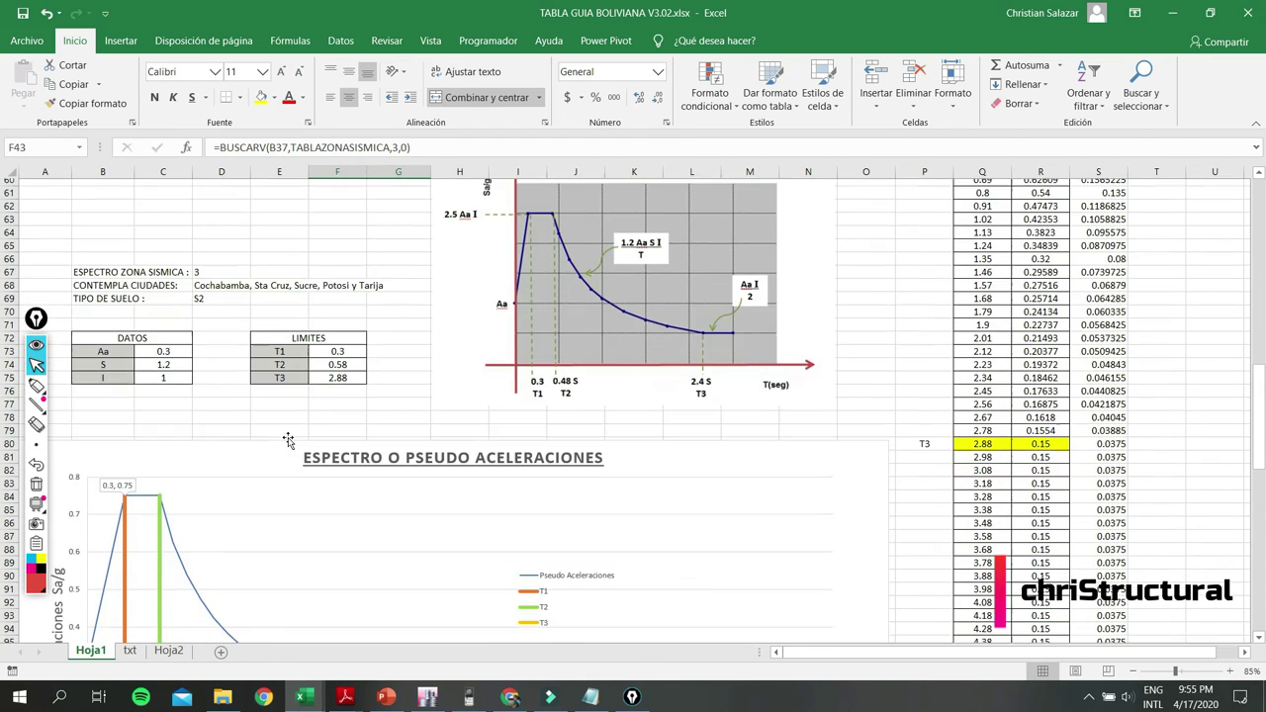
scroll(288, 440, down, 2)
scroll(287, 439, down, 2)
scroll(270, 437, down, 1)
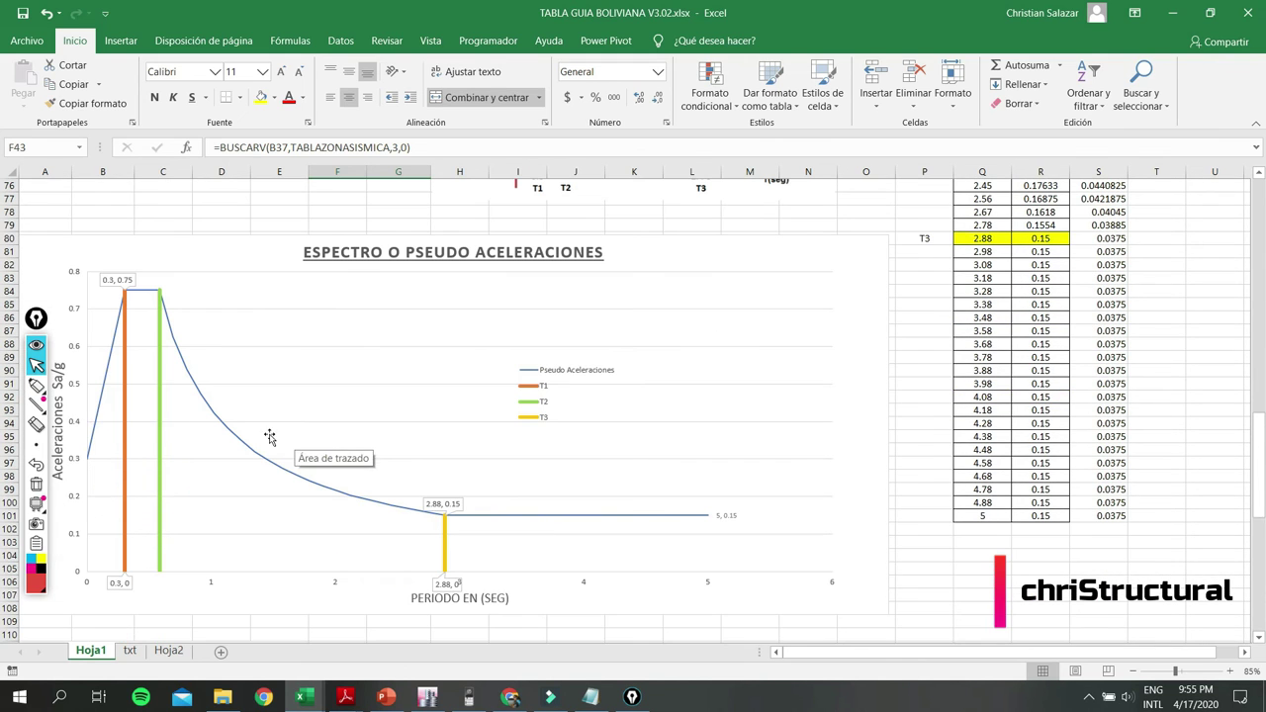
click(36, 319)
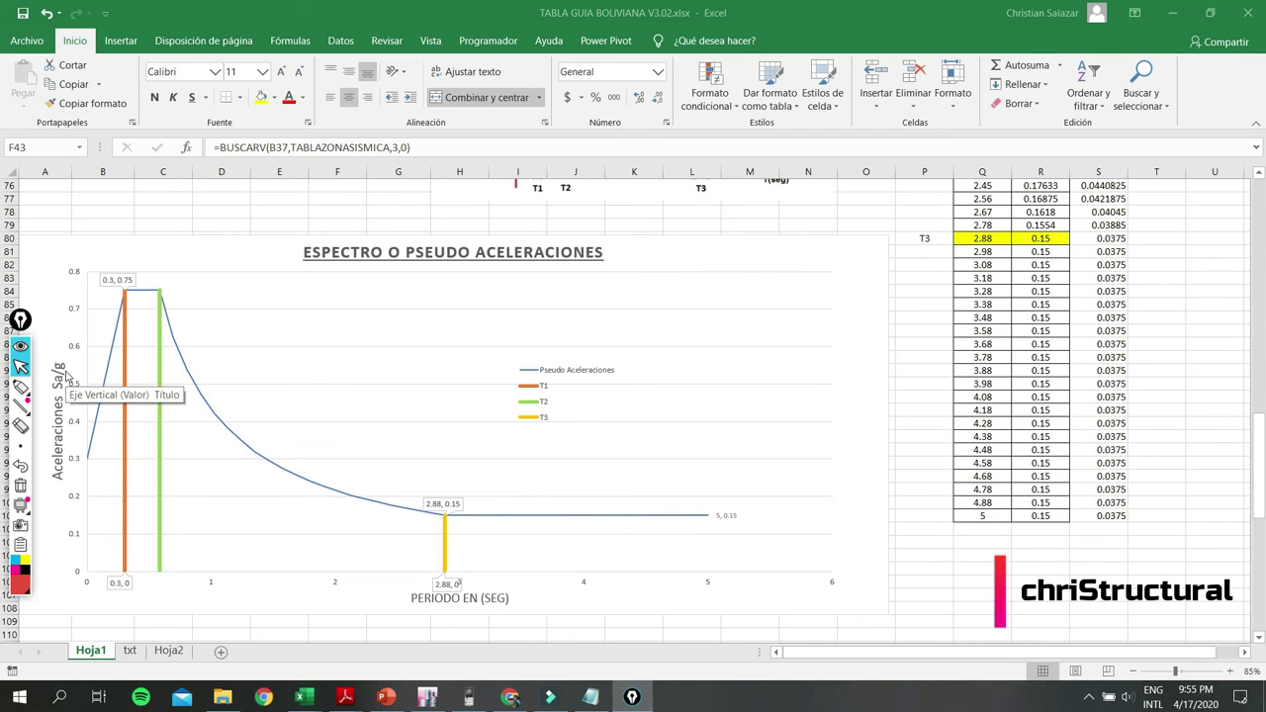
scroll(551, 475, up, 2)
scroll(552, 480, up, 1)
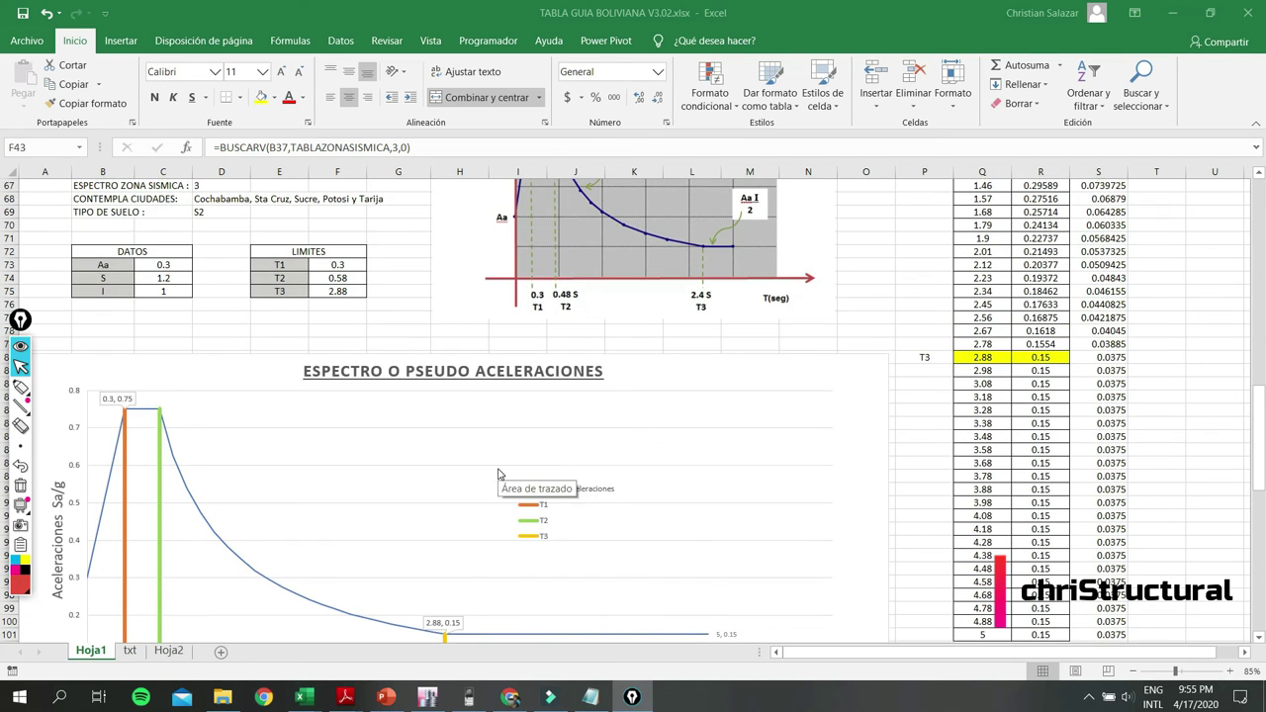
scroll(522, 446, down, 1)
scroll(693, 494, up, 3)
scroll(742, 520, up, 1)
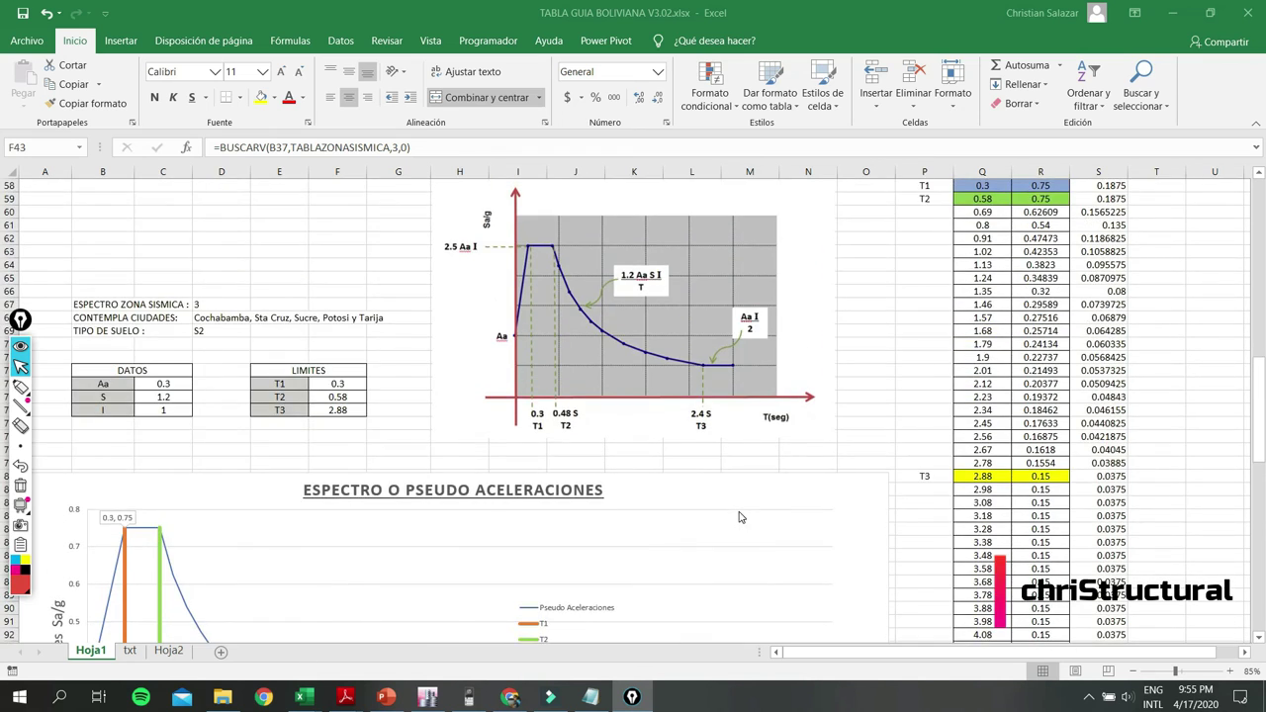
scroll(741, 516, up, 2)
scroll(762, 496, down, 3)
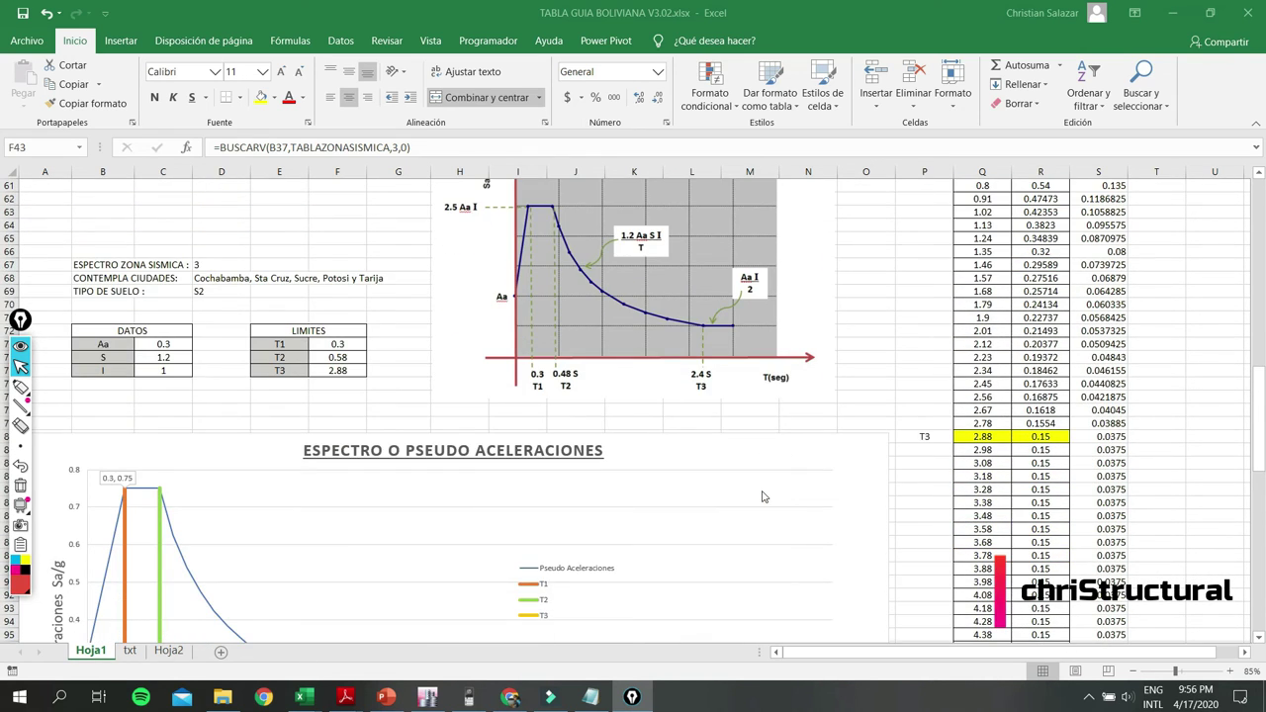
scroll(763, 496, down, 1)
scroll(763, 497, down, 1)
scroll(763, 497, down, 2)
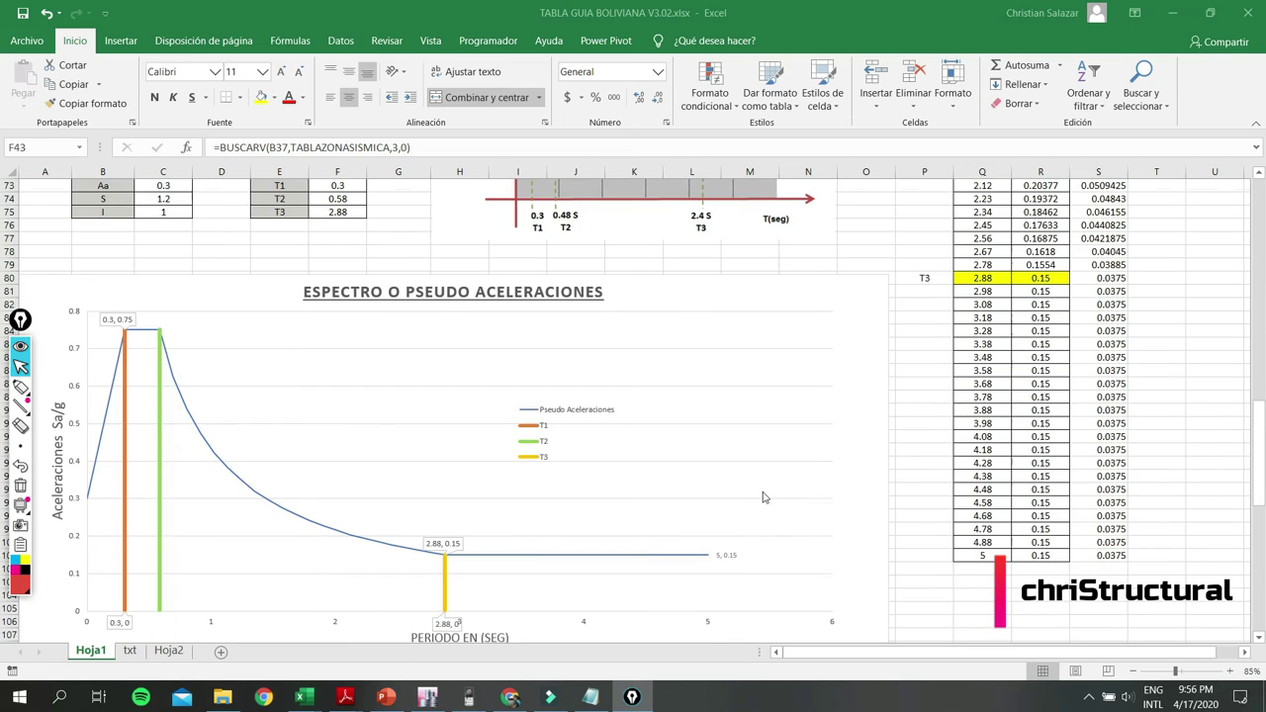
Handwrite 'DiN - INE' in red over the spectrum chart with Epic Pen.
click(20, 386)
drag(384, 364, 394, 460)
mouse_move(331, 381)
mouse_down()
mouse_move(406, 379)
mouse_move(396, 451)
mouse_up()
drag(492, 387, 492, 436)
drag(476, 368, 489, 376)
drag(511, 435, 526, 406)
drag(561, 452, 562, 384)
mouse_move(664, 430)
mouse_down()
mouse_move(716, 435)
mouse_move(834, 404)
mouse_move(809, 460)
mouse_up()
drag(763, 460, 822, 459)
mouse_move(834, 406)
mouse_down()
mouse_move(848, 465)
mouse_move(879, 401)
mouse_move(918, 440)
mouse_move(925, 402)
mouse_up()
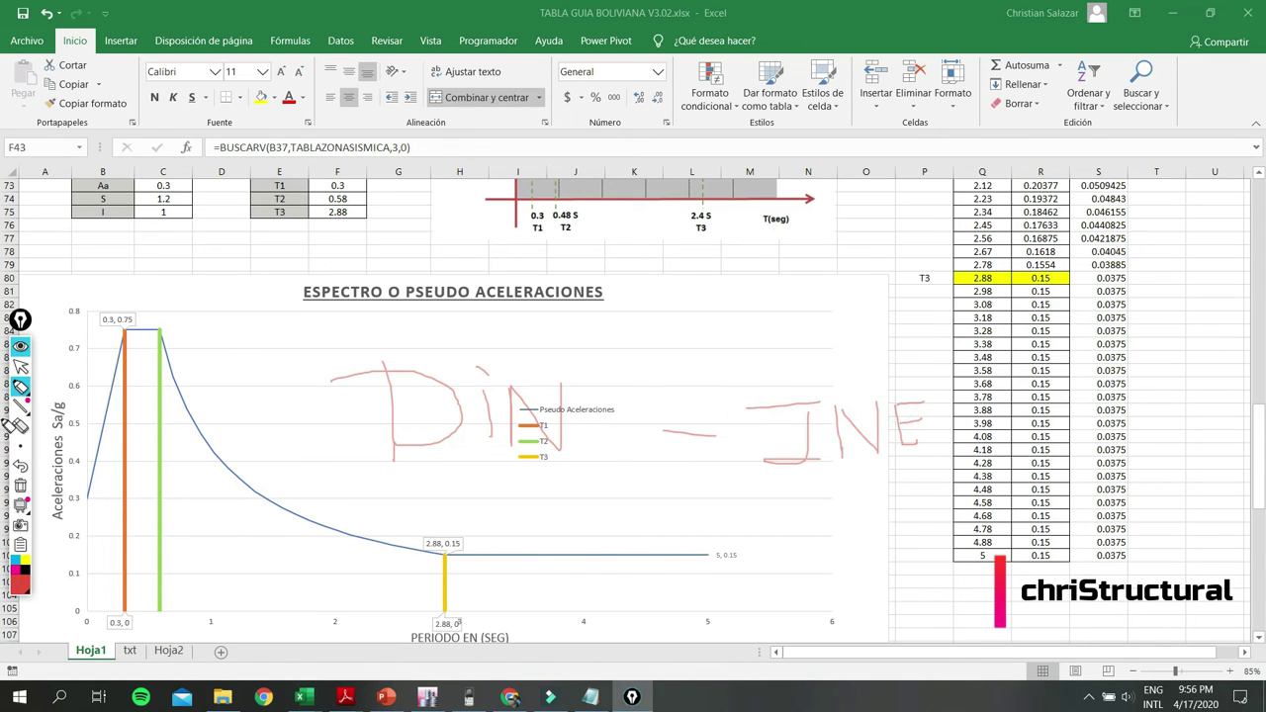
click(20, 366)
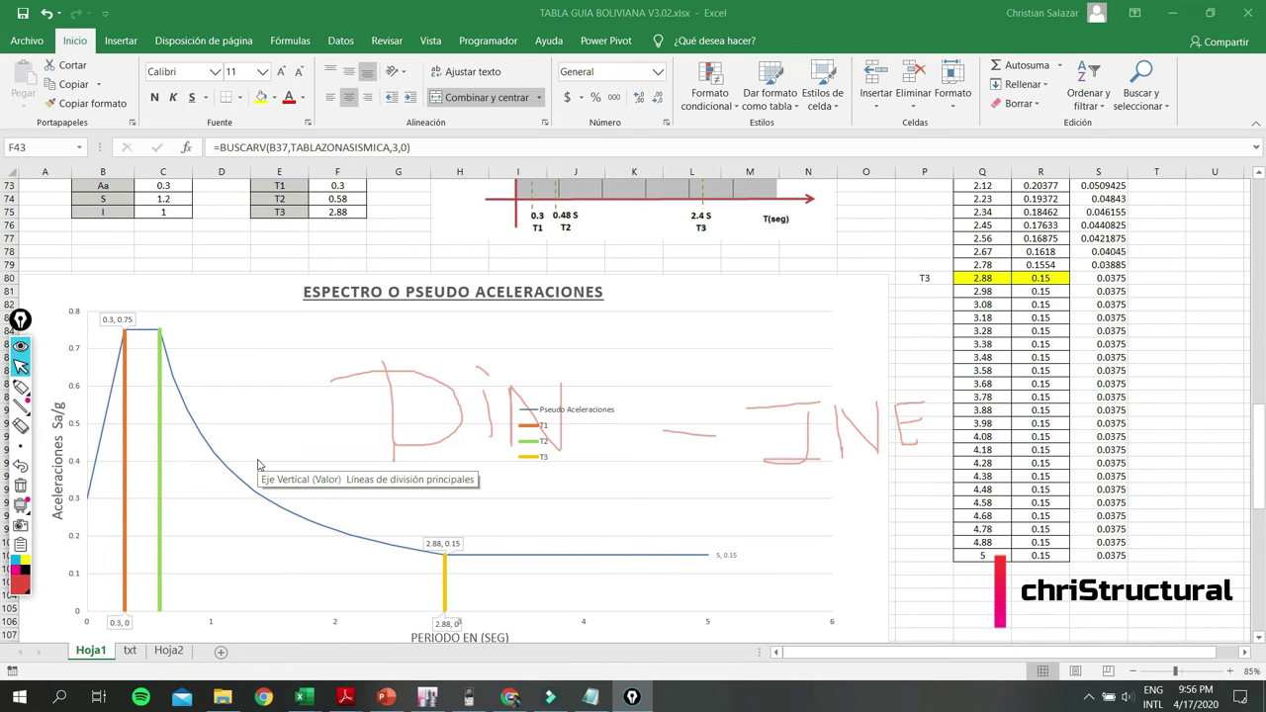
Erase all the red handwritten annotations from the chart.
click(20, 446)
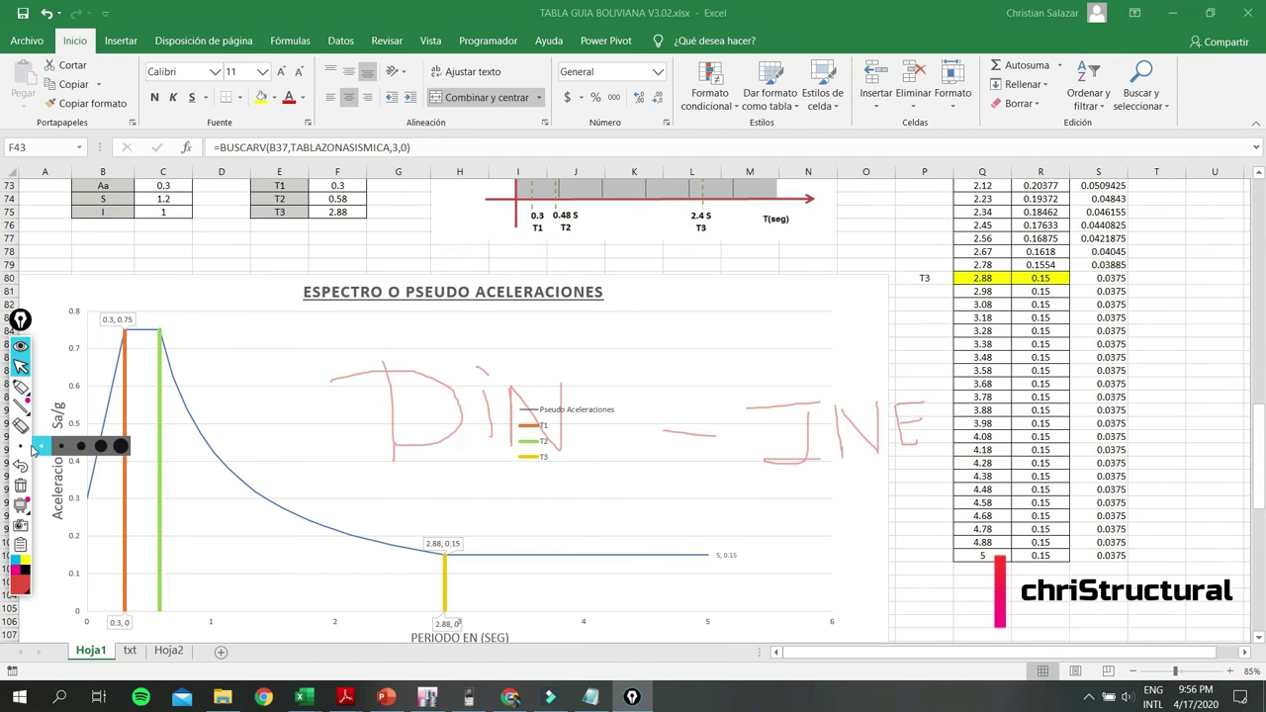
click(36, 447)
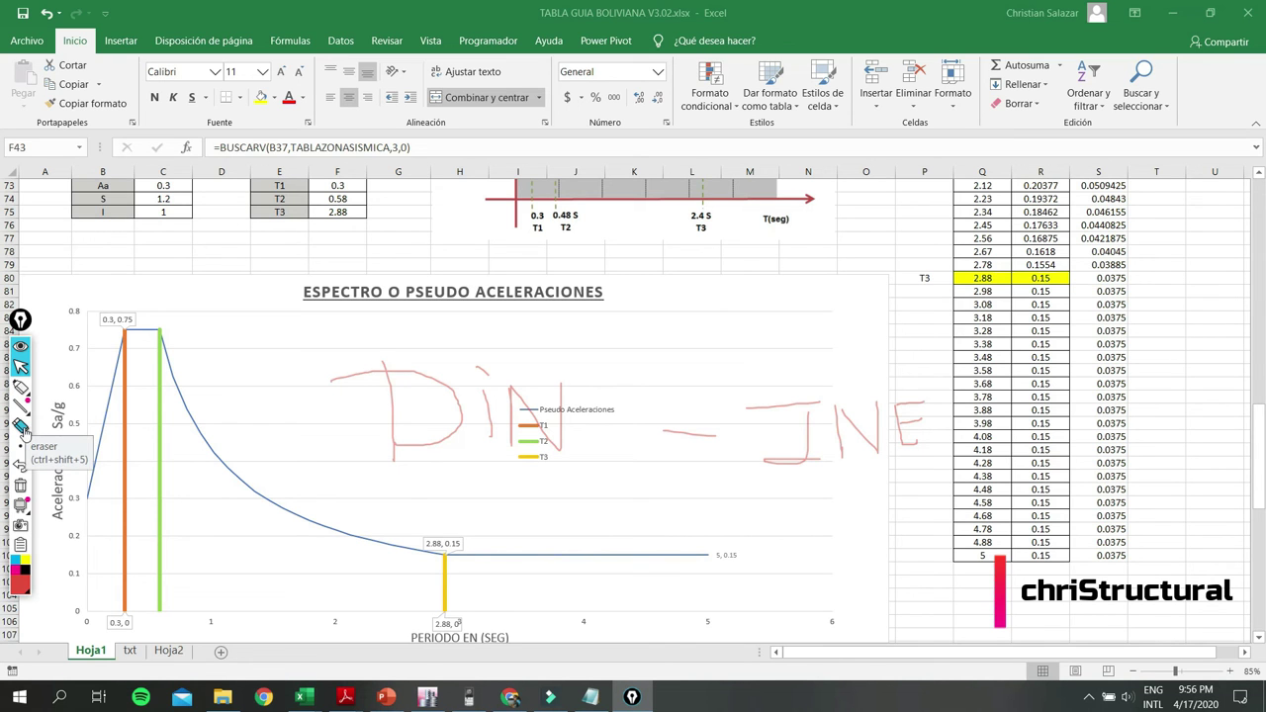
click(20, 485)
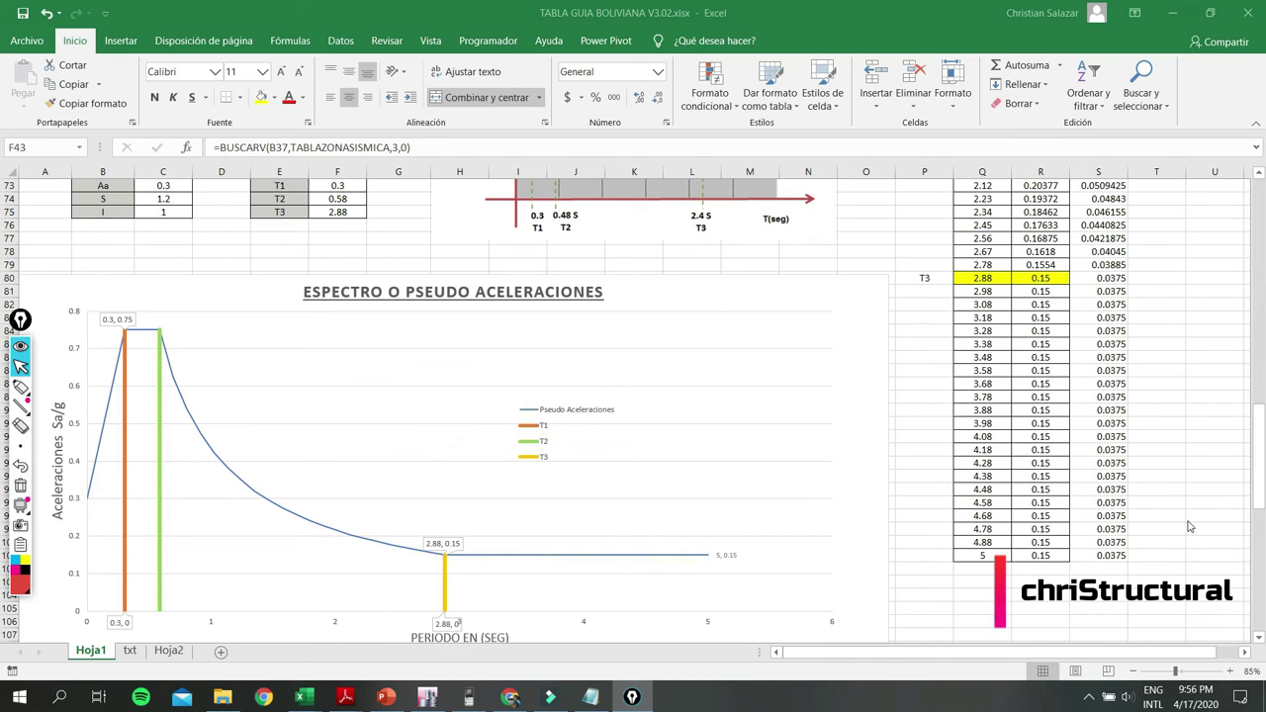
scroll(176, 524, up, 6)
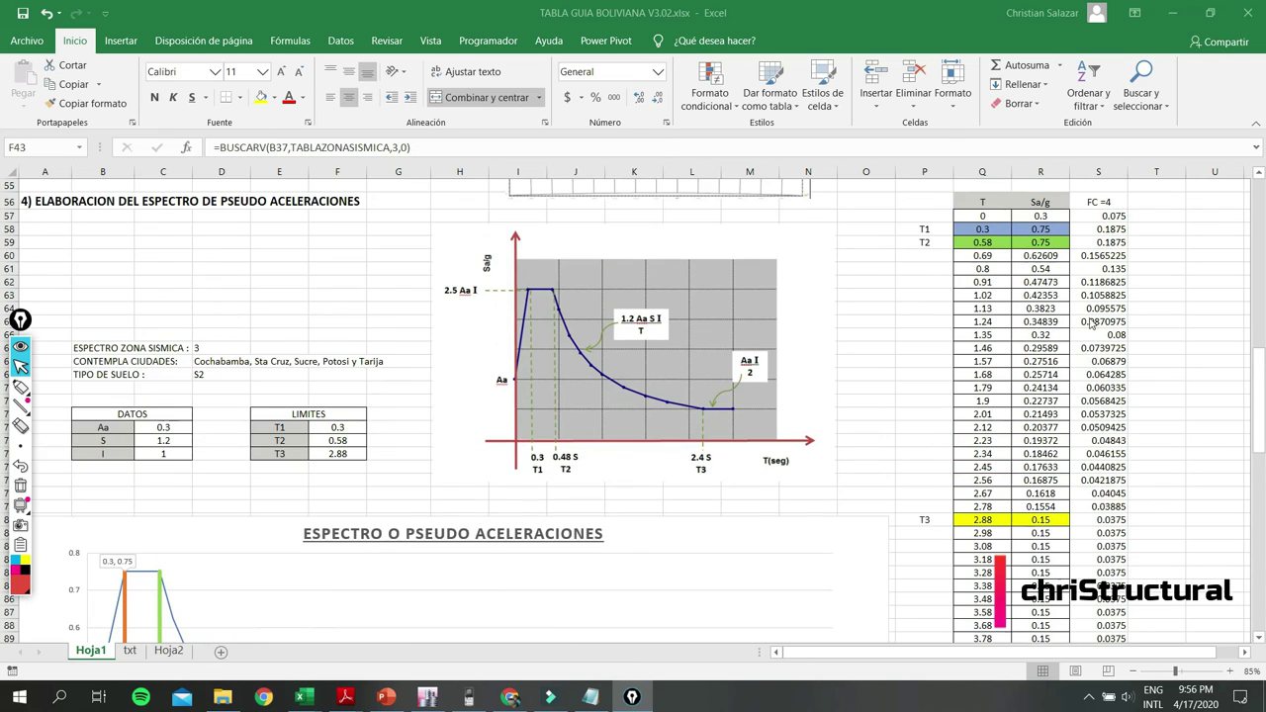
Check the first spectrum value reduced by FC =4 (S57 = R57/4).
click(1124, 217)
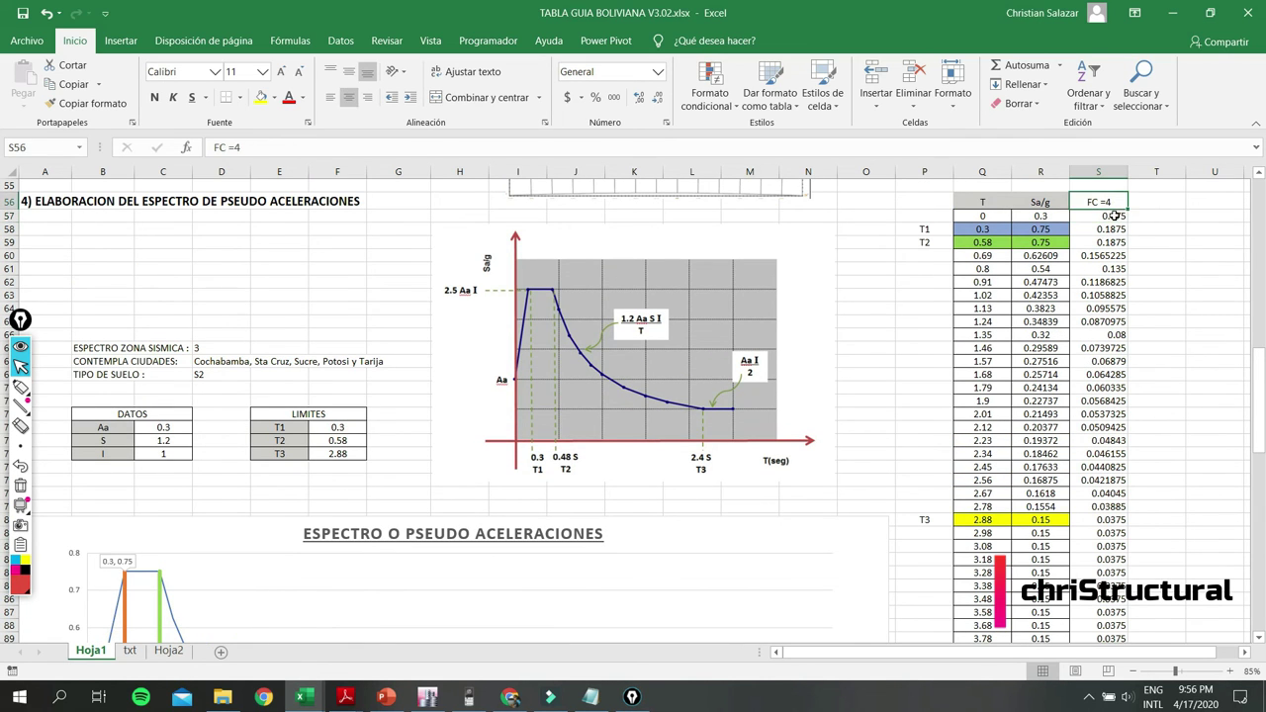
scroll(339, 495, down, 4)
scroll(351, 503, down, 2)
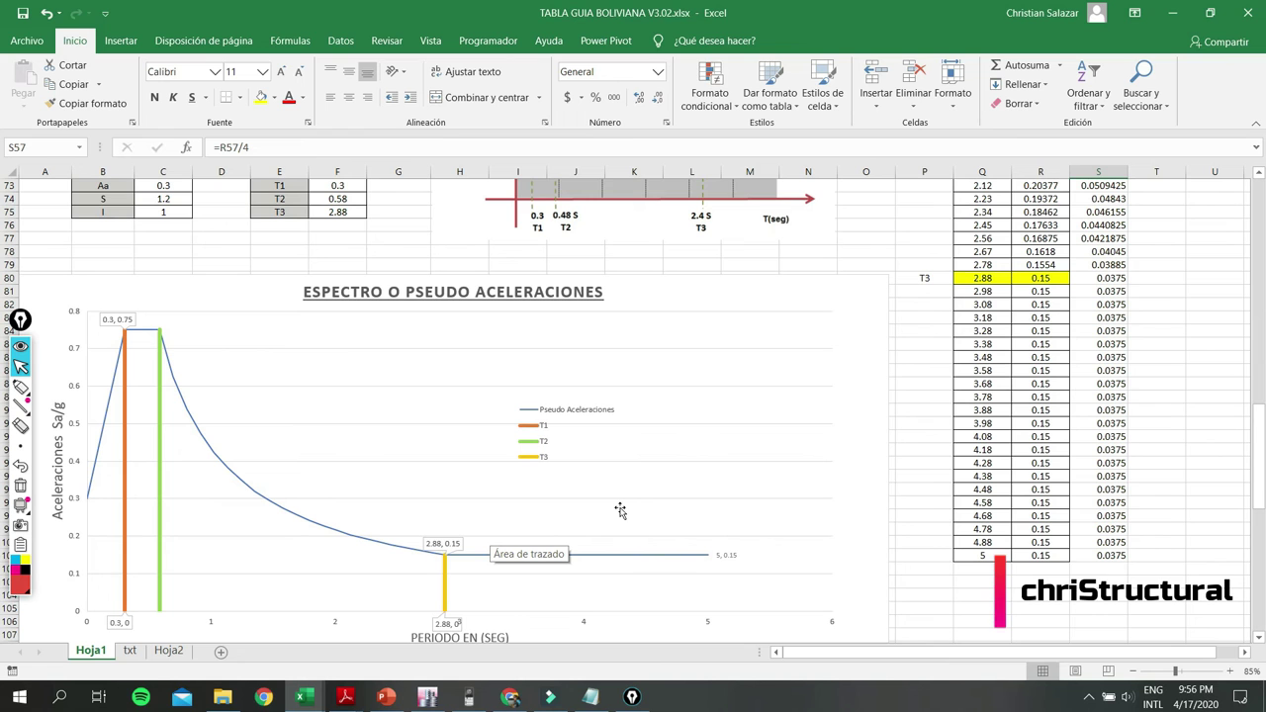
scroll(953, 439, up, 3)
scroll(954, 439, up, 2)
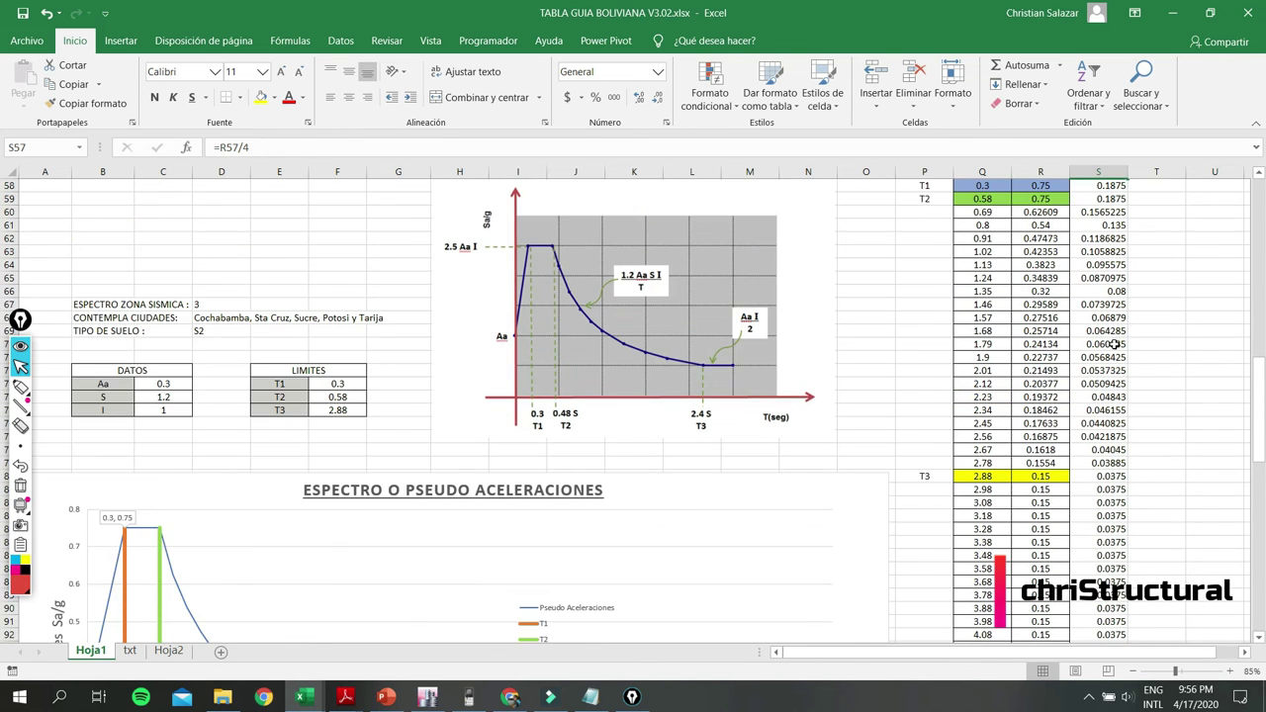
scroll(1108, 332, up, 2)
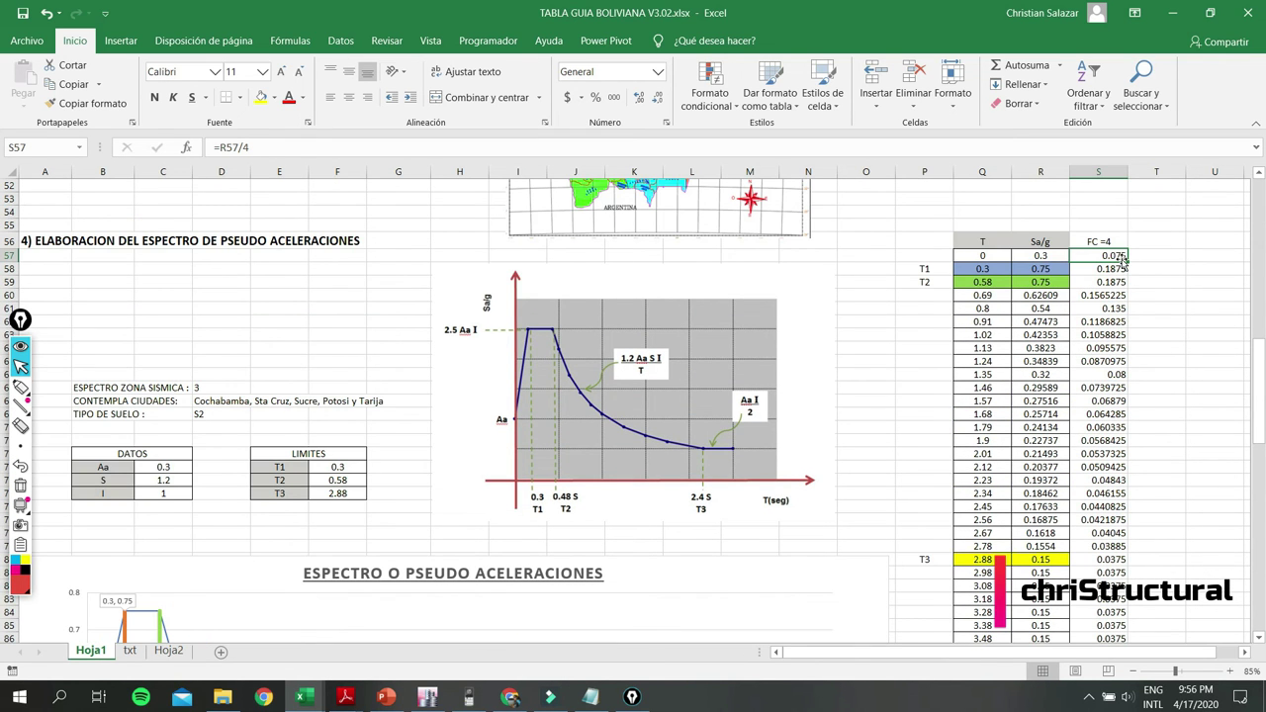
drag(988, 257, 994, 506)
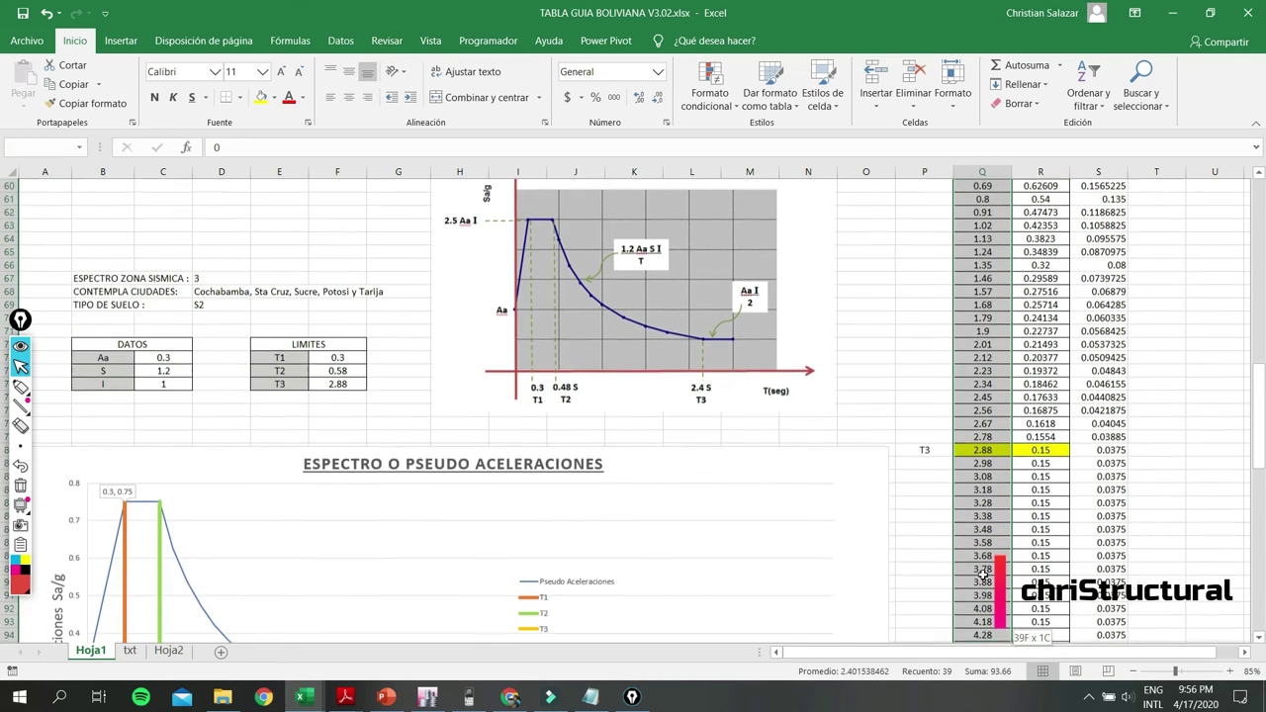
scroll(995, 506, up, 3)
scroll(614, 315, up, 3)
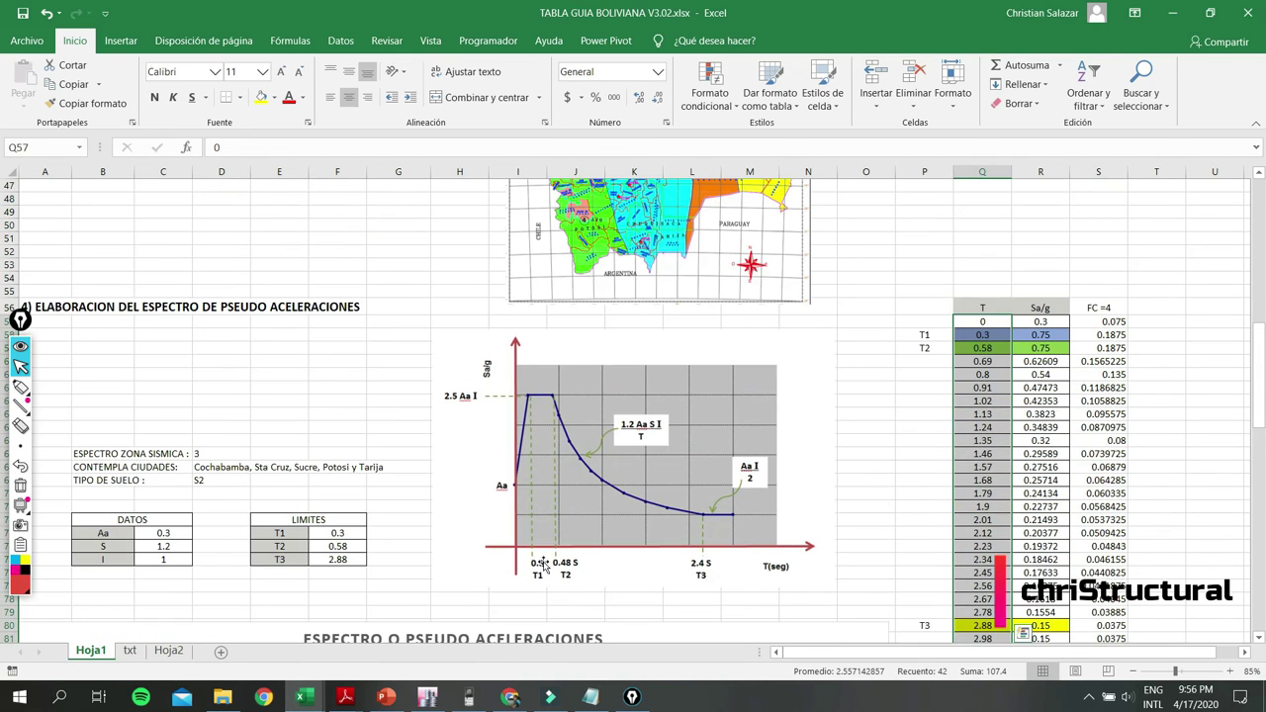
Select and deselect the spectrum sketch picture, then select the FC =4 column heading.
click(542, 566)
drag(1046, 335, 1039, 633)
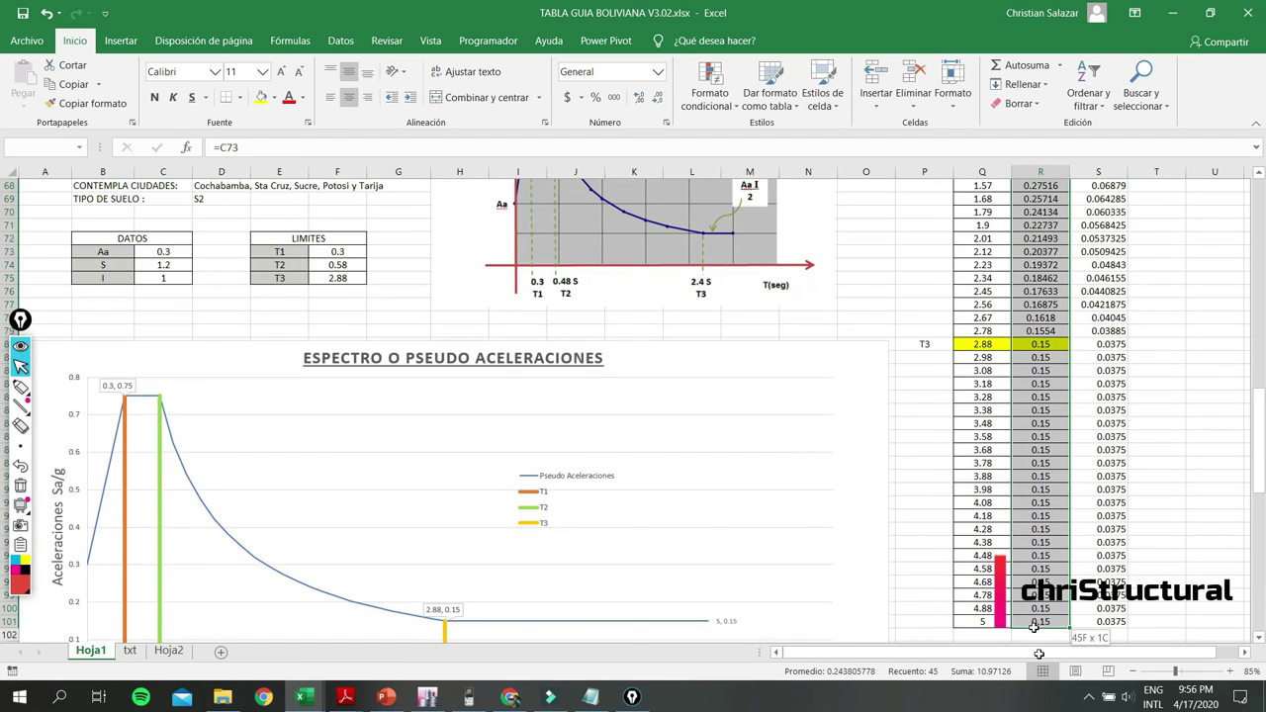
scroll(724, 379, up, 3)
scroll(724, 379, up, 1)
click(815, 364)
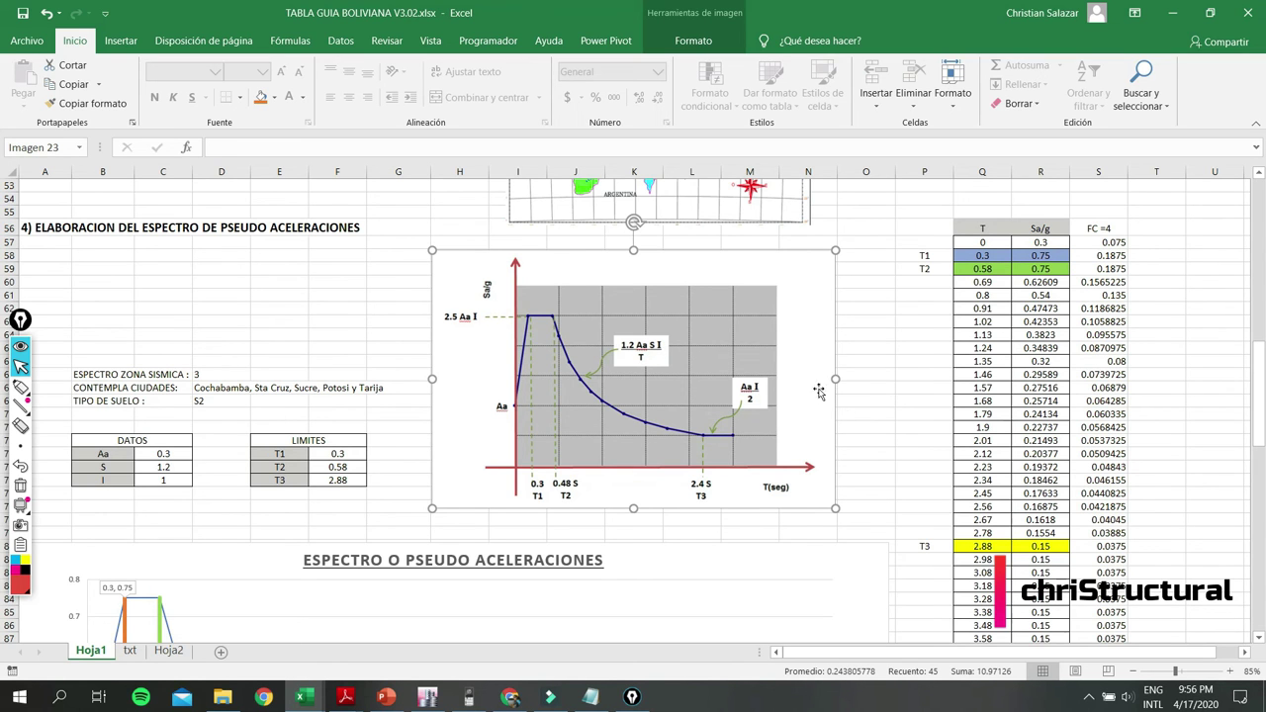
click(939, 365)
scroll(891, 450, down, 5)
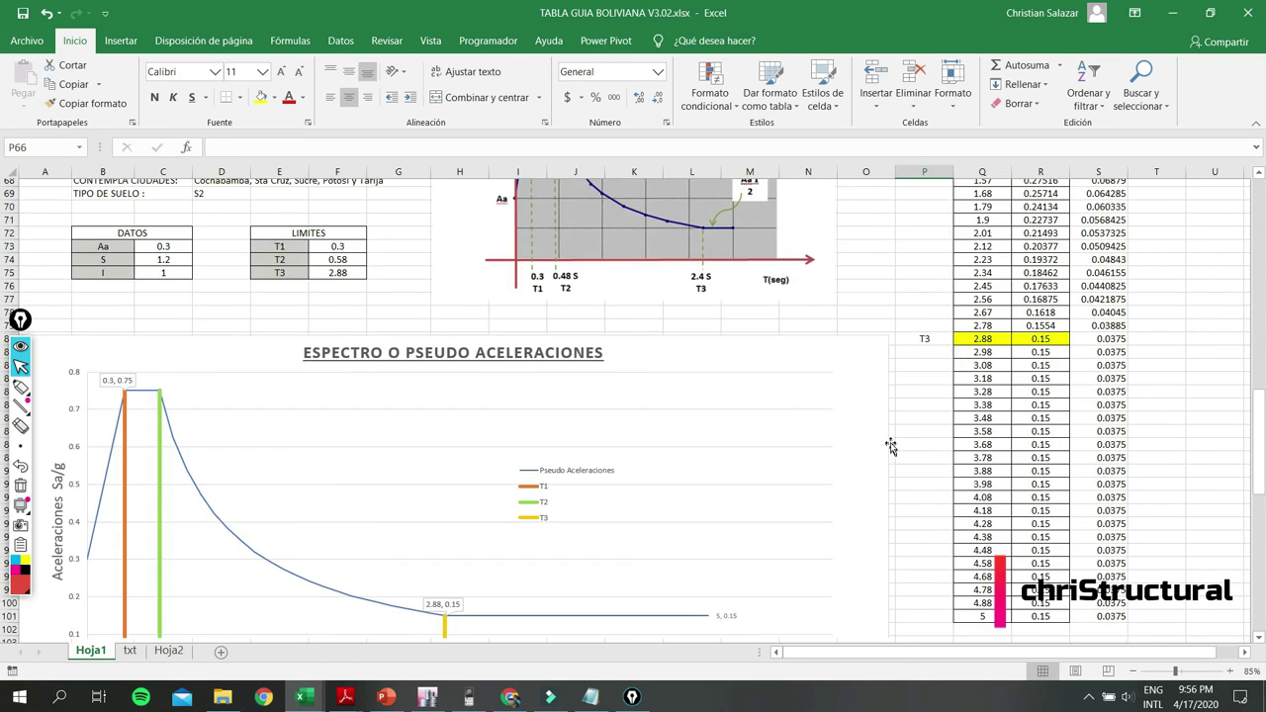
scroll(892, 439, up, 2)
scroll(937, 426, up, 2)
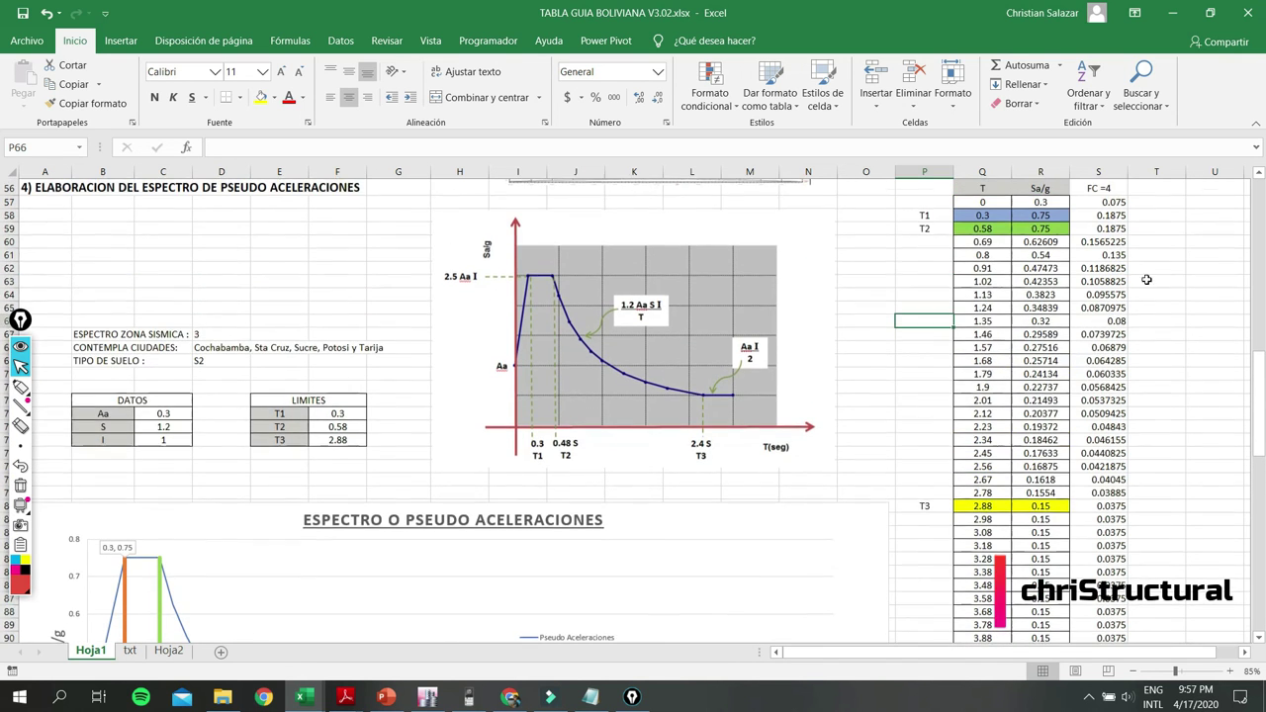
scroll(1113, 228, up, 1)
click(1112, 228)
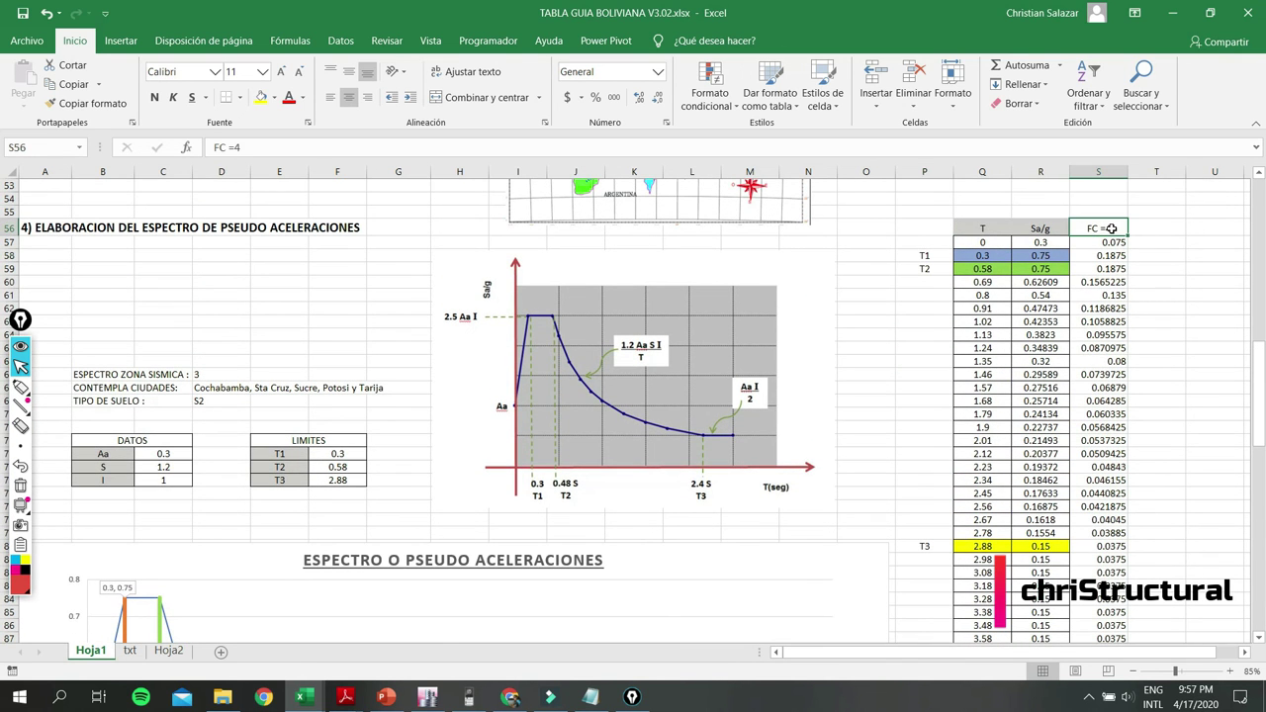
mouse_move(345, 698)
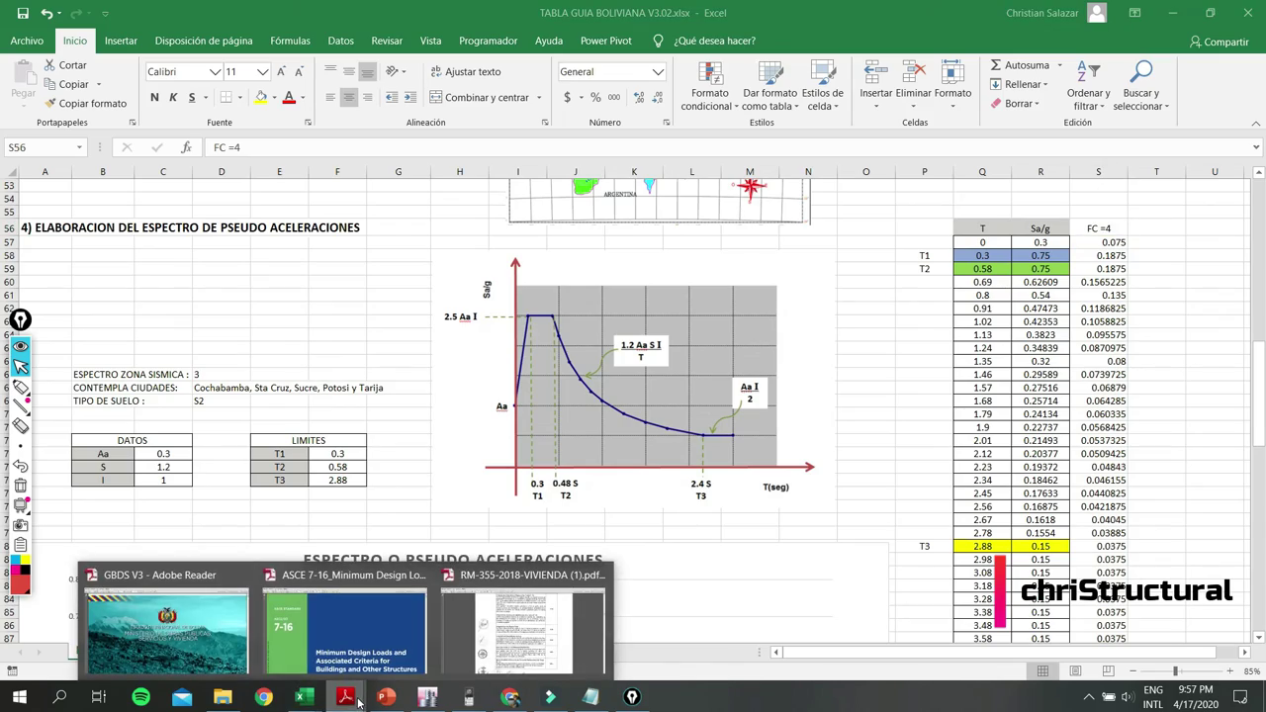
Bring the GBDS V3 code forward and scroll to page 38, section 8.1.
click(166, 623)
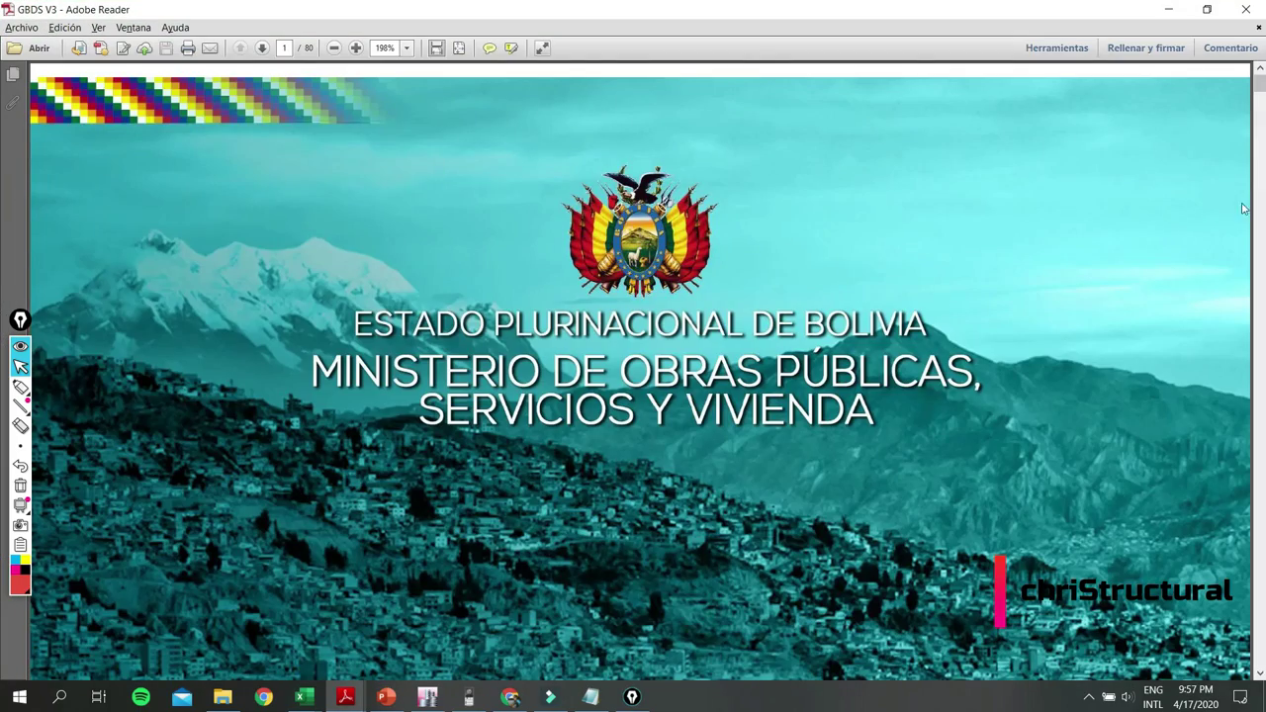
drag(1262, 79, 1261, 388)
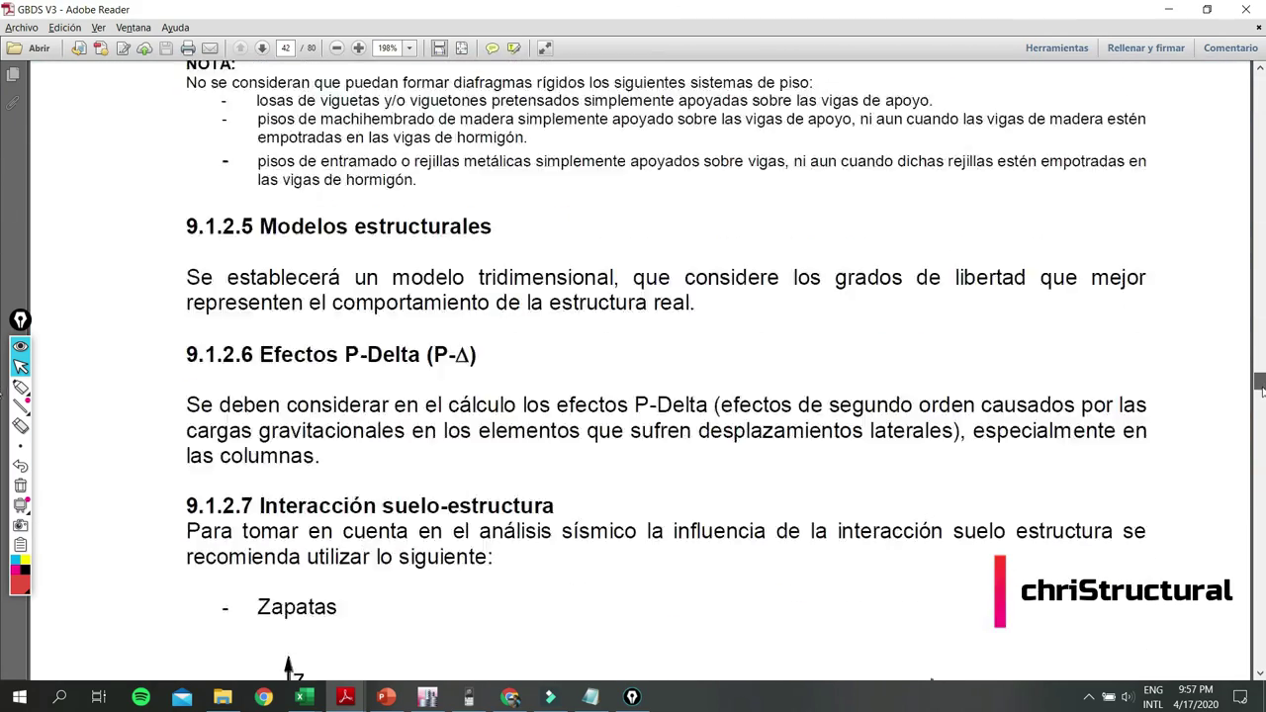
scroll(2, 386, down, 10)
scroll(2, 395, down, 10)
scroll(3, 410, down, 10)
scroll(3, 425, down, 10)
scroll(2, 425, down, 3)
scroll(2, 415, up, 20)
scroll(2, 376, up, 10)
scroll(2, 365, up, 5)
scroll(2, 364, up, 10)
ctrl+scroll(791, 396, down, 1)
ctrl+scroll(692, 475, down, 1)
scroll(594, 530, down, 1)
scroll(608, 535, down, 1)
ctrl+scroll(594, 494, up, 1)
ctrl+scroll(599, 465, up, 1)
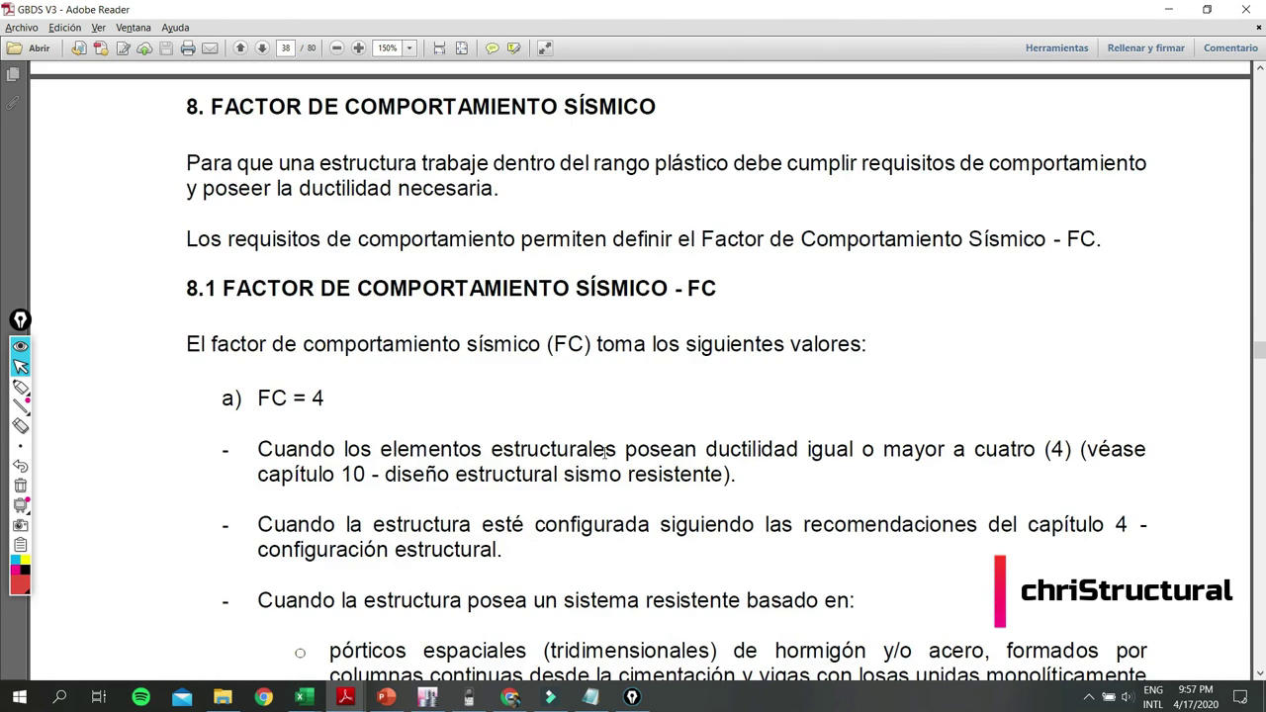
scroll(617, 420, down, 1)
Highlight the FC = 4 definition, then return to the TABLA NORMA PERUANA workbook.
drag(259, 335, 334, 331)
click(366, 384)
scroll(399, 364, down, 3)
scroll(400, 359, up, 1)
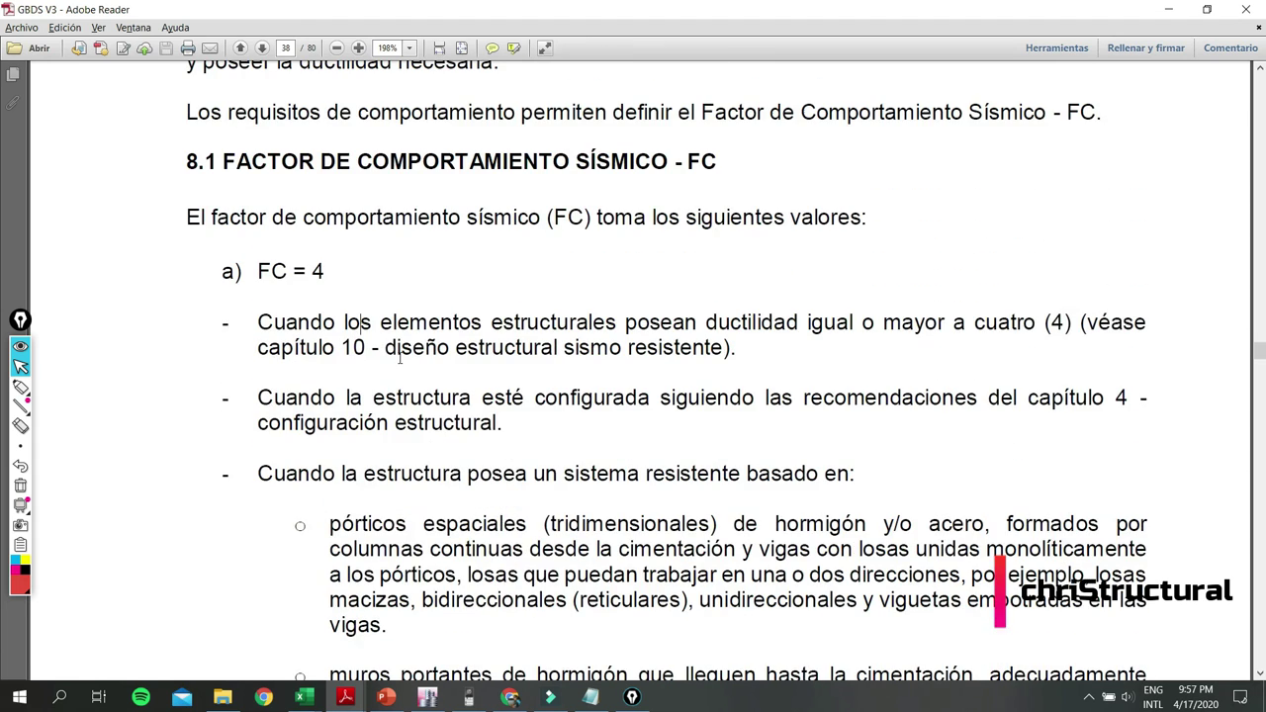
scroll(400, 360, up, 2)
scroll(403, 359, down, 1)
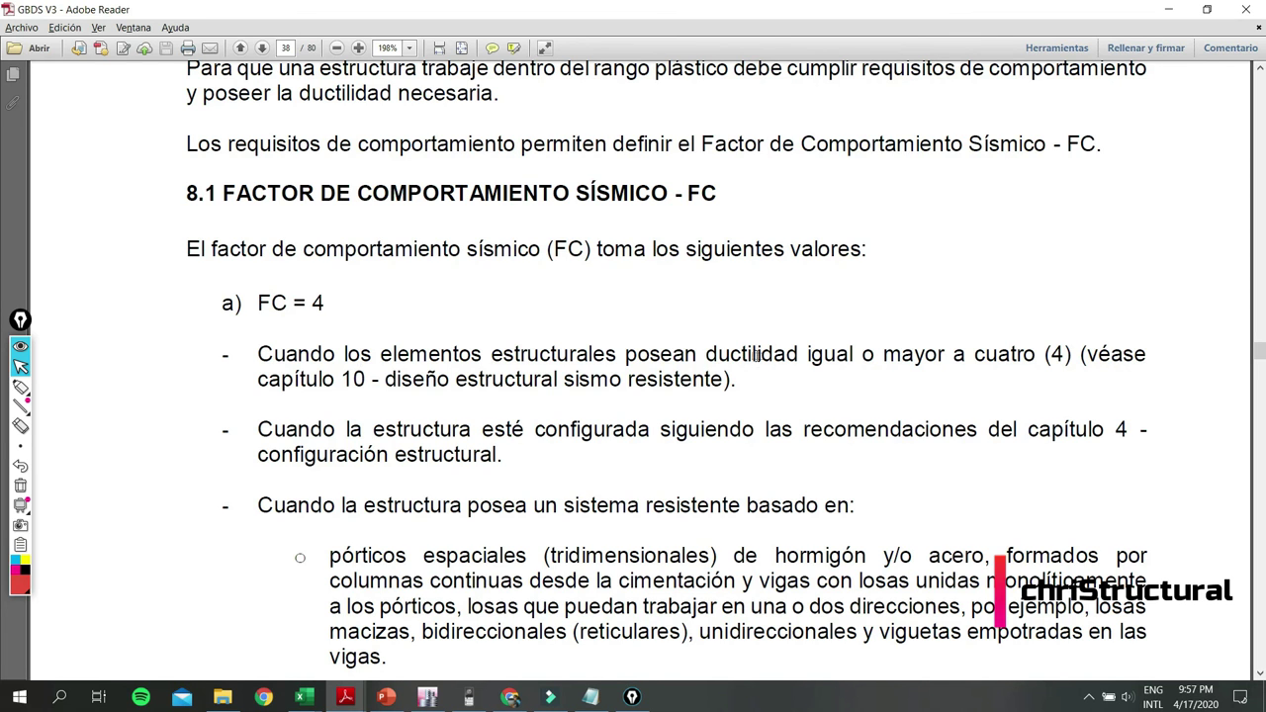
key(alt+Tab)
key(Tab)
key(Tab)
key(Tab)
key(Tab)
Inspect the Δp inelastic drift formula giving 0.0040122 without changing it.
click(370, 515)
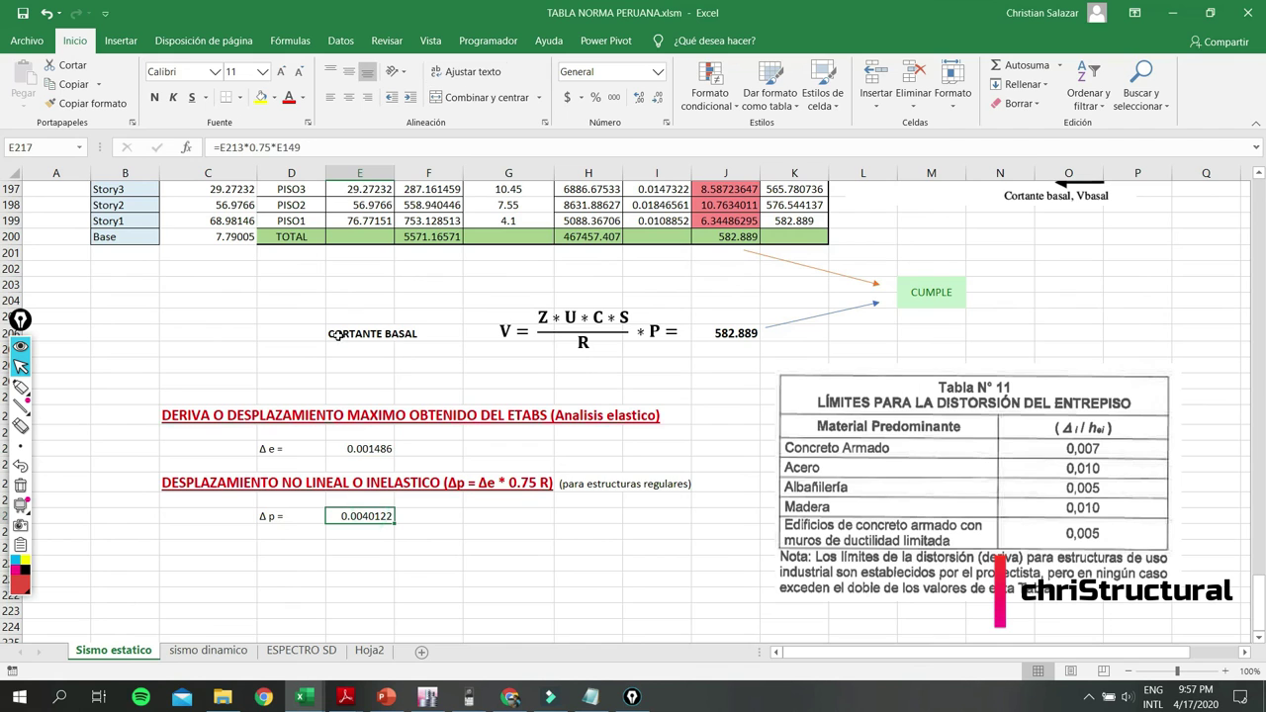
click(256, 147)
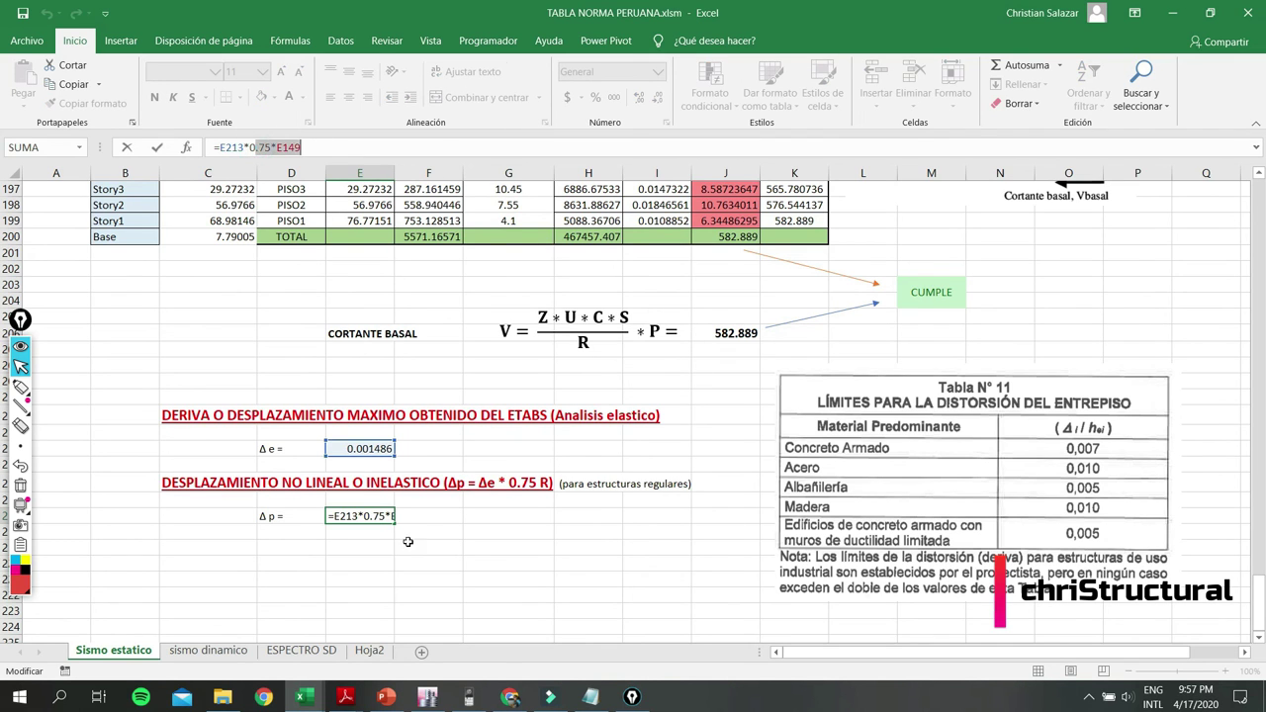
click(408, 545)
click(181, 486)
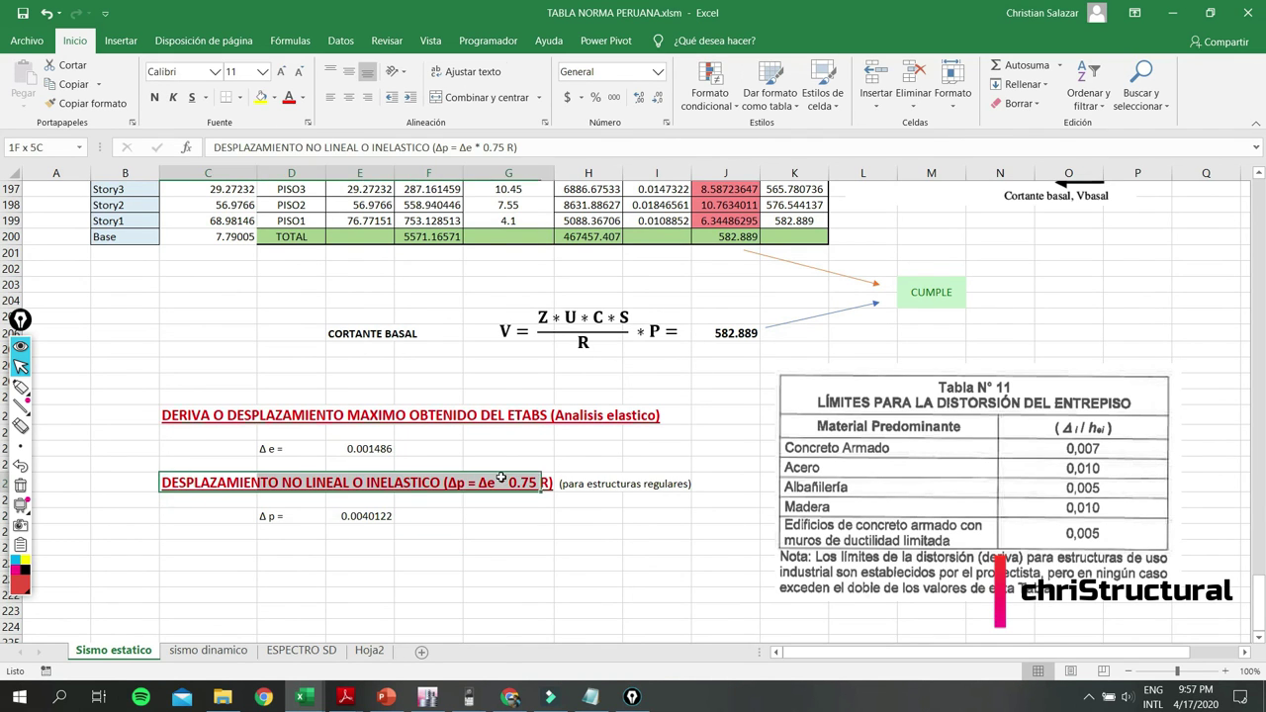
click(440, 562)
click(370, 515)
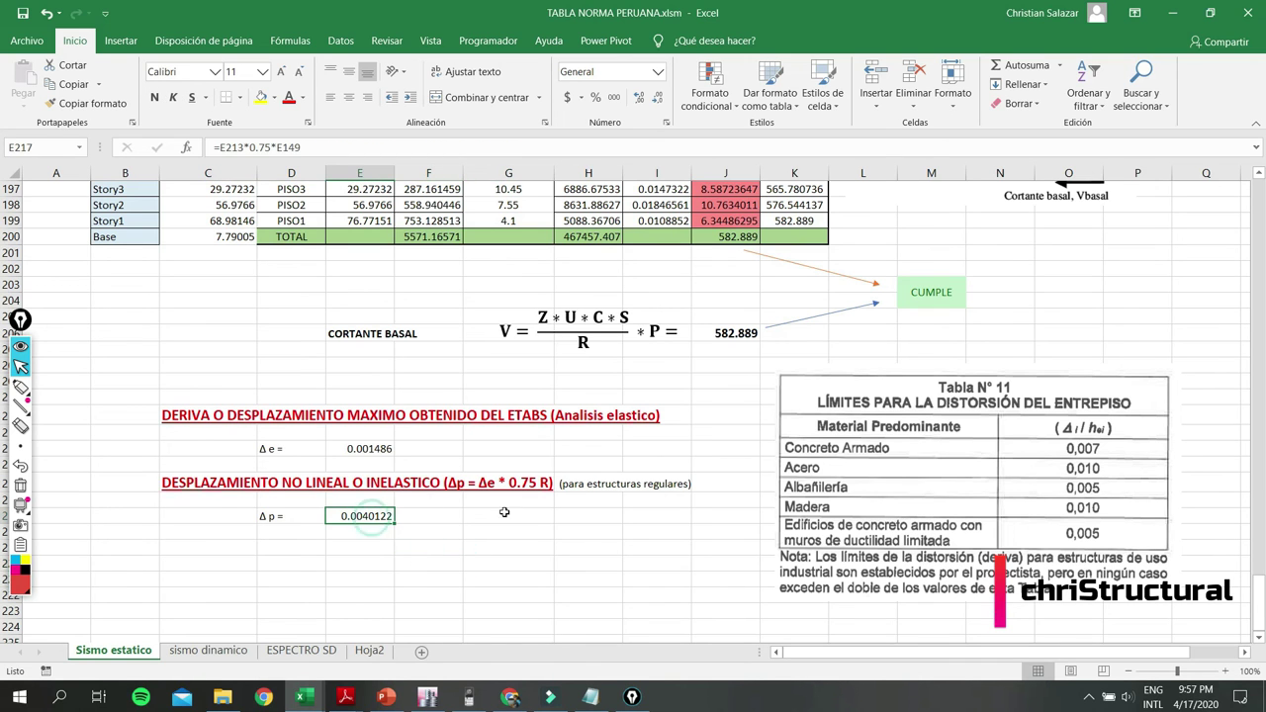
Switch to the Bolivian guide workbook and select the T and Sa/g values in columns Q–R.
key(alt+Tab)
key(alt+Tab)
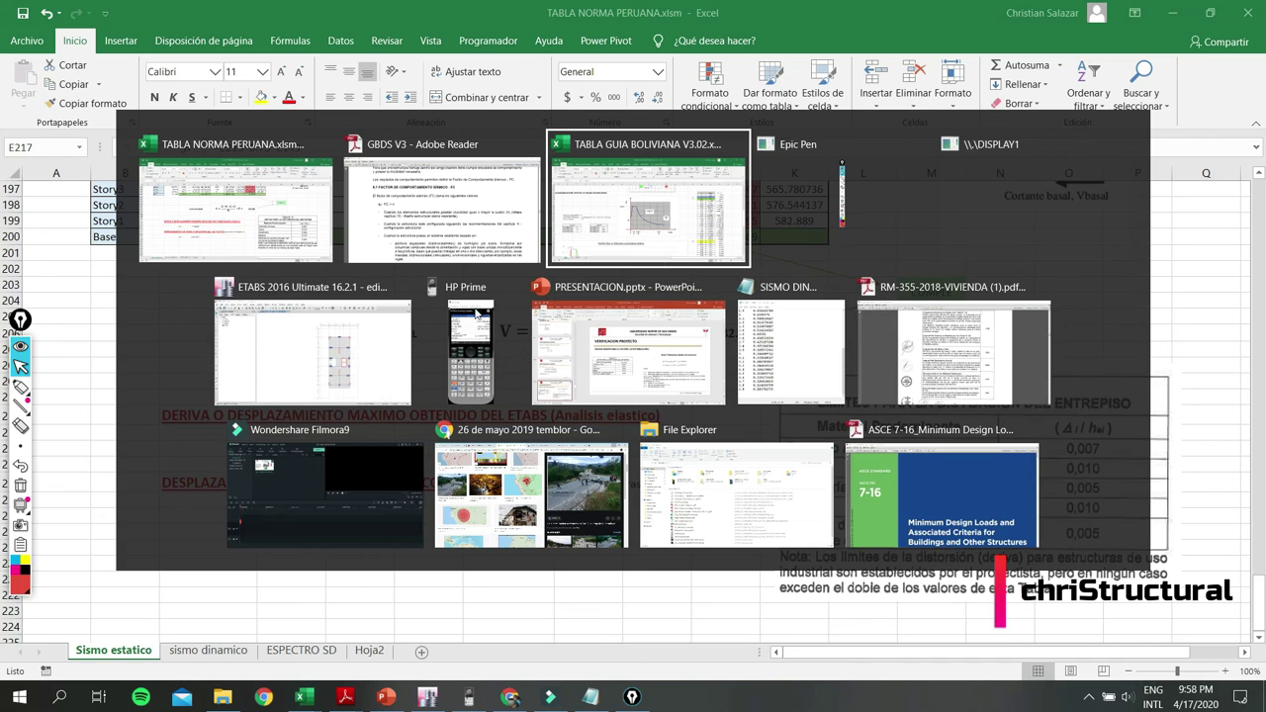
scroll(581, 538, down, 2)
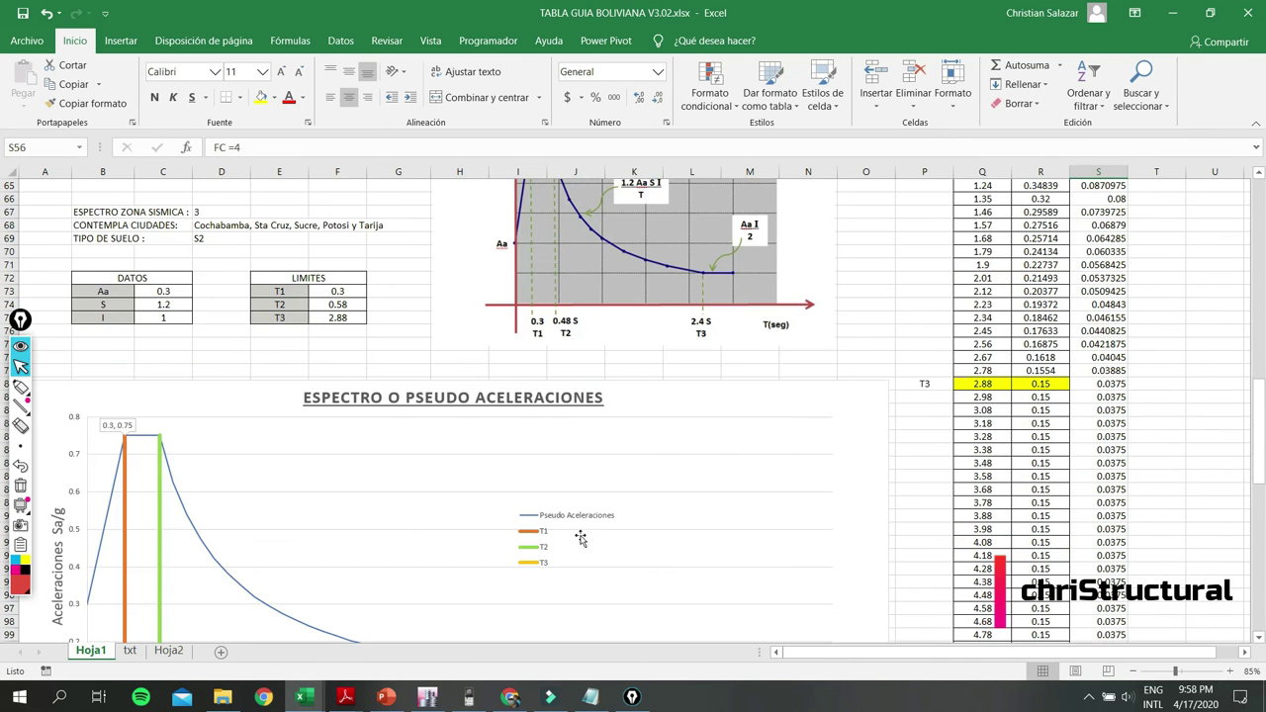
scroll(869, 384, up, 4)
scroll(1001, 364, up, 3)
mouse_move(989, 361)
mouse_down()
mouse_move(1026, 664)
mouse_move(933, 523)
mouse_up()
Paste the period and Sa/g values from the txt sheet into a new blank Notepad file.
click(129, 650)
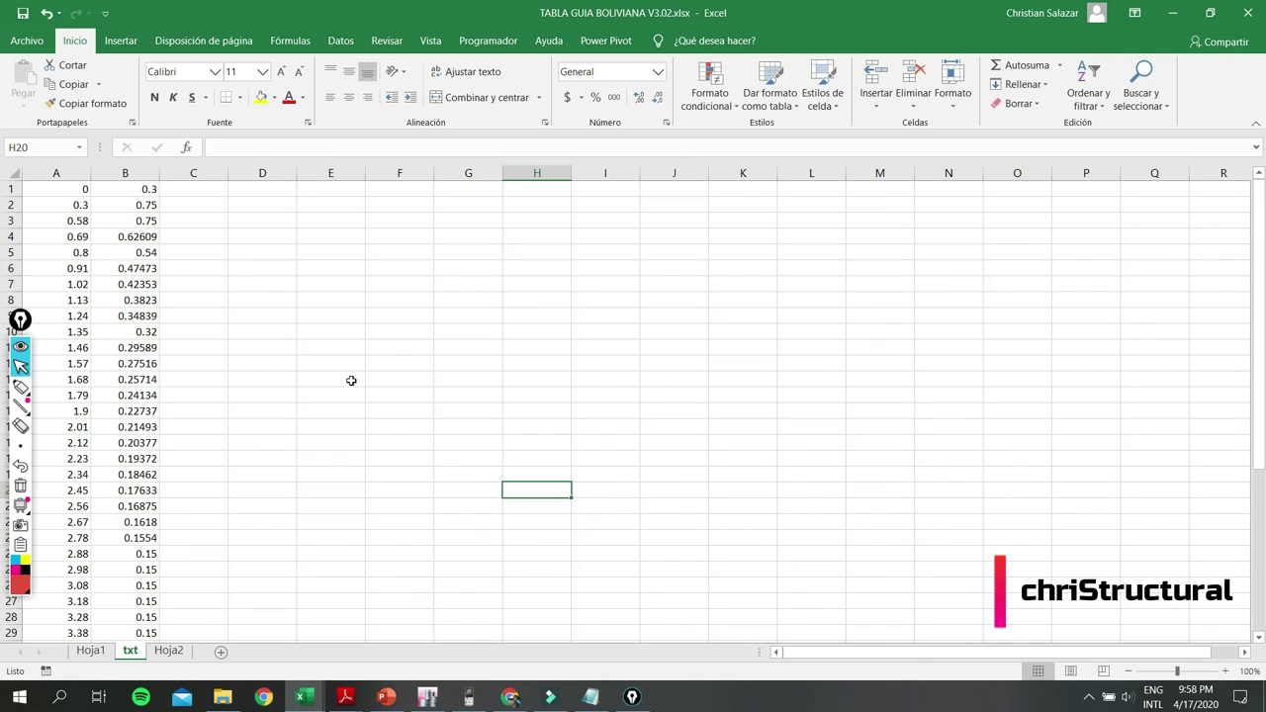
click(351, 380)
click(591, 697)
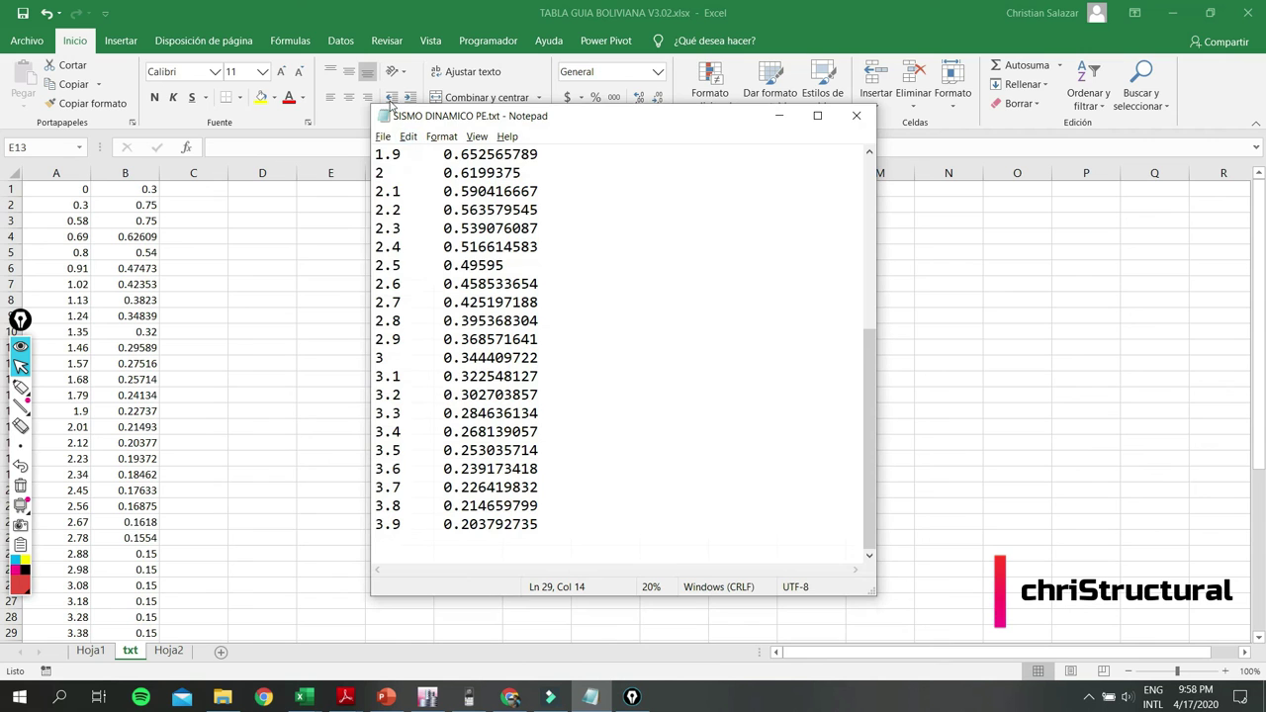
click(383, 137)
click(404, 161)
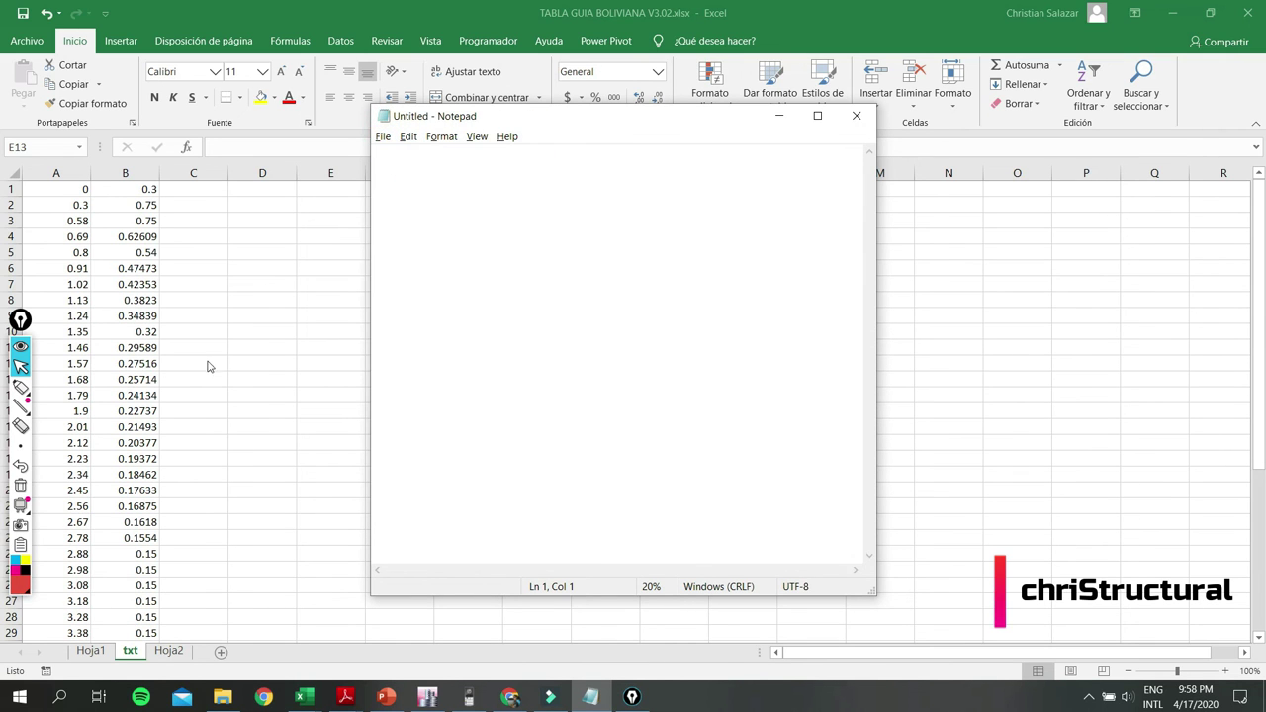
click(67, 238)
mouse_move(69, 186)
mouse_down()
mouse_move(132, 654)
mouse_move(132, 620)
mouse_up()
key(ctrl+c)
key(ctrl+v)
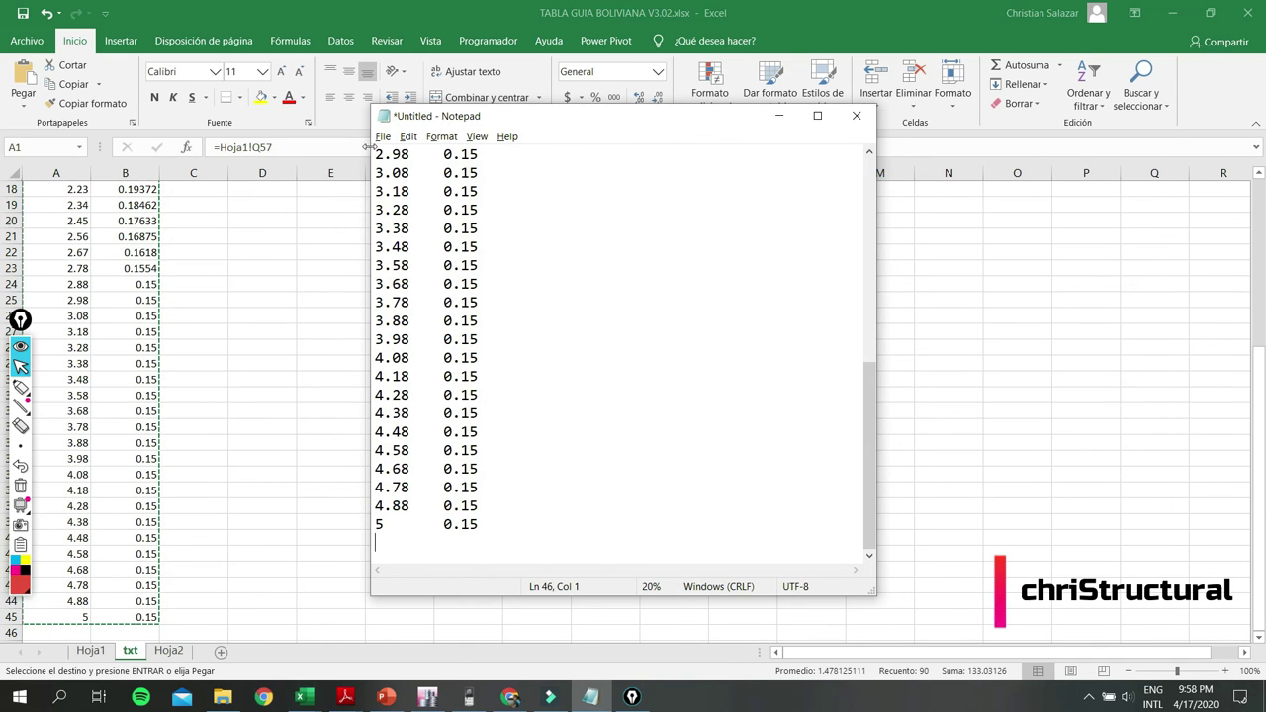
key(BackSpace)
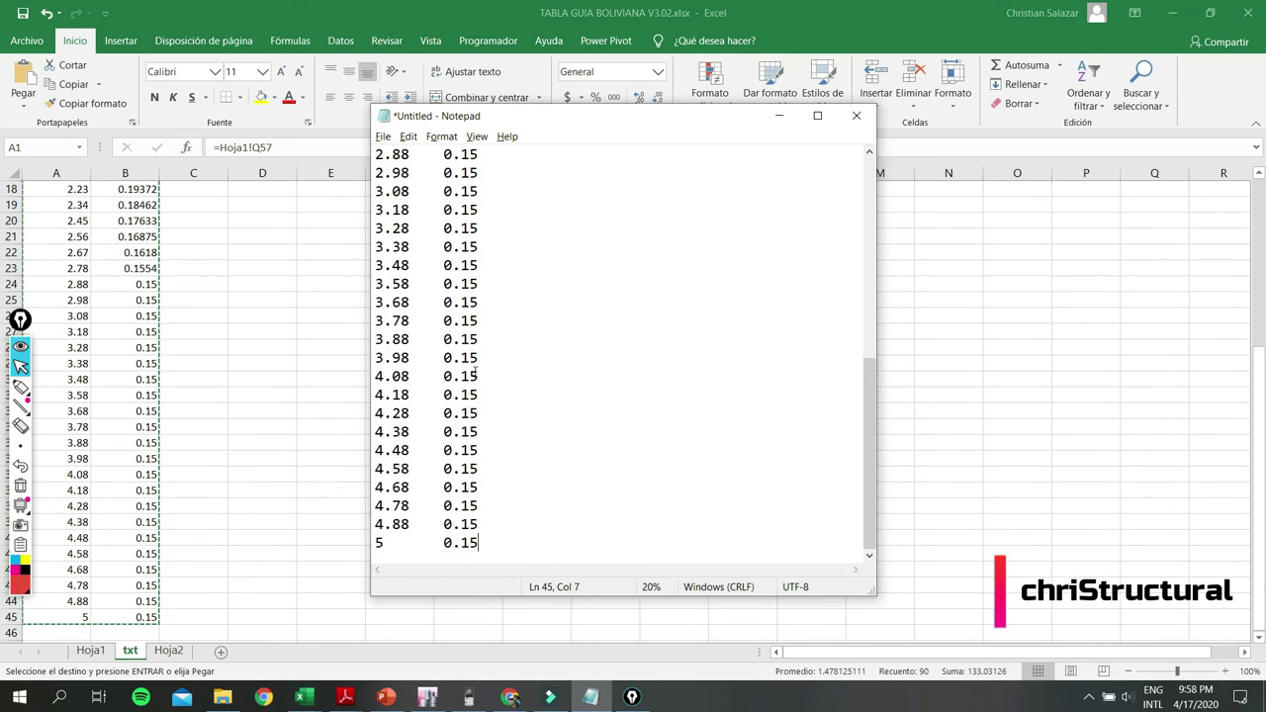
scroll(475, 346, up, 6)
scroll(445, 297, up, 2)
Save the Notepad text as SISMO DINAMICO BO.txt in MODELO3 and close Notepad.
click(384, 139)
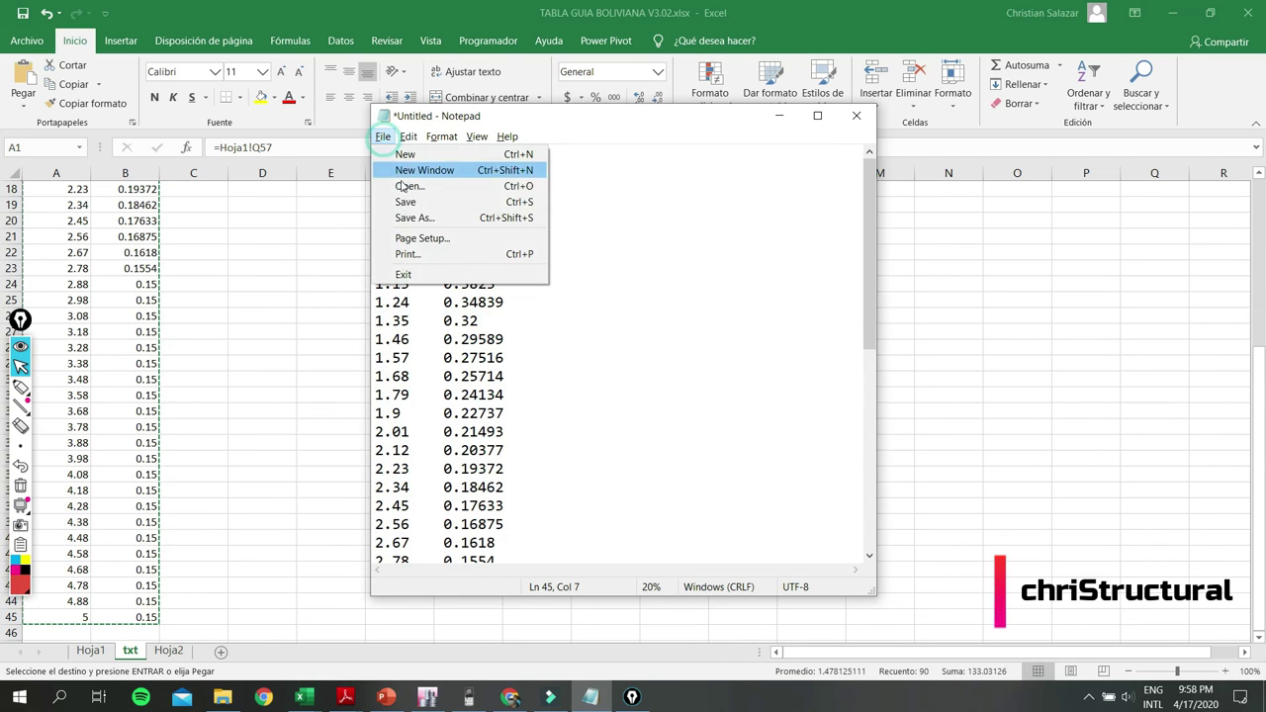
click(411, 219)
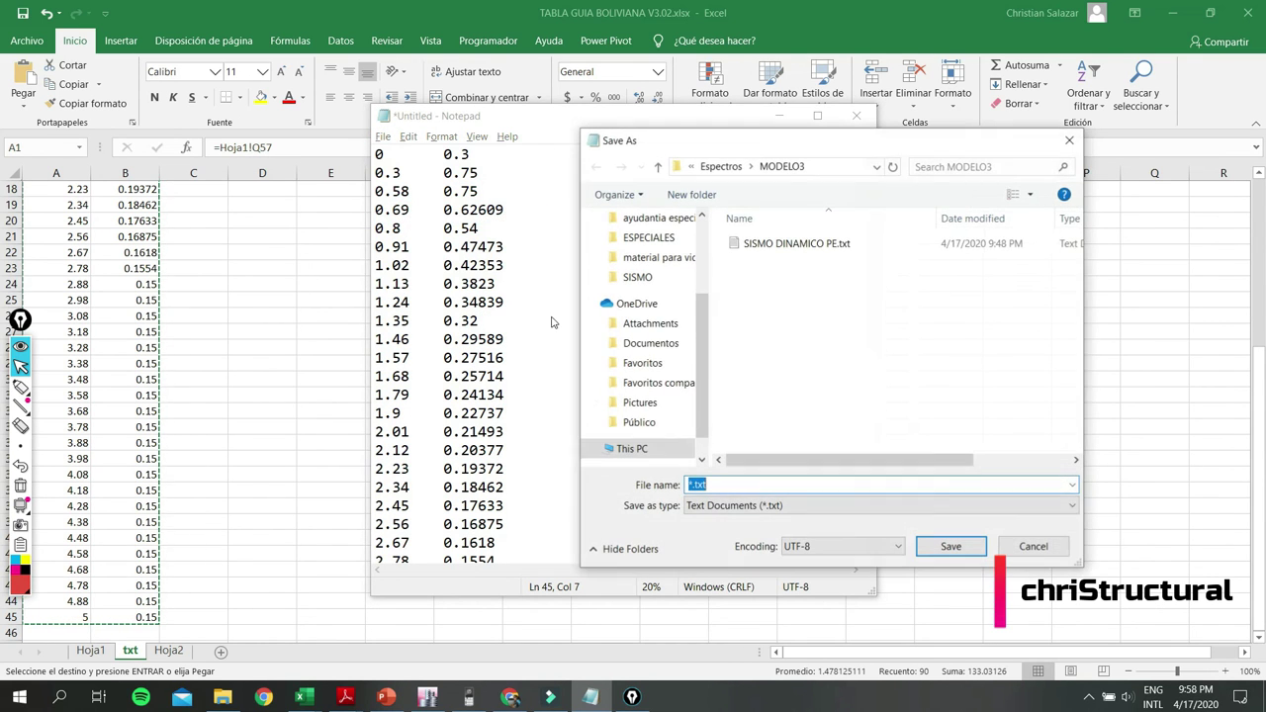
click(791, 245)
drag(689, 485, 796, 485)
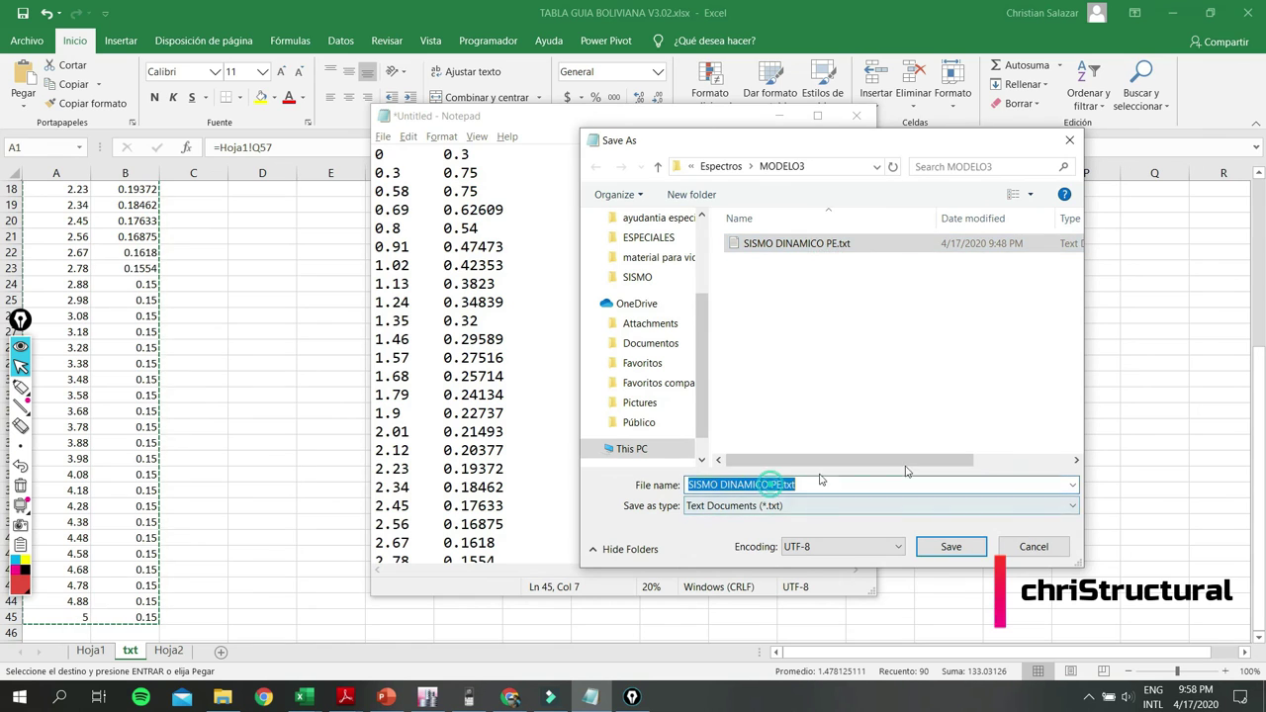
click(788, 484)
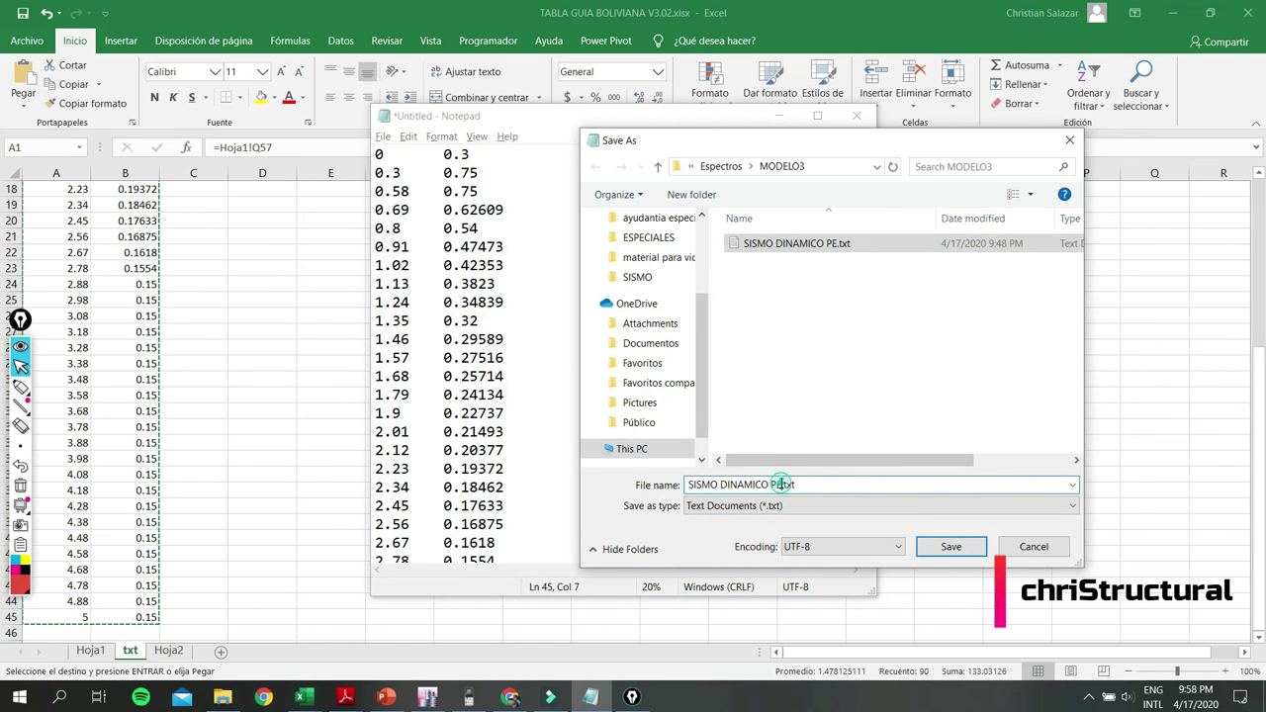
key(BackSpace)
key(BackSpace)
text(BO)
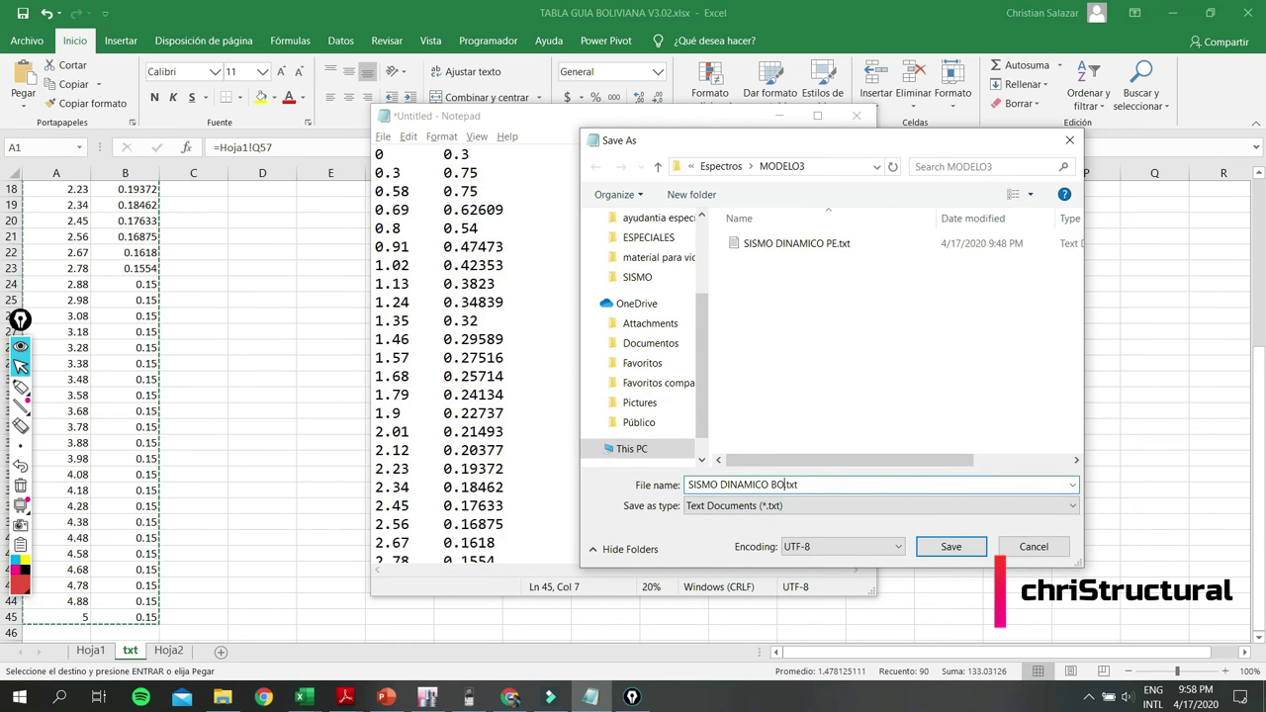
click(965, 548)
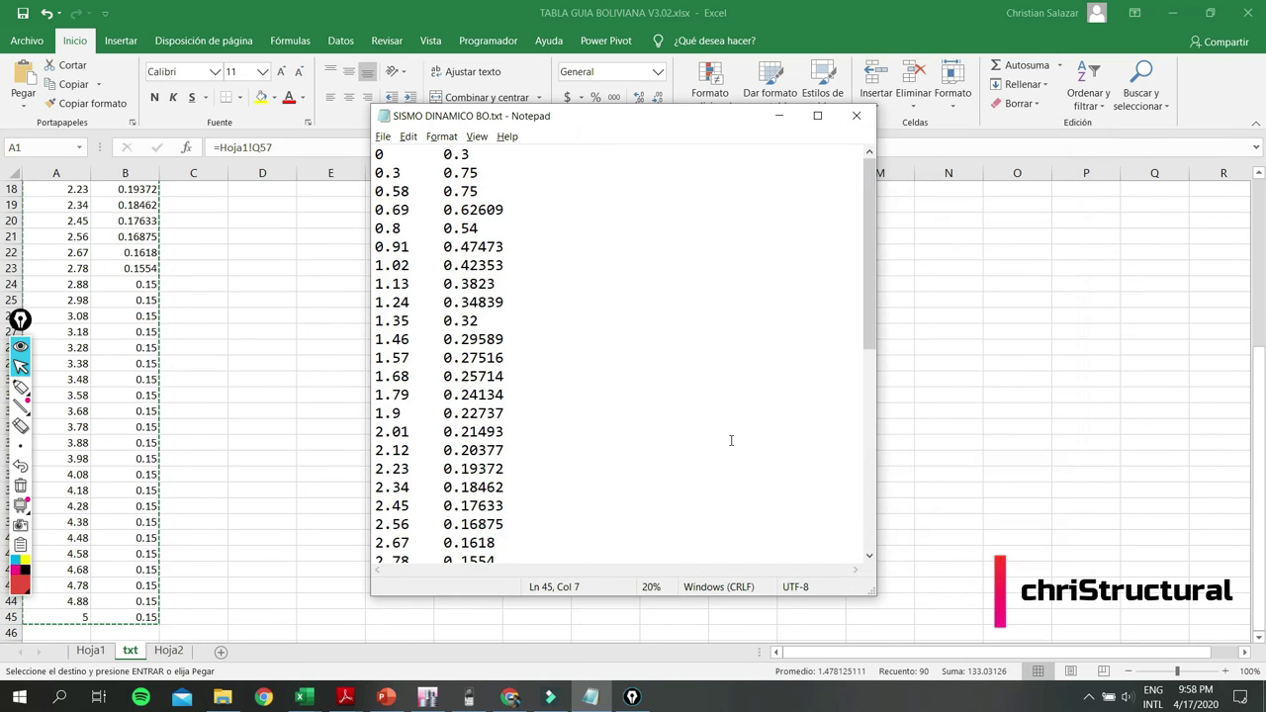
click(857, 116)
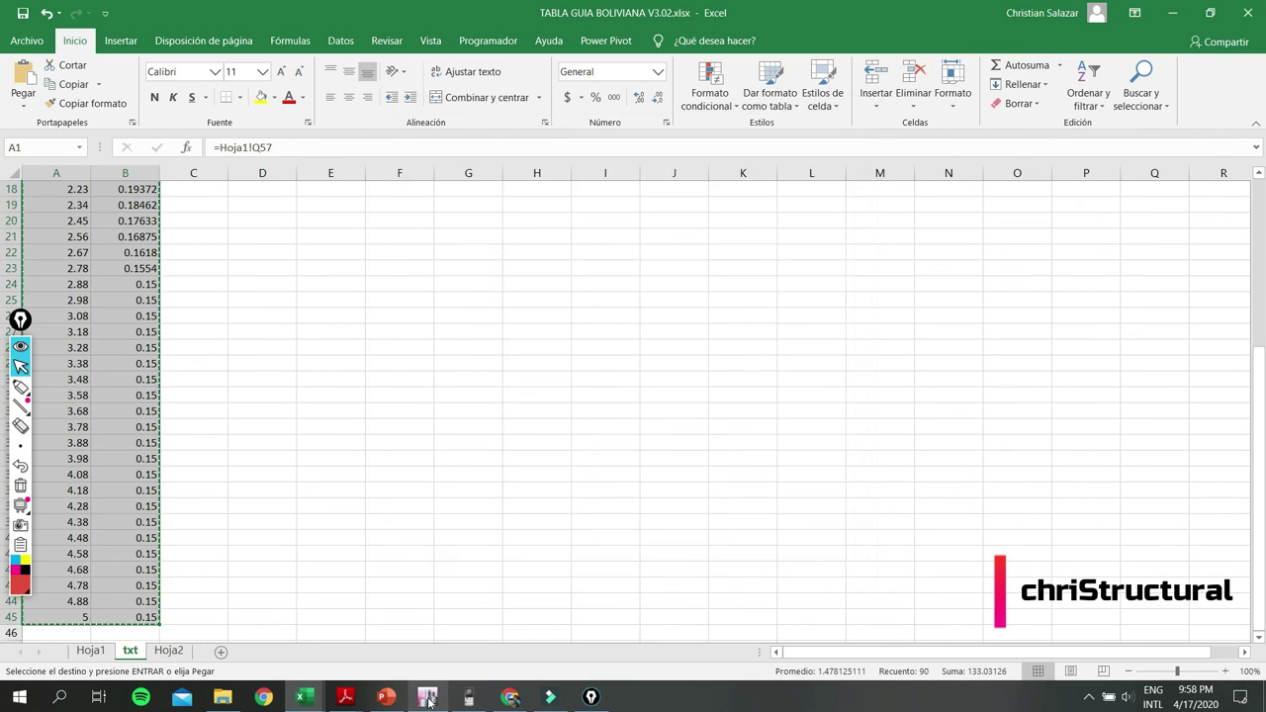
click(427, 697)
Unlock the ETABS model for editing.
click(120, 30)
click(119, 29)
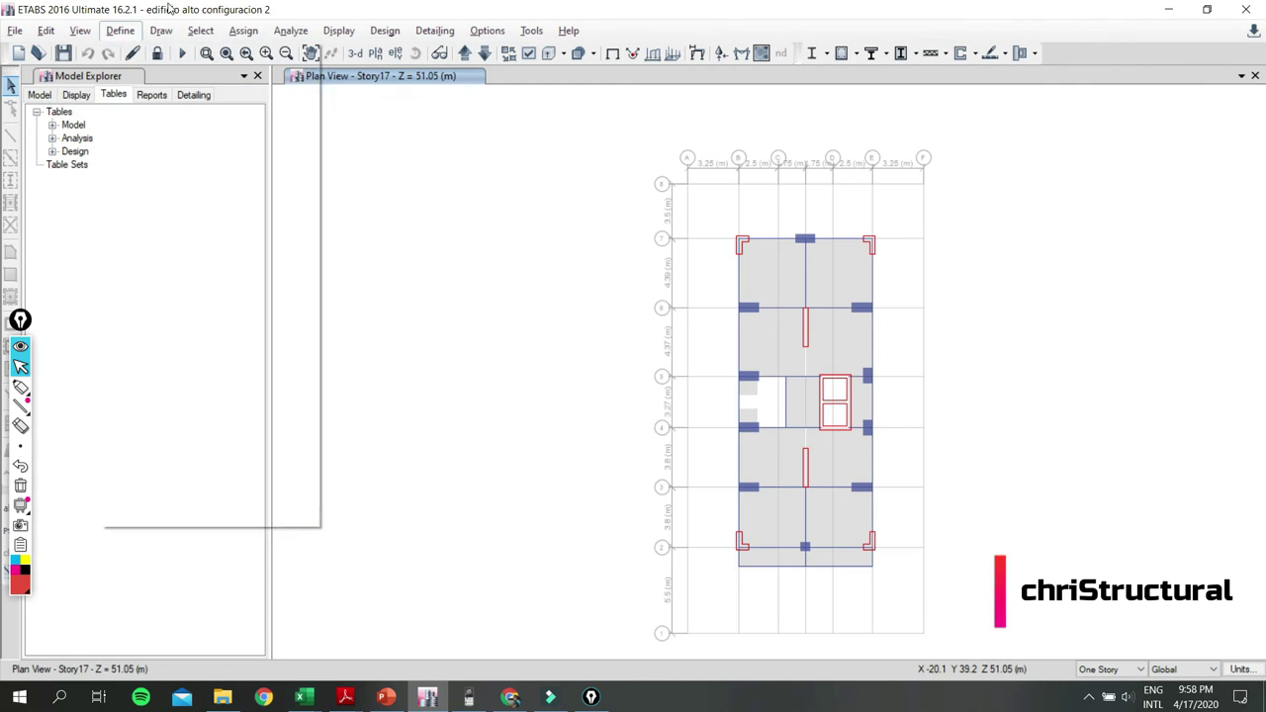
click(157, 53)
click(653, 404)
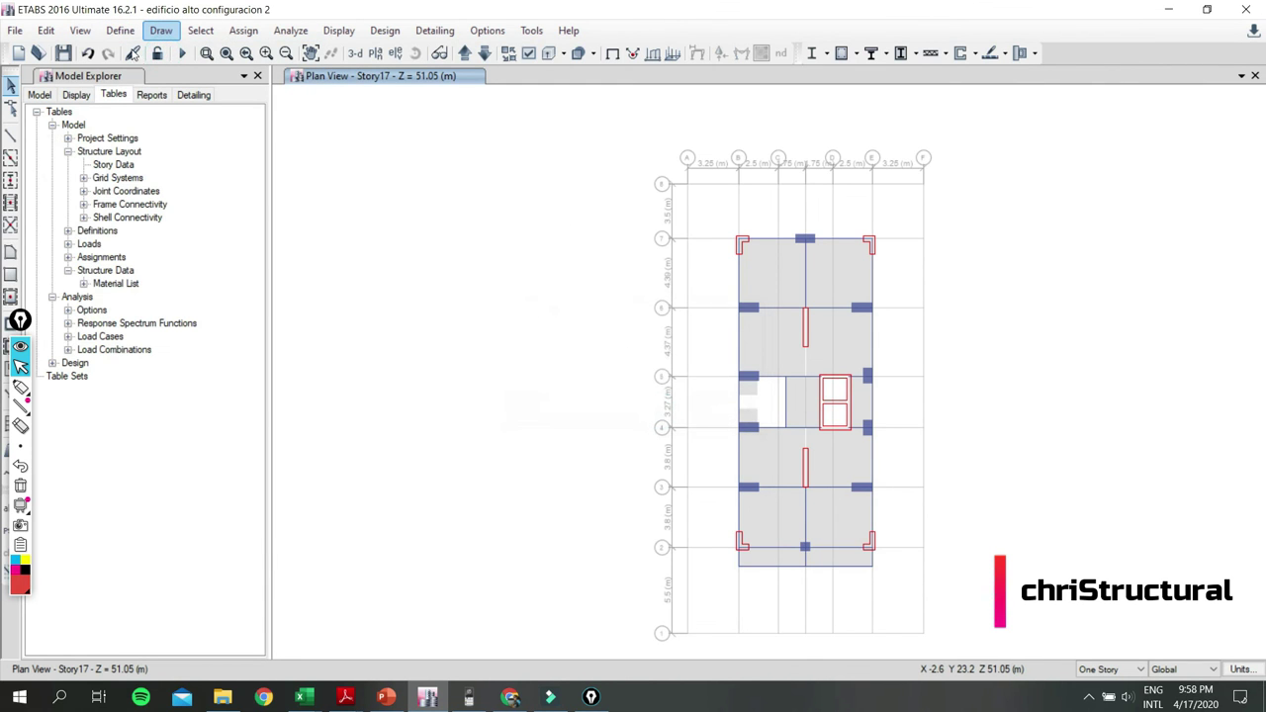
Add a new response spectrum function of the From File type.
click(119, 30)
mouse_move(153, 253)
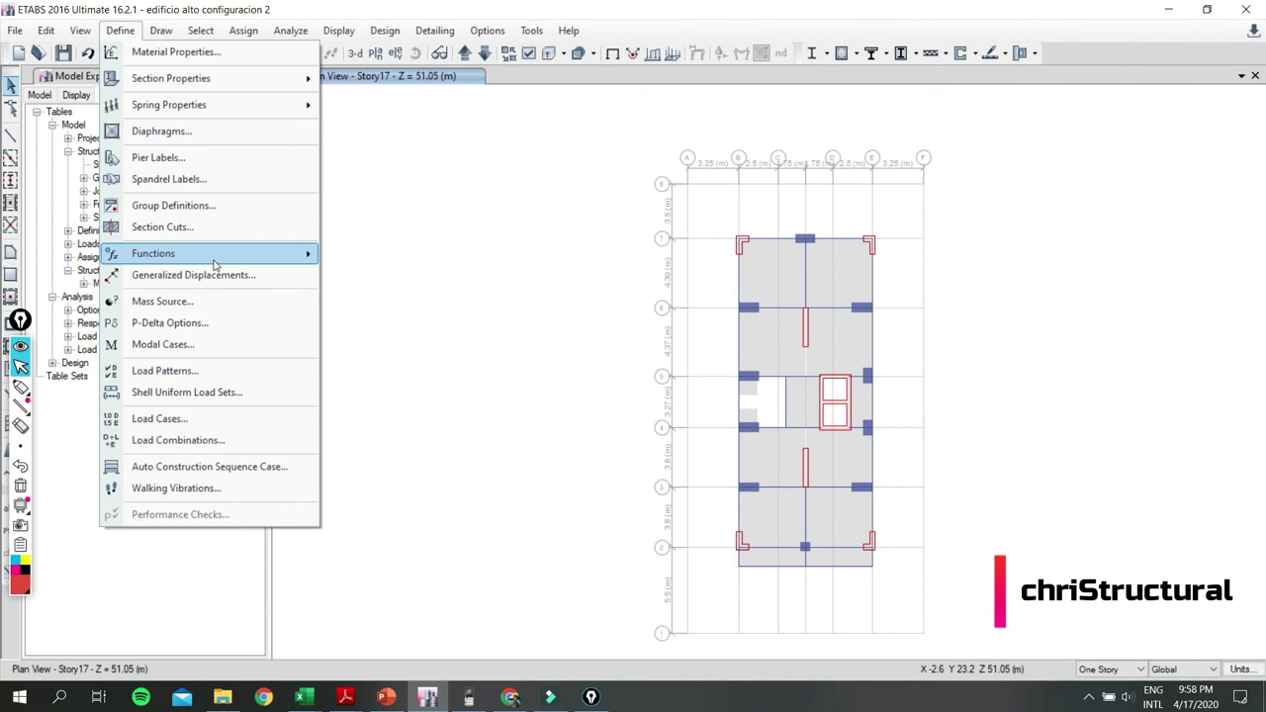
click(398, 256)
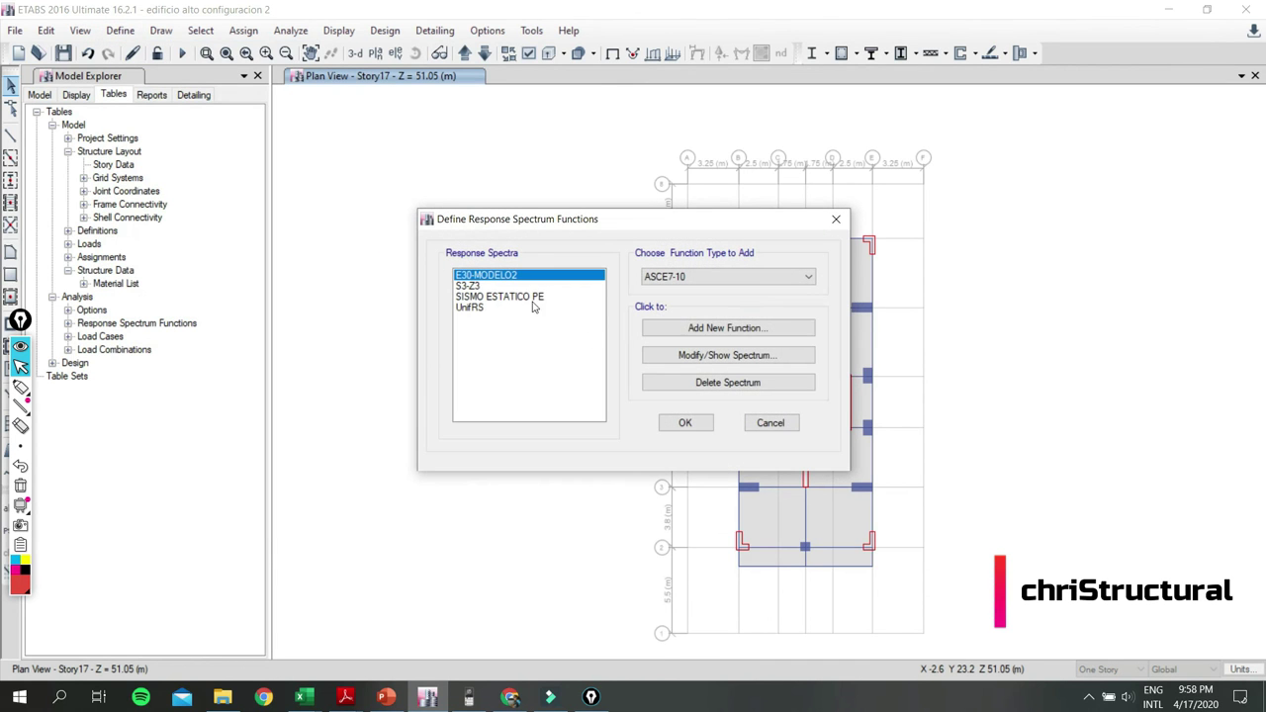
click(764, 276)
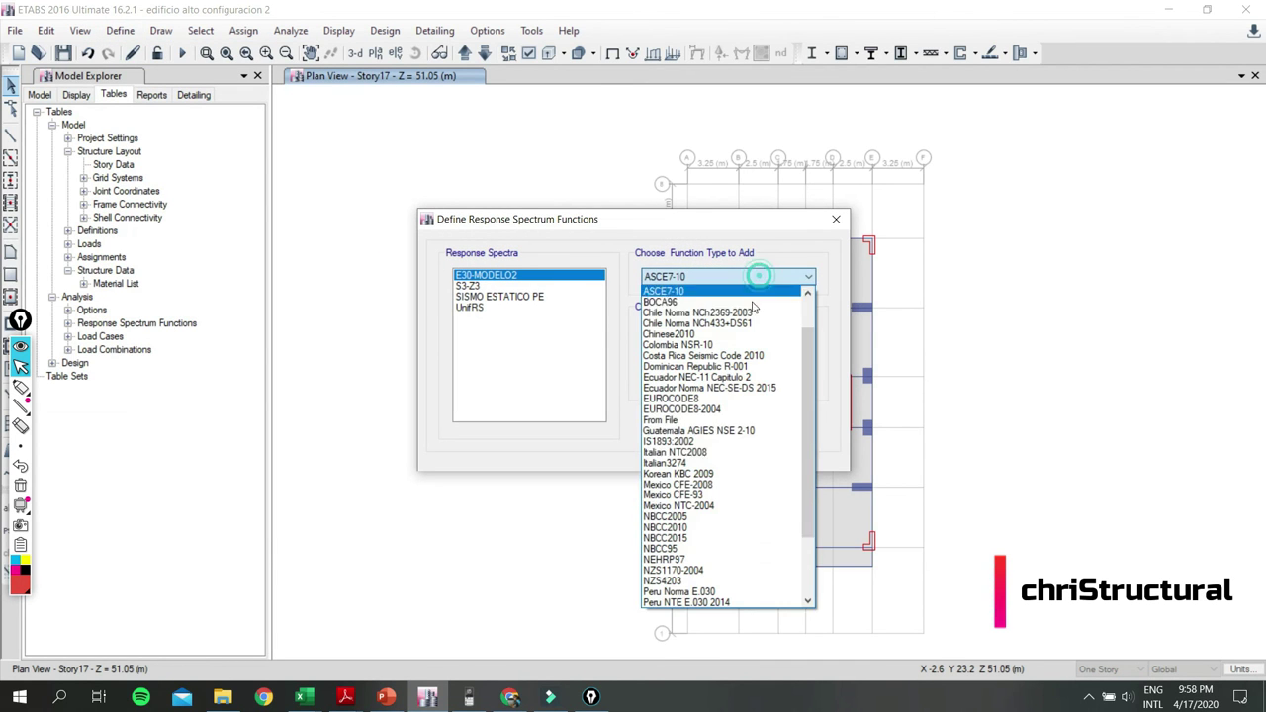
click(732, 423)
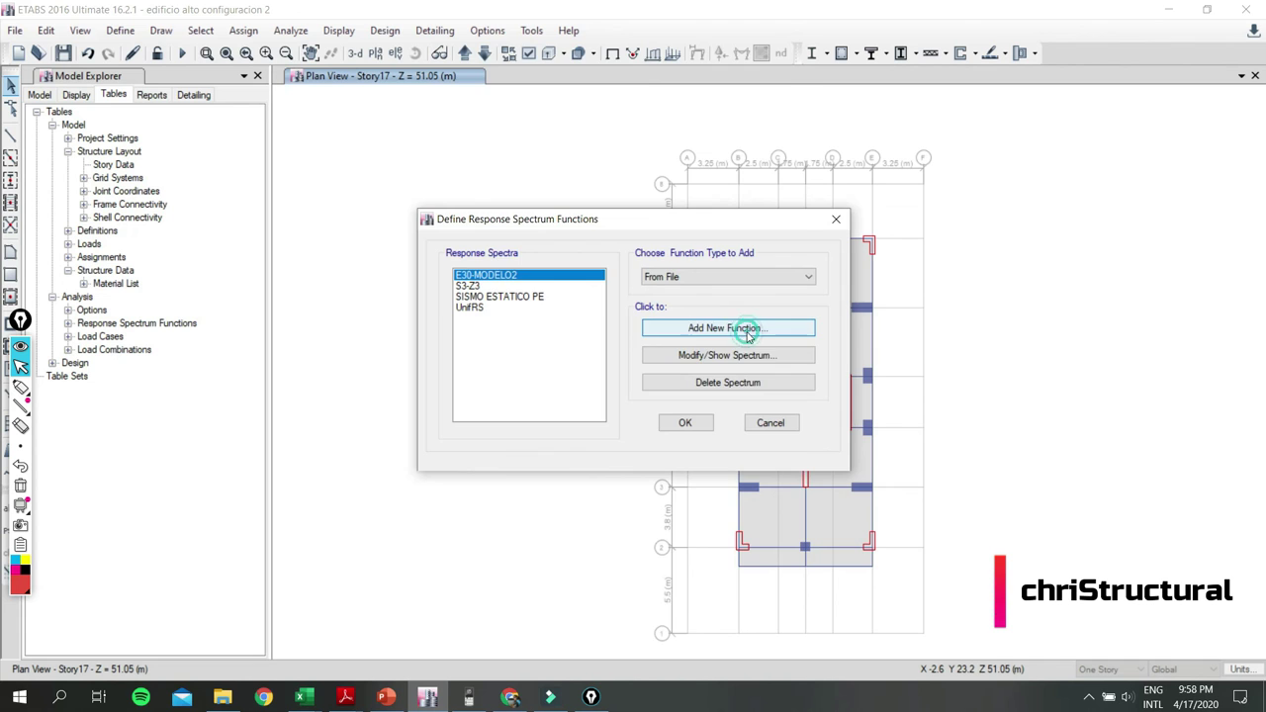
click(744, 331)
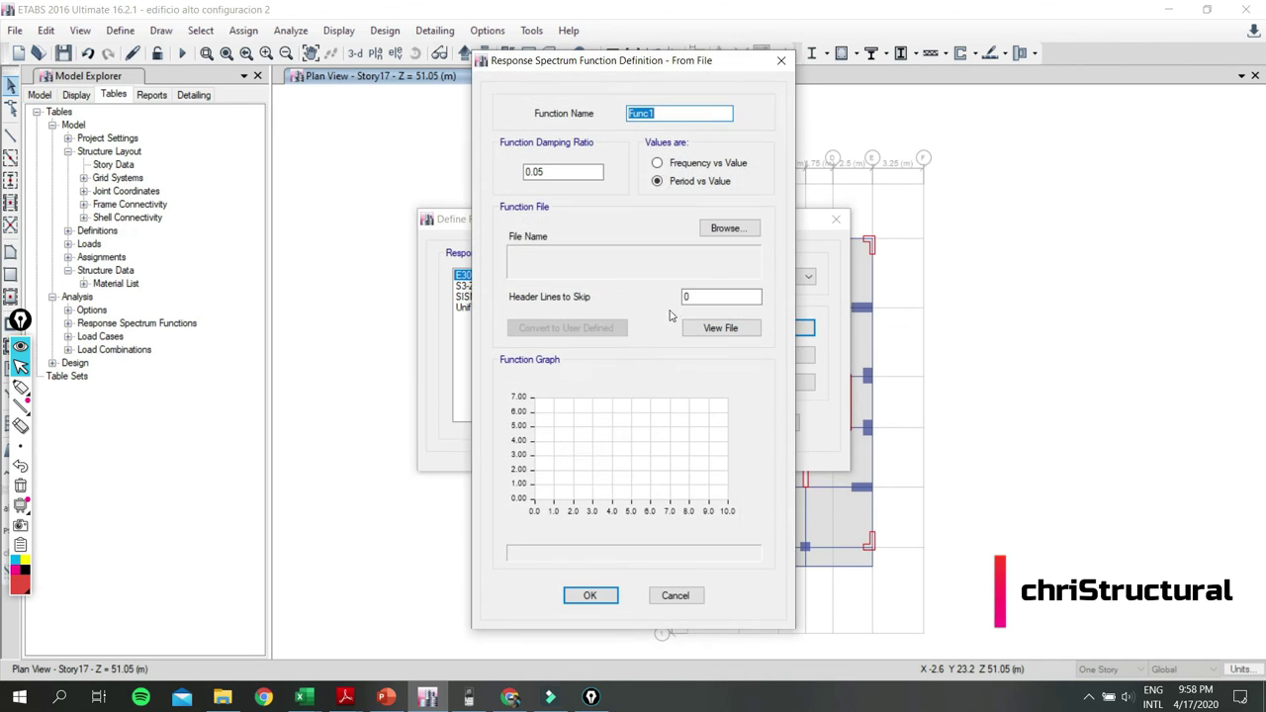
Load SISMO DINAMICO BO.txt, convert it to user-defined and start renaming it SISMO DINAMICO BO.
click(725, 230)
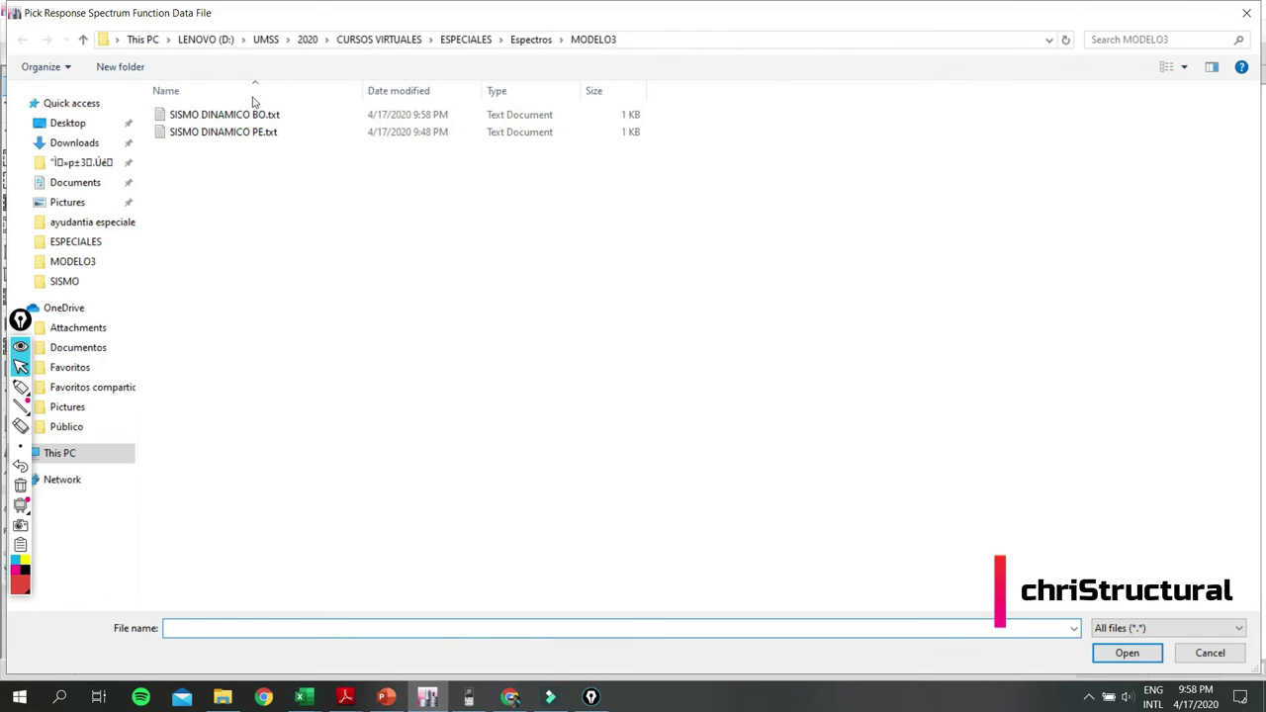
click(269, 114)
click(1127, 652)
click(598, 328)
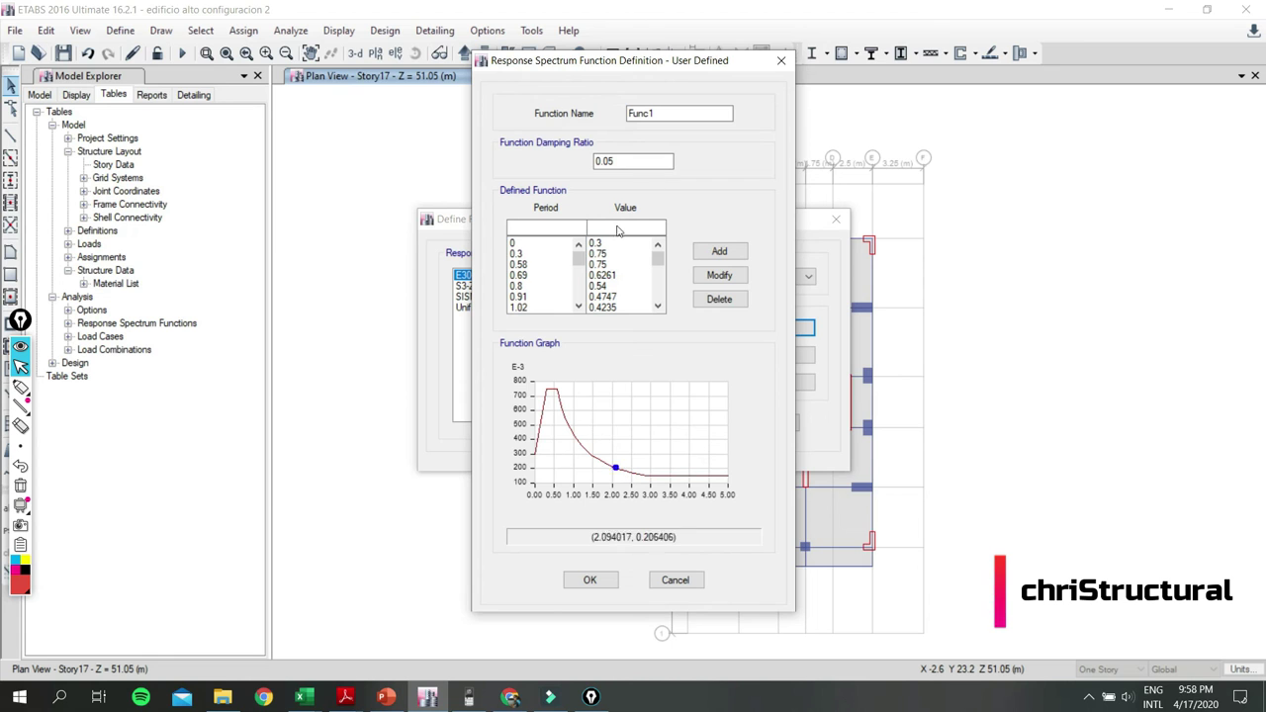
double_click(677, 114)
drag(638, 61, 902, 96)
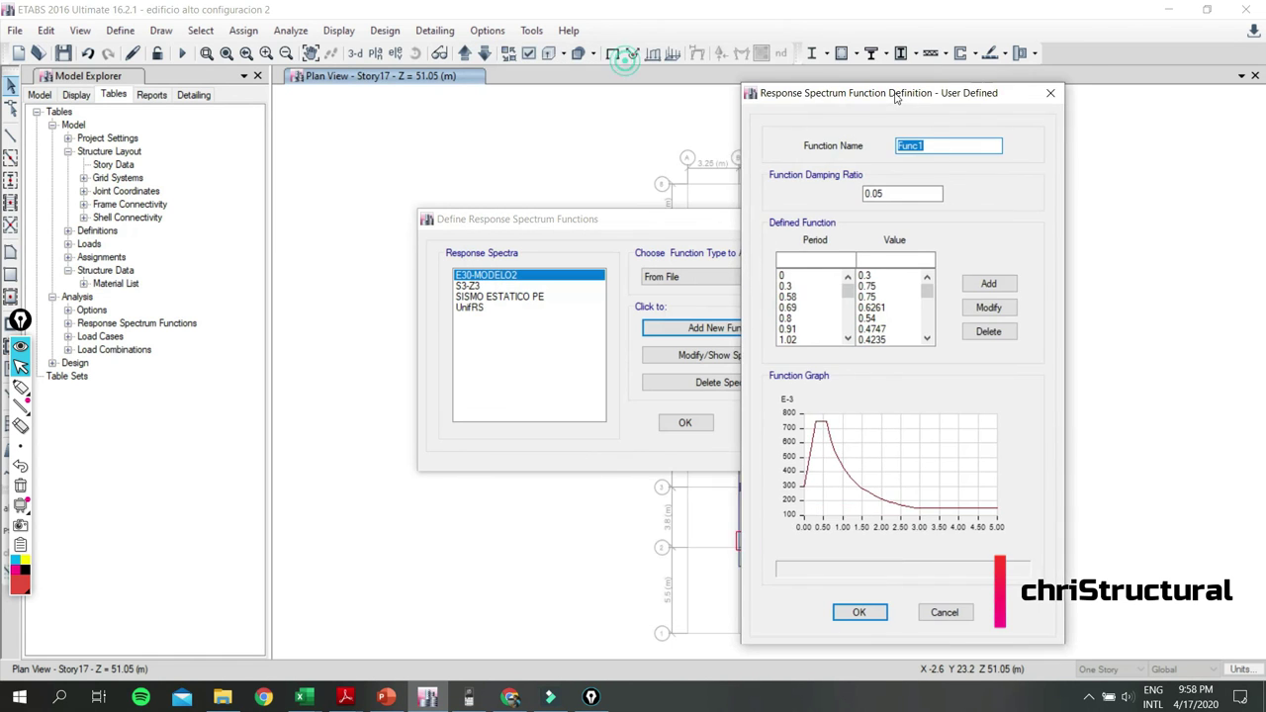
text(SISMO DINAMICO)
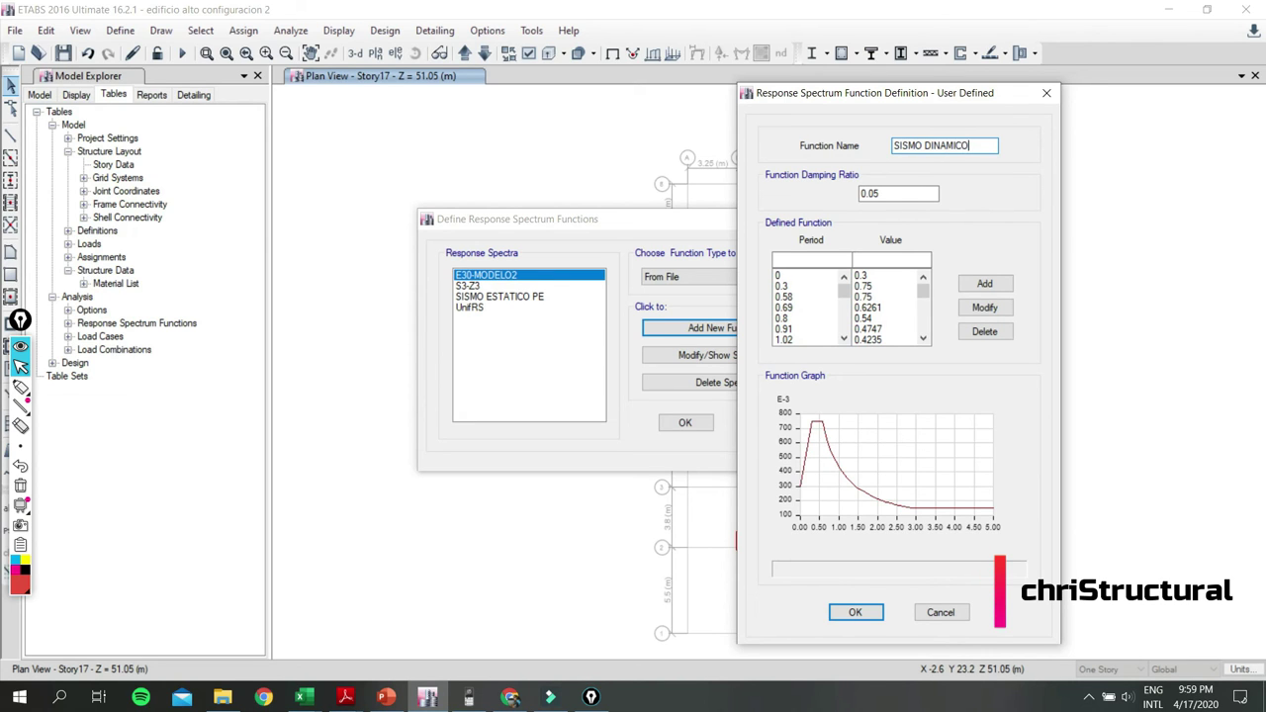
Accept the SISMO DINAMICO BO function and open SISMO ESTATICO PE for modification.
text(BO)
click(855, 613)
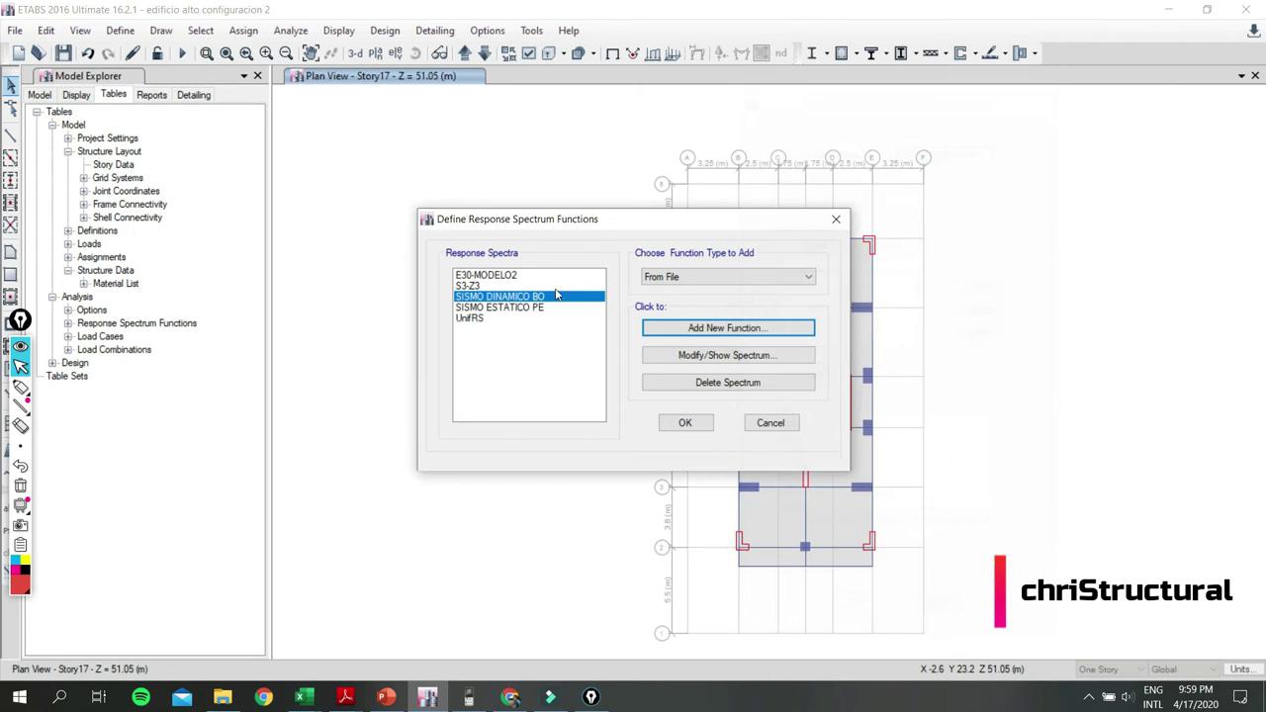
click(497, 308)
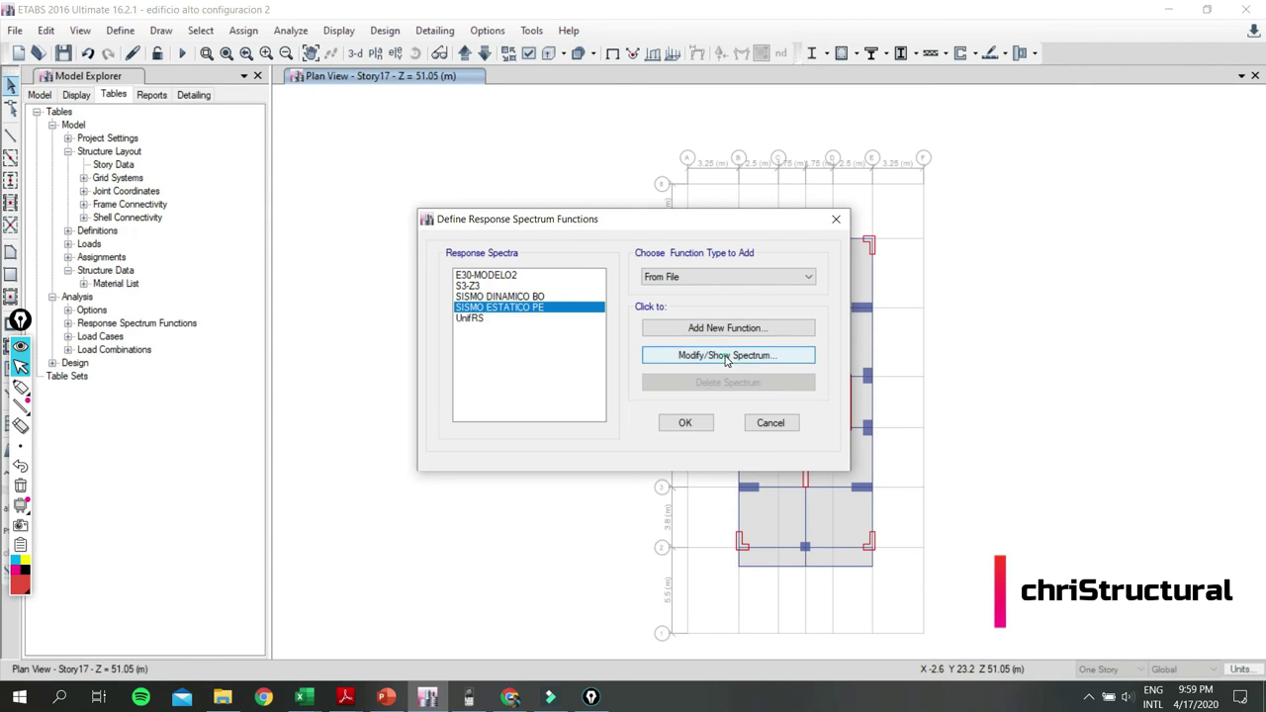
click(728, 357)
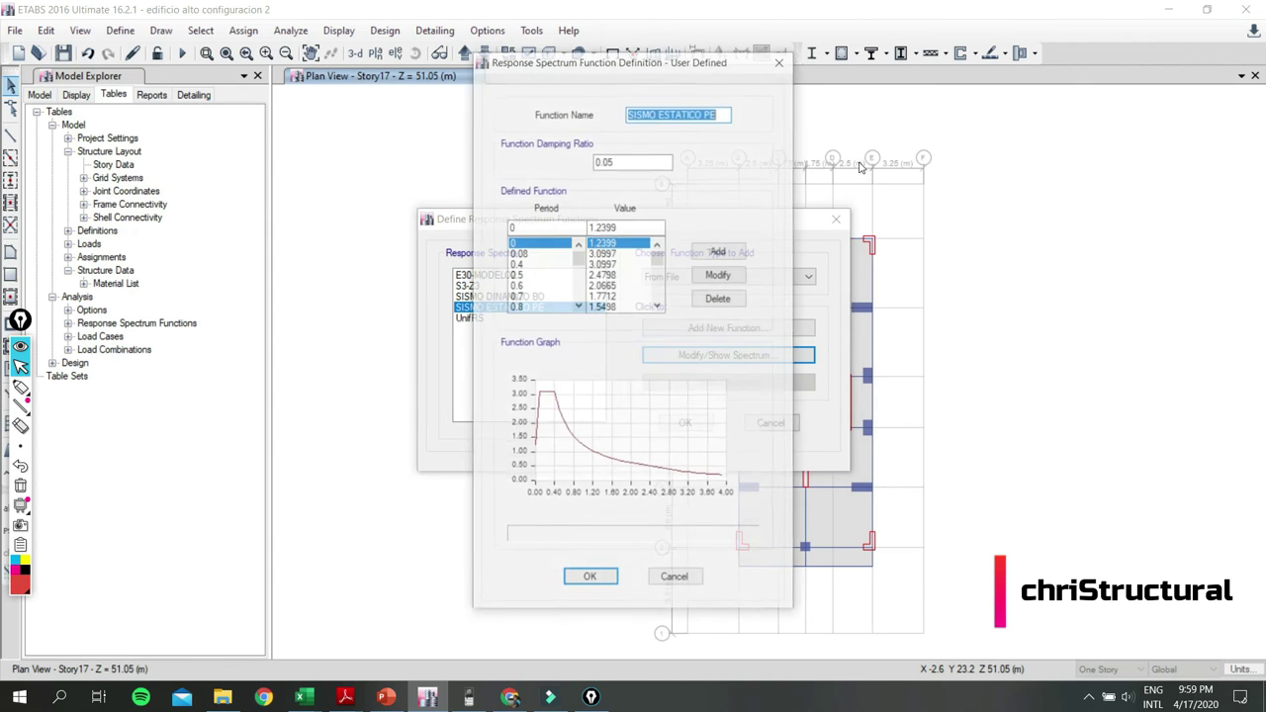
Replace ESTATICO with DINAMICO in the function name and close the functions list.
click(686, 115)
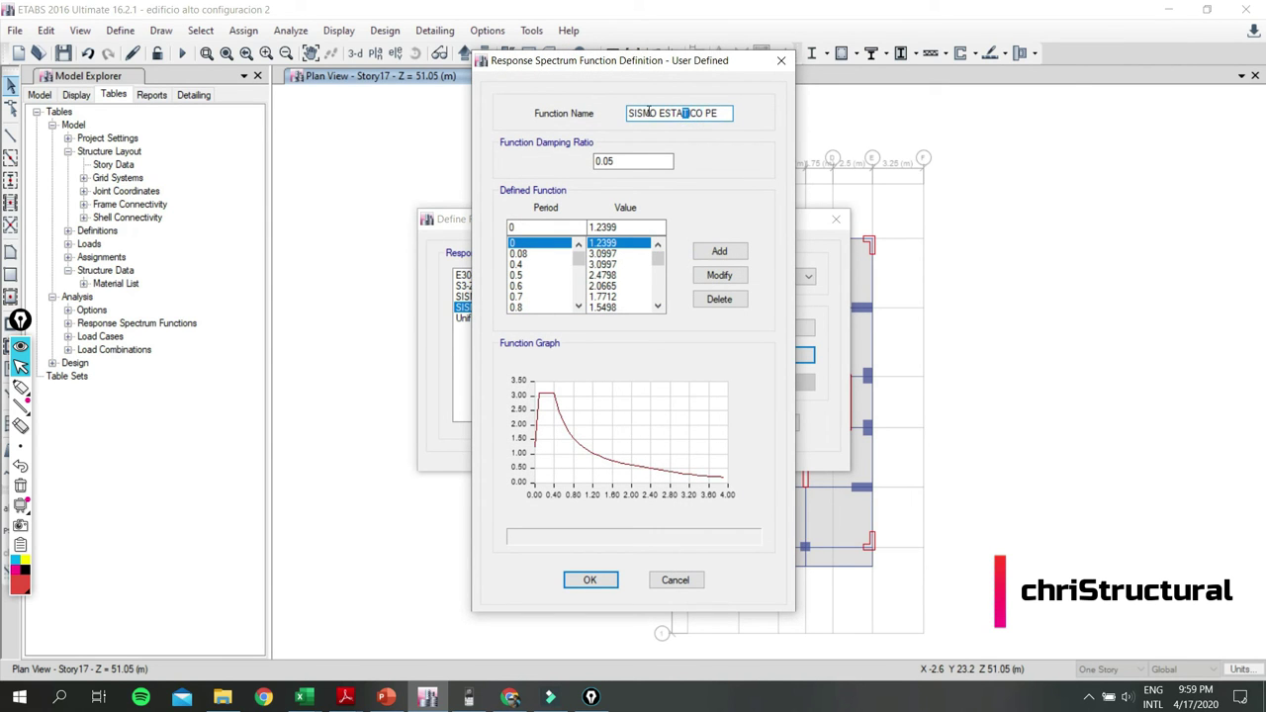
click(660, 112)
text(DINAMICO)
click(590, 580)
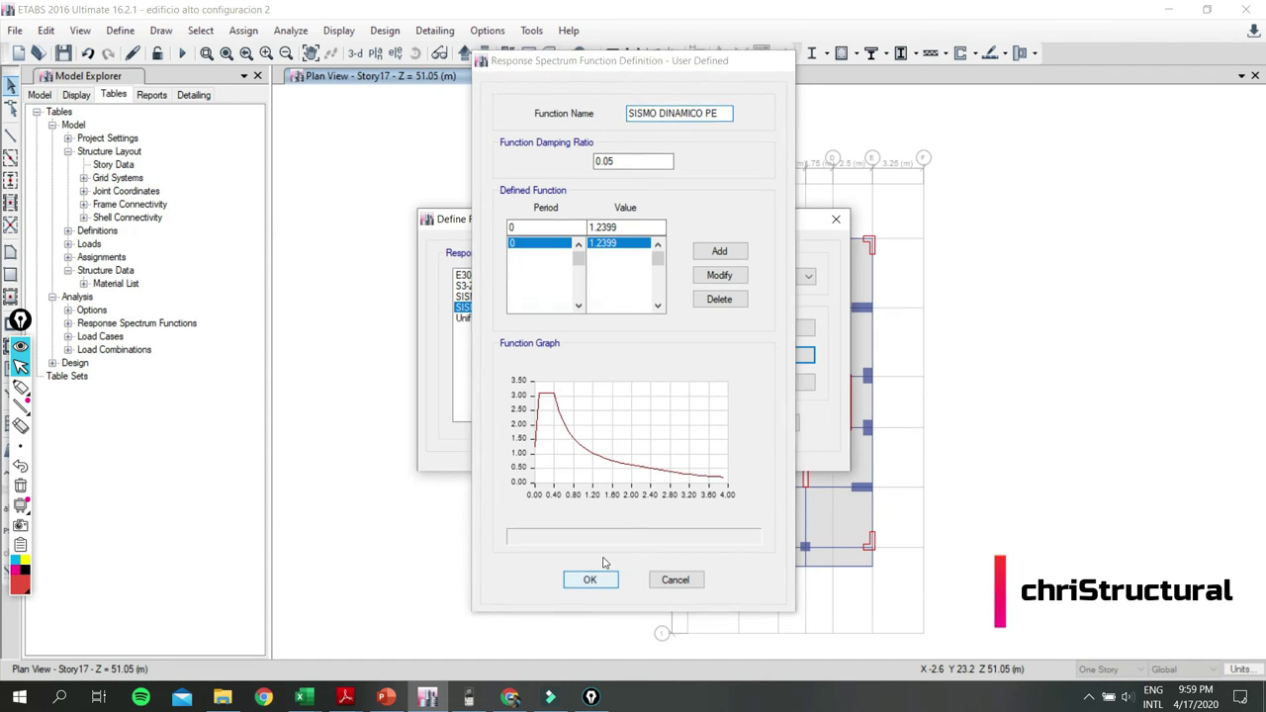
click(687, 429)
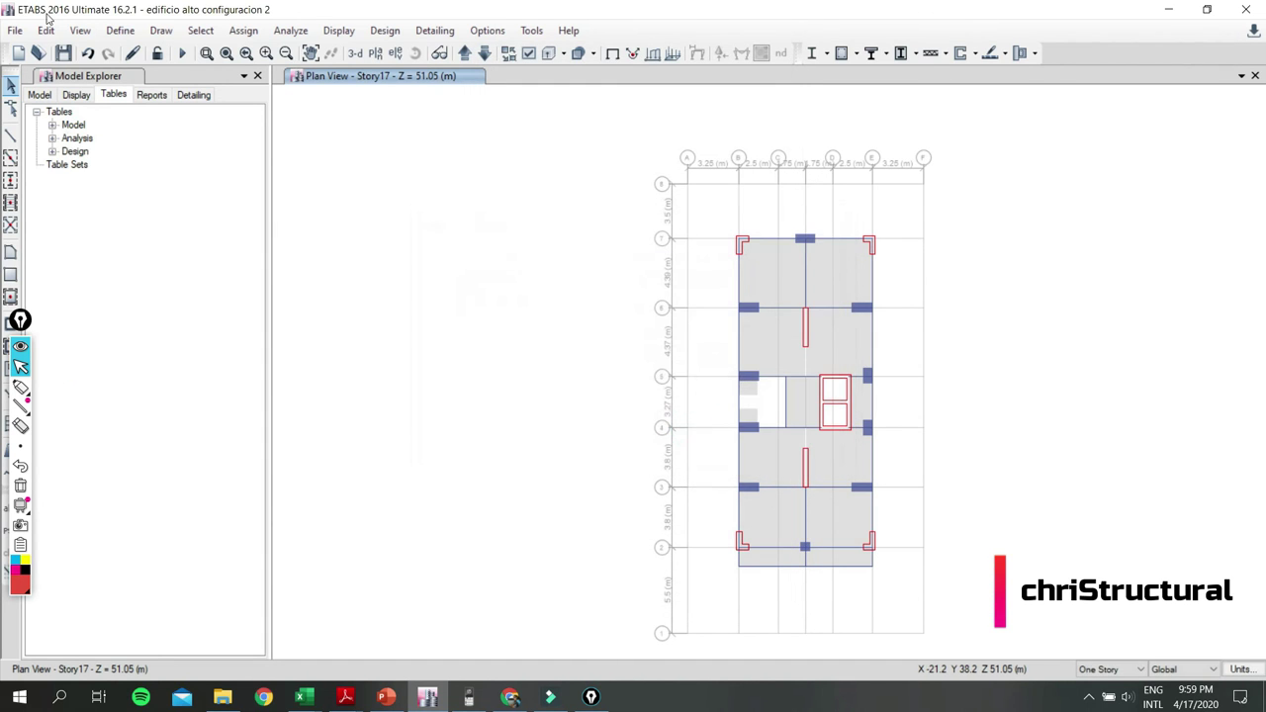
Create response spectrum case SISMO DIN X BO with a U1 acceleration load at 9.8067.
click(119, 30)
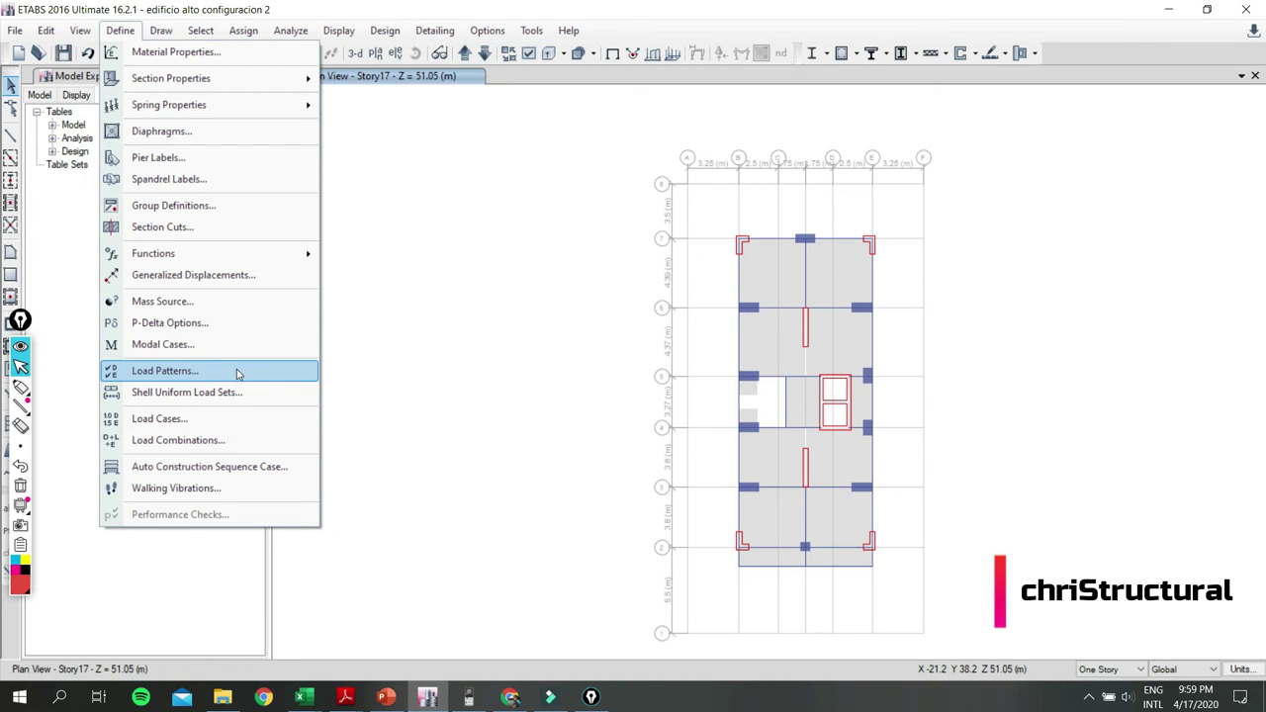
click(240, 416)
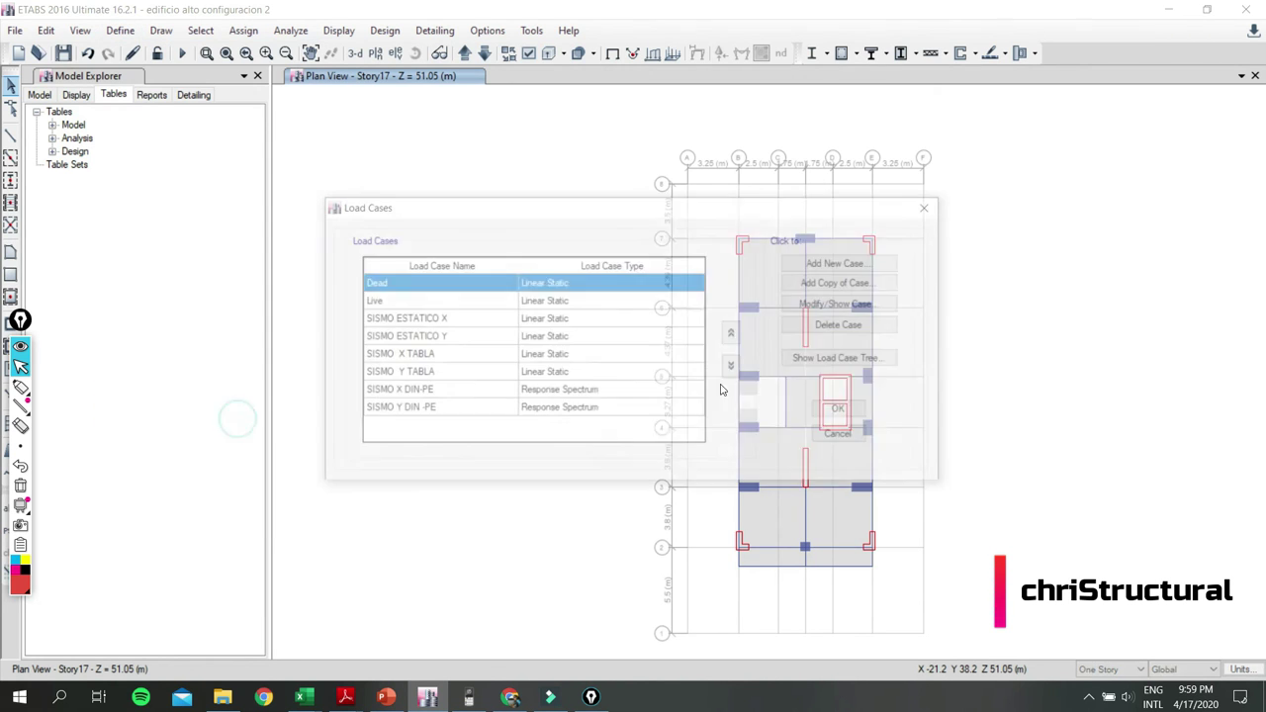
click(881, 263)
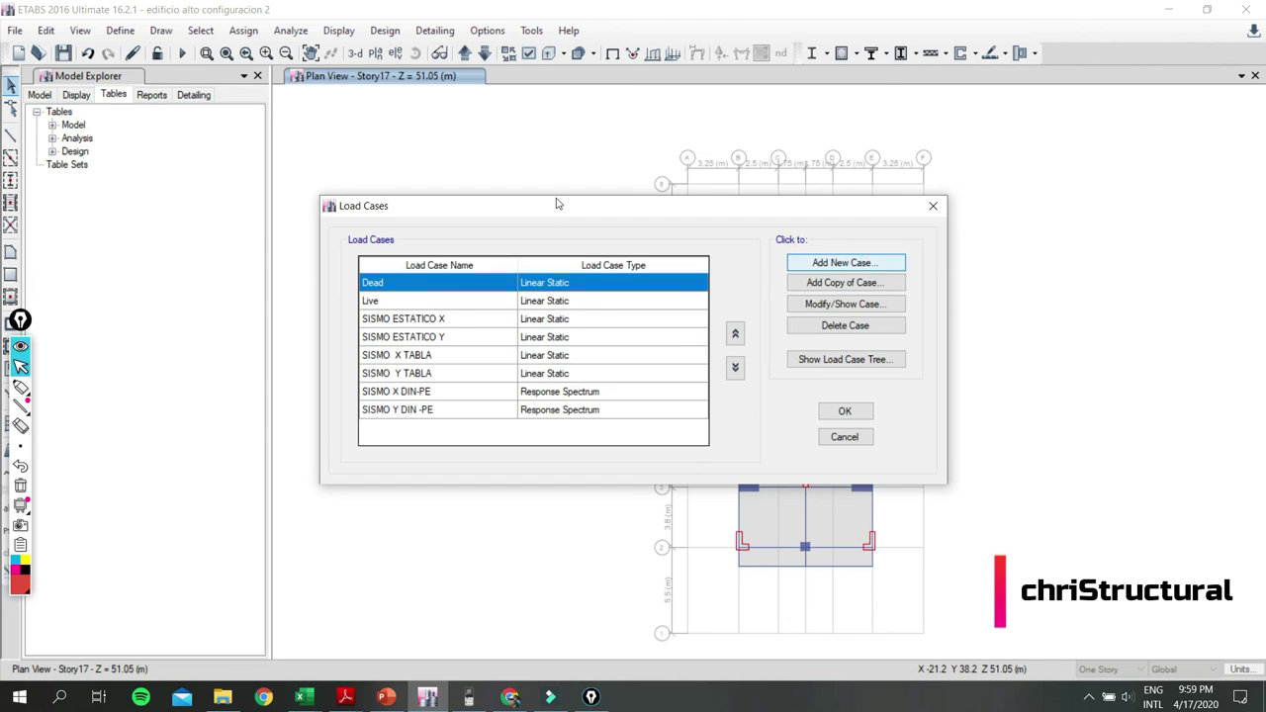
click(719, 140)
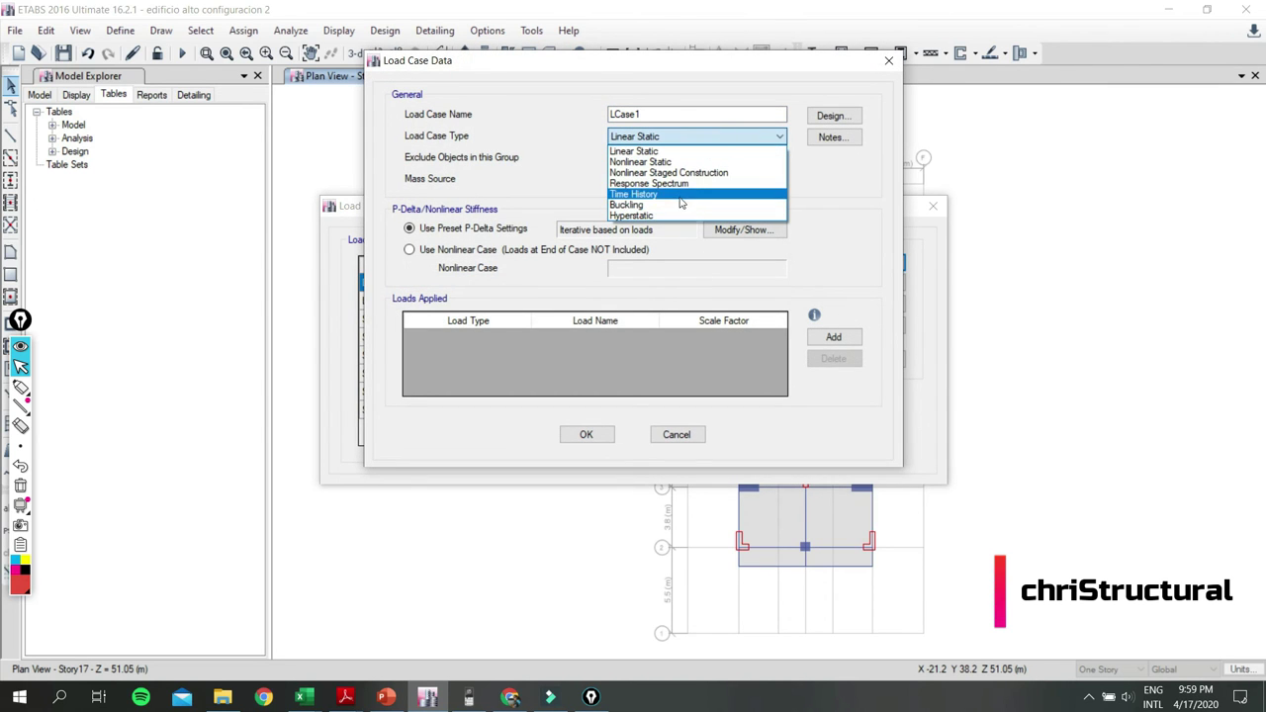
click(686, 182)
double_click(653, 114)
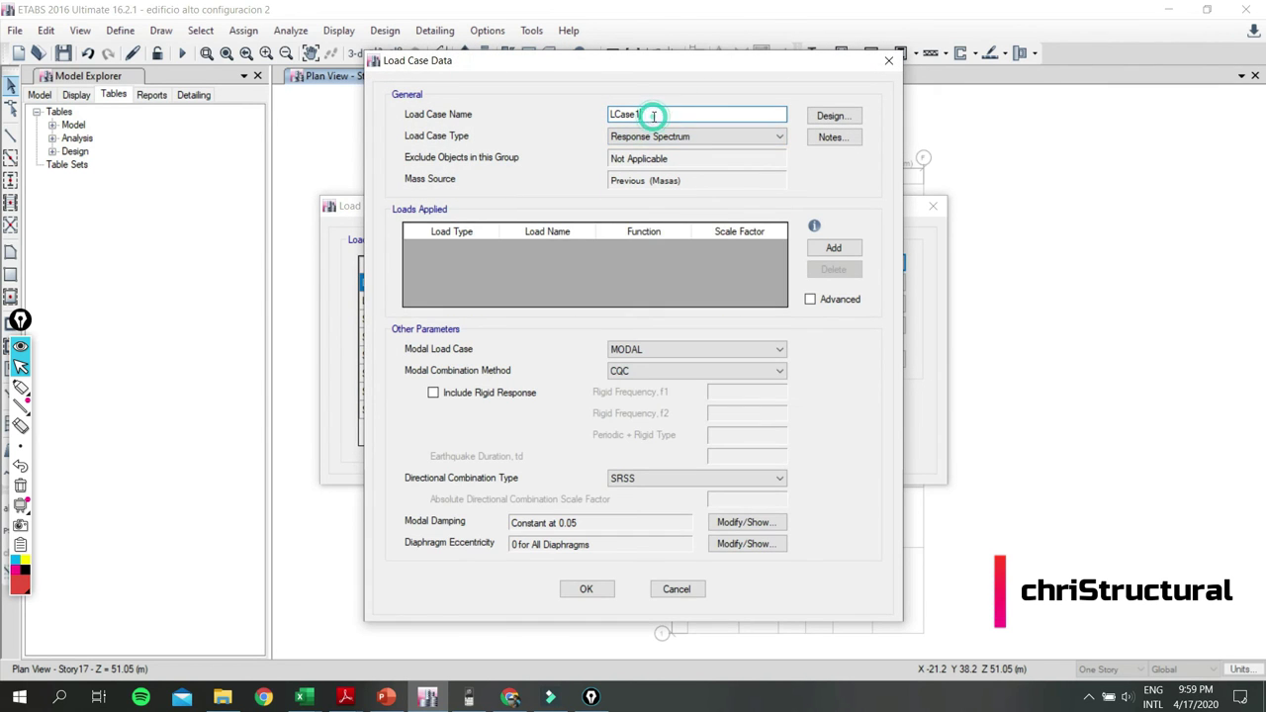
drag(620, 69, 898, 80)
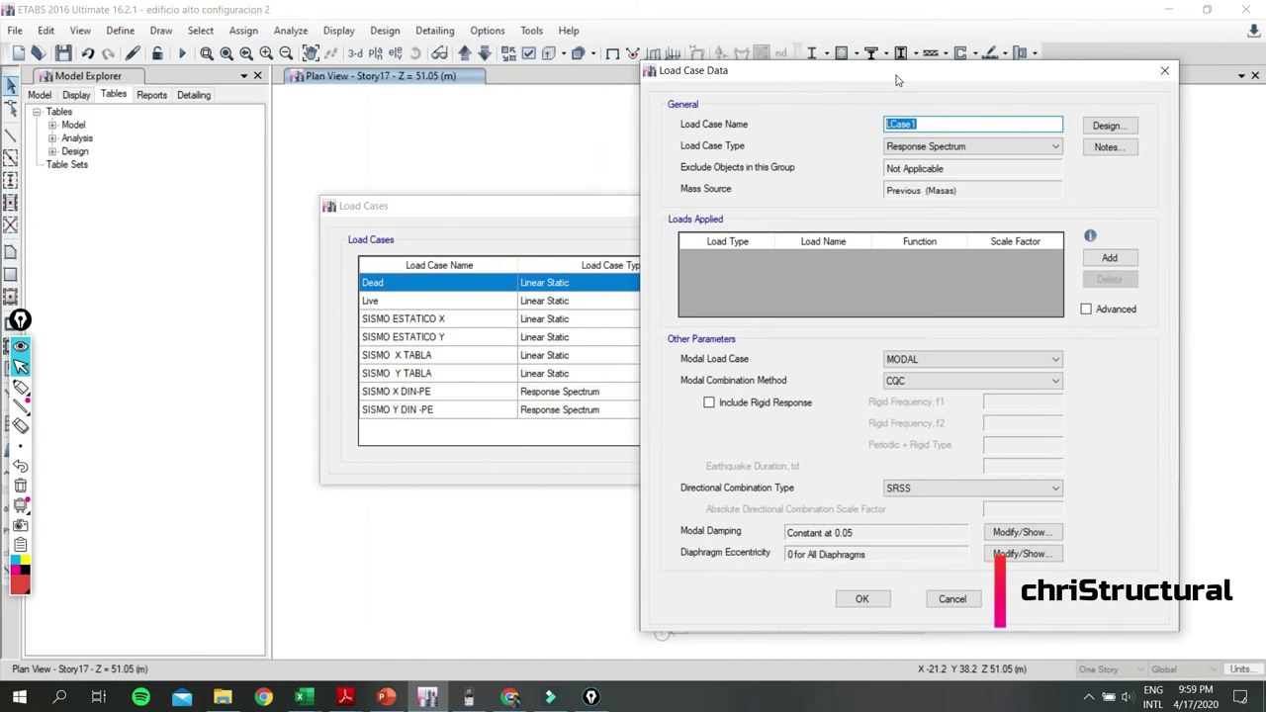
text(SISMO DIN X BO)
click(1054, 277)
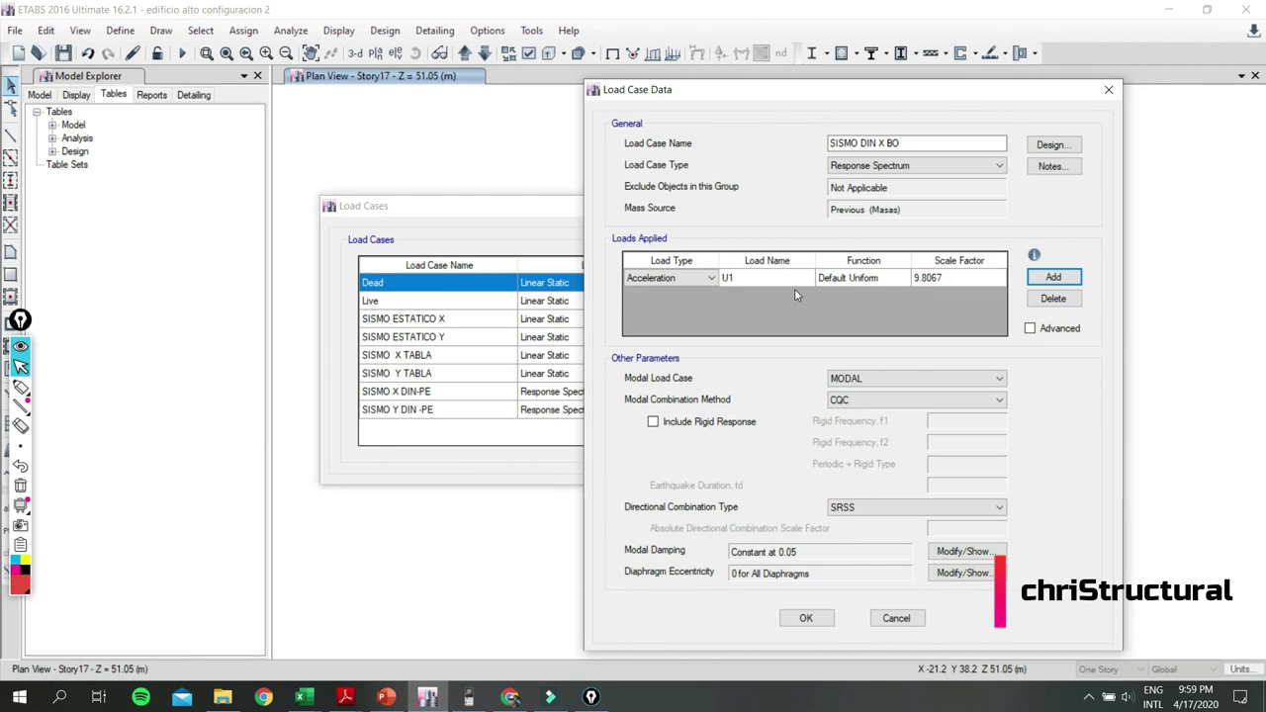
key(alt+Tab)
key(alt+Tab)
key(alt+Tab)
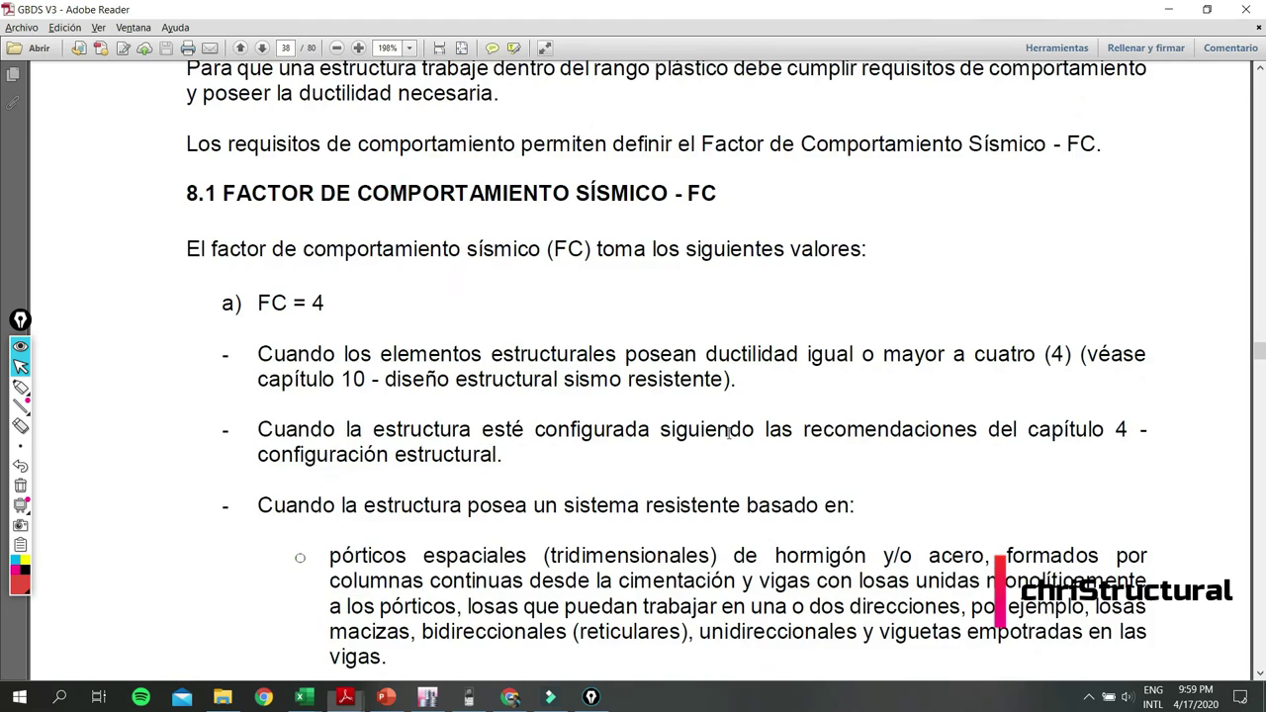
Scroll through GBDS section 8.1 to read the behaviour factors FC = 4 and FC = 1.
ctrl+scroll(765, 406, down, 3)
scroll(765, 400, down, 1)
scroll(765, 397, down, 3)
scroll(765, 395, down, 1)
scroll(765, 395, down, 5)
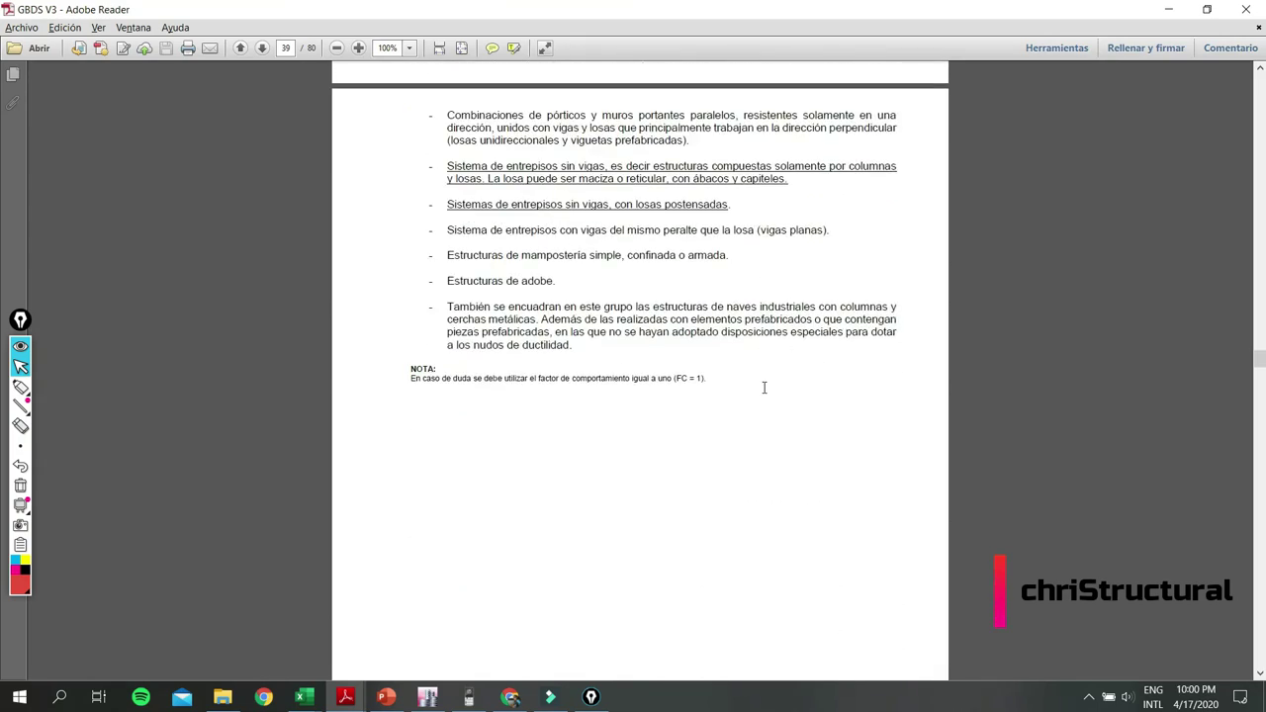
scroll(765, 388, up, 4)
scroll(764, 387, up, 2)
scroll(765, 386, up, 1)
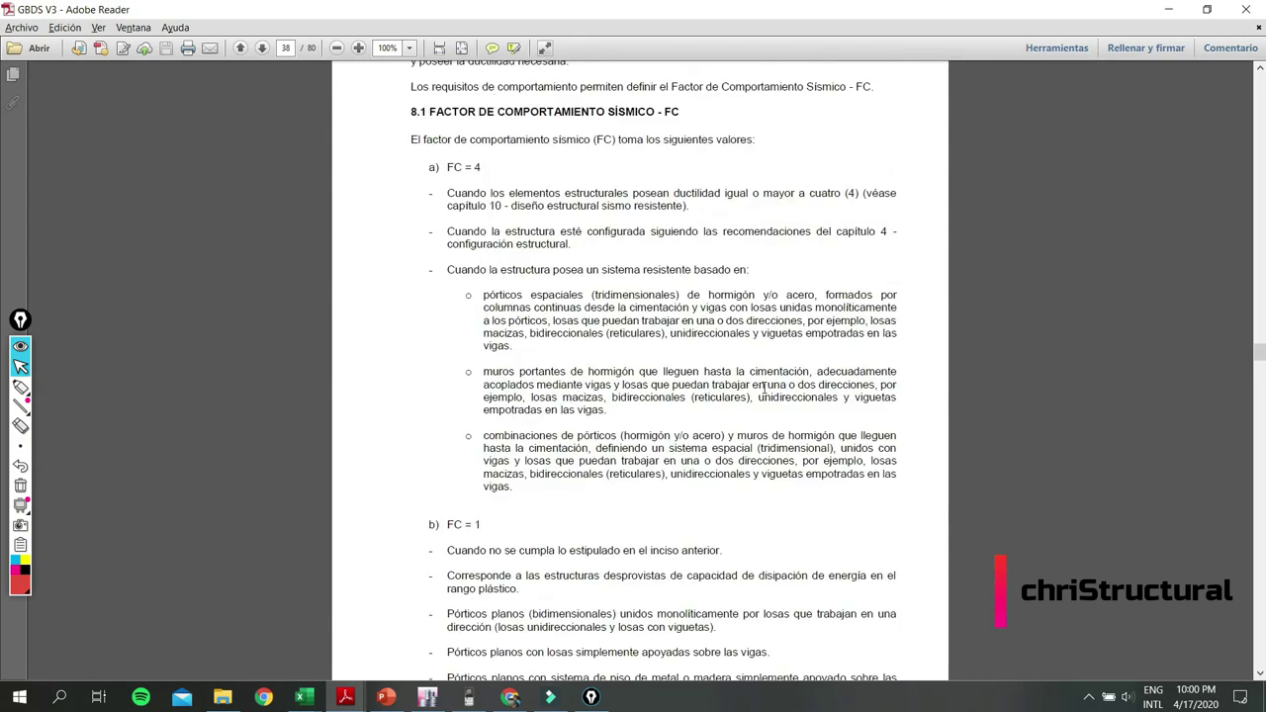
scroll(763, 386, down, 7)
scroll(763, 386, down, 3)
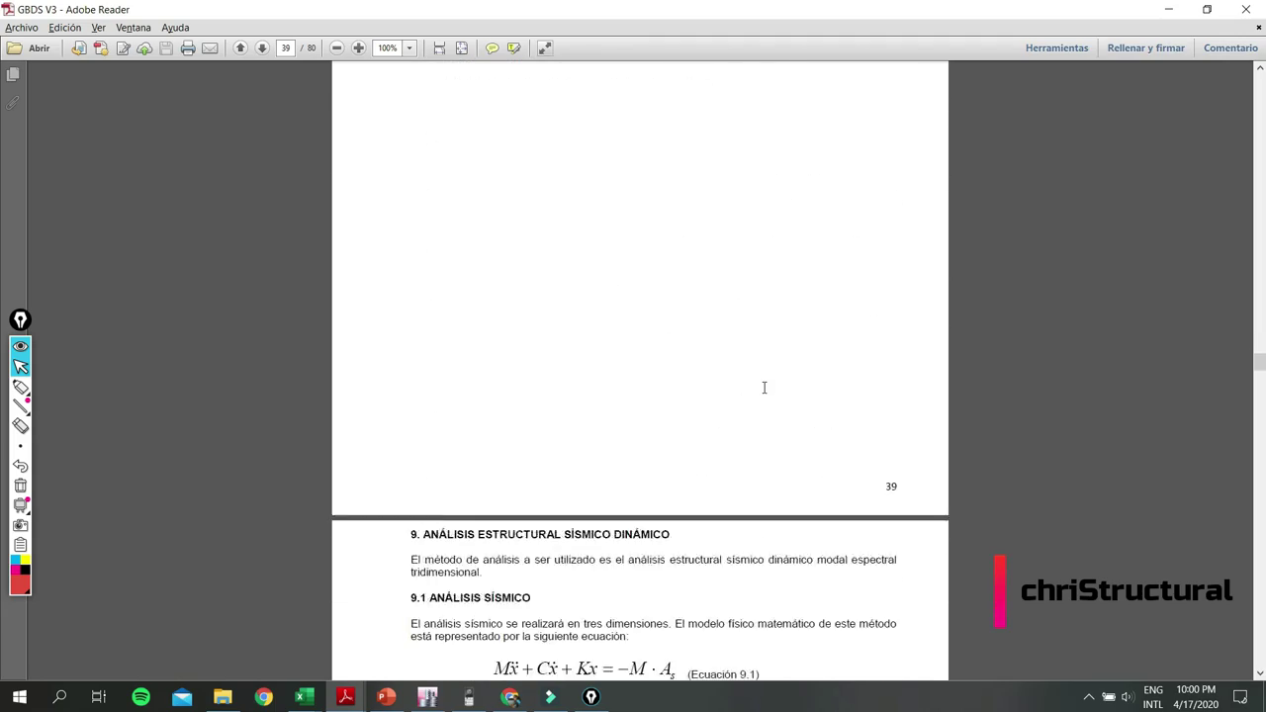
scroll(763, 385, down, 5)
scroll(764, 387, up, 1)
scroll(764, 387, up, 10)
scroll(764, 388, up, 3)
scroll(764, 388, down, 2)
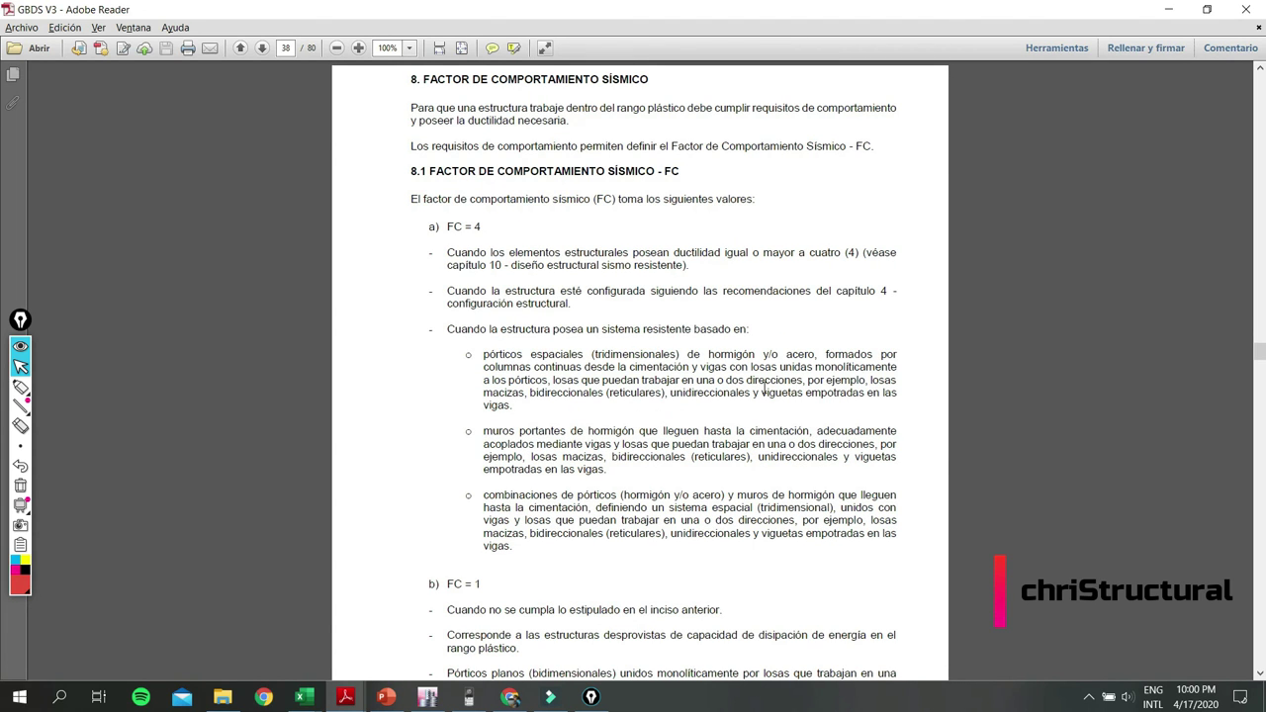
key(alt+Tab)
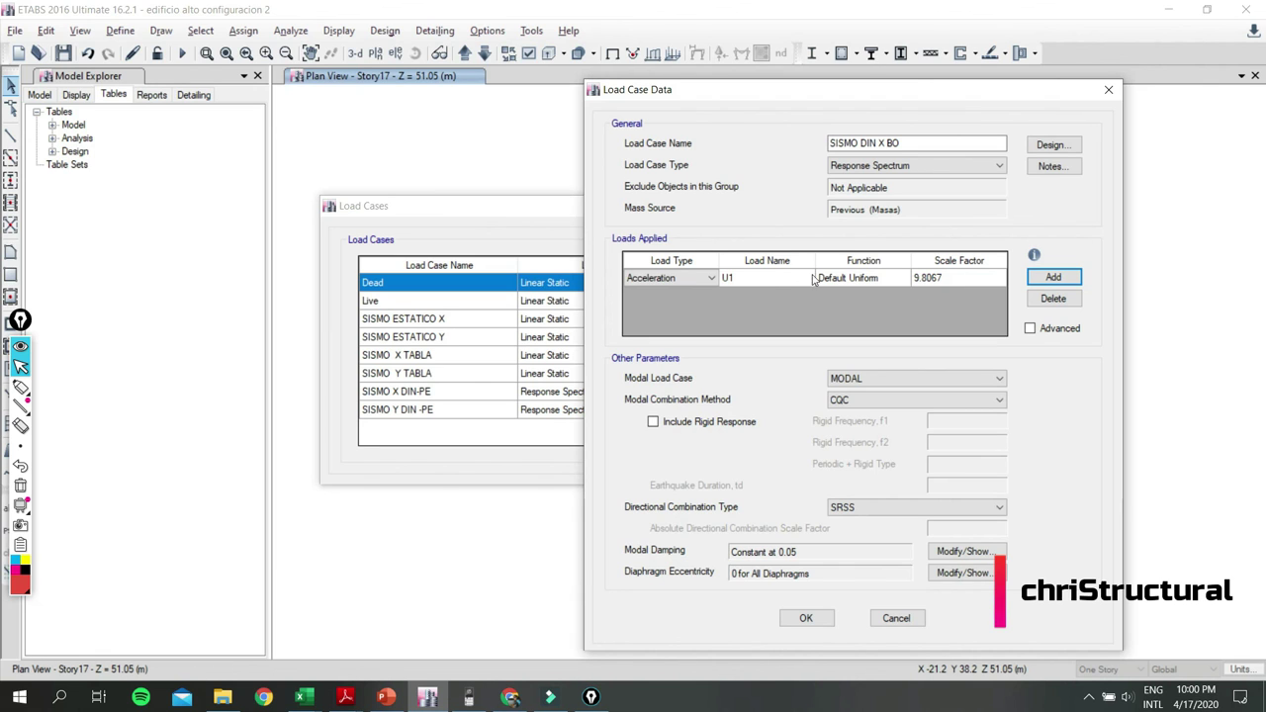
Assign SISMO DINAMICO BO as the U1 acceleration function, then open the TABLA GUIA BOLIVIANA workbook.
click(770, 282)
click(863, 284)
click(866, 282)
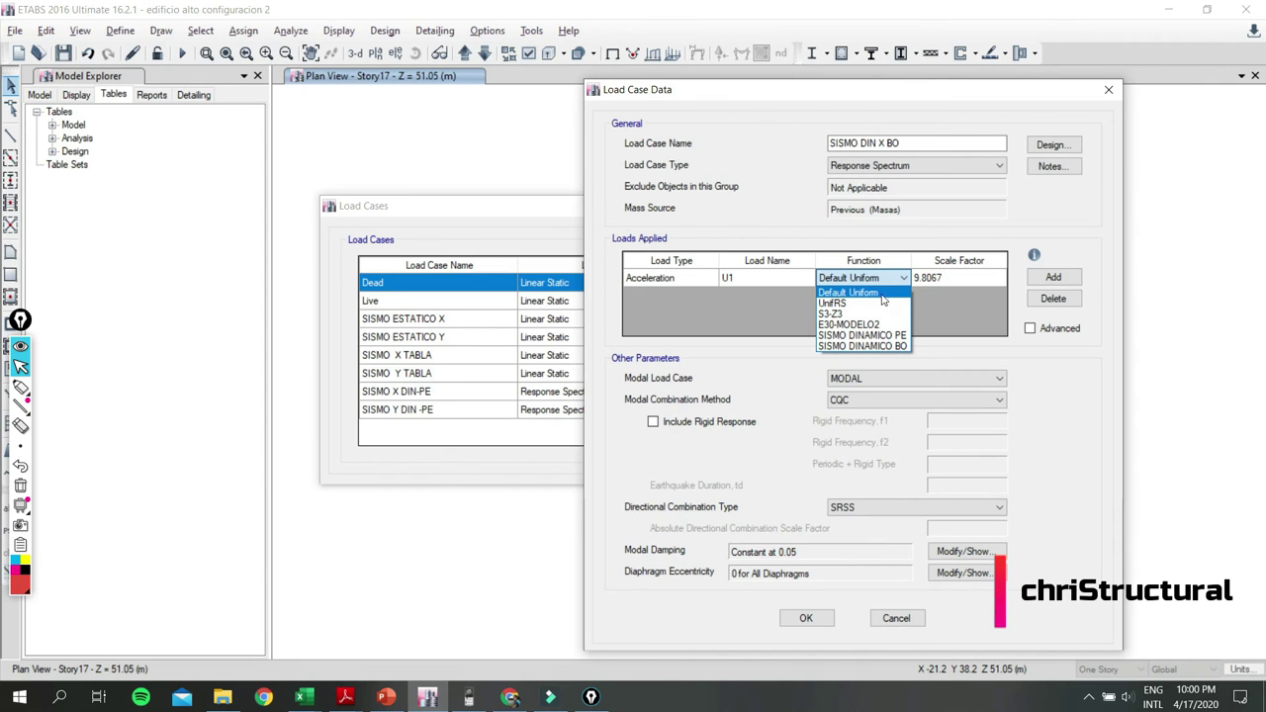
click(886, 347)
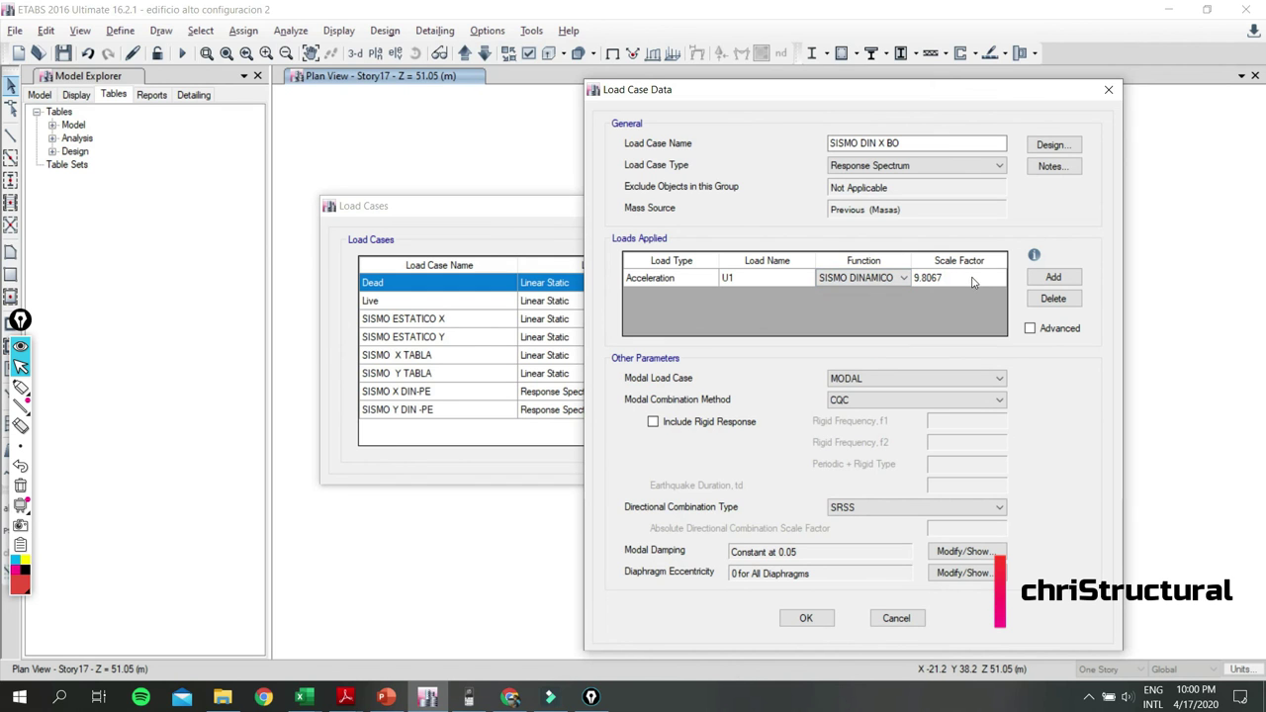
click(319, 701)
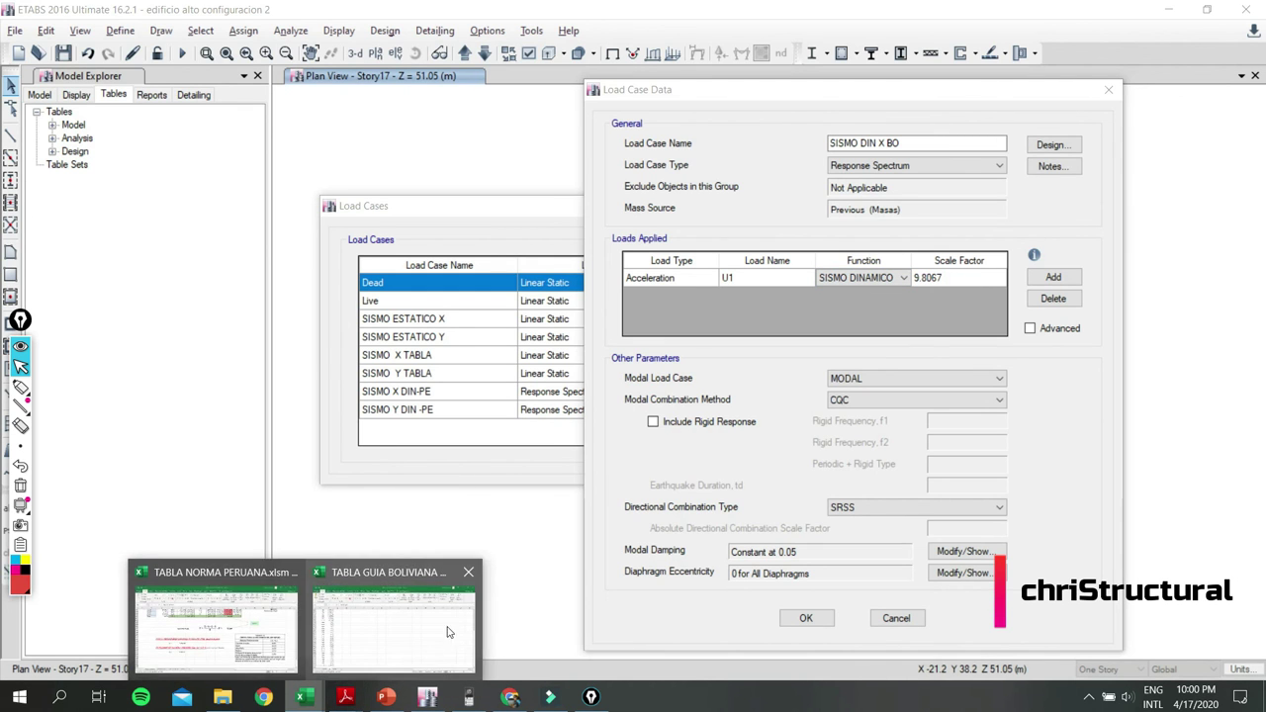
click(447, 629)
Check the FC = 4 Sa/g value in cell R59 of the Hoja1 spectrum table.
click(94, 653)
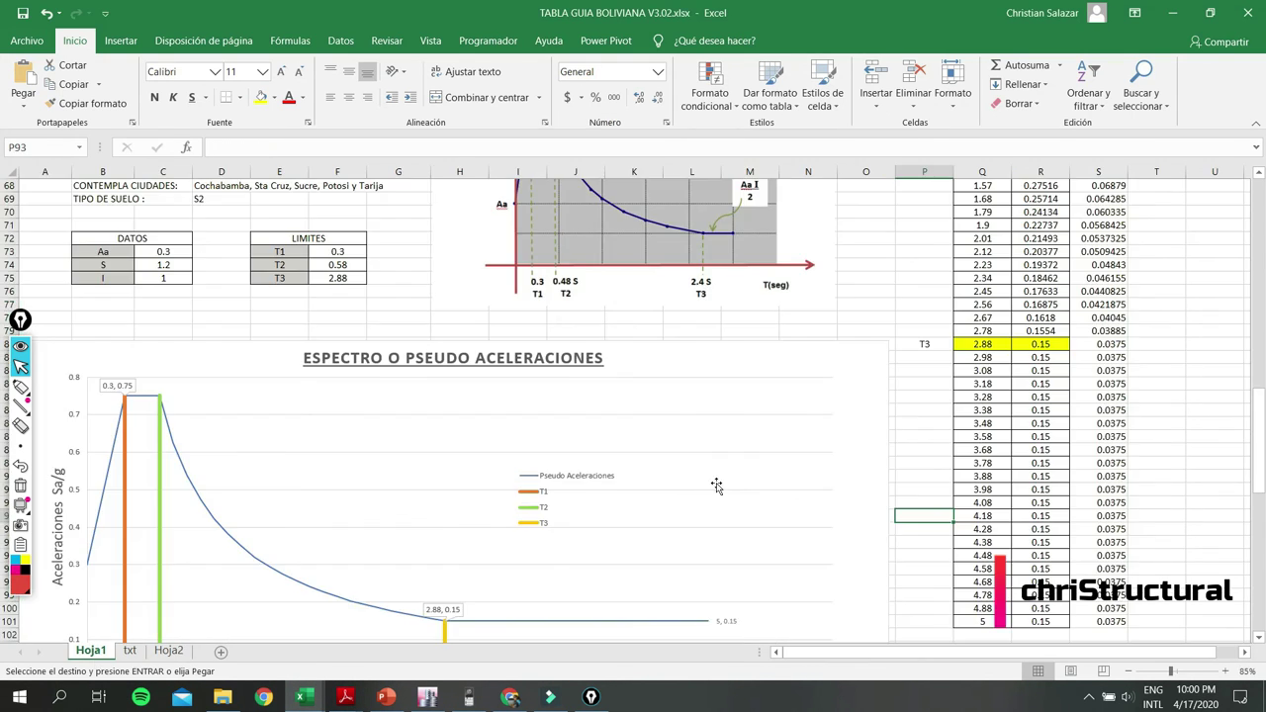
click(971, 416)
scroll(1051, 274, up, 8)
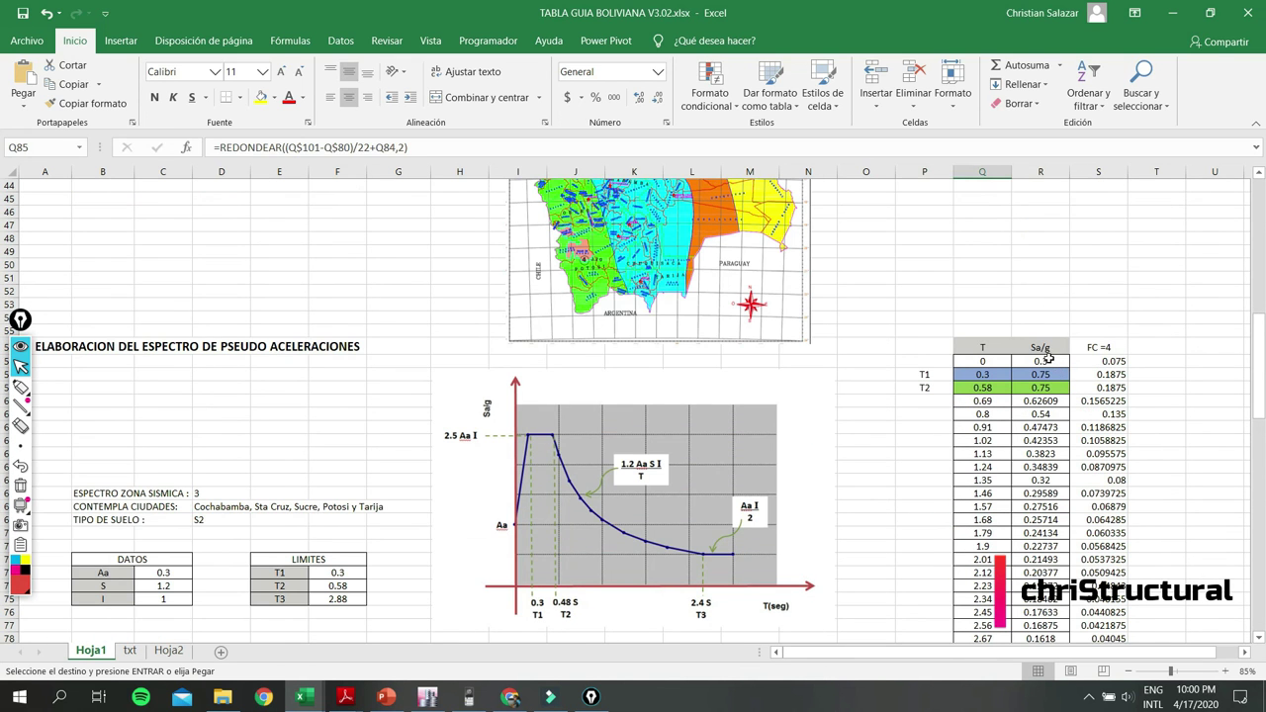
click(1041, 387)
scroll(839, 517, down, 4)
scroll(842, 519, down, 3)
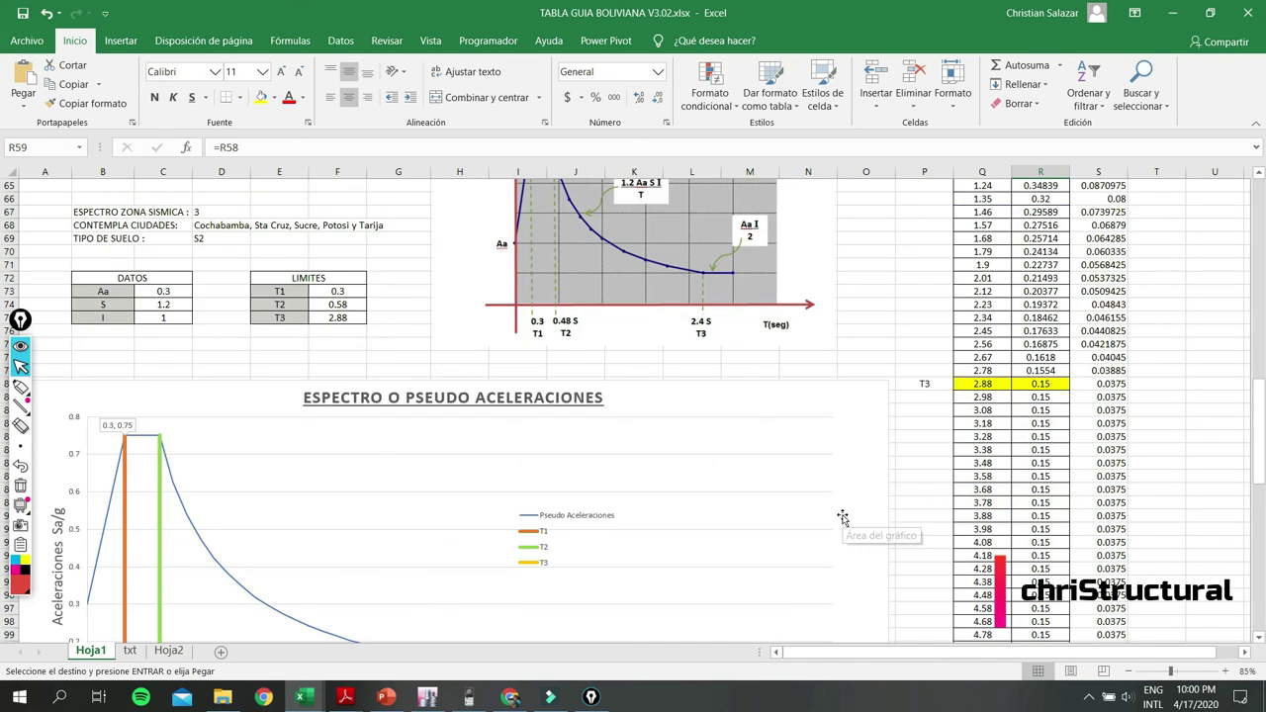
scroll(842, 518, down, 4)
scroll(842, 518, up, 3)
scroll(867, 520, up, 4)
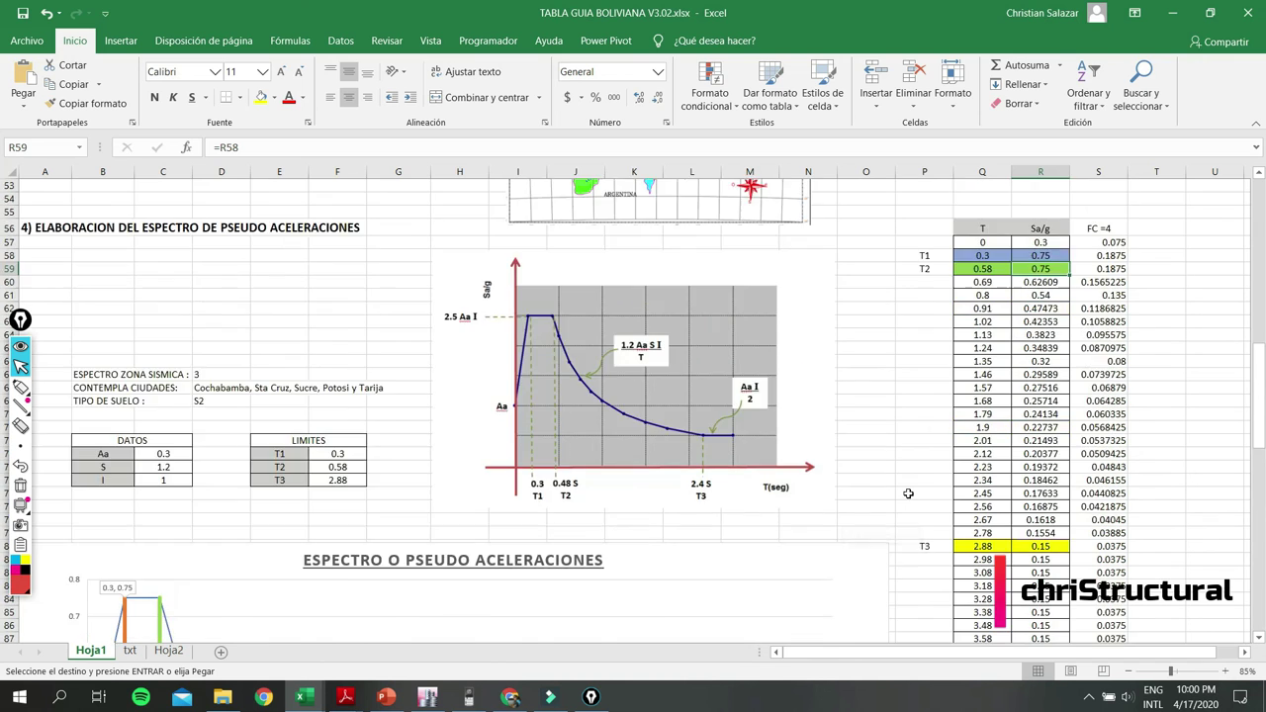
scroll(866, 521, up, 2)
key(super+Tab)
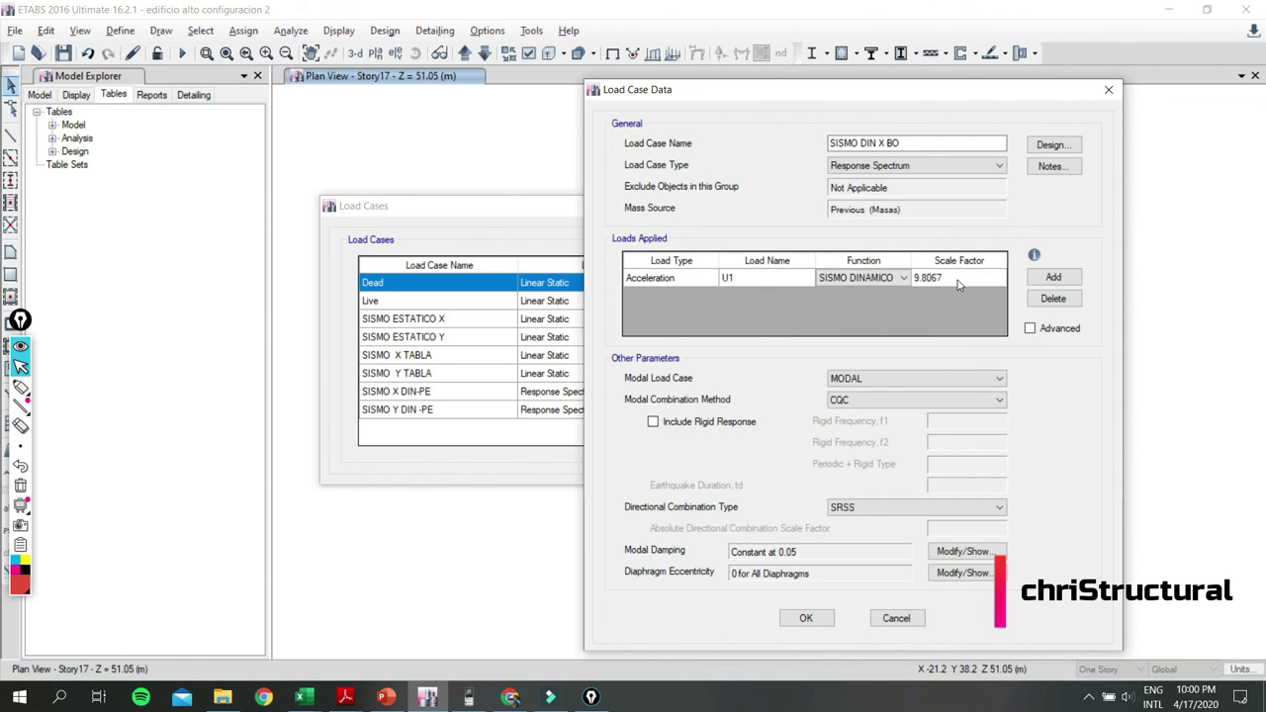
Change the U1 scale factor to 9.8067/4 (2.4517), review the combination options and accept the case.
click(958, 280)
click(958, 280)
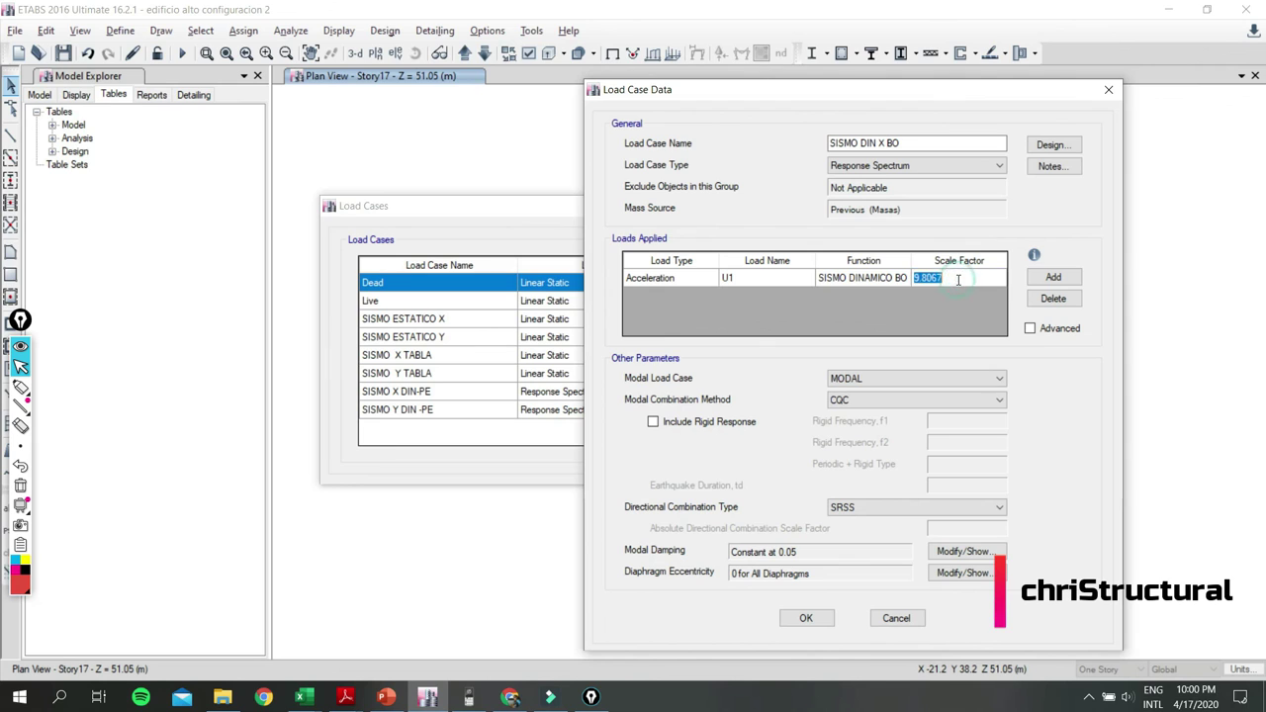
text(/4)
key(Return)
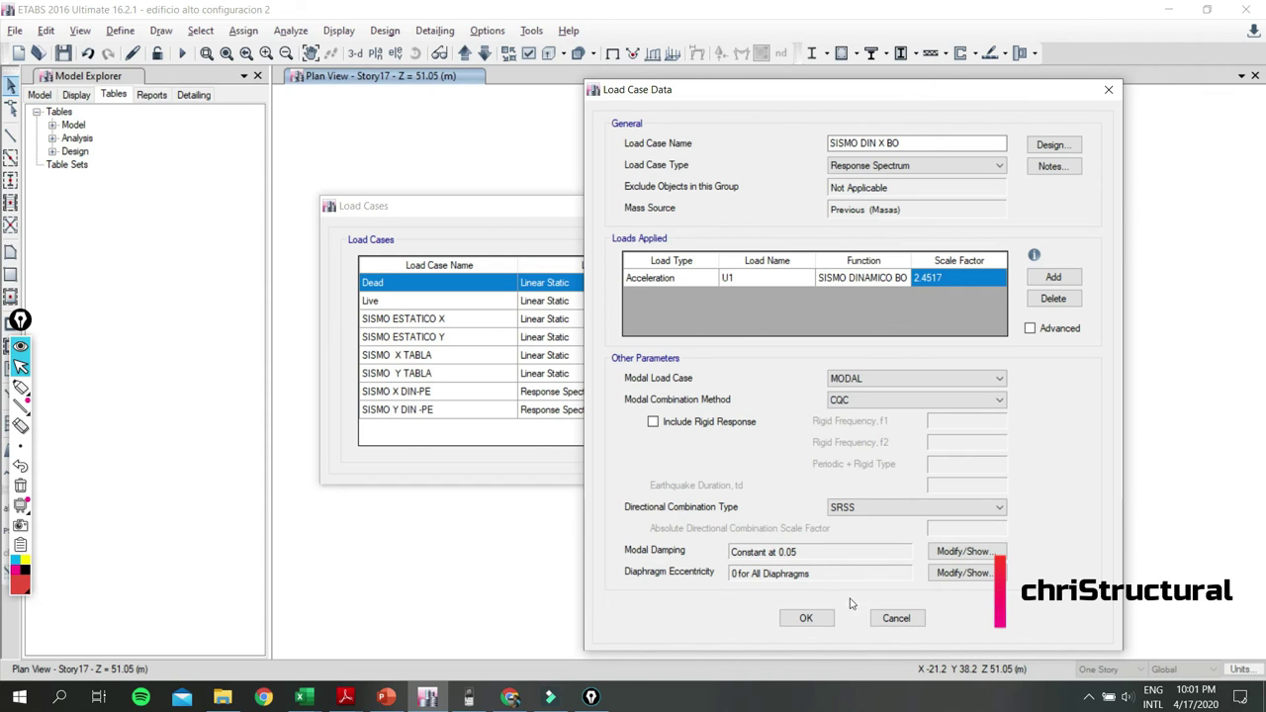
click(920, 404)
click(919, 401)
click(910, 508)
click(910, 509)
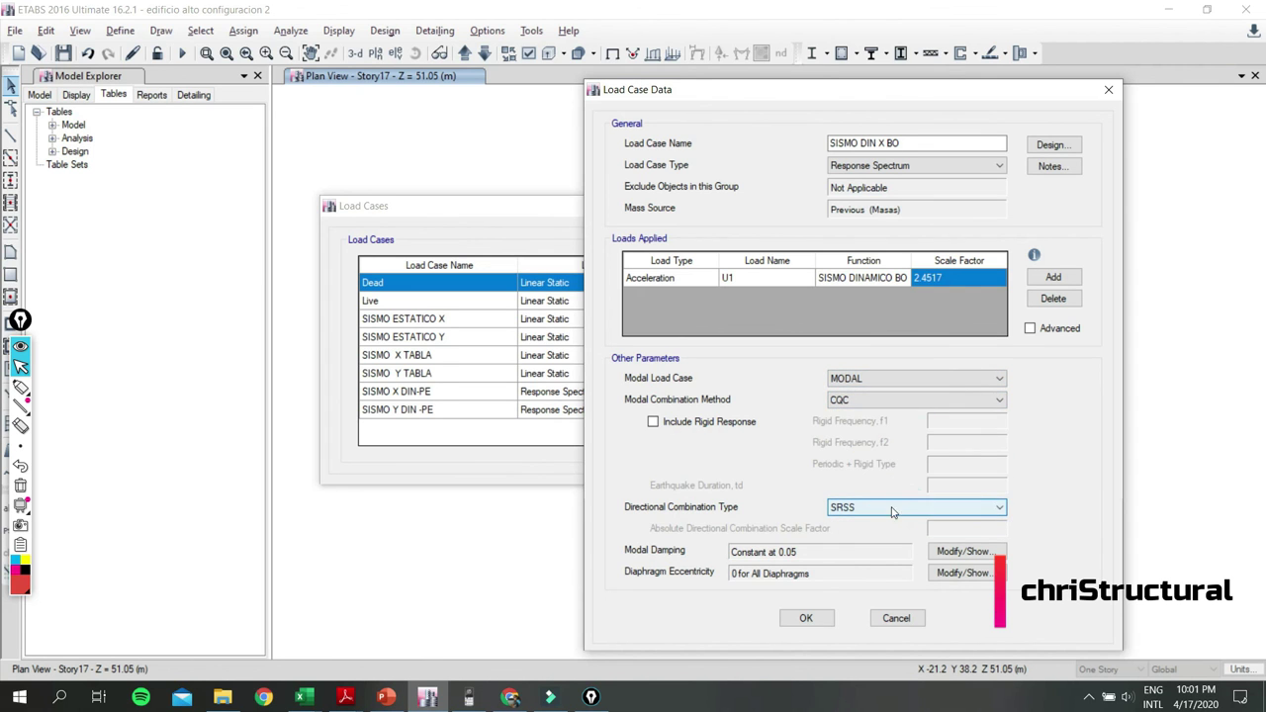
click(807, 618)
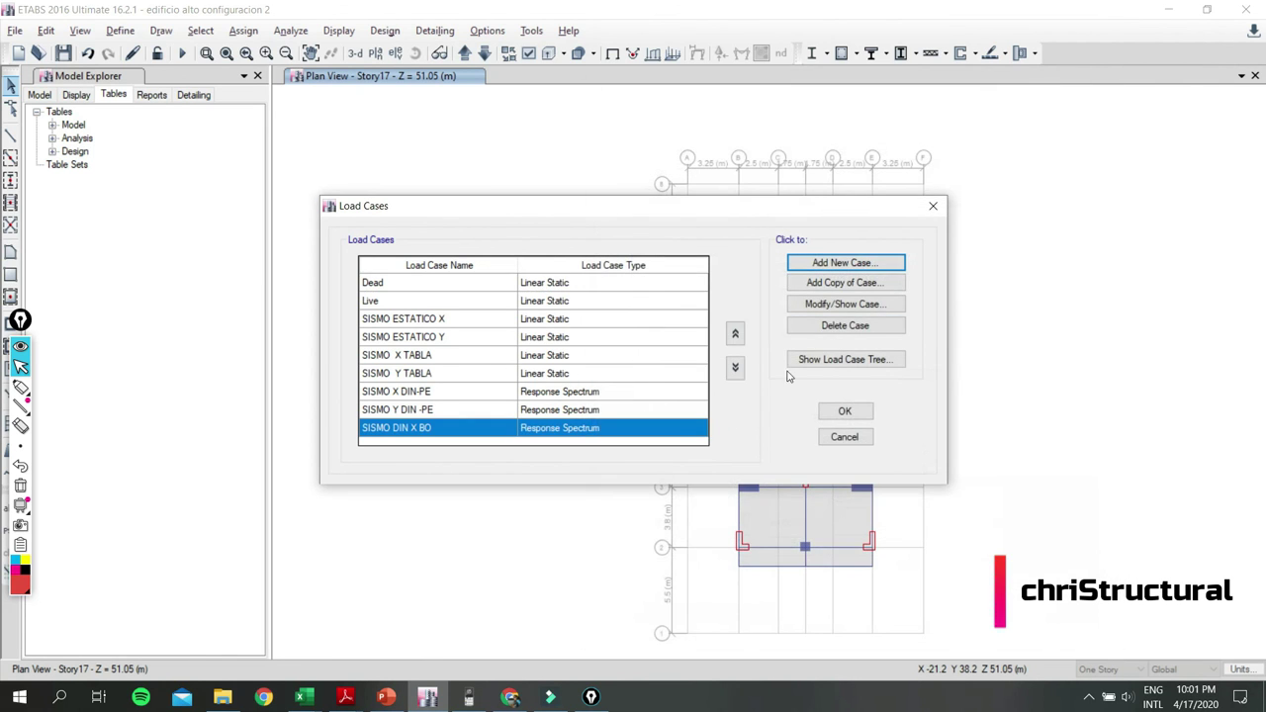
Copy the X case as SISMO DIN Y BO acting in U2, then run the analysis.
click(871, 285)
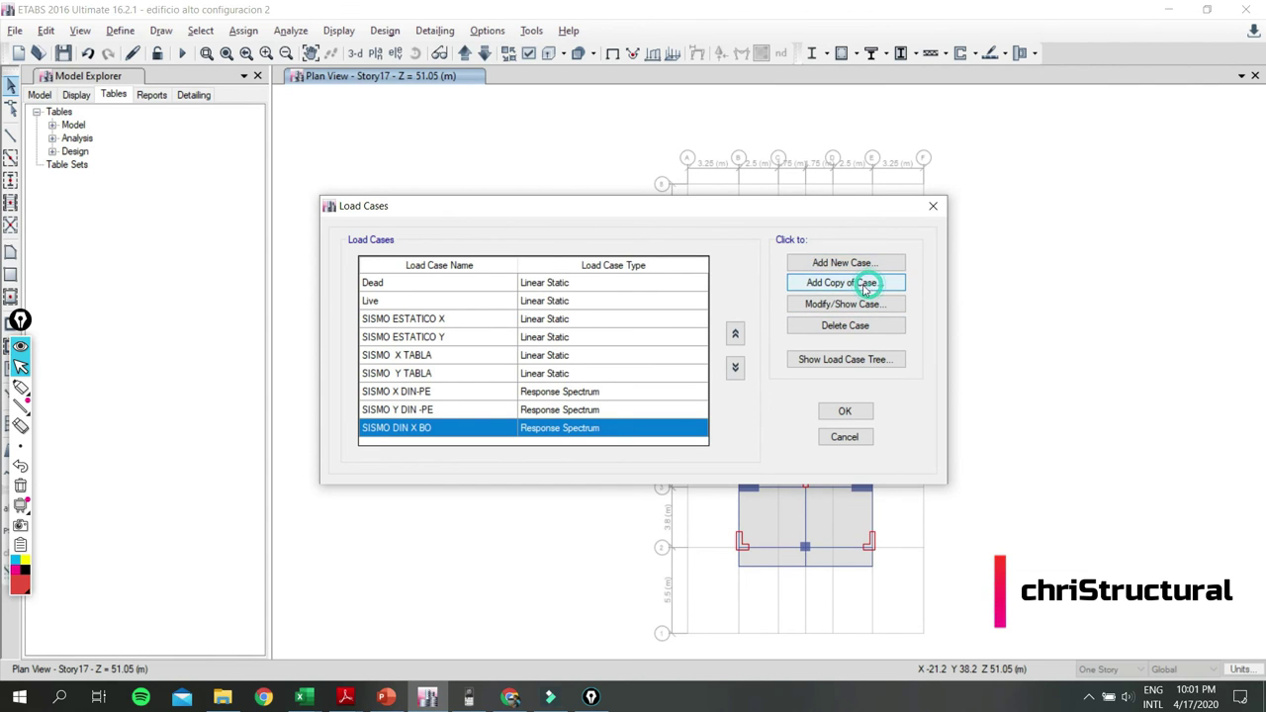
click(671, 115)
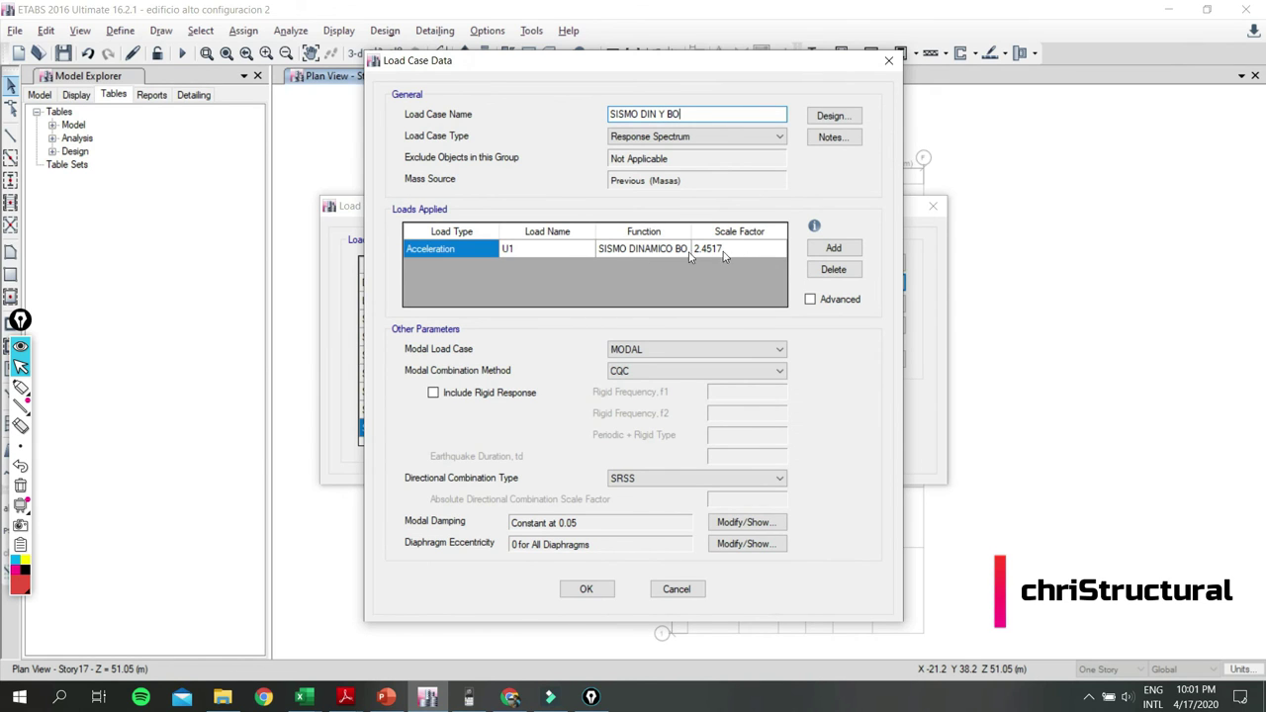
click(579, 249)
click(579, 248)
click(546, 274)
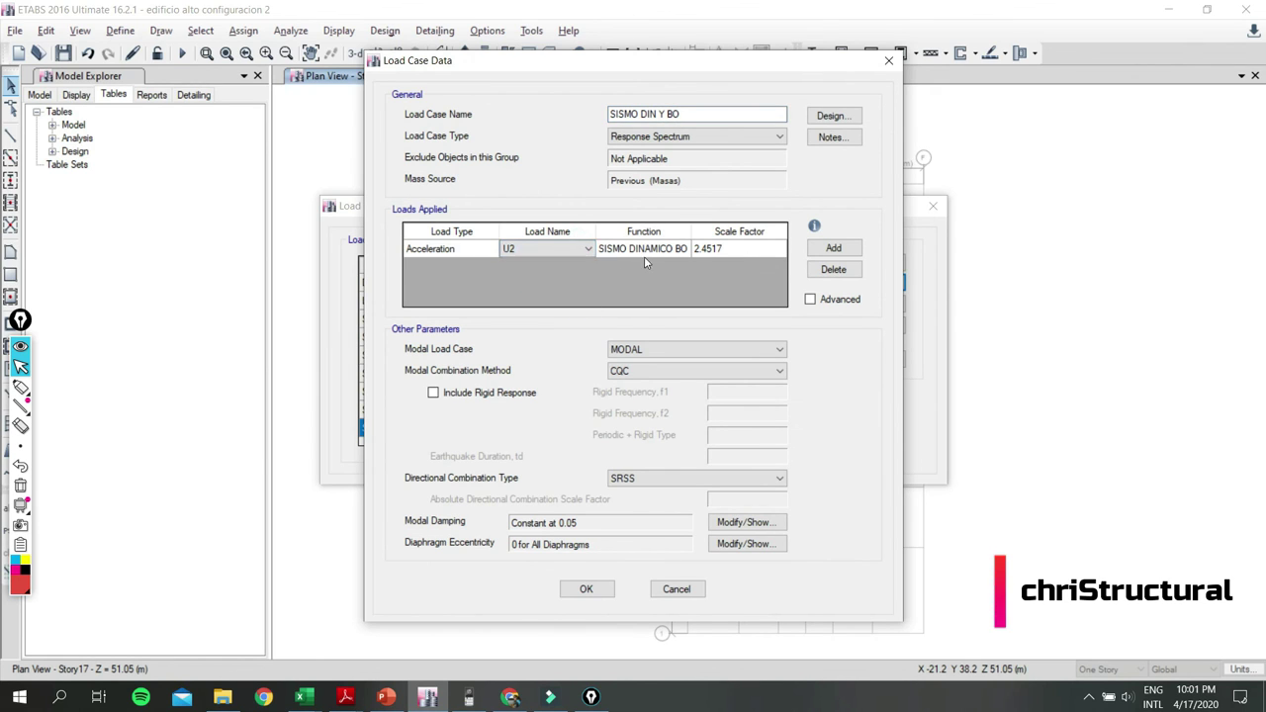
click(584, 594)
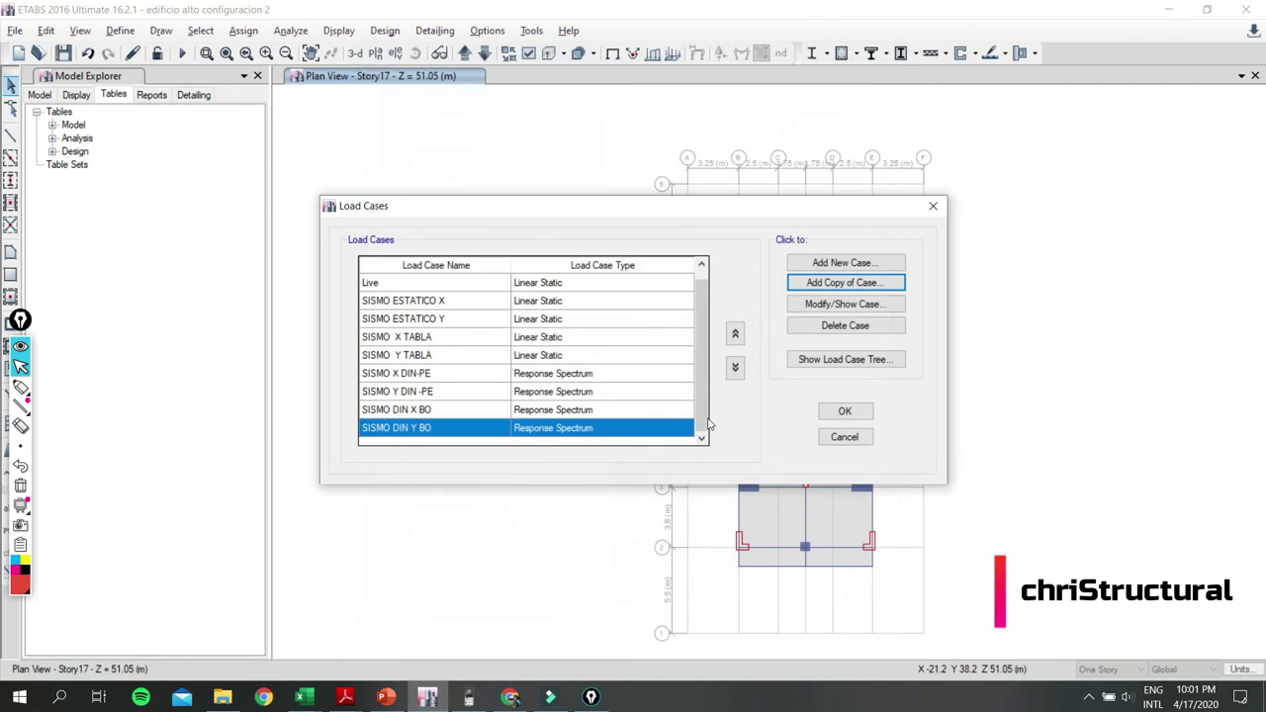
click(853, 412)
click(385, 211)
key(F5)
Scroll to section 5) lateral deformation check, showing FC 4, Δx 0.0012 against Δas 0.03.
key(alt+Tab)
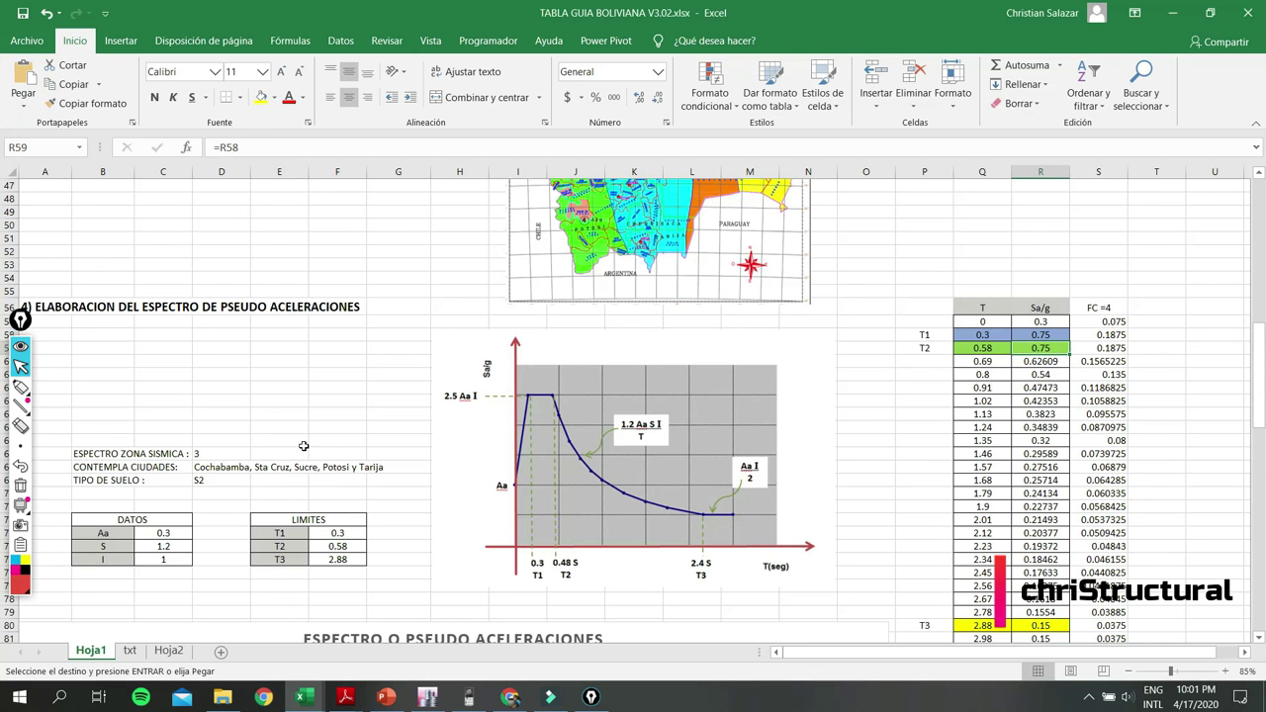
scroll(302, 435, down, 5)
scroll(347, 451, down, 5)
scroll(346, 451, down, 5)
scroll(346, 452, down, 4)
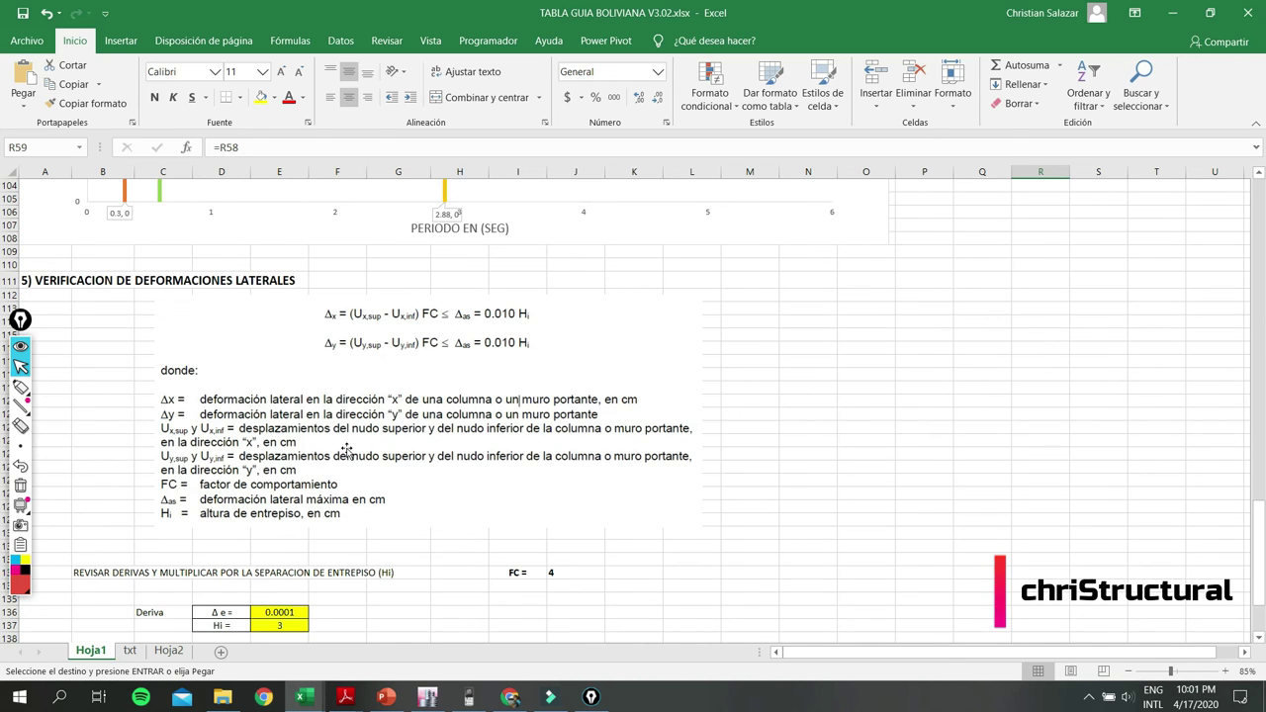
scroll(346, 450, down, 1)
scroll(396, 465, down, 2)
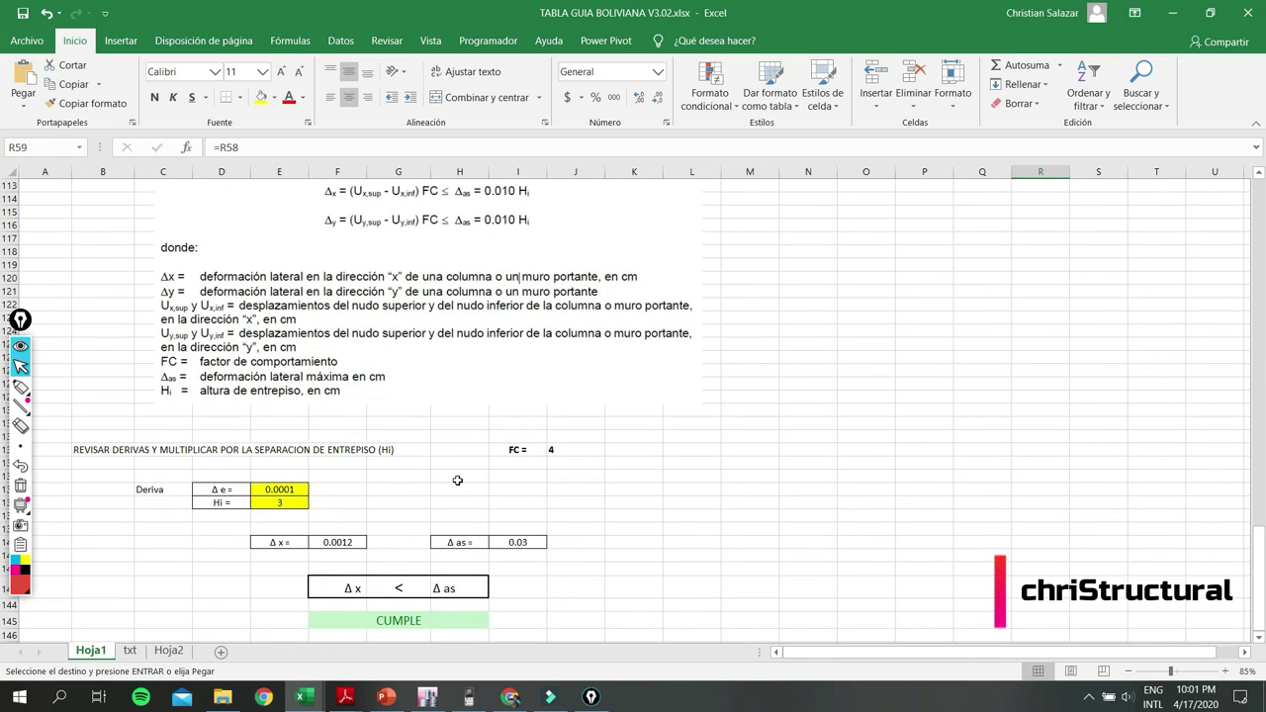
scroll(457, 480, down, 1)
scroll(459, 477, up, 2)
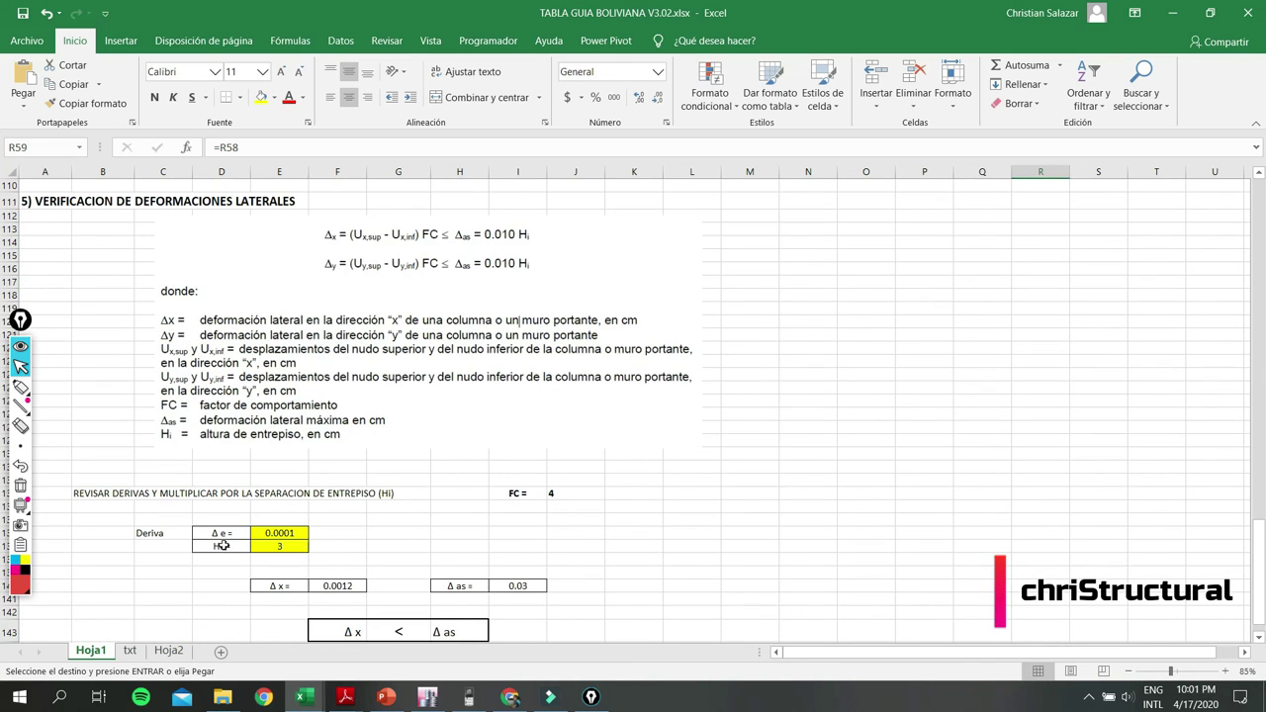
scroll(170, 554, up, 1)
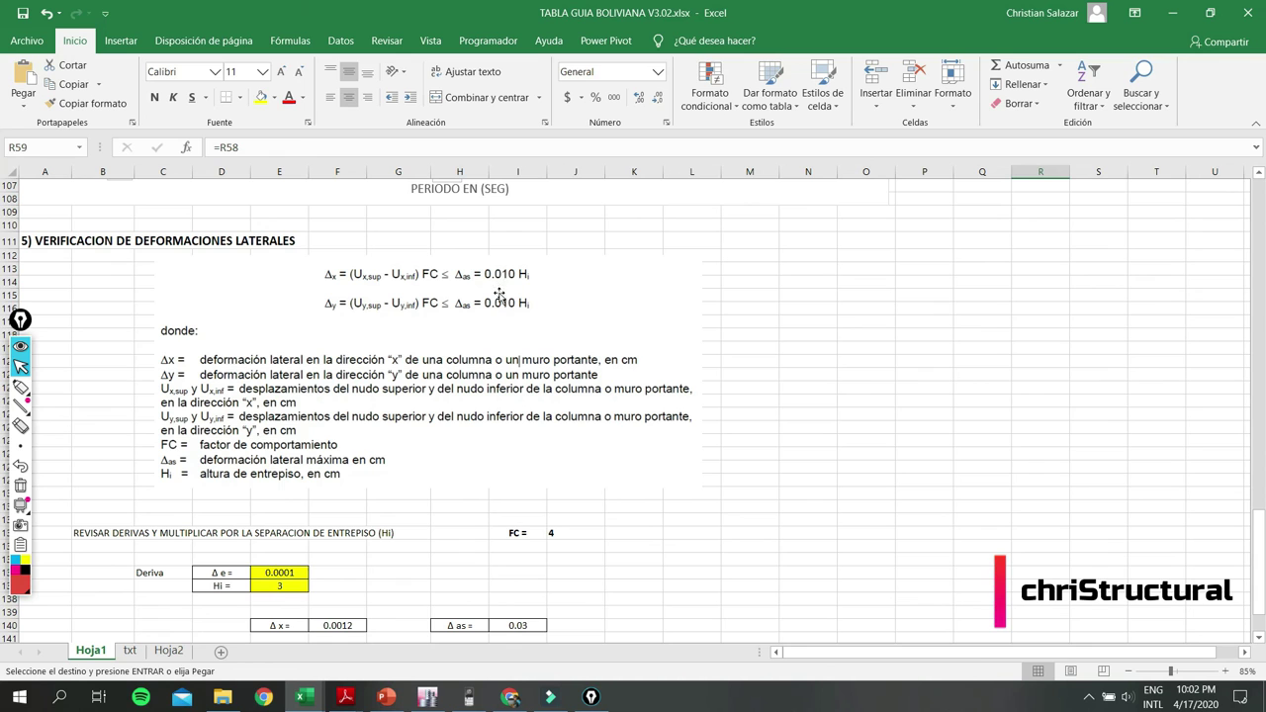
Check the storey height Hi of 3 in the drift check, then bring up ETABS's canvas grid options.
click(423, 556)
scroll(404, 527, down, 1)
click(281, 548)
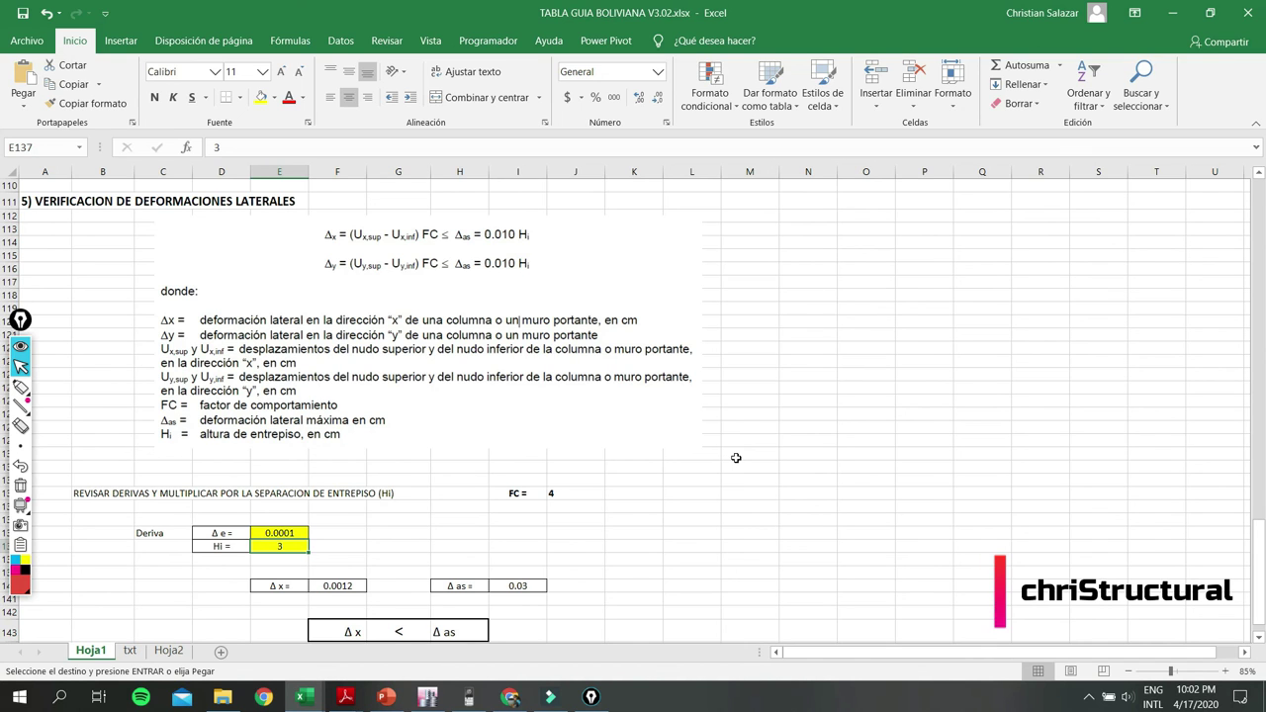
click(428, 697)
right_click(402, 313)
Review the Story Data table's heights of 2.9, 3.45 and 4.1 m, then close both dialogs.
click(472, 322)
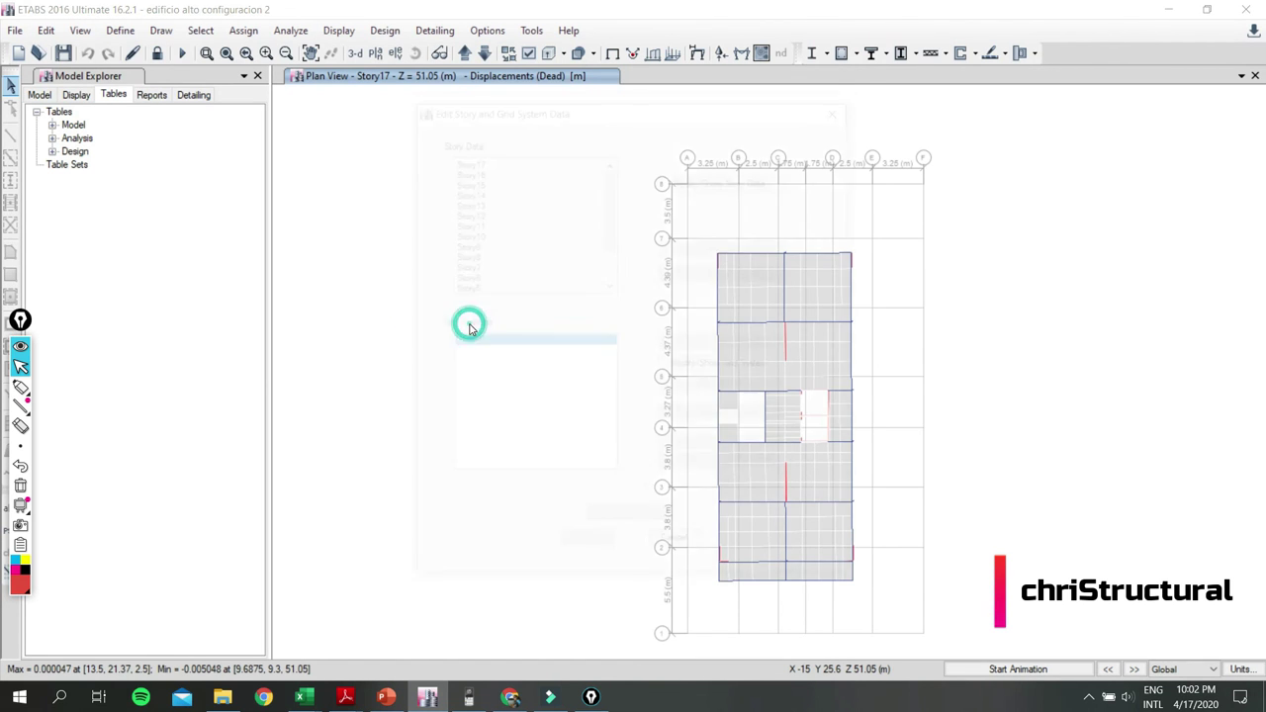
click(686, 178)
scroll(500, 362, down, 2)
scroll(500, 362, up, 2)
scroll(499, 362, down, 1)
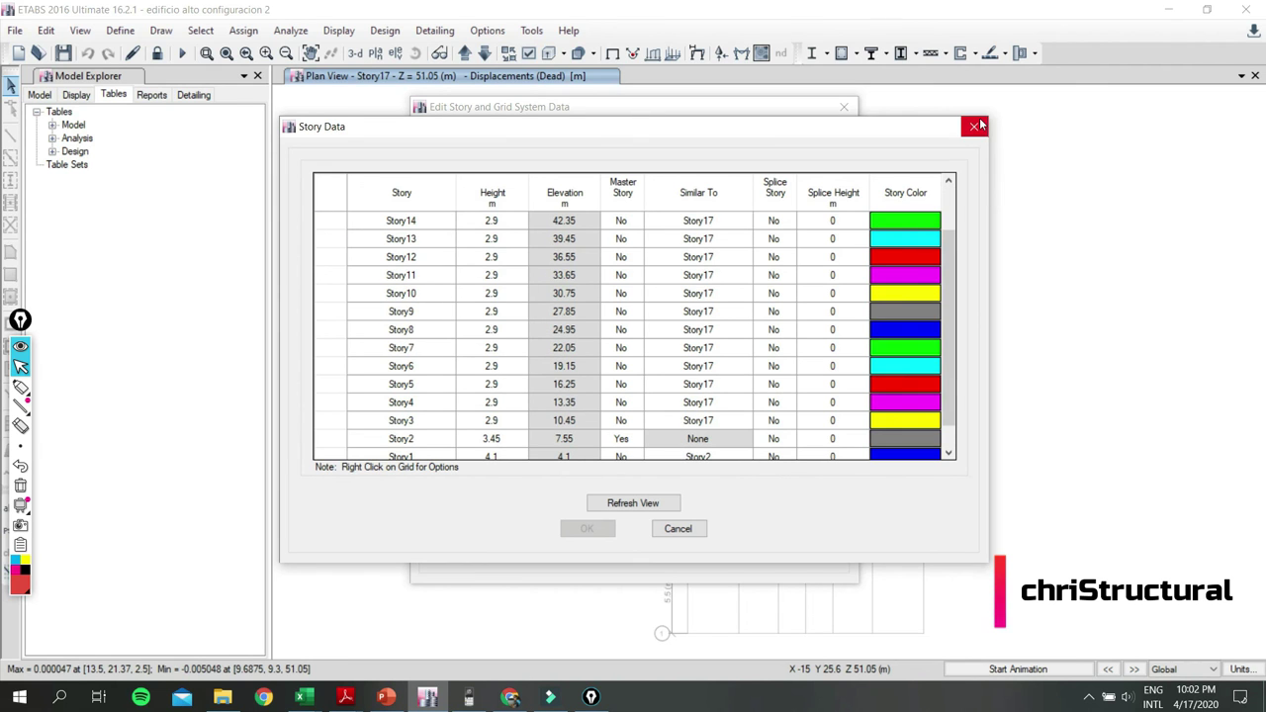
scroll(629, 365, down, 1)
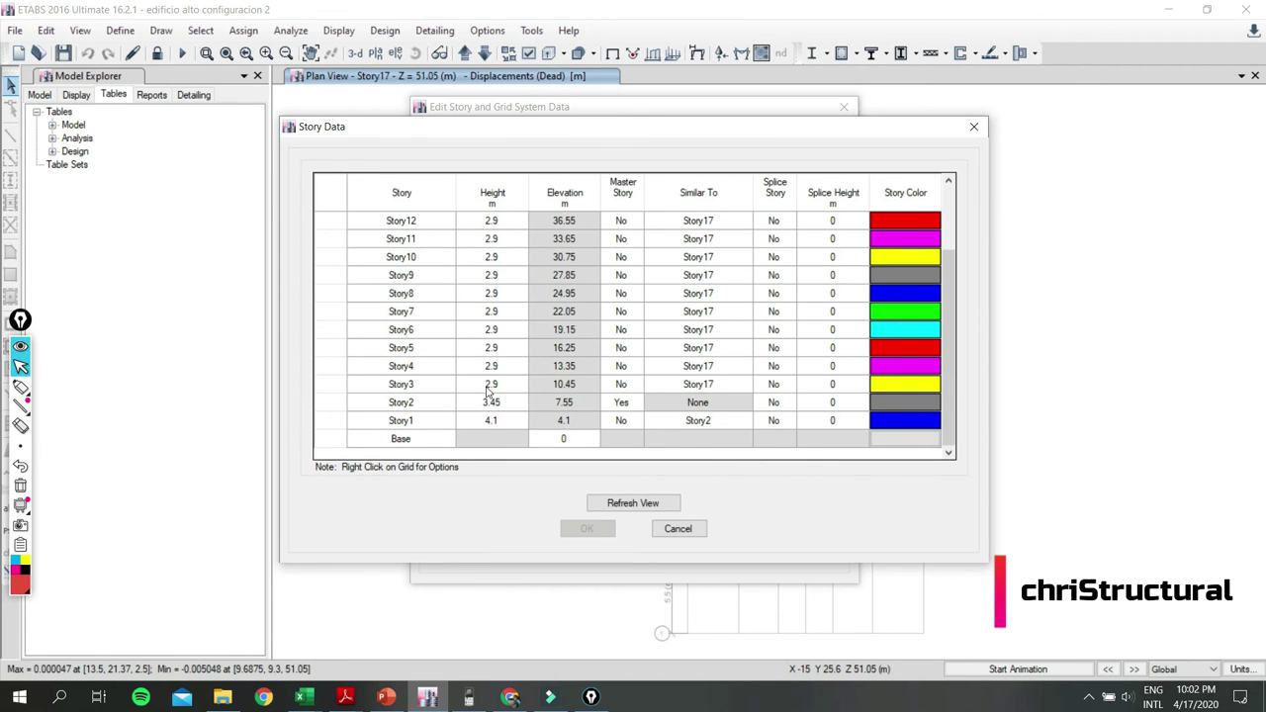
scroll(499, 387, up, 2)
click(973, 127)
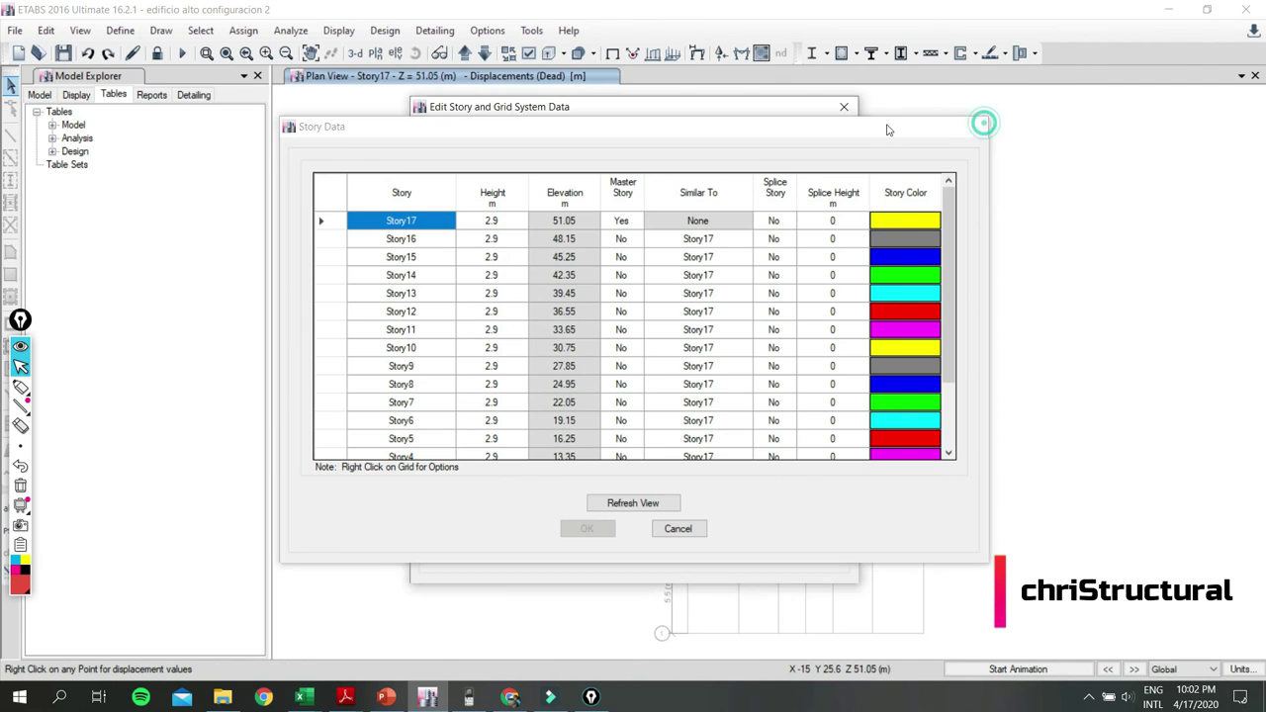
click(844, 107)
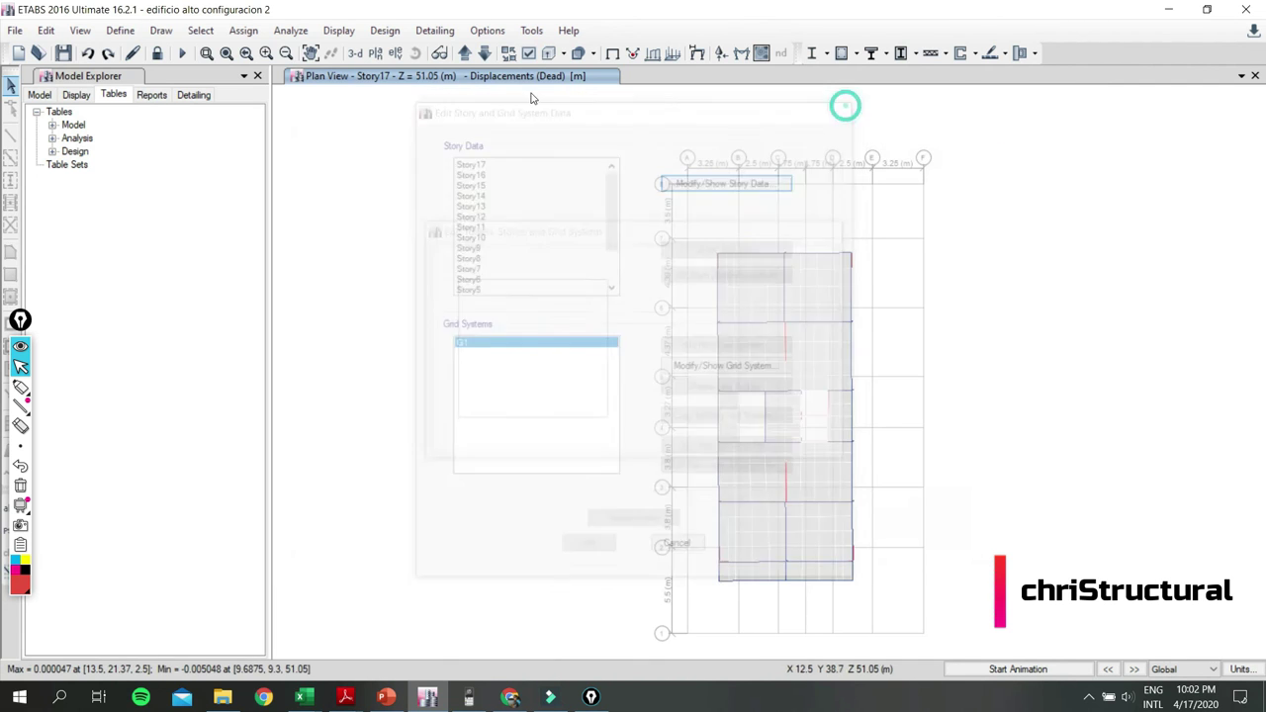
Plot maximum story drifts for the SISMO DIN X BO case in Story Response Plots.
click(338, 30)
click(386, 225)
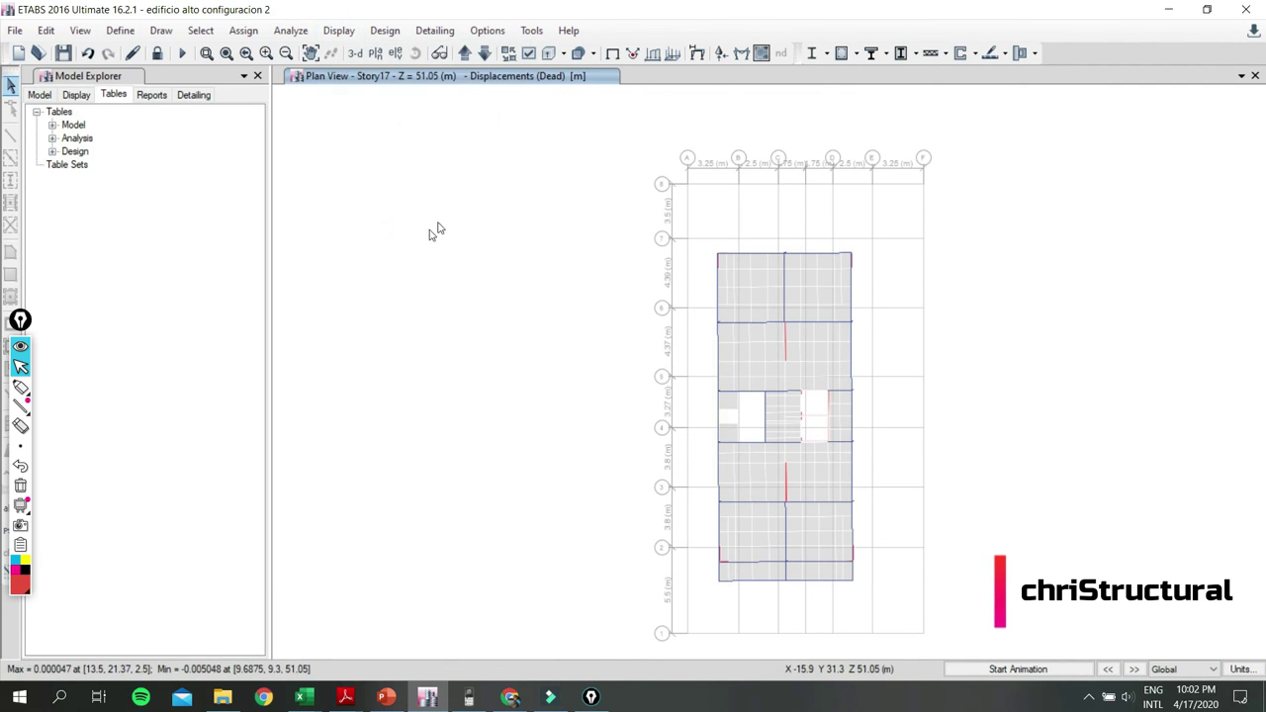
click(551, 159)
click(591, 156)
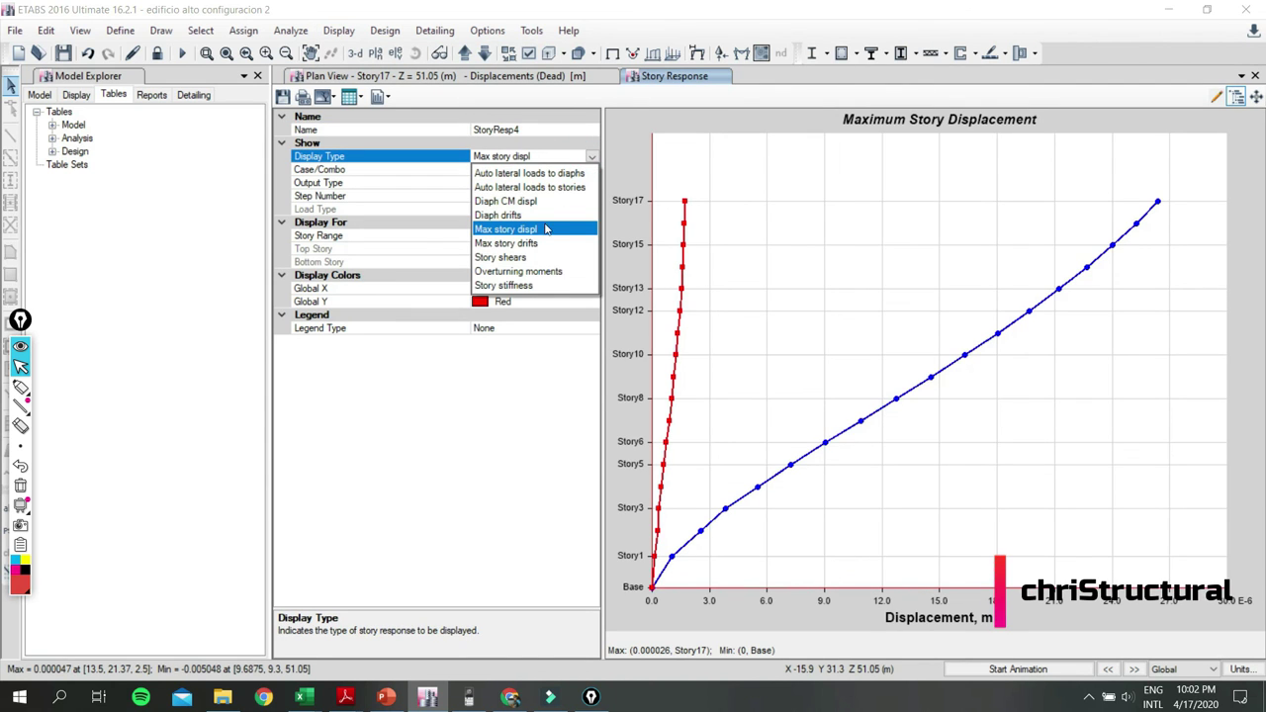
click(505, 243)
click(591, 170)
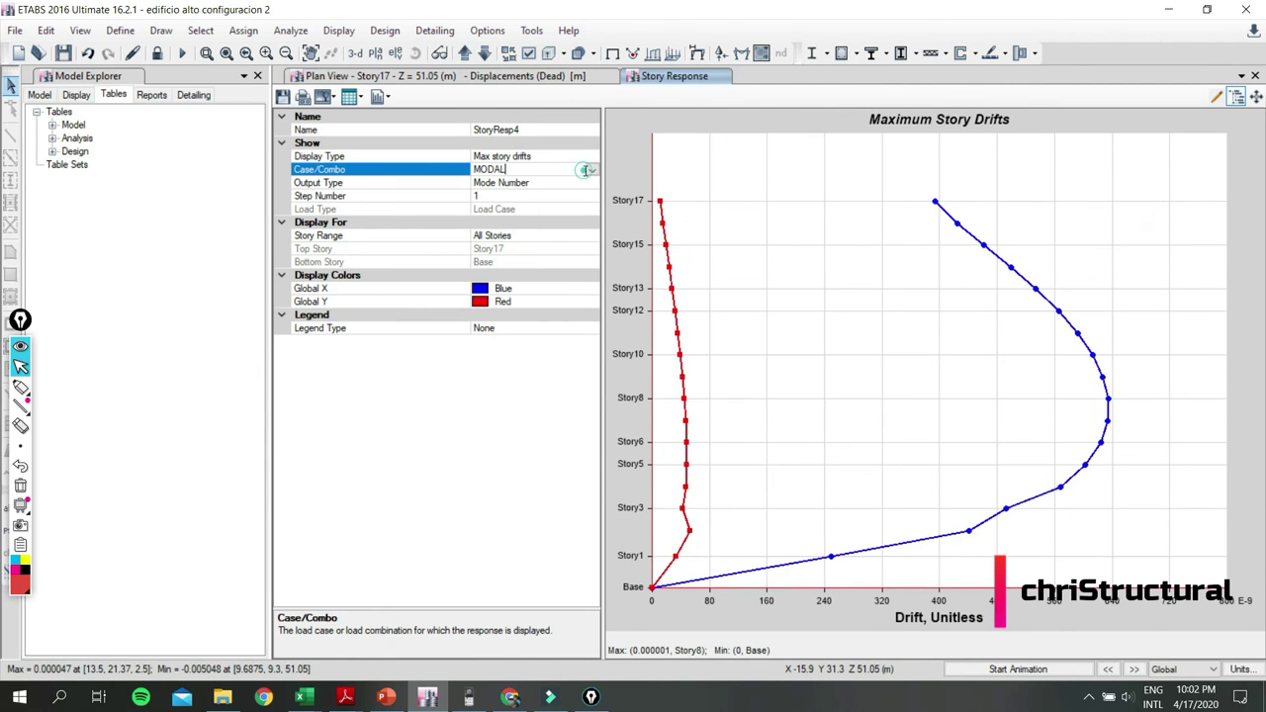
click(590, 170)
drag(585, 269, 580, 320)
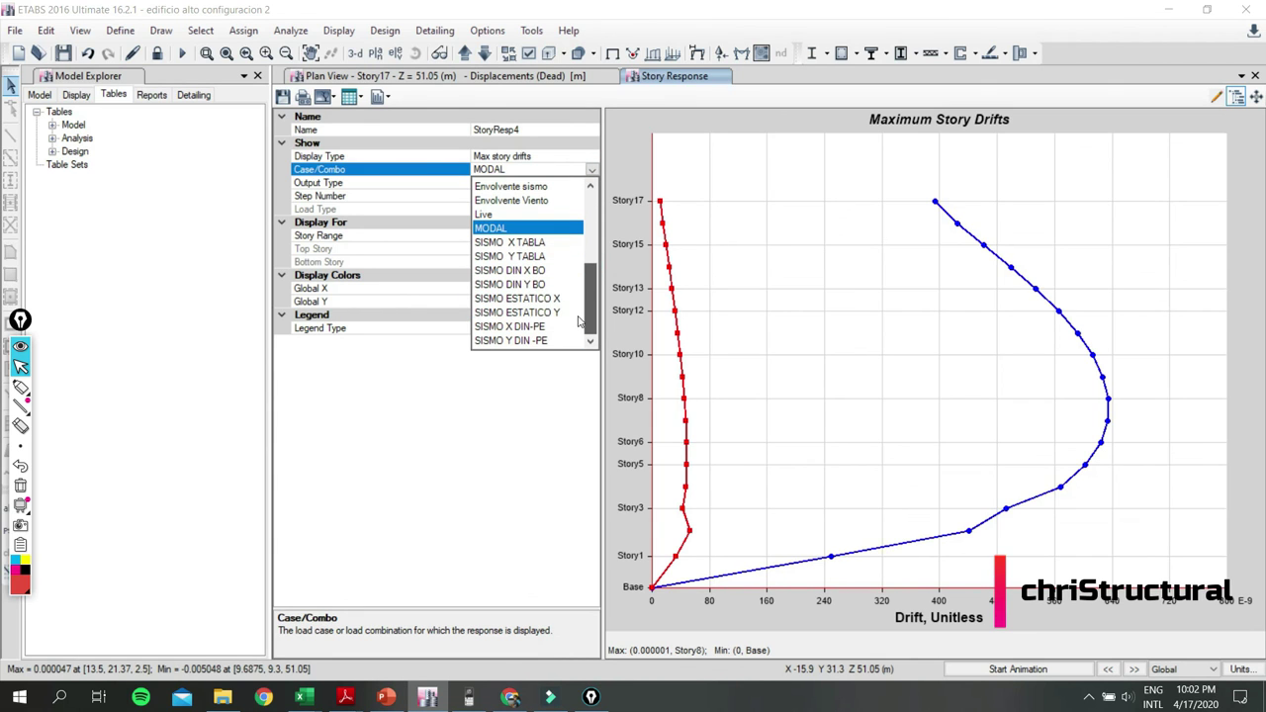
click(543, 272)
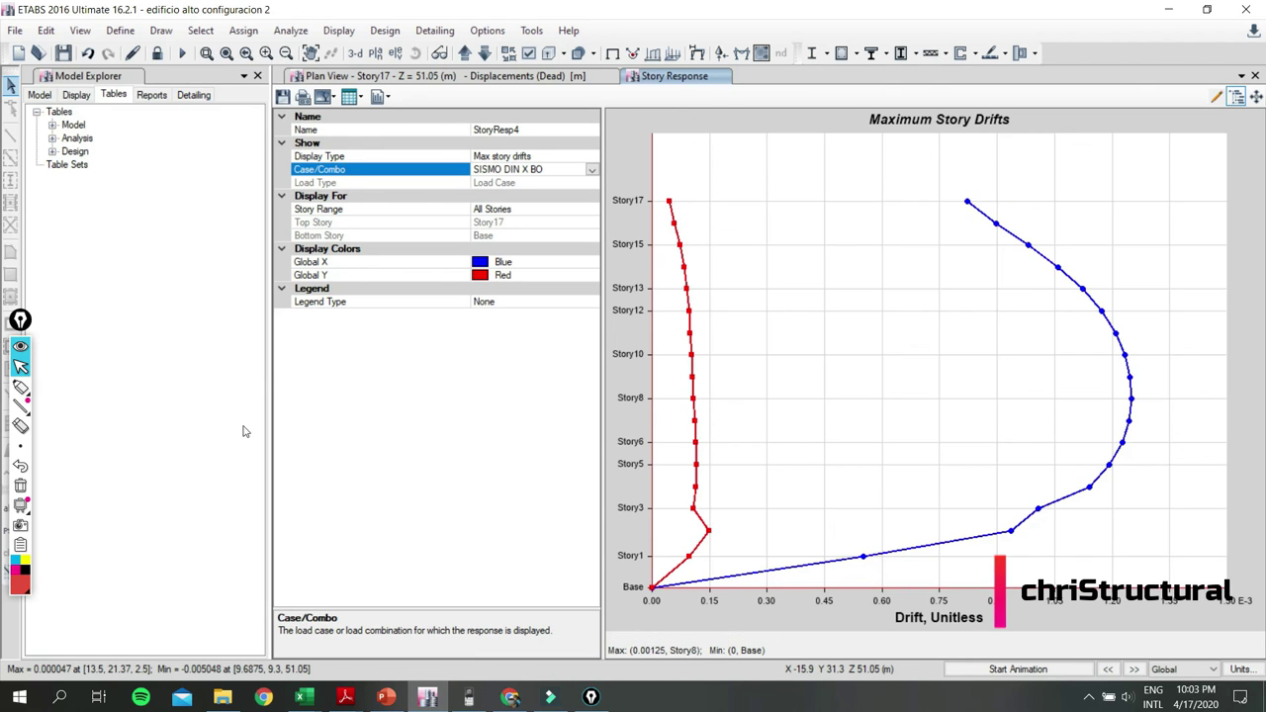
Mark the Story8 peak drift of 0.00125 on the chart and return to the plan view.
click(19, 387)
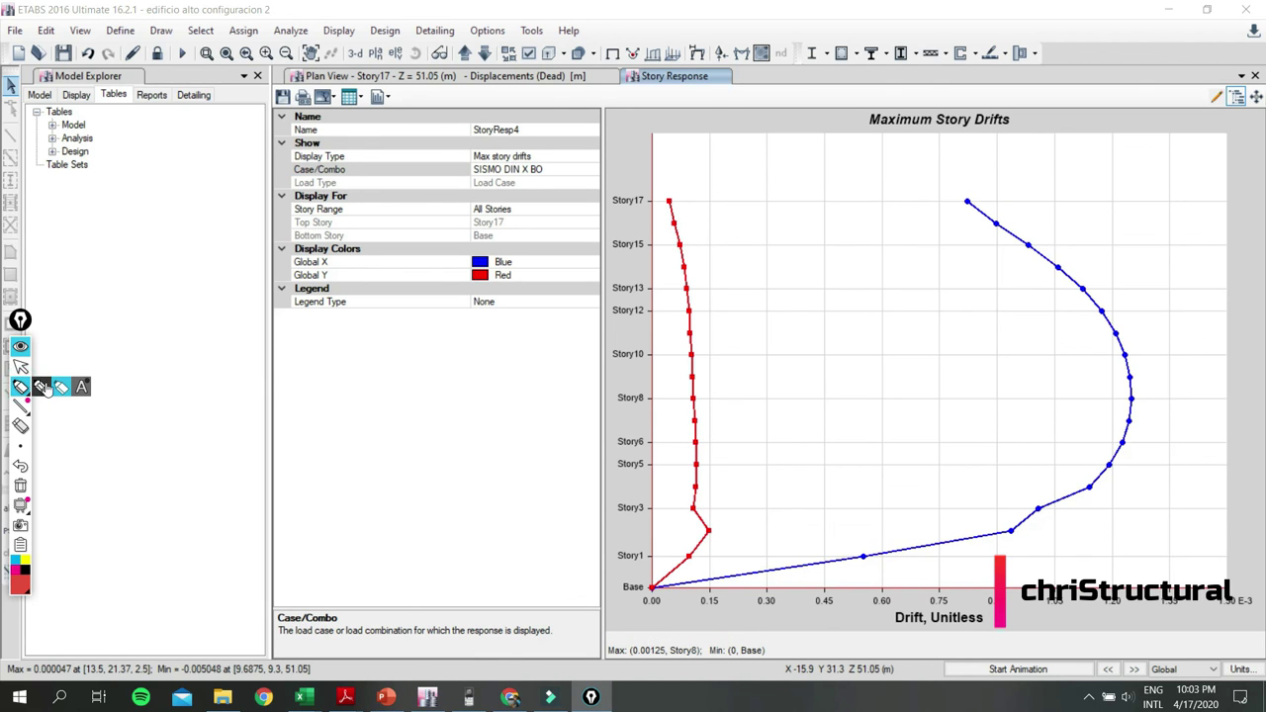
click(59, 388)
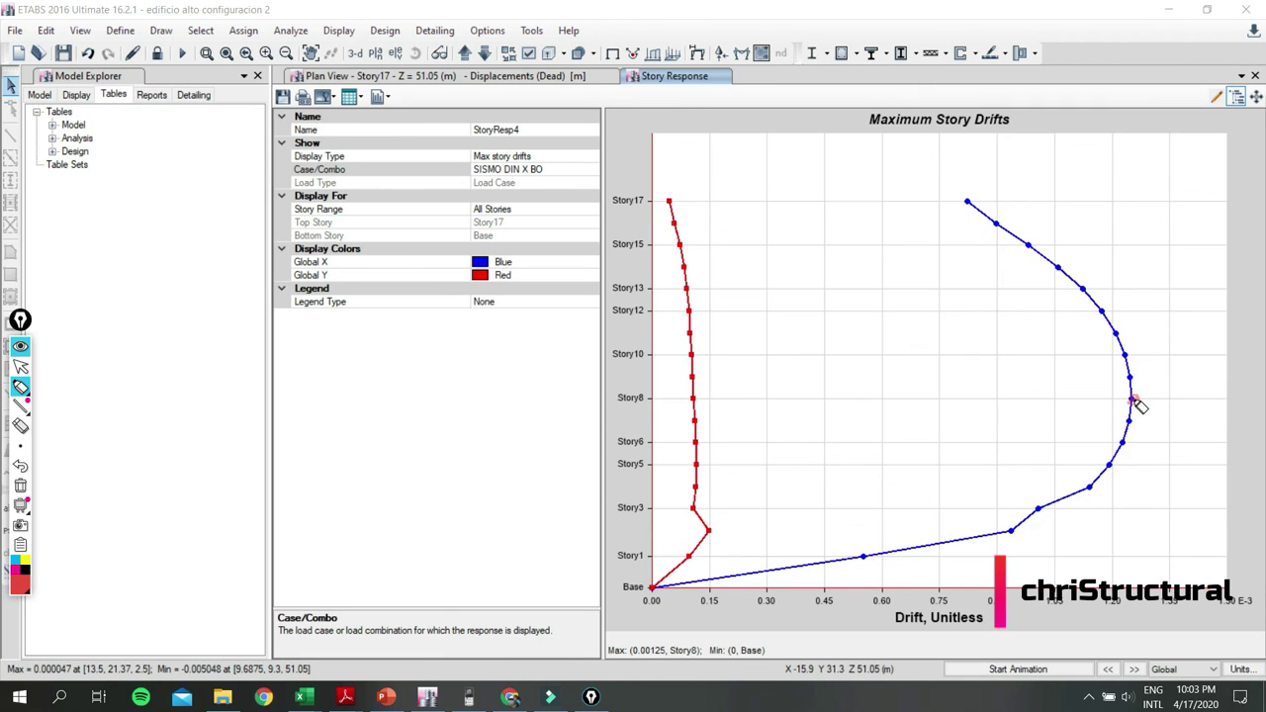
drag(1131, 403, 1131, 405)
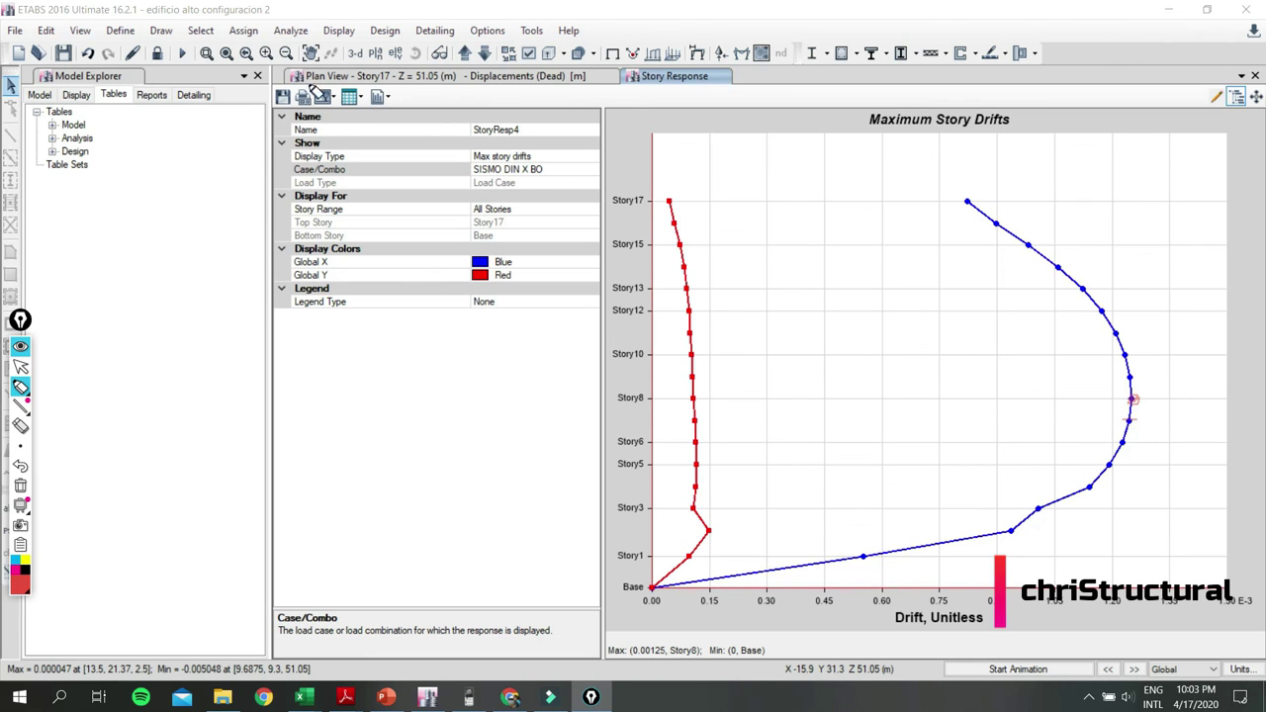
click(19, 367)
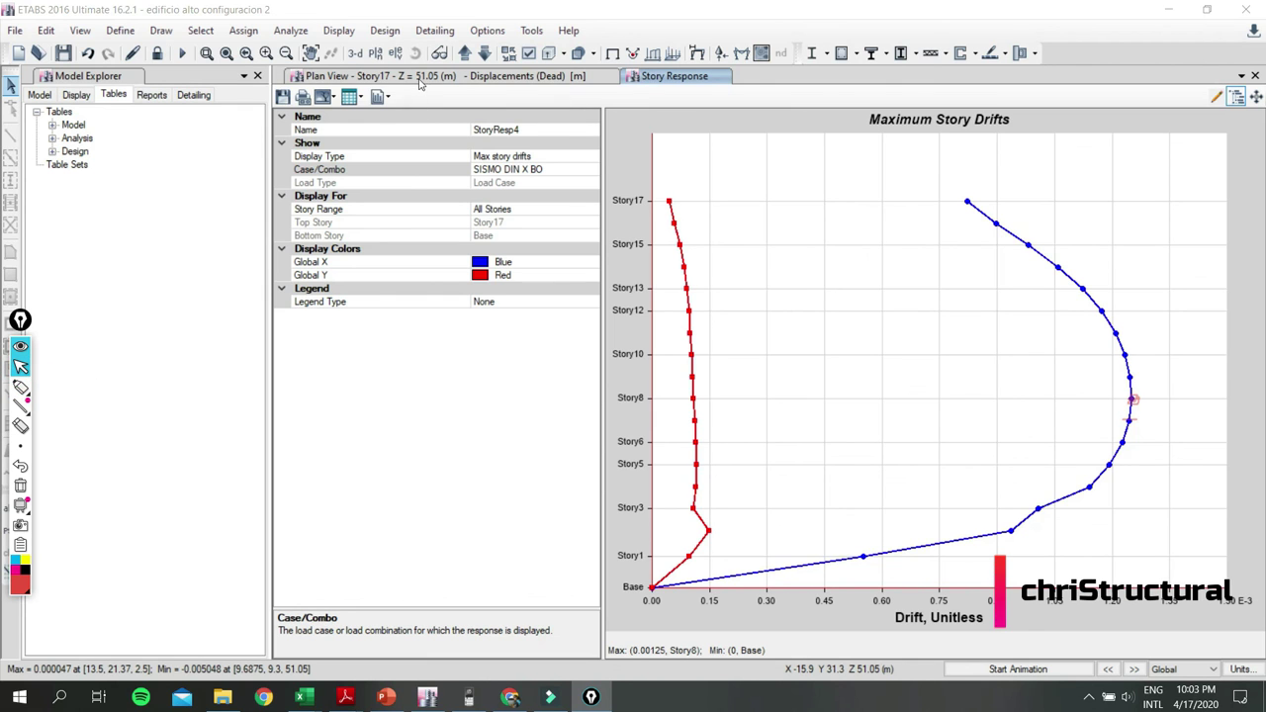
click(422, 80)
click(486, 407)
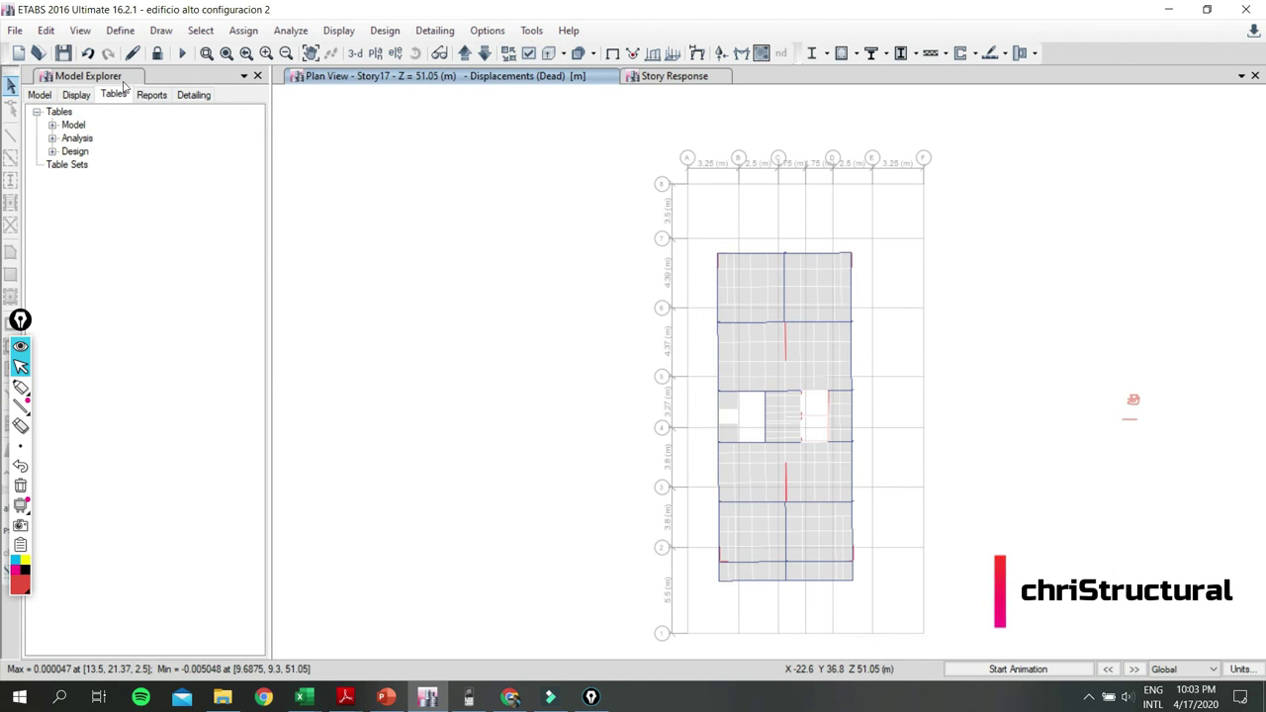
Open the Story Max/Avg Displacements table from the displacement results tables.
click(53, 139)
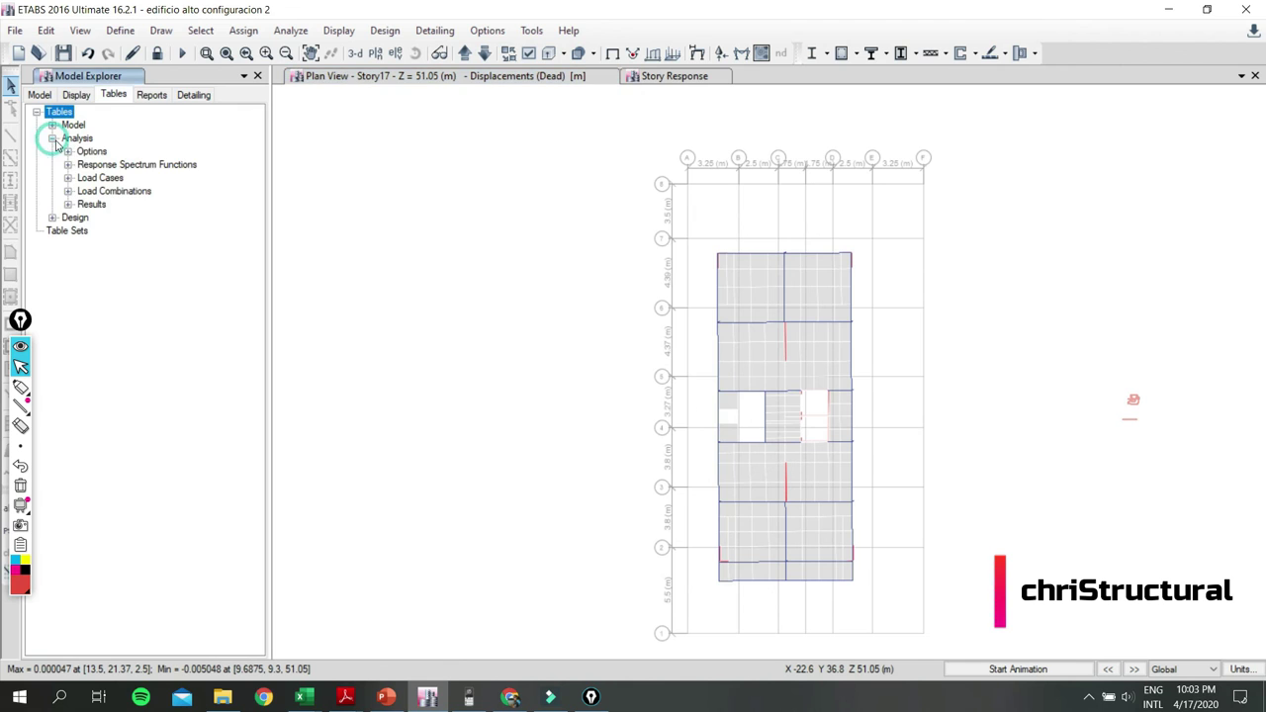
click(66, 205)
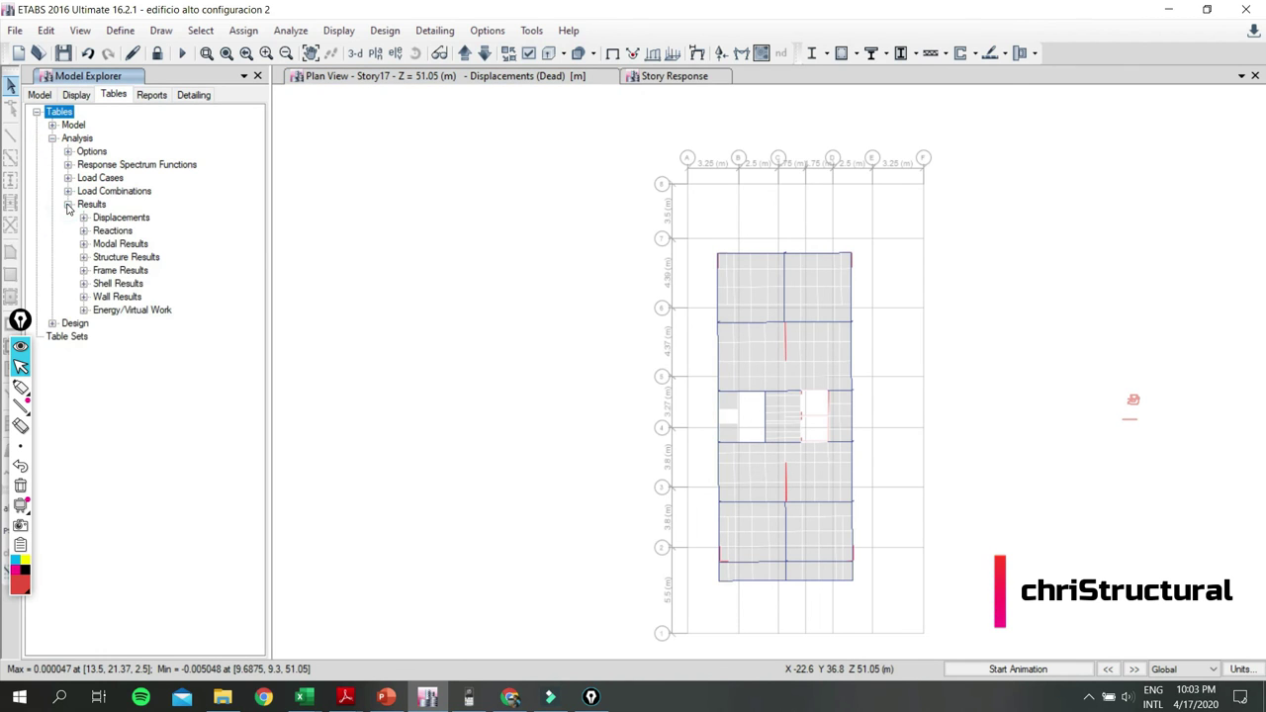
click(85, 257)
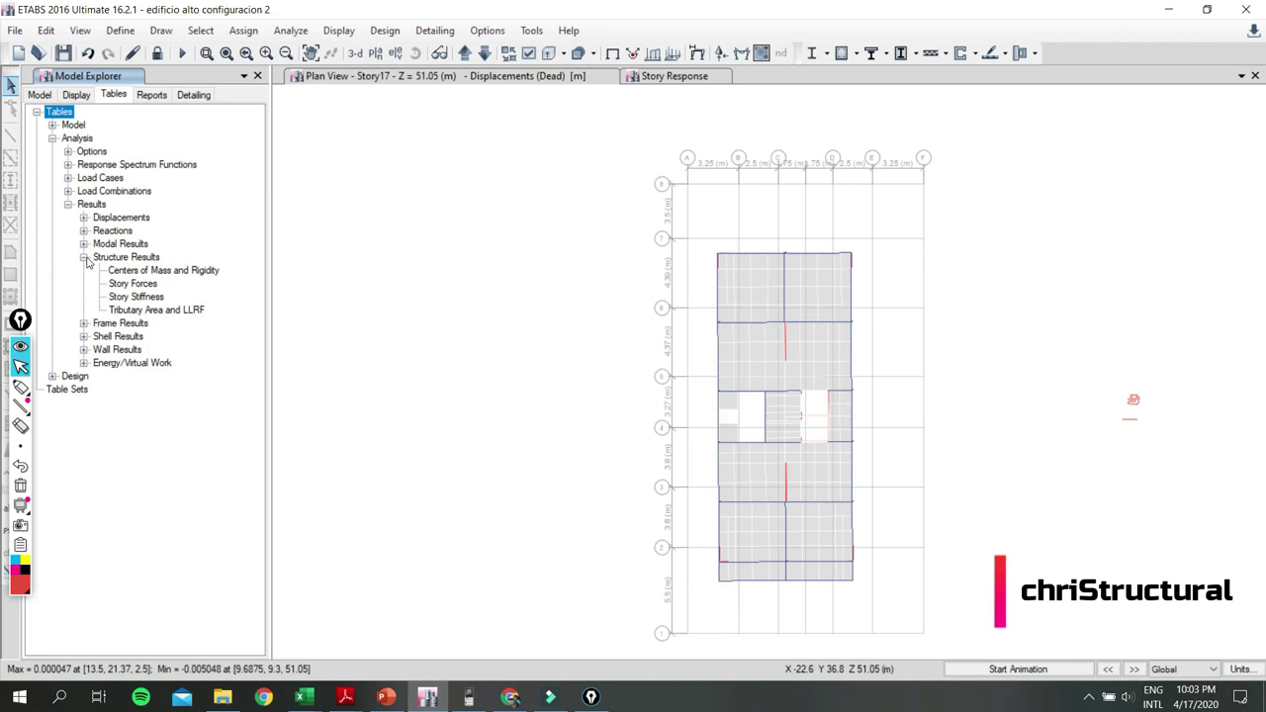
click(84, 257)
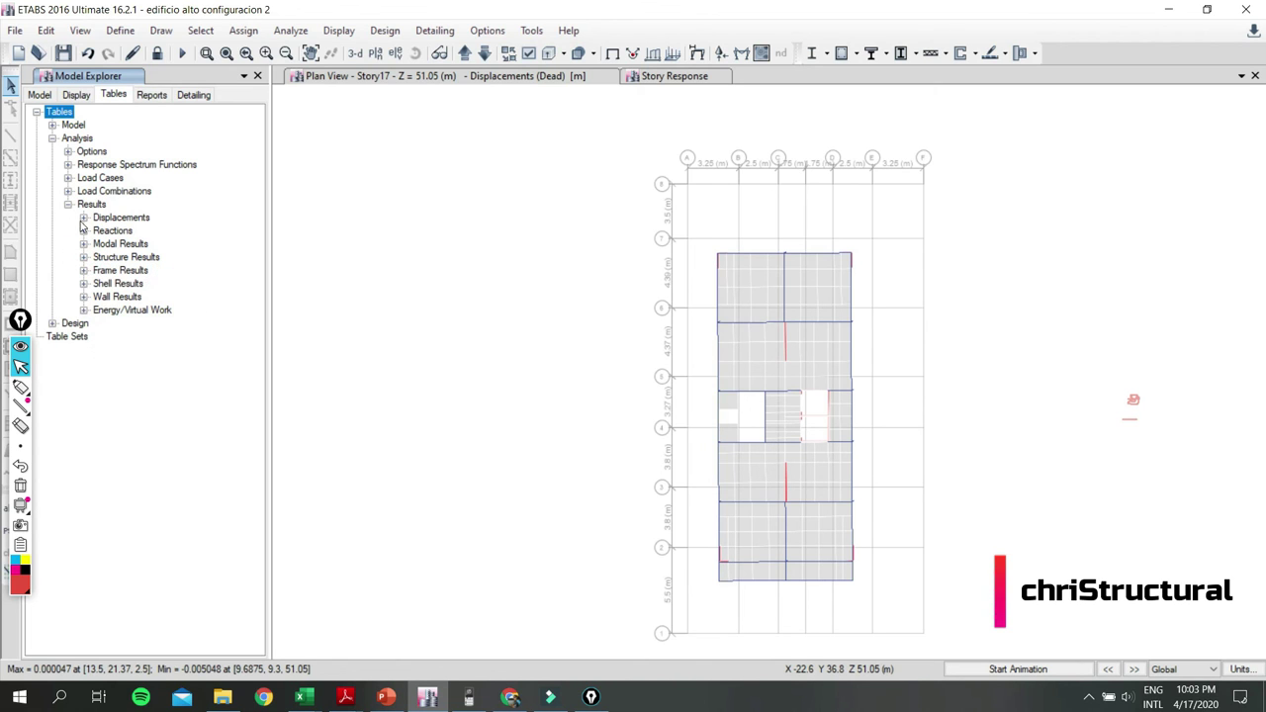
click(52, 126)
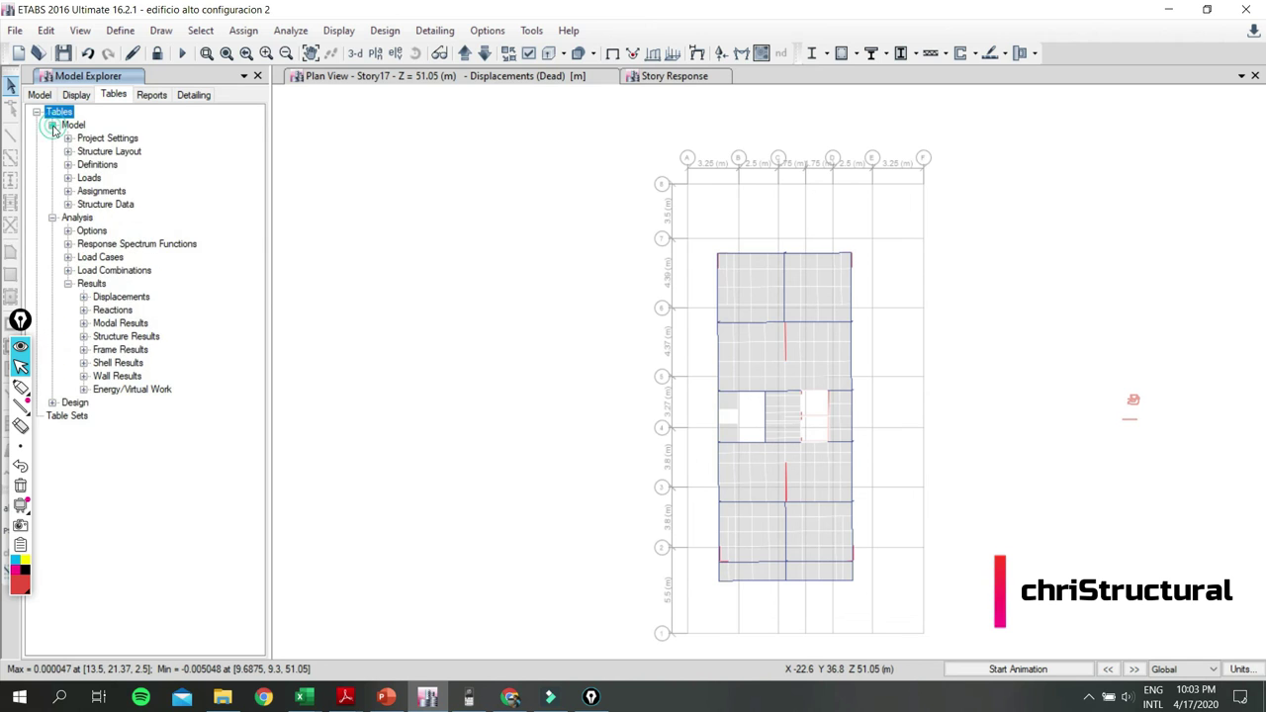
click(68, 205)
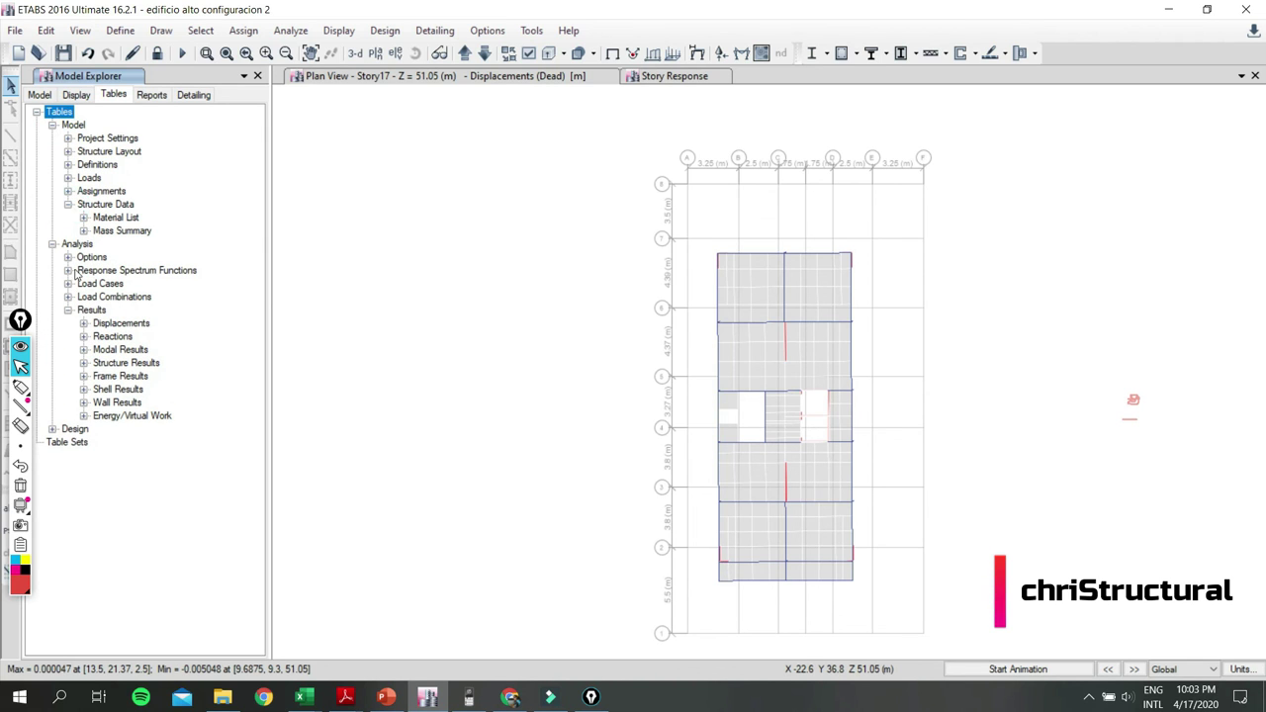
click(84, 323)
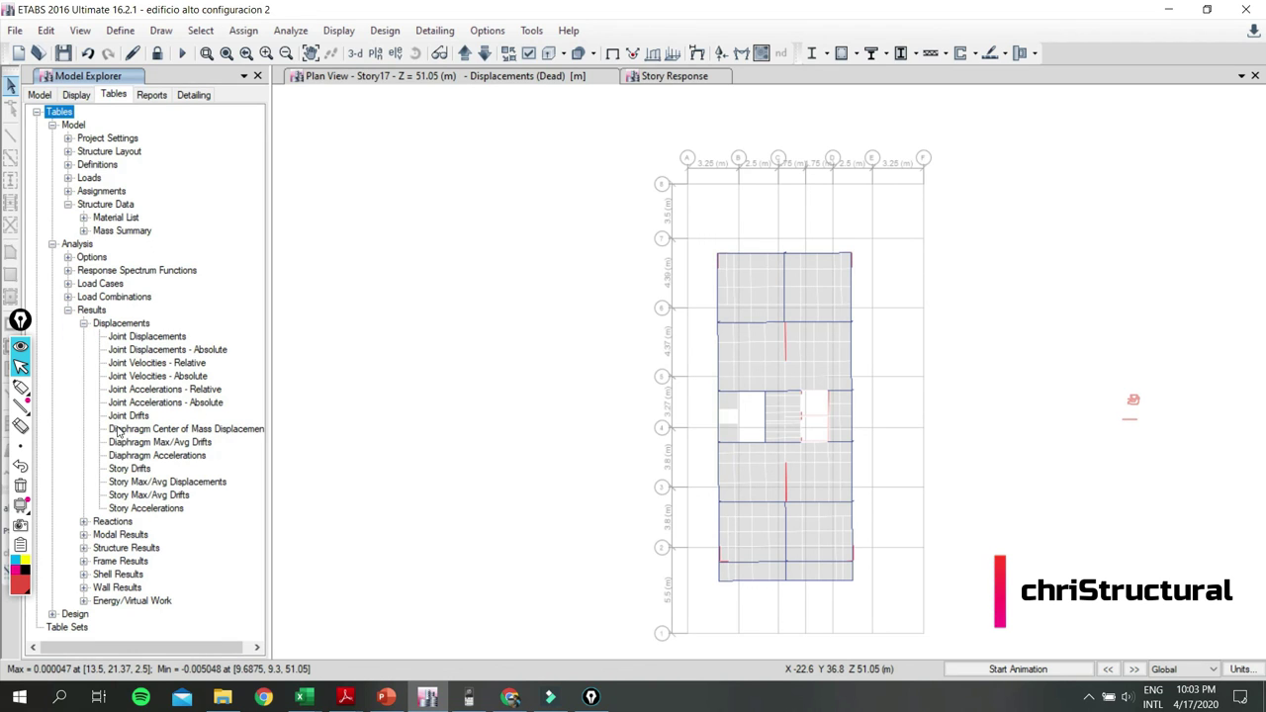
click(130, 470)
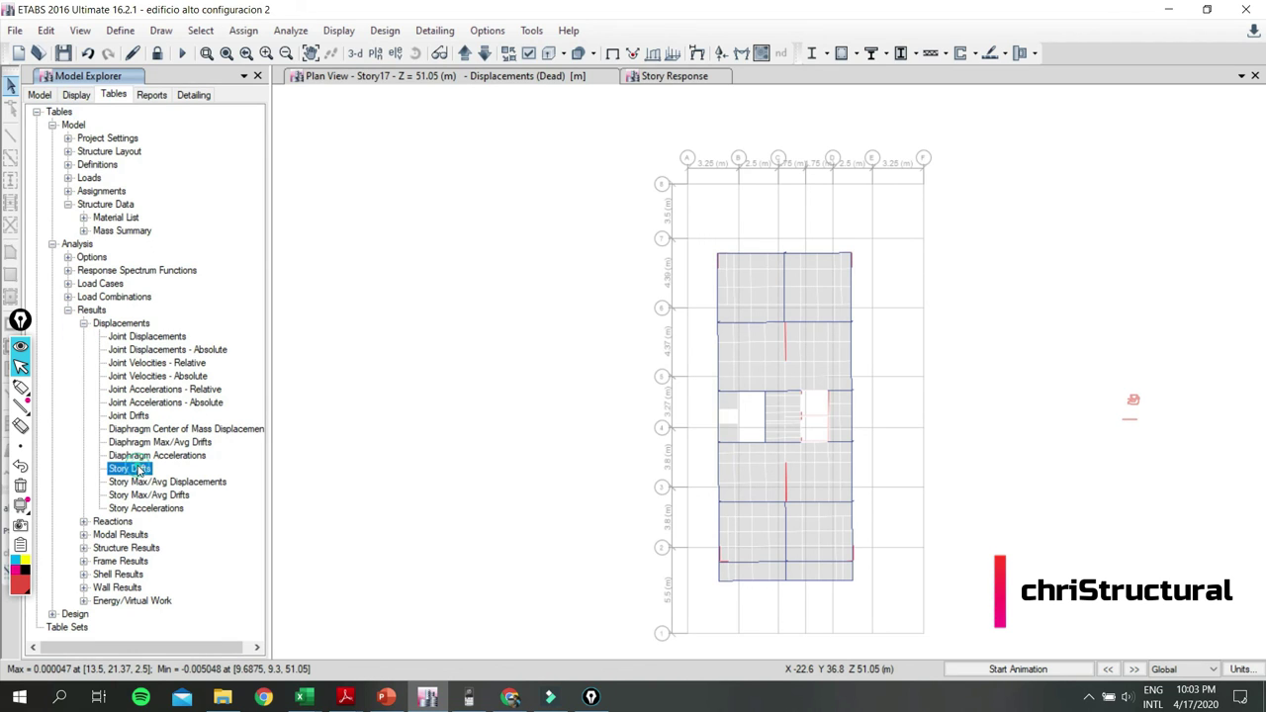
click(193, 484)
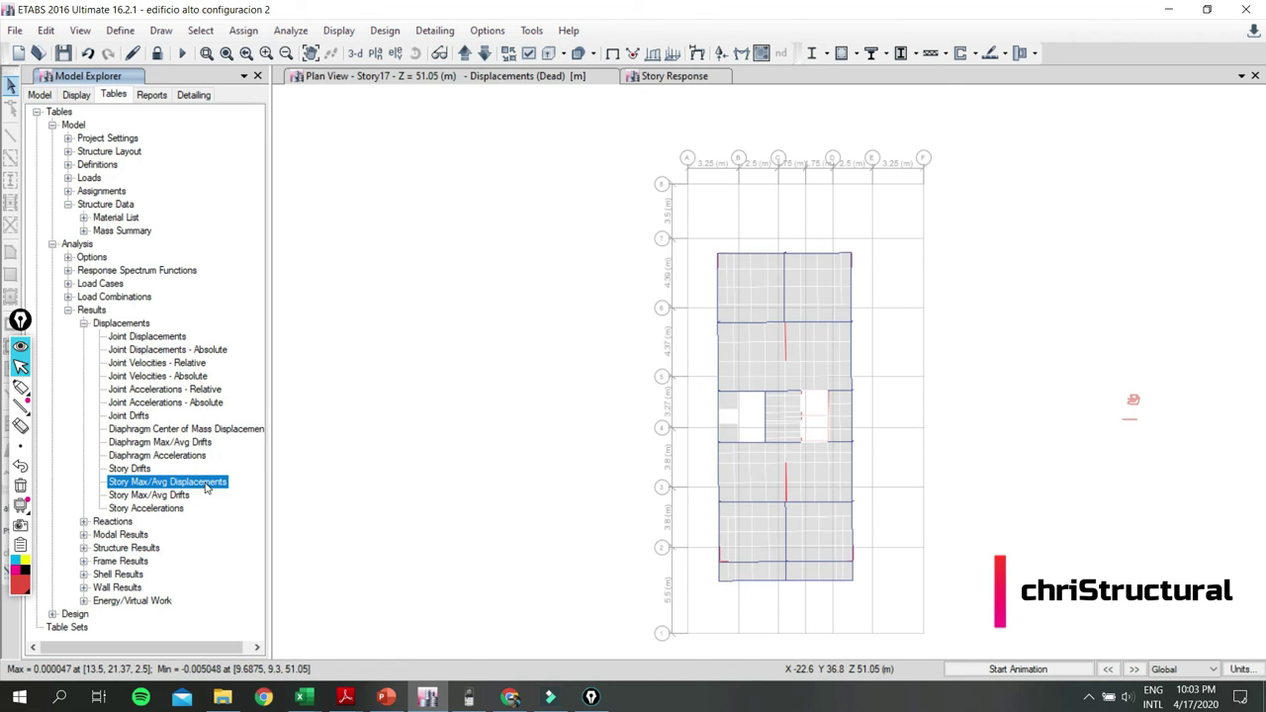
double_click(206, 485)
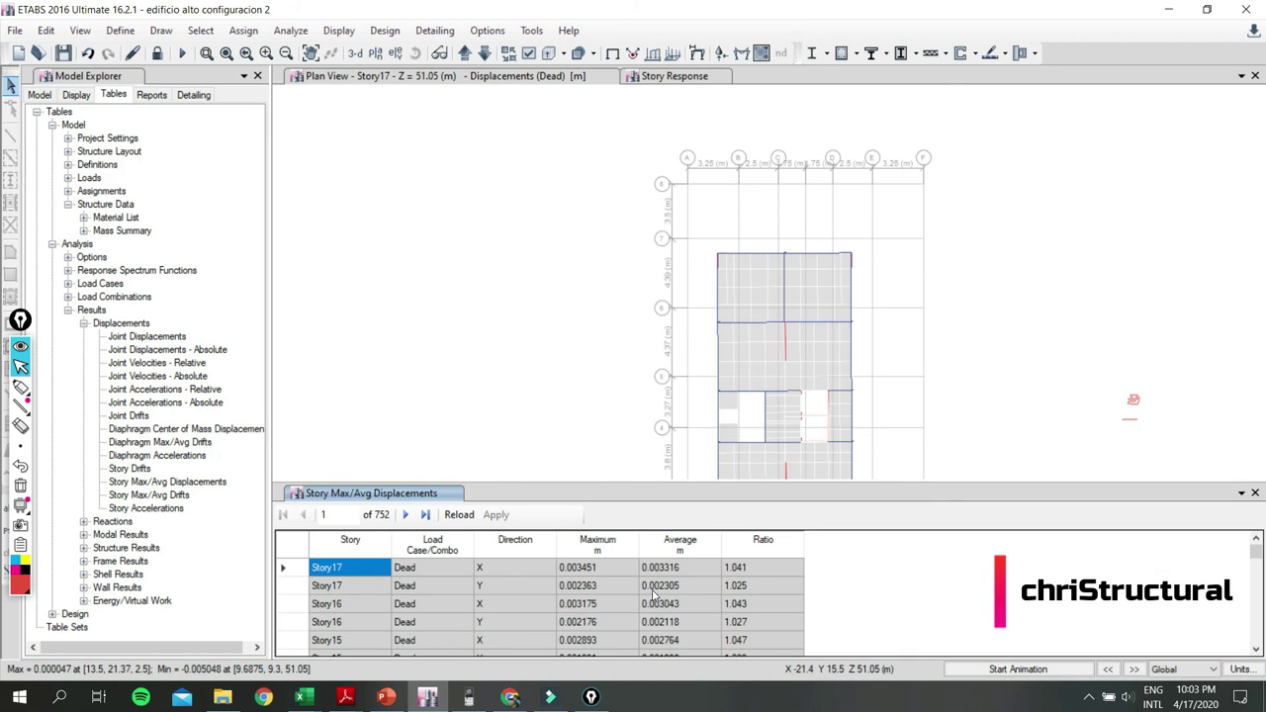
Filter the Load Case/Combo column to show only SISMO DIN X BO Max rows.
scroll(648, 583, down, 2)
scroll(569, 610, down, 2)
scroll(566, 613, down, 2)
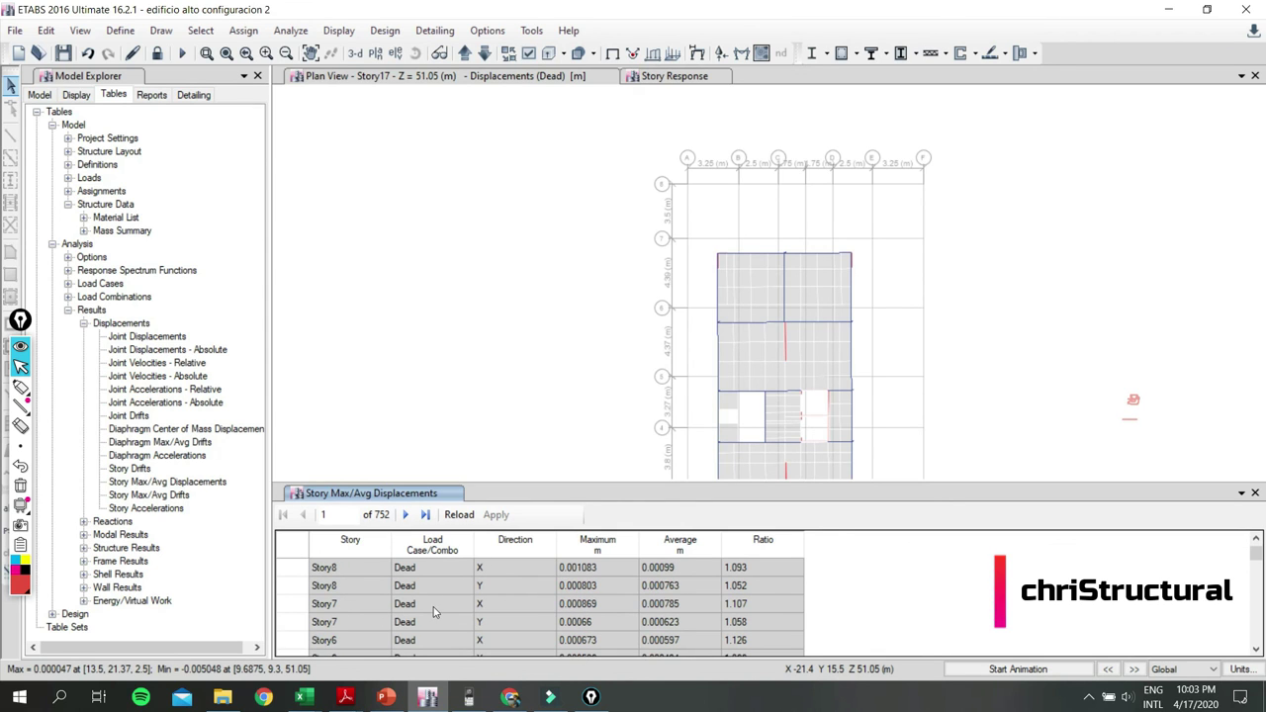
scroll(452, 610, up, 6)
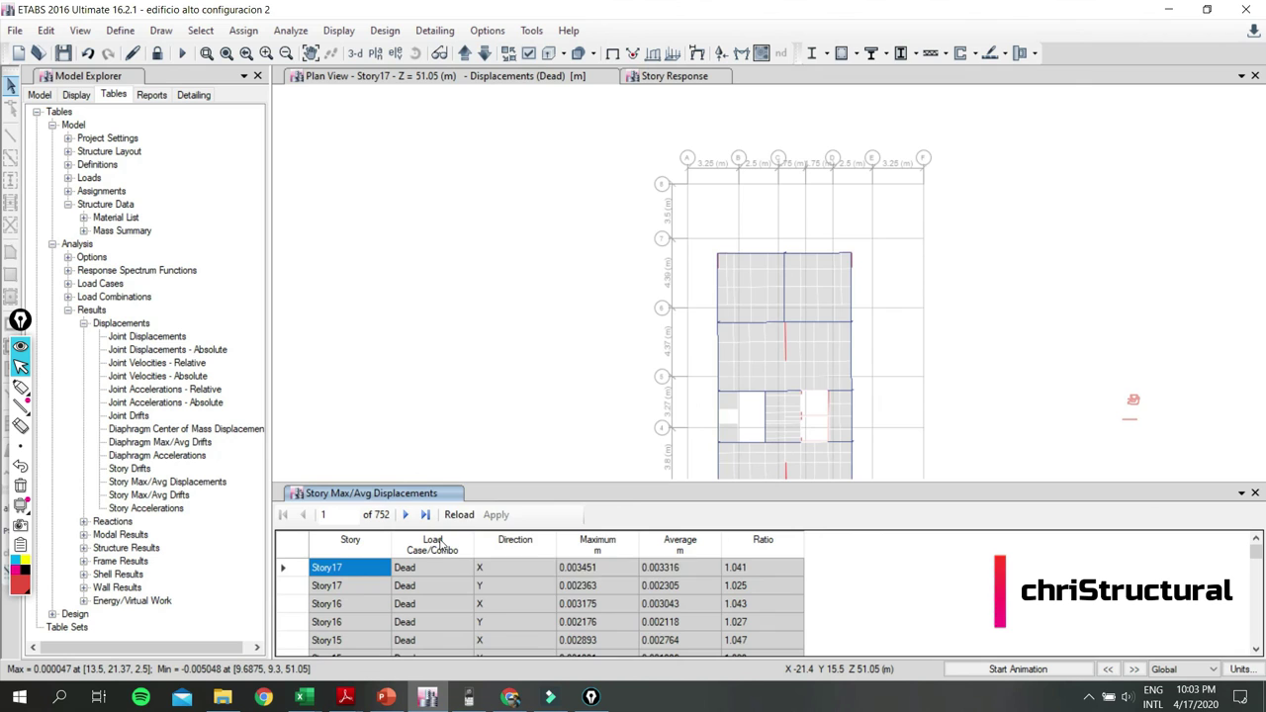
right_click(442, 544)
scroll(591, 539, down, 3)
scroll(591, 539, down, 3)
scroll(590, 540, down, 2)
scroll(588, 542, up, 2)
scroll(580, 547, down, 2)
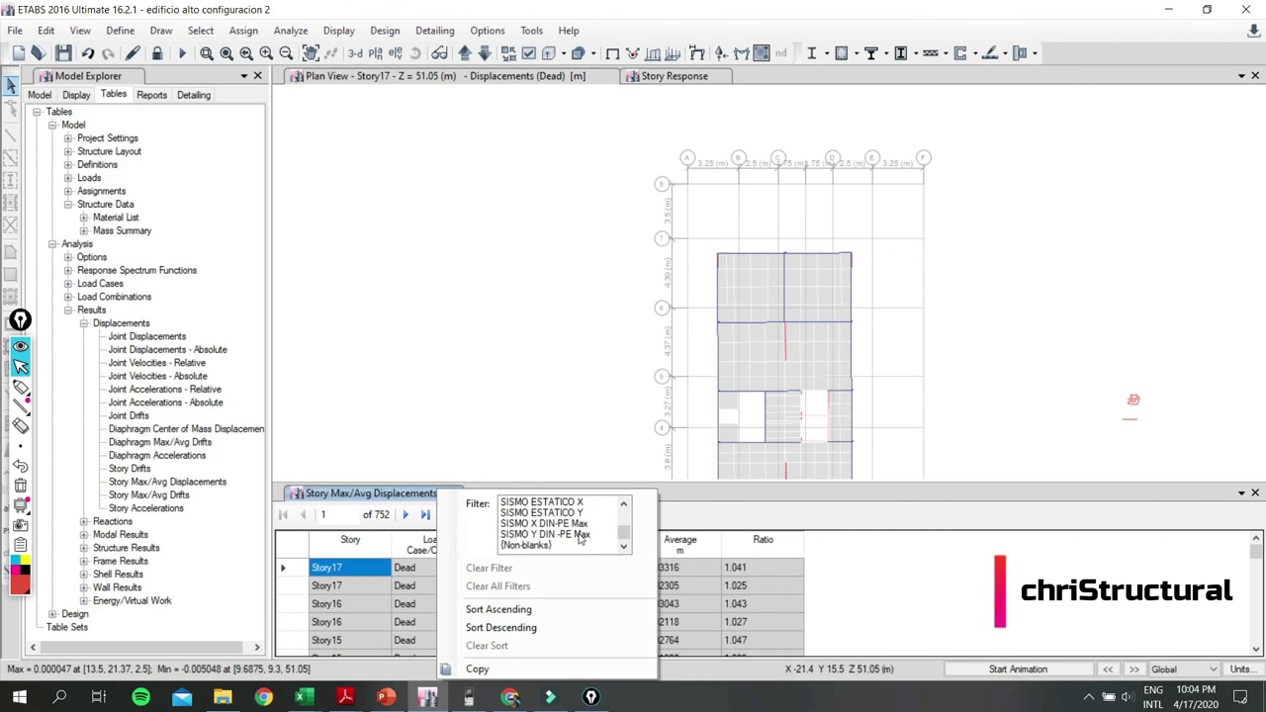
scroll(583, 532, up, 2)
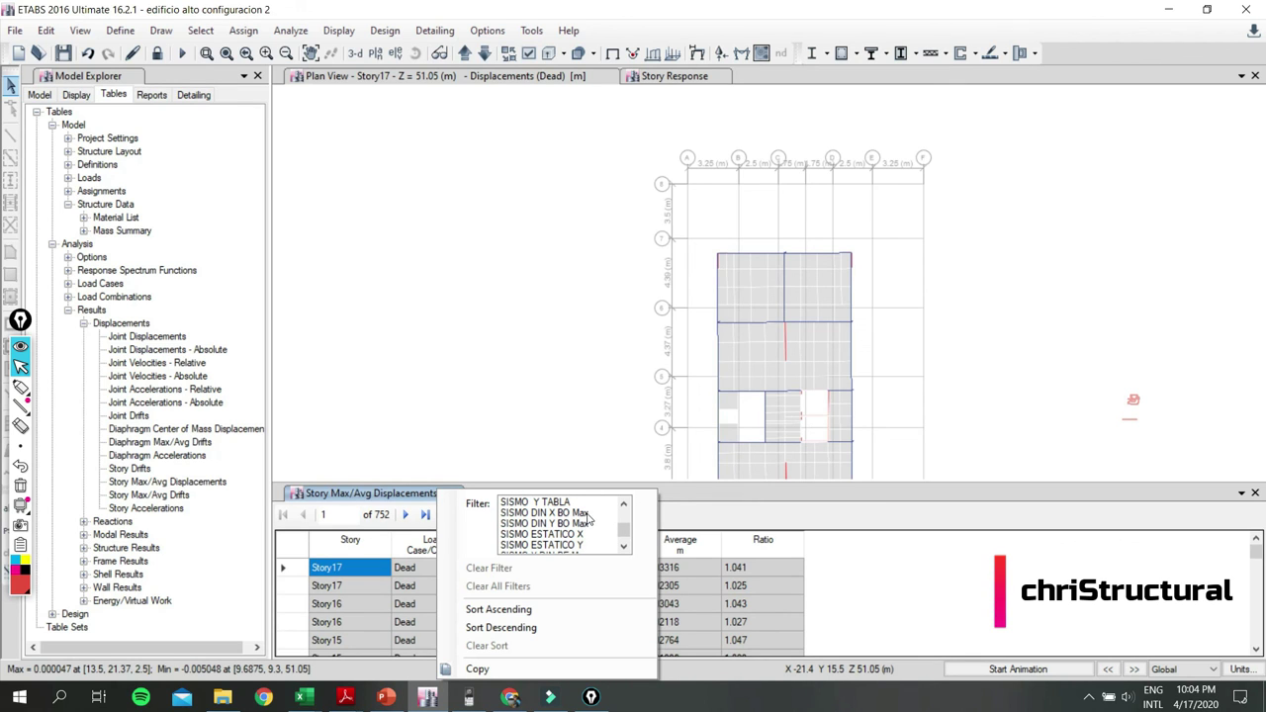
click(588, 515)
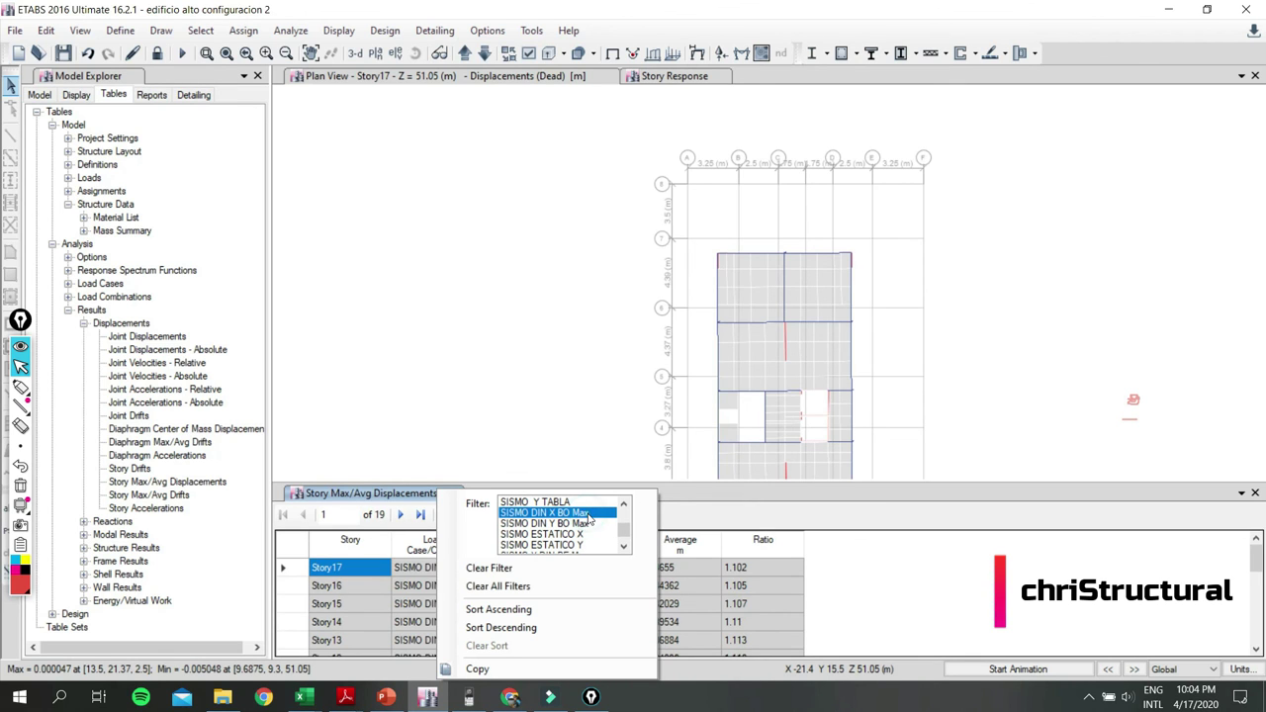
click(890, 619)
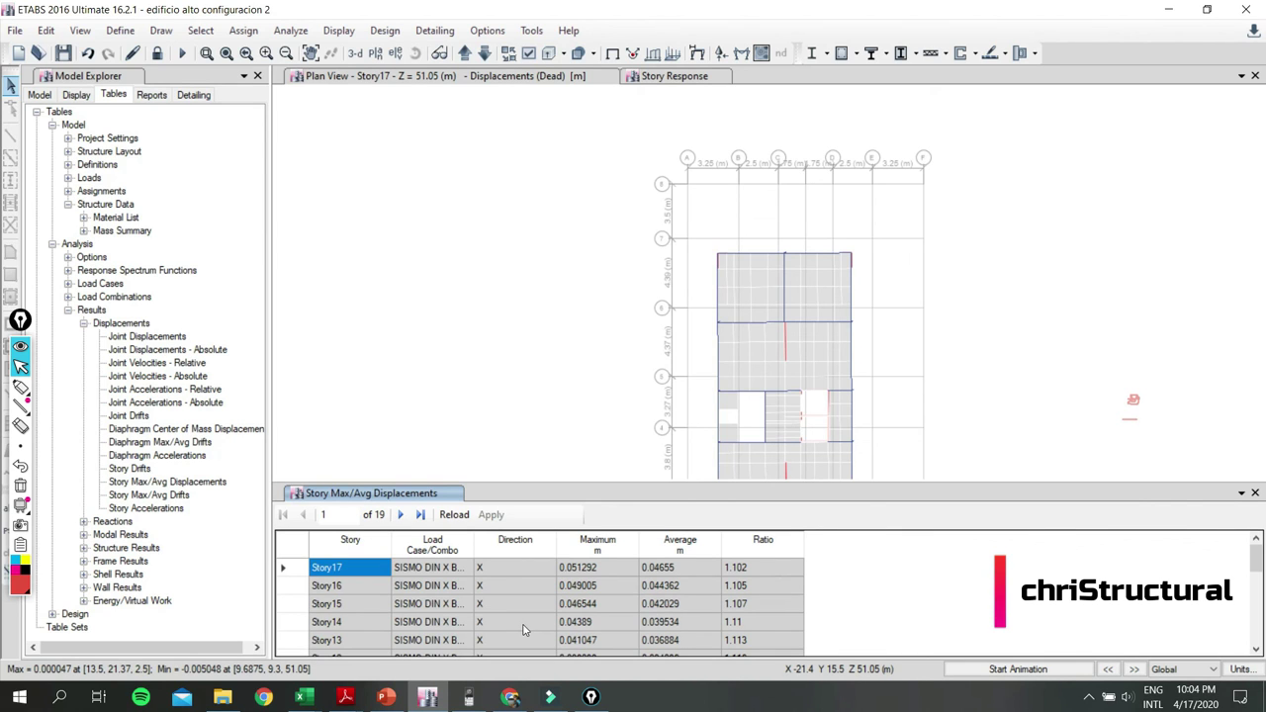
Select Story7's maximum displacement 0.021428 and bring up the HP Prime calculator.
scroll(523, 626, down, 1)
scroll(519, 620, down, 1)
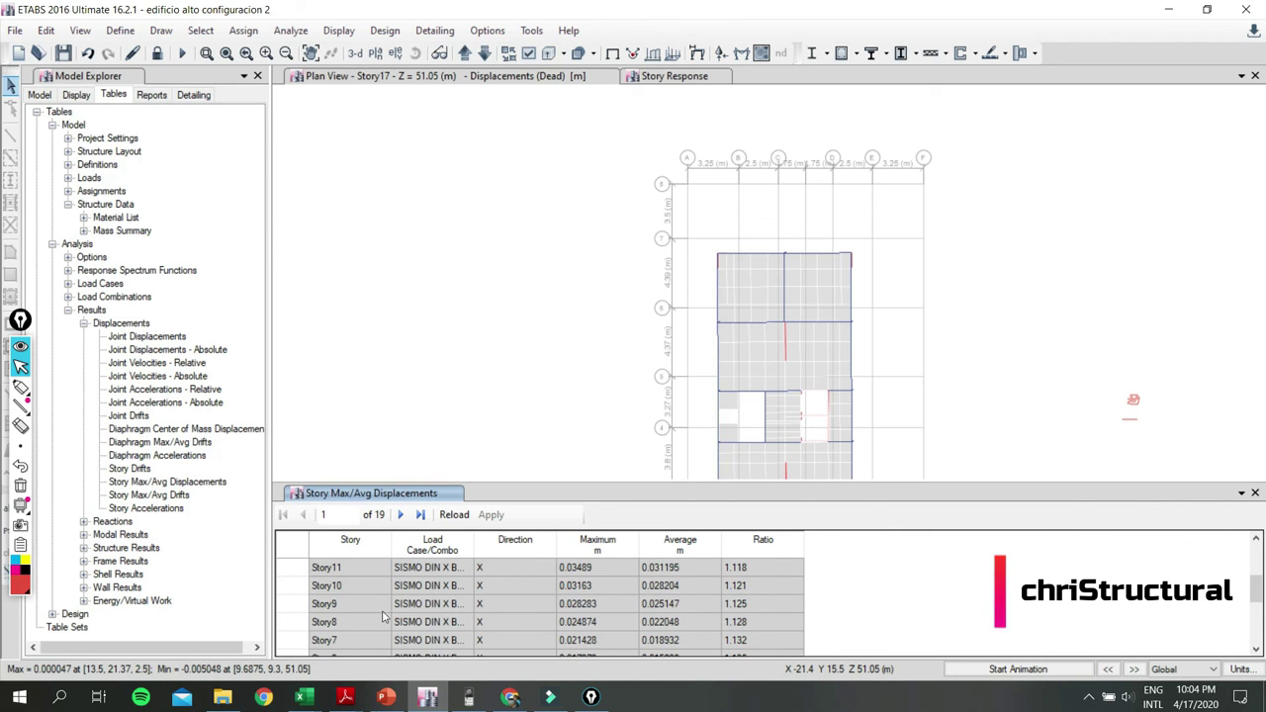
click(352, 623)
click(362, 639)
click(595, 641)
click(469, 697)
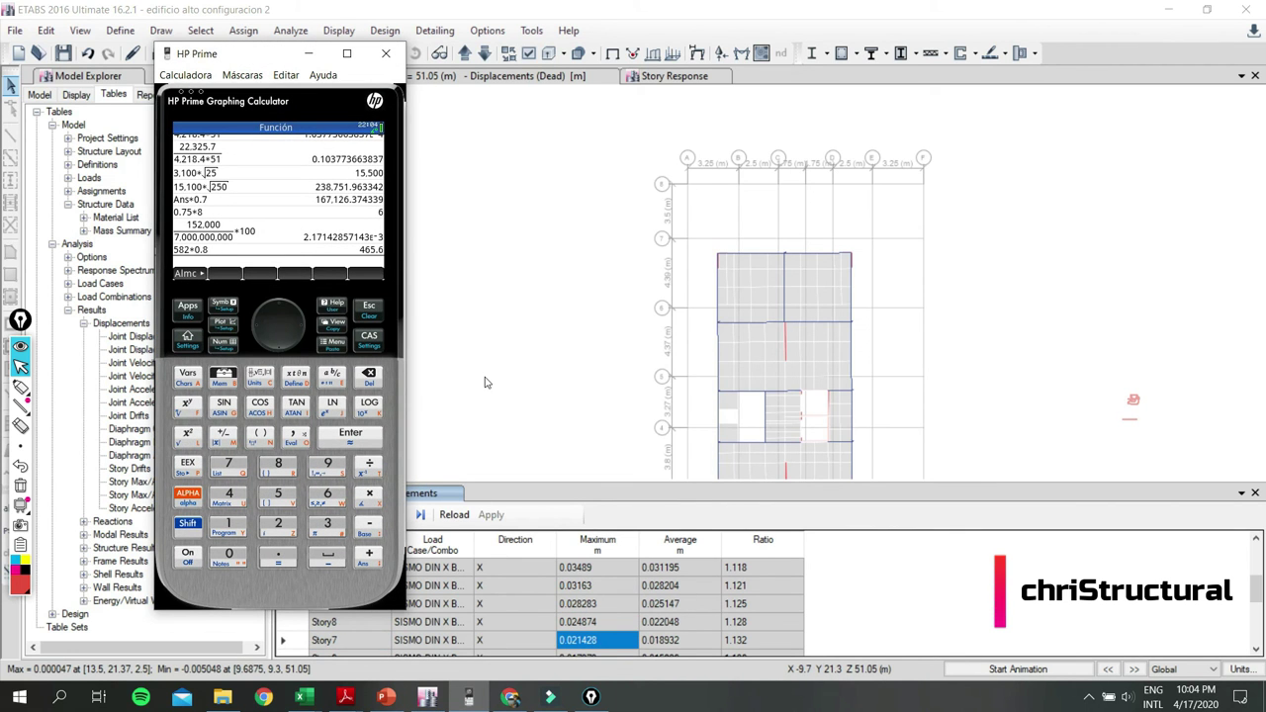
Compute 0.024874 − 0.021428 = 0.003446 in HP Prime and multiply it by 4 to get 0.013784.
text(.)
text(74)
text(8)
key(Return)
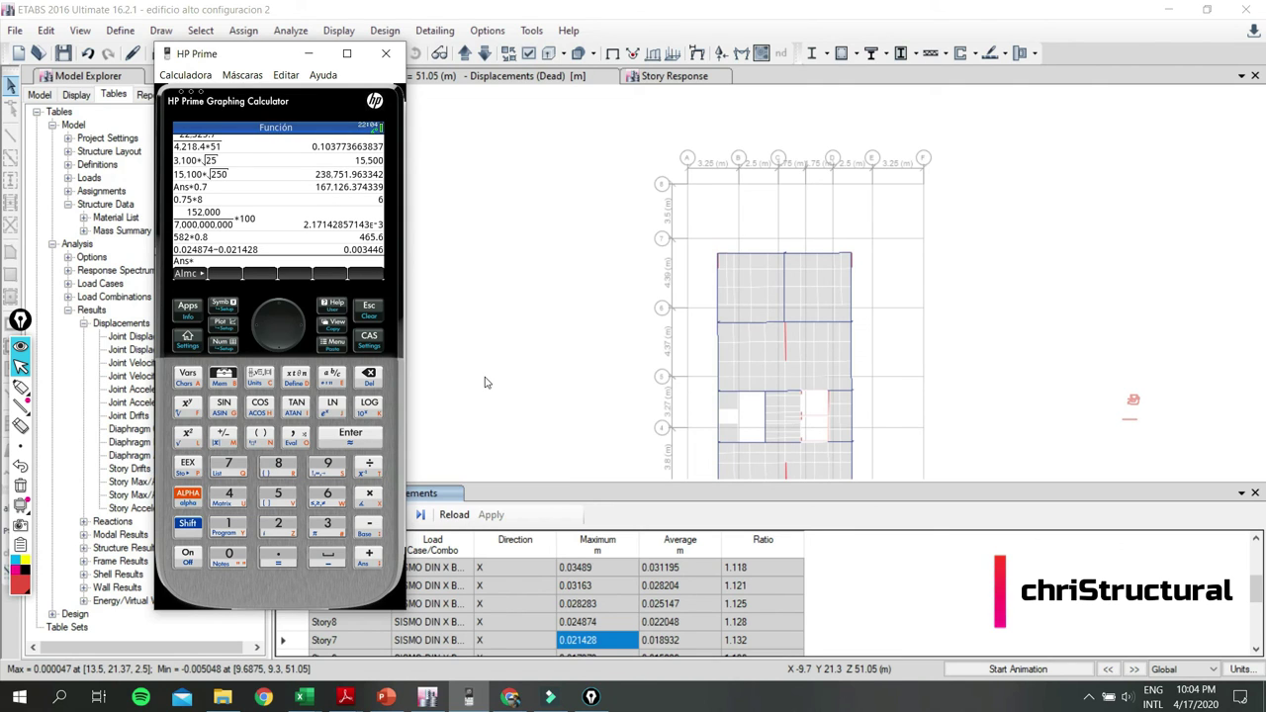
text(4)
key(Return)
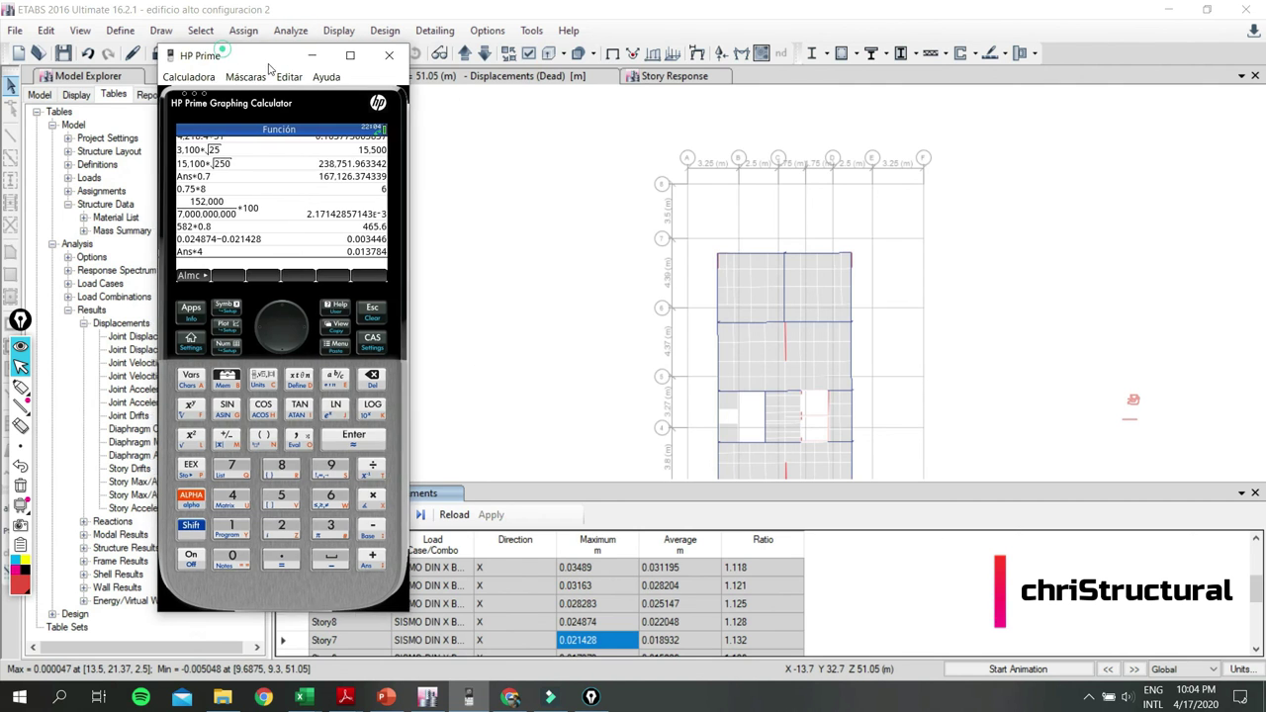
key(alt+Tab)
key(alt+Tab)
key(alt+Tab)
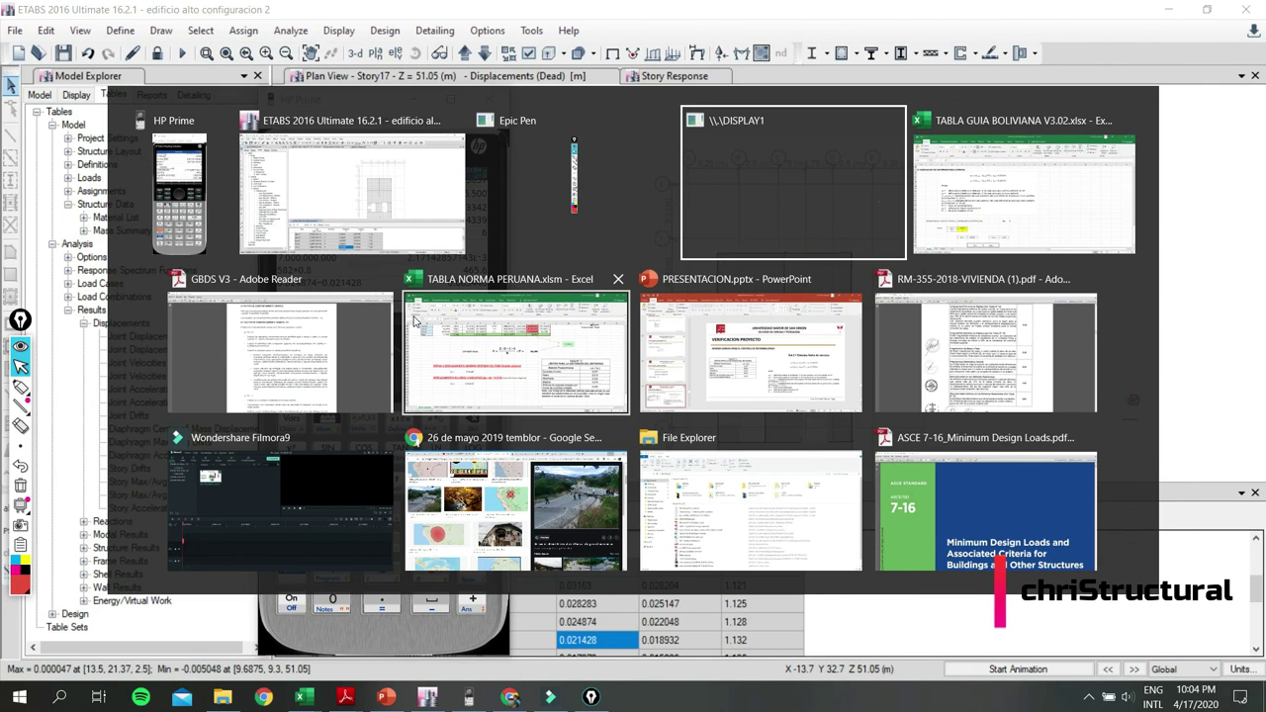
key(alt+Tab)
Enter the drift 0.003446 in cell E136, cross-checking it against the HP Prime result.
click(292, 533)
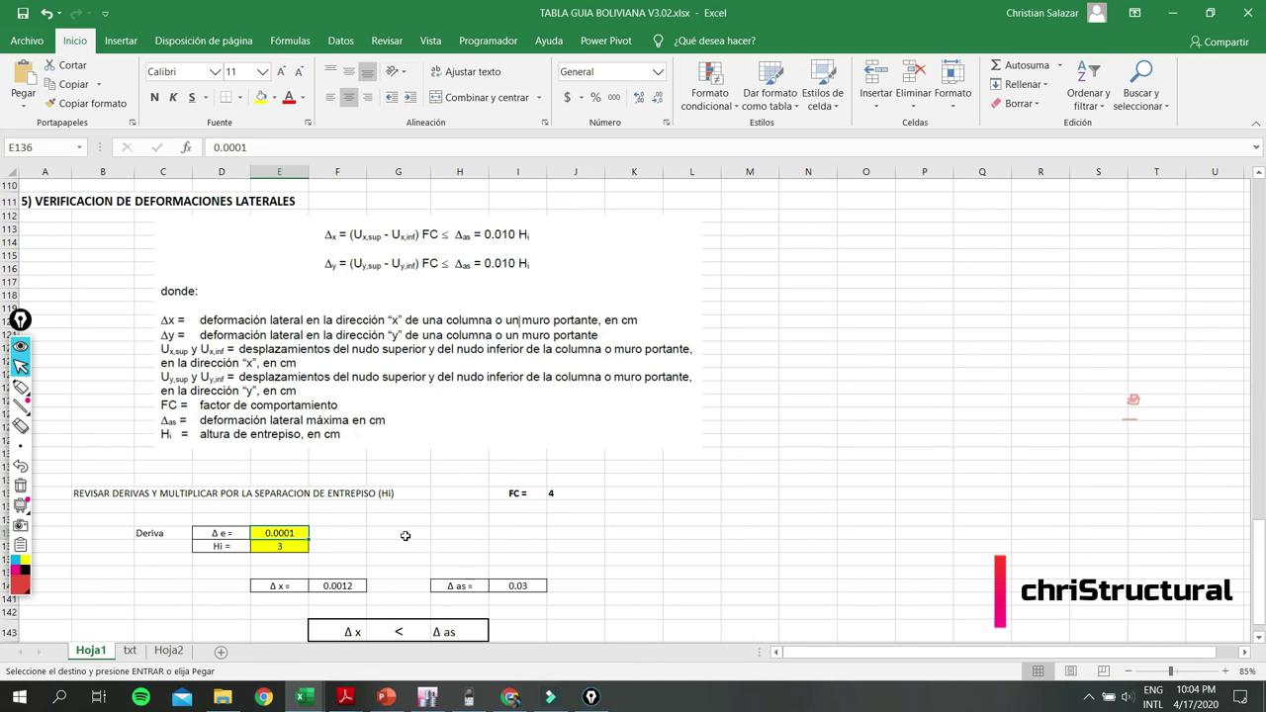
scroll(405, 535, down, 1)
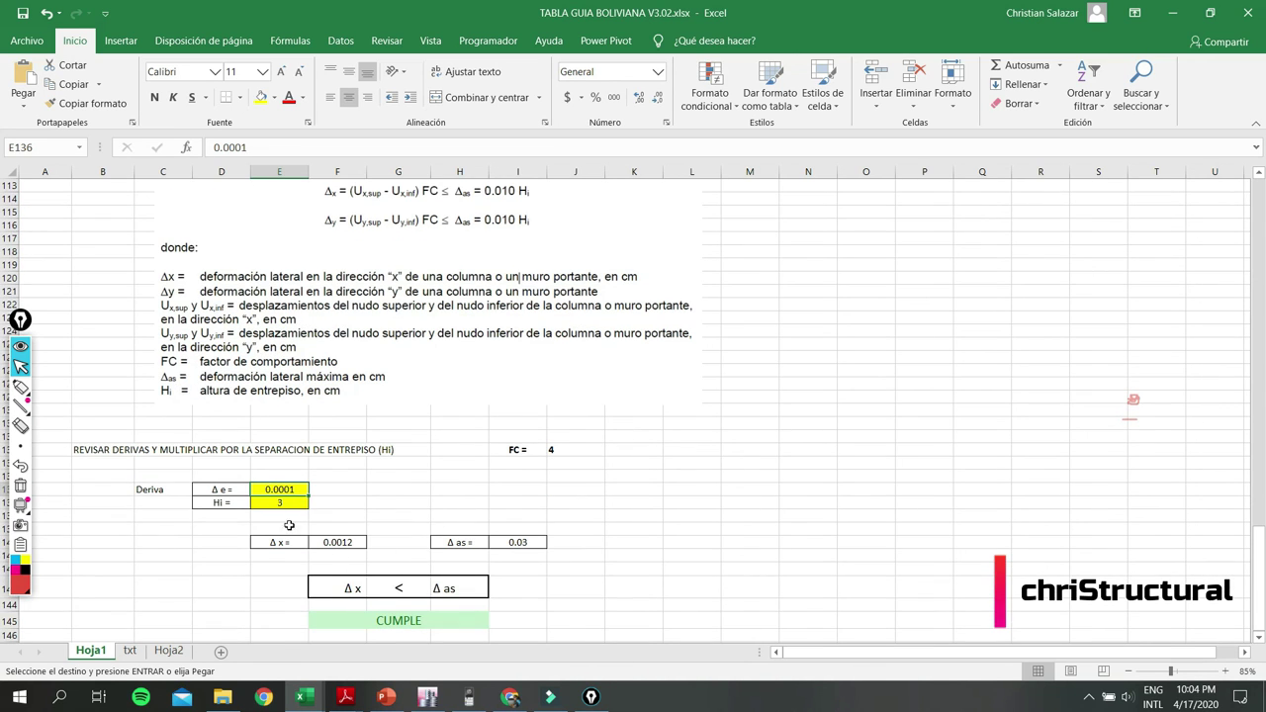
key(alt+Tab)
key(alt+Tab)
click(440, 181)
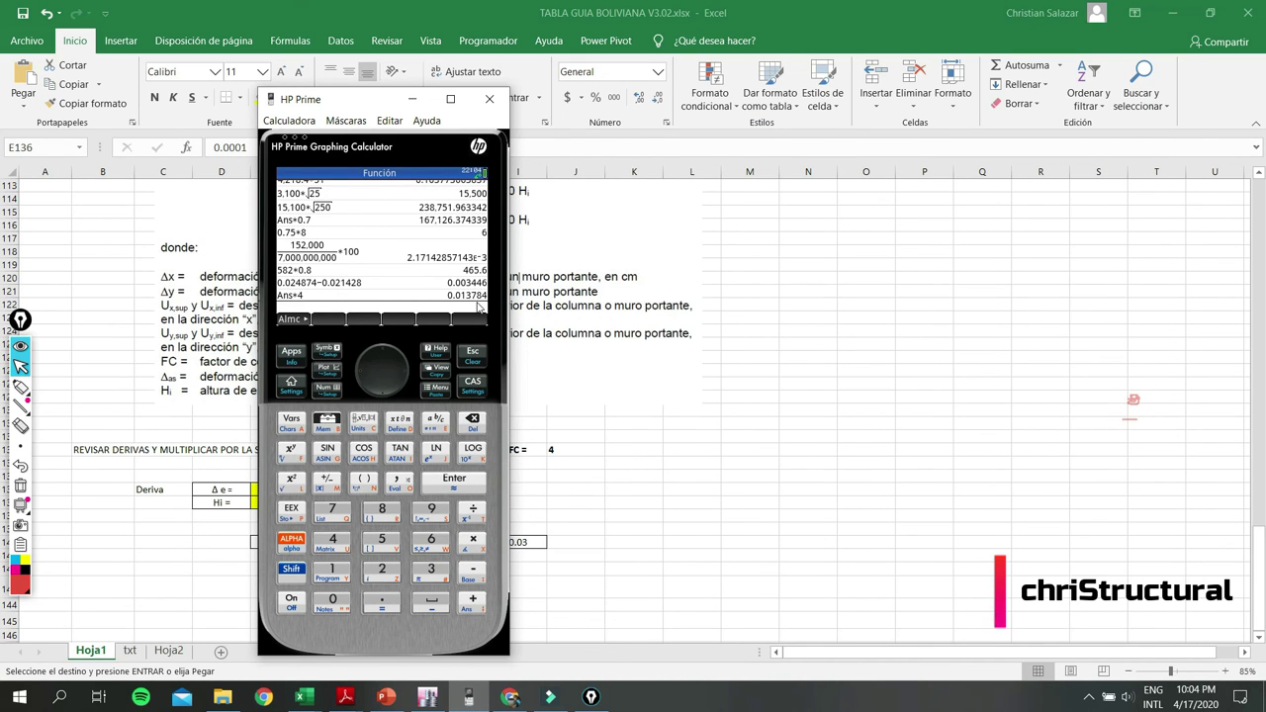
key(alt+Tab)
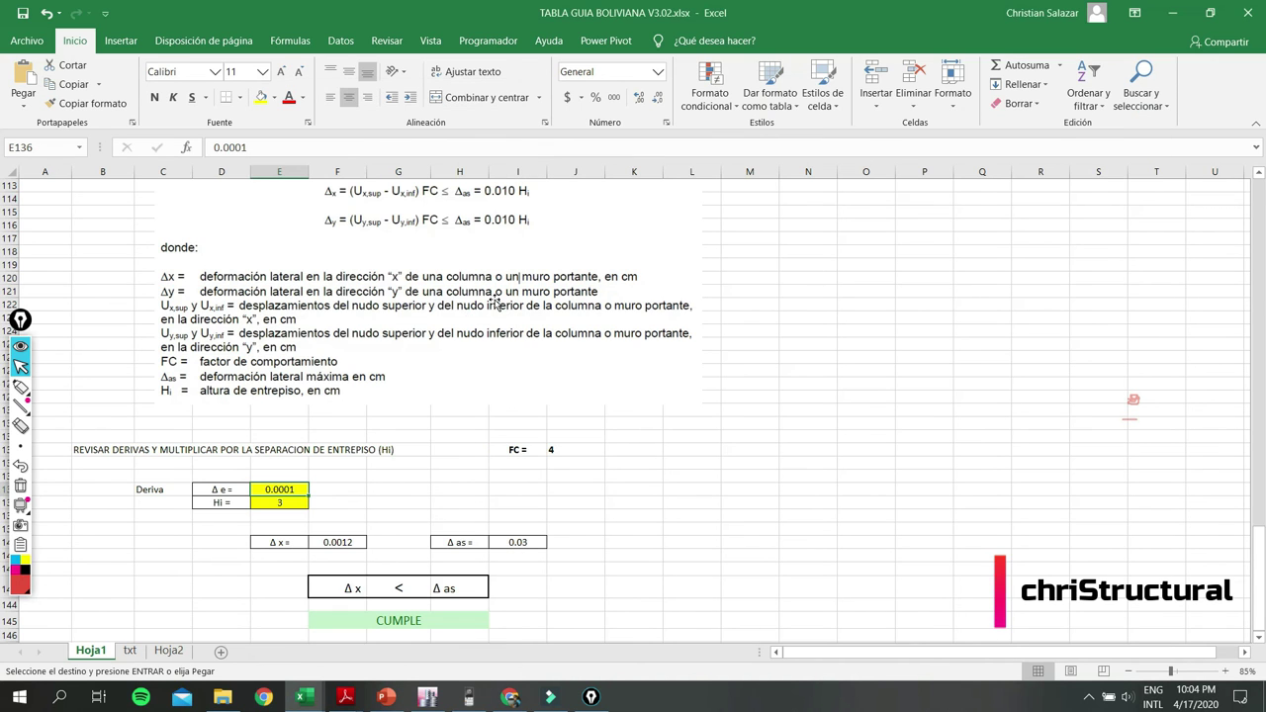
text(0.003436)
key(alt+Tab)
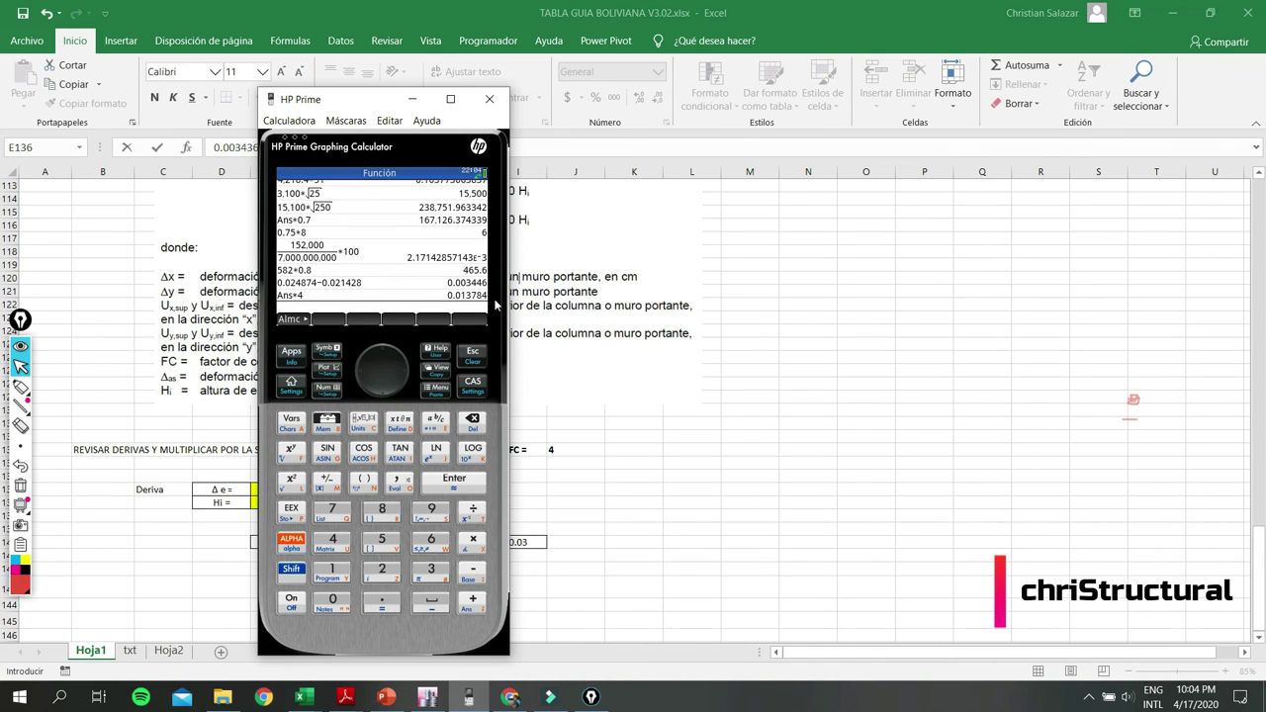
key(alt+Tab)
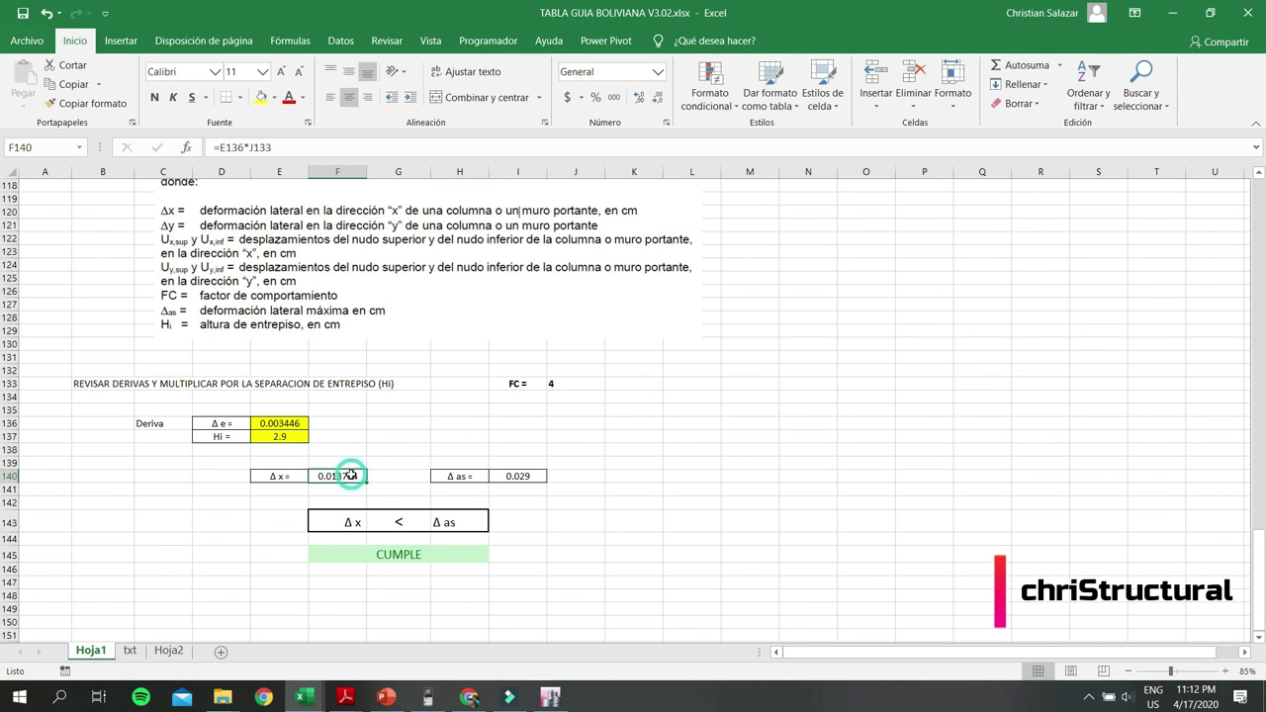
Inspect the Δx formula in F140, Δas in I140, height in E137 and CUMPLE check in F145.
double_click(350, 476)
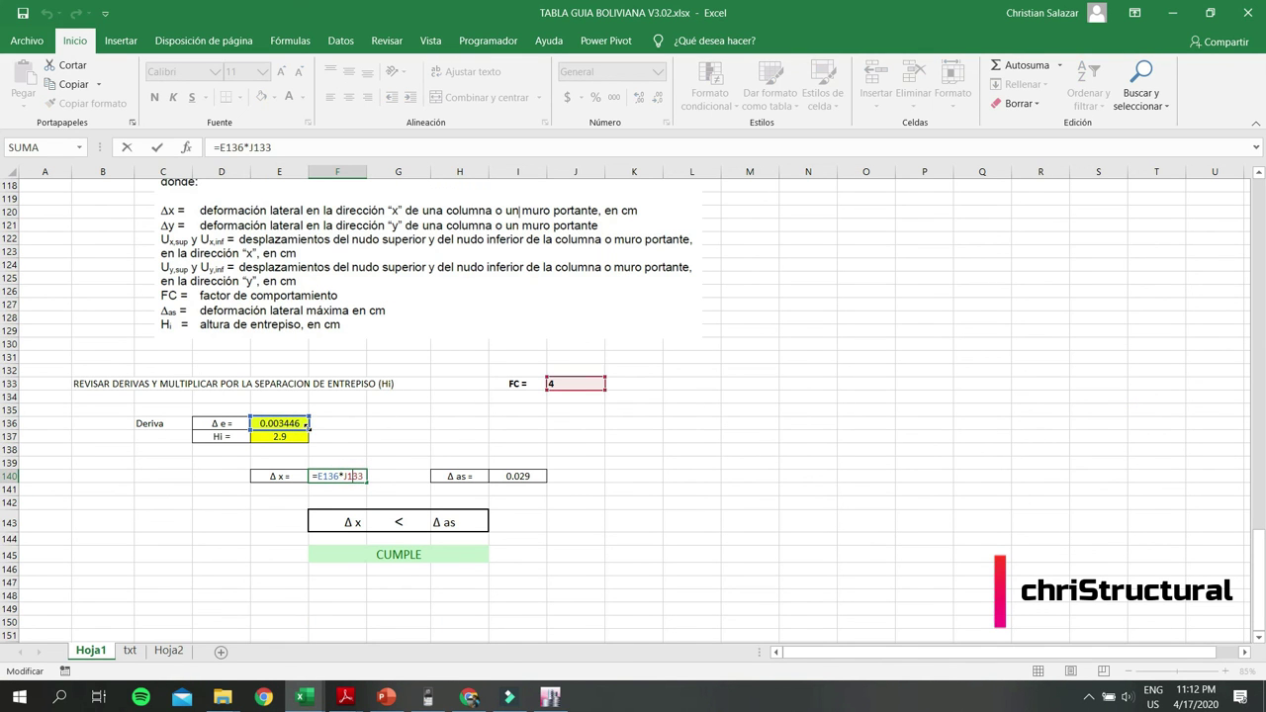
click(286, 438)
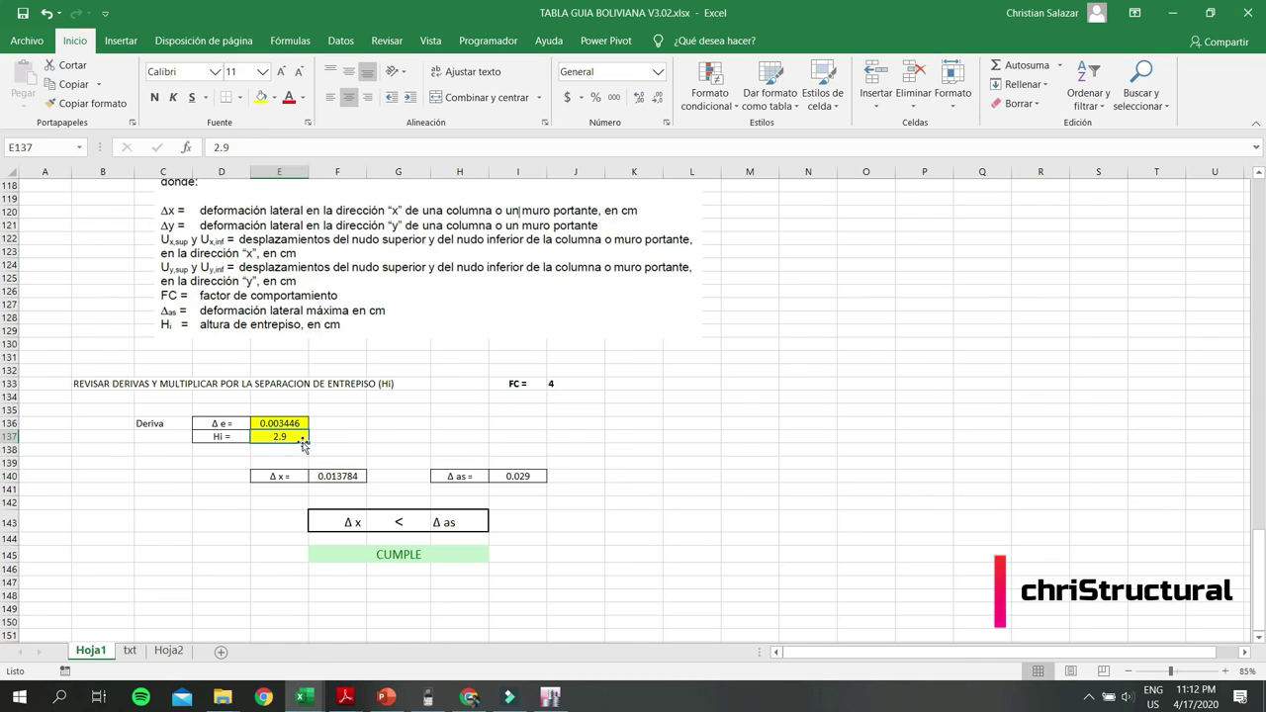
double_click(350, 475)
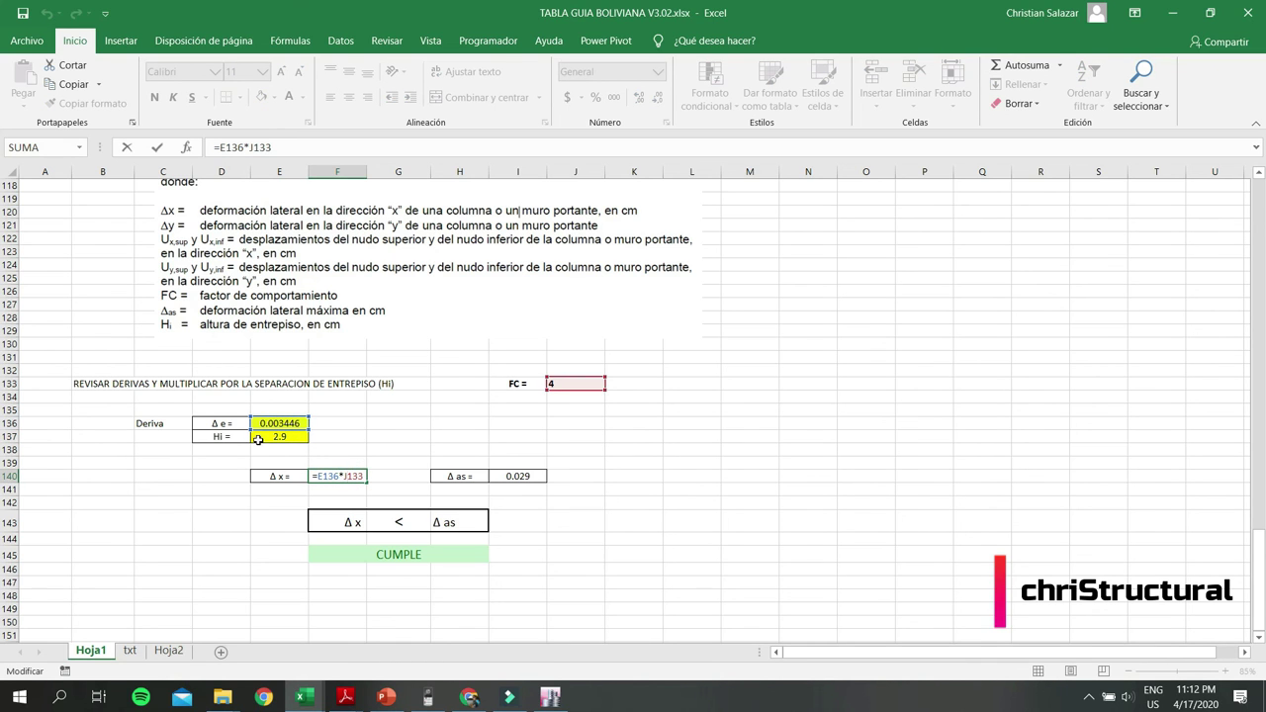
scroll(258, 439, up, 1)
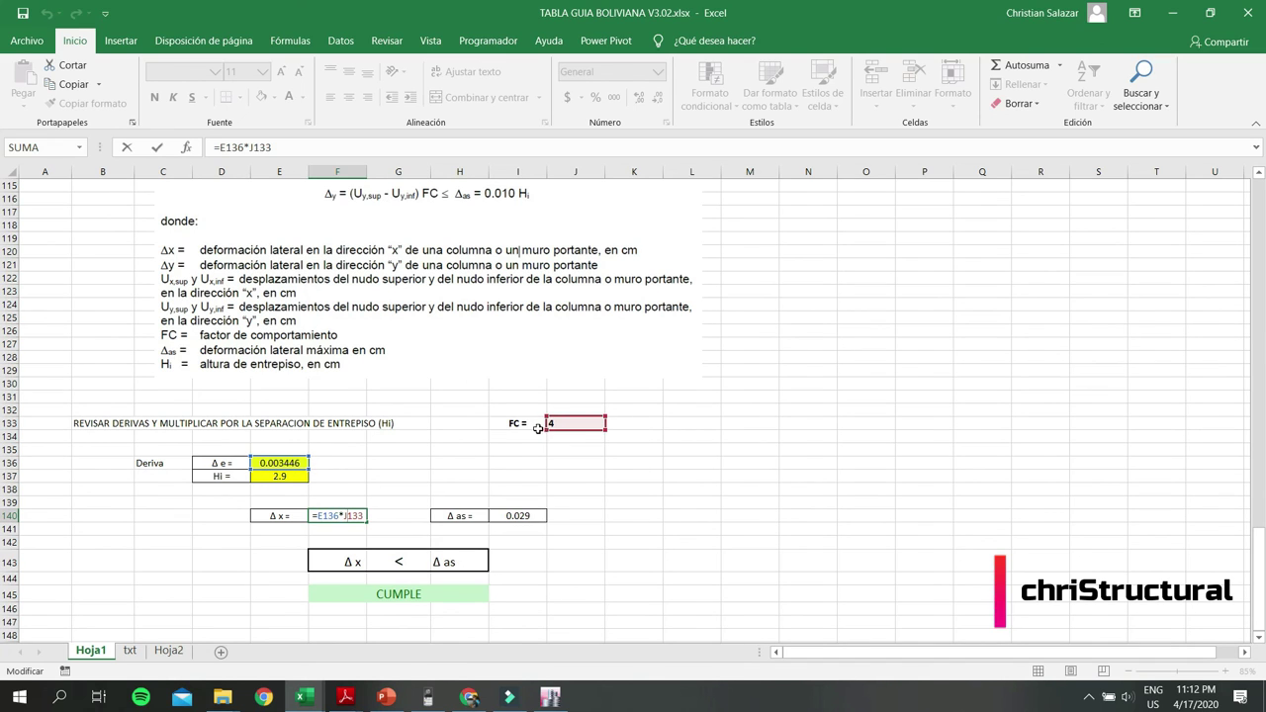
key(Return)
click(337, 515)
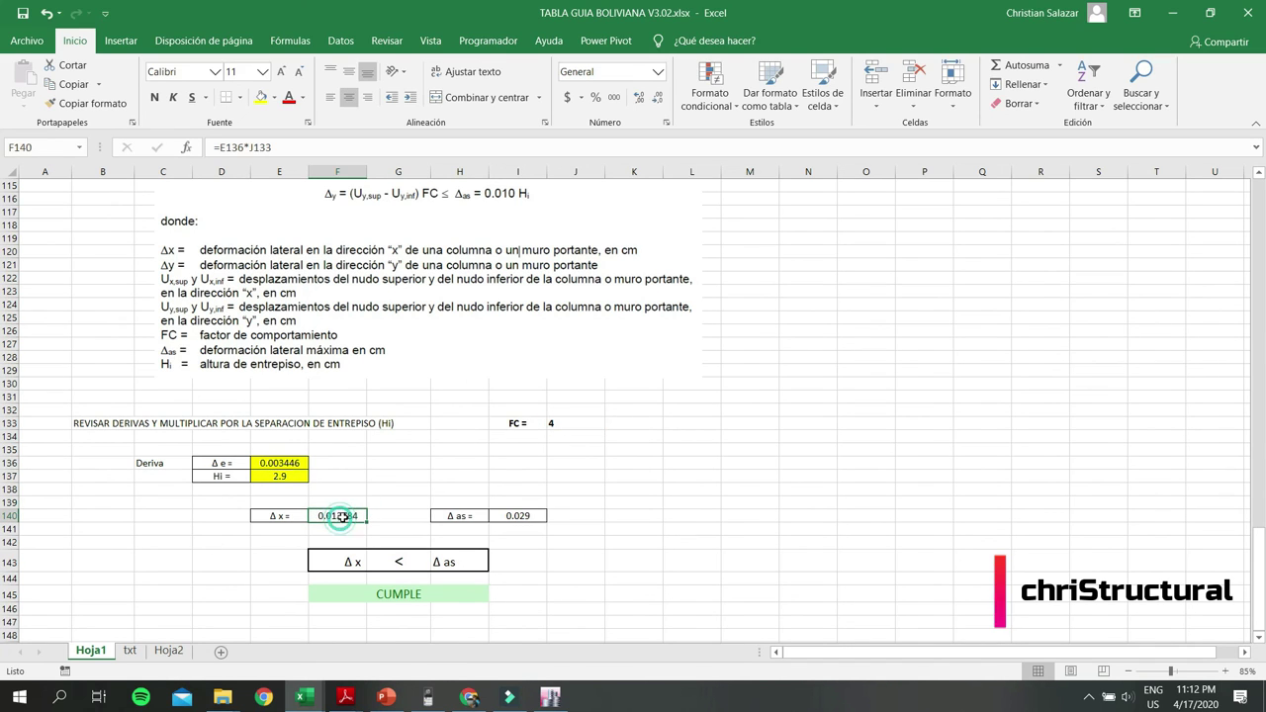
click(511, 515)
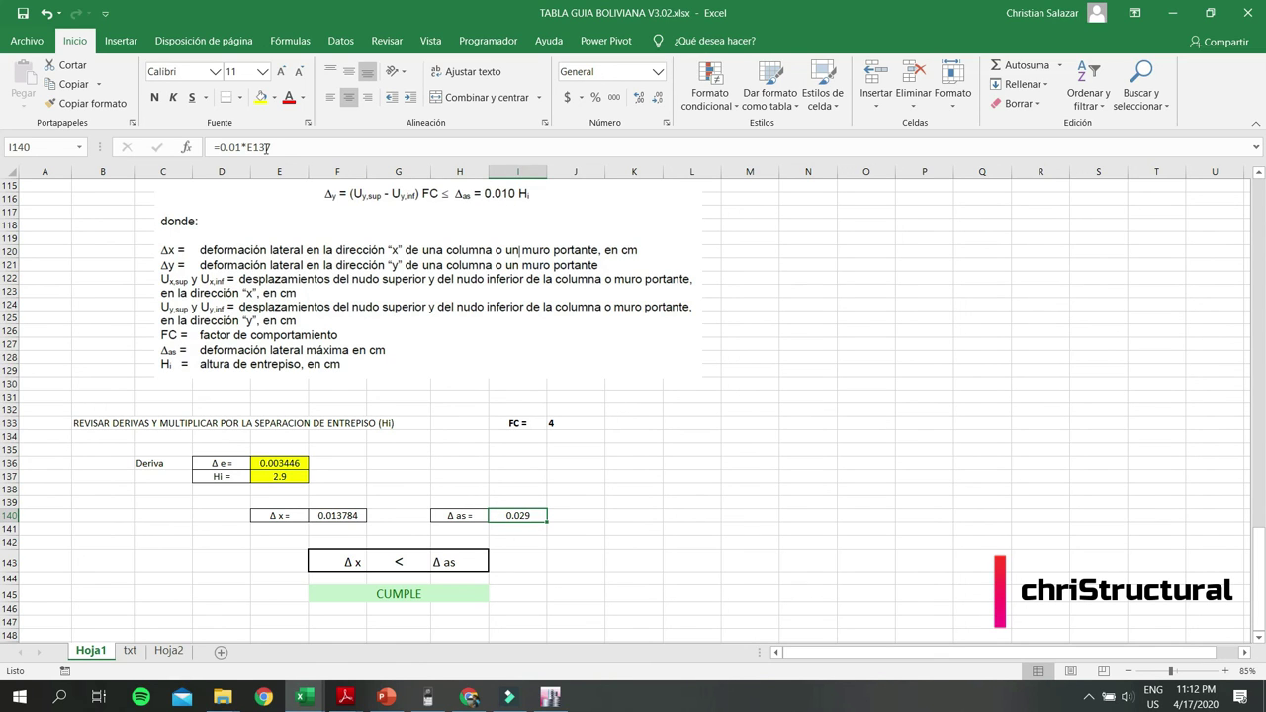
click(268, 476)
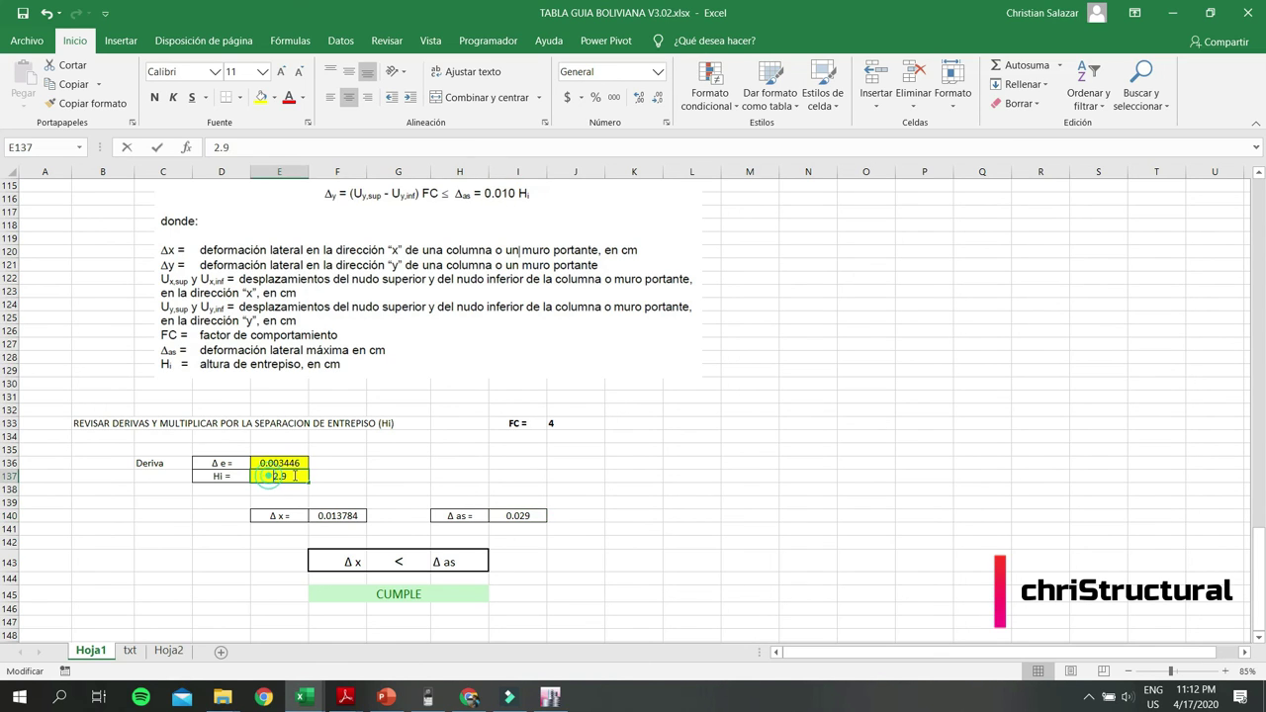
click(522, 515)
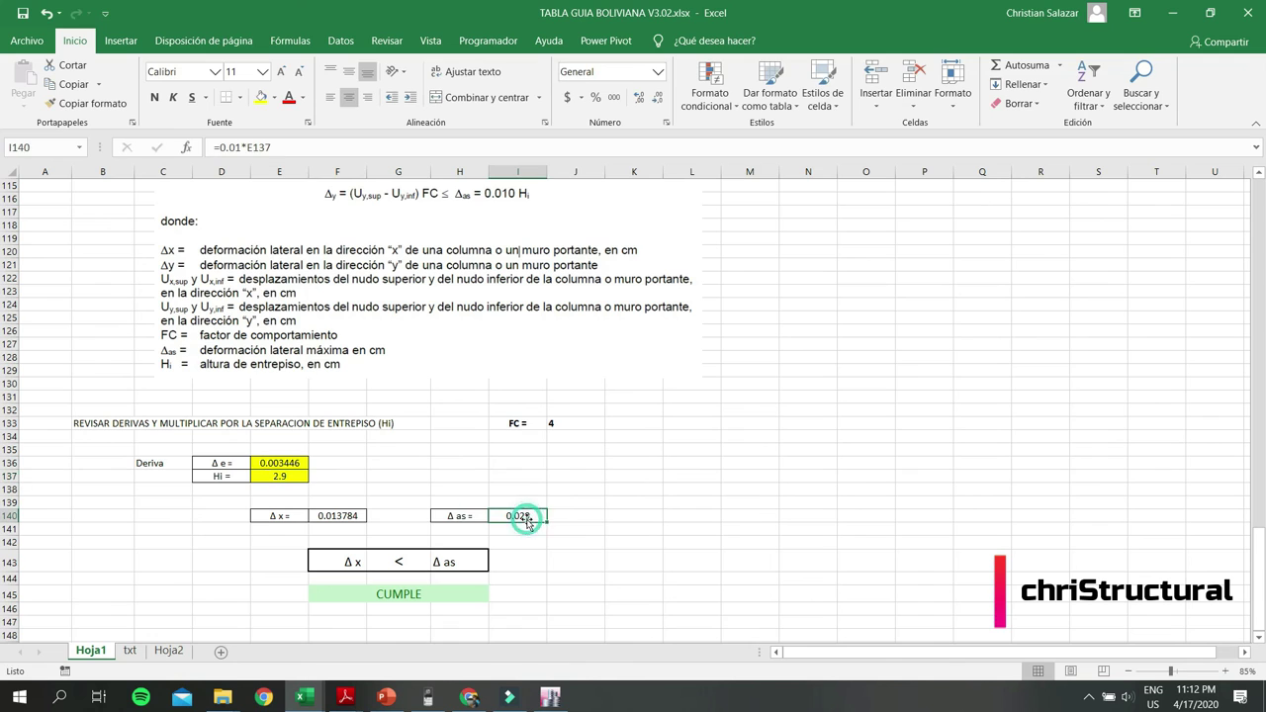
click(400, 603)
click(643, 503)
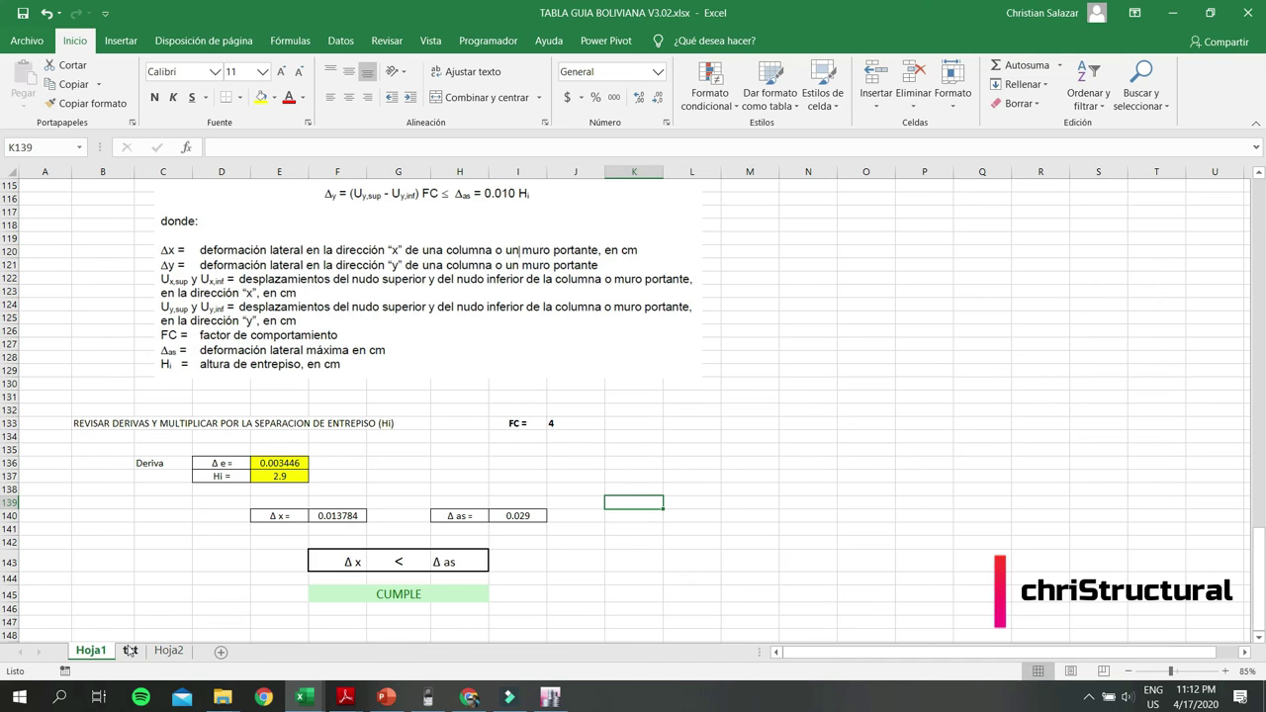
Scroll through the Hoja1 spectrum section, then return to the ETABS story shears chart.
scroll(164, 551, up, 3)
scroll(164, 551, up, 5)
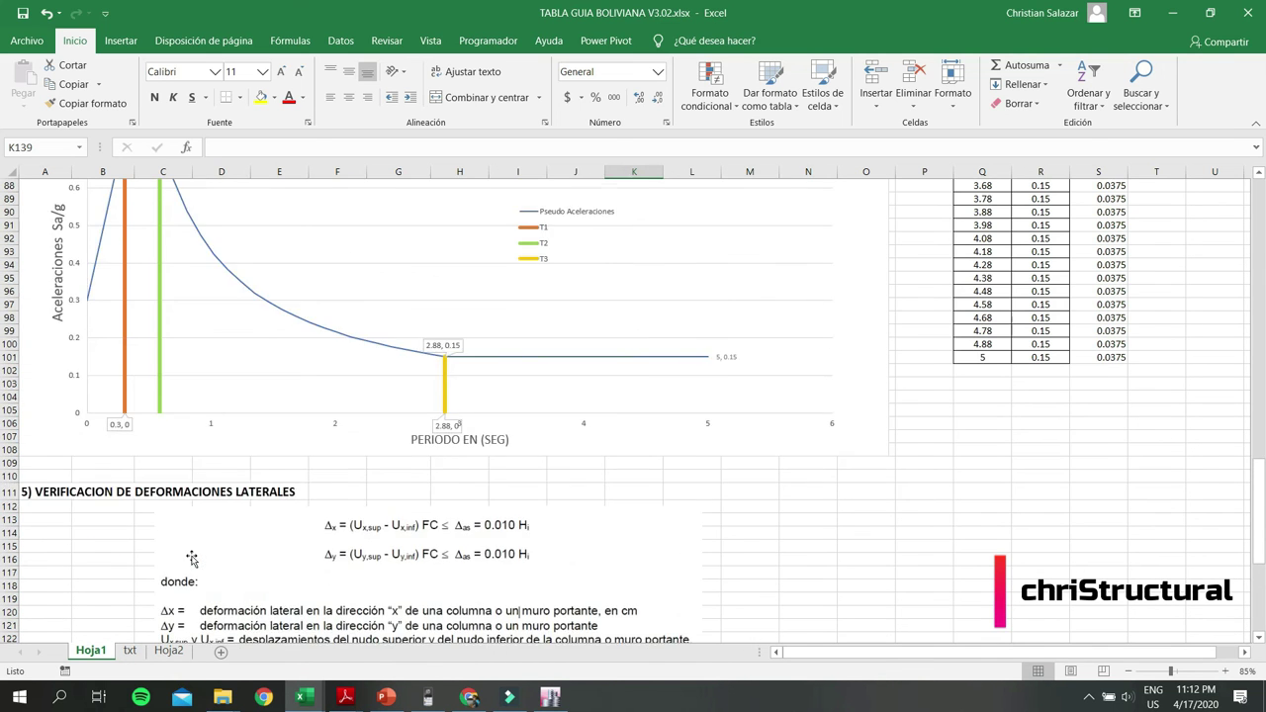
scroll(164, 551, up, 2)
scroll(435, 554, up, 4)
scroll(432, 555, up, 4)
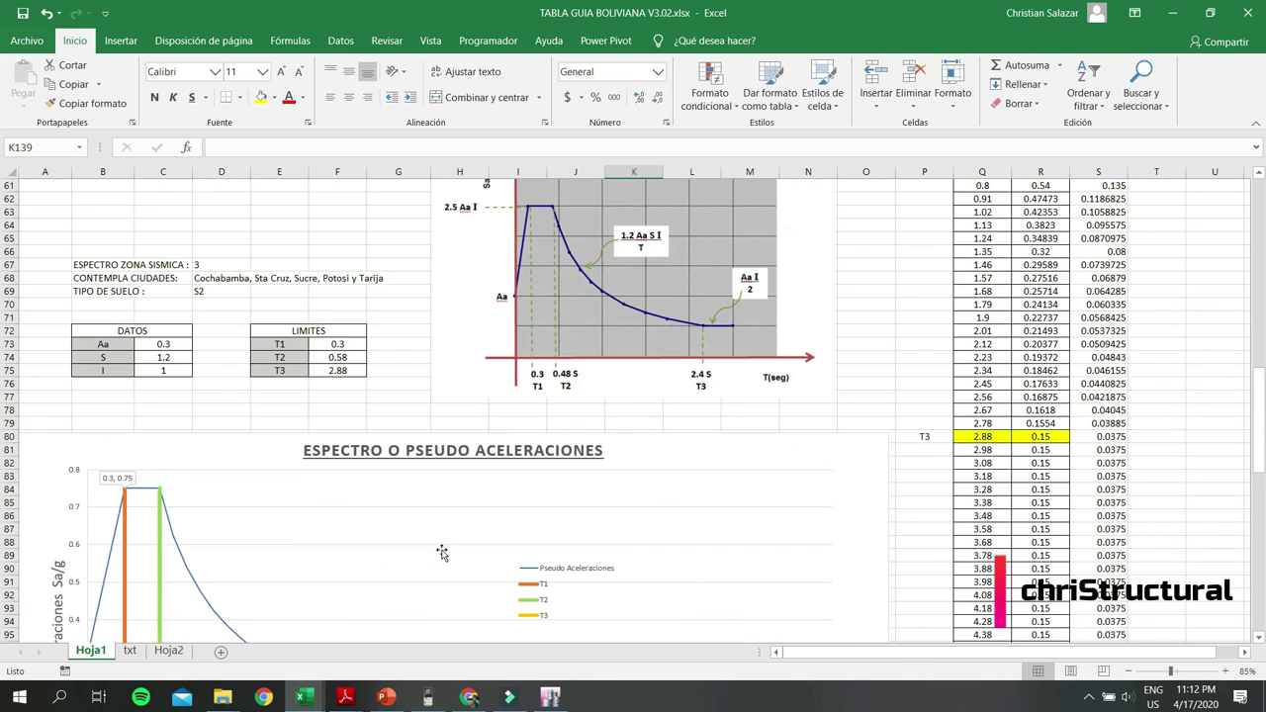
scroll(432, 555, up, 4)
scroll(432, 555, up, 4)
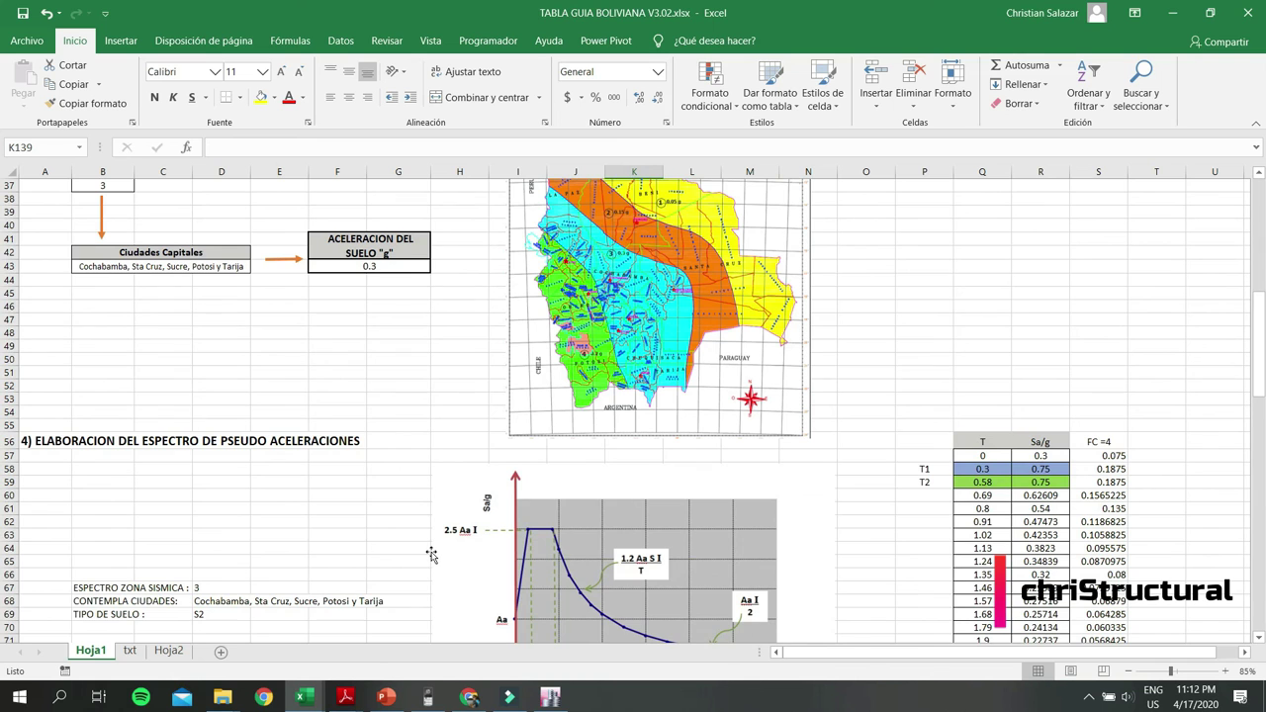
scroll(431, 555, down, 5)
scroll(429, 551, down, 5)
scroll(429, 481, down, 5)
click(550, 698)
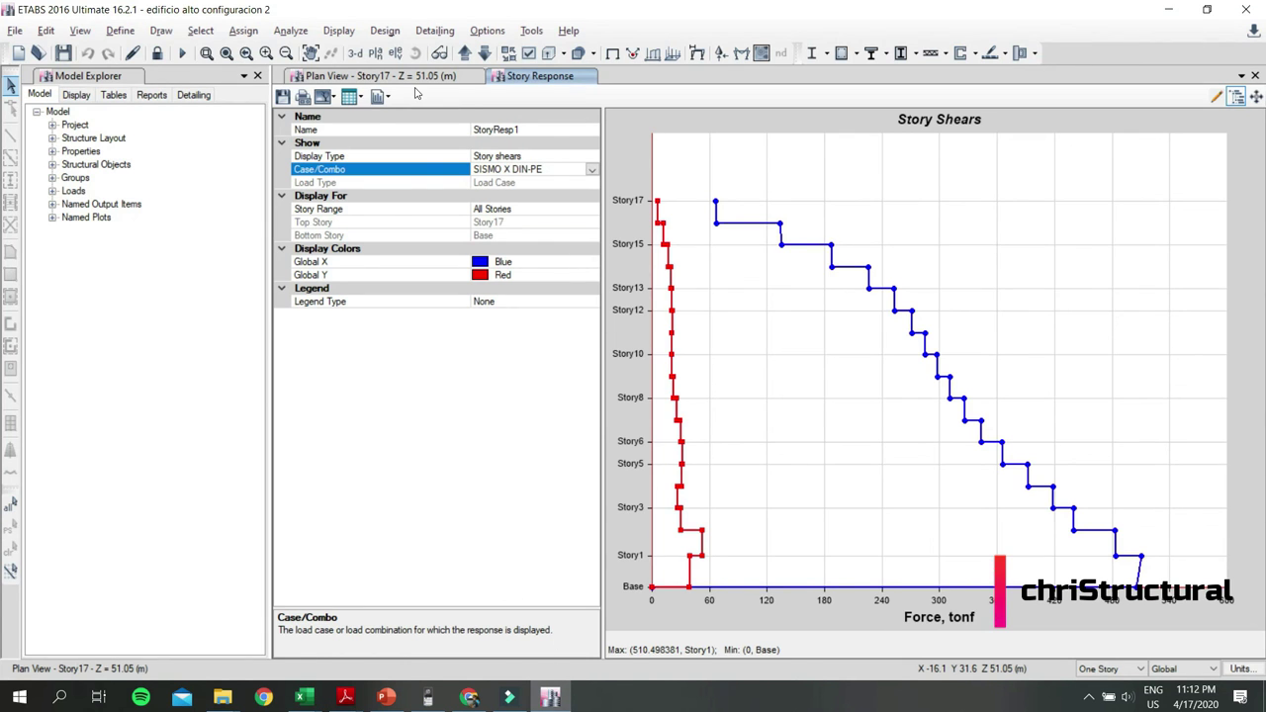
Plot story shears for SISMO DIN X BO, then bring up the TABLA NORMA PERUANA workbook.
click(591, 170)
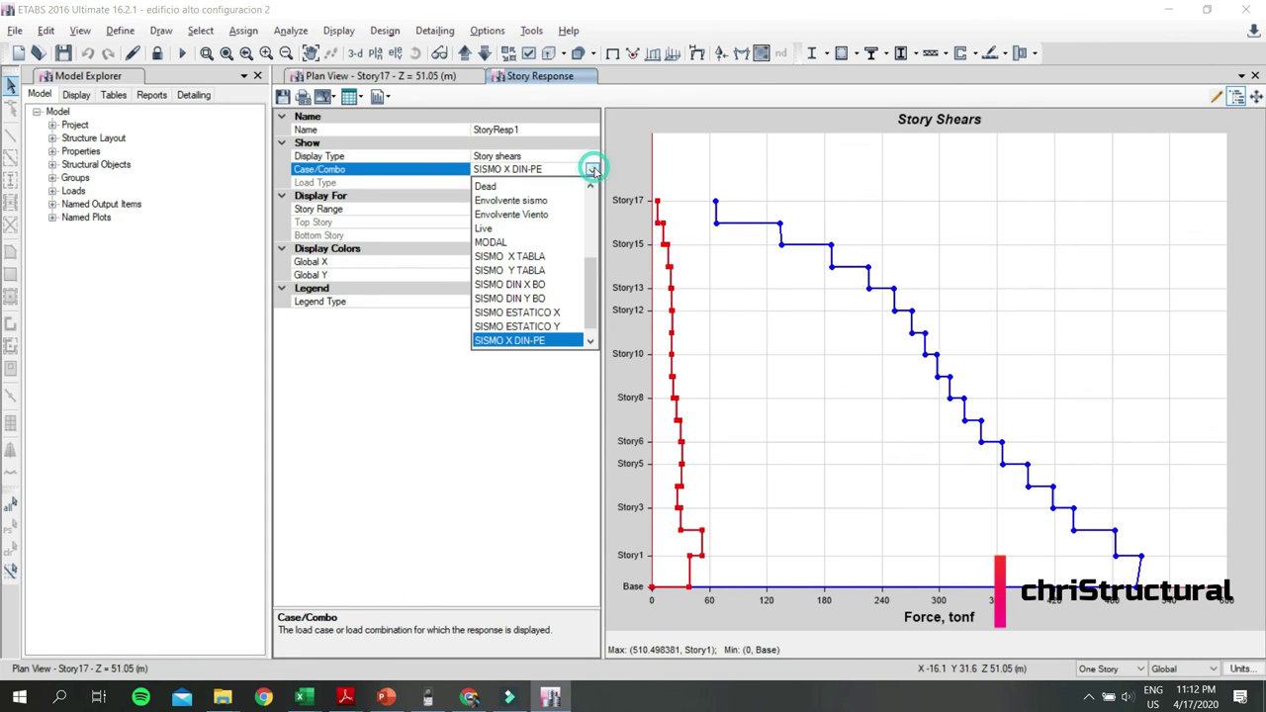
click(538, 285)
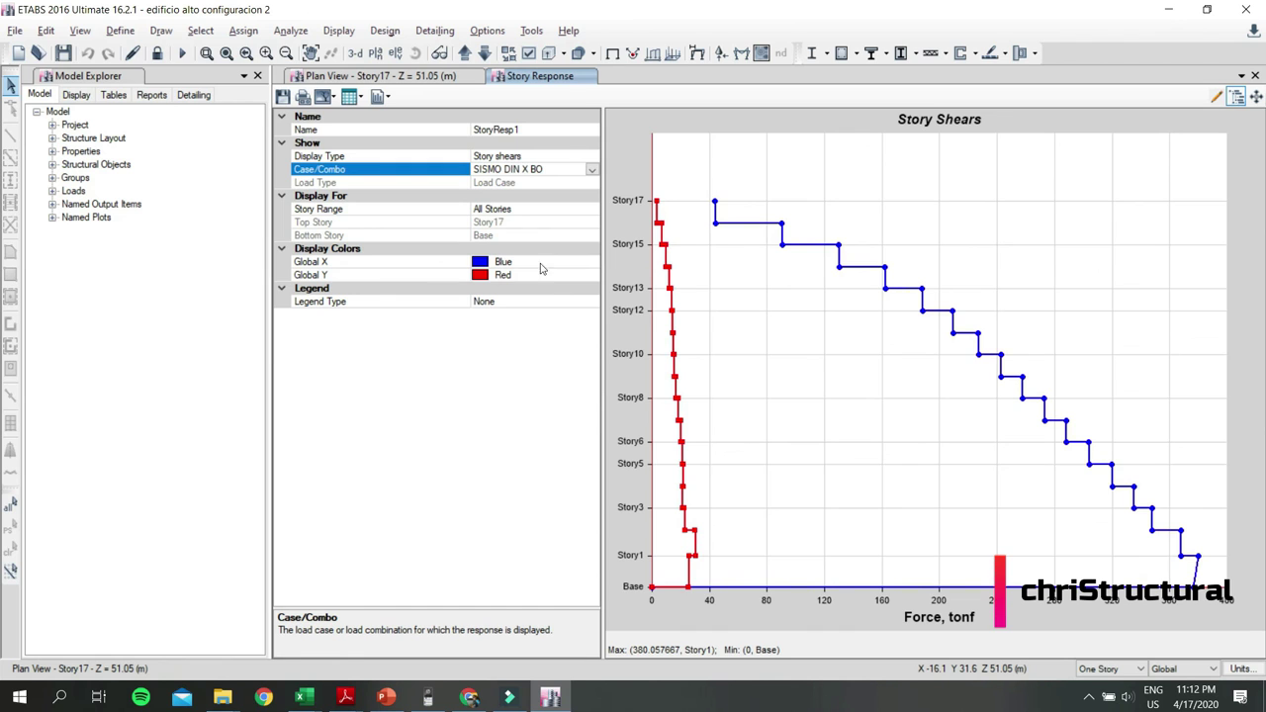
click(592, 169)
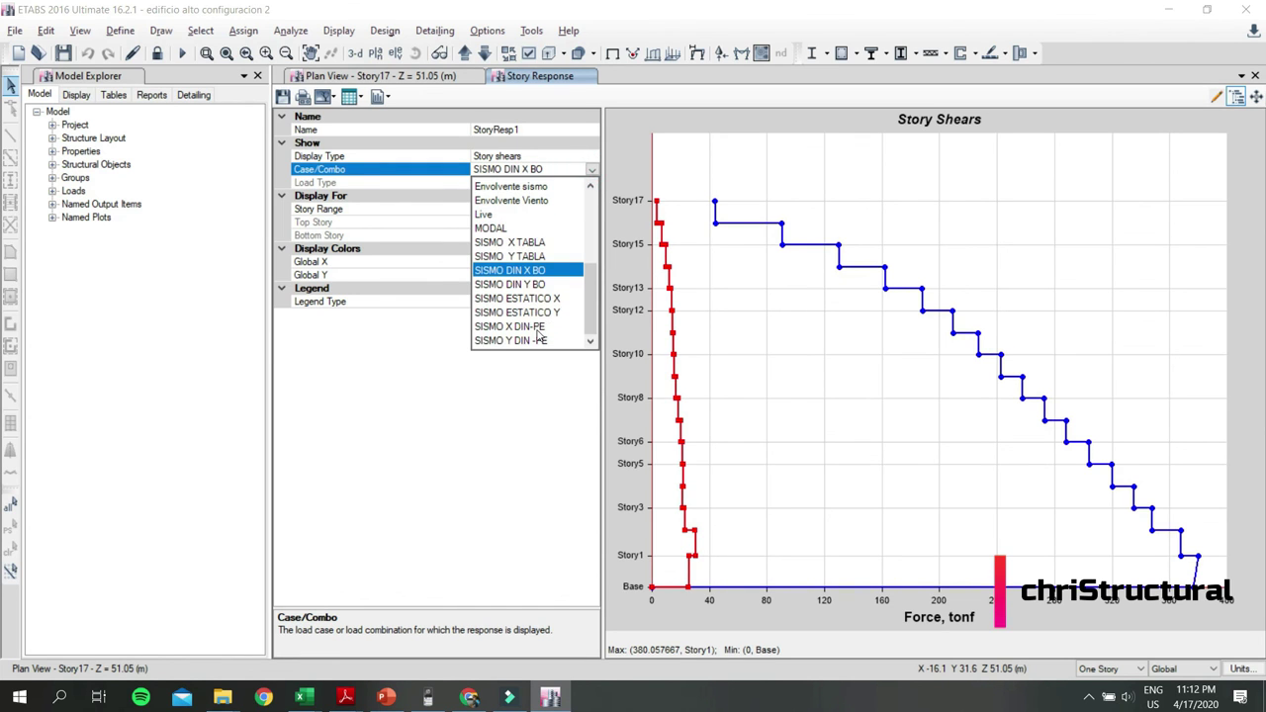
click(536, 326)
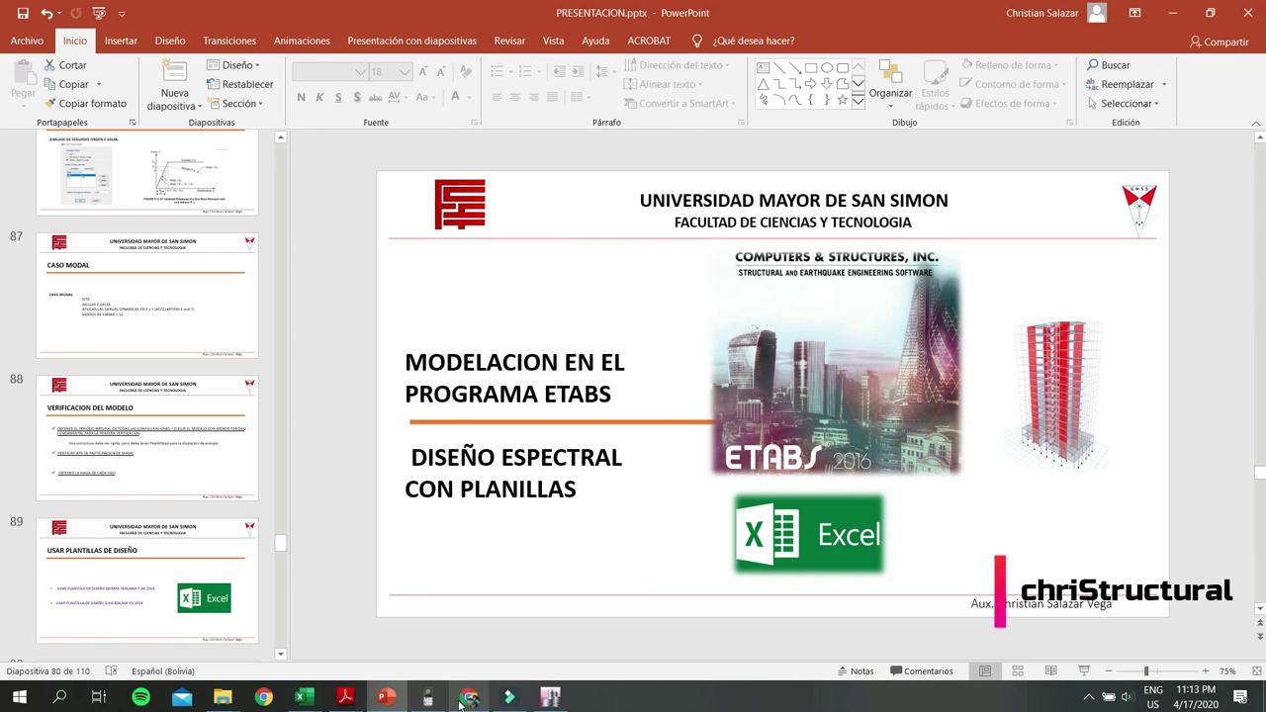
mouse_move(304, 698)
click(228, 608)
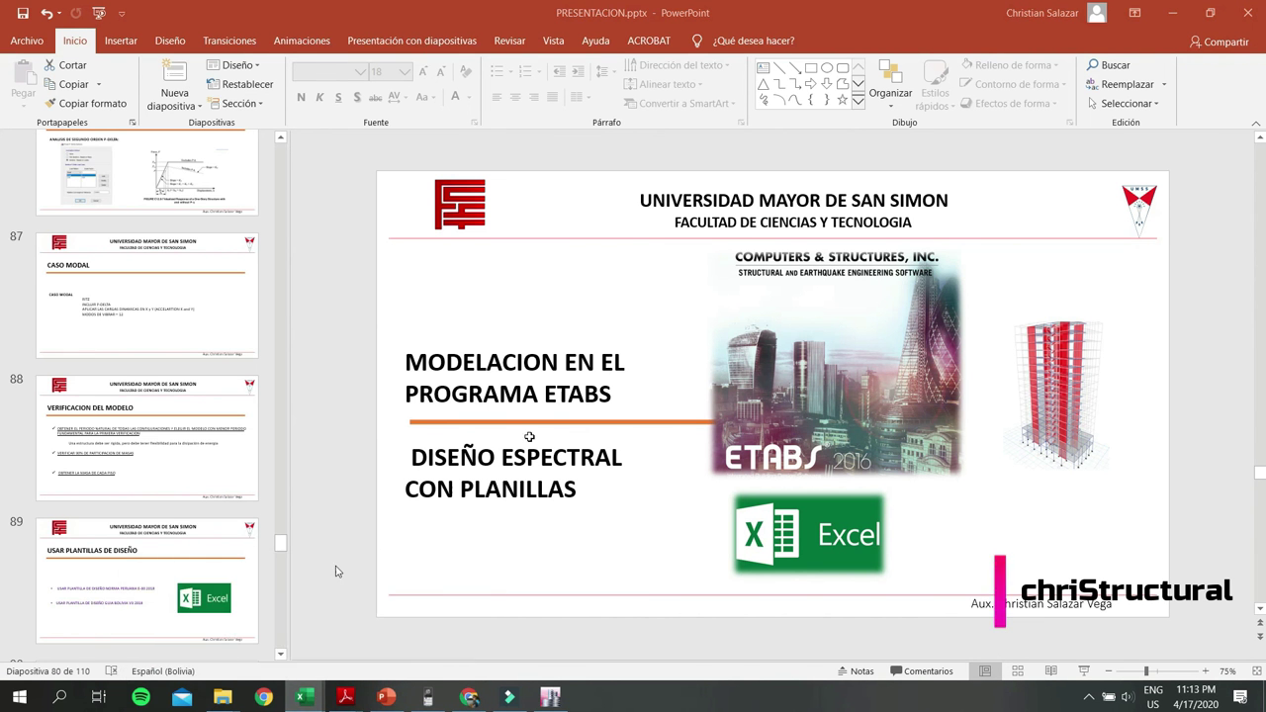
scroll(525, 540, up, 5)
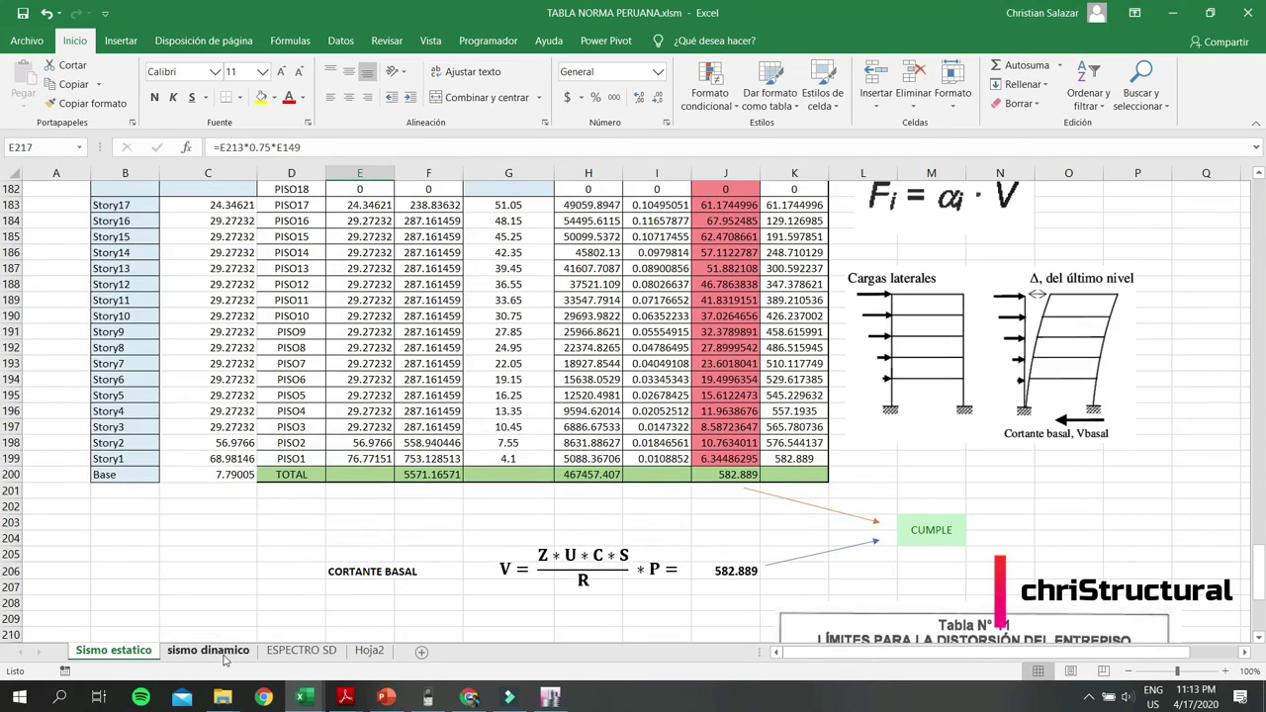
Check the Sa/g formula in T18 of the sismo dinamico spectrum table, then go to the Bolivian workbook.
click(207, 650)
scroll(1075, 427, up, 5)
scroll(1069, 435, up, 5)
scroll(1089, 416, up, 4)
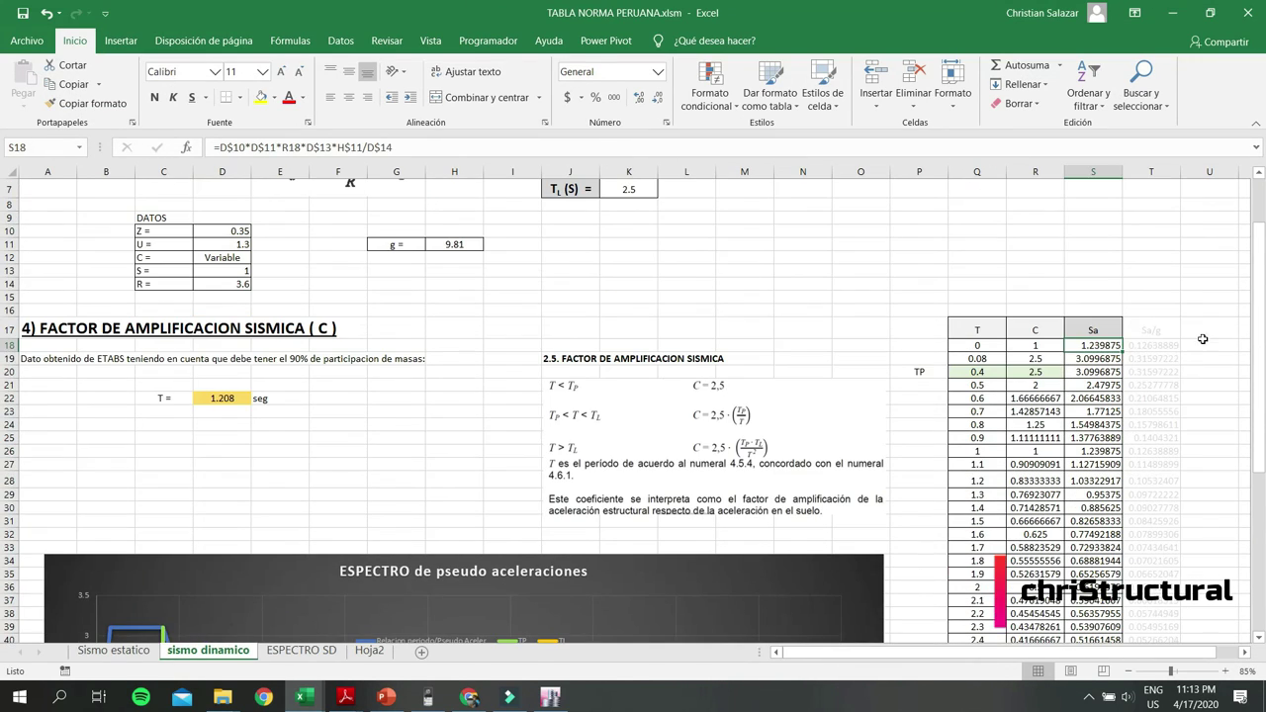
click(1175, 345)
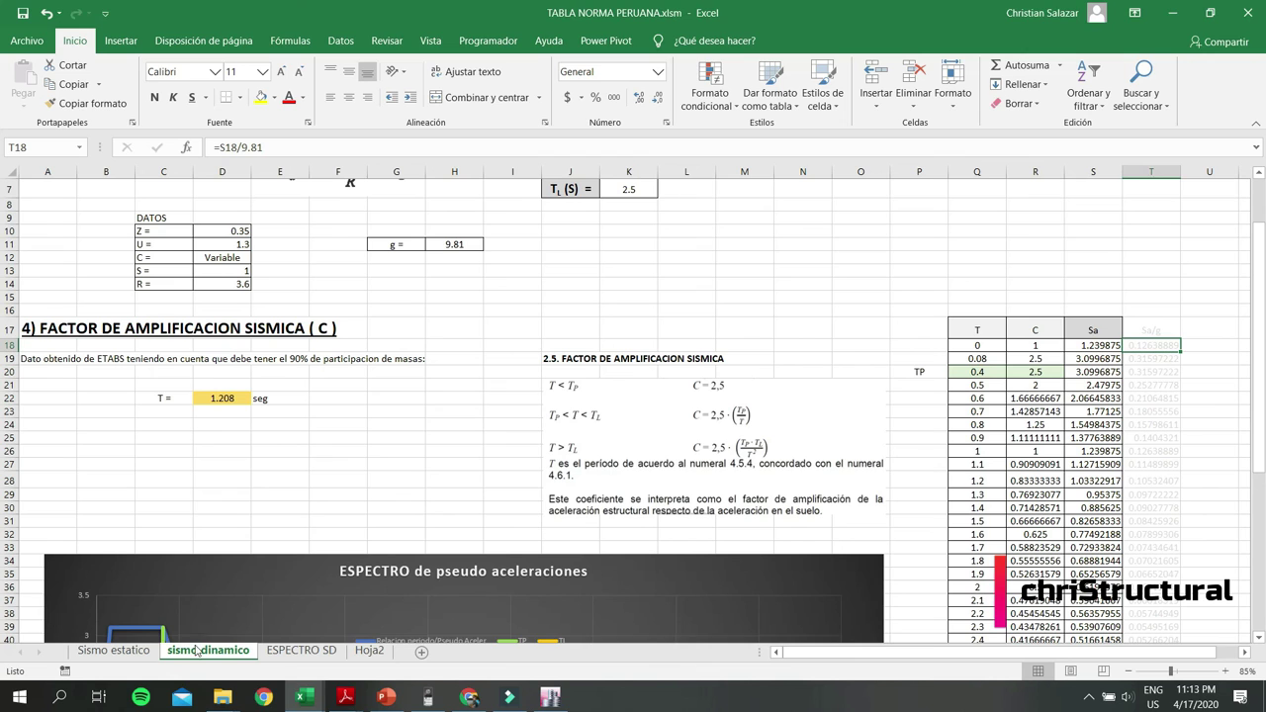
click(305, 698)
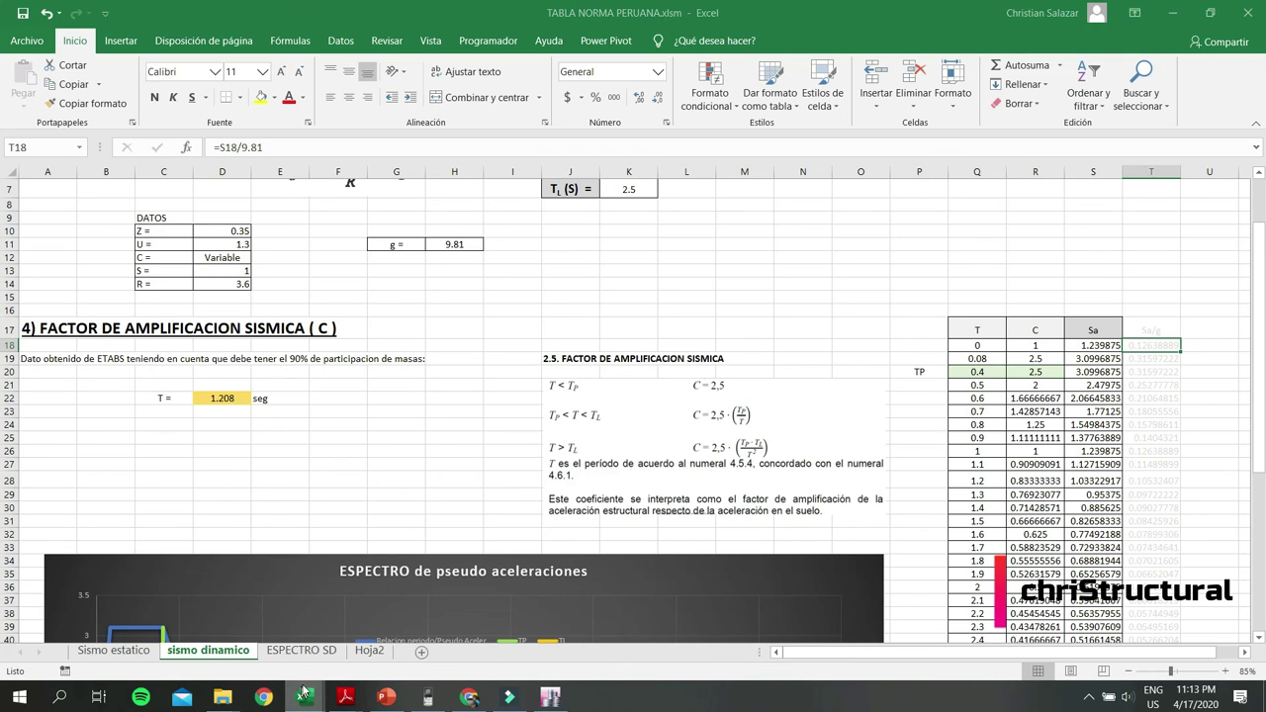
click(1160, 346)
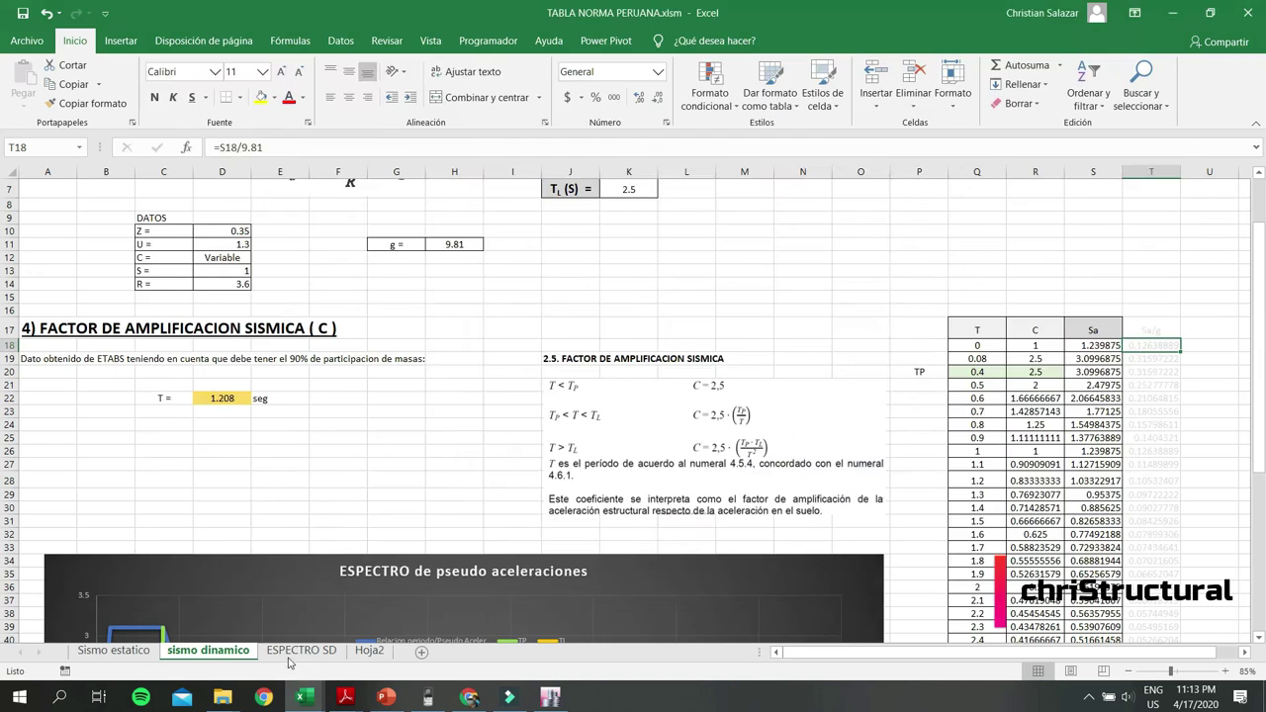
key(alt+Tab)
key(alt+Tab)
key(alt+Tab)
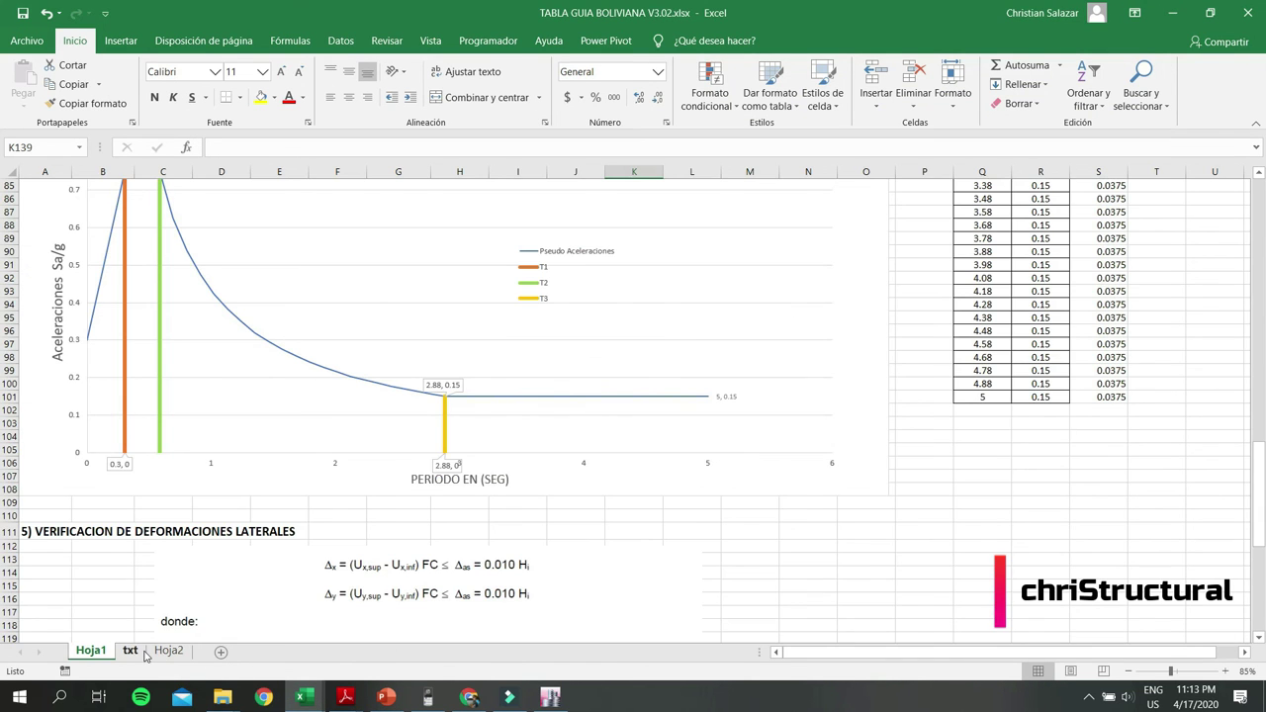
Glance at the txt sheet, then select the FC-reduced spectrum values from S57 down on Hoja1.
click(143, 653)
click(90, 650)
scroll(937, 380, up, 6)
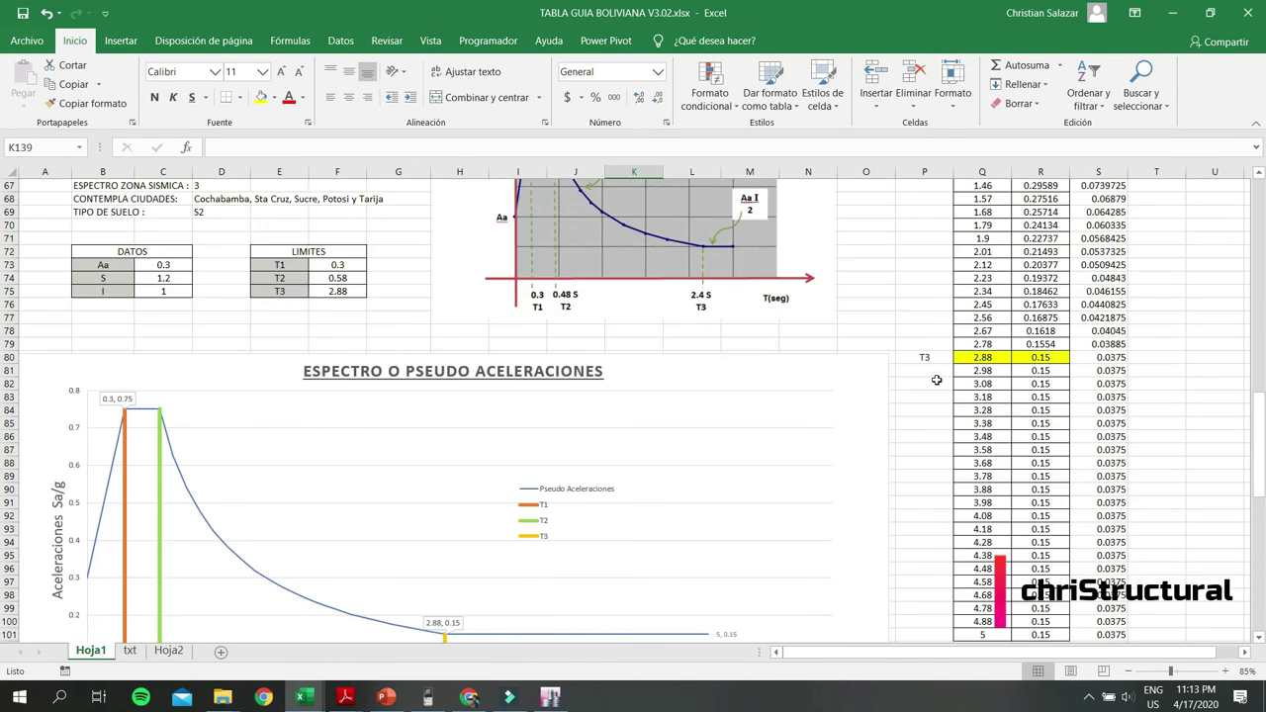
scroll(937, 380, up, 5)
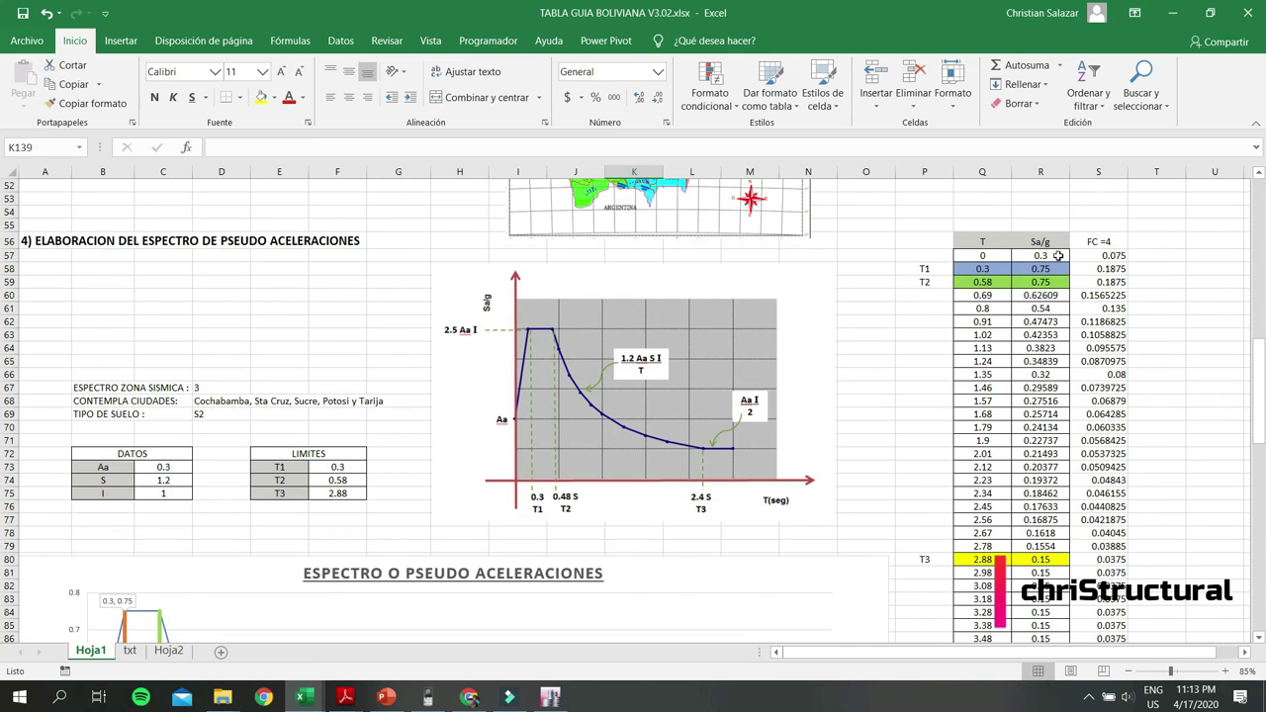
click(1117, 255)
drag(1117, 255, 1103, 360)
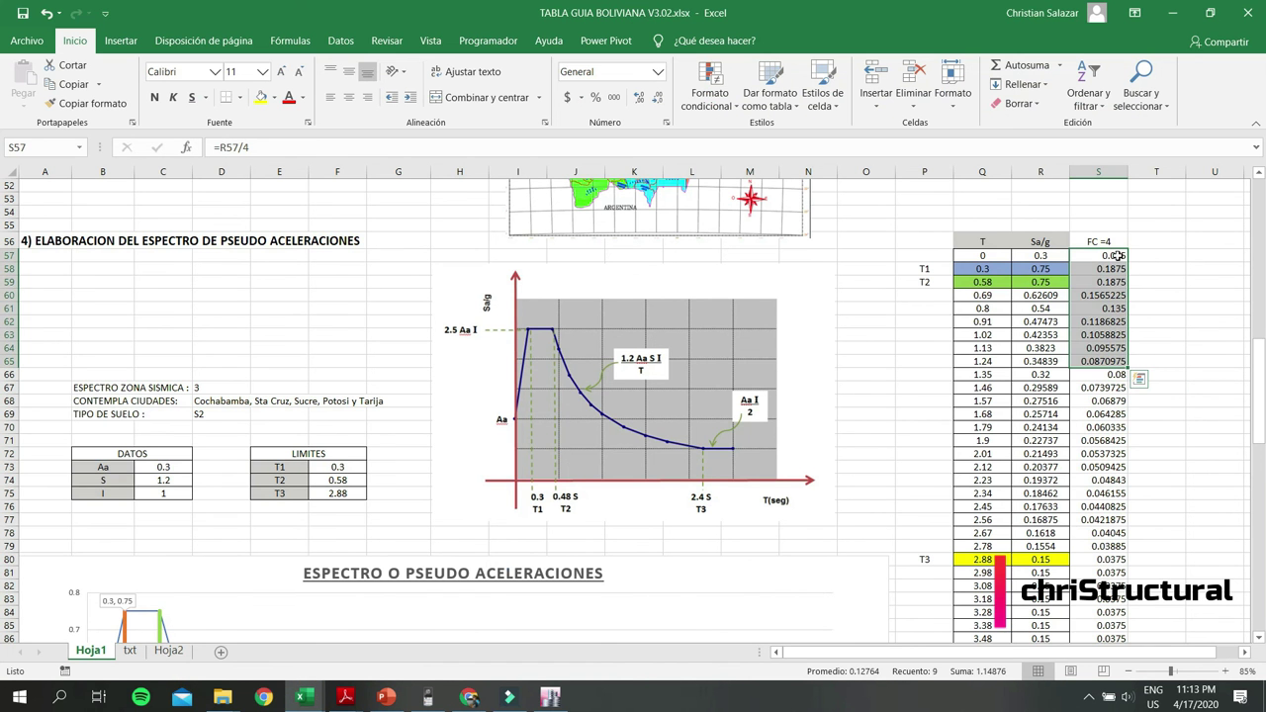
click(1117, 255)
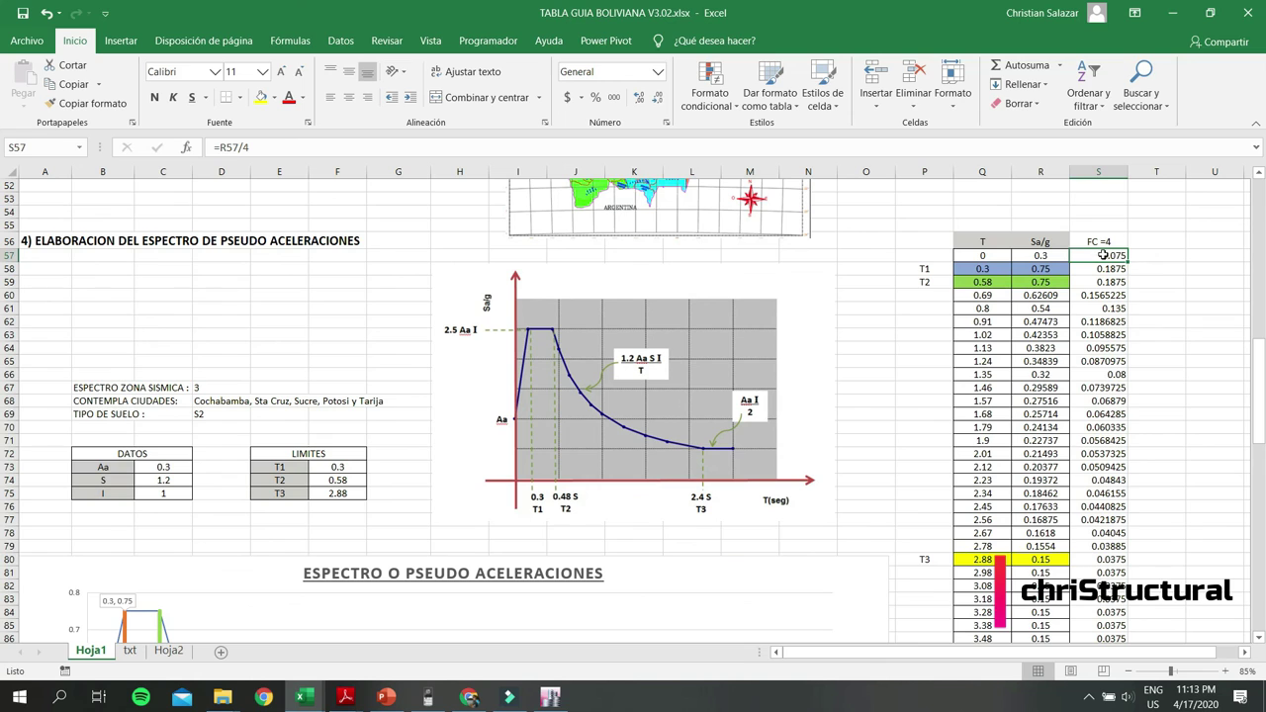
drag(1104, 256, 1098, 633)
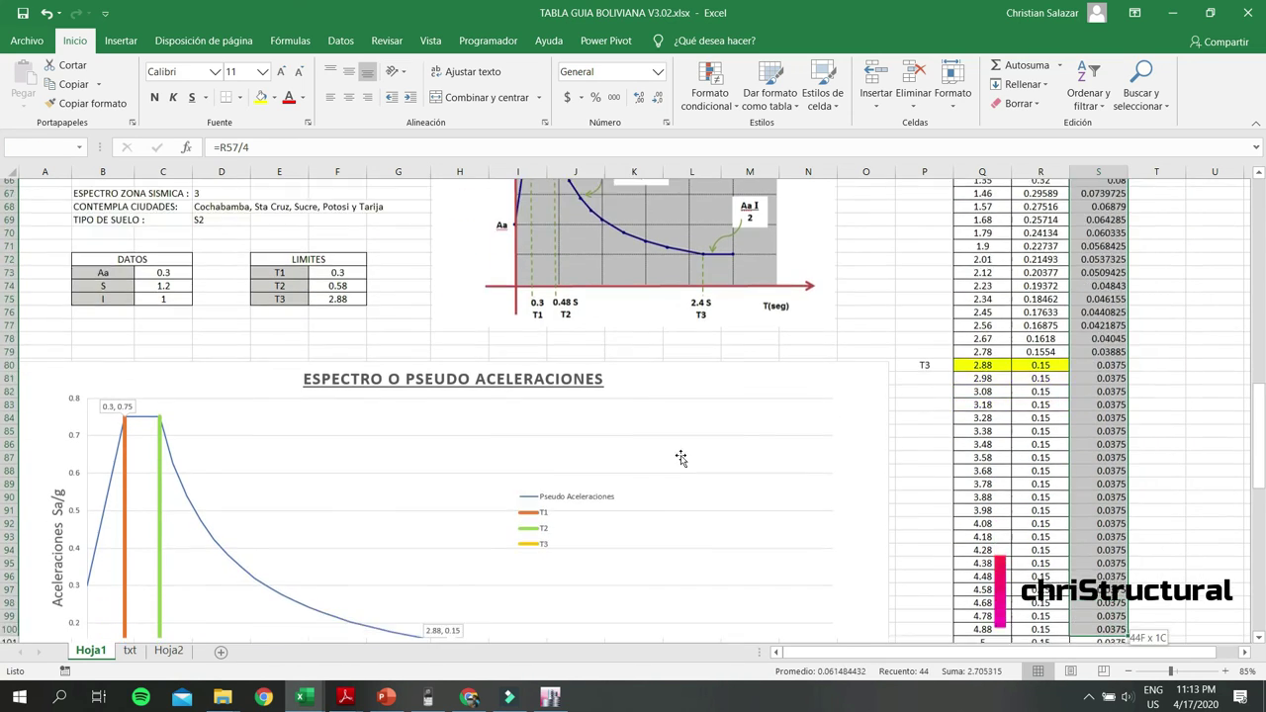
scroll(681, 459, up, 14)
scroll(954, 447, up, 4)
scroll(954, 448, up, 4)
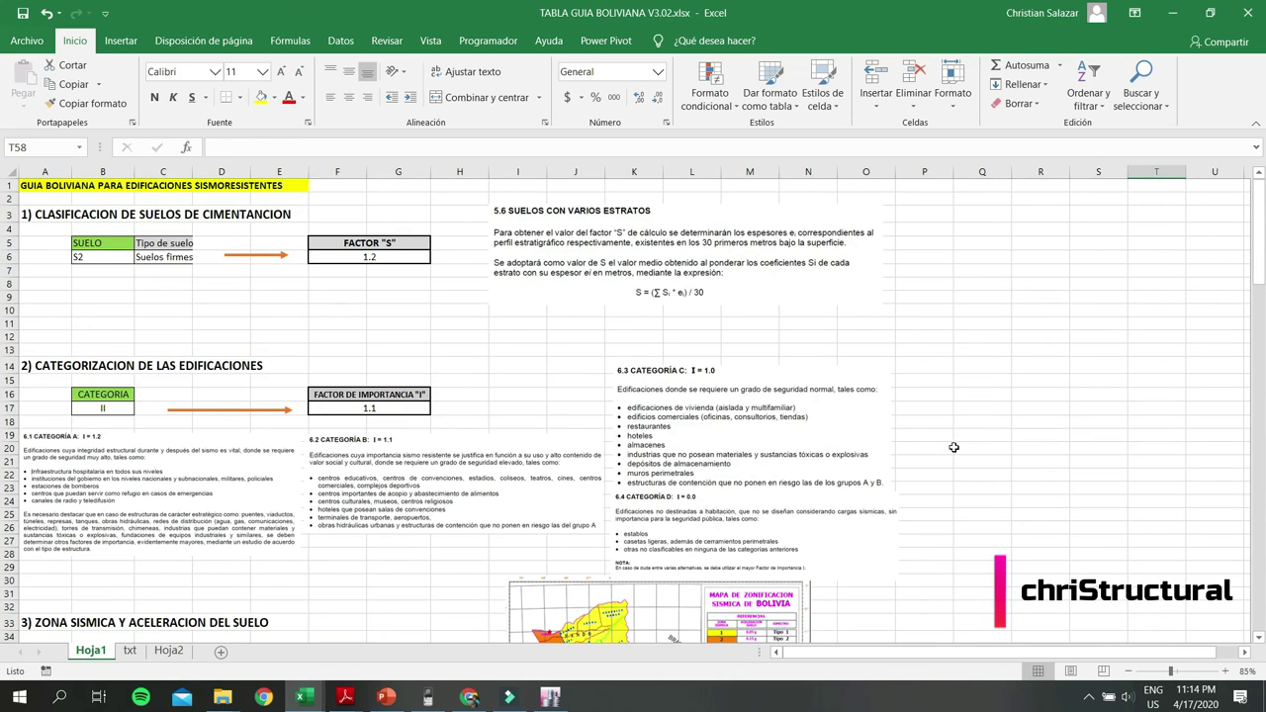
Scroll Hoja1 down through the rescaled Bolivian spectrum to the section 5 drift check.
scroll(954, 447, down, 1)
scroll(954, 447, down, 4)
scroll(954, 447, down, 3)
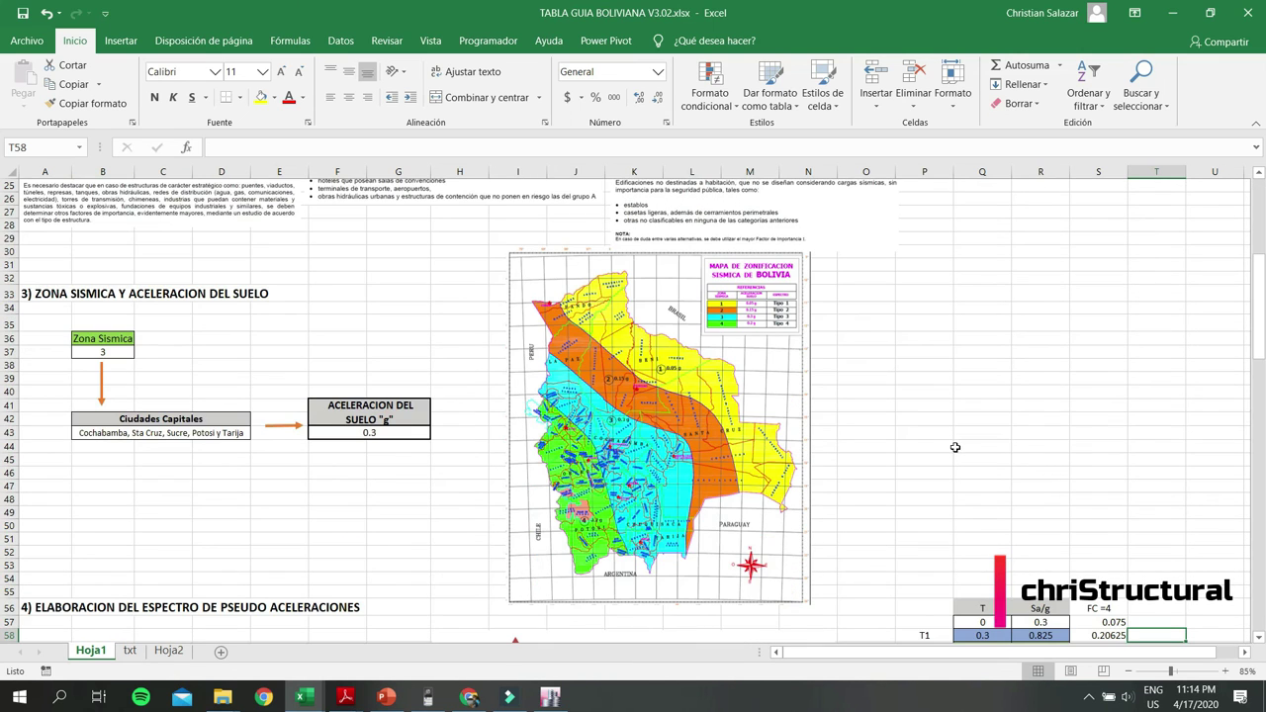
scroll(949, 449, down, 5)
scroll(925, 448, down, 5)
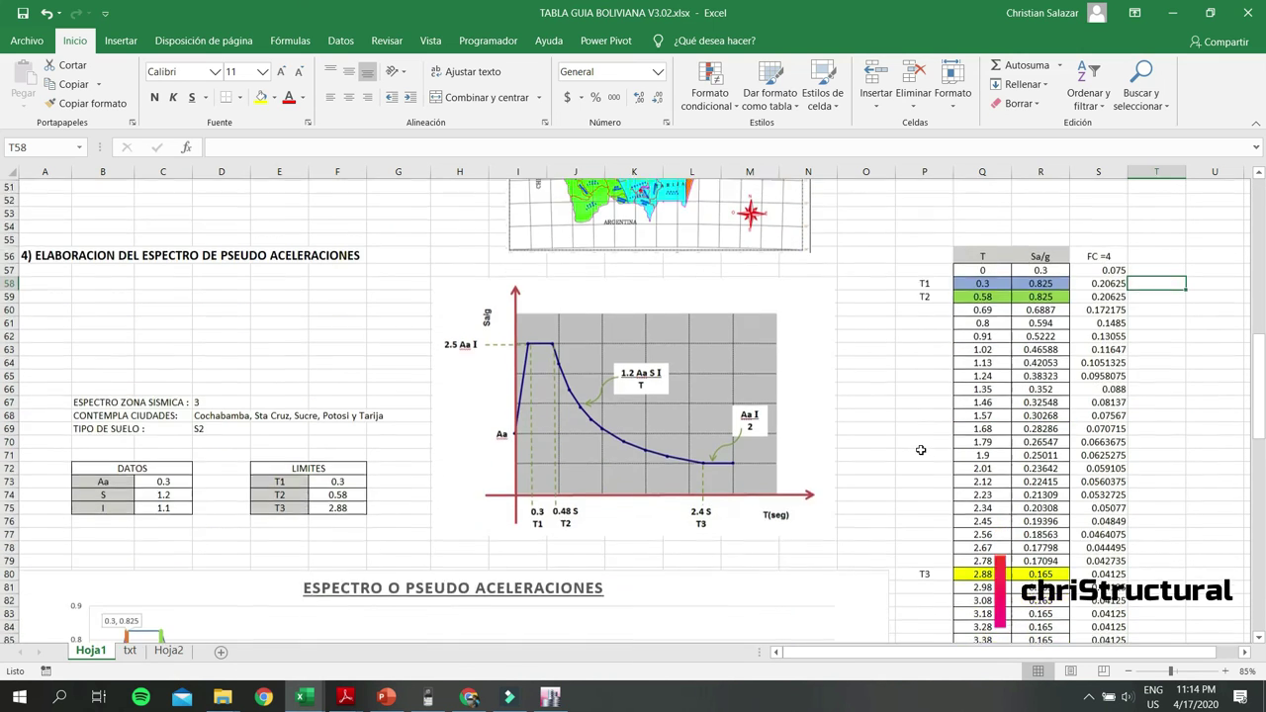
scroll(918, 451, down, 2)
scroll(918, 451, down, 2)
scroll(919, 451, down, 3)
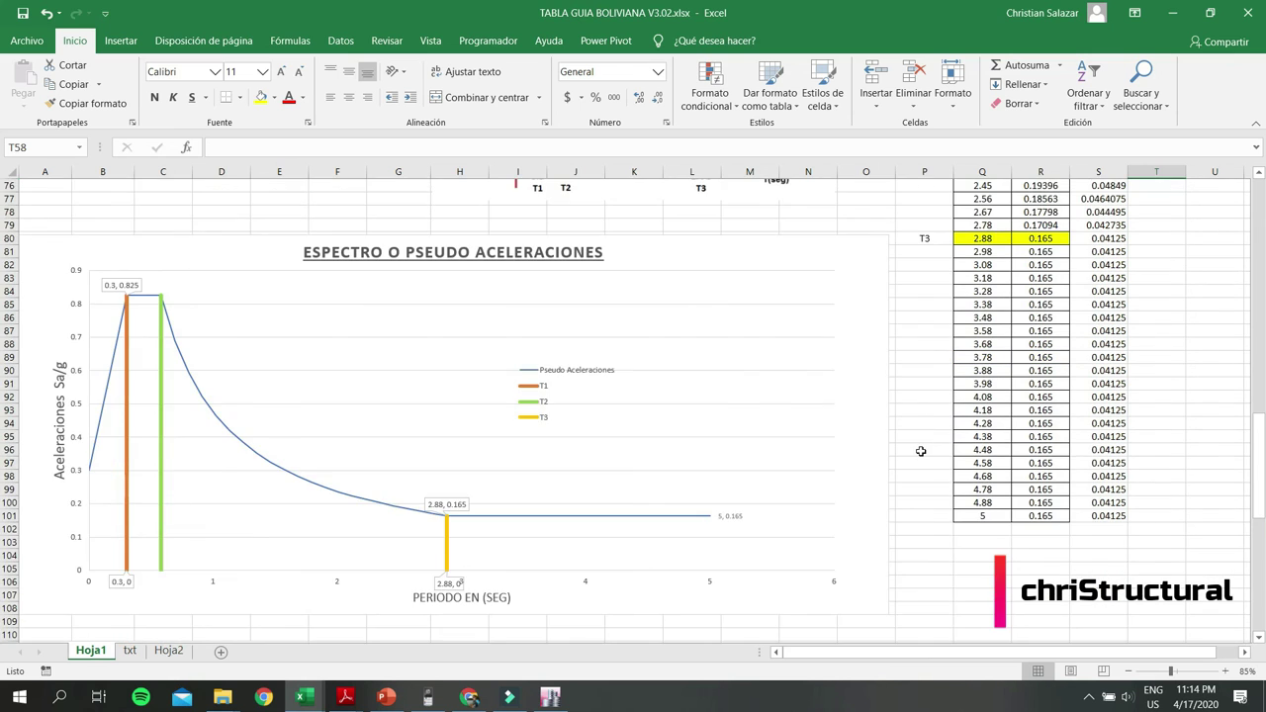
scroll(920, 452, down, 2)
scroll(913, 453, down, 2)
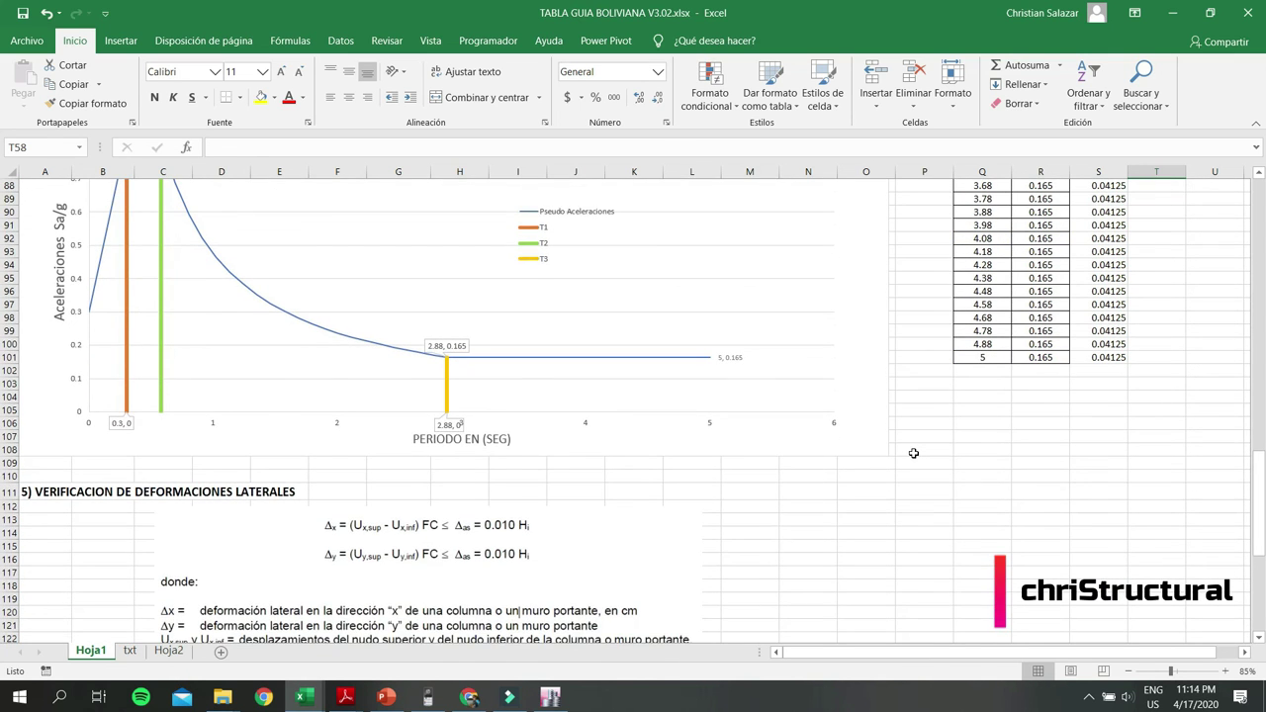
scroll(913, 453, down, 1)
scroll(905, 458, down, 3)
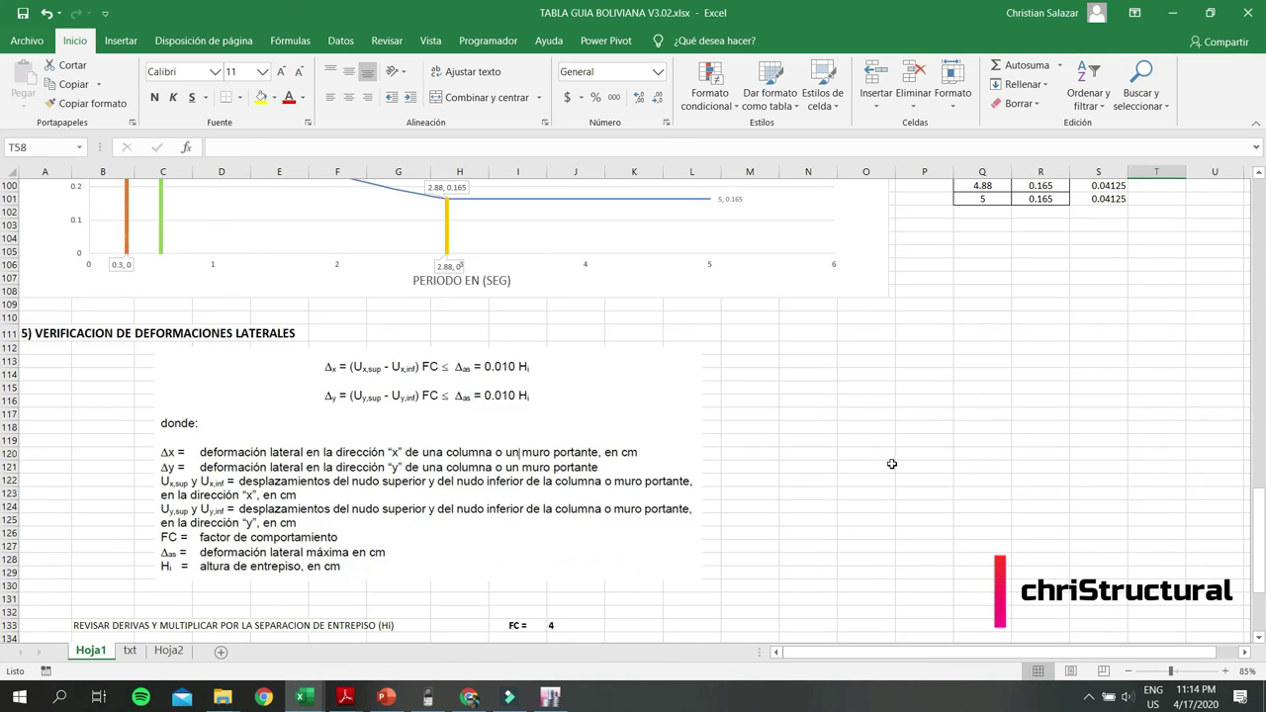
scroll(475, 629, down, 1)
scroll(505, 609, down, 1)
scroll(457, 549, down, 3)
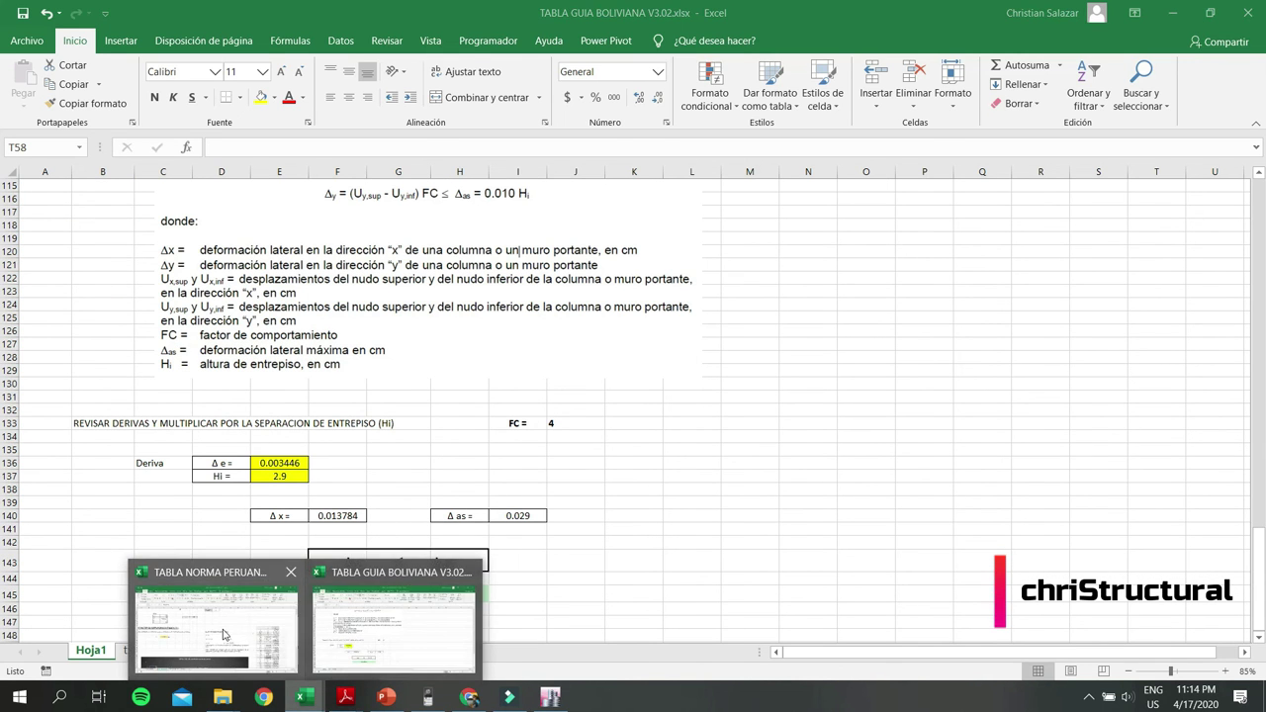
Bring up the TABLA NORMA PERUANA pseudo-acceleration spectrum chart with TL at 2.5.
mouse_move(301, 698)
click(212, 658)
click(454, 372)
scroll(452, 367, down, 7)
scroll(452, 455, down, 8)
scroll(452, 456, down, 5)
scroll(452, 455, up, 8)
scroll(452, 459, up, 3)
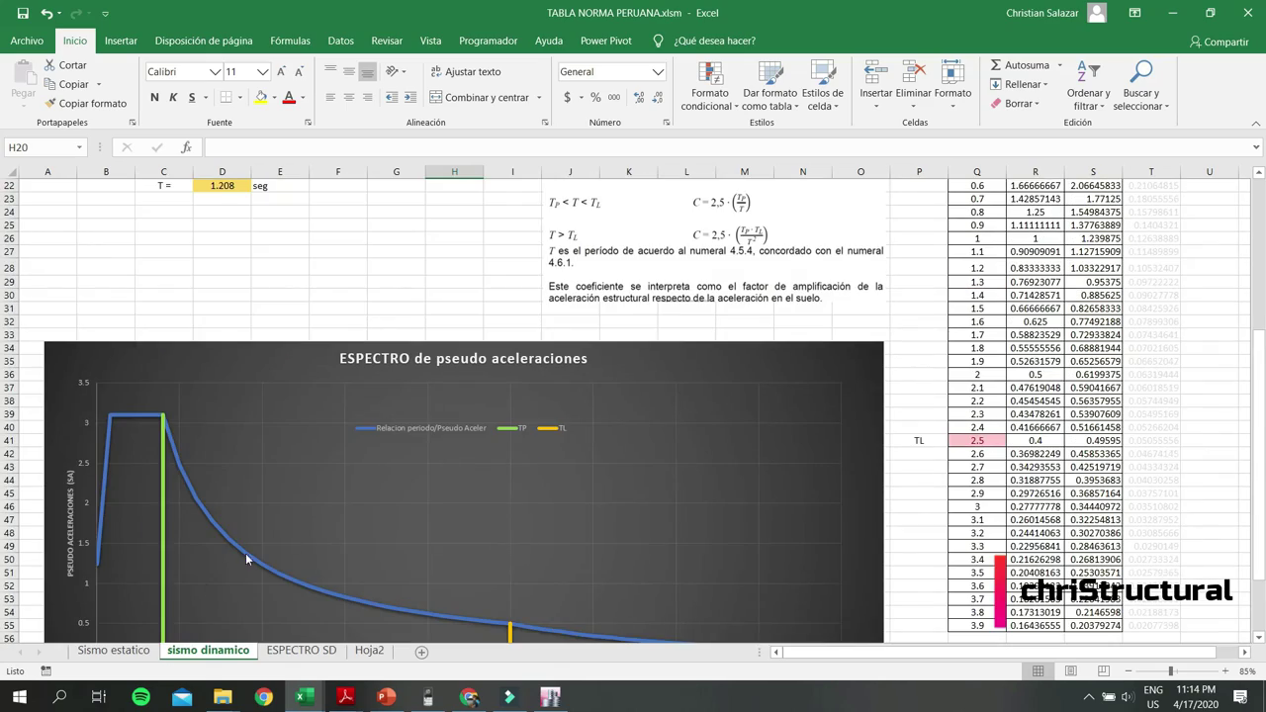